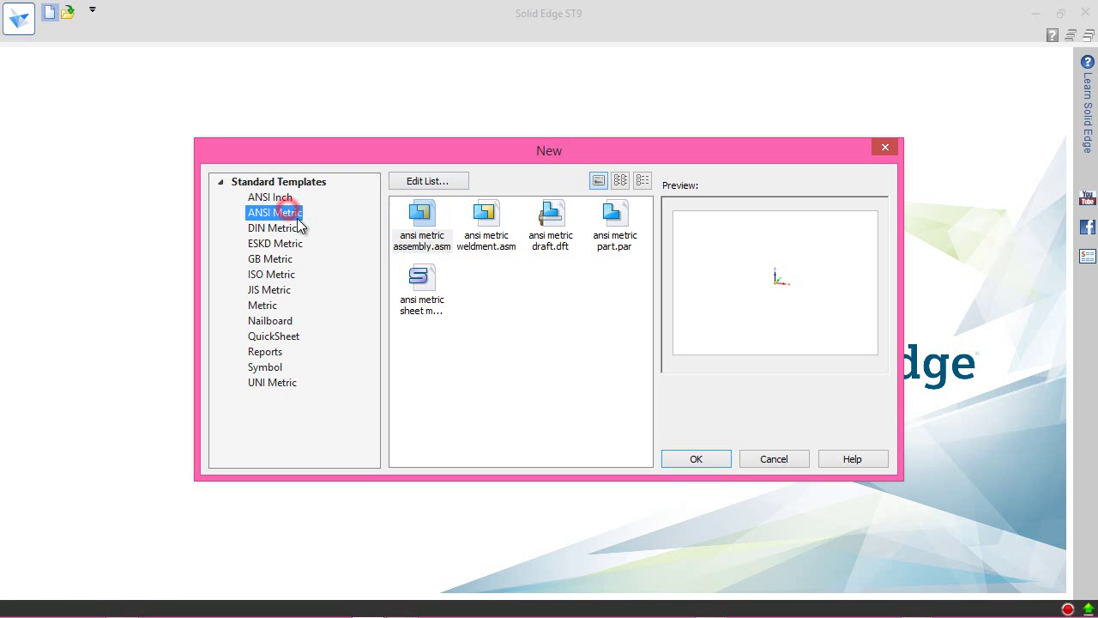
- Create a new part from the ansi metric part template and start a sketch on the top (XY) base plane, viewed face-on
left_click(617, 221)
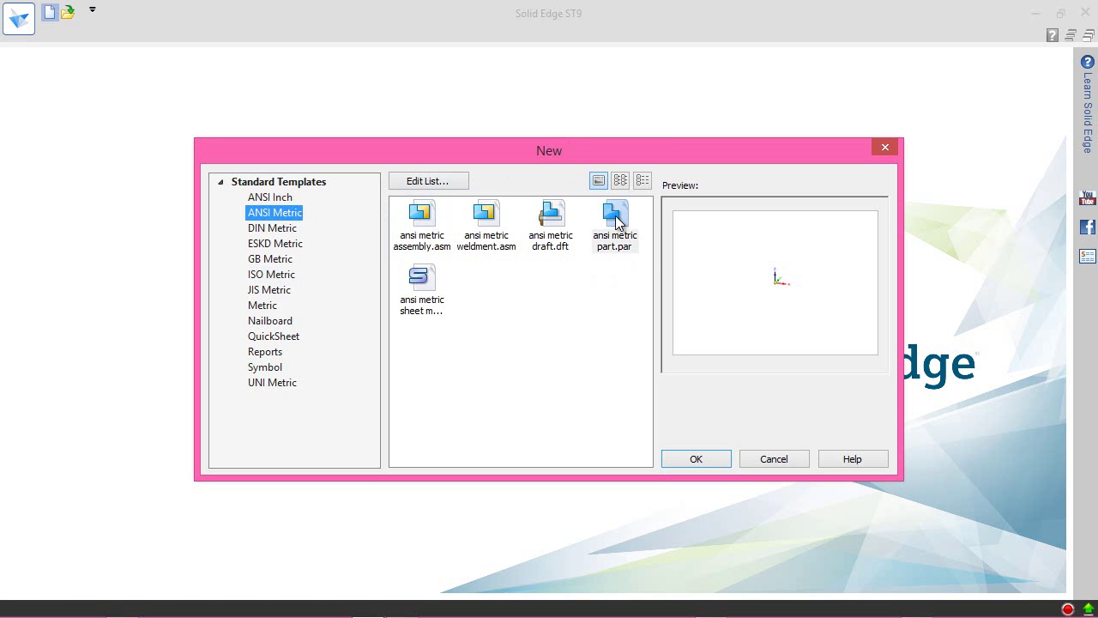
double_click(617, 221)
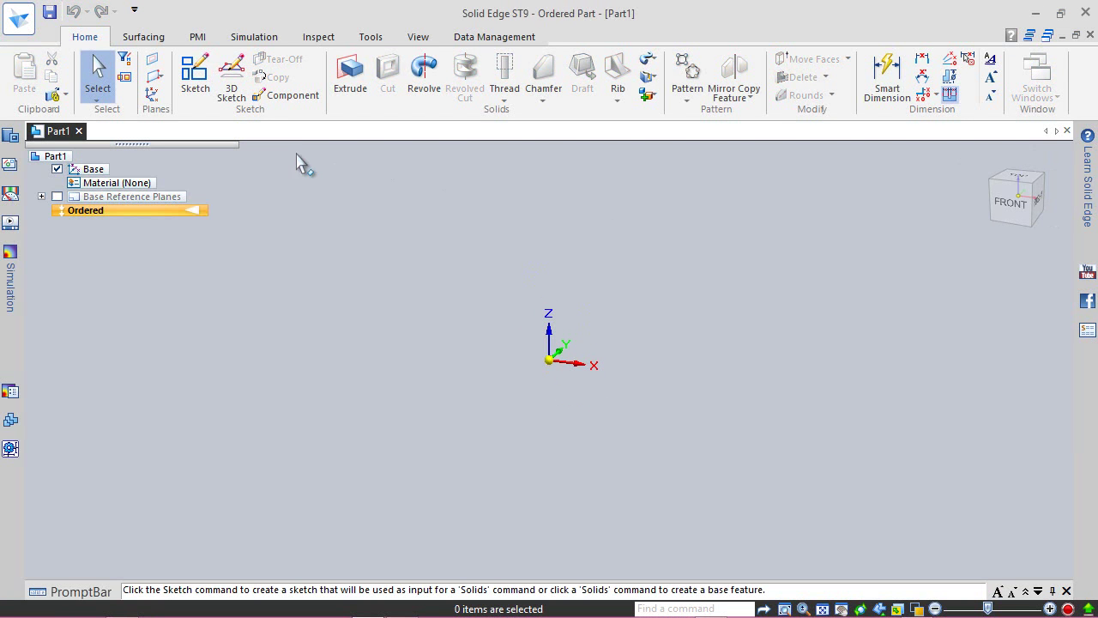
left_click(194, 76)
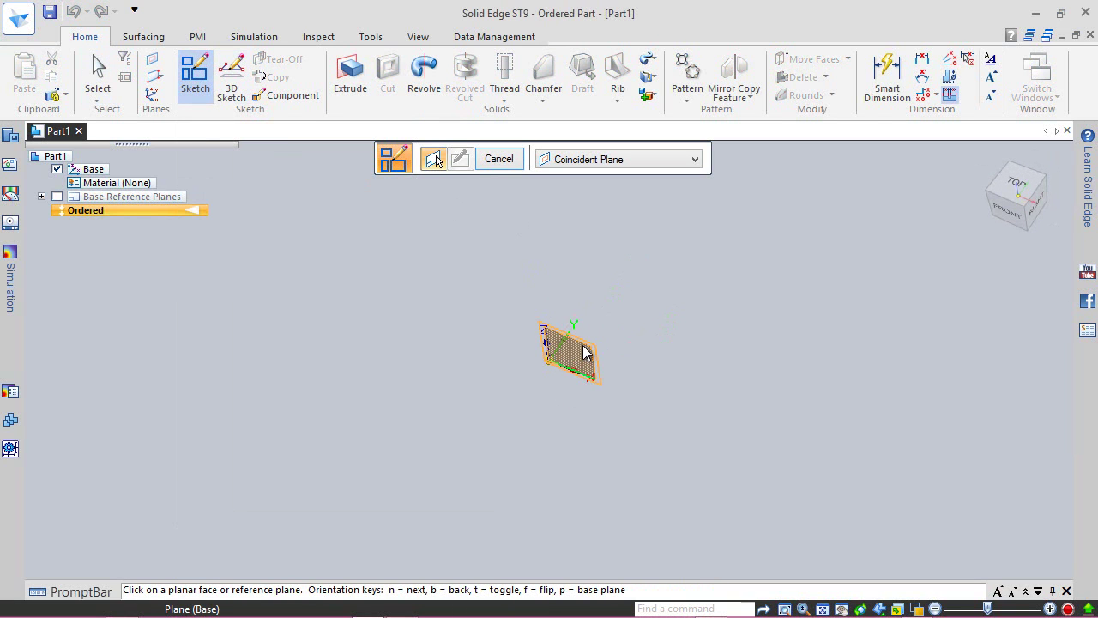
right_click(585, 350)
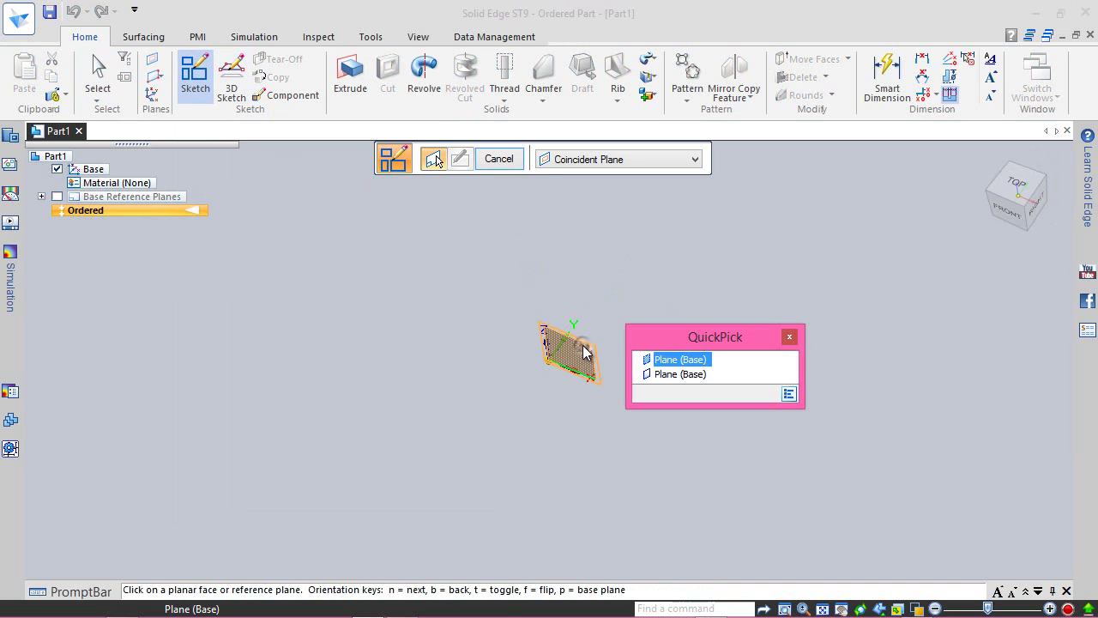
left_click(661, 374)
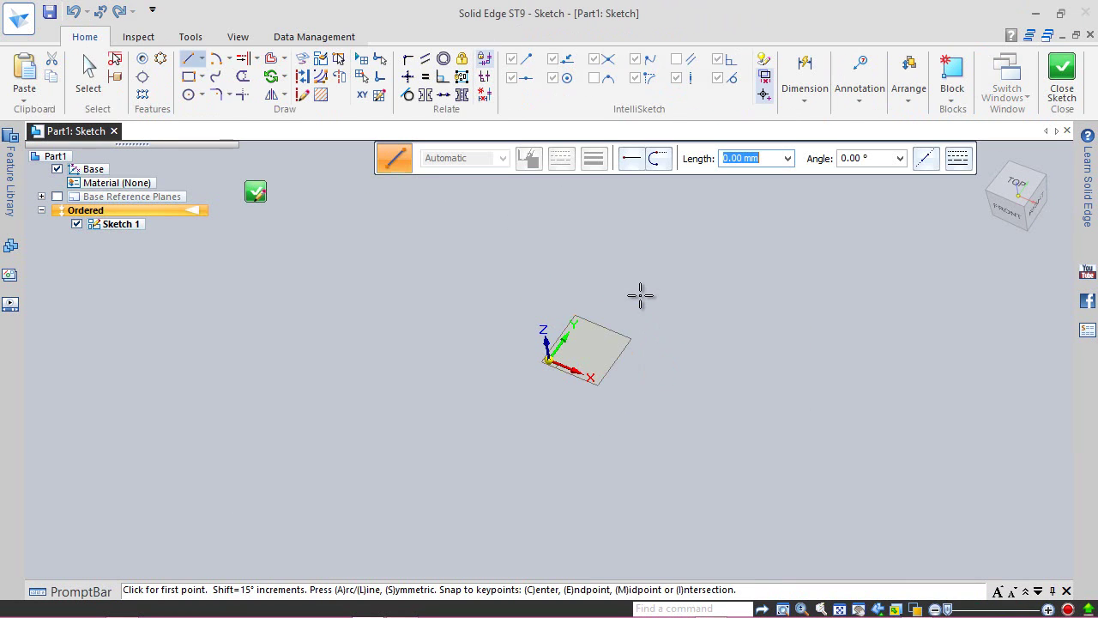
left_click(881, 609)
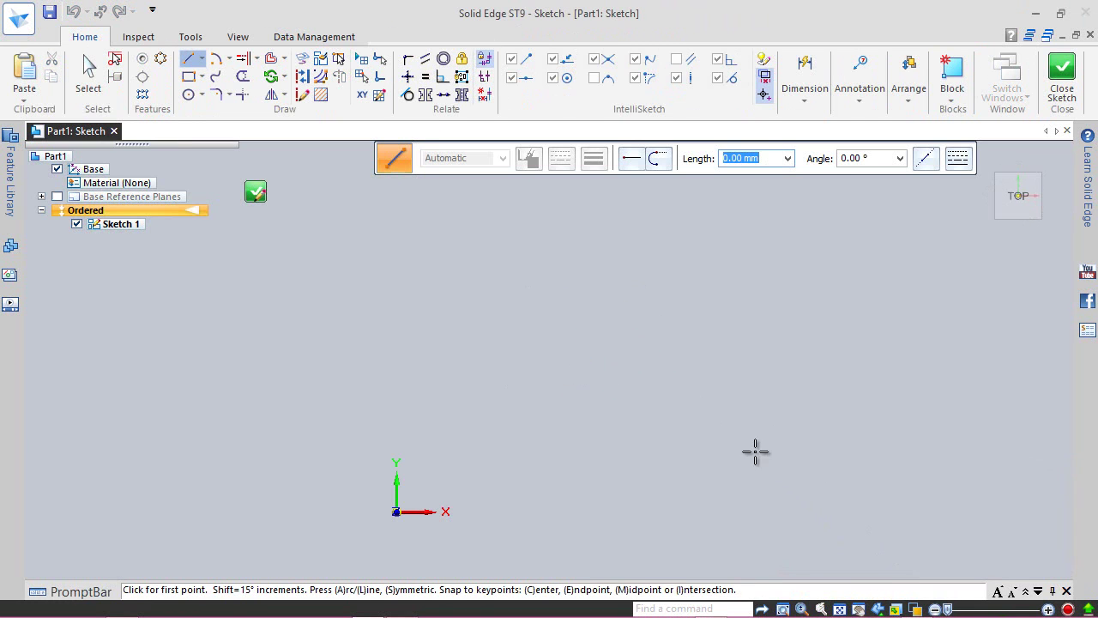
- Draw a rectangle by center at the origin, 20 mm wide and 40 mm high, with a 0° angle
left_click(204, 79)
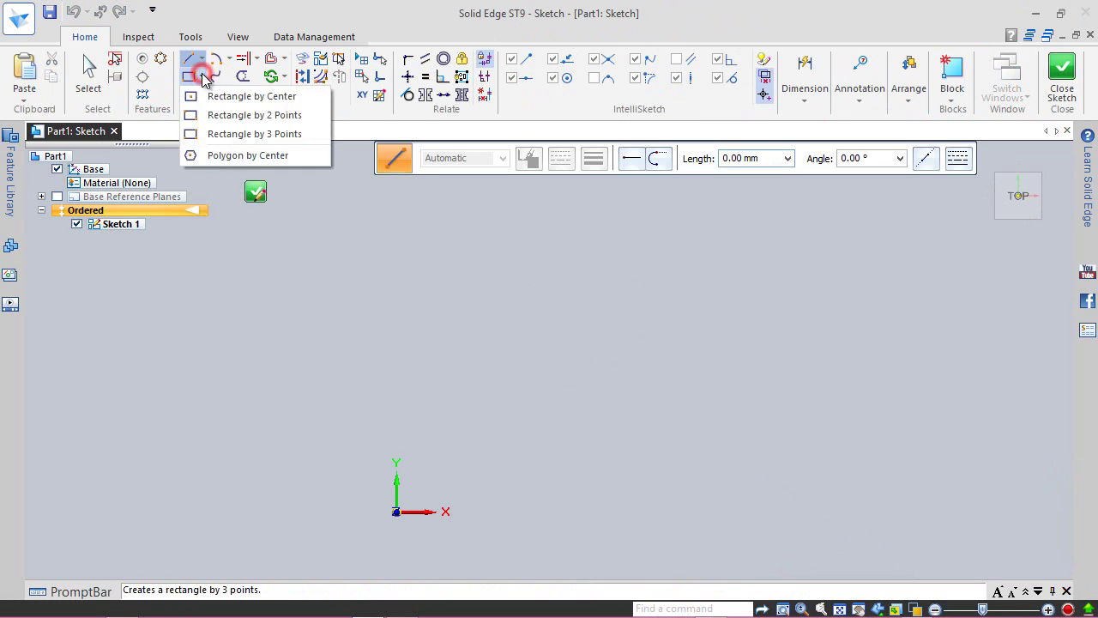
left_click(215, 98)
scroll(630, 238, "up", 1)
scroll(630, 237, "down", 4)
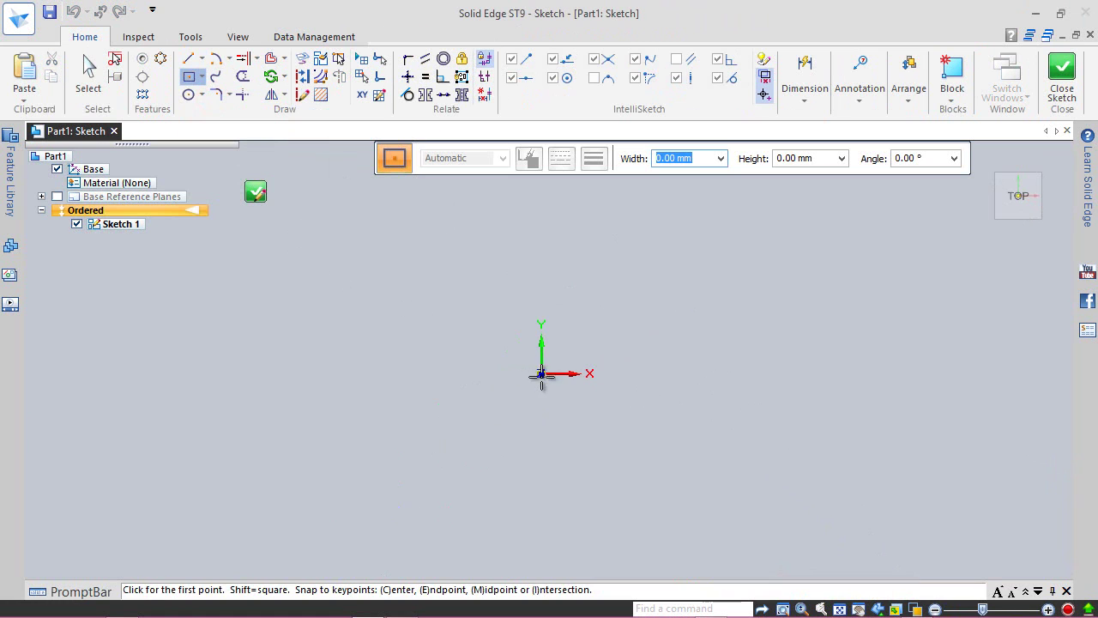
left_click(542, 374)
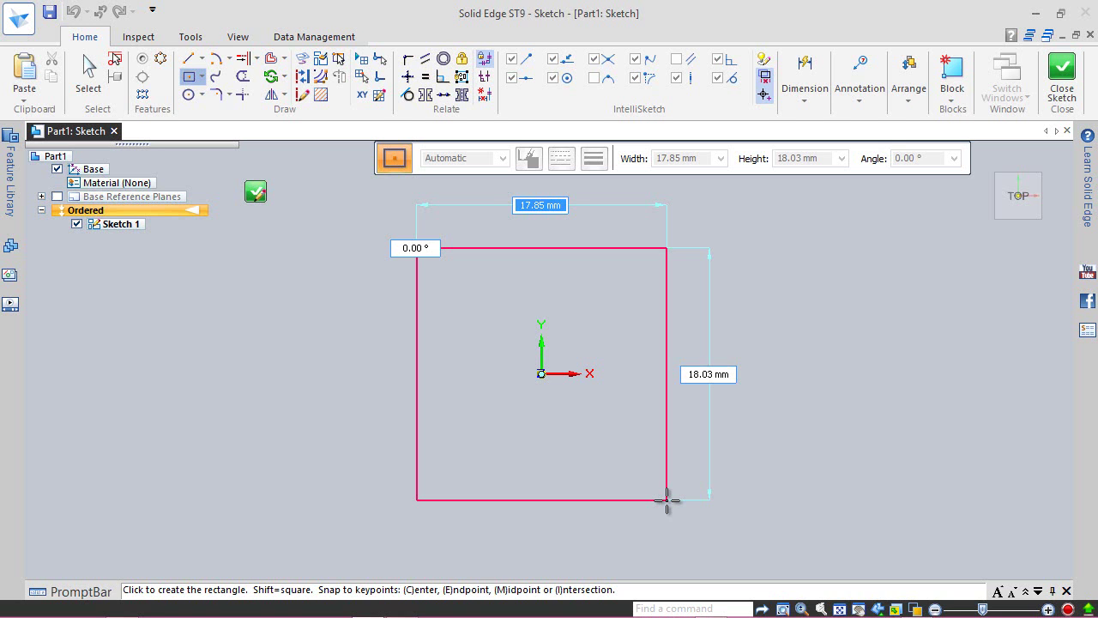
type("20")
key("Tab")
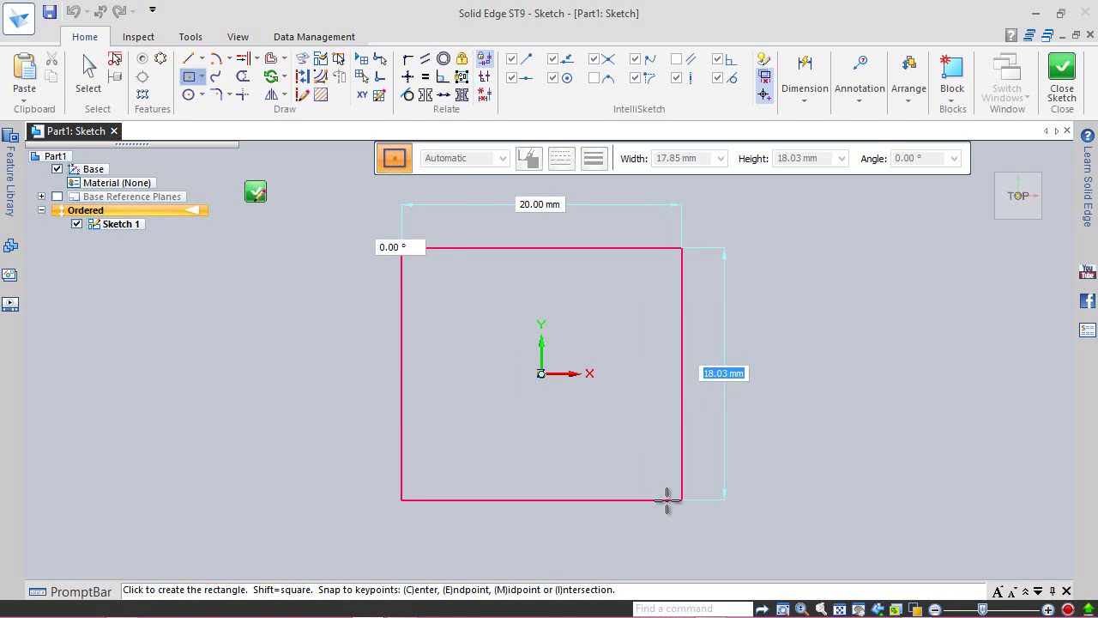
type("4")
key("Tab")
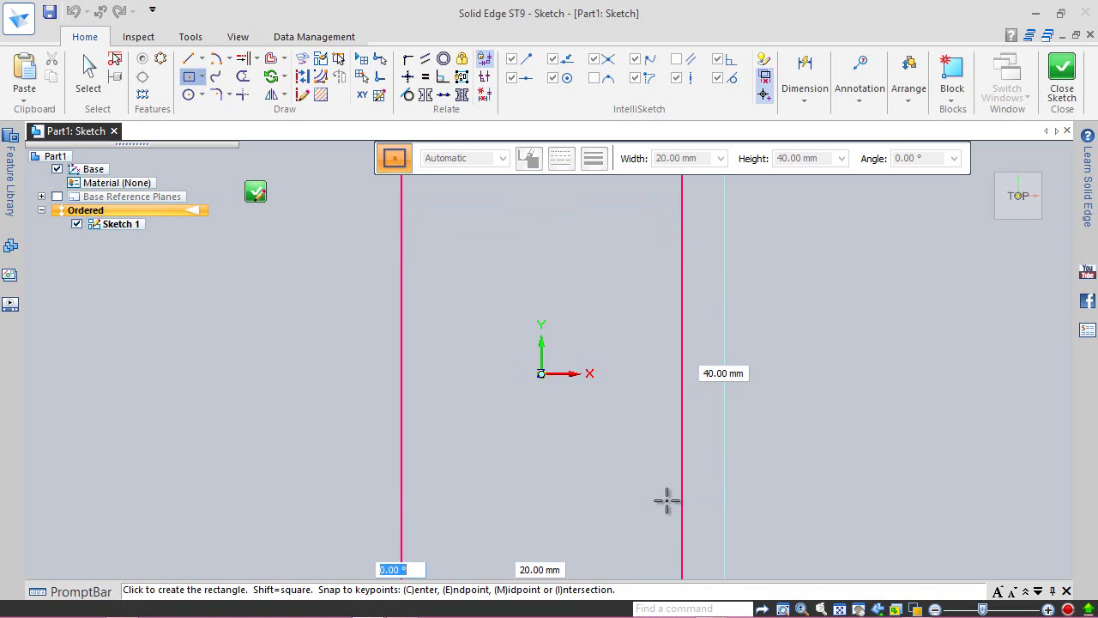
key("Return")
left_click(665, 502)
scroll(670, 347, "down", 2)
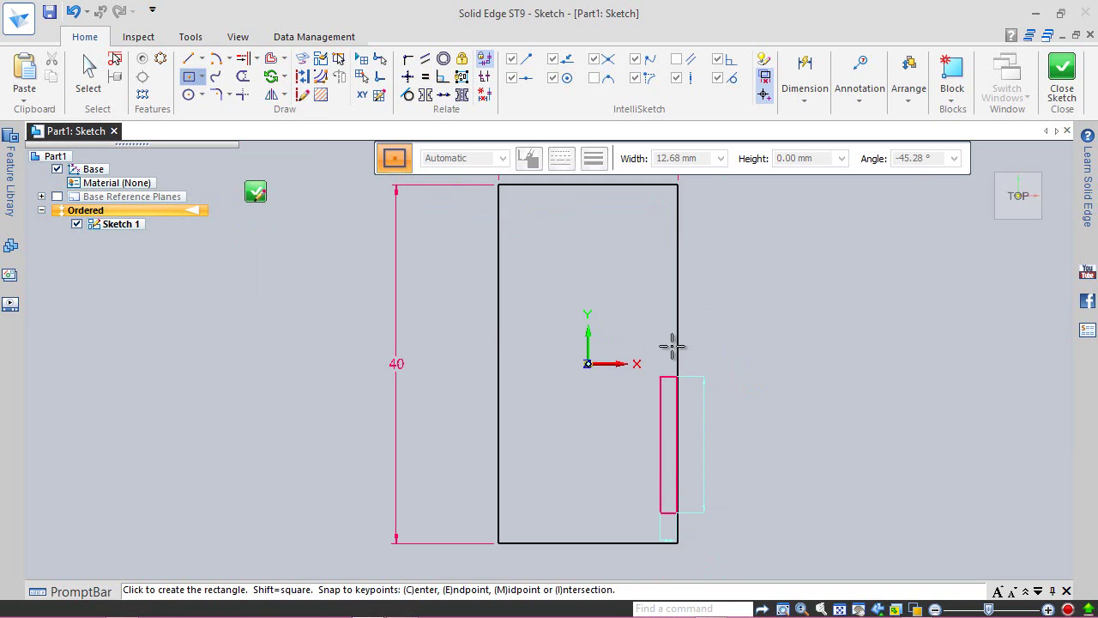
key("Escape")
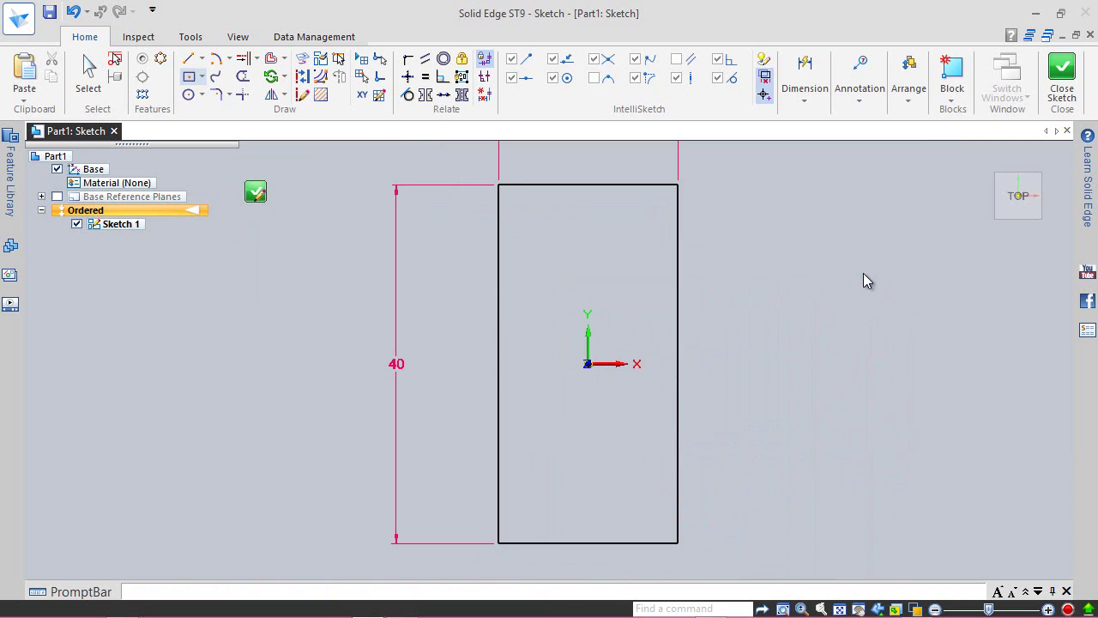
- Show the rectangle sketch in isometric view, then close and finish the sketch
left_click(987, 162)
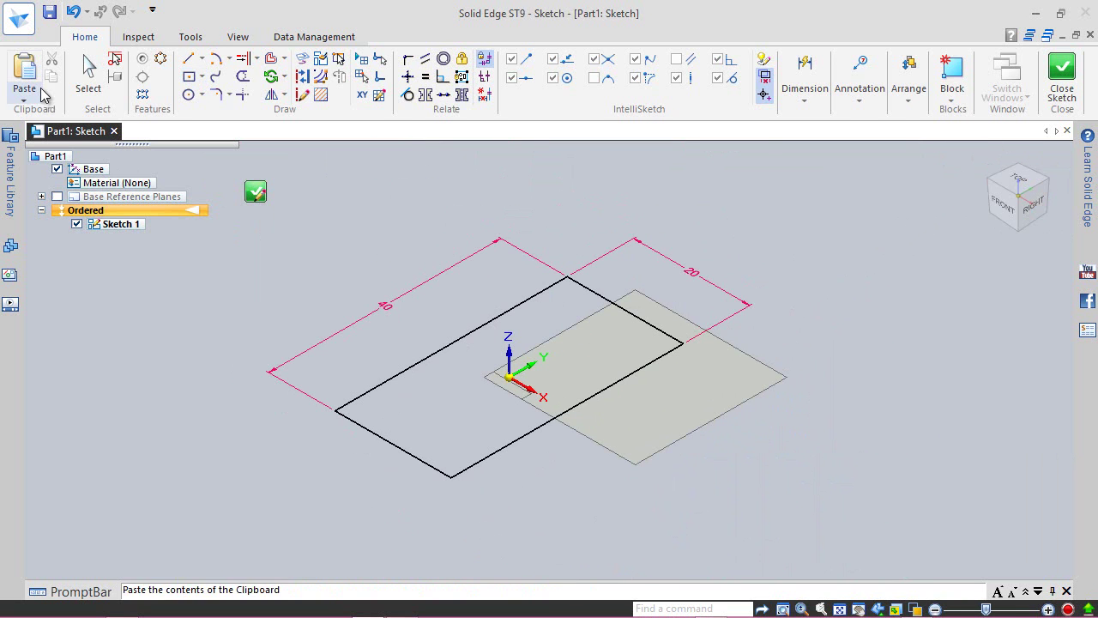
left_click(88, 76)
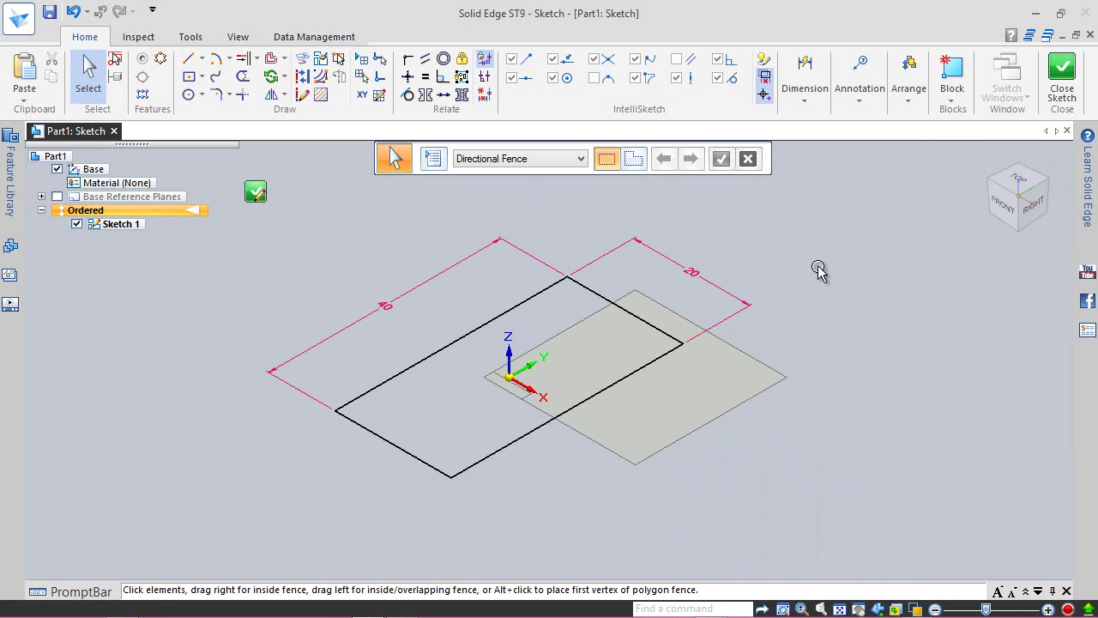
left_click(1061, 79)
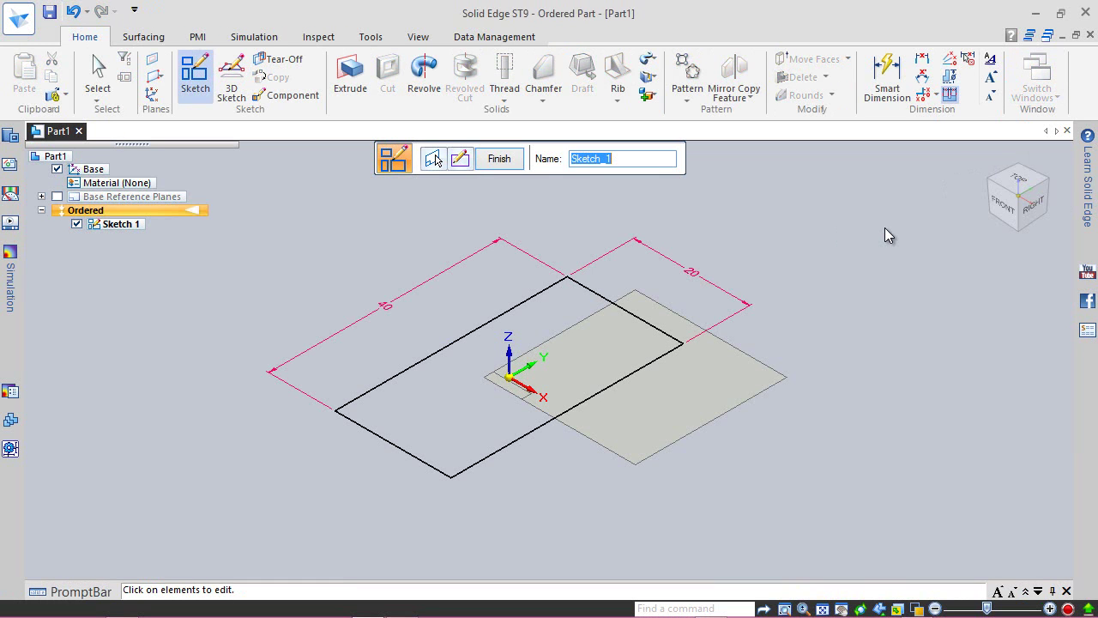
left_click(499, 158)
left_click(501, 158)
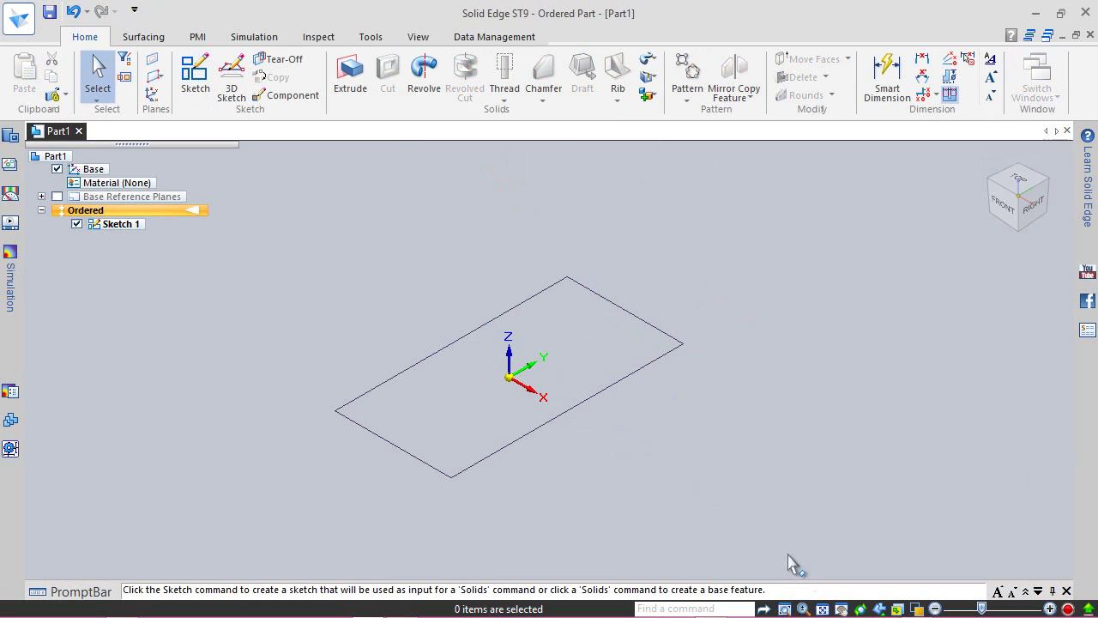
- Extrude the rectangle sketch chain upward by 3.5 mm and finish the feature
left_click(822, 610)
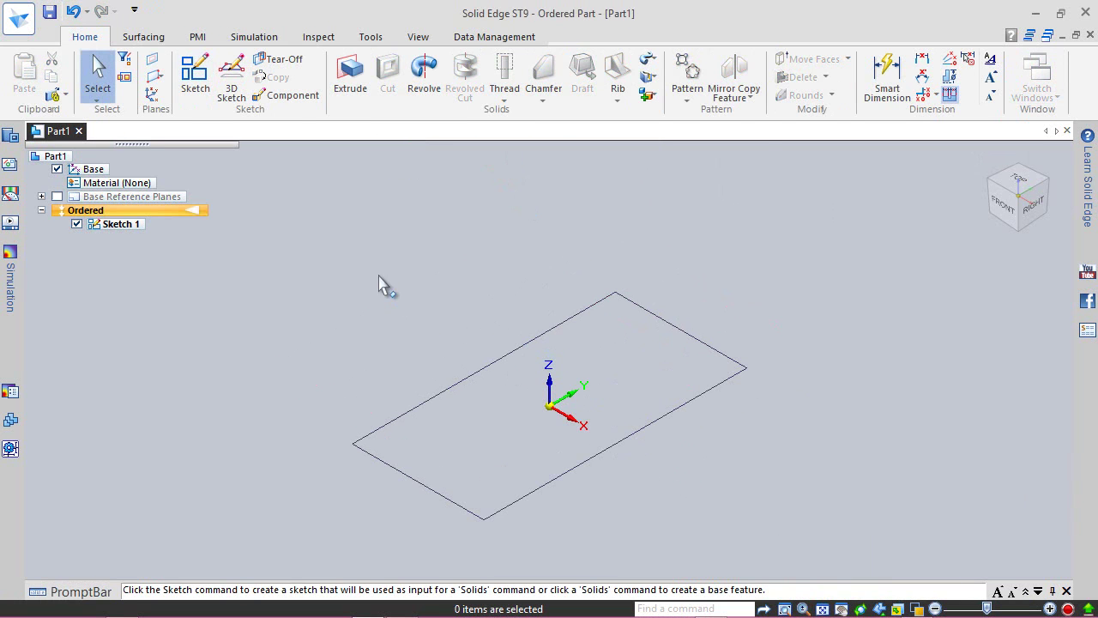
left_click(351, 91)
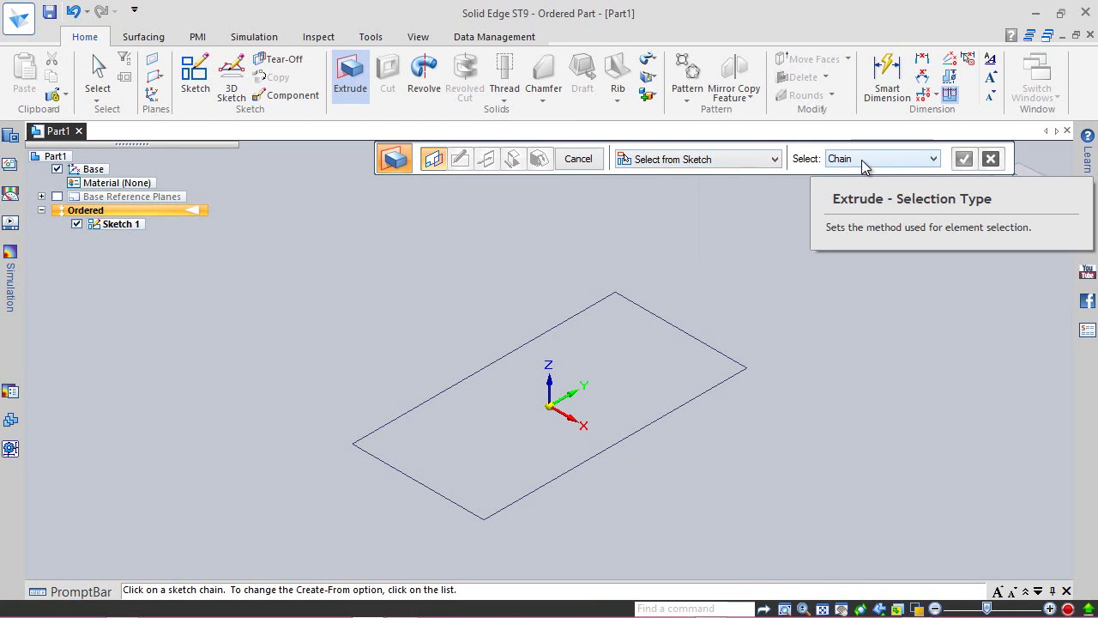
left_click(664, 319)
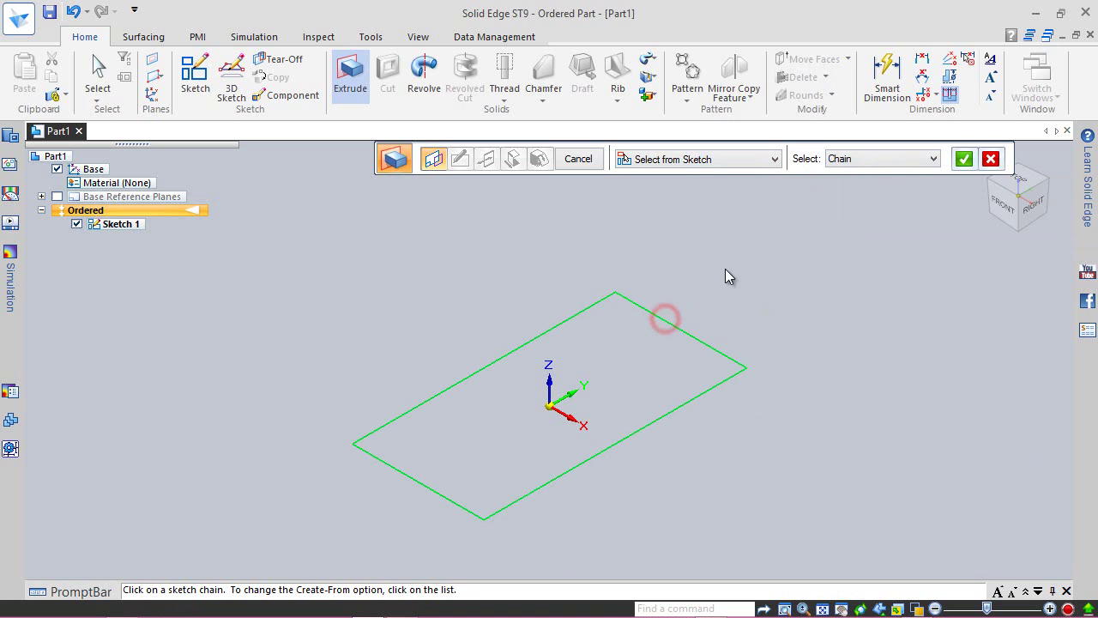
left_click(967, 163)
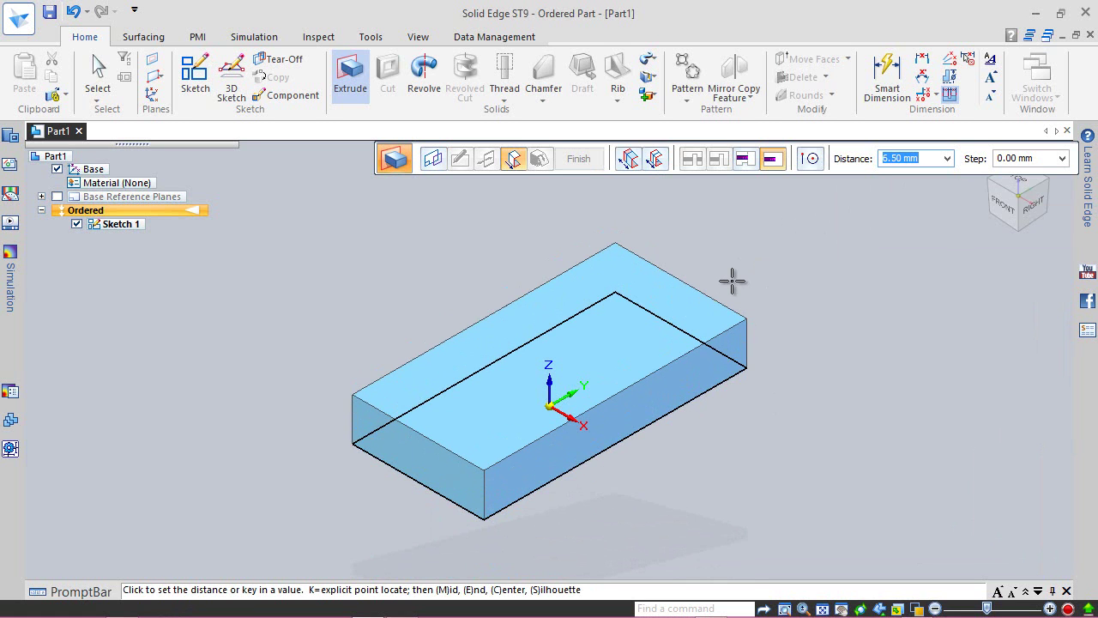
type("3.")
key("Tab")
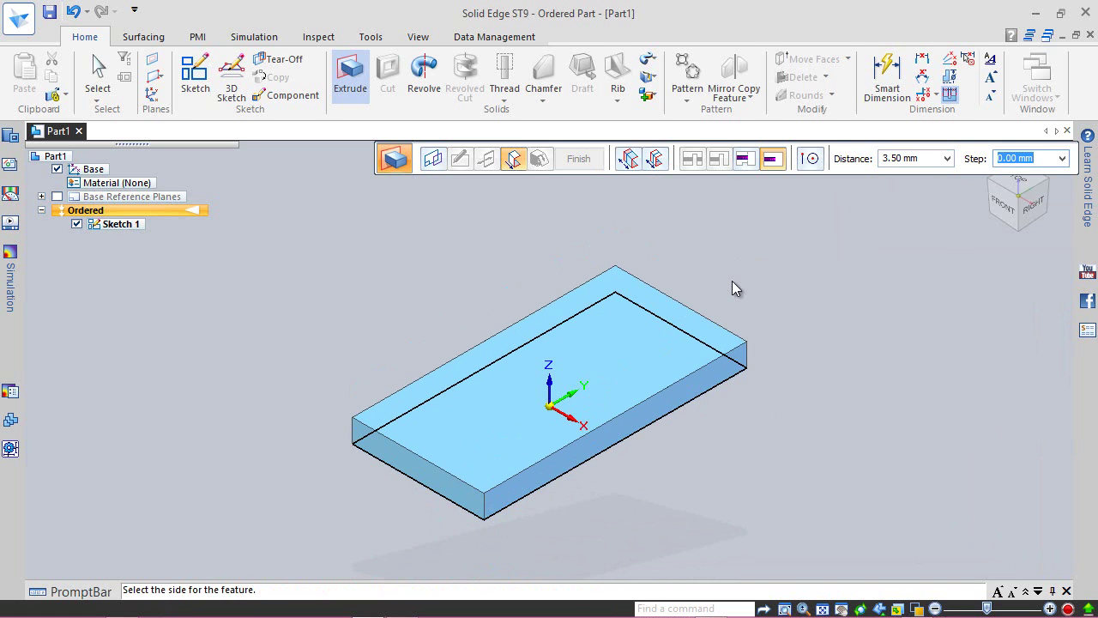
left_click(732, 280)
left_click(588, 161)
left_click(589, 161)
- Turn off the drop shadow under the model and hide Sketch 1
left_click(418, 38)
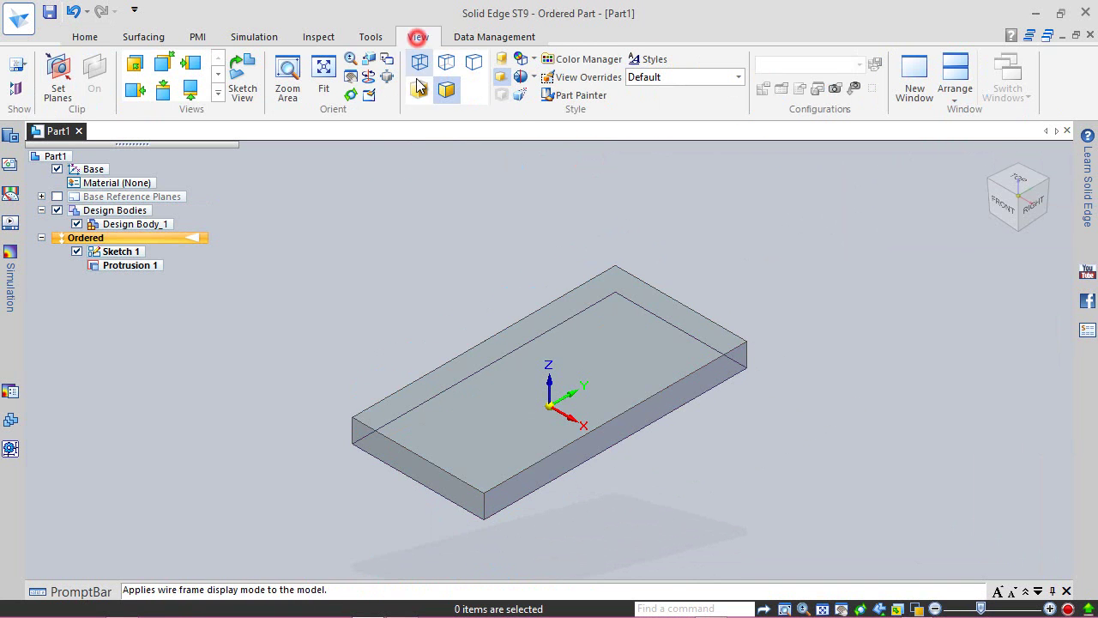
left_click(499, 77)
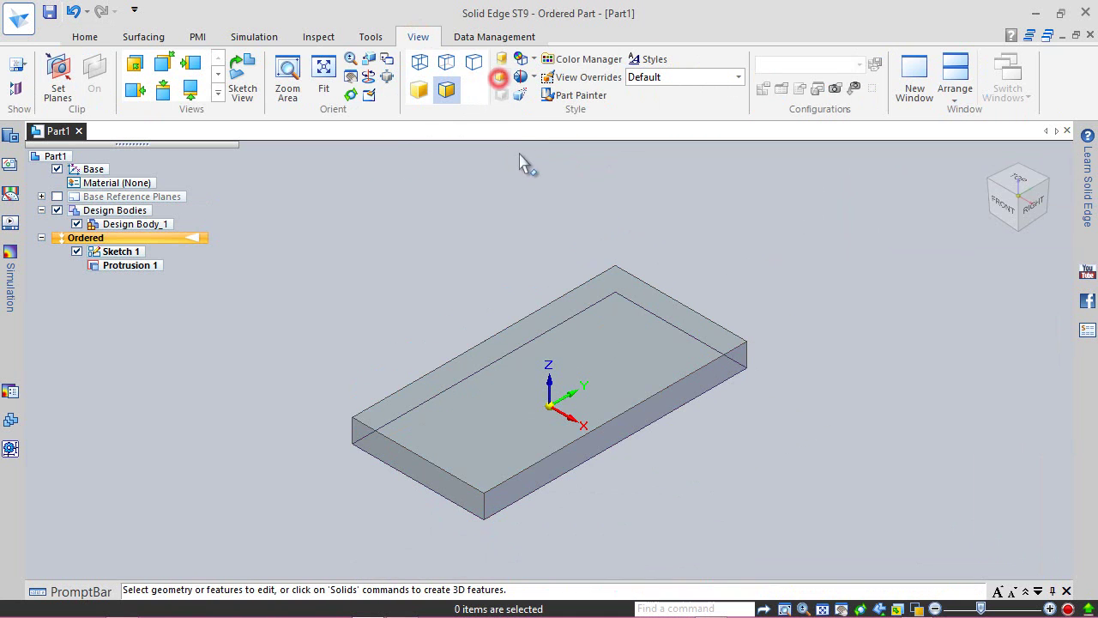
left_click(76, 252)
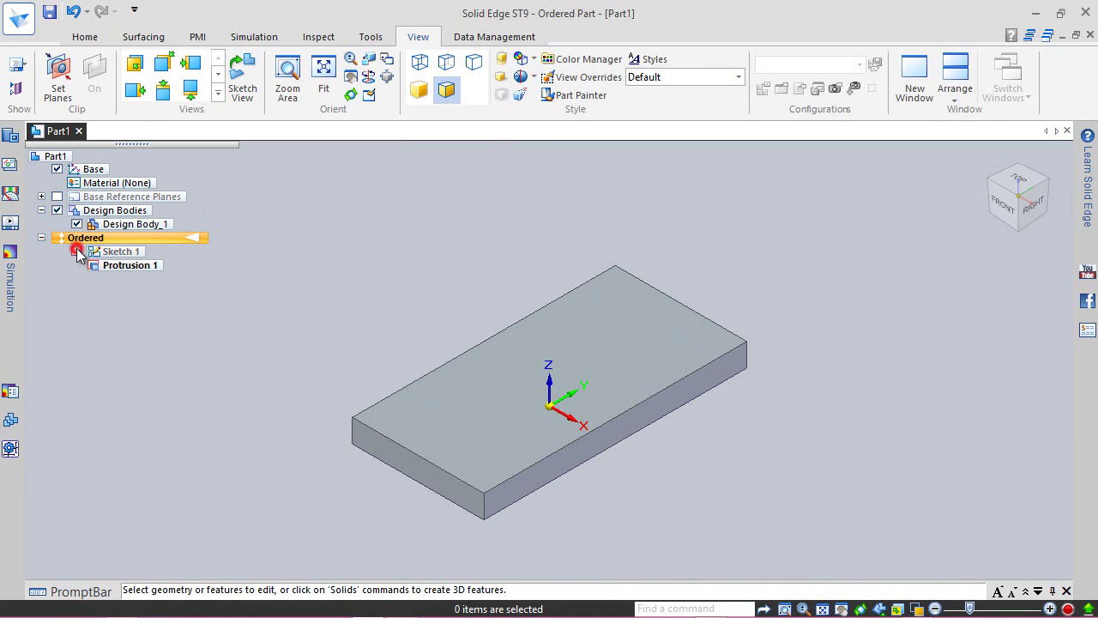
- Adjust the light setting in the view overrides and apply it to the model view
left_click(584, 78)
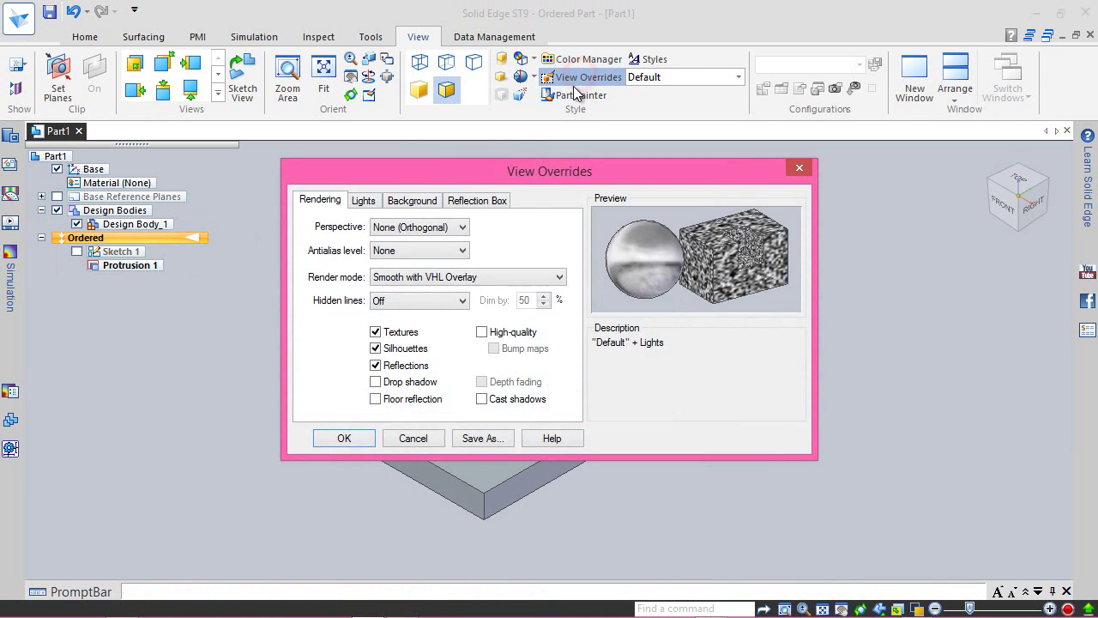
left_click(363, 201)
double_click(453, 314)
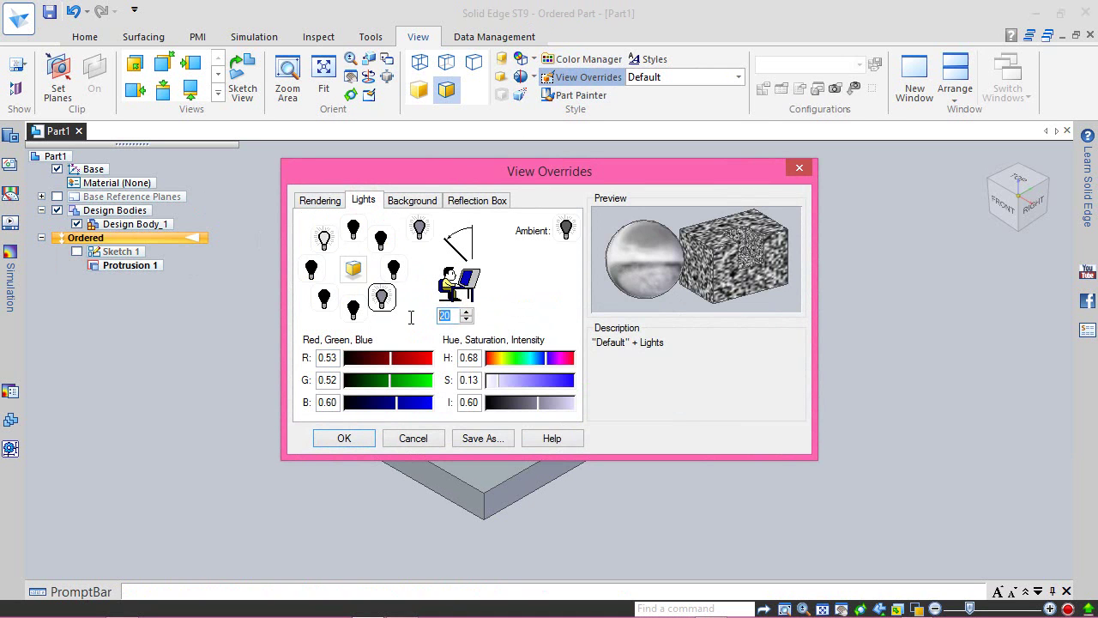
key("Return")
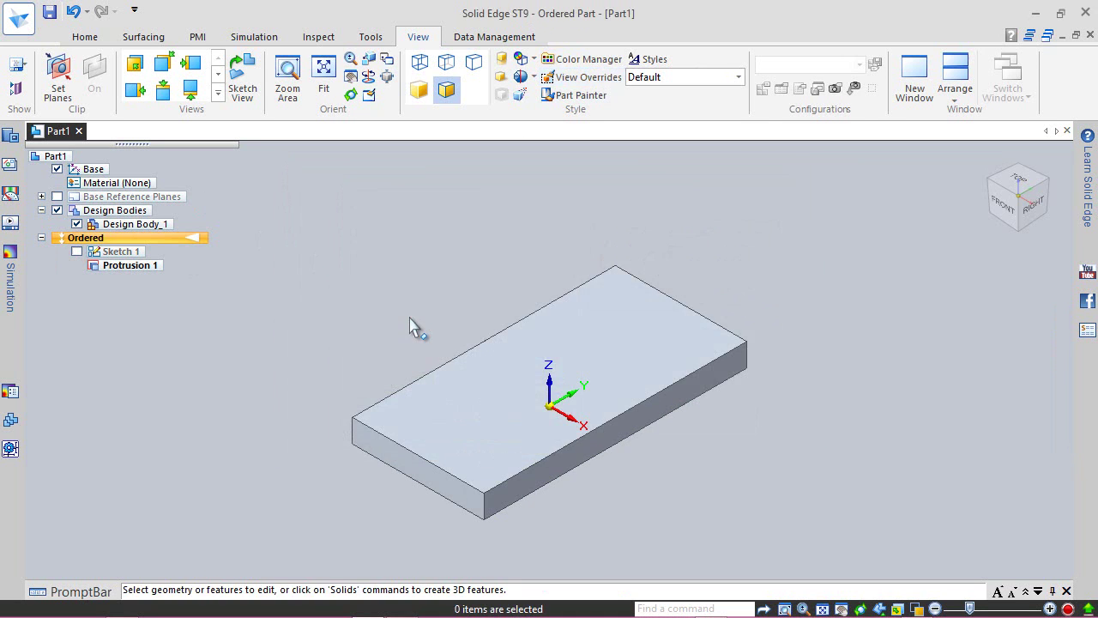
- Paint the plate with the Orange style using Part Painter, keeping the selection type Any
left_click(562, 94)
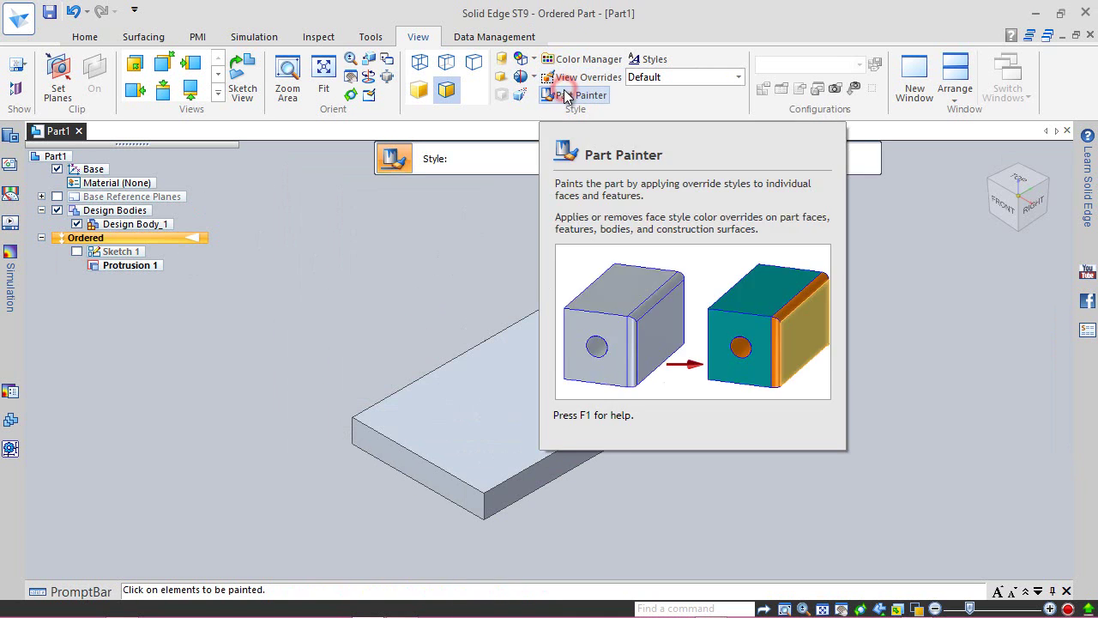
left_click(562, 163)
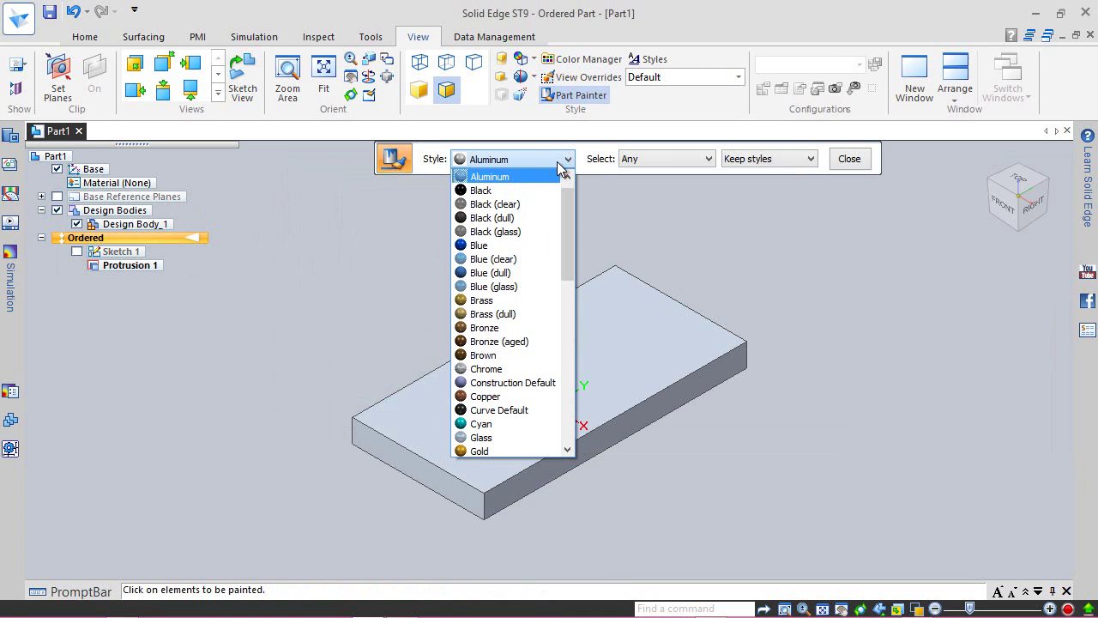
scroll(564, 204, "down", 3)
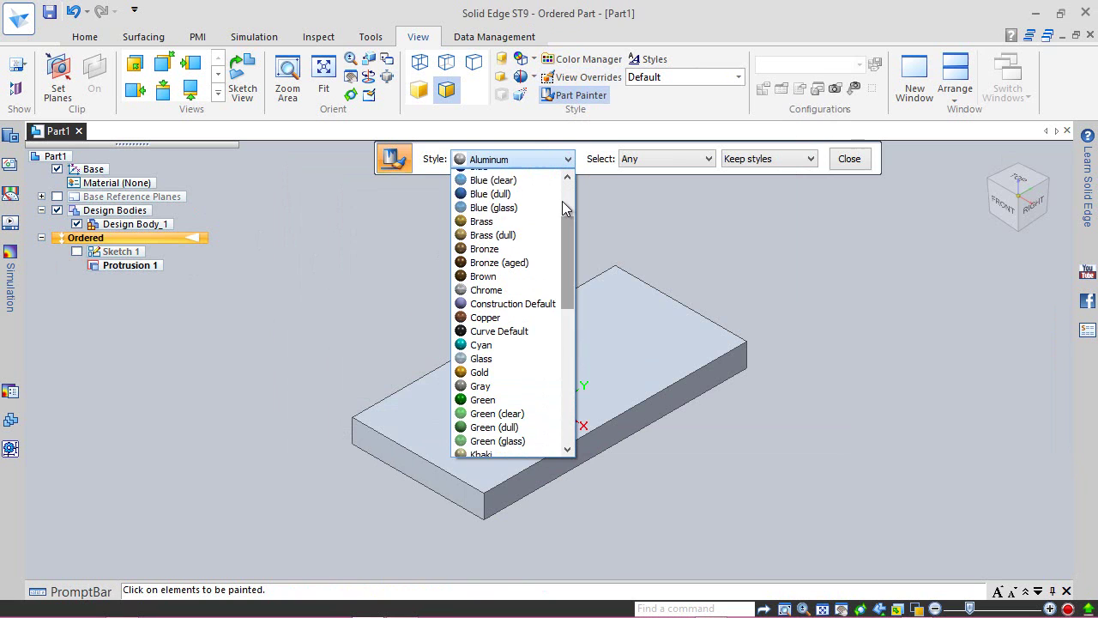
scroll(562, 201, "down", 1)
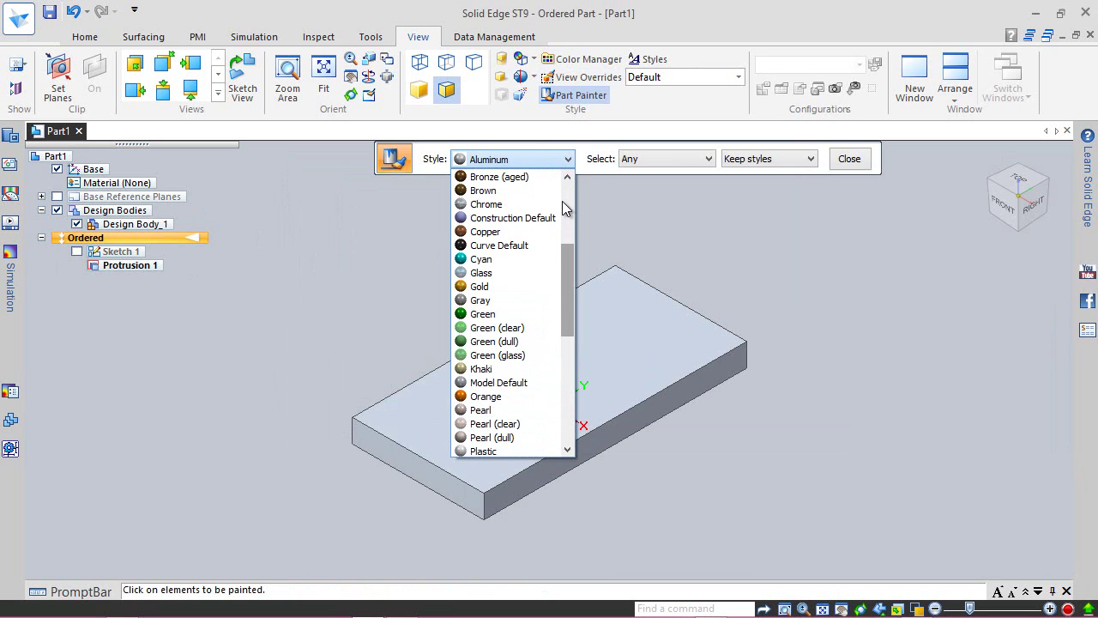
left_click(497, 398)
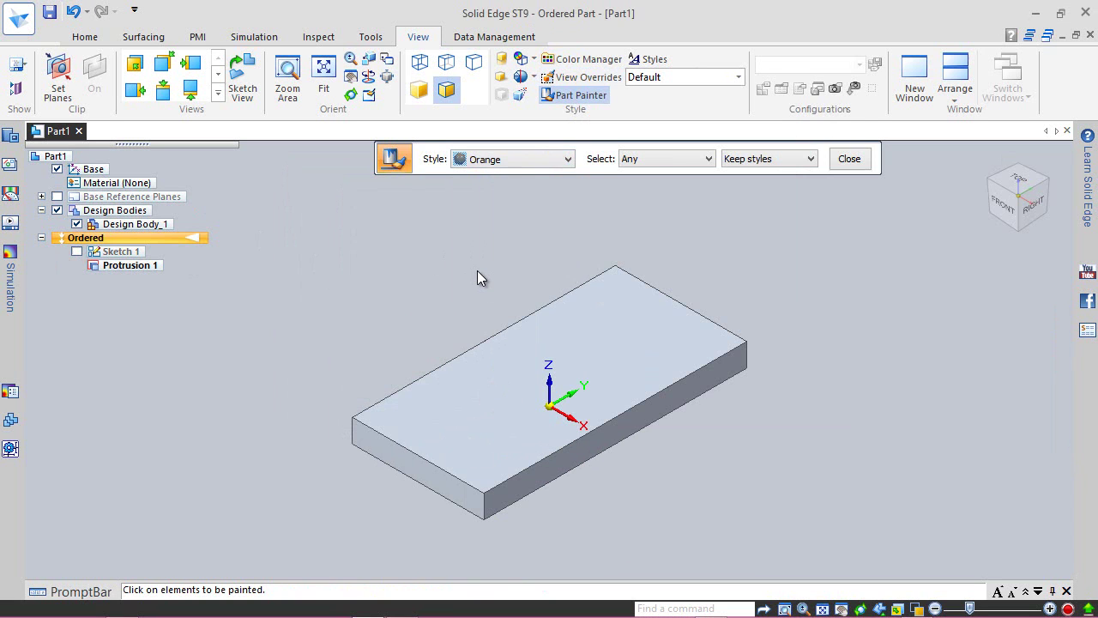
left_click(556, 370)
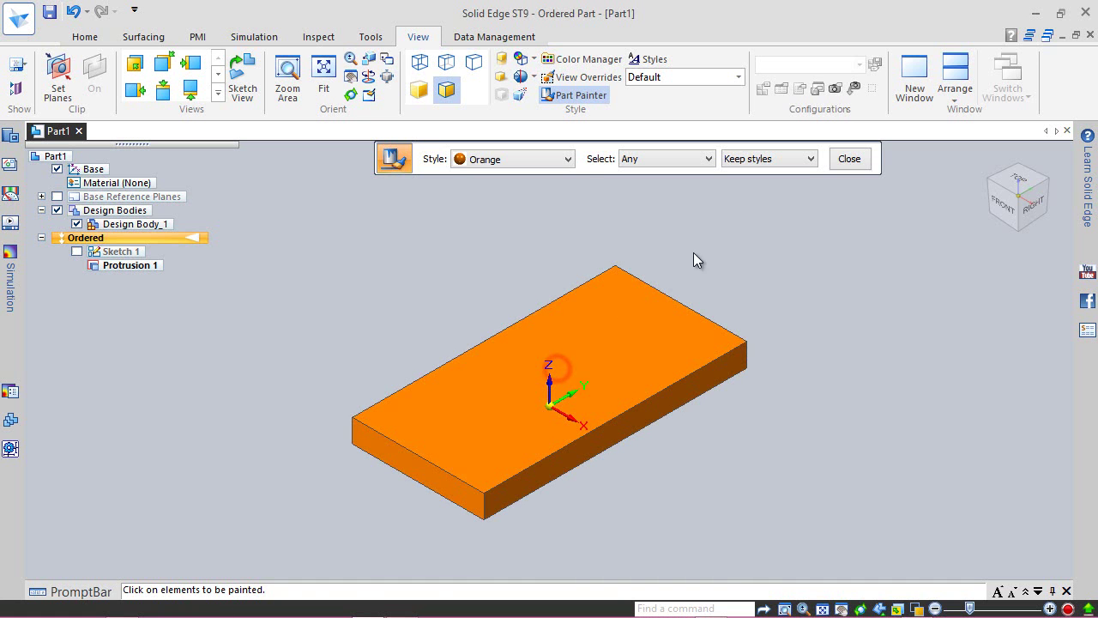
left_click(840, 160)
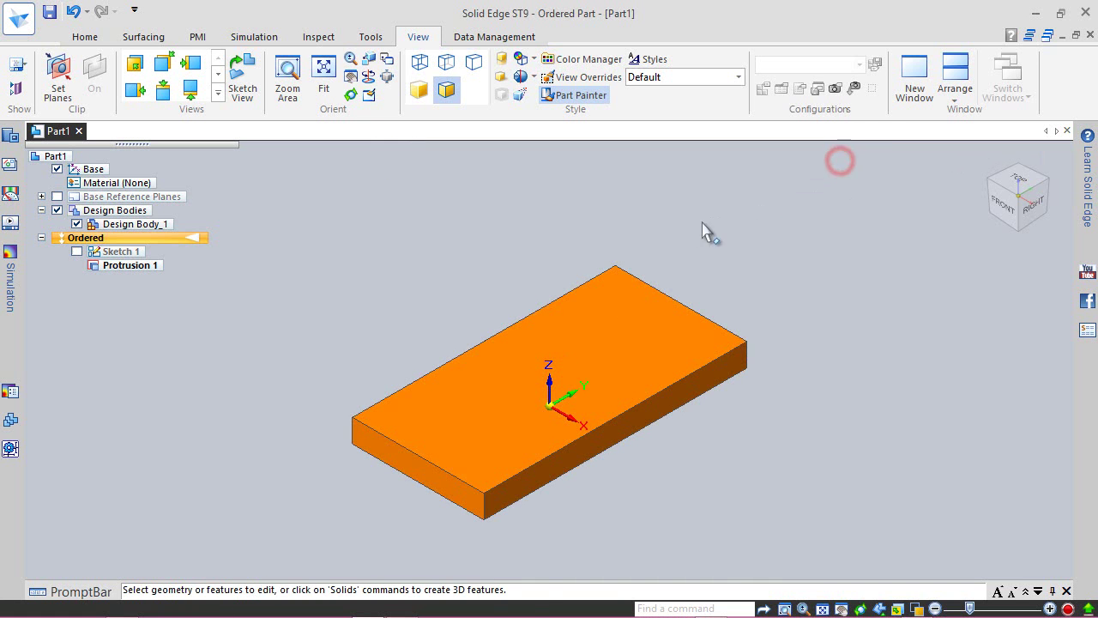
- Start a new face style based on the Orange style
left_click(655, 62)
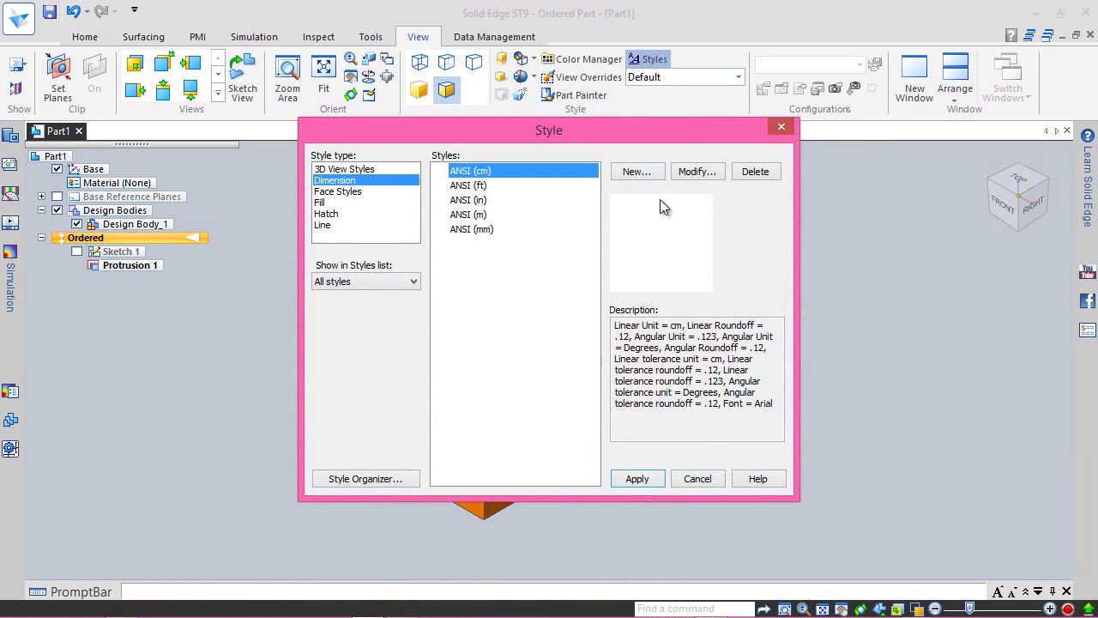
left_click_drag(638, 130, 366, 133)
left_click(86, 196)
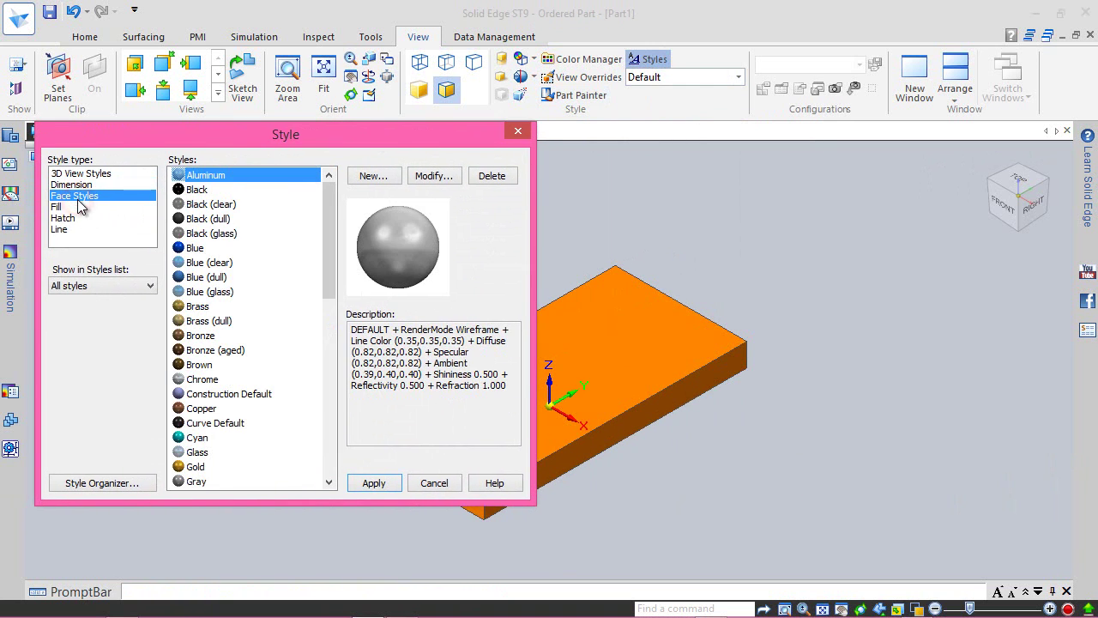
left_click(385, 175)
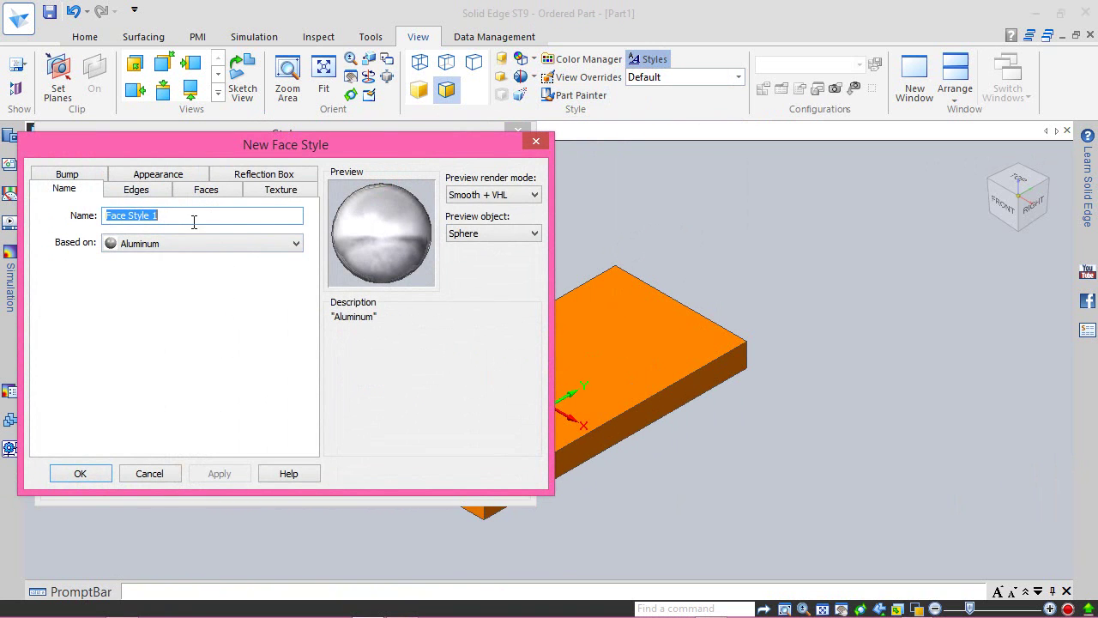
left_click(237, 246)
scroll(257, 338, "down", 6)
scroll(258, 338, "down", 3)
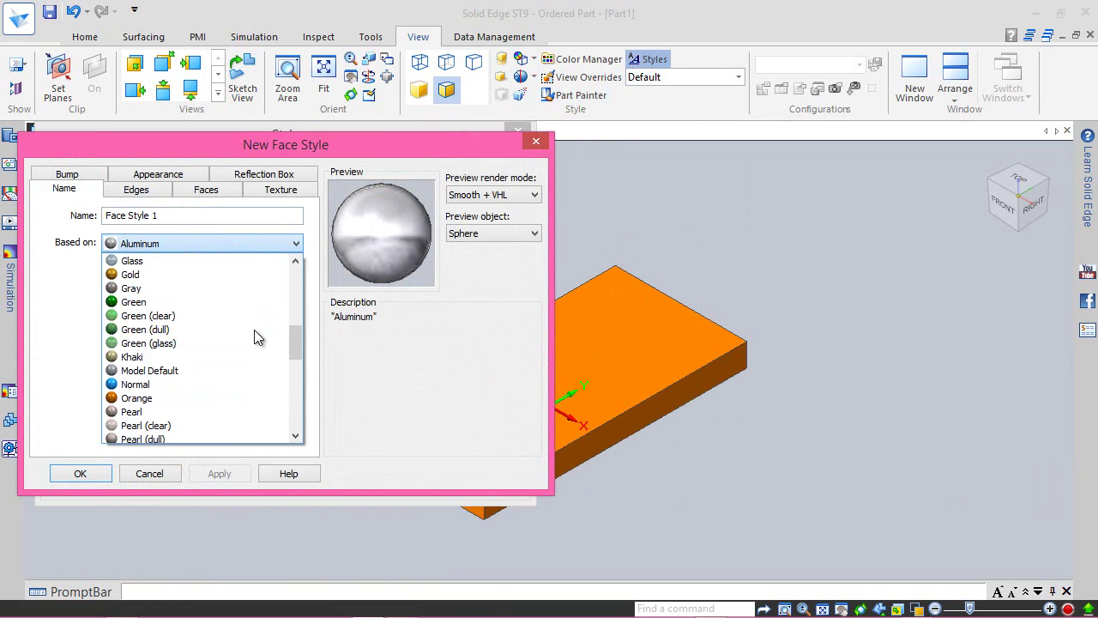
left_click(180, 400)
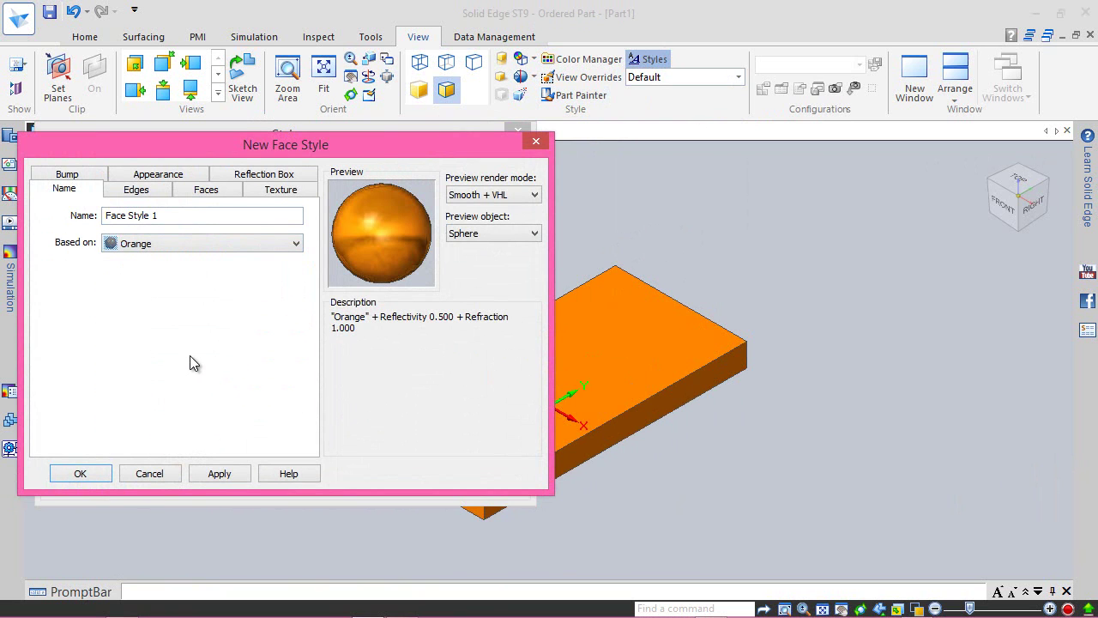
- Lower the diffuse colour saturation of the new face style to 0.56
left_click(219, 197)
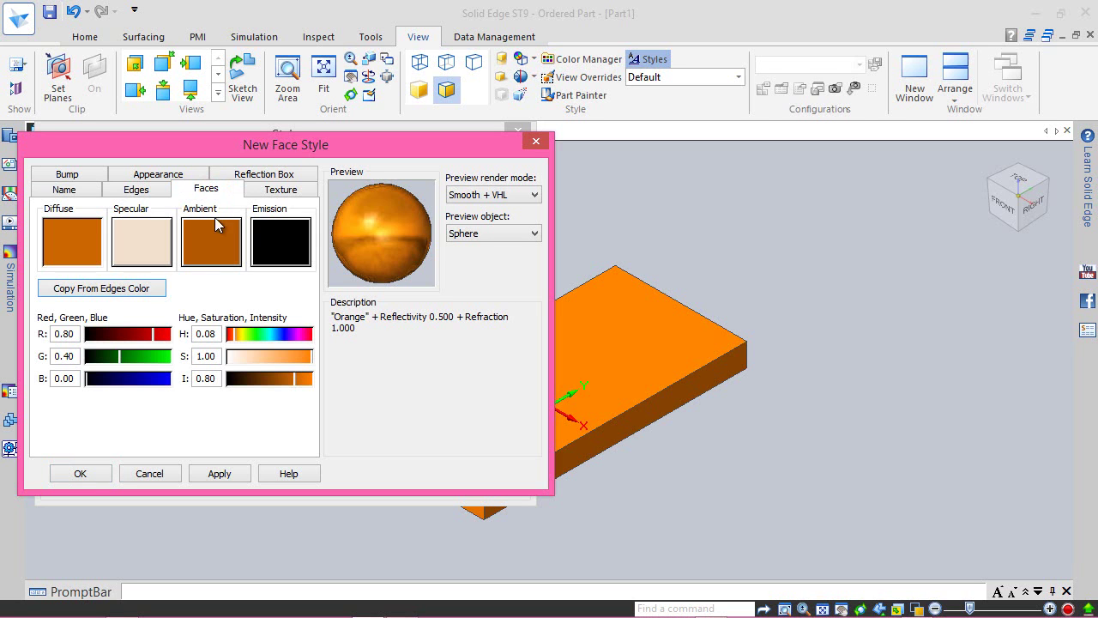
left_click(293, 359)
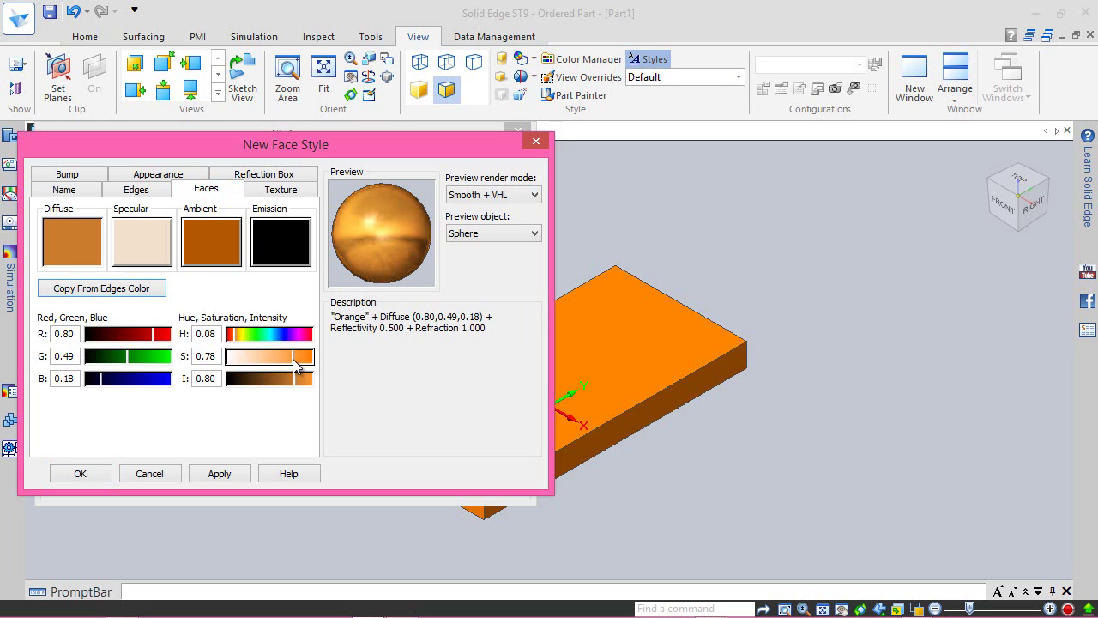
left_click(285, 360)
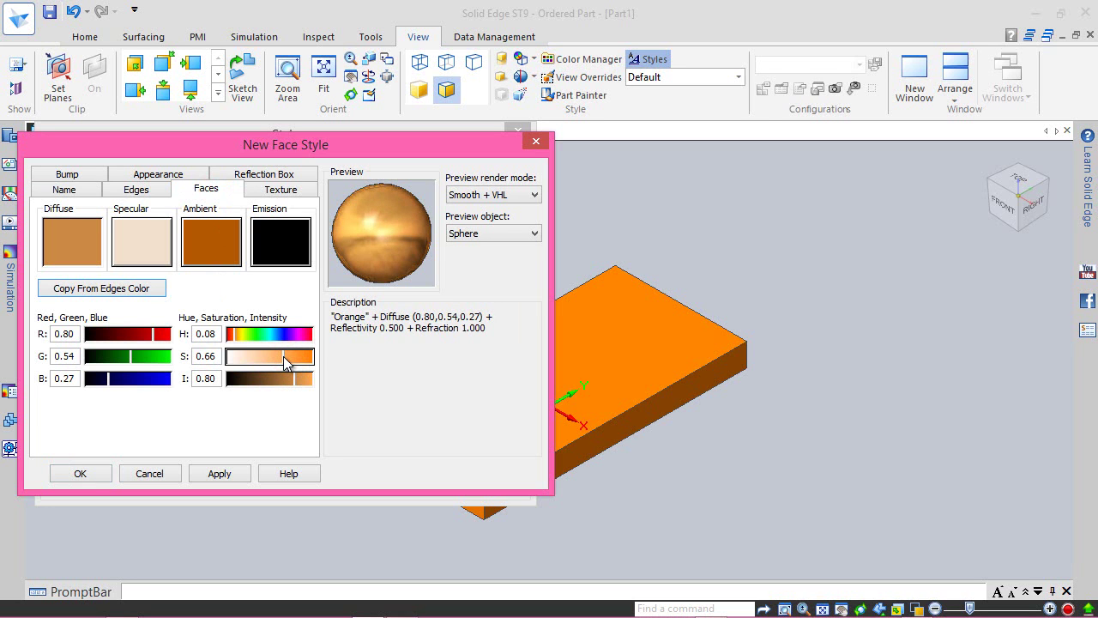
left_click(277, 361)
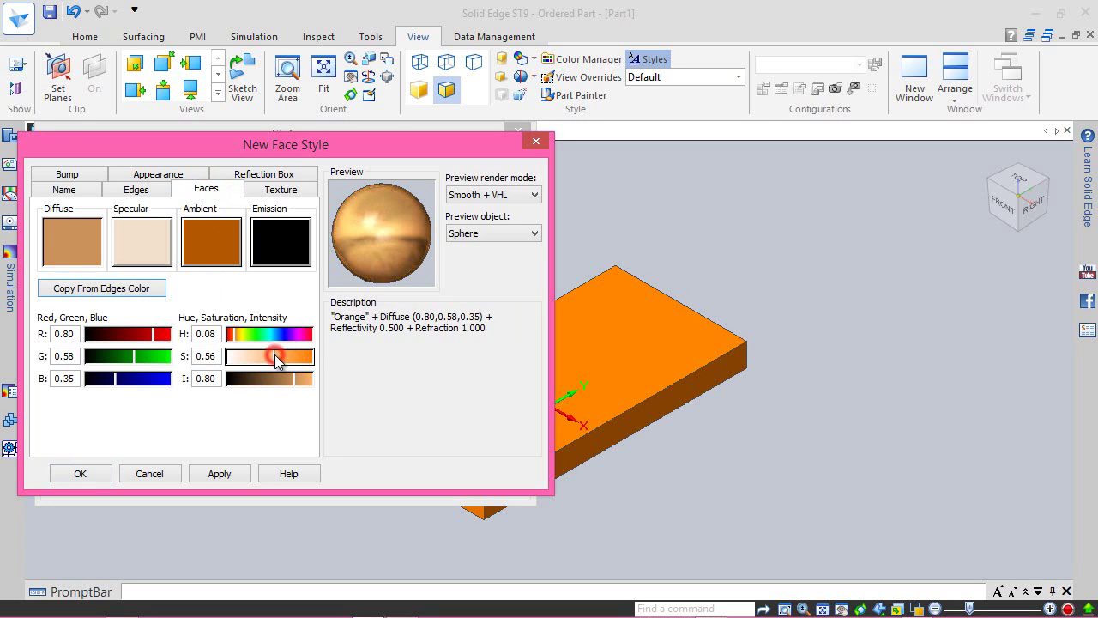
- Set the face style's shininess to 0.40 and reflectivity to 0.36, then save and apply the style
left_click(193, 176)
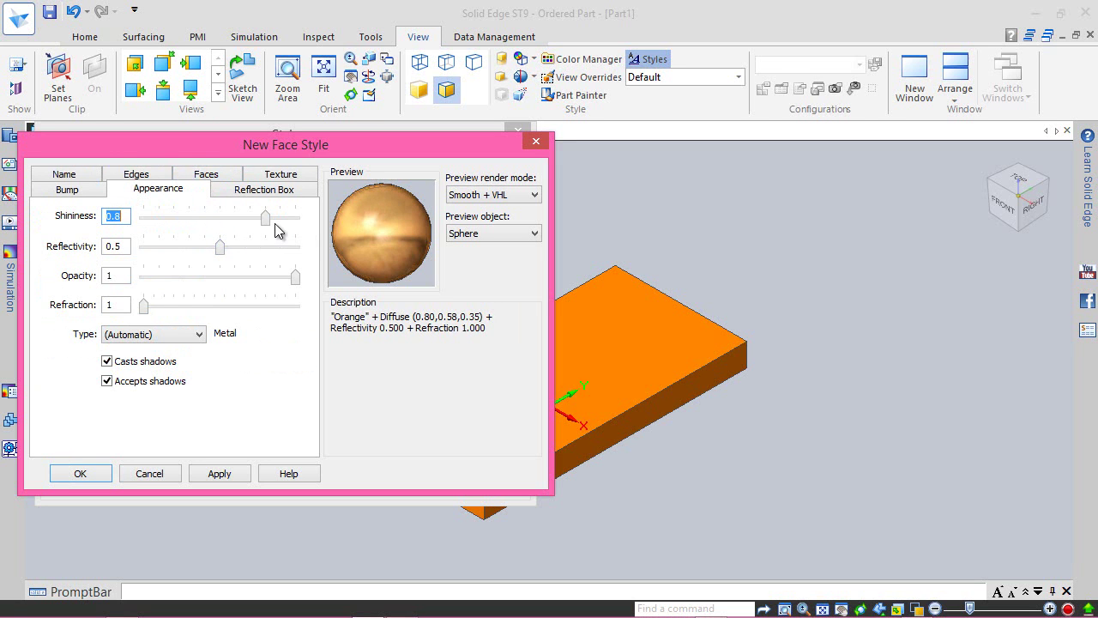
left_click_drag(266, 219, 263, 220)
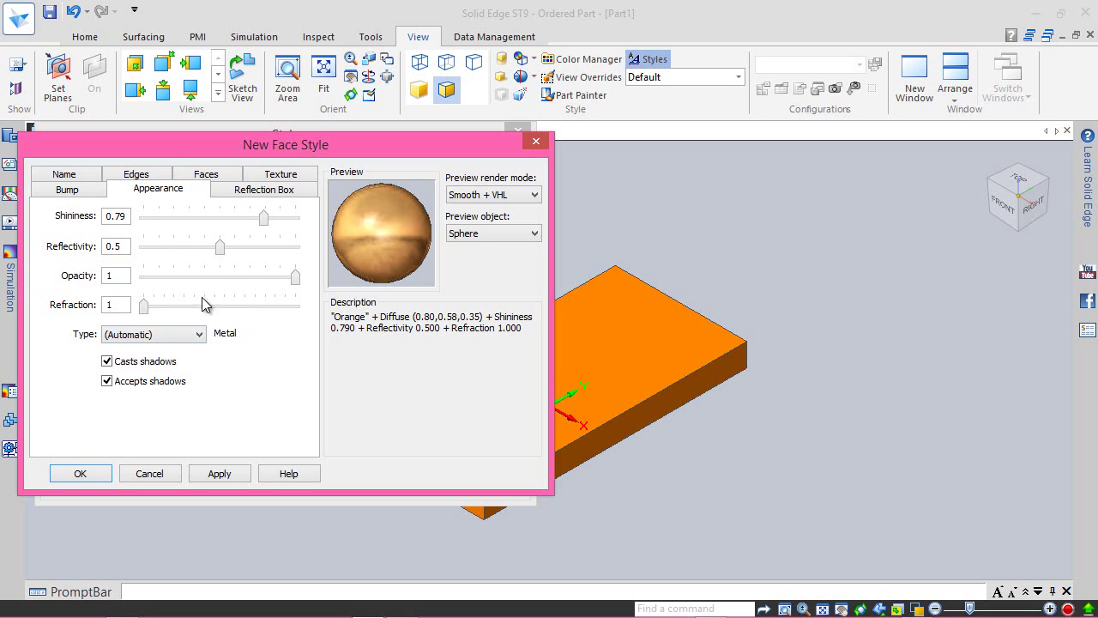
mouse_move(145, 307)
left_mouse_down()
mouse_move(188, 305)
mouse_move(133, 311)
left_mouse_up()
left_click_drag(219, 249, 199, 252)
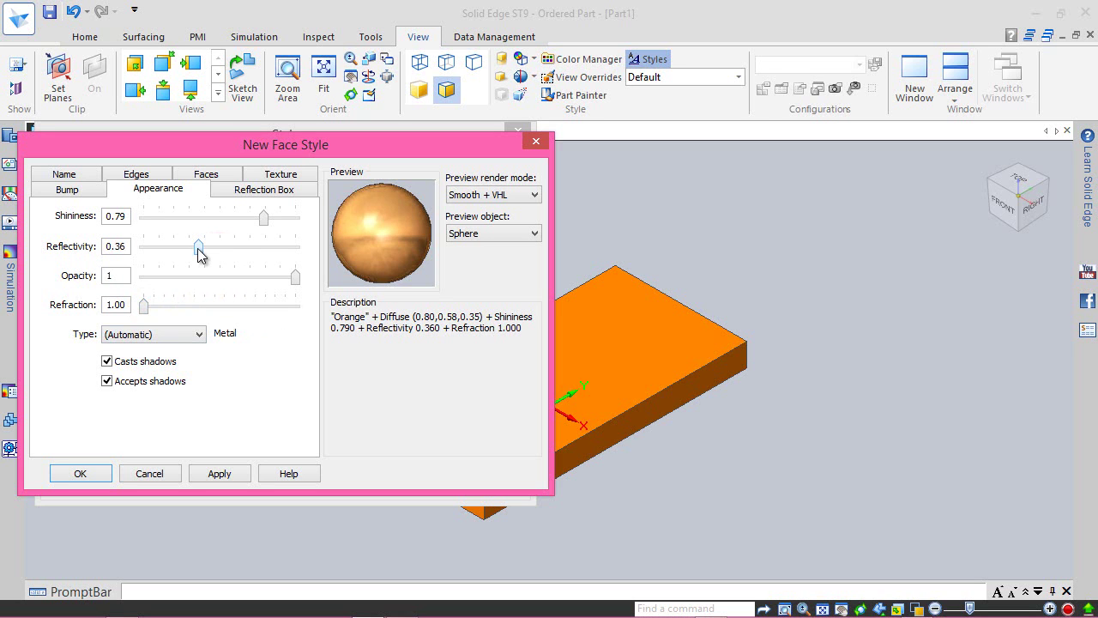
left_click_drag(266, 221, 207, 230)
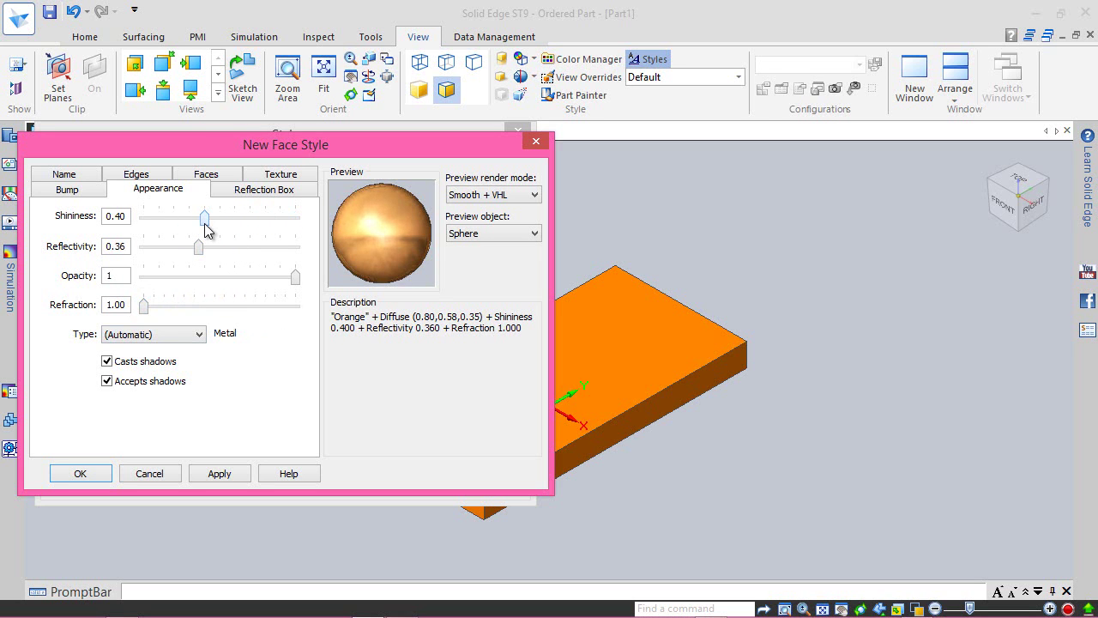
left_click(97, 475)
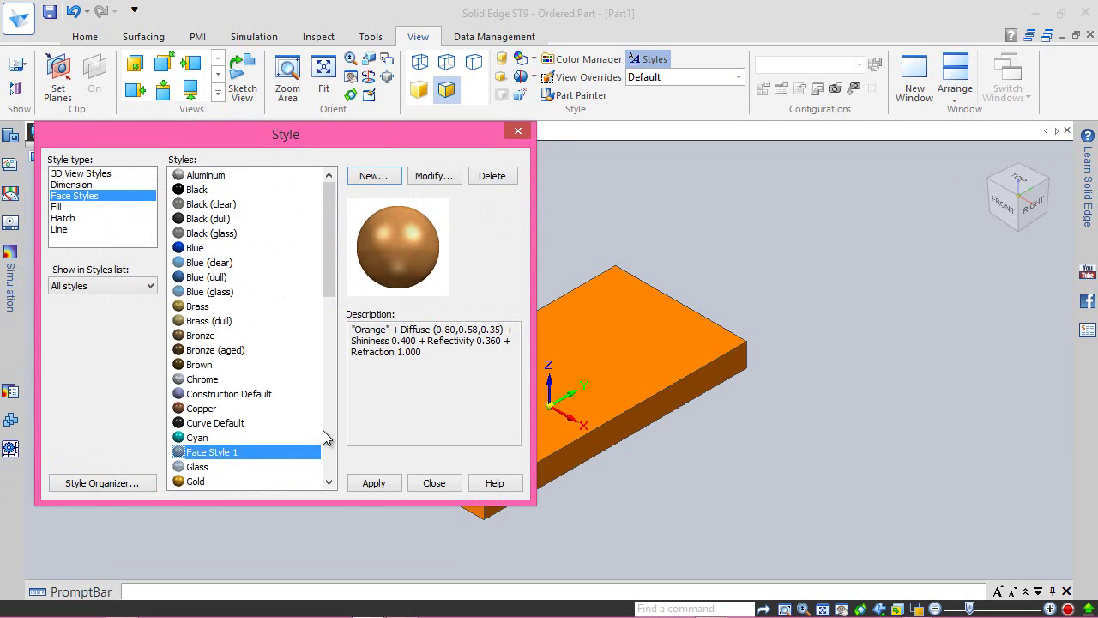
left_click(370, 483)
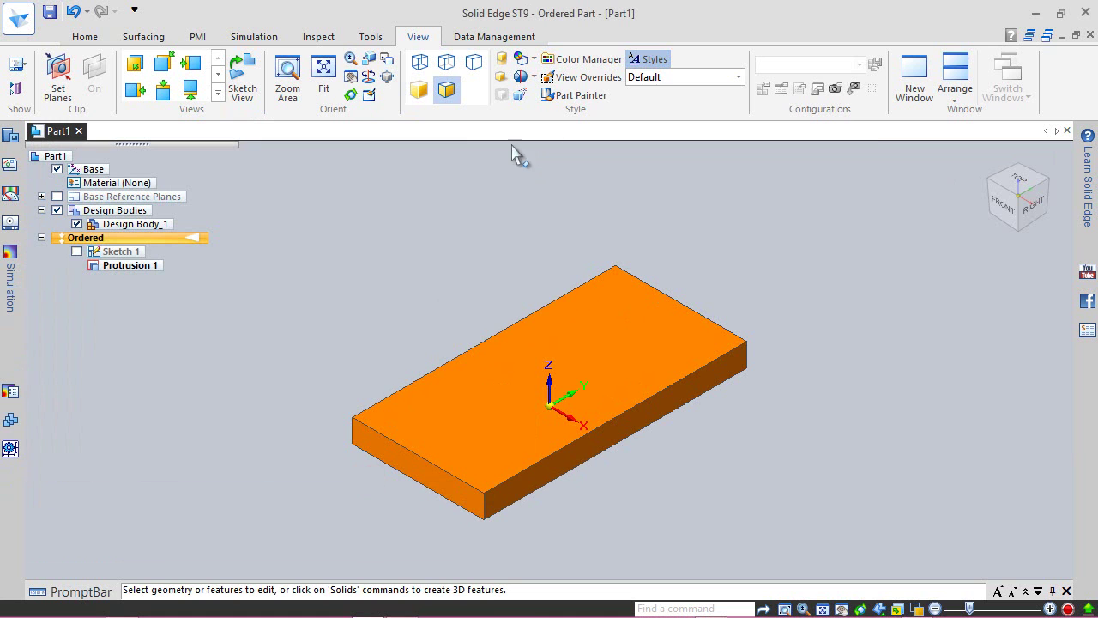
- Paint the plate with Face Style 1 using Part Painter, keeping the selection type Any
left_click(579, 94)
left_click(527, 158)
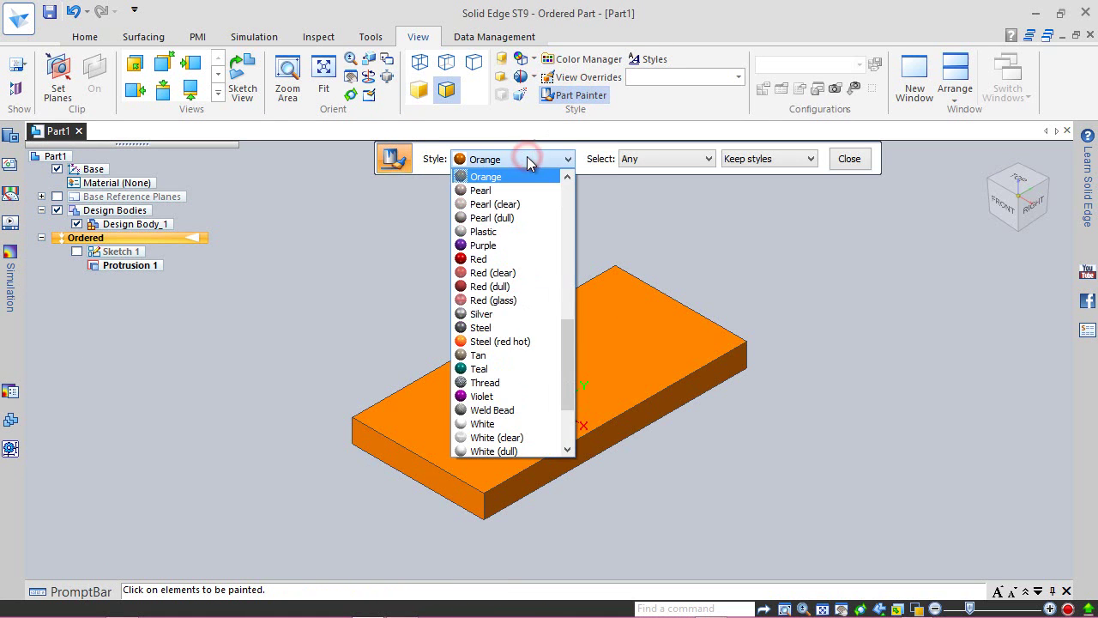
scroll(524, 246, "up", 5)
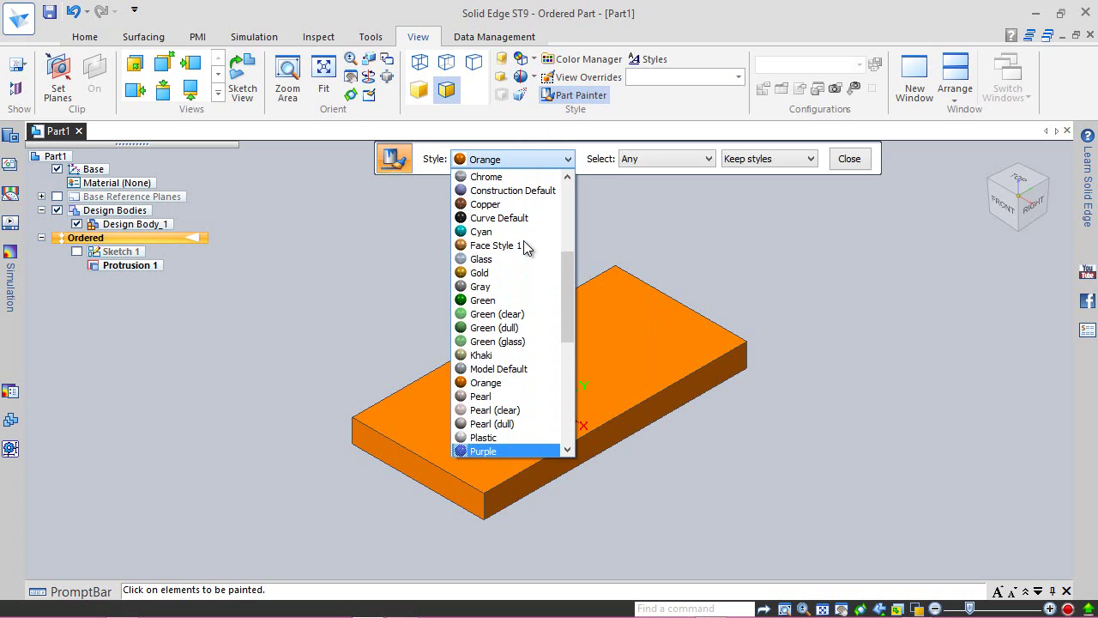
left_click(502, 247)
left_click(481, 372)
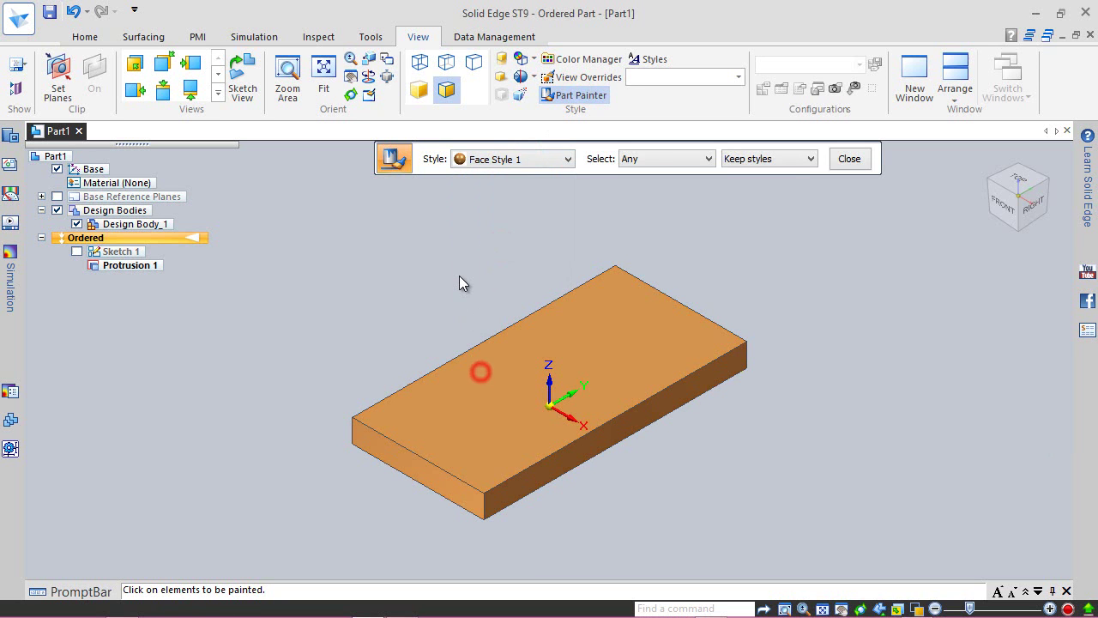
left_click(848, 159)
- Begin saving the part and create a folder named Engine Case Rear inside the Solid Edge folder
left_click(87, 38)
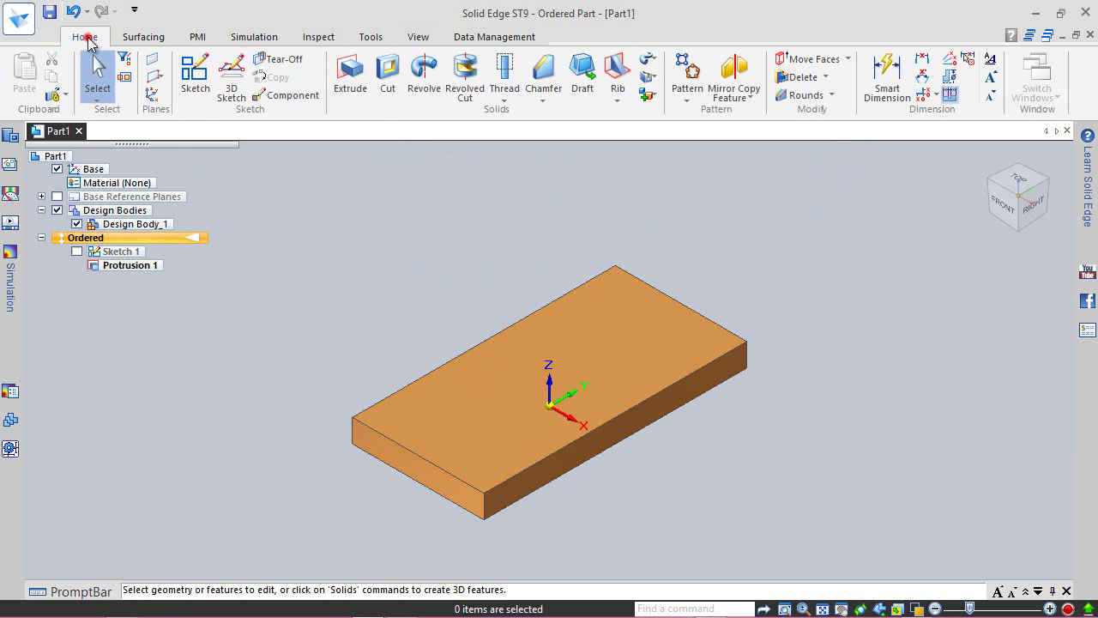
left_click(48, 12)
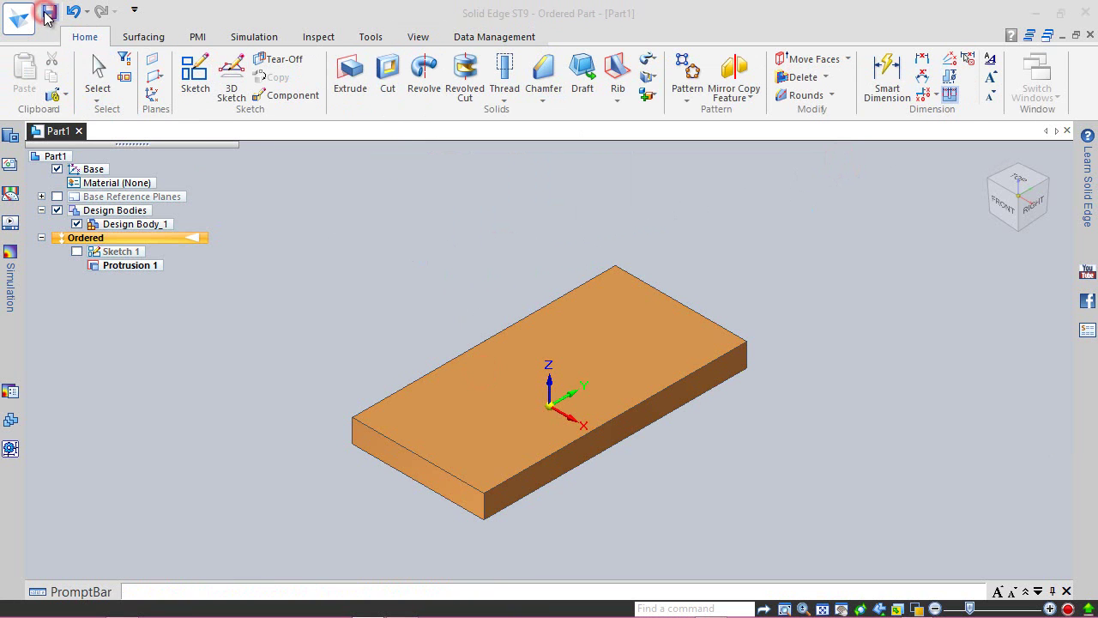
double_click(348, 147)
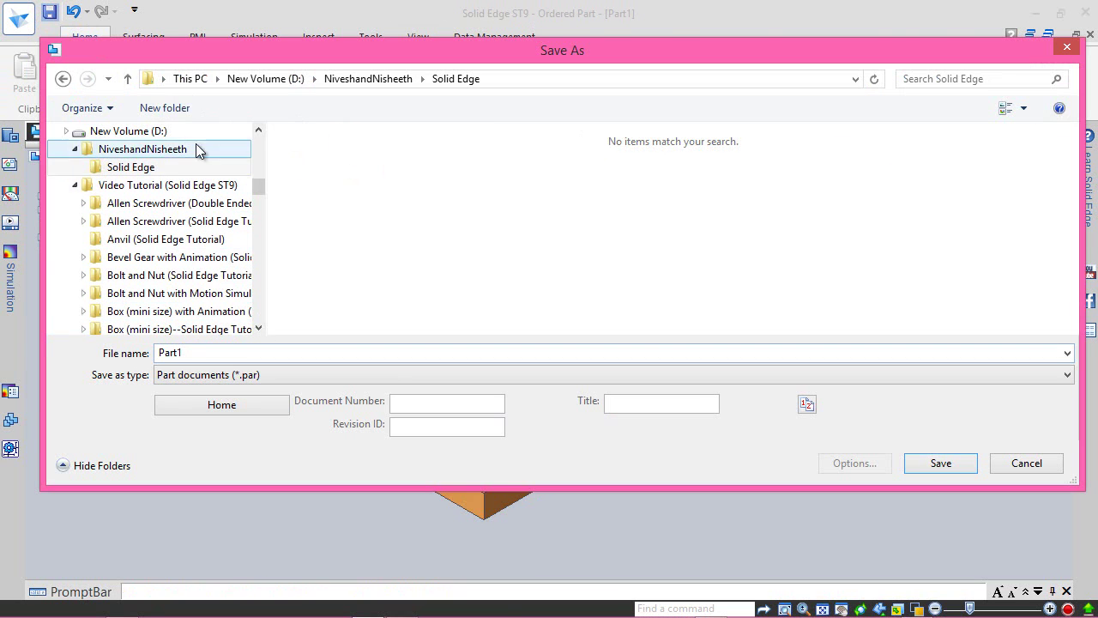
left_click(180, 105)
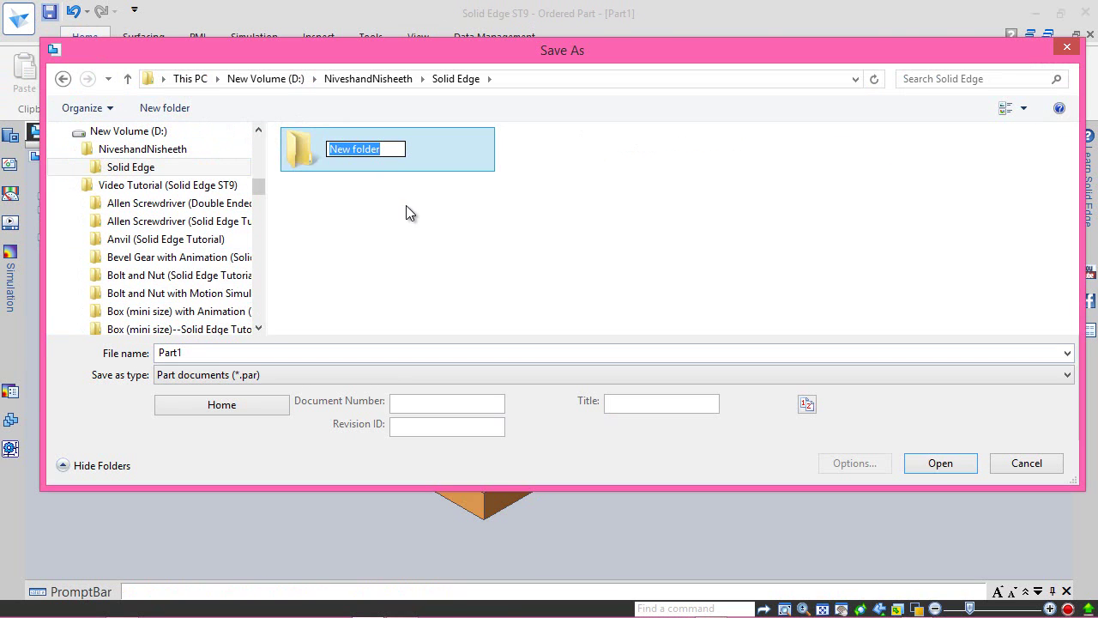
key("BackSpace")
type("Engine")
type("C")
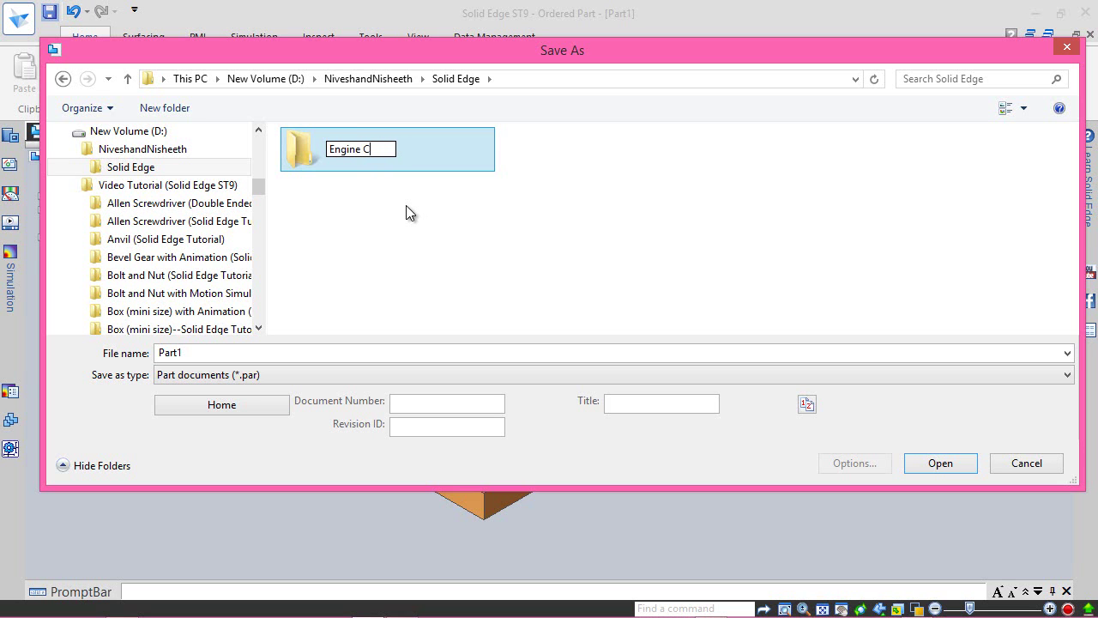
type("ase Rear")
key("ctrl+a")
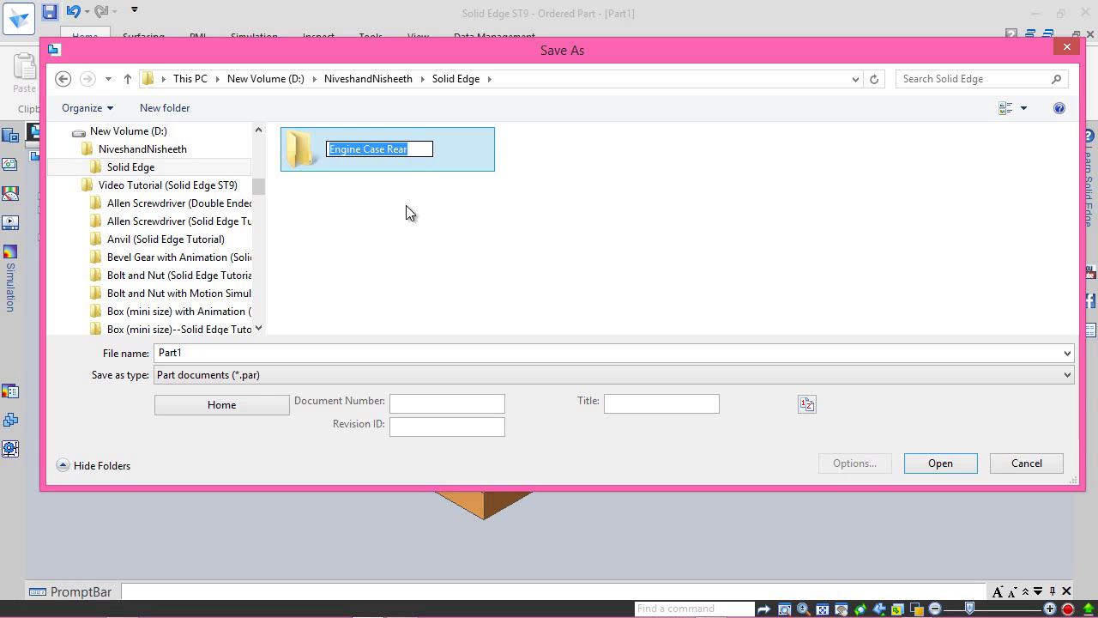
left_click(406, 207)
- Save the part in the new folder as Engine Case Rear.par
double_click(397, 162)
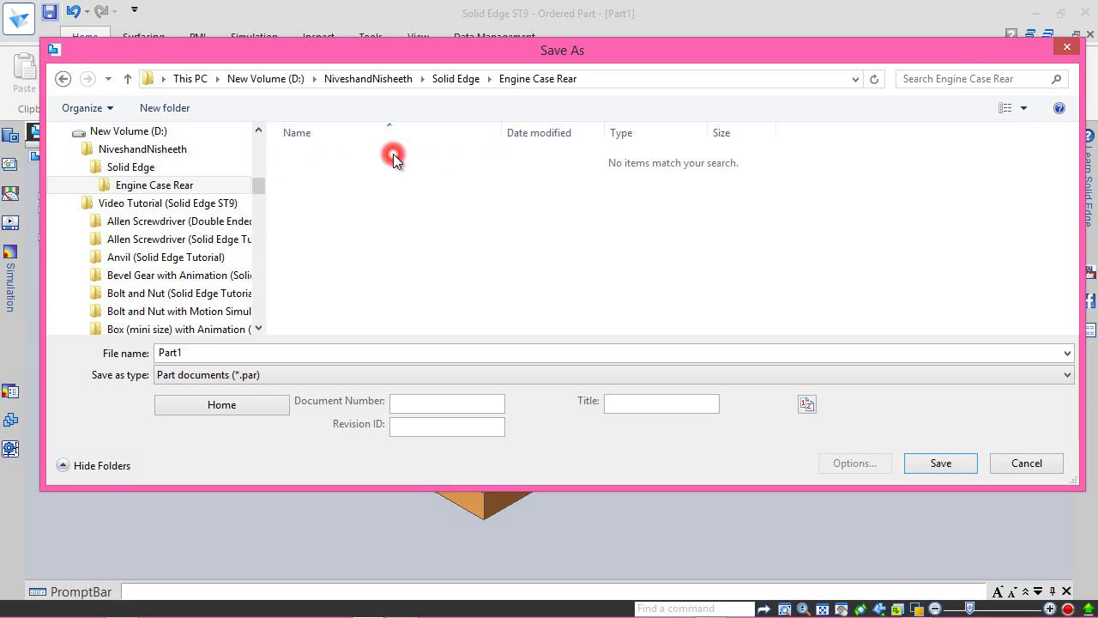
double_click(197, 353)
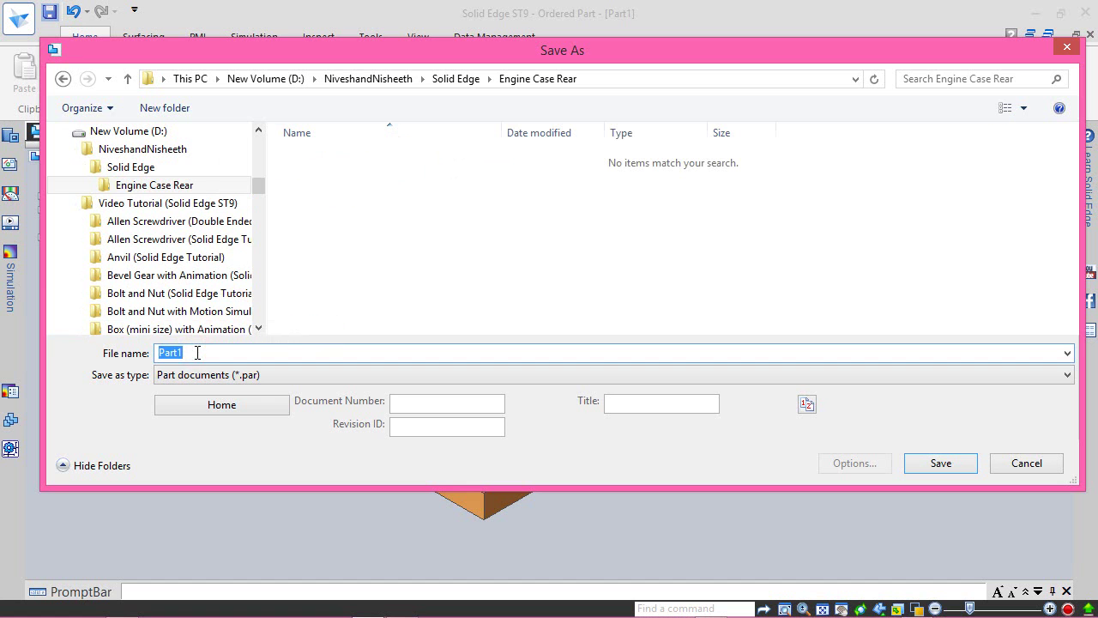
left_click(942, 463)
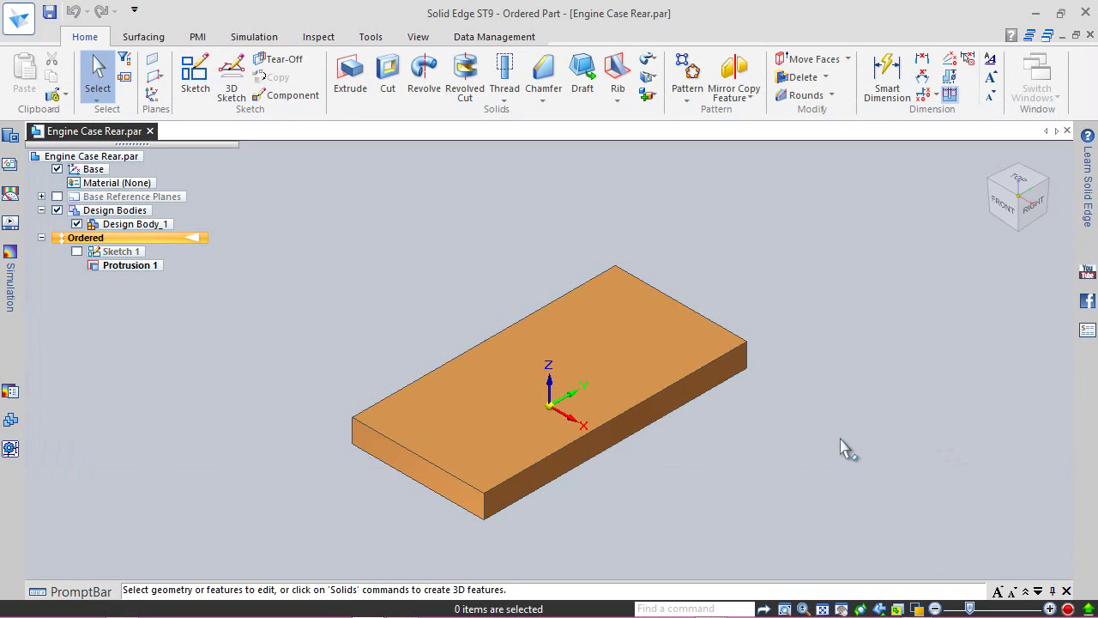
- Create a parallel reference plane 3 mm outward from the plate's long side face on the positive X side
left_click(155, 77)
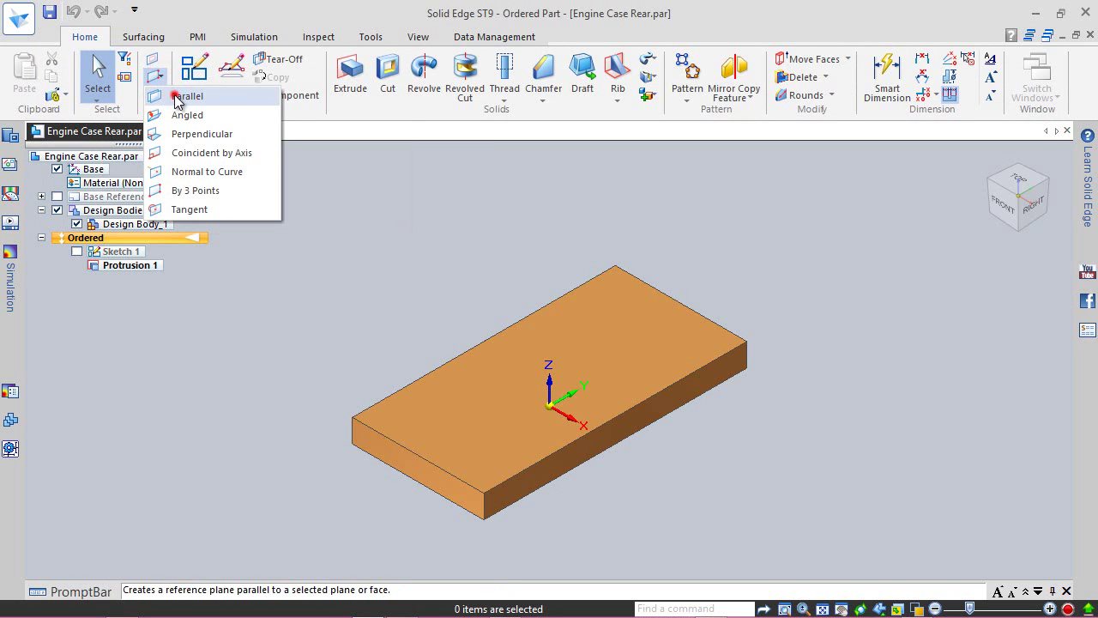
left_click(177, 97)
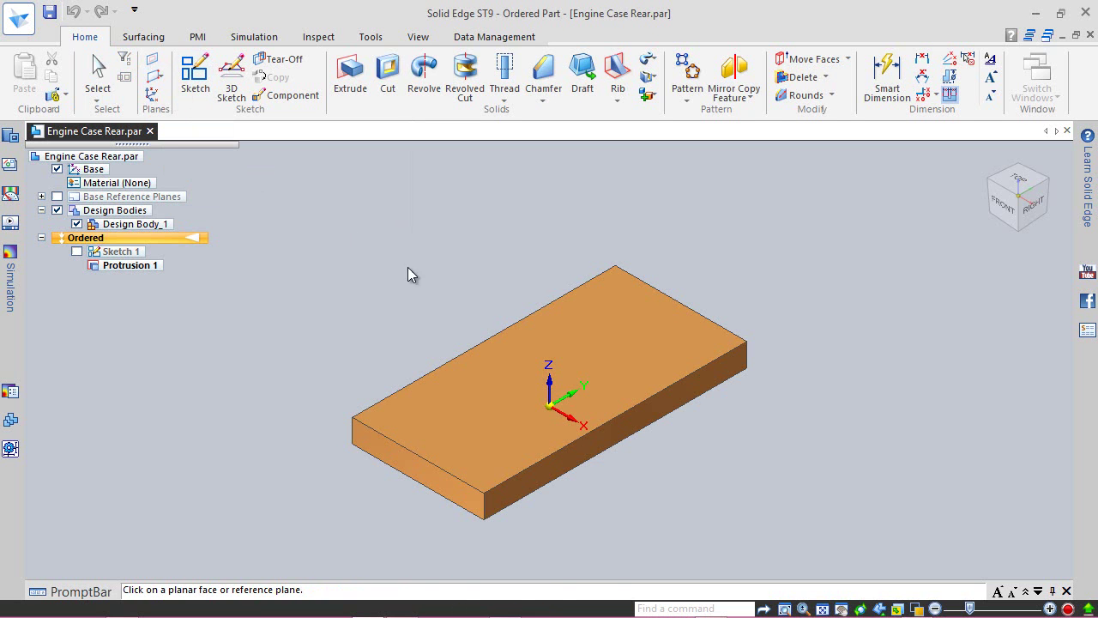
left_click(635, 422)
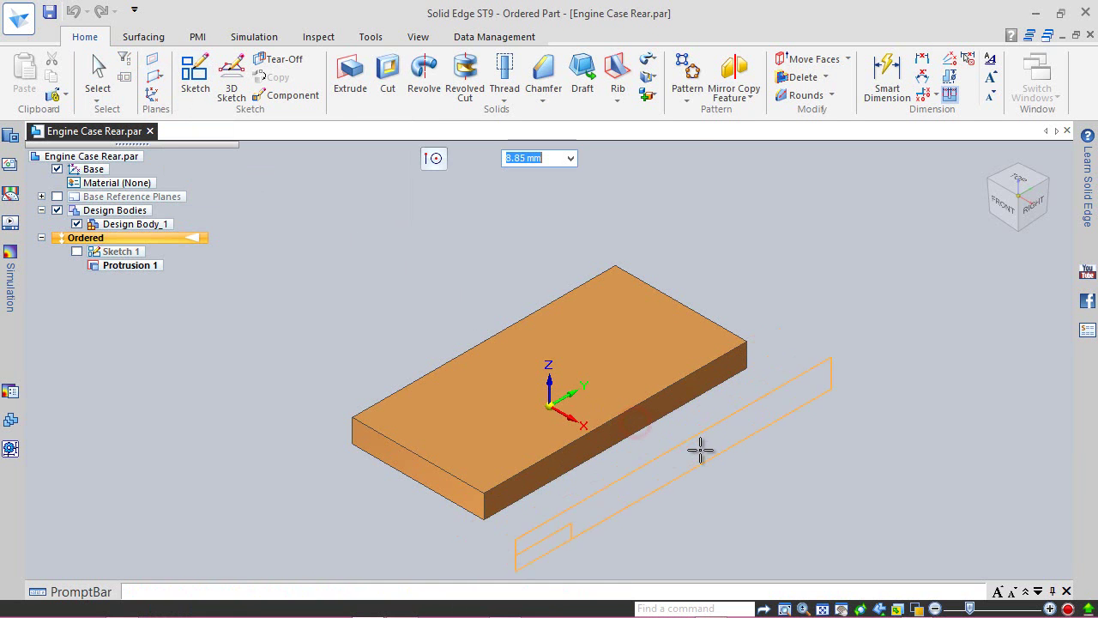
key("Tab")
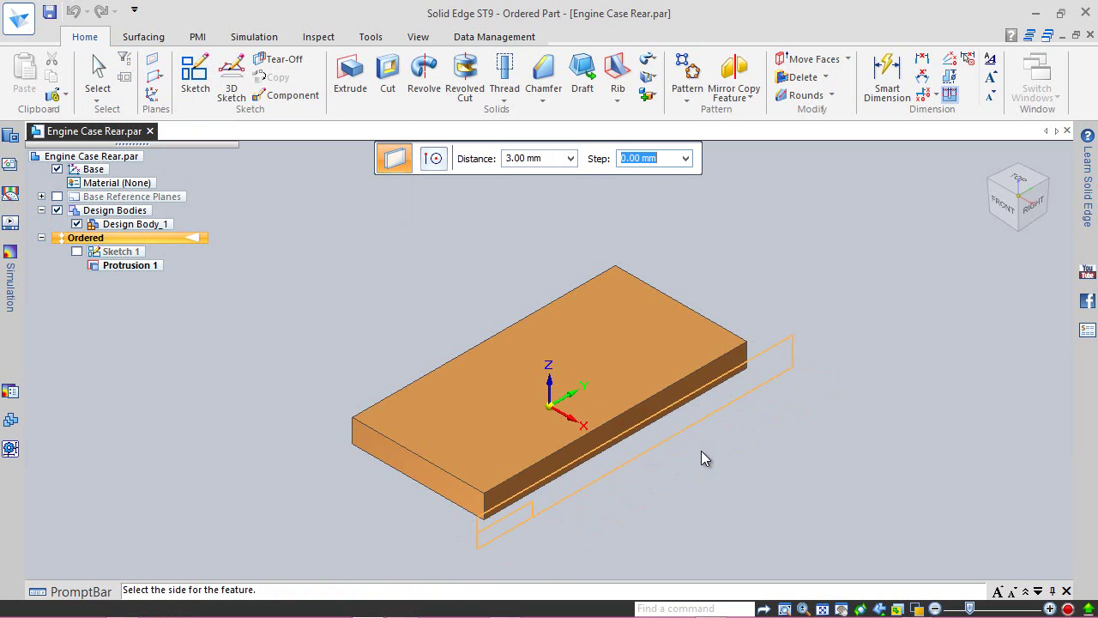
left_click(701, 451)
middle_click_drag(698, 459, 729, 441)
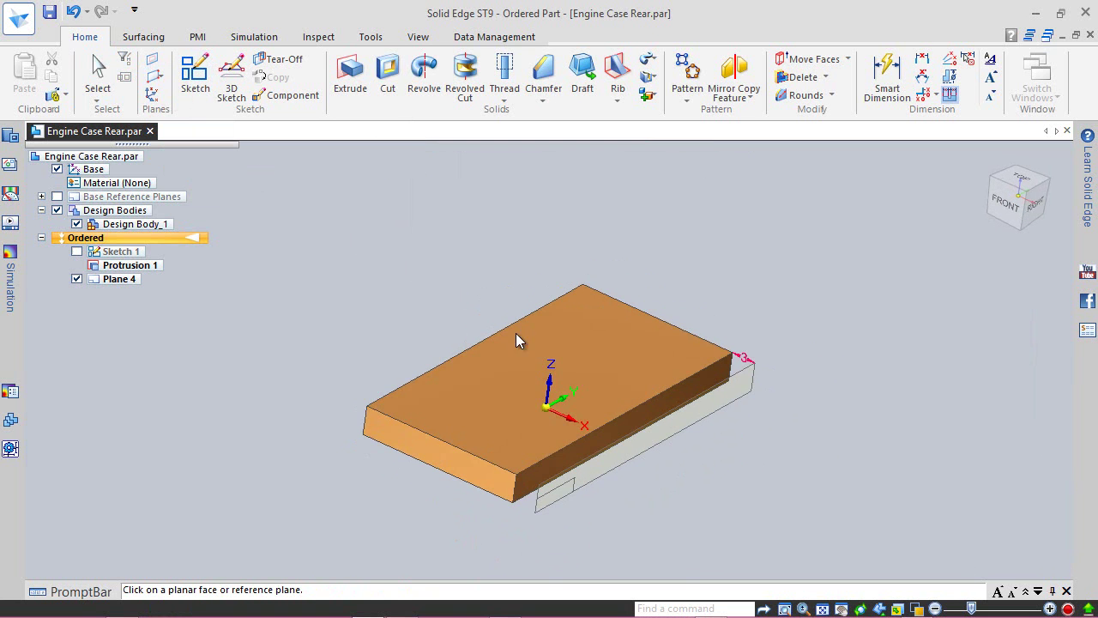
- Start a new sketch on the offset reference plane, viewed from the right
left_click(194, 75)
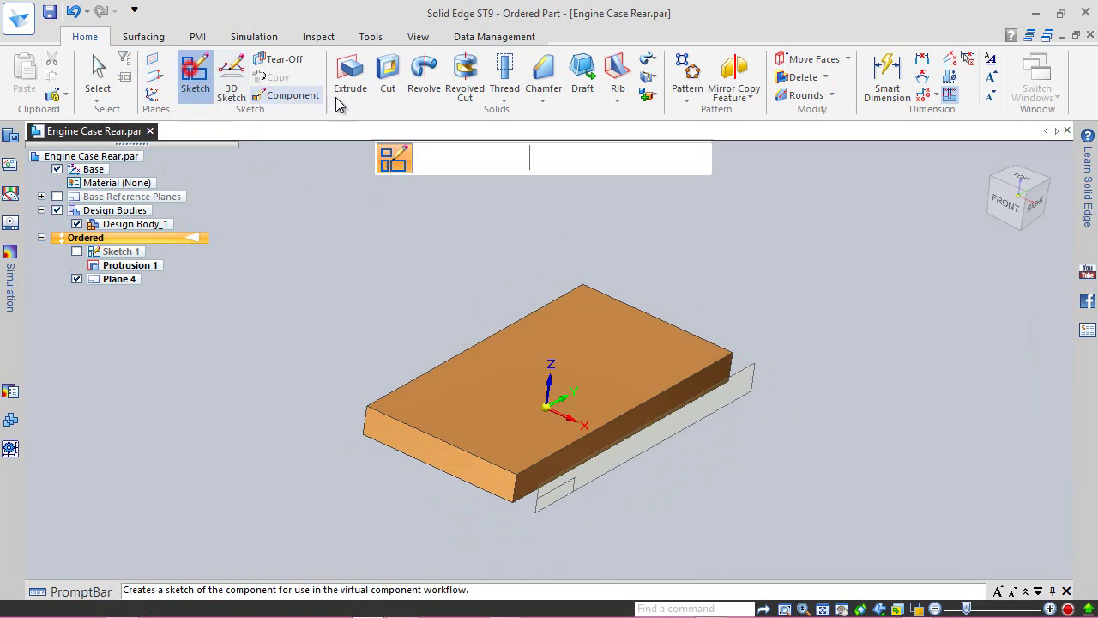
left_click(742, 387)
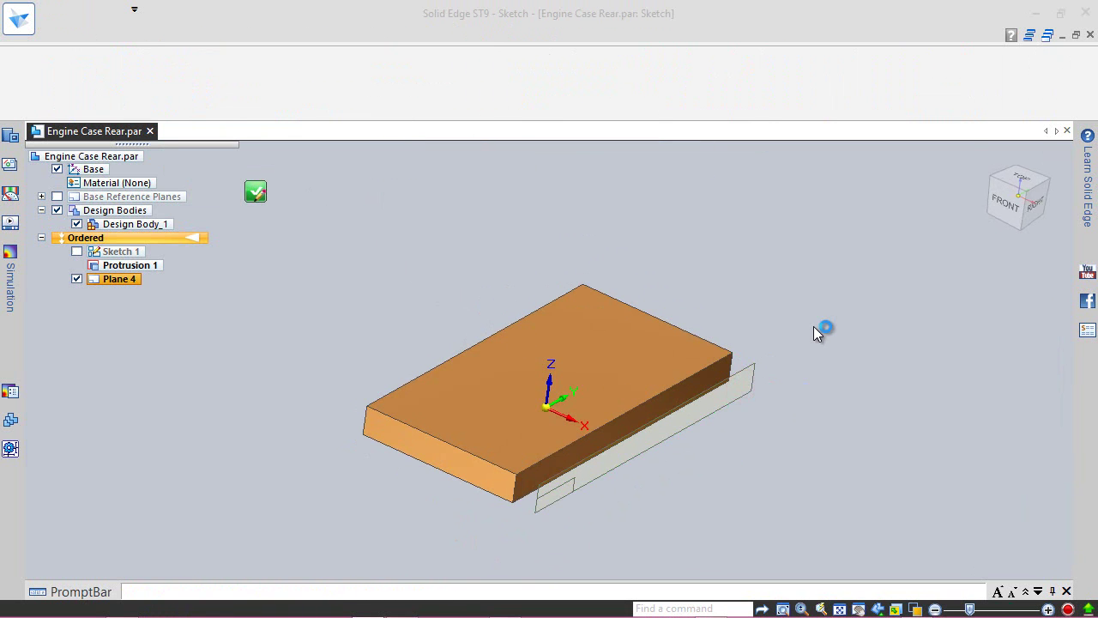
left_click(1038, 201)
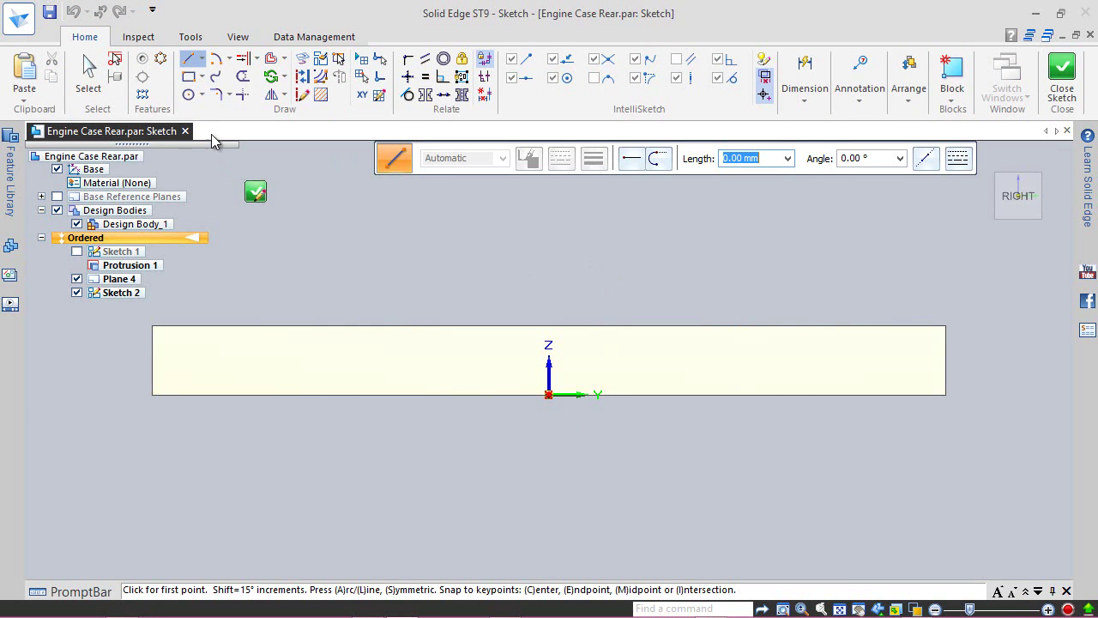
- Sketch a 24 mm diameter circle centred on the origin
left_click(188, 94)
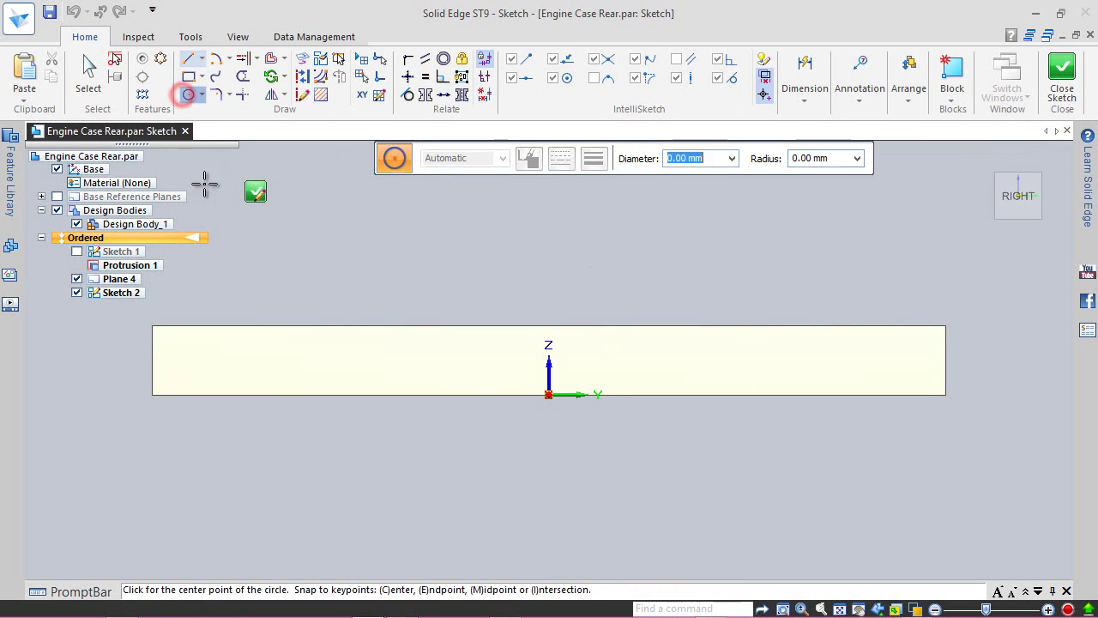
left_click(549, 394)
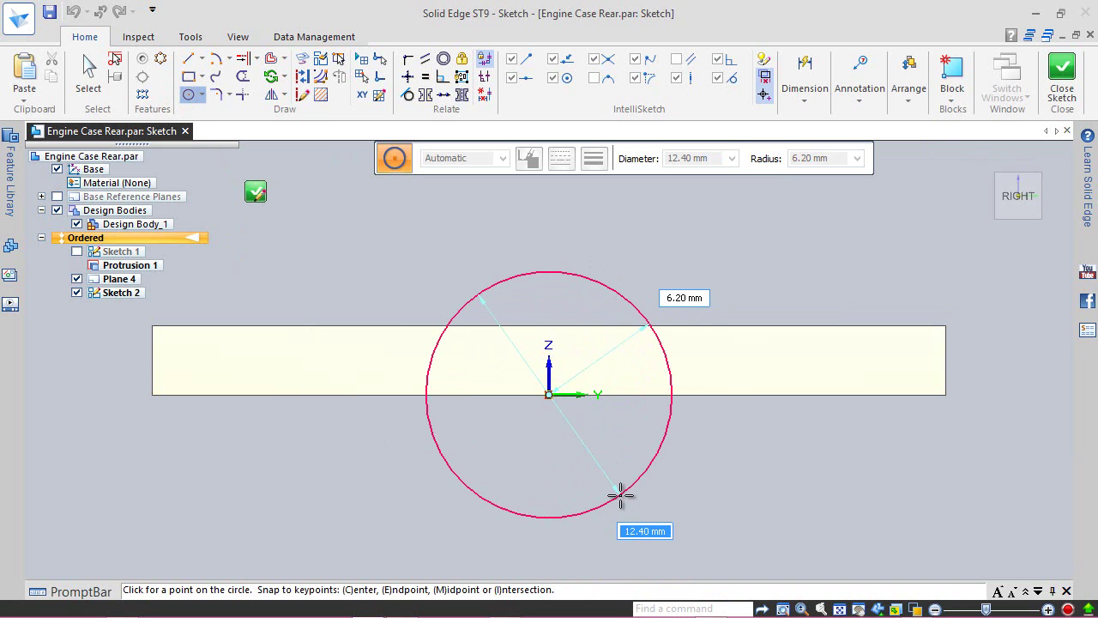
type("24")
key("Return")
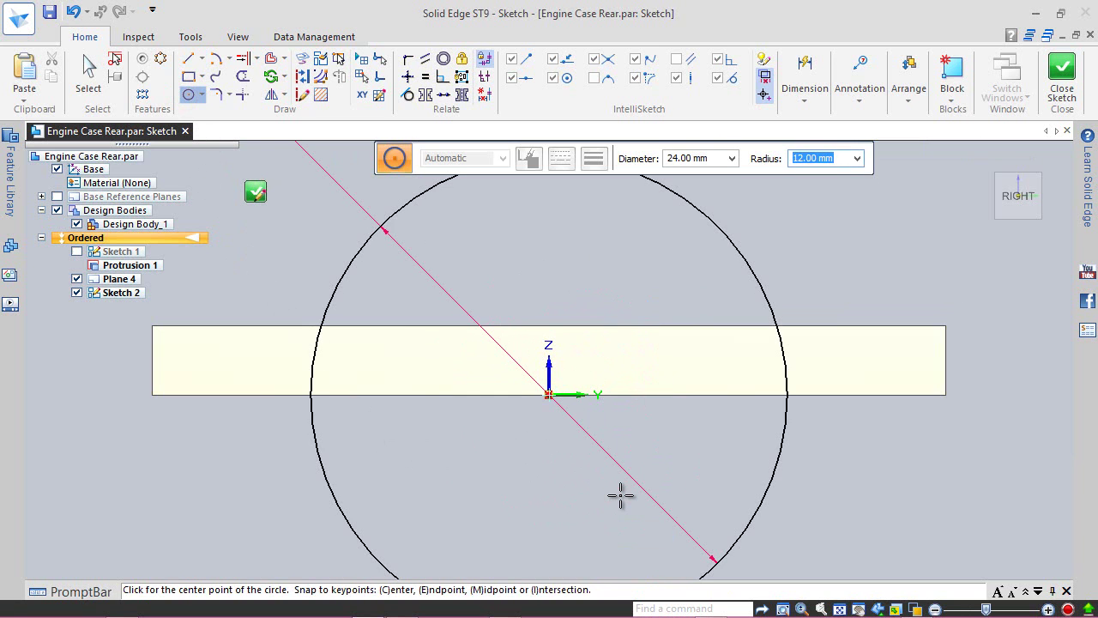
key("Escape")
scroll(619, 435, "down", 3)
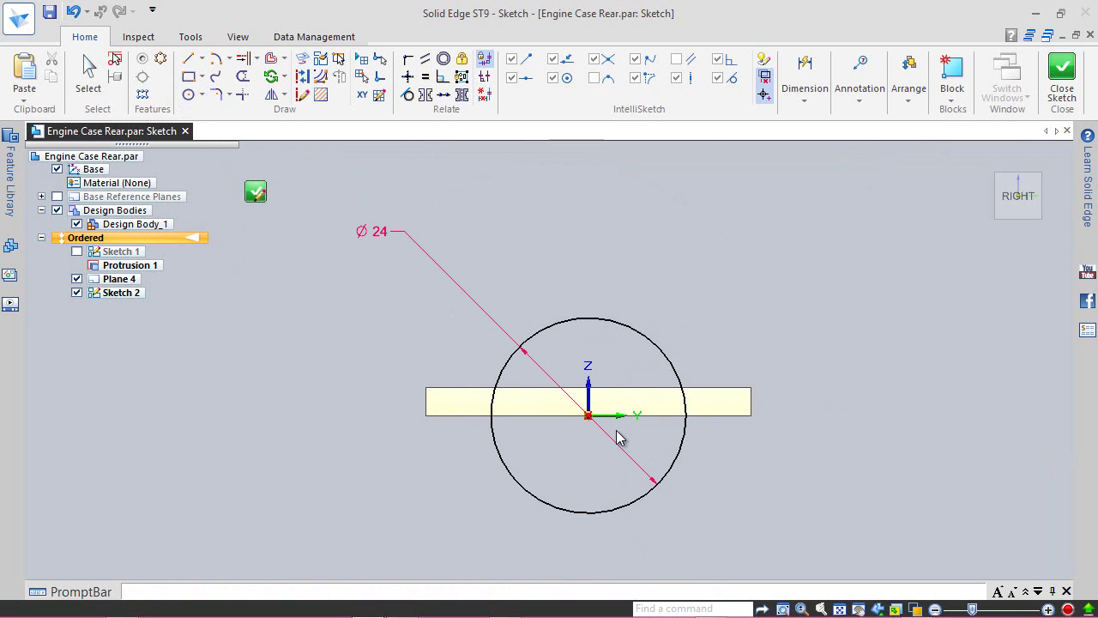
- Finish the circle sketch and hide the offset reference plane
left_click(1062, 77)
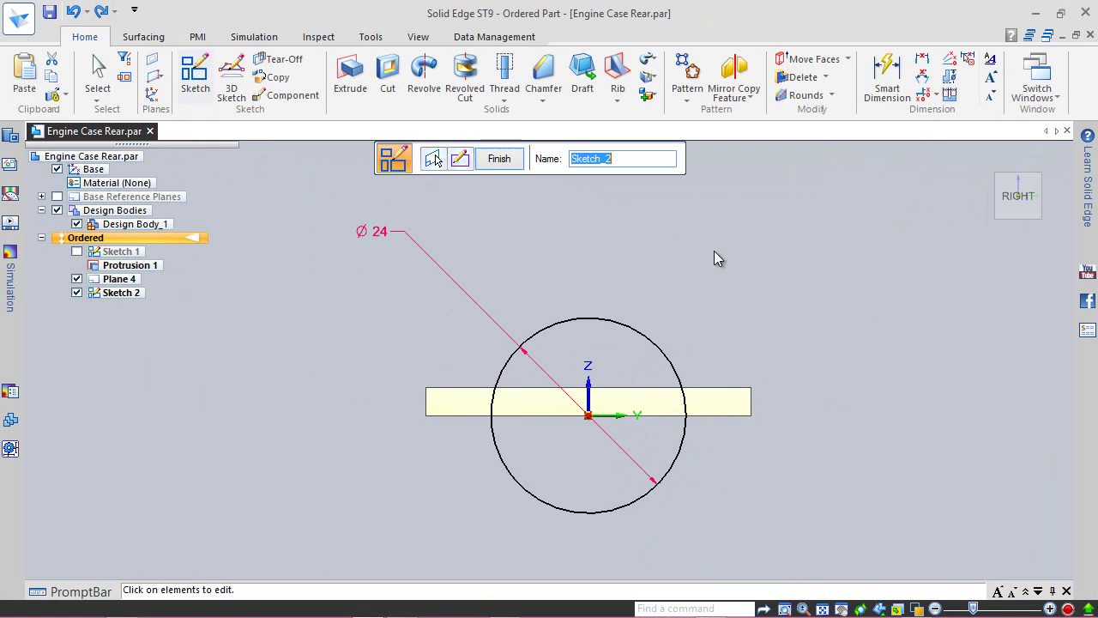
left_click(501, 160)
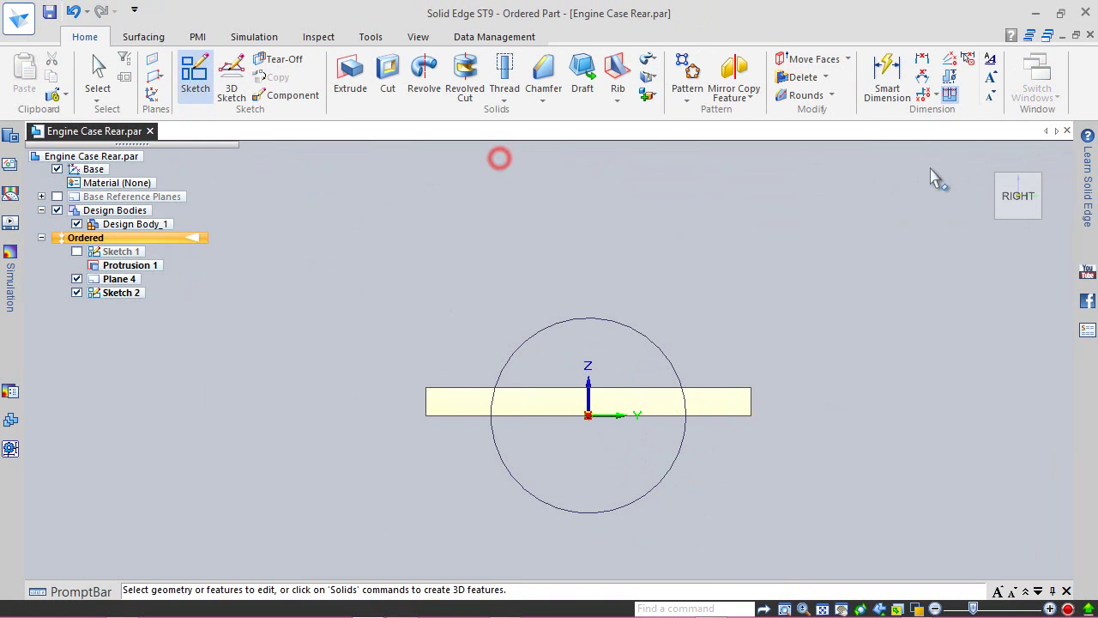
left_click(988, 158)
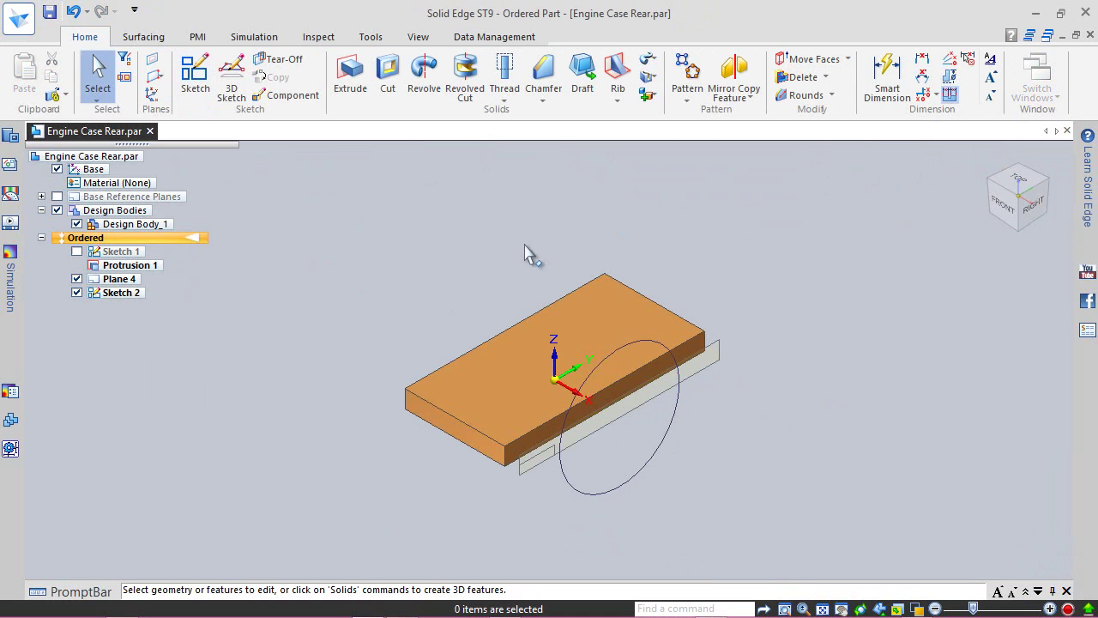
left_click(77, 279)
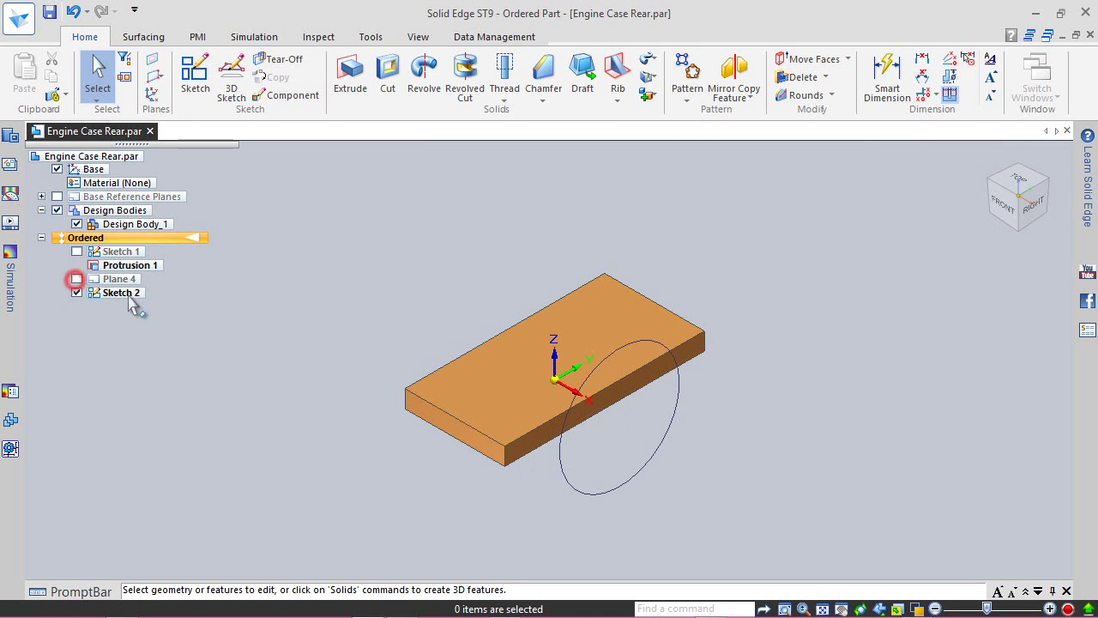
- Extrude the 24 mm circle 25.5 mm in the negative X direction through the plate, and hide its sketch
left_click(350, 72)
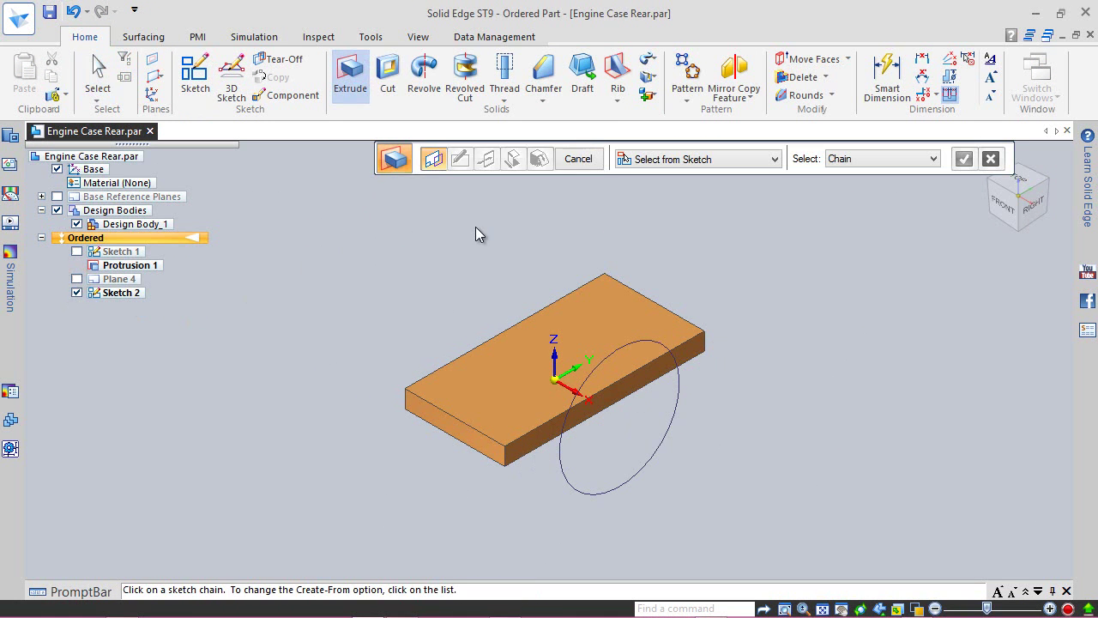
left_click(671, 417)
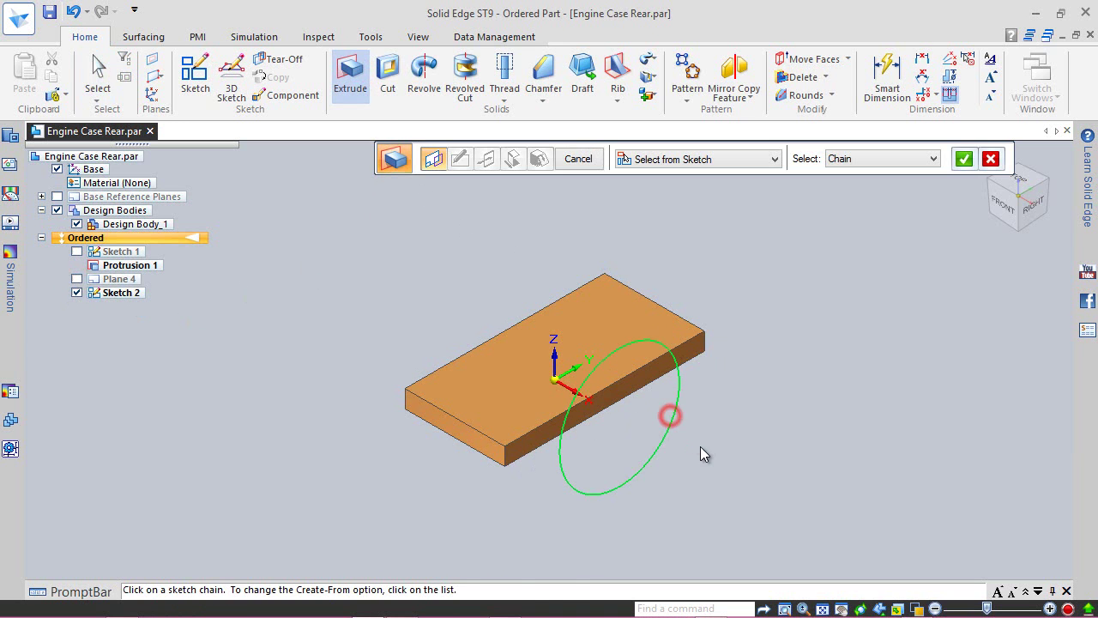
right_click(700, 446)
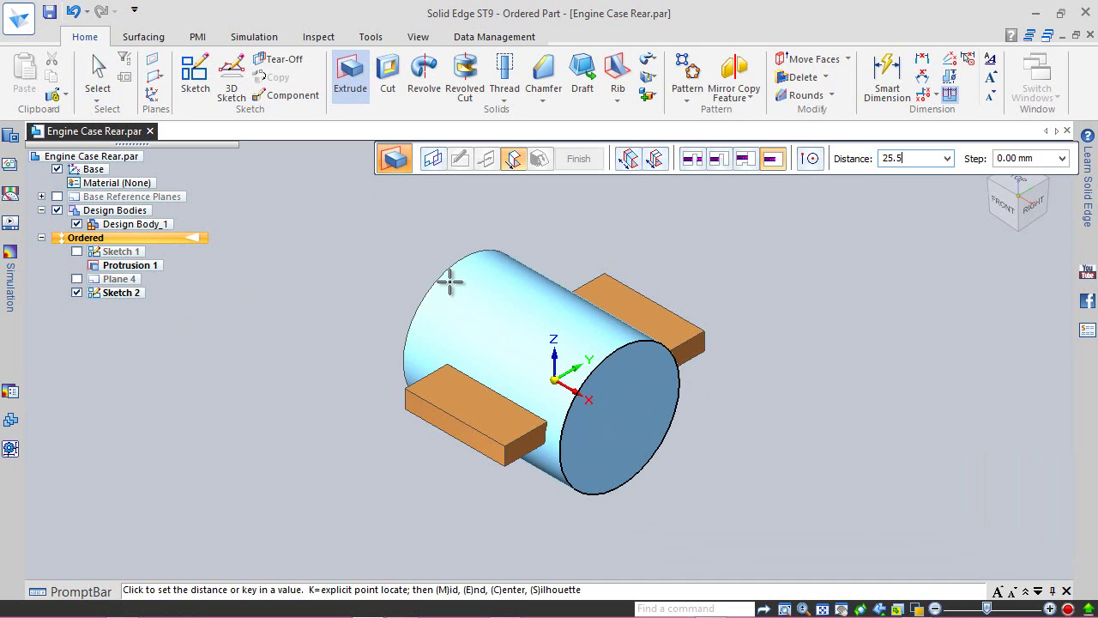
type("25.5")
key("Return")
left_click(450, 281)
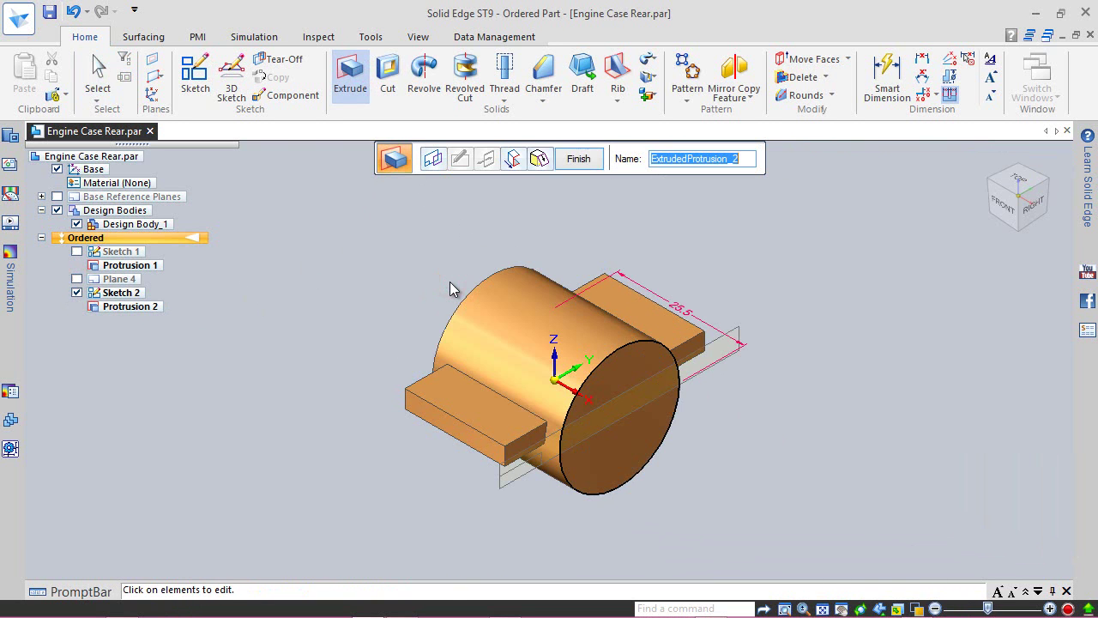
left_click(579, 158)
left_click(566, 152)
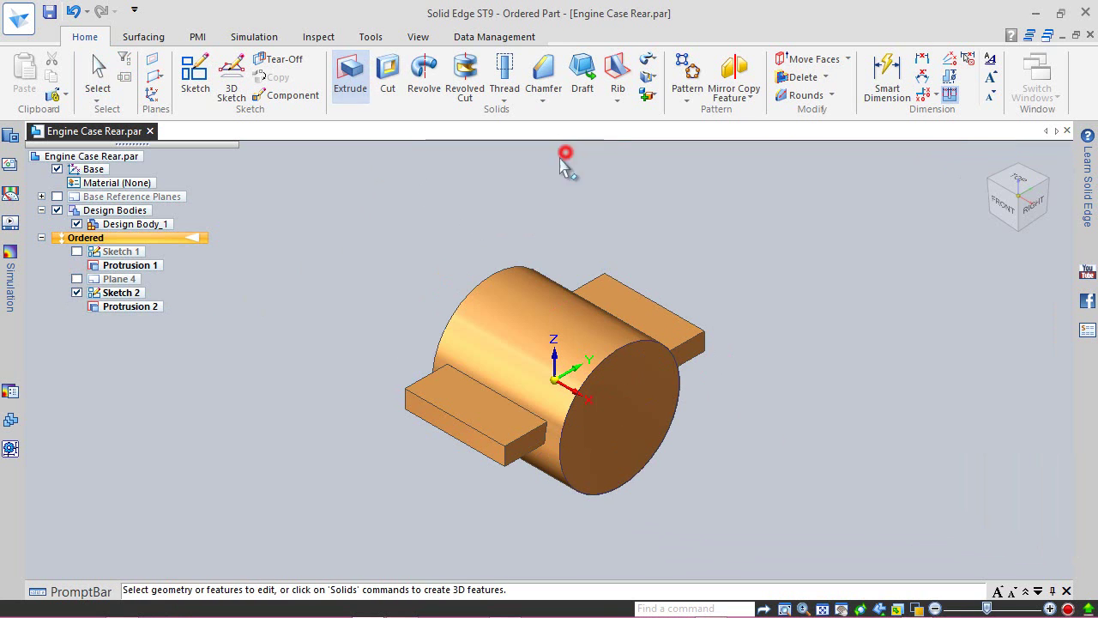
left_click(77, 293)
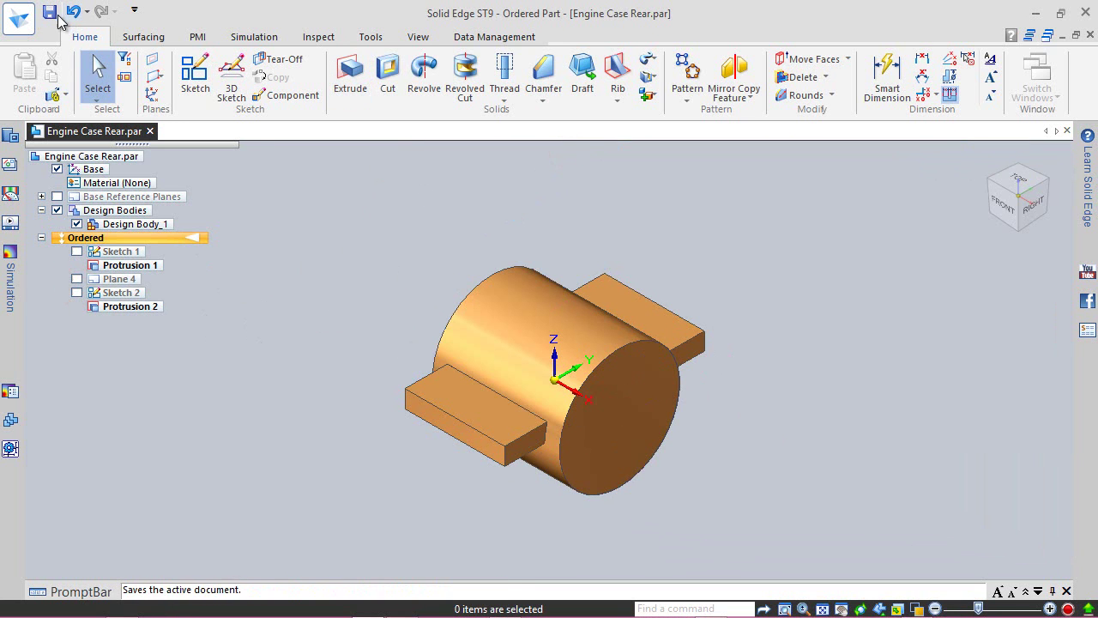
- Set the arc smoothness to 10 in the program's view options
left_click(19, 17)
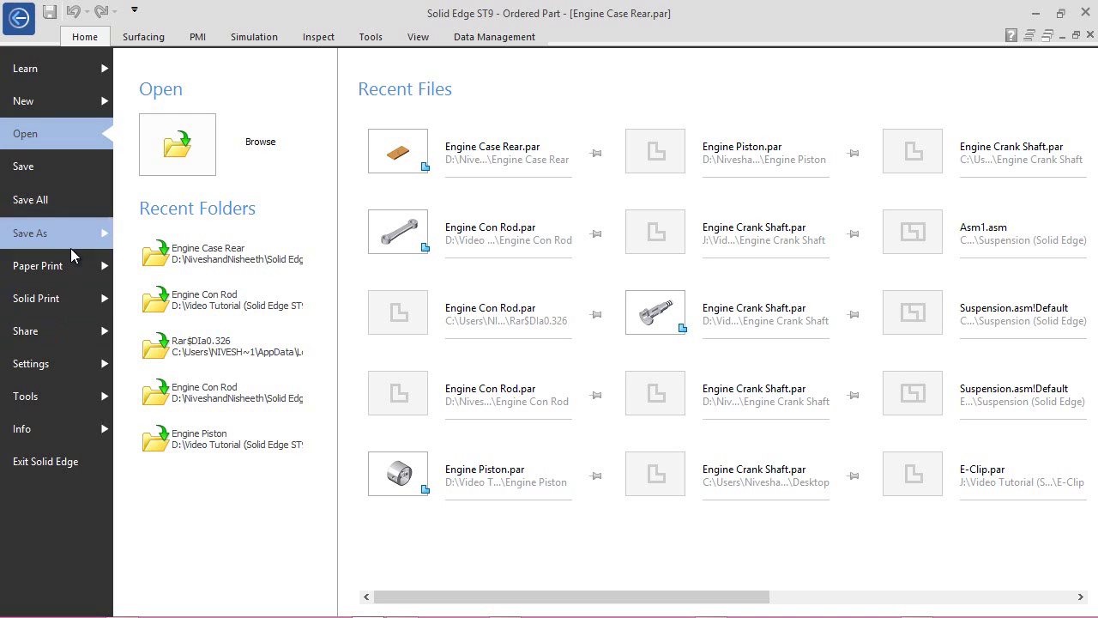
left_click(73, 356)
left_click(265, 157)
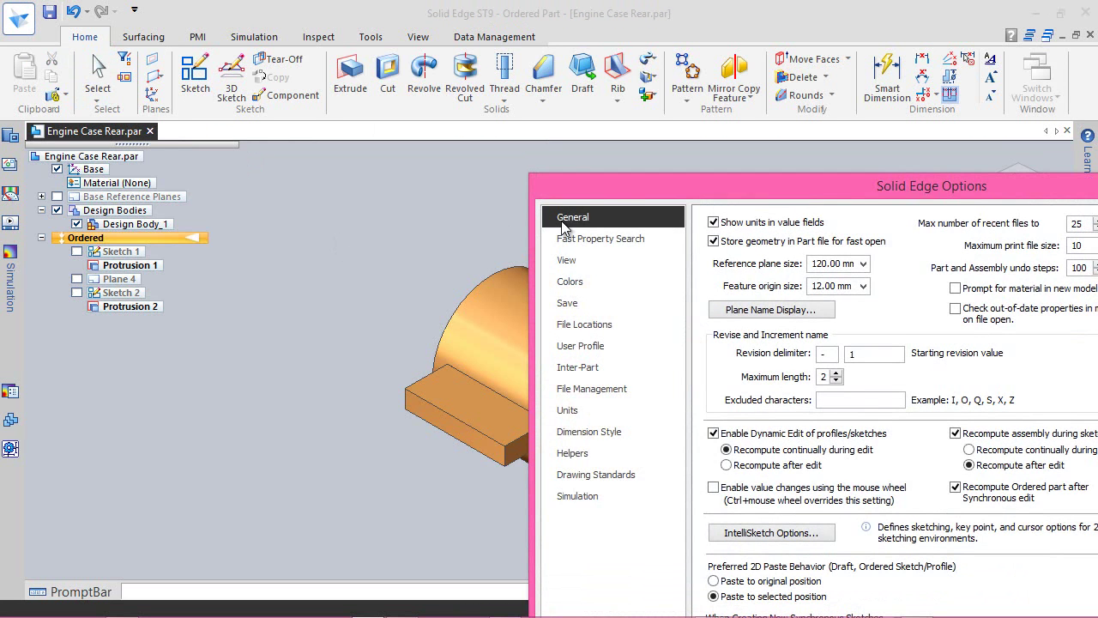
left_click(624, 177)
left_click_drag(613, 182, 350, 40)
left_click(300, 115)
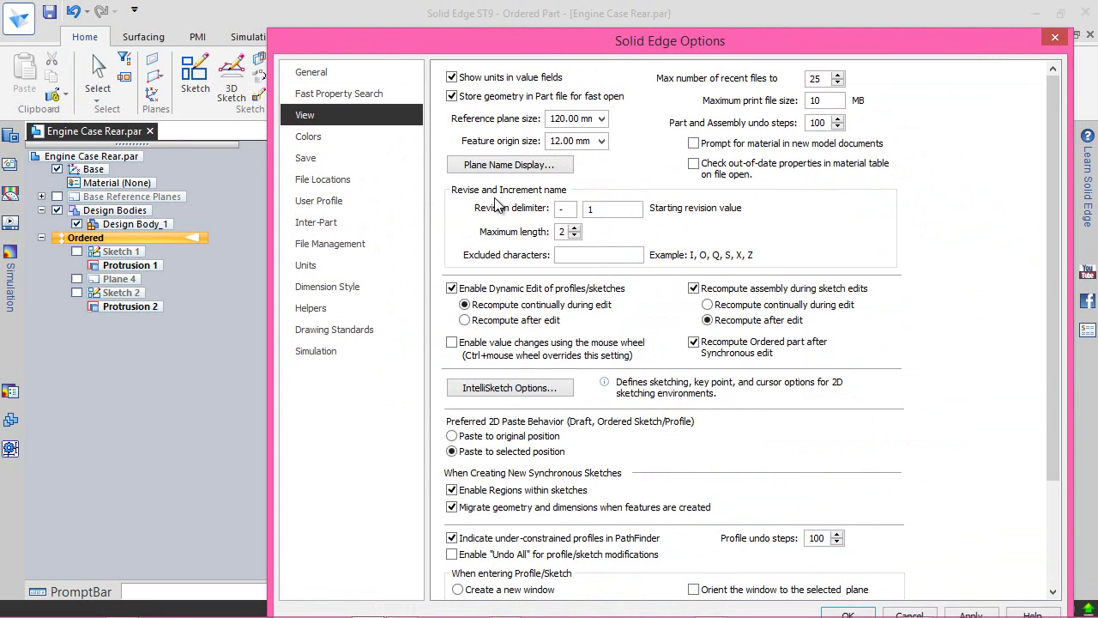
left_click(467, 222)
left_click(453, 334)
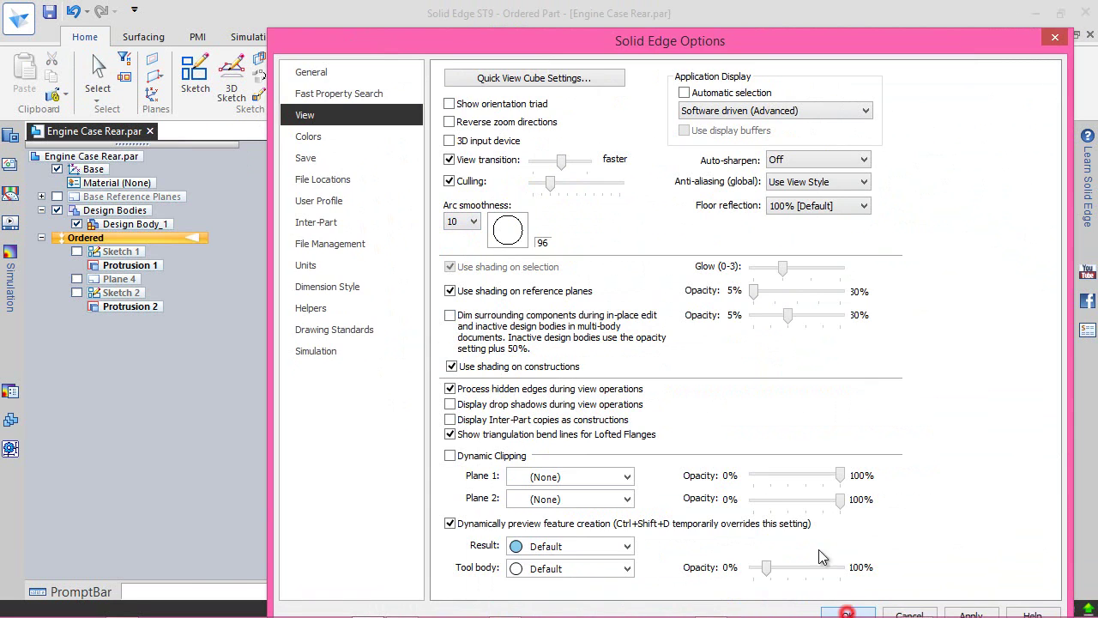
left_click(845, 609)
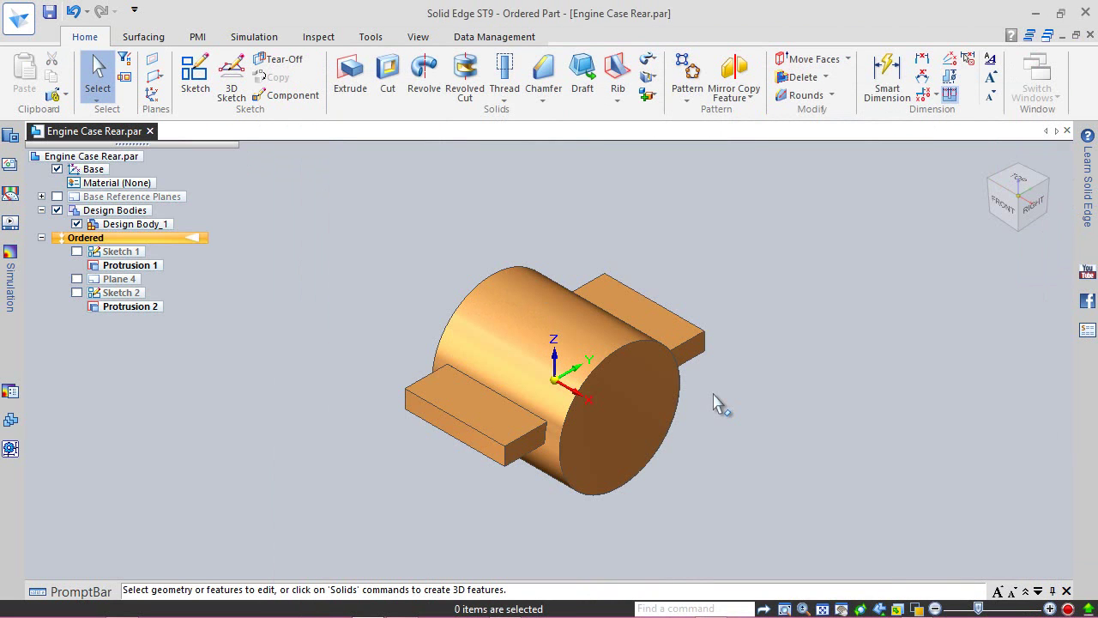
left_click(742, 292)
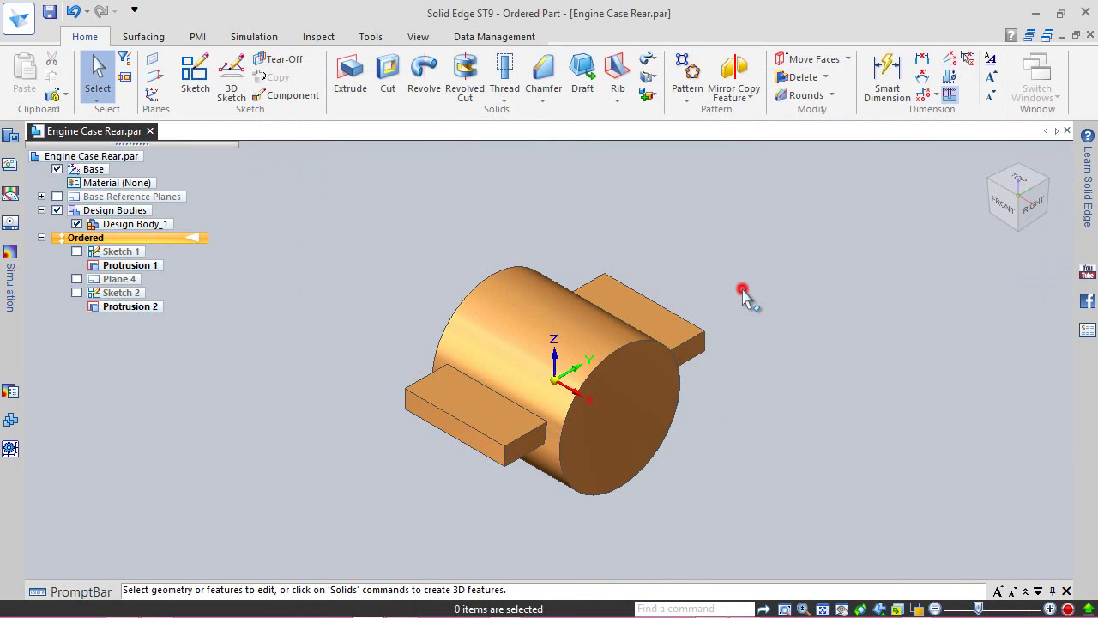
- Start a new sketch on the plate's top face and look straight down at it
left_click(195, 79)
left_click(610, 348)
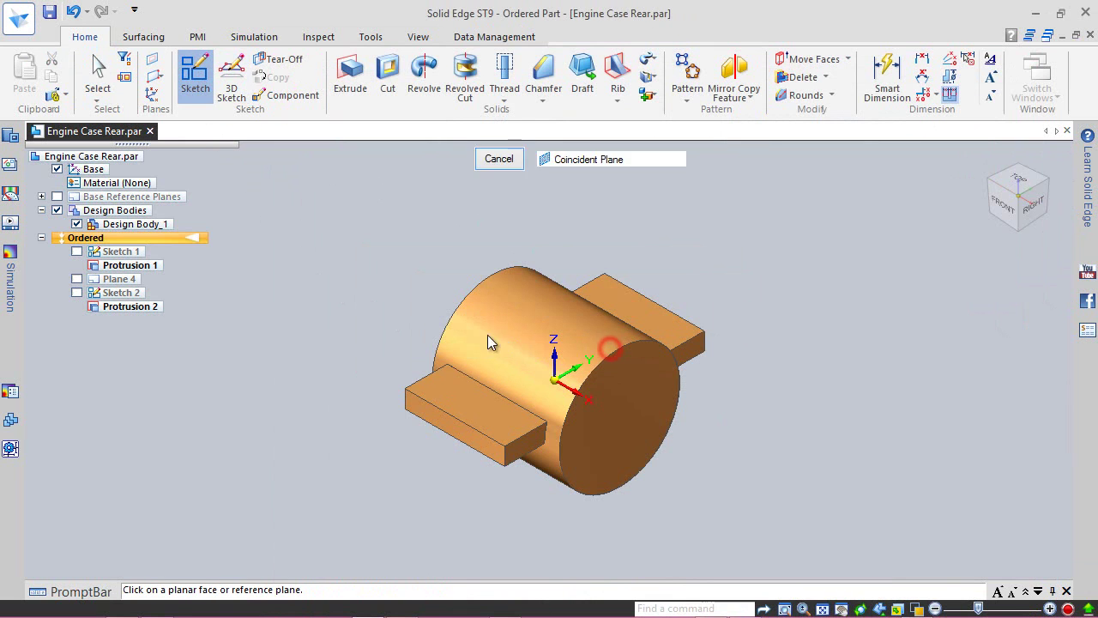
left_click(458, 399)
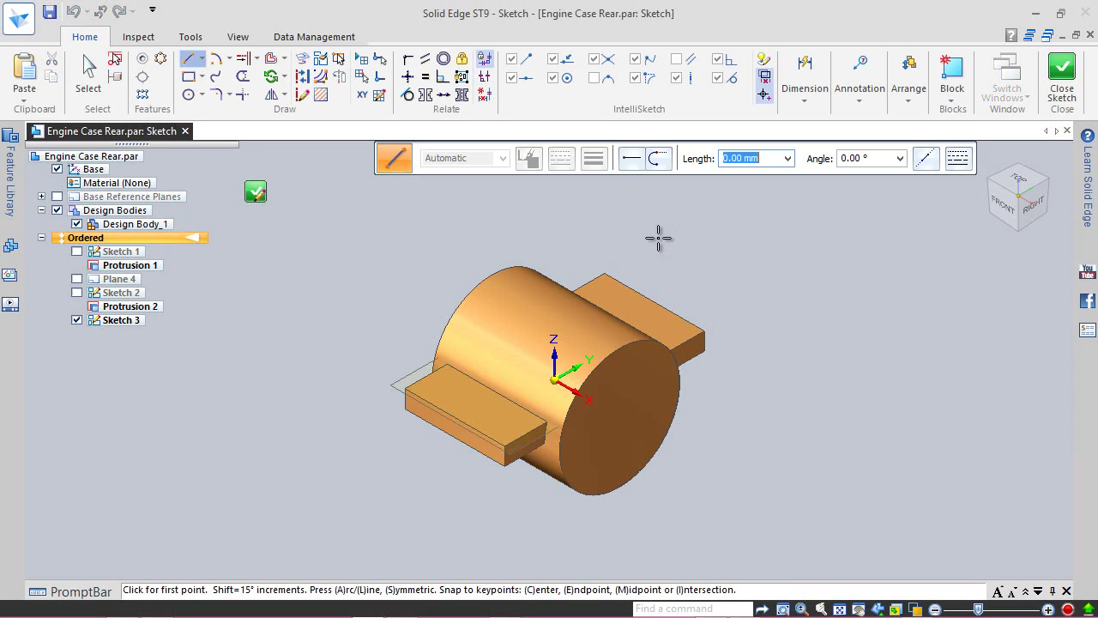
left_click(1018, 182)
left_click(1049, 165)
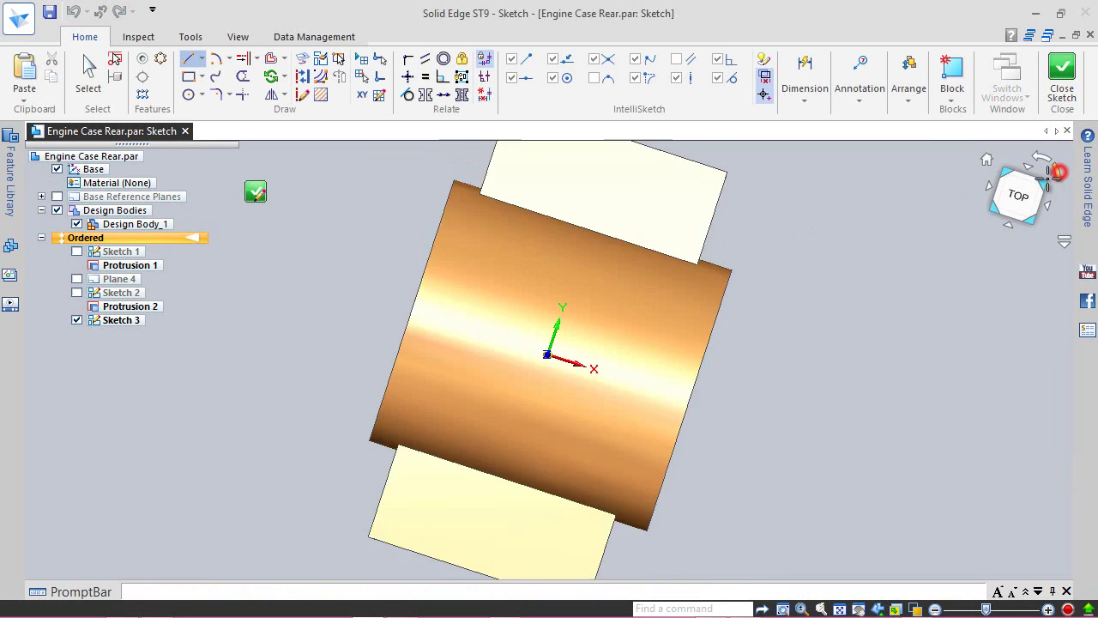
scroll(808, 442, "down", 2)
scroll(887, 278, "up", 1)
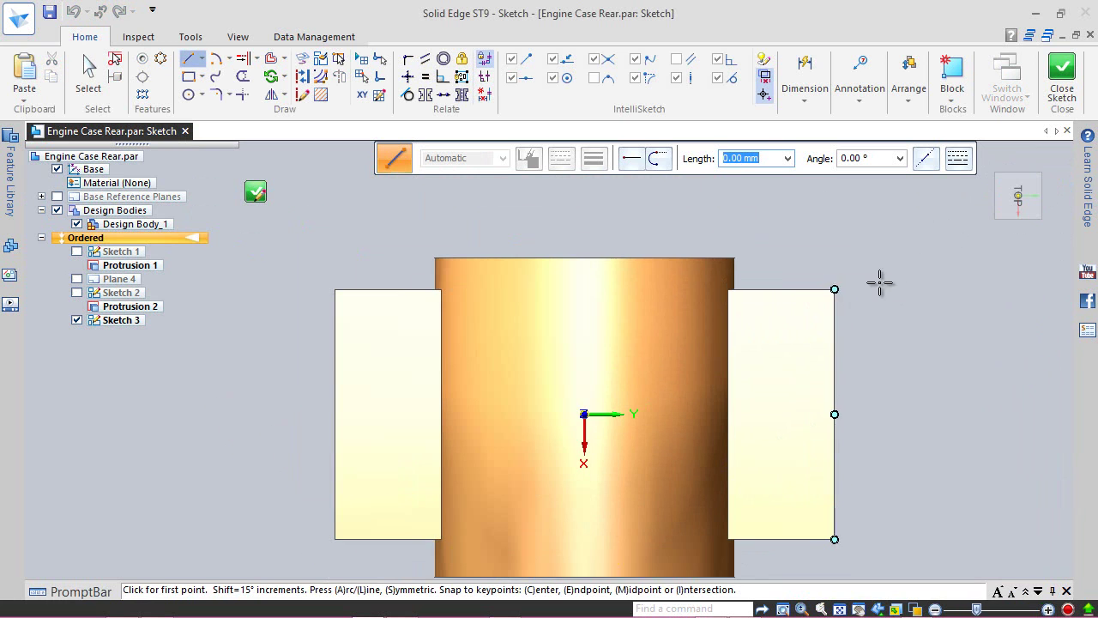
- Draw two separate lines parallel to the Y axis over the cylinder, one on each side of the origin along X
left_click(492, 331)
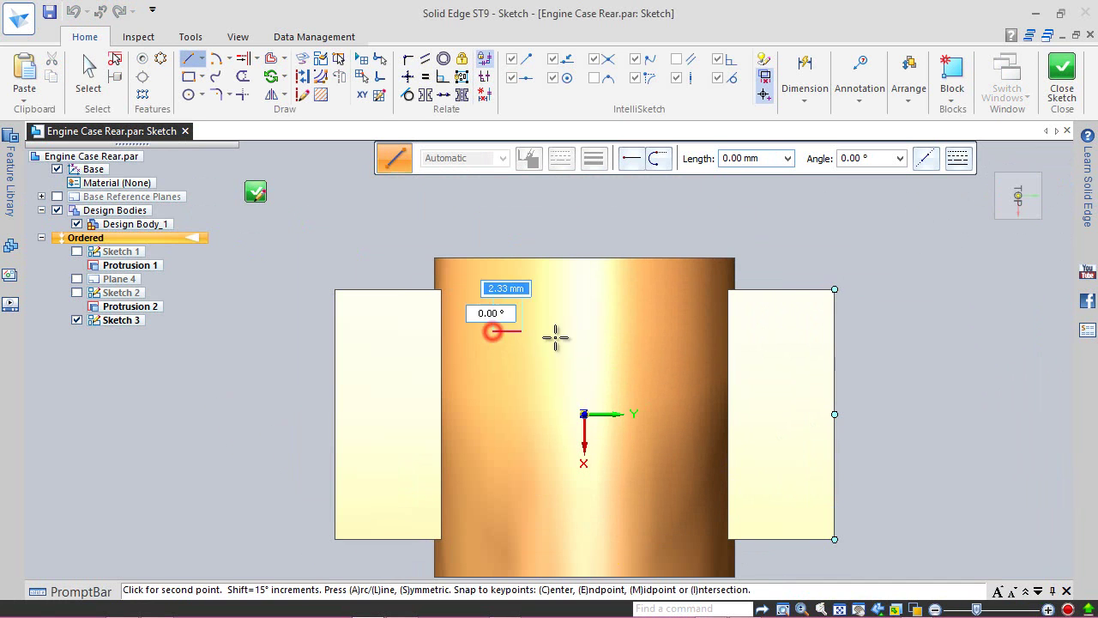
left_click(668, 332)
right_click(669, 378)
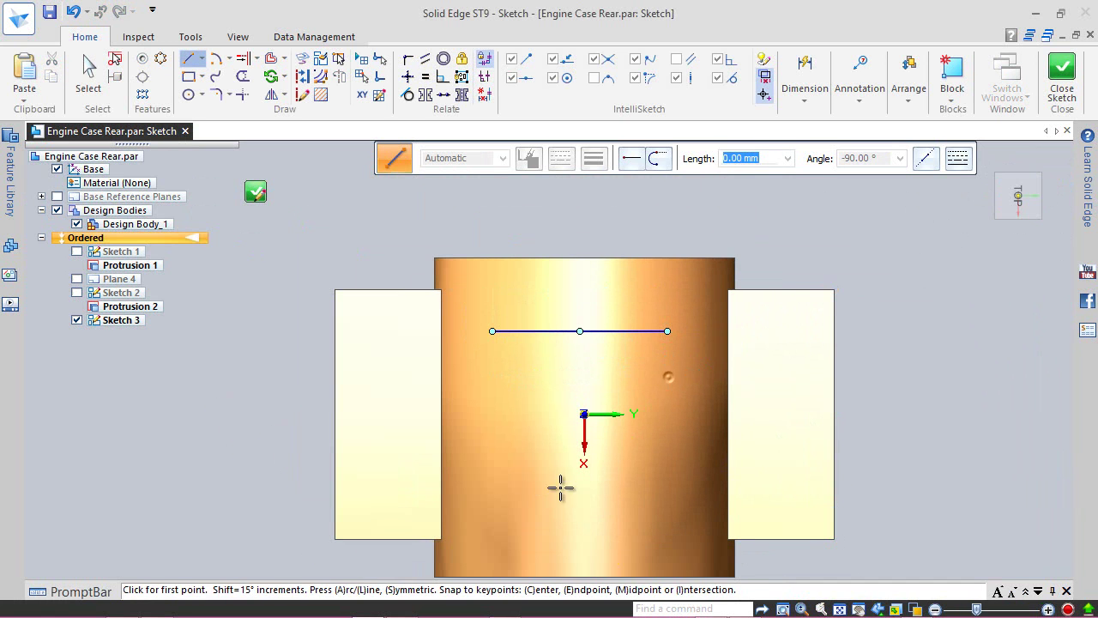
left_click(507, 512)
left_click(658, 511)
right_click(702, 455)
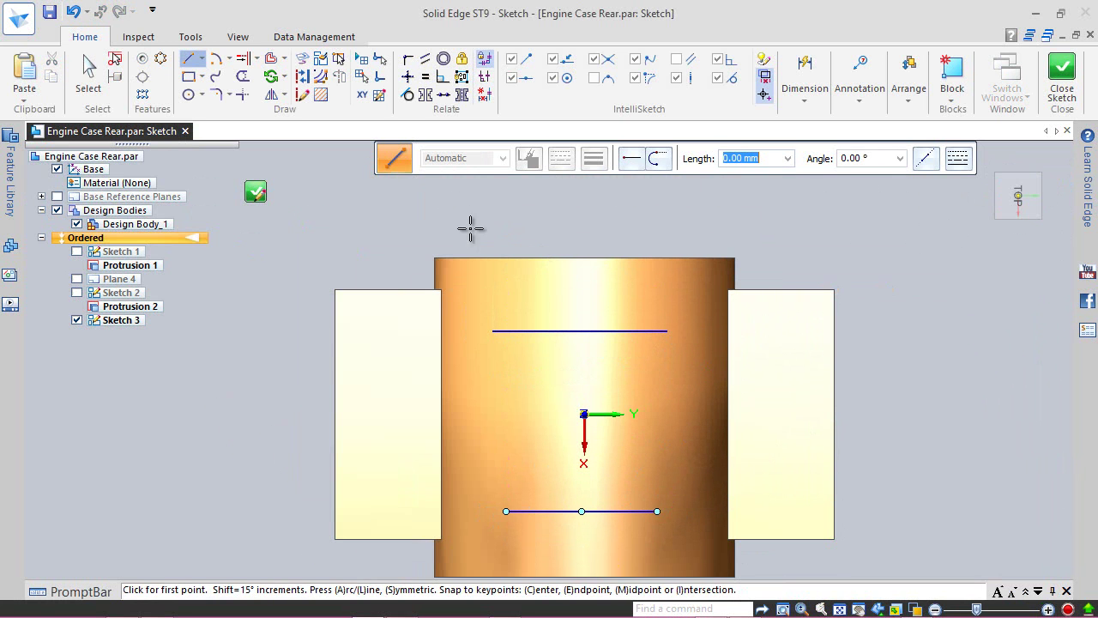
- Align the midpoints of both lines with the origin using horizontal/vertical relations
left_click(409, 78)
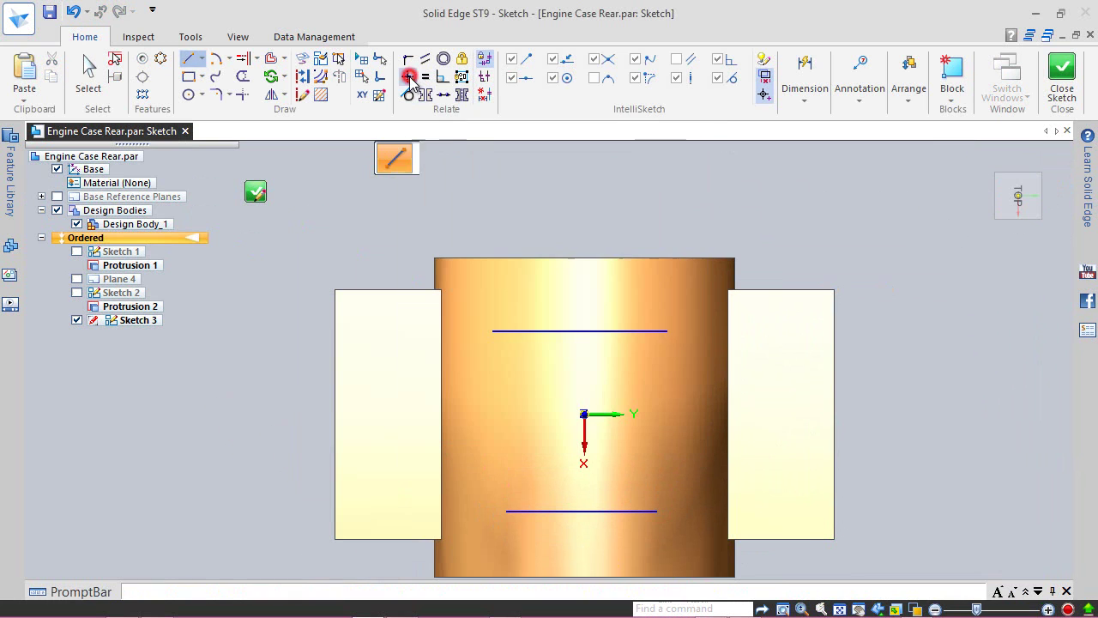
left_click(580, 331)
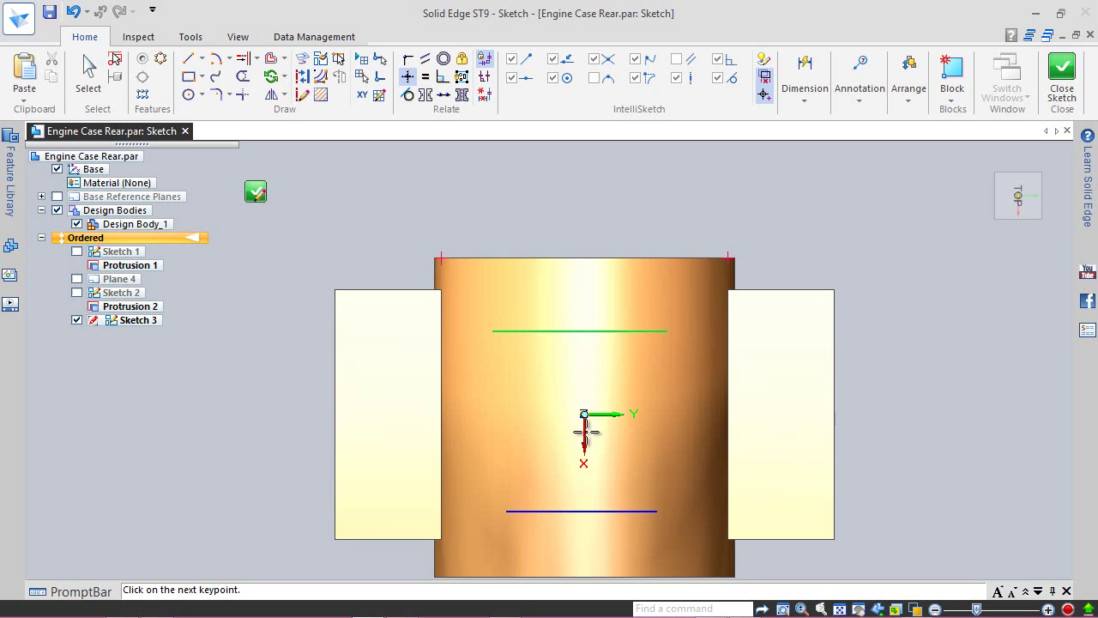
left_click(584, 414)
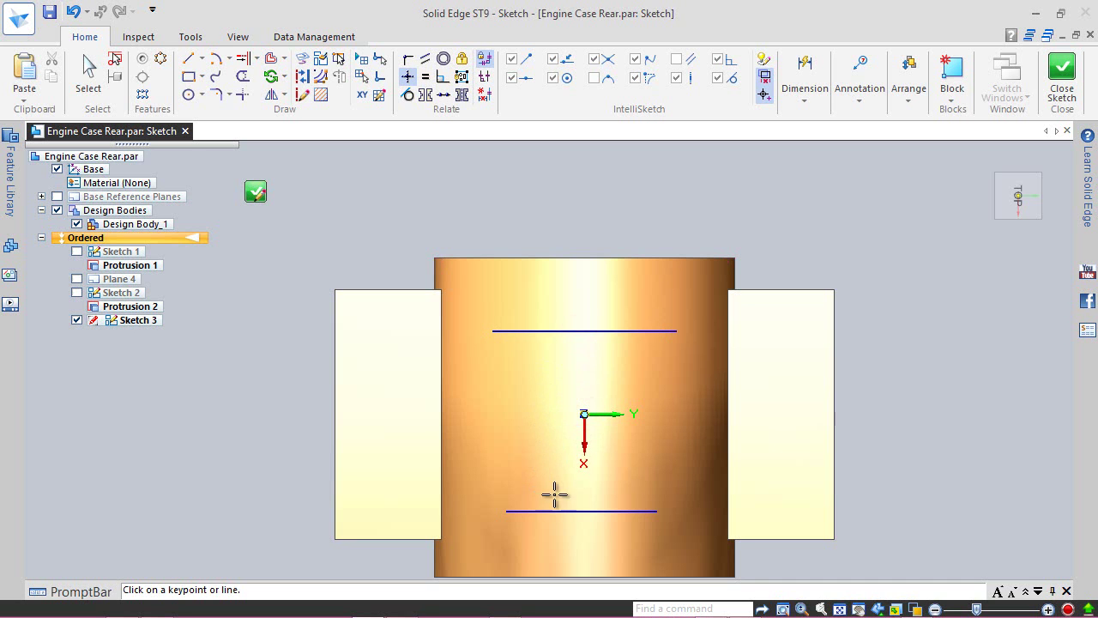
left_click(583, 511)
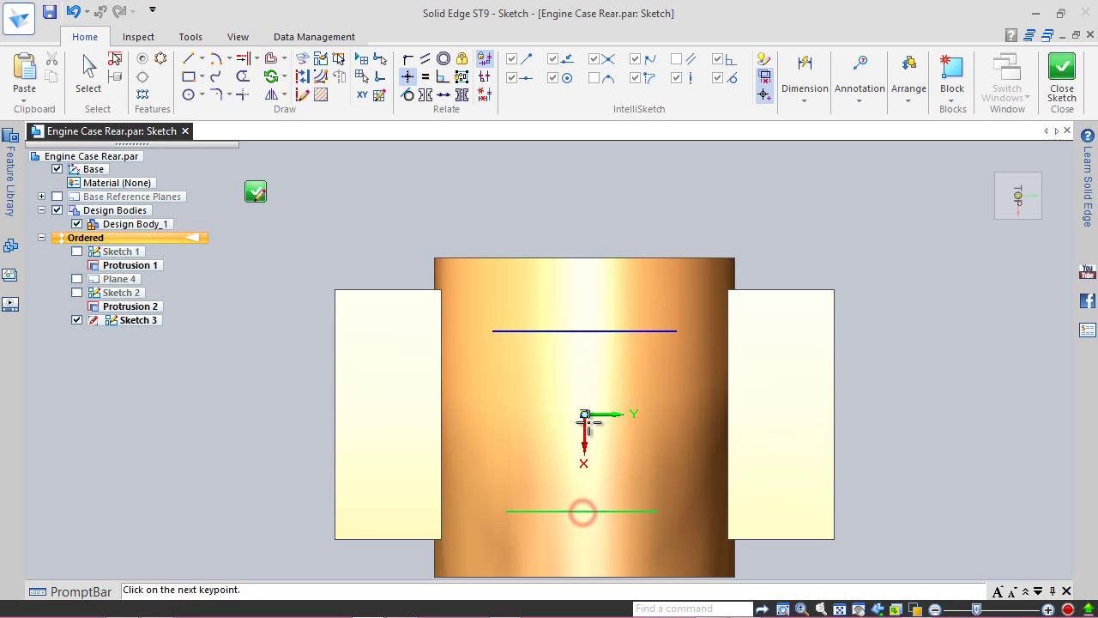
left_click(584, 415)
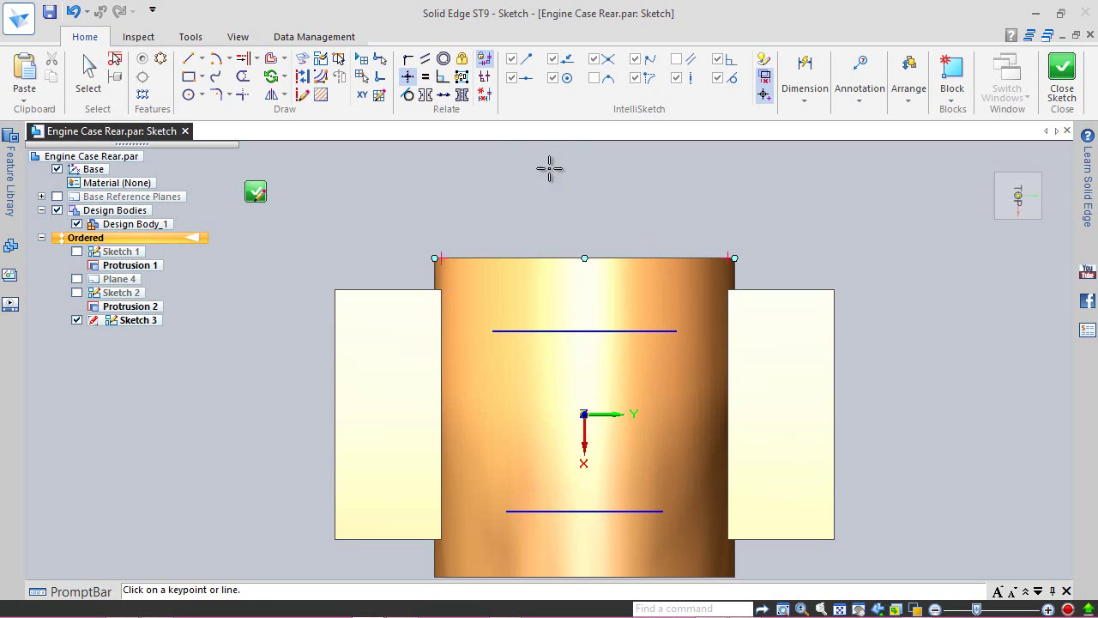
- Make each of the two lines collinear with the plate's nearest long edge
left_click(443, 94)
left_click(526, 331)
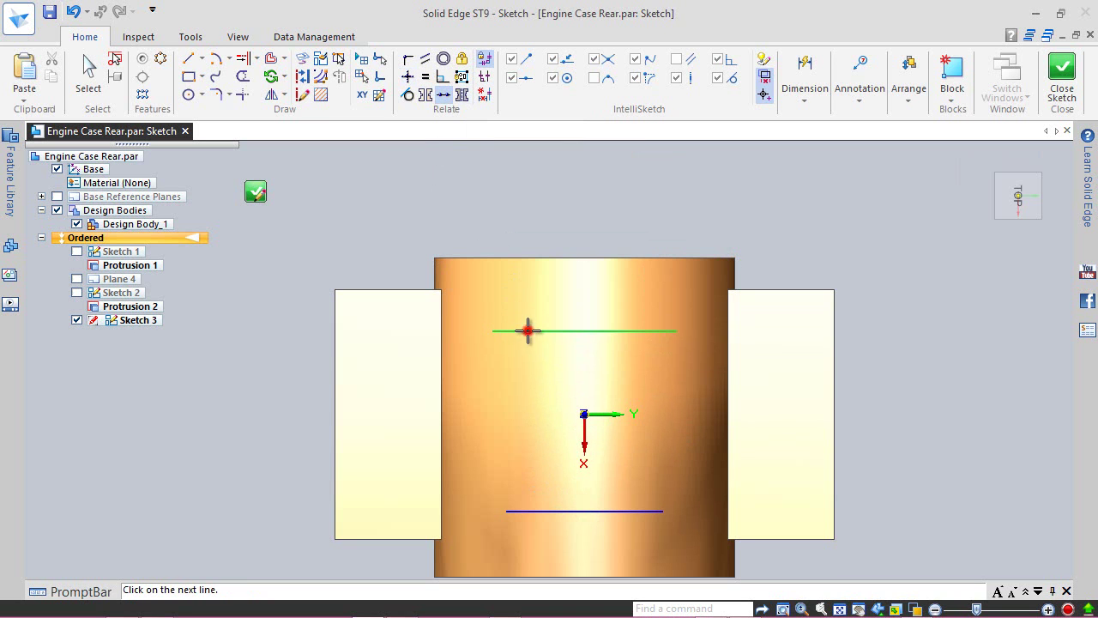
left_click(400, 291)
left_click(544, 512)
left_click(388, 539)
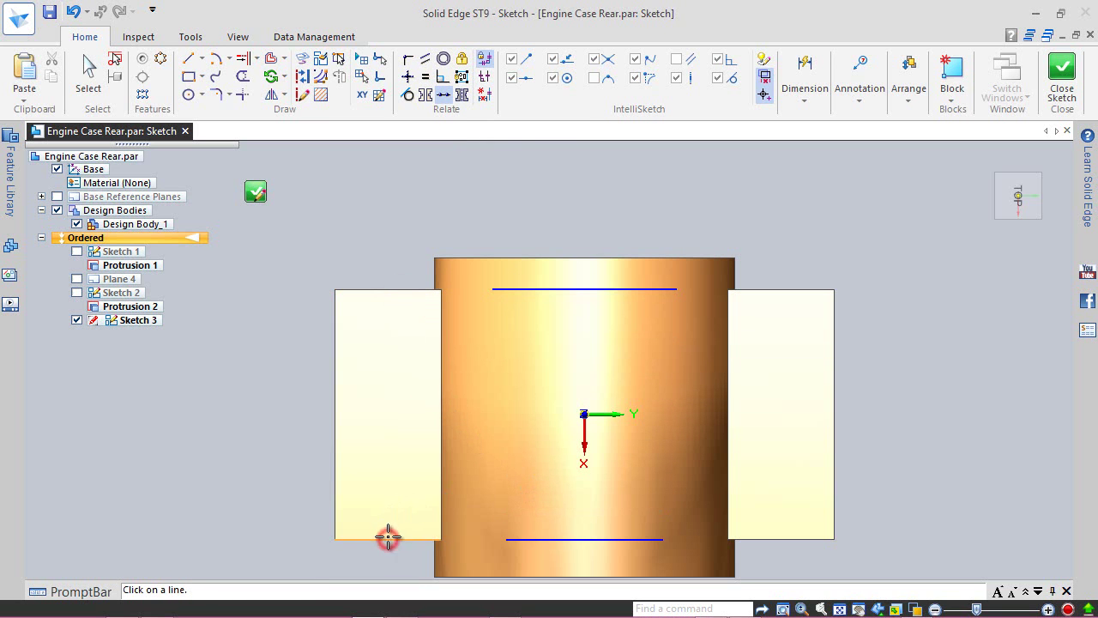
right_click(609, 201)
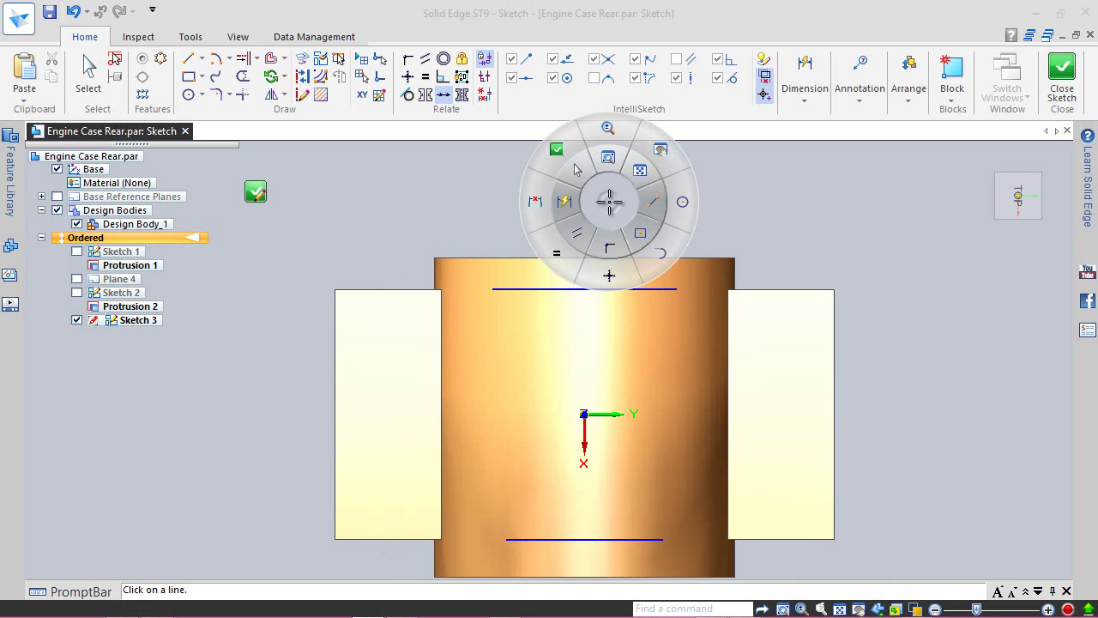
- Dimension the line on the negative X side to 24 mm and the line on the positive X side to 12 mm
left_click(568, 199)
left_click(633, 289)
left_click(622, 231)
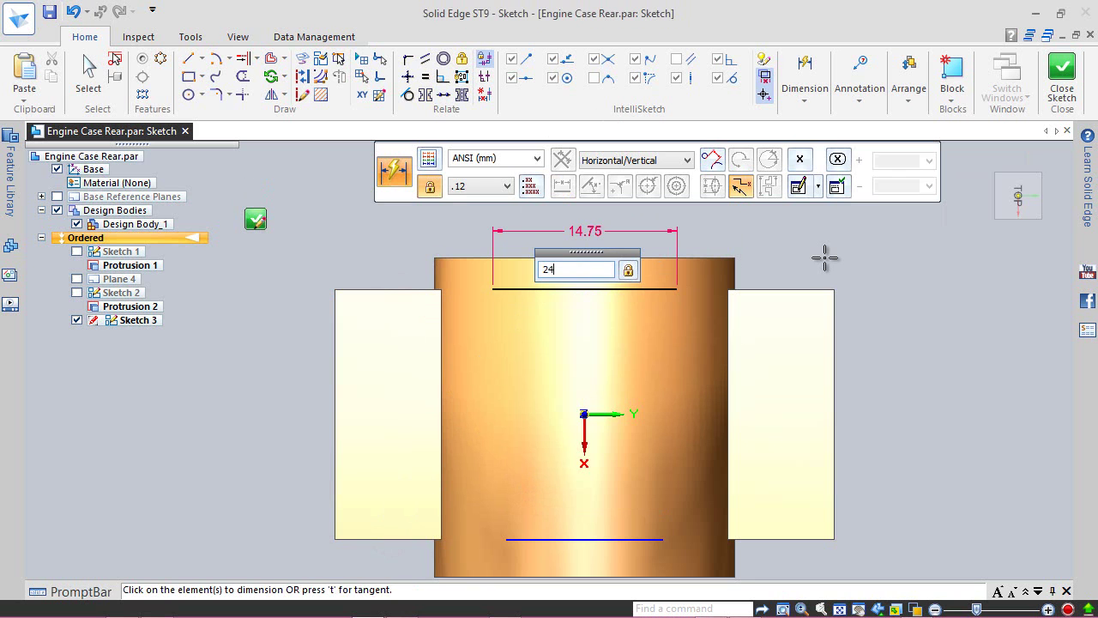
key("Return")
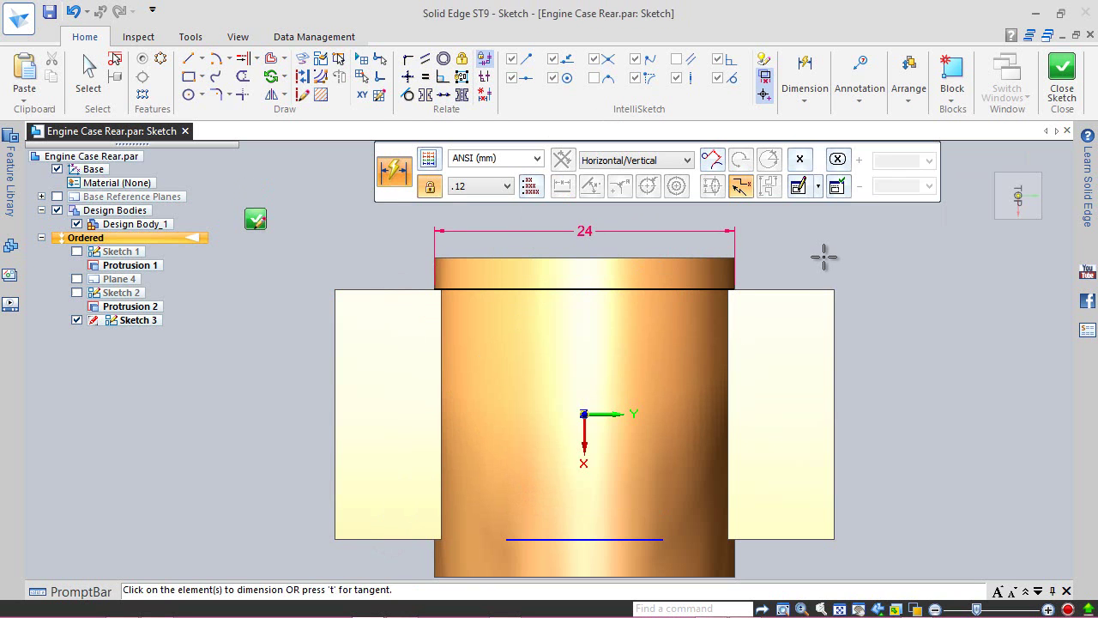
left_click(609, 540)
left_click(613, 503)
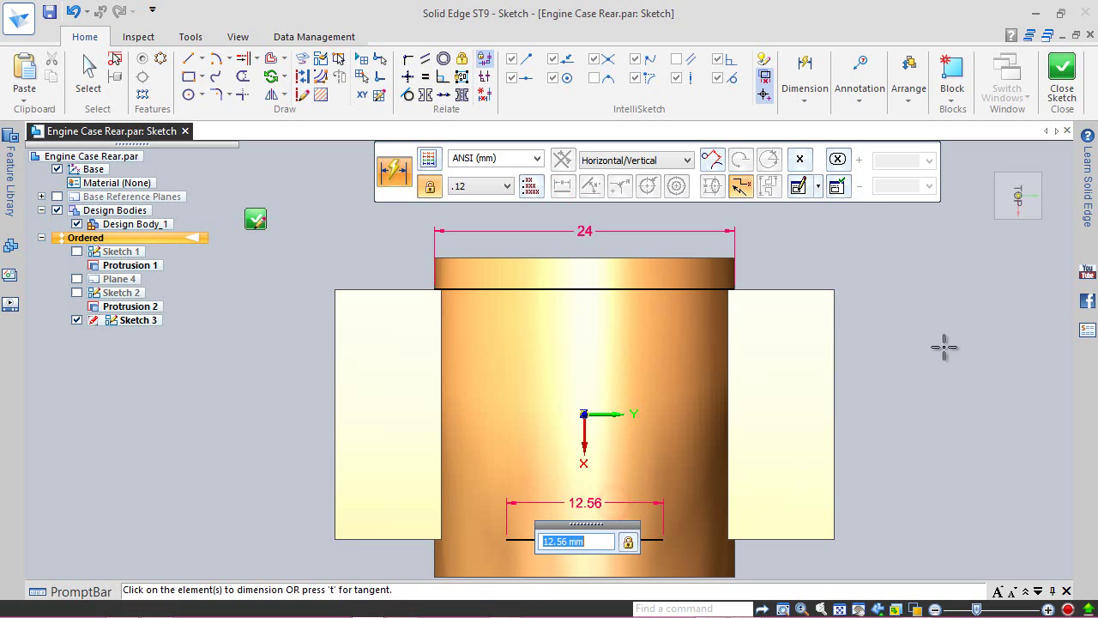
key("Return")
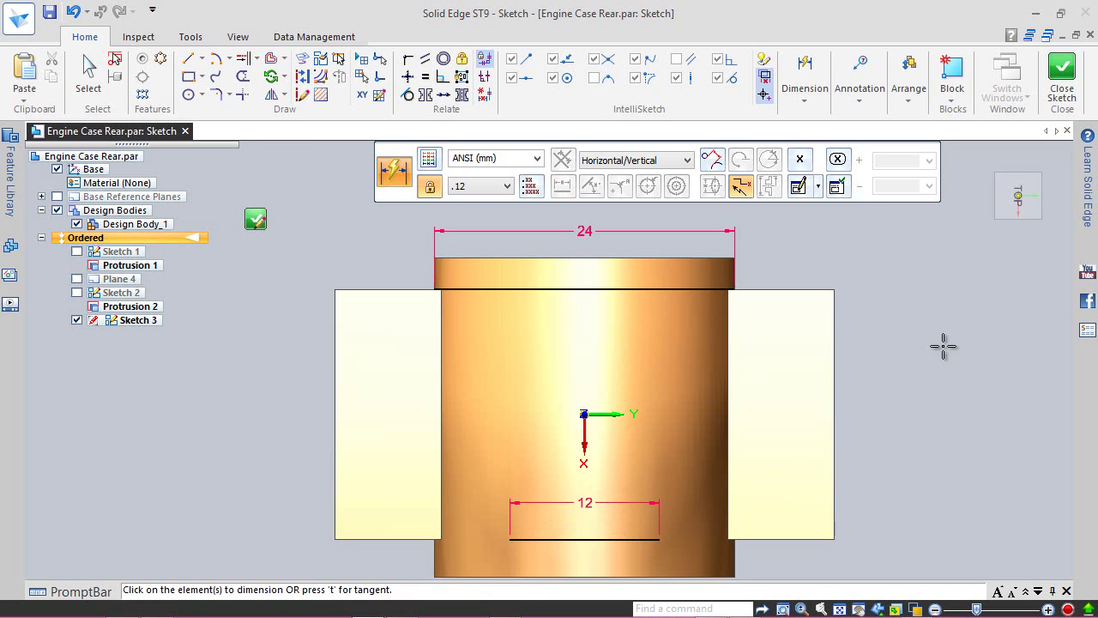
left_click(89, 73)
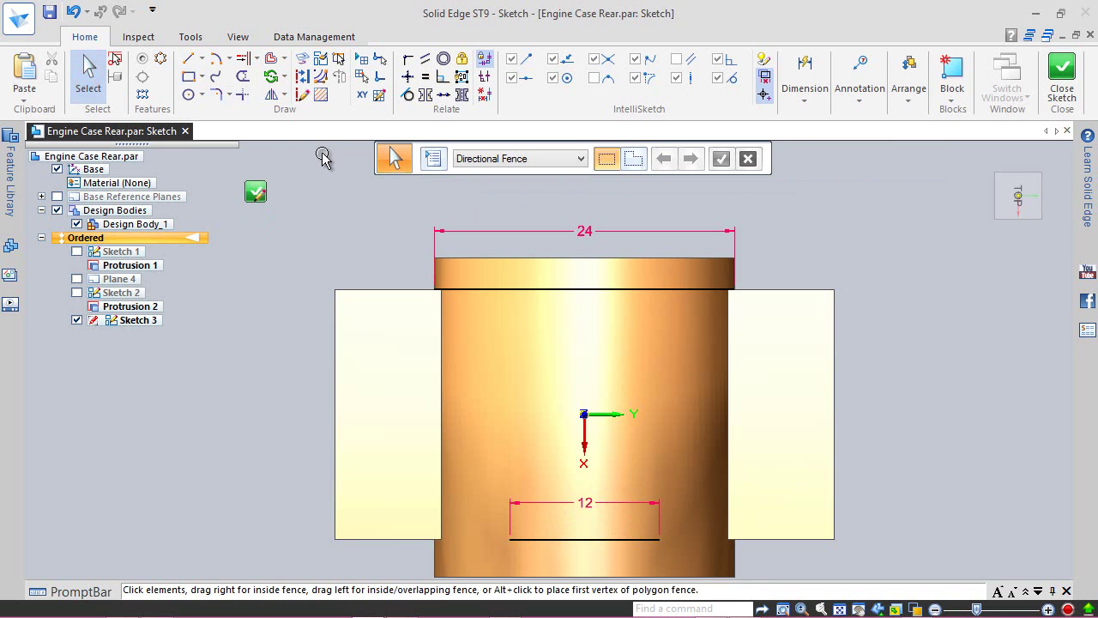
- Draw a three-point arc of about 13.9 mm radius, bulging outward, joining the negative Y endpoints of the 24 mm and 12 mm lines
left_click(230, 59)
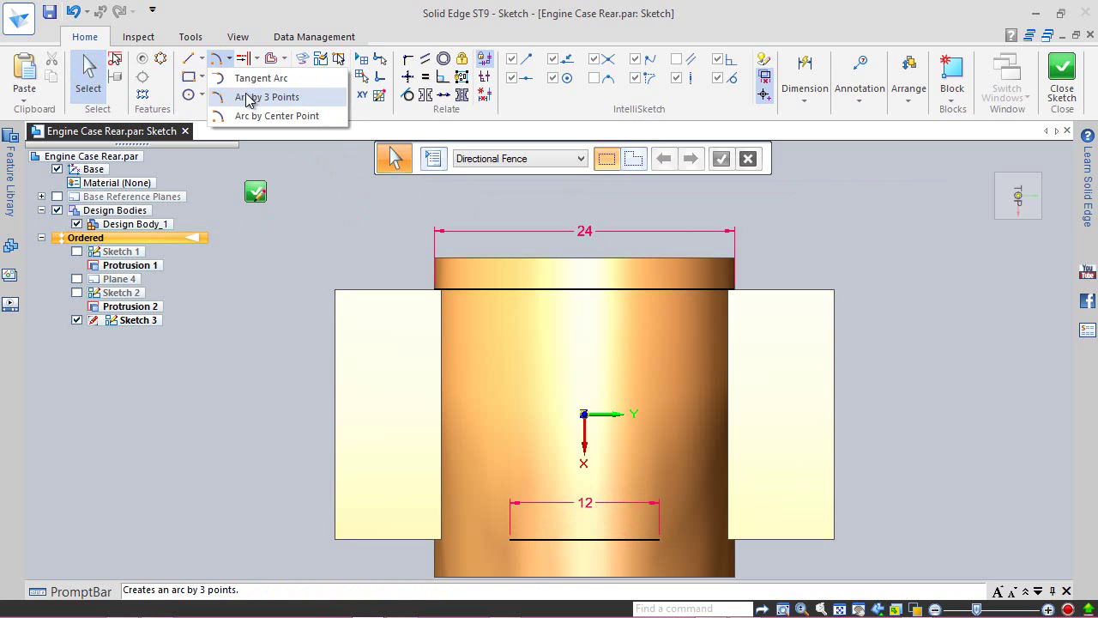
left_click(249, 97)
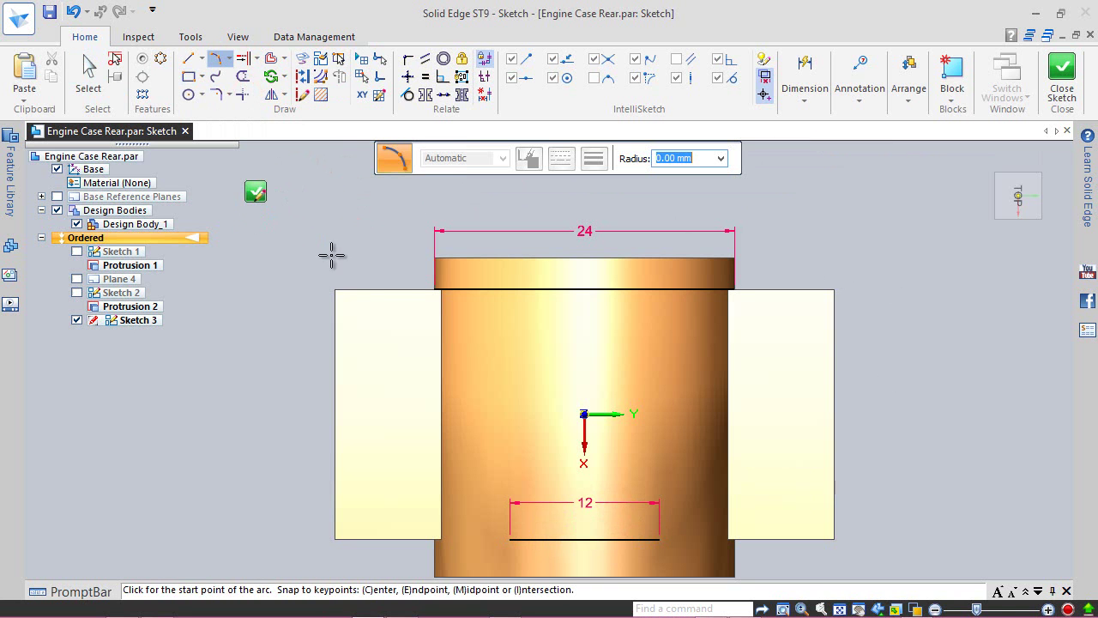
scroll(403, 309, "up", 6)
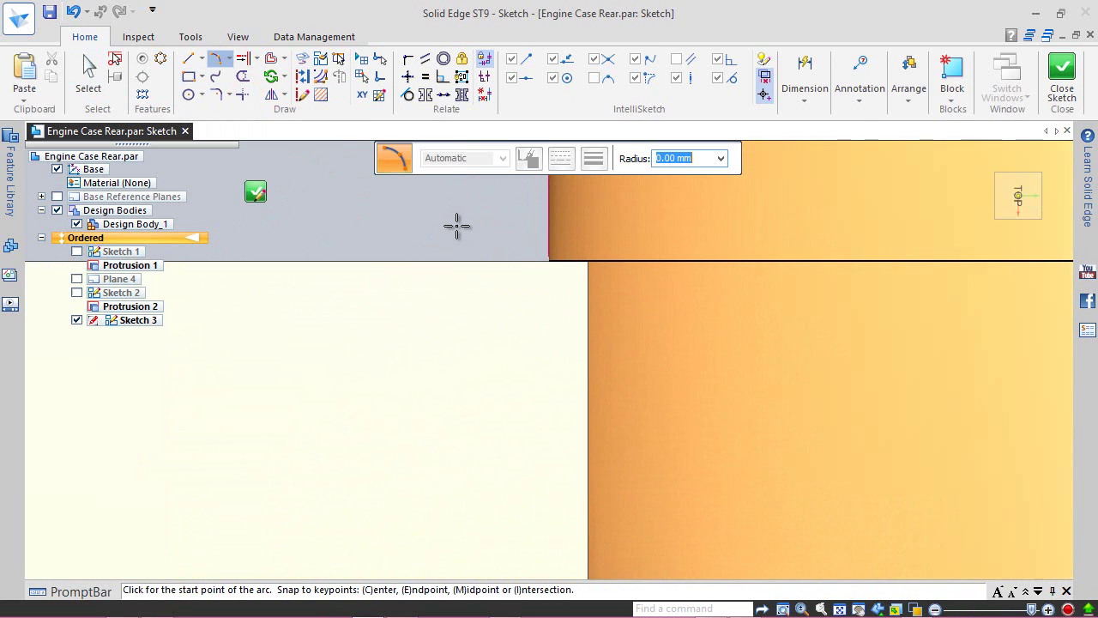
left_click(548, 261)
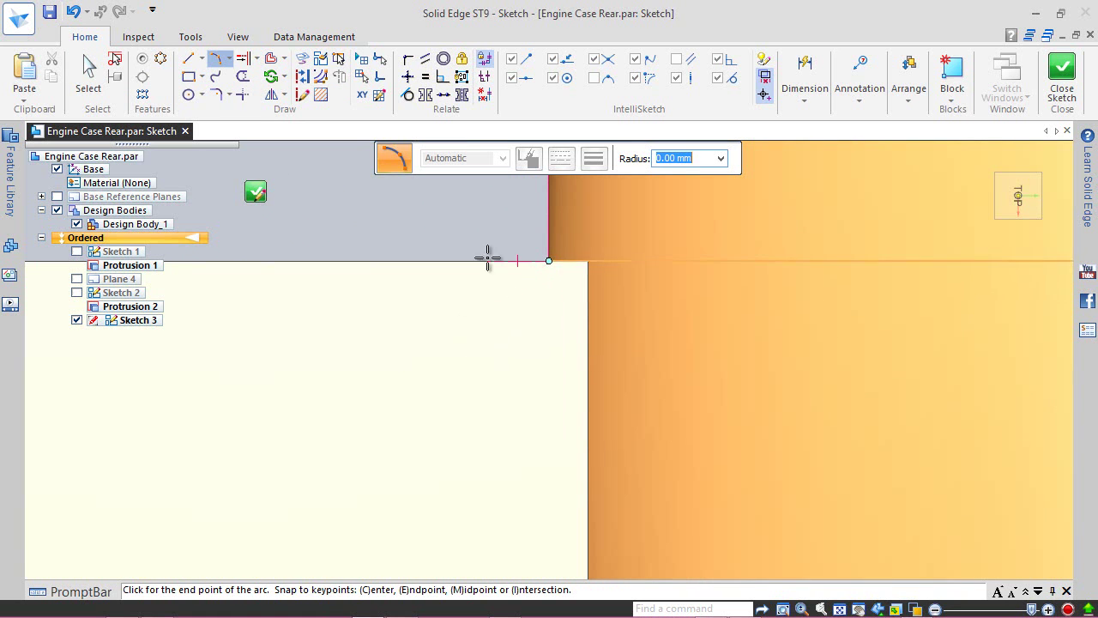
scroll(490, 246, "down", 5)
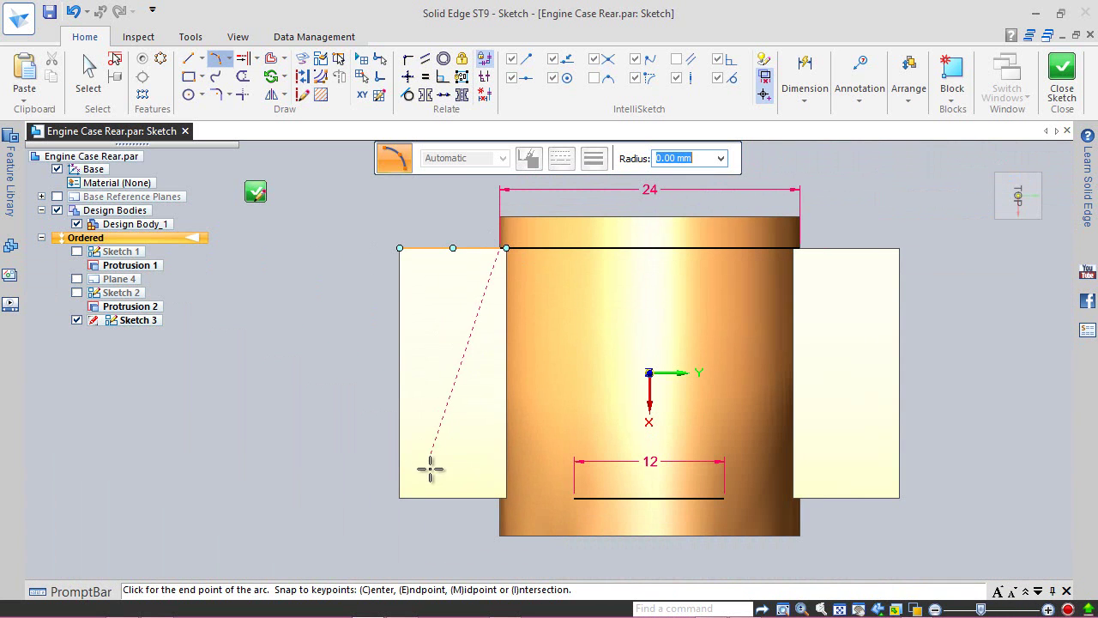
left_click(575, 498)
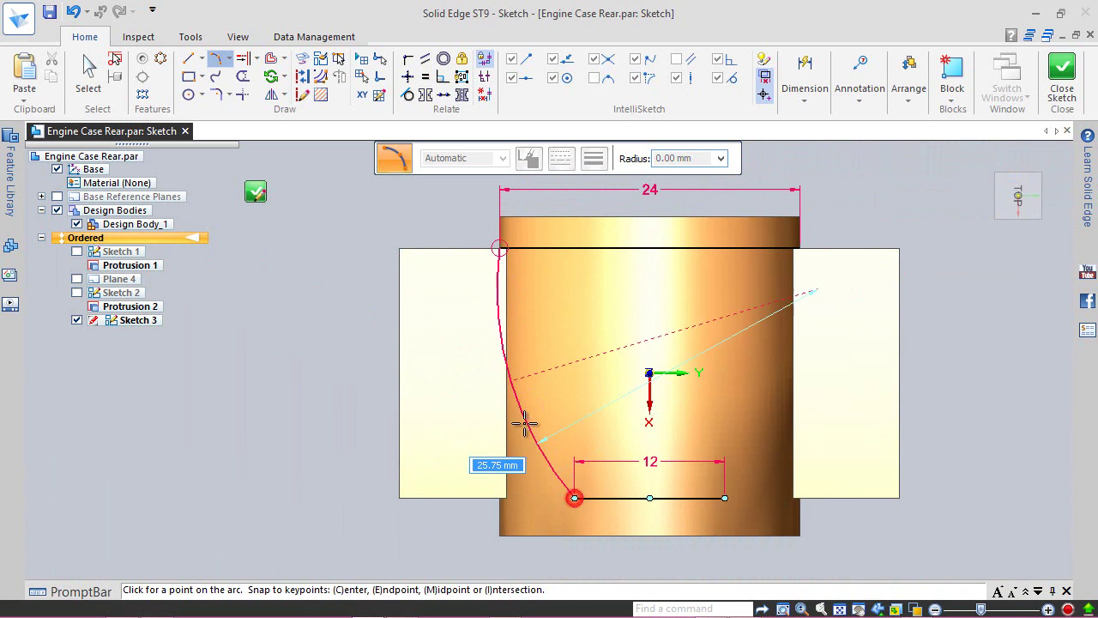
left_click(473, 351)
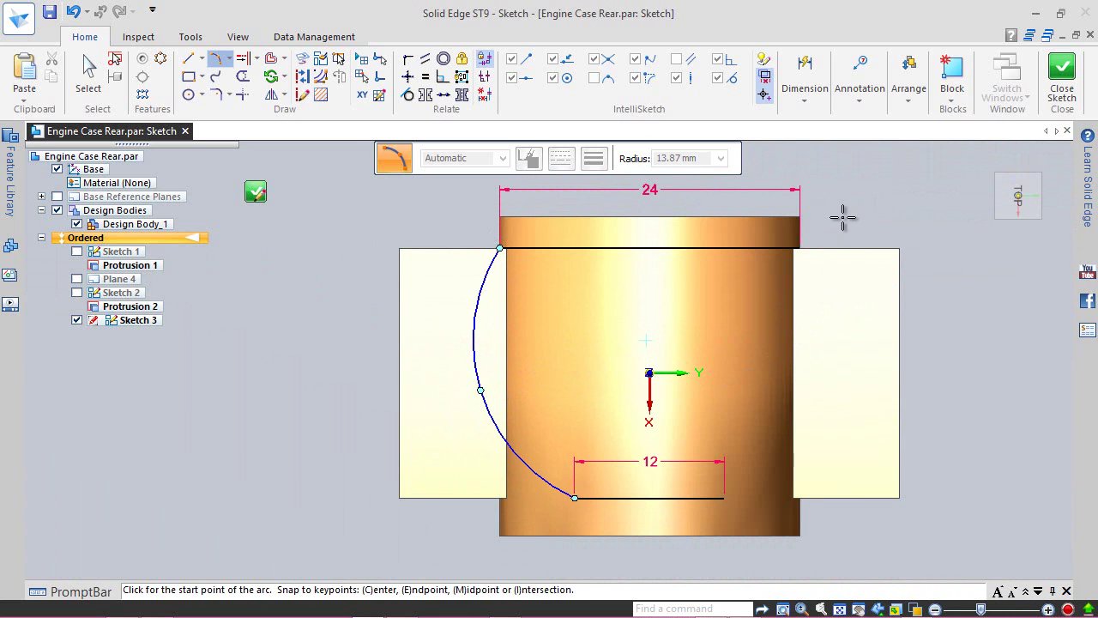
- Close the profile with a shallow three-point arc joining the positive Y endpoints of the two lines
scroll(841, 221, "up", 4)
scroll(756, 283, "up", 2)
left_click(692, 328)
scroll(743, 252, "down", 5)
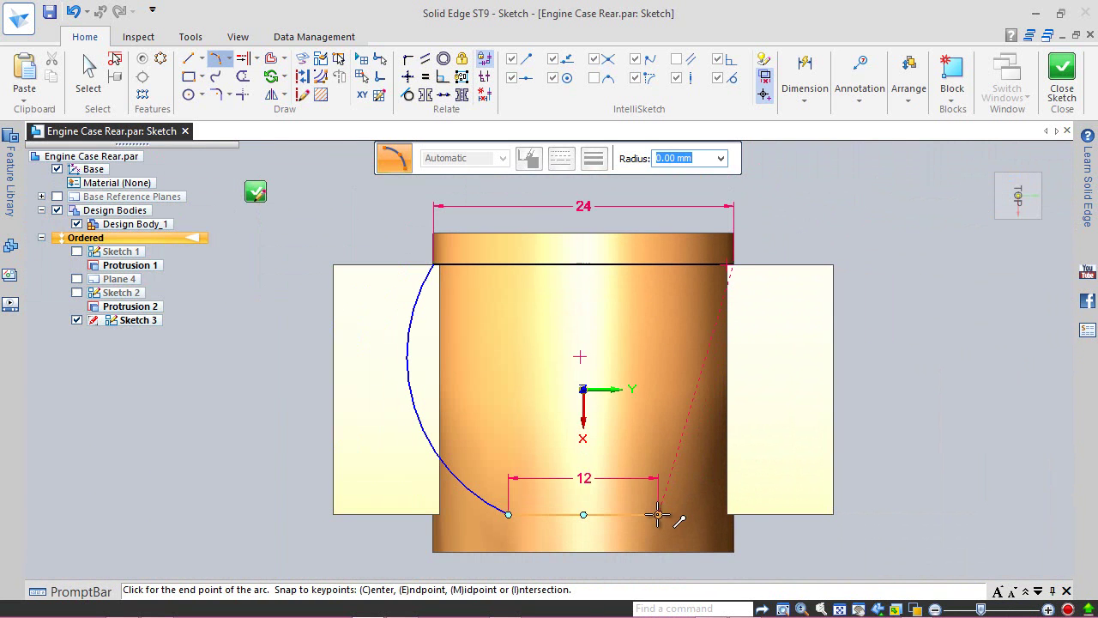
left_click(658, 515)
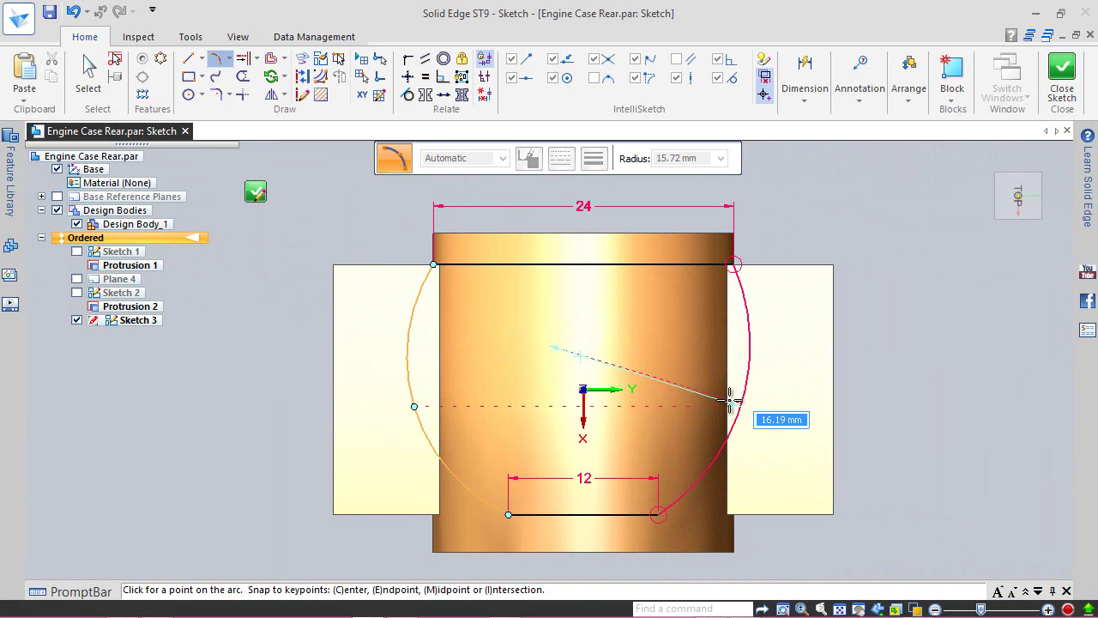
left_click(700, 393)
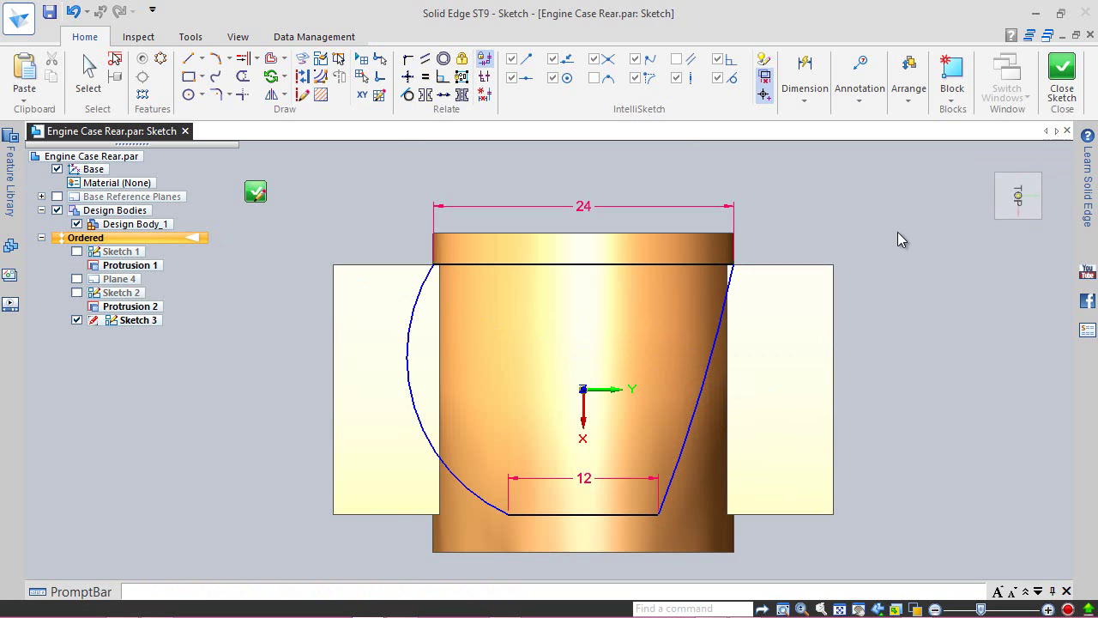
- Connect the center of the negative Y side arc to the plate's negative X edge on the positive Y side
left_click(405, 59)
scroll(479, 310, "up", 1)
scroll(510, 343, "down", 2)
left_click(456, 367)
left_click(560, 361)
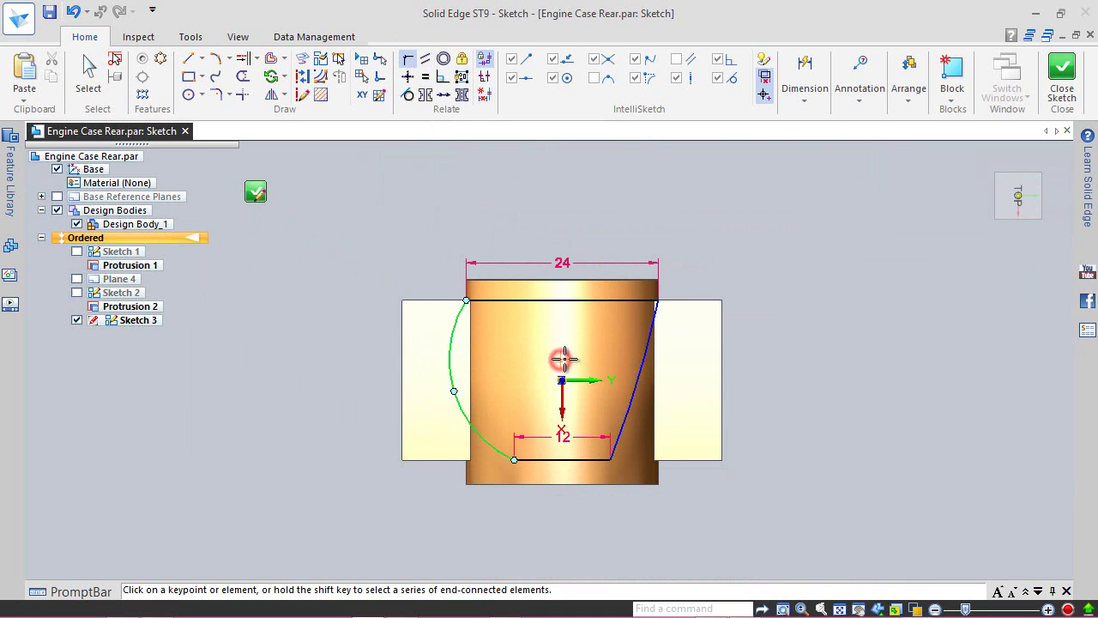
left_click(703, 299)
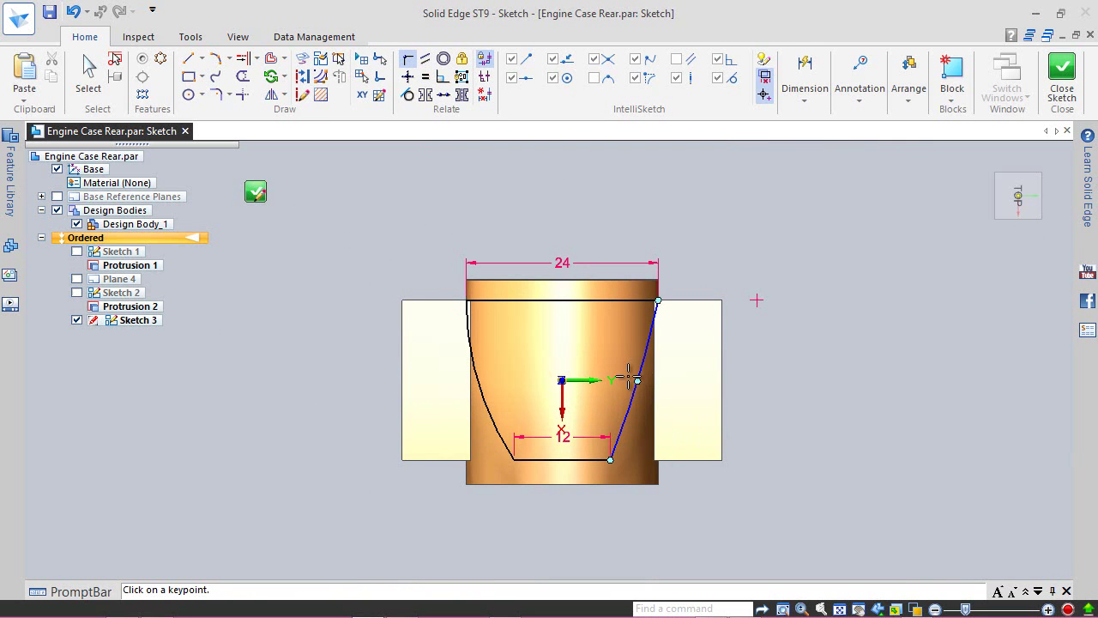
- Connect the center of the positive Y side arc to the plate's negative X edge on the negative Y side
scroll(637, 362, "down", 5)
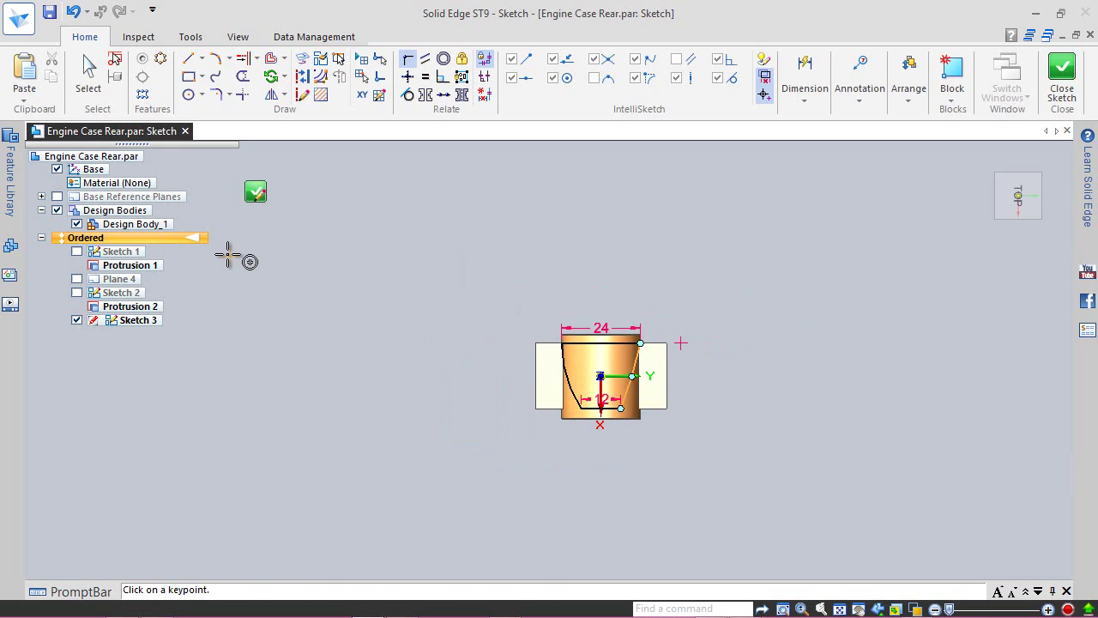
scroll(539, 320, "up", 4)
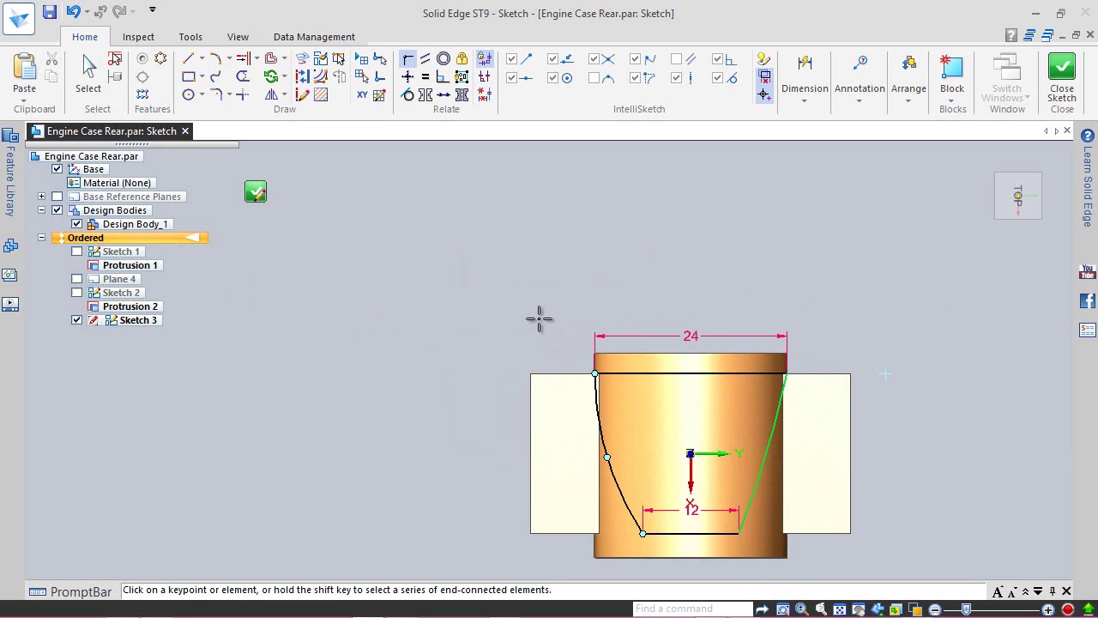
left_click(549, 373)
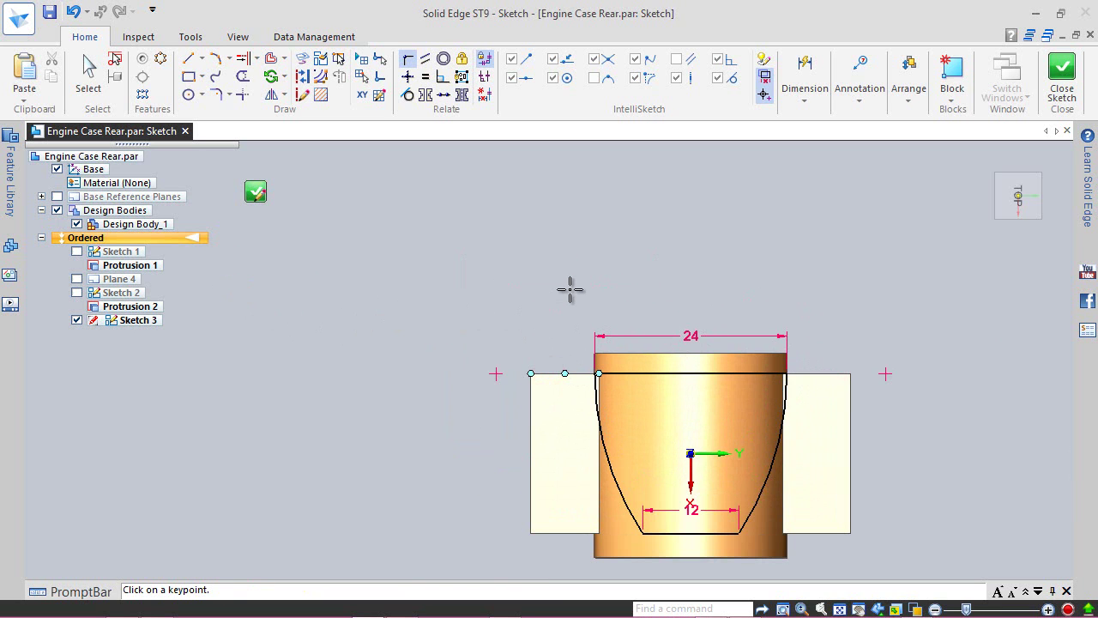
key("Escape")
scroll(568, 283, "down", 3)
scroll(687, 378, "up", 2)
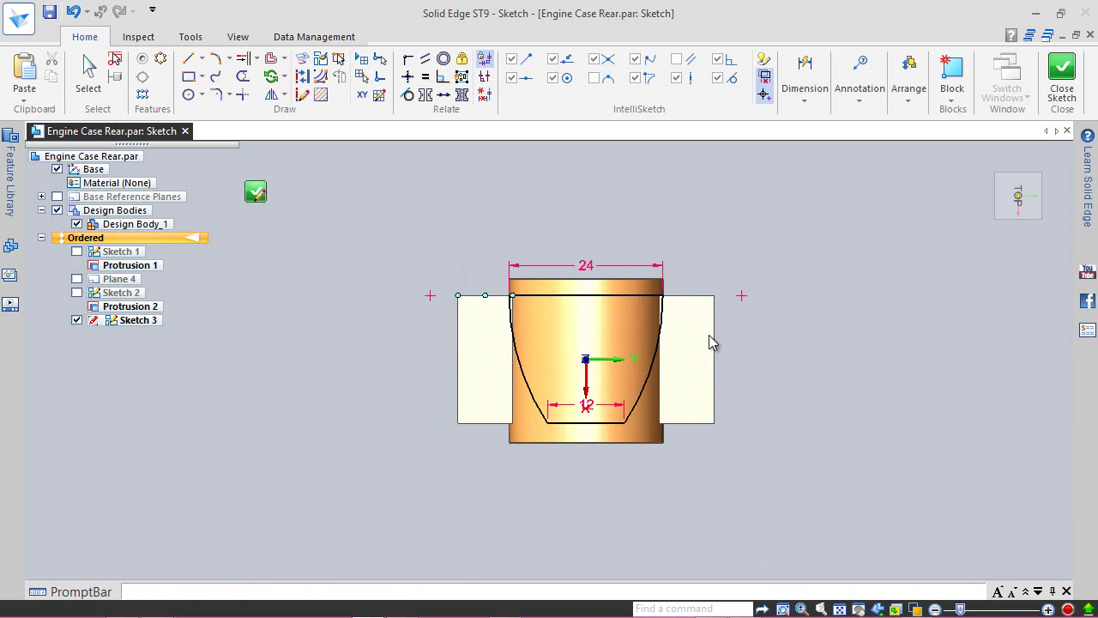
- Close and finish the profile sketch, then show the part in isometric view
left_click(1061, 77)
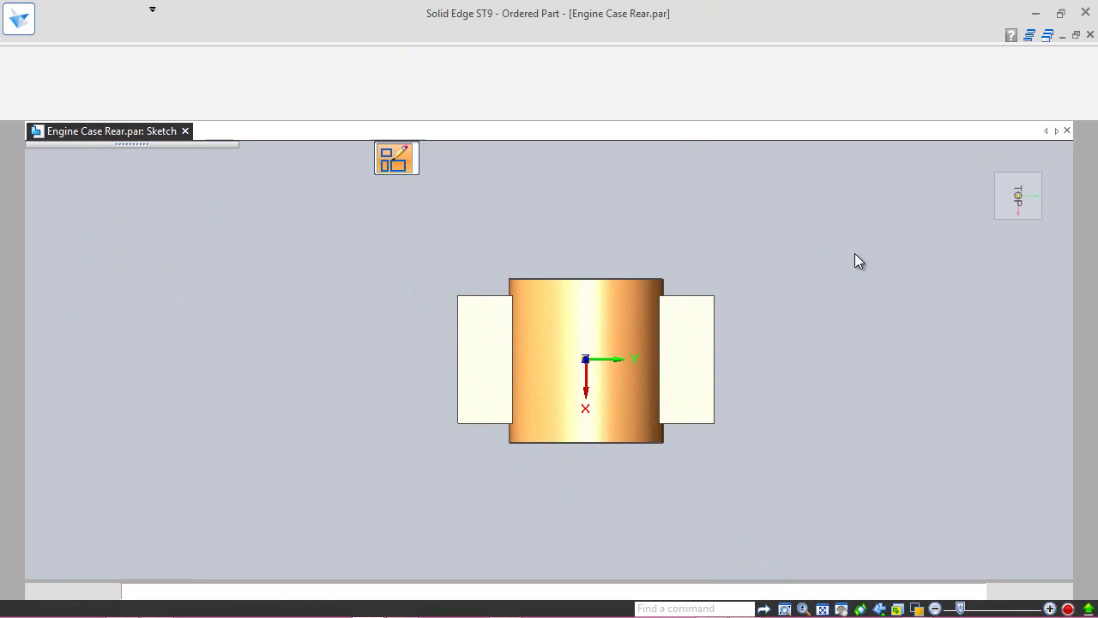
left_click(500, 161)
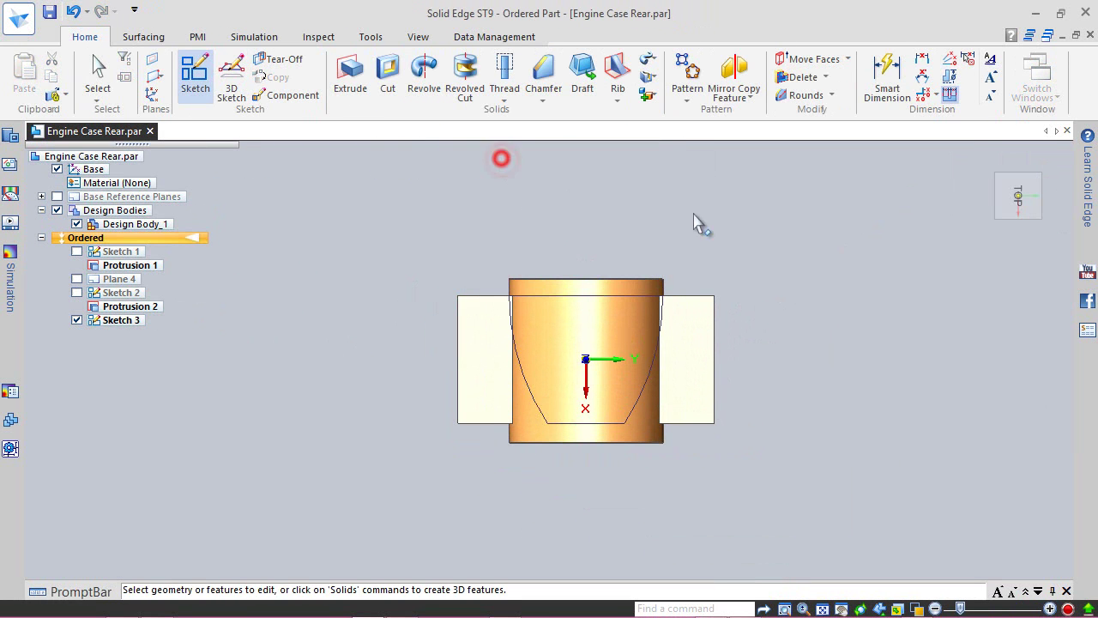
left_click(985, 163)
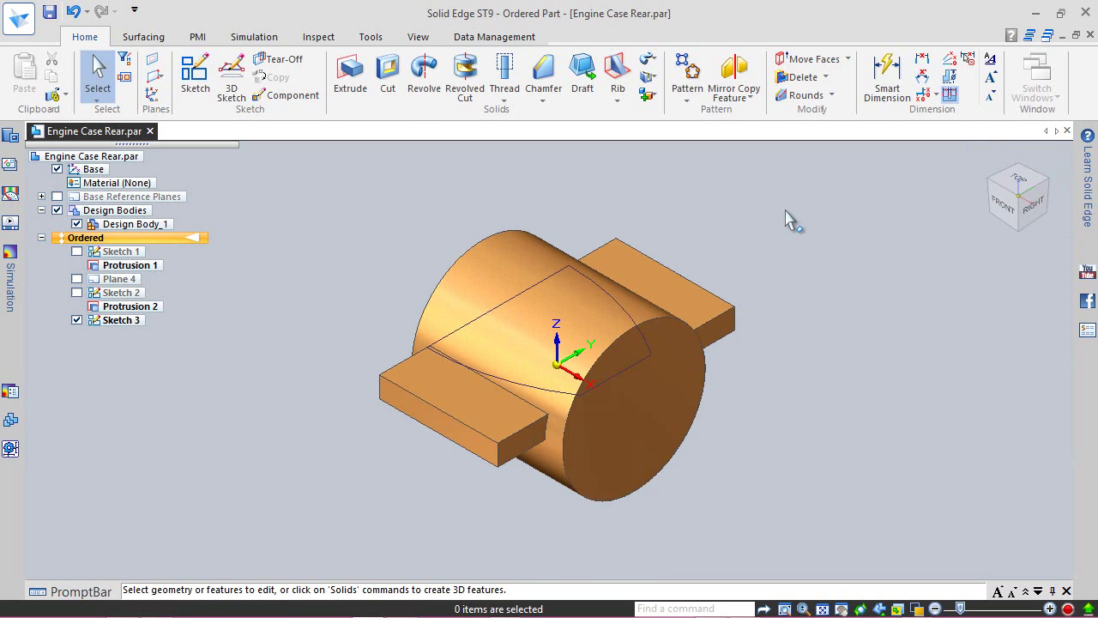
- Extrude the arc-sided sketch profile 25 mm upward along positive Z
left_click(350, 75)
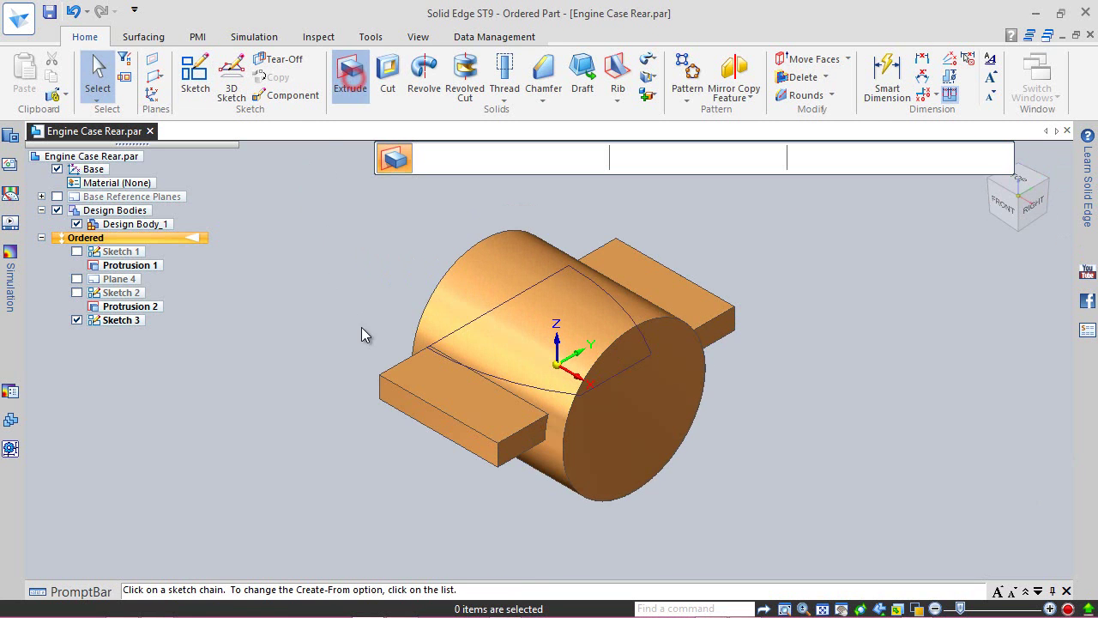
left_click(528, 383)
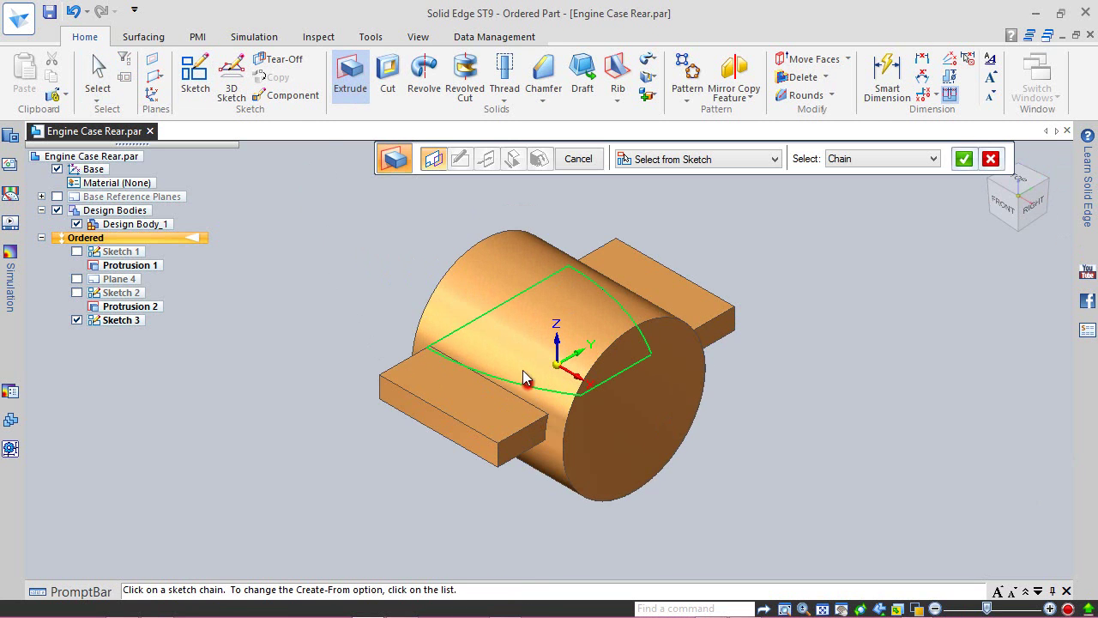
right_click(519, 304)
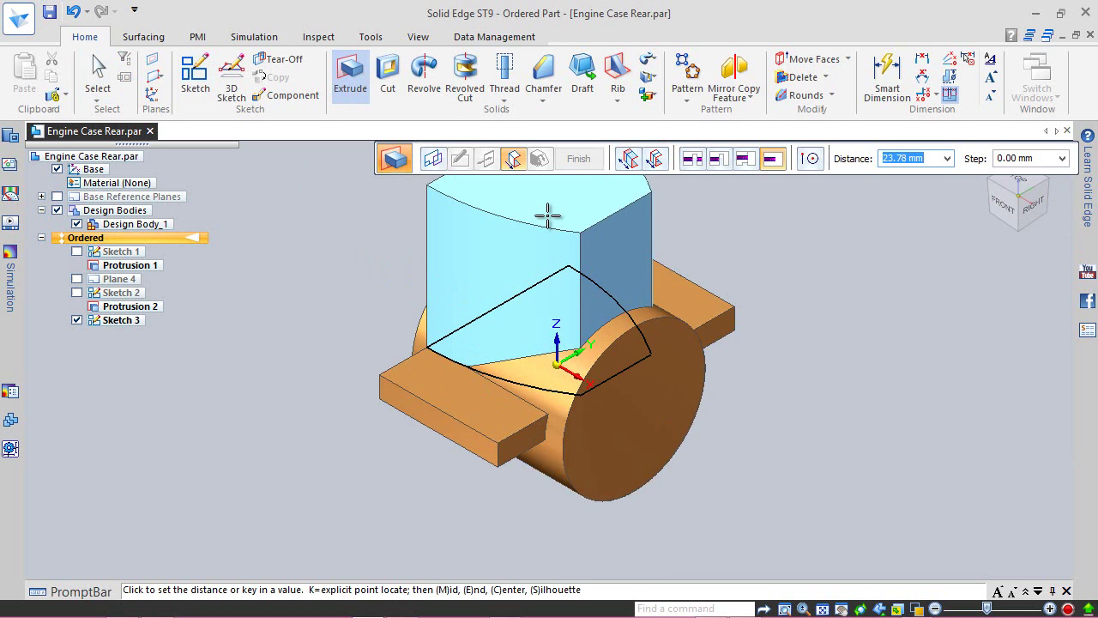
type("25")
key("Tab")
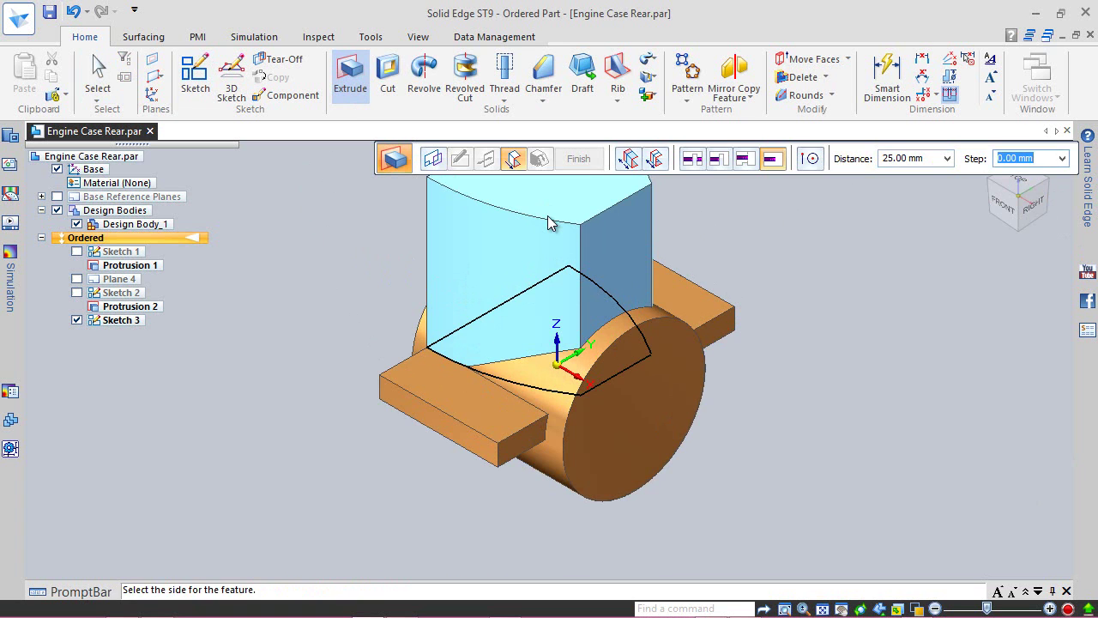
left_click(550, 221)
left_click(587, 158)
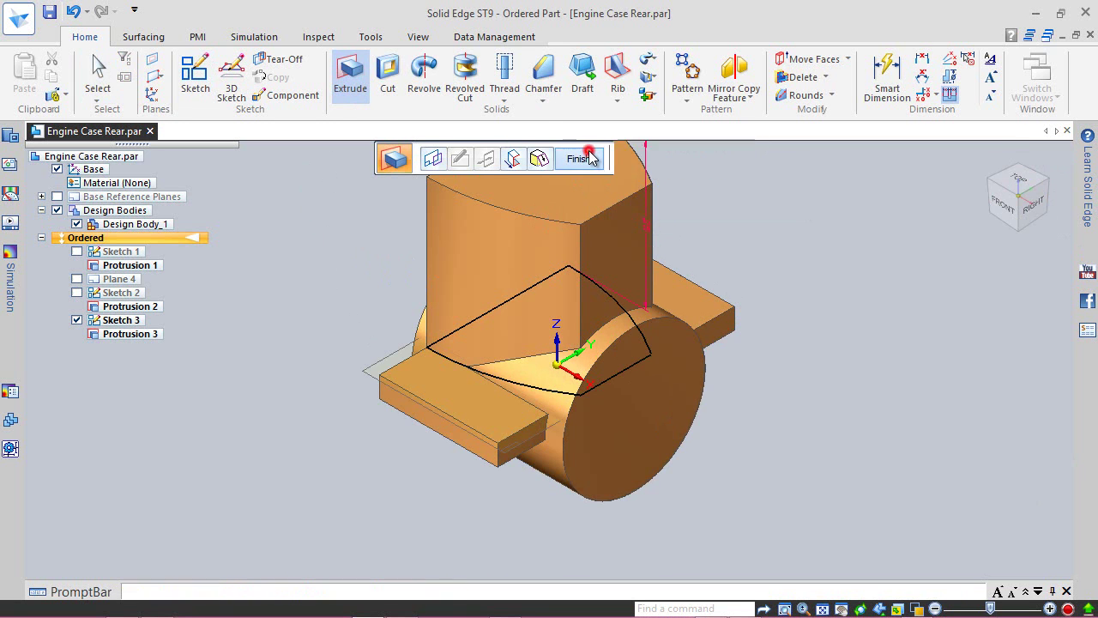
left_click(580, 159)
- Hide Sketch 3 and save the part with the whole model fitted in view
left_click(76, 320)
right_click(833, 391)
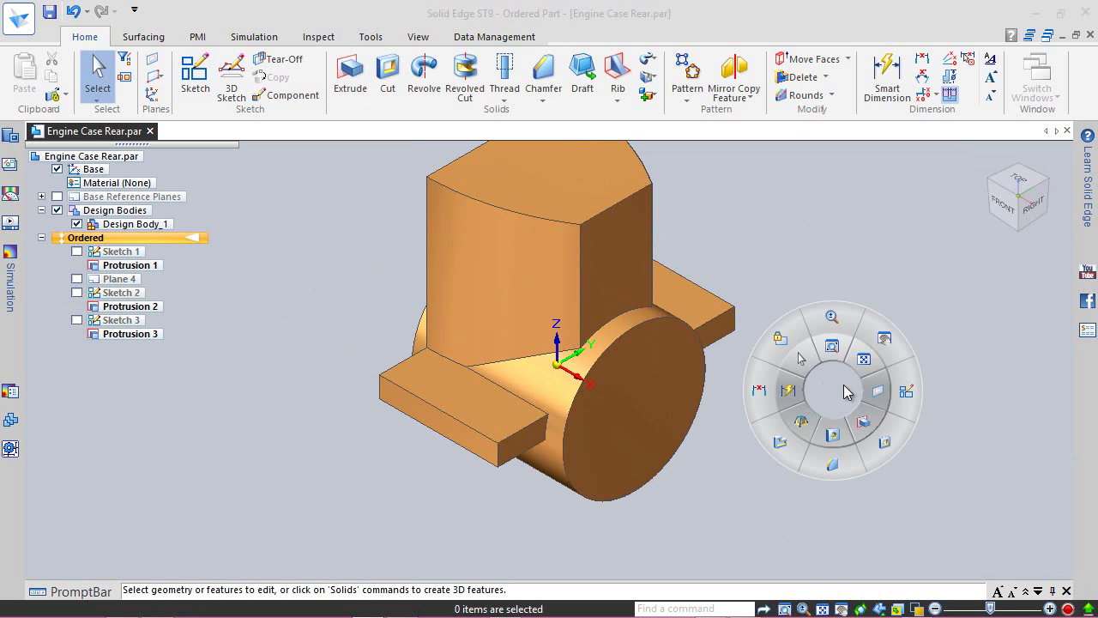
left_click(863, 361)
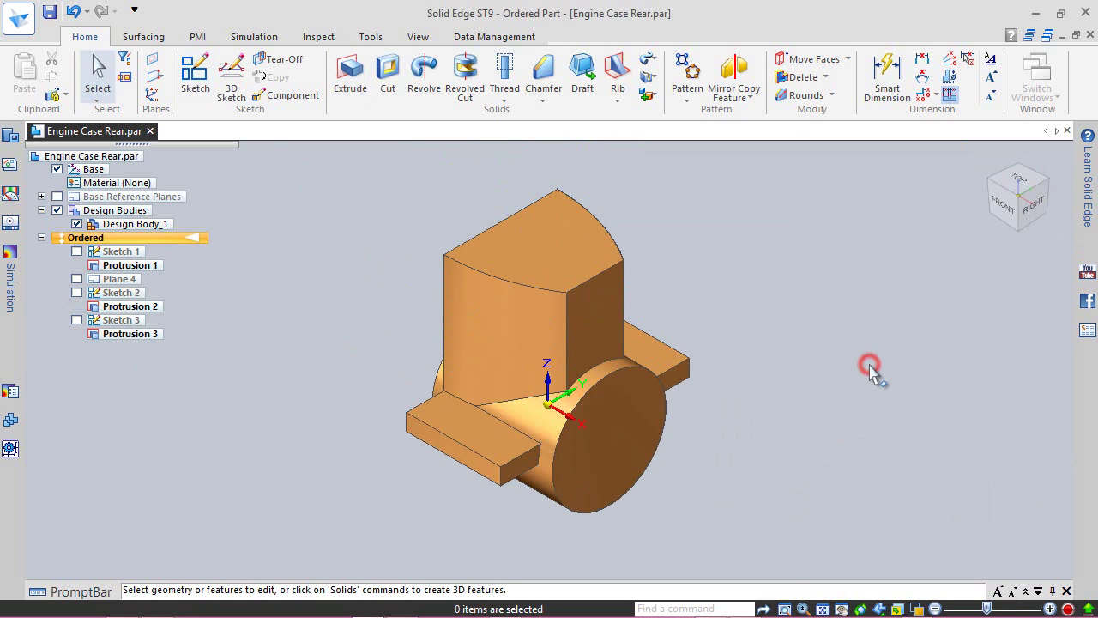
left_click(49, 12)
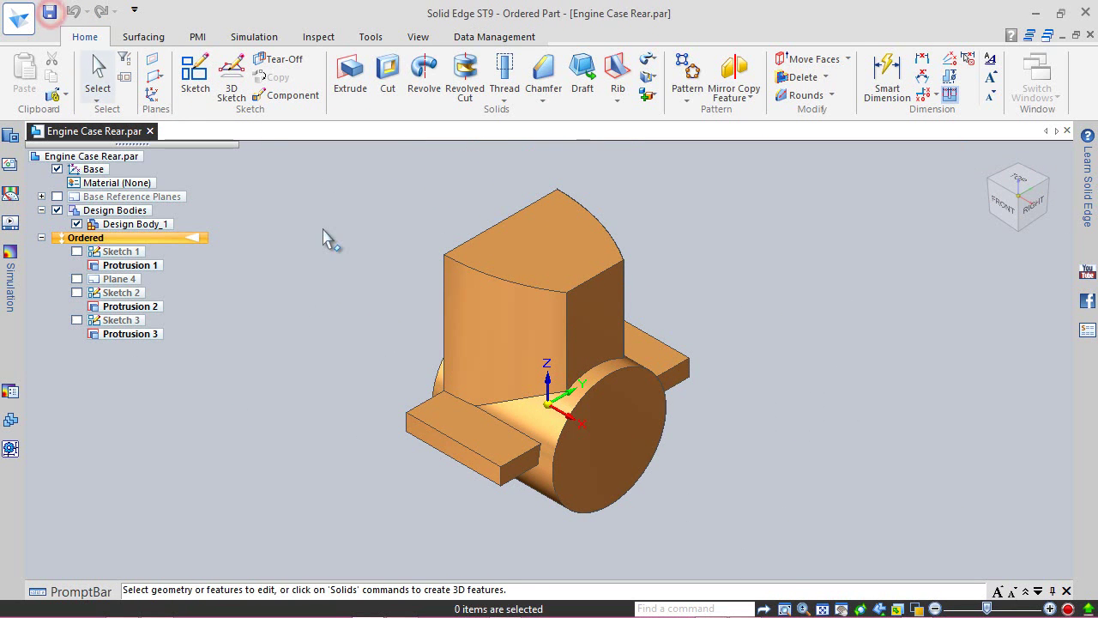
- Turn the model to the isometric view showing its top, left and front sides
left_click(994, 182)
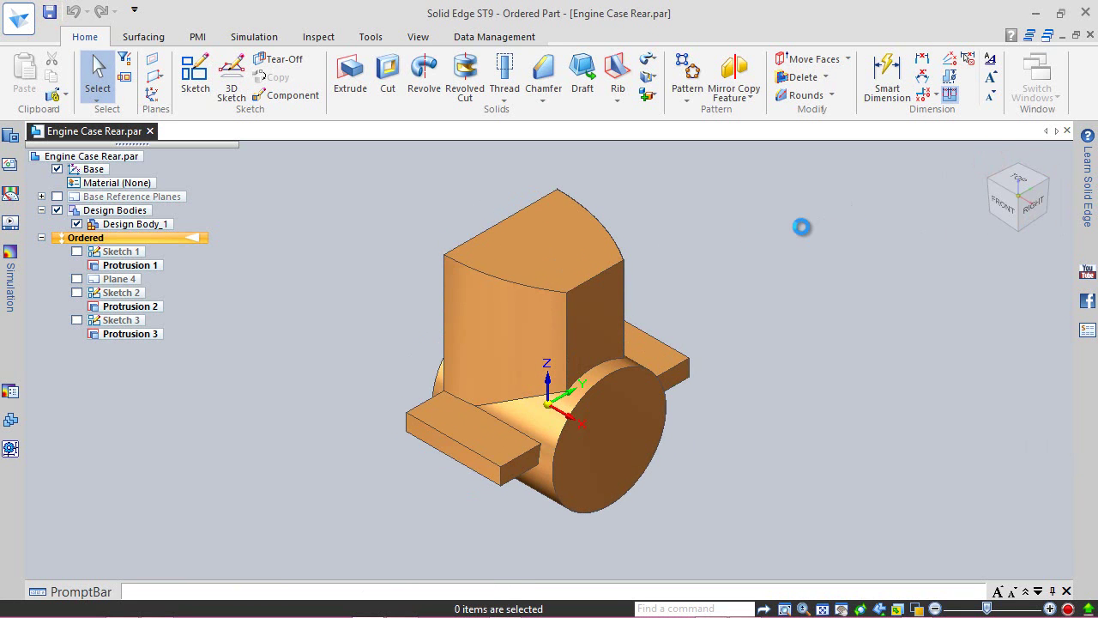
key("Escape")
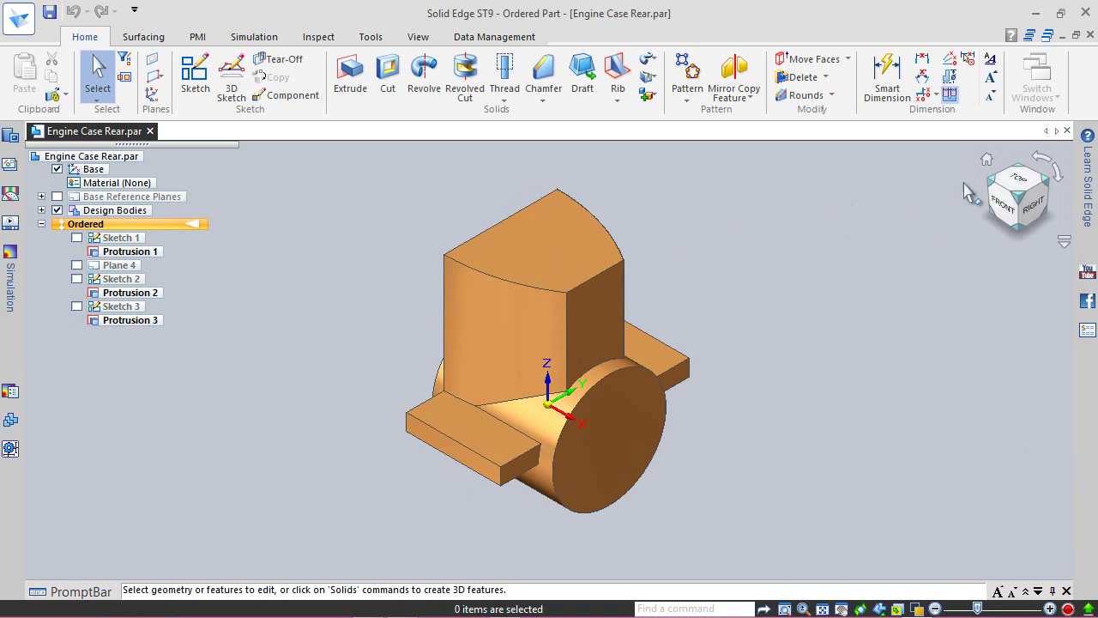
left_click(992, 184)
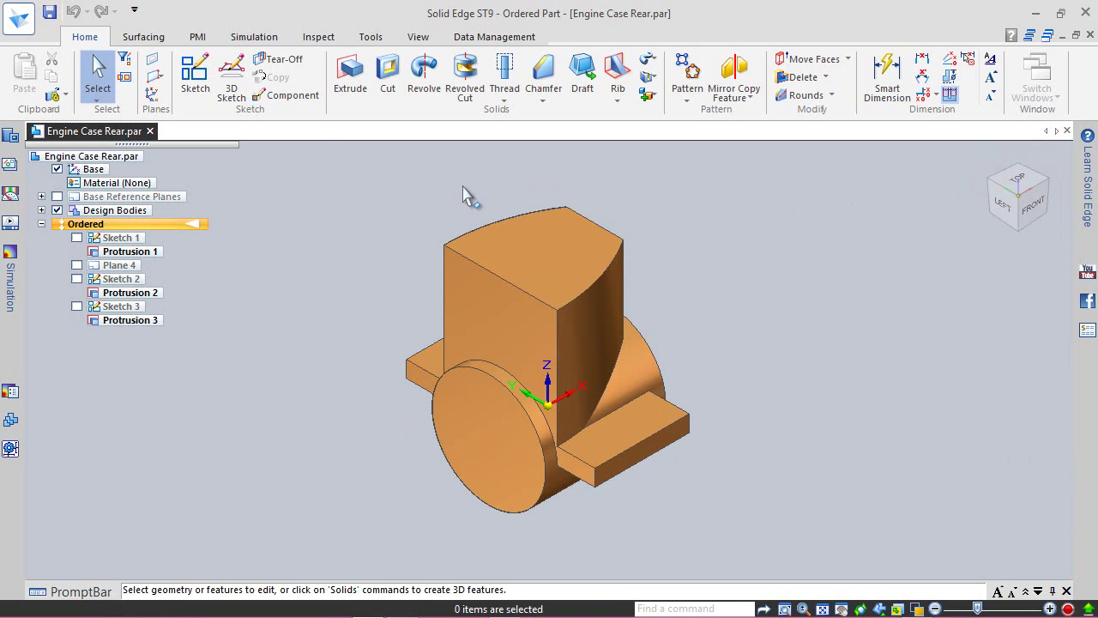
- Sketch a 16 mm diameter circle centred on the origin on the large cylinder's left end face
left_click(195, 77)
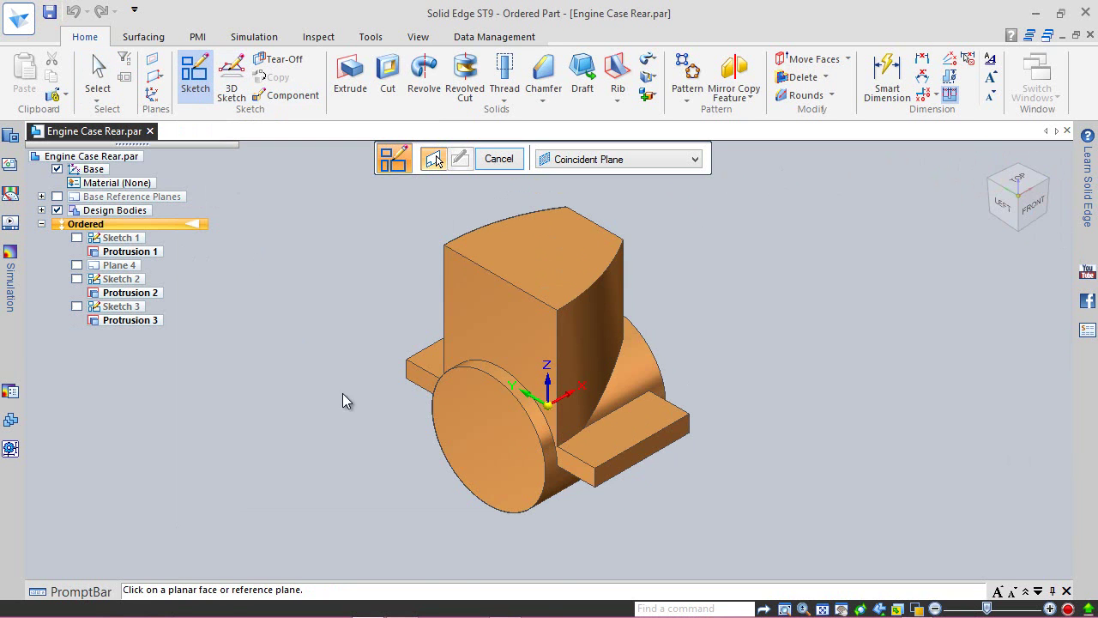
left_click(483, 449)
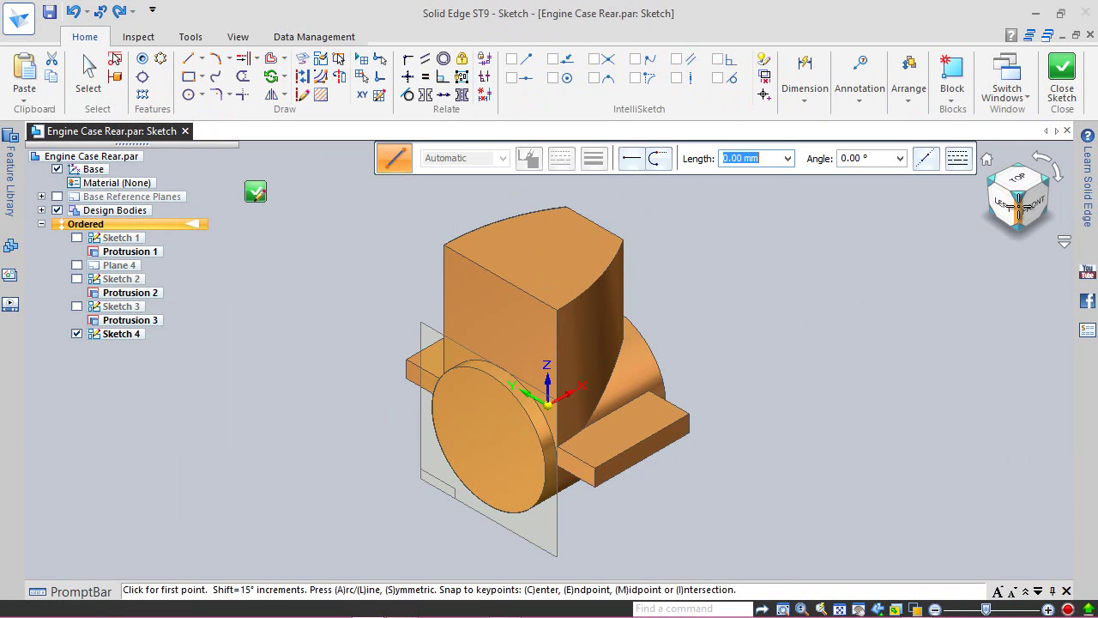
left_click(1003, 204)
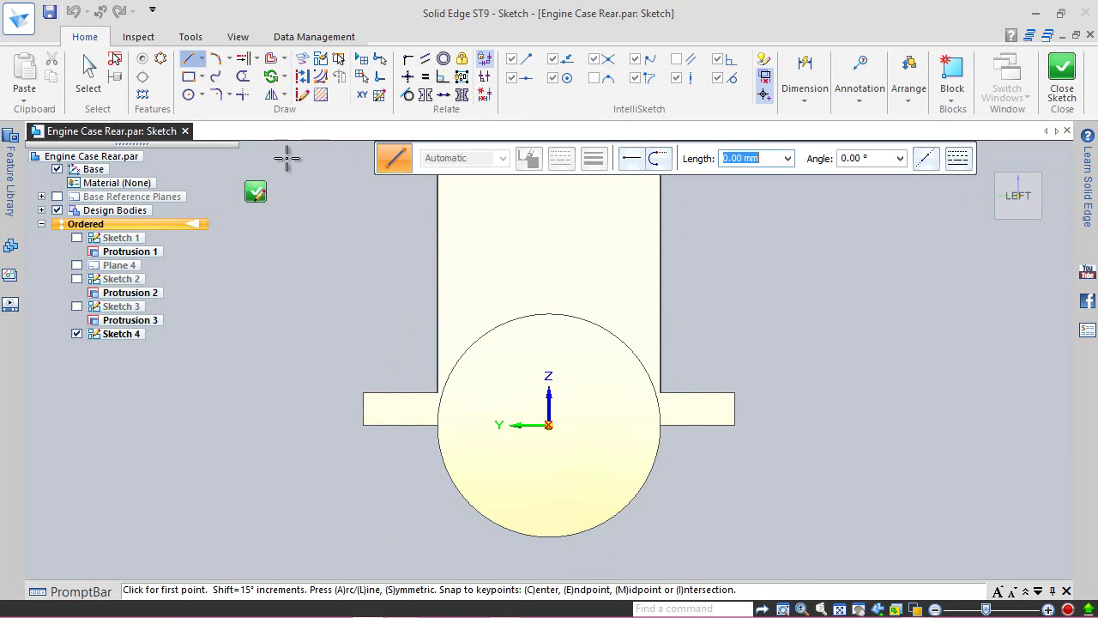
left_click(189, 95)
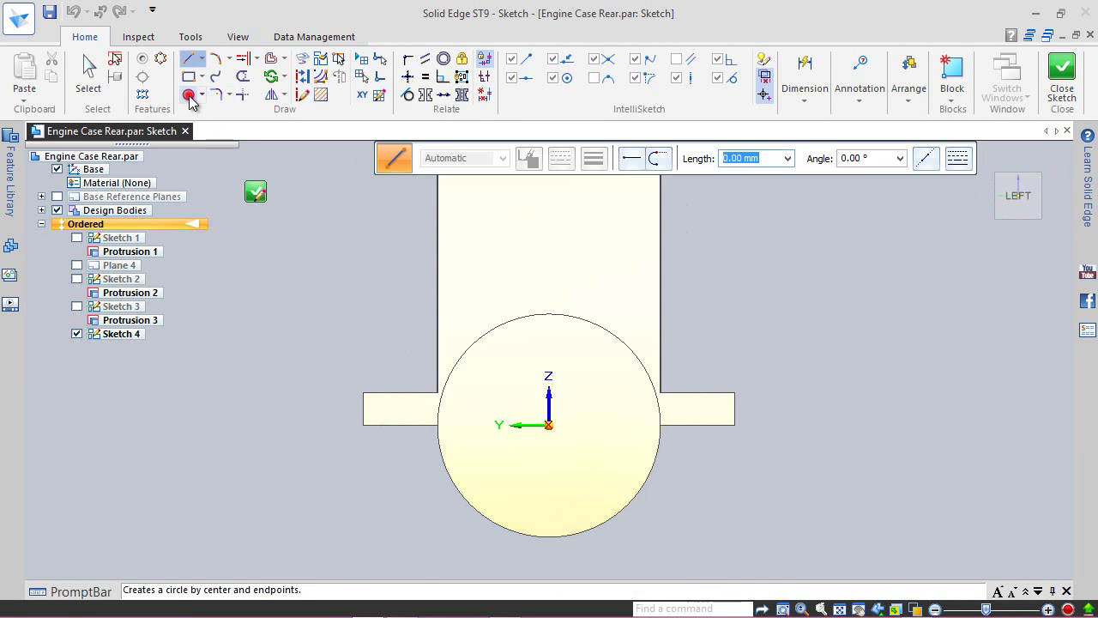
left_click(549, 425)
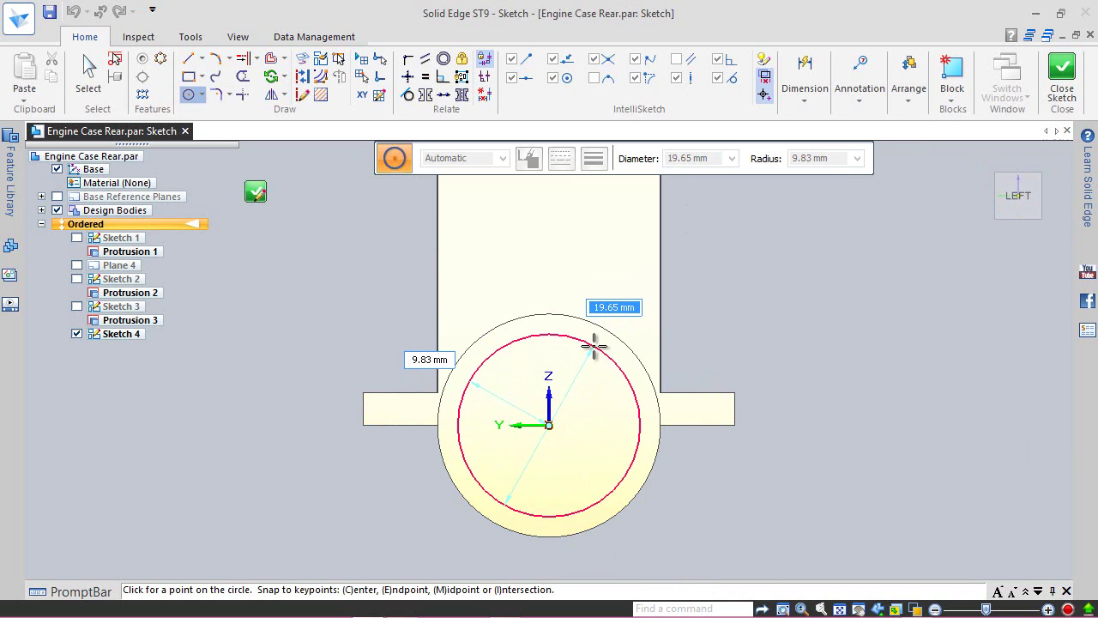
type("1")
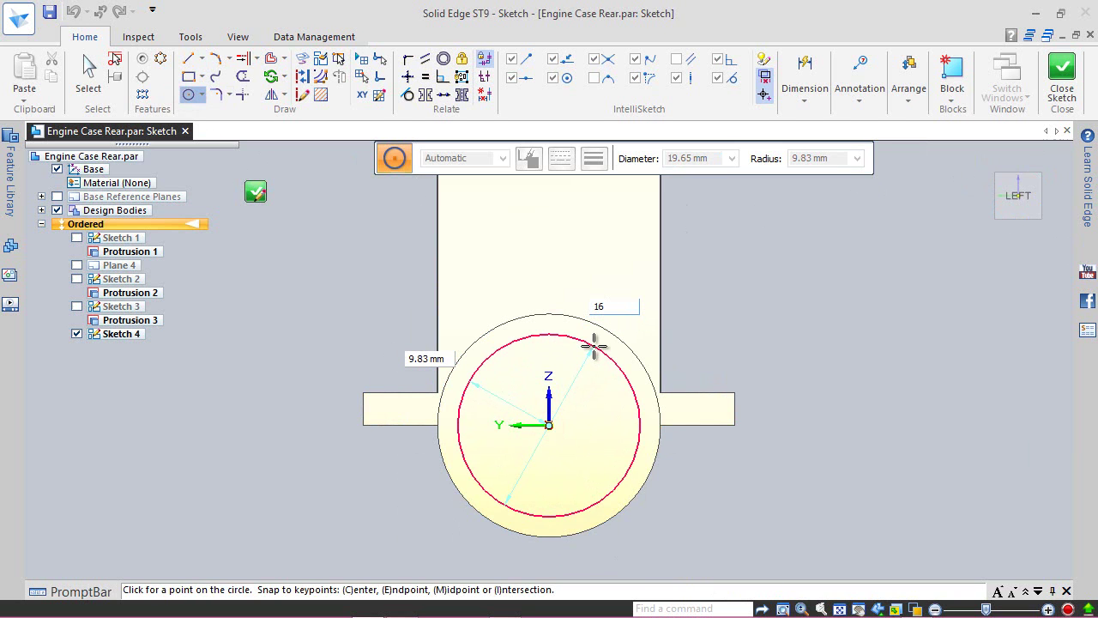
type("6")
key("Return")
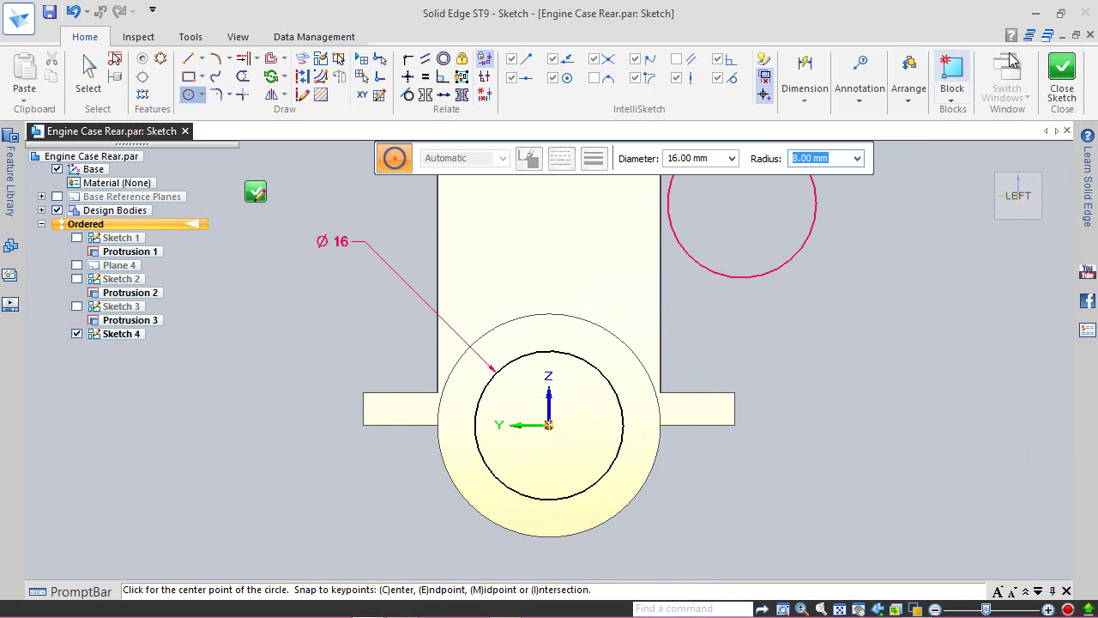
- Close and finish the 16 mm circle sketch, then return the part to the isometric view
left_click(1062, 77)
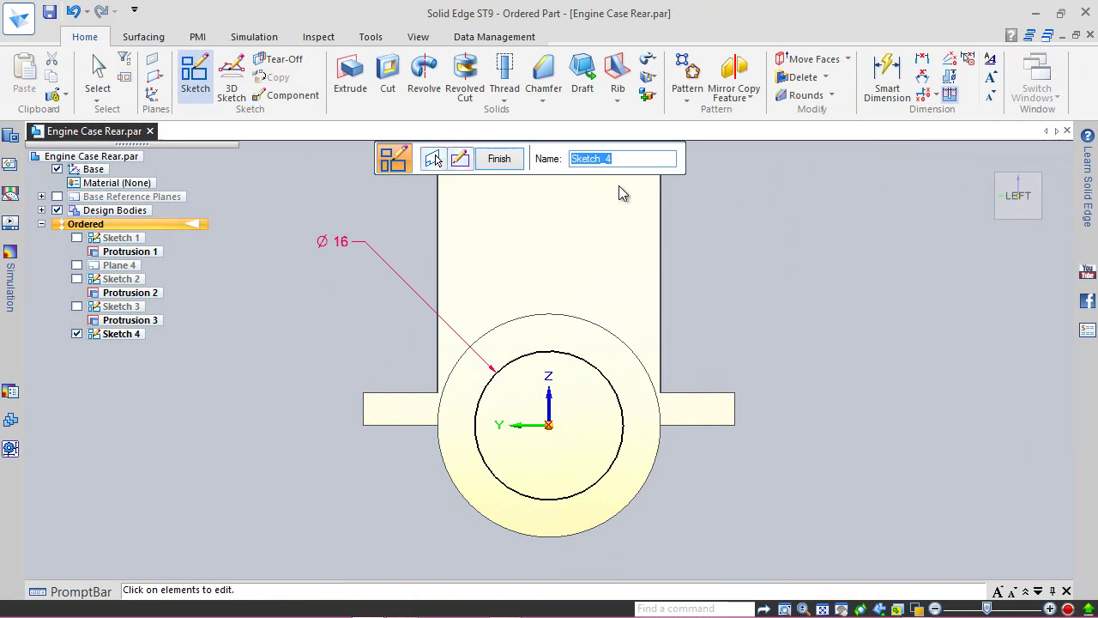
left_click(499, 159)
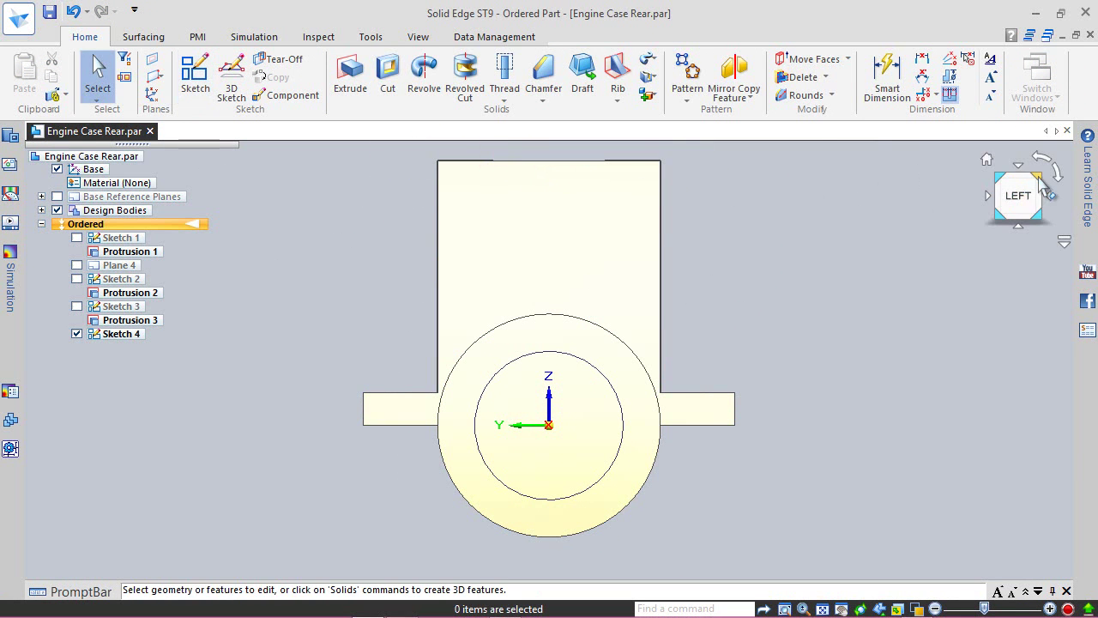
left_click(1037, 178)
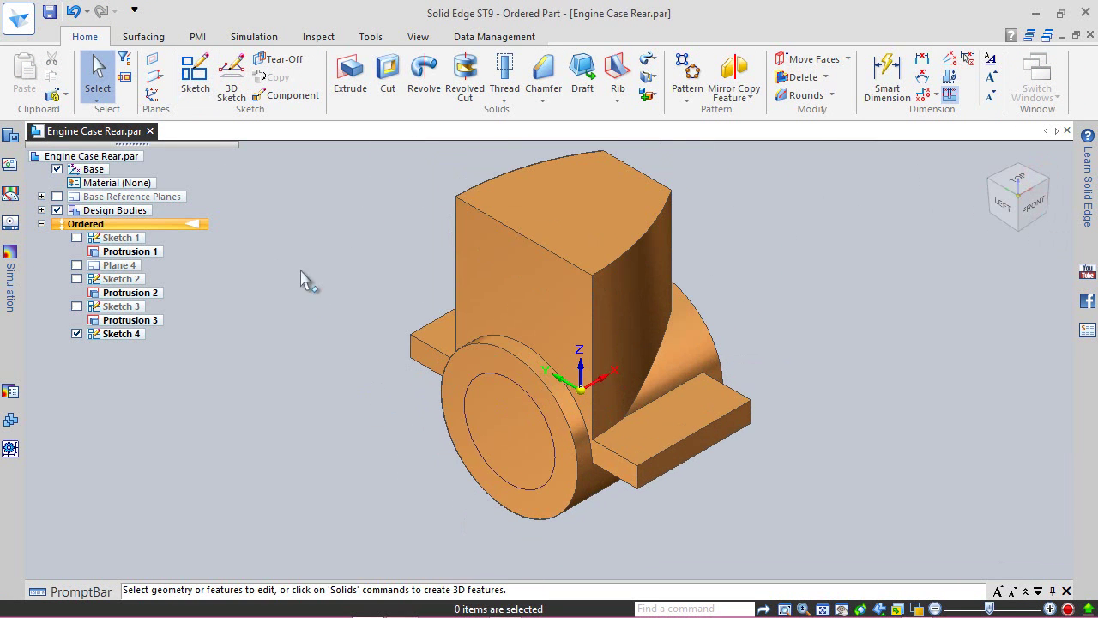
- Extrude the 16 mm circle 14 mm outward from the cylinder's end face and hide Sketch 4
left_click(350, 76)
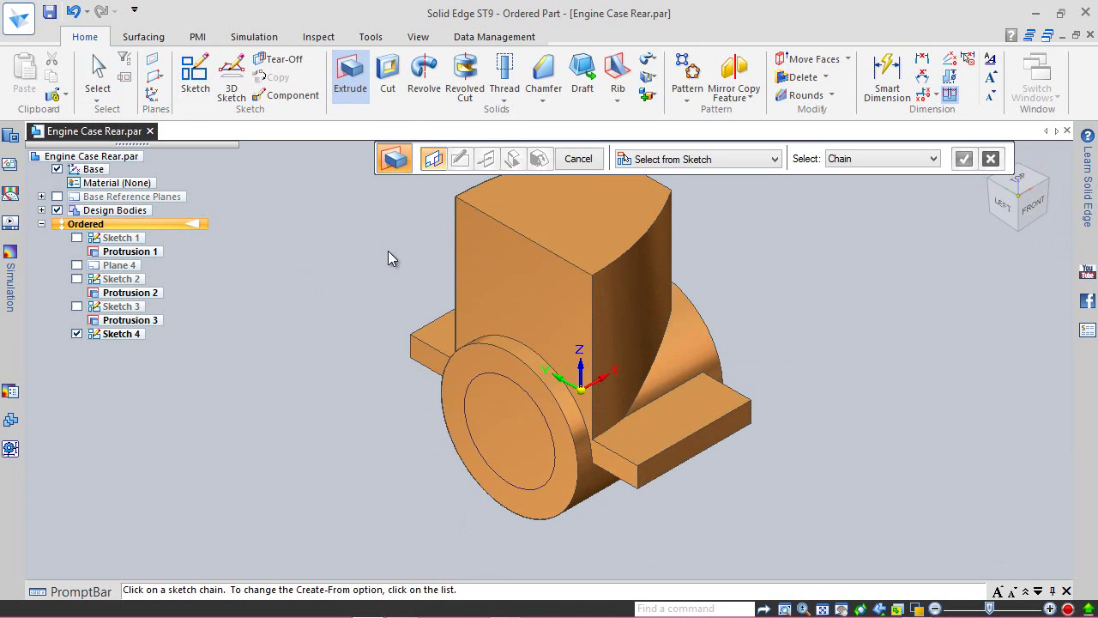
left_click(478, 378)
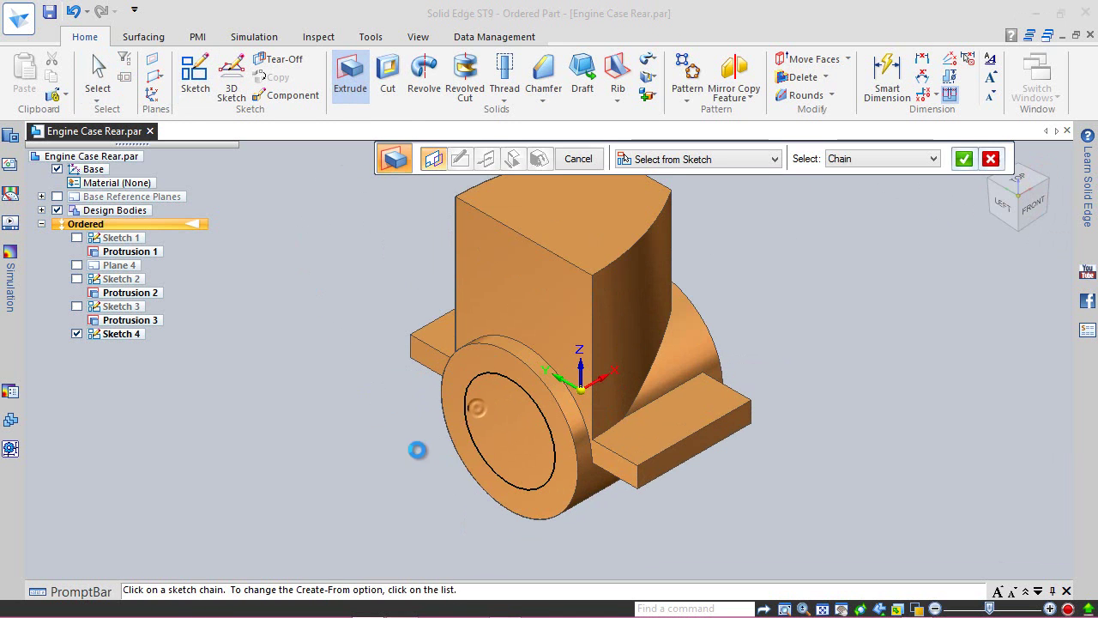
right_click(412, 452)
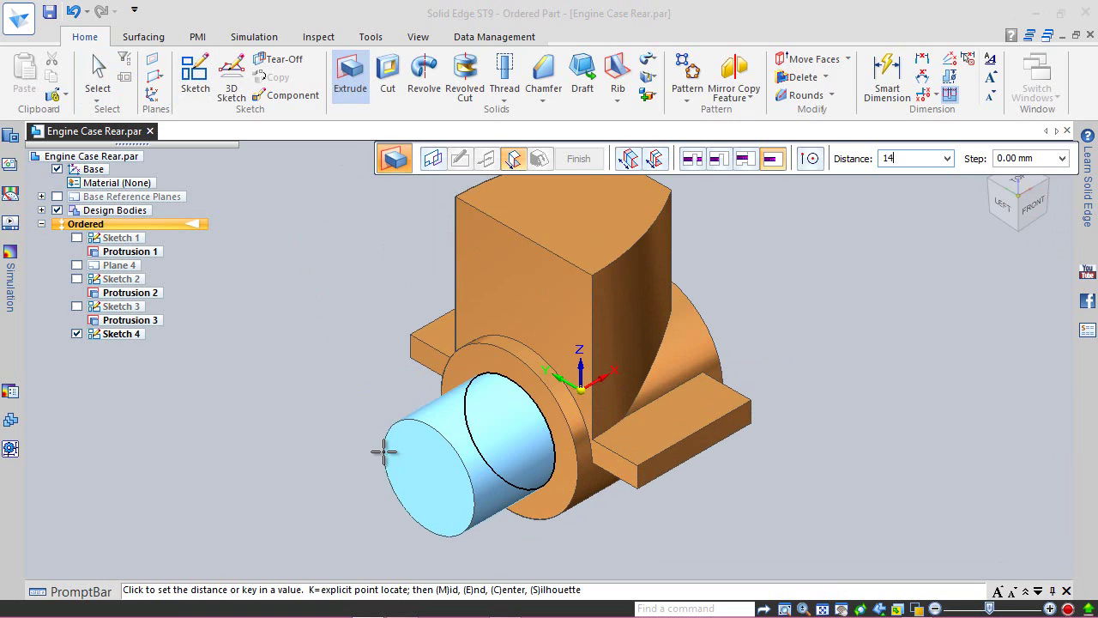
key("Tab")
left_click(383, 451)
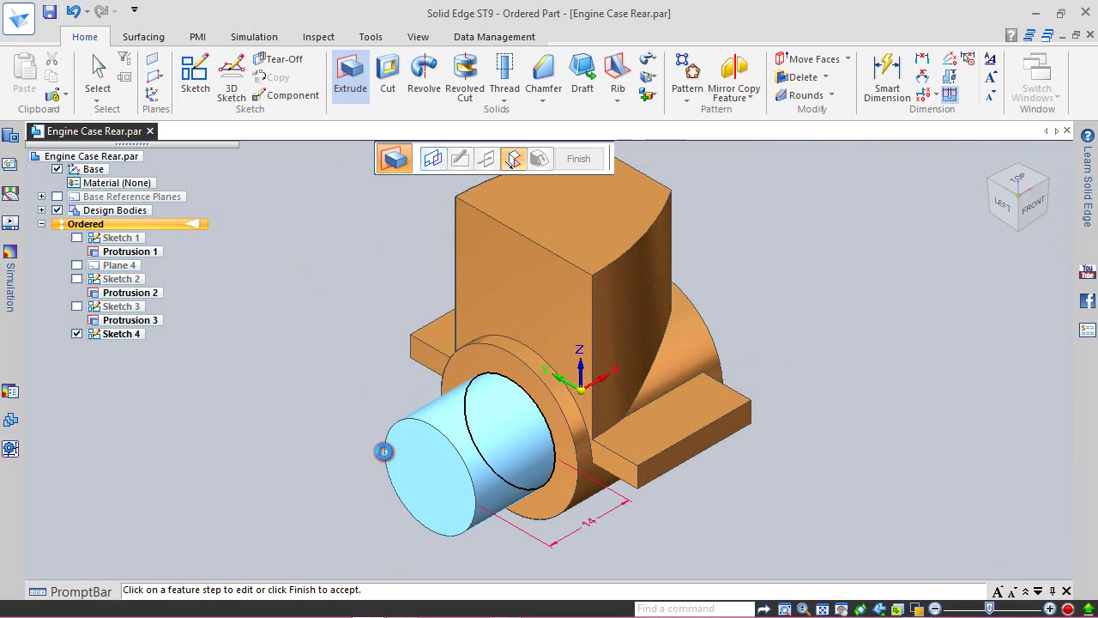
left_click(565, 165)
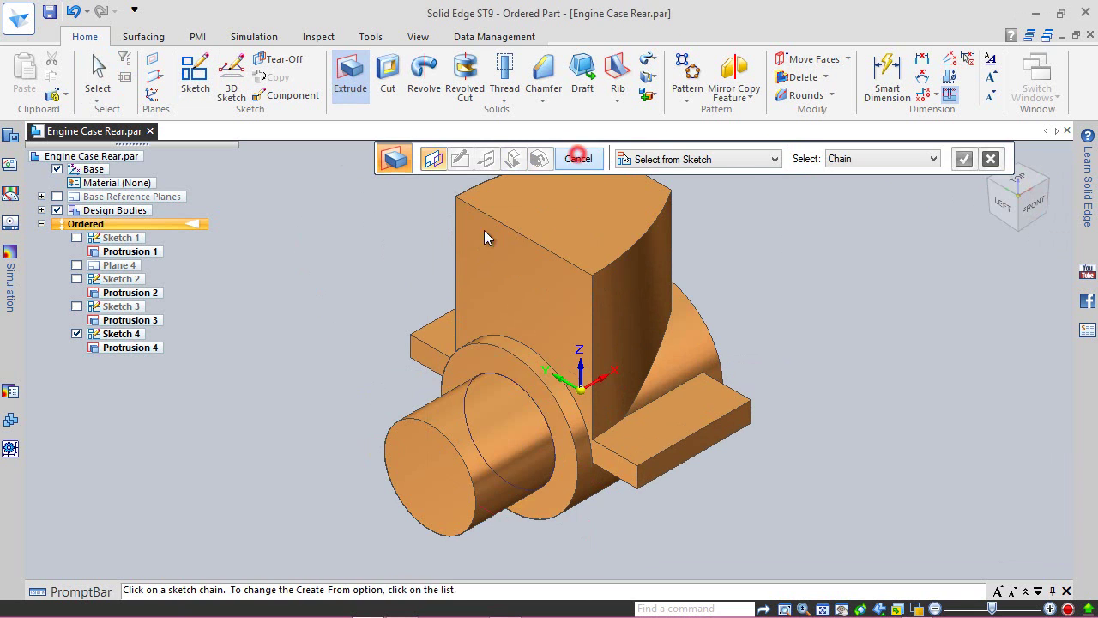
left_click(579, 160)
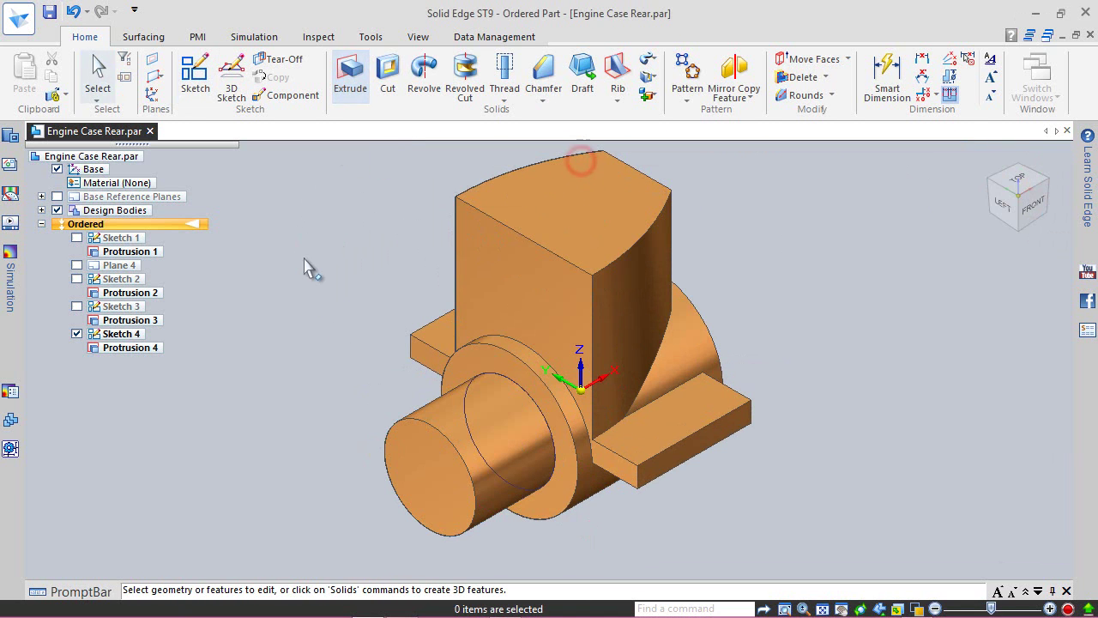
left_click(76, 334)
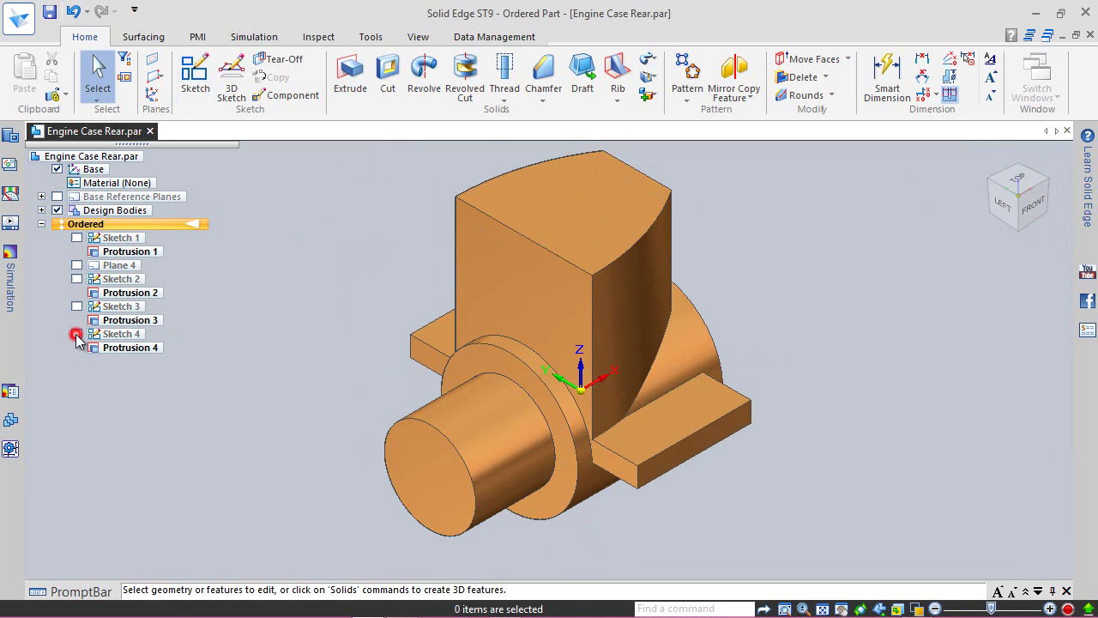
left_click(274, 344)
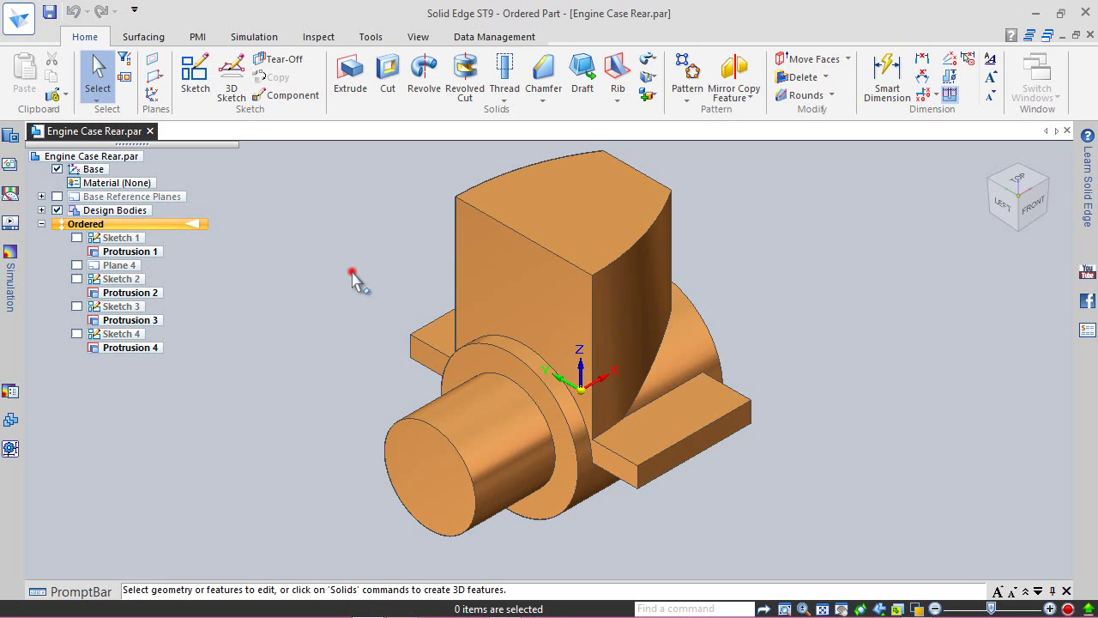
- Sketch a 22 mm diameter circle centred on the origin on the end face of the 16 mm boss
left_click(195, 77)
left_click(421, 471)
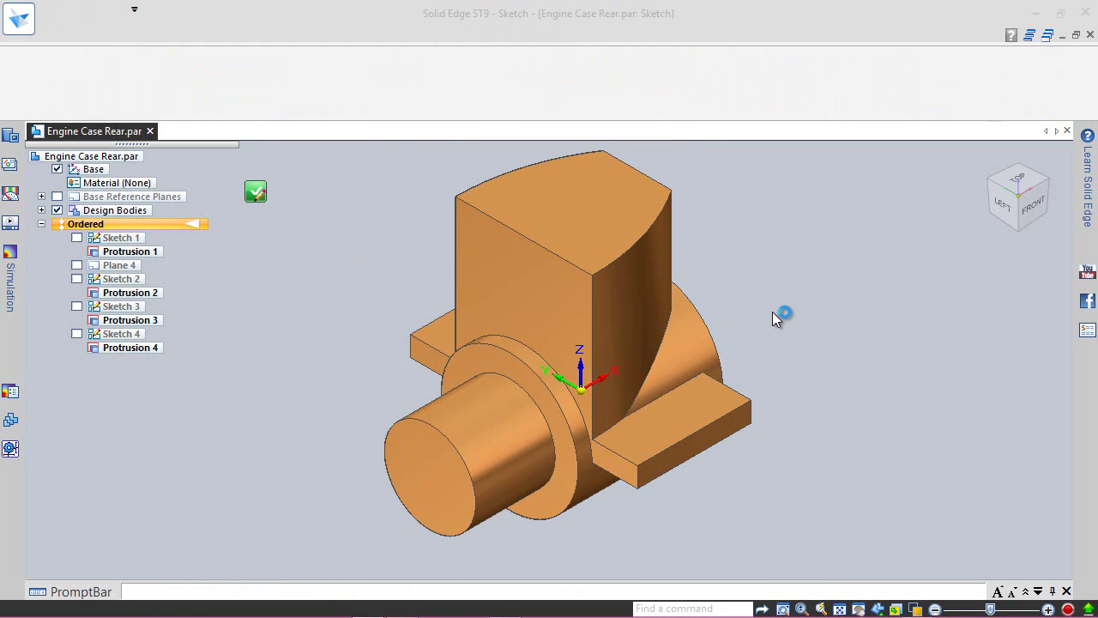
left_click(1003, 204)
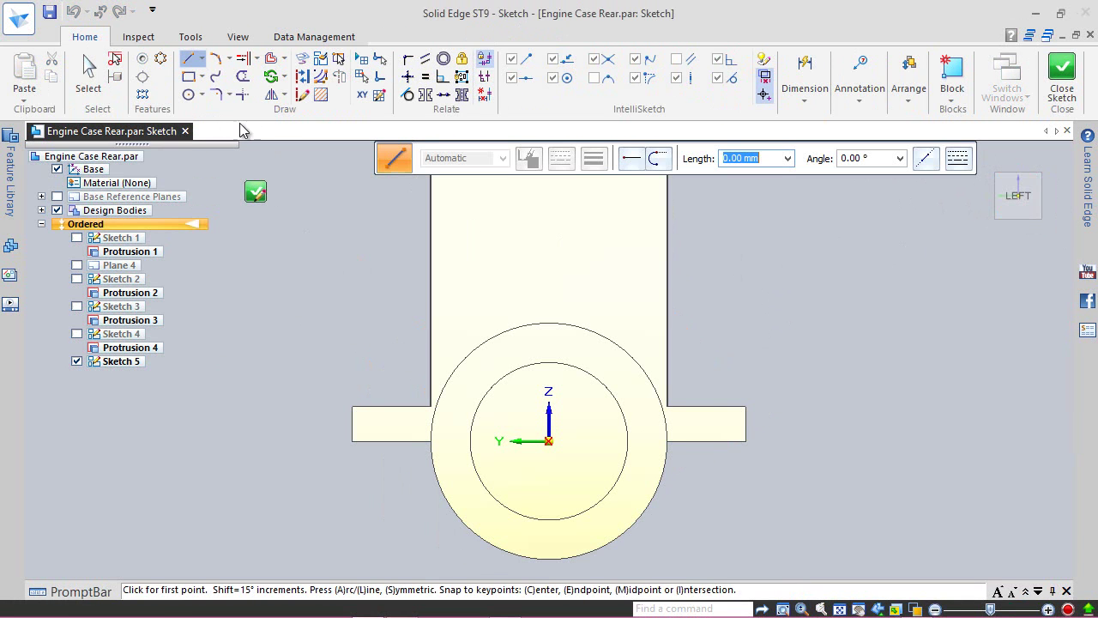
left_click(188, 95)
left_click(550, 440)
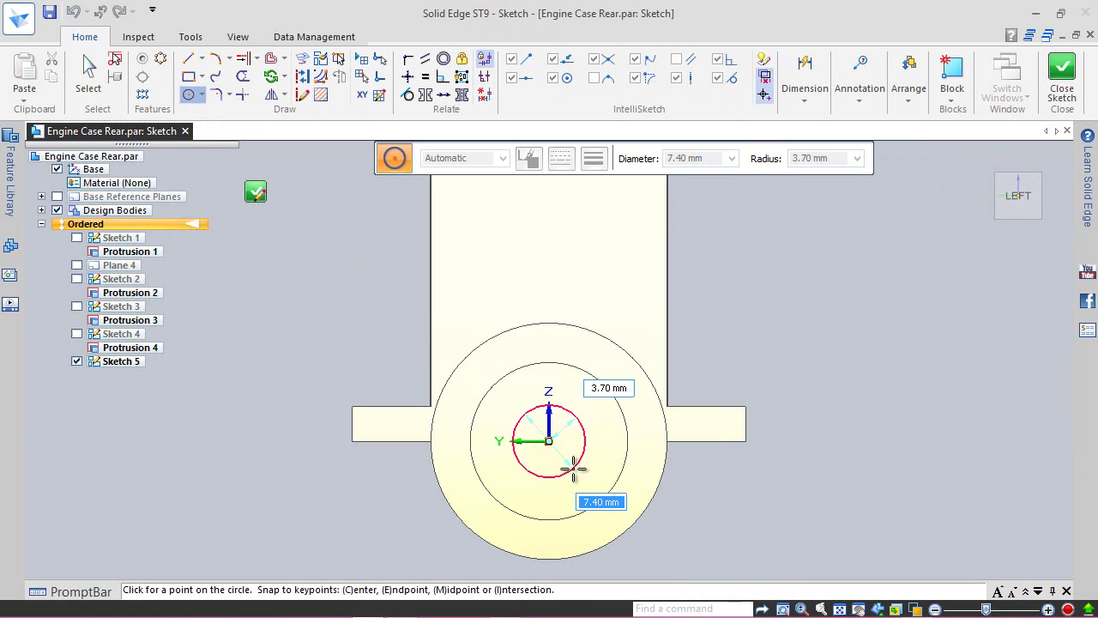
type("22")
key("Return")
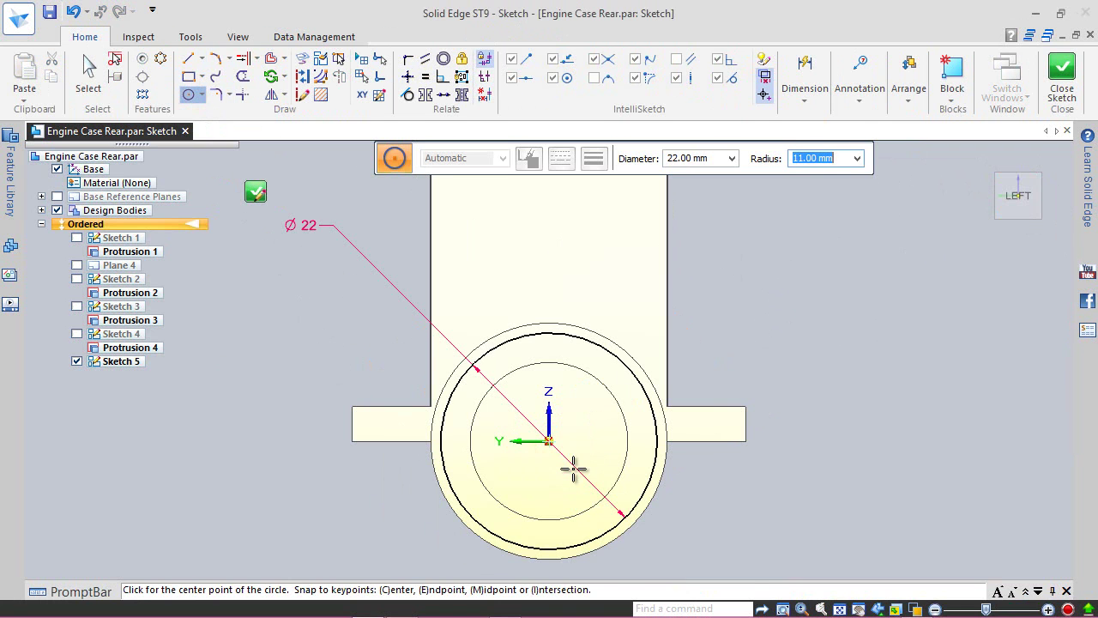
- Add a concentric circle inside the 22 mm circle, matching the edge of the 16 mm boss
left_click(89, 75)
left_click(189, 95)
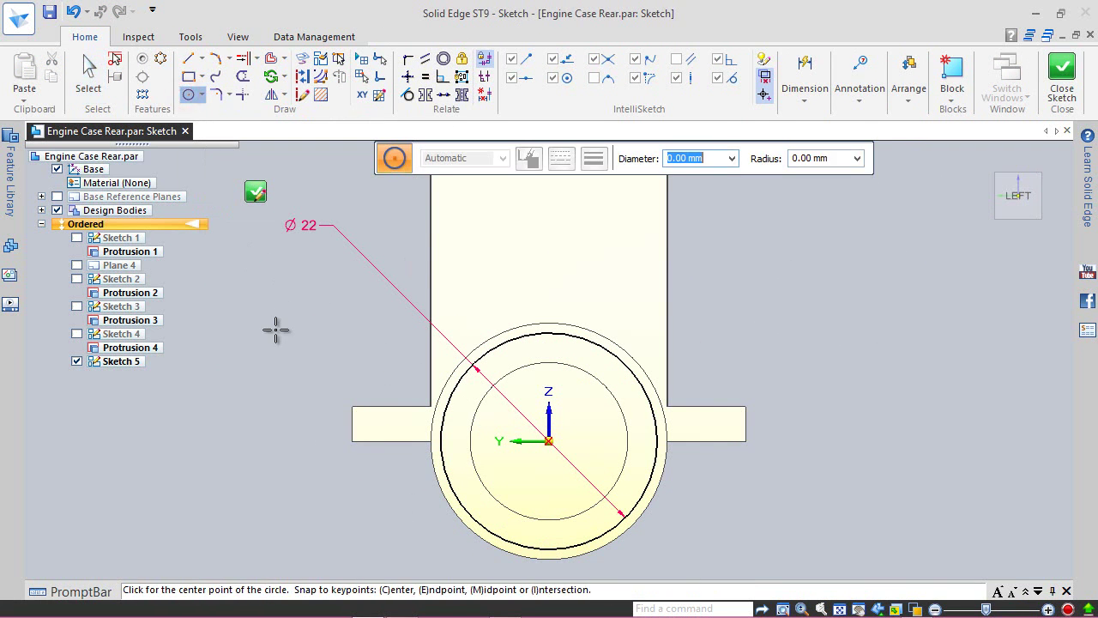
left_click(550, 442)
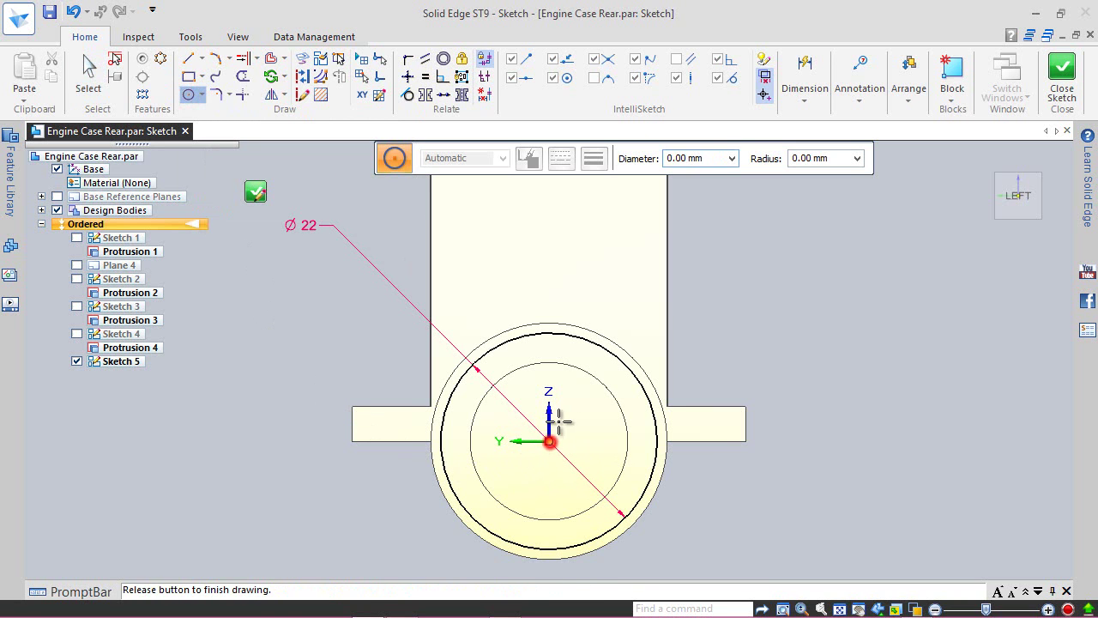
left_click(586, 369)
- Close and finish the two-circle sketch, then turn the part to the isometric view
left_click(1062, 69)
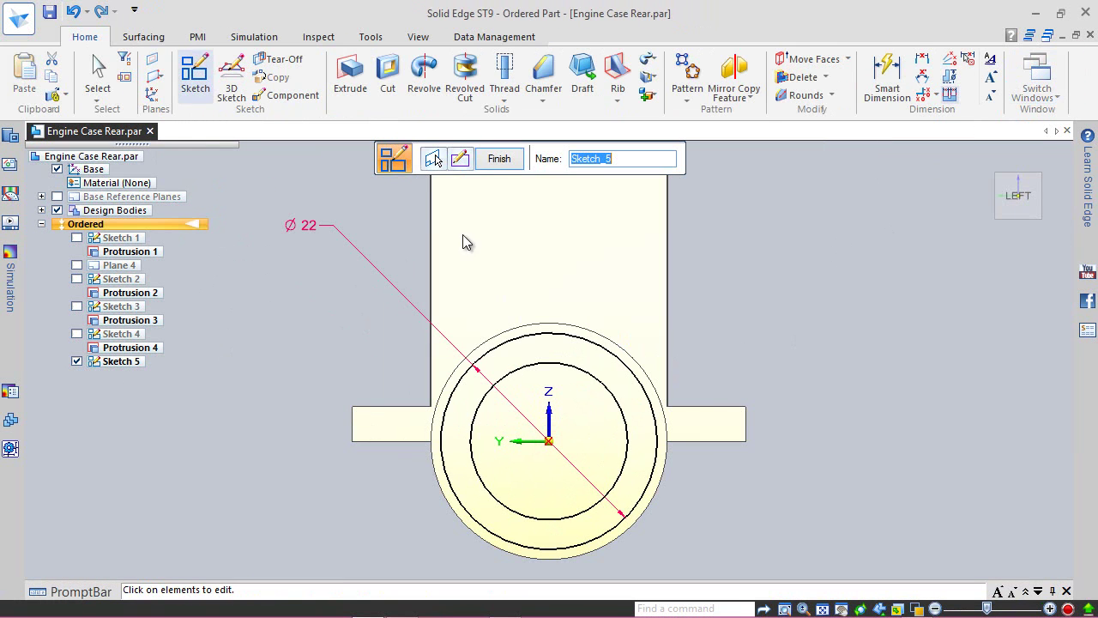
left_click(501, 158)
left_click(511, 157)
mouse_move(775, 353)
middle_mouse_down()
mouse_move(695, 373)
mouse_move(746, 249)
middle_mouse_up()
mouse_move(1036, 196)
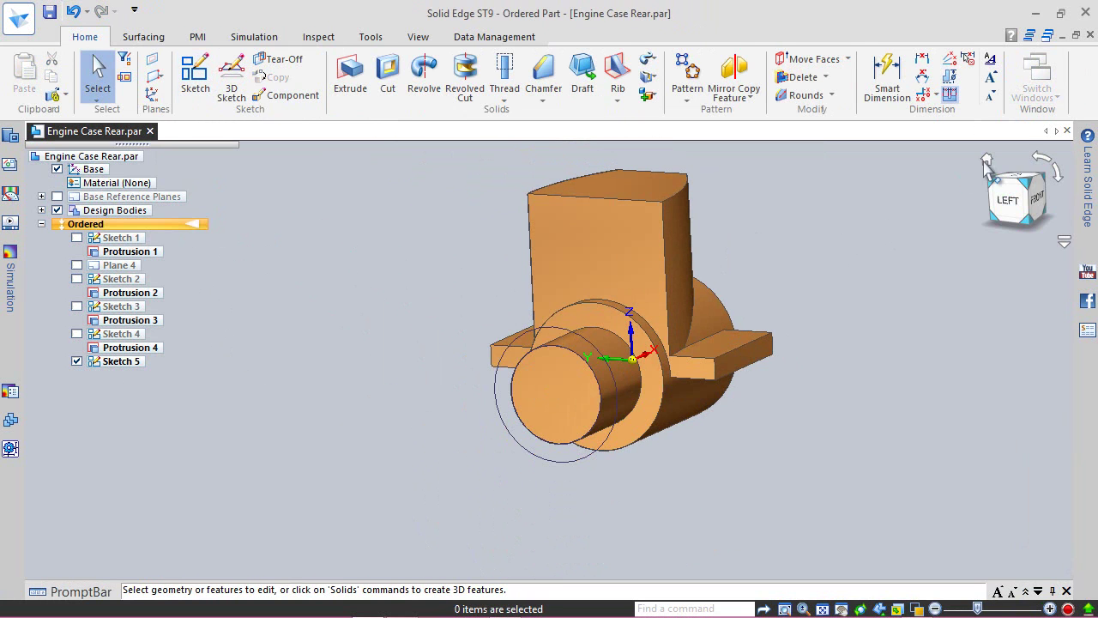
left_click(1034, 191)
- Extrude the 22 mm circle 6 mm outward from the boss's end face and hide Sketch 5
right_click(357, 244)
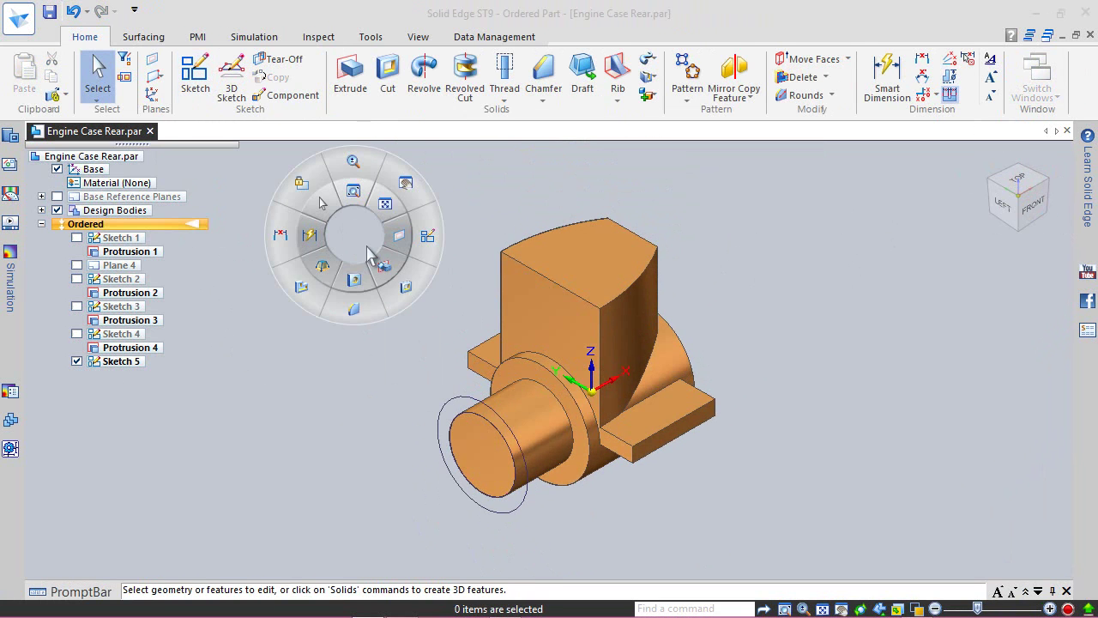
left_click(386, 266)
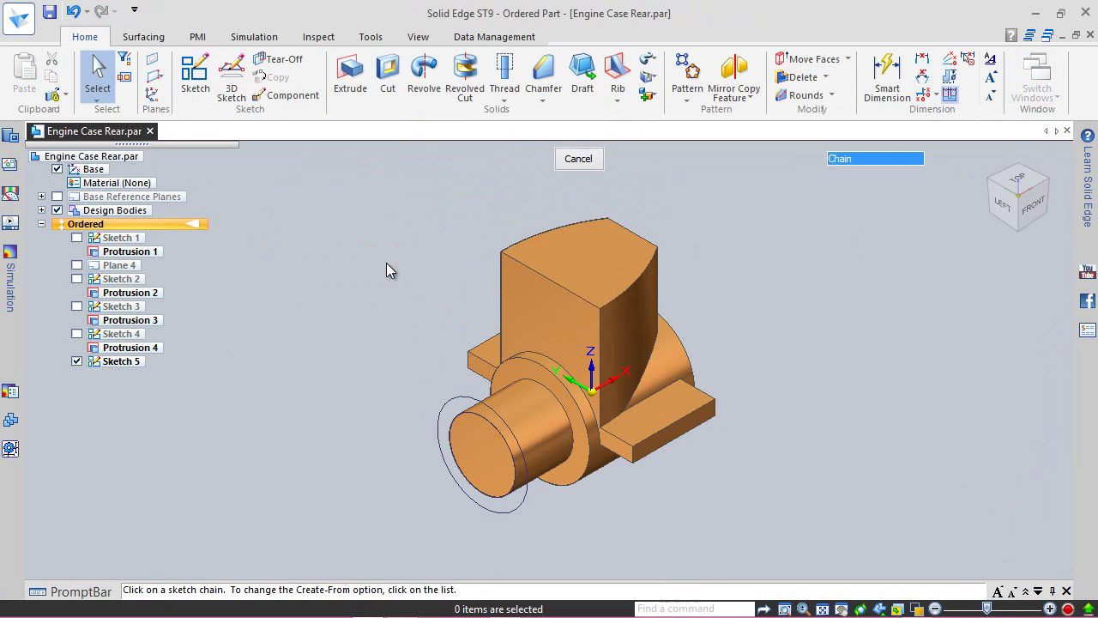
left_click(454, 401)
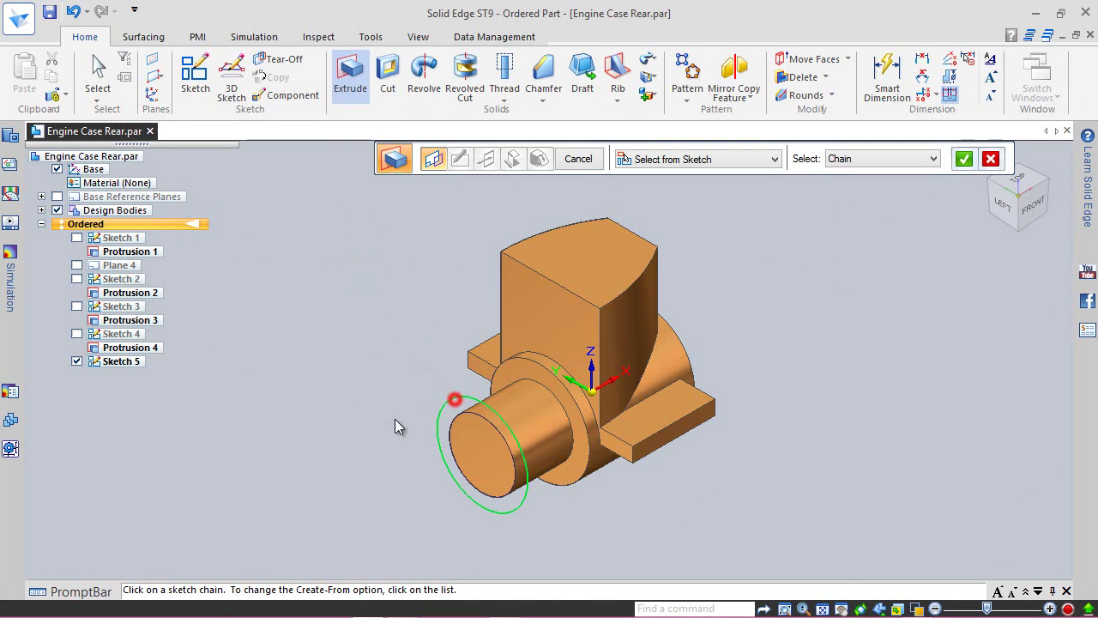
right_click(379, 427)
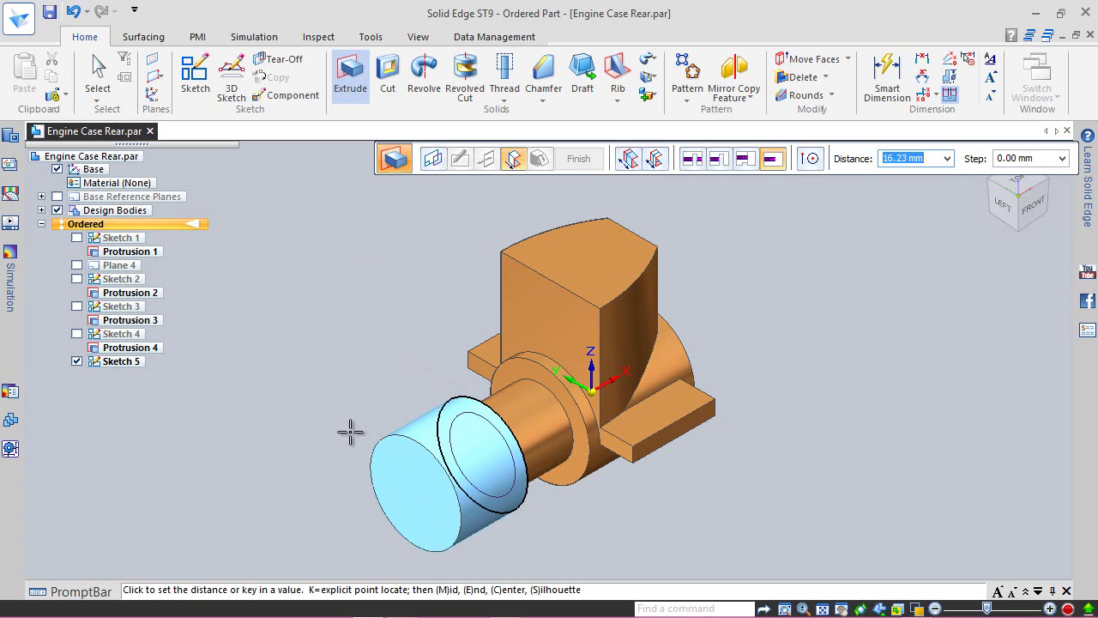
key("Return")
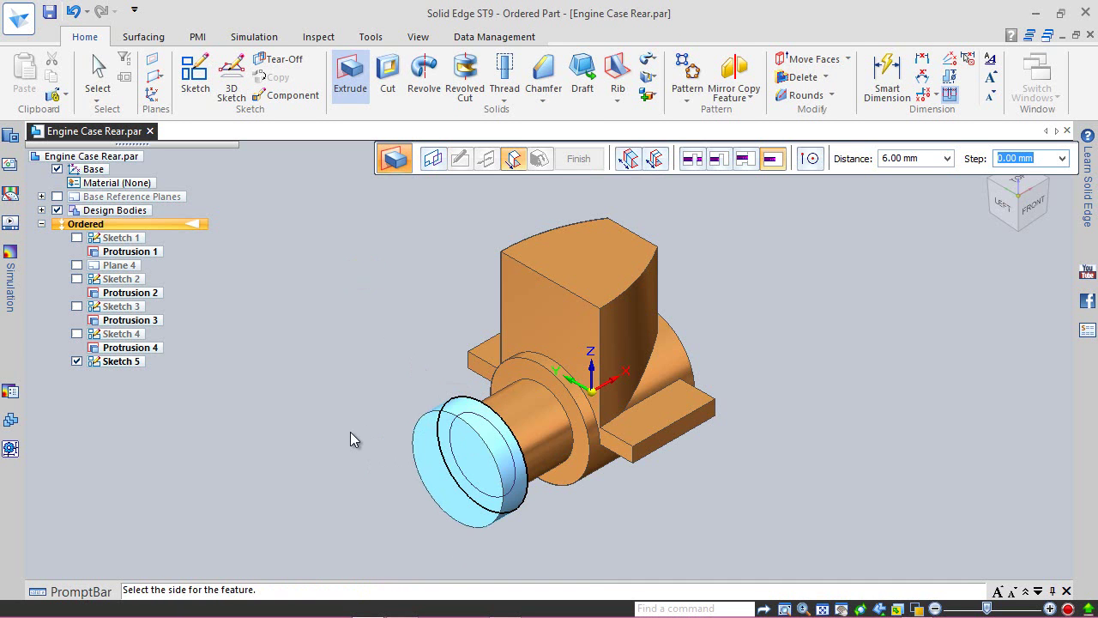
left_click(350, 432)
left_click(572, 158)
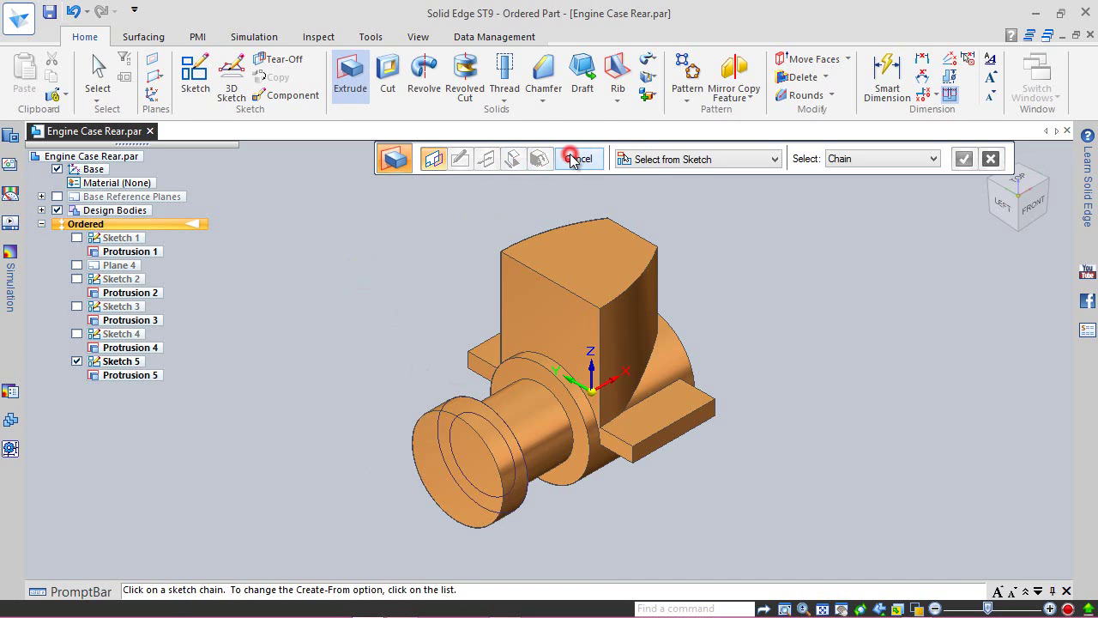
left_click(572, 158)
left_click(77, 361)
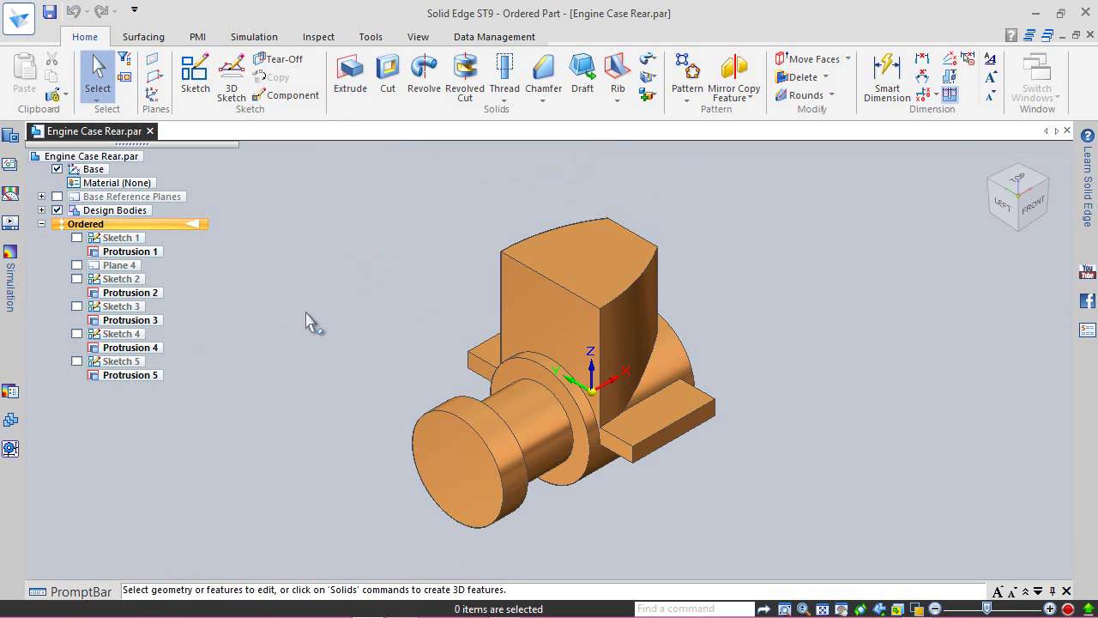
left_click(289, 327)
- Round the edges at both ends of the 16 mm boss with a 2 mm radius
left_click(543, 96)
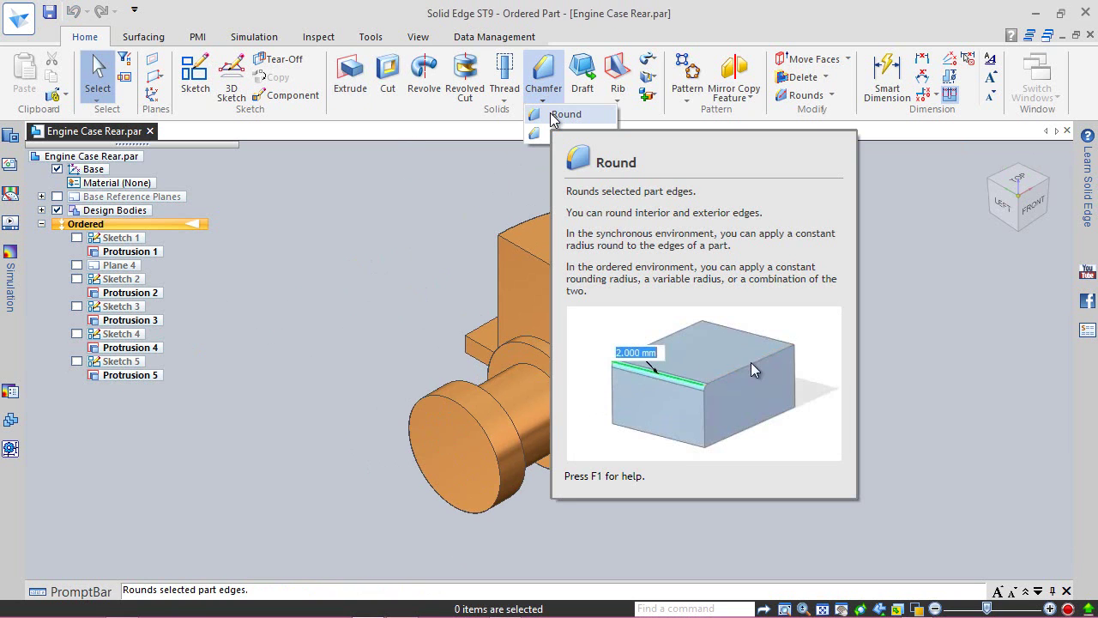
left_click(553, 117)
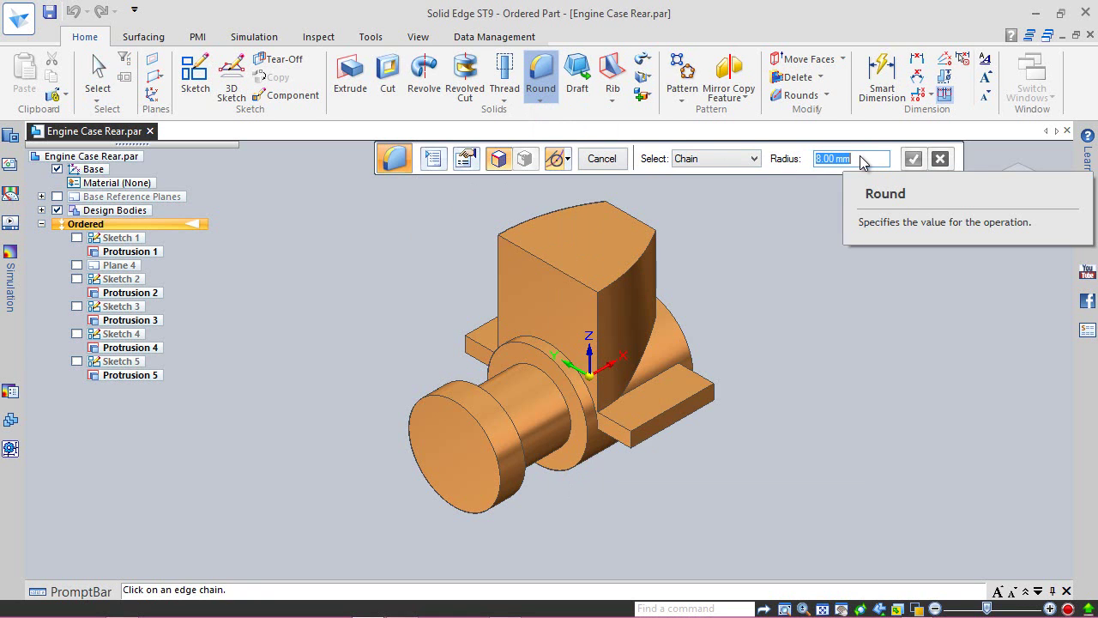
type("2.")
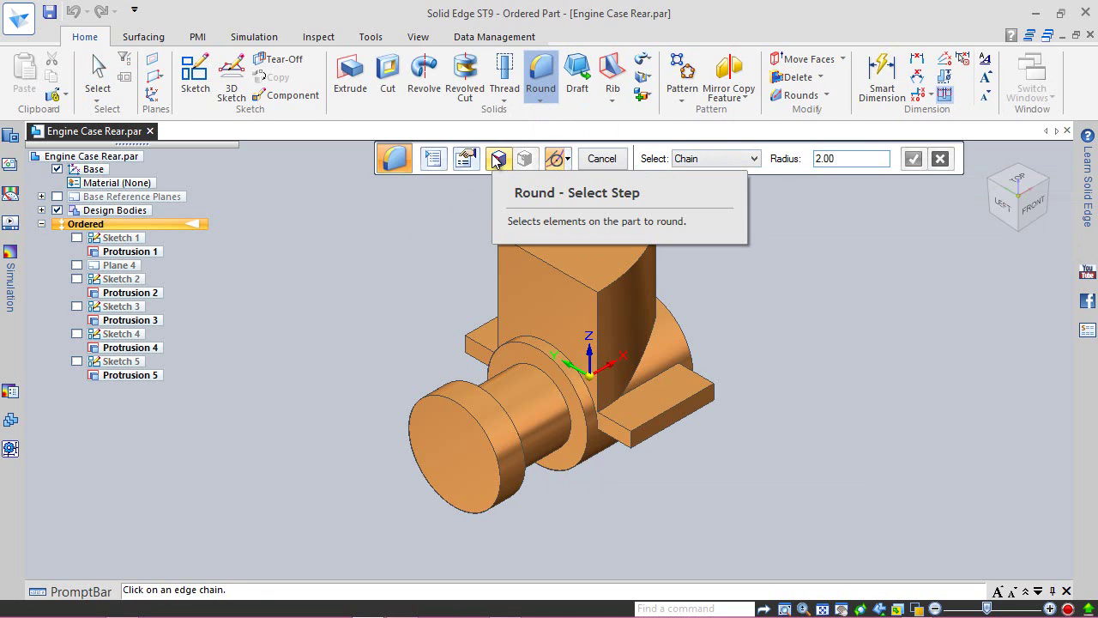
left_click(562, 401)
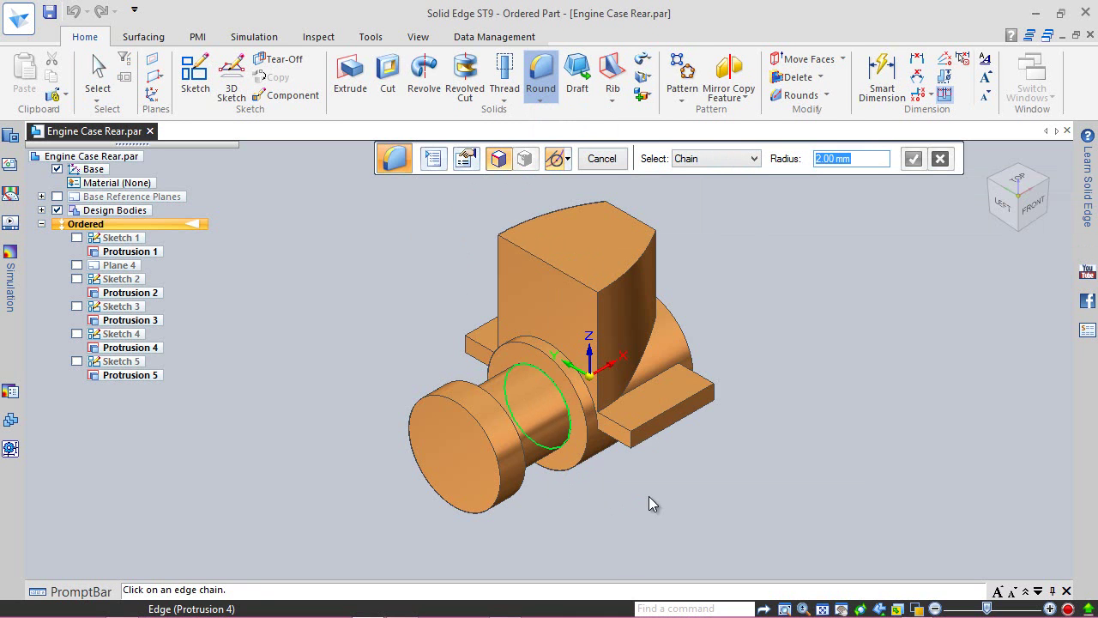
middle_click_drag(609, 489, 508, 464)
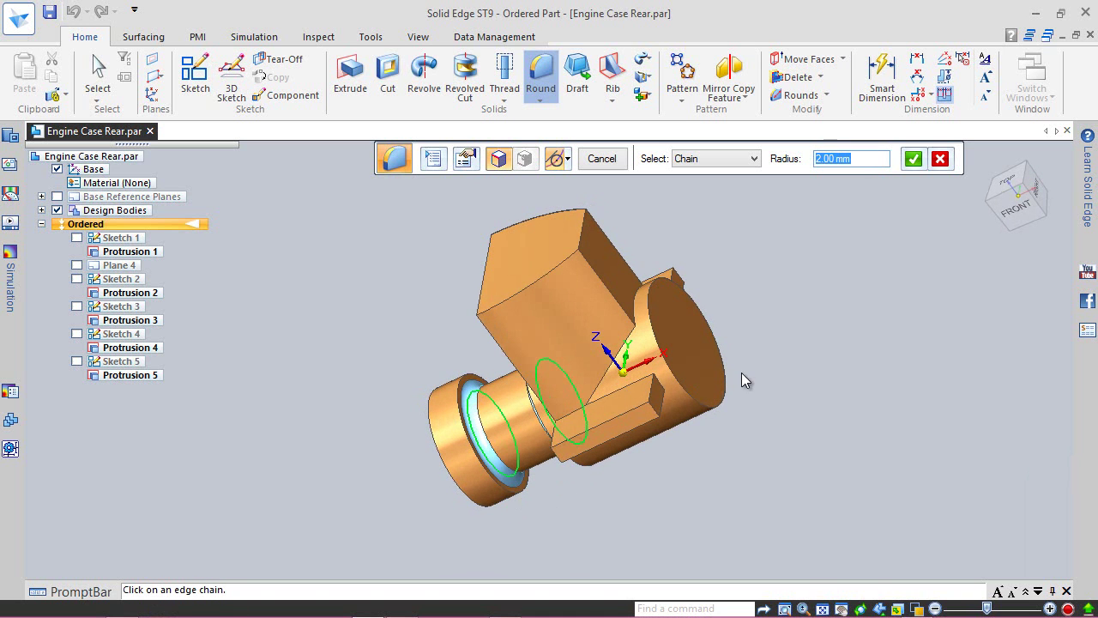
left_click(912, 160)
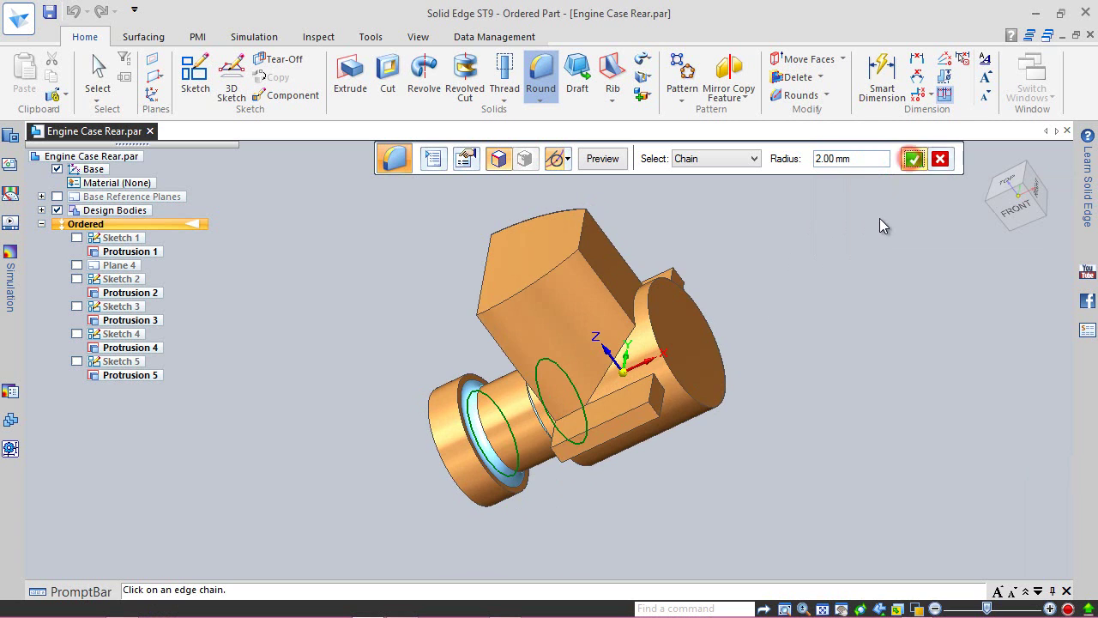
left_click(587, 160)
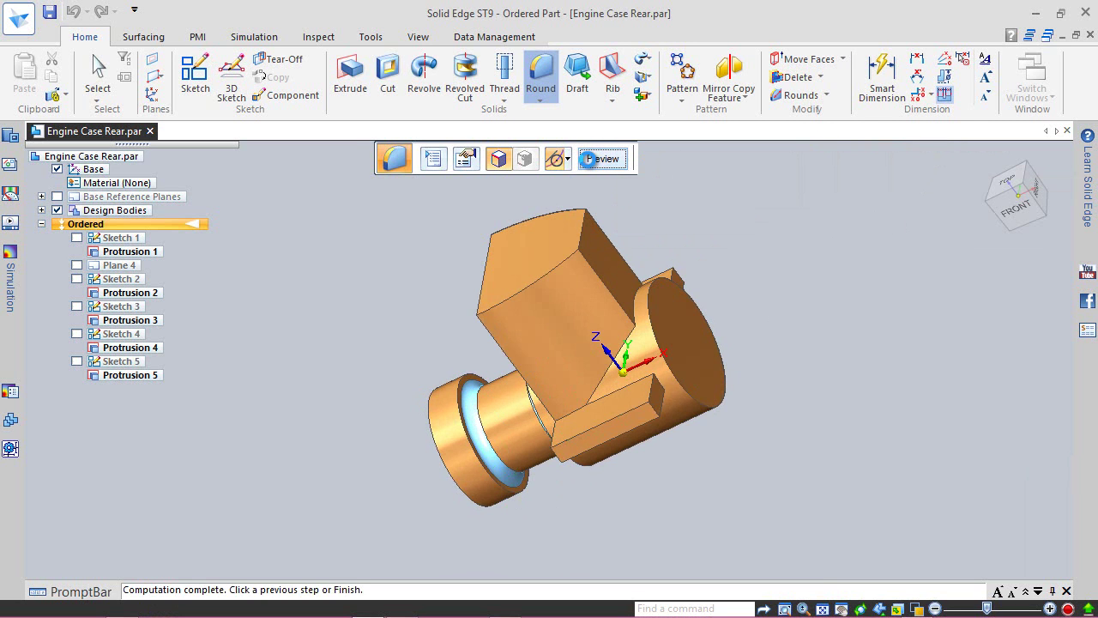
left_click(602, 159)
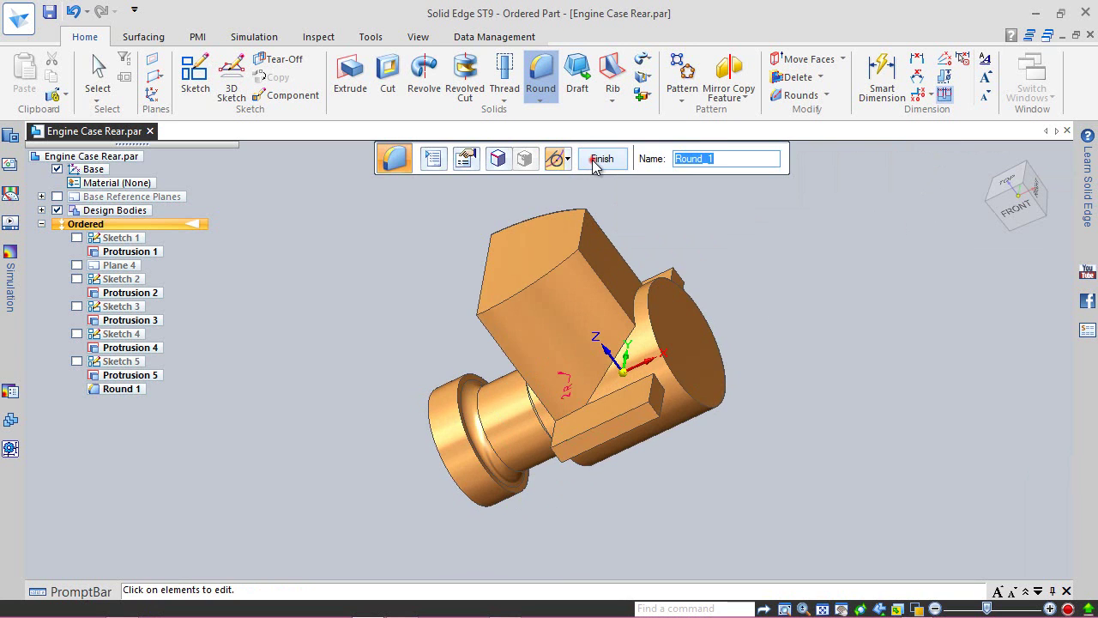
left_click(601, 157)
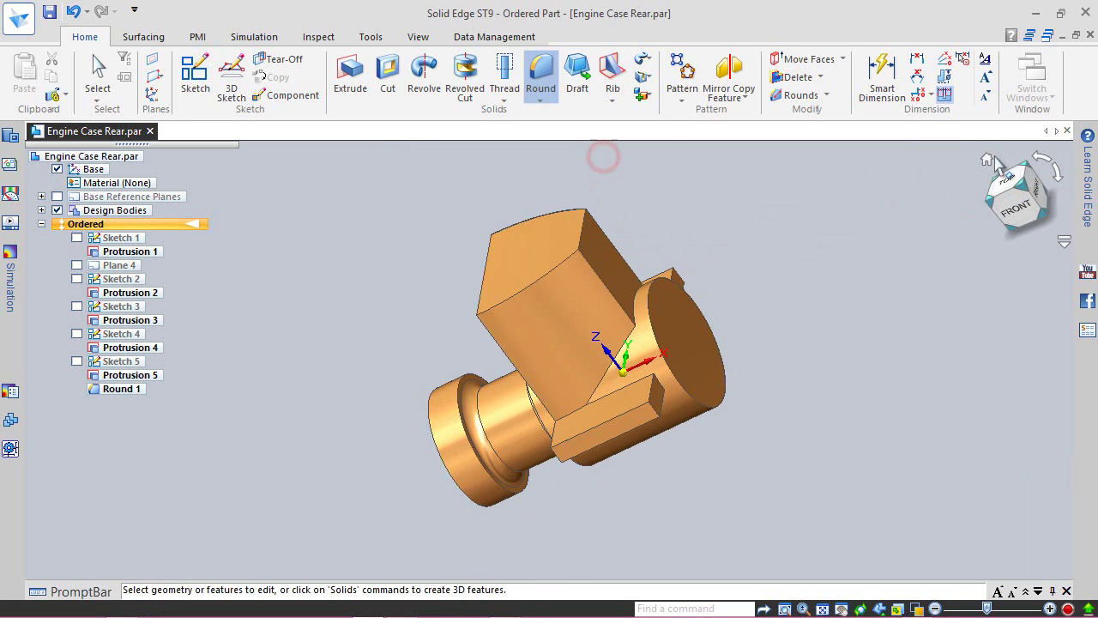
- Round the main cylinder's outer edge on the boss side with a 2 mm radius
left_click(987, 160)
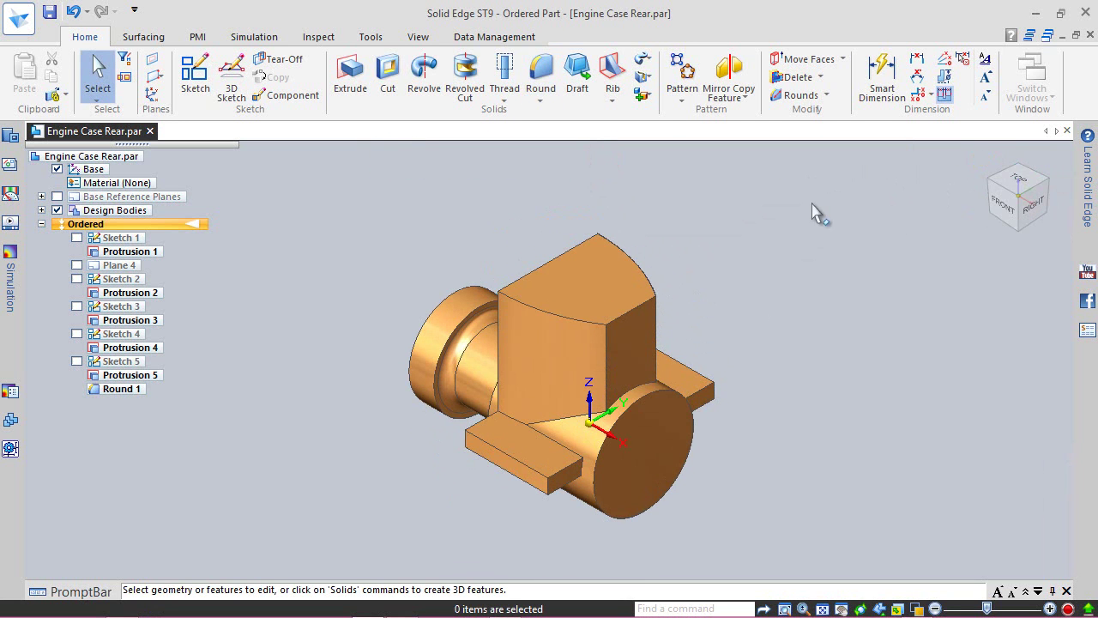
right_click_drag(739, 267, 657, 191)
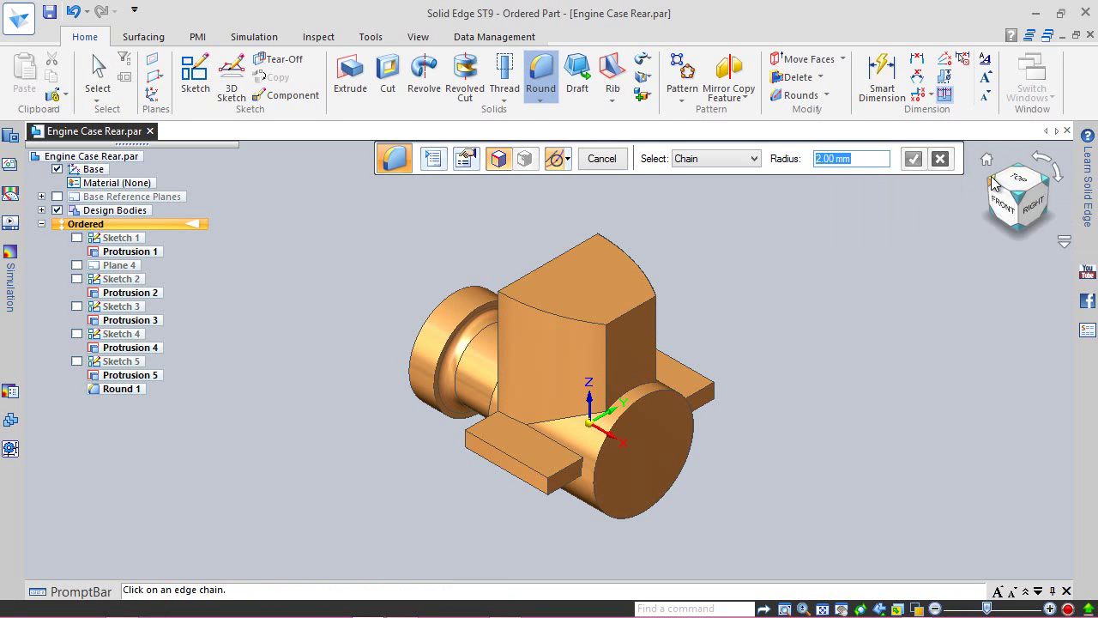
key("ctrl+i")
scroll(563, 348, "up", 1)
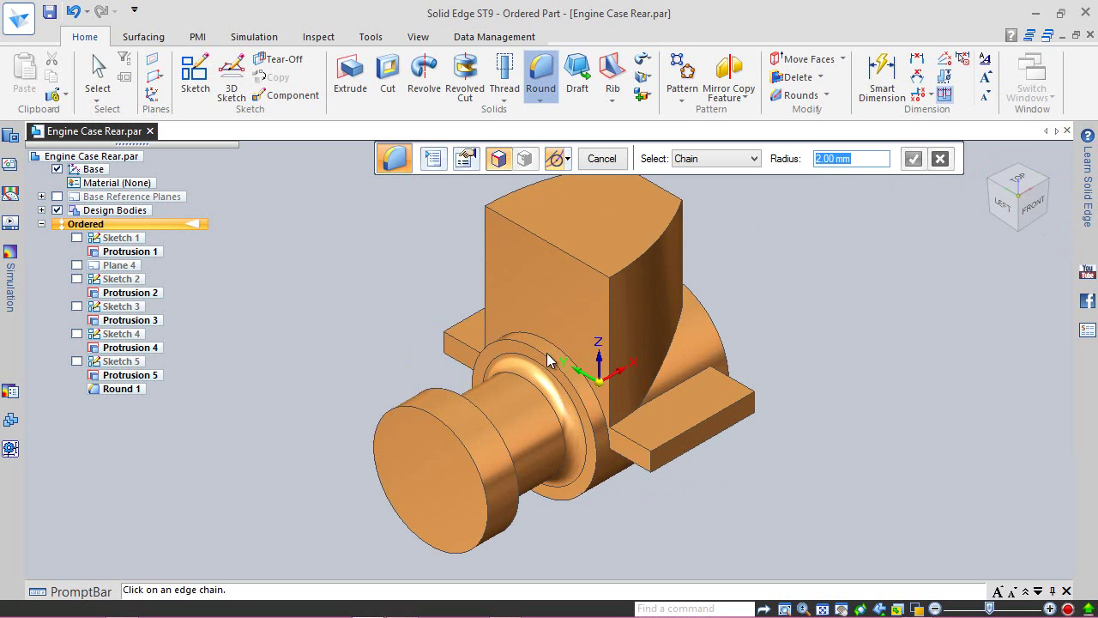
left_click(563, 347)
left_click(914, 158)
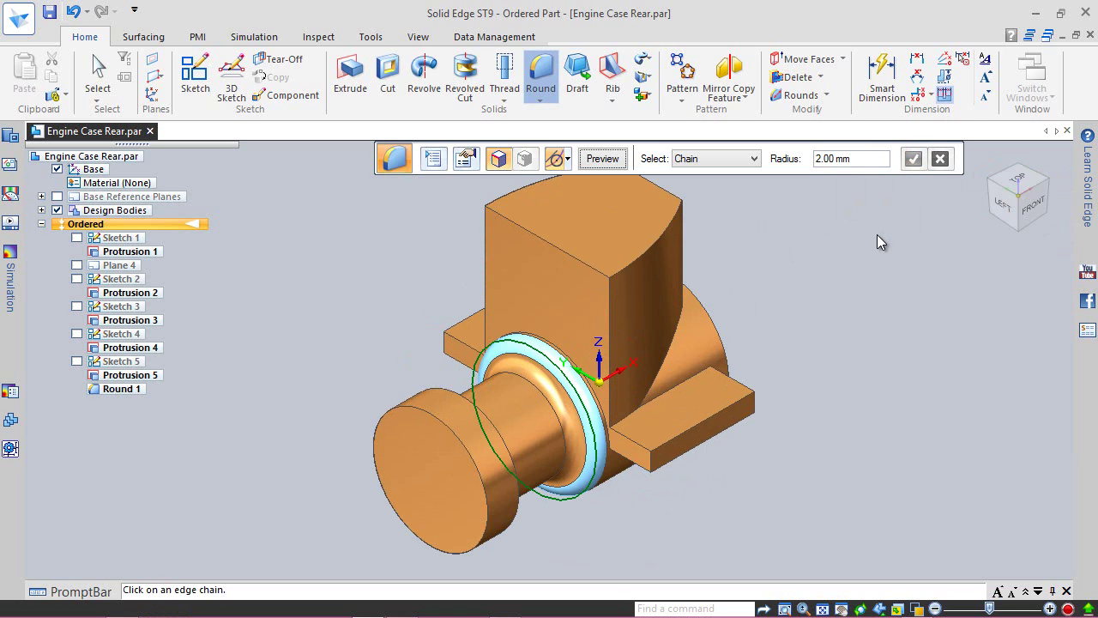
left_click(623, 163)
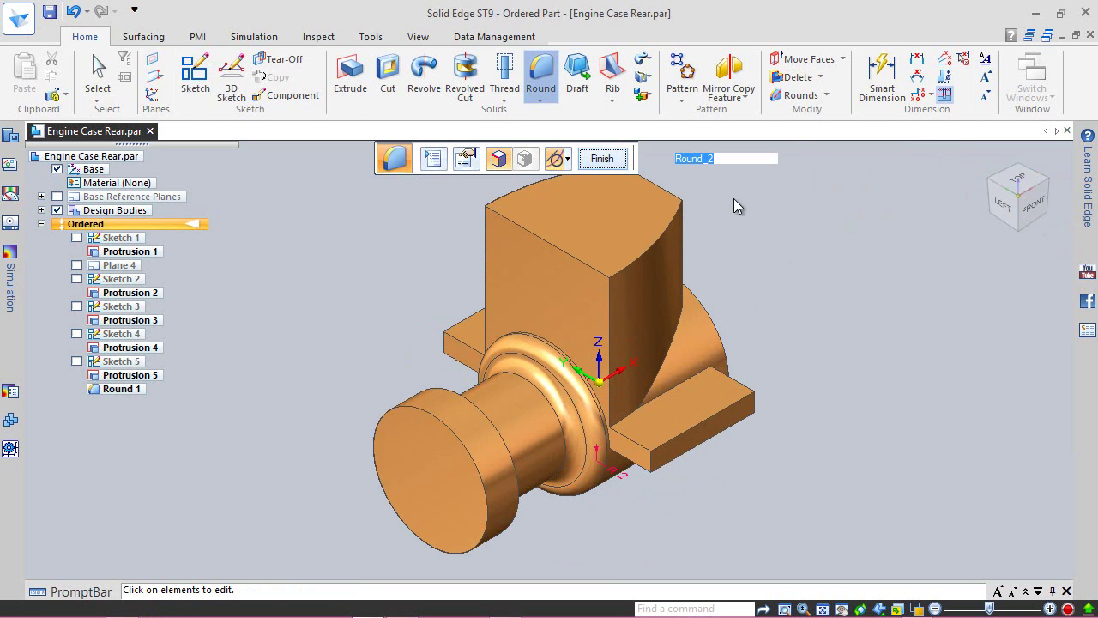
left_click(614, 163)
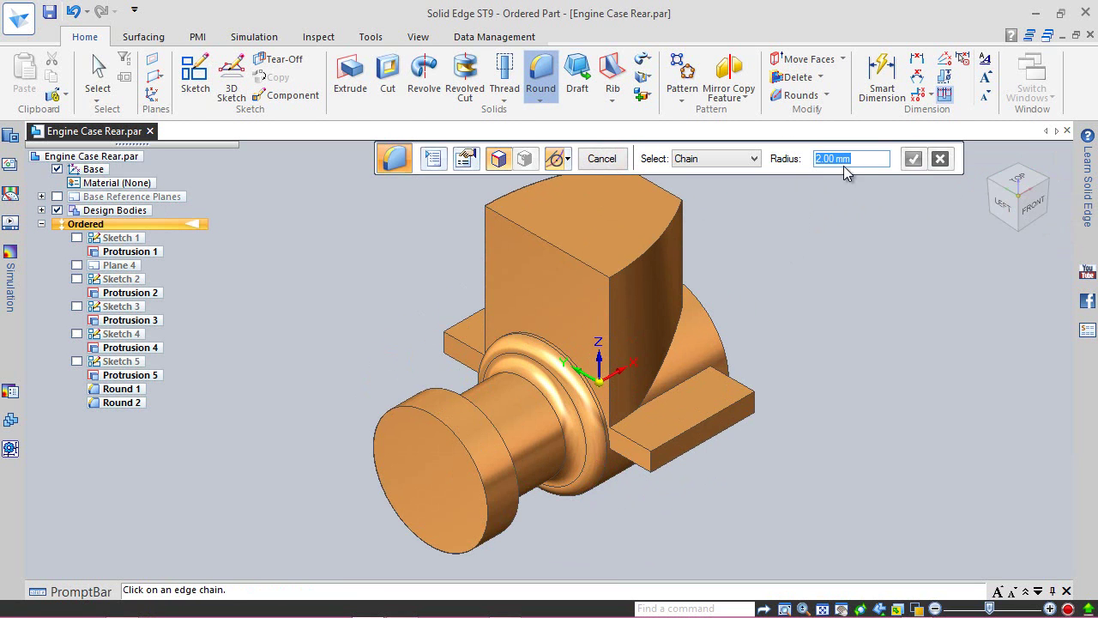
- Round the 22 mm boss's outer edge facing the main cylinder with a 1 mm radius
type("1")
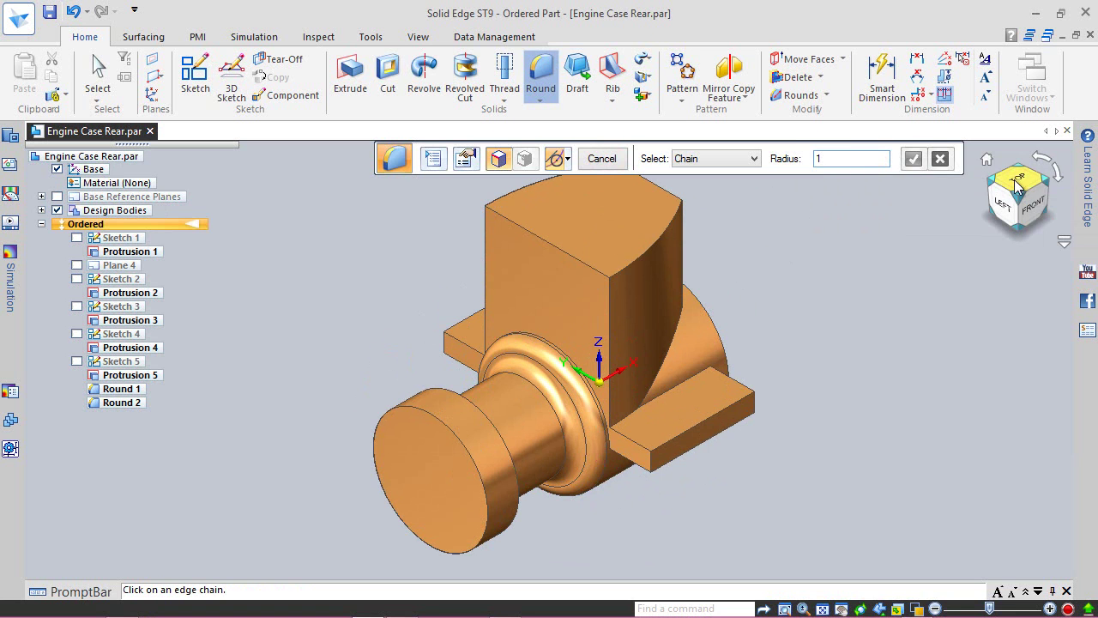
left_click(1049, 181)
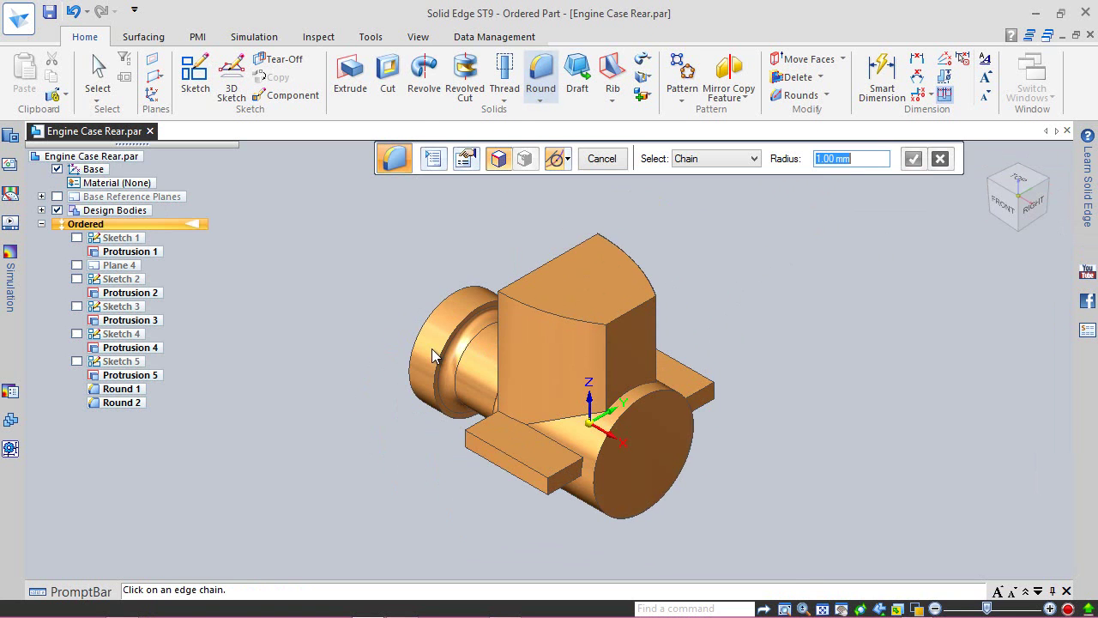
scroll(443, 363, "up", 2)
left_click(443, 362)
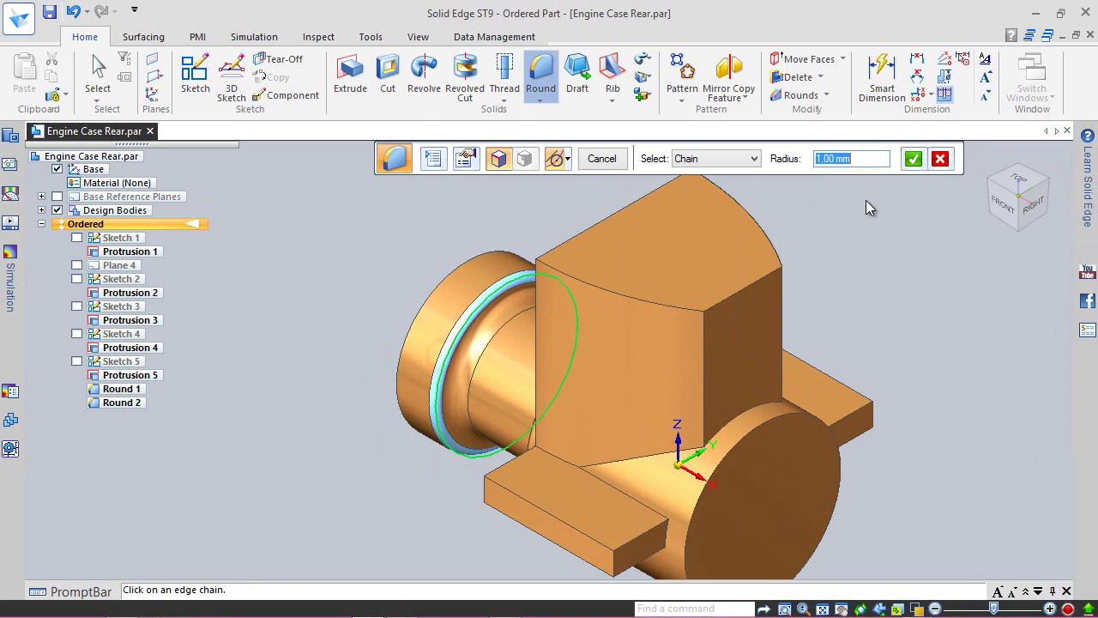
left_click(915, 159)
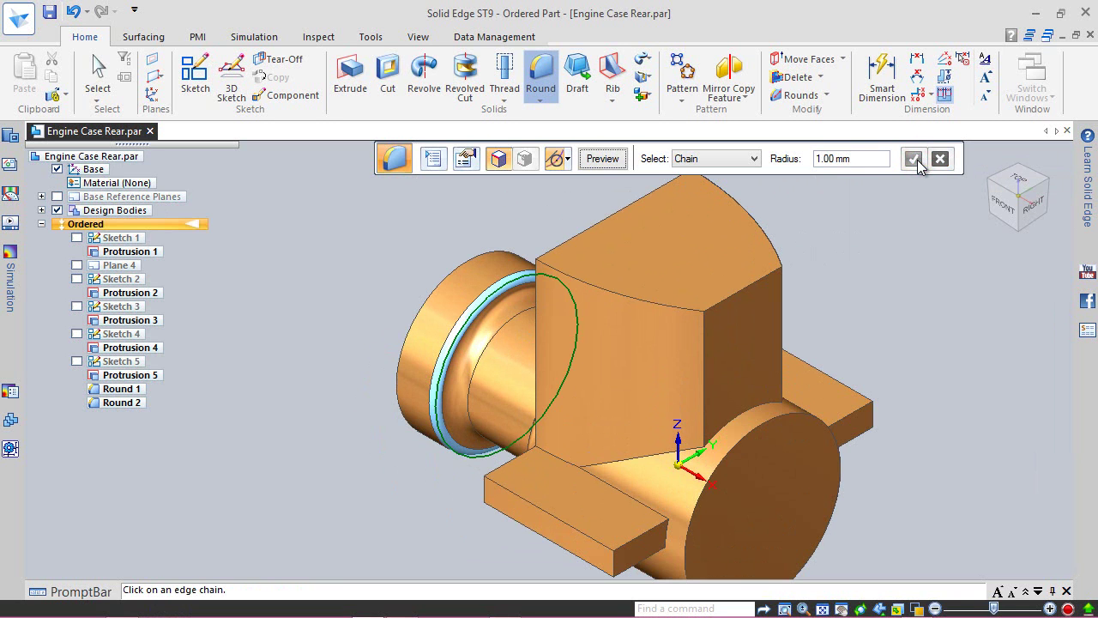
left_click(603, 160)
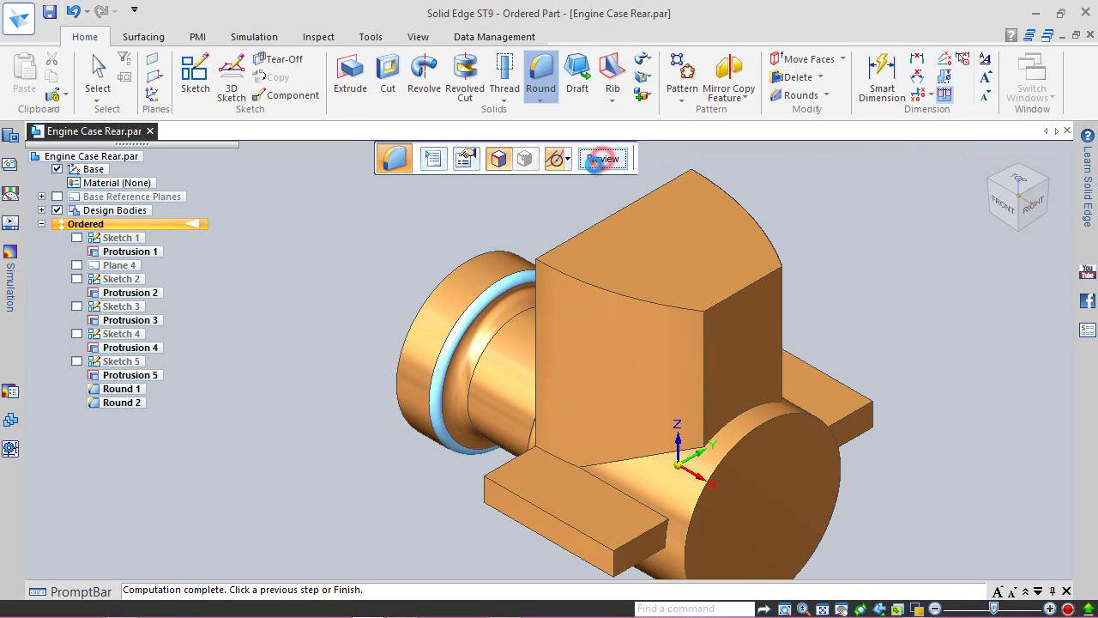
left_click(592, 161)
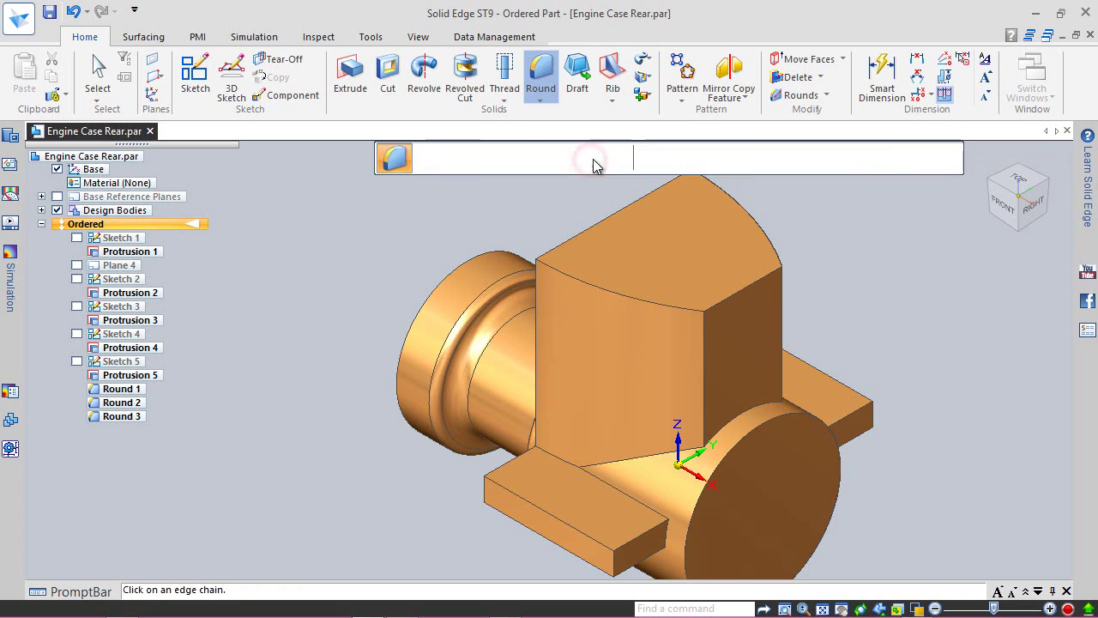
left_click(600, 159)
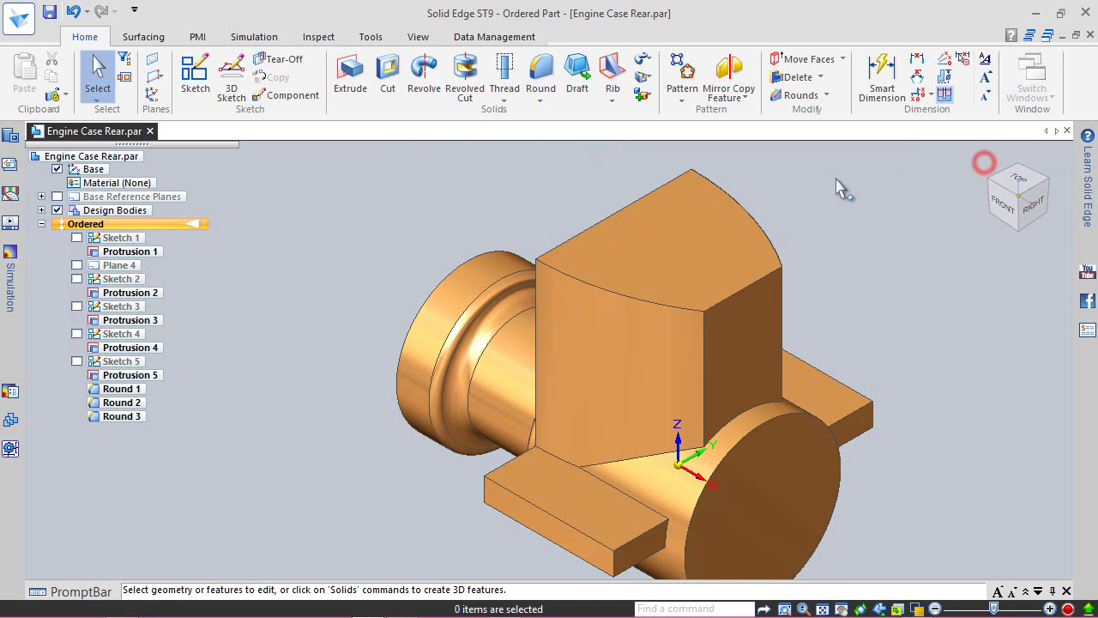
- Start a BlueSurf with Single selection, using the outer edge of the 22 mm boss's 1 mm round as the first cross section
left_click(822, 607)
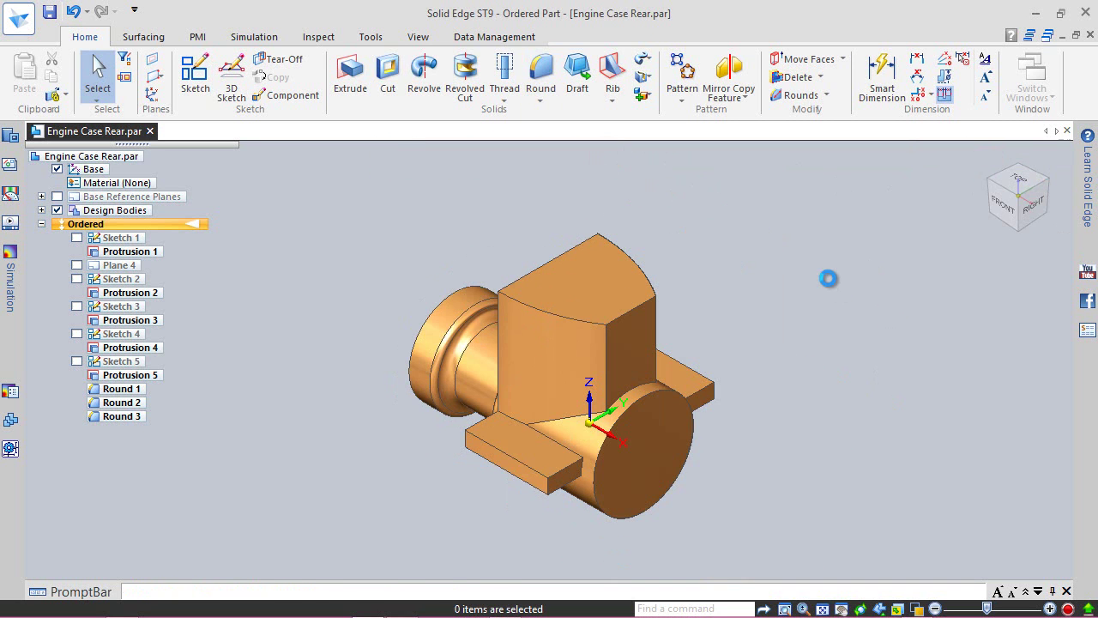
left_click(143, 37)
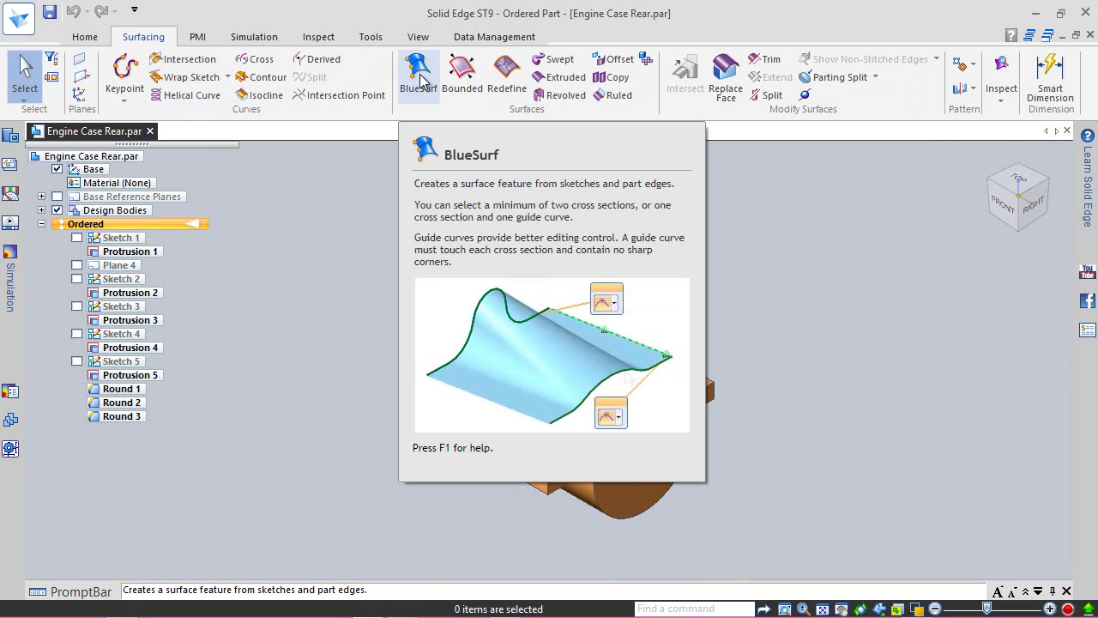
left_click(422, 79)
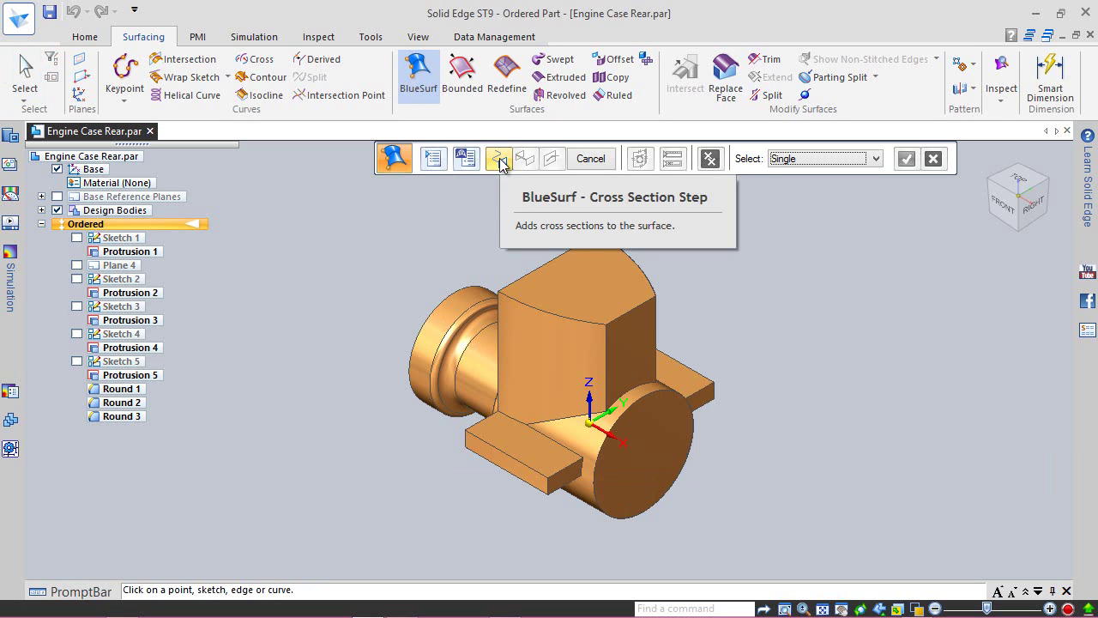
left_click(813, 159)
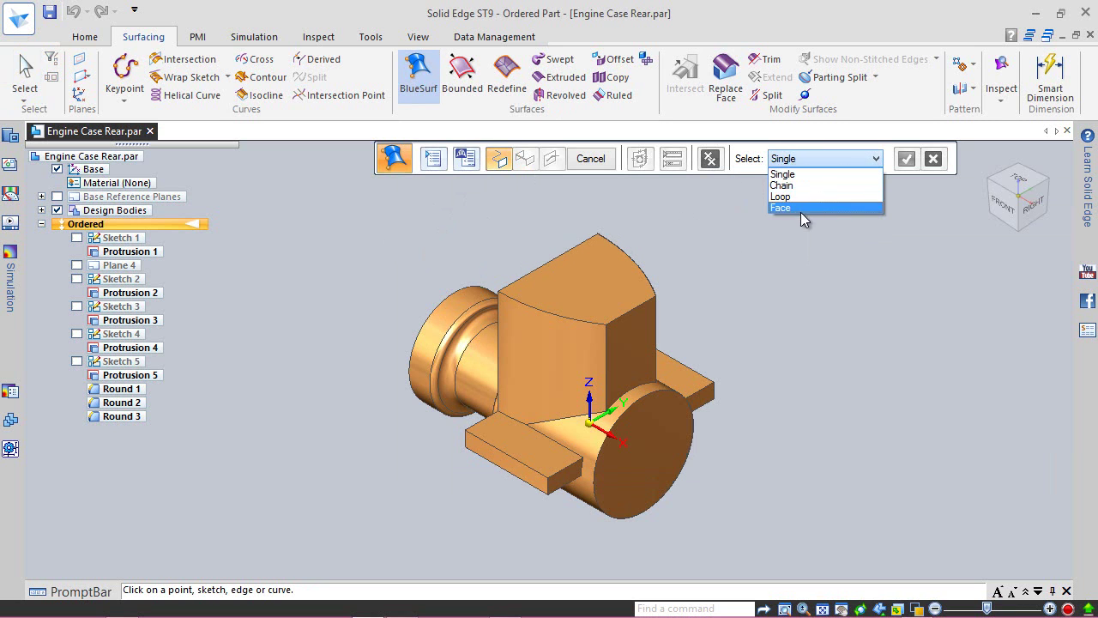
left_click(797, 175)
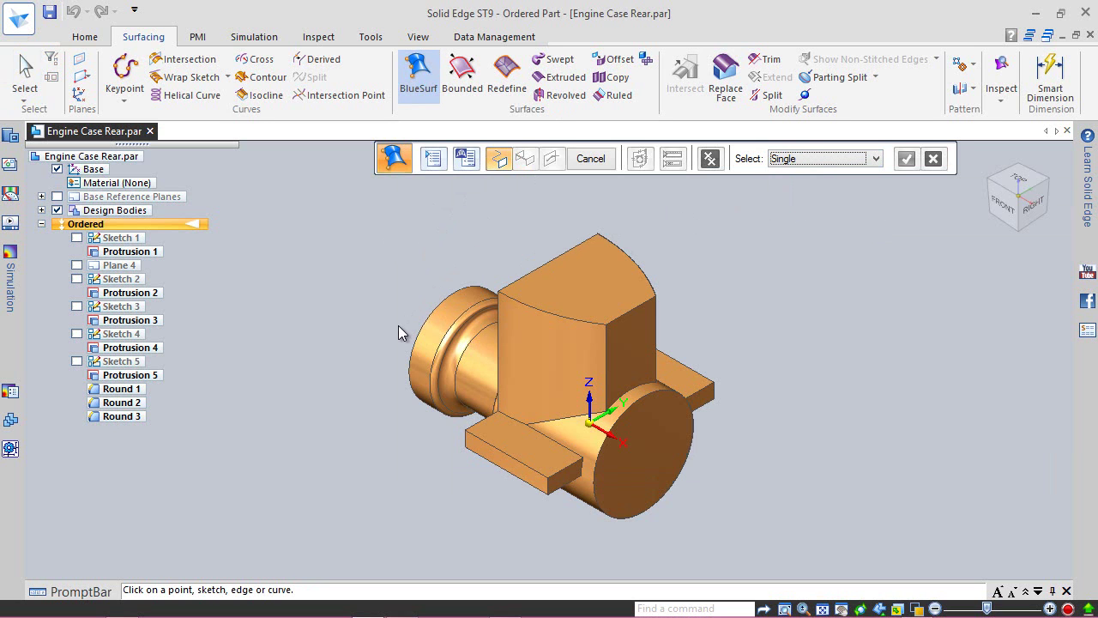
scroll(399, 326, "up", 3)
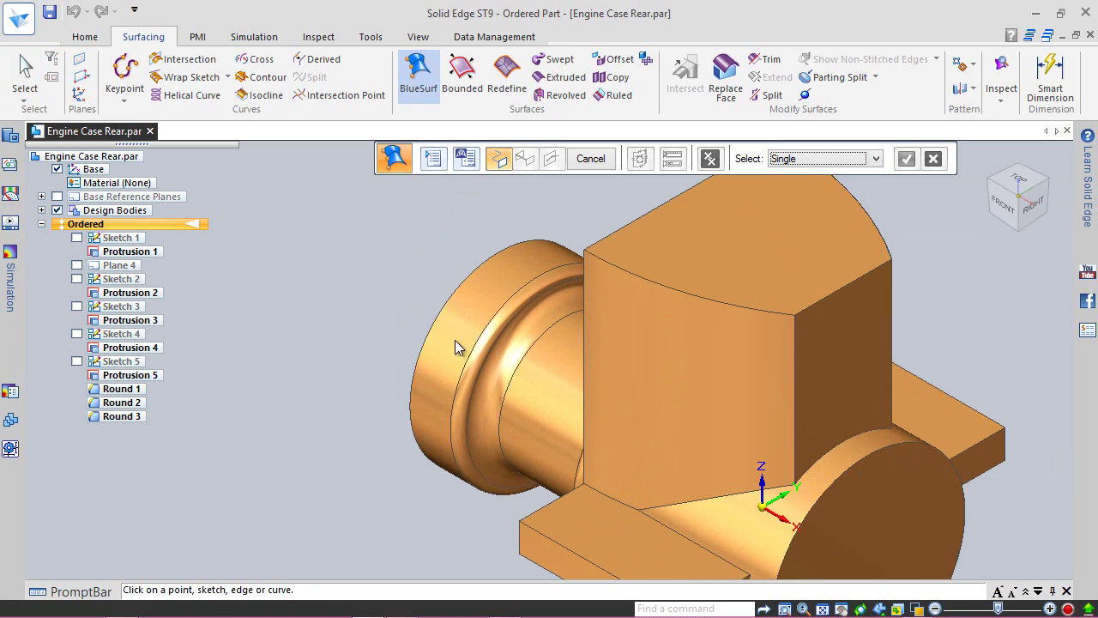
left_click(484, 335)
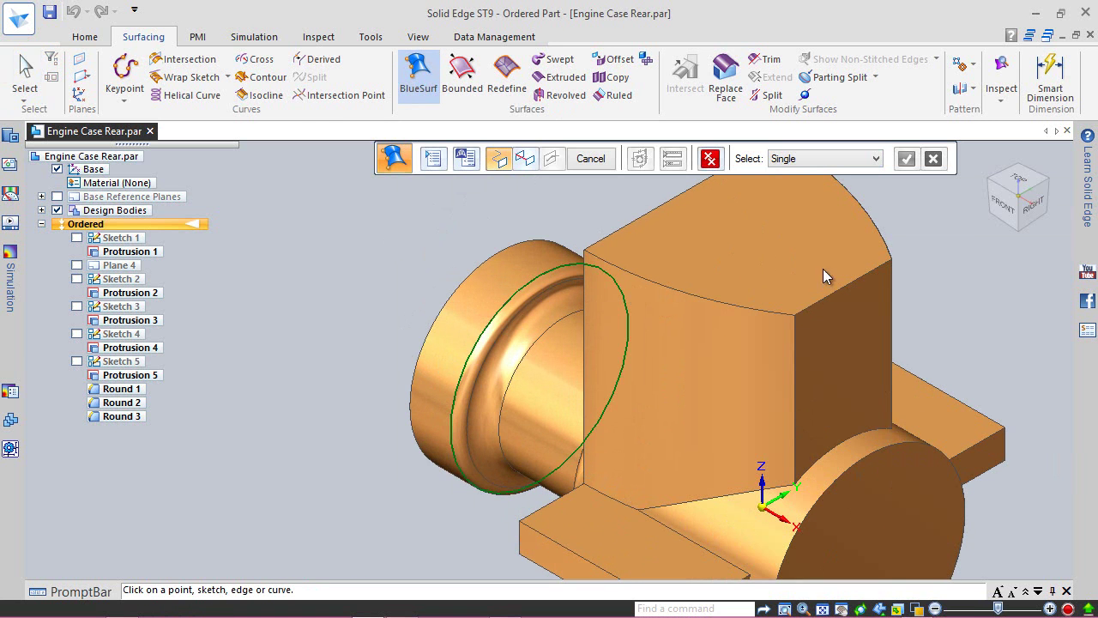
- Add the outer edge of the main cylinder's 2 mm round as the second cross section and finish the BlueSurf
left_click(993, 183)
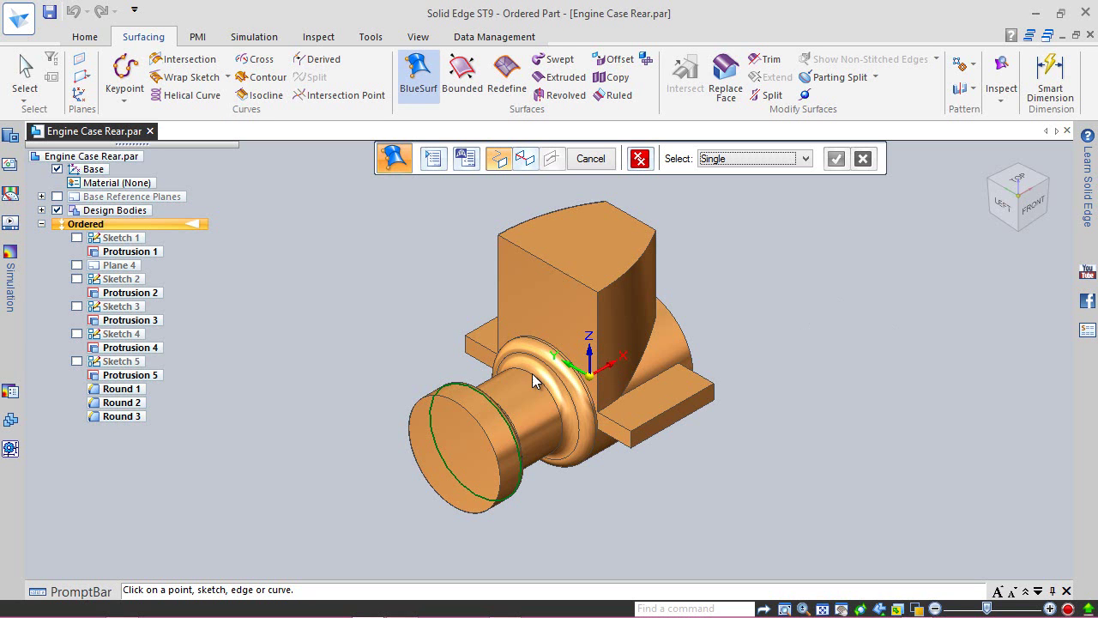
scroll(550, 377, "up", 5)
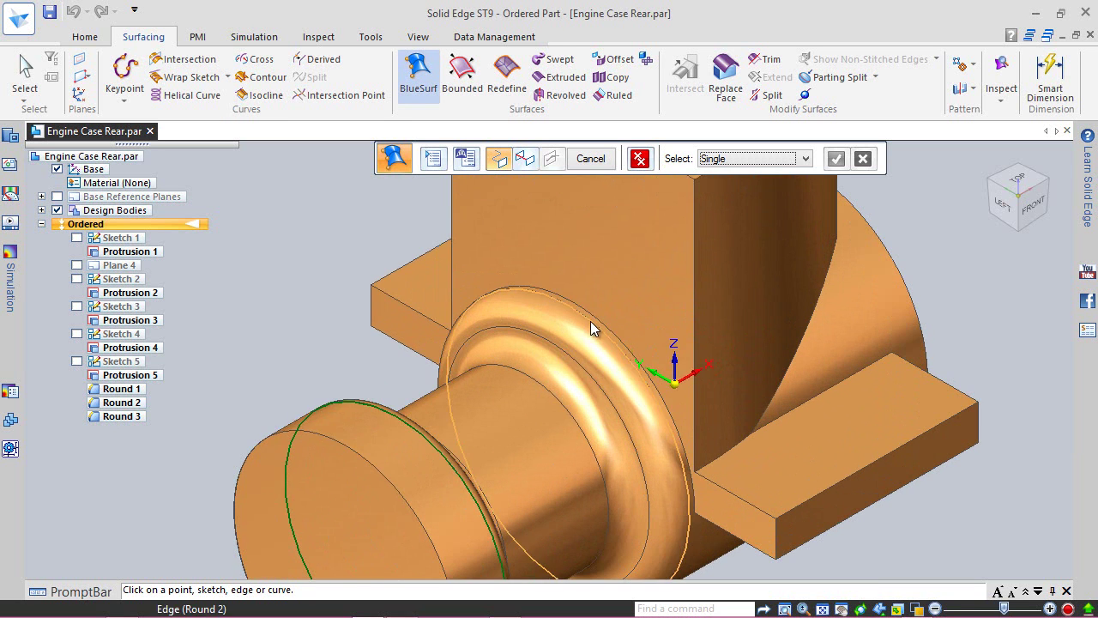
left_click(591, 327)
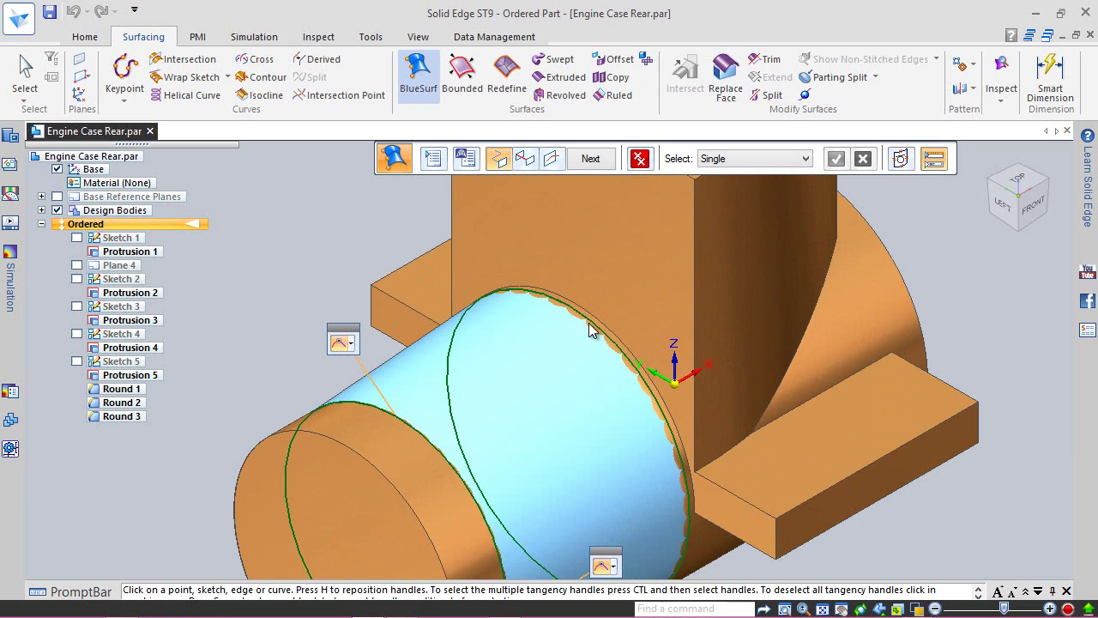
left_click(601, 159)
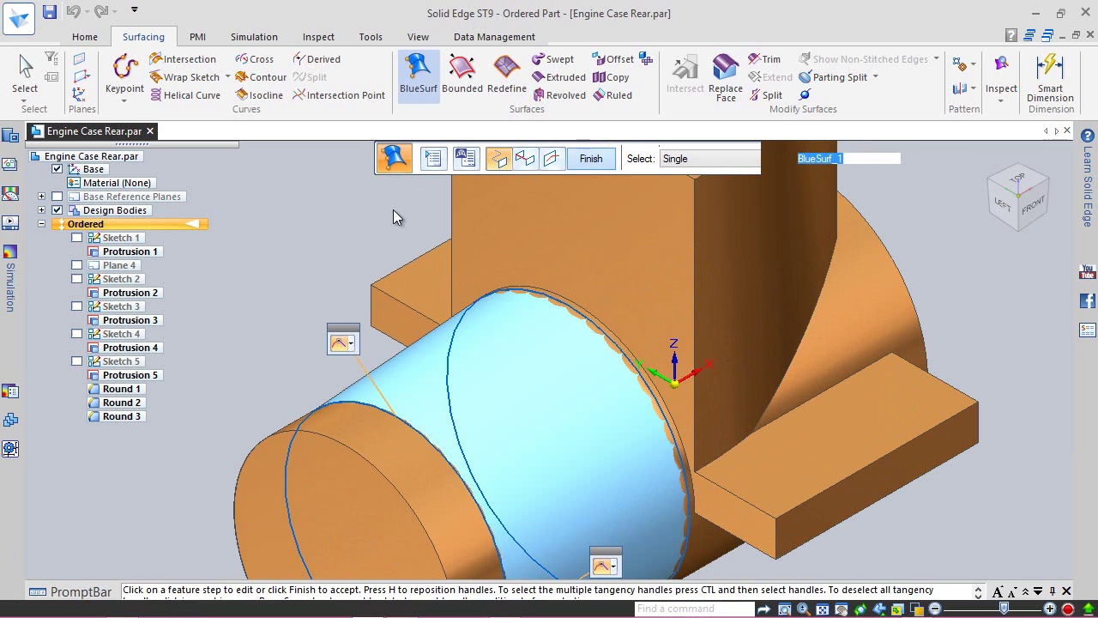
left_click(580, 160)
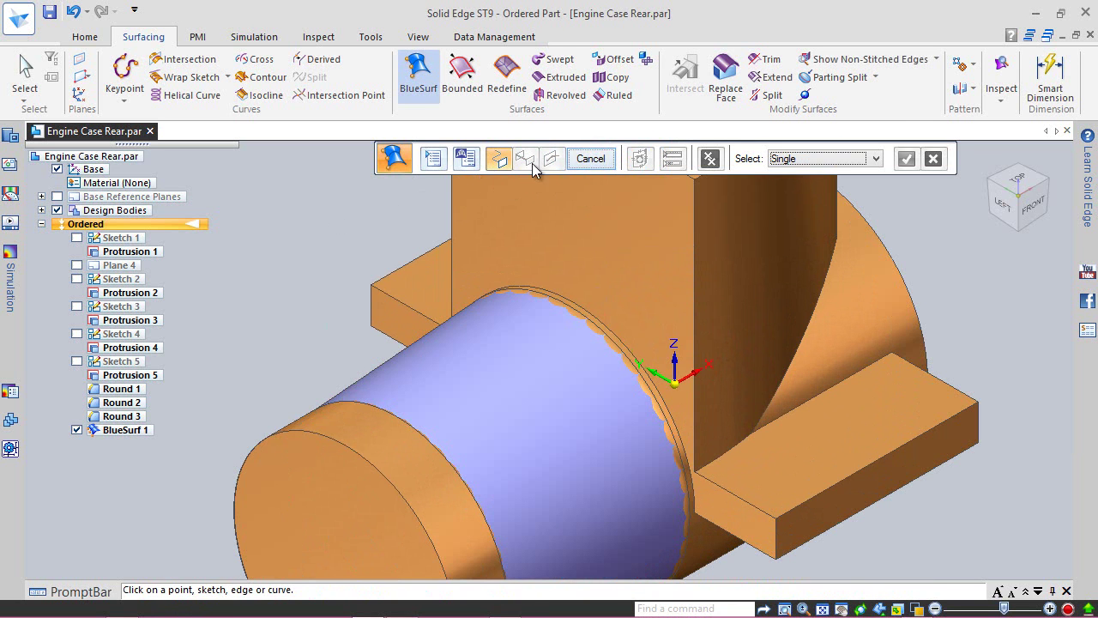
left_click(591, 159)
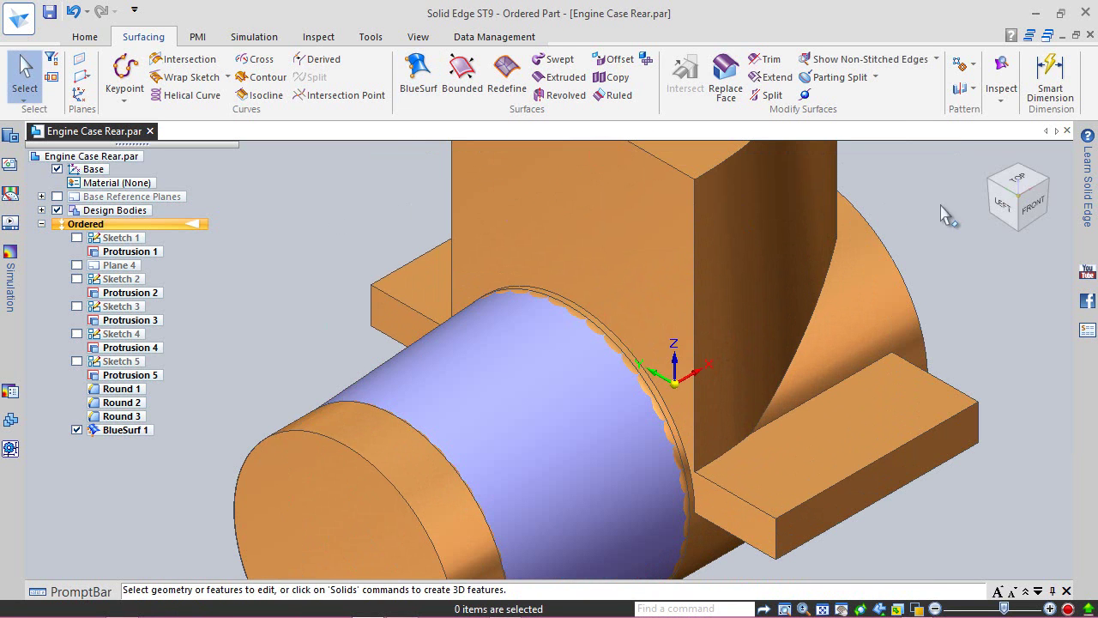
- Offset the BlueSurf face inward by 1 mm using Single selection and finish the offset surface
left_click(1029, 204)
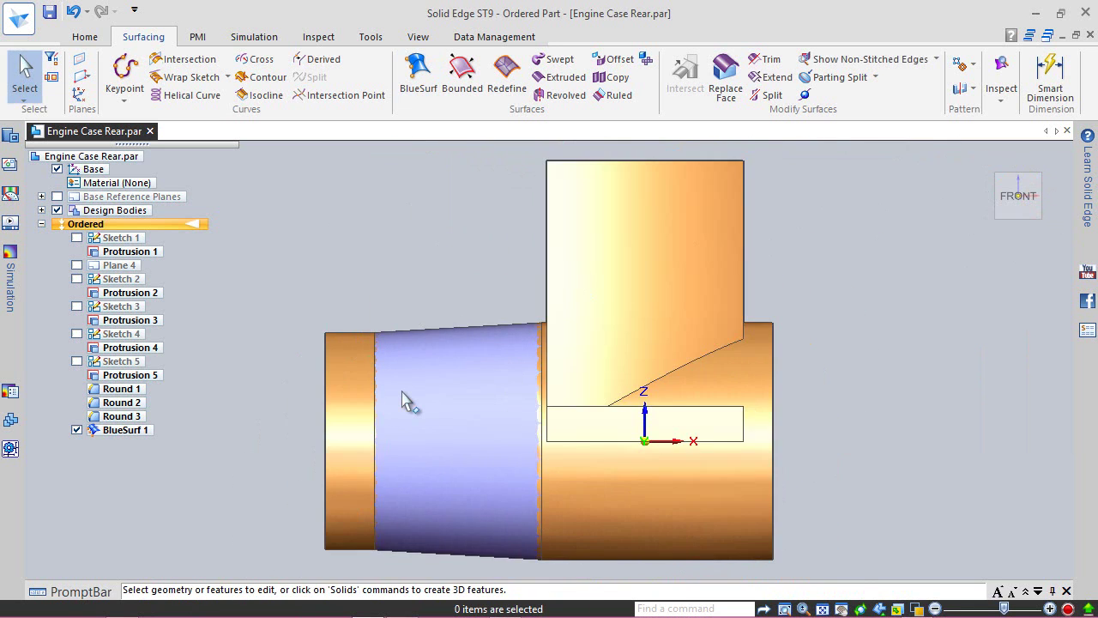
scroll(397, 401, "up", 2)
scroll(514, 295, "up", 4)
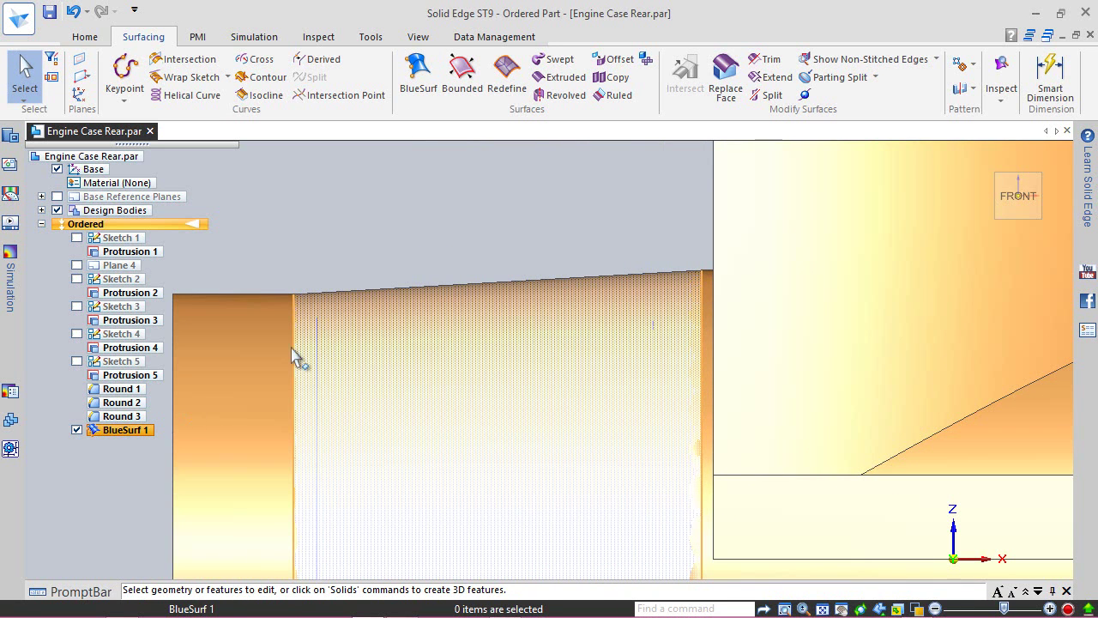
left_click(643, 206)
mouse_move(993, 180)
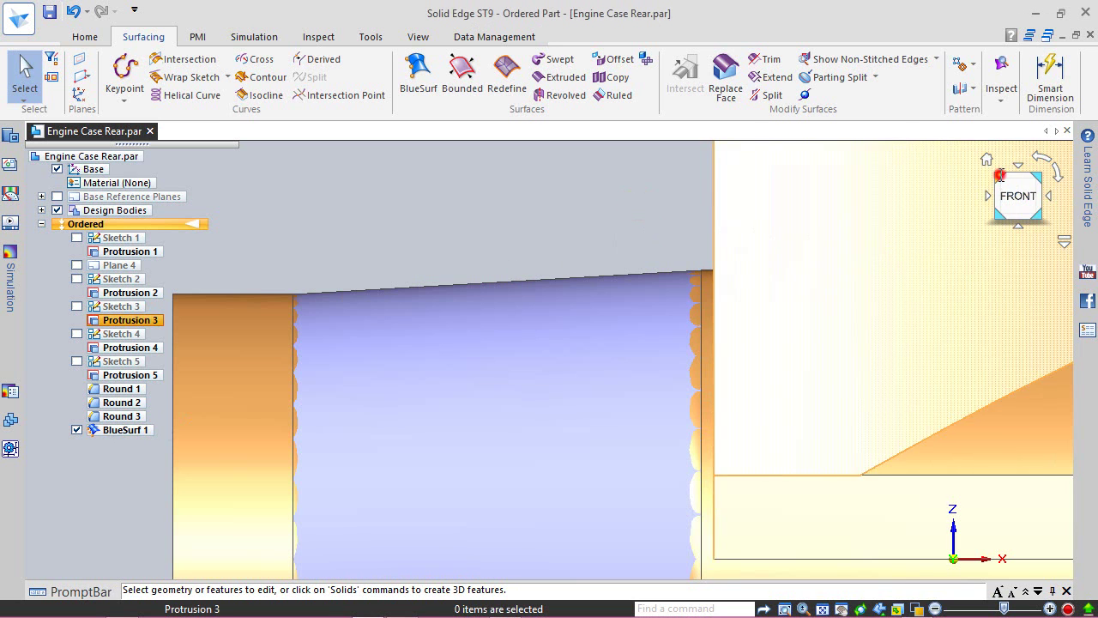
left_click(987, 160)
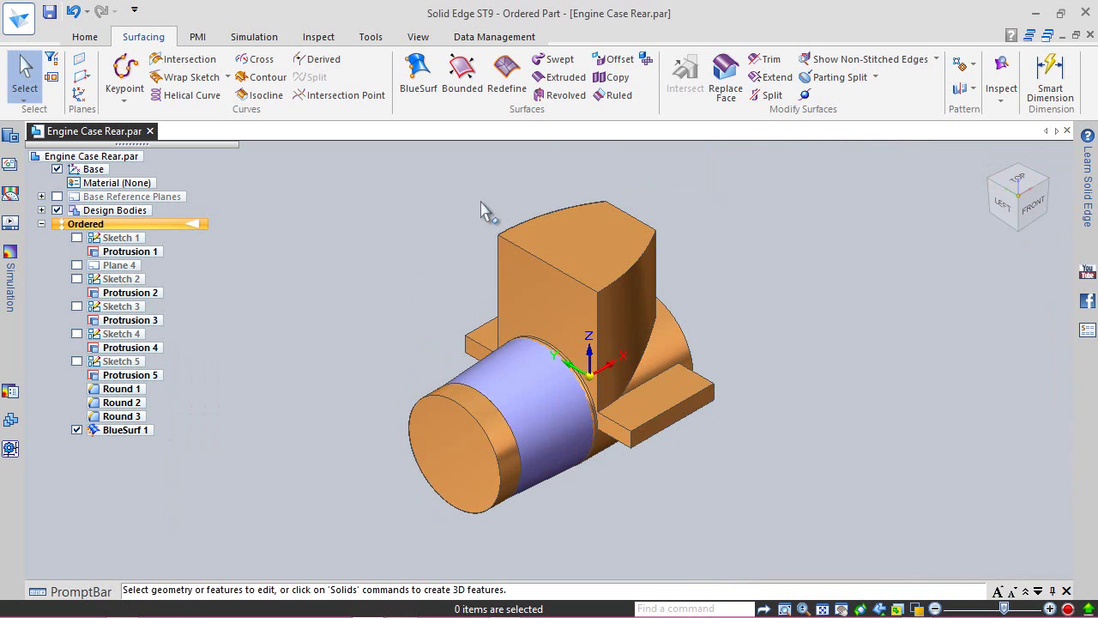
left_click(621, 61)
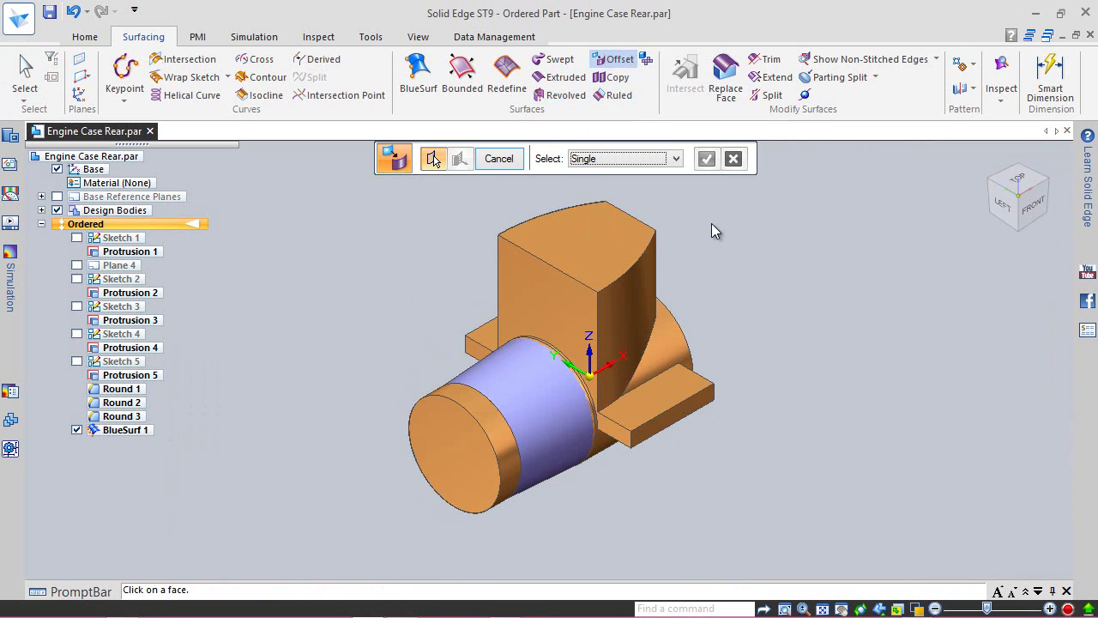
left_click(529, 405)
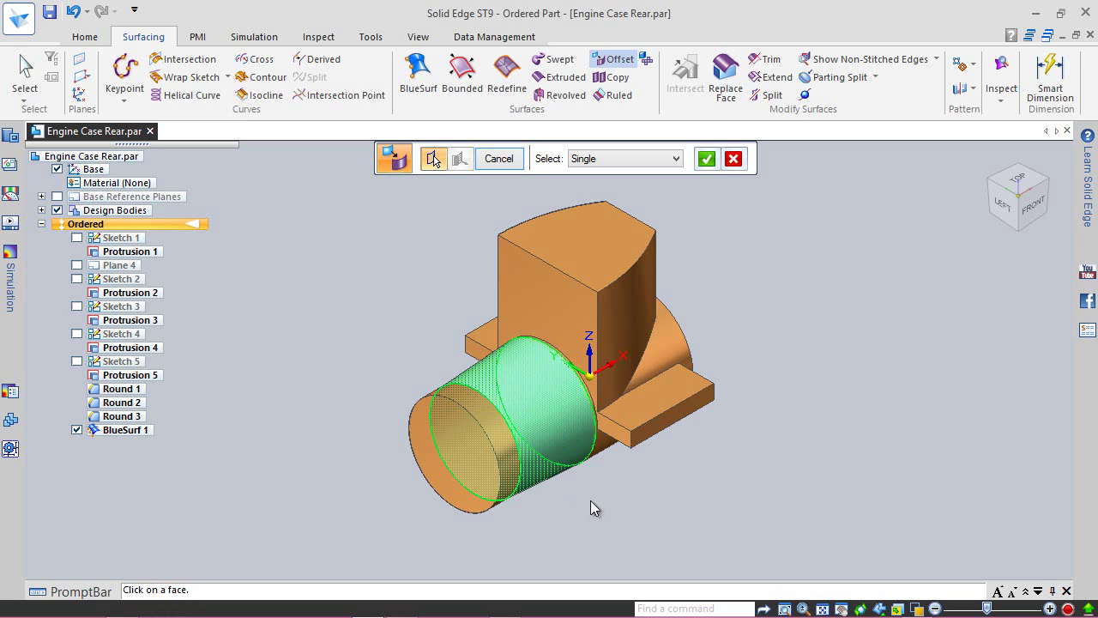
left_click(706, 158)
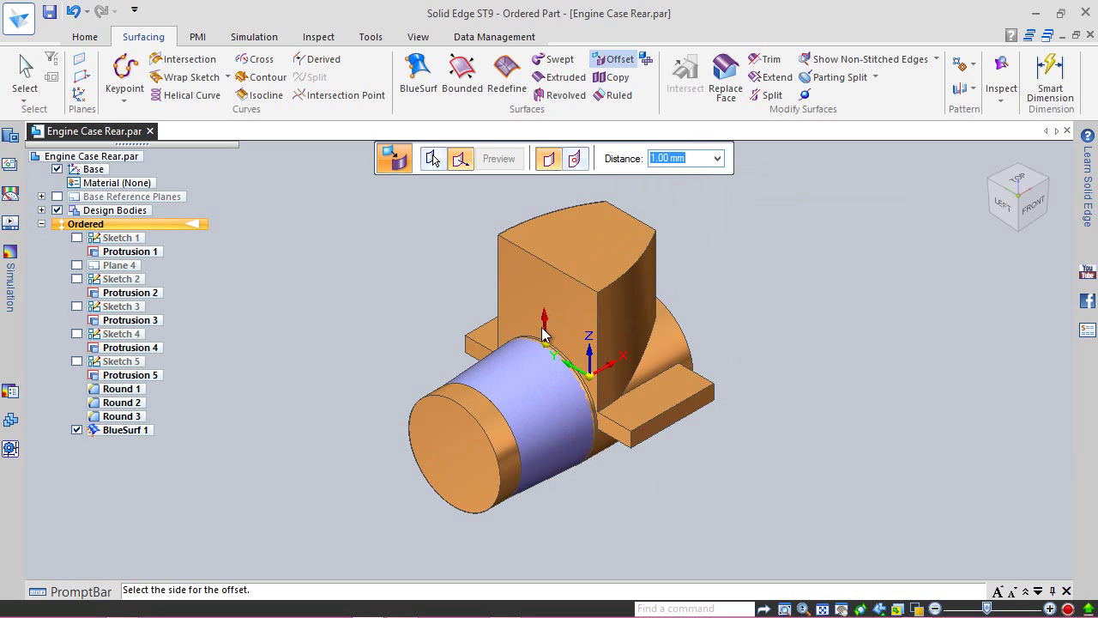
left_click(547, 420)
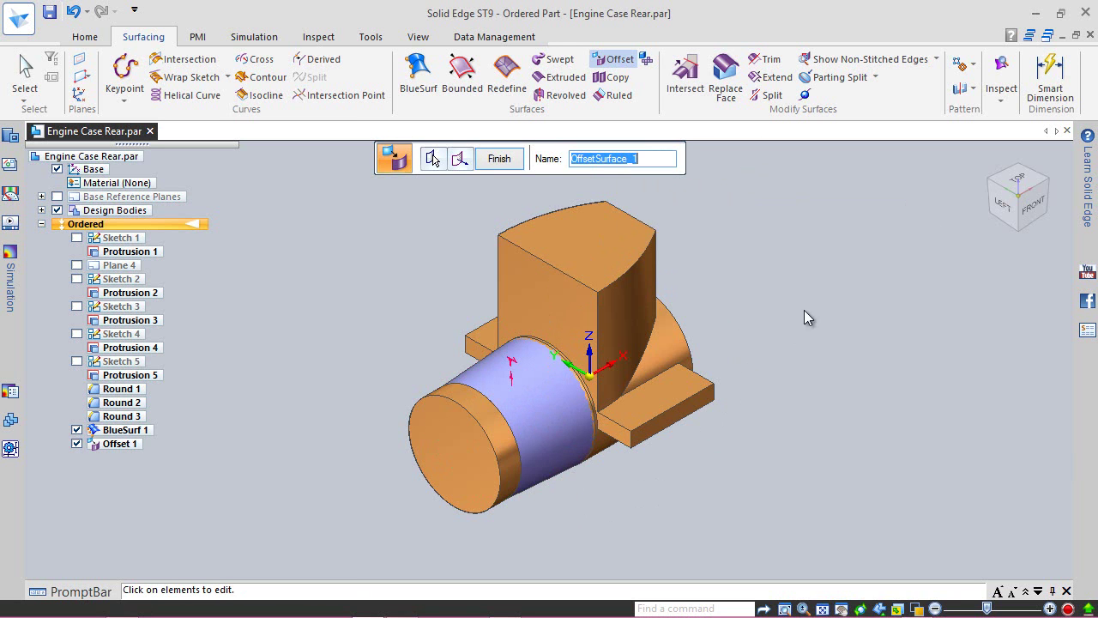
left_click(1033, 204)
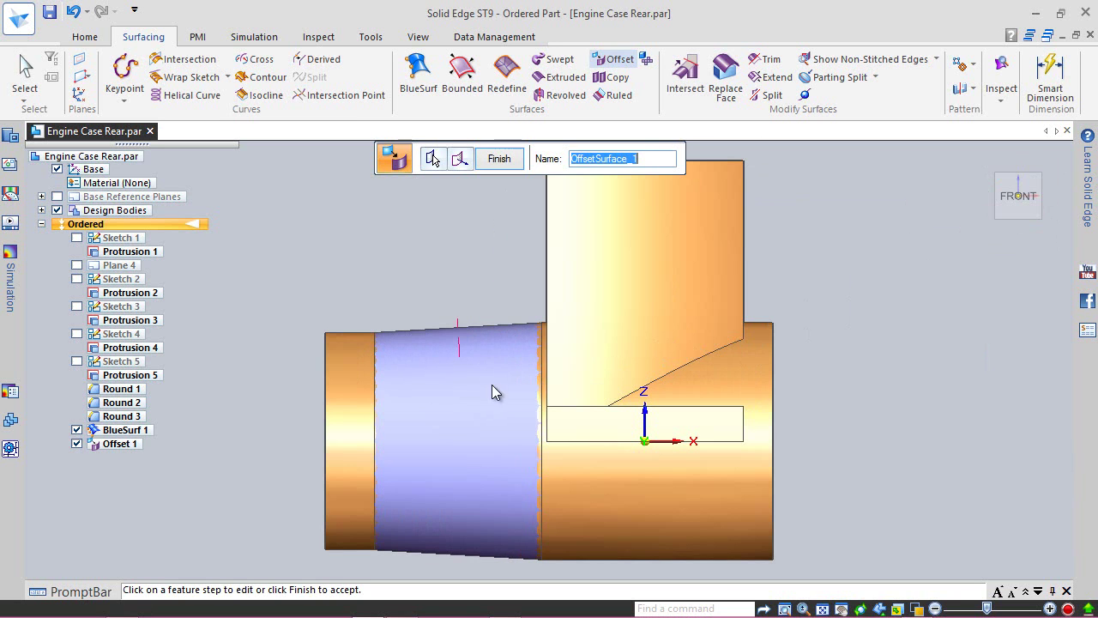
left_click(499, 159)
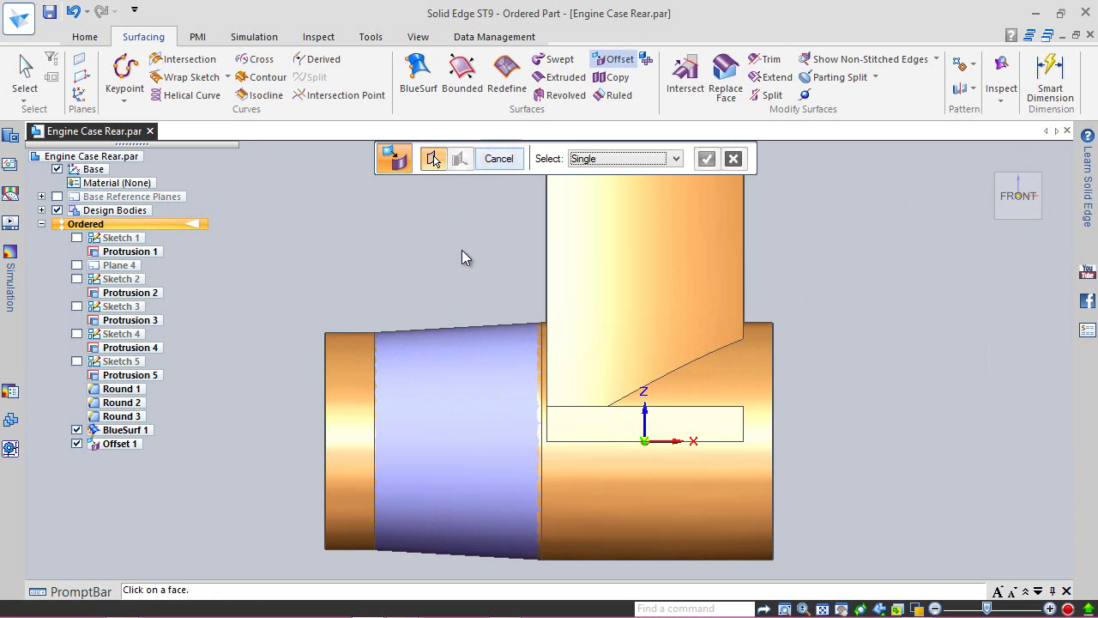
key("Escape")
- Highlight the offset surface to check its position inside the BlueSurf, clear the selection and save the part
left_click(120, 443)
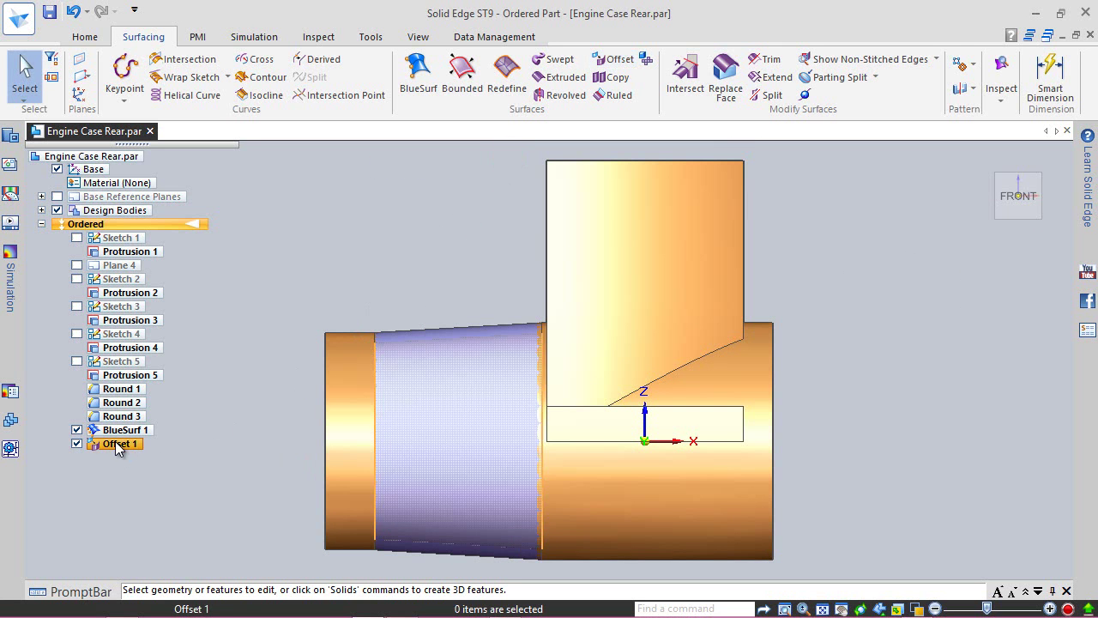
middle_click_drag(296, 417, 277, 400)
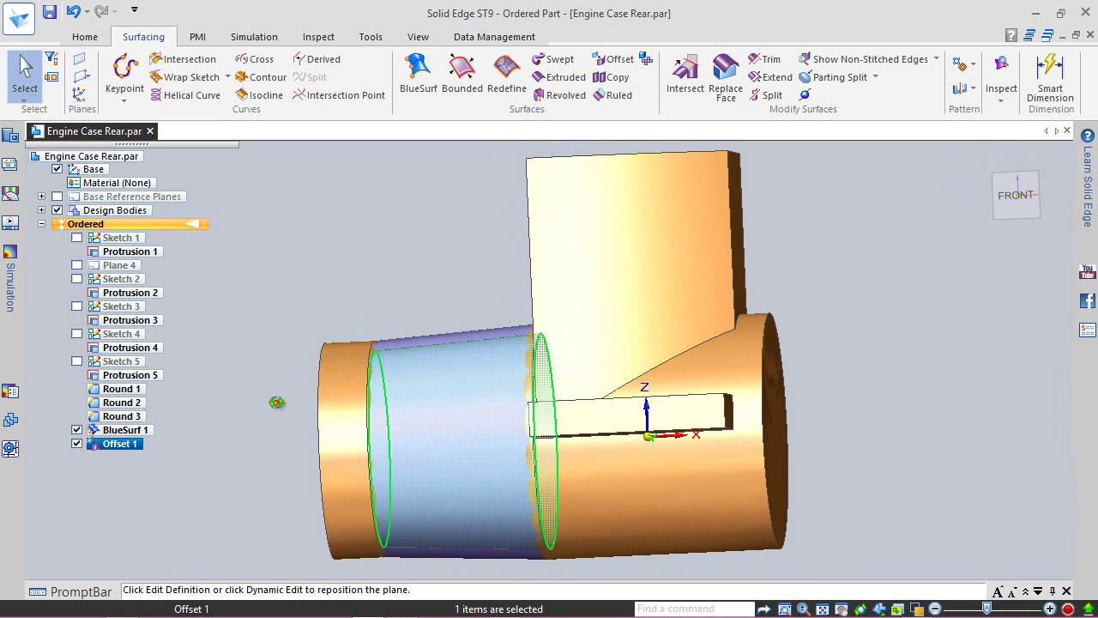
left_click(995, 177)
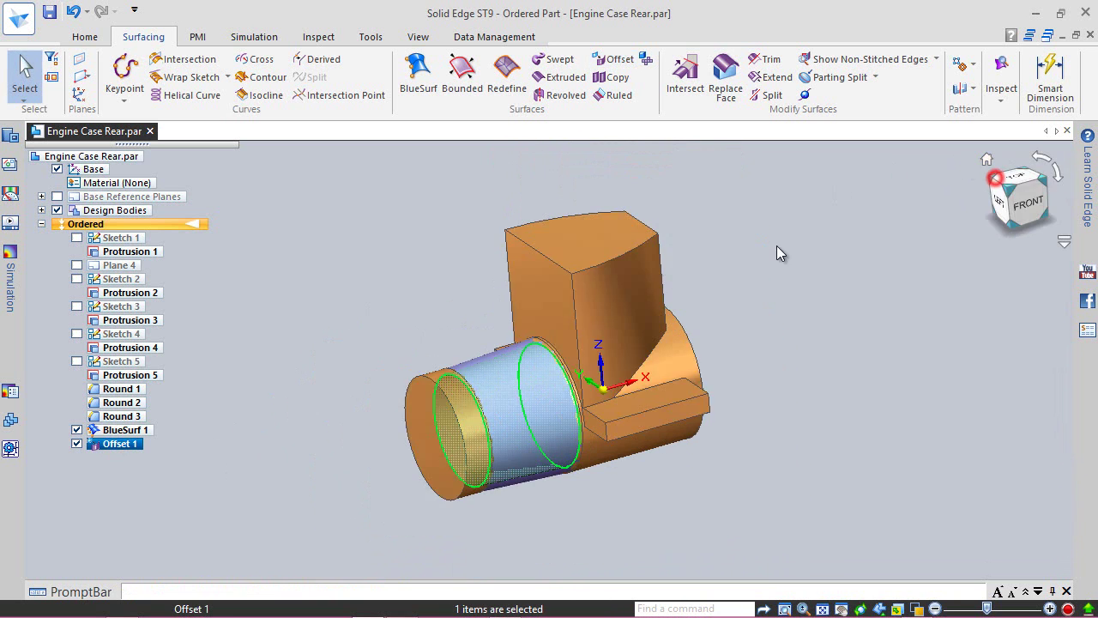
left_click(348, 312)
left_click(85, 37)
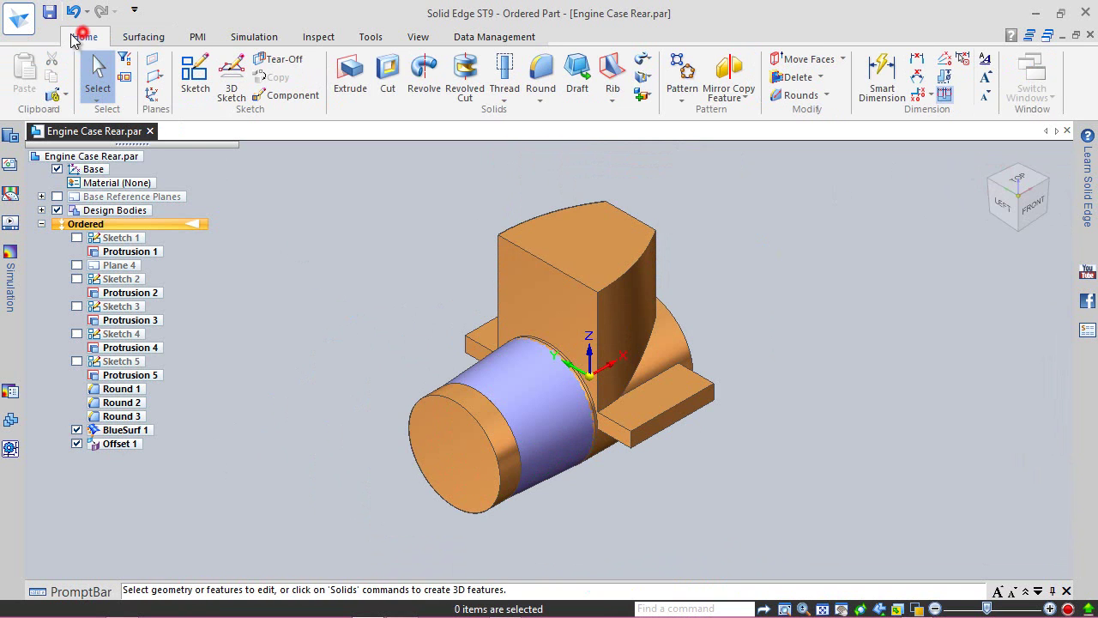
left_click(49, 12)
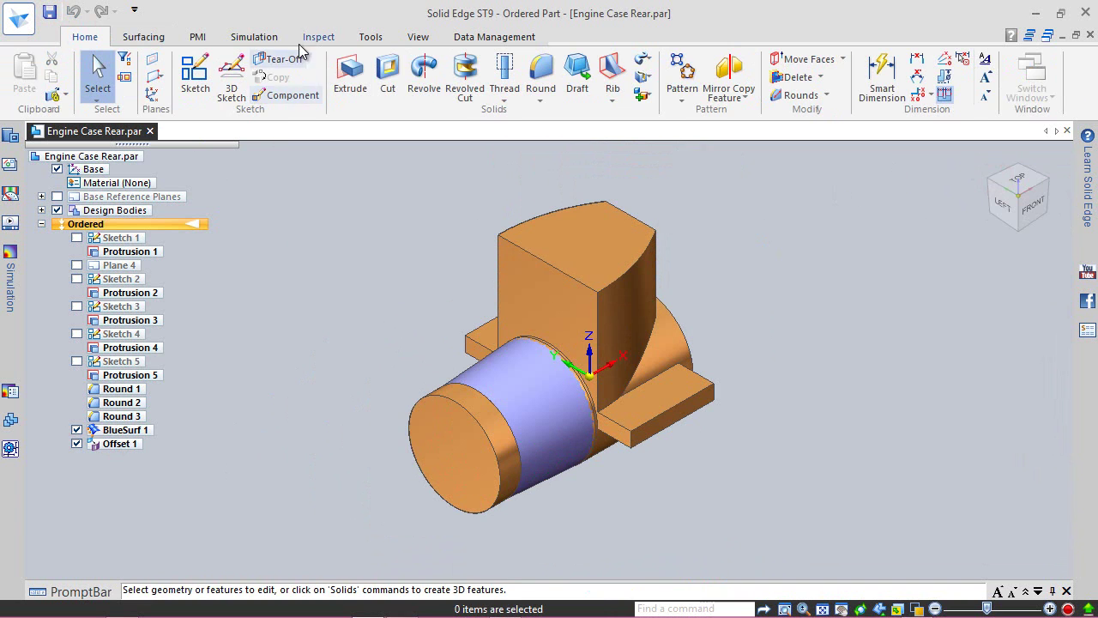
- Start a model section view with its profile on a plane coincident with the Front (xz) reference plane
left_click(202, 37)
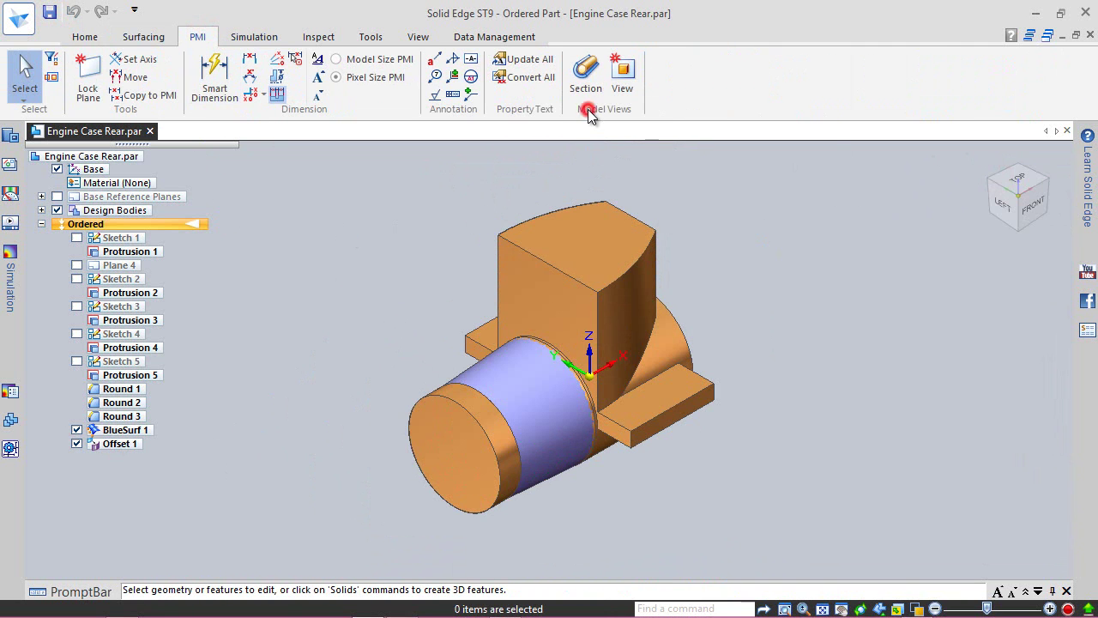
left_click(587, 73)
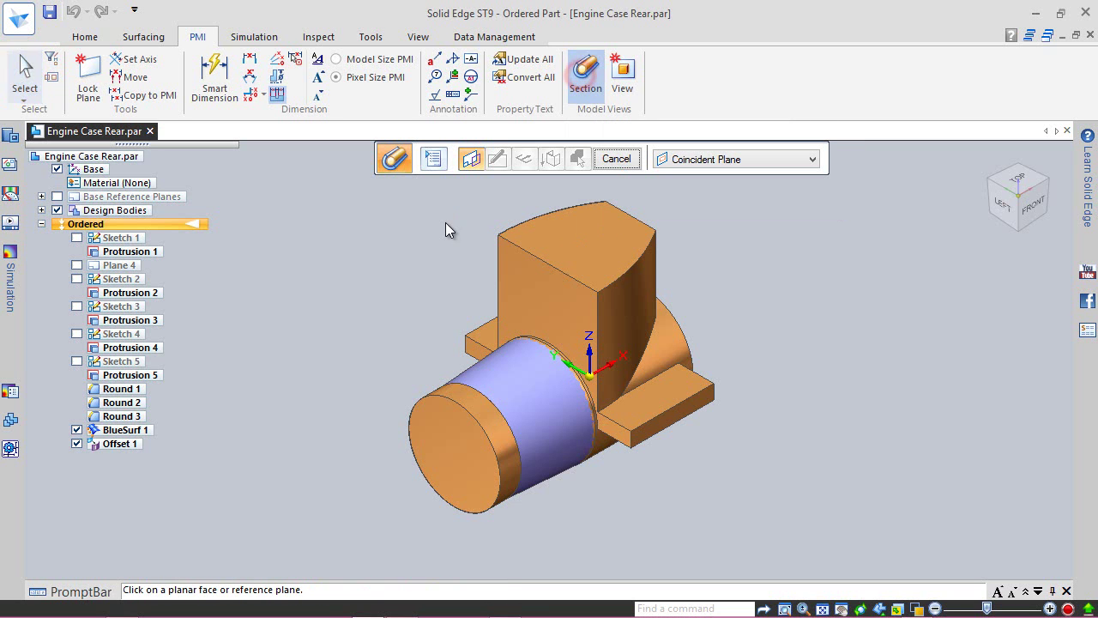
left_click(700, 159)
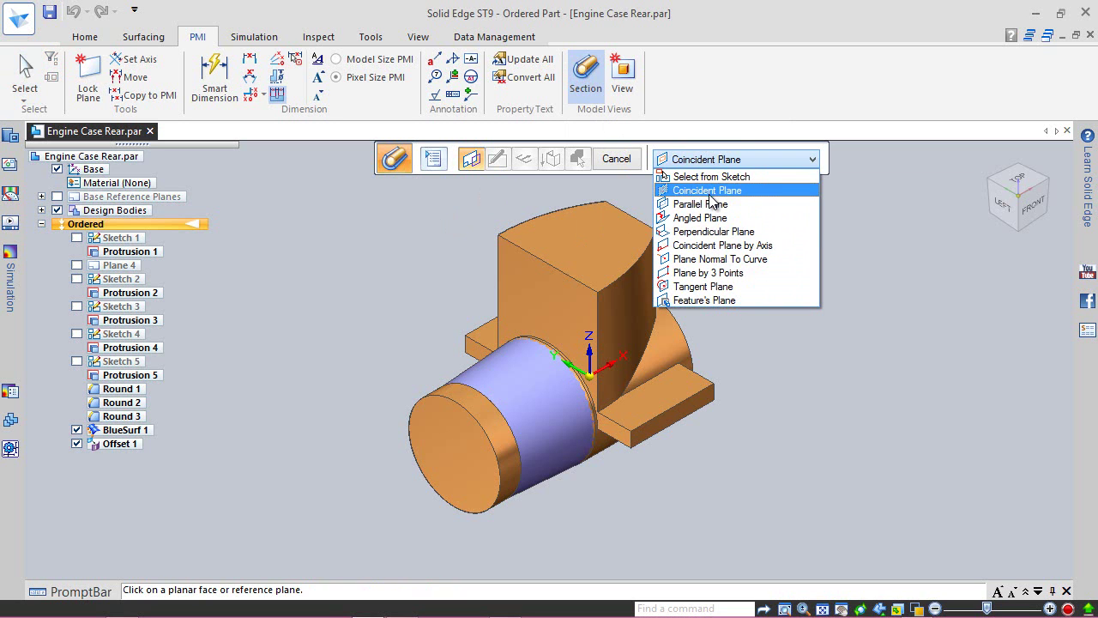
left_click(709, 193)
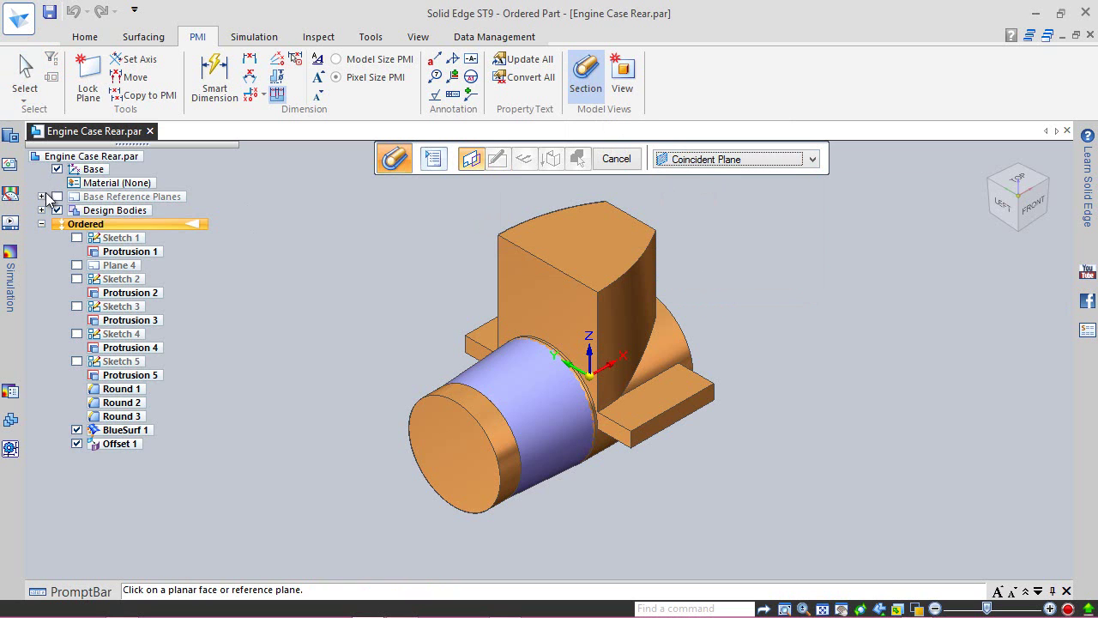
left_click(41, 197)
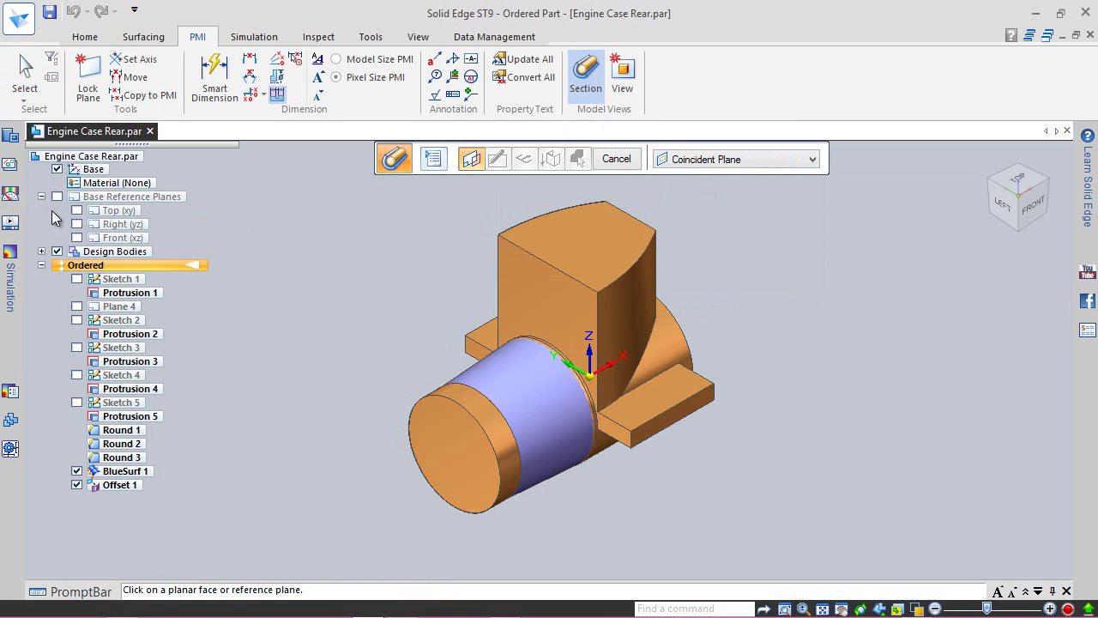
left_click(117, 240)
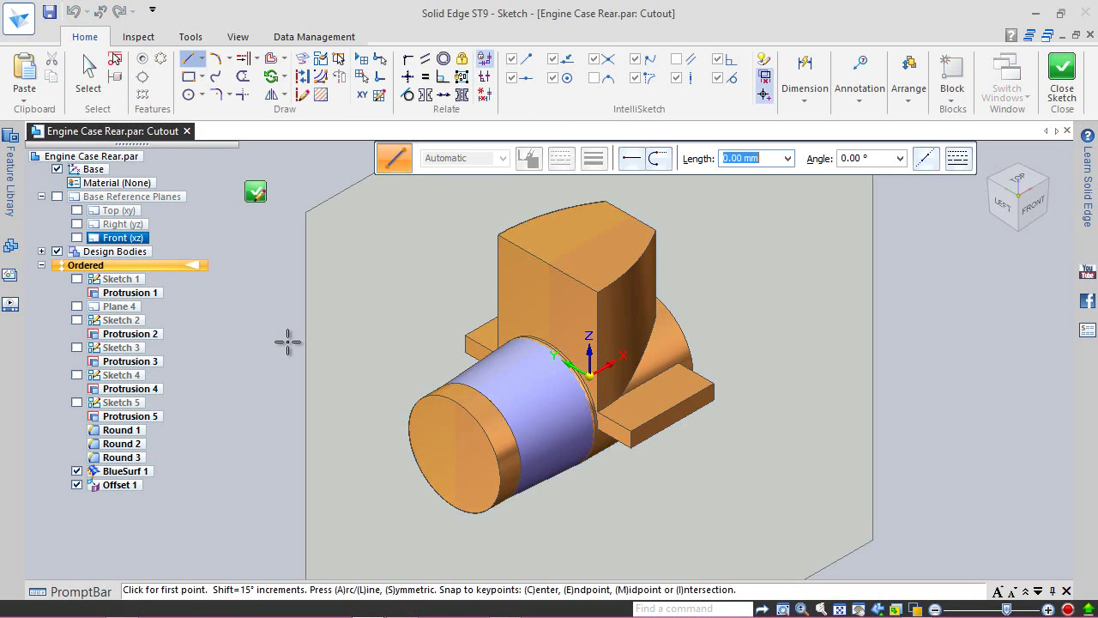
- Draw a rectangle by center from the origin, large enough to enclose the whole part, and close the section profile
left_click(203, 77)
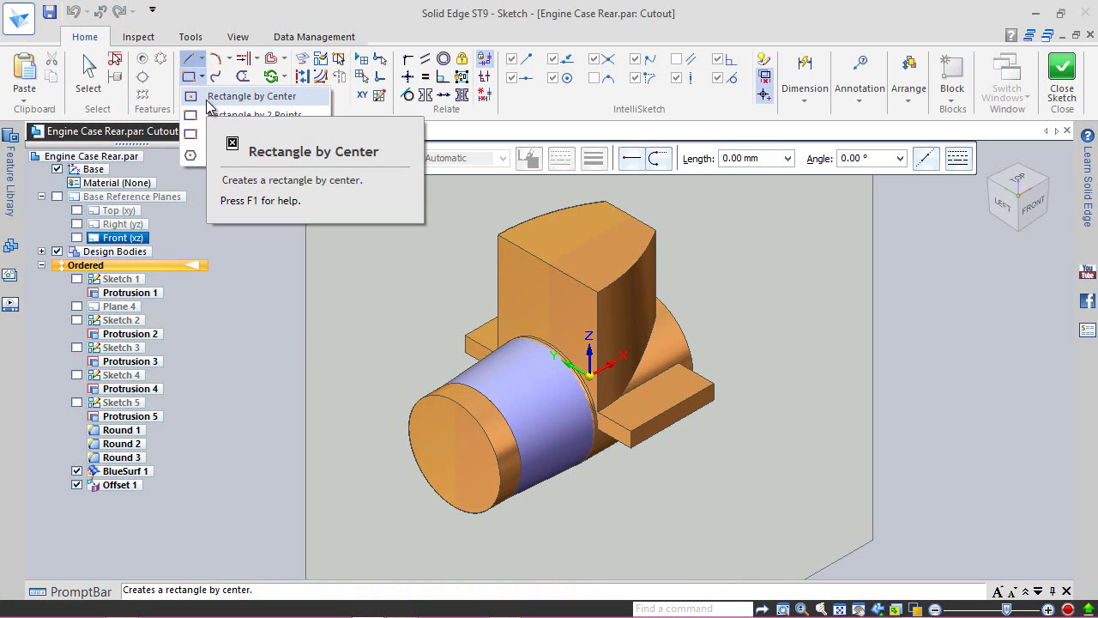
left_click(208, 97)
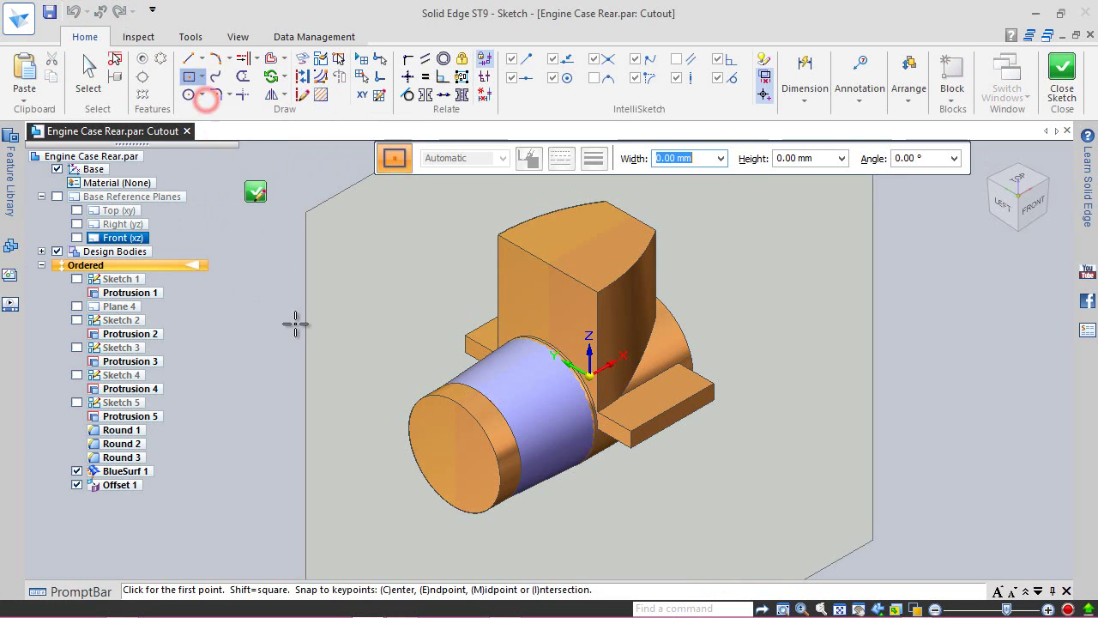
left_click(589, 376)
scroll(587, 365, "down", 3)
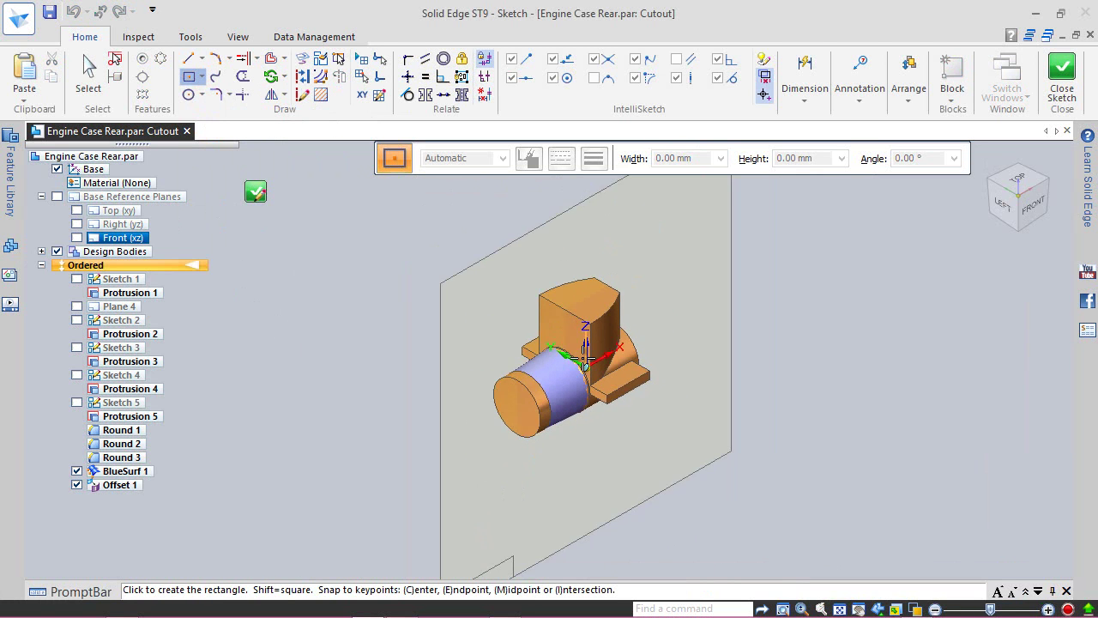
scroll(584, 361, "down", 1)
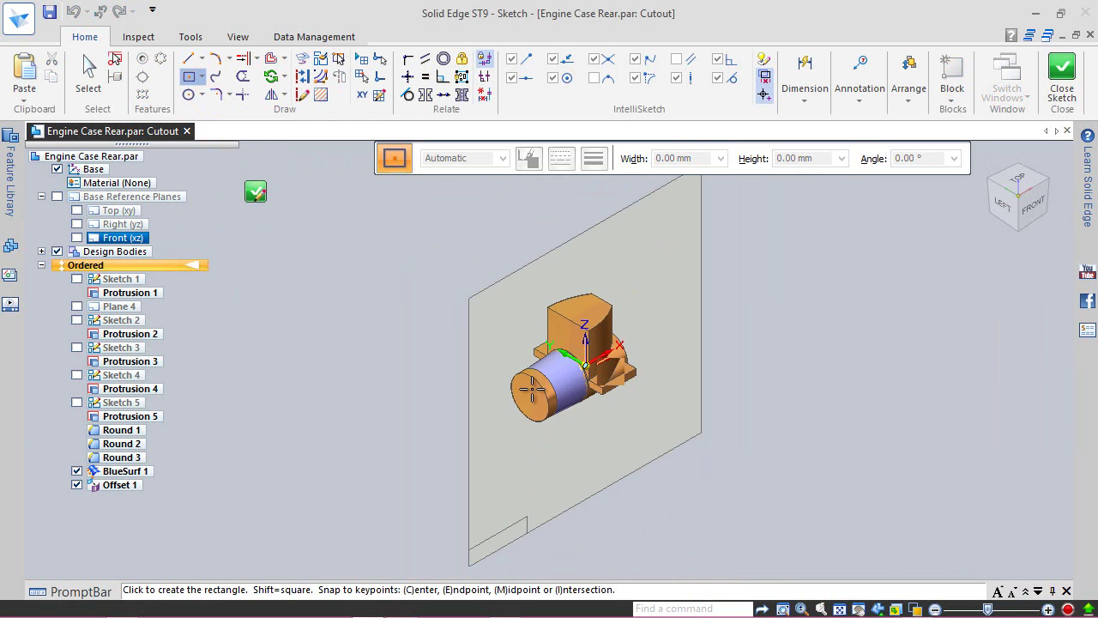
left_click(447, 546)
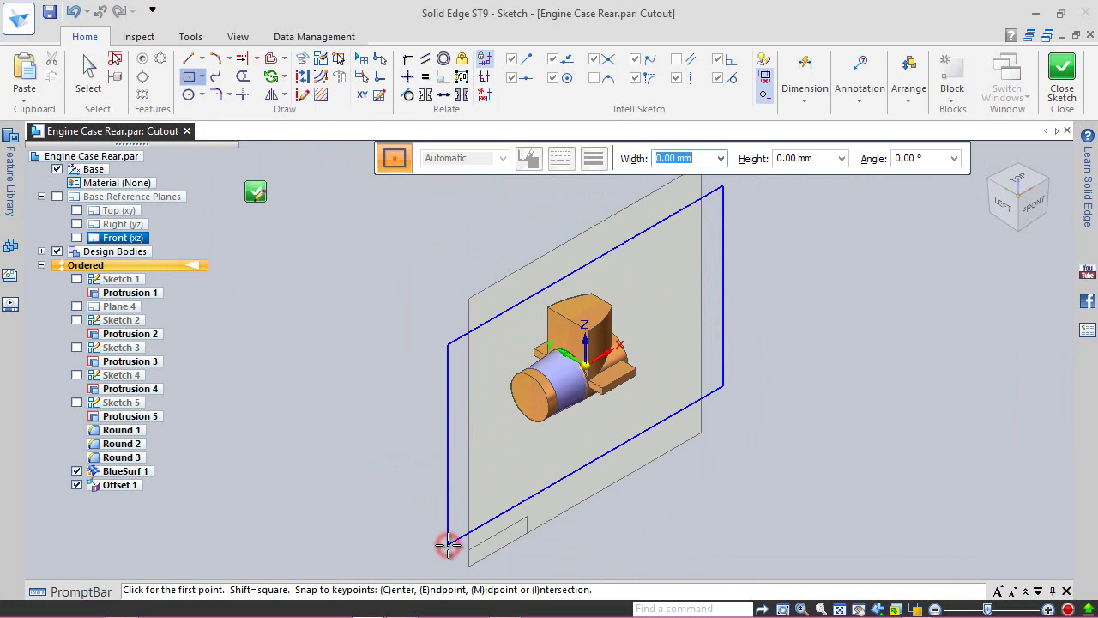
left_click(1063, 69)
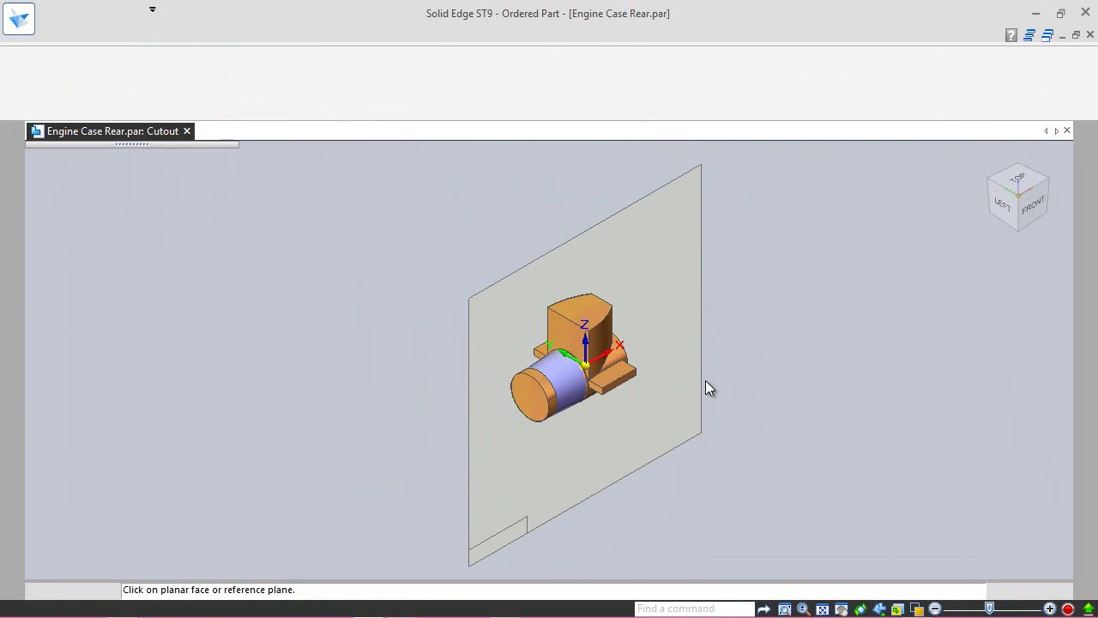
- Extend the section cut past the part on the front side of the plane, cut all parts and finish the section view
left_click(670, 346)
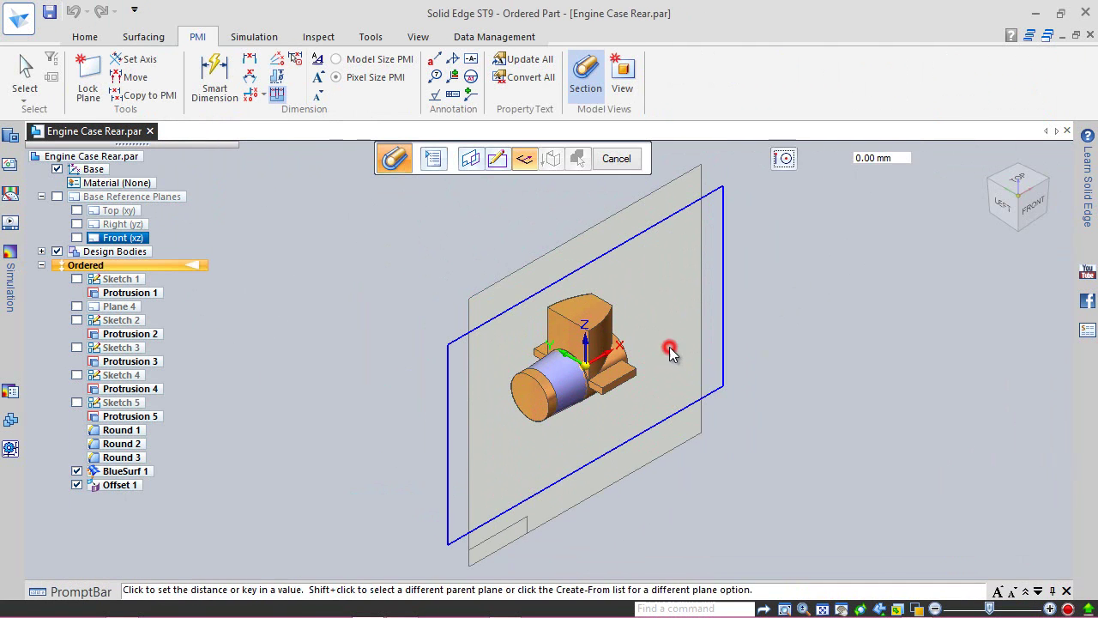
left_click(780, 375)
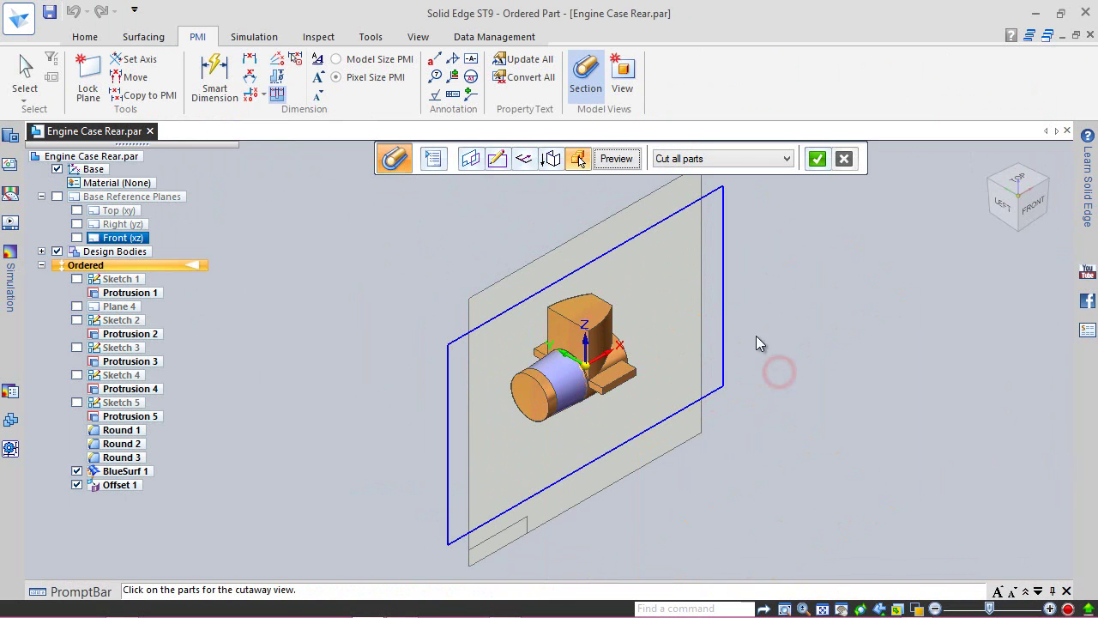
left_click(613, 160)
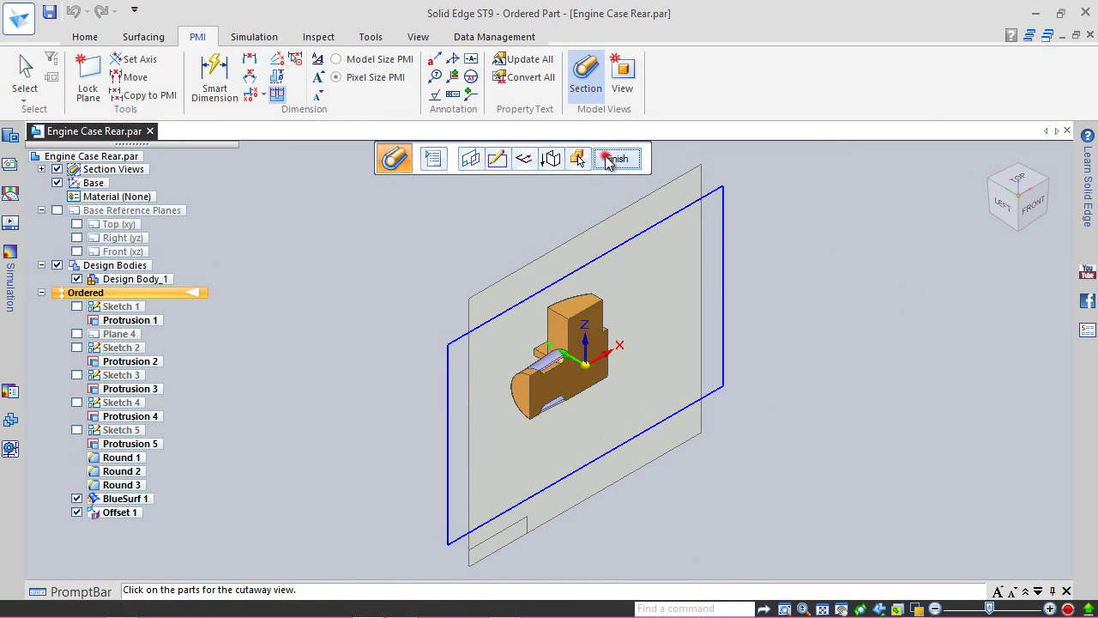
left_click(609, 160)
- Orient the sectioned part to the front view and start a sketch on the Front (xz) reference plane
scroll(562, 405, "up", 5)
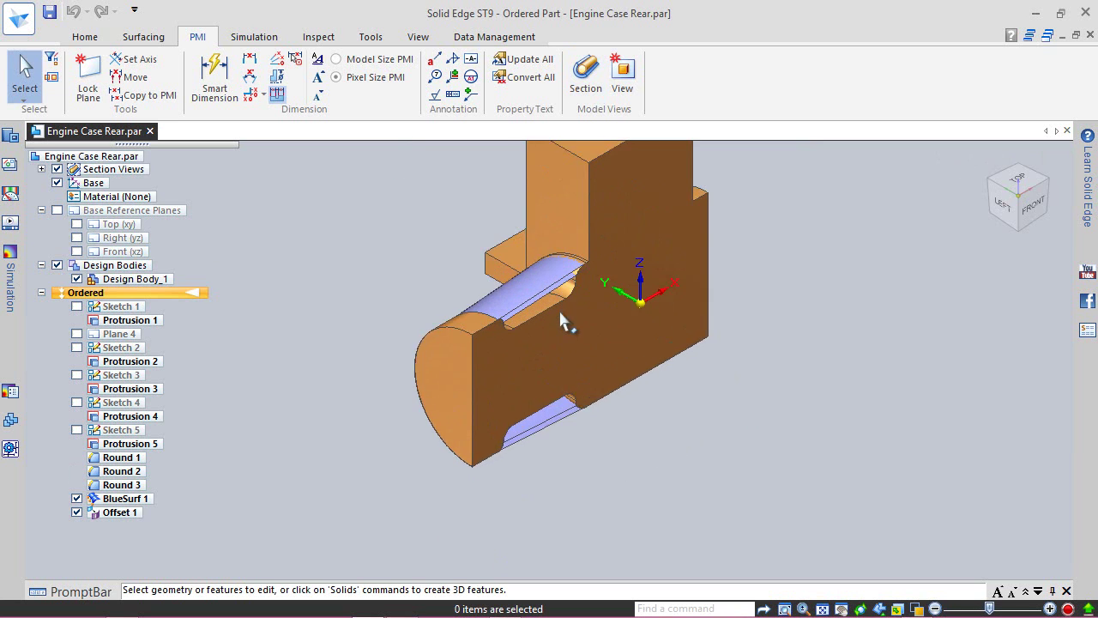
middle_click_drag(581, 290, 452, 240)
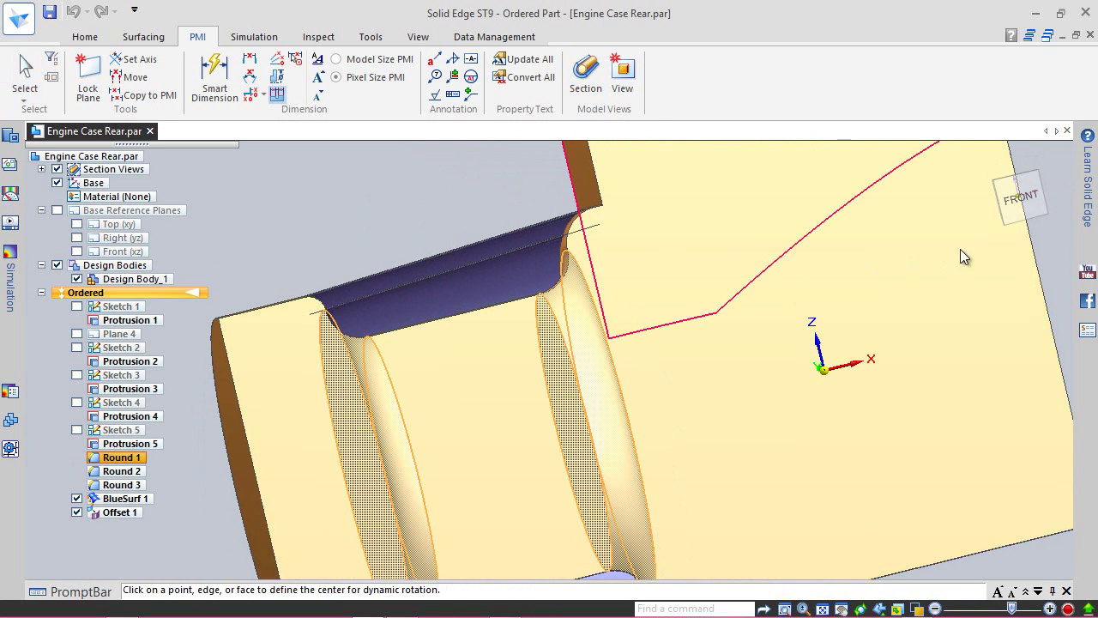
left_click(1018, 198)
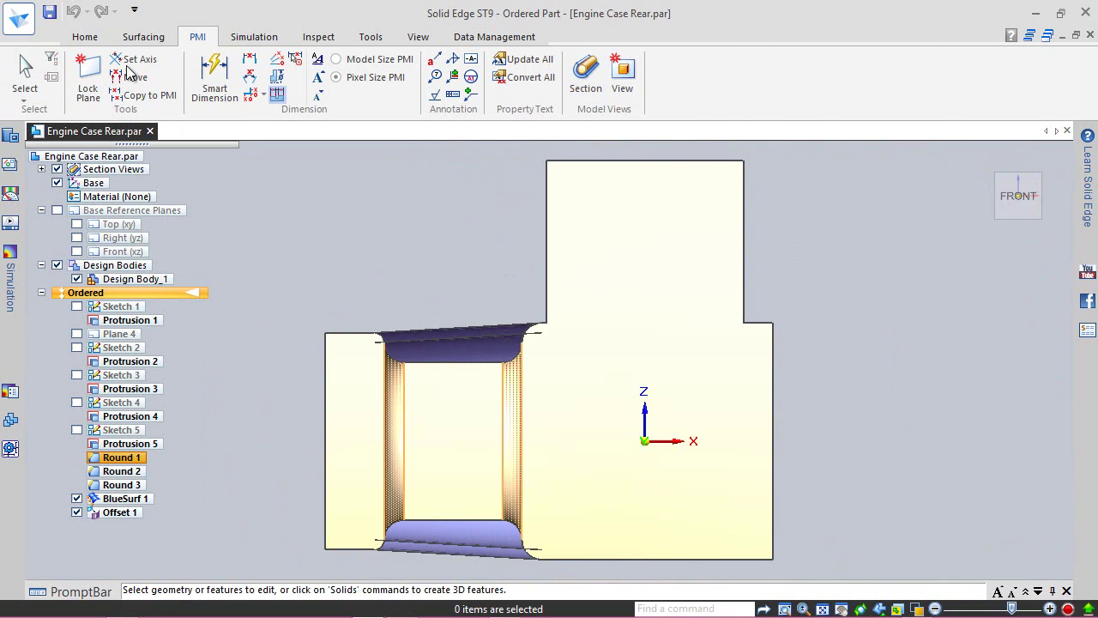
left_click(84, 37)
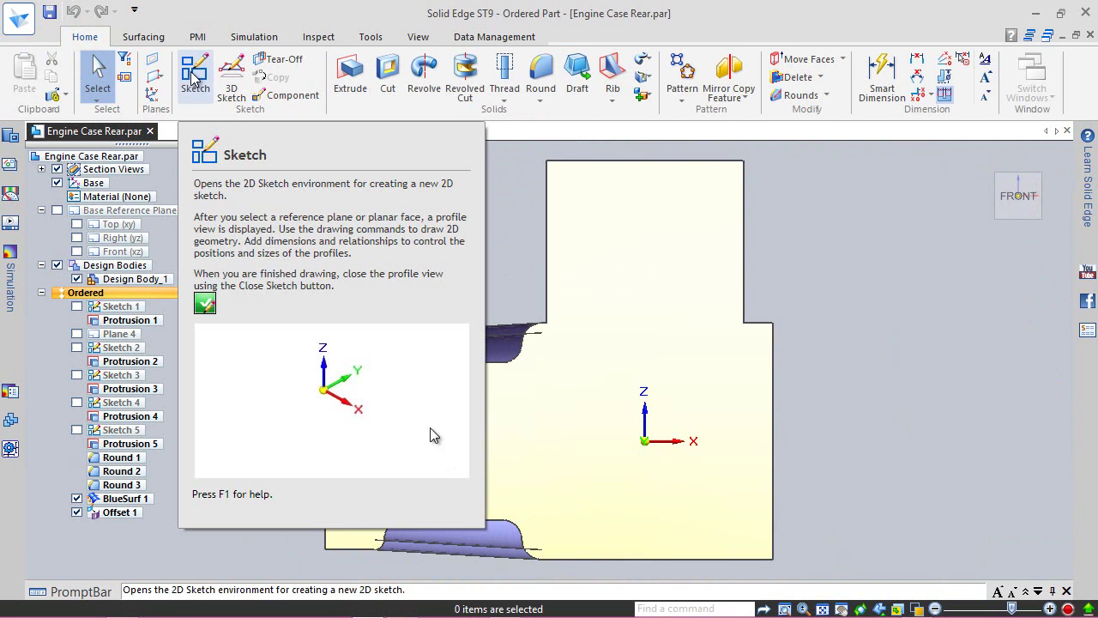
left_click(194, 79)
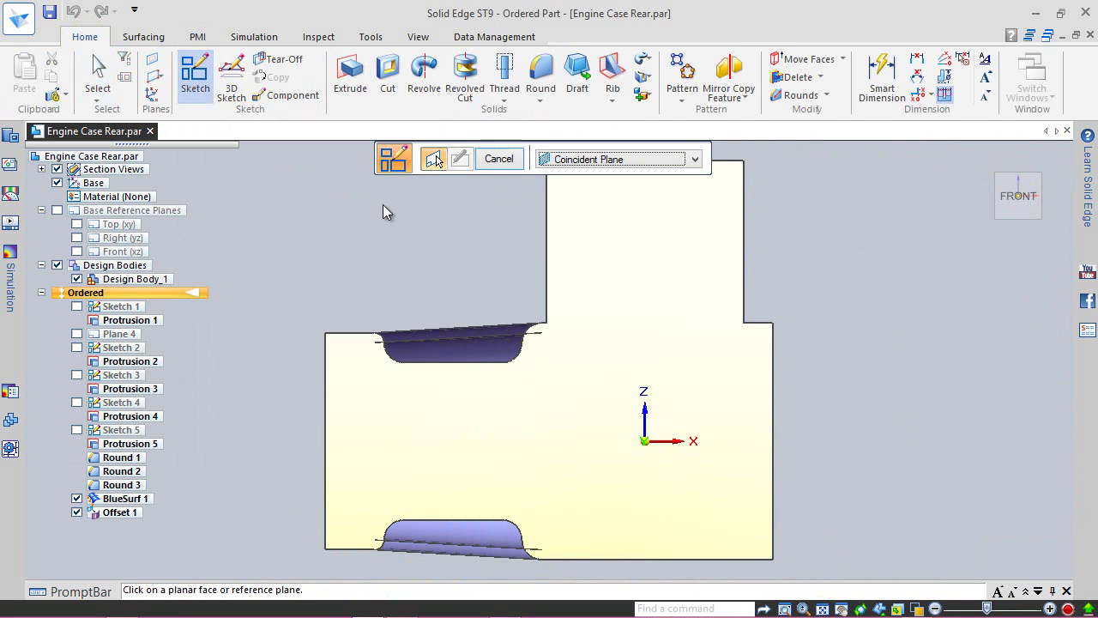
left_click(128, 252)
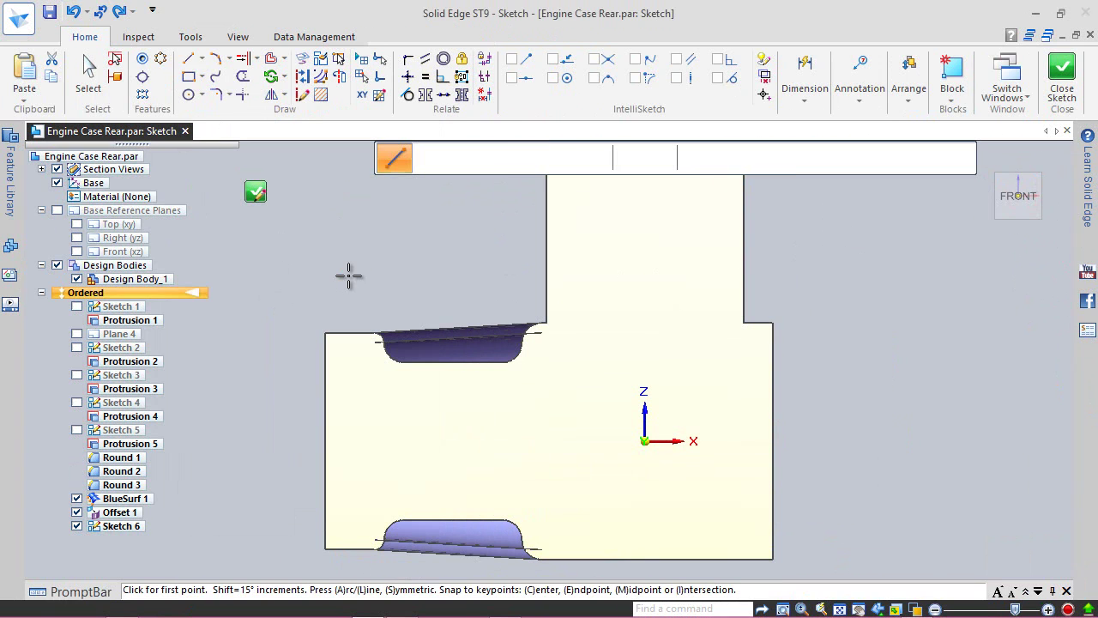
- Sketch a slanted line about 16 mm long, crossing the upper groove's end nearest the tall block
left_click(497, 242)
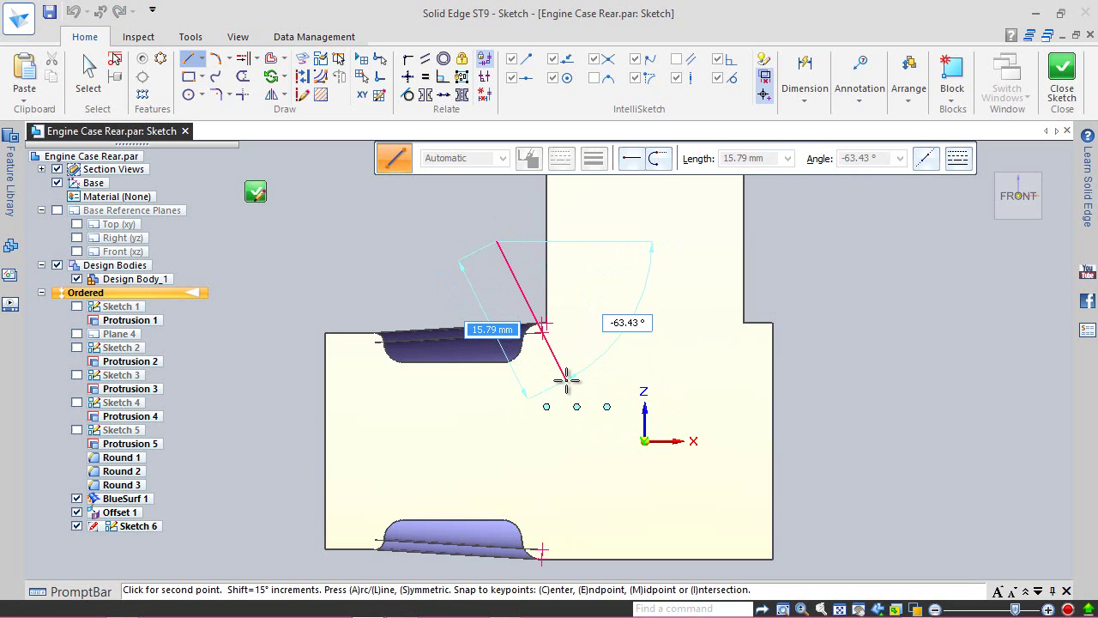
left_click(562, 383)
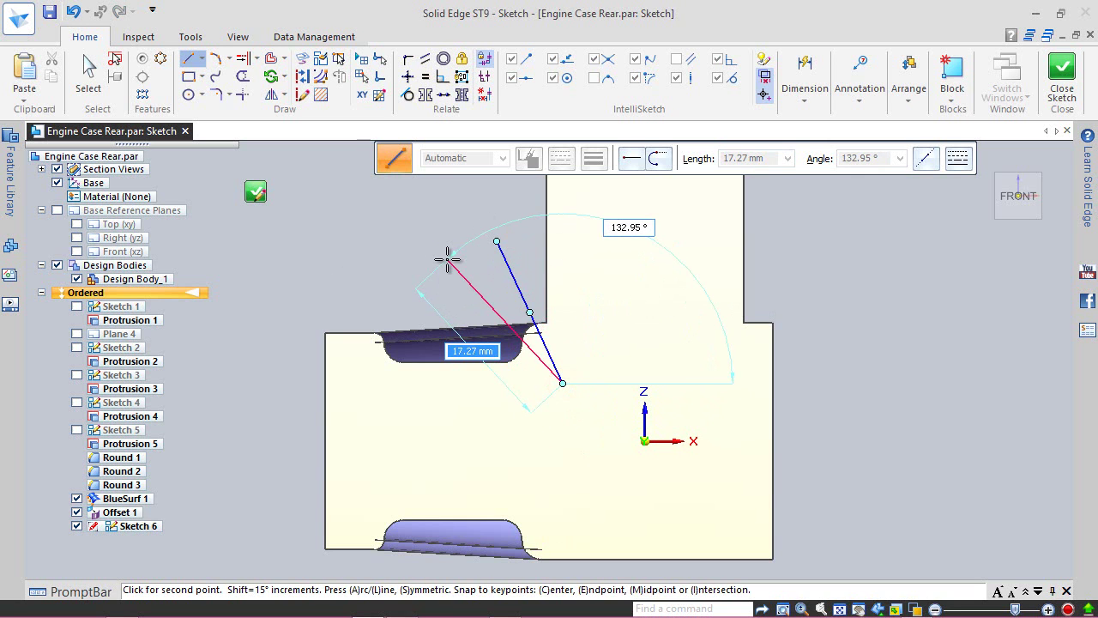
key("Escape")
- Dimension the angle between the slanted line and the X axis and set it to 70°
left_click(810, 96)
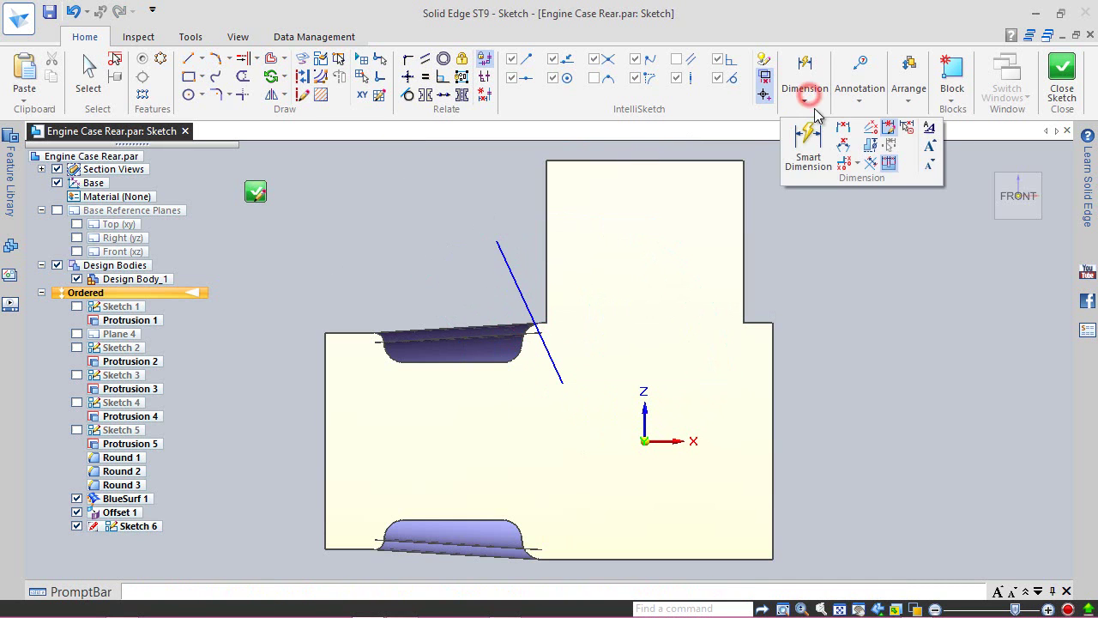
left_click(844, 149)
left_click(515, 274)
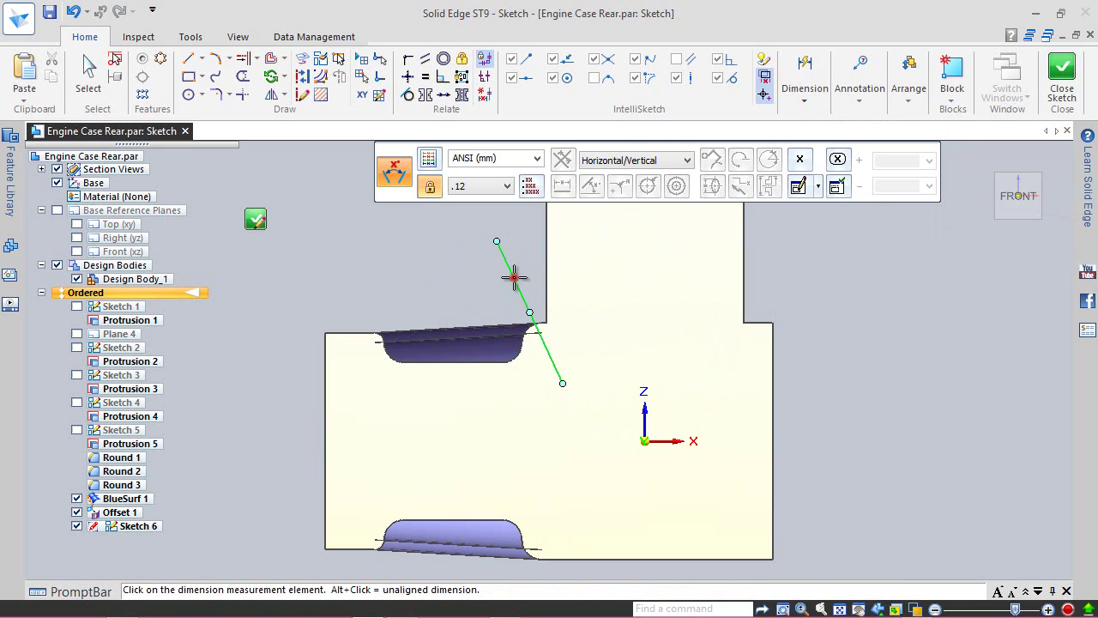
left_click(659, 441)
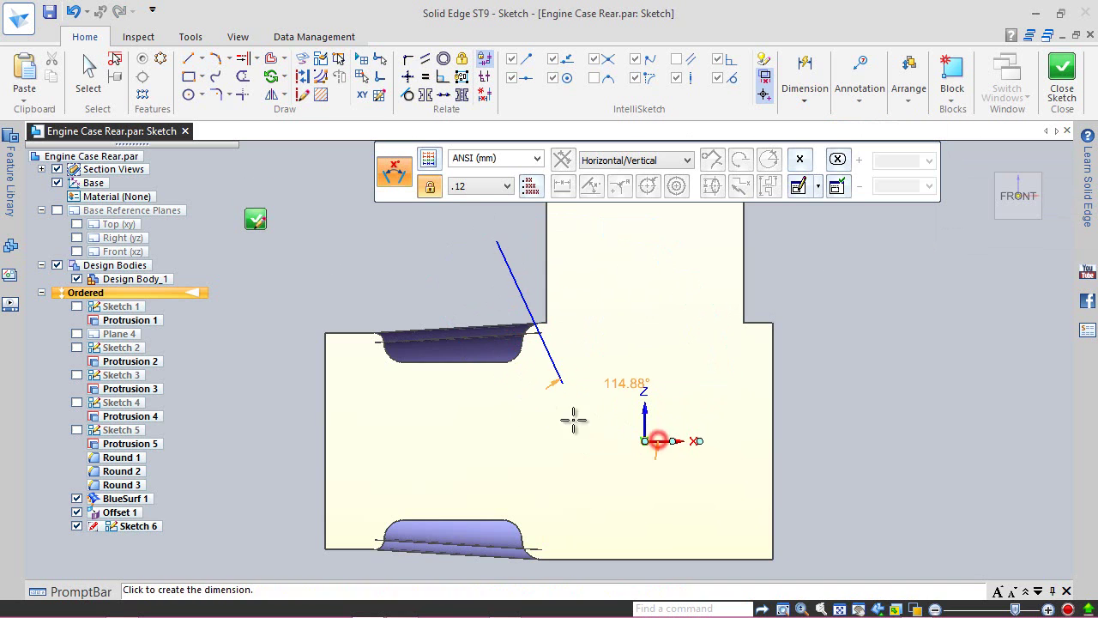
left_click(314, 304)
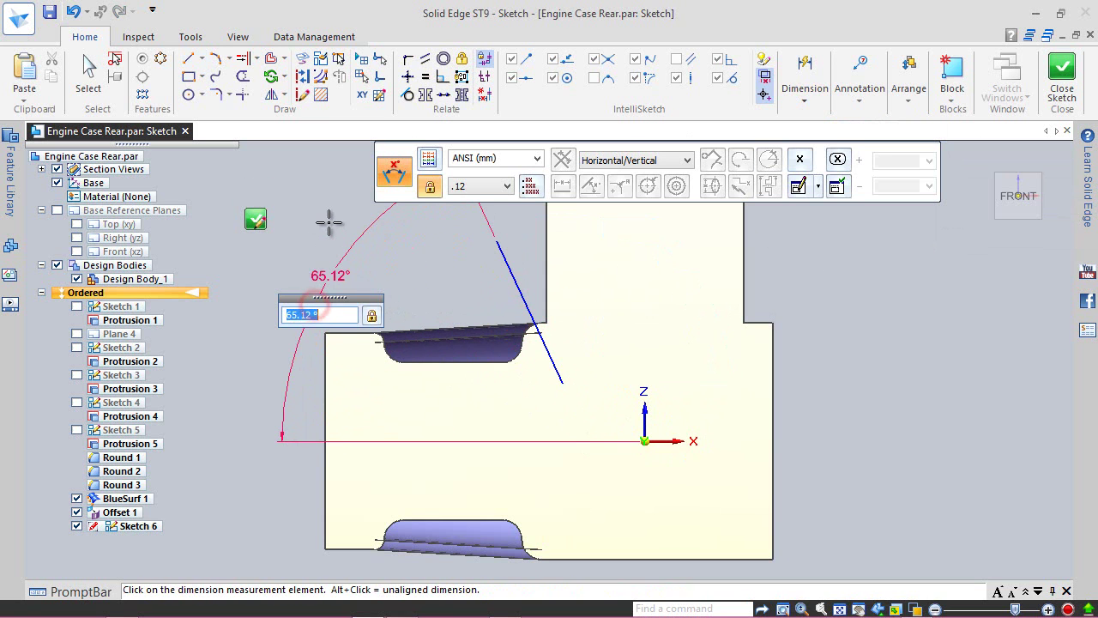
type("70")
key("Return")
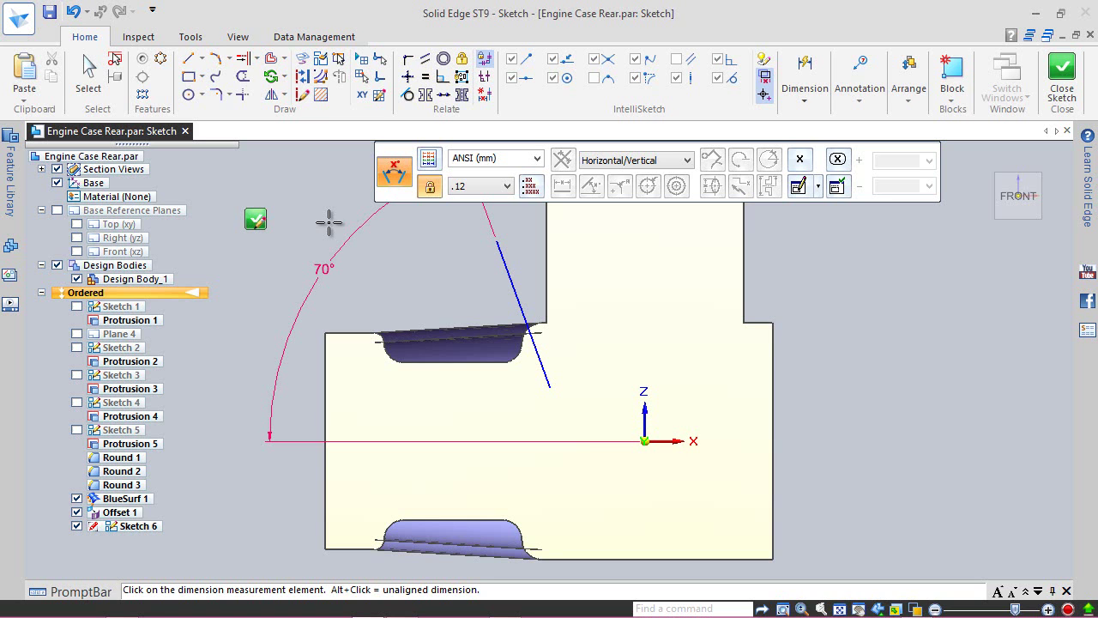
- Dimension the slanted line's length and set it to 14 mm
right_click(389, 244)
left_click(346, 246)
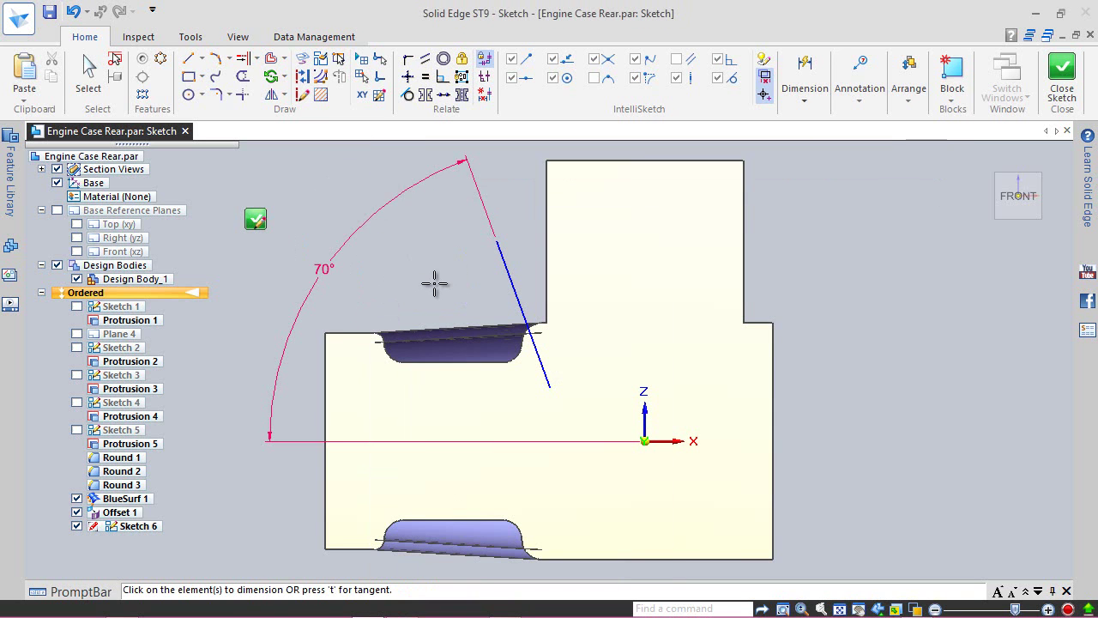
left_click(515, 298)
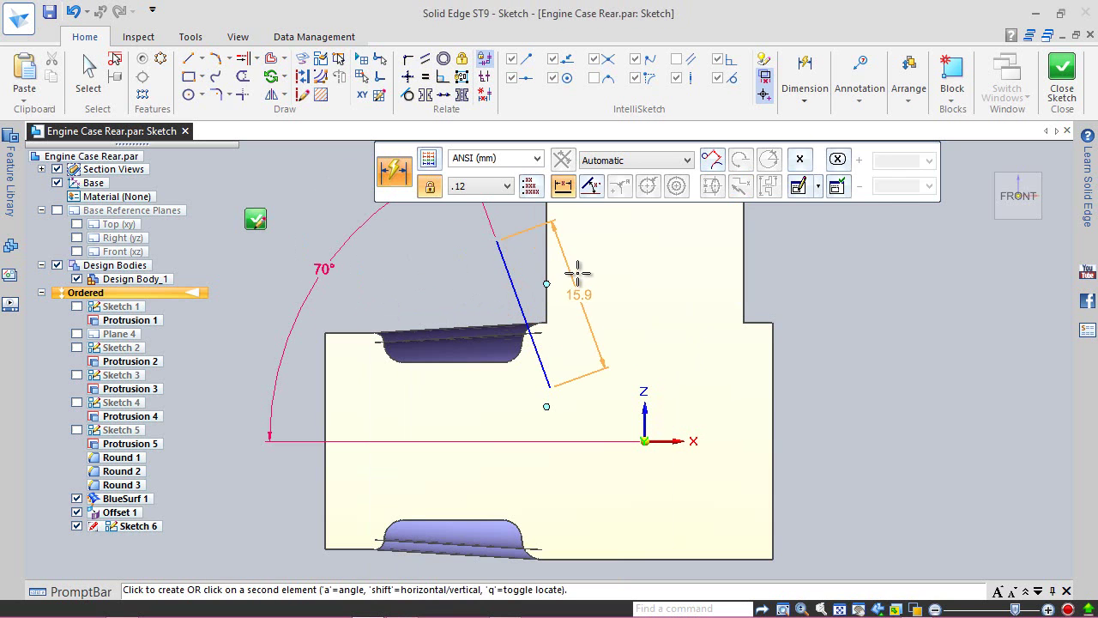
left_click(584, 271)
type("14")
key("Return")
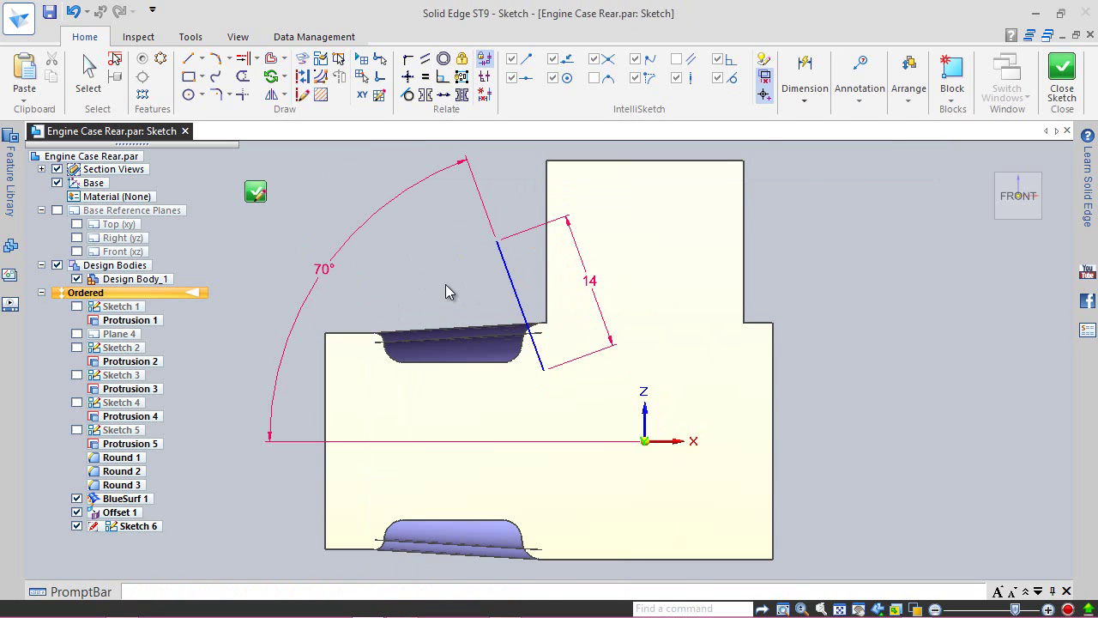
right_click(460, 275)
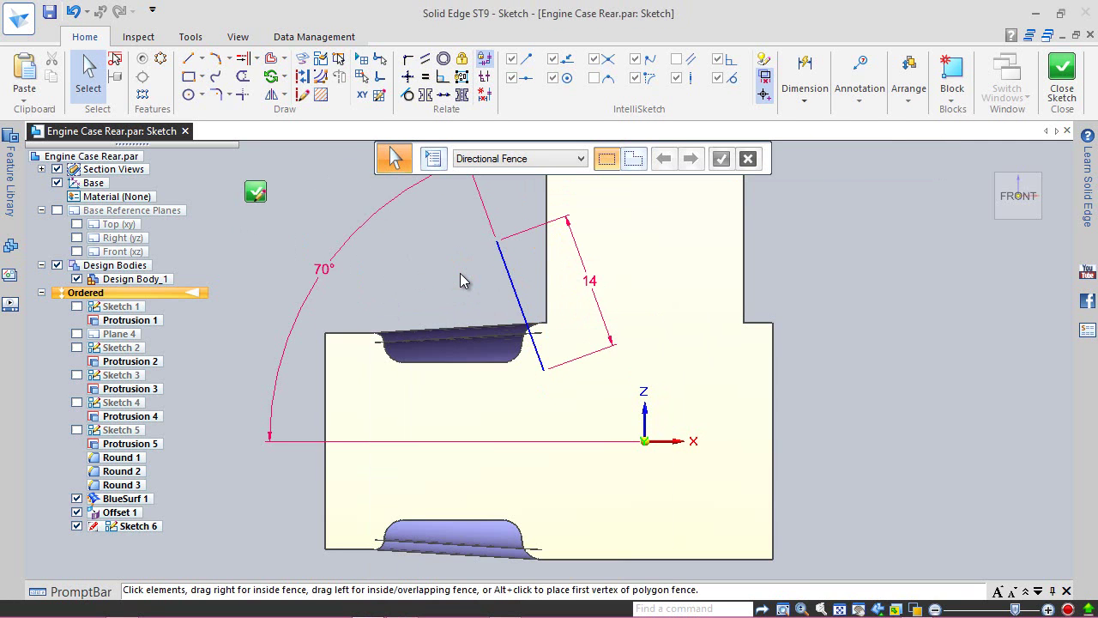
- Dimension the vertical distance from the slanted line's upper endpoint to the upper groove's floor and set it to 10 mm
left_click(809, 101)
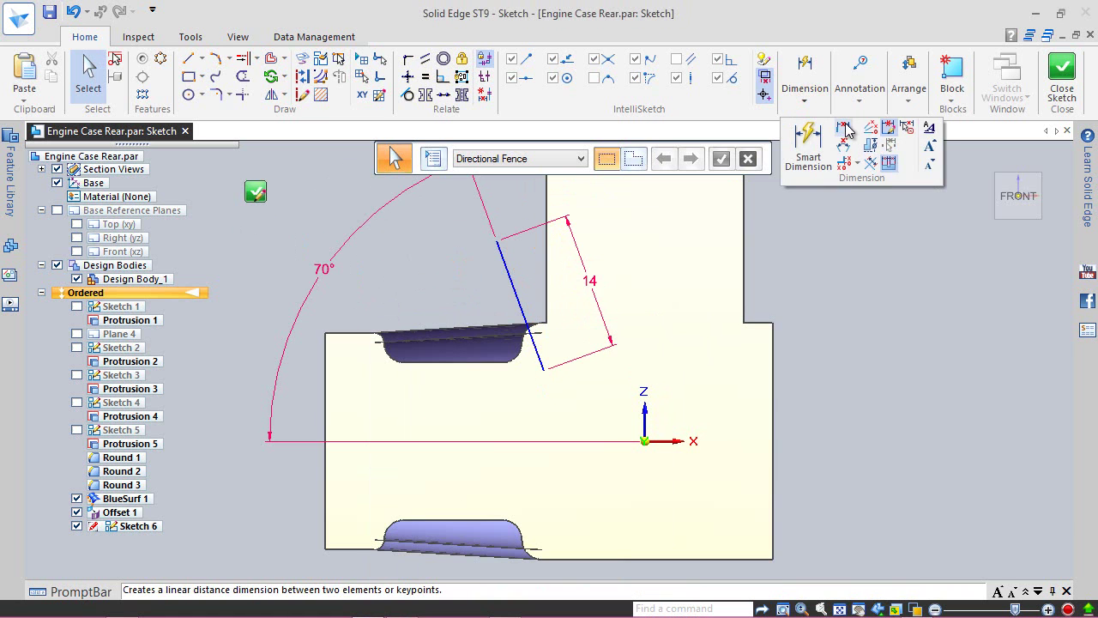
left_click(844, 126)
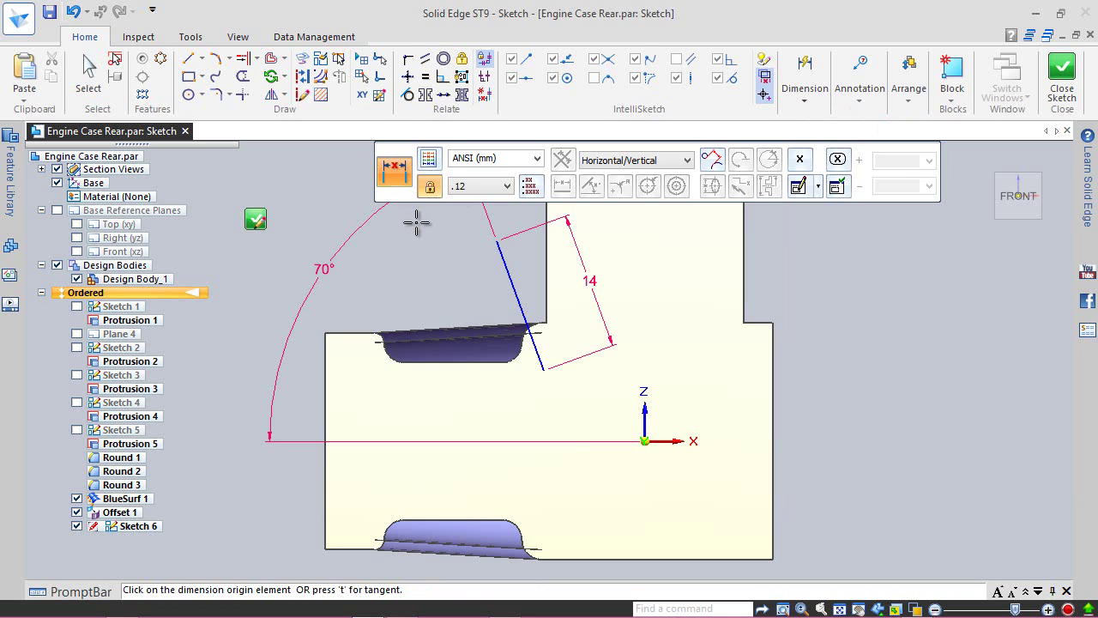
left_click(496, 239)
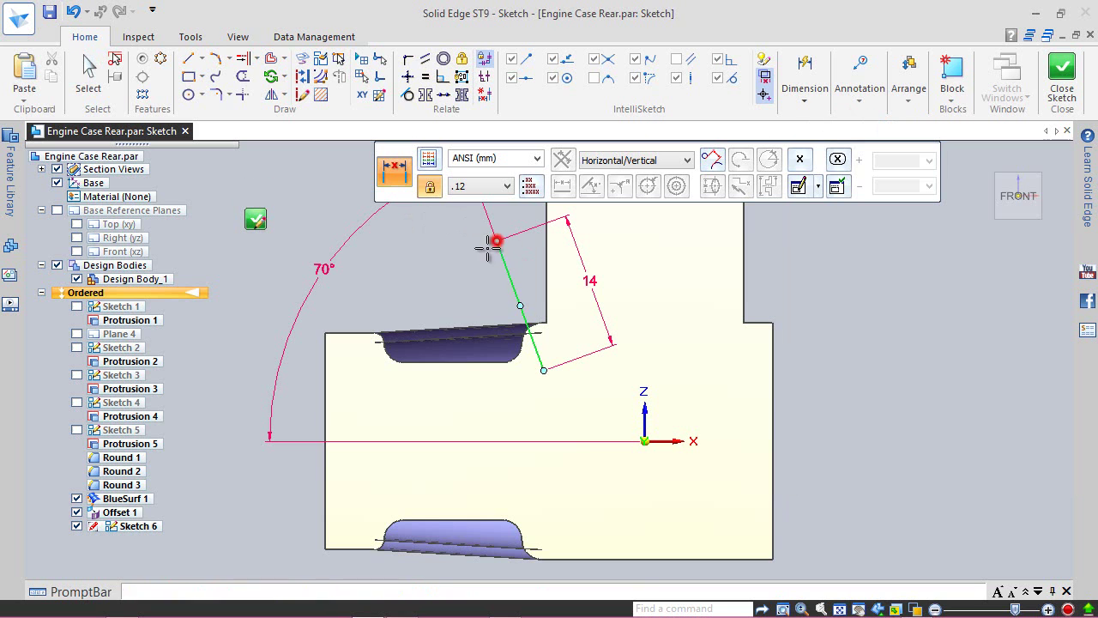
left_click(464, 362)
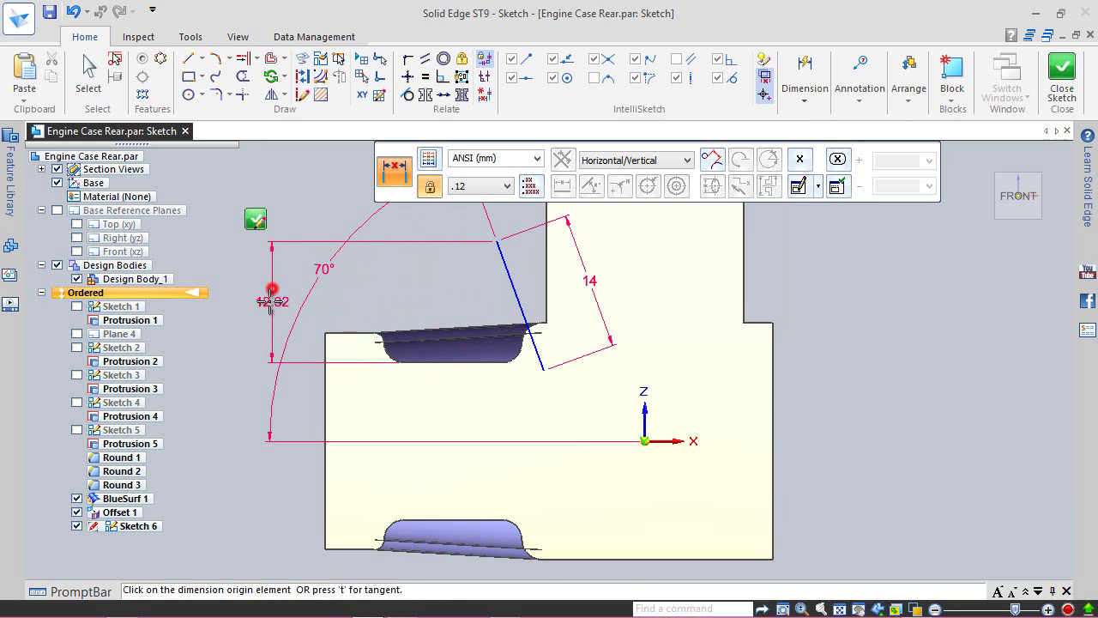
left_click(272, 288)
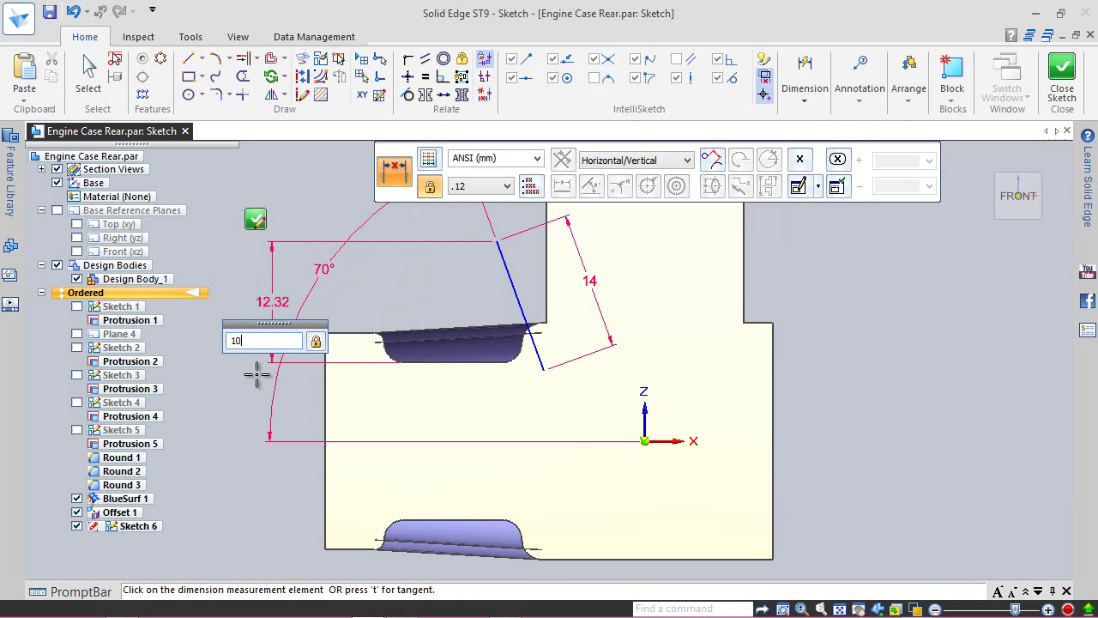
type("10")
key("Return")
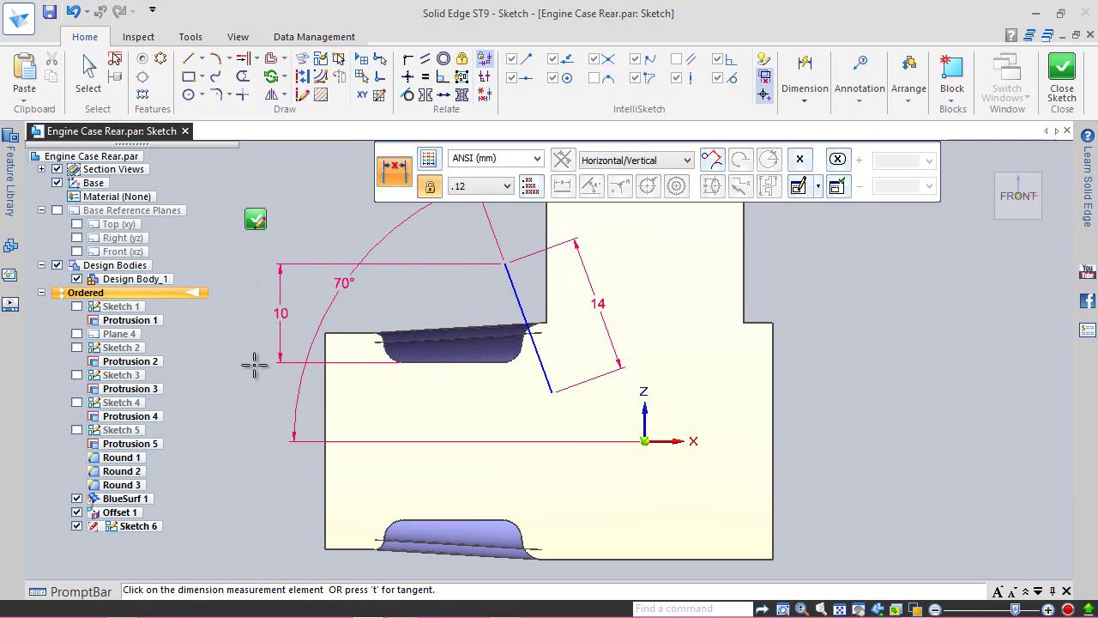
- Place a sketch point on the slanted line between the groove and the line's lower end
left_click(202, 59)
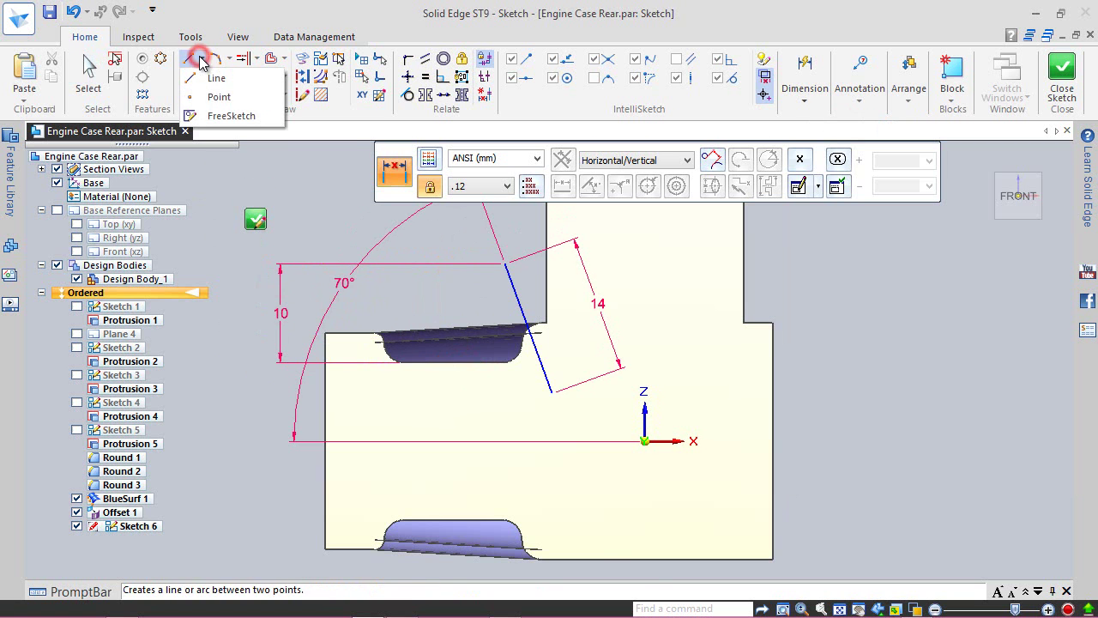
left_click(215, 97)
scroll(504, 374, "up", 2)
scroll(505, 373, "up", 1)
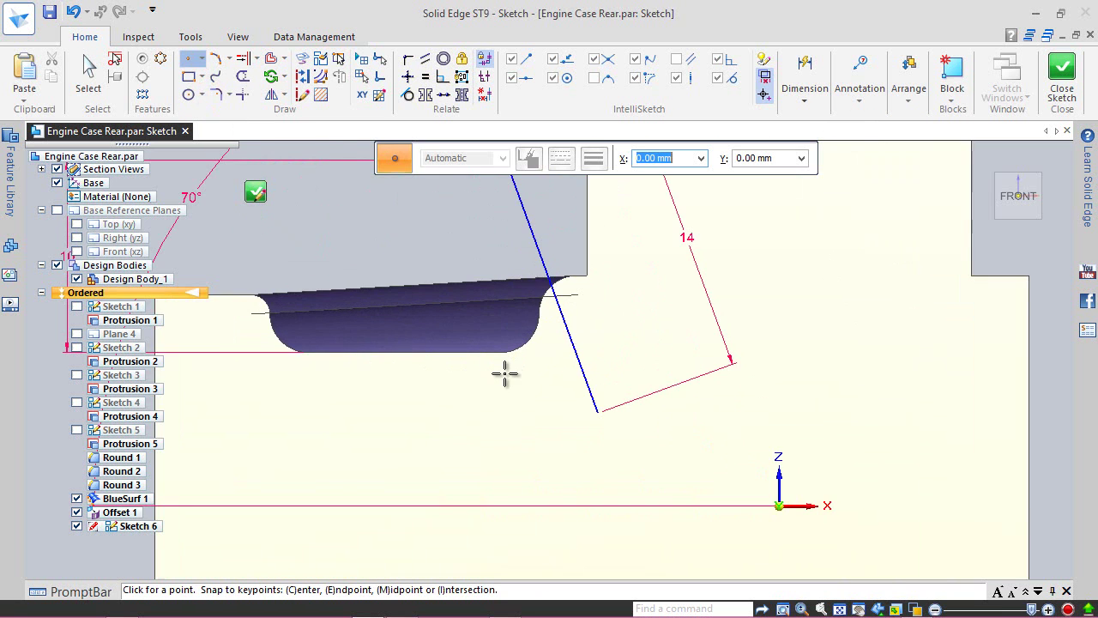
scroll(536, 362, "up", 1)
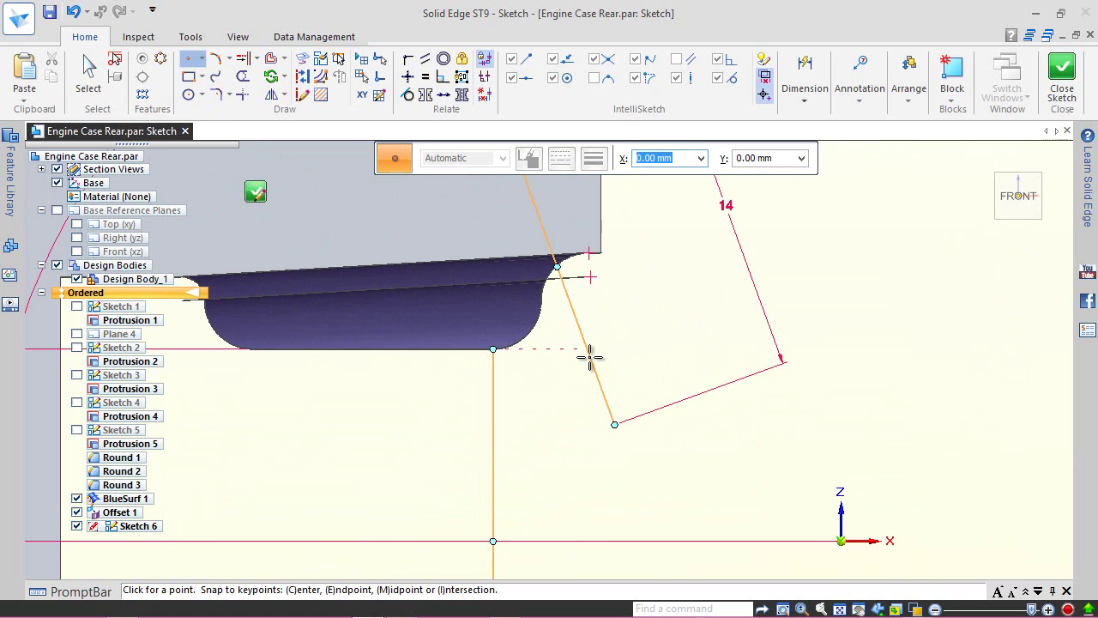
left_click(596, 368)
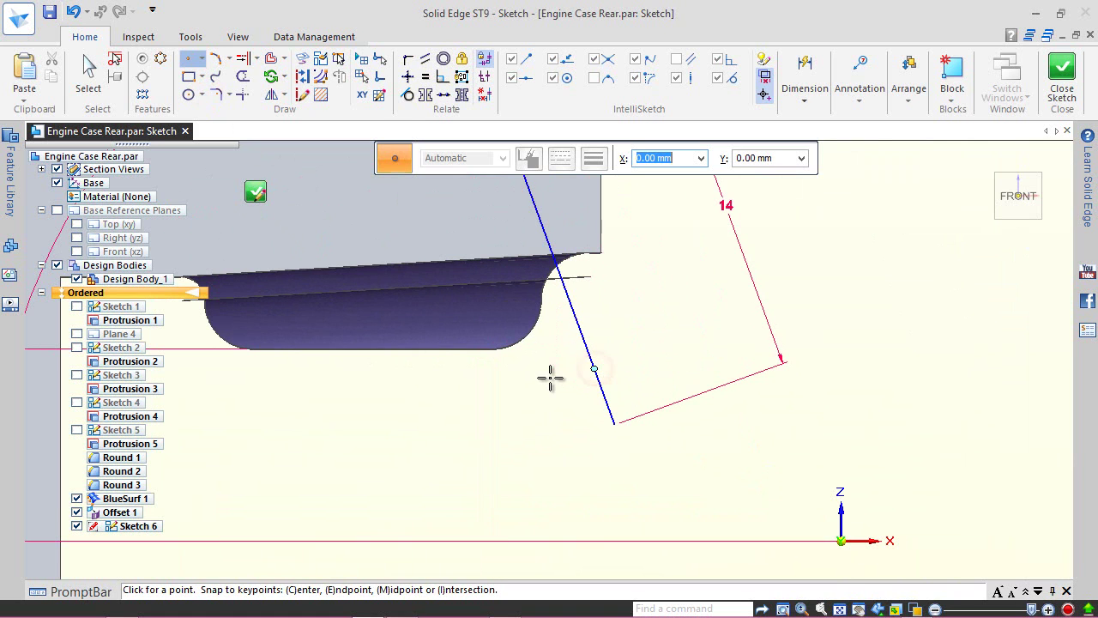
key("Escape")
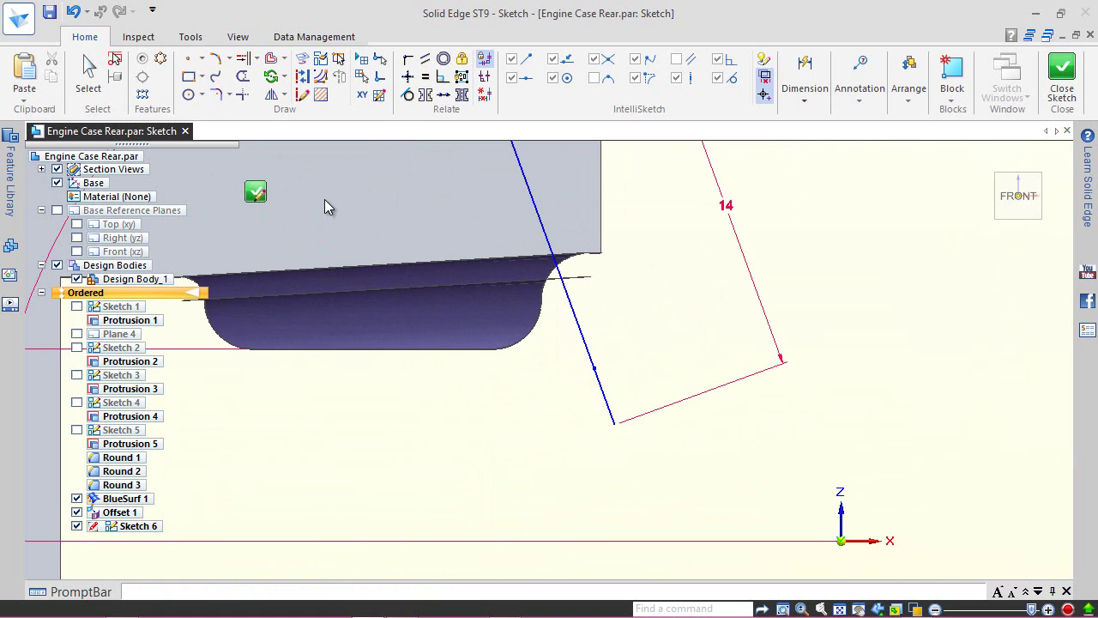
- Align the sketch point horizontally with the end of the upper groove's floor edge
left_click(407, 76)
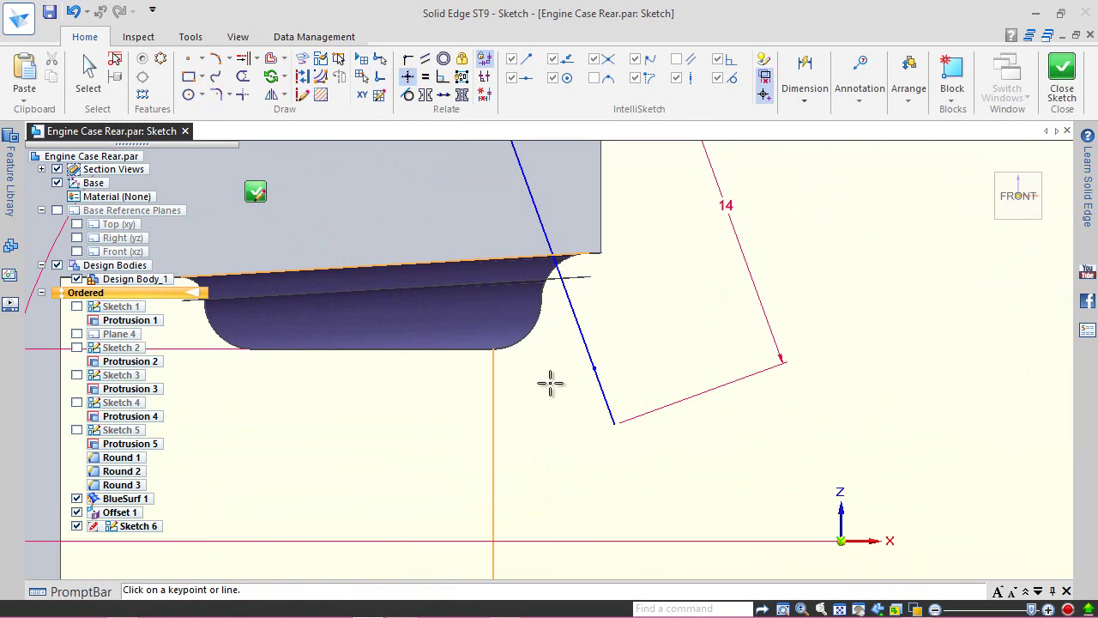
left_click(594, 369)
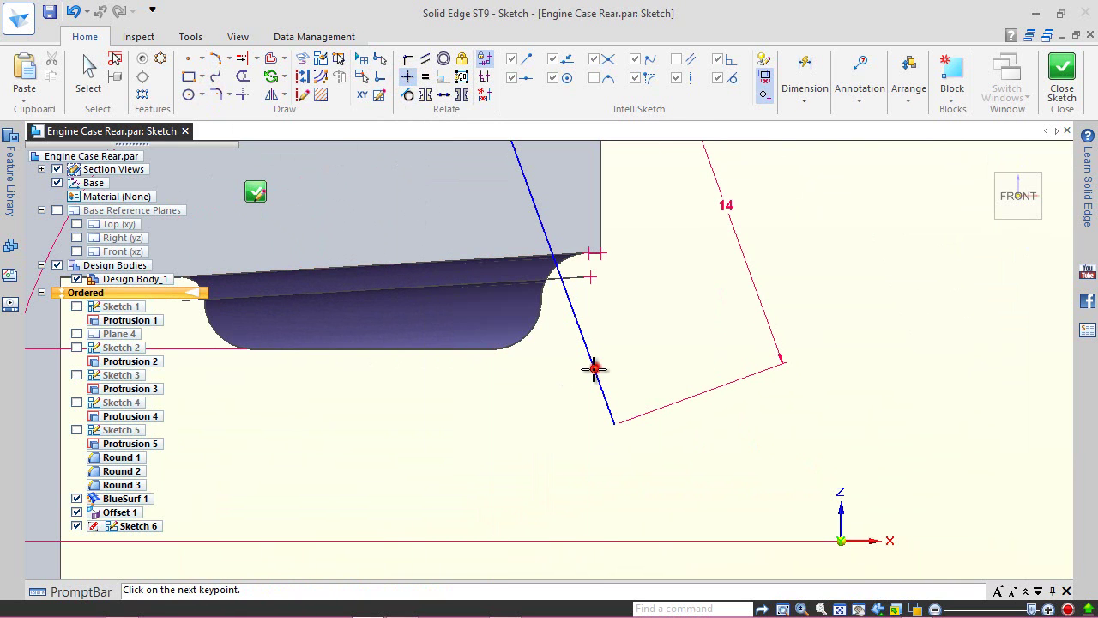
left_click(495, 349)
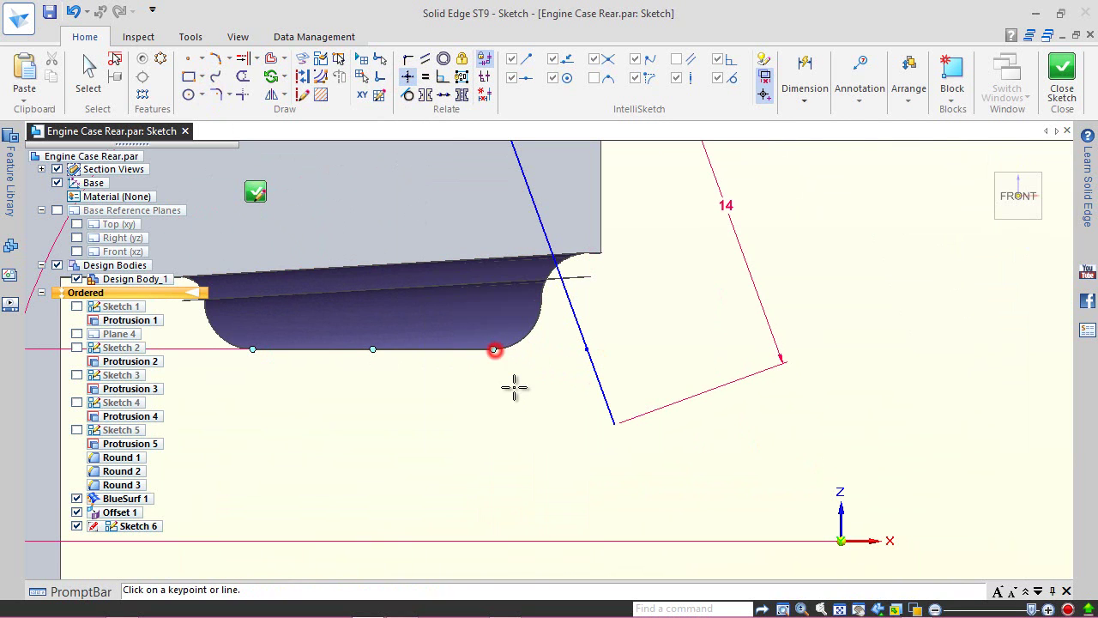
right_click(443, 177)
left_click(400, 179)
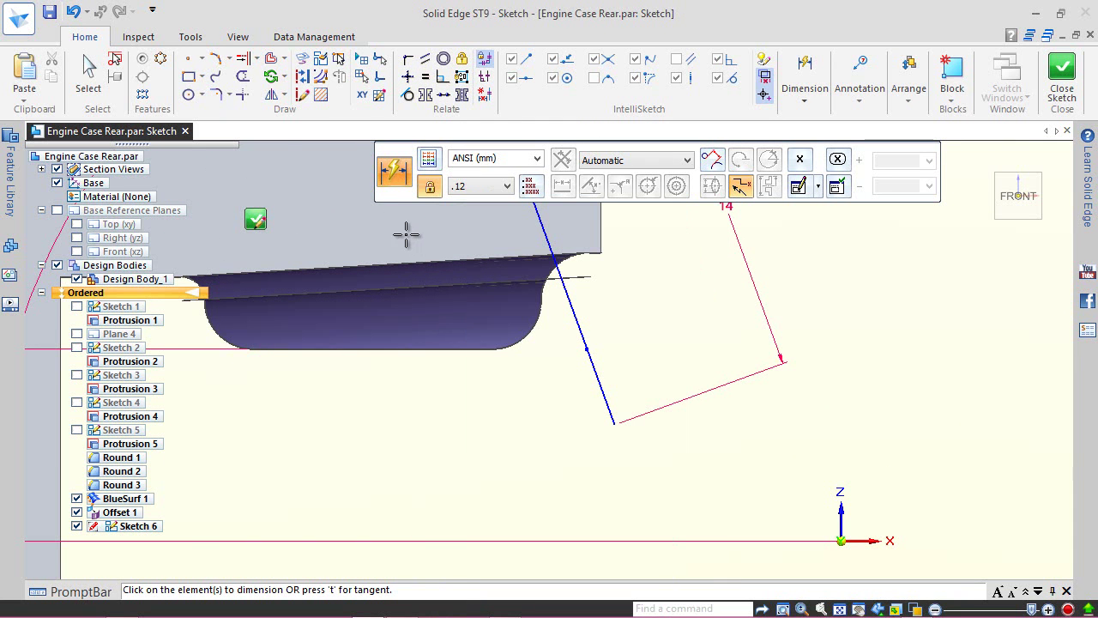
- Draw a vertical construction line, about 20 mm long, from the end of the upper groove's rounded corner to the lower groove's matching corner point
left_click(203, 60)
left_click(214, 75)
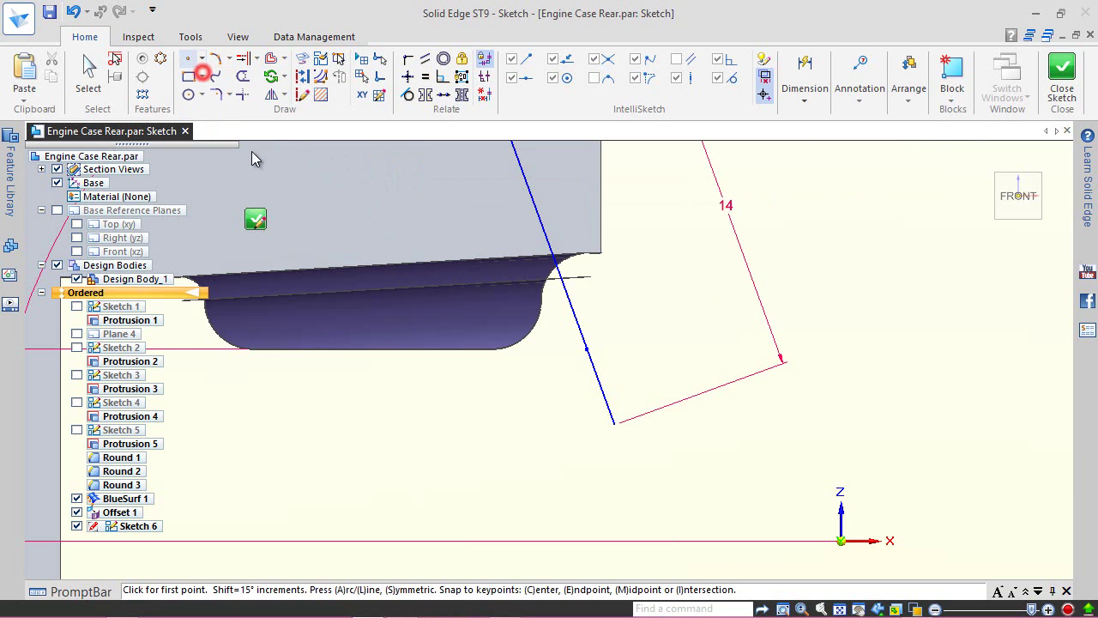
left_click(303, 96)
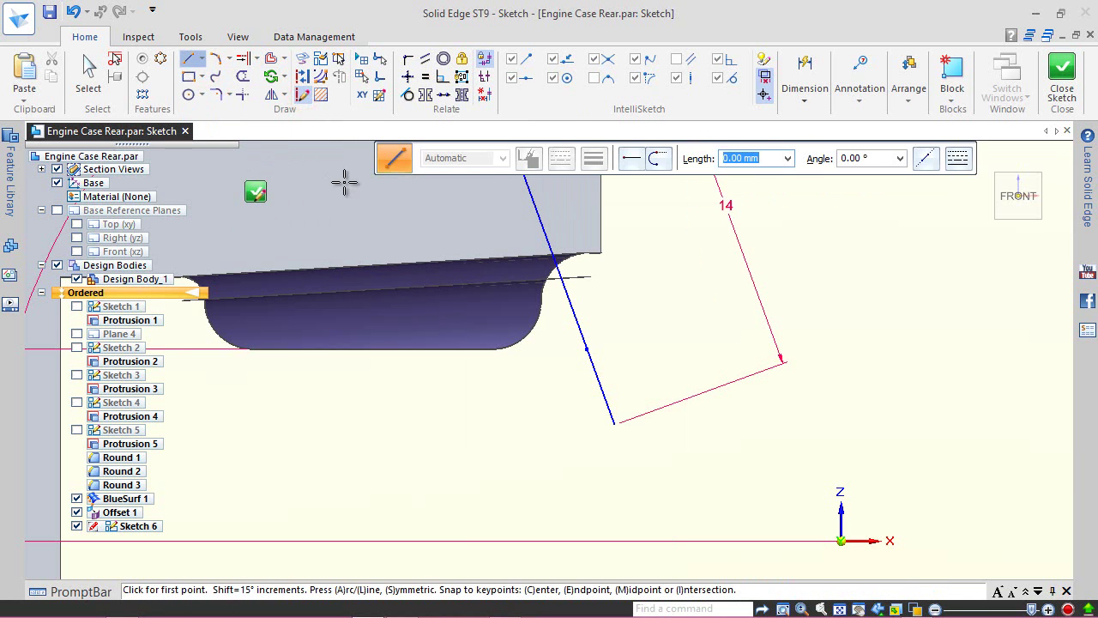
left_click(541, 300)
scroll(498, 216, "down", 4)
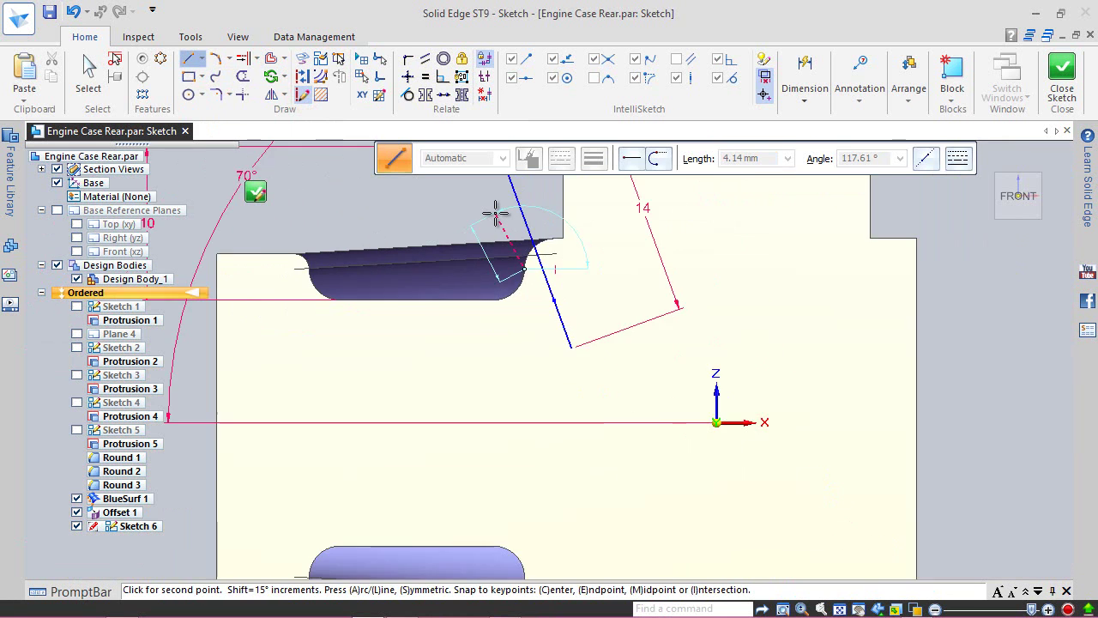
scroll(533, 425, "up", 2)
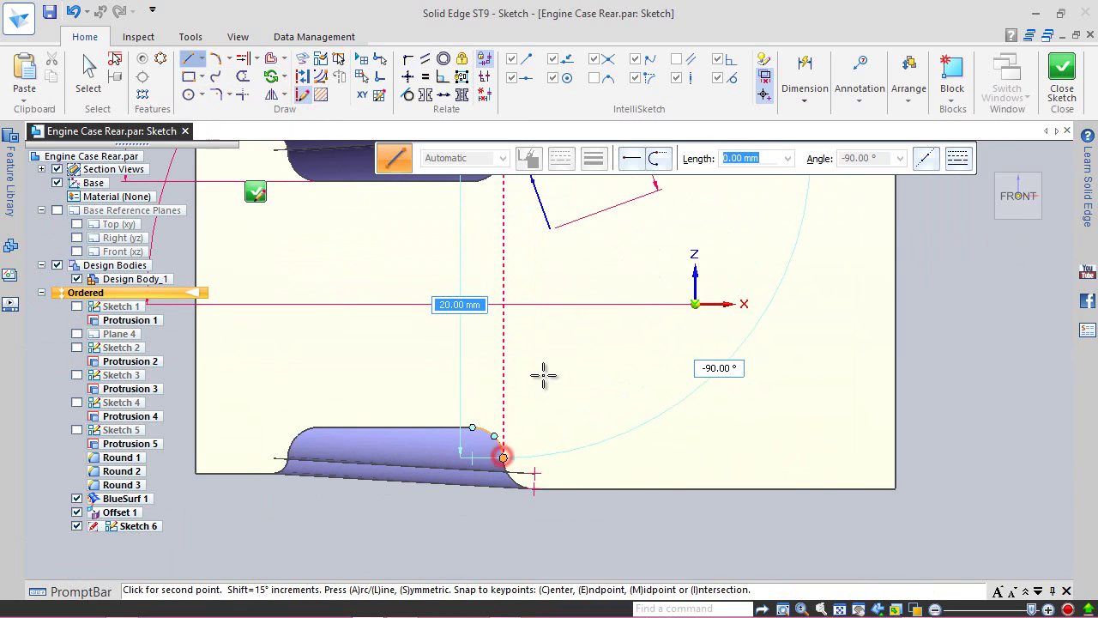
key("Escape")
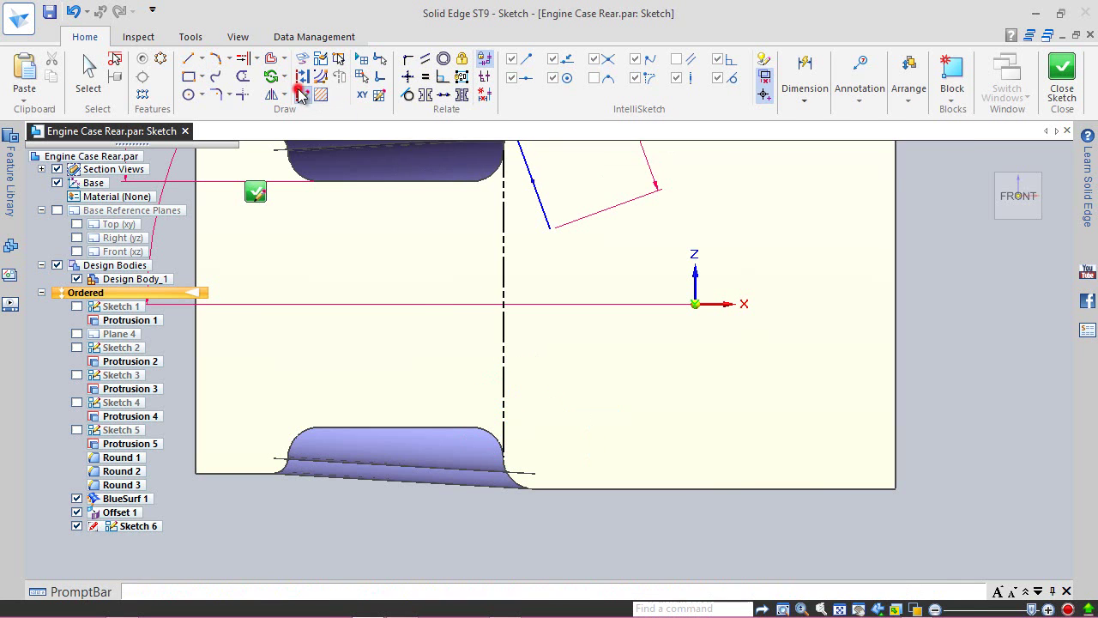
left_click(88, 68)
scroll(429, 421, "up", 2)
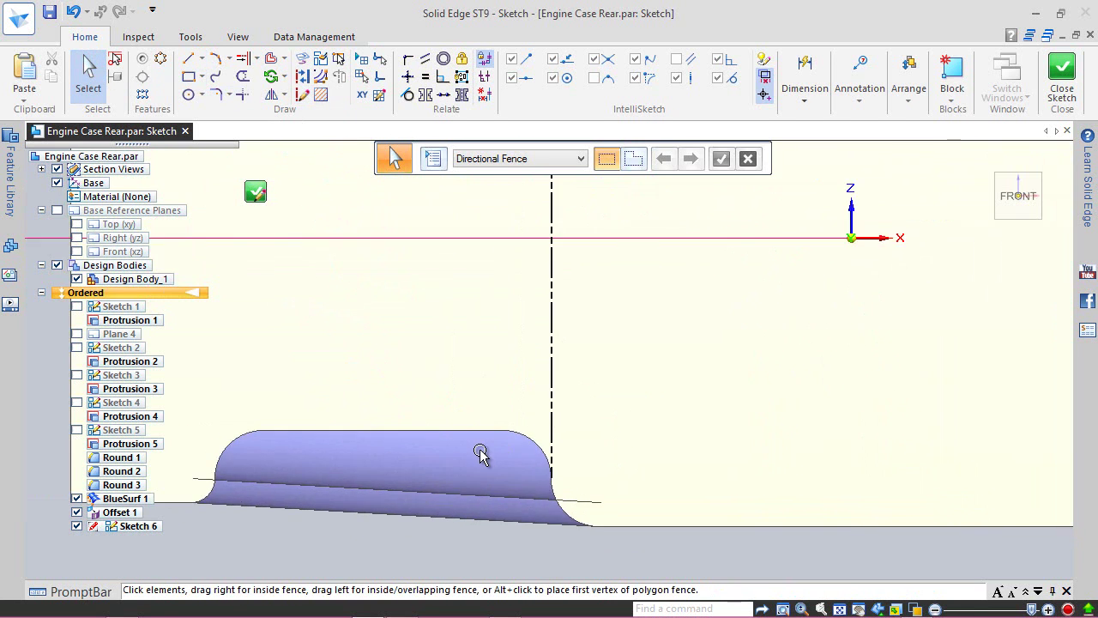
scroll(478, 453, "down", 3)
scroll(527, 279, "up", 2)
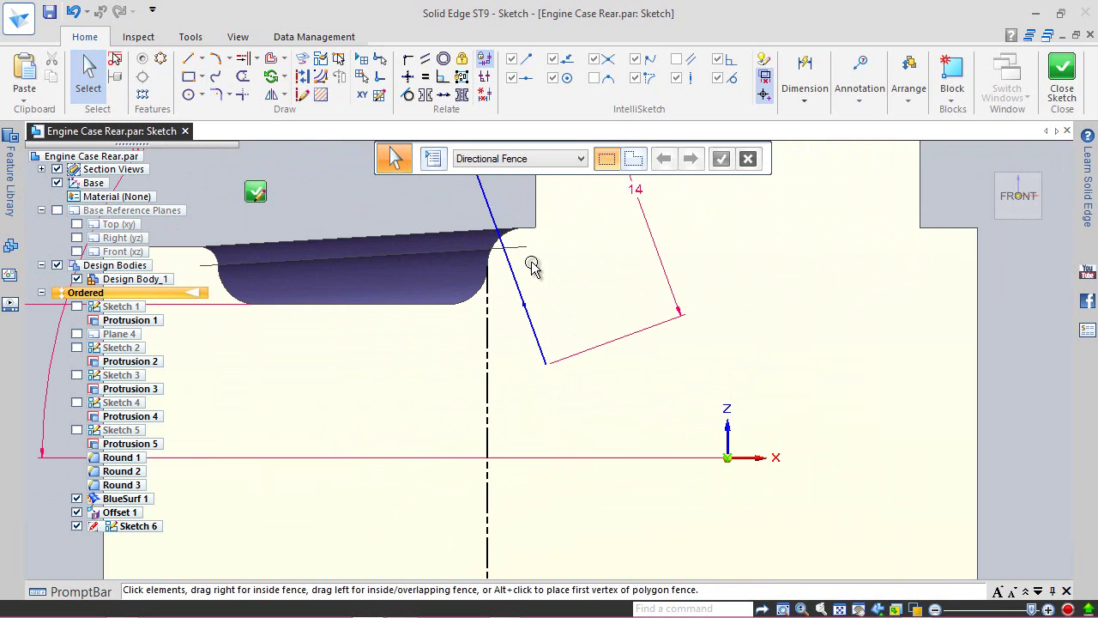
right_click(393, 200)
left_click(357, 197)
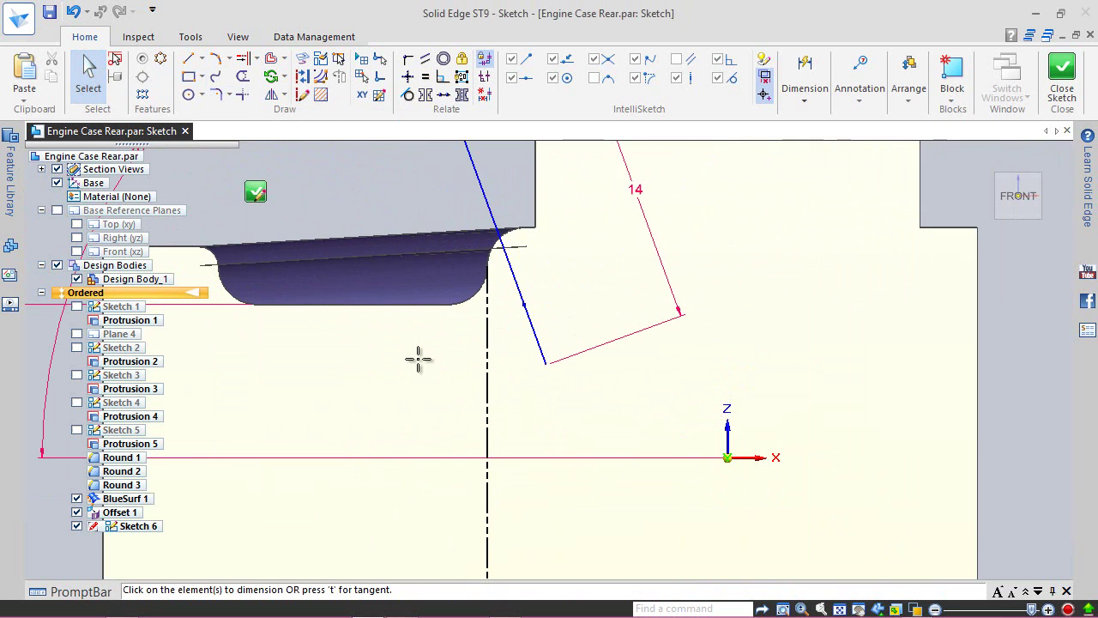
right_click(526, 306)
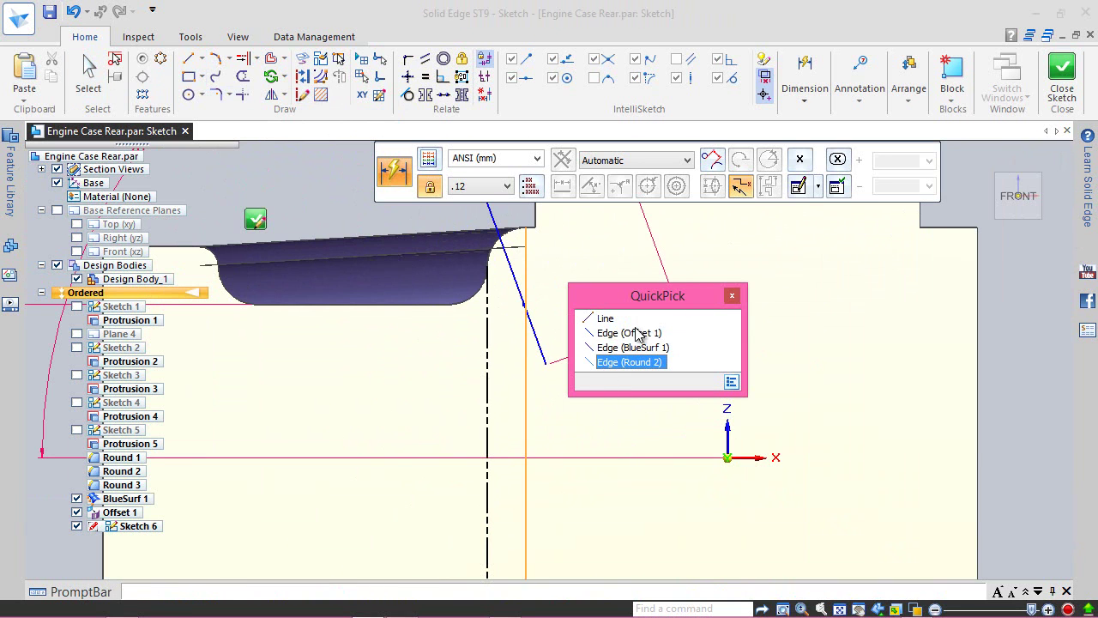
left_click(732, 295)
- Dimension the horizontal distance between the sketch point on the slanted line and the vertical construction line and set it to 1 mm
right_click(363, 191)
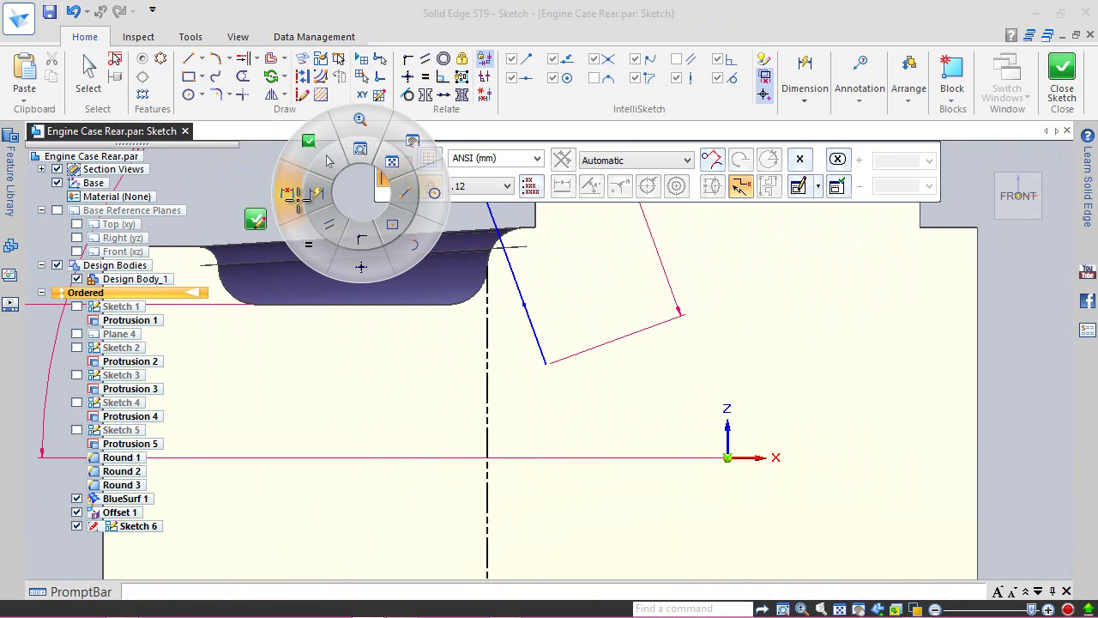
left_click(308, 193)
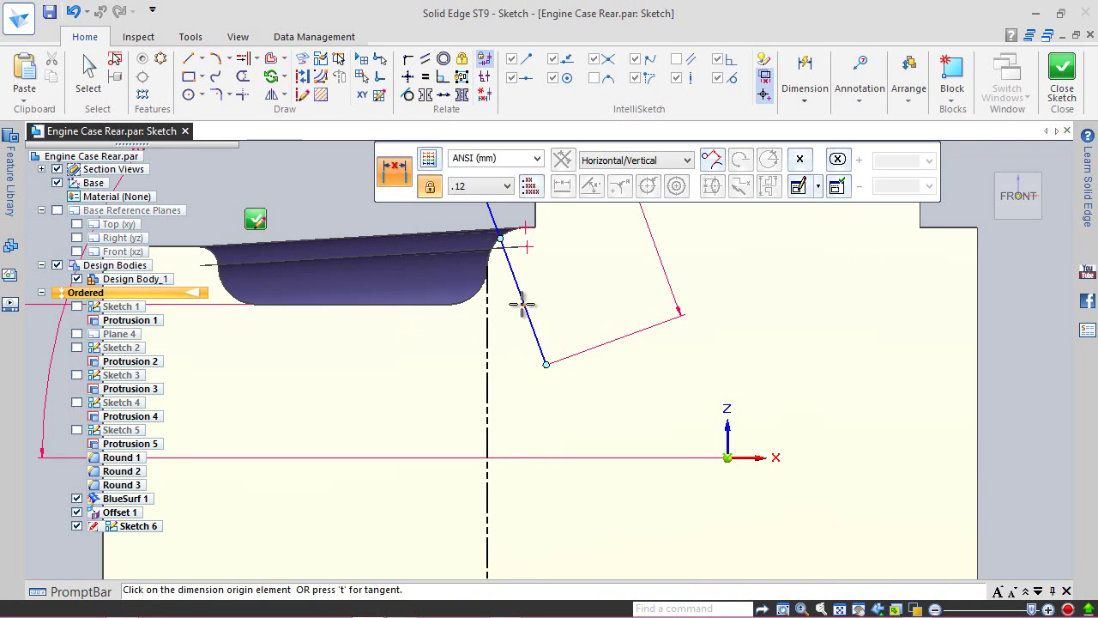
left_click(525, 304)
left_click(488, 330)
left_click(504, 340)
type("1")
key("Return")
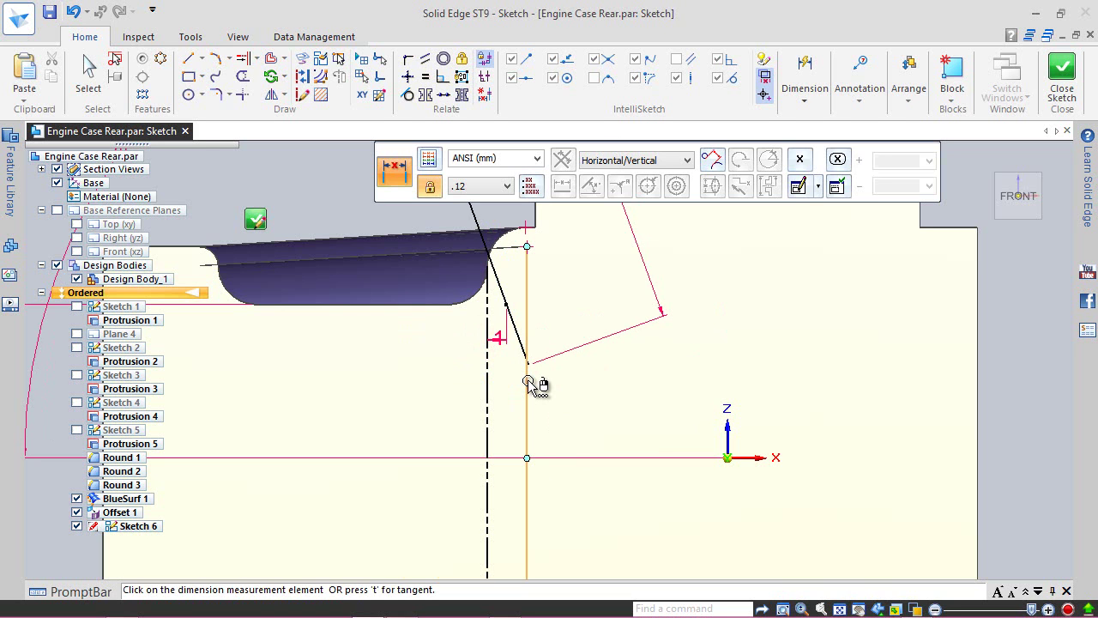
- Draw two lines perpendicular to the slanted line toward the groove, one about 8 mm long from its lower endpoint and one from its upper endpoint
left_click(189, 57)
scroll(691, 478, "down", 2)
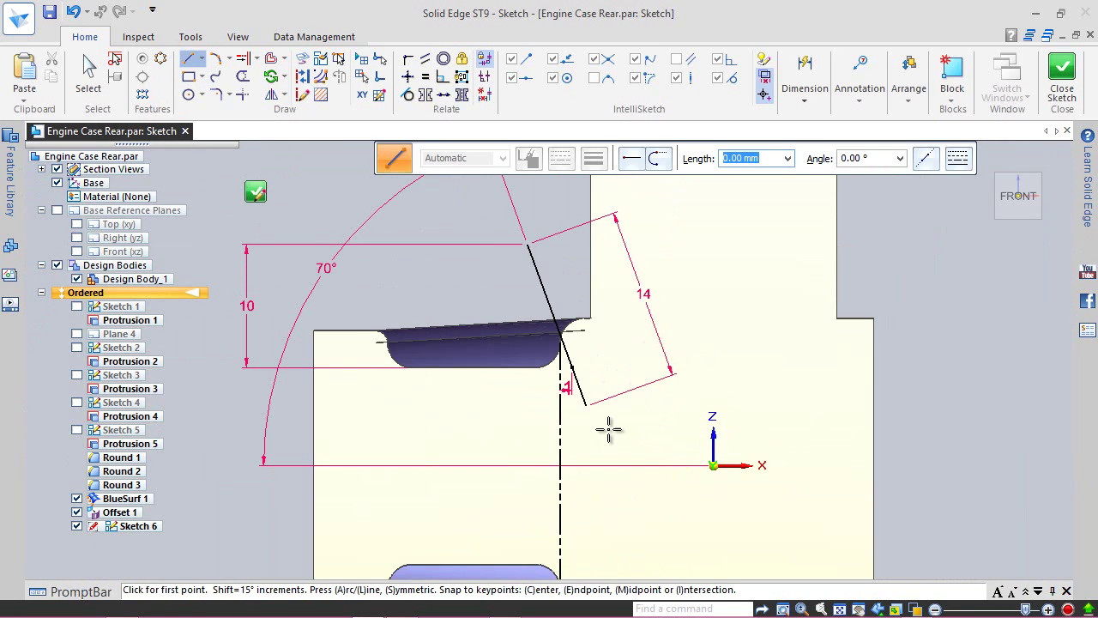
left_click(586, 407)
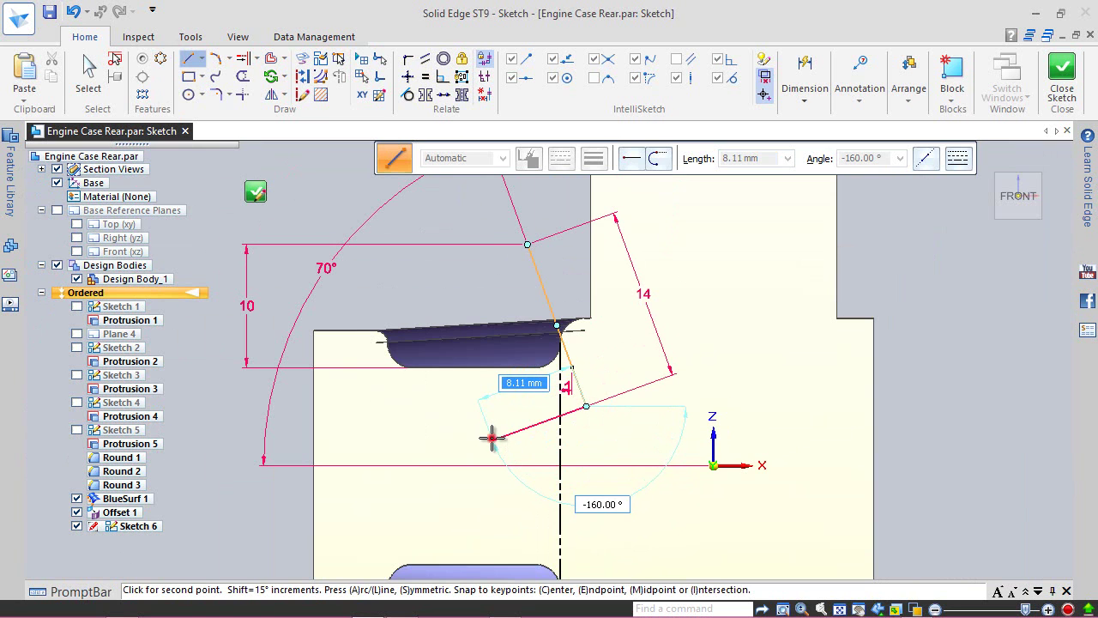
left_click(492, 438)
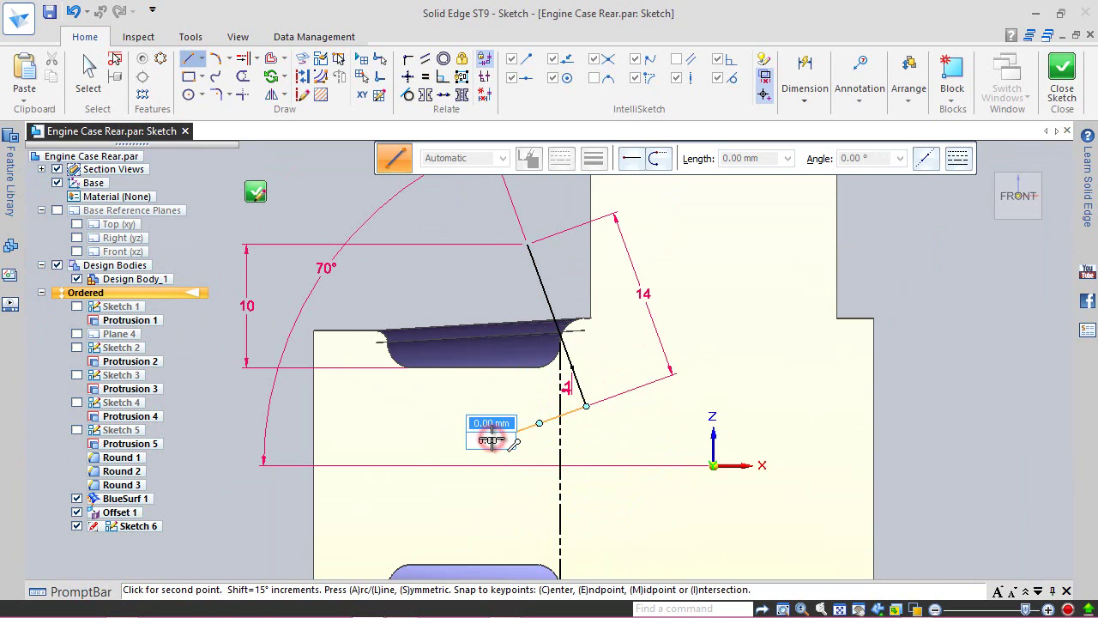
right_click(445, 266)
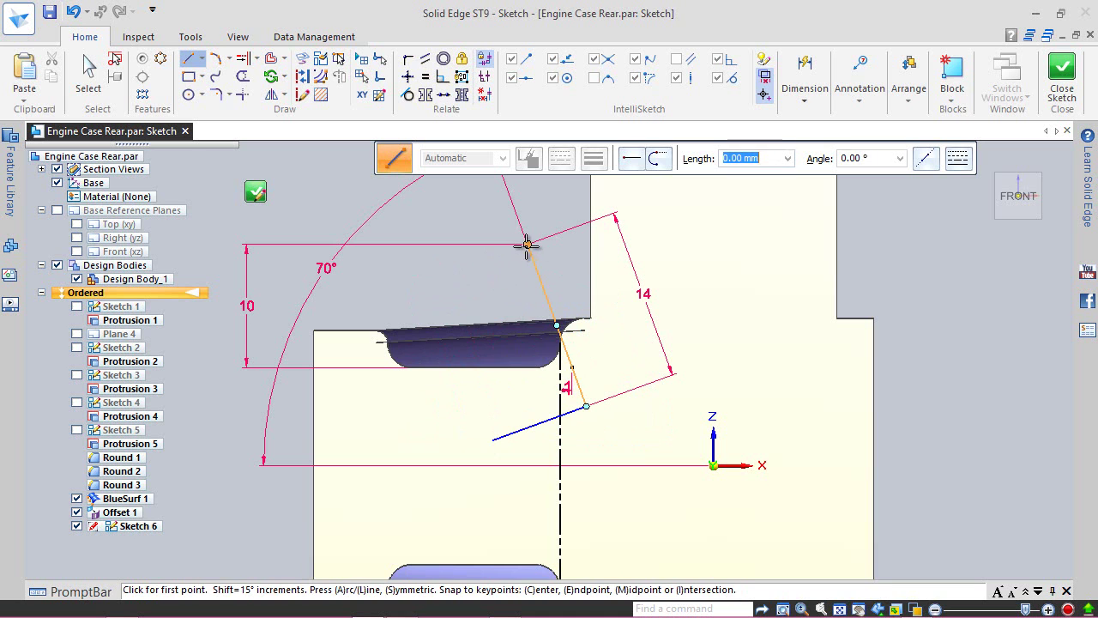
left_click(527, 244)
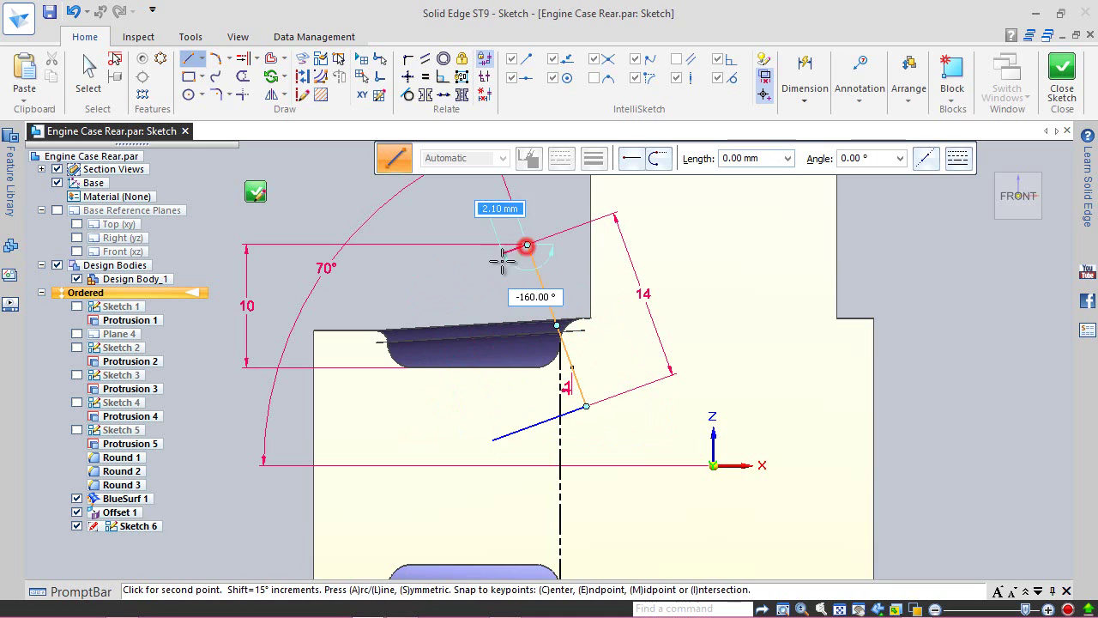
left_click(445, 272)
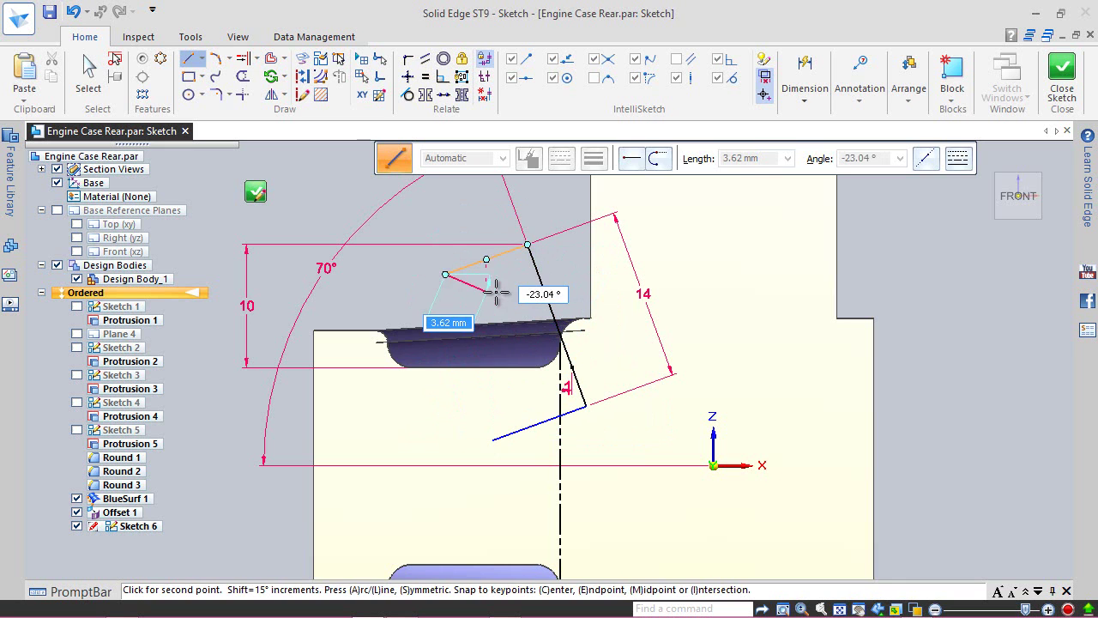
key("Escape")
- Save all documents and apply an equal relationship to the two lines perpendicular to the slanted line
left_click(424, 79)
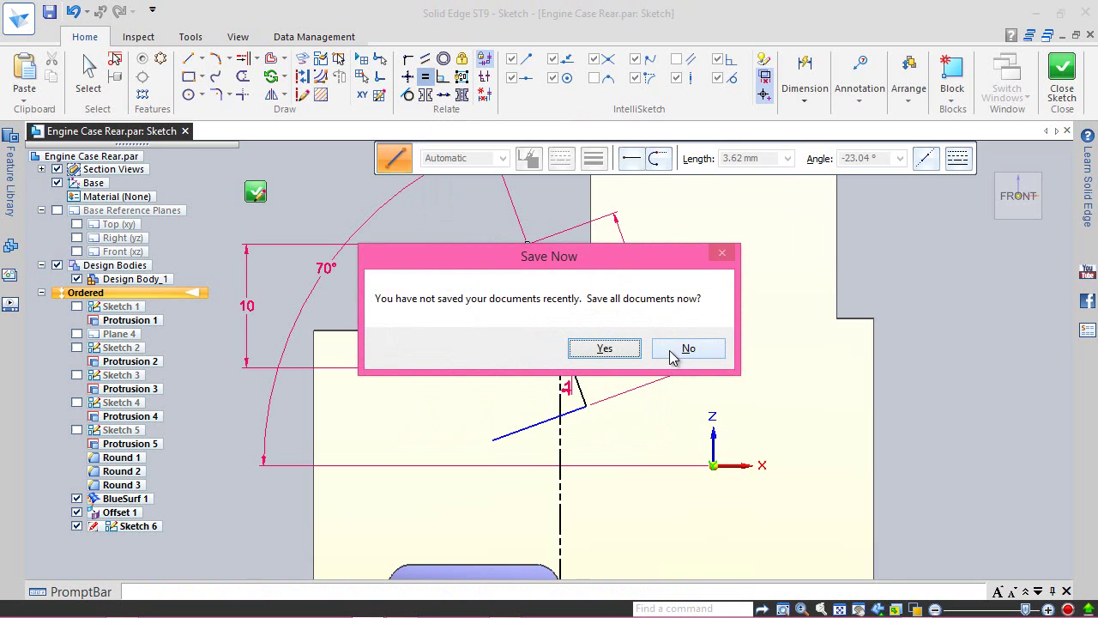
left_click(605, 348)
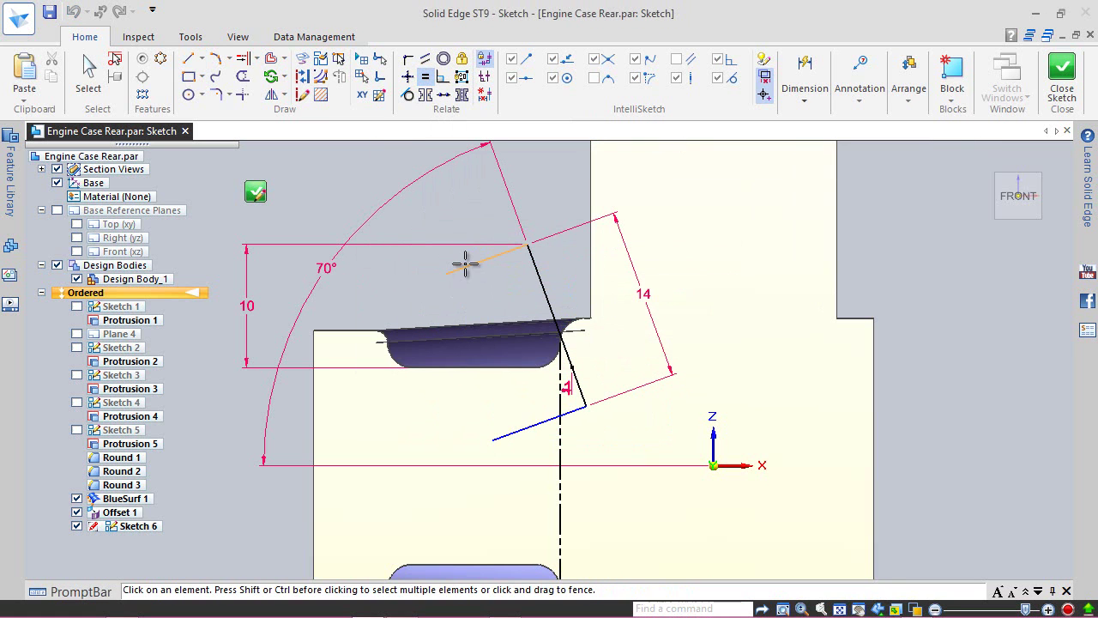
left_click(466, 265)
left_click(525, 427)
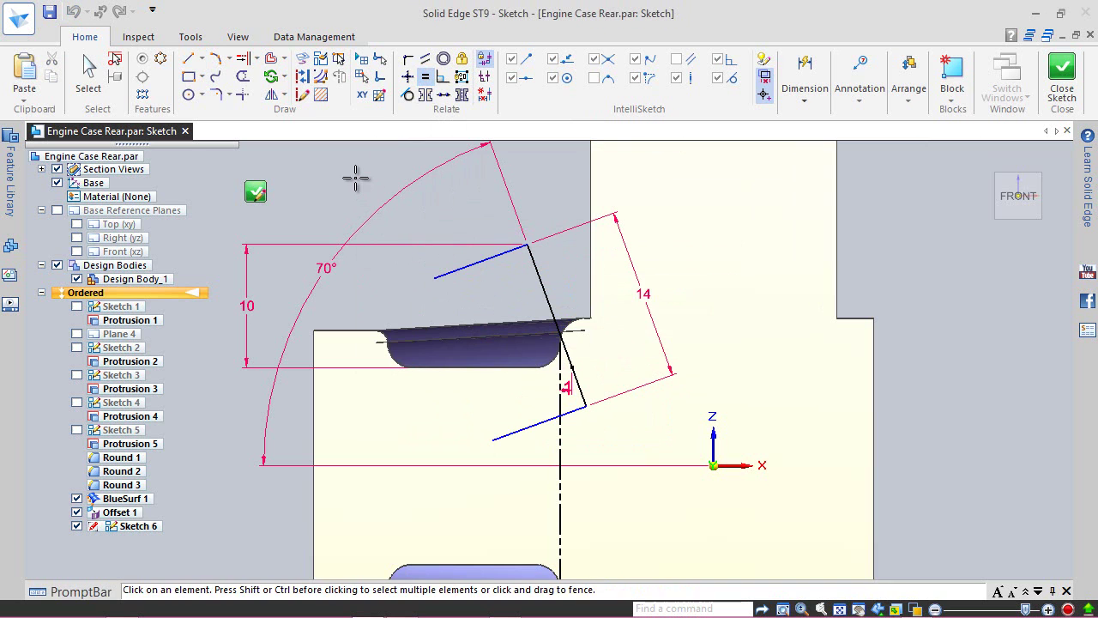
key("Escape")
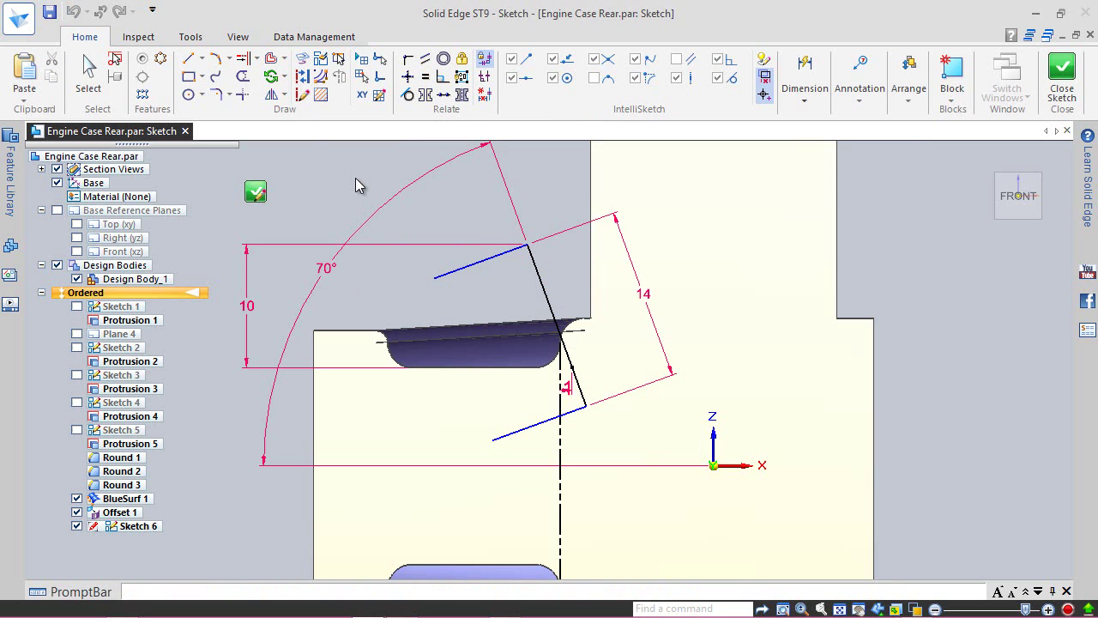
- Close the slanted profile with a construction line joining the free ends of the two perpendicular lines
left_click(302, 94)
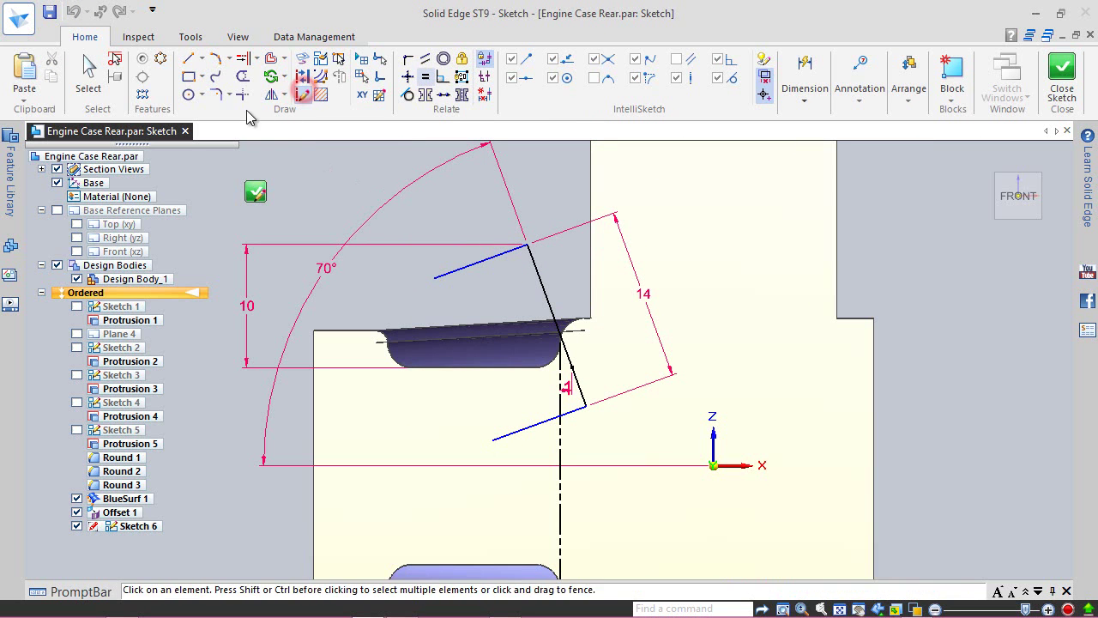
left_click(188, 58)
left_click(432, 275)
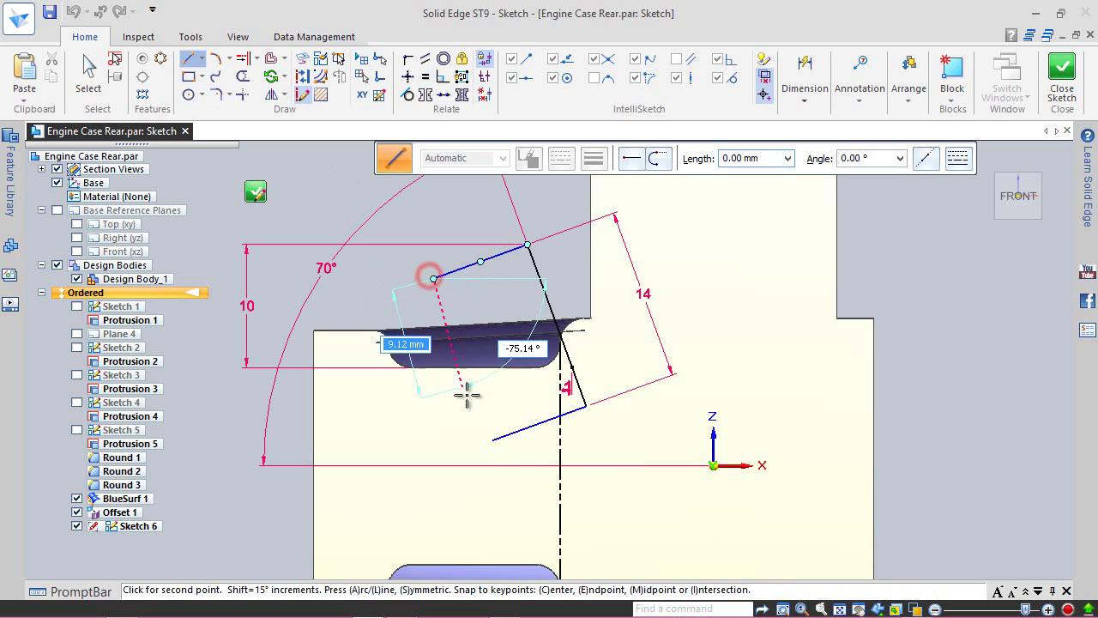
left_click(491, 441)
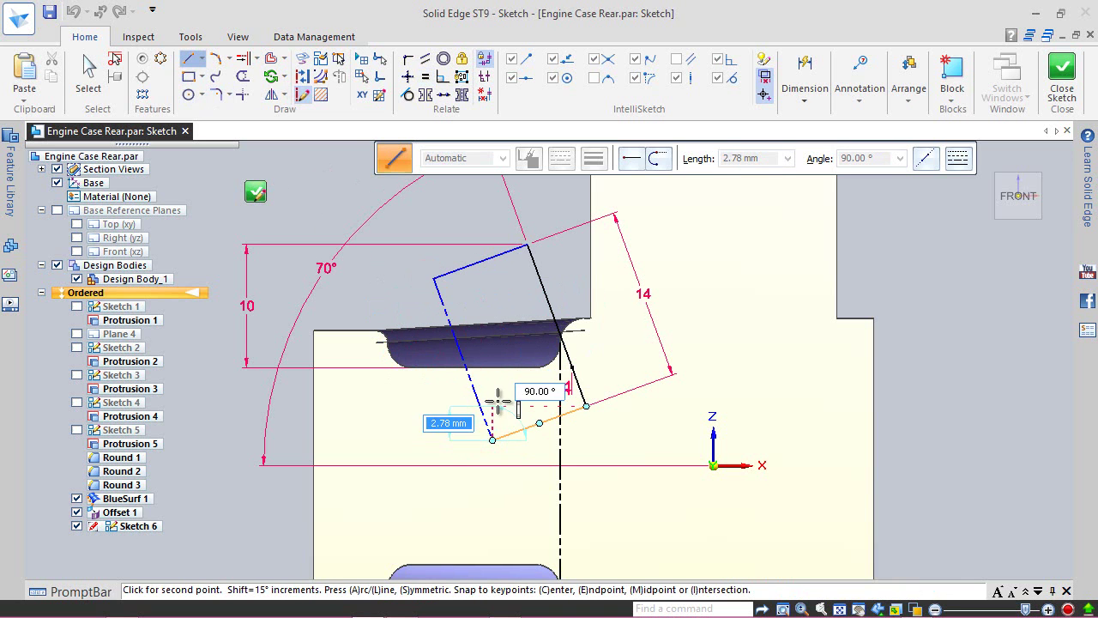
key("Escape")
key("Escape")
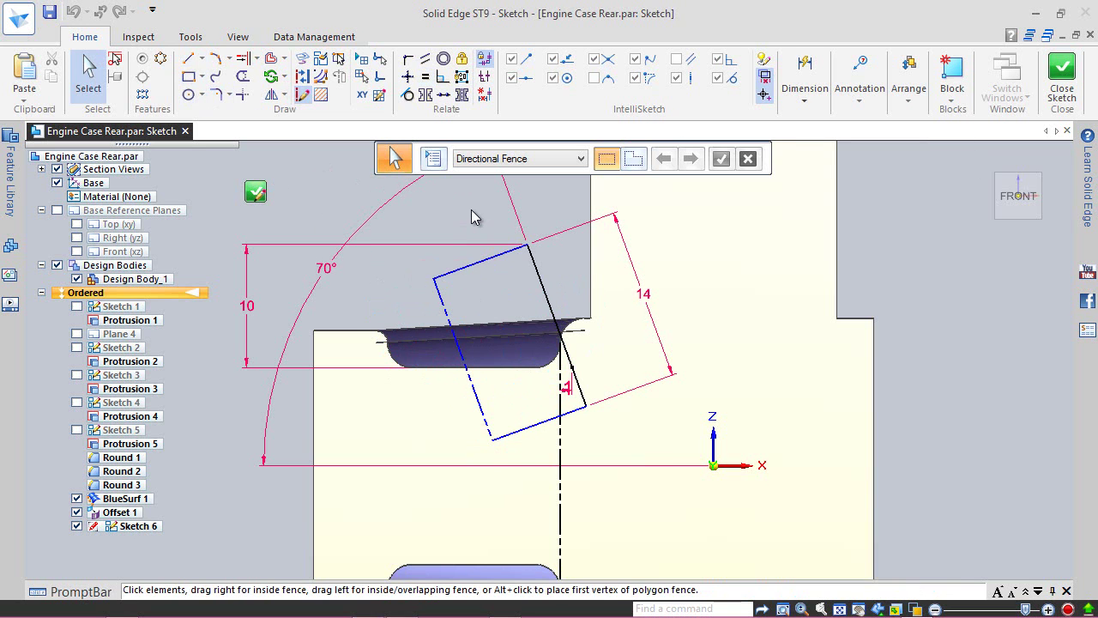
left_click(499, 186)
- Add a symmetric diameter dimension from the slanted line to the parallel construction line and set it to 14 mm
left_click(805, 86)
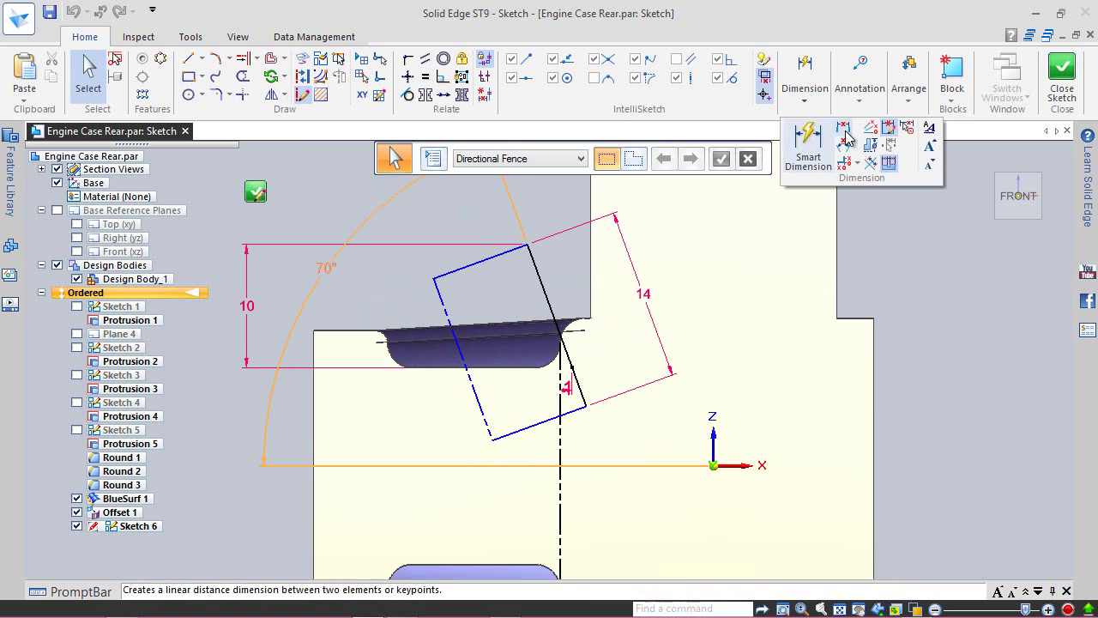
left_click(871, 144)
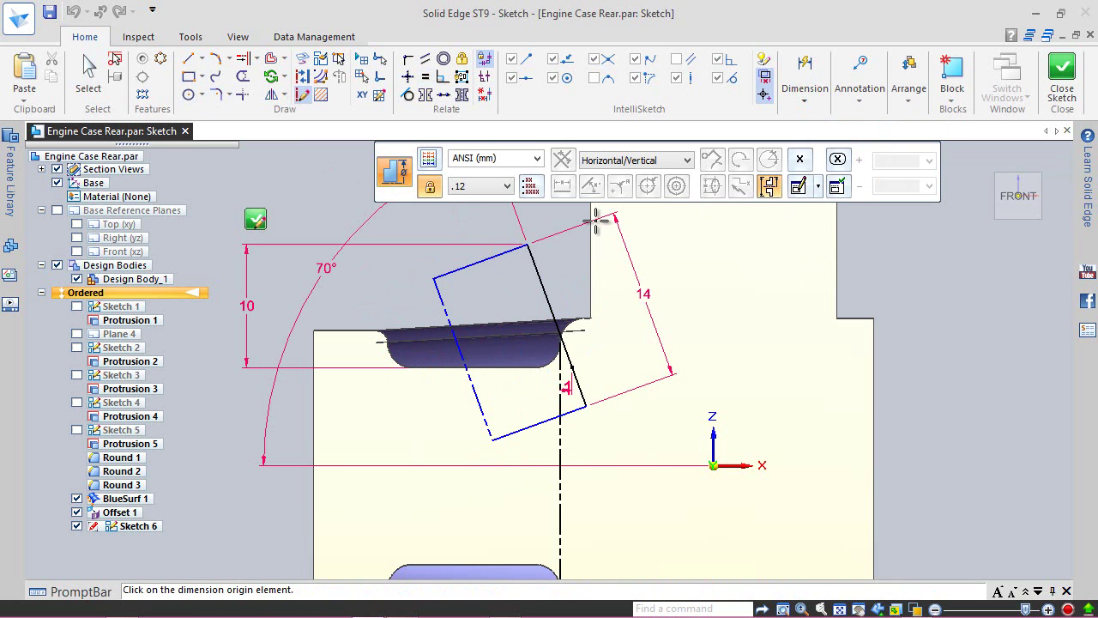
left_click(539, 277)
left_click(442, 300)
scroll(481, 298, "up", 2)
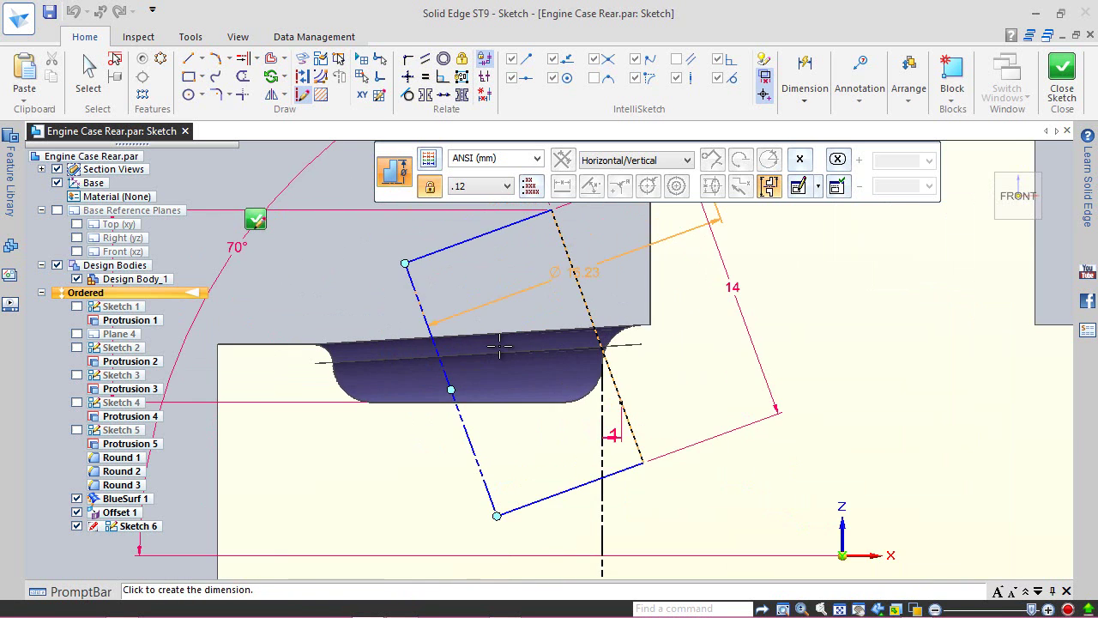
scroll(497, 330, "down", 3)
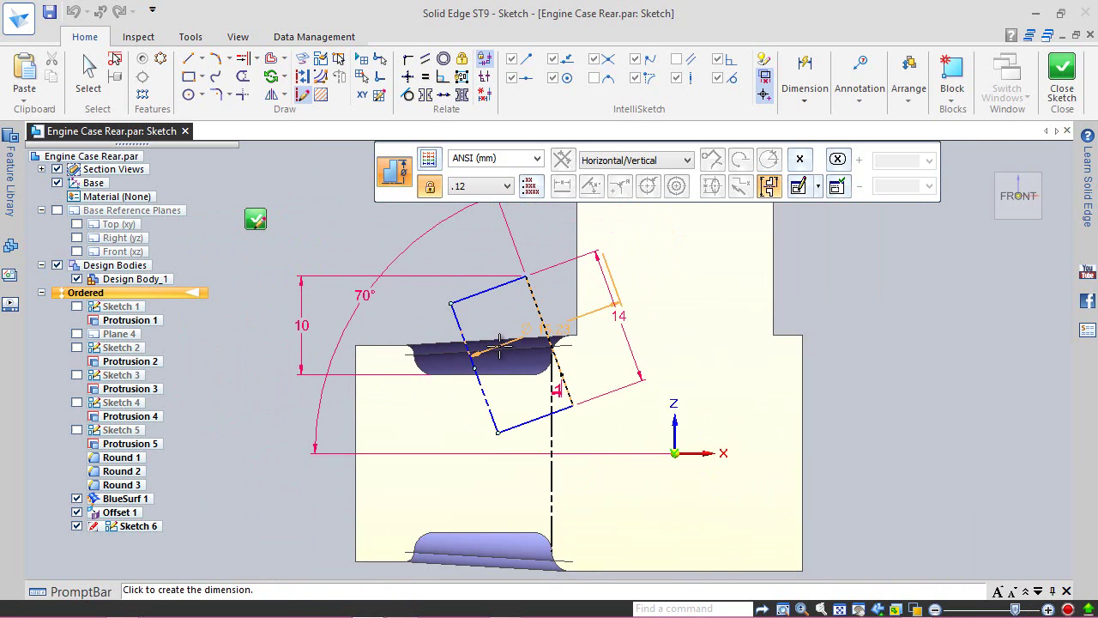
left_click(480, 254)
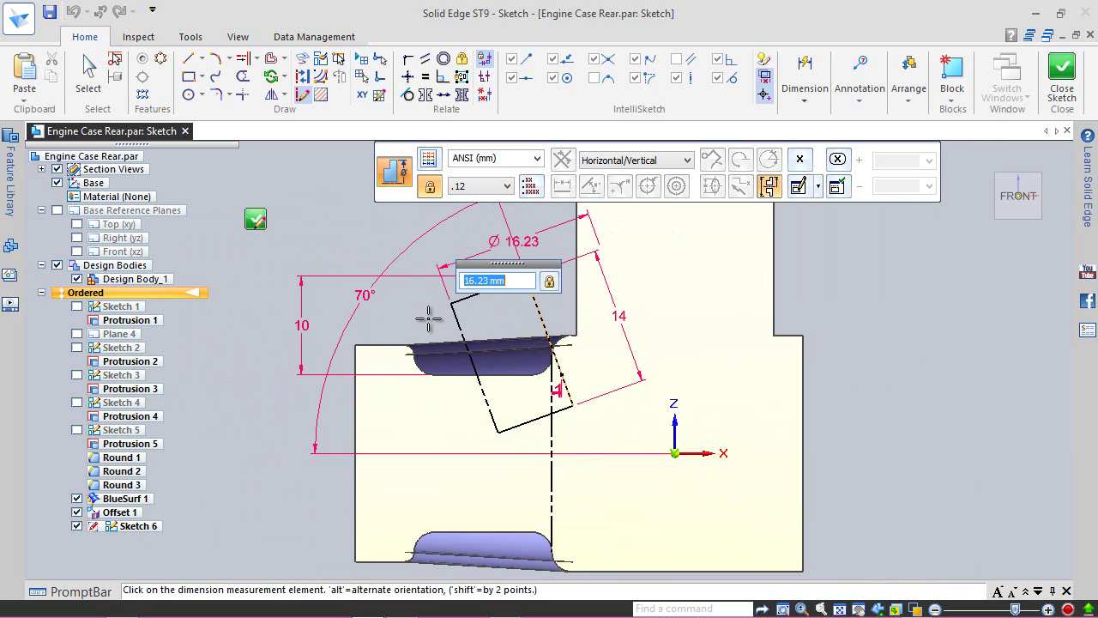
type("14")
key("Return")
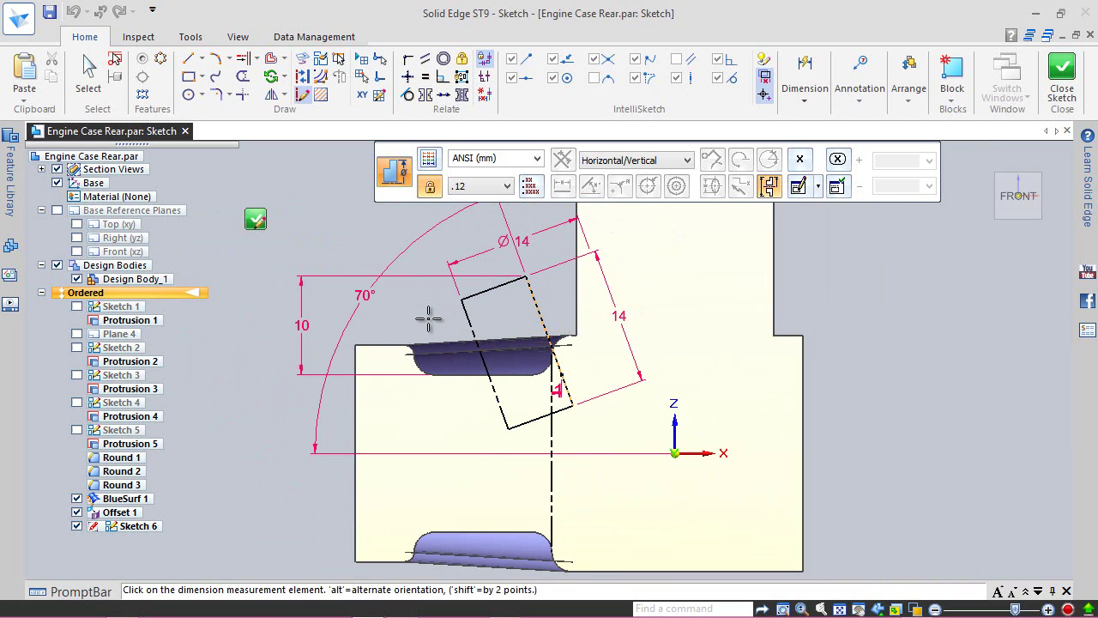
- Close the sketch of the slanted profile and return to the part
left_click(88, 73)
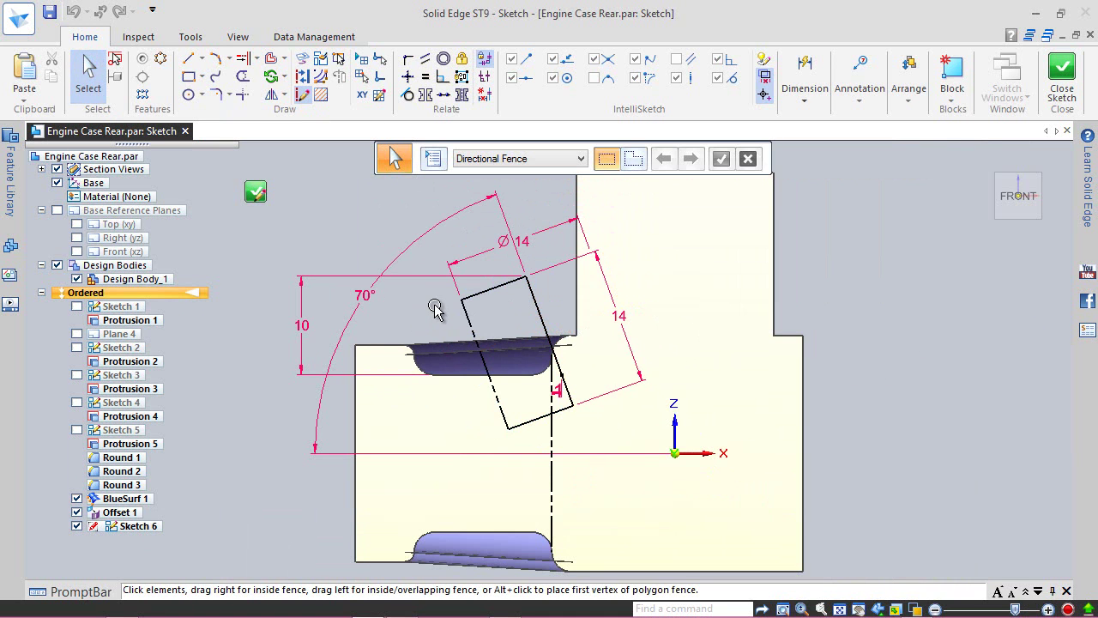
left_click(1062, 73)
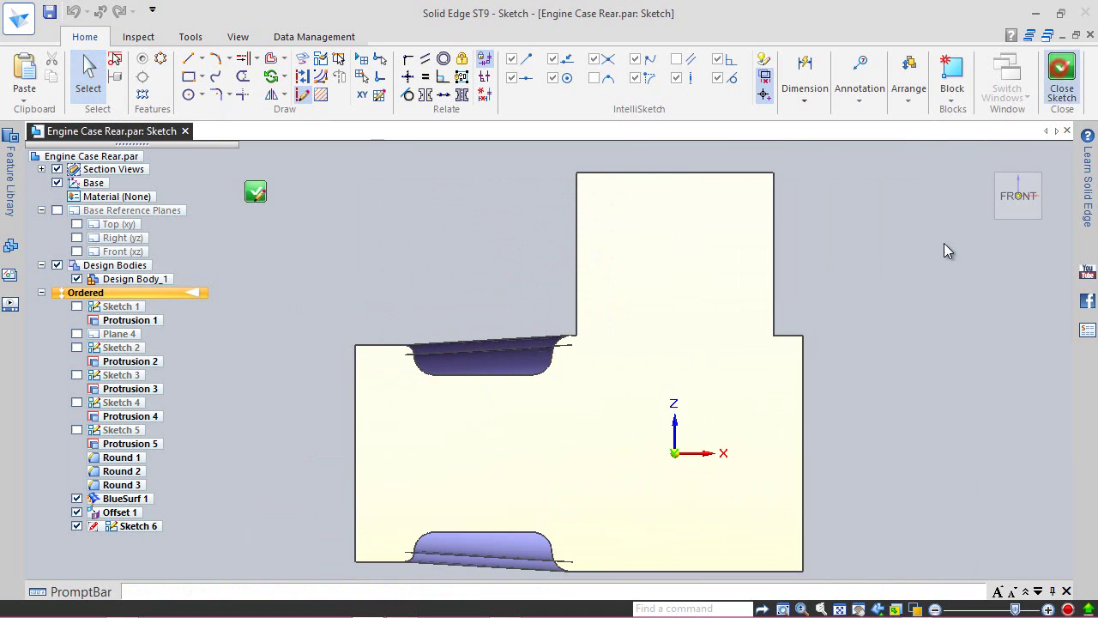
key("ctrl+z")
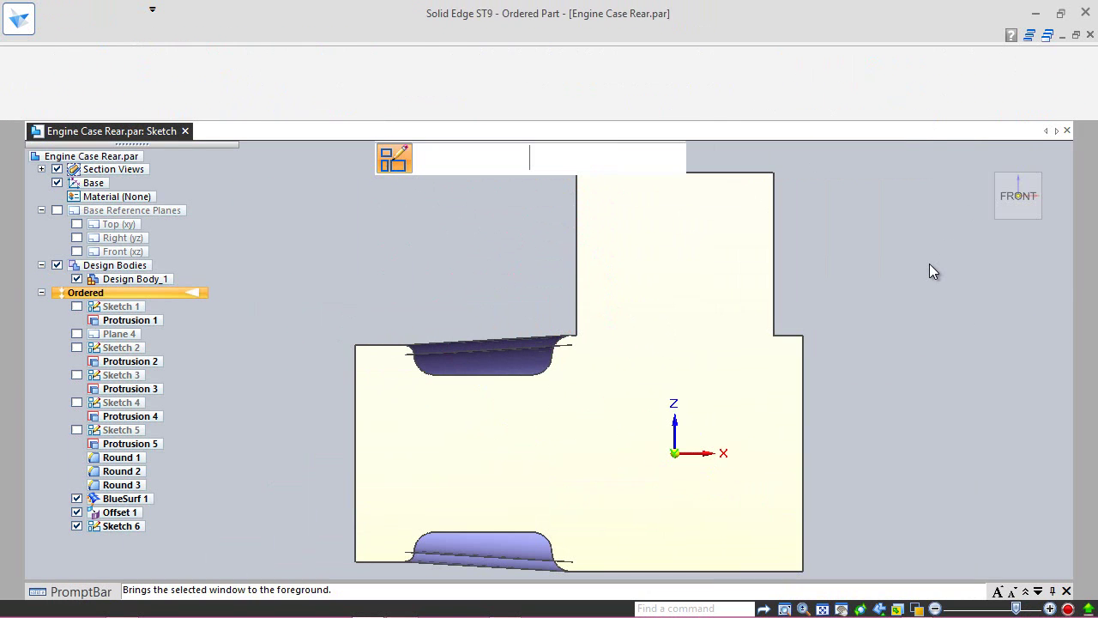
- Set up a Revolve of the slanted sketch chain, using its dashed construction line as the axis of revolution
left_click(493, 160)
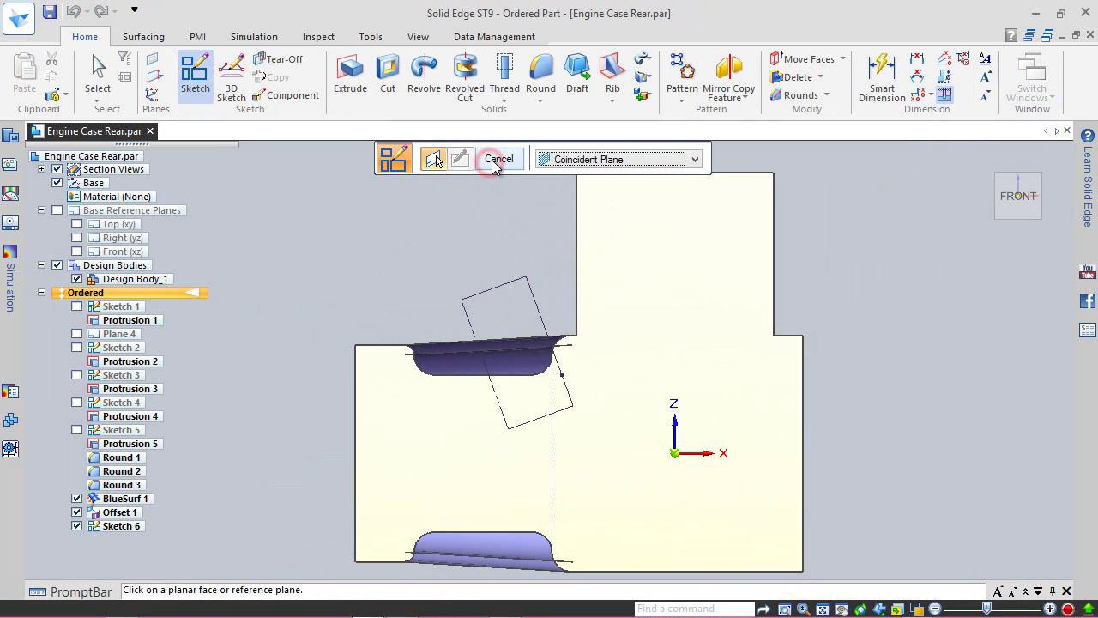
key("Escape")
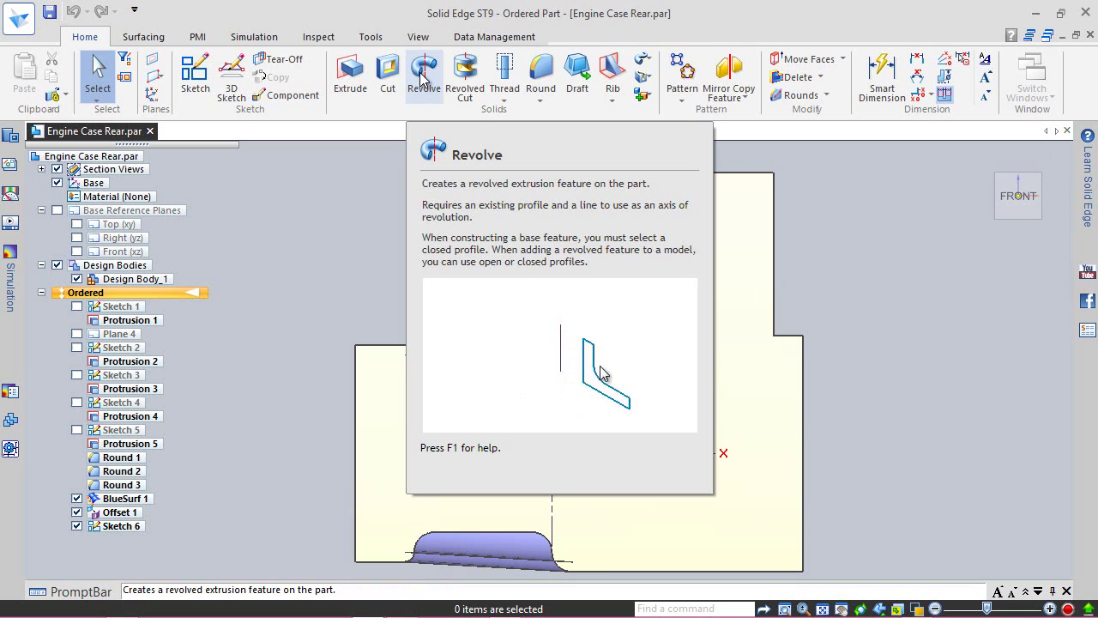
left_click(422, 78)
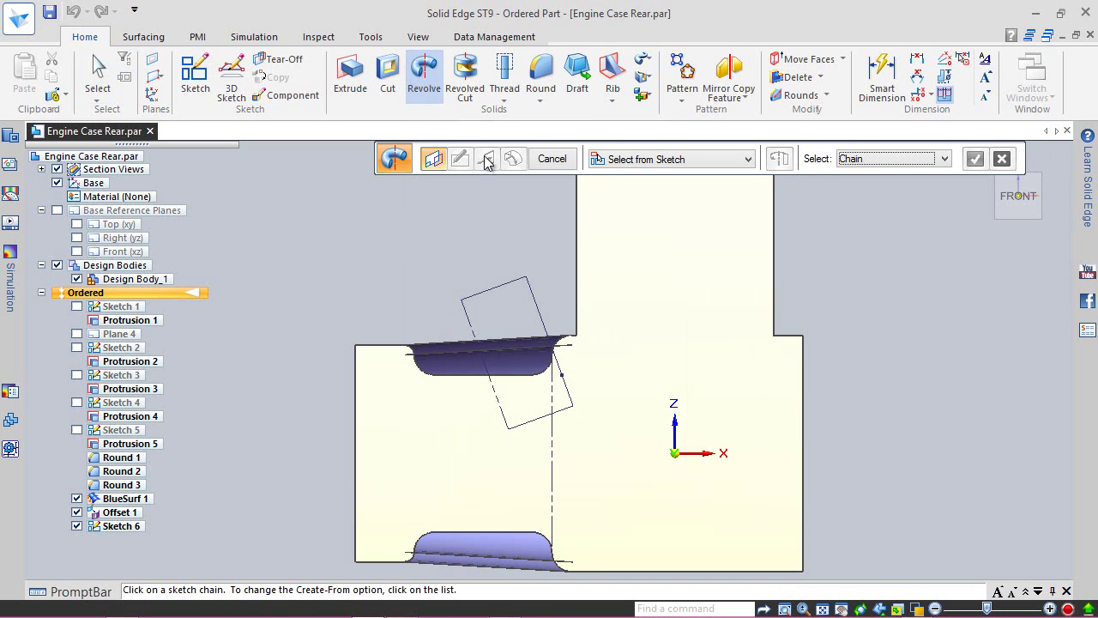
left_click(938, 158)
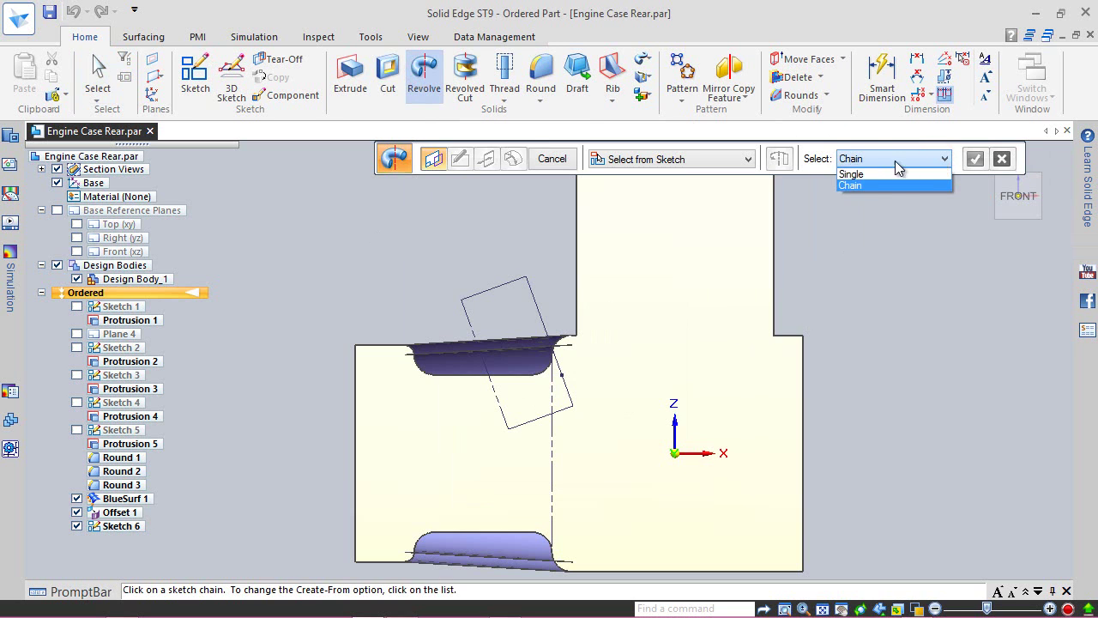
left_click(870, 184)
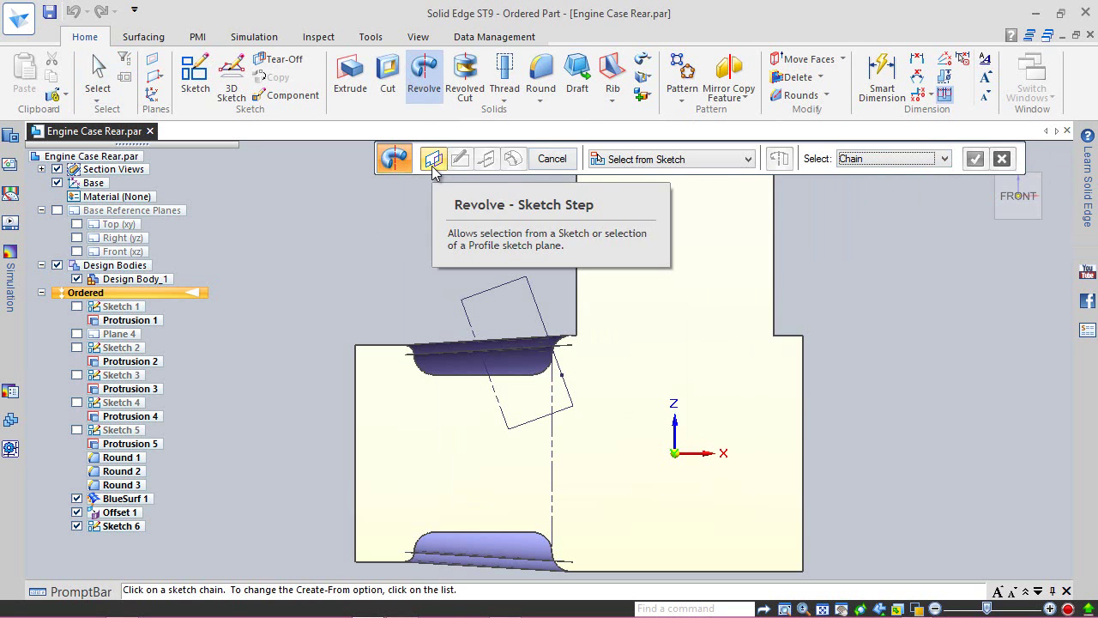
left_click(728, 160)
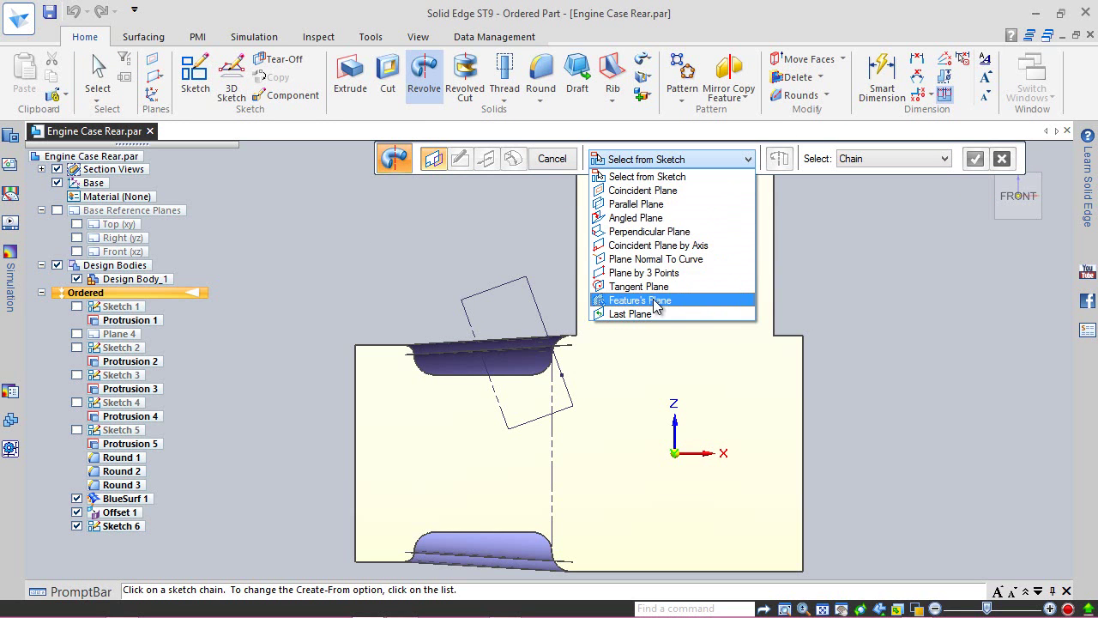
left_click(644, 178)
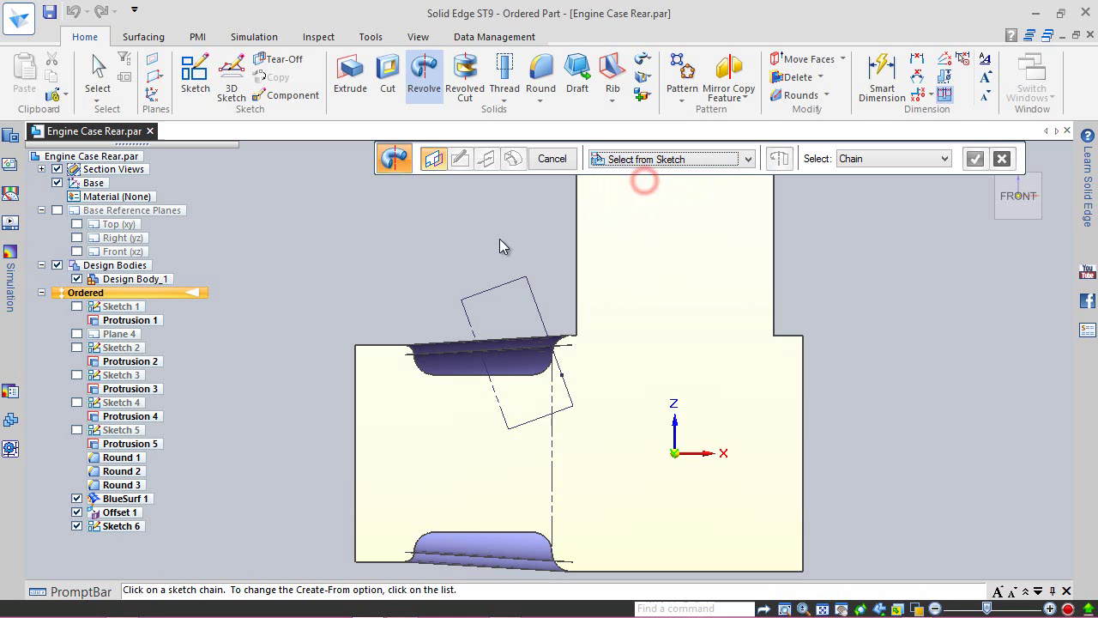
left_click(495, 289)
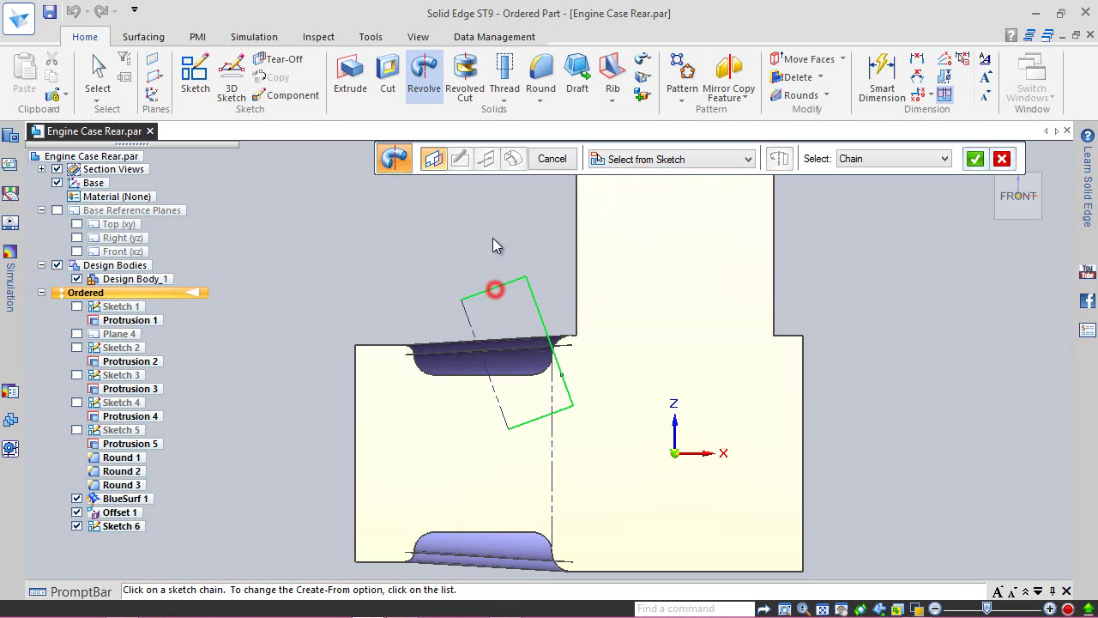
left_click(975, 160)
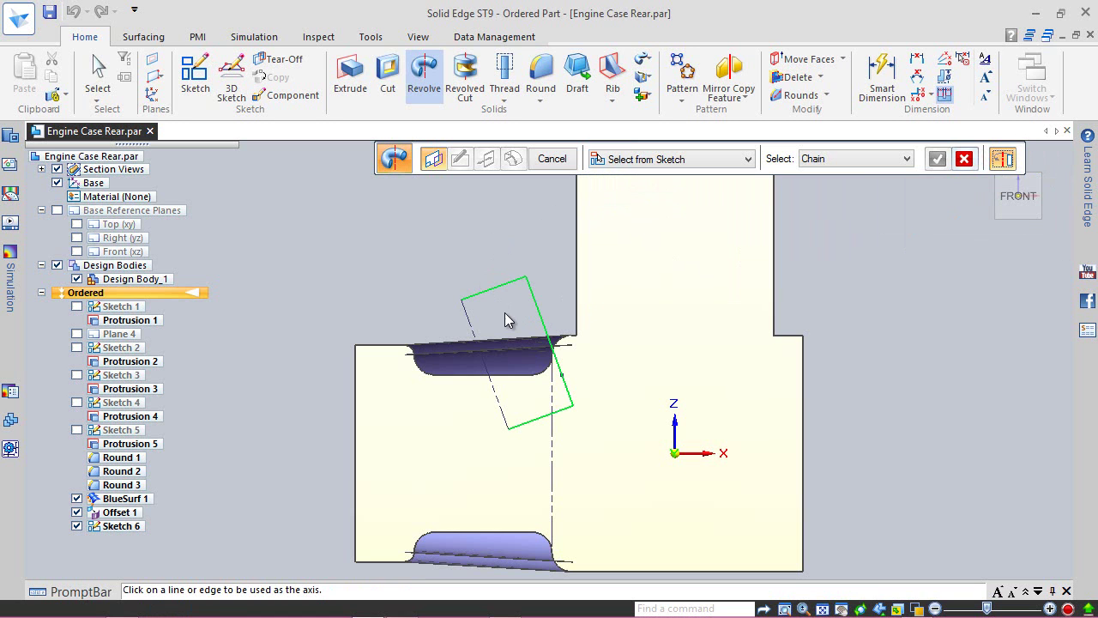
left_click(471, 315)
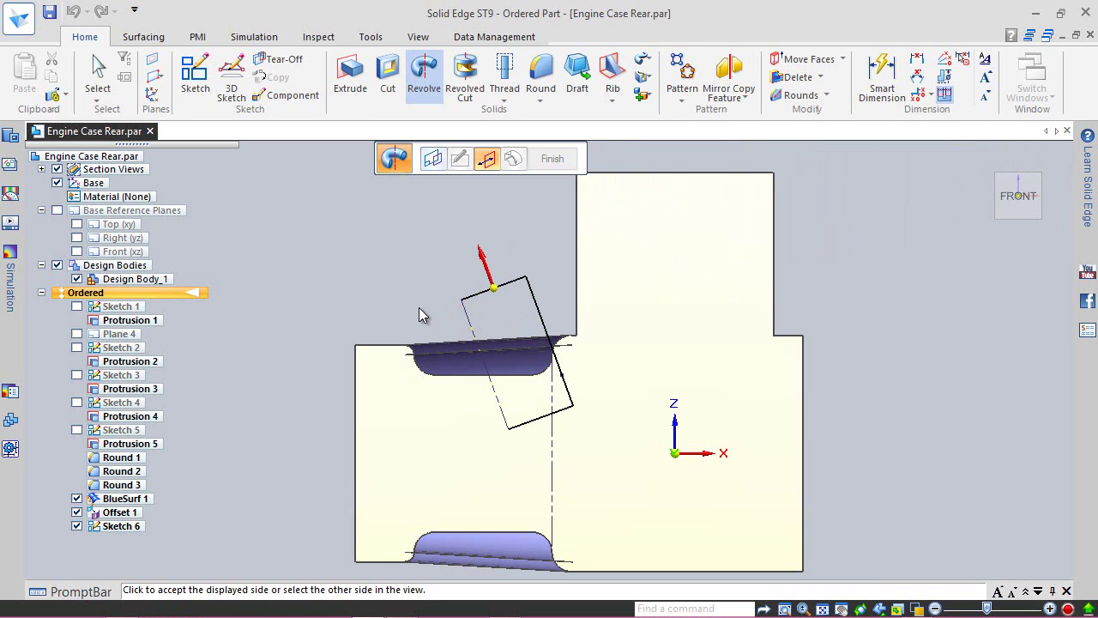
- Accept the inner side of the slanted profile and revolve it through a full 360° turn to finish the protrusion
left_click(490, 316)
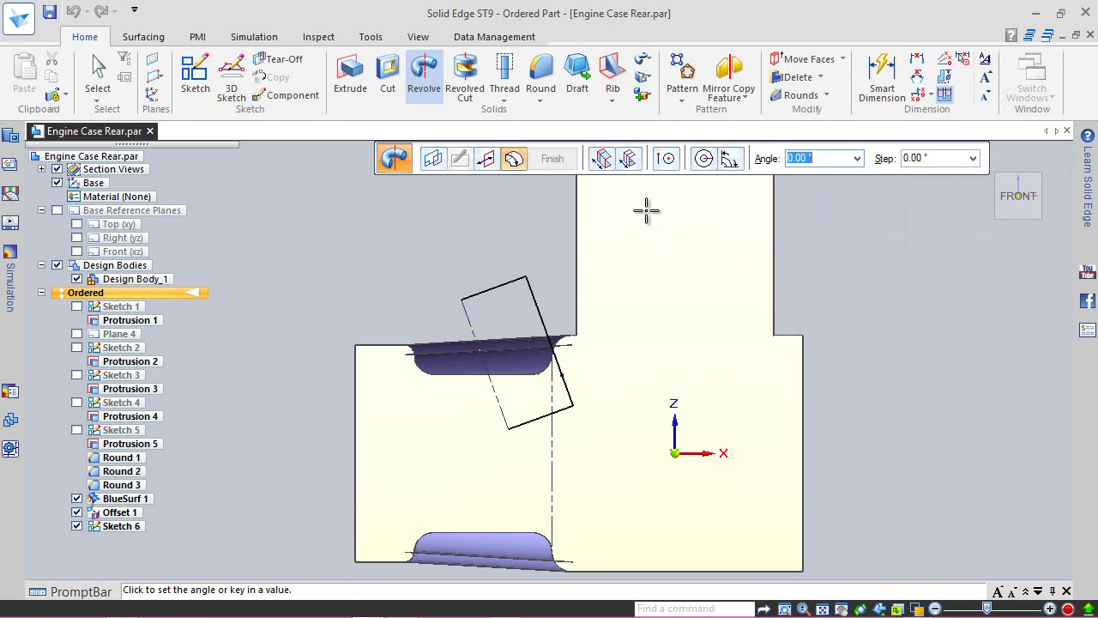
left_click(702, 159)
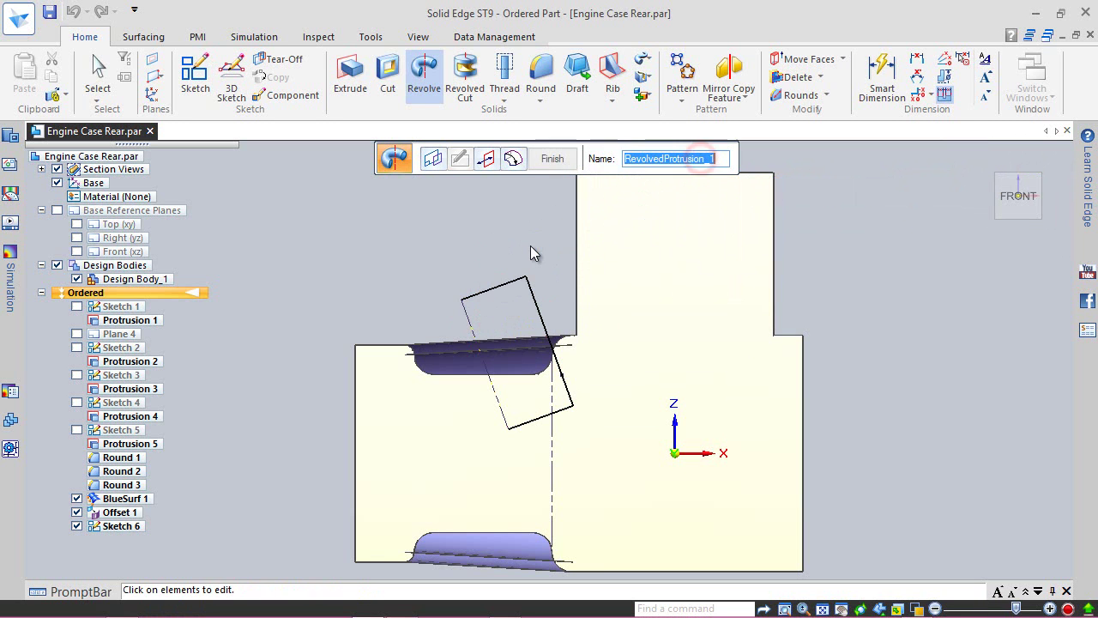
left_click(556, 159)
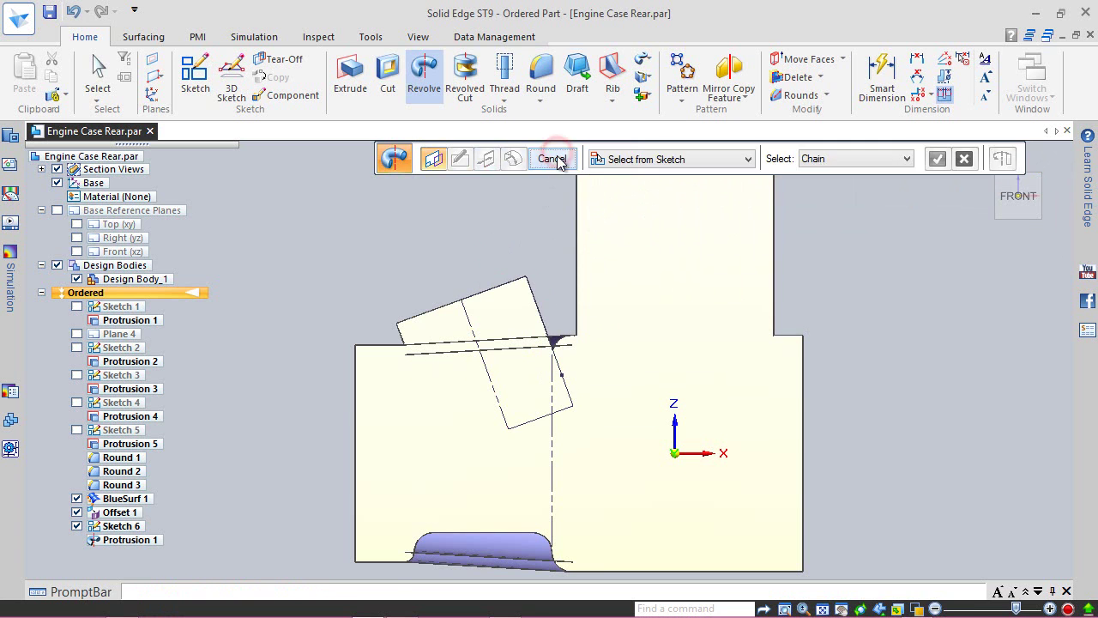
left_click(556, 158)
- Turn off the section views and hide BlueSurf 1, Offset 1 and Sketch 6
mouse_move(481, 377)
middle_mouse_down()
mouse_move(530, 398)
mouse_move(539, 449)
middle_mouse_up()
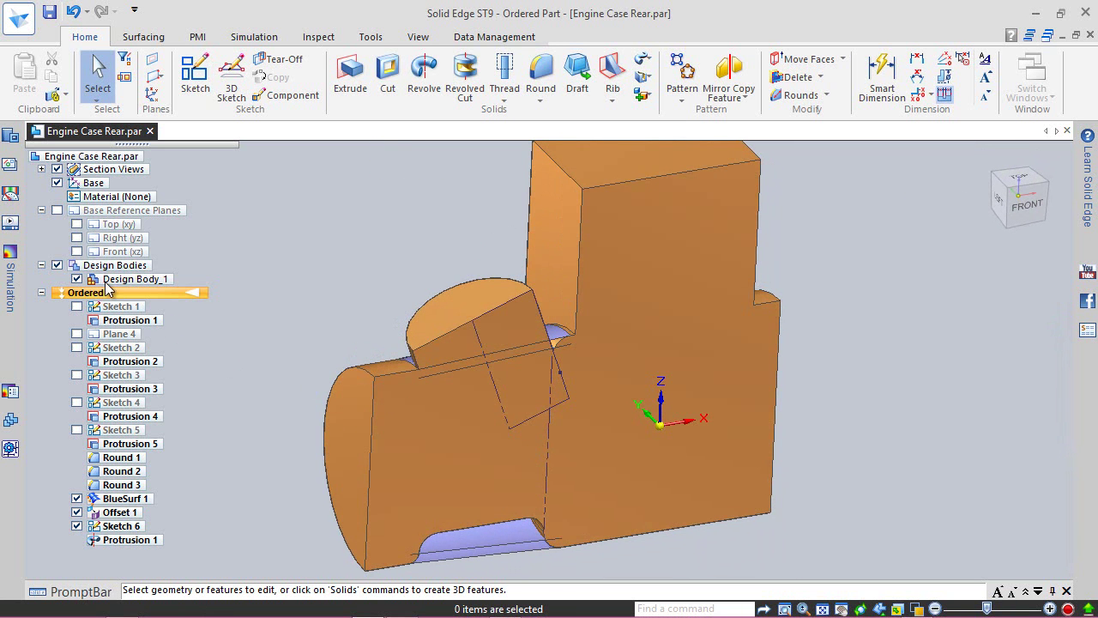
left_click(56, 169)
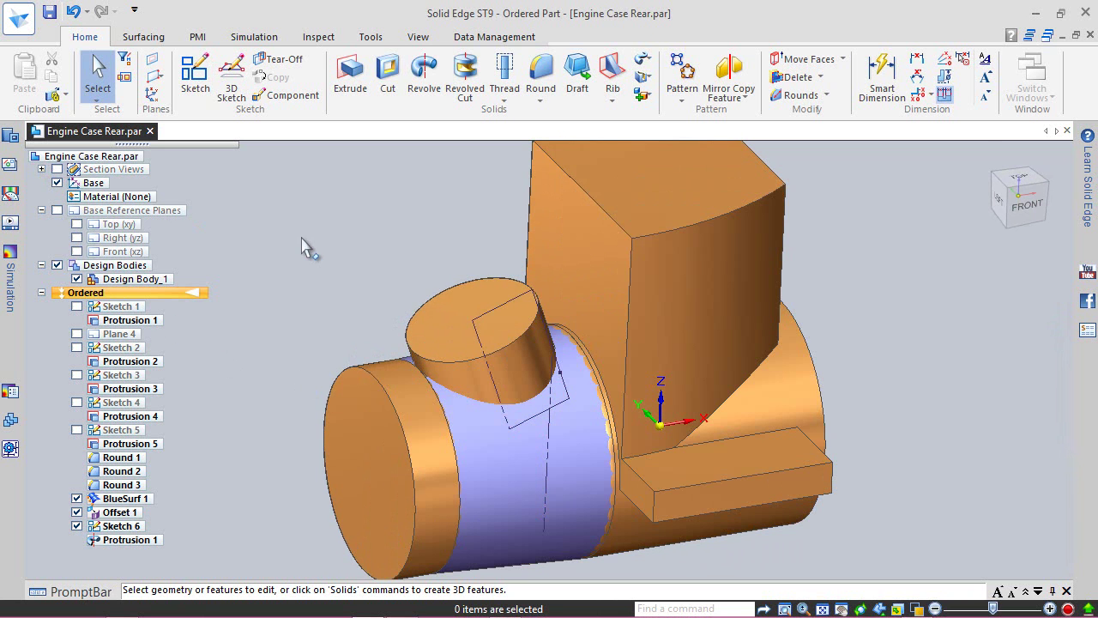
left_click(994, 192)
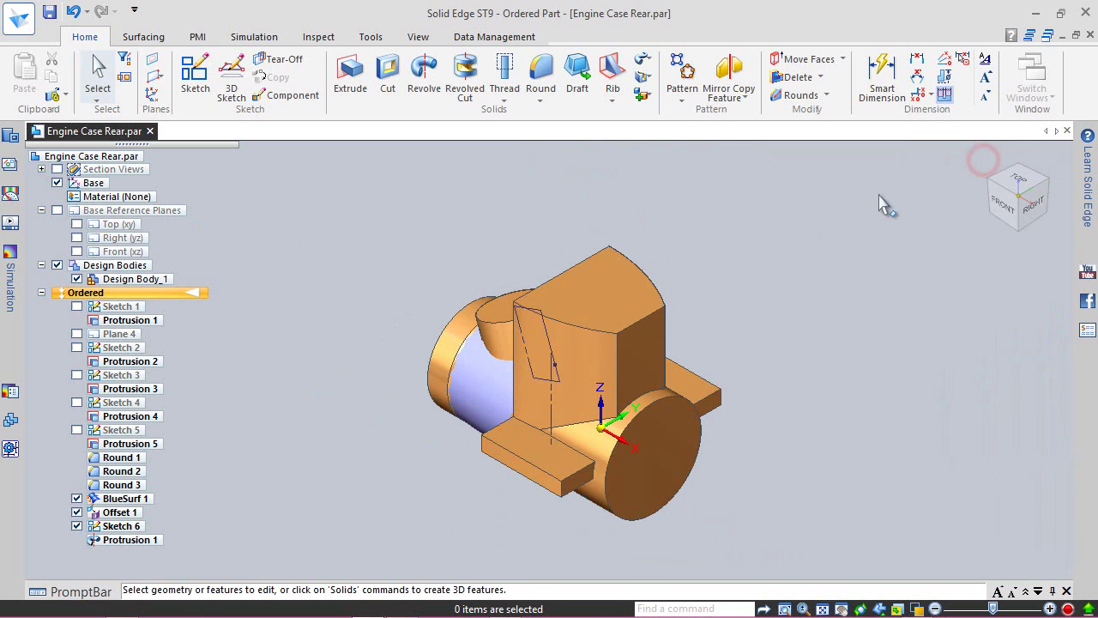
left_click(994, 192)
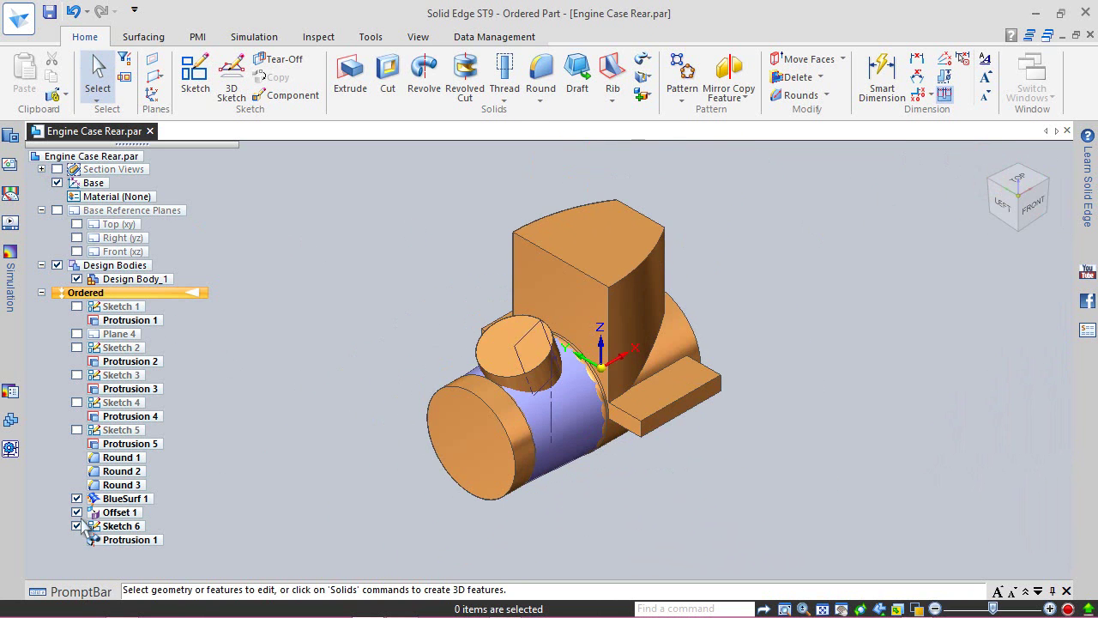
left_click(77, 497)
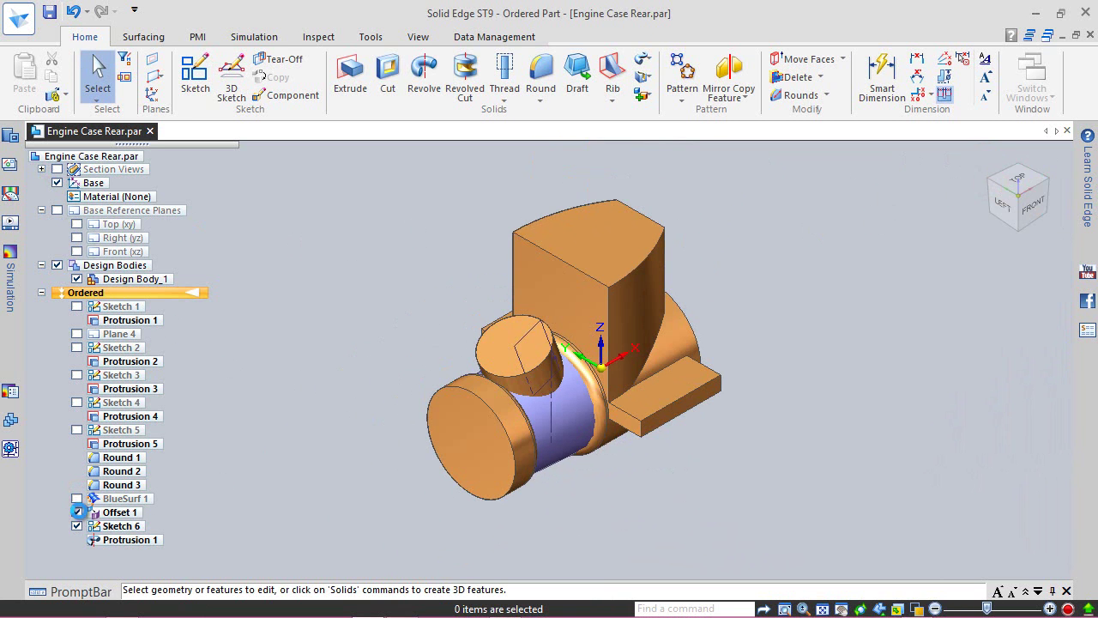
left_click(77, 512)
left_click(77, 525)
- Inspect the slanted revolved boss where it meets the rounded neck, and save the part
scroll(554, 395, "up", 3)
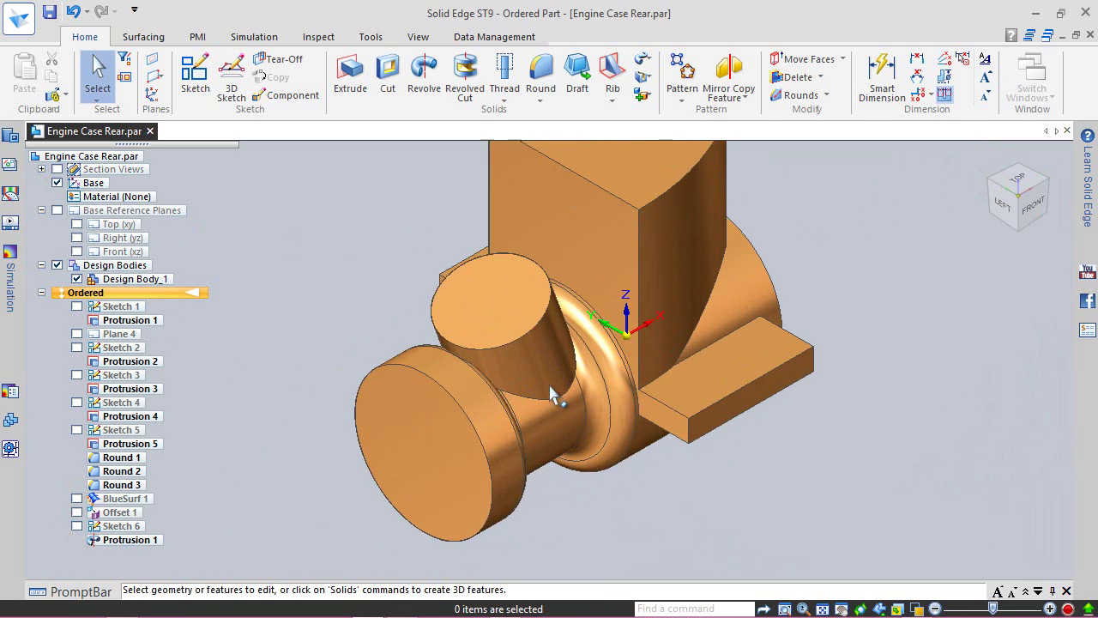
middle_click_drag(536, 403, 486, 437)
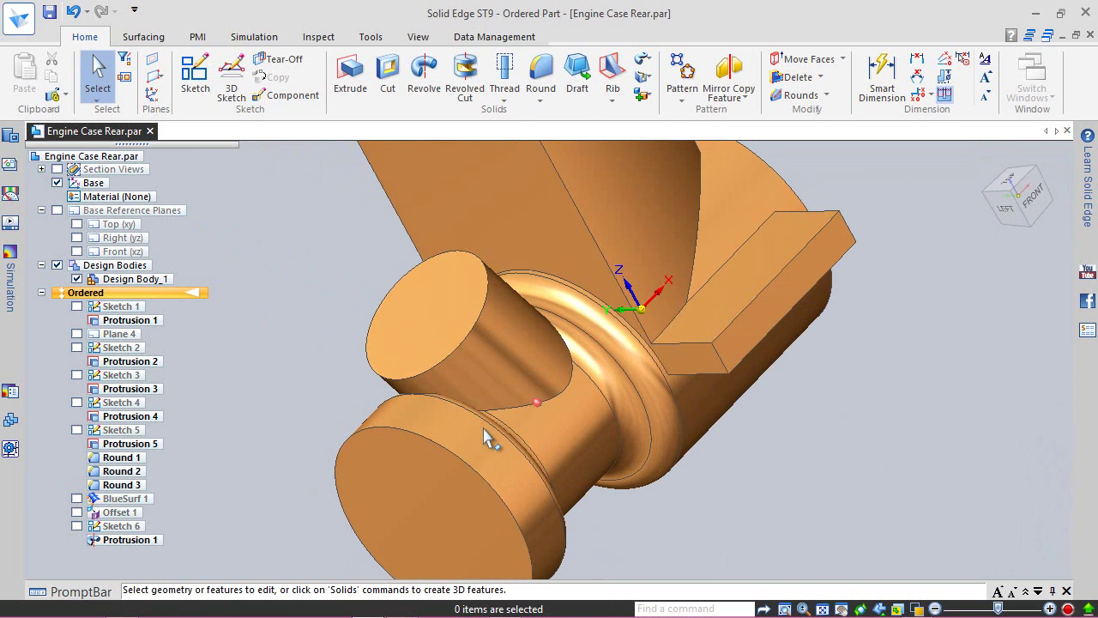
left_click(1006, 213)
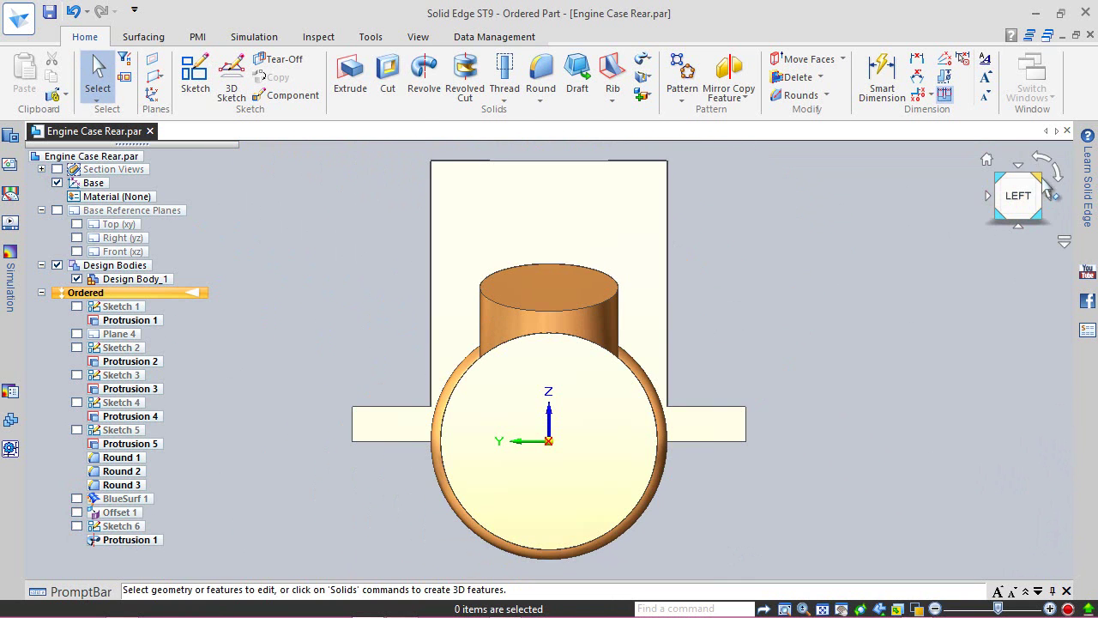
left_click(1042, 182)
scroll(564, 391, "up", 2)
scroll(564, 390, "down", 1)
left_click(49, 11)
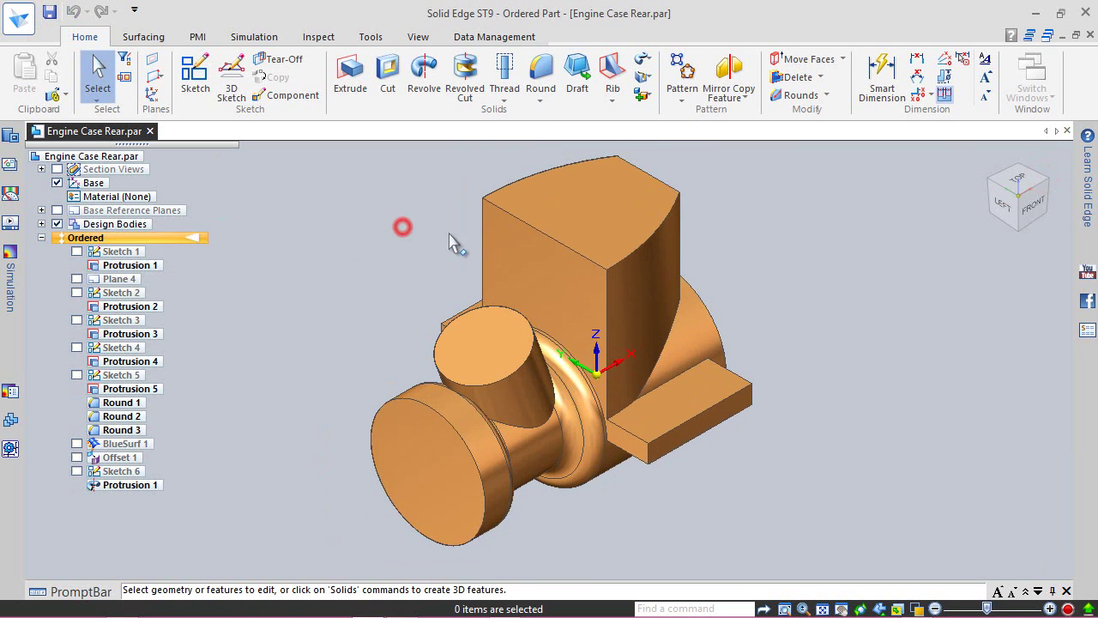
- Start a new sketch on the circular end face farthest from the slanted boss, facing the Right view
left_click(1046, 179)
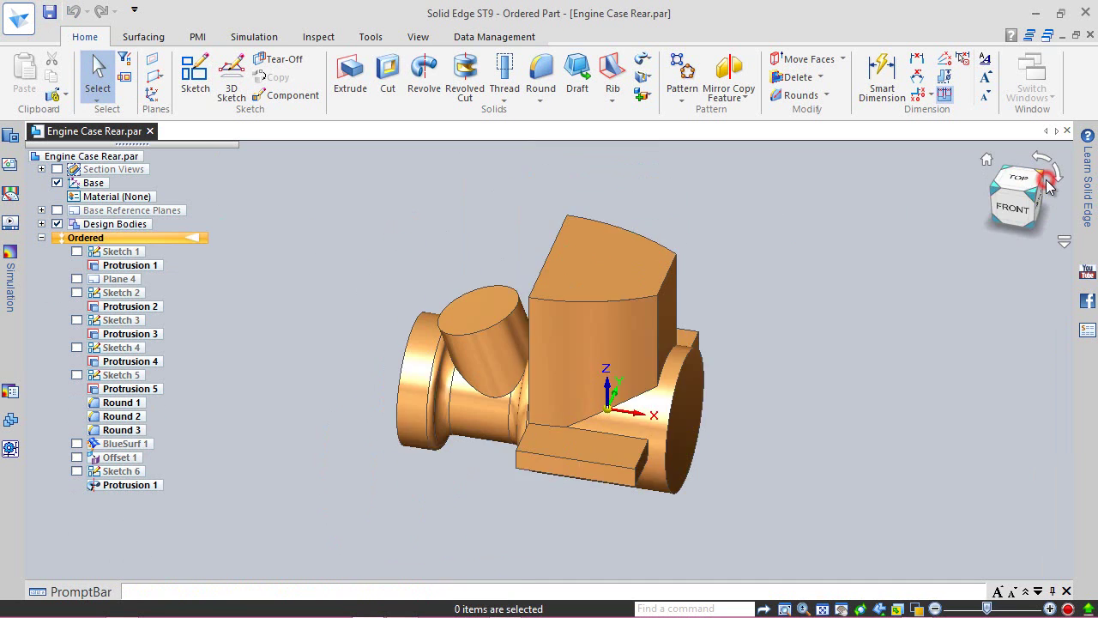
left_click(195, 76)
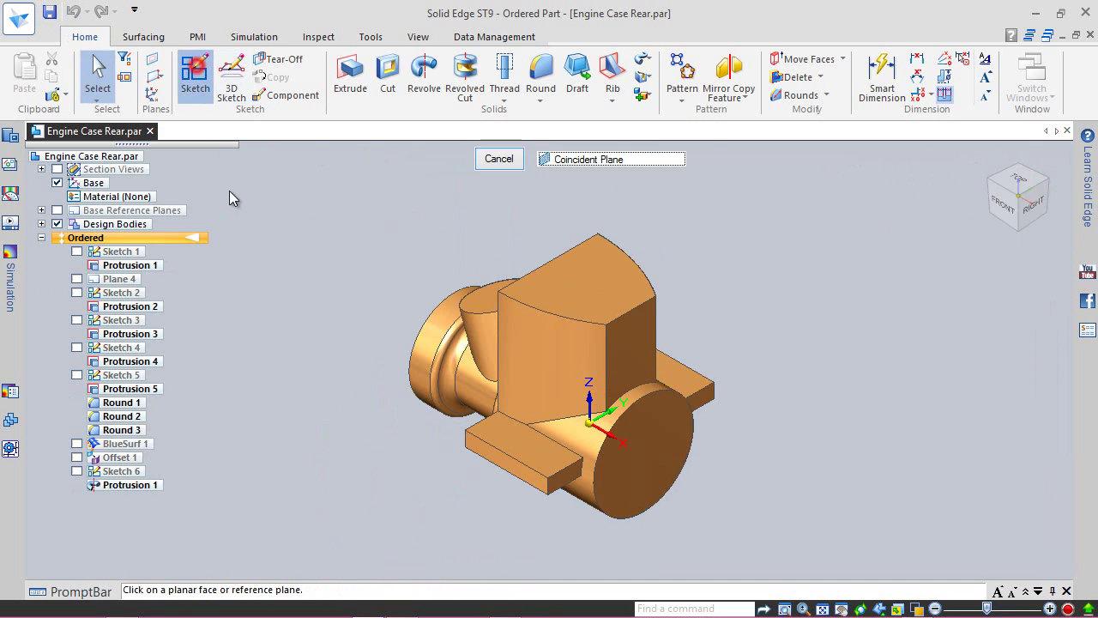
left_click(658, 430)
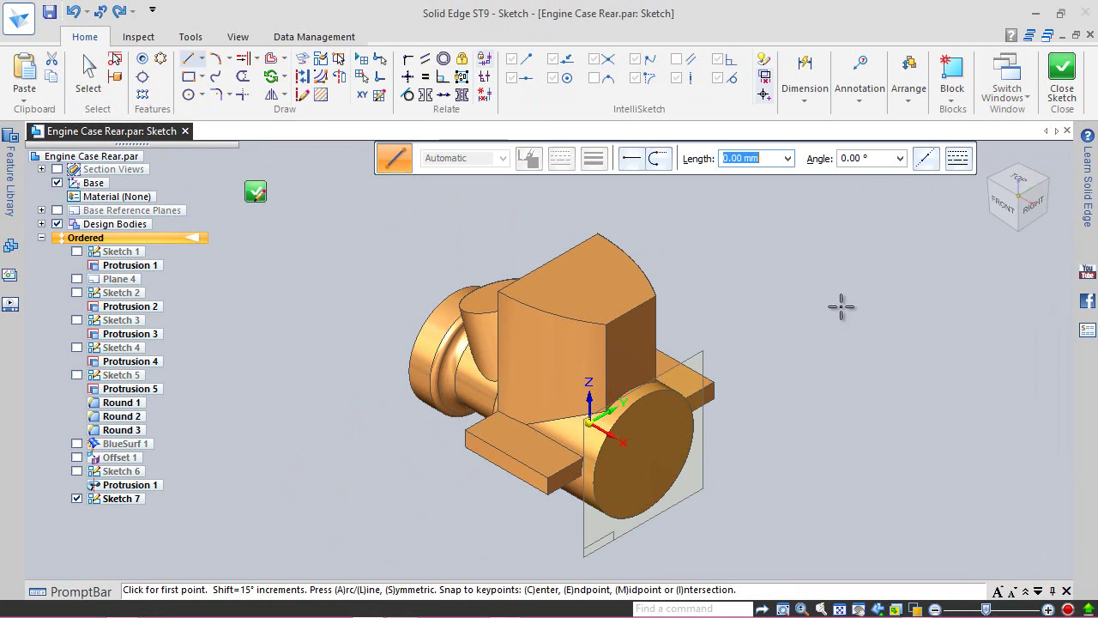
left_click(1037, 215)
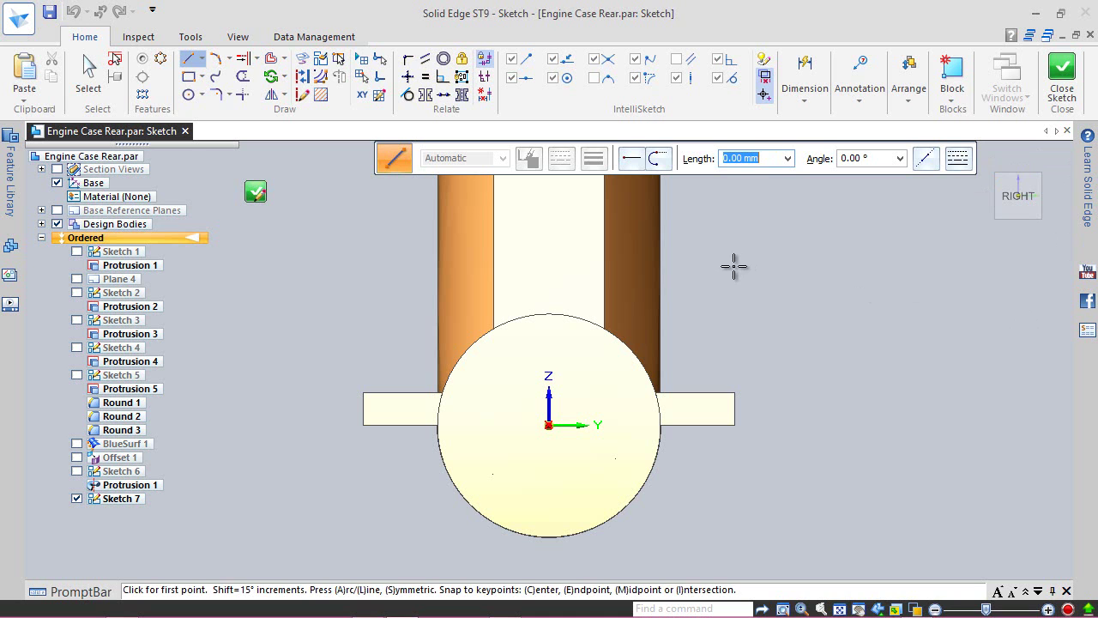
- Draw a circle centred on the origin that matches the outer edge of the circular end face
left_click(189, 95)
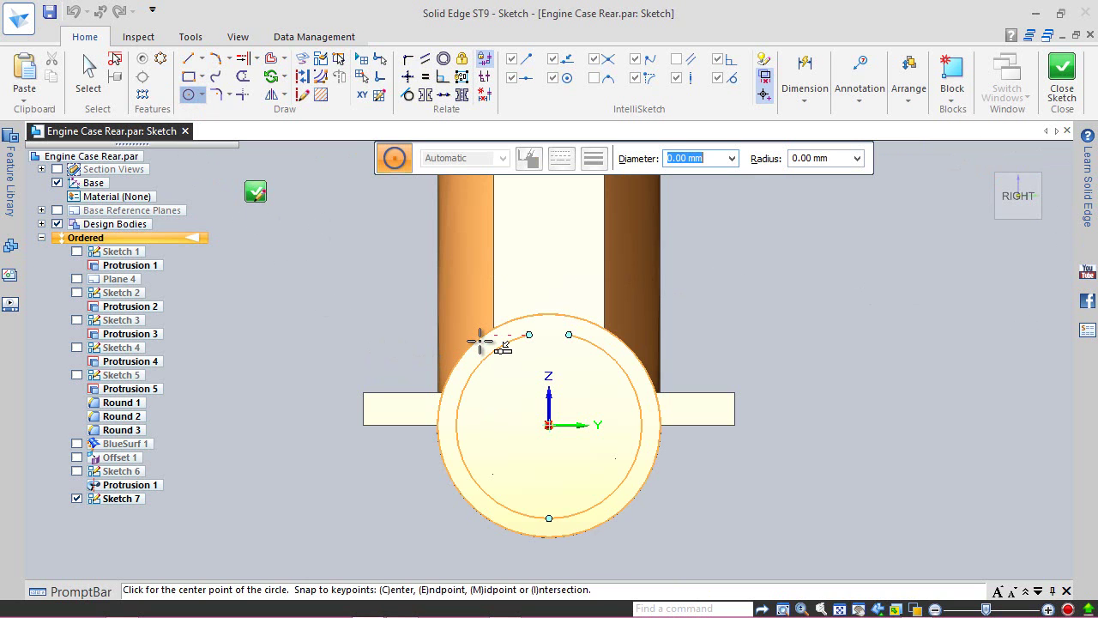
left_click(550, 424)
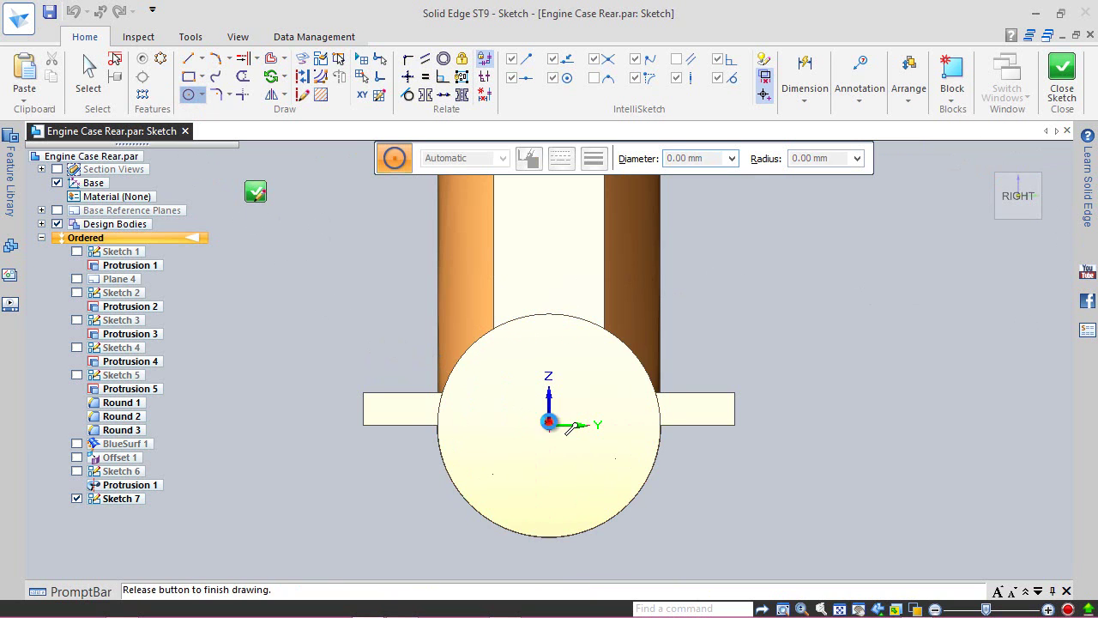
left_click(633, 499)
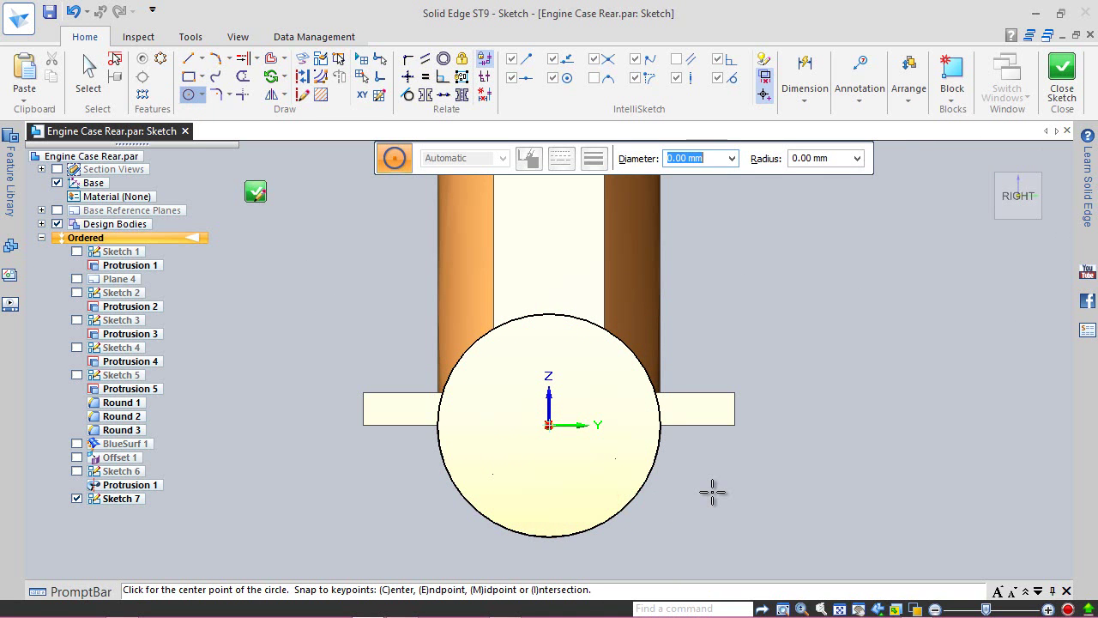
- Draw a center rectangle from the origin, about 30 mm wide, enclosing the circle
left_click(201, 77)
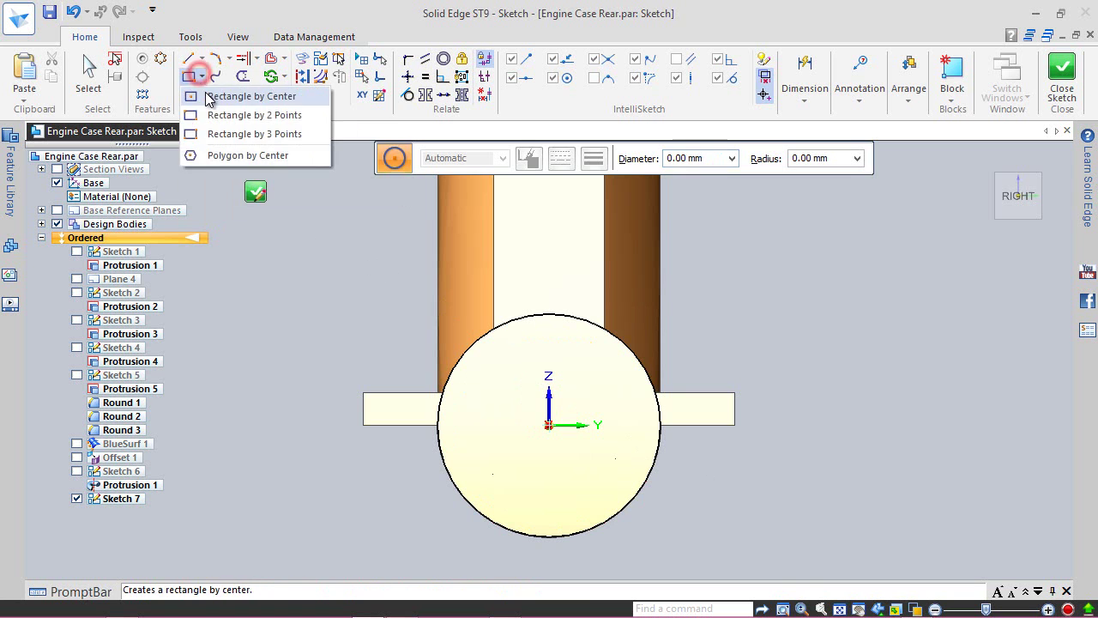
left_click(209, 96)
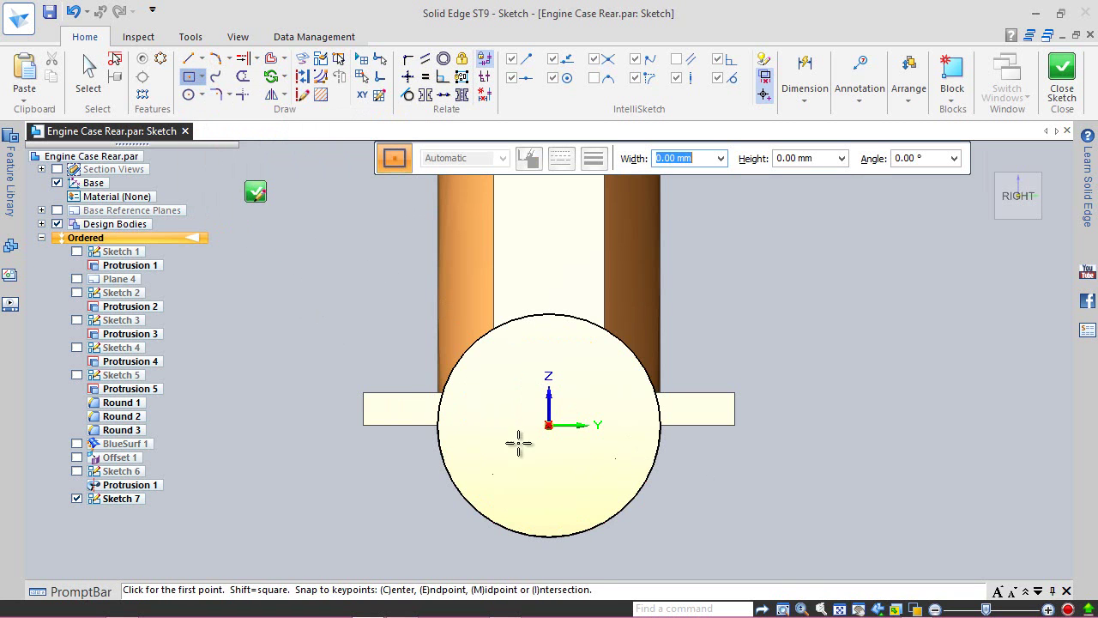
left_click(549, 425)
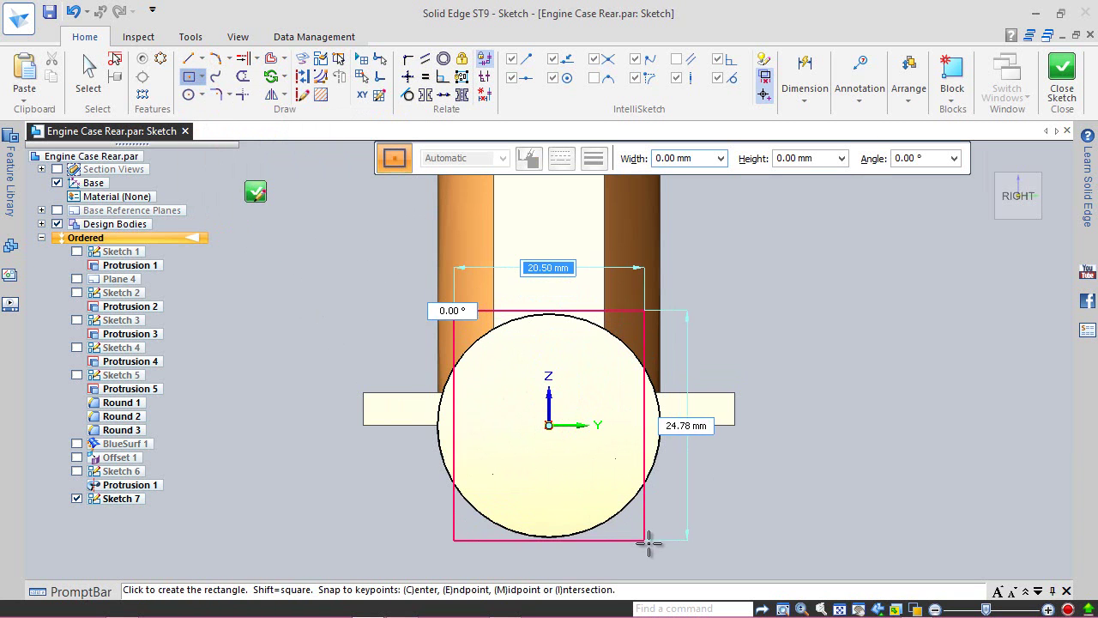
left_click(689, 557)
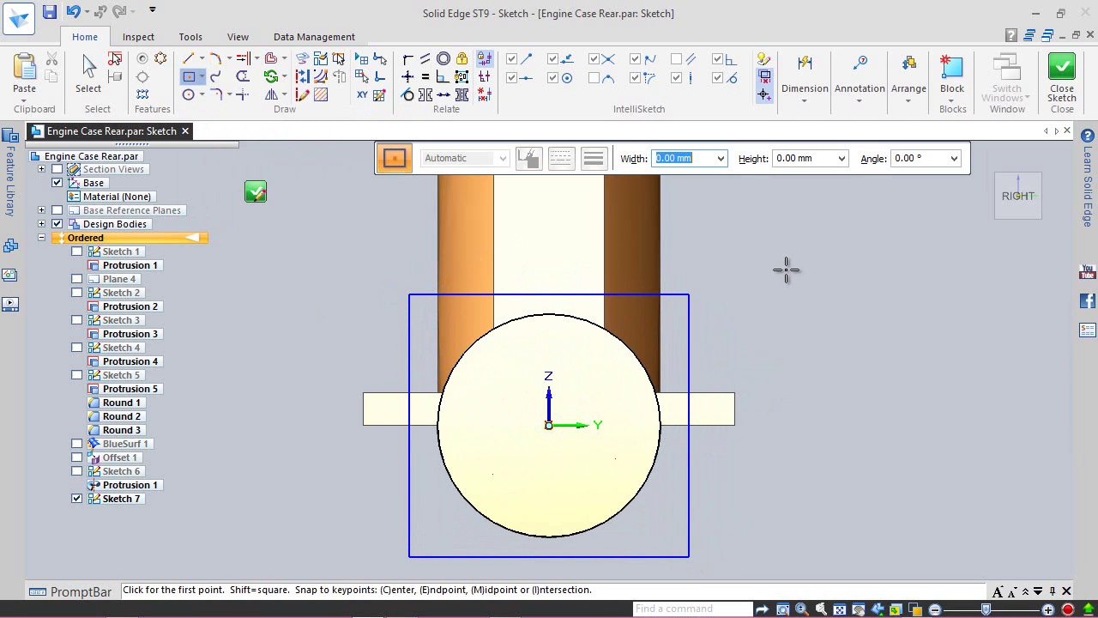
- Apply an equal relationship between a horizontal and a vertical edge of the rectangle to make it square
left_click(424, 77)
left_click(424, 294)
left_click(408, 326)
- Dimension a vertical side of the square and set its length to 18 mm
left_click(805, 91)
left_click(806, 136)
left_click(409, 334)
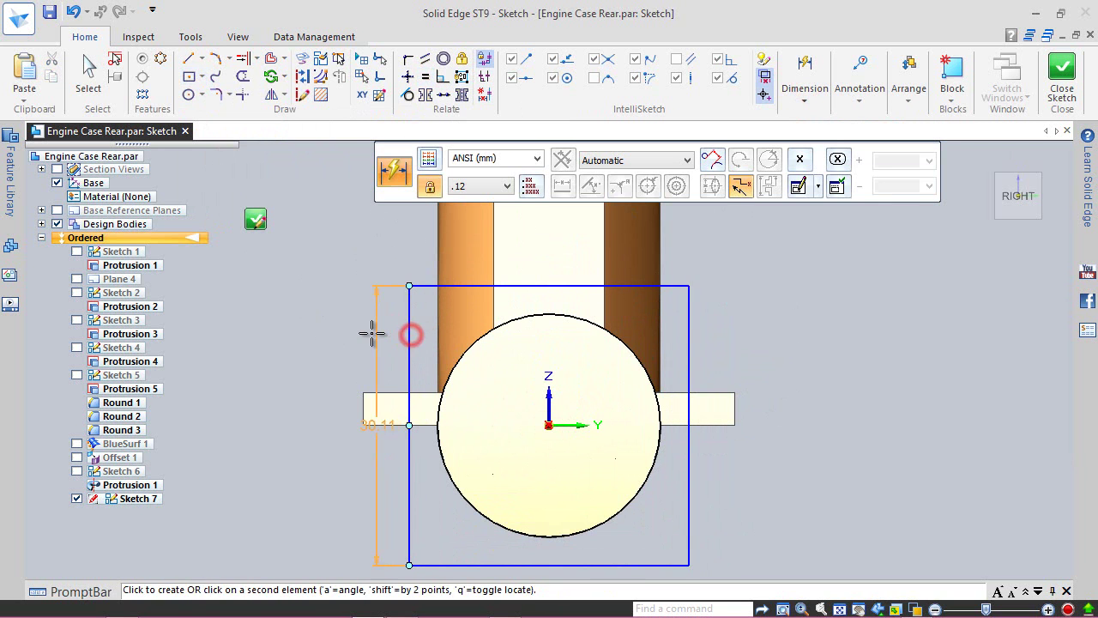
left_click(340, 336)
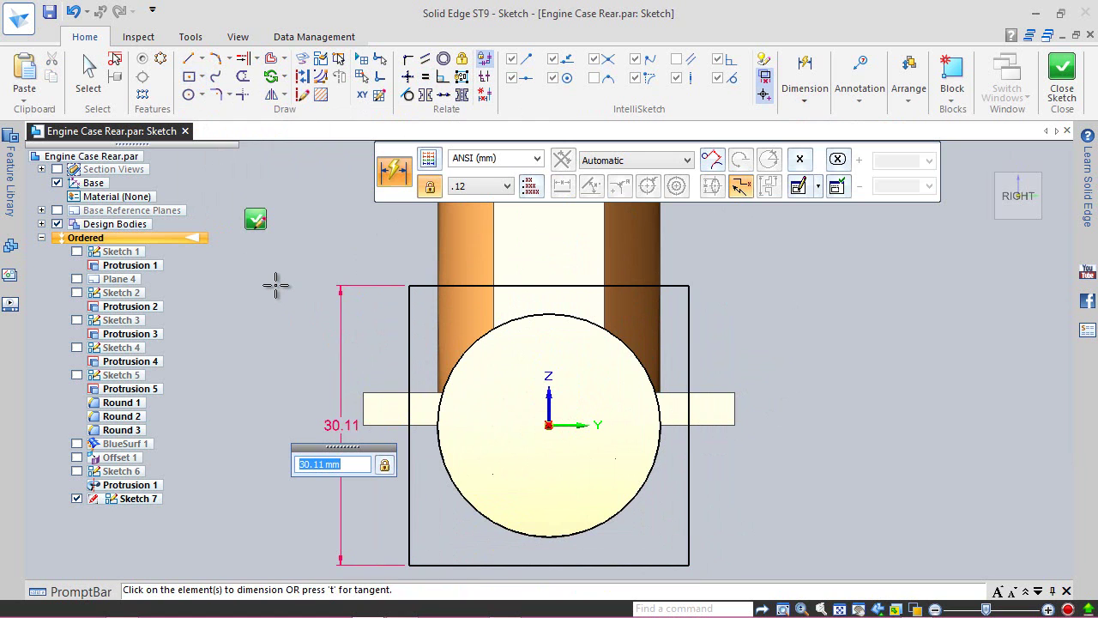
key("Return")
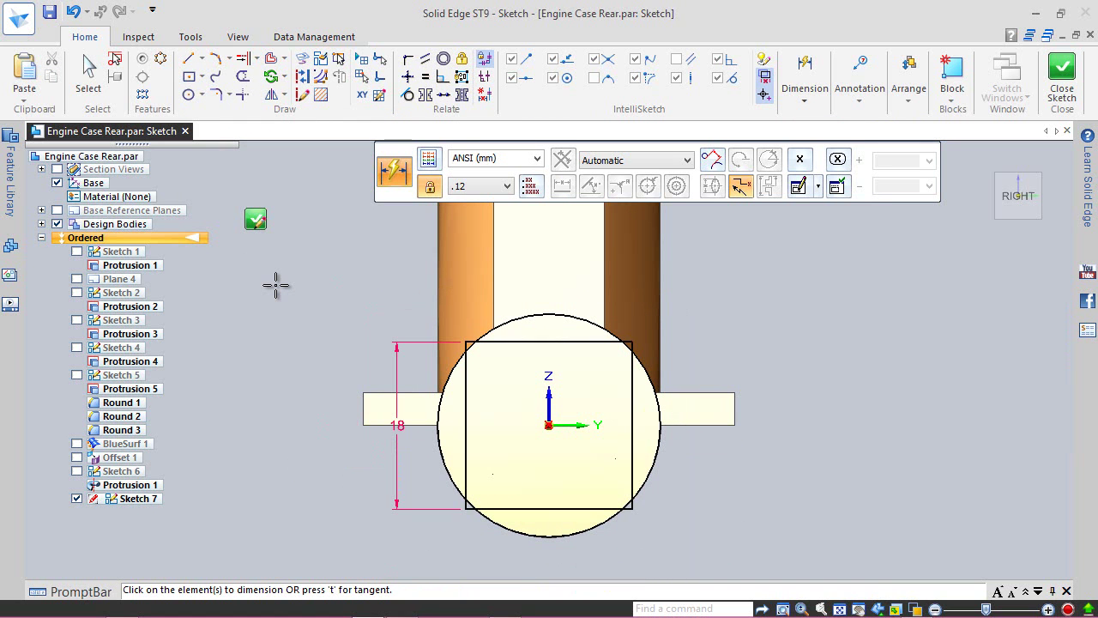
- Draw 5 mm diameter circles centred on the two upper corners of the square
left_click(191, 94)
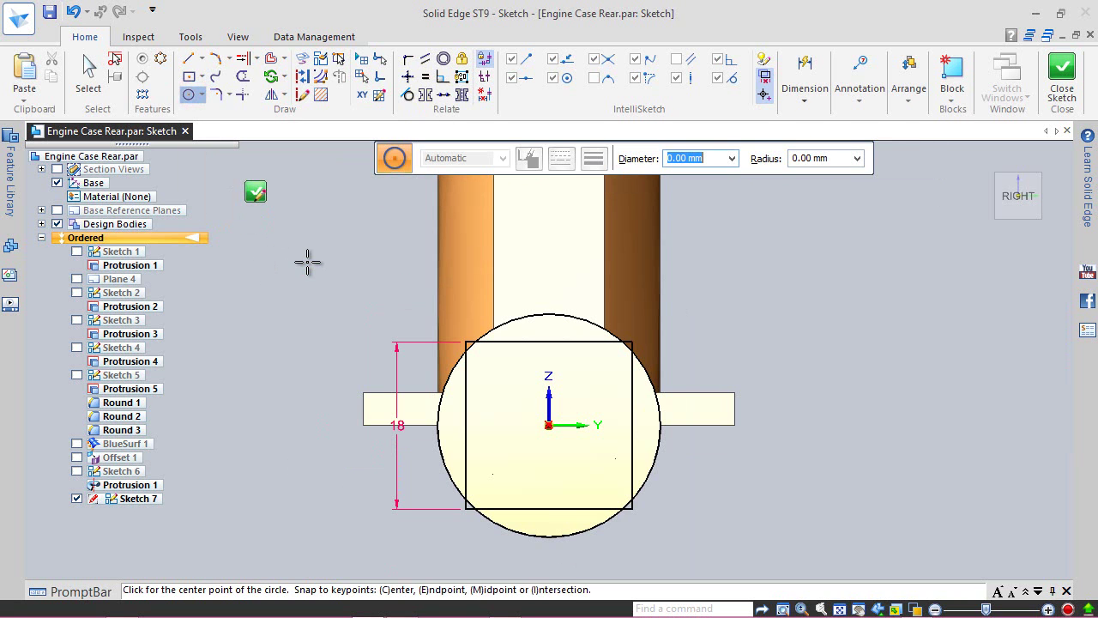
scroll(630, 353, "up", 4)
left_click(634, 331)
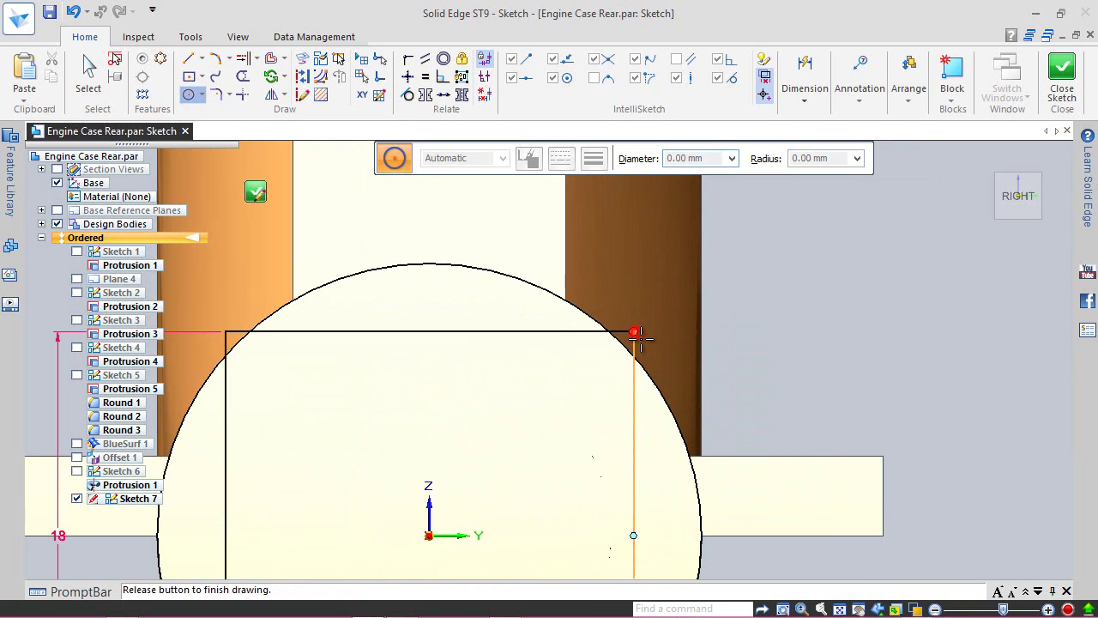
type("2.5")
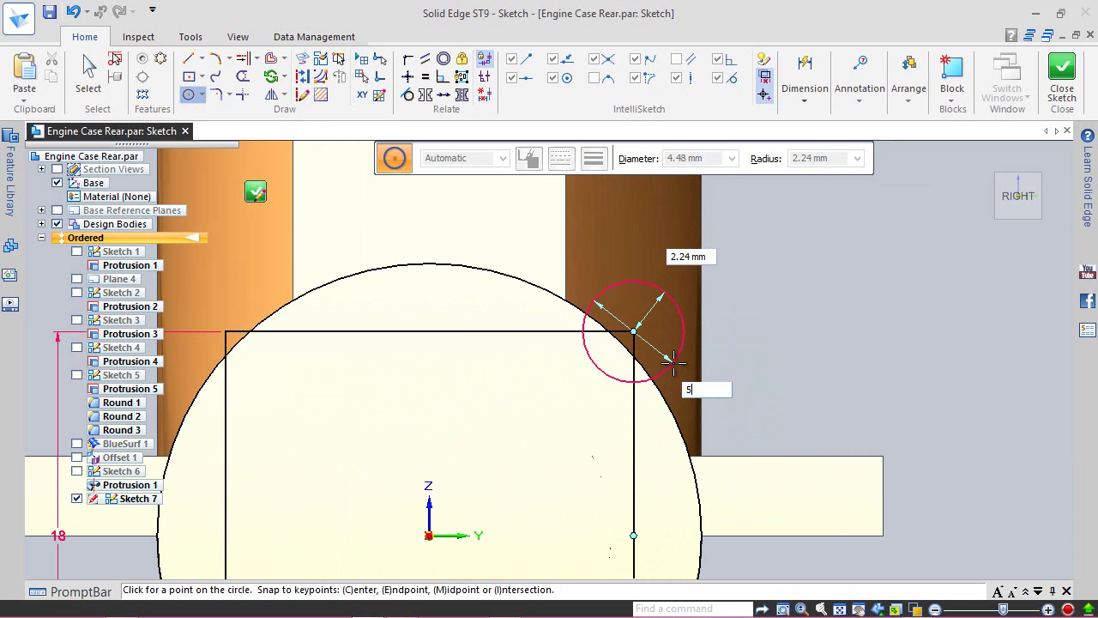
key("Return")
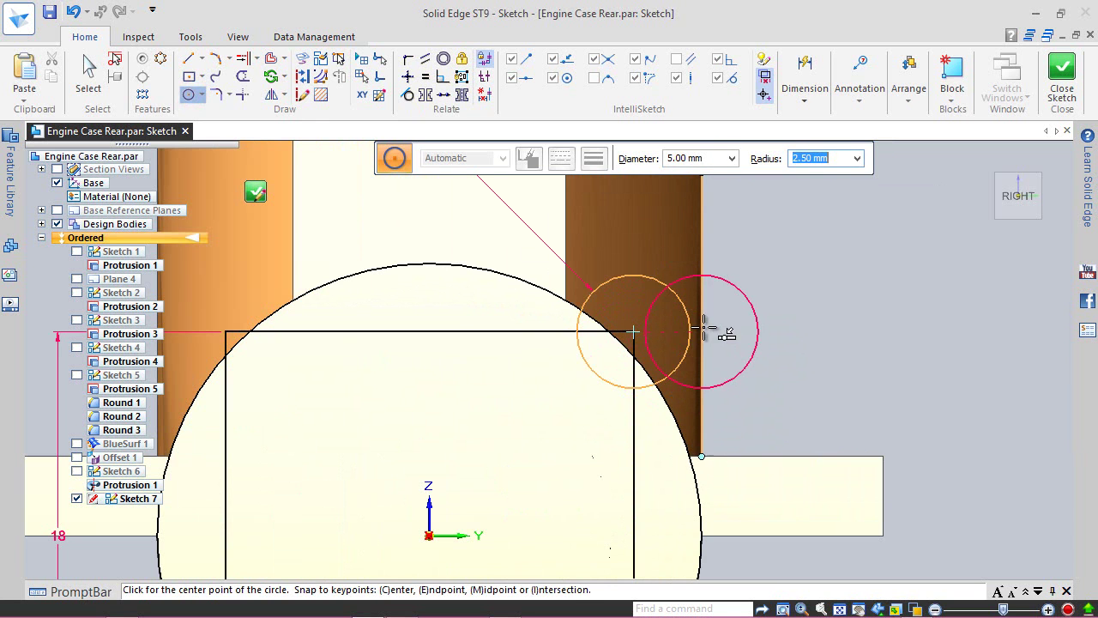
scroll(743, 323, "down", 4)
scroll(600, 347, "up", 4)
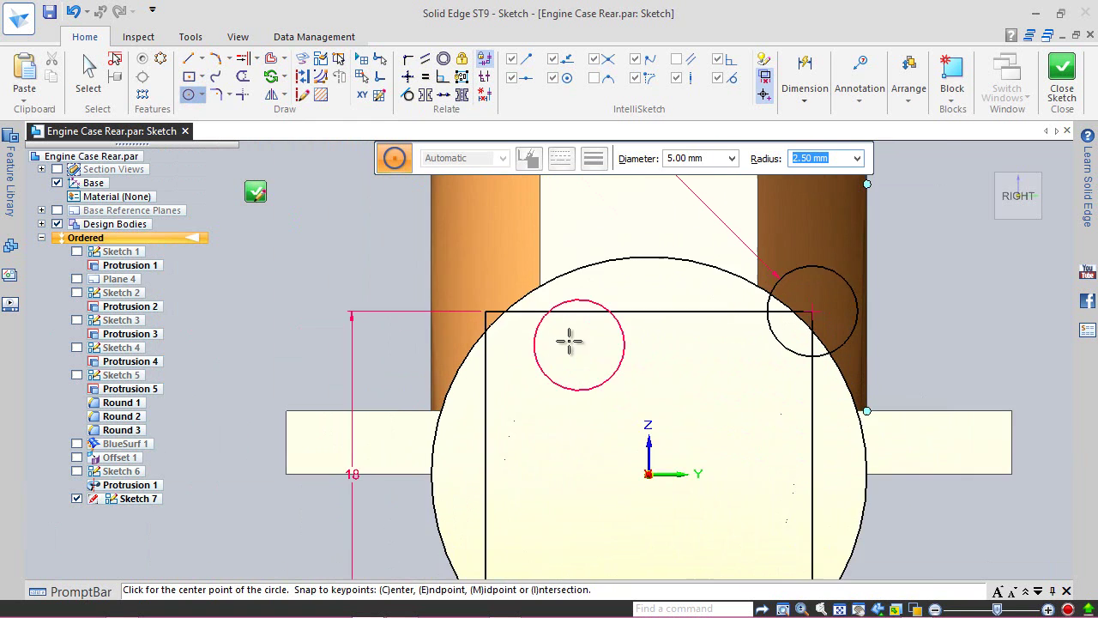
left_click(466, 303)
scroll(483, 233, "down", 2)
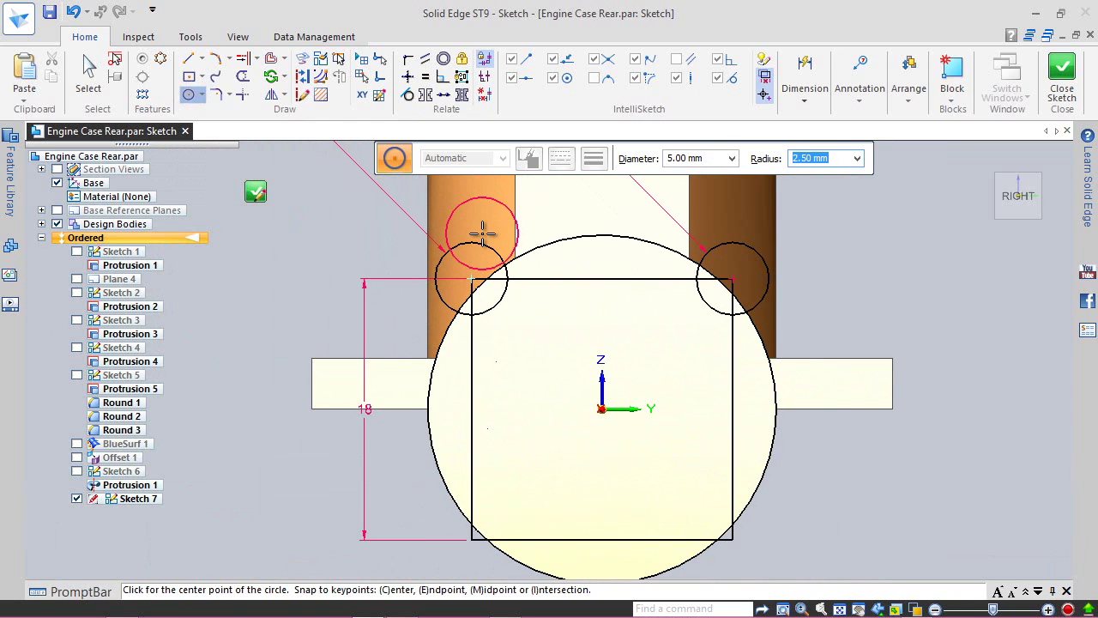
scroll(483, 232, "down", 1)
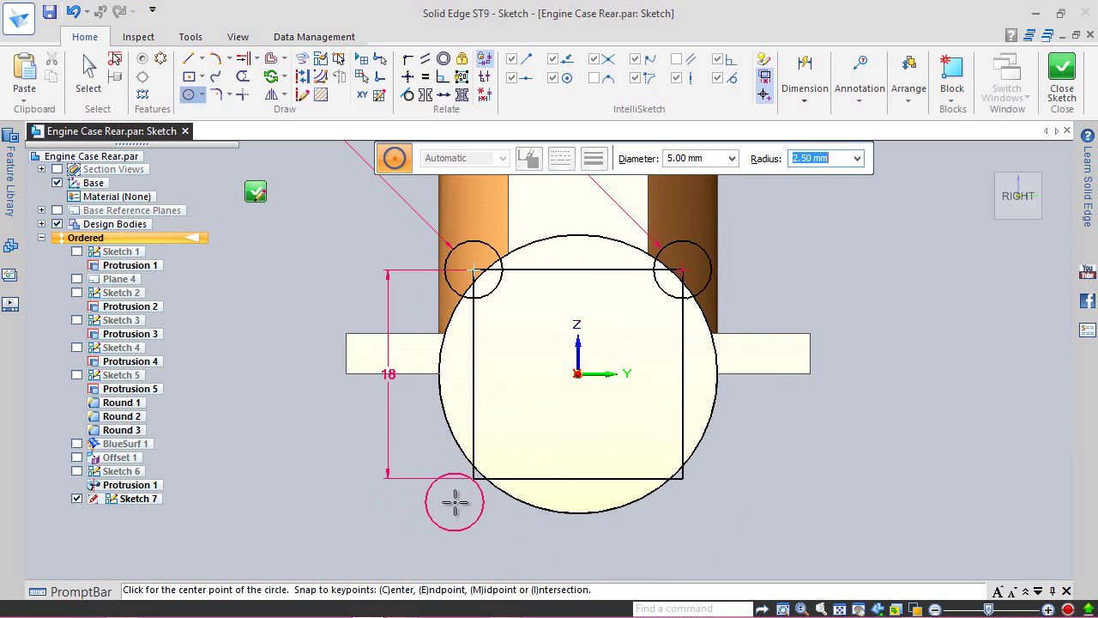
- Add two 5 mm diameter circles centred on the two lower corners of the 18 mm square
scroll(455, 503, "up", 3)
left_click(491, 455)
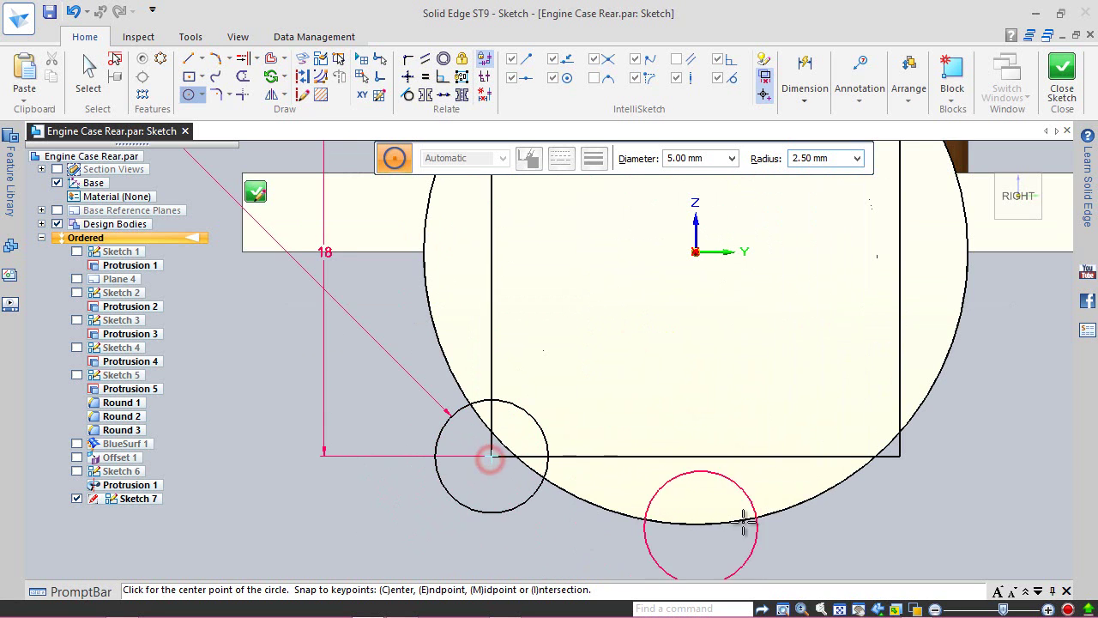
left_click(898, 456)
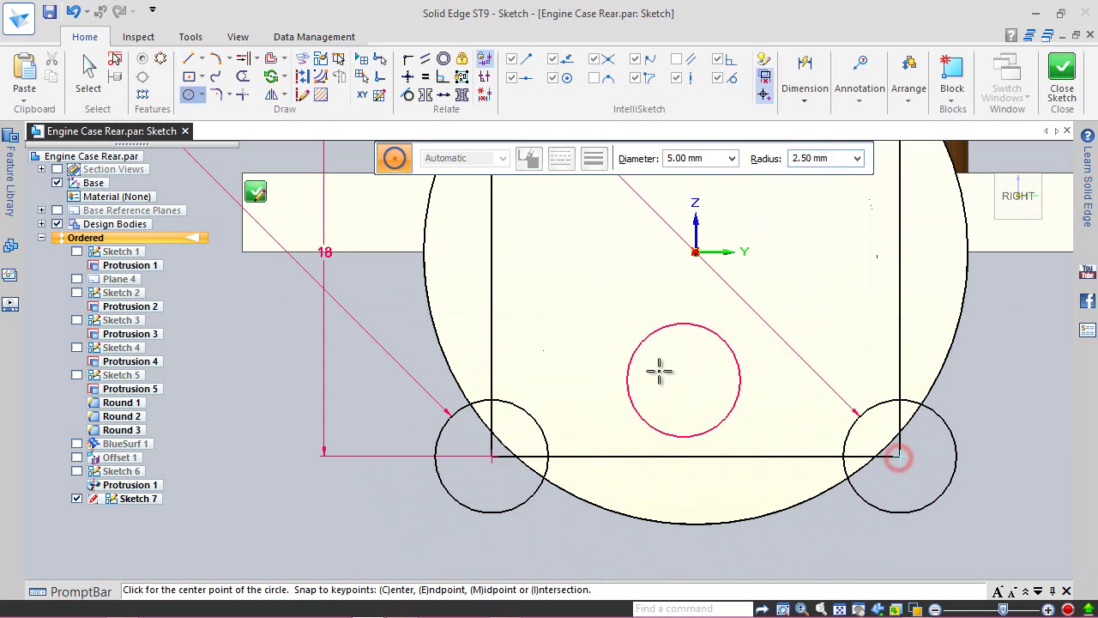
key("Escape")
scroll(435, 443, "up", 2)
scroll(380, 444, "down", 3)
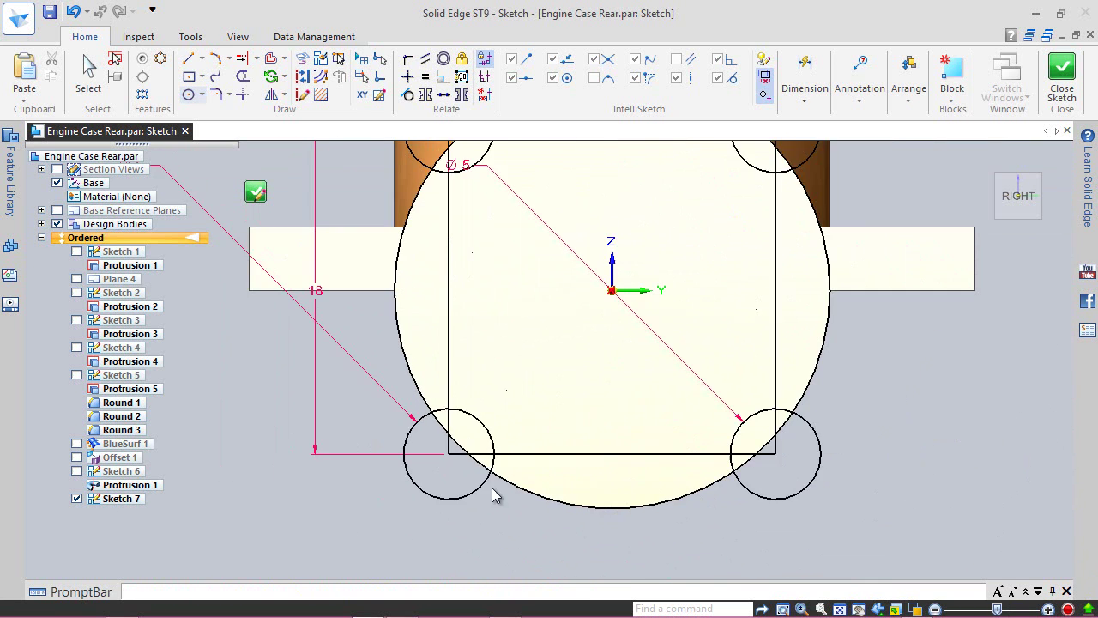
scroll(408, 461, "down", 3)
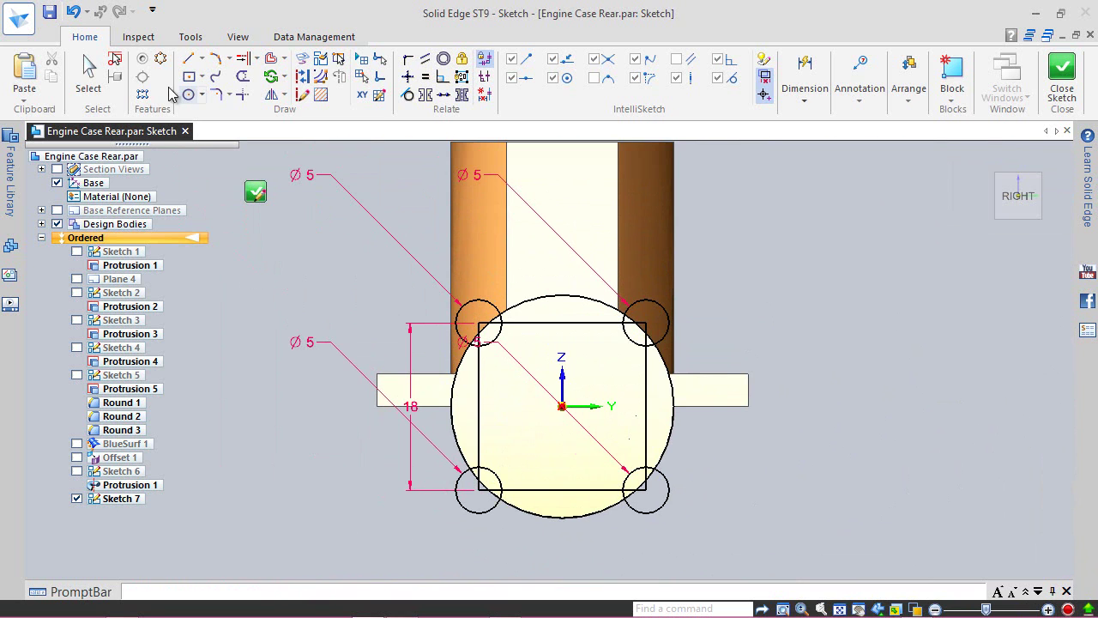
- Close and finish the sketch with the four corner circles
left_click(88, 70)
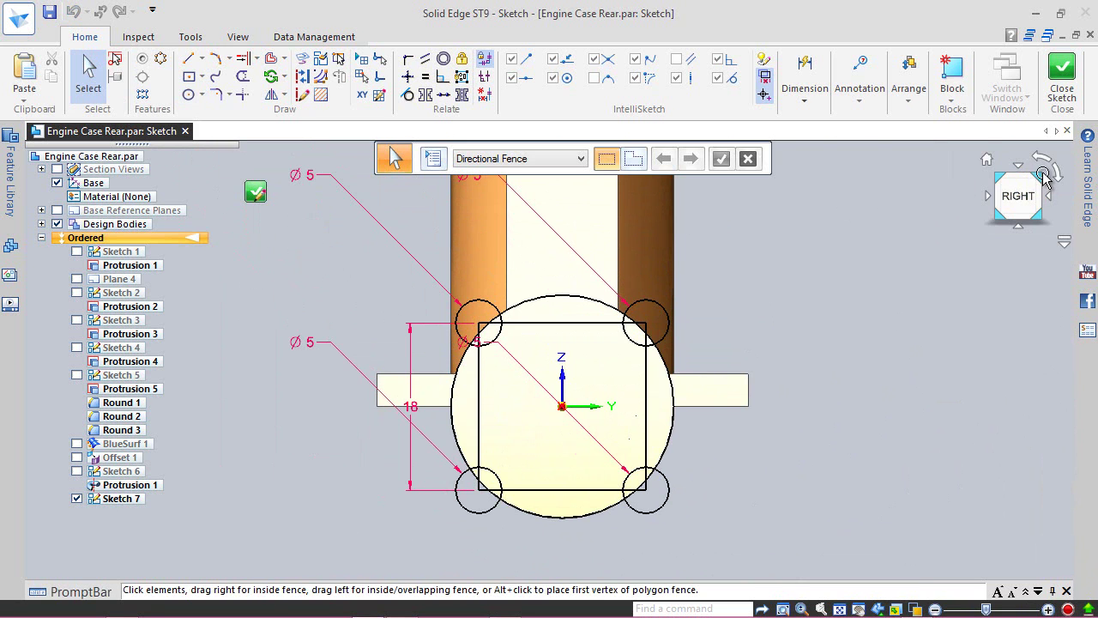
left_click(1040, 174)
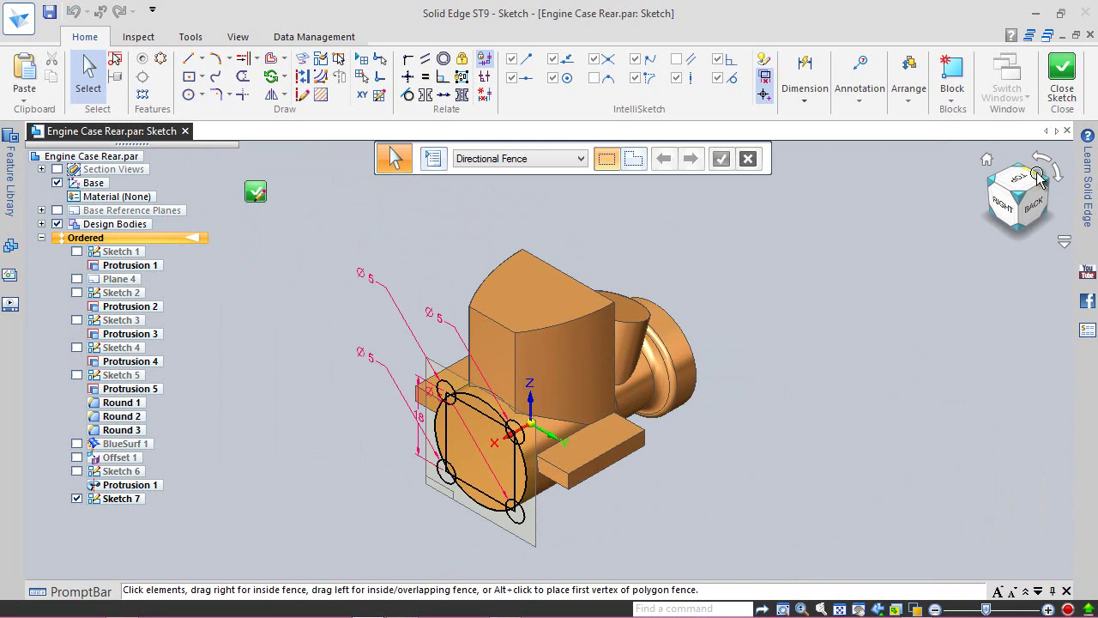
left_click(1062, 101)
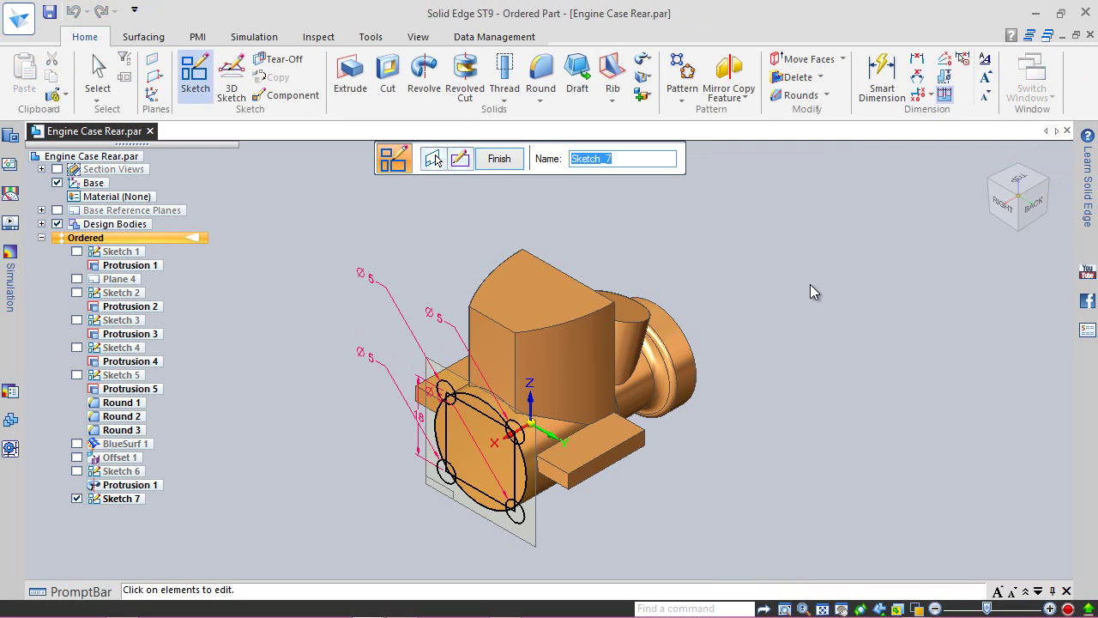
left_click(499, 158)
left_click(508, 160)
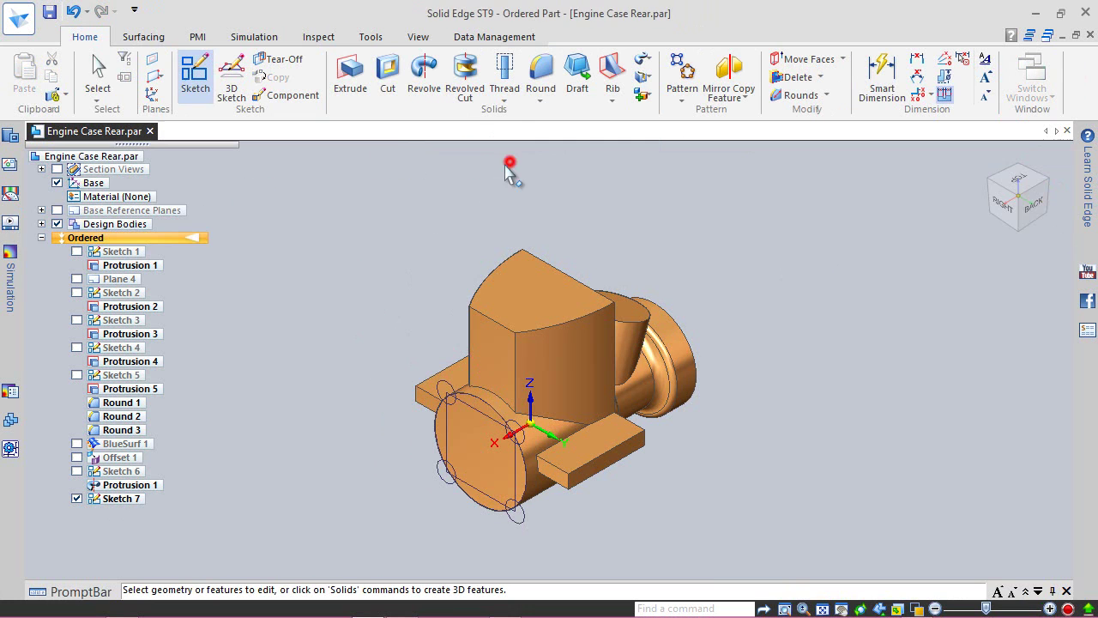
- Extrude the four corner circles 8 mm along the cylindrical body to form the screw bosses
right_click(300, 296)
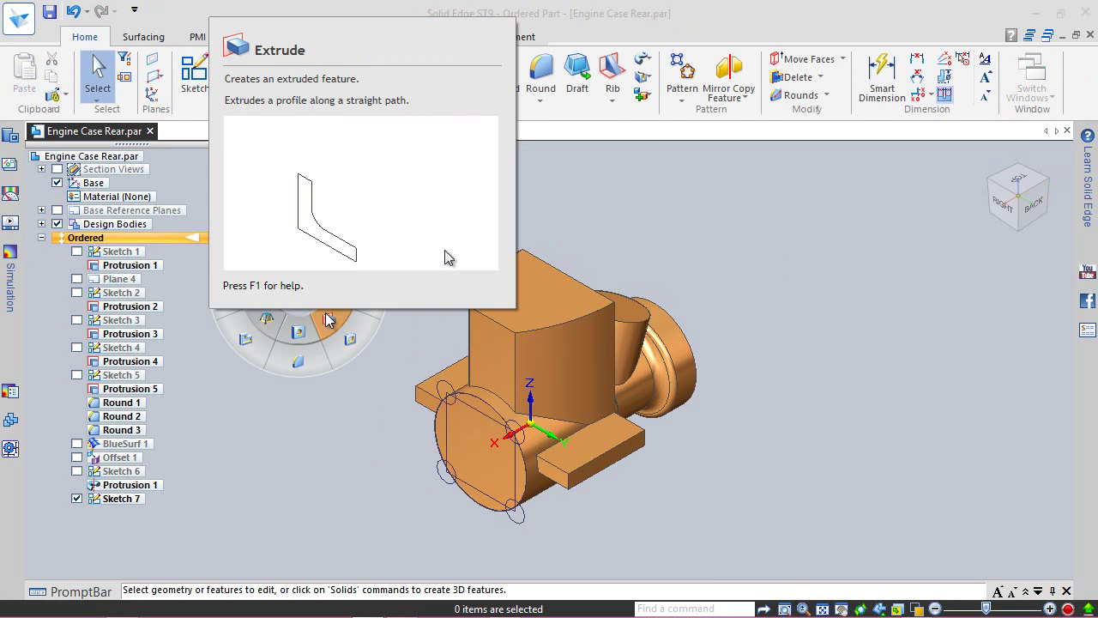
left_click(325, 312)
scroll(401, 438, "up", 3)
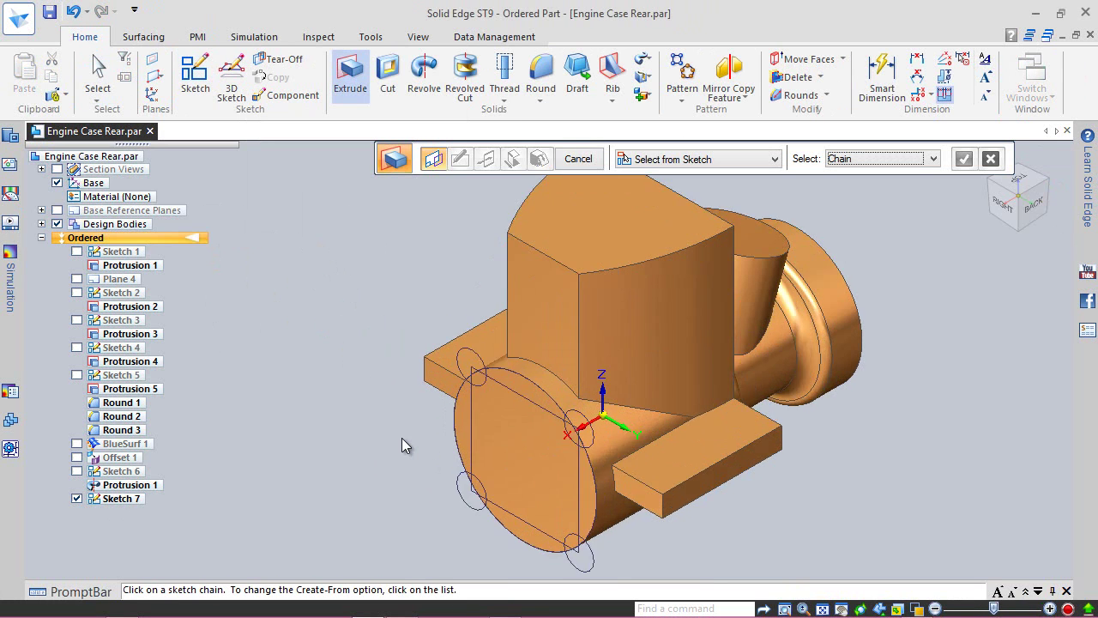
left_click(478, 358)
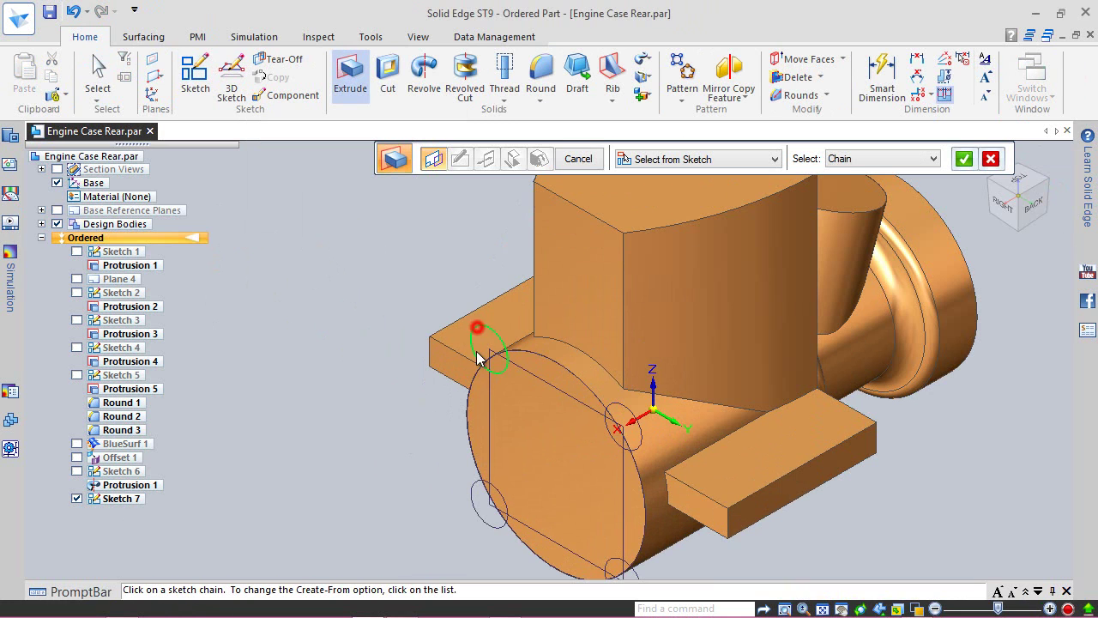
left_click(628, 422)
left_click(475, 489)
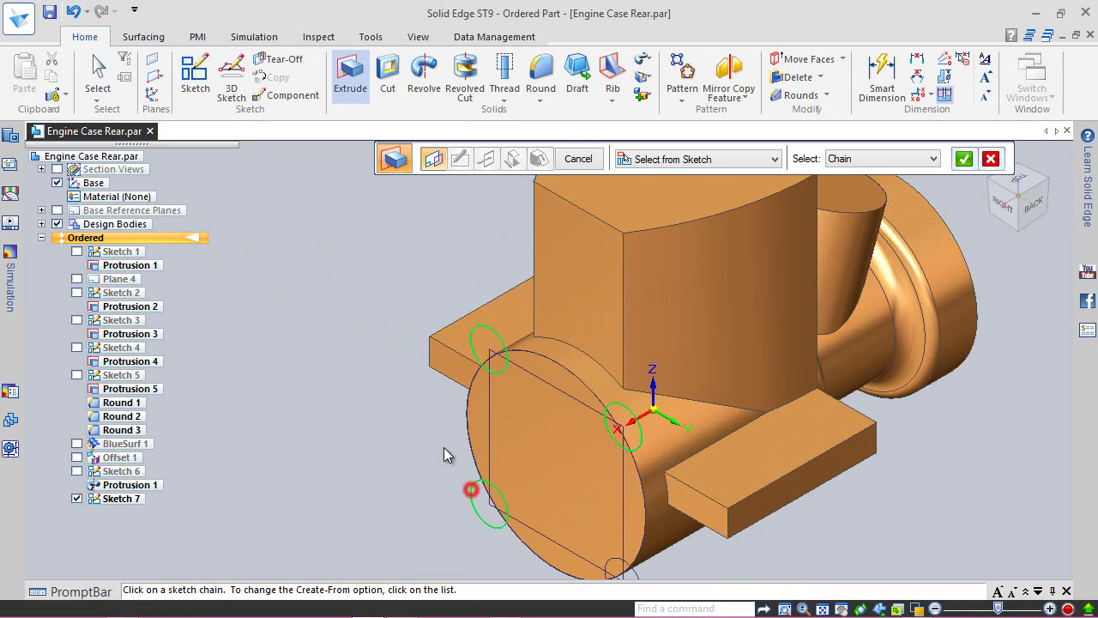
scroll(421, 391, "down", 2)
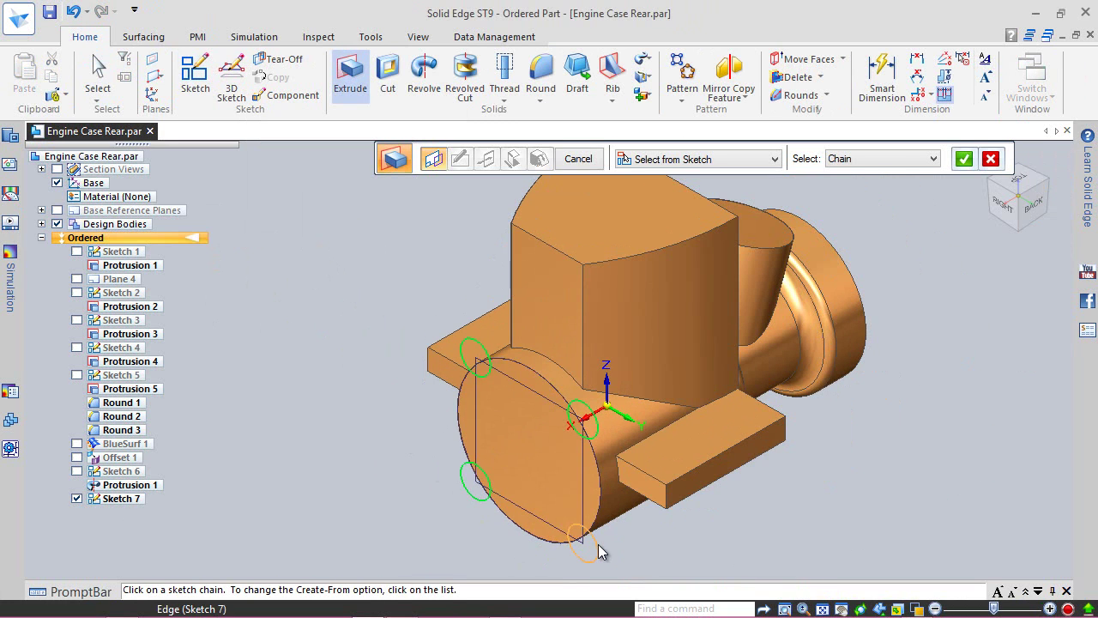
left_click(962, 159)
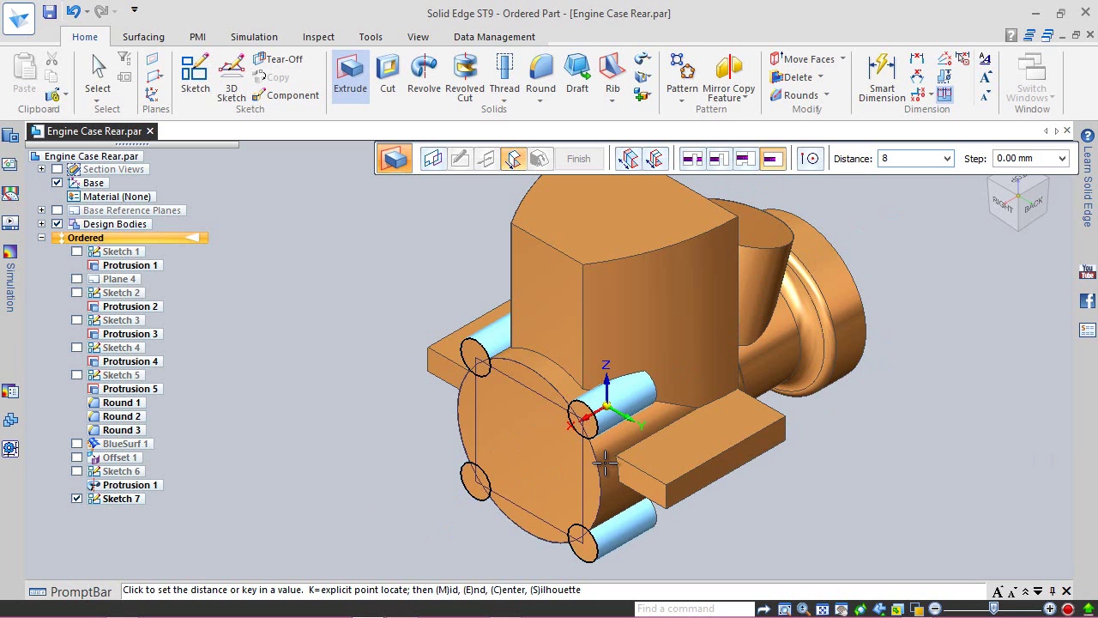
key("Return")
left_click(606, 469)
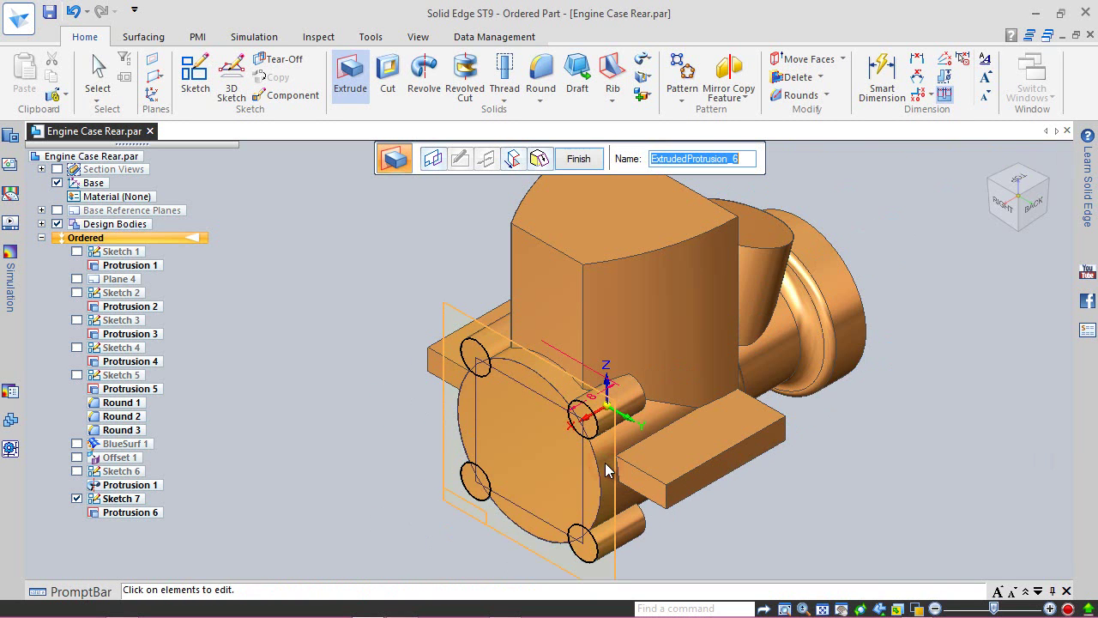
left_click(574, 158)
key("Escape")
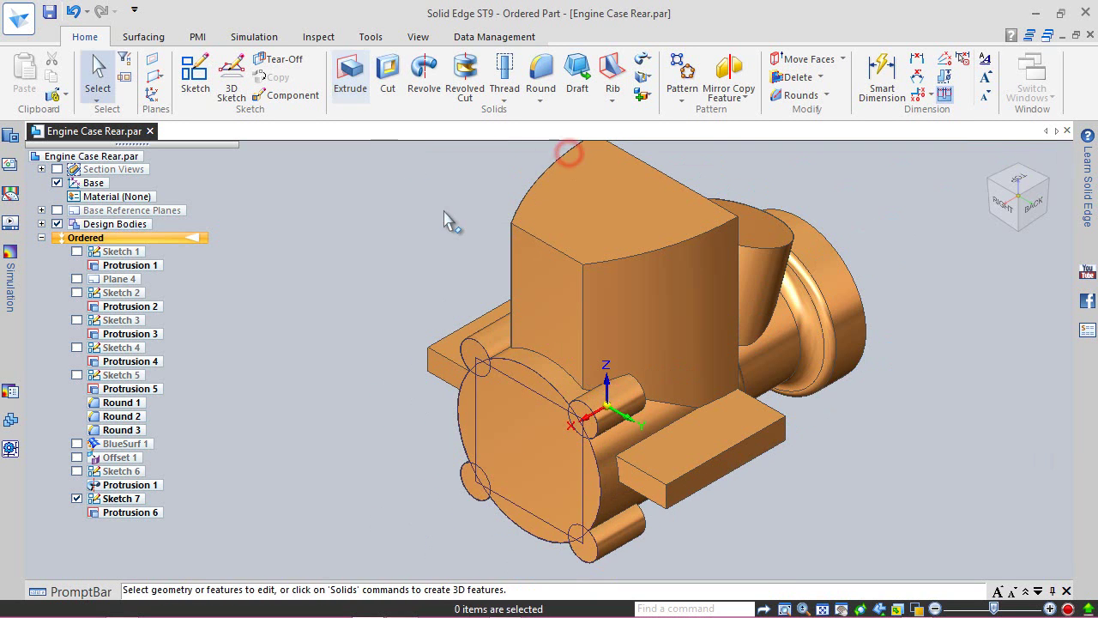
- Hide Sketch 7, save the part and restore the isometric view
left_click(77, 499)
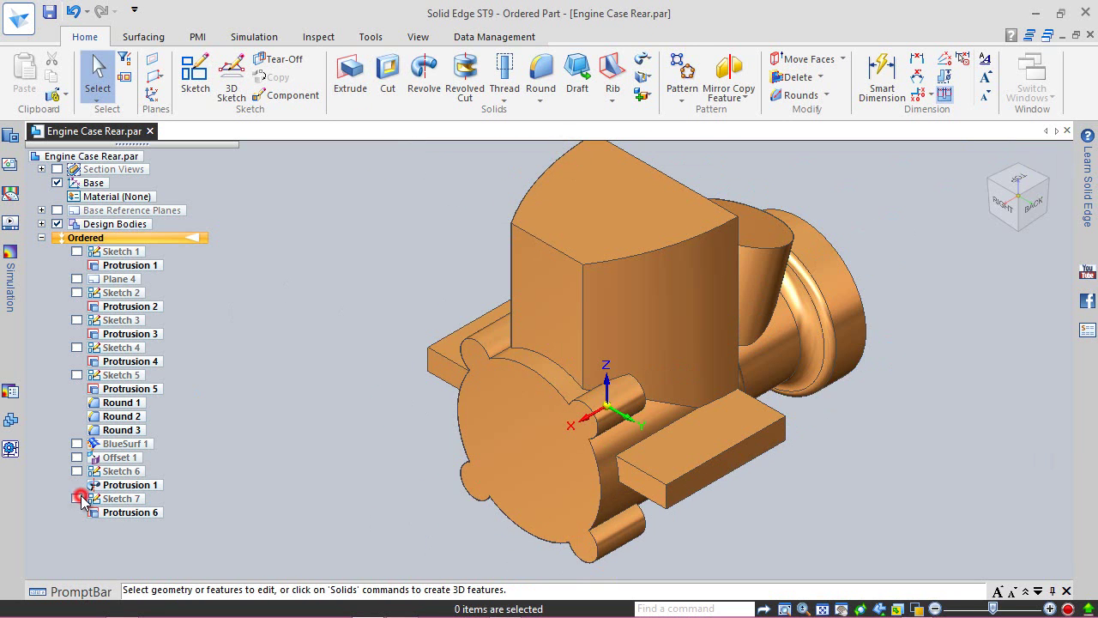
left_click(50, 12)
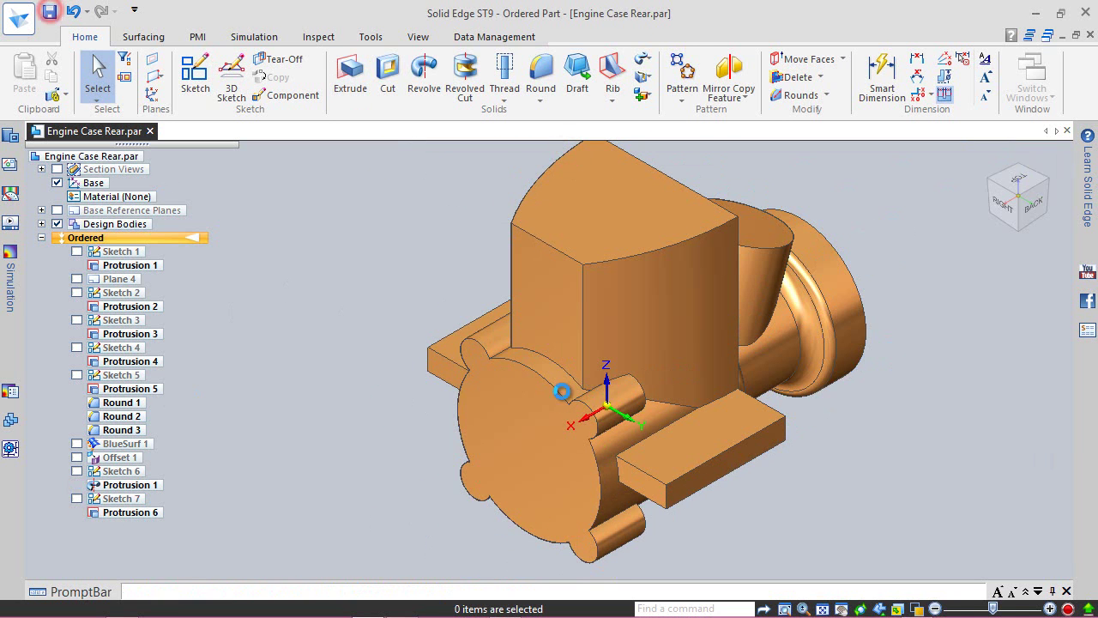
middle_click_drag(709, 445, 750, 392)
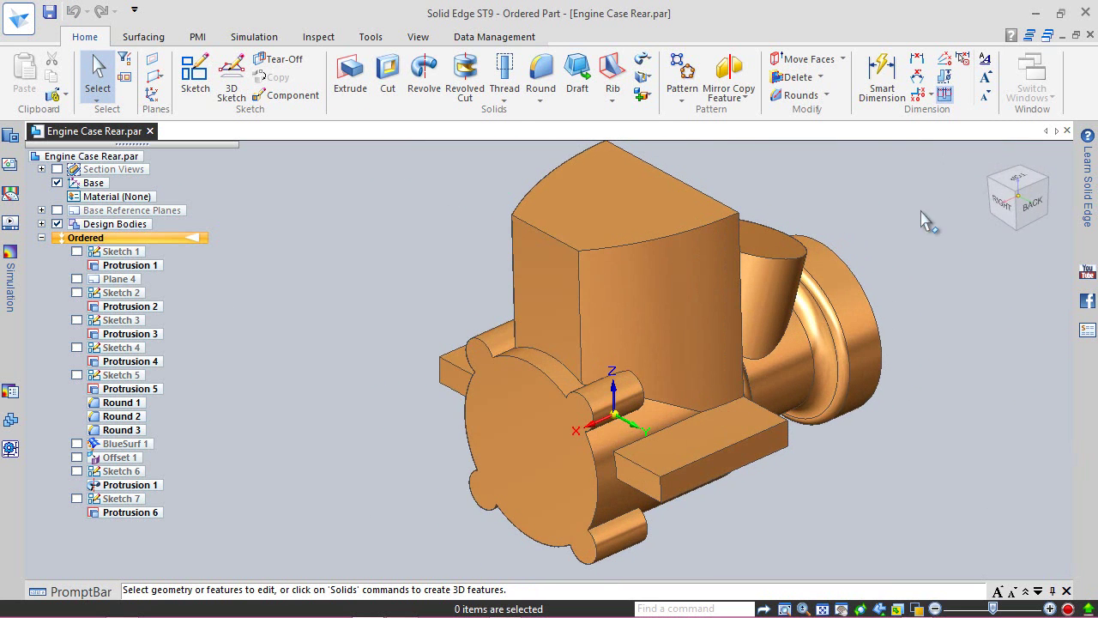
left_click(1017, 204)
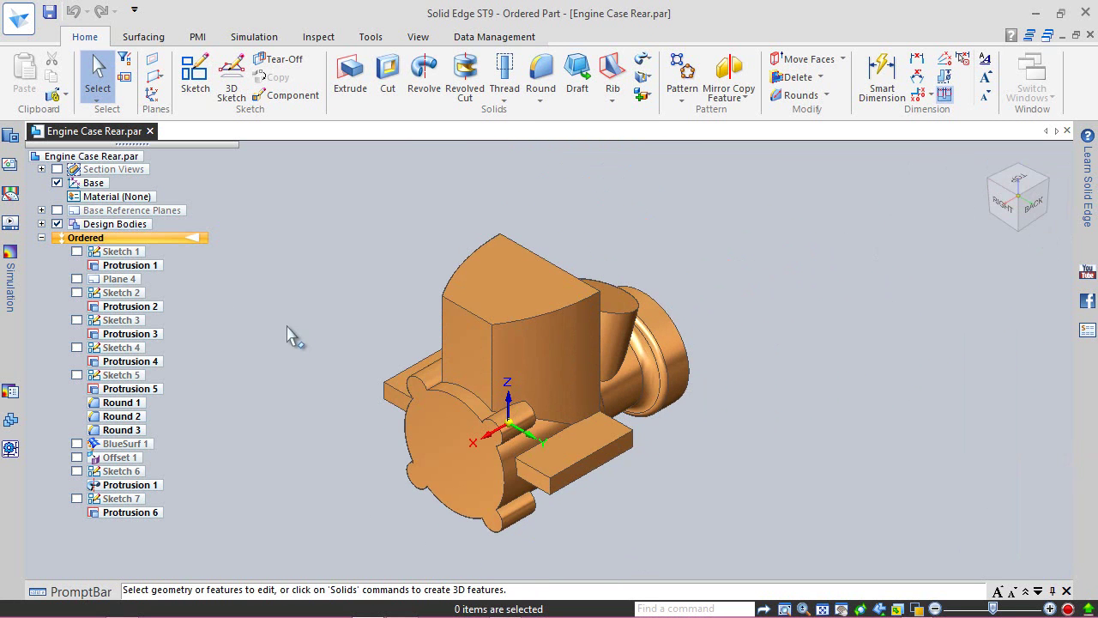
left_click(367, 341)
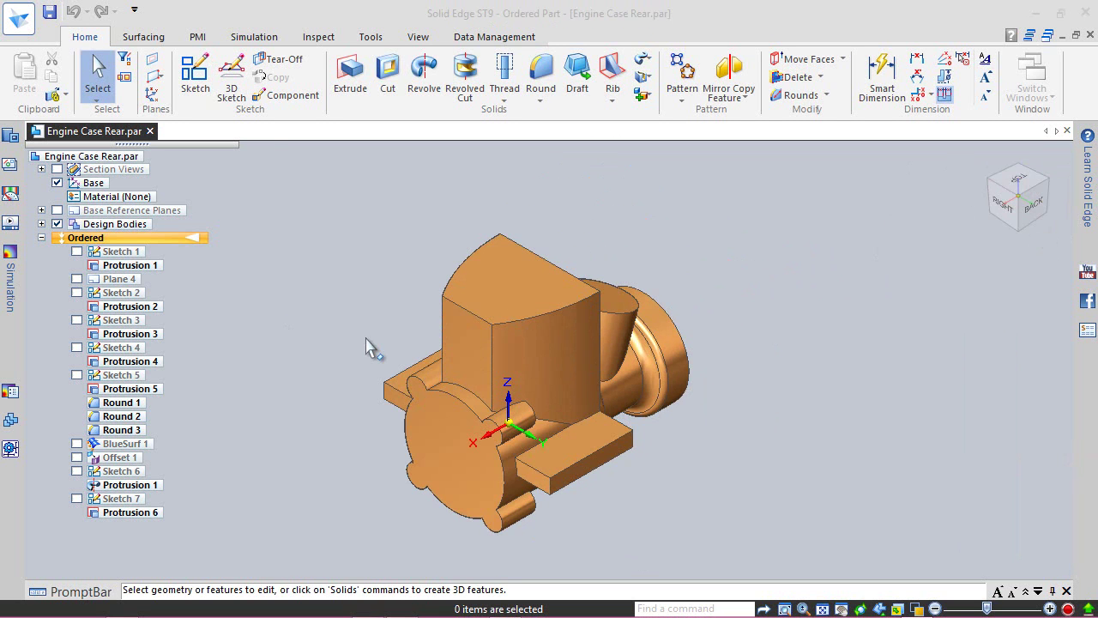
- Save all documents and start a new sketch on the end face with the four bosses
left_click(195, 76)
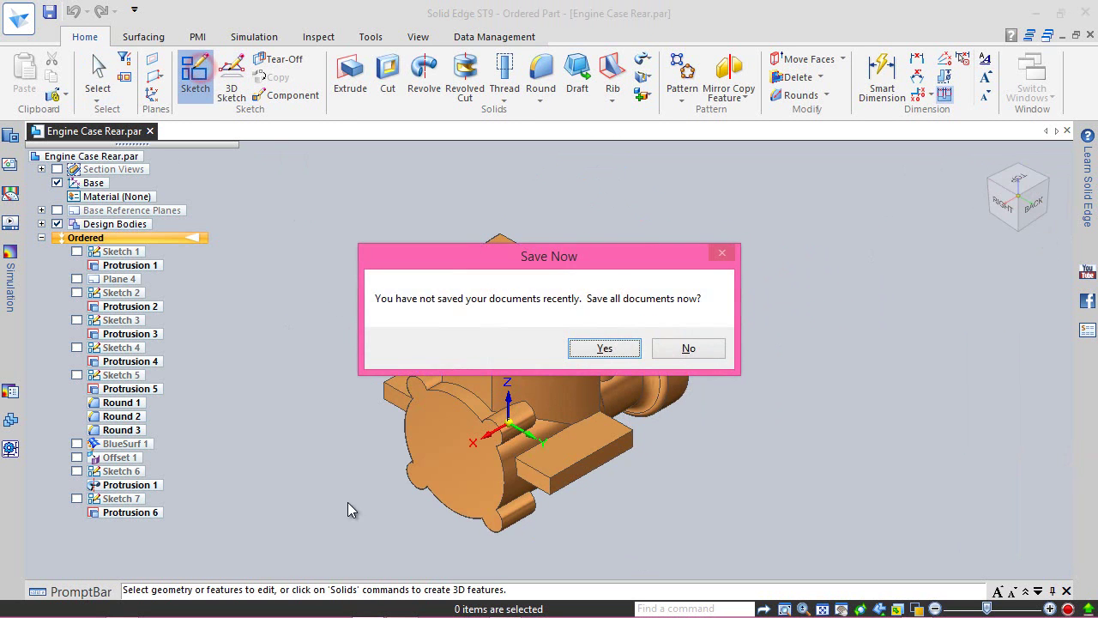
left_click(603, 349)
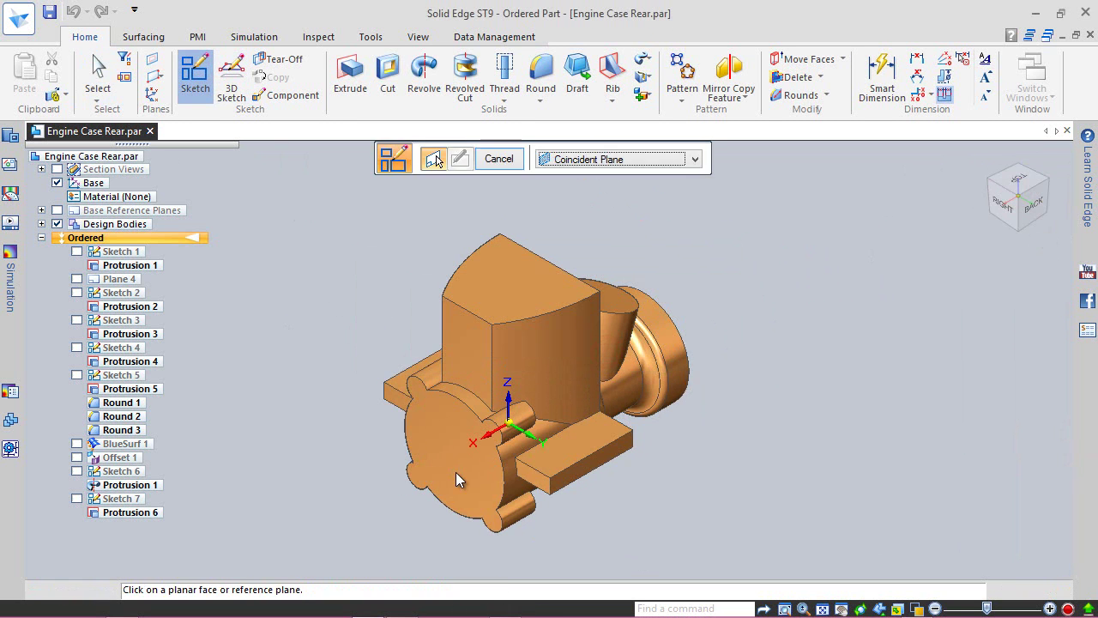
left_click(457, 472)
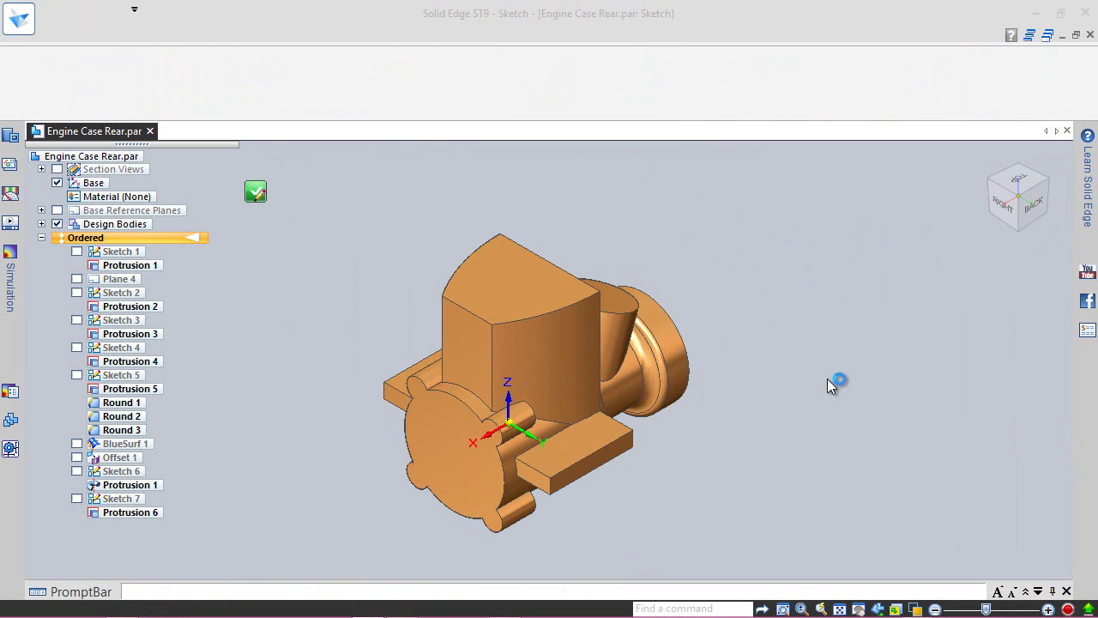
left_click(1006, 214)
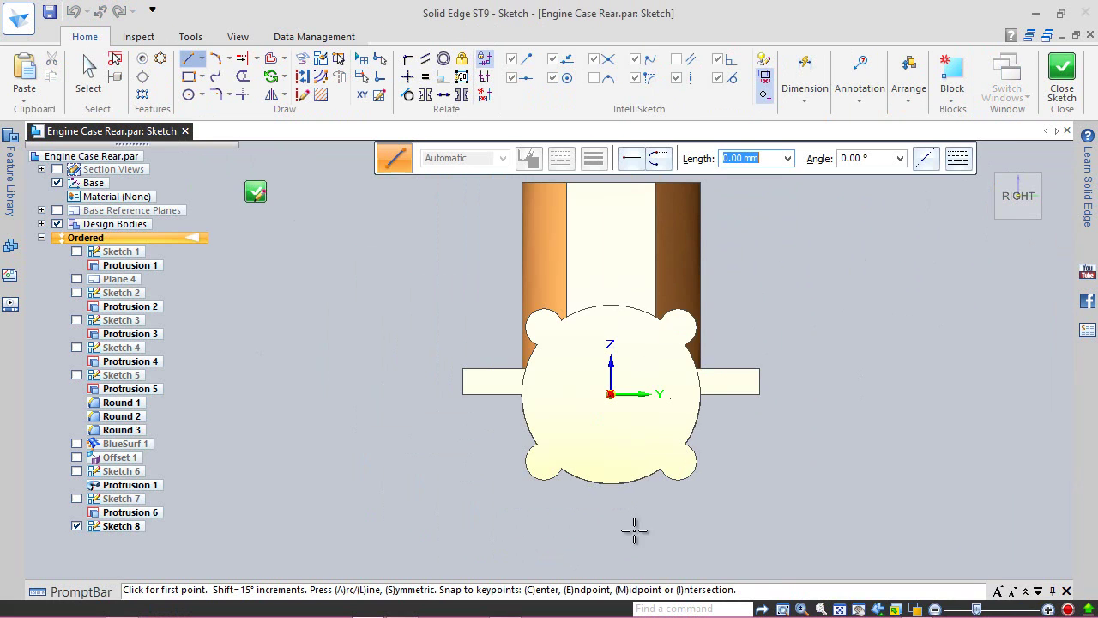
scroll(636, 494, "up", 5)
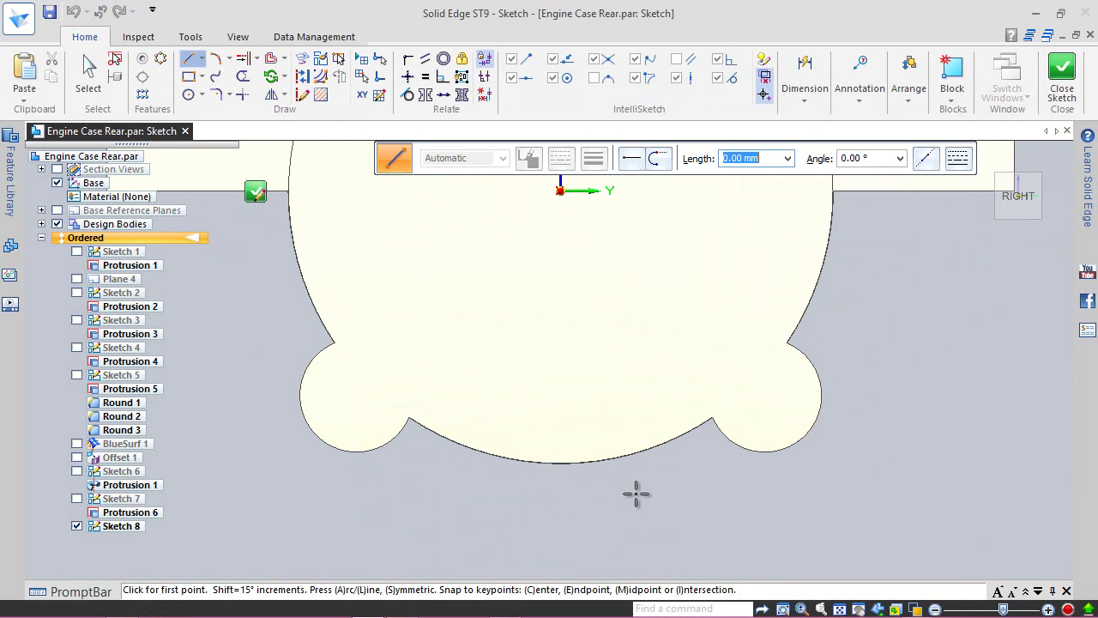
- Sketch two separate slanted lines below the end face, one about 5 mm long near the lower-left boss and one near the lower-right boss
left_click(386, 517)
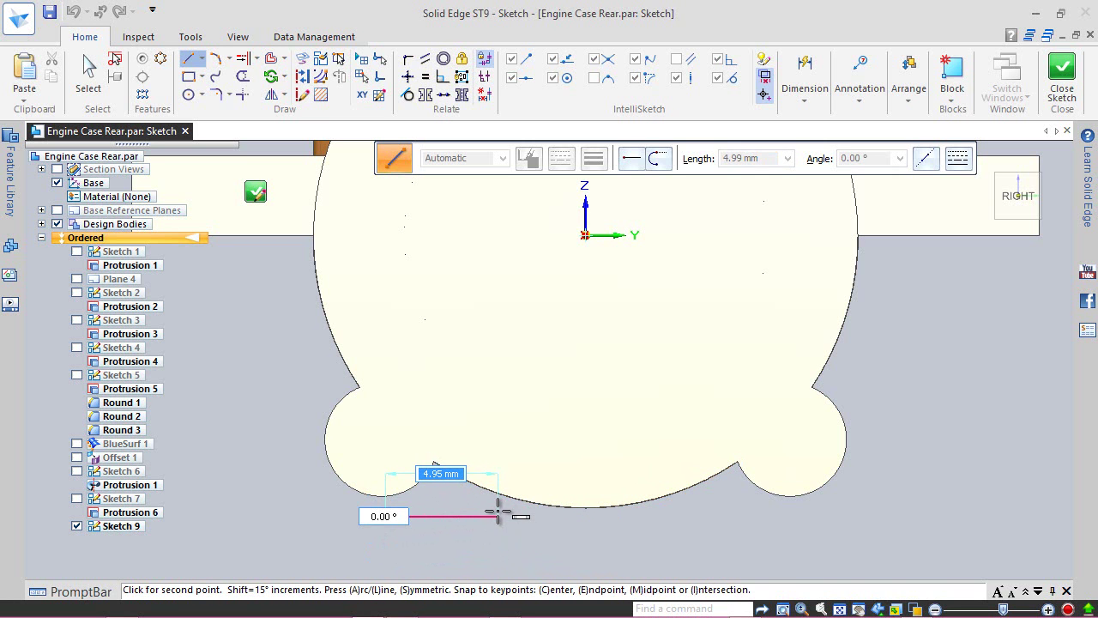
scroll(498, 512, "up", 2)
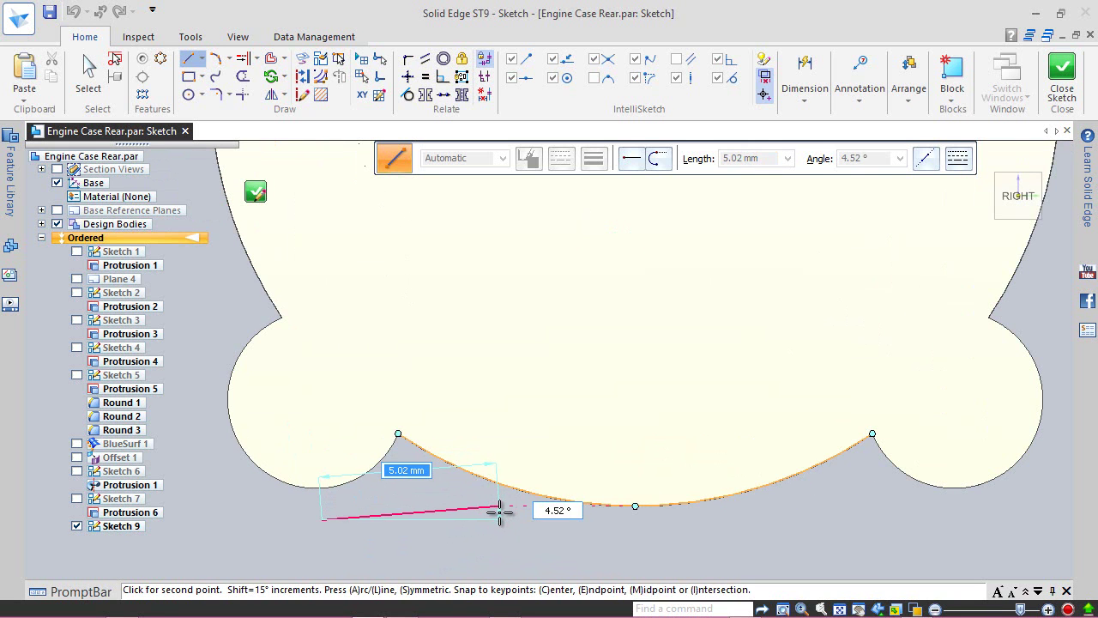
left_click(514, 512)
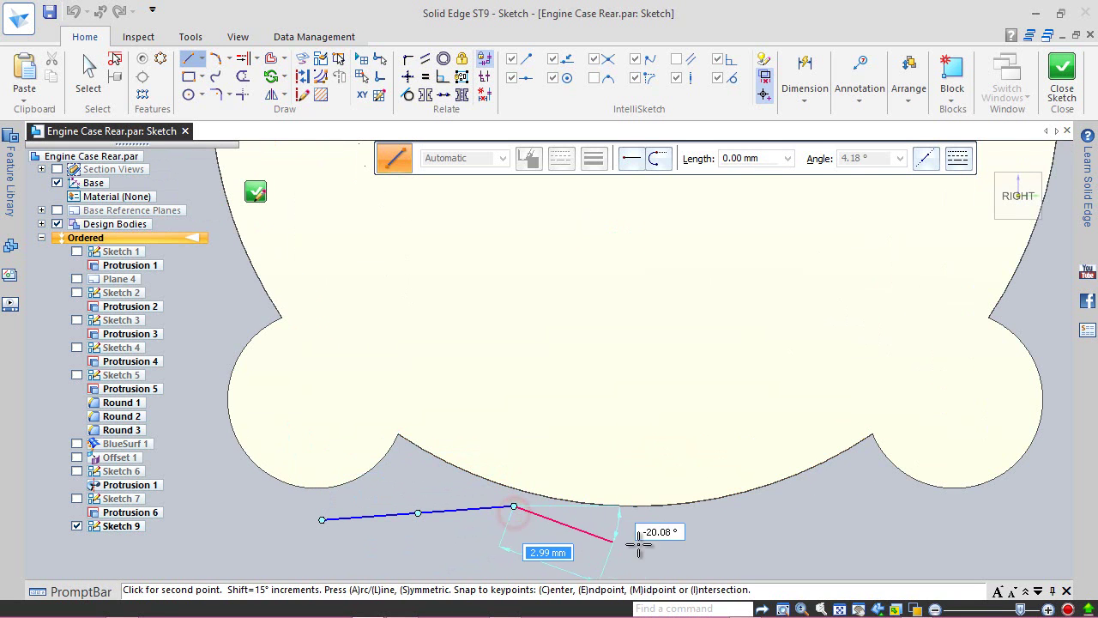
right_click(729, 525)
left_click(736, 520)
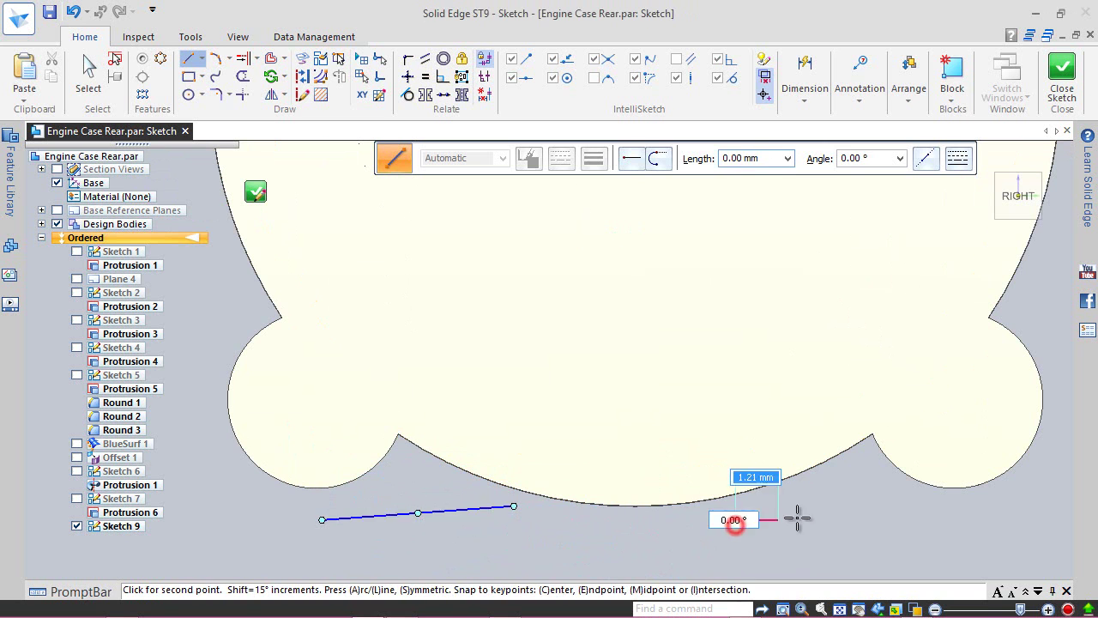
left_click(860, 486)
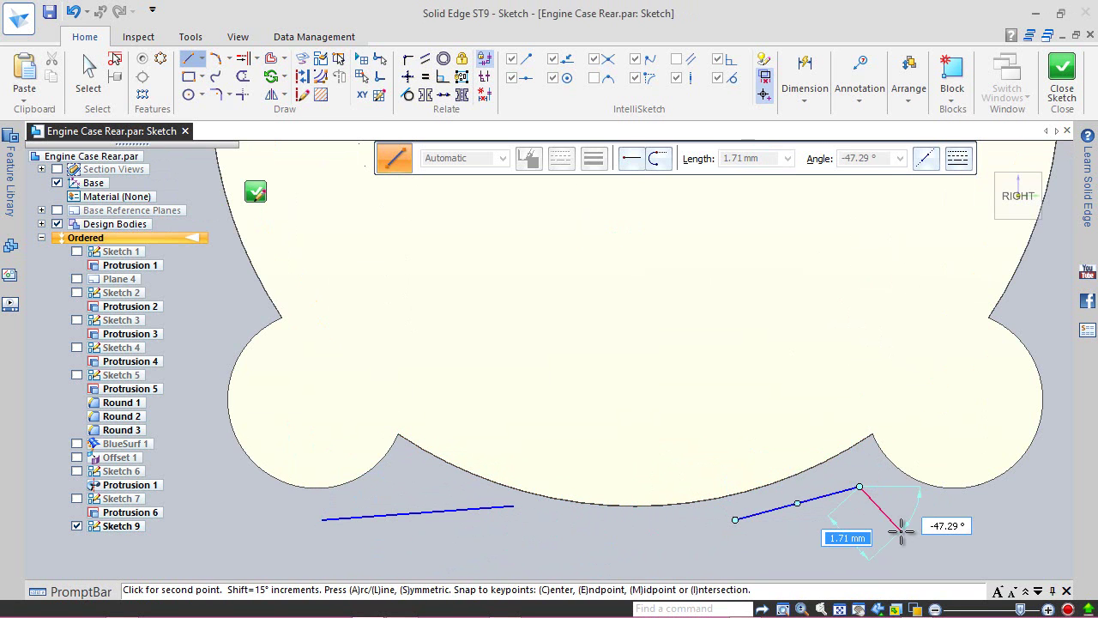
right_click(899, 530)
left_click(88, 73)
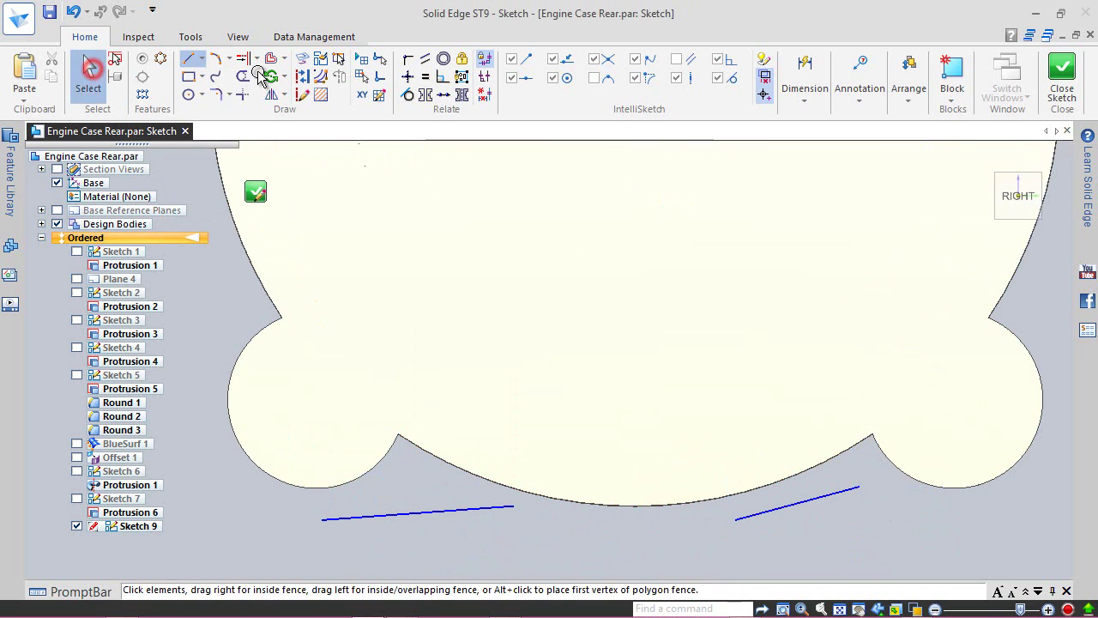
- Connect the left line's outer end to the lower-left boss arc and its inner end to the main bottom arc
left_click(407, 60)
left_click(321, 519)
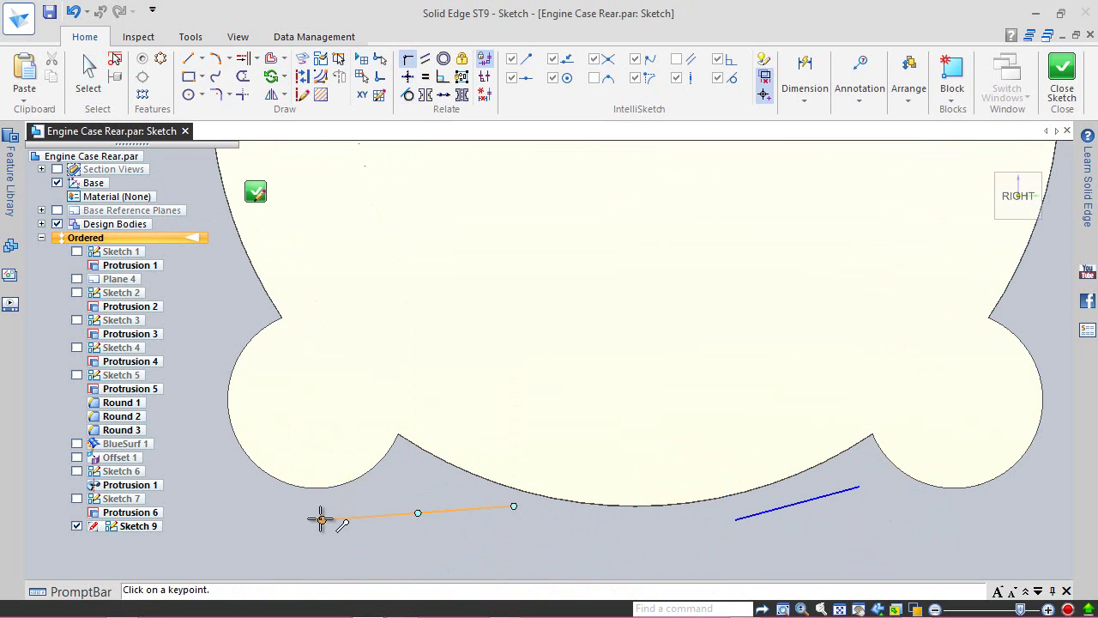
left_click(347, 483)
left_click(513, 474)
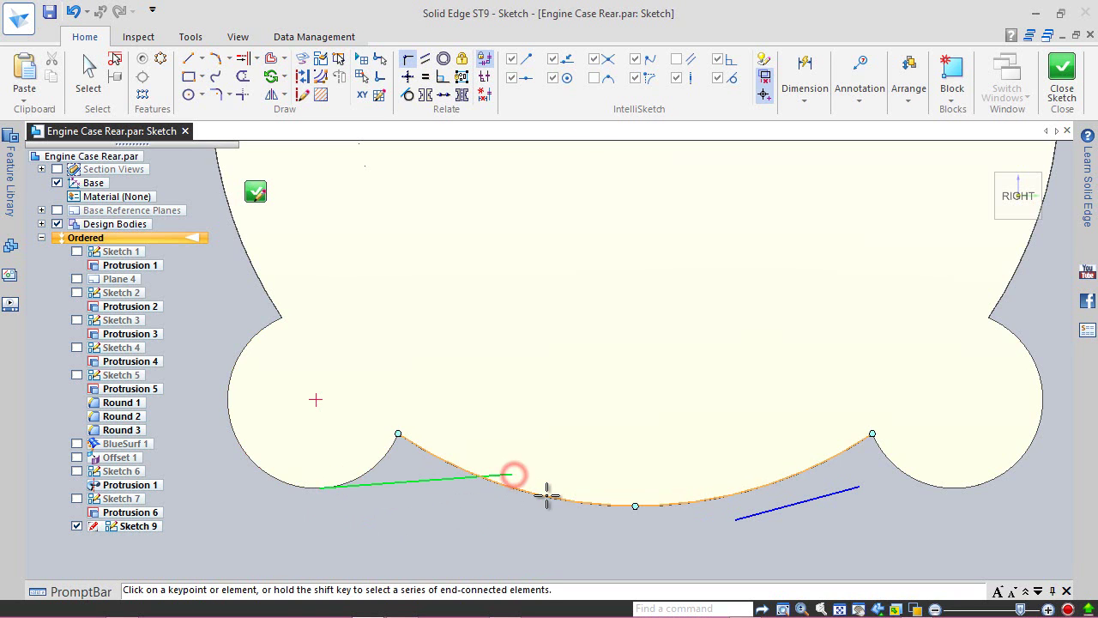
left_click(547, 498)
- Make the left line tangent to the lower-left boss arc and the main bottom arc
left_click(408, 94)
left_click(291, 485)
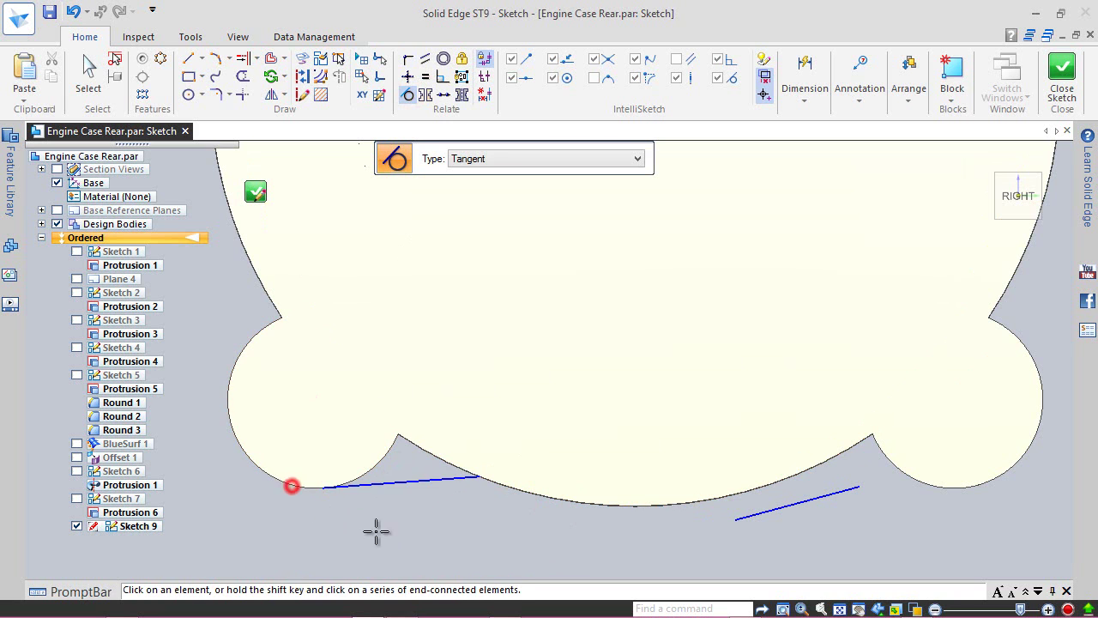
left_click(529, 495)
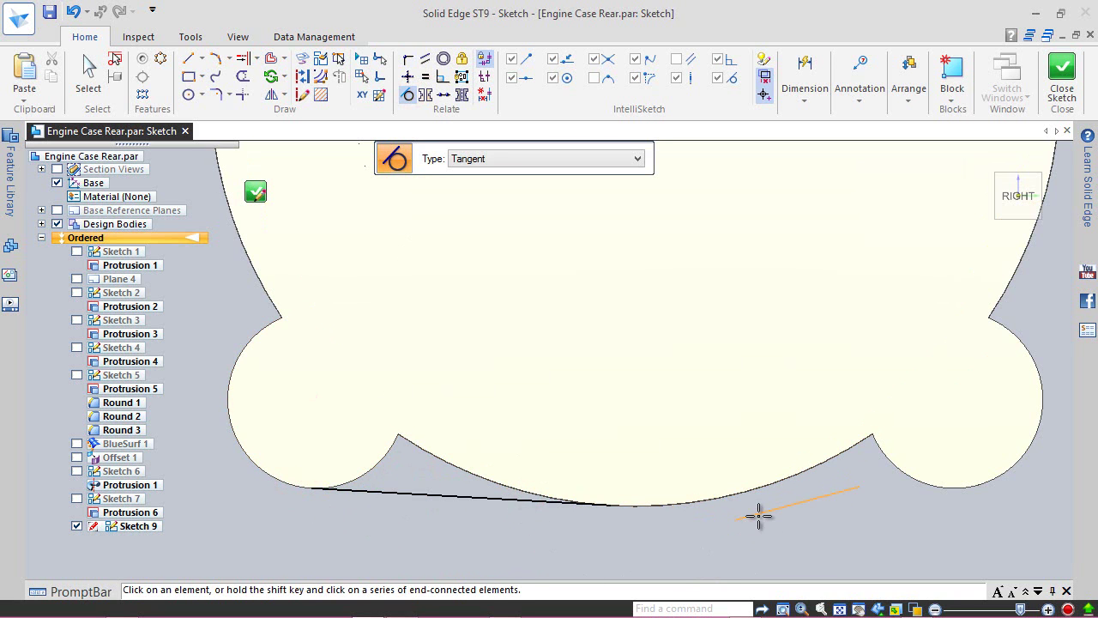
- Connect the right line's inner end to the main bottom arc and its outer end to the lower-right boss arc
left_click(408, 59)
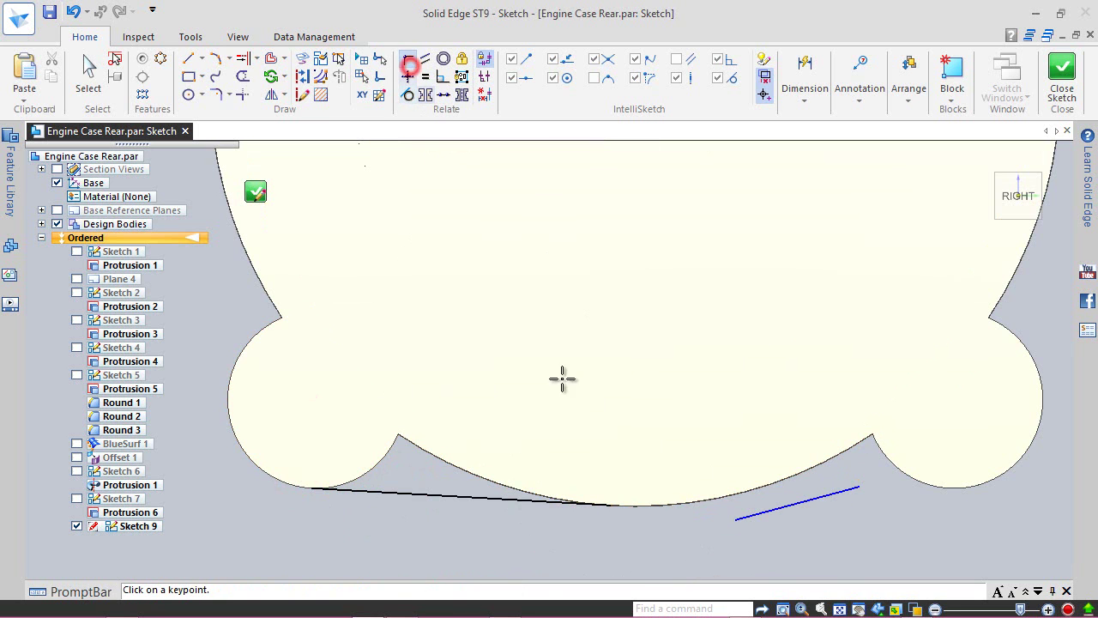
left_click(735, 520)
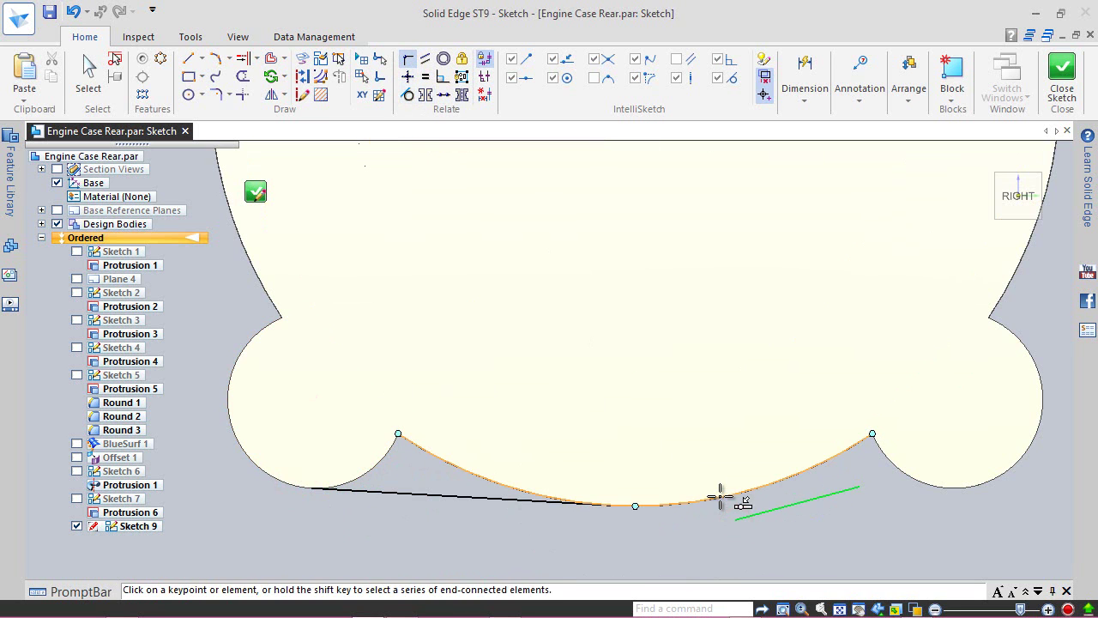
left_click(719, 499)
left_click(854, 463)
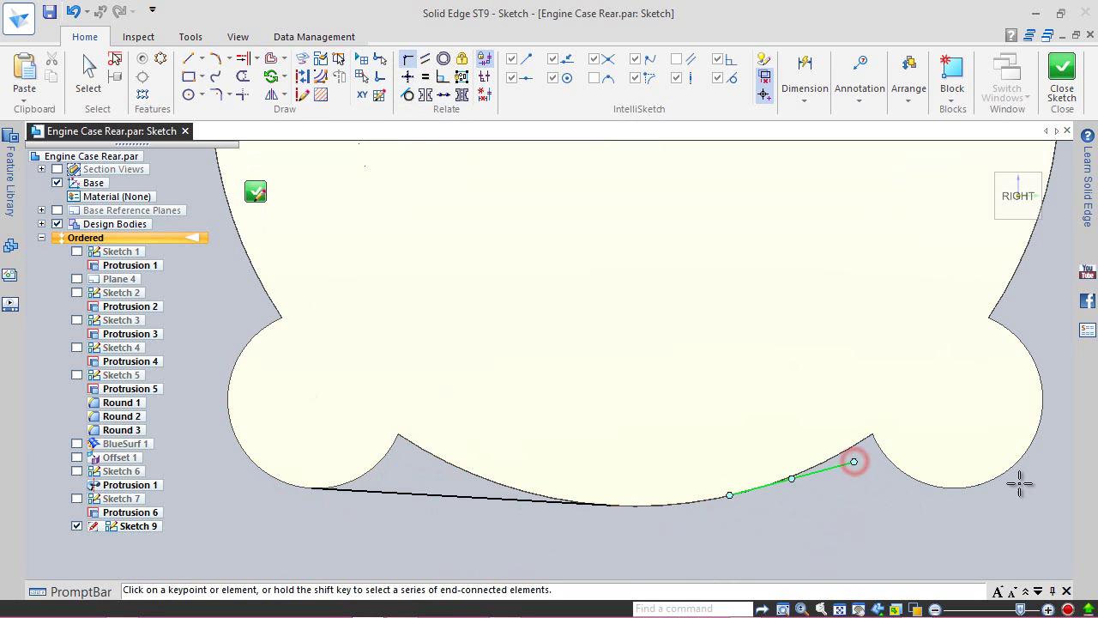
left_click(976, 487)
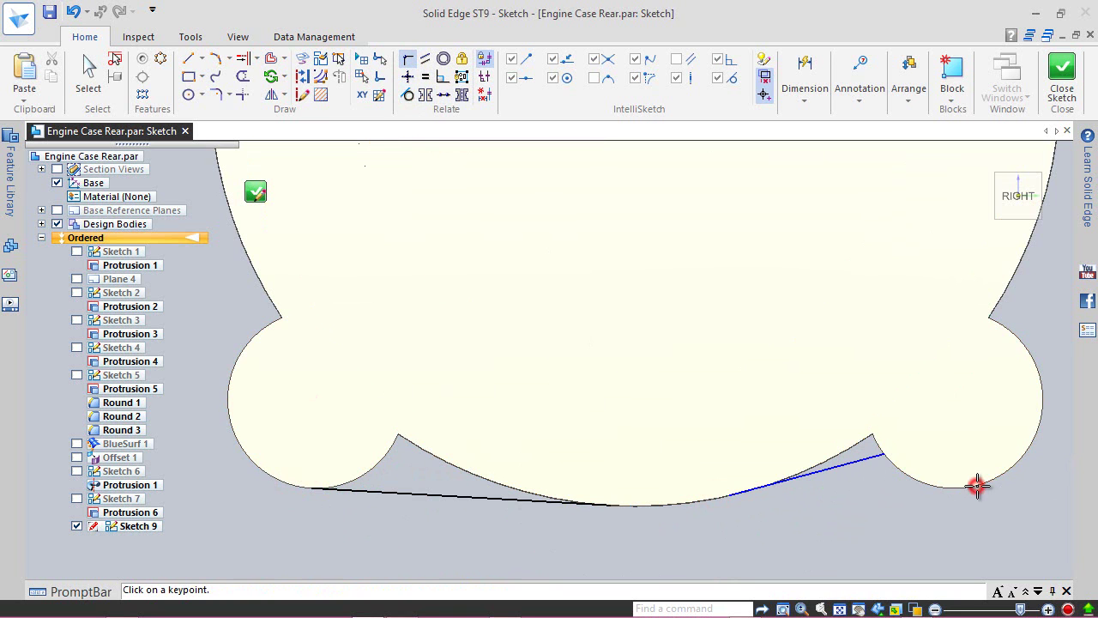
- Make the right line tangent to the main bottom arc and the lower-right boss arc
left_click(408, 95)
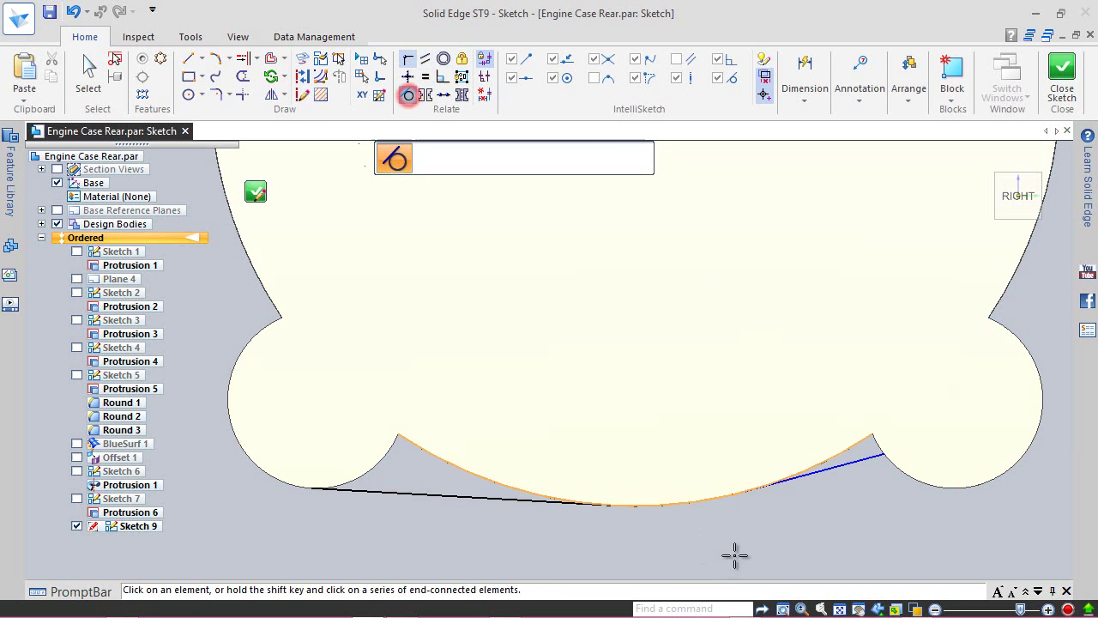
left_click(684, 505)
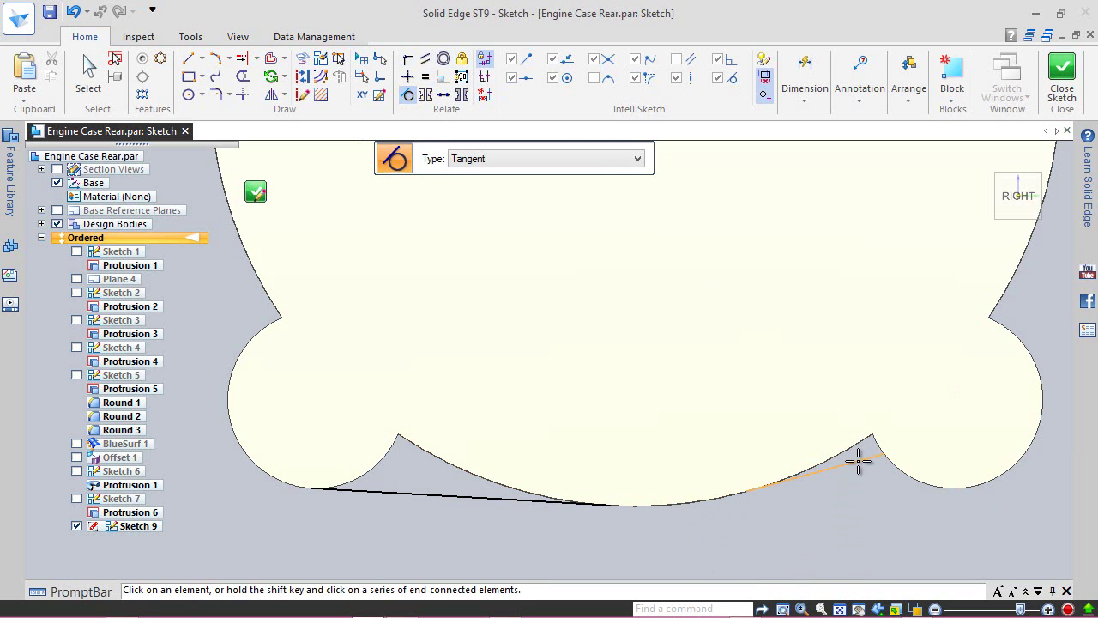
left_click(935, 488)
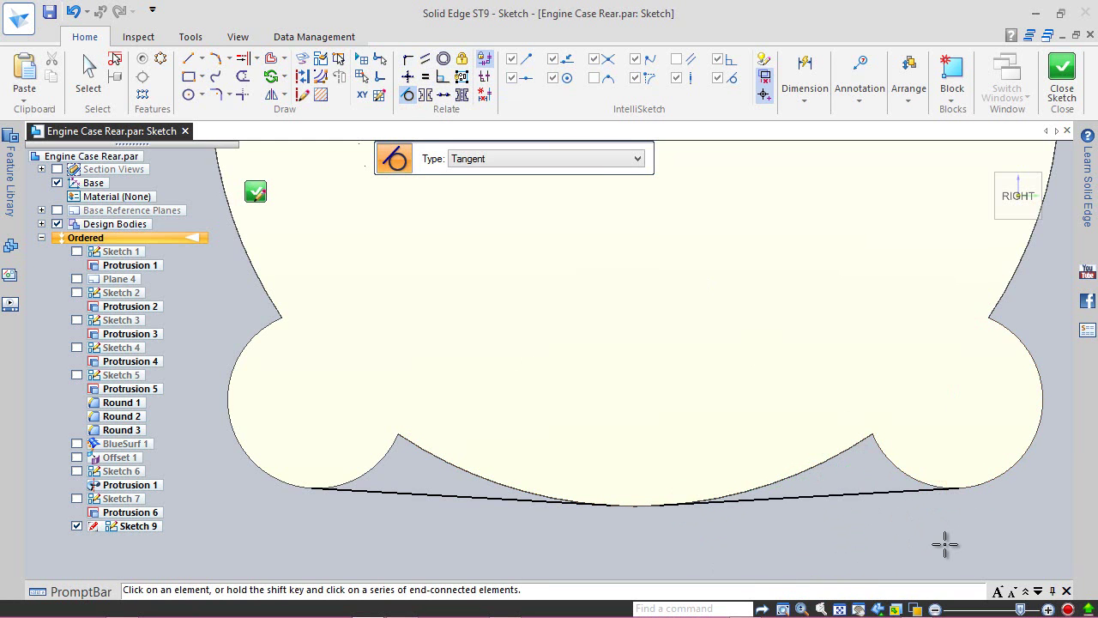
- Trace both lower boss edges with 2.5 mm radius three-point arcs between each line's outer end and the adjacent inner corner
left_click(214, 58)
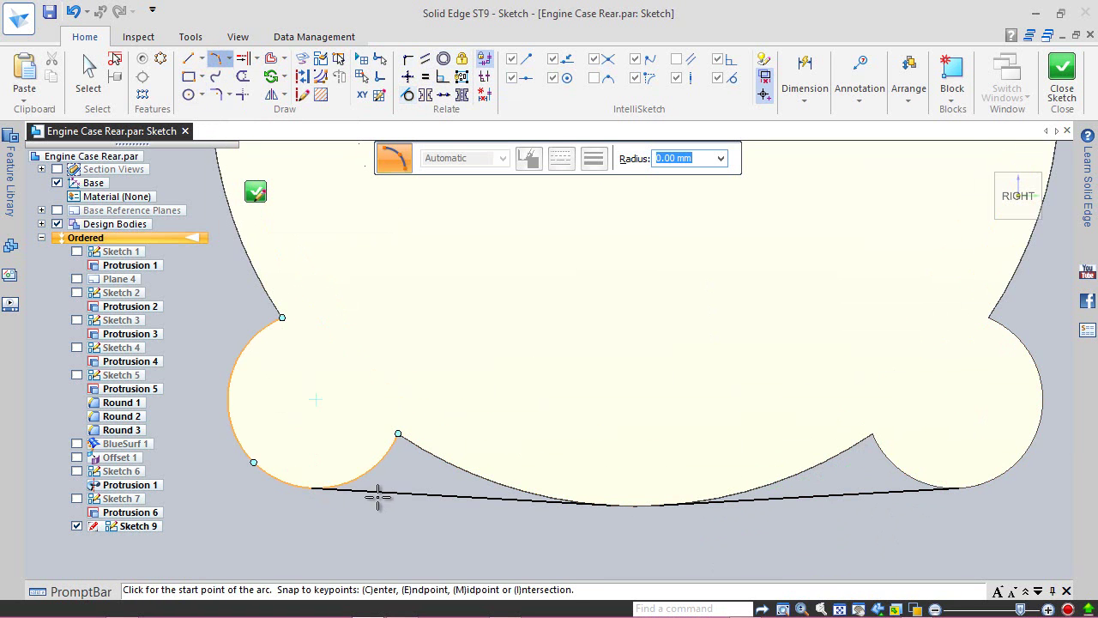
left_click(312, 488)
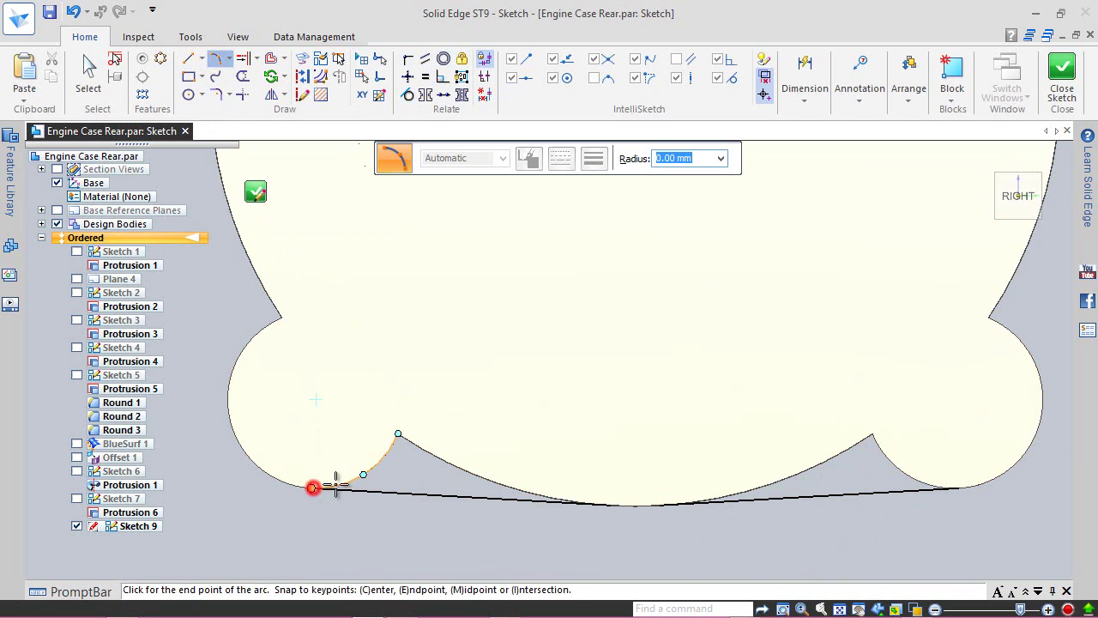
left_click(399, 434)
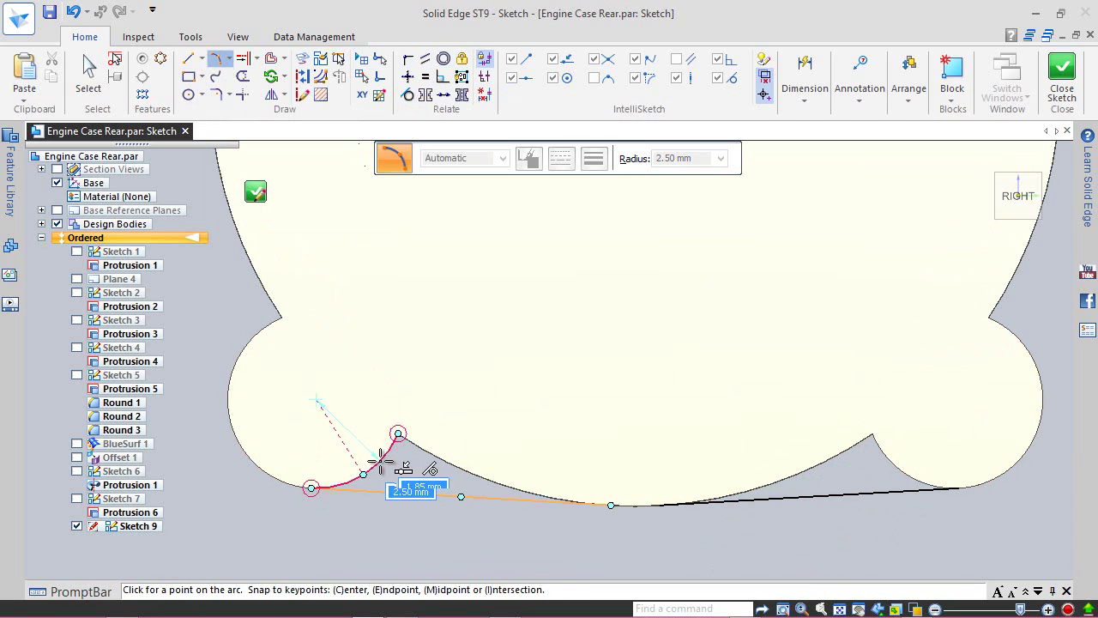
left_click(379, 460)
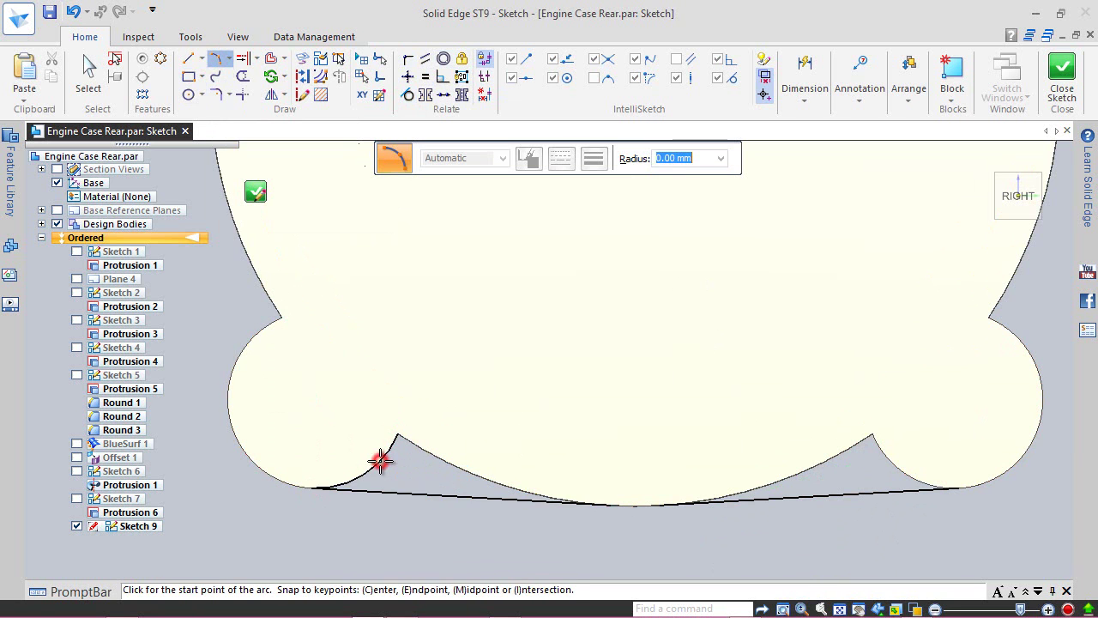
left_click(872, 434)
left_click(960, 489)
left_click(901, 474)
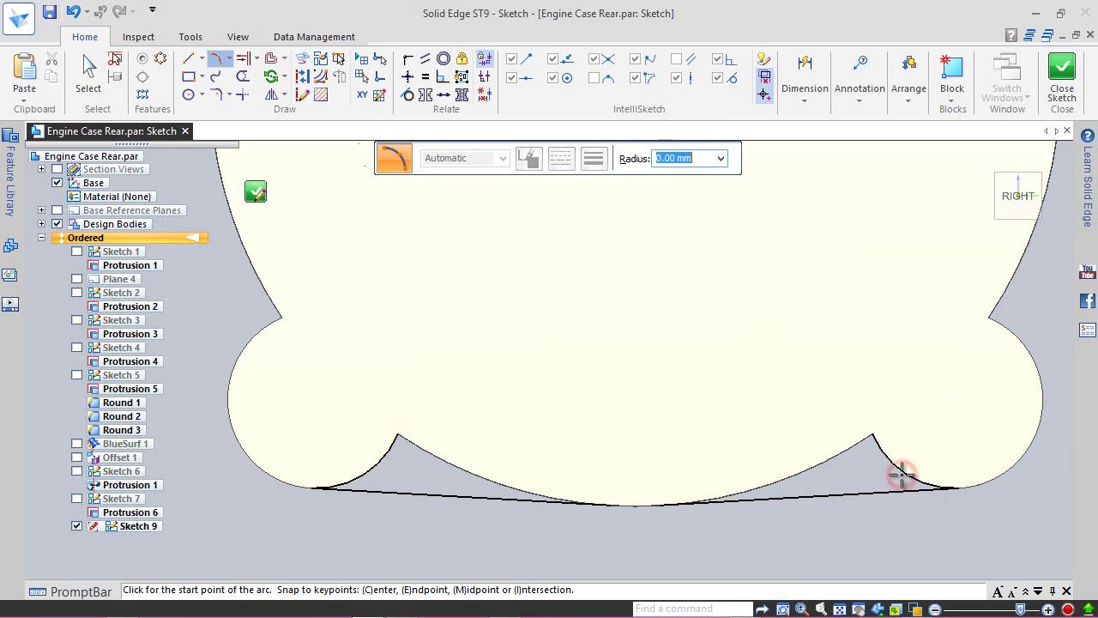
- Trace the main bottom edge with two 12 mm radius arcs, each joining an inner corner to the inner end of its tangent line
left_click(397, 434)
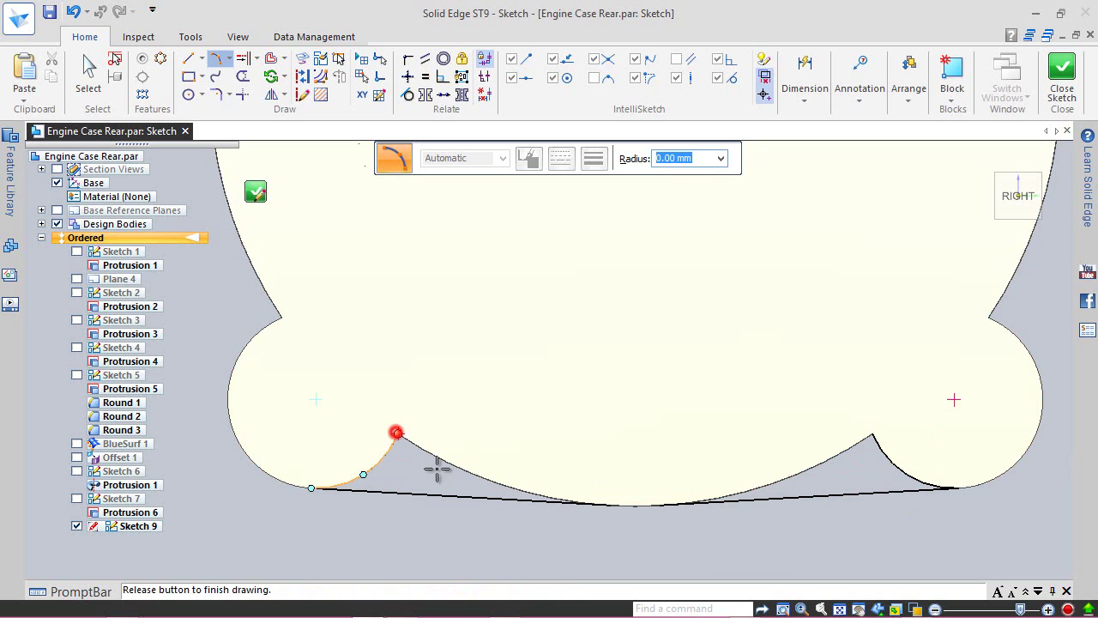
left_click(612, 505)
left_click(508, 486)
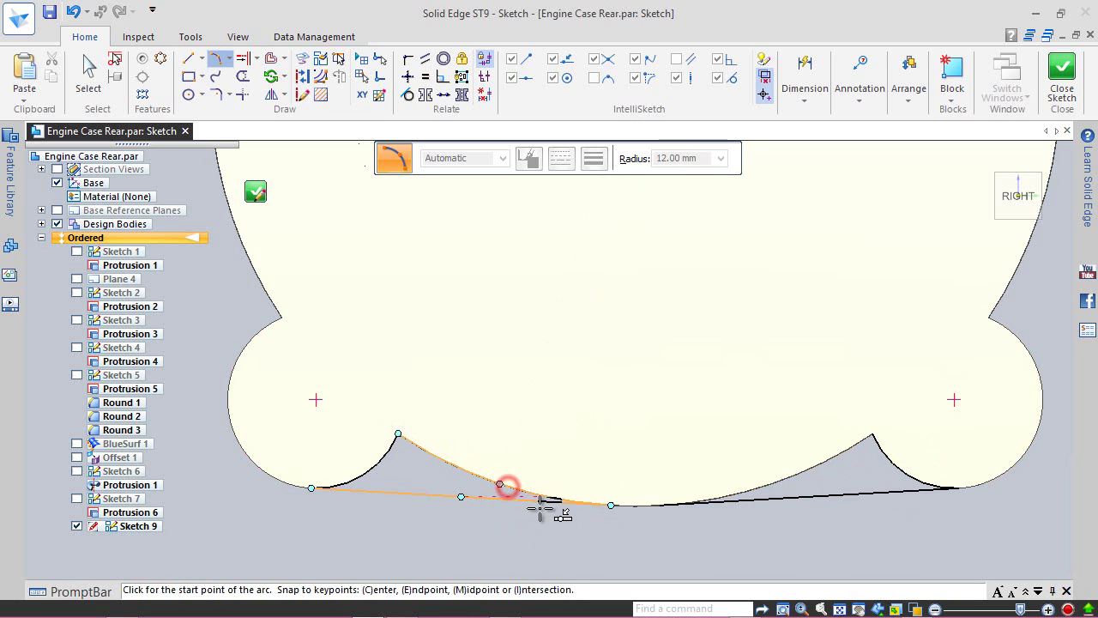
left_click_drag(870, 435, 889, 446)
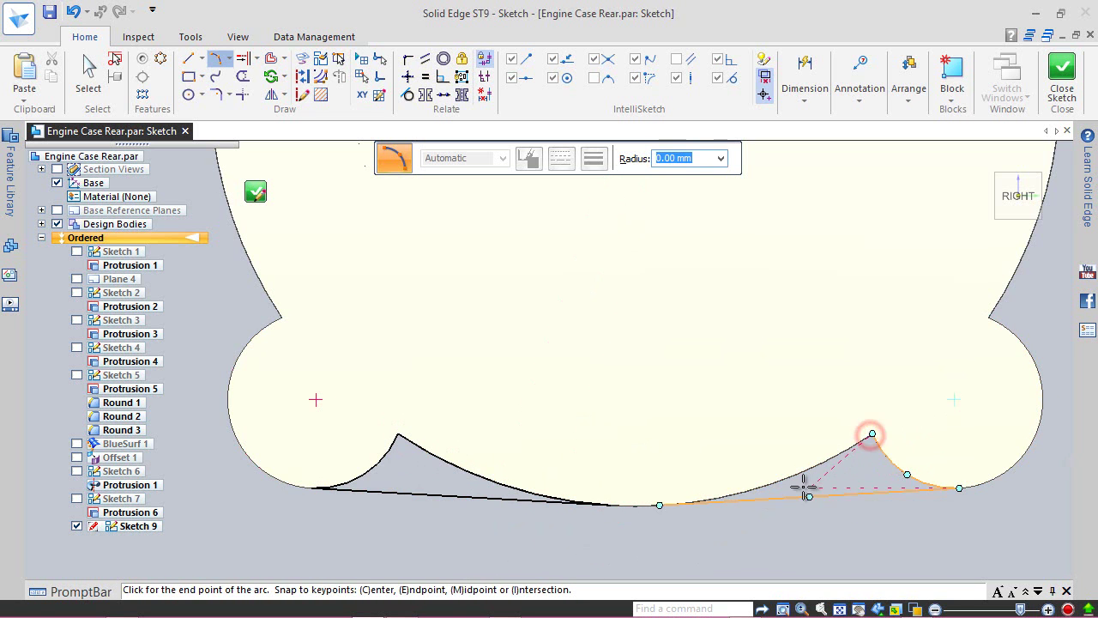
left_click(661, 505)
left_click(793, 477)
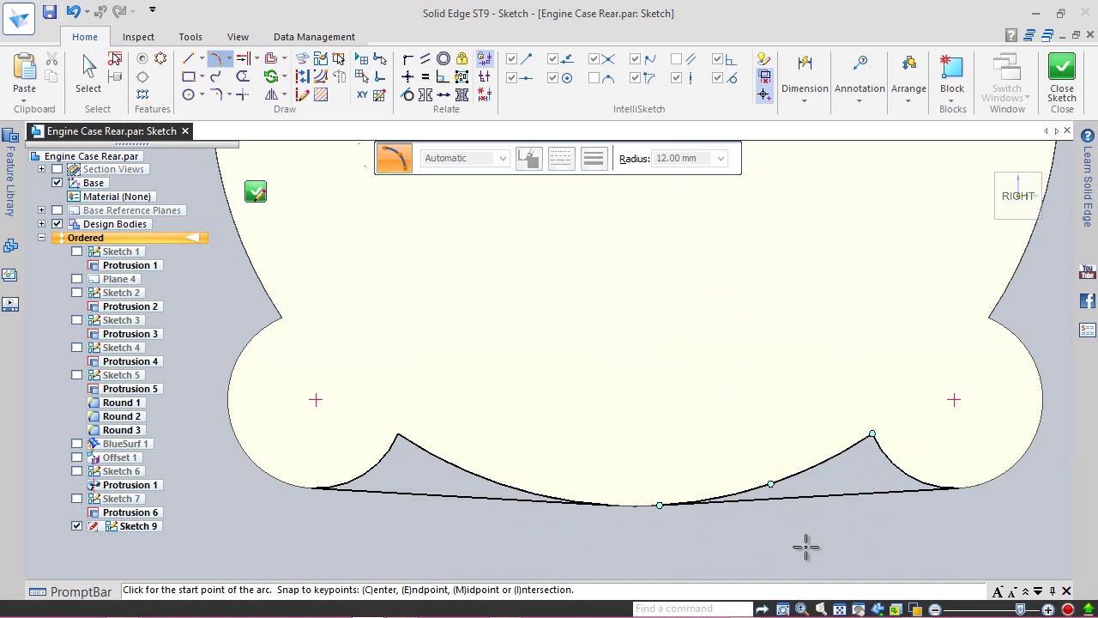
key("Escape")
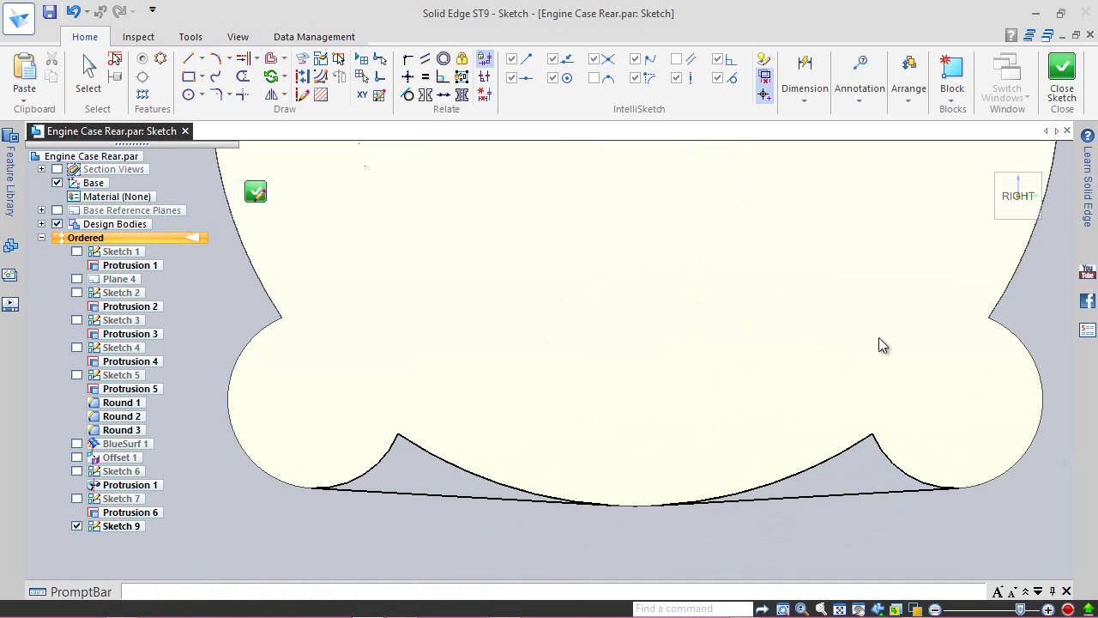
- Close the sketch with the two corner profiles and leave the Sketch command
left_click(1062, 73)
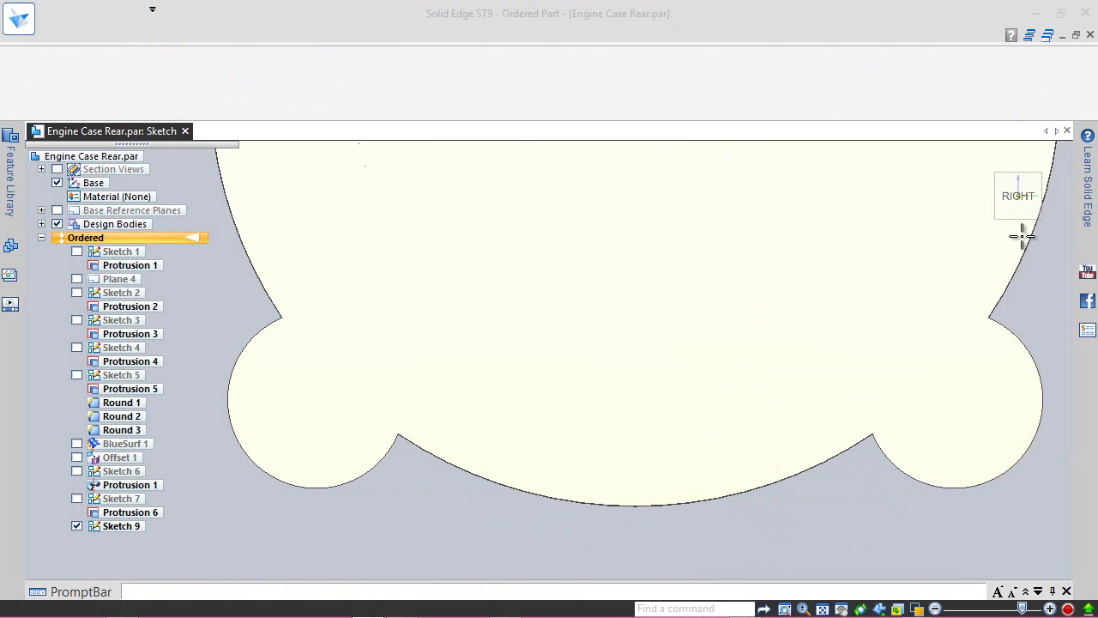
left_click(499, 159)
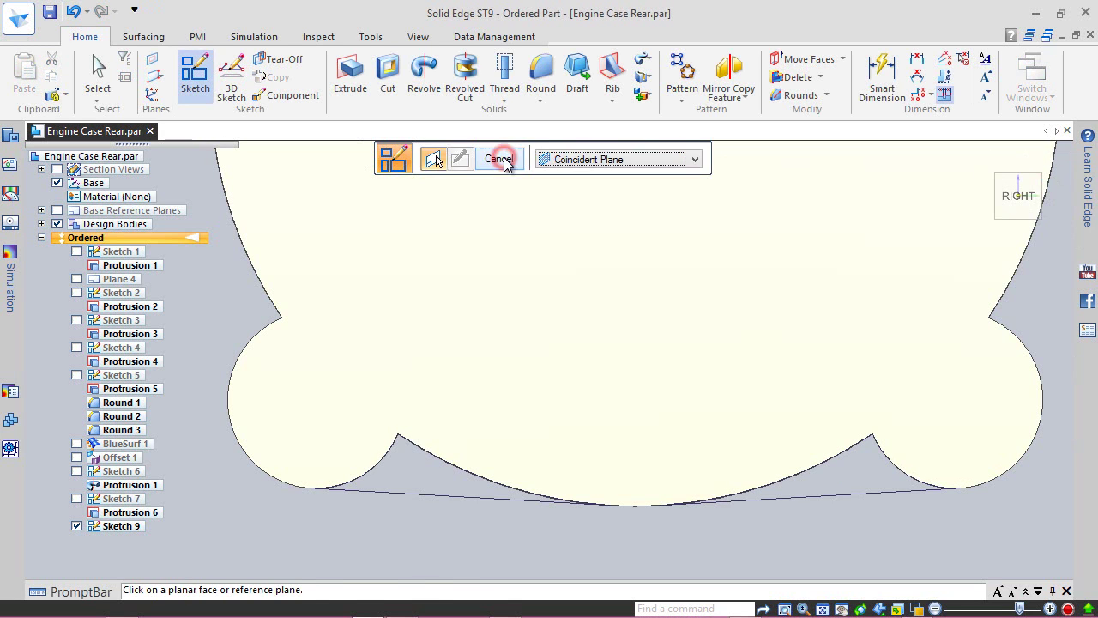
left_click(501, 159)
- Start an Extrude from the sketch and select both closed corner profiles beside the lower bosses as chains
left_click(1037, 176)
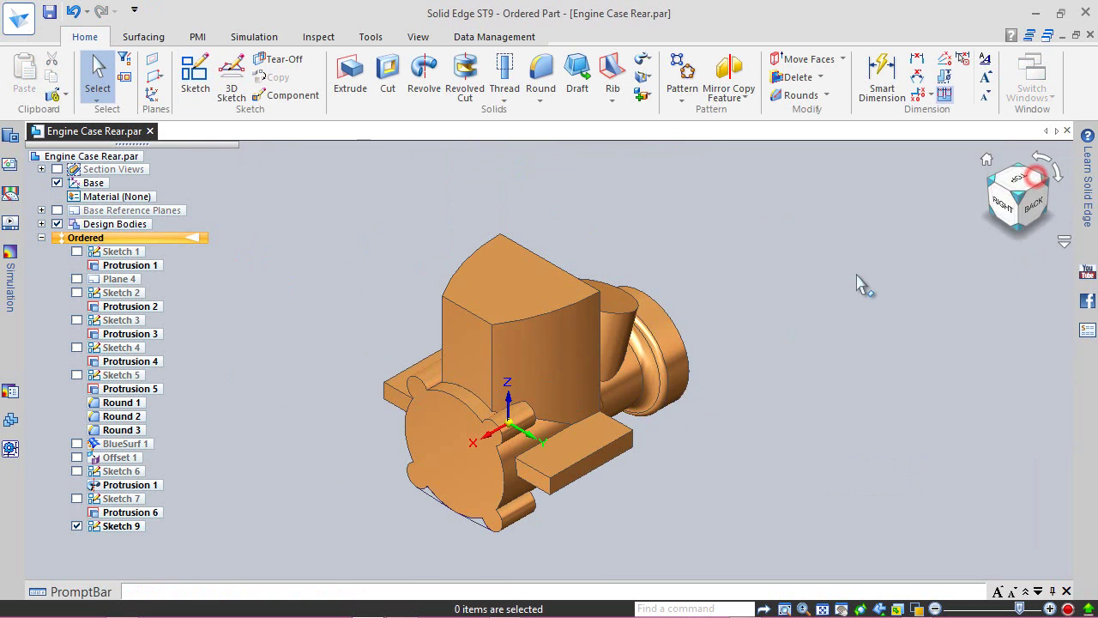
scroll(464, 537, "up", 5)
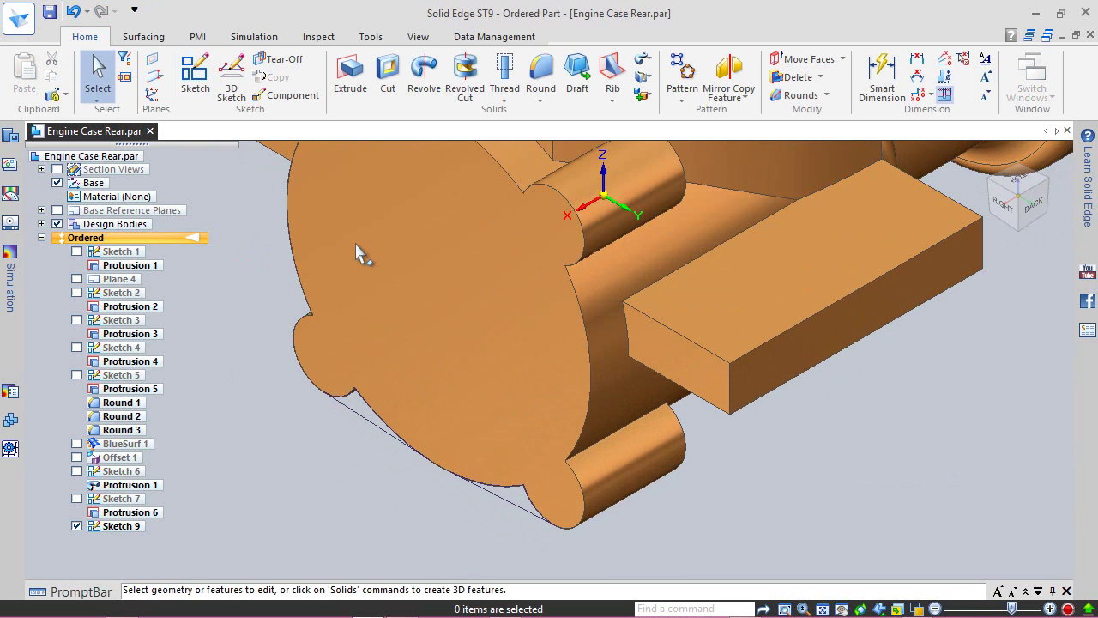
left_click(350, 73)
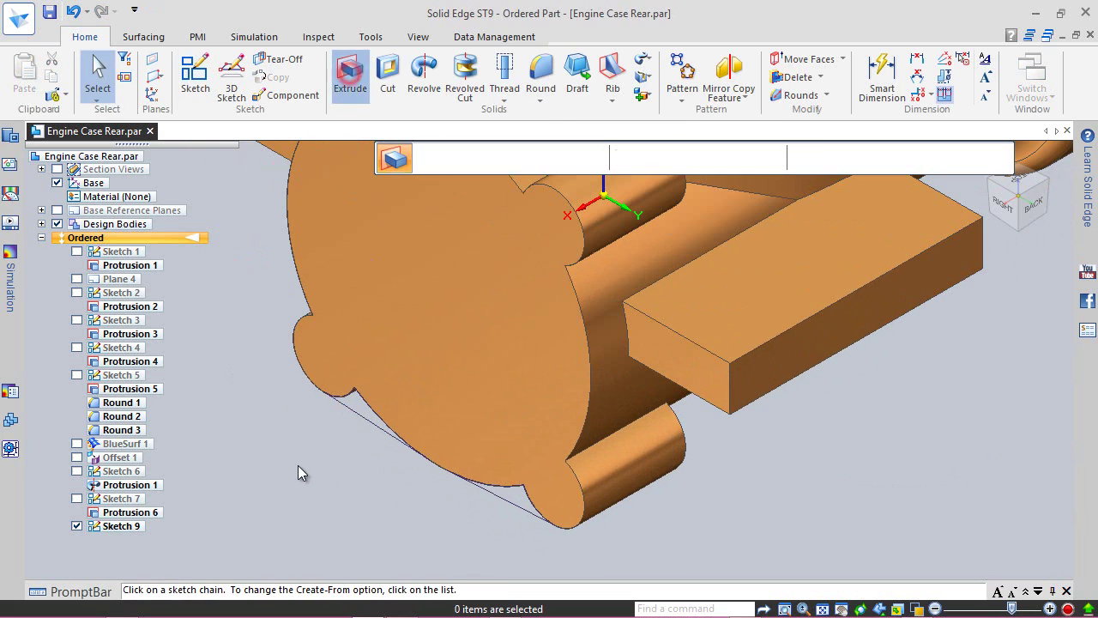
left_click(356, 415)
scroll(349, 429, "up", 3)
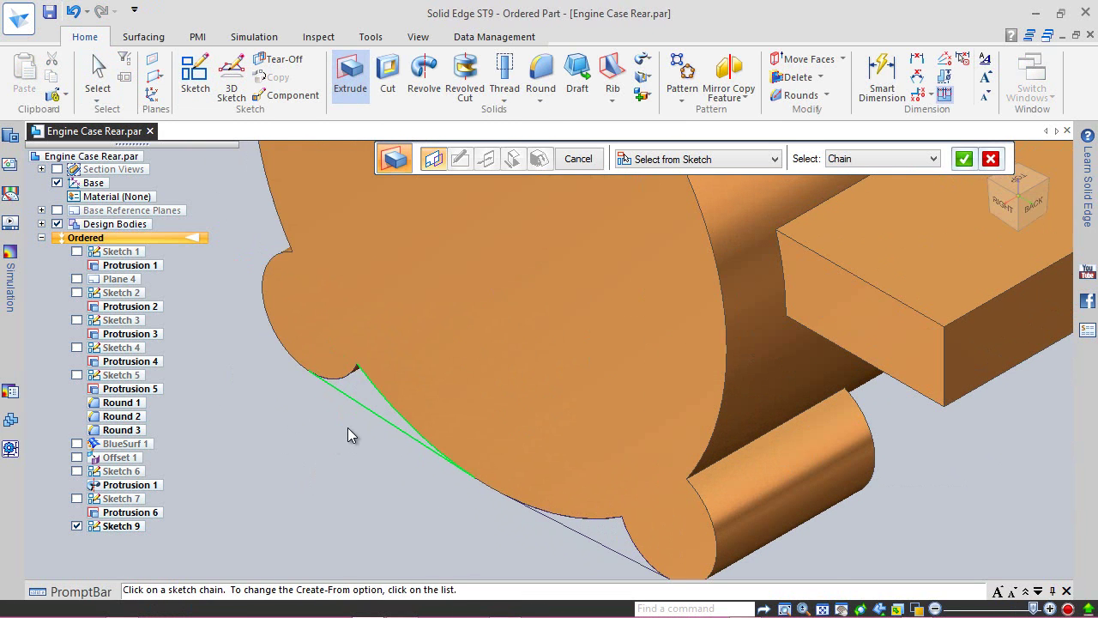
left_click(581, 530)
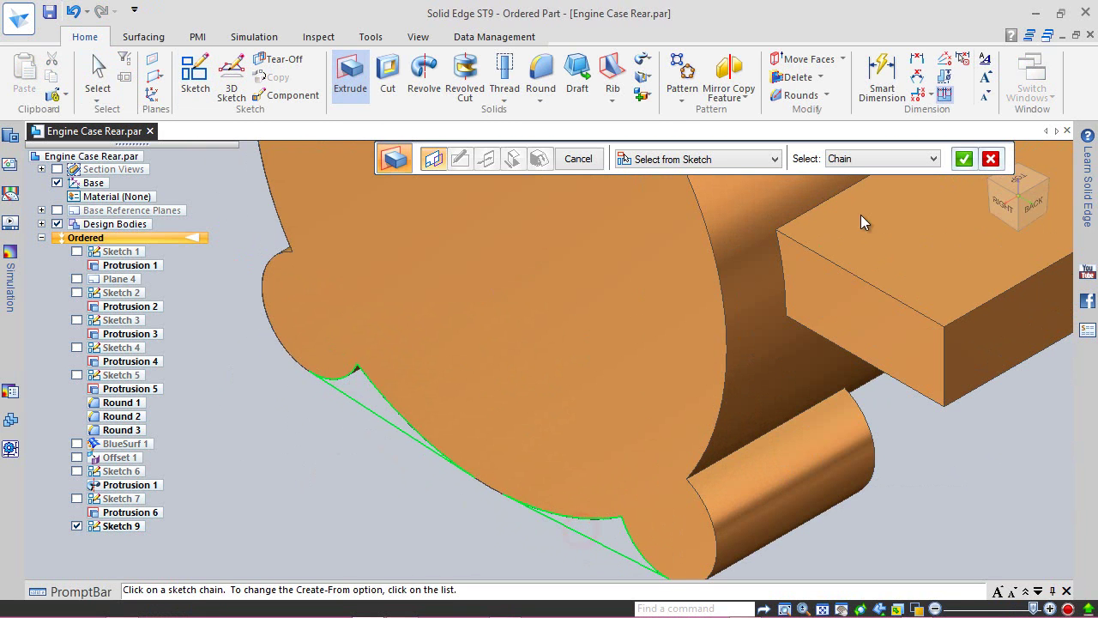
- Extrude the corner profiles with a From/To extent from the end face to the lower boss's rear face, and finish the feature
right_click(765, 306)
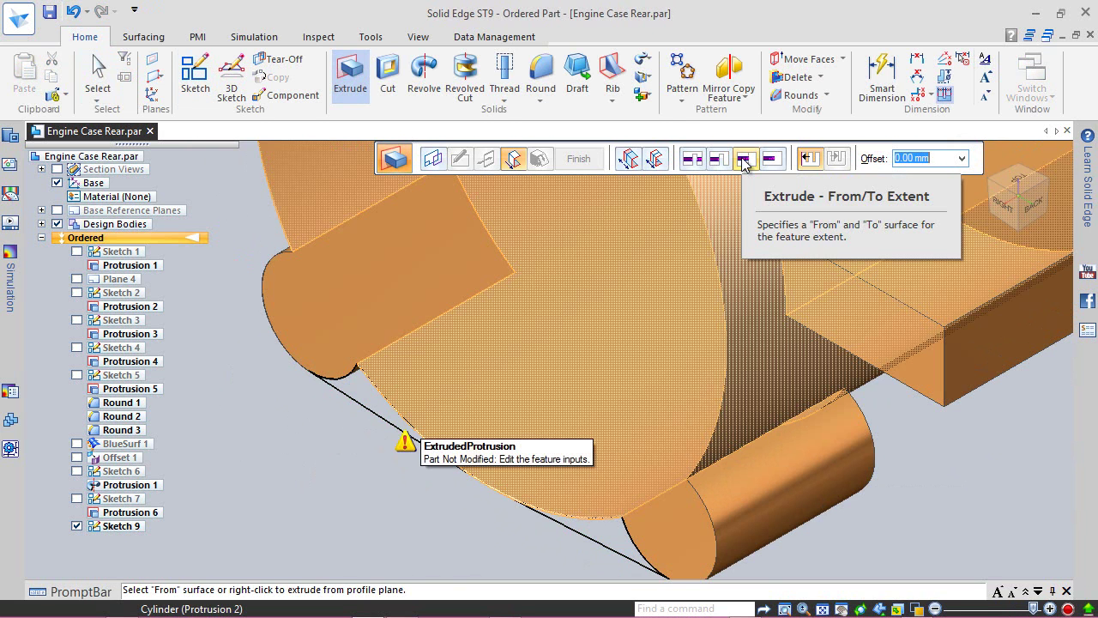
left_click(603, 326)
mouse_move(643, 397)
middle_mouse_down()
mouse_move(517, 352)
mouse_move(466, 366)
mouse_move(476, 369)
middle_mouse_up()
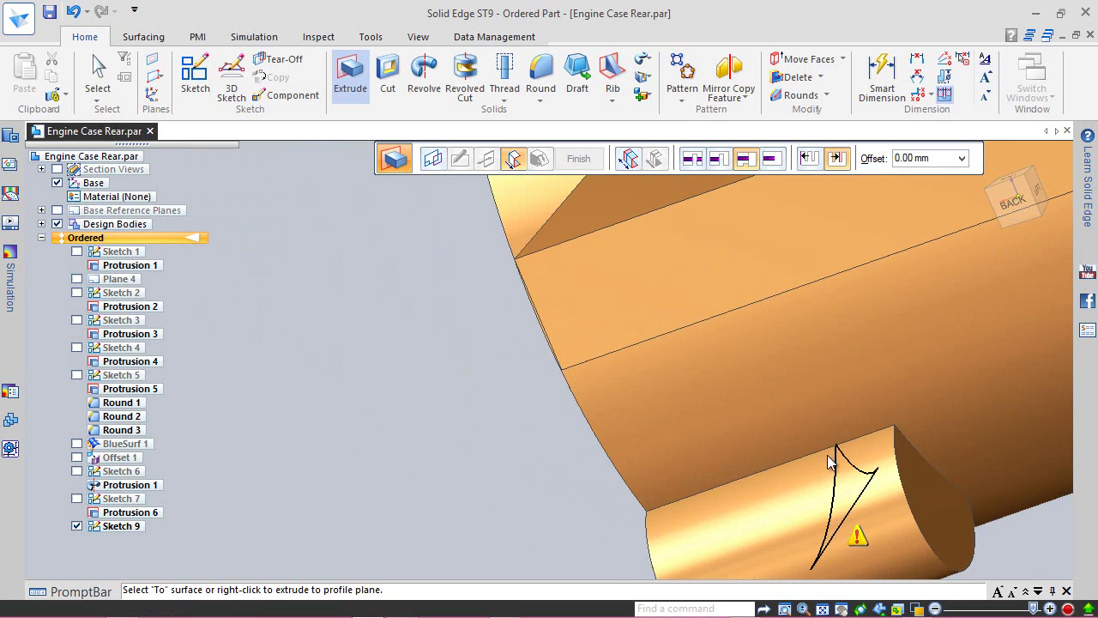
left_click(921, 485)
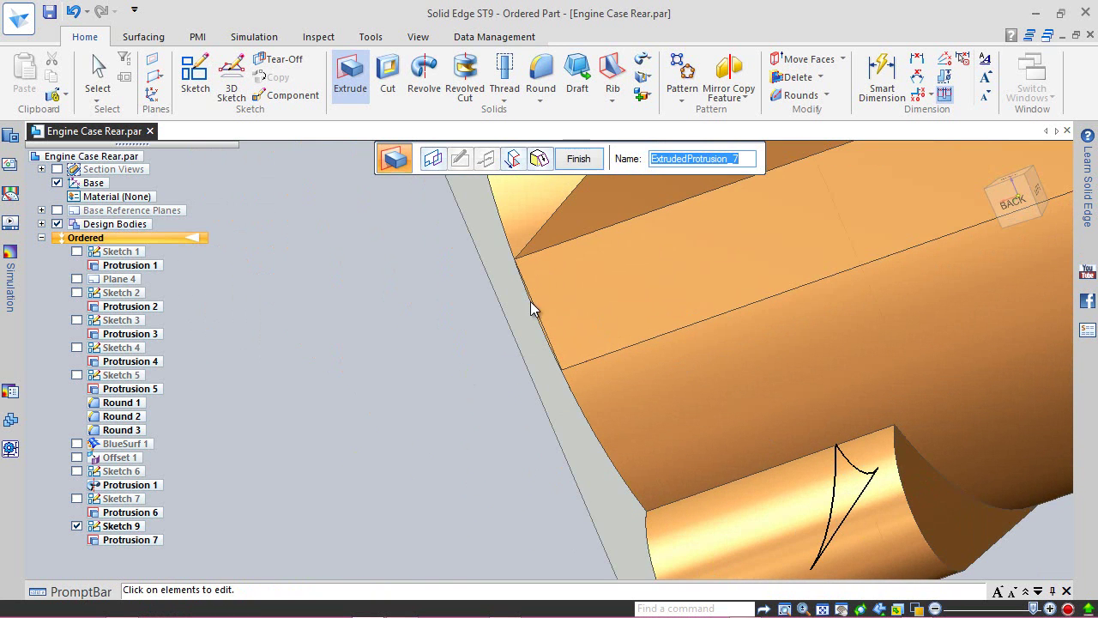
left_click(579, 159)
left_click(573, 157)
middle_click_drag(510, 373, 569, 341)
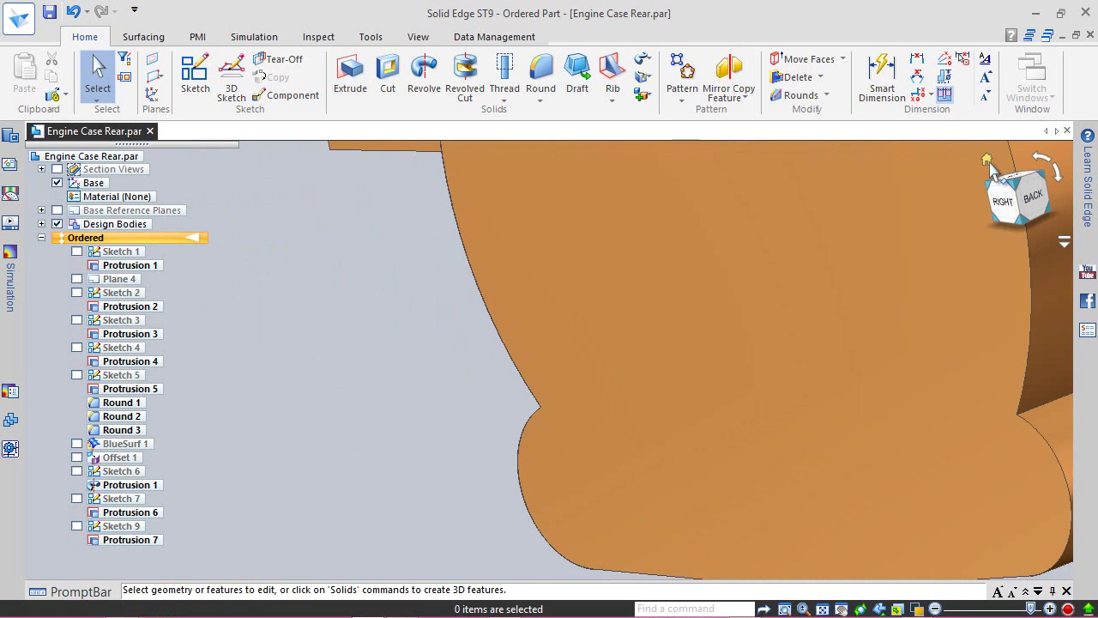
left_click(1000, 199)
middle_click_drag(747, 524, 825, 359)
left_click(995, 168)
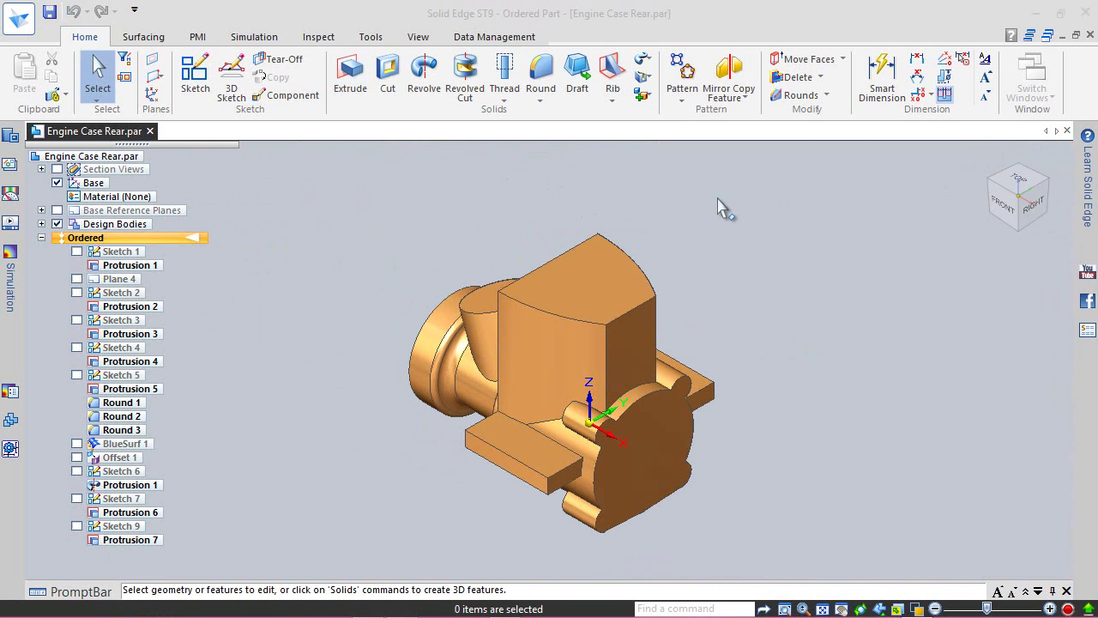
- Start a Round with a 2.5 mm radius and select the inner end edge of the first upper screw boss
left_click(541, 69)
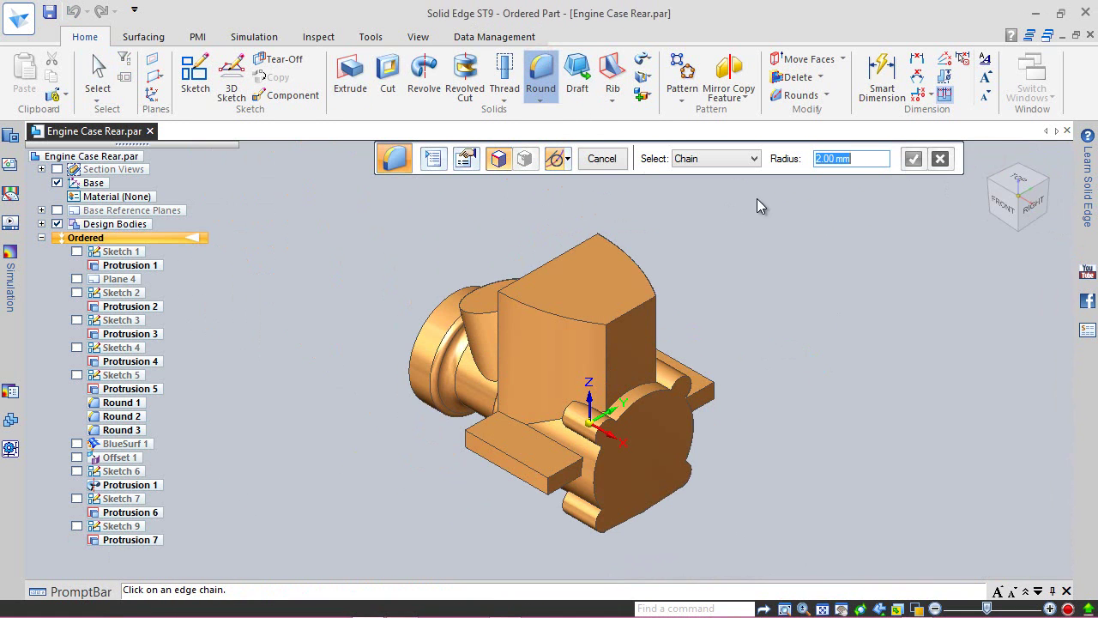
type("2.5")
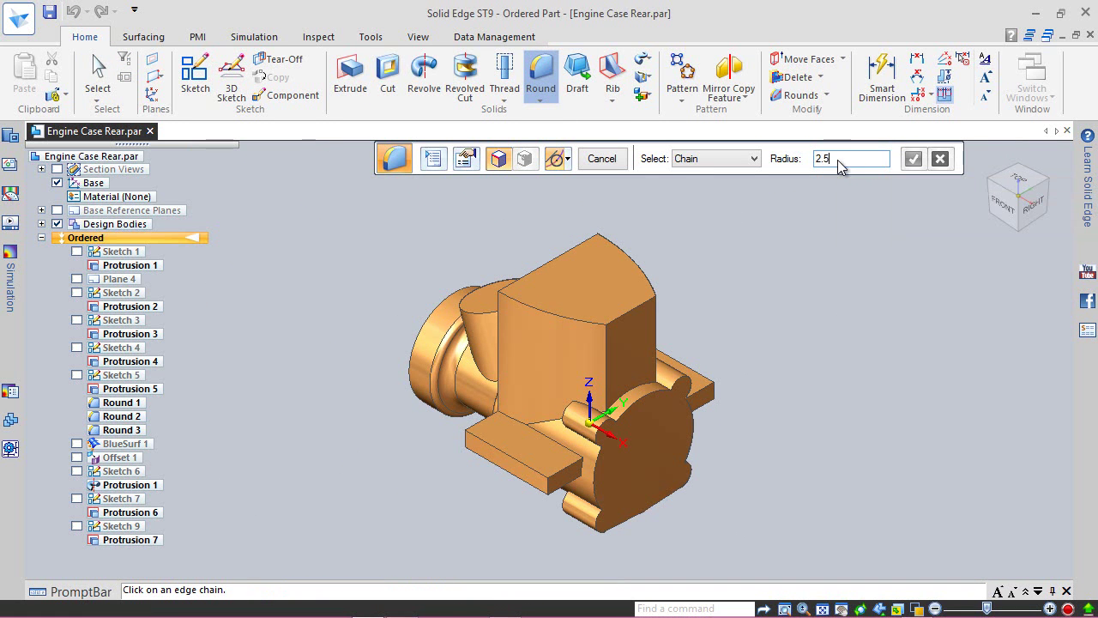
middle_click_drag(590, 429, 686, 429)
scroll(653, 427, "up", 2)
scroll(644, 415, "up", 3)
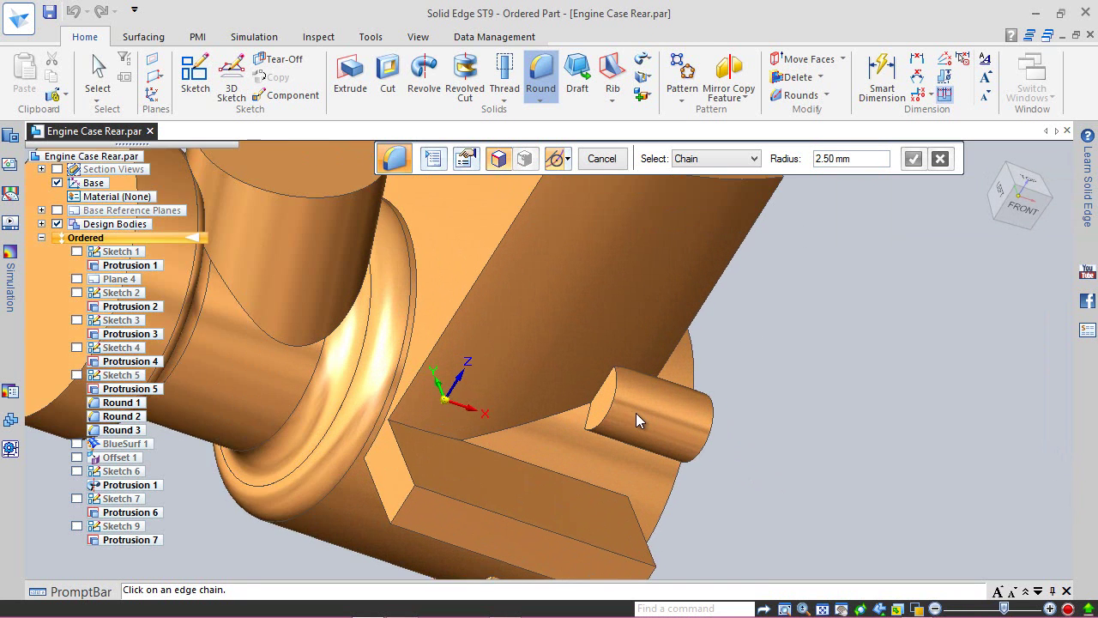
left_click(606, 407)
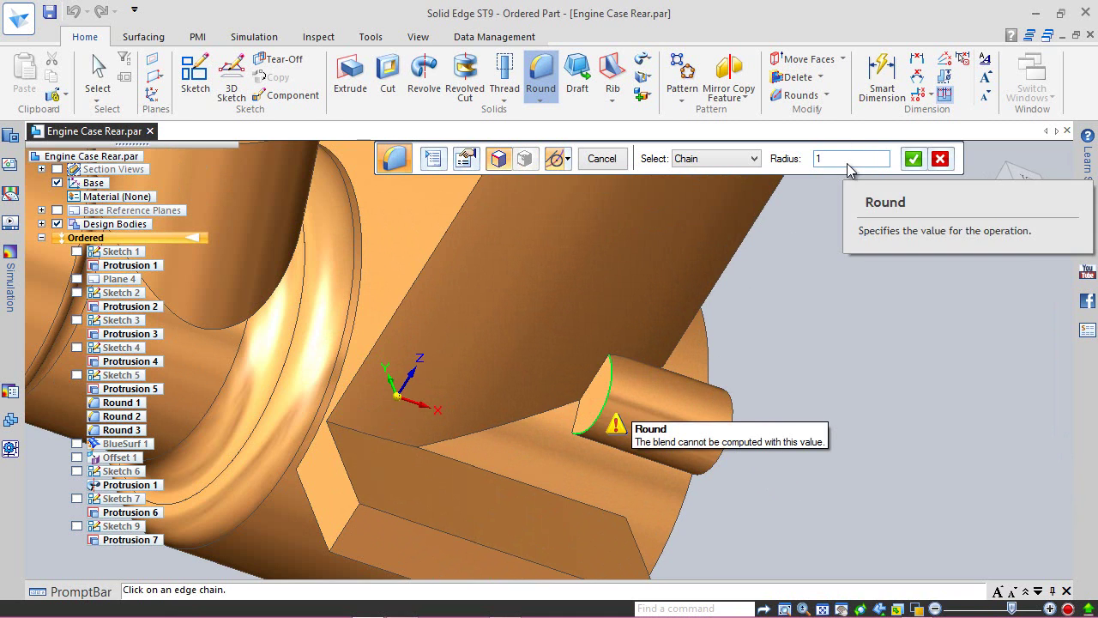
- Set the selected boss edge's round radius to 2 mm and finish the feature
key("Return")
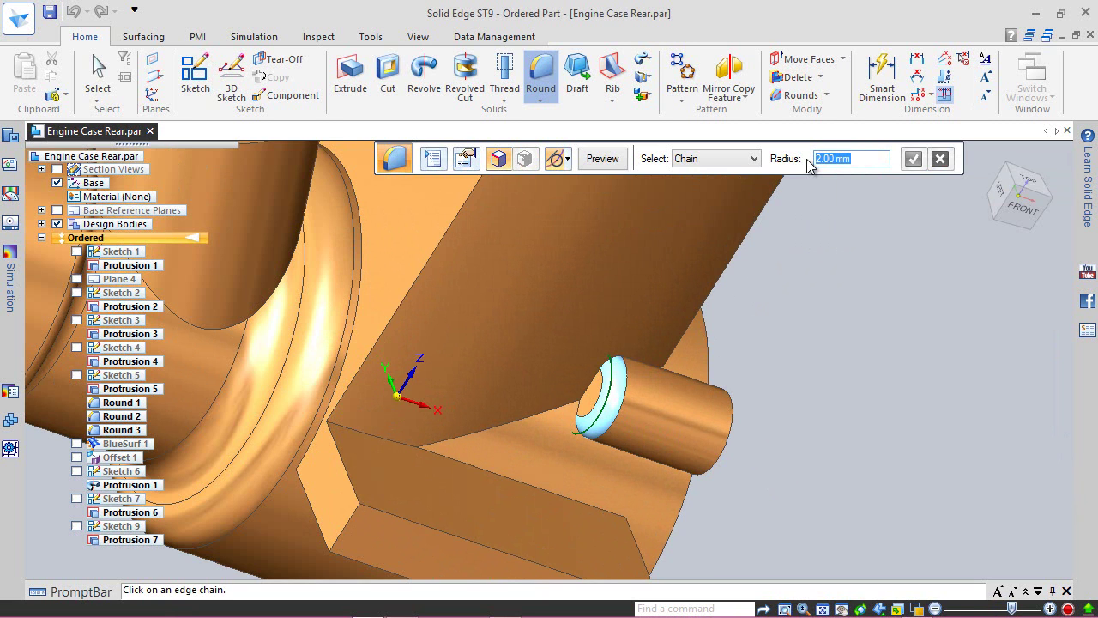
type("2")
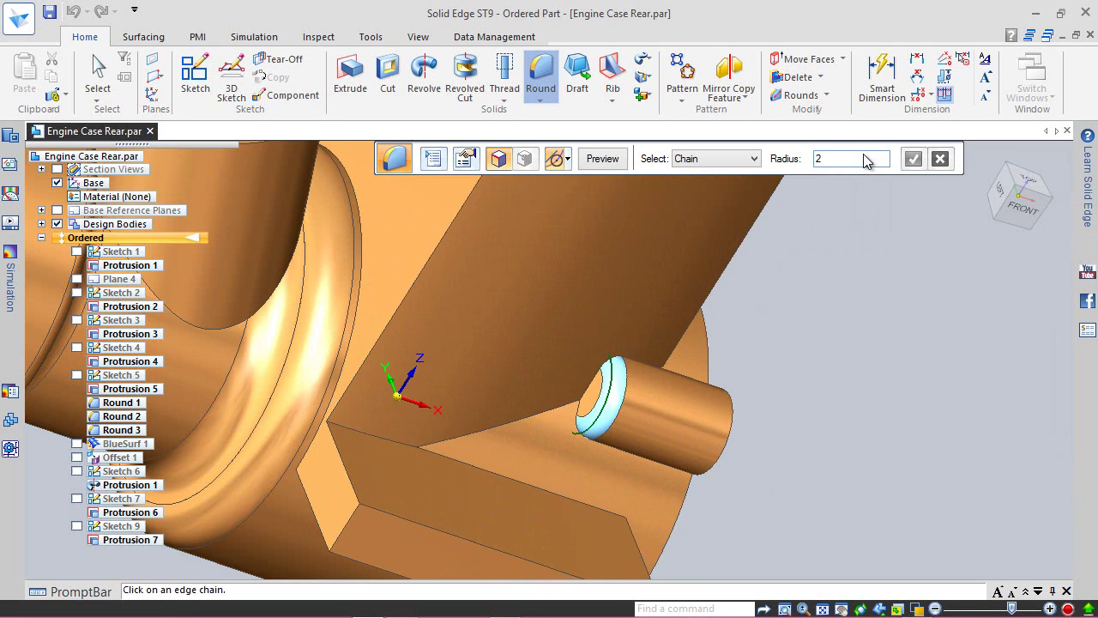
left_click(602, 159)
left_click(602, 159)
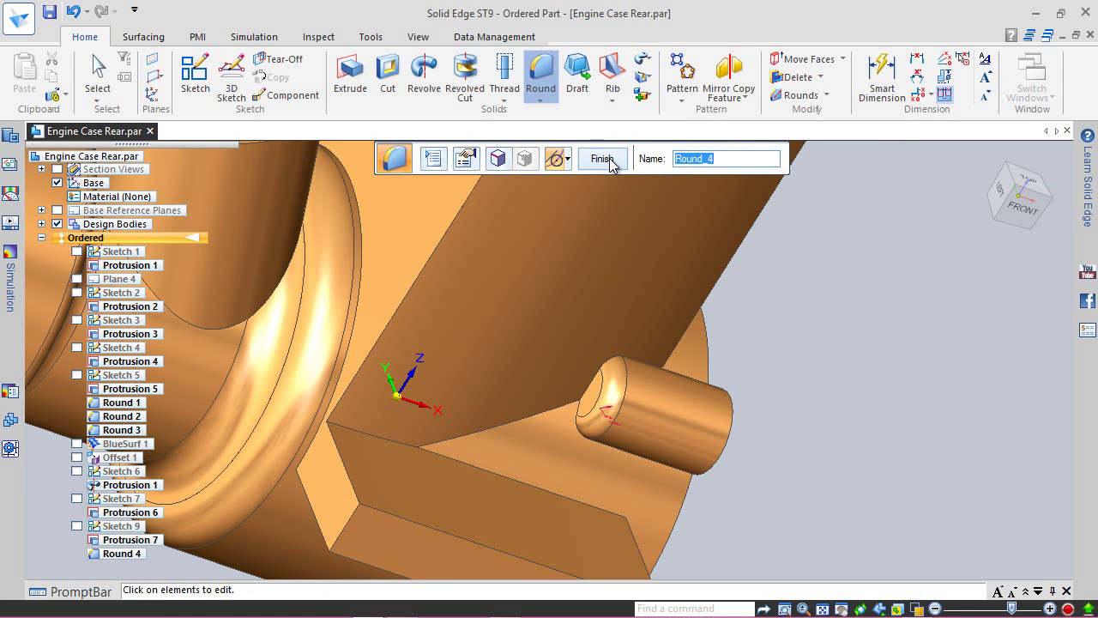
middle_click_drag(864, 324, 530, 448)
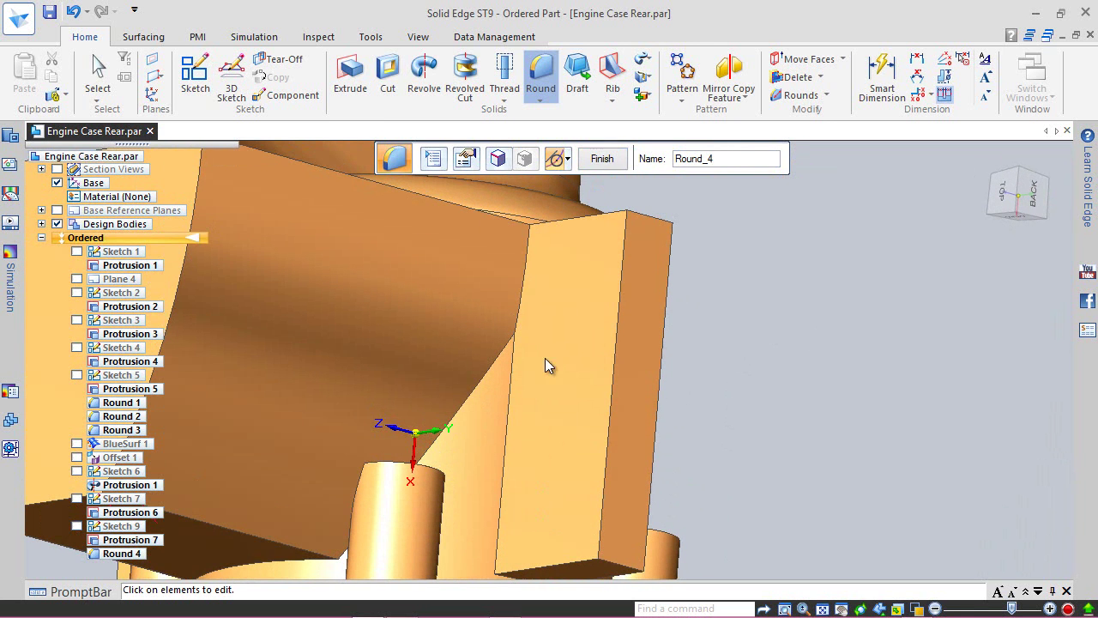
left_click(602, 159)
- Round the inner end edge of the opposite upper boss with a 2 mm radius and leave the Round command
mouse_move(419, 494)
middle_mouse_down()
mouse_move(455, 589)
mouse_move(420, 487)
middle_mouse_up()
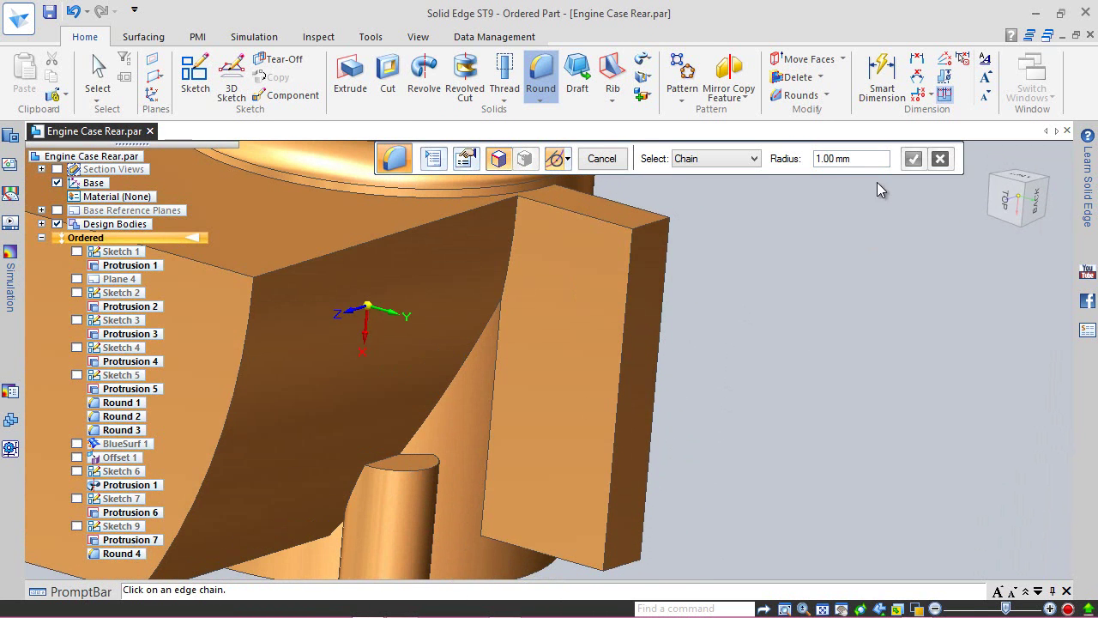
left_click(417, 479)
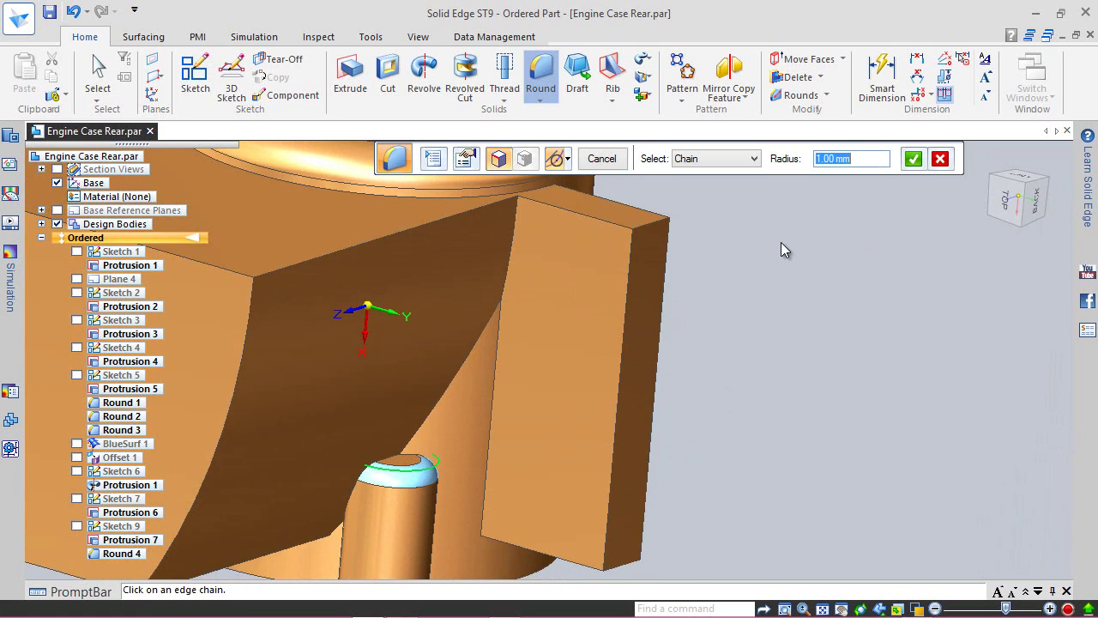
type("2")
key("Return")
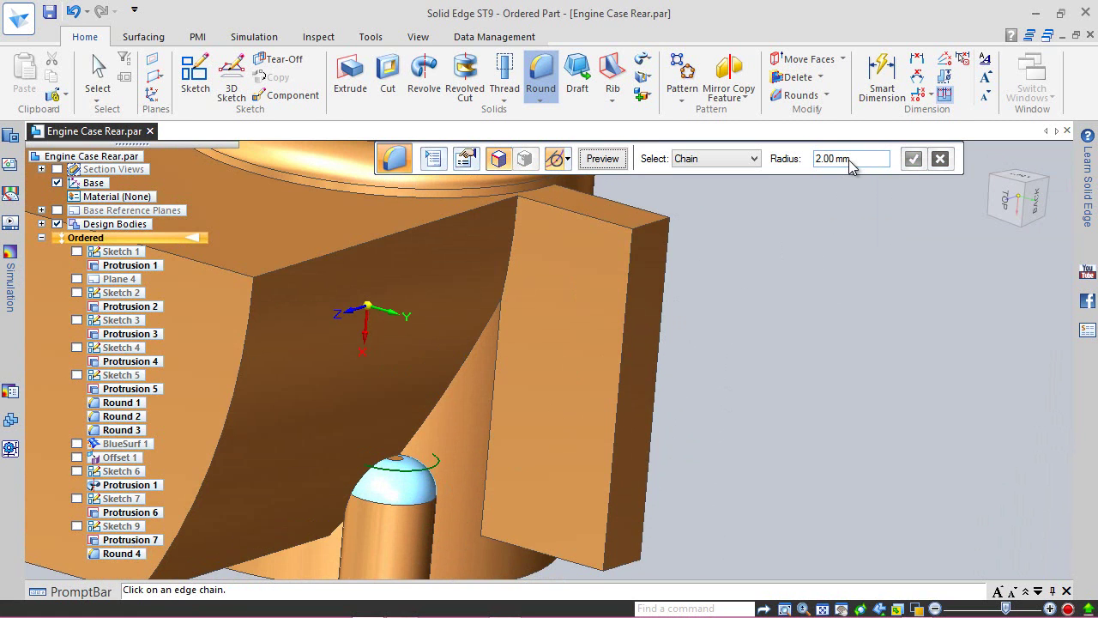
key("Return")
key("Return")
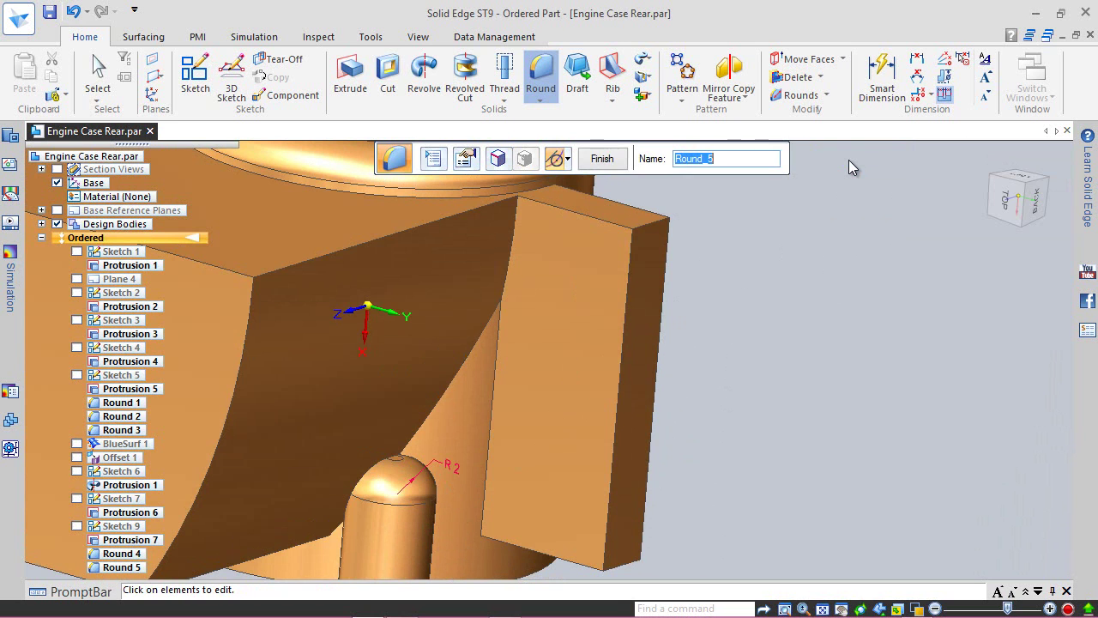
left_click(591, 158)
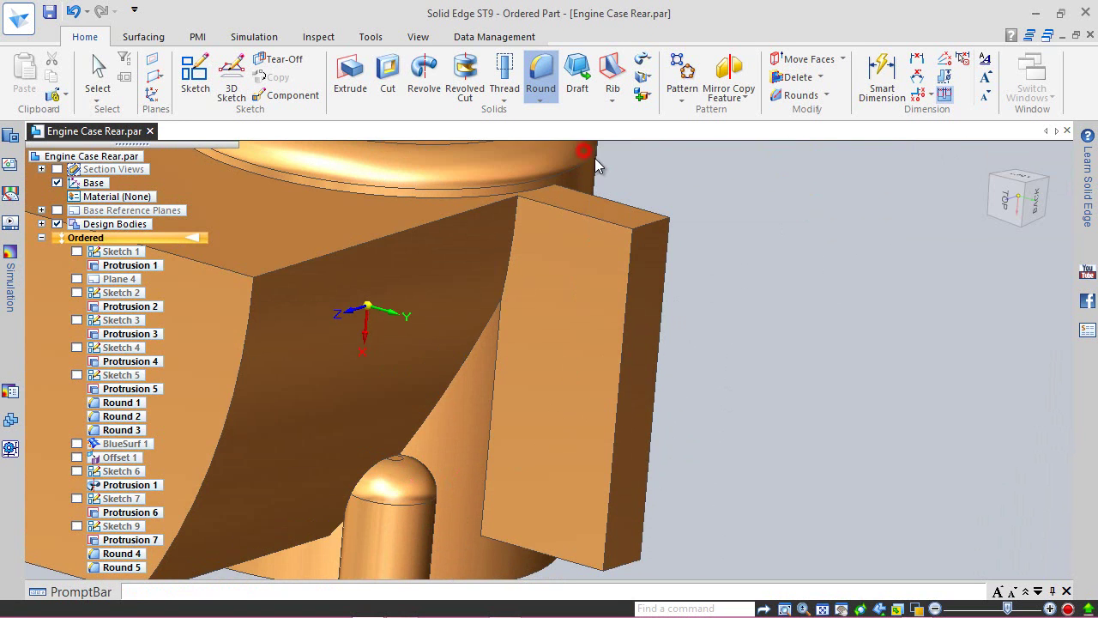
left_click(601, 158)
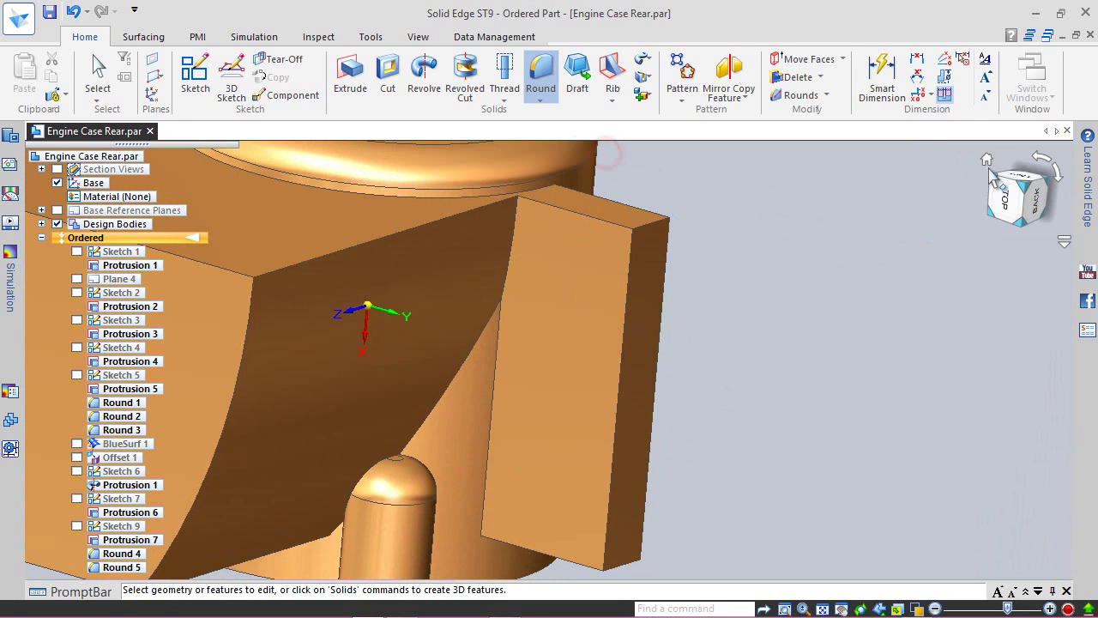
- Save all open documents
left_click(984, 162)
middle_click_drag(626, 447, 817, 448)
middle_click_drag(532, 553, 657, 483)
middle_click_drag(706, 437, 752, 513)
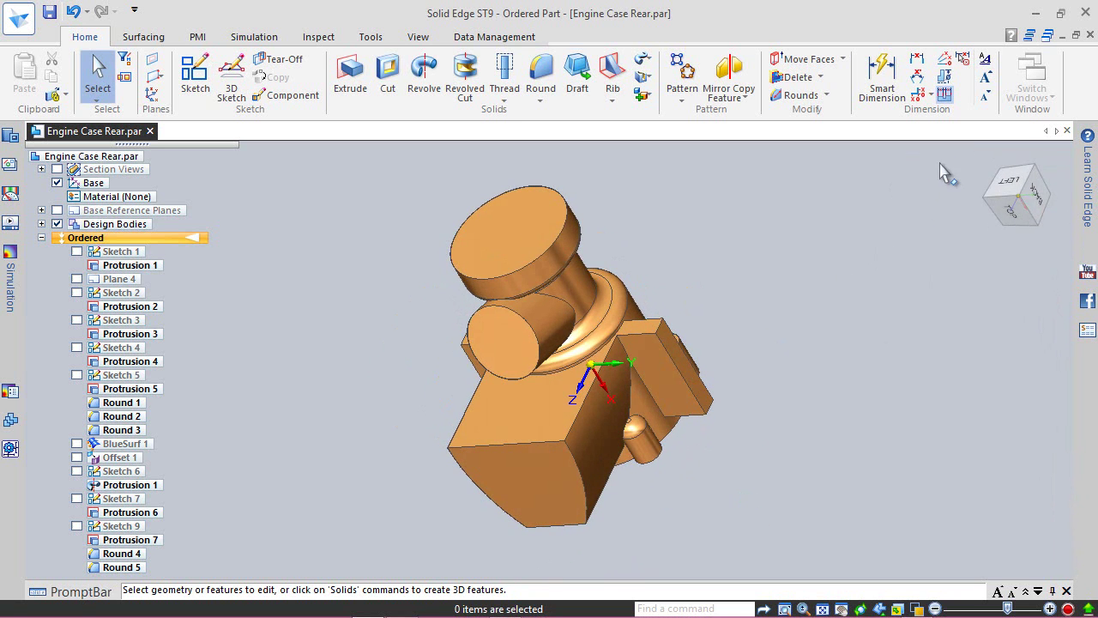
left_click(1011, 185)
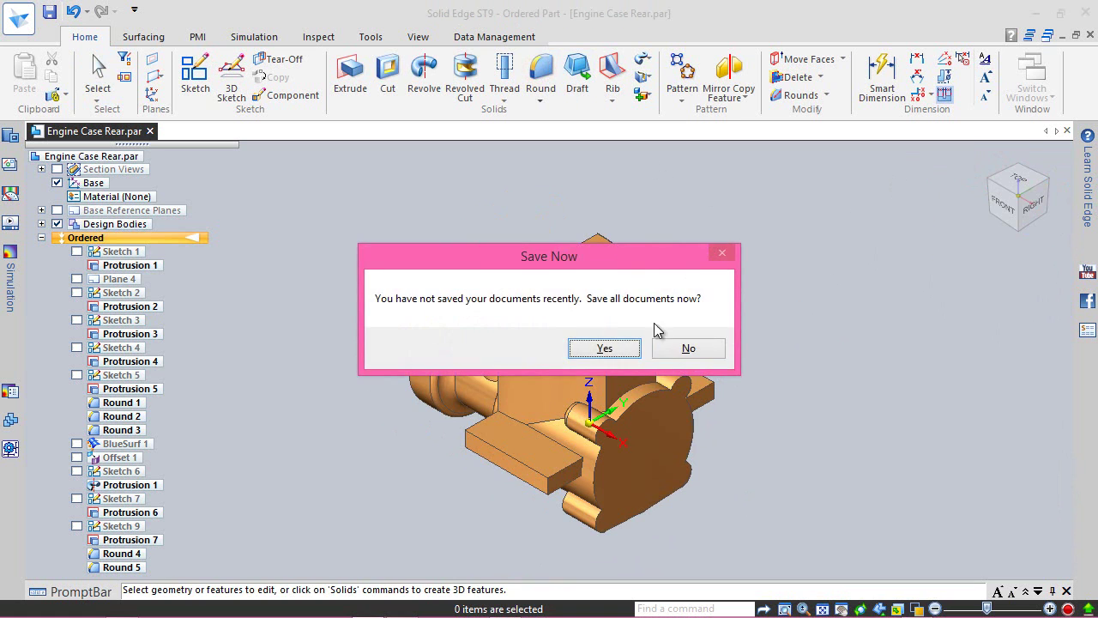
left_click(625, 351)
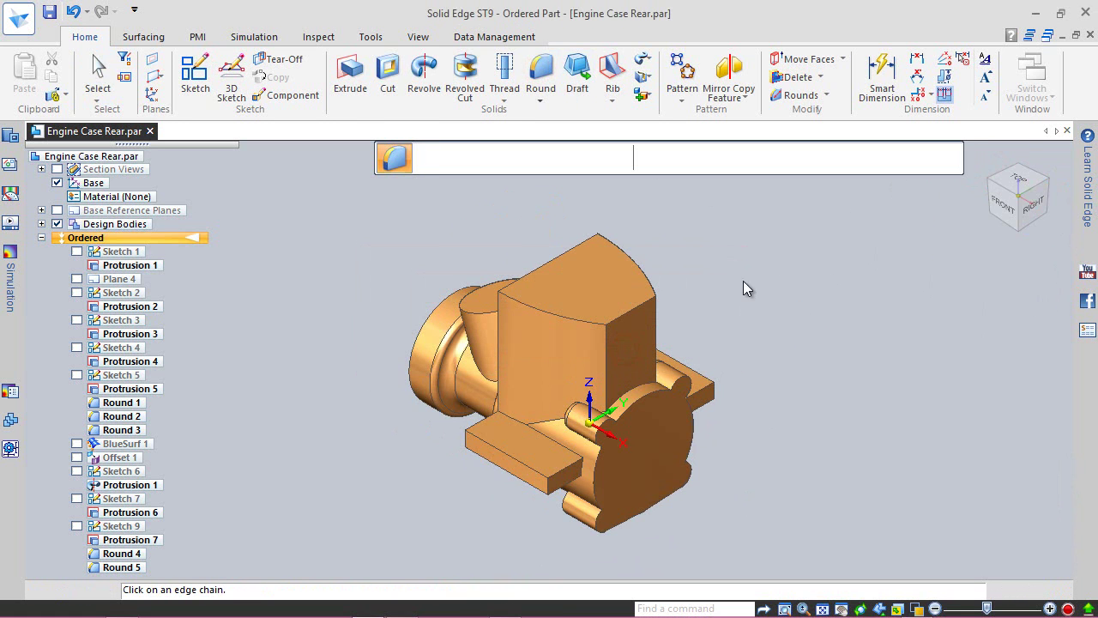
- Round the upright block's two vertical edges above the scalloped end face with a 5 mm radius
type("5")
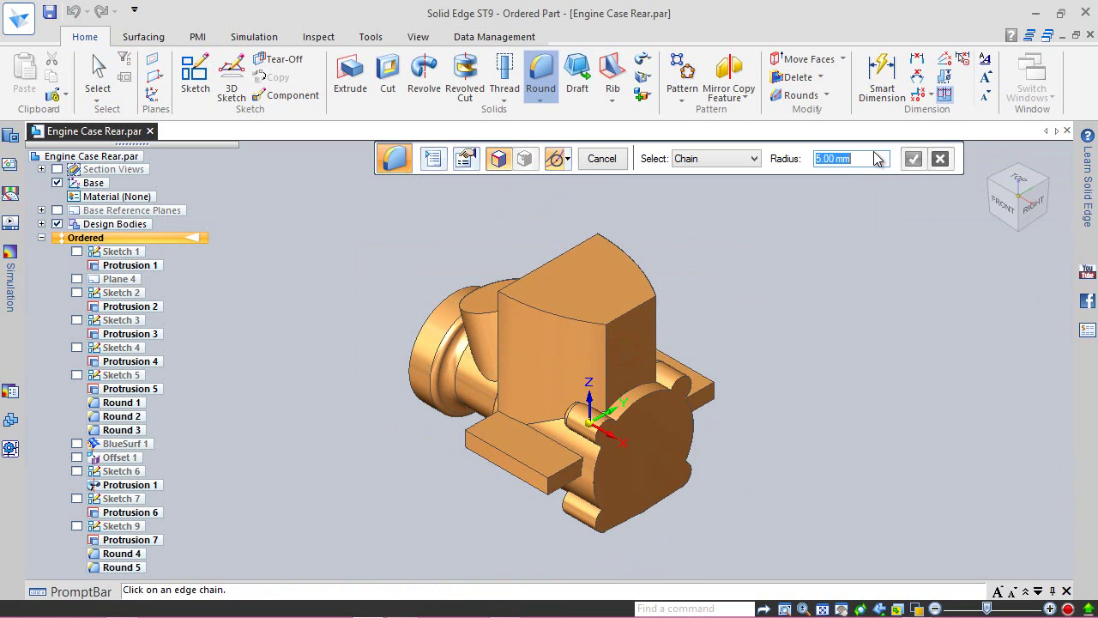
left_click(605, 350)
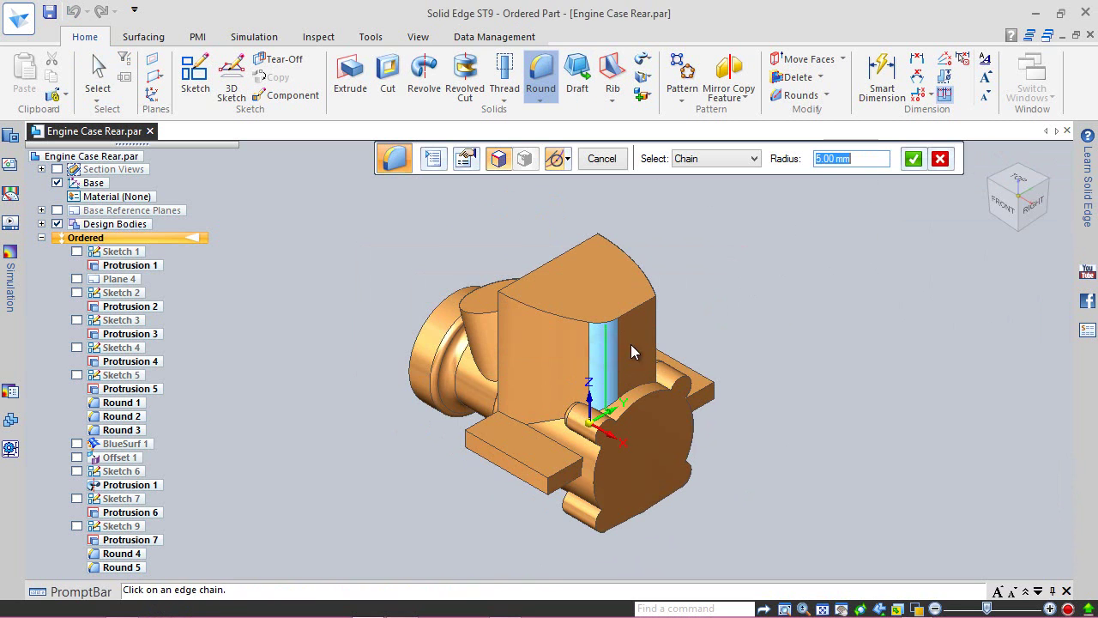
left_click(653, 334)
left_click(913, 158)
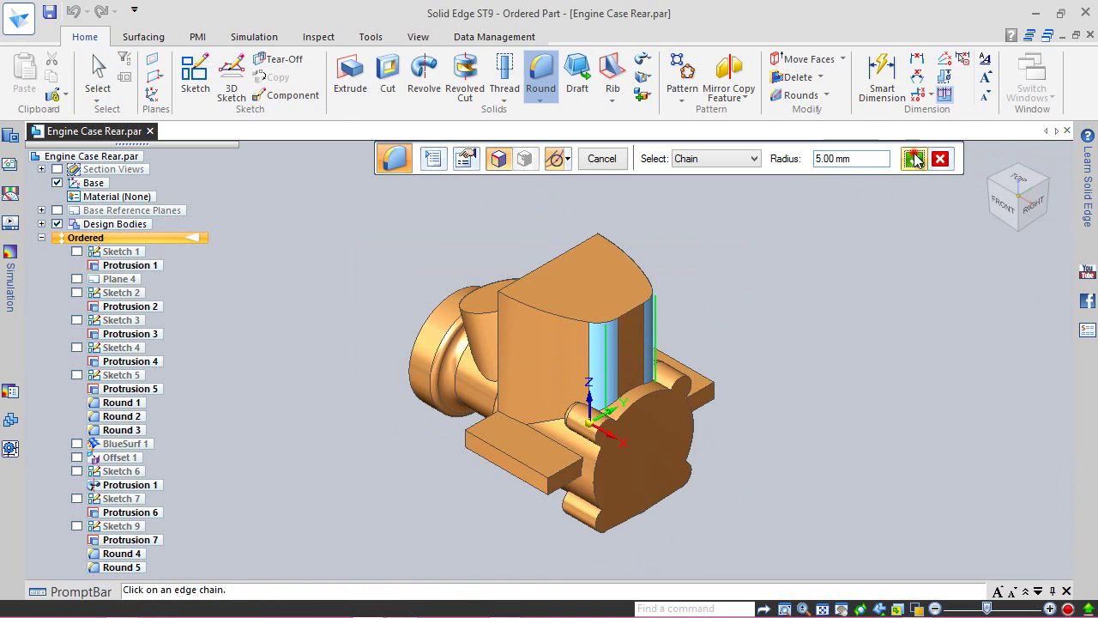
left_click(601, 159)
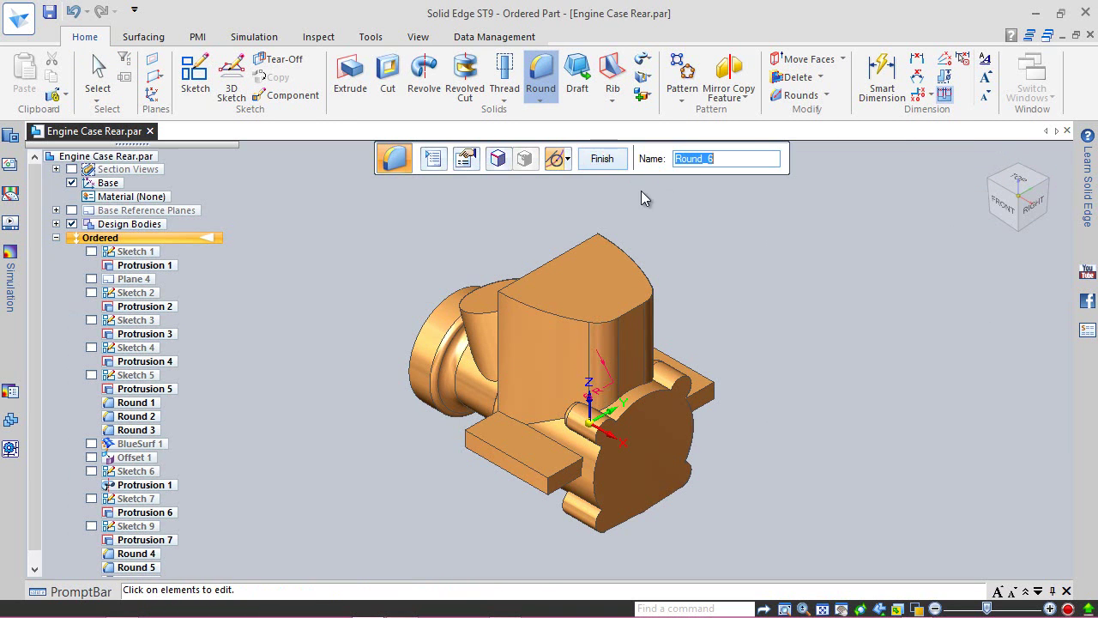
left_click(602, 157)
- Round the edge chain where the upright block meets the case body with a 3 mm radius
left_click(726, 204)
left_click(867, 161)
type("3")
key("Return")
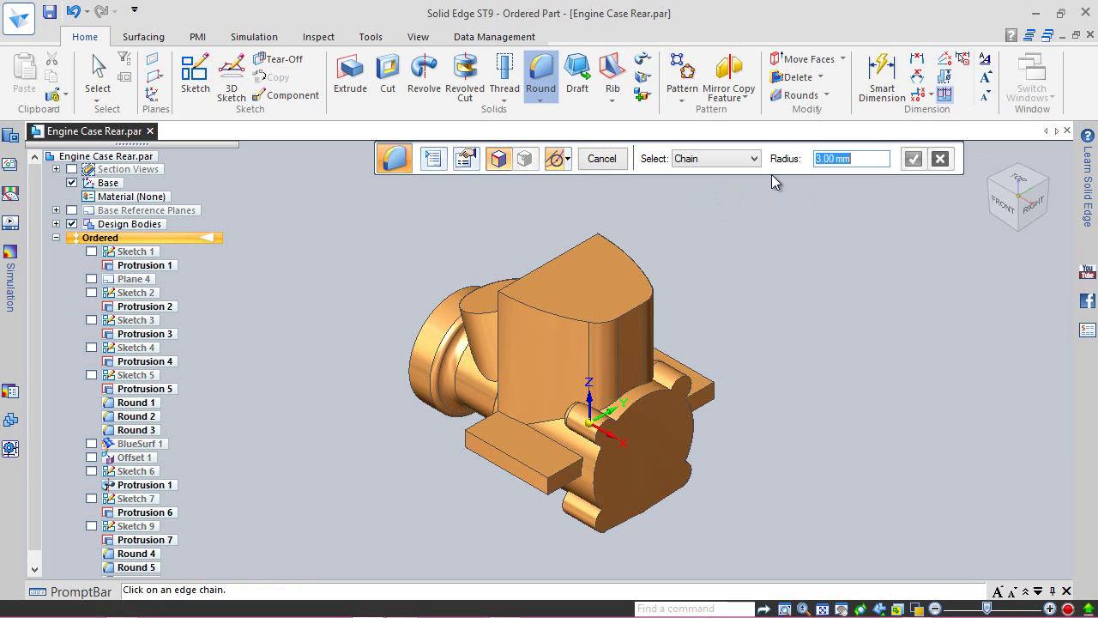
left_click(546, 431)
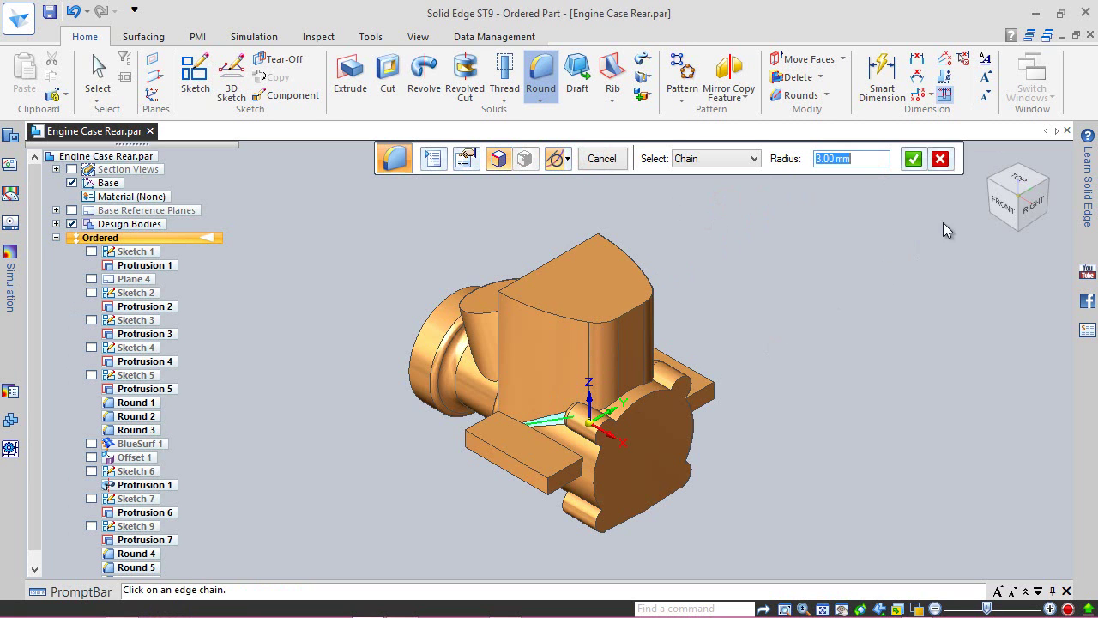
left_click(1049, 189)
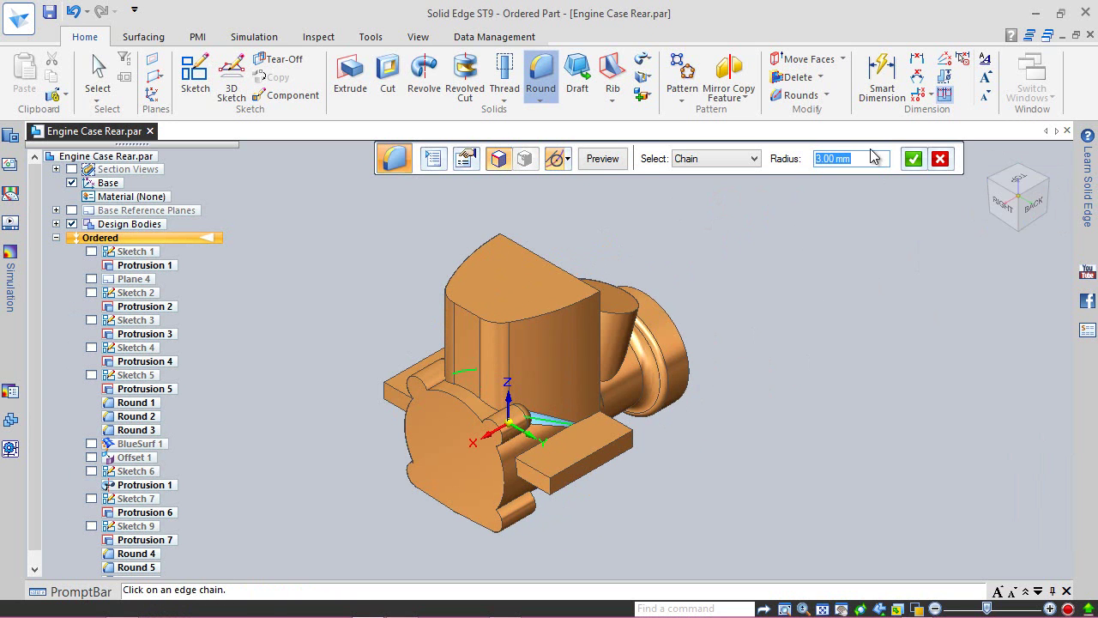
left_click(912, 158)
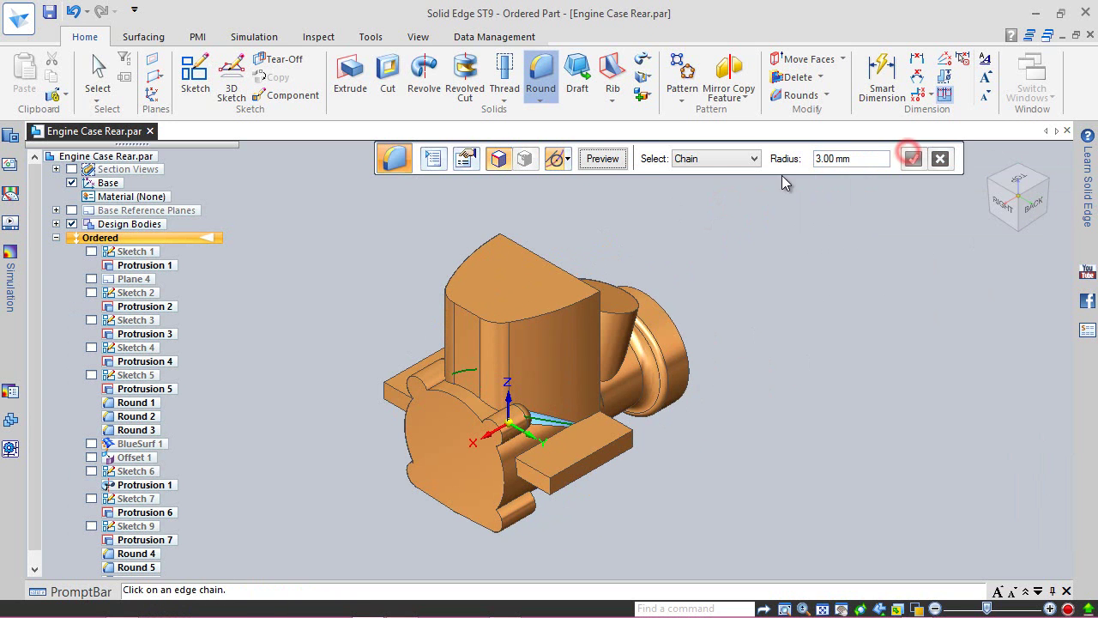
left_click(603, 160)
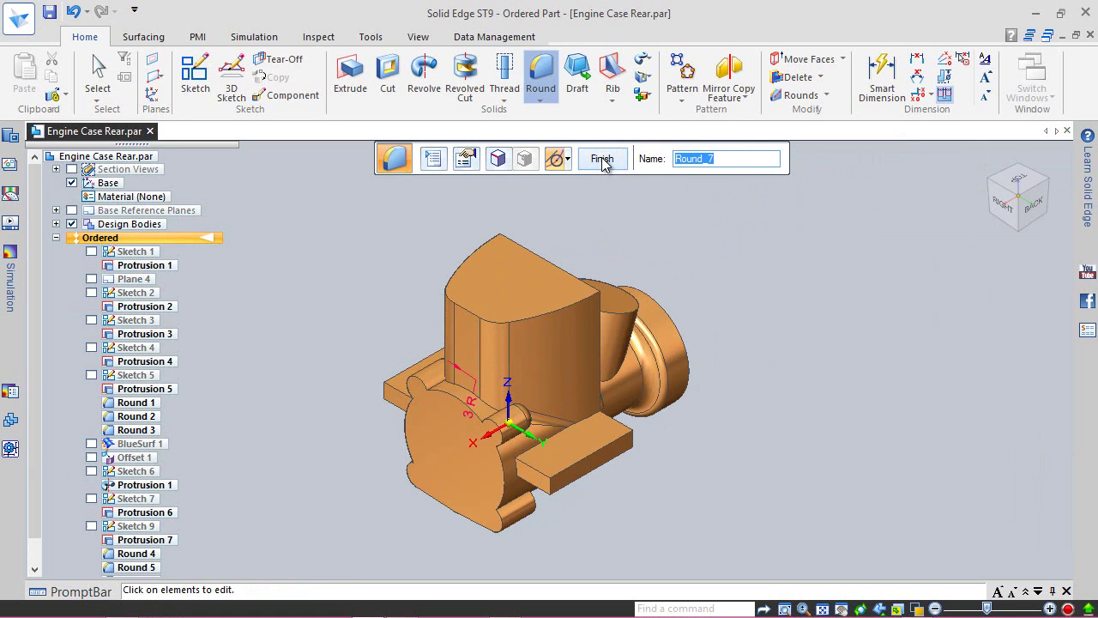
left_click(602, 159)
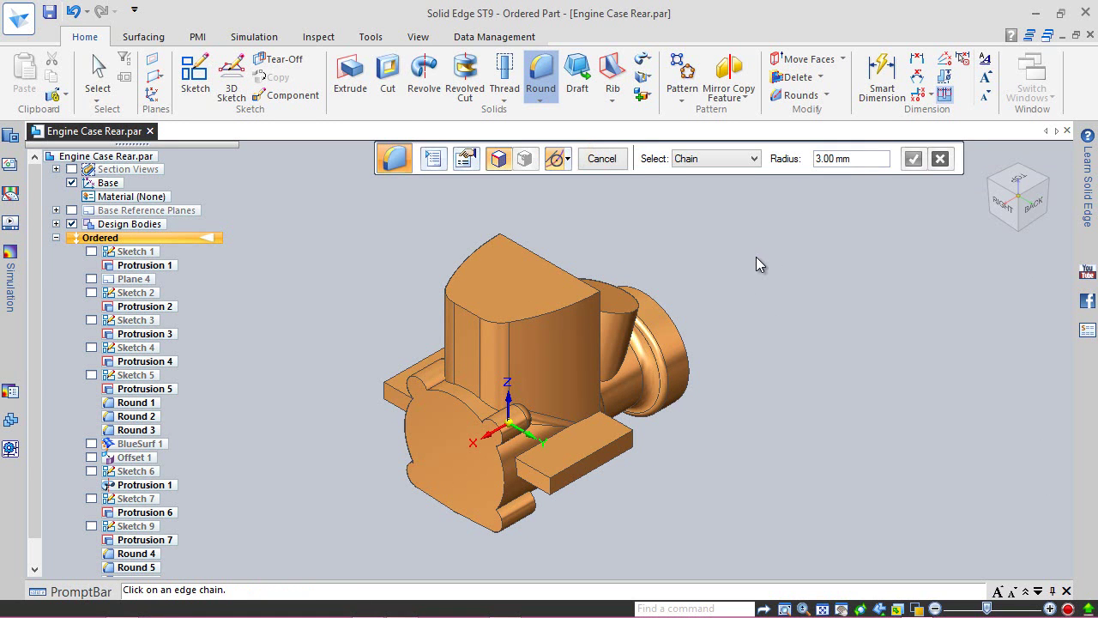
- Set the round radius to 2 mm and select the block-to-end-face junction edge and the edge chain around one upper boss
left_click(857, 156)
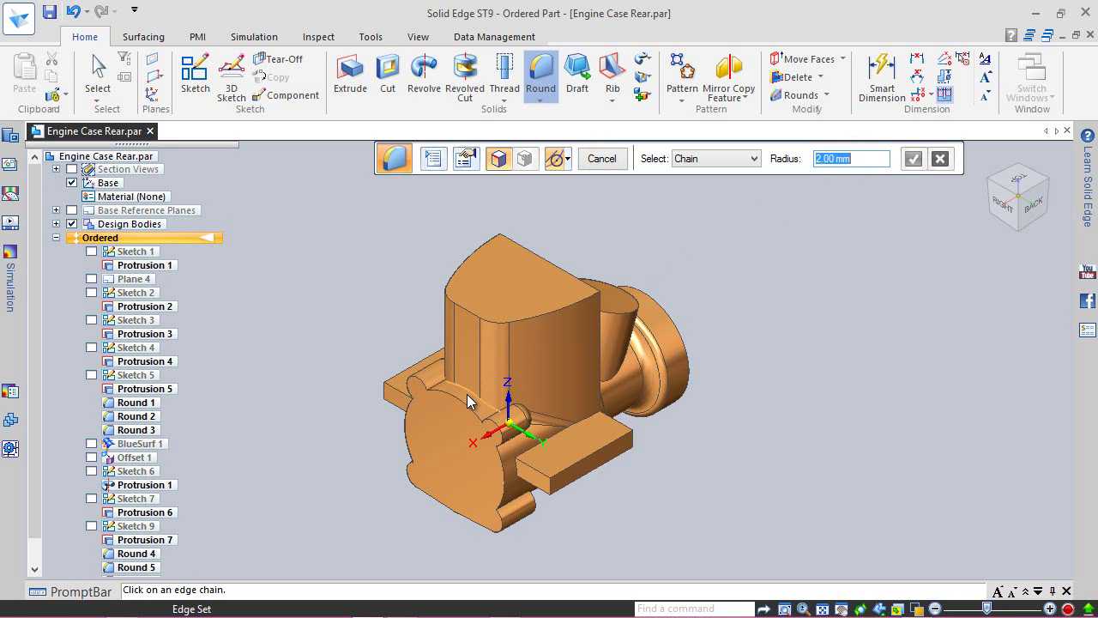
left_click(467, 396)
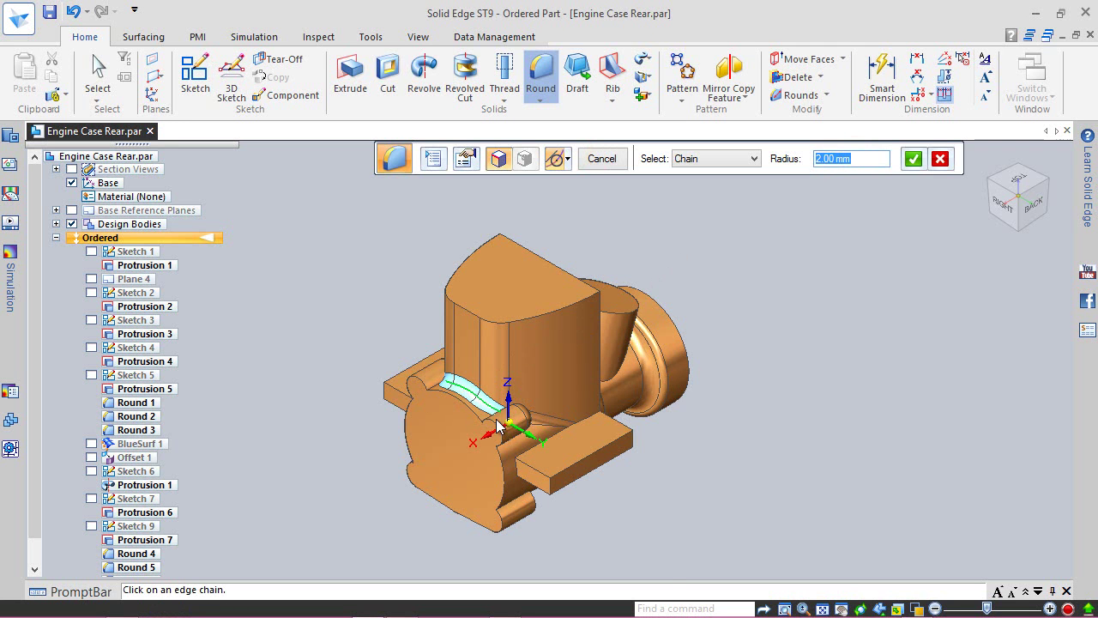
scroll(480, 408, "up", 5)
scroll(502, 421, "up", 2)
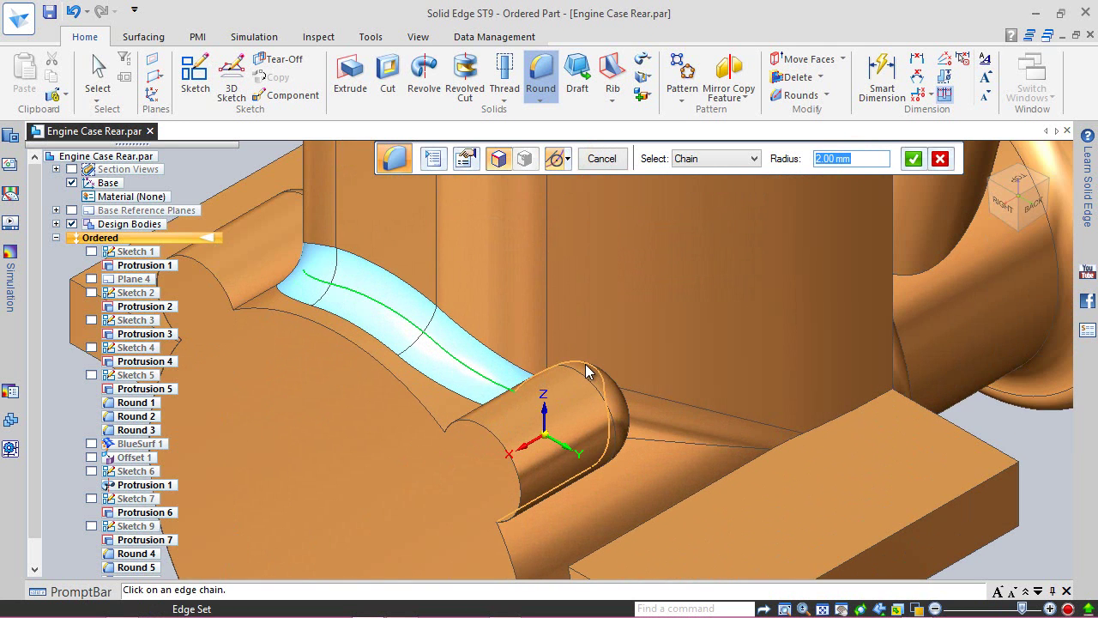
left_click(587, 371)
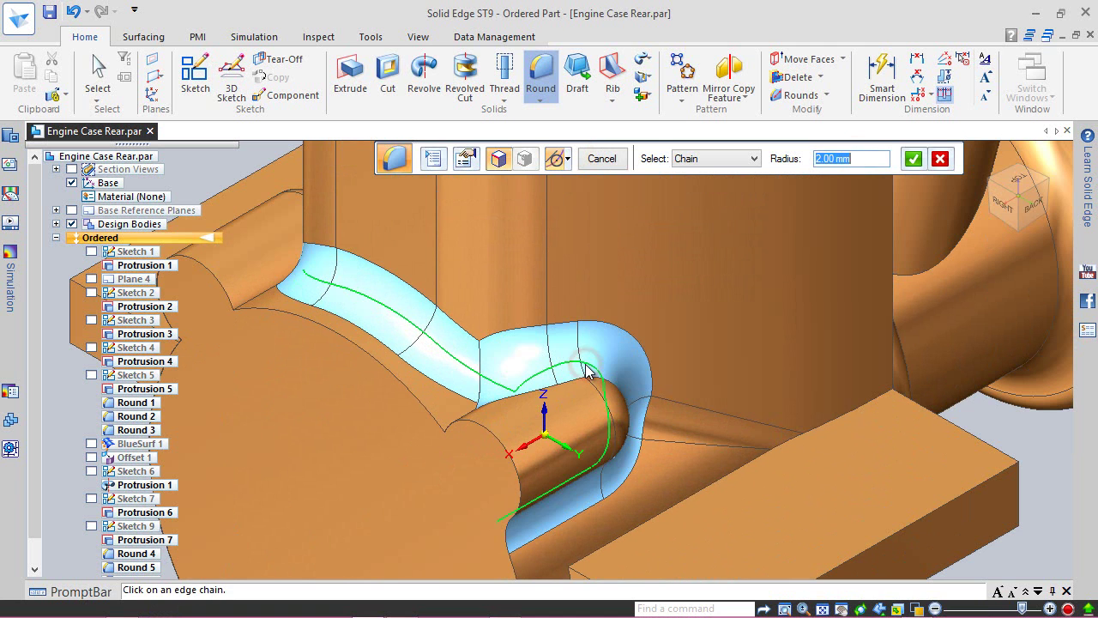
- Add the edge chain around the opposite upper boss to the 2 mm round and complete the round
left_click(991, 182)
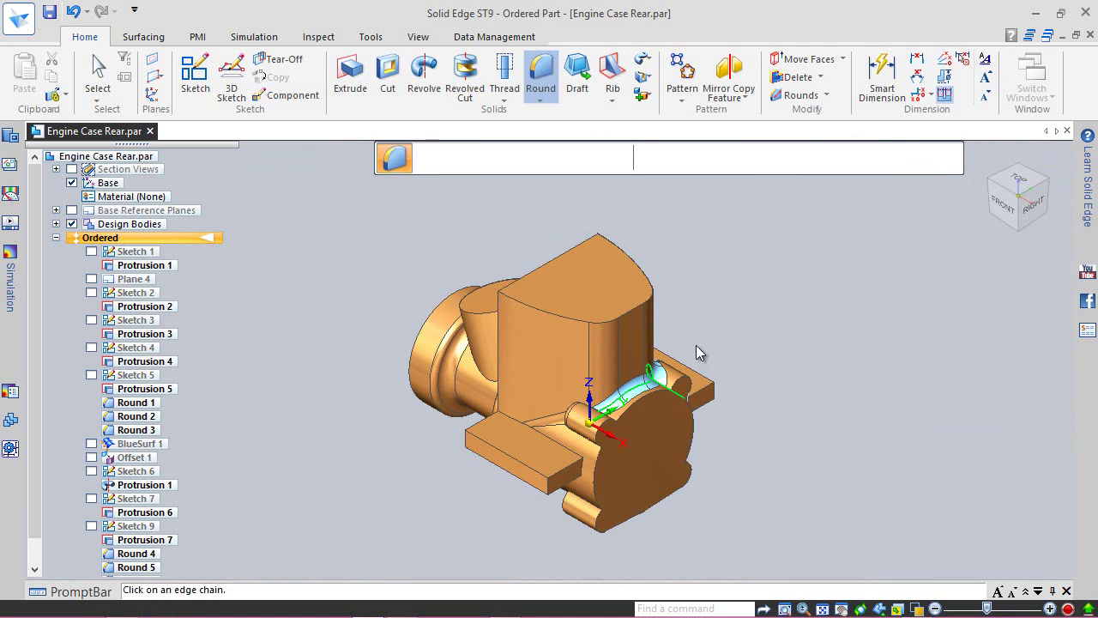
scroll(581, 421, "up", 2)
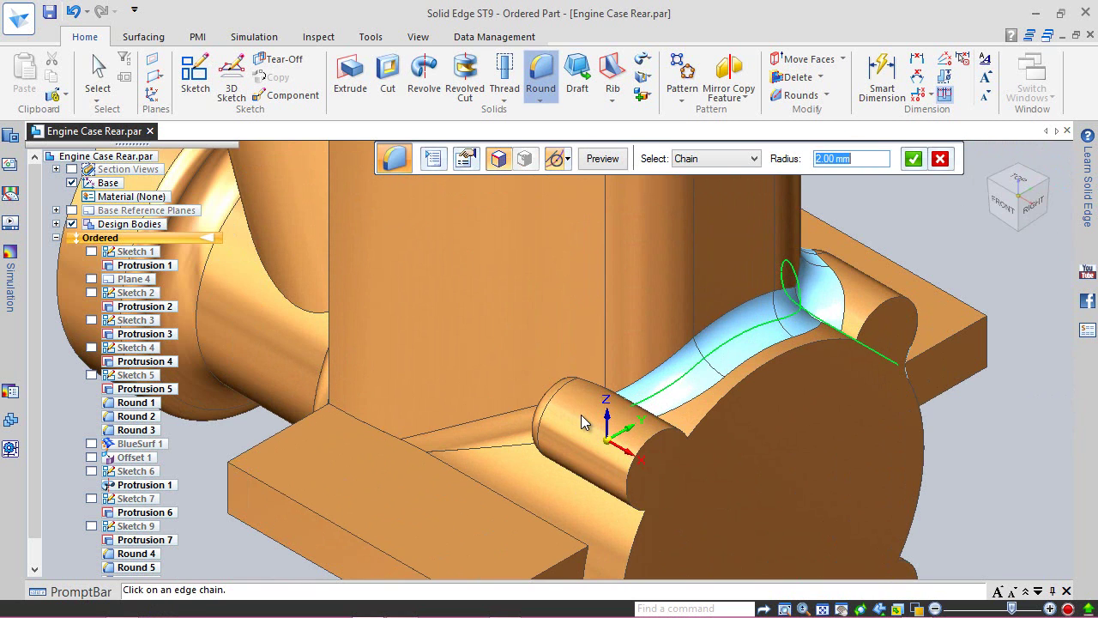
left_click(592, 385)
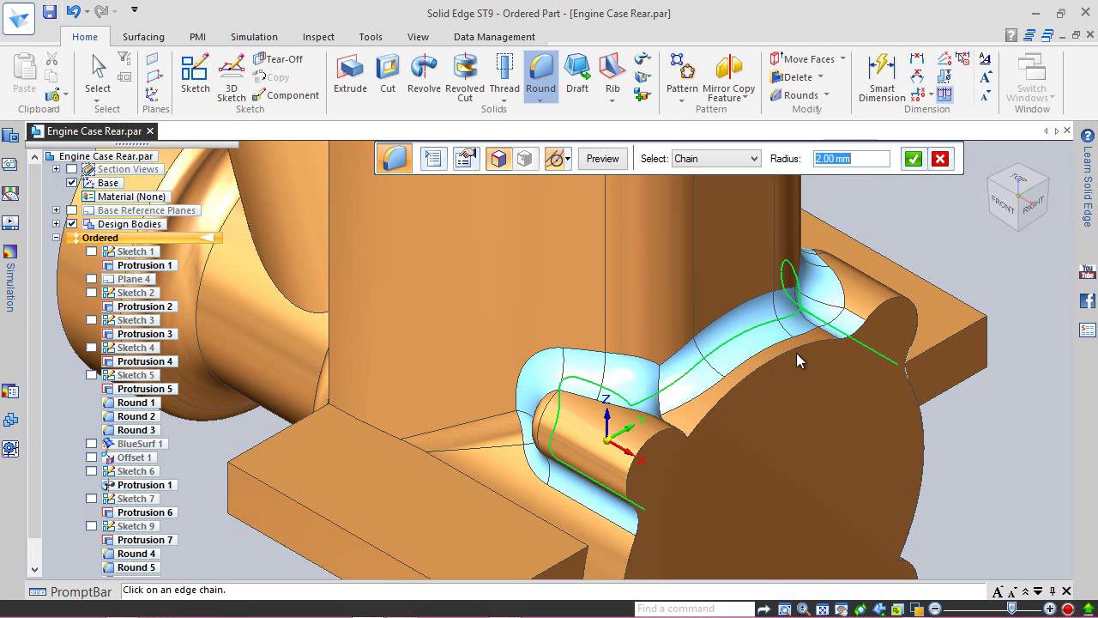
middle_click_drag(760, 366, 680, 439)
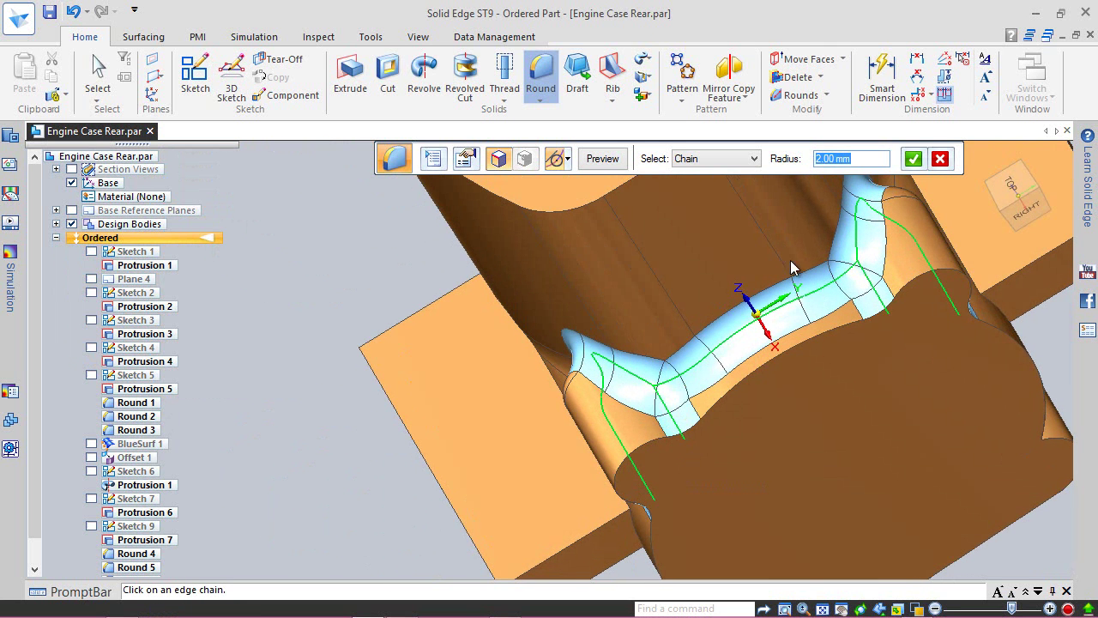
left_click(922, 158)
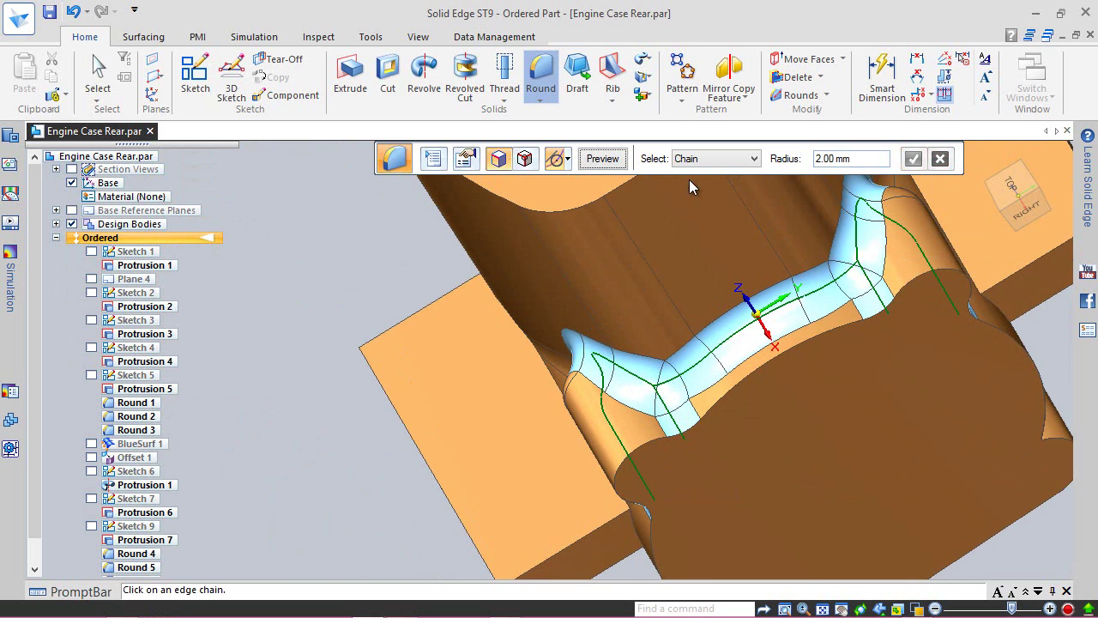
left_click(601, 159)
left_click(602, 158)
- Inspect the blended bosses and save the part in its home view
middle_click_drag(635, 404, 506, 368)
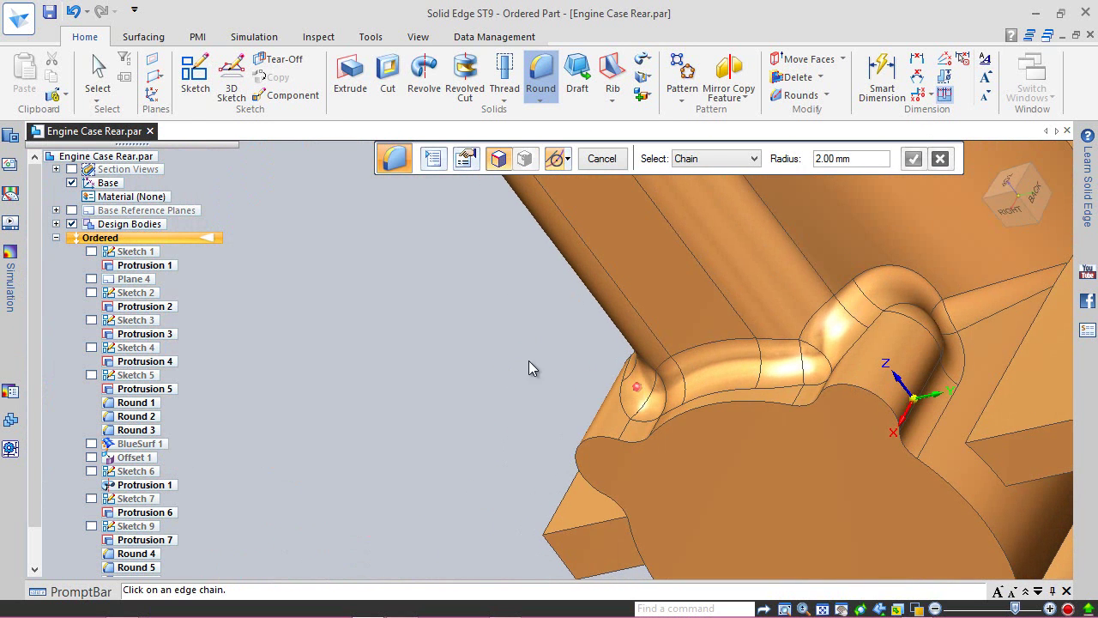
left_click(988, 162)
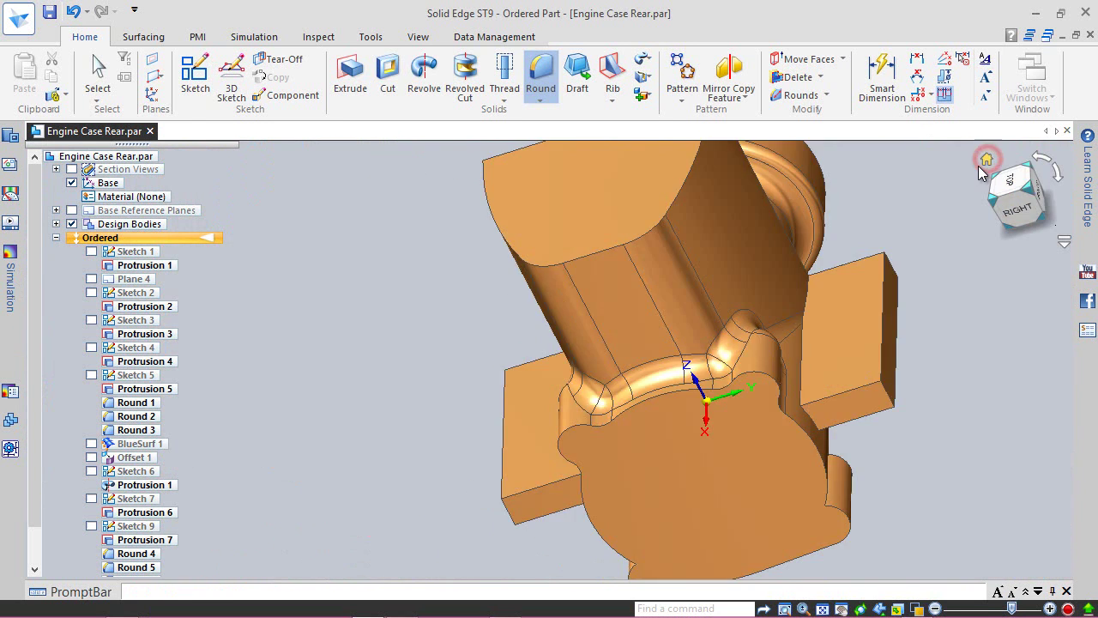
left_click(49, 13)
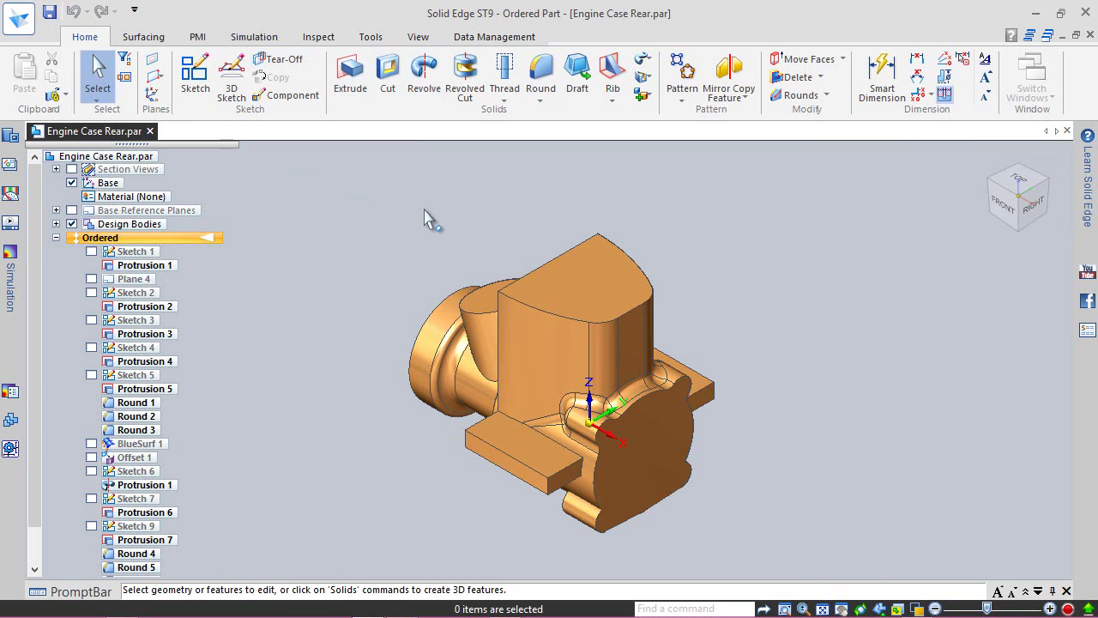
- Start a sketch on the planar inner end face of a lower screw boss, viewed square-on from the left, and leave the Line command
left_click(1046, 184)
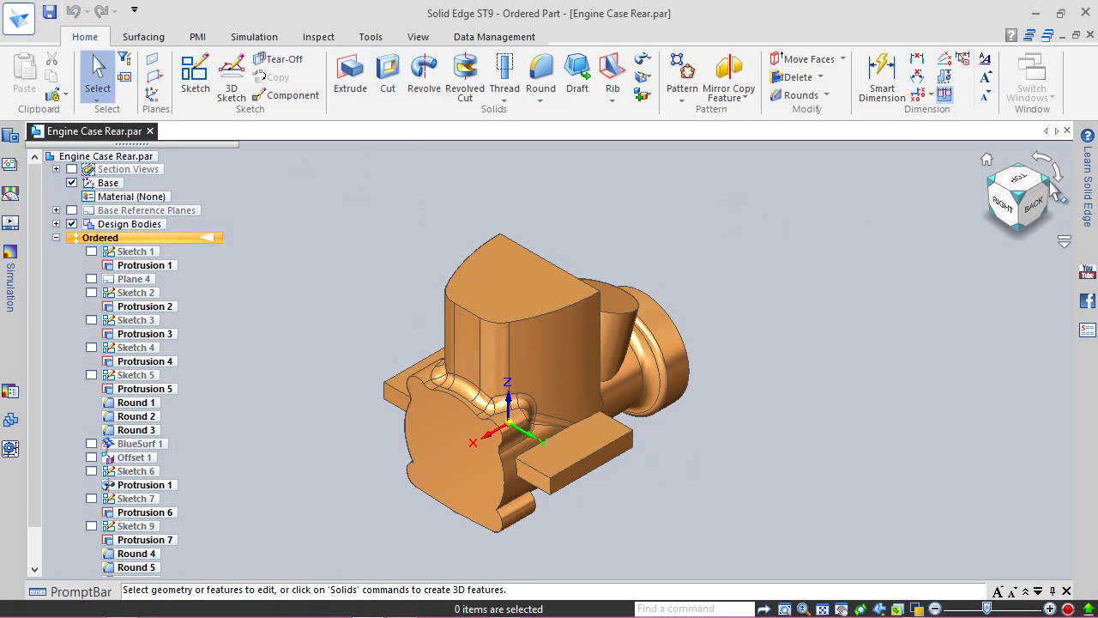
left_click(1047, 184)
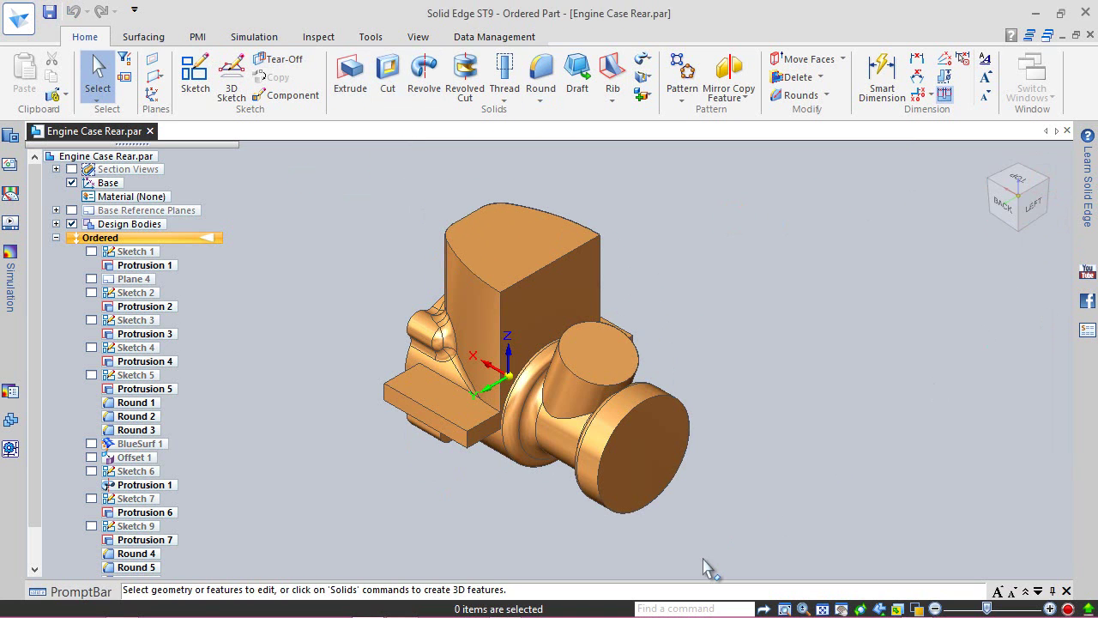
left_click(431, 462)
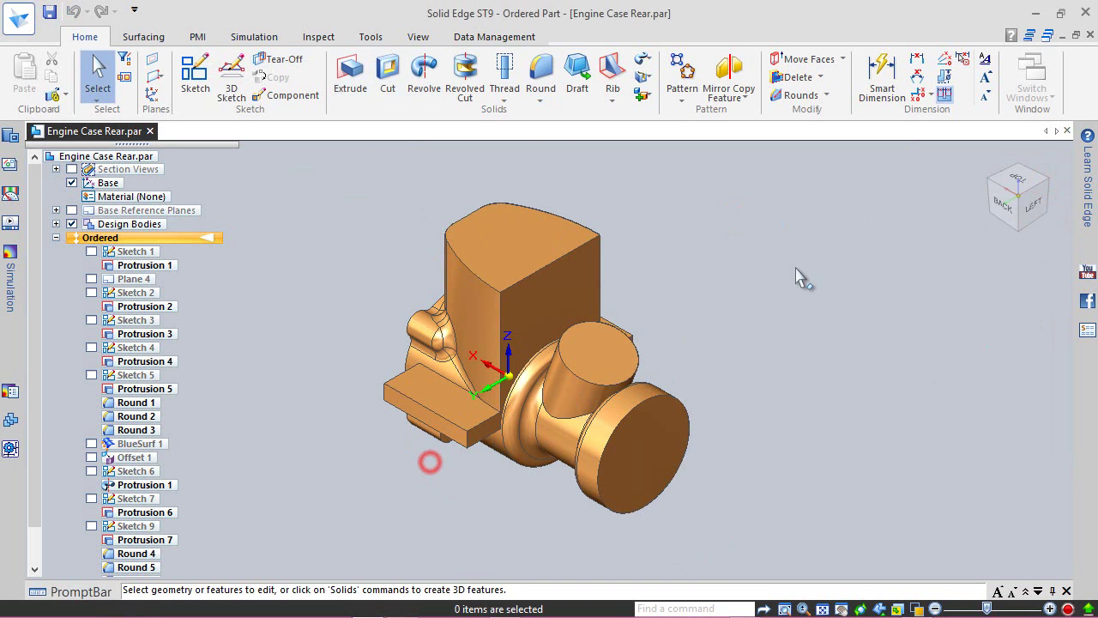
left_click(1002, 203)
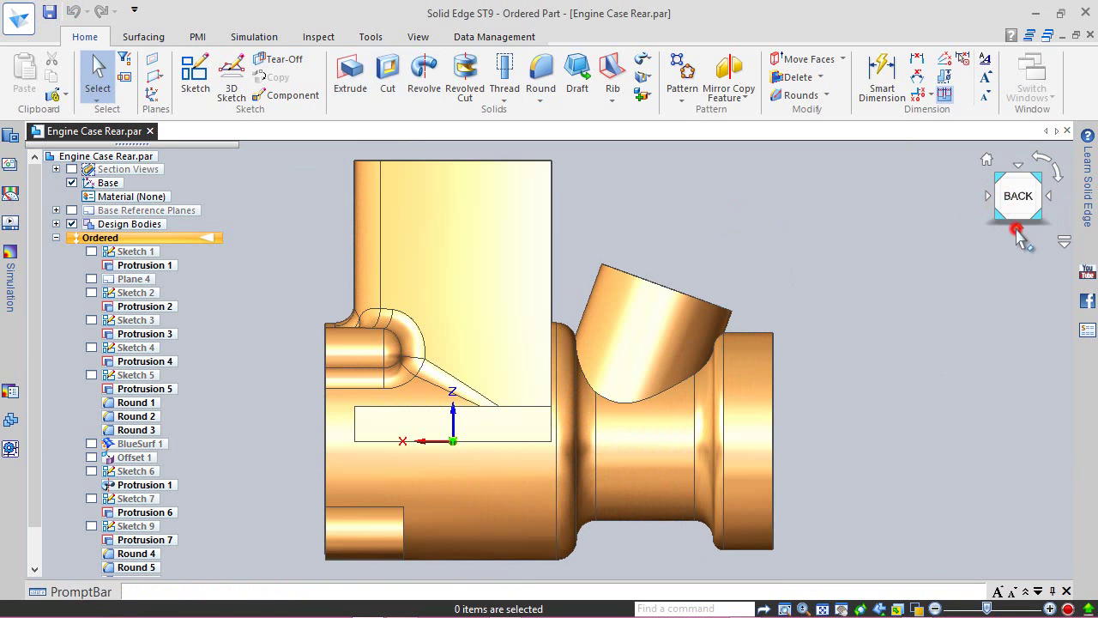
left_click(1018, 232)
left_click(1018, 230)
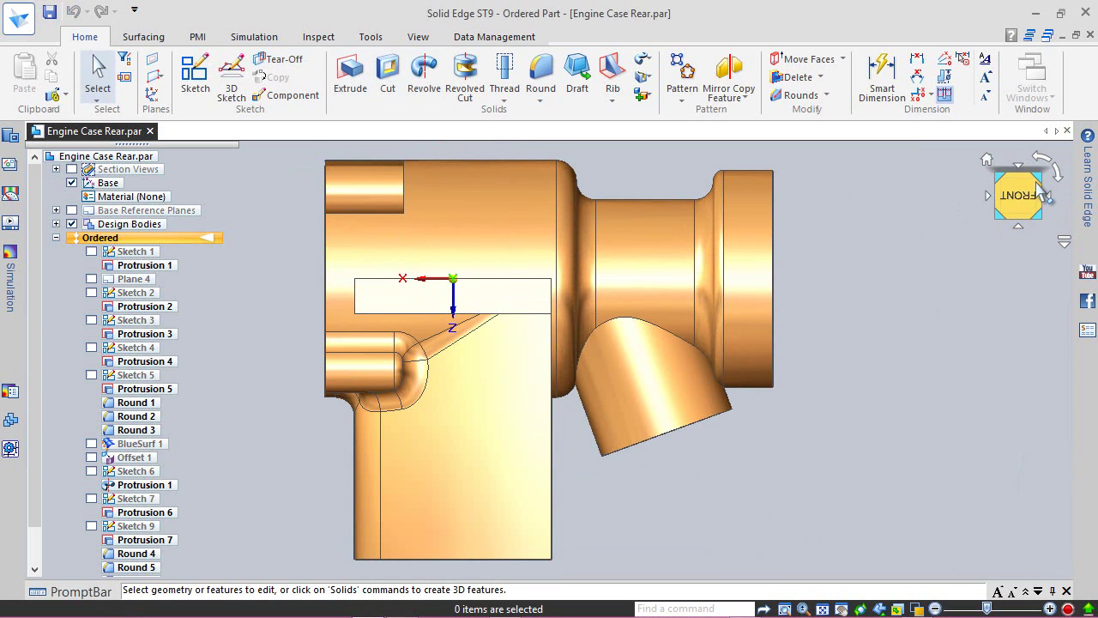
left_click(1040, 182)
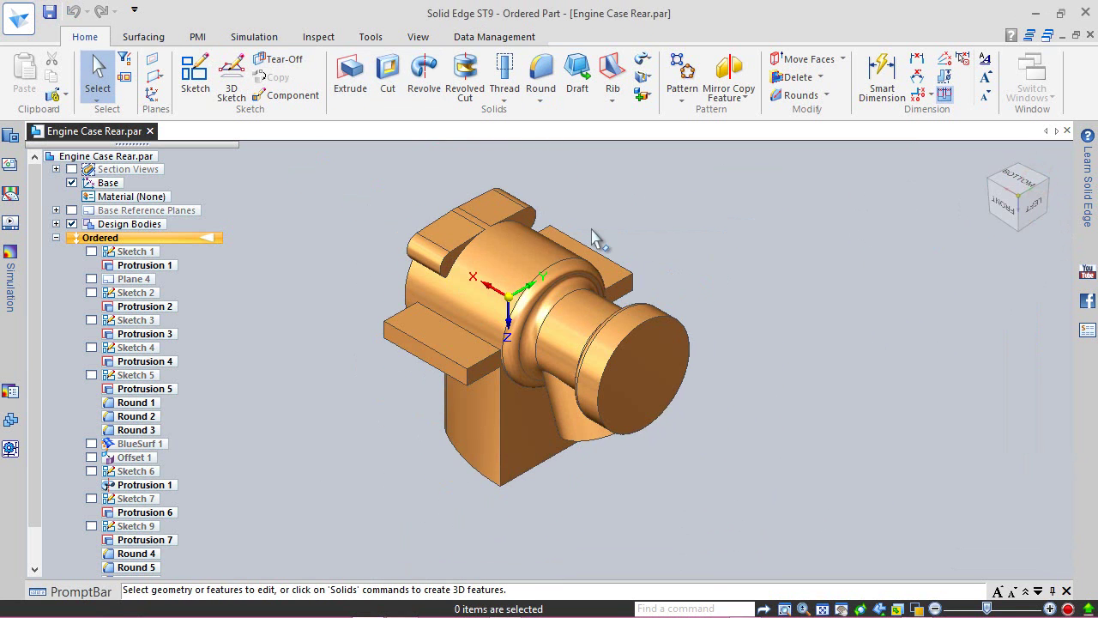
scroll(435, 196, "up", 5)
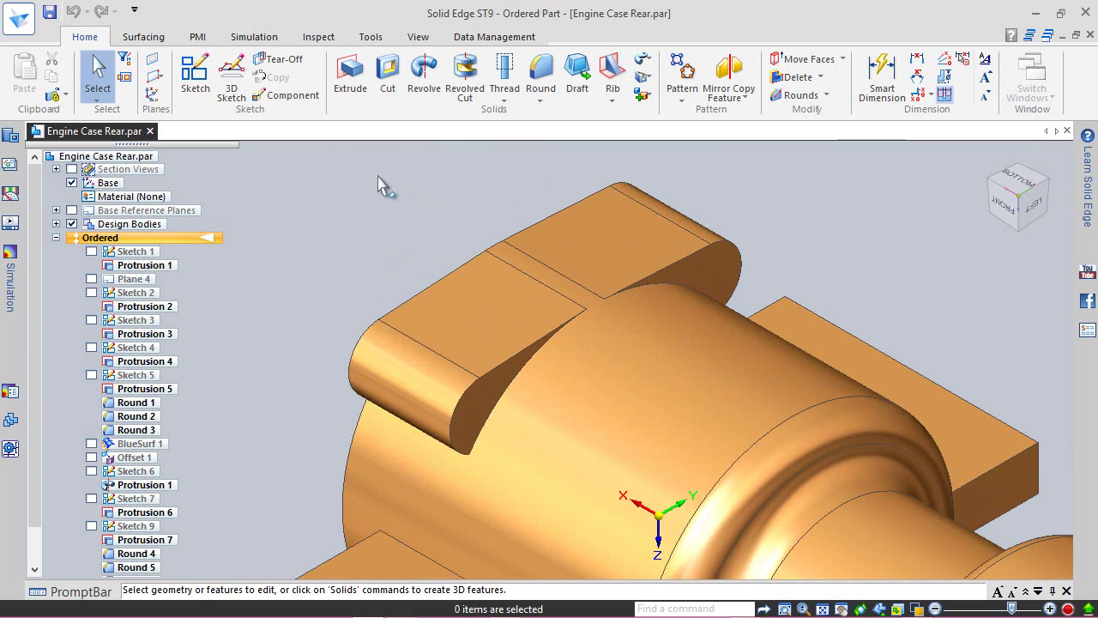
left_click(196, 76)
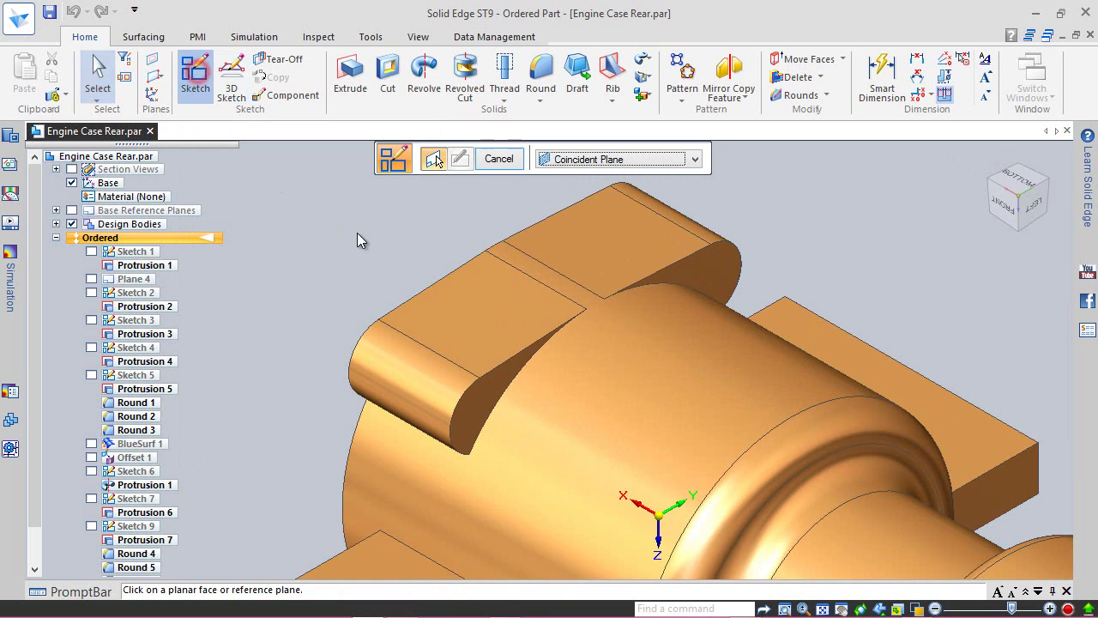
left_click(717, 269)
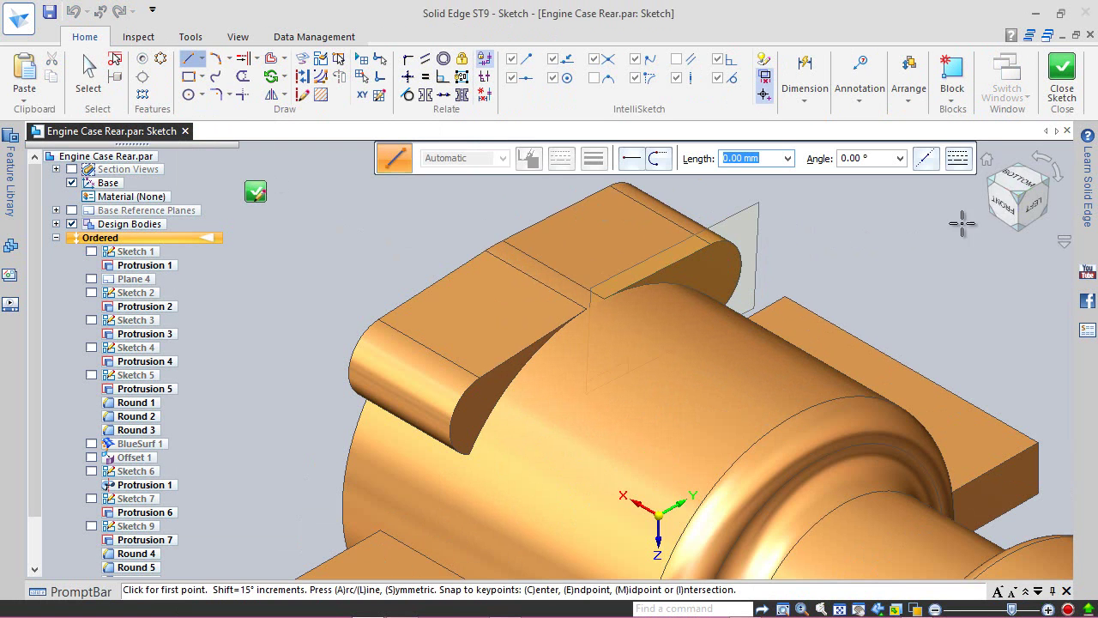
left_click(1030, 212)
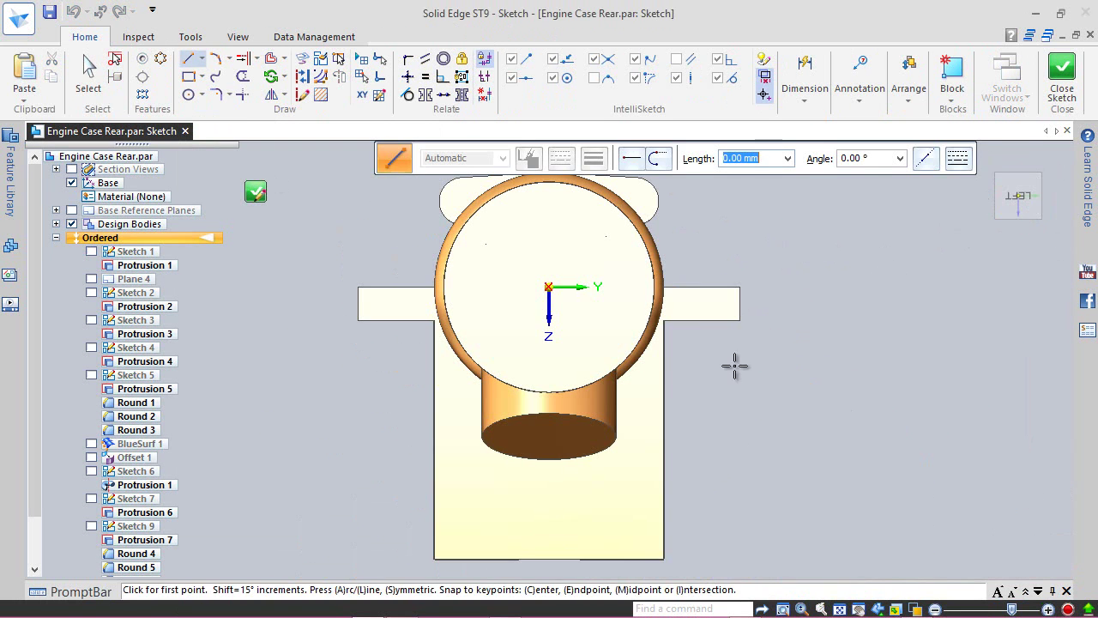
scroll(726, 319, "down", 3)
scroll(646, 255, "up", 5)
scroll(644, 275, "up", 3)
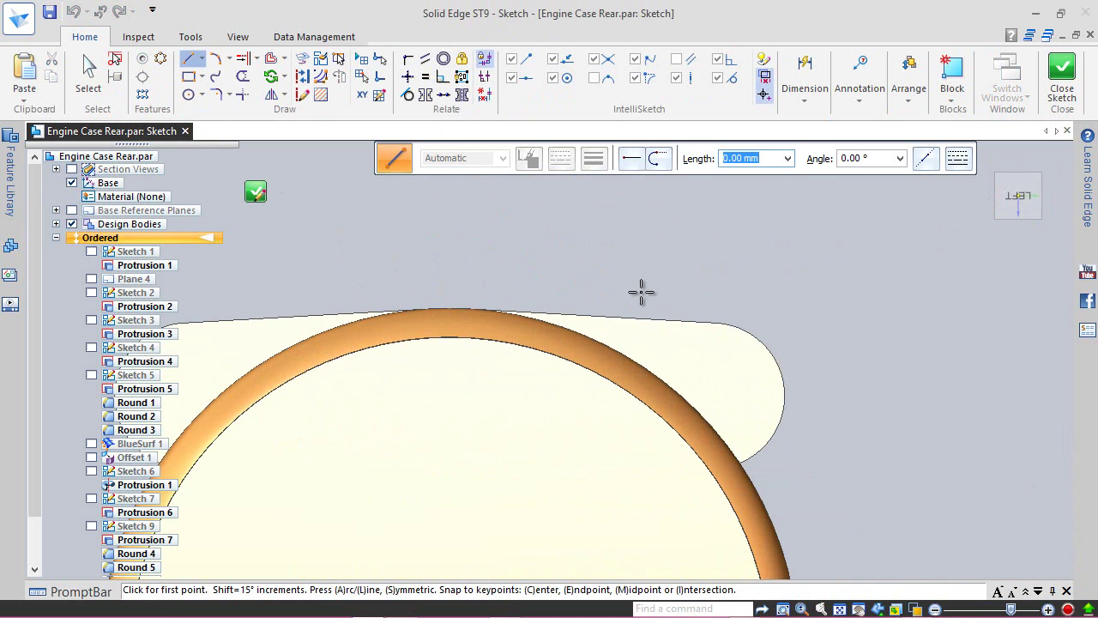
key("Escape")
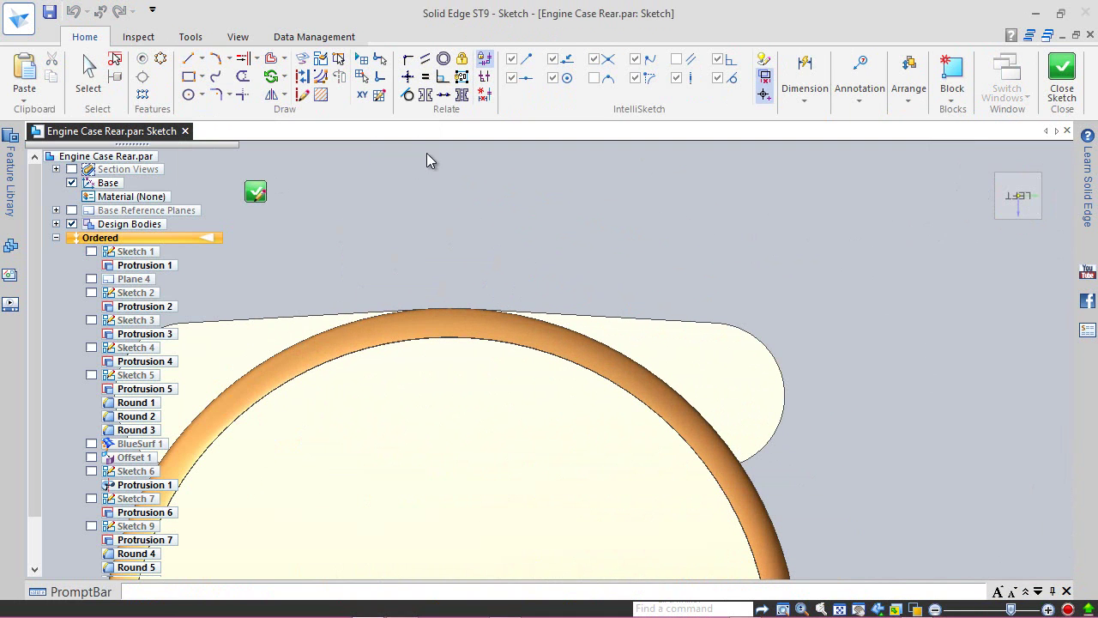
- Project the lower boss's inner end face outline into the sketch using Single Face selection, without offset
left_click(301, 58)
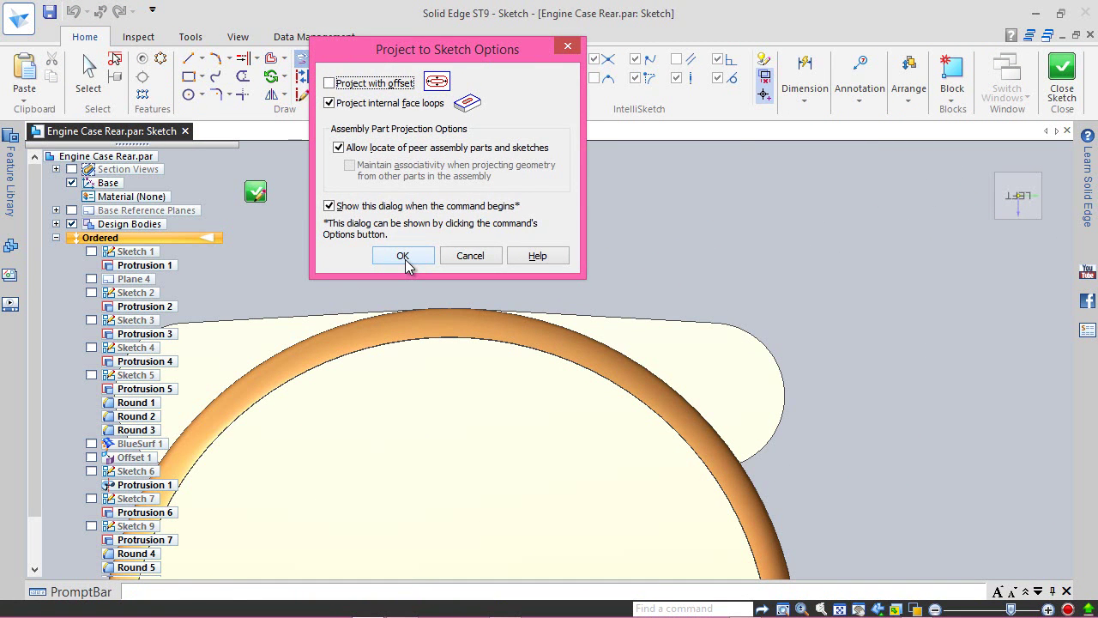
left_click(404, 259)
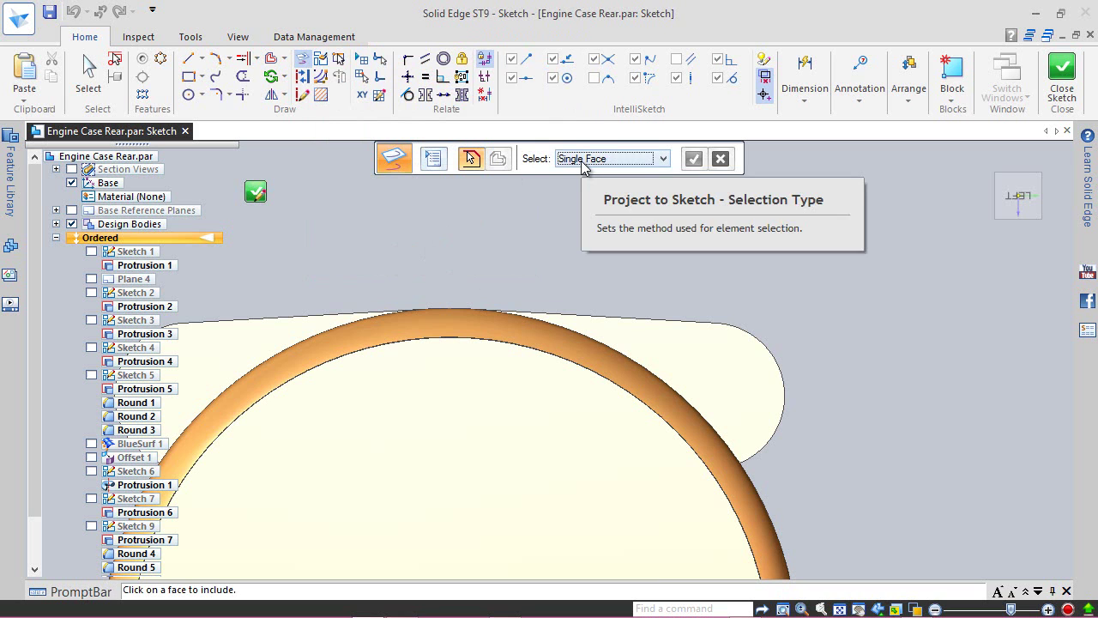
left_click(672, 358)
left_click(692, 160)
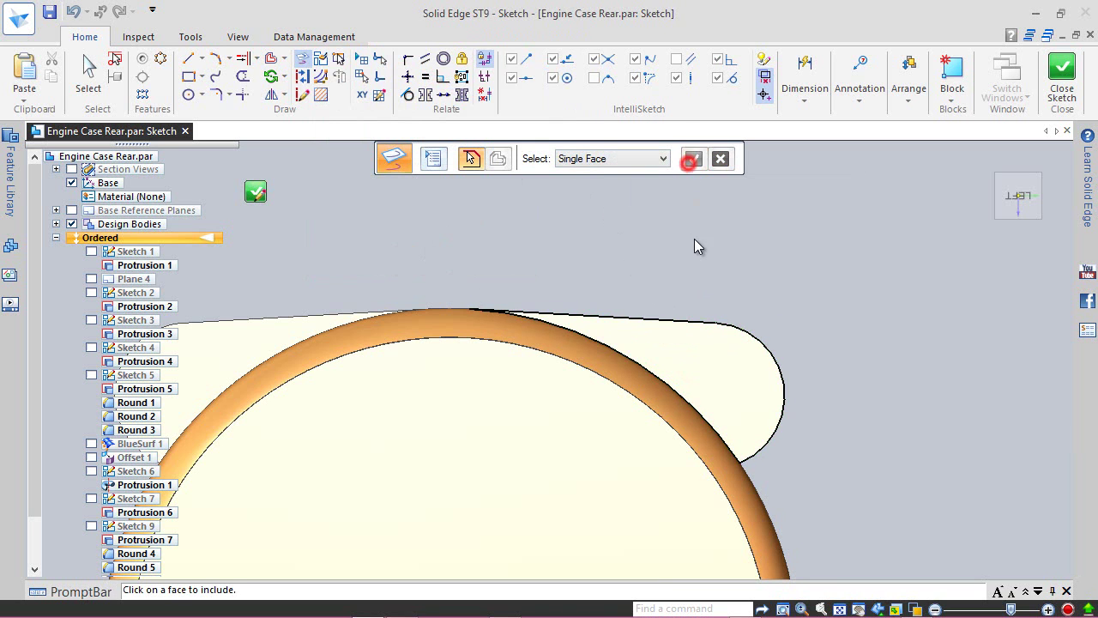
key("Escape")
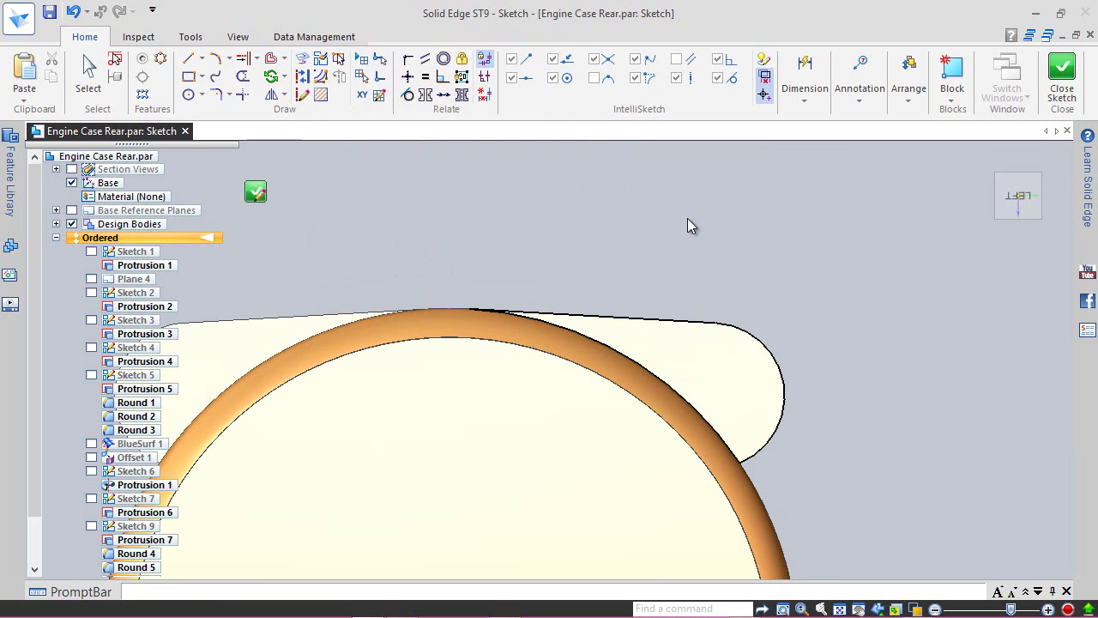
- Save the part with the projected boss outline in the sketch
left_click(88, 68)
left_click(50, 11)
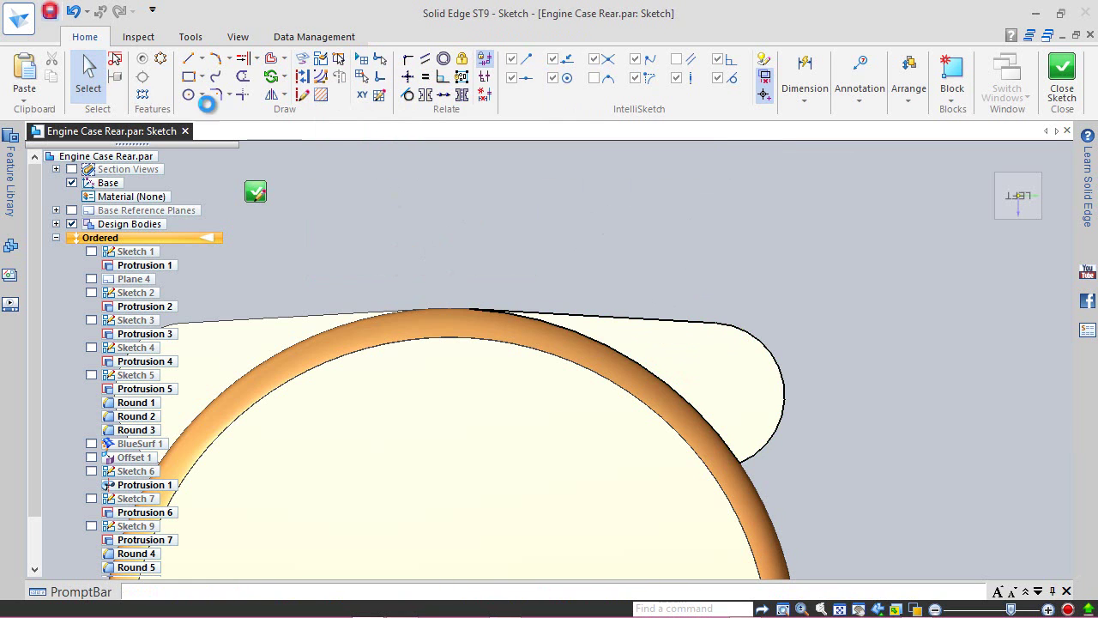
left_click(630, 240)
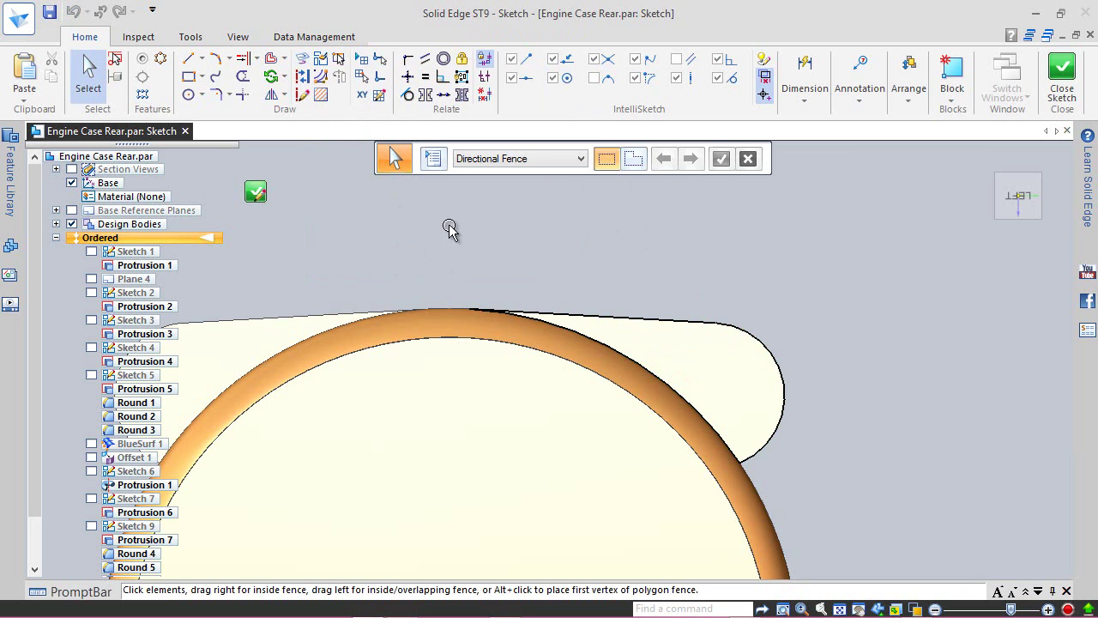
- Draw a three-point rectangle about 2.9 mm wide along the boss's straight outline edge, starting at the edge's endpoint on the case body
left_click(201, 77)
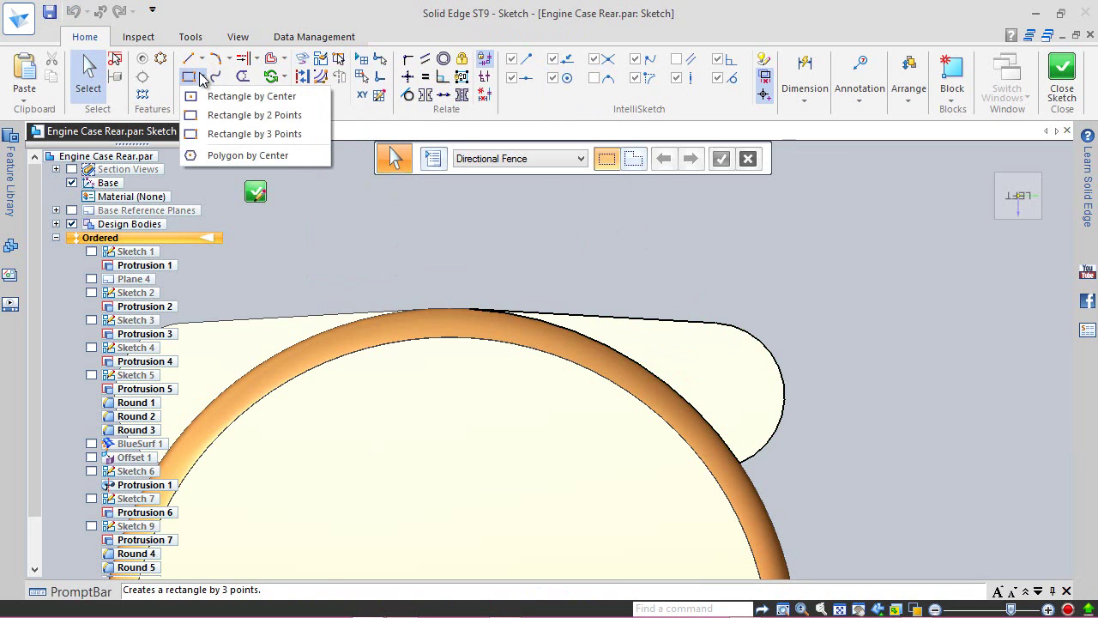
left_click(220, 135)
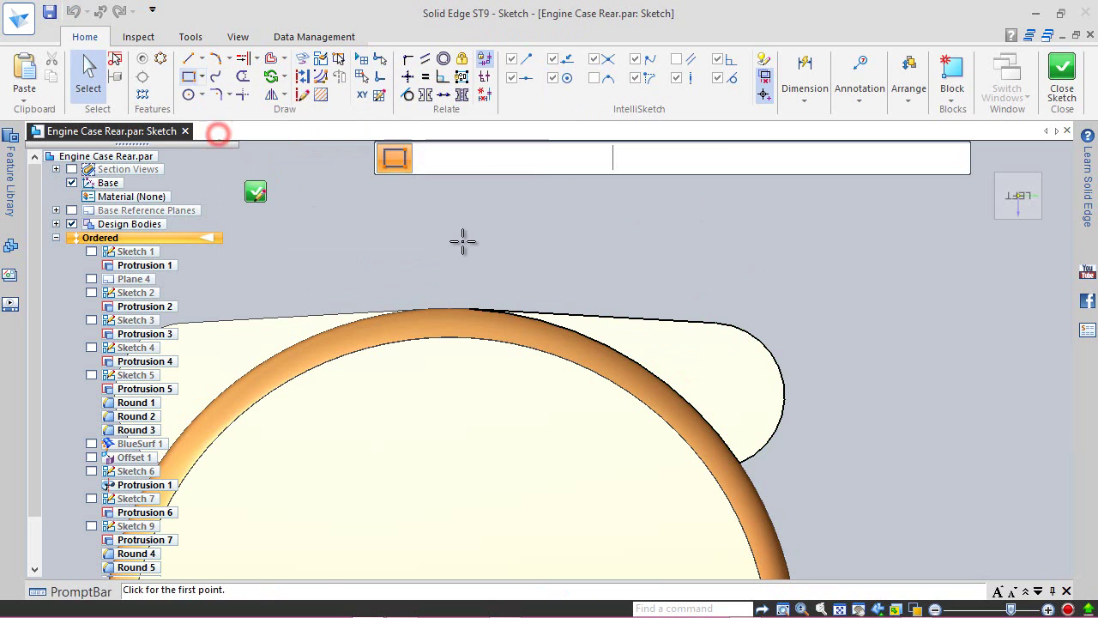
right_click(469, 309)
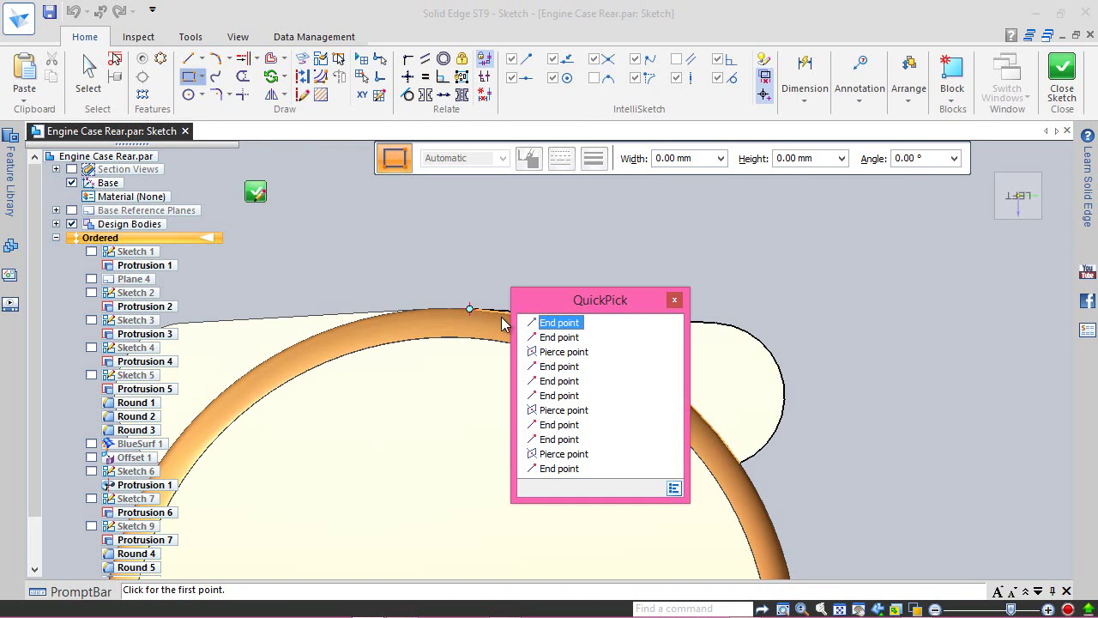
left_click(547, 324)
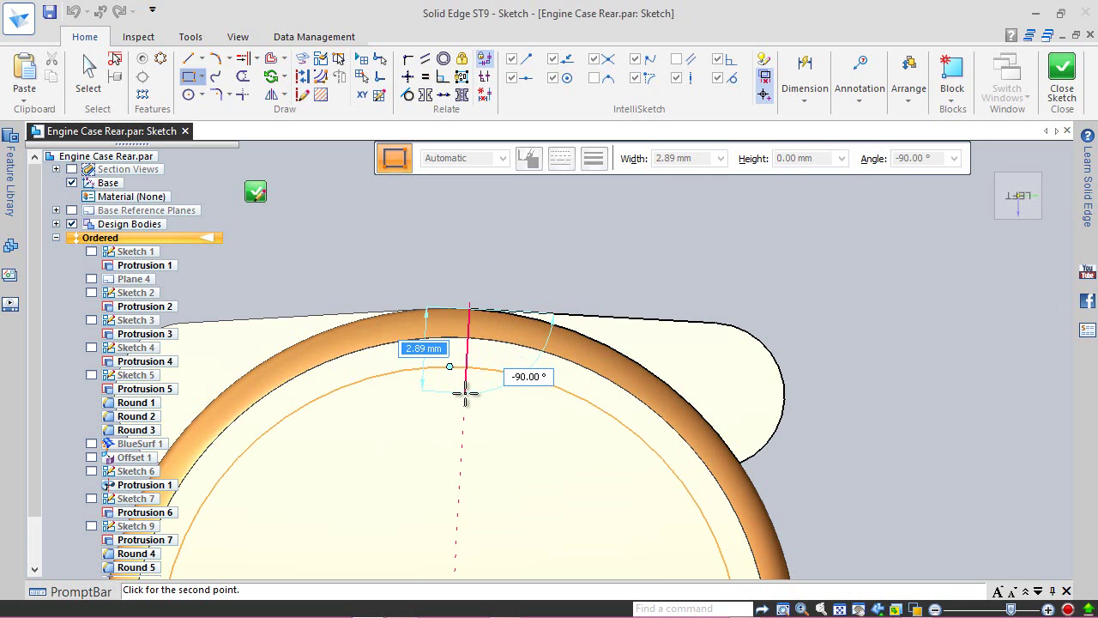
left_click(465, 393)
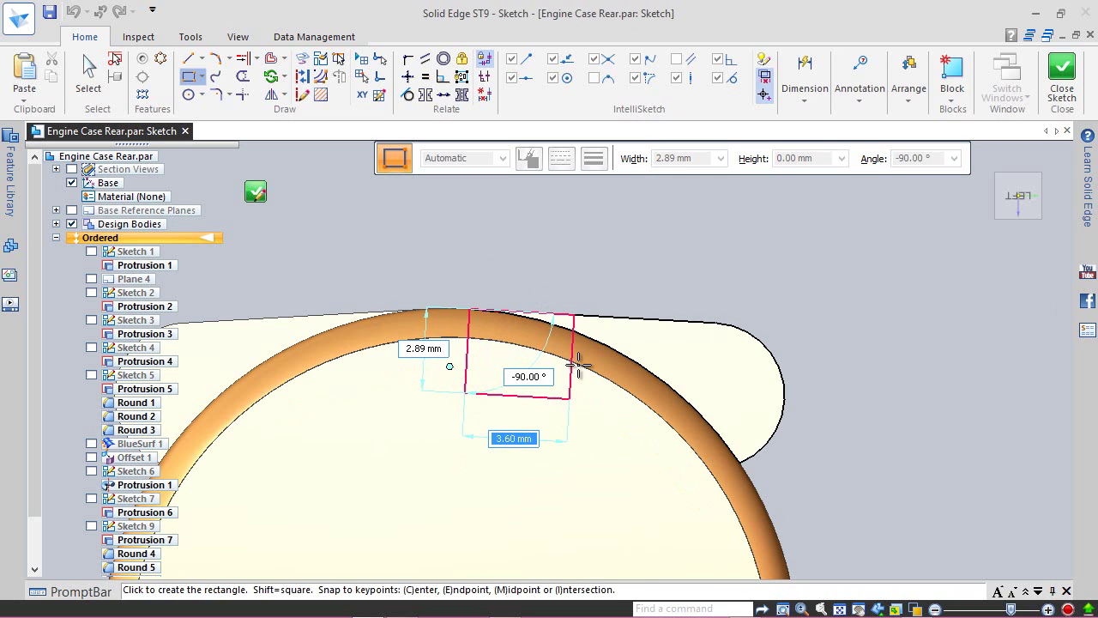
left_click(700, 353)
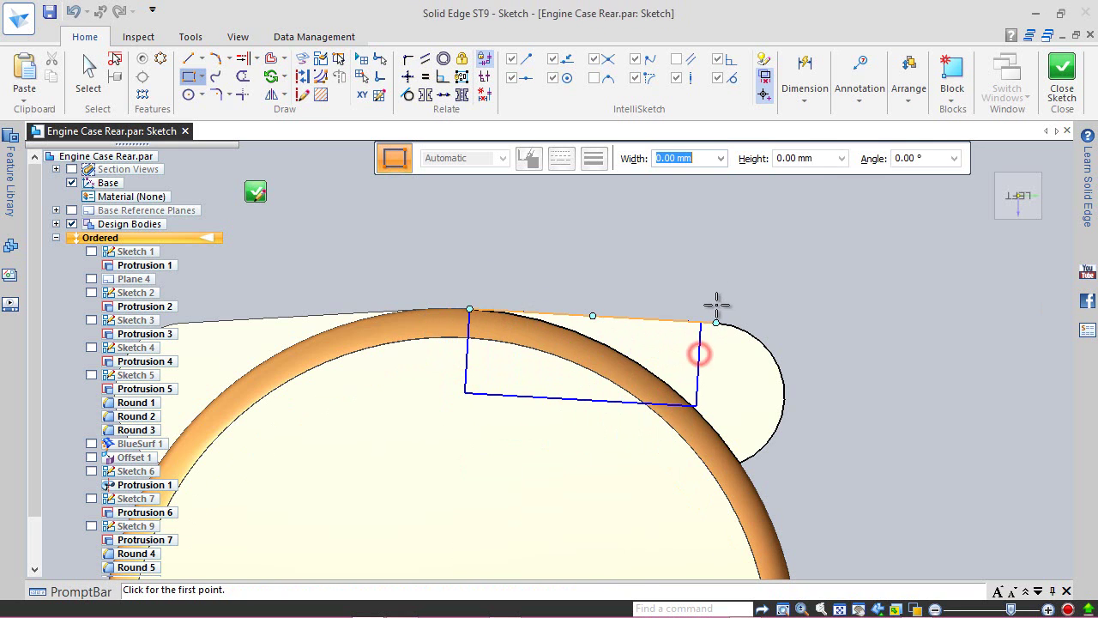
- Draw a line about 4.1 mm long from the rectangle's inner corner nearest the boss's rounded end, extending past the boss arc
right_click(725, 248)
left_click(766, 251)
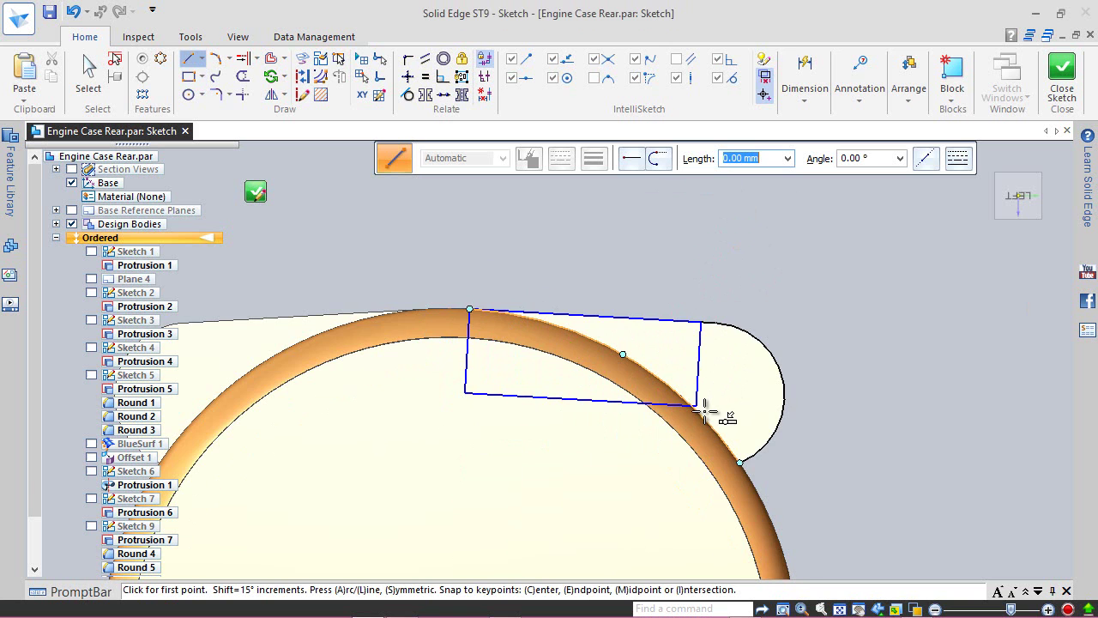
scroll(704, 412, "up", 2)
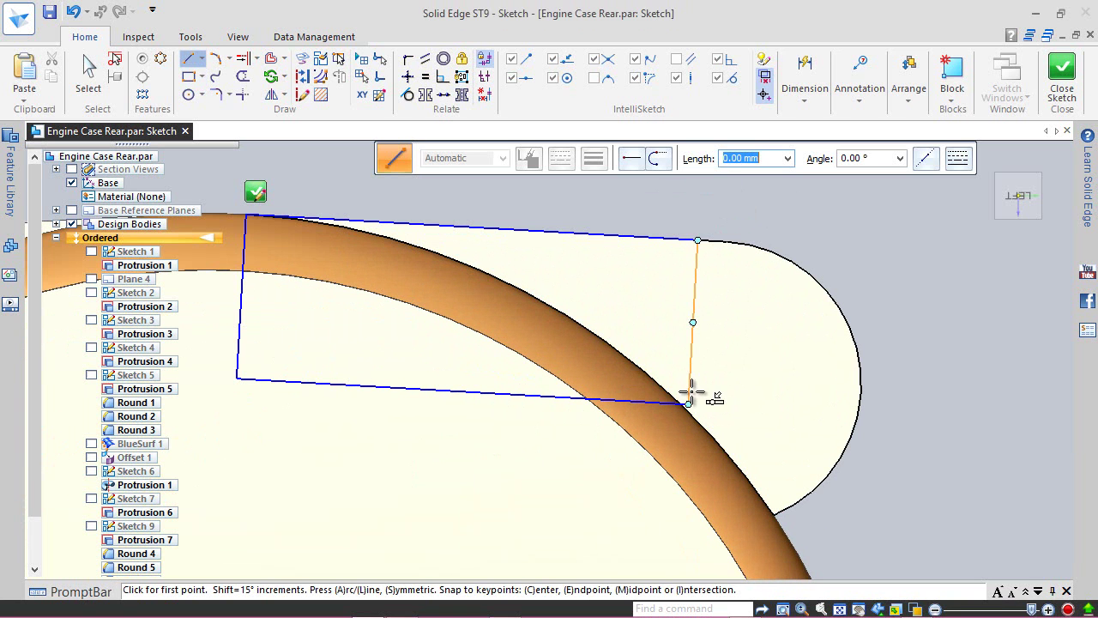
left_click(693, 405)
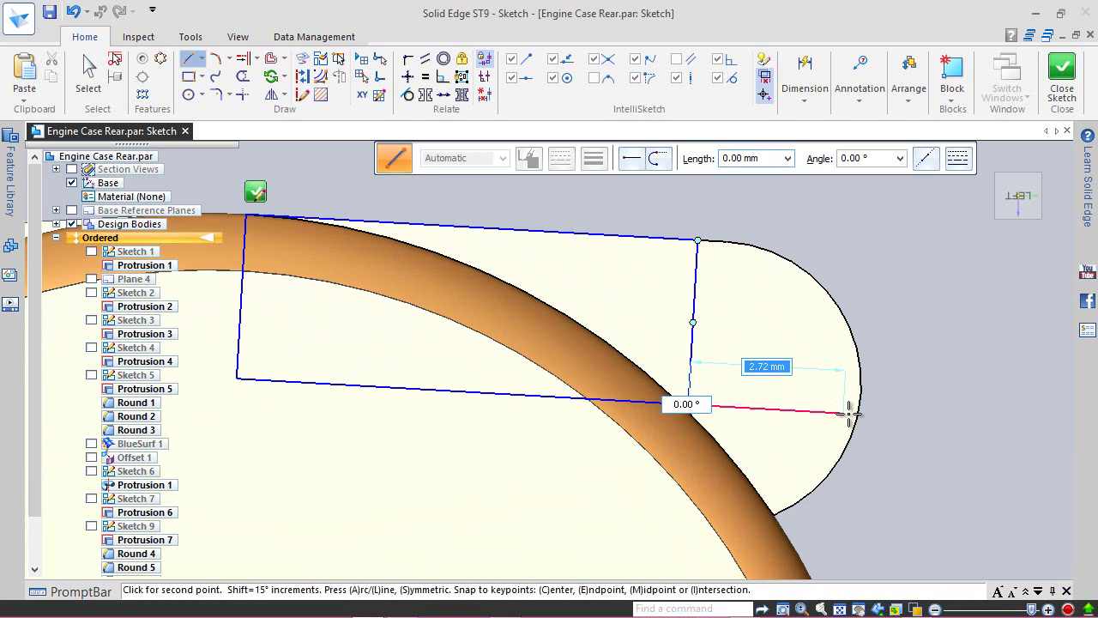
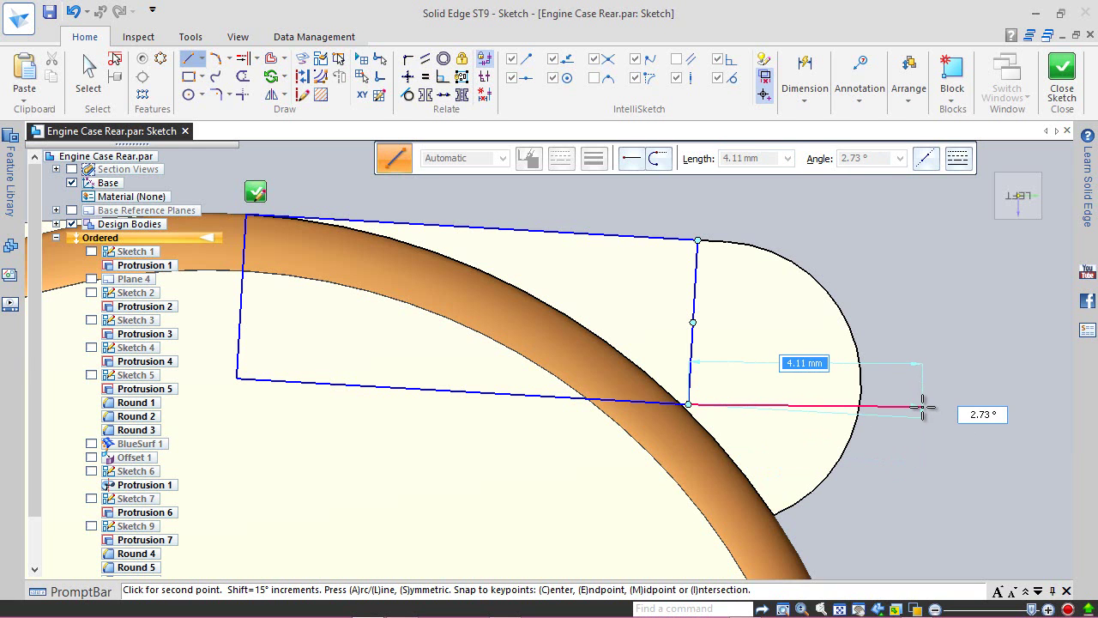
left_click(923, 406)
key("Escape")
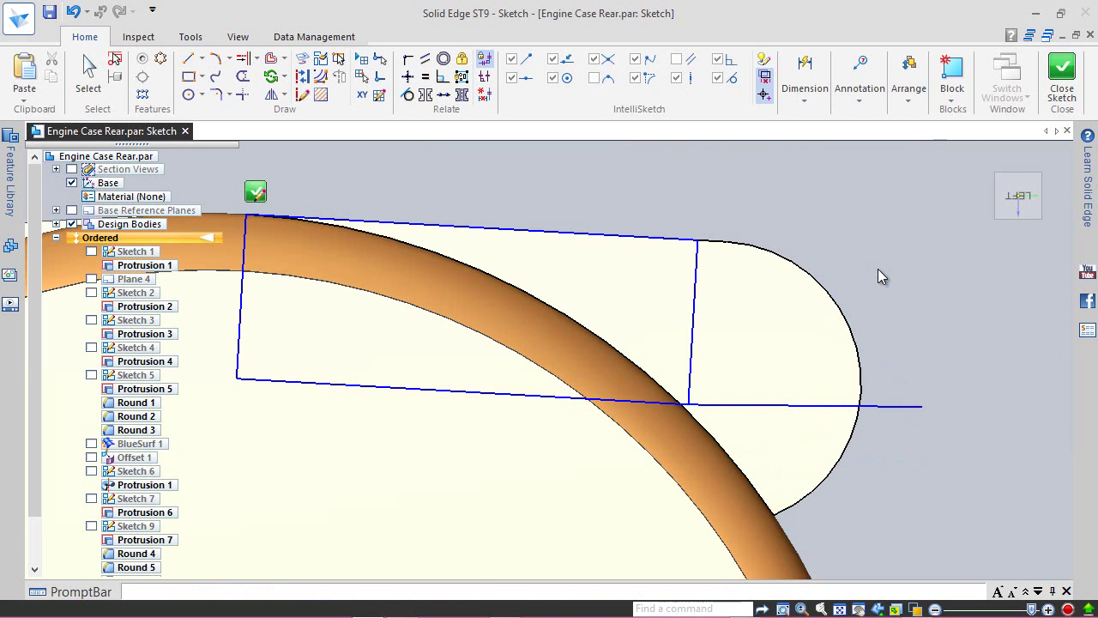
key("Escape")
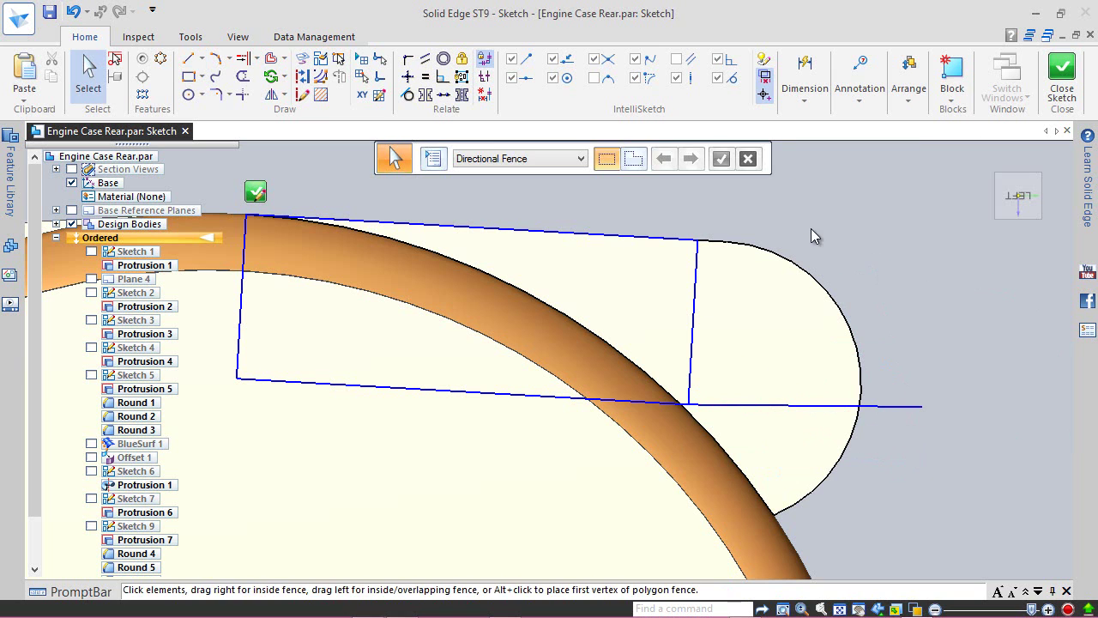
- Make the extension line perpendicular to the rectangle's adjoining short side and trim its overhang beyond the boss arc
left_click(444, 78)
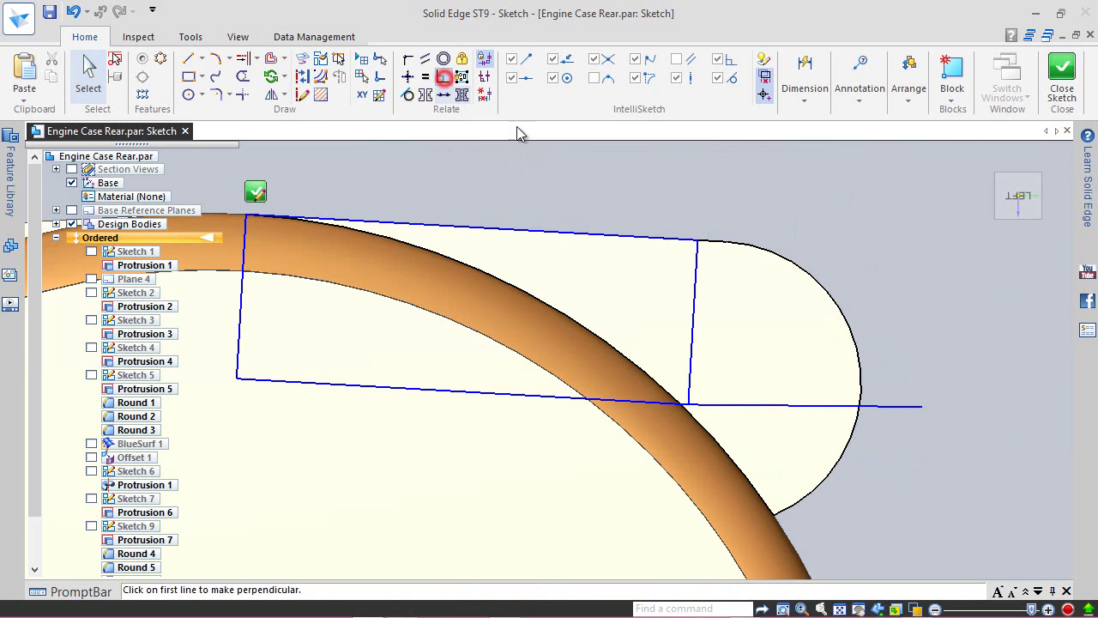
left_click(893, 404)
left_click(699, 300)
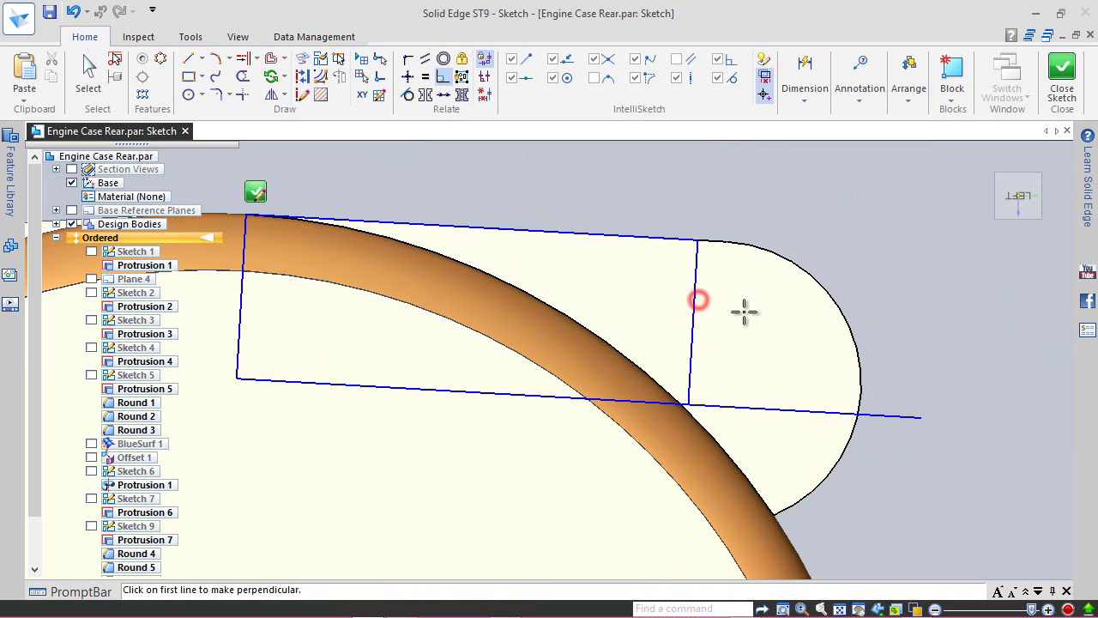
left_click(251, 78)
left_click_drag(895, 409, 891, 414)
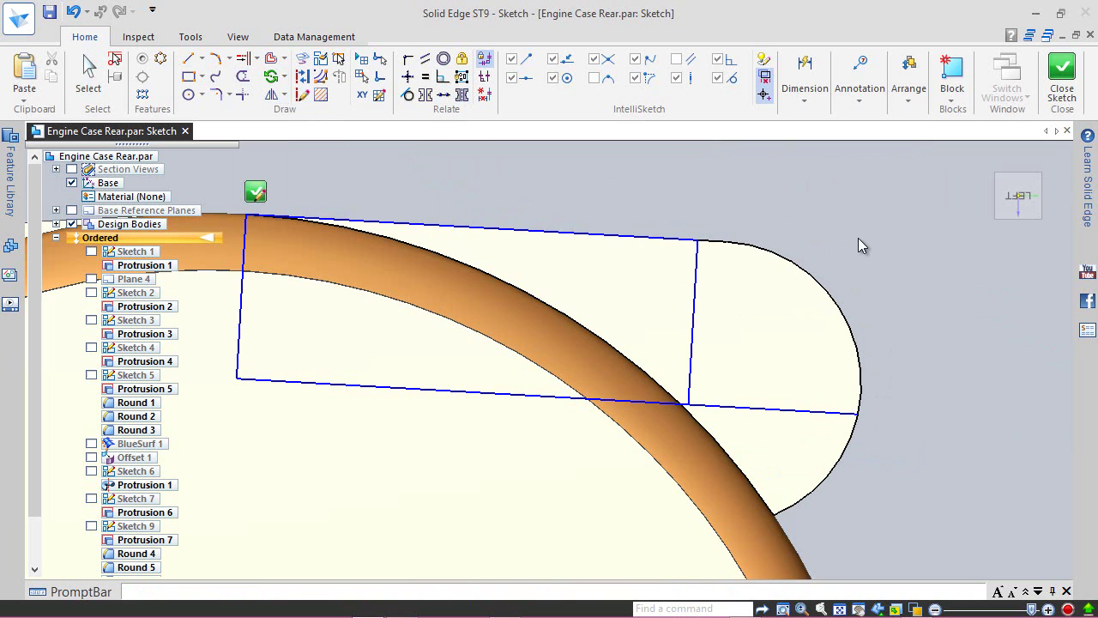
left_click(862, 242)
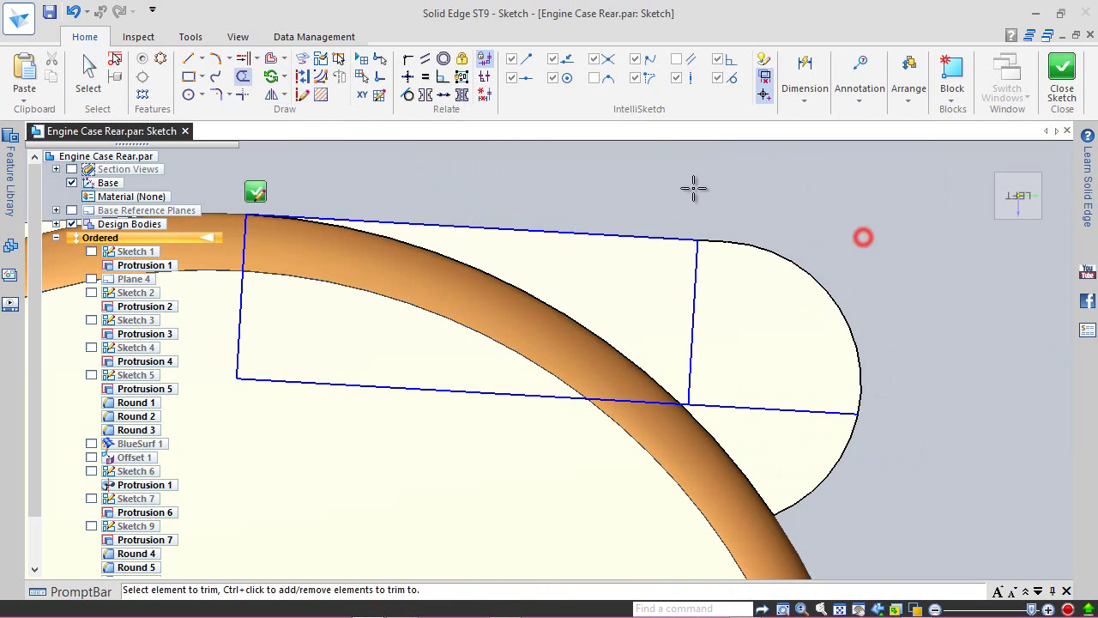
- Connect the rectangle's inner corner, where the extension line starts, to the centre of the boss arc
left_click(408, 60)
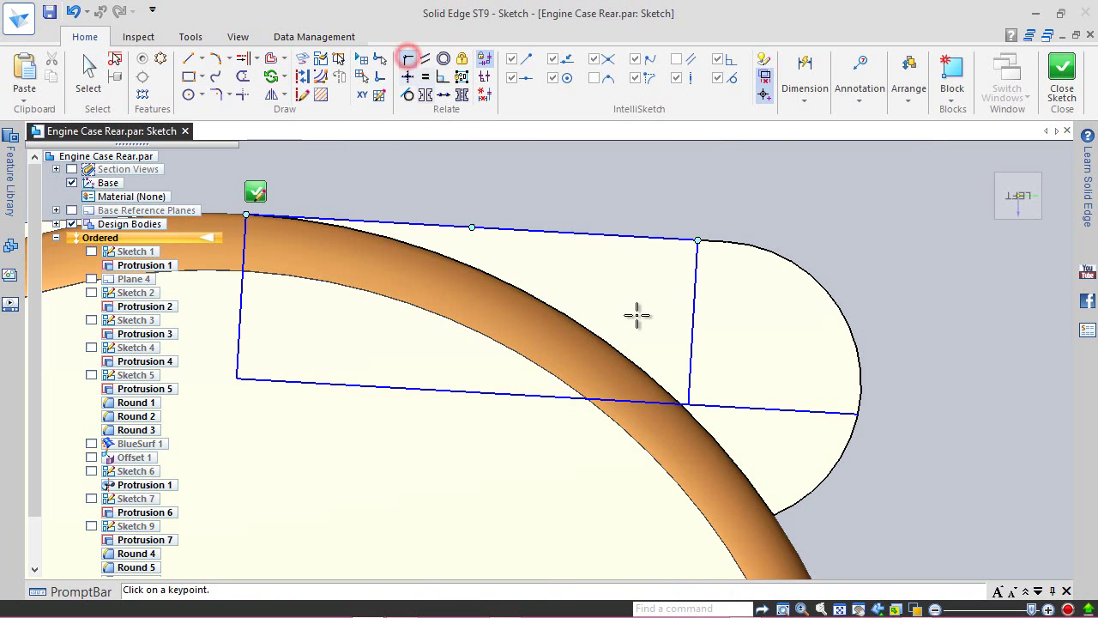
left_click(689, 404)
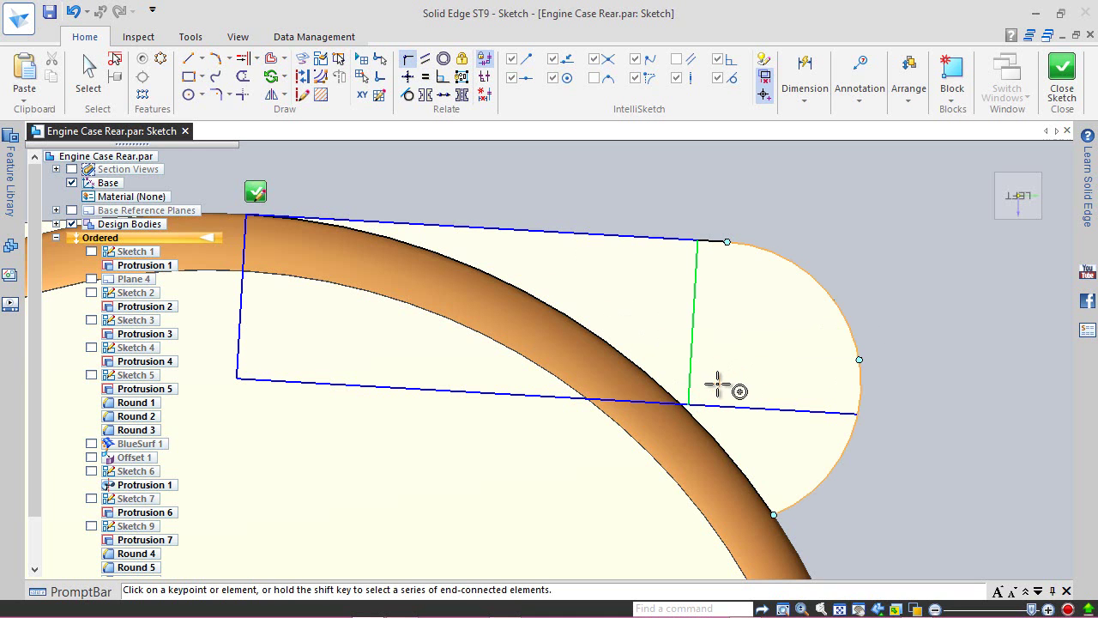
left_click(719, 385)
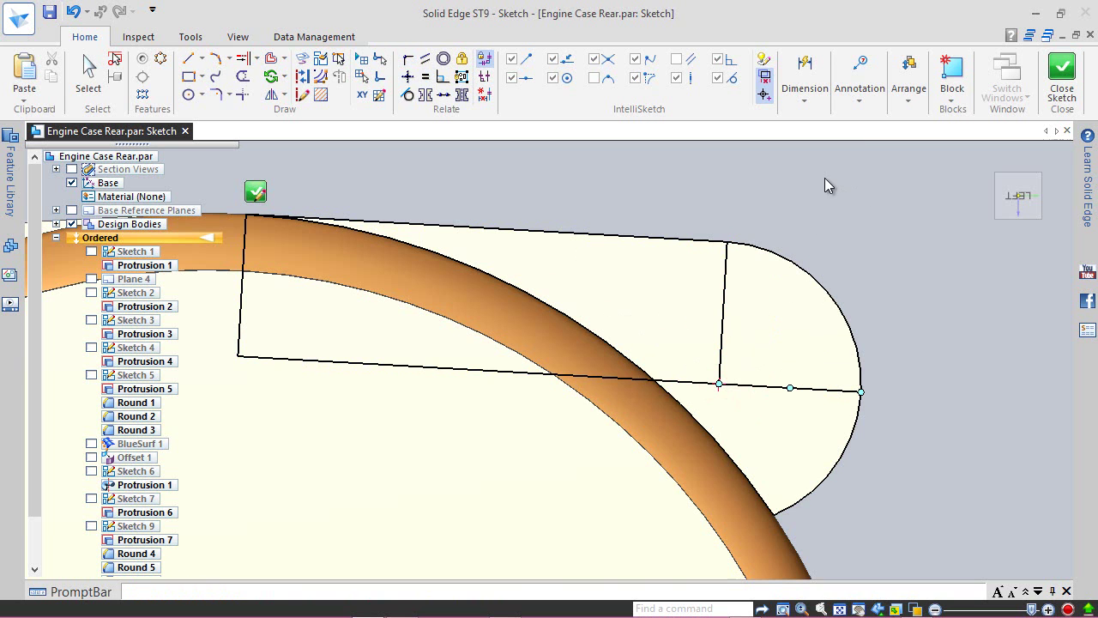
- Convert the rectangle's short side at the arc centre and the projected boss arc to construction geometry
left_click(302, 76)
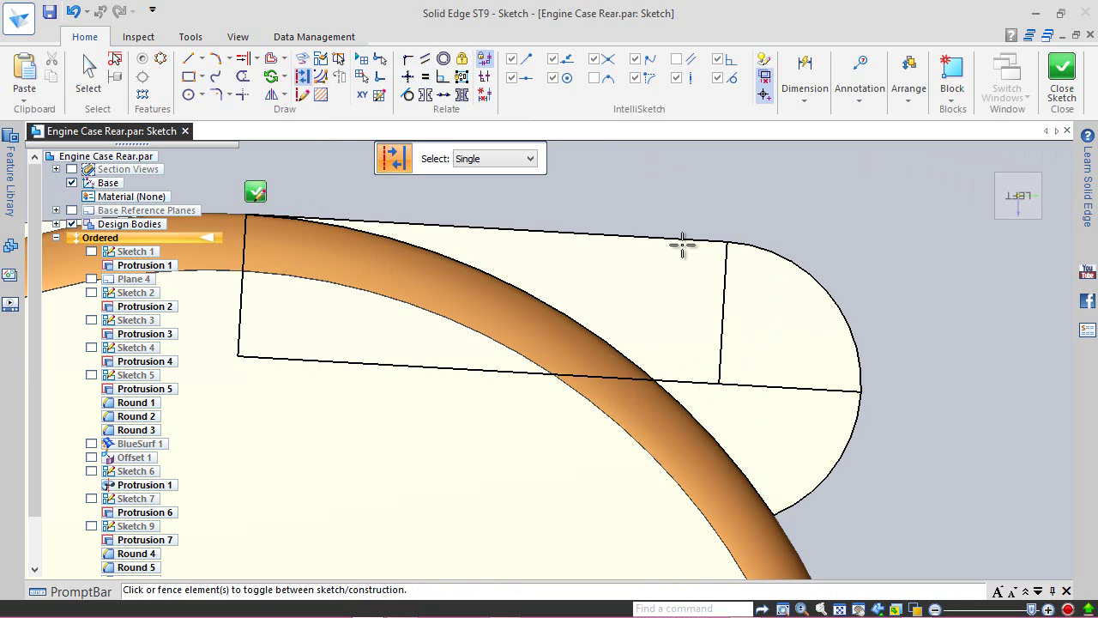
left_click(723, 289)
left_click(833, 292)
- Draw a 2.50 mm radius arc over the construction arc, from the straight edge's end to the extension line's end, and finish the sketch
left_click(213, 60)
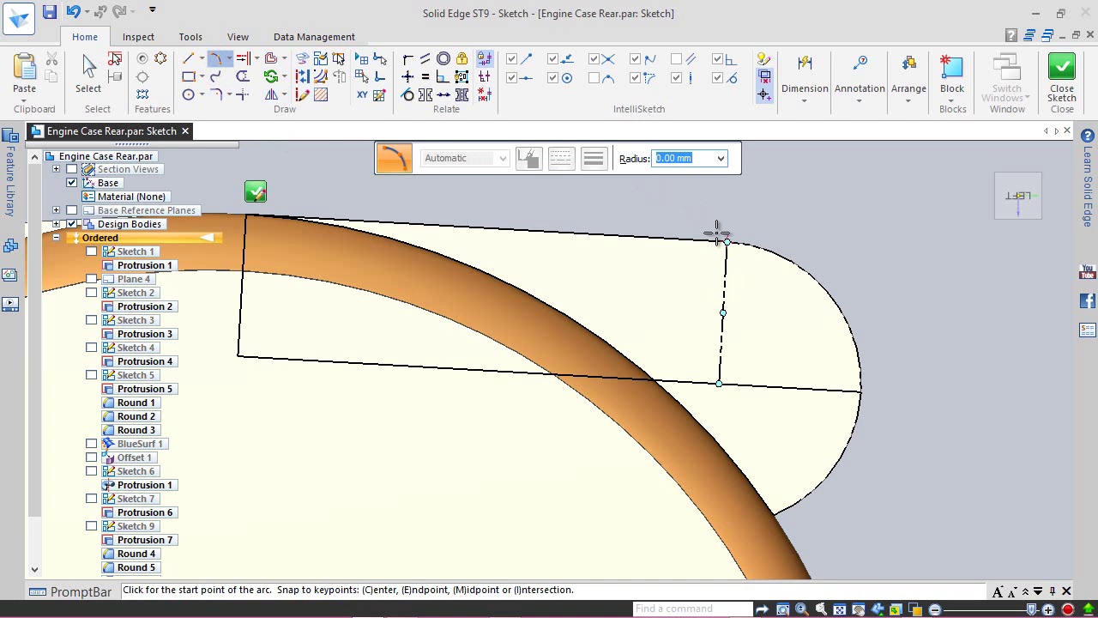
left_click(726, 242)
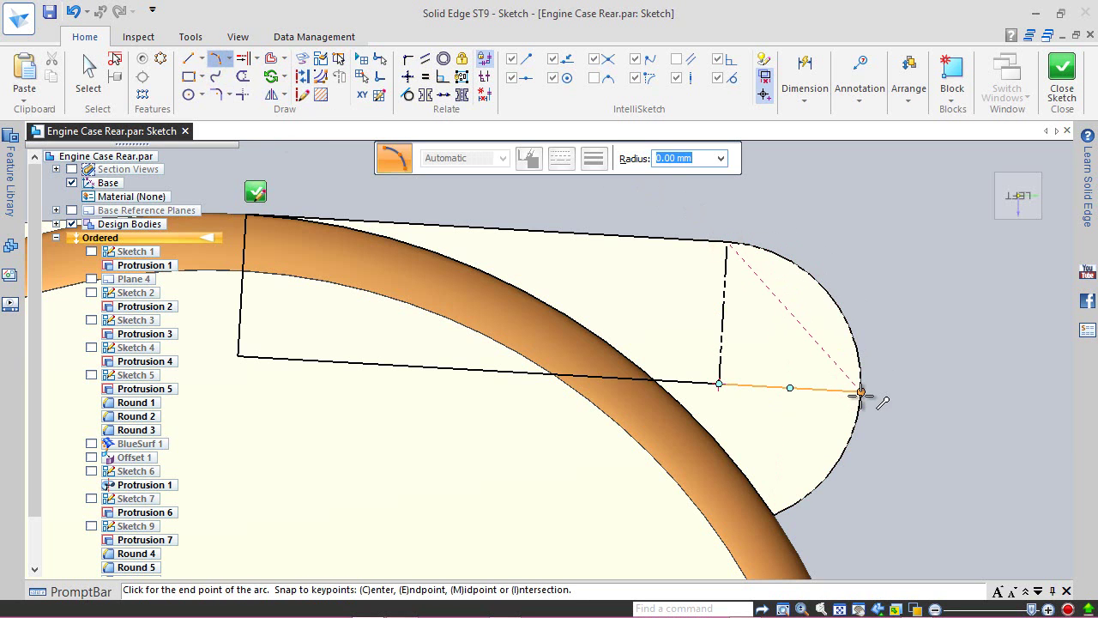
left_click(860, 393)
left_click(837, 309)
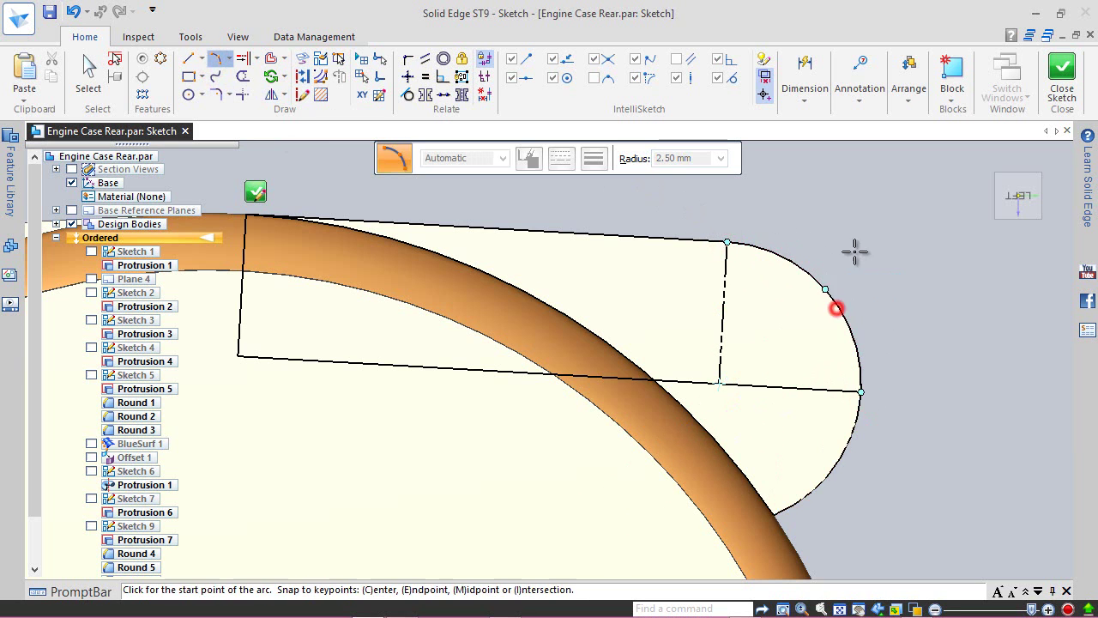
key("Escape")
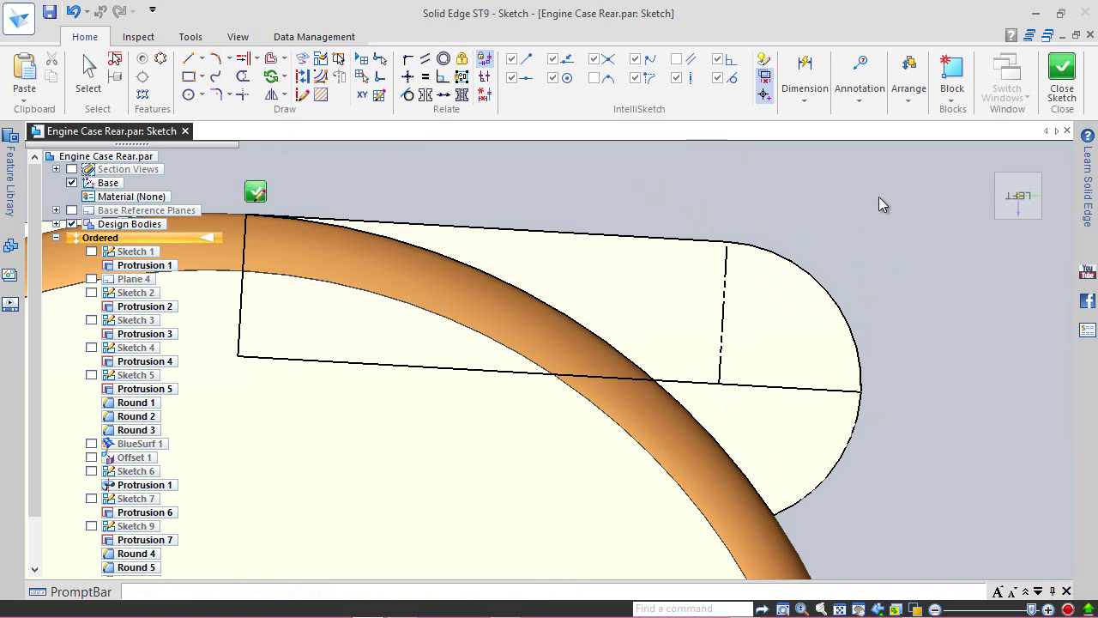
left_click(1061, 70)
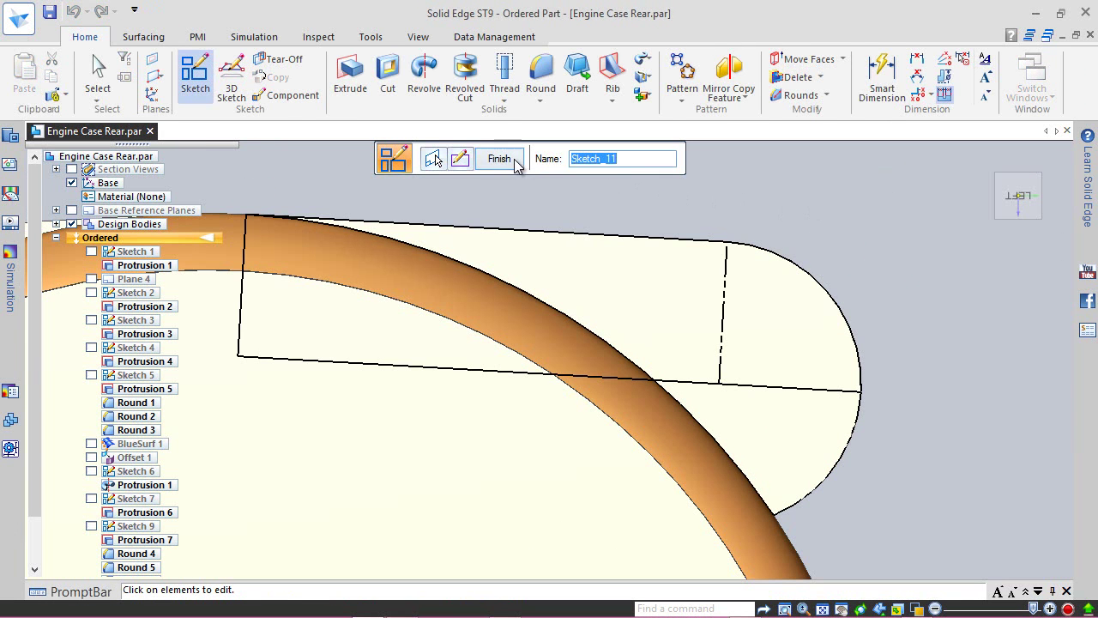
left_click(516, 162)
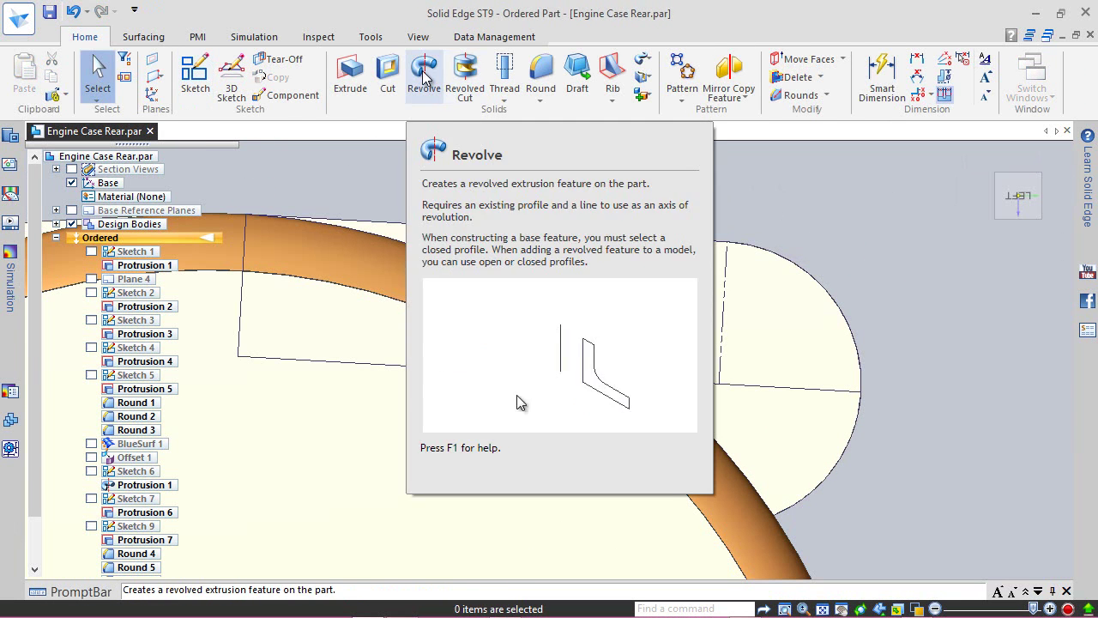
- Revolve the closed boss profile 180° outward about its long inner line to form the rounded boss end
left_click(423, 74)
left_click(774, 255)
left_click(657, 241)
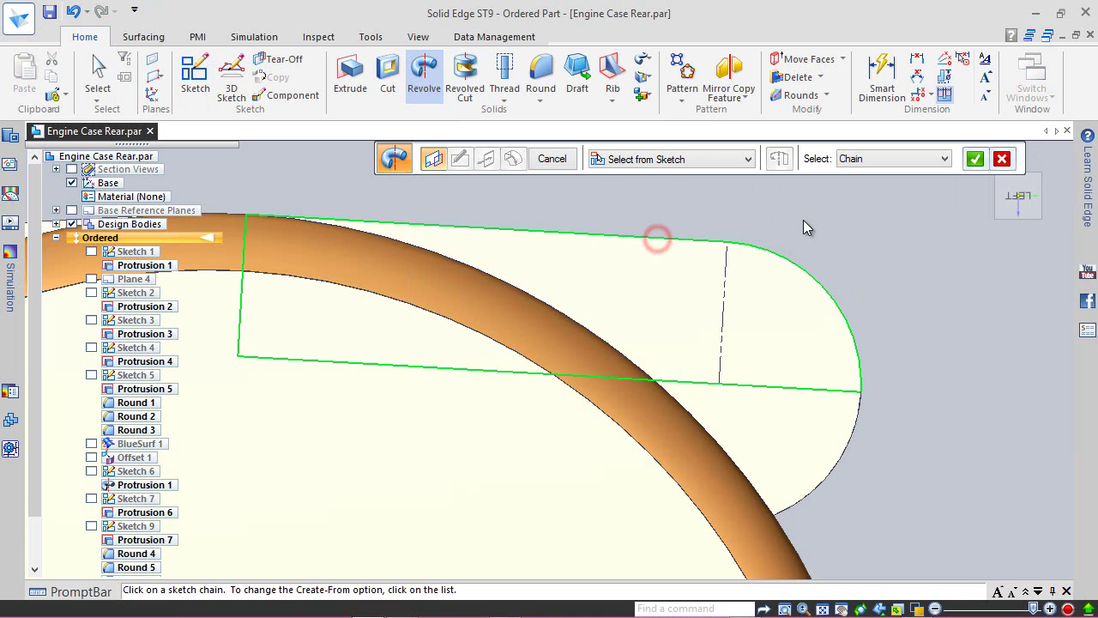
left_click(975, 159)
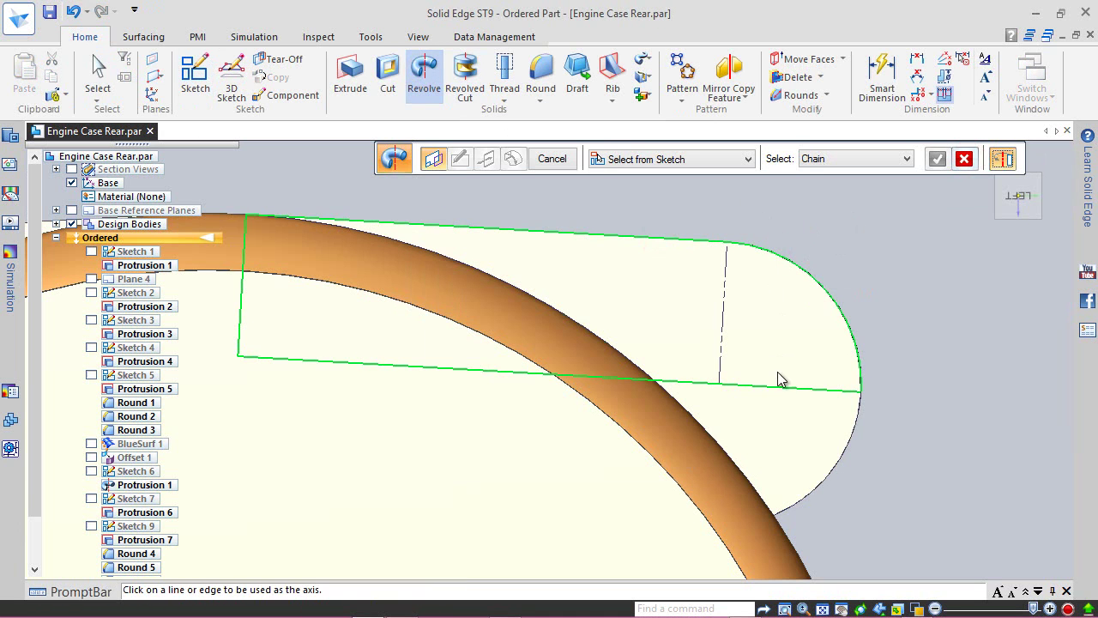
left_click(700, 383)
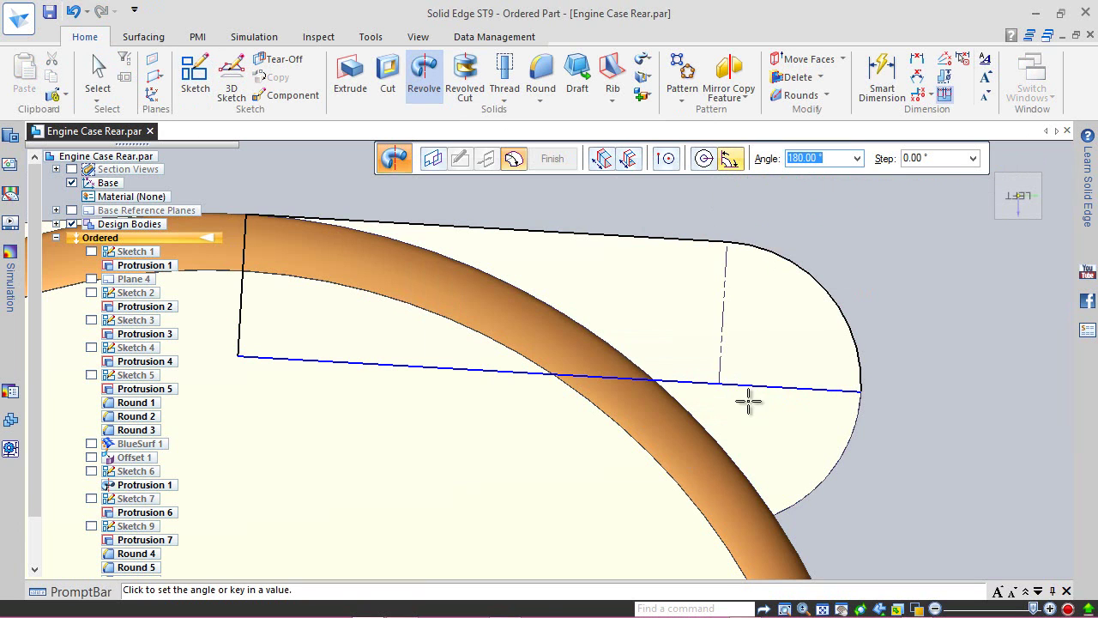
left_click(764, 447)
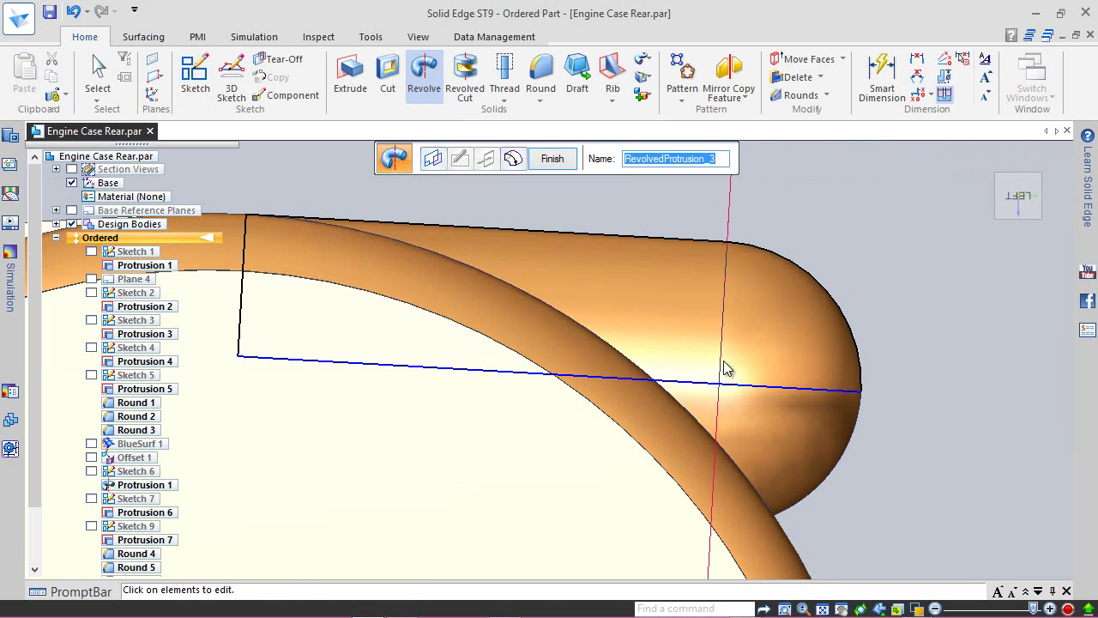
left_click(553, 159)
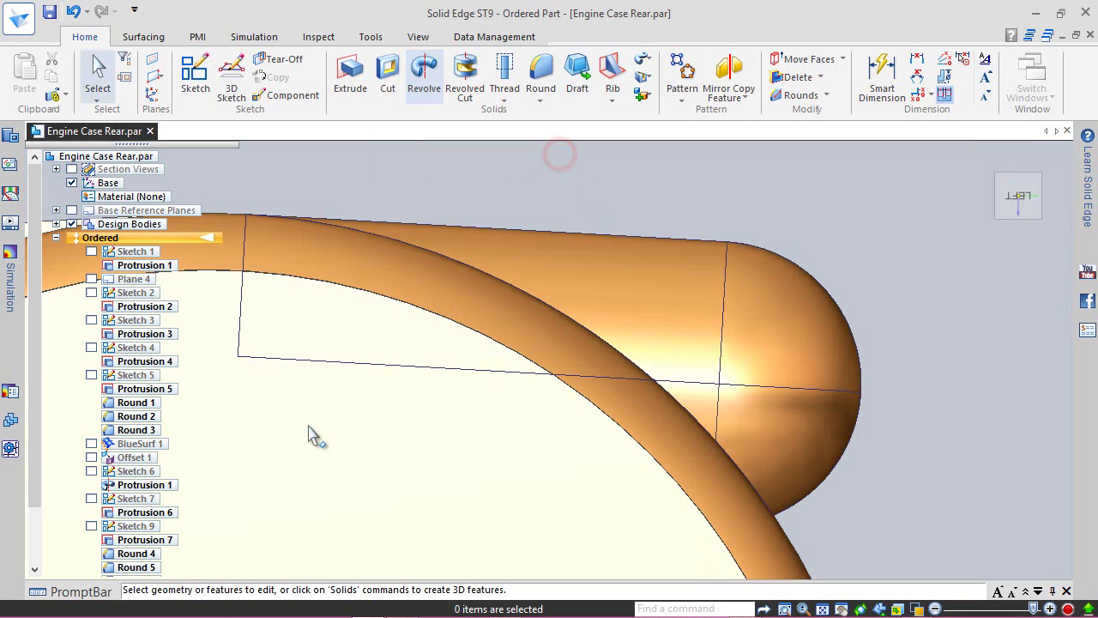
- Hide Sketch 11 and orient the model to an angled view showing its bottom, left and back
scroll(77, 481, "down", 2)
left_click(91, 555)
left_click(92, 553)
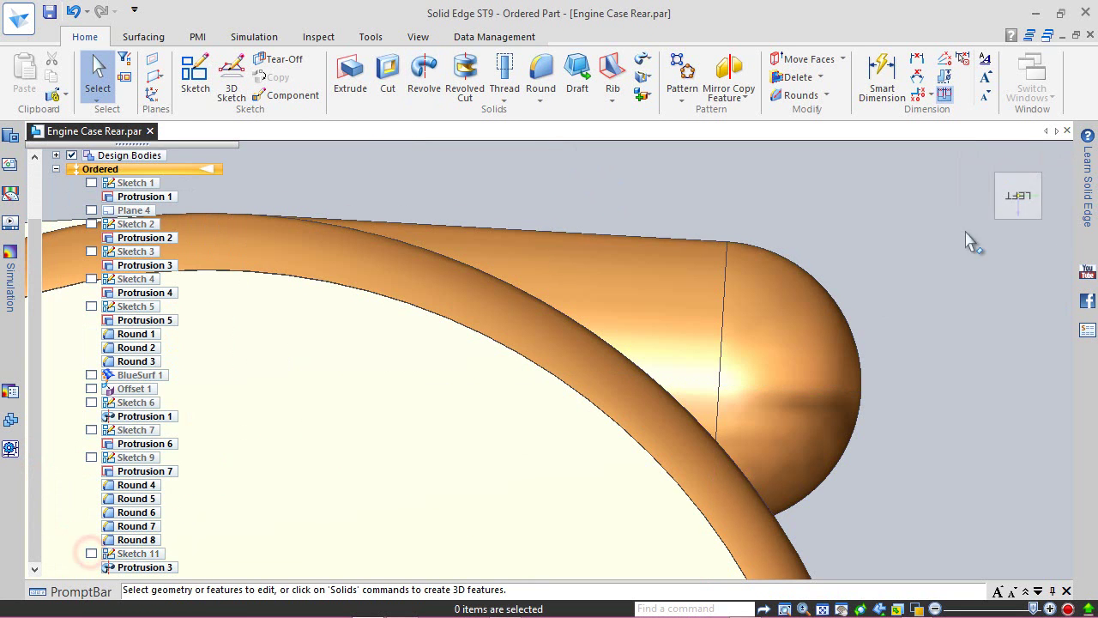
left_click(1038, 181)
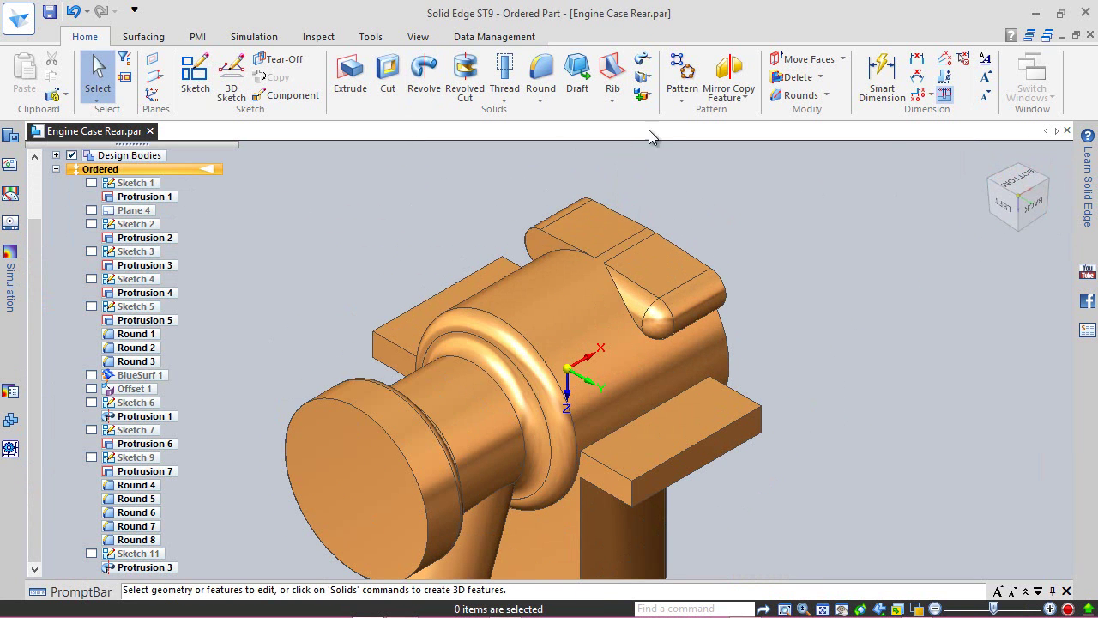
- Mirror the revolved rounded boss end across the Front (xz) plane using Mirror Copy Feature
left_click(739, 77)
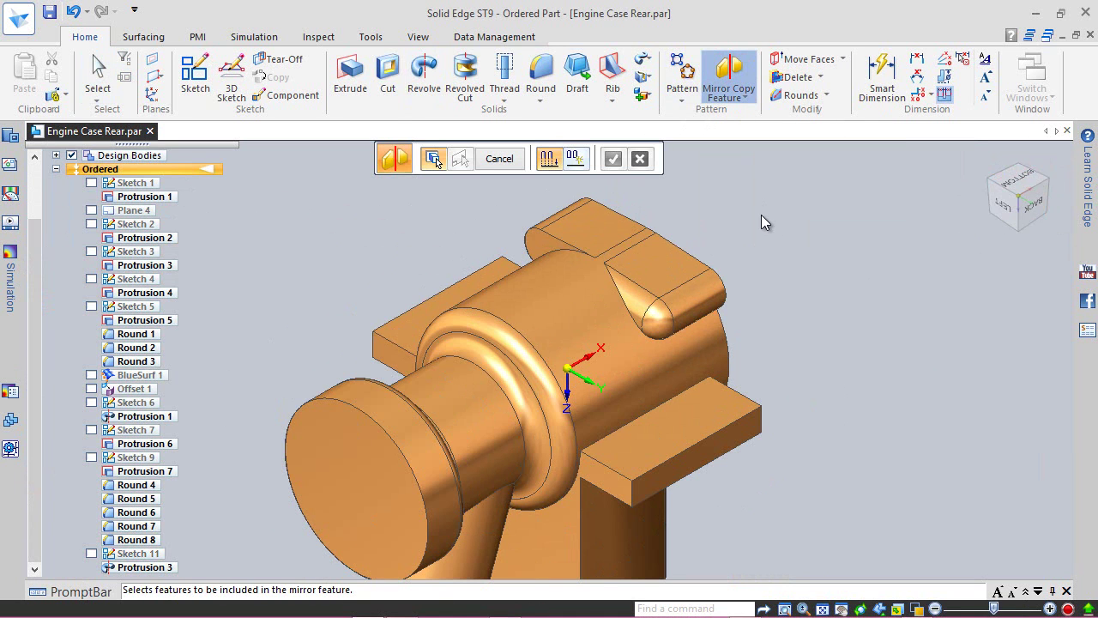
left_click(548, 160)
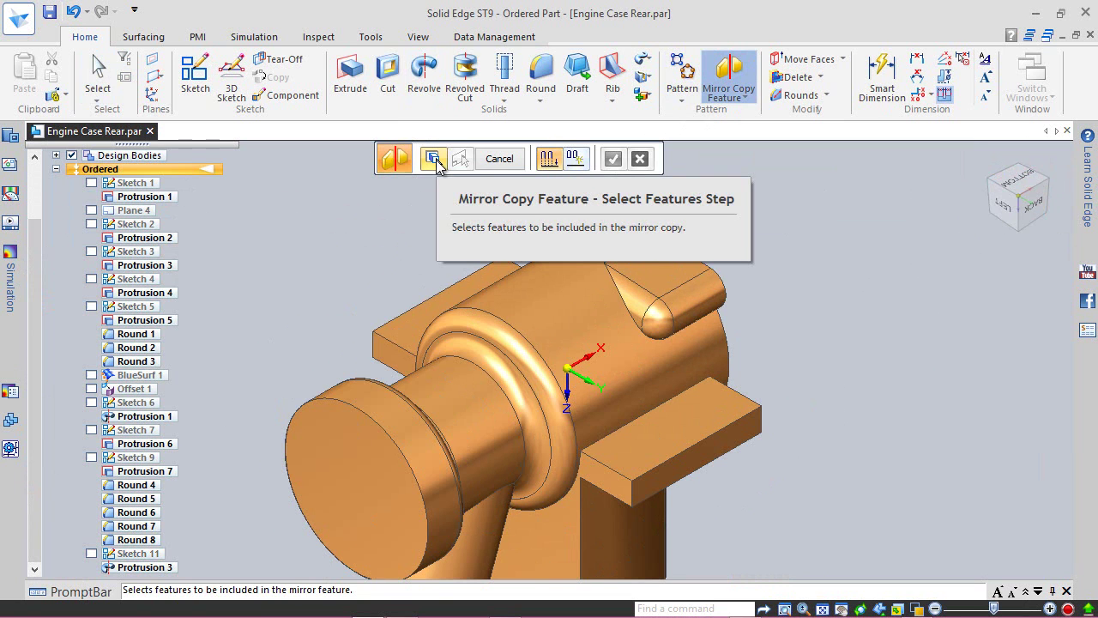
left_click(646, 302)
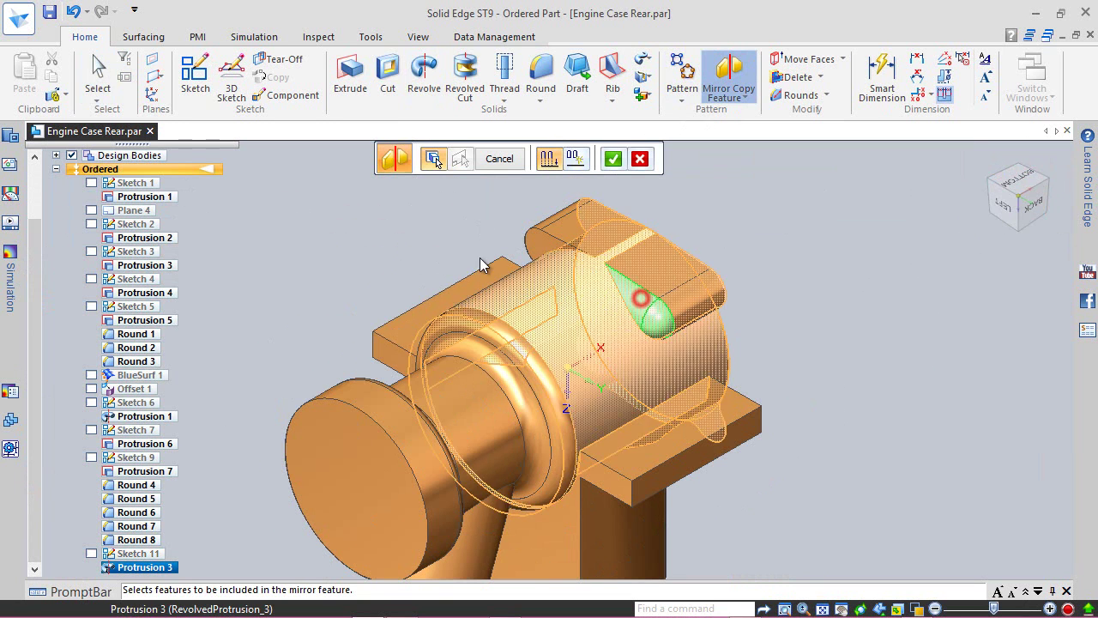
left_click(614, 160)
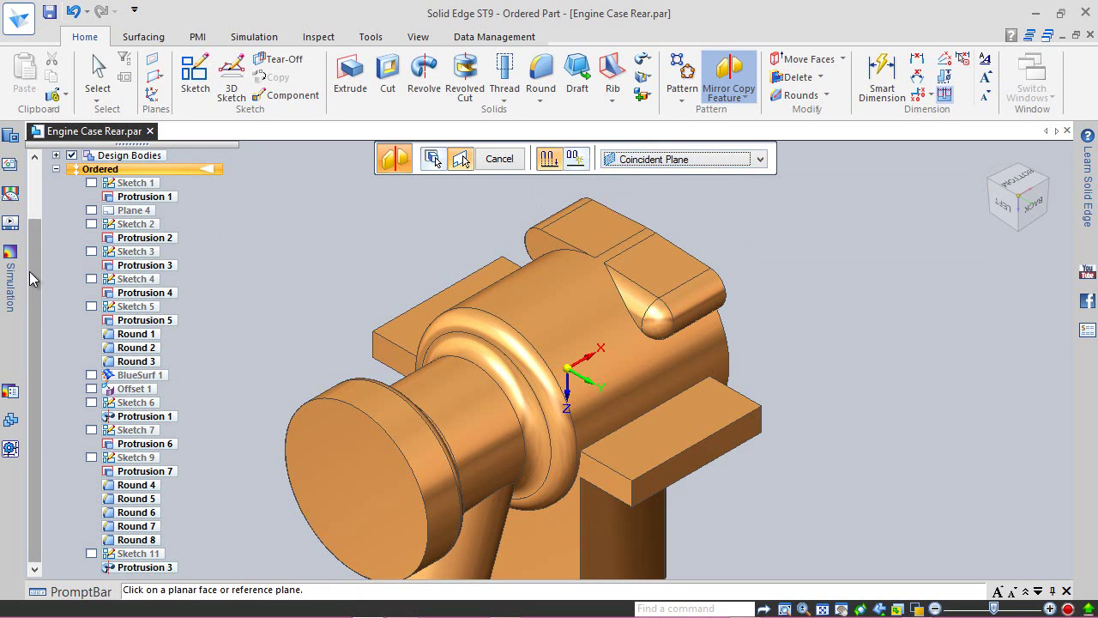
scroll(29, 271, "up", 2)
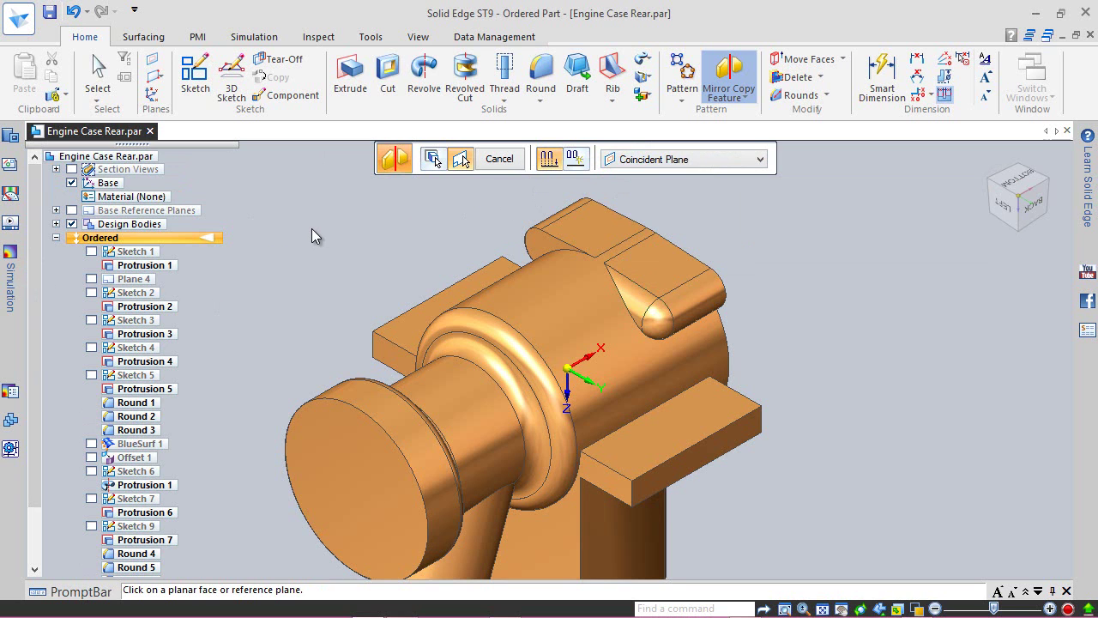
left_click(56, 211)
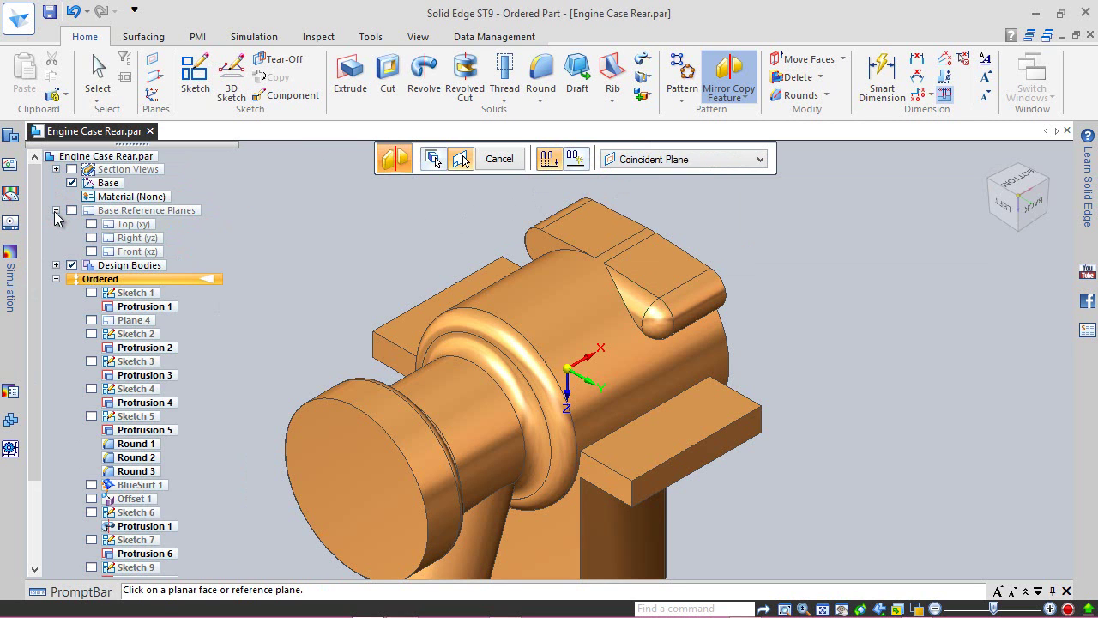
left_click(127, 252)
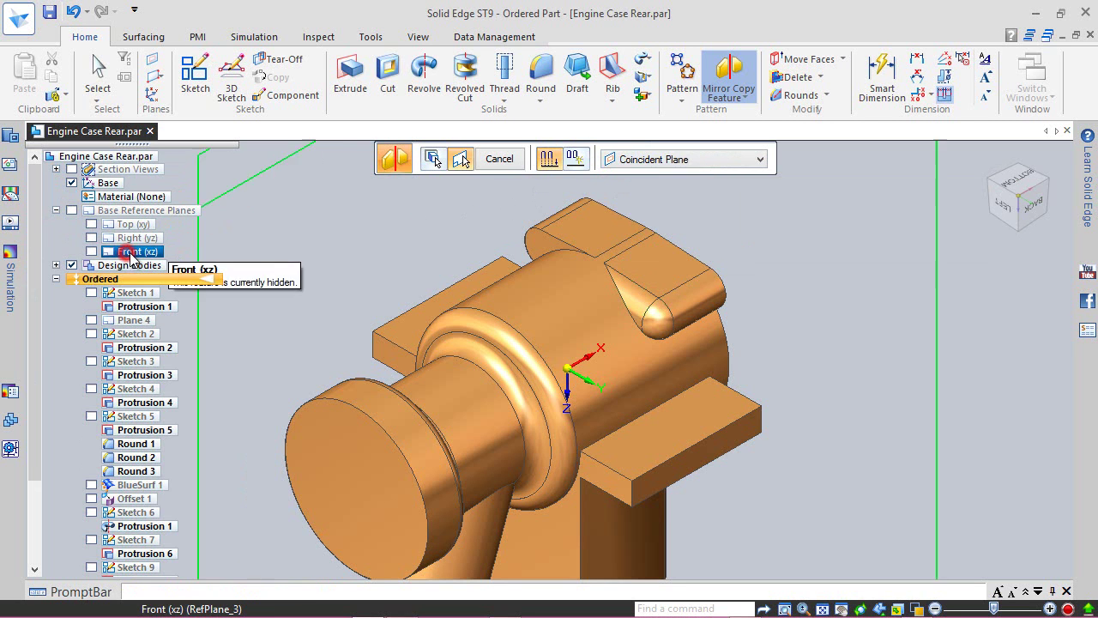
left_click(500, 159)
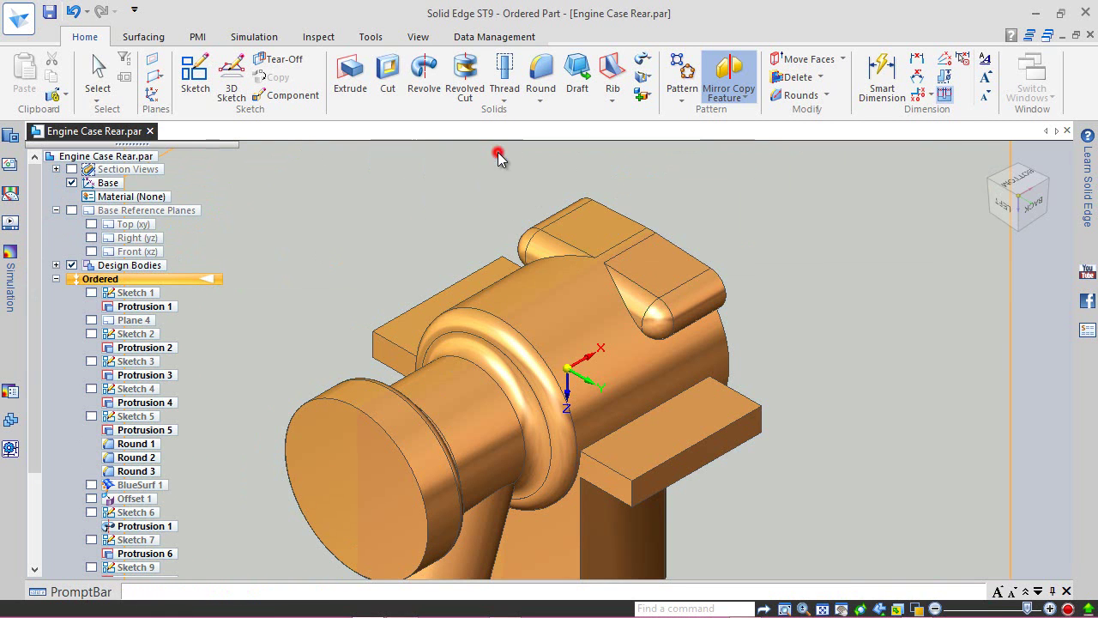
- Examine the mirrored boss end up close, the whole part in the home view, and the last entries in the feature list
scroll(540, 221, "up", 2)
middle_click_drag(603, 298, 659, 275)
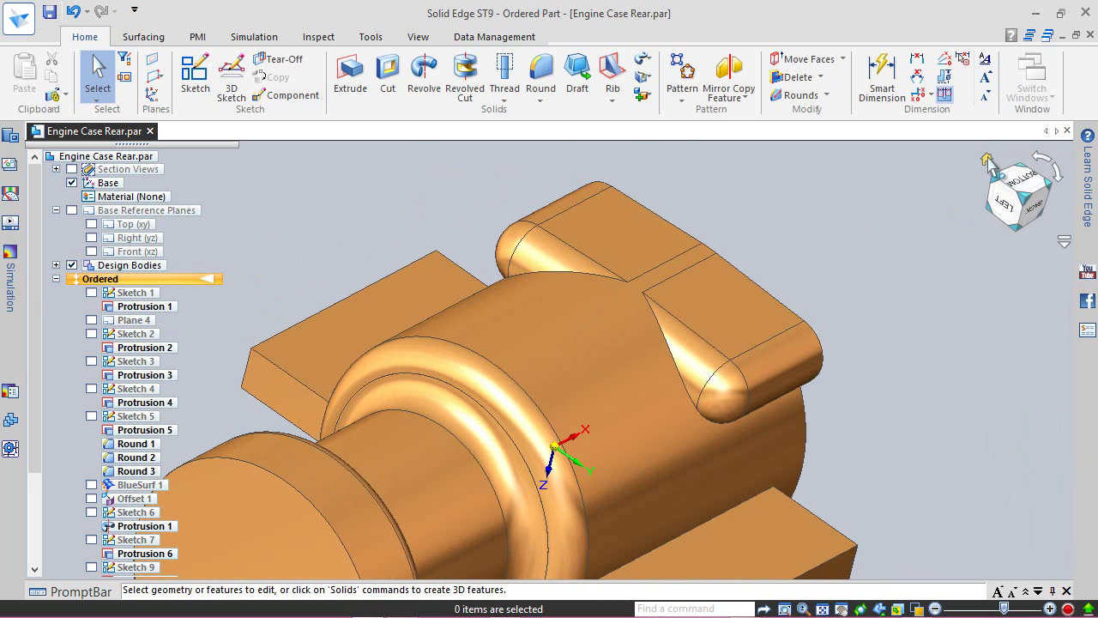
left_click(987, 162)
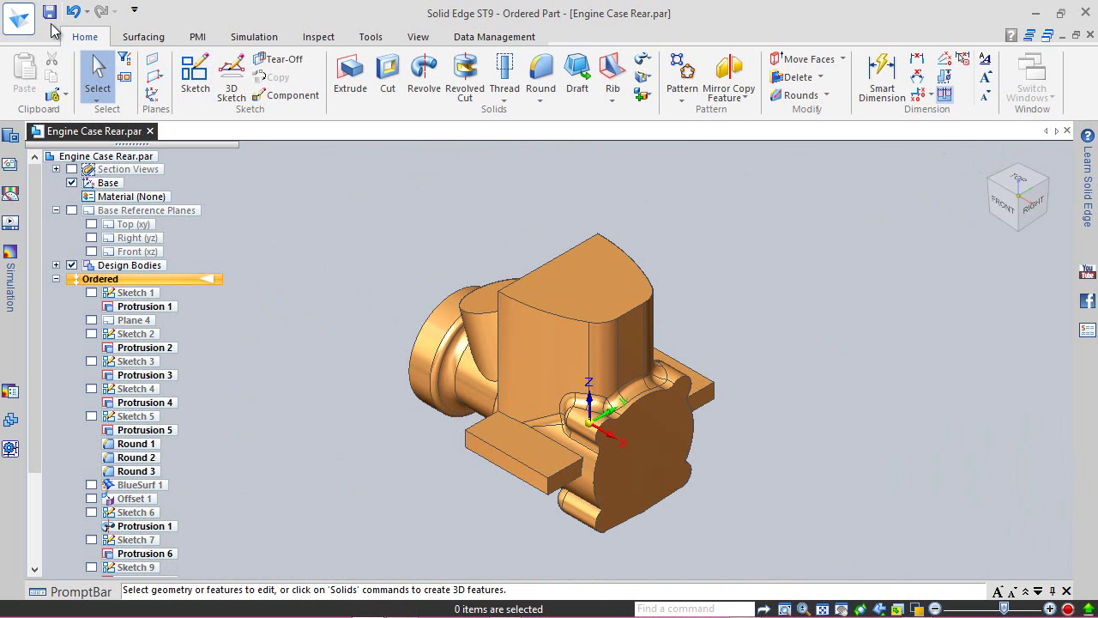
left_click_drag(37, 369, 42, 472)
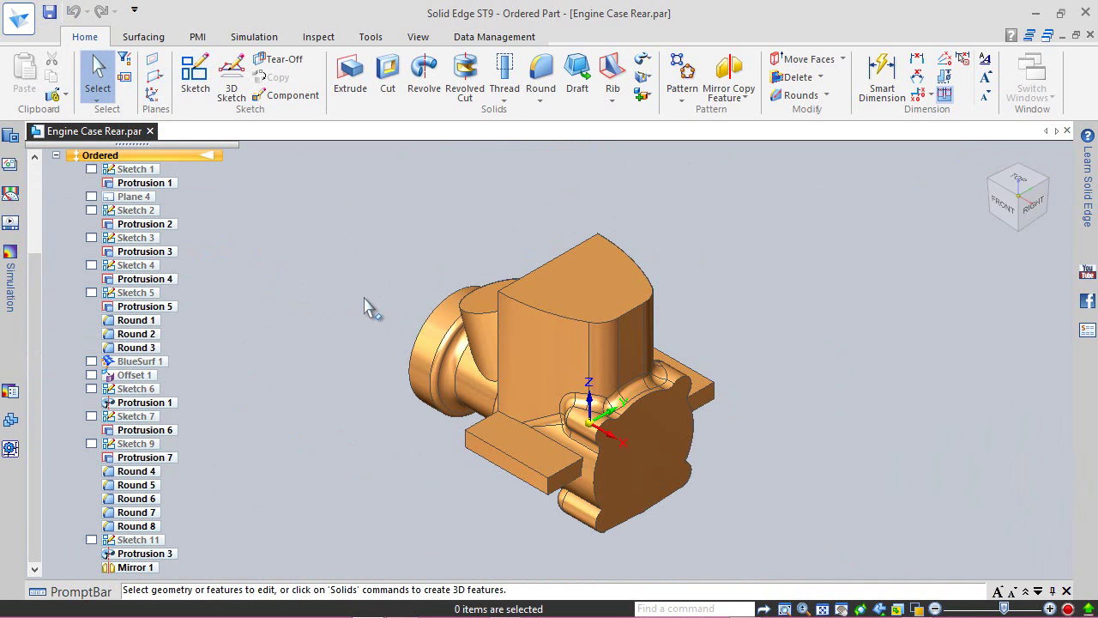
- Save all documents and round the edge chains where both lower rounded bosses meet the cylindrical body with a 2.50 mm radius
mouse_move(335, 385)
middle_mouse_down()
mouse_move(331, 375)
mouse_move(395, 309)
middle_mouse_up()
middle_click_drag(469, 244, 523, 197)
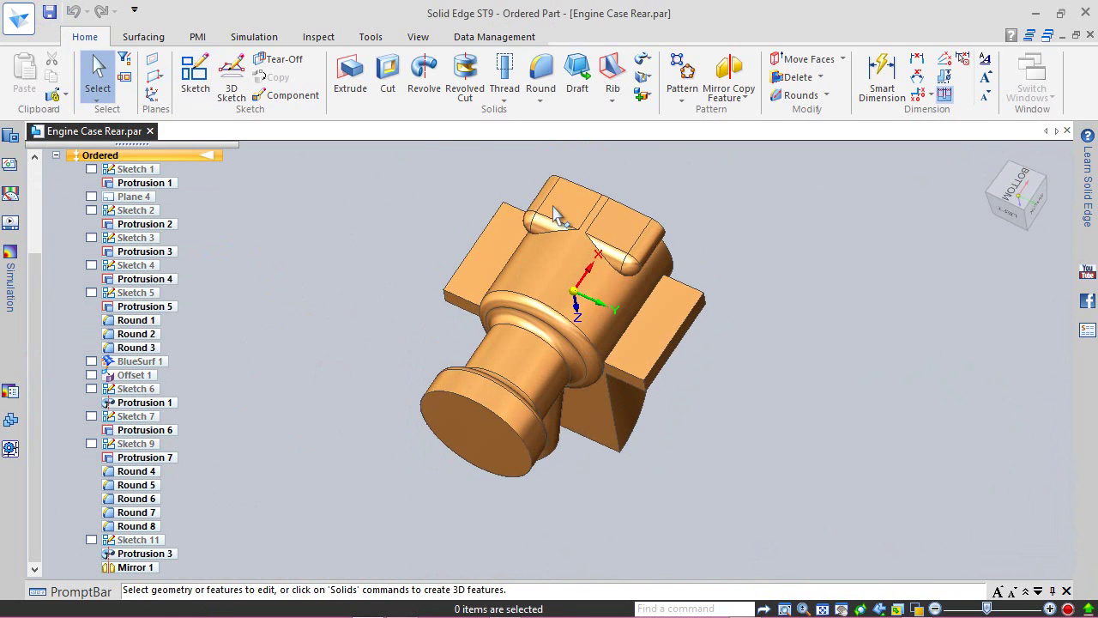
scroll(577, 175, "up", 2)
scroll(577, 176, "up", 1)
left_click(541, 73)
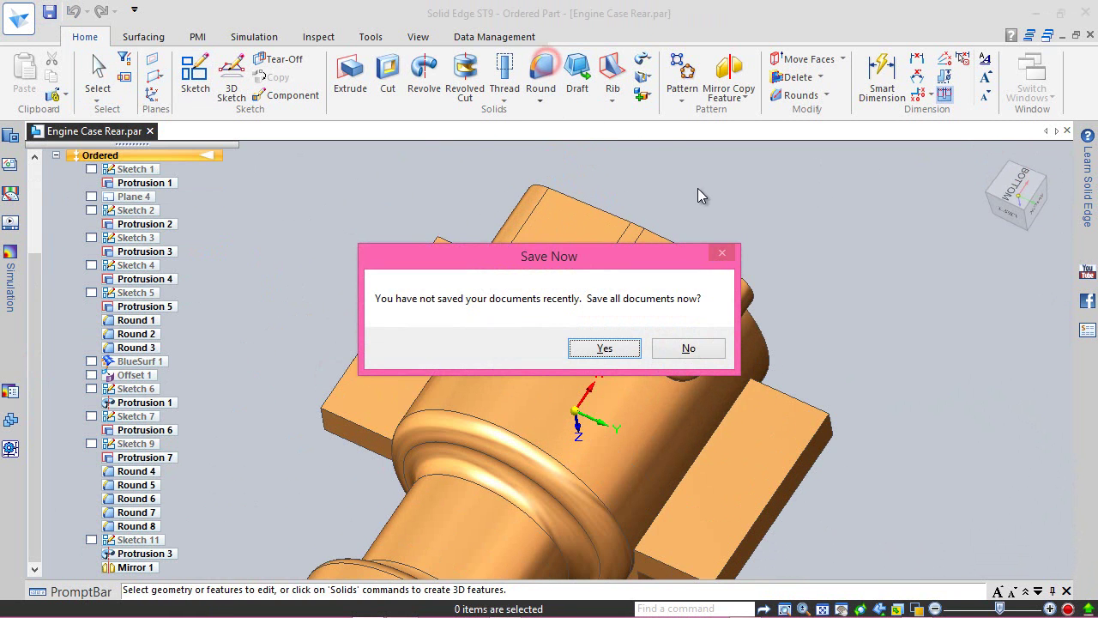
left_click(612, 349)
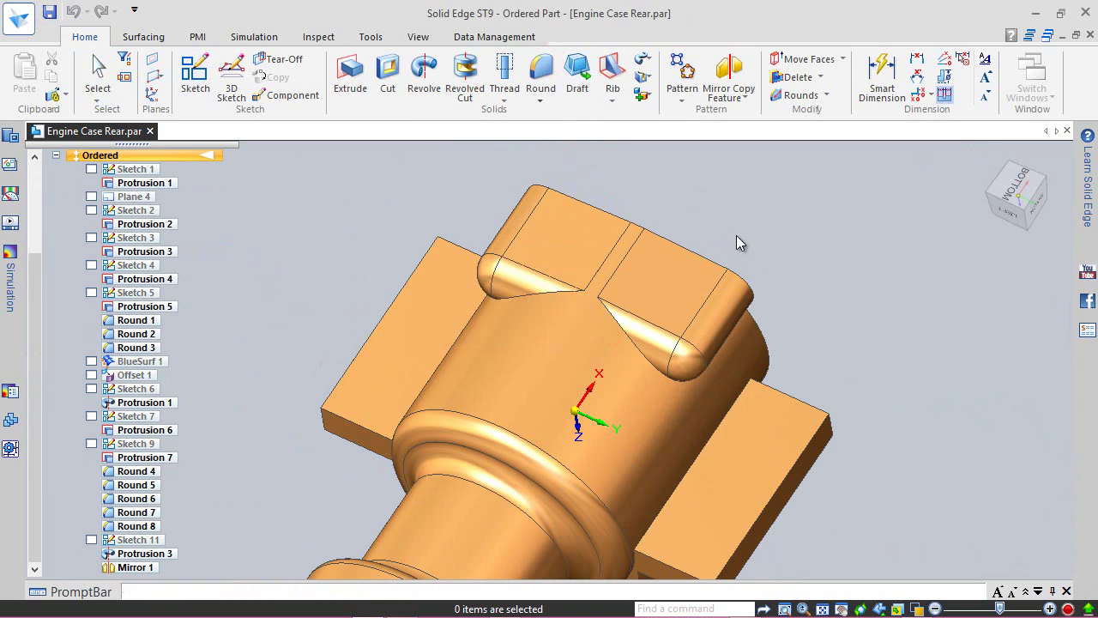
type("2.50")
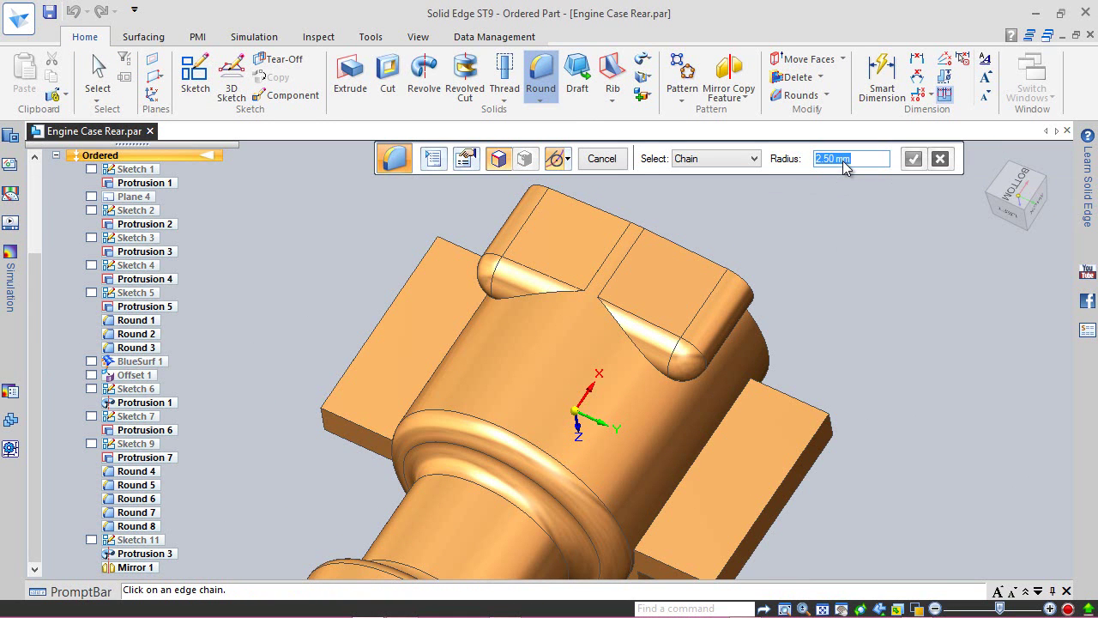
left_click(642, 358)
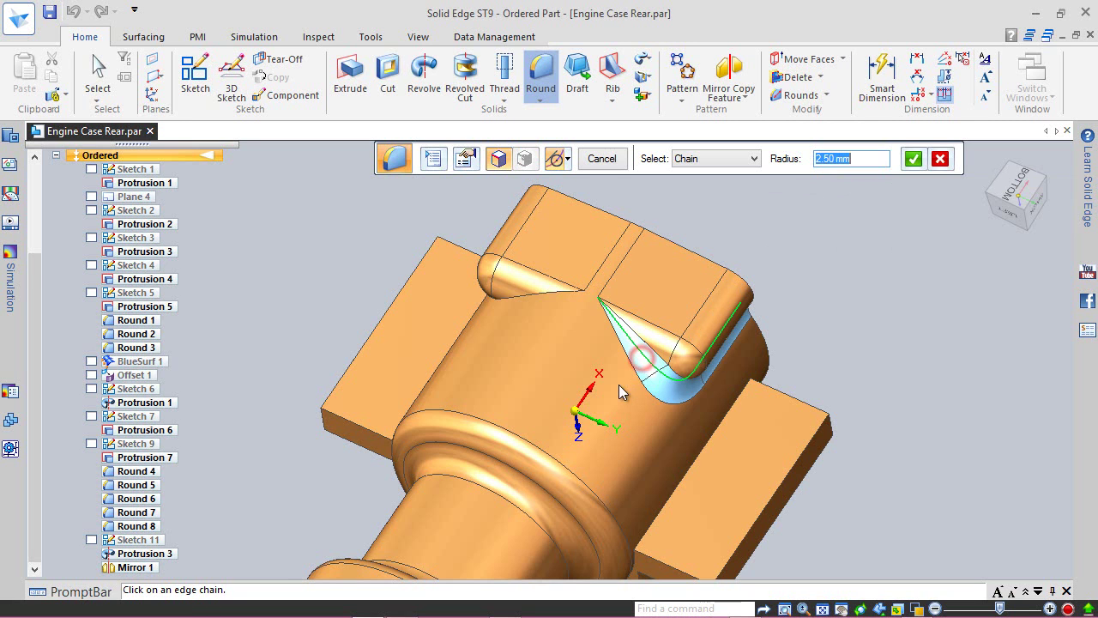
left_click(530, 296)
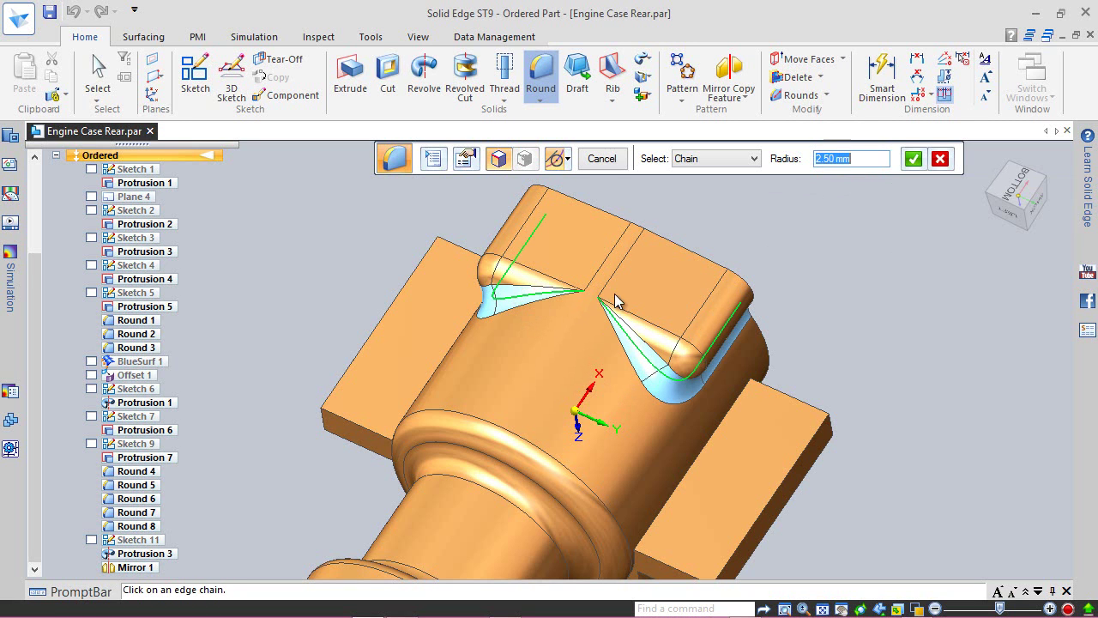
left_click(913, 159)
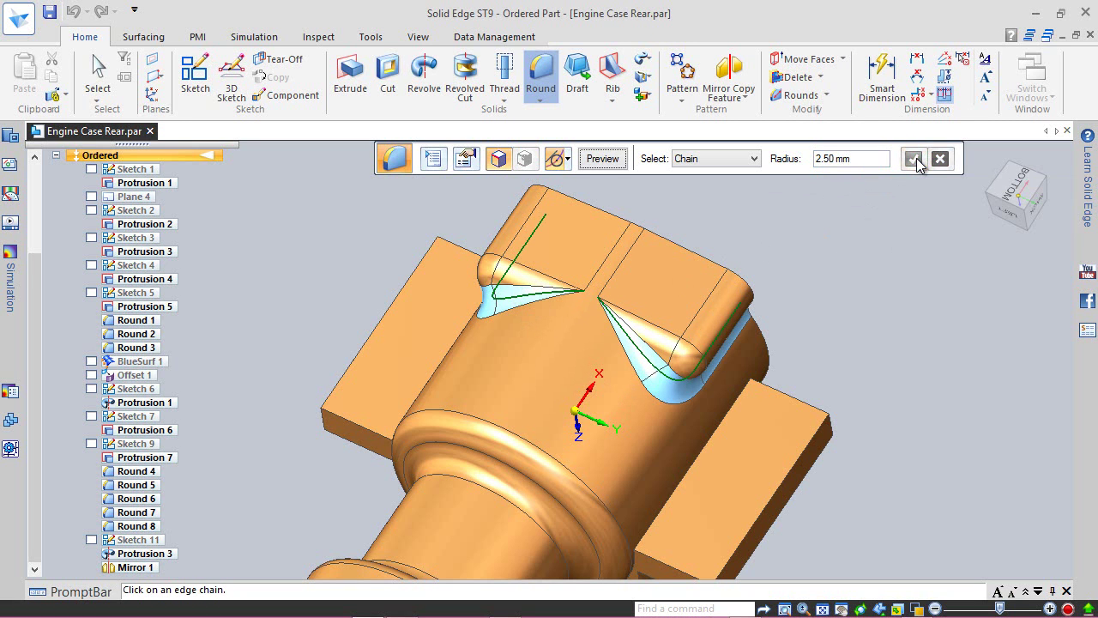
left_click(603, 159)
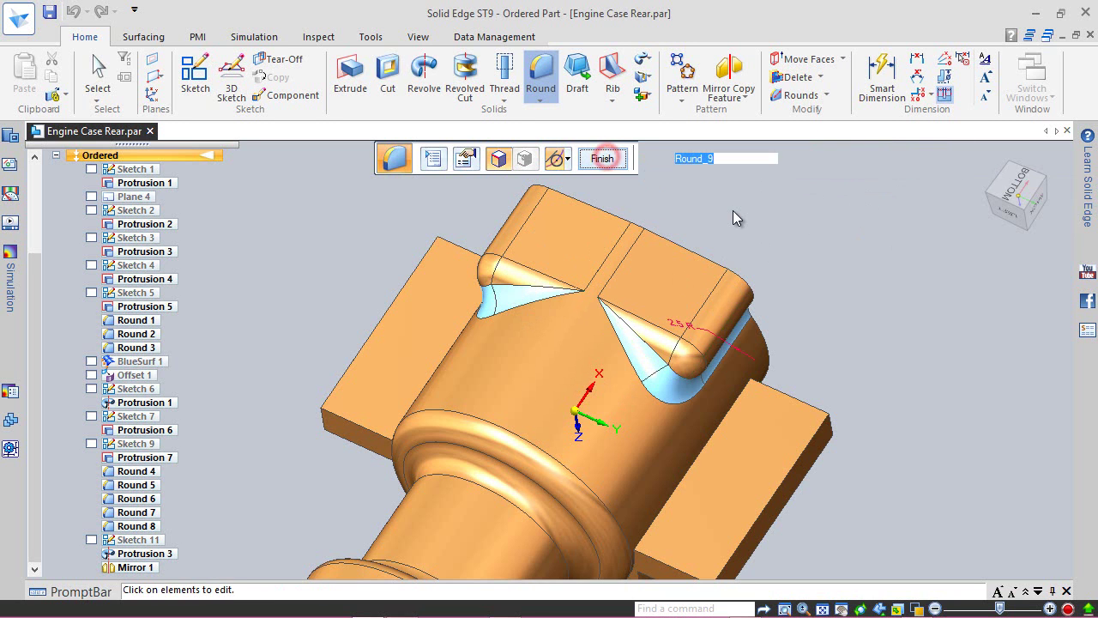
left_click(604, 160)
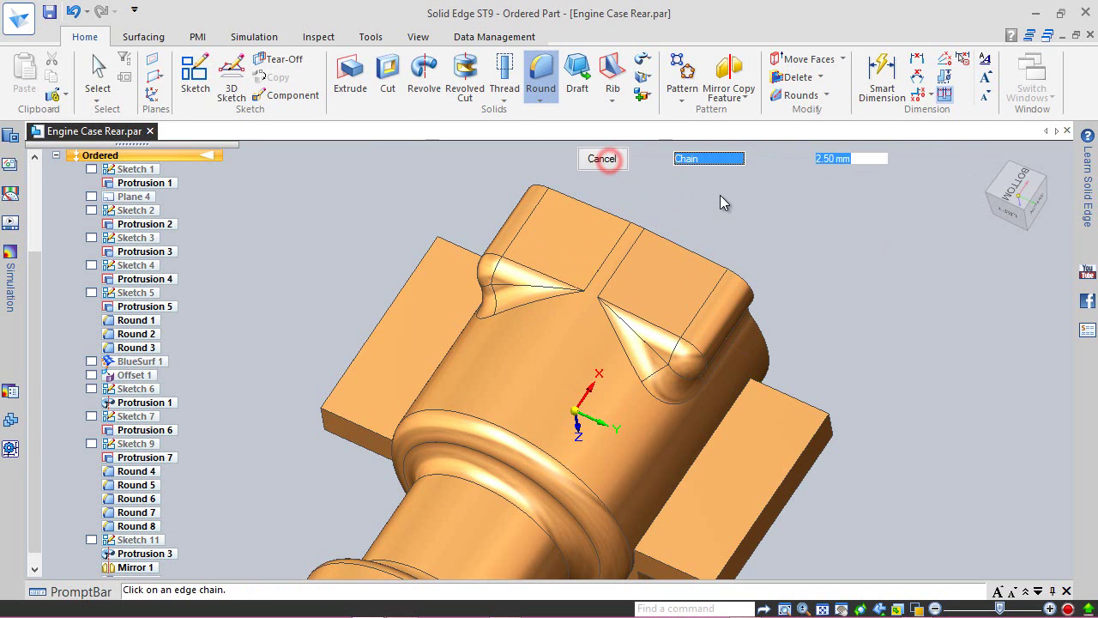
- Round the two vertical corner edges of the tall block's flat left face with a 3.50 mm radius
double_click(857, 160)
type("3.5")
key("Return")
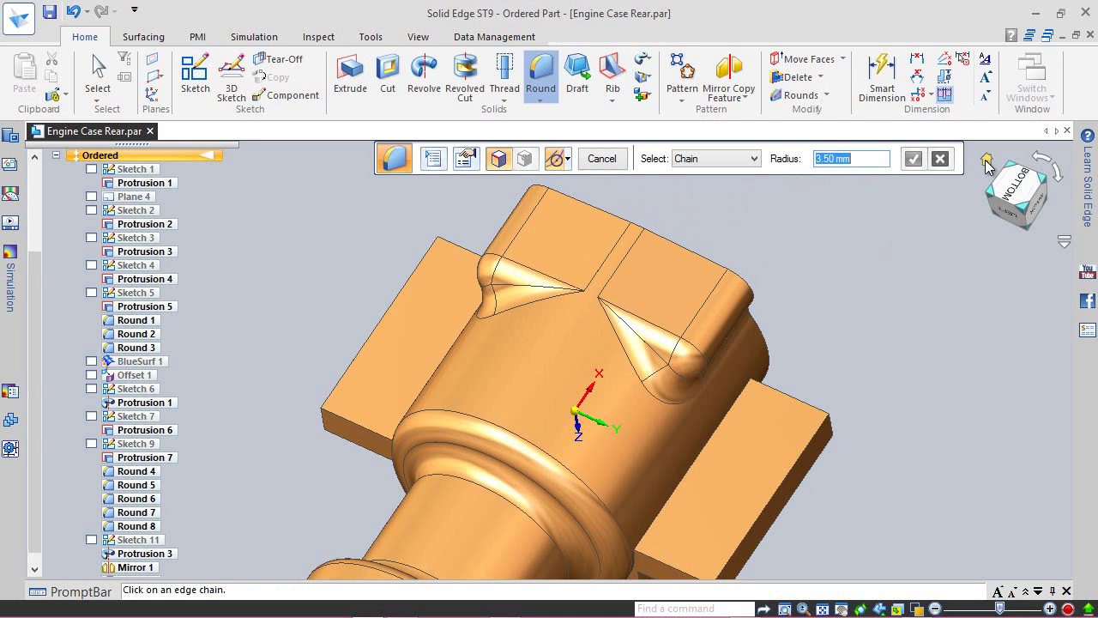
left_click(986, 163)
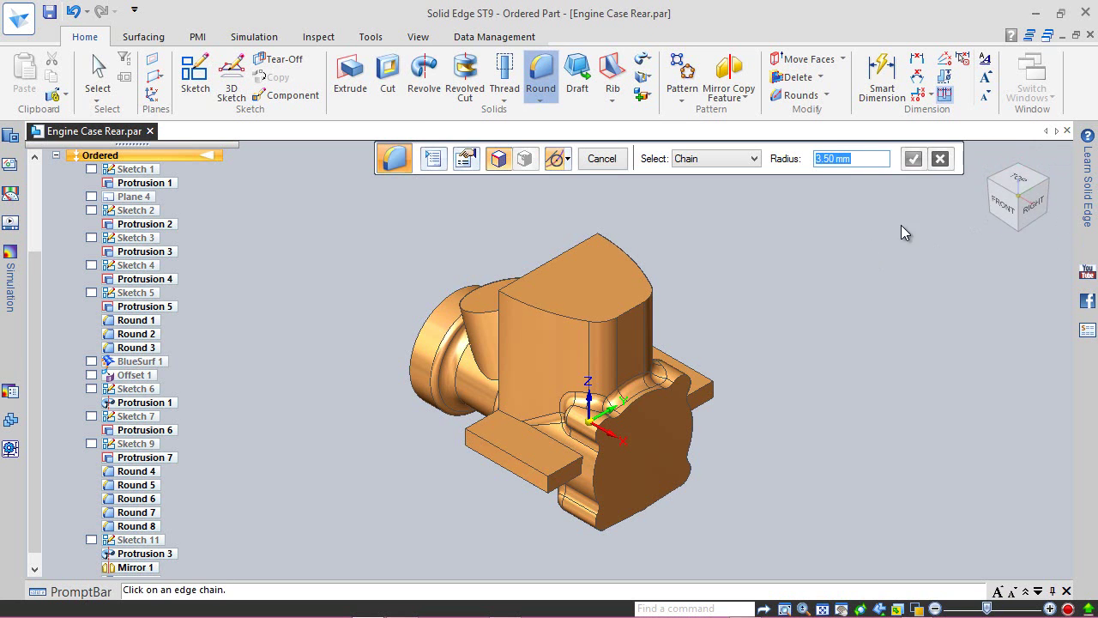
left_click_drag(1012, 193, 466, 262)
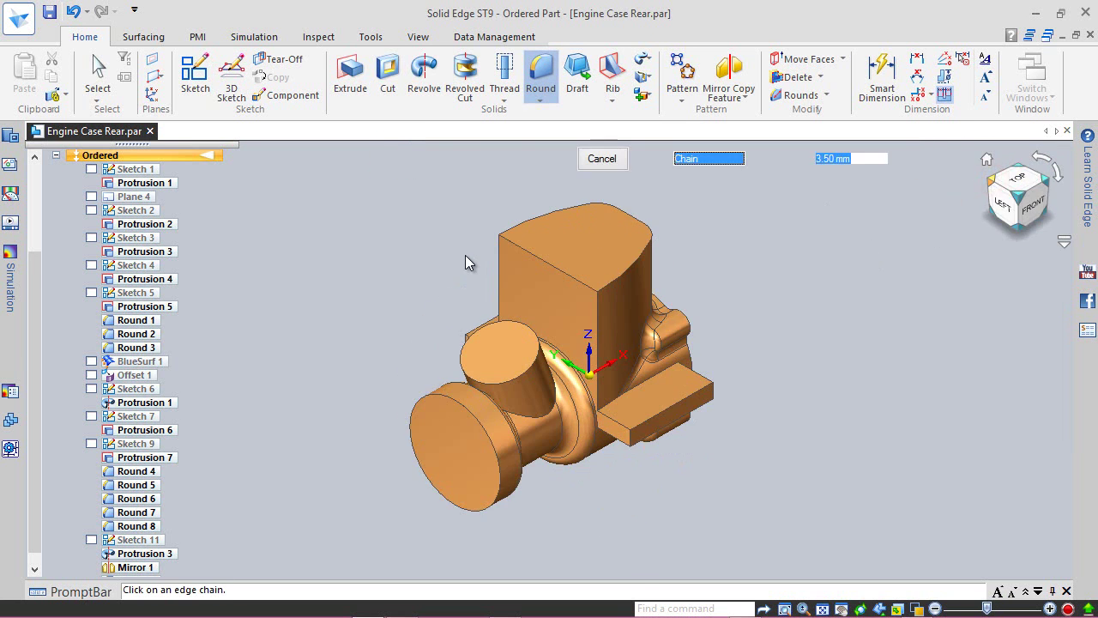
scroll(469, 256, "up", 2)
left_click(515, 250)
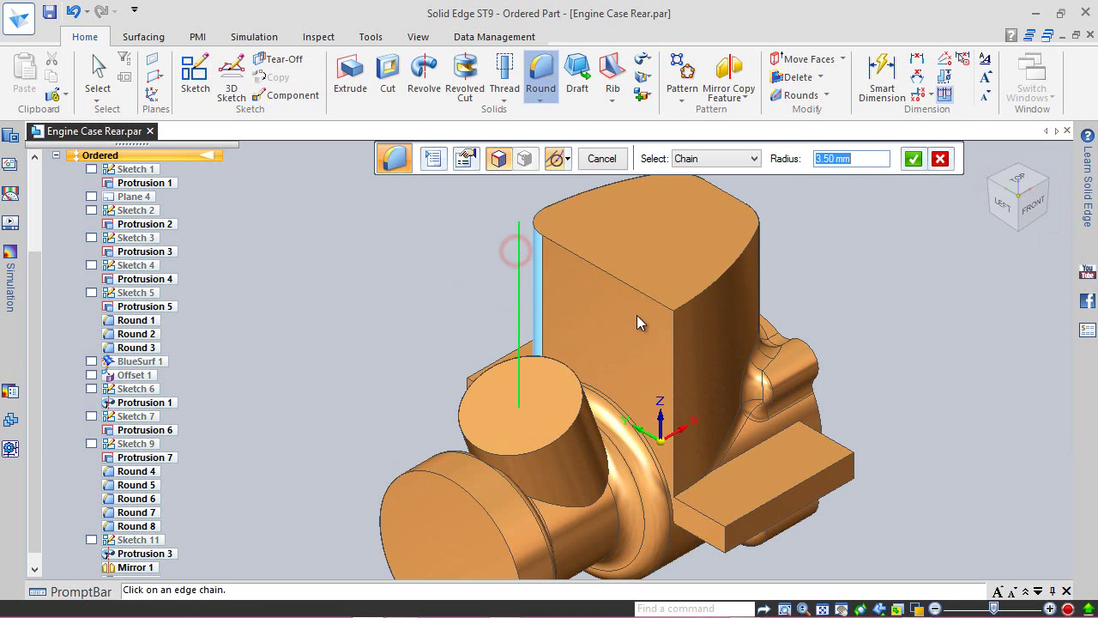
left_click(675, 347)
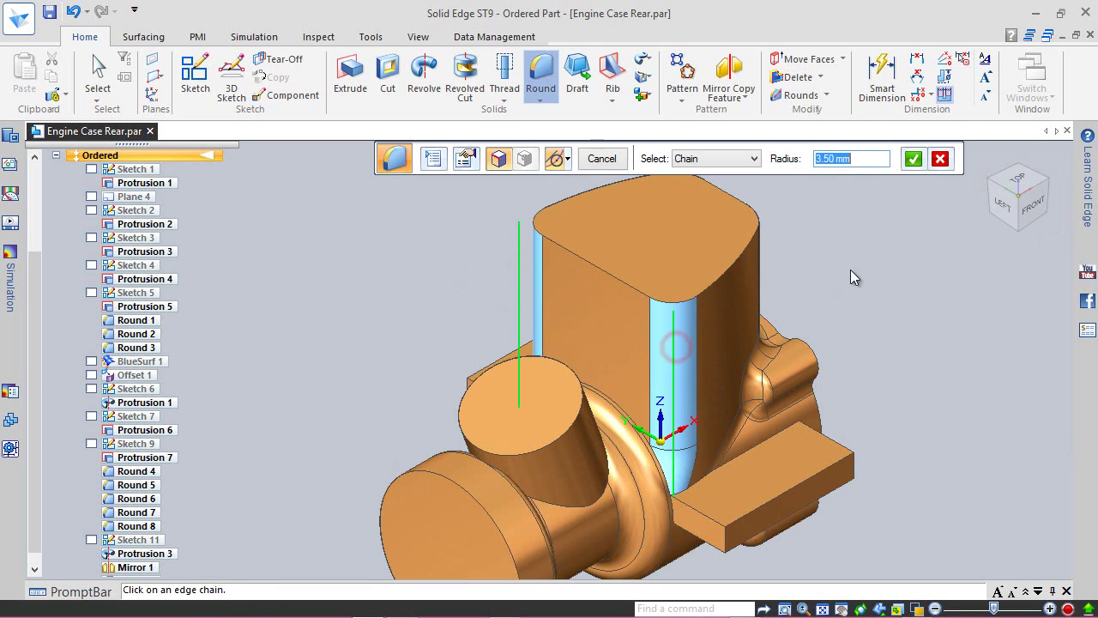
left_click(913, 167)
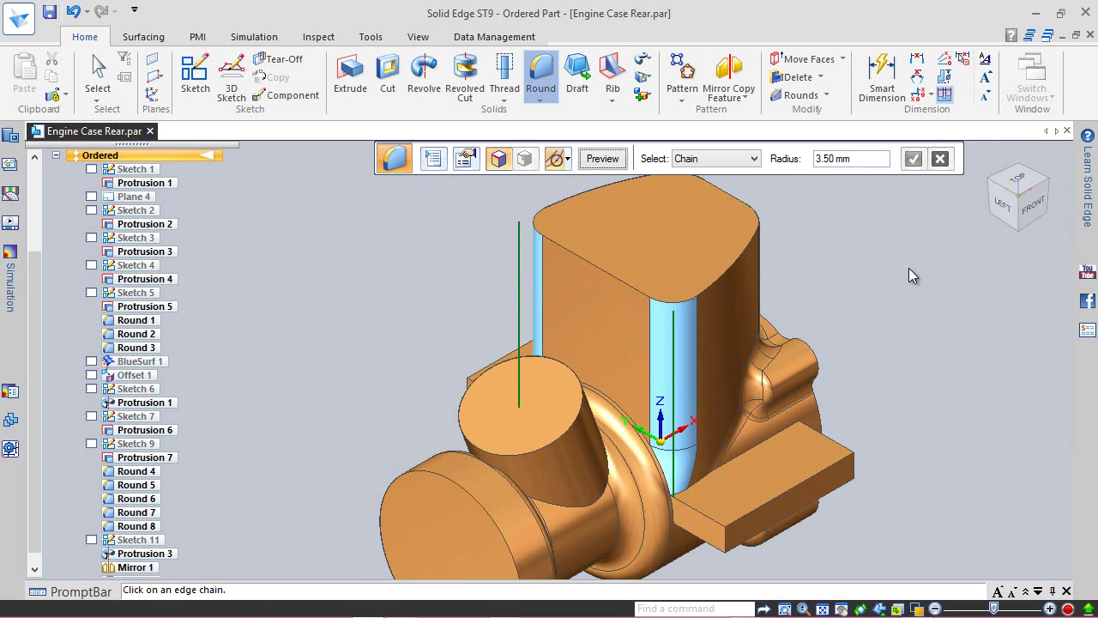
left_click(611, 163)
left_click(605, 162)
- Try to round the outer vertical corners of both side mounting plates with a 2.00 mm radius in one feature
type("2")
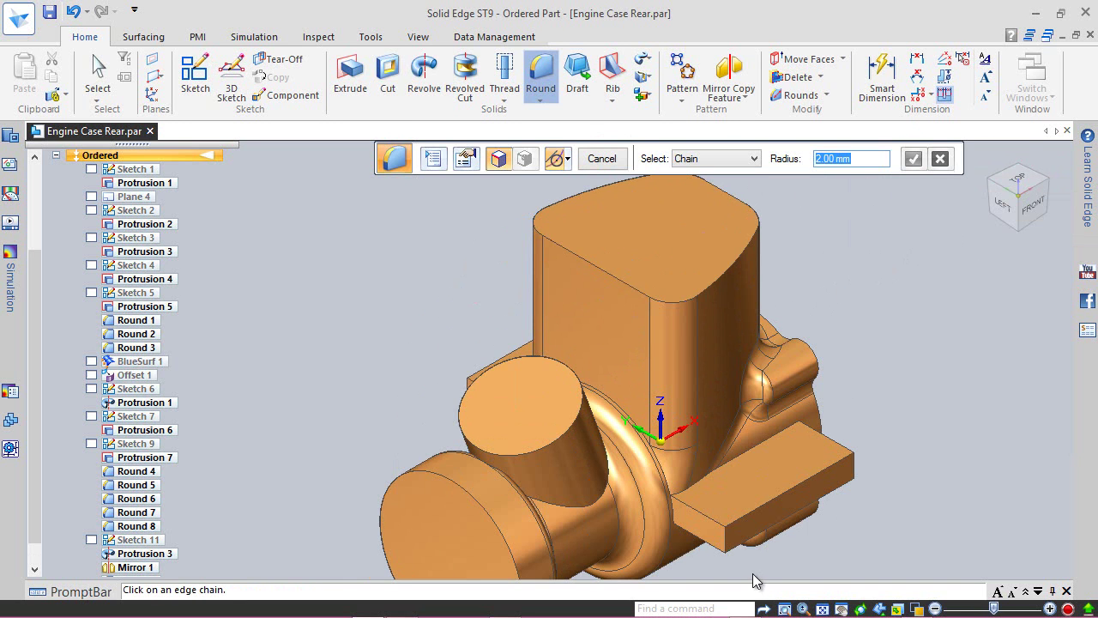
scroll(738, 562, "up", 4)
left_click(704, 516)
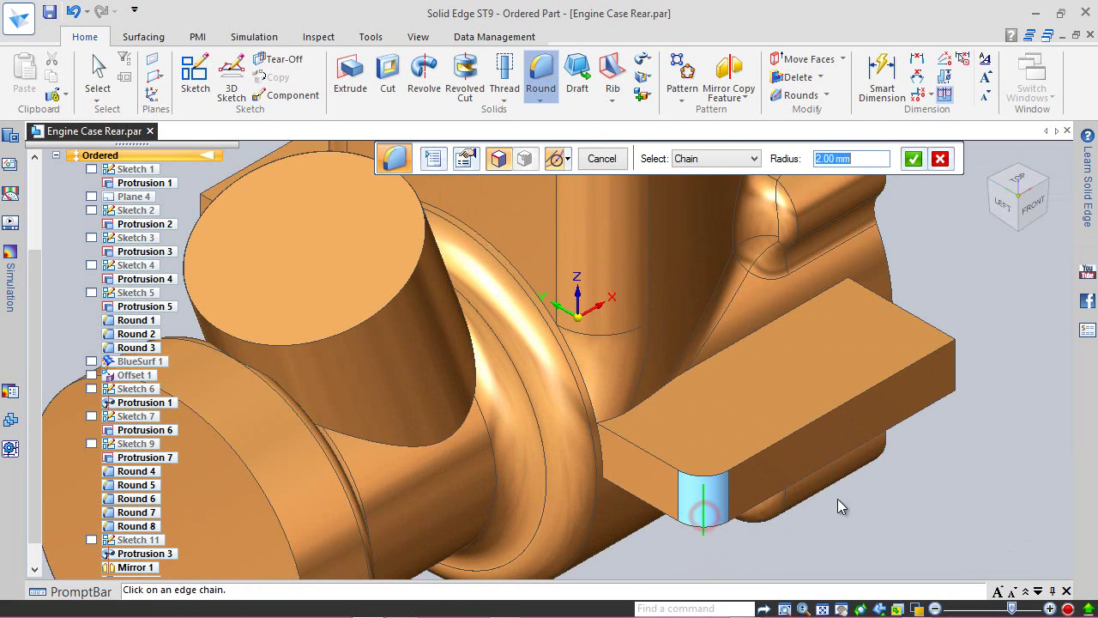
left_click(955, 368)
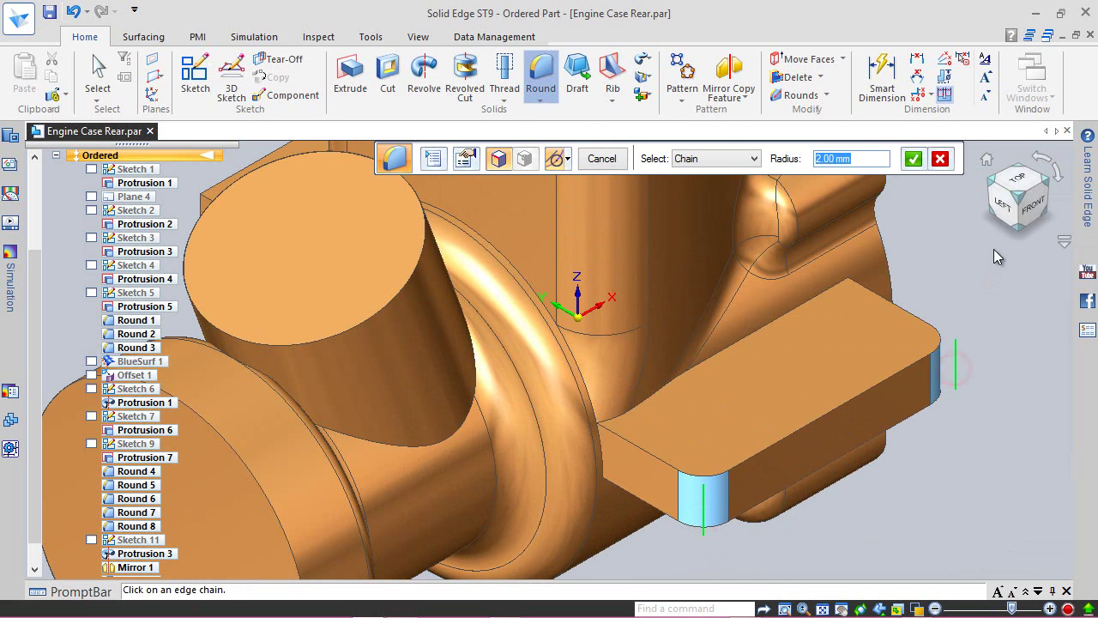
left_click(991, 189)
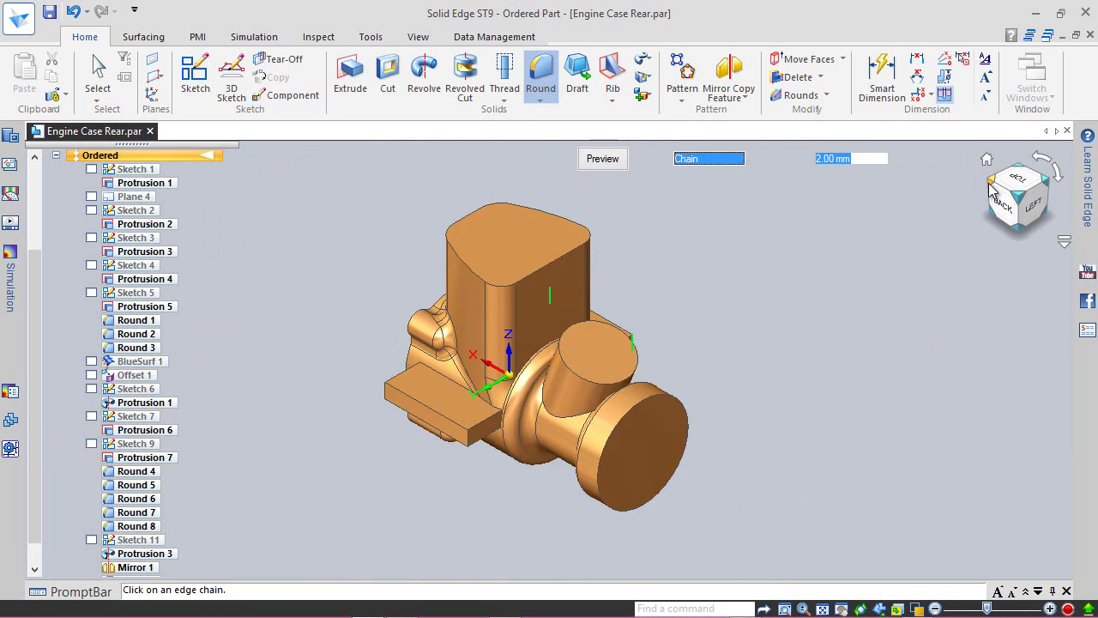
scroll(364, 416, "up", 3)
left_click(407, 364)
left_click(569, 459)
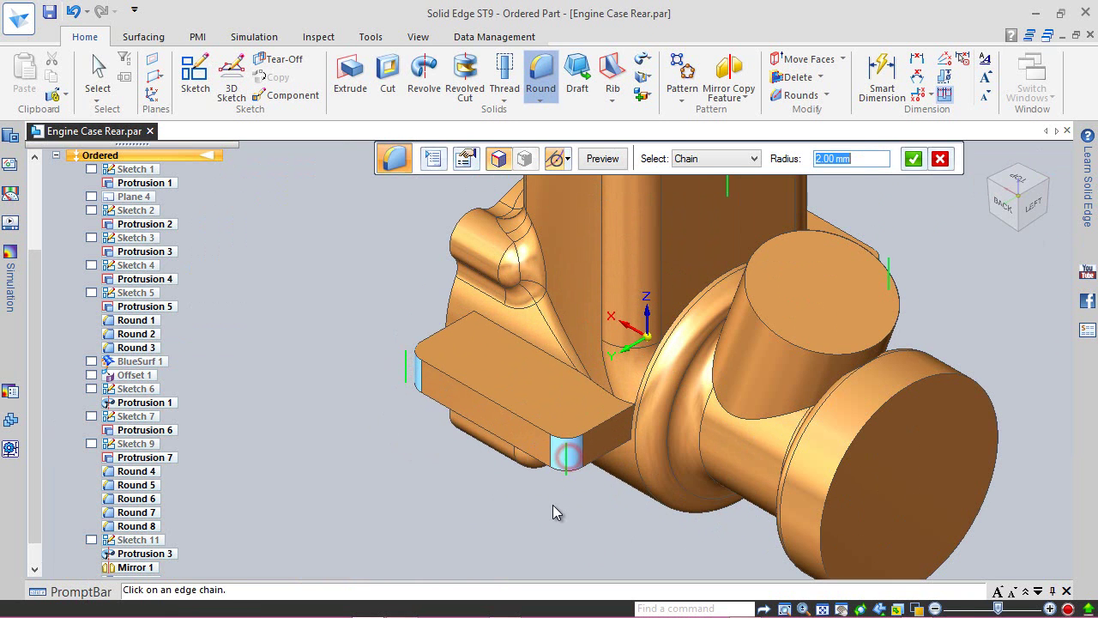
left_click(614, 159)
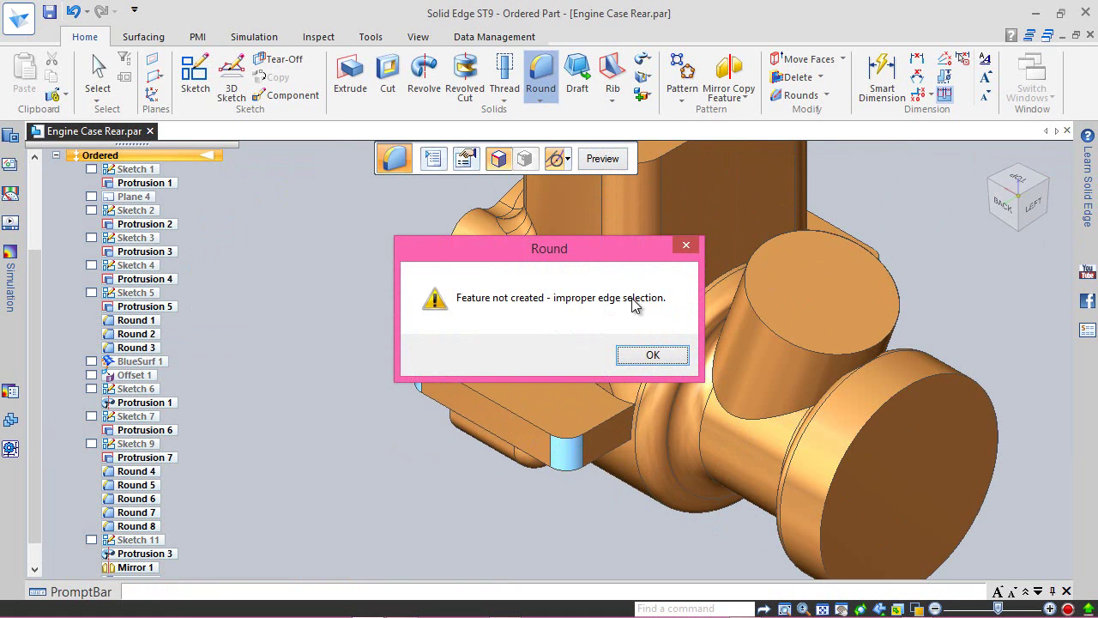
left_click(653, 356)
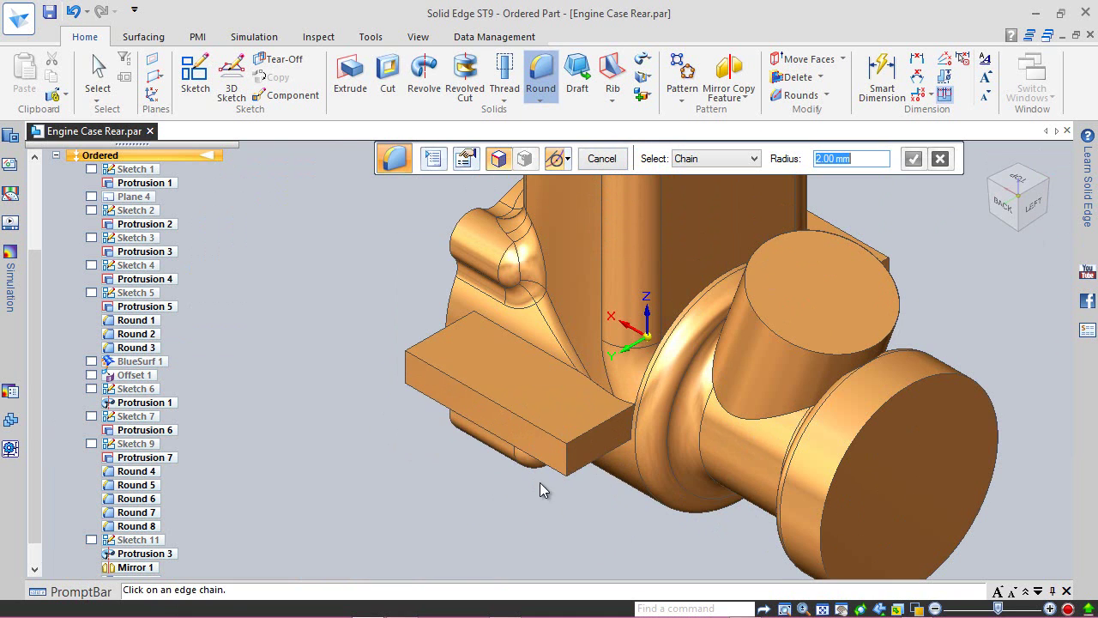
- Round the two outer vertical corners of the back mounting plate with a 2.00 mm radius, each as its own feature
left_click(566, 455)
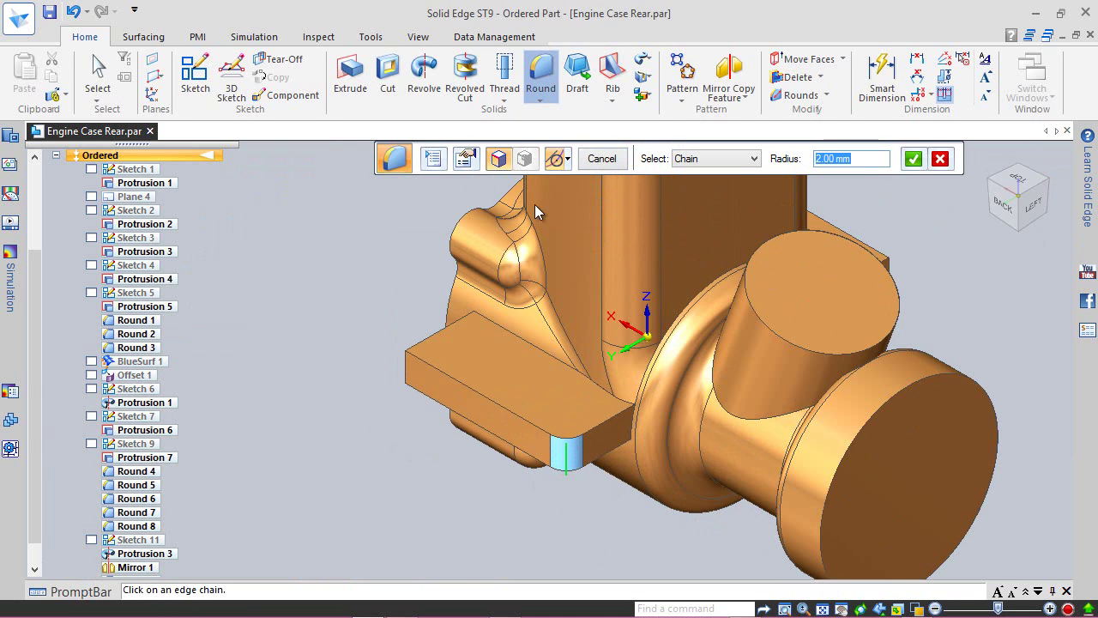
left_click(913, 158)
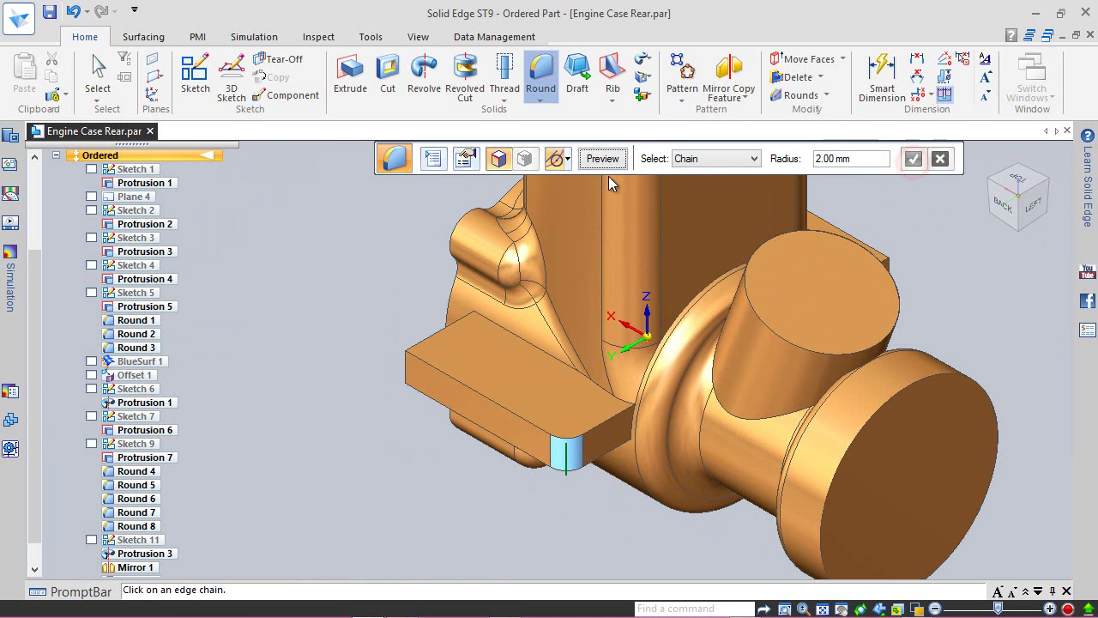
left_click(610, 158)
left_click(609, 158)
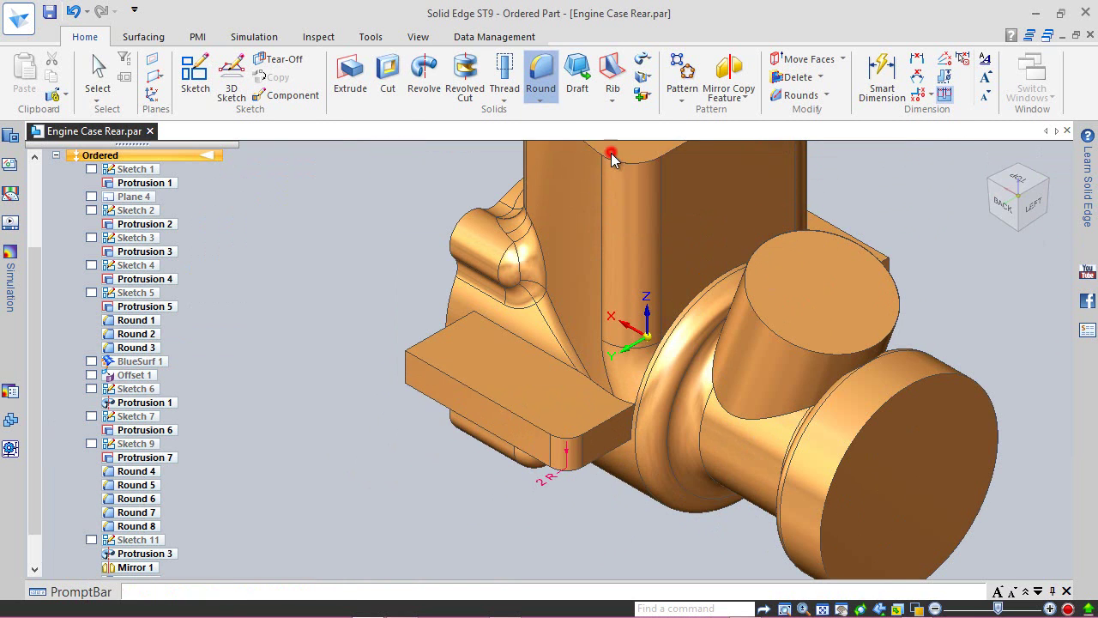
left_click(403, 370)
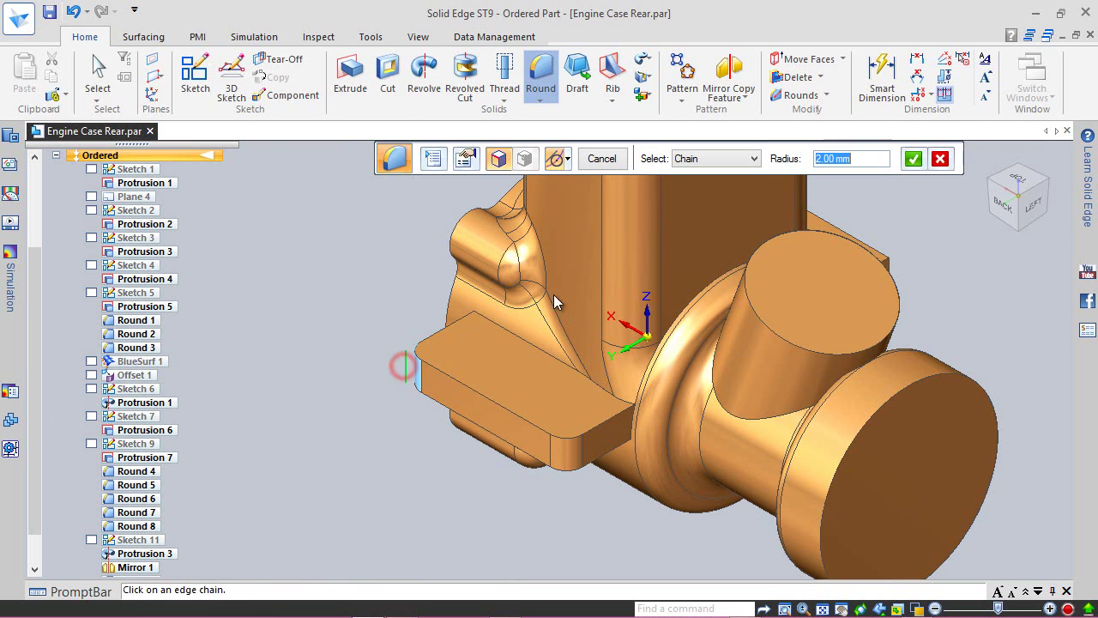
left_click(910, 160)
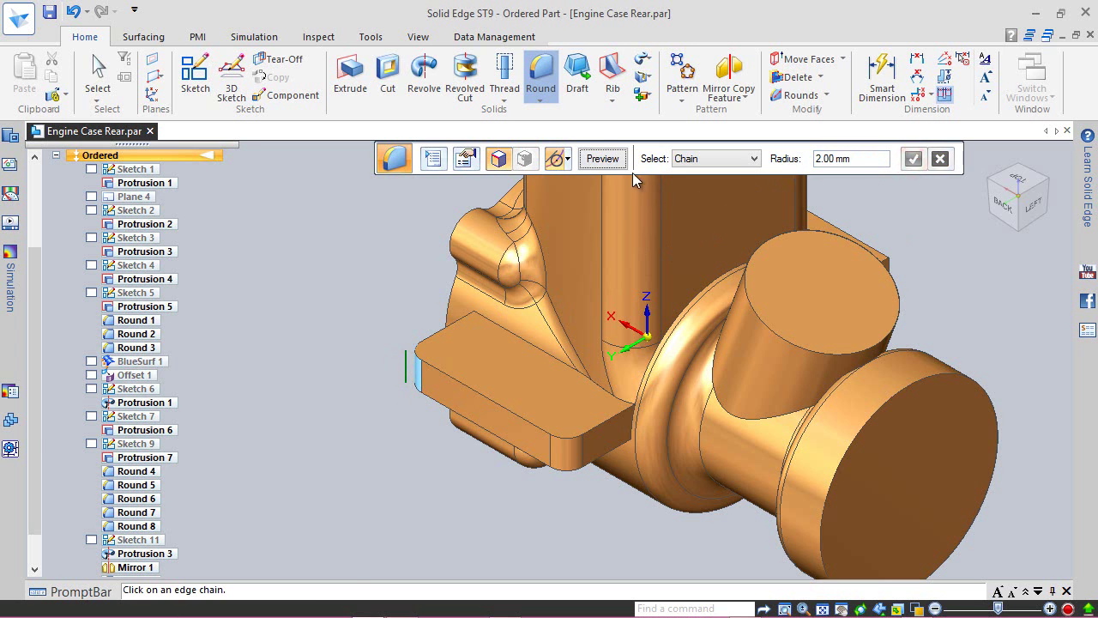
left_click(603, 159)
left_click(604, 160)
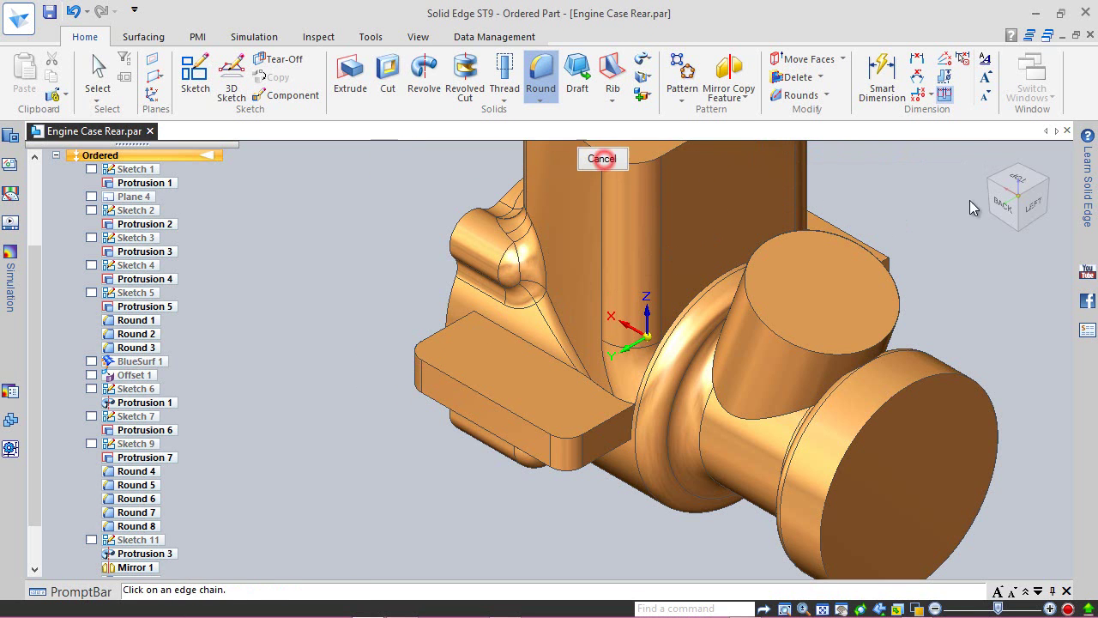
- Round the two outer vertical corners of the front mounting plate with a 2.00 mm radius, each as its own feature
left_click(1038, 192)
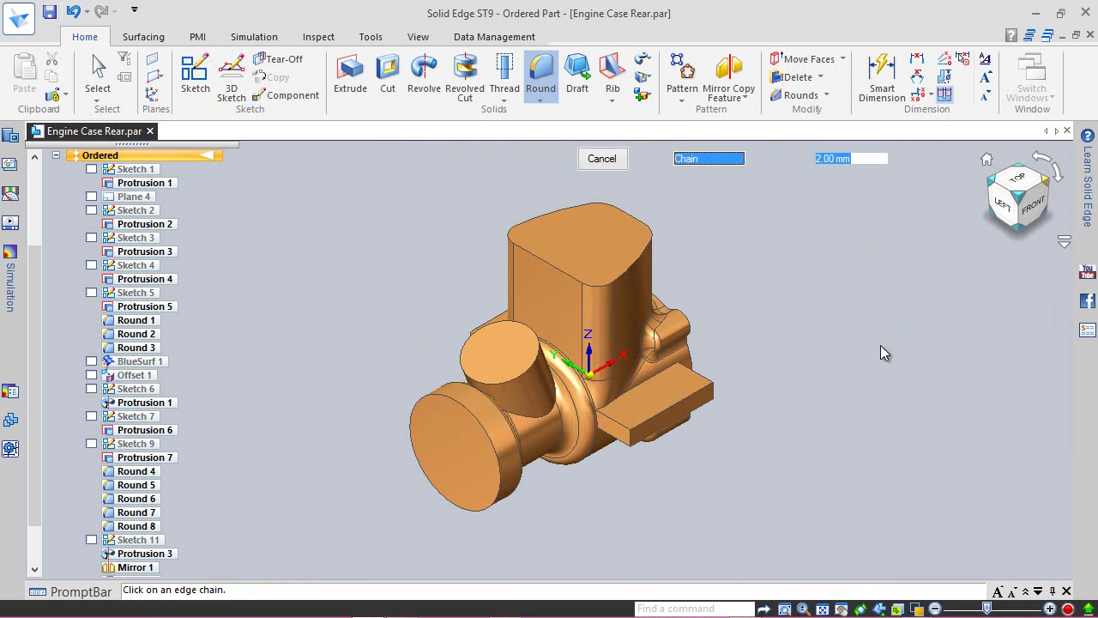
left_click(630, 436)
left_click(913, 159)
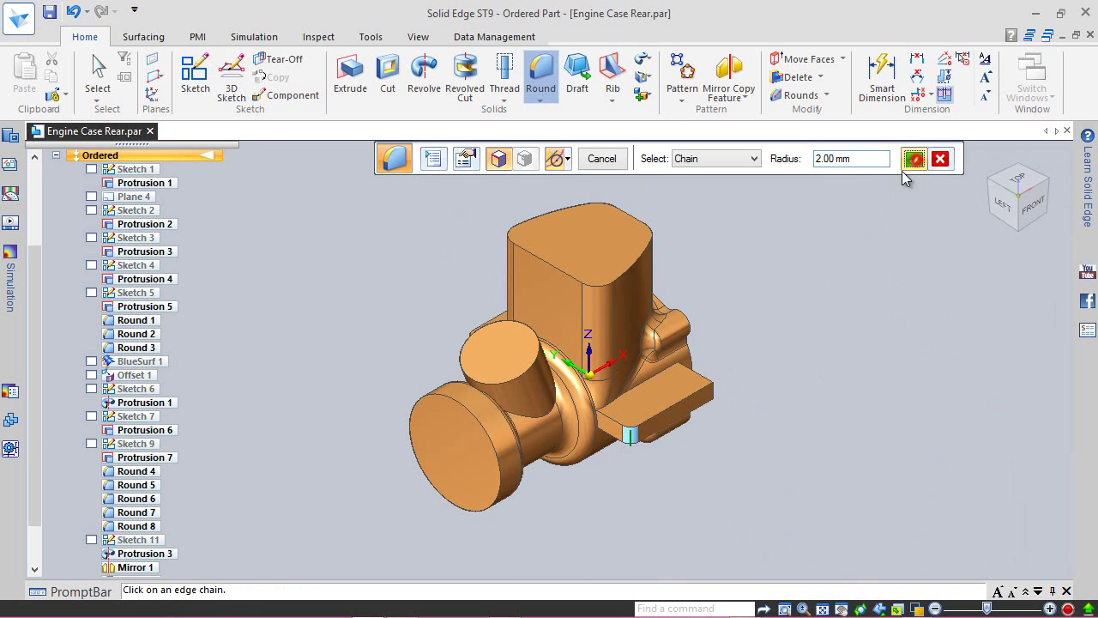
left_click(603, 158)
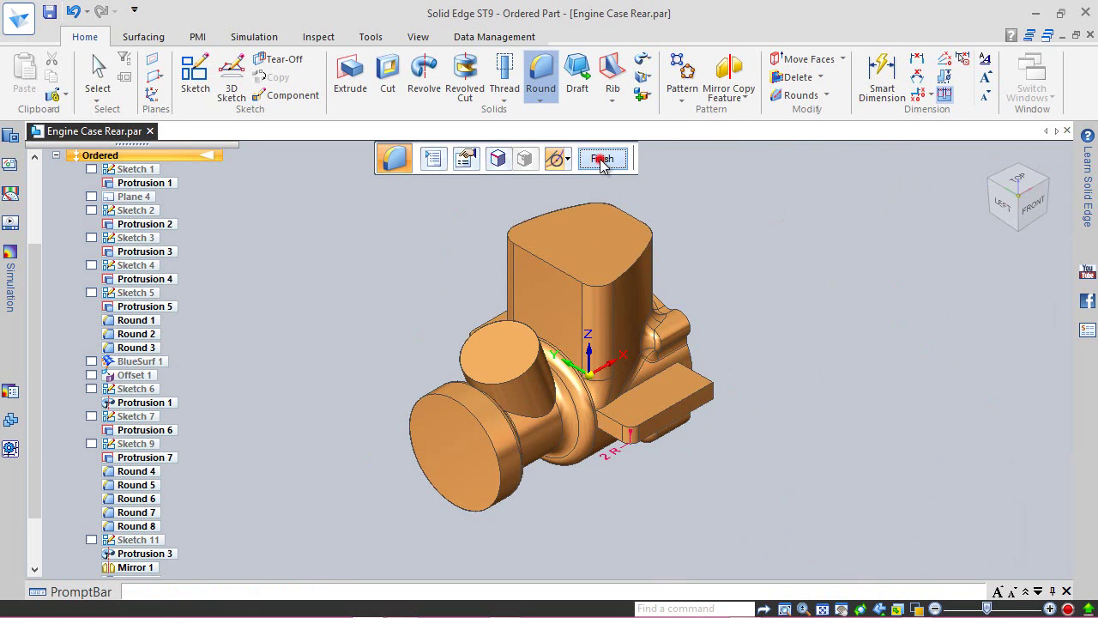
left_click(603, 158)
scroll(741, 431, "up", 5)
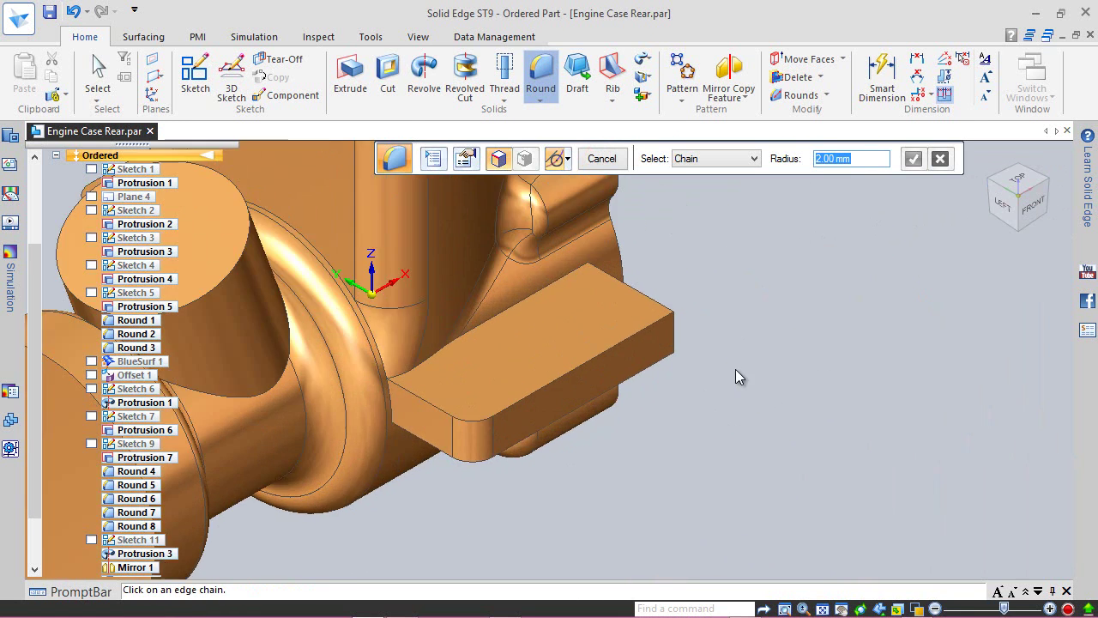
left_click(678, 336)
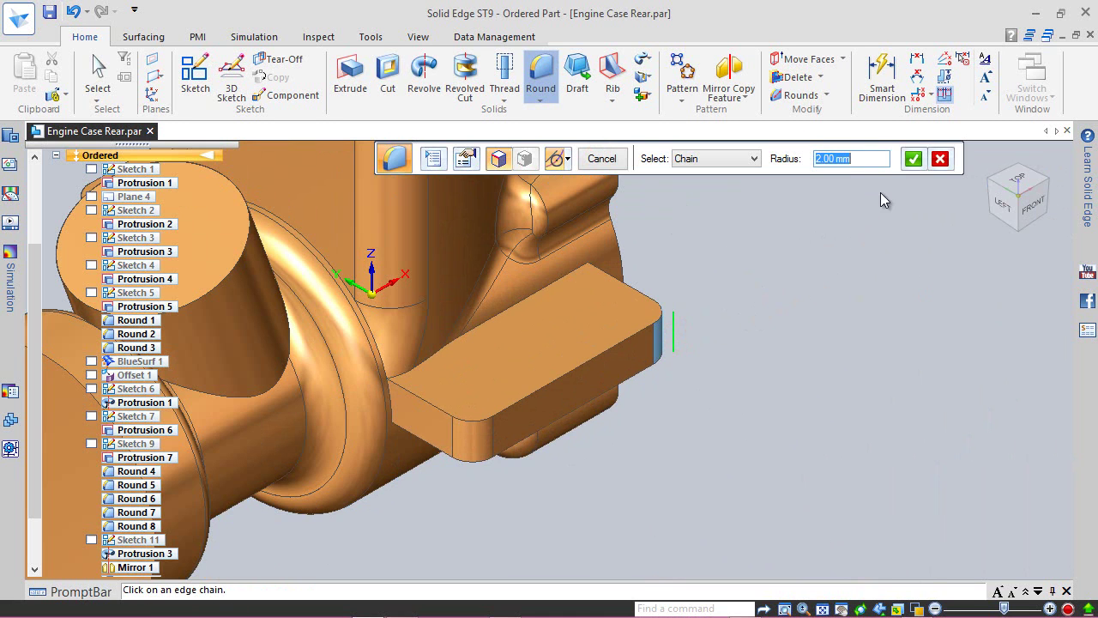
left_click(914, 159)
left_click(603, 158)
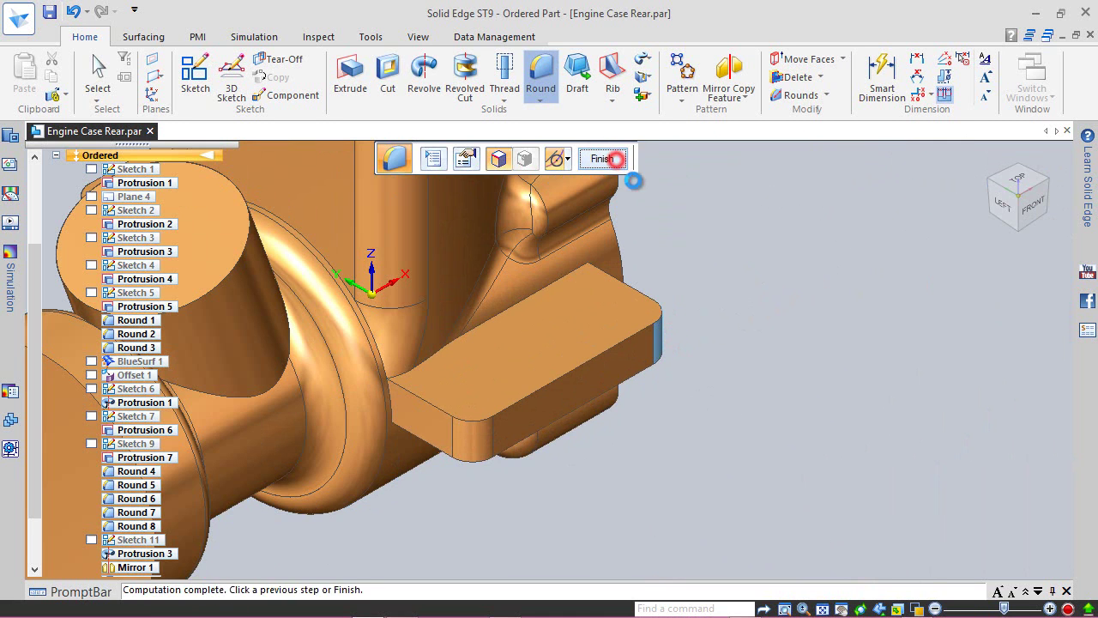
left_click(602, 157)
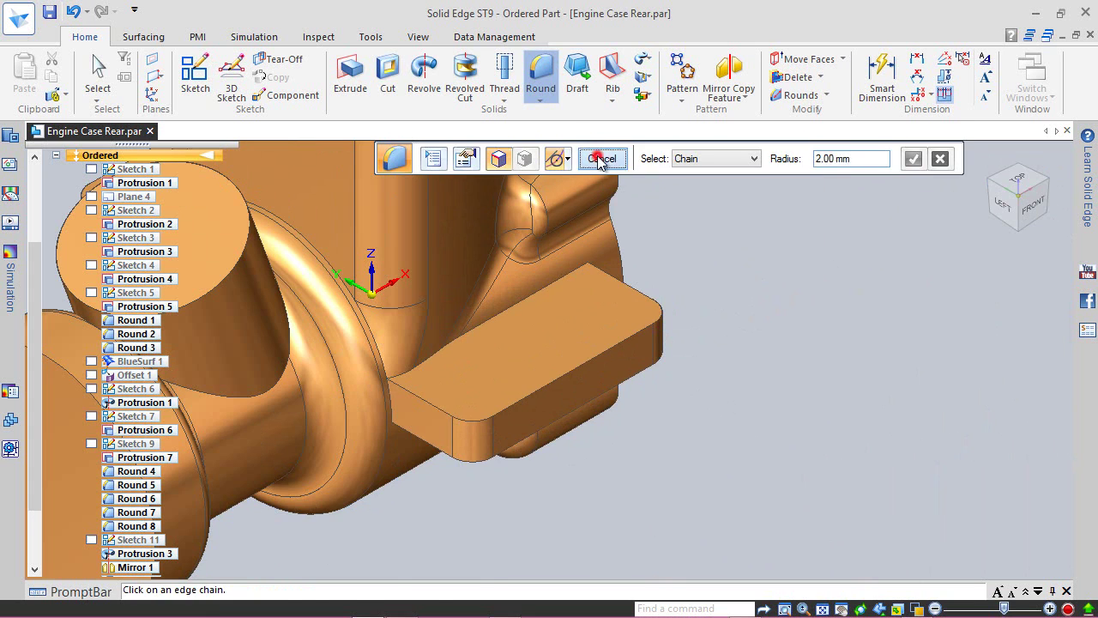
left_click(602, 159)
- Return the part to the home view and save it
middle_click_drag(555, 394, 554, 348)
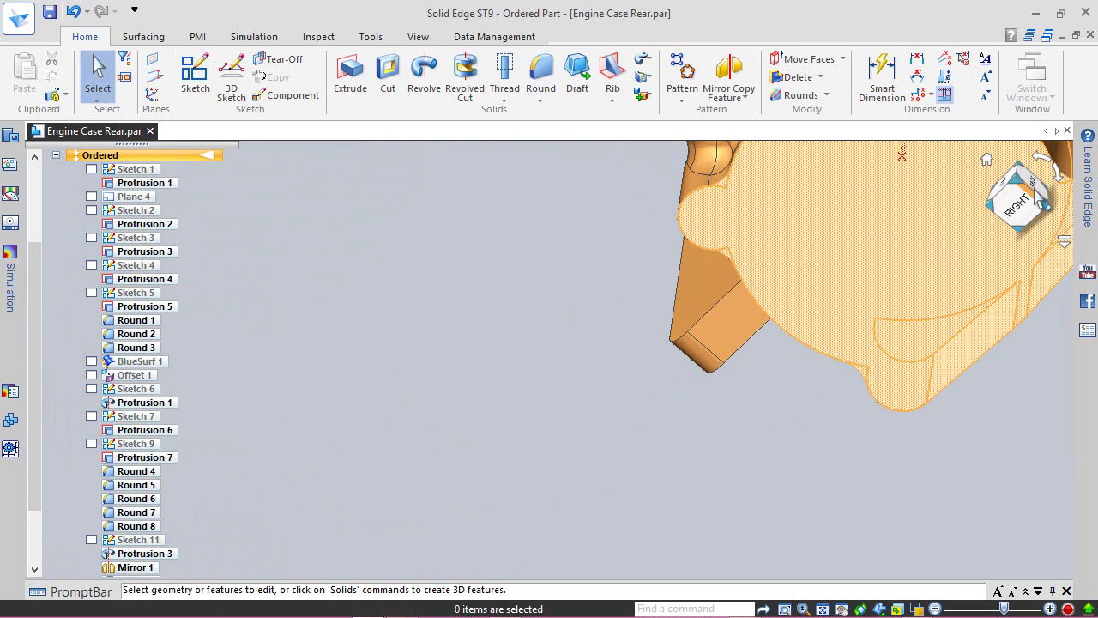
left_click(987, 160)
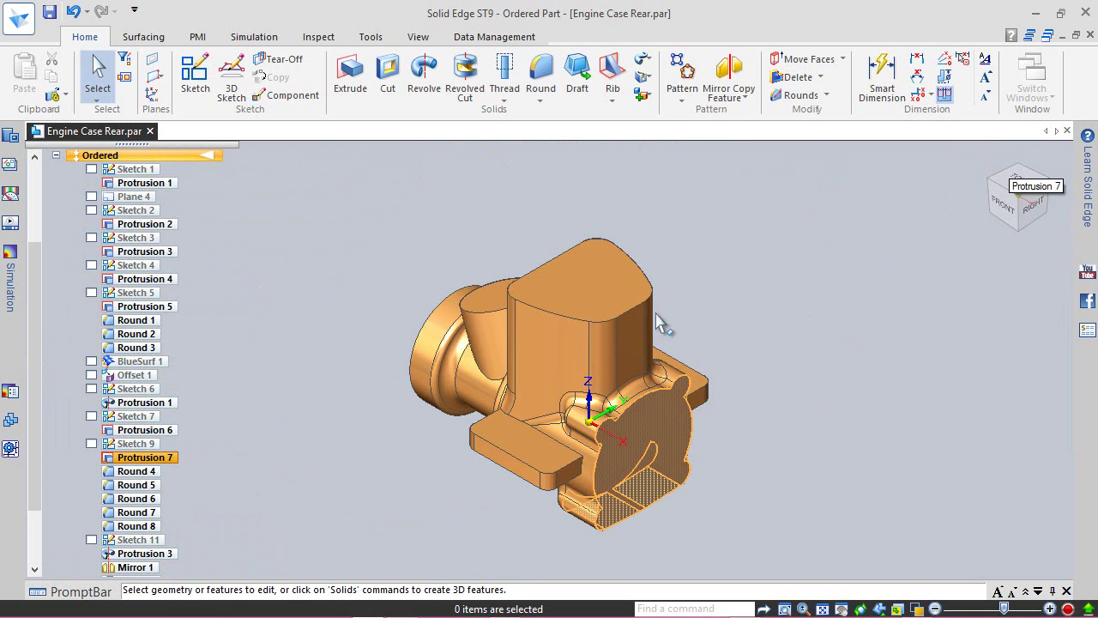
left_click(338, 238)
left_click(50, 12)
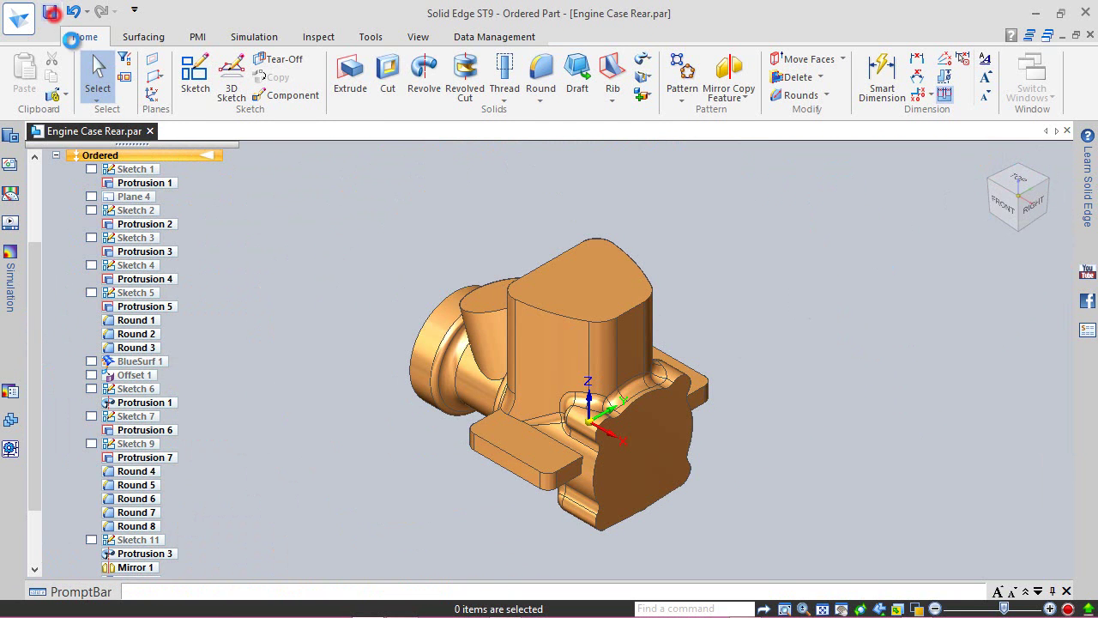
left_click(405, 260)
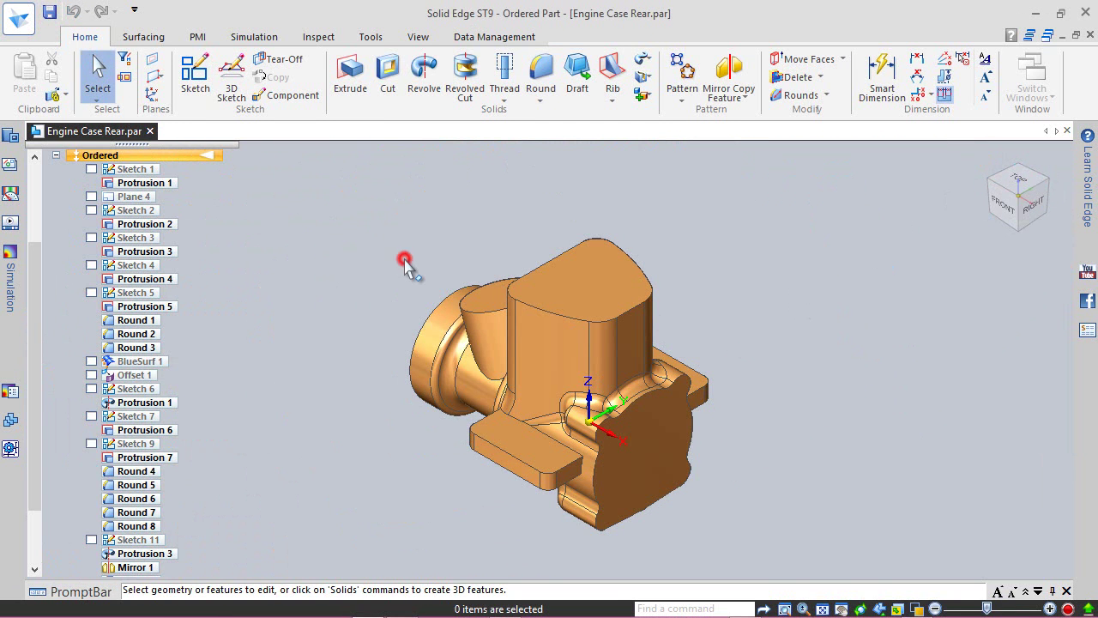
- Round the top outer edge chains of both mounting plates with a 0.30 mm radius
left_click(540, 76)
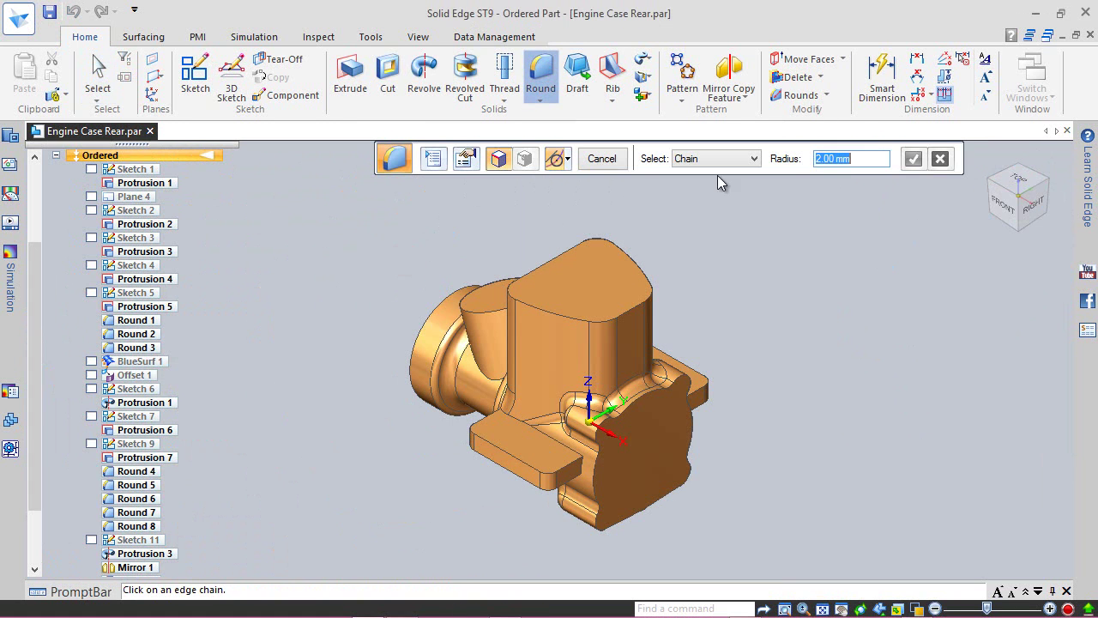
type(".3")
left_click(510, 455)
left_click(691, 369)
left_click(912, 160)
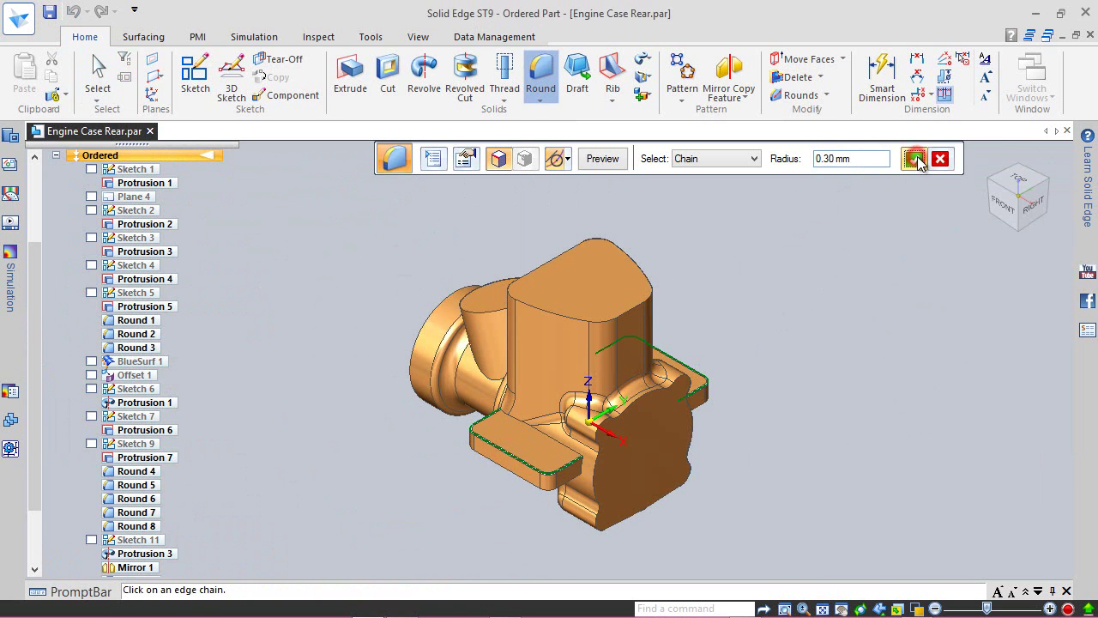
left_click(602, 159)
left_click(603, 160)
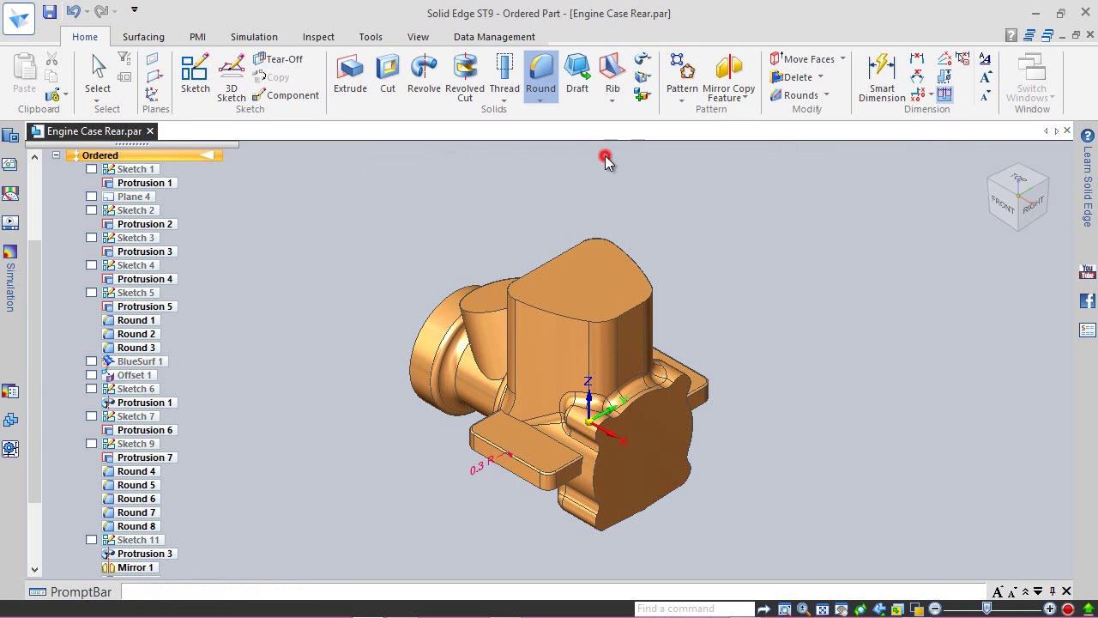
- Round the edge chains where the front and back mounting plates meet the case body with a 0.50 mm radius
left_click(763, 250)
left_click(866, 158)
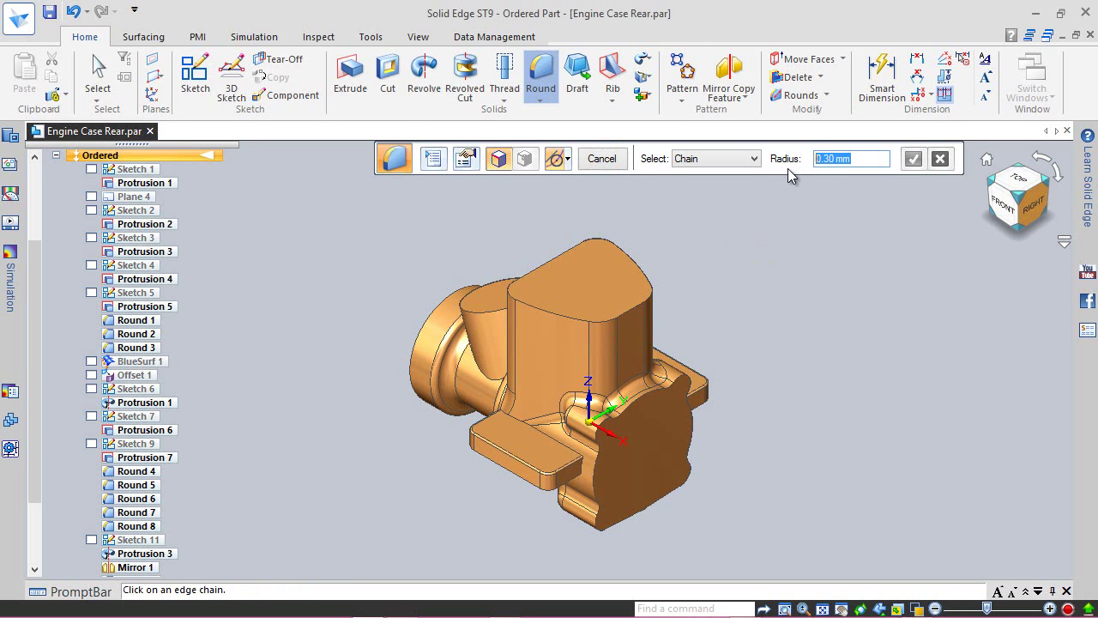
type(".5")
key("Return")
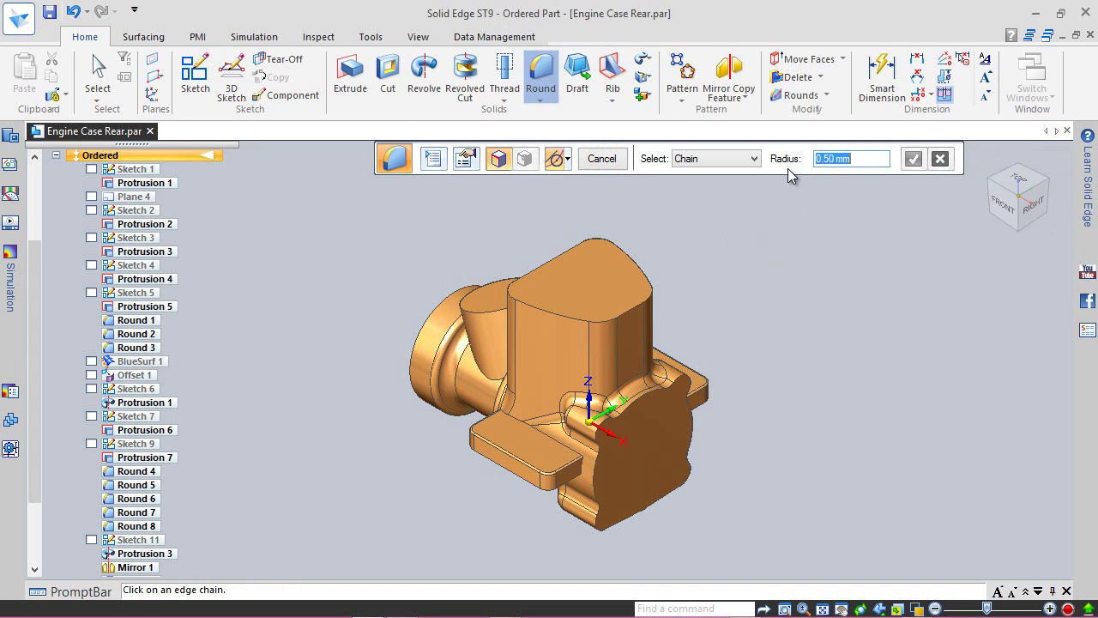
scroll(534, 459, "up", 4)
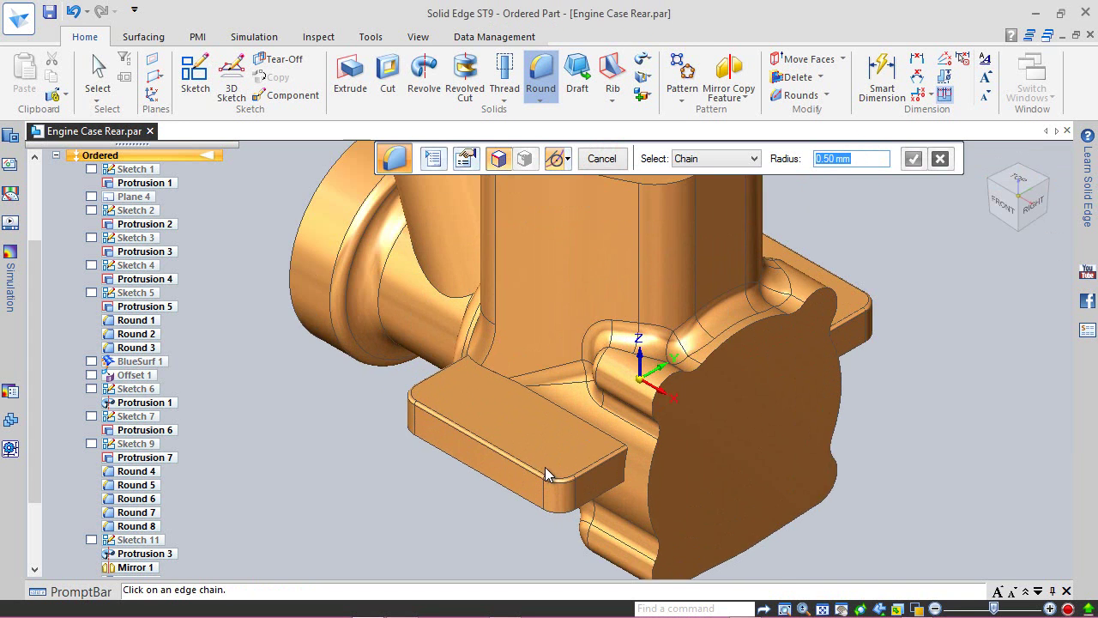
left_click(599, 415)
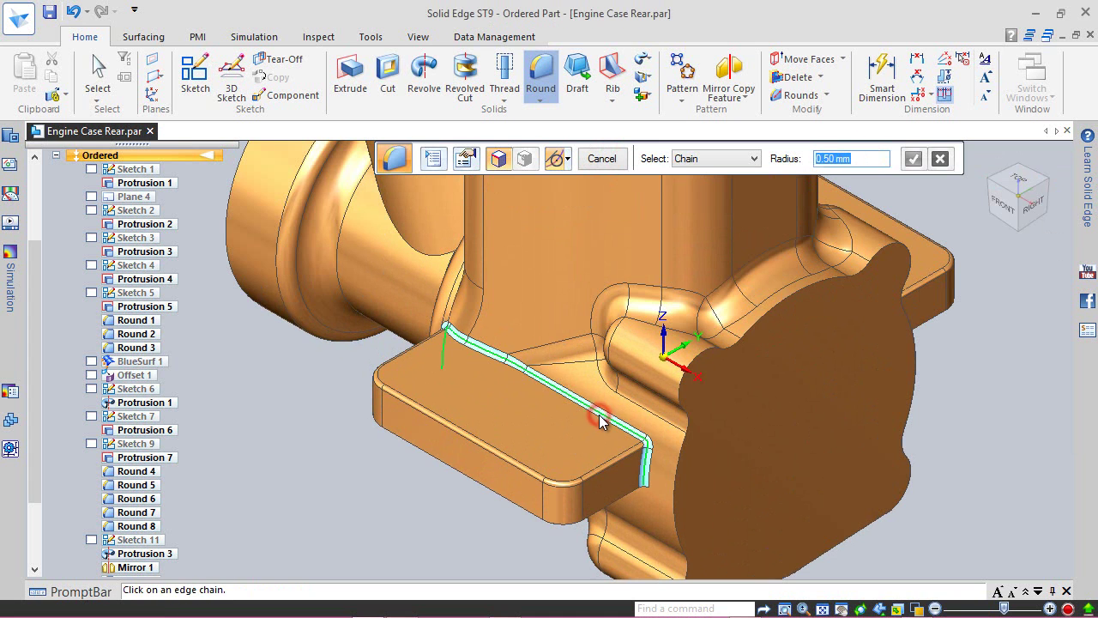
left_click(1048, 188)
scroll(582, 485, "up", 1)
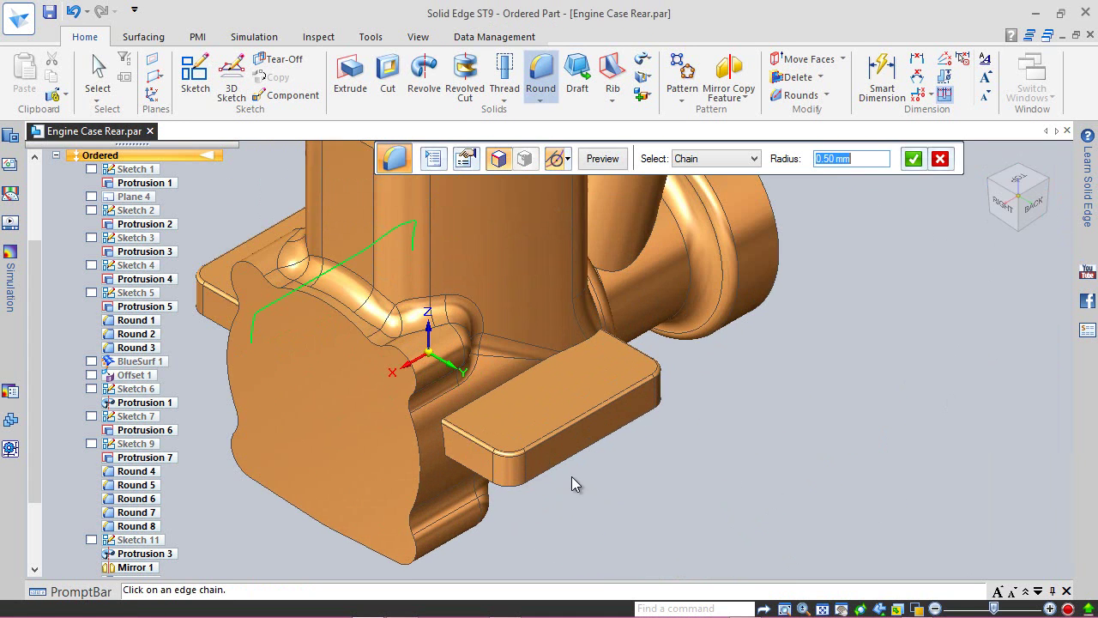
left_click(496, 391)
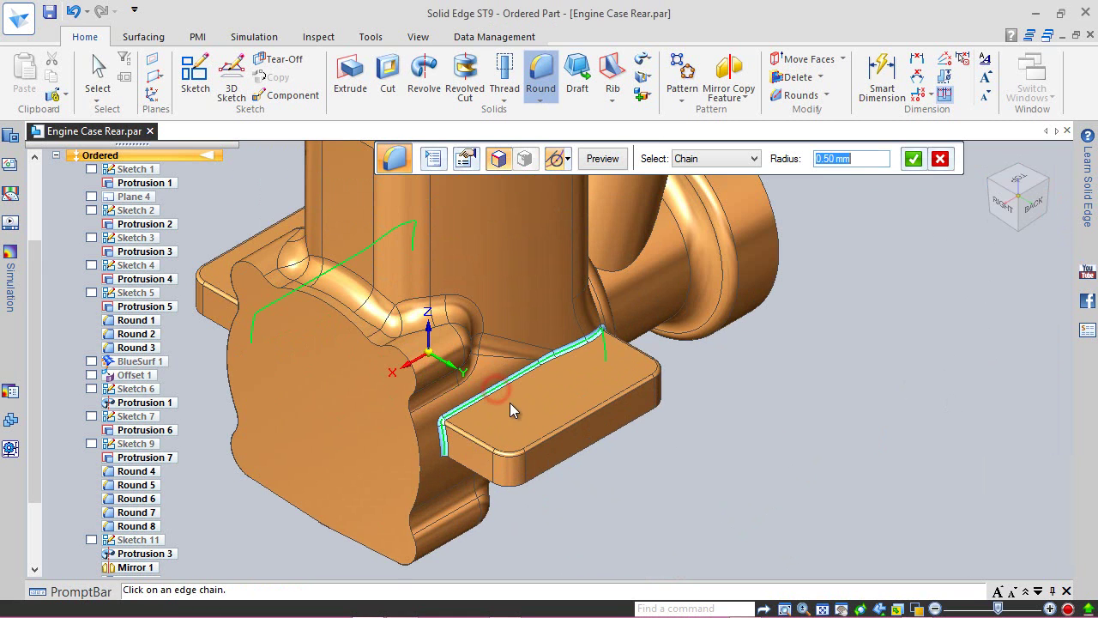
left_click(913, 163)
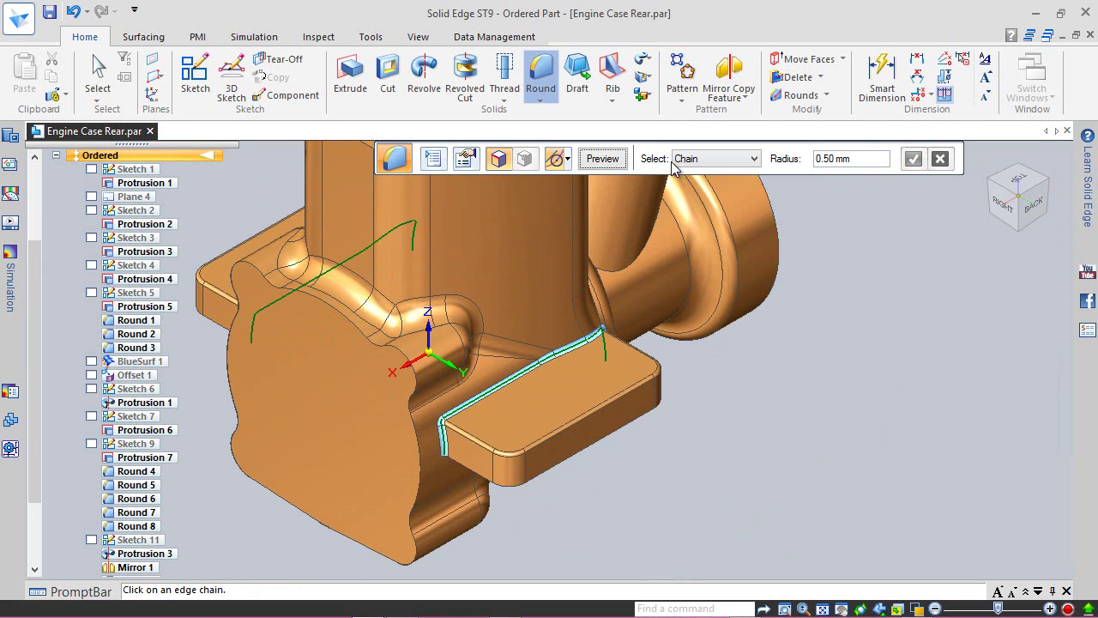
left_click(604, 158)
left_click(603, 158)
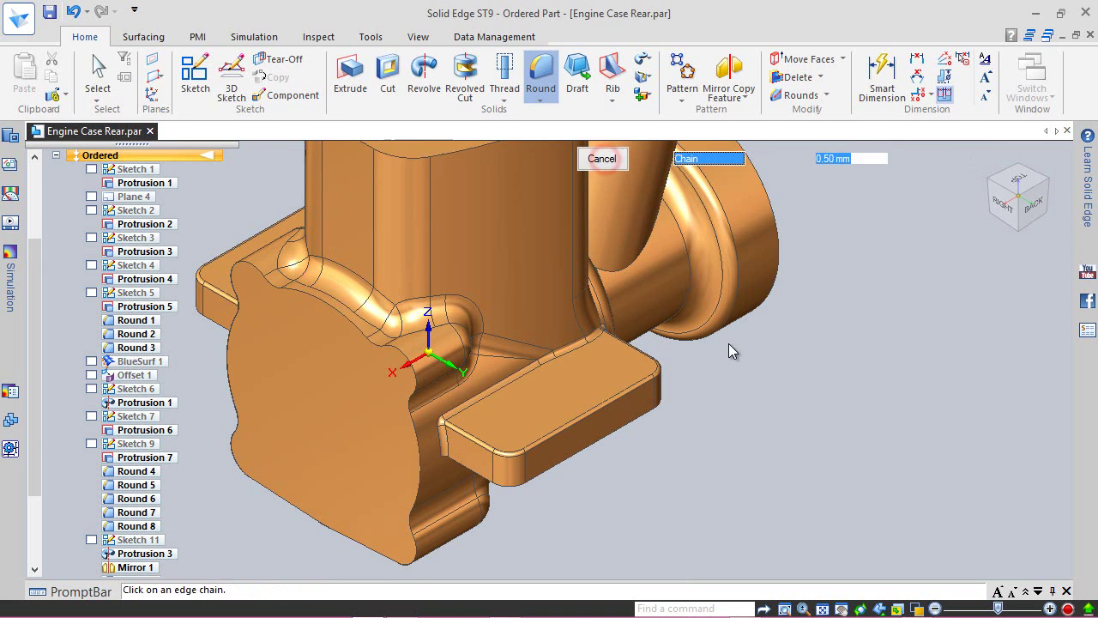
left_click(603, 159)
- Start a new sketch on the flat top face of the tall block and view it from the top
middle_click_drag(584, 375, 385, 421)
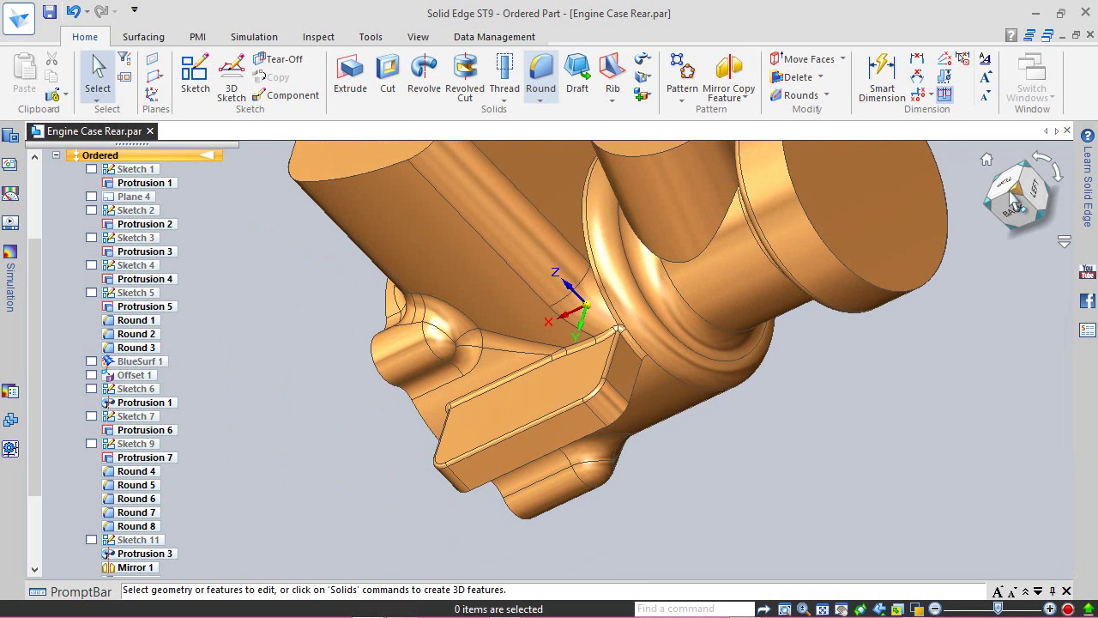
left_click(989, 159)
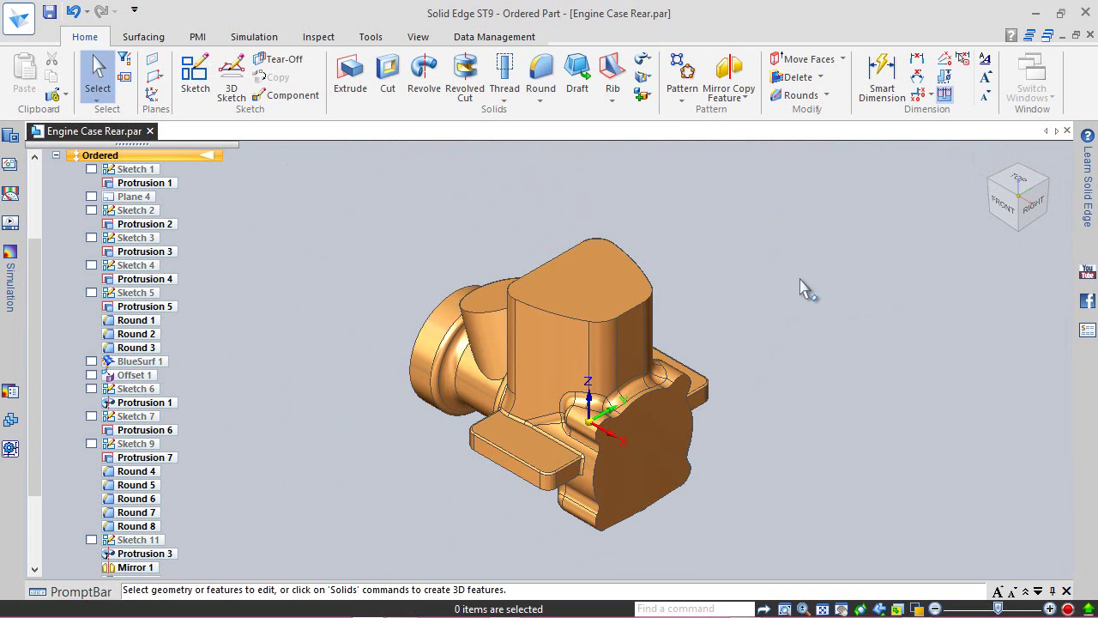
left_click(712, 228)
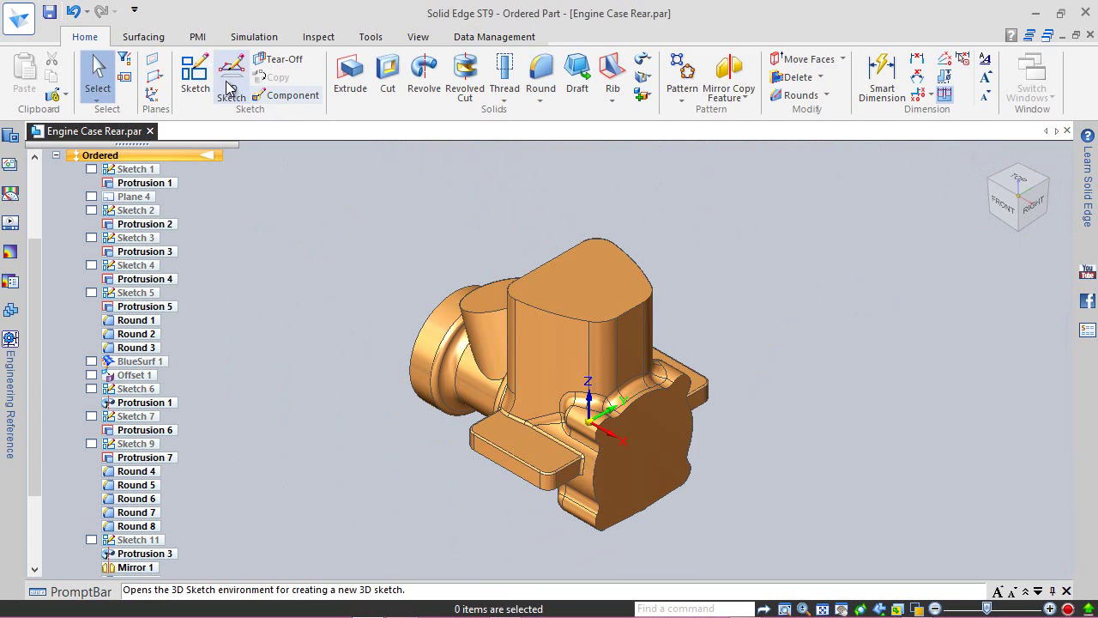
left_click(196, 76)
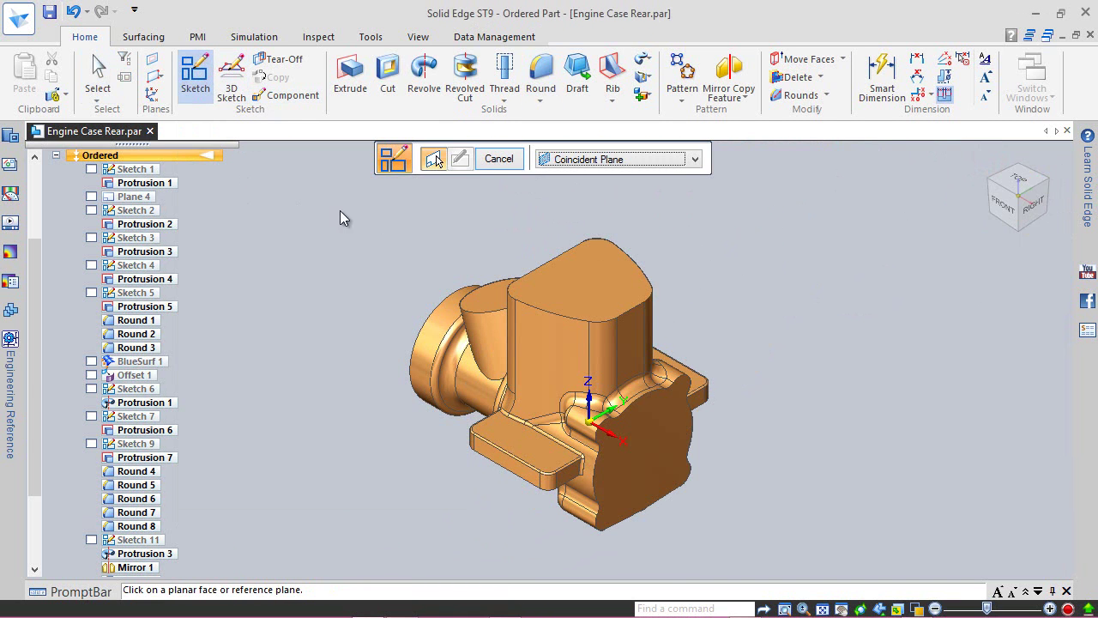
scroll(554, 222, "up", 2)
left_click(596, 327)
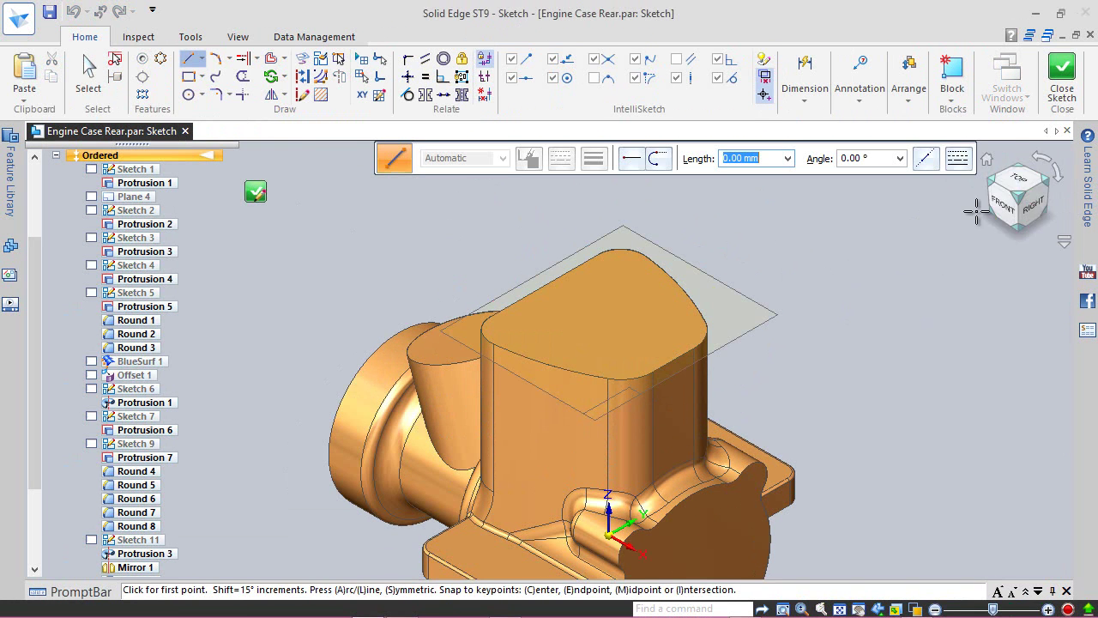
left_click(1005, 182)
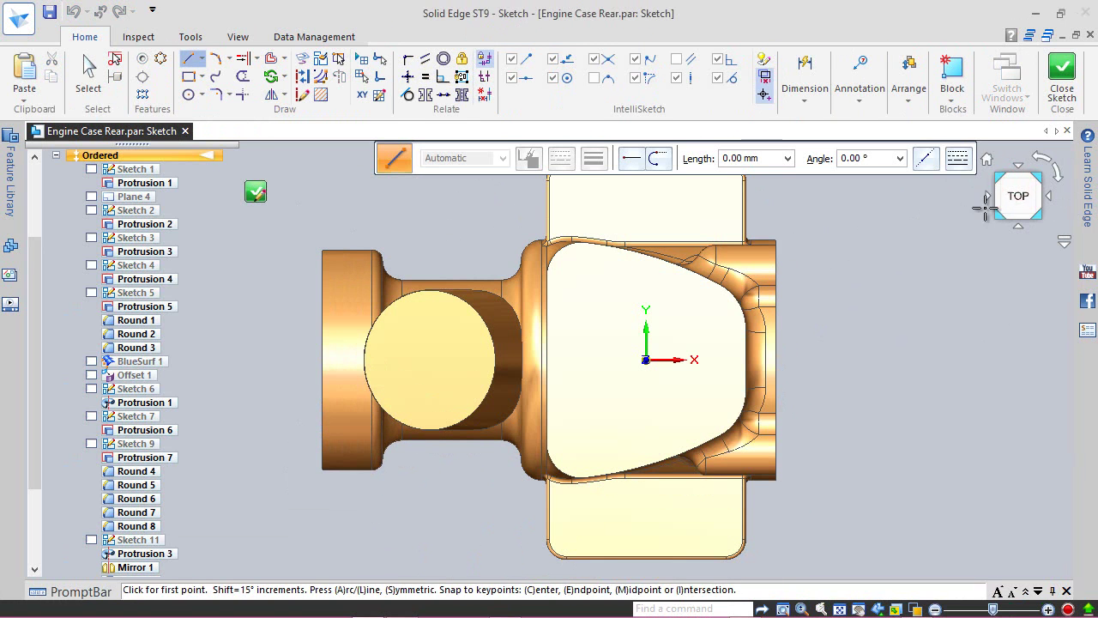
- Draw a circle with a 20.0367 mm diameter centred on the origin and finish the sketch
left_click(188, 94)
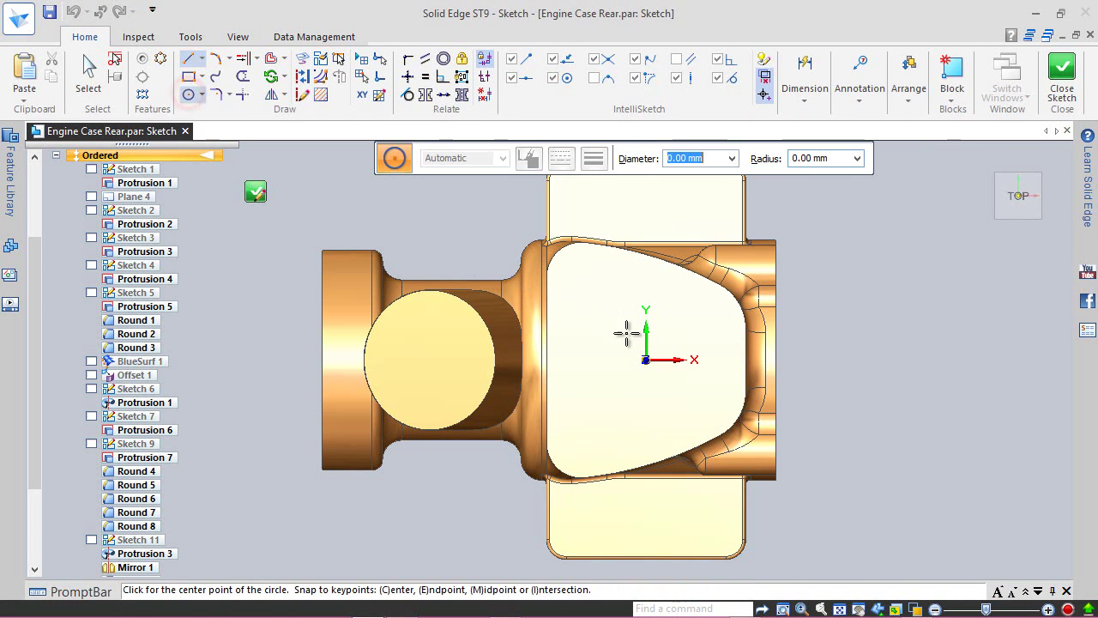
left_click(645, 359)
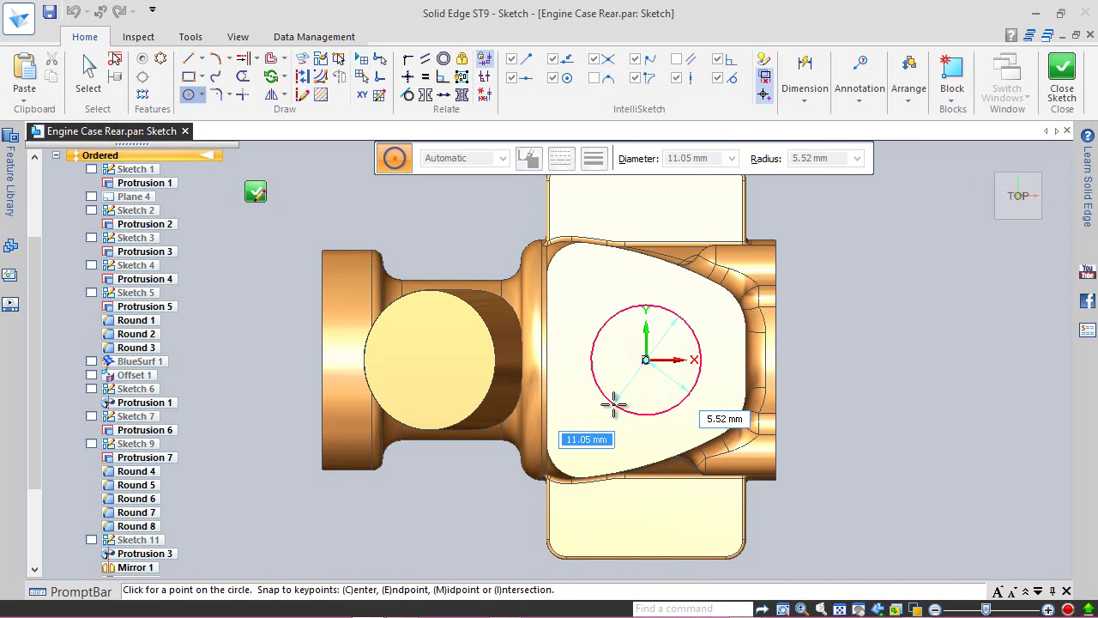
type("20")
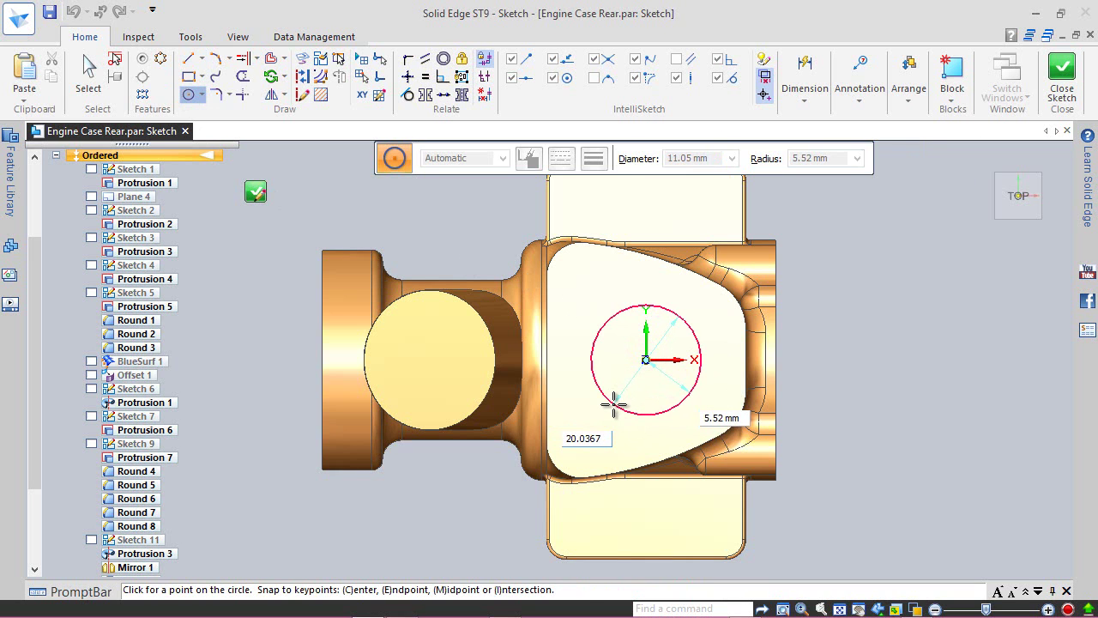
key("Return")
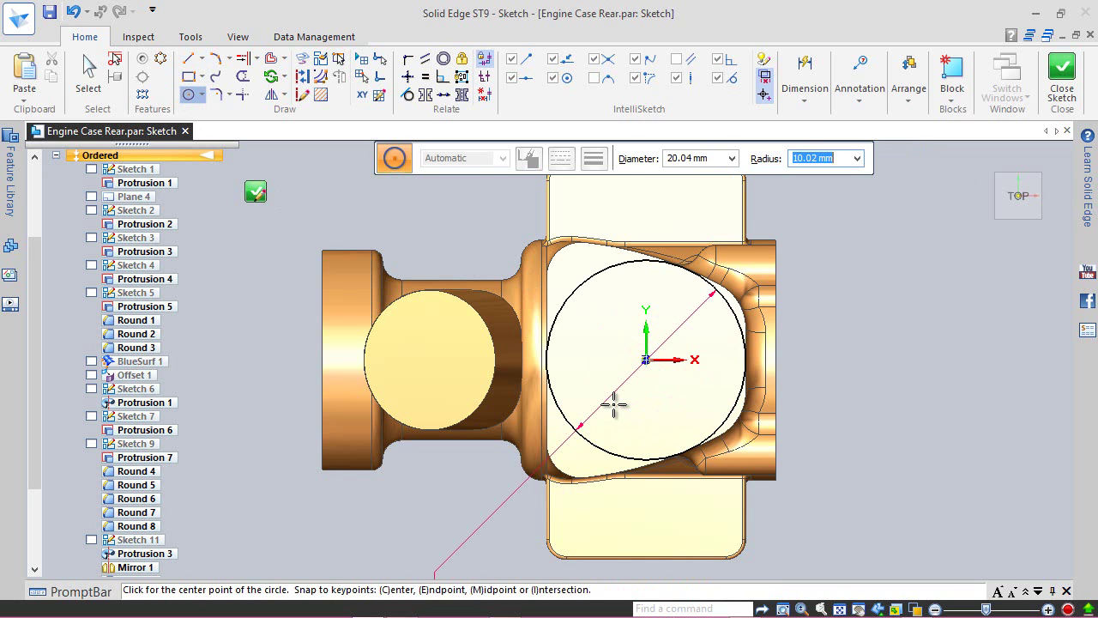
left_click(1061, 73)
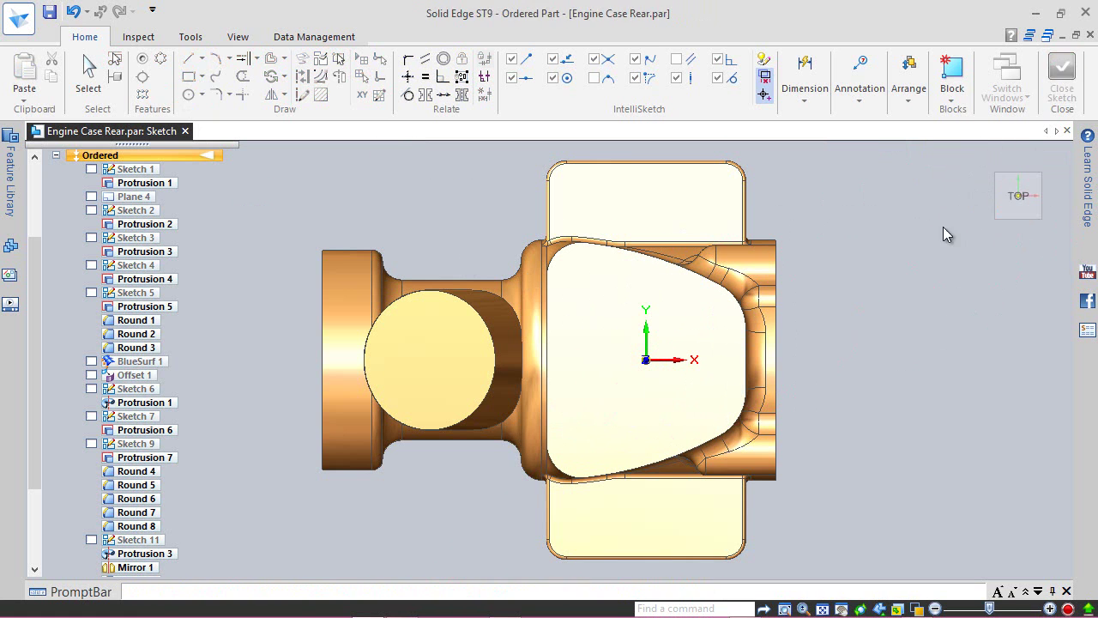
left_click(498, 158)
left_click(503, 158)
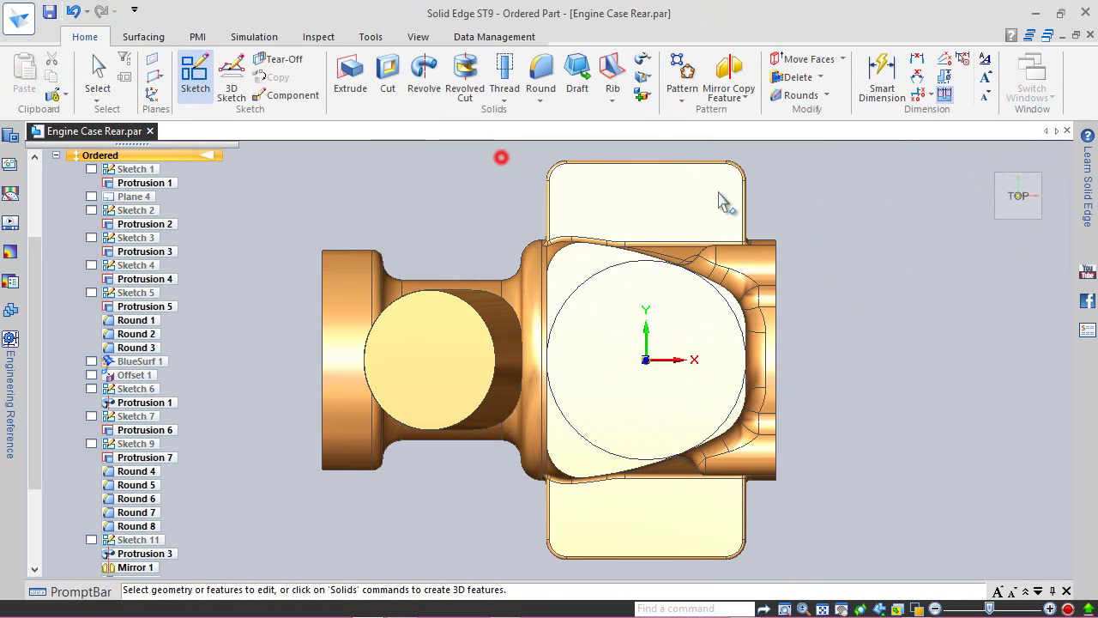
- Extrude the circle 9 mm upward from the tall block's top face as a cylindrical boss
left_click(987, 160)
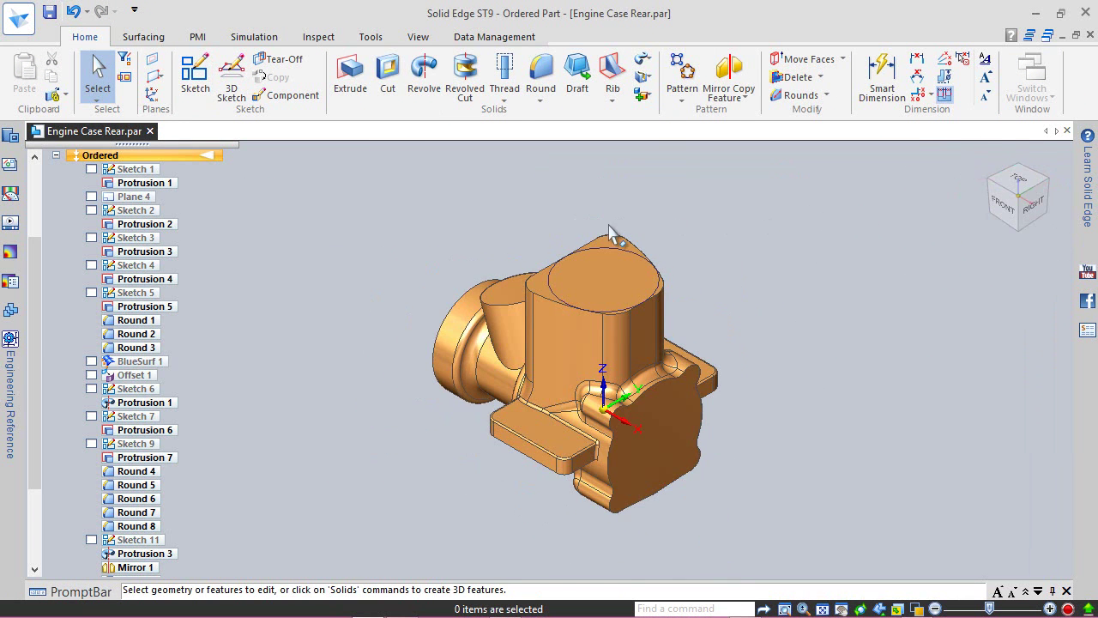
scroll(611, 230, "up", 3)
left_click(350, 76)
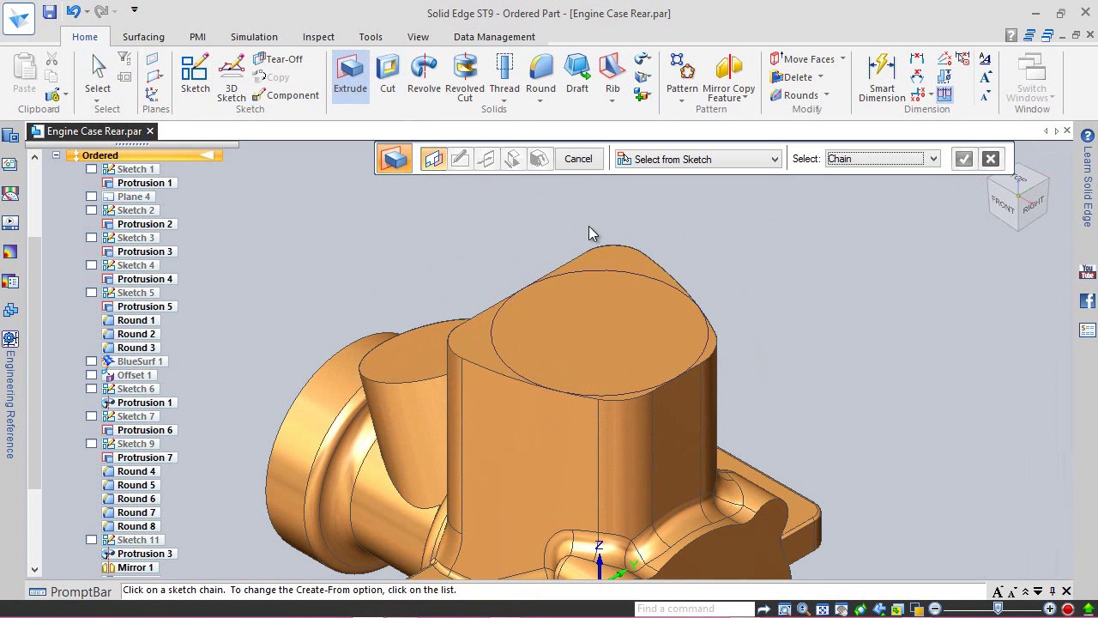
left_click(623, 270)
right_click(713, 264)
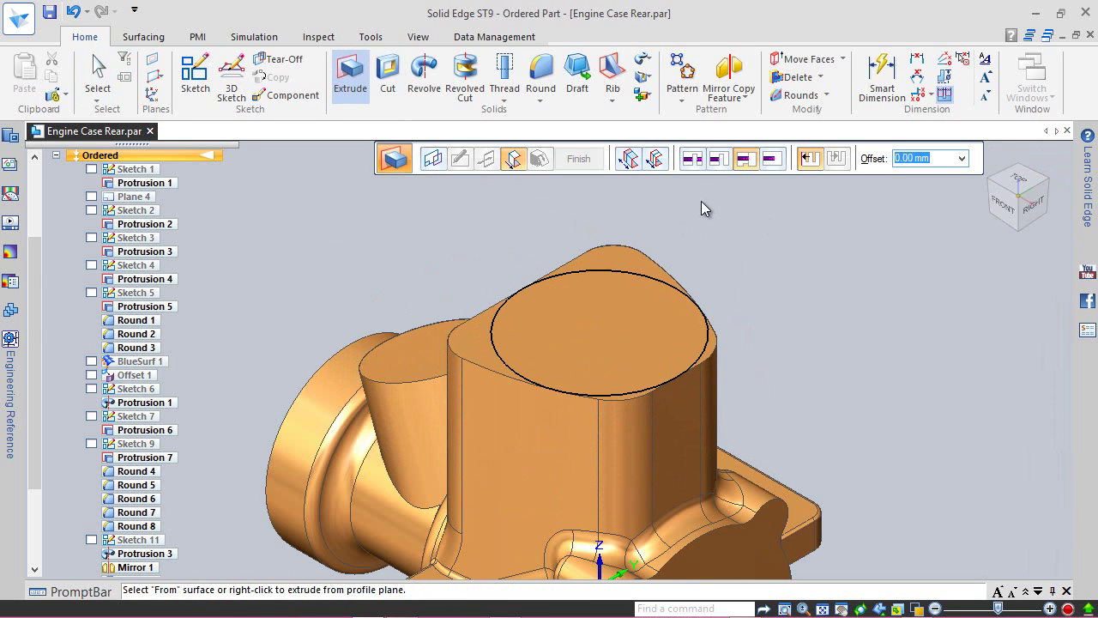
left_click(773, 159)
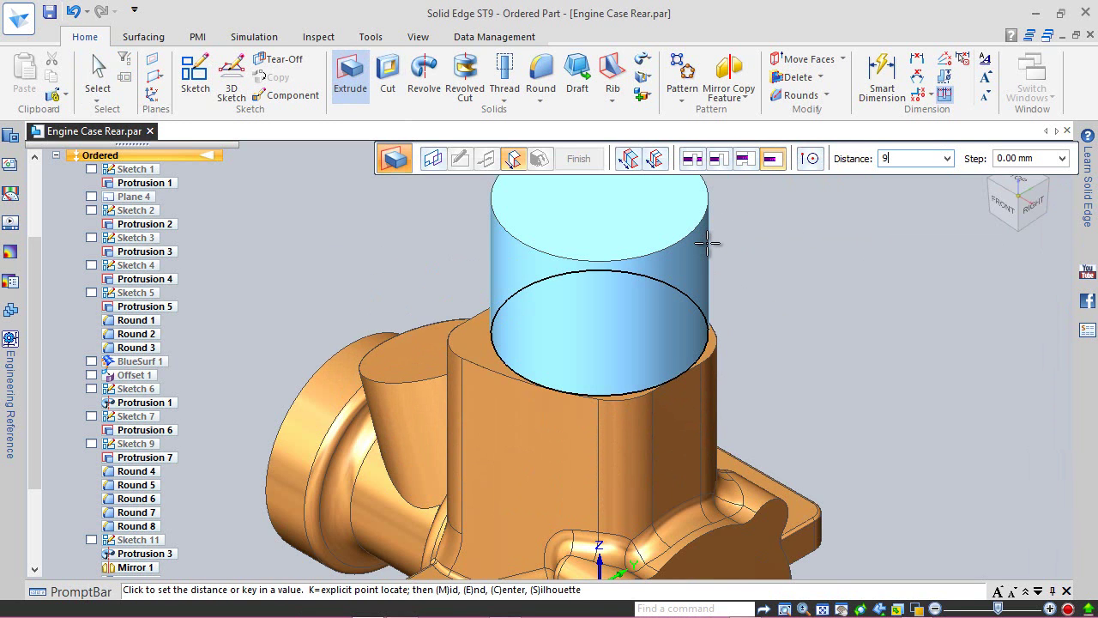
type("9")
key("Tab")
left_click(708, 244)
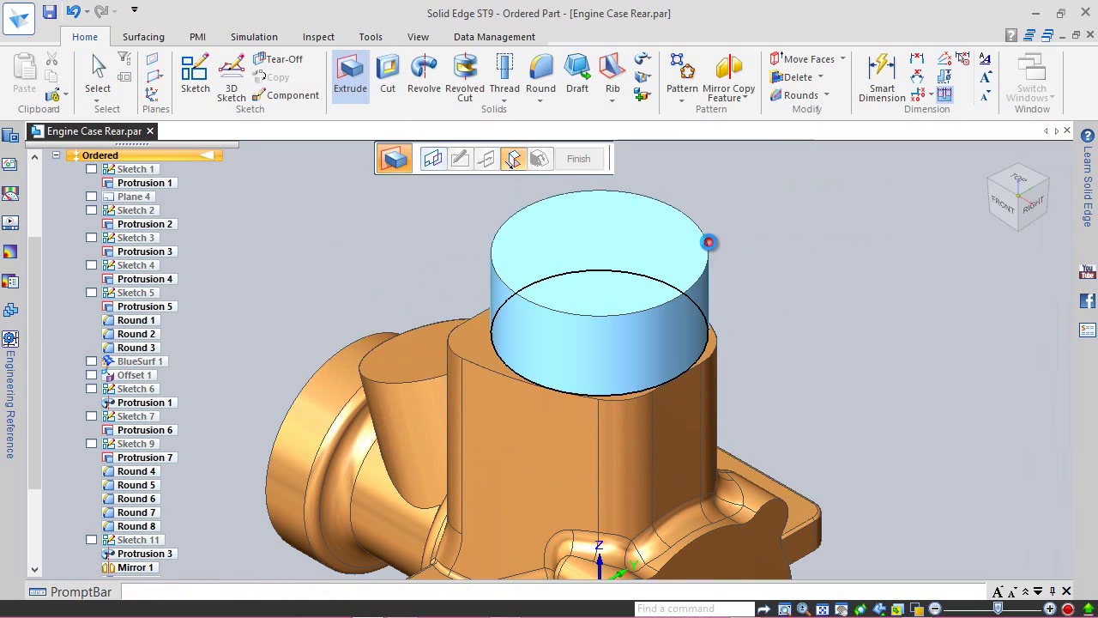
left_click(577, 161)
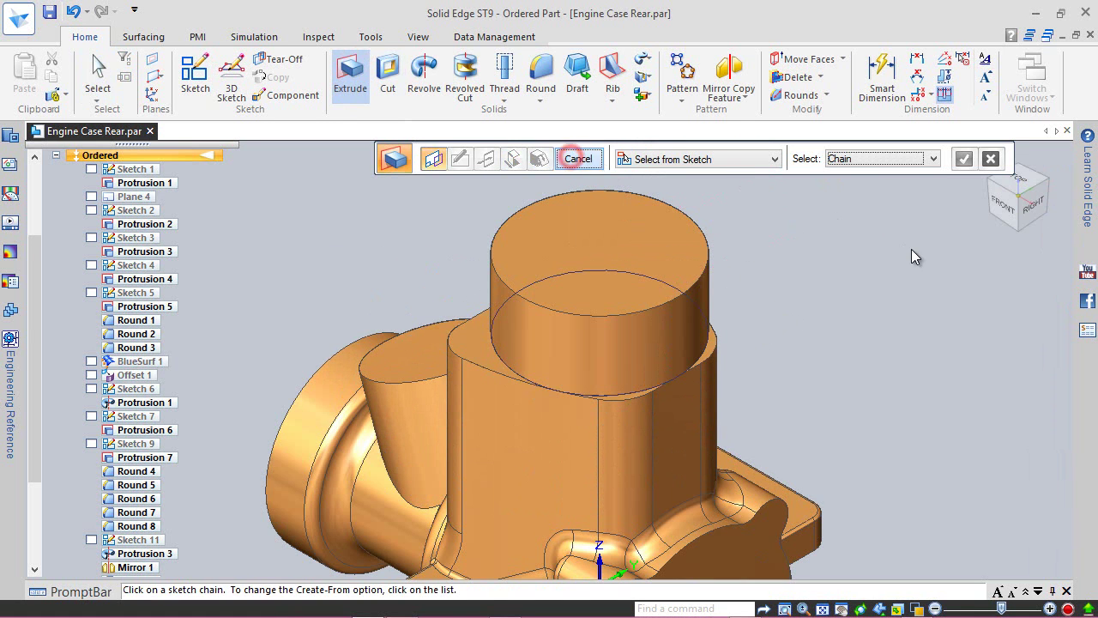
left_click(581, 158)
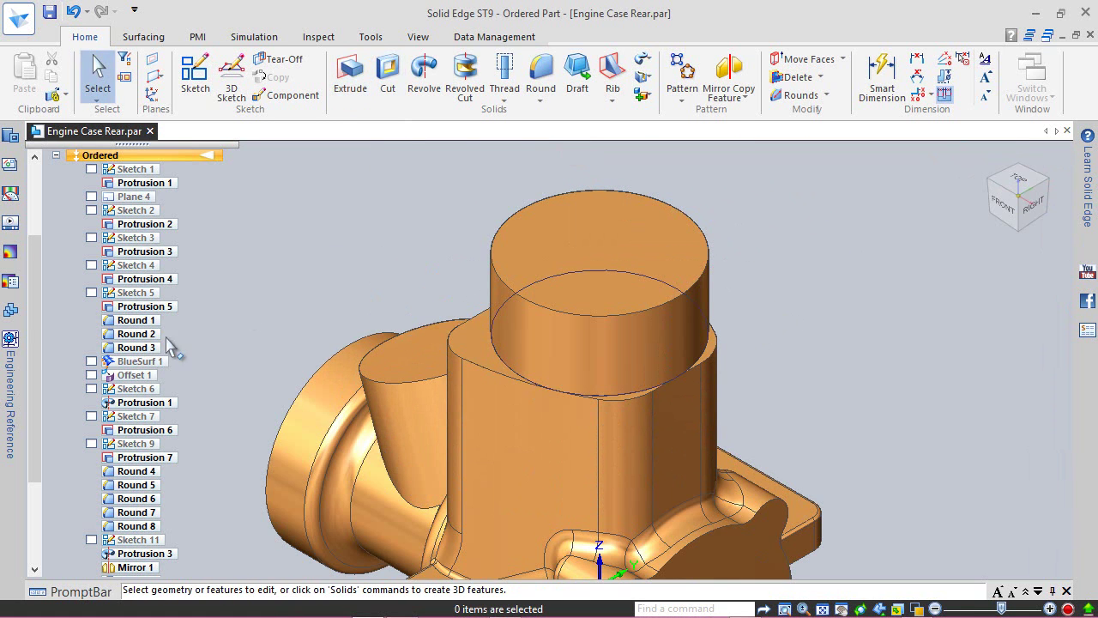
- Hide the circle's sketch, Sketch 12, and fit the whole part in view
left_click_drag(37, 395, 23, 496)
left_click(91, 553)
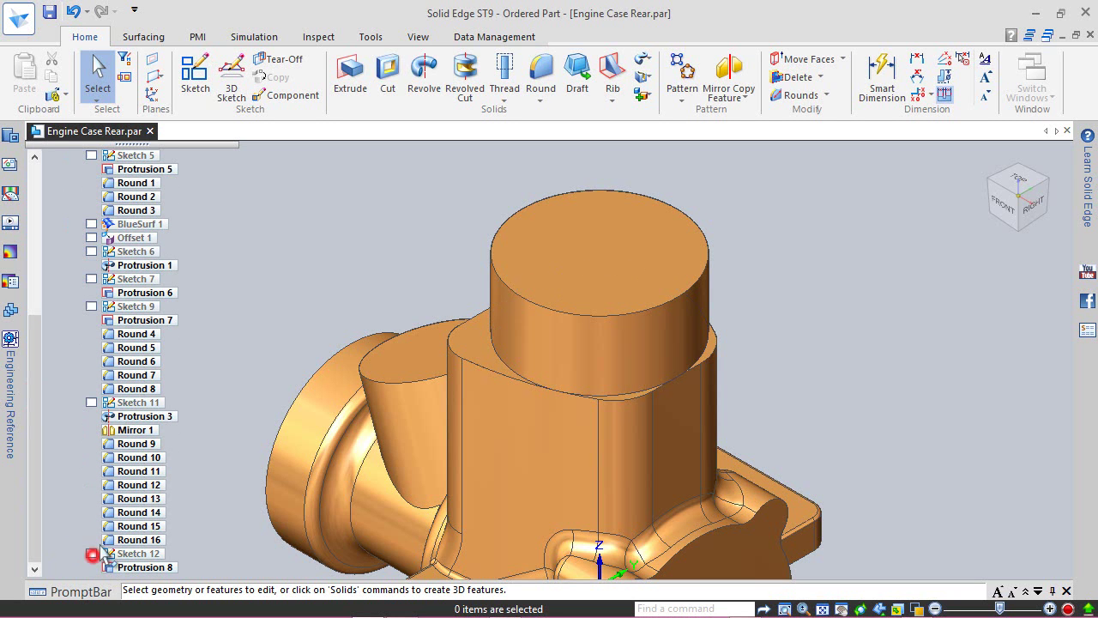
left_click(822, 609)
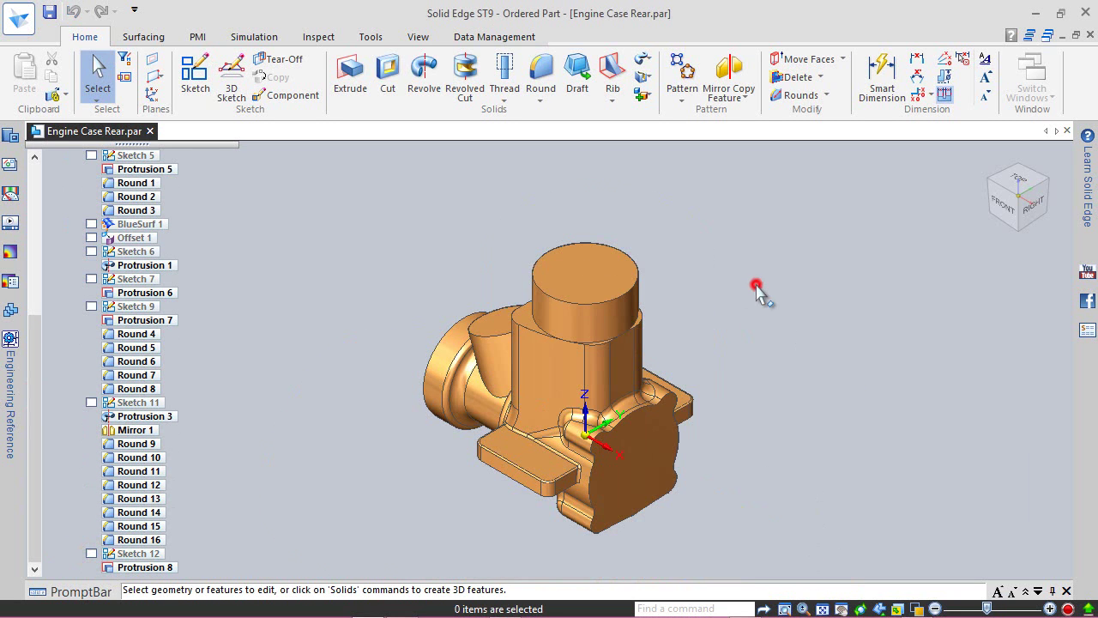
- Save all documents and start a sketch on the tall block's top face around the cylinder, in a top view turned 90 degrees
left_click(195, 77)
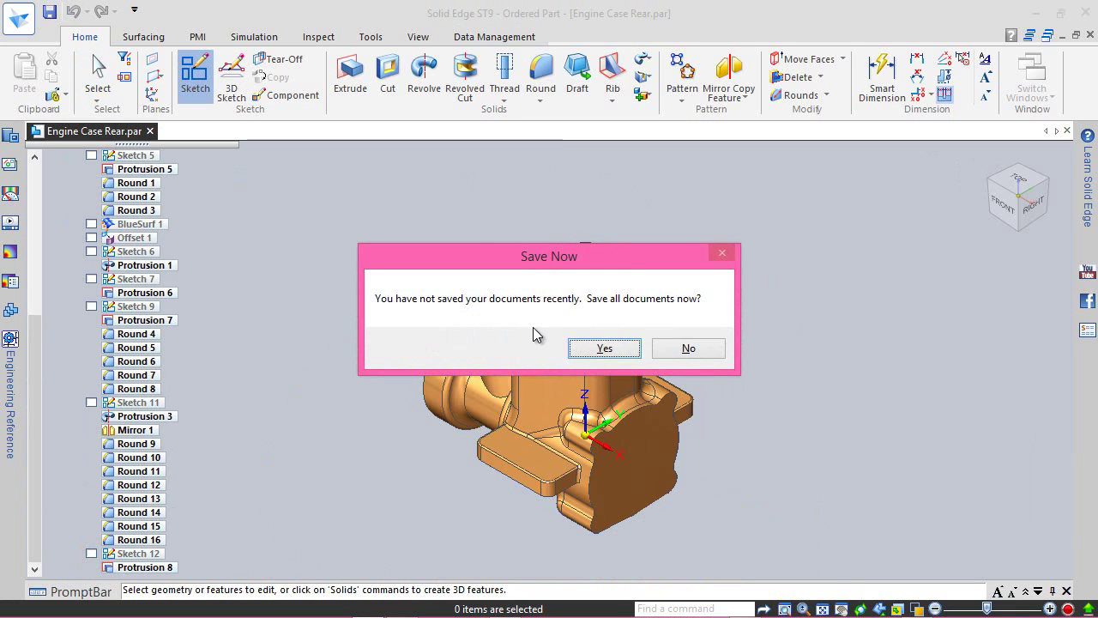
left_click(587, 351)
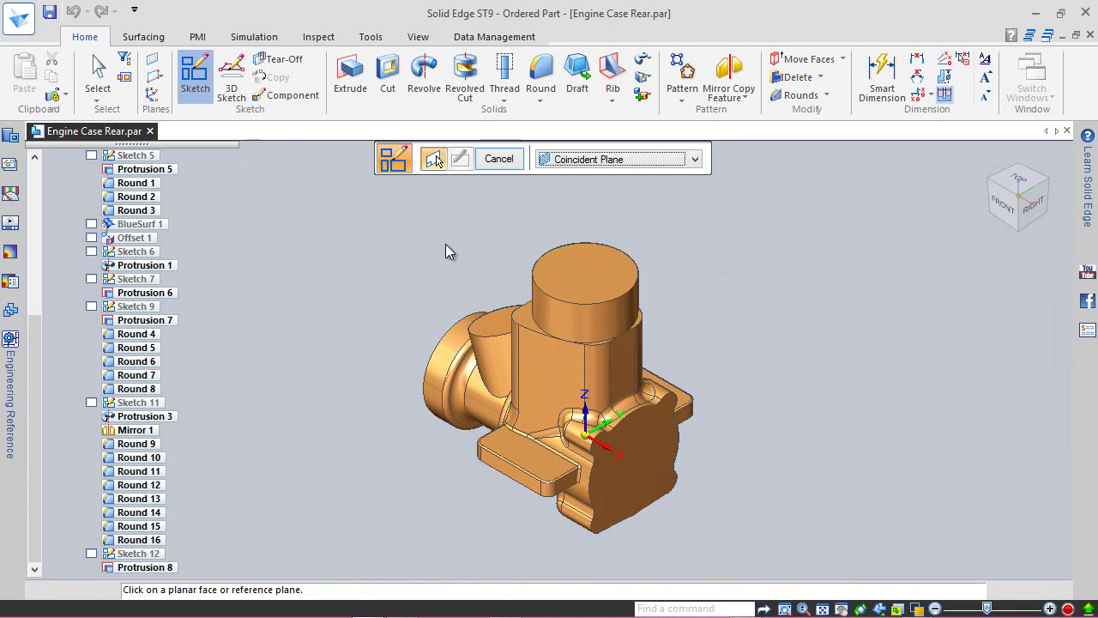
scroll(485, 288, "up", 3)
scroll(489, 287, "up", 1)
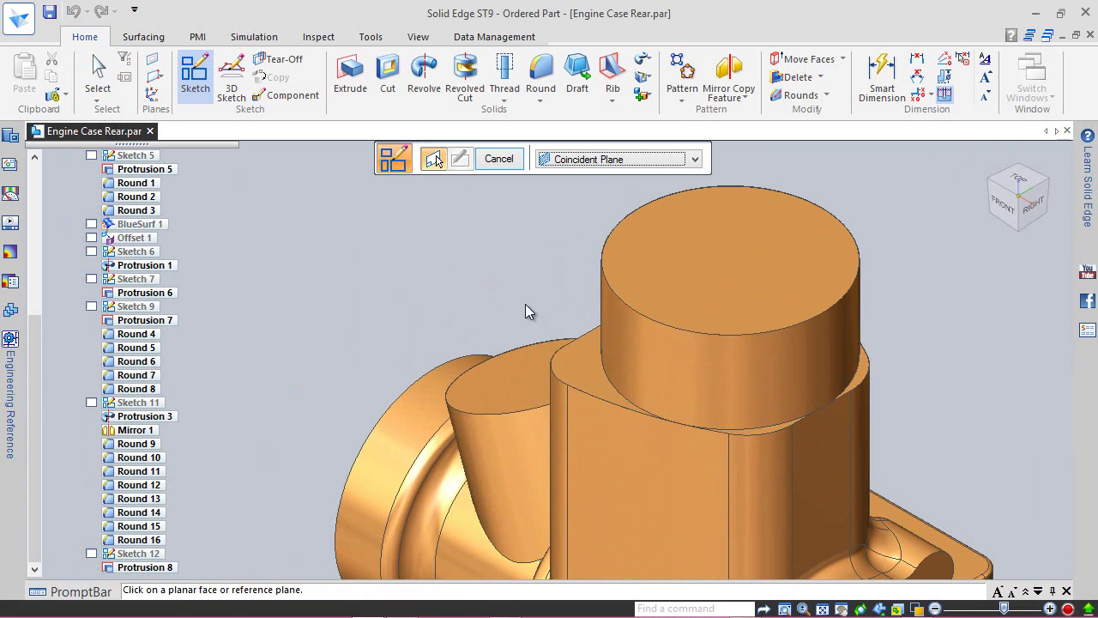
left_click(580, 379)
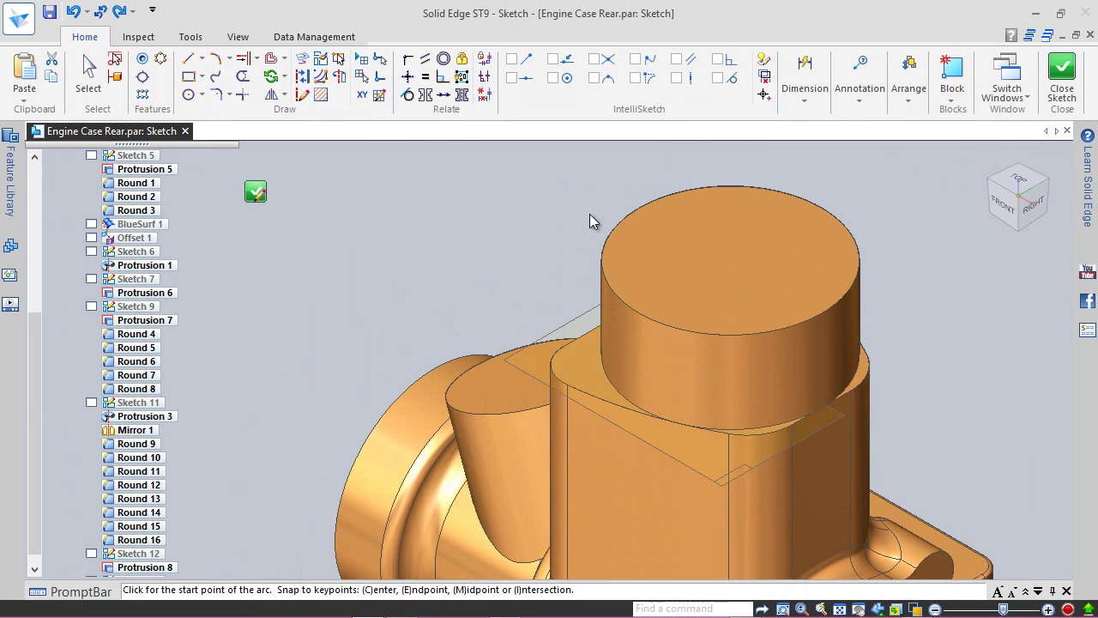
left_click(1019, 176)
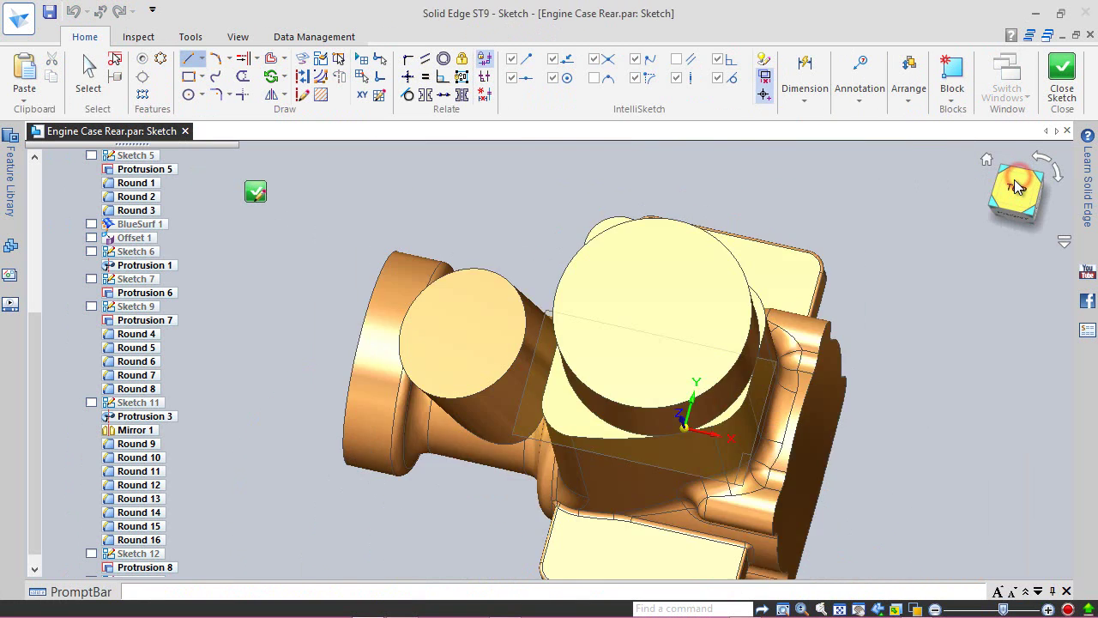
left_click(1060, 176)
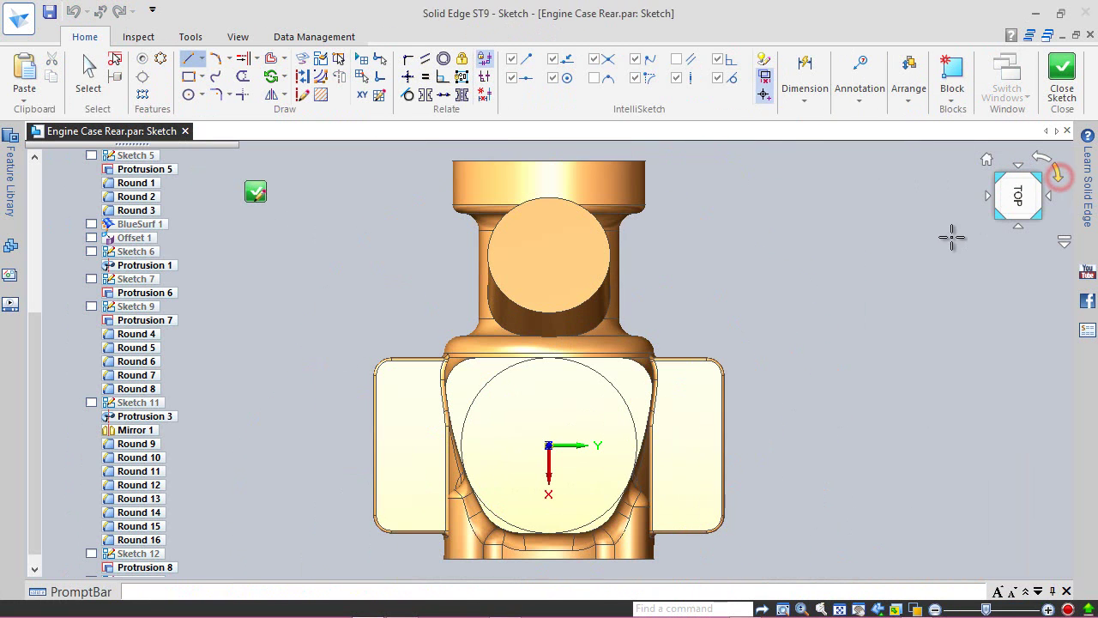
- Draw two rectangles centred on the origin, the first about 33.5 mm high and the second about 29.3 mm wide and 28 mm high
left_click(201, 76)
left_click(212, 99)
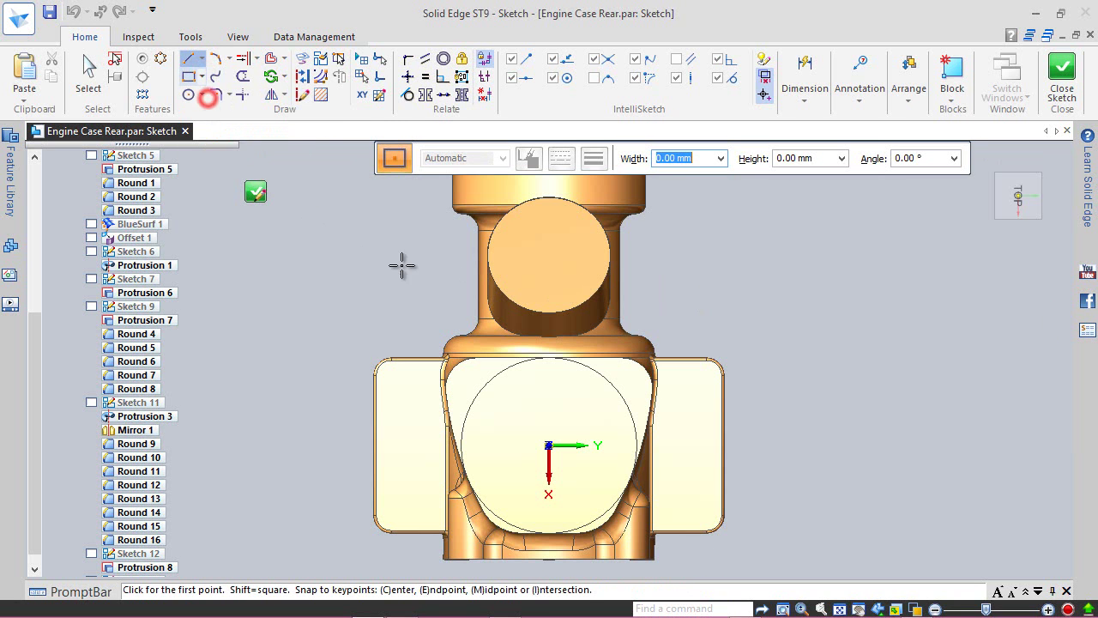
scroll(716, 297, "down", 2)
scroll(628, 388, "up", 2)
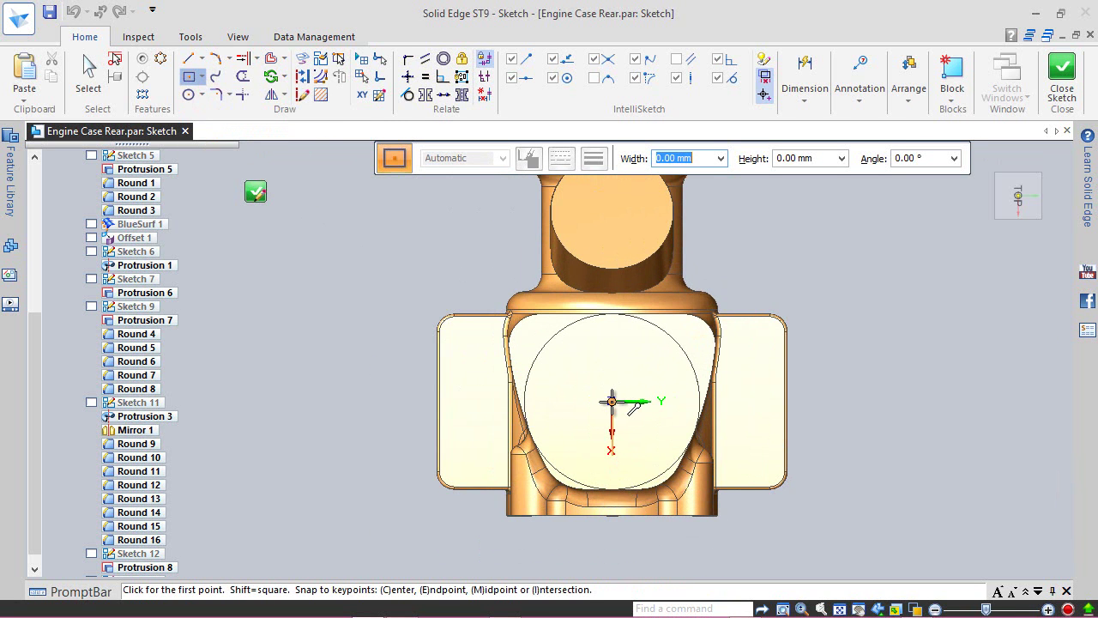
left_click(612, 401)
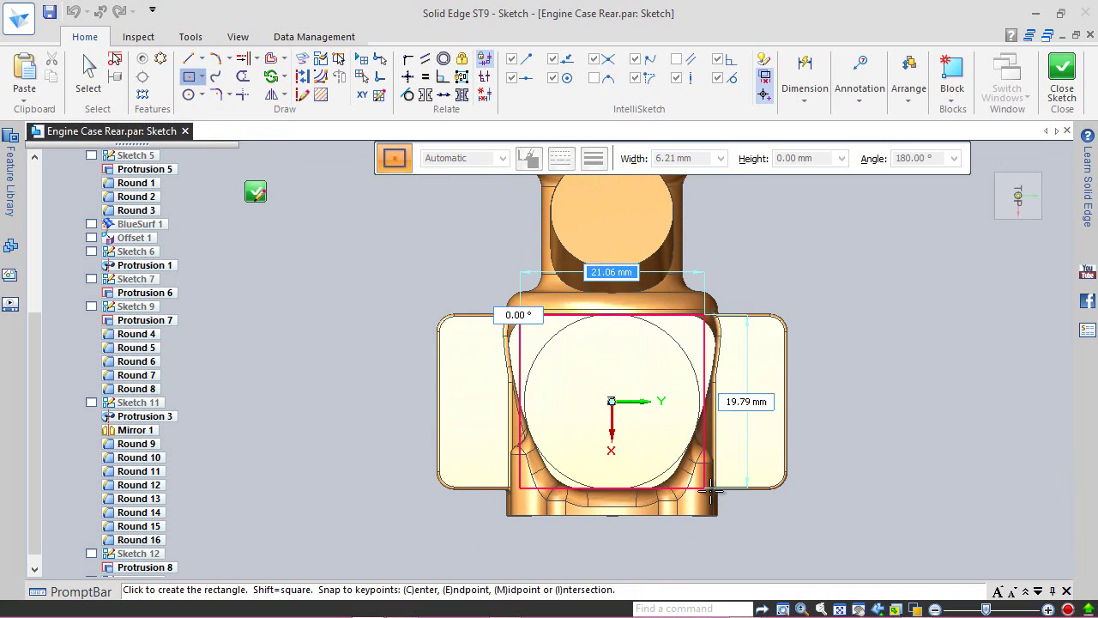
left_click(783, 548)
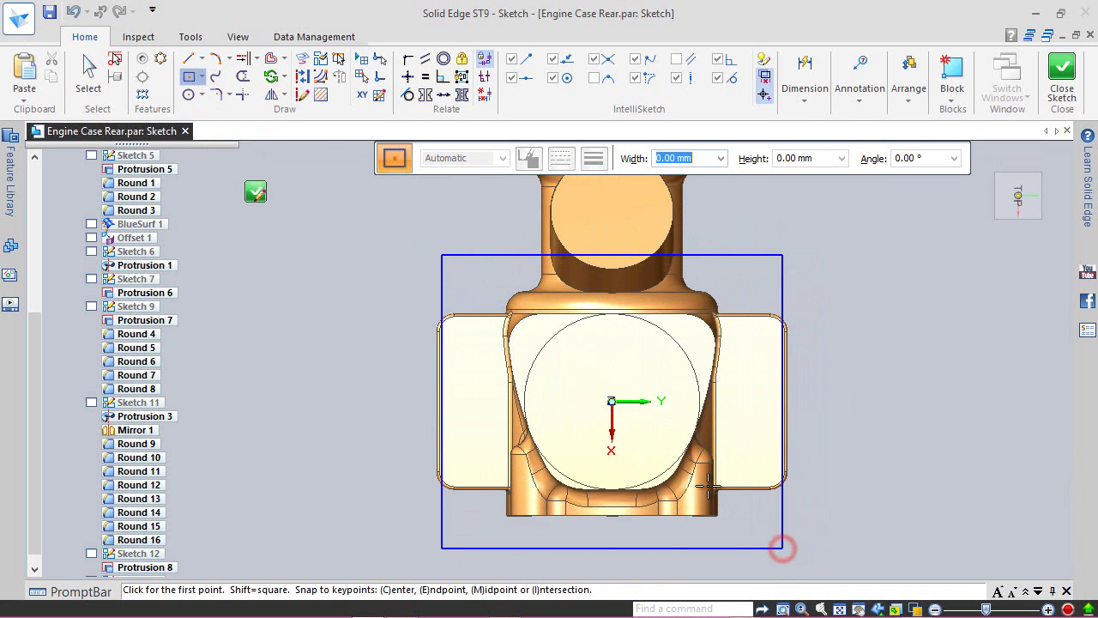
left_click(612, 401)
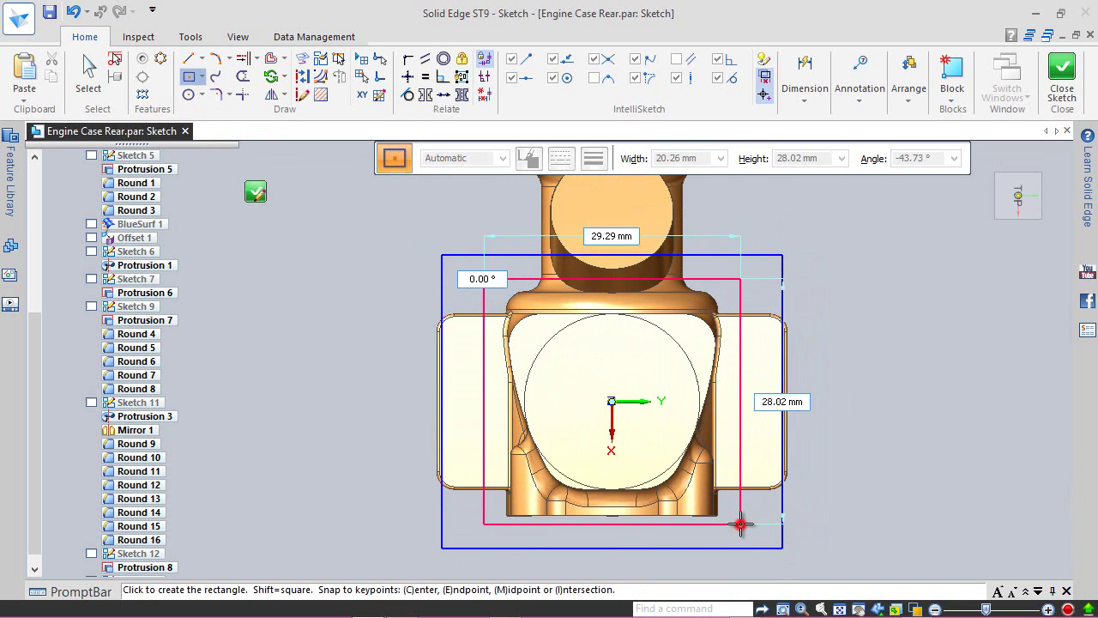
left_click(741, 523)
- Dimension the vertical side of the wider rectangle and set it to 27.5 mm
right_click(355, 206)
left_click(357, 218)
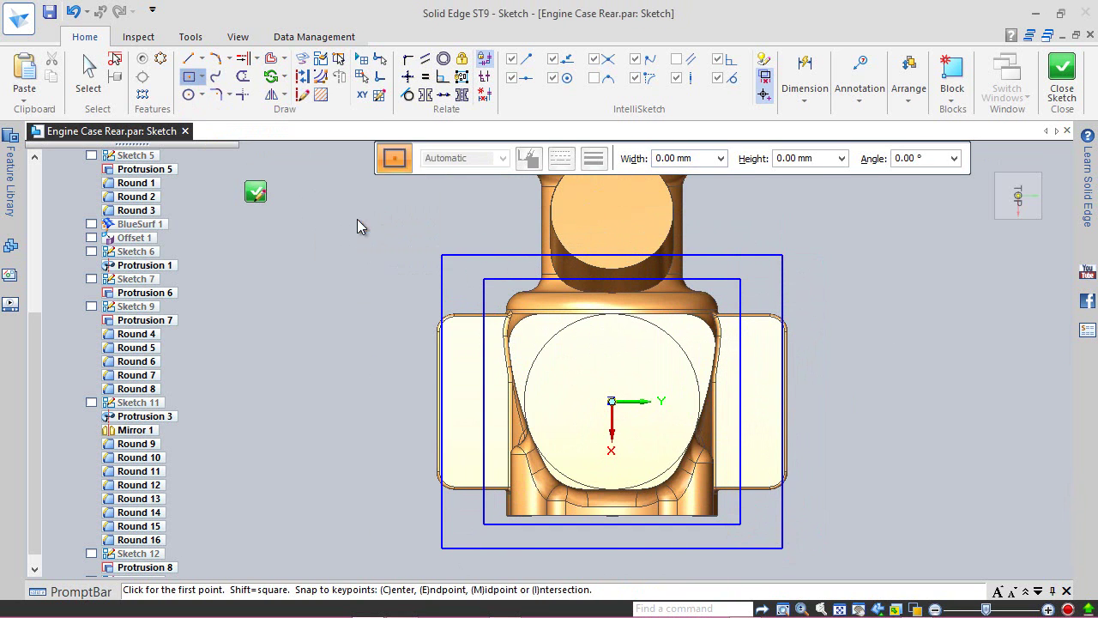
left_click(442, 292)
left_click(352, 323)
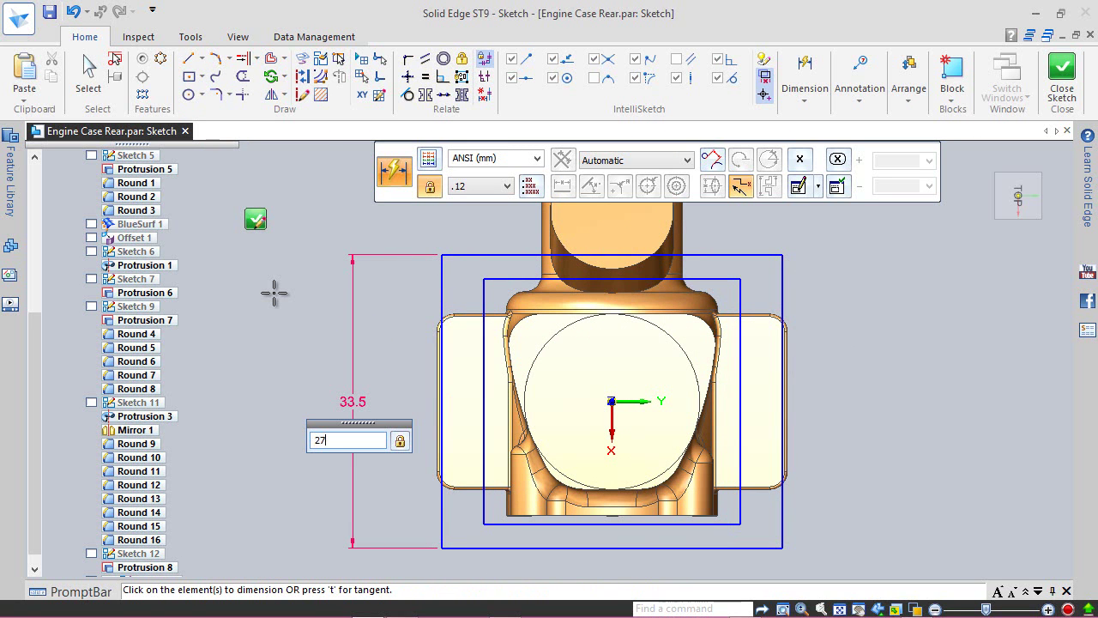
key("Return")
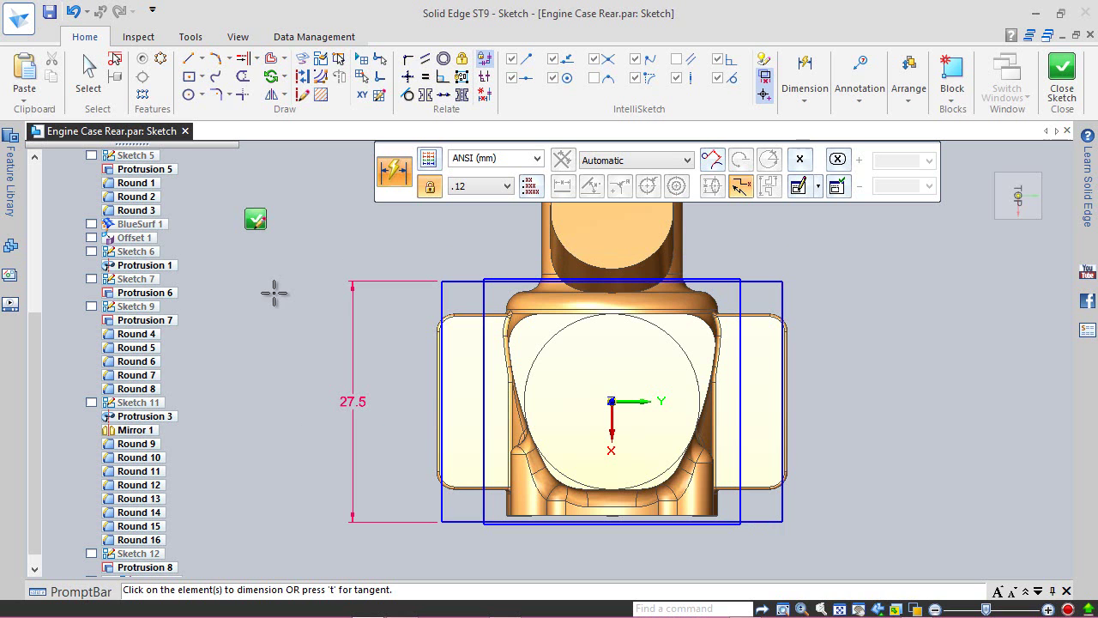
- Dimension the vertical side of the narrower rectangle and set it to 22.62908 mm
left_click(484, 302)
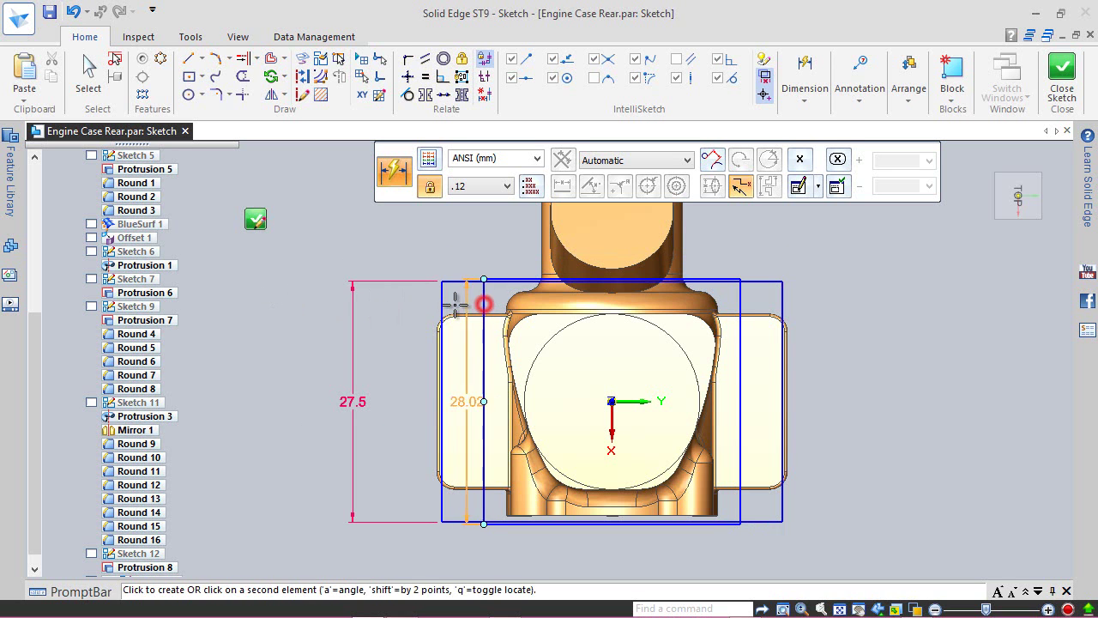
left_click(405, 331)
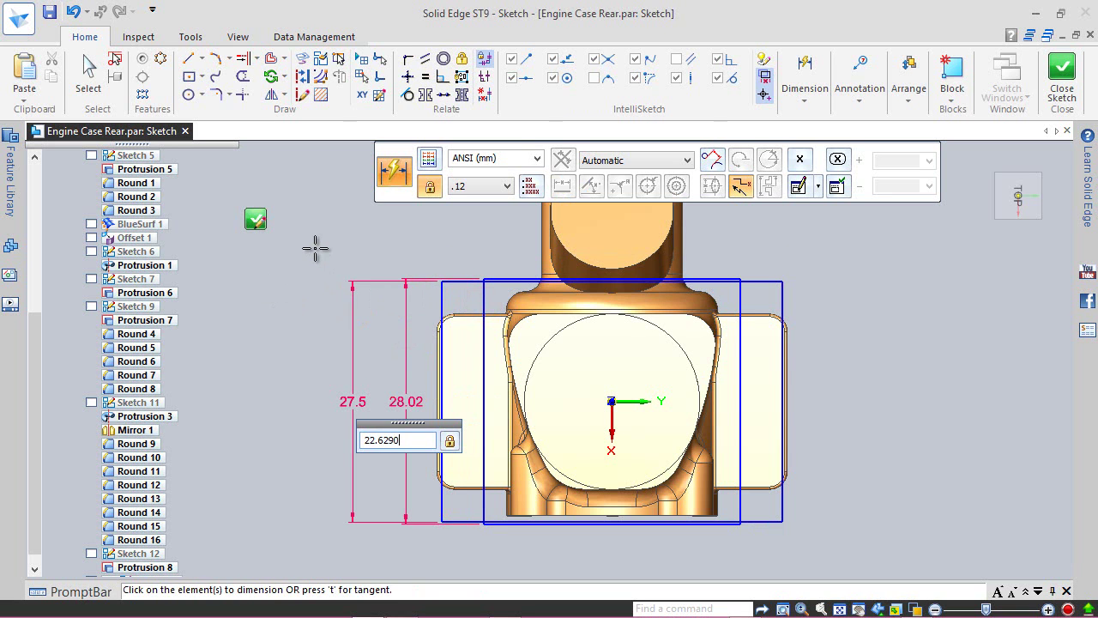
type("22.62908")
key("Return")
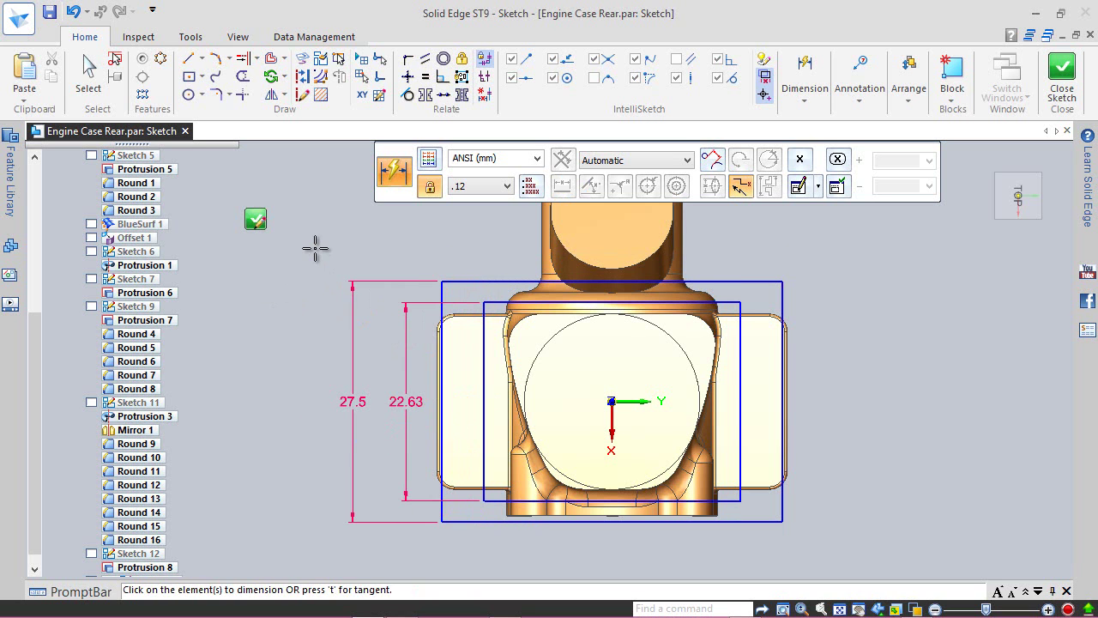
- Apply equal relations between the adjacent sides of each rectangle to make both of them squares
left_click(425, 77)
scroll(424, 258, "up", 3)
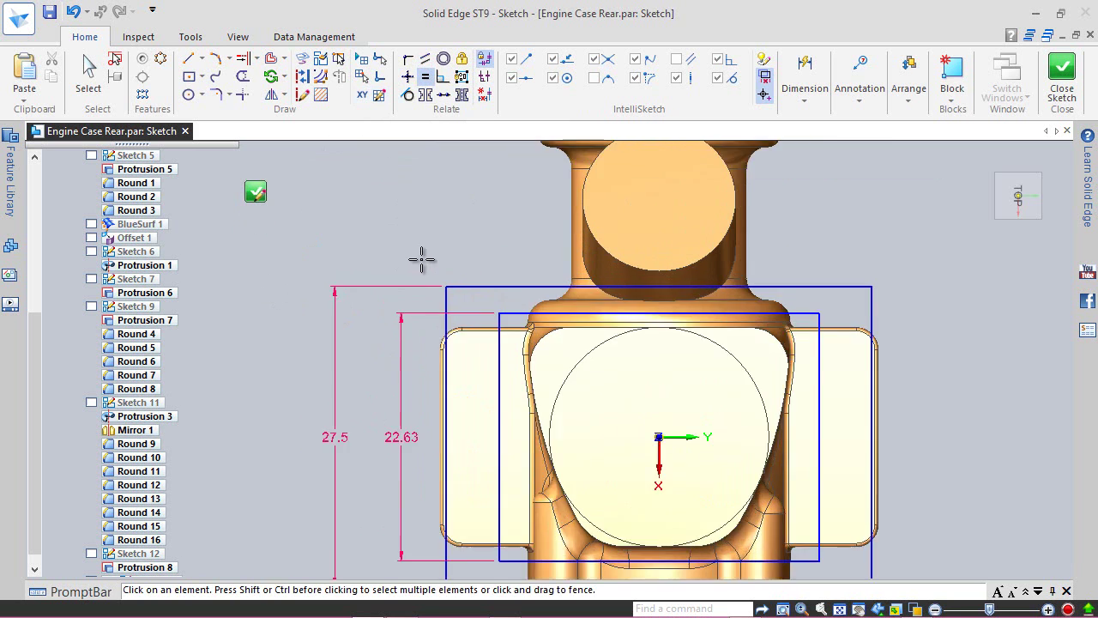
left_click(458, 322)
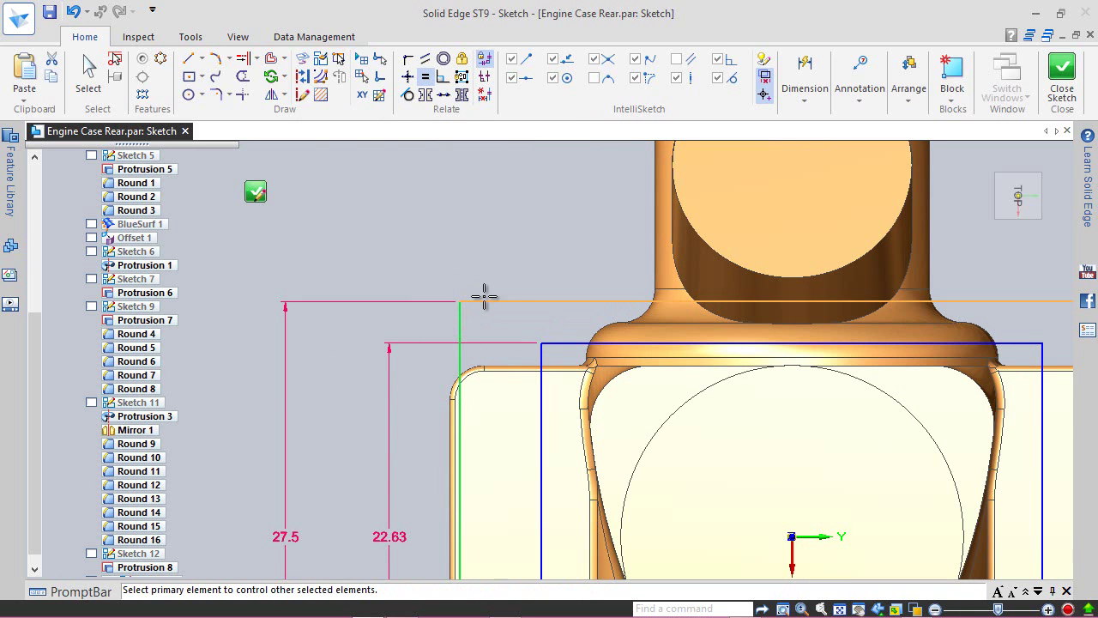
left_click(482, 298)
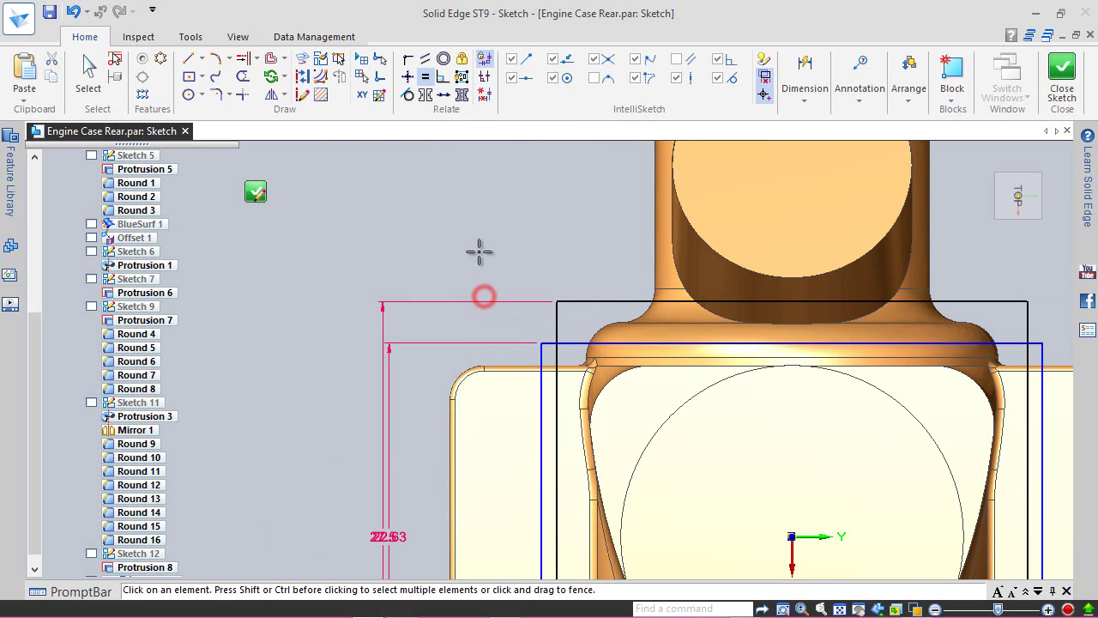
left_click(544, 356)
left_click(570, 343)
scroll(480, 222, "down", 5)
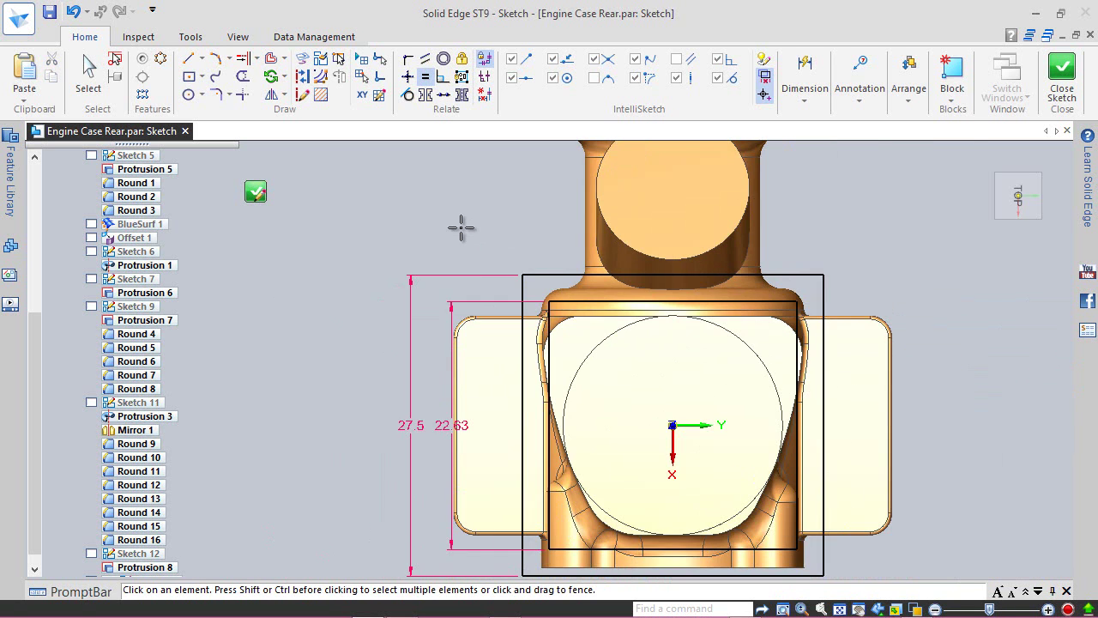
scroll(642, 289, "up", 1)
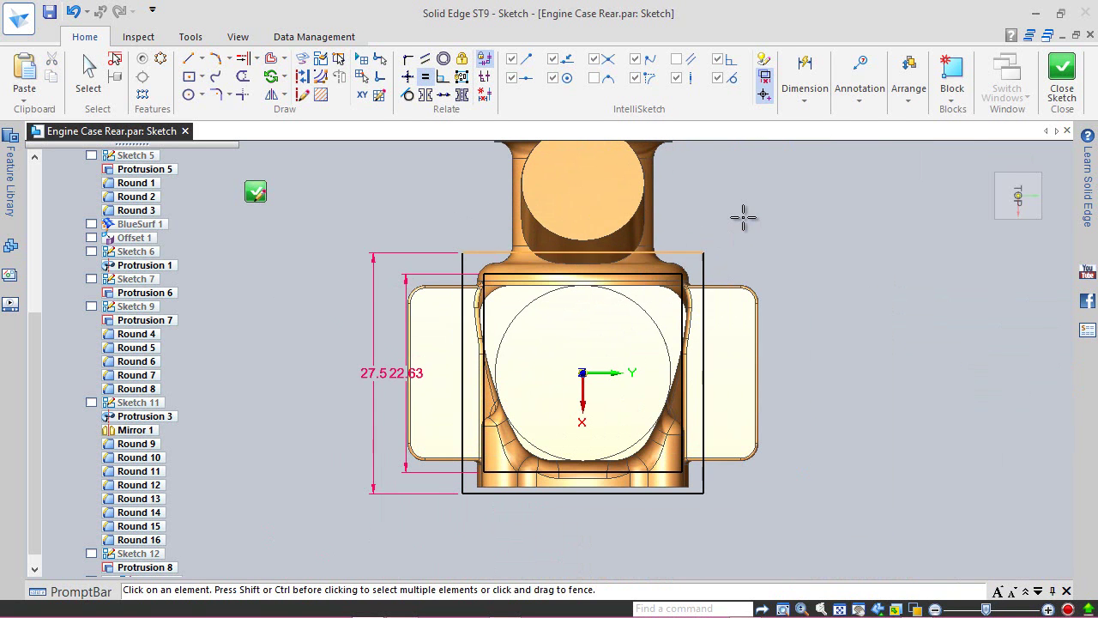
- Save the file and move the two height dimensions clear of the part, one on each side
left_click(88, 73)
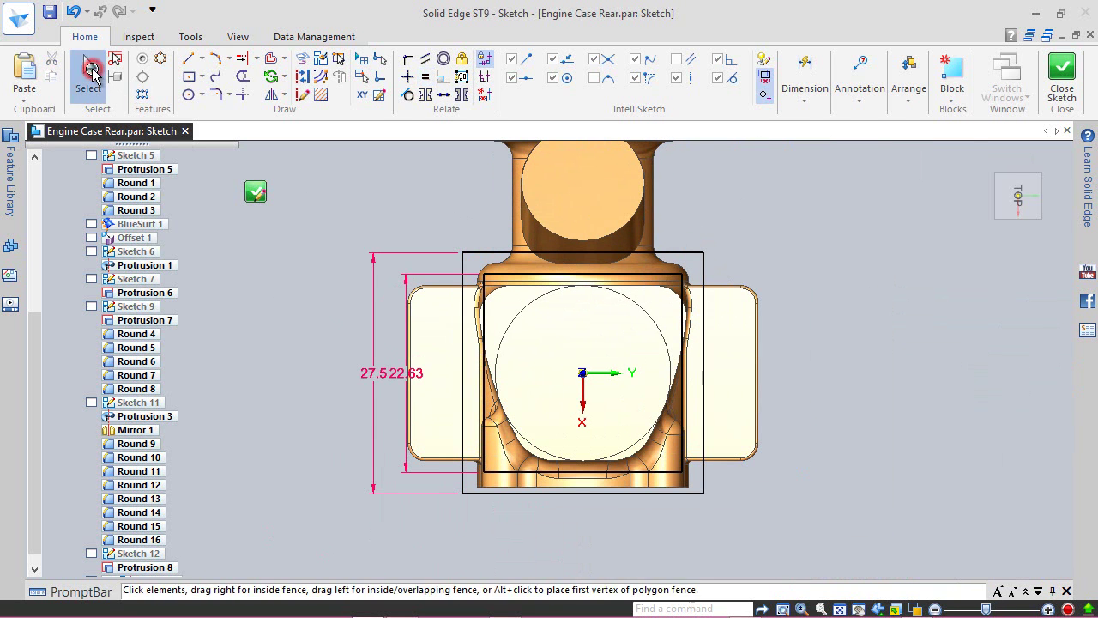
left_click(49, 13)
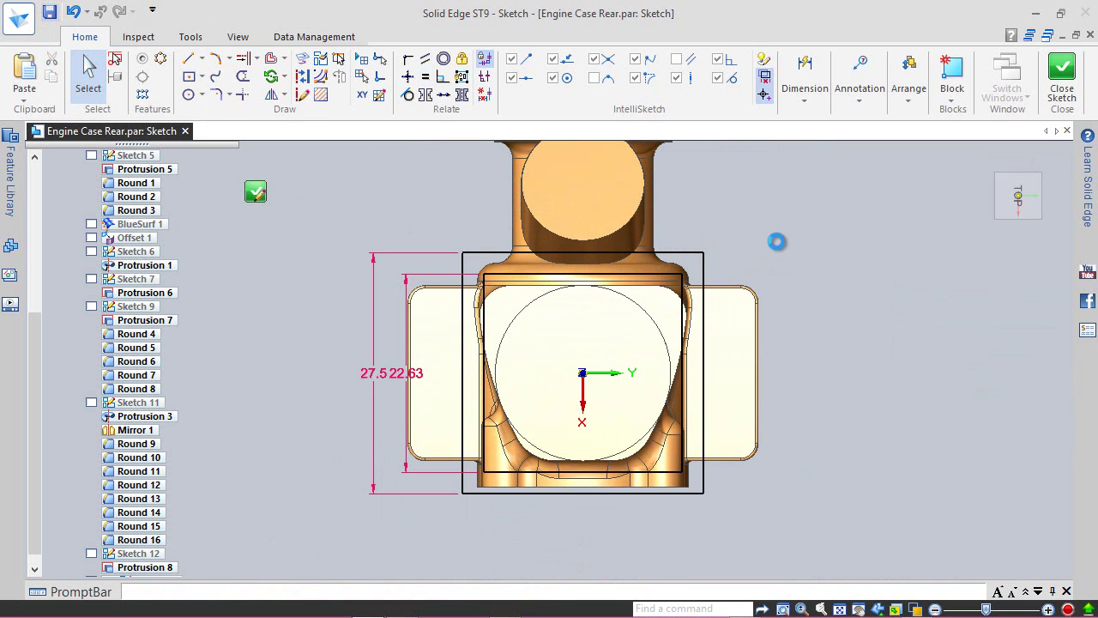
left_click_drag(380, 373, 290, 373)
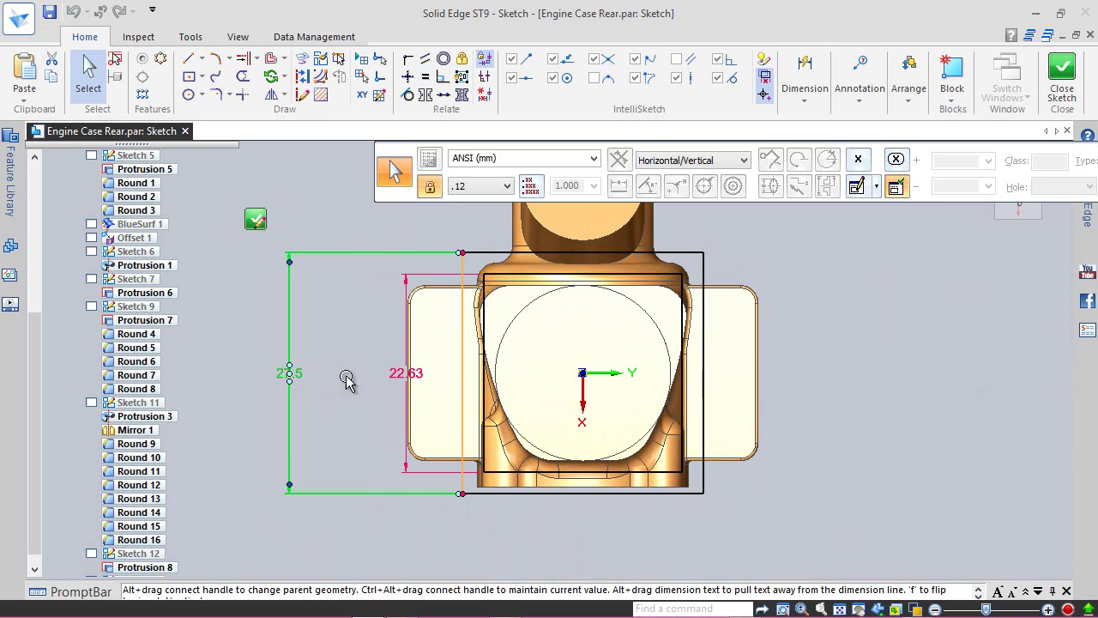
left_click_drag(399, 378, 816, 387)
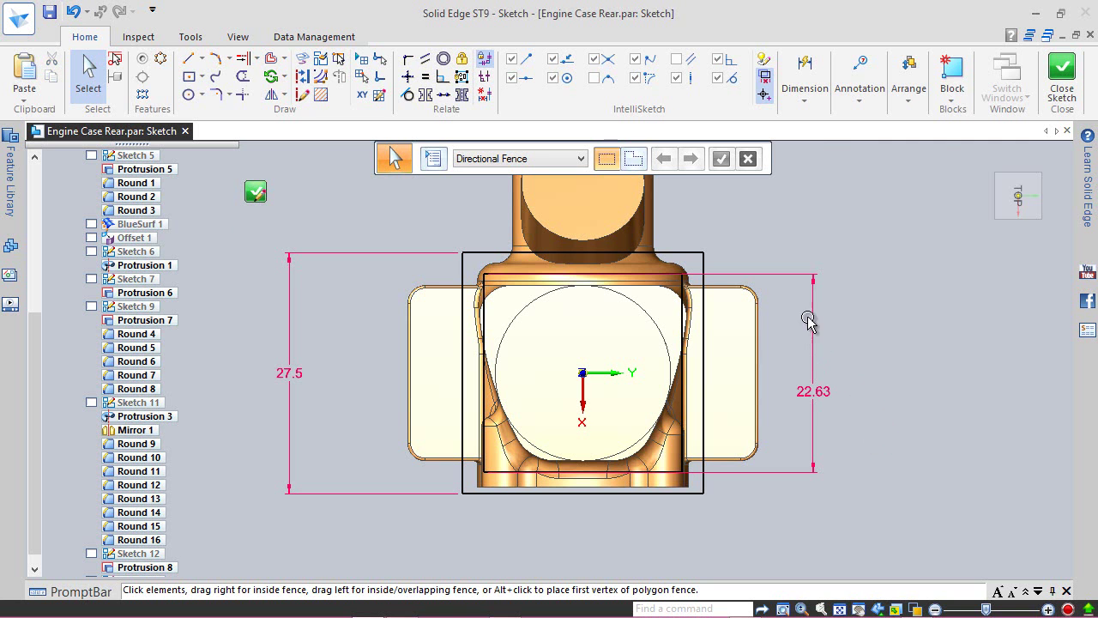
- Modify the ANSI (mm) dimension style to use a .12345 round-off for linear and angular units, and apply it
left_click(813, 104)
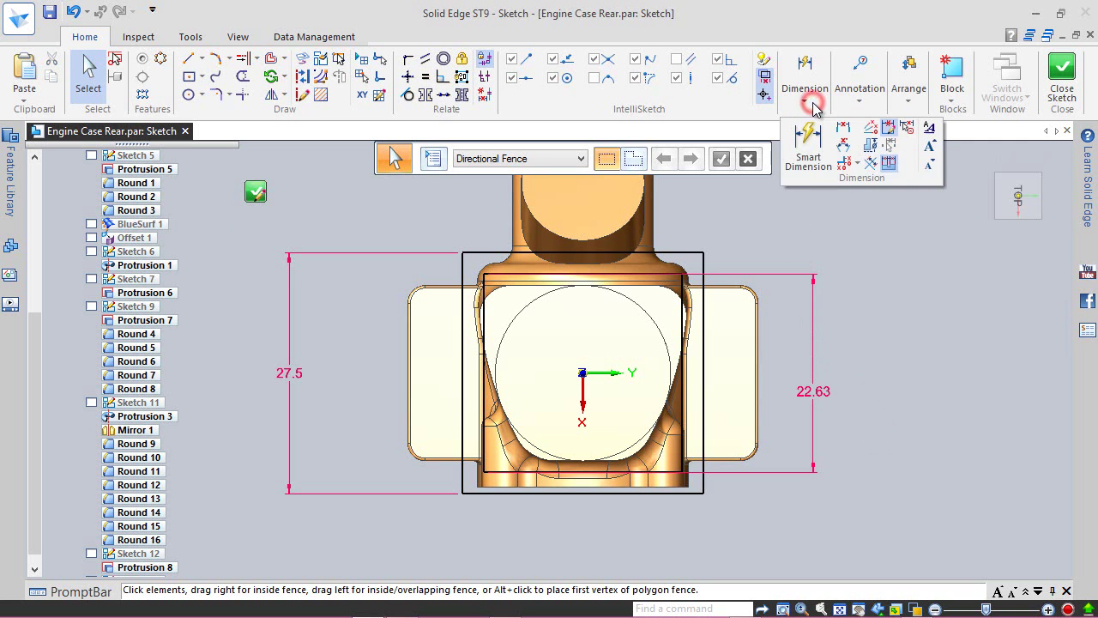
left_click(926, 128)
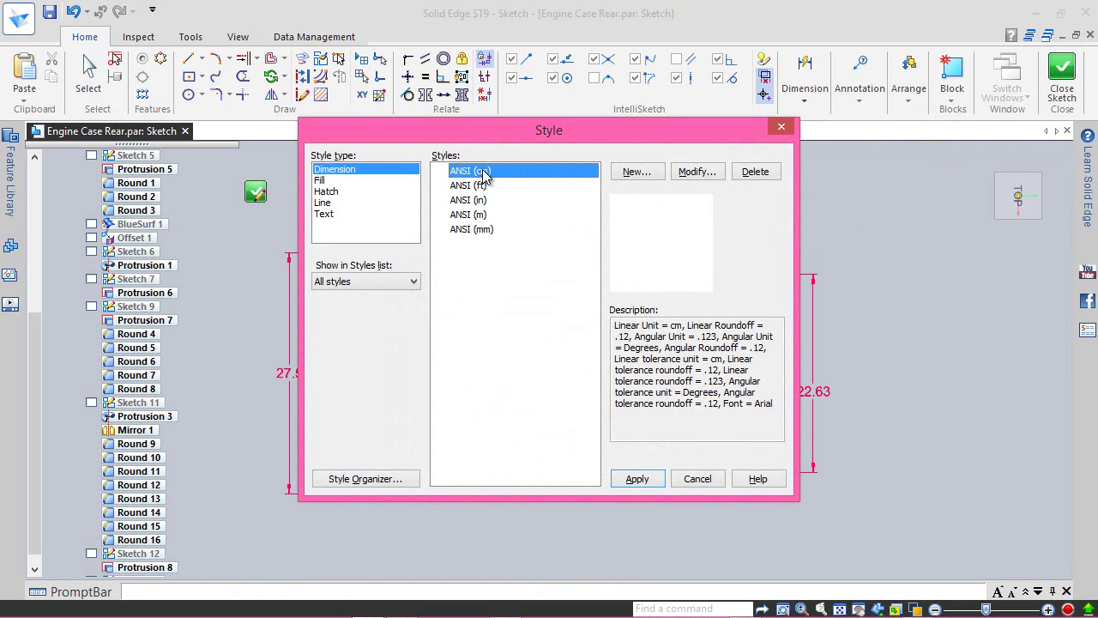
left_click(485, 236)
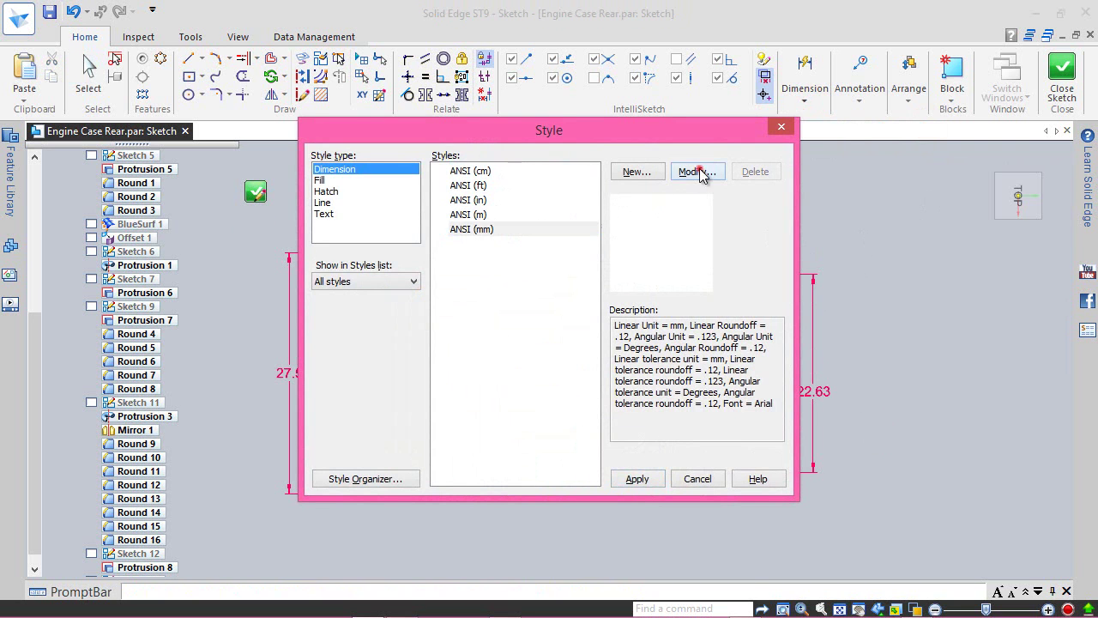
left_click(696, 172)
left_click(424, 89)
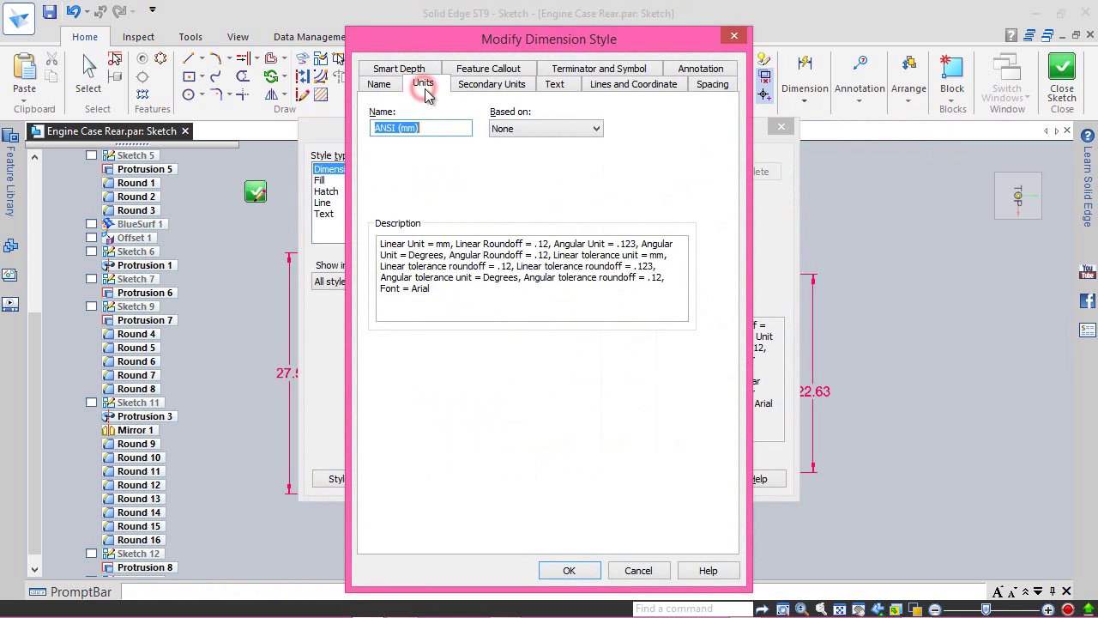
left_click(478, 147)
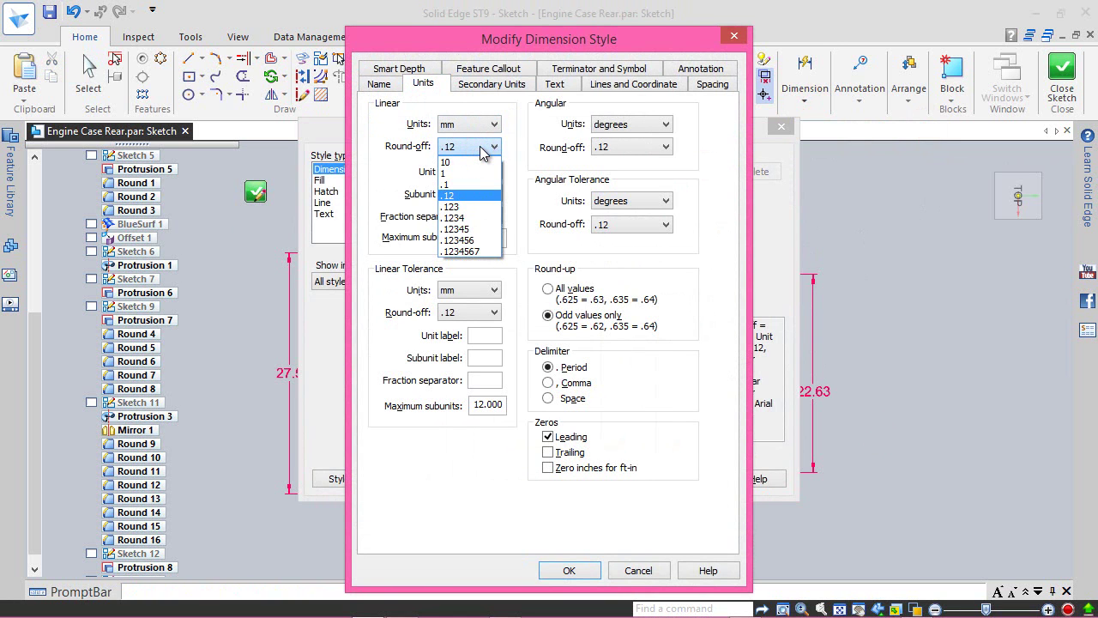
left_click(468, 229)
left_click(607, 148)
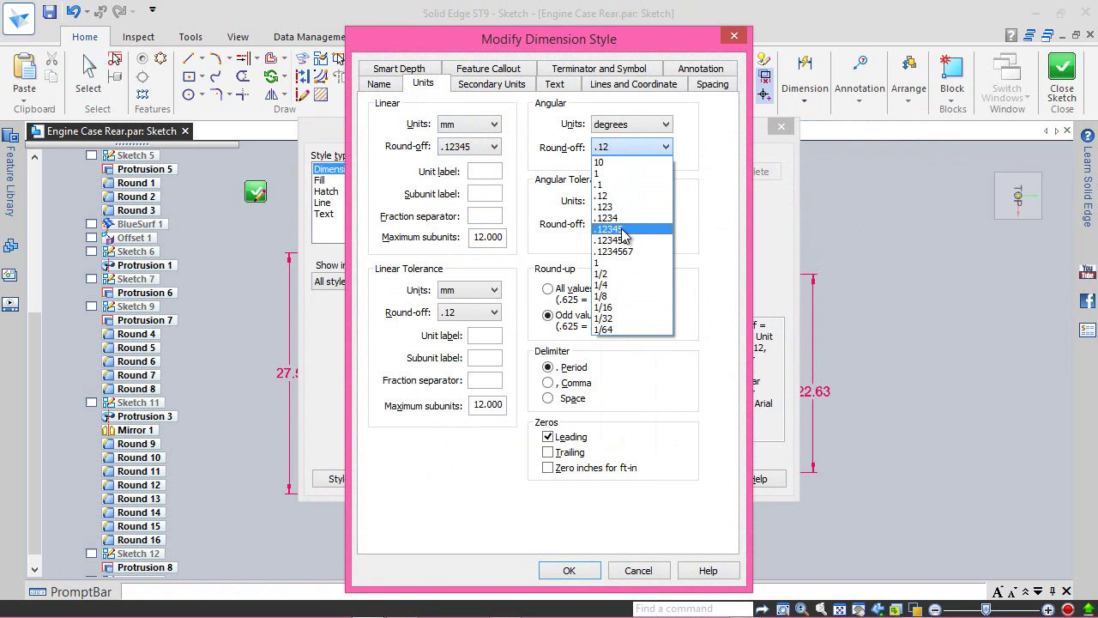
left_click(624, 226)
left_click(570, 569)
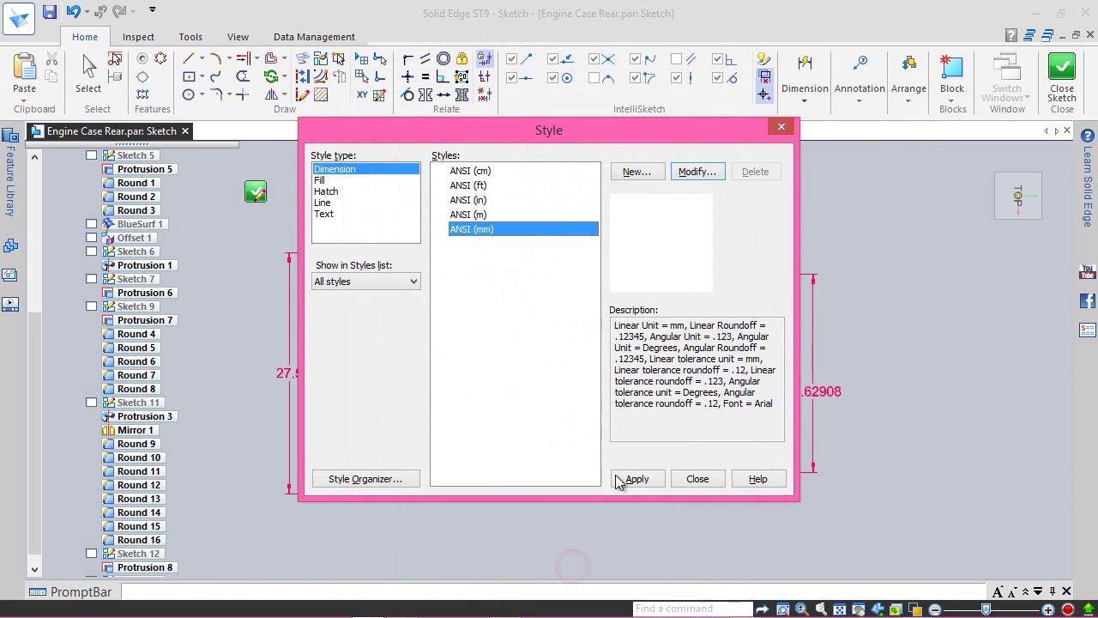
left_click(632, 478)
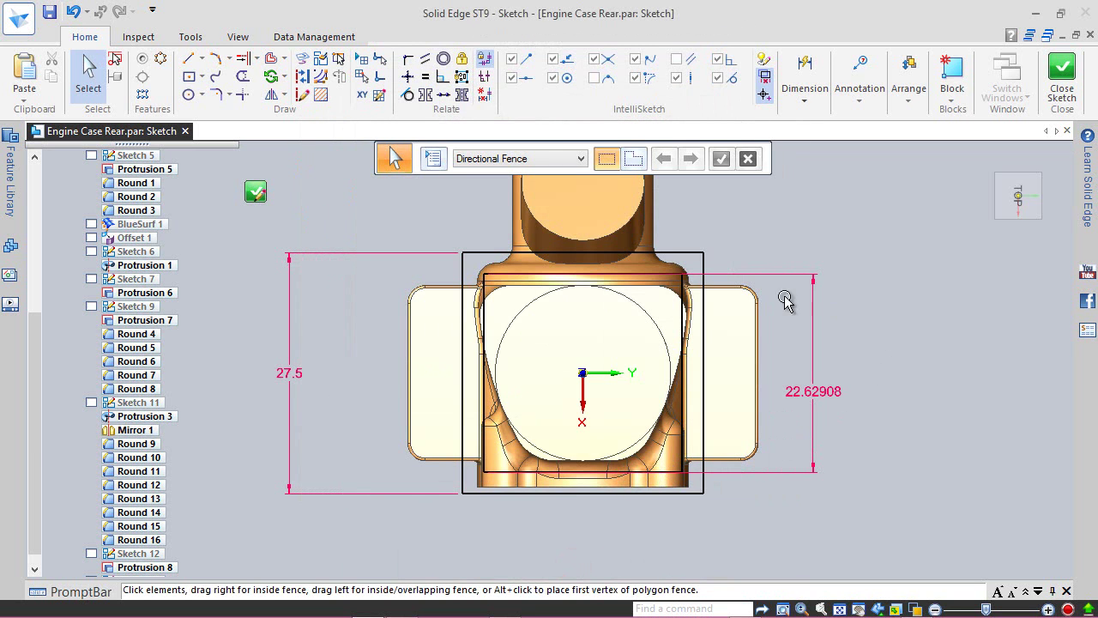
- Convert the whole outer 27.5 mm square to construction geometry using chain selection
left_click(300, 62)
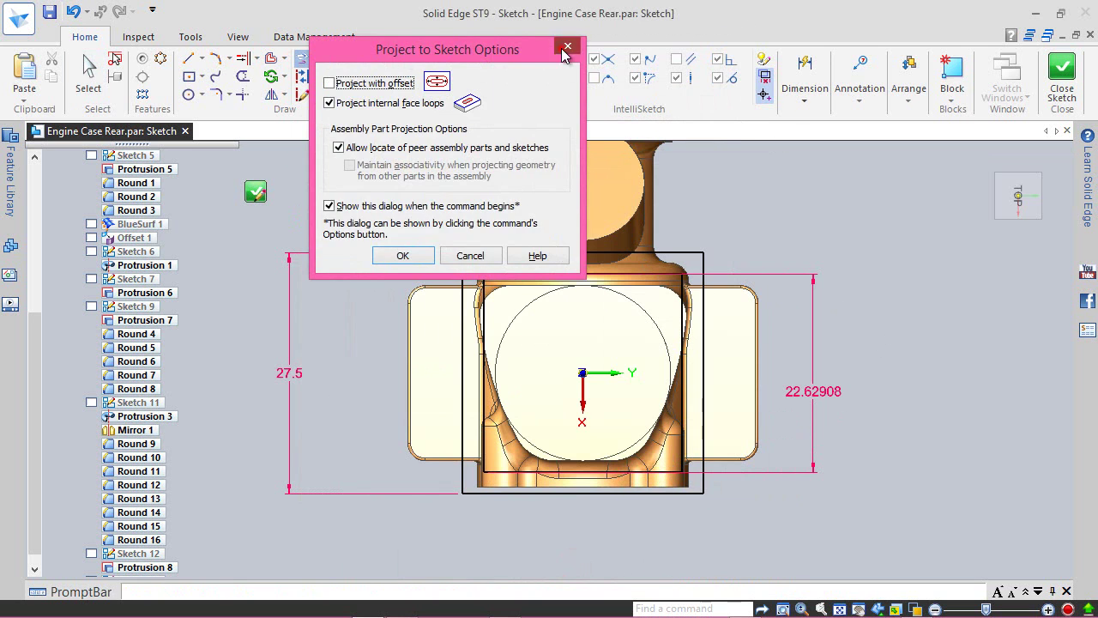
left_click(566, 50)
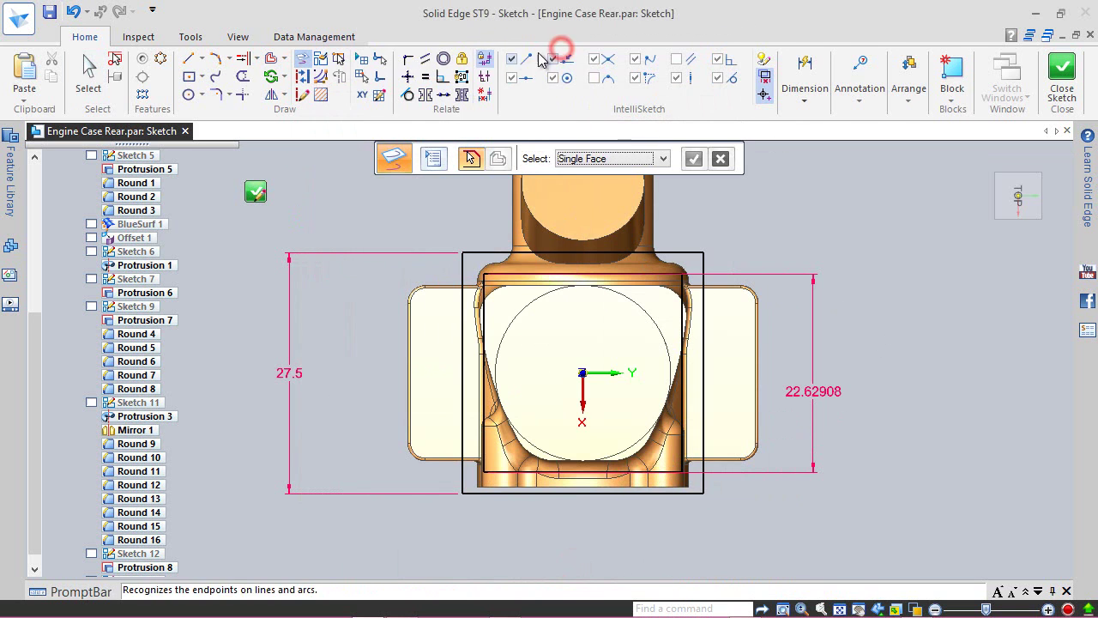
left_click(302, 79)
left_click(472, 159)
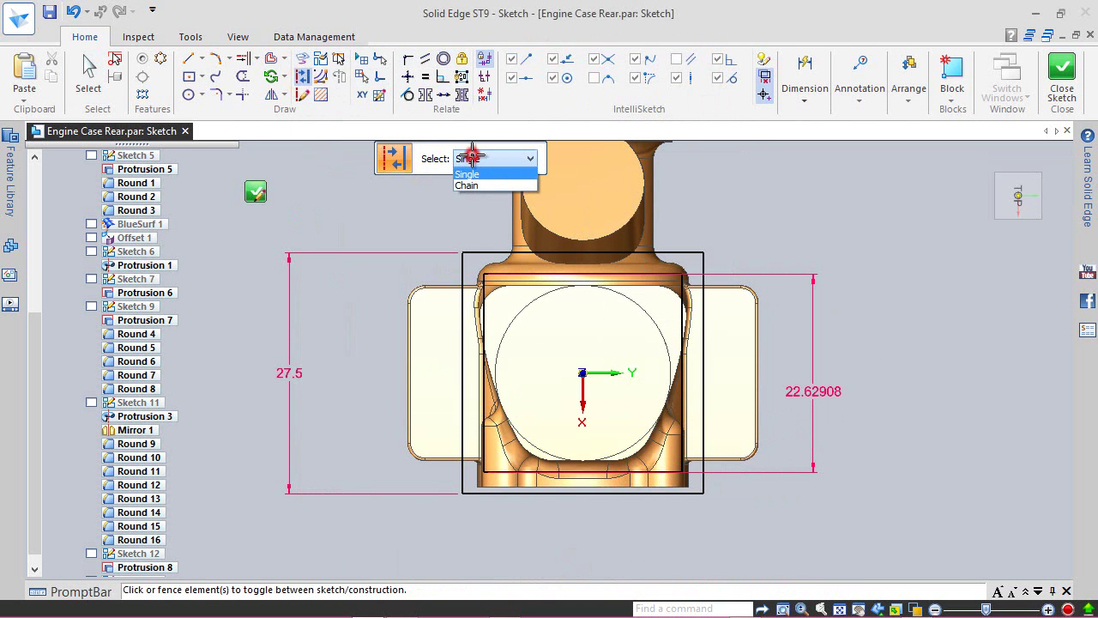
left_click(467, 184)
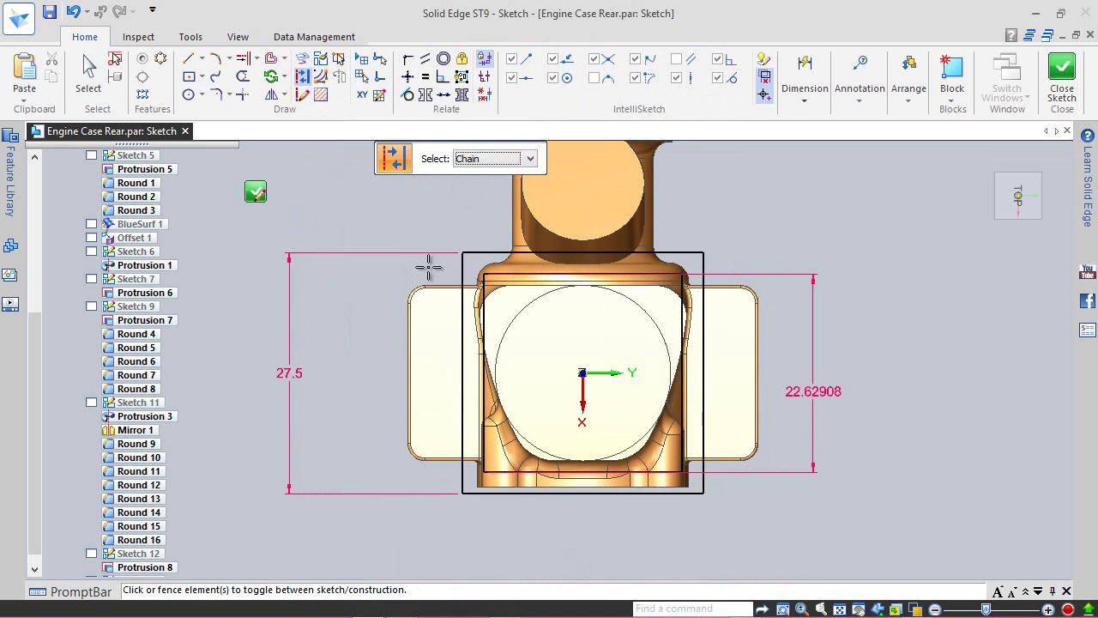
left_click(459, 267)
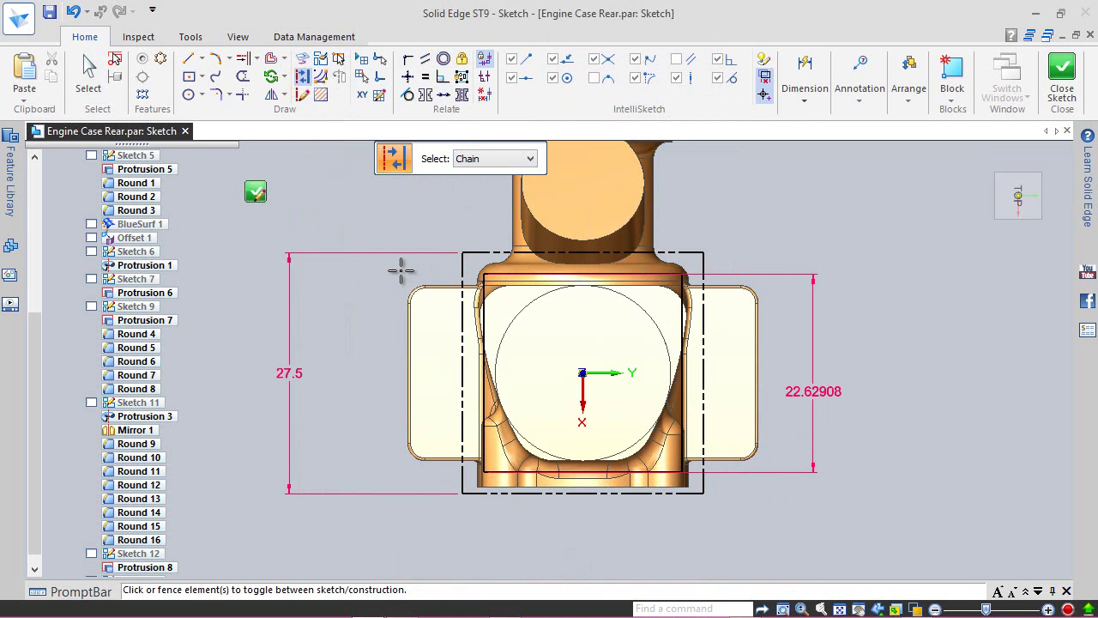
left_click(88, 73)
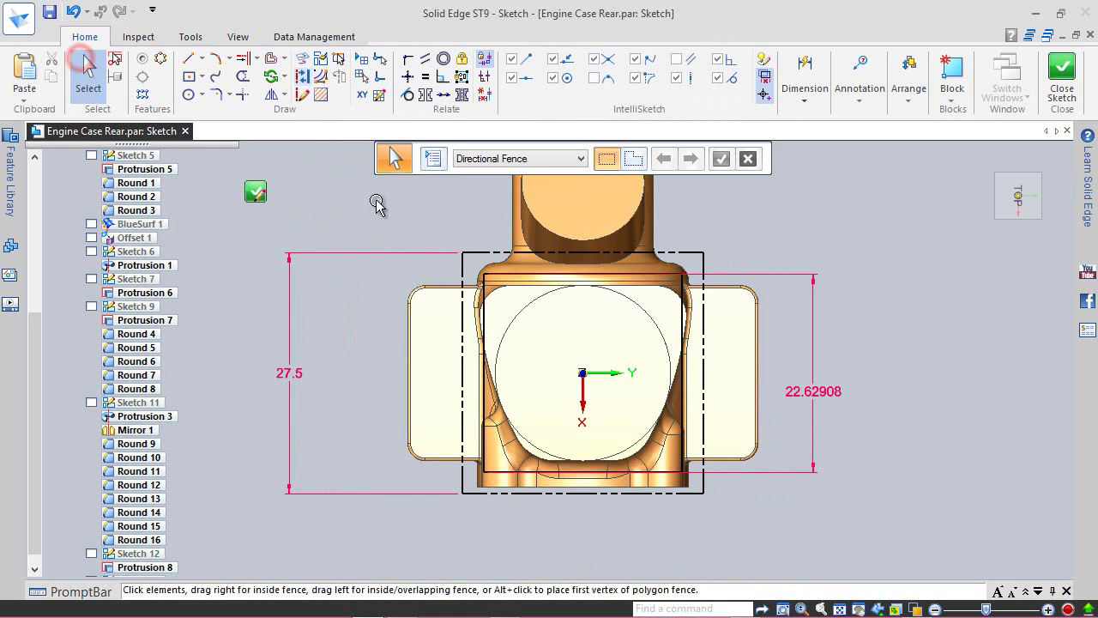
- Draw a three-point arc of about 42.86 mm radius between the inner square's two right-hand corners, bulging outward toward the construction square
left_click(215, 59)
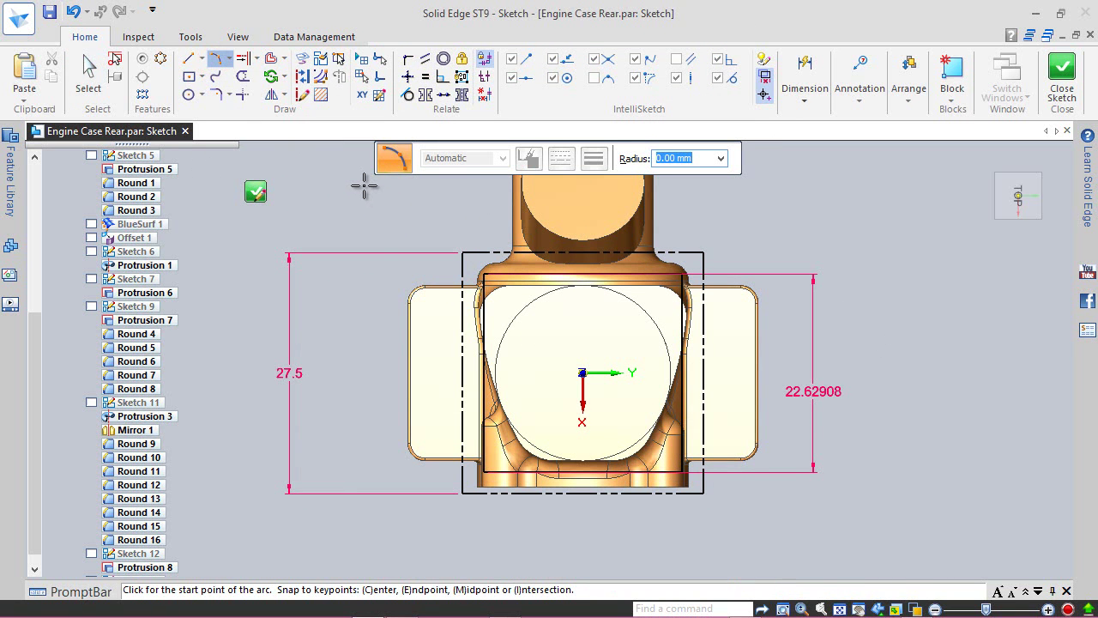
scroll(652, 277, "up", 4)
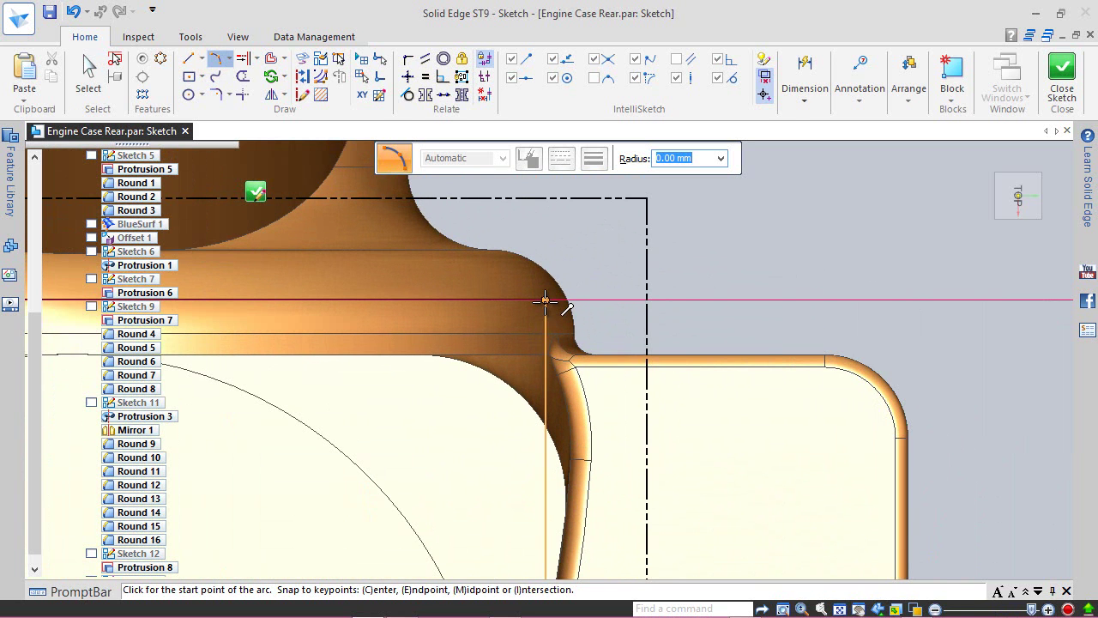
right_click(546, 300)
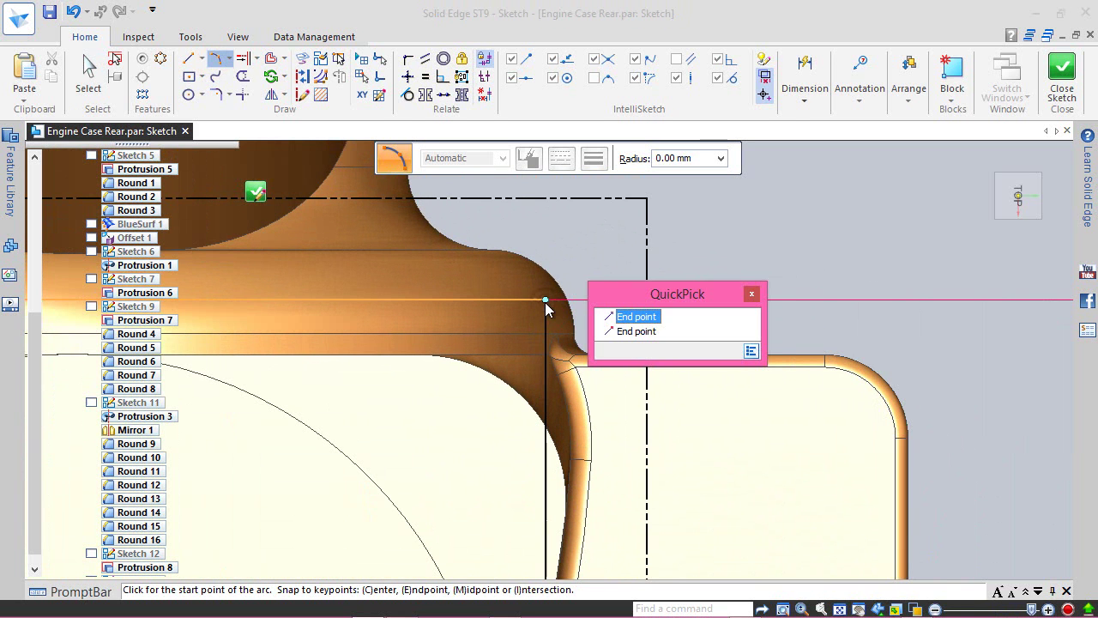
left_click(623, 319)
scroll(602, 254, "down", 4)
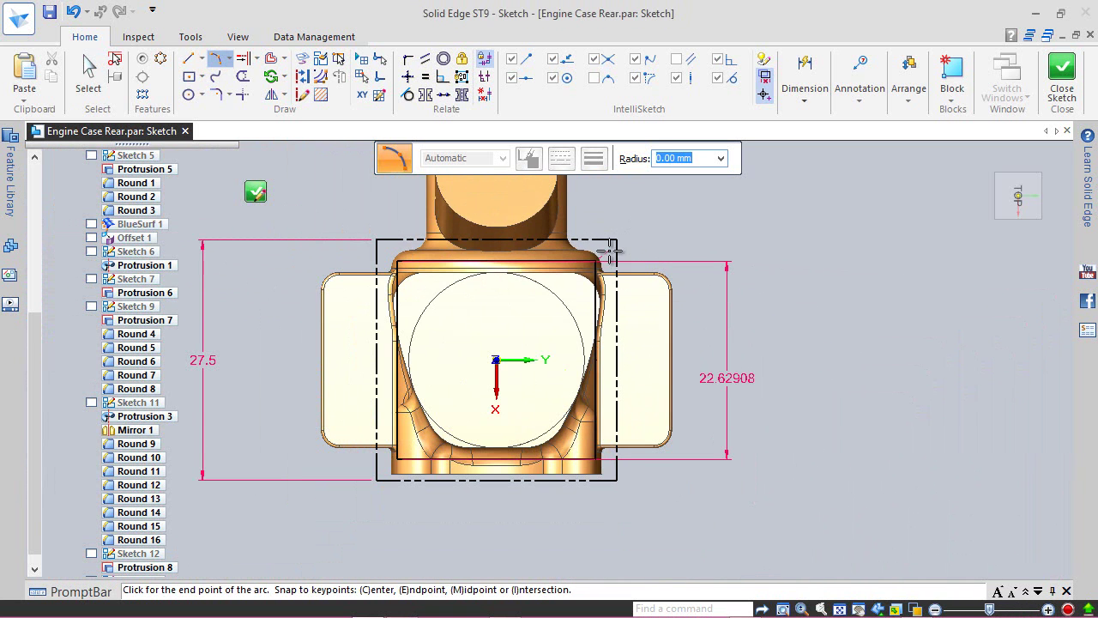
scroll(608, 456, "up", 5)
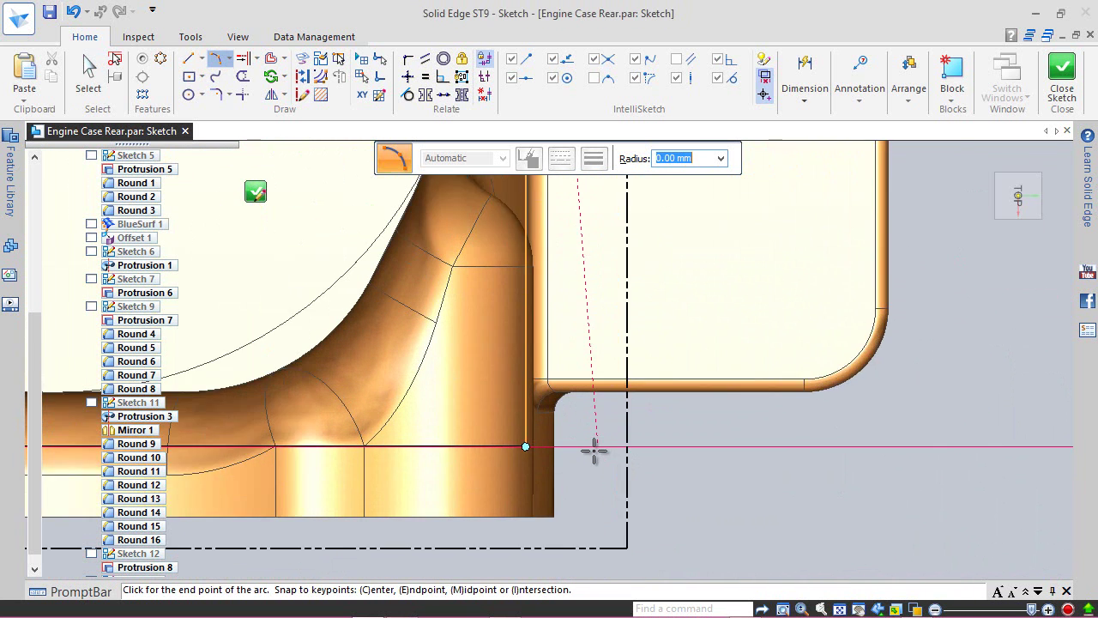
scroll(593, 450, "up", 2)
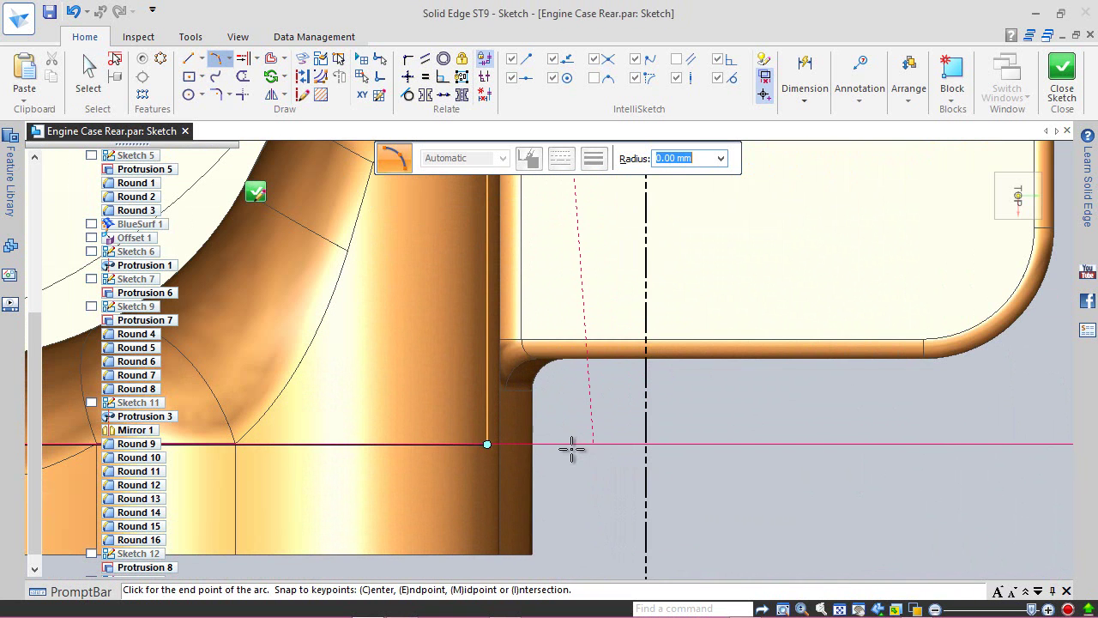
left_click(487, 445)
scroll(654, 537, "down", 3)
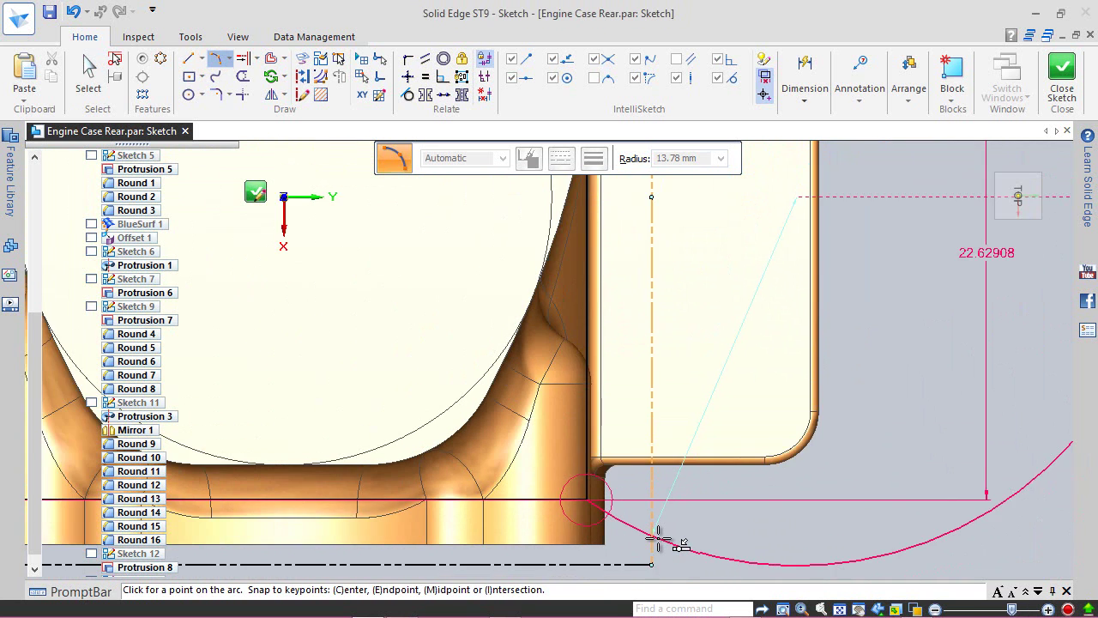
scroll(658, 538, "down", 3)
scroll(655, 373, "up", 5)
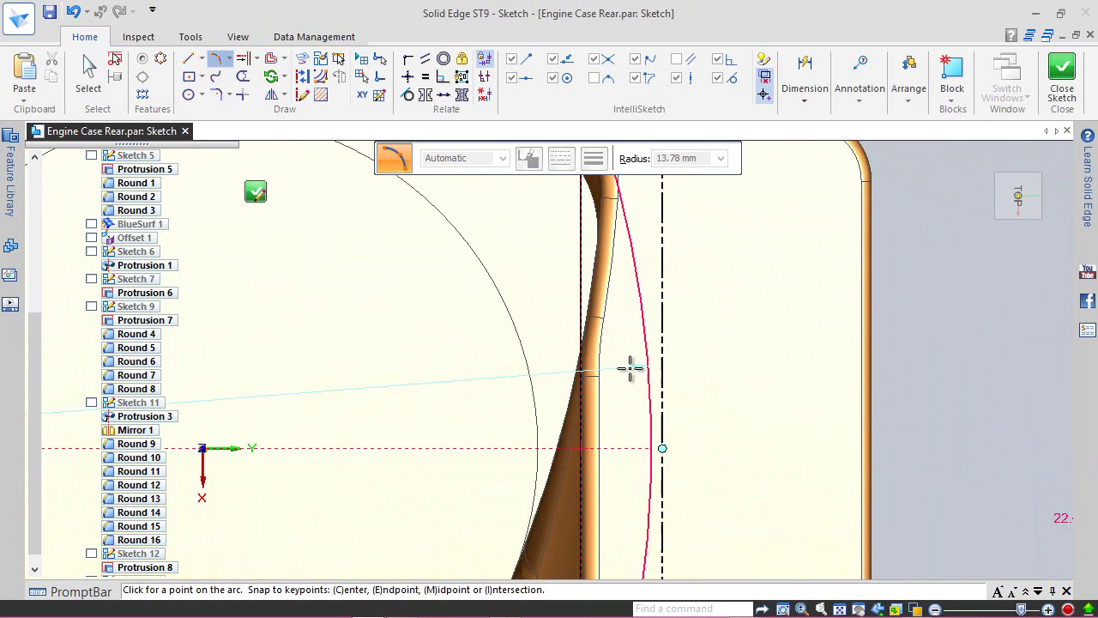
left_click(630, 384)
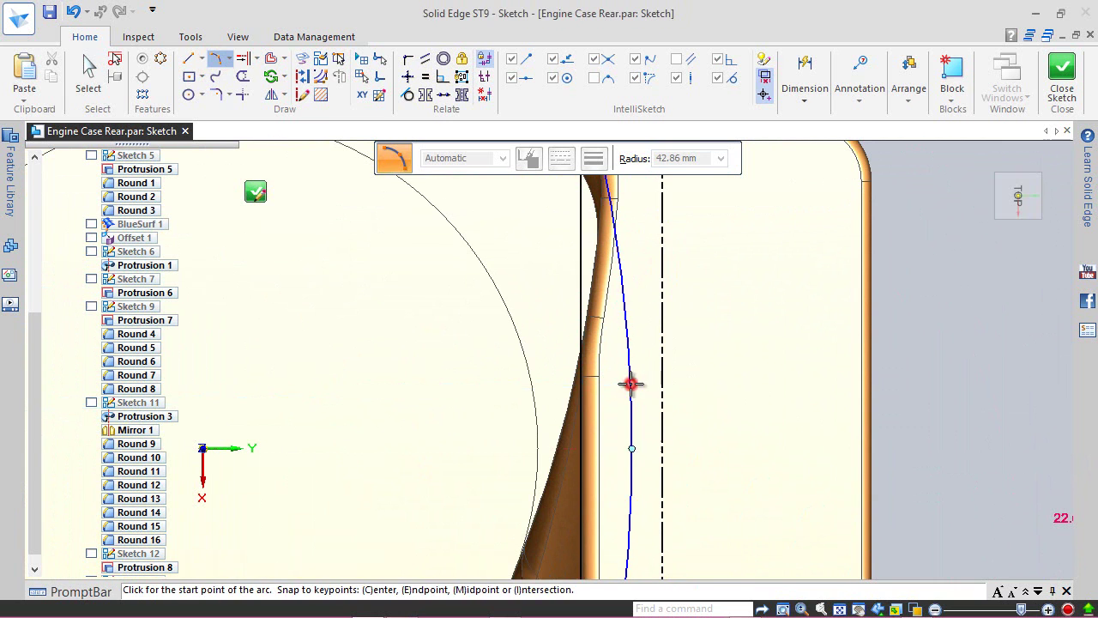
- Make the right-hand arc tangent to the adjacent right side of the outer construction square
left_click(408, 94)
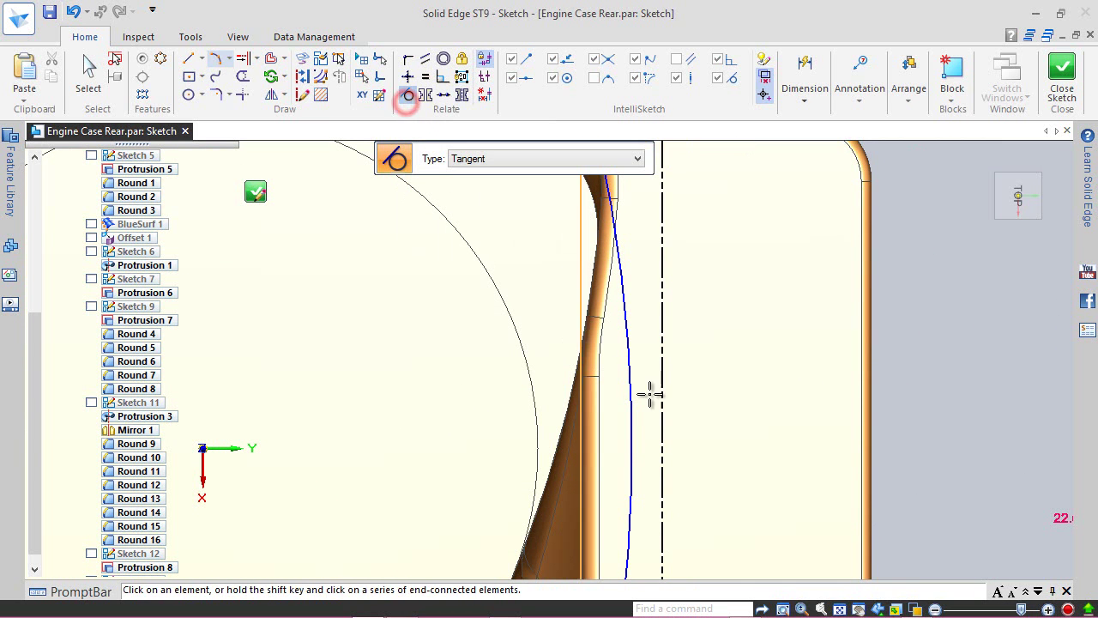
left_click(660, 357)
scroll(789, 386, "down", 3)
scroll(793, 388, "down", 1)
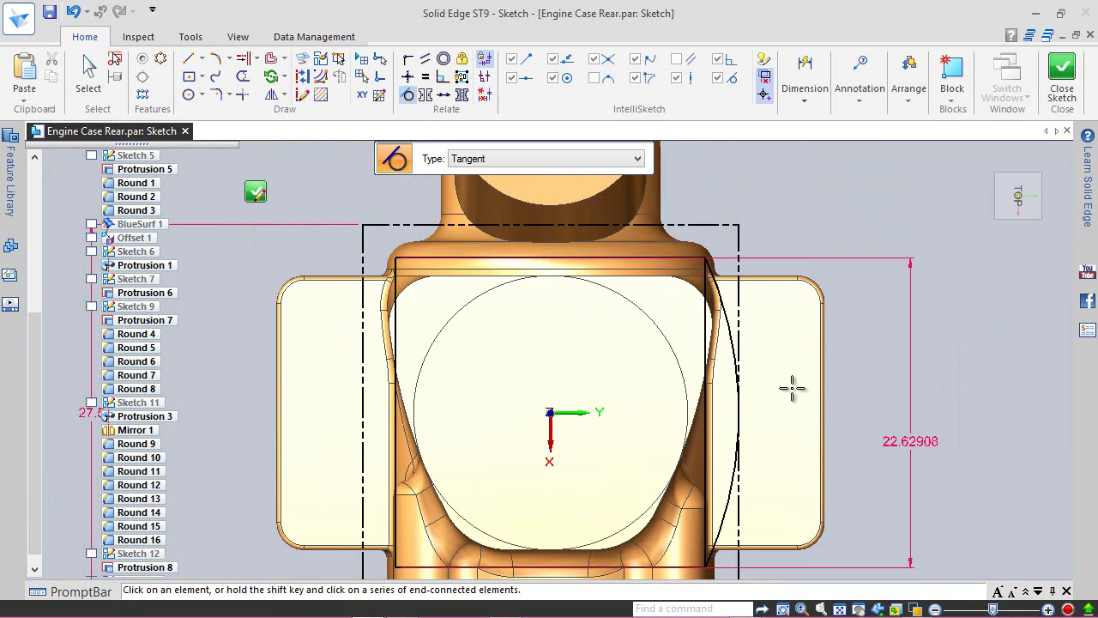
scroll(466, 255, "down", 2)
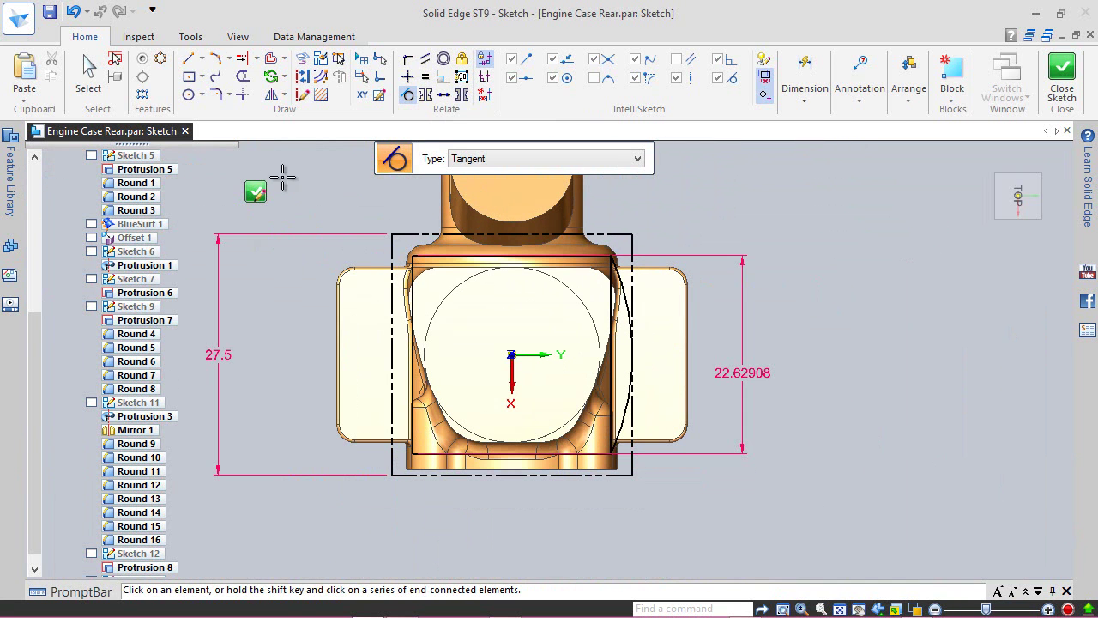
- Draw a three-point arc of about 29.87 mm radius between the inner square's lower corners and make it tangent to the construction square's lower side
left_click(221, 66)
scroll(443, 505, "up", 6)
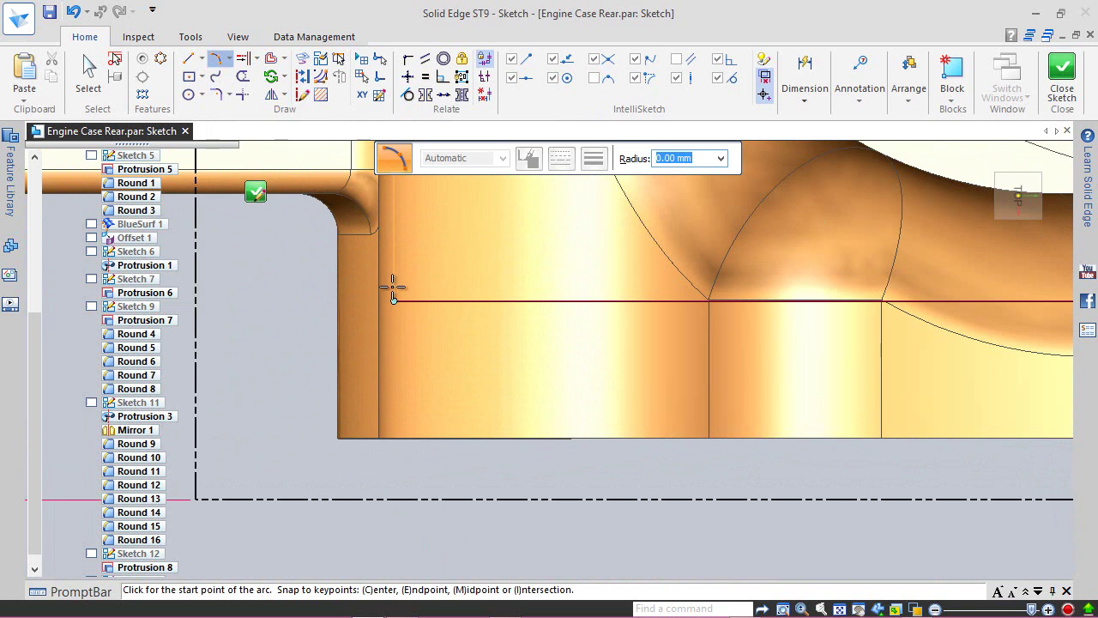
left_click(394, 301)
scroll(321, 392, "down", 3)
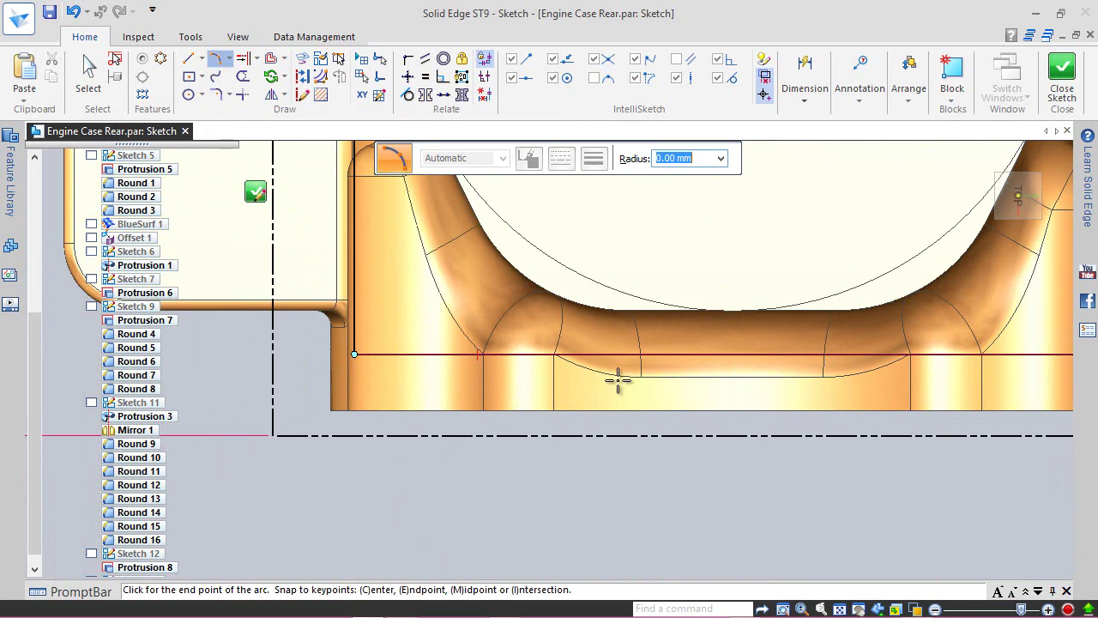
scroll(824, 392, "up", 4)
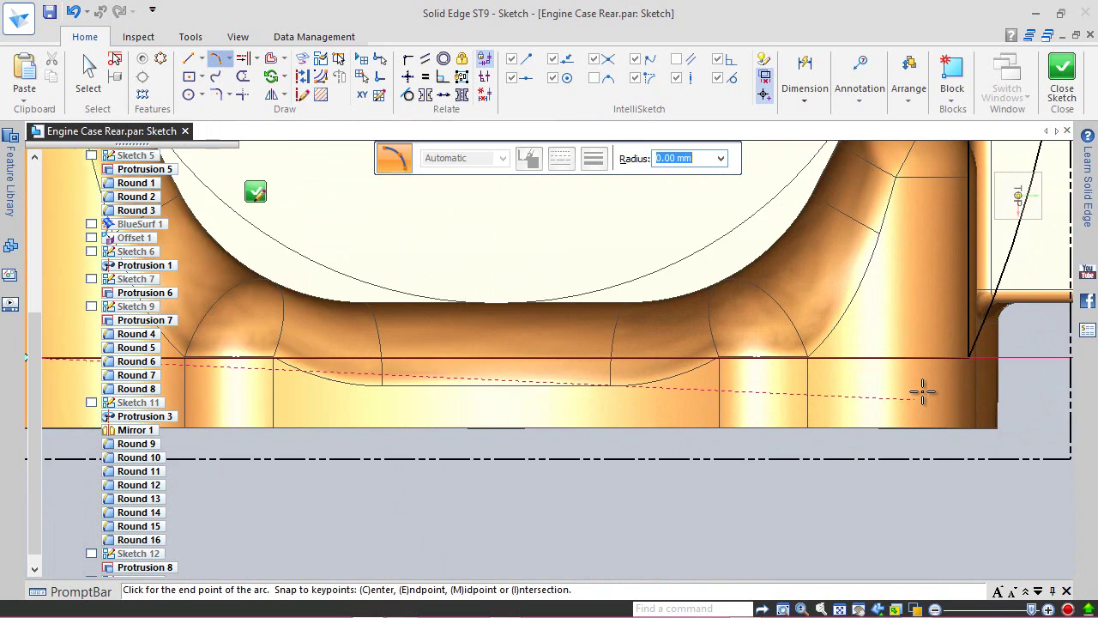
left_click(981, 348)
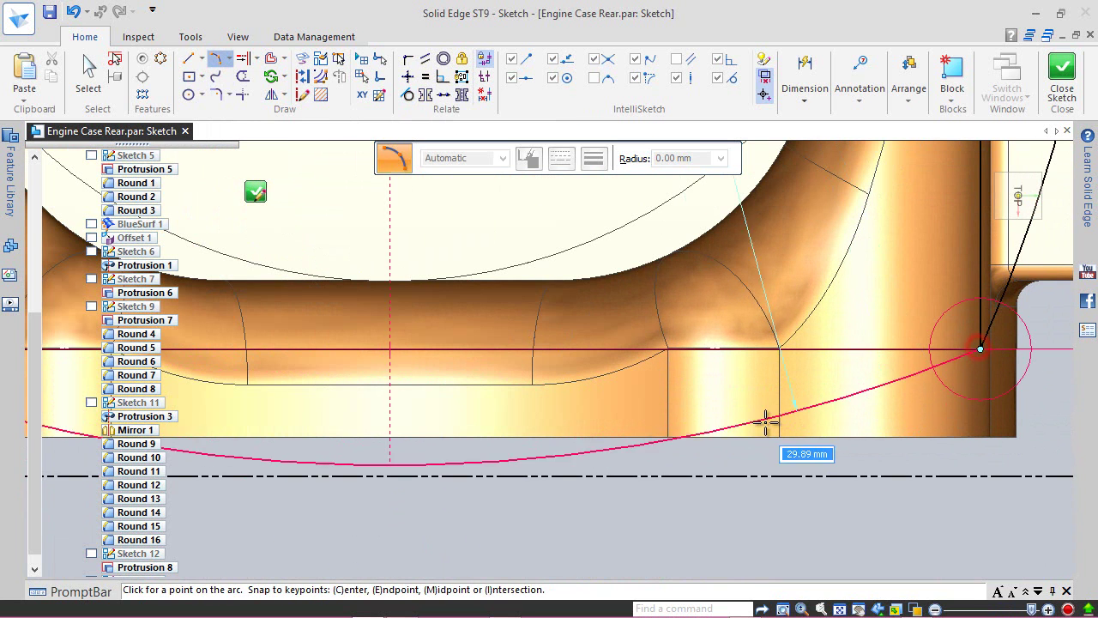
left_click(507, 461)
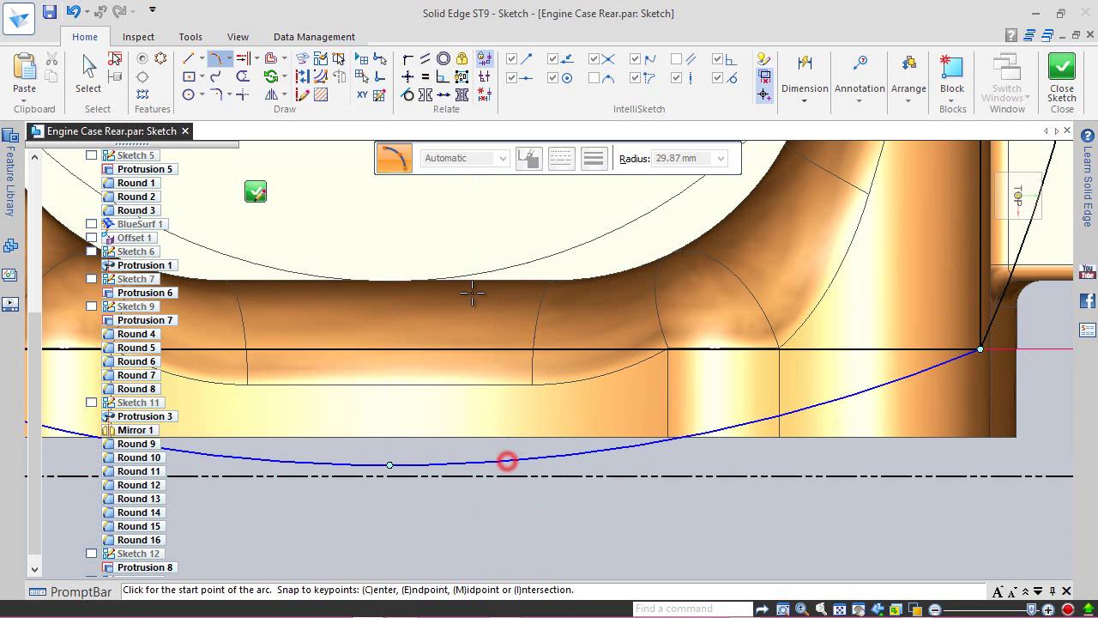
left_click(407, 94)
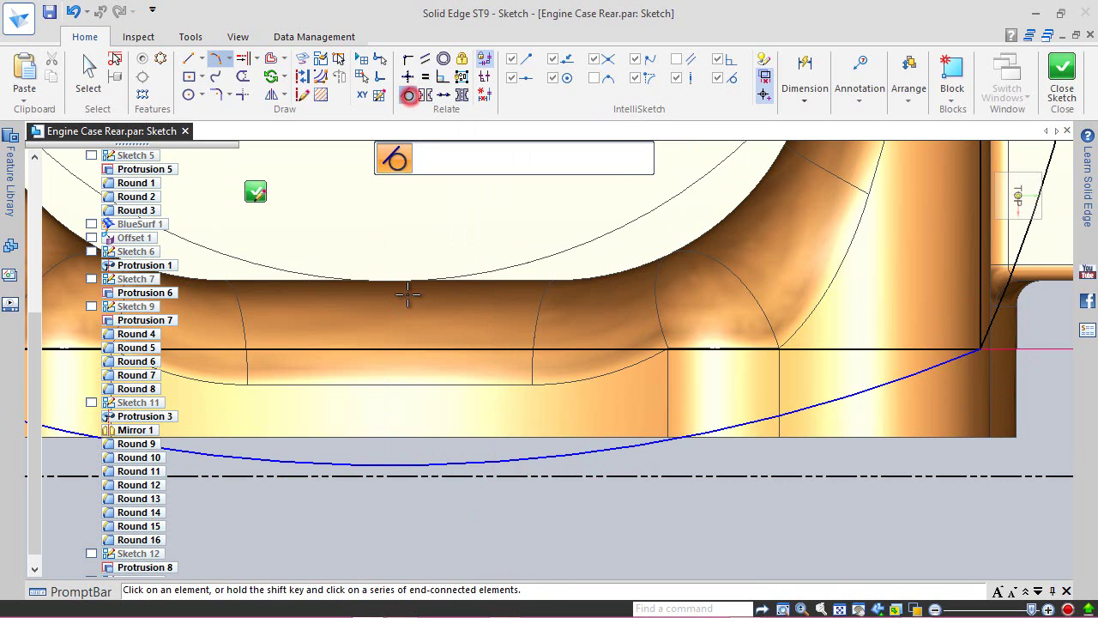
left_click(525, 462)
left_click(530, 473)
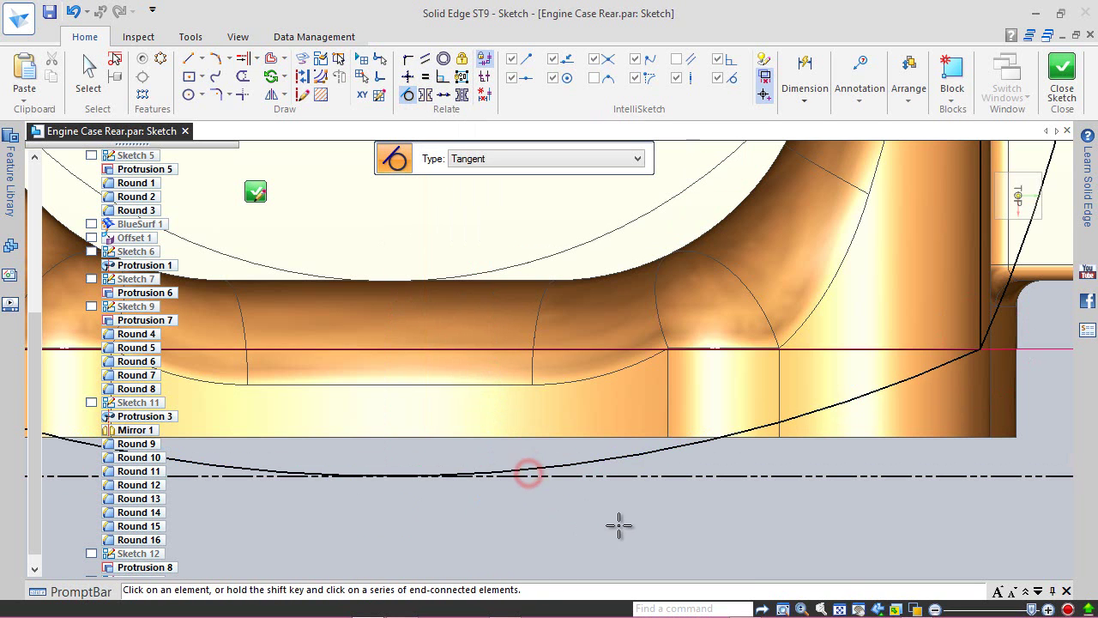
- Draw a three-point arc of about 40.56 mm radius between the inner square's left-hand corners and make it tangent to the construction square's left side
left_click(215, 59)
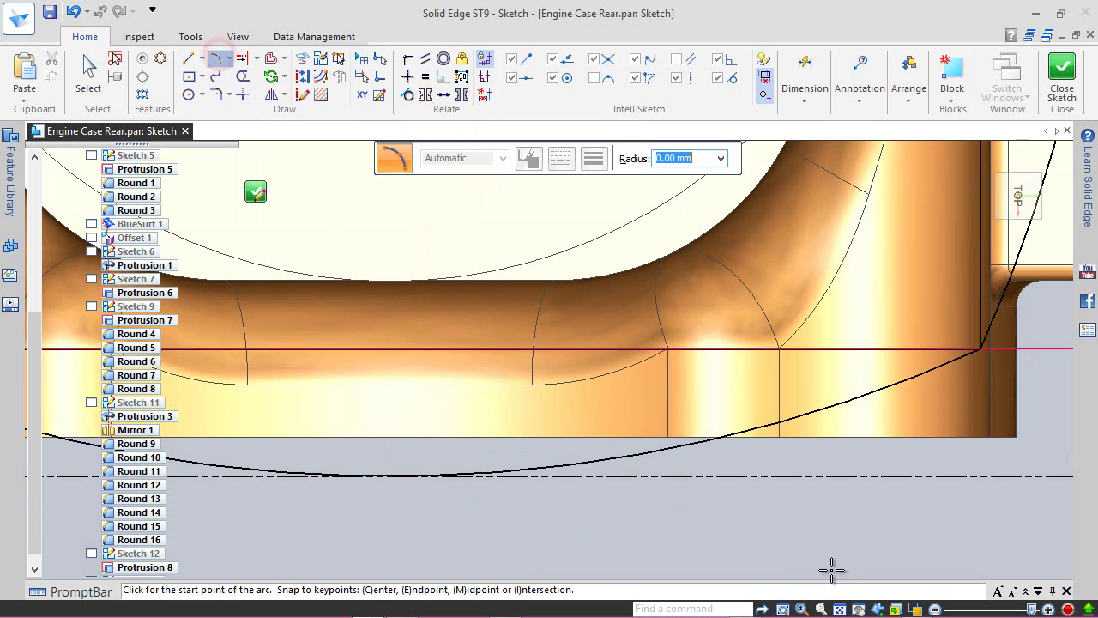
scroll(831, 570, "down", 2)
scroll(550, 530, "down", 2)
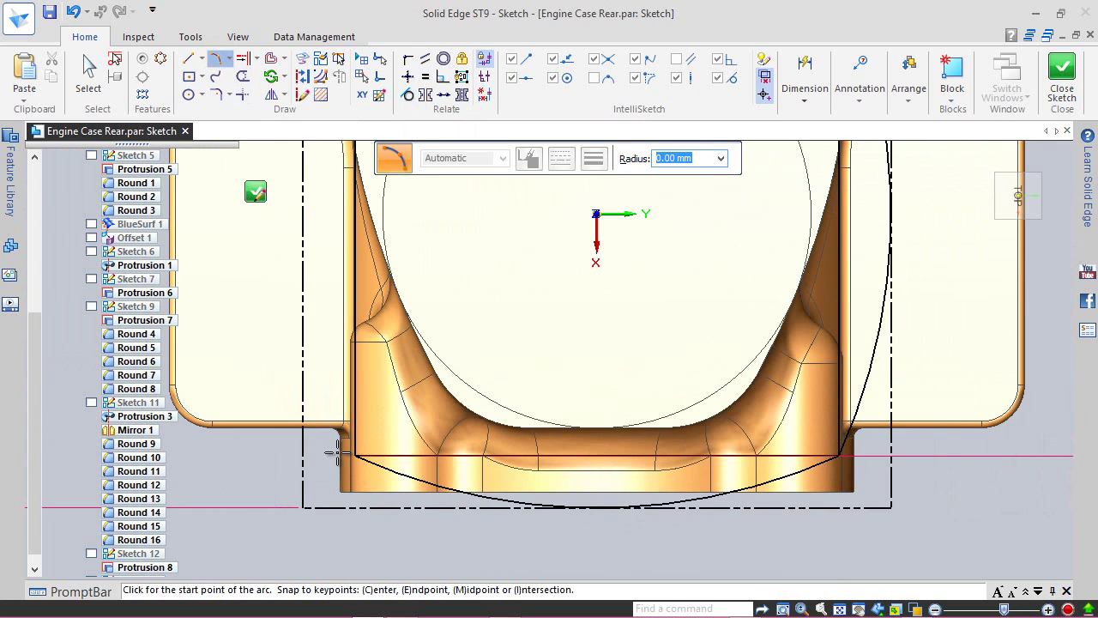
scroll(338, 455, "up", 4)
left_click_drag(384, 460, 387, 461)
scroll(425, 545, "down", 4)
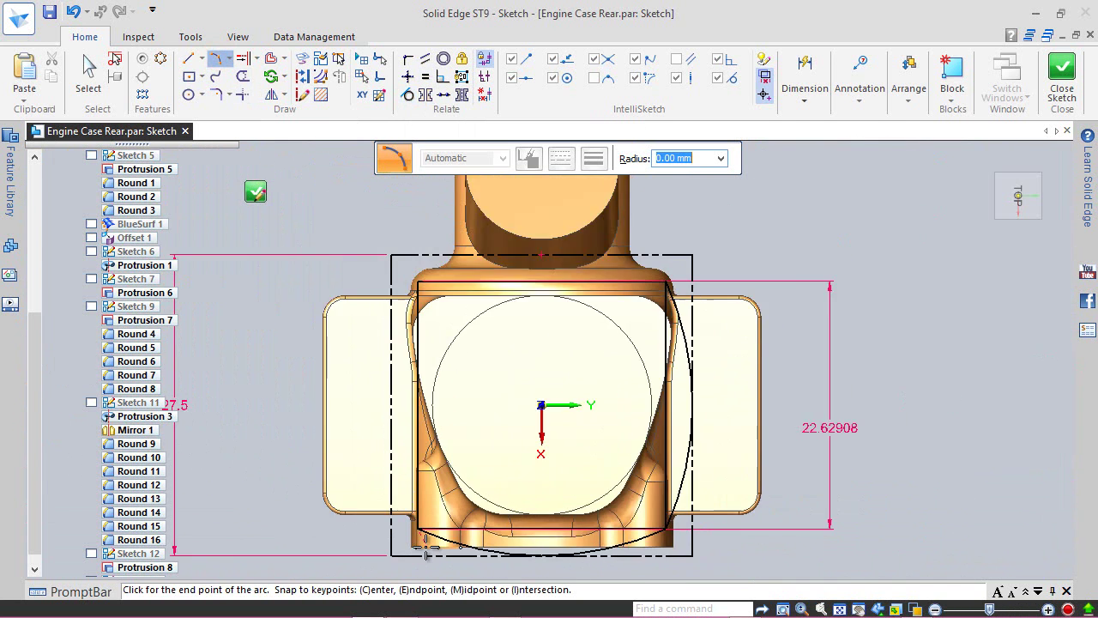
scroll(422, 372, "up", 5)
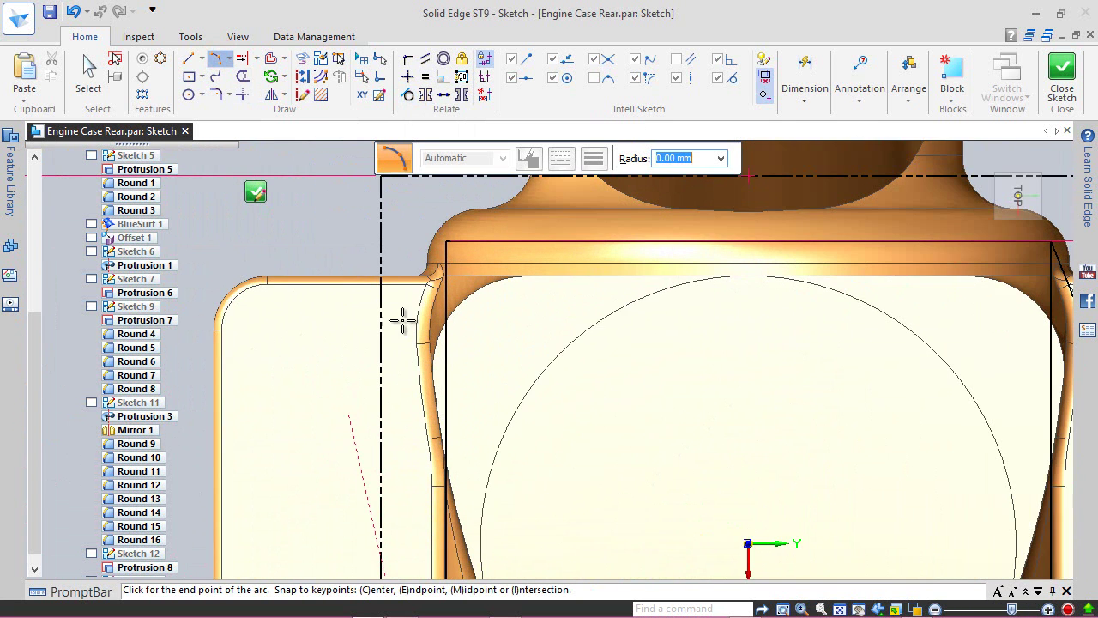
scroll(407, 343, "up", 1)
left_click(458, 225)
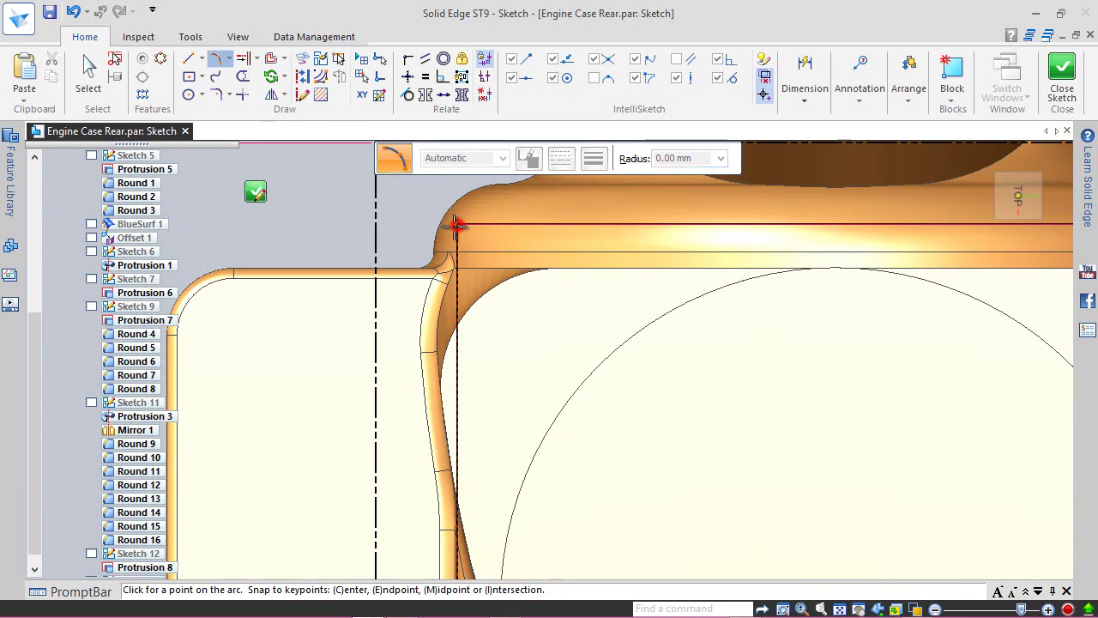
scroll(442, 240, "down", 4)
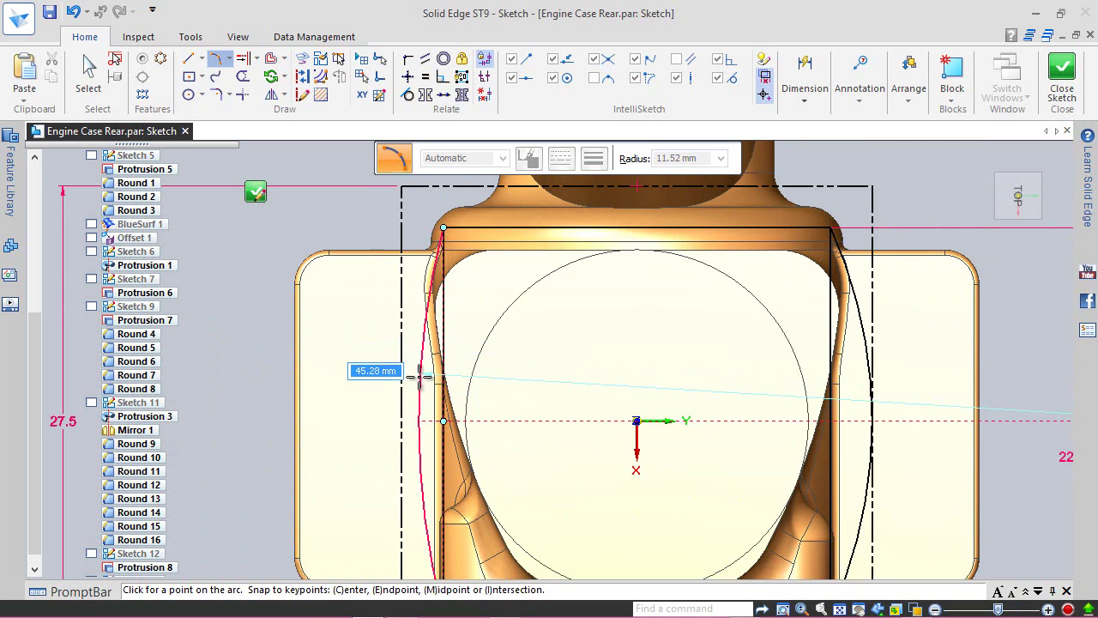
left_click(418, 382)
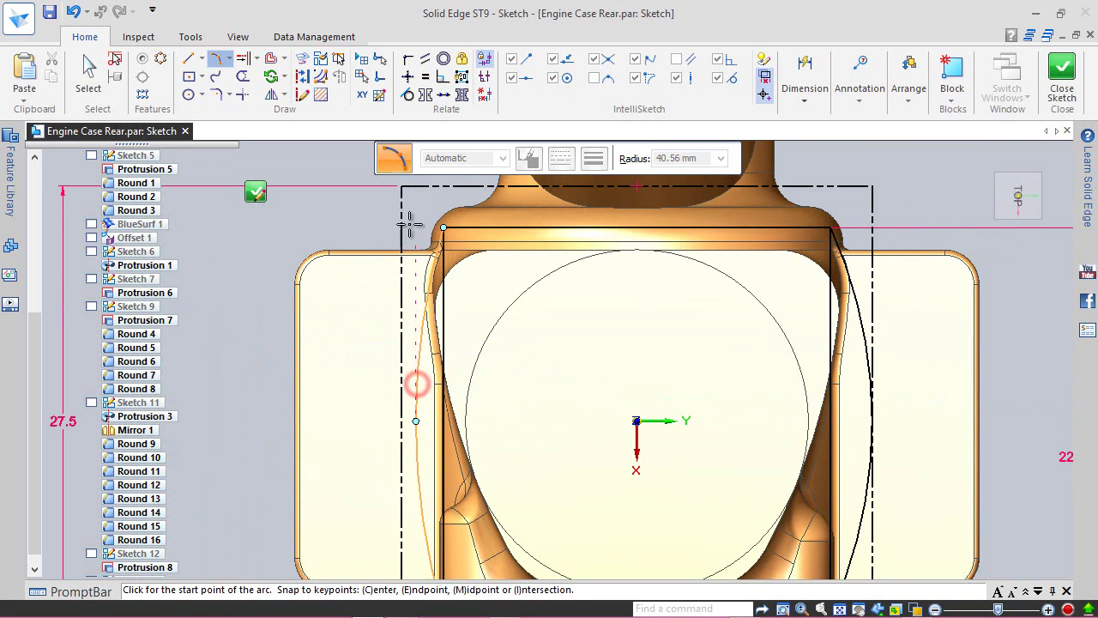
left_click(408, 94)
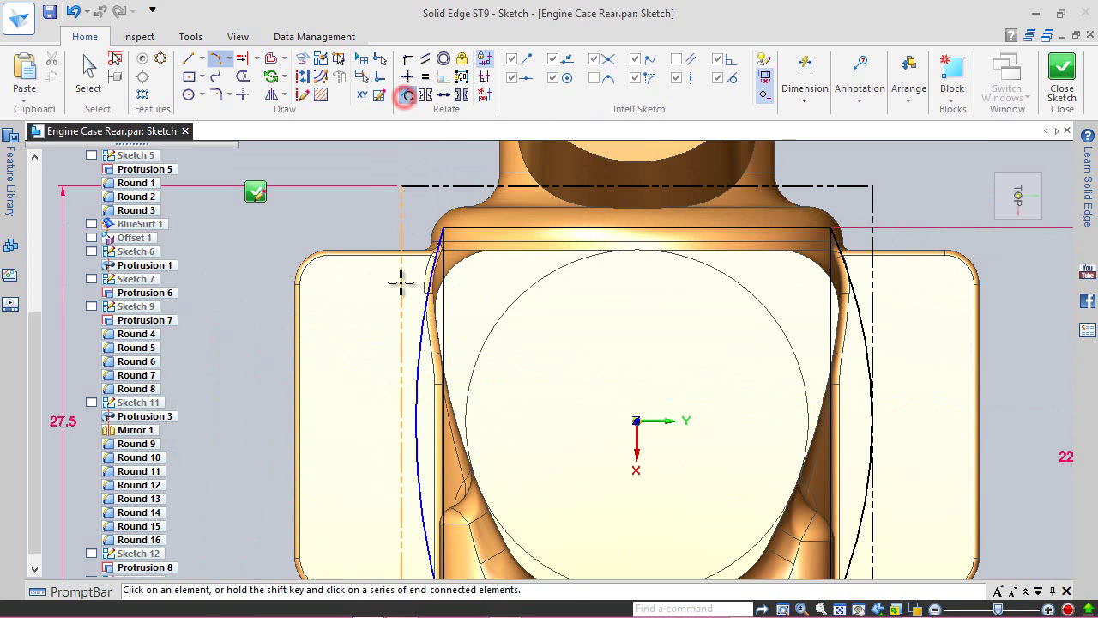
left_click(401, 359)
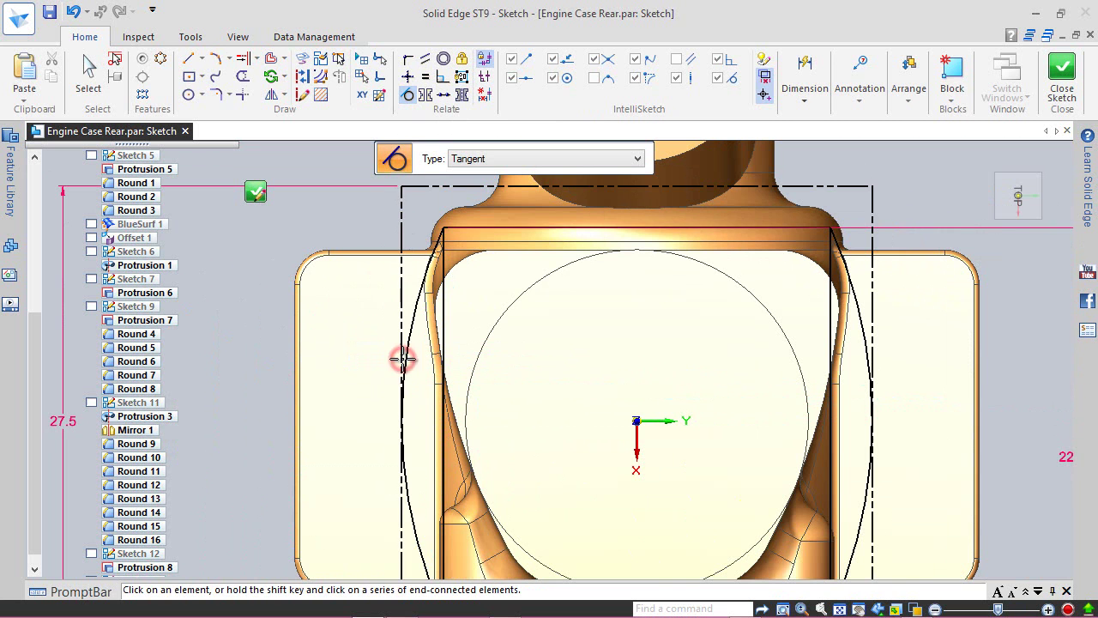
- Draw a three-point arc of about 52.45 mm radius between the inner square's upper corners and make it tangent to the construction square's upper side
left_click(216, 58)
scroll(425, 213, "up", 1)
scroll(424, 213, "up", 2)
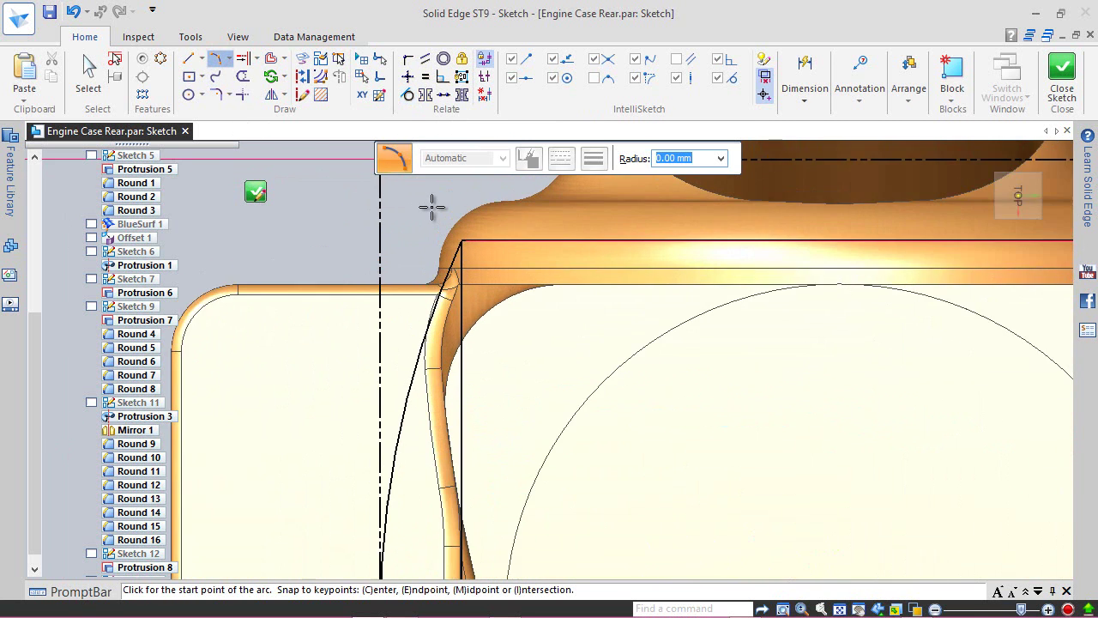
left_click(478, 258)
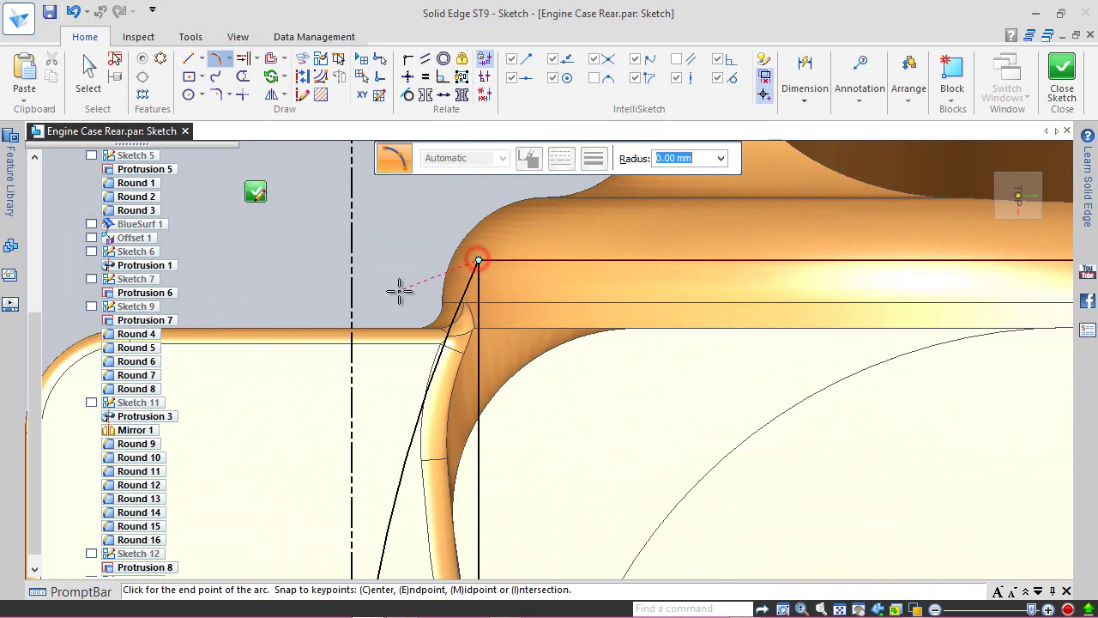
scroll(400, 289, "down", 4)
scroll(695, 276, "up", 3)
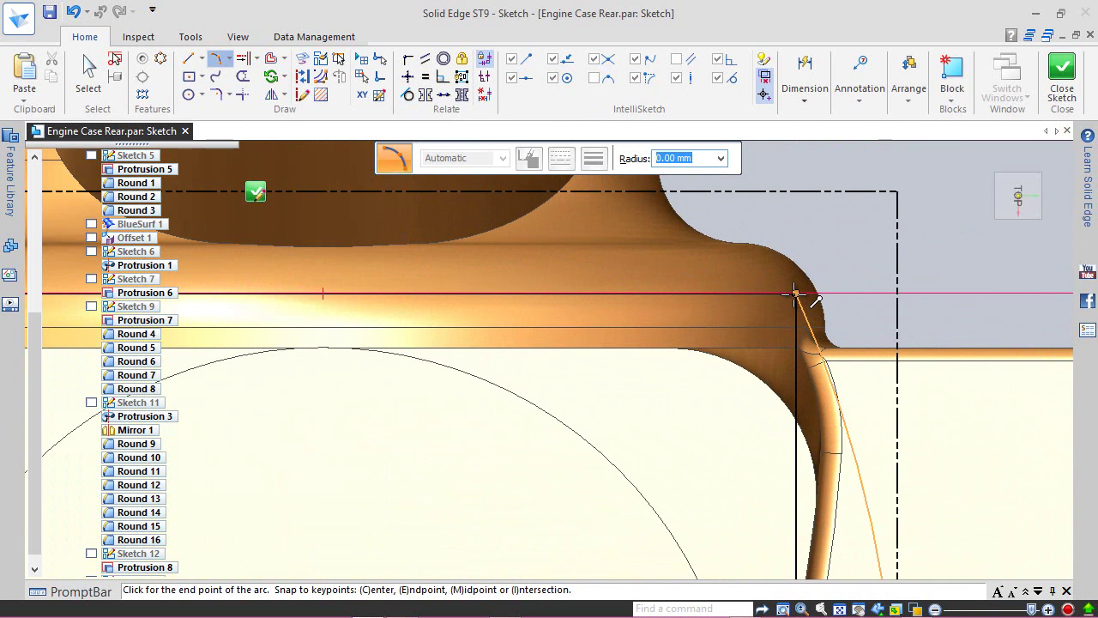
right_click(794, 292)
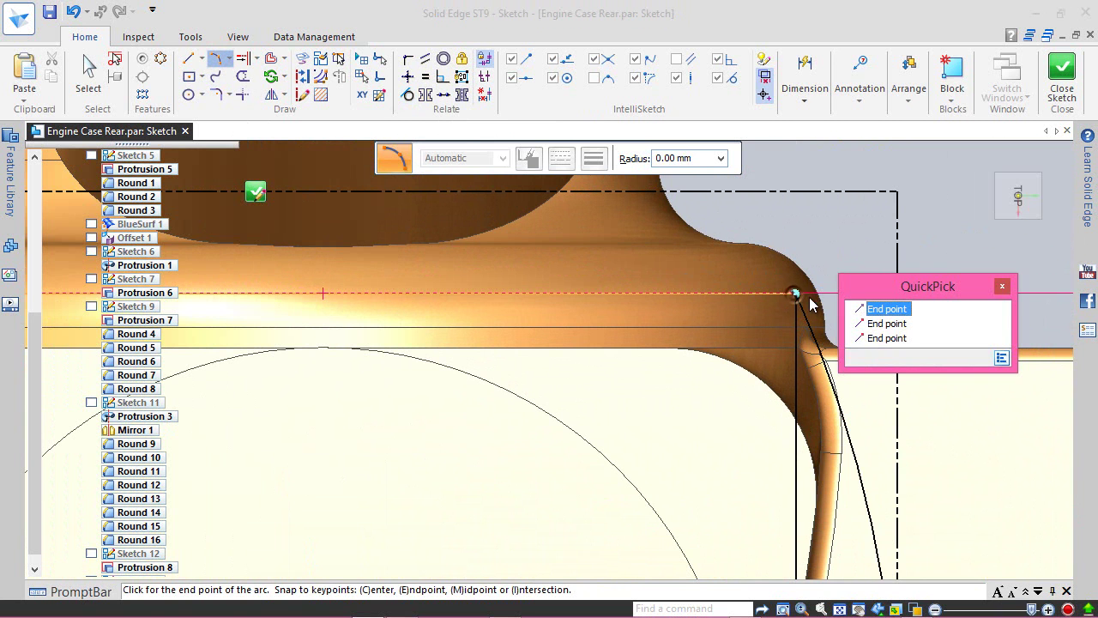
left_click(874, 310)
scroll(690, 263, "down", 3)
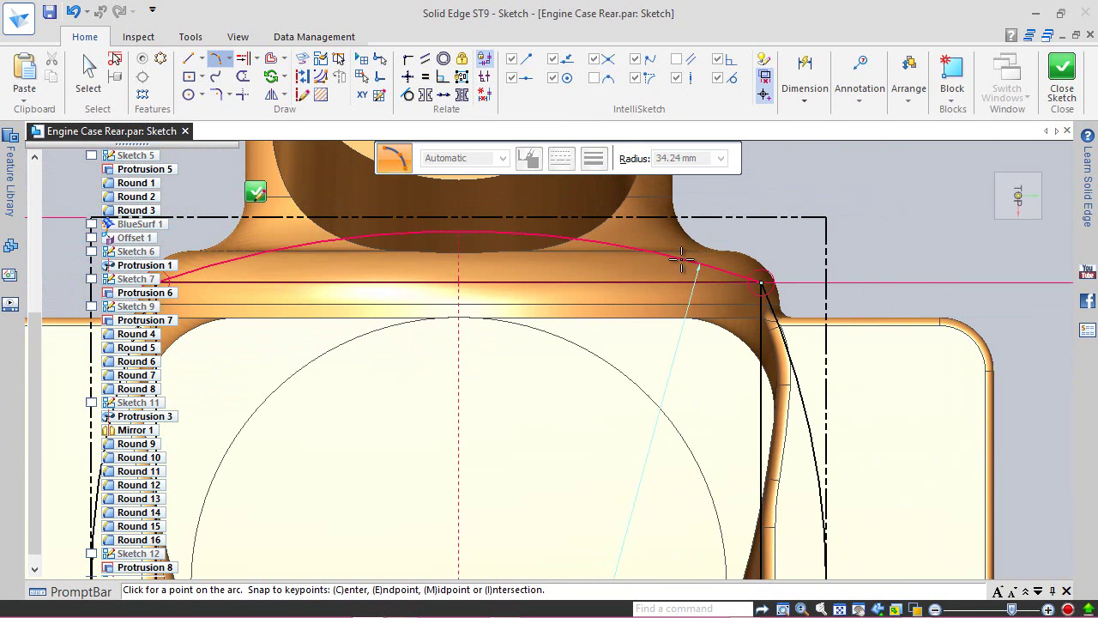
left_click(676, 263)
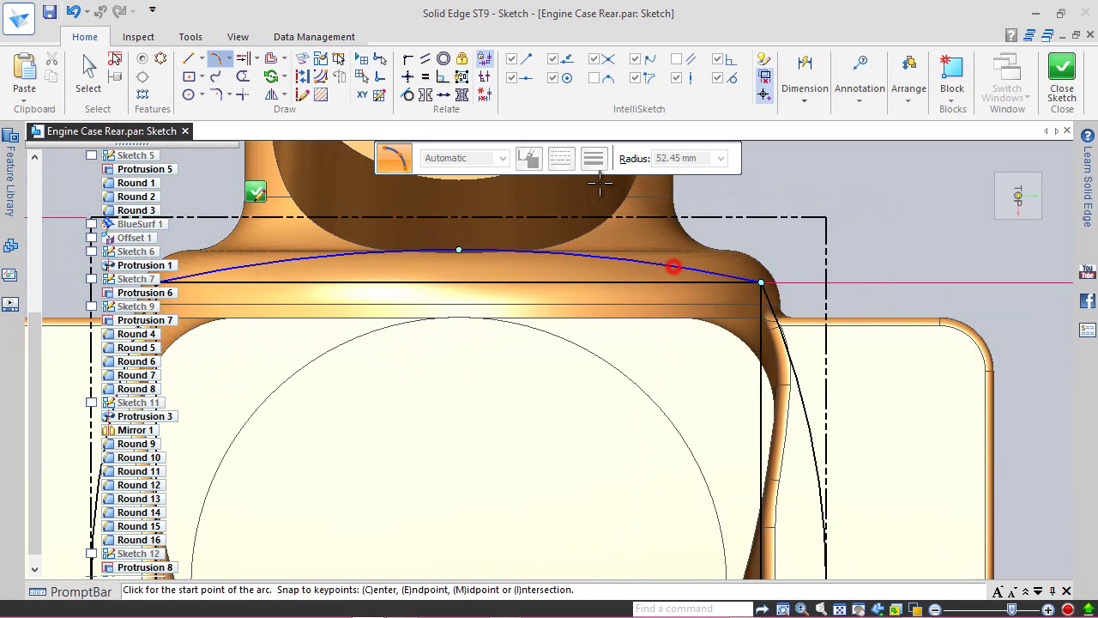
left_click(406, 96)
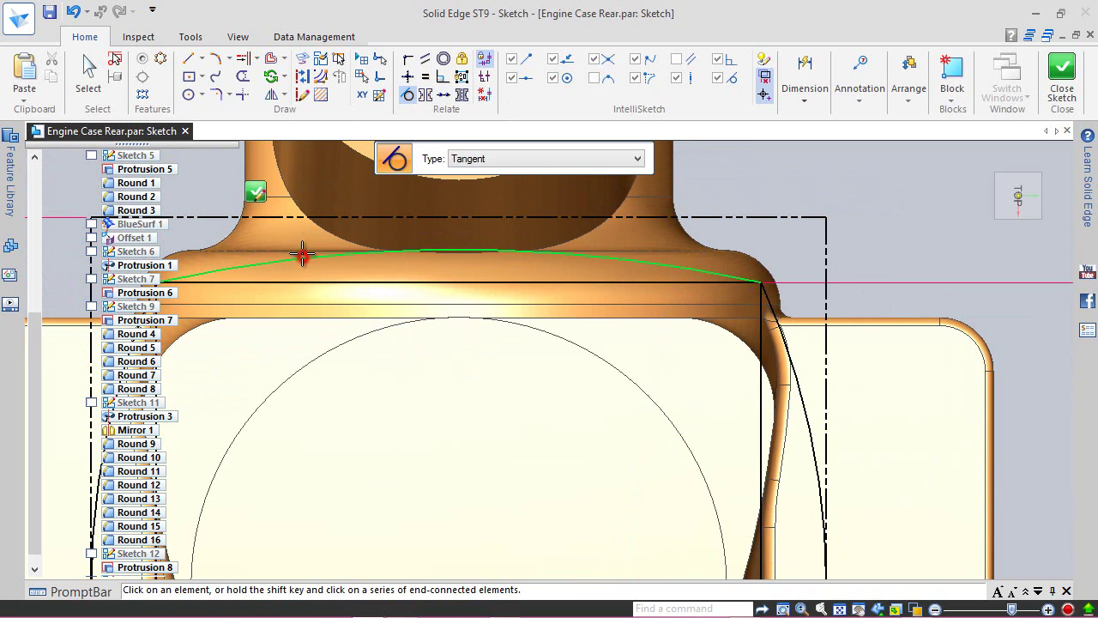
left_click(294, 217)
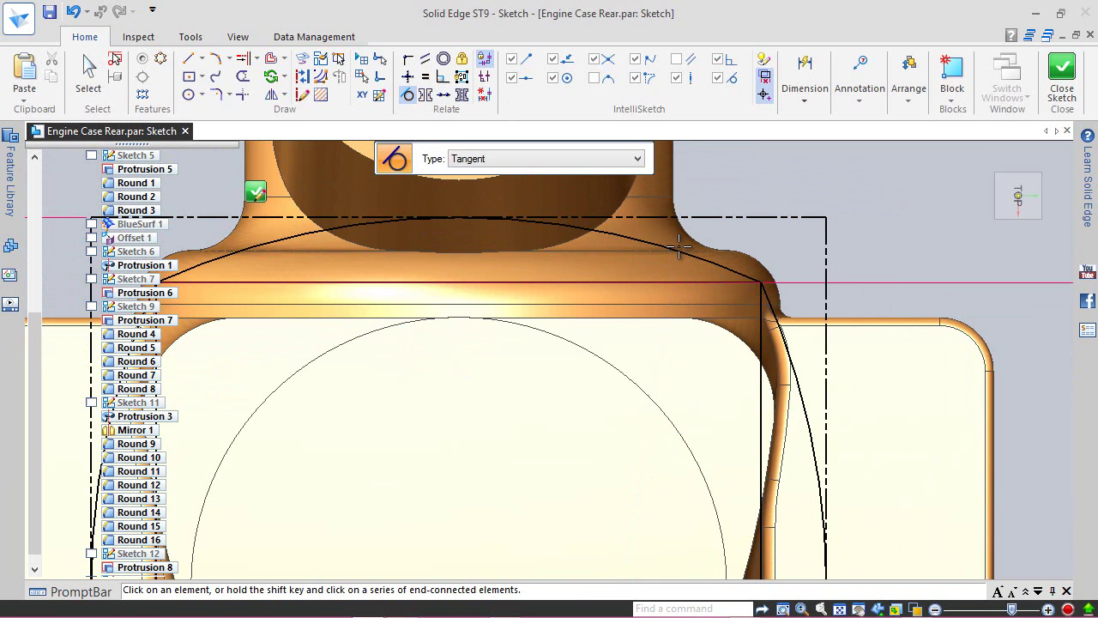
scroll(676, 242, "down", 5)
scroll(650, 304, "up", 2)
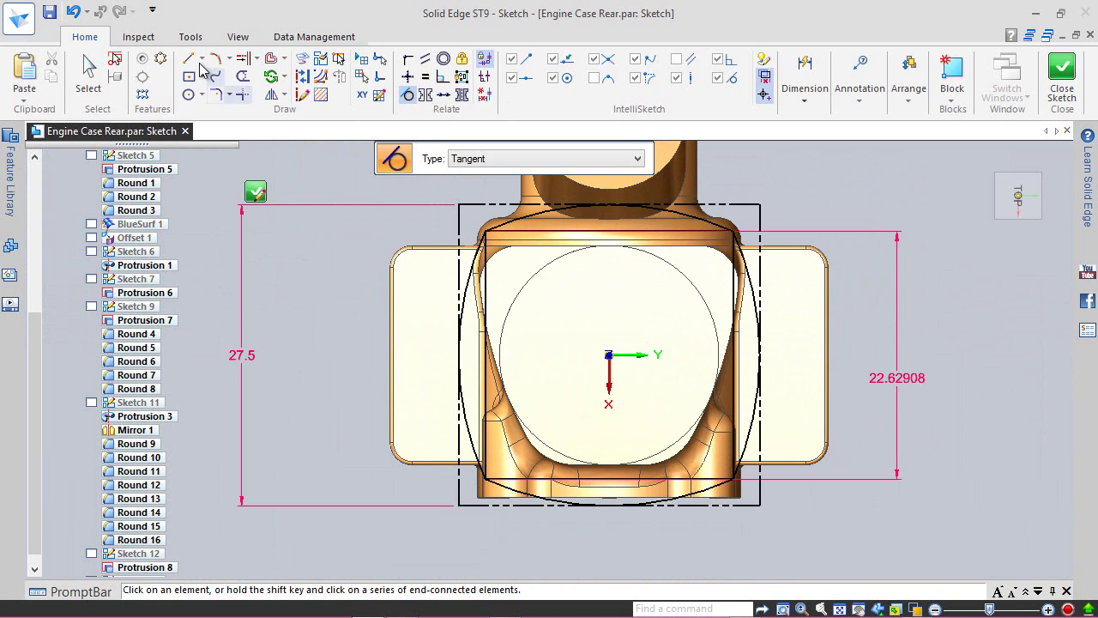
- Save the file and convert the whole inner square to construction geometry using chain selection
left_click(49, 12)
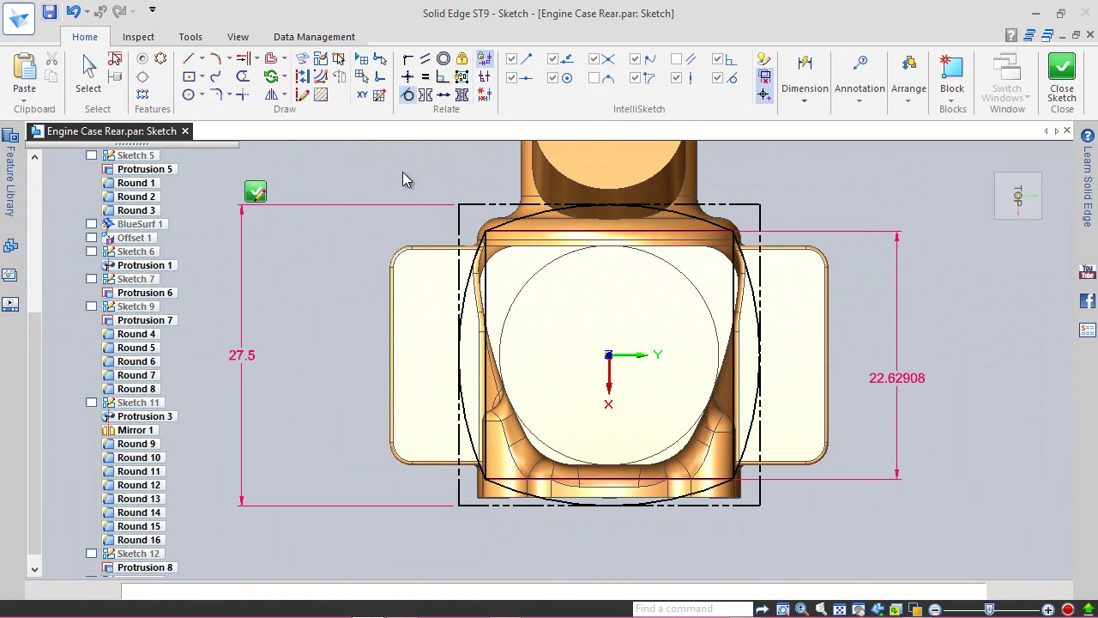
key("Escape")
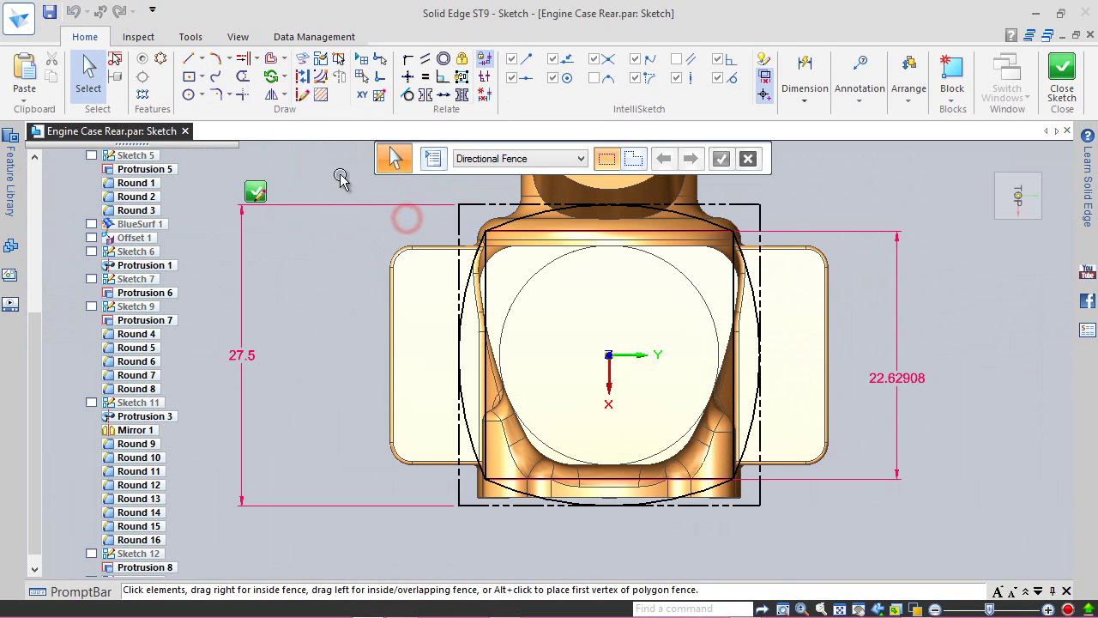
left_click(302, 77)
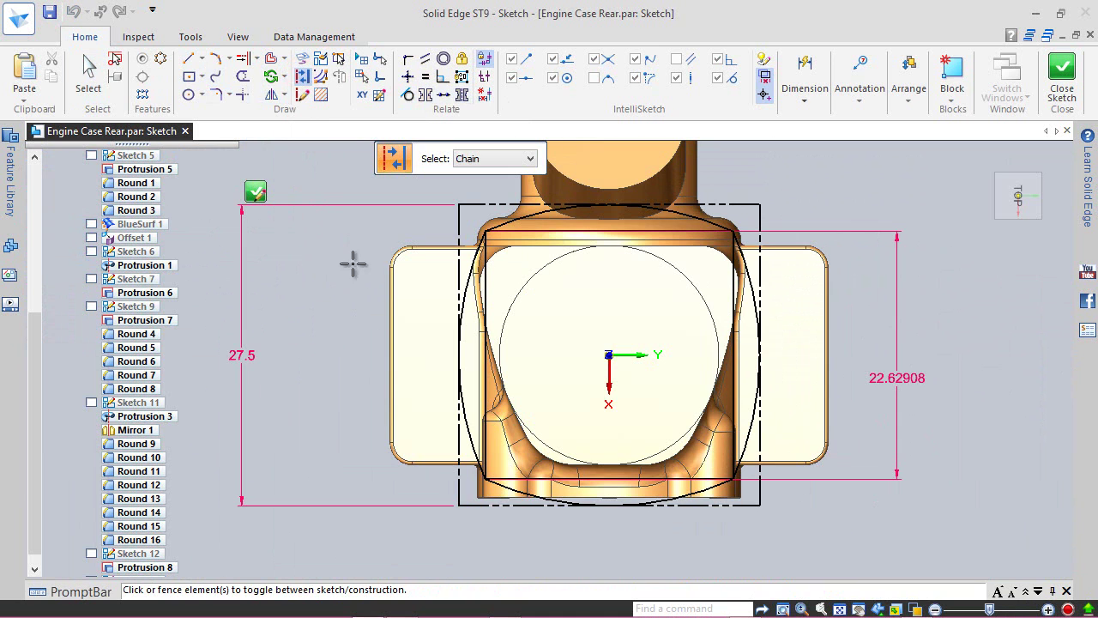
scroll(395, 268, "up", 3)
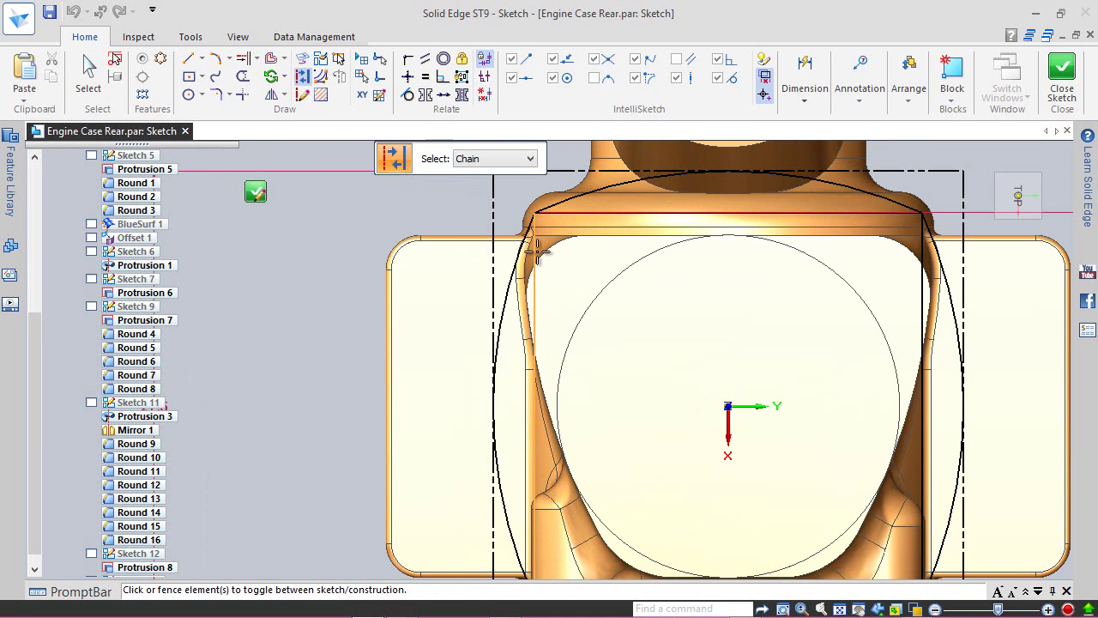
left_click(589, 215)
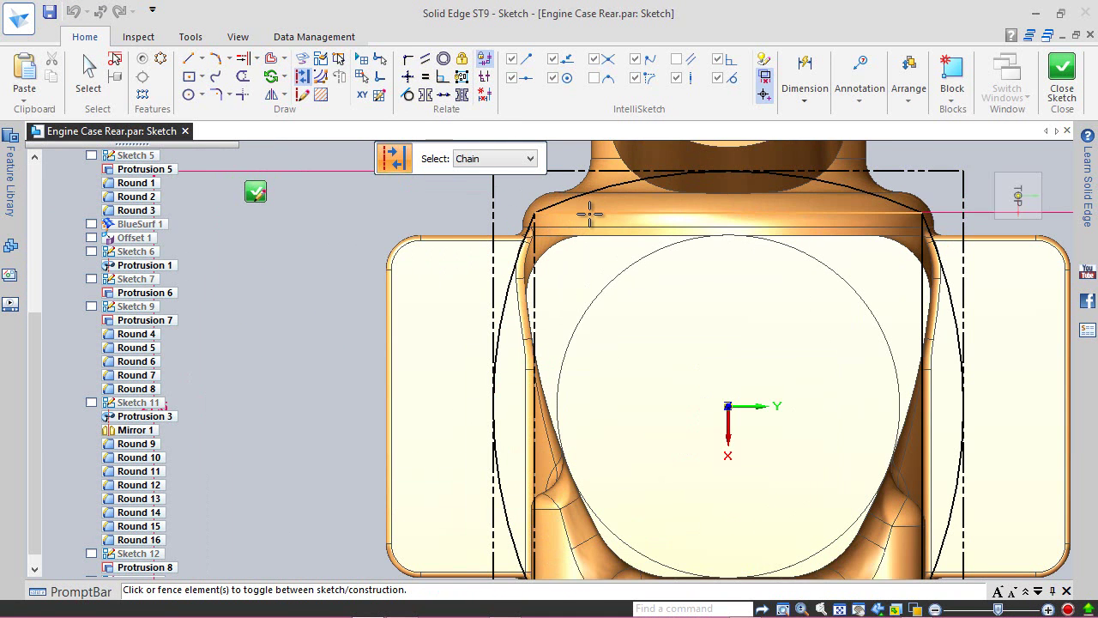
left_click(918, 233)
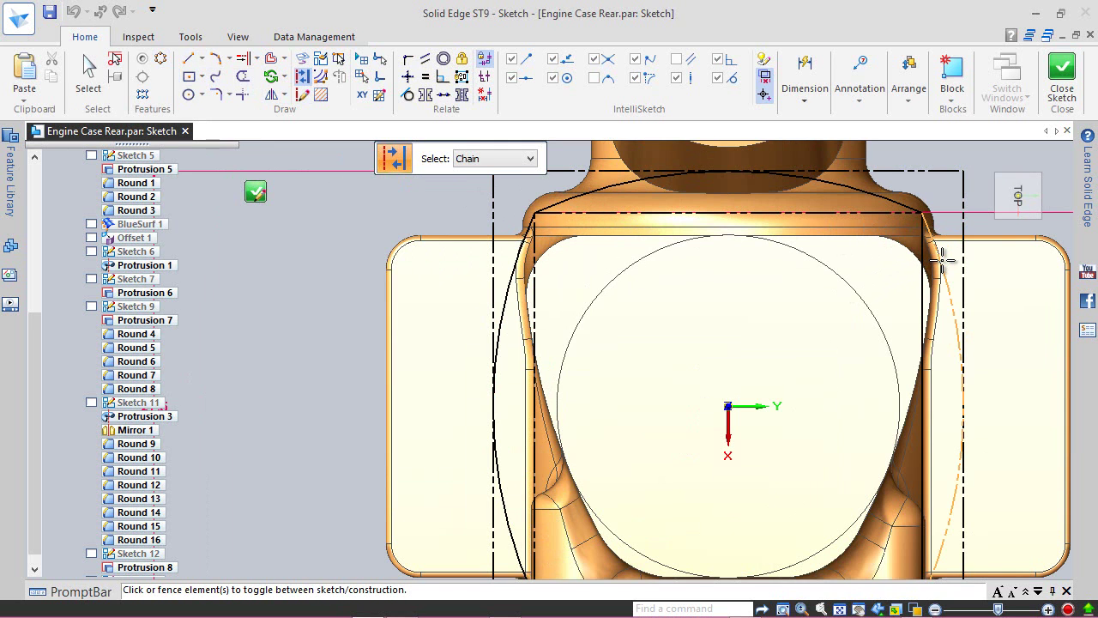
scroll(820, 228, "down", 2)
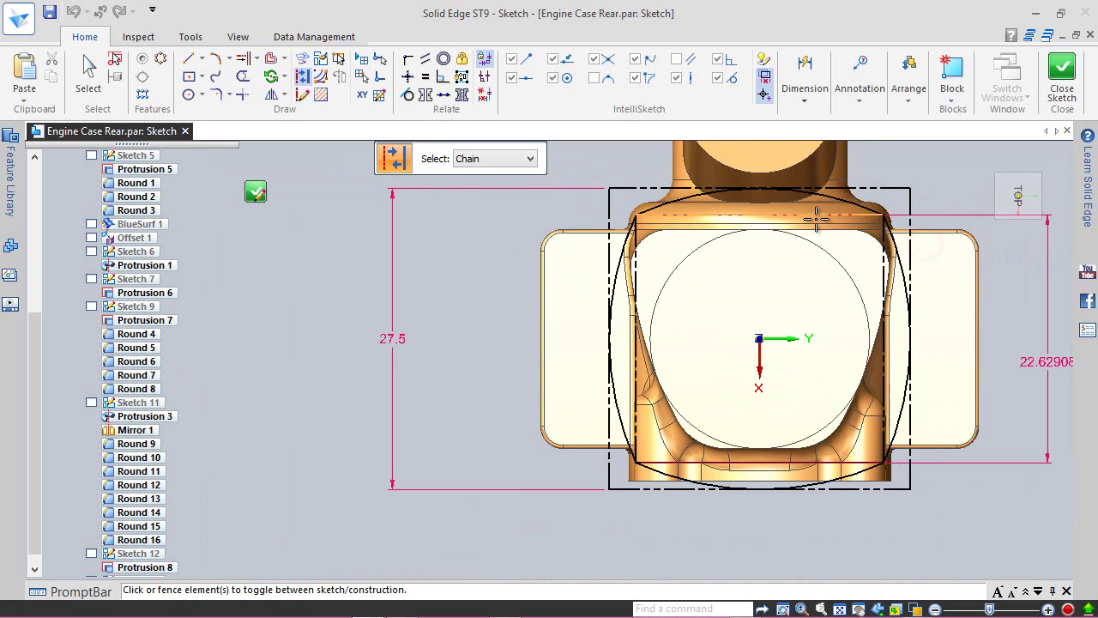
- End the construction conversion, then close and finish the four-arc profile sketch
scroll(856, 450, "up", 1)
scroll(855, 451, "up", 1)
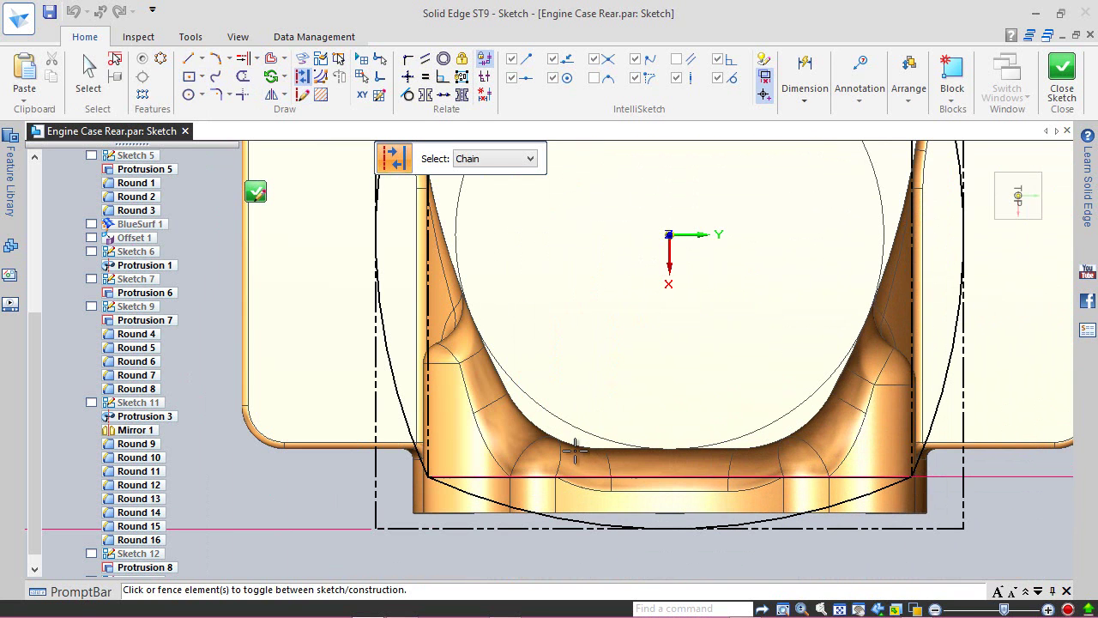
left_click(478, 475)
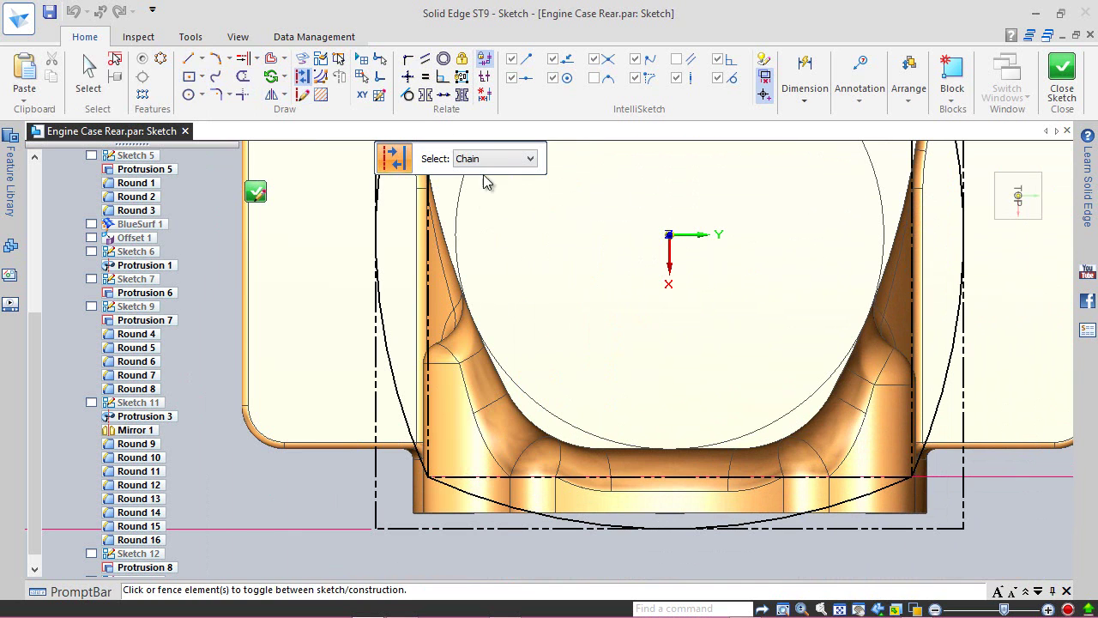
left_click(89, 73)
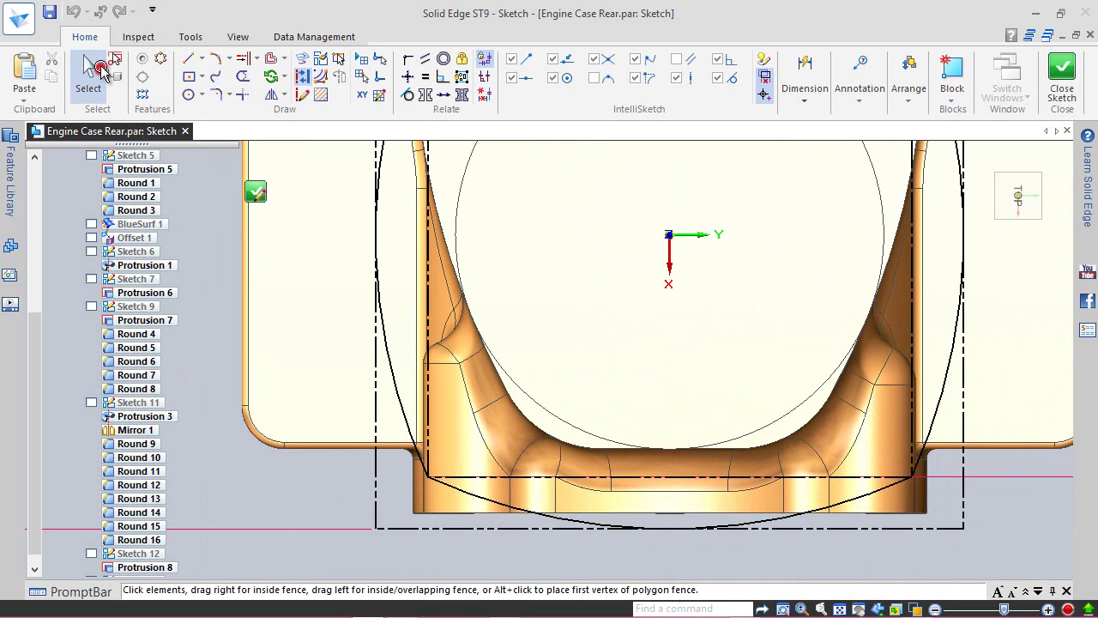
left_click(1062, 73)
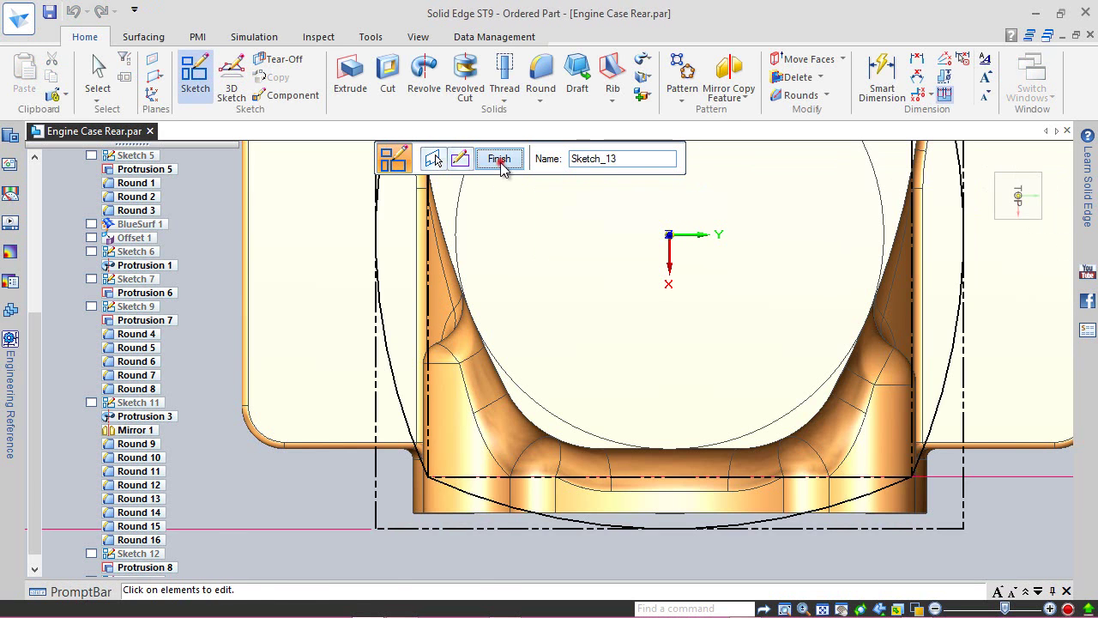
left_click(500, 162)
key("Escape")
- Extrude the closed four-arc profile 1 mm downward to form a thin flange around the base of the cylindrical boss
left_click(987, 160)
scroll(513, 287, "up", 5)
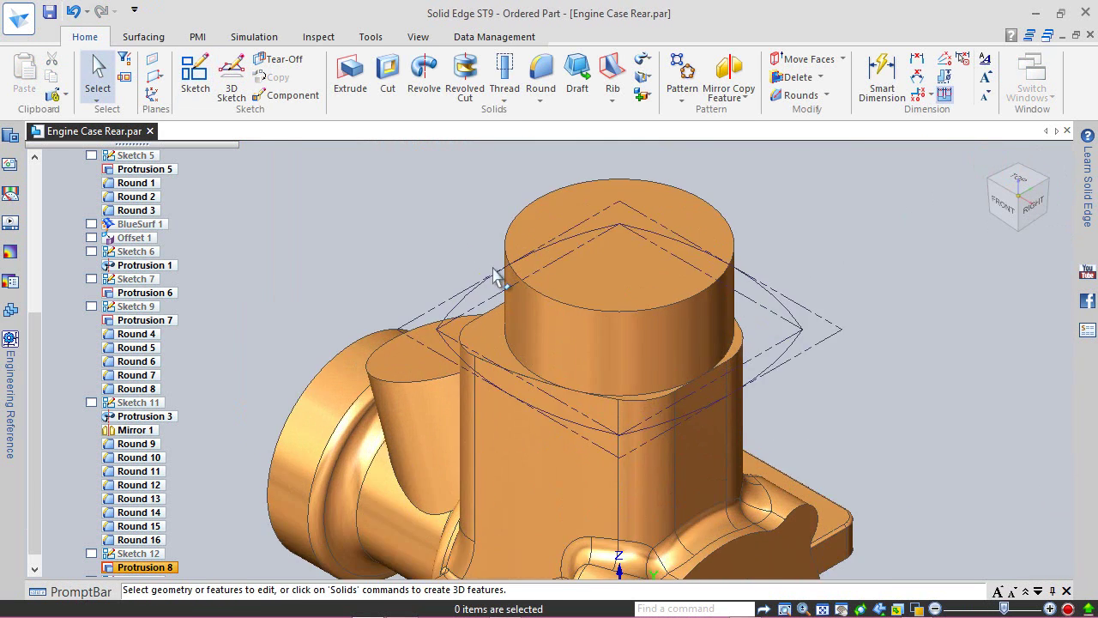
left_click(350, 73)
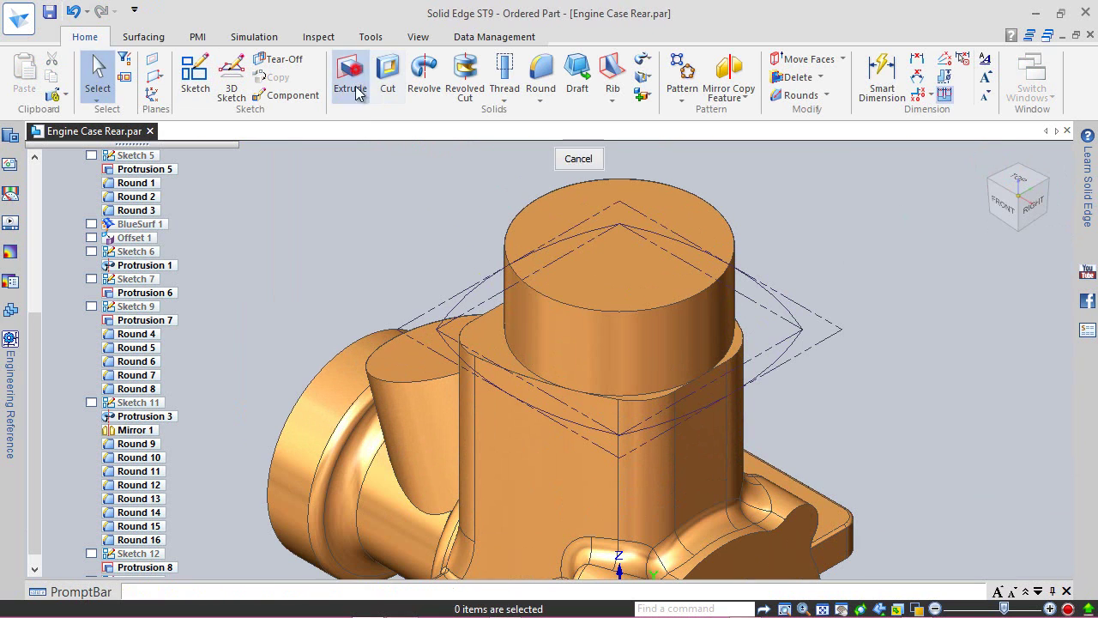
left_click(464, 295)
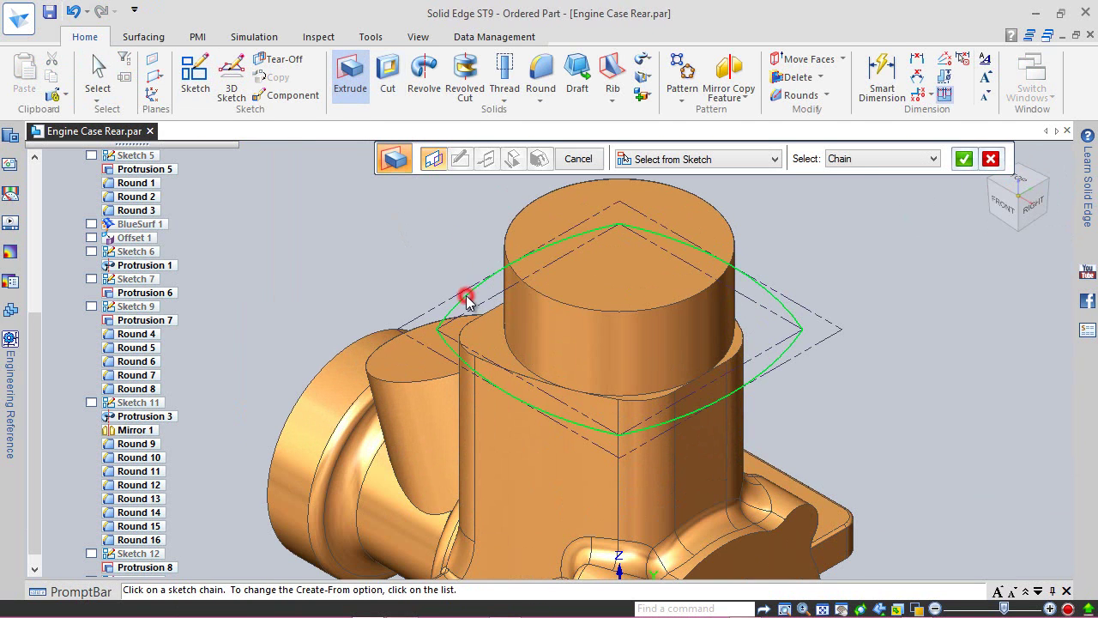
right_click(457, 245)
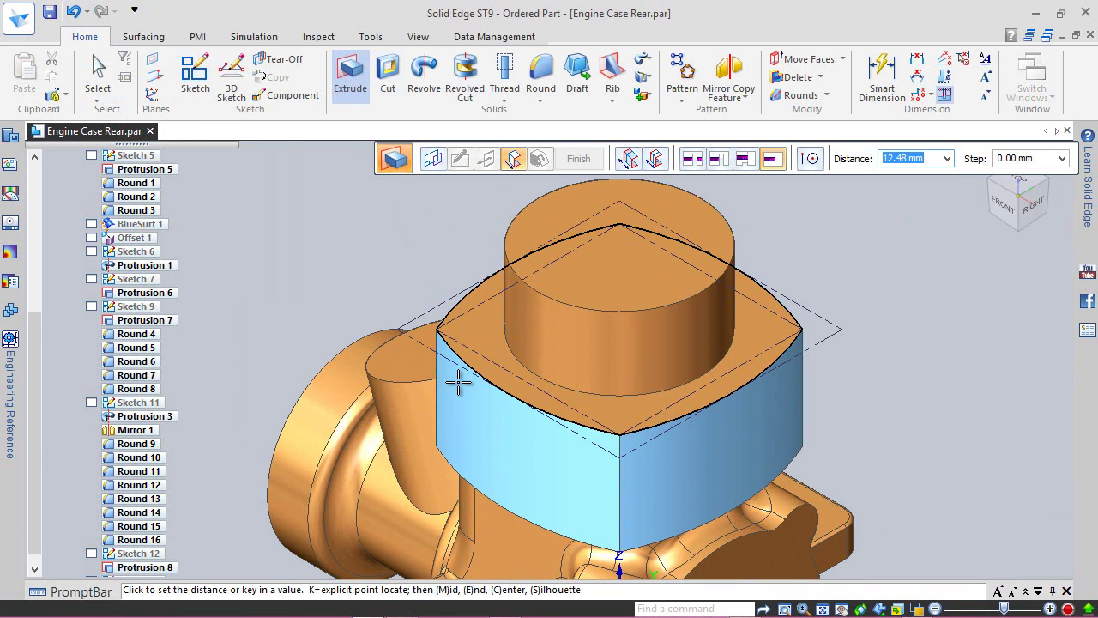
key("Return")
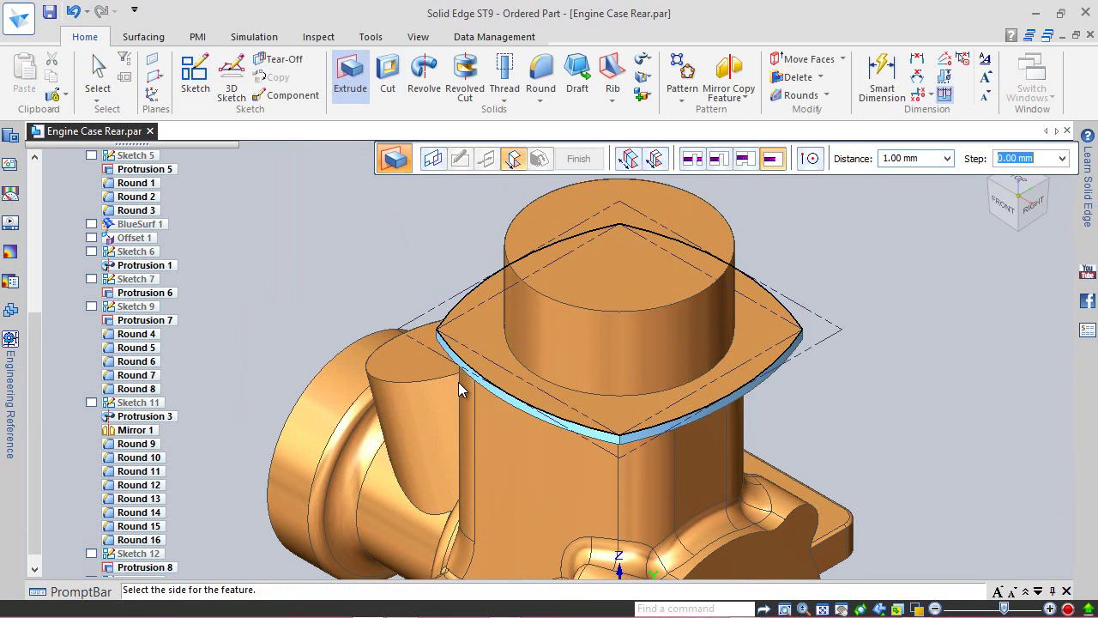
left_click(459, 382)
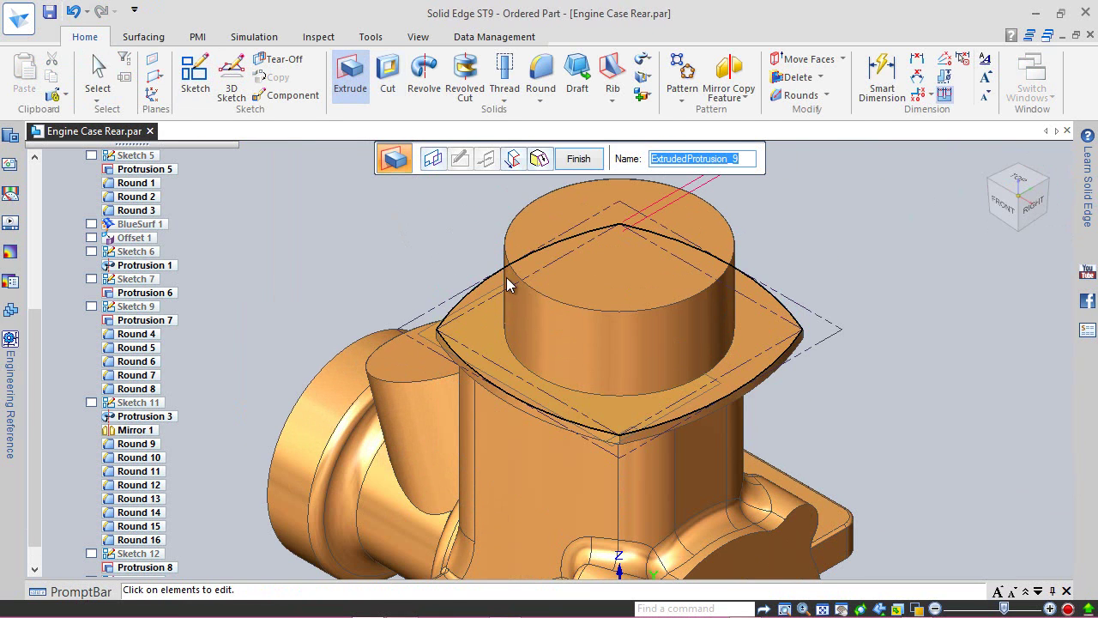
left_click(575, 161)
left_click(572, 161)
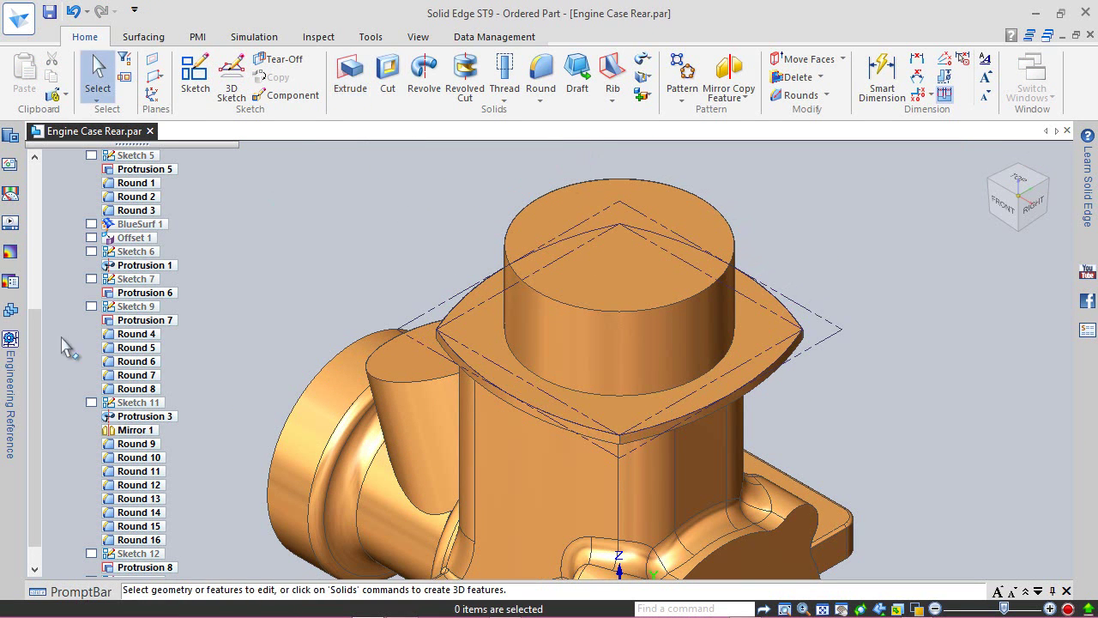
- Hide the flange's profile sketch, Sketch 13, and save the part
left_click_drag(34, 390, 35, 416)
left_click(91, 554)
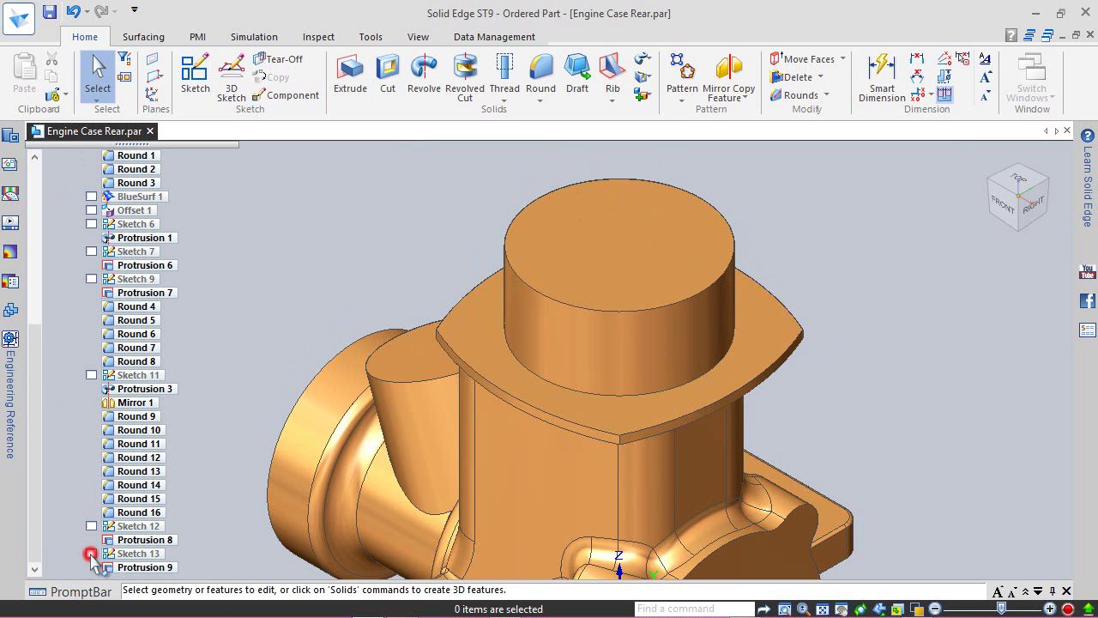
middle_click_drag(590, 438, 590, 439)
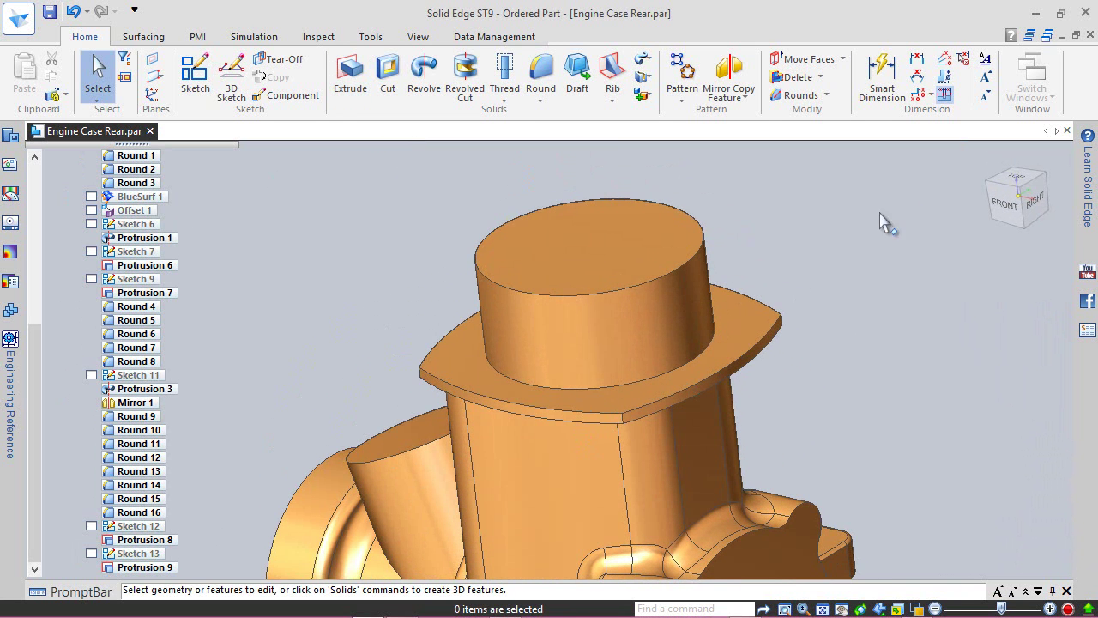
left_click(989, 161)
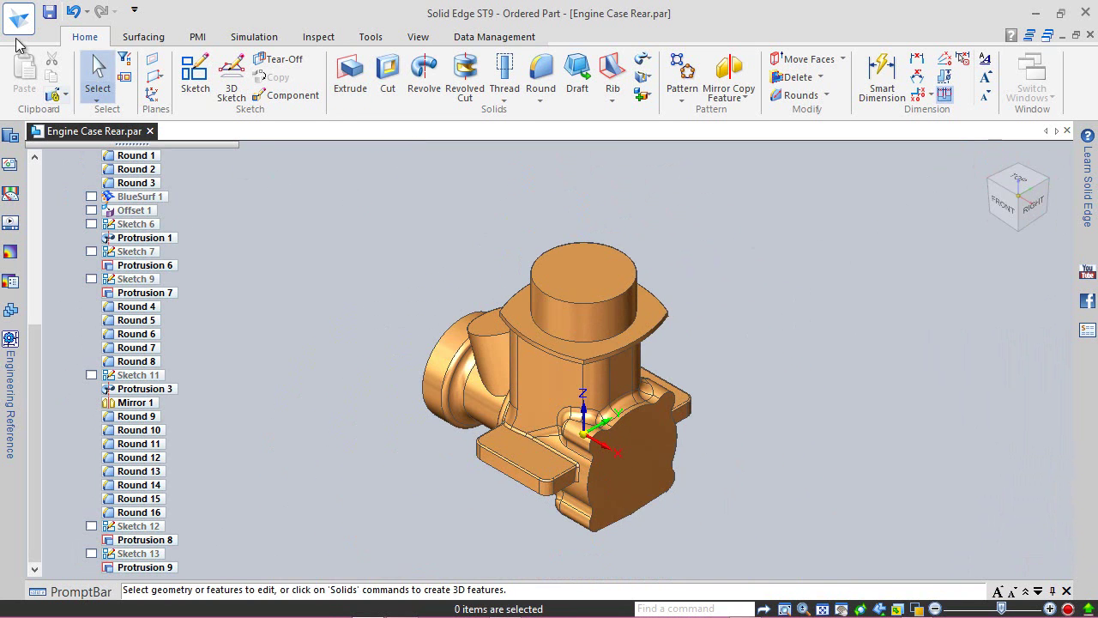
left_click(49, 11)
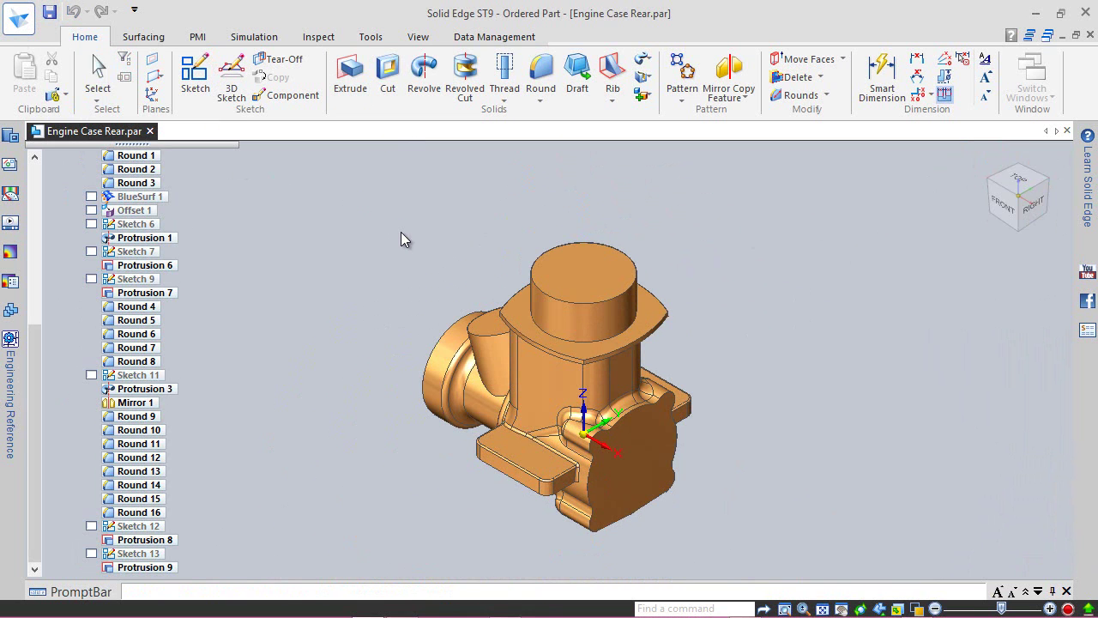
left_click(374, 276)
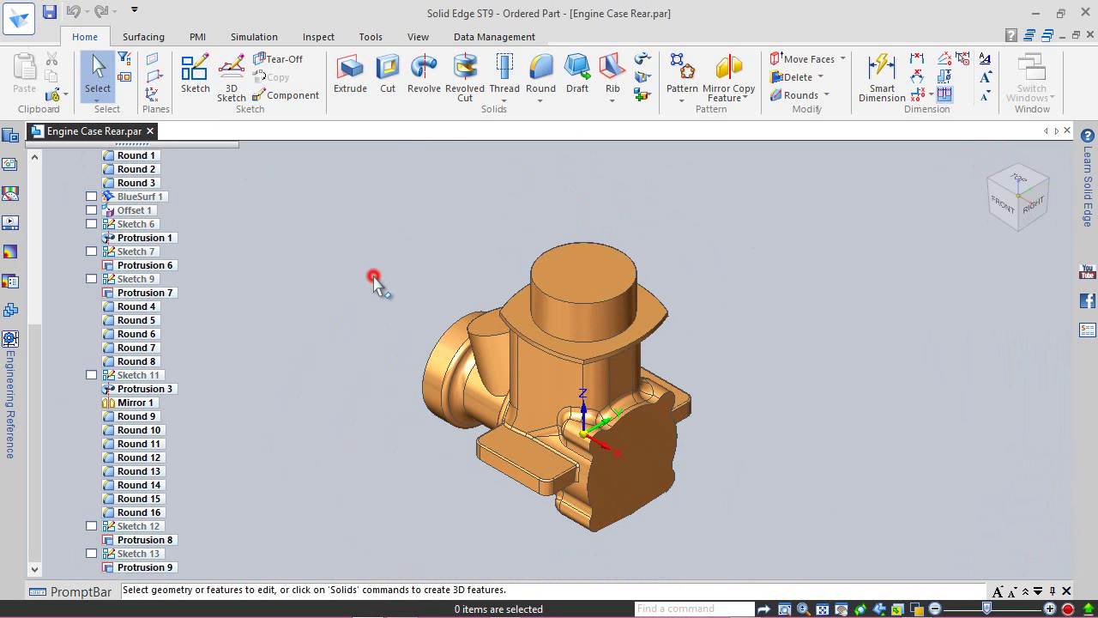
- Round the four vertical corner edges of the thin flange with a 2 mm radius
left_click(541, 78)
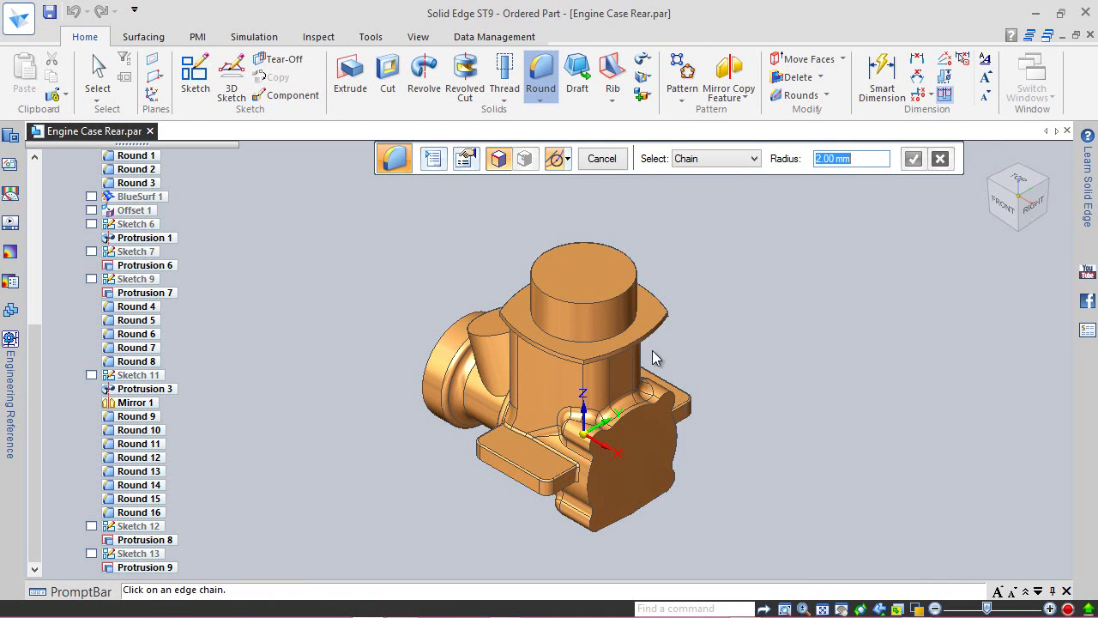
scroll(583, 357, "up", 5)
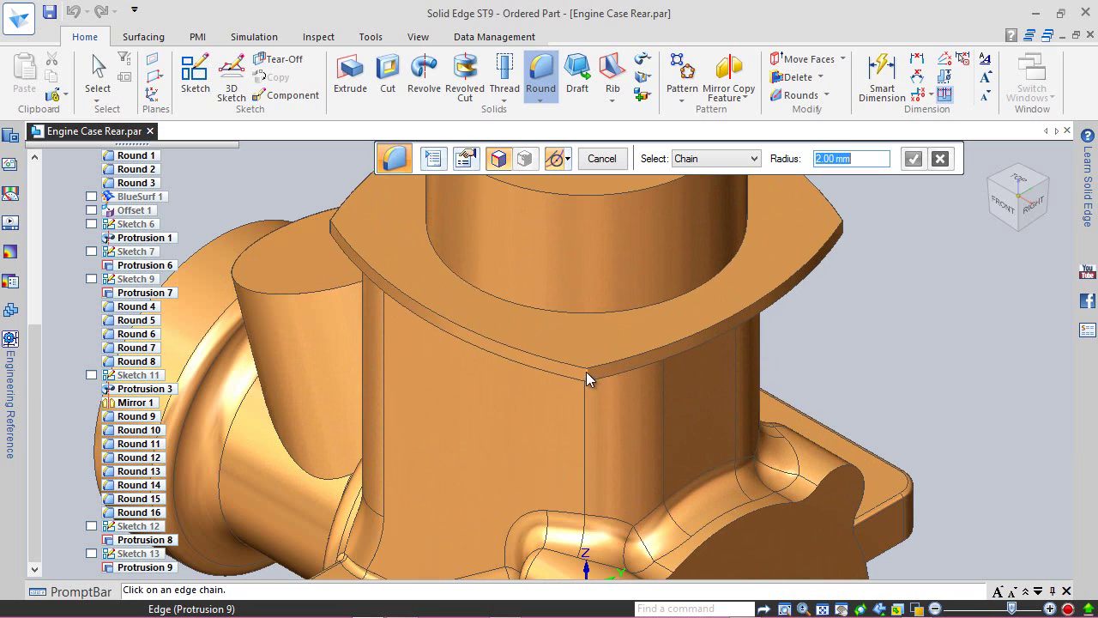
left_click(589, 375)
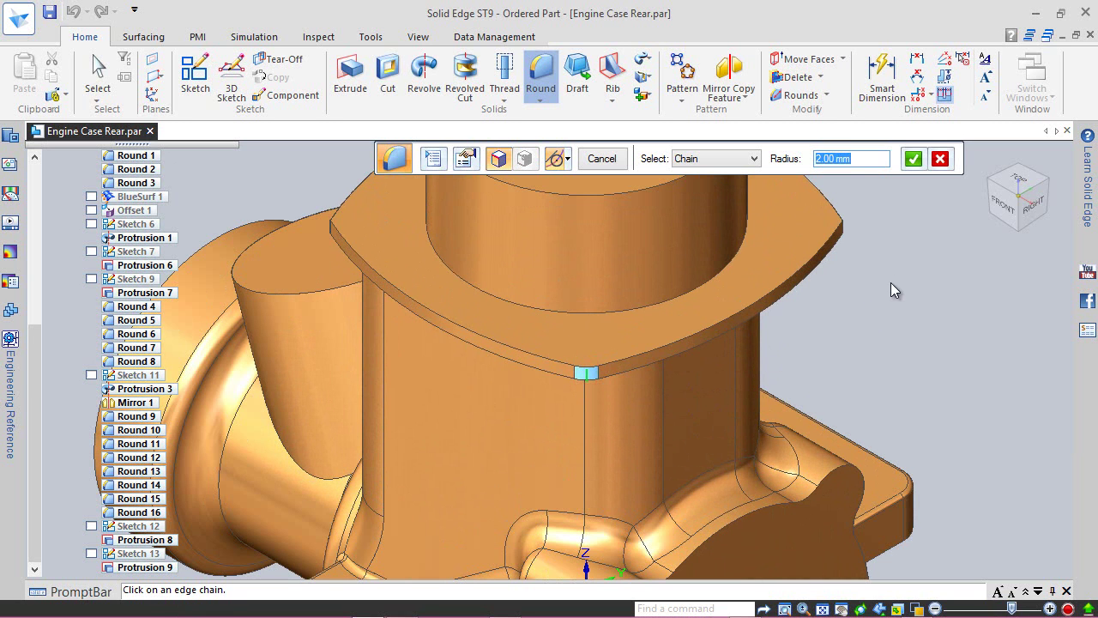
left_click(846, 225)
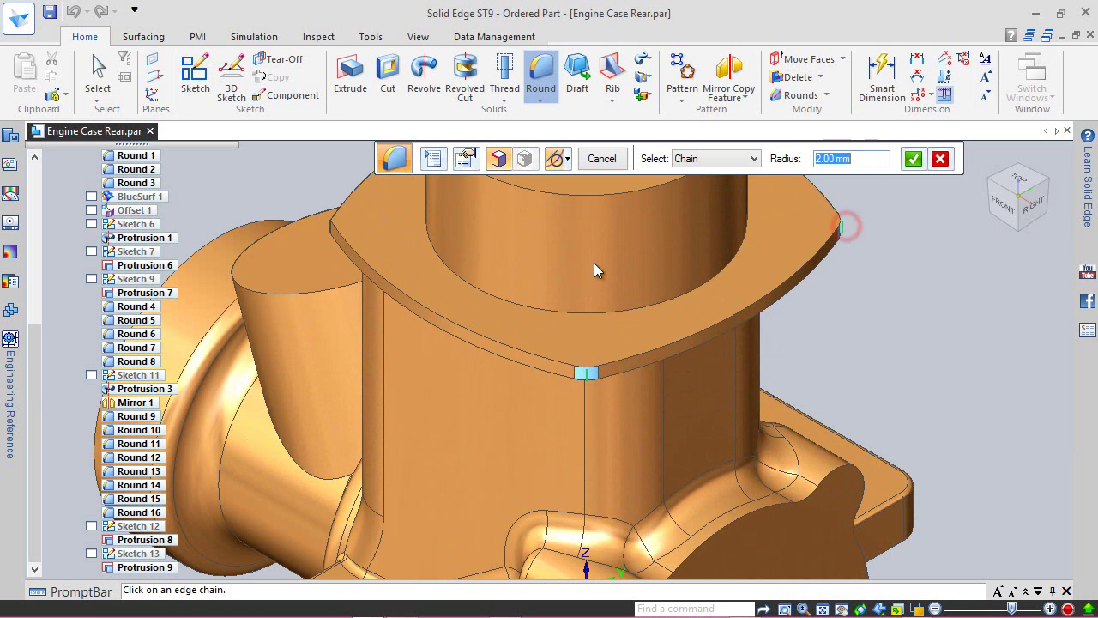
left_click(328, 232)
scroll(595, 418, "down", 2)
middle_click_drag(596, 419, 521, 441)
scroll(520, 448, "down", 1)
scroll(687, 257, "up", 6)
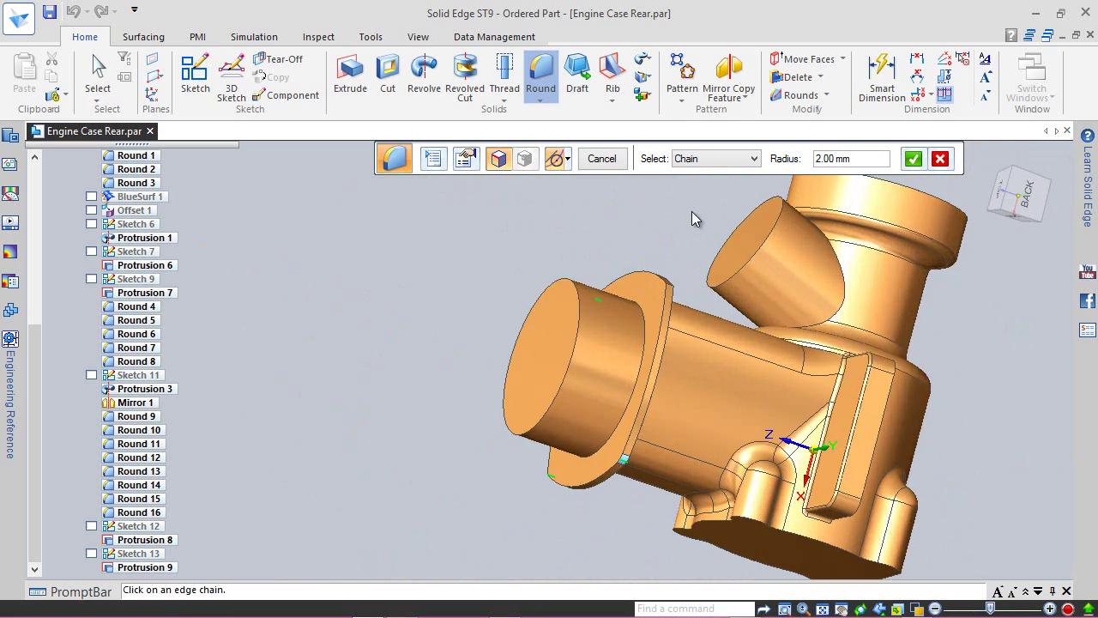
scroll(675, 265, "up", 2)
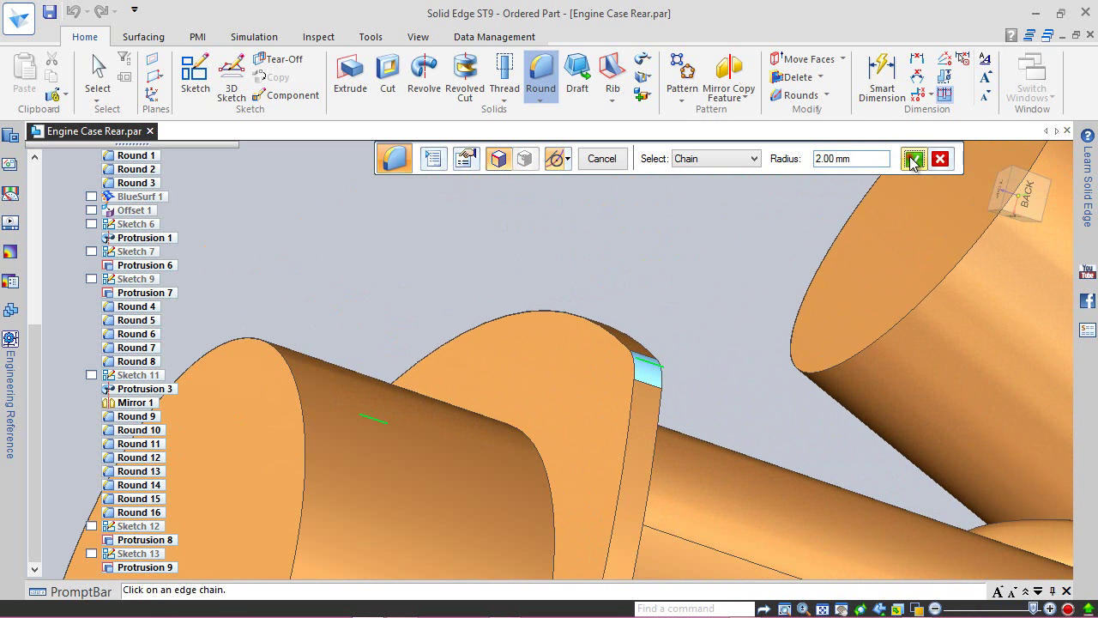
left_click(611, 160)
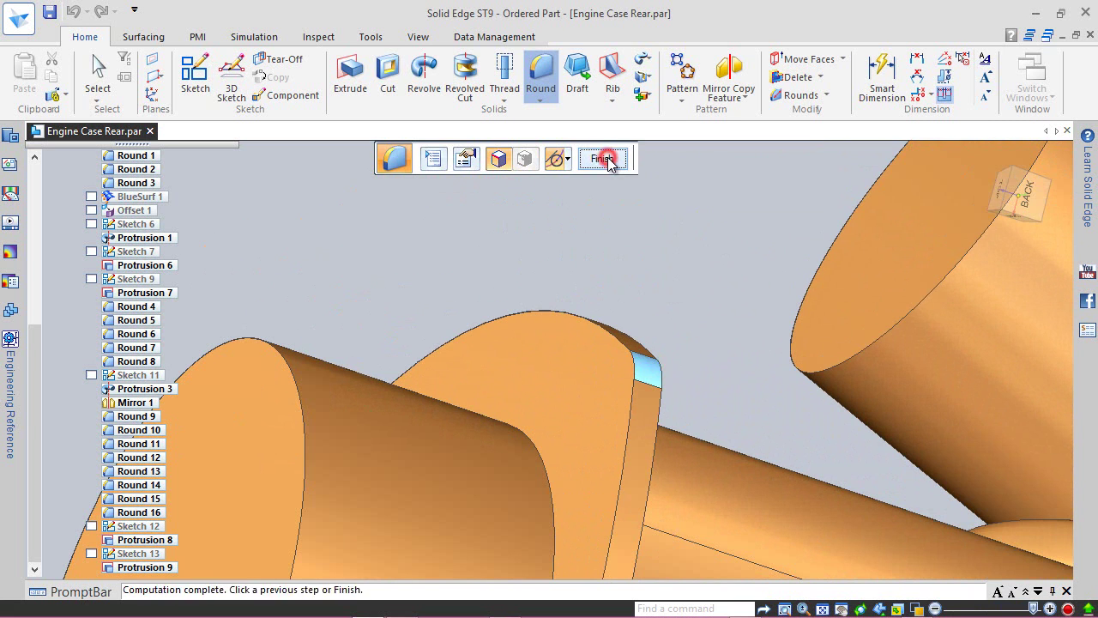
left_click(605, 157)
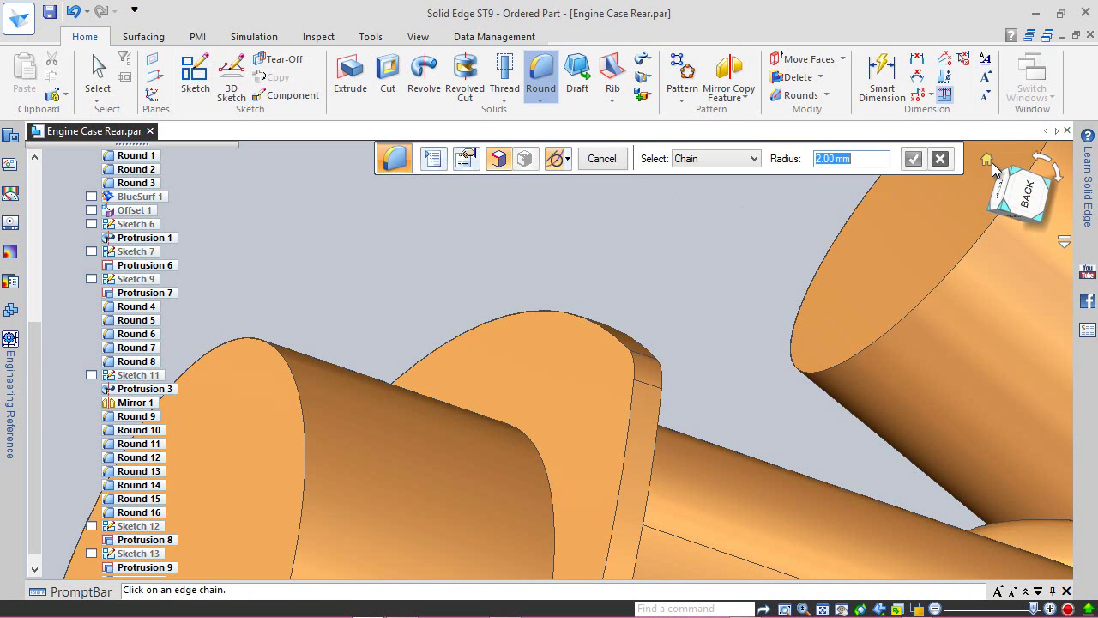
left_click(988, 159)
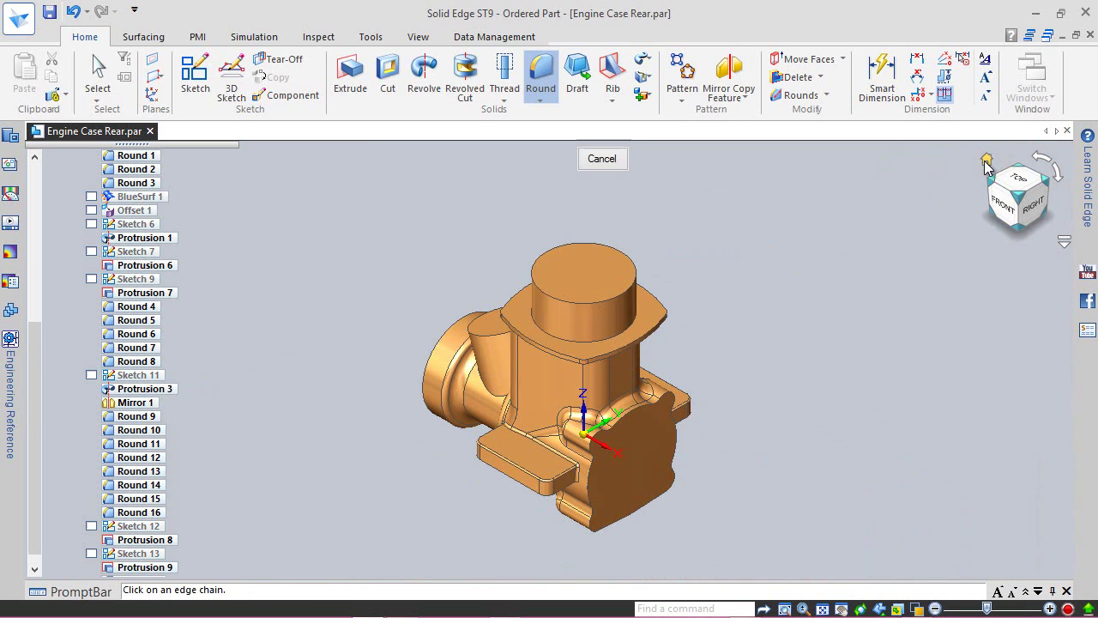
left_click(603, 159)
- Save the part and start a parallel reference plane based on the flange's top face
left_click(49, 13)
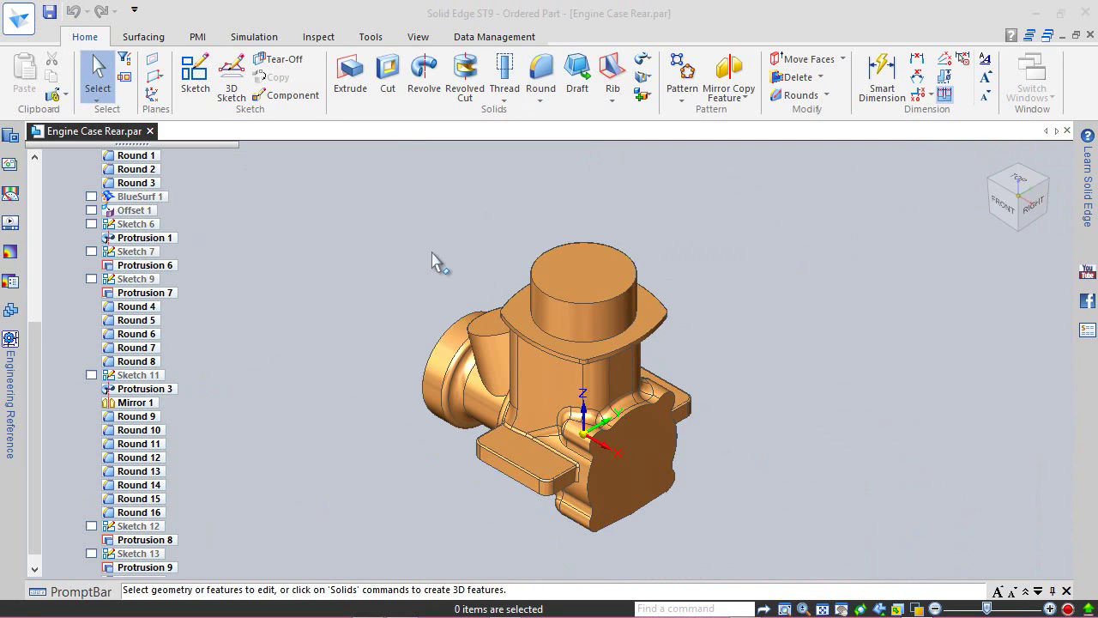
left_click(153, 77)
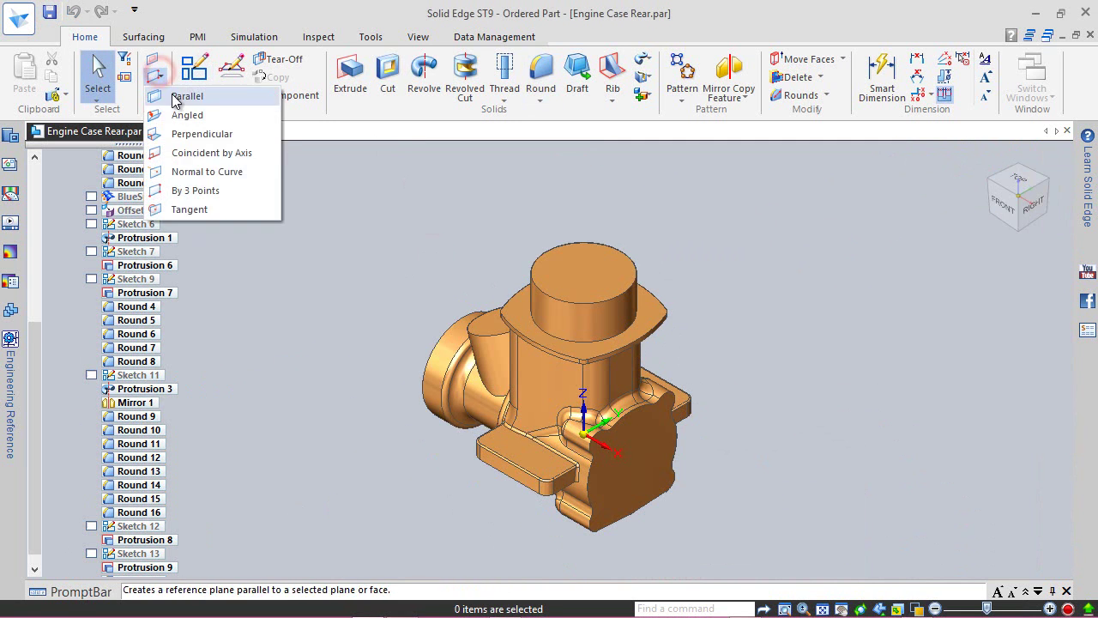
left_click(592, 347)
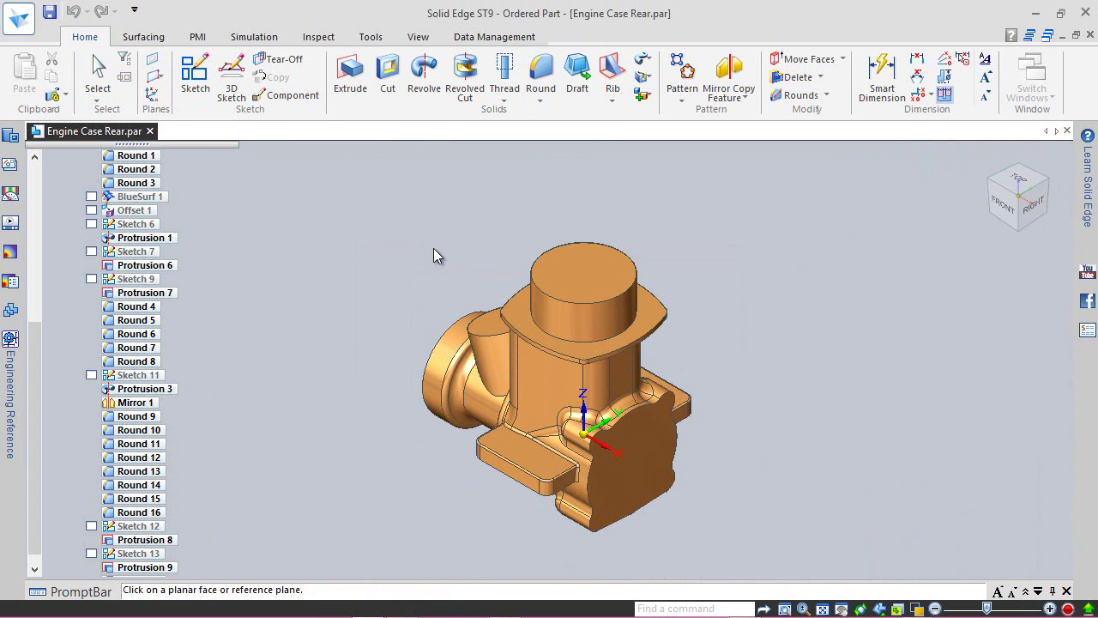
- Create a reference plane parallel to the square flange's top face, offset above it, and save the part
scroll(433, 249, "up", 3)
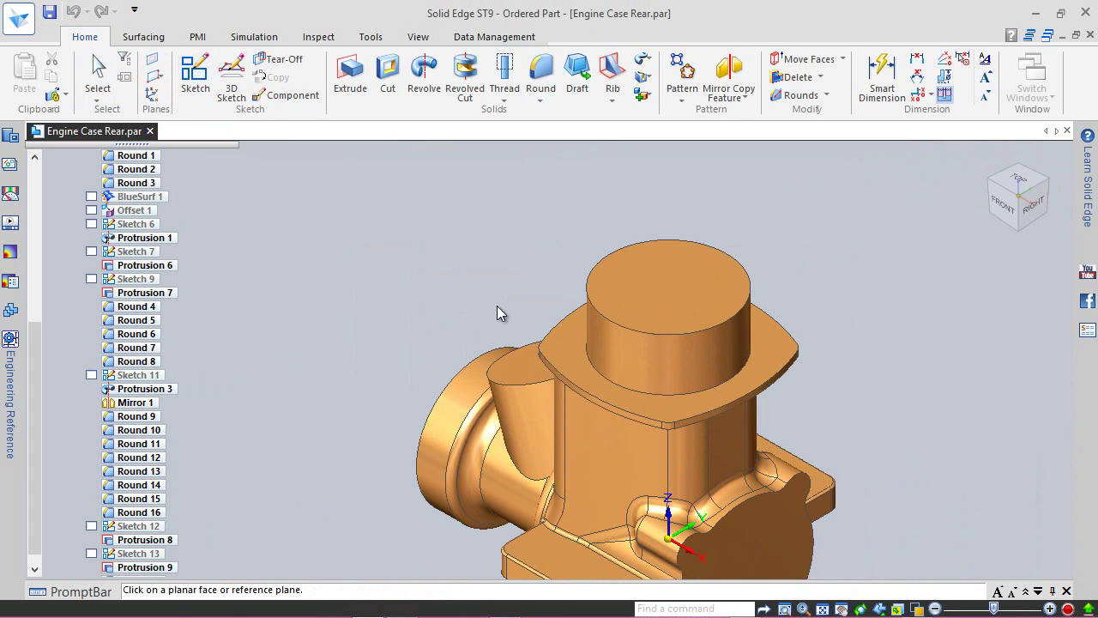
left_click(559, 344)
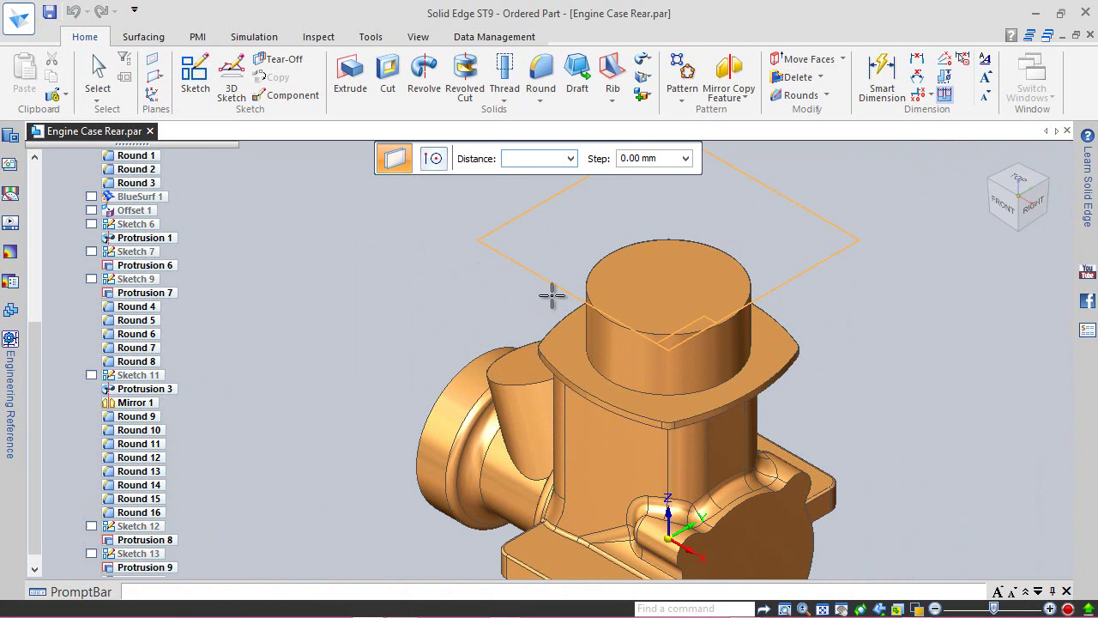
key("Tab")
left_click(553, 302)
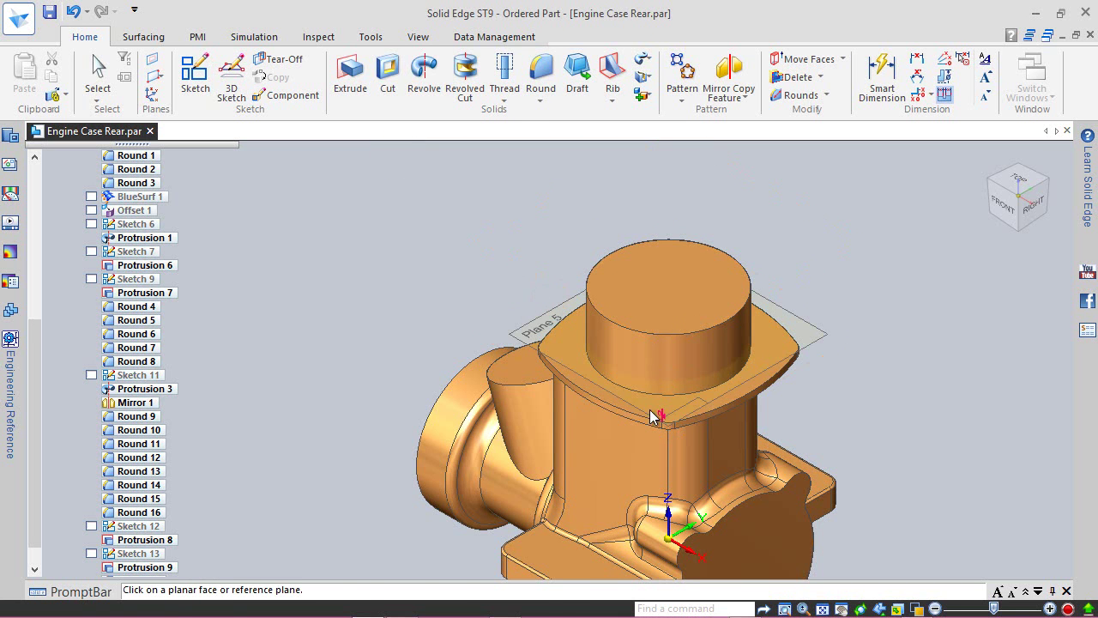
middle_click_drag(682, 381, 690, 394)
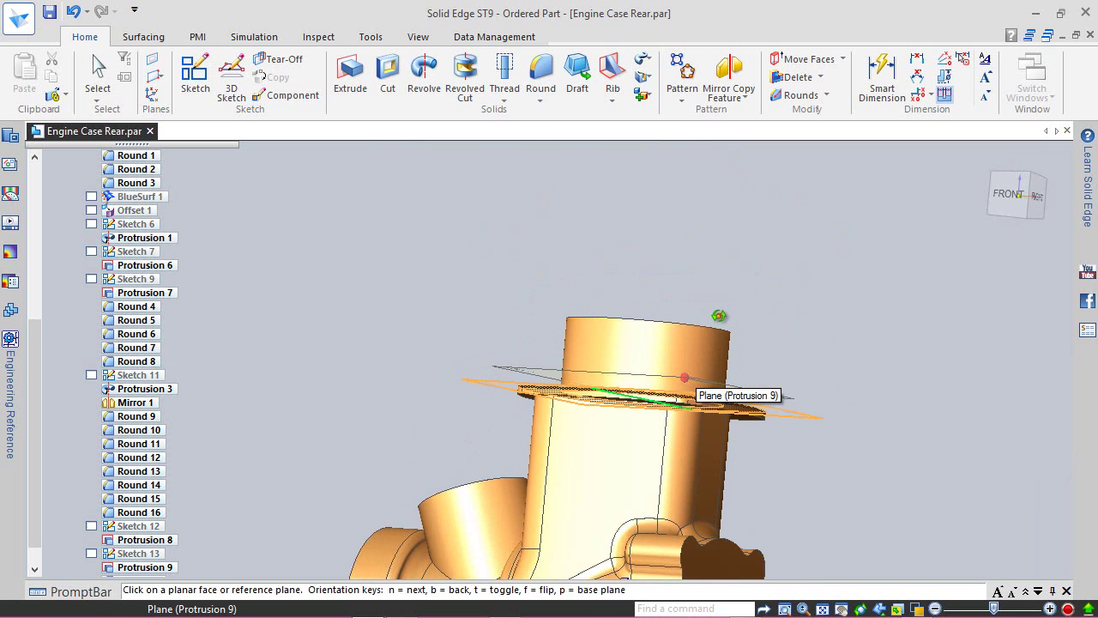
left_click(1031, 181)
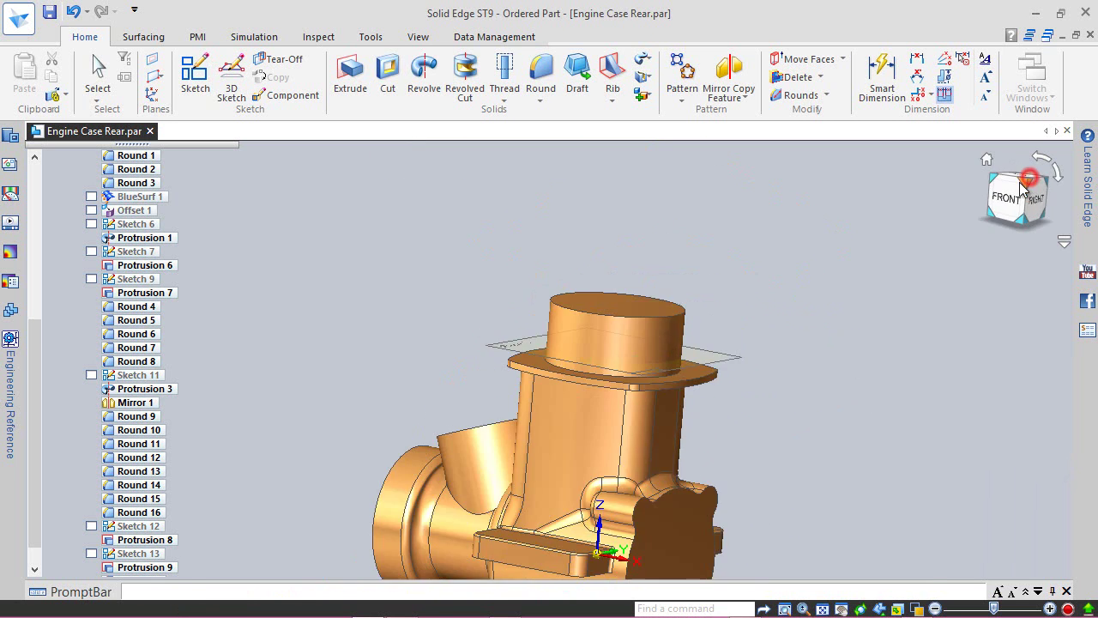
left_click(50, 12)
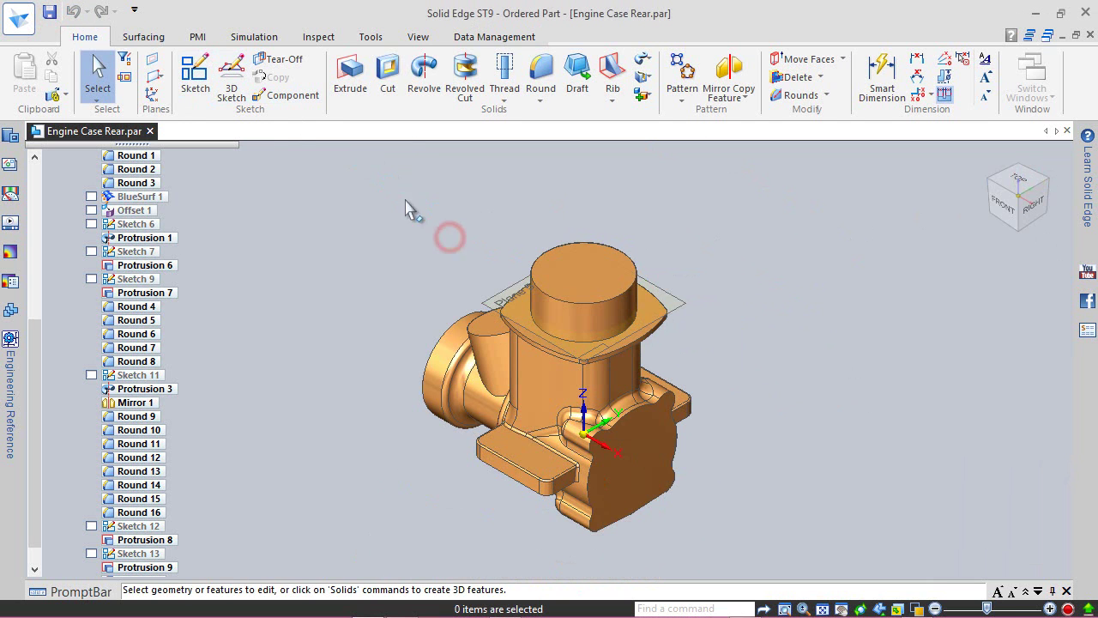
- Start a sketch on the new plane above the flange and project the flange top face's edges, including internal loops, into it
left_click(194, 72)
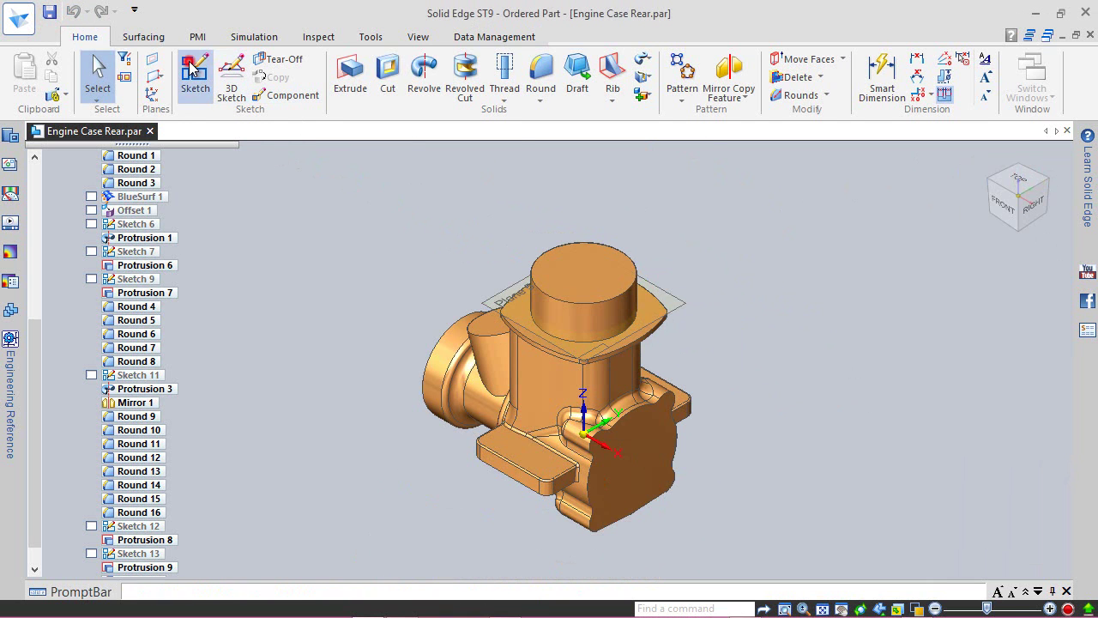
left_click(491, 297)
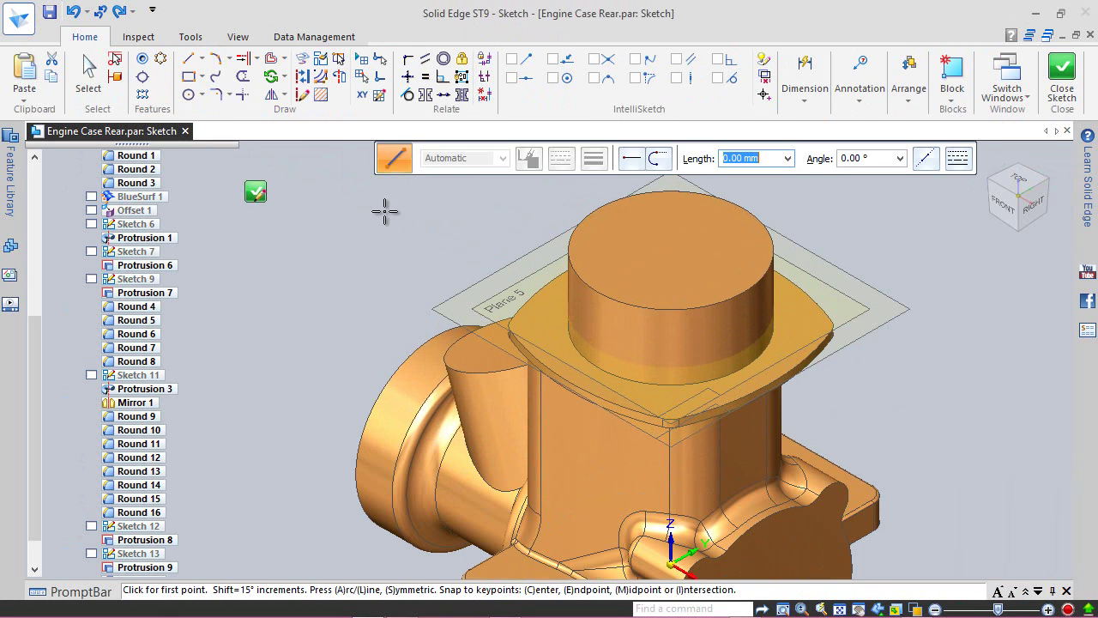
left_click(320, 94)
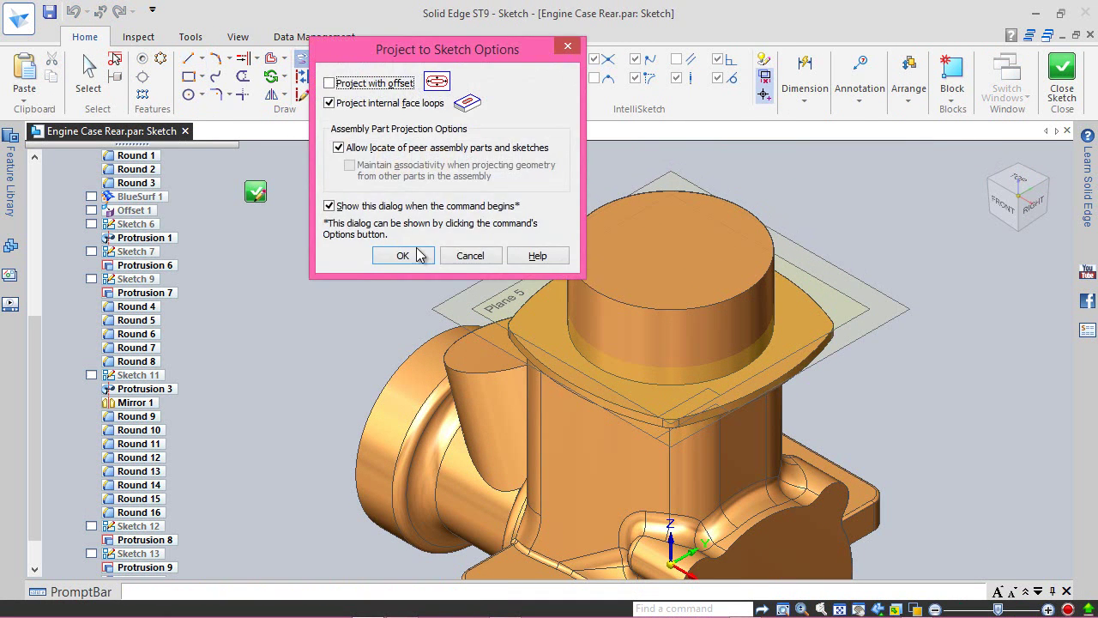
left_click(404, 256)
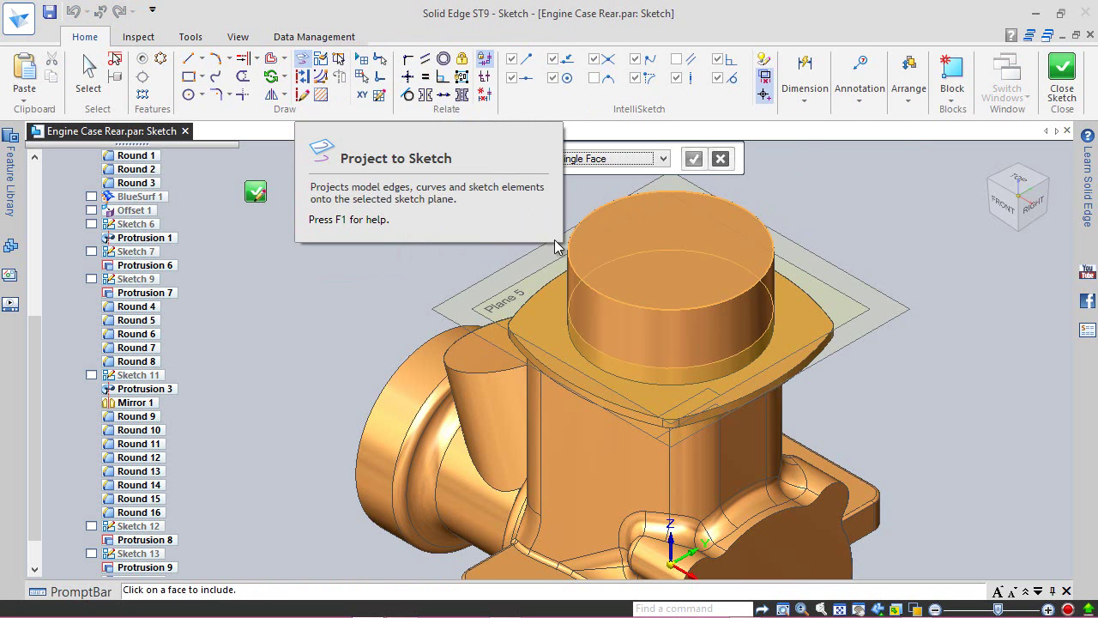
scroll(510, 271, "up", 2)
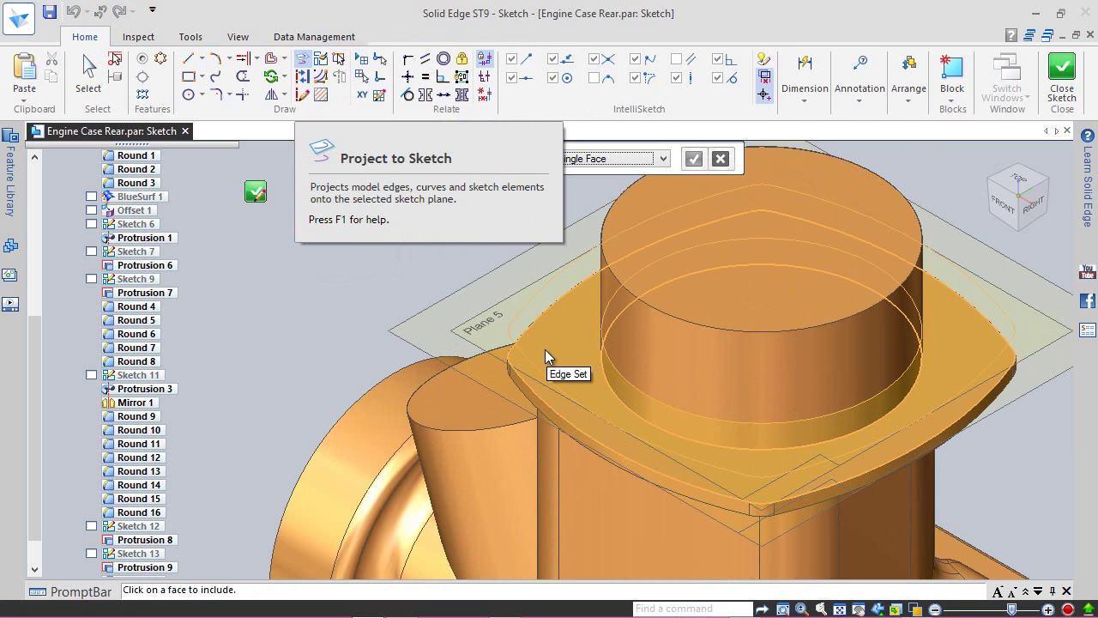
right_click(546, 353)
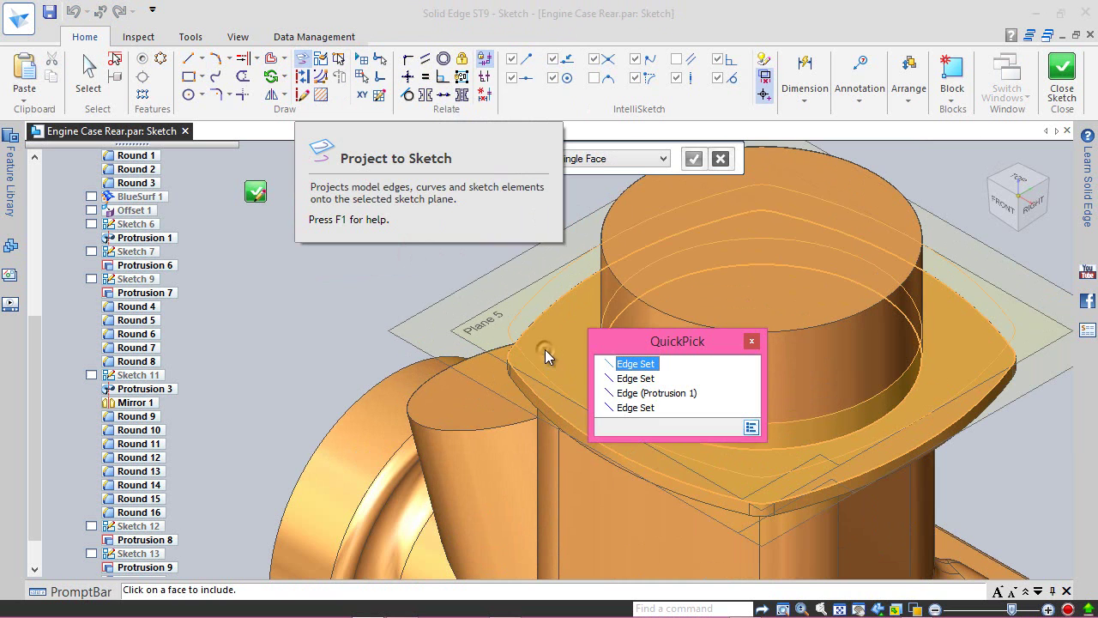
left_click(627, 364)
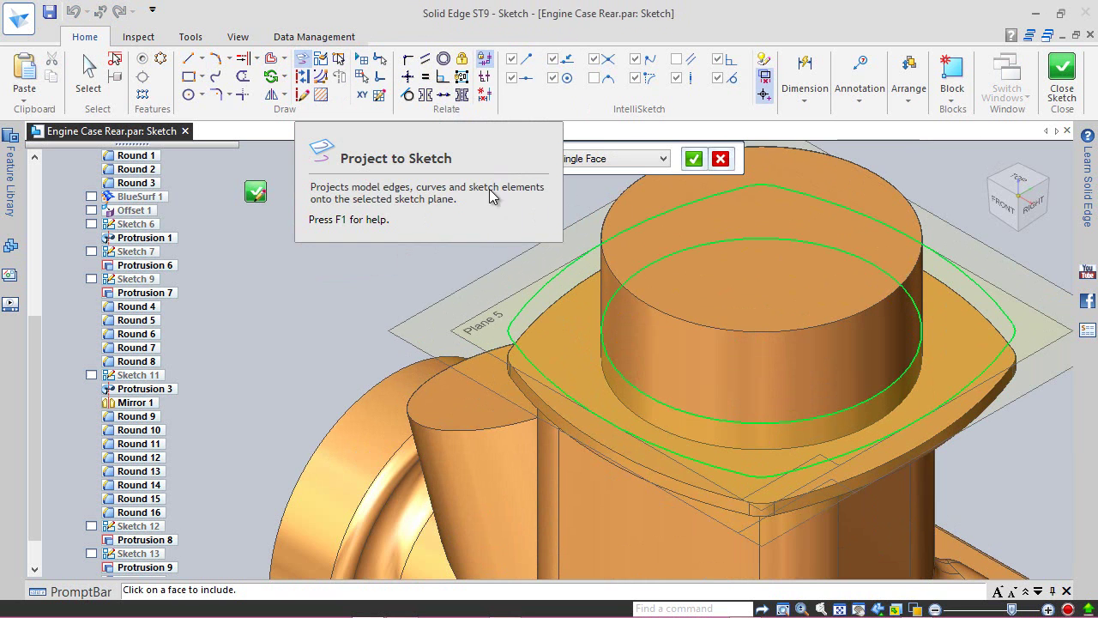
left_click(691, 159)
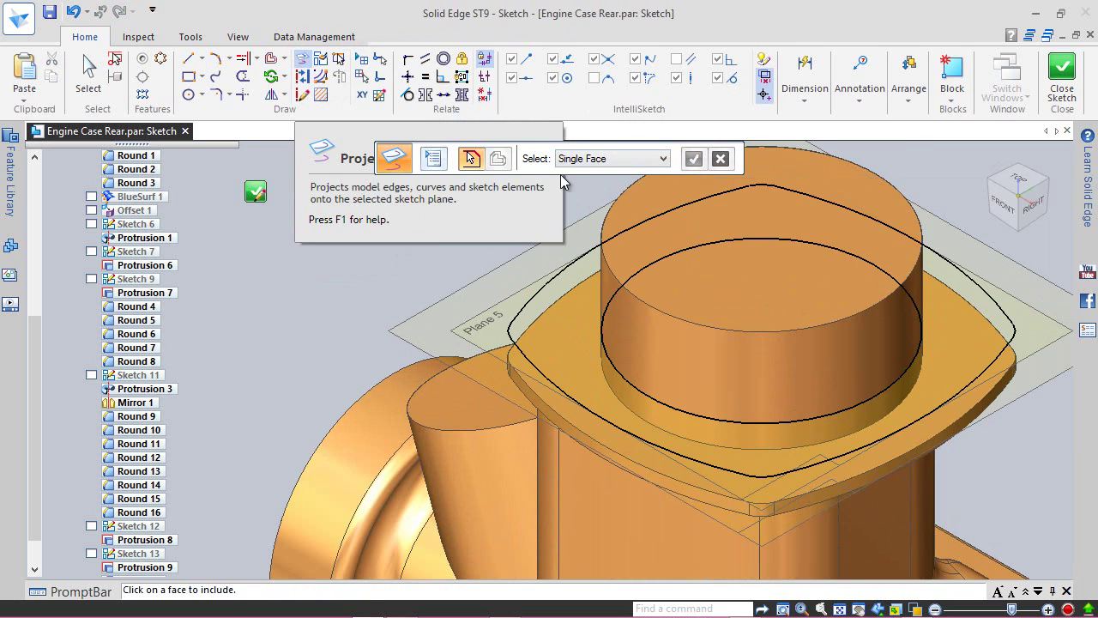
left_click(92, 70)
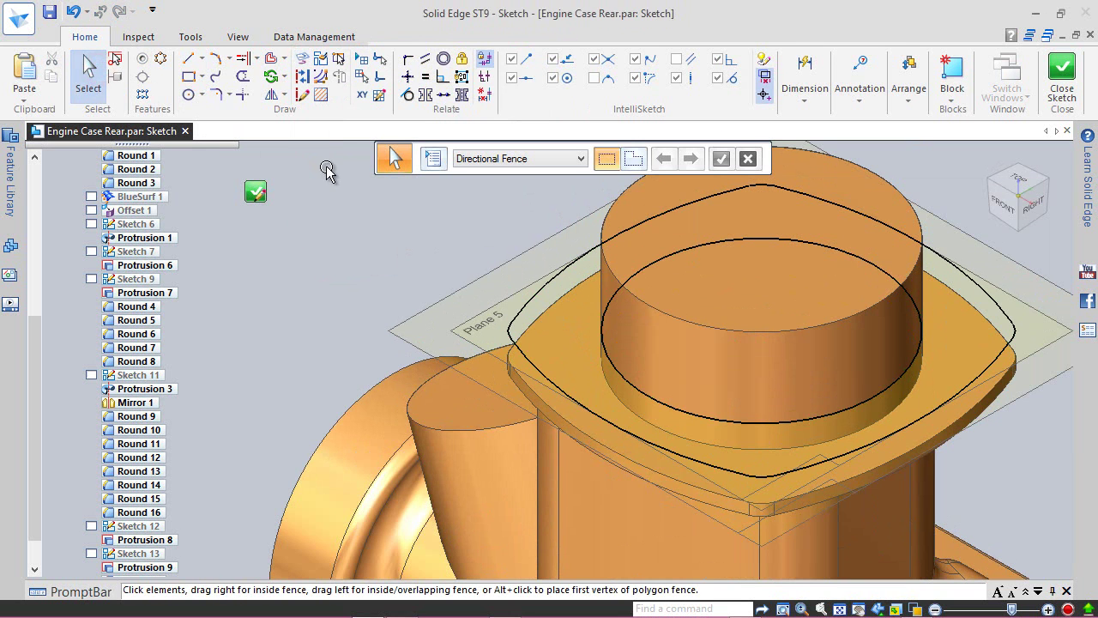
- Offset the projected outer flange outline outward by 0.5 mm as a chain and close the sketch
left_click(273, 58)
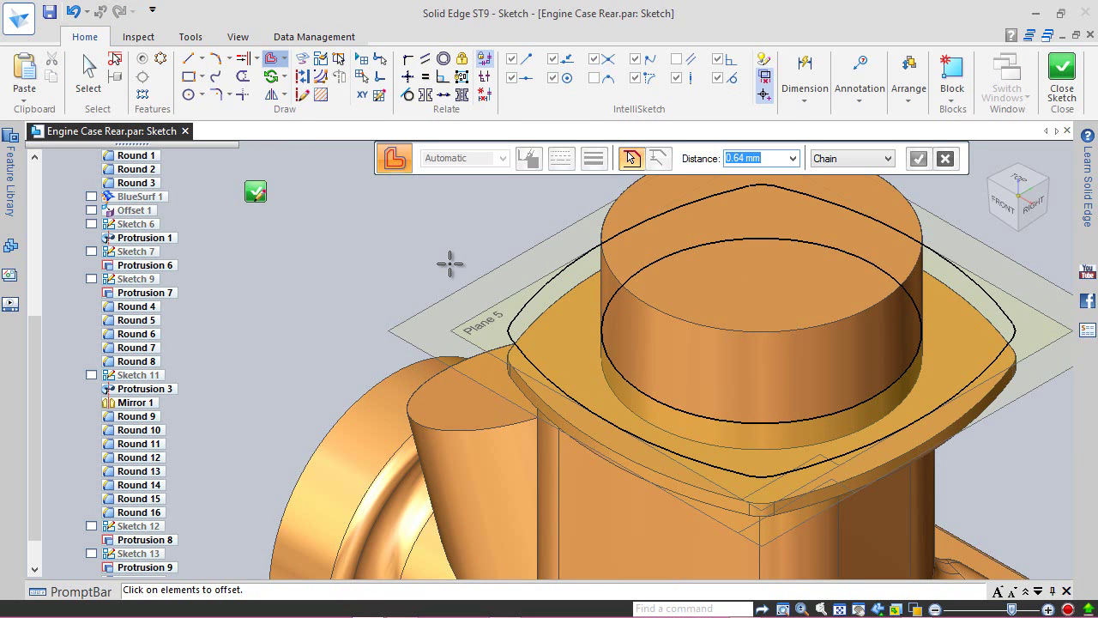
left_click(511, 302)
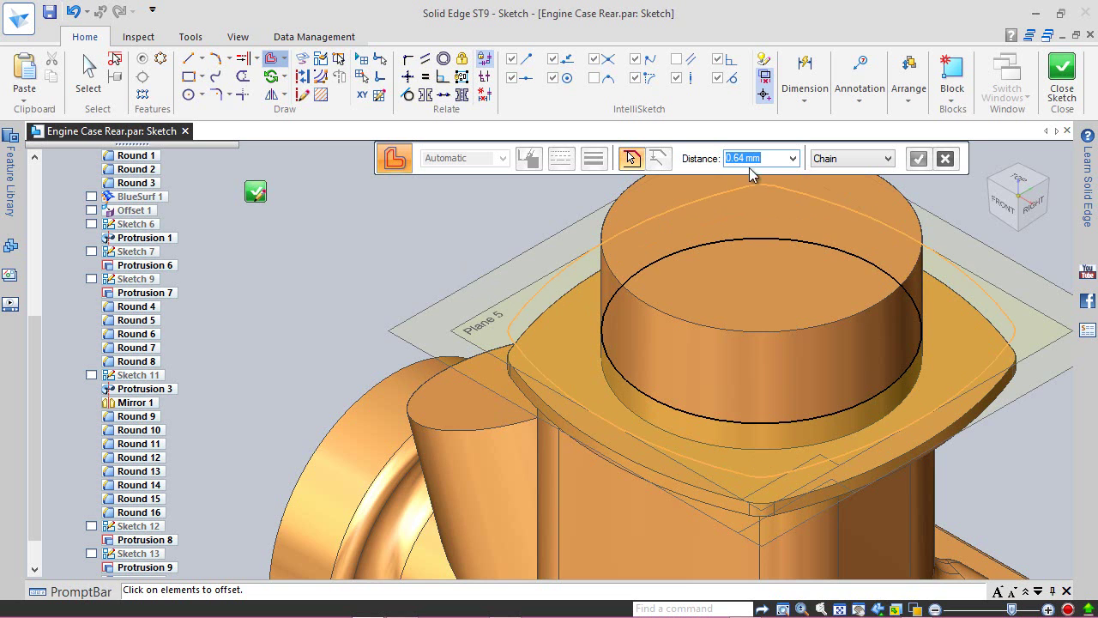
type("0")
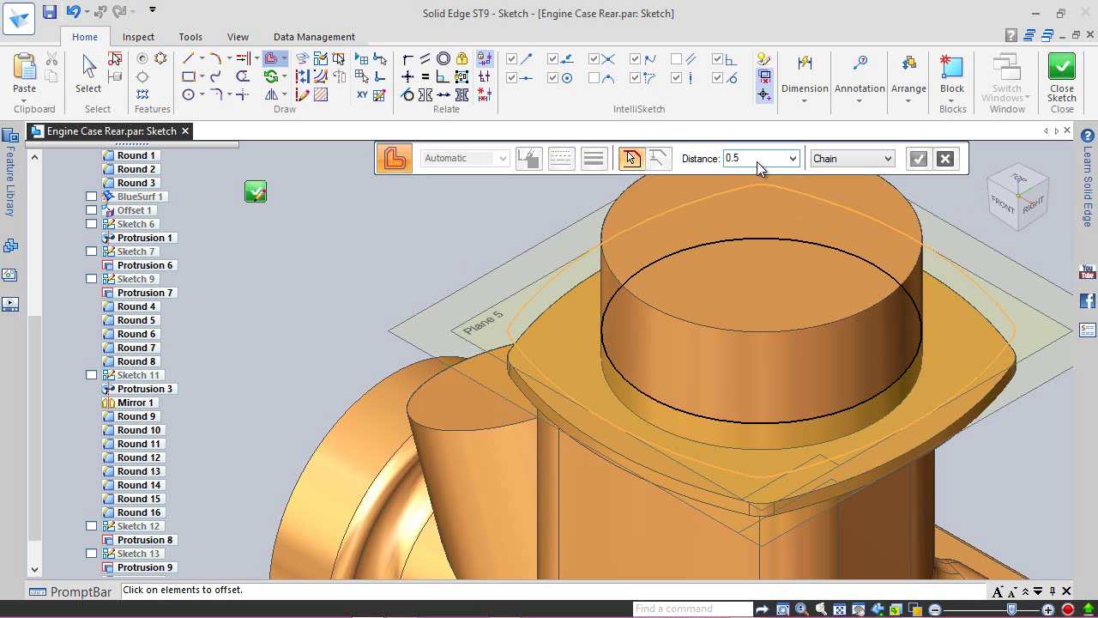
left_click(524, 298)
right_click(503, 293)
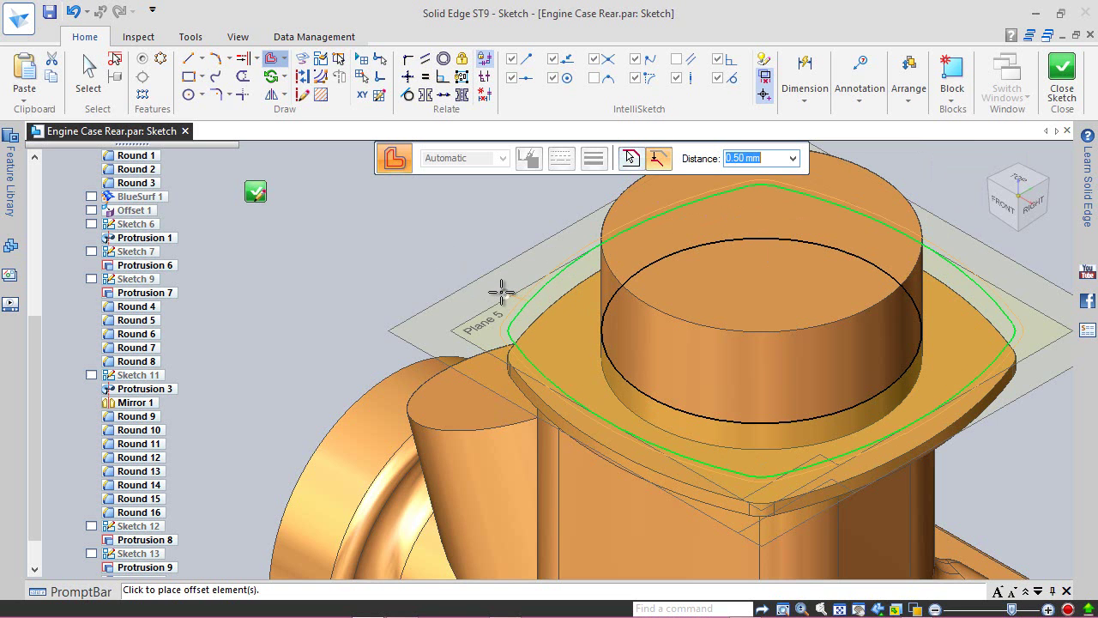
left_click(88, 76)
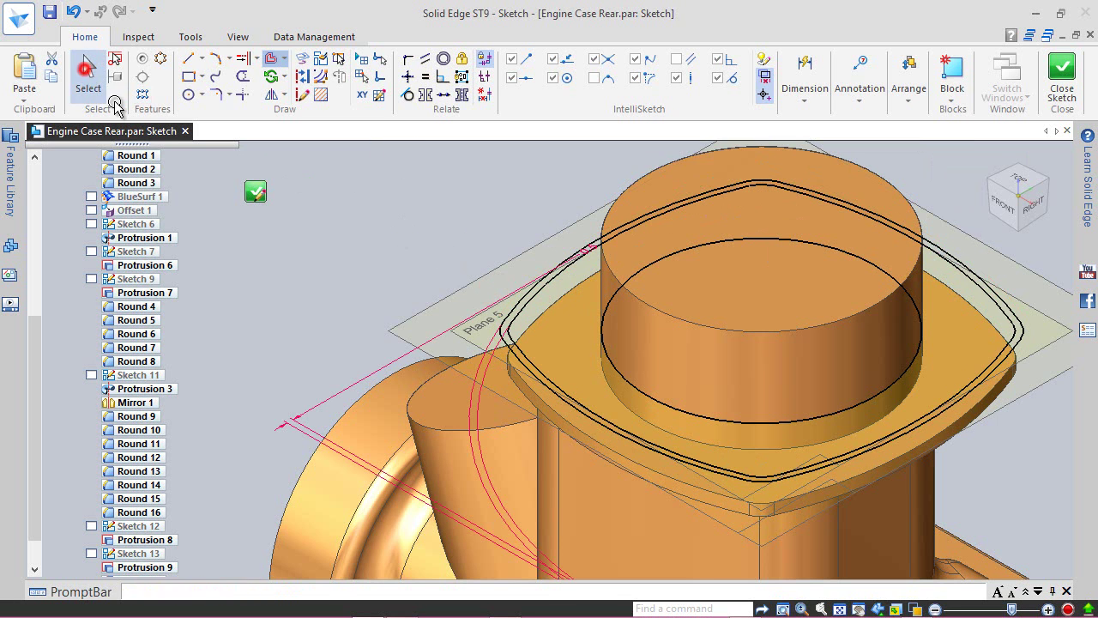
left_click(1062, 77)
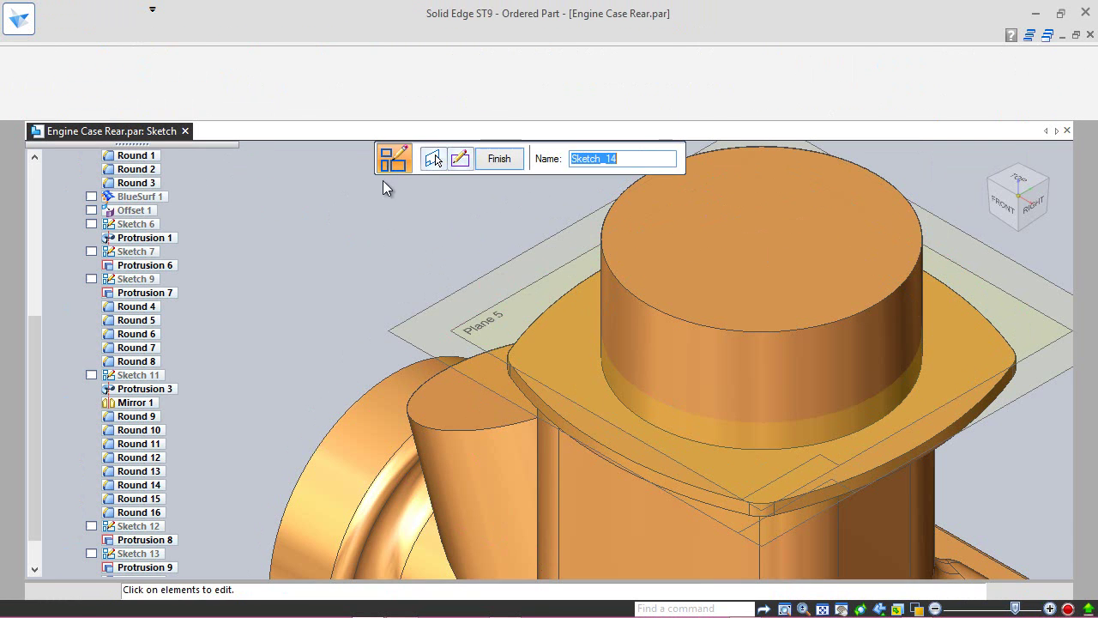
- Extrude the outer offset outline 1 mm upward to form a thin plate around the cylinder
left_click(344, 91)
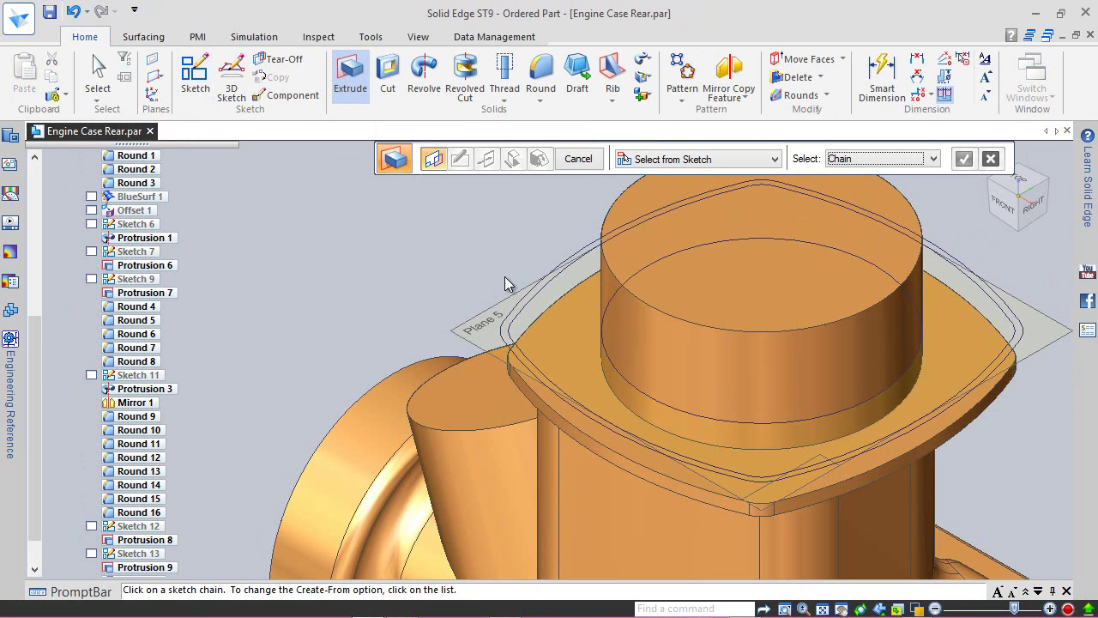
left_click(513, 310)
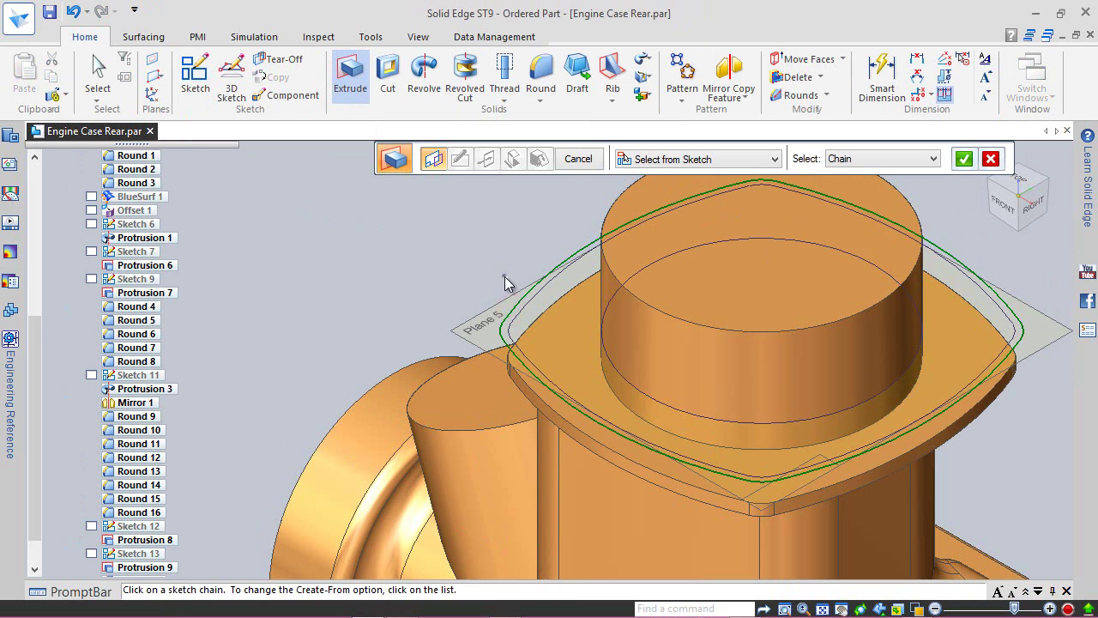
right_click(504, 277)
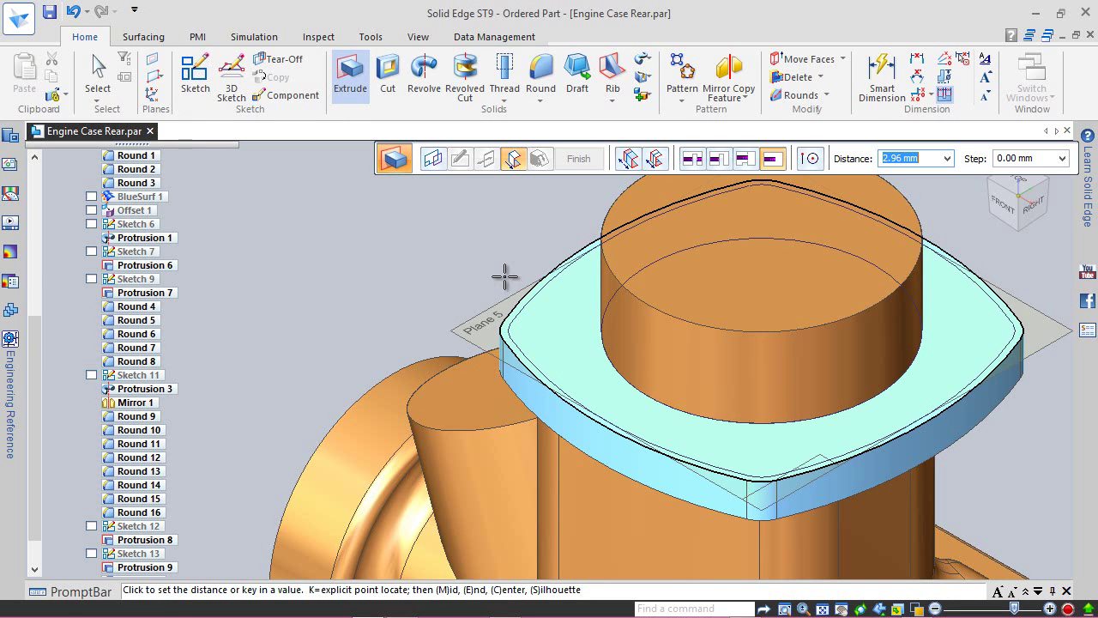
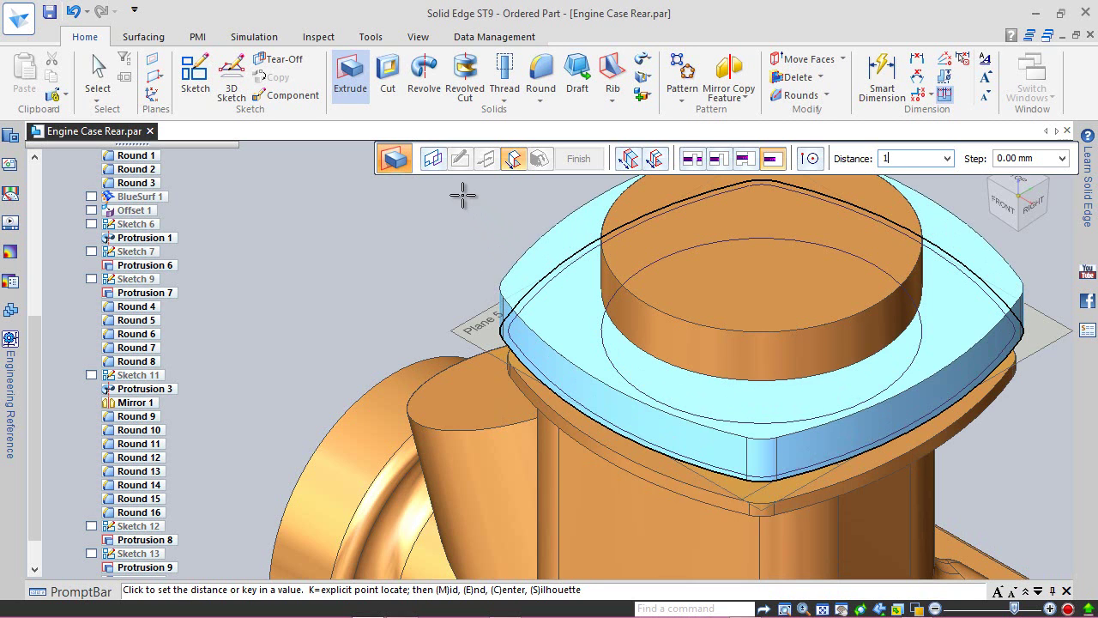
key("Tab")
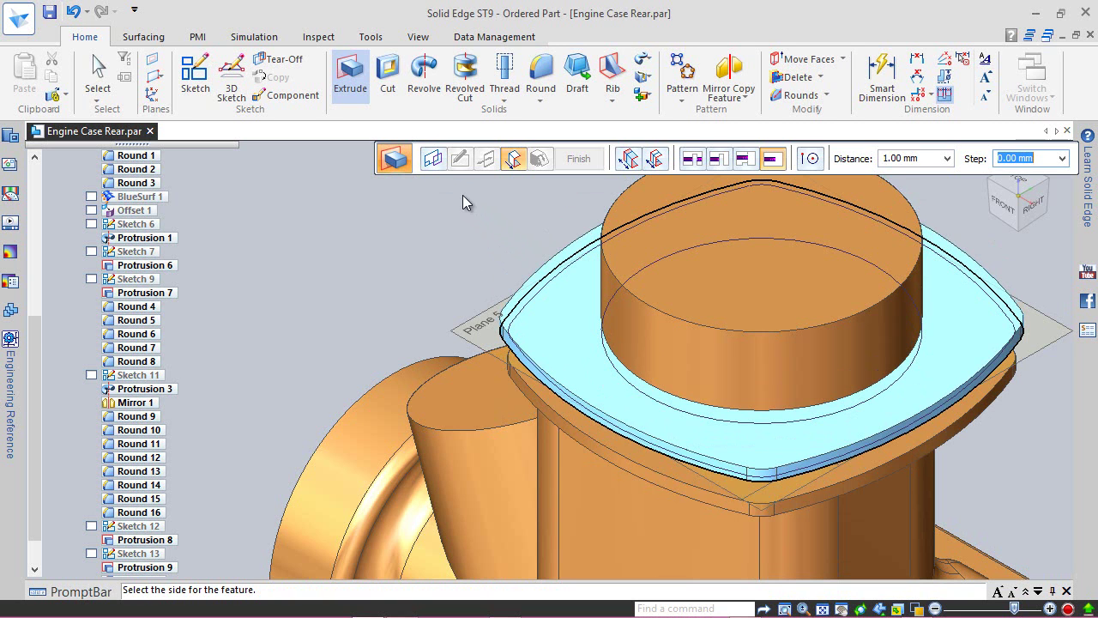
left_click(484, 234)
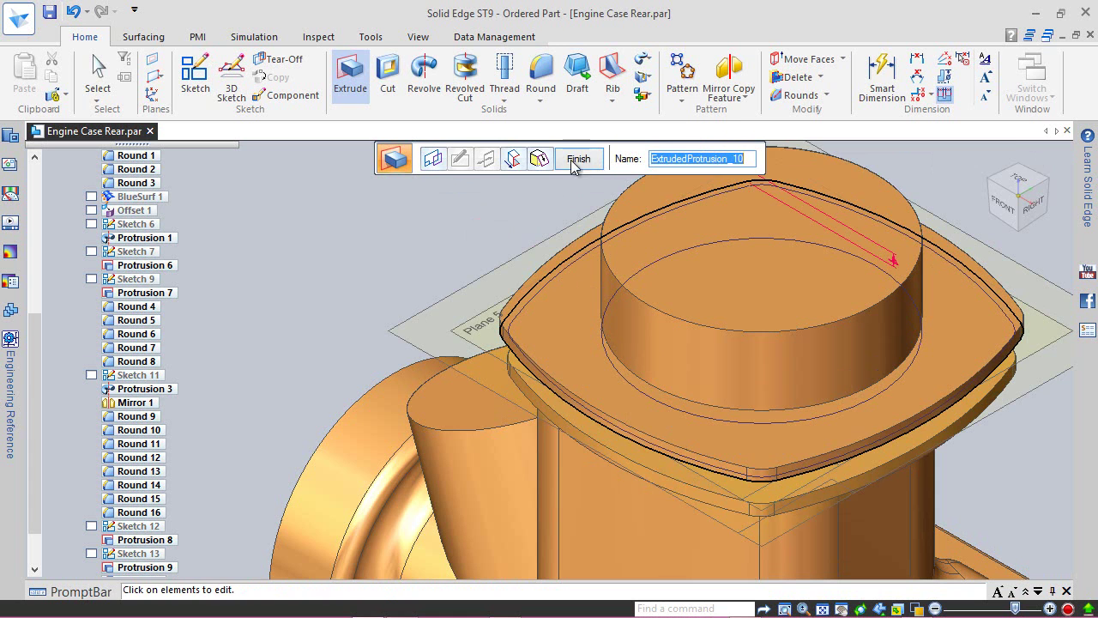
left_click(566, 163)
left_click(571, 159)
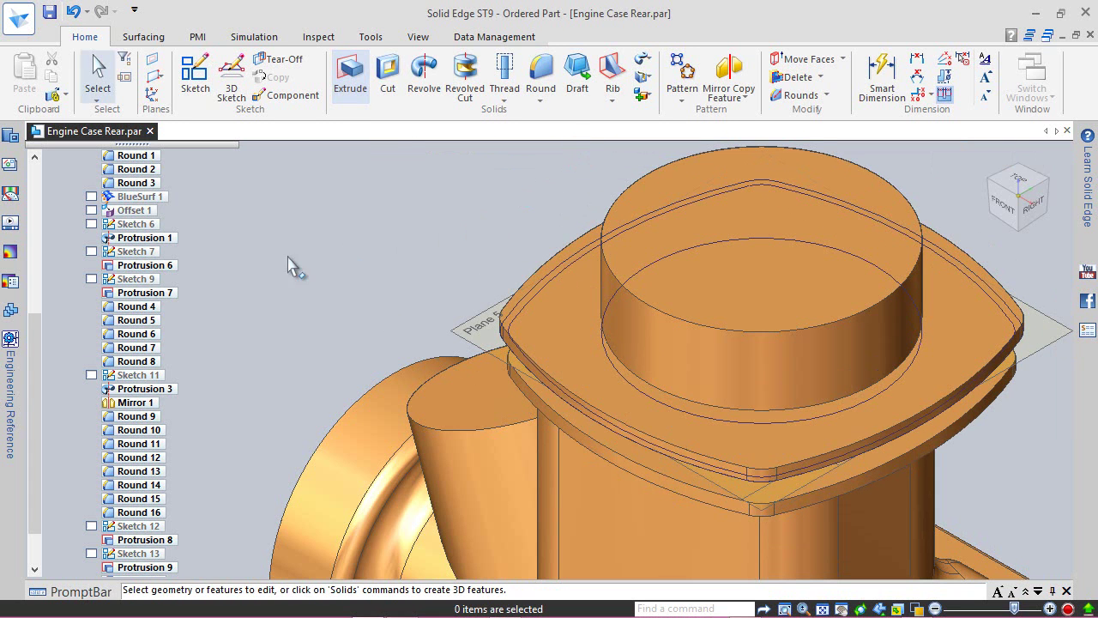
- Hide Plane 5 and Sketch 14 so only the solid body is displayed
scroll(31, 361, "down", 2)
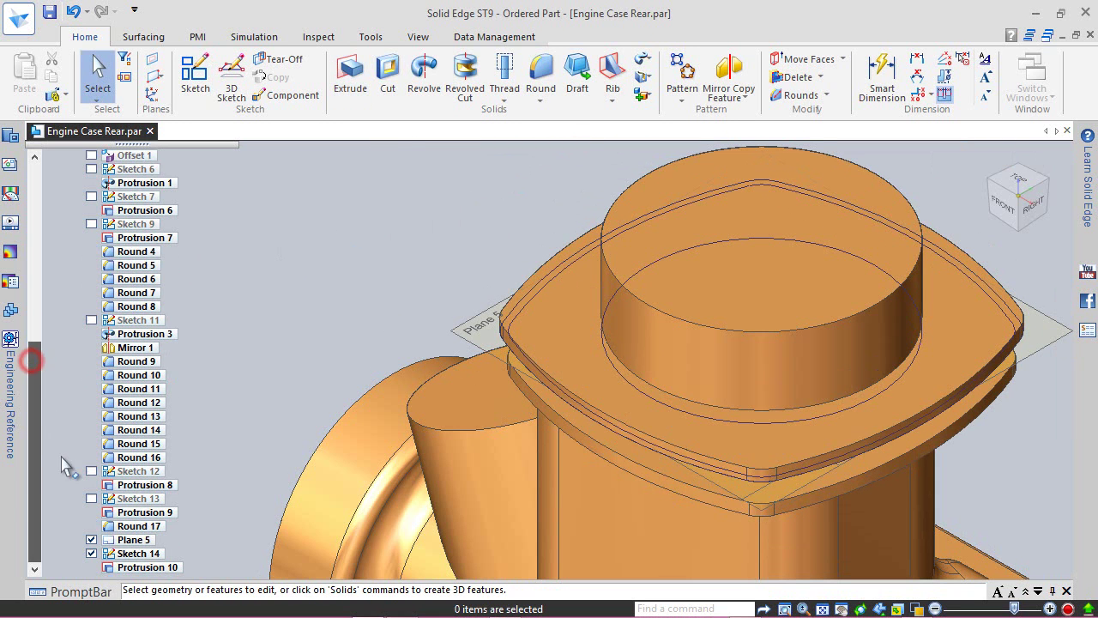
left_click(90, 540)
left_click(91, 554)
scroll(433, 248, "down", 2)
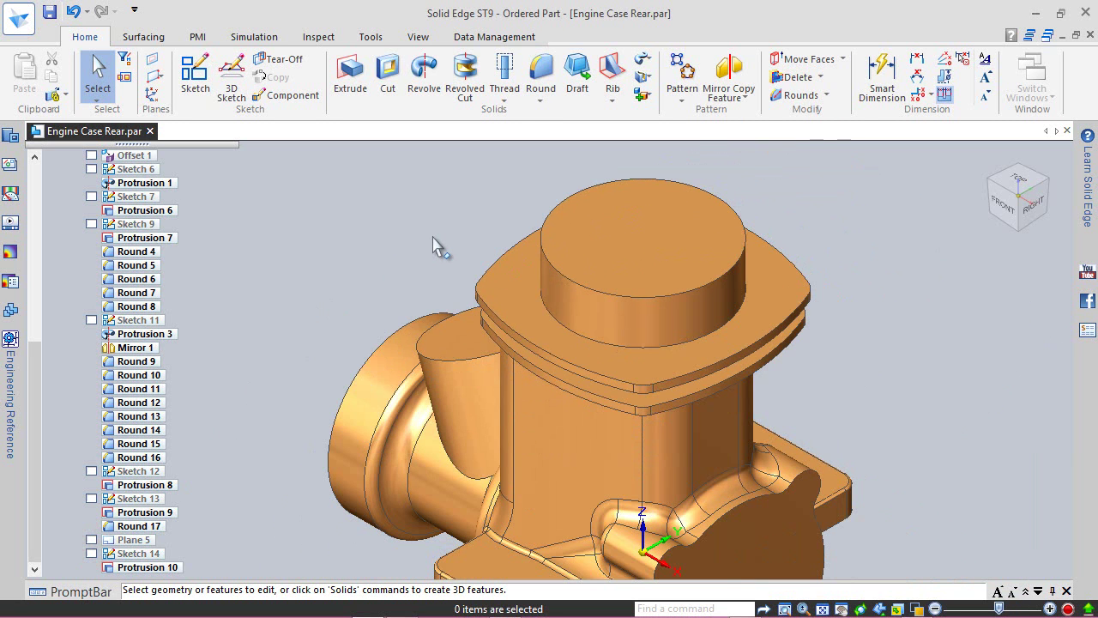
left_click(466, 225)
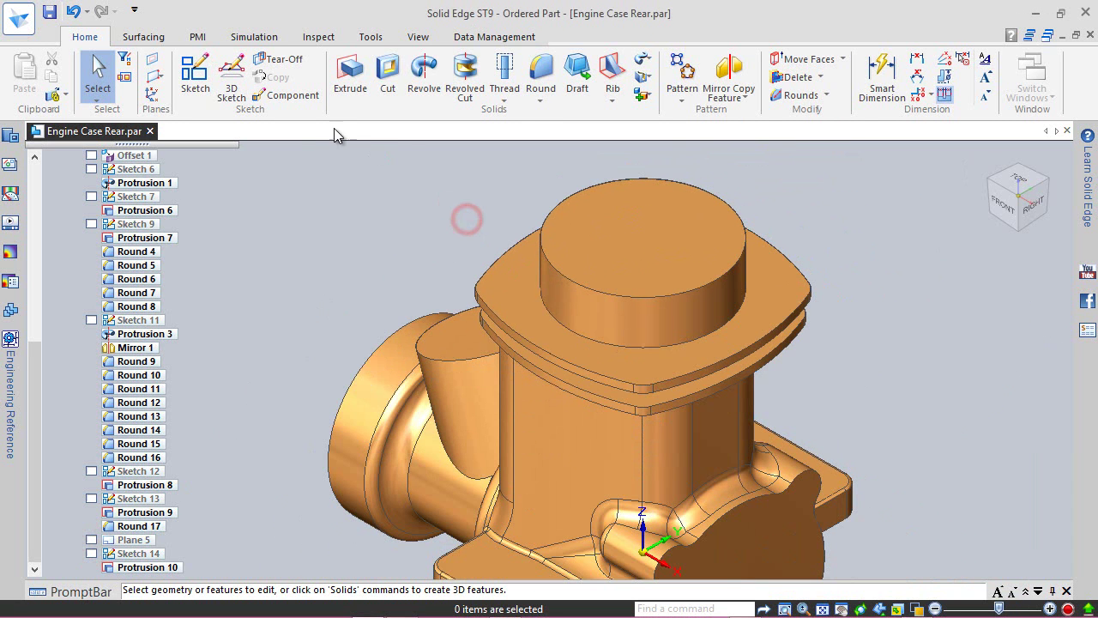
- Create a parallel reference plane 2 mm above the top face of the new 1 mm plate
left_click(159, 79)
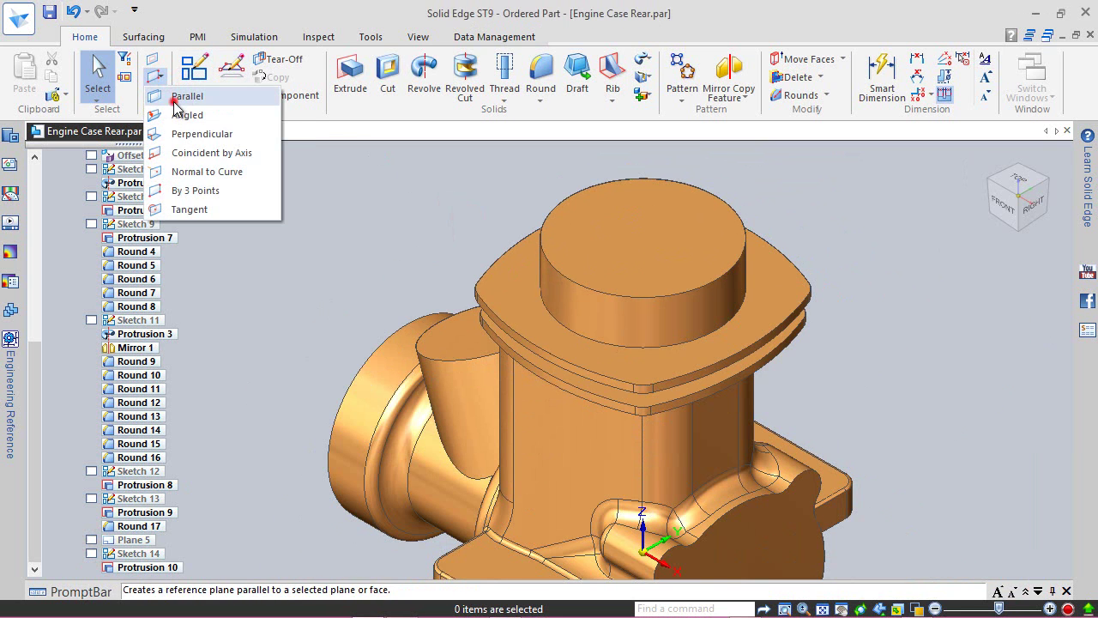
left_click(176, 94)
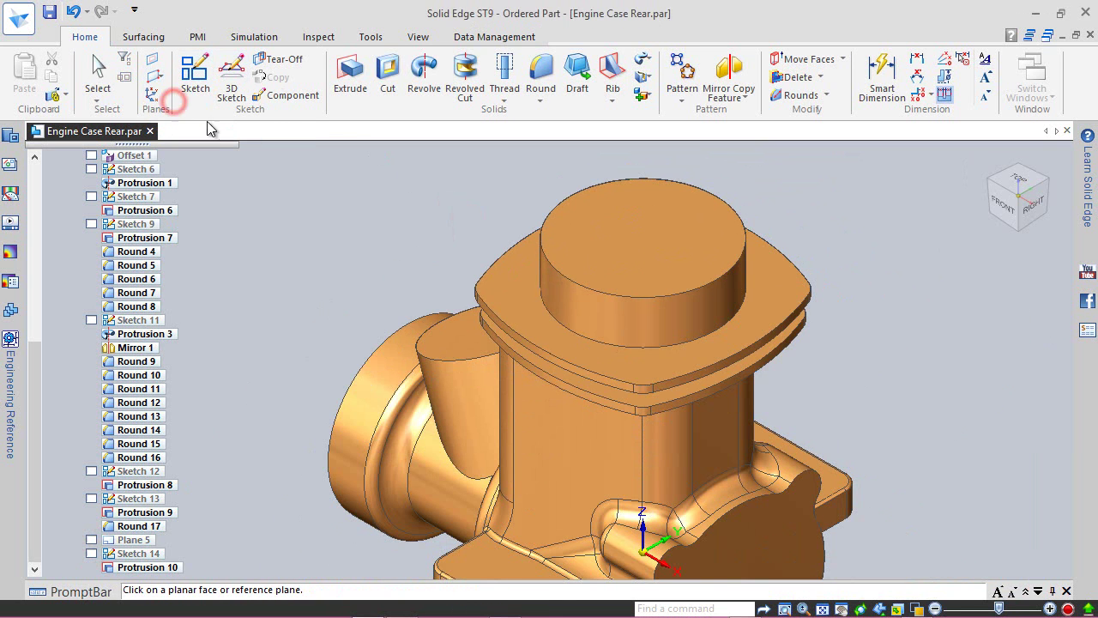
left_click(507, 283)
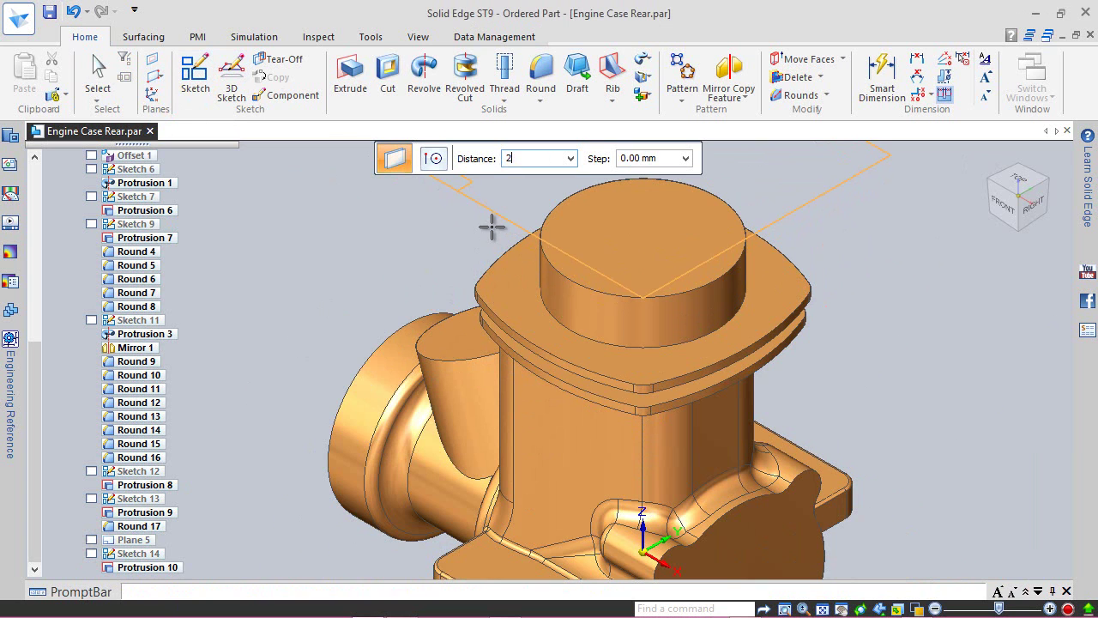
key("Return")
left_click(496, 225)
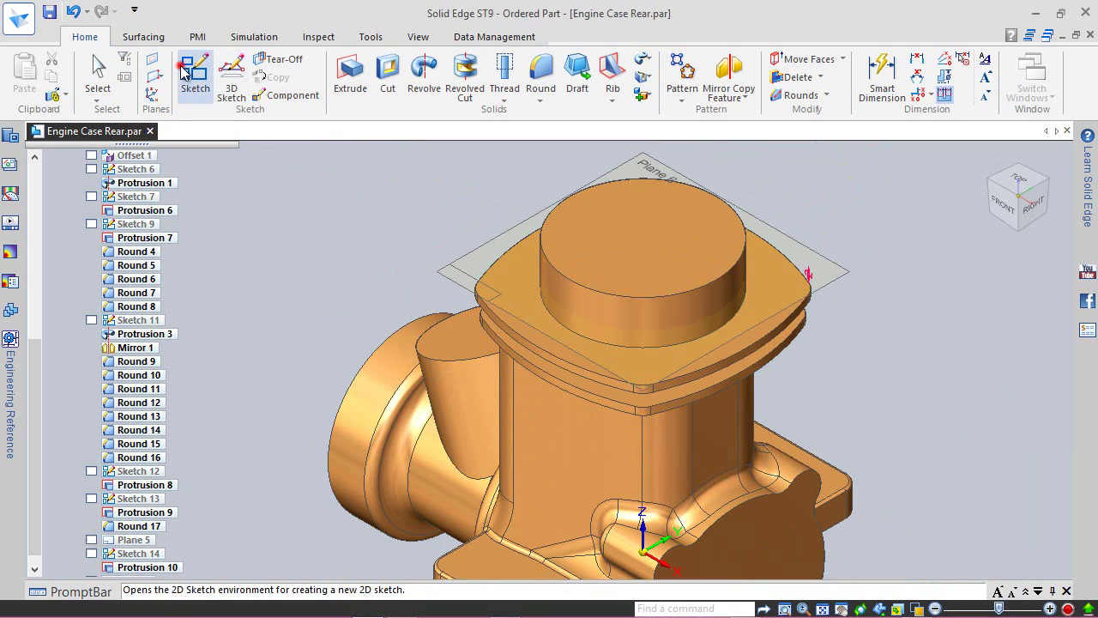
- Start a sketch on Plane 6 and project the upper fin plate's top face into it, including its internal loop
left_click(195, 75)
left_click(470, 253)
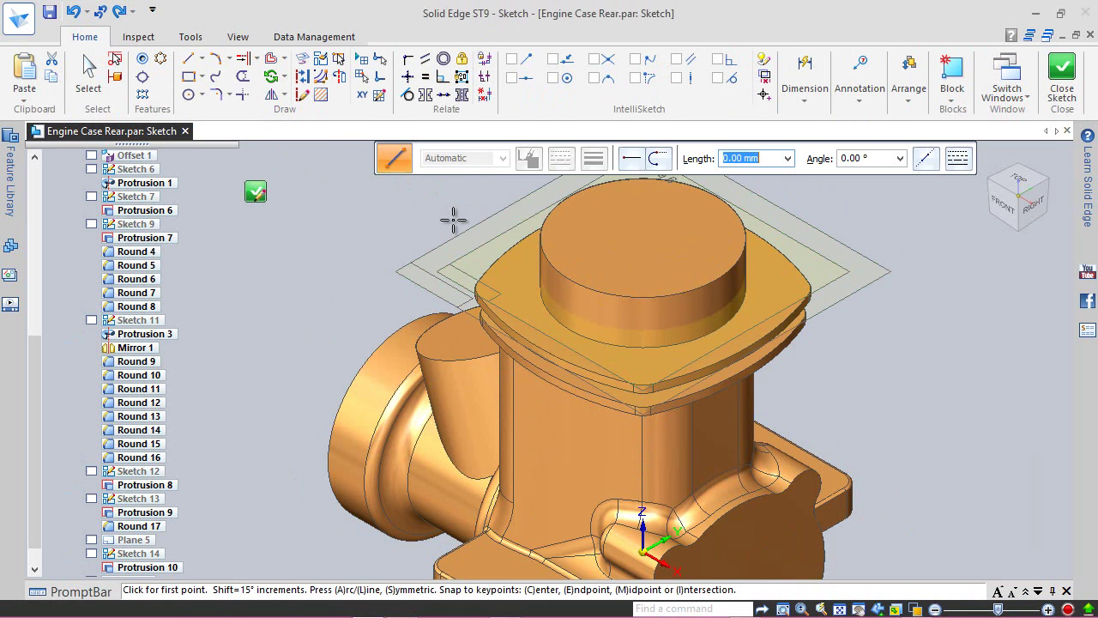
left_click(302, 58)
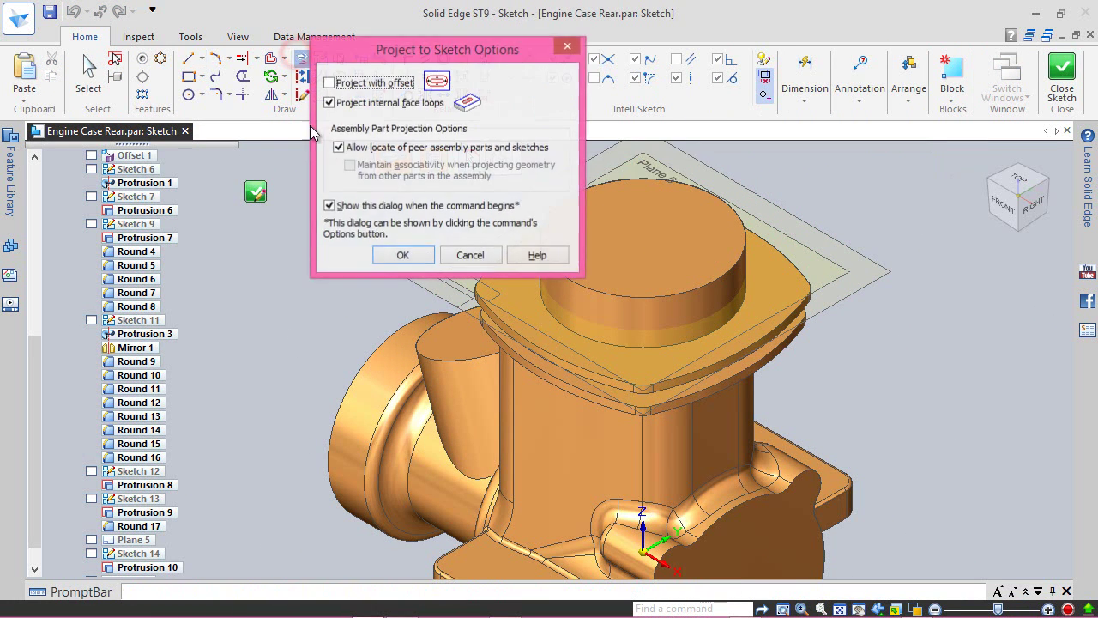
left_click(407, 252)
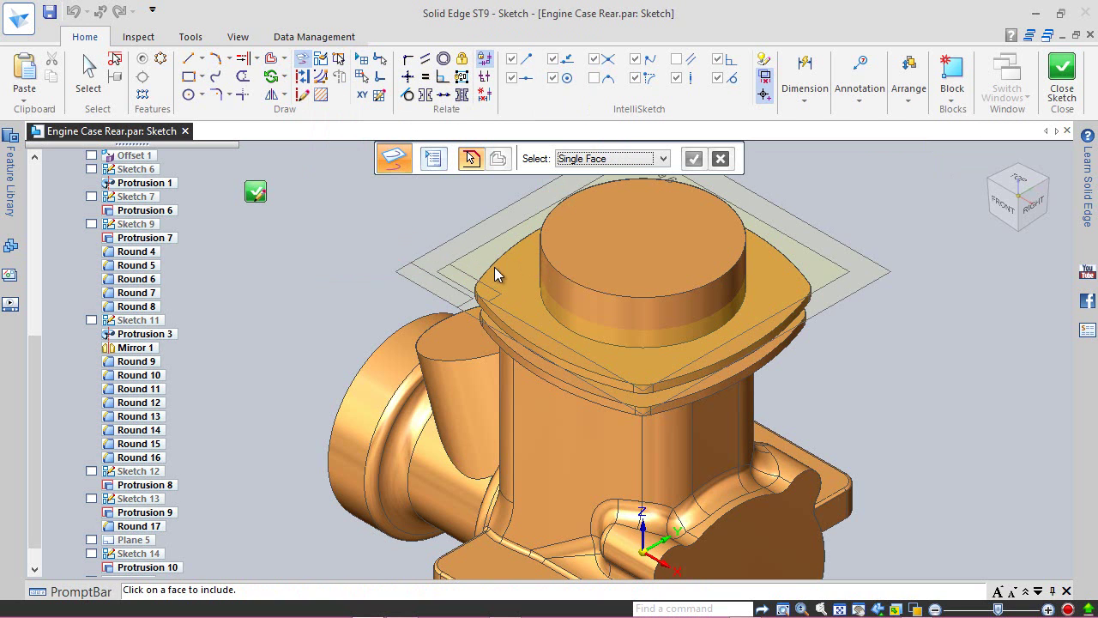
left_click(499, 273)
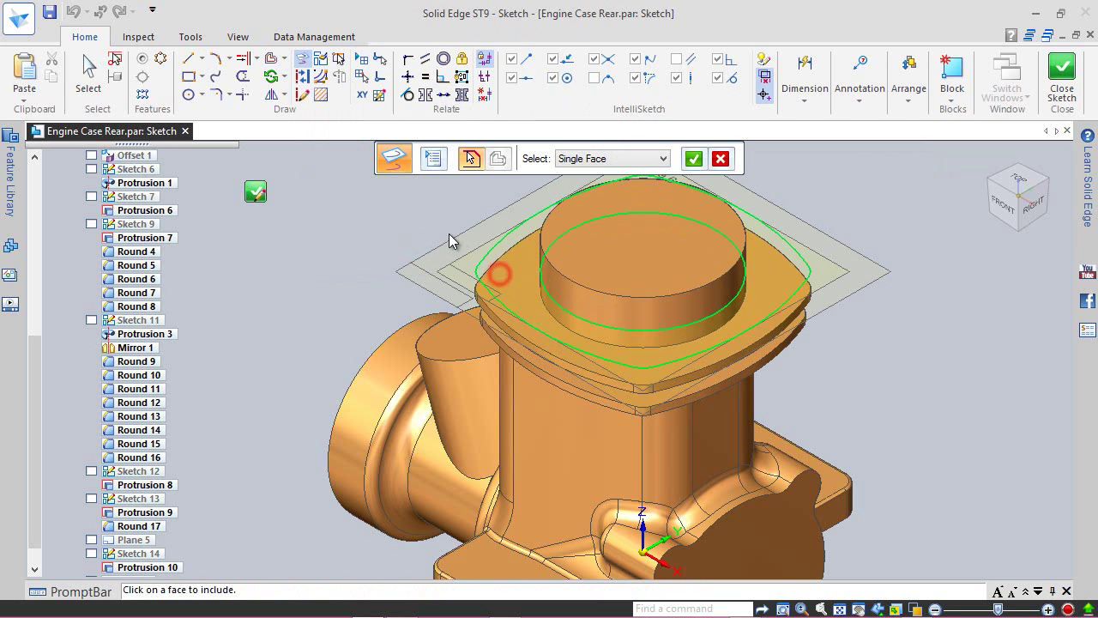
left_click(697, 160)
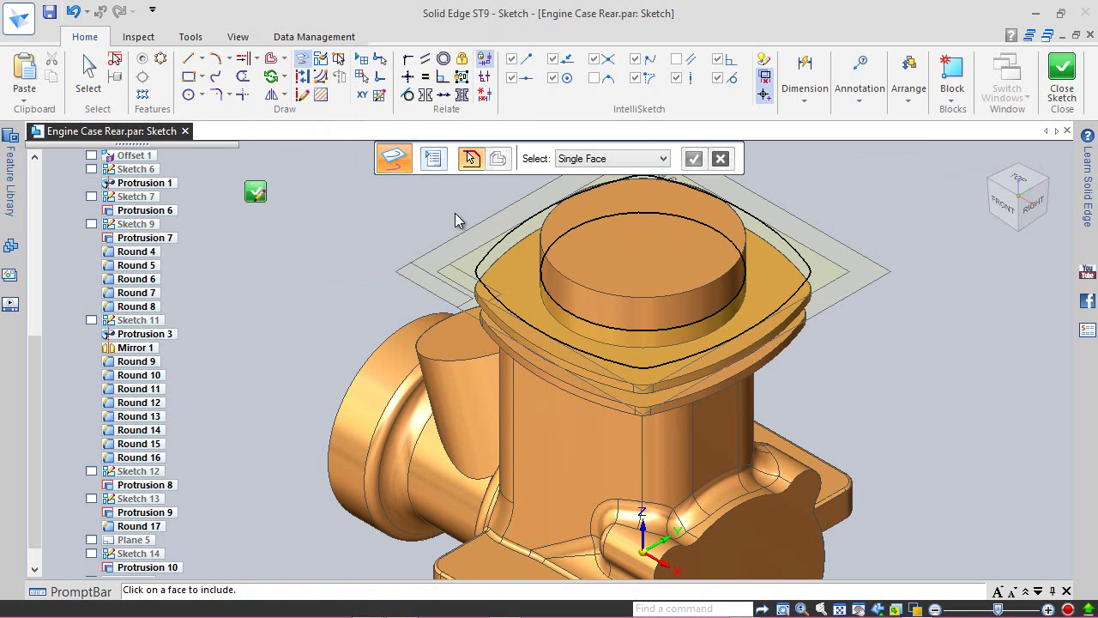
left_click(88, 73)
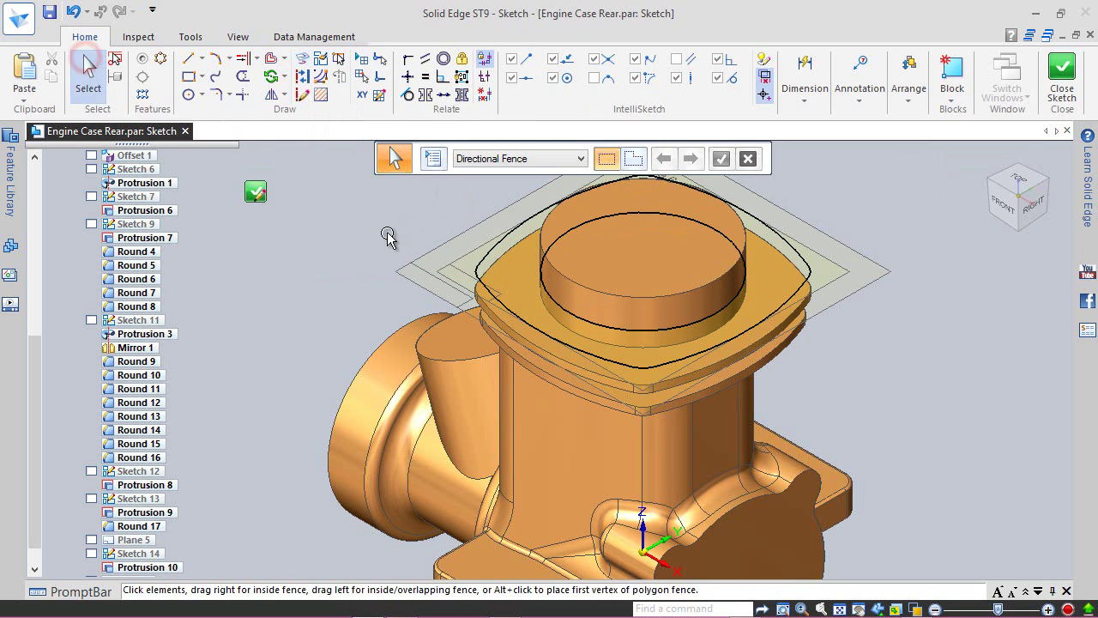
- Offset all edges of the projected outer plate outline outward by 0.5 mm and finish the sketch
left_click(1015, 178)
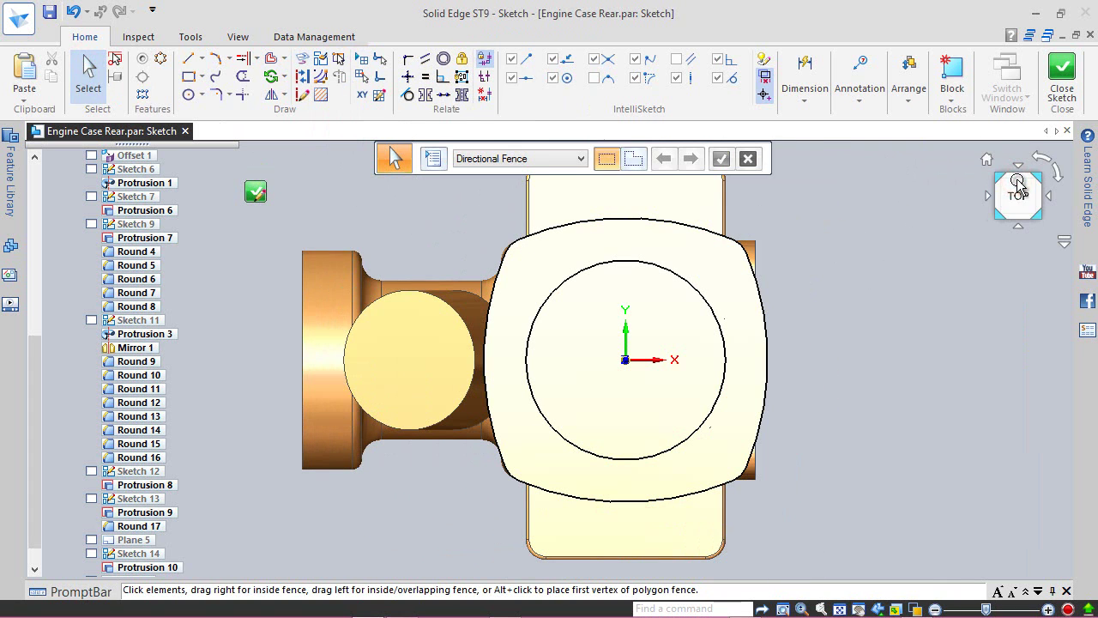
left_click(268, 59)
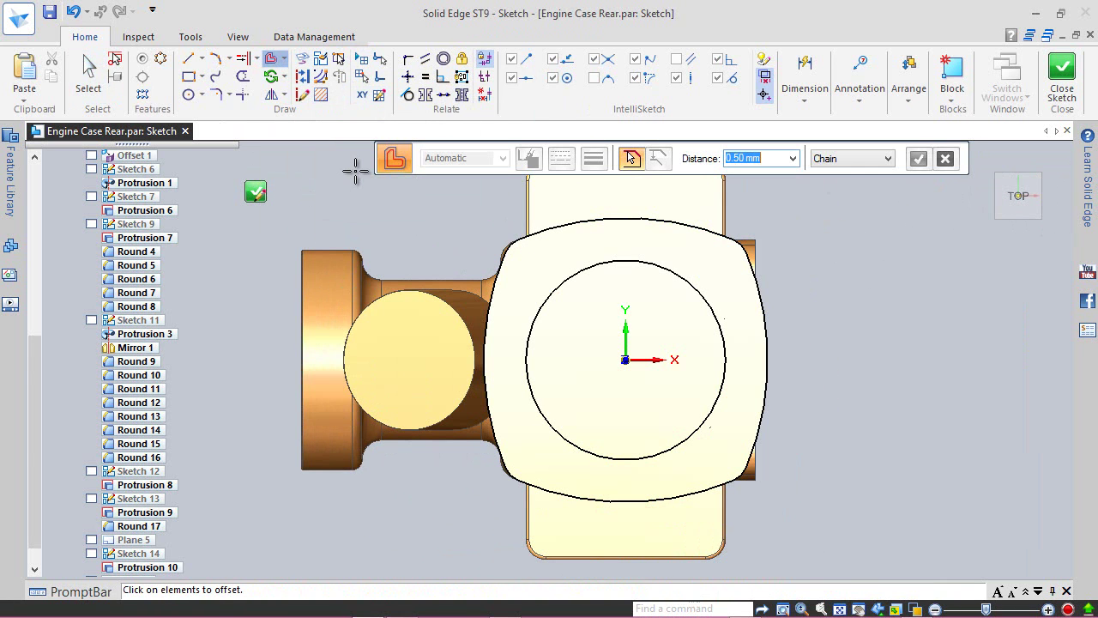
left_click(766, 316)
scroll(762, 217, "up", 3)
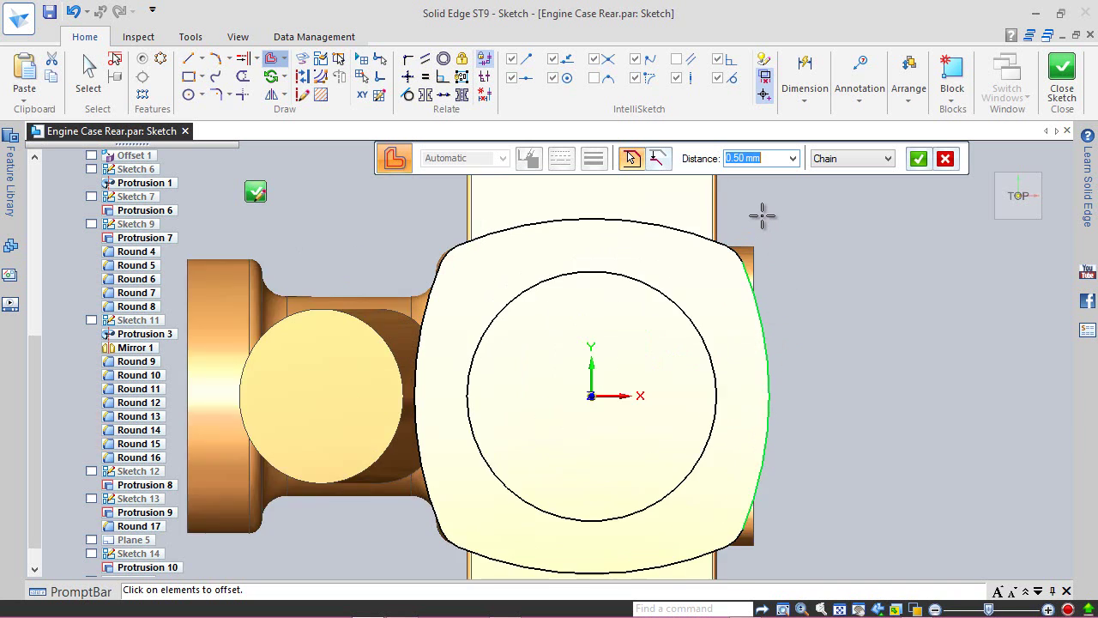
scroll(759, 220, "up", 1)
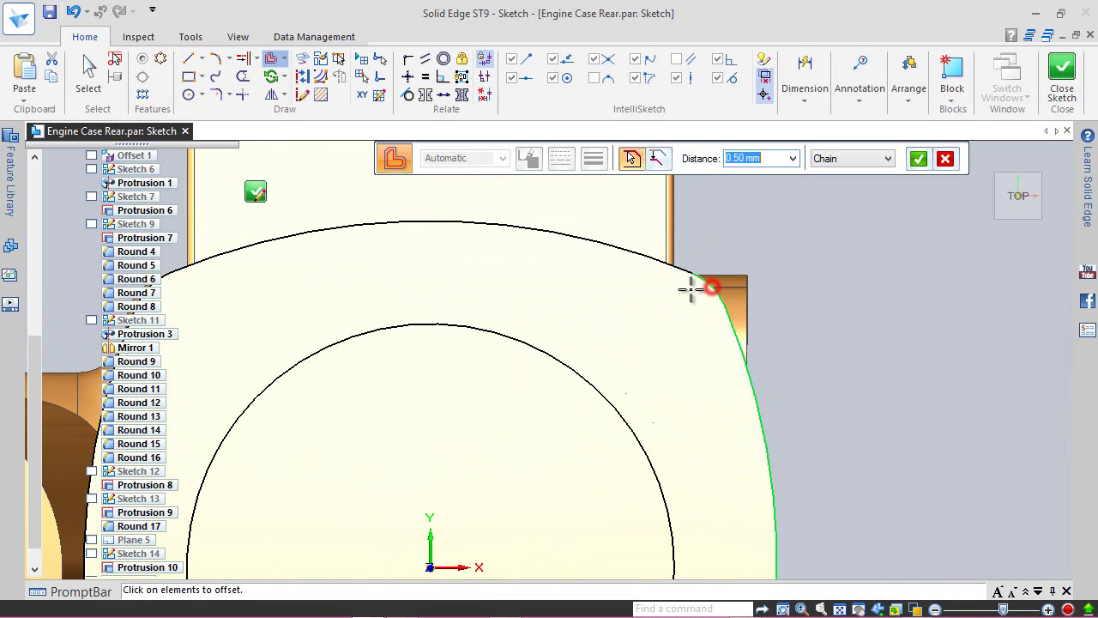
left_click(641, 250)
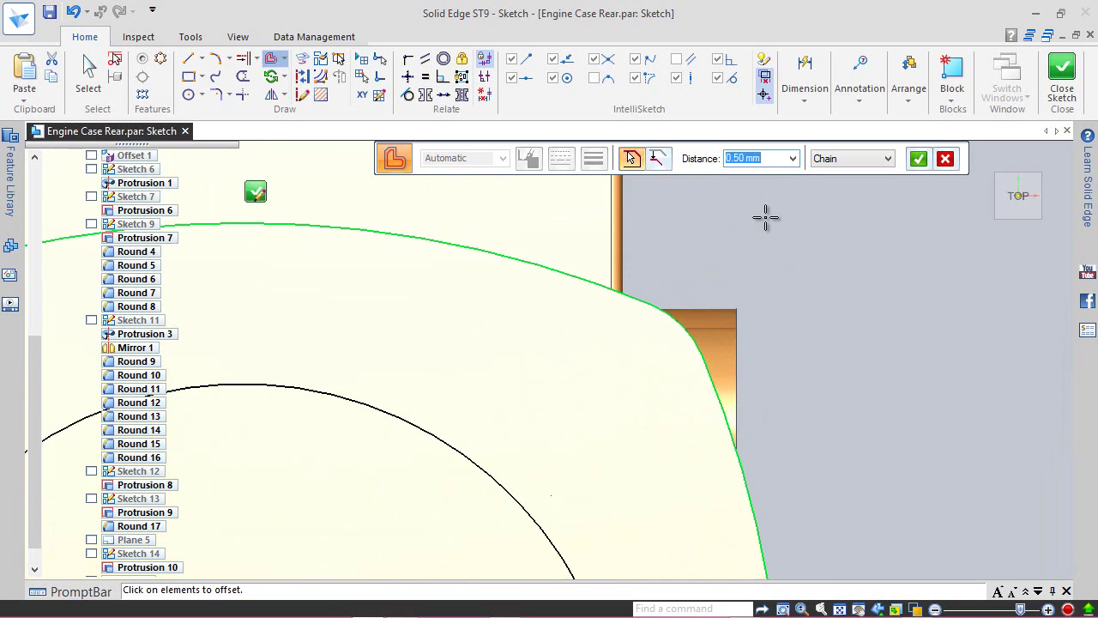
scroll(765, 216, "down", 2)
scroll(378, 283, "up", 2)
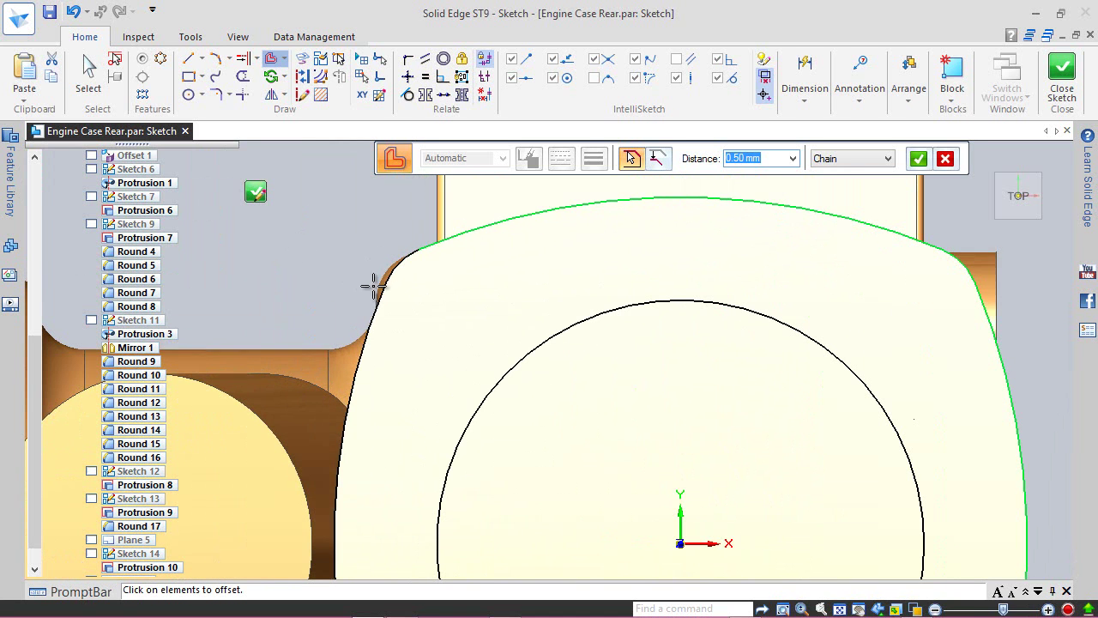
left_click(400, 265)
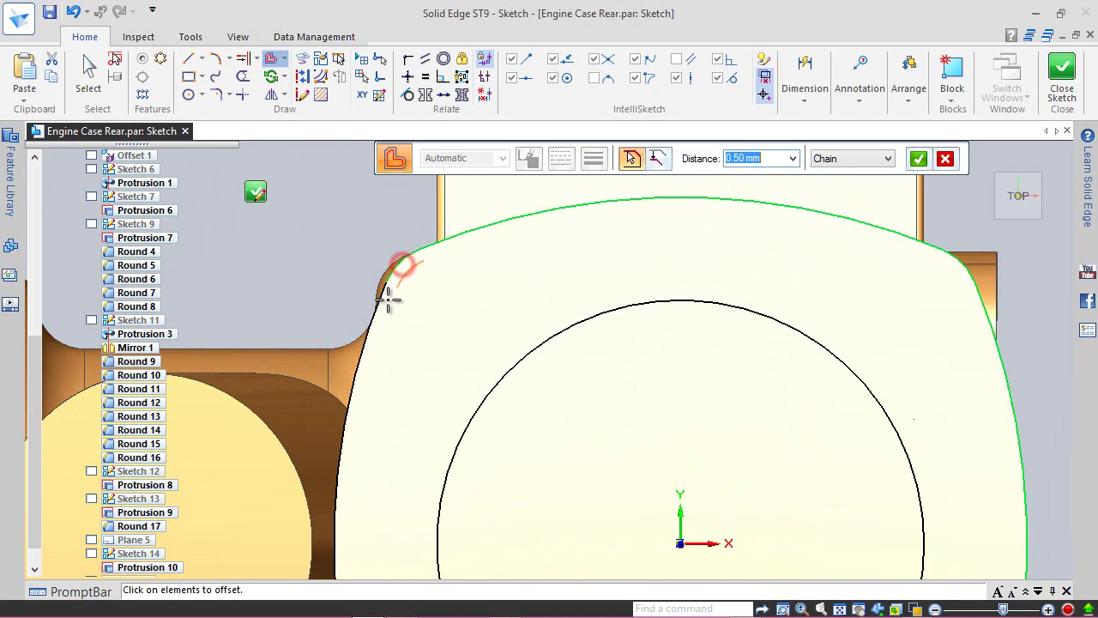
left_click(382, 300)
scroll(438, 239, "up", 1)
scroll(461, 252, "down", 1)
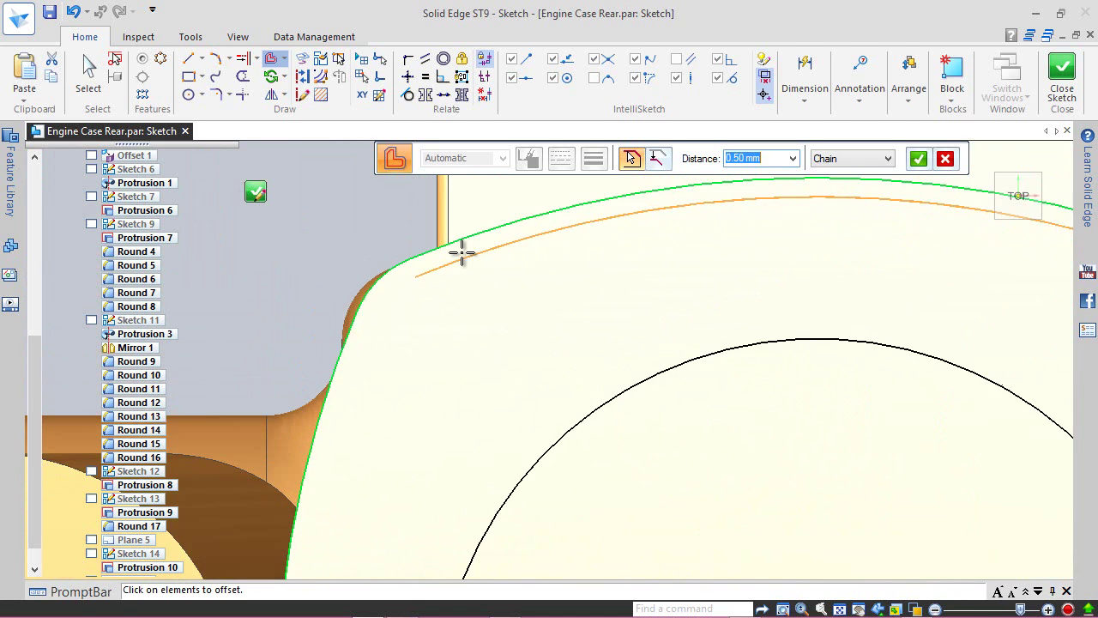
scroll(461, 252, "down", 3)
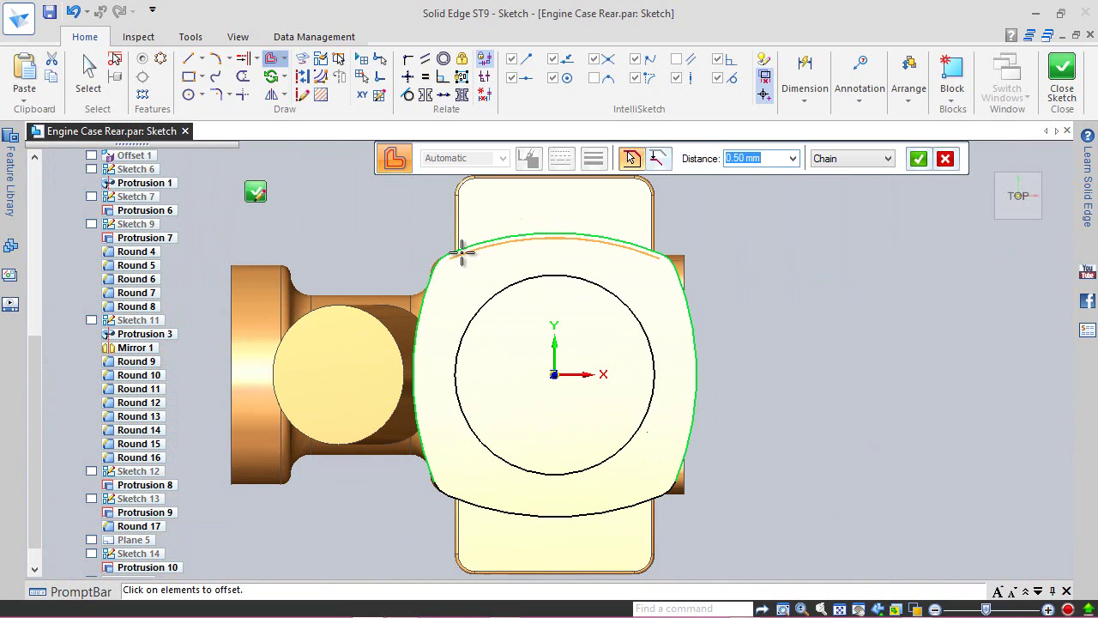
scroll(424, 506, "up", 1)
scroll(424, 510, "up", 3)
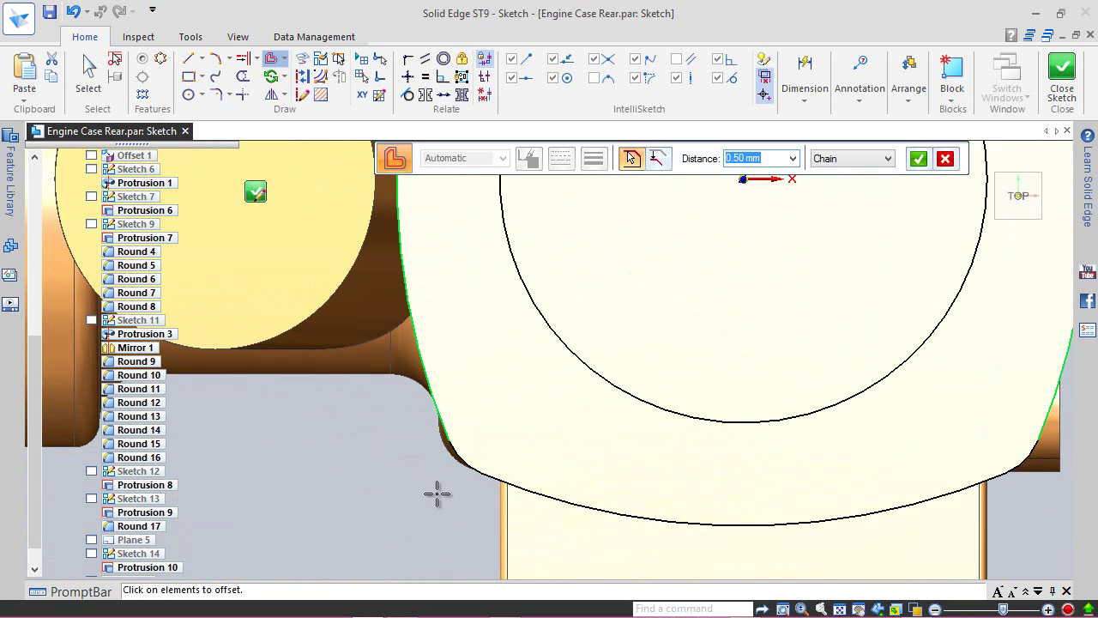
left_click(460, 447)
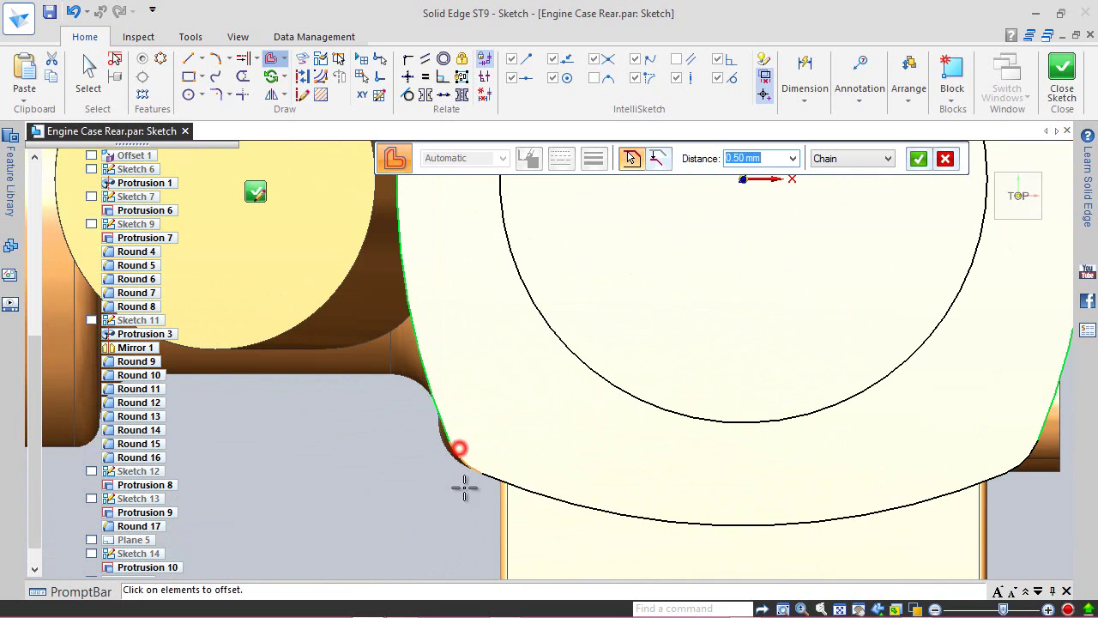
left_click(523, 490)
scroll(515, 498, "down", 1)
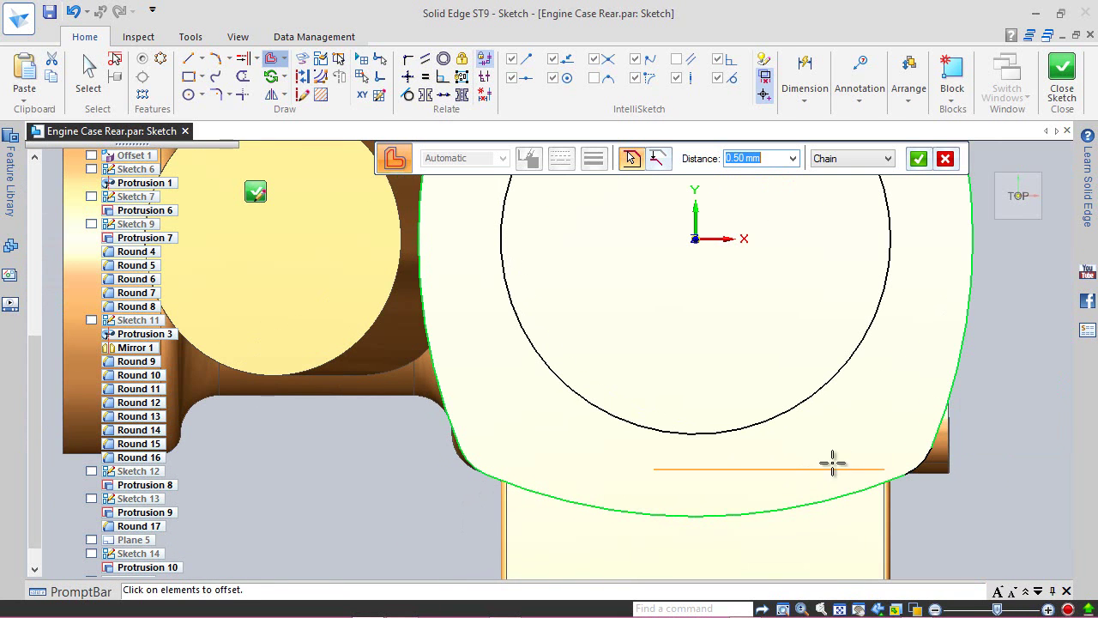
left_click(926, 462)
scroll(741, 483, "up", 1)
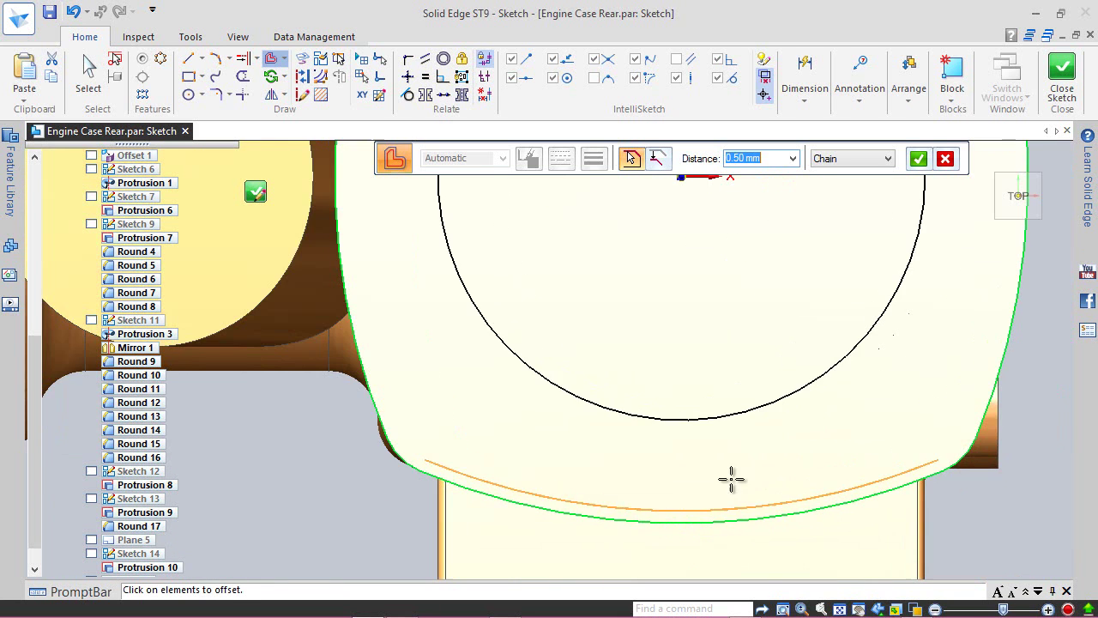
scroll(650, 492, "down", 2)
scroll(649, 493, "down", 1)
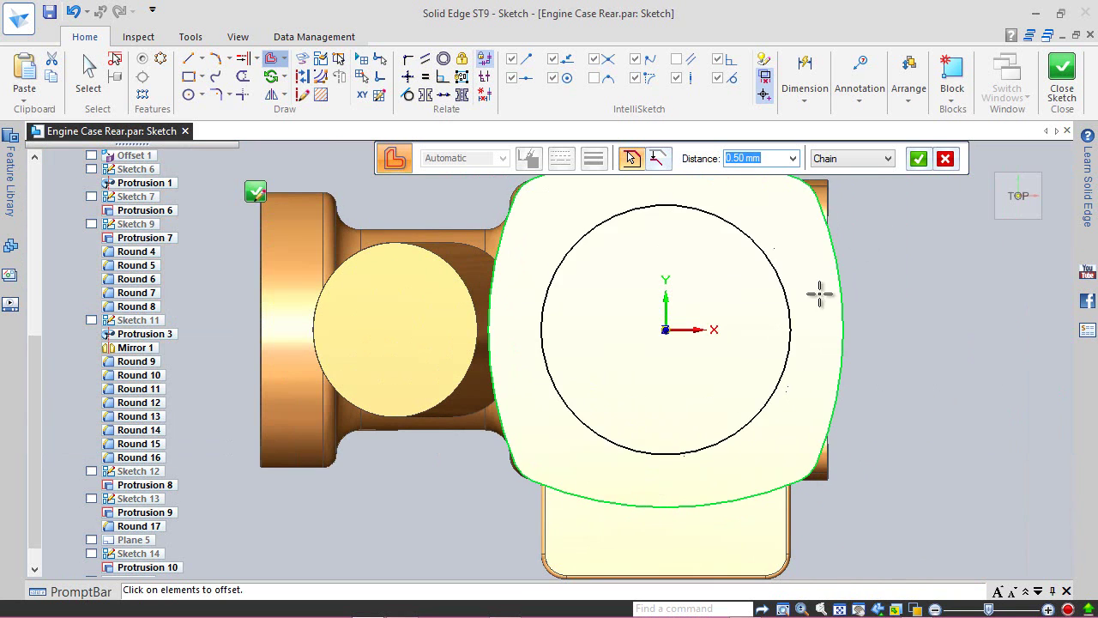
left_click(918, 159)
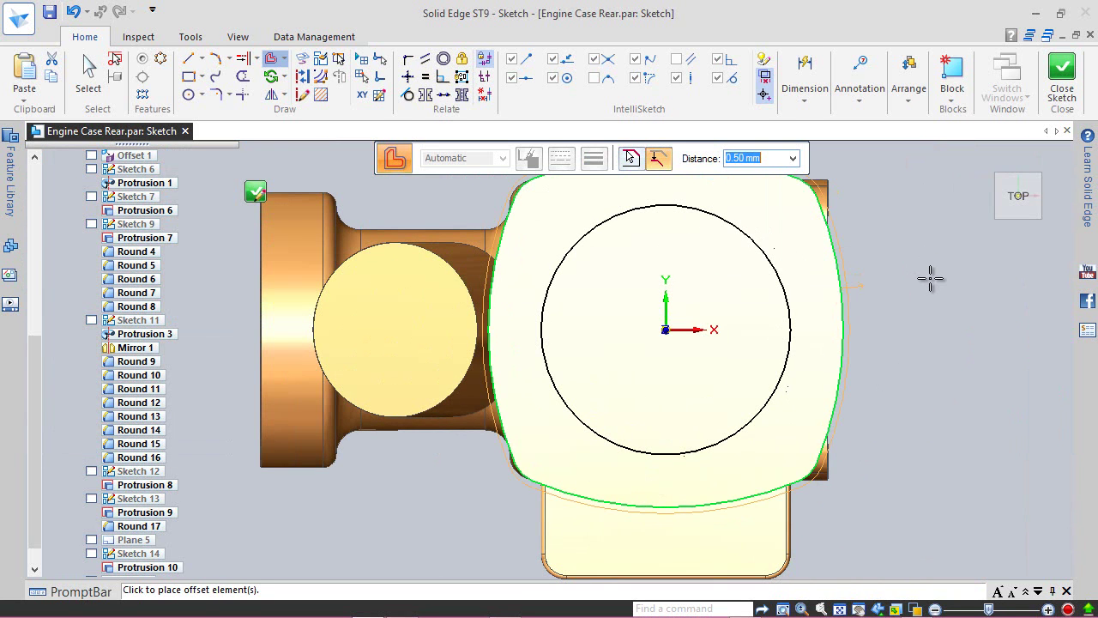
left_click(88, 64)
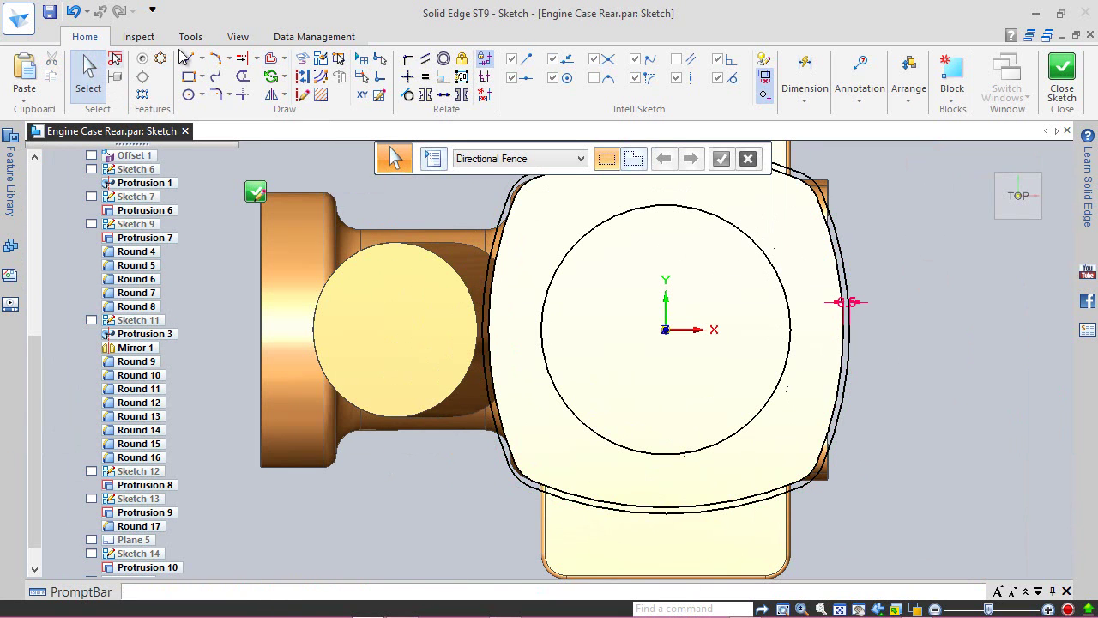
left_click(1061, 73)
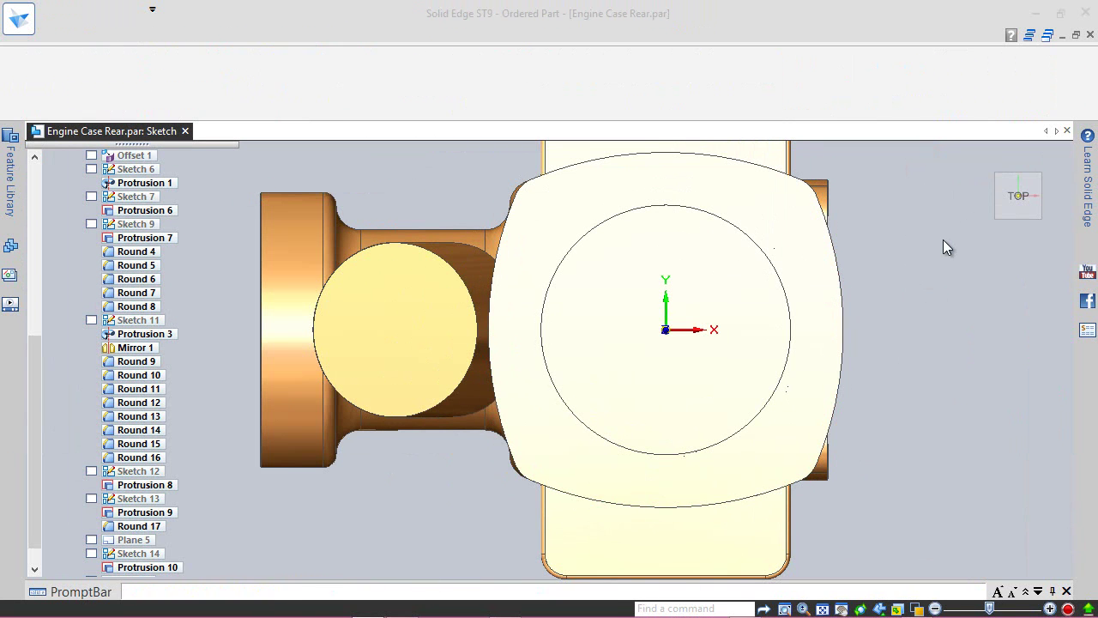
left_click(496, 160)
left_click(496, 160)
- Hide Plane 6 while keeping the new offset sketch displayed around the cylinder
left_click(974, 170)
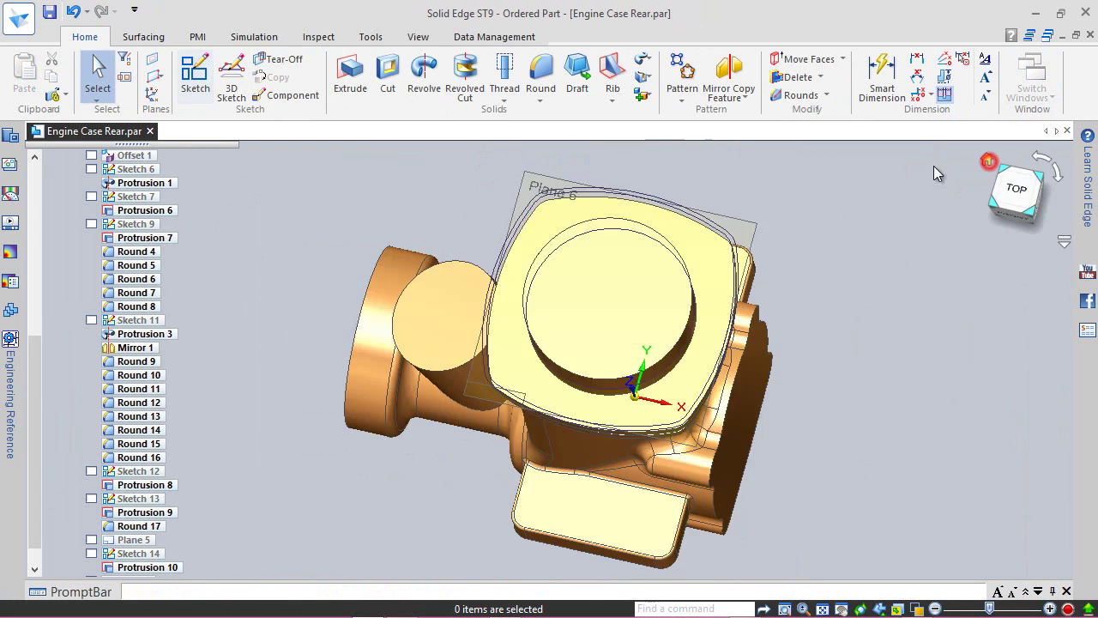
scroll(470, 275, "up", 4)
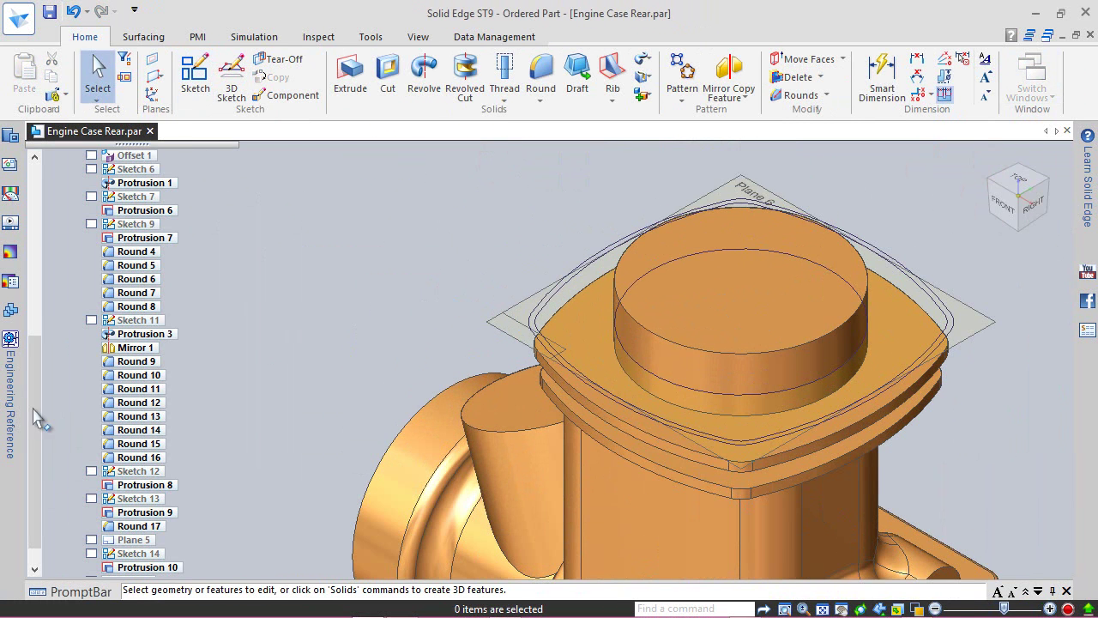
left_click_drag(28, 419, 21, 510)
left_click(91, 553)
- Extrude the outer offset outline 1 mm upward as another thin plate, and hide Sketch 15
left_click(335, 95)
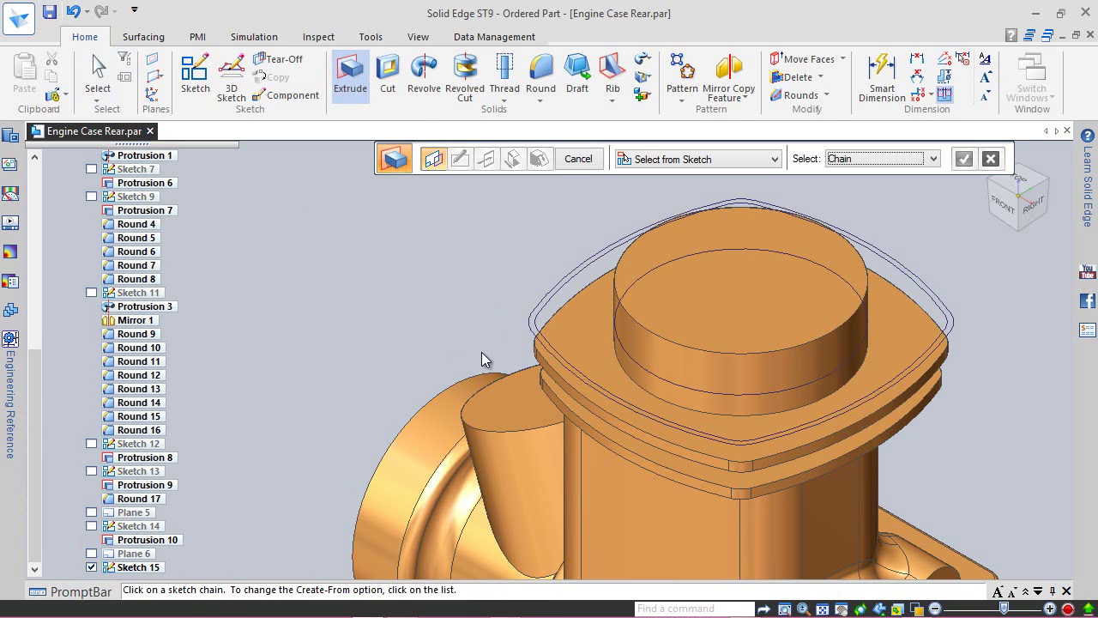
left_click(532, 326)
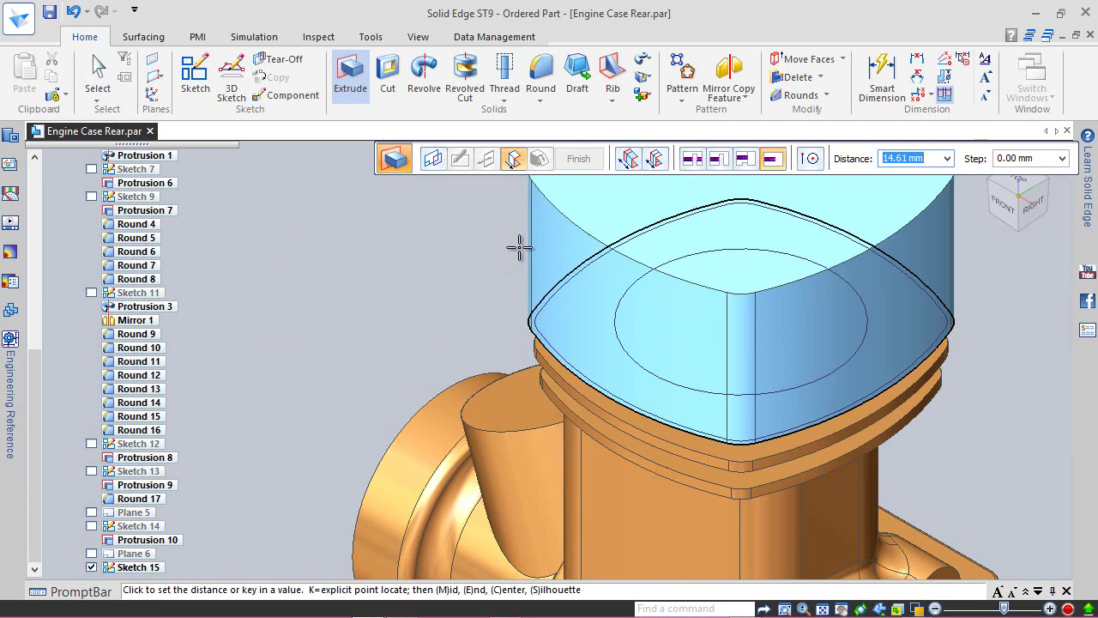
key("Return")
left_click(519, 247)
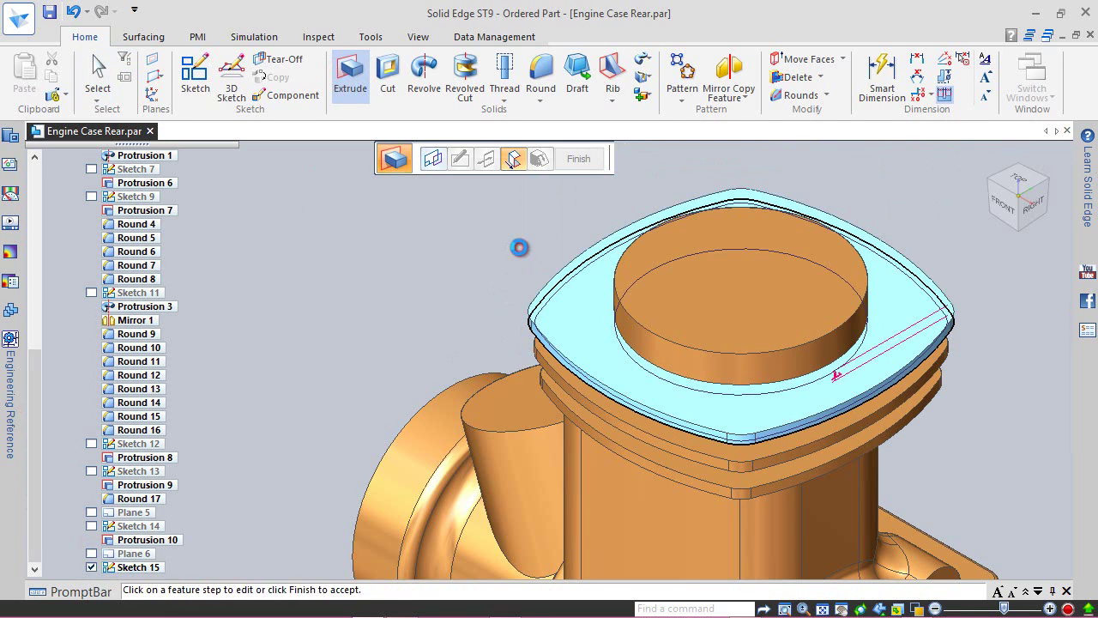
left_click(579, 161)
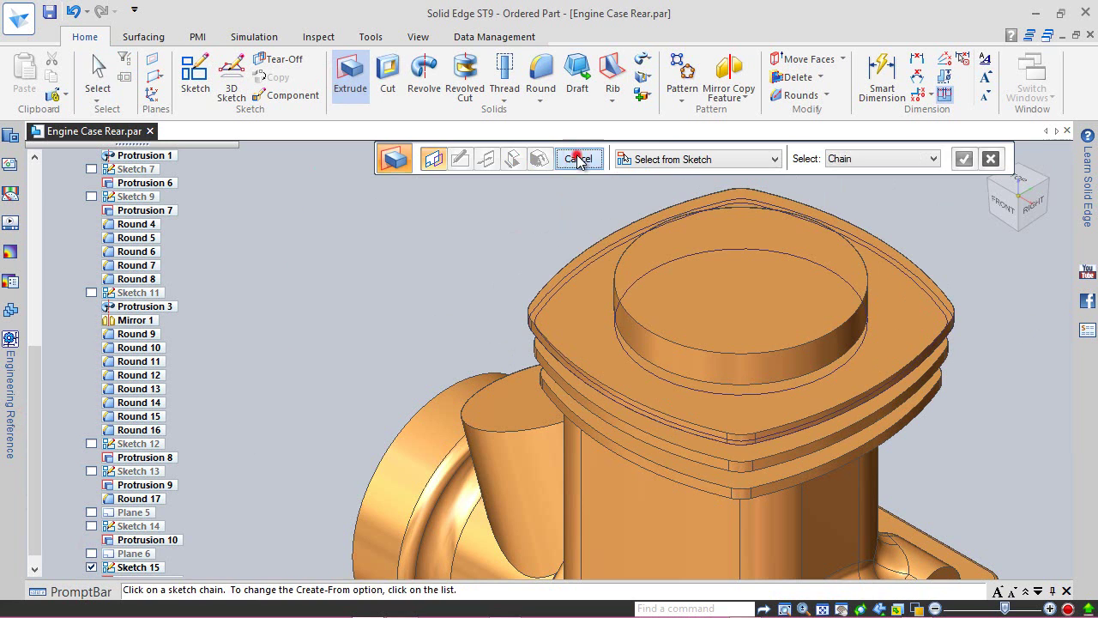
left_click(576, 156)
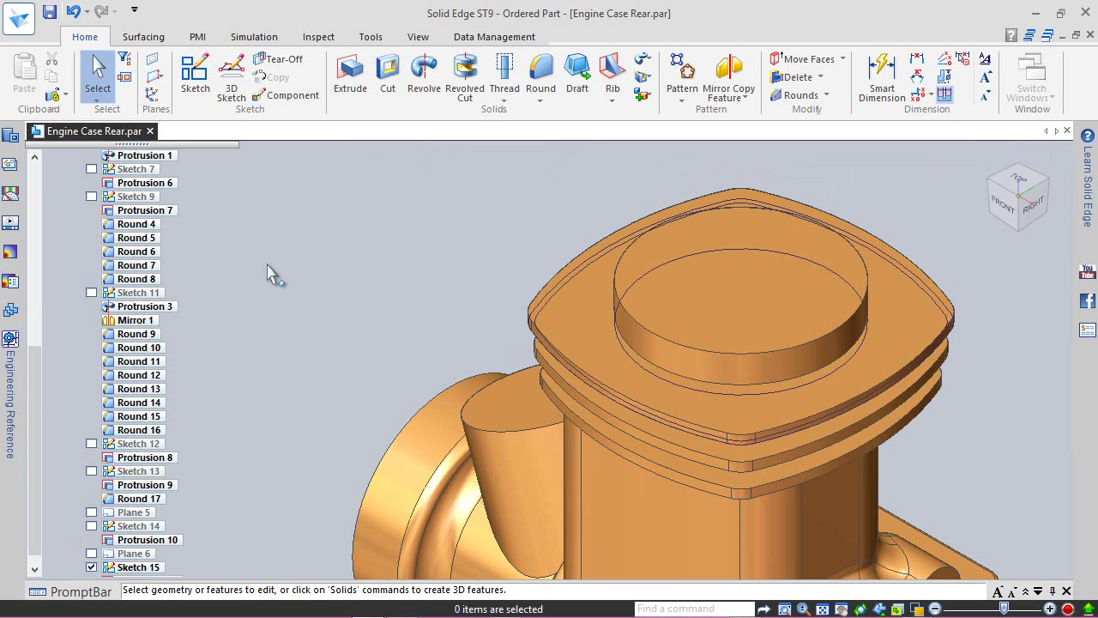
left_click(91, 567)
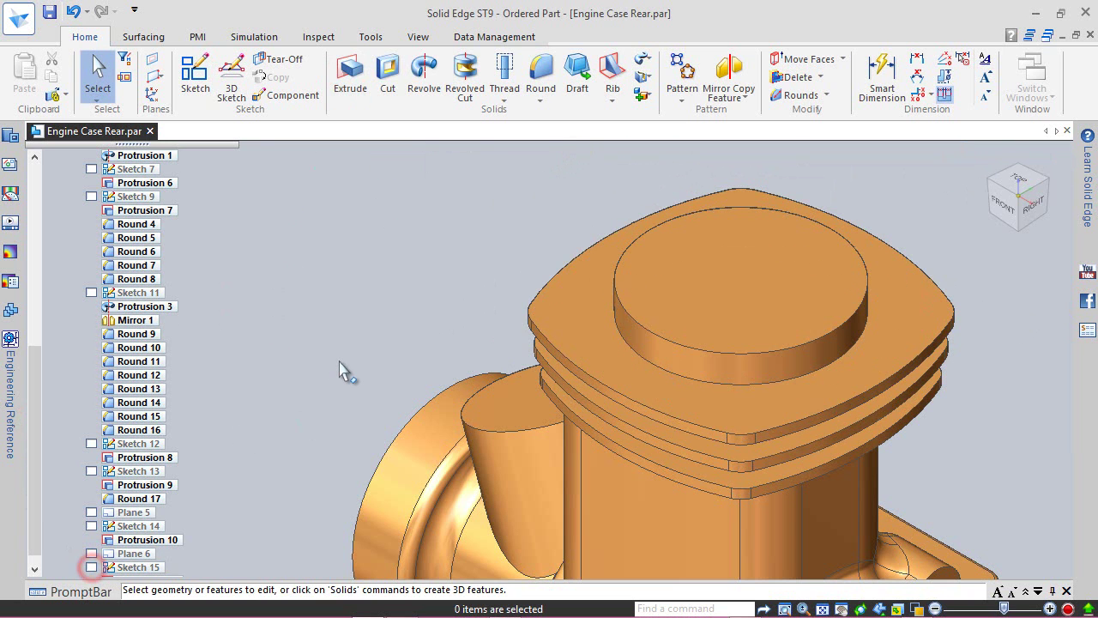
- Create a parallel reference plane 2 mm above the top face of the newest fin plate
left_click(159, 77)
left_click(185, 96)
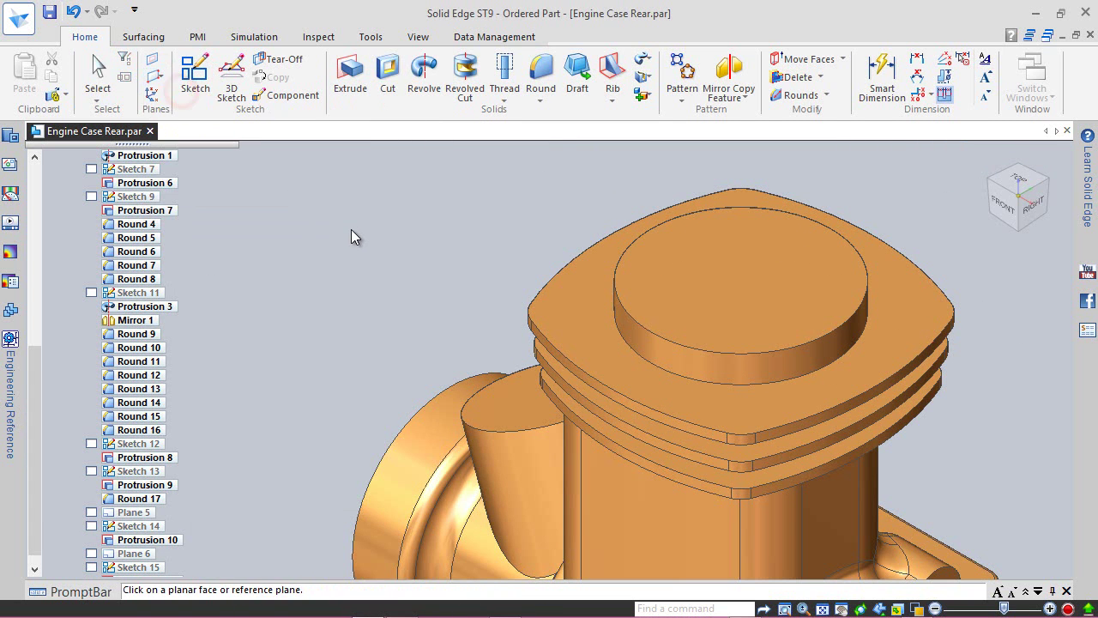
left_click(552, 316)
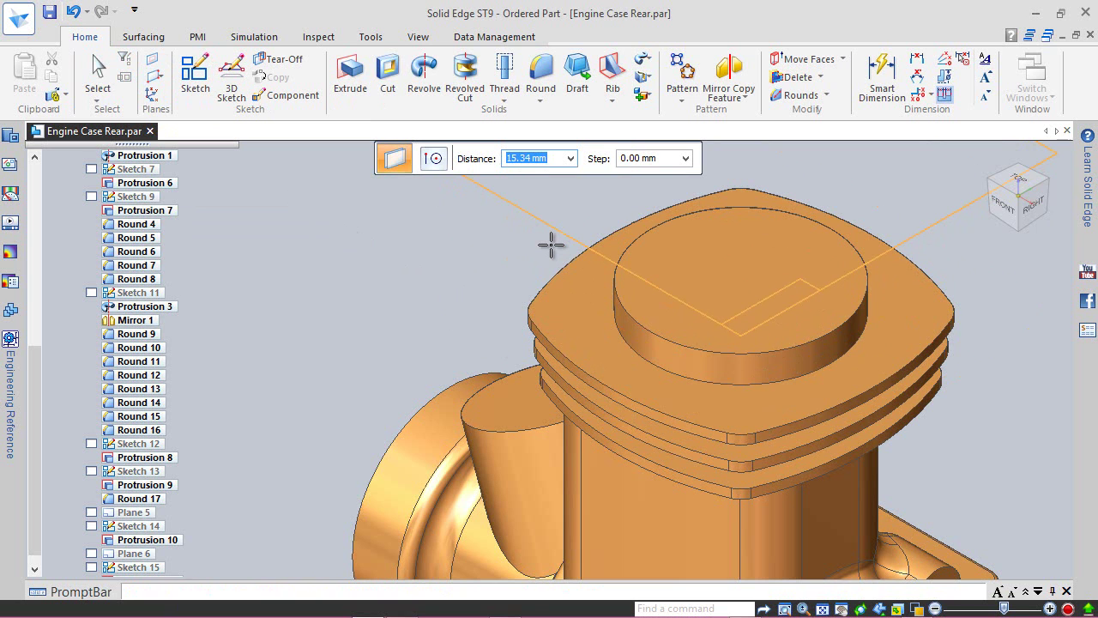
type("2")
key("Tab")
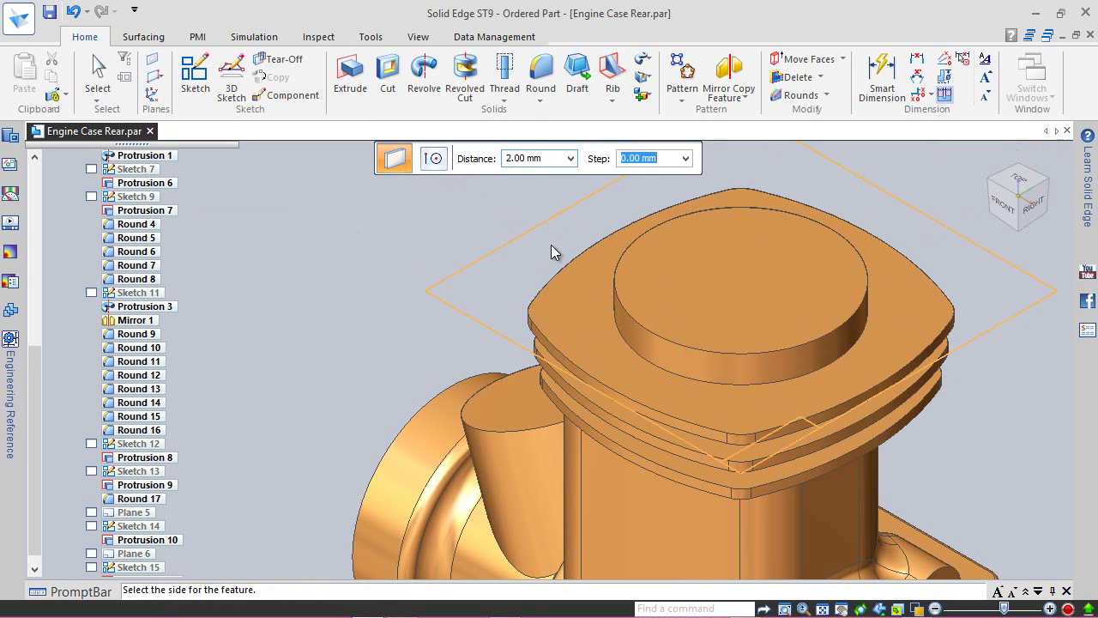
left_click(551, 245)
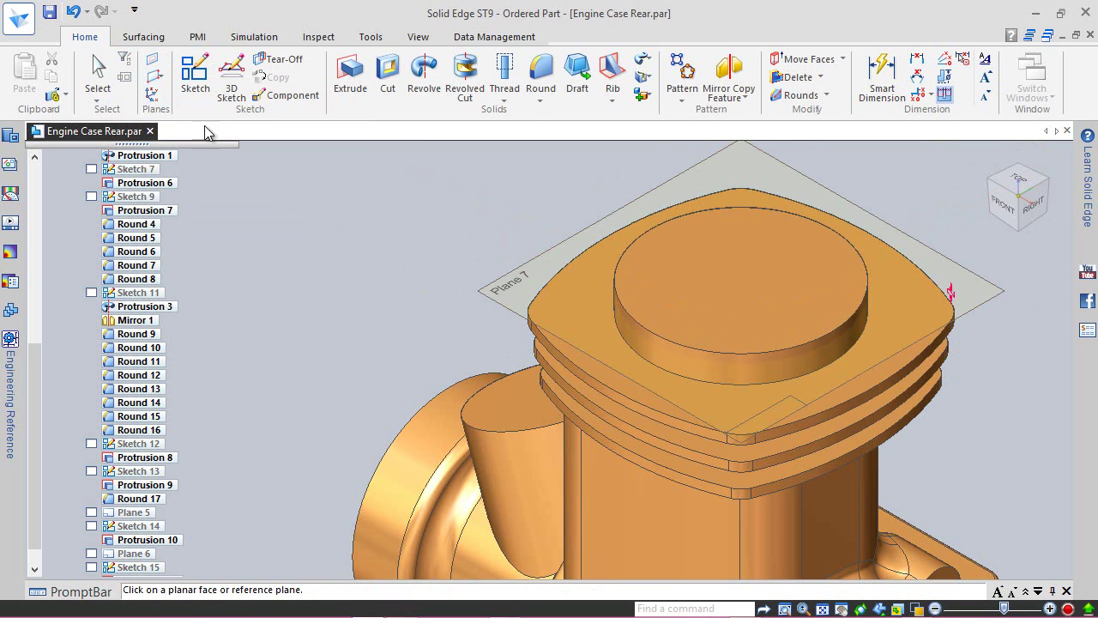
- Start a sketch on Plane 7, project the uppermost fin plate's top face edges into it, and save all documents
left_click(195, 73)
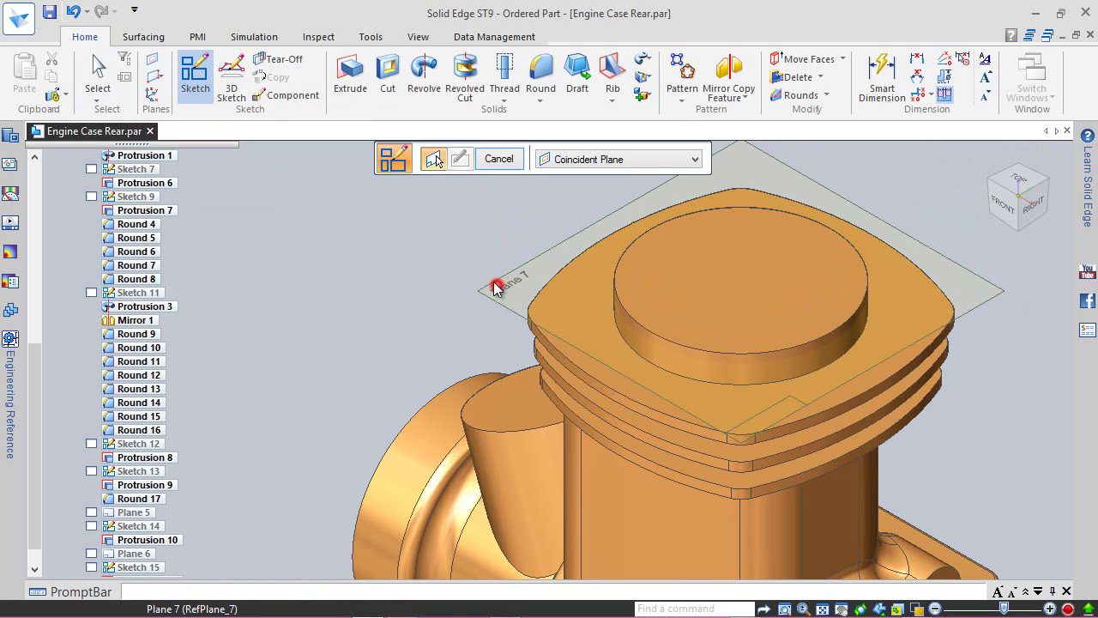
left_click(497, 287)
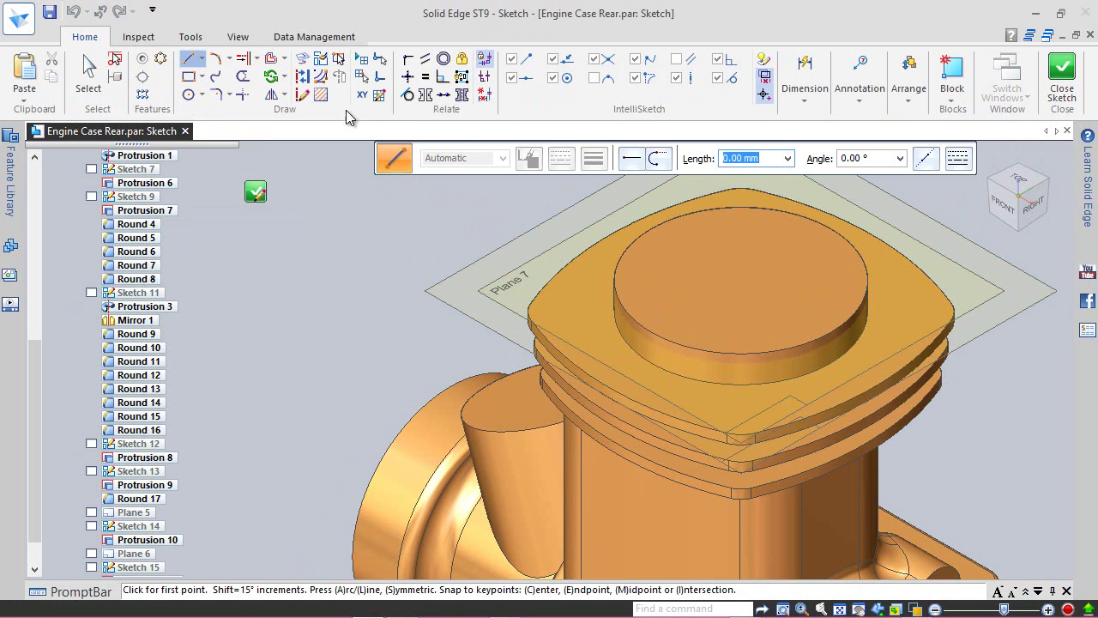
left_click(303, 58)
left_click(403, 255)
left_click(564, 306)
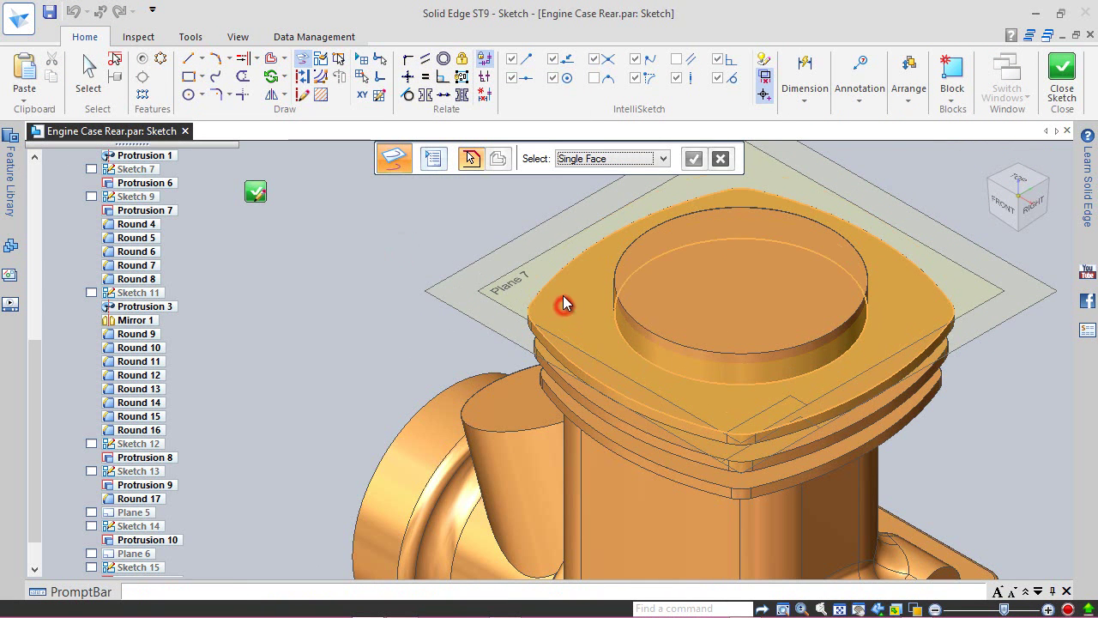
left_click(692, 159)
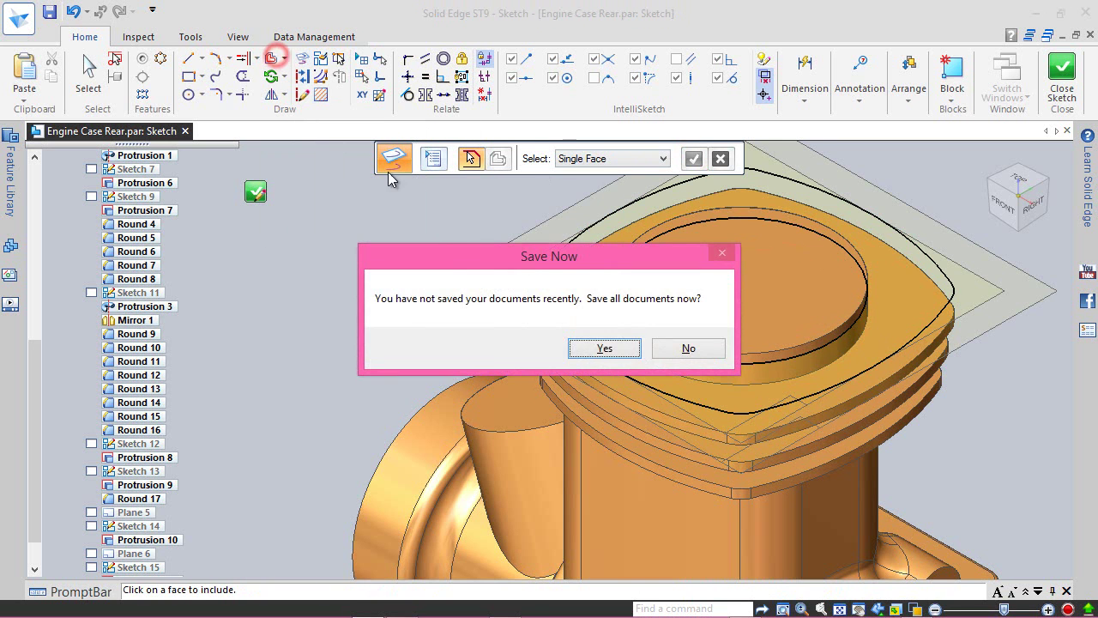
left_click(603, 348)
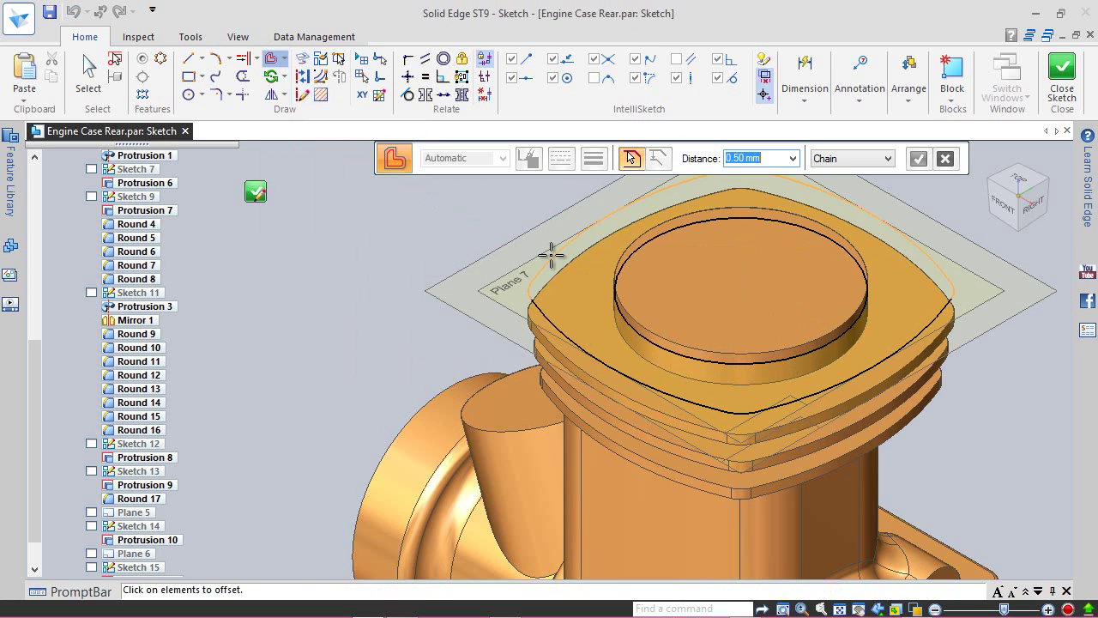
- Offset the projected outer plate outline outward by 0.5 mm as a chain and finish the sketch
left_click(551, 255)
scroll(540, 258, "up", 5)
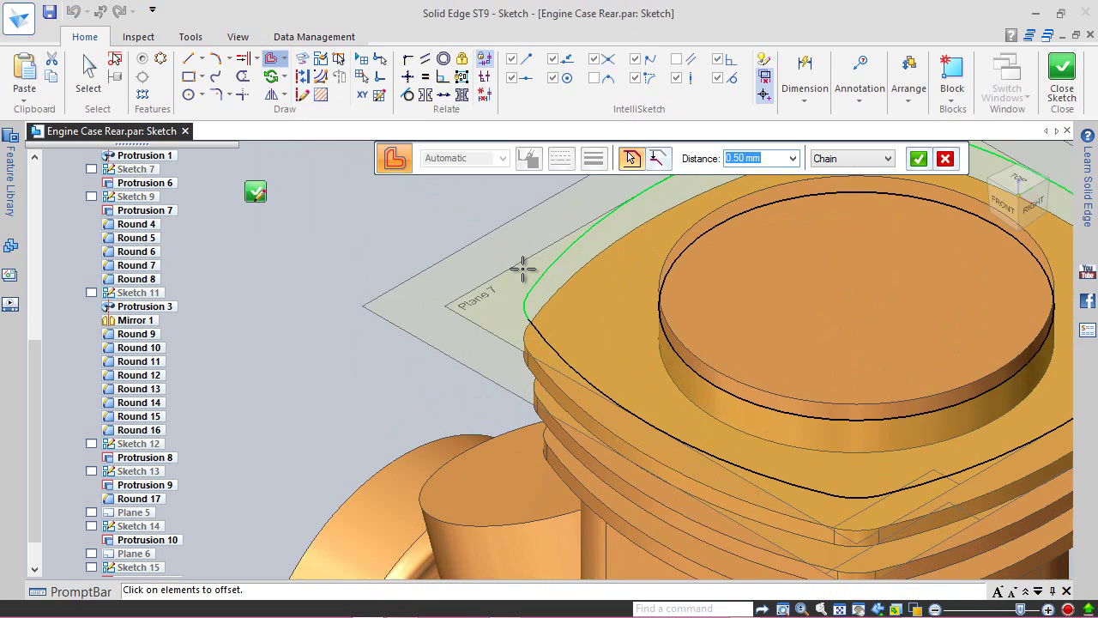
left_click(552, 400)
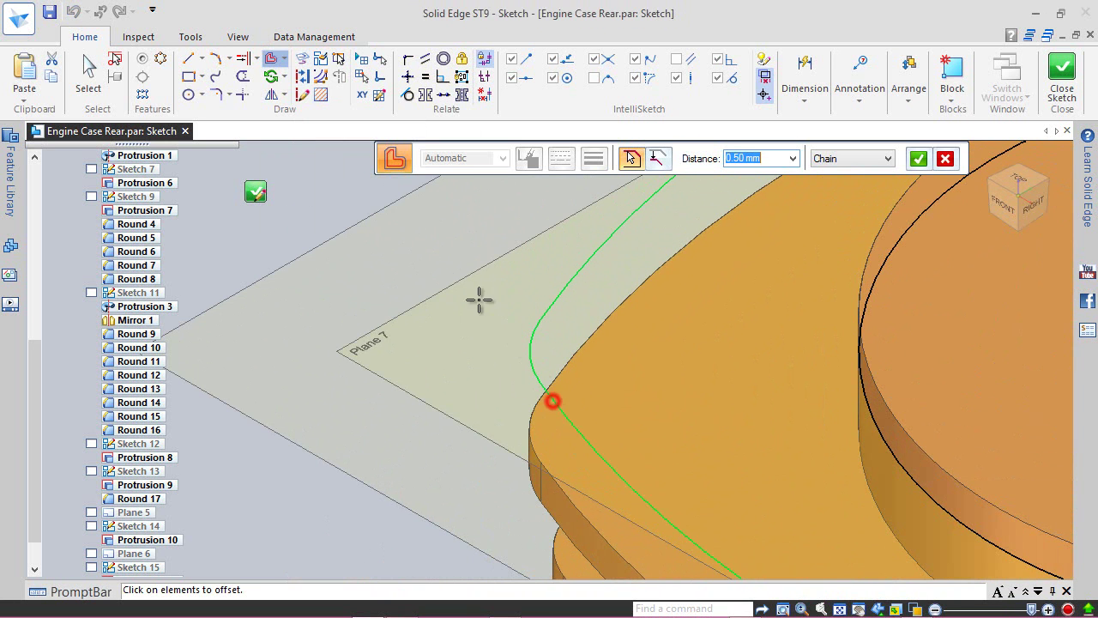
scroll(446, 271, "down", 5)
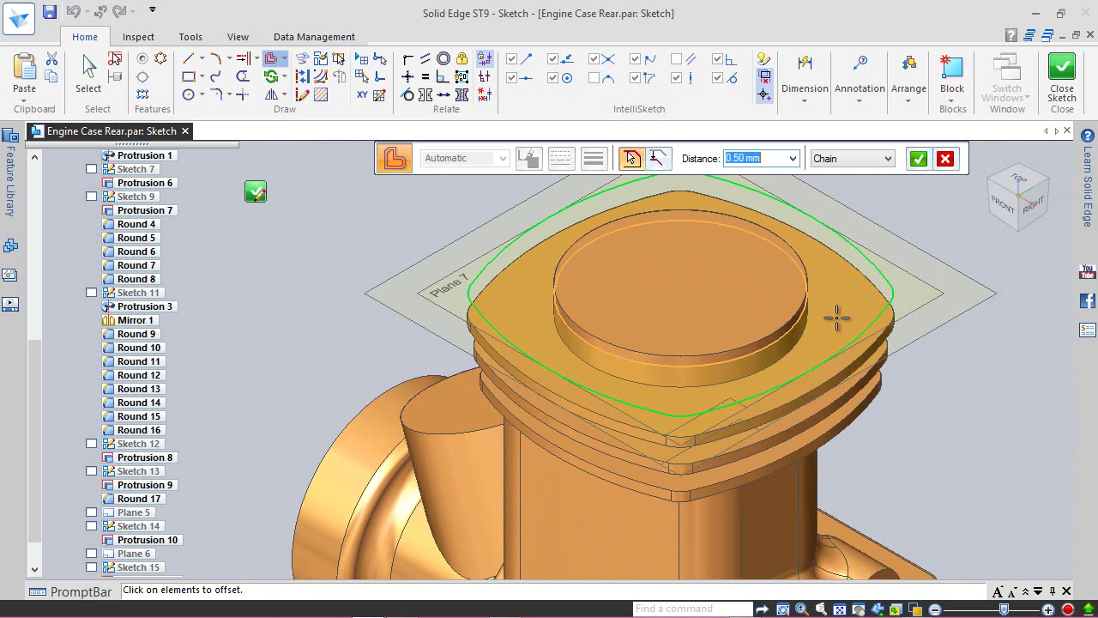
scroll(880, 431, "up", 3)
scroll(884, 403, "down", 1)
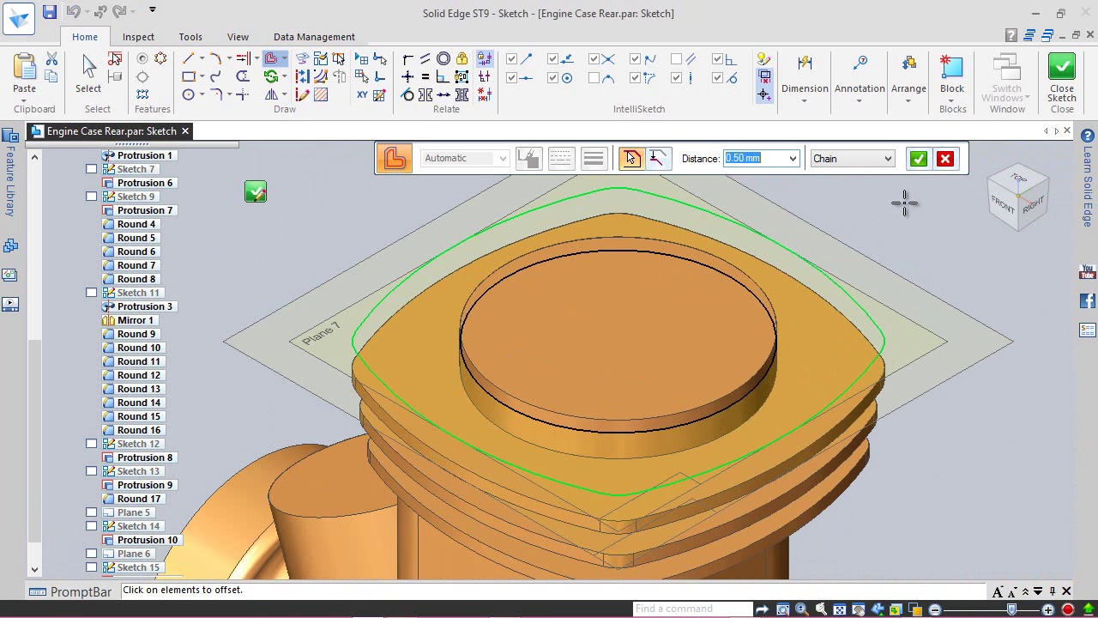
left_click(923, 168)
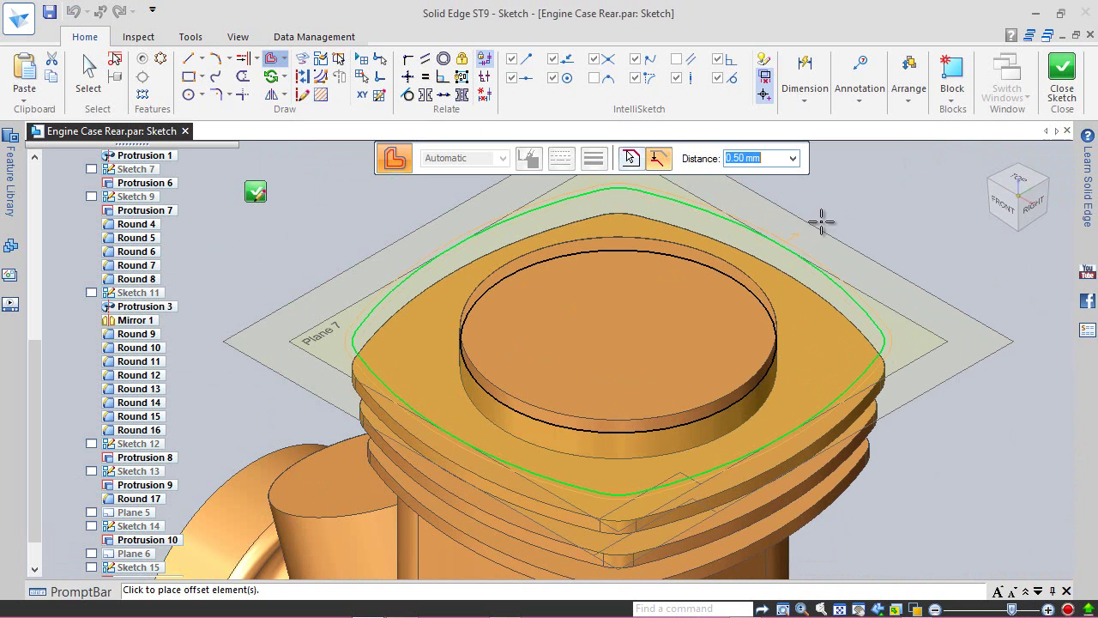
left_click(822, 223)
left_click(86, 69)
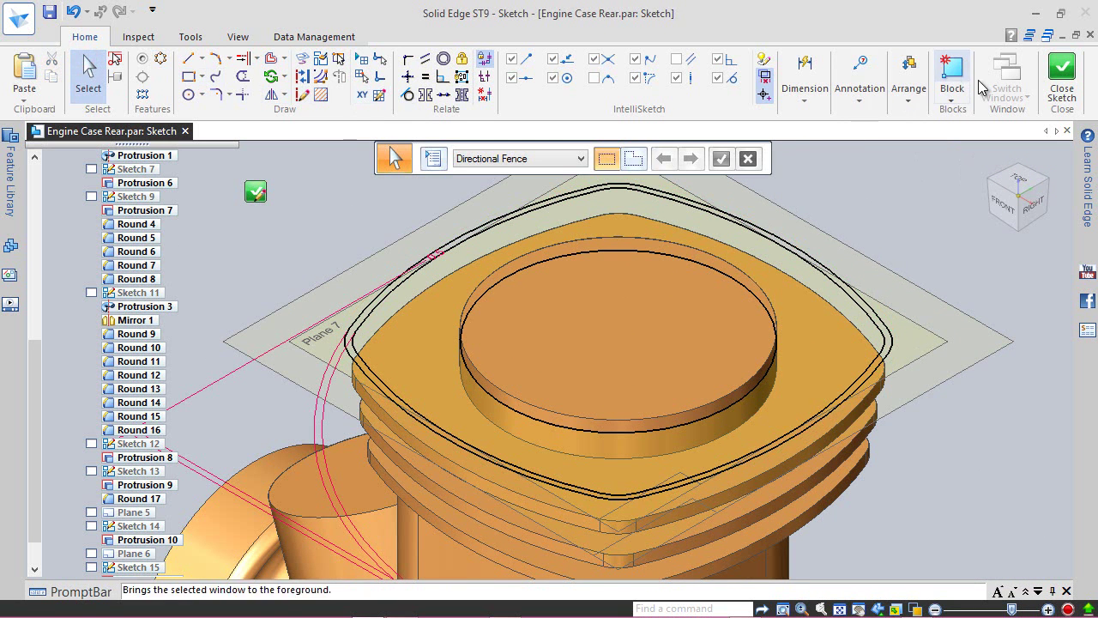
left_click(1063, 71)
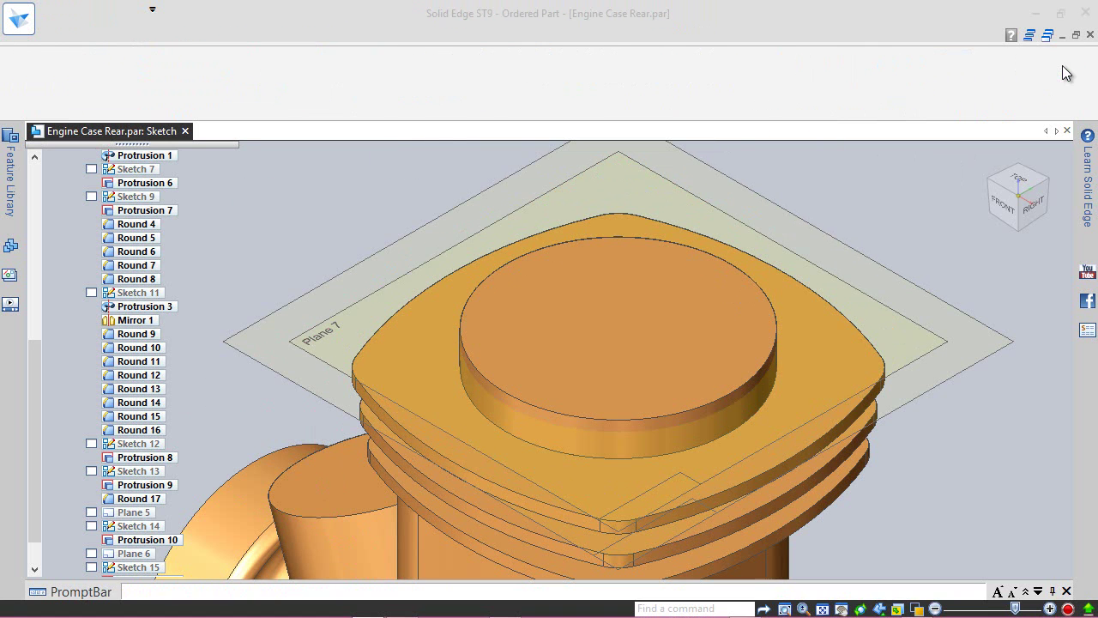
- Extrude the outer offset outline on Plane 7 upward by 1 mm as a new top fin plate
left_click(350, 73)
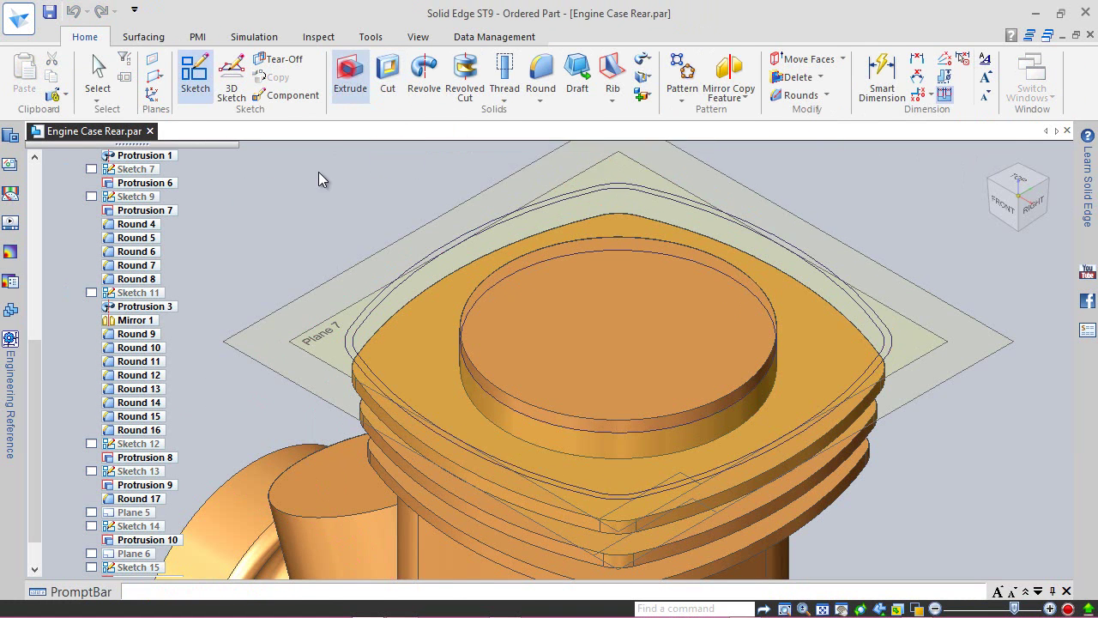
left_click(344, 339)
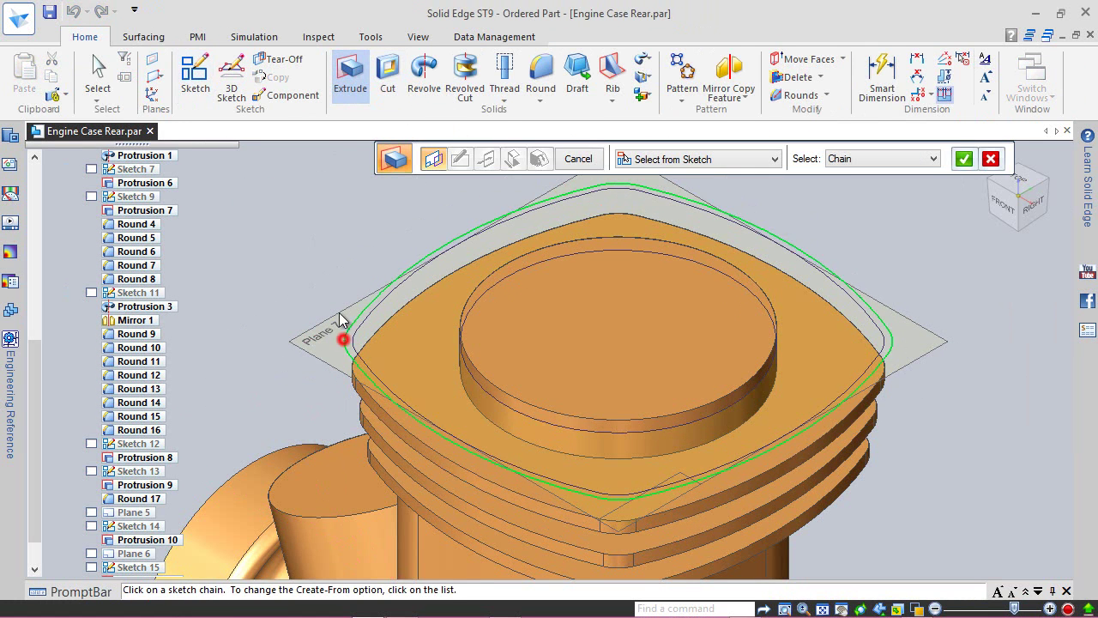
right_click(331, 261)
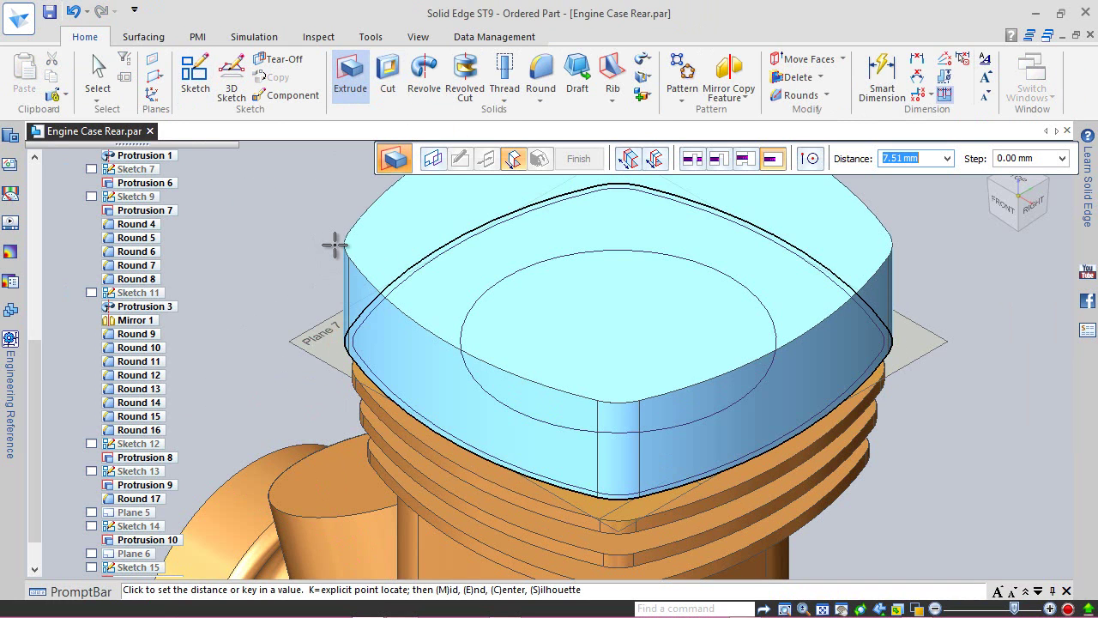
key("Return")
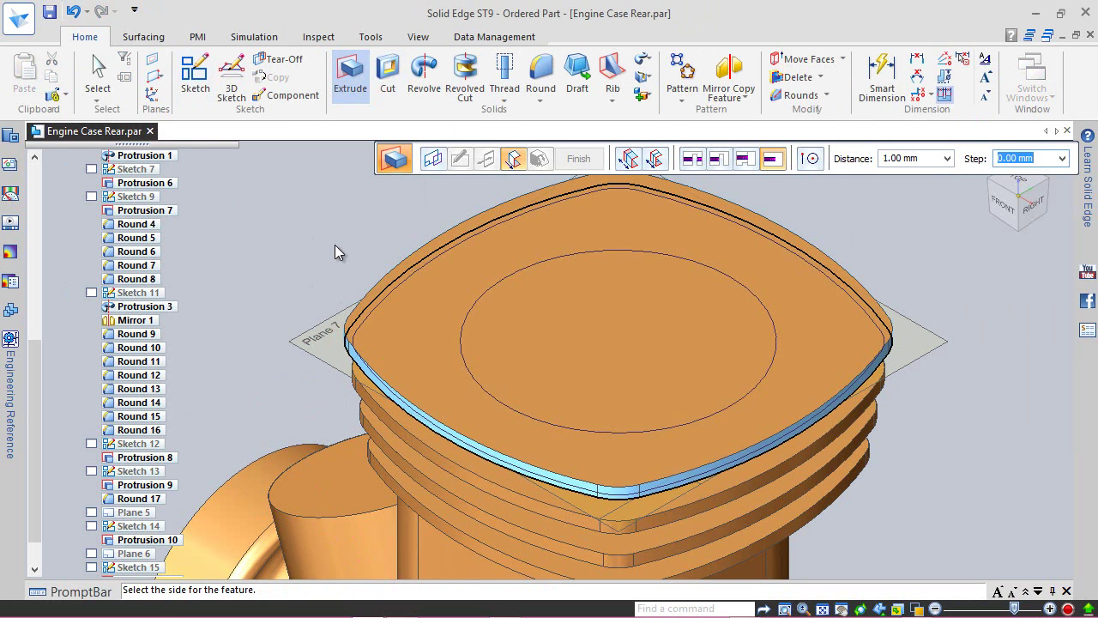
left_click(335, 252)
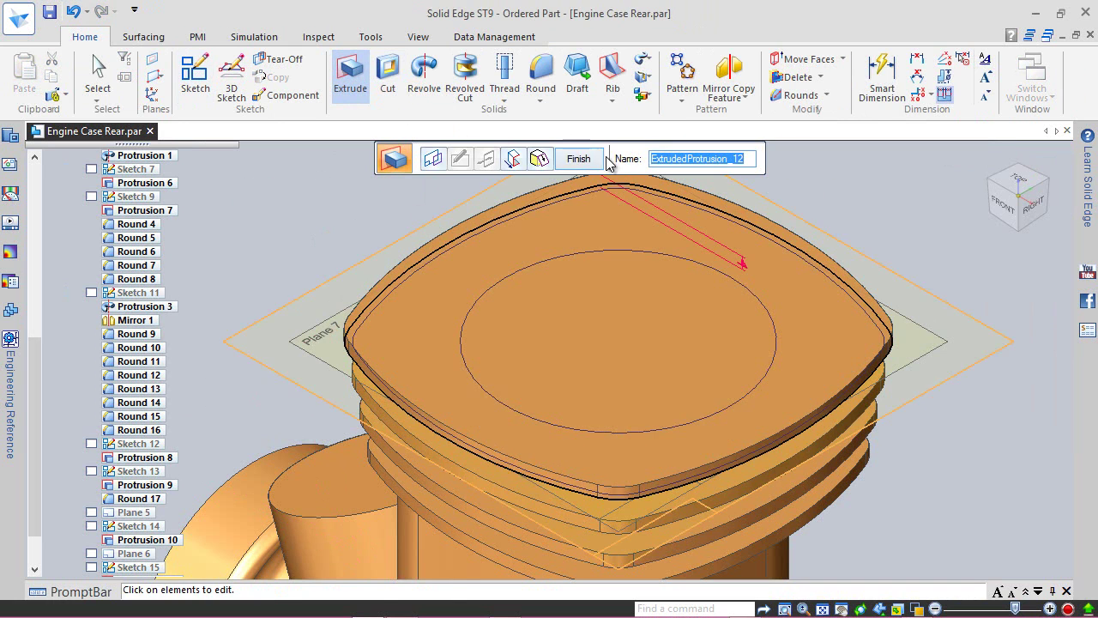
left_click(581, 159)
key("Escape")
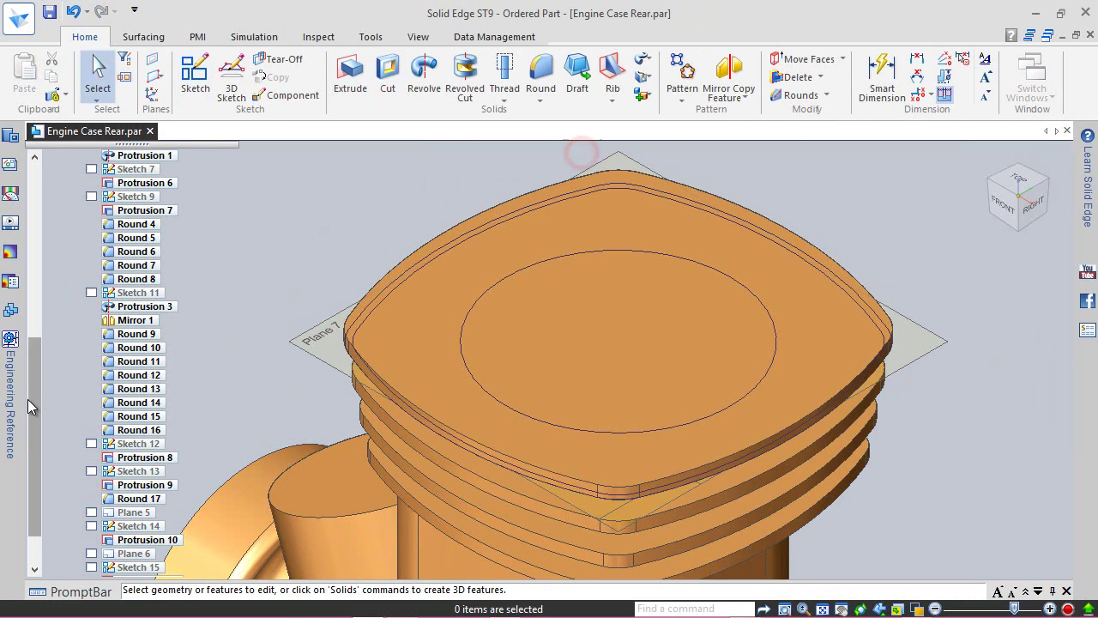
- Hide Plane 7 and Sketch 16
left_click_drag(27, 400, 29, 493)
left_click(91, 539)
left_click(92, 554)
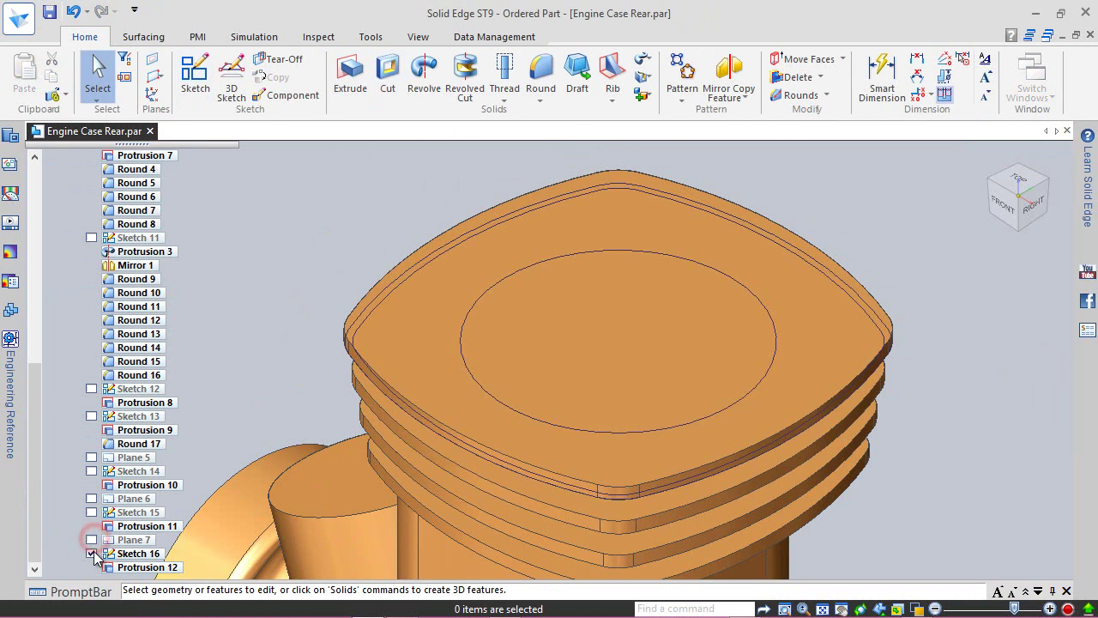
- Check the fin stack in the front view, return to the isometric view, and save the part
scroll(730, 232, "up", 1)
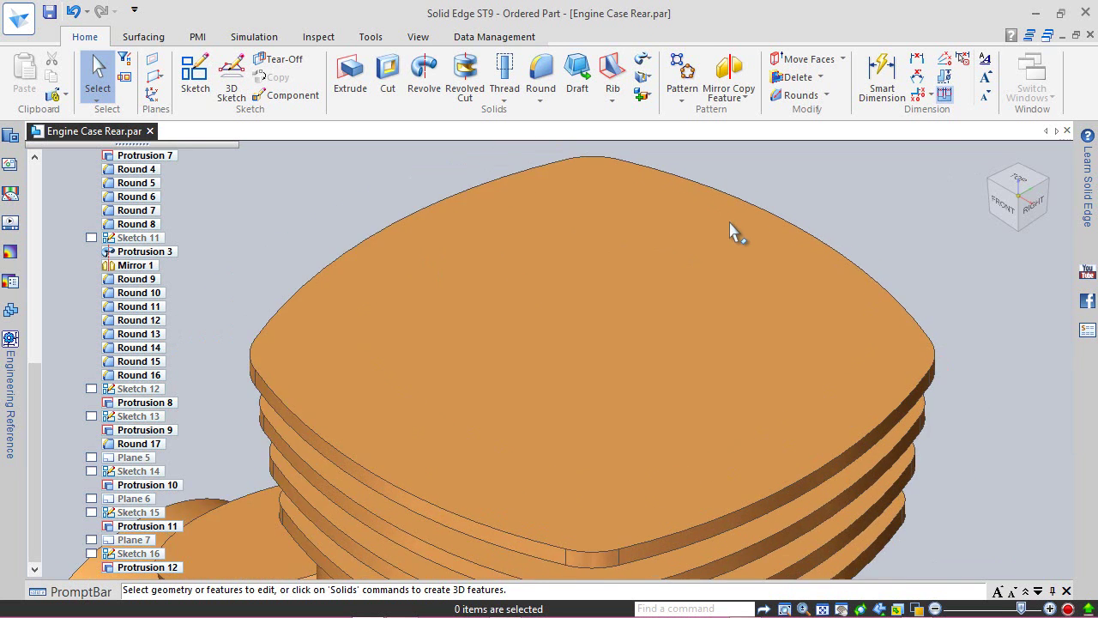
scroll(730, 231, "down", 2)
scroll(730, 233, "down", 2)
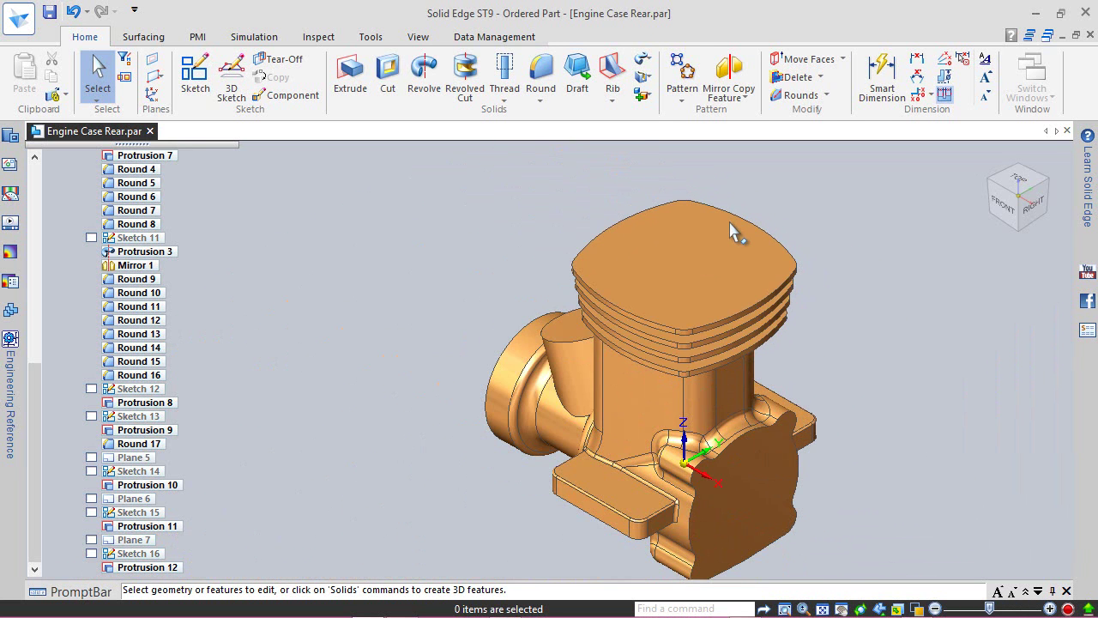
left_click(991, 215)
left_click(987, 159)
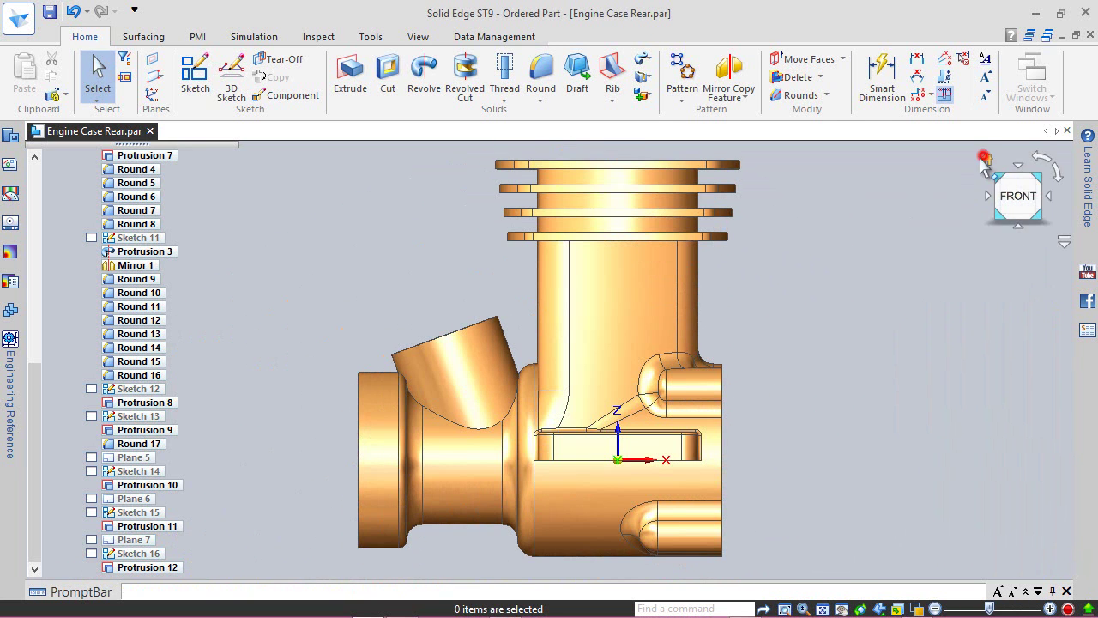
left_click(50, 12)
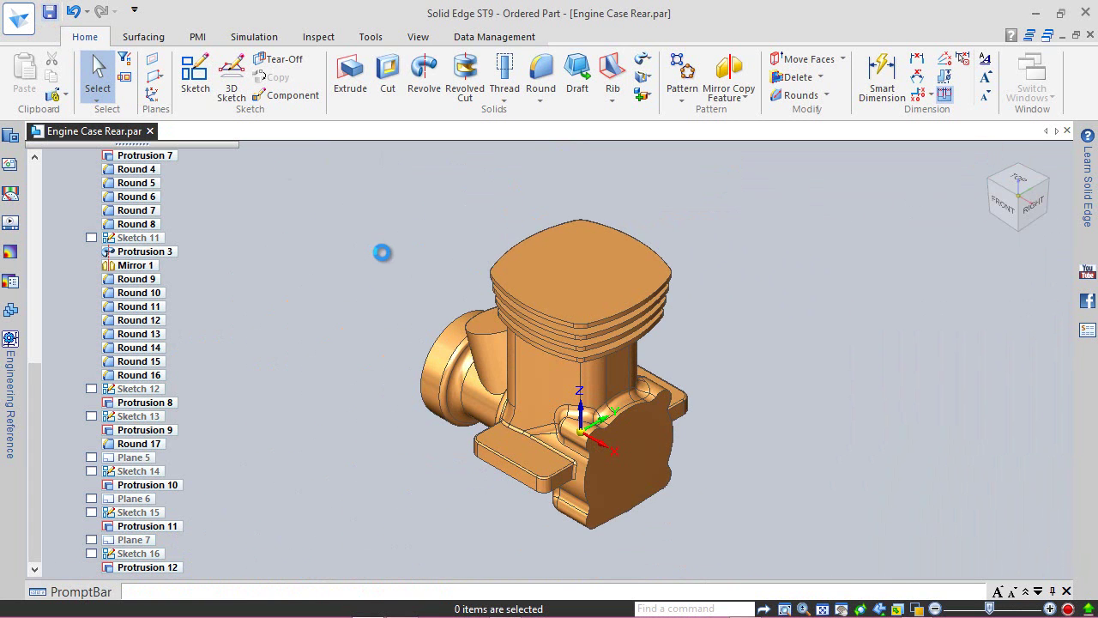
- Start a sketch on the uppermost fin plate's top face and view it from above, rotated 180°
left_click(199, 69)
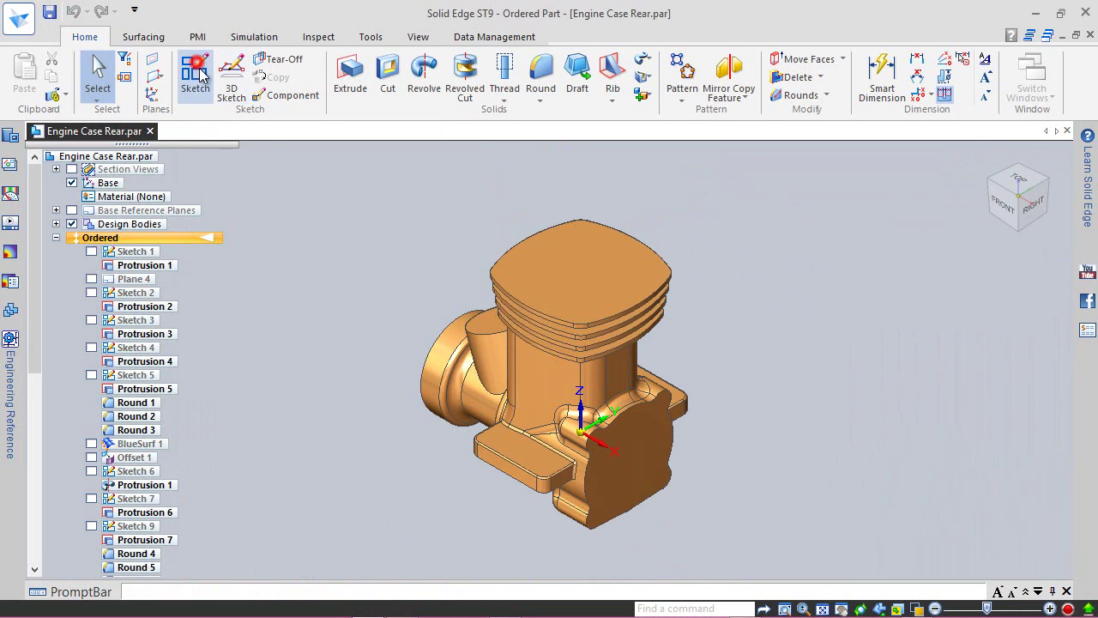
left_click(553, 268)
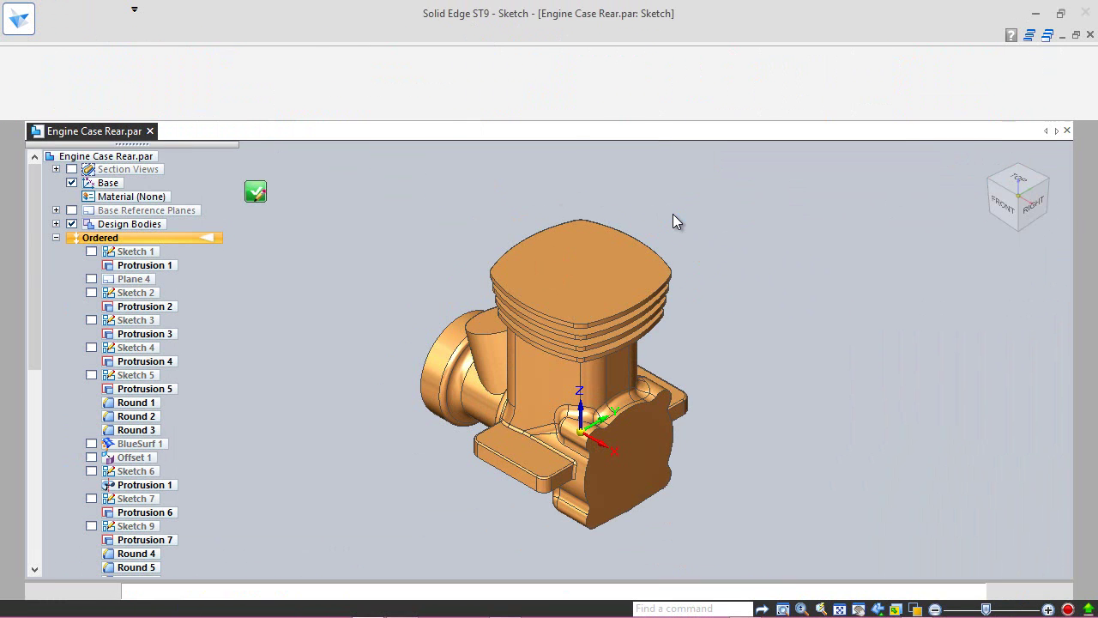
left_click(1016, 184)
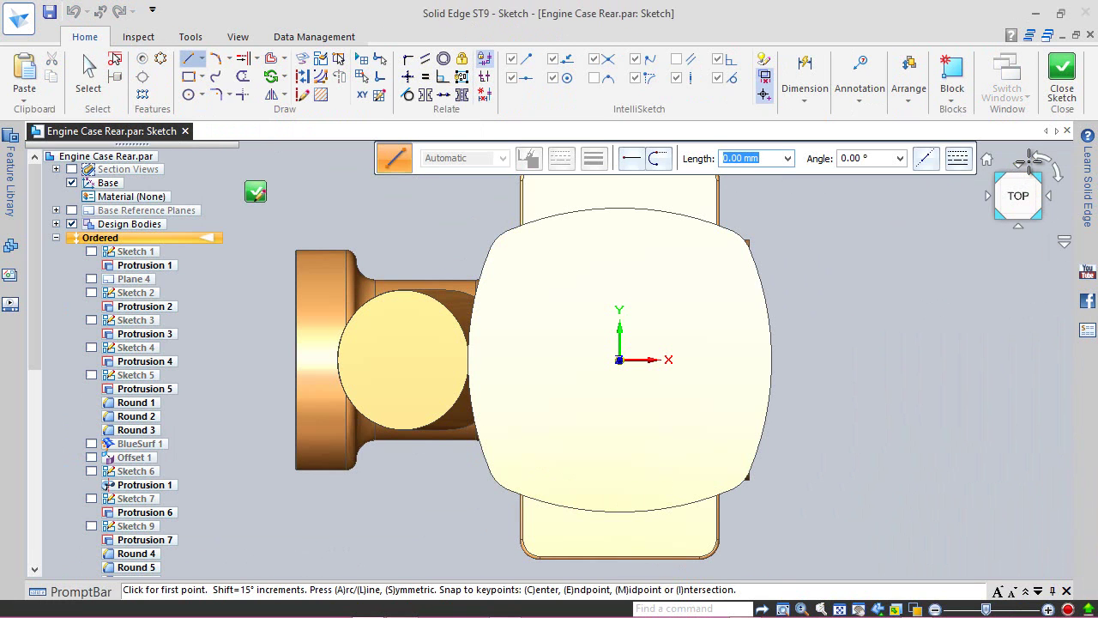
left_click(1039, 155)
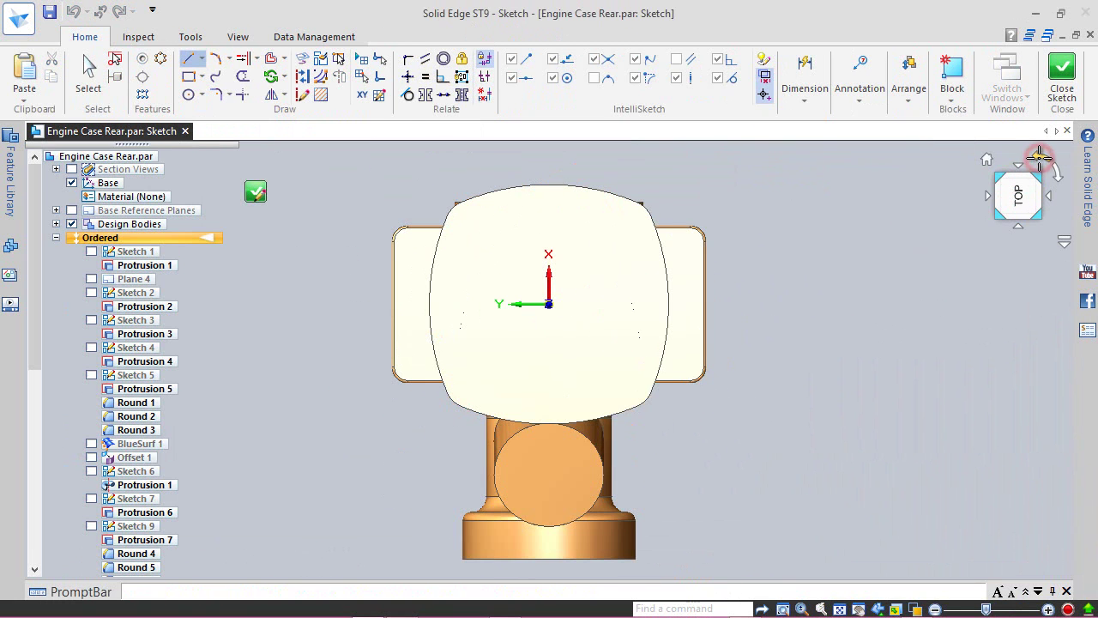
left_click(1040, 154)
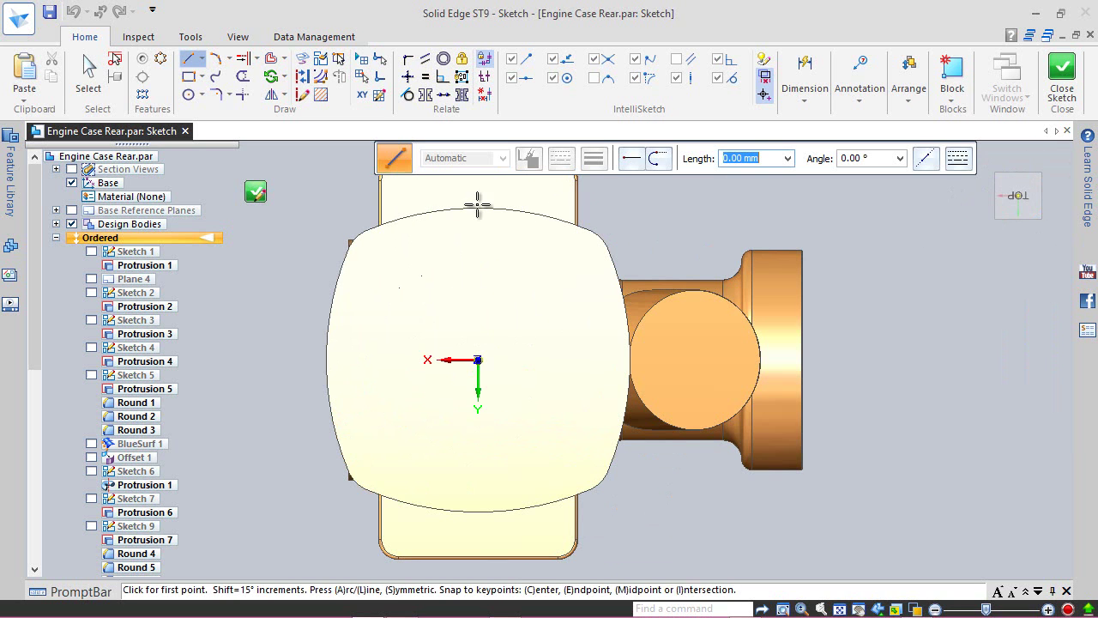
key("Escape")
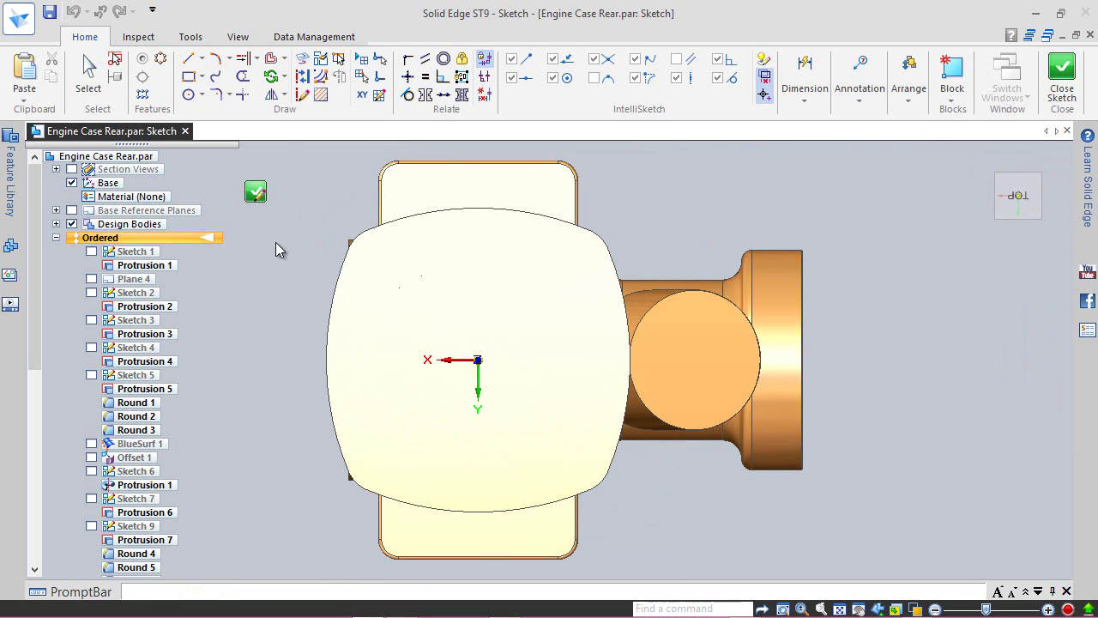
- Project the cylinder's circular edge beneath the uppermost fin into the sketch using Single Wireframe selection
left_click(306, 68)
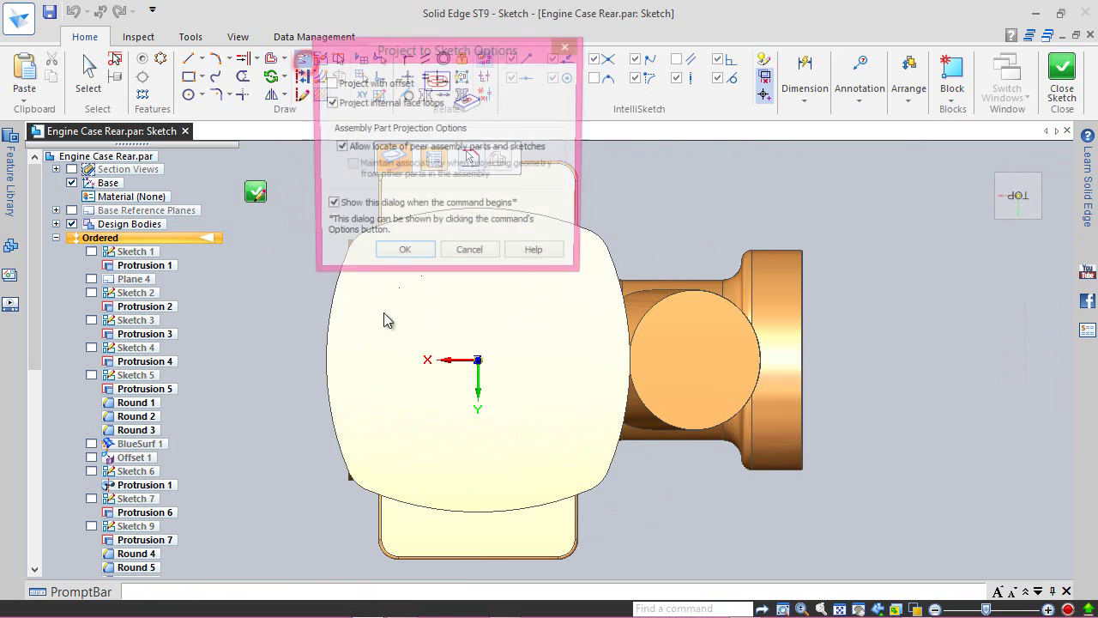
left_click(418, 262)
left_click(664, 159)
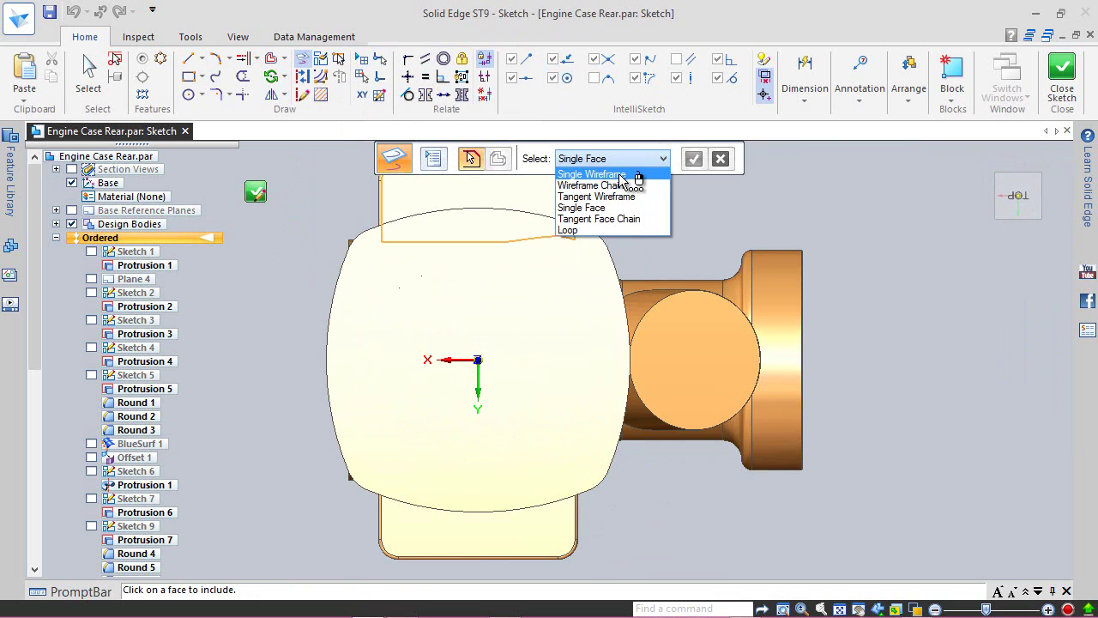
left_click(592, 174)
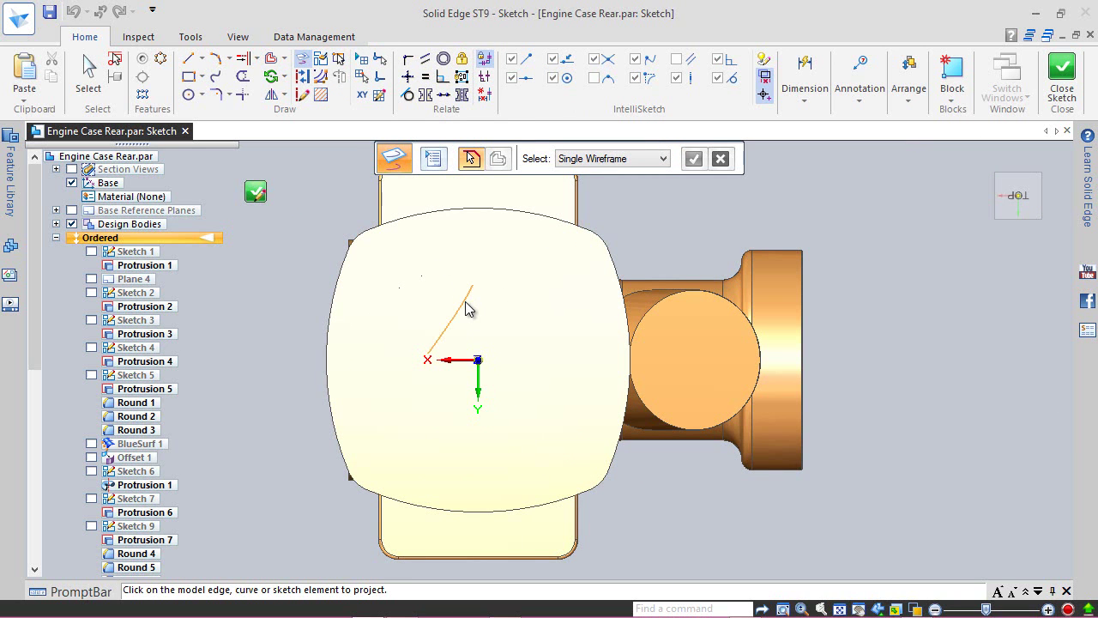
middle_click_drag(491, 476, 446, 387)
middle_click_drag(375, 271, 344, 220)
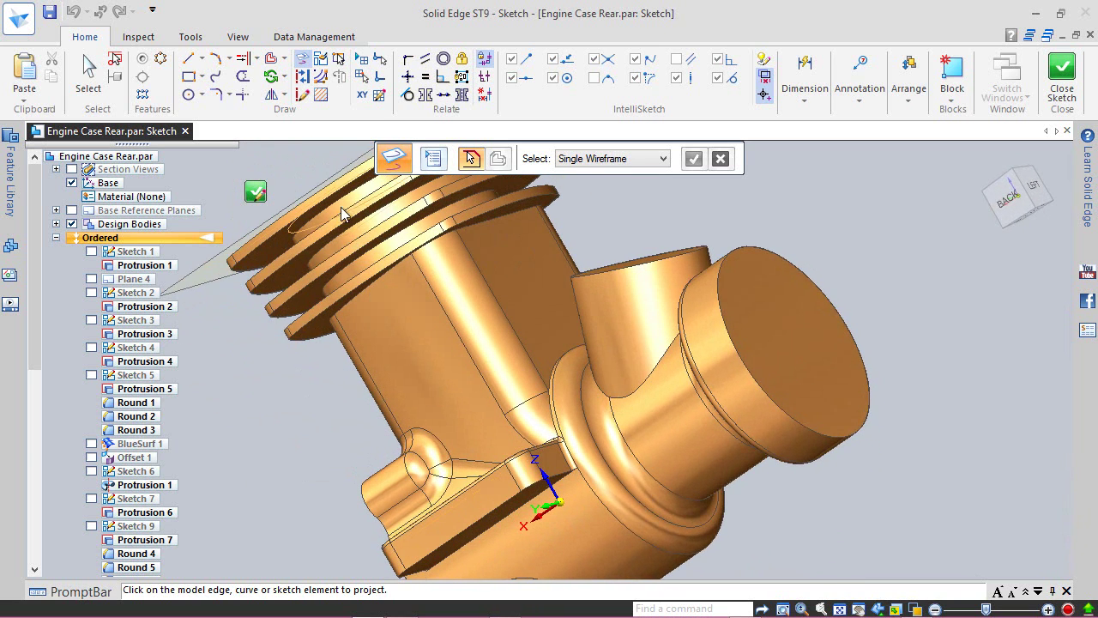
left_click(341, 208)
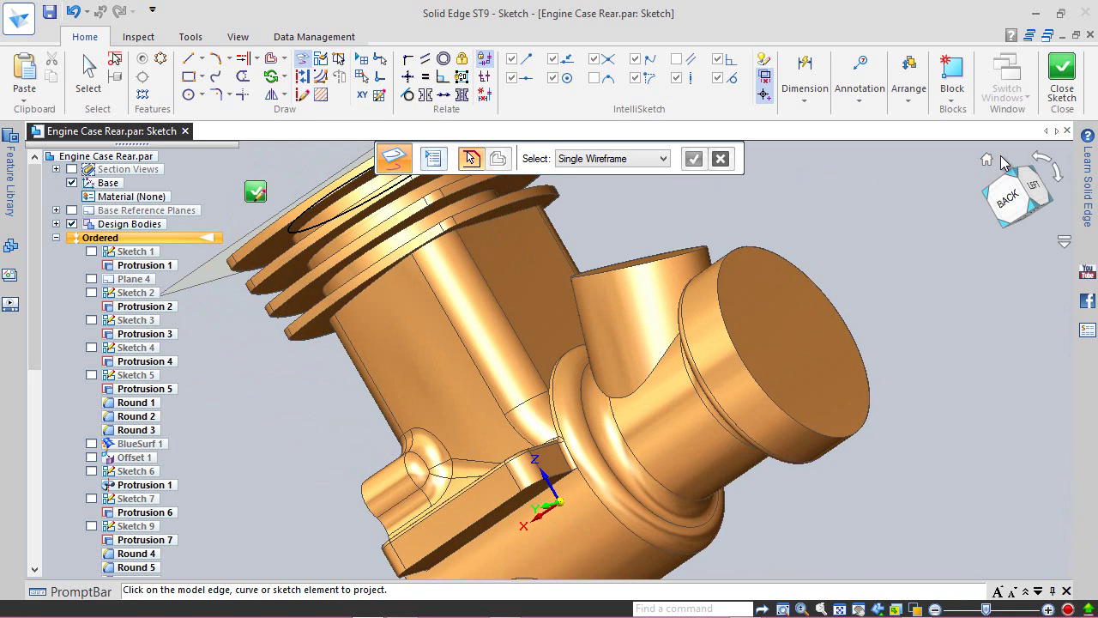
left_click(987, 162)
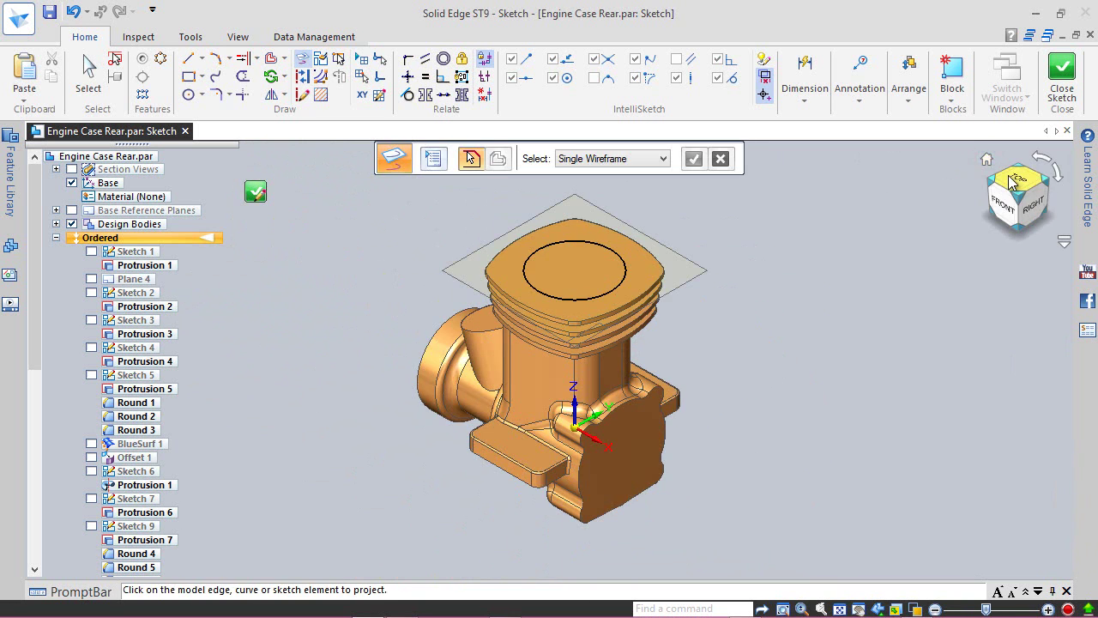
- View the fin from above rotated 180°, draw a 23 mm diameter circle centered on the origin, and save the part
left_click(1020, 184)
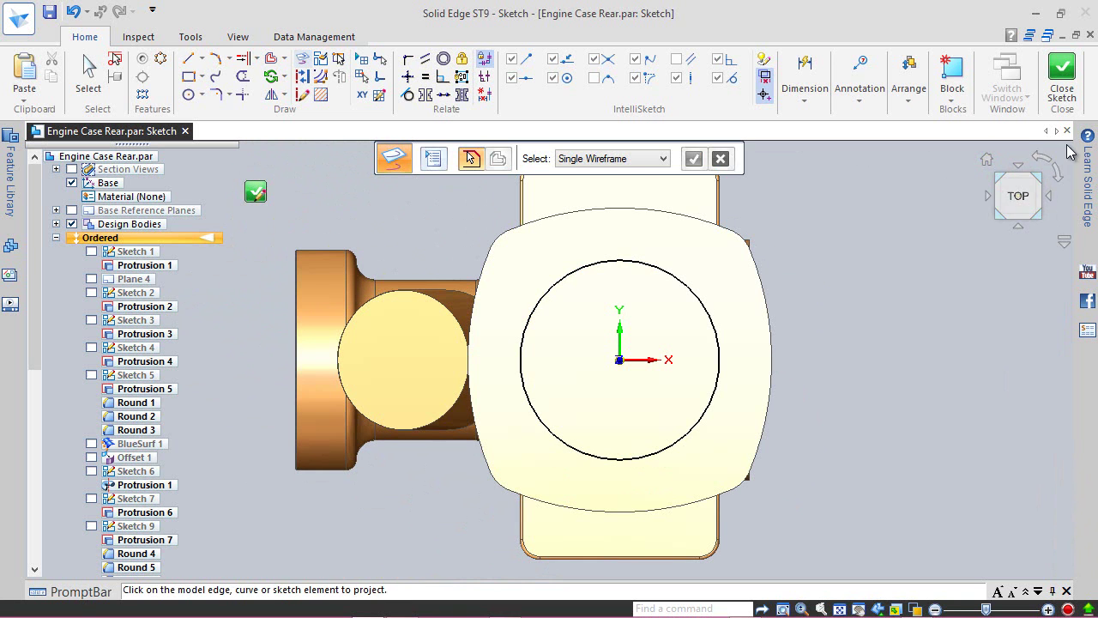
left_click(1043, 160)
left_click(1044, 160)
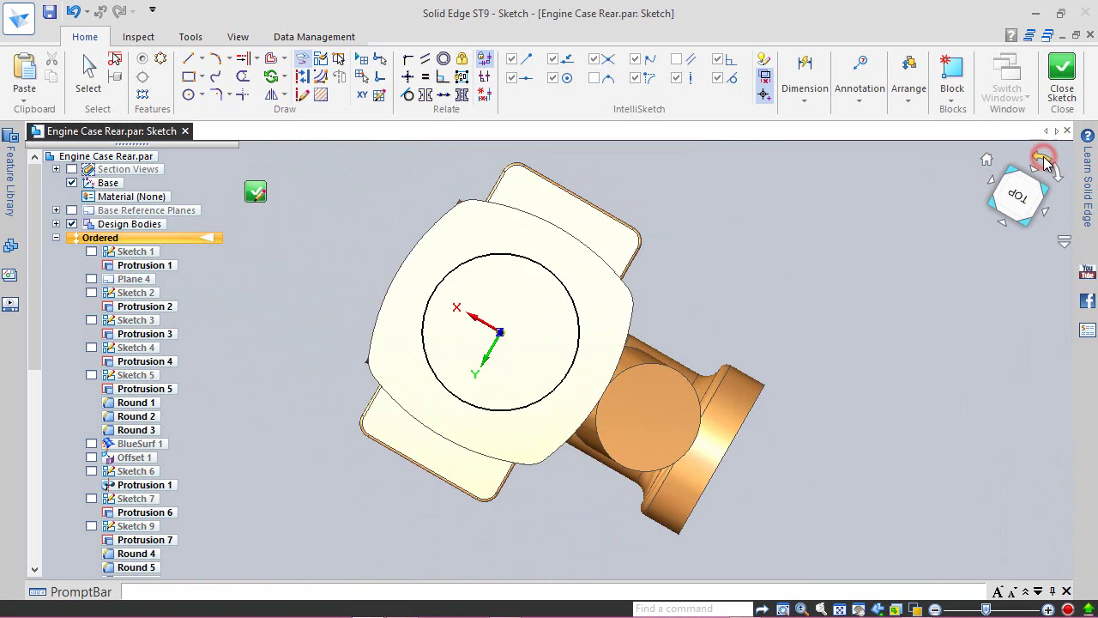
left_click(85, 74)
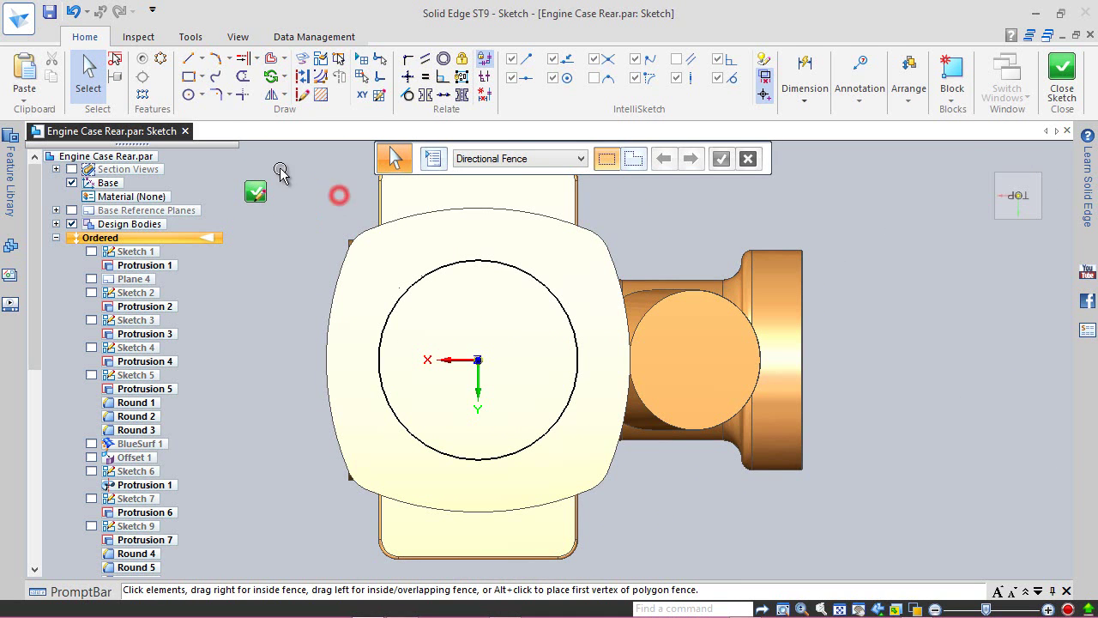
left_click(188, 94)
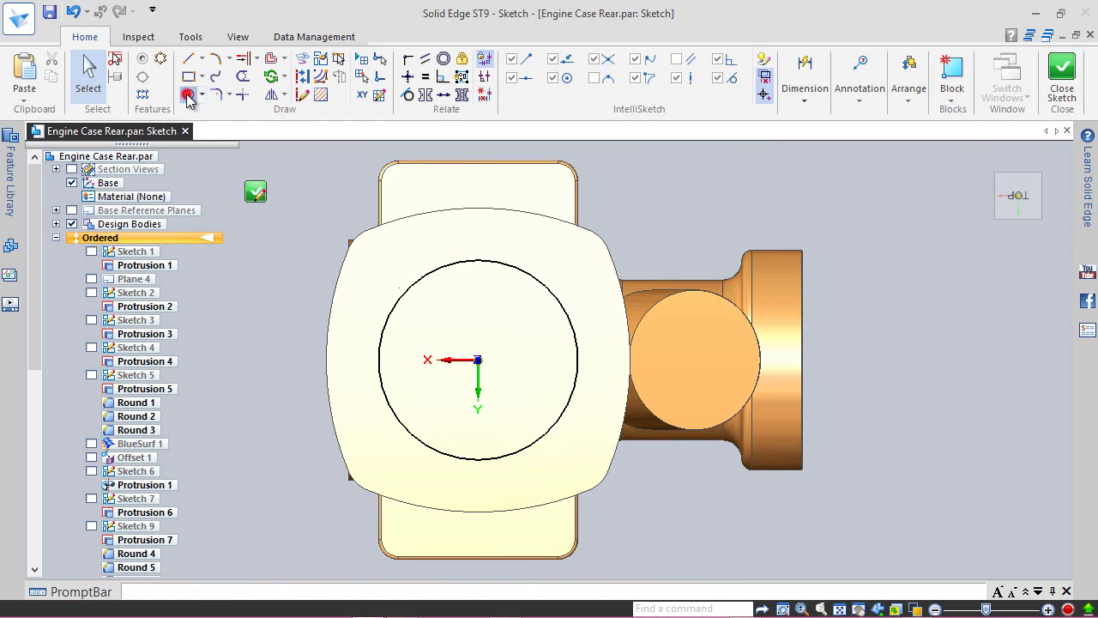
left_click(478, 359)
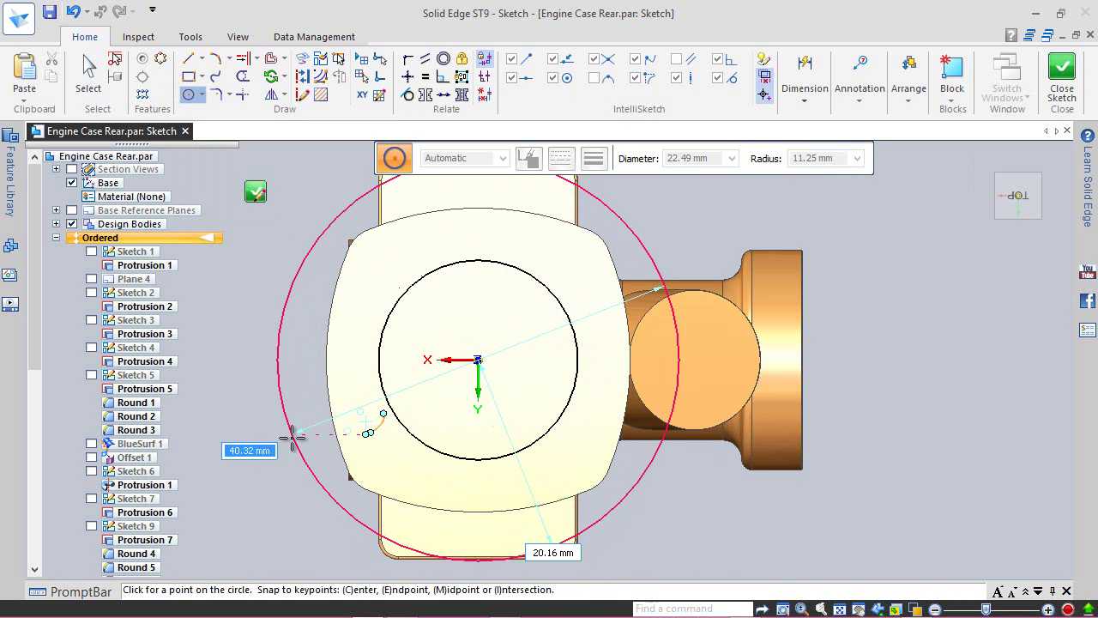
type("2")
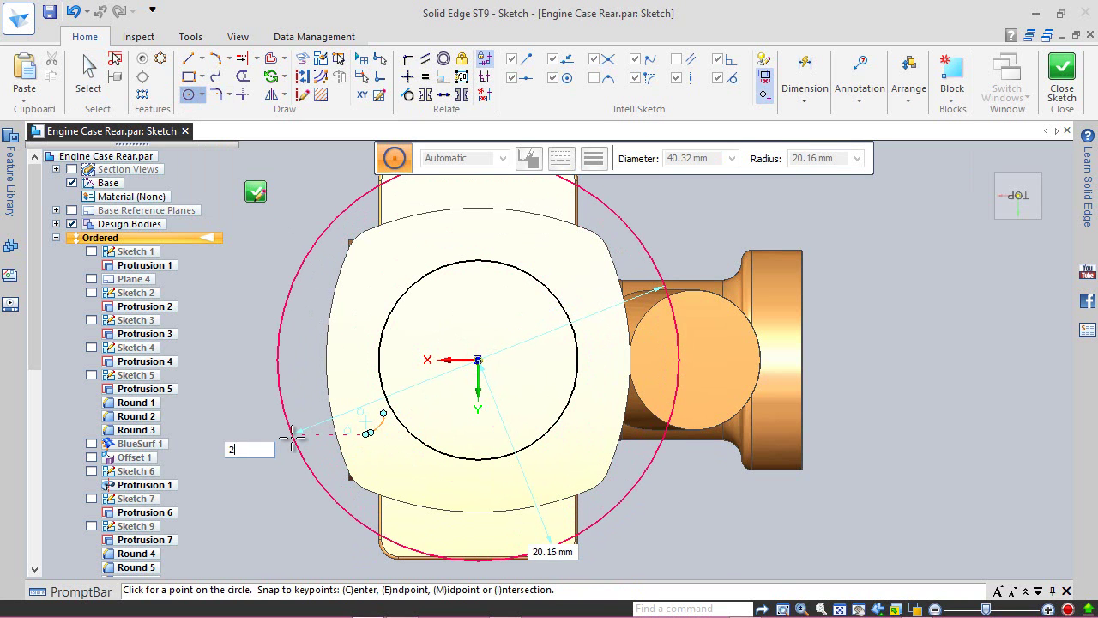
type("3")
key("Return")
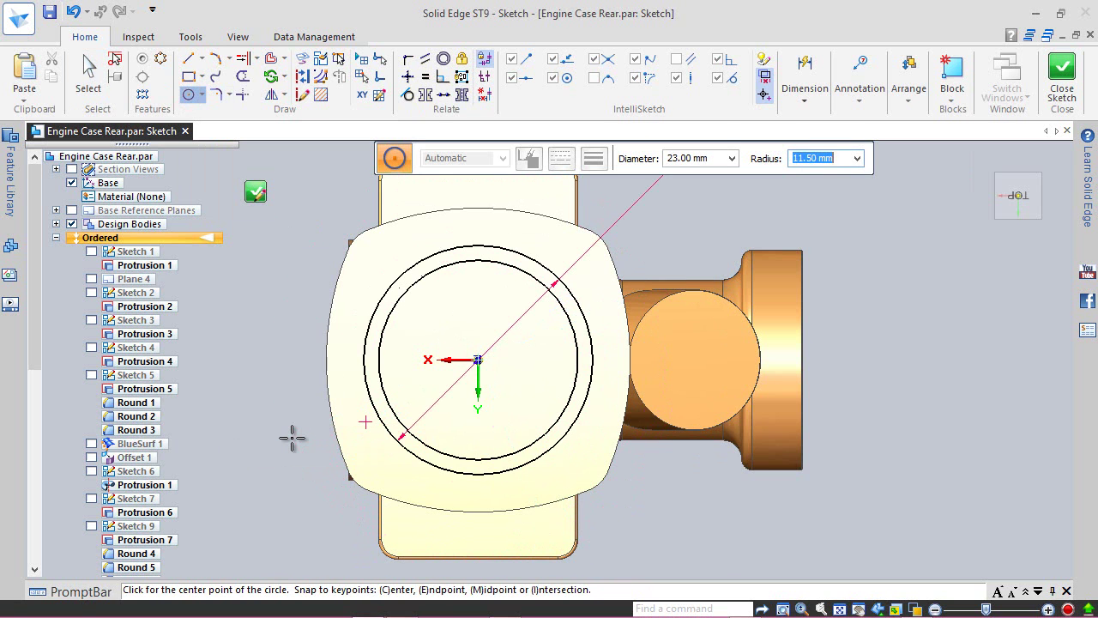
left_click(88, 73)
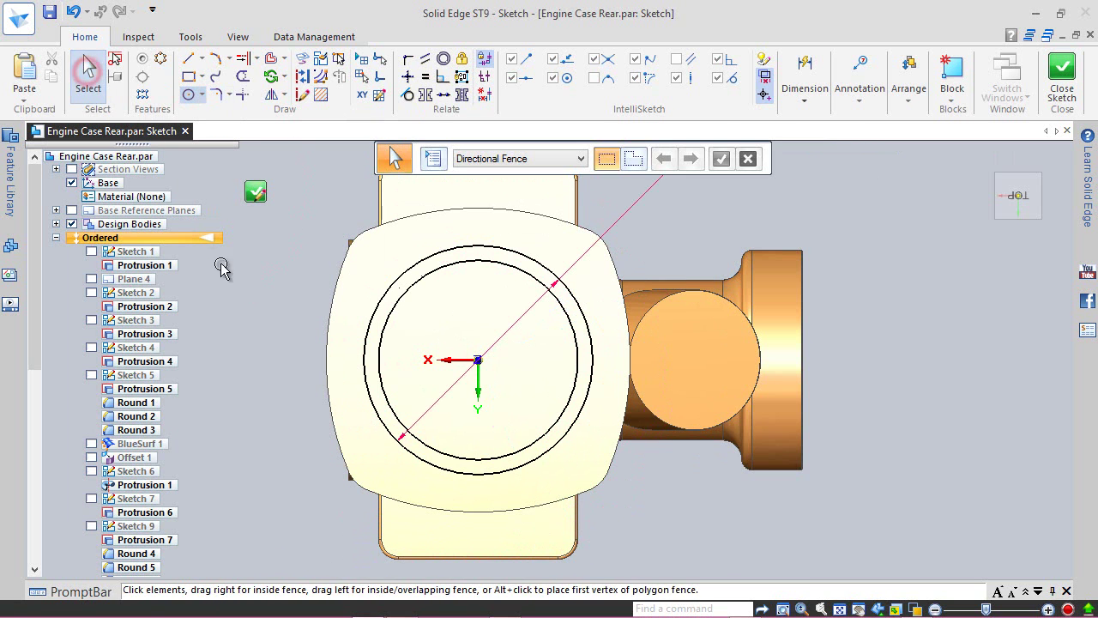
left_click(49, 11)
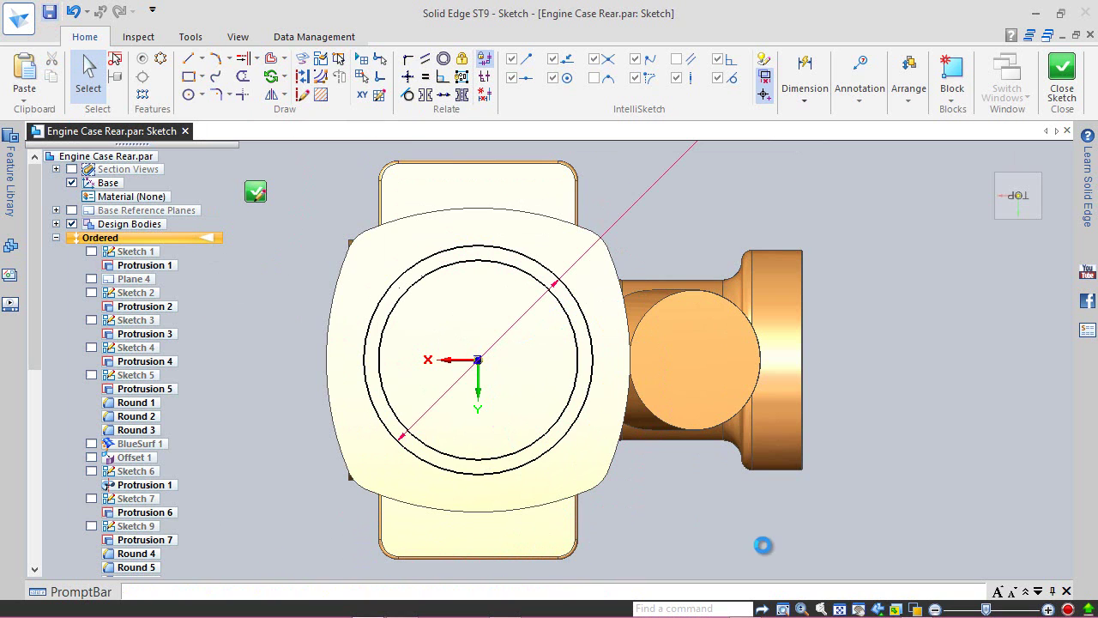
- Convert the projected circle and the 23 mm circle to construction geometry
left_click(302, 76)
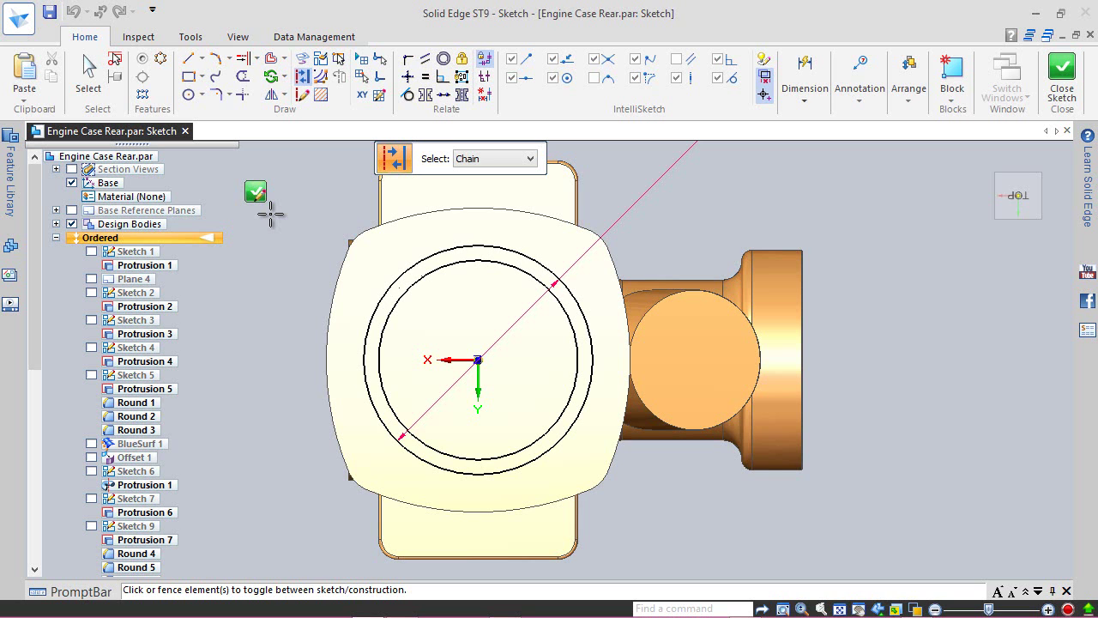
left_click(412, 285)
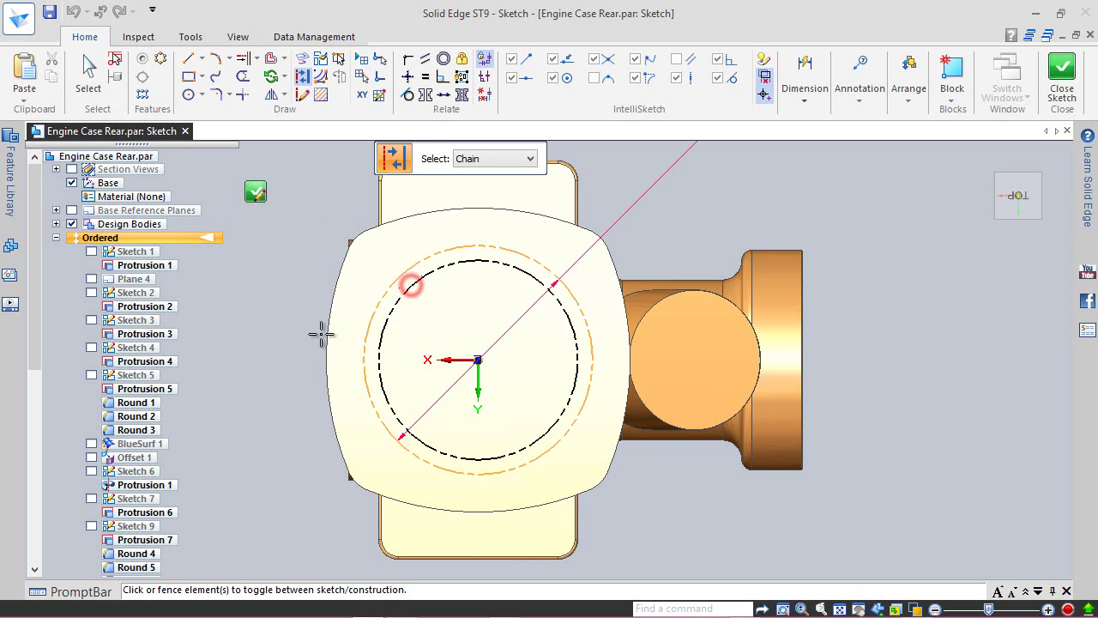
left_click(89, 69)
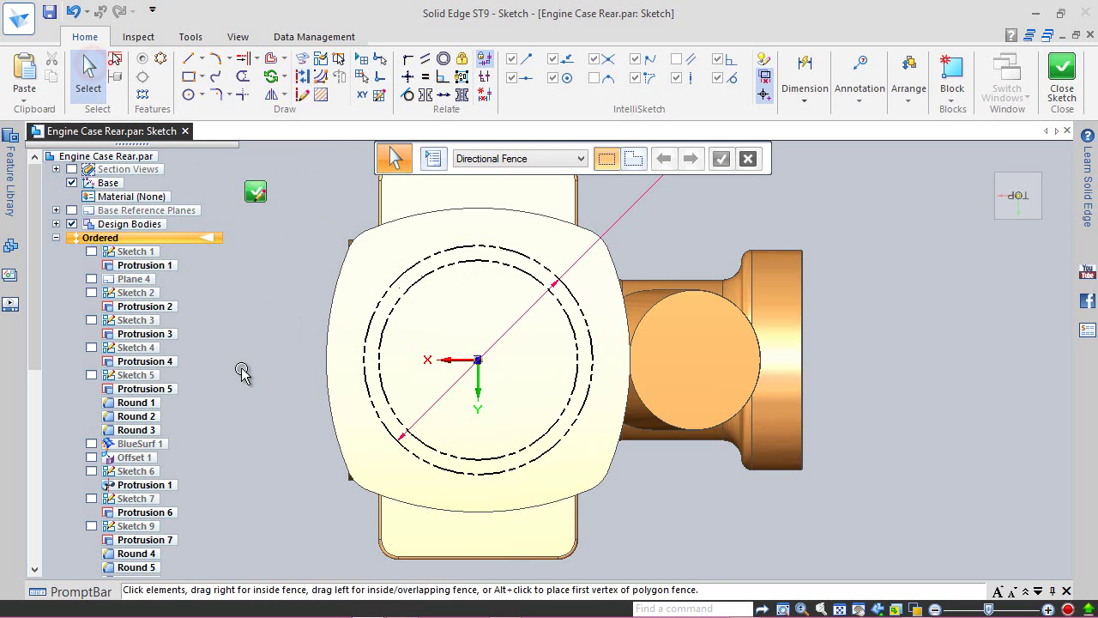
- Draw two angled lines from the origin, one ending on the inner construction circle and the other on the outer one
right_click(838, 223)
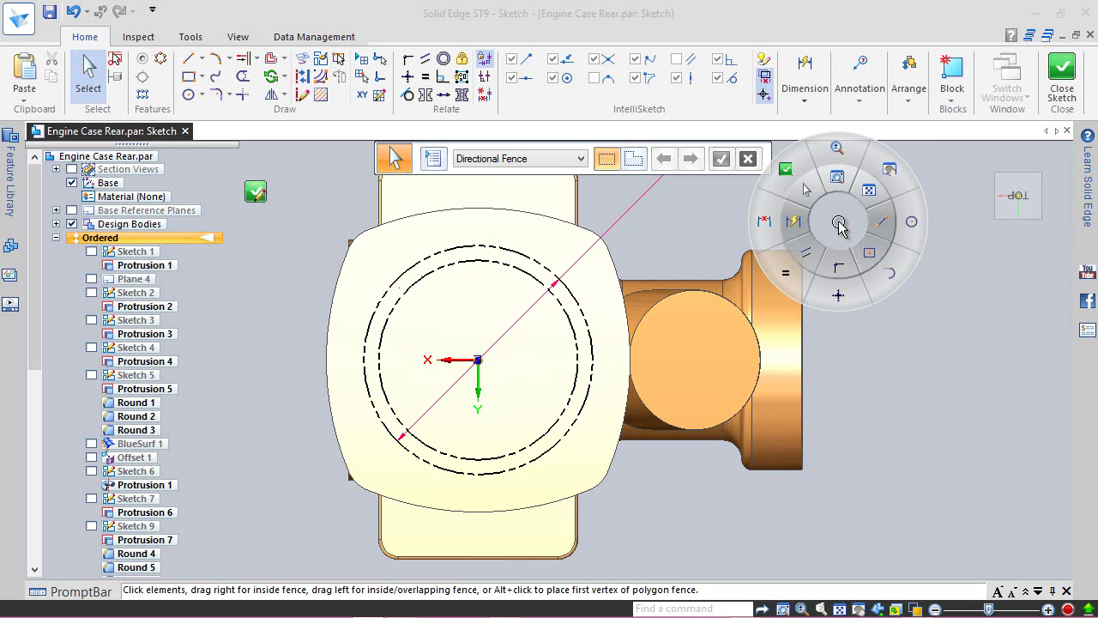
left_click(884, 217)
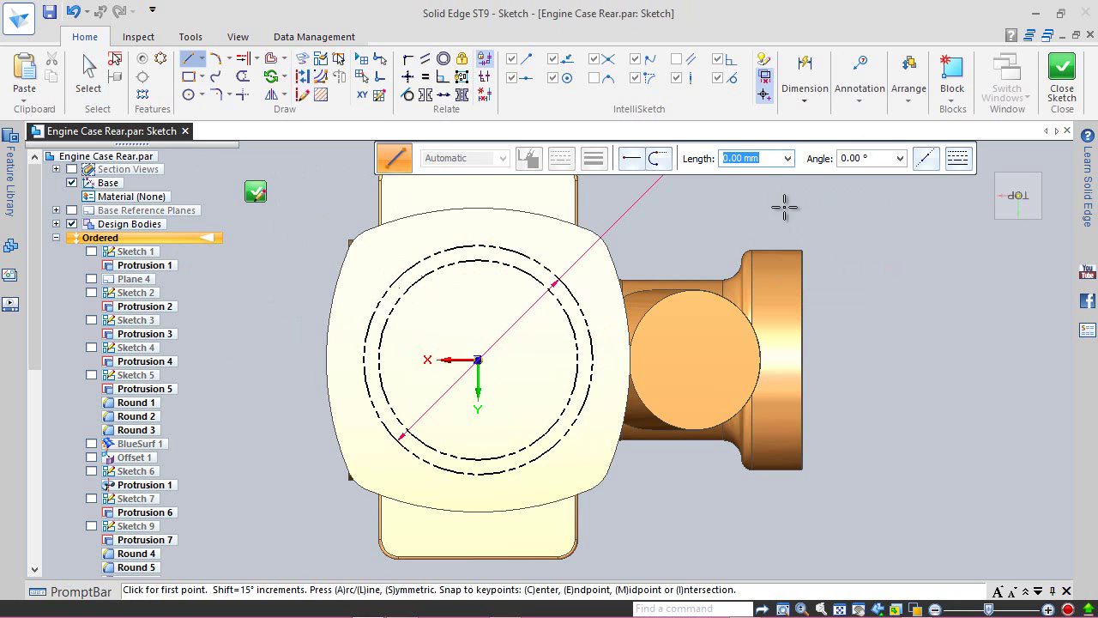
left_click(478, 359)
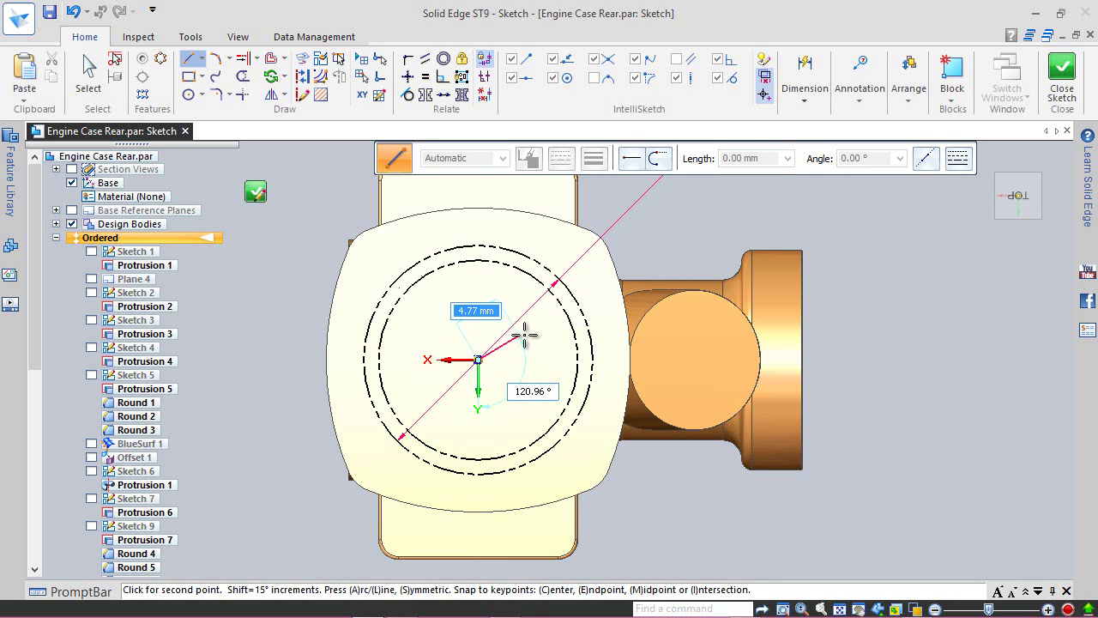
left_click(554, 295)
right_click(559, 341)
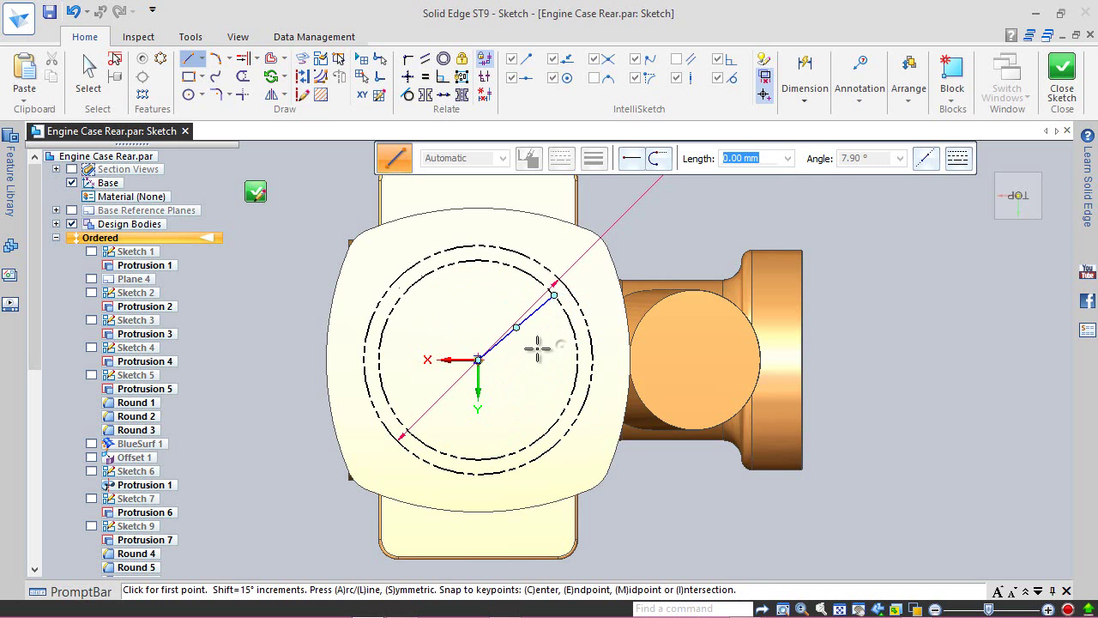
left_click(478, 360)
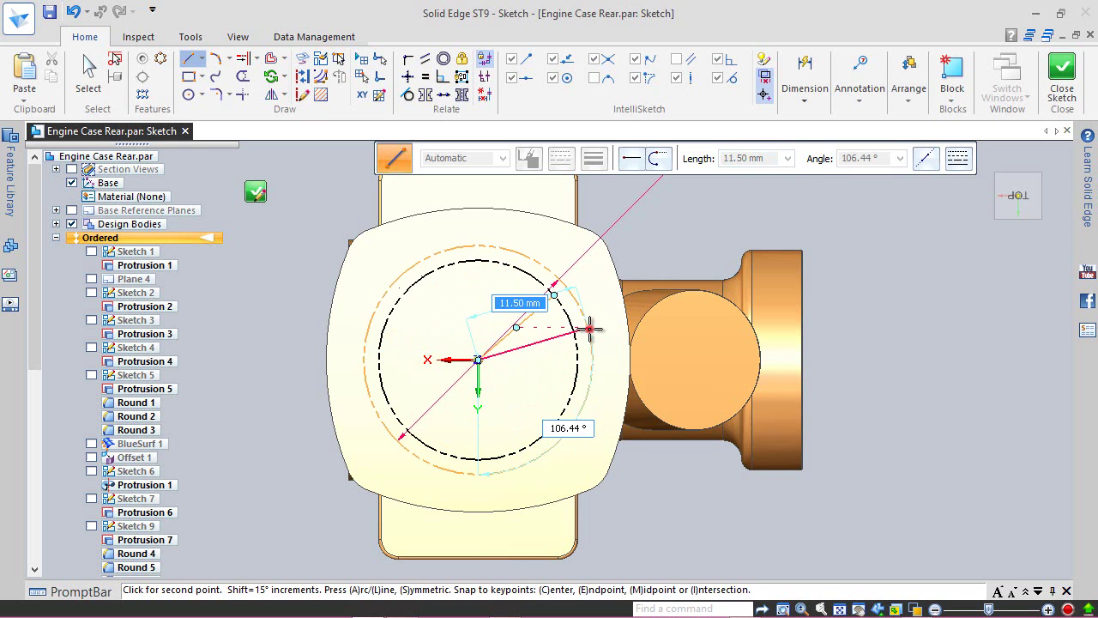
left_click(589, 328)
key("Escape")
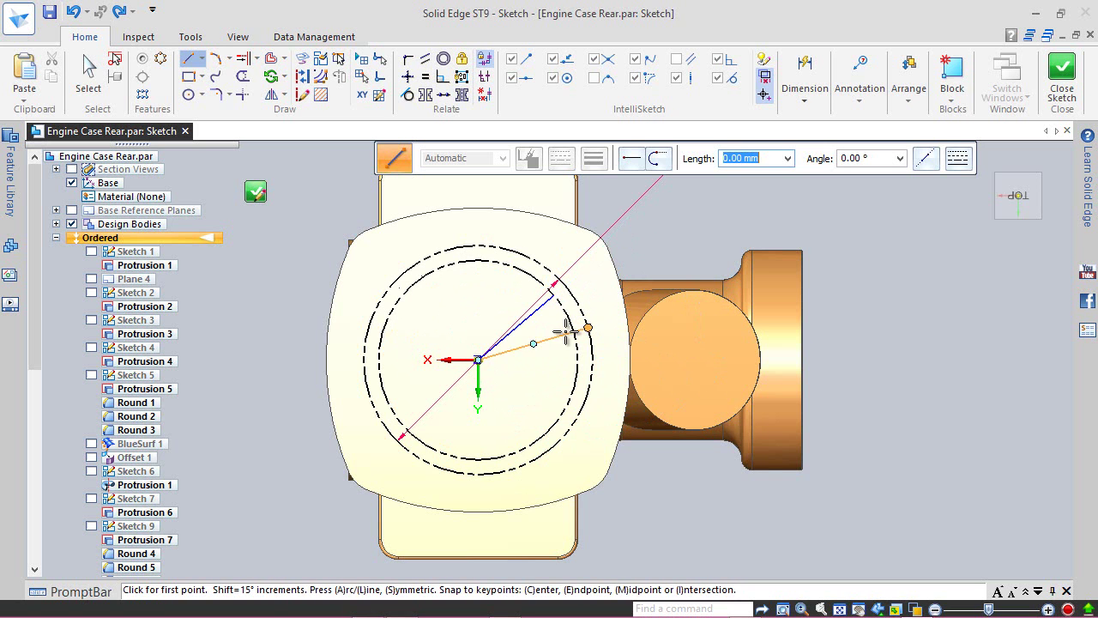
- Draw a horizontal line from the origin to the inner circle and convert it to construction geometry
left_click(478, 359)
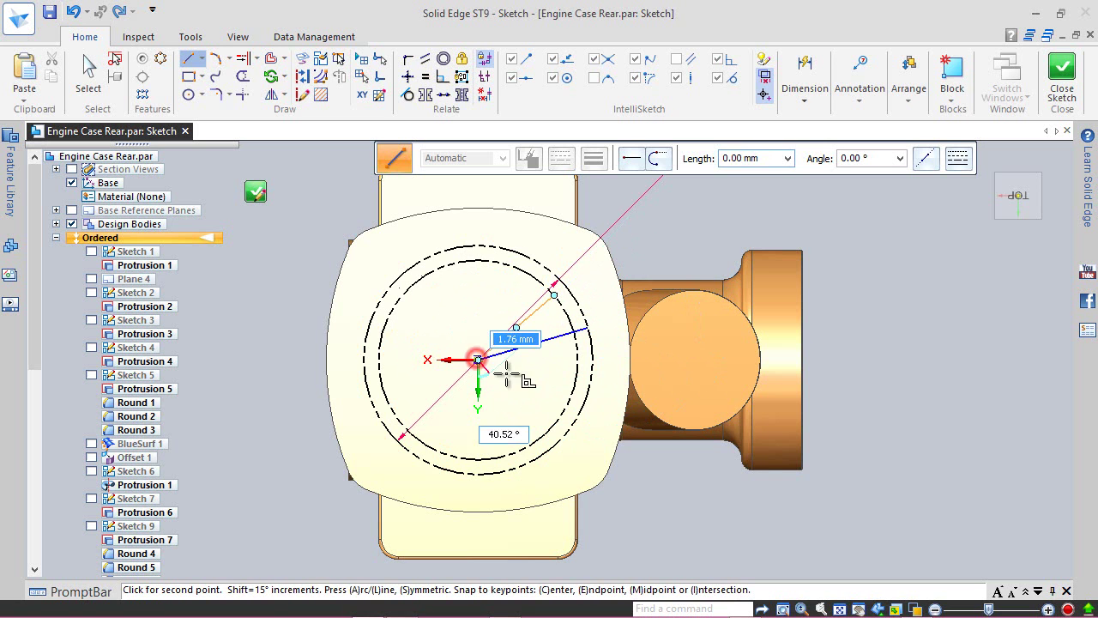
left_click(582, 361)
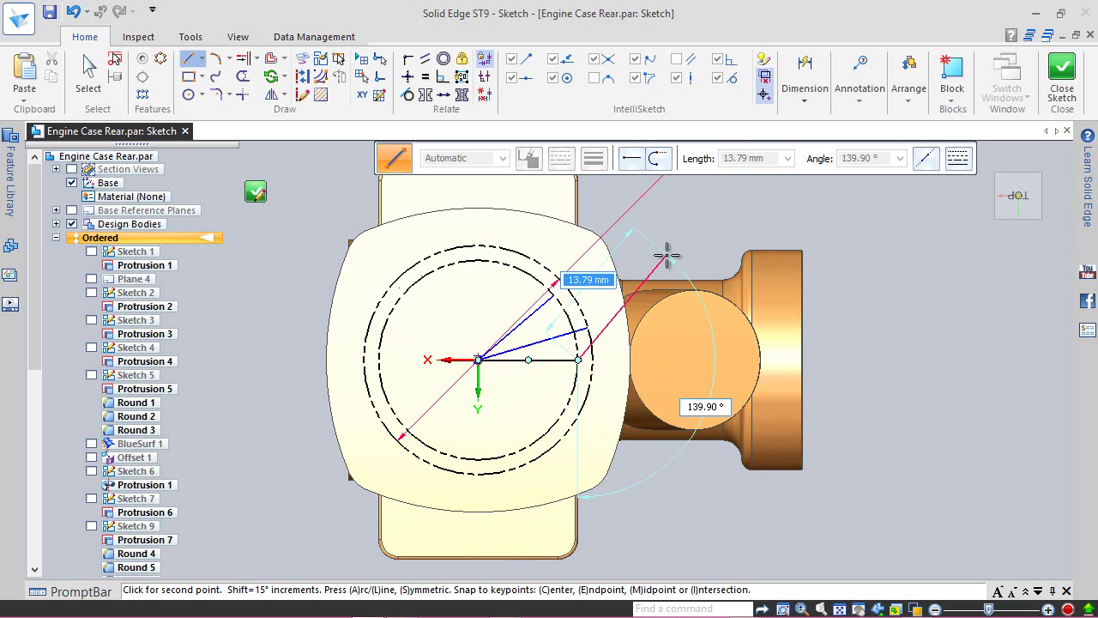
key("Escape")
left_click(302, 77)
left_click(540, 360)
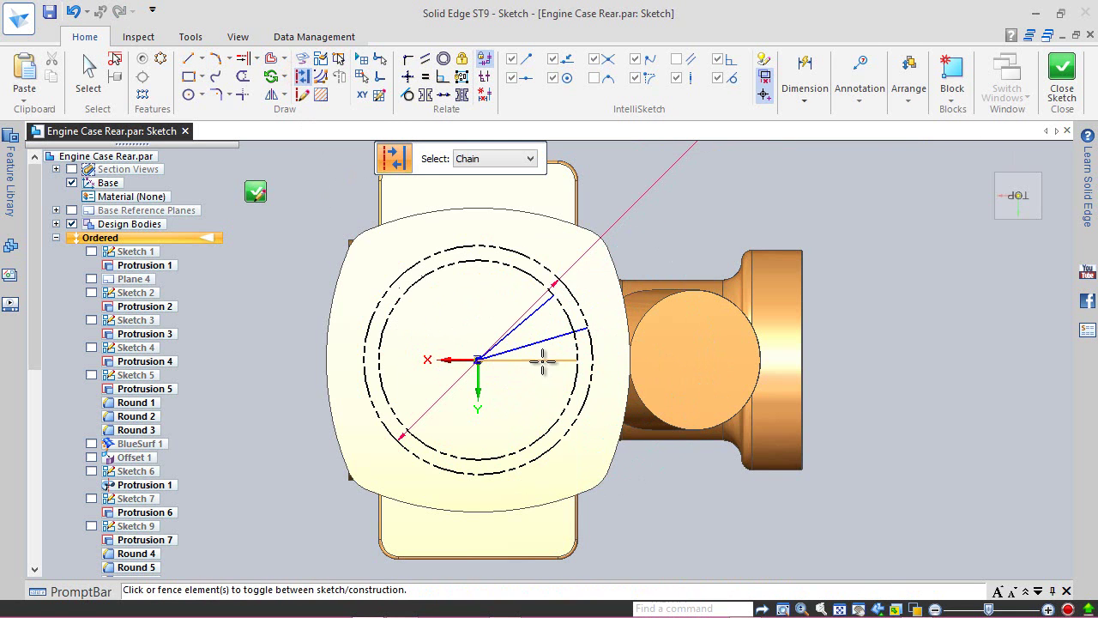
left_click(89, 73)
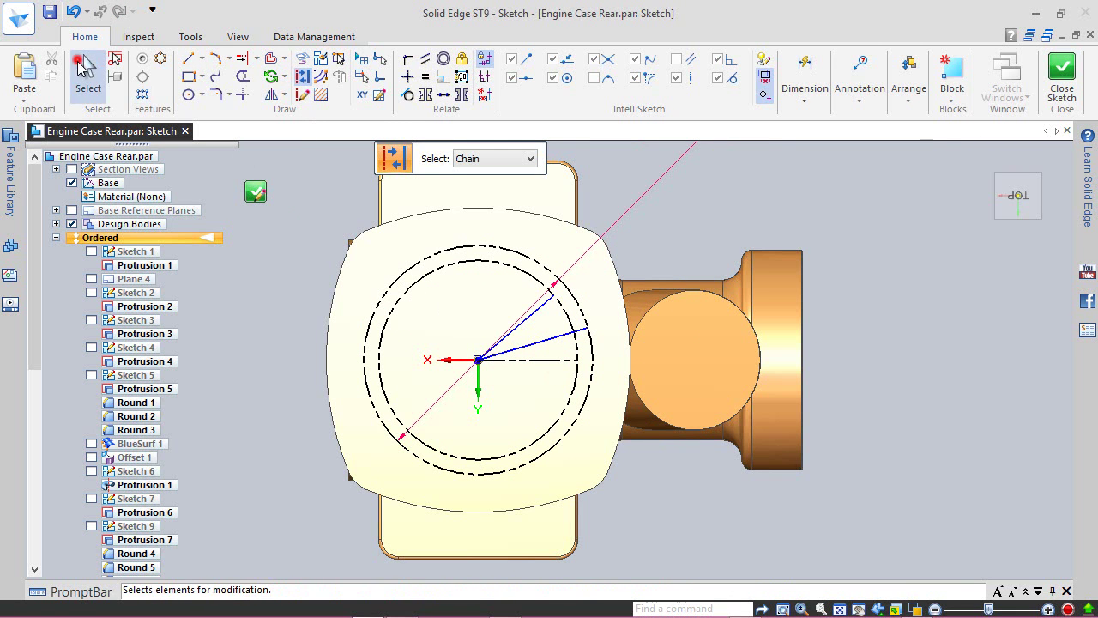
- Dimension the angle between the line to the inner circle and the horizontal construction line, and set it to 19.42296°
left_click(804, 102)
left_click(846, 148)
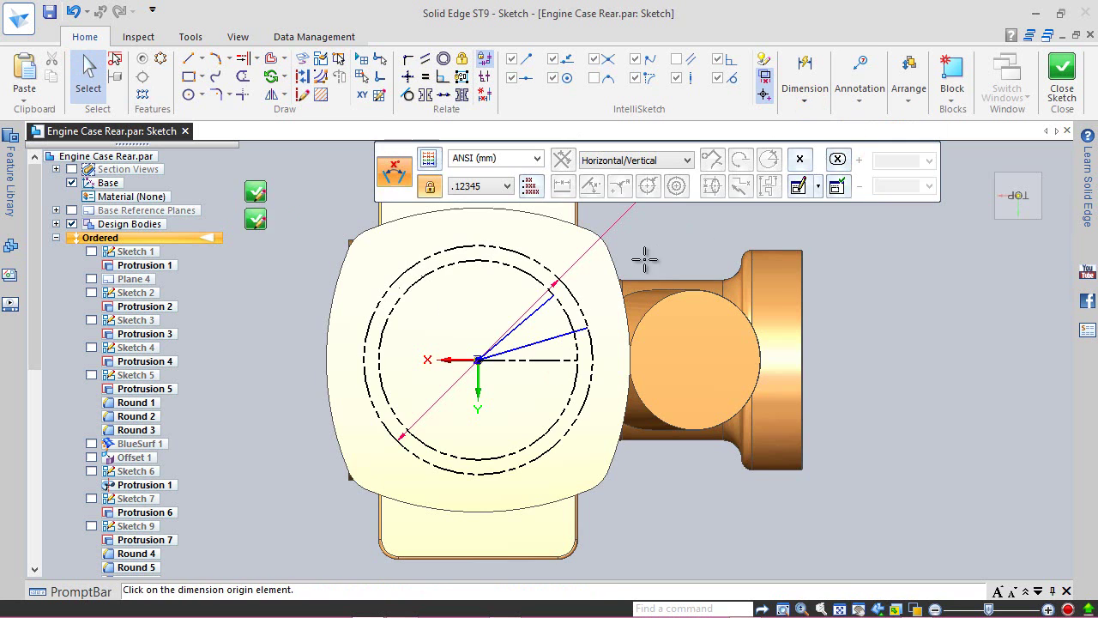
scroll(571, 295, "up", 3)
left_click(508, 319)
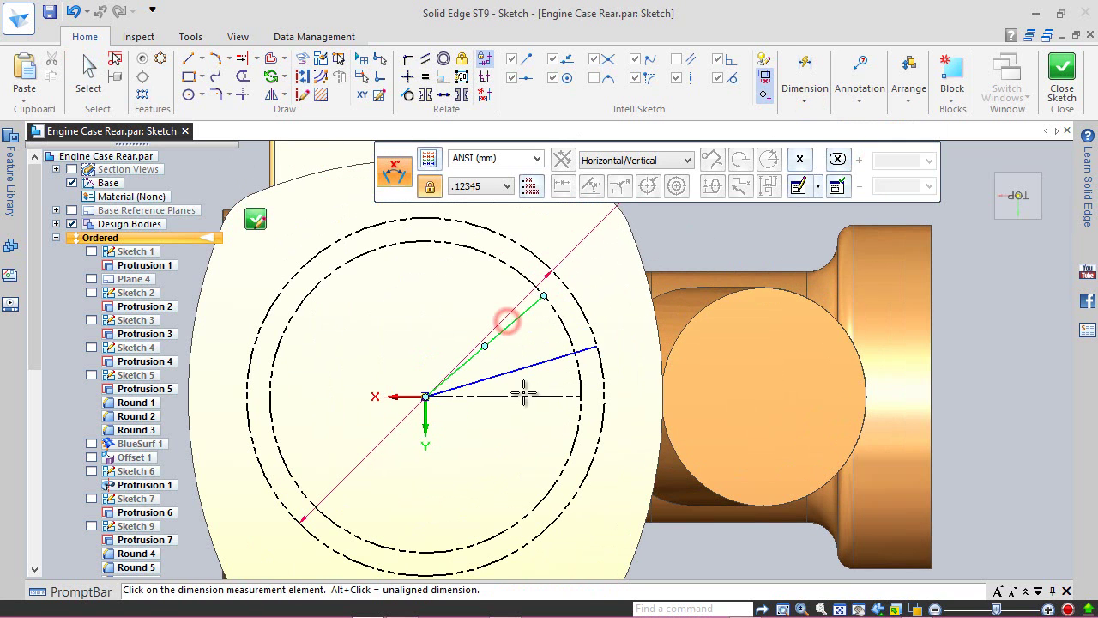
left_click(523, 394)
left_click(626, 302)
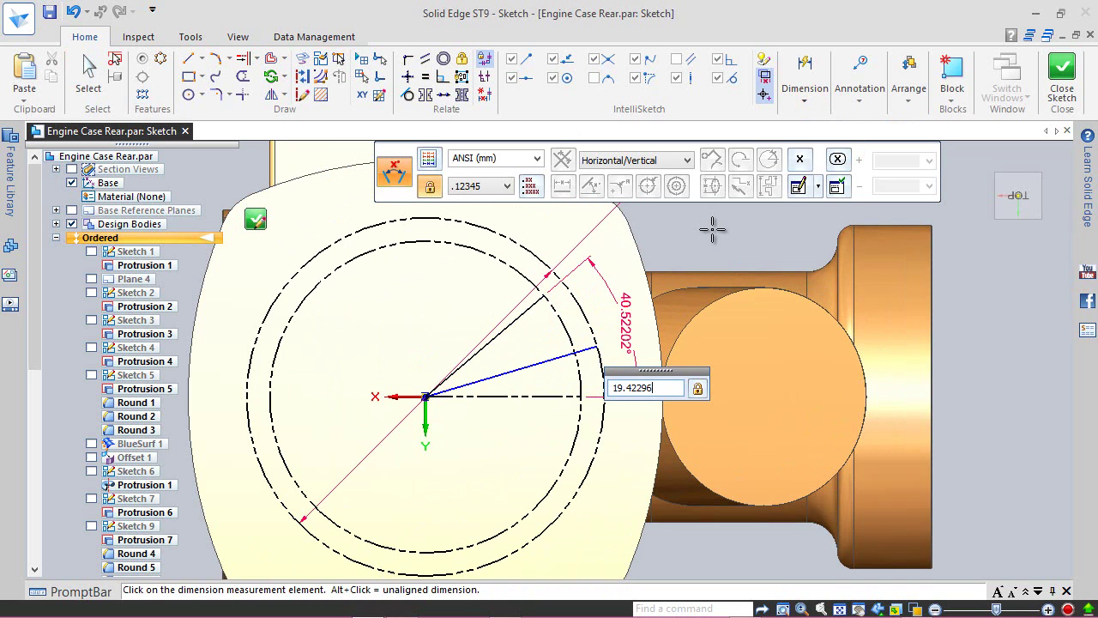
type("19.42296")
key("Return")
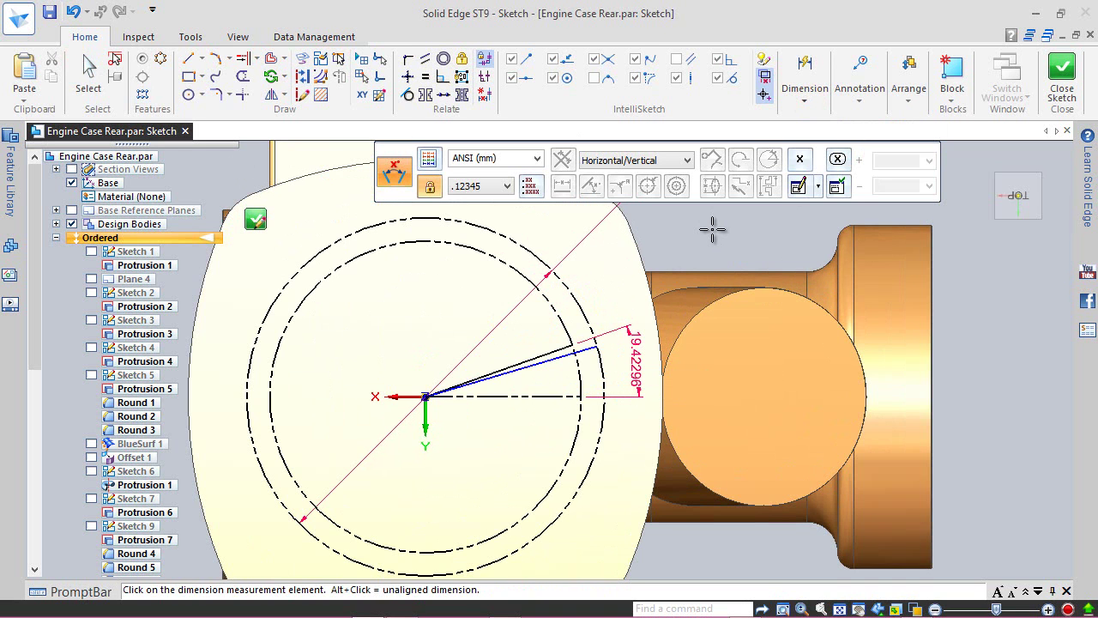
left_click(557, 359)
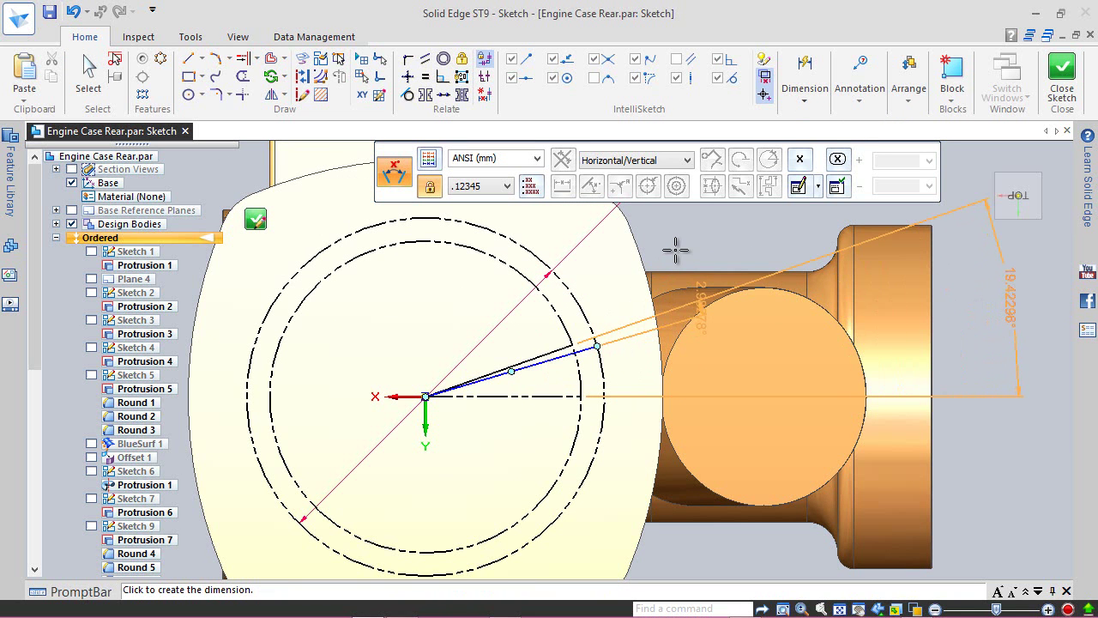
key("Escape")
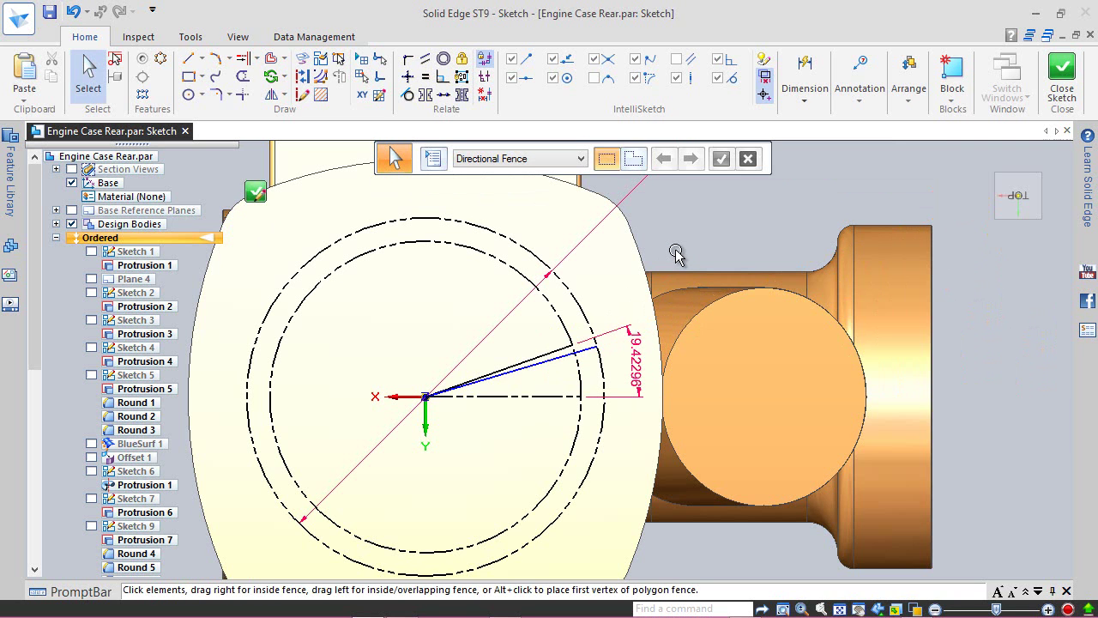
- Dimension the angle between the line to the outer circle and the horizontal construction line, and set it to 9.92759°
left_click(816, 95)
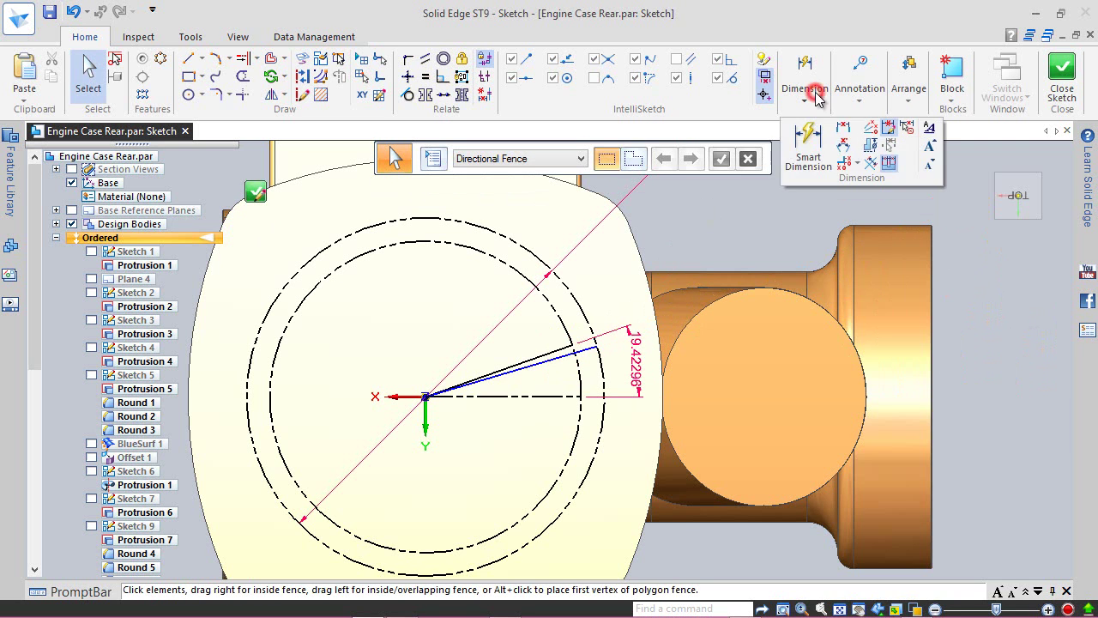
left_click(843, 141)
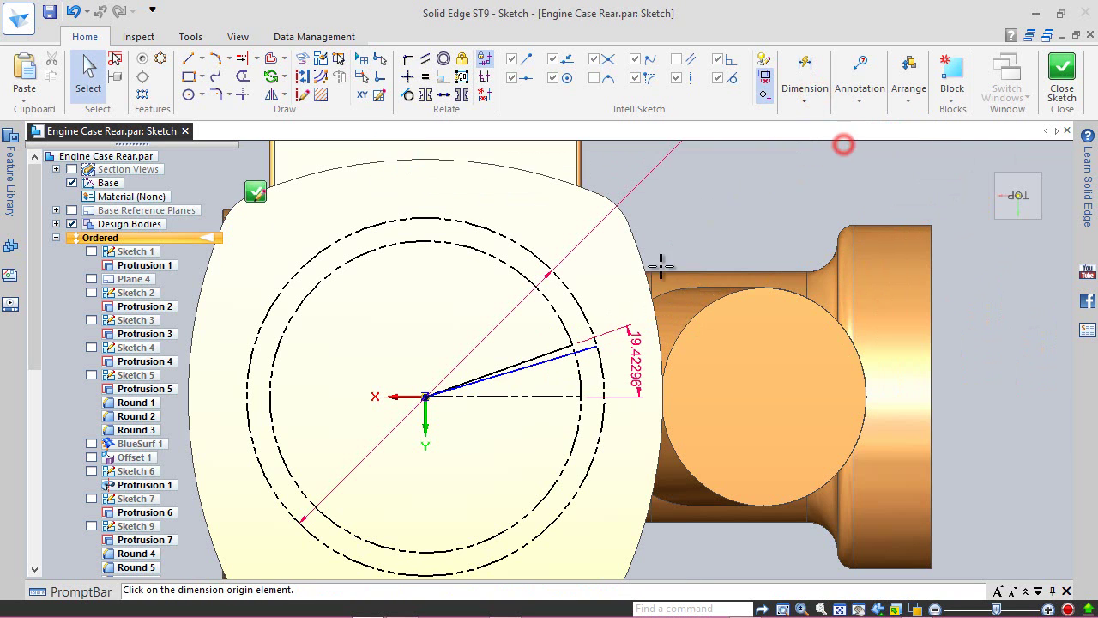
left_click(543, 367)
left_click(542, 397)
left_click(726, 364)
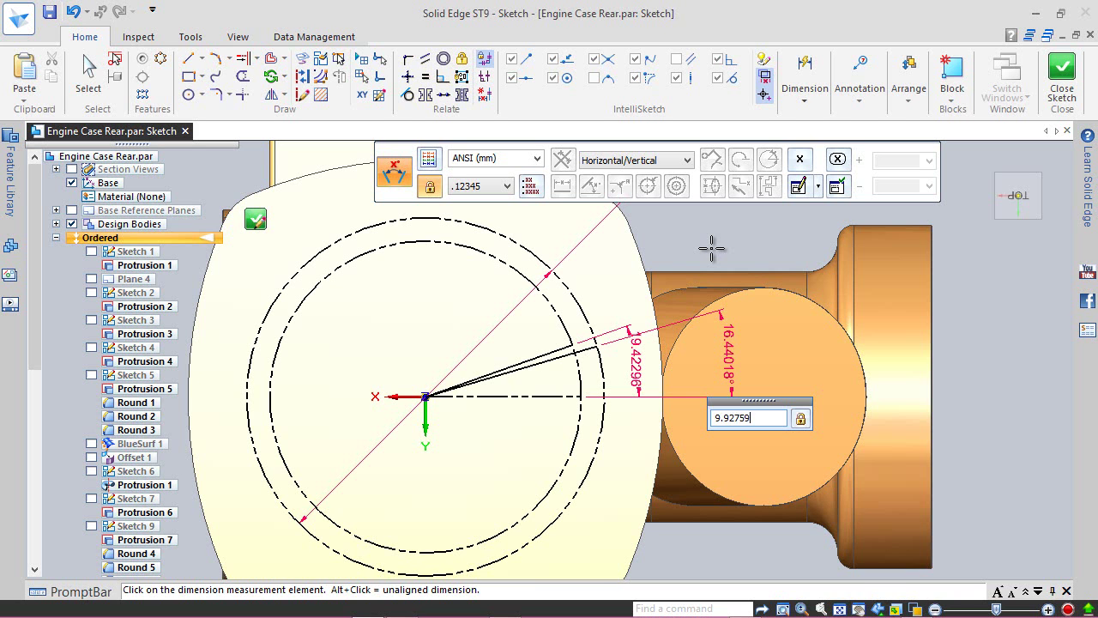
key("Return")
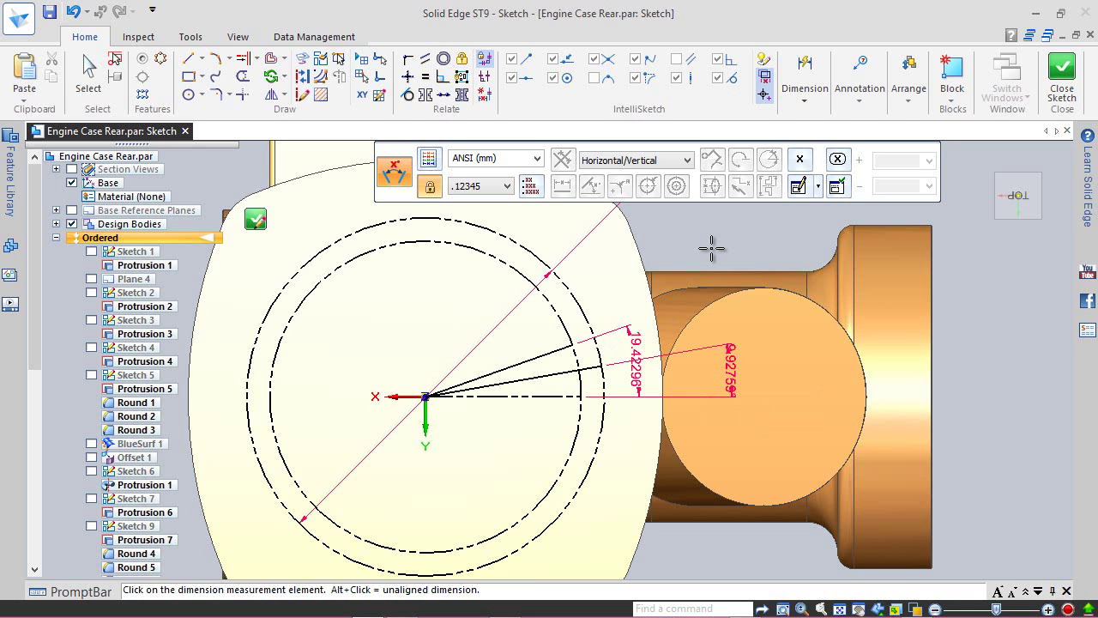
key("Escape")
left_click(90, 70)
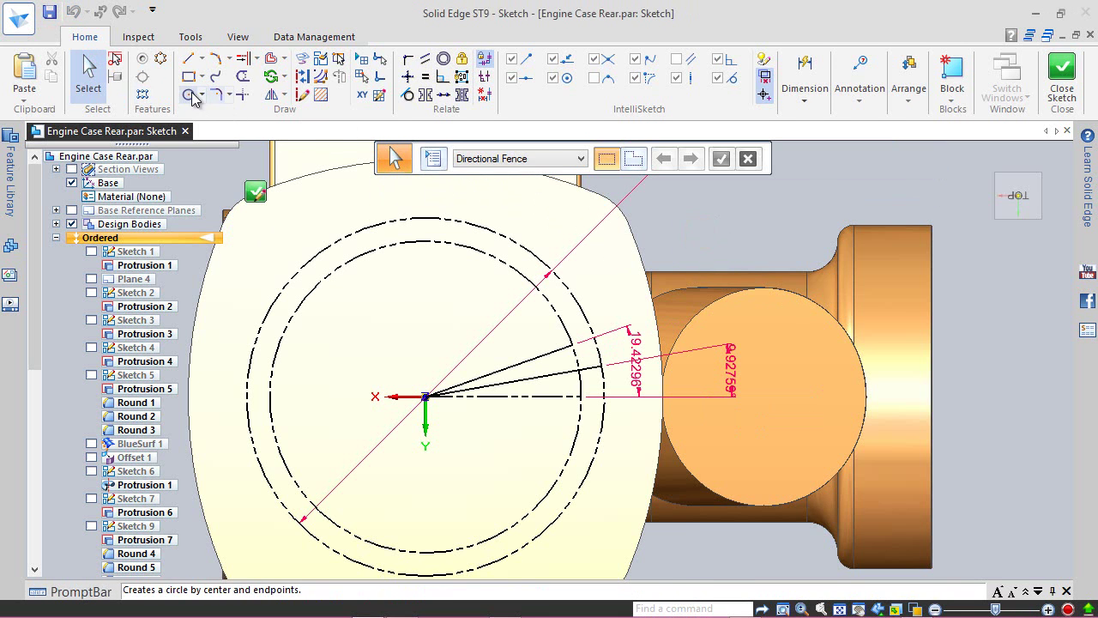
- Draw a circle 4 mm in diameter over the outer construction circle, above the two angled lines
left_click(613, 352)
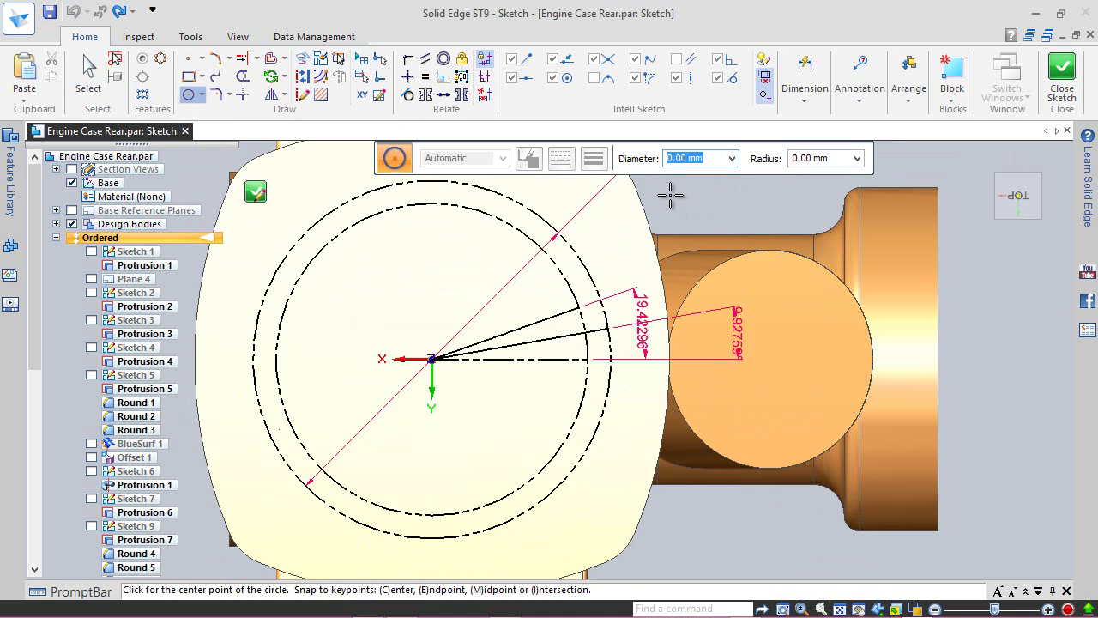
left_click(605, 256)
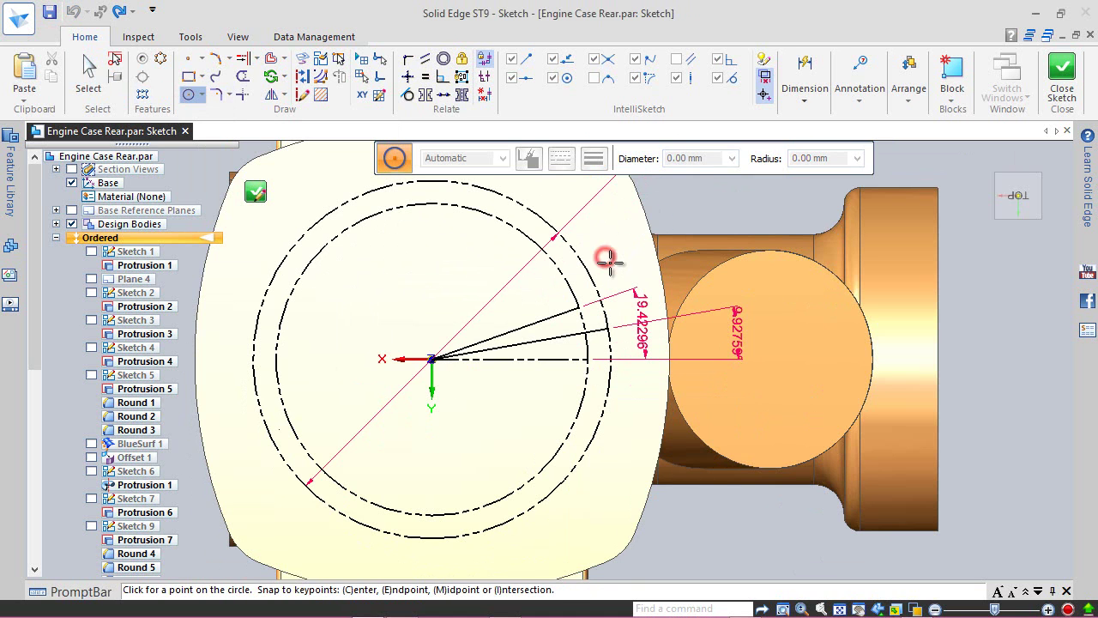
type("4")
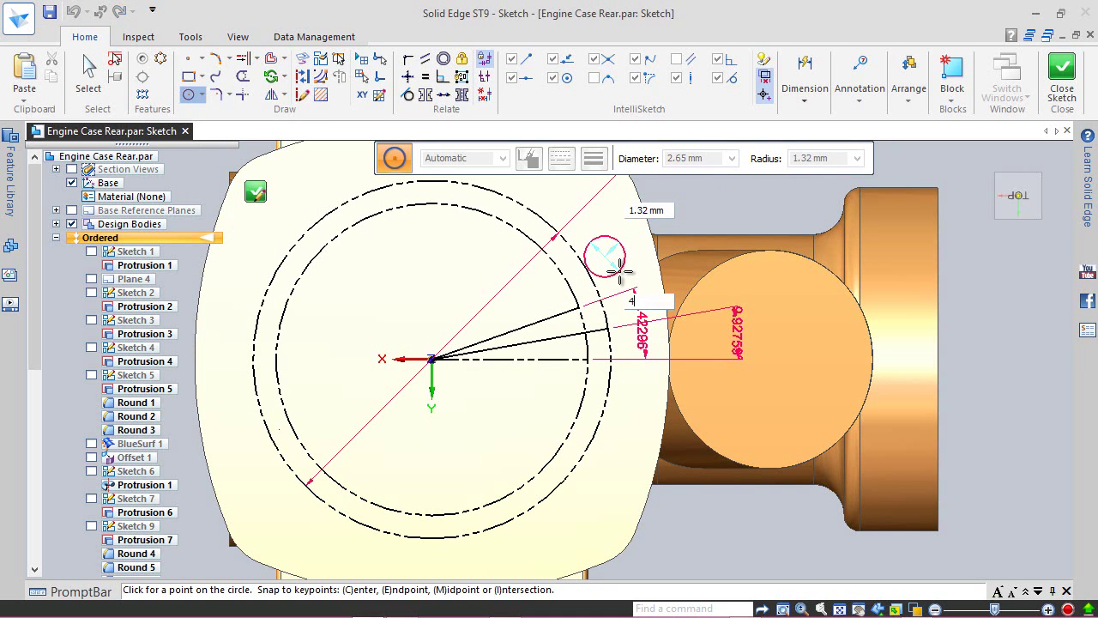
key("Return")
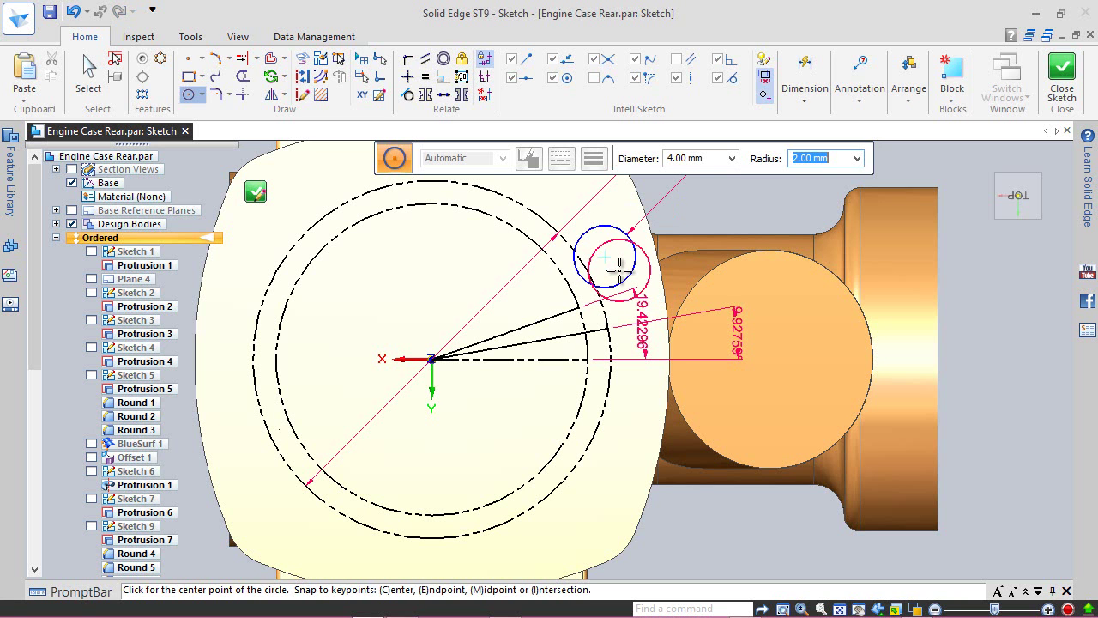
left_click(89, 76)
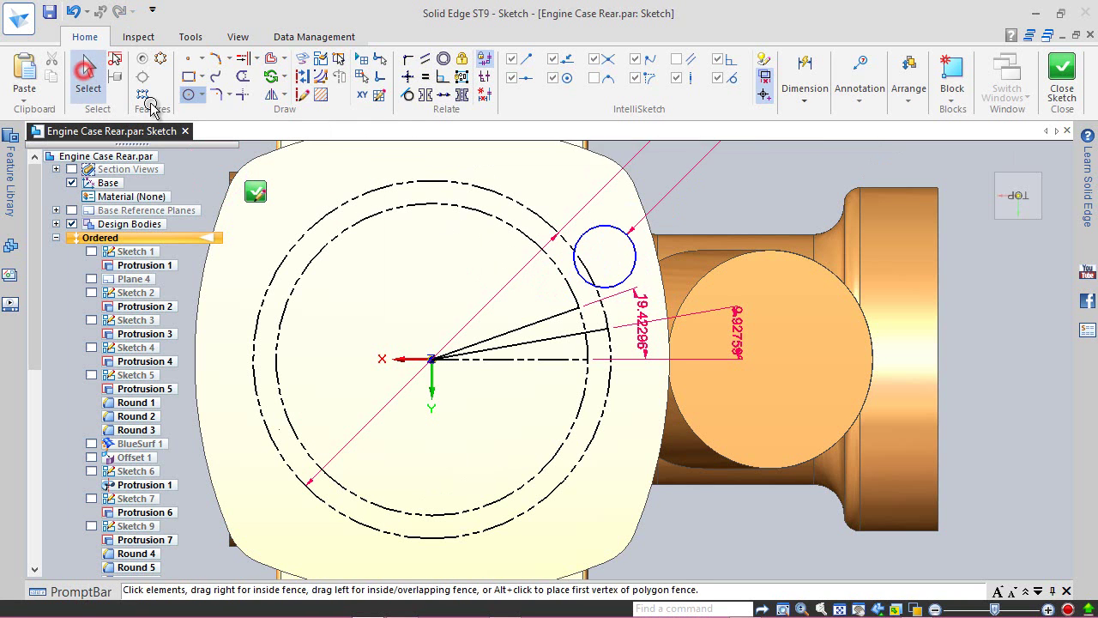
- Place a point on the 4 mm circle's edge and connect it to the end of the upper angled line on the inner construction circle
scroll(678, 221, "up", 2)
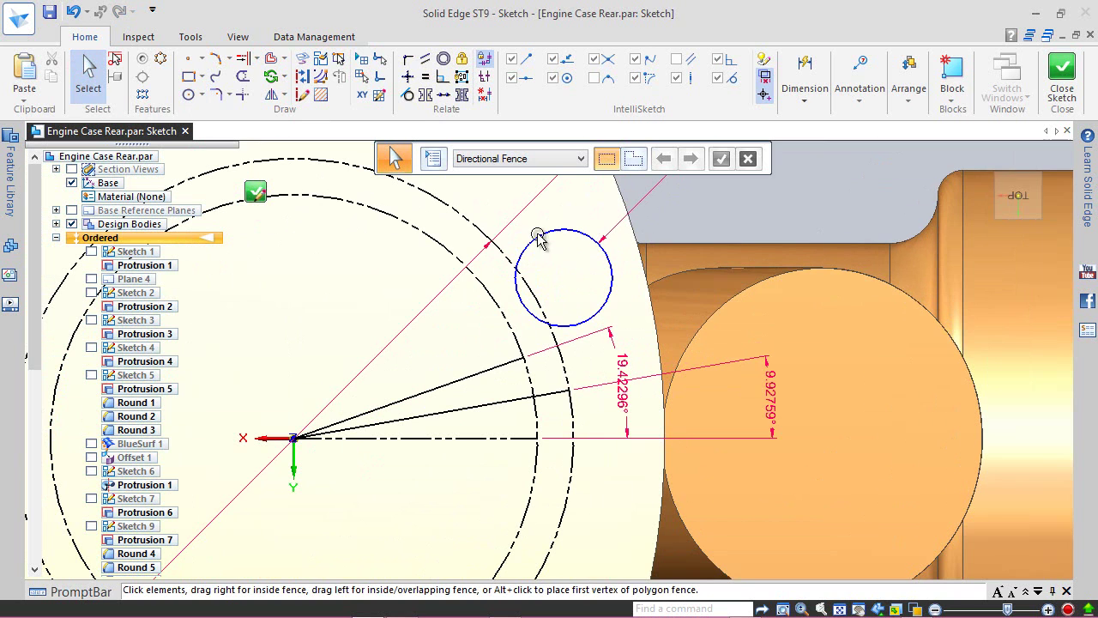
left_click(189, 57)
left_click(528, 307)
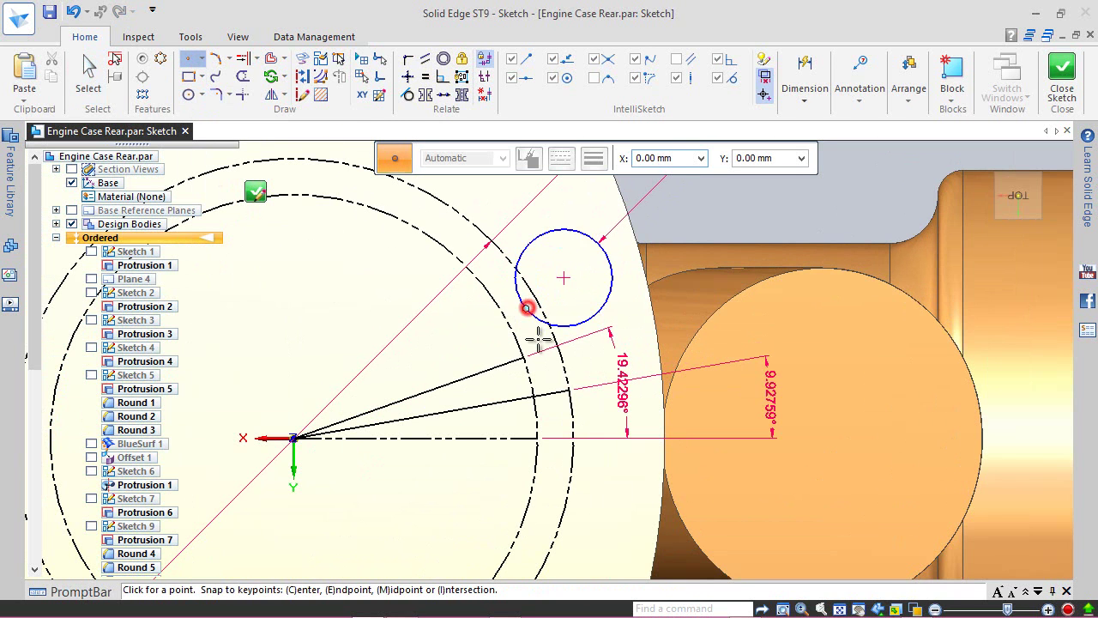
left_click(407, 63)
left_click(528, 308)
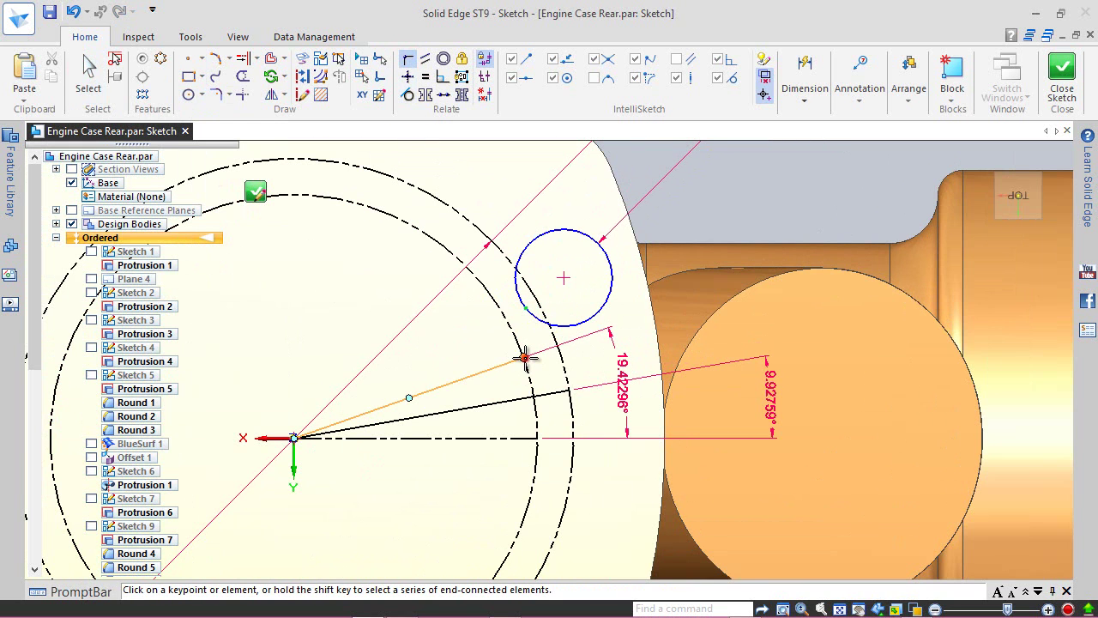
left_click(525, 357)
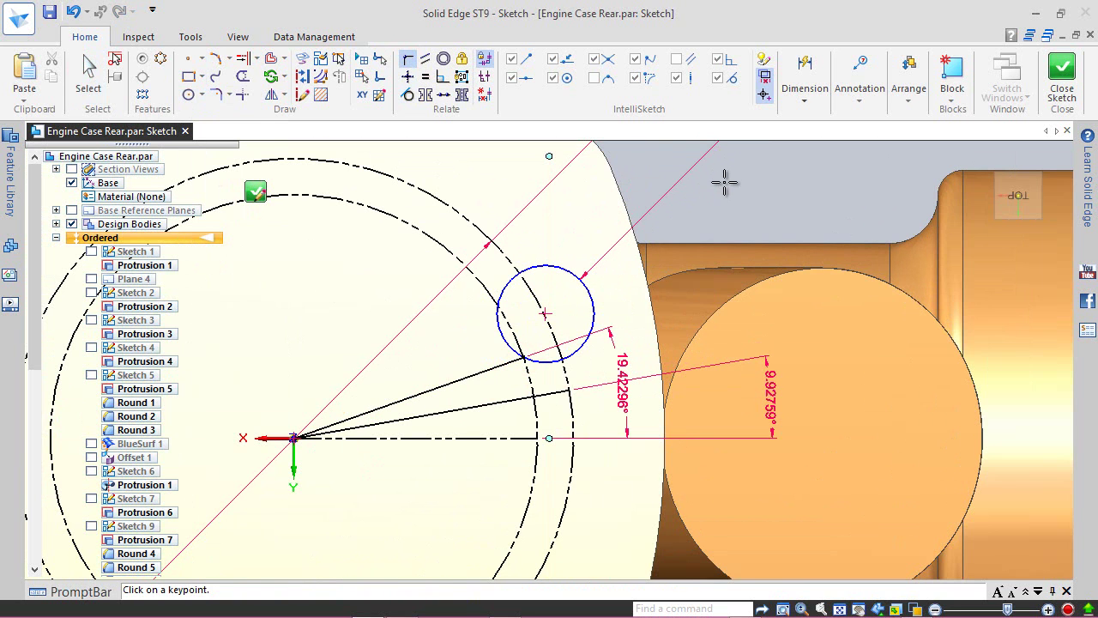
- Draw a second circle centred where the horizontal axis meets the outer construction circle, and make it equal to the 4 mm circle
left_click(188, 95)
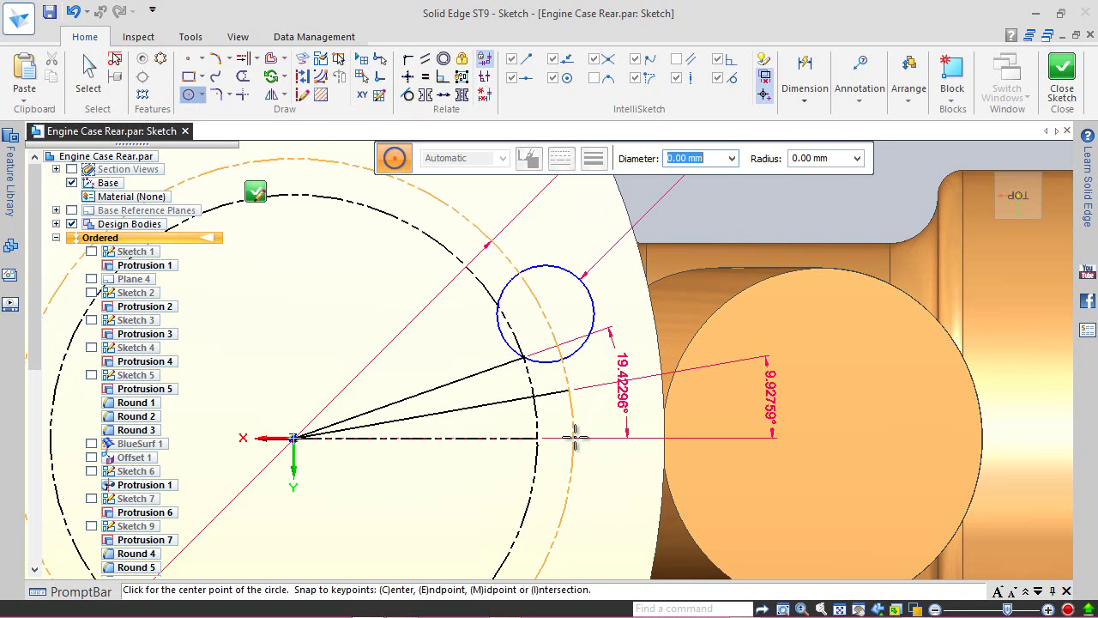
left_click(575, 438)
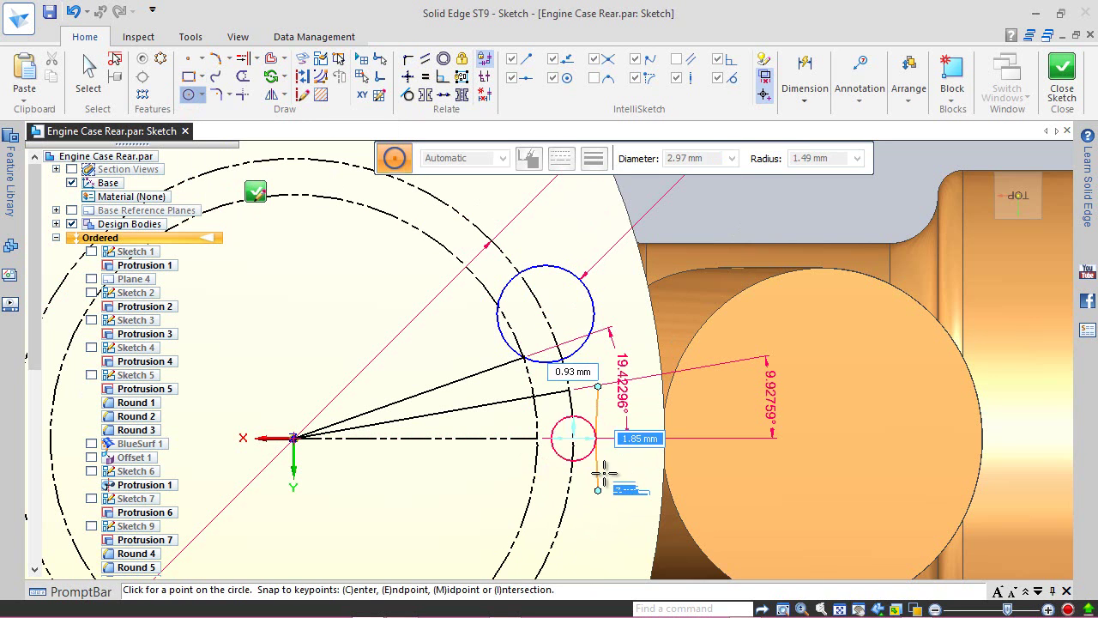
left_click(608, 505)
left_click(427, 79)
left_click(585, 352)
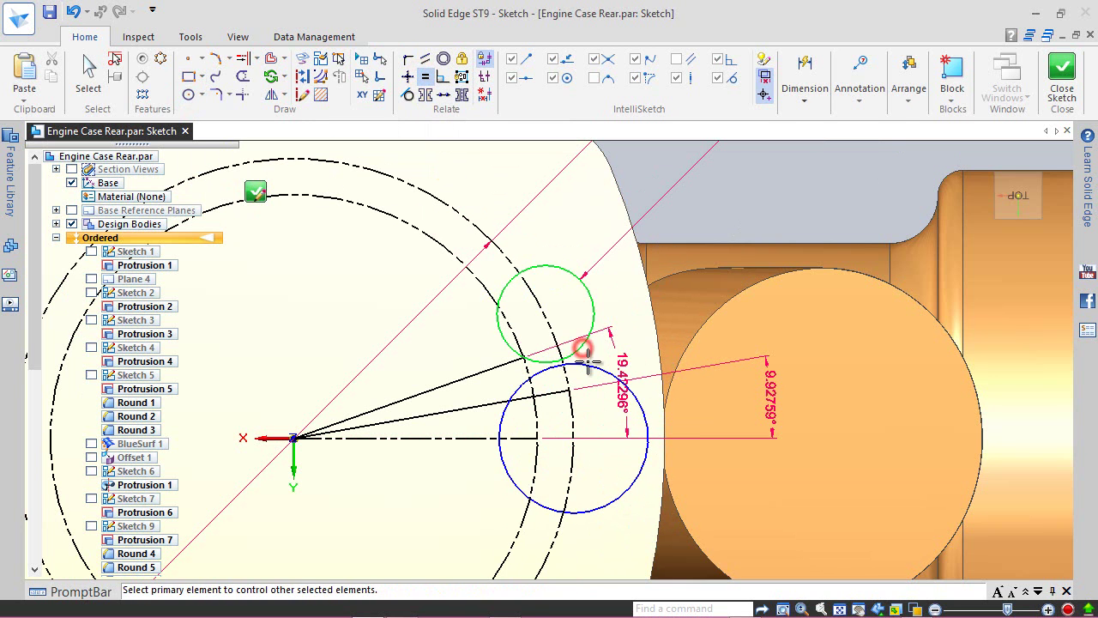
left_click(588, 363)
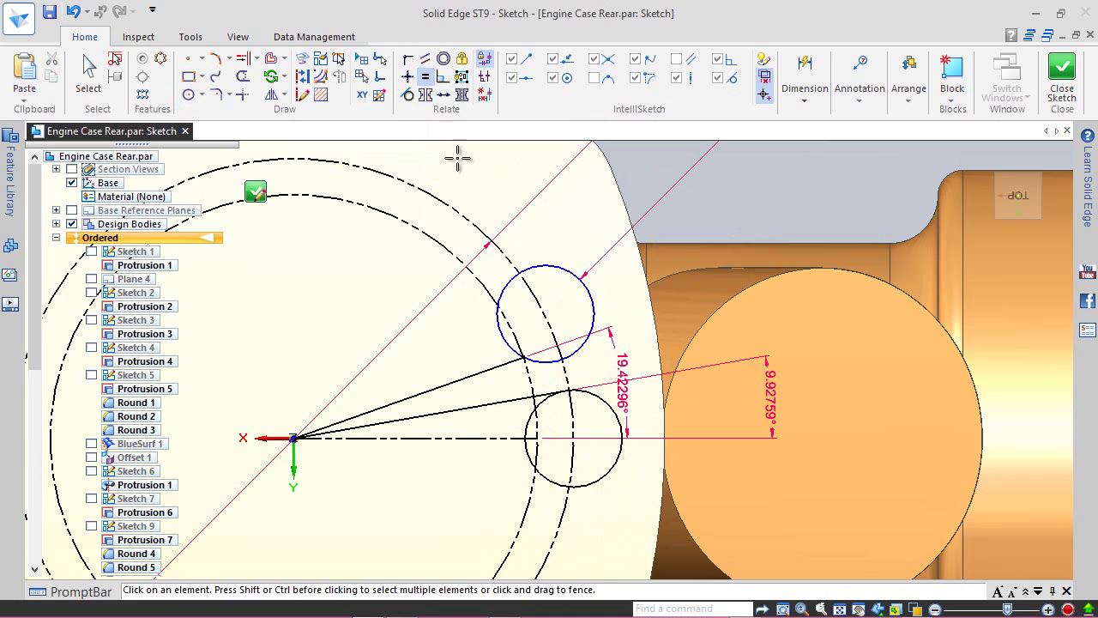
- Make the two small circles tangent to each other
left_click(408, 95)
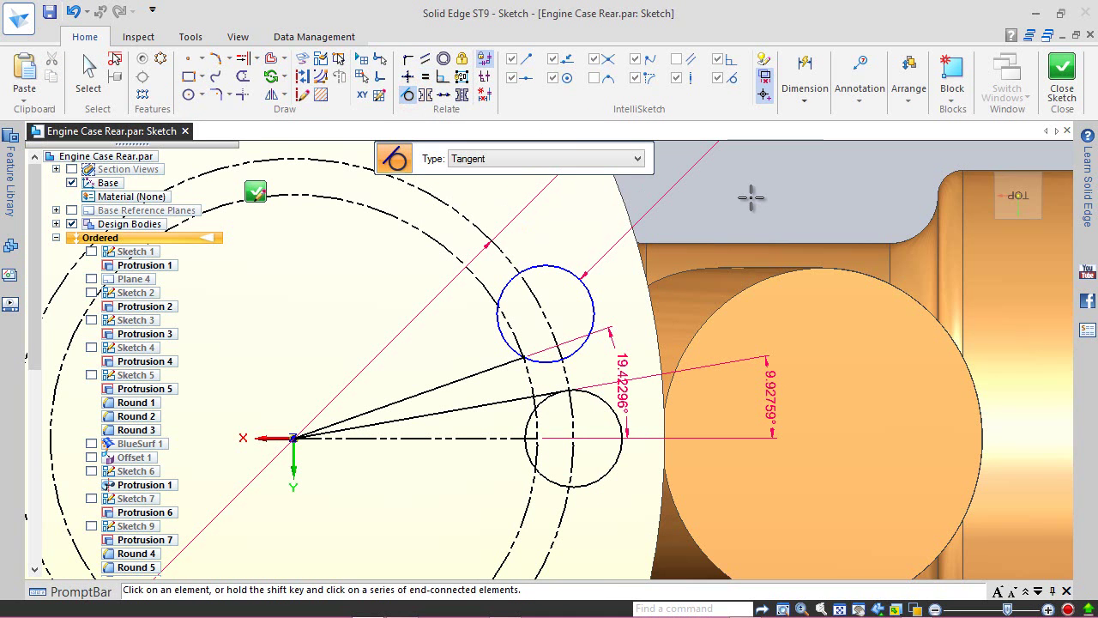
left_click(585, 346)
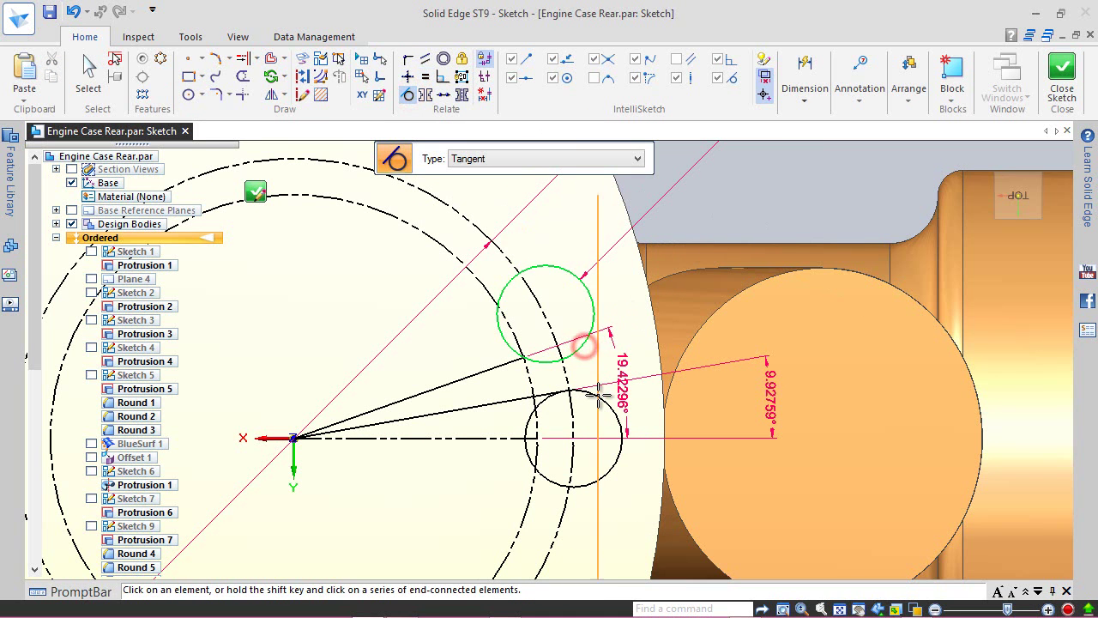
left_click(598, 393)
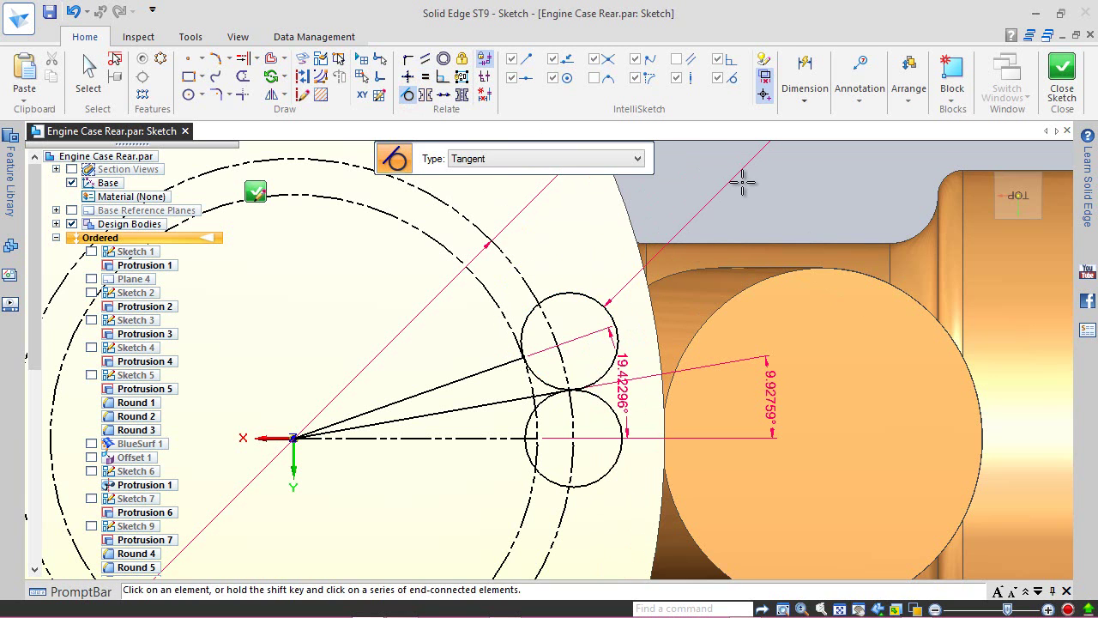
key("Escape")
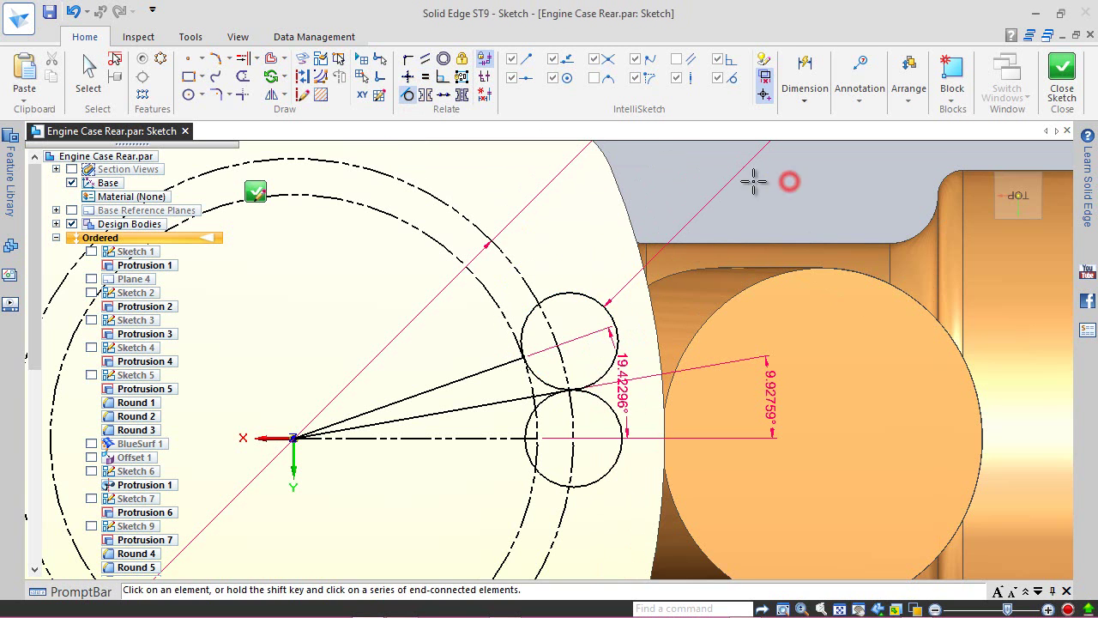
- Extend the lower angled line past the outer construction circle to where the two small circles touch, and save the part
left_click(244, 64)
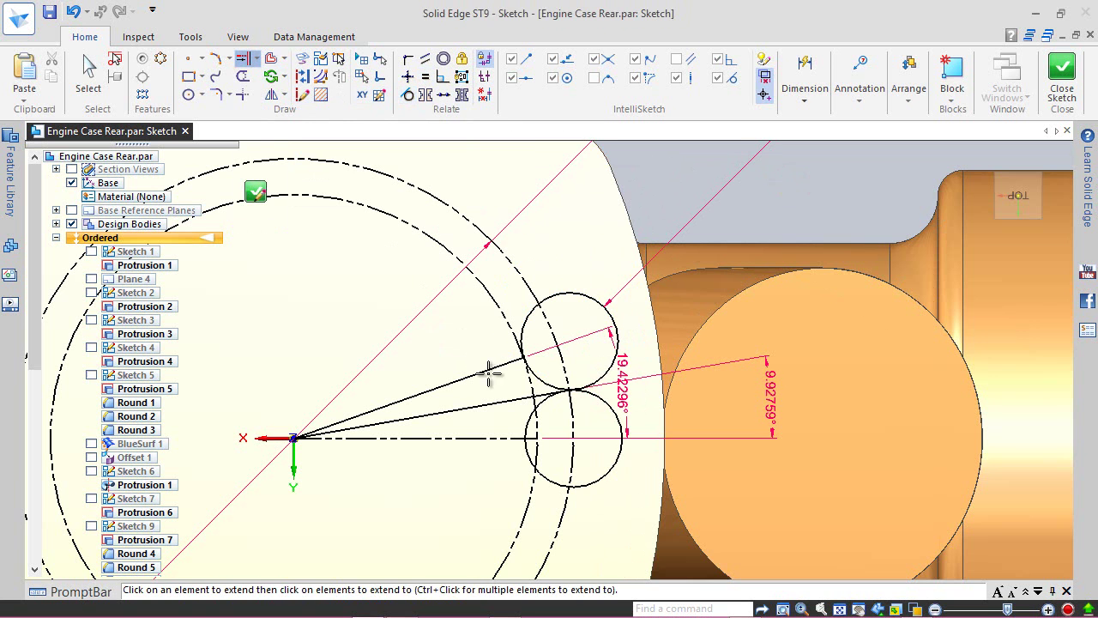
scroll(571, 402, "up", 1)
scroll(571, 402, "up", 4)
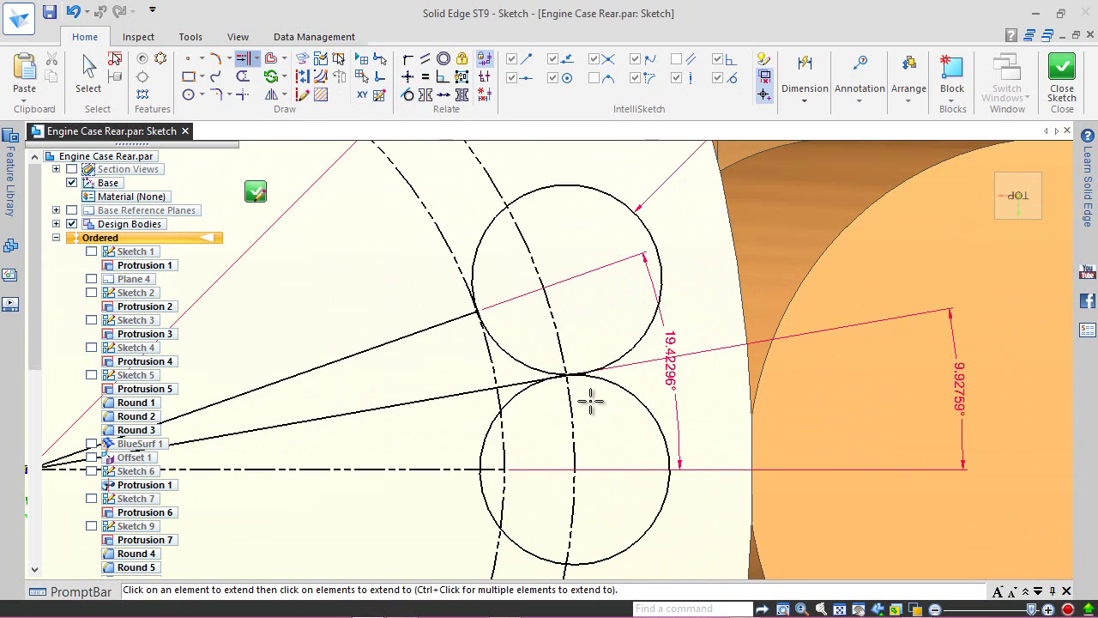
scroll(590, 393, "up", 1)
scroll(551, 308, "up", 1)
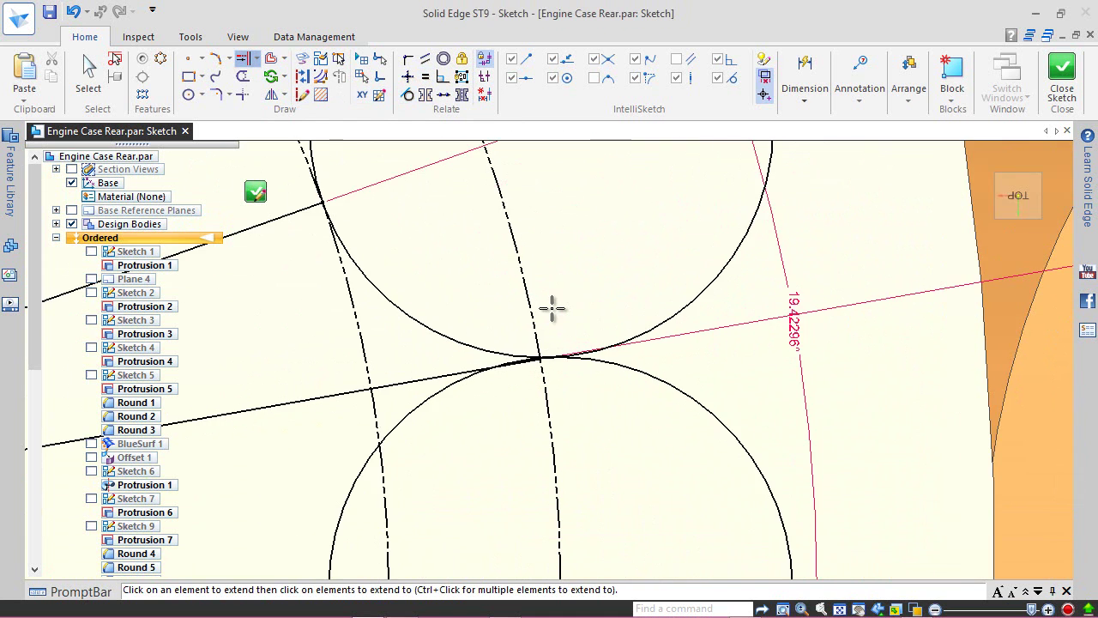
scroll(552, 308, "up", 3)
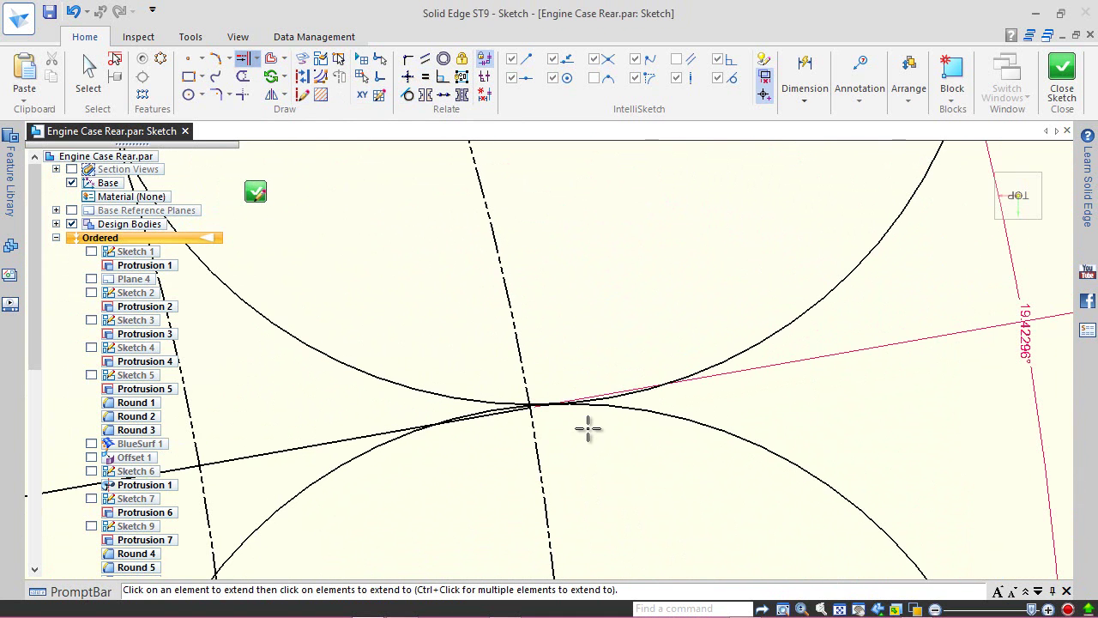
scroll(580, 437, "up", 1)
scroll(557, 416, "up", 1)
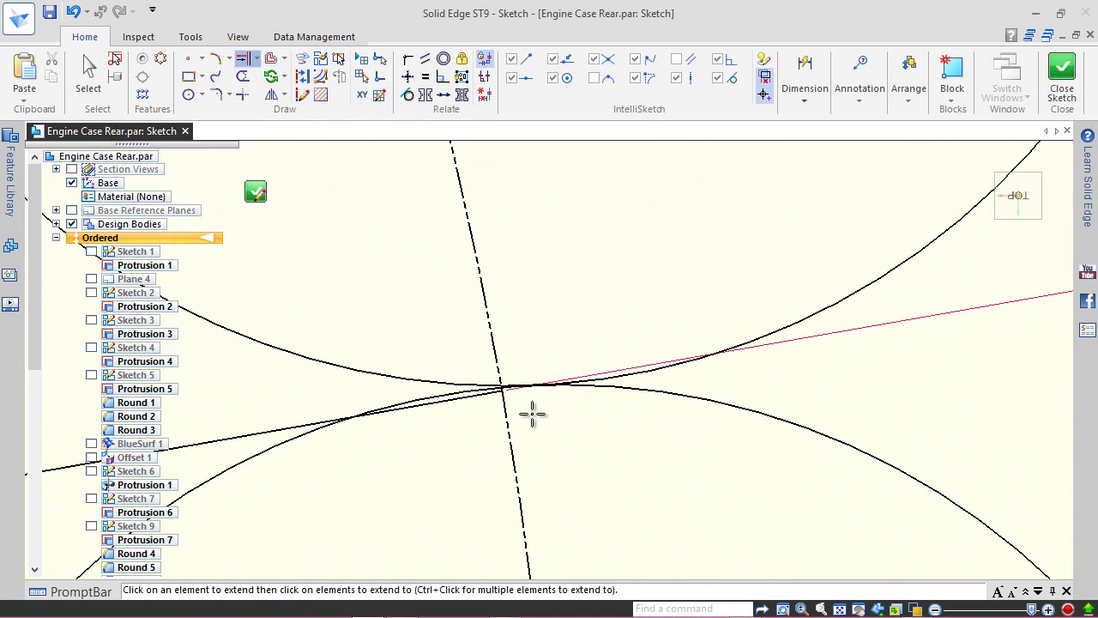
scroll(533, 414, "up", 1)
scroll(483, 399, "up", 1)
scroll(454, 375, "up", 1)
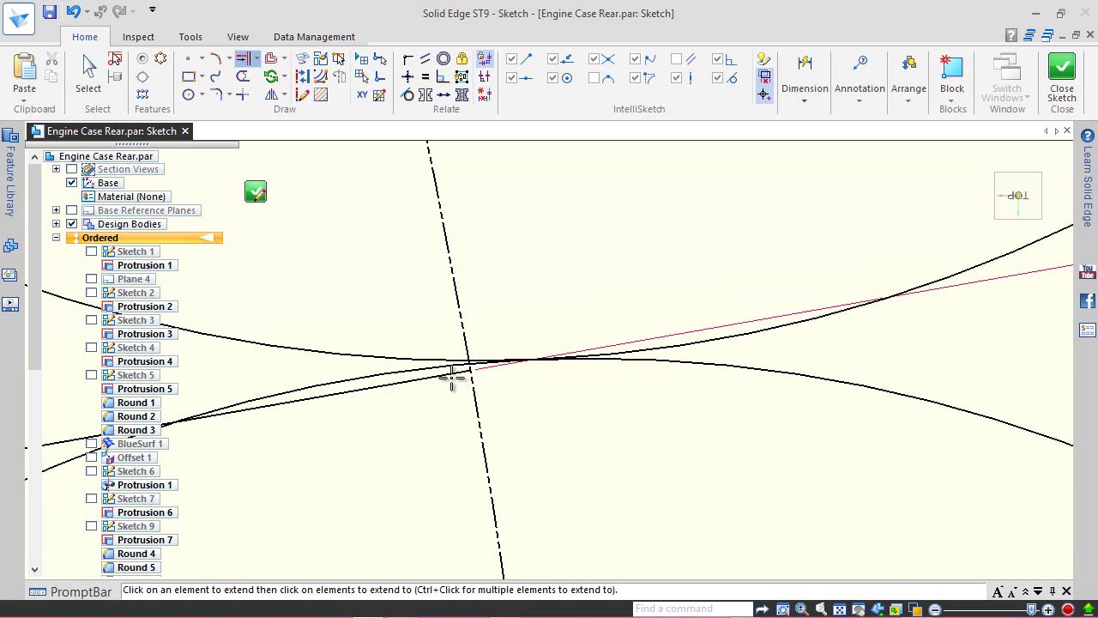
left_click(452, 377)
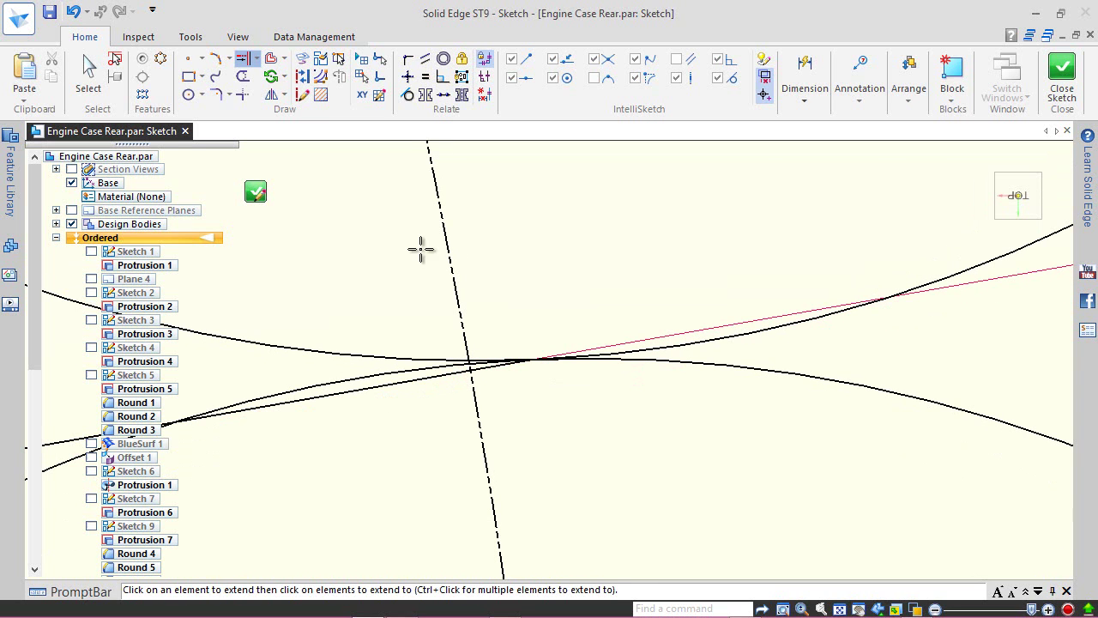
left_click(88, 74)
left_click(49, 11)
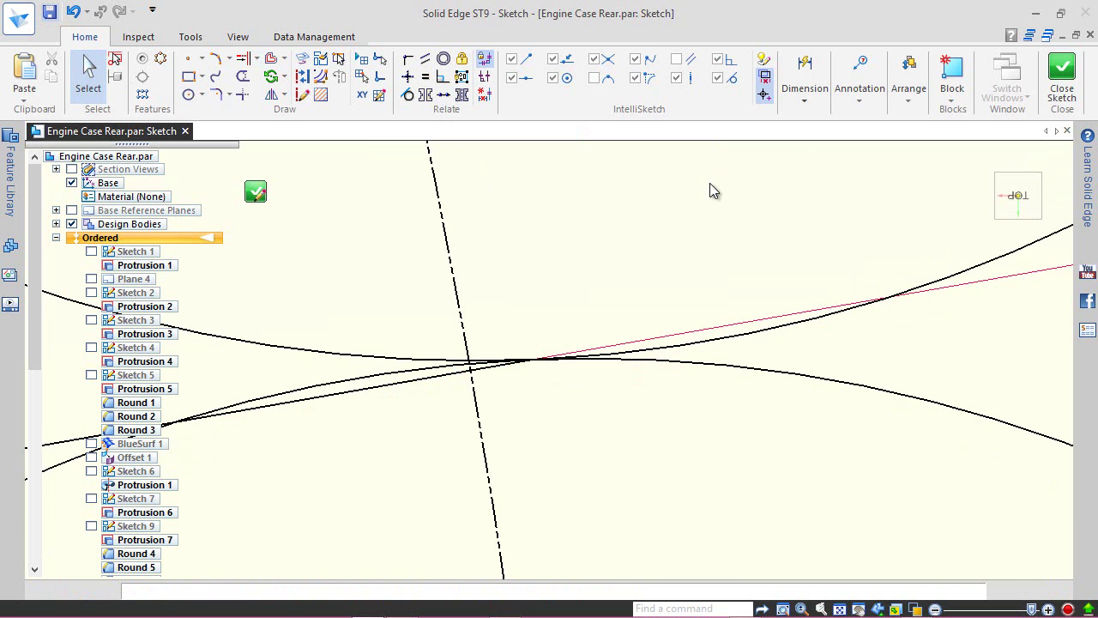
- Mirror the upper small circle and both angled lines about the horizontal construction line, keeping the originals
scroll(709, 182, "down", 1)
scroll(719, 300, "up", 3)
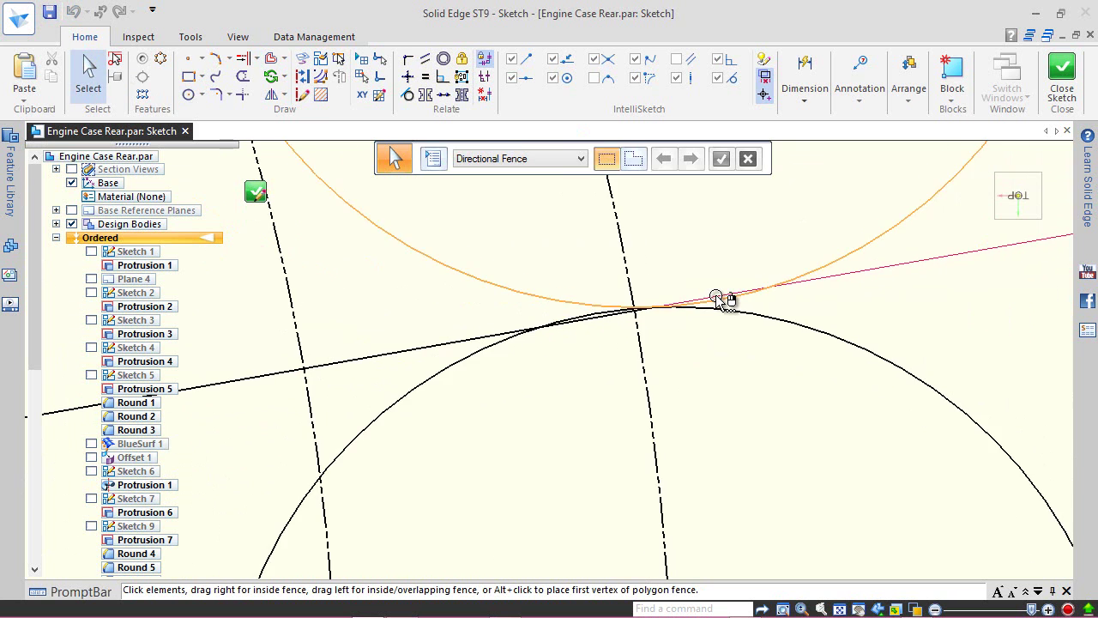
scroll(719, 301, "down", 2)
scroll(719, 302, "down", 1)
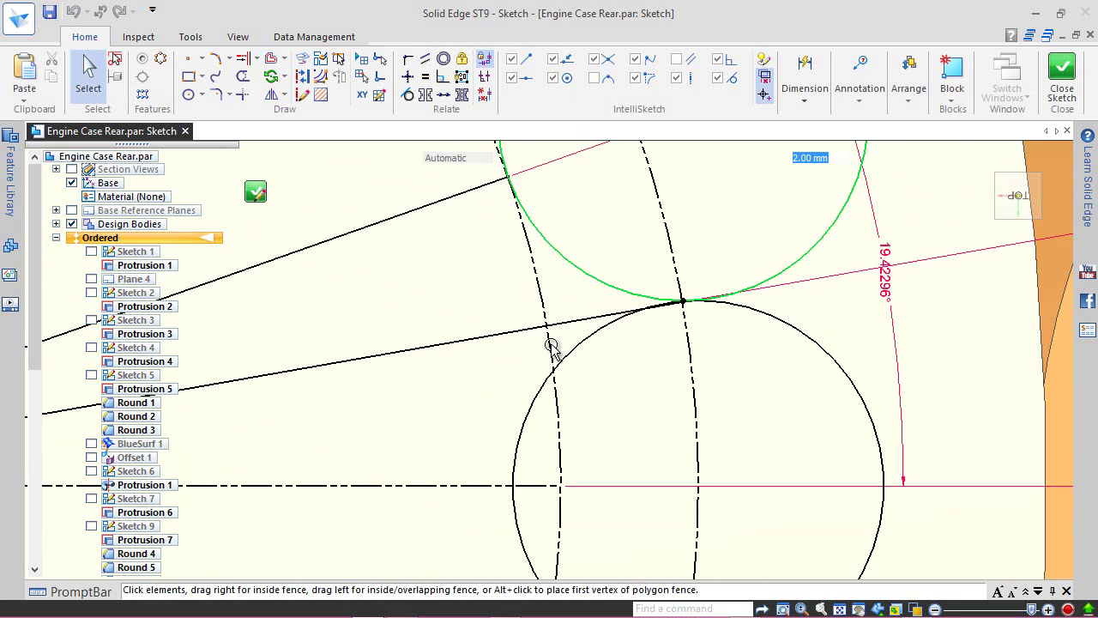
scroll(579, 335, "down", 3)
scroll(578, 339, "down", 3)
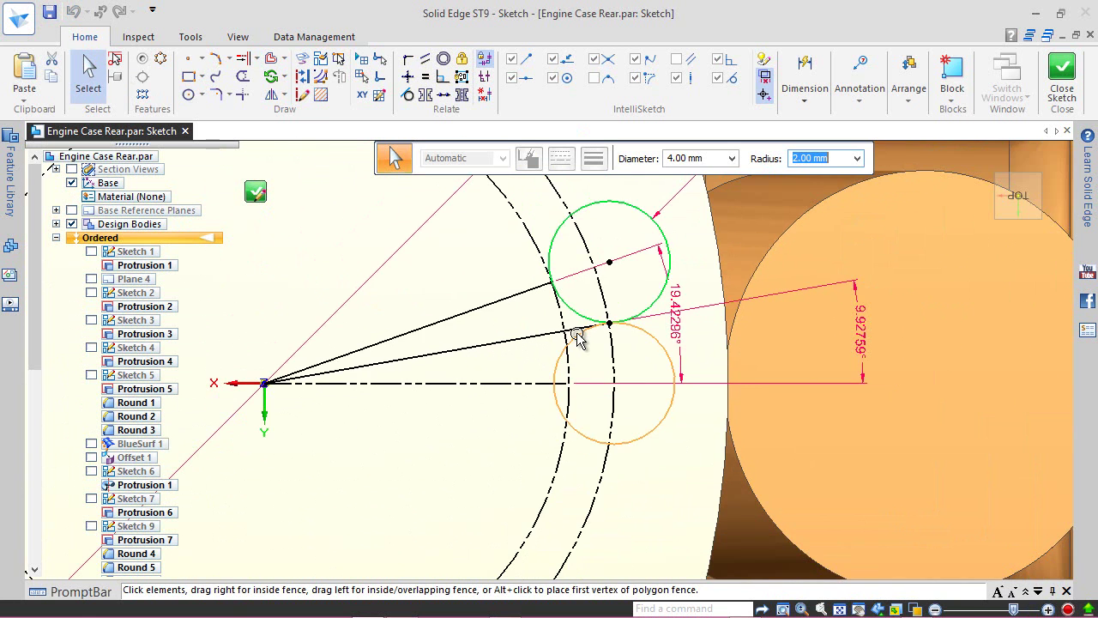
left_click(820, 177)
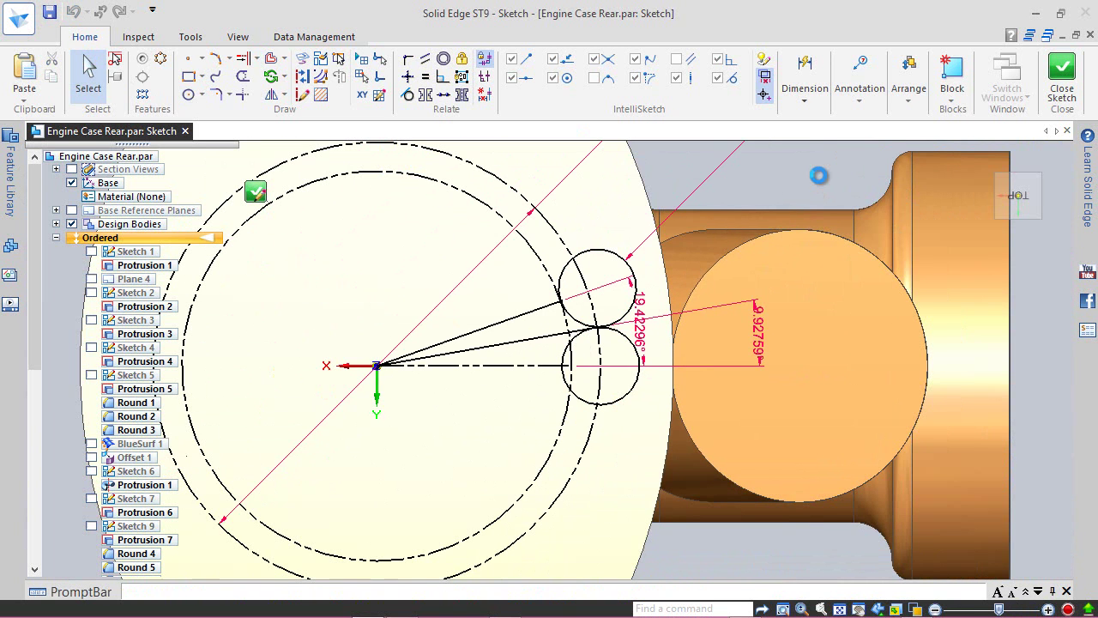
left_click(456, 193)
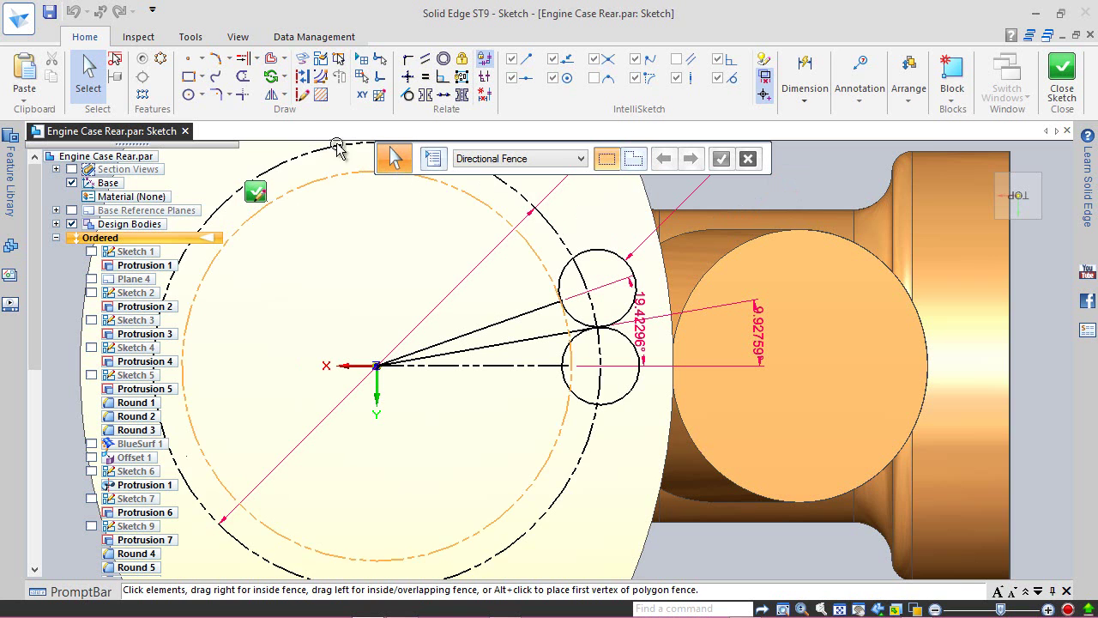
left_click(271, 96)
scroll(516, 280, "up", 2)
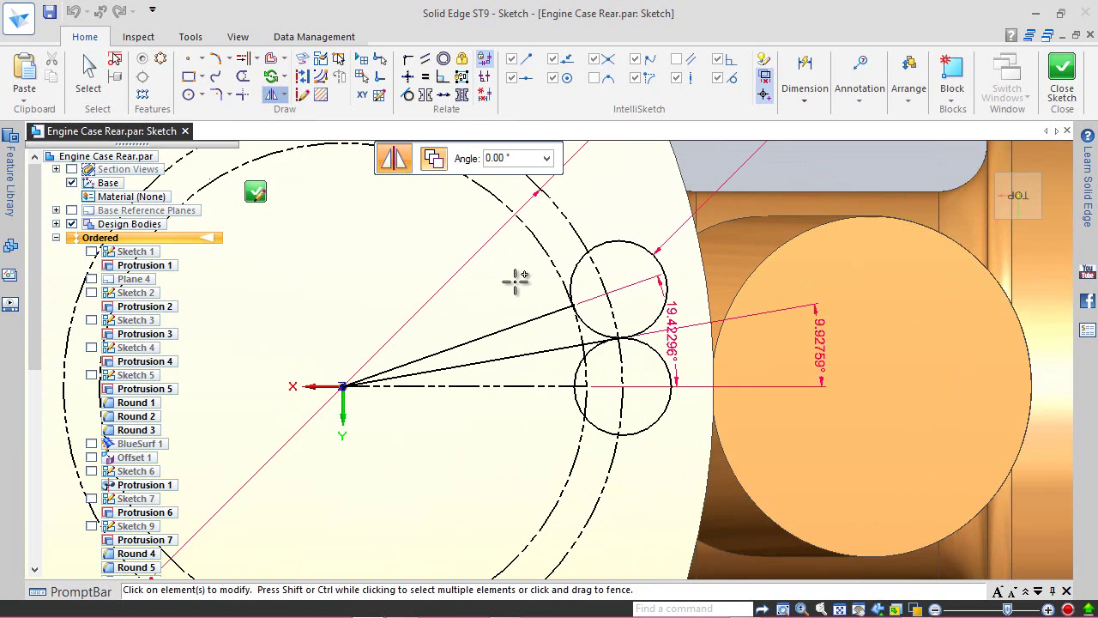
left_click(598, 256)
left_click(523, 336)
left_click(529, 368)
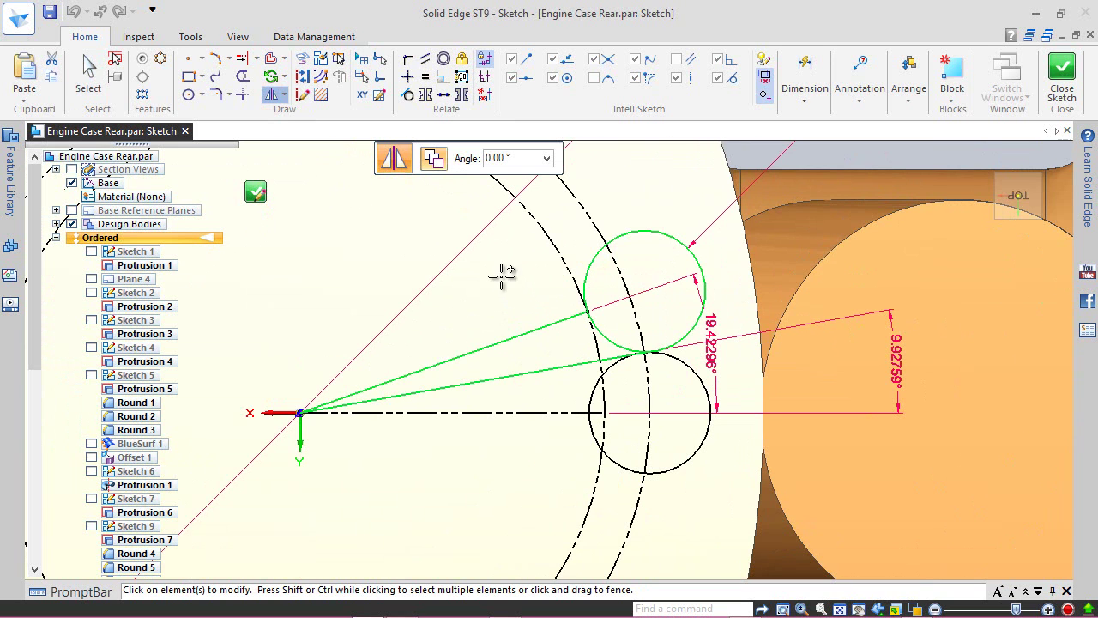
right_click(417, 305)
left_click(485, 413)
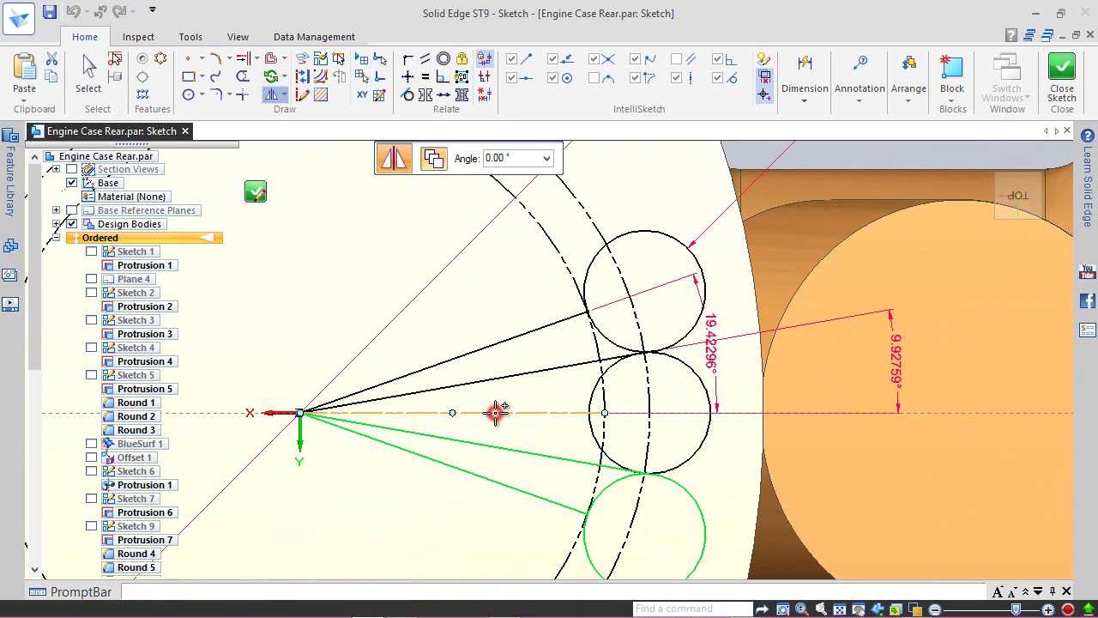
left_click(85, 73)
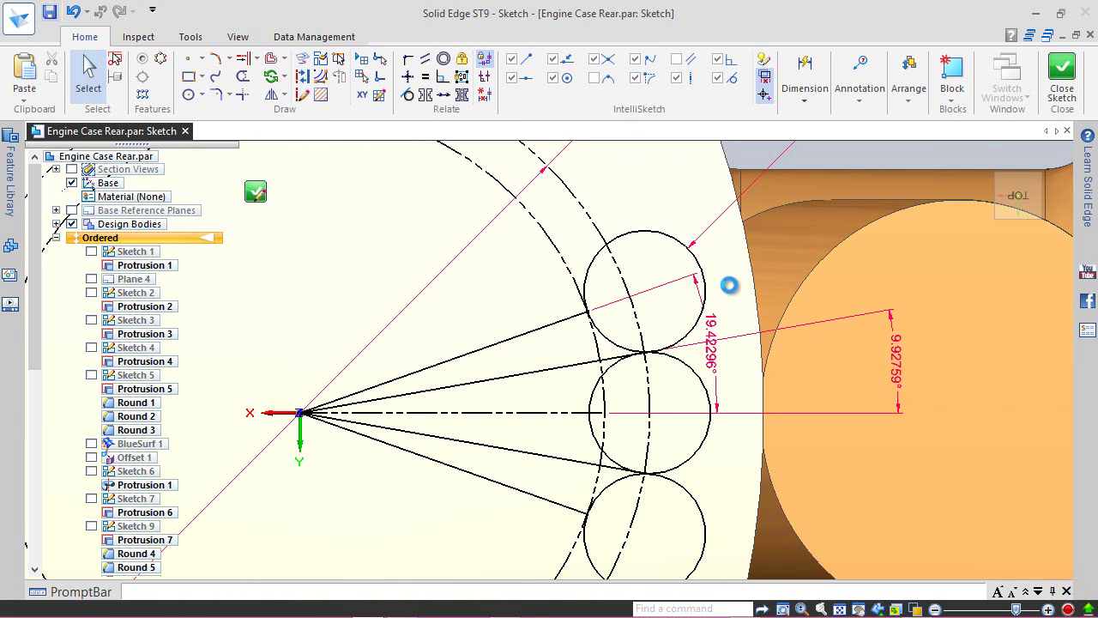
scroll(733, 293, "down", 1)
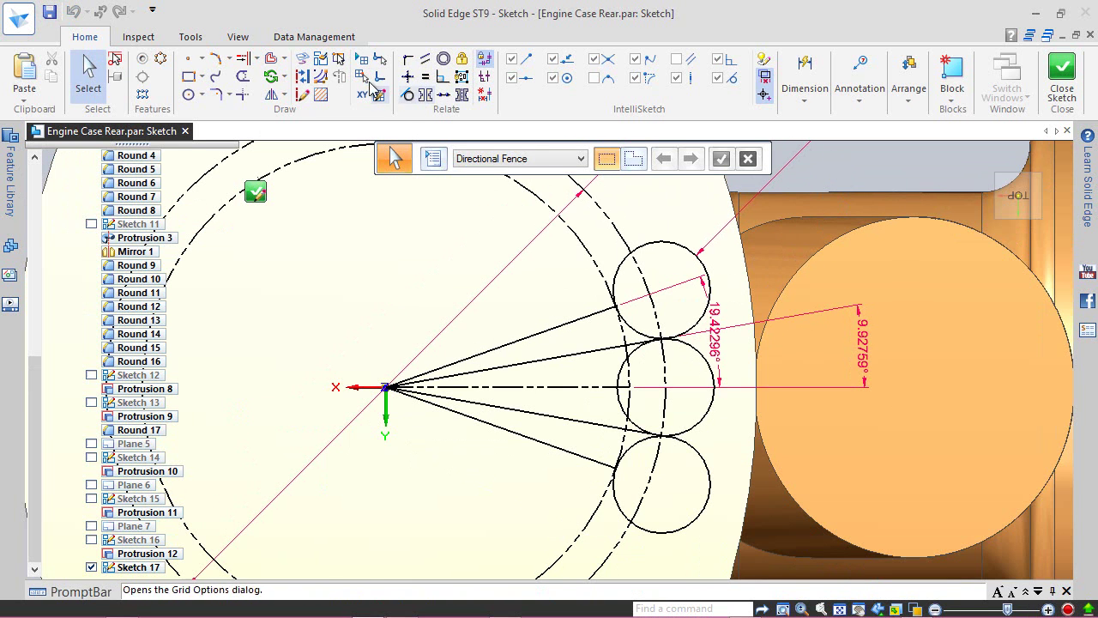
- Convert the three small circles and the four solid angled lines into construction geometry
left_click(304, 75)
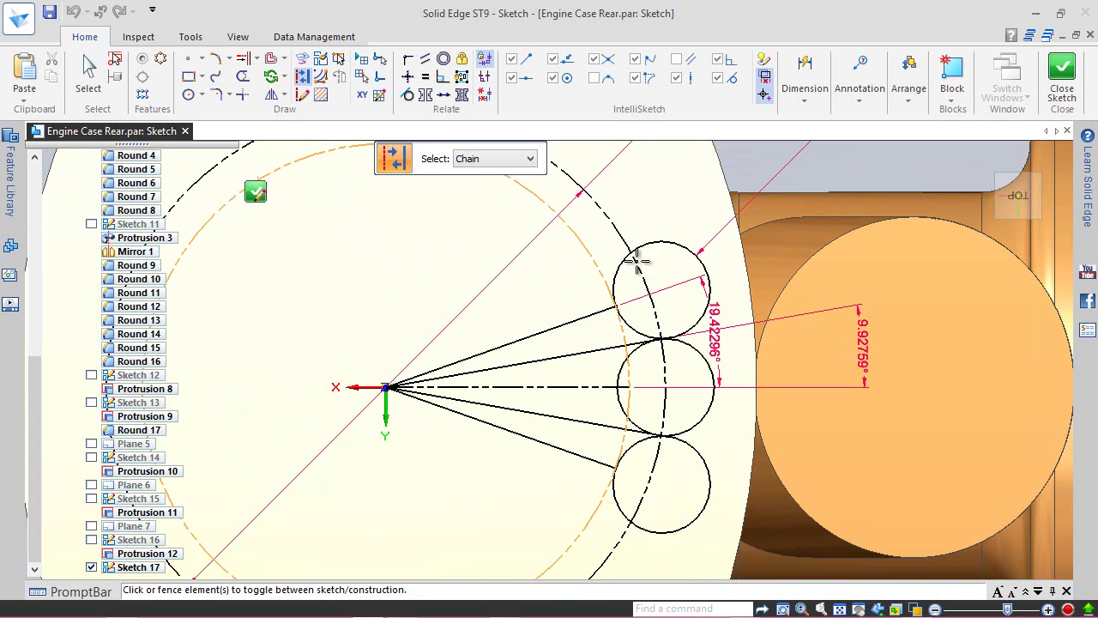
left_click(668, 243)
left_click(708, 354)
left_click(709, 456)
left_click(521, 437)
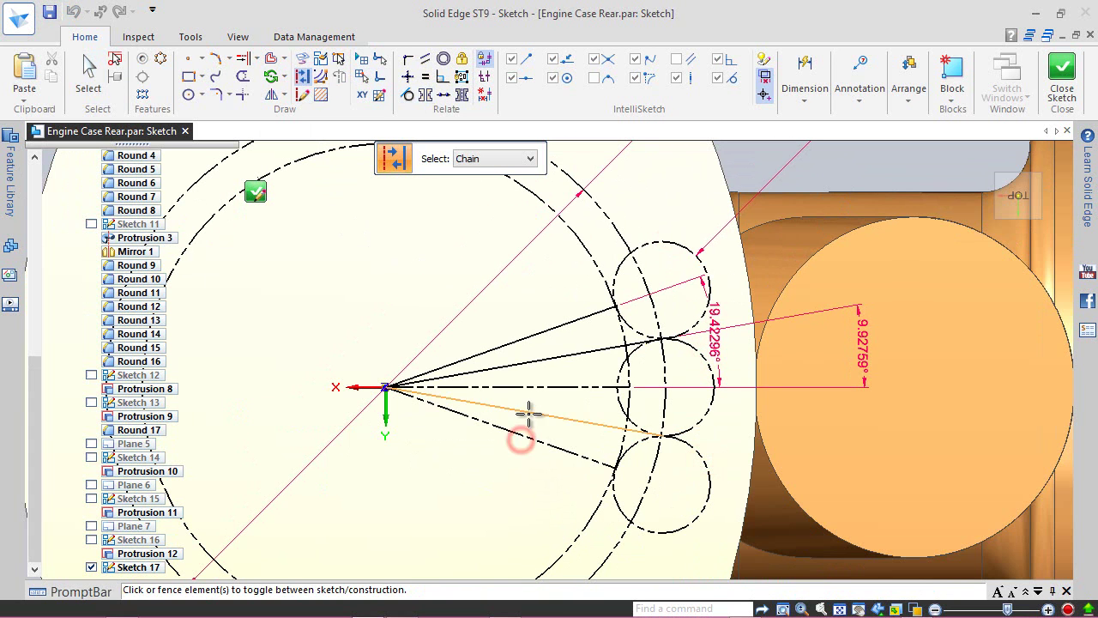
left_click(529, 414)
left_click(522, 361)
left_click(514, 342)
key("Escape")
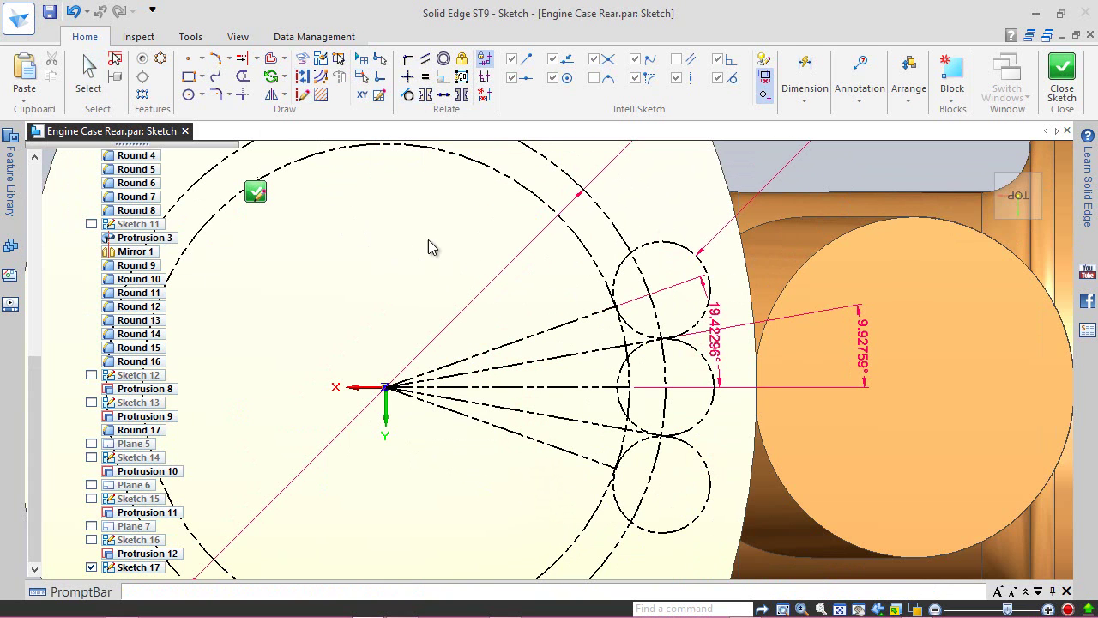
- Draw a 2 mm radius arc along the upper small circle, from its contact point with the middle circle to the upper angled line's end
left_click(215, 59)
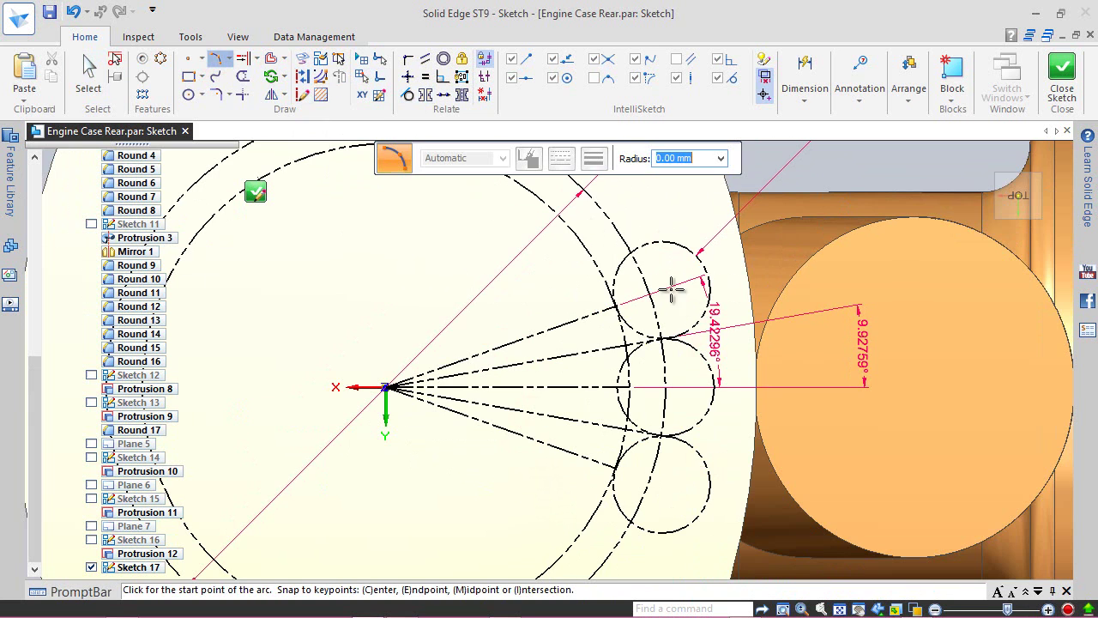
scroll(673, 319, "up", 1)
scroll(673, 317, "up", 3)
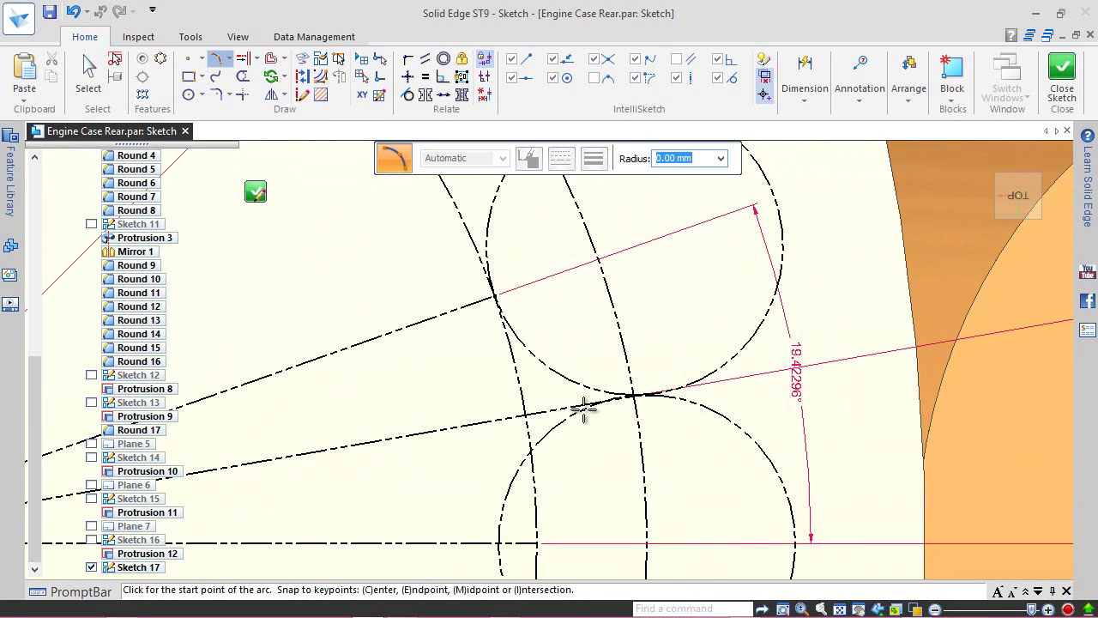
scroll(579, 400, "up", 1)
scroll(668, 388, "up", 2)
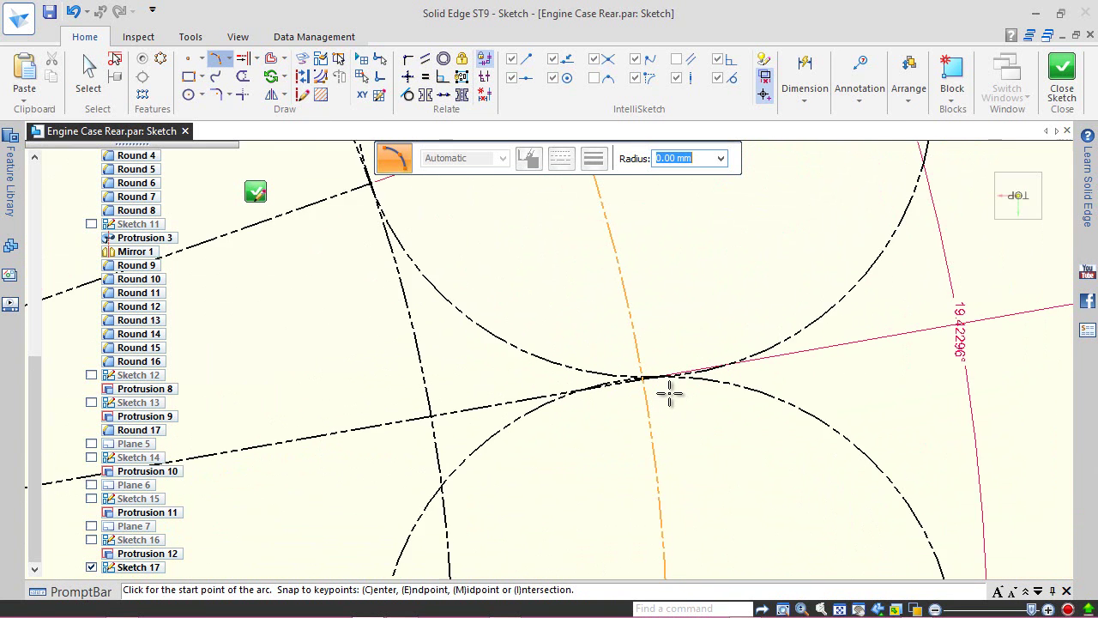
scroll(615, 392, "up", 1)
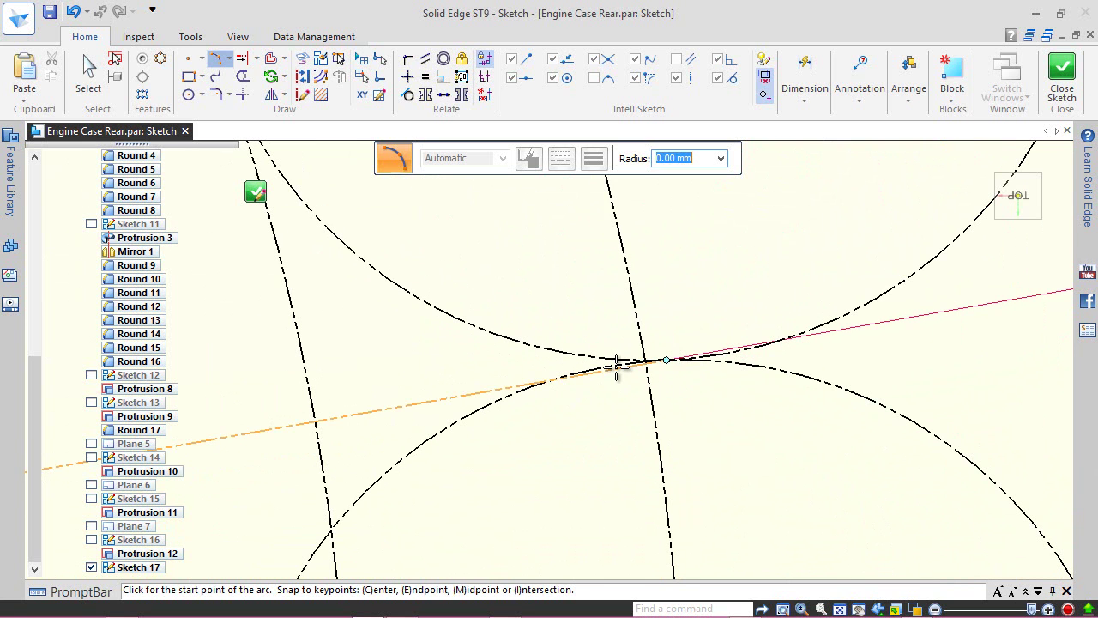
left_click(667, 361)
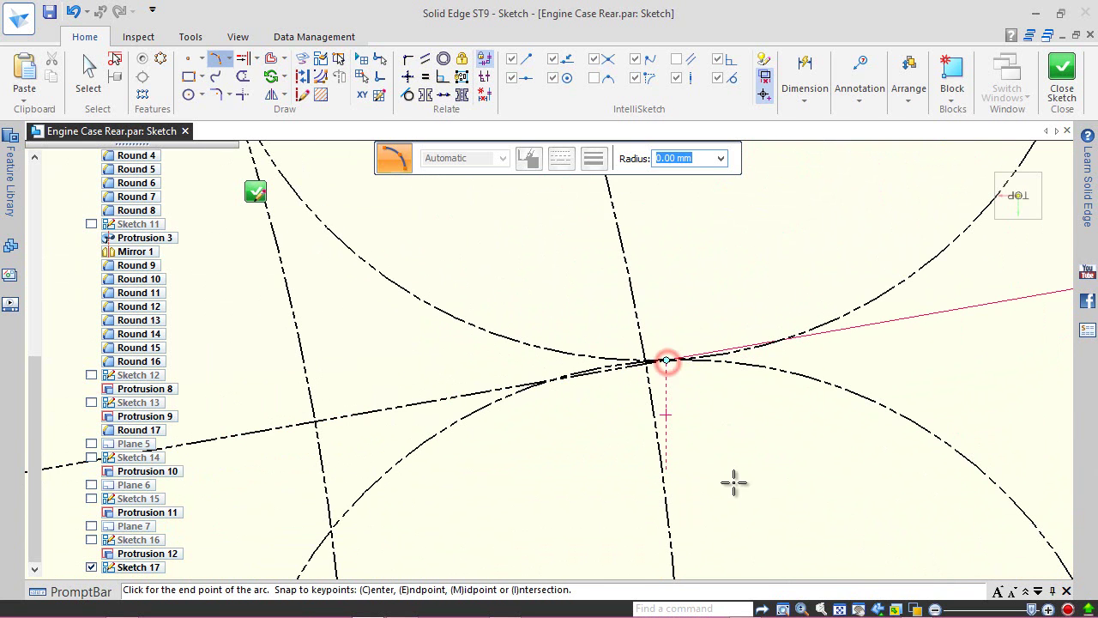
scroll(730, 490, "down", 2)
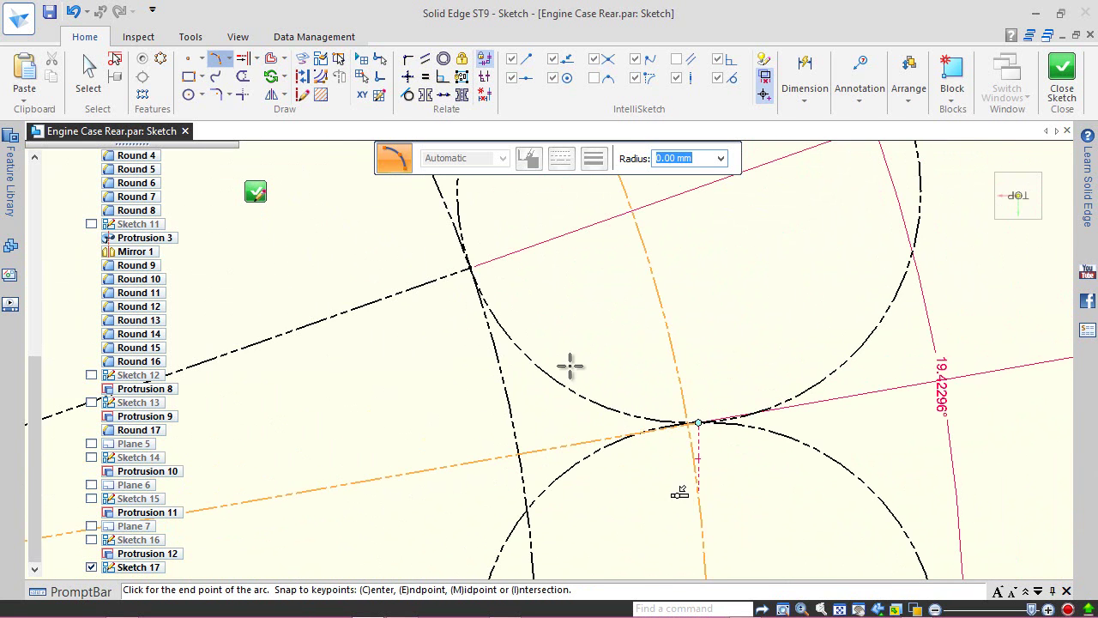
scroll(575, 377, "down", 1)
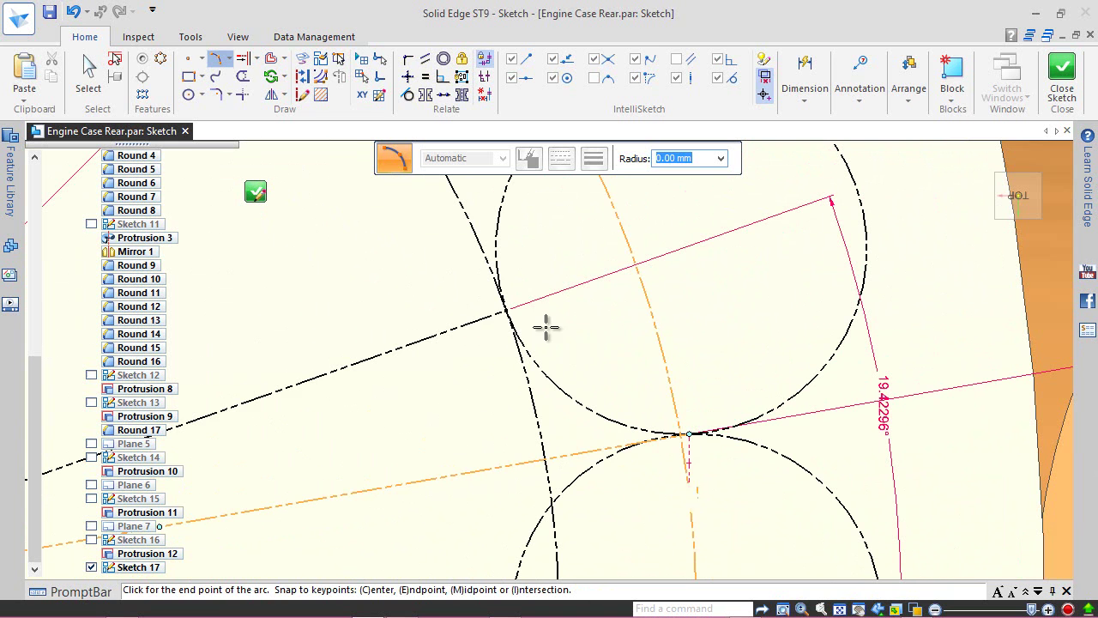
left_click(506, 311)
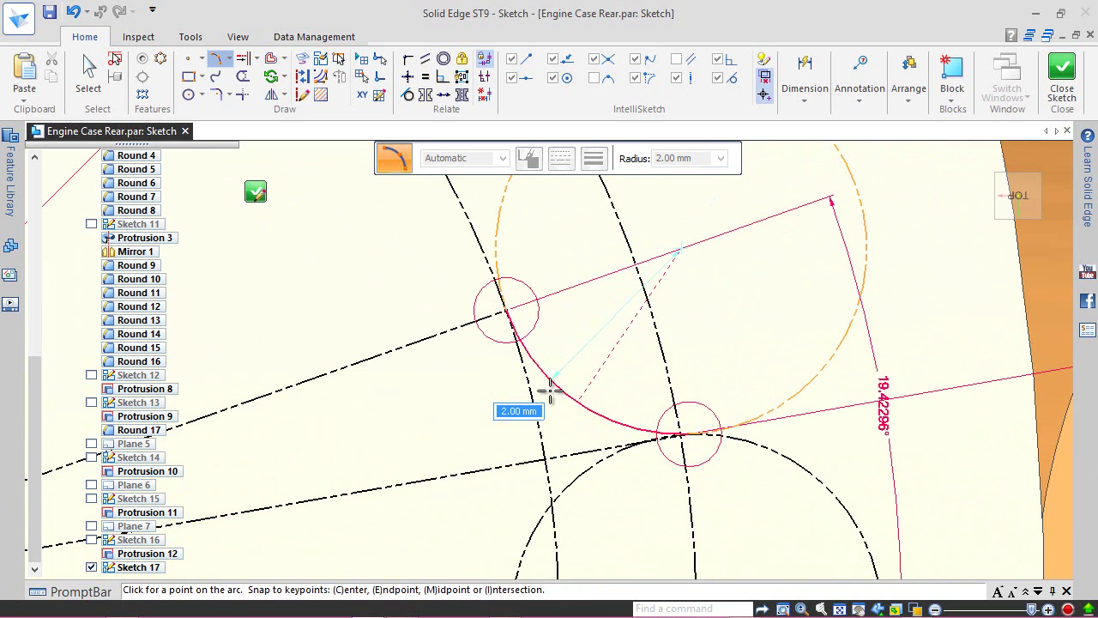
left_click(563, 391)
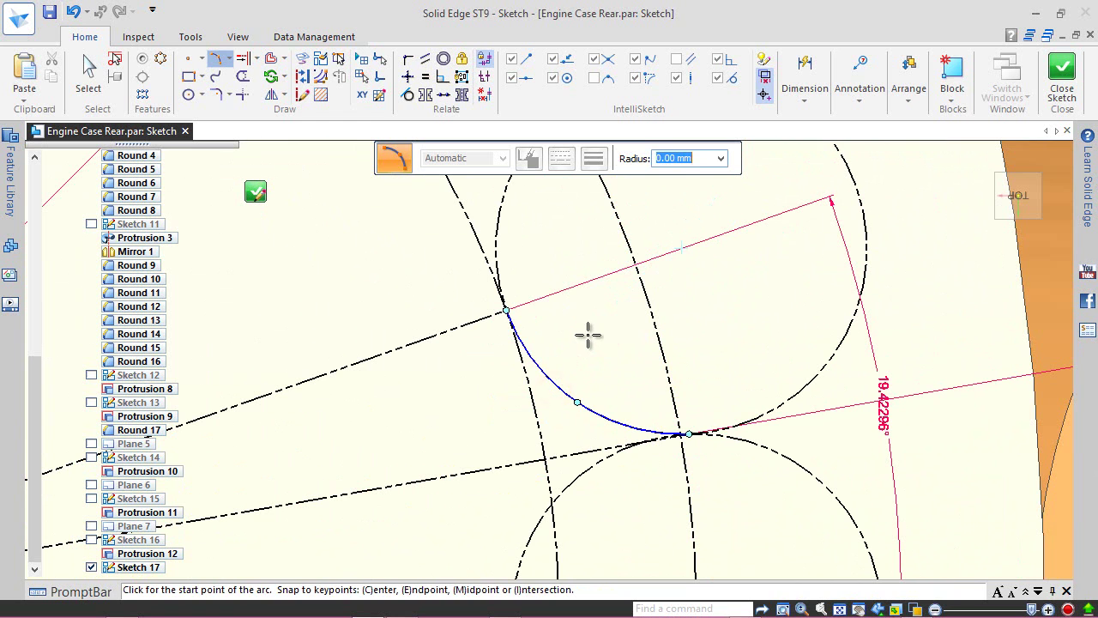
- Make the new arc tangent to the upper small construction circle
left_click(408, 95)
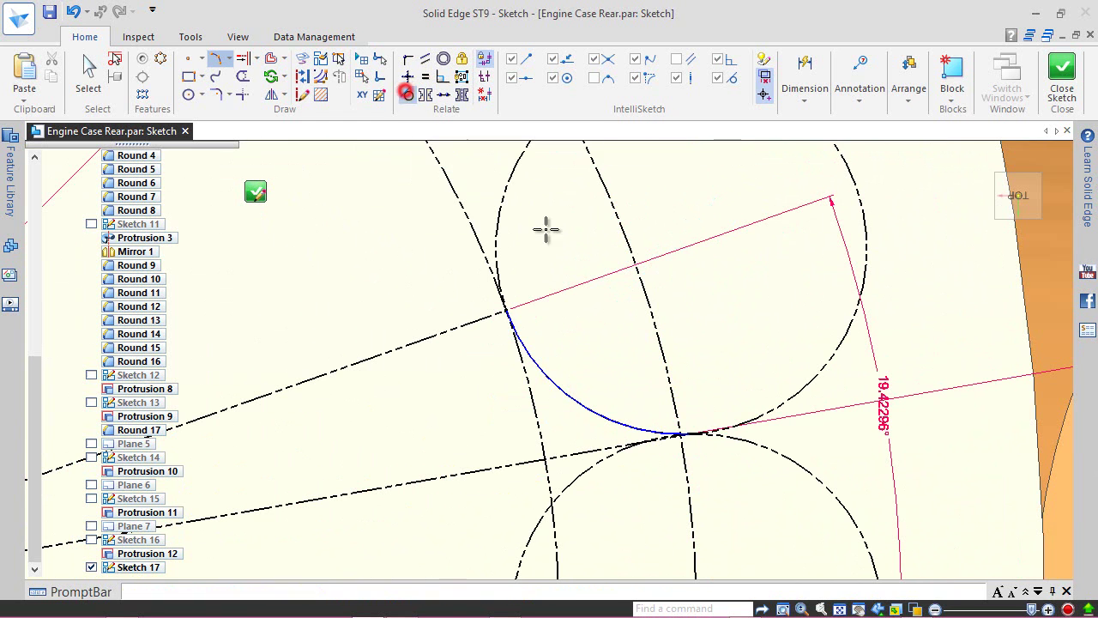
left_click(580, 401)
left_click(768, 409)
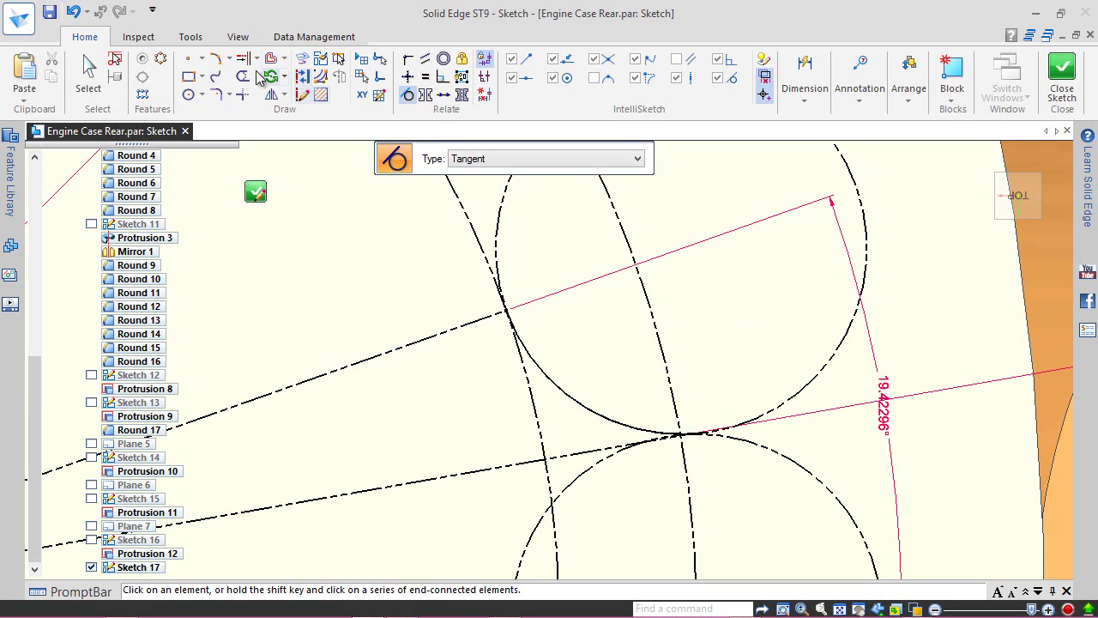
- Draw an arc along the lower small circle, from the lowest angled line's end to the middle circle's contact point, and make it tangent to that circle
left_click(216, 58)
scroll(716, 291, "down", 3)
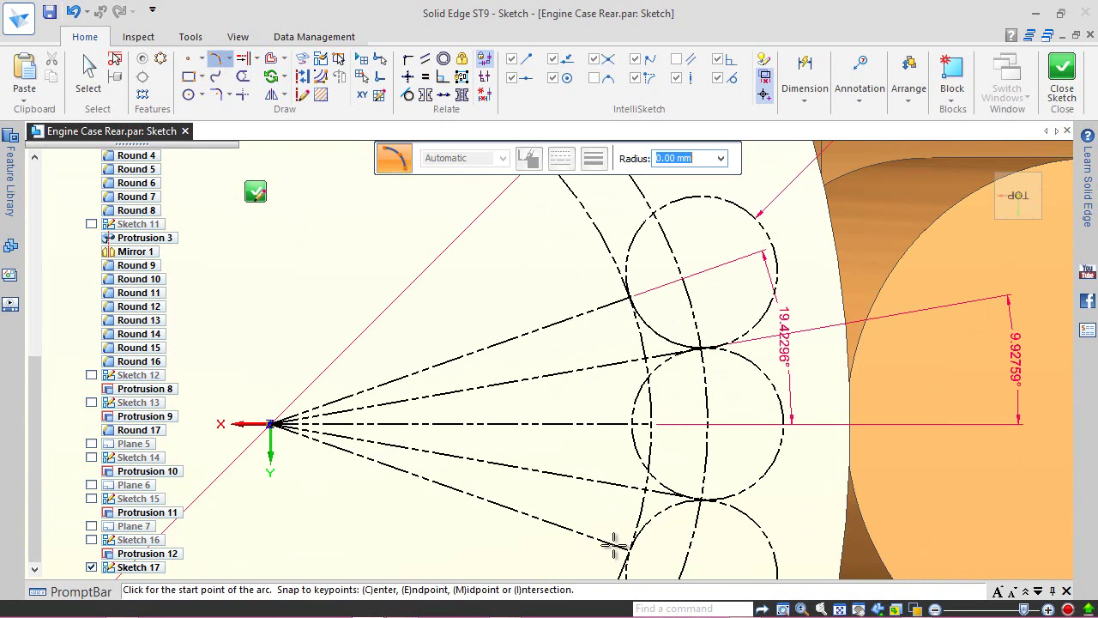
left_click(627, 547)
scroll(699, 532, "up", 2)
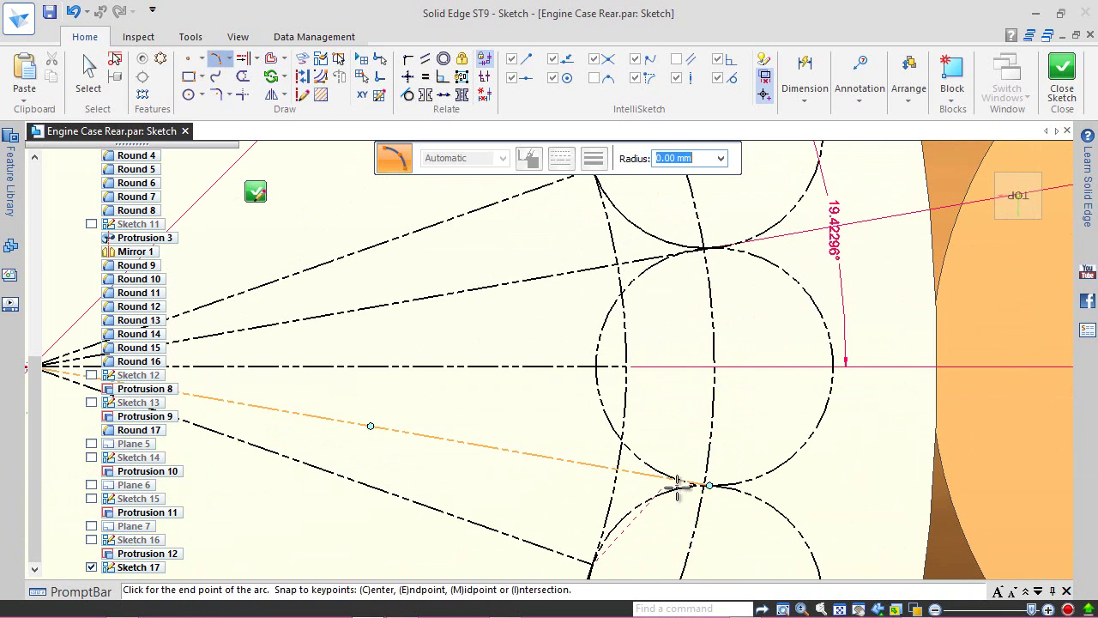
left_click(709, 486)
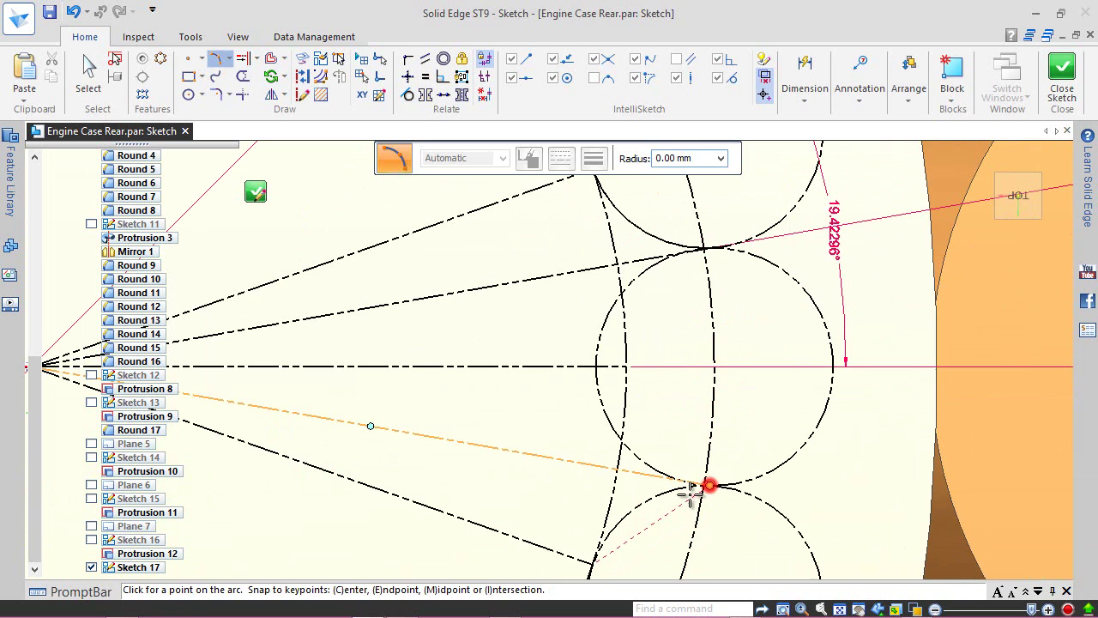
left_click(650, 508)
left_click(411, 97)
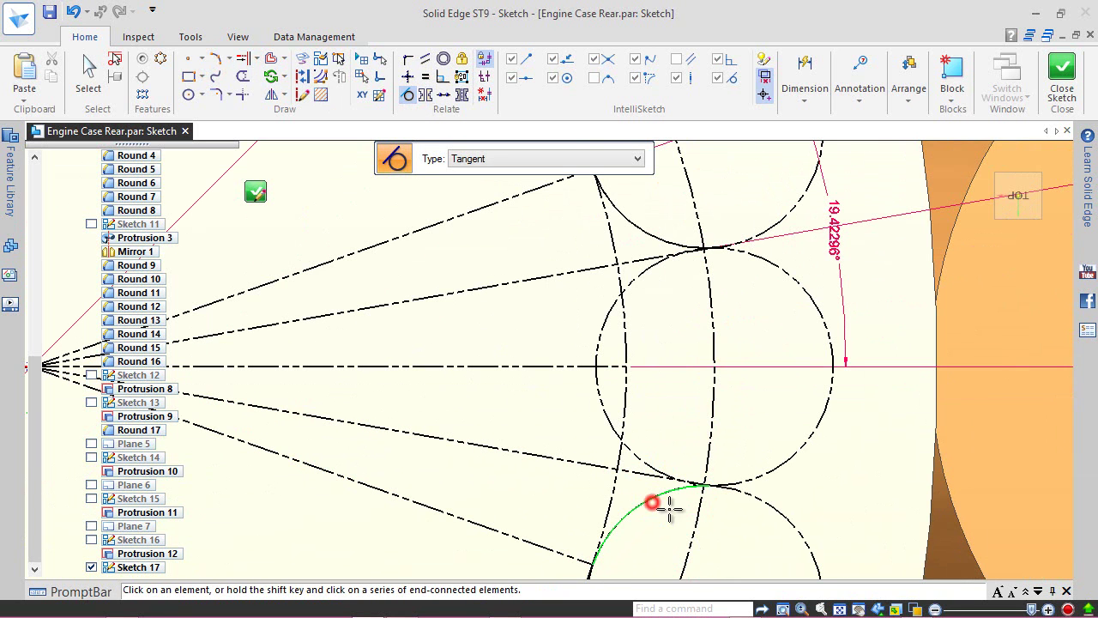
left_click(752, 498)
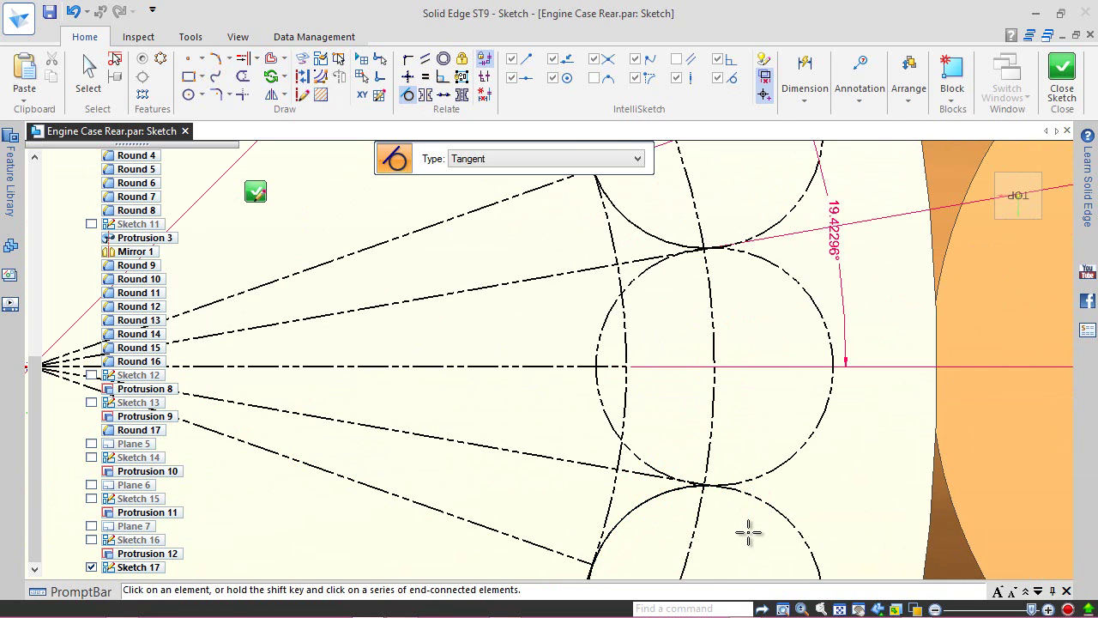
- Draw an arc along the outer half of the middle circle joining the two side arcs, and make it tangent to the middle circle
left_click(217, 58)
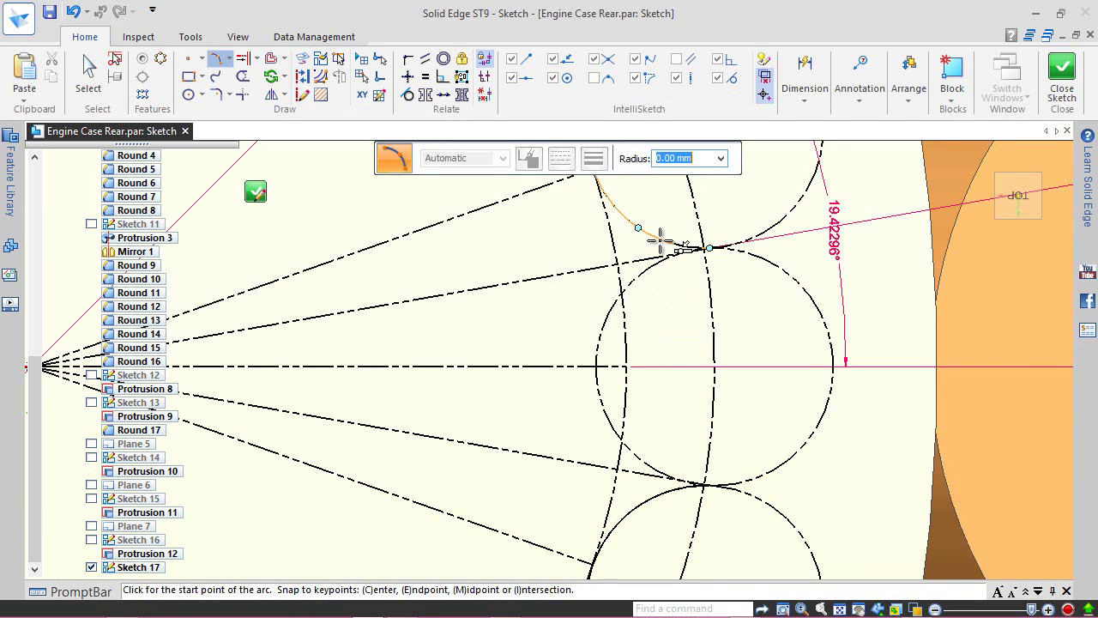
left_click(706, 249)
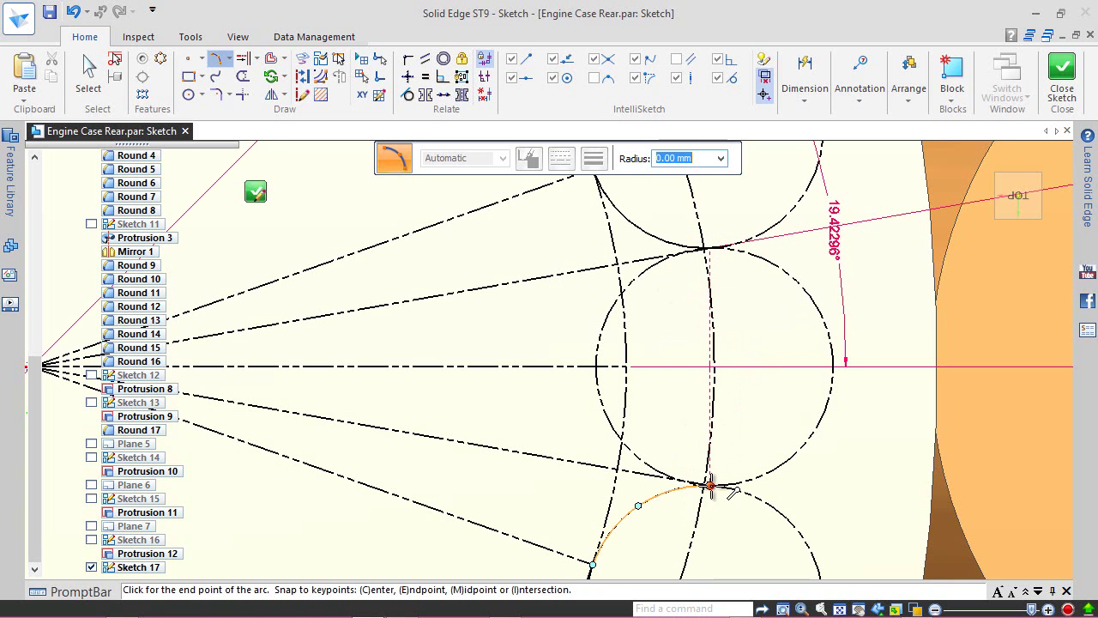
left_click(710, 486)
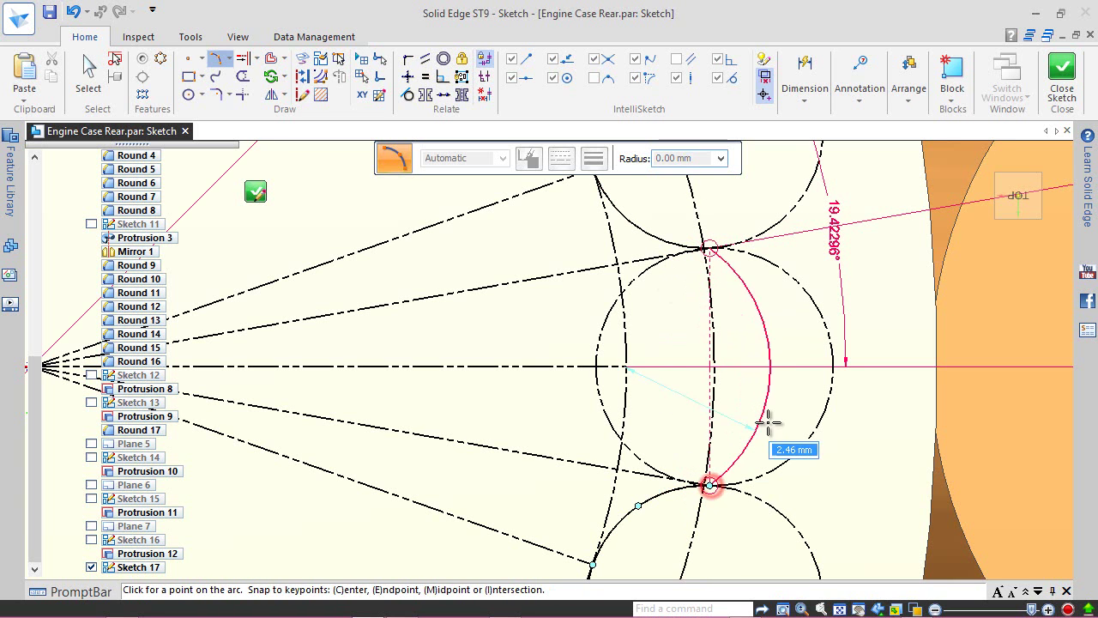
left_click(830, 396)
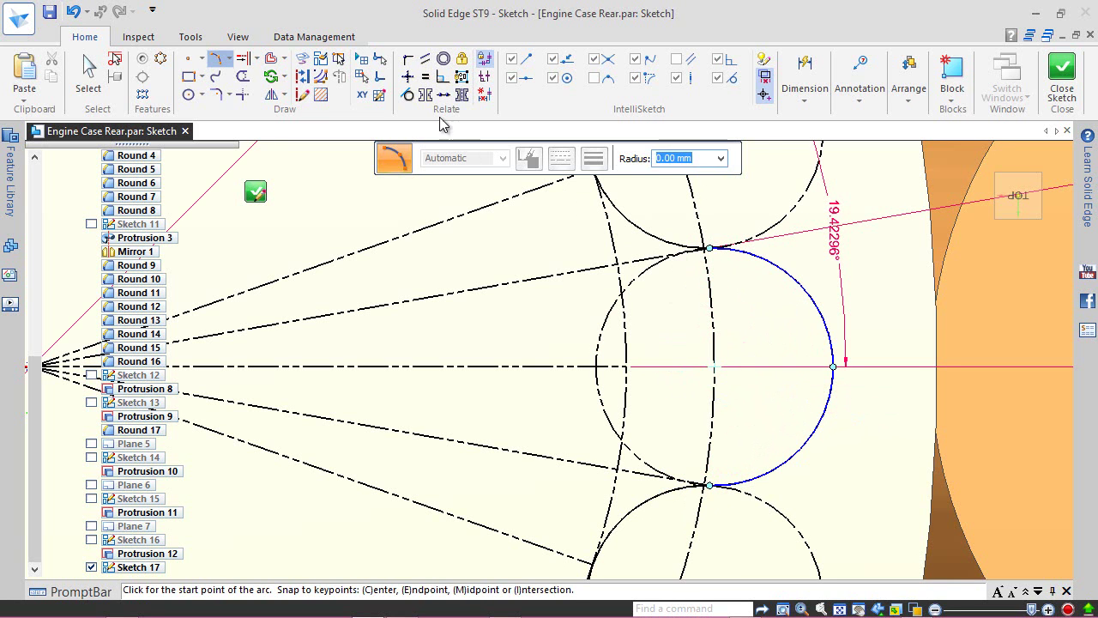
key("Escape")
left_click(411, 96)
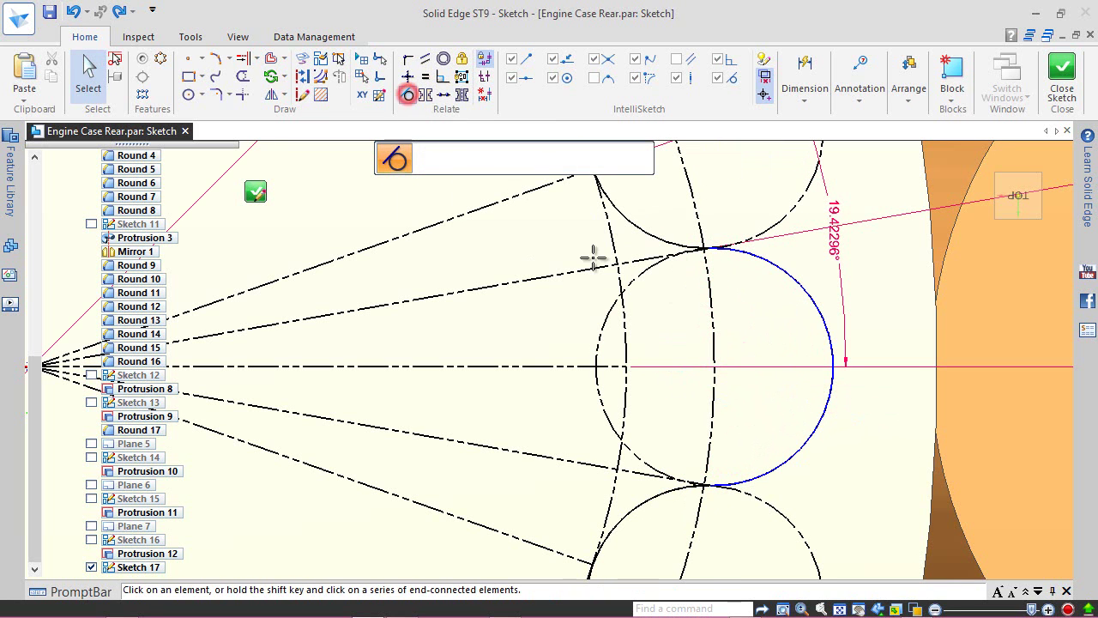
left_click(815, 303)
left_click(658, 269)
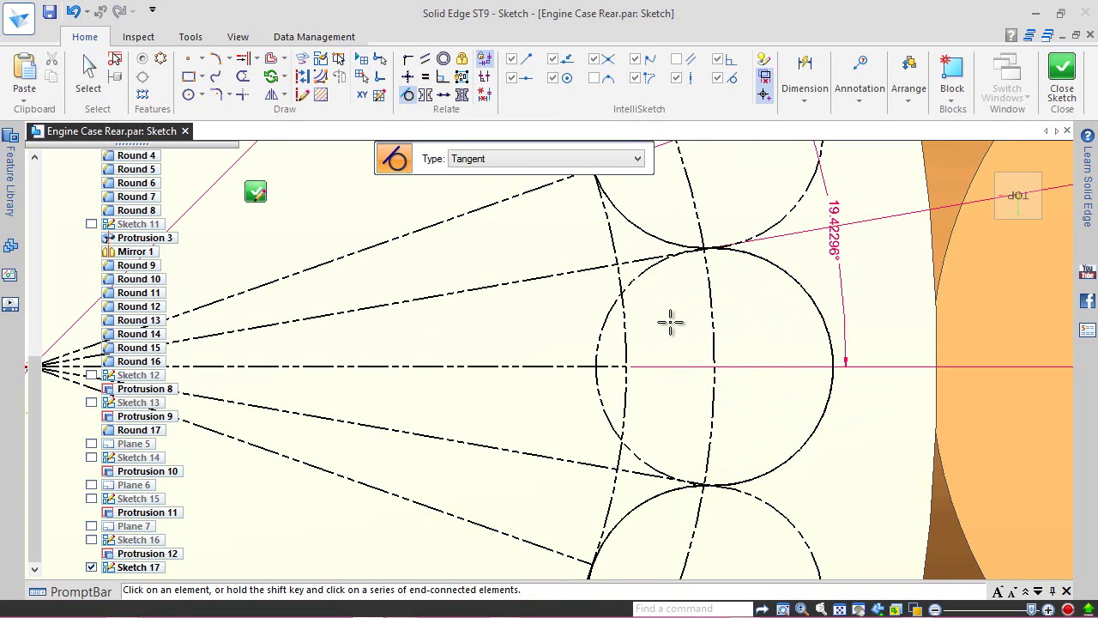
key("Escape")
- Close the profile with an arc of about 10 mm radius along the inner construction circle, between the outermost angled lines' ends
scroll(705, 306, "down", 1)
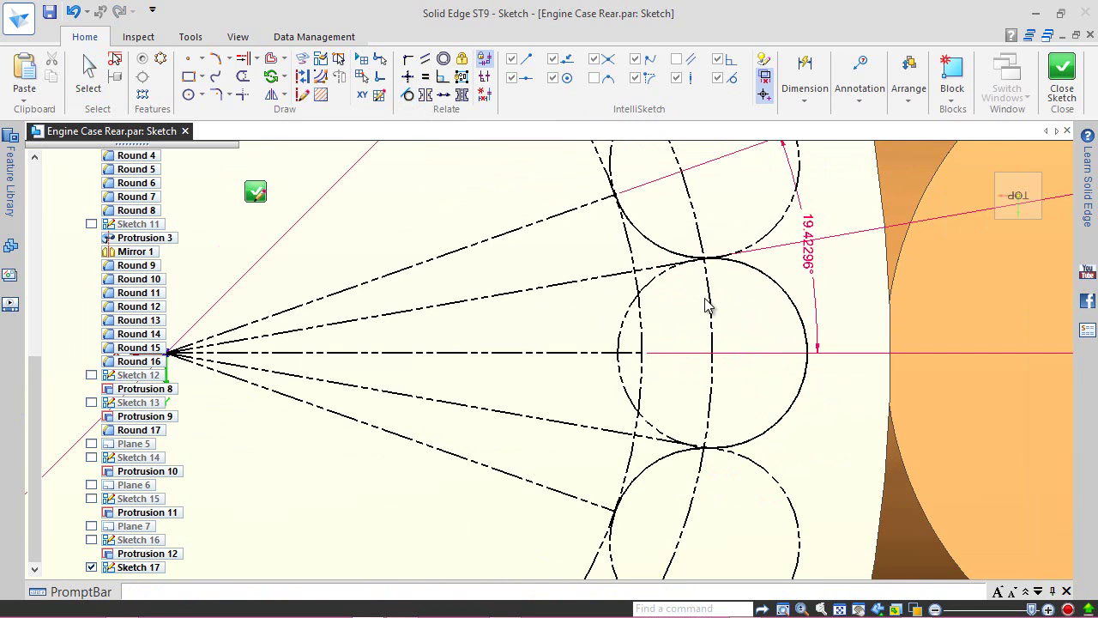
scroll(751, 330, "down", 1)
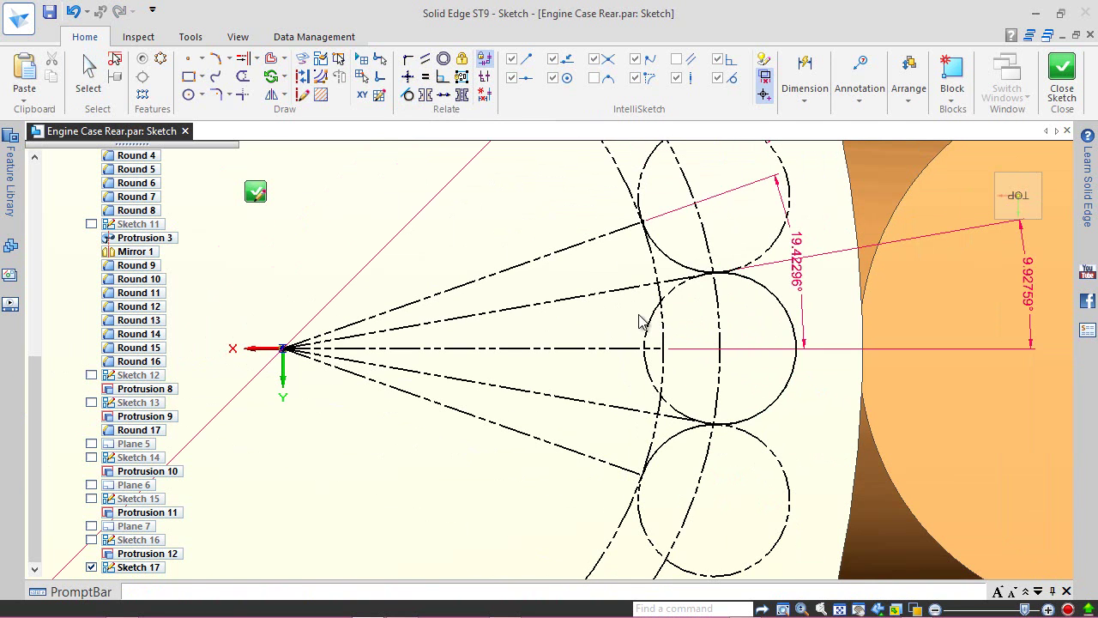
left_click(216, 59)
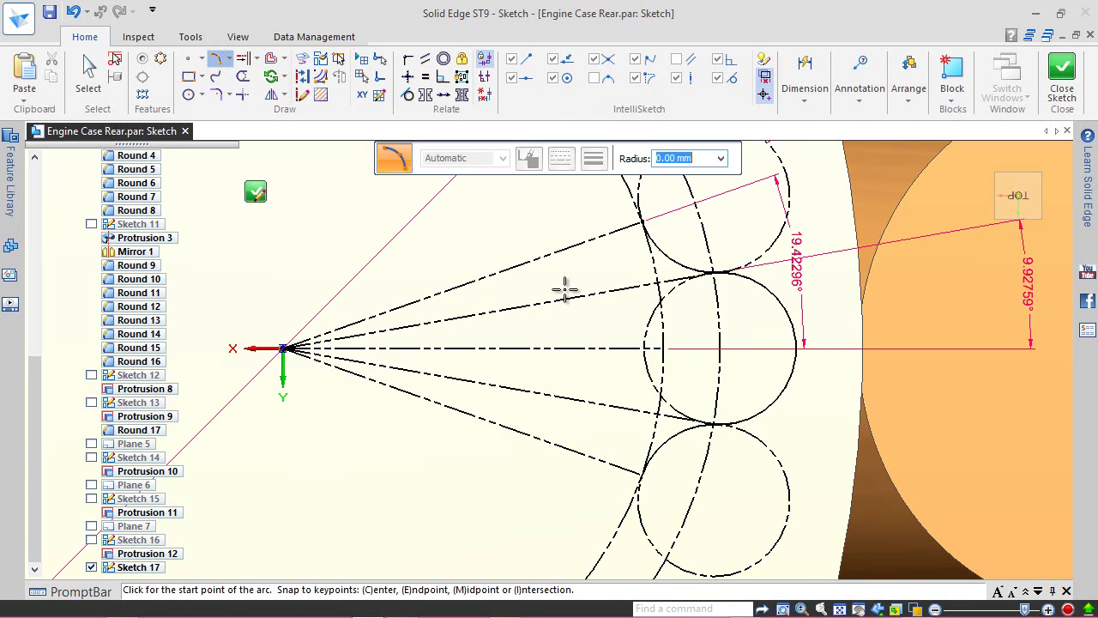
left_click(642, 222)
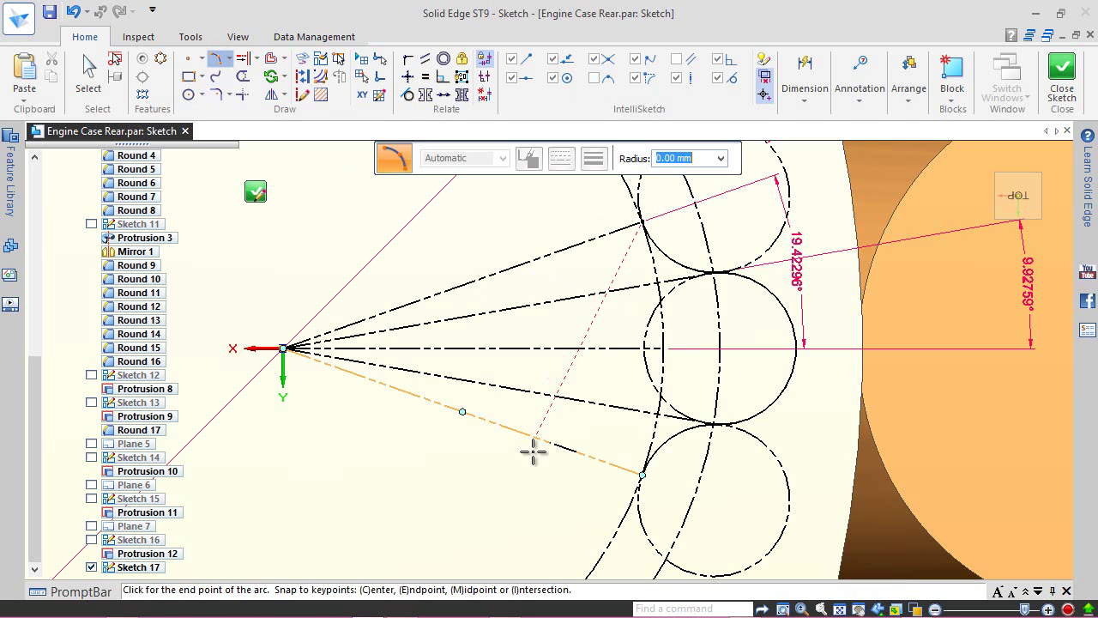
left_click(642, 474)
left_click(663, 375)
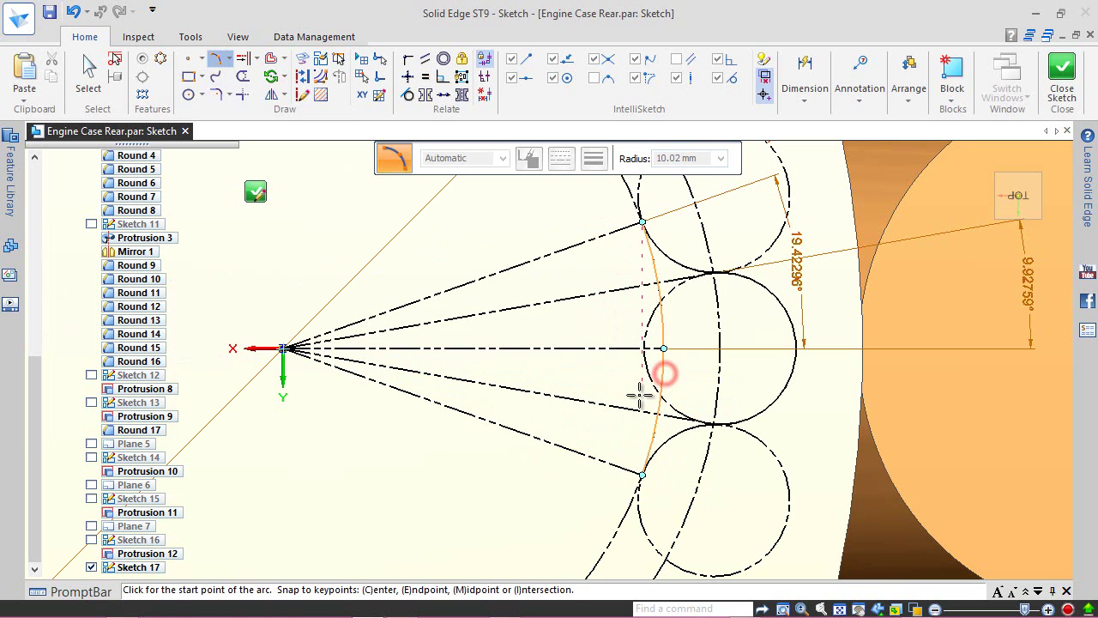
- Make the closing arc tangent to the inner construction circle and finish the sketch
left_click(407, 96)
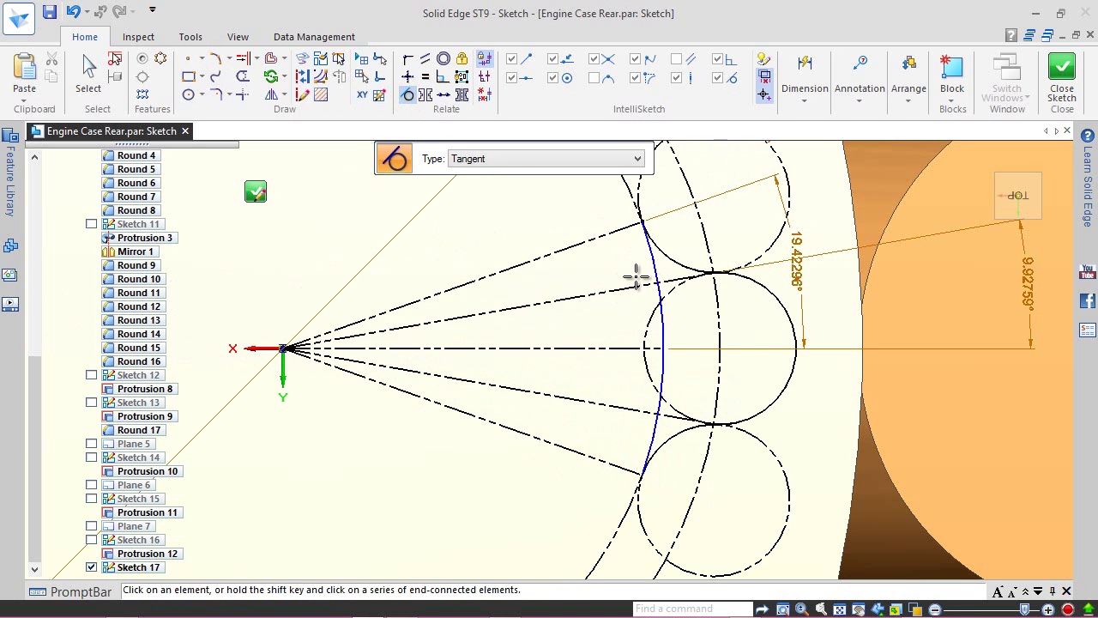
left_click(621, 192)
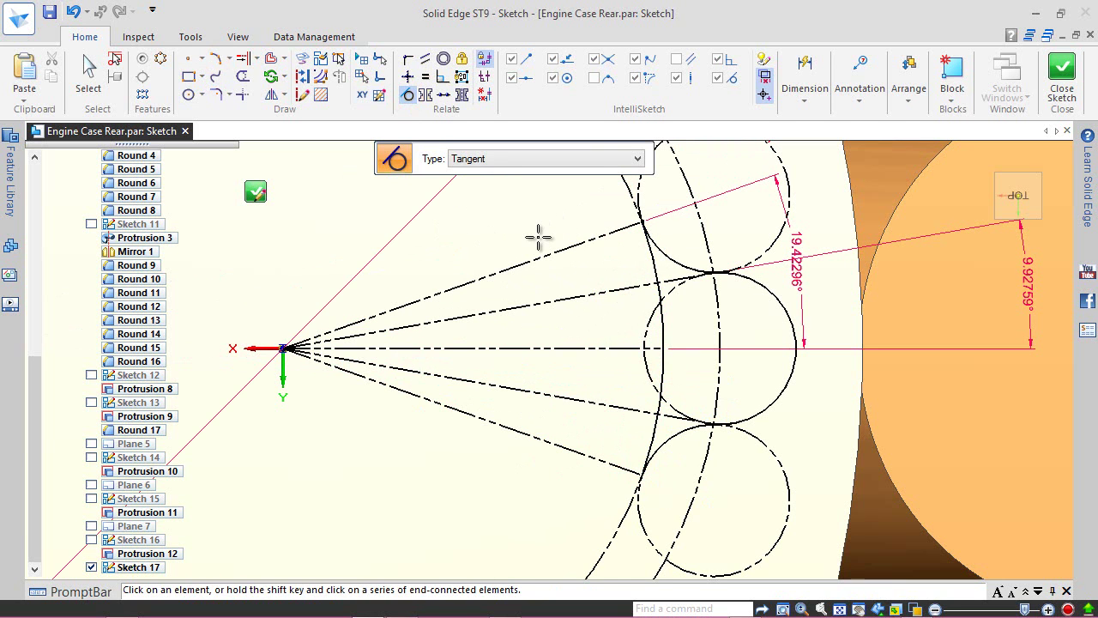
key("Escape")
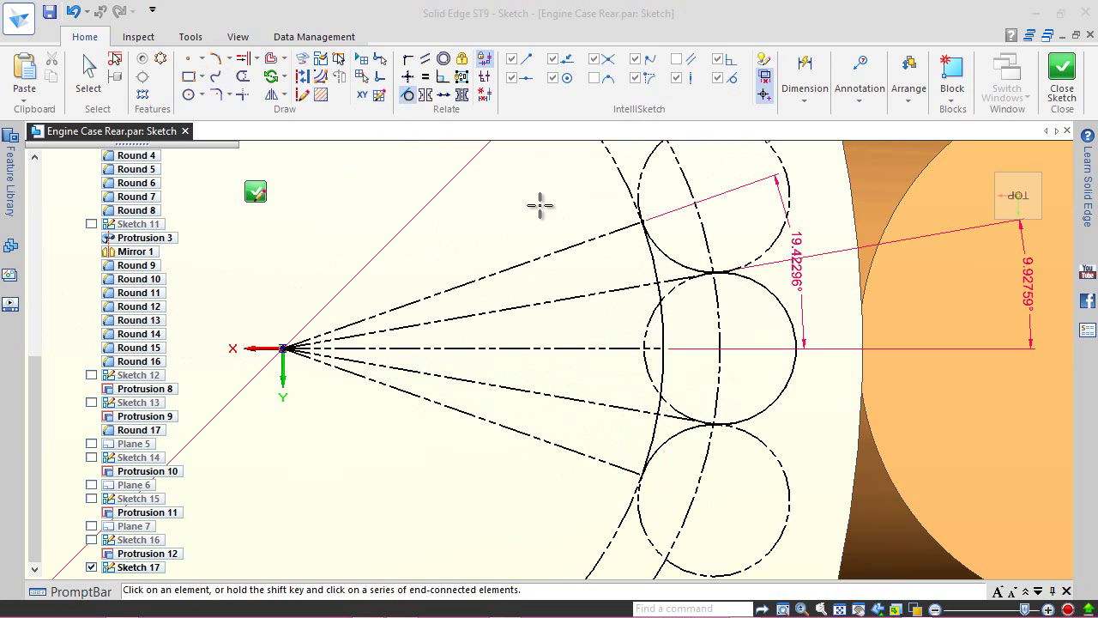
left_click(1042, 86)
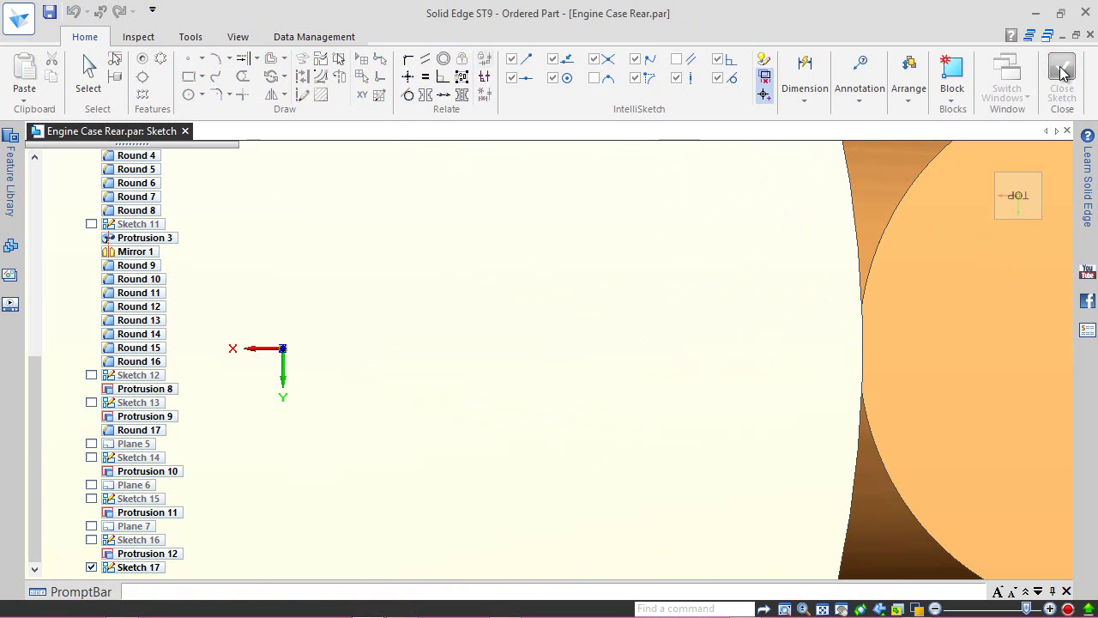
left_click(502, 157)
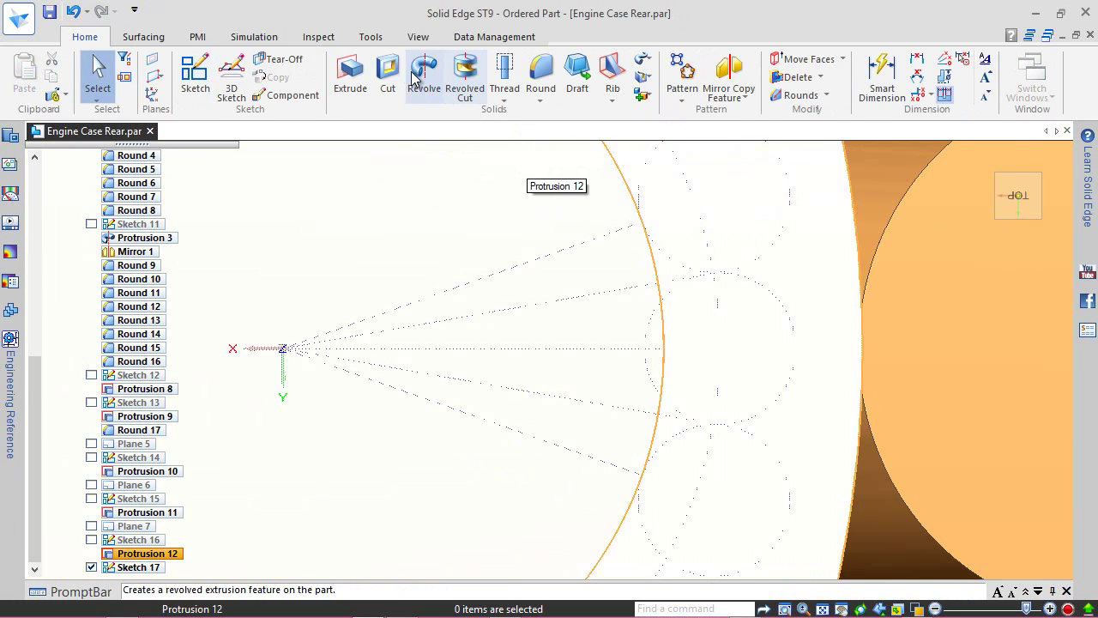
- Extrude the closed arc profile with a From/To extent, from the top fin's upper face down to the lowest fin's upper face
left_click(348, 73)
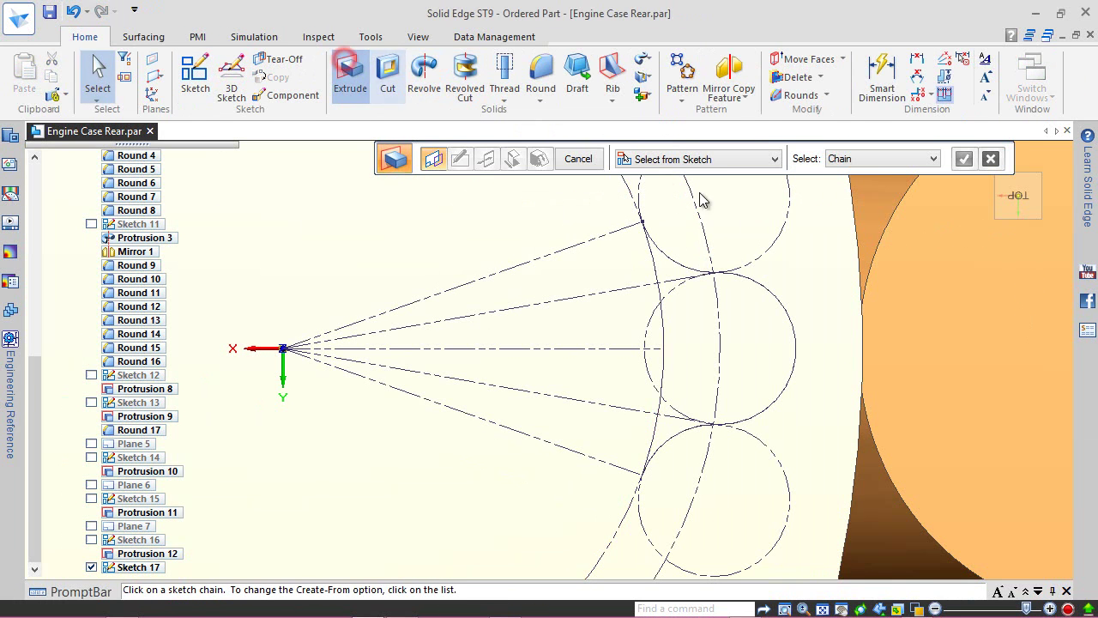
left_click(670, 262)
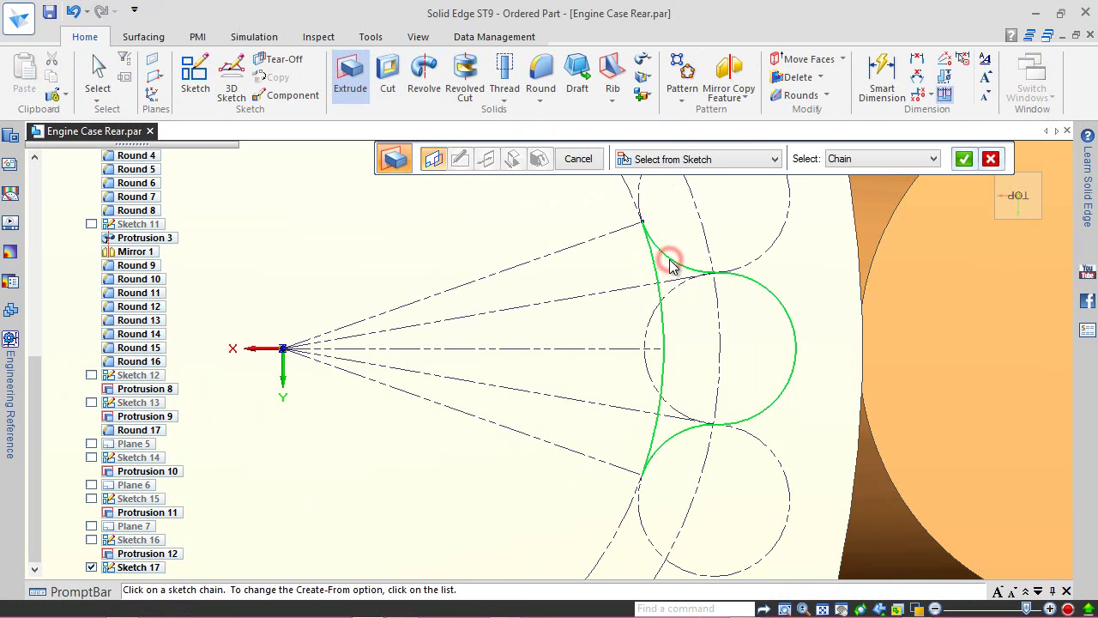
left_click(964, 159)
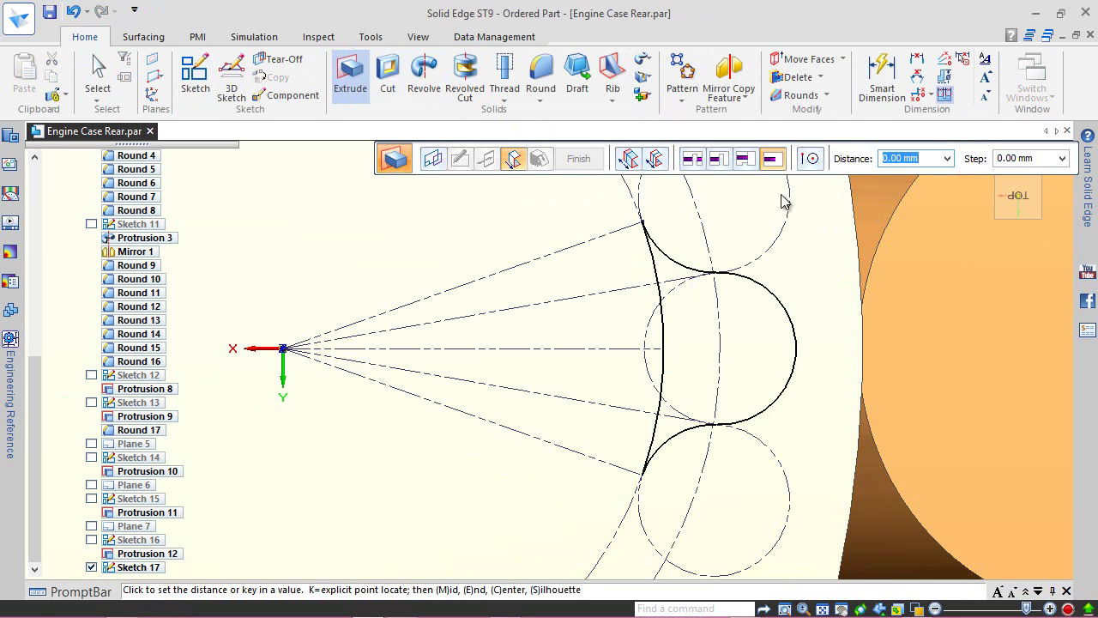
left_click(746, 159)
scroll(726, 381, "down", 4)
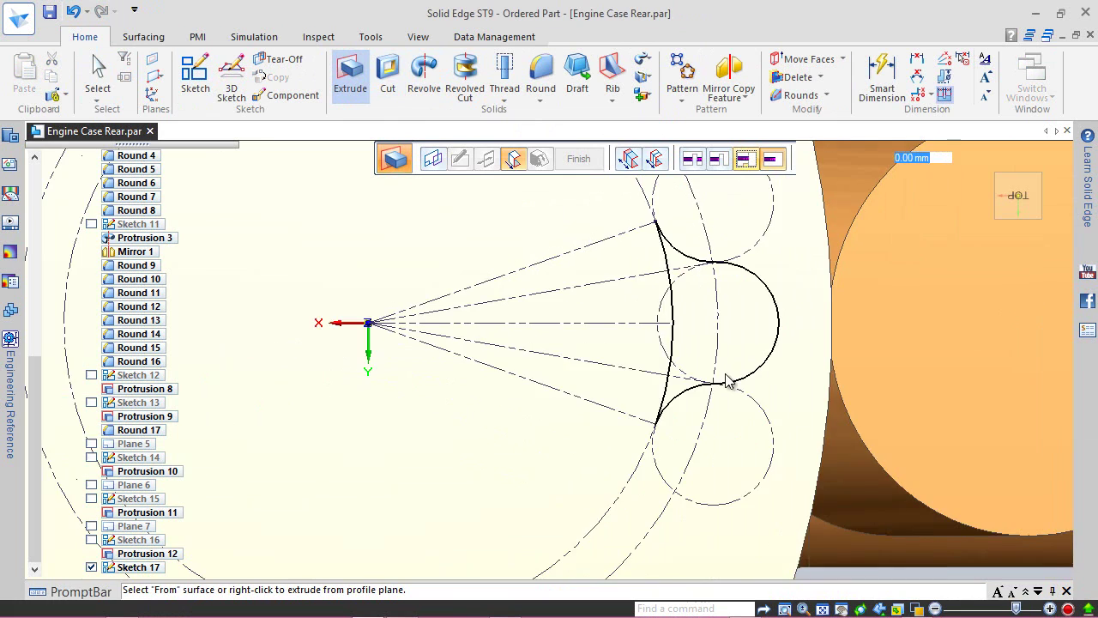
middle_click_drag(726, 492, 725, 391)
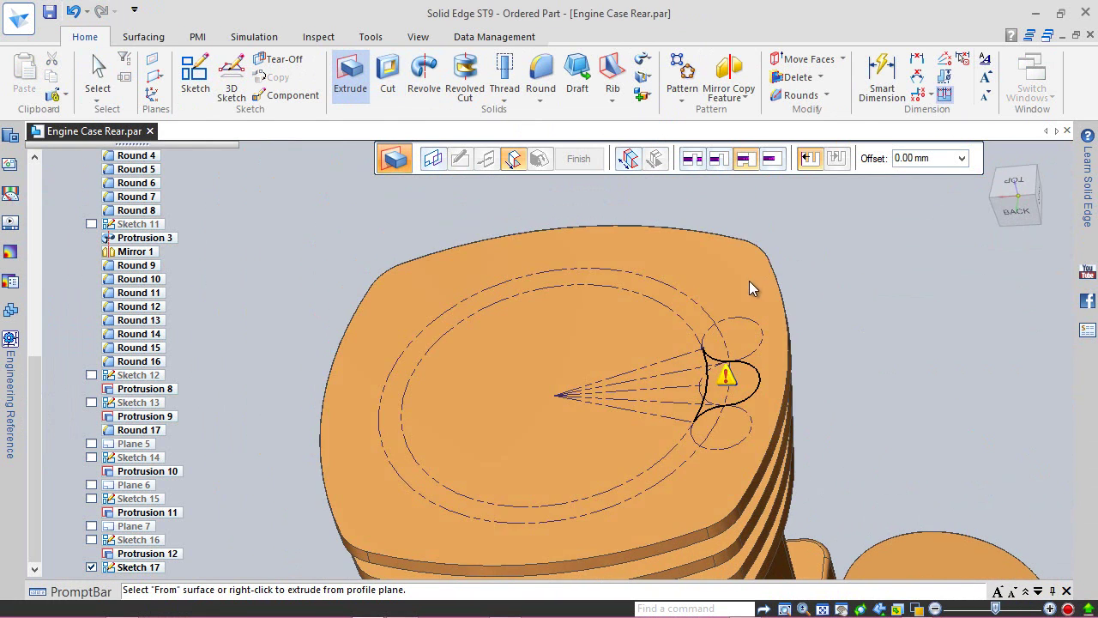
left_click(749, 281)
scroll(822, 266, "down", 2)
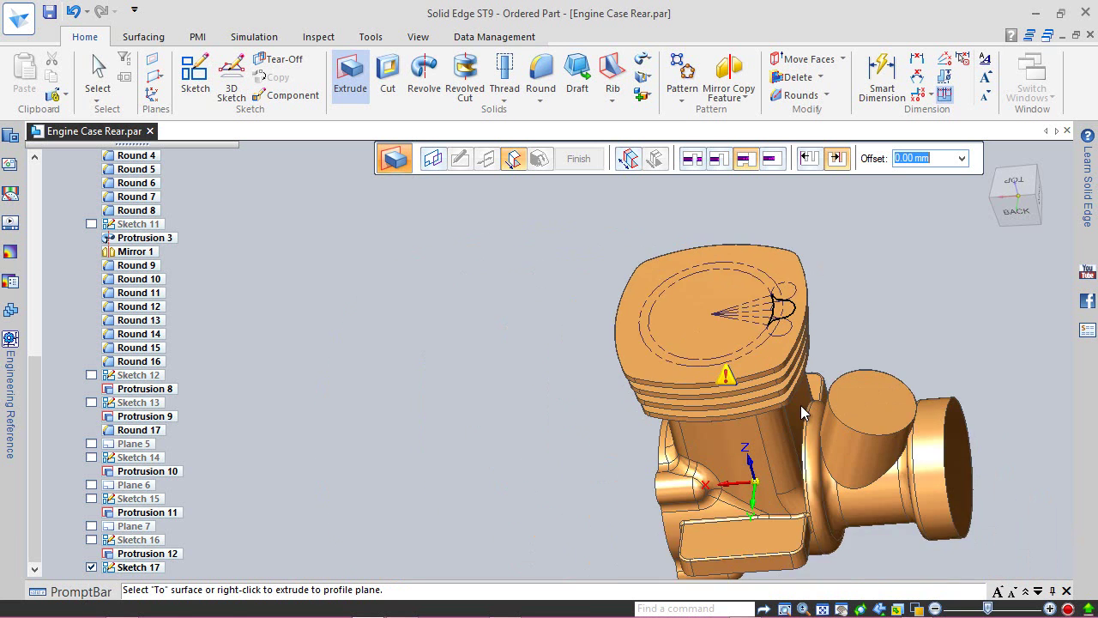
scroll(800, 402, "up", 3)
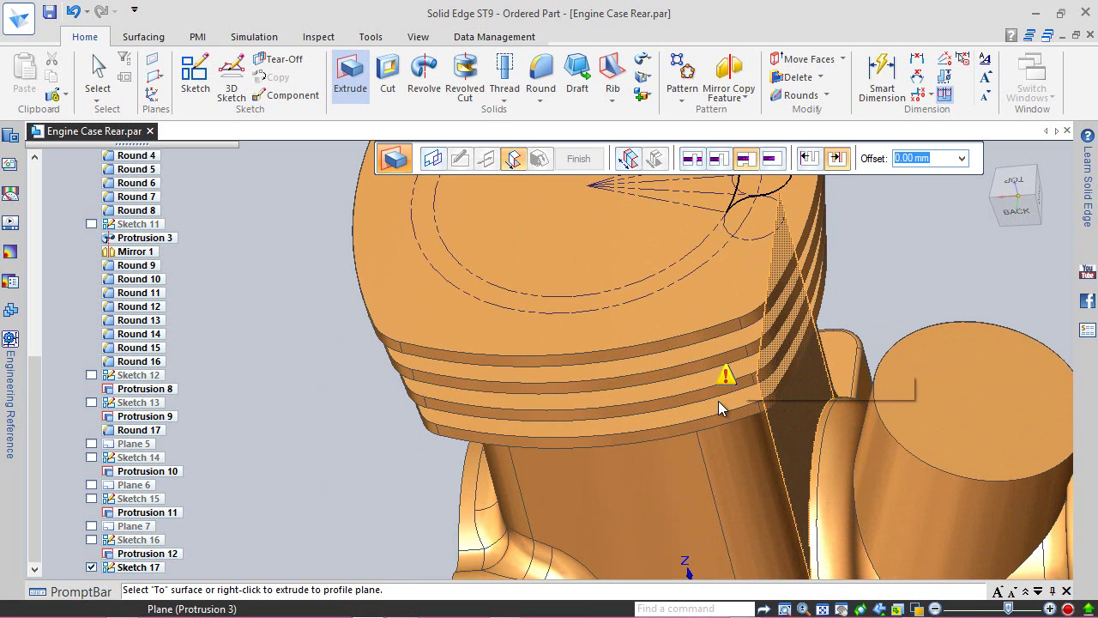
left_click(719, 401)
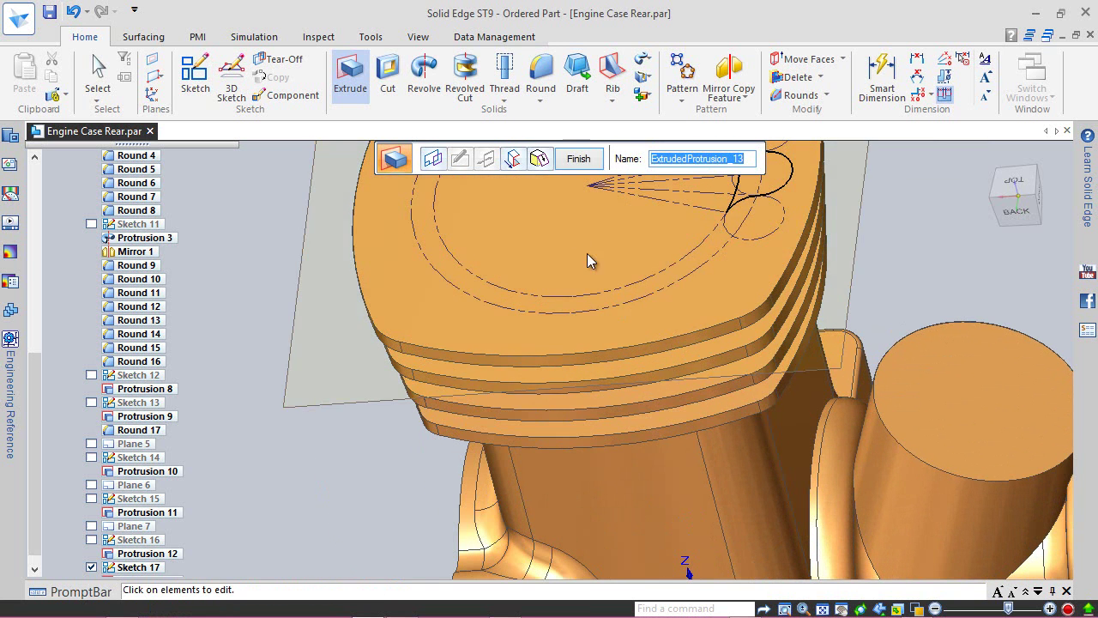
left_click(570, 159)
left_click(568, 160)
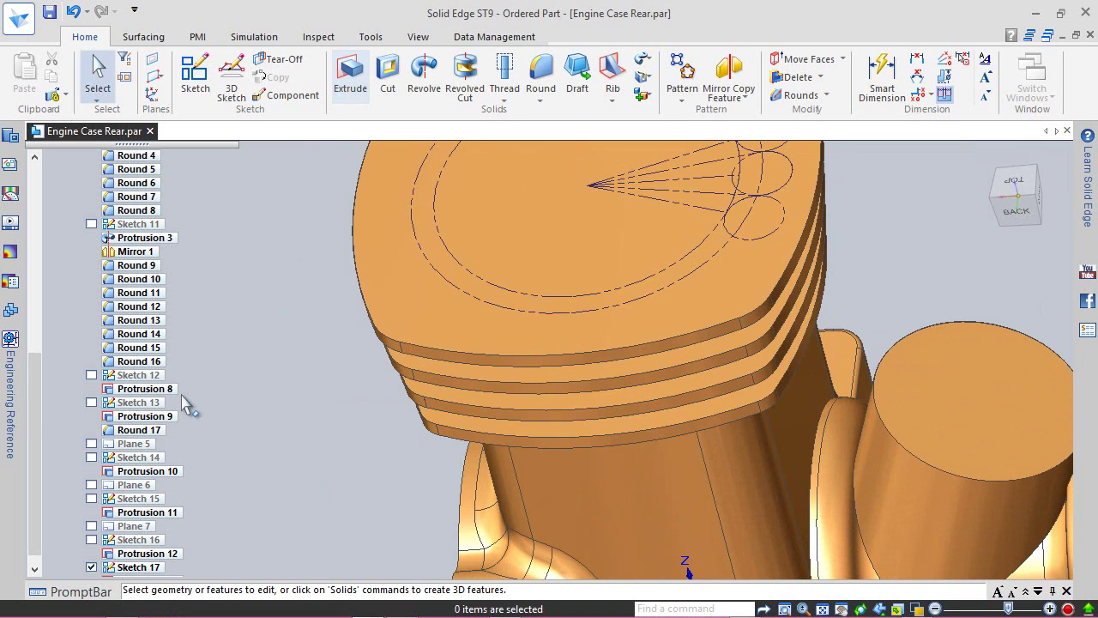
- Hide Sketch 17 and return the part to the isometric home view
left_click_drag(41, 413, 37, 447)
left_click(90, 554)
scroll(650, 411, "down", 3)
middle_click_drag(603, 360, 645, 383)
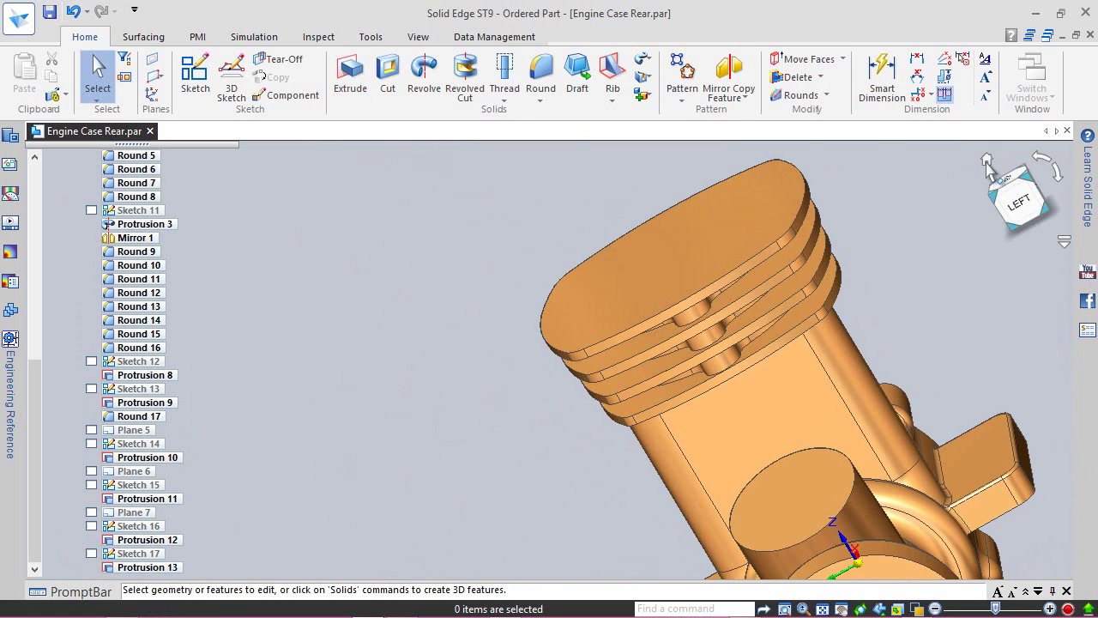
left_click(987, 164)
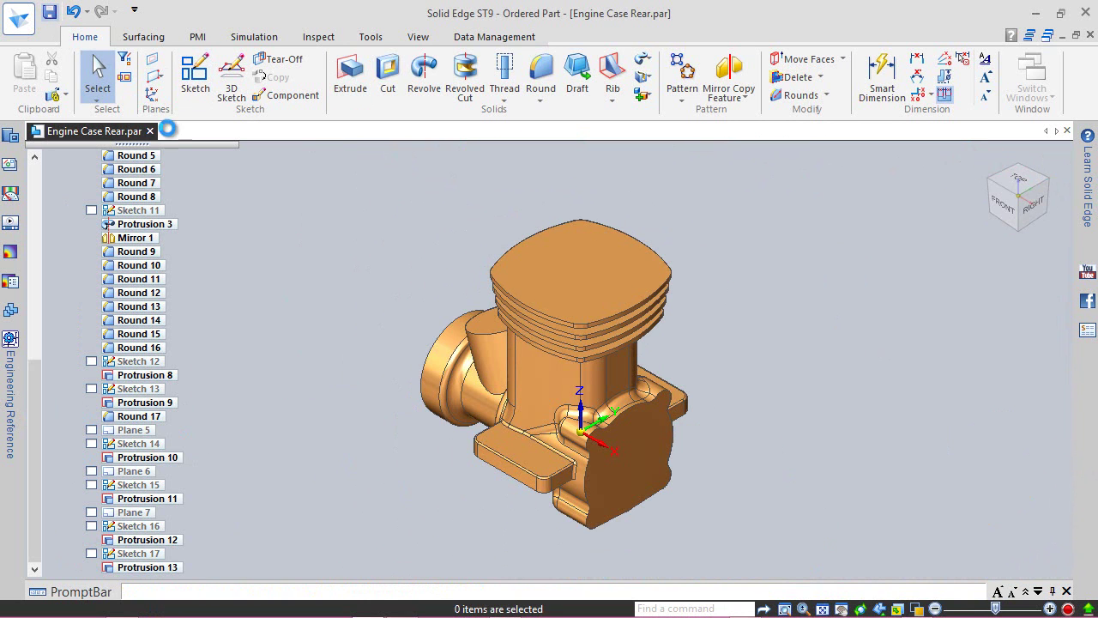
left_click(733, 234)
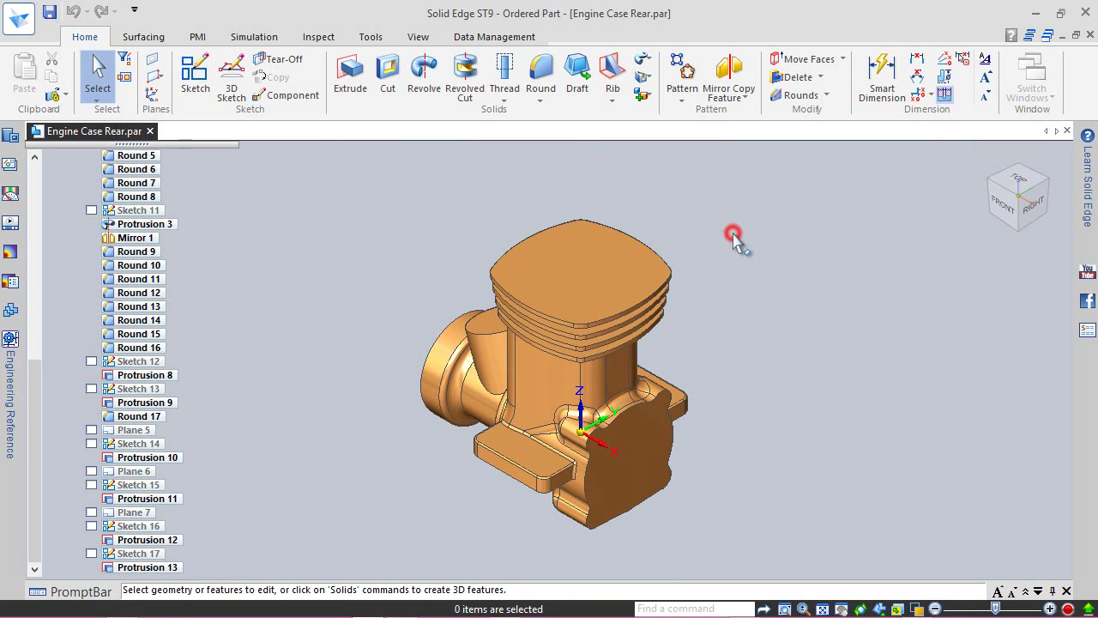
- Start a feature pattern of Protrusion 13 with its layout sketch on the top fin's upper face
left_click(679, 101)
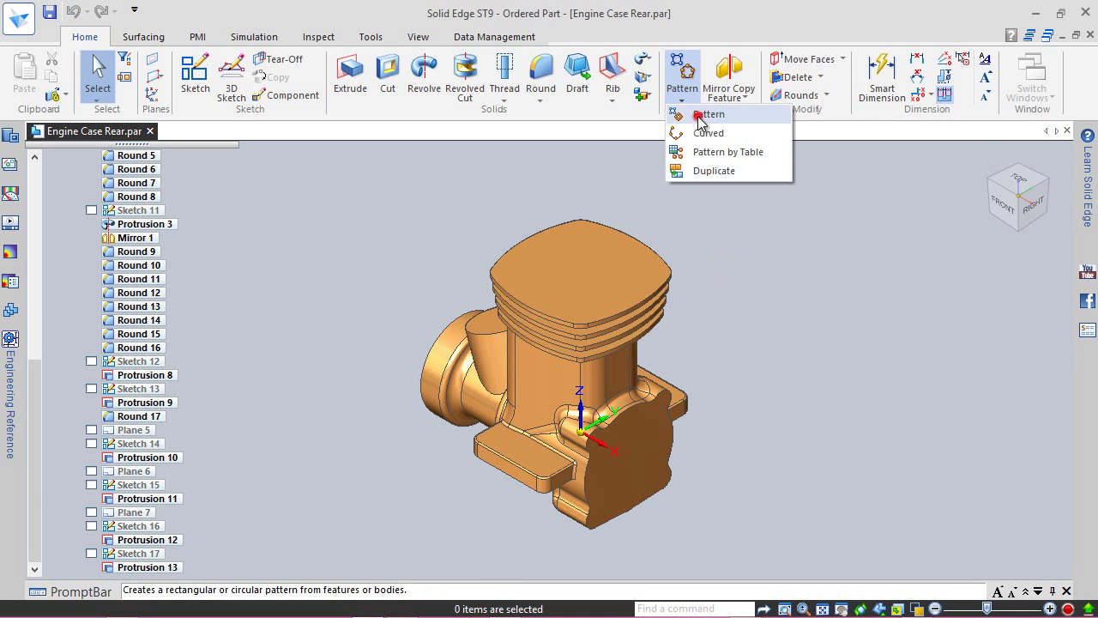
left_click(695, 113)
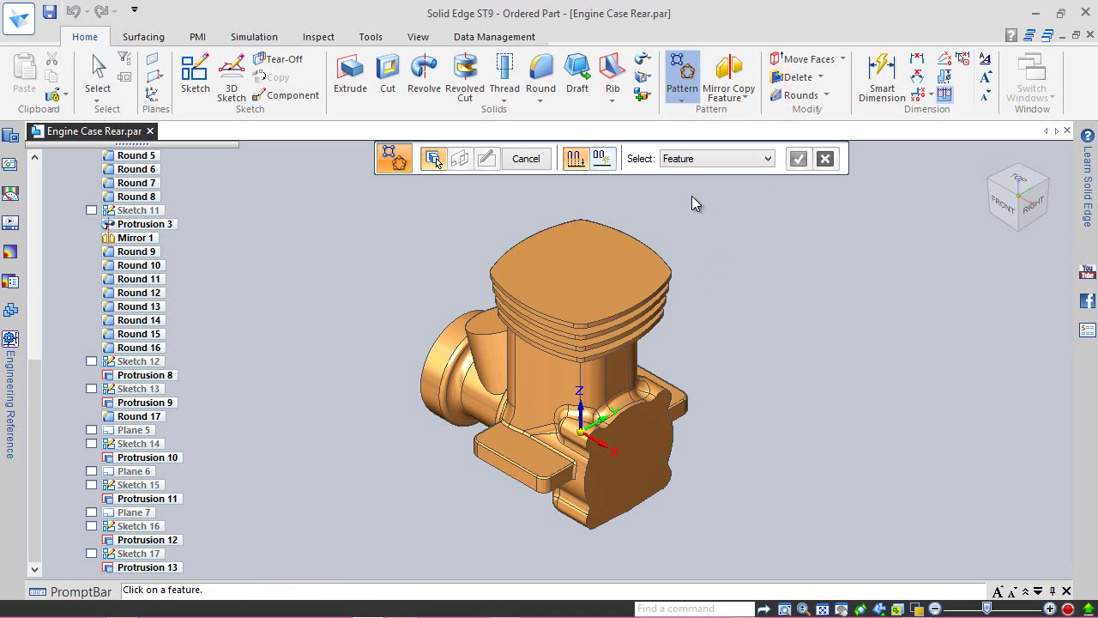
left_click(165, 568)
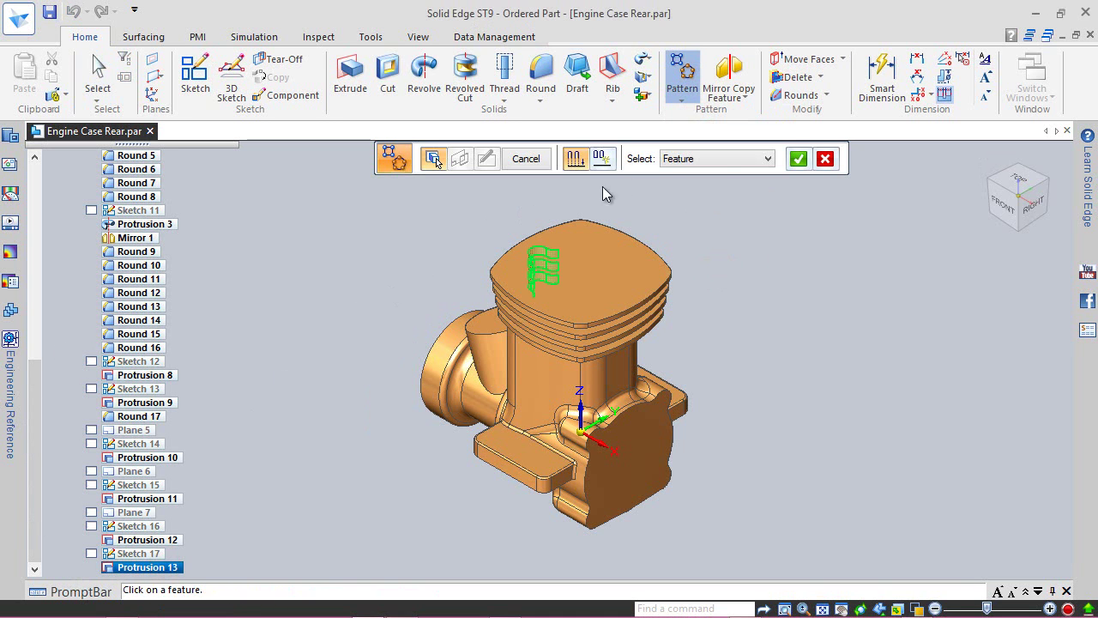
left_click(798, 160)
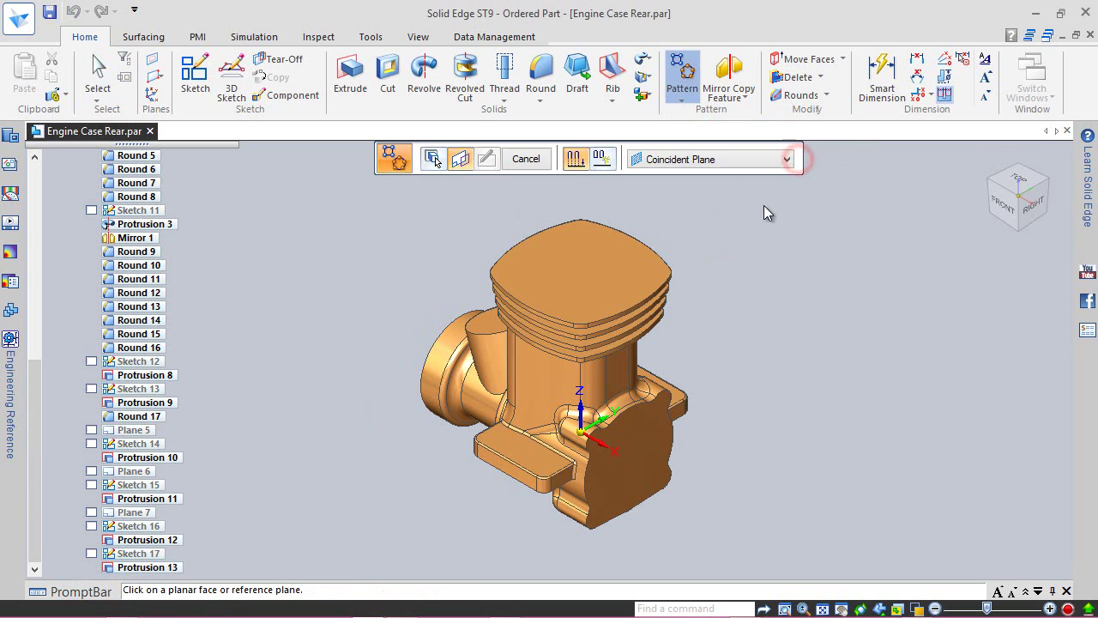
left_click(569, 273)
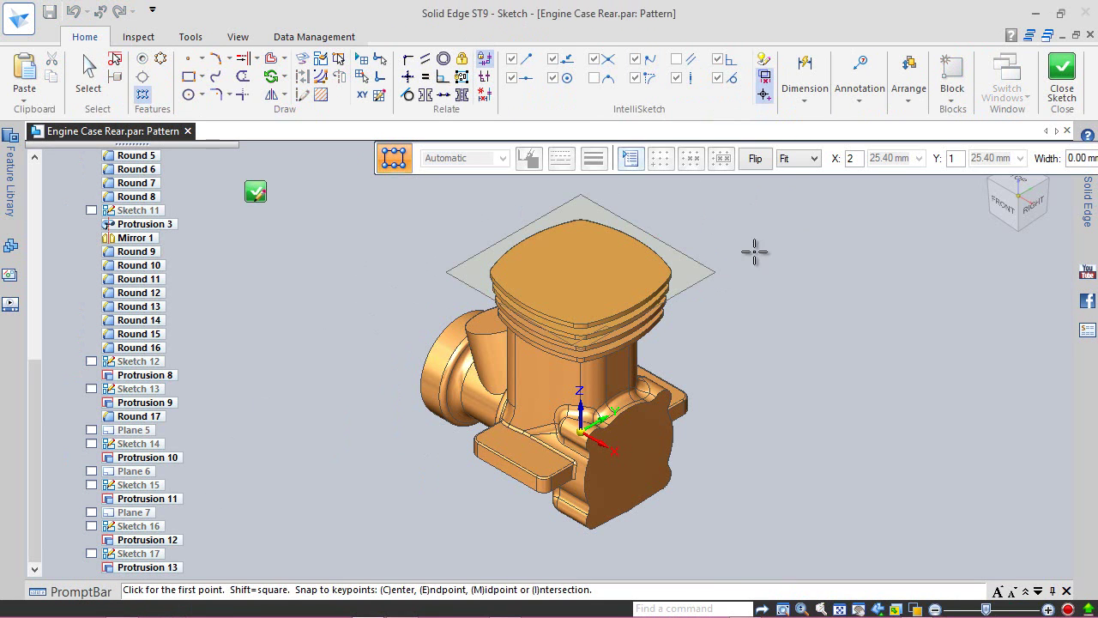
- Lay out a full circular pattern of 4 occurrences centred on the origin, radius about 11.15 mm, then save all documents and finish the pattern
left_click(160, 57)
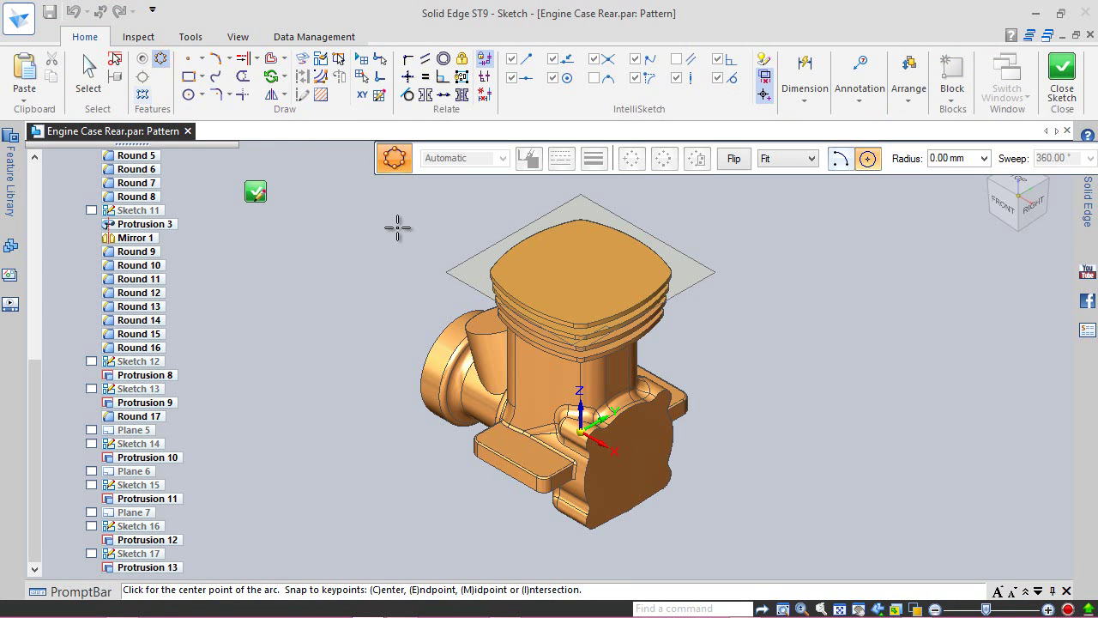
left_click(1016, 186)
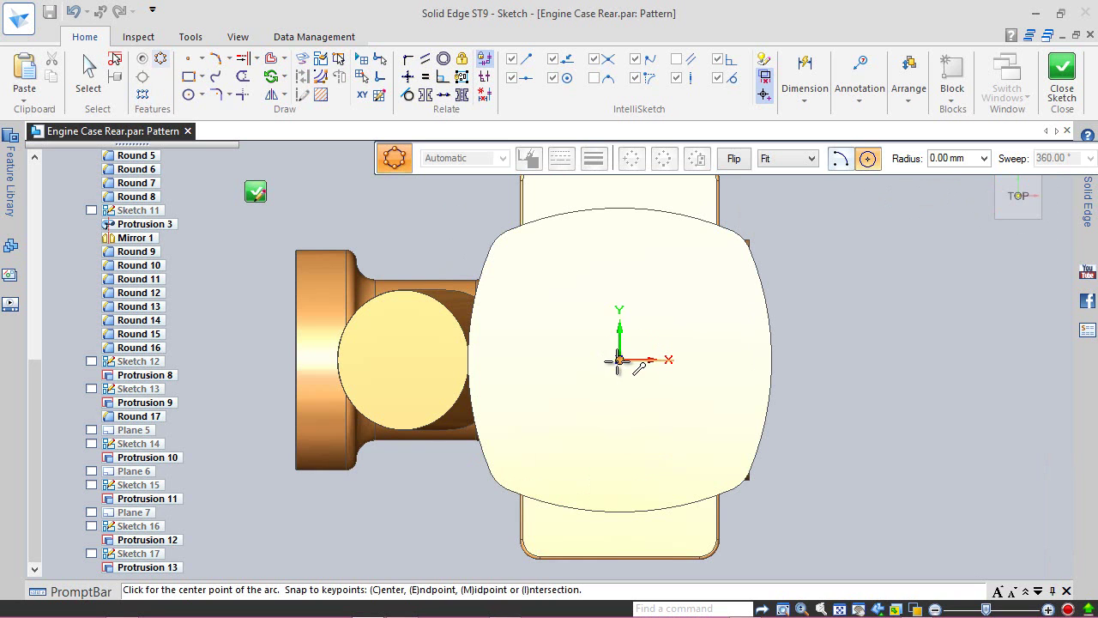
left_click(619, 359)
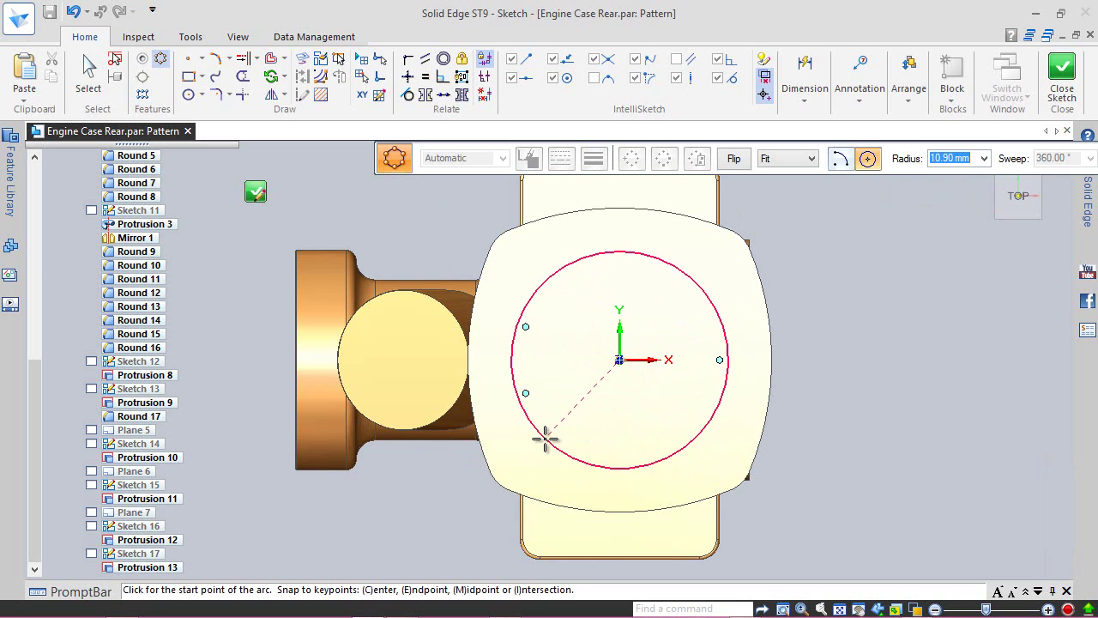
left_click(531, 429)
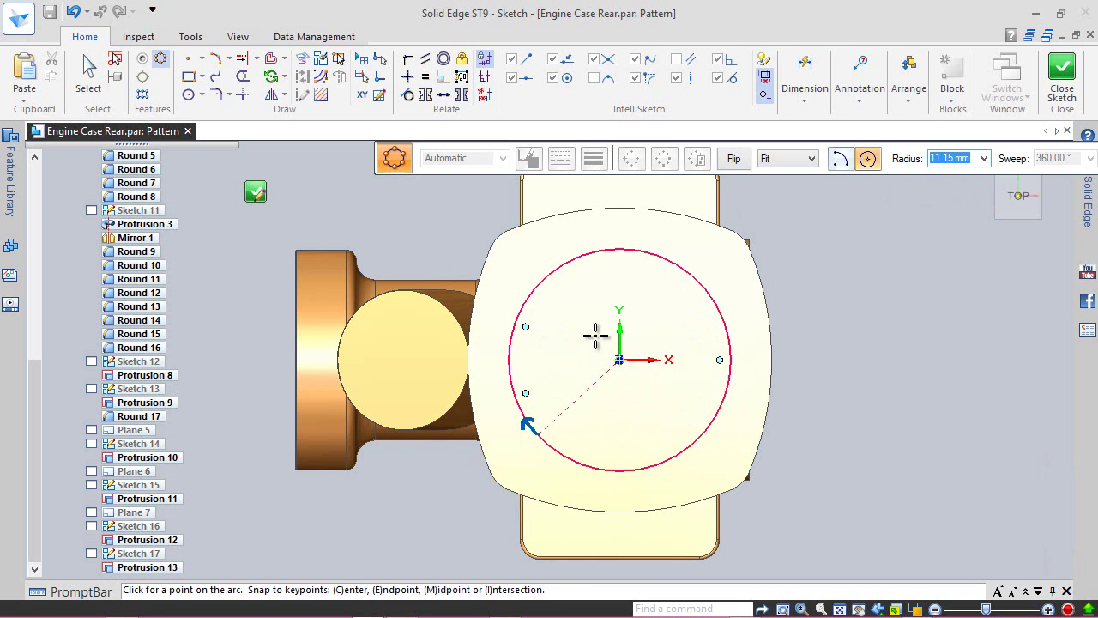
left_click(818, 246)
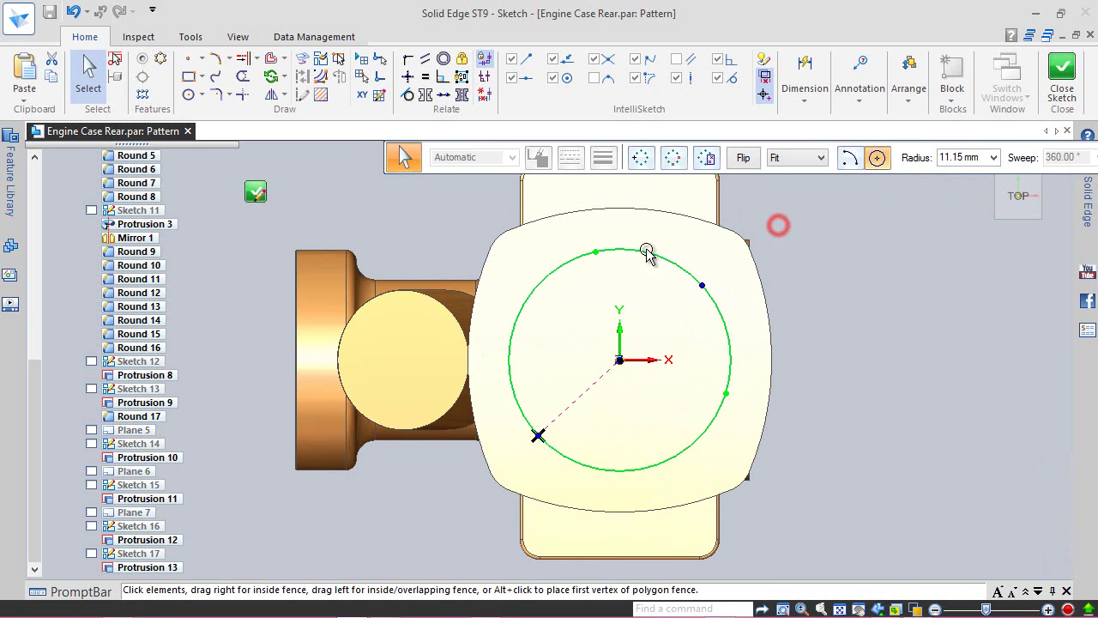
left_click_drag(427, 171, 289, 180)
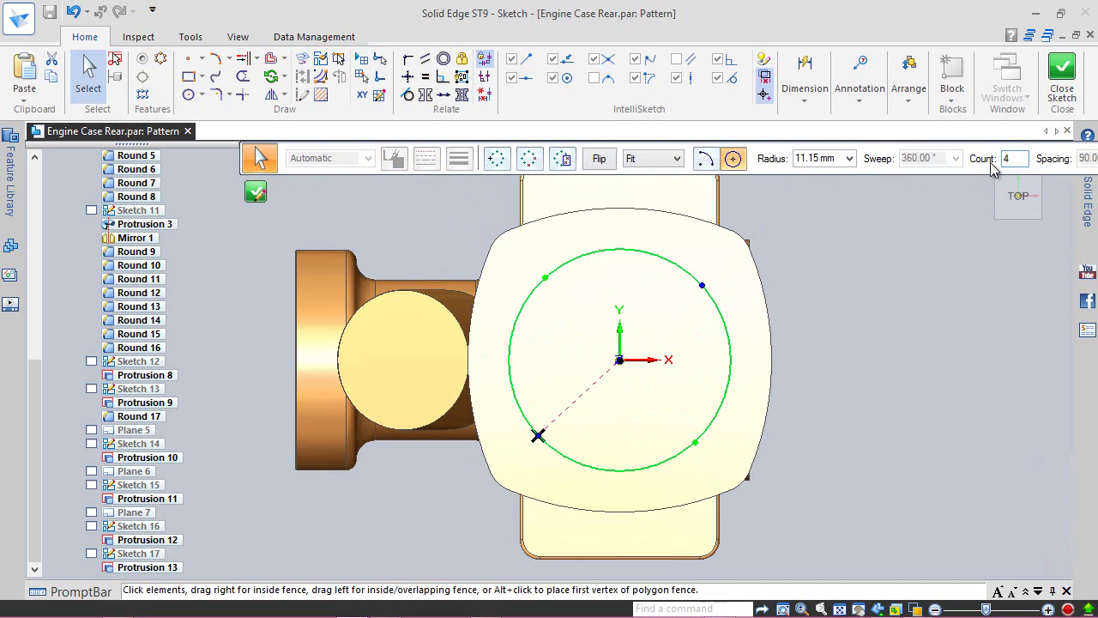
left_click(1062, 73)
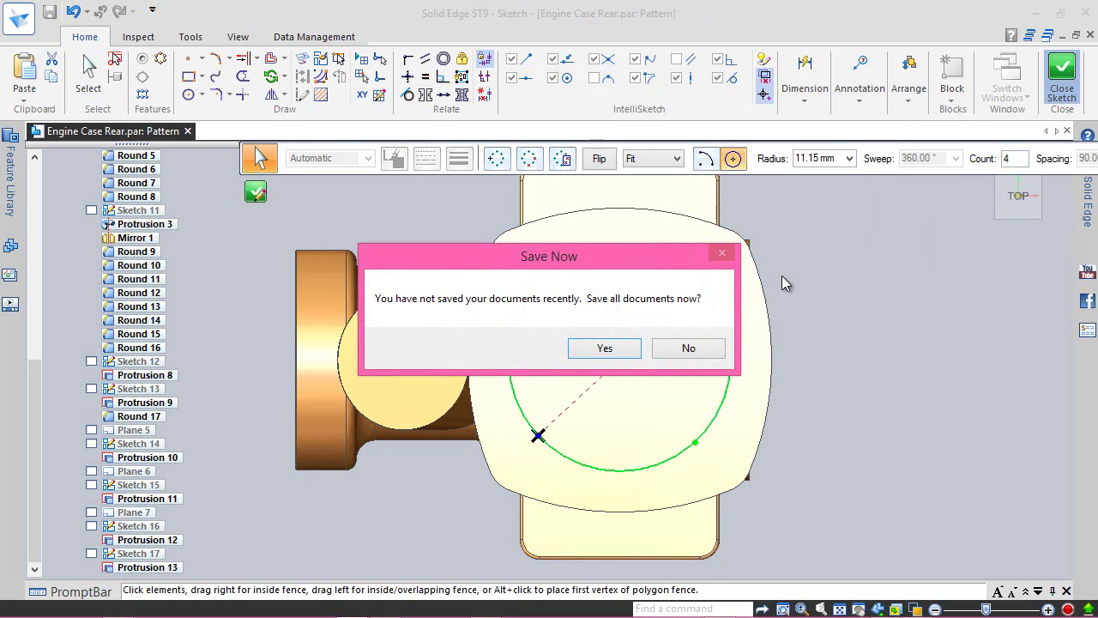
left_click(604, 348)
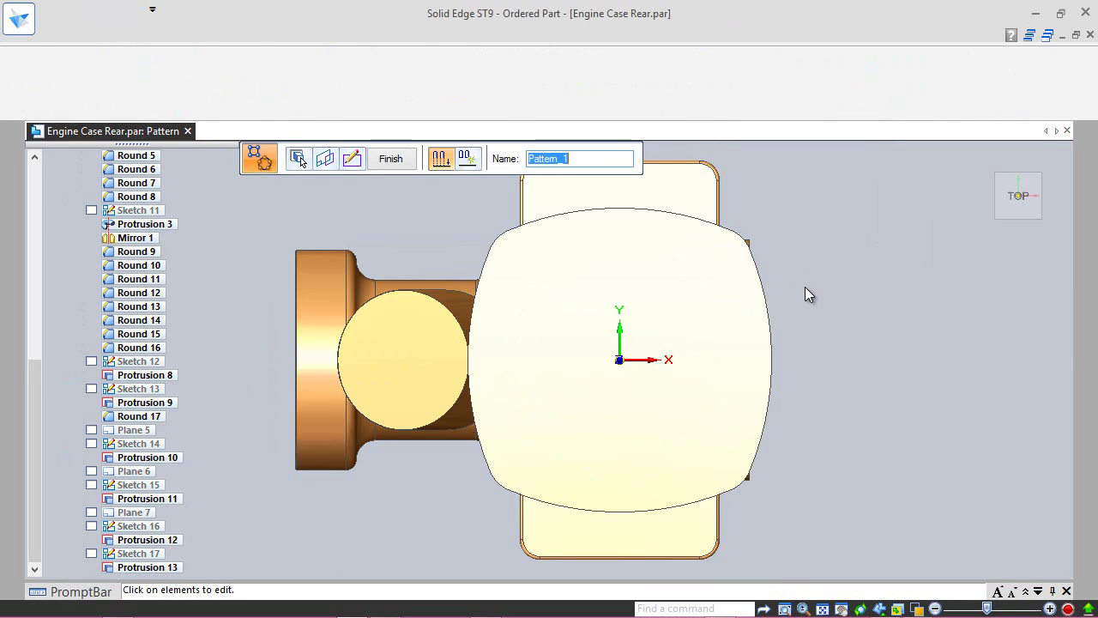
left_click(390, 159)
- Check the patterned bosses between the fins, return the part to the isometric home view and save all documents
middle_click_drag(599, 434, 347, 470)
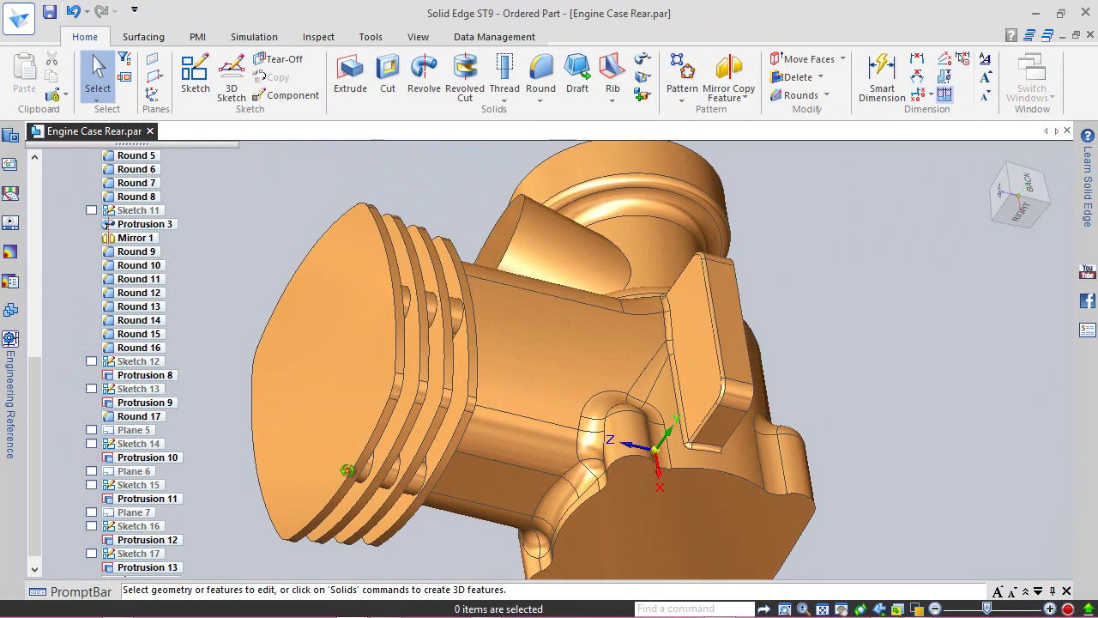
middle_click_drag(399, 437, 798, 326)
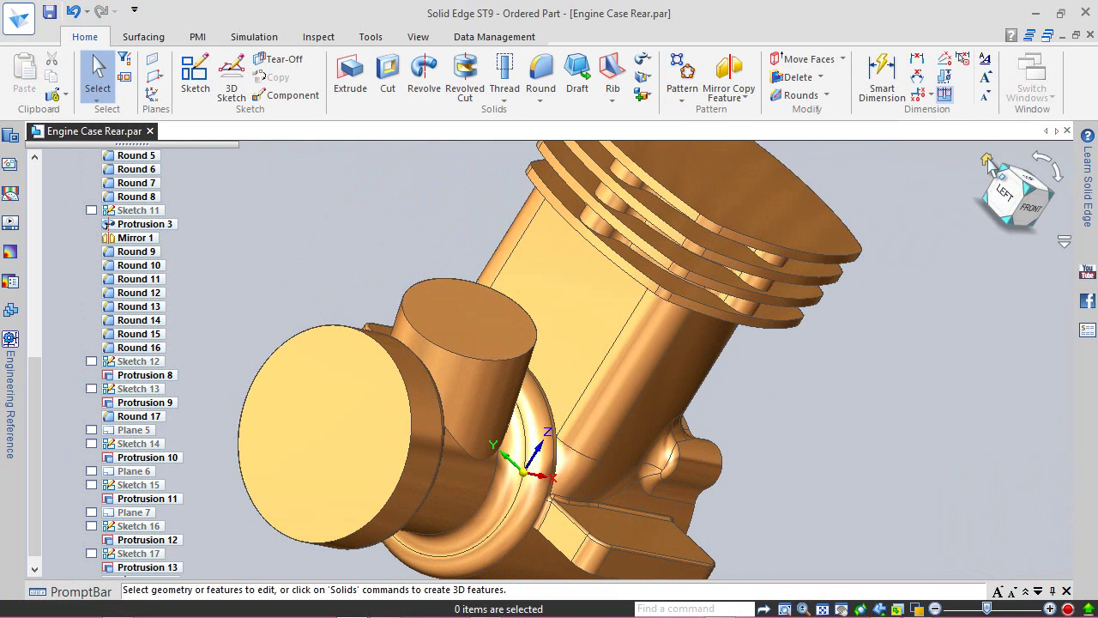
left_click(989, 161)
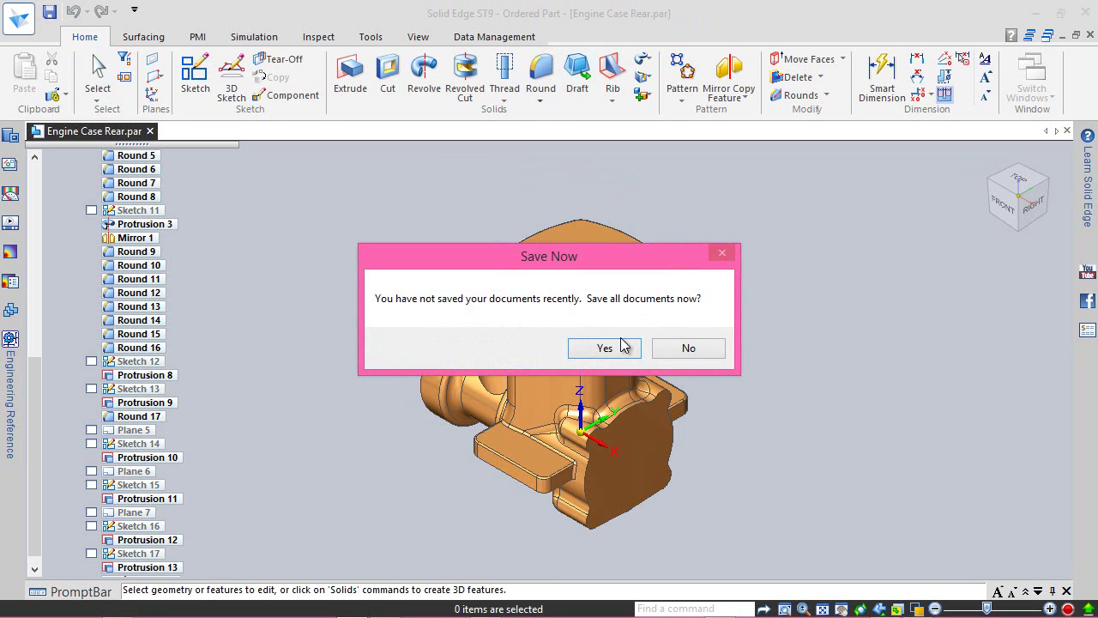
left_click(624, 344)
- Round the upper and lower outer edge chains of all four cooling fins with a 0.3 mm radius
key("r")
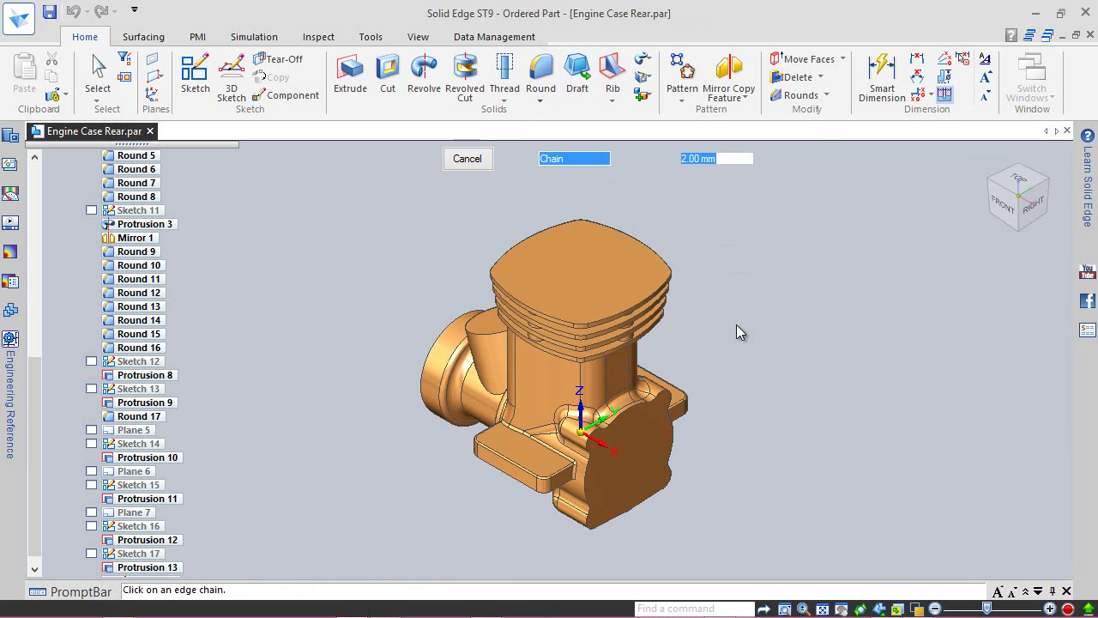
type("0.3")
key("Return")
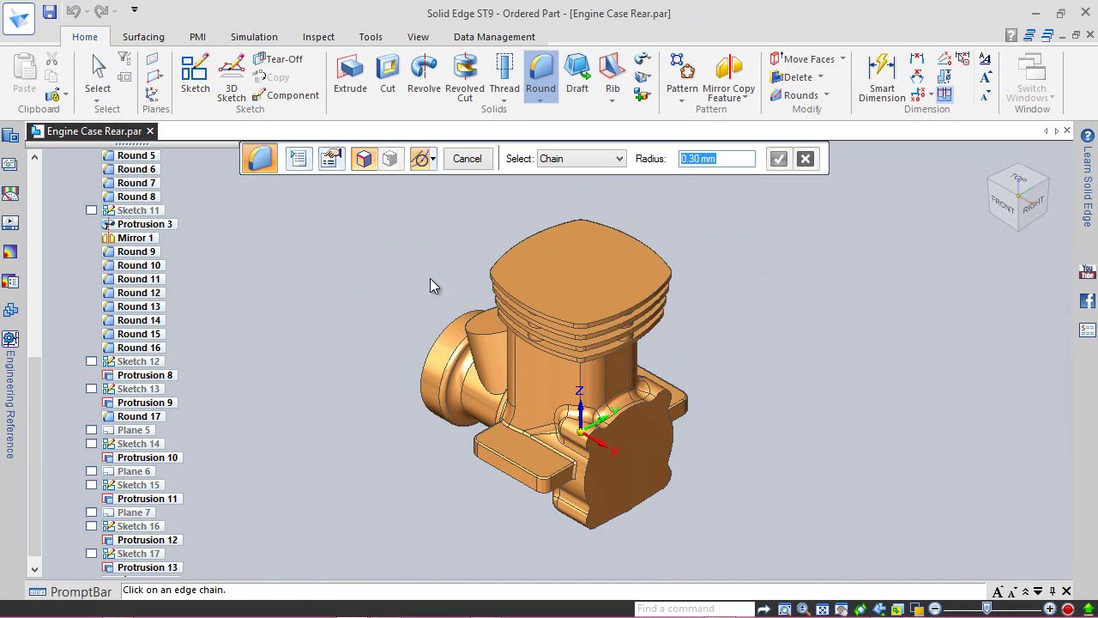
scroll(479, 275, "up", 8)
left_click(605, 297)
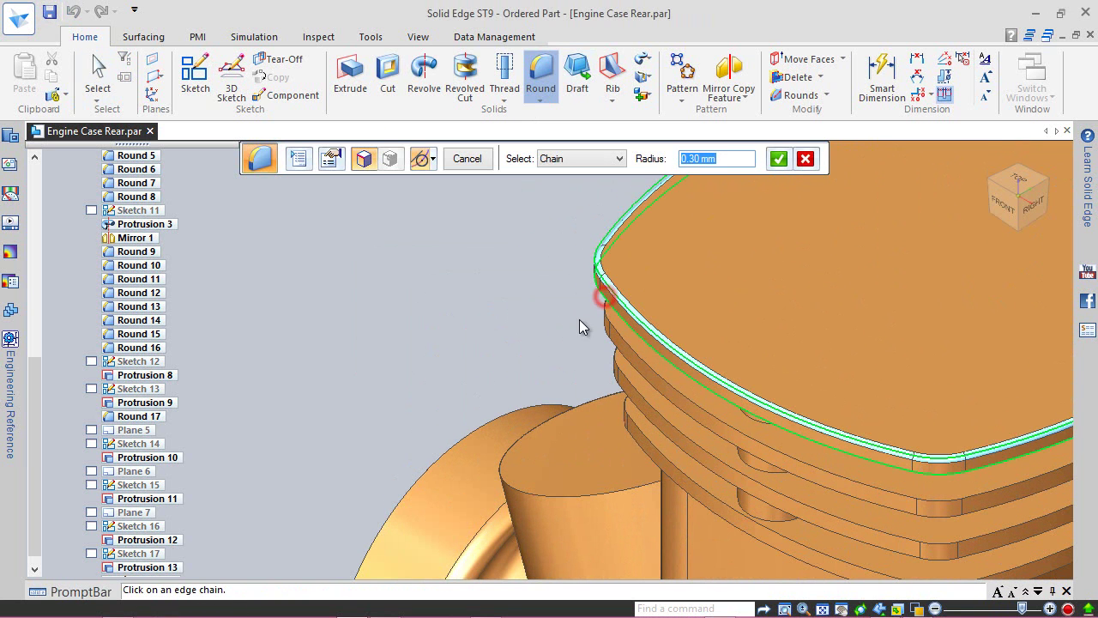
left_click(615, 337)
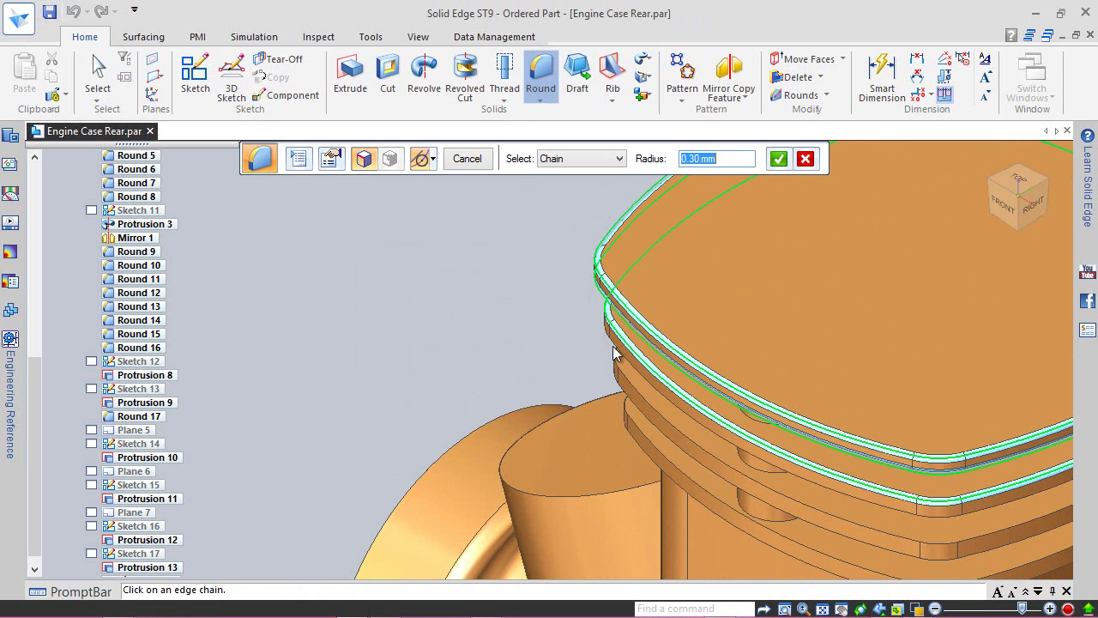
left_click(631, 386)
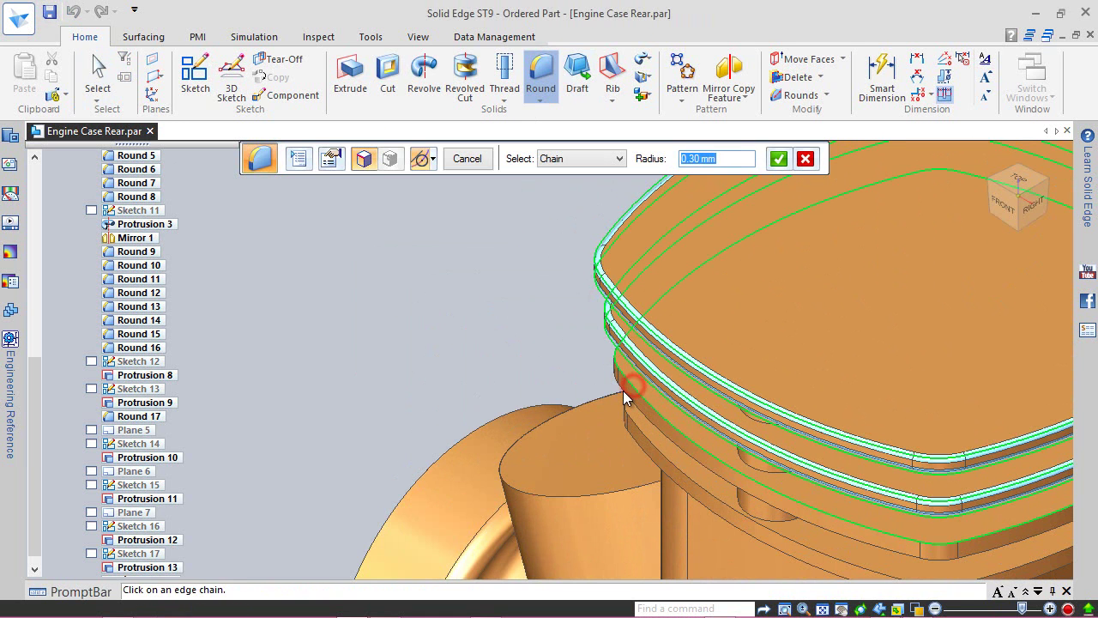
left_click(640, 430)
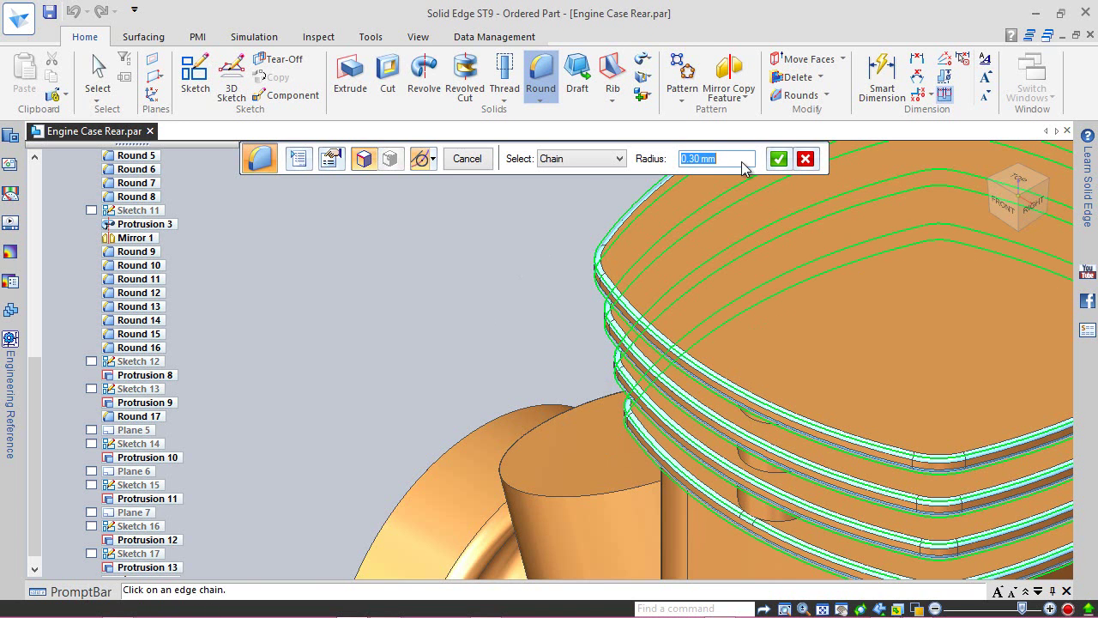
left_click(778, 161)
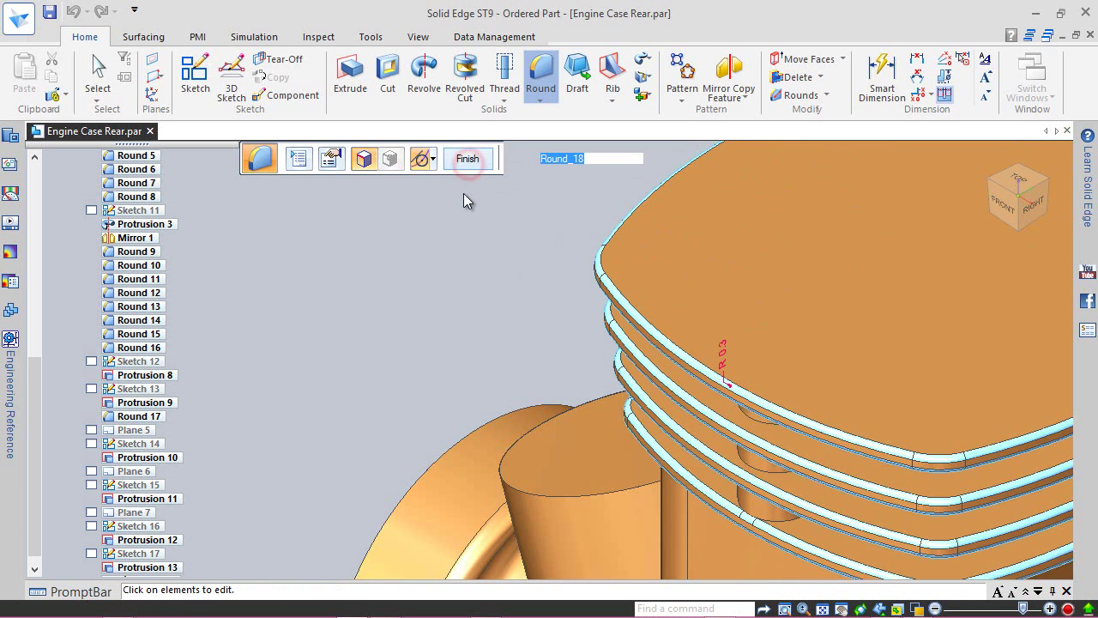
- Finish the 0.3 mm fin edge round, return the part to the isometric home view and save it
left_click(454, 160)
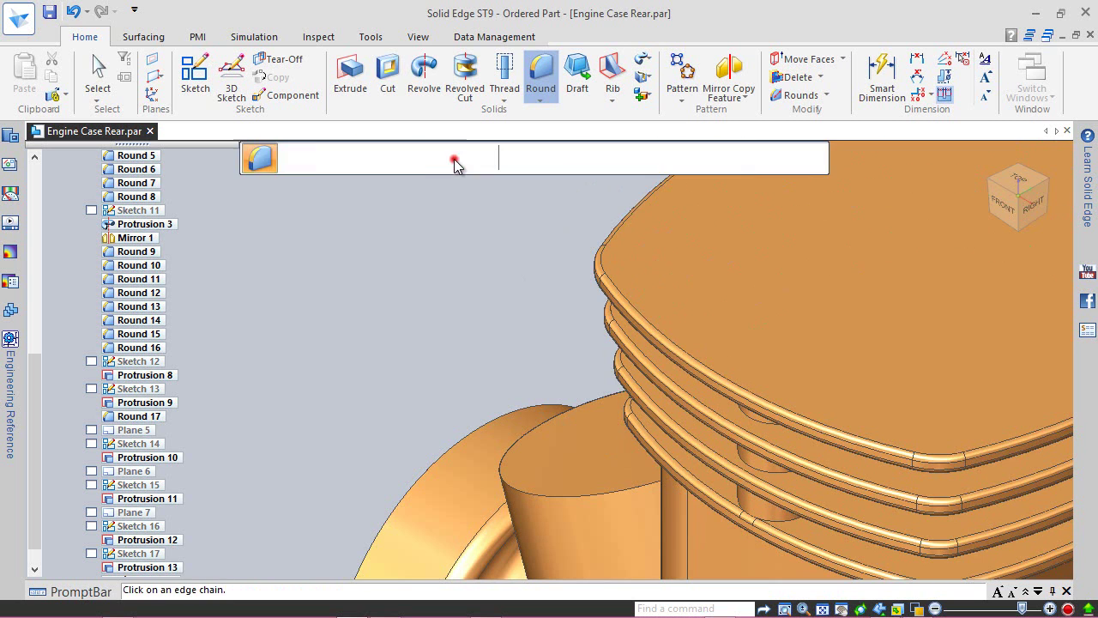
mouse_move(764, 455)
middle_mouse_down()
mouse_move(775, 471)
mouse_move(710, 361)
mouse_move(666, 321)
mouse_move(775, 417)
mouse_move(921, 286)
middle_mouse_up()
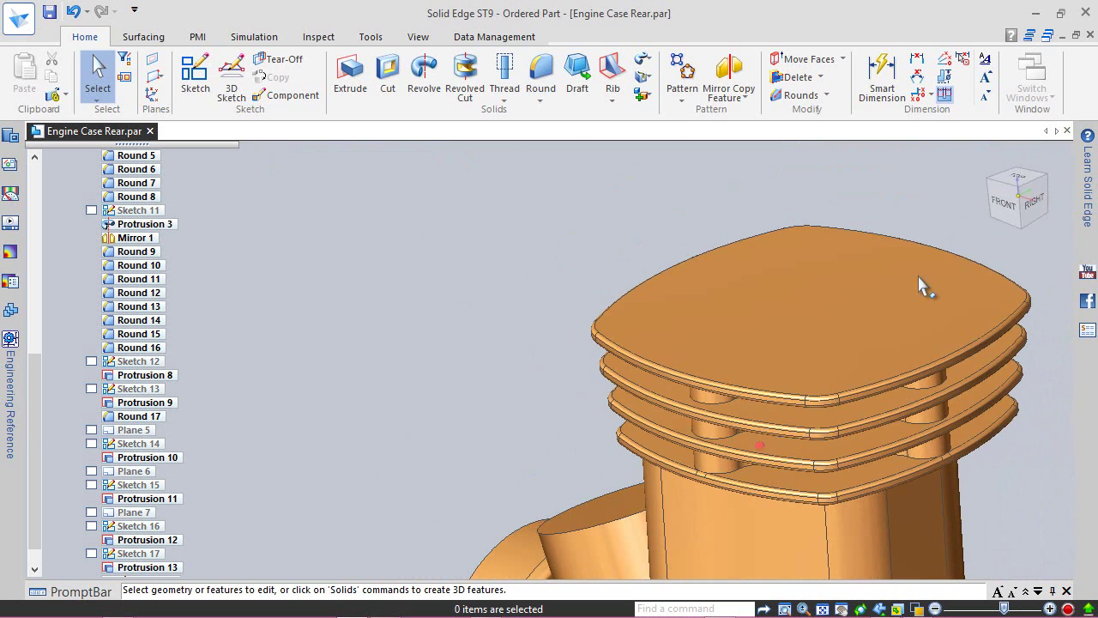
left_click(987, 161)
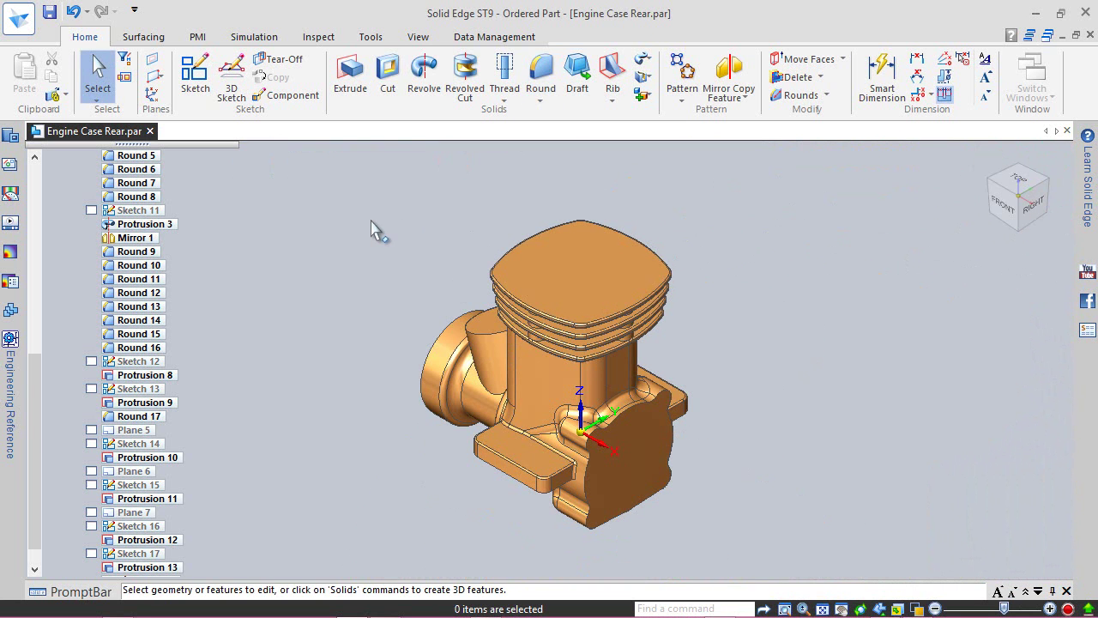
left_click(48, 15)
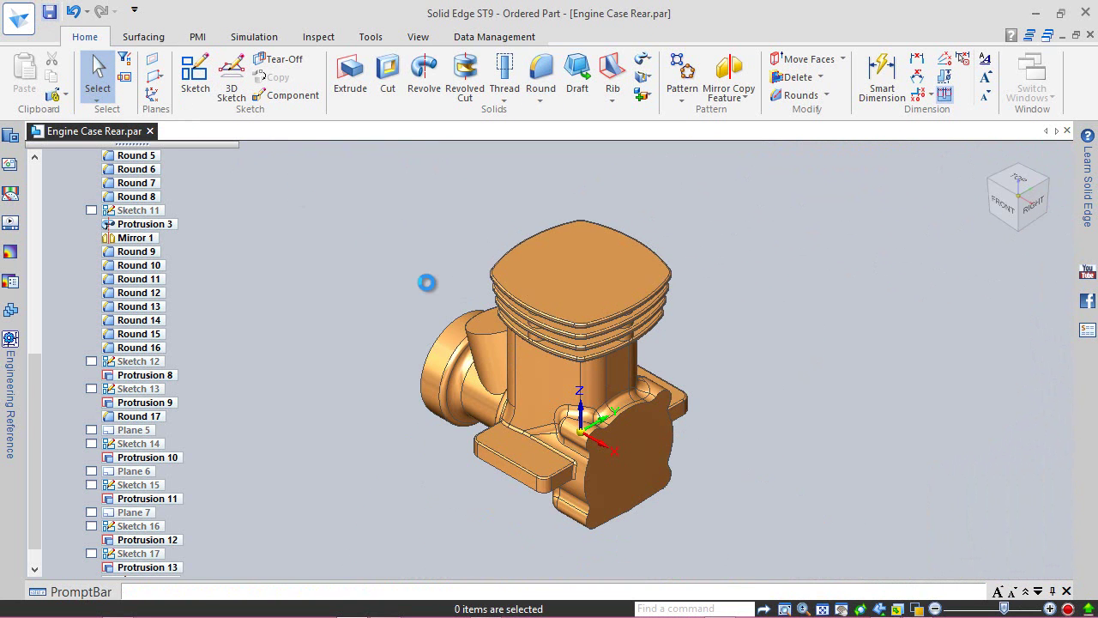
- Start a 0.5 mm round with the edge chain where the column meets the top fin's underside
left_click(540, 75)
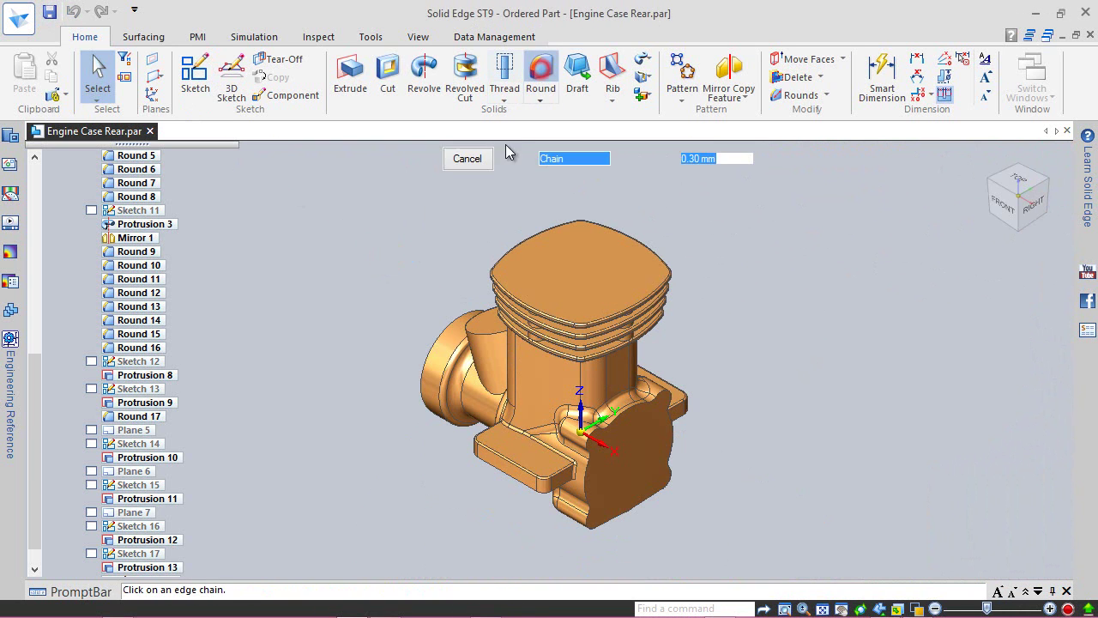
type("0.5")
key("Return")
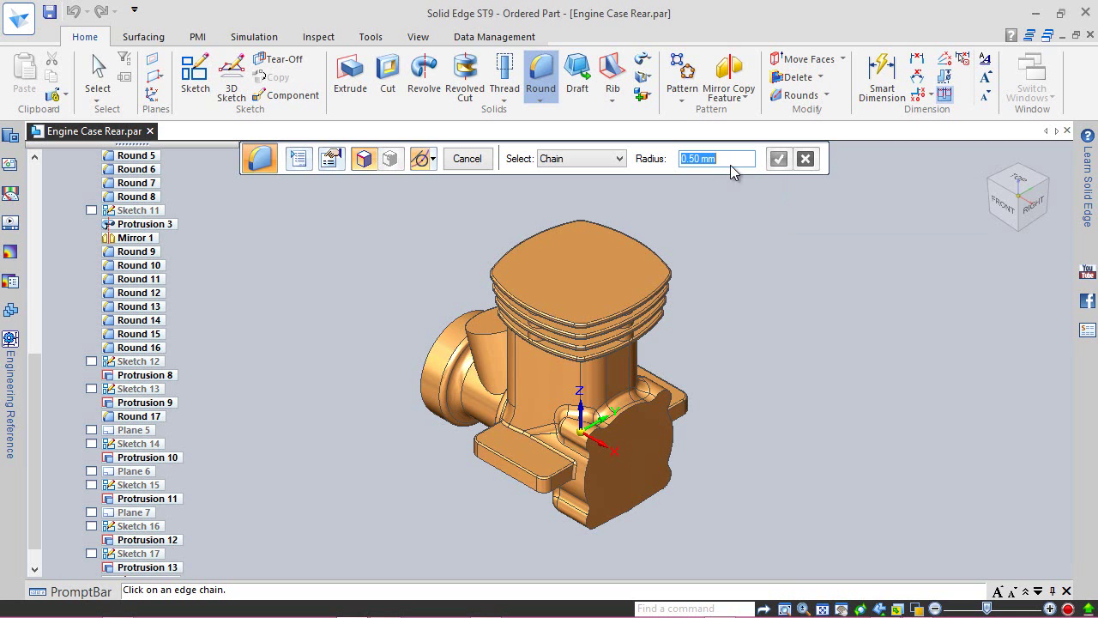
scroll(440, 258, "up", 4)
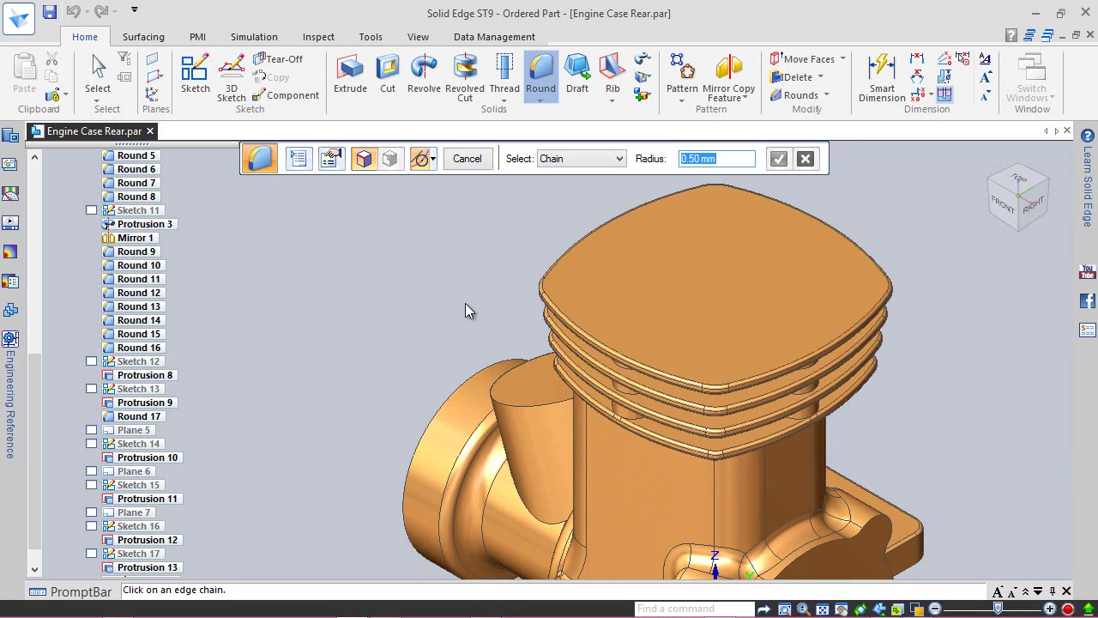
middle_click_drag(468, 275, 477, 209)
middle_click_drag(493, 296, 643, 240)
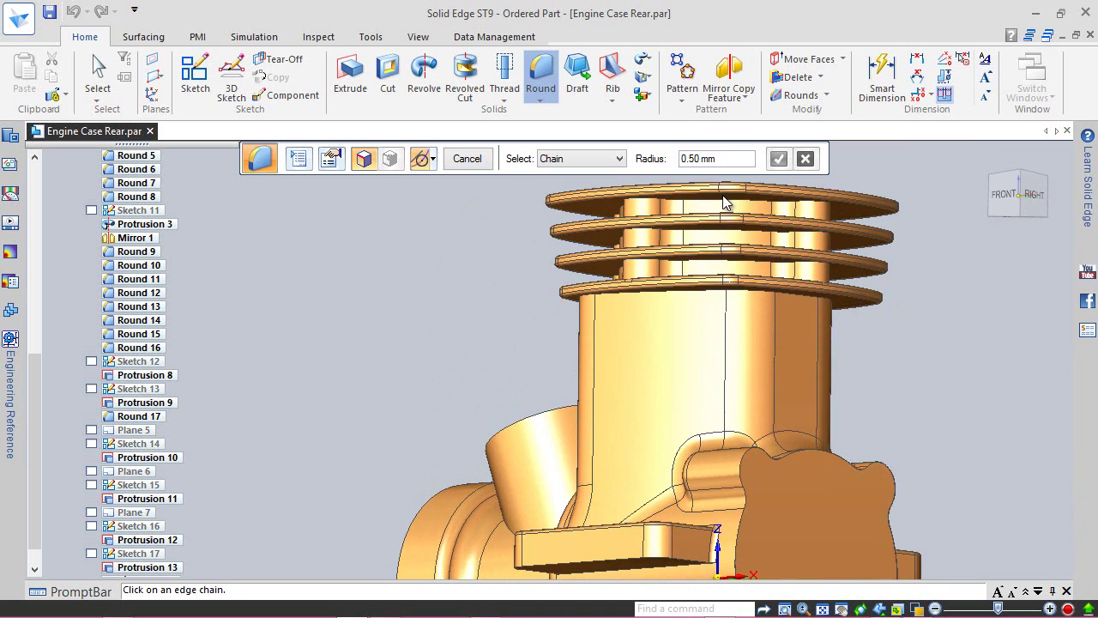
scroll(724, 208, "up", 3)
left_click(719, 204)
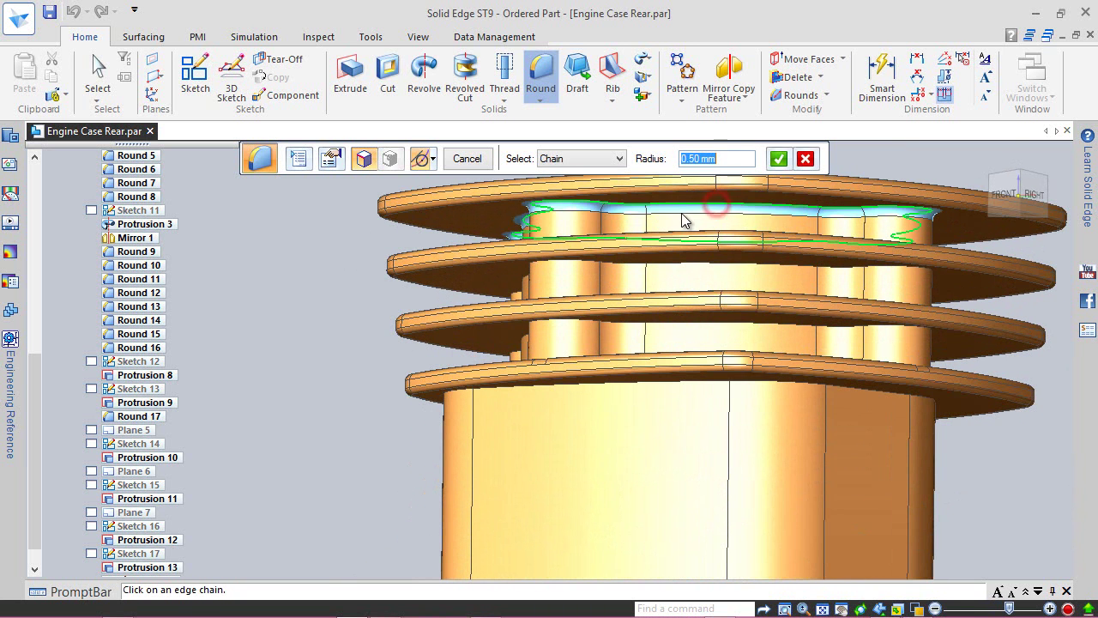
- Add the remaining column-and-boss edge chains between the four fins to the 0.5 mm round and finish it
mouse_move(686, 221)
middle_mouse_down()
mouse_move(696, 242)
mouse_move(688, 284)
mouse_move(689, 252)
mouse_move(721, 289)
mouse_move(715, 310)
middle_mouse_up()
left_click(724, 277)
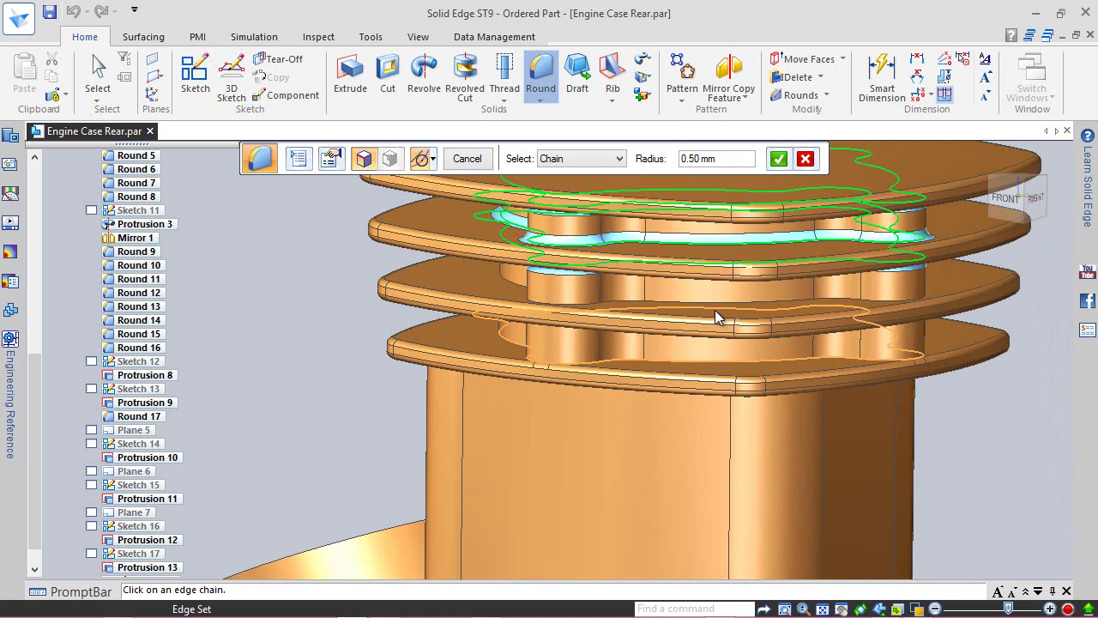
left_click(713, 303)
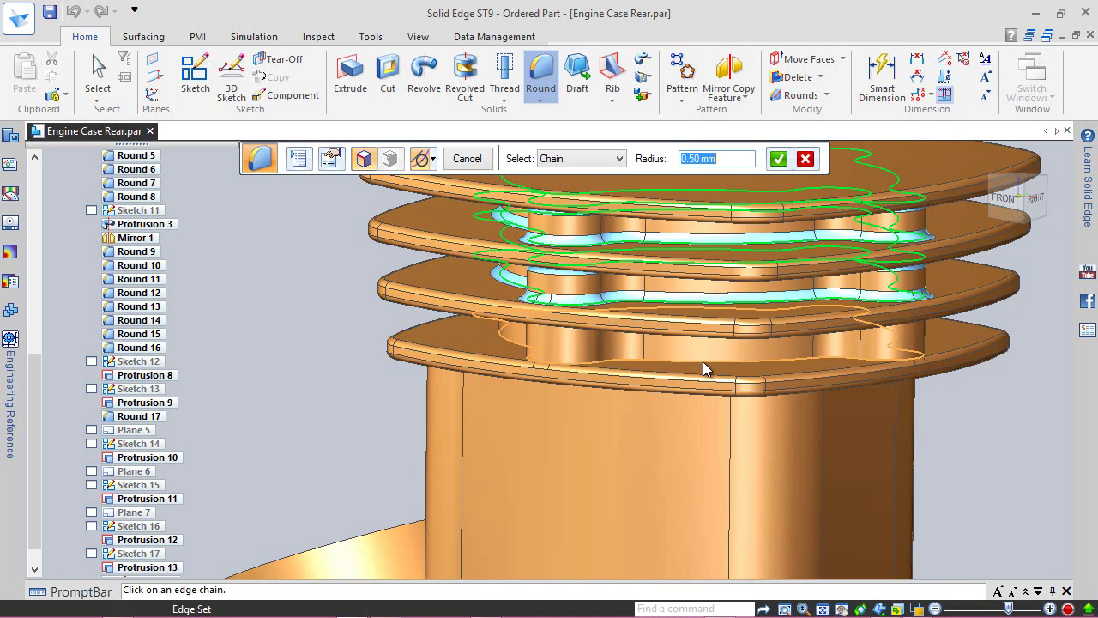
left_click(703, 363)
middle_click_drag(714, 353, 717, 322)
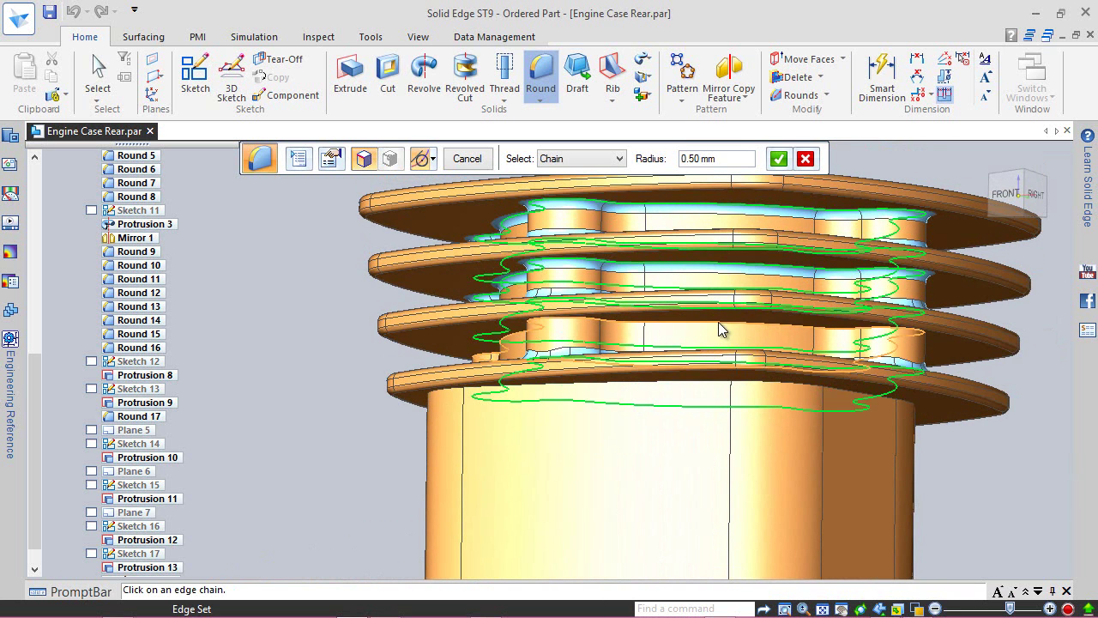
right_click(702, 210)
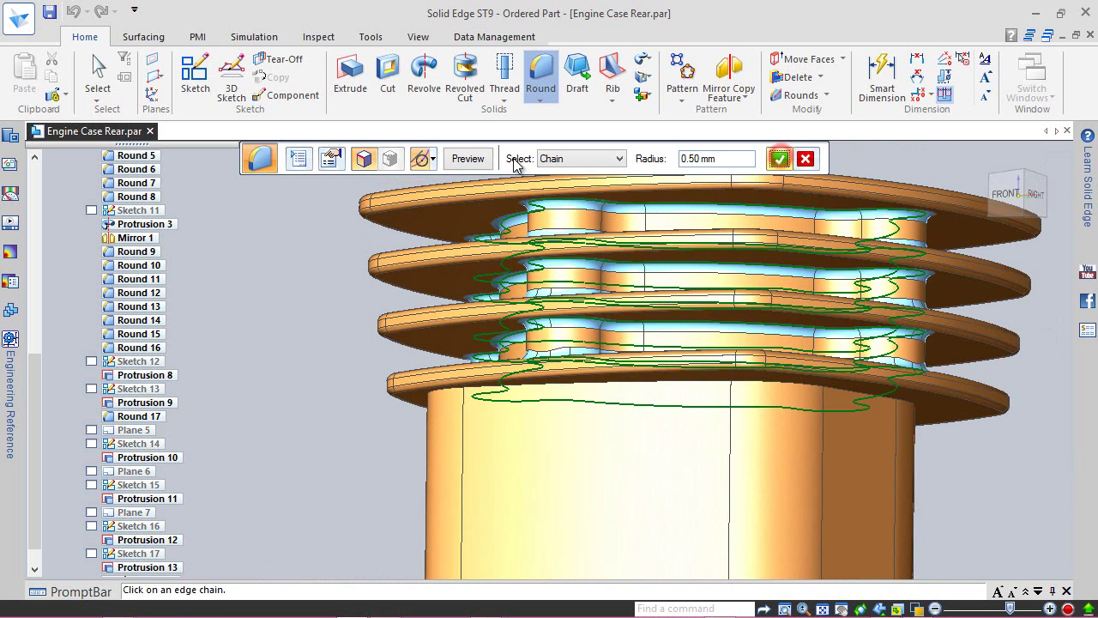
left_click(480, 160)
left_click(474, 158)
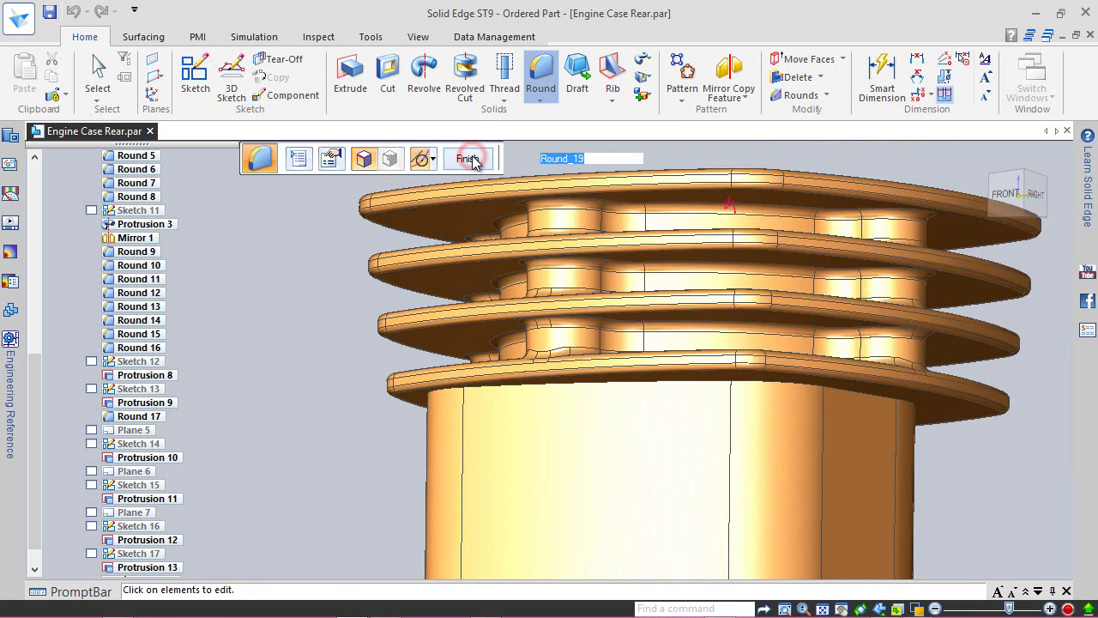
key("Escape")
- Inspect the rounded junctions between the fins, return to the isometric home view and save the part
middle_click_drag(678, 246, 718, 302)
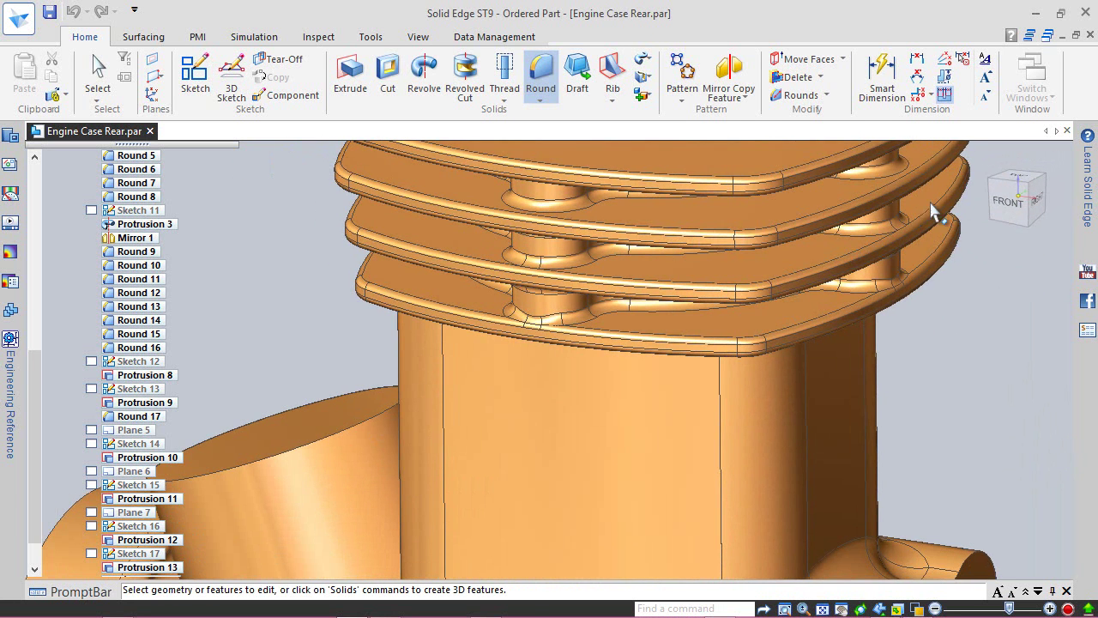
left_click(987, 160)
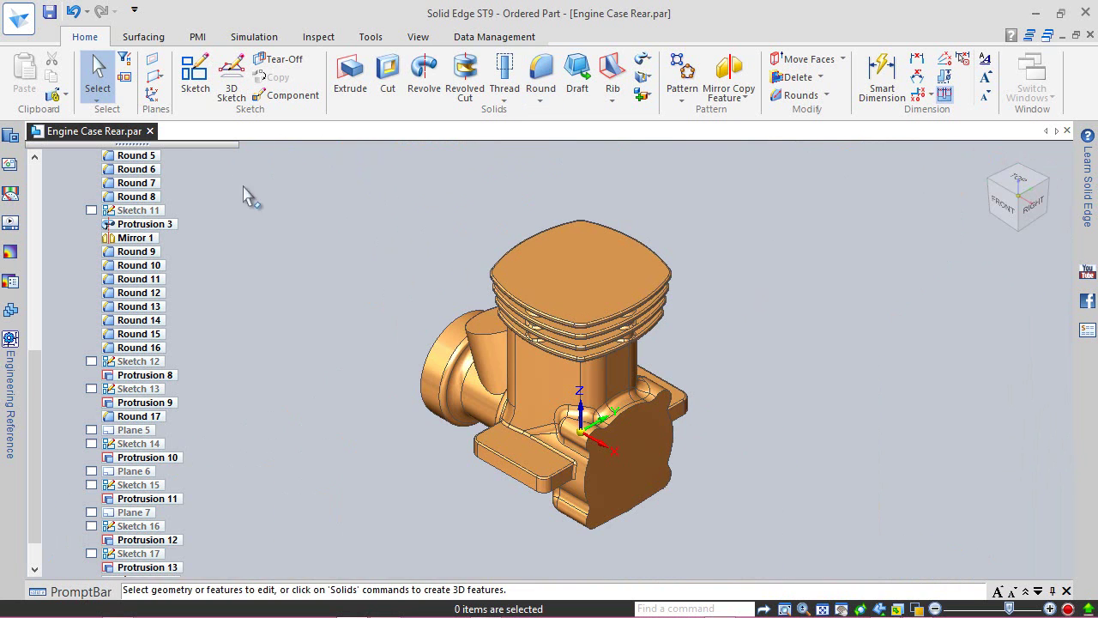
left_click(55, 12)
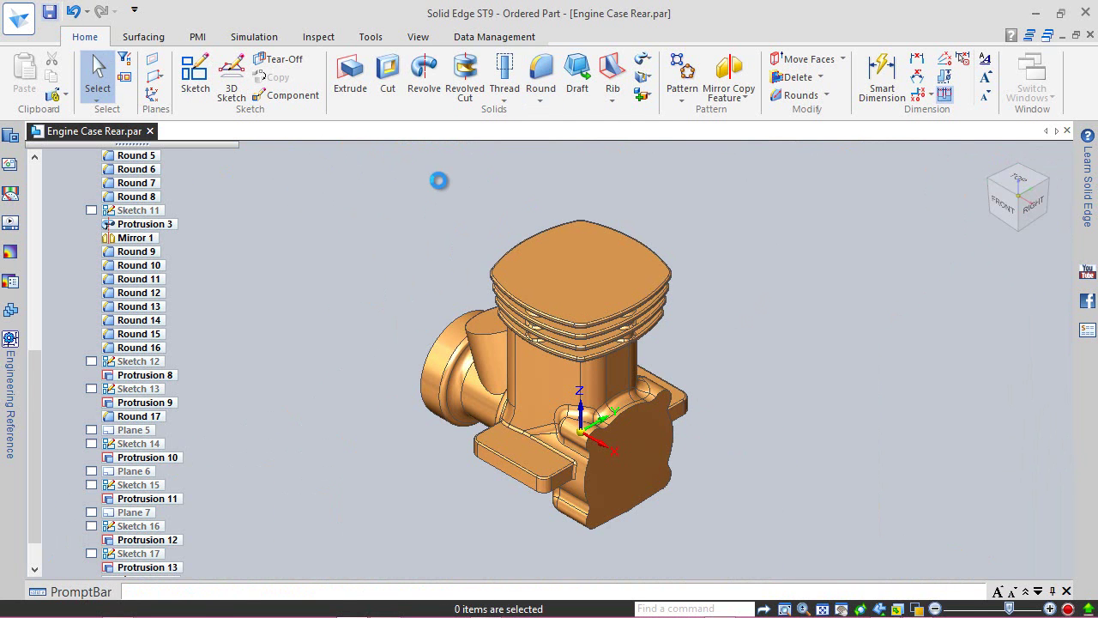
- Round the edge chain where the cylinder column meets the lowest fin's underside with a 0.45 mm radius
middle_click_drag(501, 325, 518, 203)
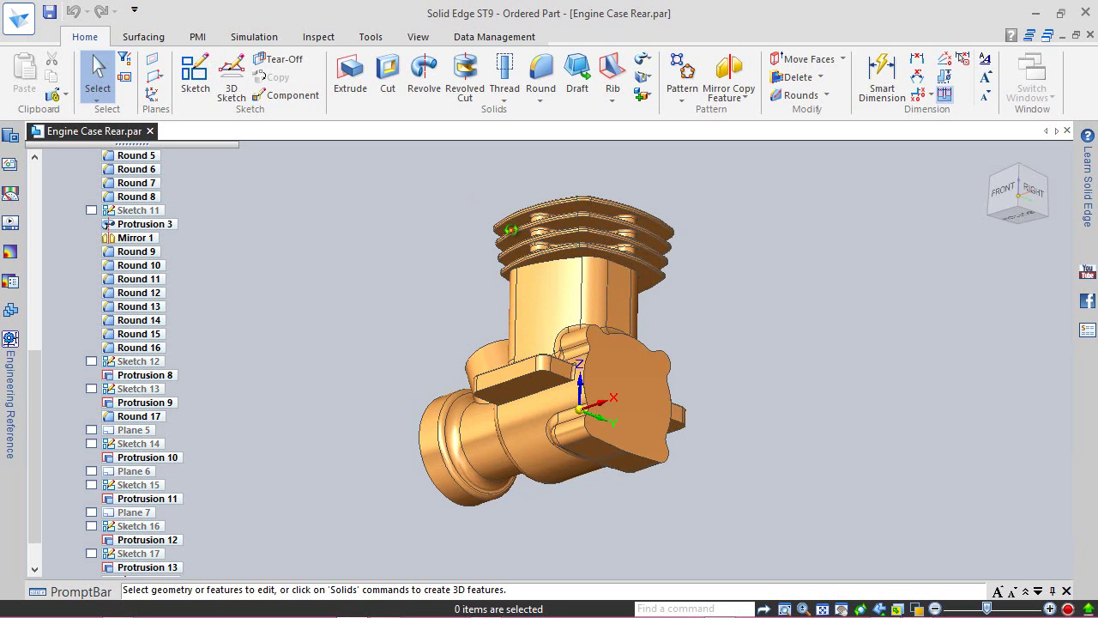
scroll(520, 156, "up", 2)
left_click(535, 70)
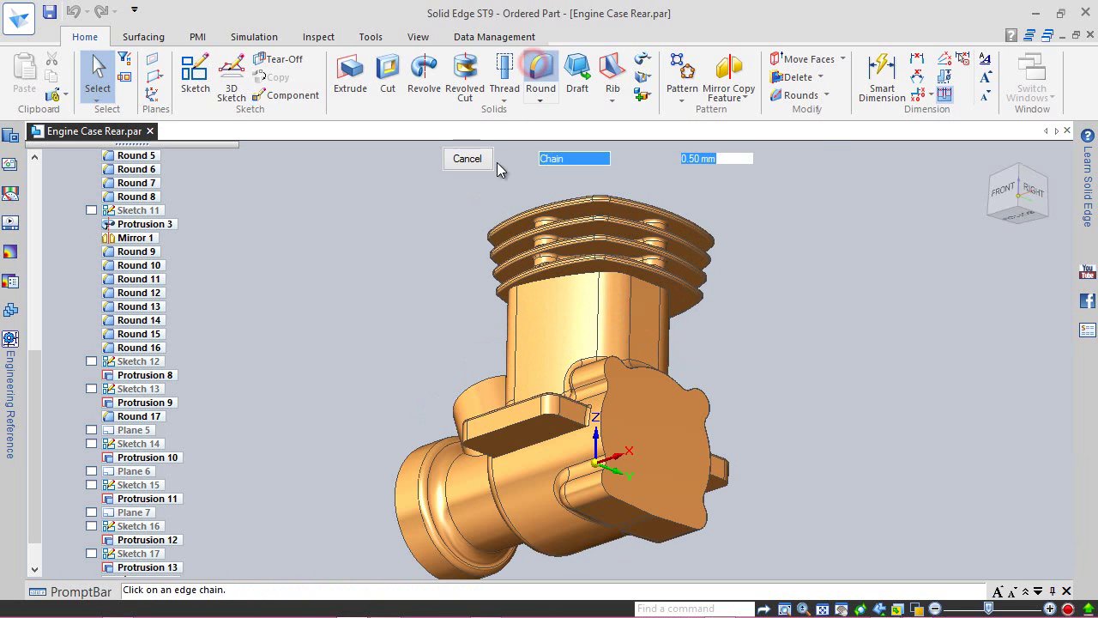
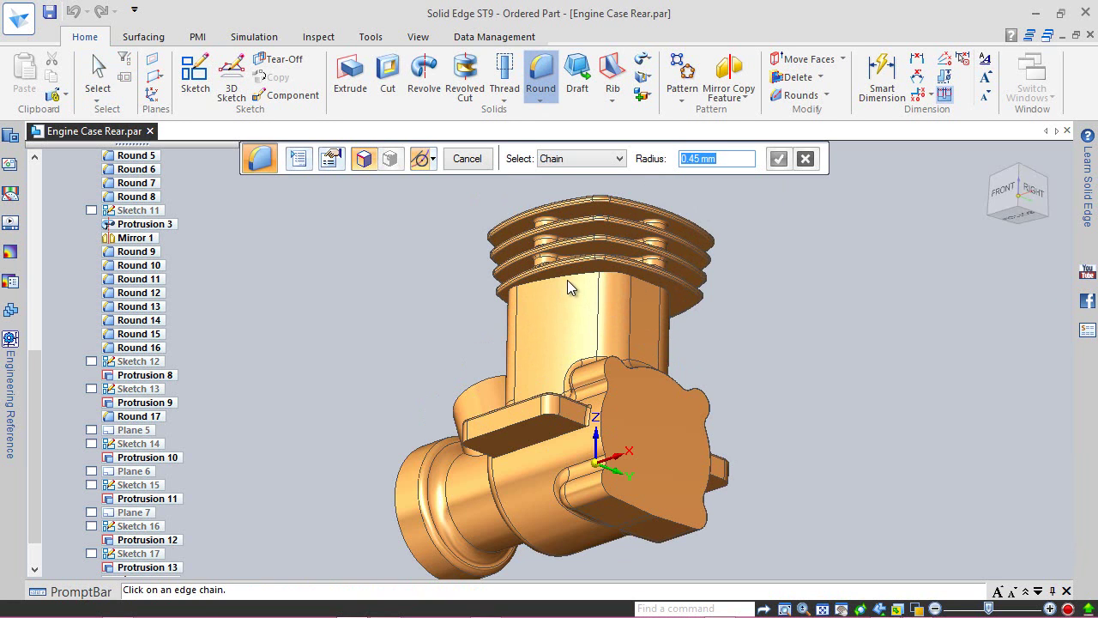
left_click(547, 321)
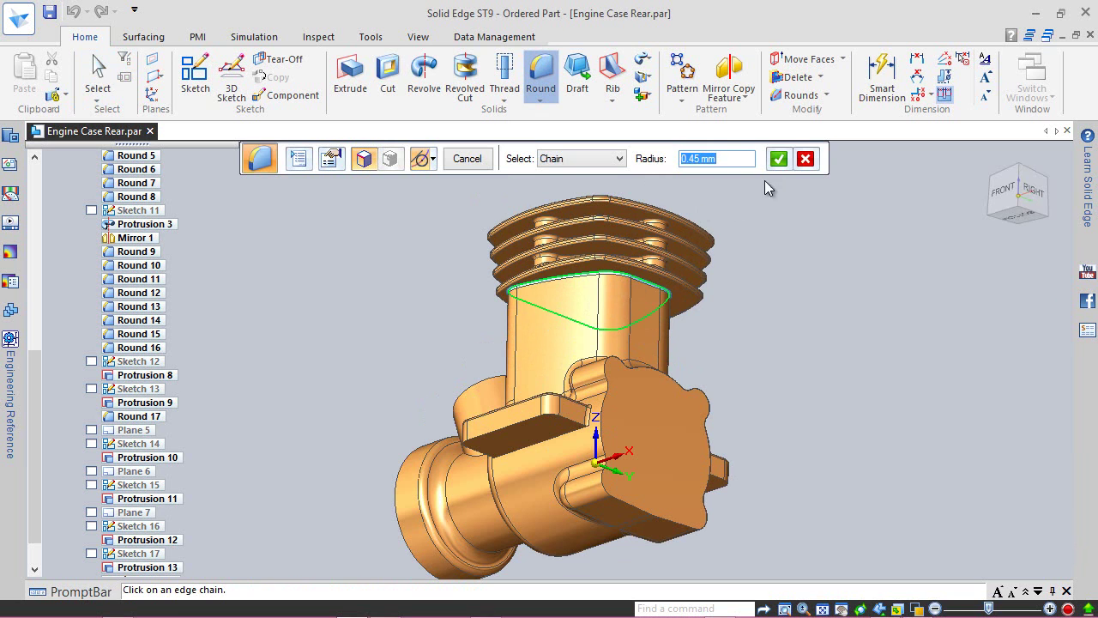
left_click(778, 158)
left_click(471, 155)
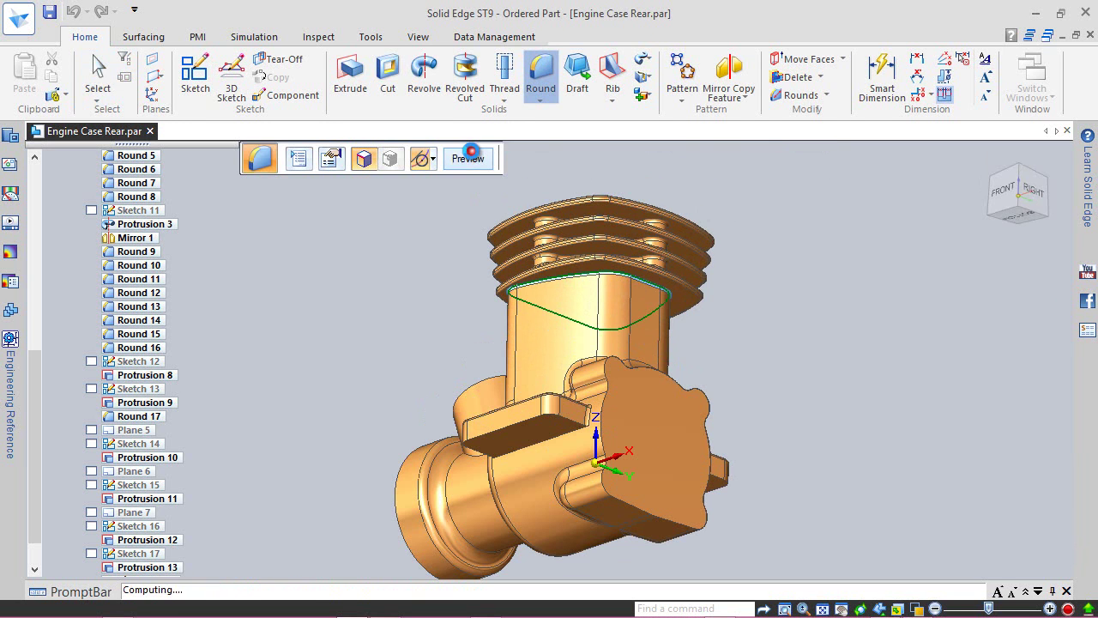
left_click(461, 158)
middle_click_drag(554, 284, 718, 254)
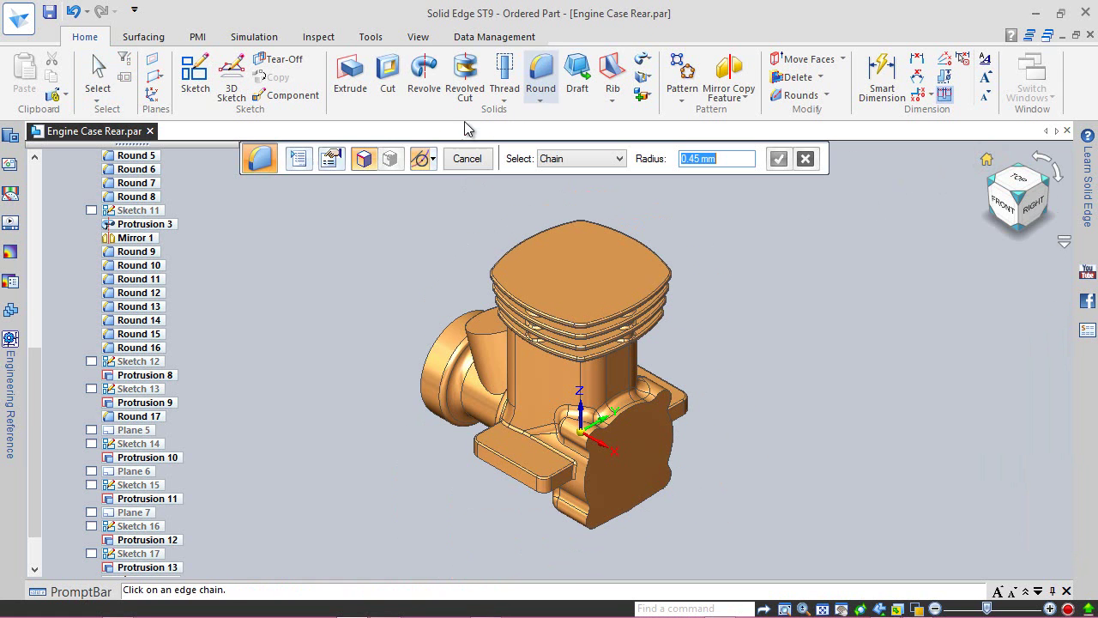
left_click(464, 160)
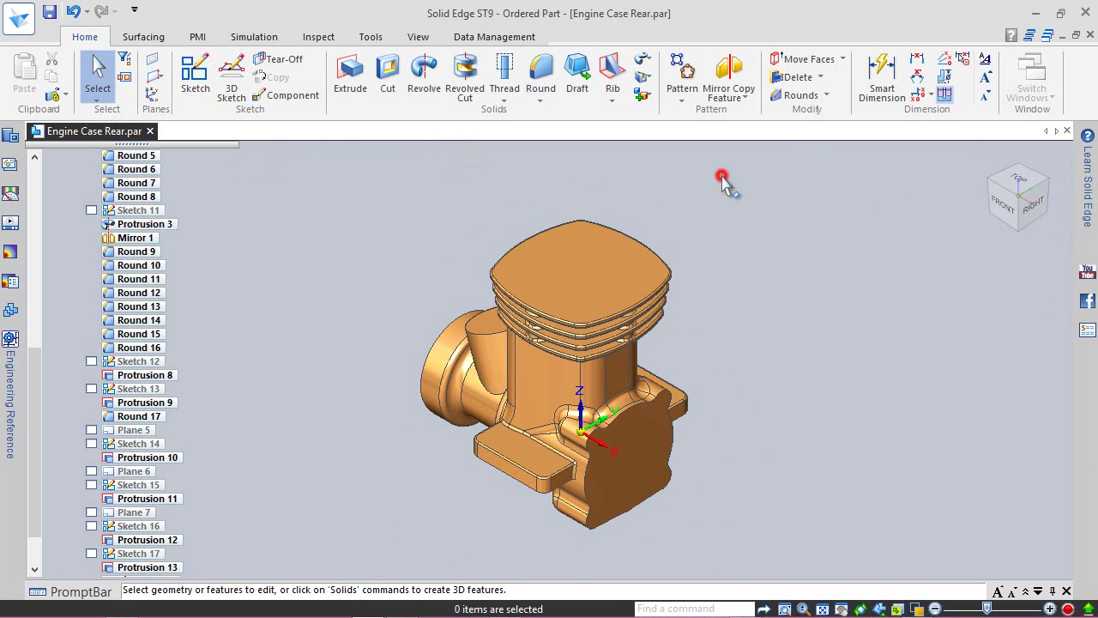
- Start a sketch on the circular end face of the inclined boss beside the column
left_click(994, 194)
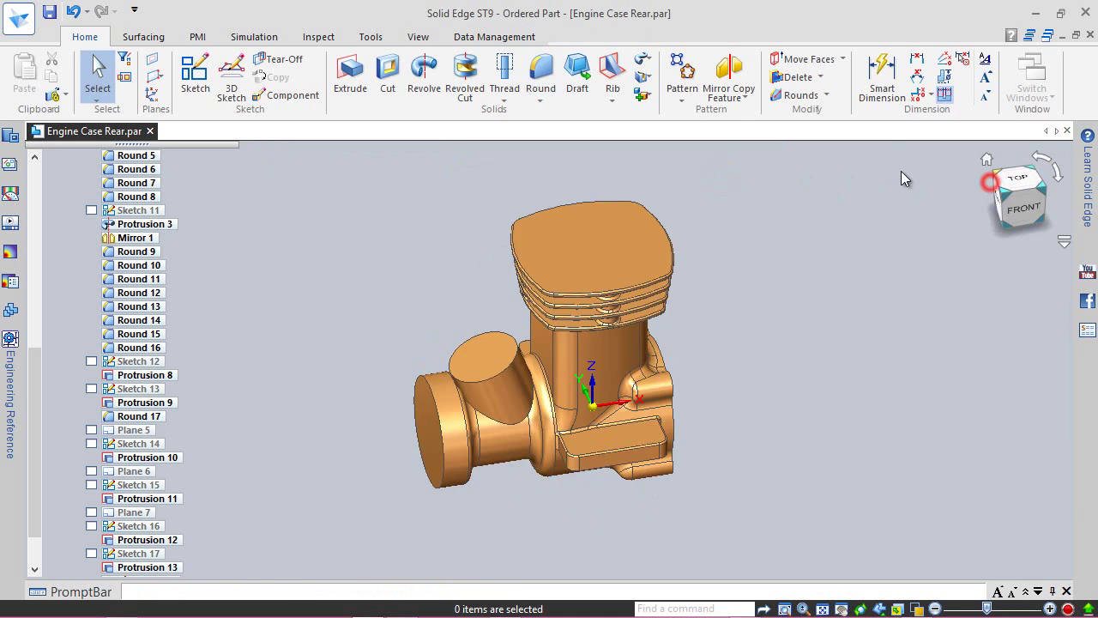
left_click(195, 76)
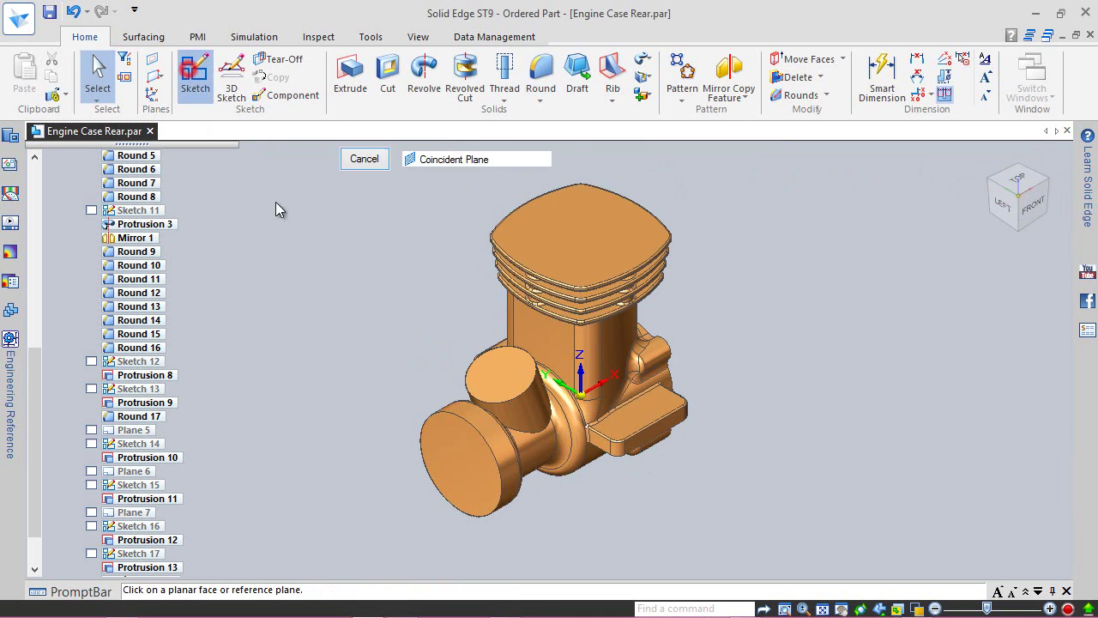
scroll(434, 375, "up", 4)
left_click(550, 393)
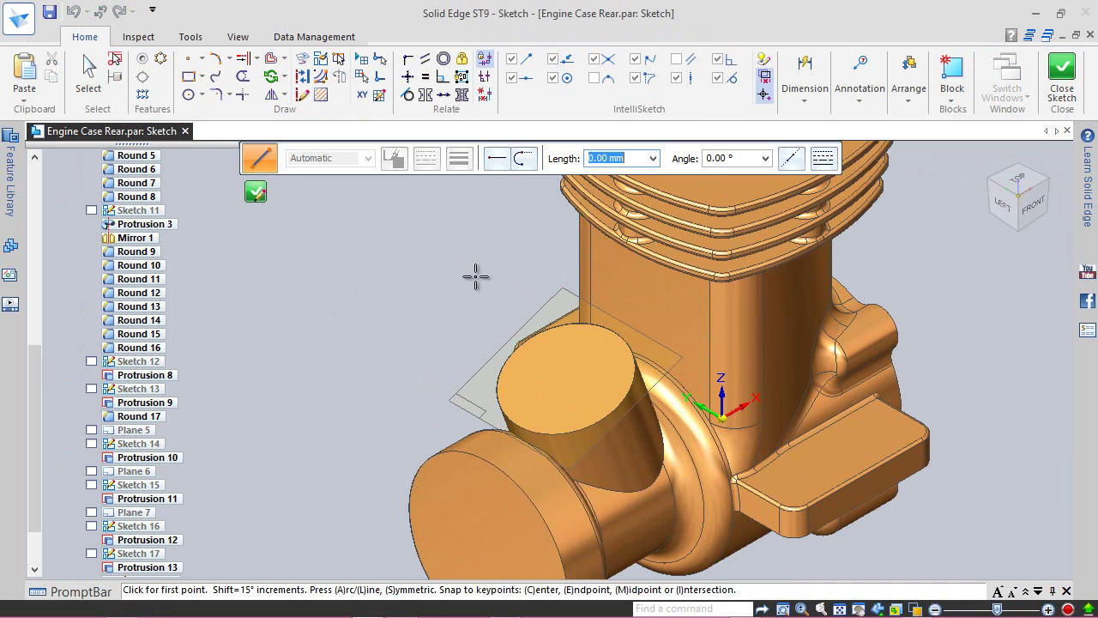
- Sketch a straight line about 17.42 mm long at -90° beside the inclined boss
left_click(1019, 179)
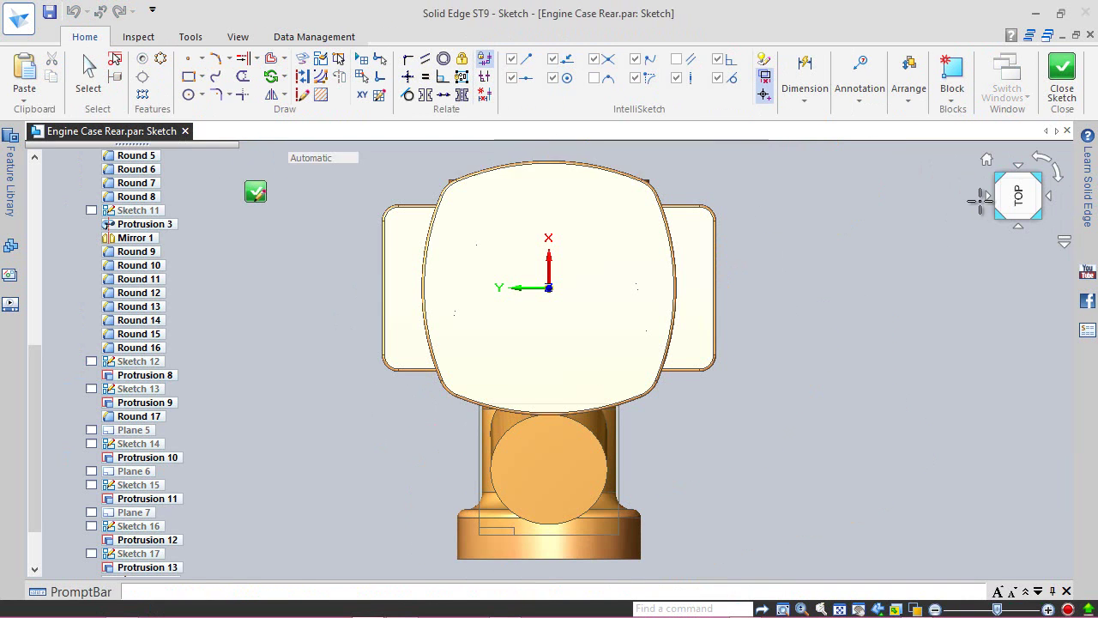
scroll(699, 429, "down", 1)
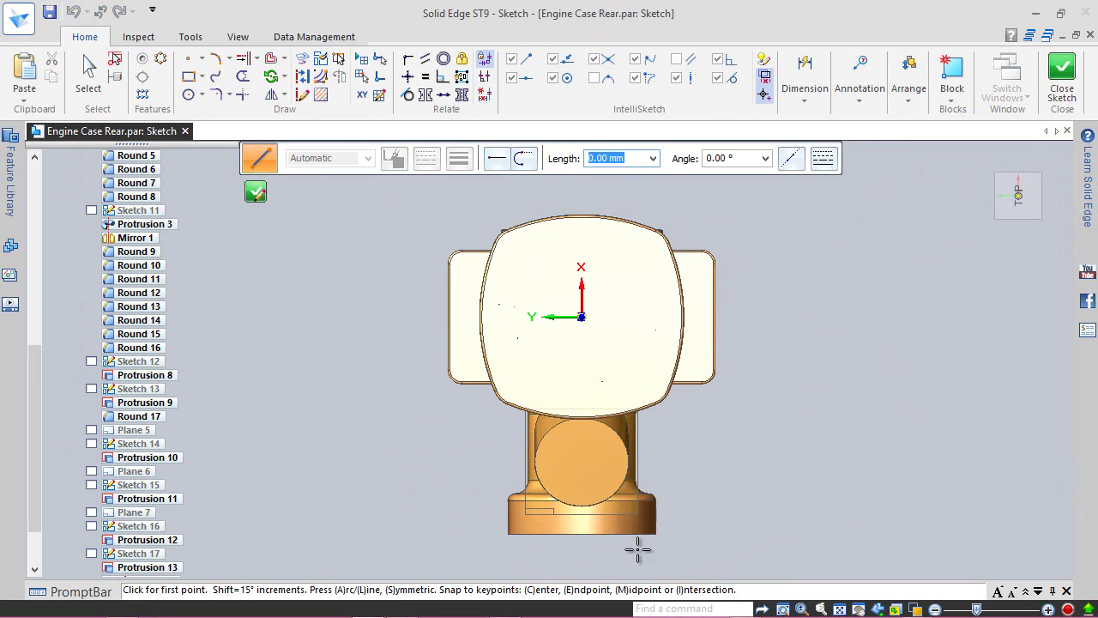
scroll(614, 562, "up", 1)
scroll(592, 550, "up", 1)
middle_click_drag(583, 502, 580, 470)
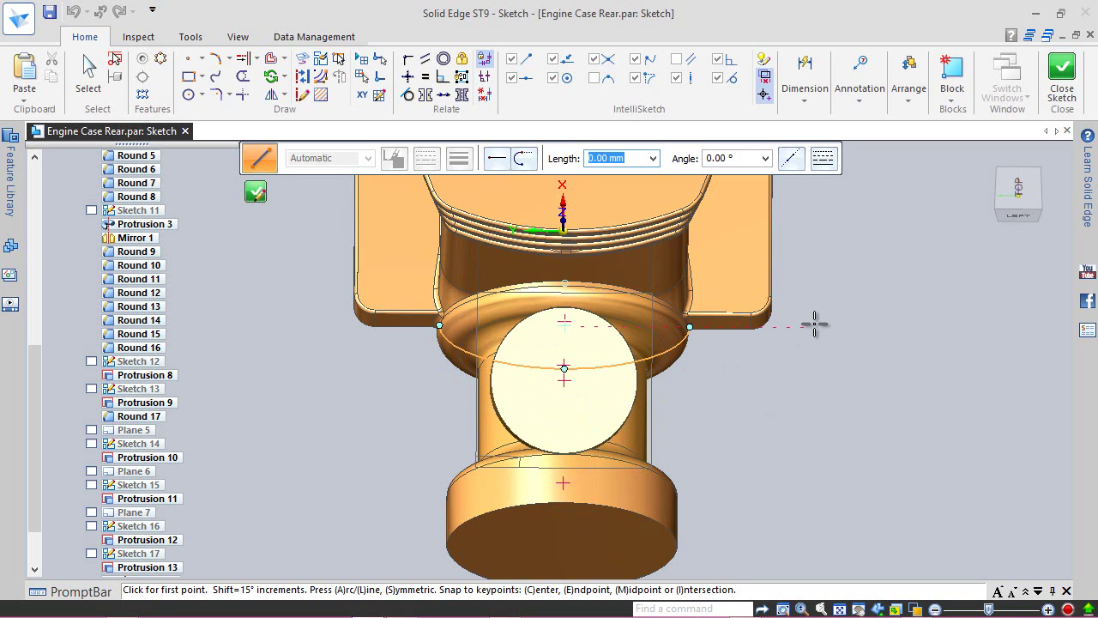
left_click(845, 327)
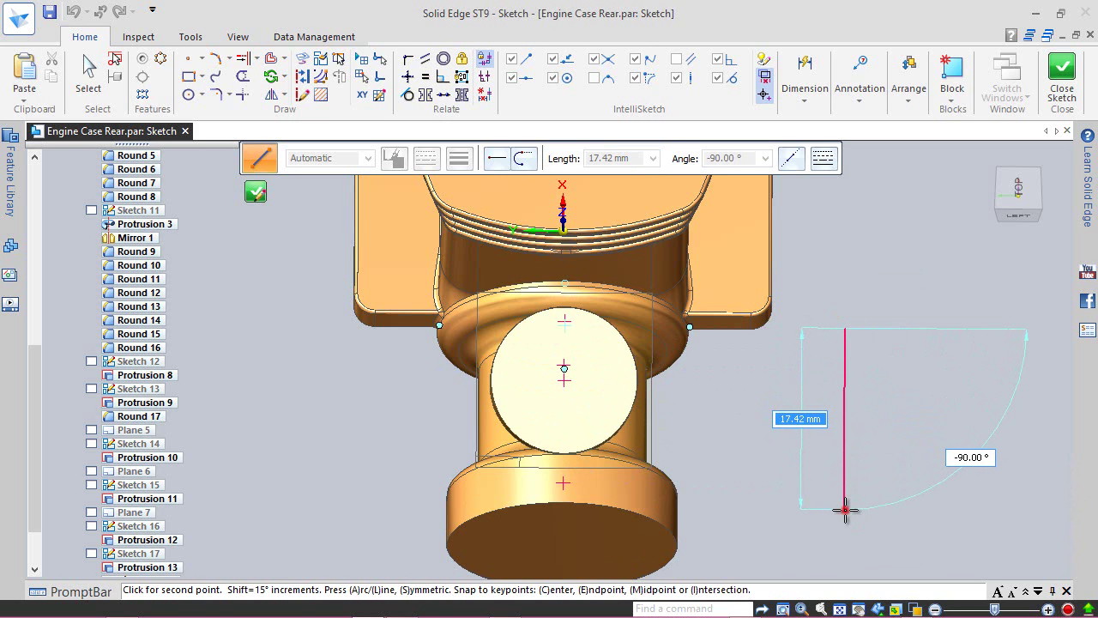
left_click(845, 511)
key("Escape")
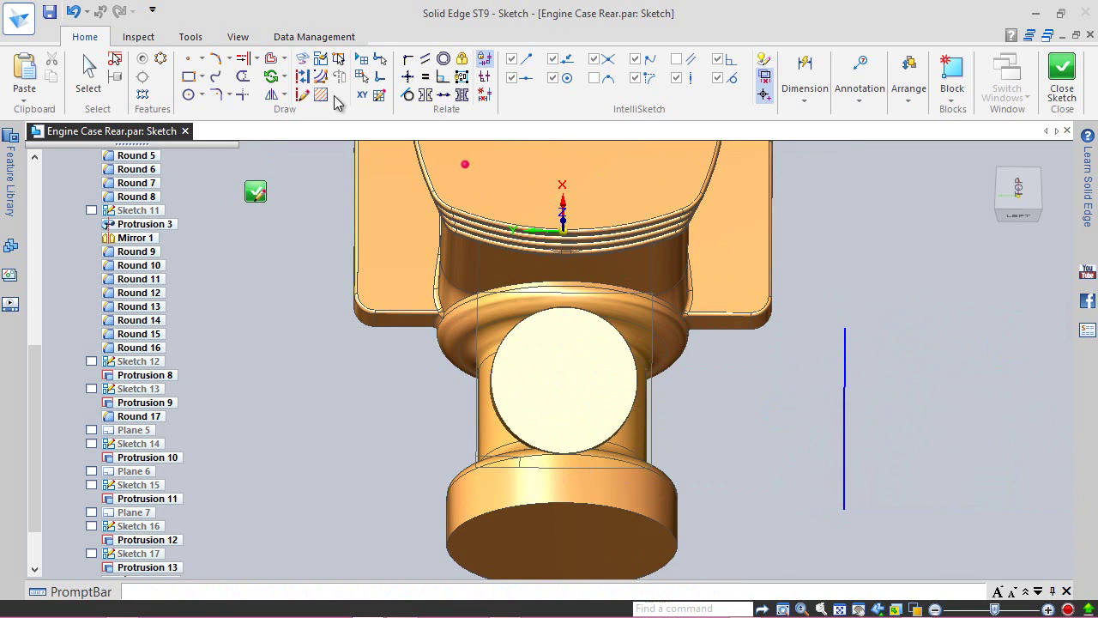
- Connect the sketched line's midpoint to the center of the inclined boss's circular end face
left_click(408, 58)
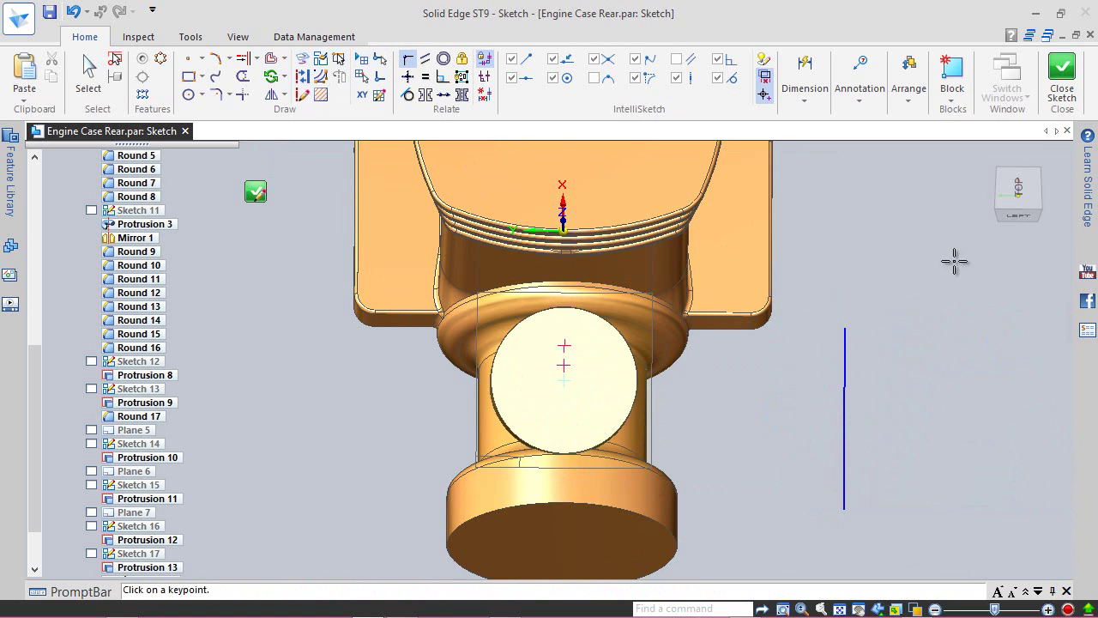
left_click(1011, 184)
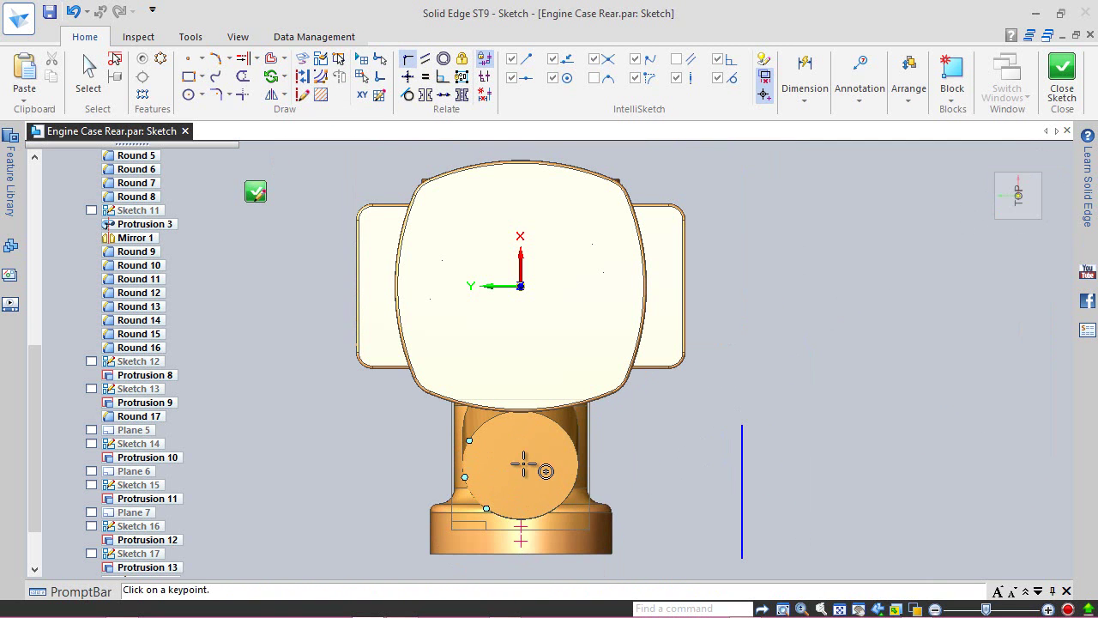
left_click(524, 464)
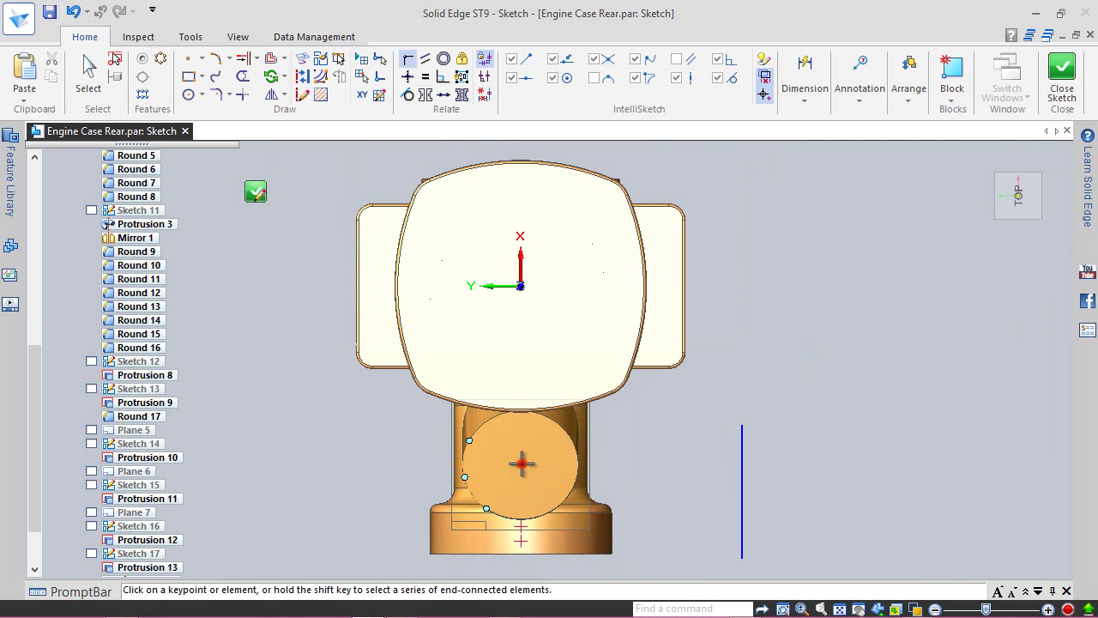
left_click(742, 492)
middle_click_drag(631, 404, 602, 372)
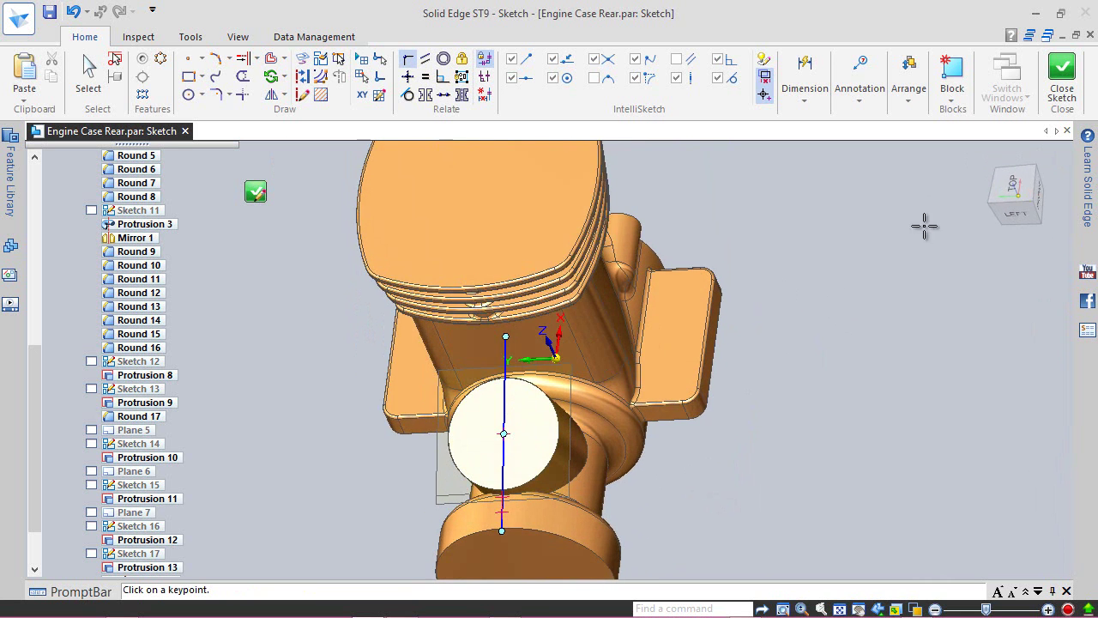
left_click(1013, 183)
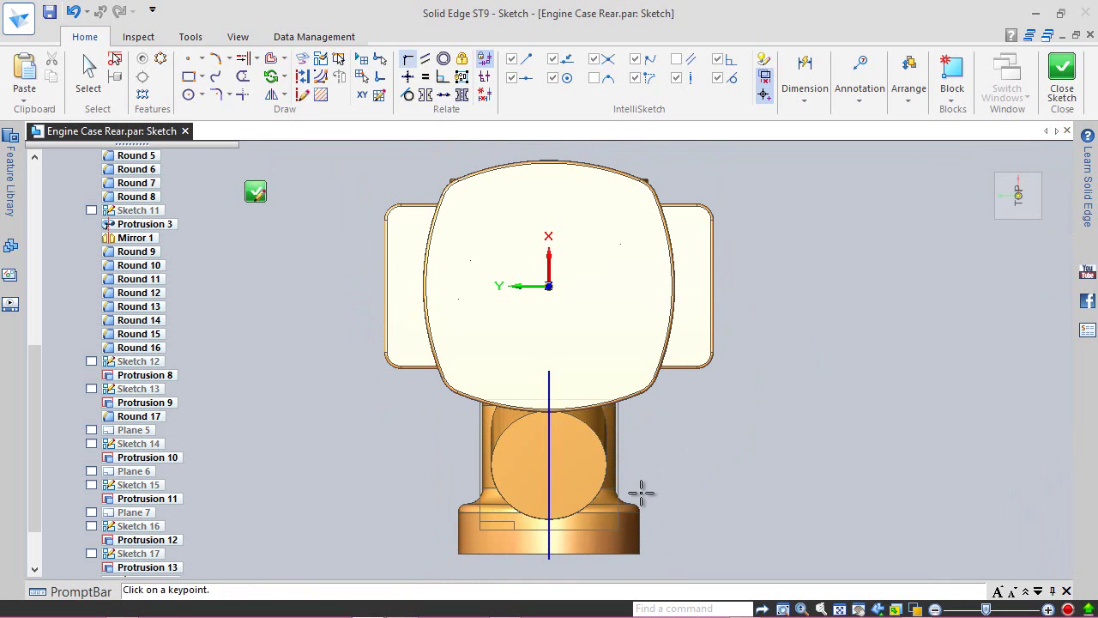
scroll(543, 549, "up", 1)
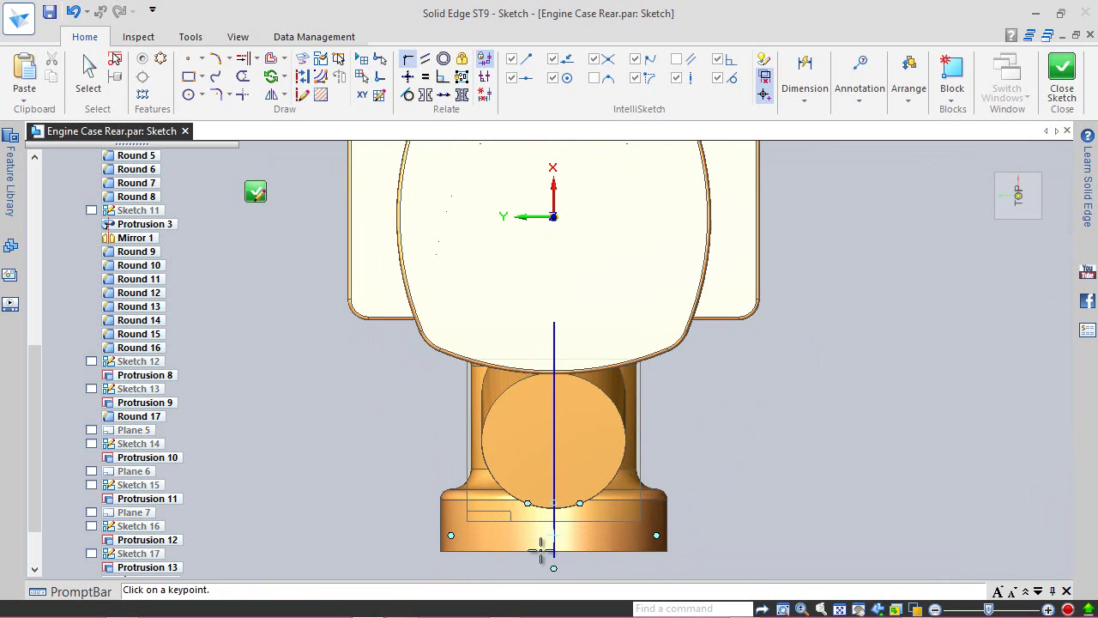
middle_click_drag(552, 520, 554, 494)
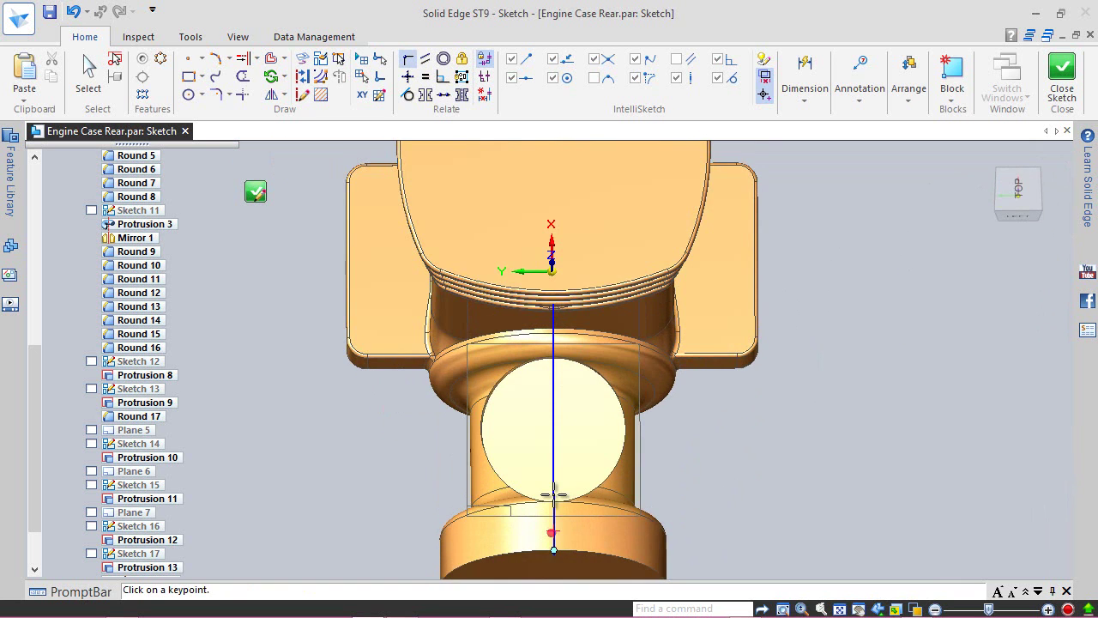
- Shorten the center line symmetrically to about 16.51 mm so it slightly overhangs the boss face, and finish the sketch
left_click(89, 74)
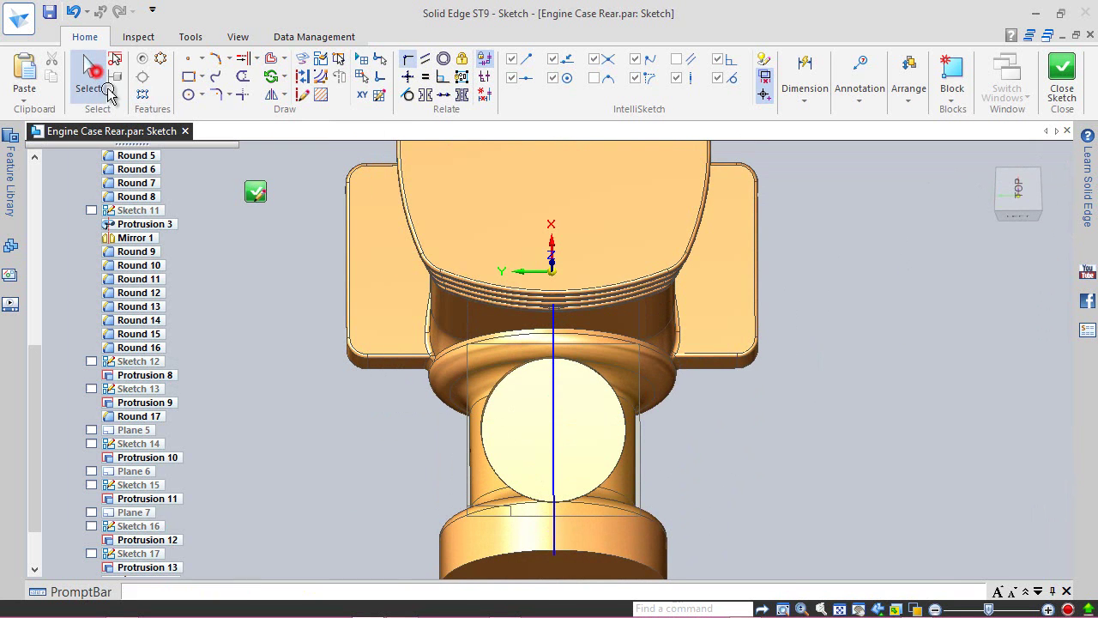
left_click(553, 387)
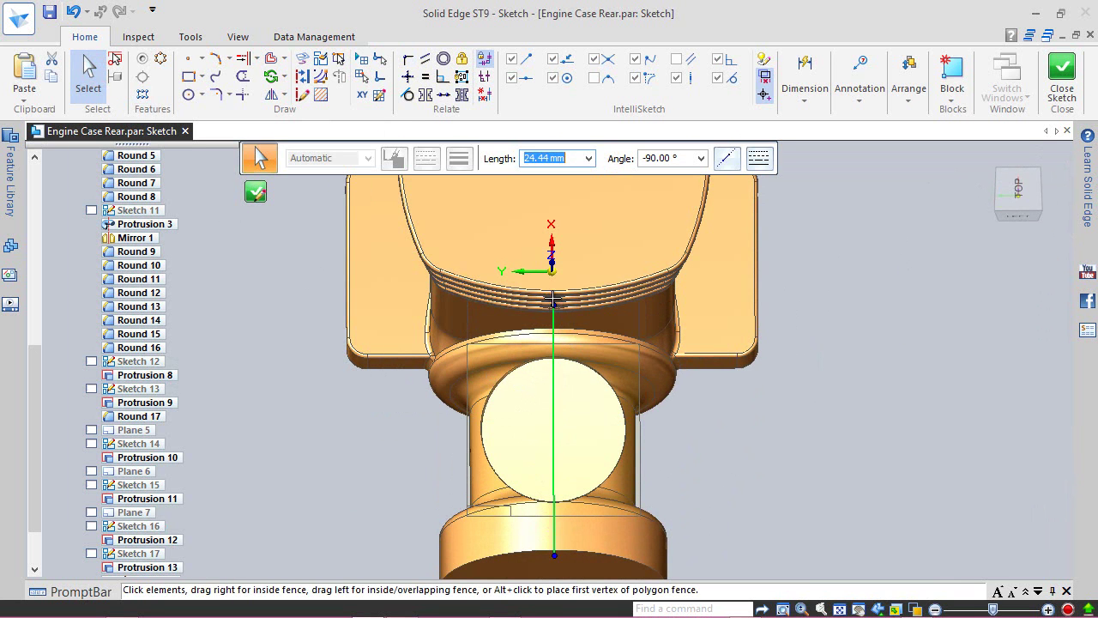
left_click_drag(552, 306, 556, 345)
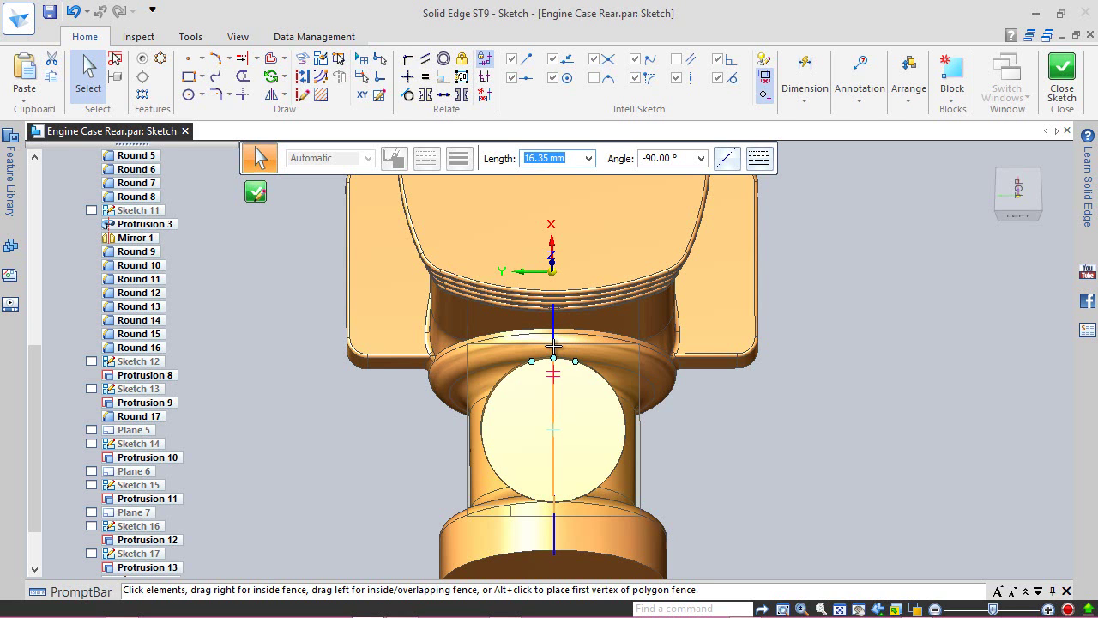
left_click_drag(553, 346, 571, 344)
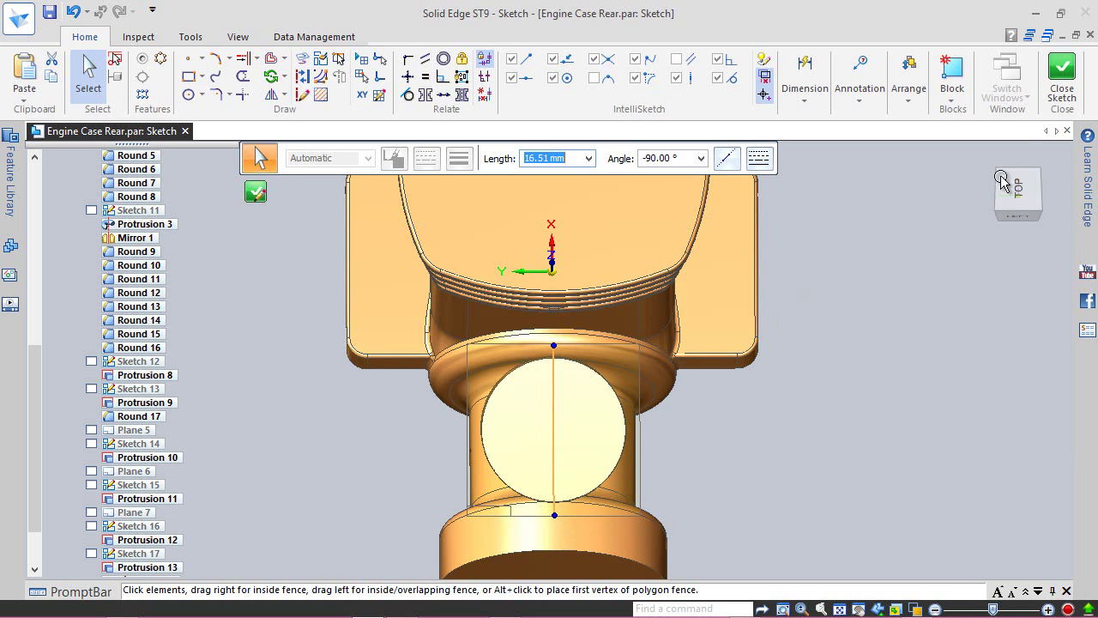
left_click(1061, 84)
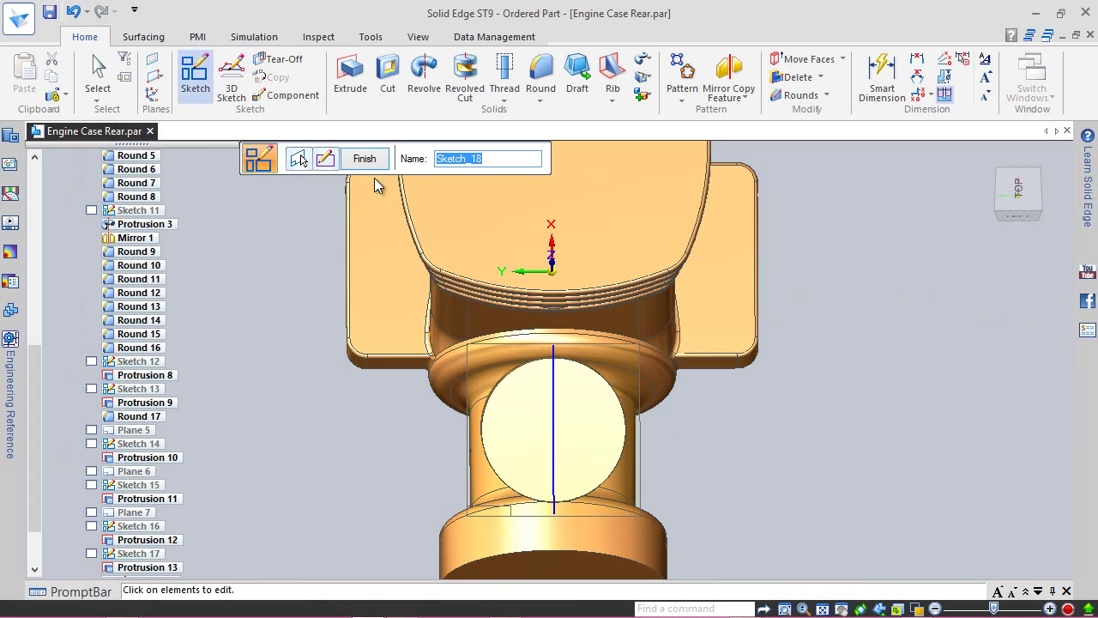
left_click(364, 160)
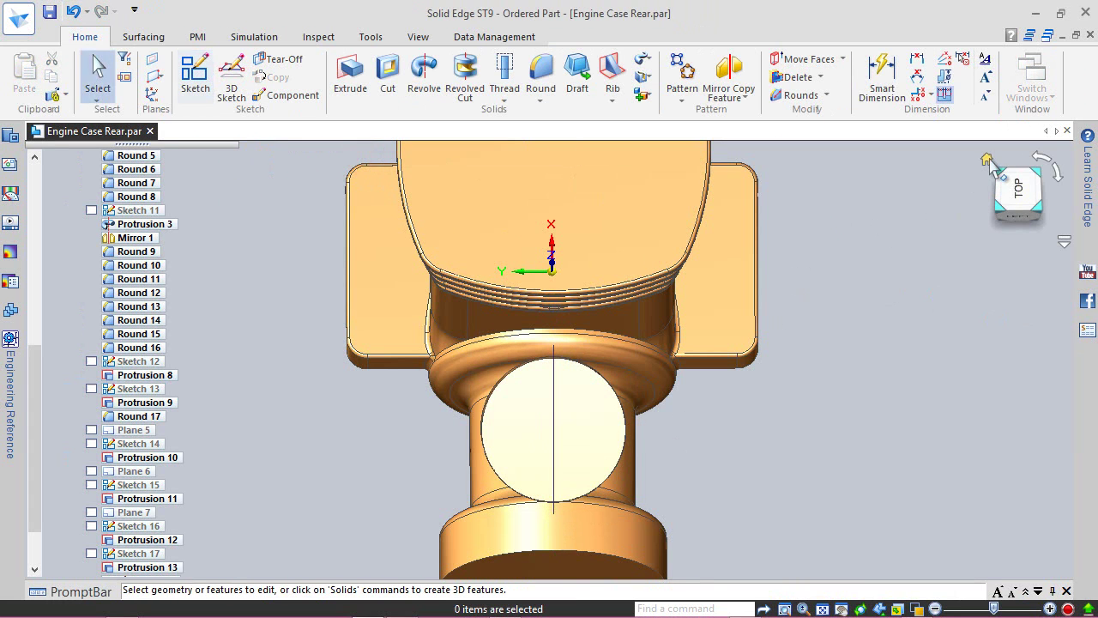
- Create a 2 mm thick rib from the sketched line, directed into the body between the inclined boss and the column
left_click(1018, 216)
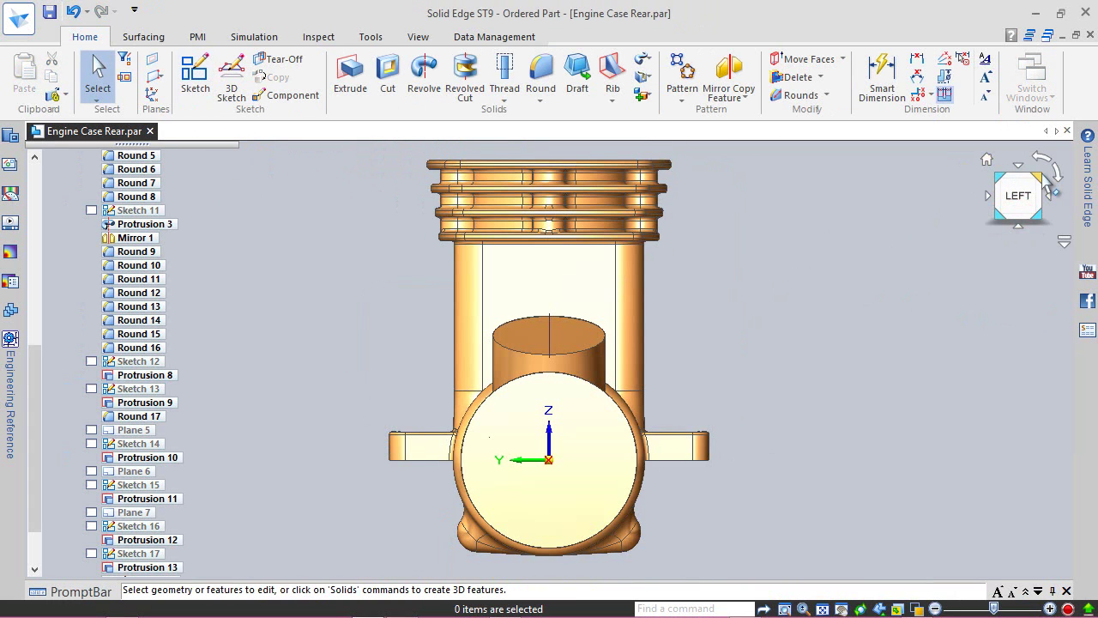
left_click(1041, 176)
scroll(460, 239, "up", 5)
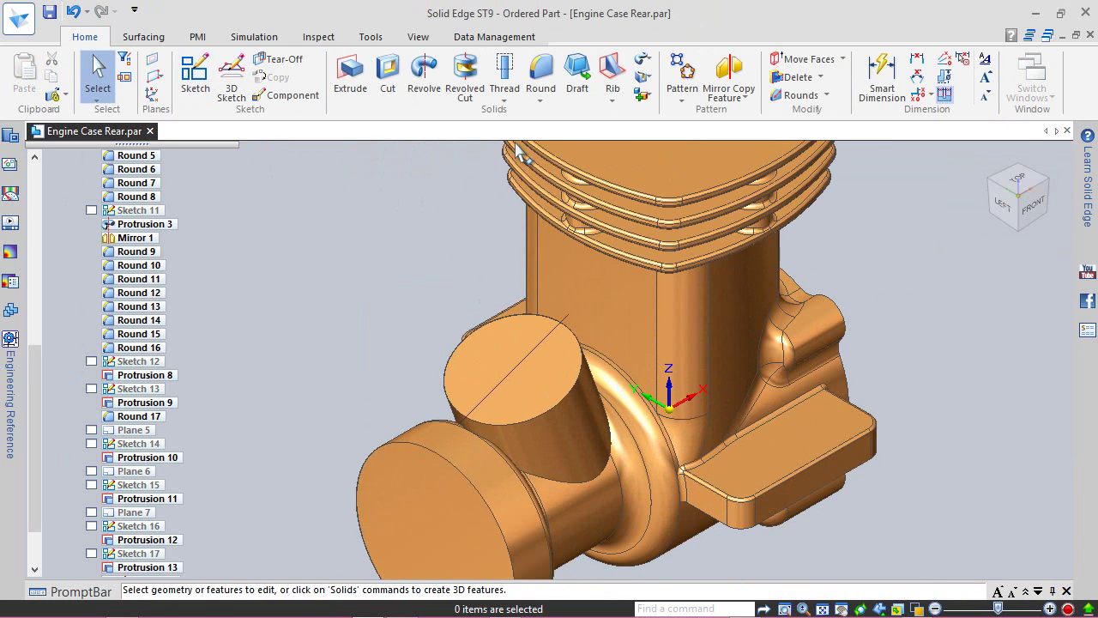
left_click(612, 73)
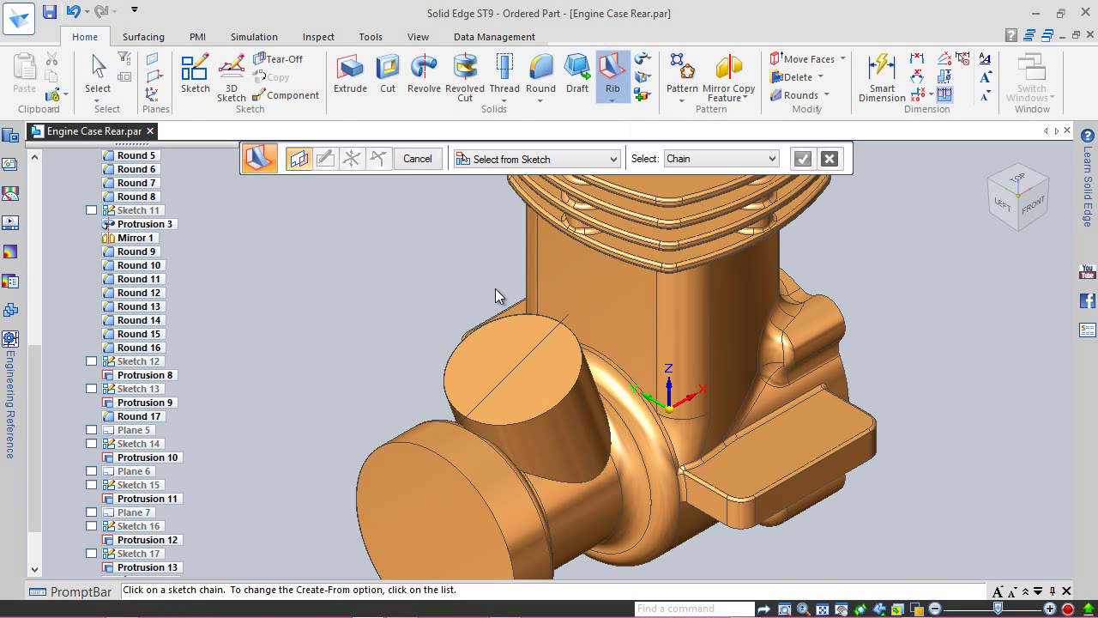
left_click(560, 320)
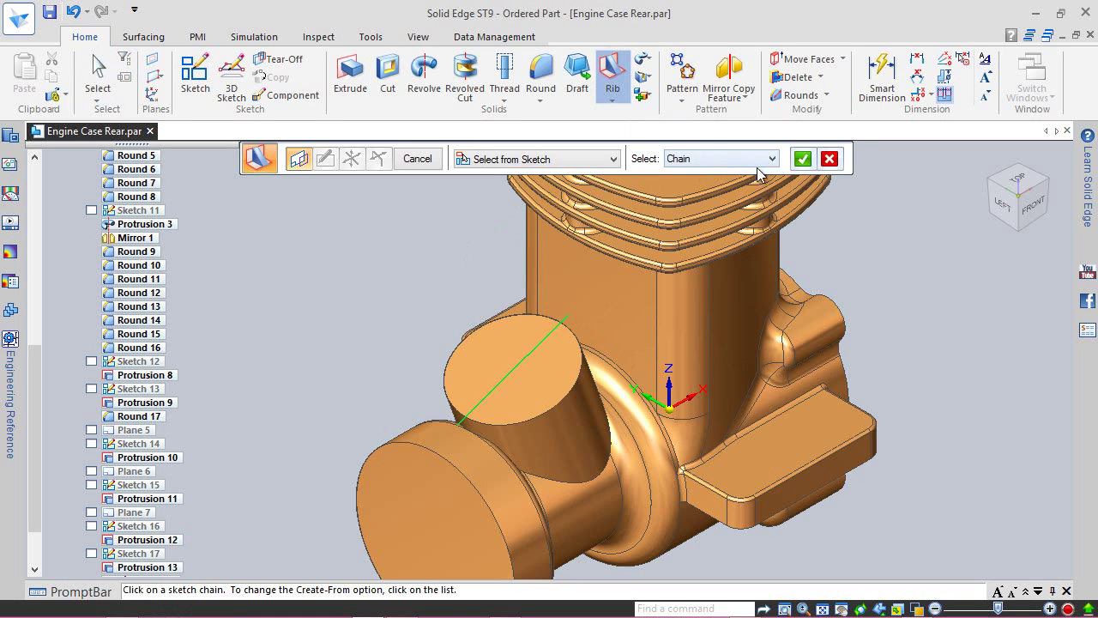
left_click(804, 160)
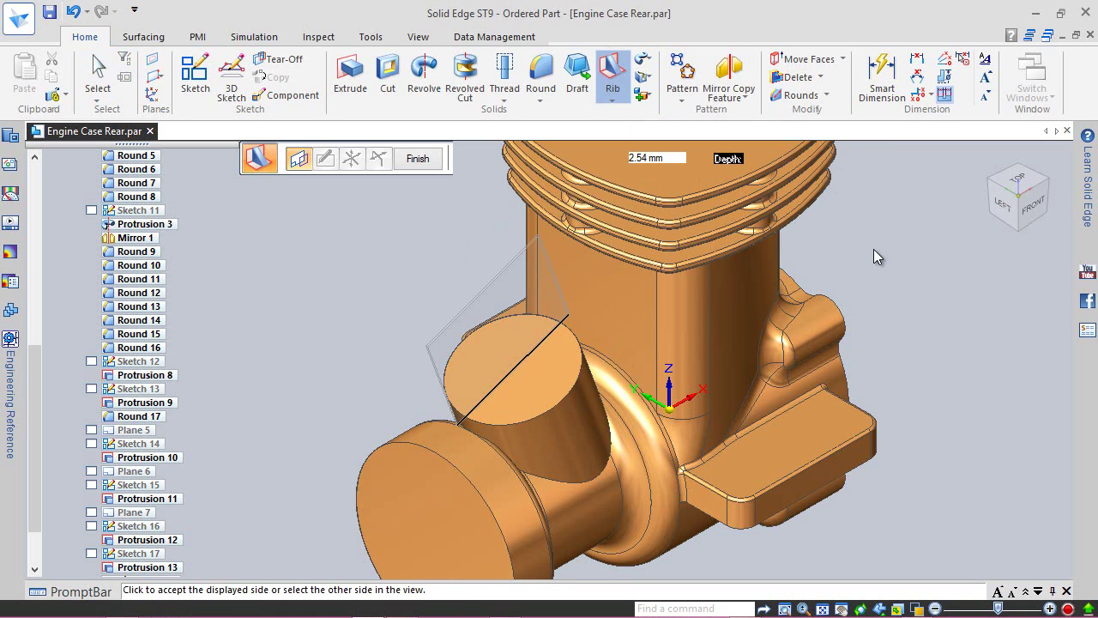
left_click(668, 159)
type("2")
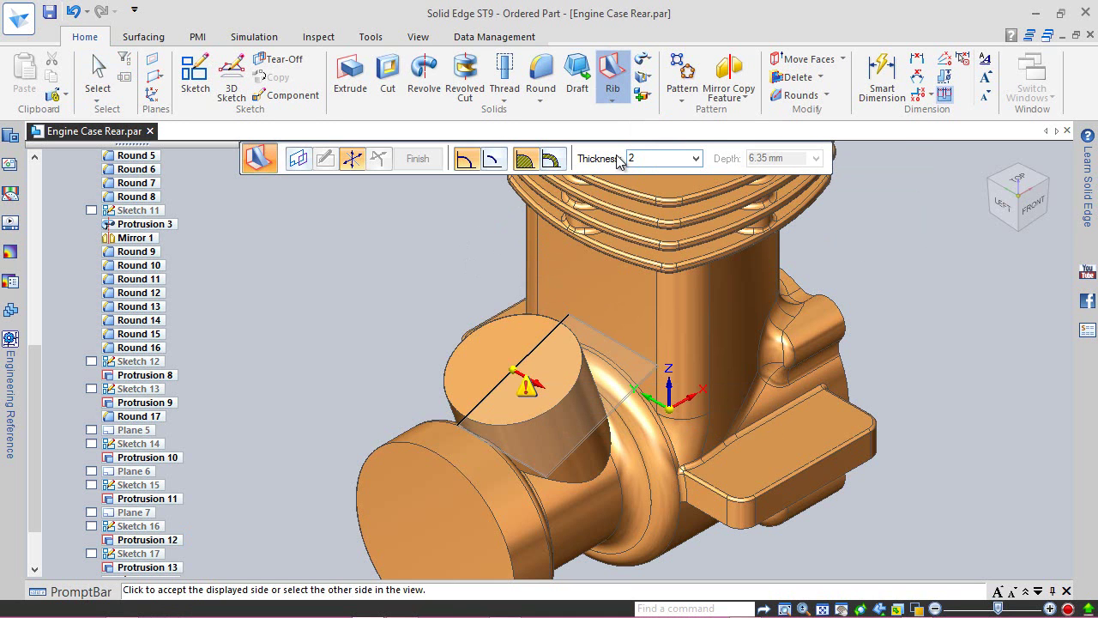
key("Return")
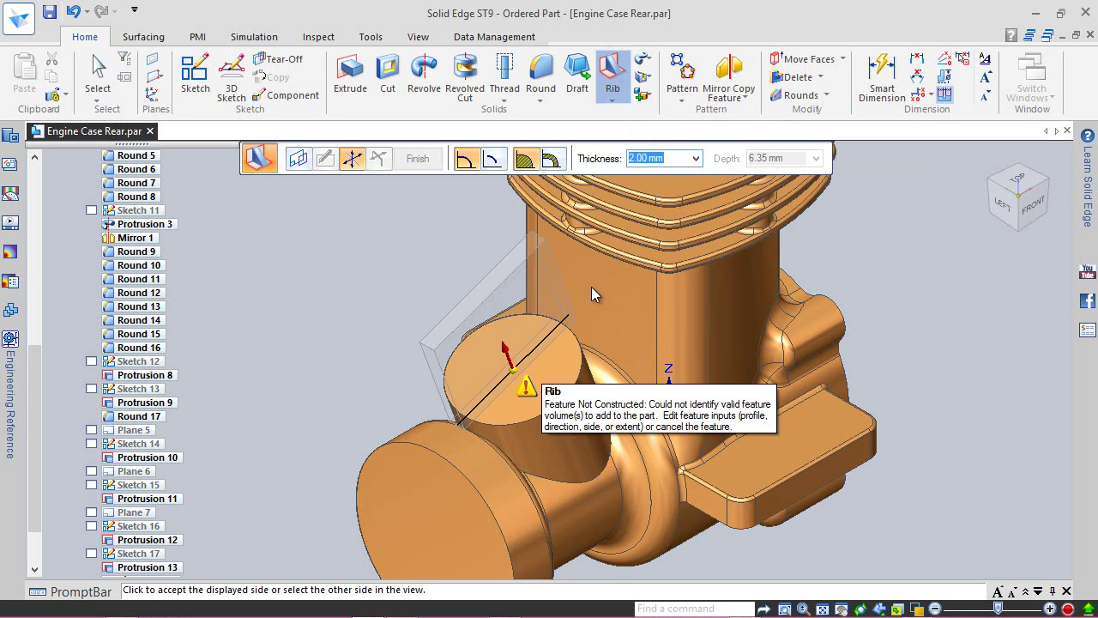
left_click(515, 400)
left_click(418, 160)
left_click(417, 160)
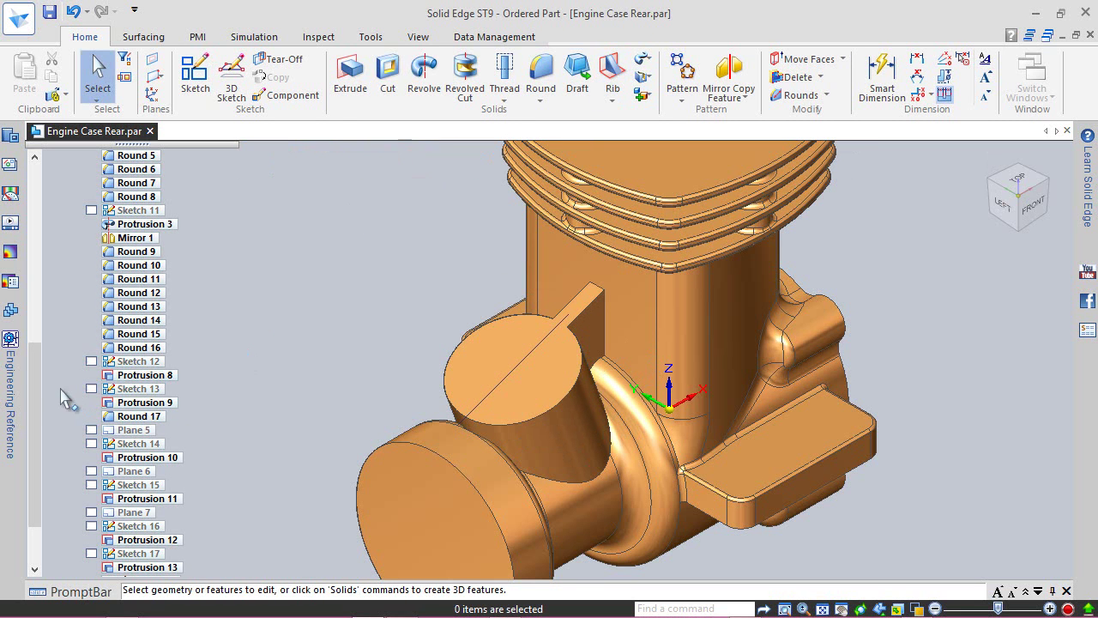
- Hide Sketch 18, the rib's source sketch, and save the part
scroll(39, 403, "down", 2)
left_click(91, 553)
left_click(91, 553)
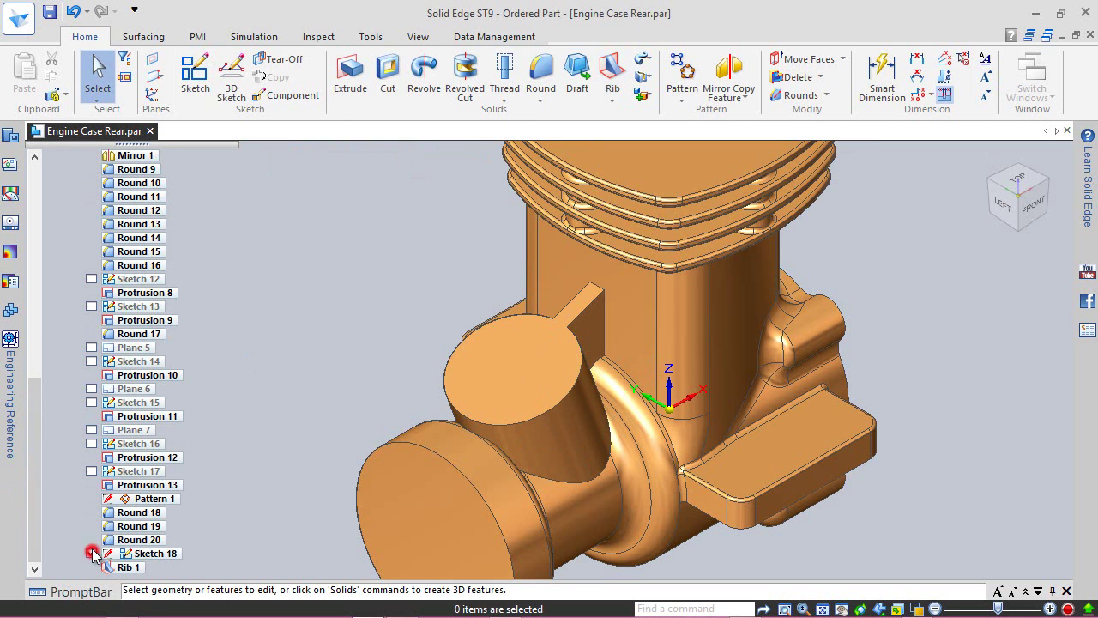
middle_click_drag(649, 424, 511, 418)
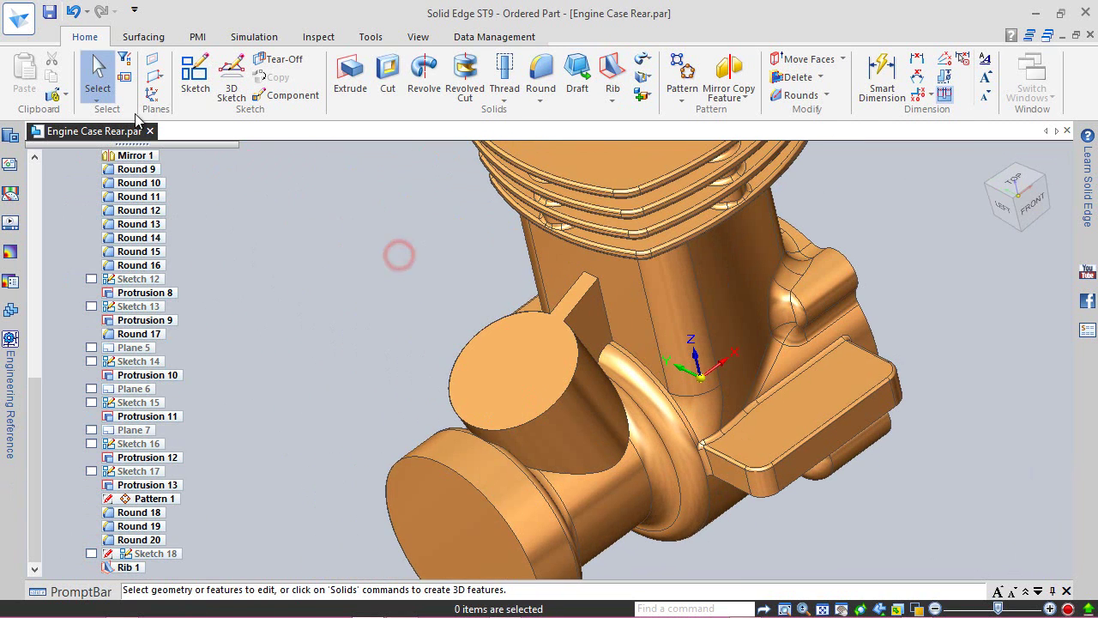
left_click(48, 16)
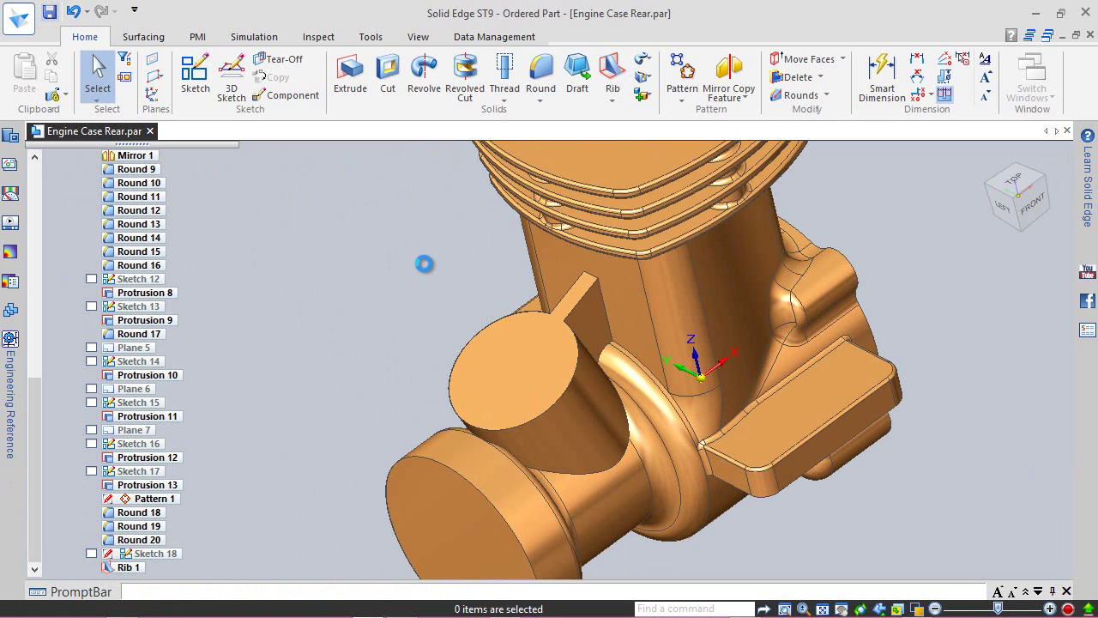
- Round the edge chain where the inclined boss meets the surrounding body with a 1 mm radius
left_click(540, 75)
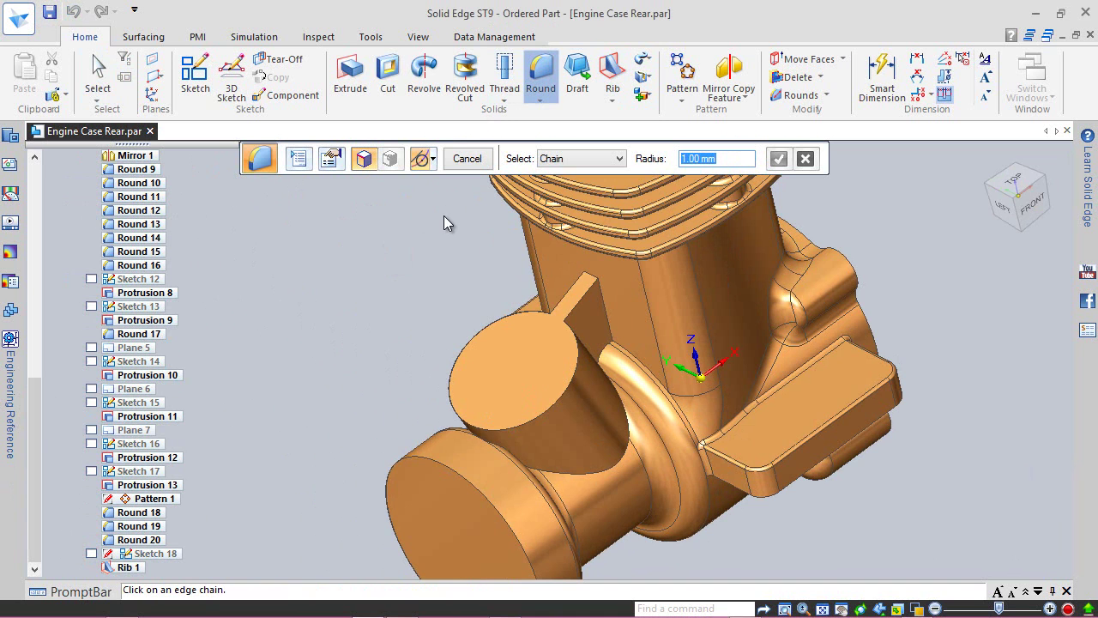
left_click(598, 472)
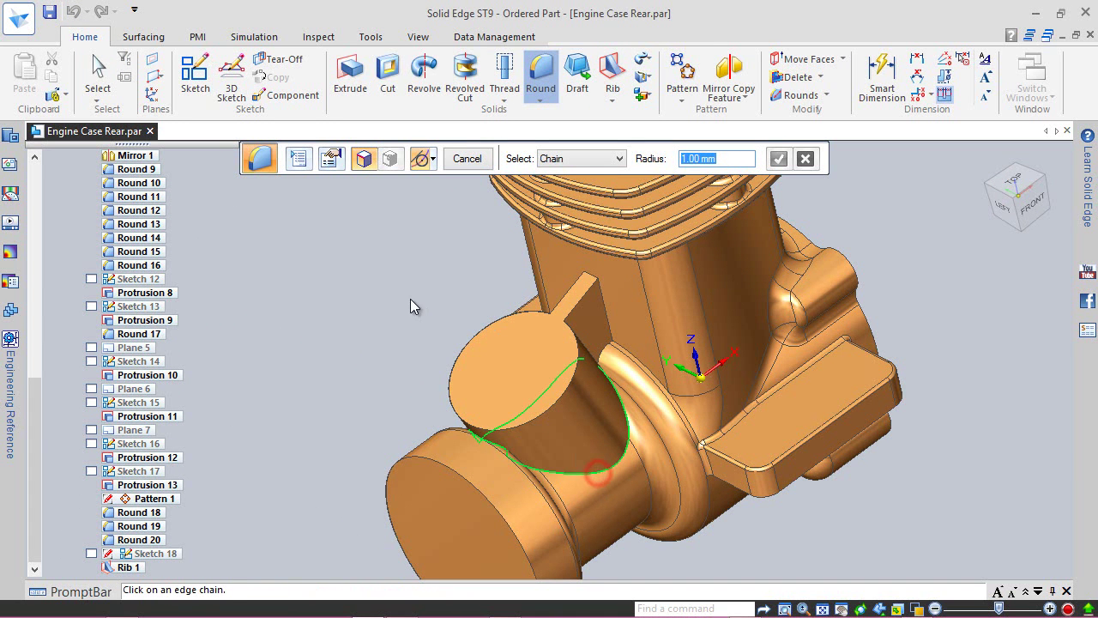
left_click(788, 157)
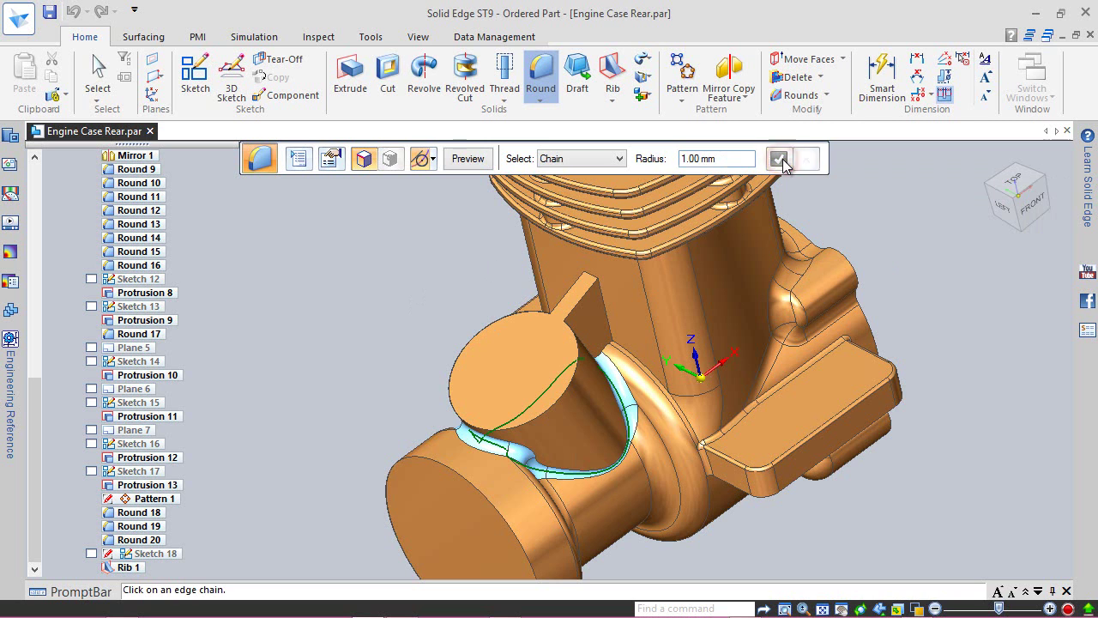
left_click(453, 158)
left_click(449, 160)
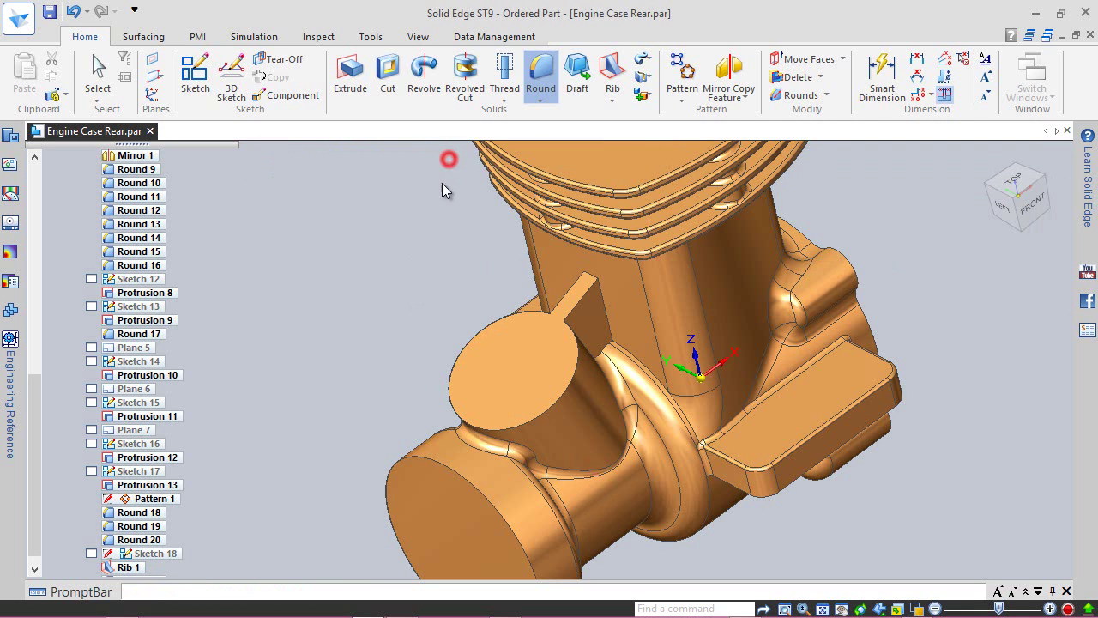
- Round the short edge where the rib's top meets the column wall with a 1 mm radius
left_click(481, 224)
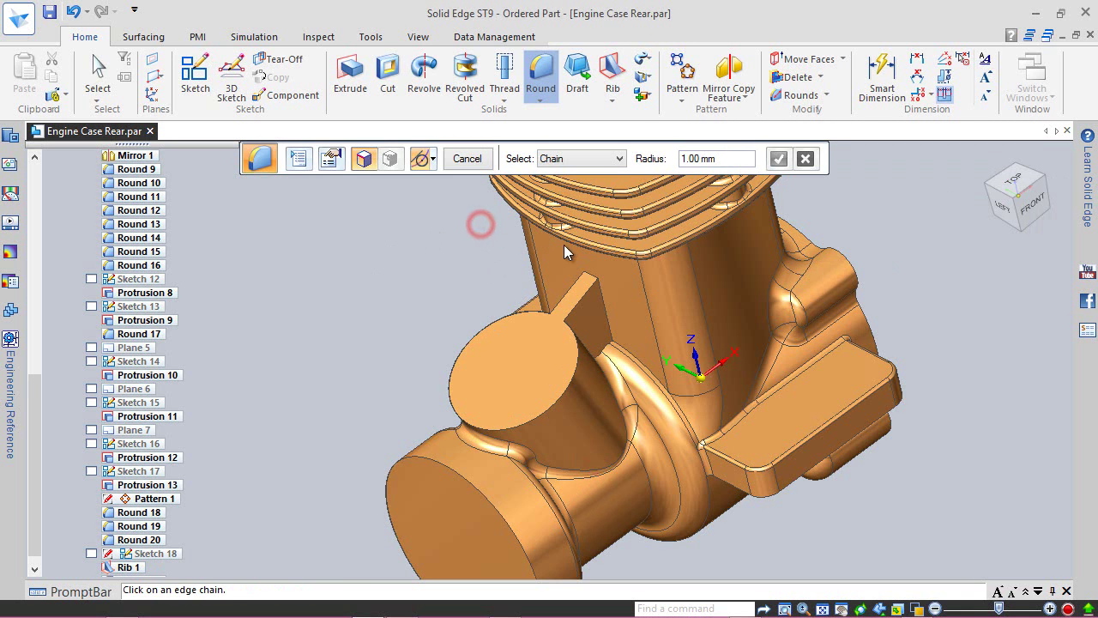
left_click(589, 273)
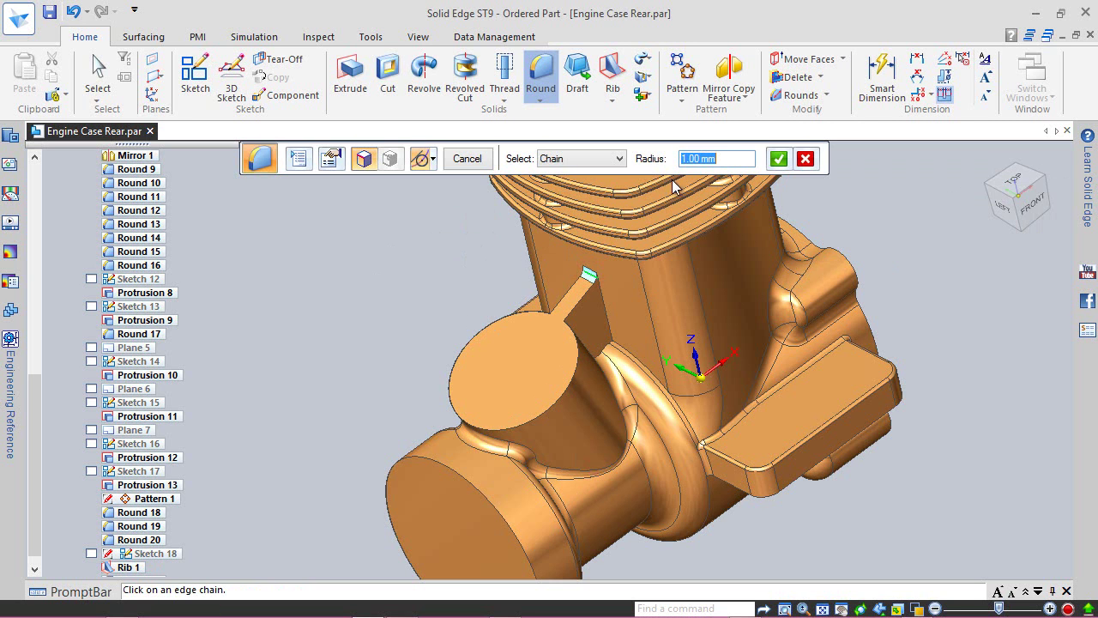
left_click(777, 160)
left_click(471, 153)
left_click(463, 159)
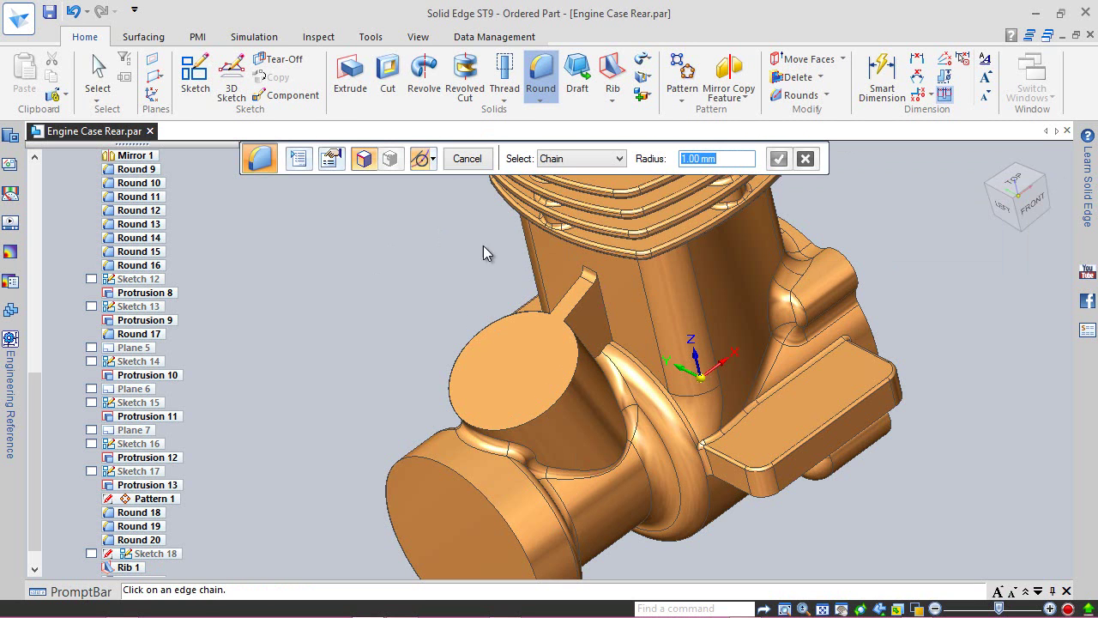
- Round the curved edge chain between the ring-shaped collar and the column with a 1 mm radius
left_click(636, 354)
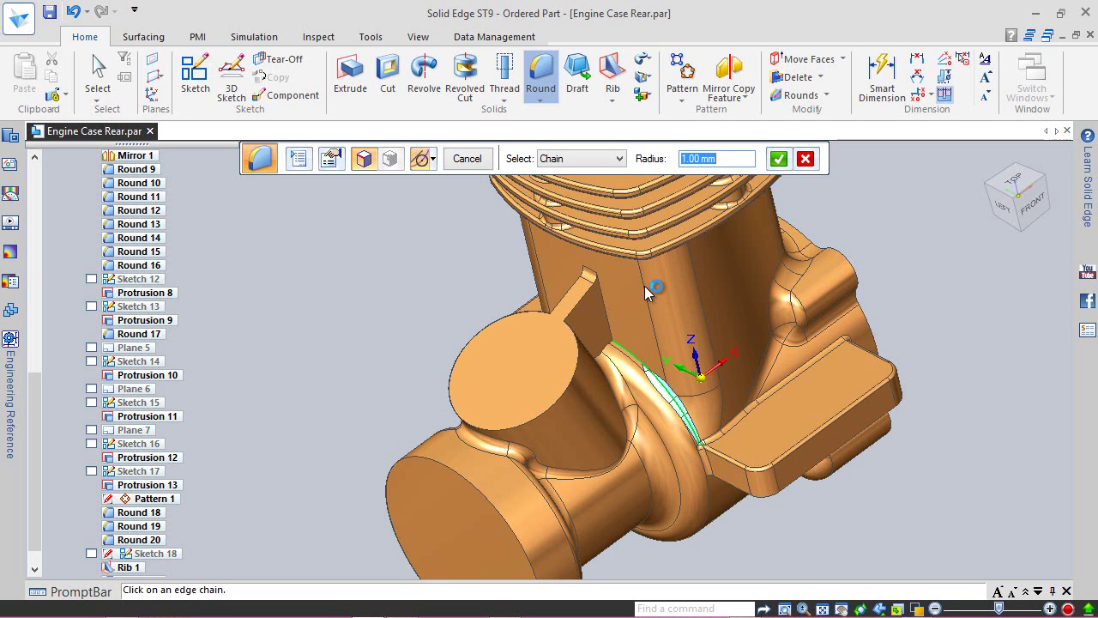
left_click(784, 156)
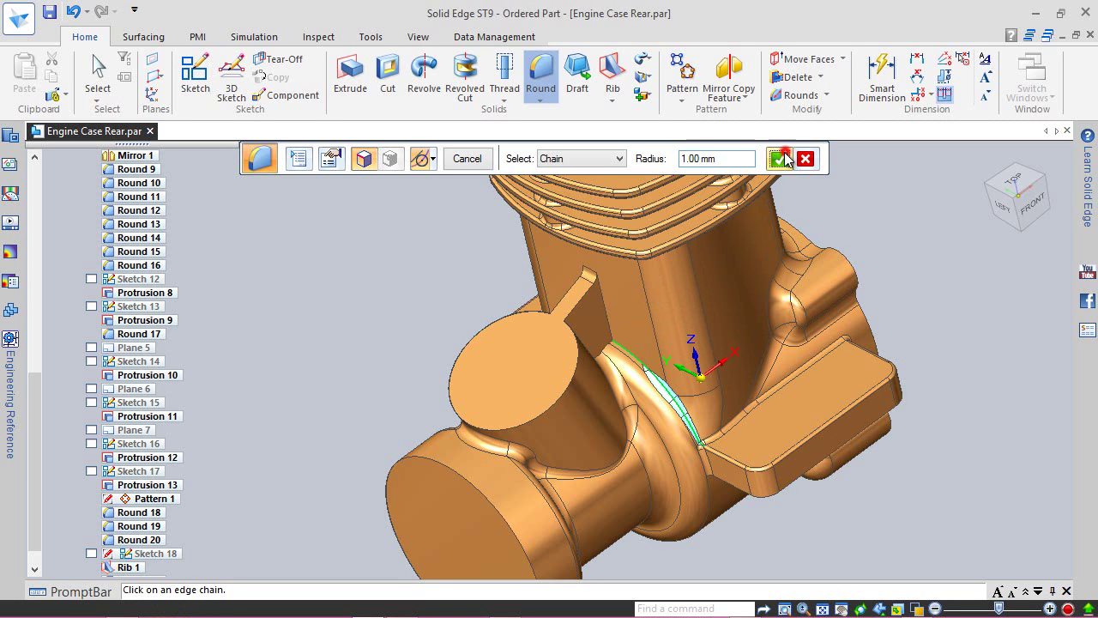
left_click(475, 154)
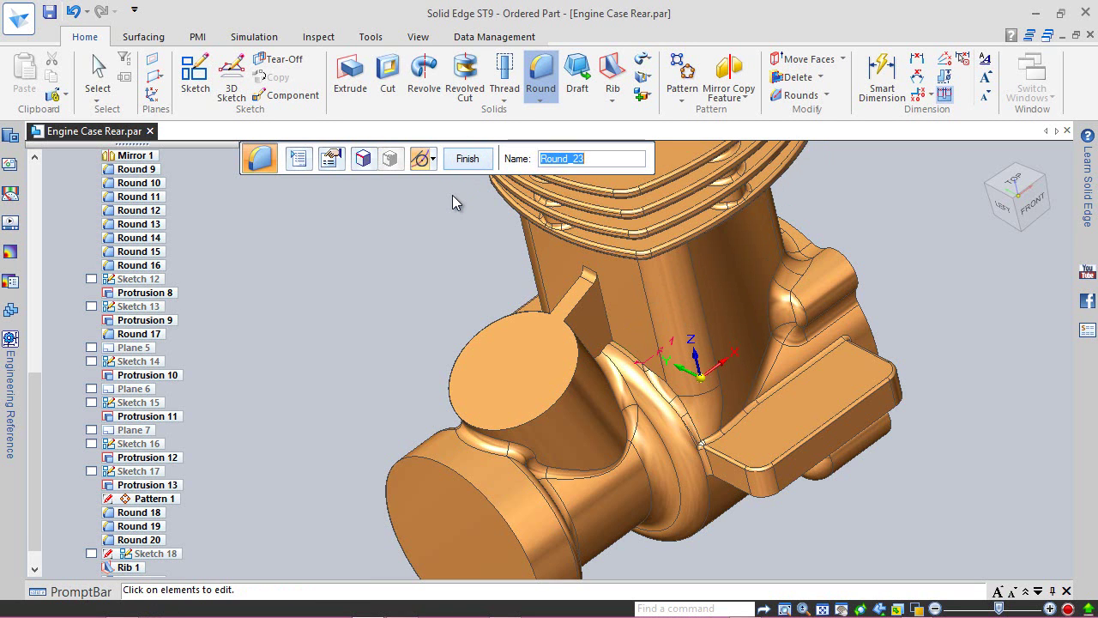
left_click(464, 161)
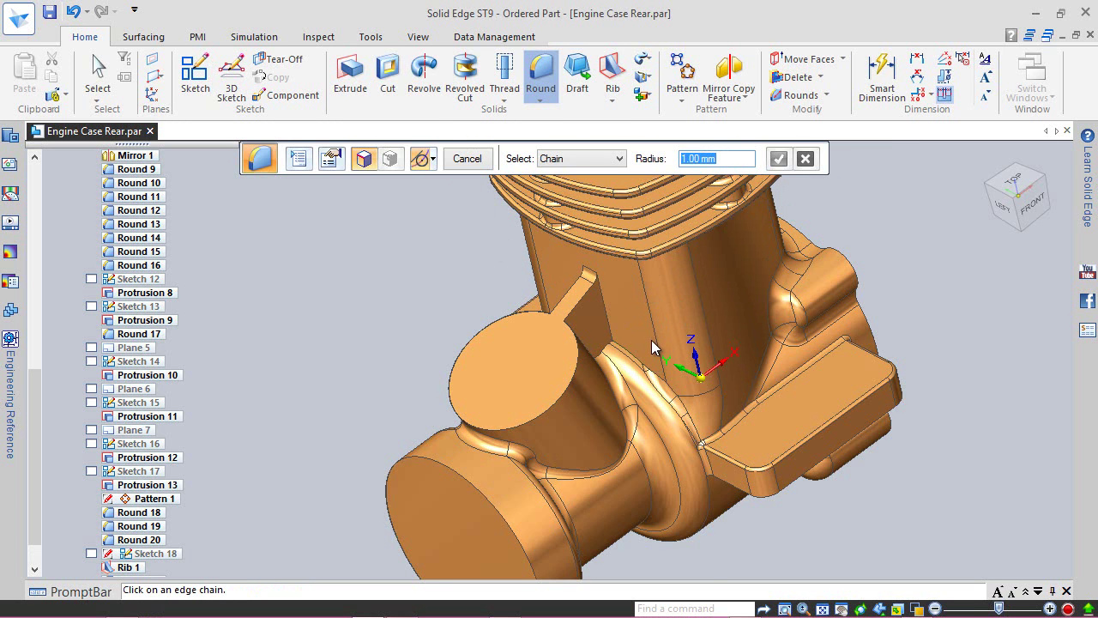
- Round the edge between the ring-shaped collar and the column, beside the rib, with a 1 mm radius
scroll(652, 340, "up", 1)
left_click(624, 358)
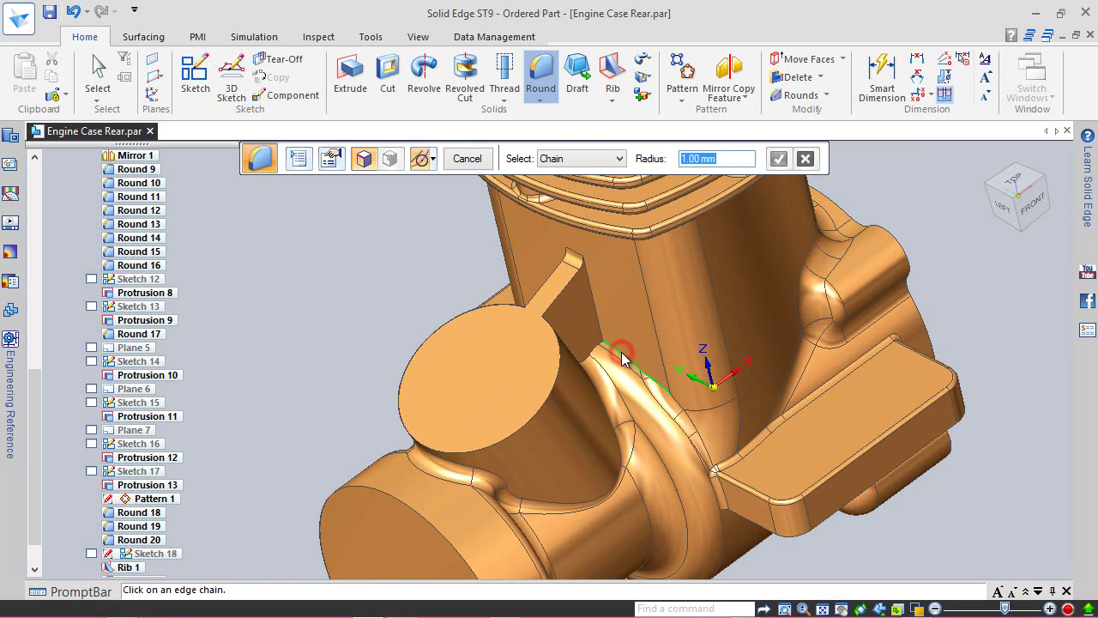
left_click(791, 158)
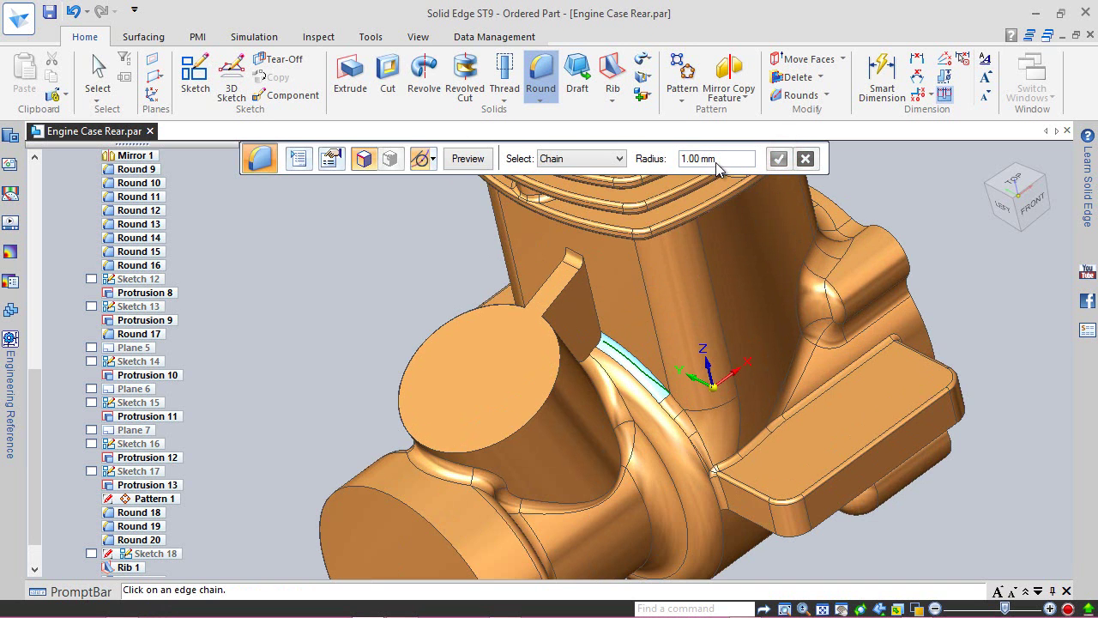
left_click(470, 159)
left_click(466, 158)
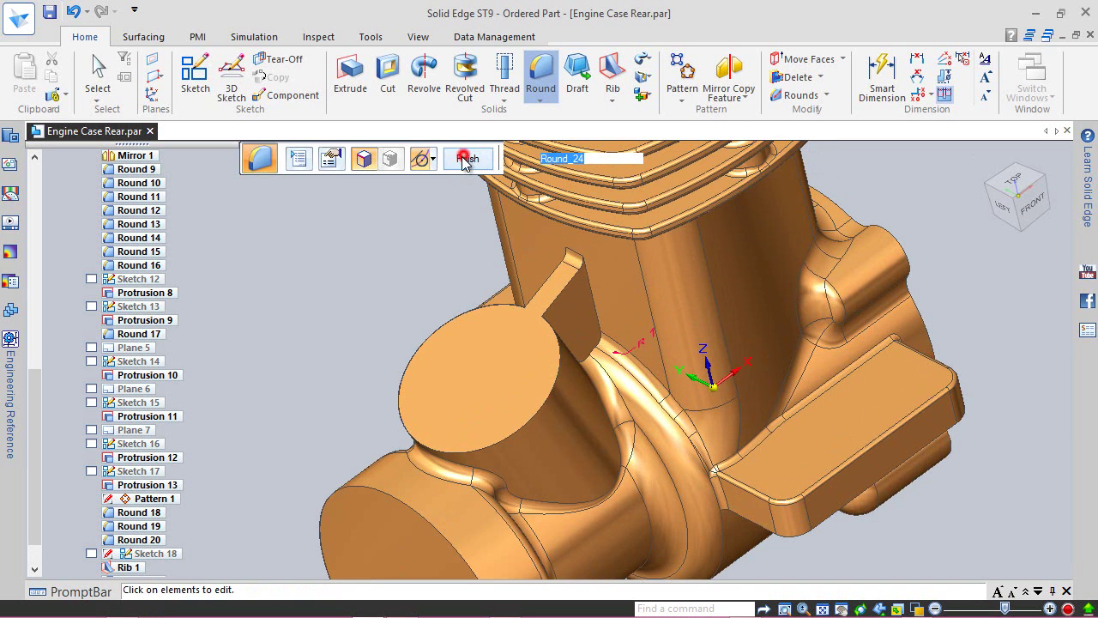
- Try to round the whole collar-to-column edge chain on the rib's opposite side with a 1 mm radius
middle_click_drag(469, 275, 577, 349)
left_click(574, 339)
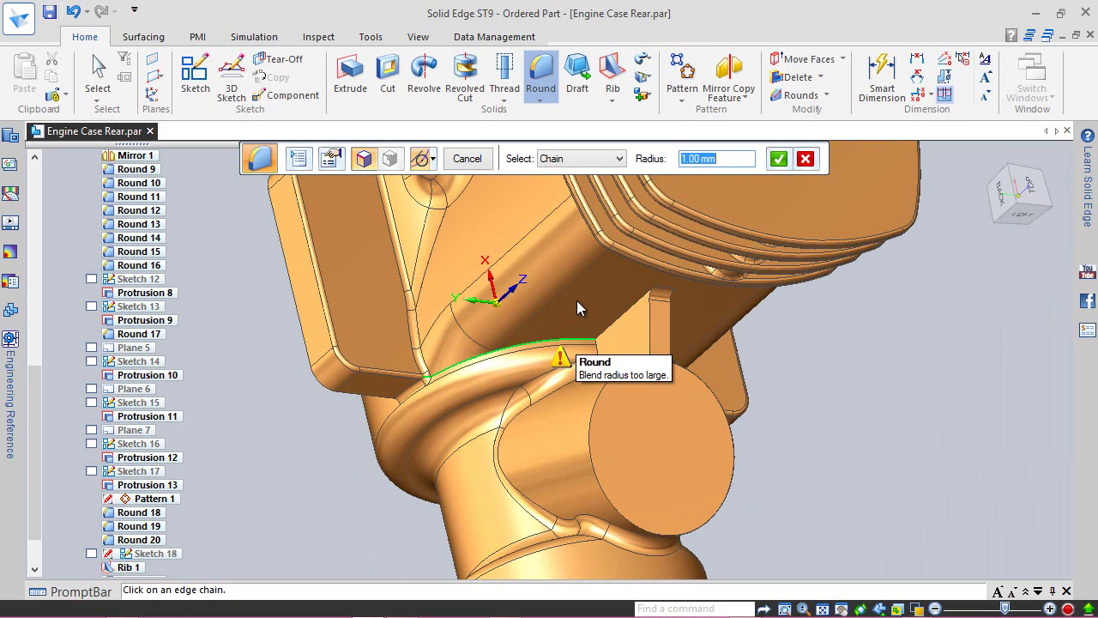
left_click(468, 159)
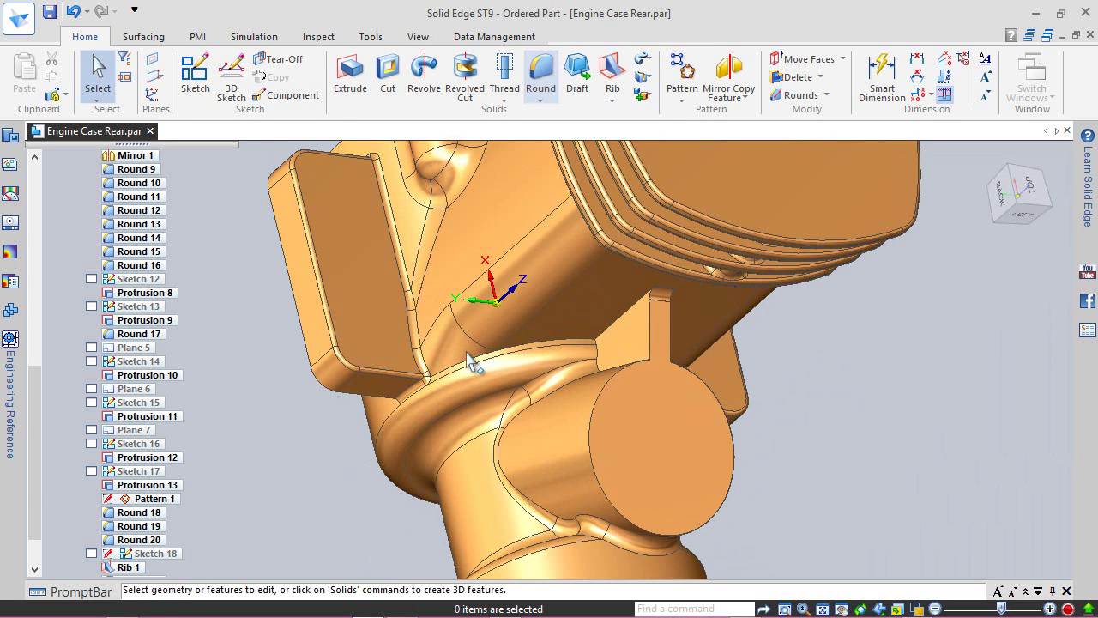
- Round the single collar-to-column edge next to the rib on the opposite side with a 1 mm radius, using Edge/Corner selection
double_click(514, 343)
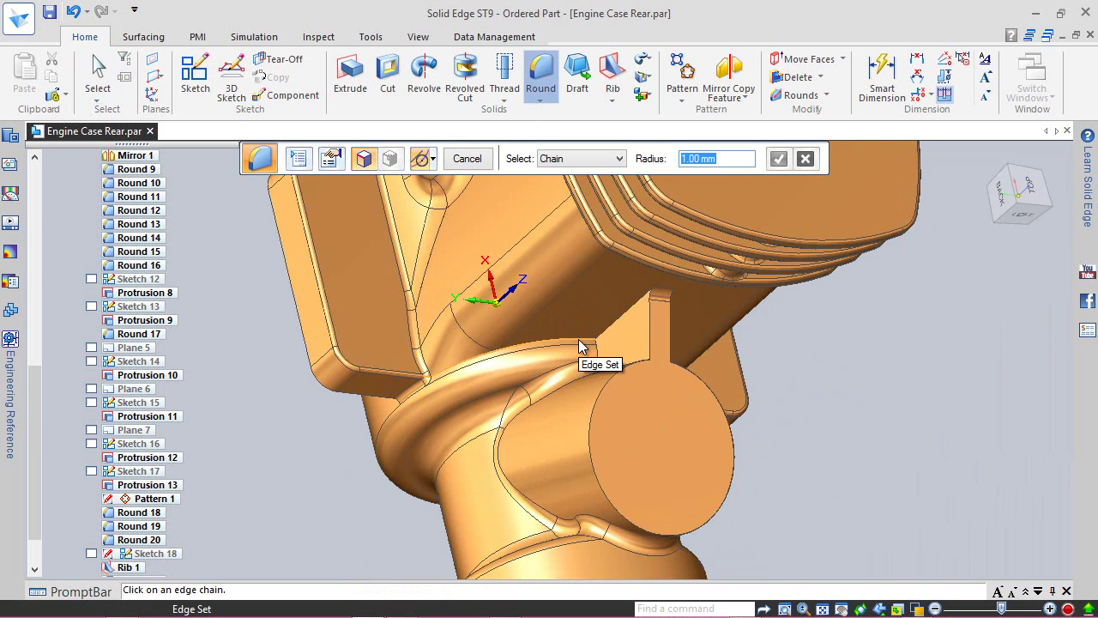
left_click(584, 158)
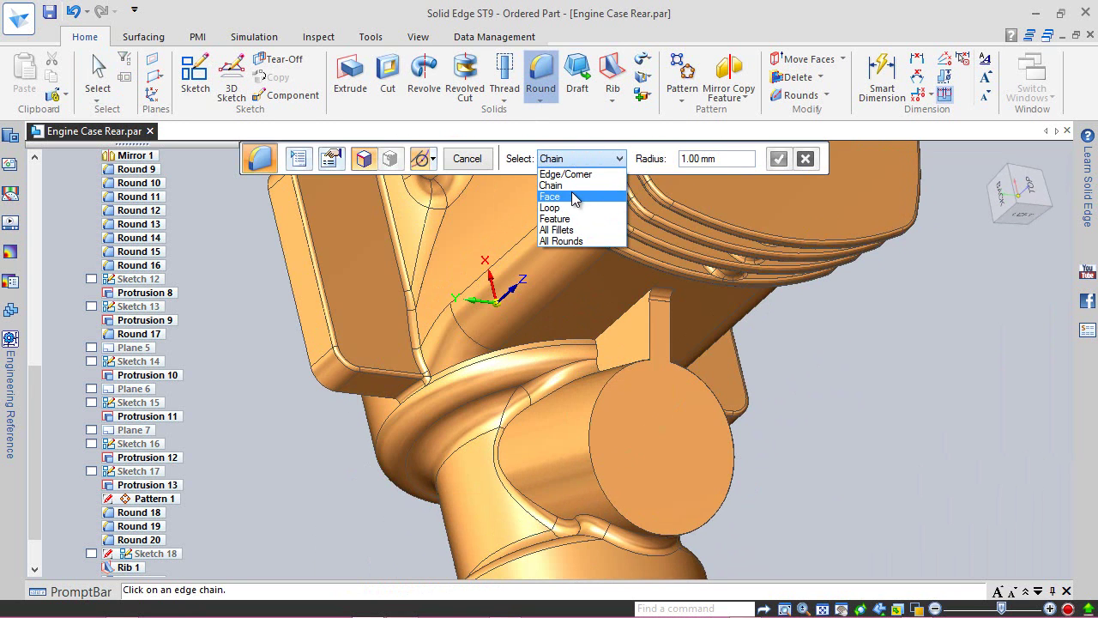
left_click(568, 174)
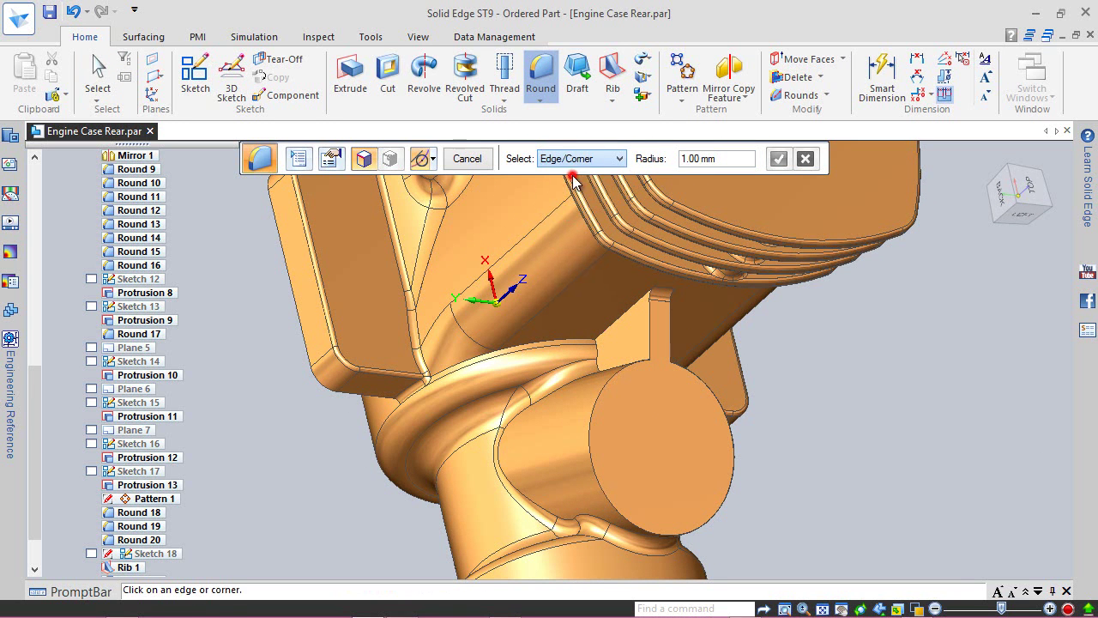
left_click(577, 339)
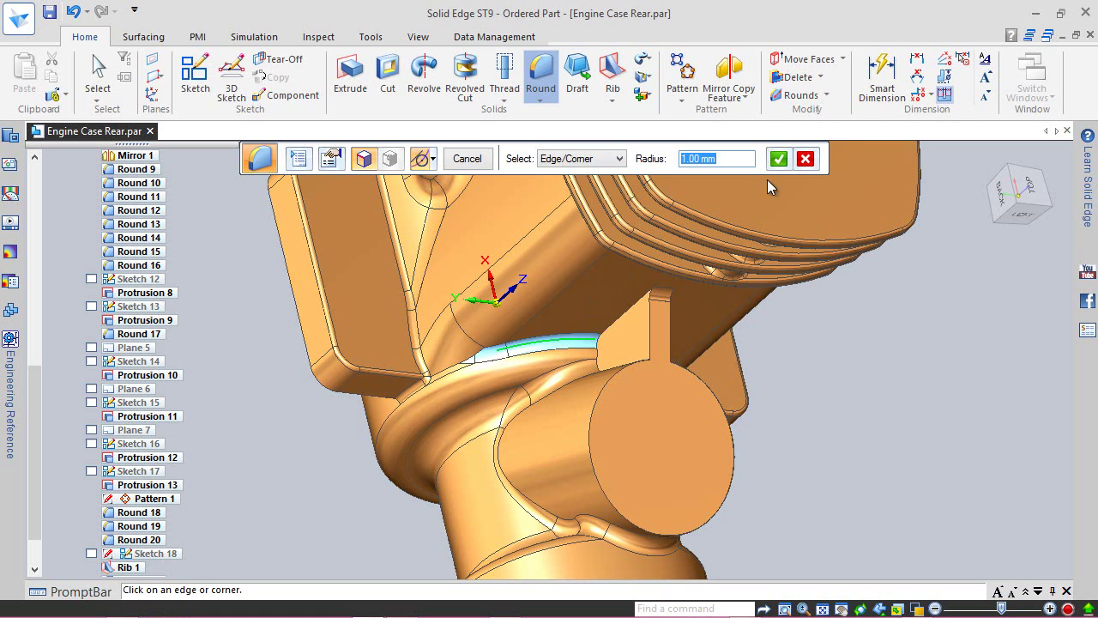
left_click(779, 158)
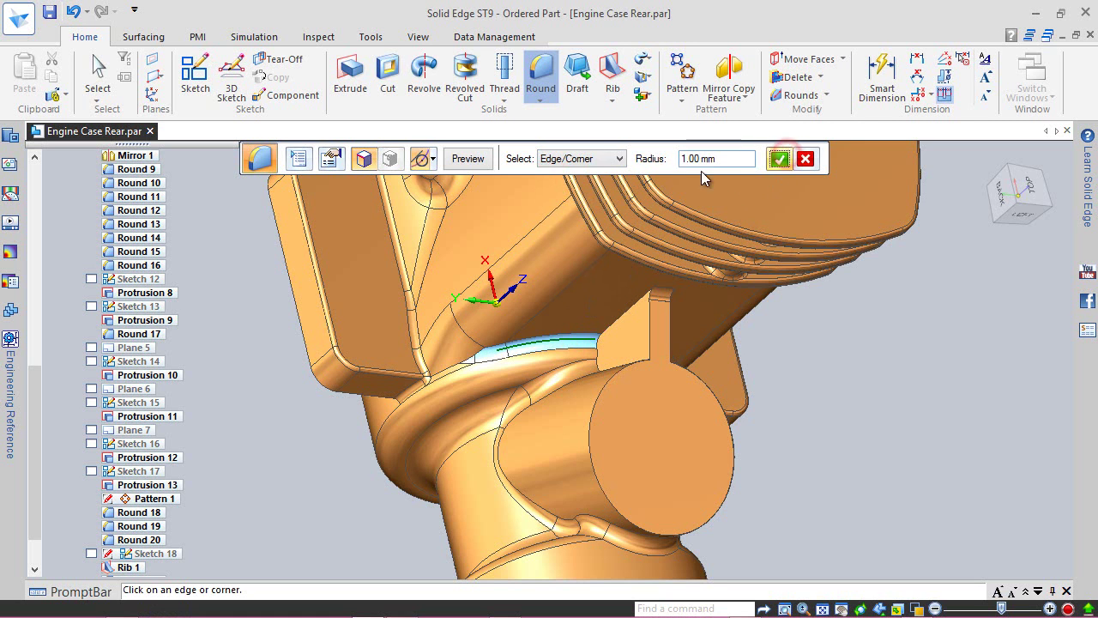
left_click(472, 160)
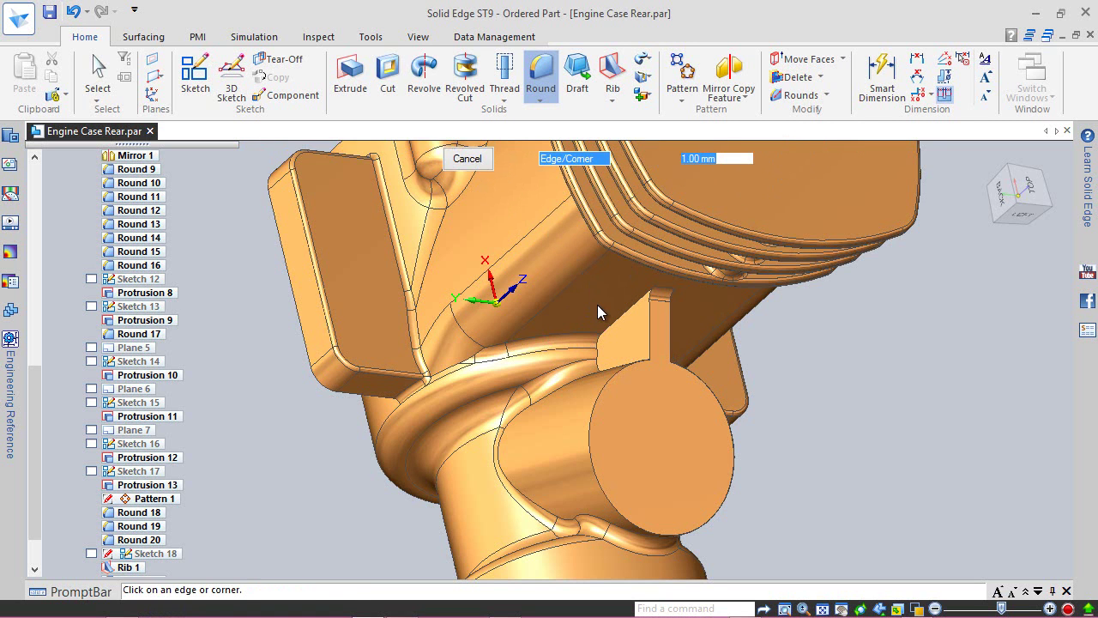
- Round the remaining short collar-to-column edges toward the side flange with a 1 mm radius
left_click(472, 359)
left_click(446, 372)
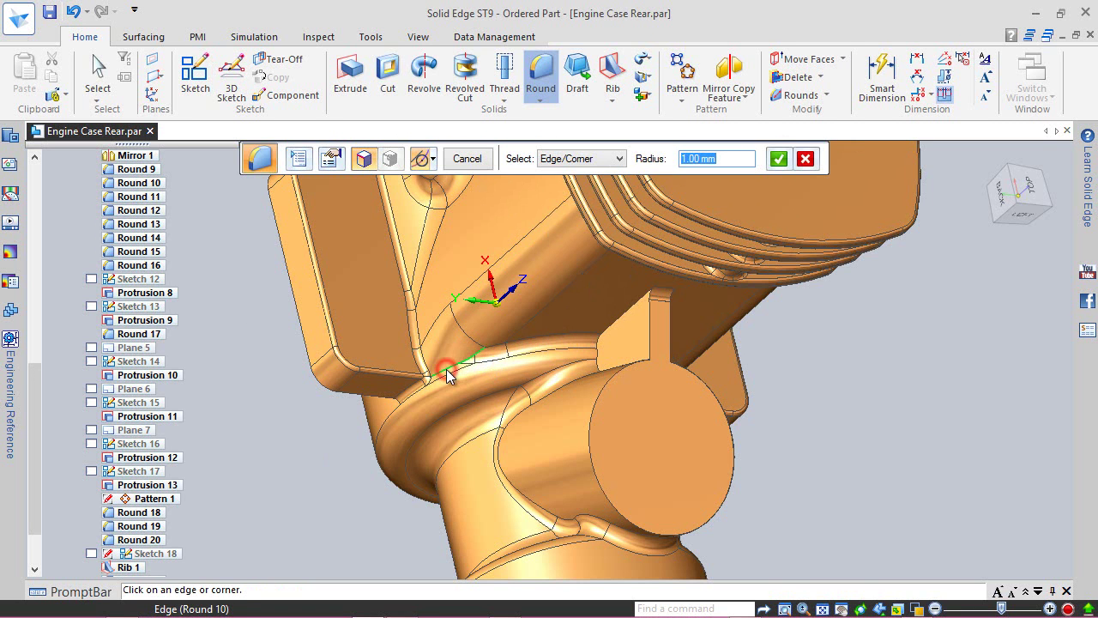
left_click(778, 159)
left_click(467, 159)
left_click(469, 160)
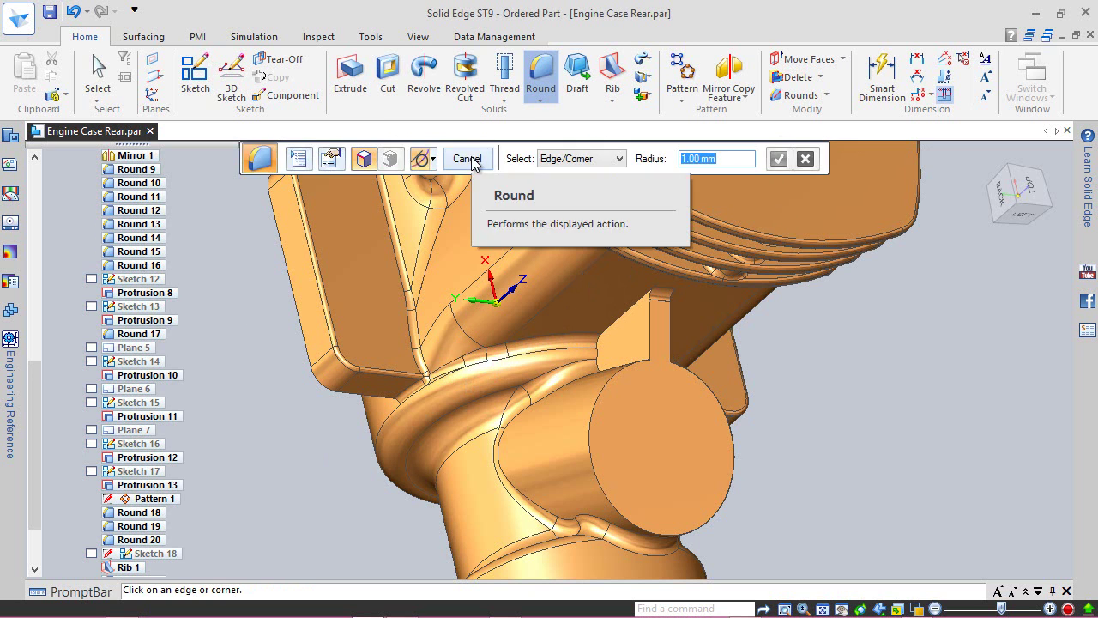
left_click(468, 159)
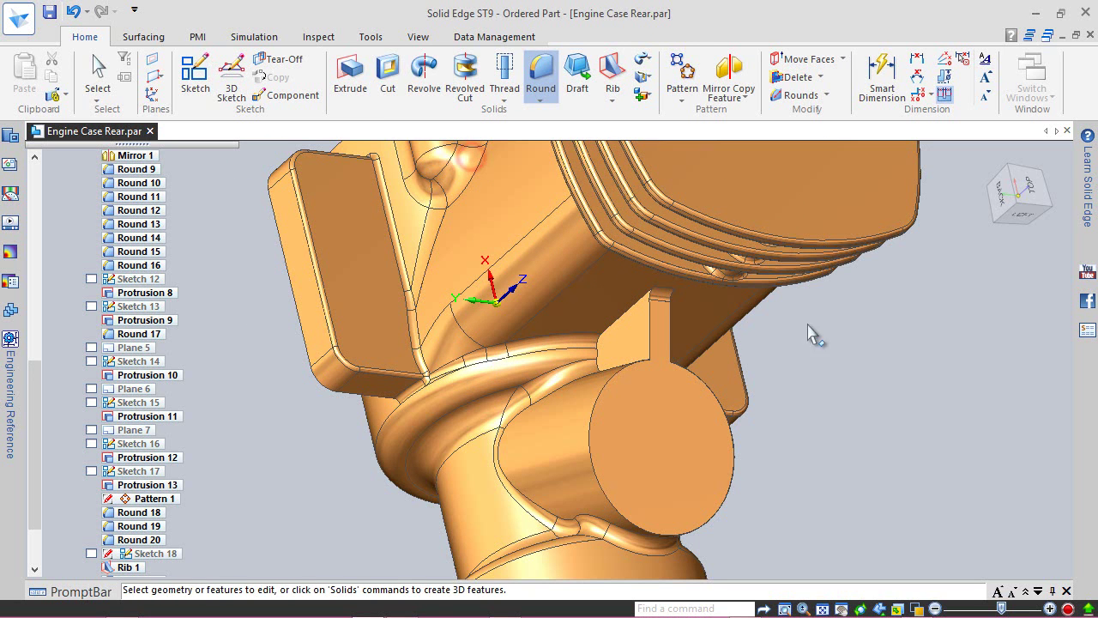
- Round the rib's front-side edges where it meets the column, the collar and the inclined boss with a 1 mm radius
left_click(987, 159)
left_click(402, 273)
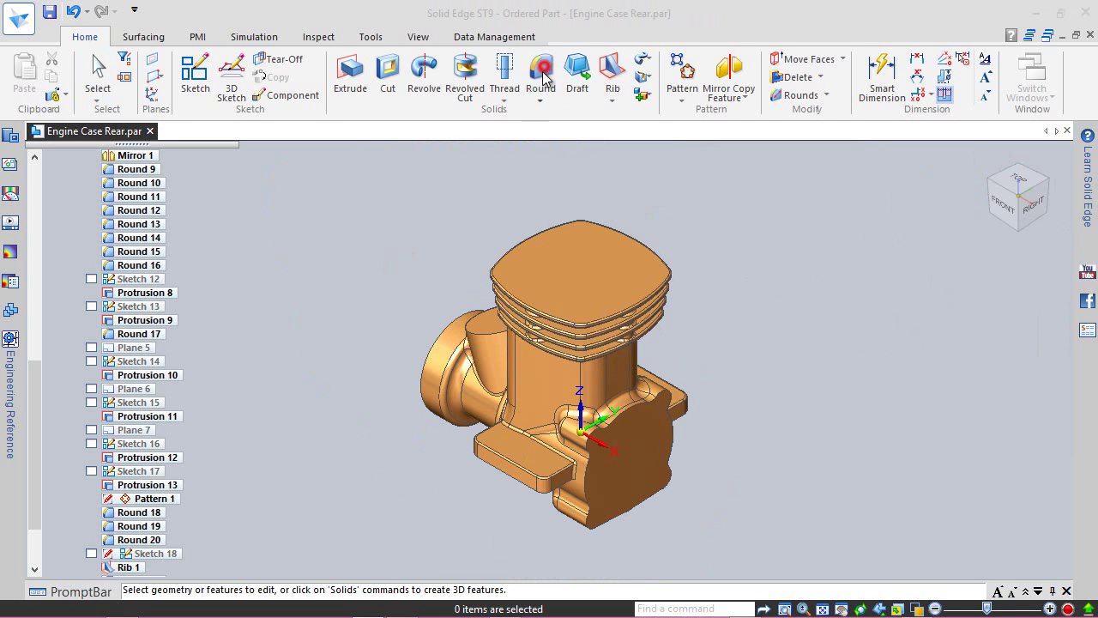
left_click(615, 345)
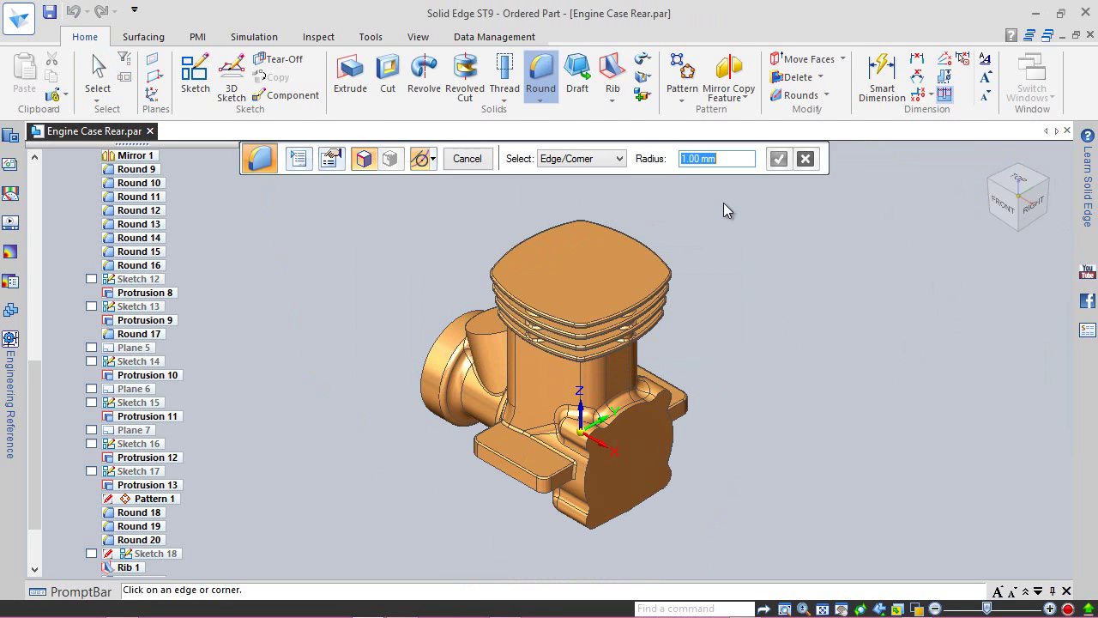
middle_click_drag(490, 246, 538, 354)
scroll(538, 349, "up", 2)
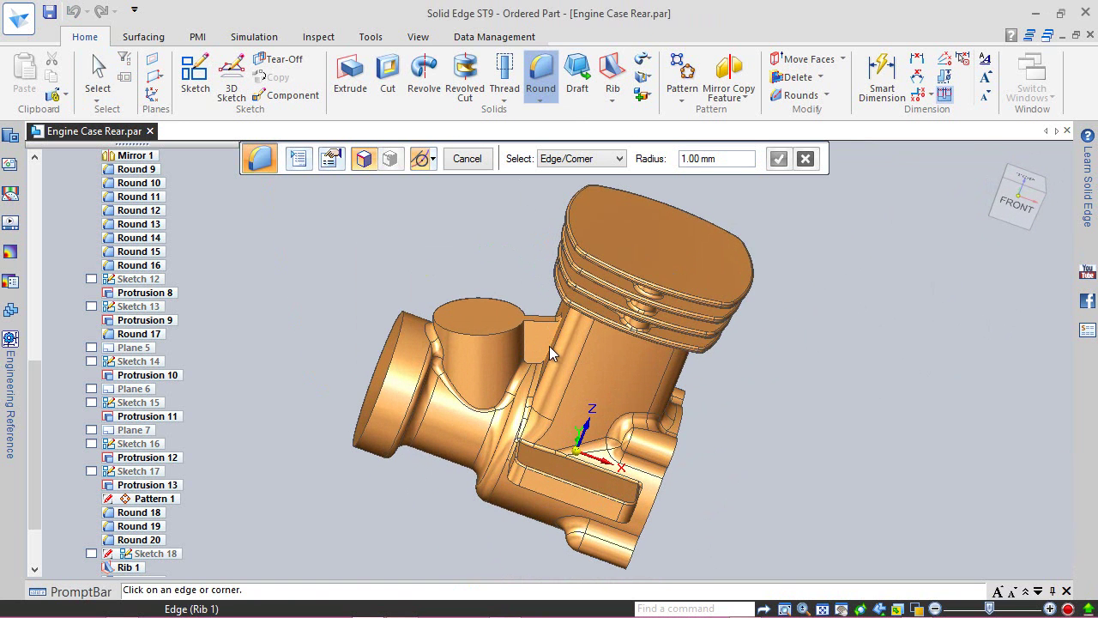
left_click(549, 347)
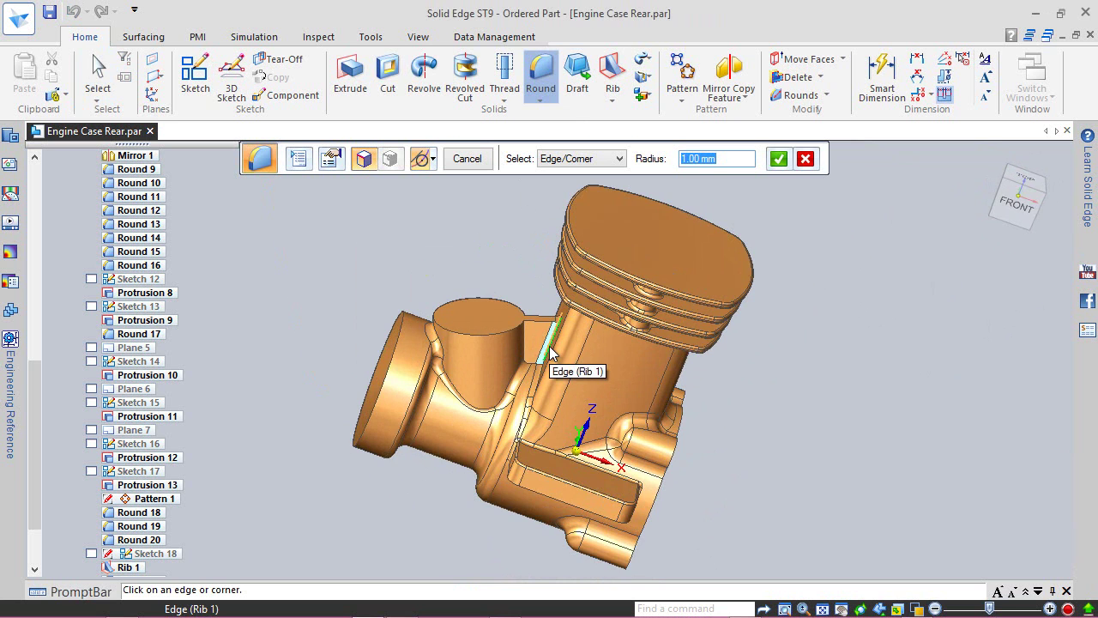
scroll(550, 351, "up", 3)
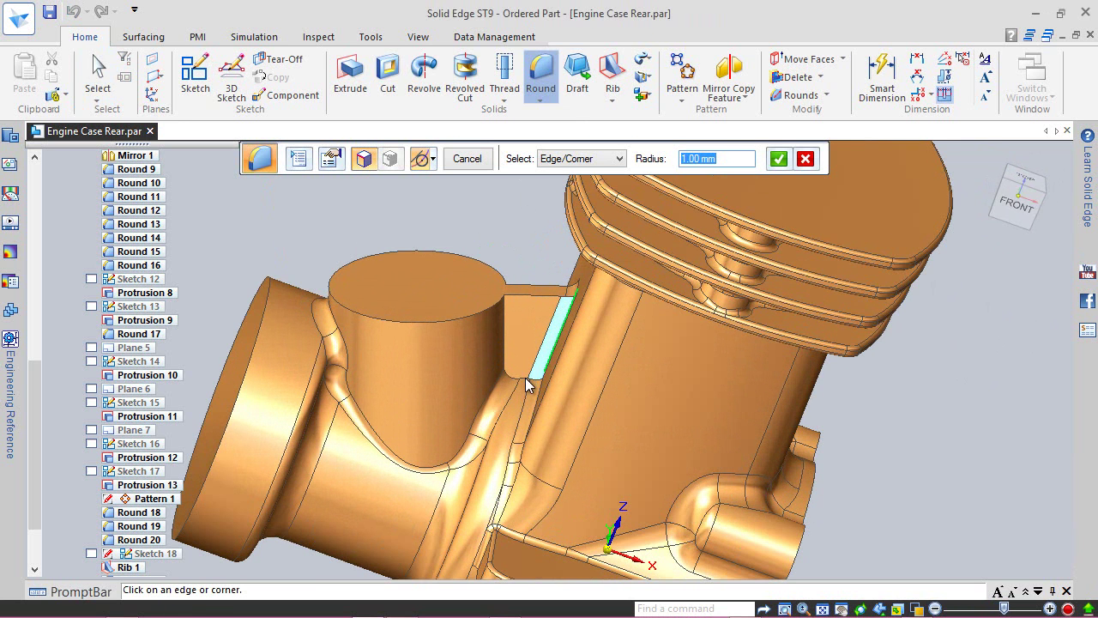
left_click(510, 377)
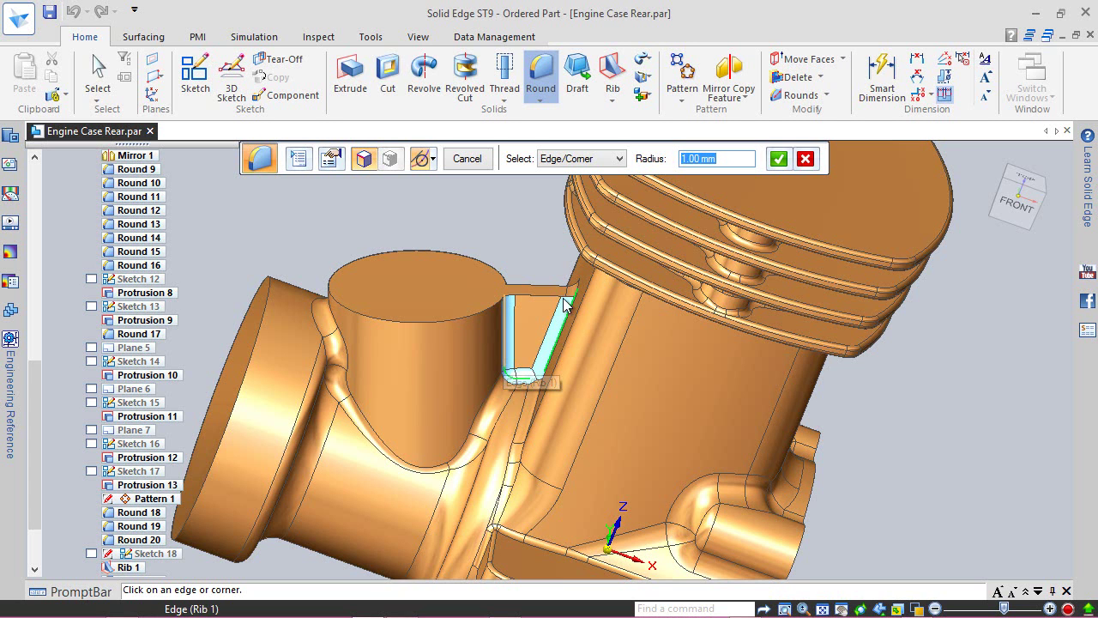
left_click(777, 159)
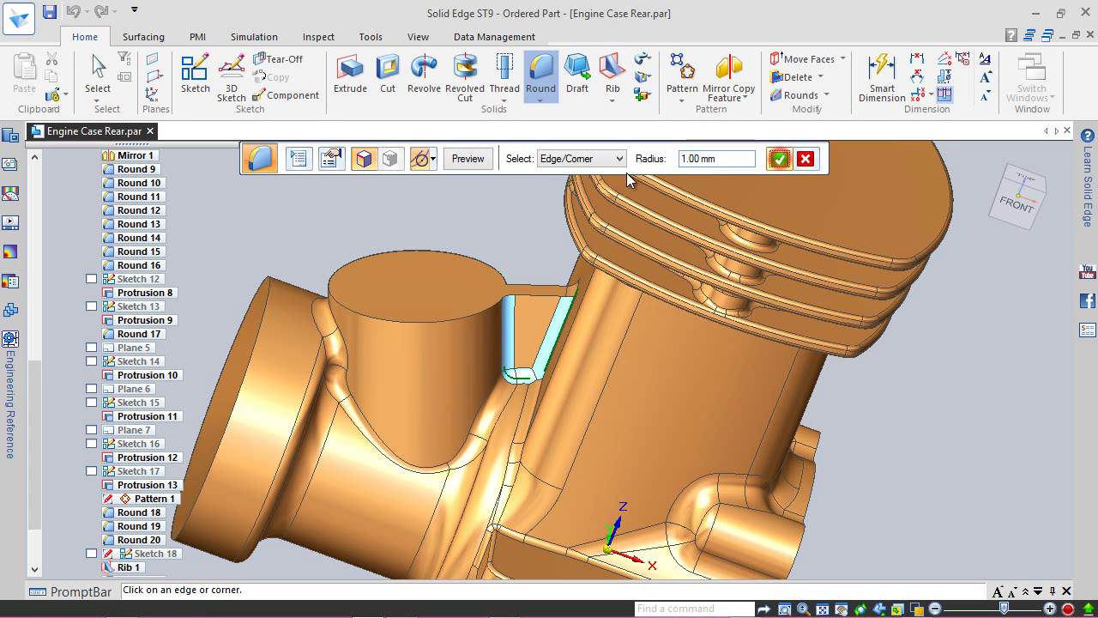
left_click(466, 158)
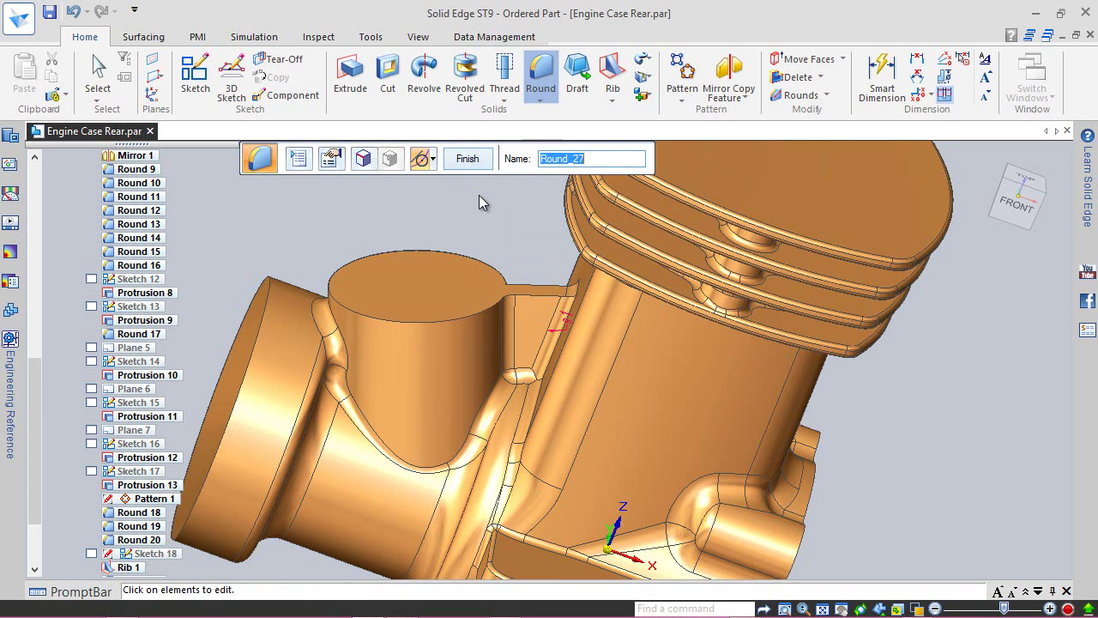
left_click(474, 157)
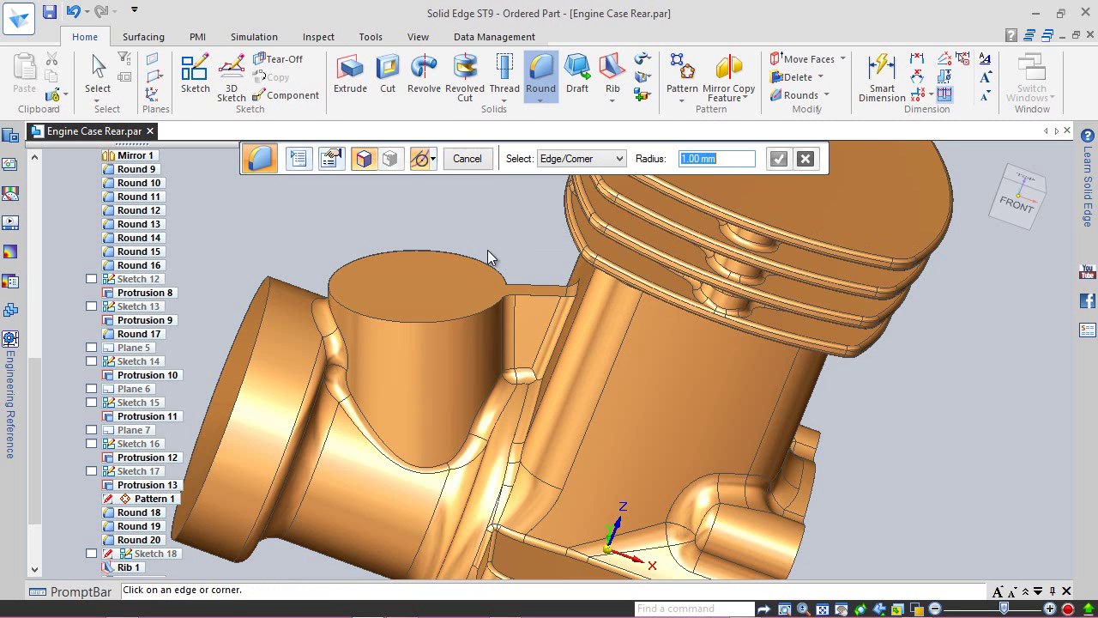
- Round the rib's back-side edges where it meets the column, the collar and the inclined boss with a 1 mm radius
middle_click_drag(498, 331, 748, 409)
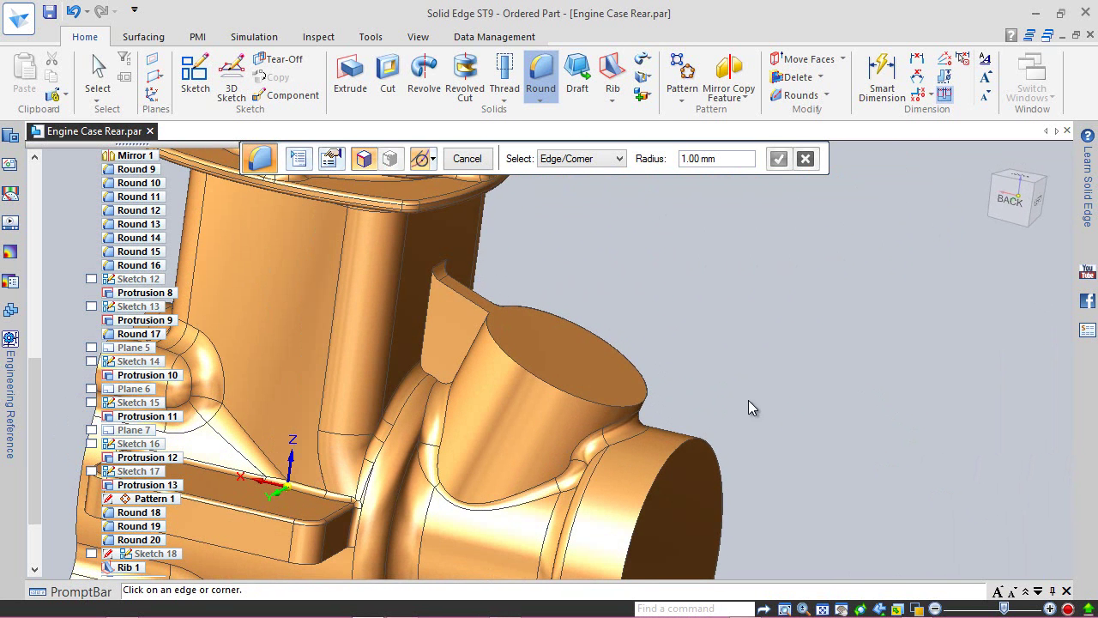
left_click(426, 311)
scroll(435, 344, "up", 3)
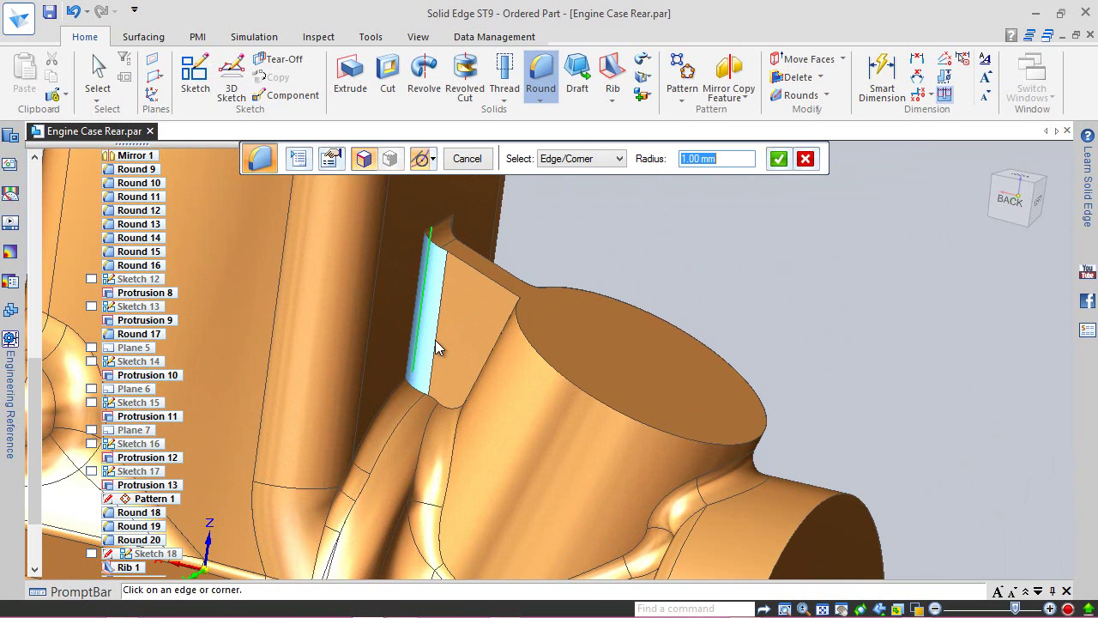
left_click(422, 392)
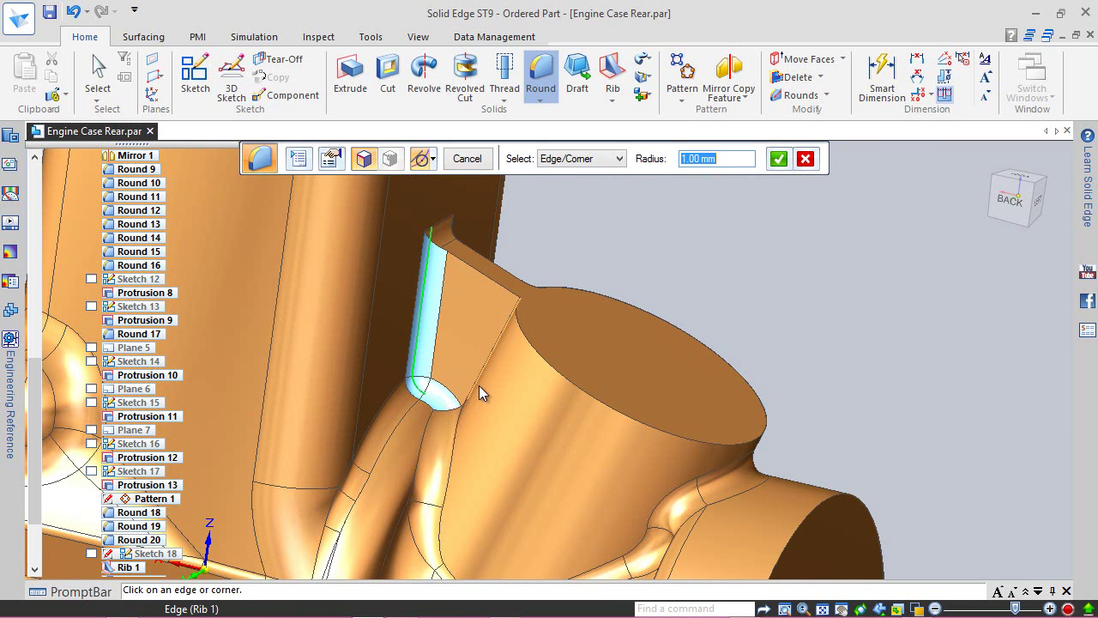
left_click(463, 405)
left_click(479, 375)
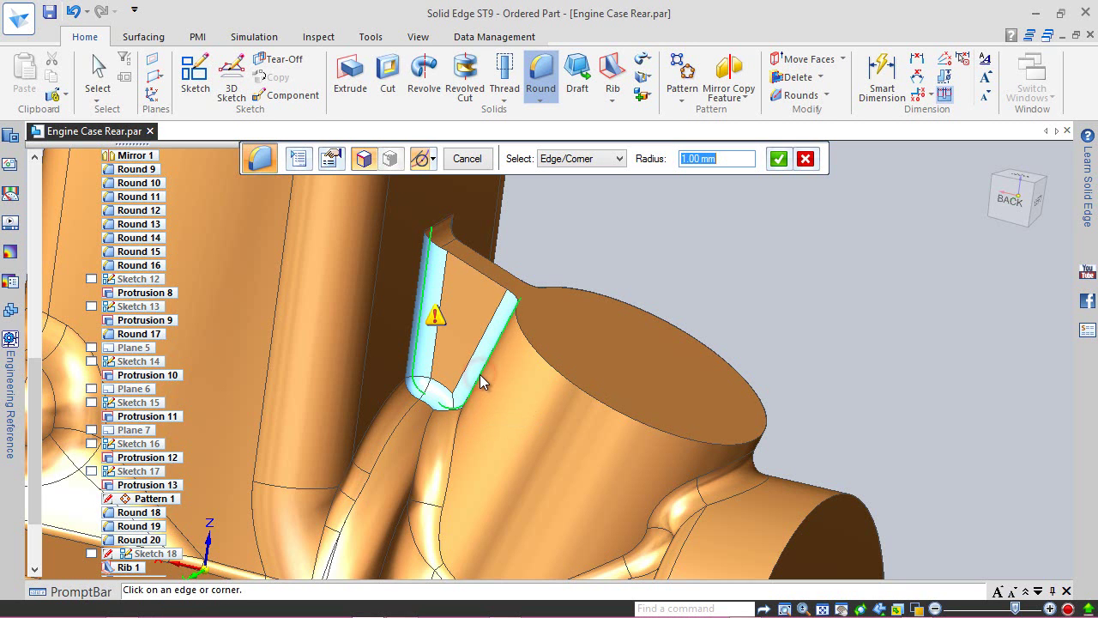
left_click(779, 158)
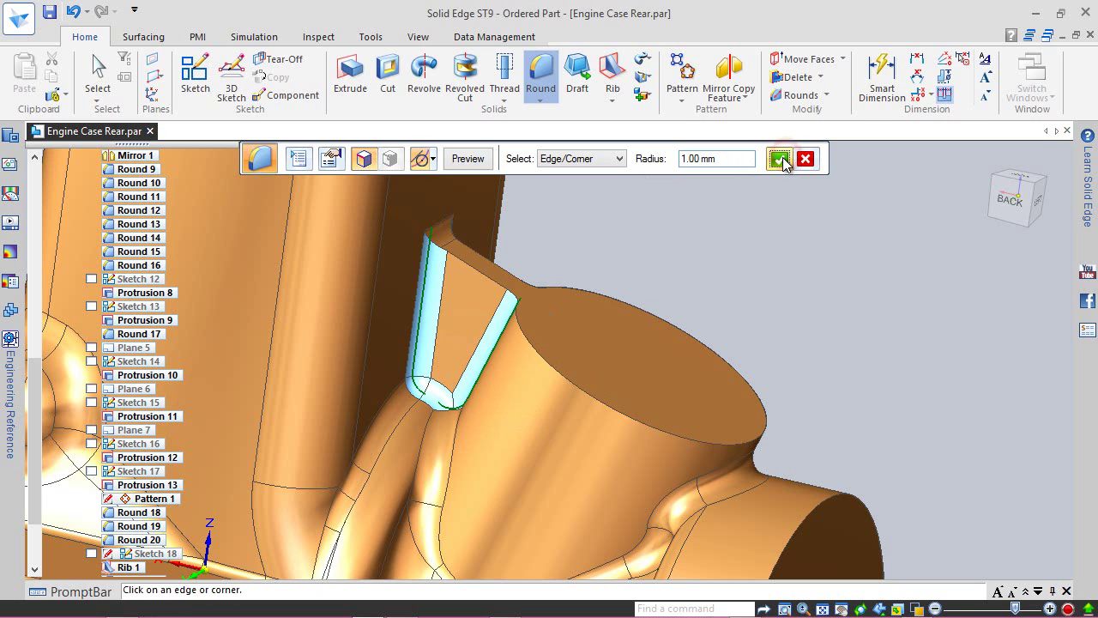
left_click(464, 161)
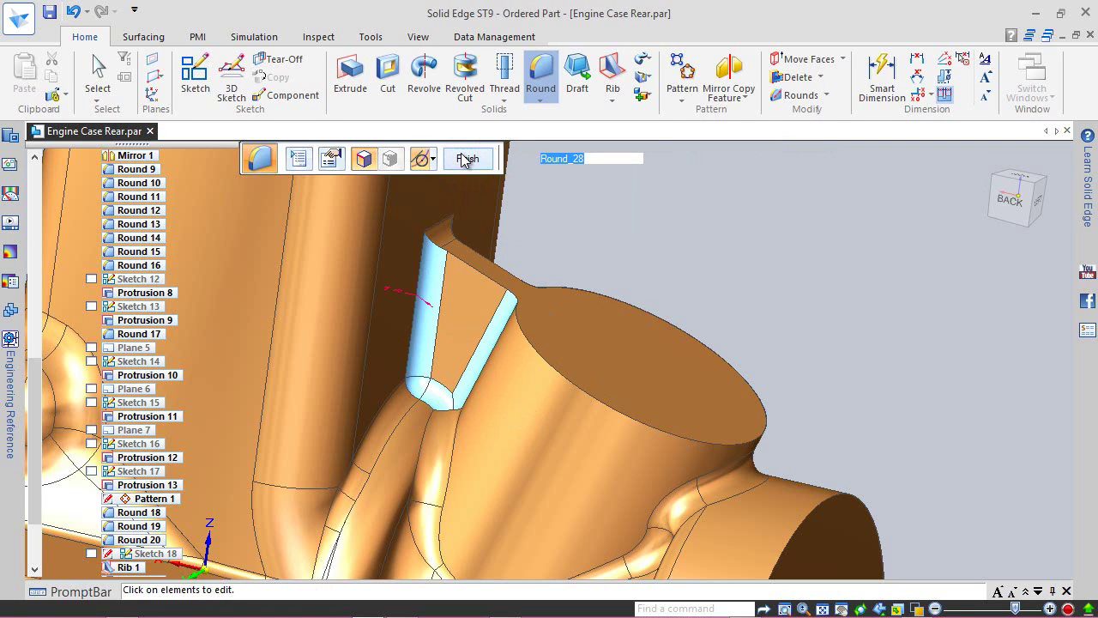
left_click(461, 157)
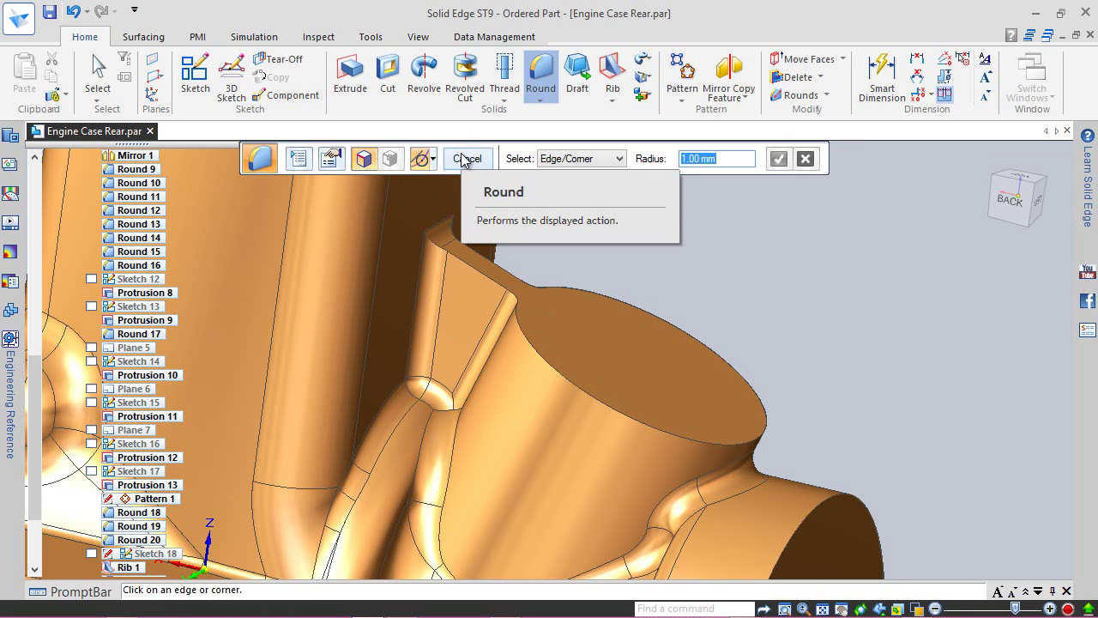
left_click(461, 155)
- Check the finished rib rounds, return to the isometric home view and save the part
middle_click_drag(510, 281, 237, 409)
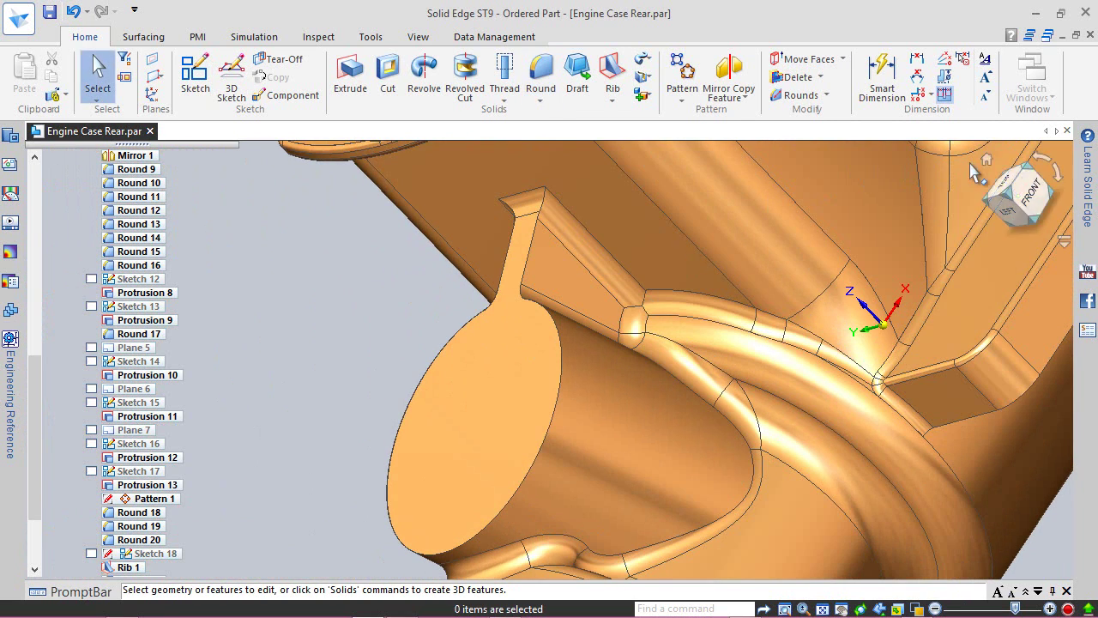
left_click(987, 160)
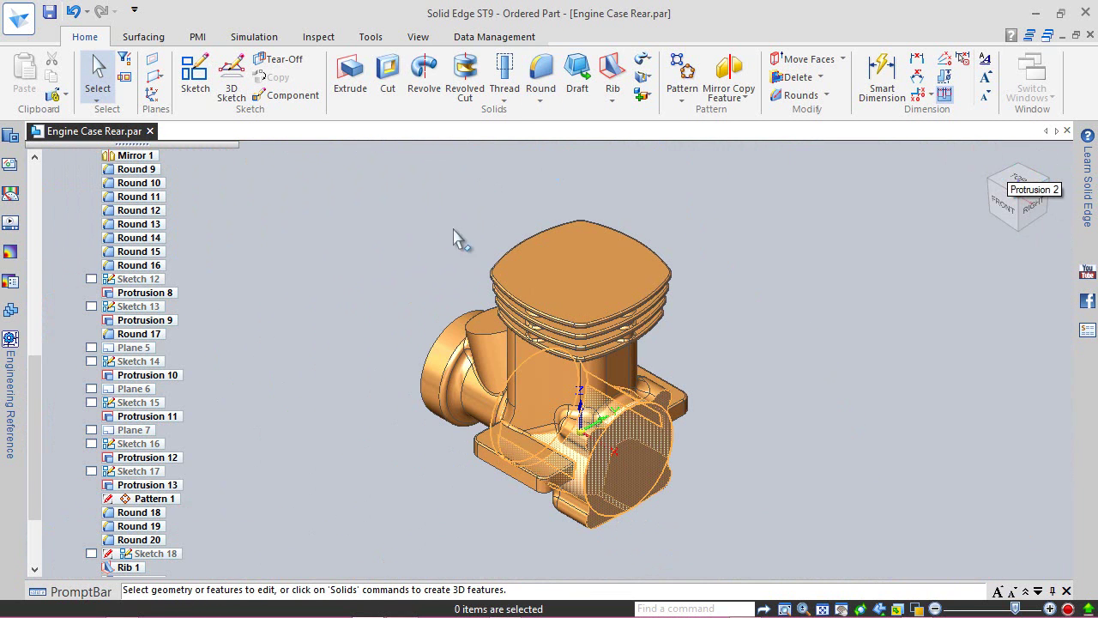
left_click(55, 19)
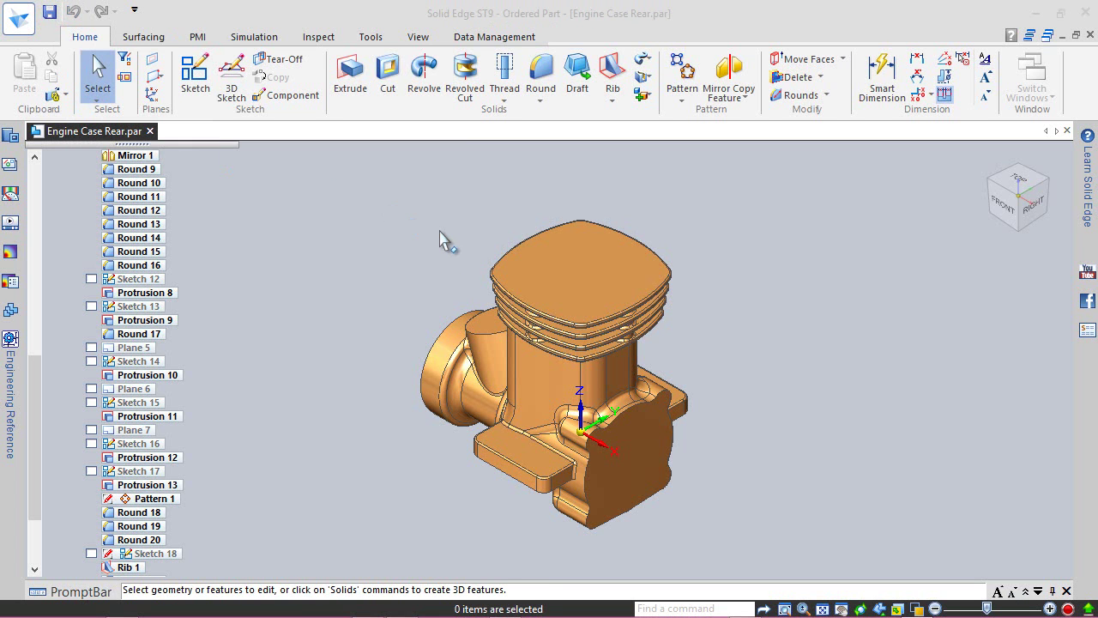
left_click(440, 232)
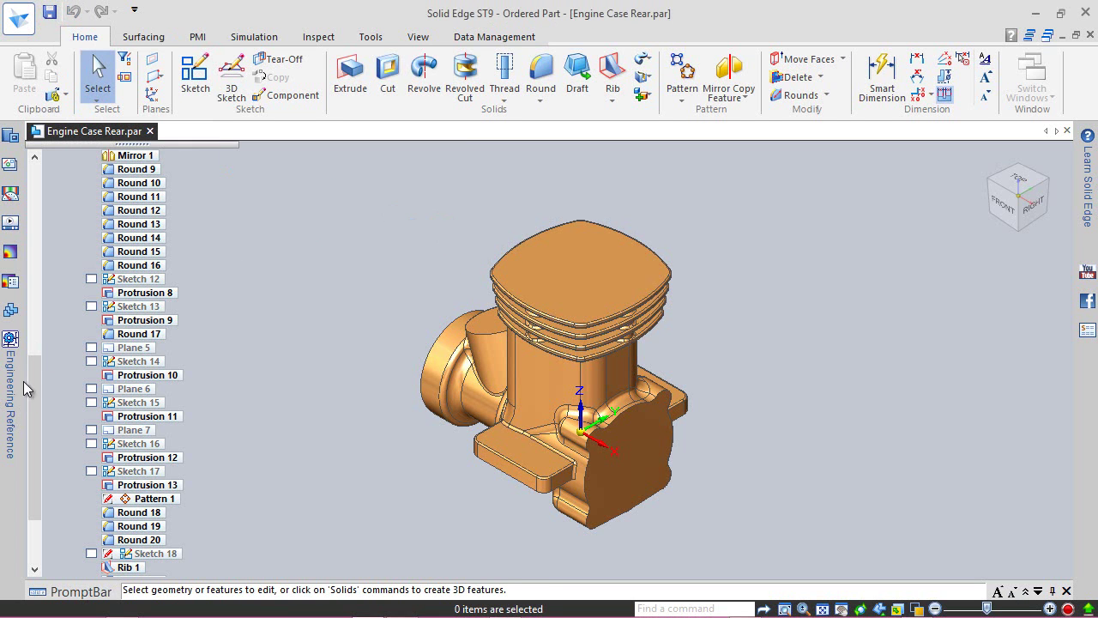
- Start a new sketch on the Front (xz) base reference plane
left_click_drag(32, 378, 33, 199)
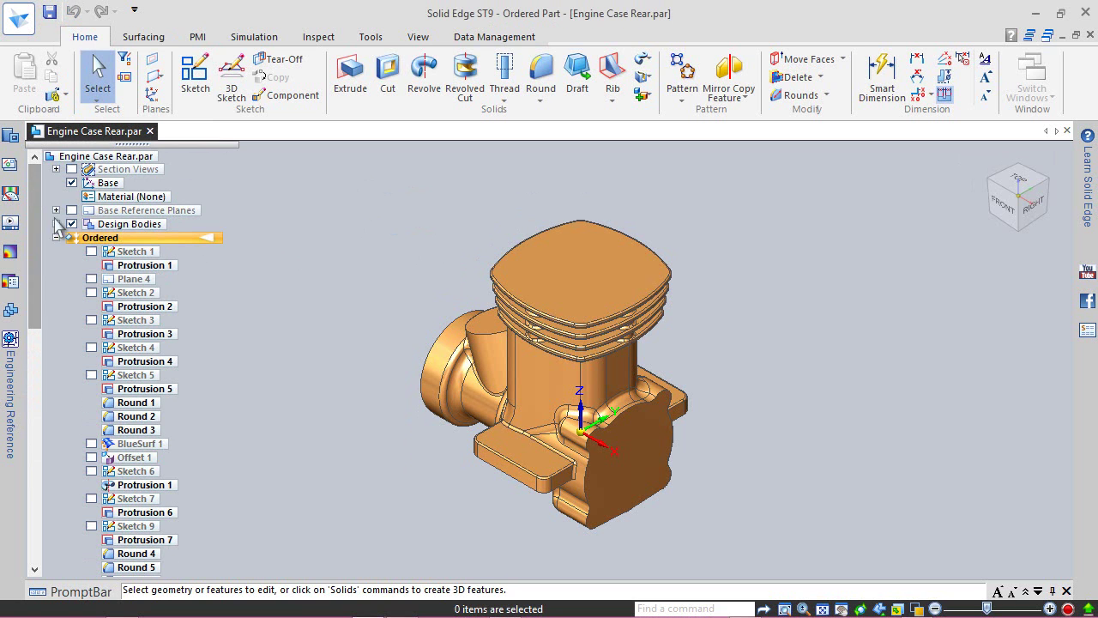
left_click(55, 211)
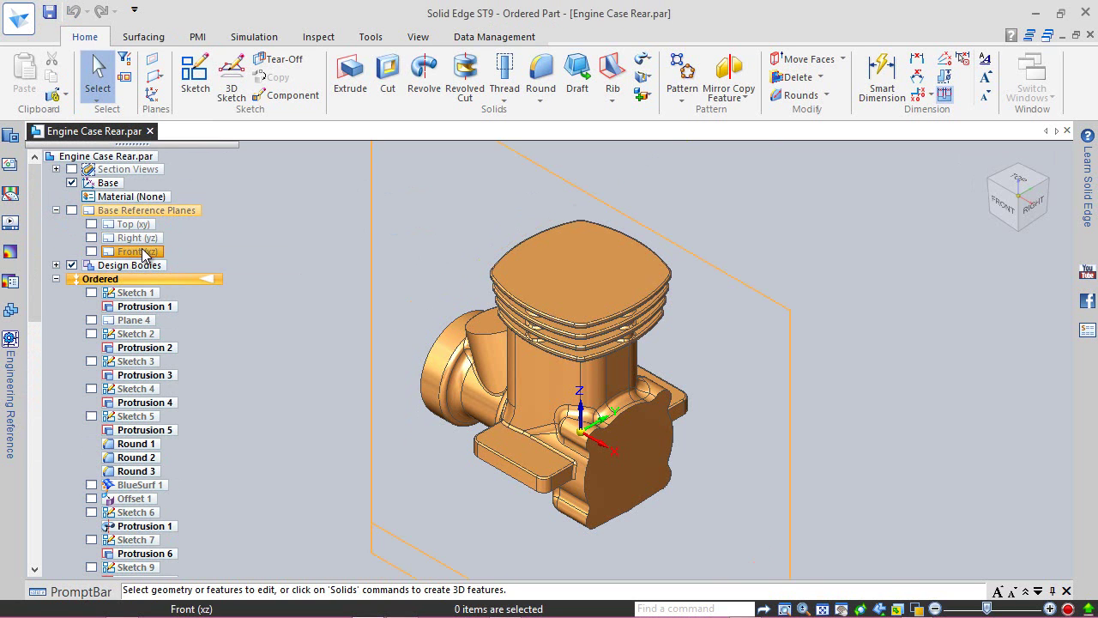
left_click(137, 251)
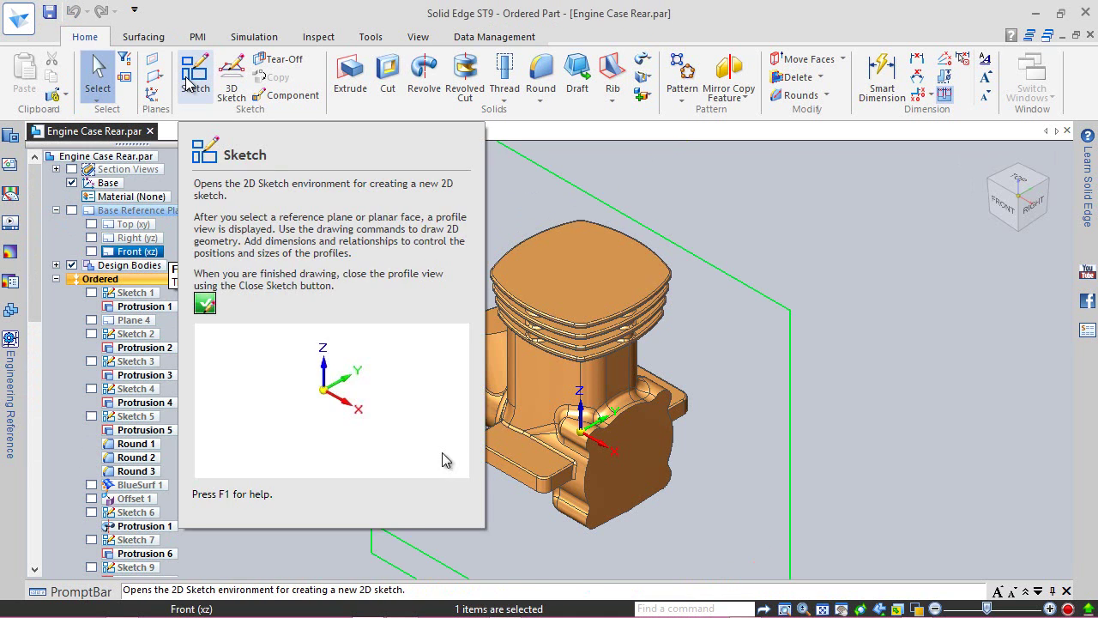
left_click(195, 76)
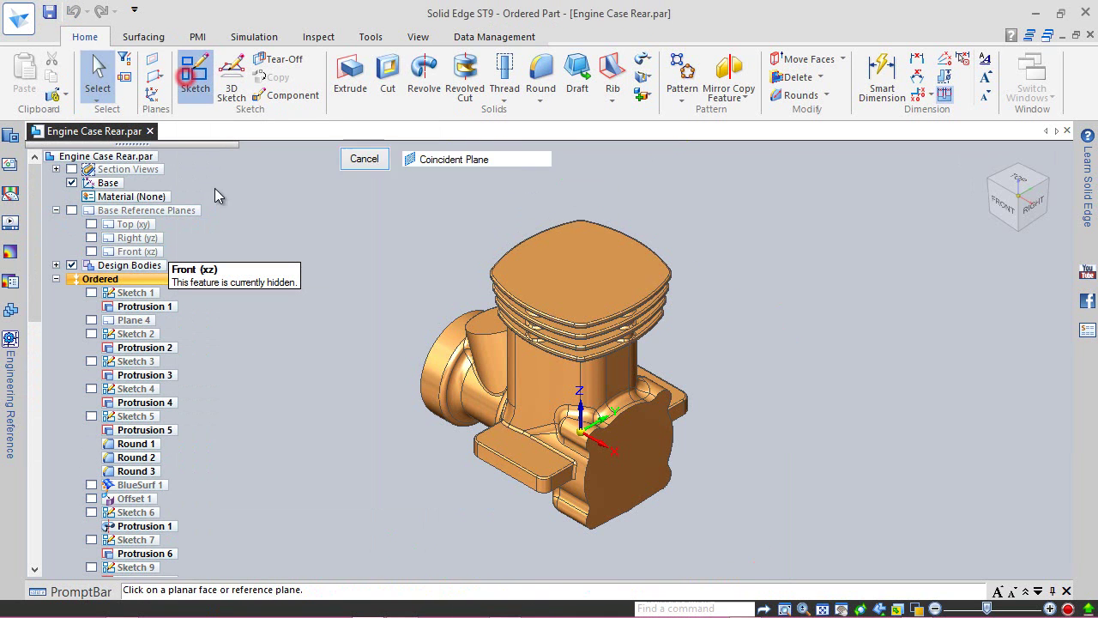
- Start a sketch on the Front (xz) plane, enable the section views, and view the model from the front
left_click(145, 251)
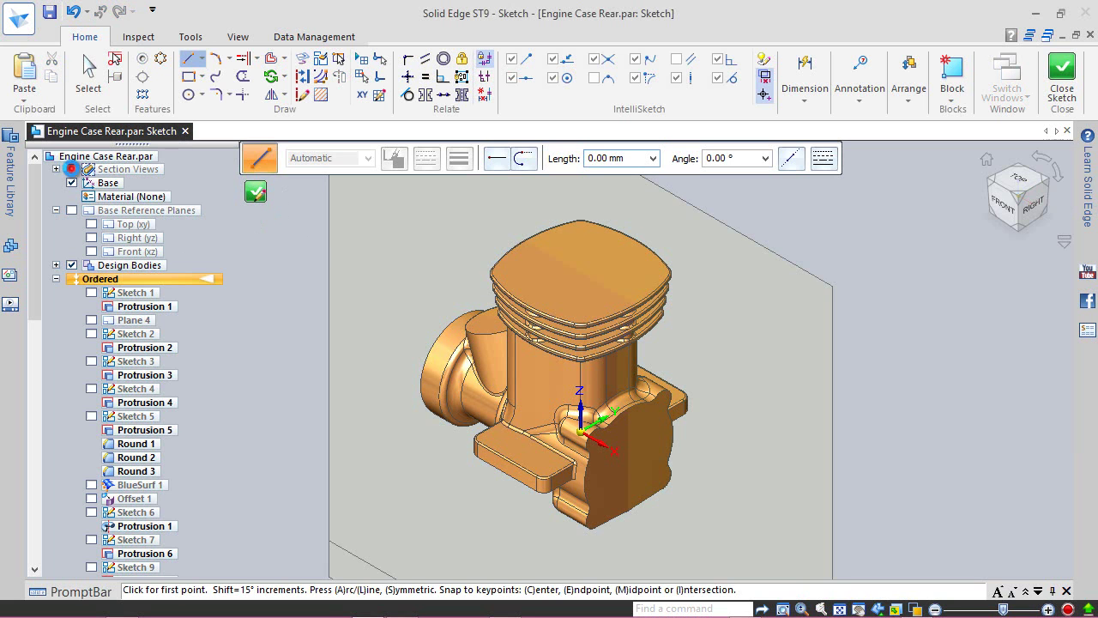
left_click(71, 170)
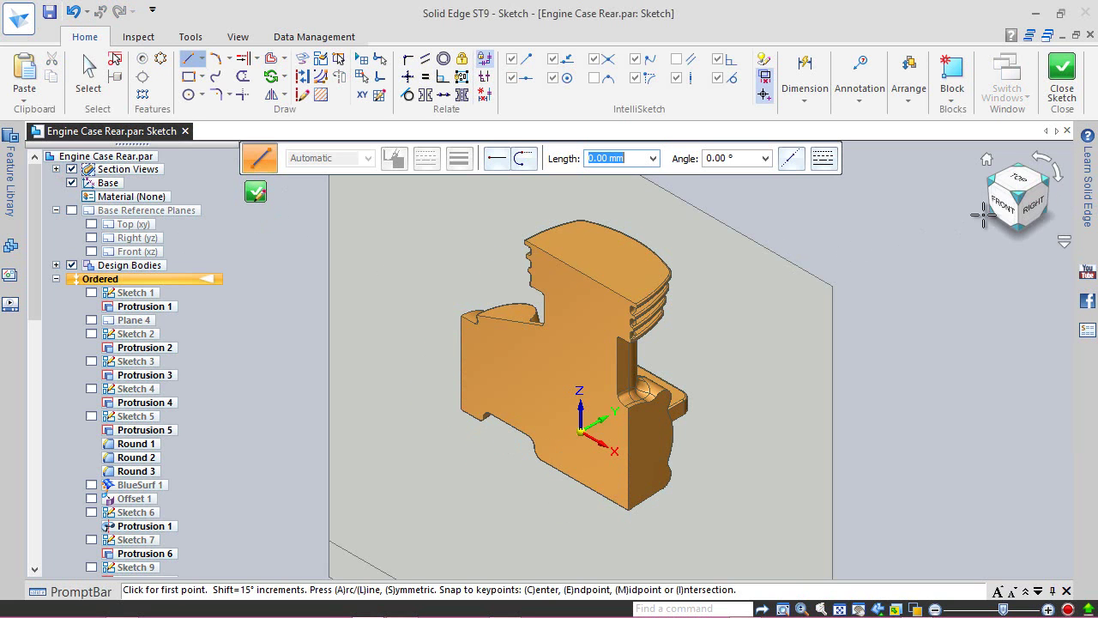
left_click(1007, 197)
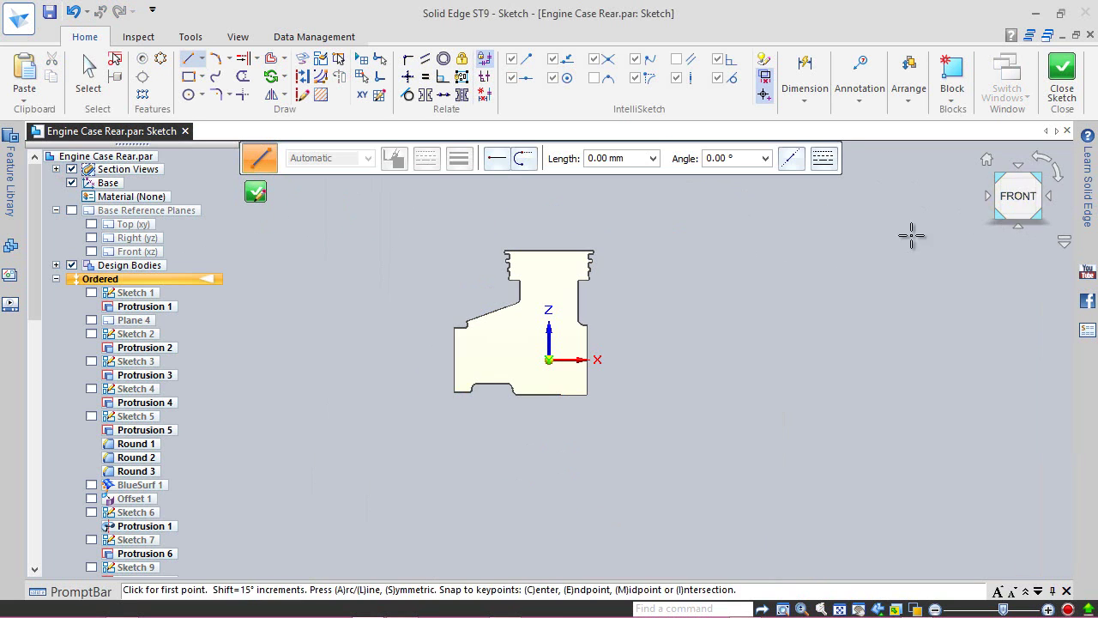
scroll(446, 251, "up", 3)
scroll(446, 251, "up", 1)
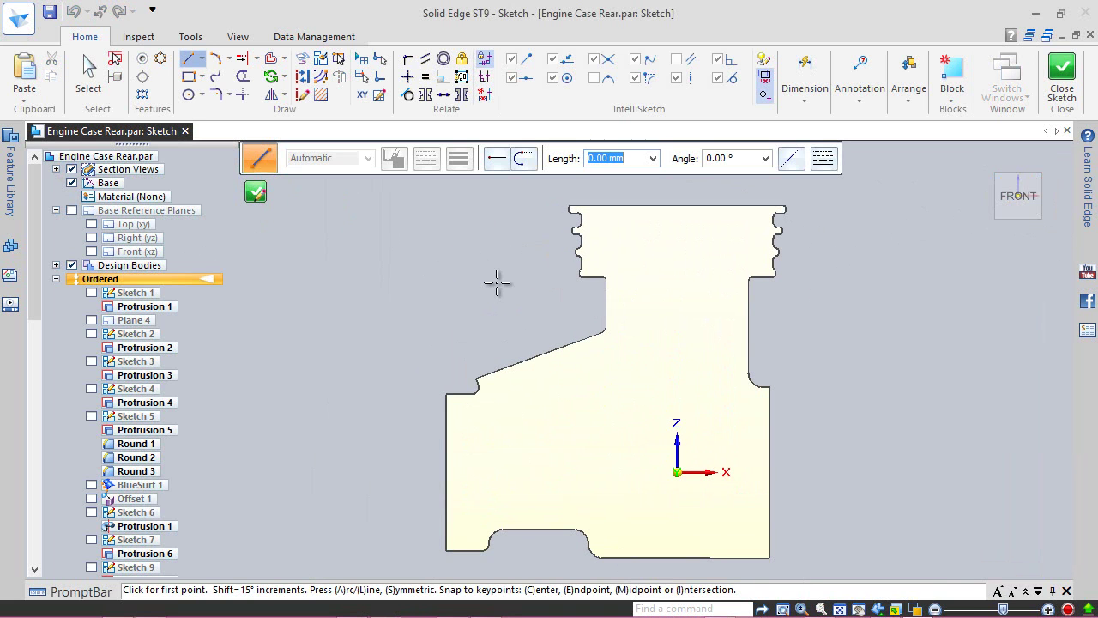
- Sketch a two-point rectangle about 21 mm high, overlapping the lower-left edge of the sectioned engine case
left_click(202, 77)
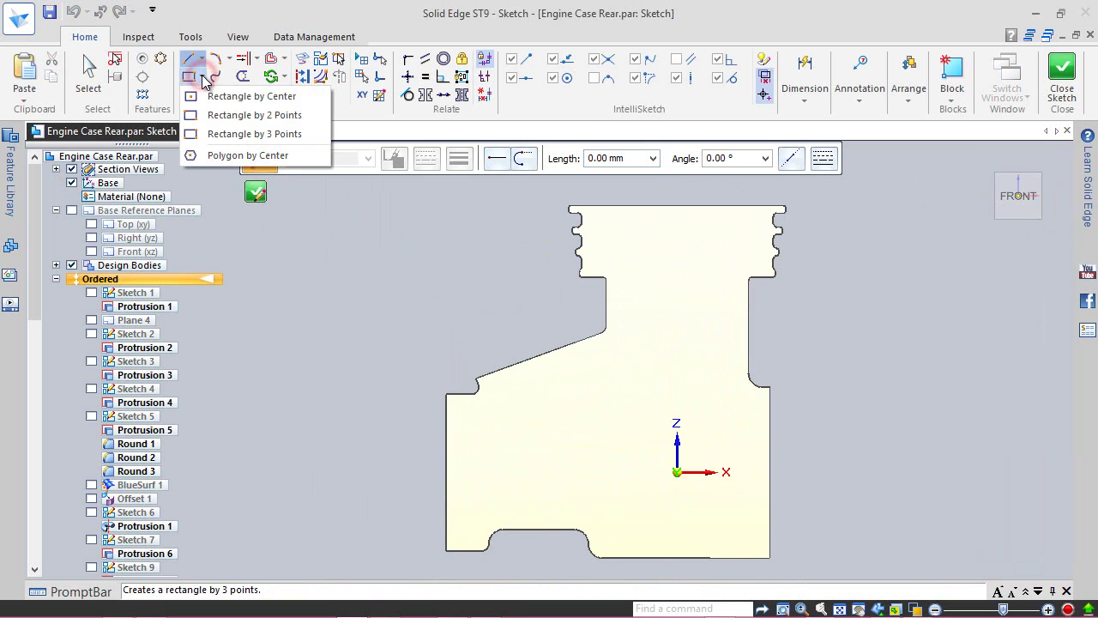
left_click(222, 116)
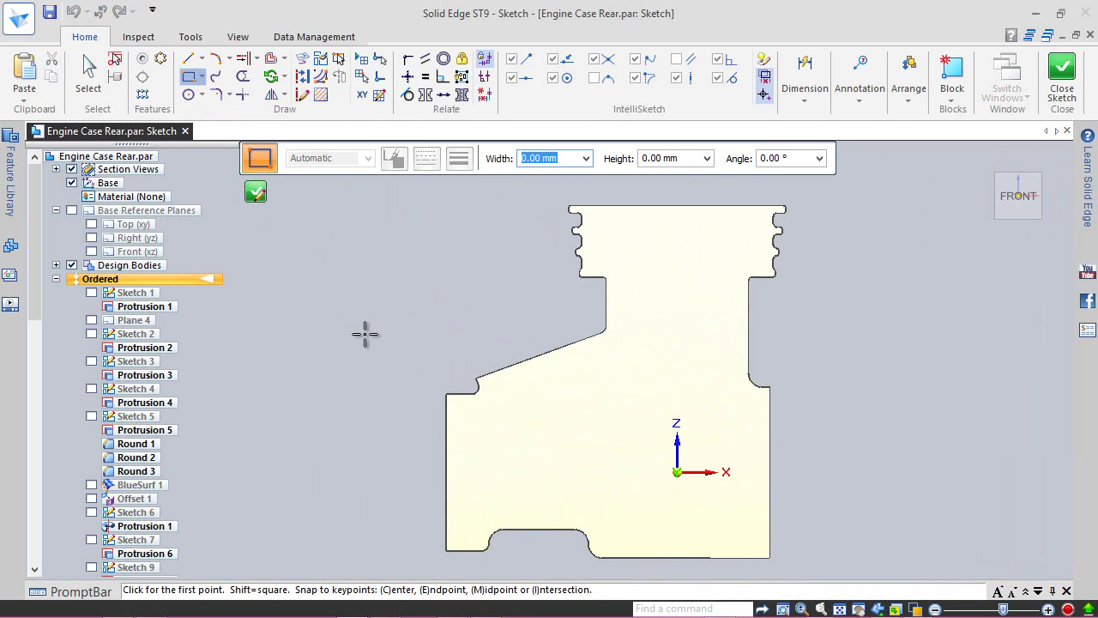
left_click(375, 423)
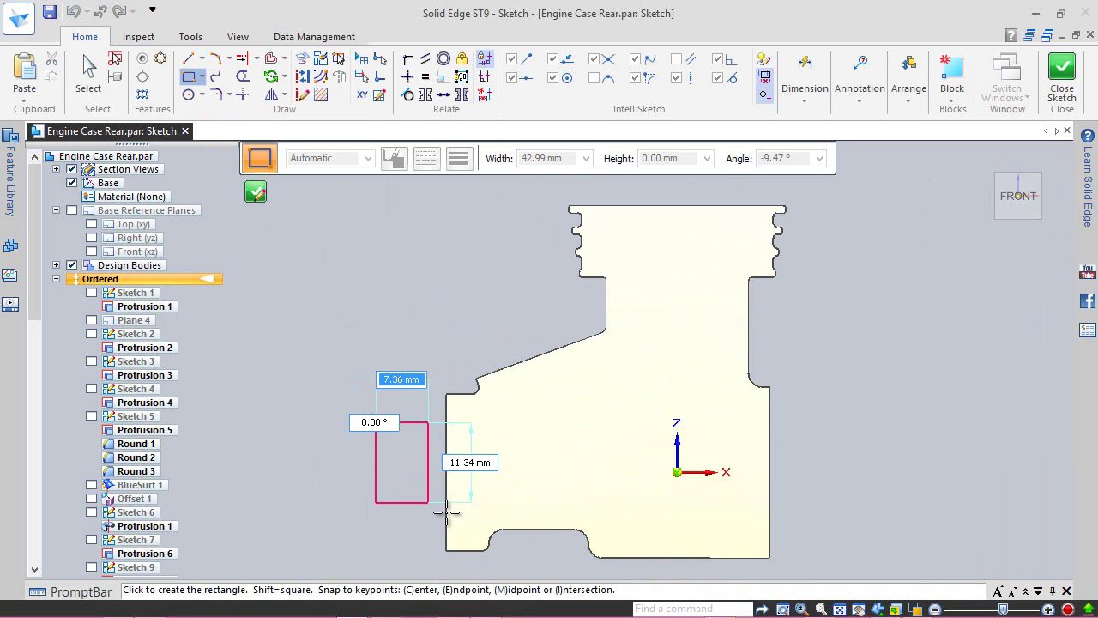
left_click(541, 569)
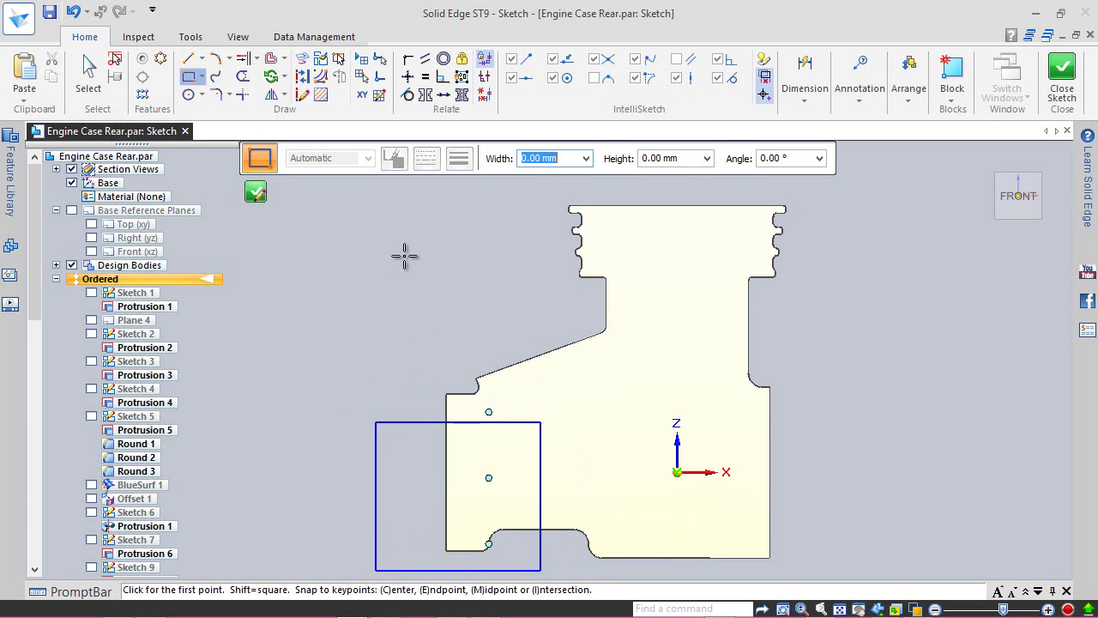
key("Escape")
- Dimension the rectangle with a height of 16.1375 mm and a width of 17 mm
left_click(794, 95)
left_click(802, 134)
left_click(375, 468)
left_click(326, 468)
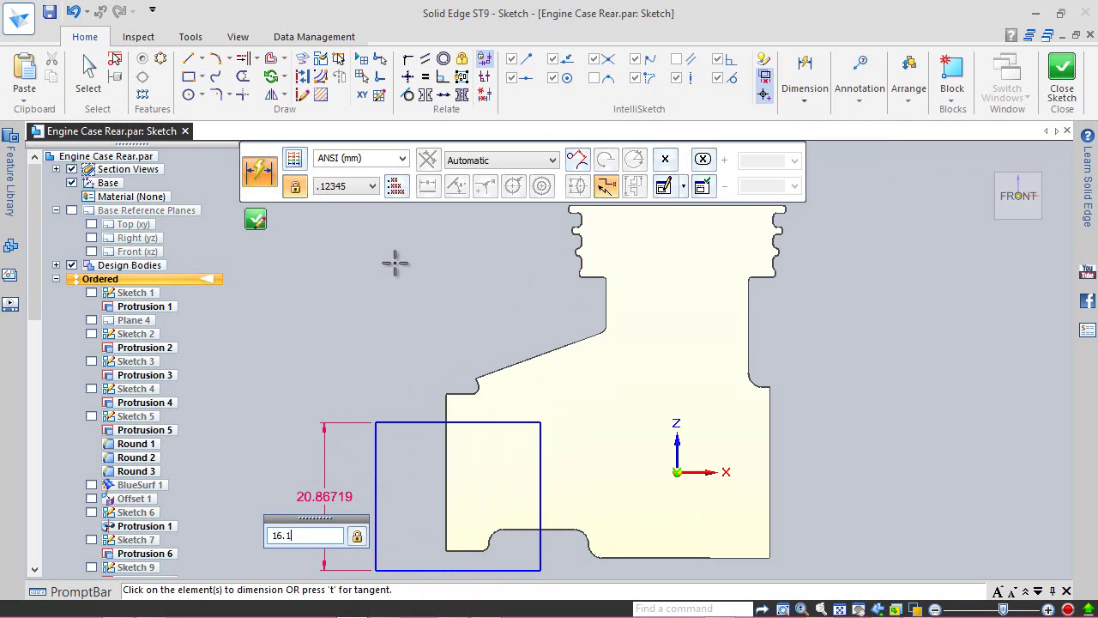
key("Return")
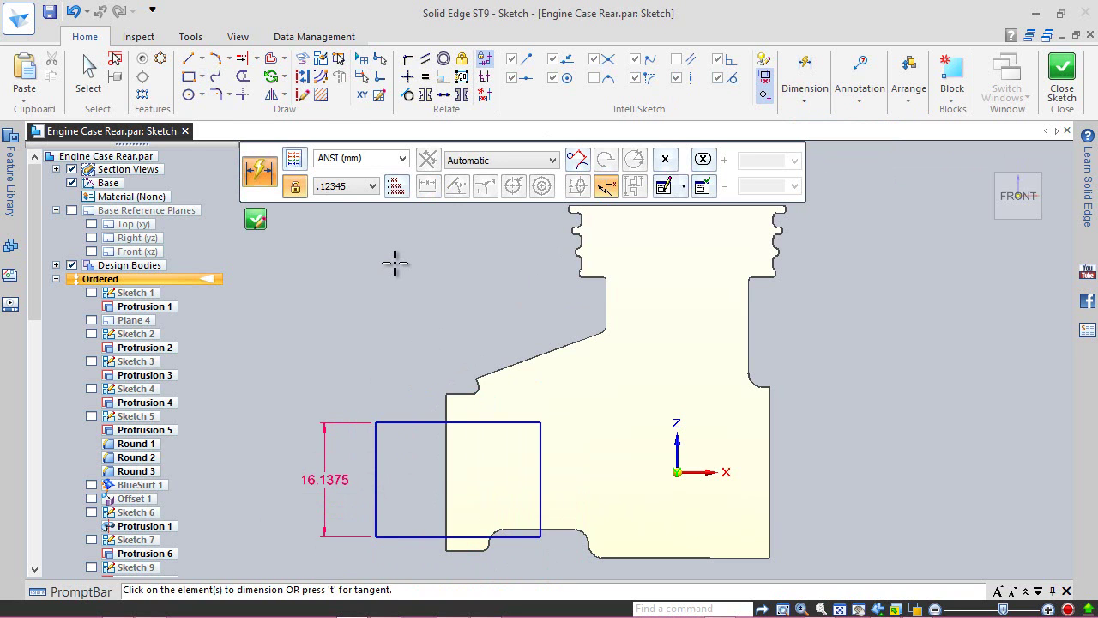
left_click(400, 537)
left_click(402, 563)
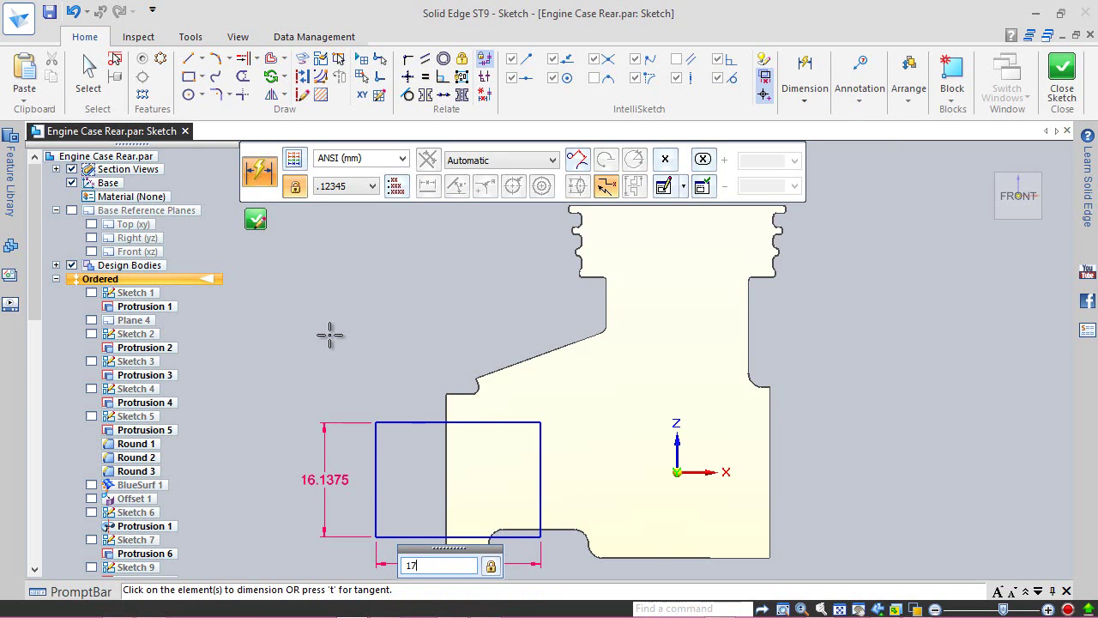
type("17")
key("Return")
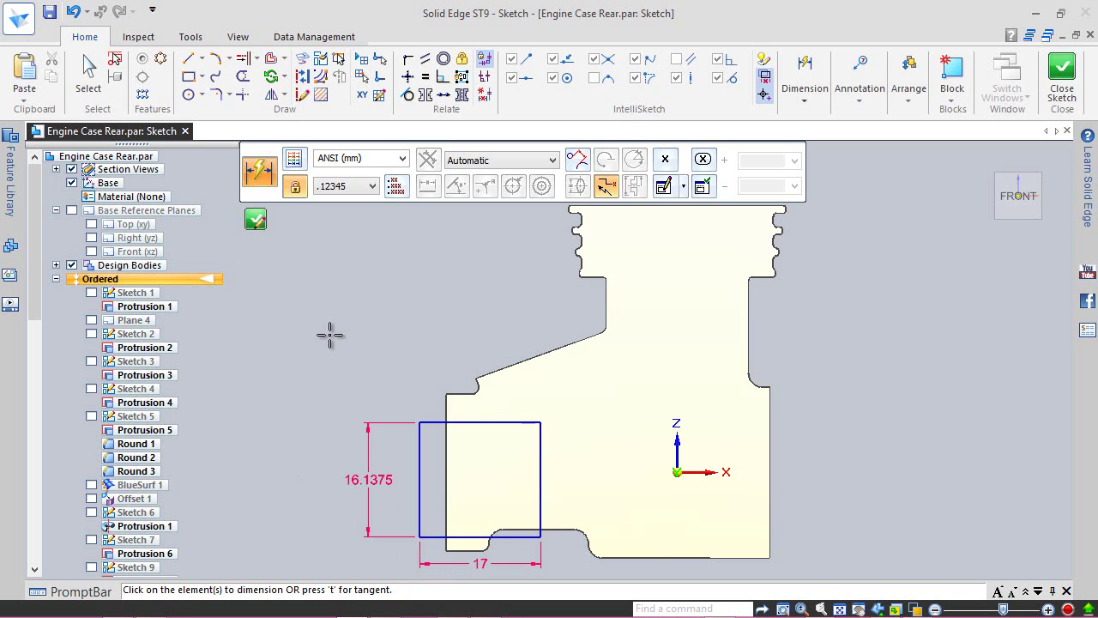
- Dimension the rectangle's upper edge 3.1645 mm below the short horizontal edge at the case's upper-left corner
scroll(396, 470, "up", 2)
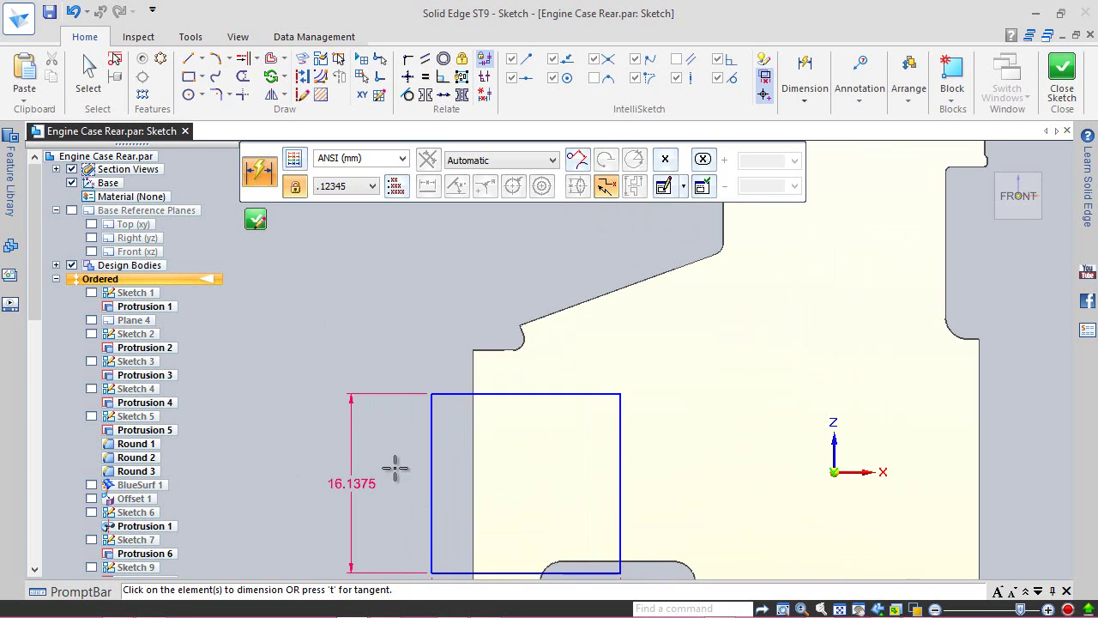
scroll(421, 363, "up", 2)
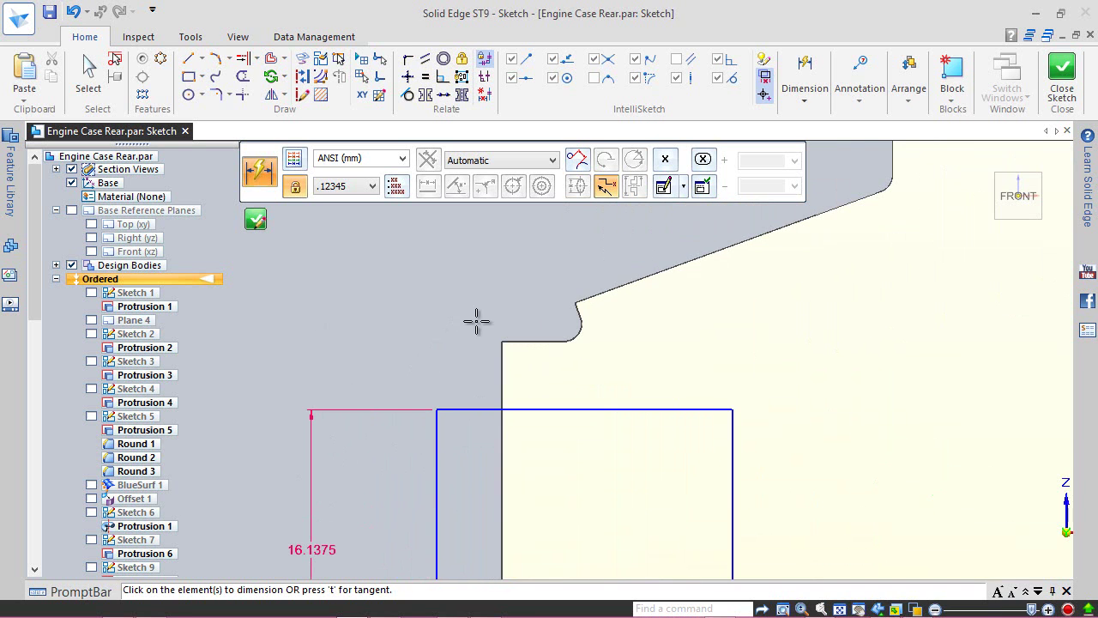
left_click(536, 338)
left_click(487, 405)
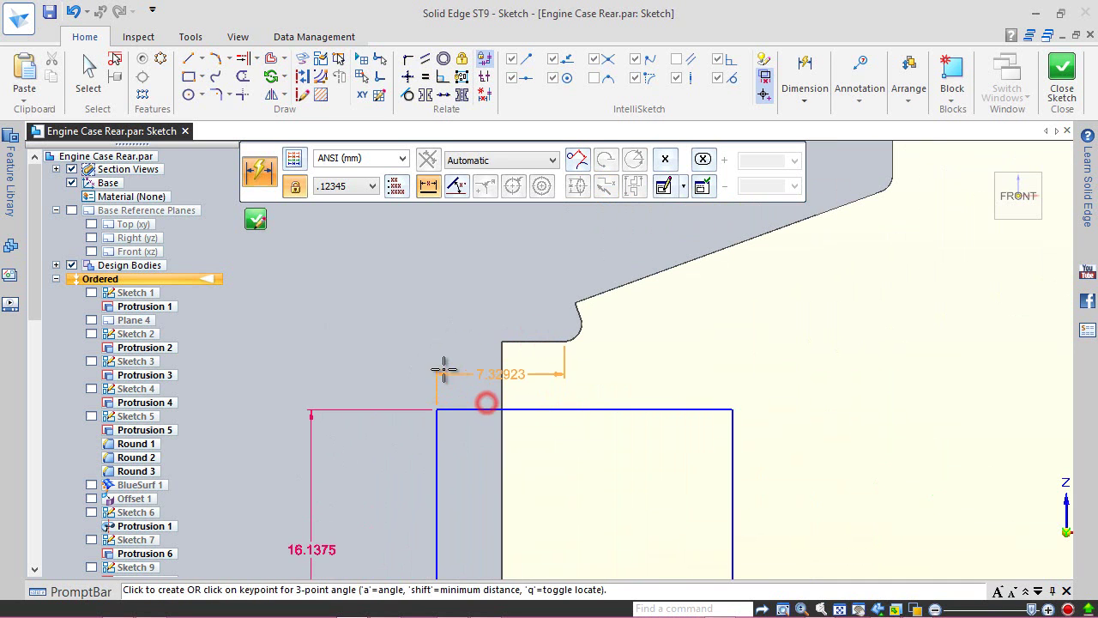
left_click(418, 373)
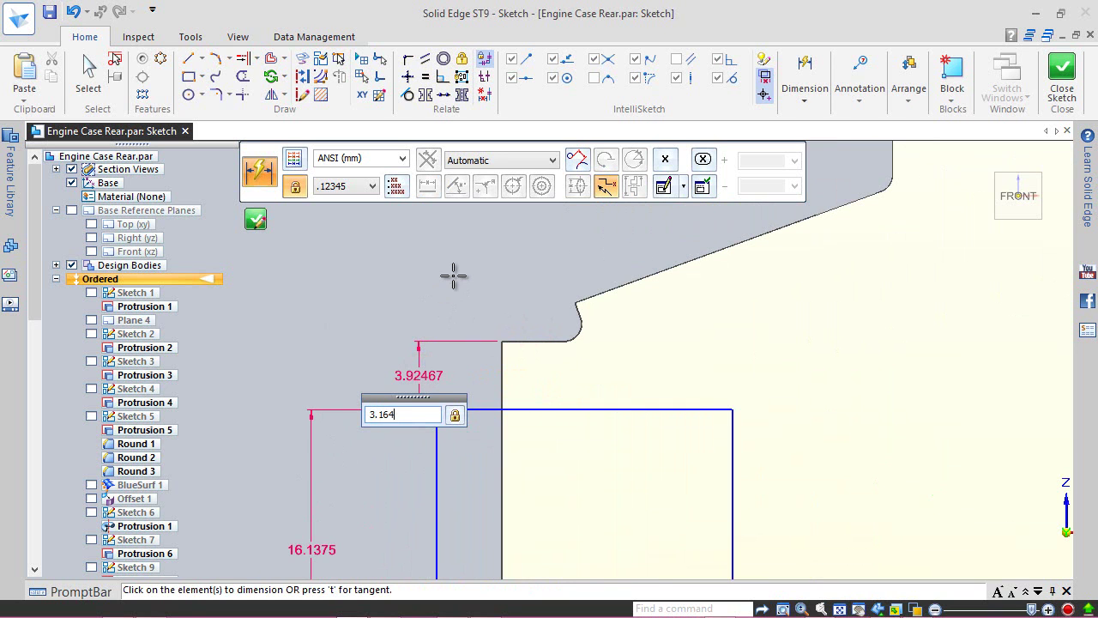
type("3.1645")
key("Return")
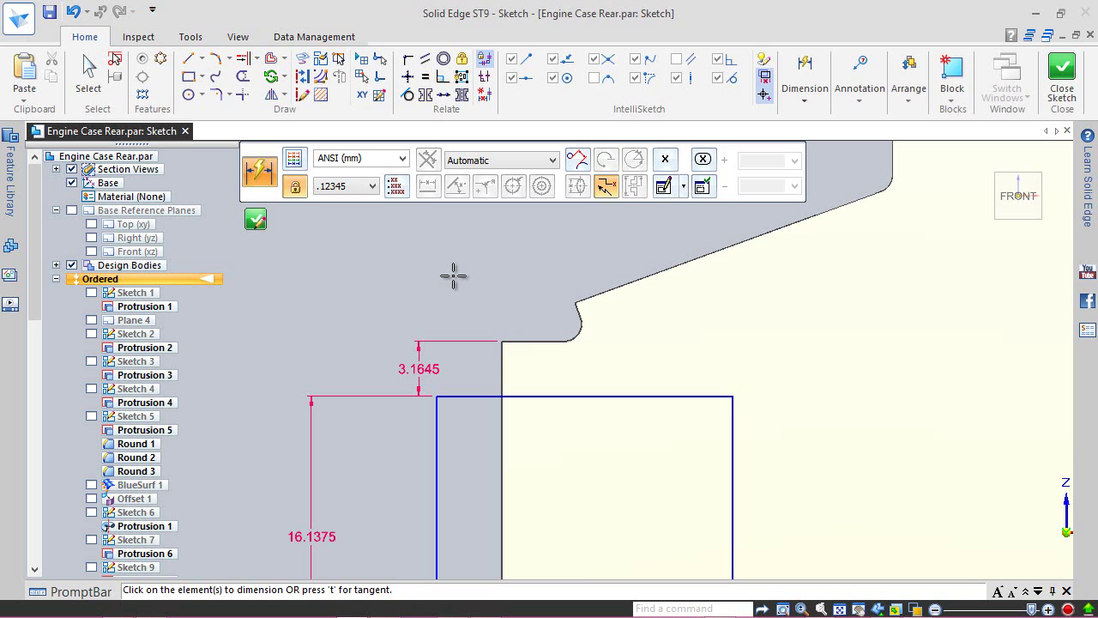
- Move the rectangle's left side horizontally inward so the whole rectangle lies inside the case's left outer edge
left_click(88, 76)
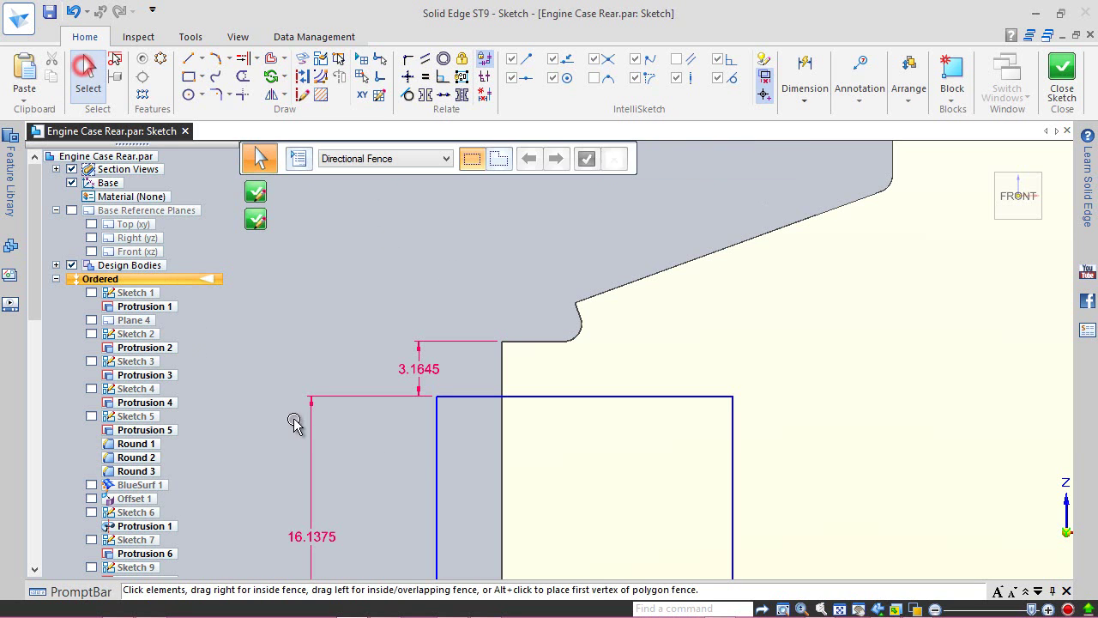
left_click(436, 445)
left_click_drag(434, 455, 583, 436)
key("Escape")
- Dimension the rectangle's left side 5.05872 mm from the case's left vertical edge
right_click_drag(462, 258, 425, 254)
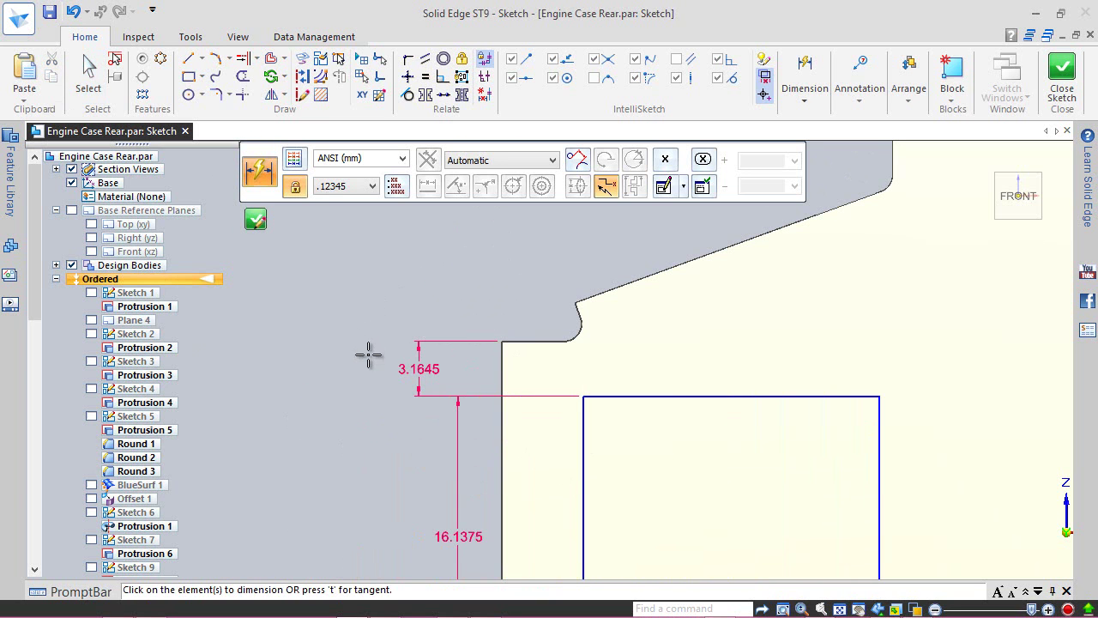
left_click(502, 439)
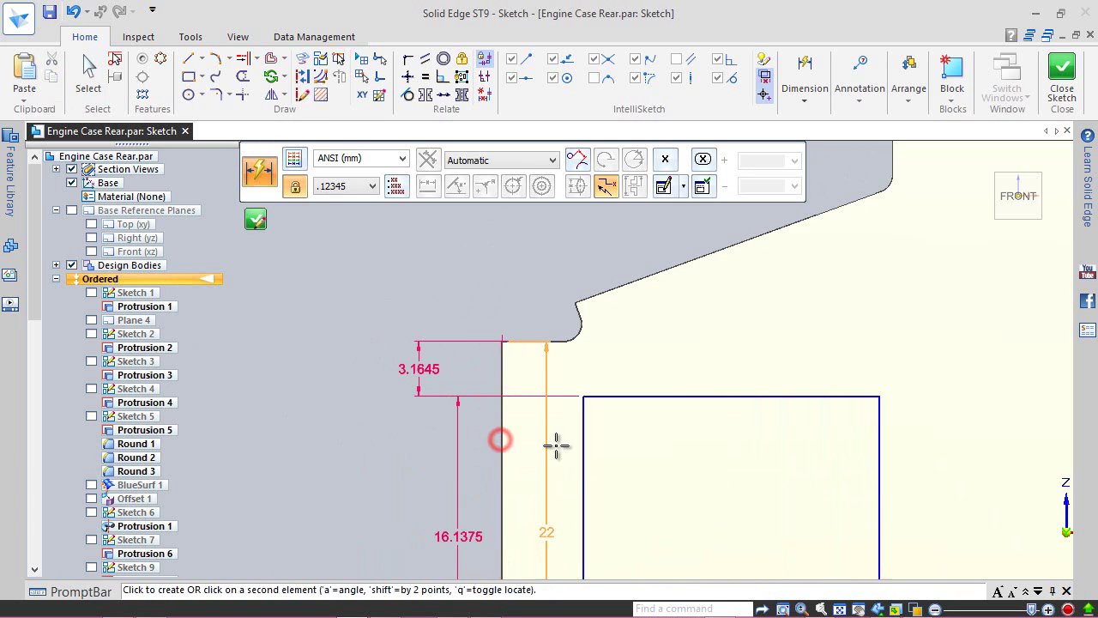
left_click(579, 443)
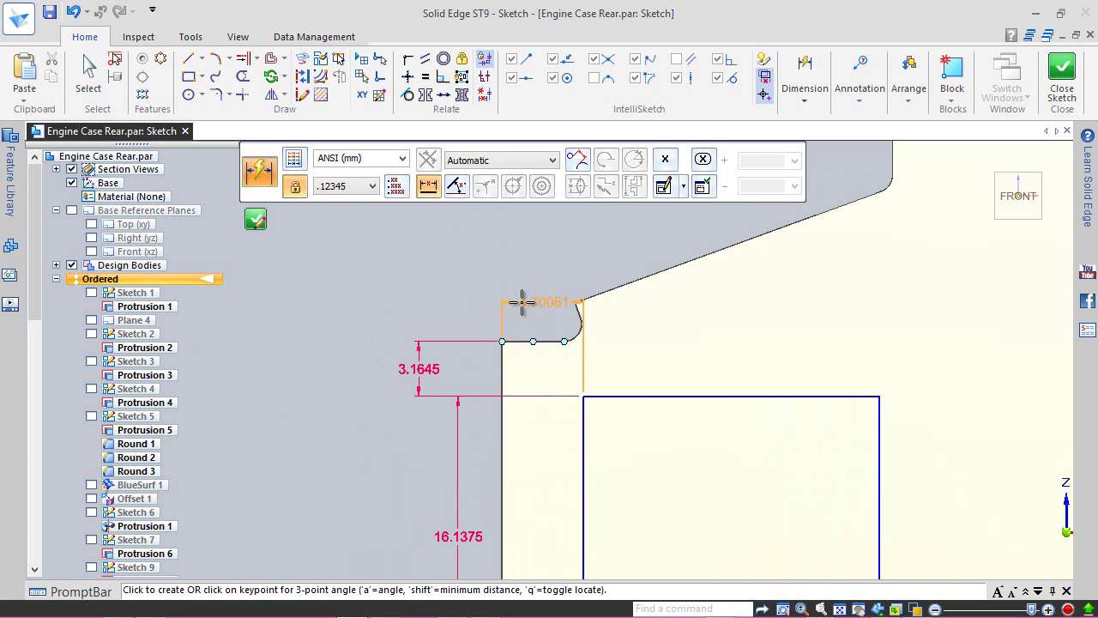
left_click(522, 302)
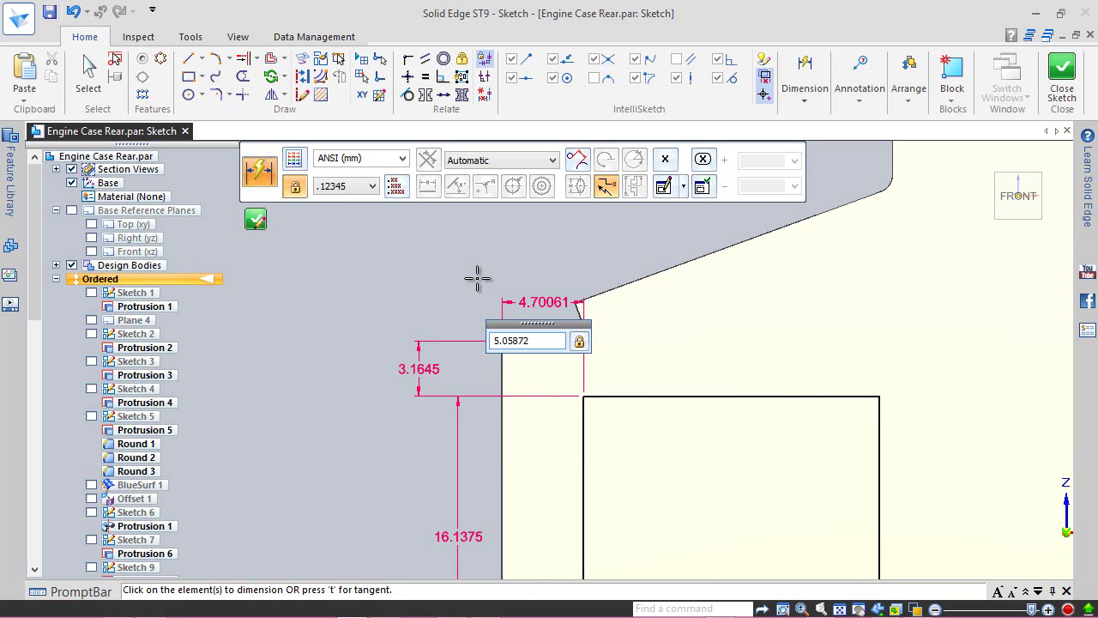
key("Return")
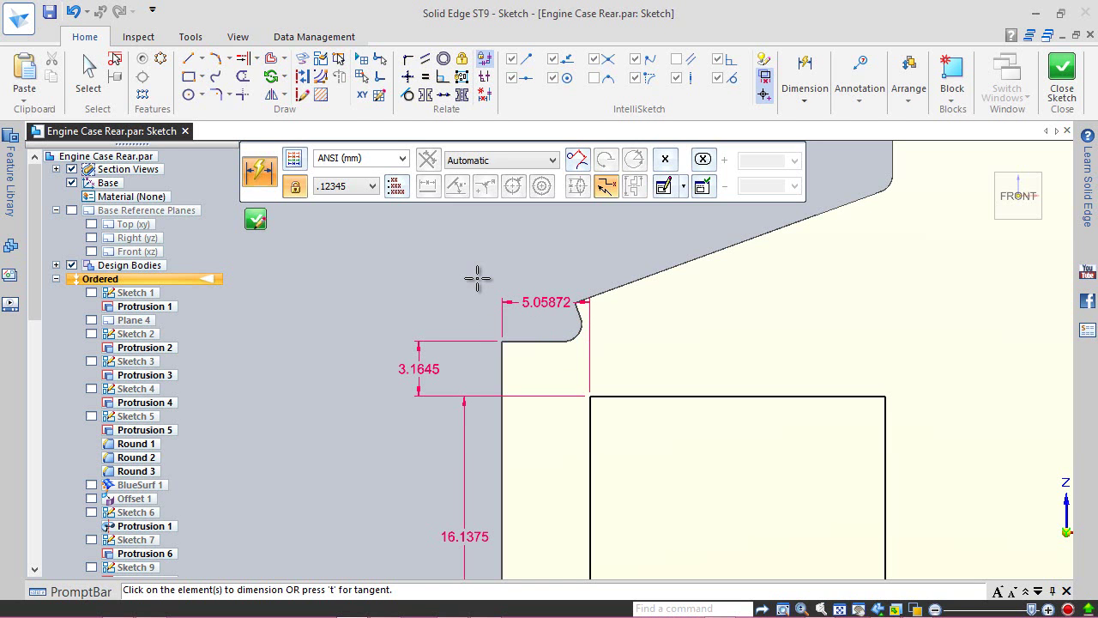
- Convert the whole rectangle to construction geometry using chain selection
left_click(302, 76)
left_click(364, 159)
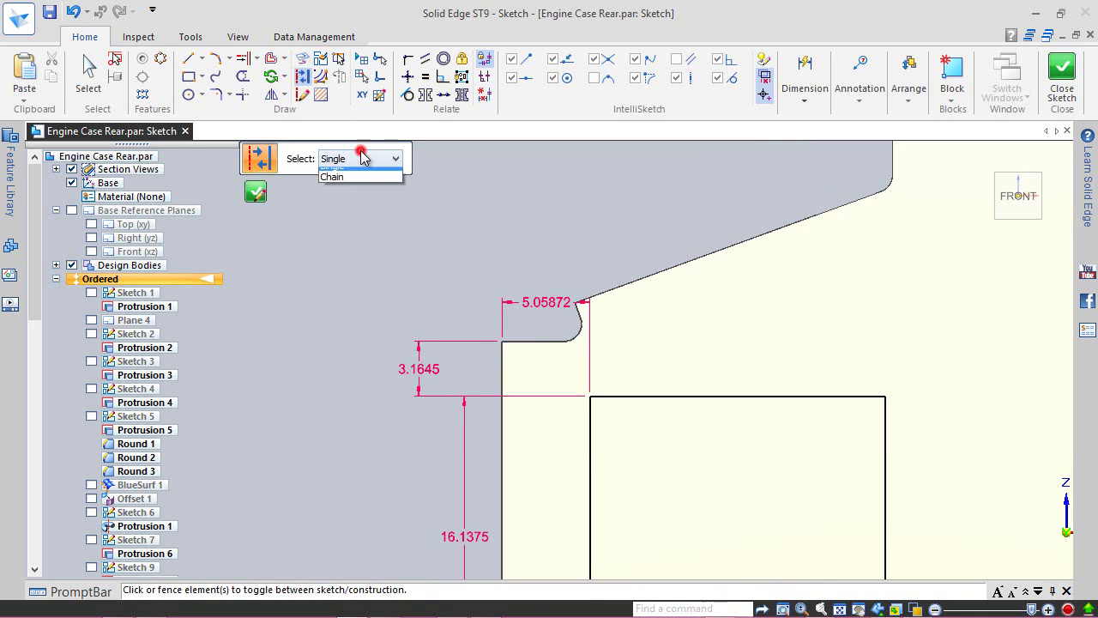
left_click(357, 171)
left_click(662, 395)
left_click(86, 55)
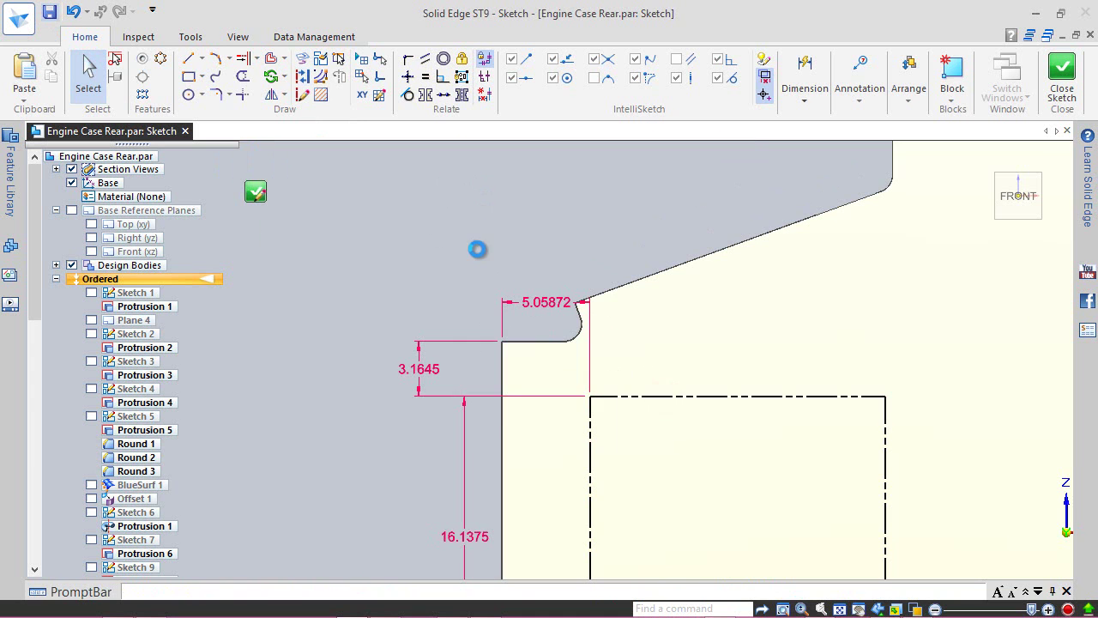
- Sketch a V of two connected lines from the rectangle's upper-left corner through an interior point above mid-height to its upper-right corner
scroll(477, 249, "down", 3)
scroll(421, 375, "up", 2)
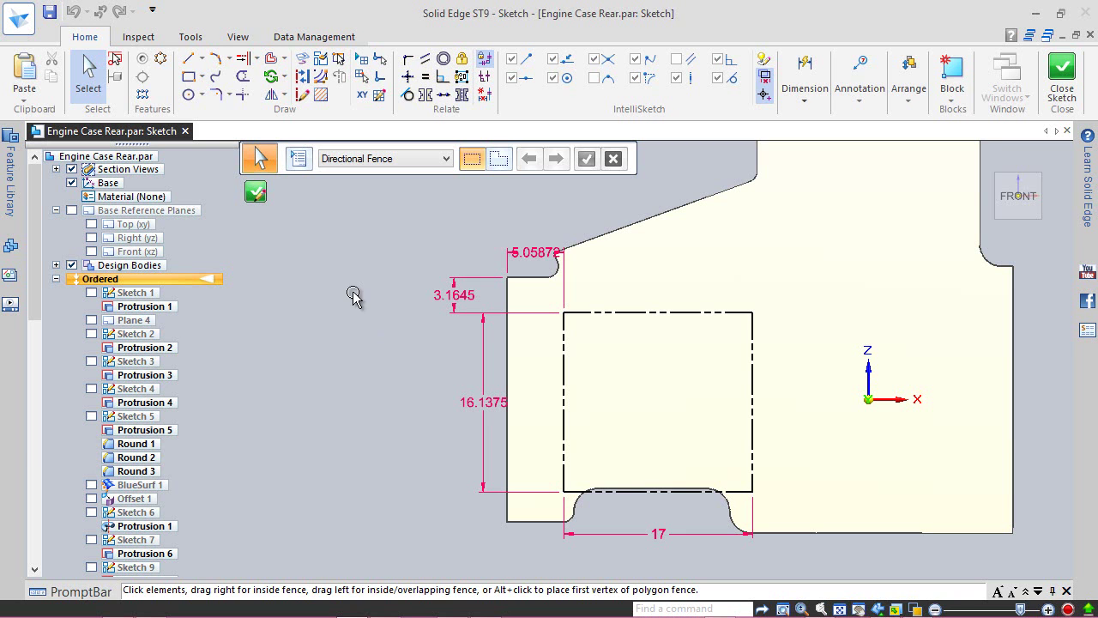
left_click(188, 66)
scroll(610, 360, "up", 1)
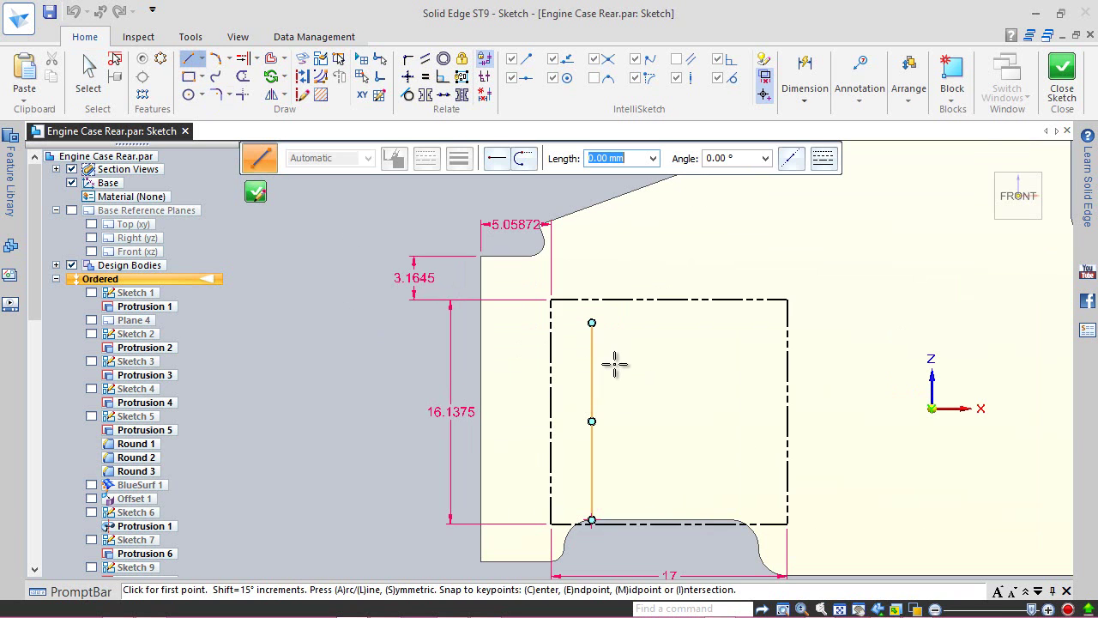
left_click(551, 300)
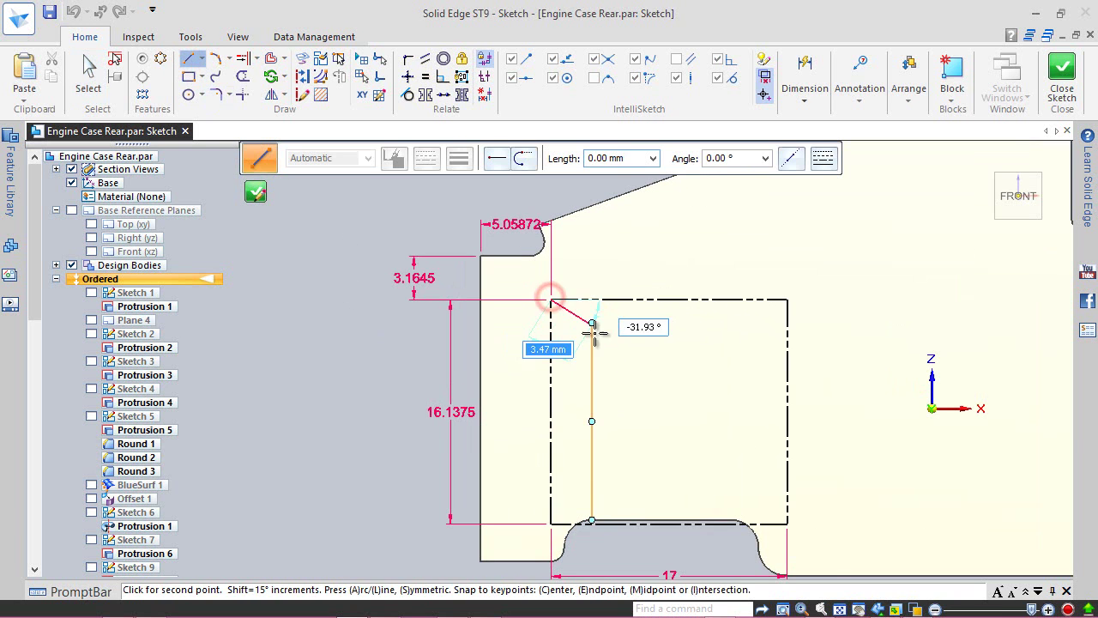
left_click(657, 381)
left_click(787, 301)
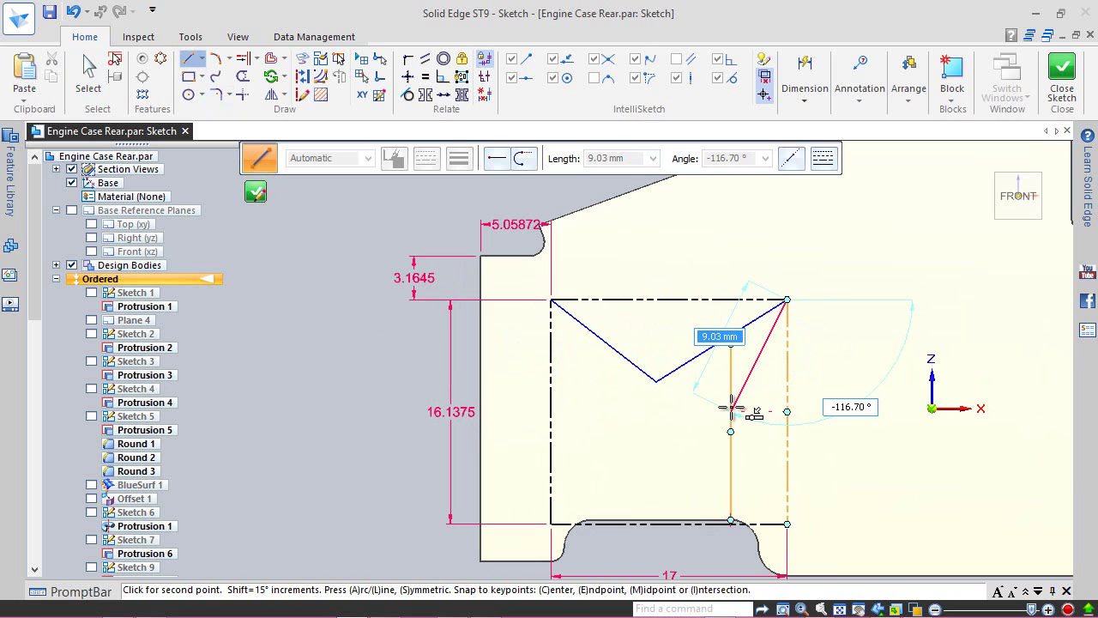
key("Escape")
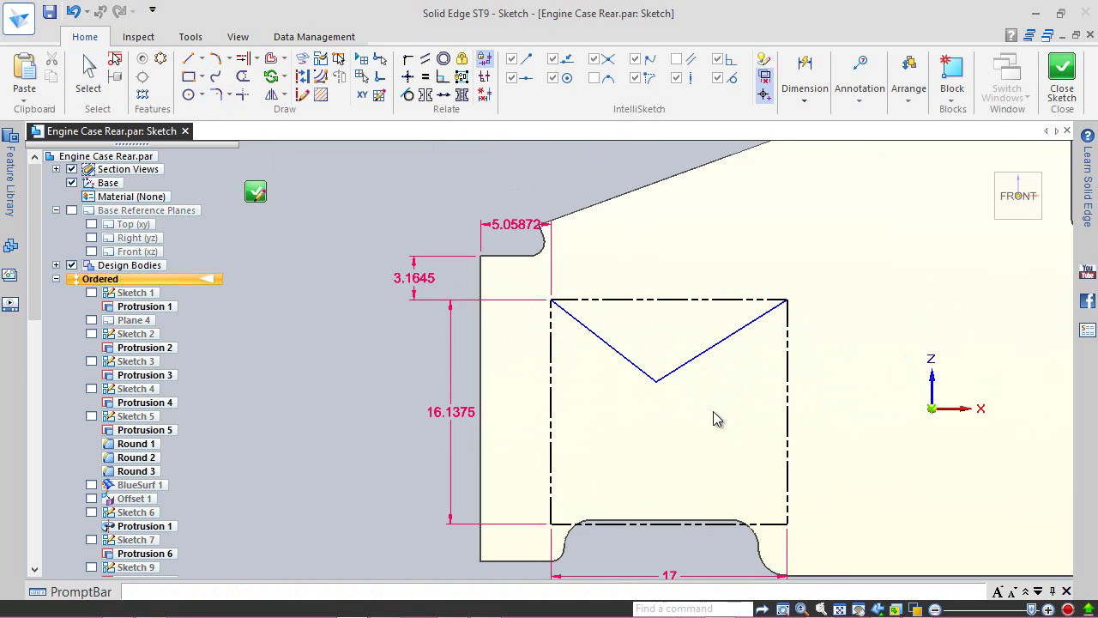
- Draw a horizontal line across the rectangle between the midpoints of its left and right sides
left_click(188, 58)
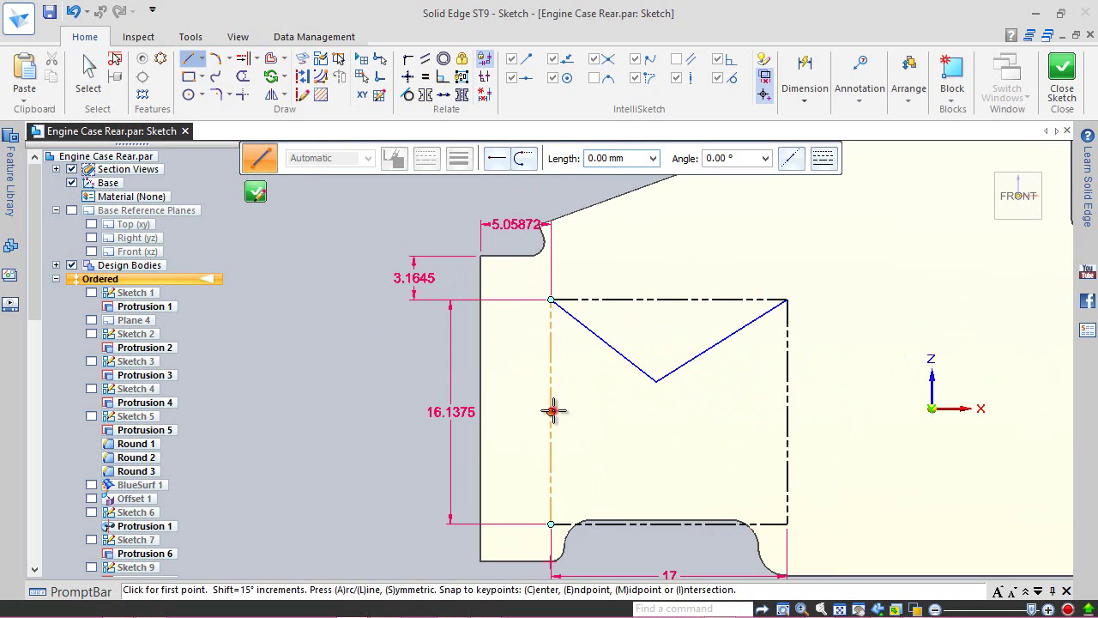
left_click(552, 412)
left_click(788, 412)
key("Escape")
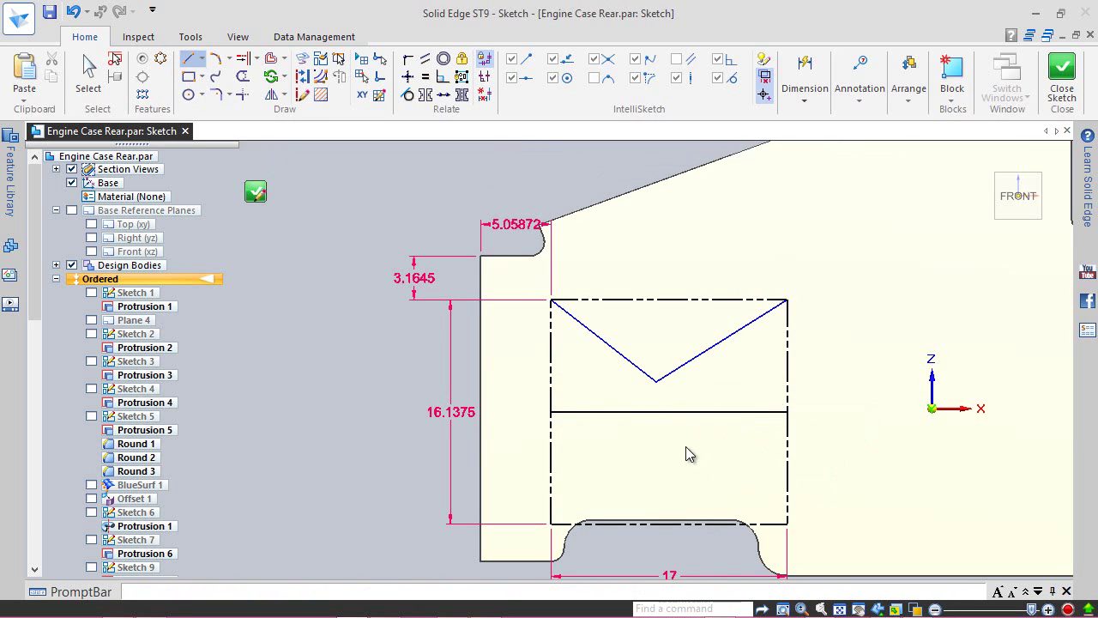
key("l")
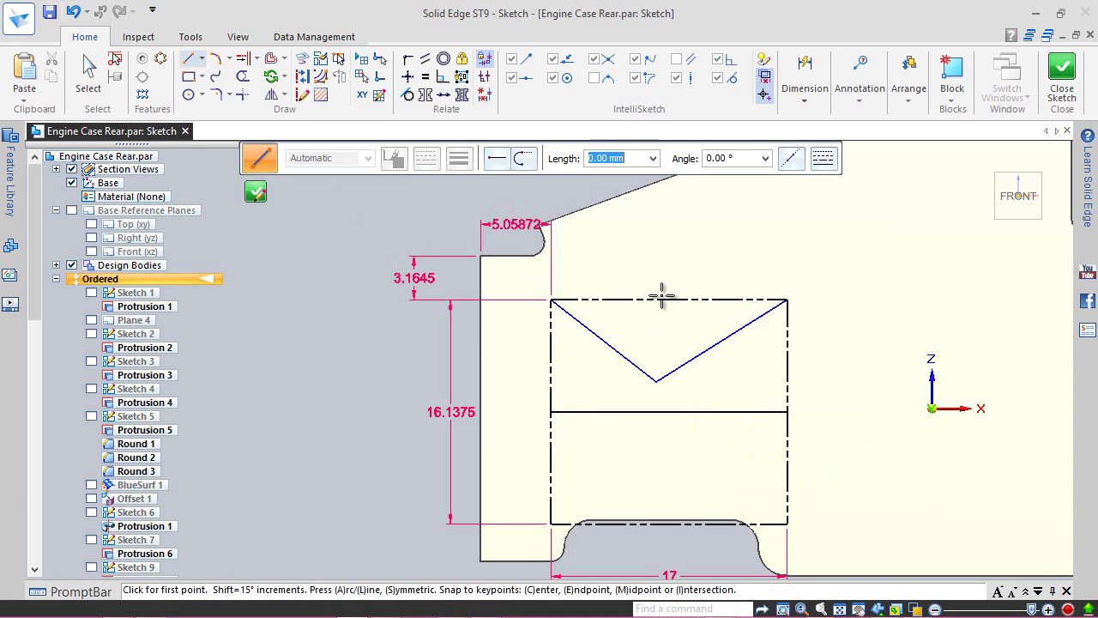
left_click(668, 299)
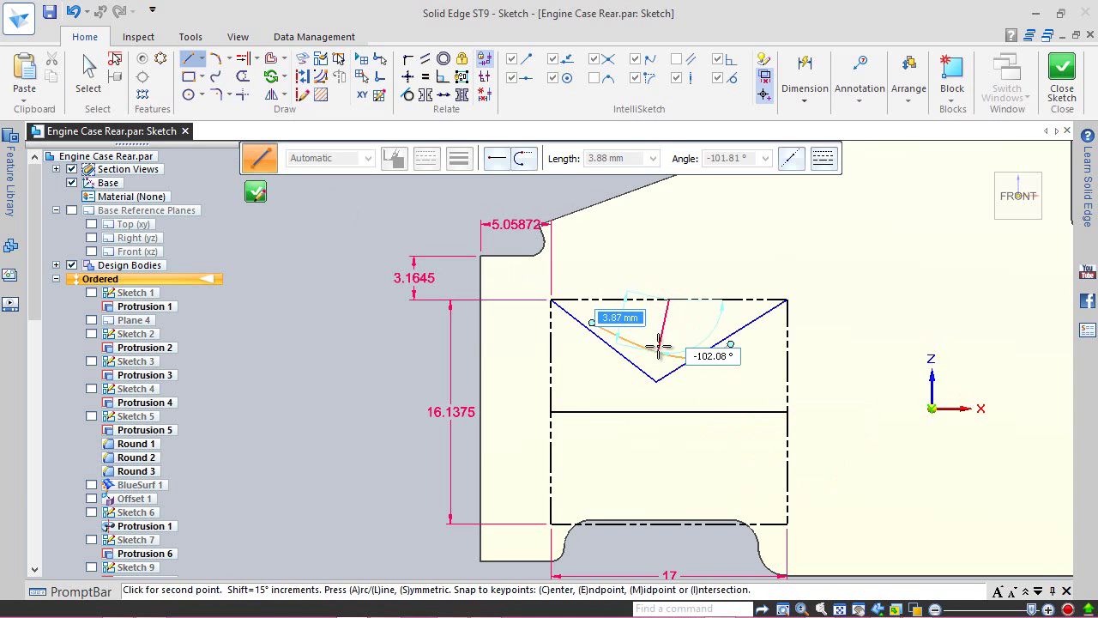
key("Escape")
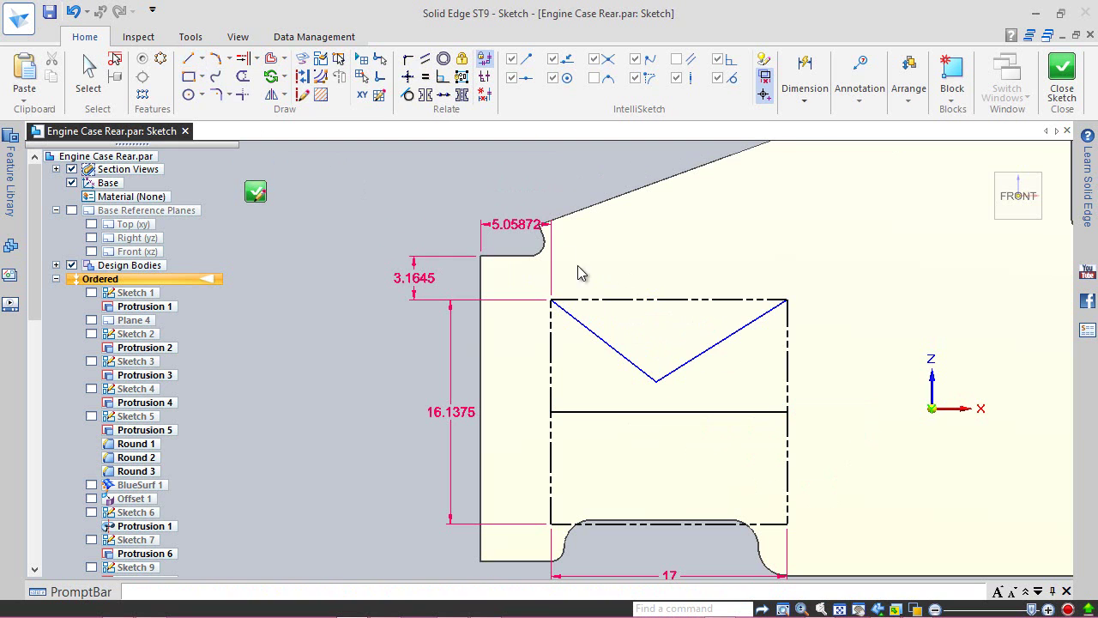
- Align the V's vertex vertically with the midpoint of the horizontal line across the rectangle
left_click(408, 76)
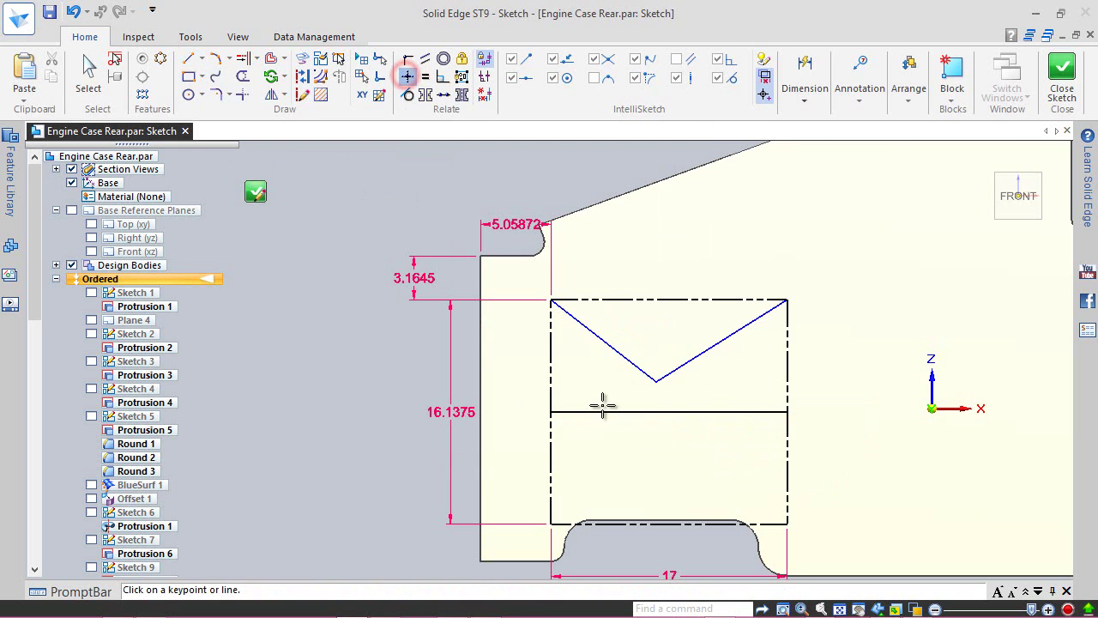
left_click(669, 413)
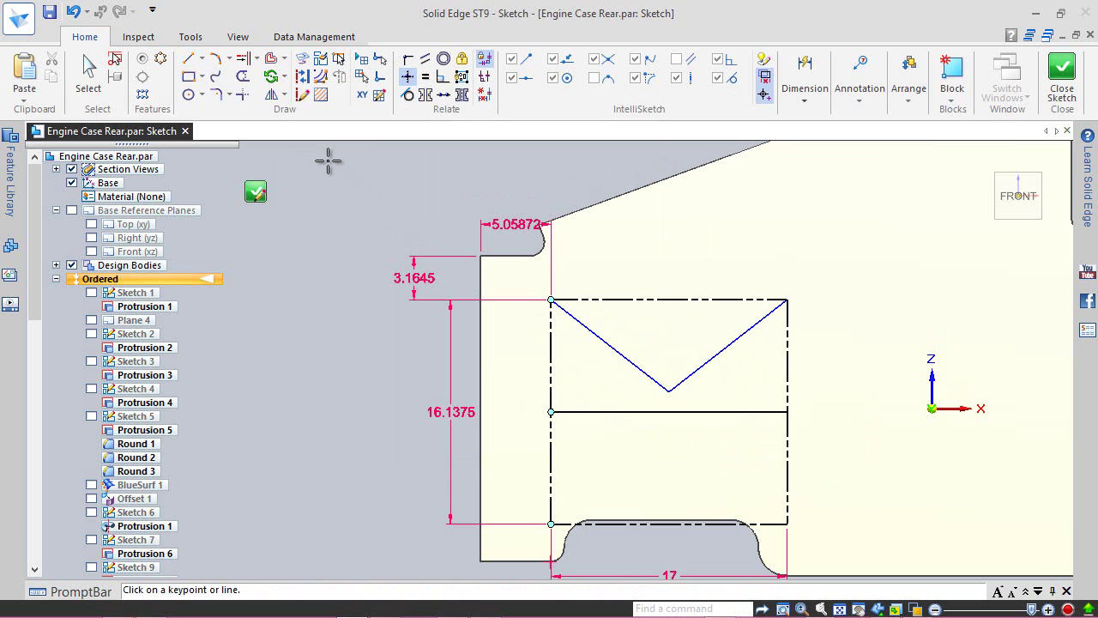
- Mirror both V lines about the horizontal midline, keeping the originals, and save all documents
left_click(271, 94)
left_click(615, 355)
right_click(725, 354)
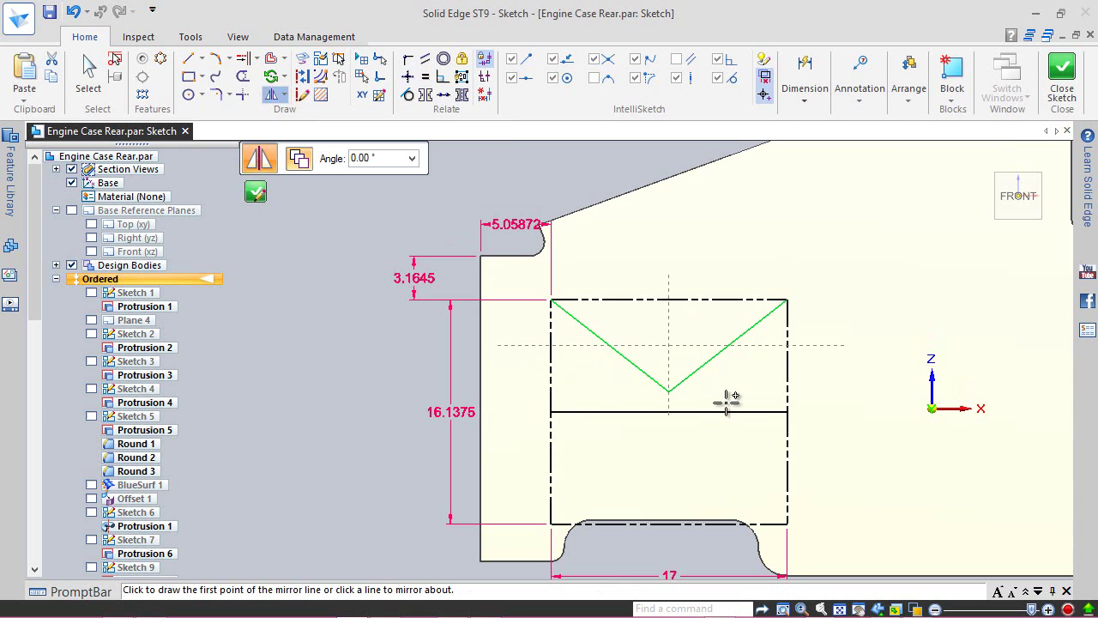
left_click(718, 412)
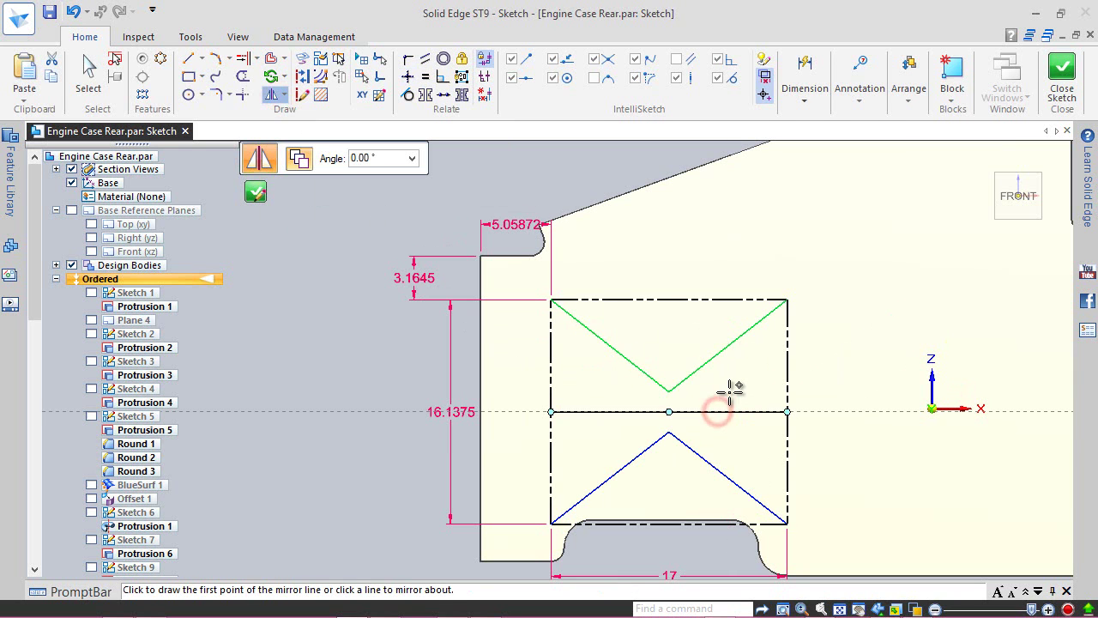
right_click_drag(359, 237, 291, 253)
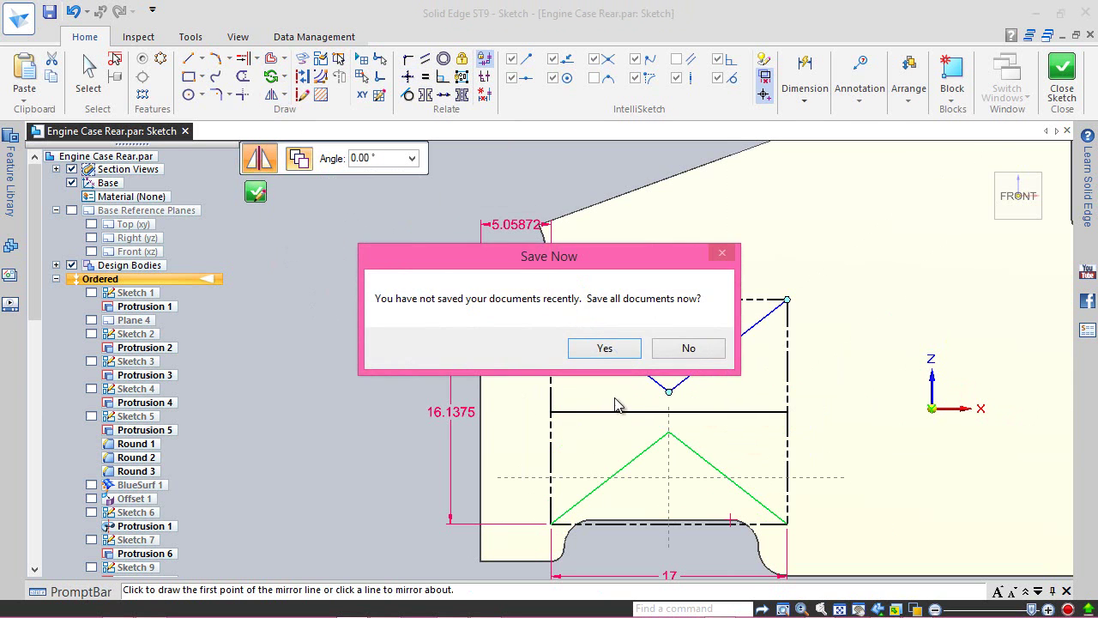
left_click(624, 354)
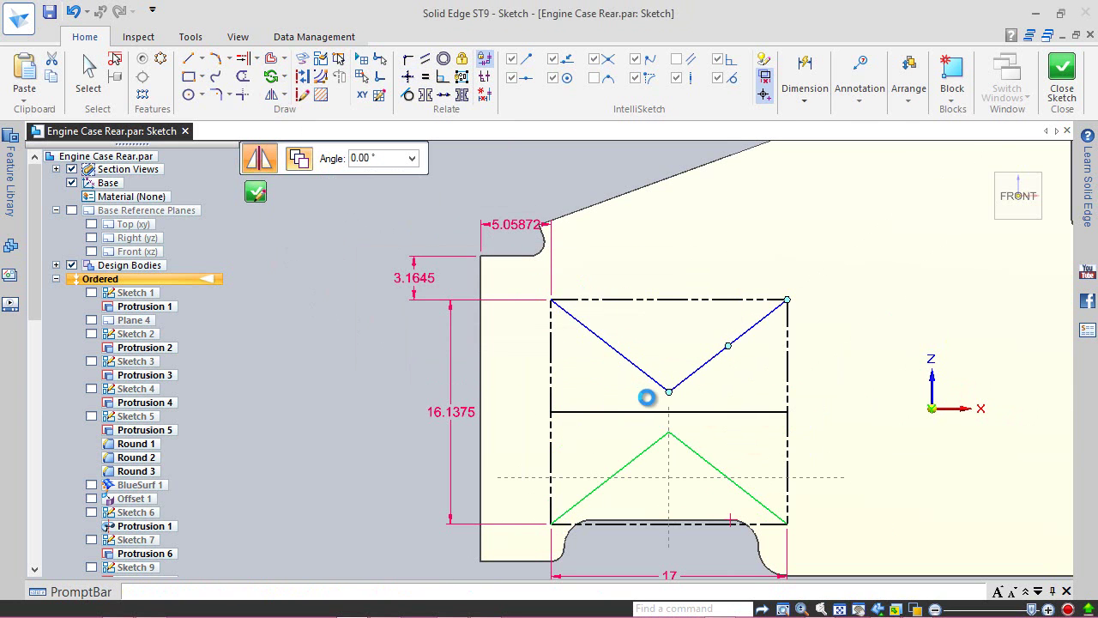
- Dimension the vertical gap between the tips of the upper and lower V as 1.64269 mm
key("d")
scroll(660, 394, "up", 3)
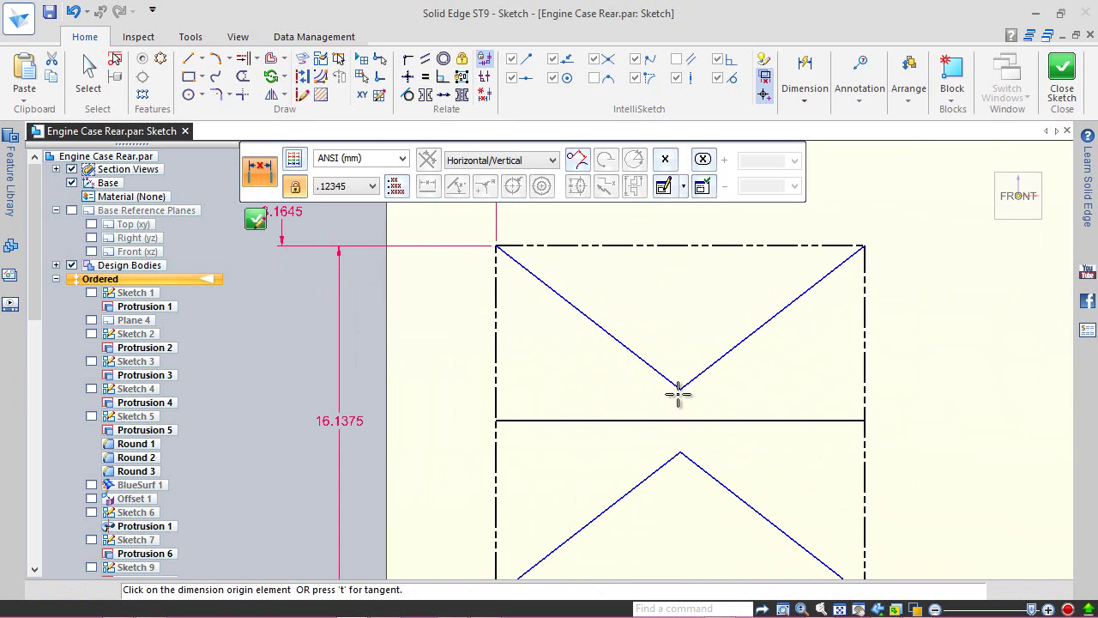
left_click(680, 390)
left_click(679, 452)
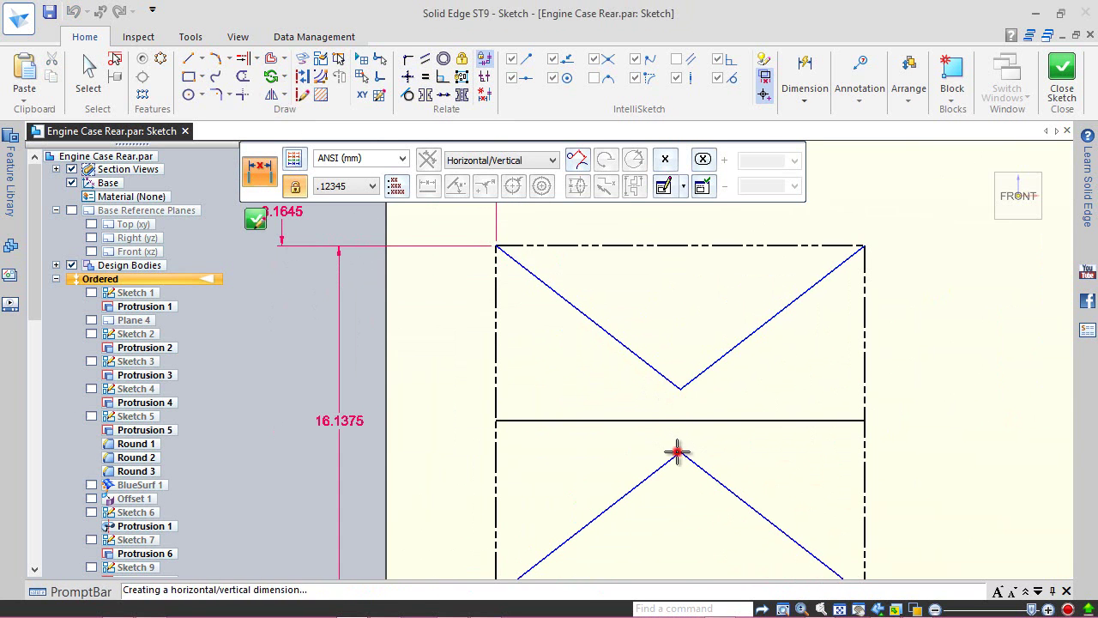
left_click(636, 407)
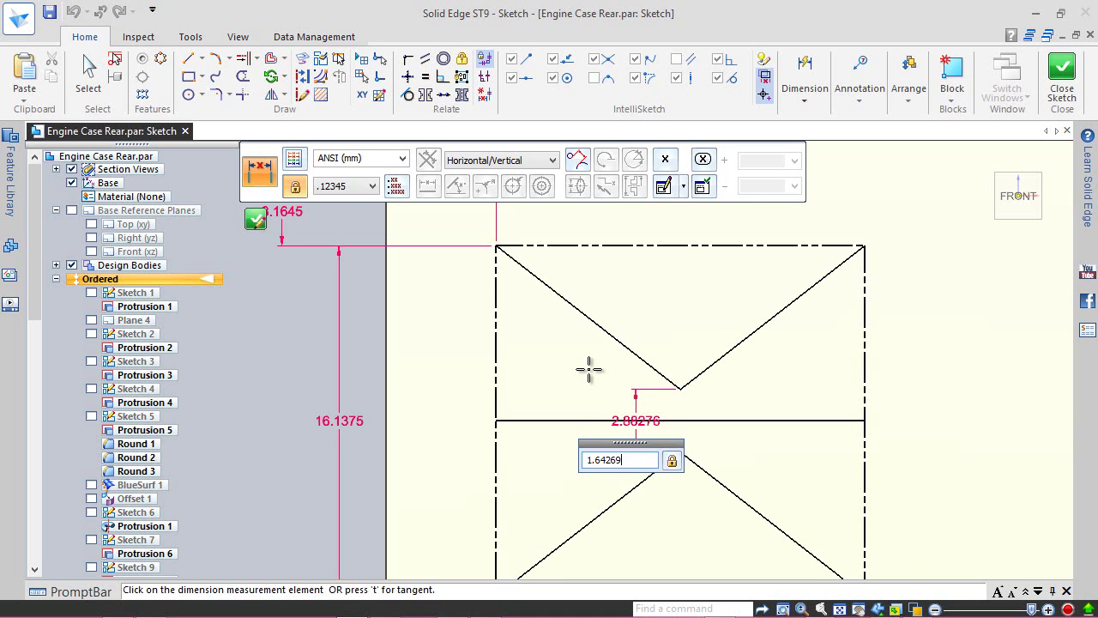
key("Return")
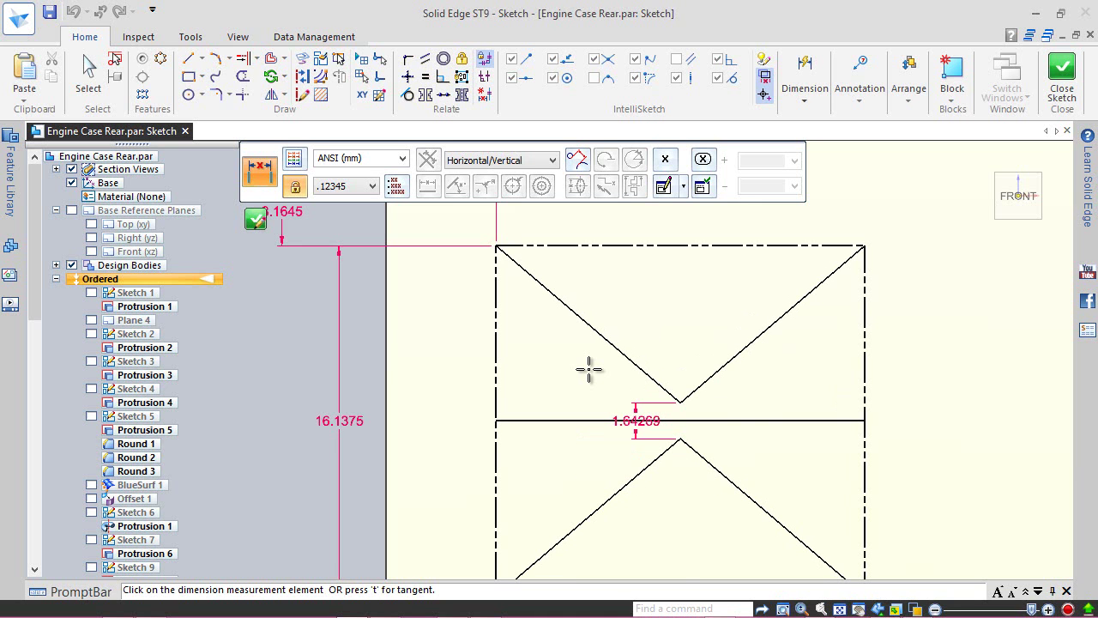
left_click(88, 73)
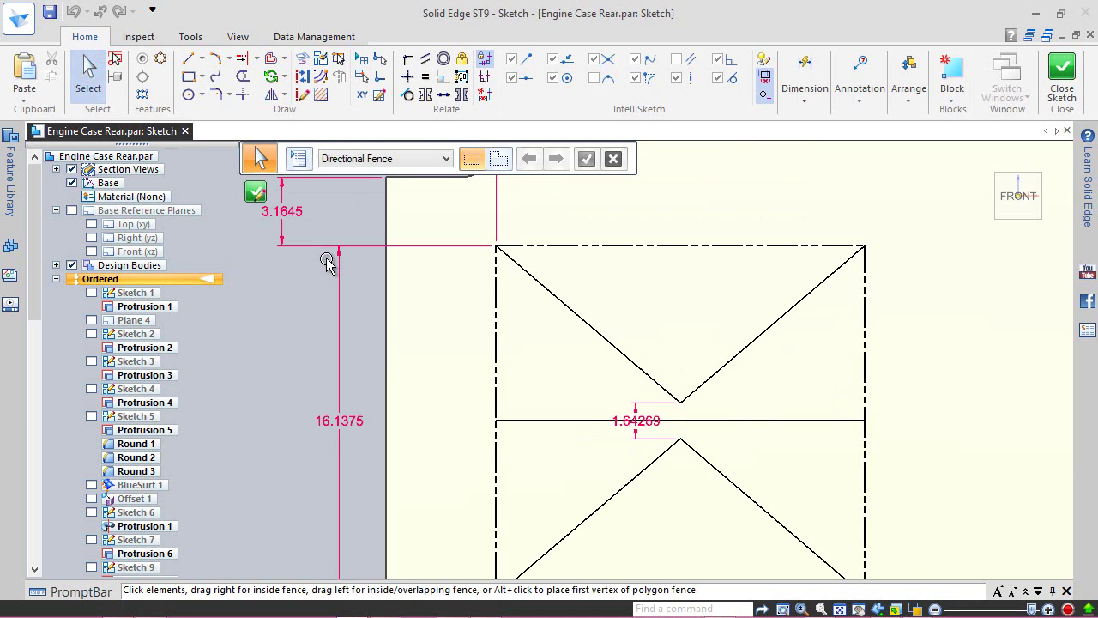
- Offset the left leg of the upper V and of the lower V individually by 1.25 mm toward the horizontal midline
left_click(271, 58)
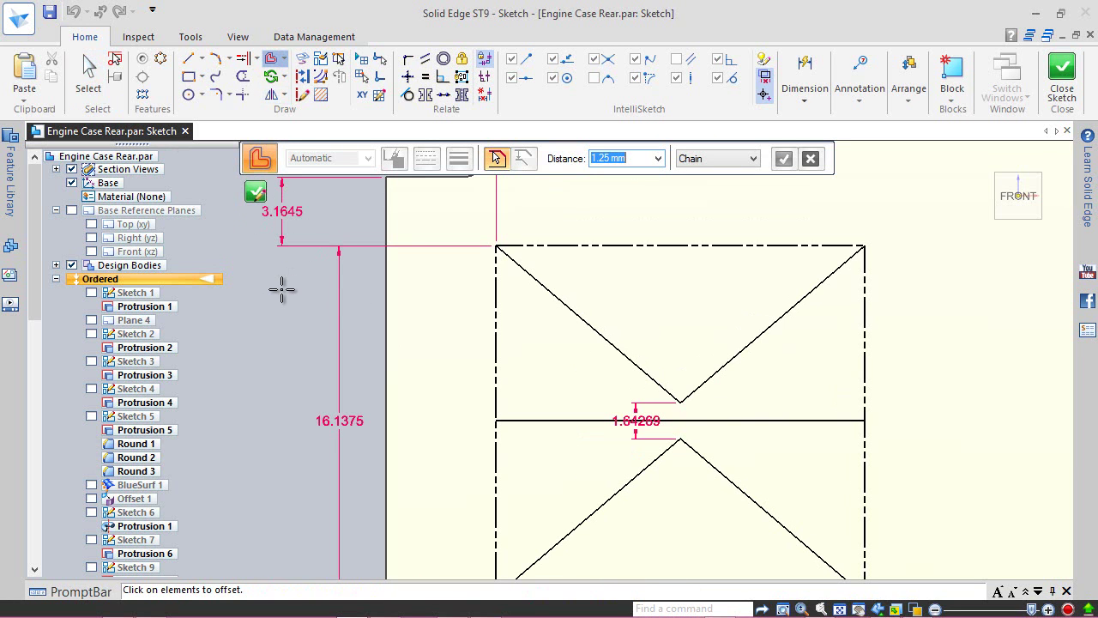
left_click(695, 160)
left_click(697, 173)
left_click(580, 318)
right_click(563, 343)
left_click(558, 345)
key("Escape")
left_click(271, 62)
left_click(606, 485)
right_click(606, 485)
left_click(588, 466)
key("Escape")
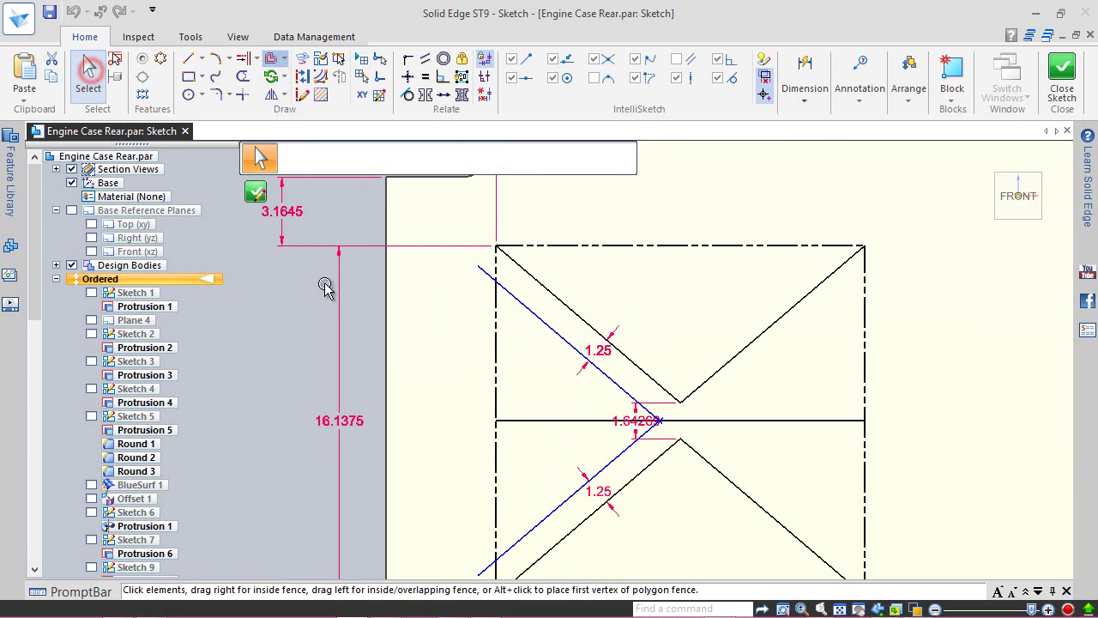
- Offset the right leg of the upper V and of the lower V individually by 1.25 mm toward the horizontal midline
left_click(270, 59)
left_click(750, 342)
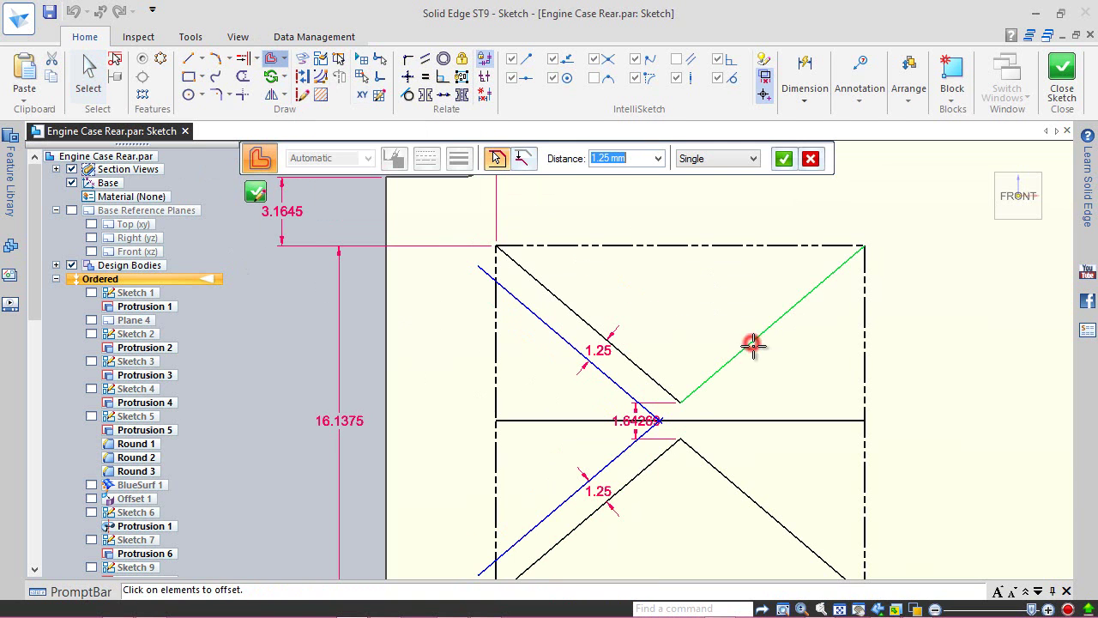
right_click(800, 376)
left_click(803, 367)
left_click(88, 71)
left_click(273, 60)
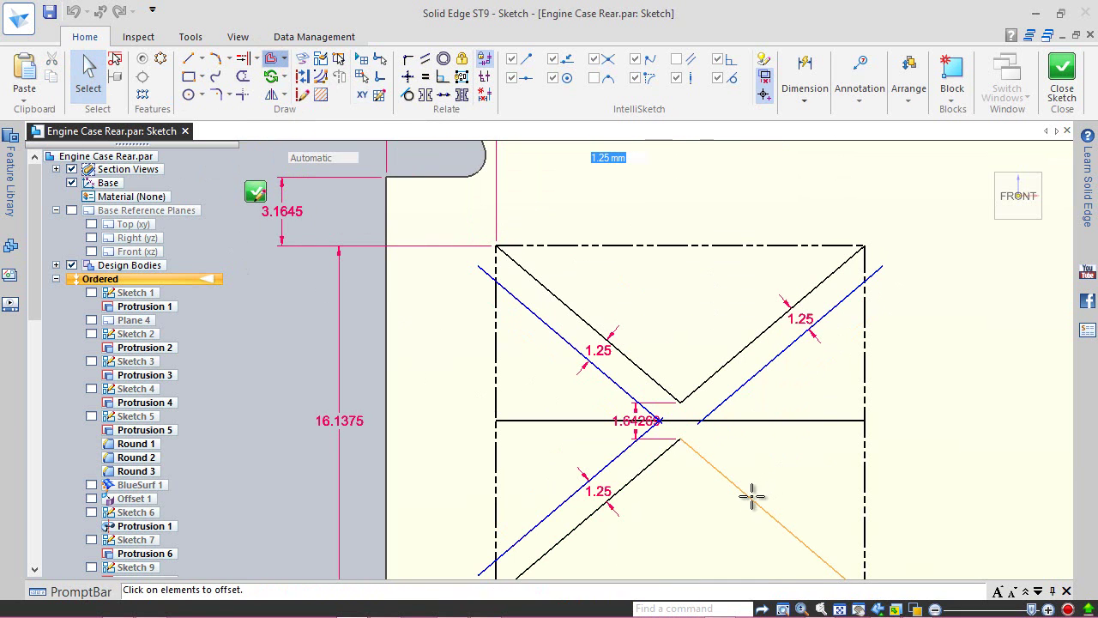
left_click(751, 495)
right_click(775, 472)
left_click(798, 465)
left_click(88, 71)
- Trim the four offset line ends that extend beyond the rectangle's left and right sides
left_click(243, 79)
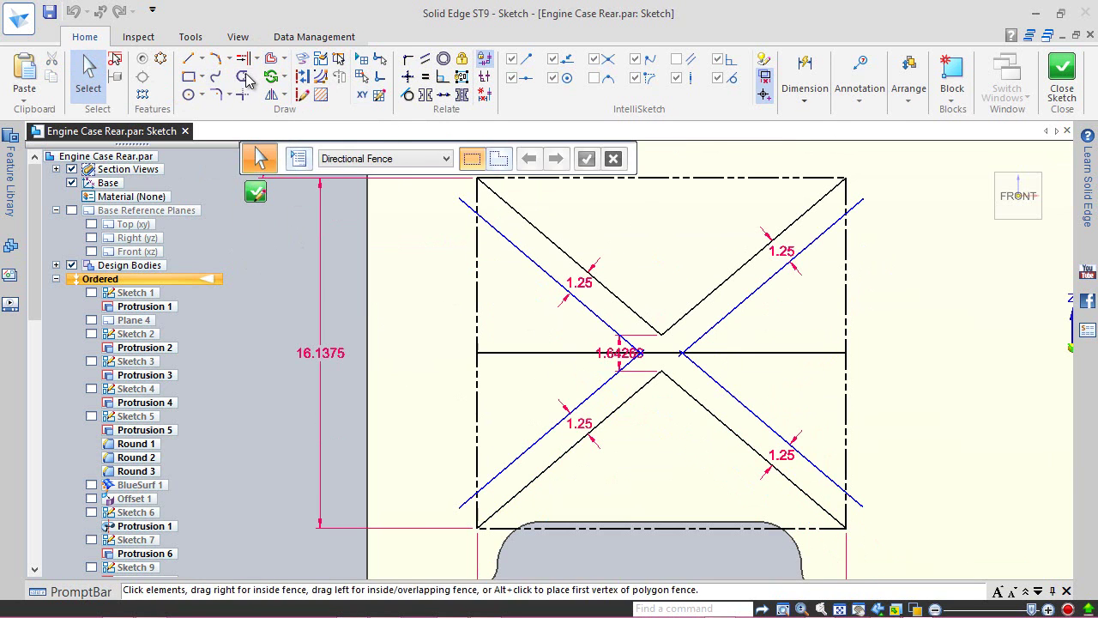
left_click(458, 197)
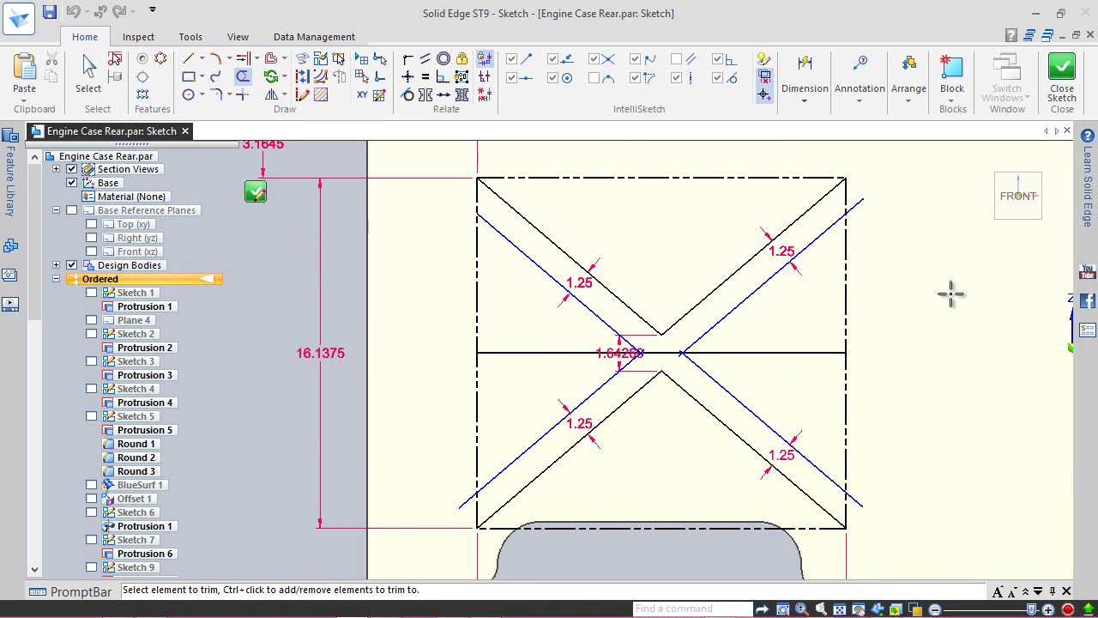
left_click(869, 201)
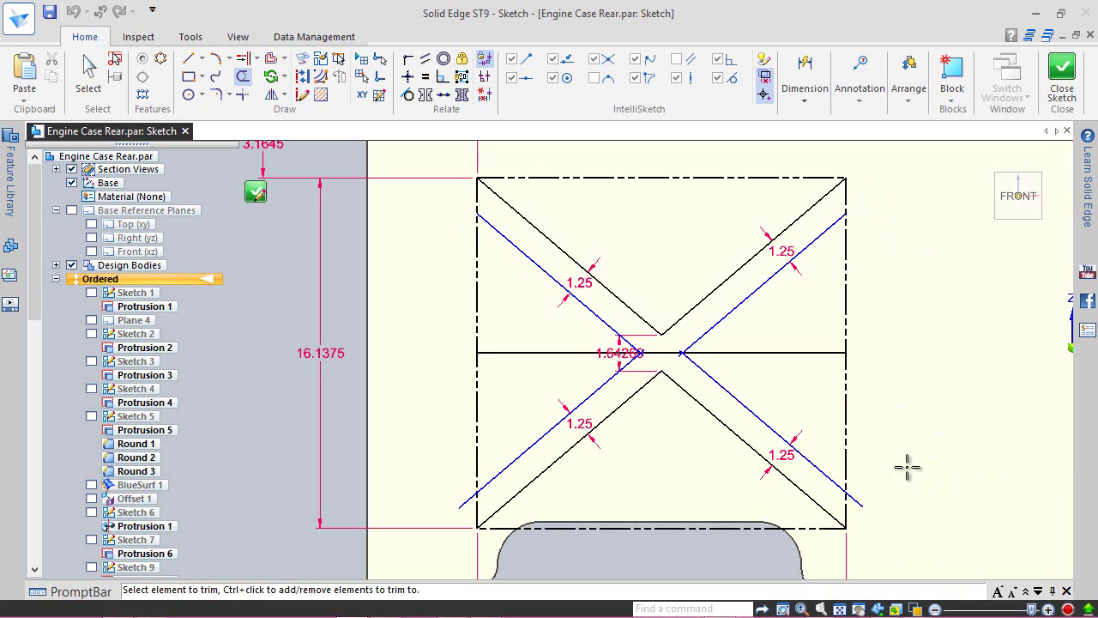
left_click(865, 498)
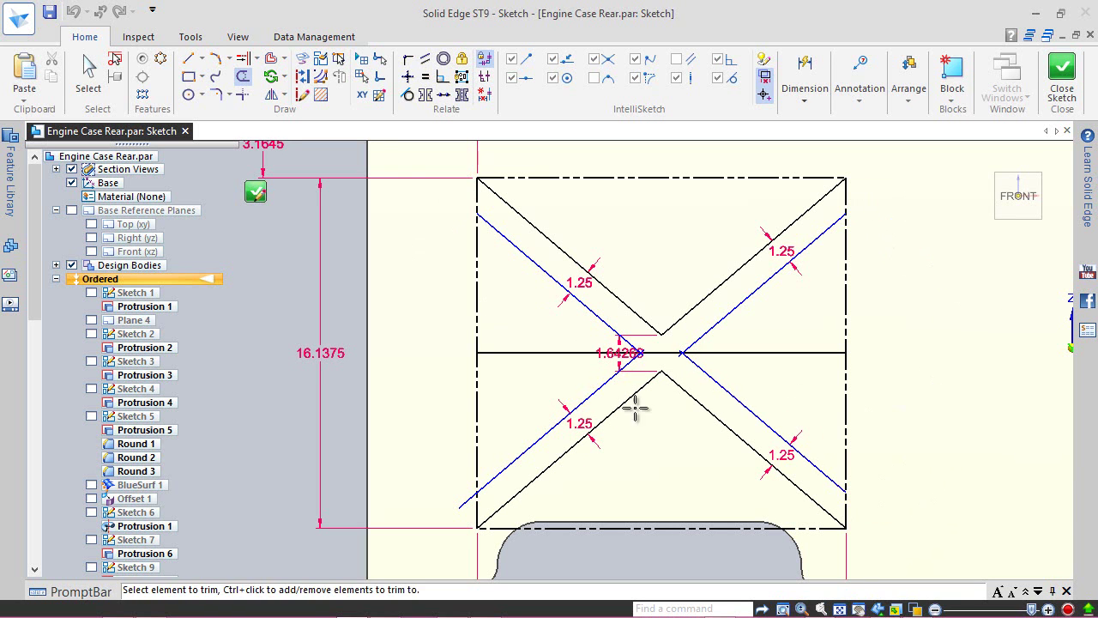
left_click(458, 499)
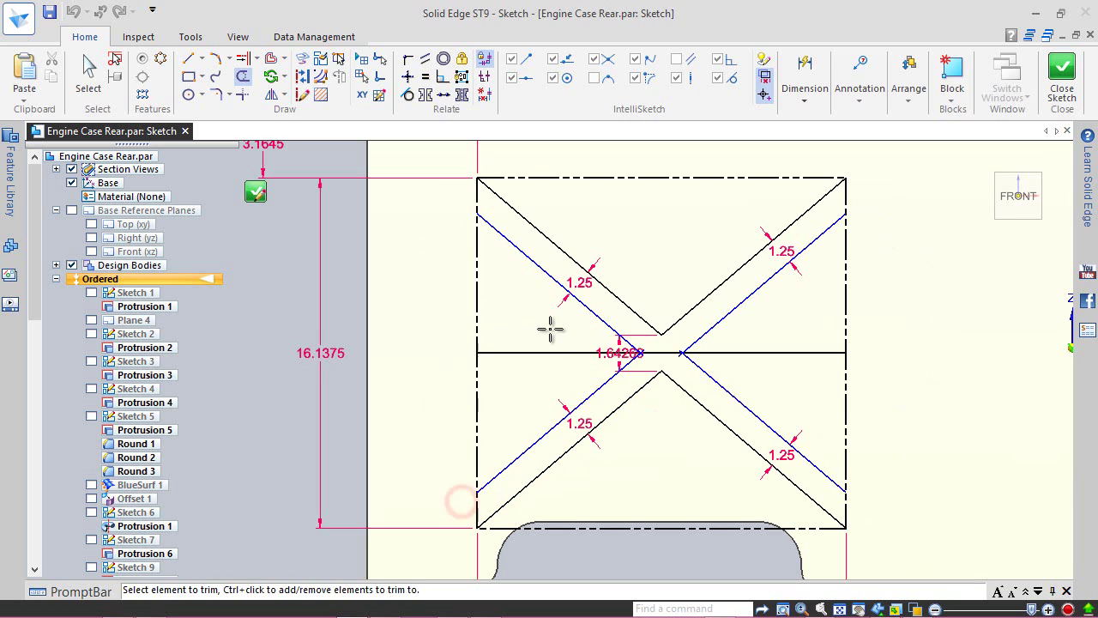
- Trim the short overhangs where the offset lines cross at the horizontal midline, leaving clean corners on both sides
scroll(658, 328, "down", 5)
scroll(663, 336, "up", 5)
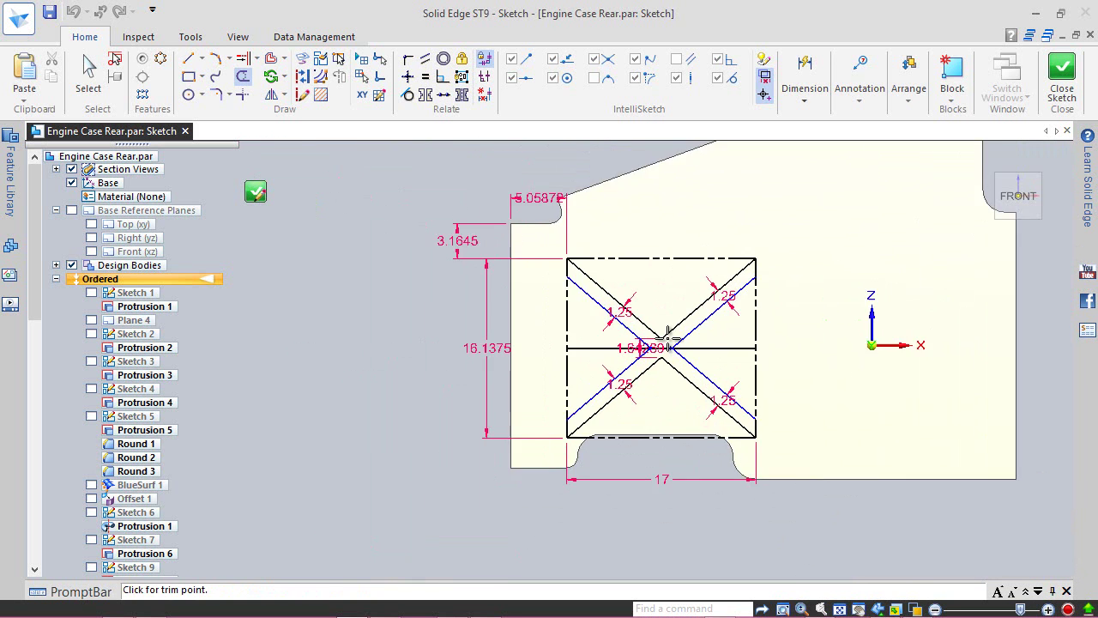
scroll(665, 341, "up", 4)
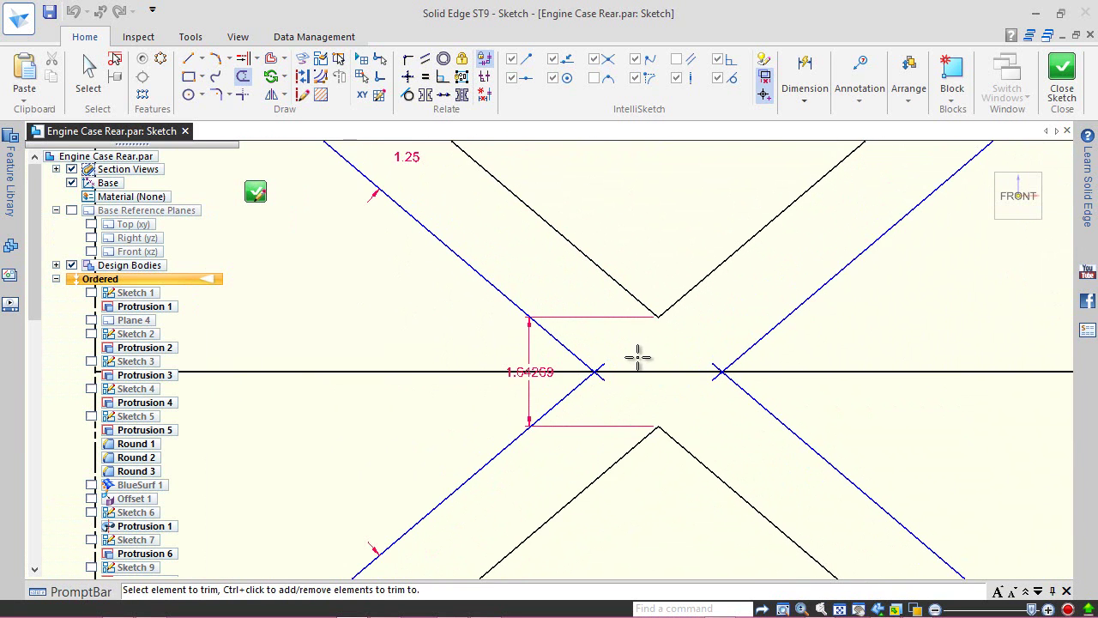
left_click(596, 363)
left_click_drag(599, 389, 596, 387)
left_click(730, 357)
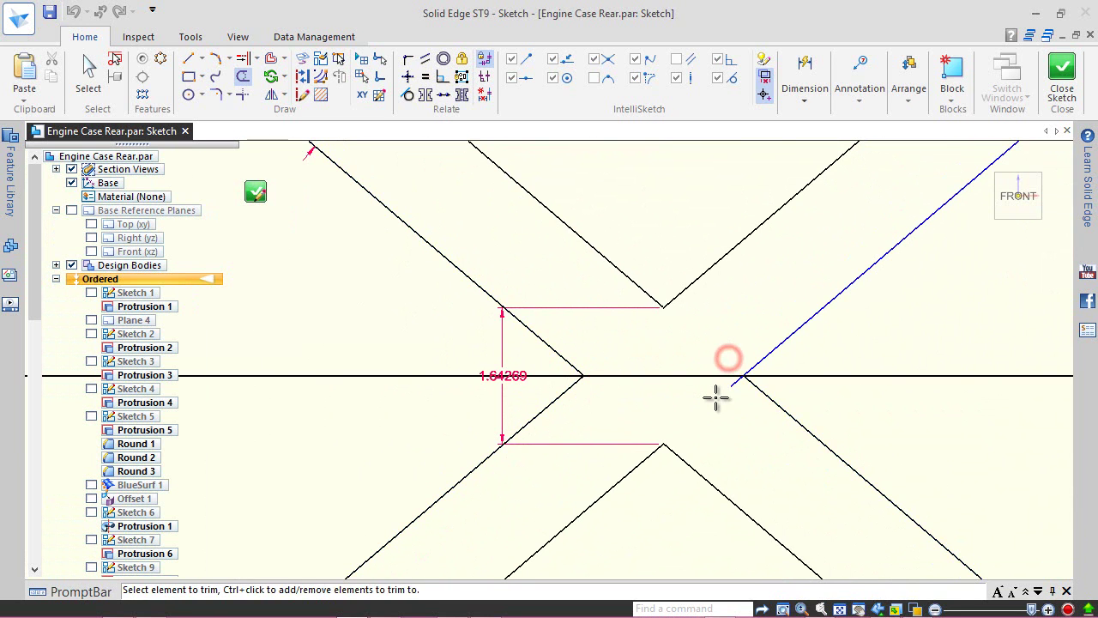
left_click_drag(728, 387, 708, 394)
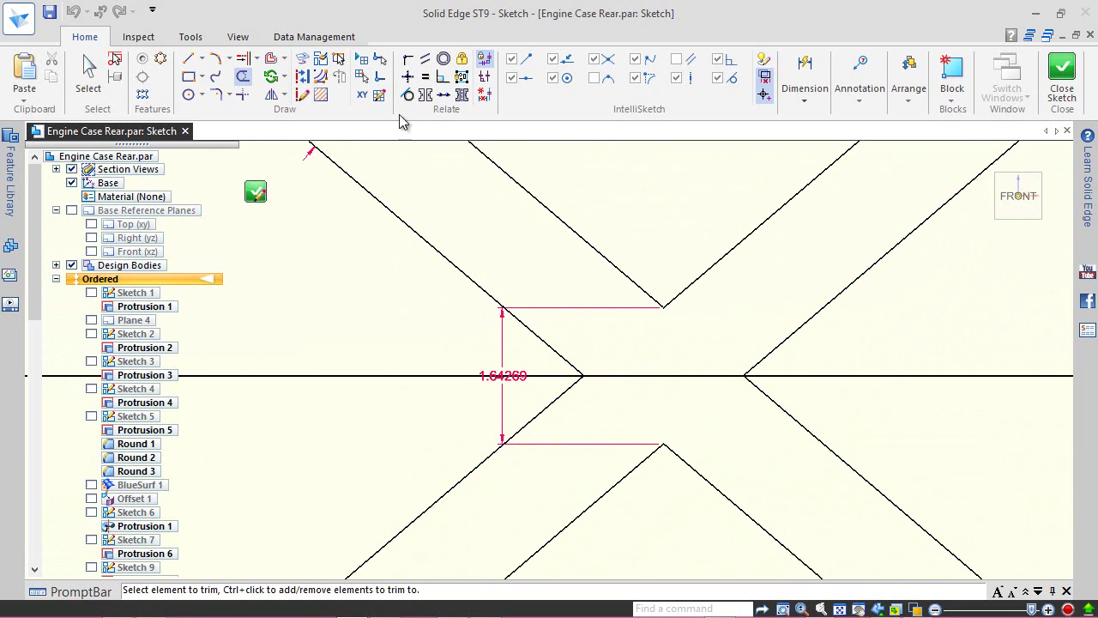
- Convert the horizontal midline to construction geometry
left_click(302, 76)
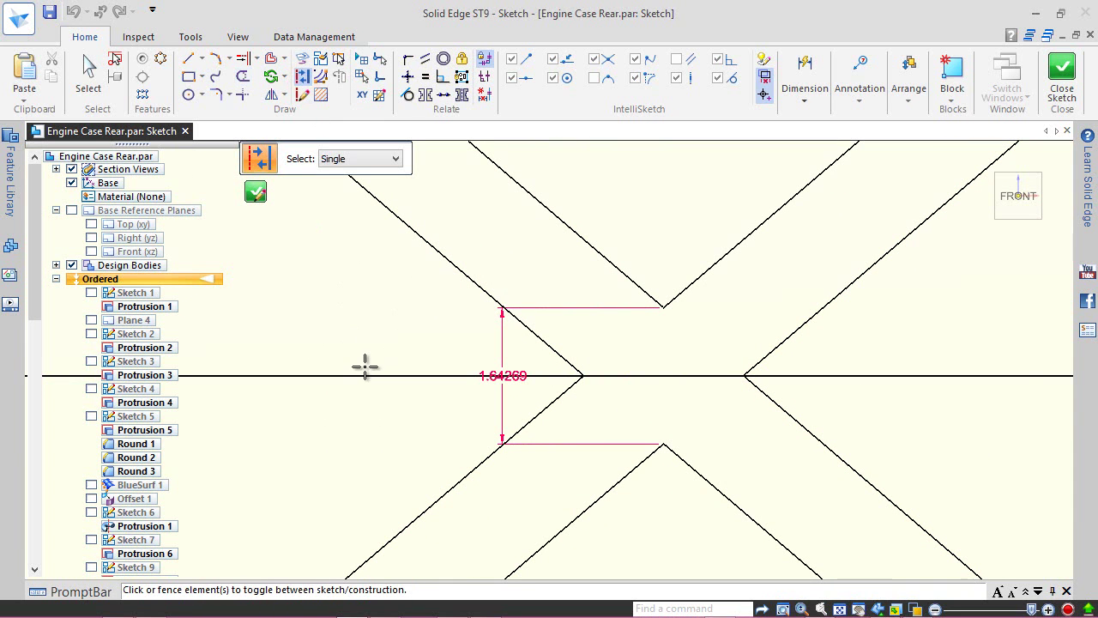
left_click(364, 372)
key("Escape")
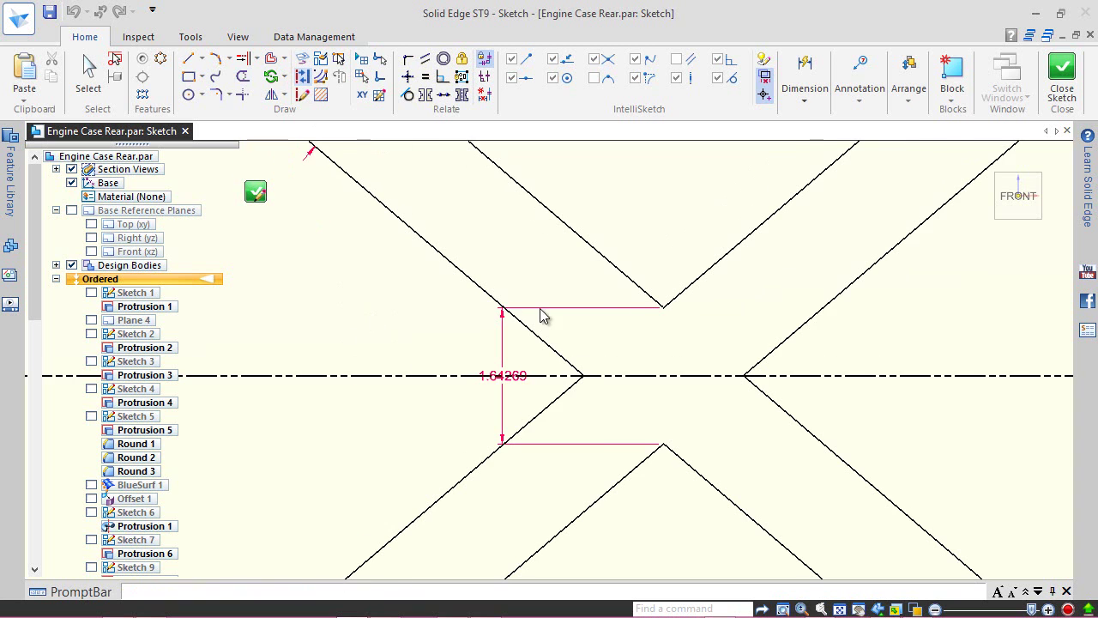
- Close the upper-left arm with a vertical line from the rectangle's upper-left corner to the offset line's end
scroll(540, 317, "down", 5)
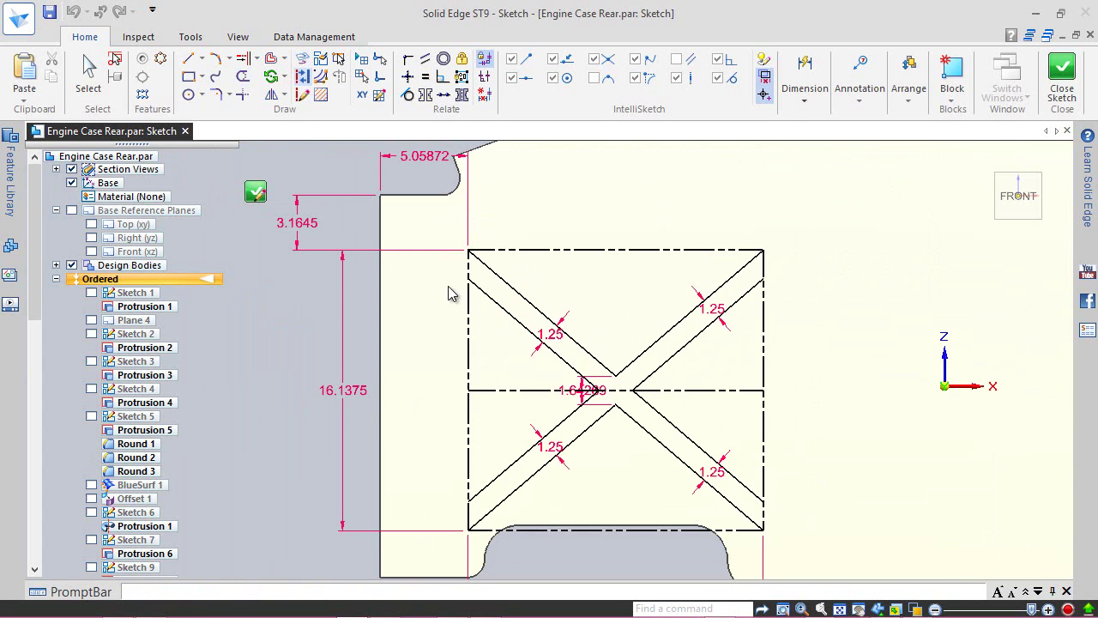
left_click(188, 59)
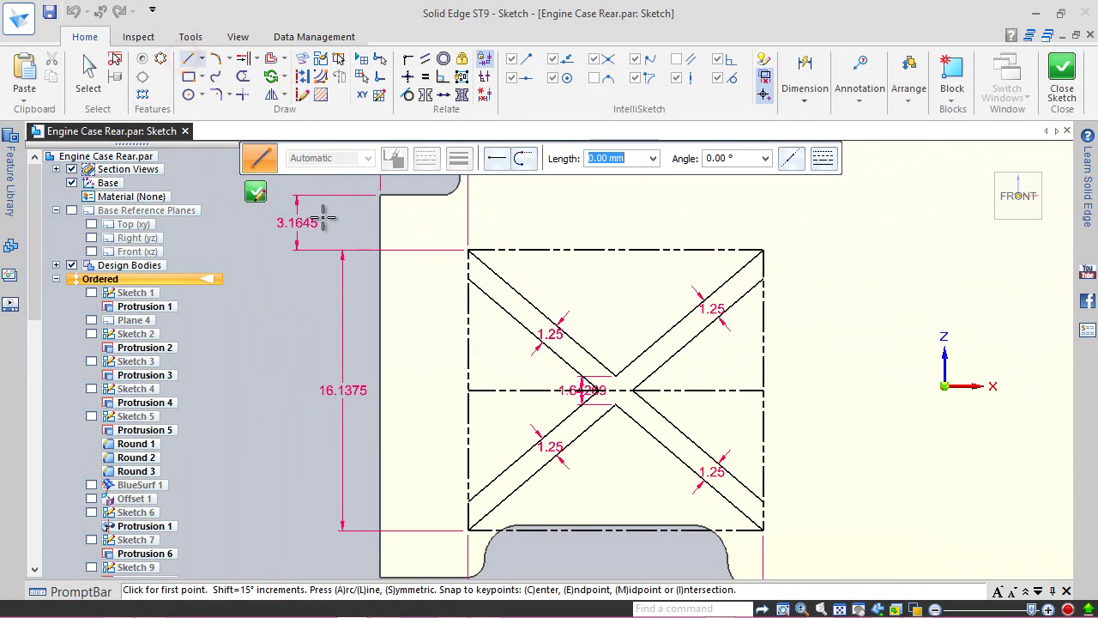
scroll(441, 238, "up", 5)
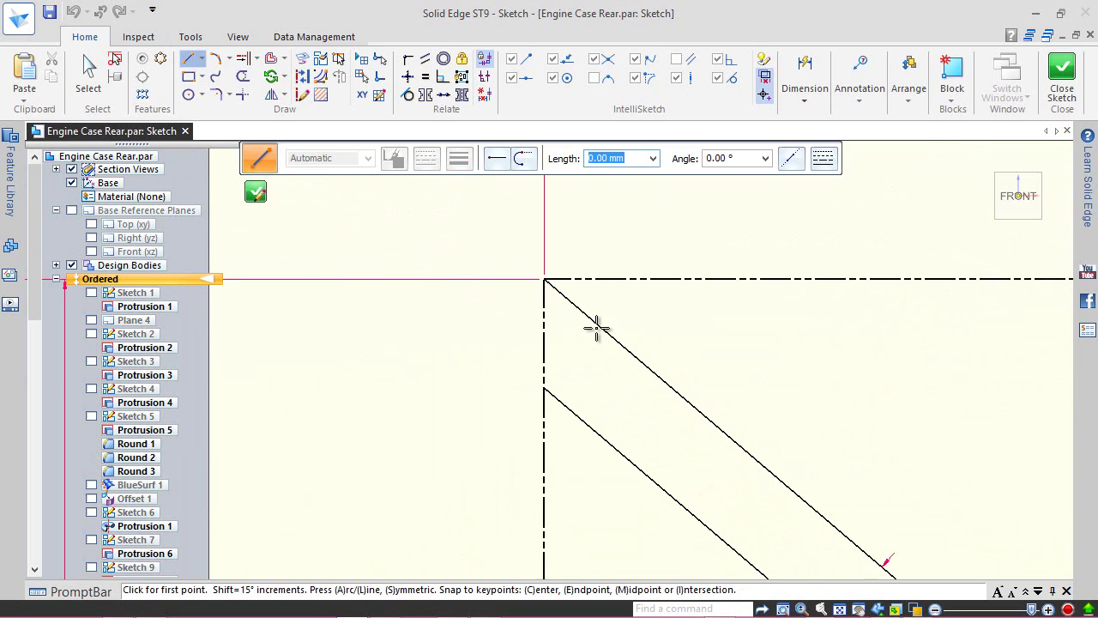
left_click(544, 278)
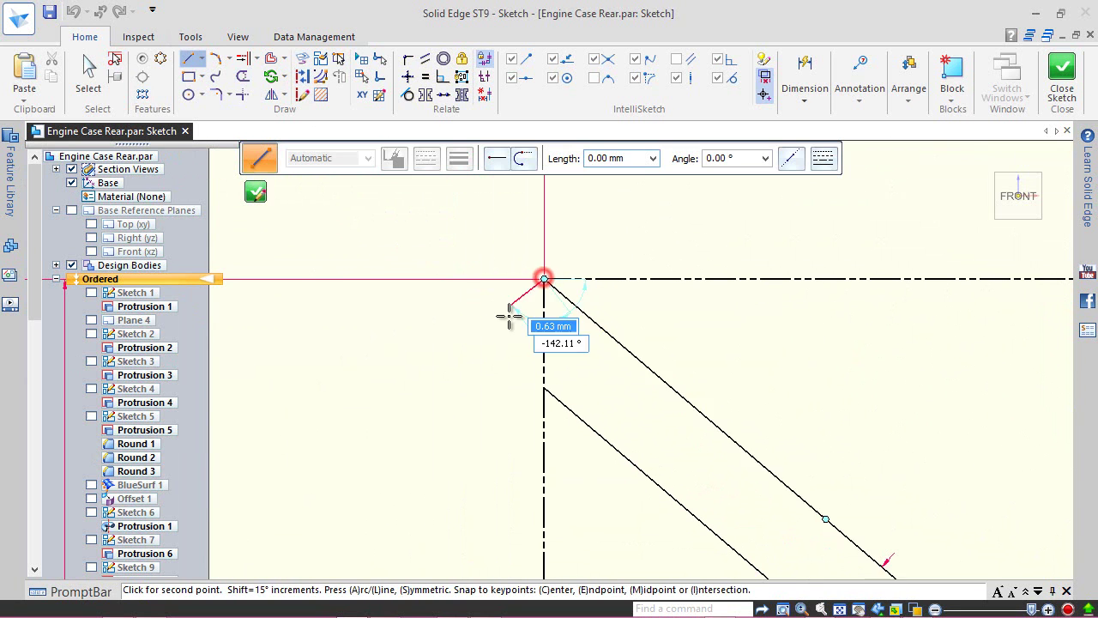
left_click(544, 387)
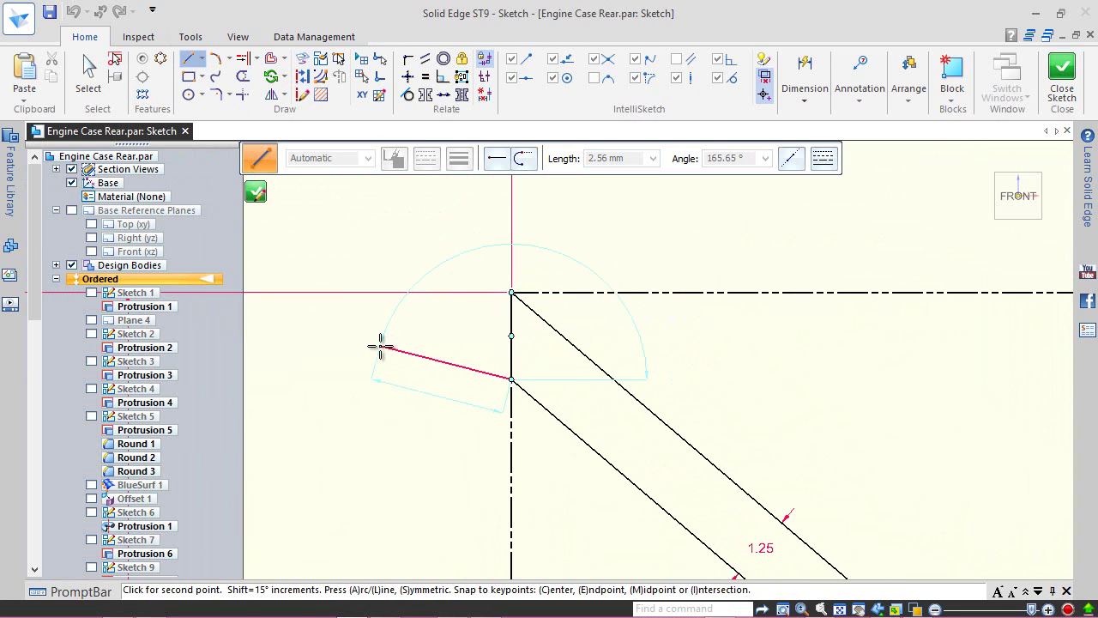
key("Escape")
- Close the upper-right arm with a vertical line from the rectangle's upper-right corner to the offset line's end
scroll(380, 344, "down", 3)
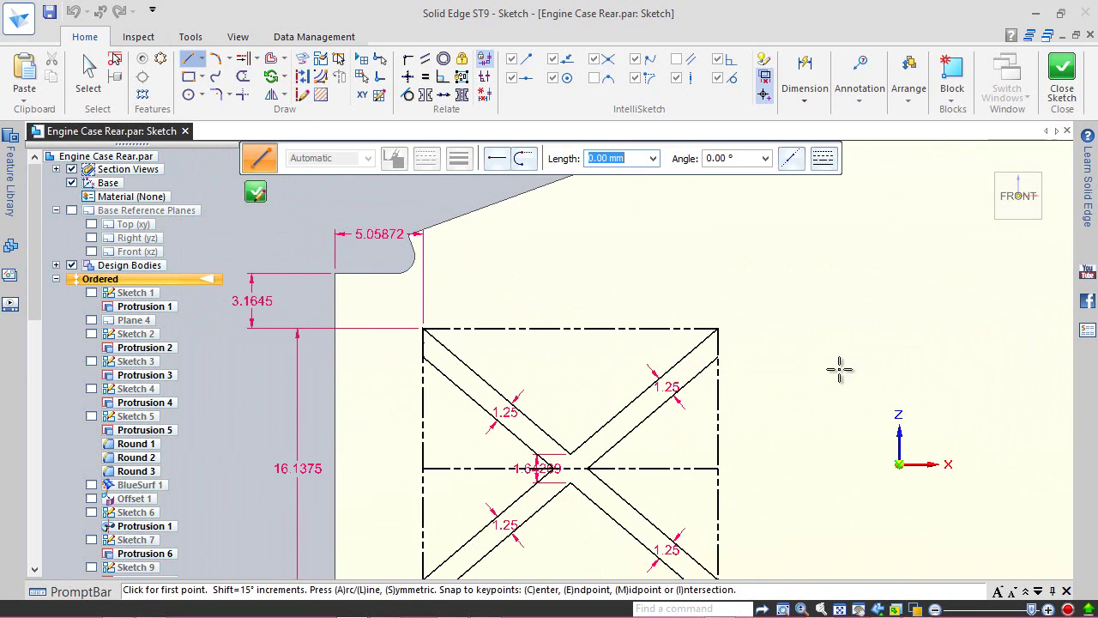
scroll(744, 344, "up", 5)
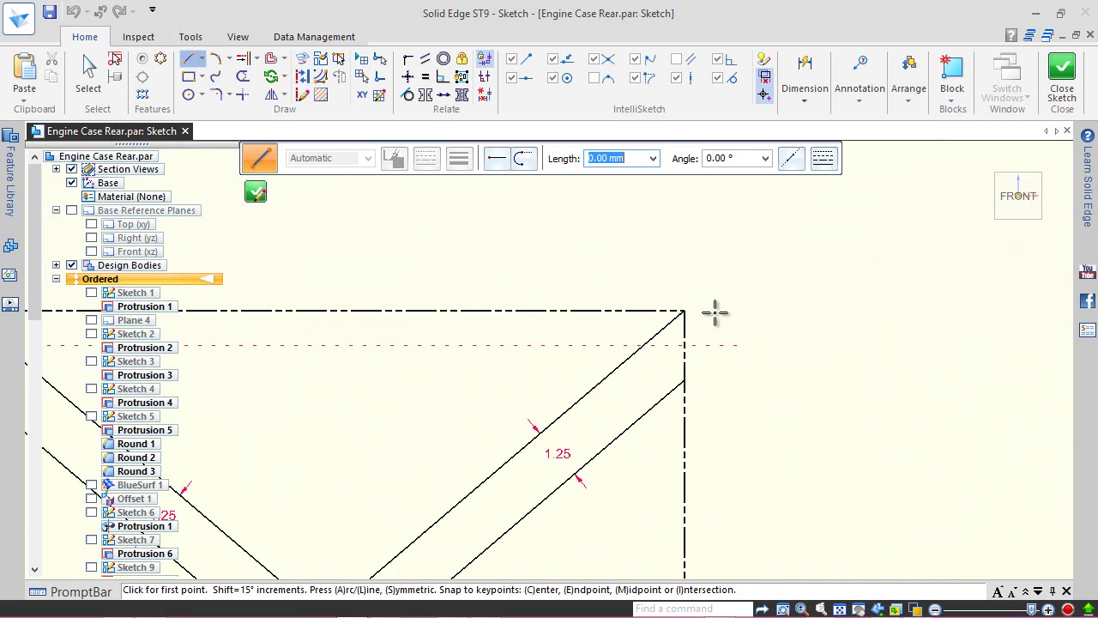
left_click(684, 310)
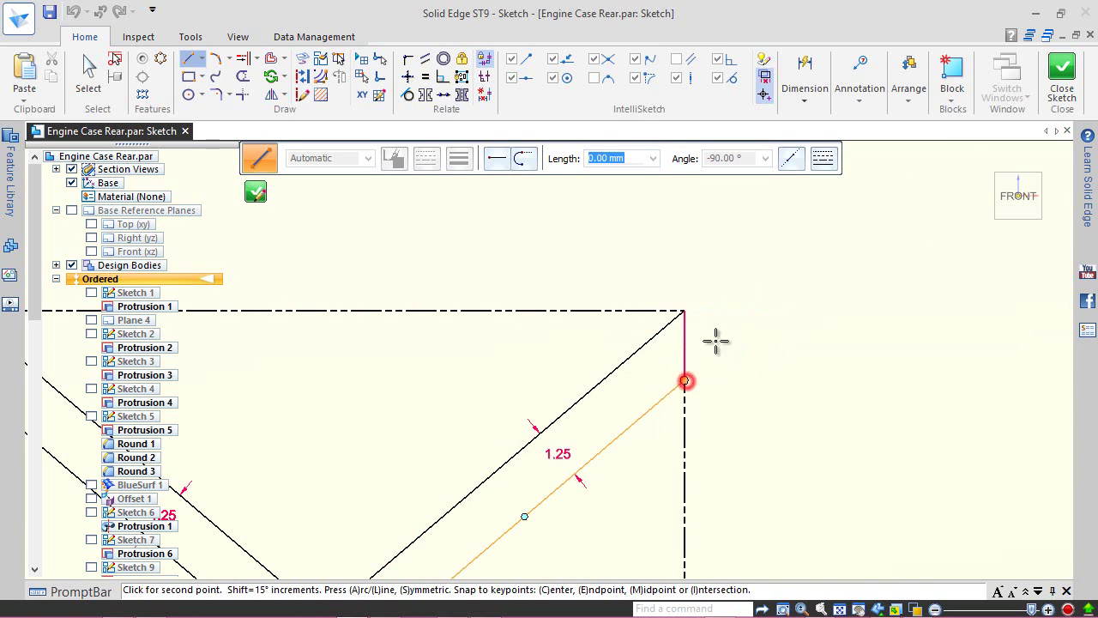
right_click(733, 255)
scroll(732, 252, "down", 3)
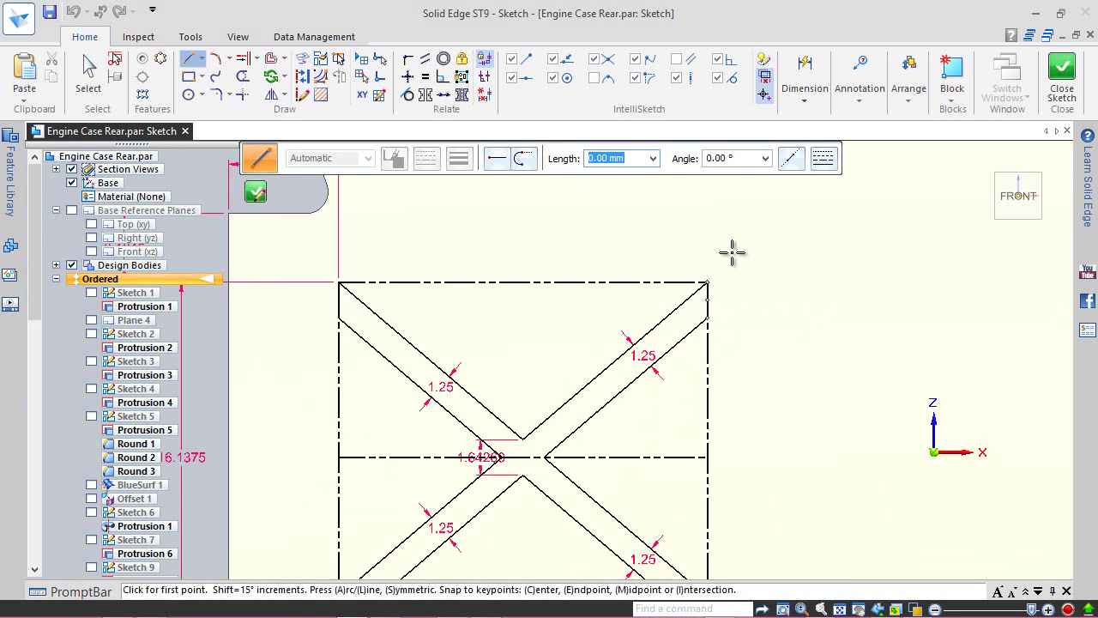
- Close the lower-right arm with a vertical line from the offset line's end to the rectangle's lower-right corner
scroll(732, 253, "down", 2)
scroll(723, 494, "up", 4)
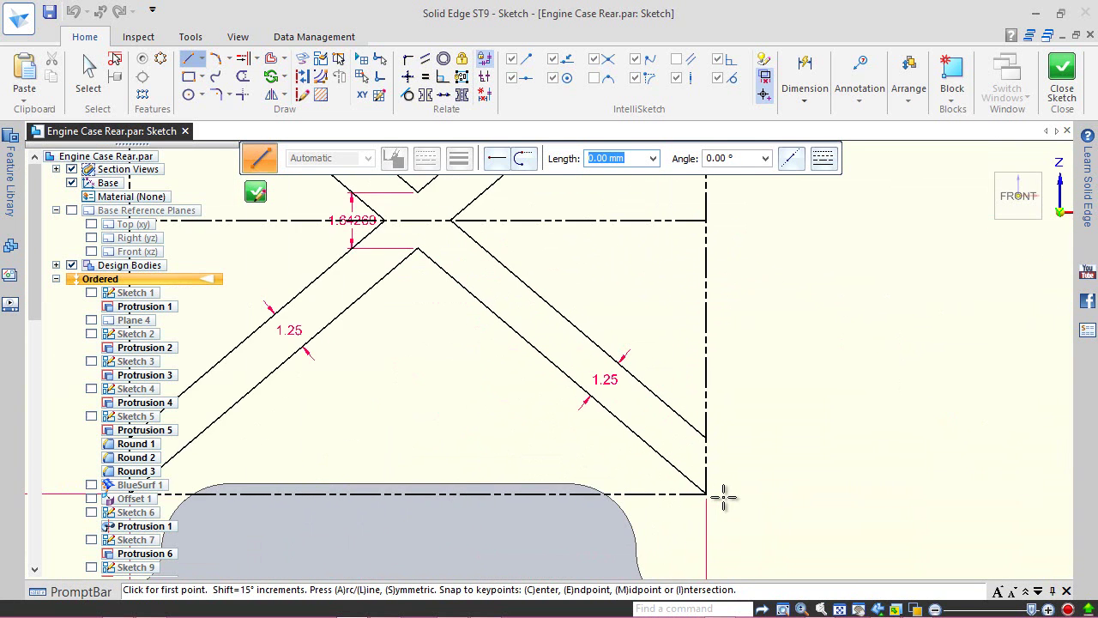
scroll(723, 496, "up", 2)
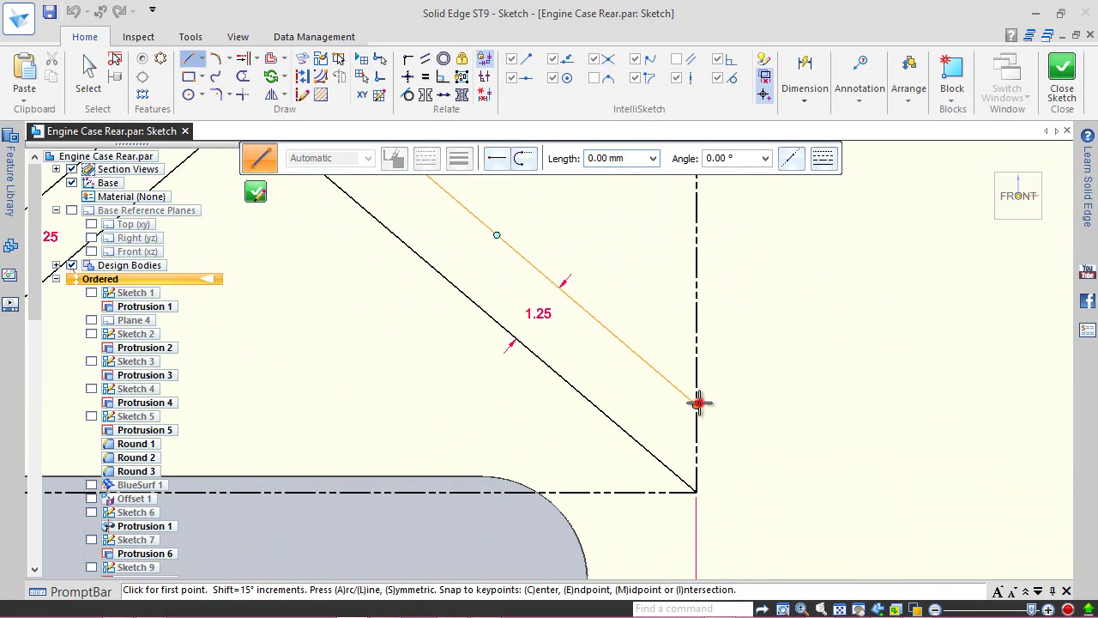
left_click(698, 404)
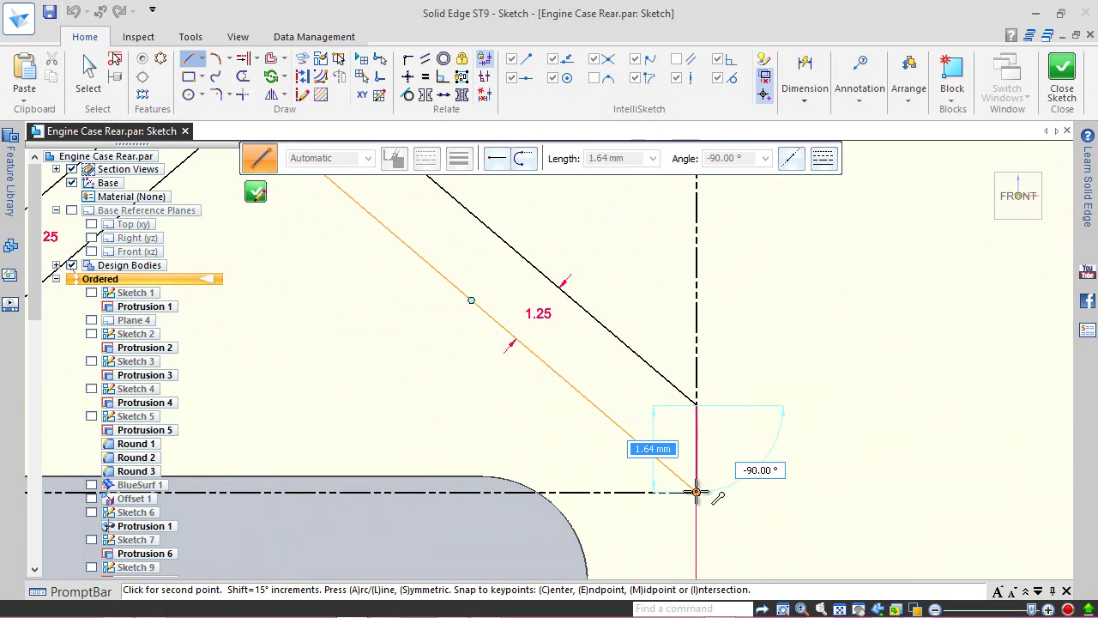
left_click(816, 496)
scroll(818, 498, "down", 3)
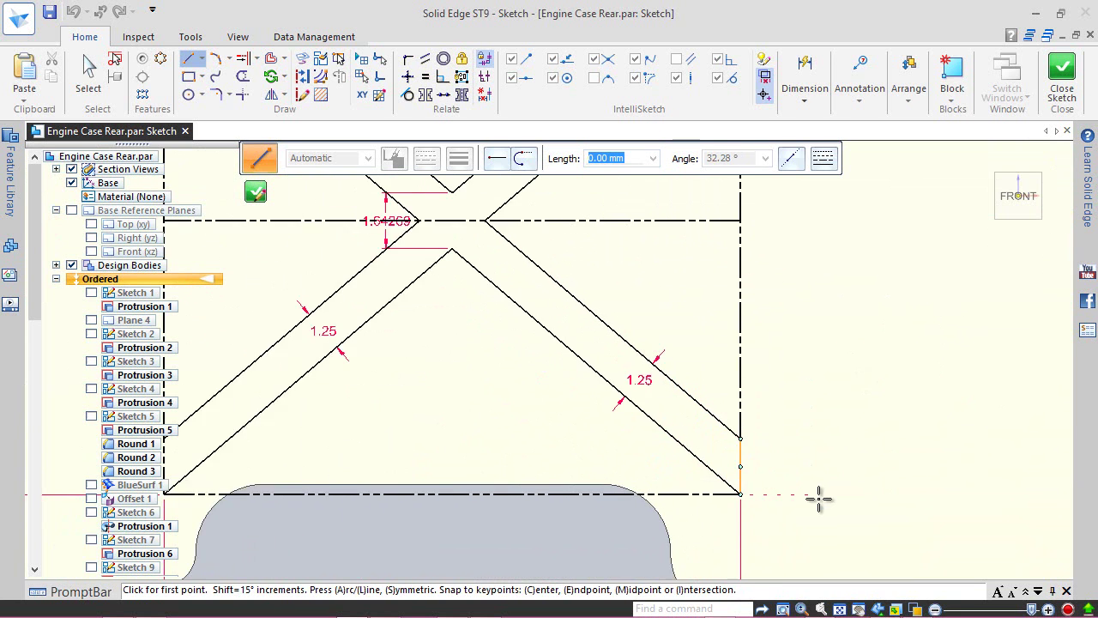
- Close the lower-left arm with a vertical line from the offset line's end to the rectangle's lower-left corner
scroll(818, 497, "down", 1)
scroll(527, 483, "up", 4)
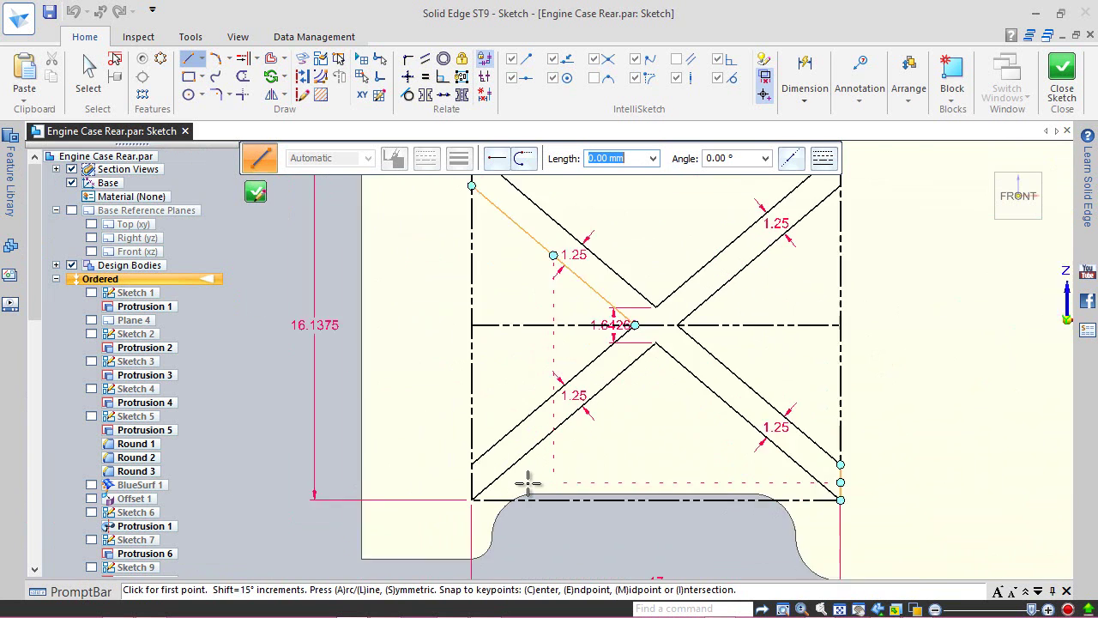
scroll(522, 485, "up", 1)
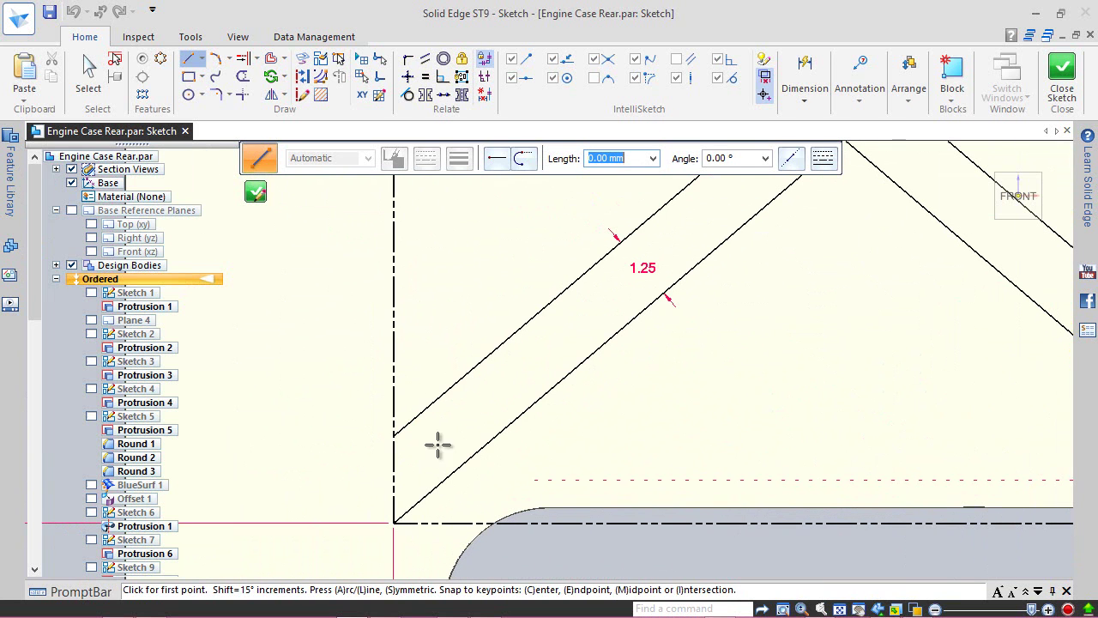
left_click(394, 436)
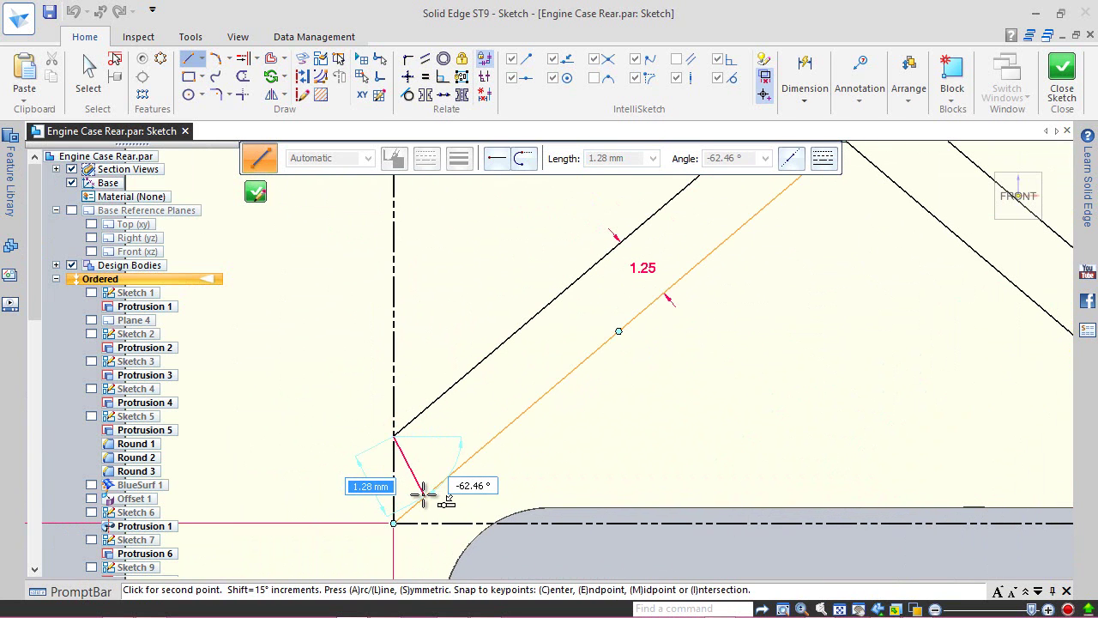
left_click(394, 520)
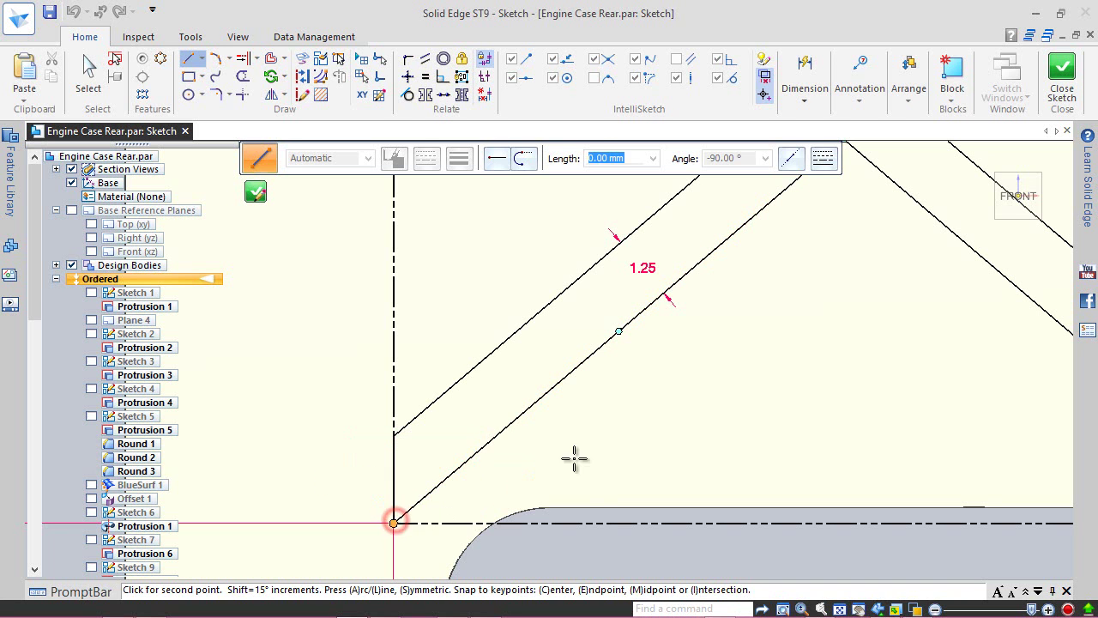
right_click(555, 400)
- Save the part, then close the finished X-shaped sketch and leave the Sketch command
scroll(514, 394, "down", 1)
scroll(507, 405, "down", 5)
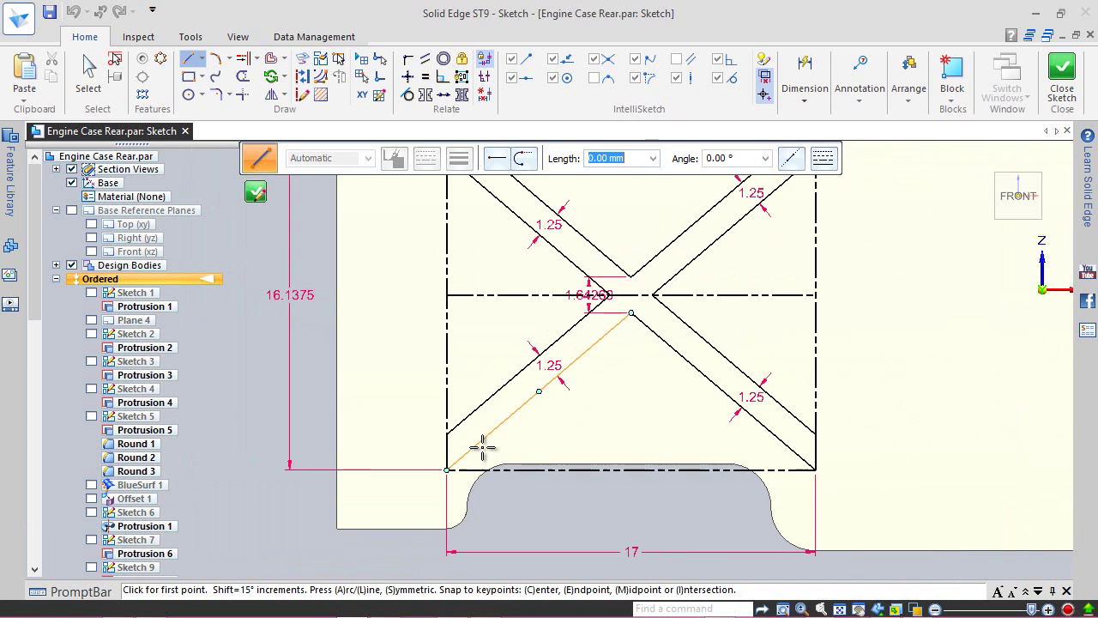
scroll(578, 275, "up", 1)
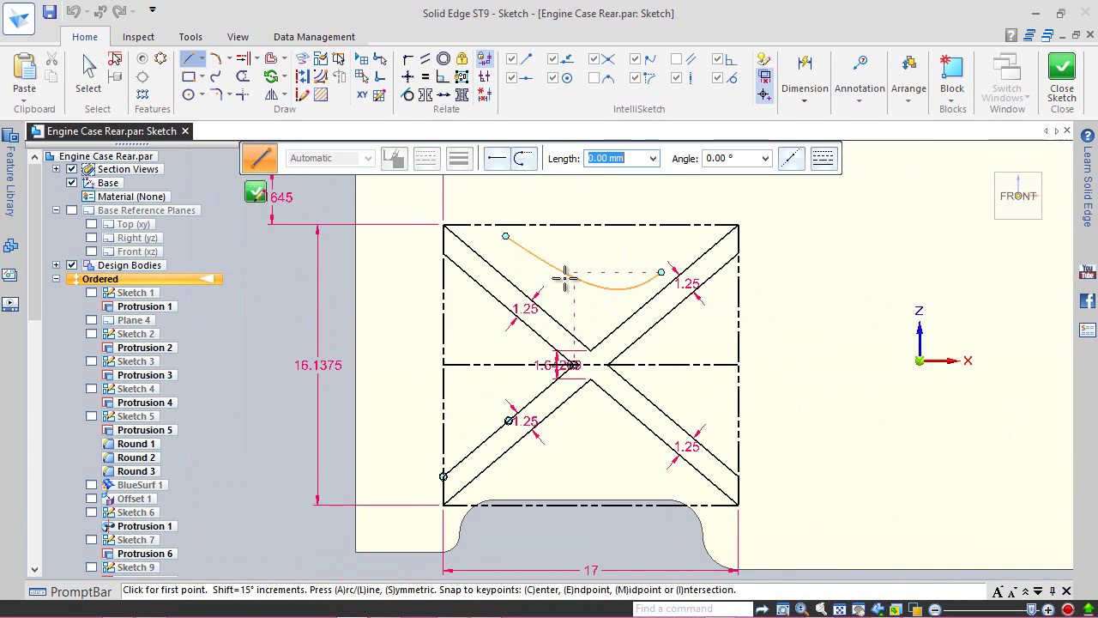
left_click(79, 64)
left_click(49, 12)
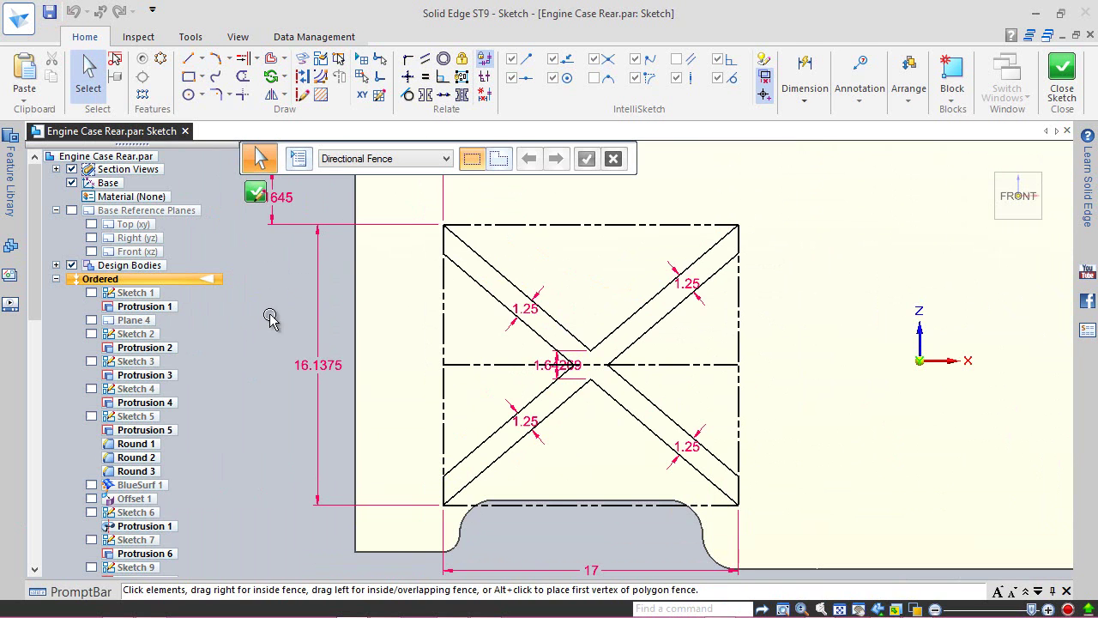
left_click(1061, 73)
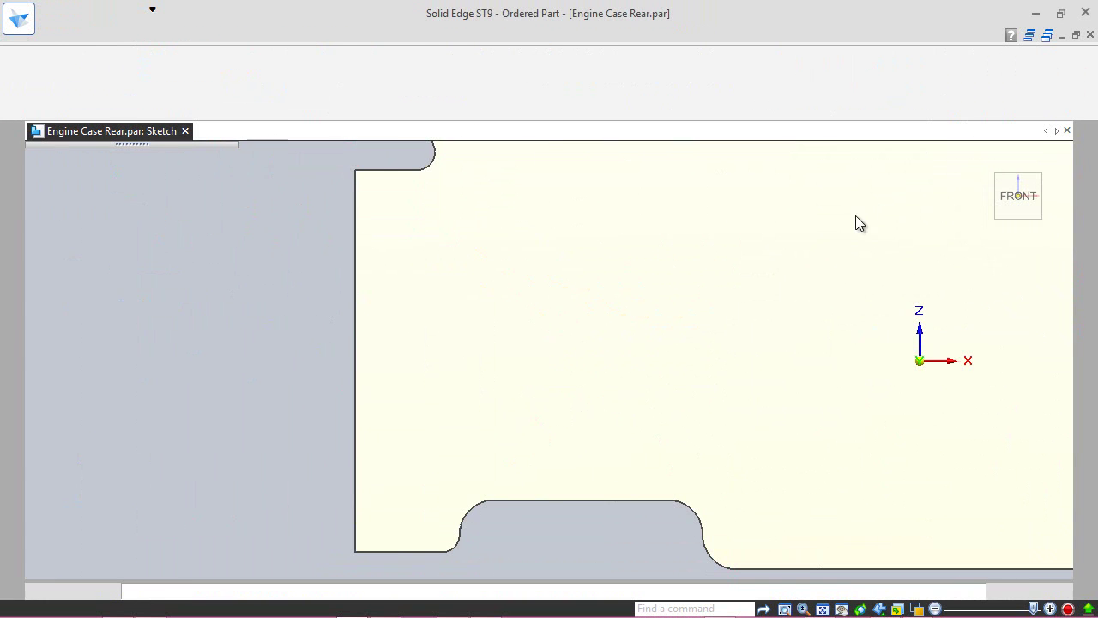
left_click(369, 159)
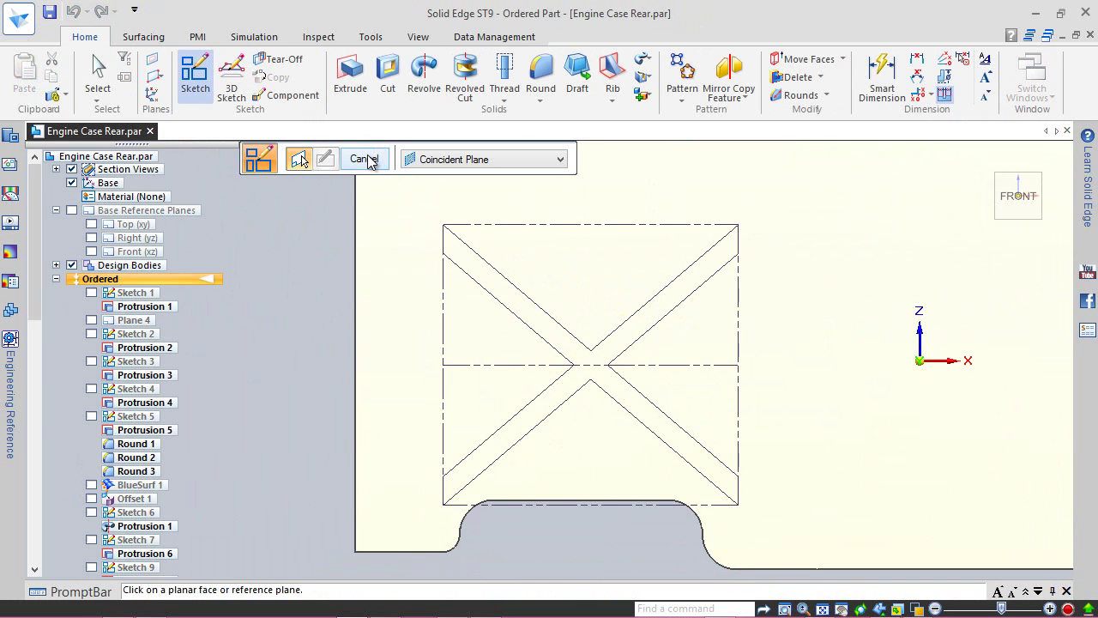
left_click(365, 159)
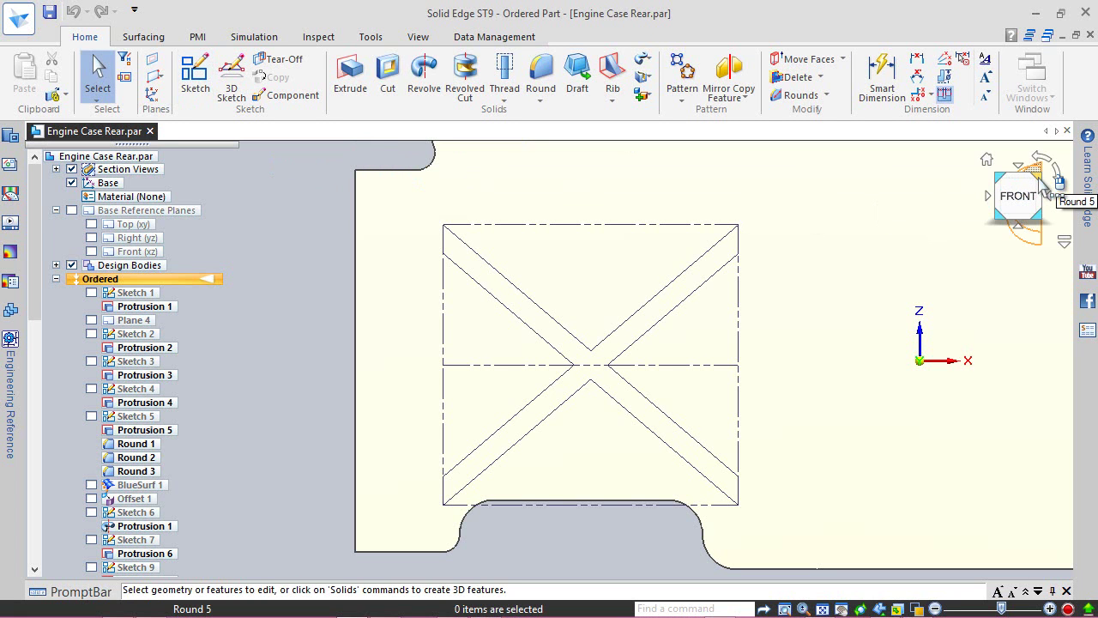
- Turn off the section view to show the whole part in isometric orientation, and save the part
left_click(1040, 176)
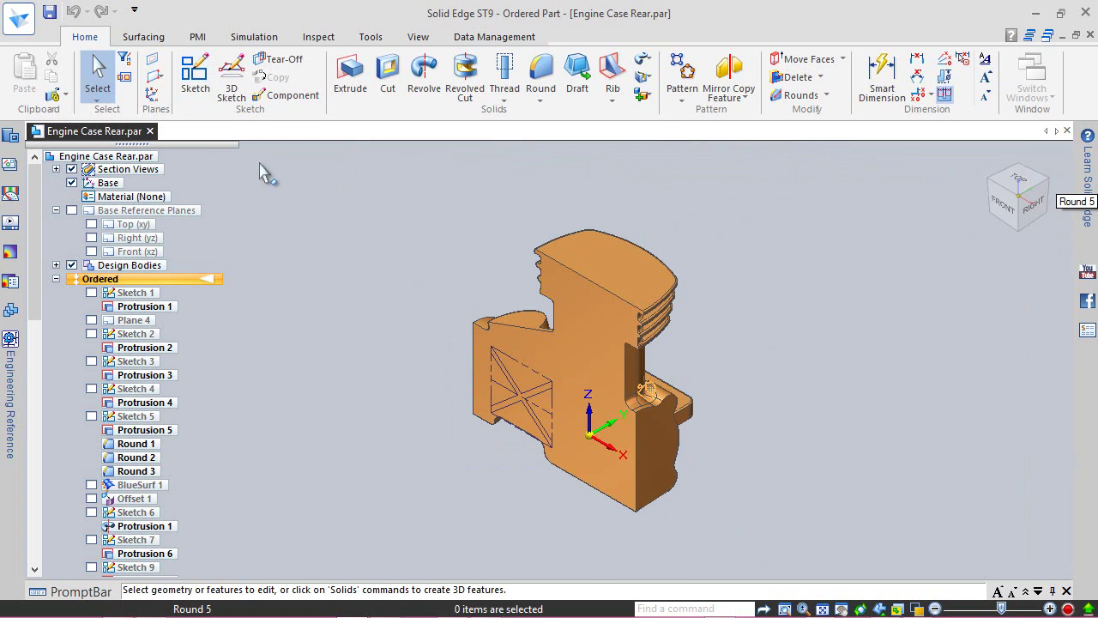
left_click(72, 169)
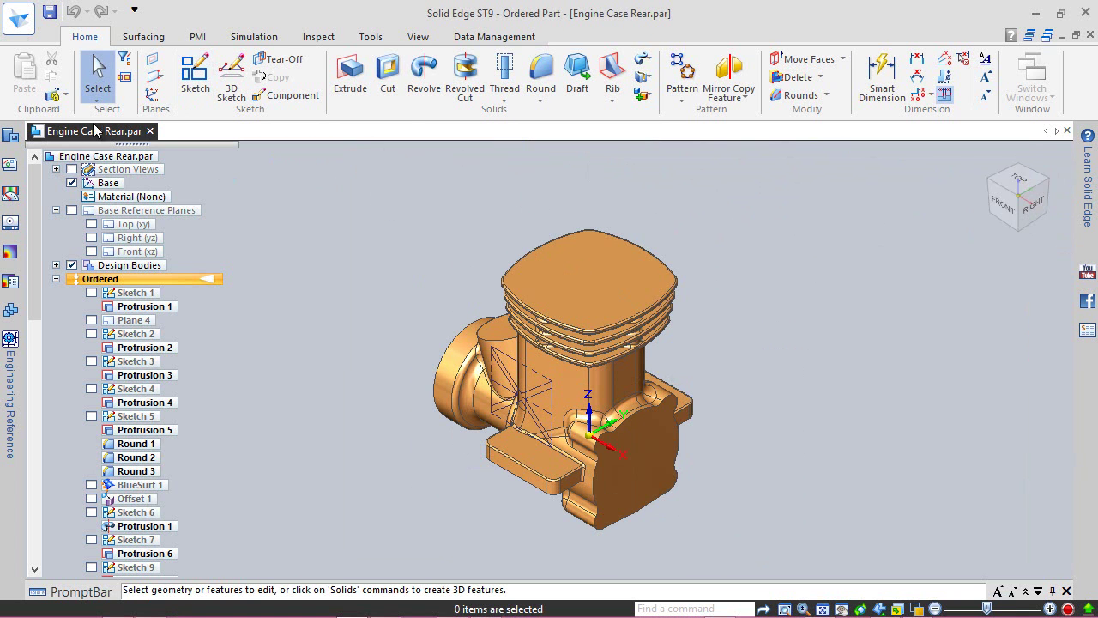
left_click(49, 11)
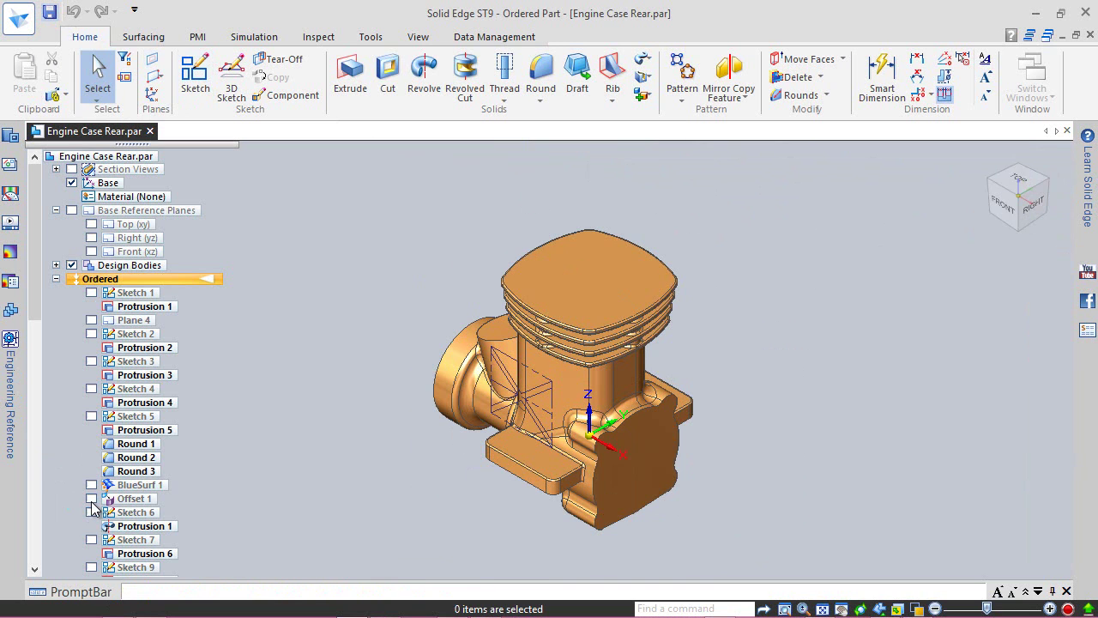
- Show the Offset 1 surface and the Front (xz) reference plane, and save the part
left_click(91, 499)
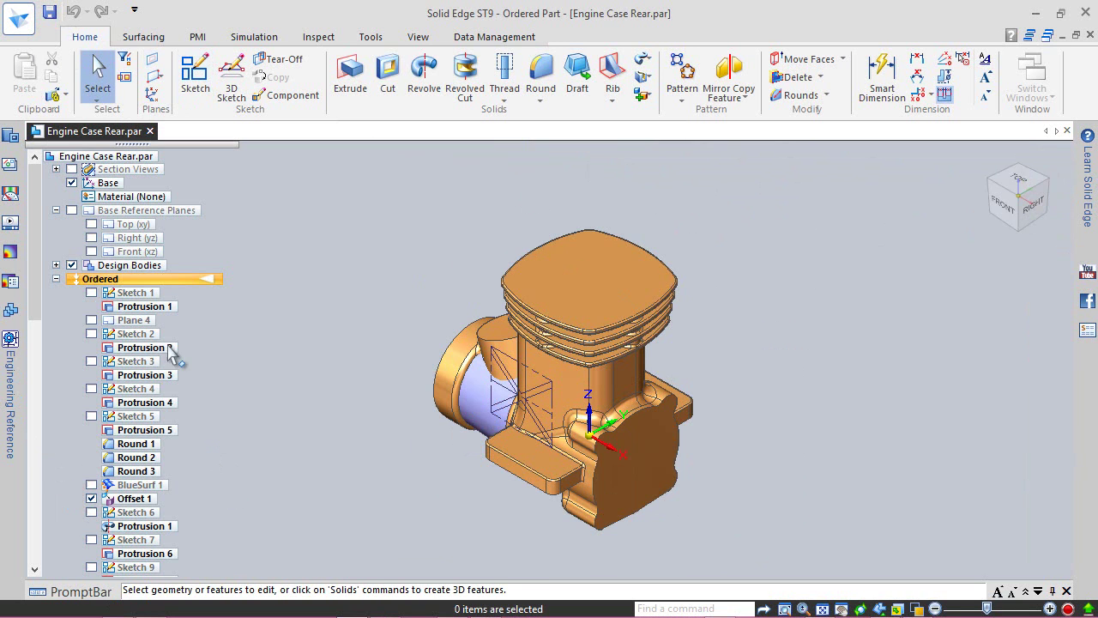
left_click(91, 251)
left_click(49, 12)
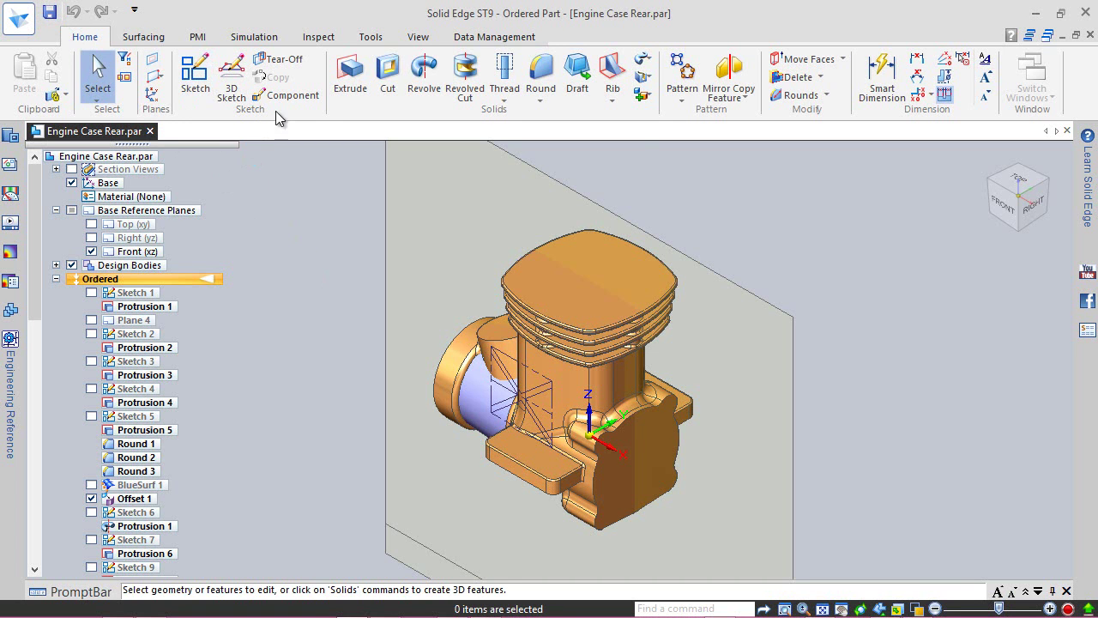
- Extrude the X-shaped sketch chain with a from/to extent, from the Front (xz) plane to the Offset 1 surface
left_click(350, 73)
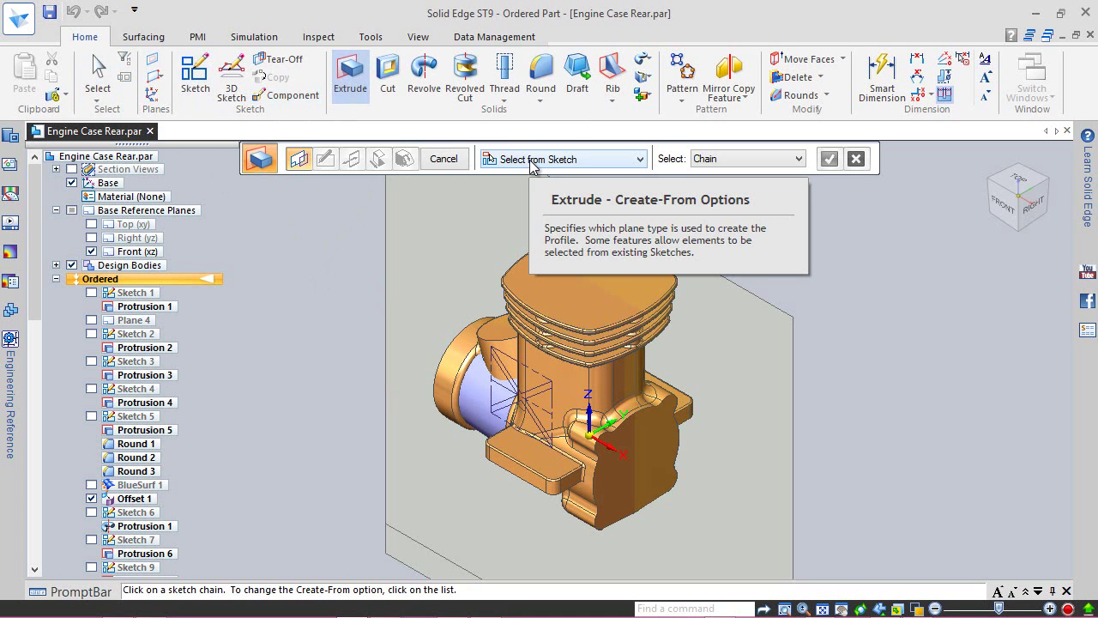
scroll(464, 386, "up", 3)
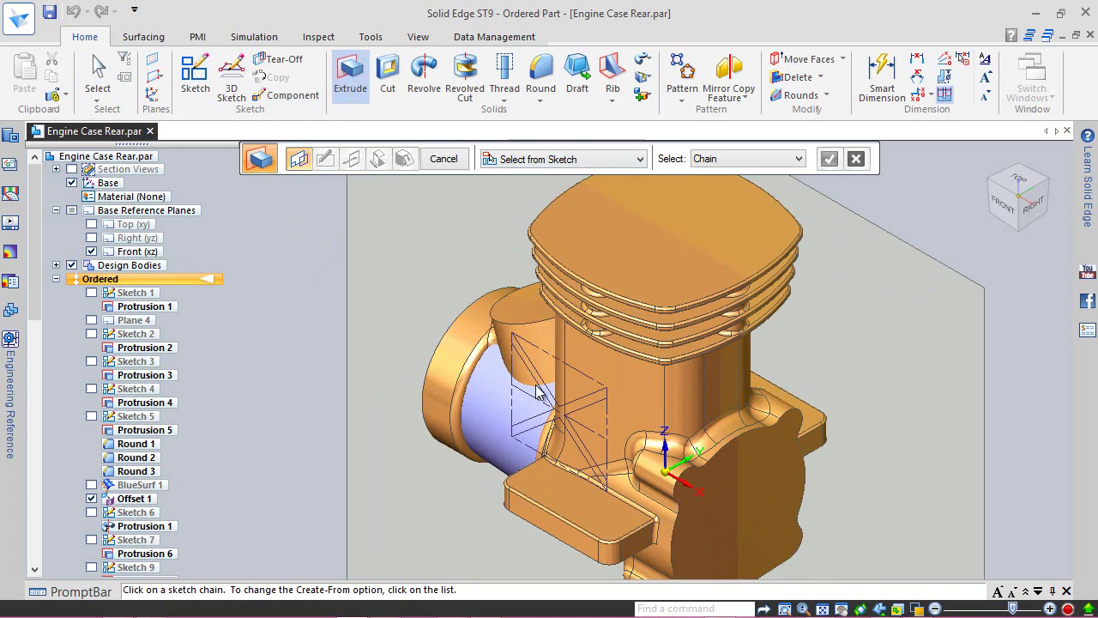
left_click(540, 377)
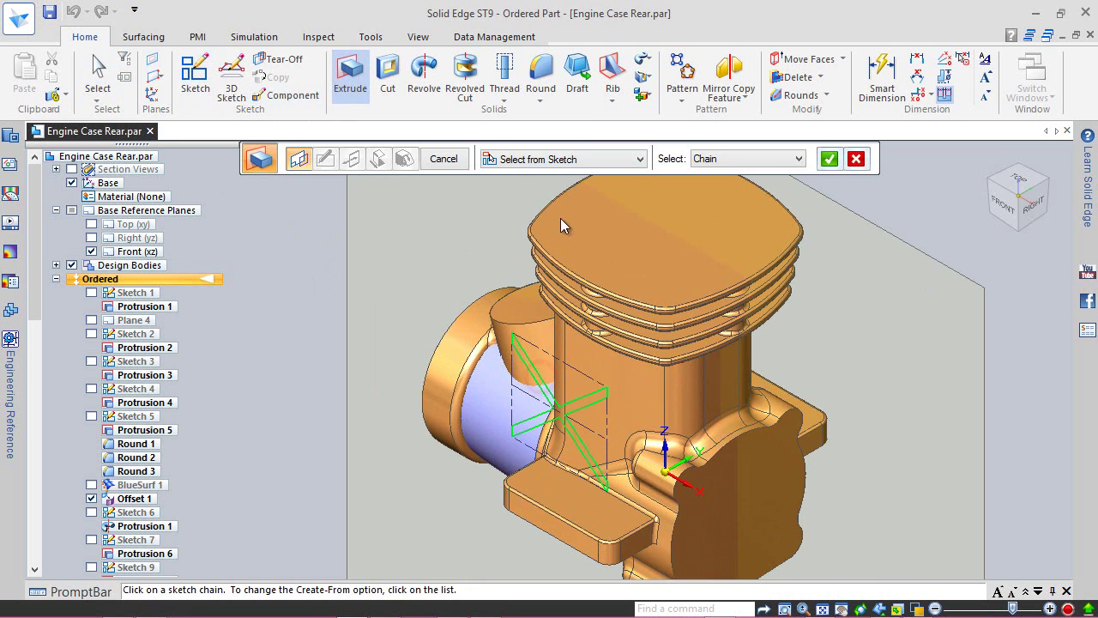
left_click(830, 160)
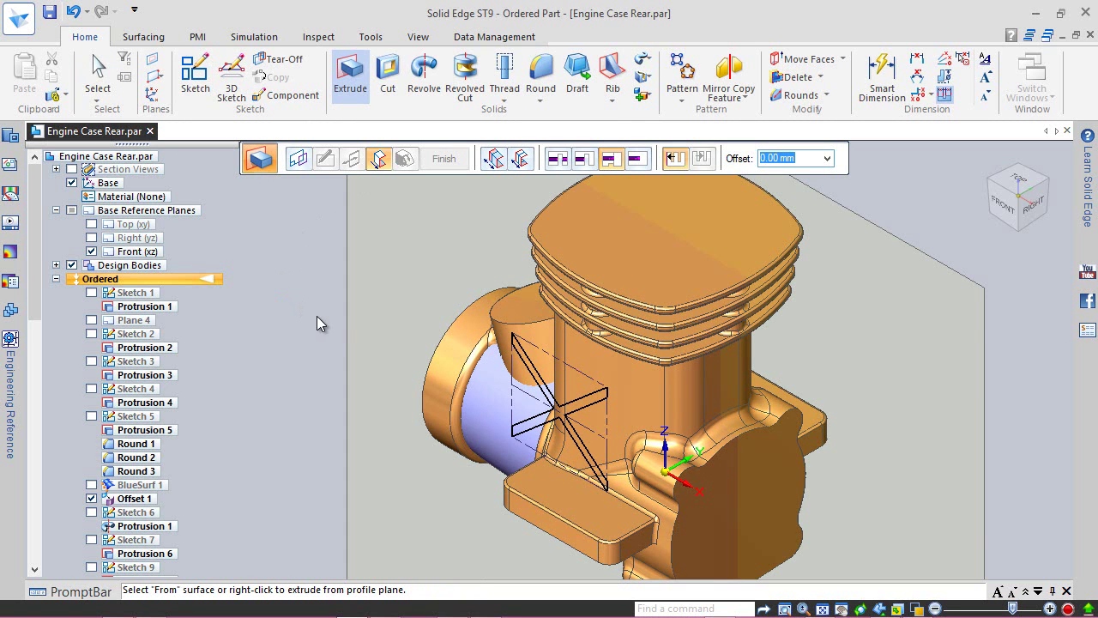
left_click(351, 335)
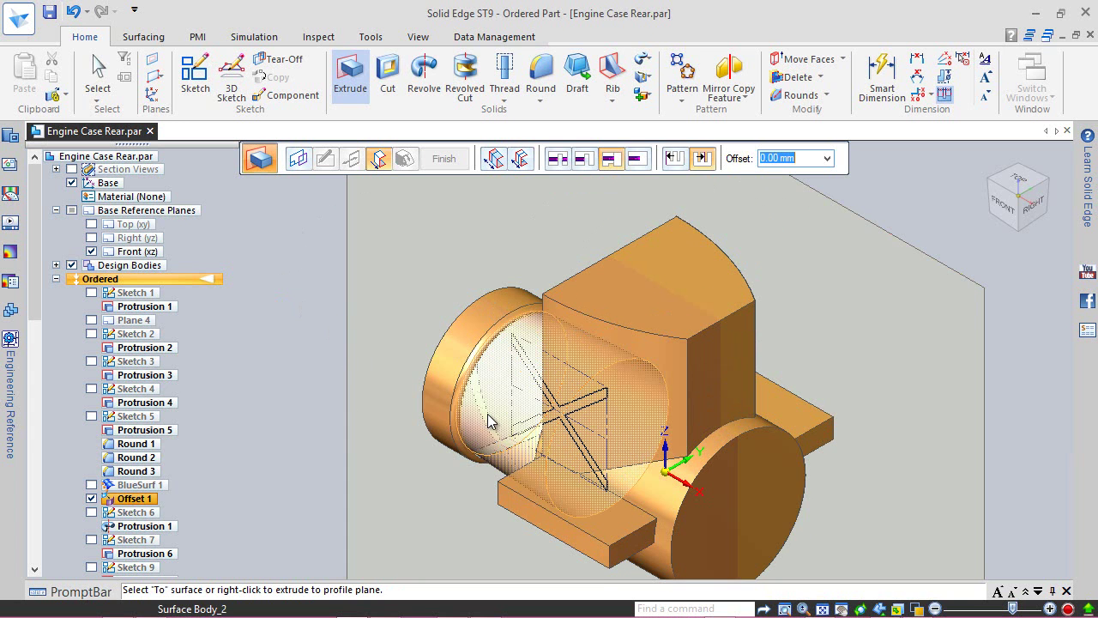
left_click(485, 430)
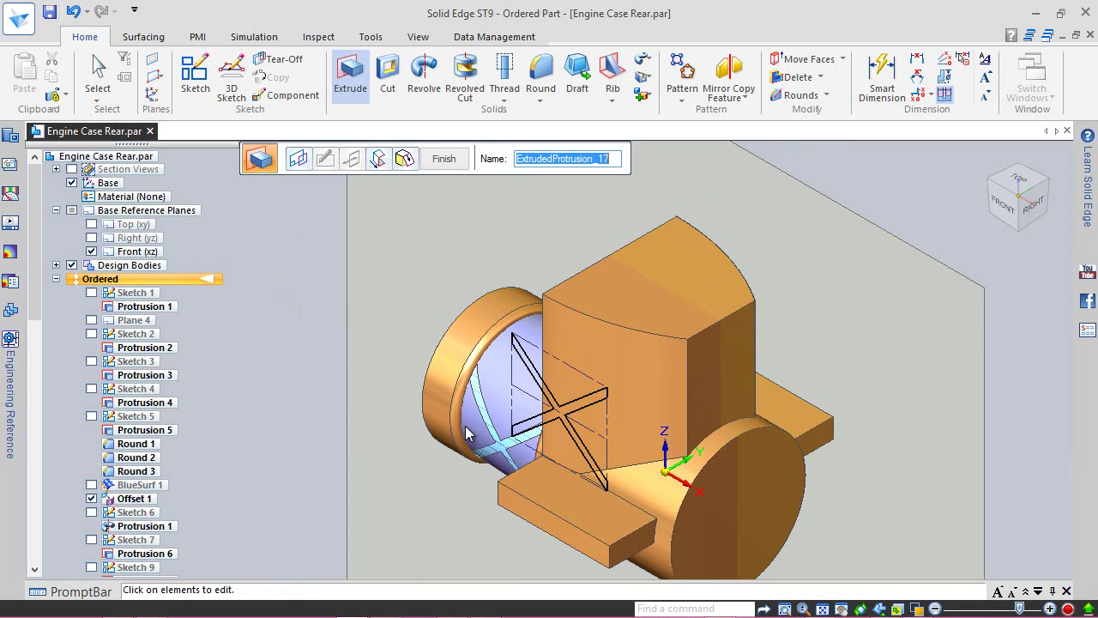
left_click(443, 159)
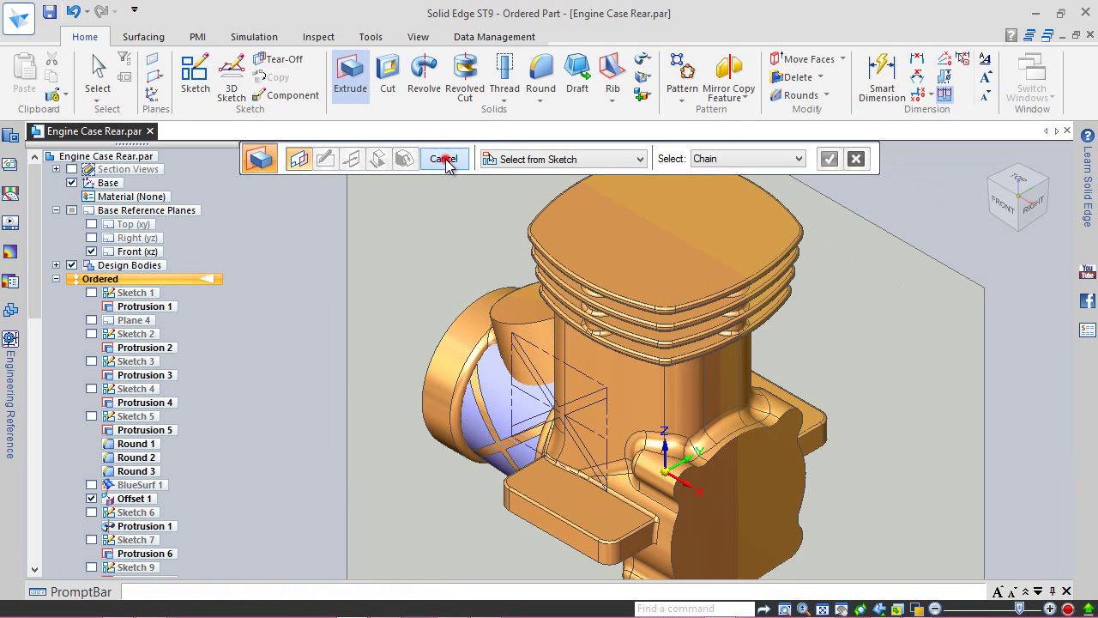
left_click(445, 158)
key("Escape")
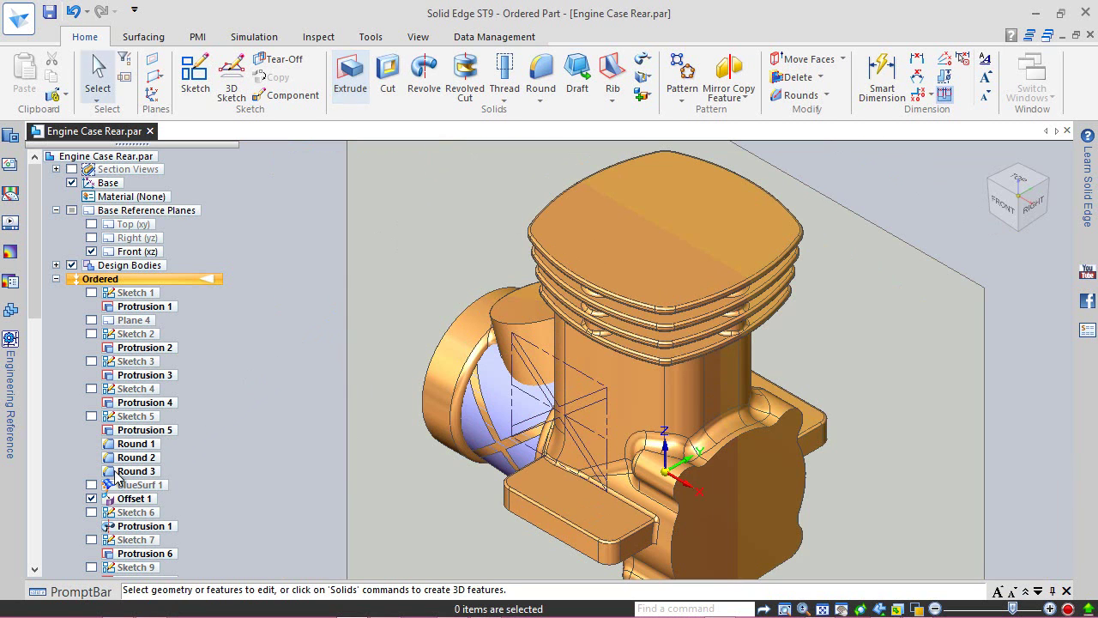
- Hide the Offset 1 surface, the Front (xz) reference plane and Sketch 20
left_click(92, 499)
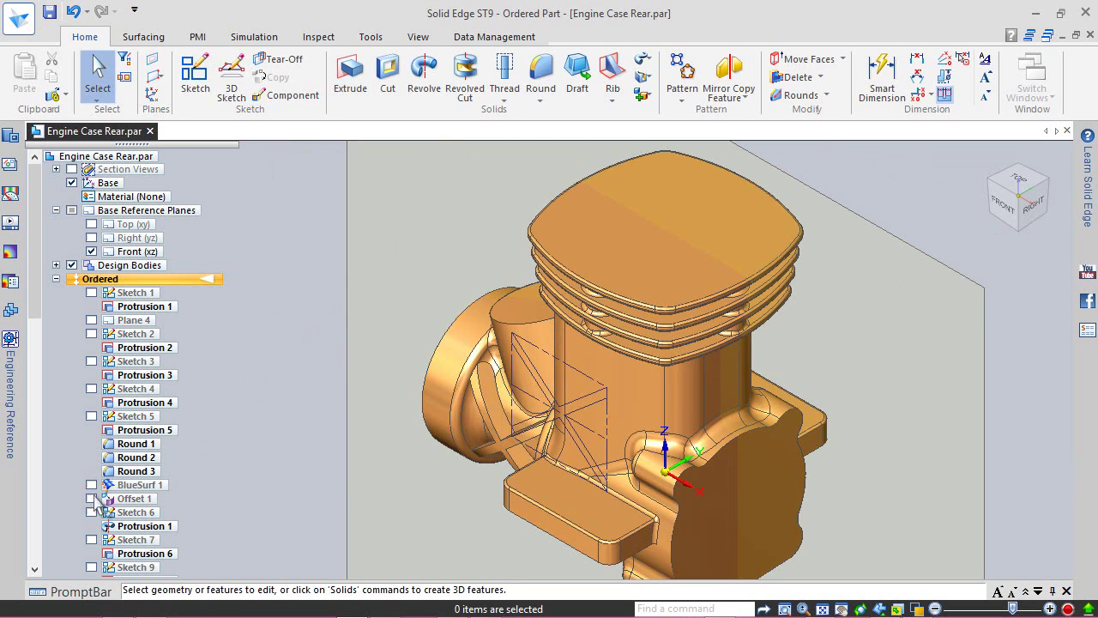
left_click(92, 251)
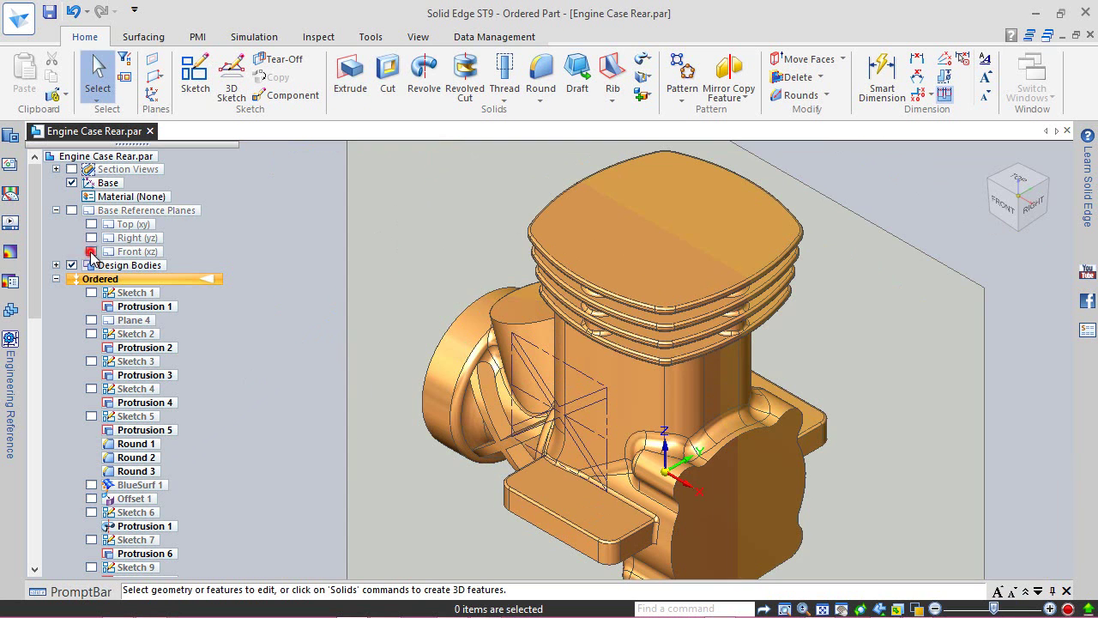
left_click(57, 211)
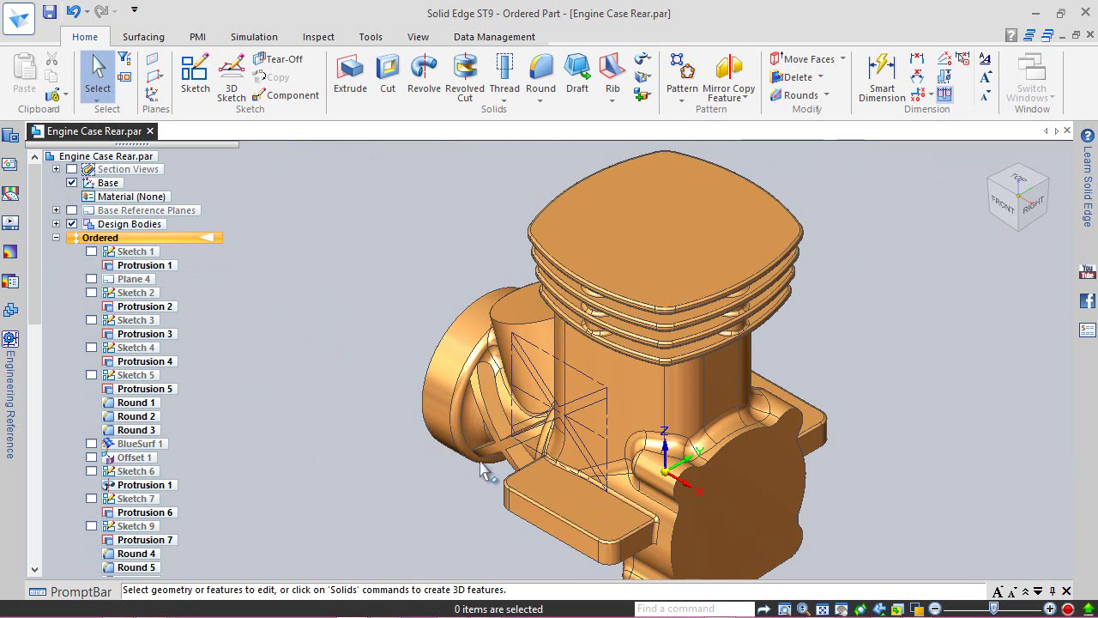
scroll(484, 471, "up", 2)
left_click_drag(35, 302, 35, 540)
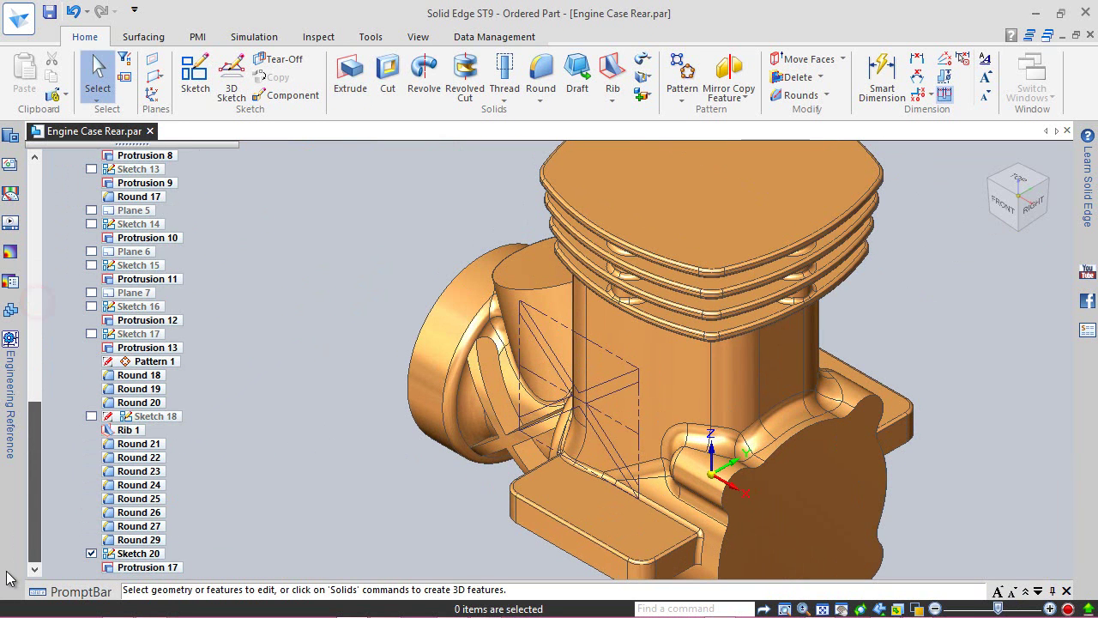
left_click(92, 554)
- Examine the extruded X-shaped ribs beside the cylindrical neck from several angles and in isometric view
scroll(520, 422, "up", 2)
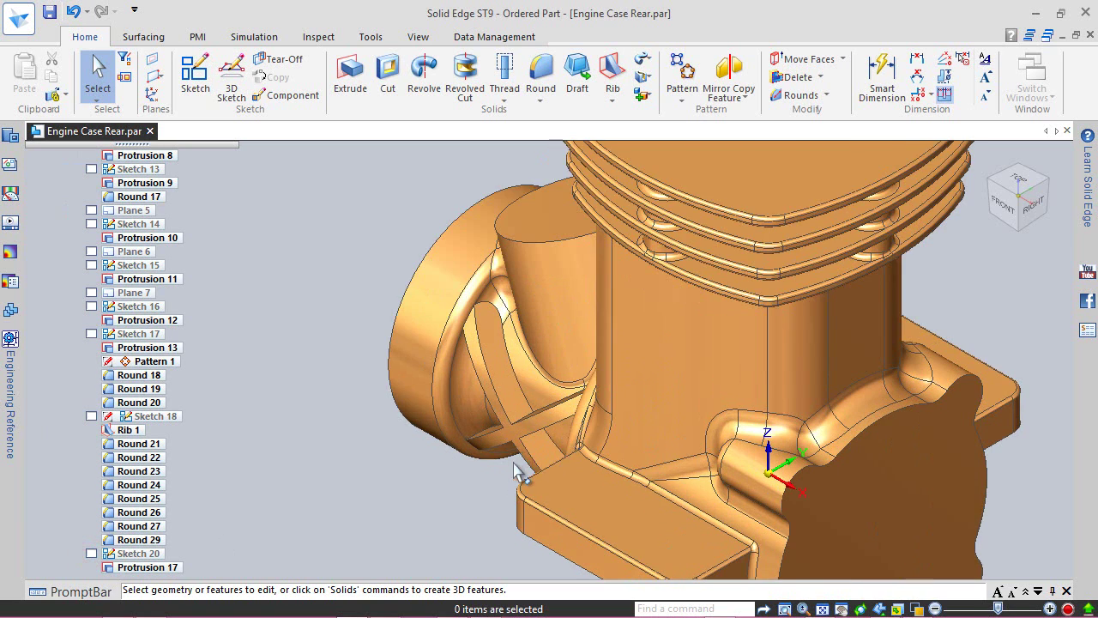
middle_click_drag(521, 422, 747, 396)
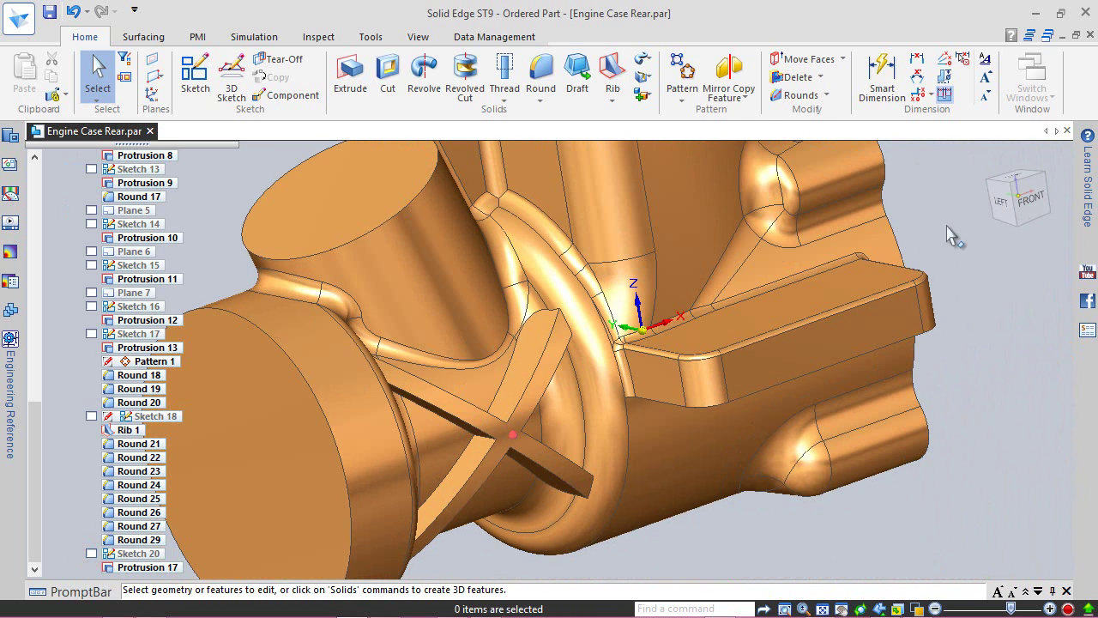
key("ctrl+i")
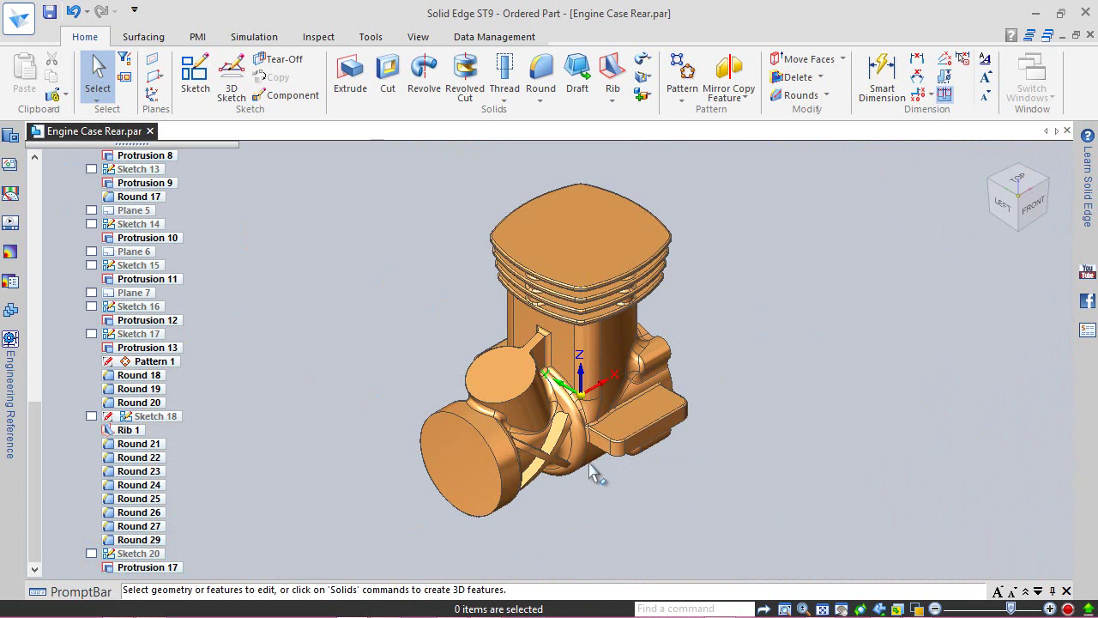
scroll(540, 481, "up", 3)
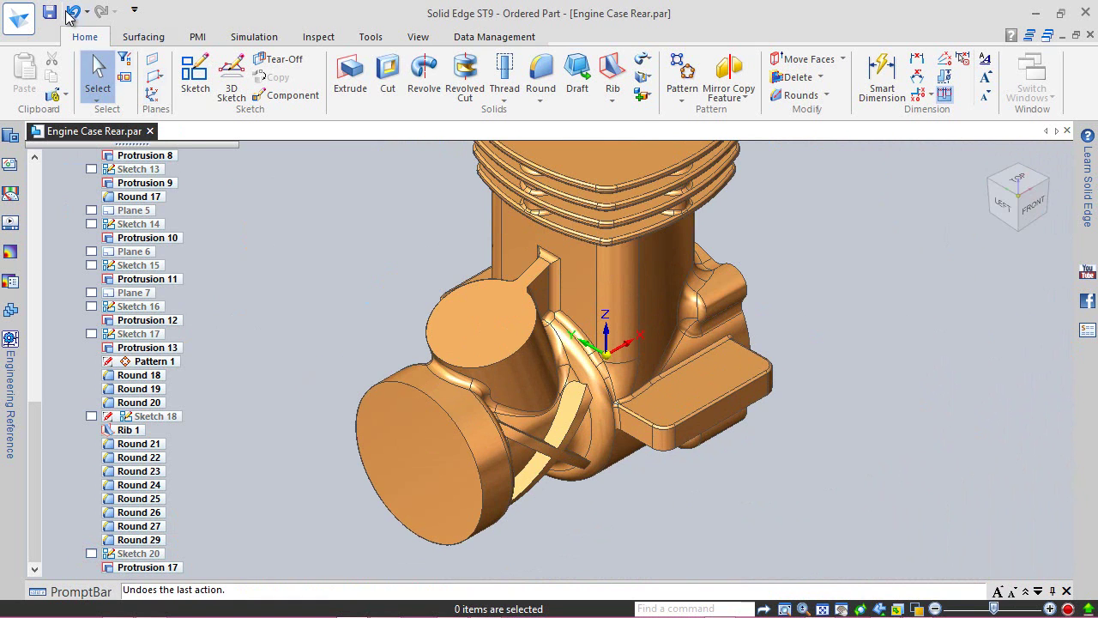
- Save the part and start a 1 mm Round on the first two inner corner edges where the X-shaped ribs cross
left_click(51, 14)
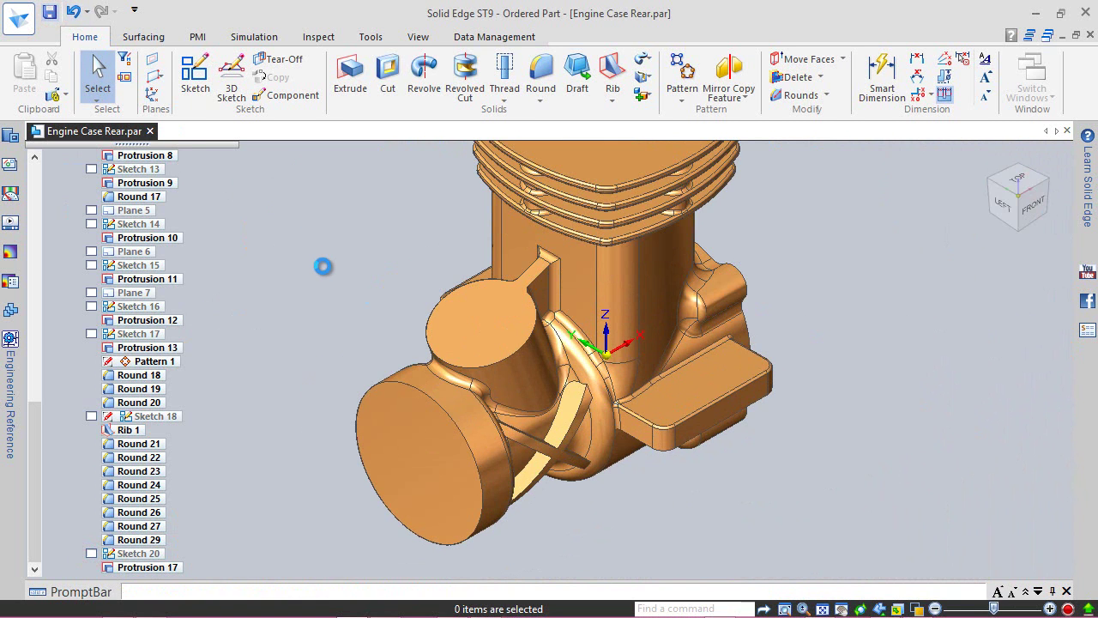
right_click_drag(415, 246, 438, 212)
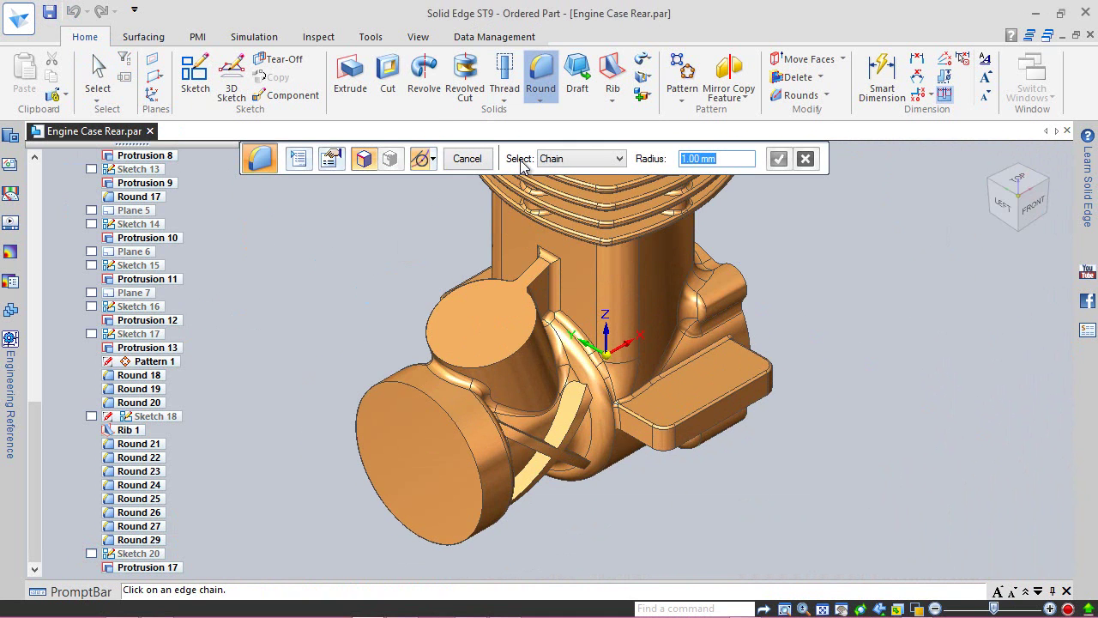
scroll(560, 490, "up", 5)
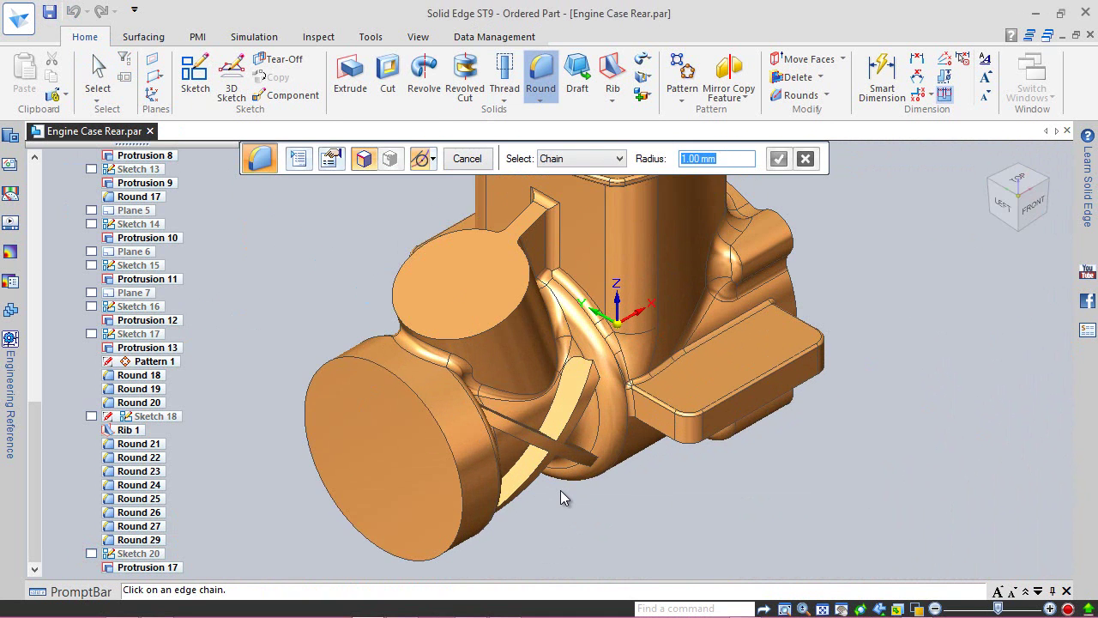
middle_click_drag(548, 390, 531, 429)
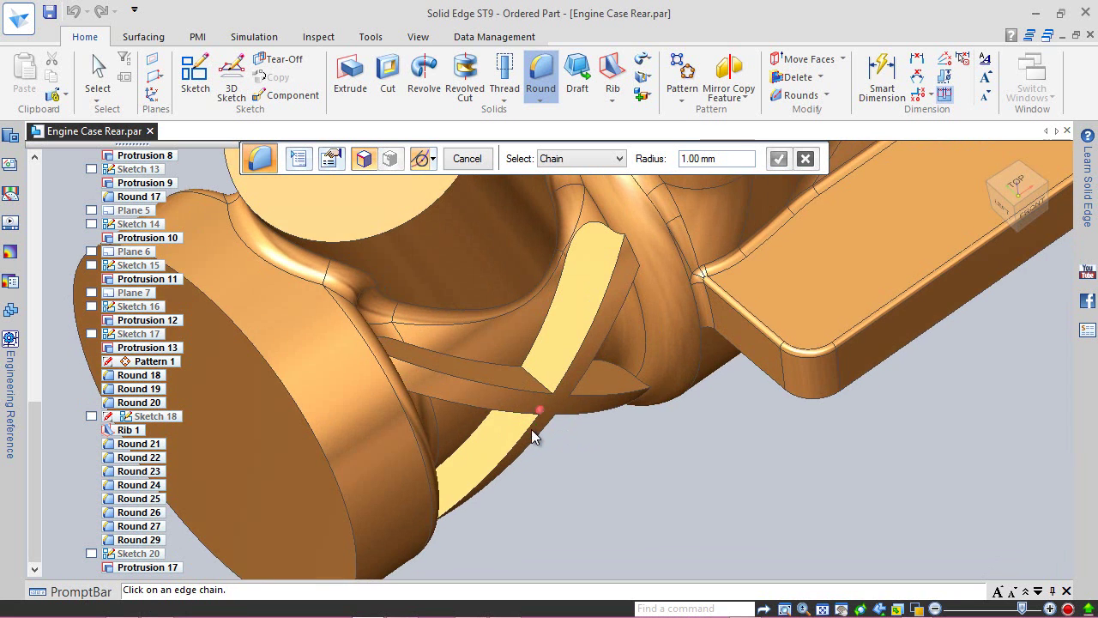
left_click(538, 381)
middle_click_drag(580, 447, 604, 388)
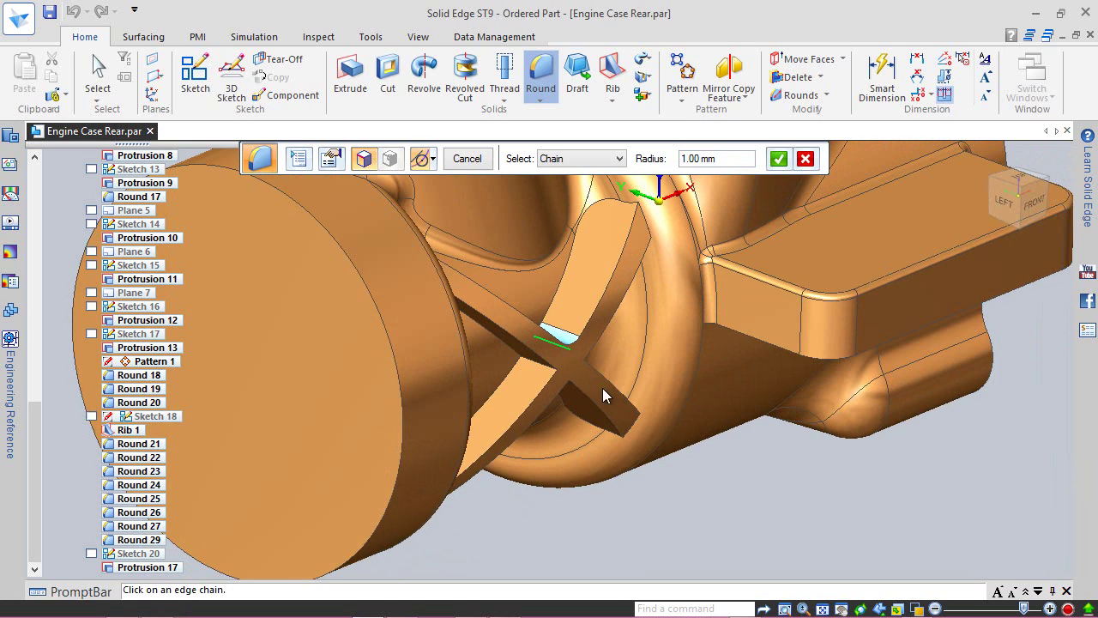
left_click(536, 363)
middle_click_drag(621, 492, 599, 344)
middle_click_drag(637, 500, 637, 500)
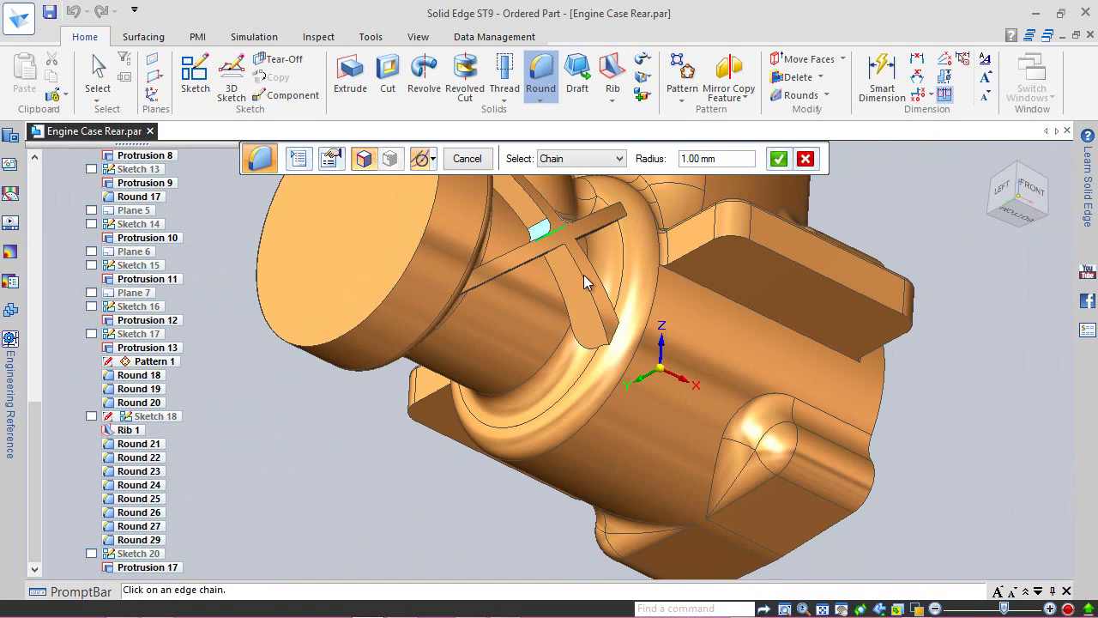
- Add the remaining two inner corner edges at the rib crossing and finish the 1 mm round
scroll(575, 242, "up", 2)
middle_click_drag(562, 275, 559, 265)
left_click(550, 255)
middle_click_drag(623, 282, 450, 288)
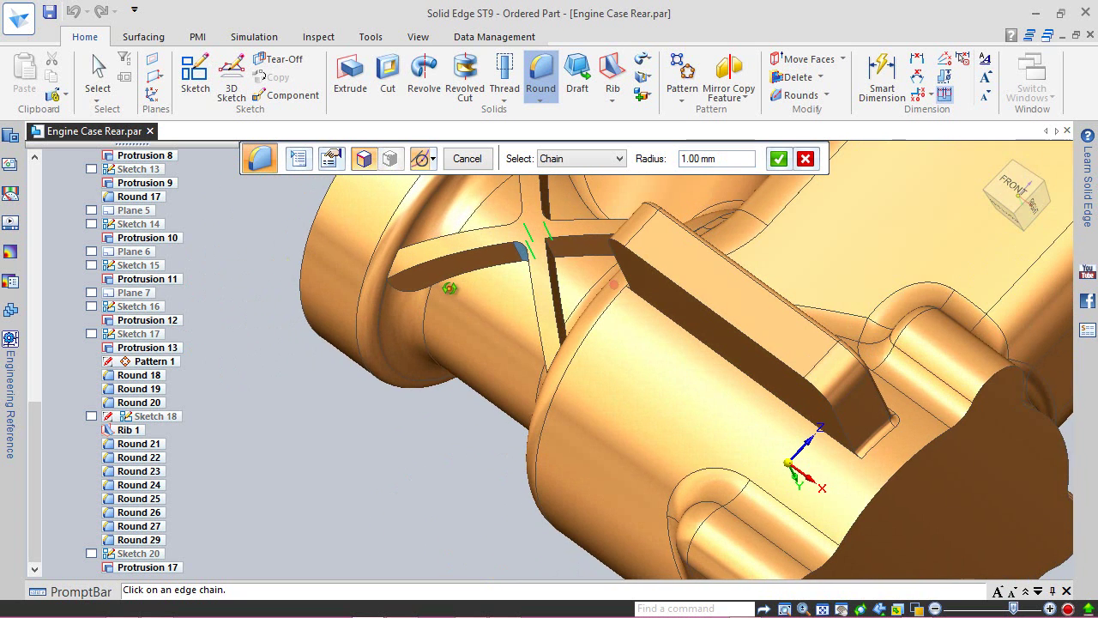
left_click(553, 255)
middle_click_drag(550, 246, 678, 343)
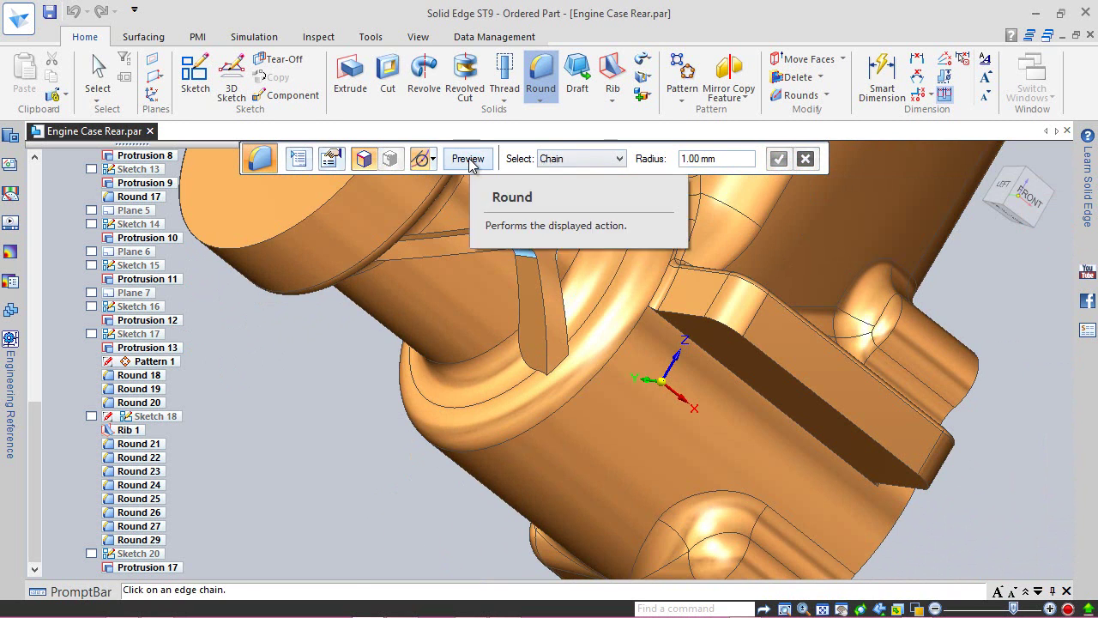
left_click(468, 160)
left_click(468, 159)
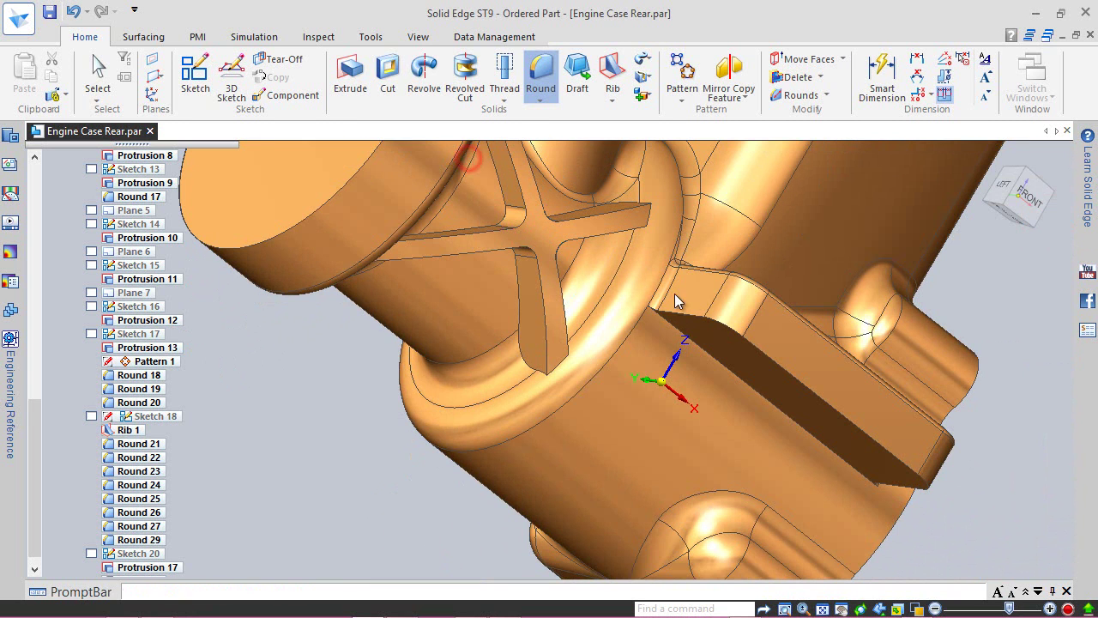
- Check the rounded rib crossing in front and isometric views, exit the Round command and save the part
left_click(1029, 195)
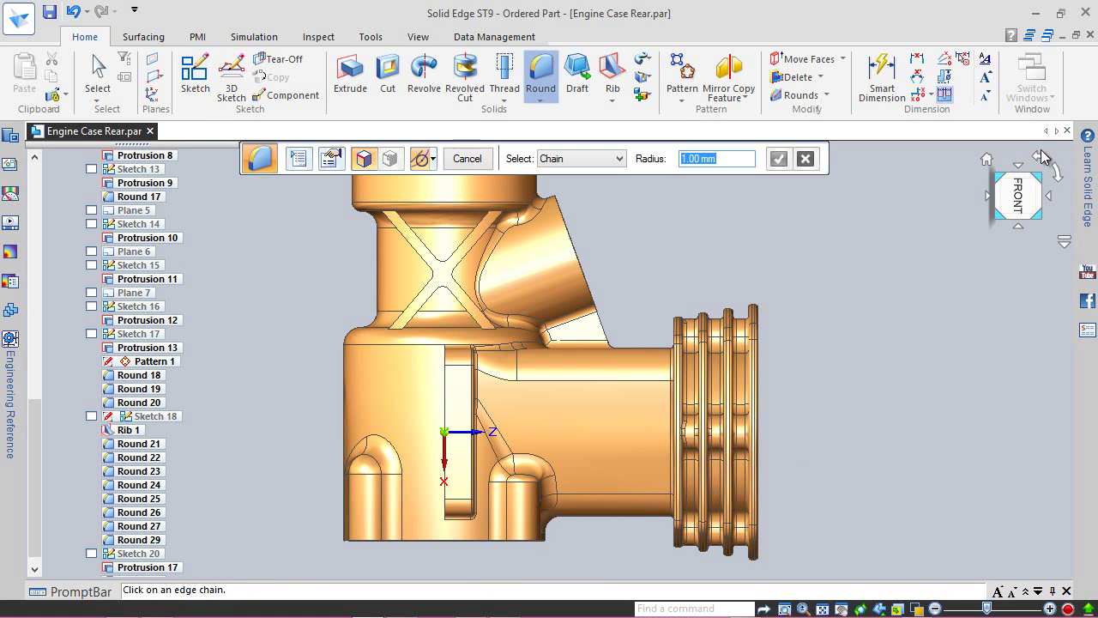
left_click(1041, 156)
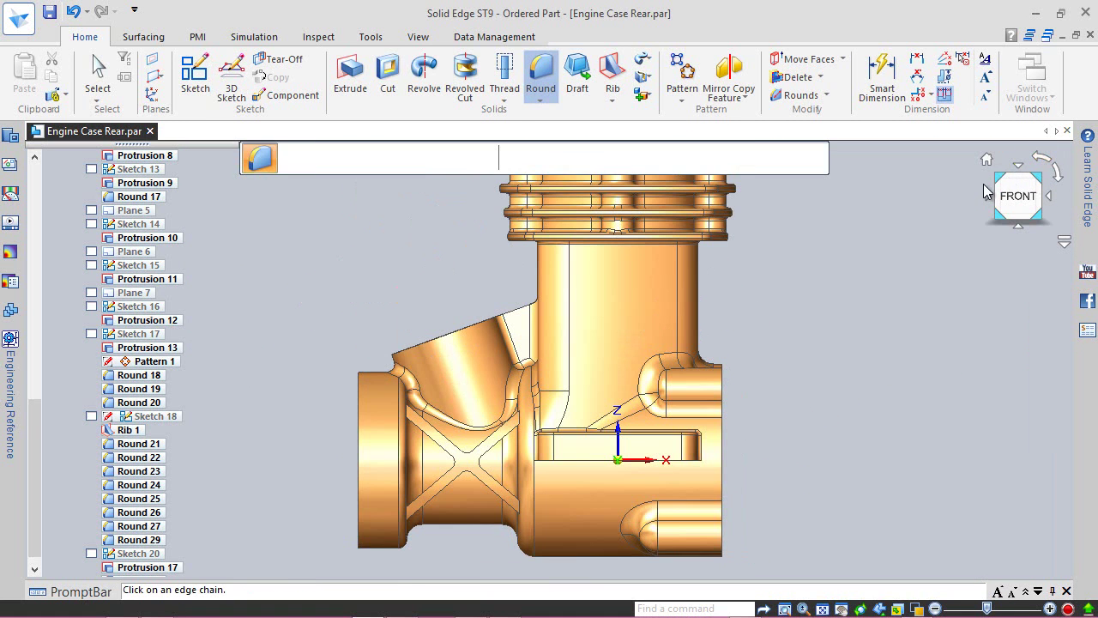
left_click(987, 160)
scroll(559, 489, "up", 5)
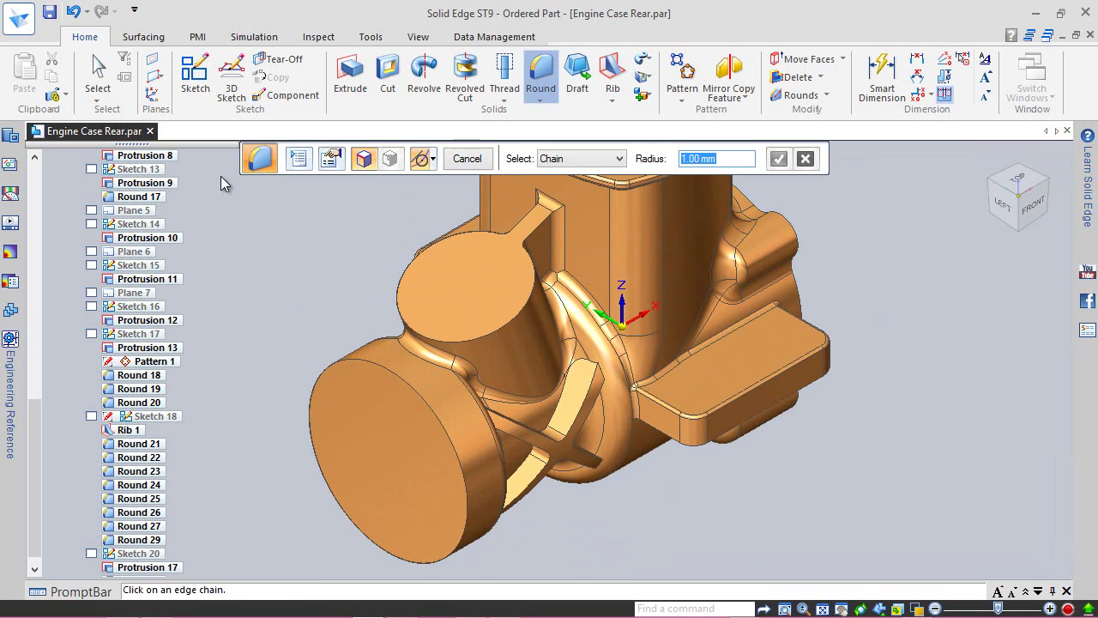
left_click(97, 73)
left_click(49, 11)
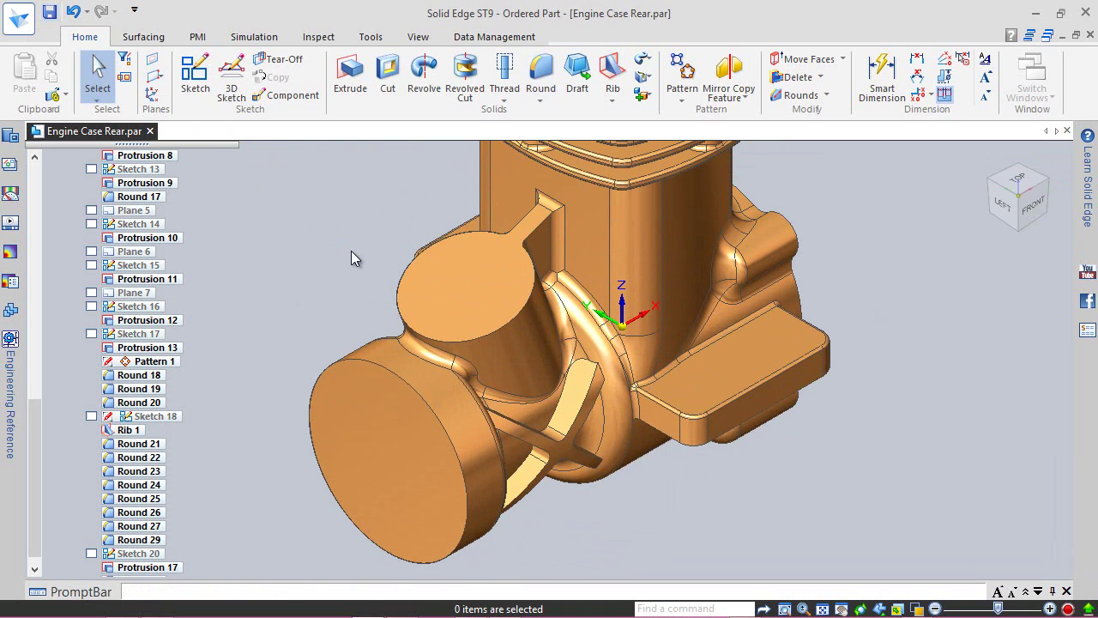
left_click(861, 284)
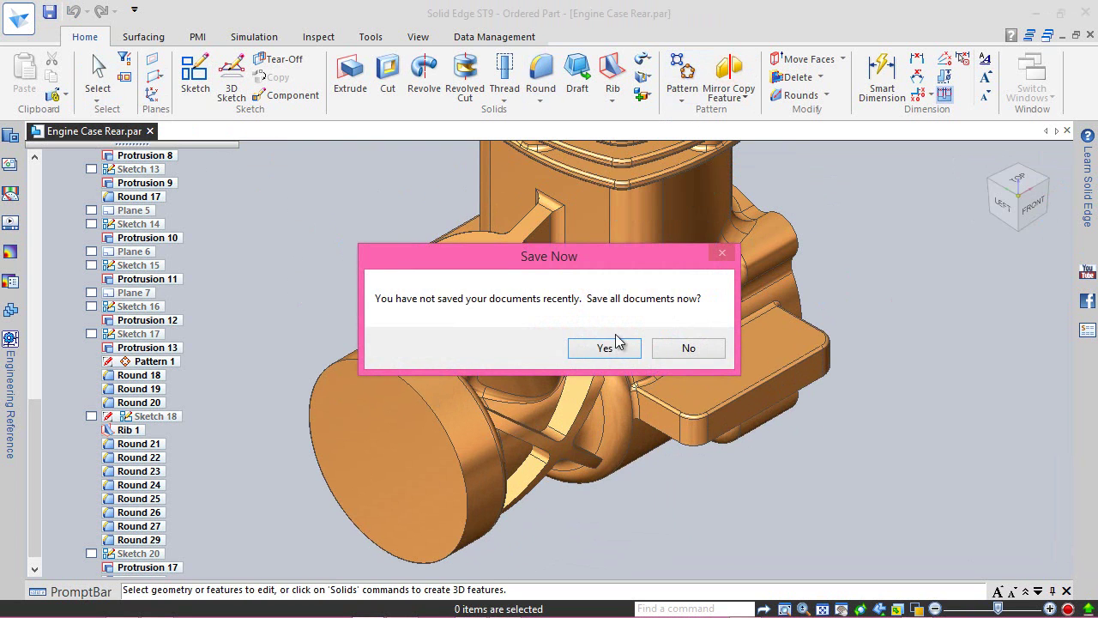
left_click(605, 348)
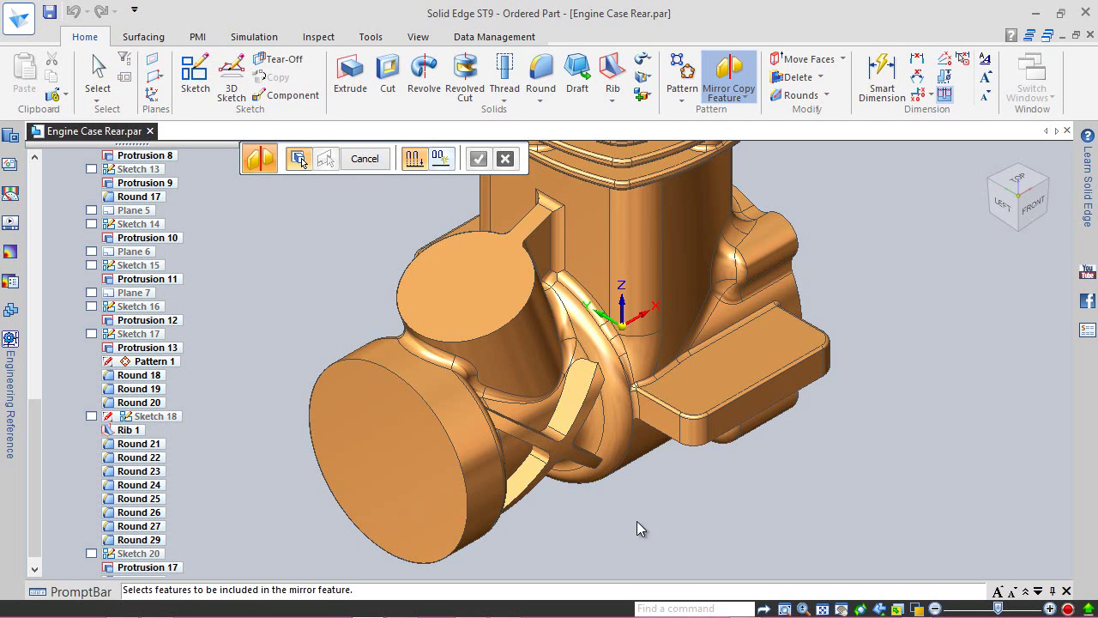
- Mirror copy the X-shaped rib protrusion and its 1 mm round about the Front (xz) plane
left_click(556, 453)
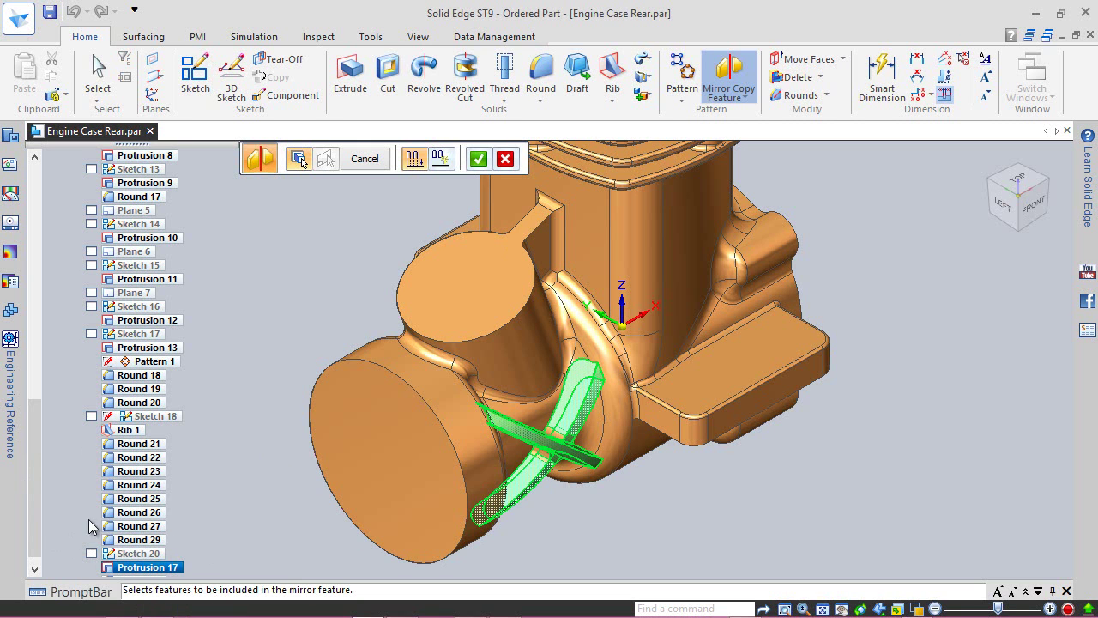
scroll(37, 520, "down", 1)
left_click(142, 568)
left_click(478, 160)
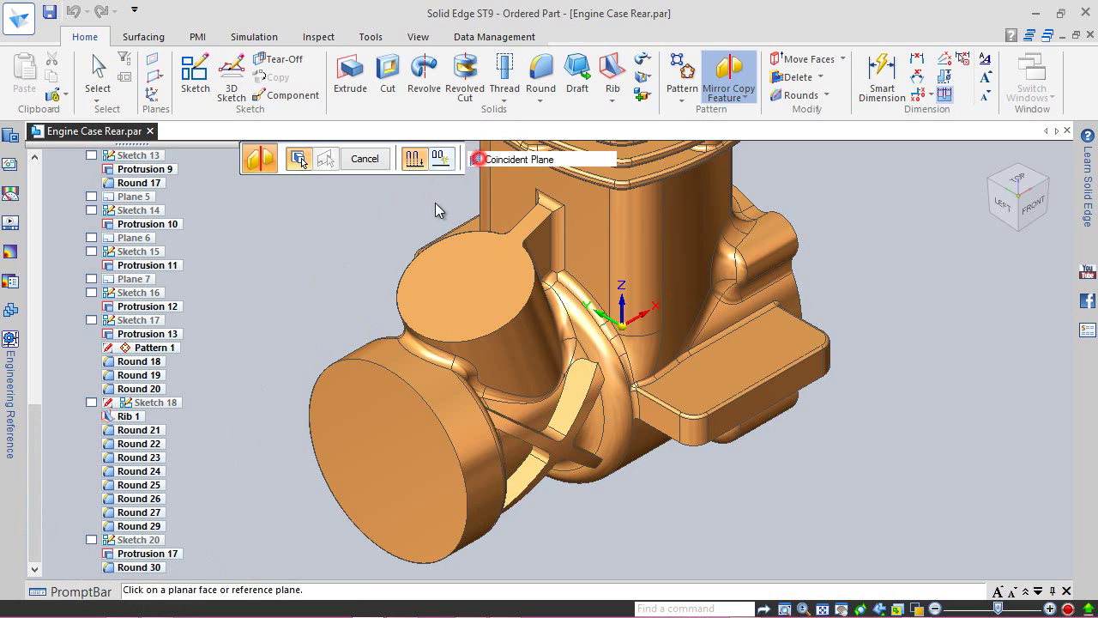
scroll(786, 575, "down", 1)
scroll(517, 479, "down", 1)
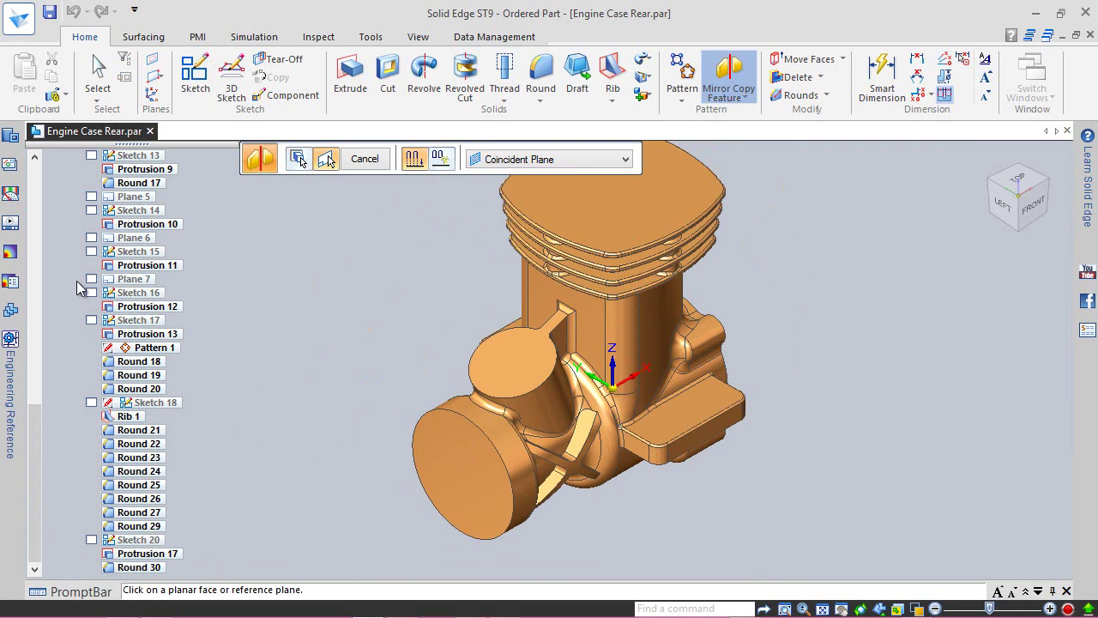
left_click_drag(31, 424, 40, 176)
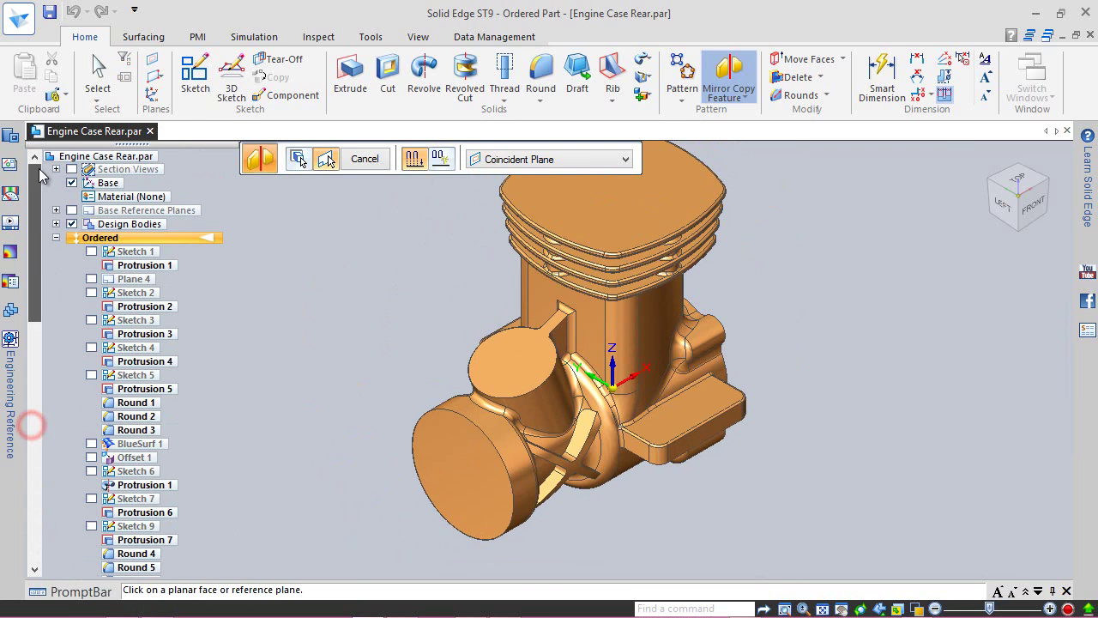
left_click(56, 210)
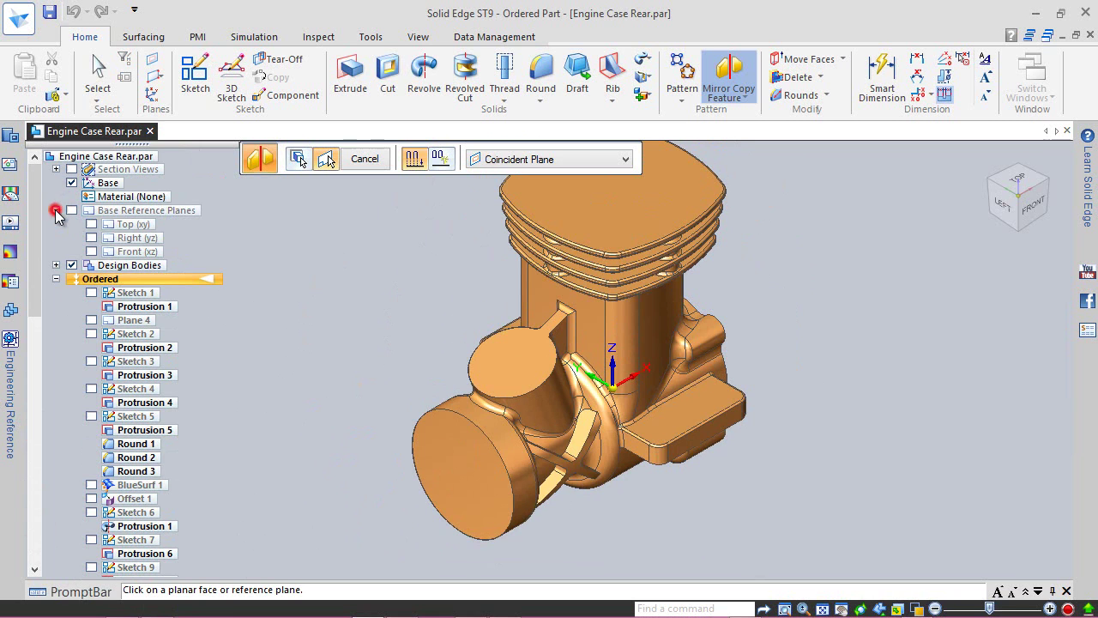
left_click(131, 252)
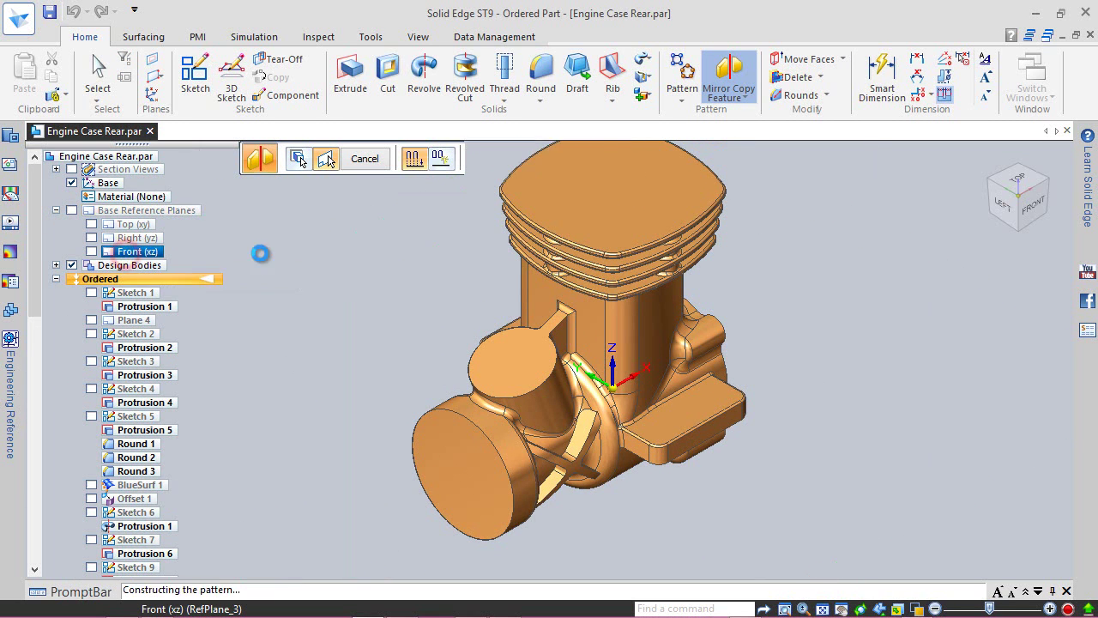
left_click(367, 159)
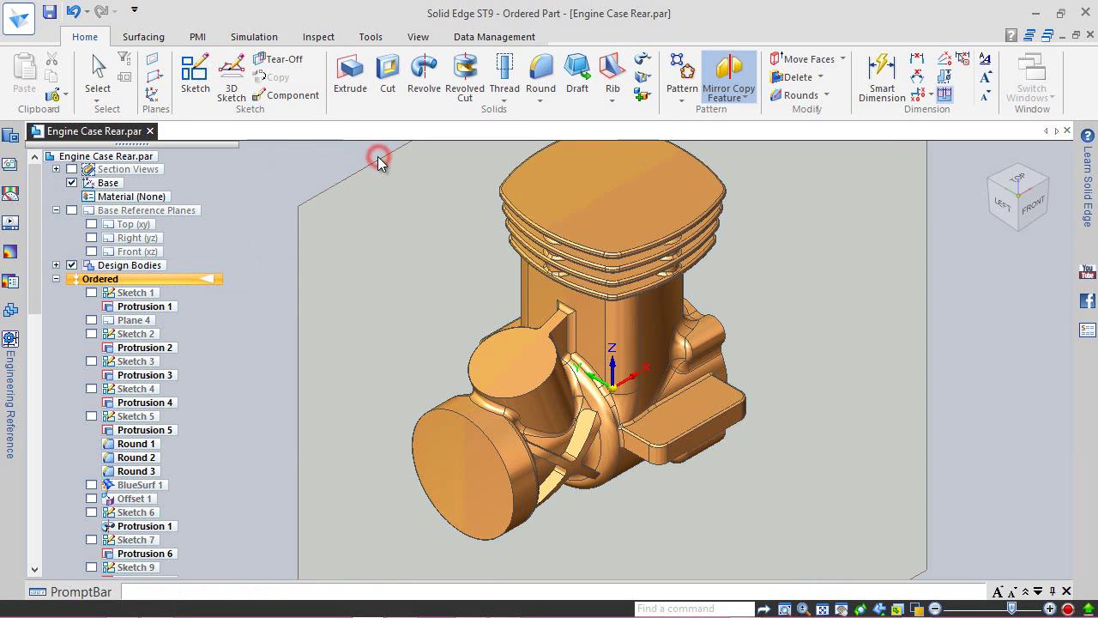
- Examine the mirrored ribs on the opposite side of the neck, and collapse the Base Reference Planes group
left_click(991, 180)
scroll(514, 535, "up", 4)
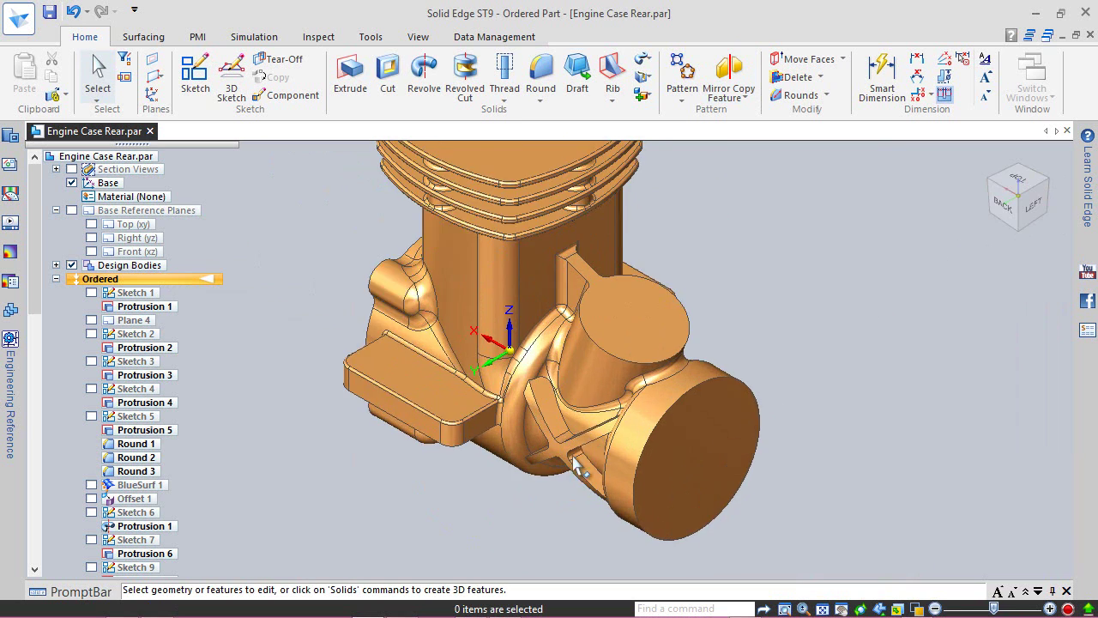
middle_click_drag(625, 381, 321, 405)
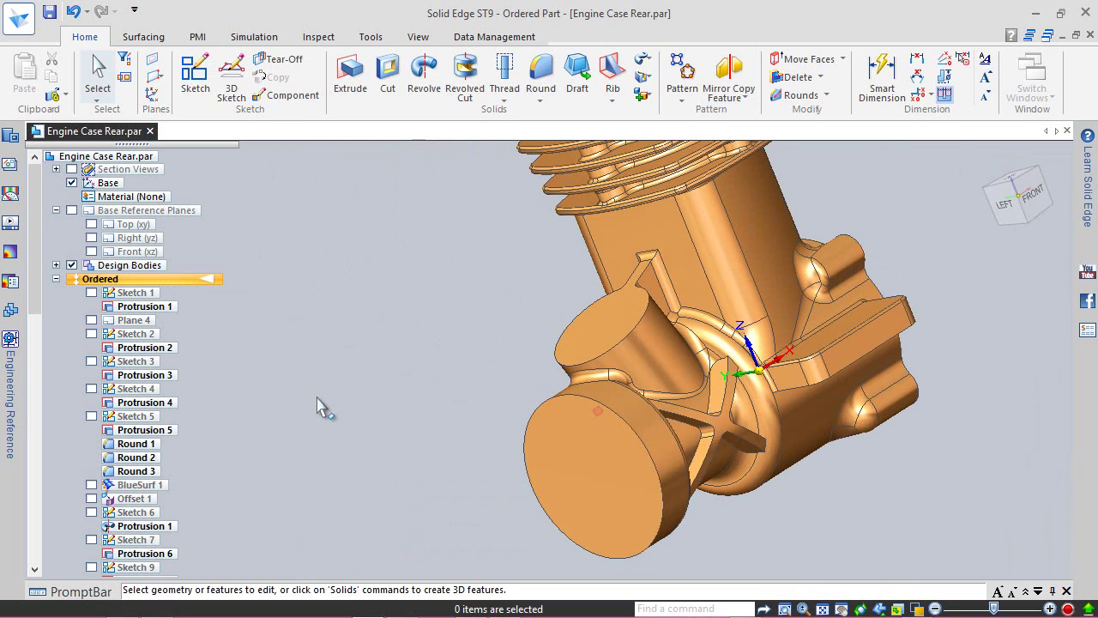
left_click(987, 160)
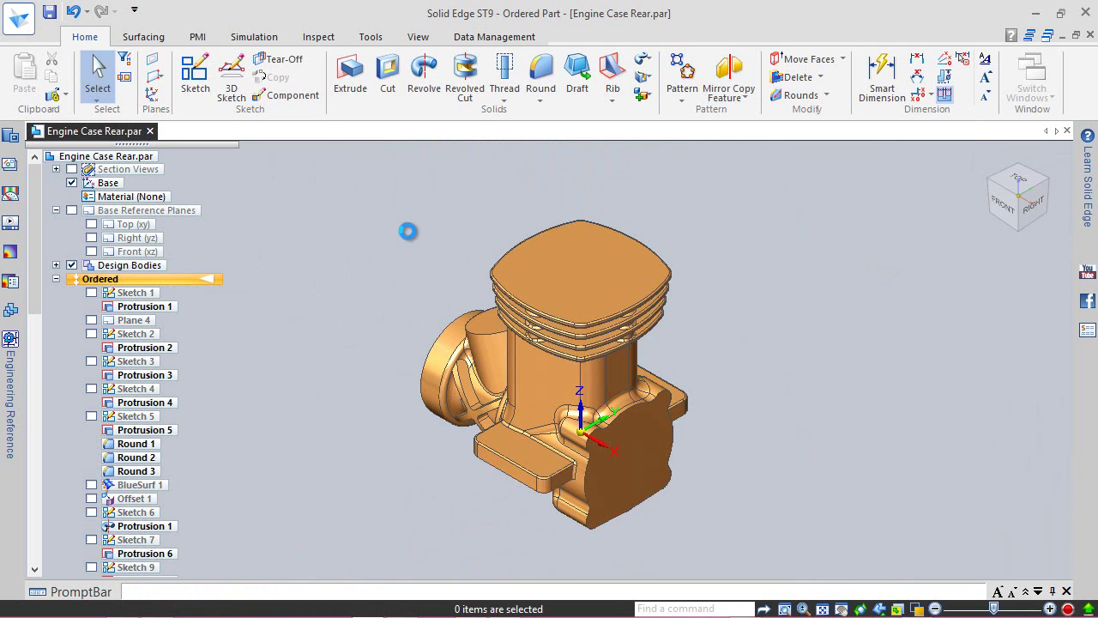
left_click(56, 210)
left_click_drag(35, 219, 34, 549)
- Start a 10 mm Round and select the outer end edges of the four arms on the original X-shaped ribs
left_click(537, 84)
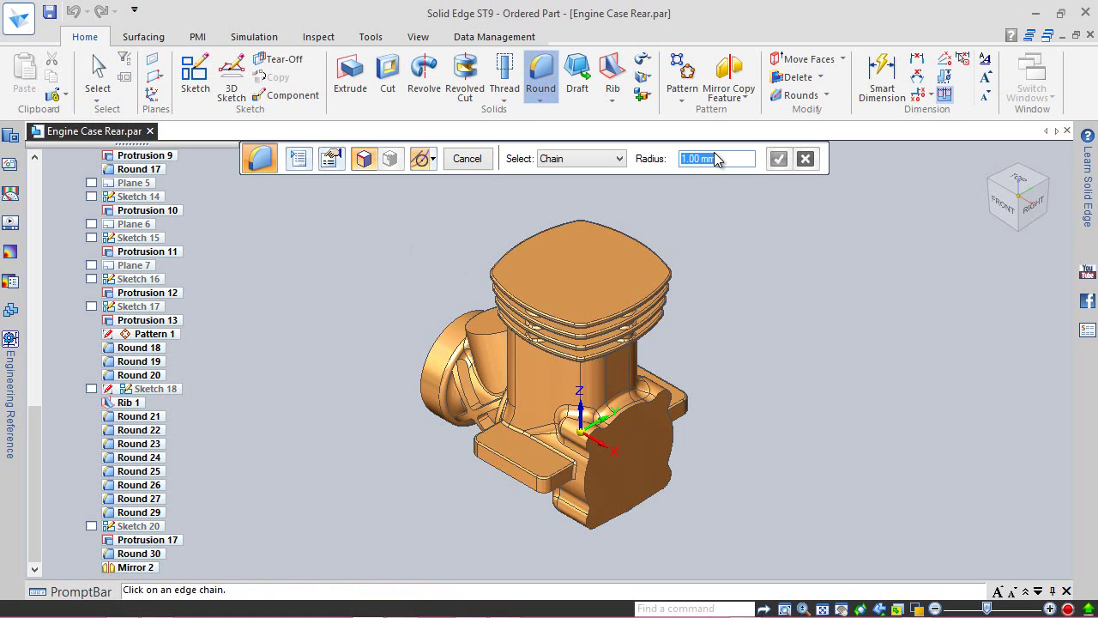
type("10")
scroll(417, 408, "up", 5)
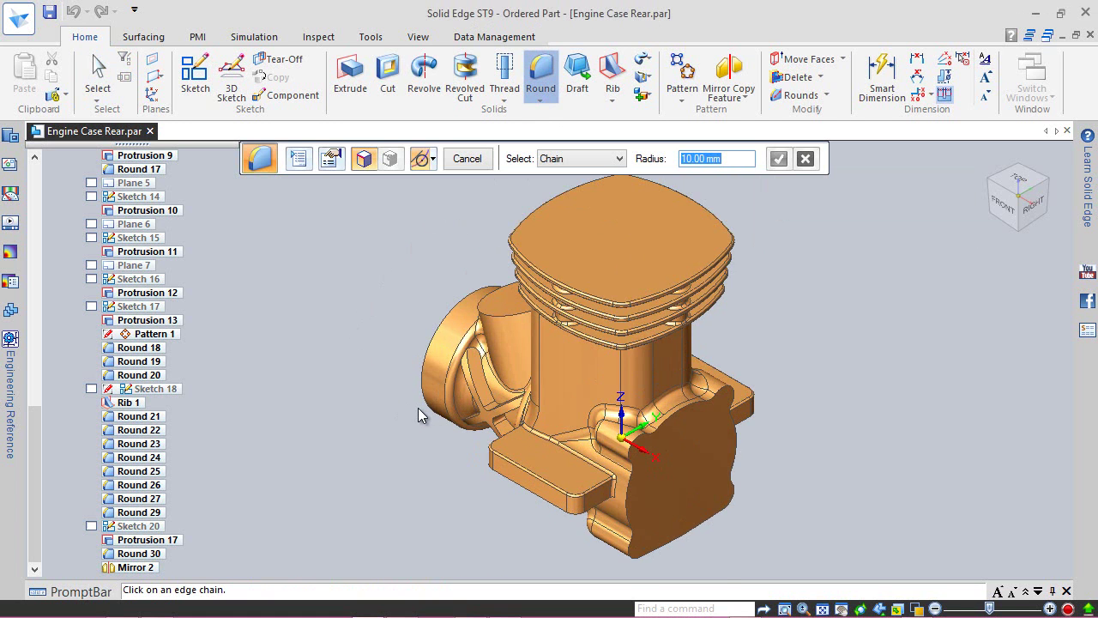
scroll(481, 331, "up", 2)
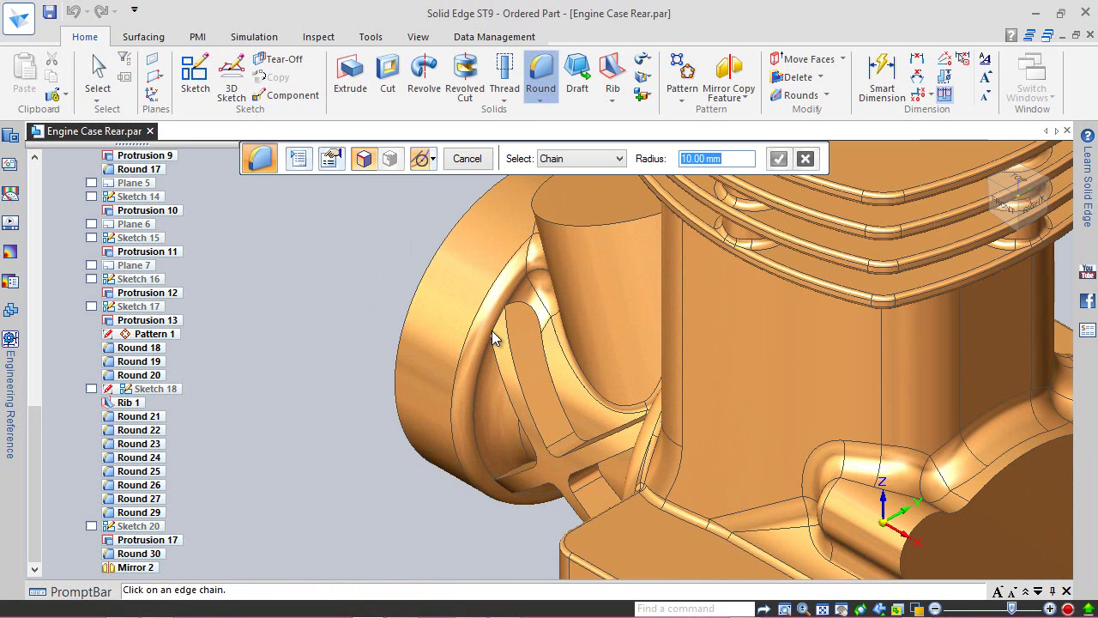
left_click(499, 333)
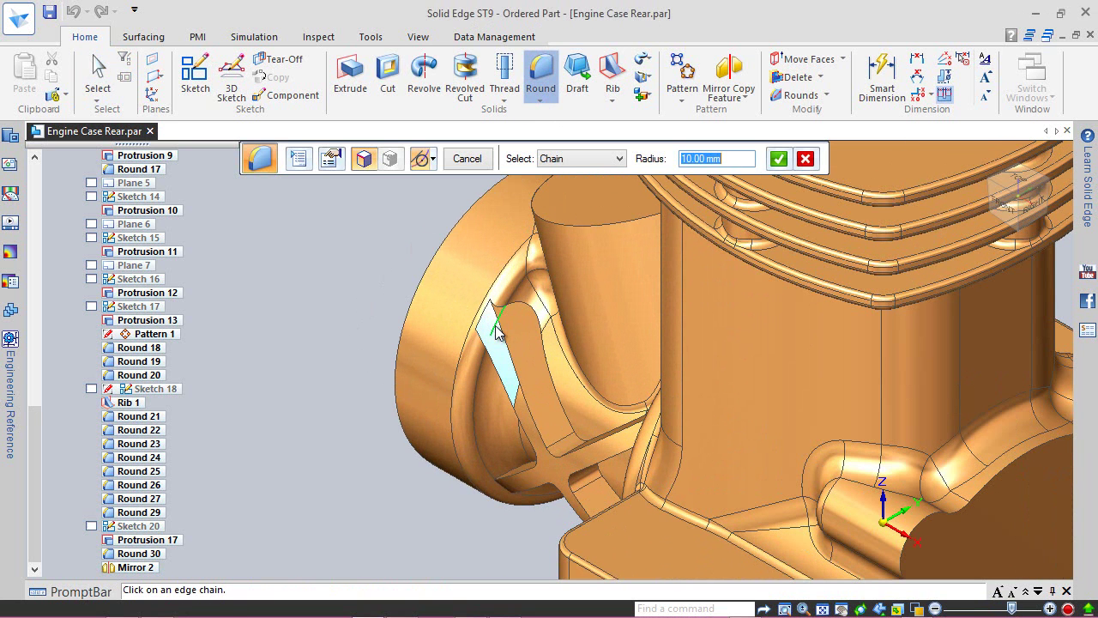
middle_click_drag(547, 483, 644, 472)
middle_click_drag(689, 439, 693, 449)
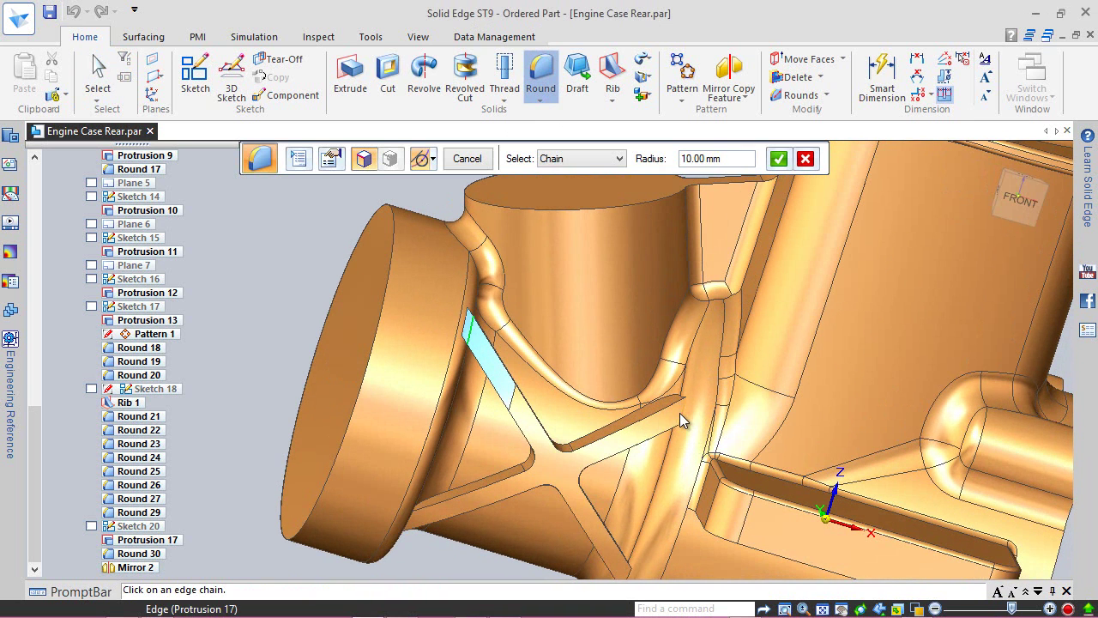
left_click(679, 412)
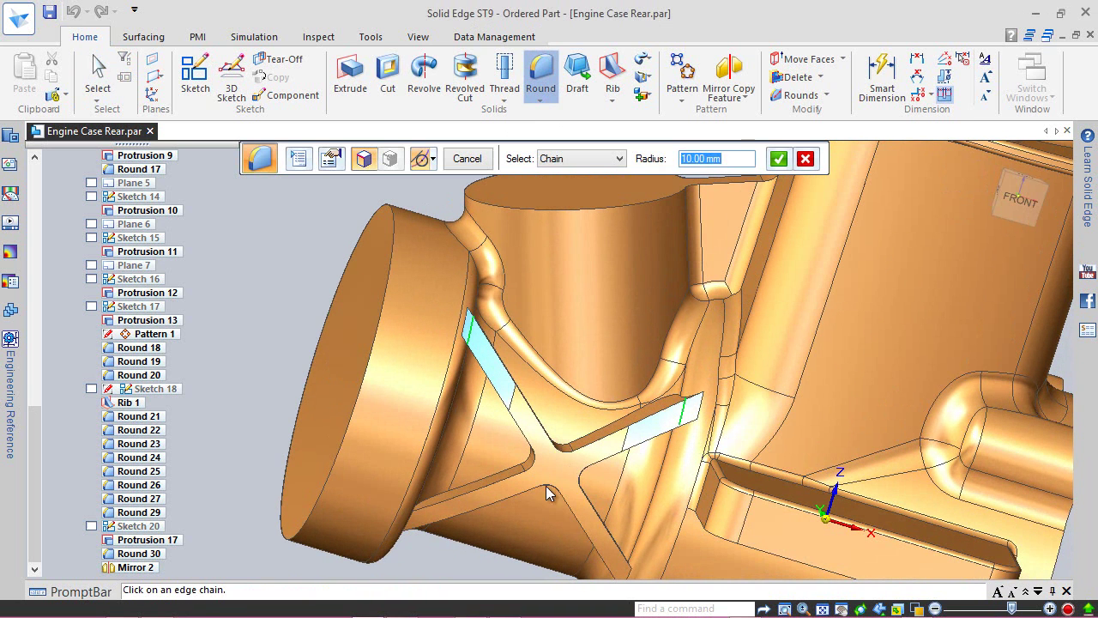
middle_click_drag(483, 518, 632, 436)
left_click(429, 527)
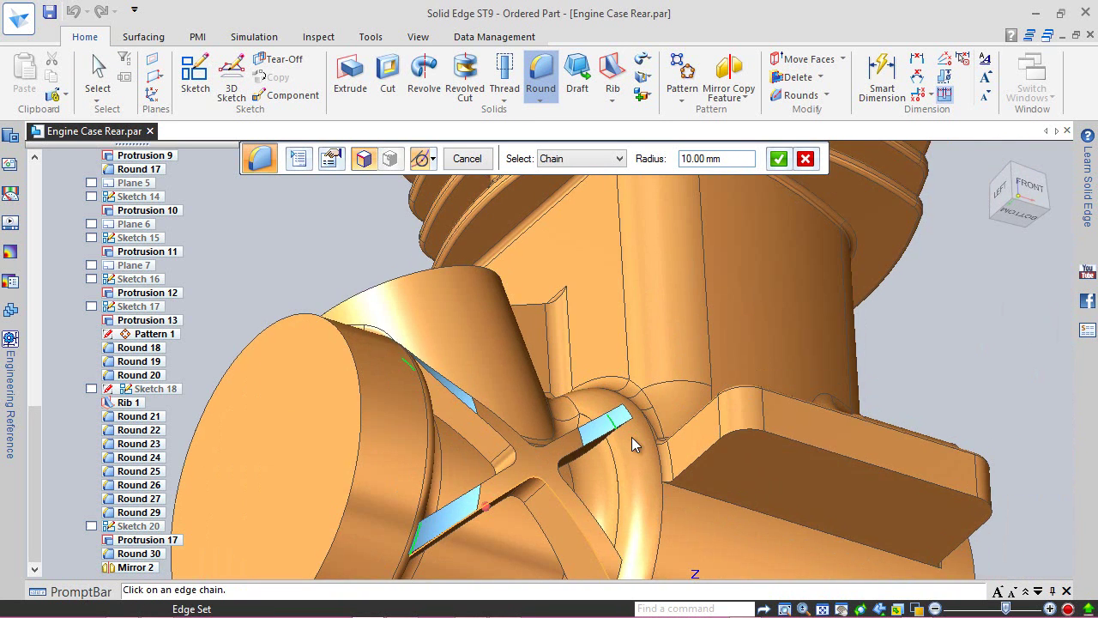
left_click(622, 556)
- Add the outer end edges of the four arms on the mirrored X-shaped ribs to the 10 mm Round
middle_click_drag(542, 460, 800, 463)
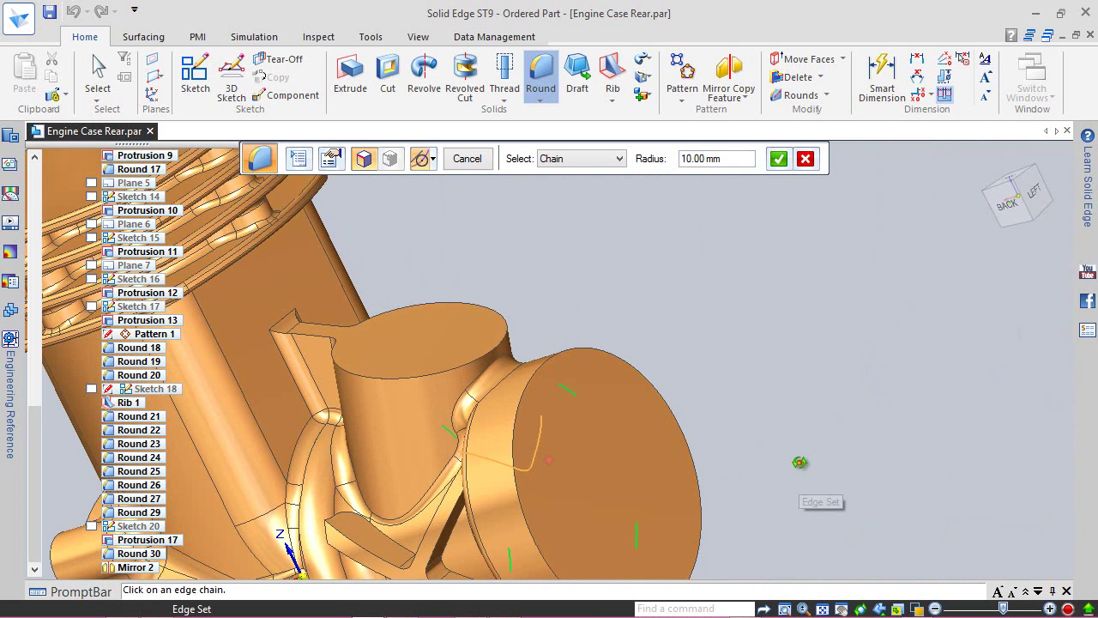
scroll(765, 225, "down", 2)
scroll(429, 489, "up", 2)
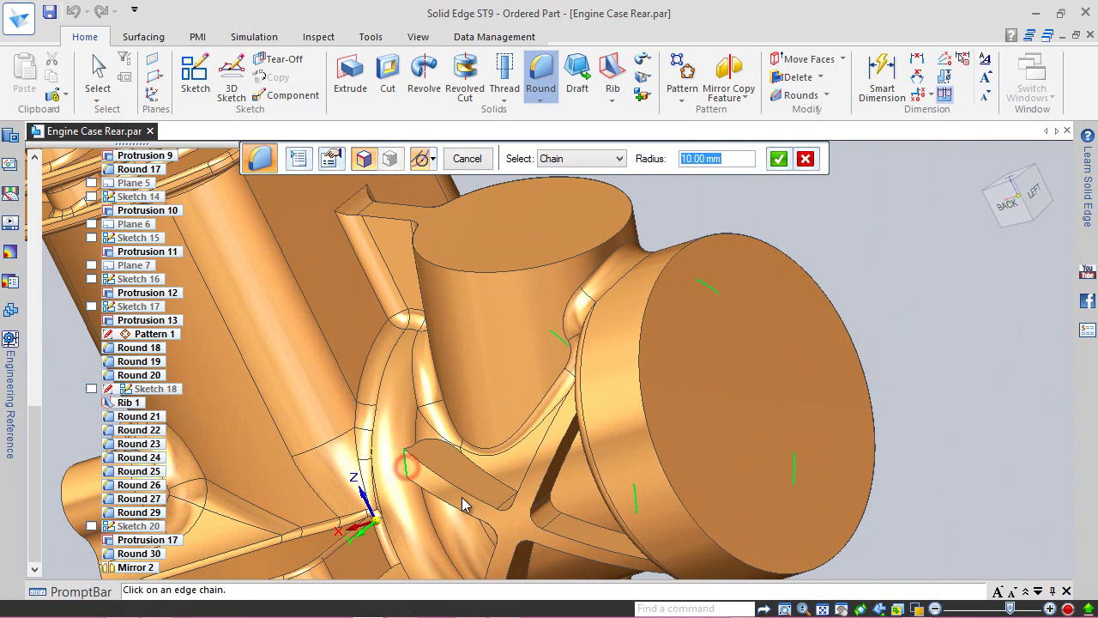
middle_click_drag(410, 475, 601, 429)
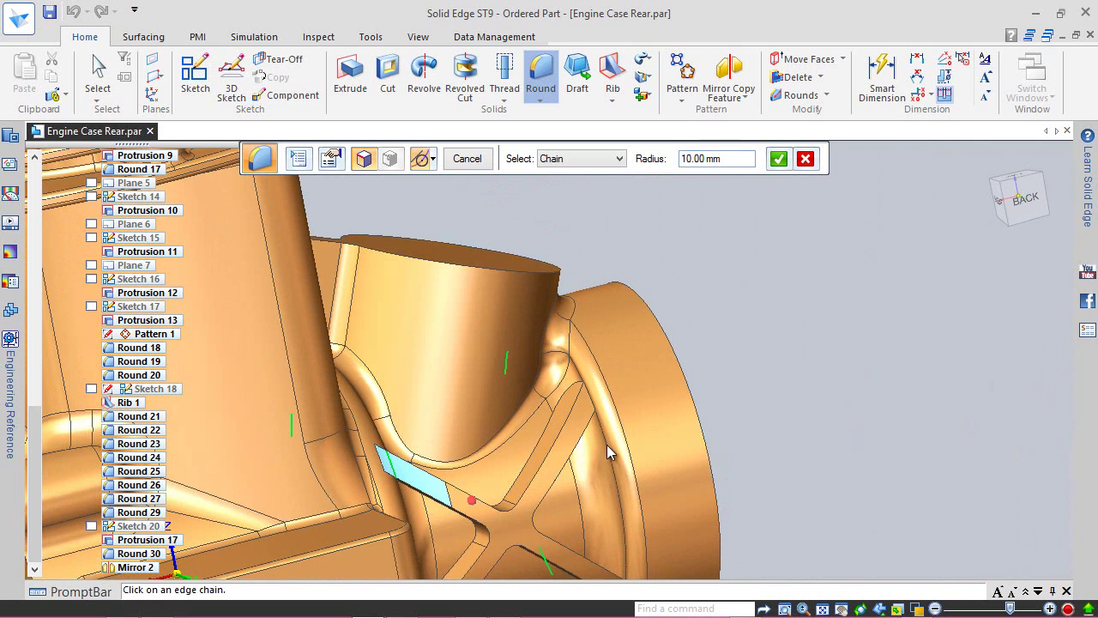
left_click(590, 403)
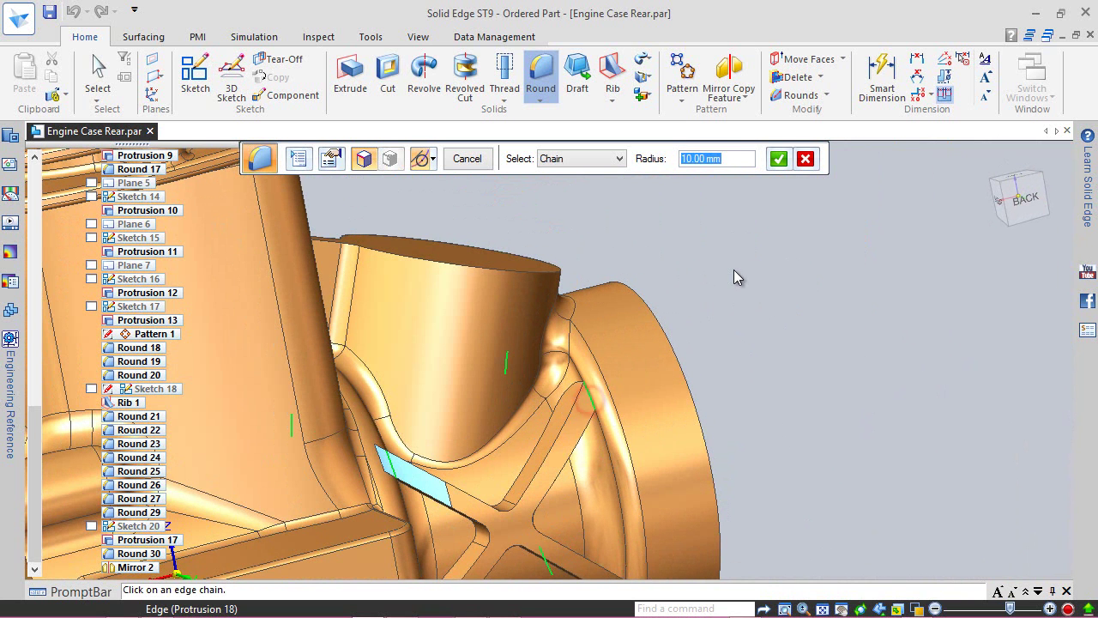
scroll(736, 276, "down", 1)
scroll(655, 546, "up", 3)
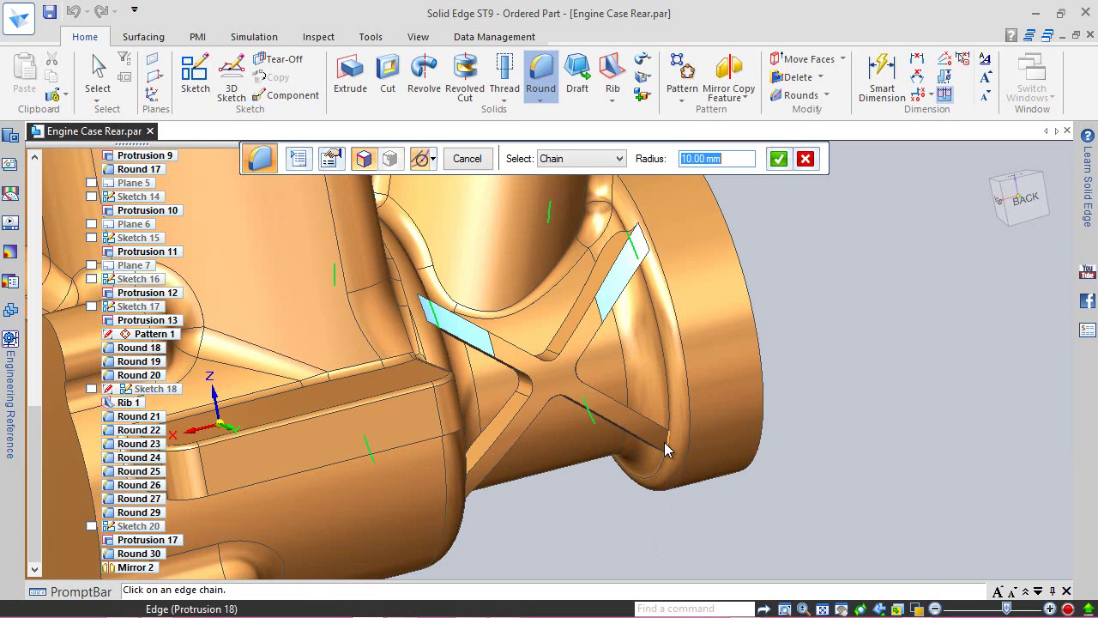
left_click(682, 481)
middle_click_drag(638, 508, 549, 539)
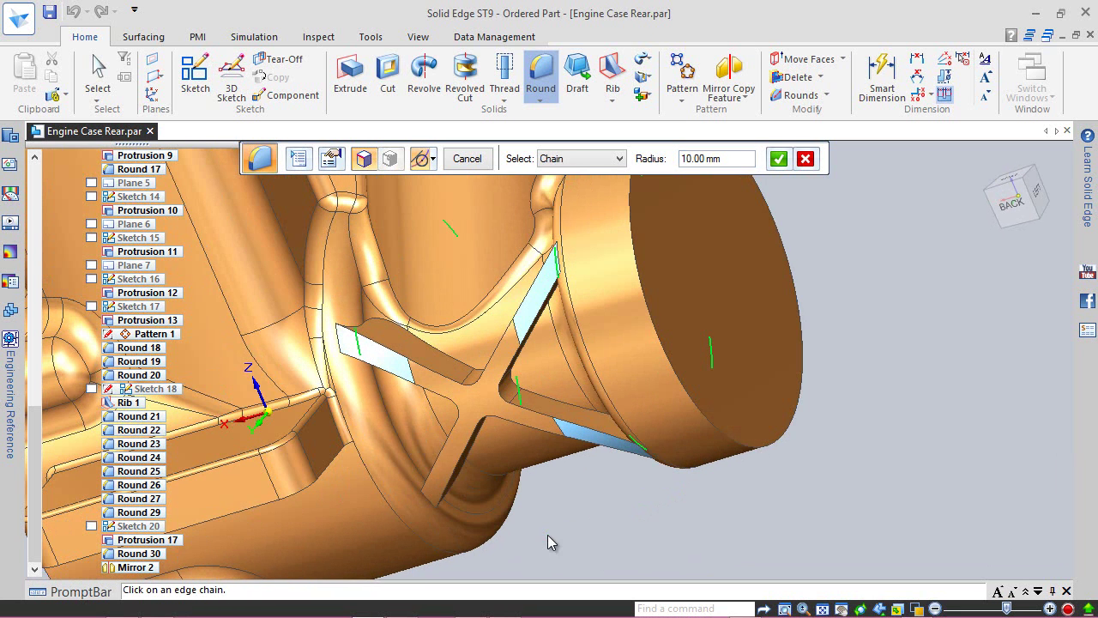
left_click(429, 501)
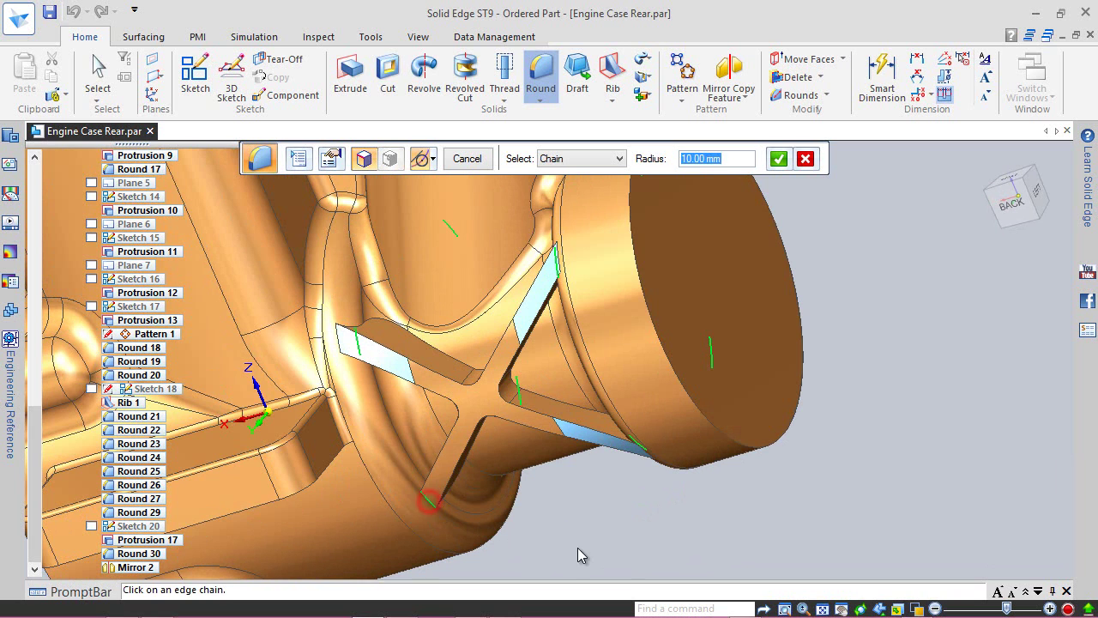
- Accept the edge selection, preview and finish the 10 mm round, and save the part
left_click(778, 160)
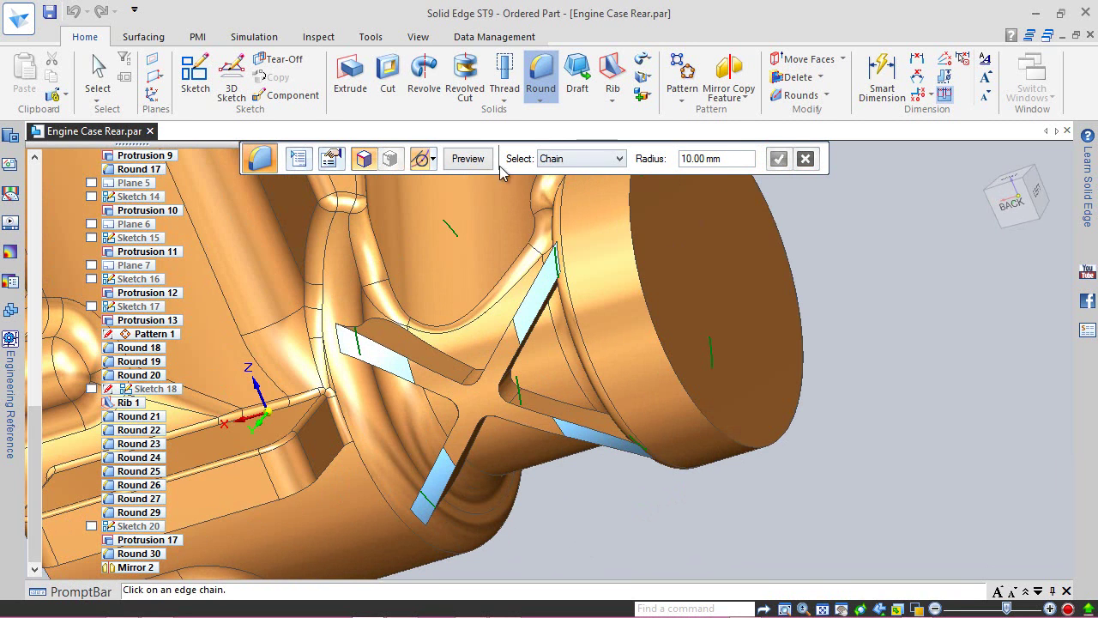
left_click(467, 158)
left_click(466, 159)
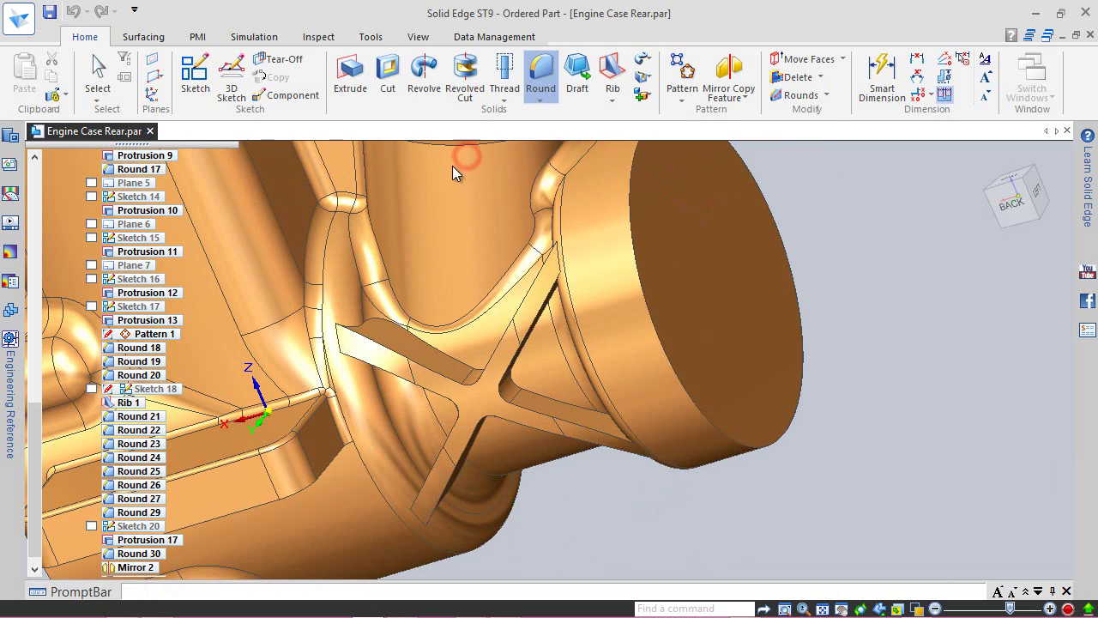
left_click(49, 11)
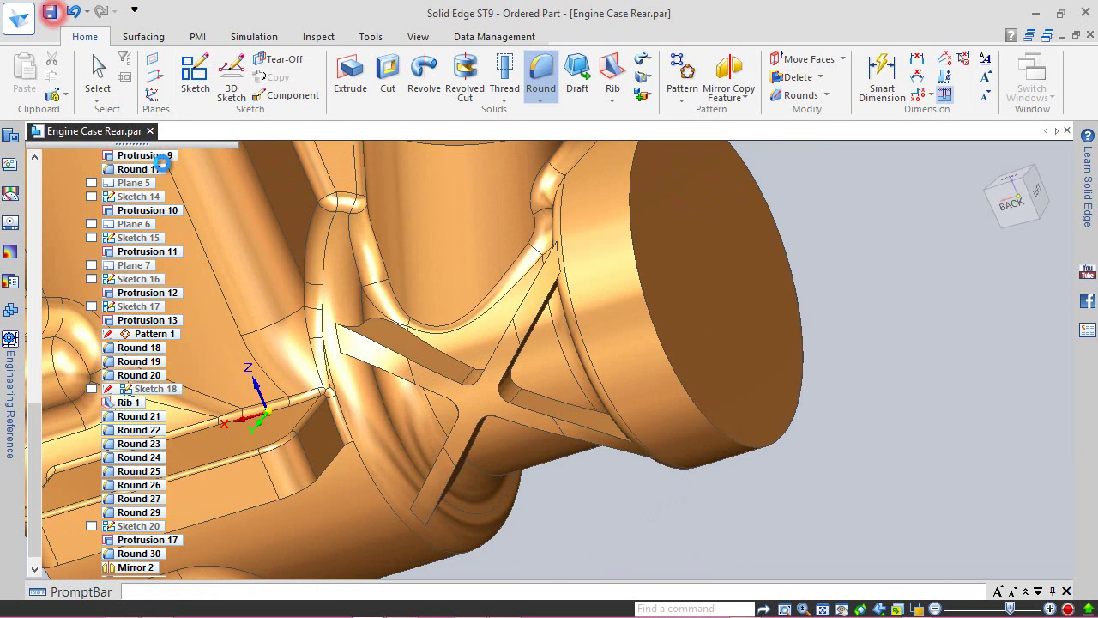
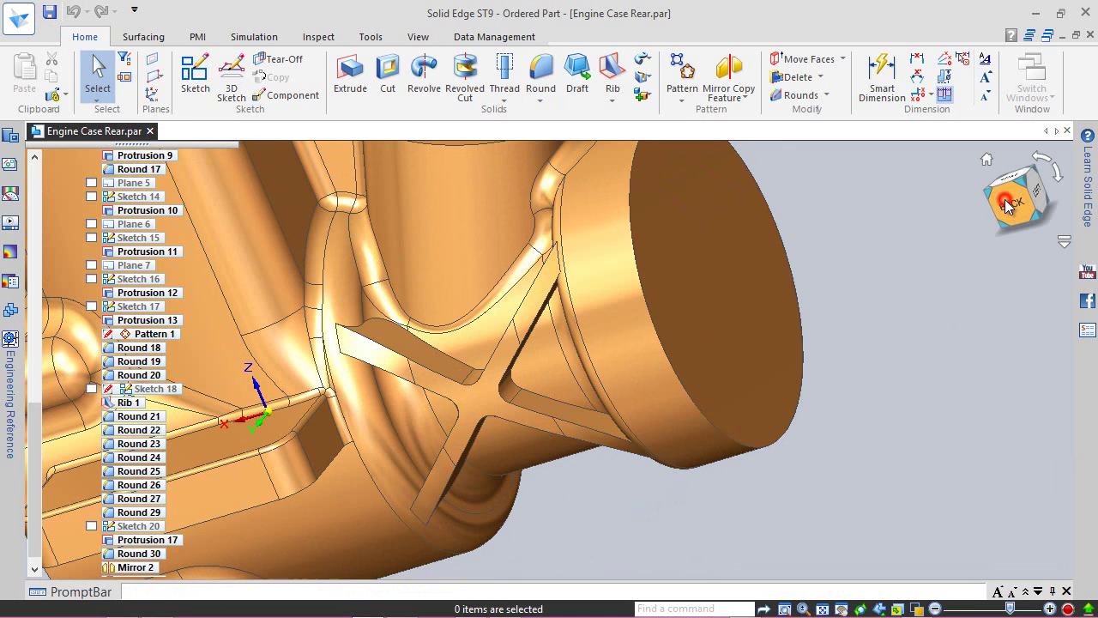
- Check the rounded arm ends in back and isometric views, and save the part again
left_click(1010, 206)
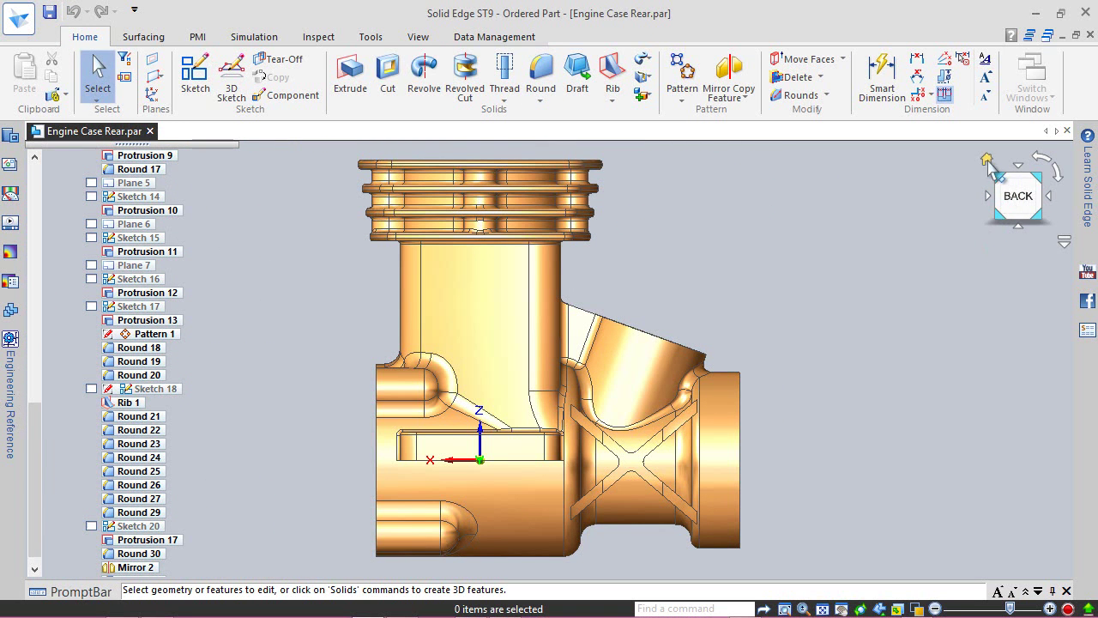
left_click(988, 161)
left_click(43, 8)
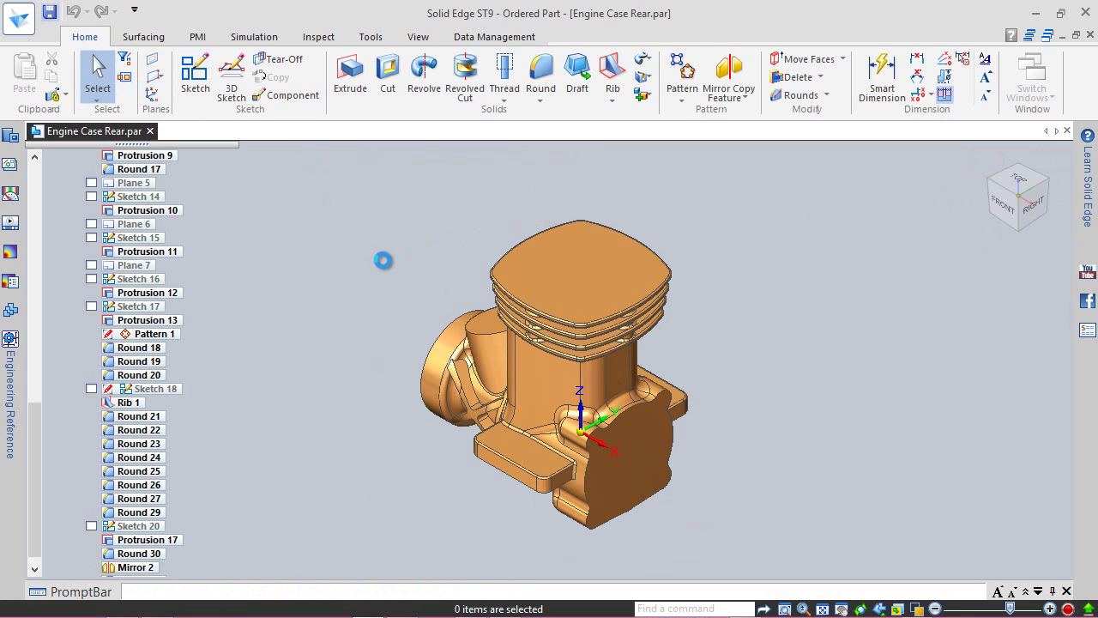
left_click(392, 270)
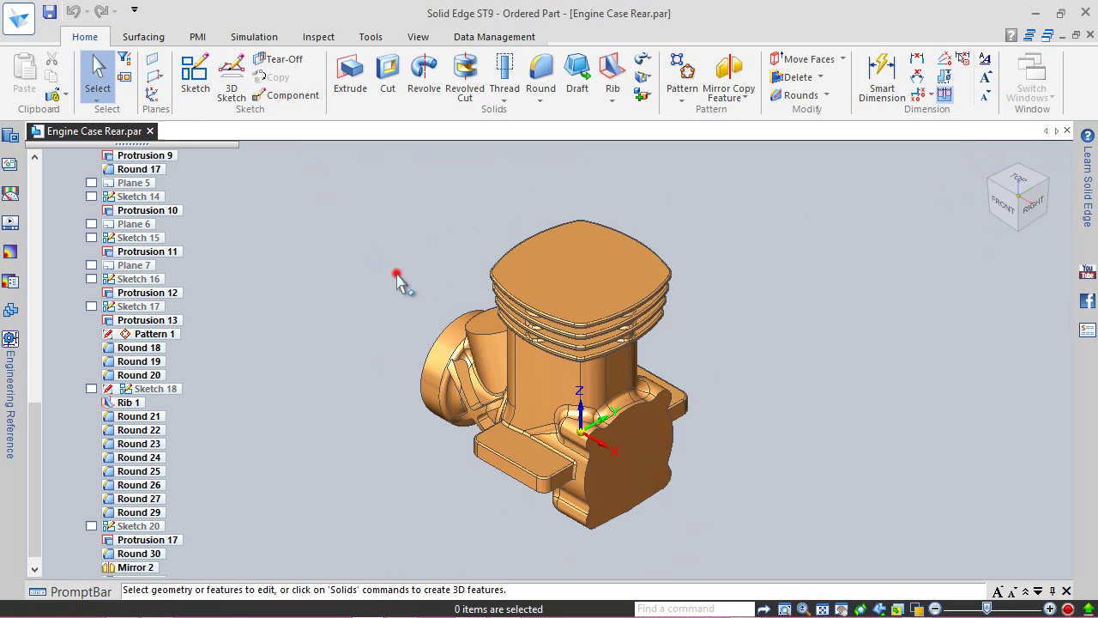
- Start a 0.30 mm Round and select the outer and base edge chains of the upper V on the front X-shaped ribs
left_click(550, 75)
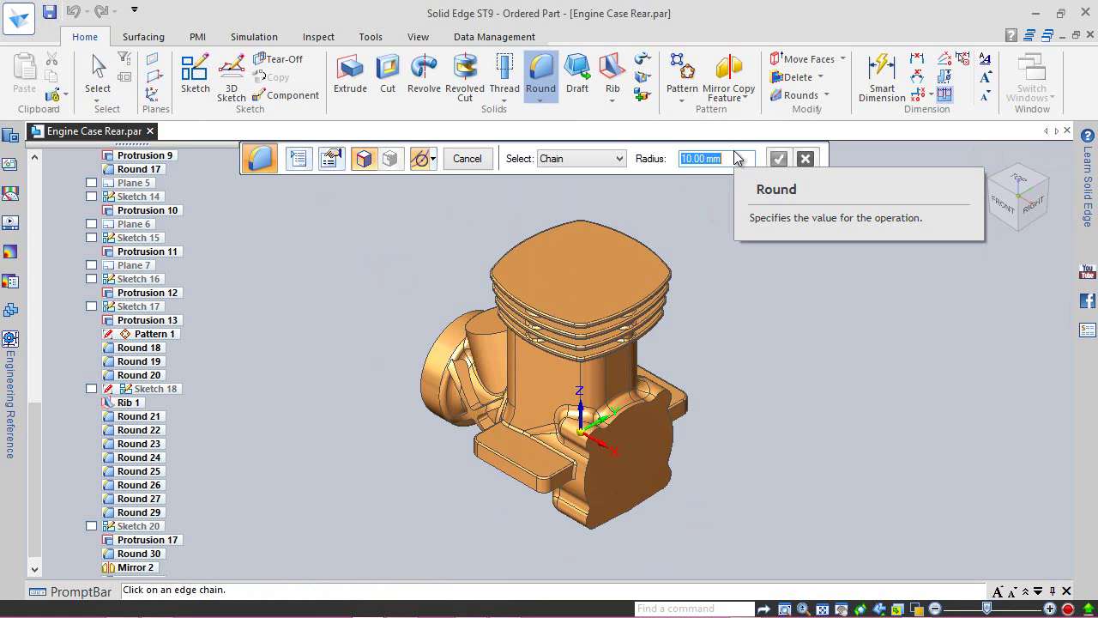
type("0")
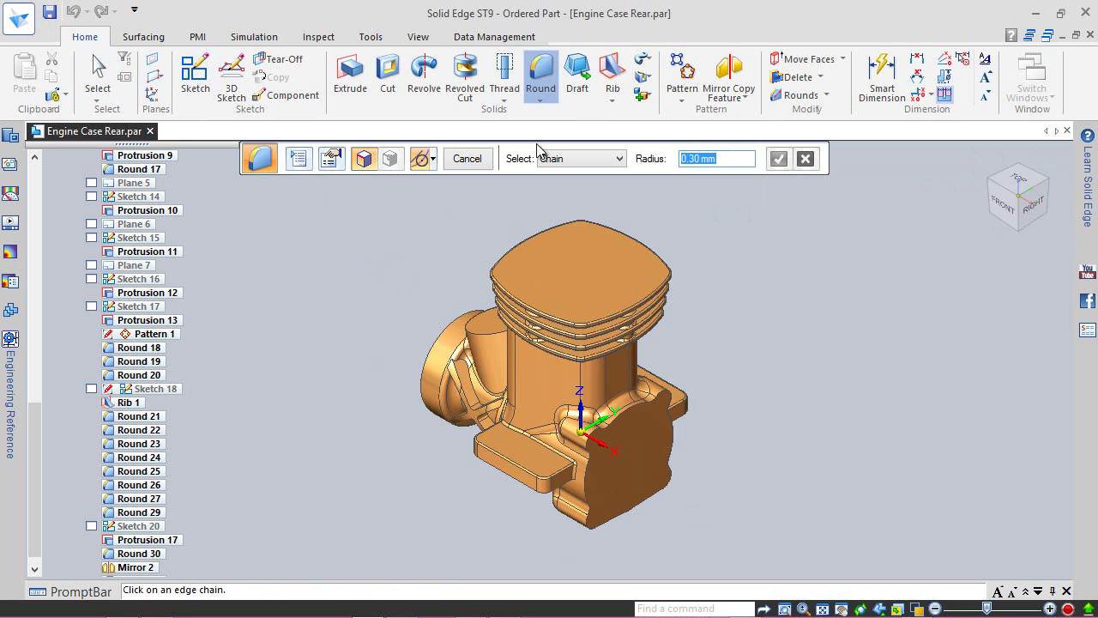
scroll(420, 450, "up", 5)
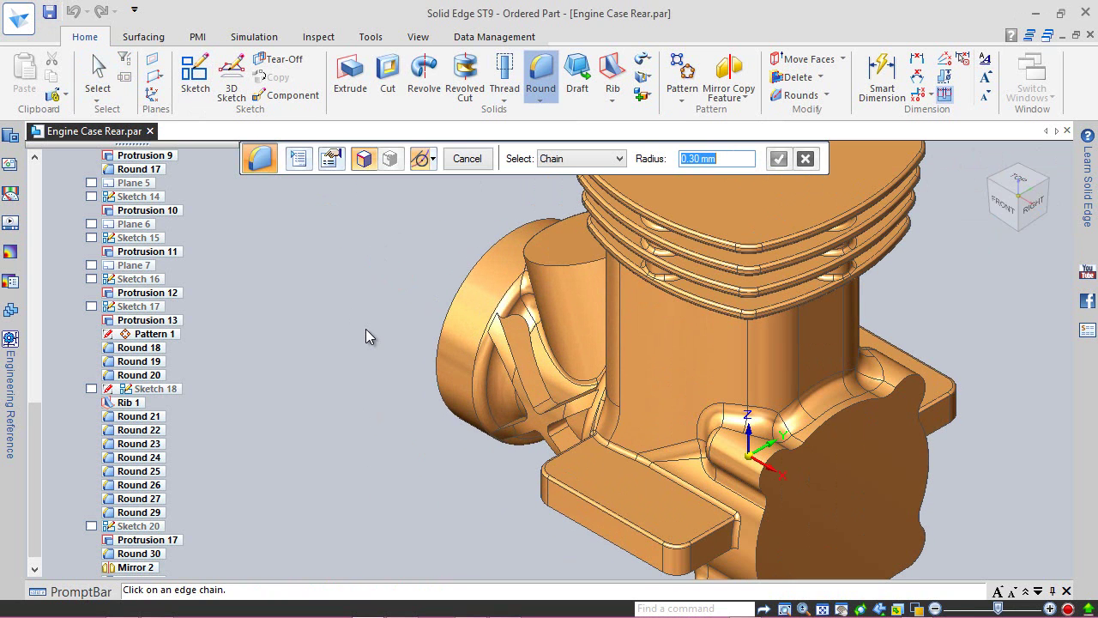
left_click(519, 373)
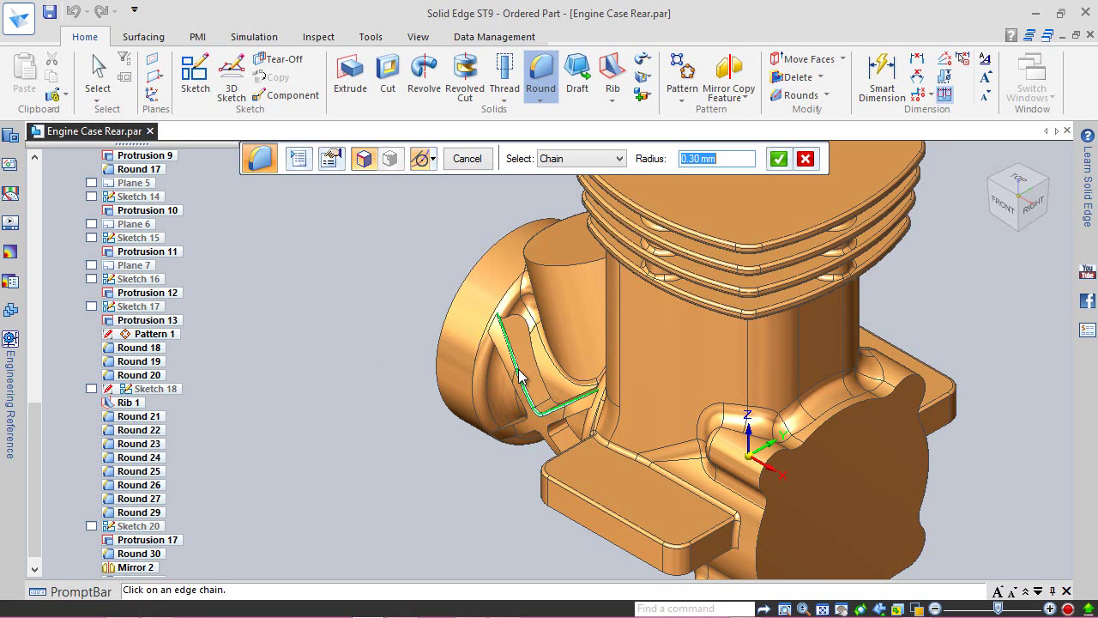
left_click(535, 367)
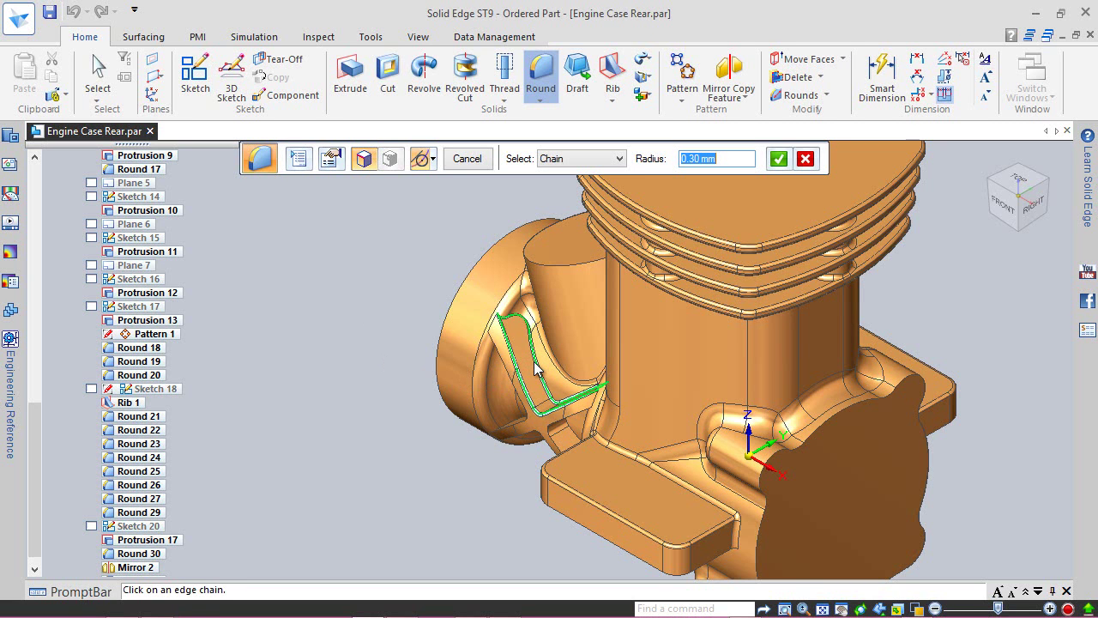
middle_click_drag(502, 467, 567, 453)
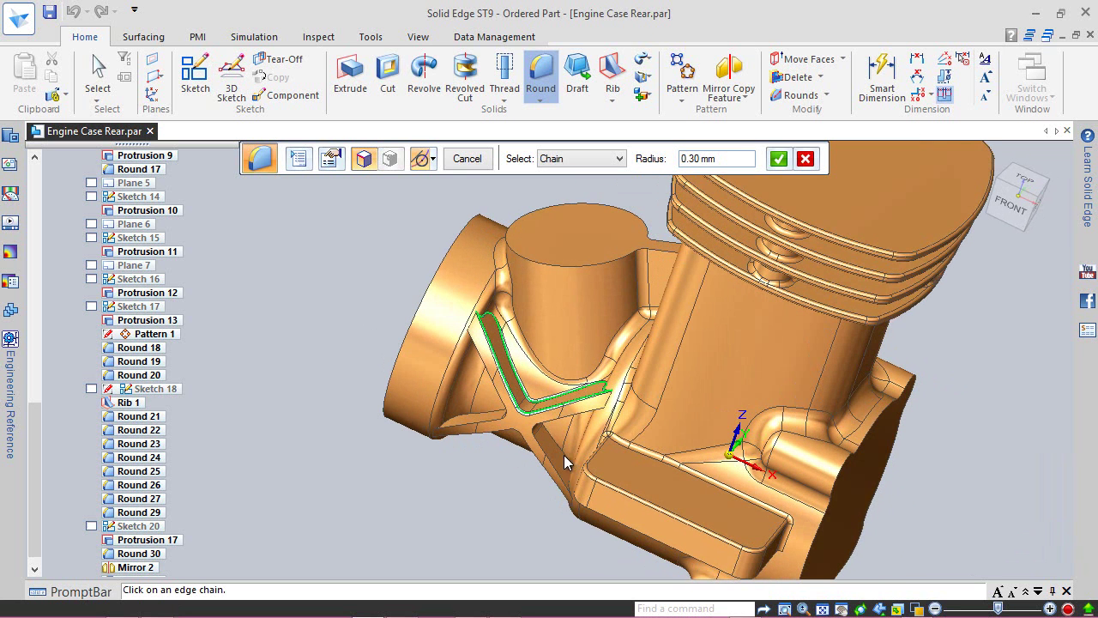
- Add the edge chains around the side and lower openings of the front X-shaped ribs and finish the 0.30 mm round
left_click(490, 418)
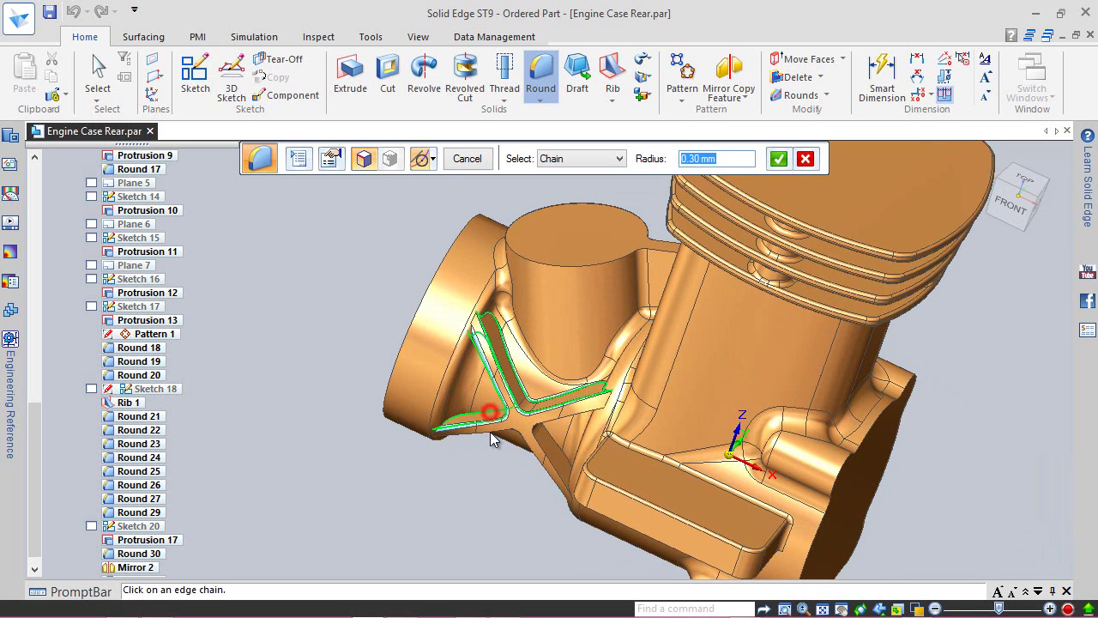
left_click(534, 439)
left_click(556, 438)
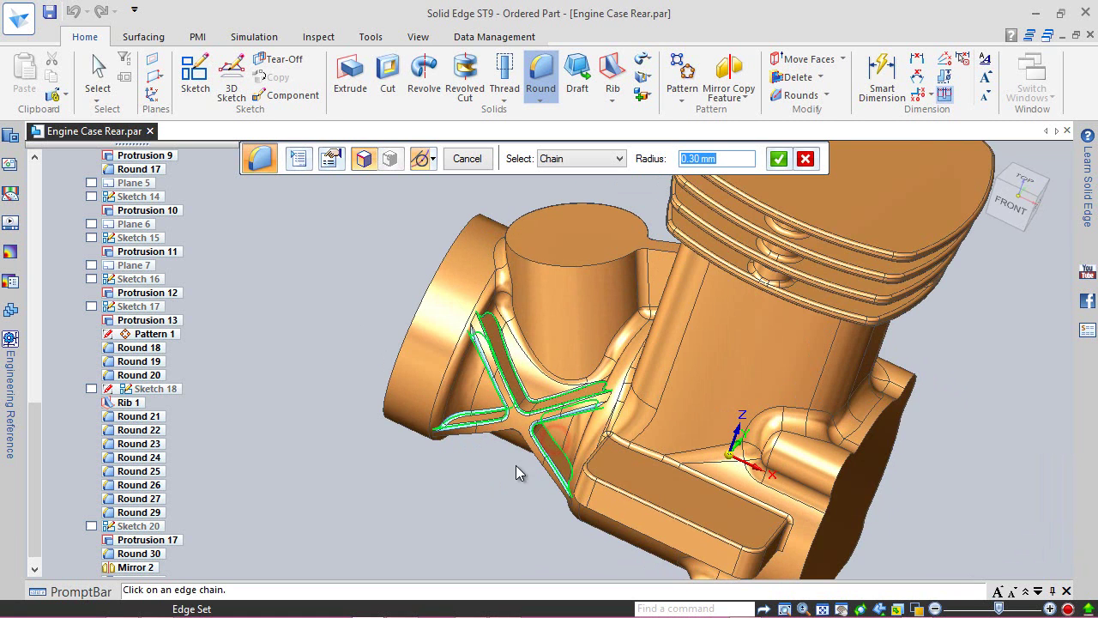
mouse_move(537, 408)
middle_mouse_down()
mouse_move(576, 388)
mouse_move(518, 457)
middle_mouse_up()
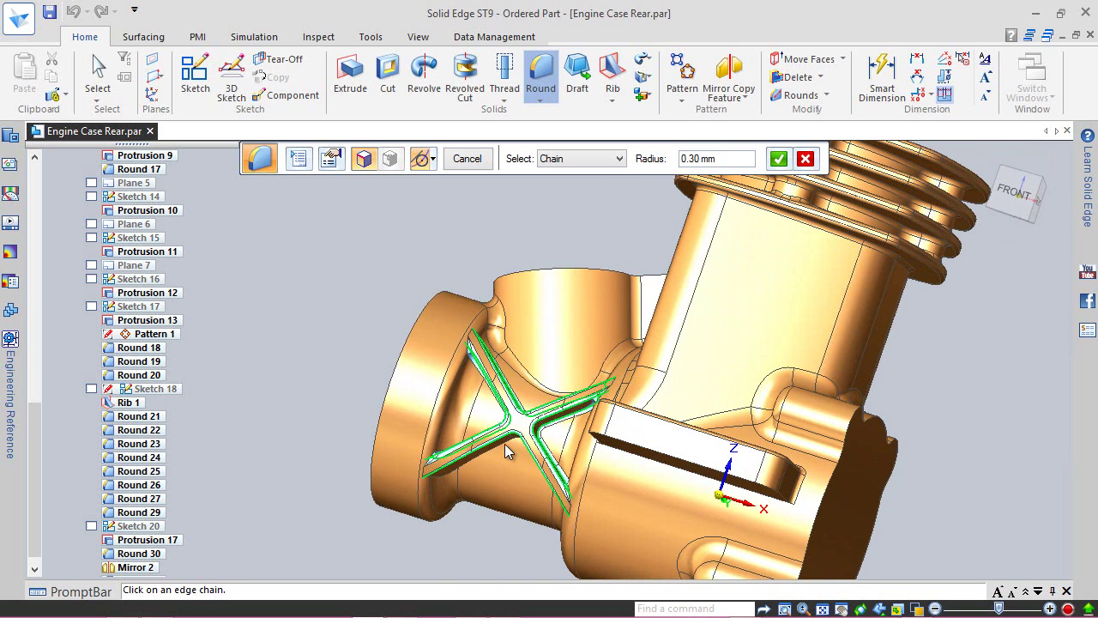
left_click(505, 444)
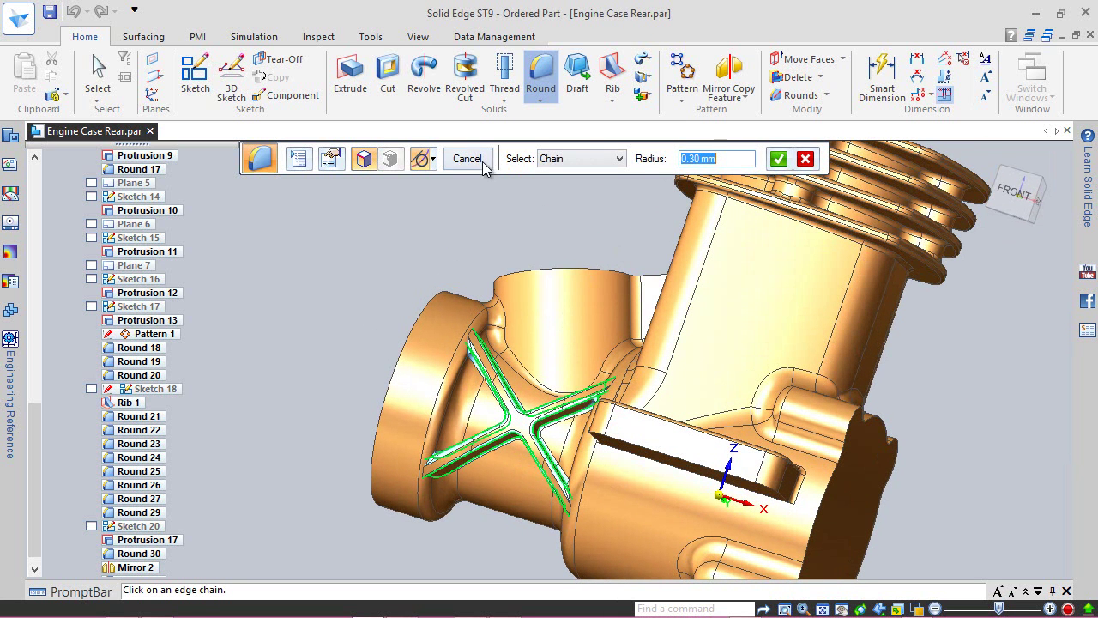
left_click(779, 158)
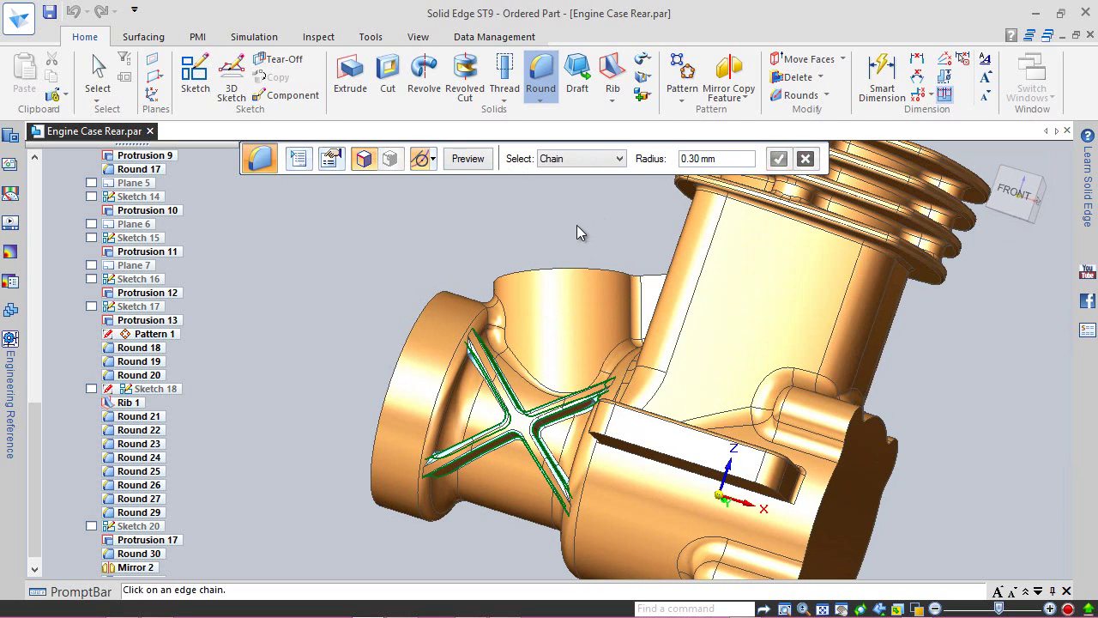
left_click(467, 168)
left_click(468, 159)
- Start another 0.30 mm Round with the outer and base edge chains of the upper V on the rear X-shaped ribs
middle_click_drag(393, 287, 749, 462)
scroll(859, 494, "up", 2)
scroll(801, 441, "up", 2)
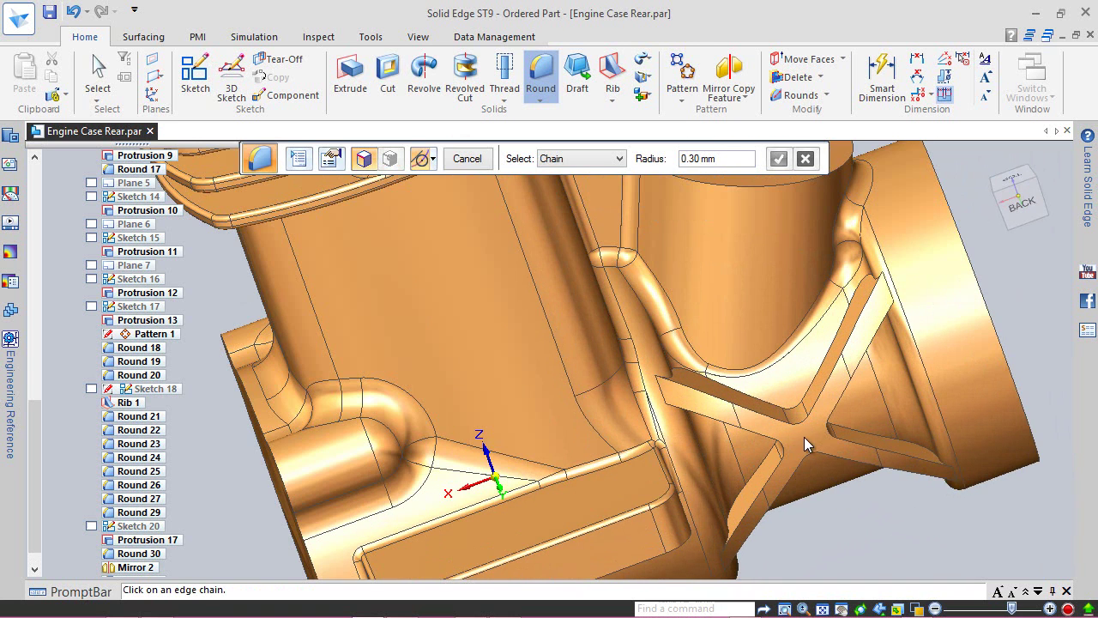
left_click(806, 421)
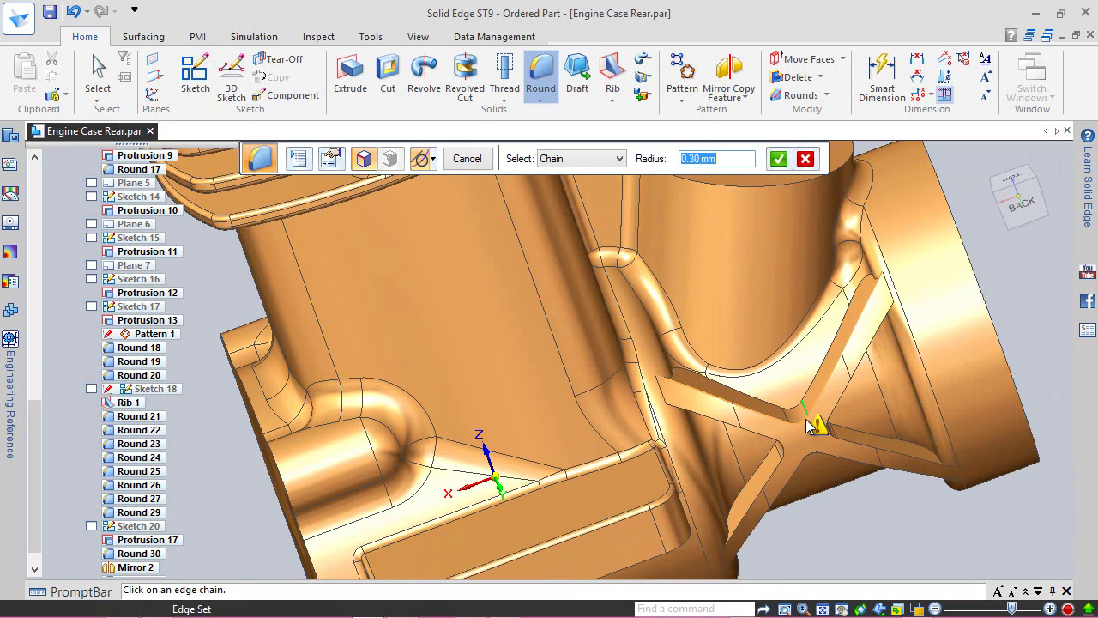
left_click(464, 160)
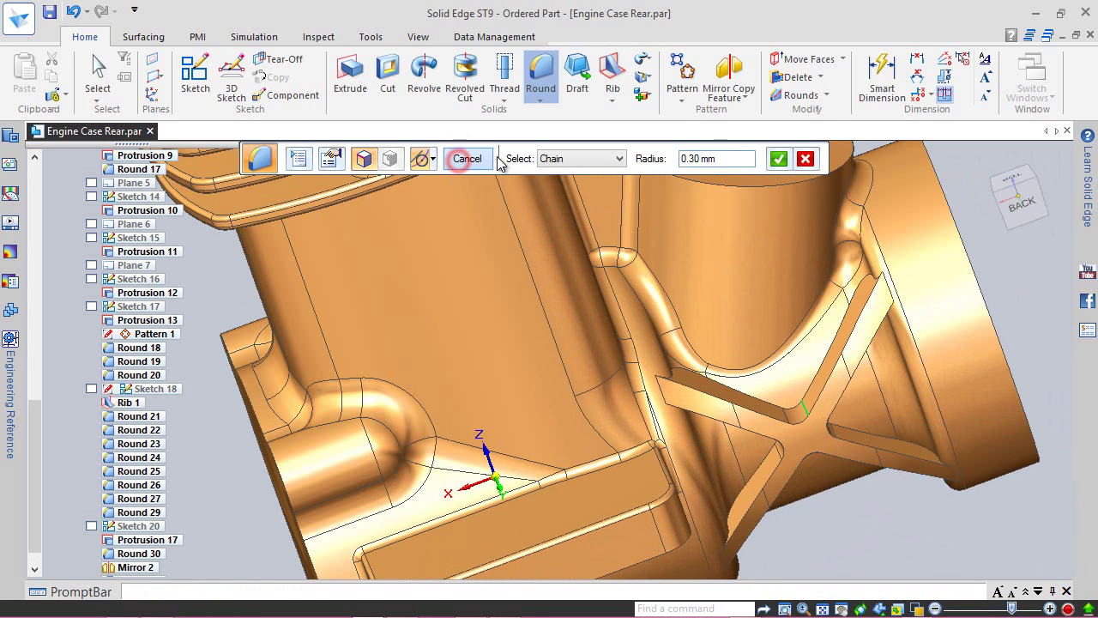
left_click(541, 75)
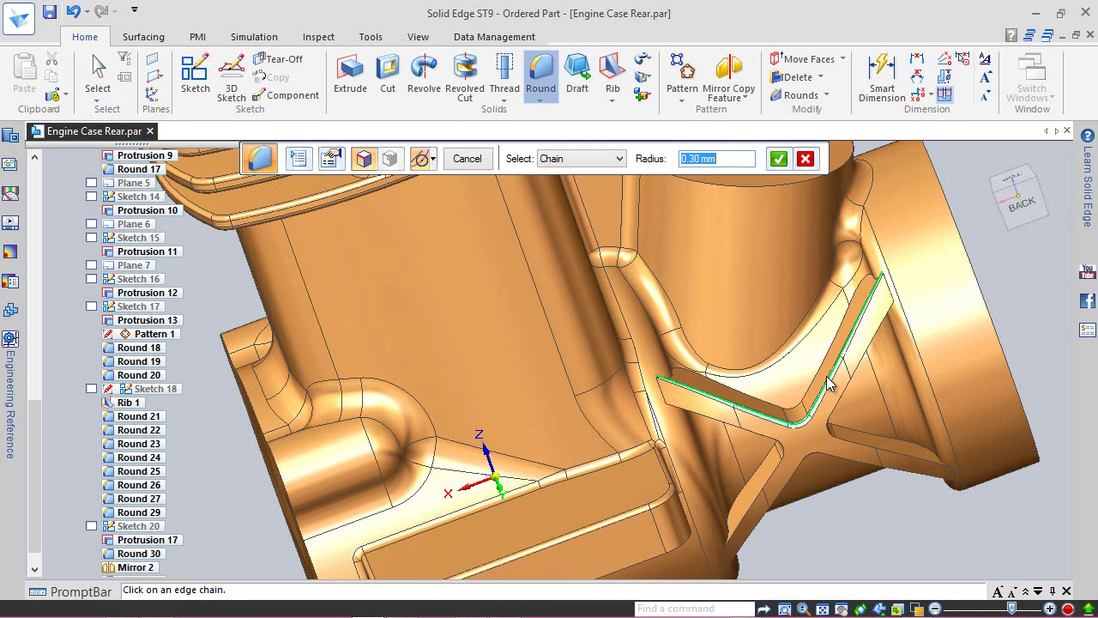
left_click(839, 340)
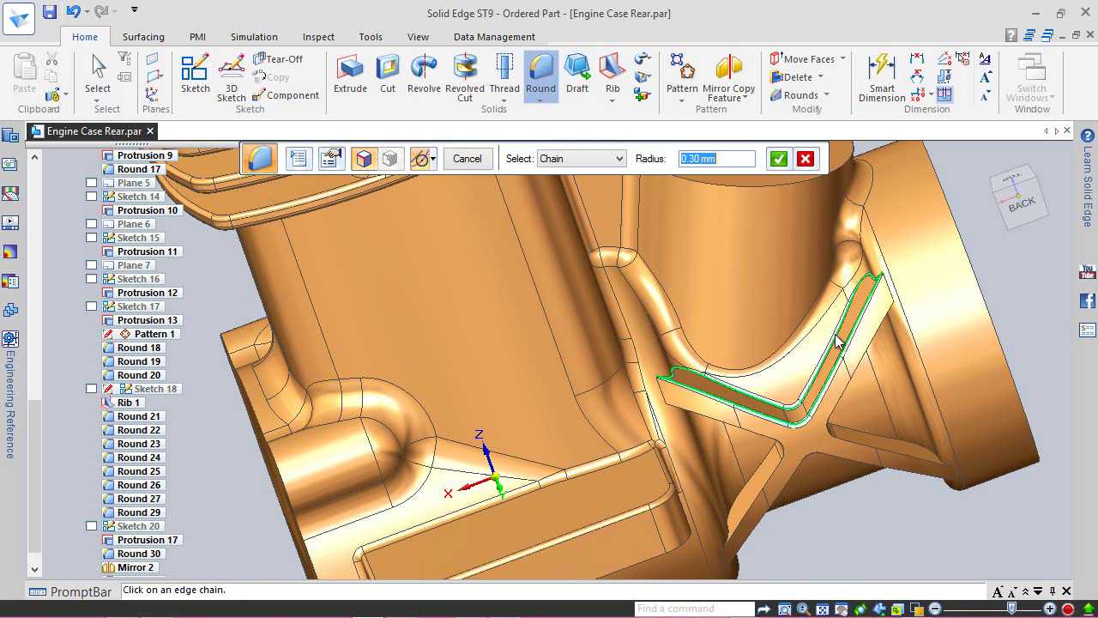
- Add the edge chains around the side and lower openings of the rear X-shaped ribs and finish the 0.30 mm round
left_click(813, 451)
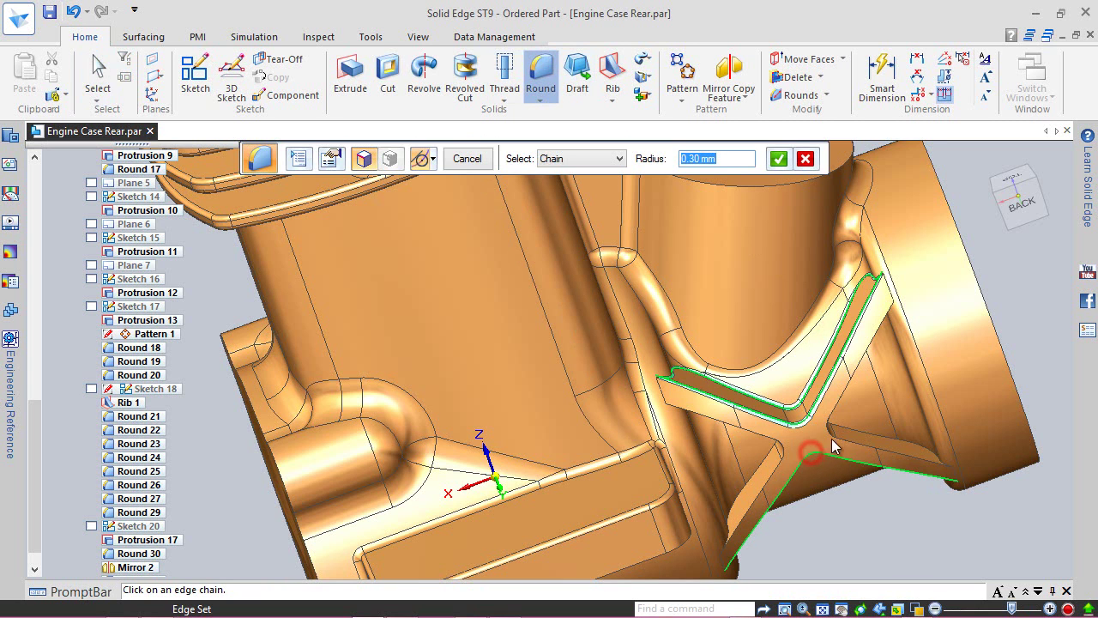
left_click(837, 439)
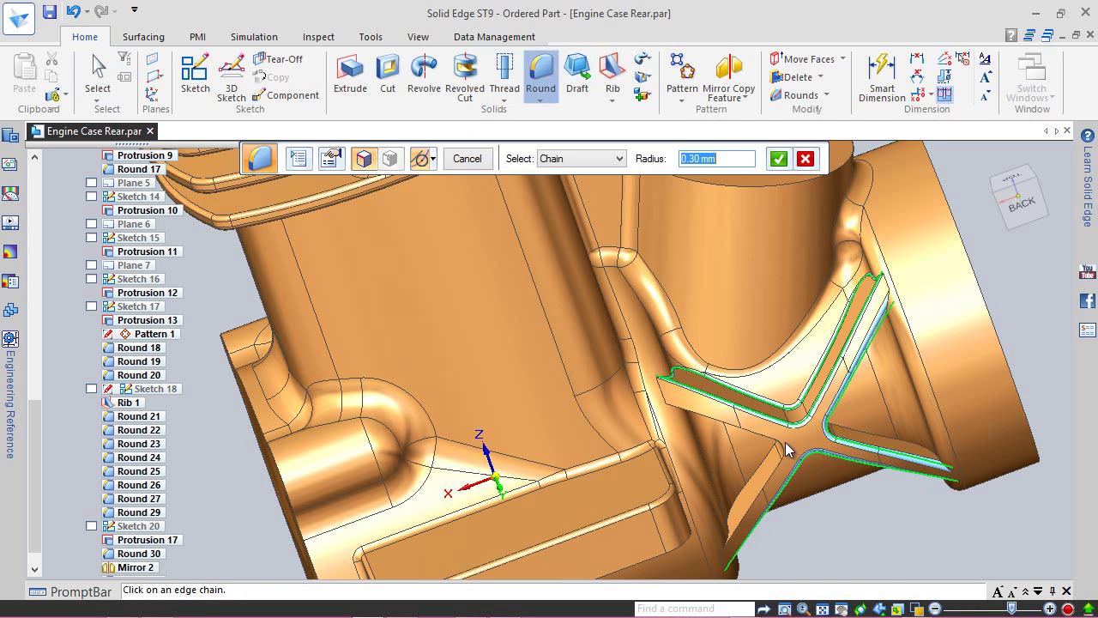
left_click(777, 450)
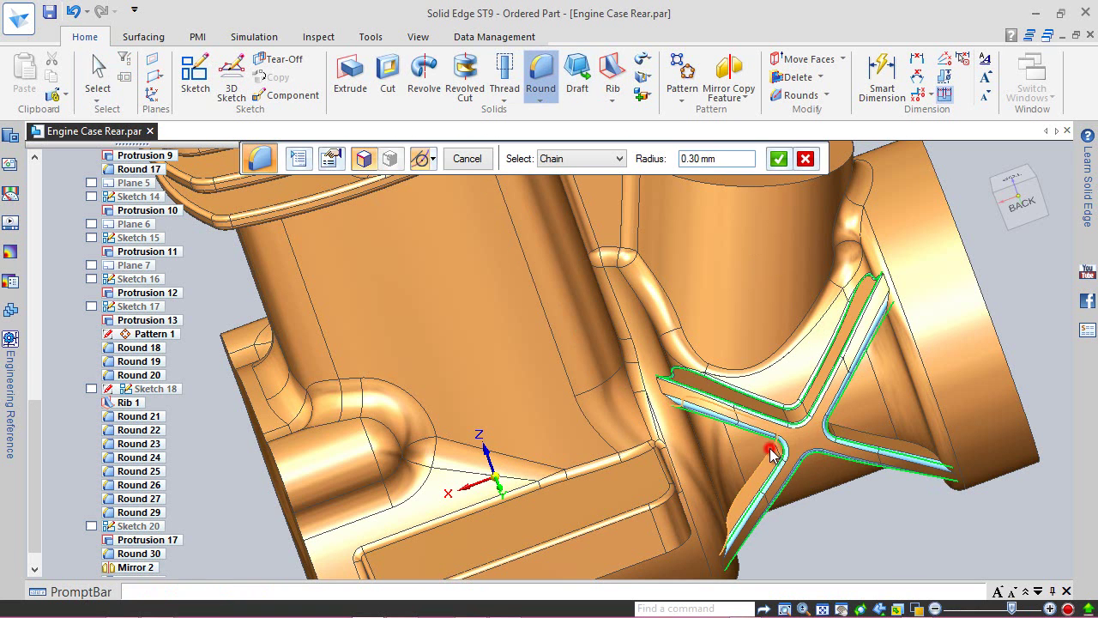
left_click(833, 421)
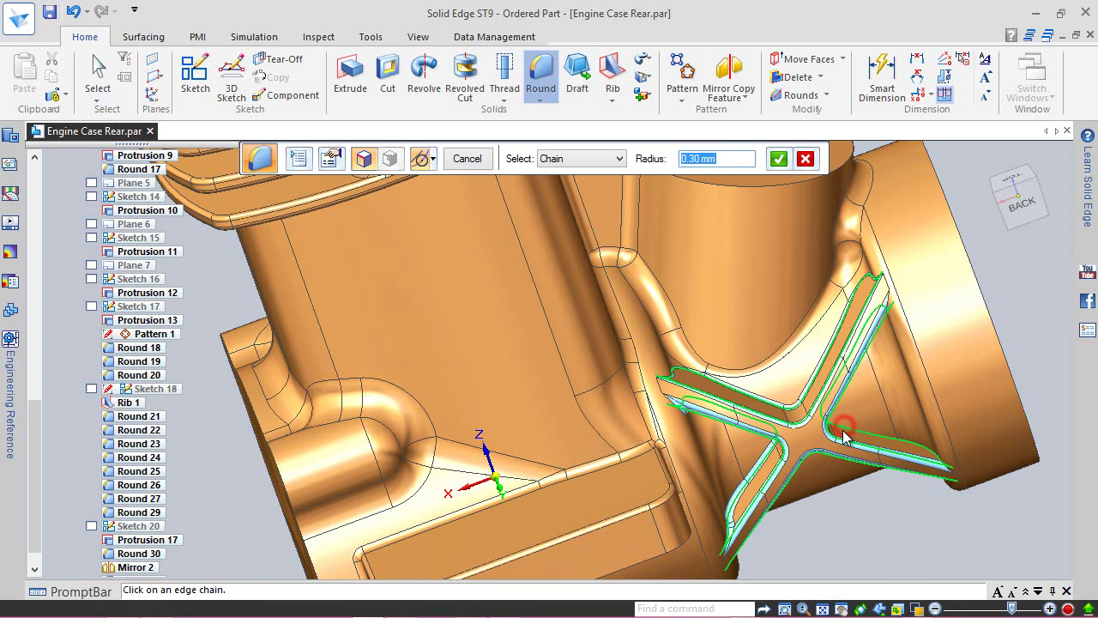
middle_click_drag(766, 445, 774, 455)
left_click(769, 431)
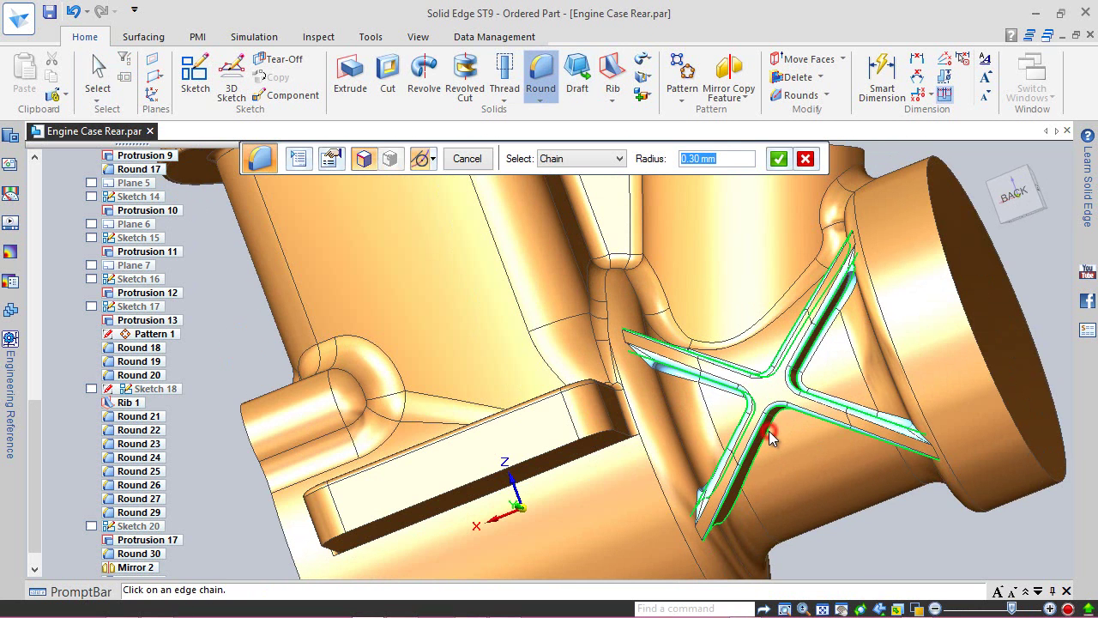
middle_click_drag(858, 531, 866, 447)
left_click(780, 159)
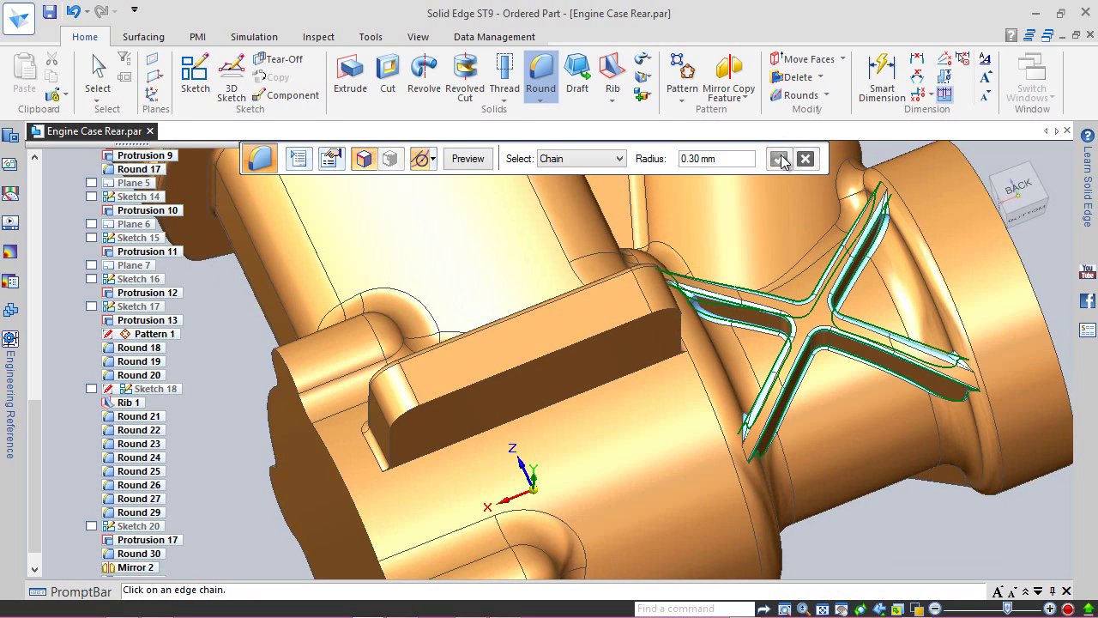
left_click(477, 157)
left_click(467, 159)
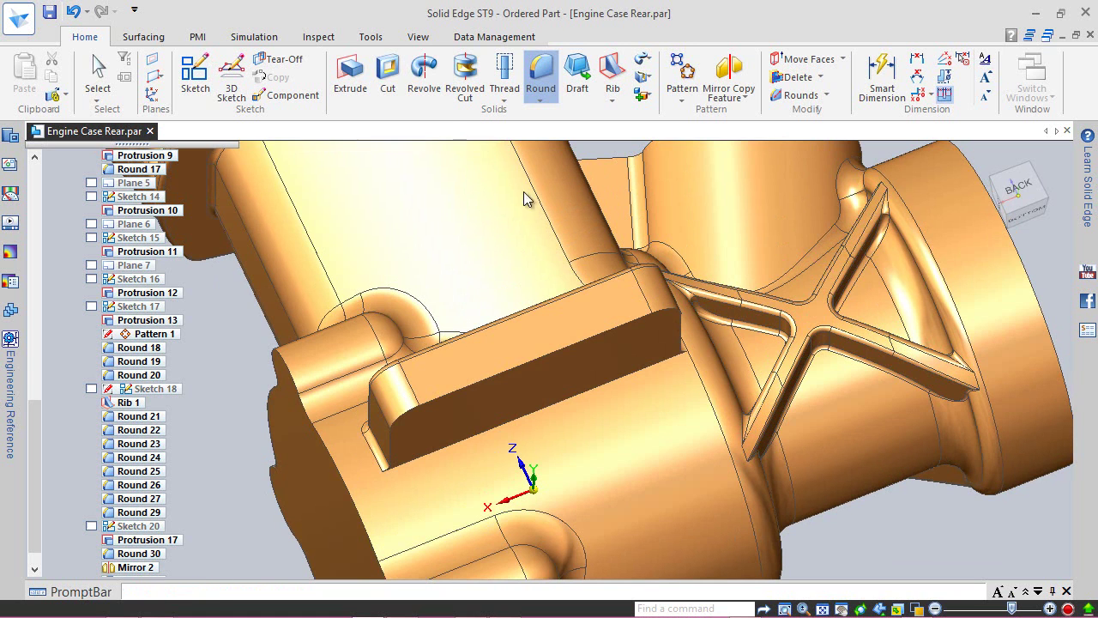
left_click(1021, 189)
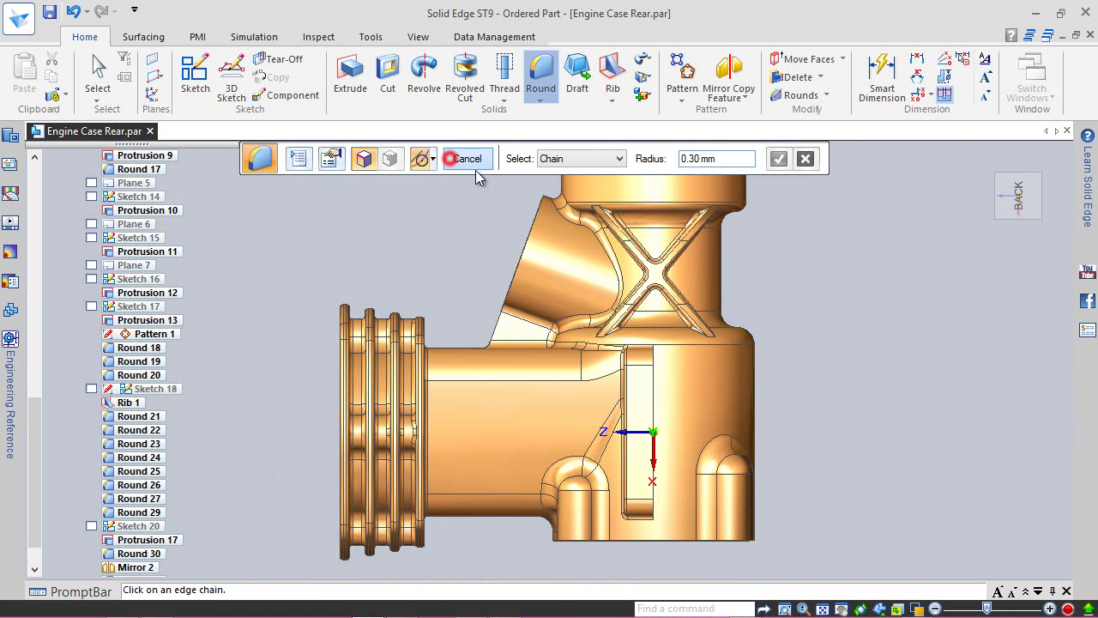
left_click(462, 158)
- Check the rounded rear ribs in back and isometric views, and save the part
left_click(1056, 176)
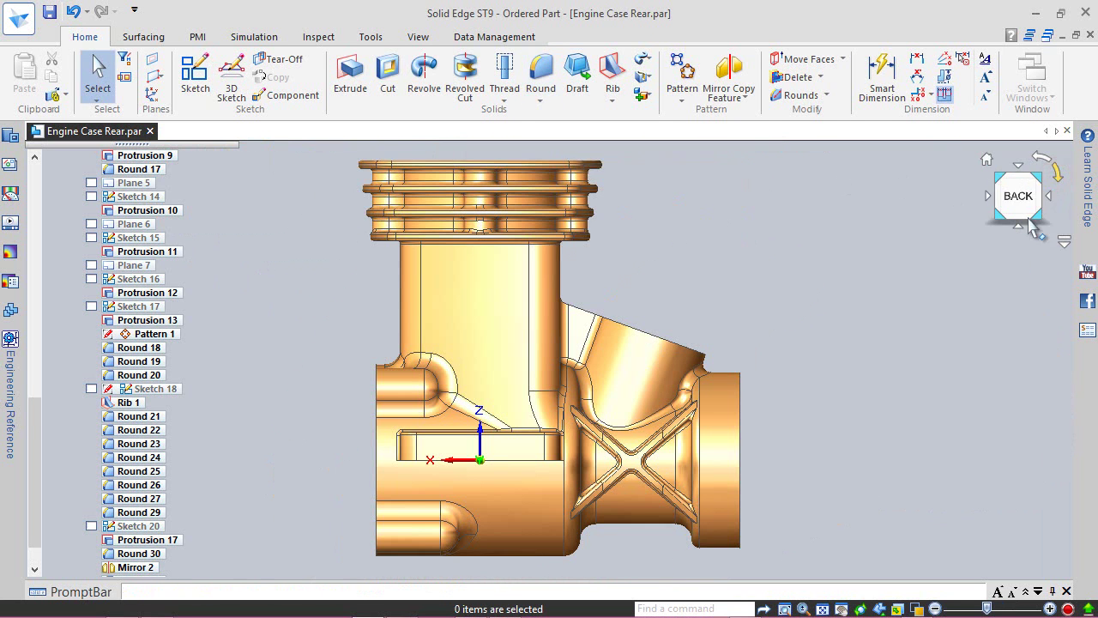
scroll(616, 554, "up", 2)
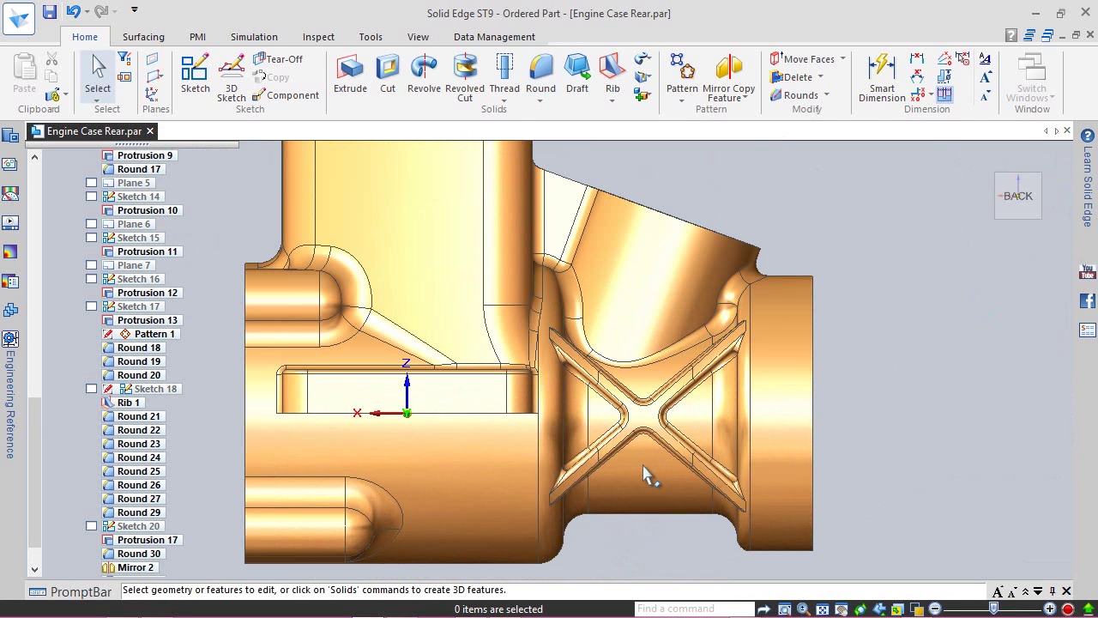
middle_click_drag(647, 436, 716, 315)
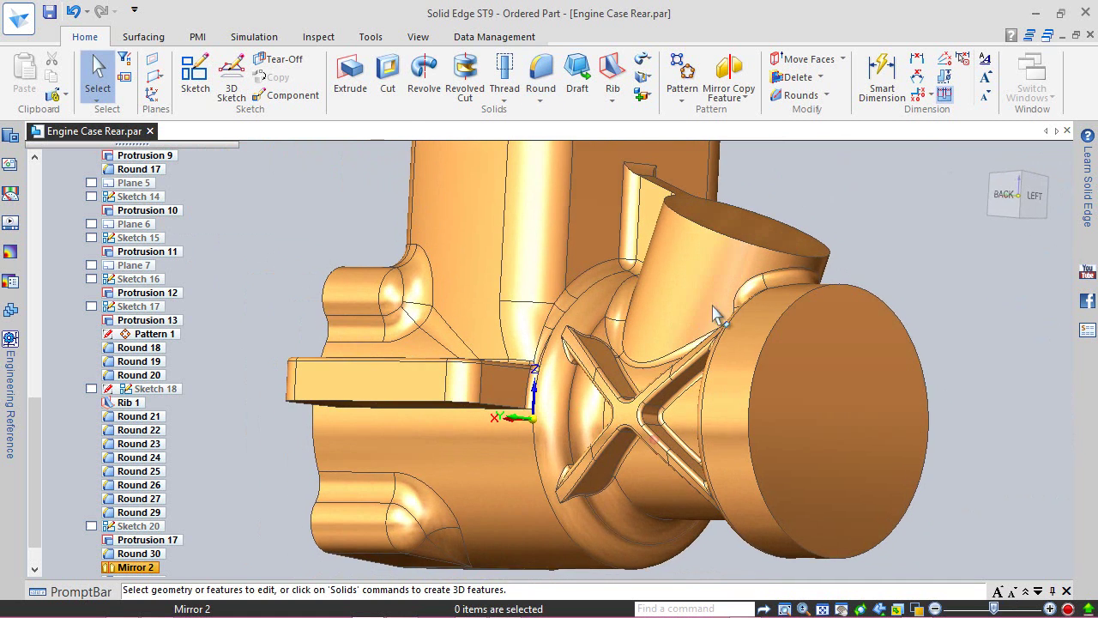
left_click(1019, 190)
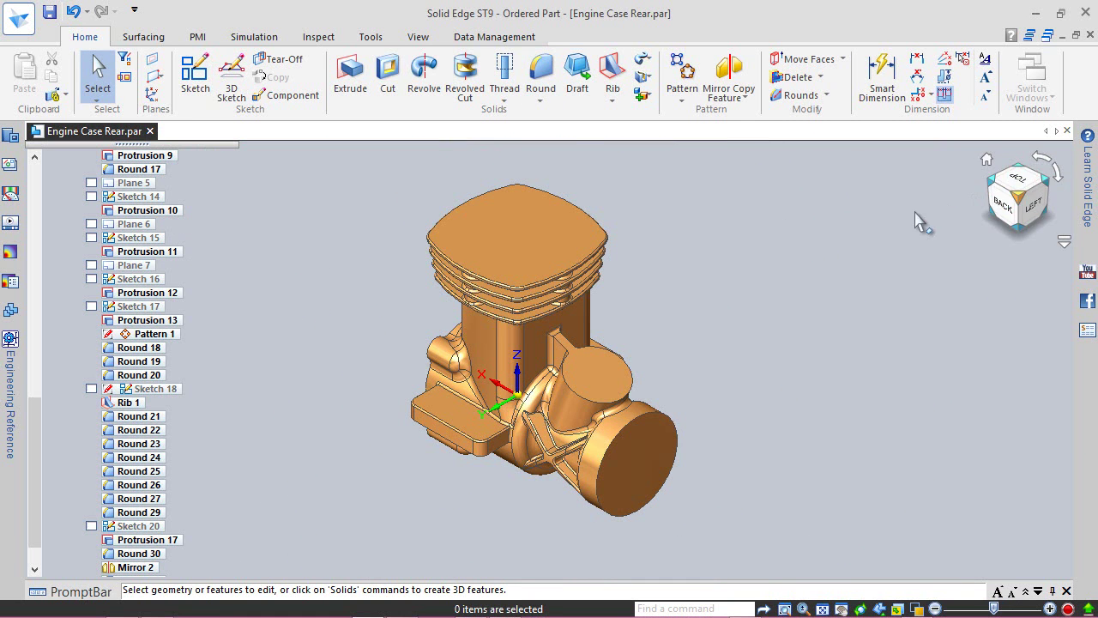
left_click(49, 12)
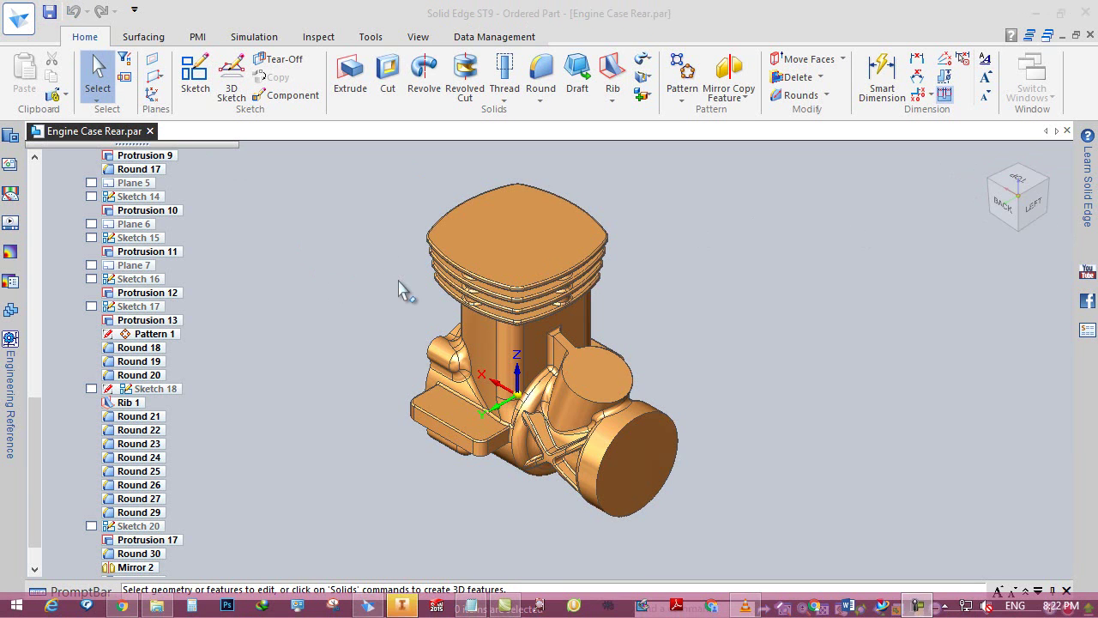
- Start a Hole on the flat right end face and place hole circles at the centers of its two upper corner lobes
left_click(994, 177)
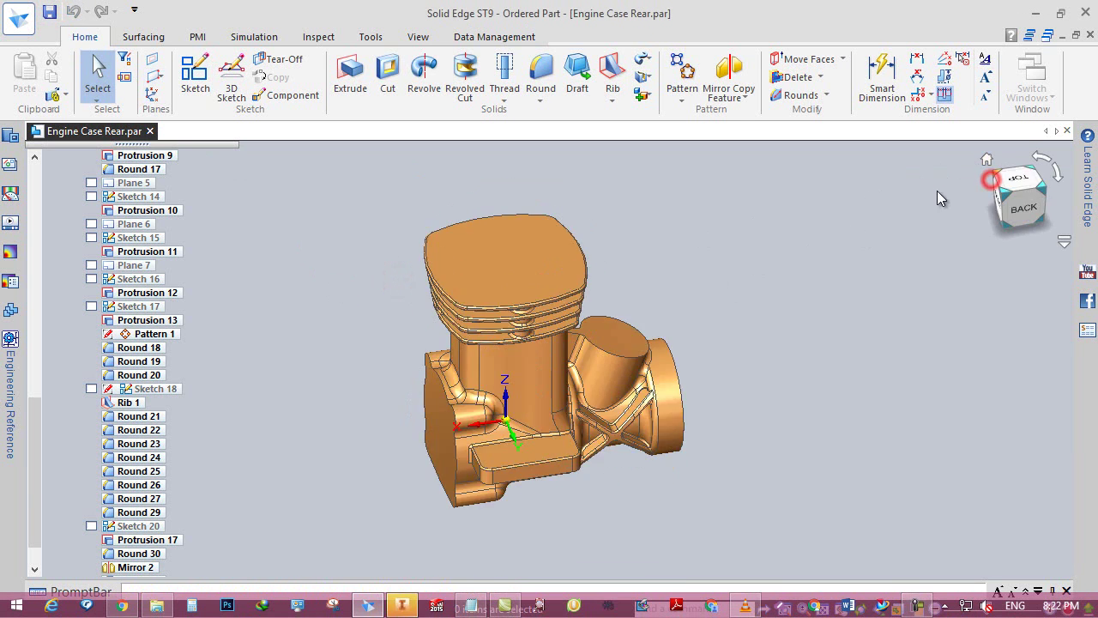
left_click(505, 99)
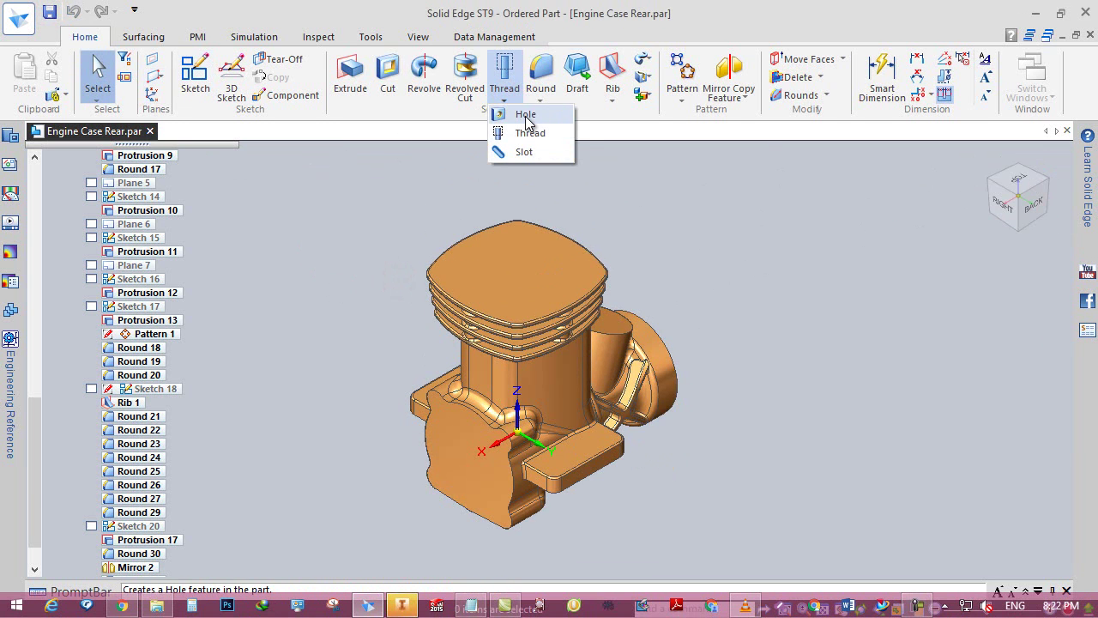
left_click(525, 115)
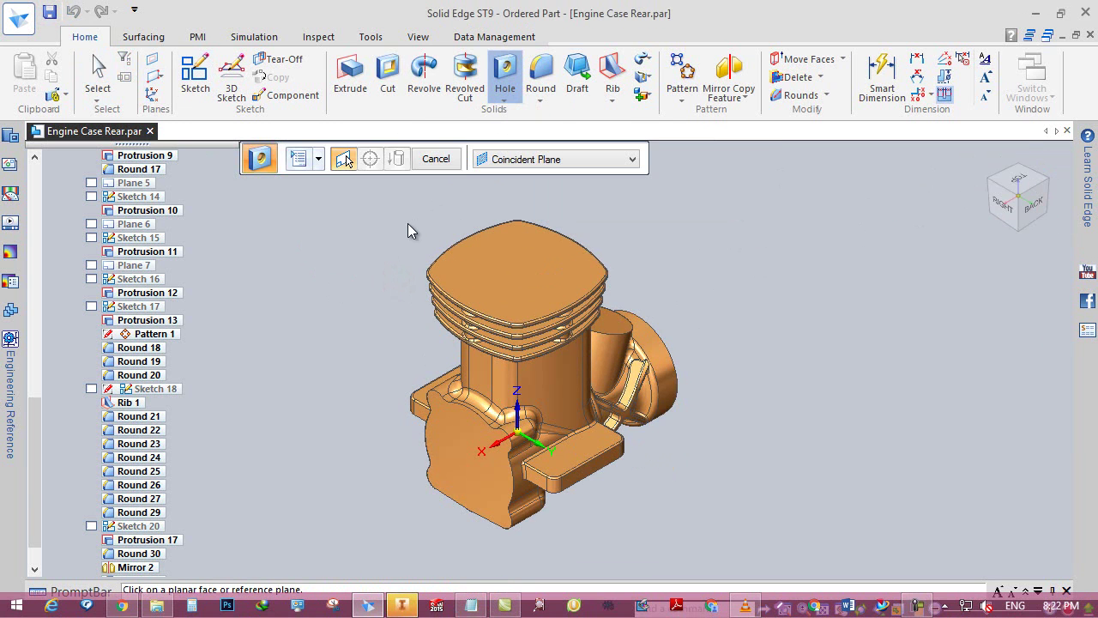
scroll(420, 503, "up", 3)
left_click(476, 407)
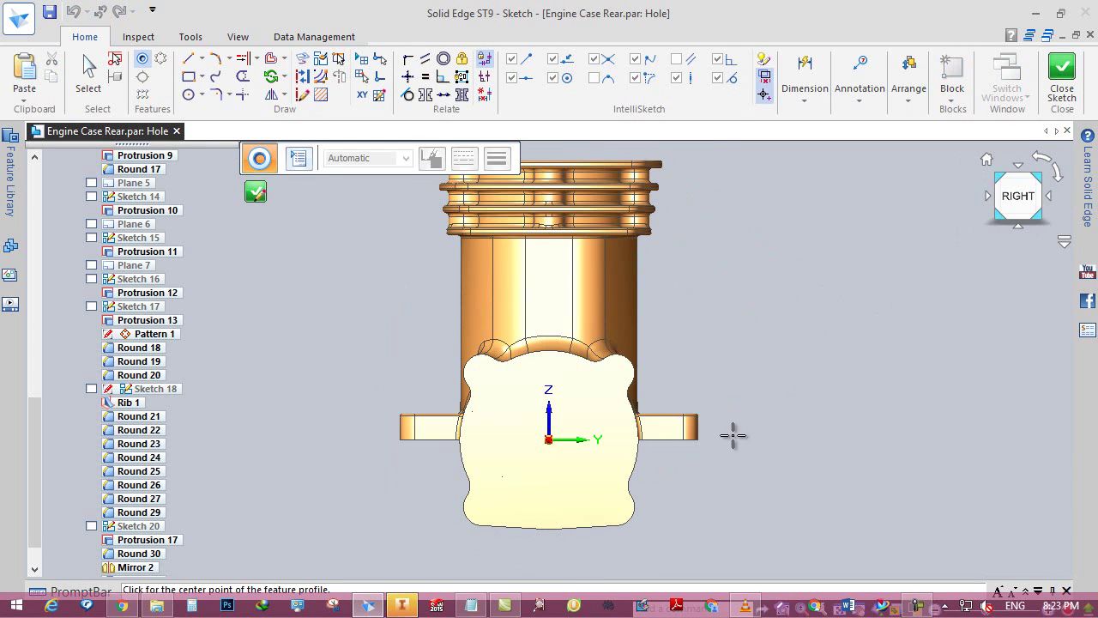
scroll(515, 412, "up", 1)
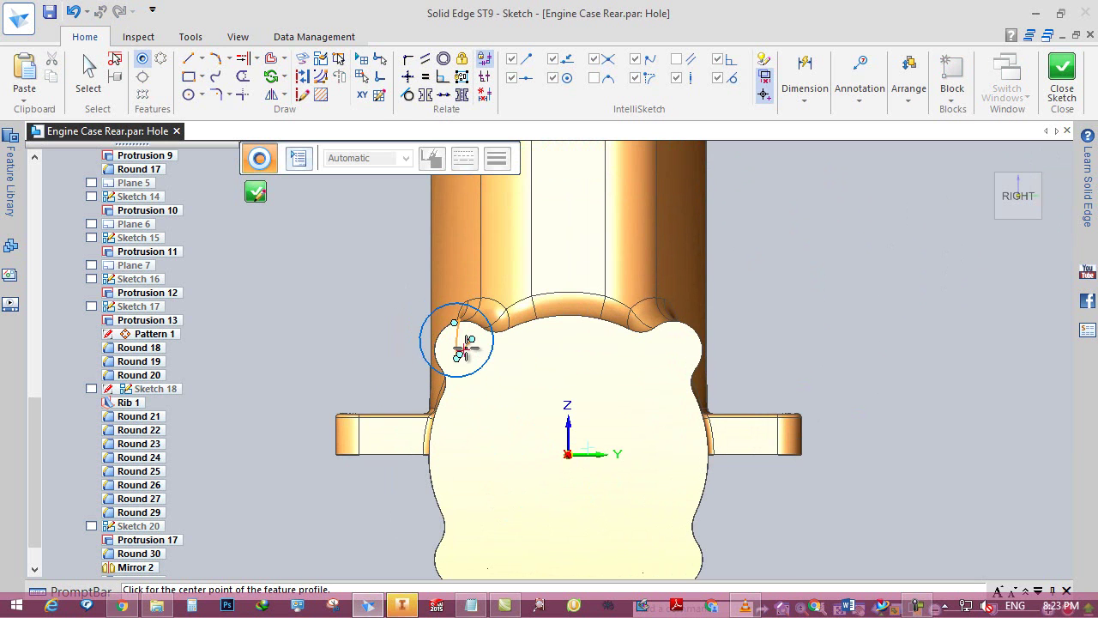
scroll(466, 348, "up", 4)
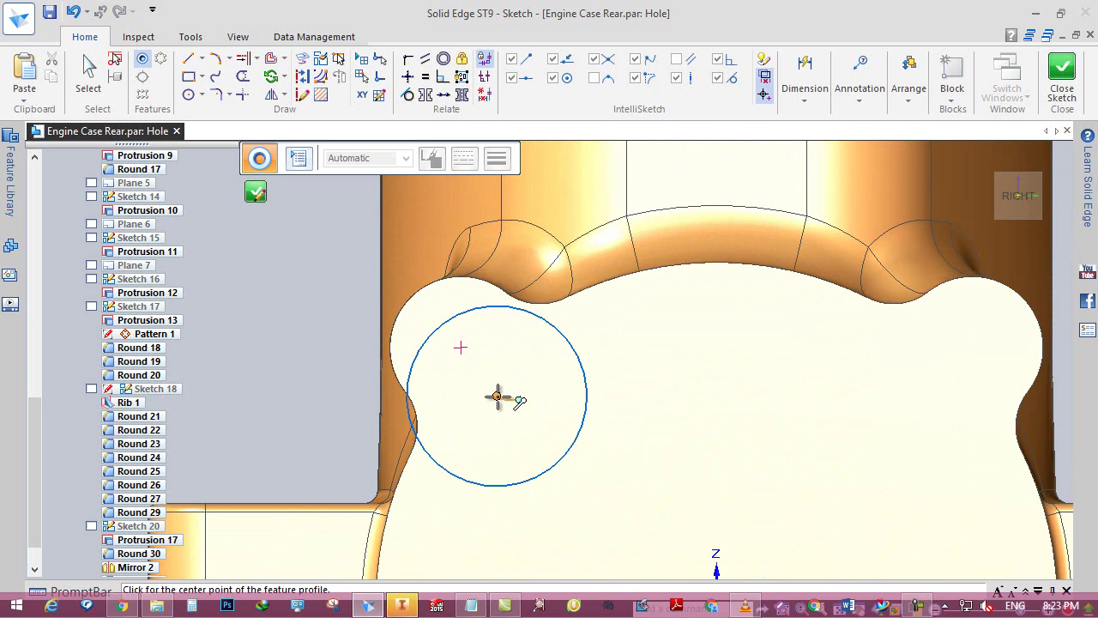
left_click(461, 348)
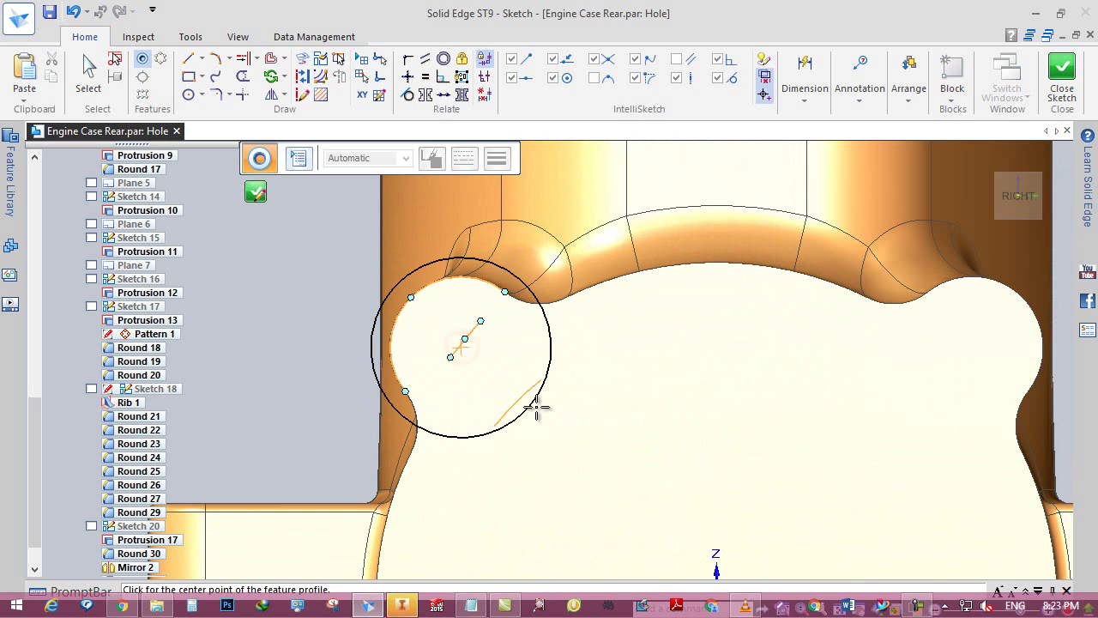
left_click(973, 348)
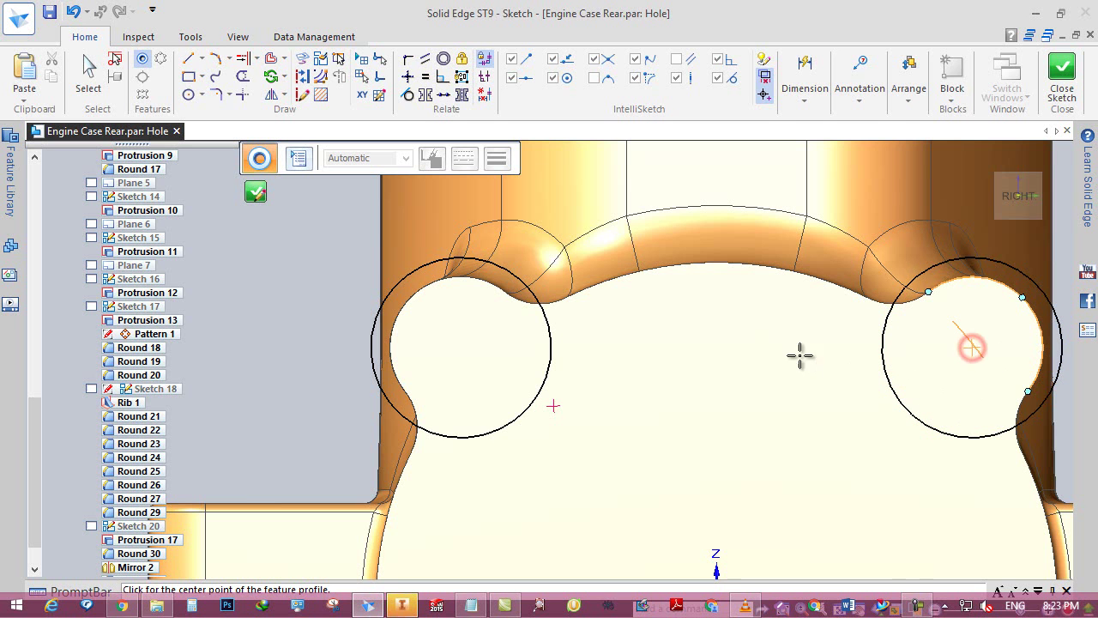
- Place two more hole circles at the centers of the lower corner arcs of the end face
scroll(656, 237, "down", 1)
scroll(656, 238, "down", 1)
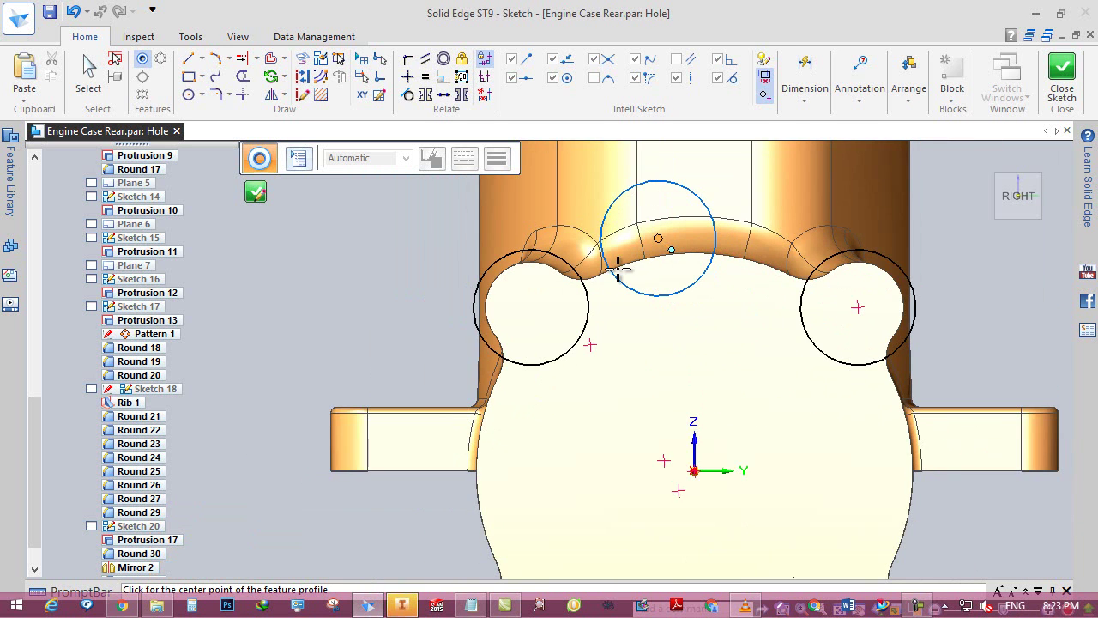
scroll(589, 331, "down", 1)
scroll(580, 352, "down", 1)
scroll(471, 573, "up", 2)
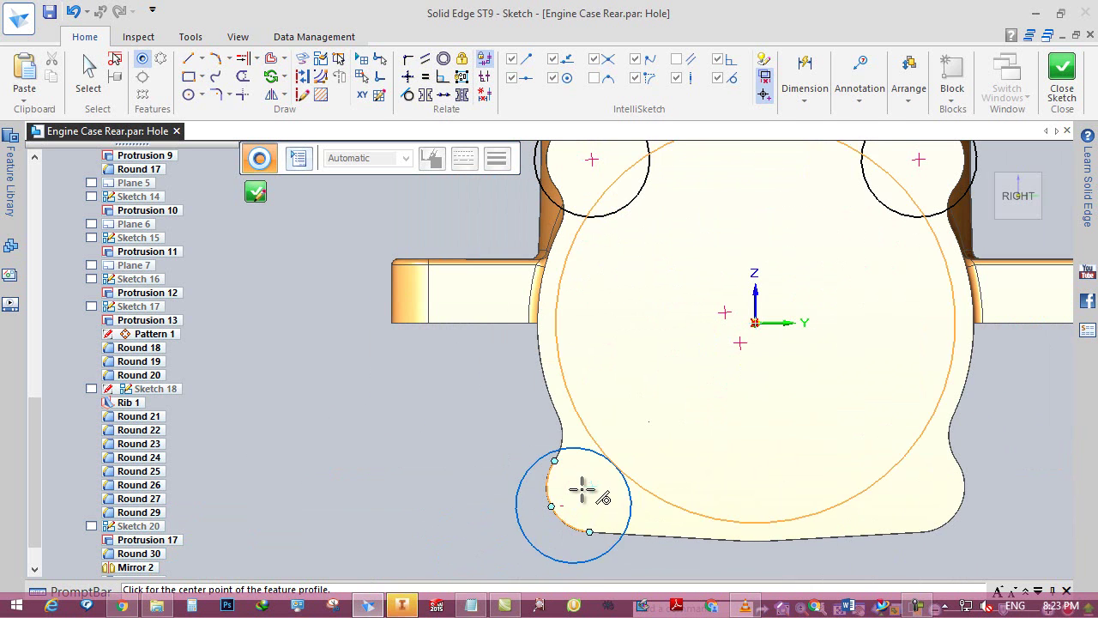
left_click(590, 487)
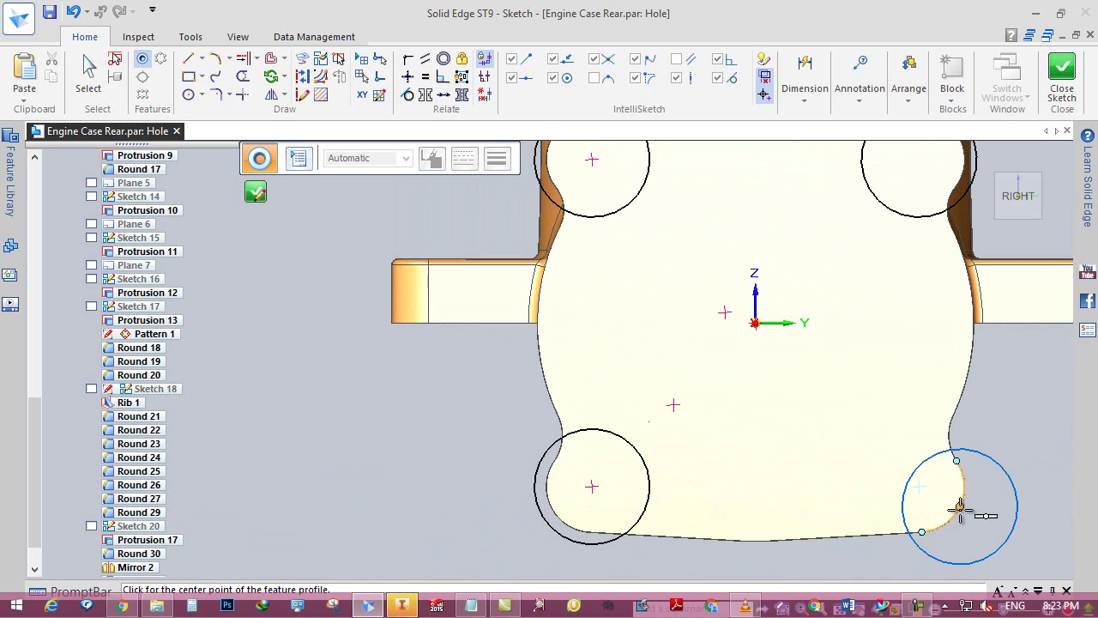
left_click(919, 486)
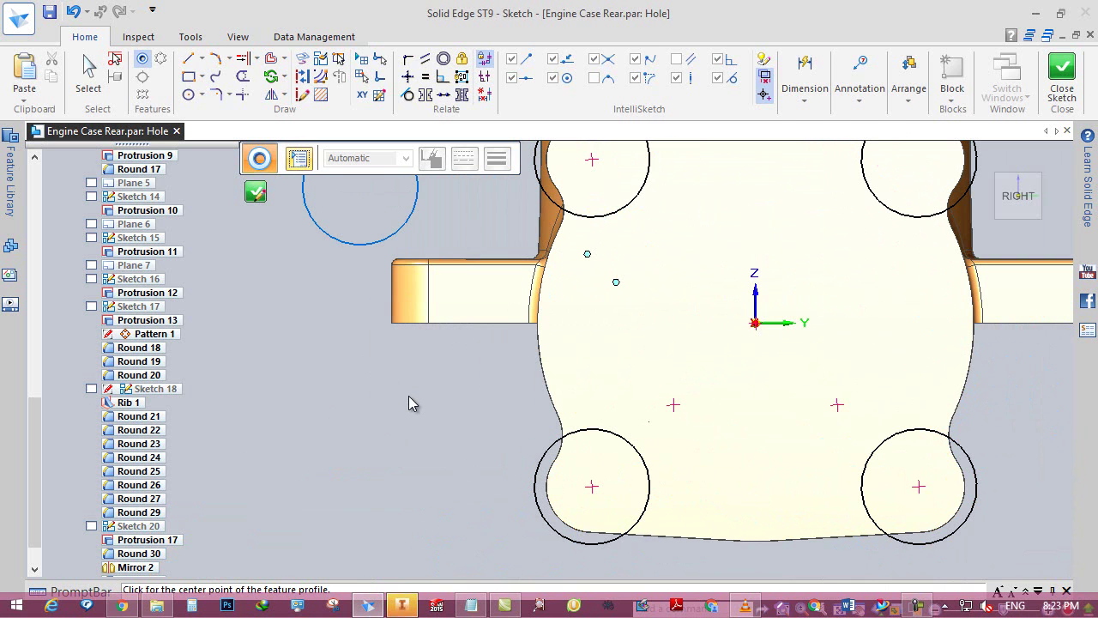
- Configure the holes as ANSI Metric threaded holes with Standard Thread size M2.5
left_click_drag(556, 38, 565, 66)
left_click(566, 94)
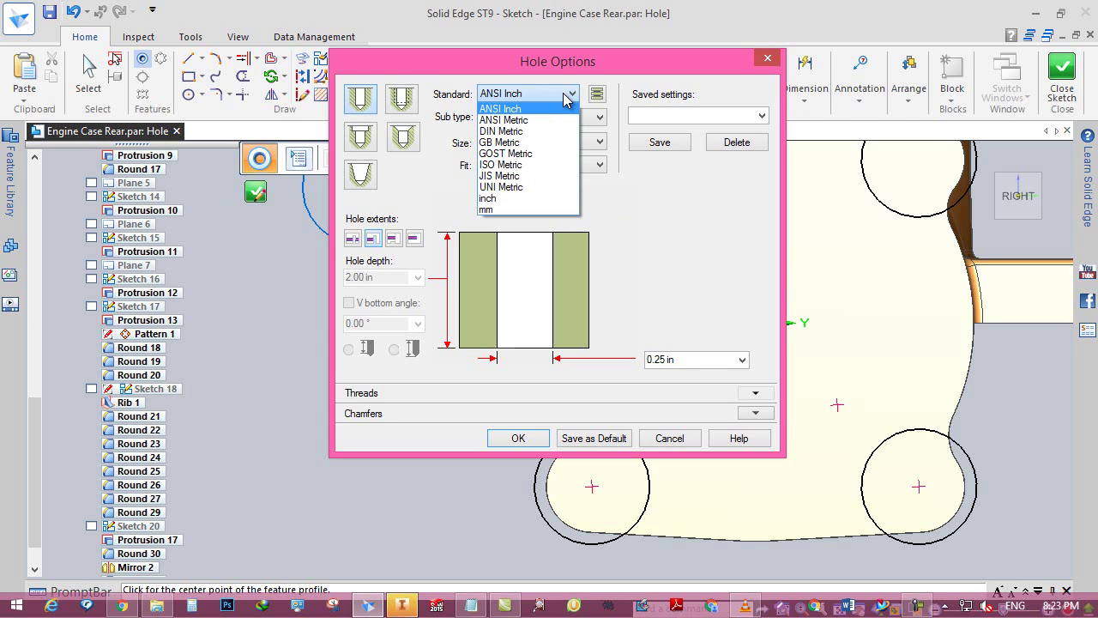
left_click(546, 120)
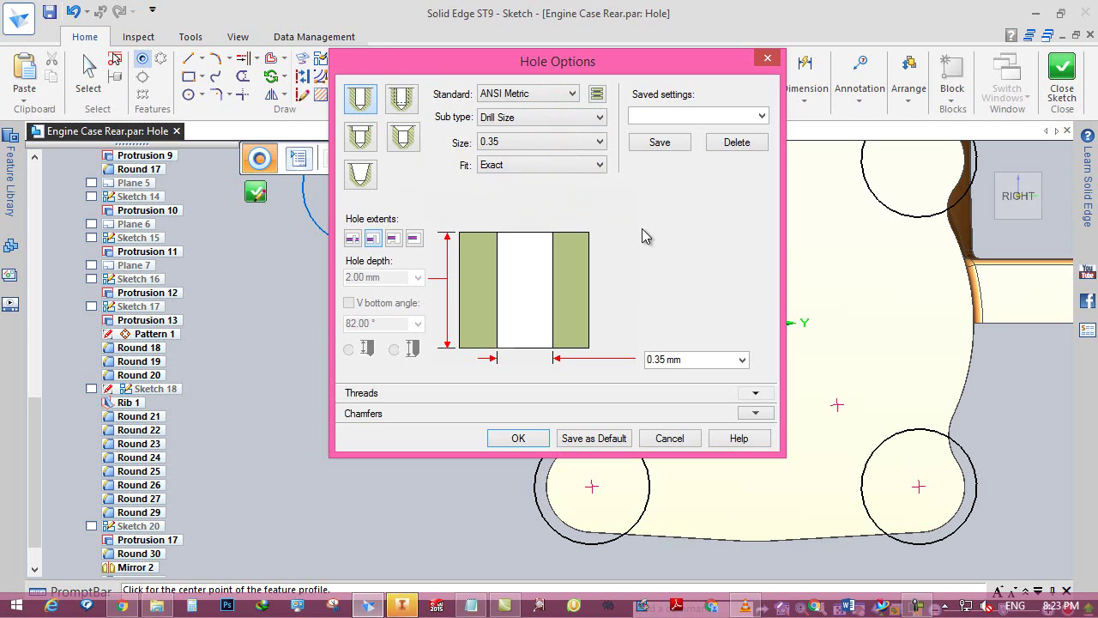
left_click(401, 100)
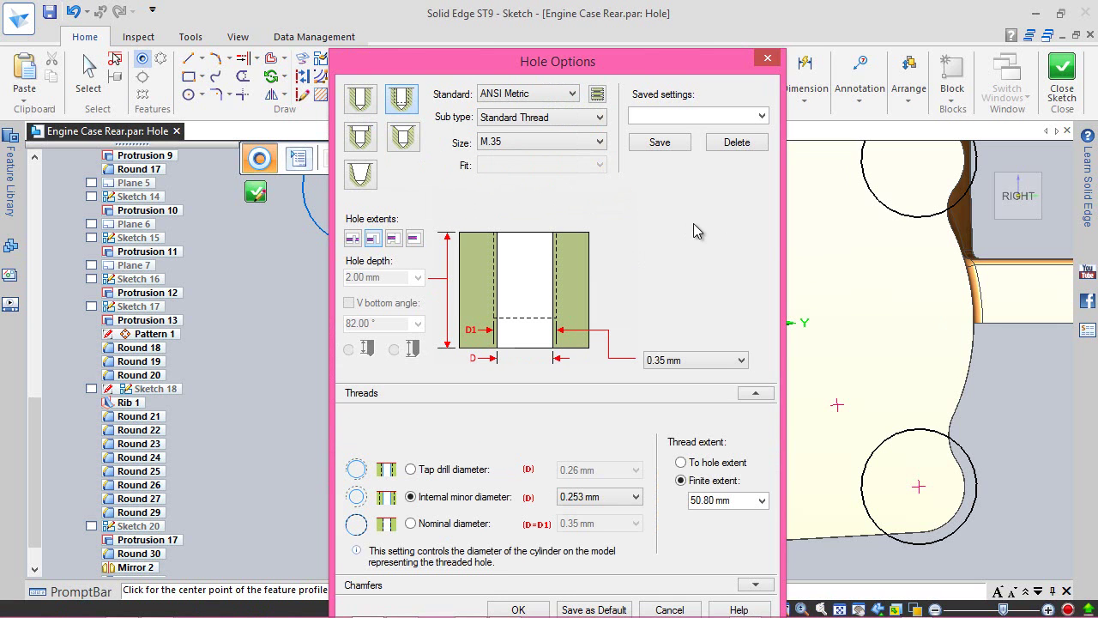
left_click(554, 141)
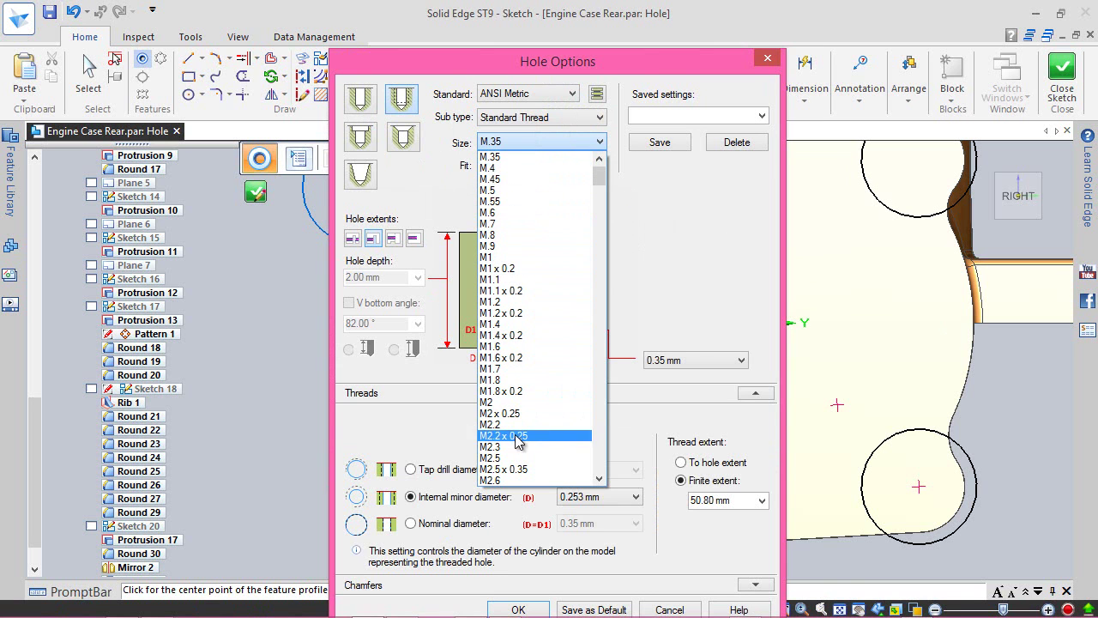
left_click(502, 458)
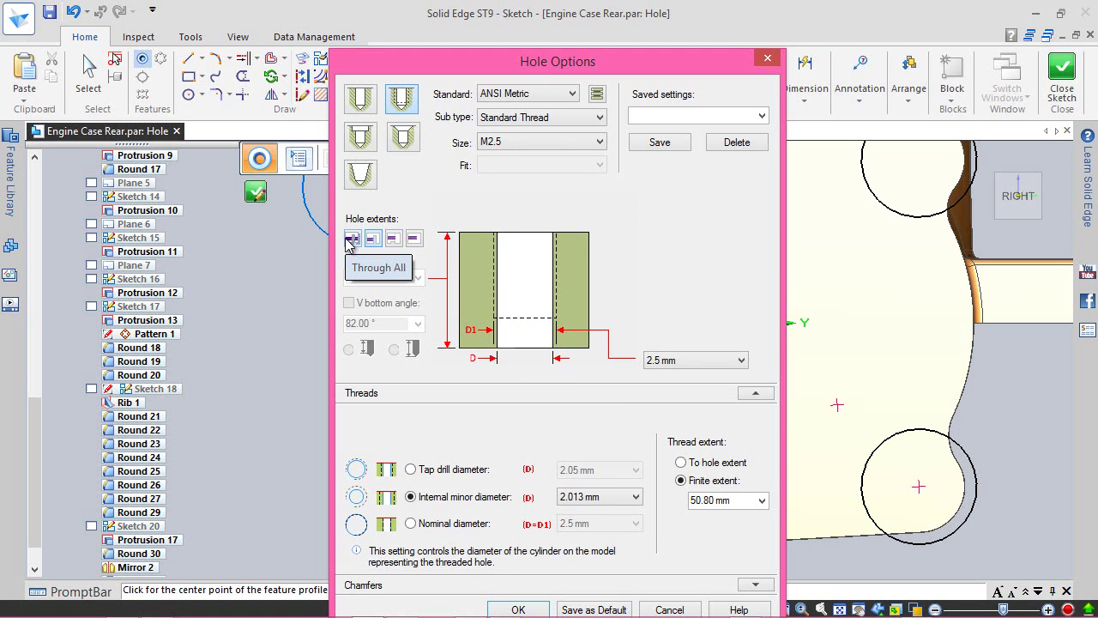
- Give the threaded holes a finite extent, threads to the hole extent, and a 118° V bottom with depth measured to its tip
left_click(412, 239)
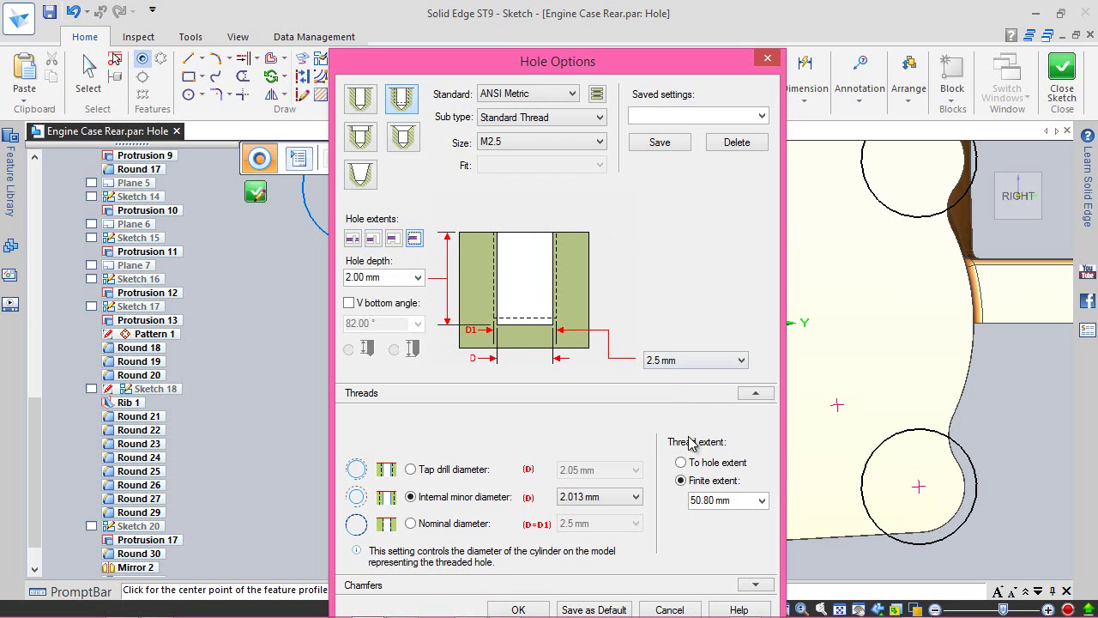
left_click(682, 463)
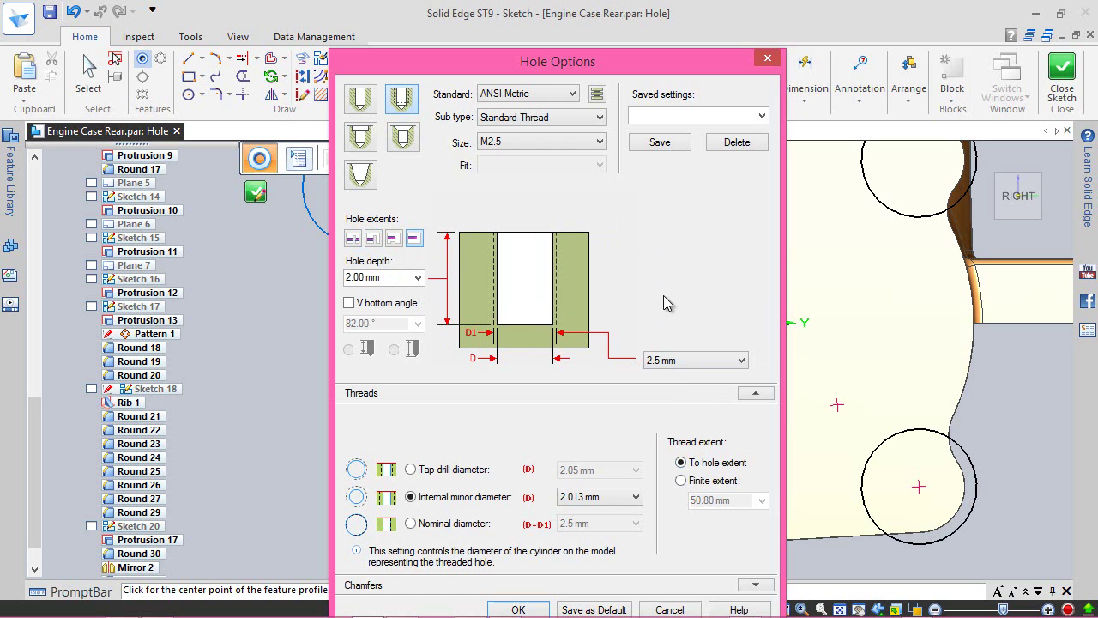
left_click(347, 307)
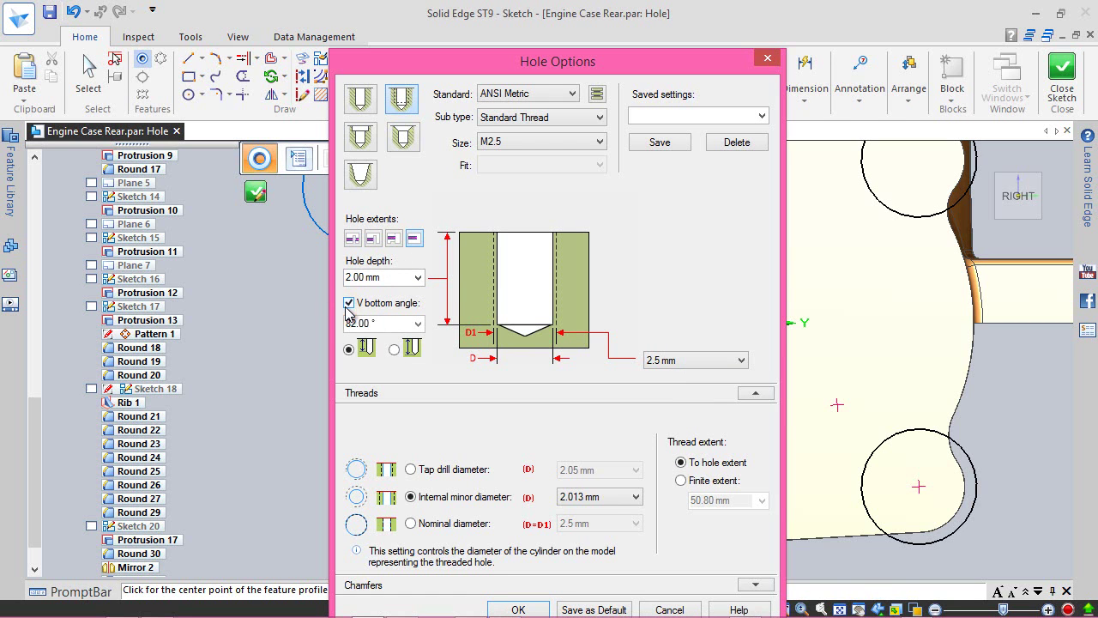
left_click(394, 352)
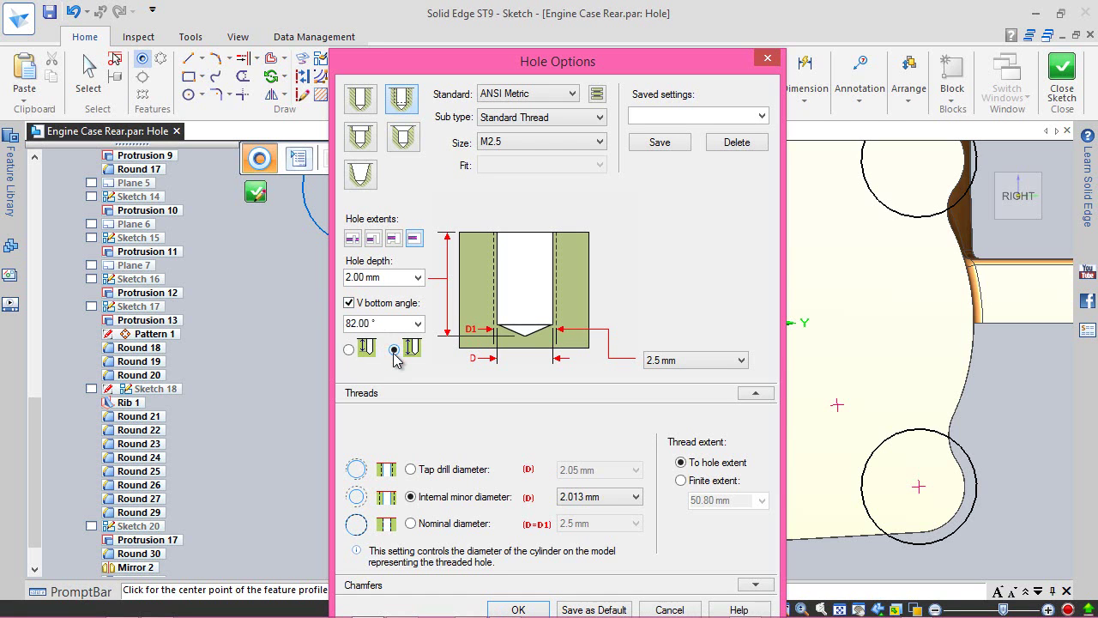
double_click(381, 322)
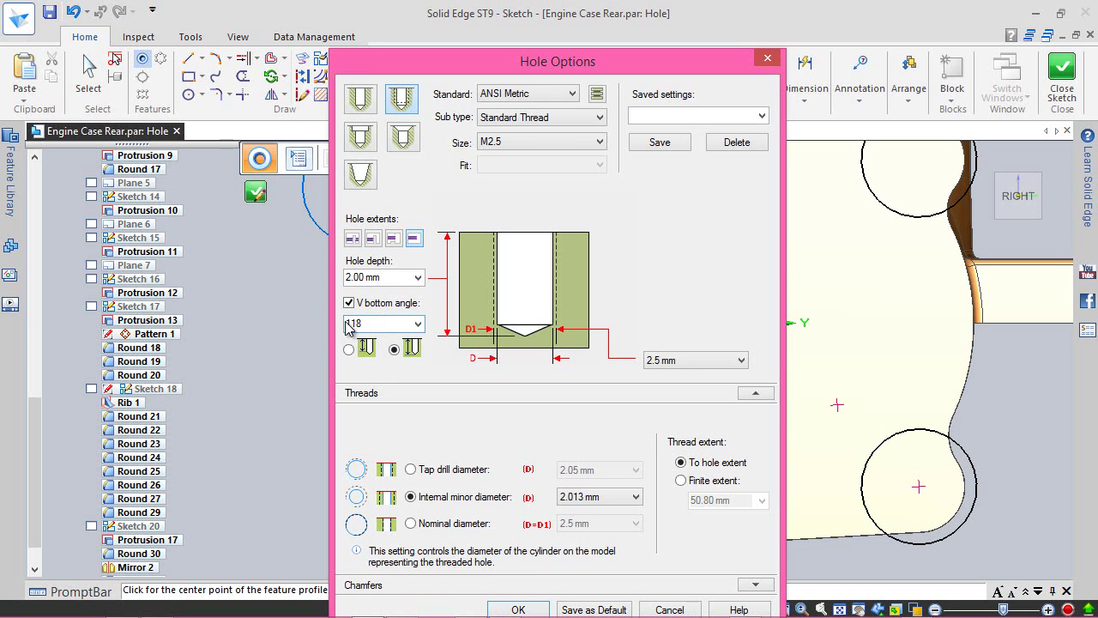
- Set the threaded holes' depth to 5 mm and accept the hole profile on the end face
double_click(389, 277)
left_click(389, 276)
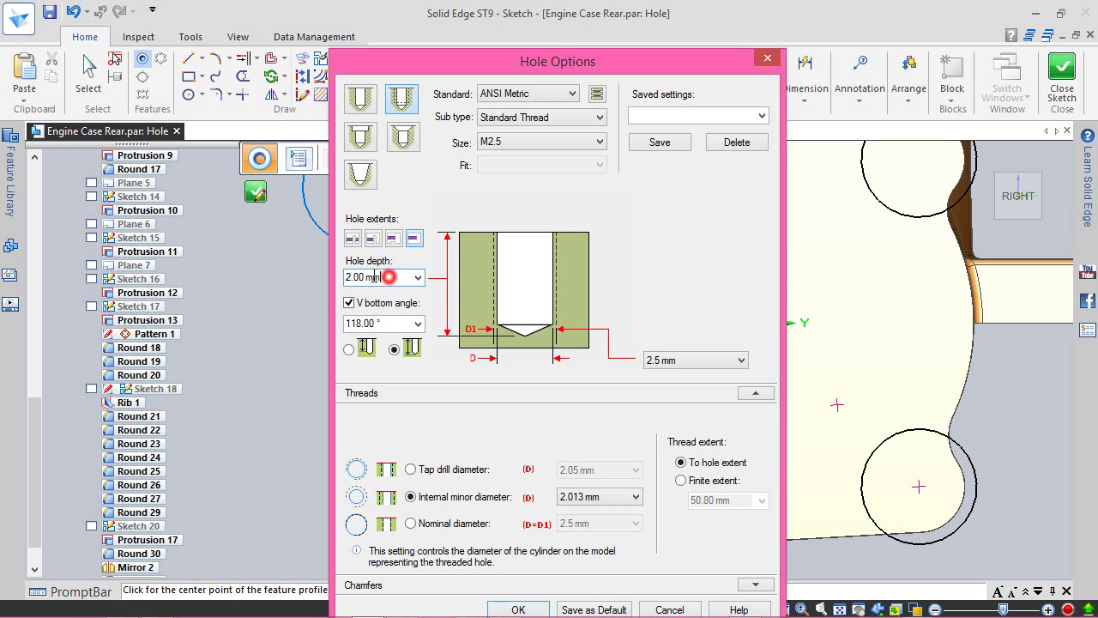
type("5")
key("Return")
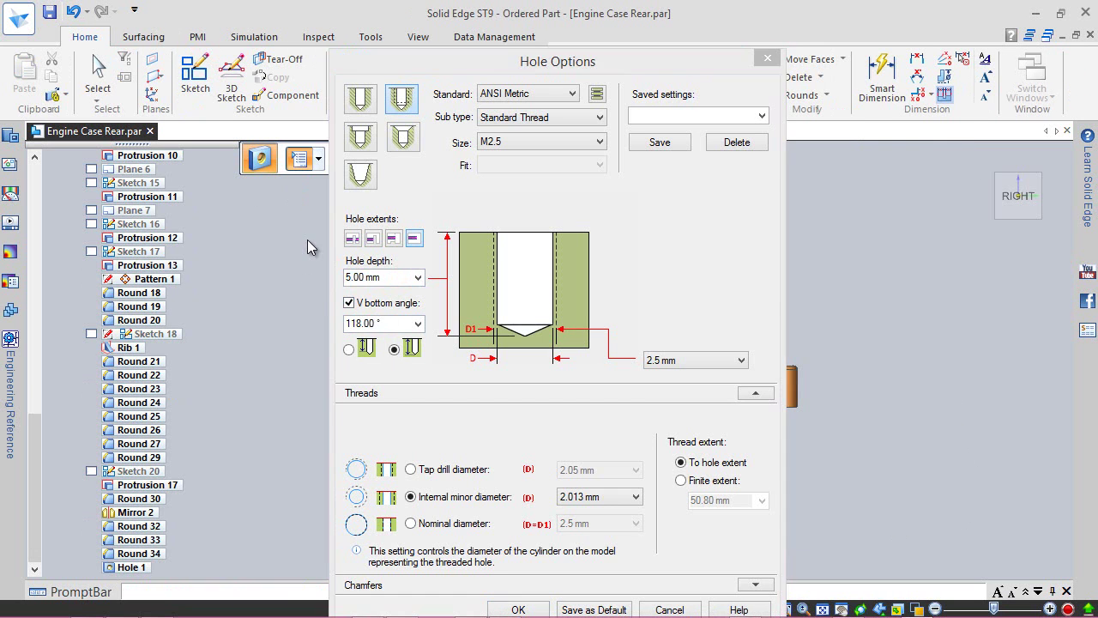
- Change the hole depth to be measured without the V tip, finish the feature, and check the holes up close and in isometric view
left_click(307, 243)
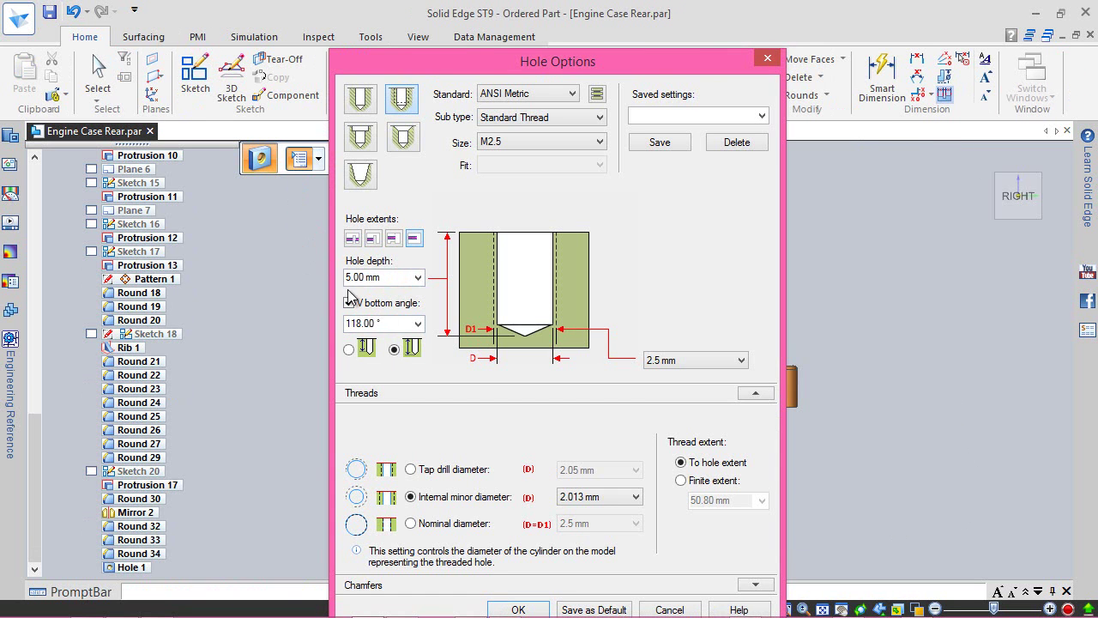
left_click(348, 350)
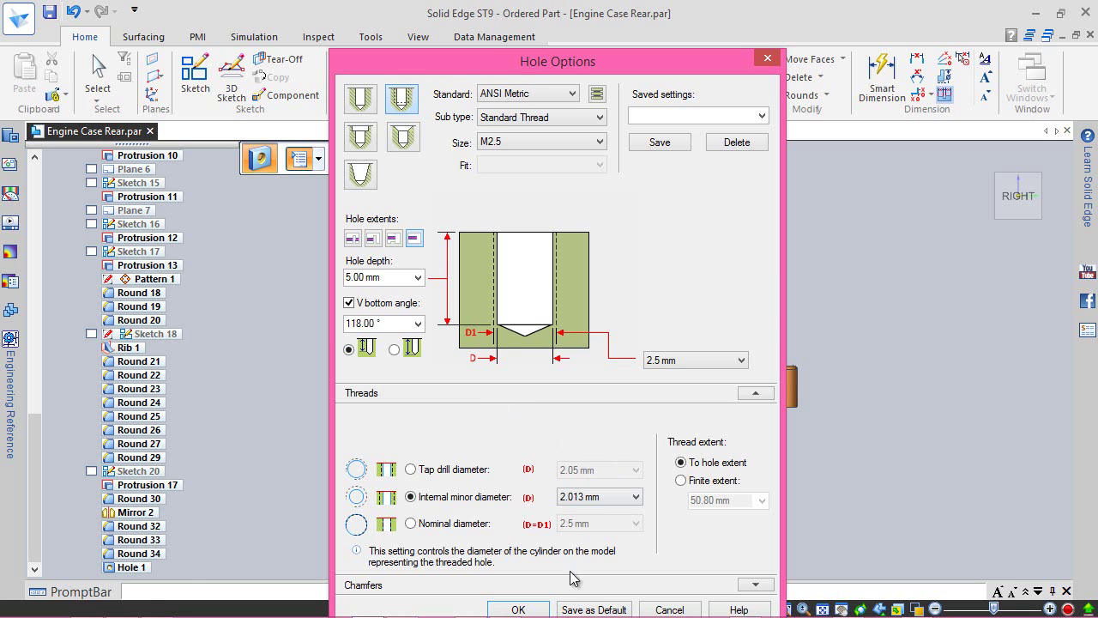
left_click(533, 610)
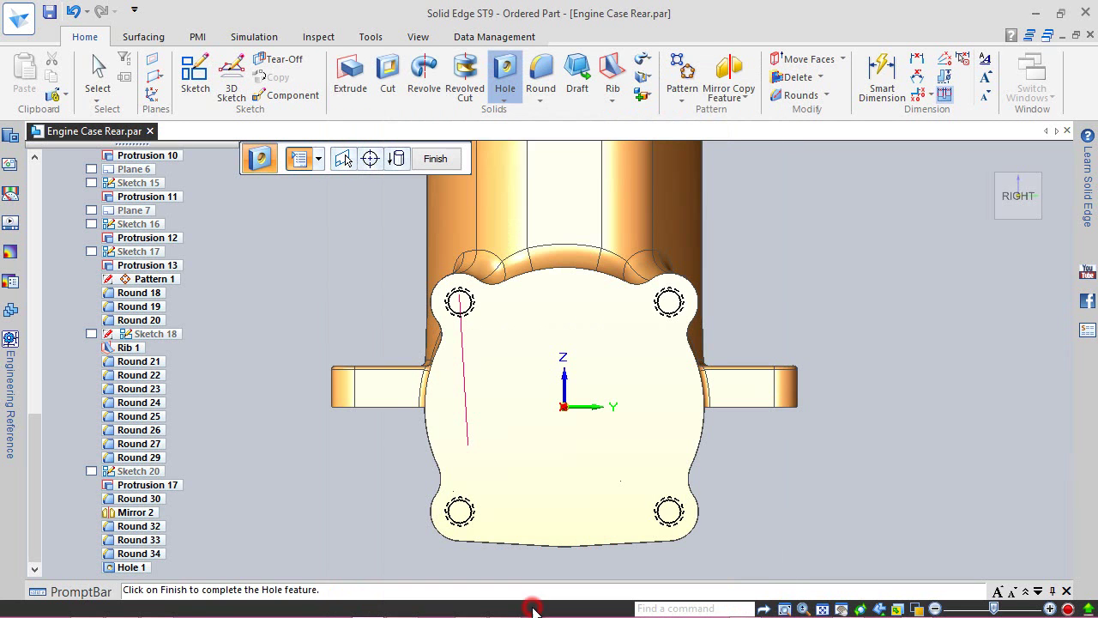
left_click(443, 163)
middle_click_drag(447, 411, 471, 334)
scroll(524, 273, "up", 3)
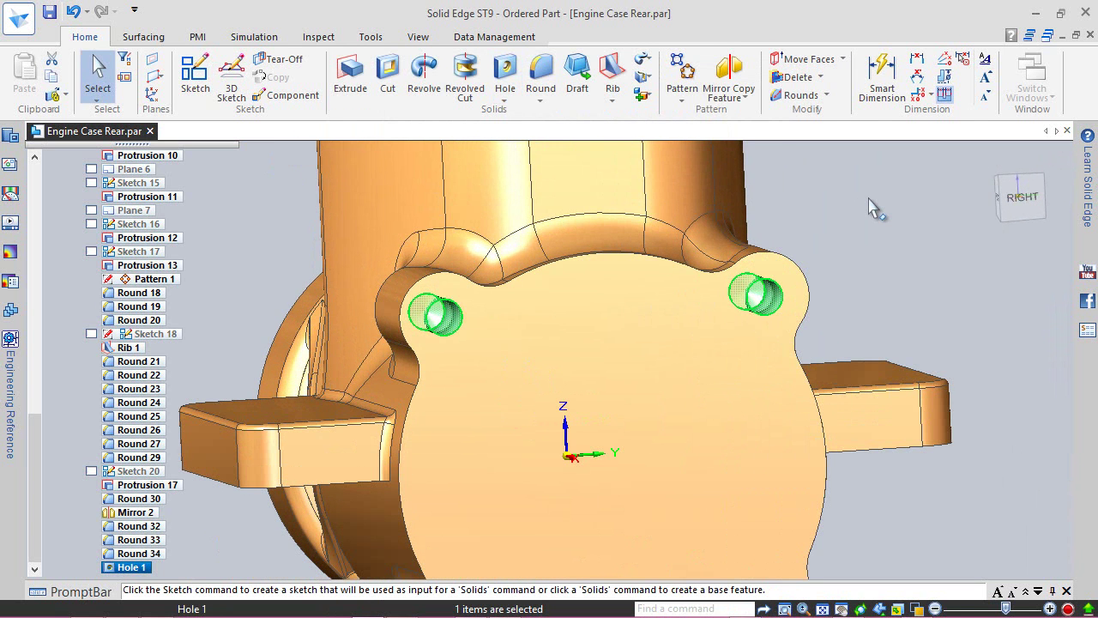
key("Escape")
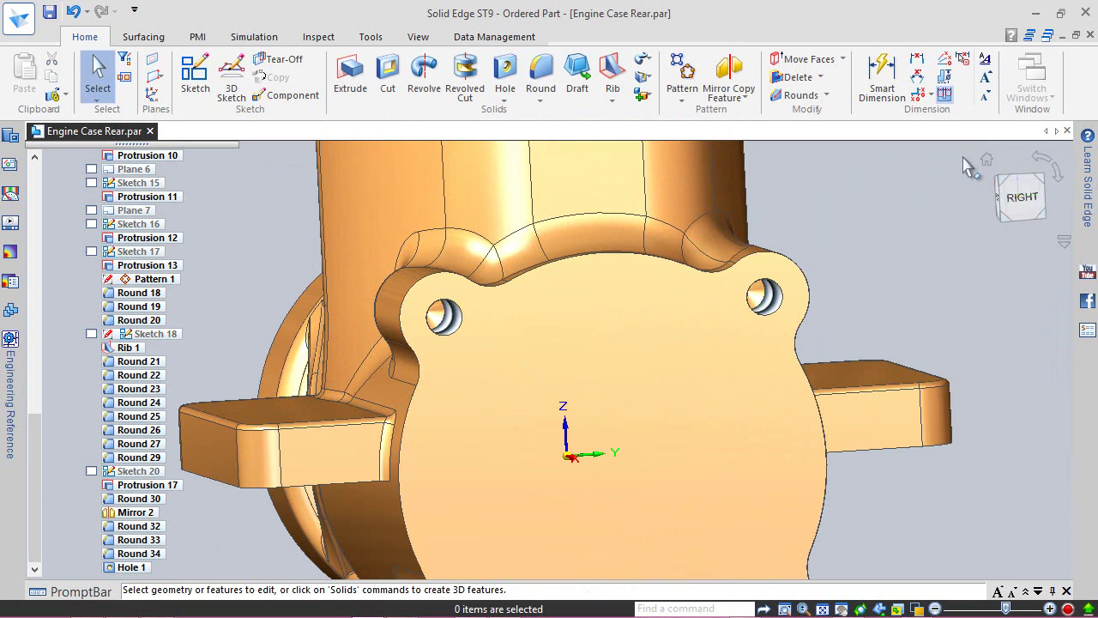
left_click(993, 172)
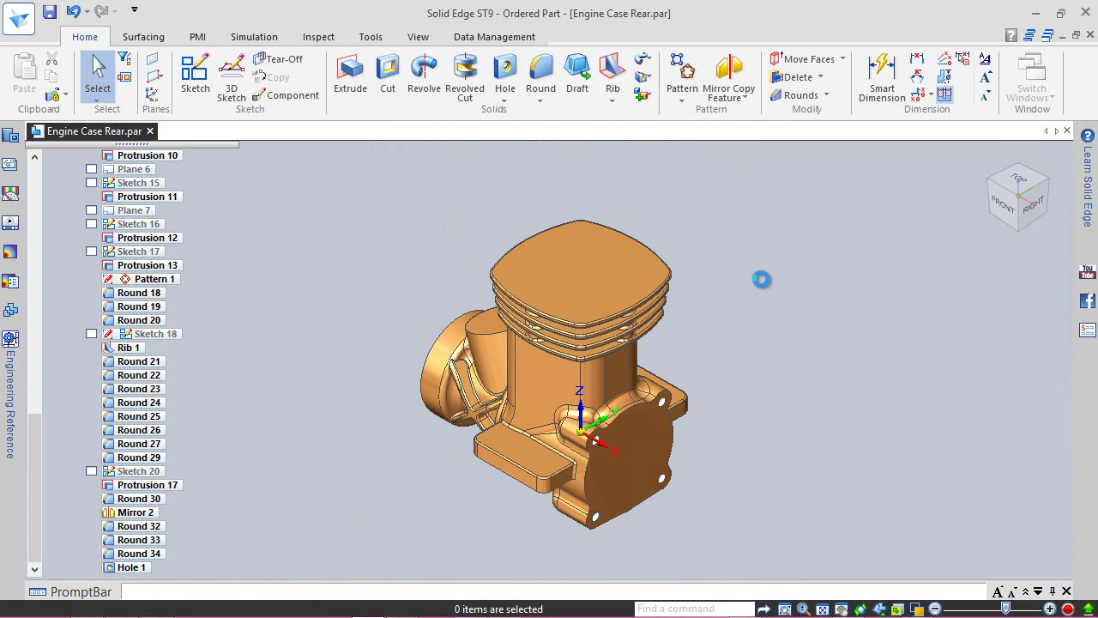
- Start a Hole on the flat top face of the finned cylinder and place one hole circle at the origin
left_click(505, 73)
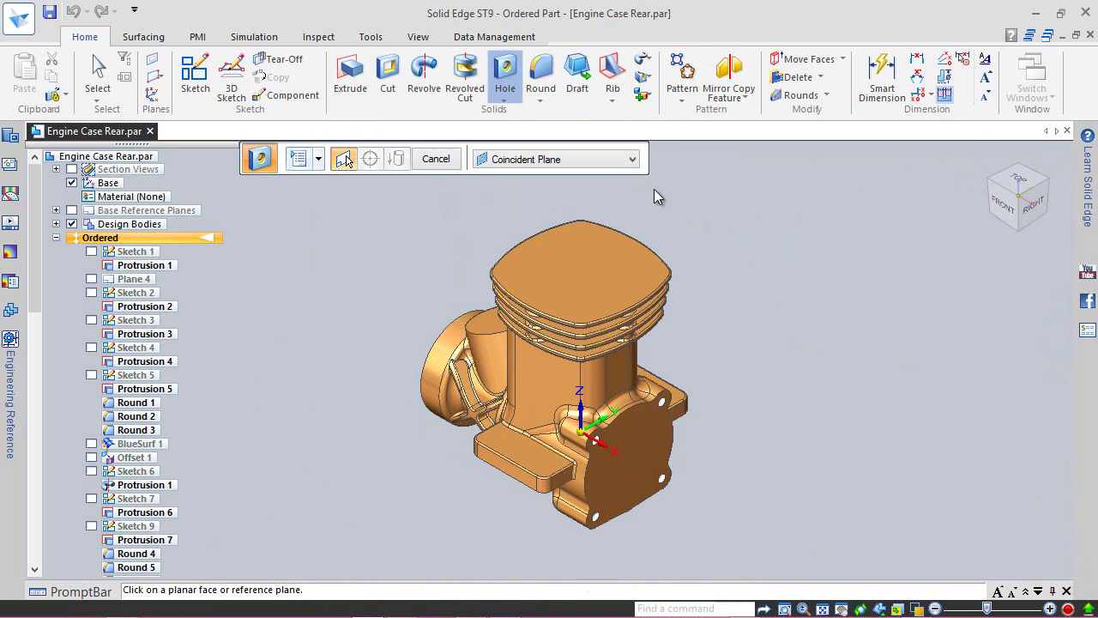
left_click(581, 263)
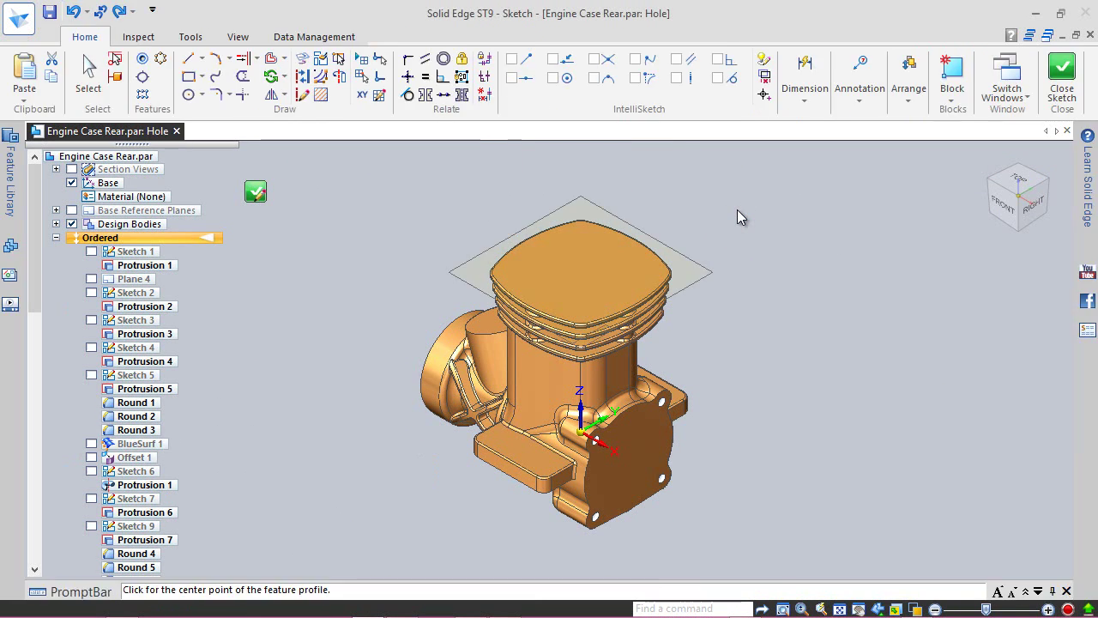
left_click(1011, 198)
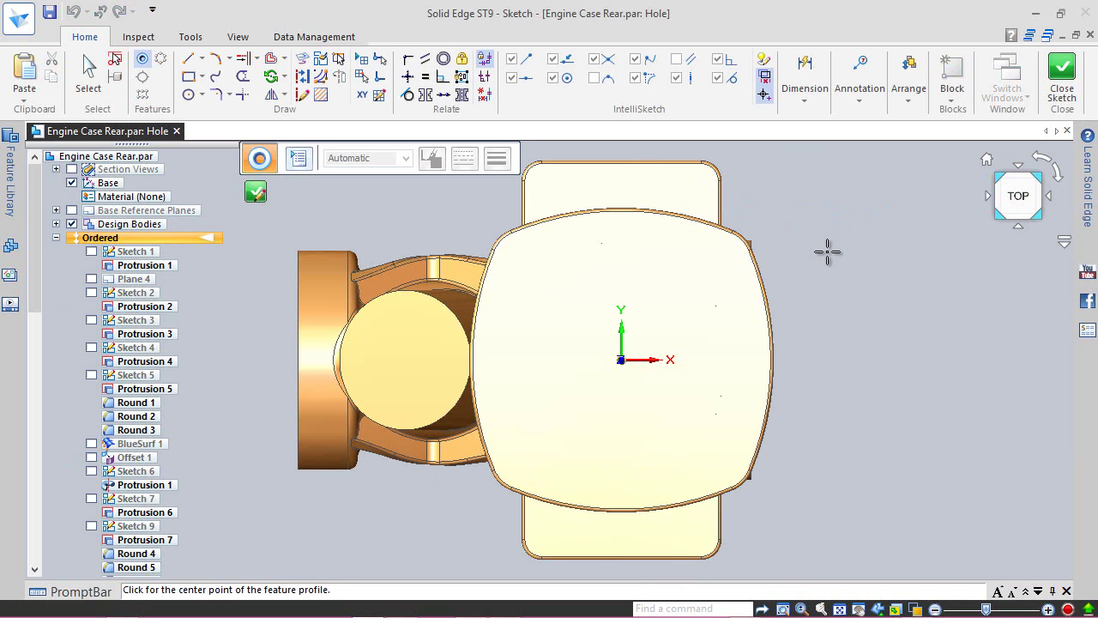
left_click(621, 360)
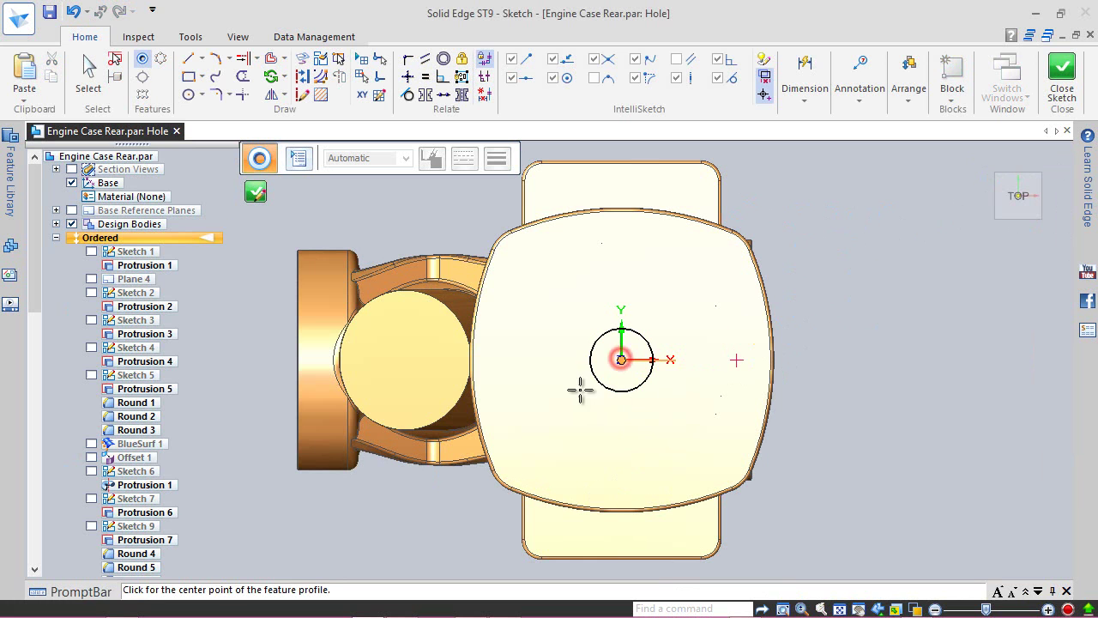
- Configure the cylinder bore as an ANSI Metric simple hole with Drill Size 18 and Exact fit
left_click(299, 161)
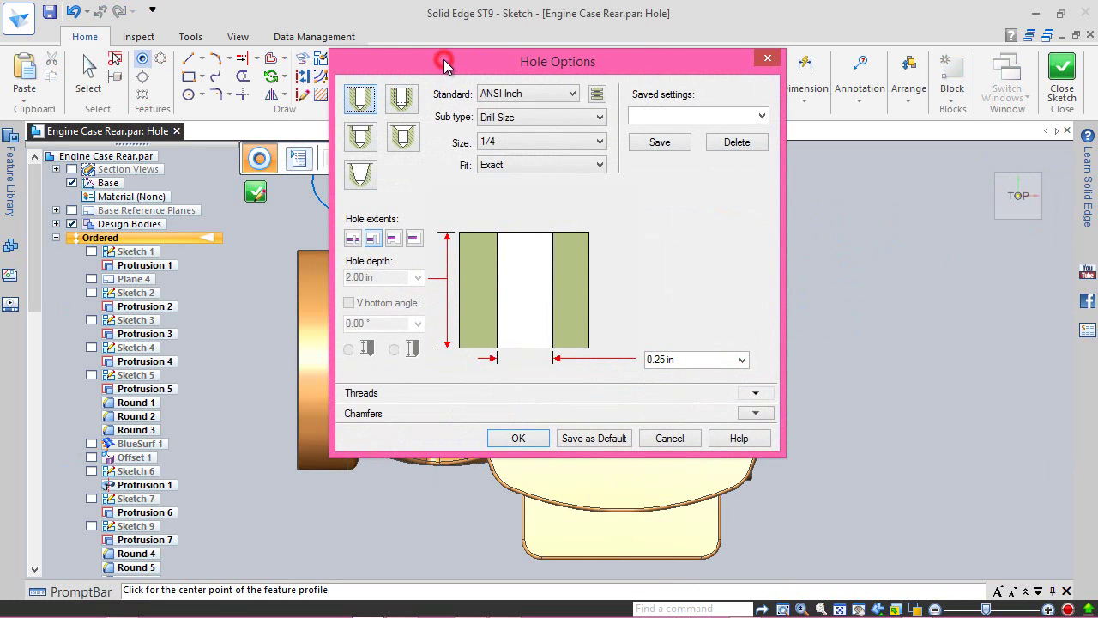
left_click(489, 93)
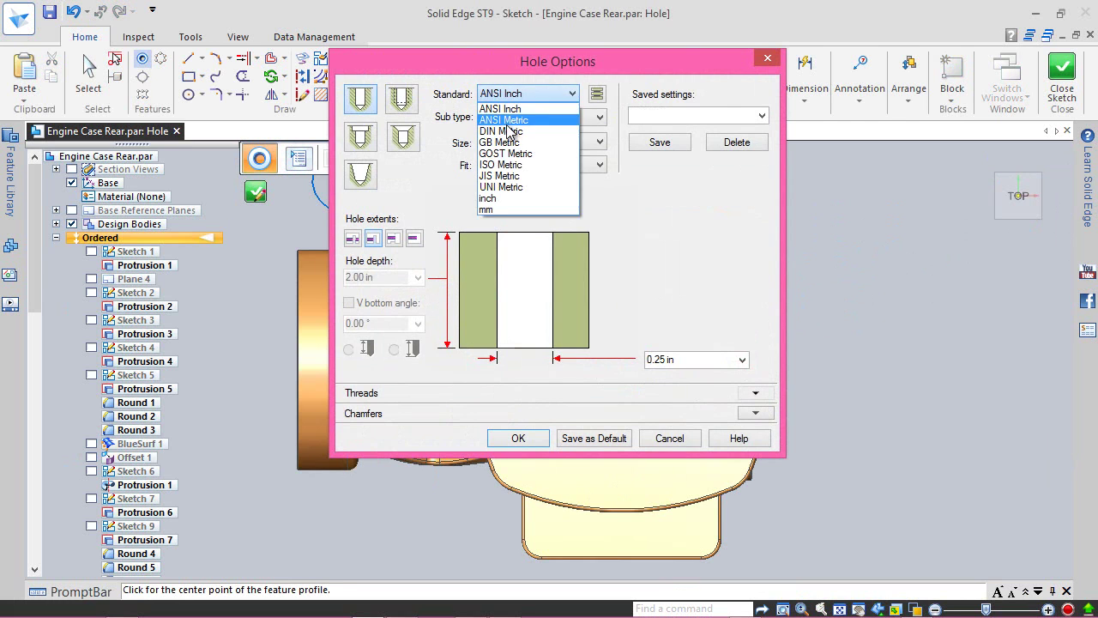
left_click(504, 119)
left_click(359, 100)
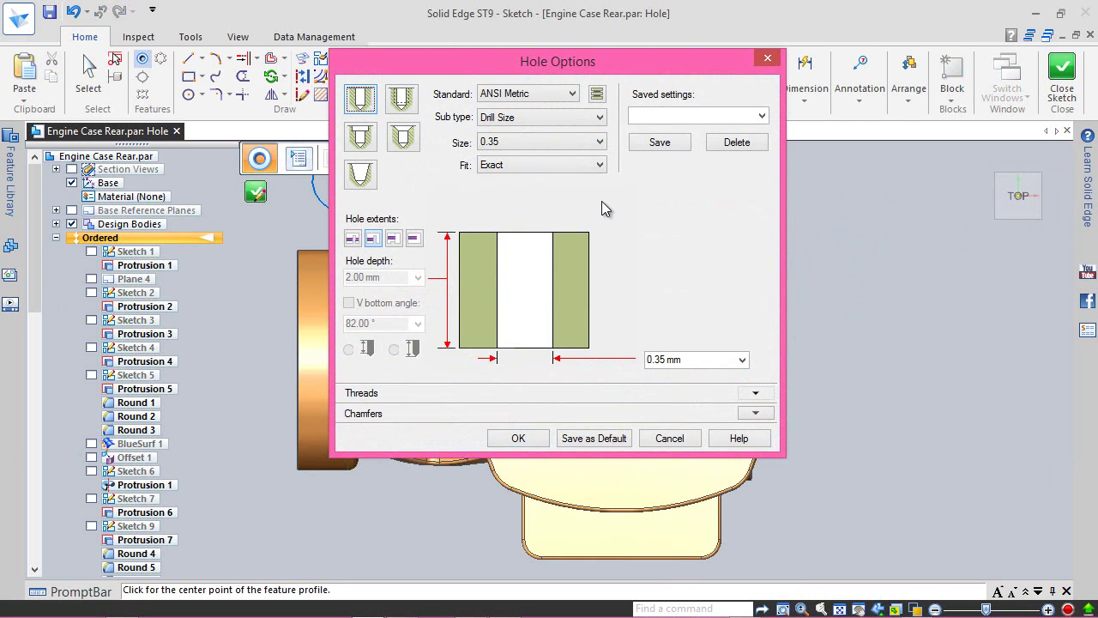
left_click(585, 143)
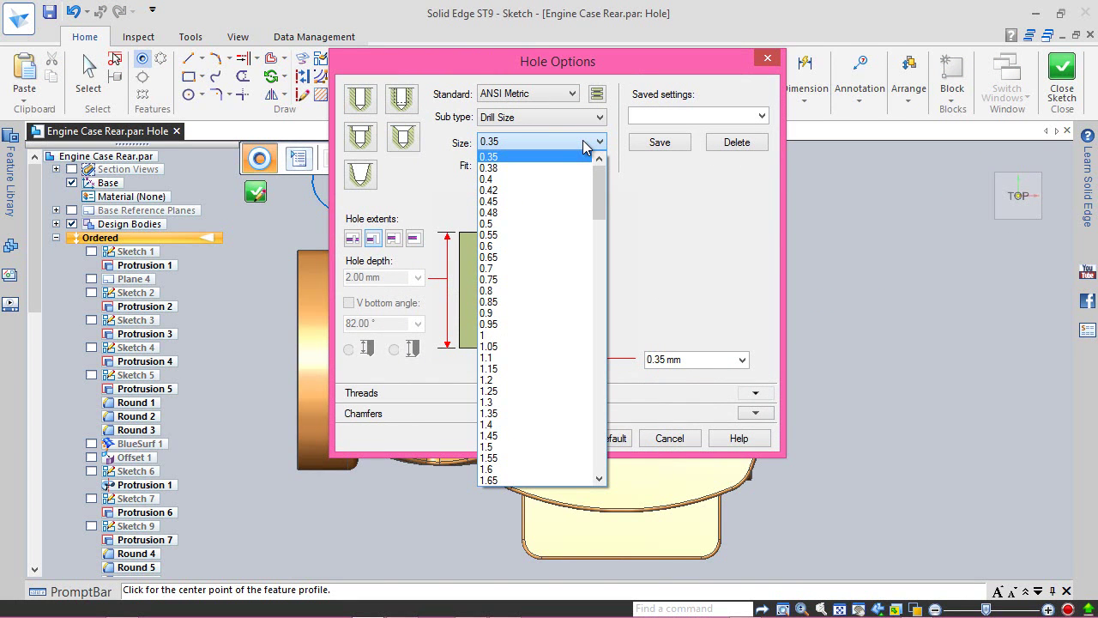
scroll(574, 226, "down", 9)
scroll(571, 221, "down", 20)
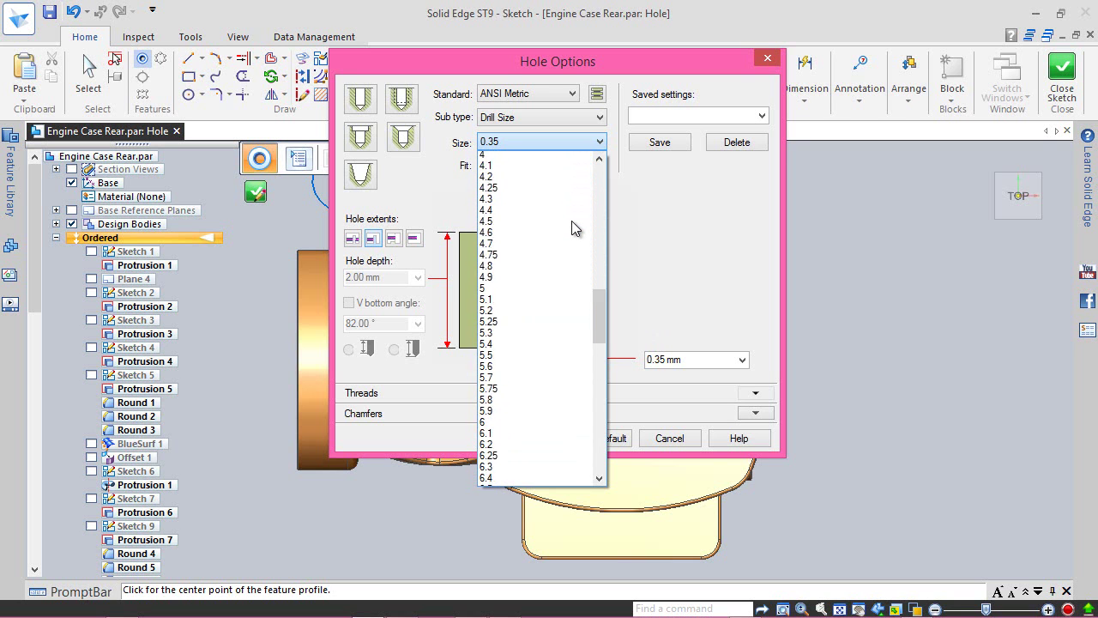
scroll(572, 221, "down", 11)
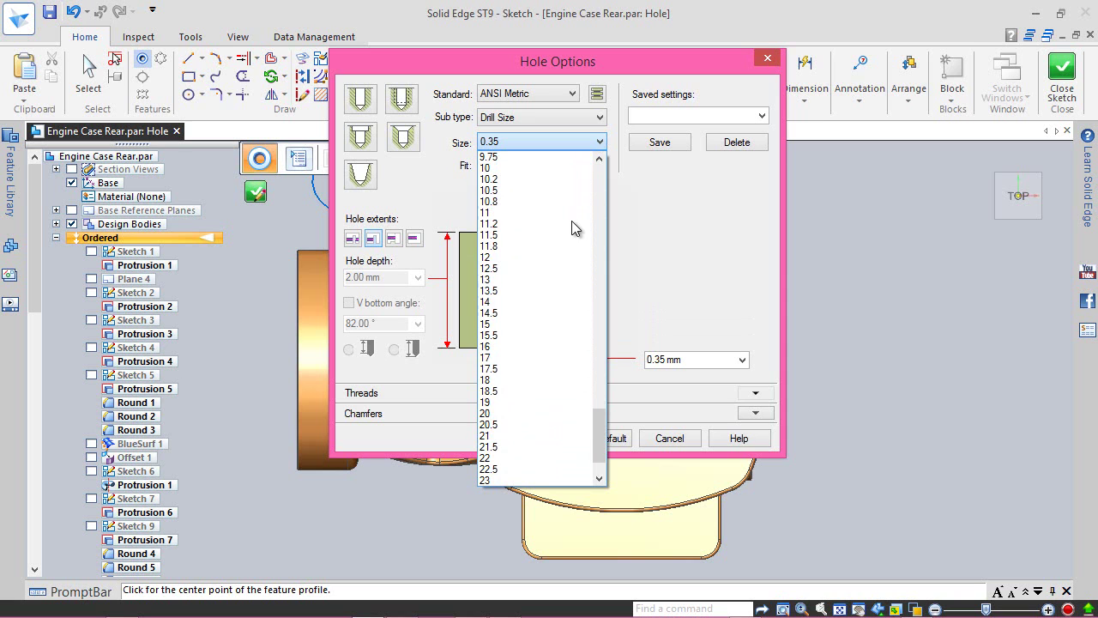
left_click(496, 380)
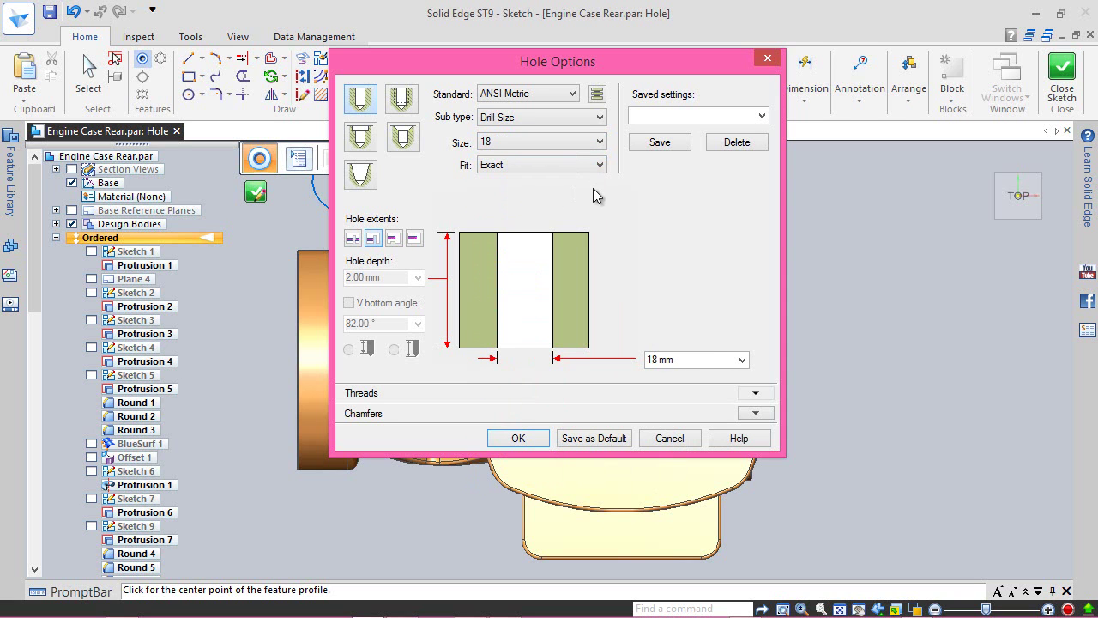
- Give the bore a finite depth of 25 mm, finish the hole, and check it in the isometric view
left_click(414, 237)
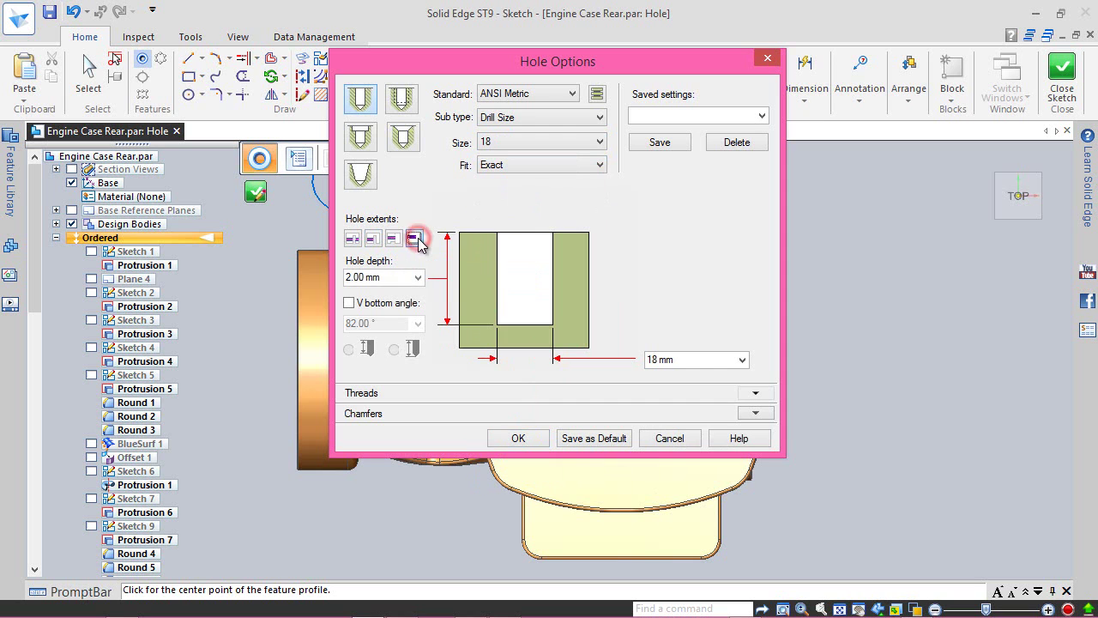
left_click(387, 276)
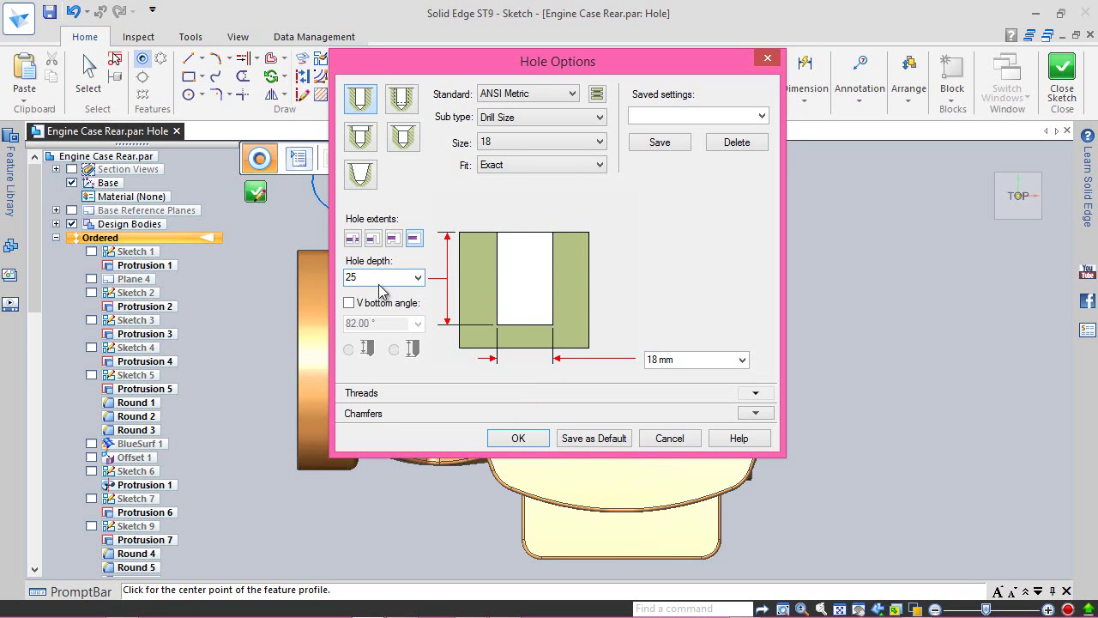
left_click(518, 437)
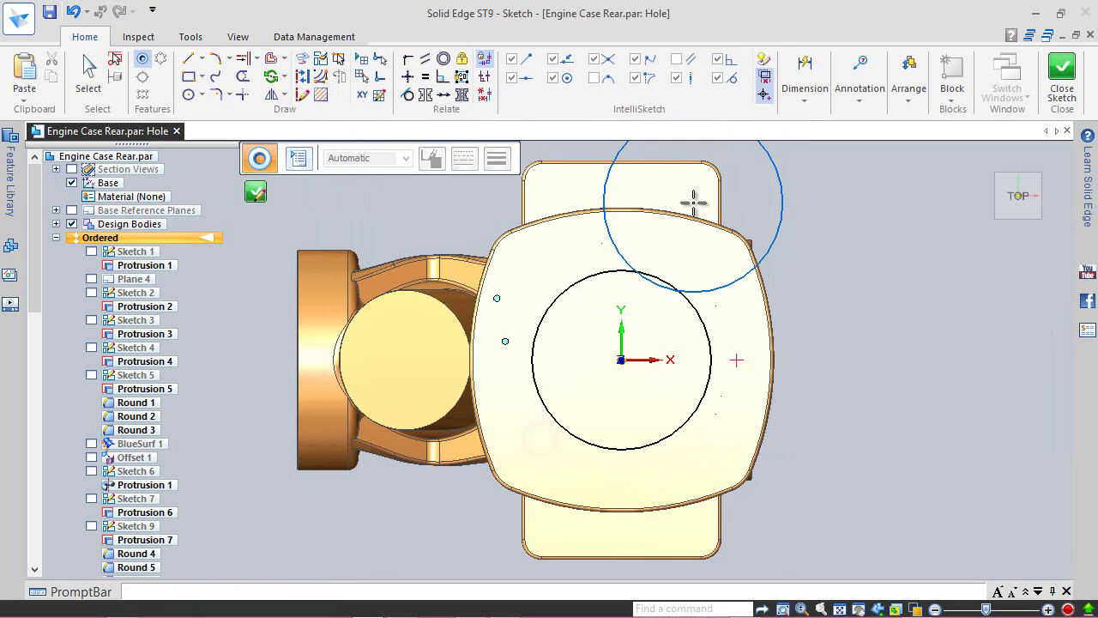
left_click(1062, 82)
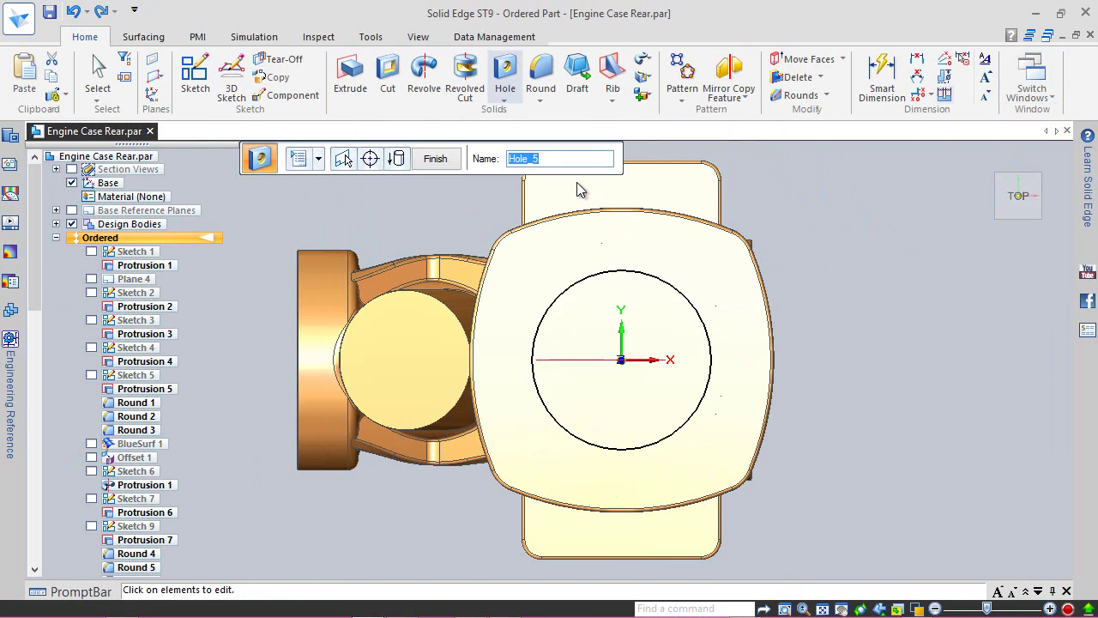
left_click(436, 158)
left_click(436, 158)
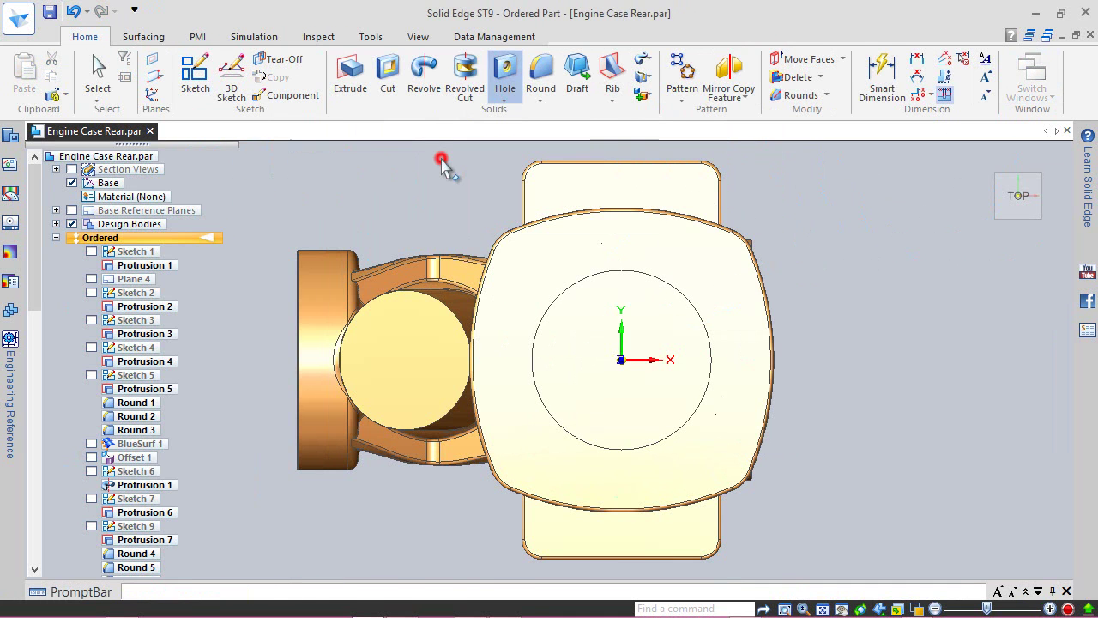
mouse_move(608, 357)
middle_mouse_down()
mouse_move(584, 289)
mouse_move(600, 372)
middle_mouse_up()
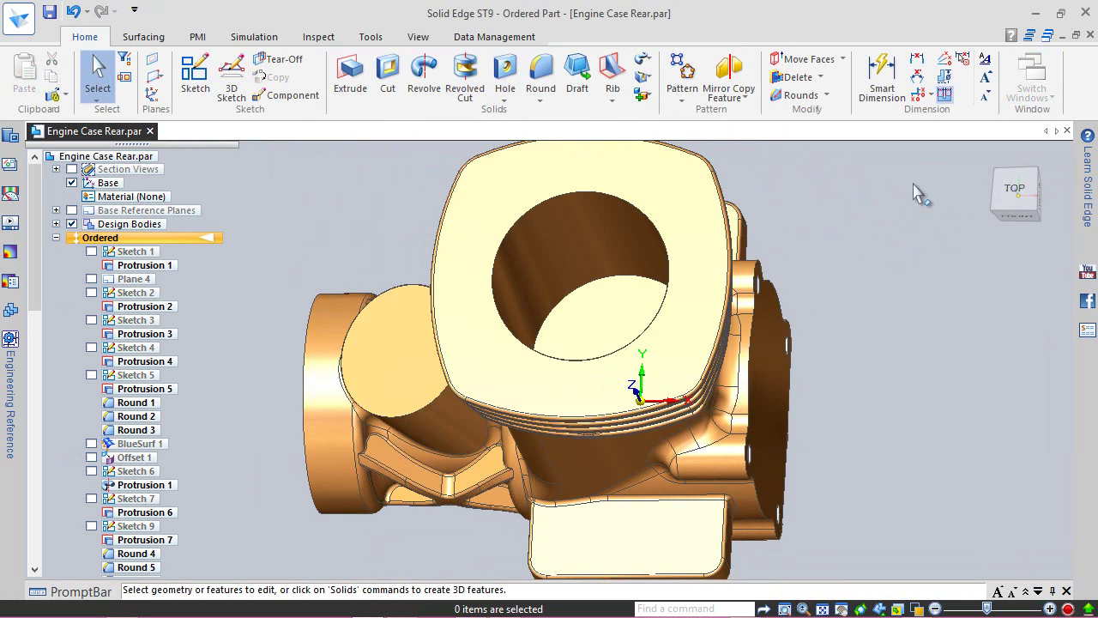
left_click(985, 162)
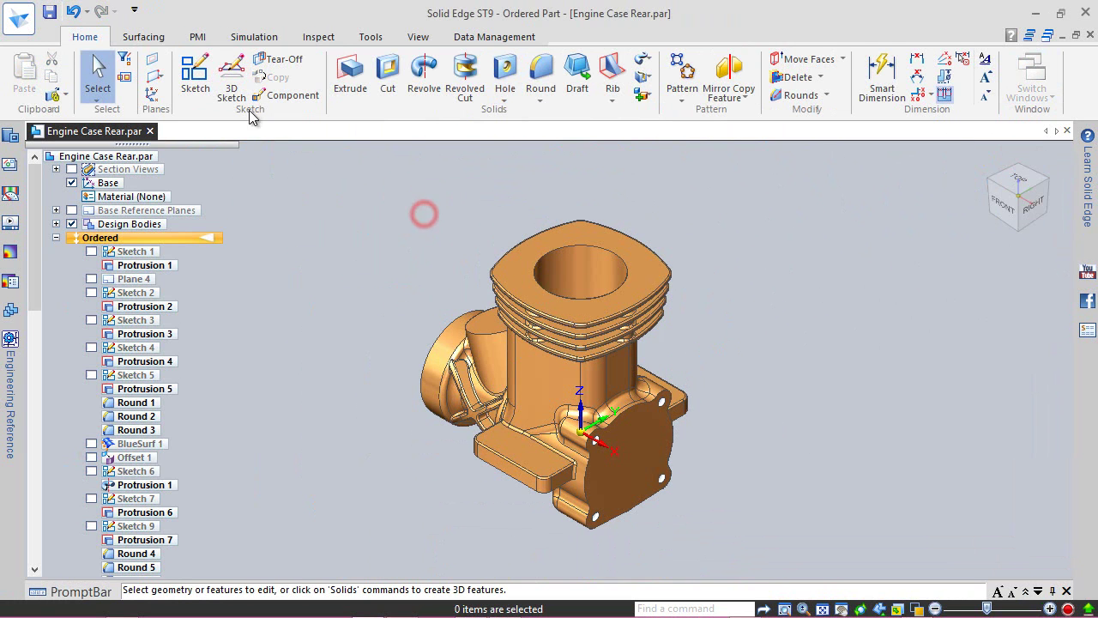
- Start a sketch on the flat top face of the finned cylinder and draw a 27.5 mm diameter circle centred on the bore
left_click(195, 74)
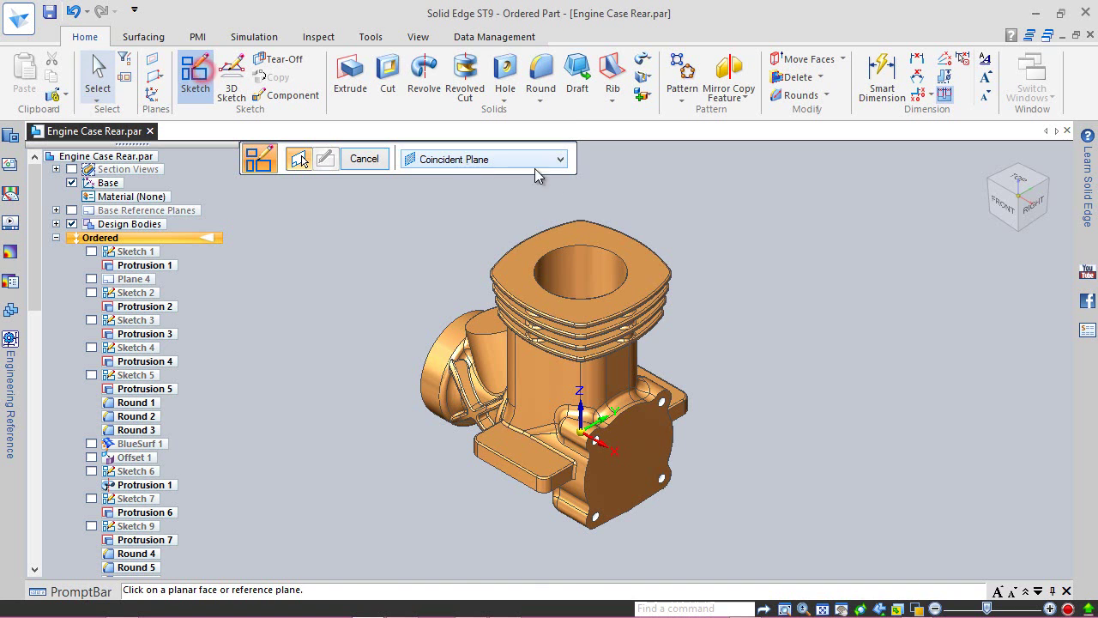
left_click(637, 252)
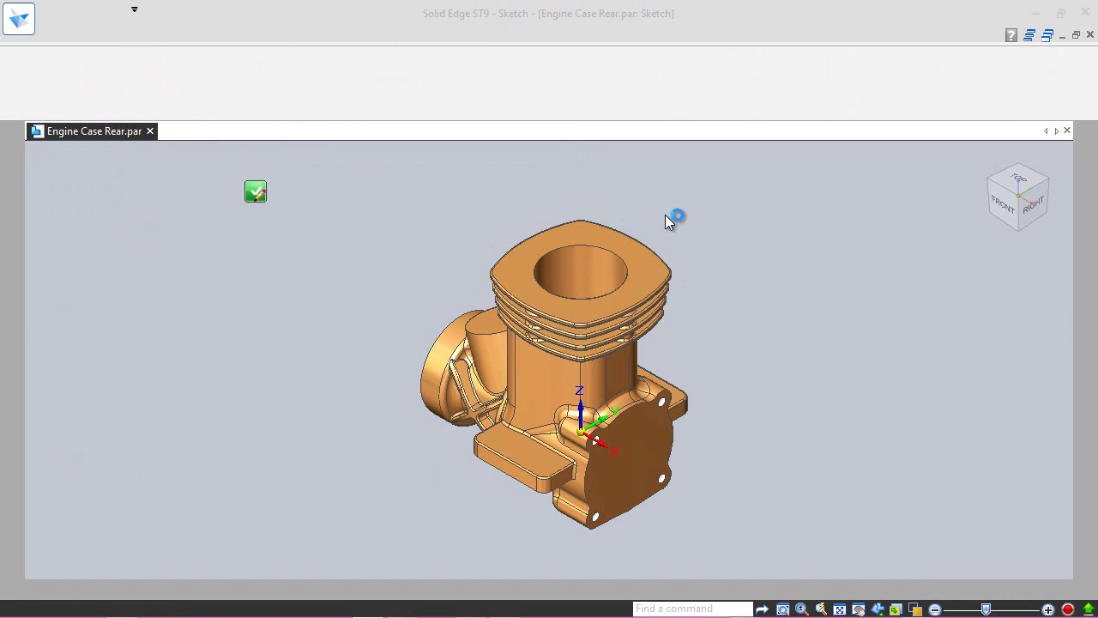
left_click(188, 94)
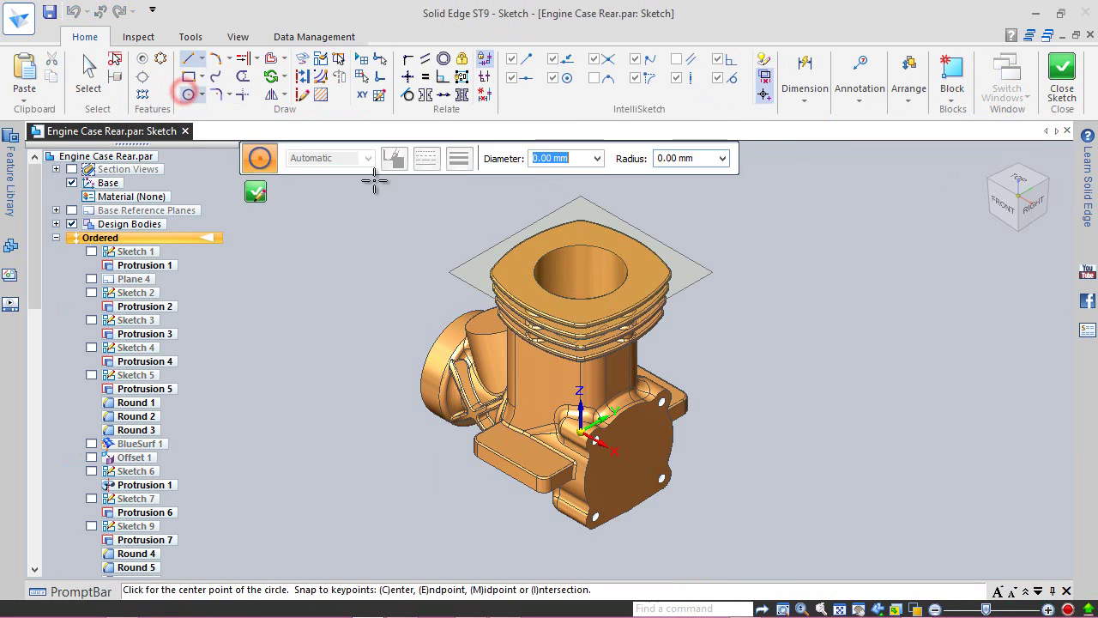
scroll(479, 219, "up", 2)
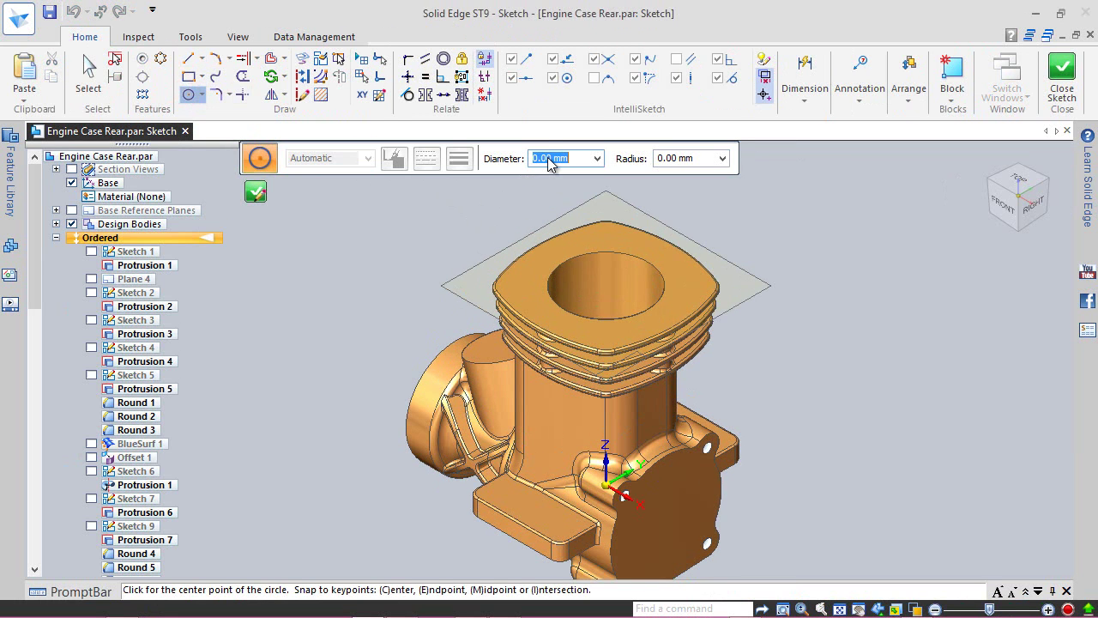
type("27.5")
key("Return")
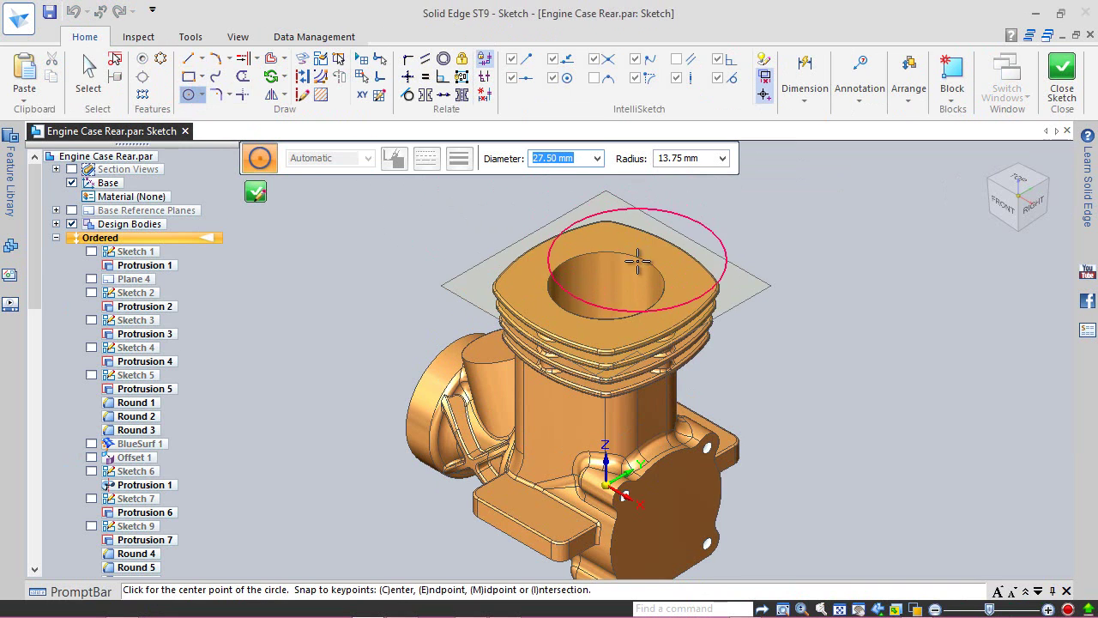
left_click(605, 286)
key("Escape")
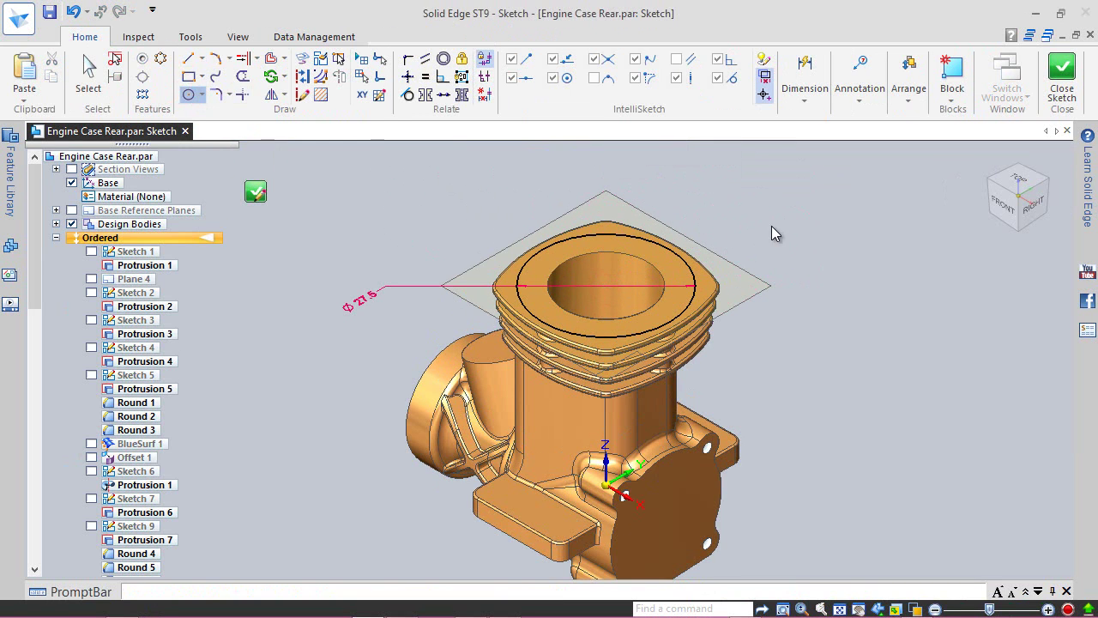
- Project the bore's circular edge into the sketch, keeping the default projection options, and close the sketch
left_click(301, 59)
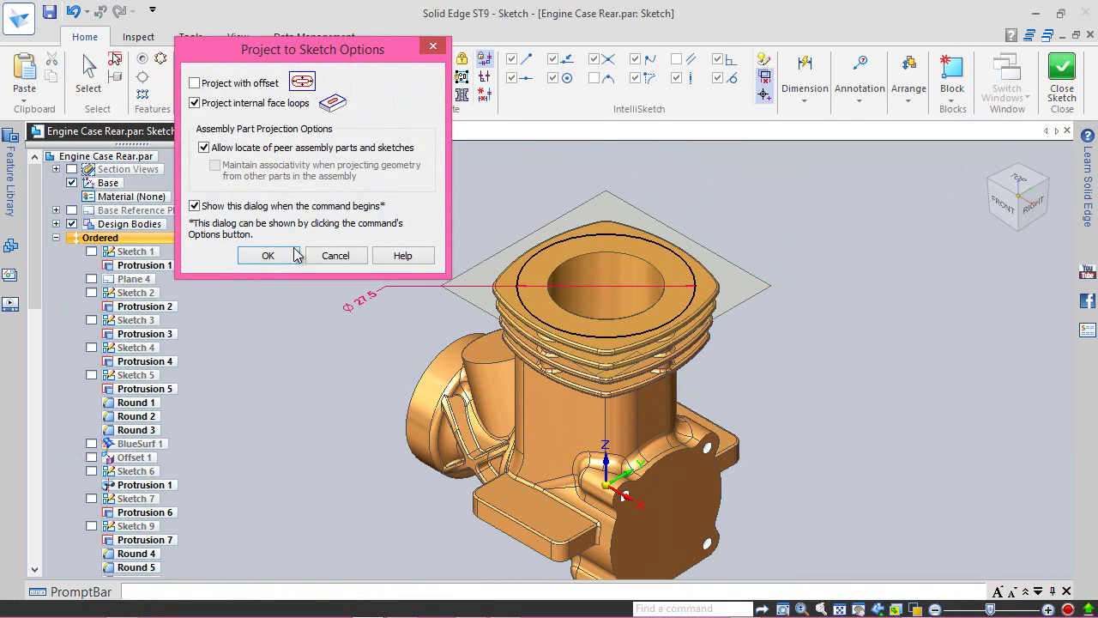
left_click(286, 254)
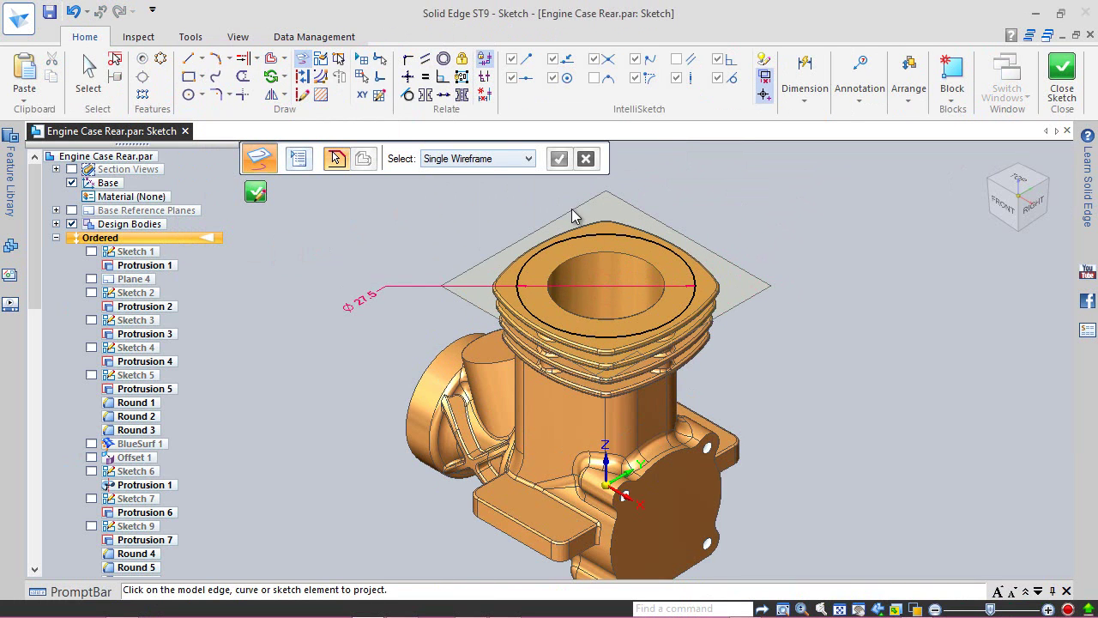
left_click(582, 256)
left_click(570, 259)
left_click(88, 71)
left_click(621, 247)
left_click(704, 219)
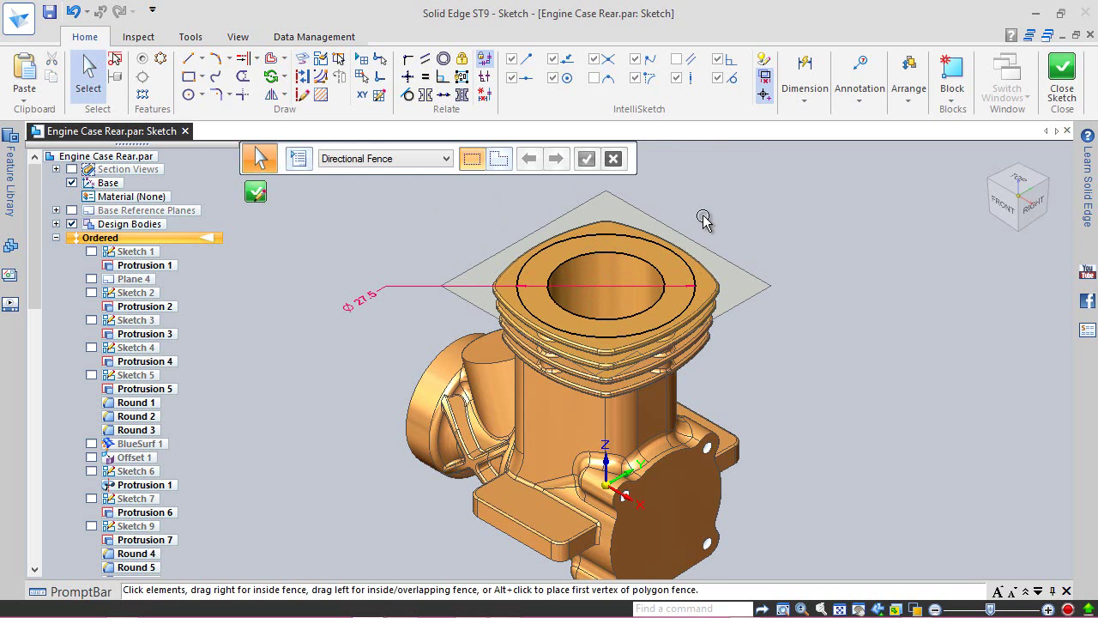
left_click(1062, 75)
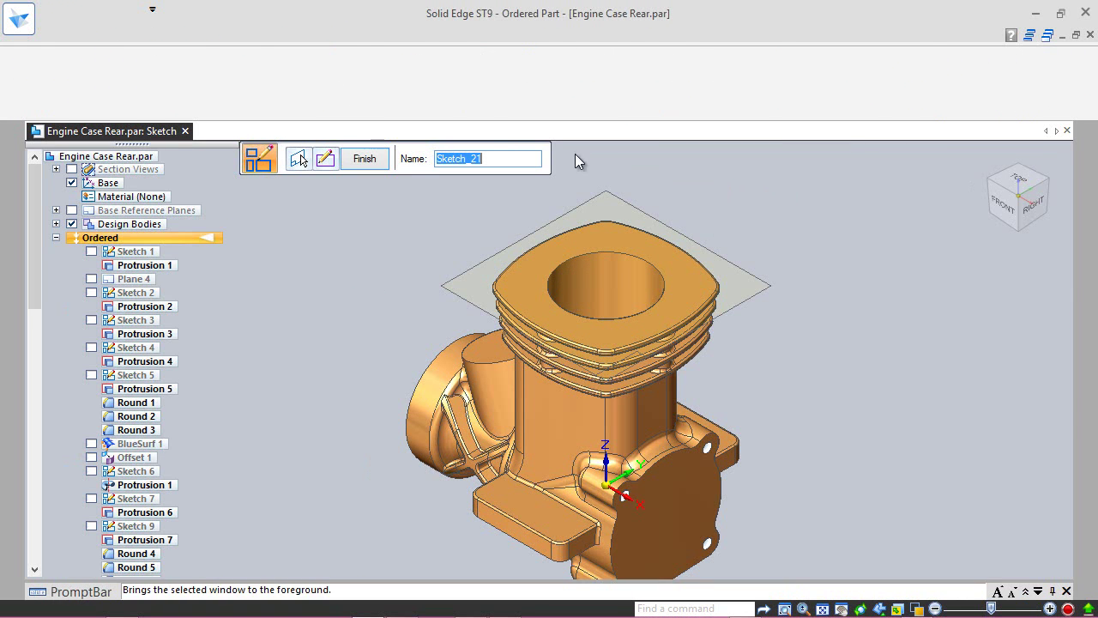
- Extrude the ring between the sketched circle and the bore 0.25 mm upward, finish the feature, and hide Sketch 21
left_click(300, 160)
left_click(539, 248)
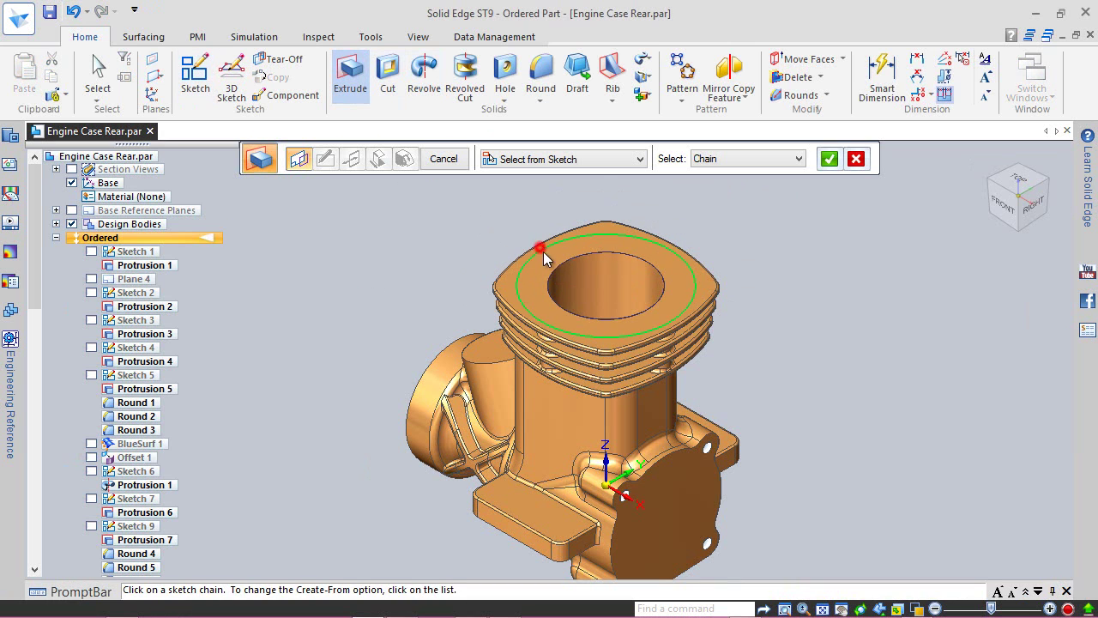
left_click(829, 158)
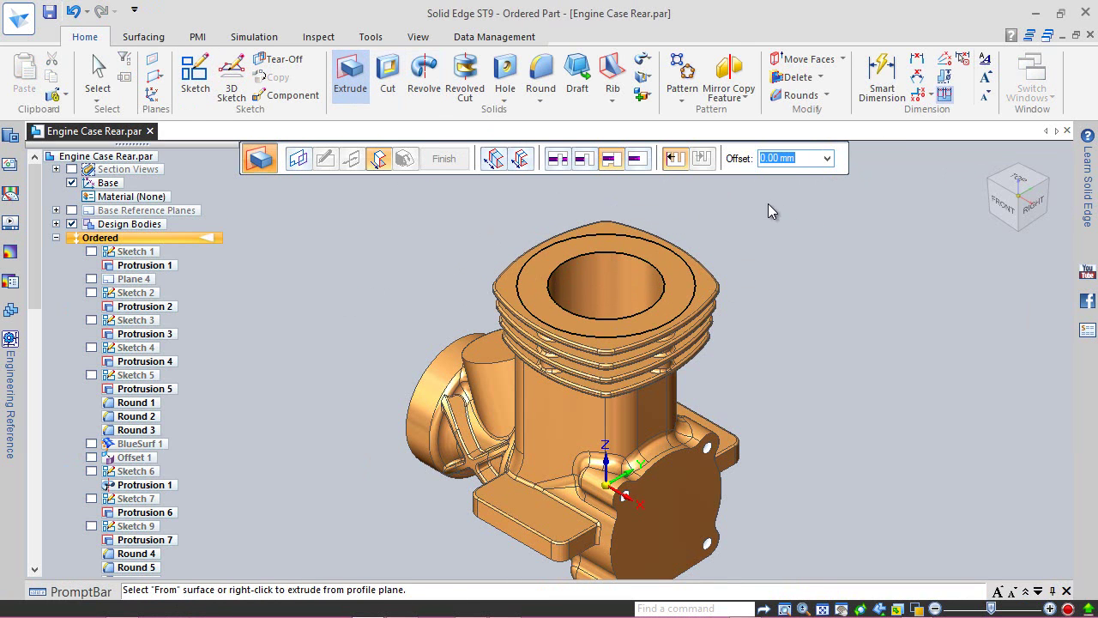
left_click(635, 158)
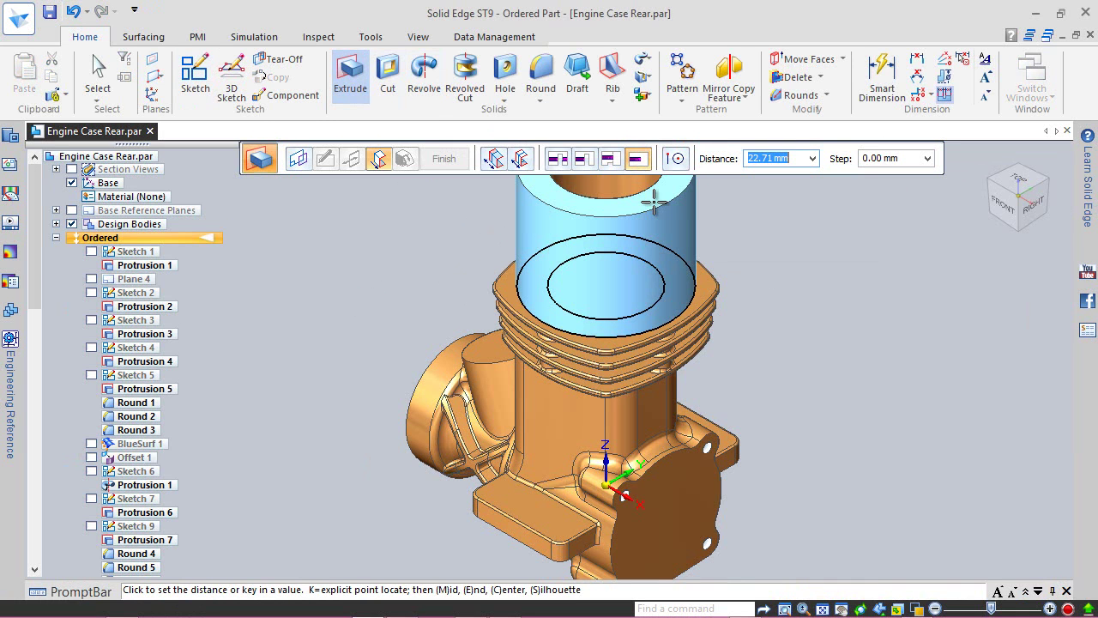
type(".25")
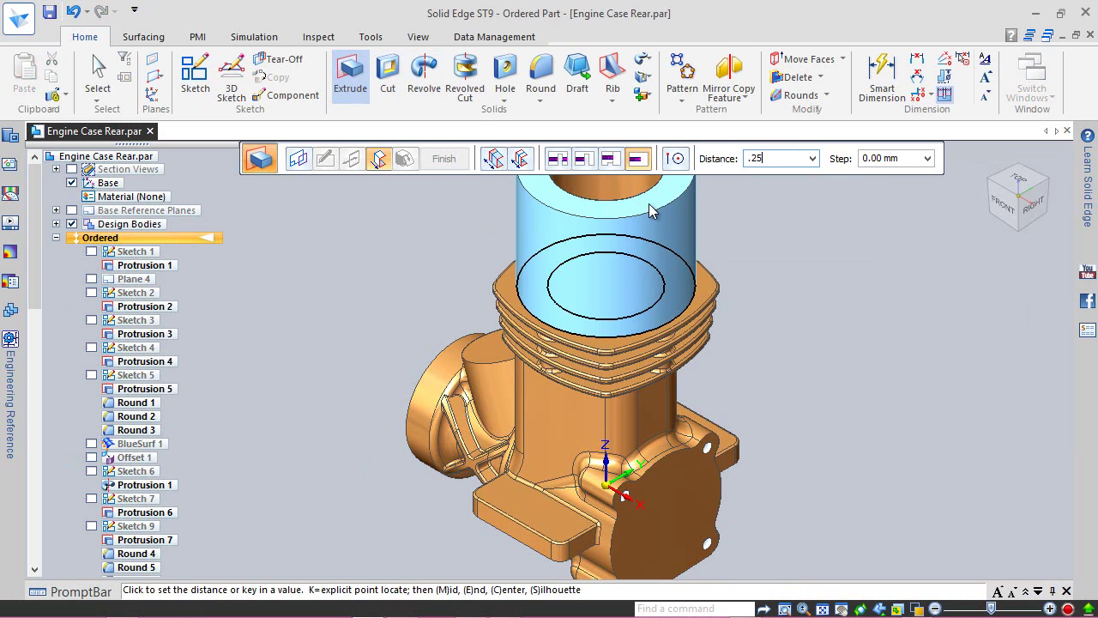
key("Return")
left_click(649, 203)
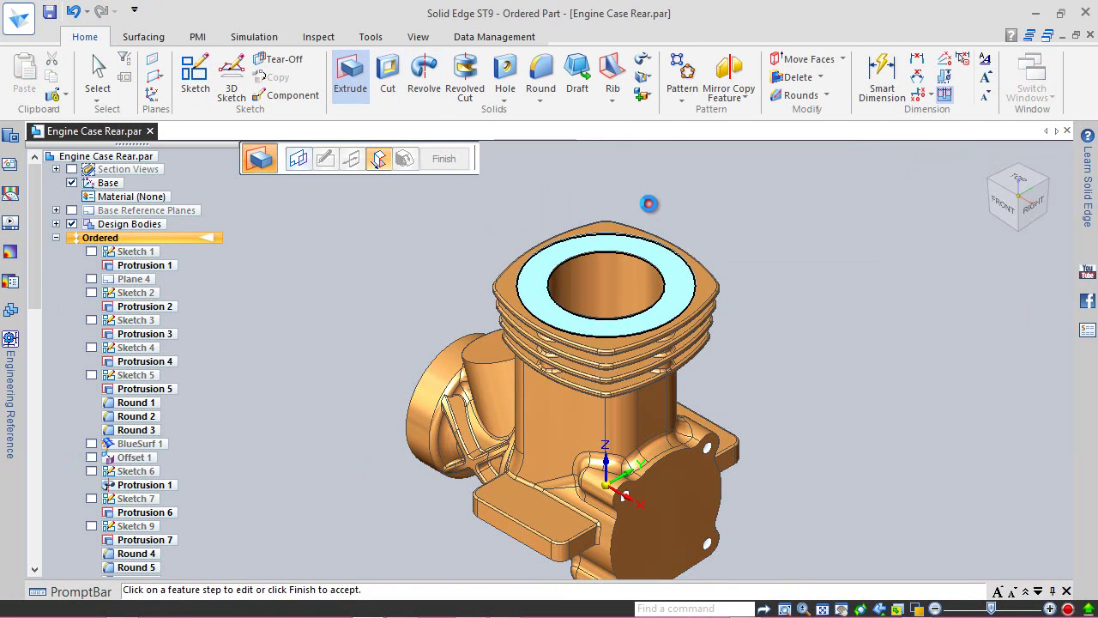
left_click(444, 159)
left_click(442, 160)
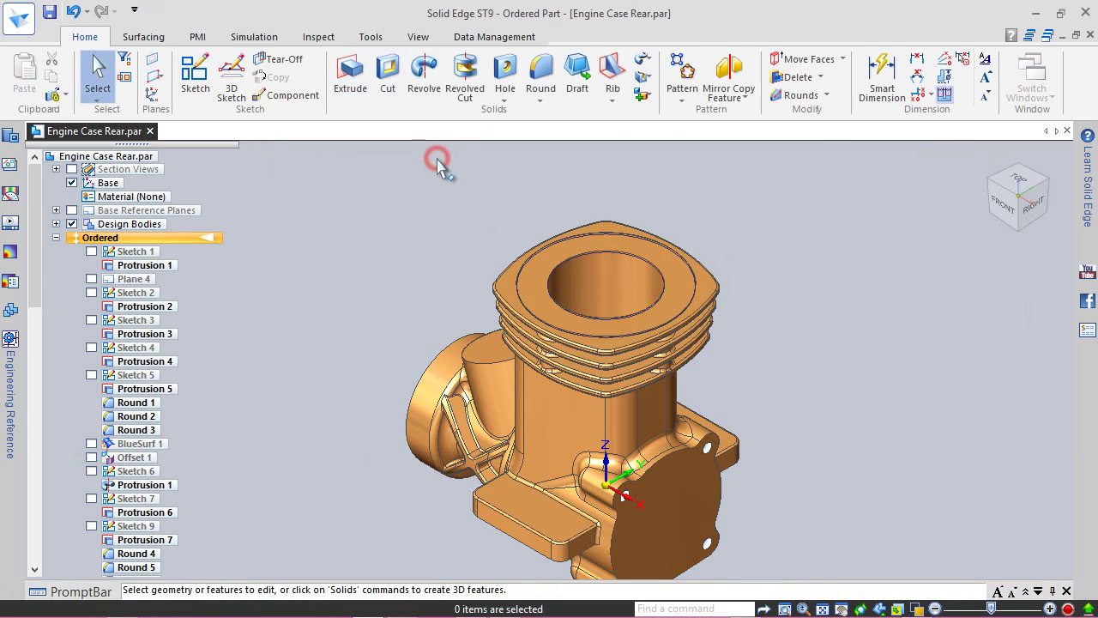
left_click_drag(34, 275, 53, 576)
left_click(91, 554)
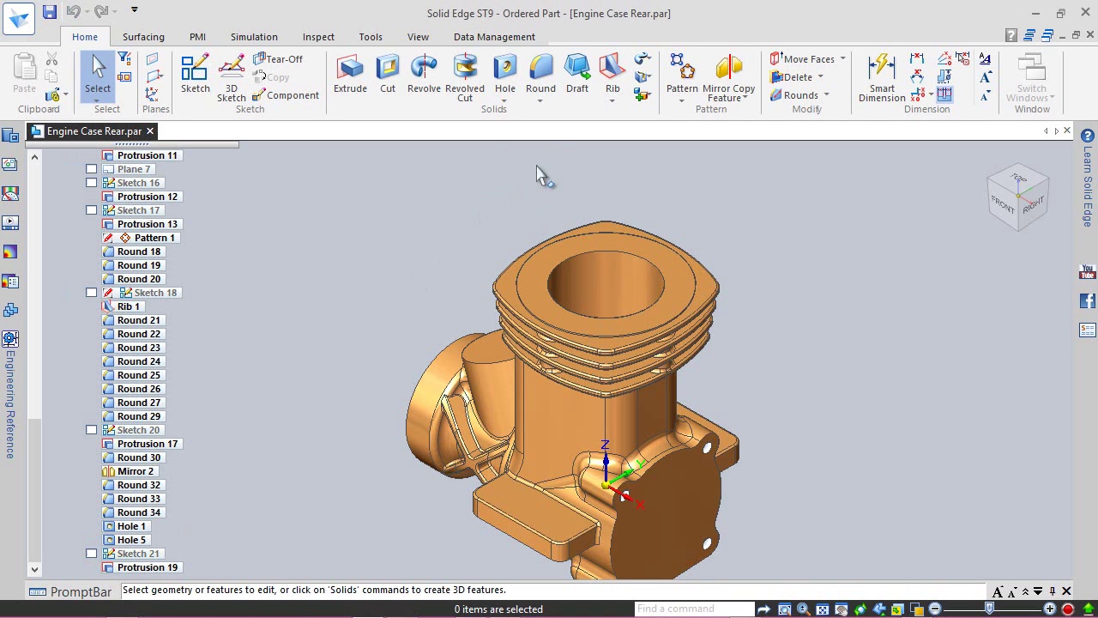
- Round the outer base edge of the raised ring on the cylinder top with a 0.50 mm radius and finish the feature
left_click(541, 76)
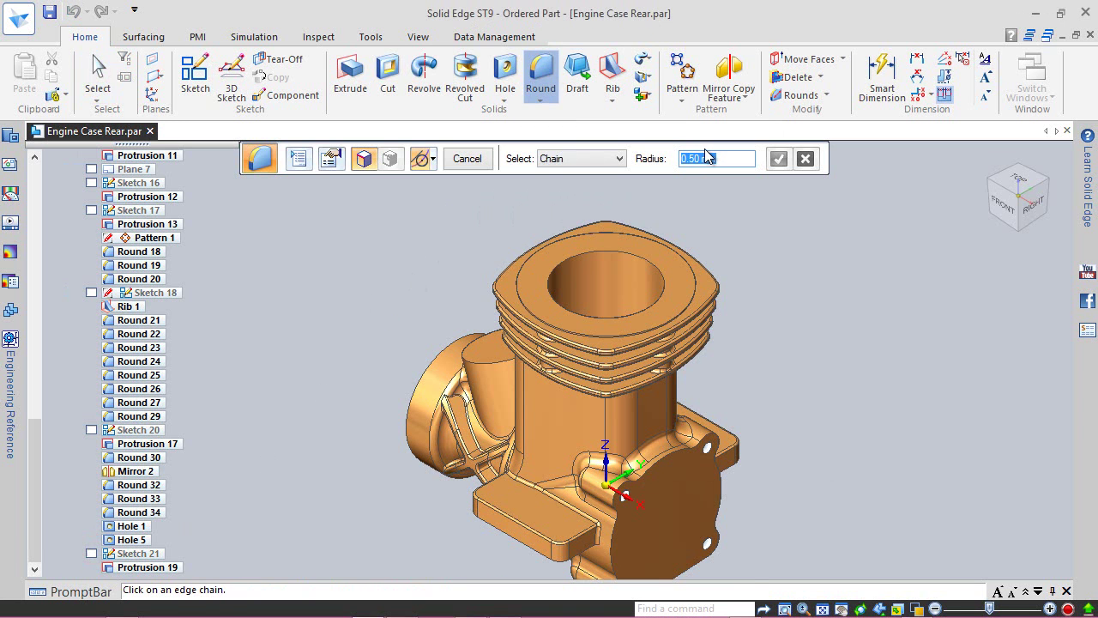
scroll(522, 296, "up", 2)
scroll(584, 338, "up", 2)
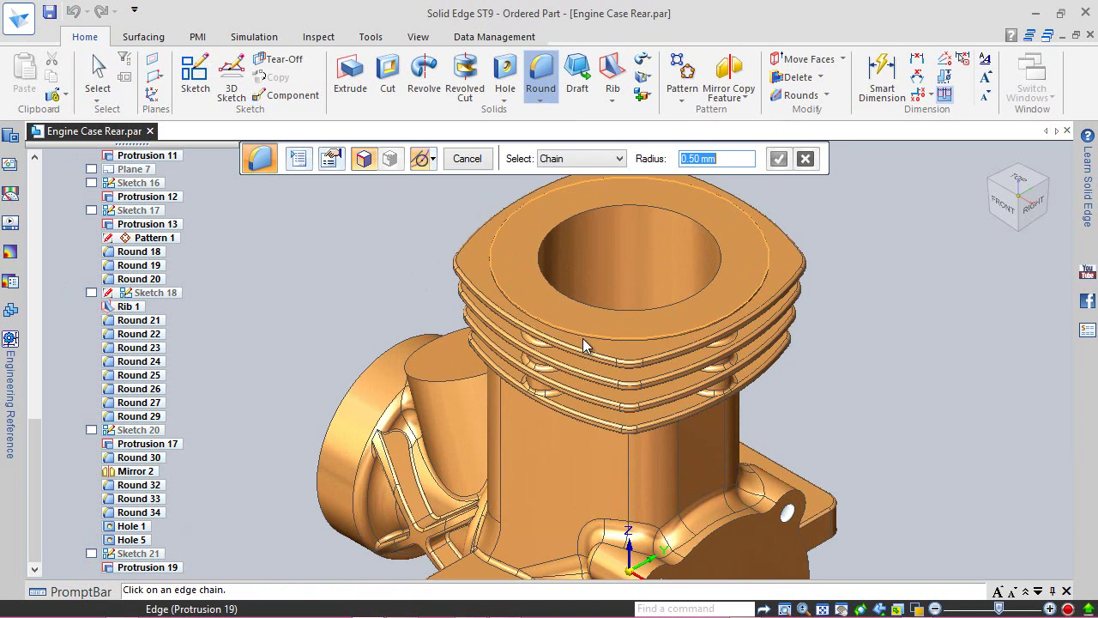
scroll(585, 337, "up", 3)
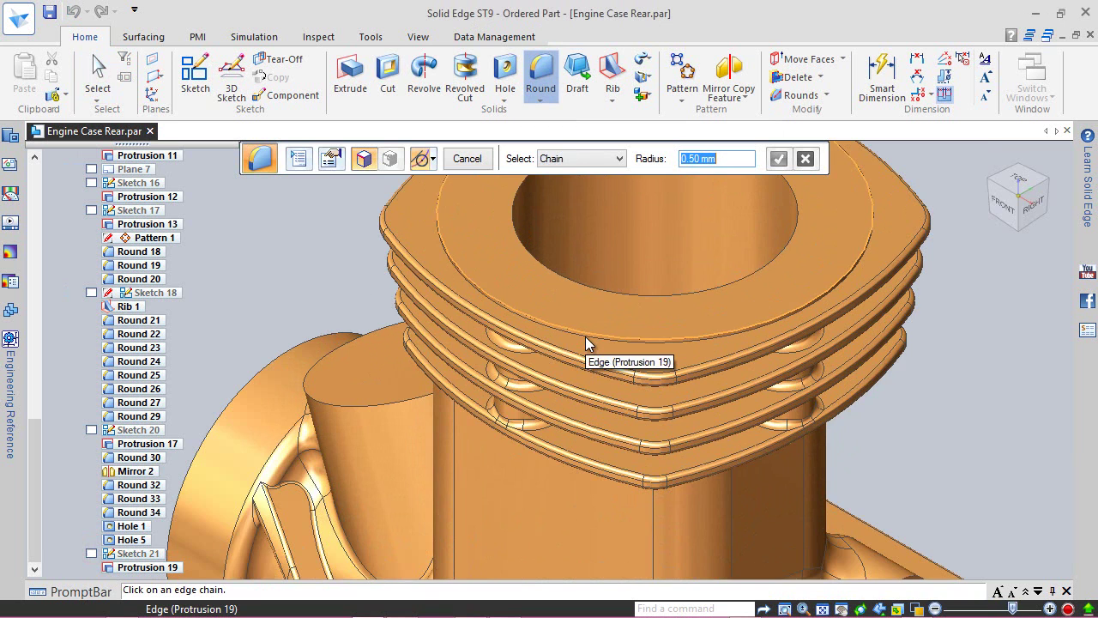
scroll(586, 338, "up", 2)
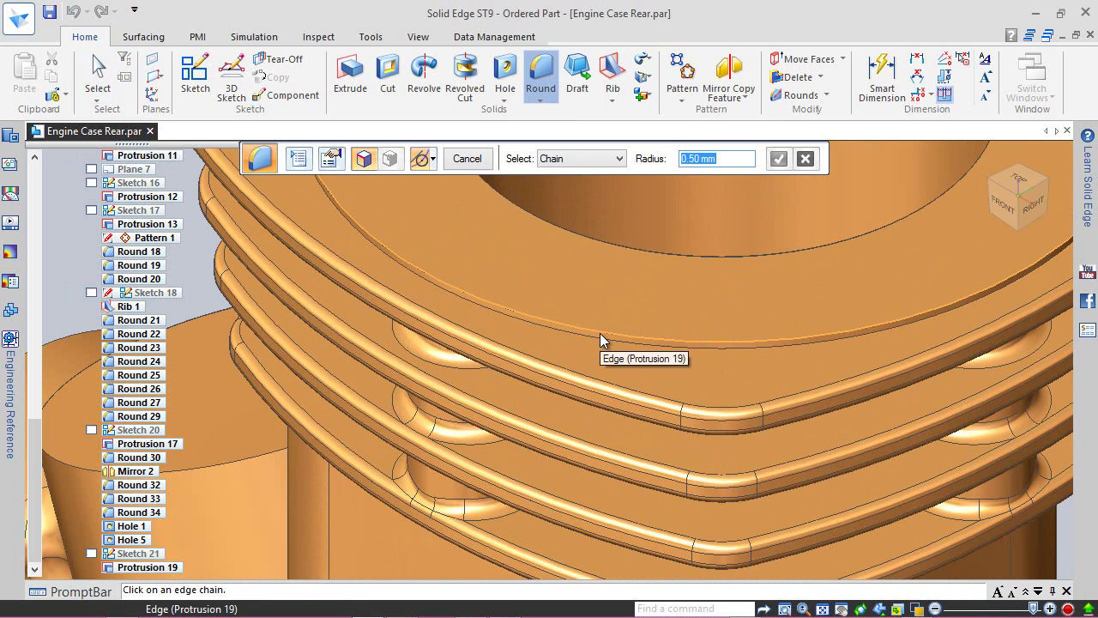
left_click(621, 341)
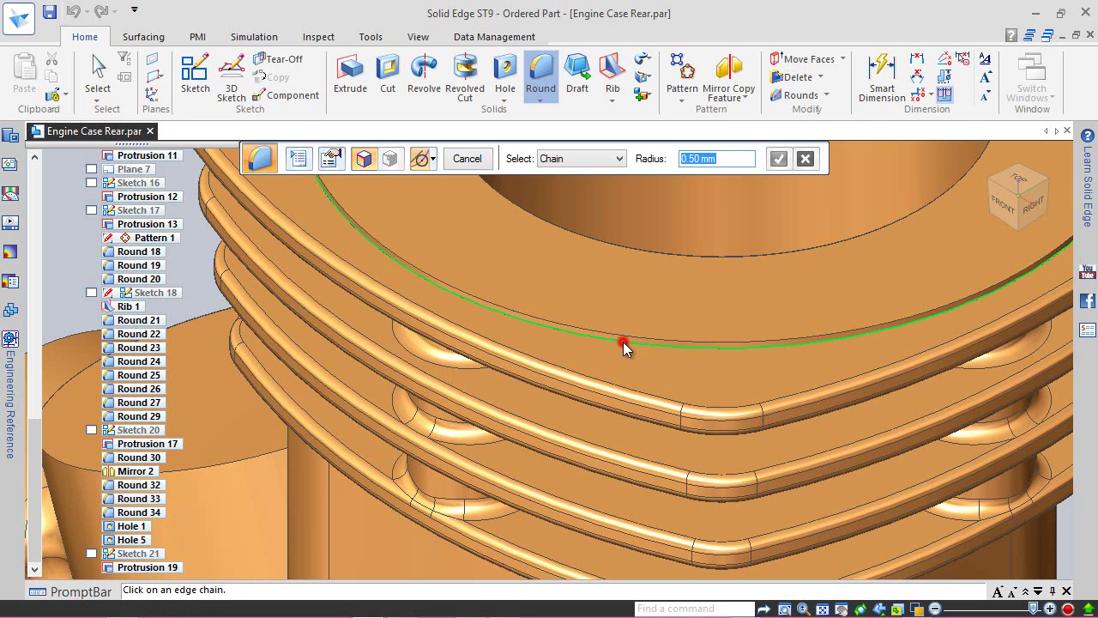
left_click(778, 159)
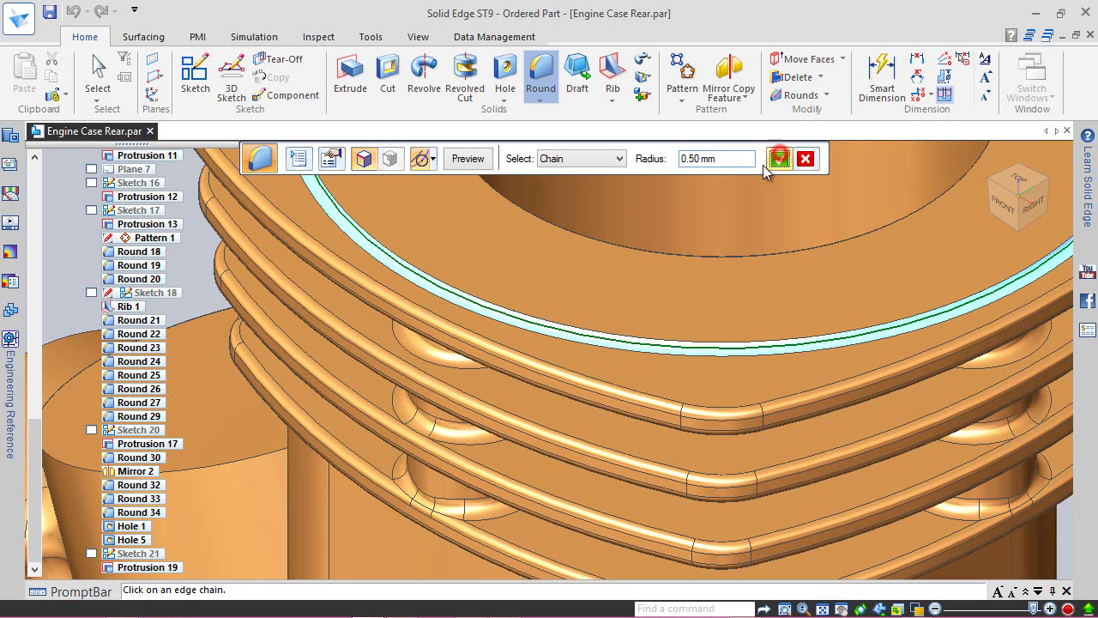
left_click(467, 159)
left_click(475, 160)
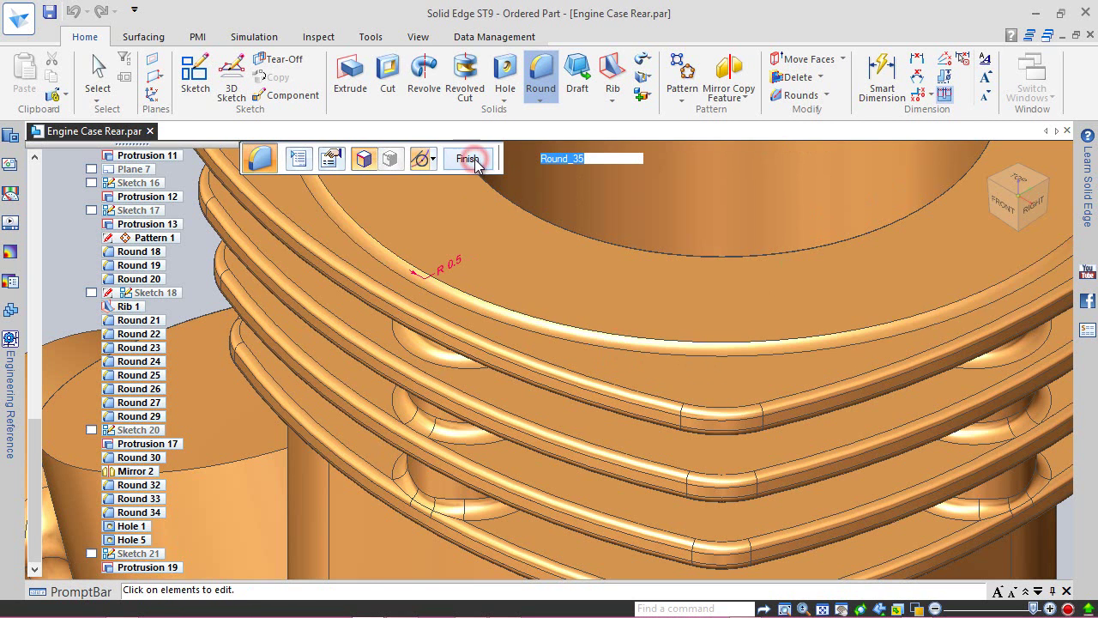
- Leave the Round command, return to the isometric view, and save the part
scroll(609, 412, "down", 2)
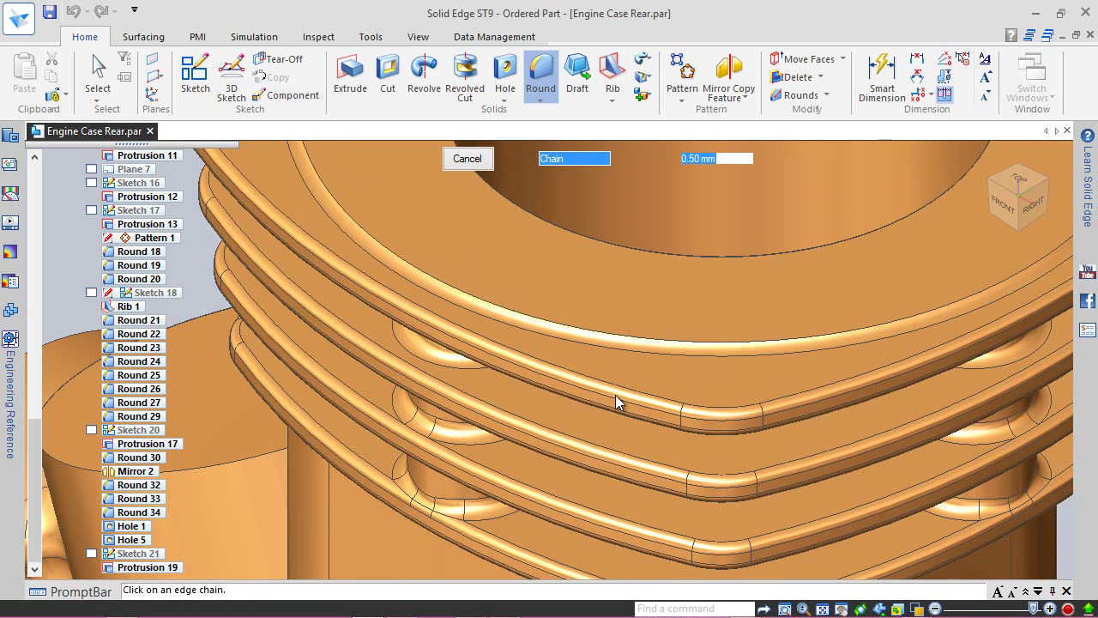
scroll(607, 292, "down", 2)
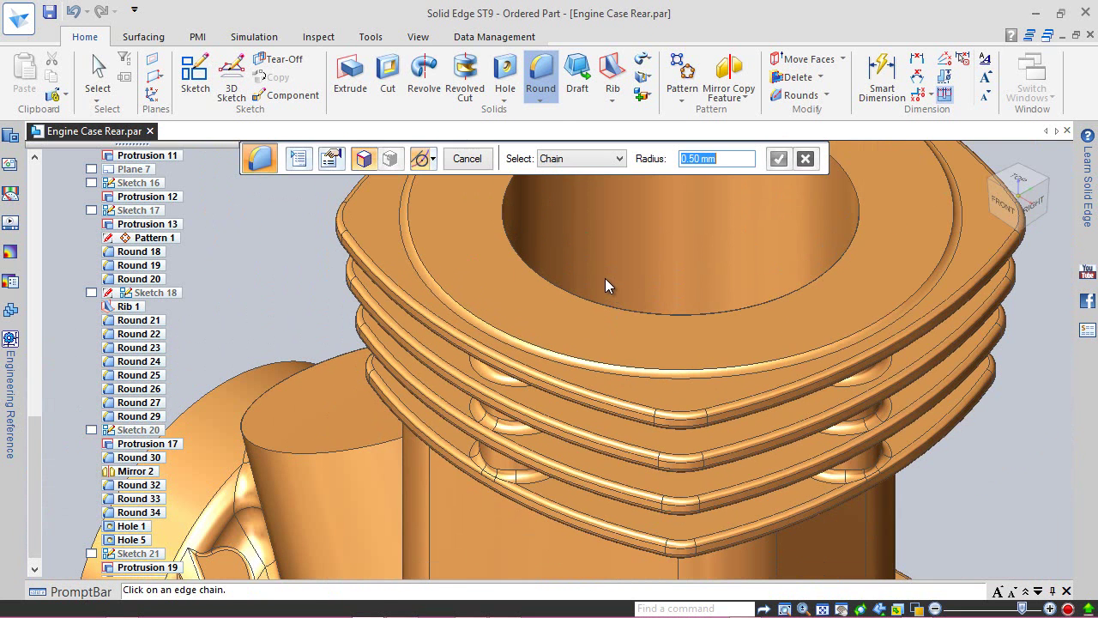
left_click(467, 157)
right_click_drag(269, 246, 307, 224)
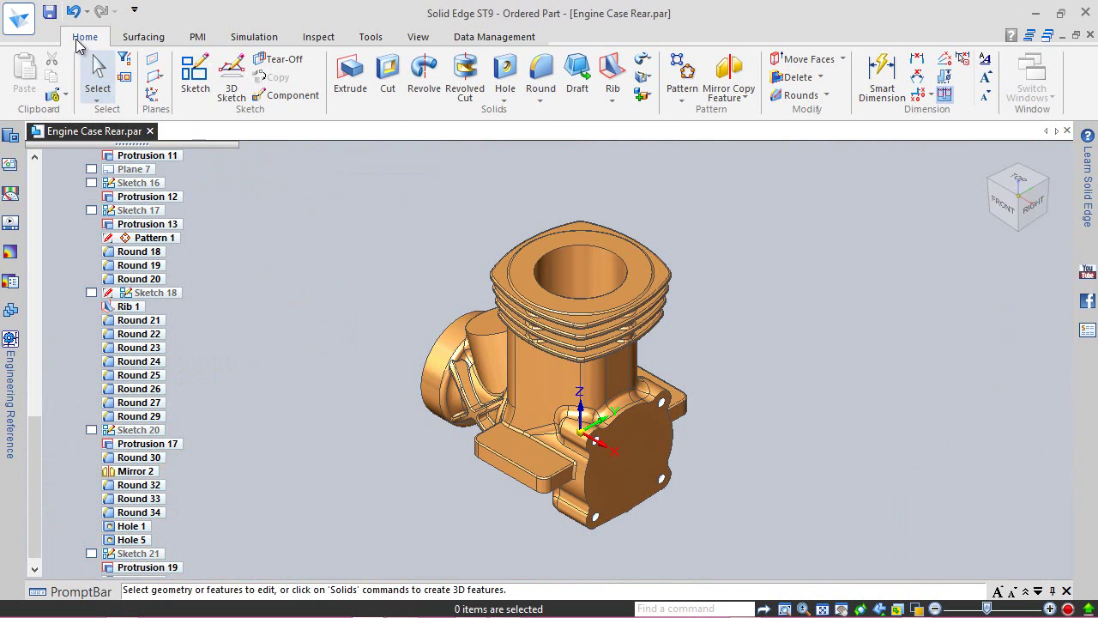
left_click(50, 11)
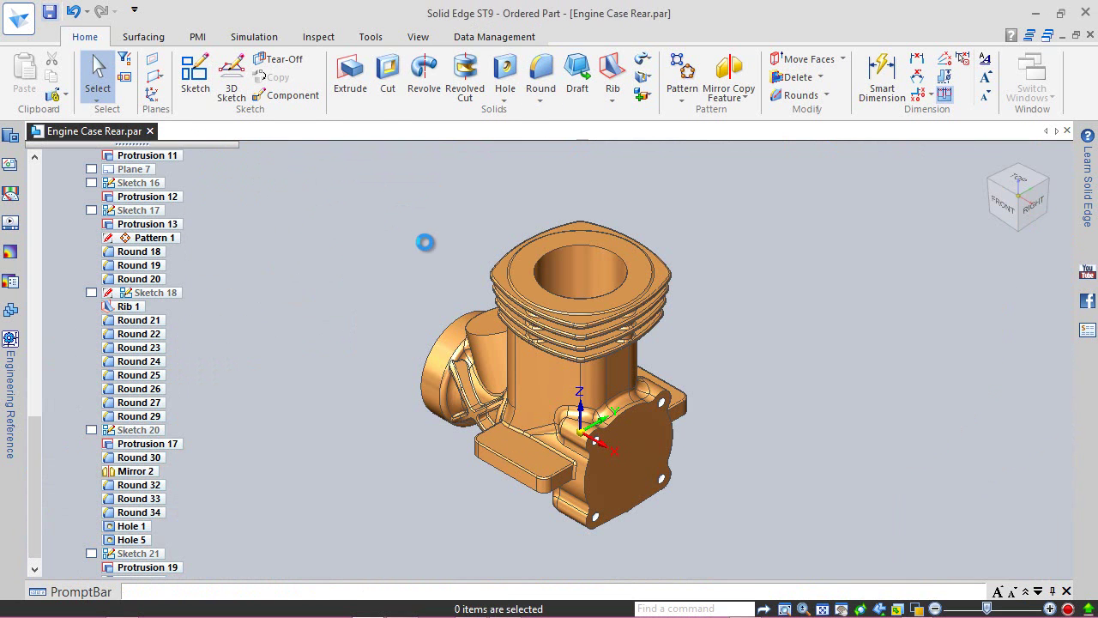
- Start a Hole on the raised ring's top face and place one hole circle inside the bore outline, on the origin's negative X side
left_click(505, 75)
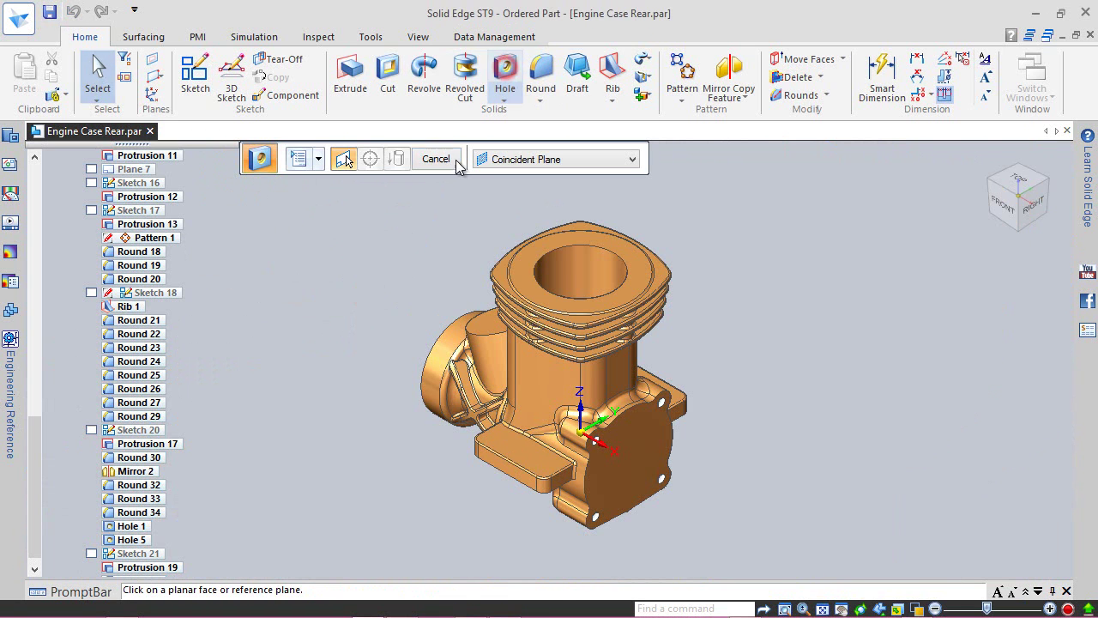
left_click(527, 273)
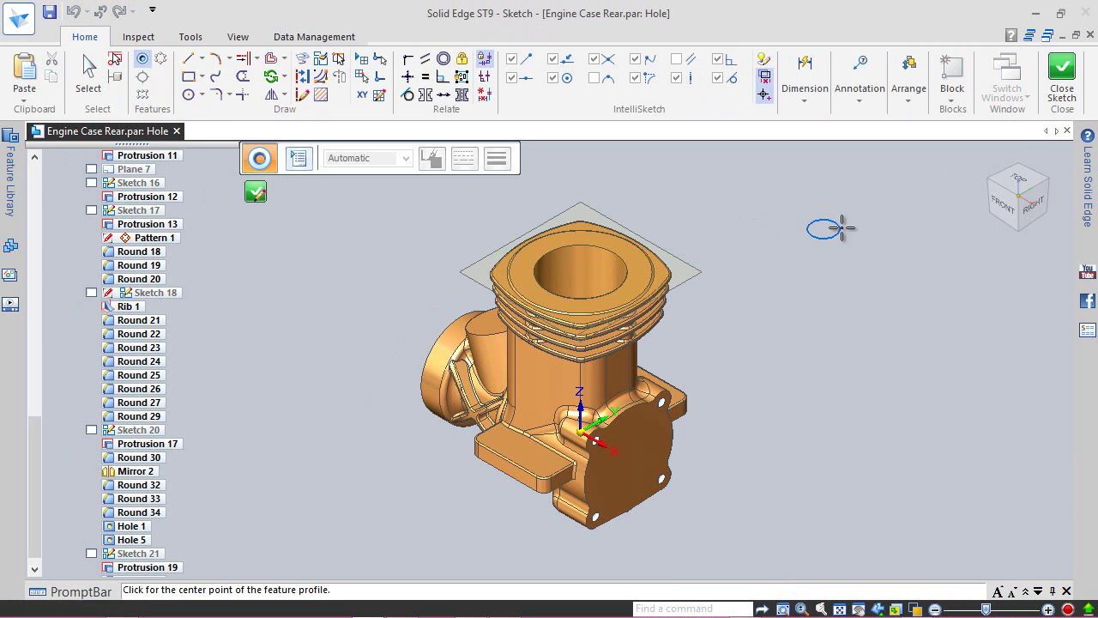
left_click(1021, 178)
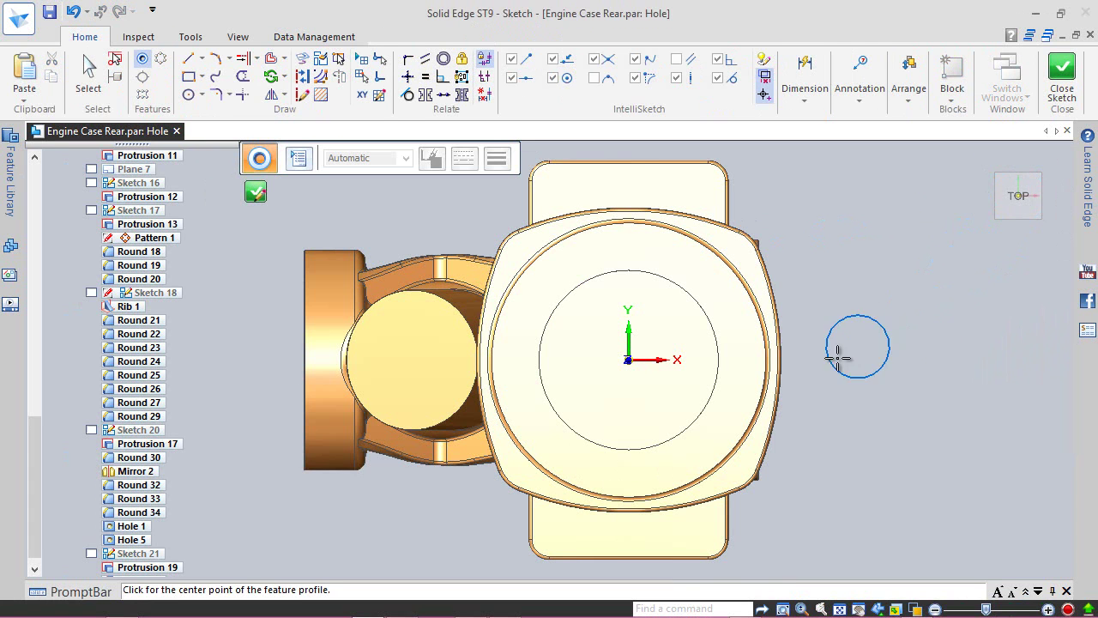
scroll(588, 361, "up", 1)
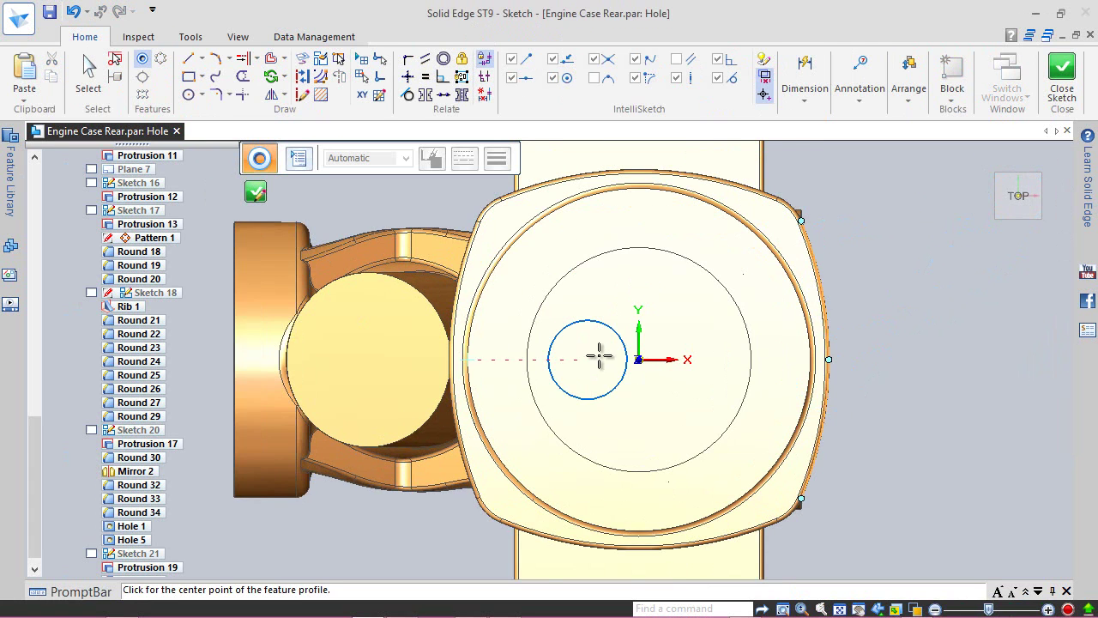
scroll(590, 359, "up", 1)
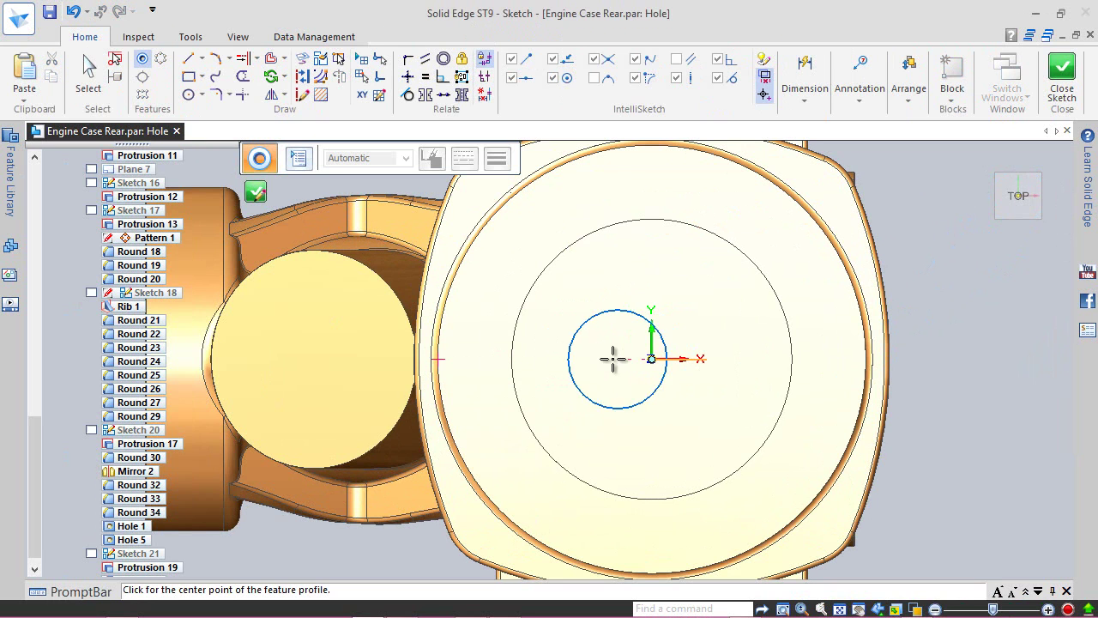
left_click(562, 355)
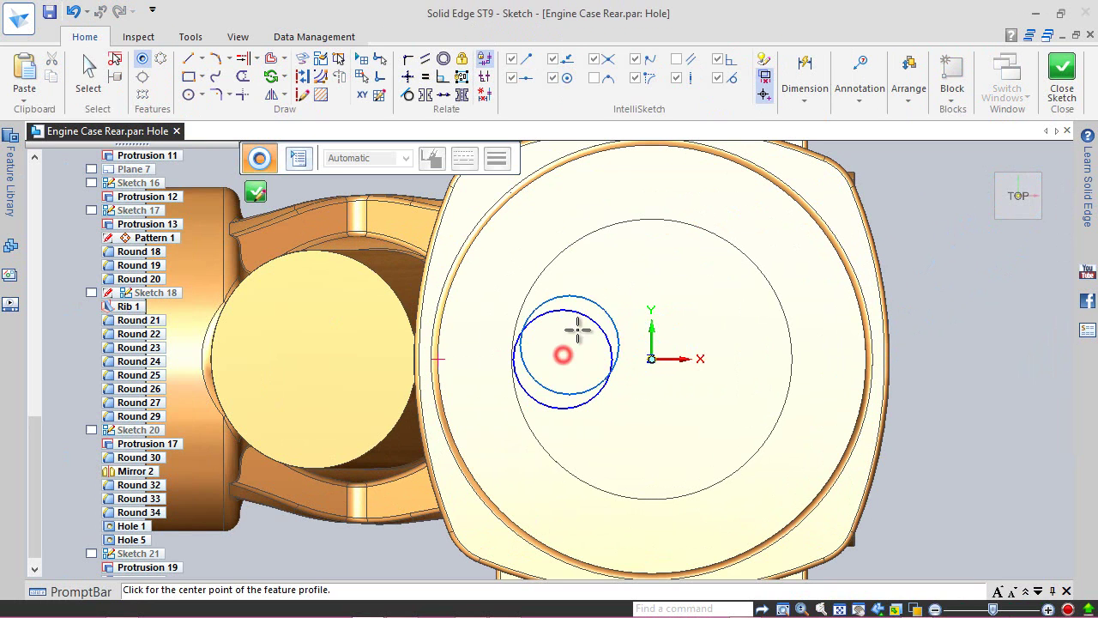
key("Escape")
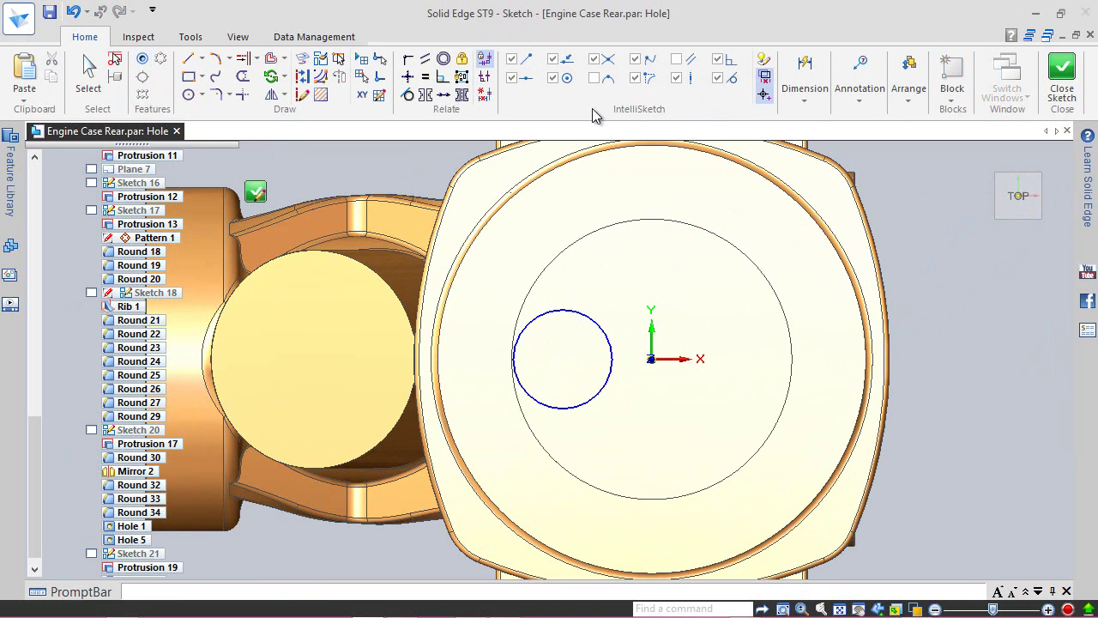
- Dimension the hole circle's centre 11.5 mm horizontally from the origin and close the hole sketch
left_click(805, 96)
left_click(807, 141)
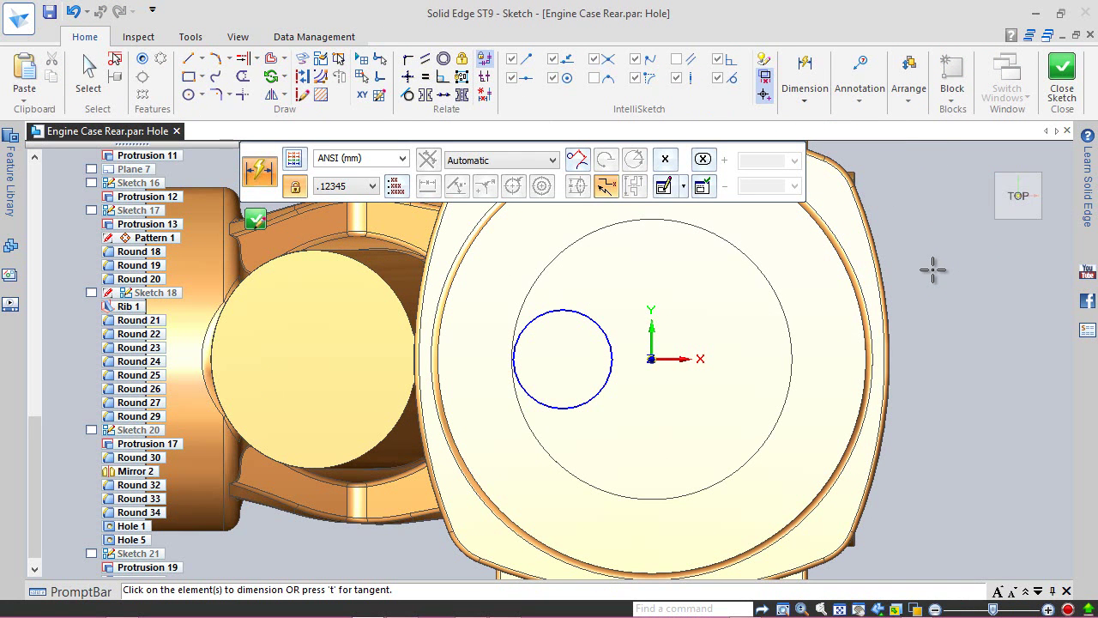
left_click(613, 369)
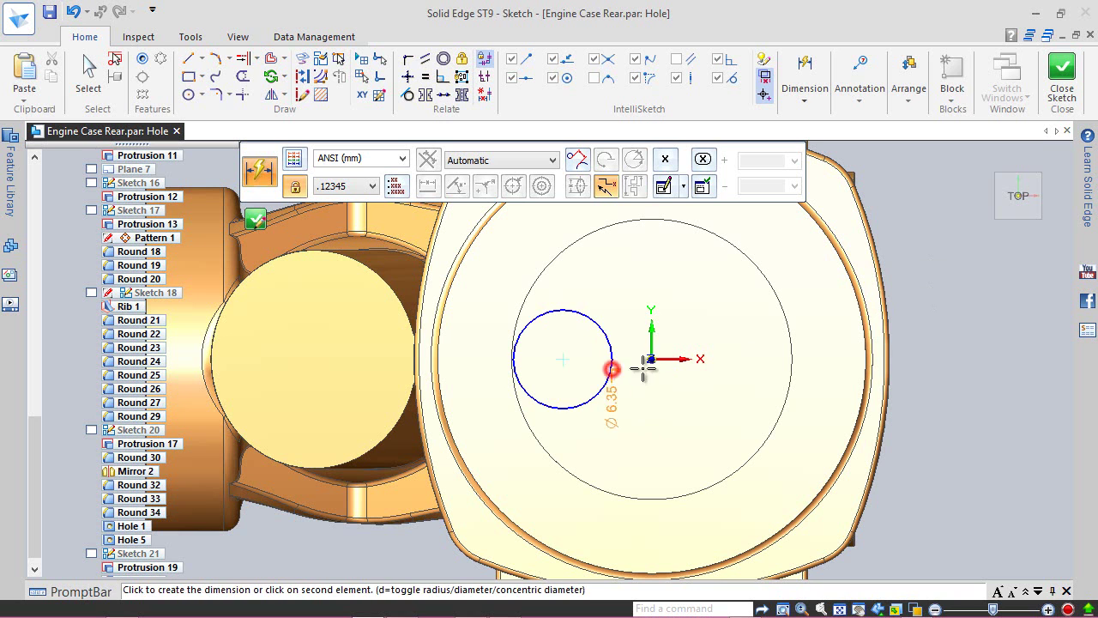
left_click(652, 359)
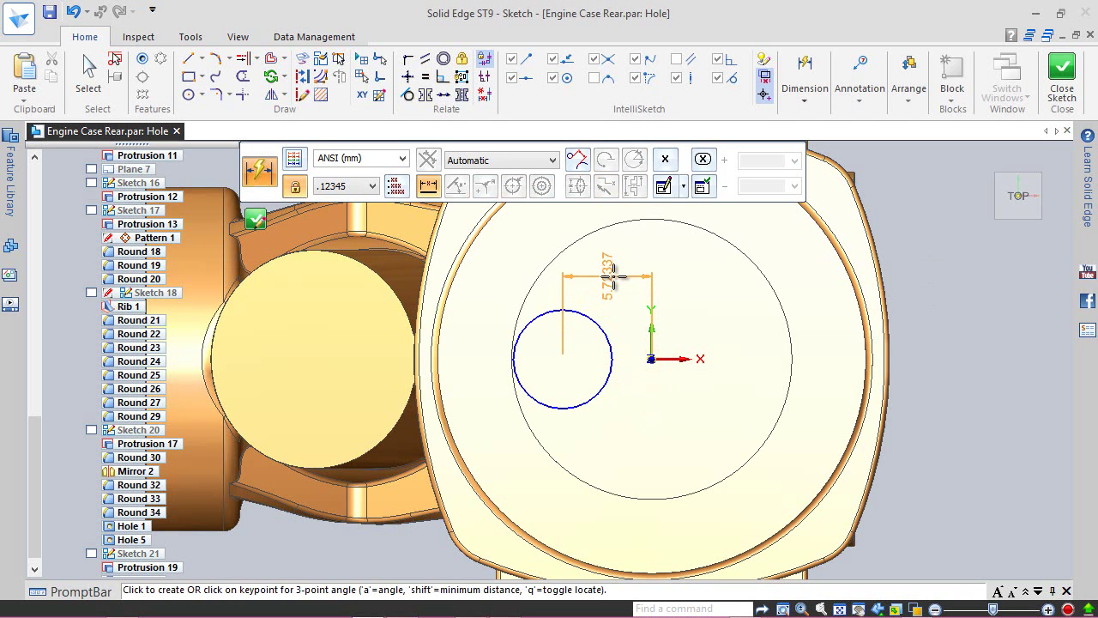
left_click(617, 276)
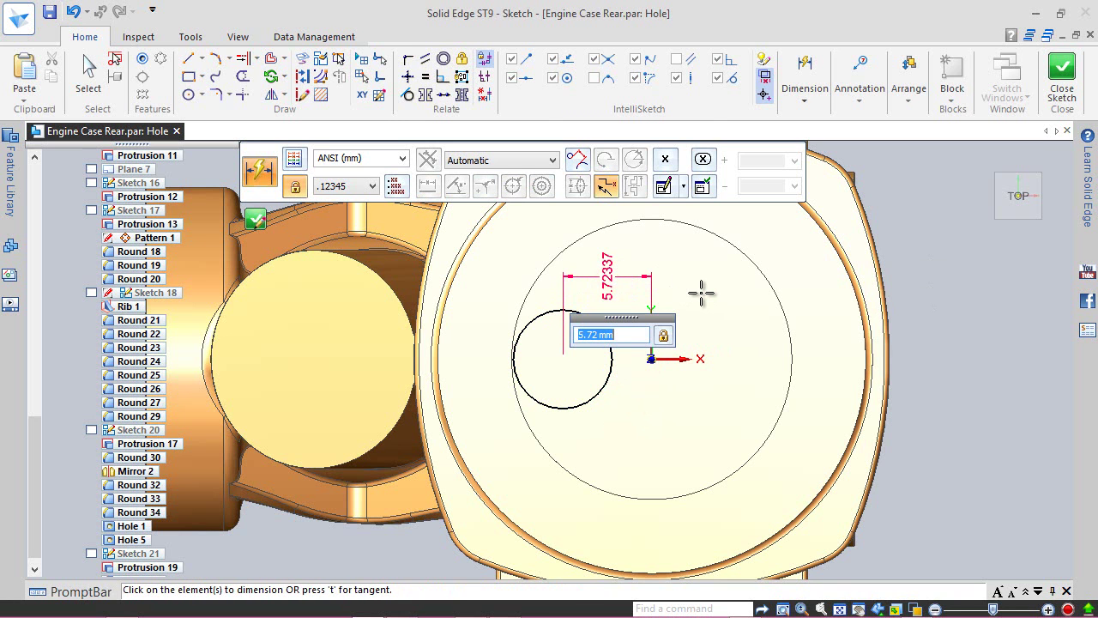
key("Return")
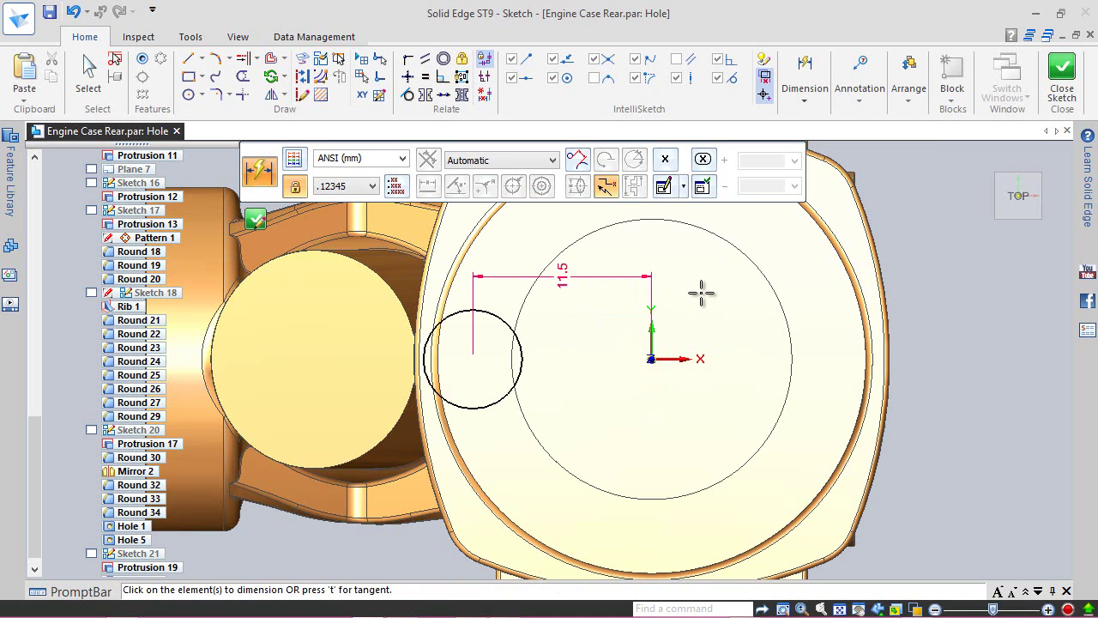
left_click(89, 73)
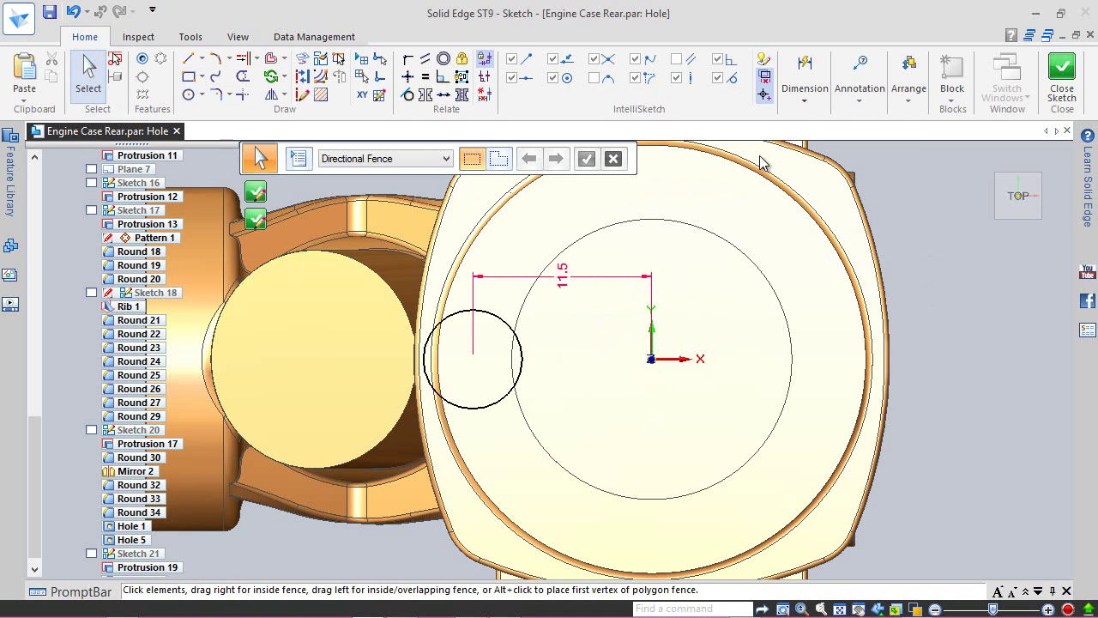
left_click(1061, 77)
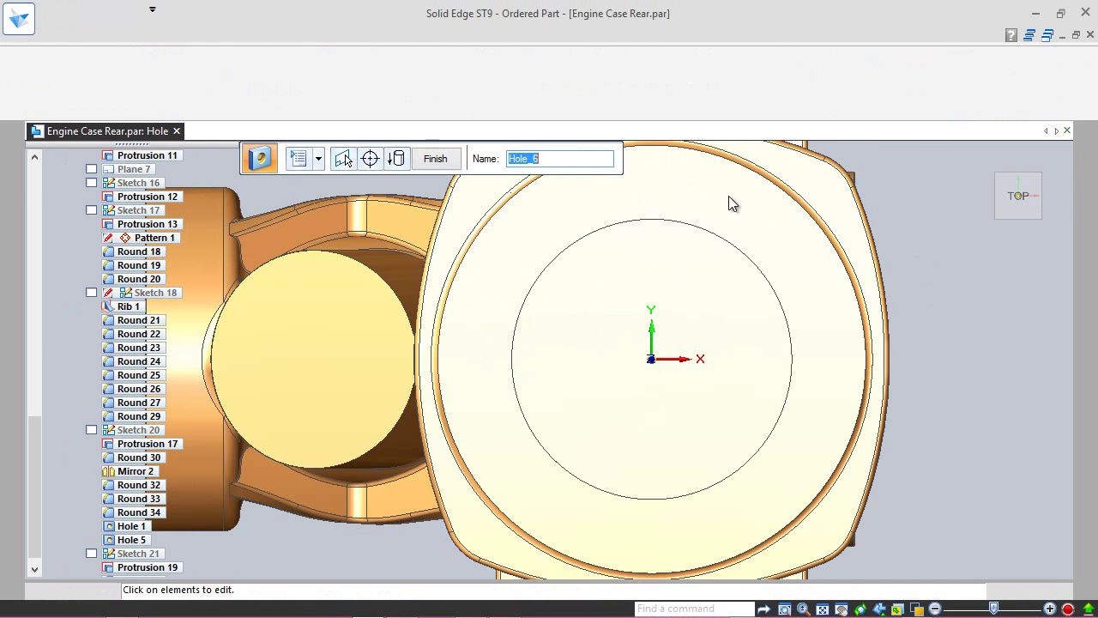
- Set the hole options to a threaded hole with ANSI Metric standard, Standard Thread sub type and size M2.5
left_click(343, 160)
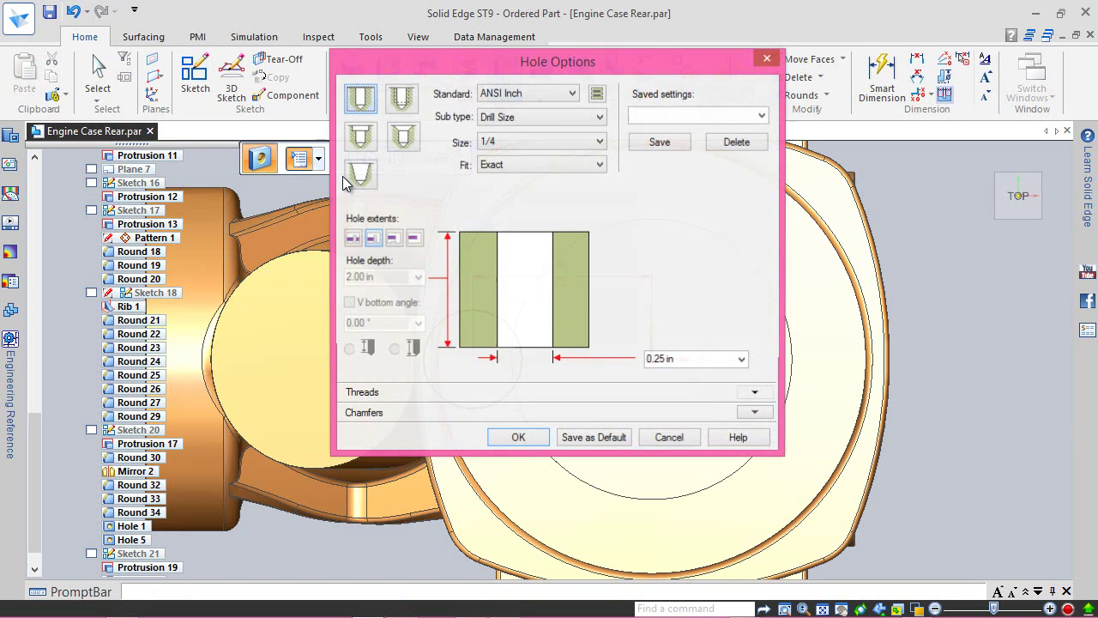
left_click(400, 100)
left_click(521, 94)
scroll(521, 112, "up", 2)
left_click(515, 115)
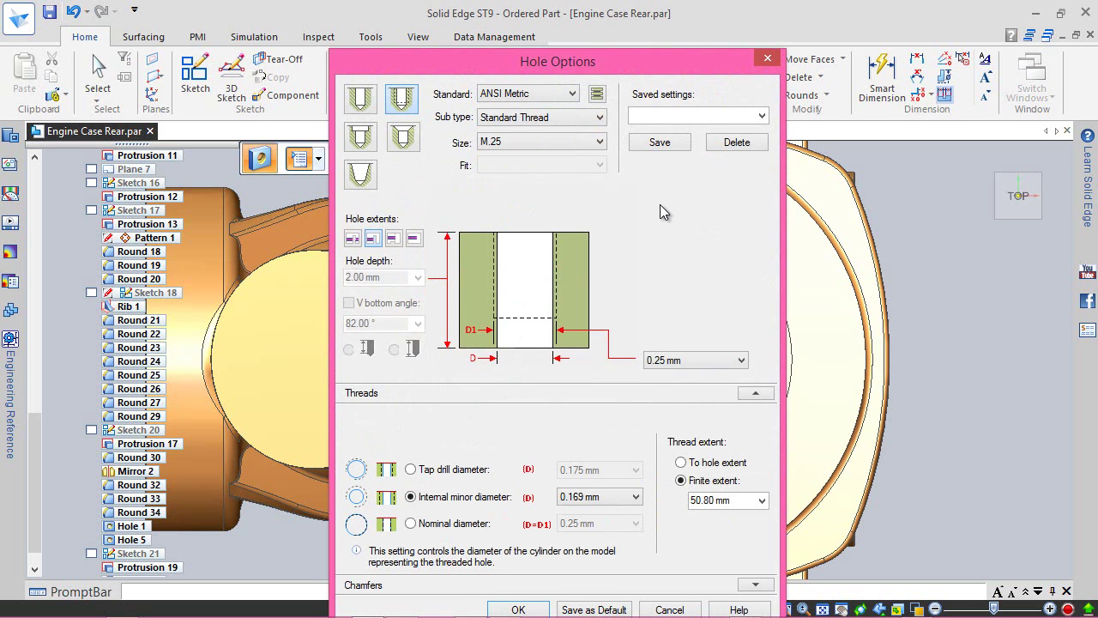
left_click(558, 141)
scroll(549, 255, "down", 1)
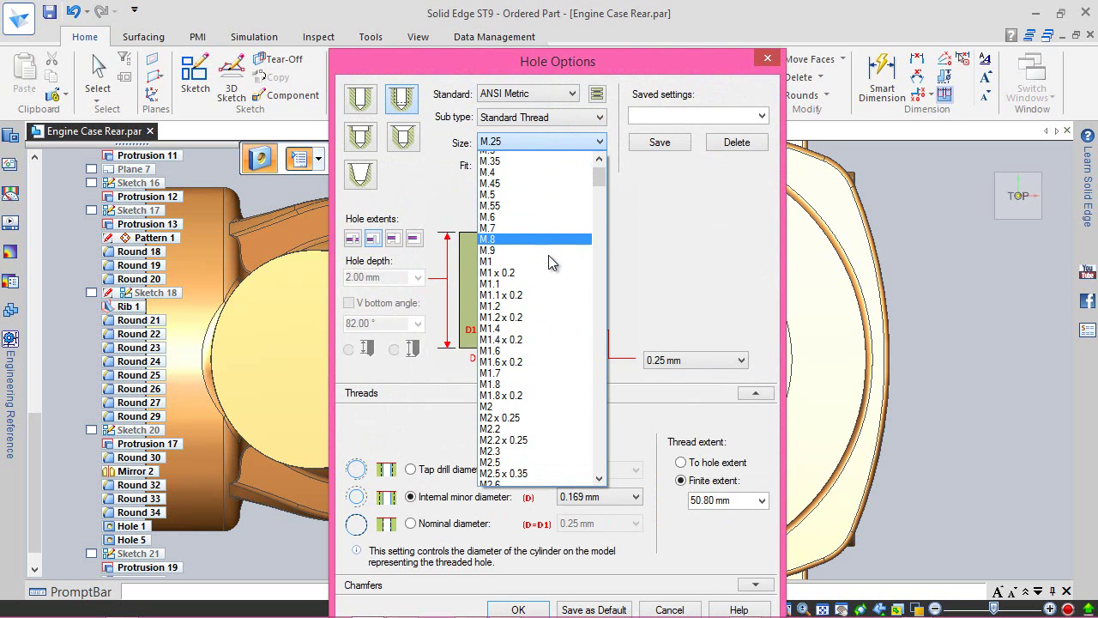
left_click(497, 445)
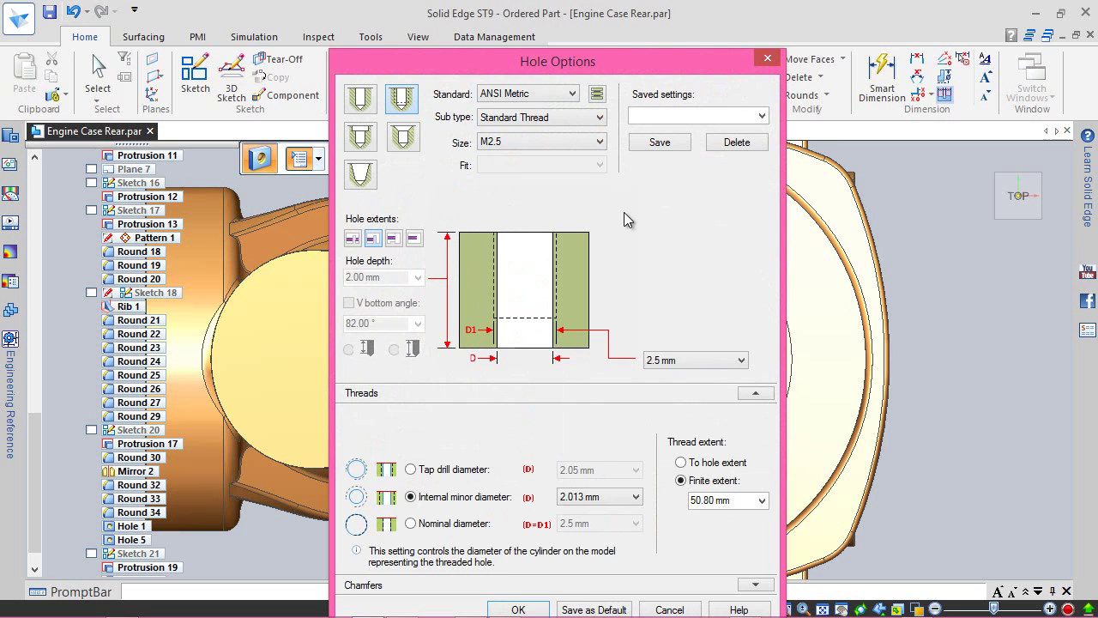
- Give the threaded hole a finite 8 mm depth, a 118° V bottom and threads to the hole extent, and accept the options
left_click(414, 239)
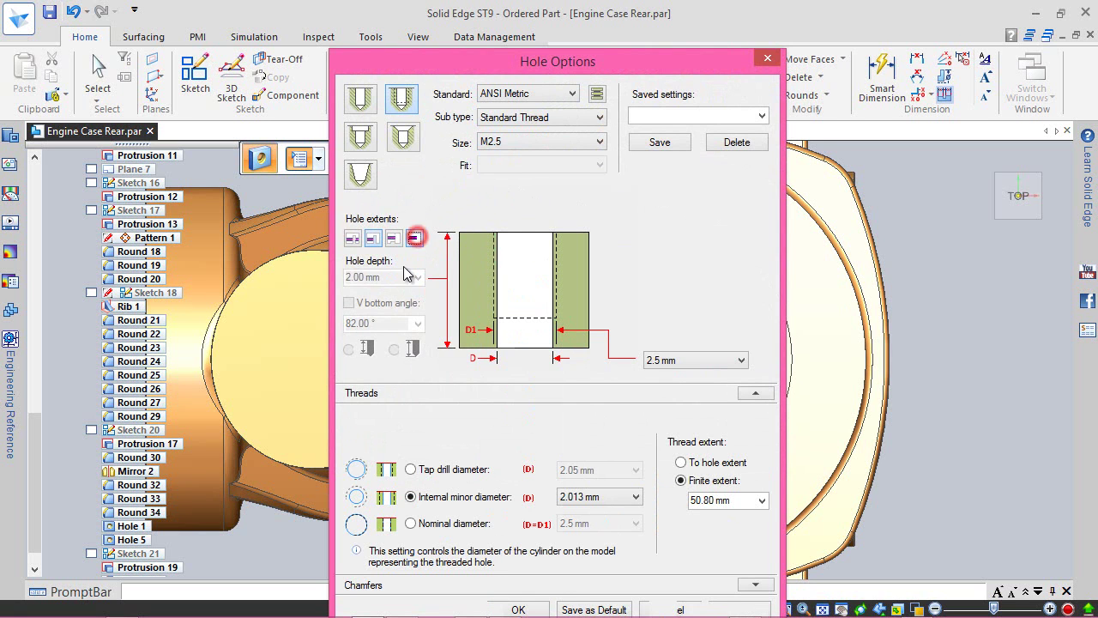
left_click(392, 278)
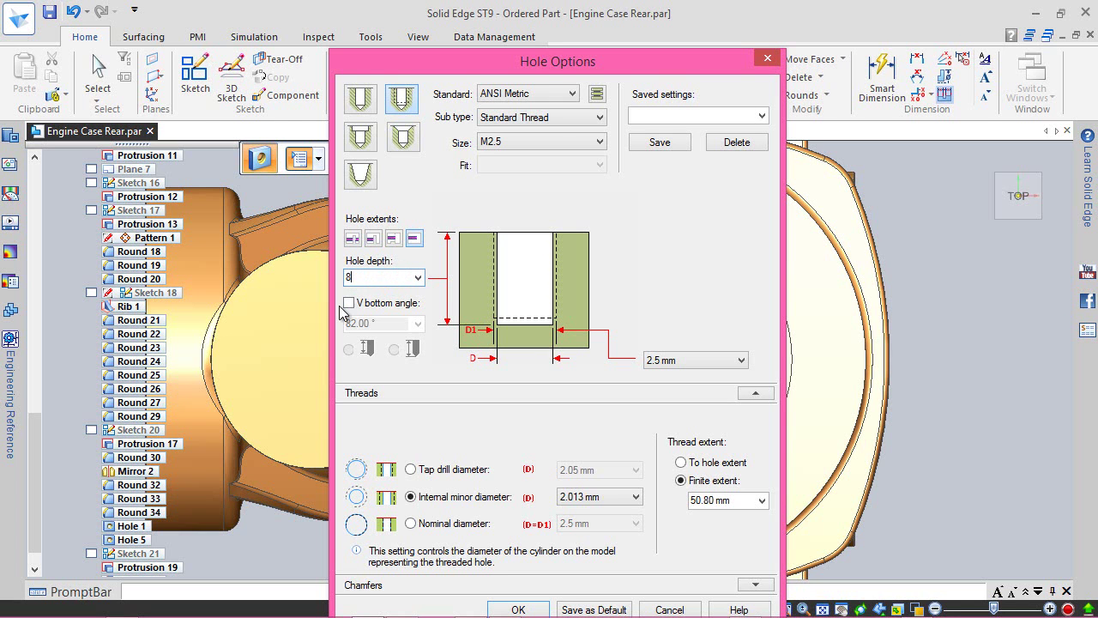
left_click(350, 304)
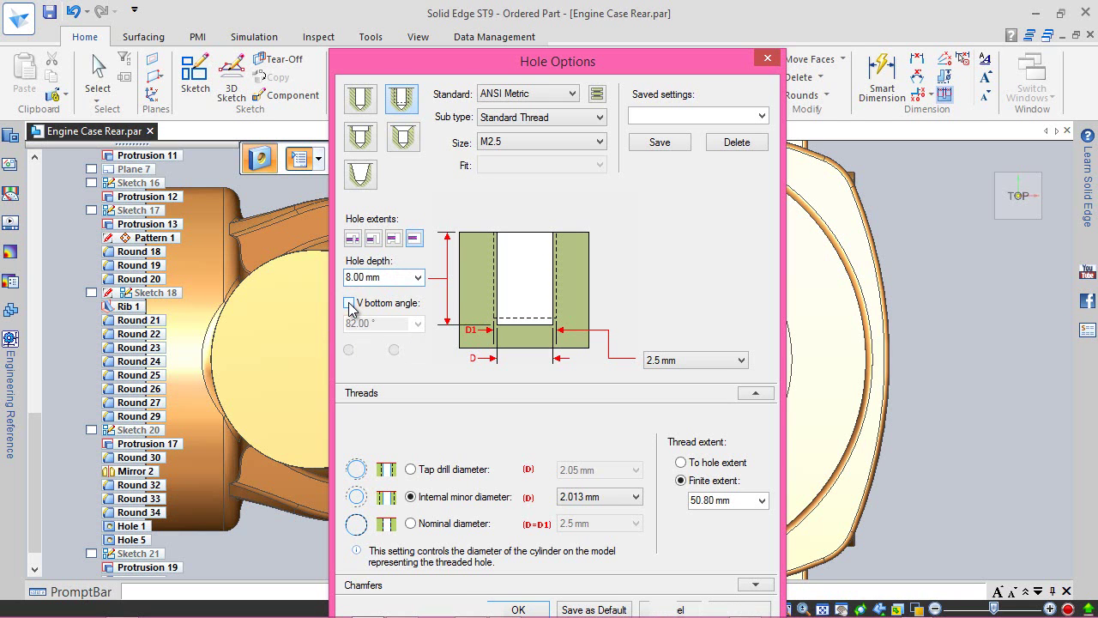
left_click(385, 323)
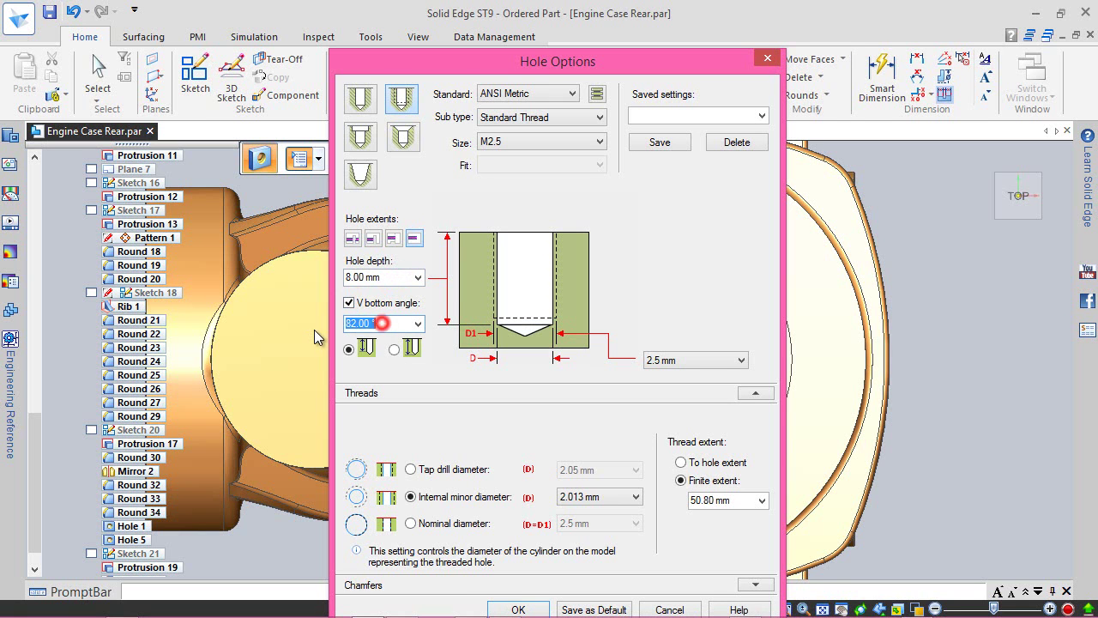
type("118")
left_click(680, 463)
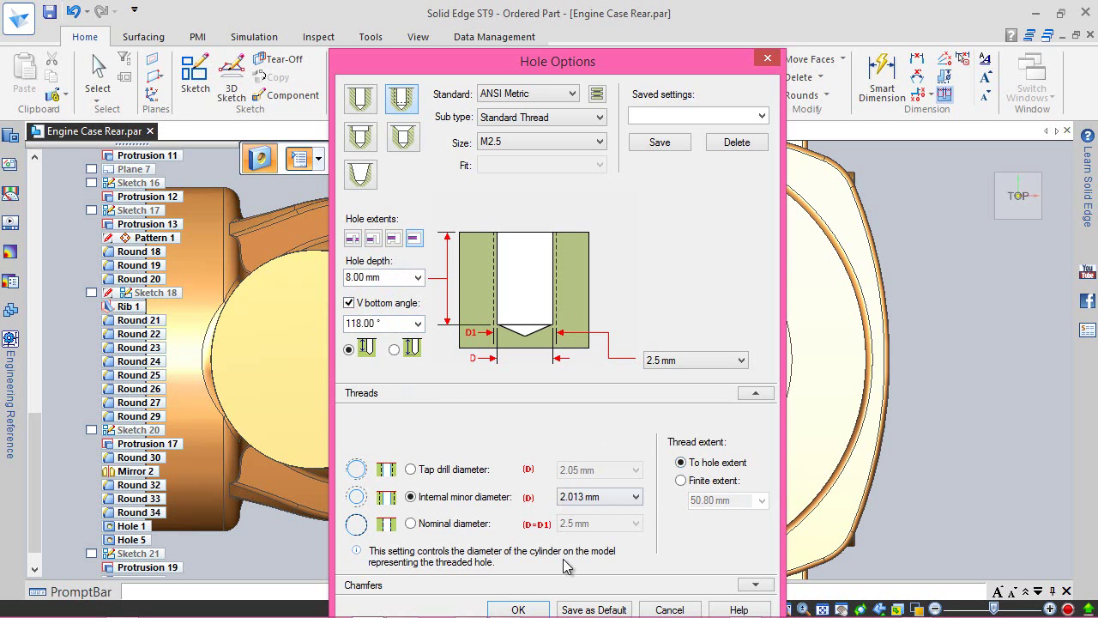
left_click(527, 608)
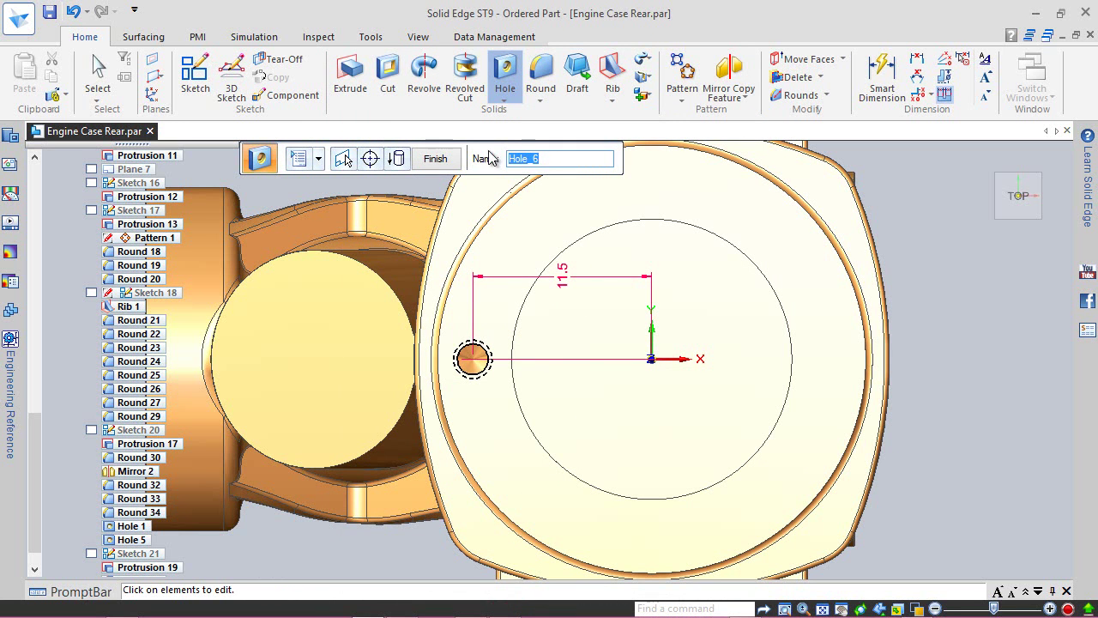
- Finish the threaded hole, return to the isometric view, and save all documents
left_click(436, 158)
key("Escape")
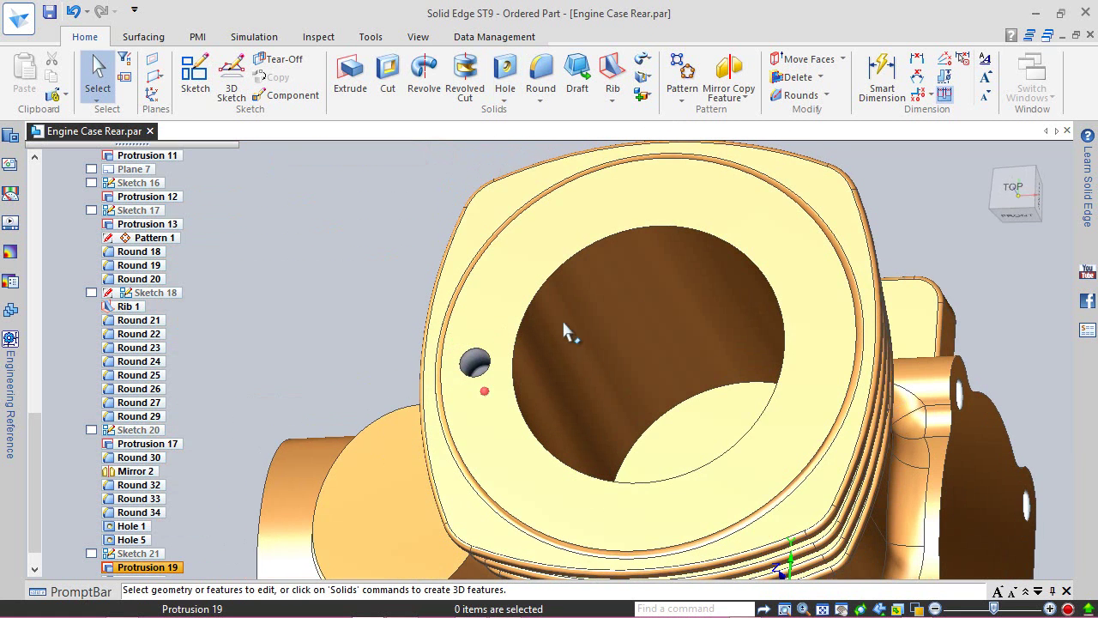
left_click(988, 161)
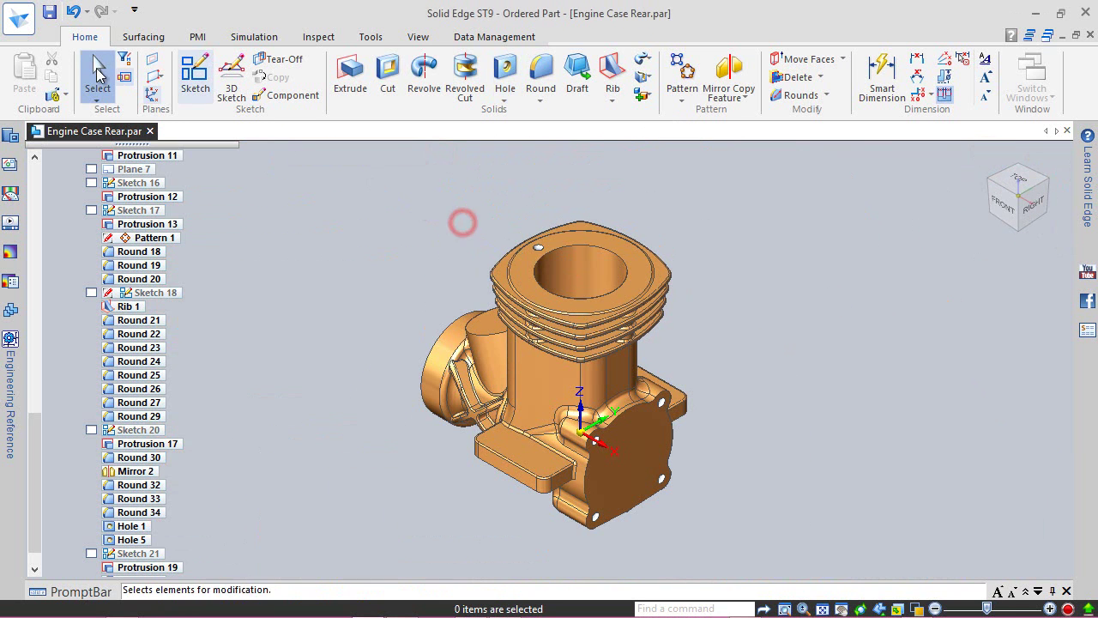
left_click(48, 15)
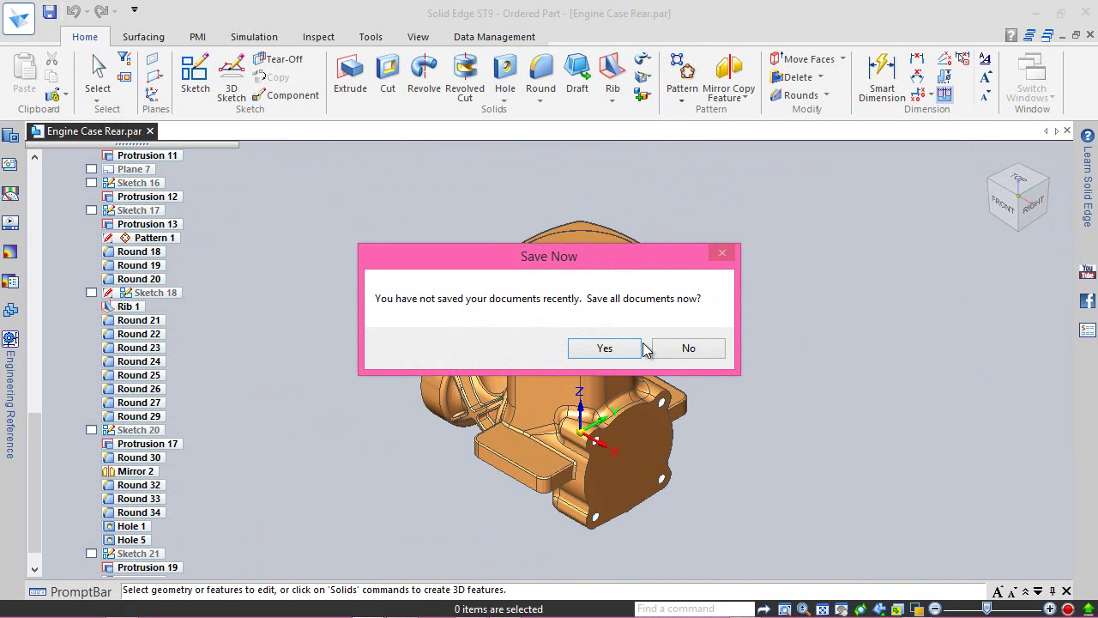
left_click(629, 346)
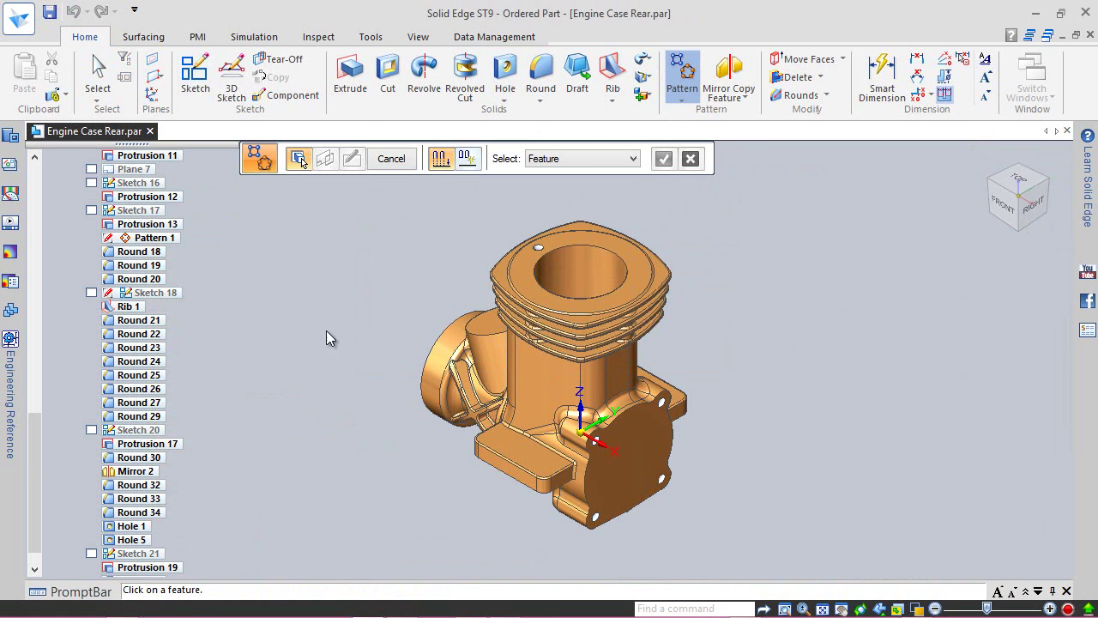
- Choose the M2.5 hole as the feature to pattern and the raised ring's top face as the pattern plane
left_click_drag(31, 458, 36, 482)
left_click(129, 567)
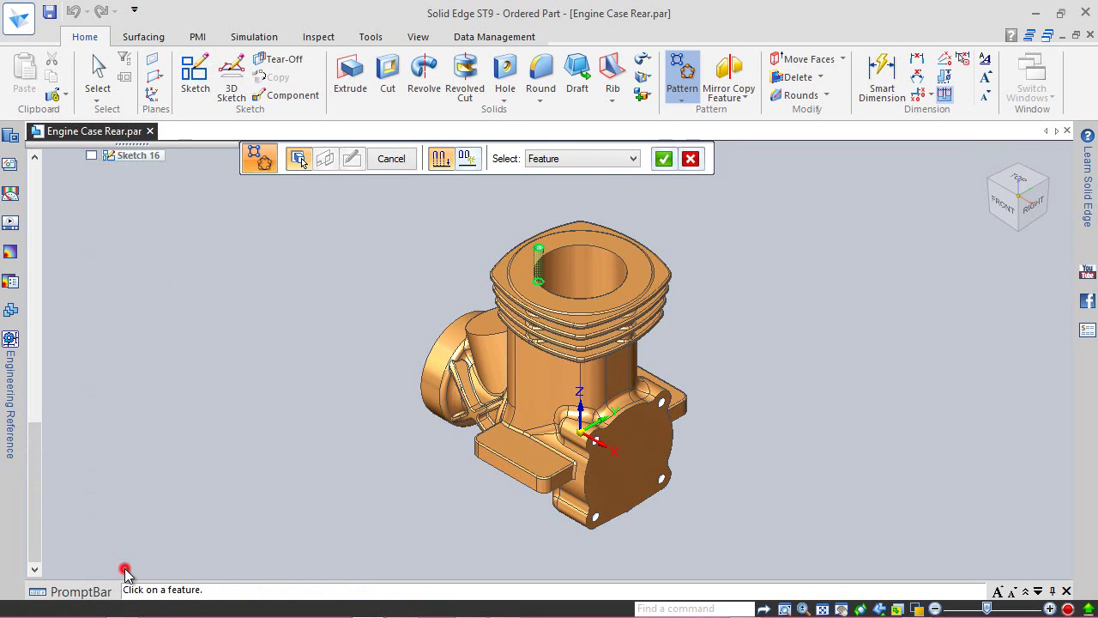
left_click(666, 160)
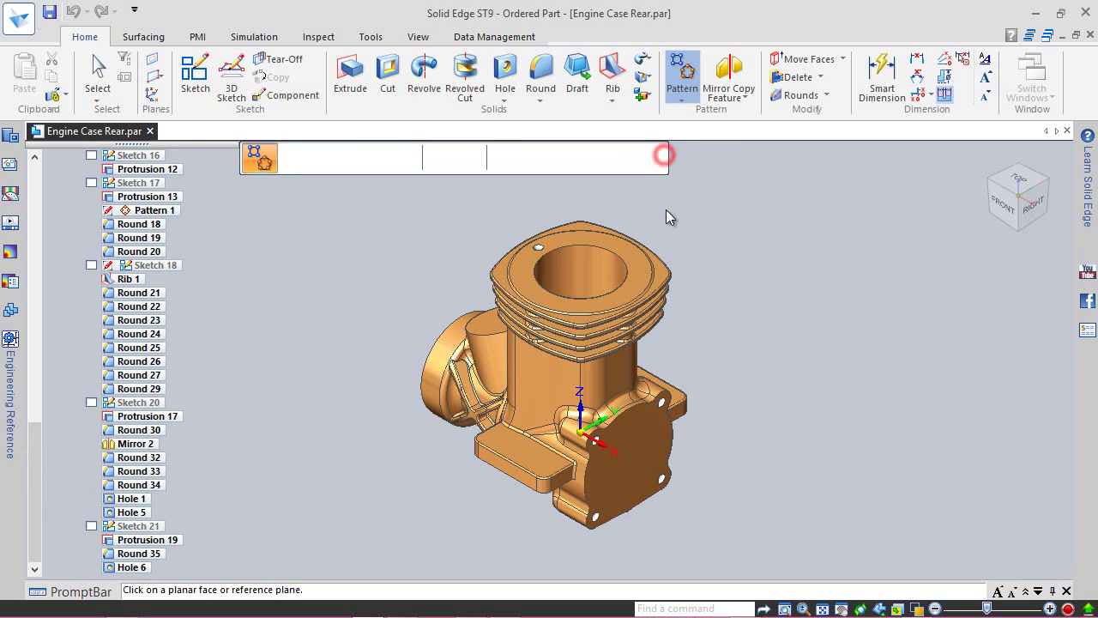
left_click(635, 263)
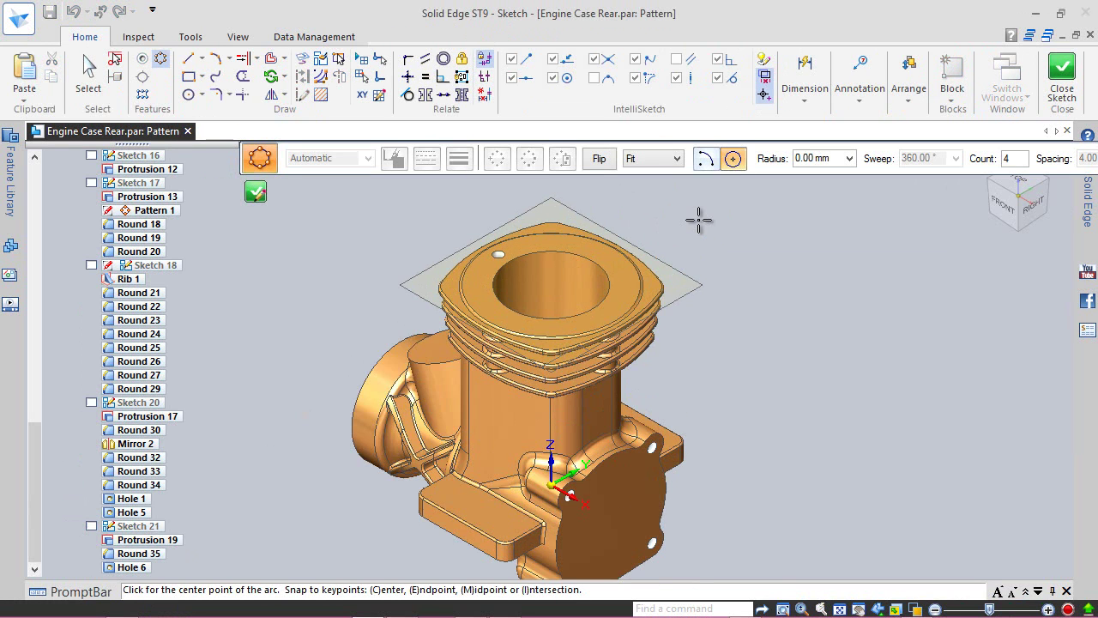
scroll(698, 221, "up", 2)
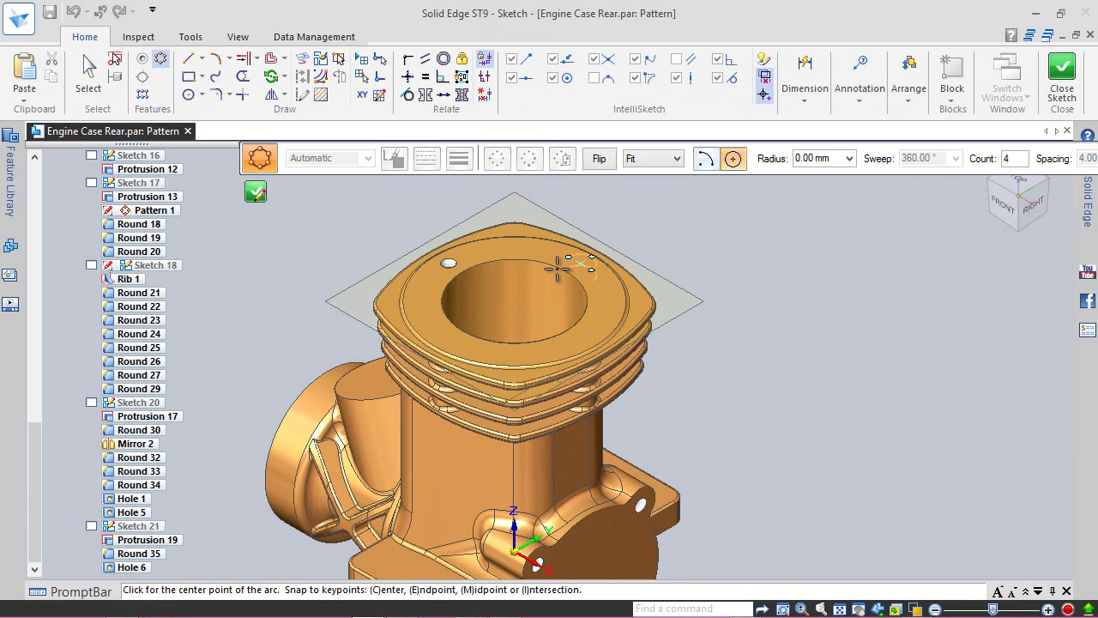
- Sketch a full-circle pattern of four, about 6.26 mm in radius and centred on the bore, and finish the pattern
left_click(514, 302)
left_click(556, 319)
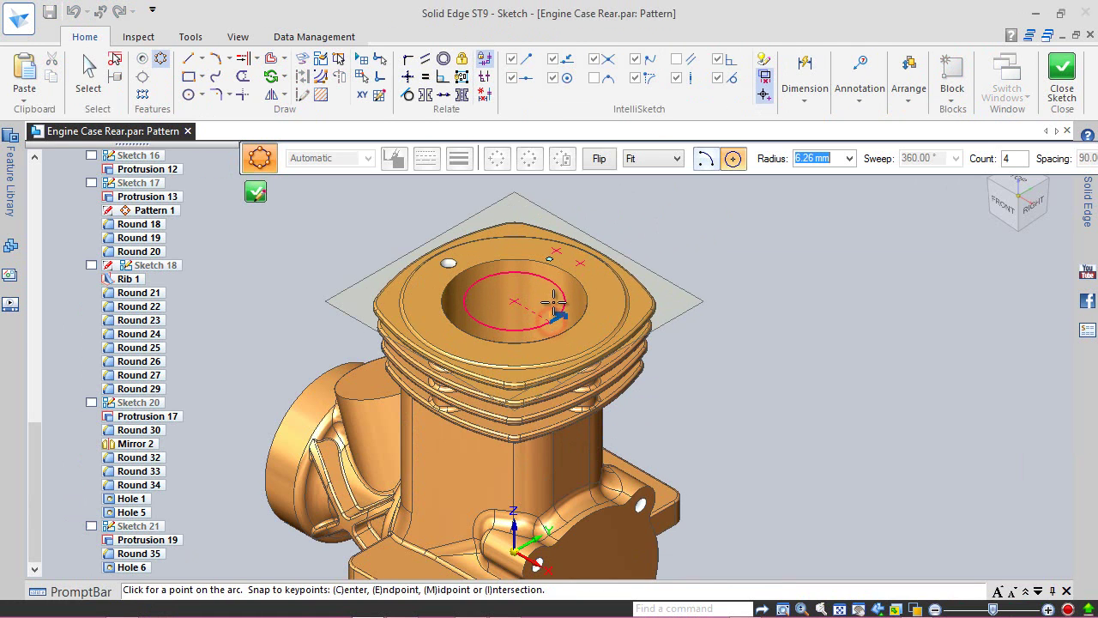
left_click(556, 290)
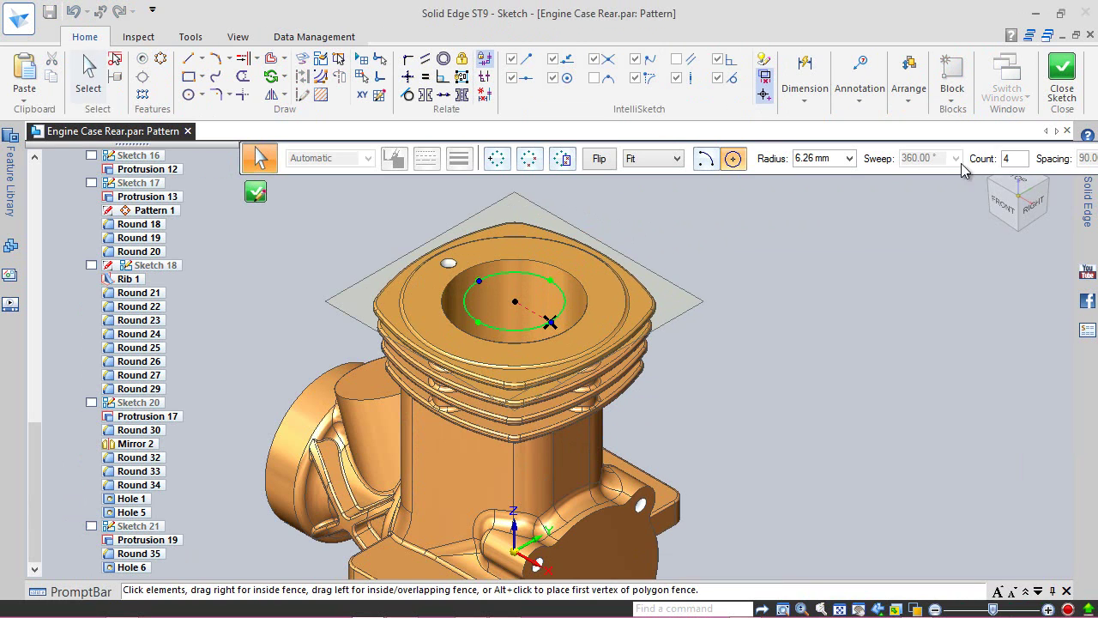
left_click(1062, 69)
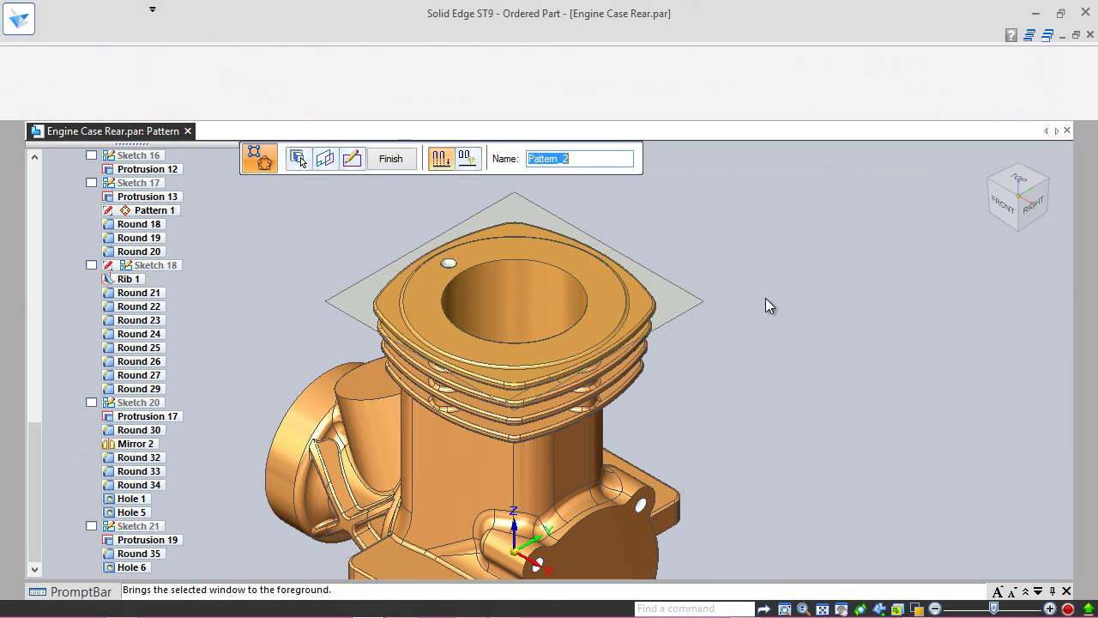
left_click(391, 159)
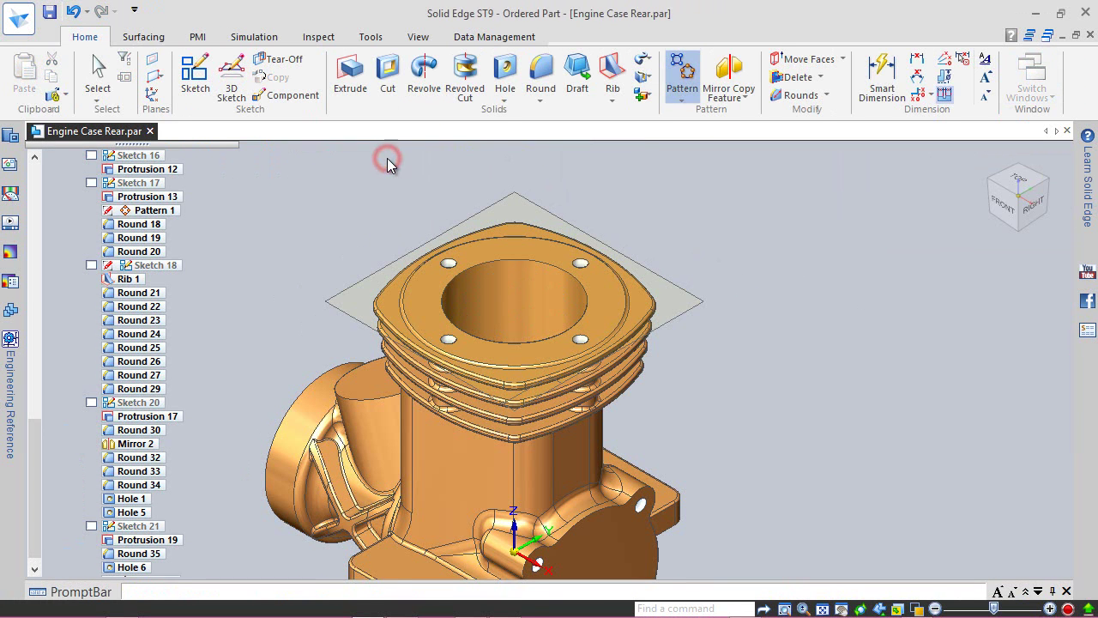
- Save the part, examine the patterned threaded holes from above, and return to the isometric view
right_click_drag(853, 257, 887, 226)
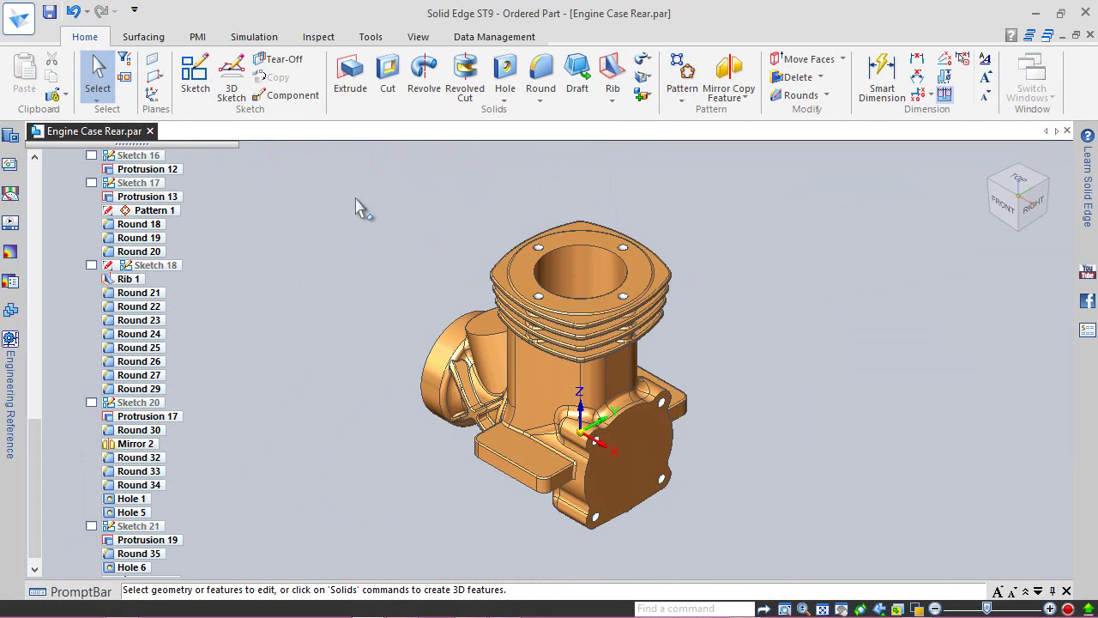
left_click(49, 13)
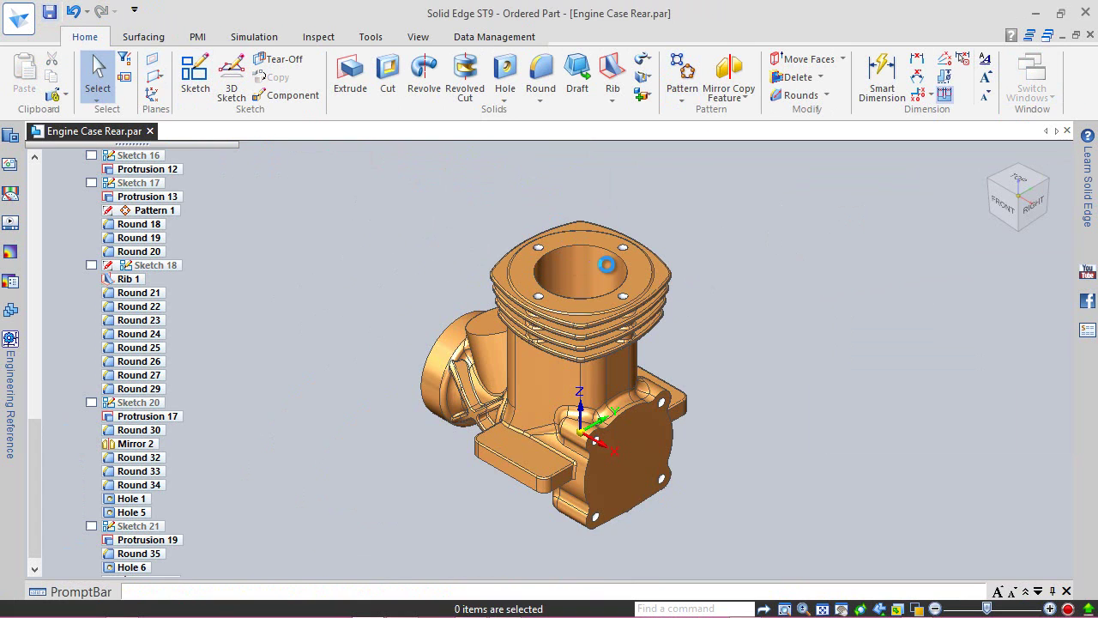
scroll(606, 264, "up", 5)
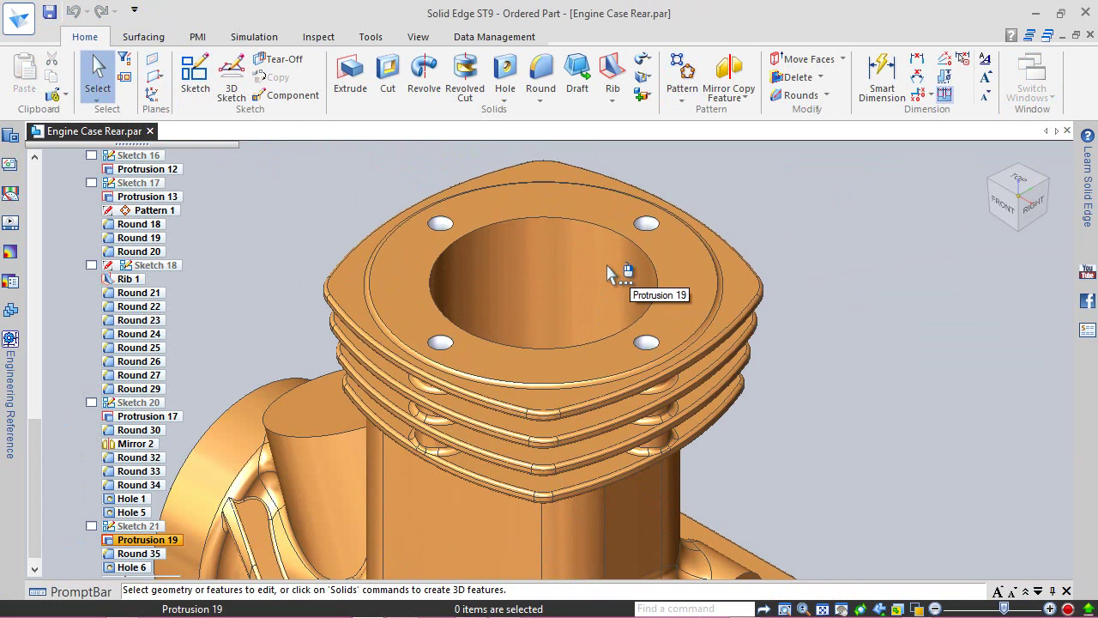
middle_click_drag(522, 246, 486, 367)
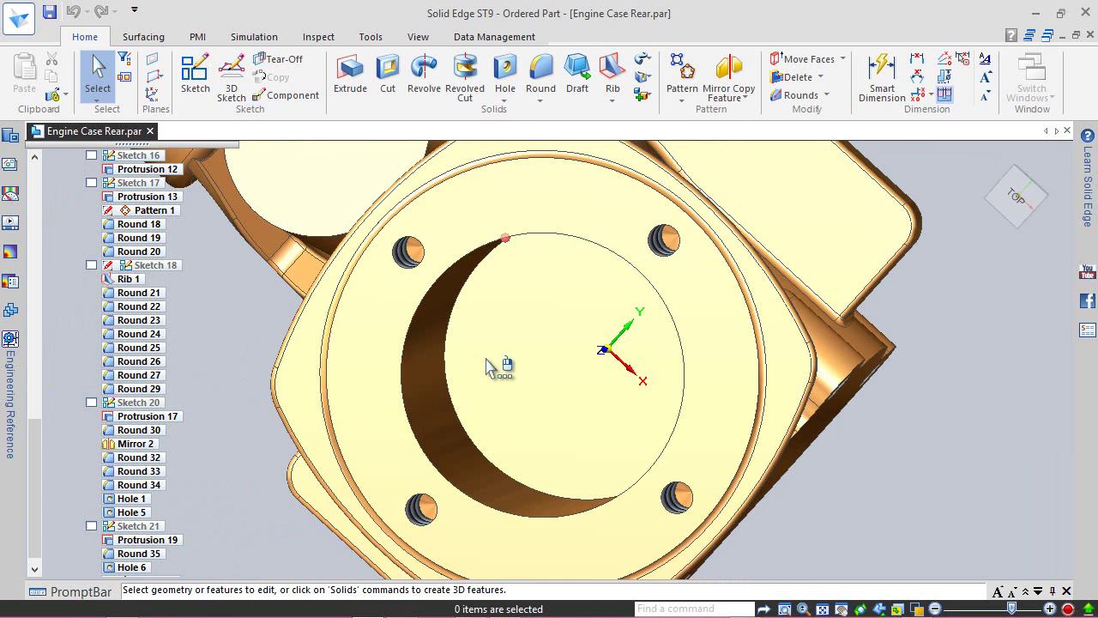
key("ctrl+shift+a")
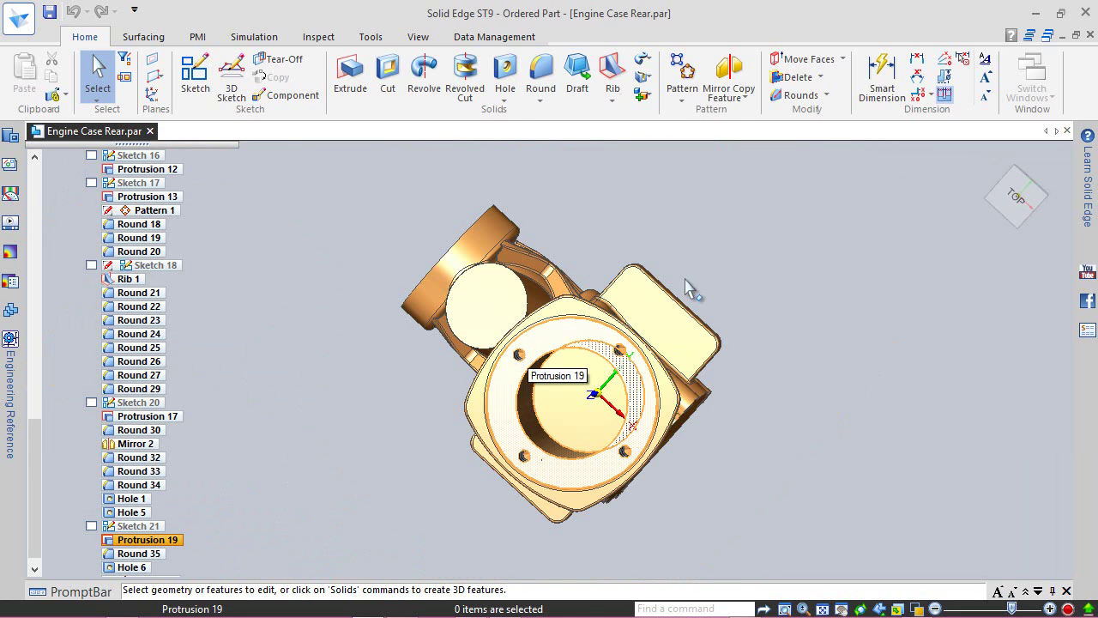
left_click(987, 161)
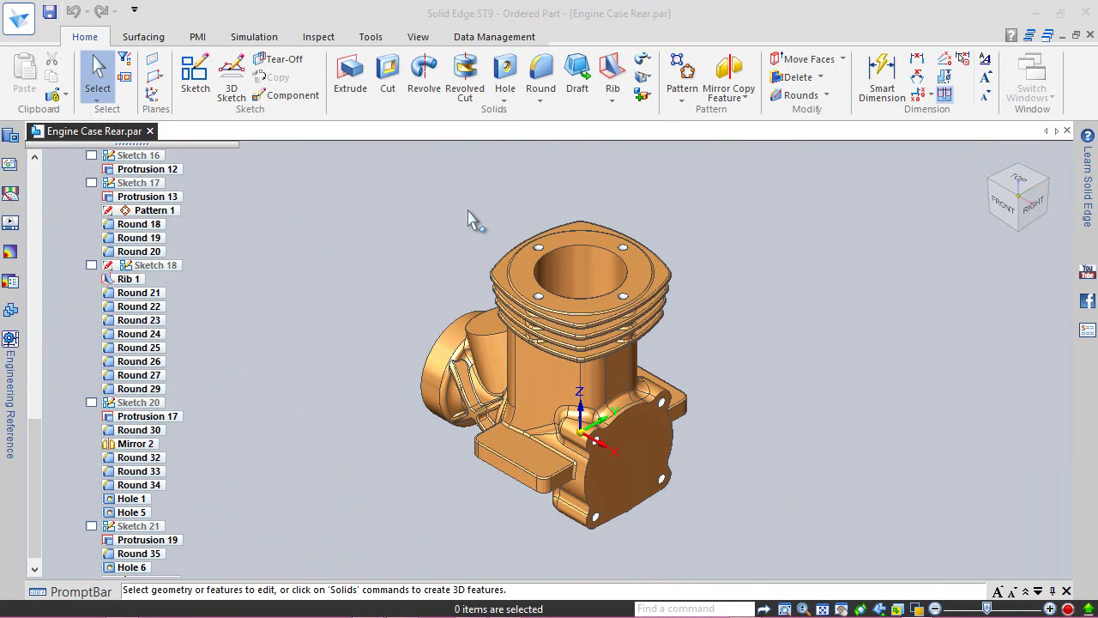
- Paint the raised ring's top face around the bore with the Gray style, limiting the Part Painter selection to Face
left_click(418, 37)
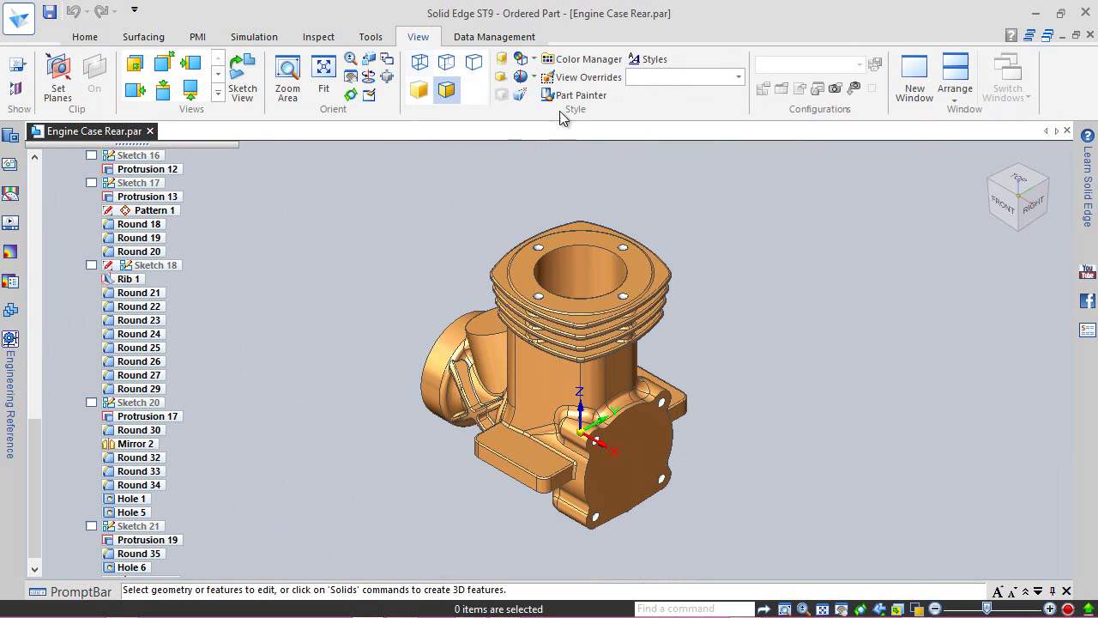
left_click(577, 94)
left_click(433, 160)
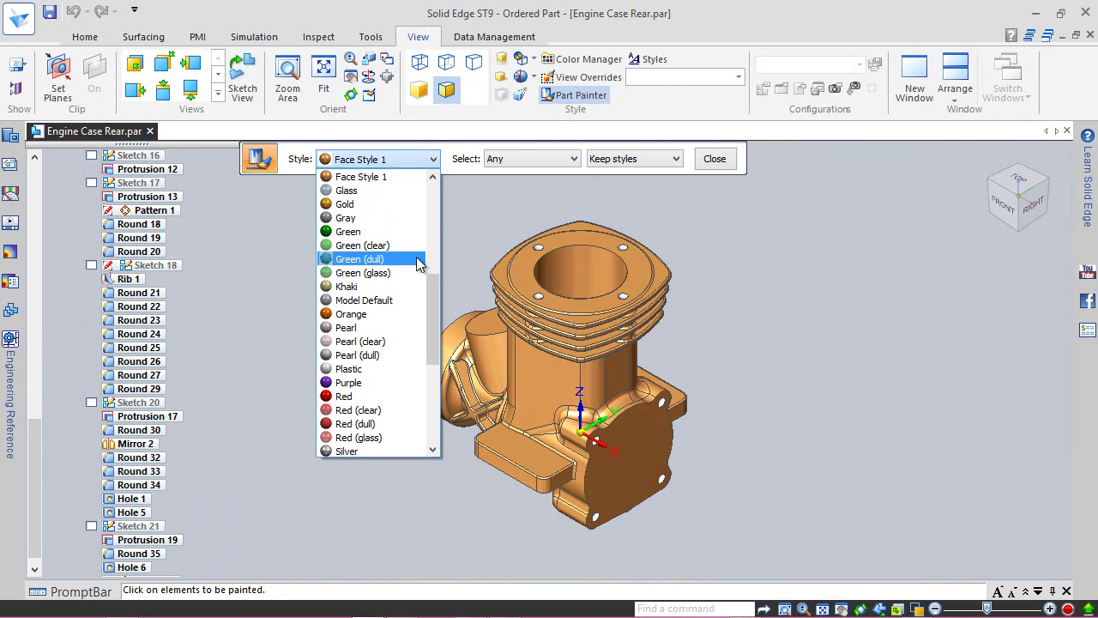
scroll(418, 263, "up", 1)
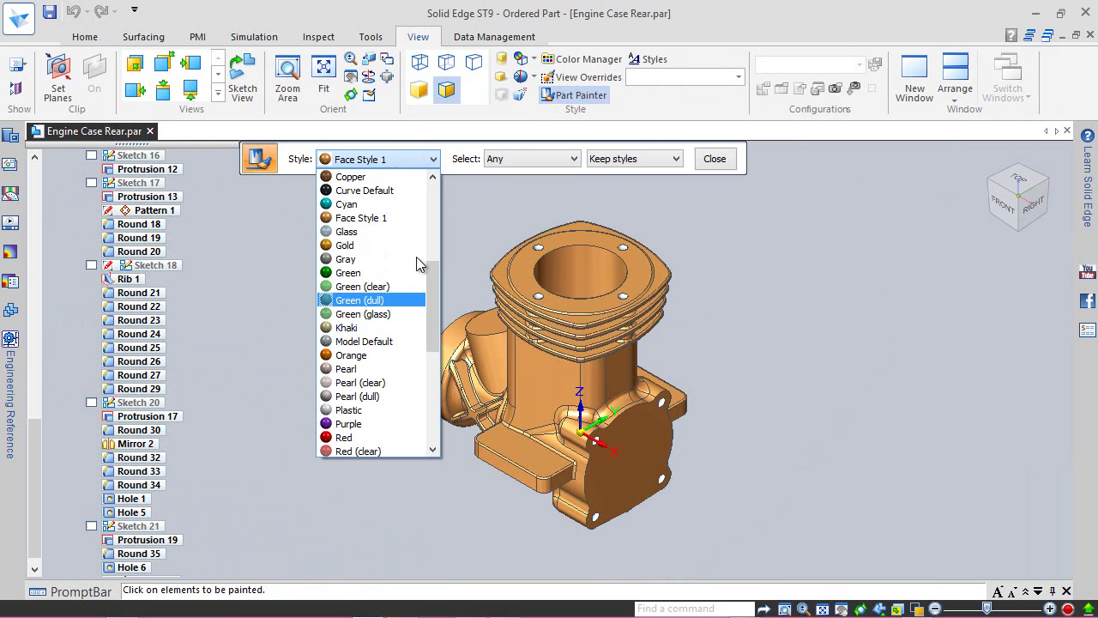
left_click(386, 256)
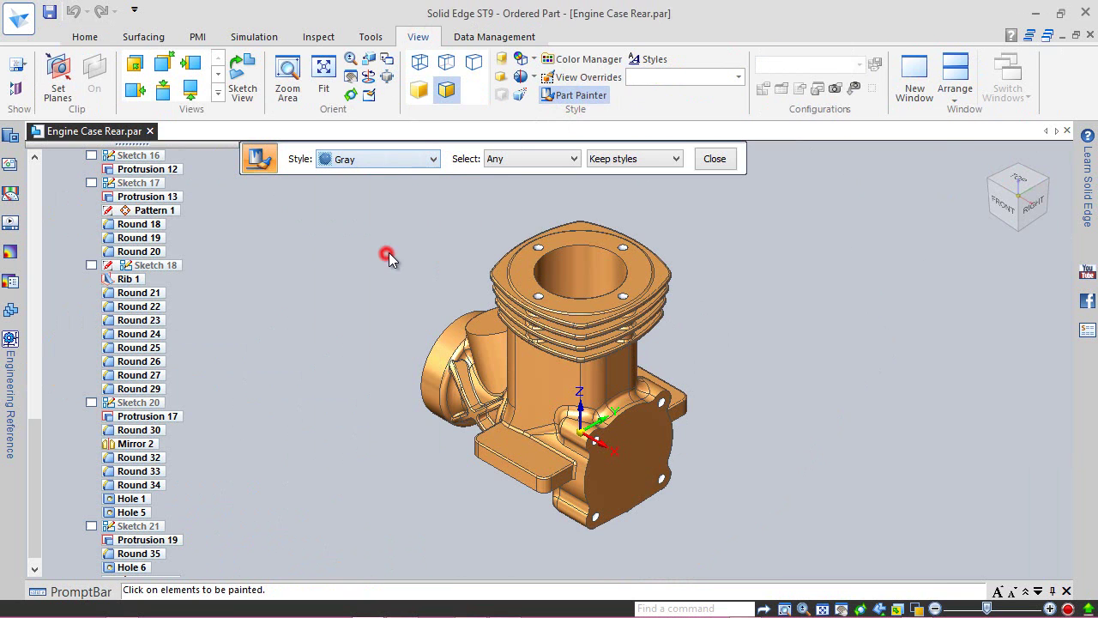
left_click(561, 159)
left_click(513, 187)
left_click(554, 248)
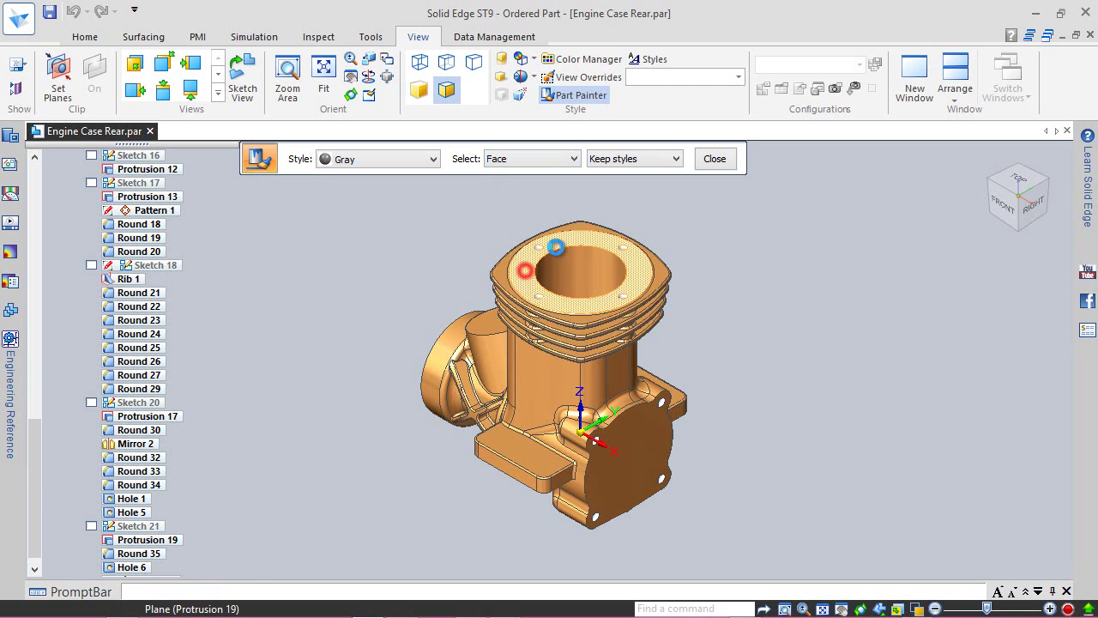
left_click(717, 160)
left_click(73, 37)
- Save the part and examine the painted ring face and its threaded holes from above, ending in the isometric view
left_click(49, 12)
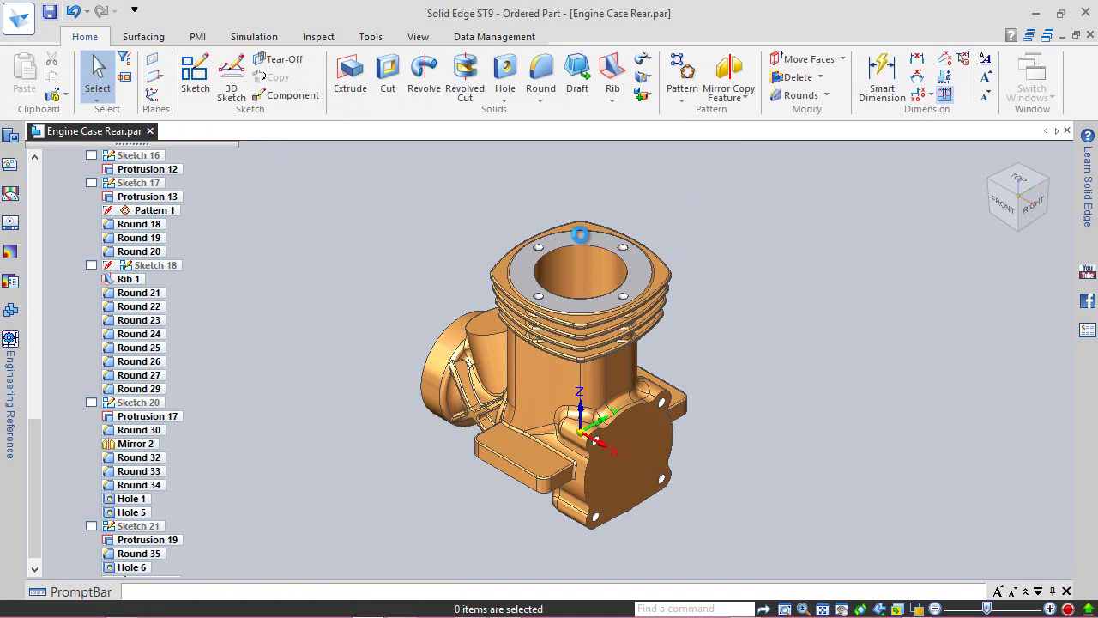
scroll(580, 235, "up", 5)
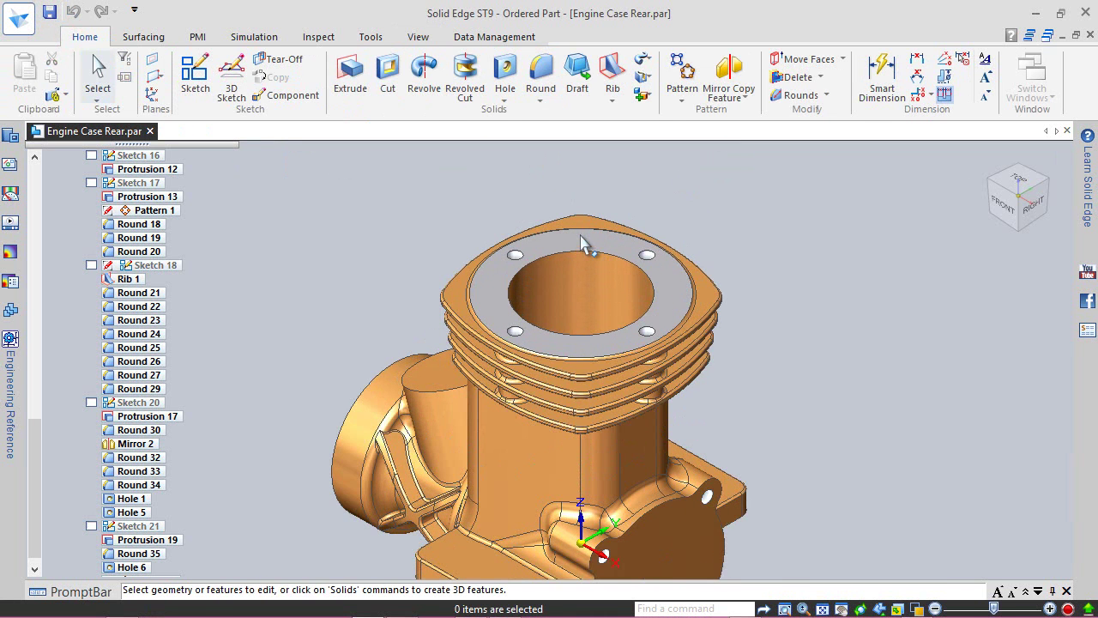
key("ctrl+t")
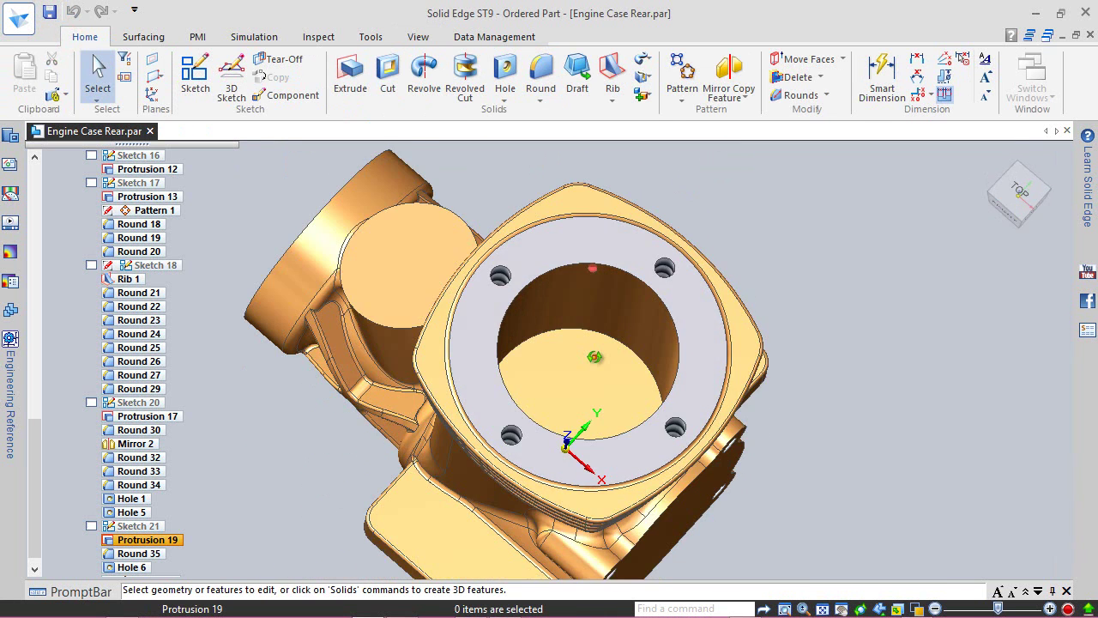
left_click(986, 167)
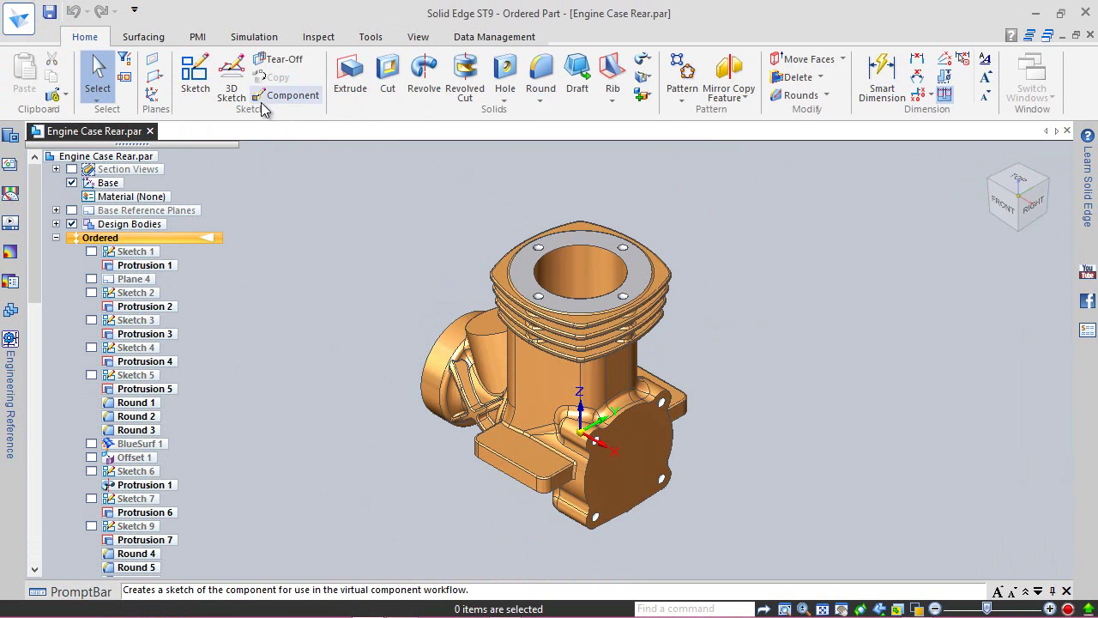
- Create a reference plane parallel to the lowest fin's underside, offset 2 mm downward, and check it from the front
left_click(156, 76)
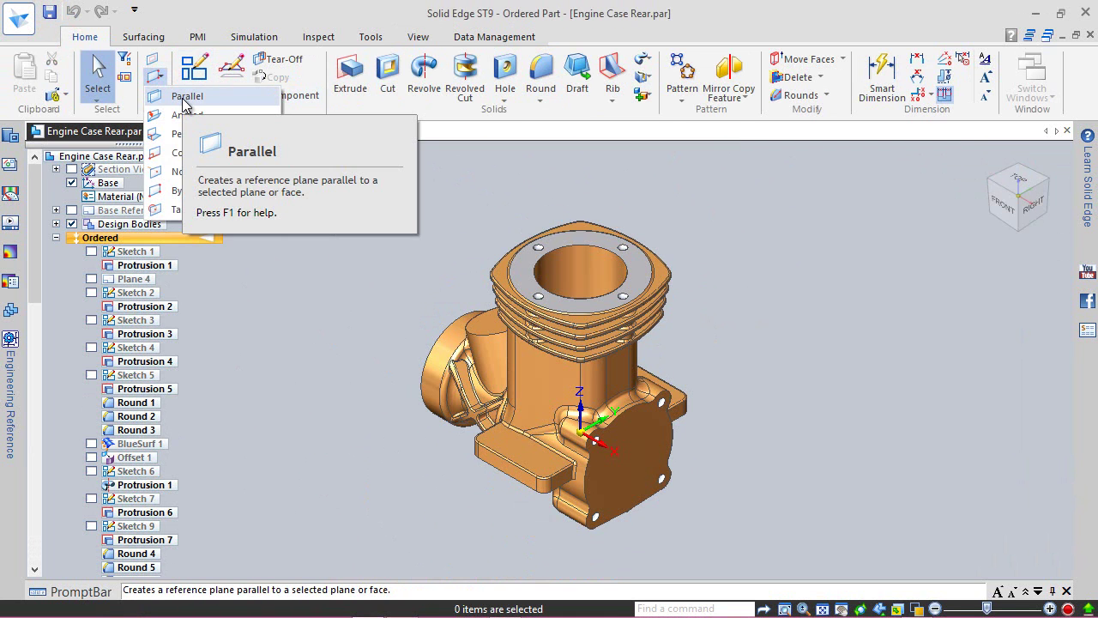
left_click(182, 100)
middle_click_drag(343, 407, 338, 284)
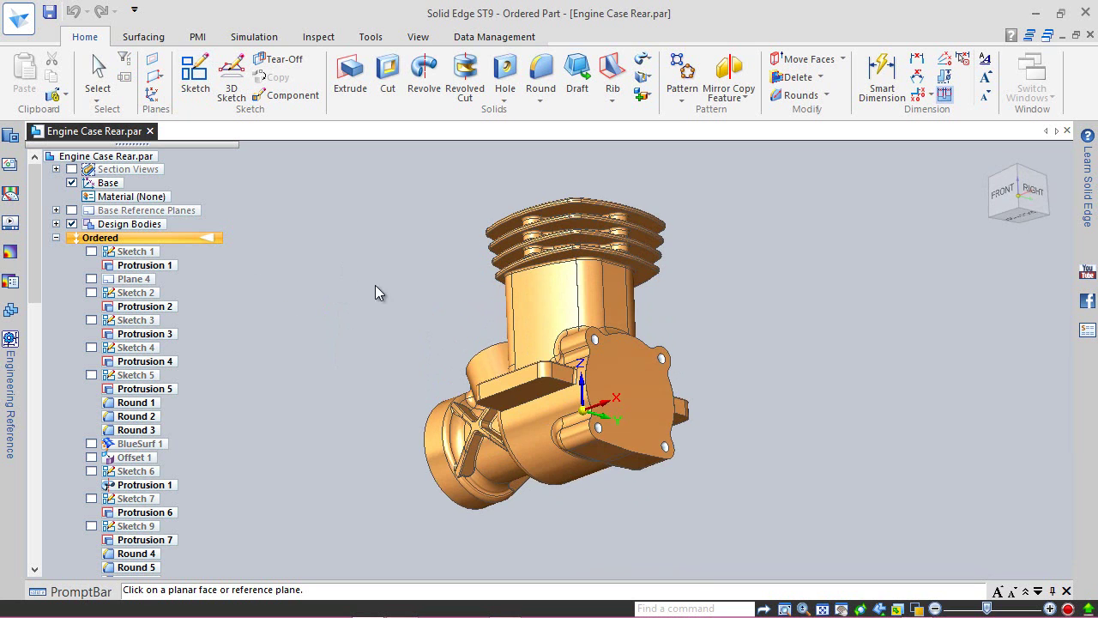
scroll(444, 268, "up", 1)
scroll(463, 277, "up", 1)
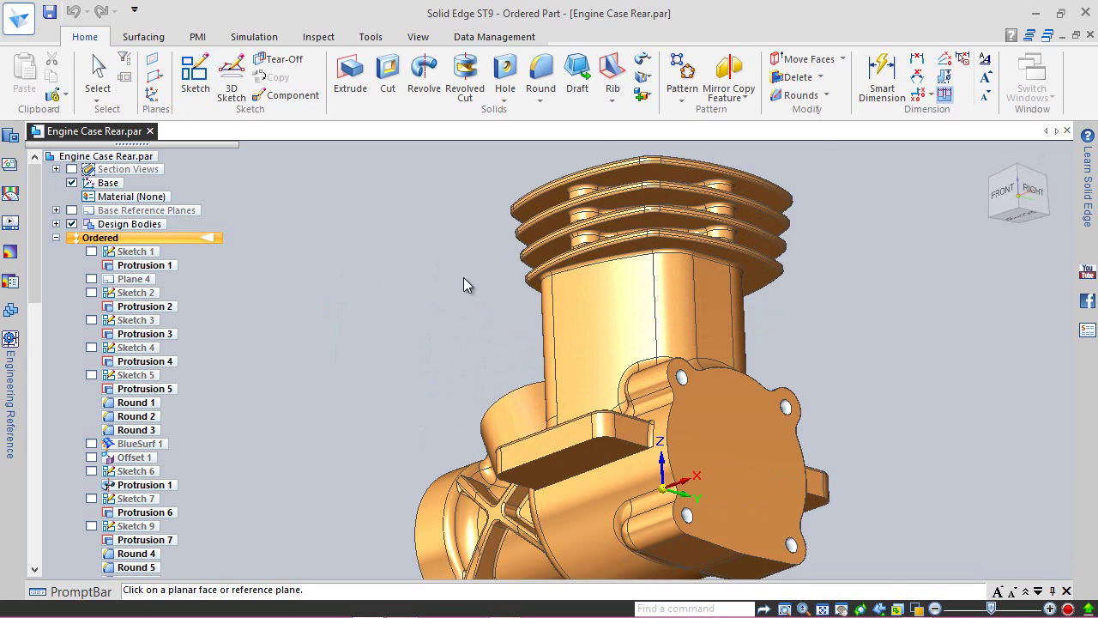
scroll(464, 277, "up", 1)
scroll(541, 266, "up", 1)
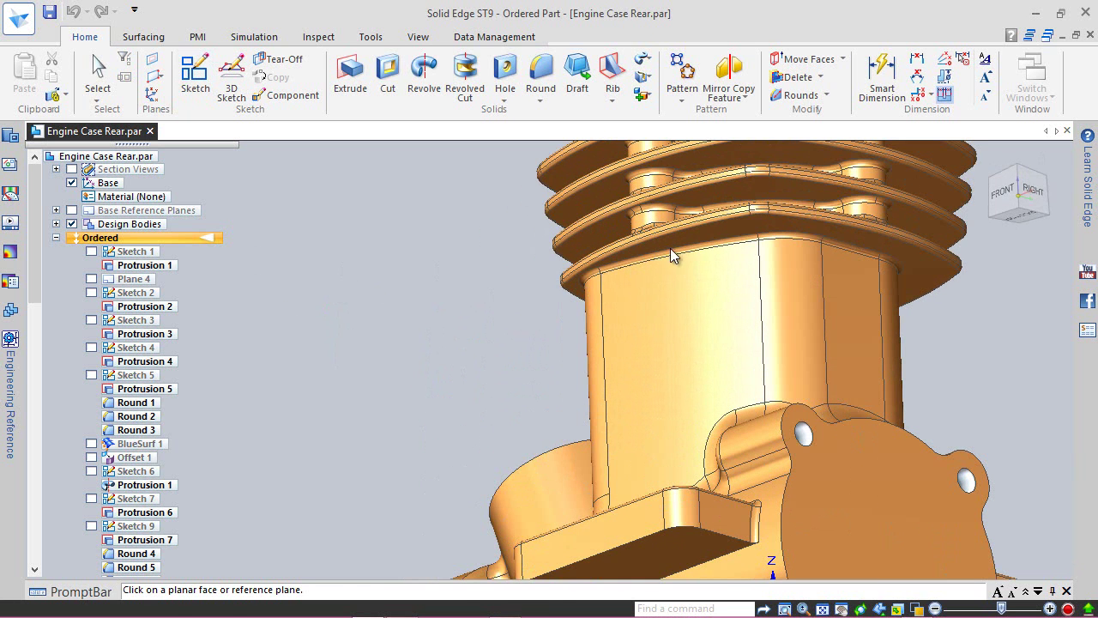
left_click(722, 235)
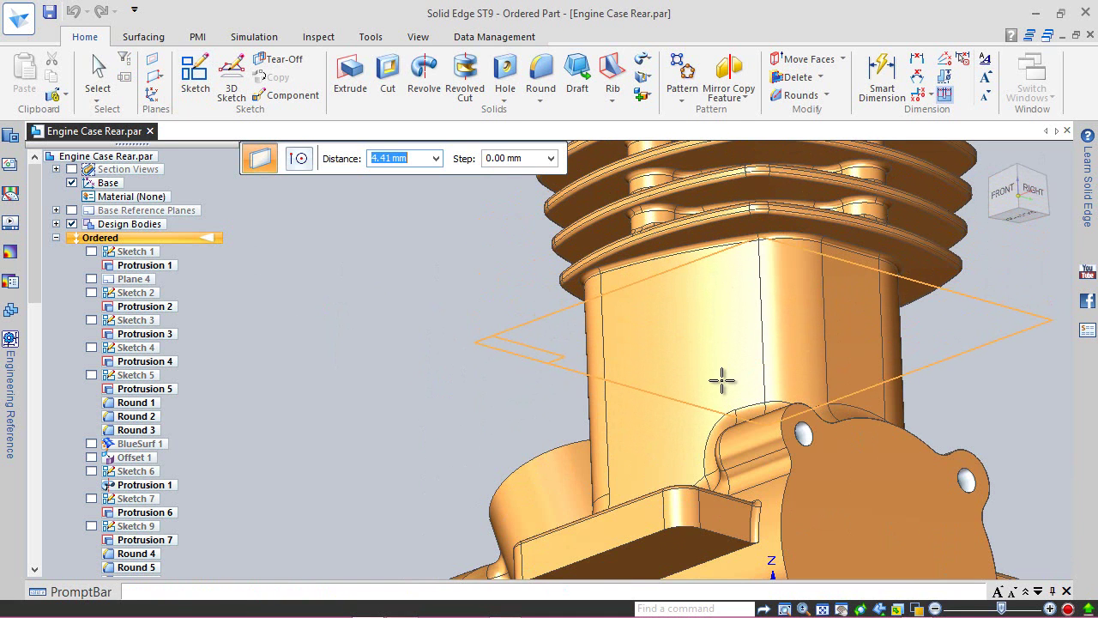
key("Tab")
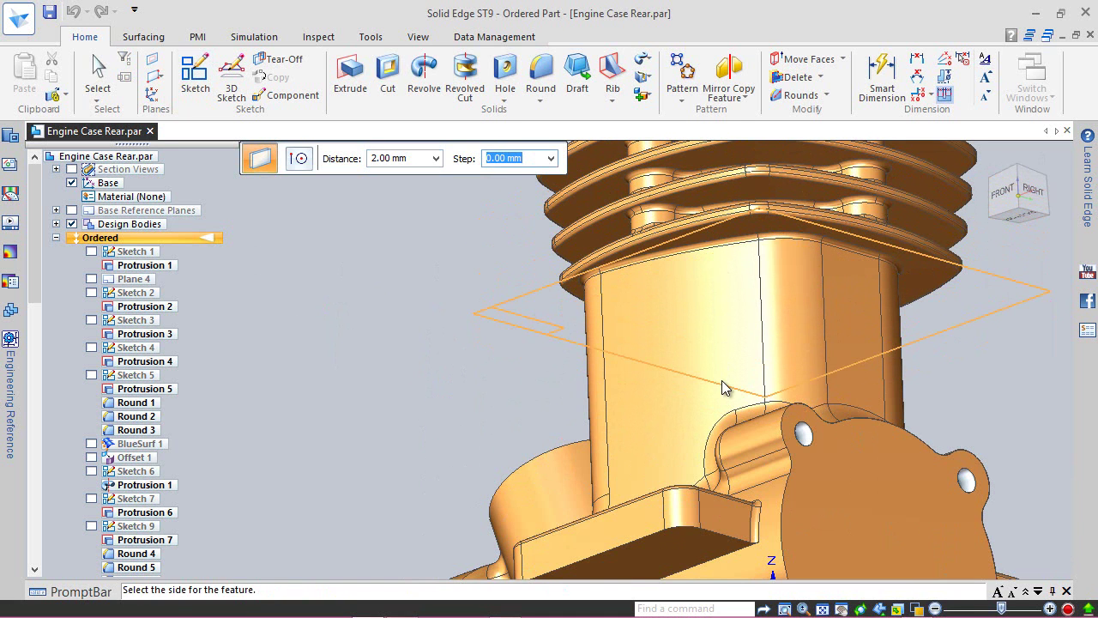
left_click(723, 382)
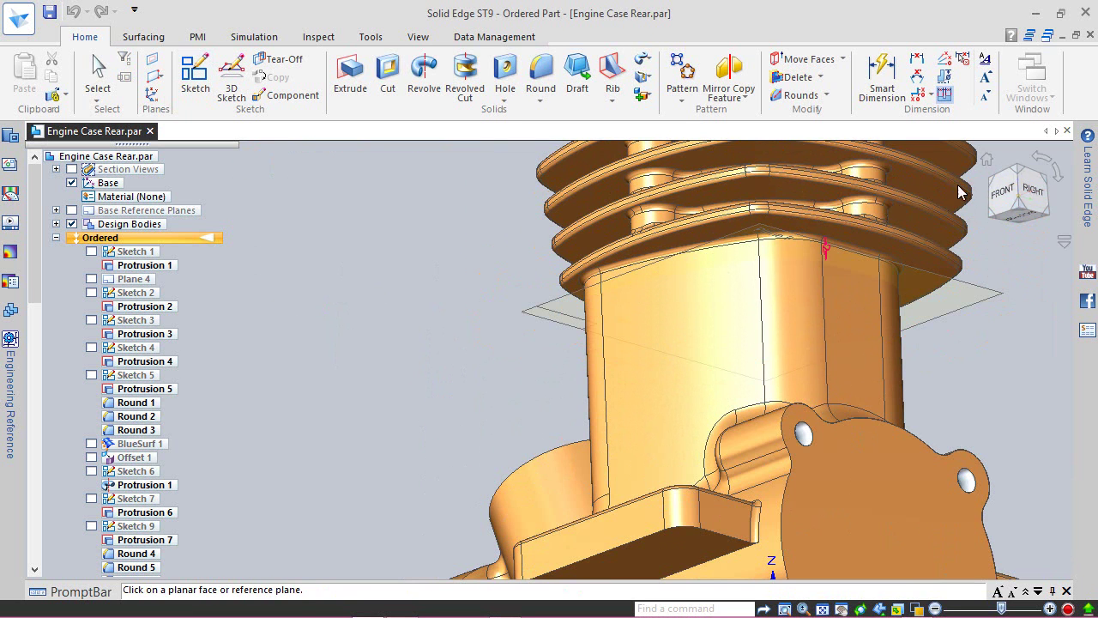
left_click(1004, 192)
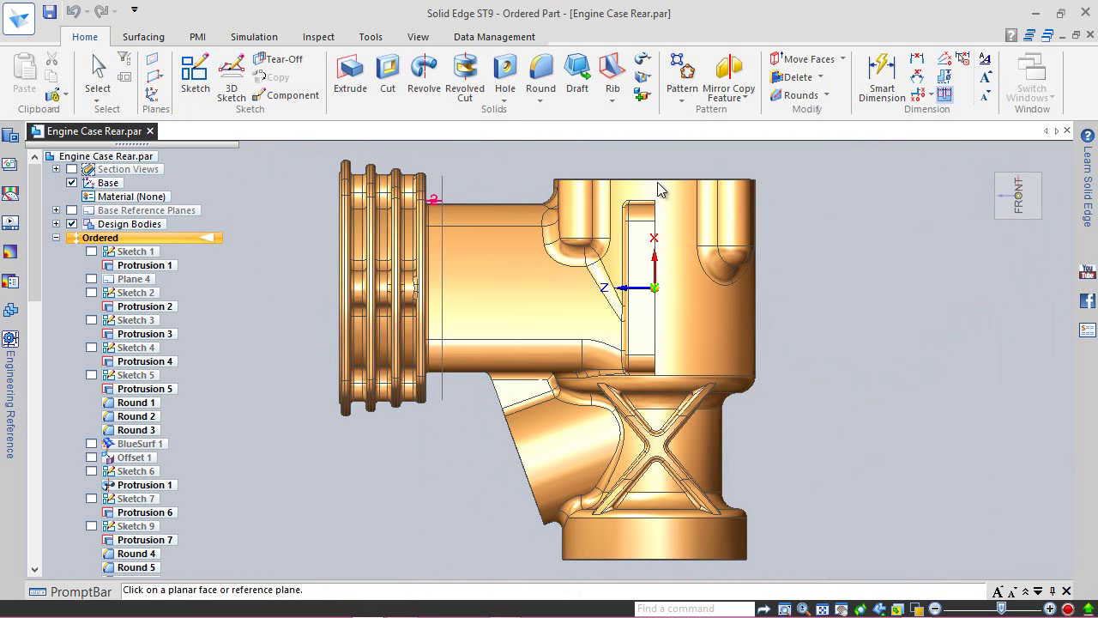
scroll(441, 177, "up", 1)
left_click(98, 74)
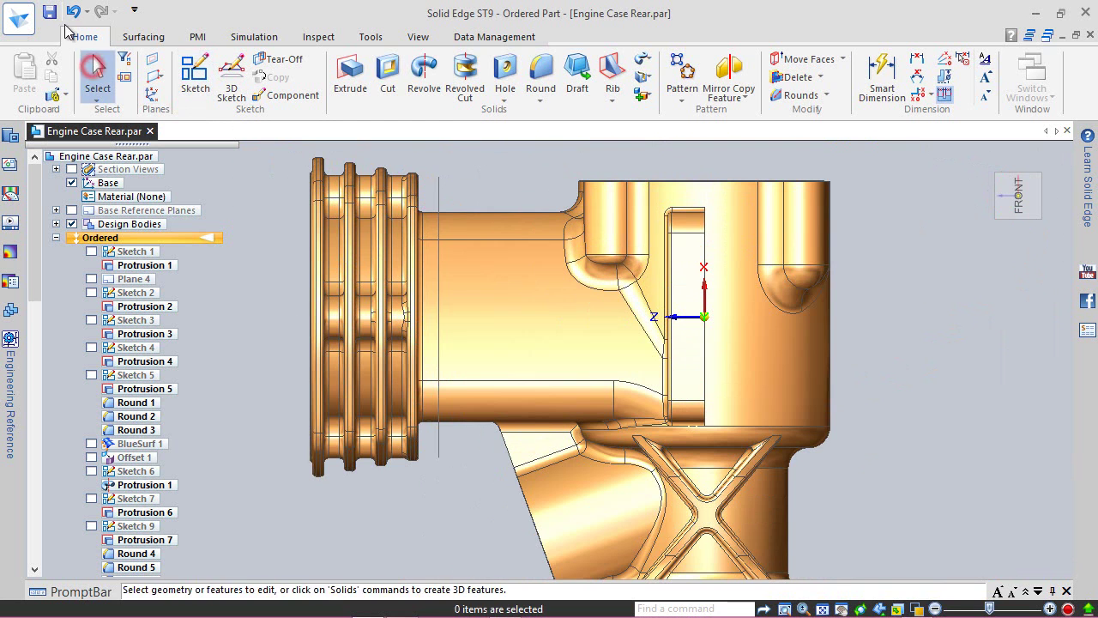
left_click(995, 161)
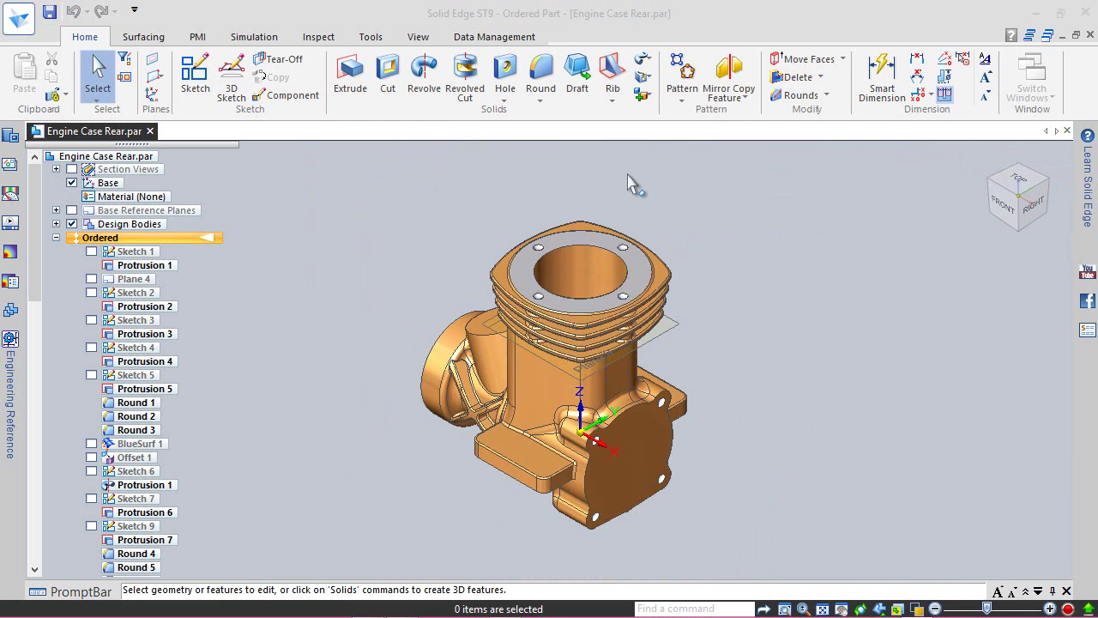
- Start a section view, save all documents, and choose the new plane below the lowest fin as its sketch plane
left_click(198, 37)
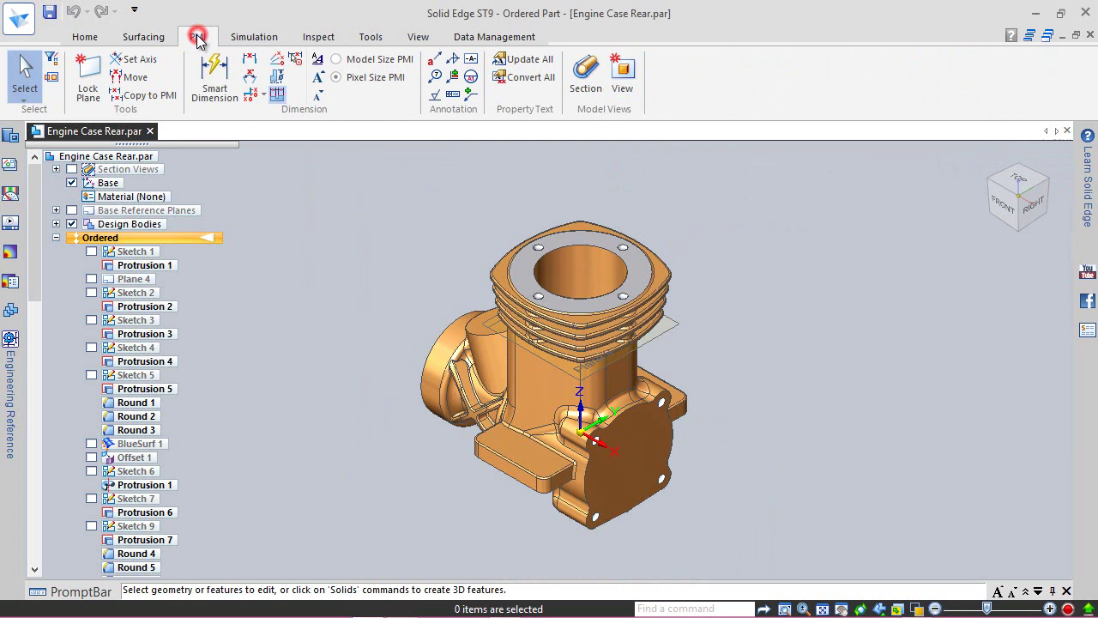
left_click(588, 106)
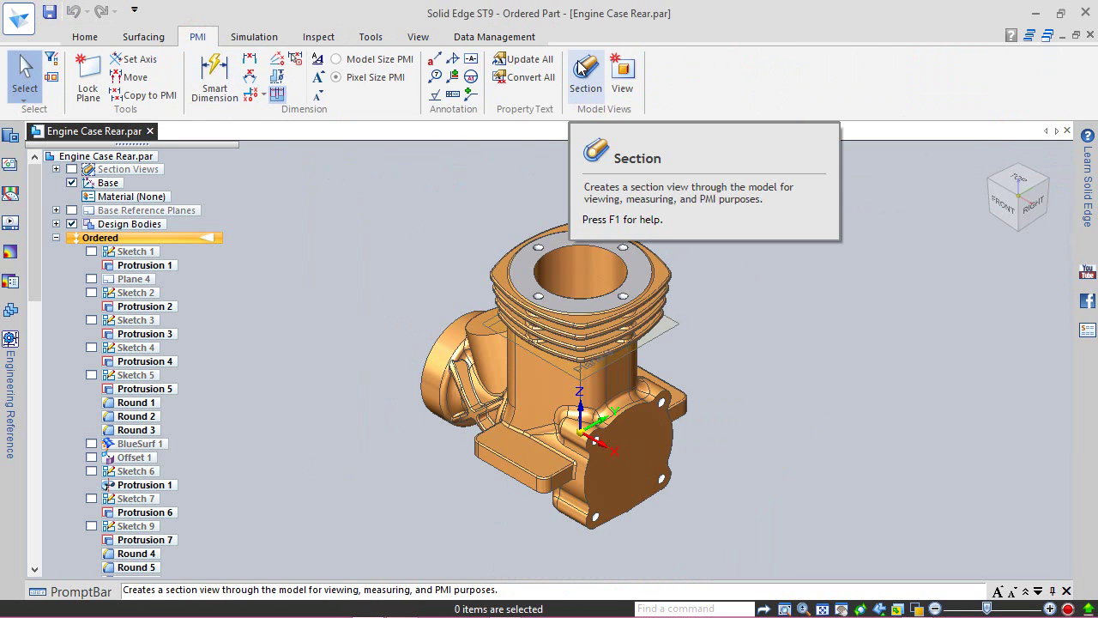
left_click(582, 69)
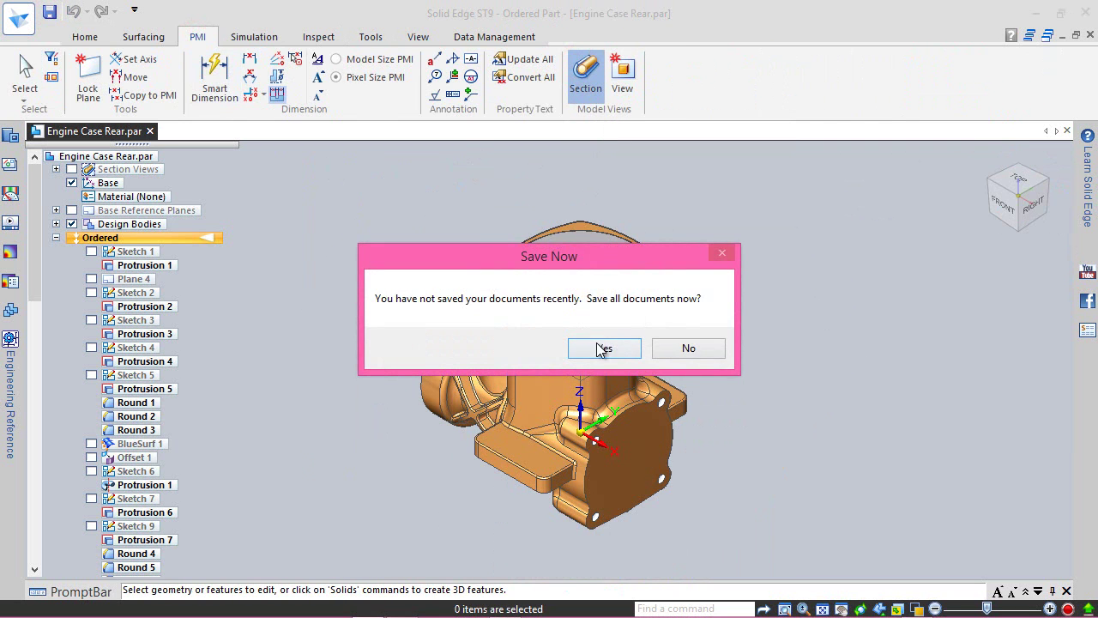
left_click(593, 346)
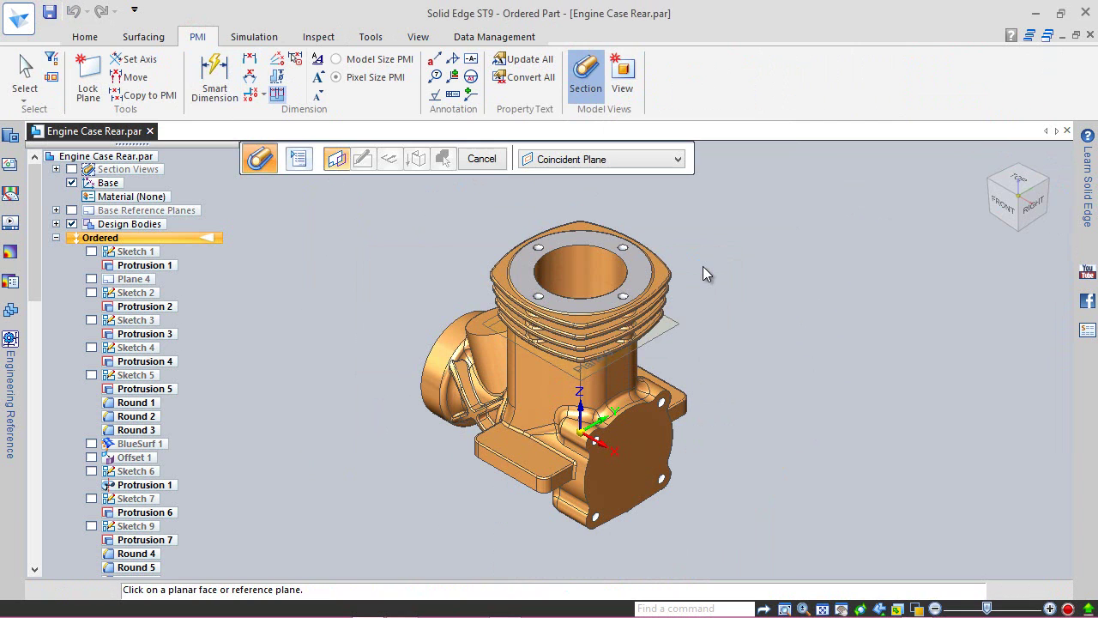
left_click(671, 326)
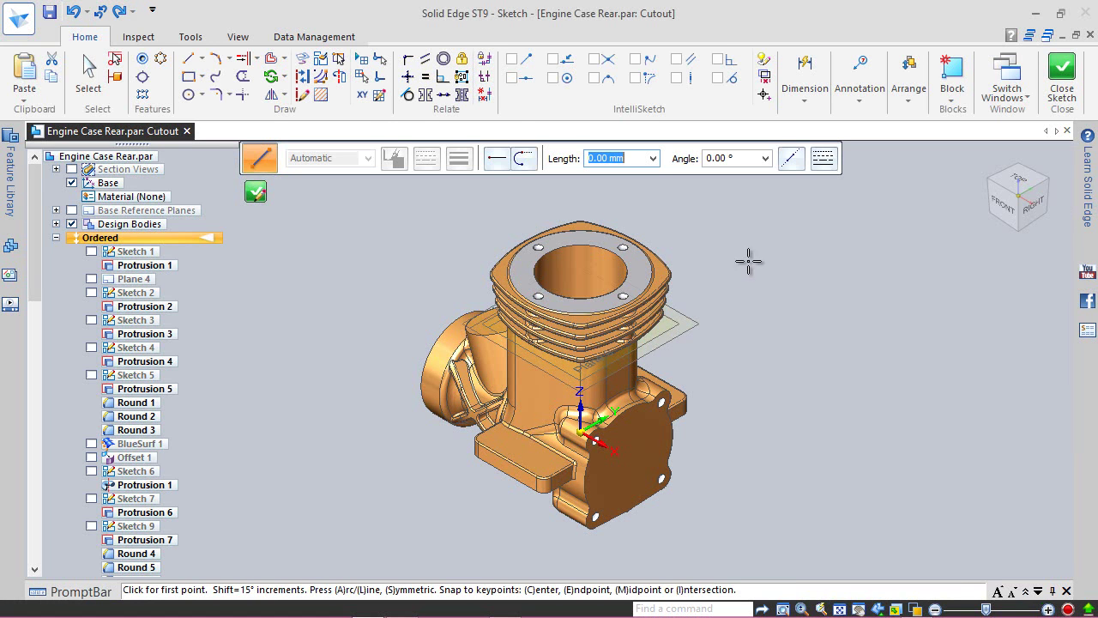
left_click(1022, 182)
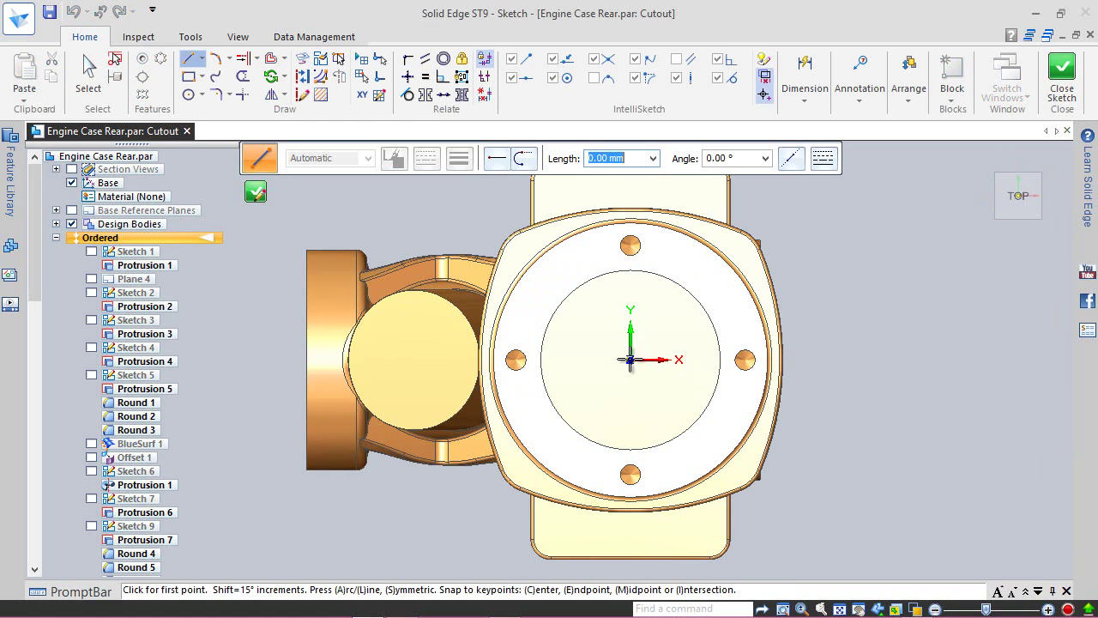
- Sketch a rectangle centred on the bore and large enough to enclose the cylinder's fins, and close the sketch
left_click(629, 359)
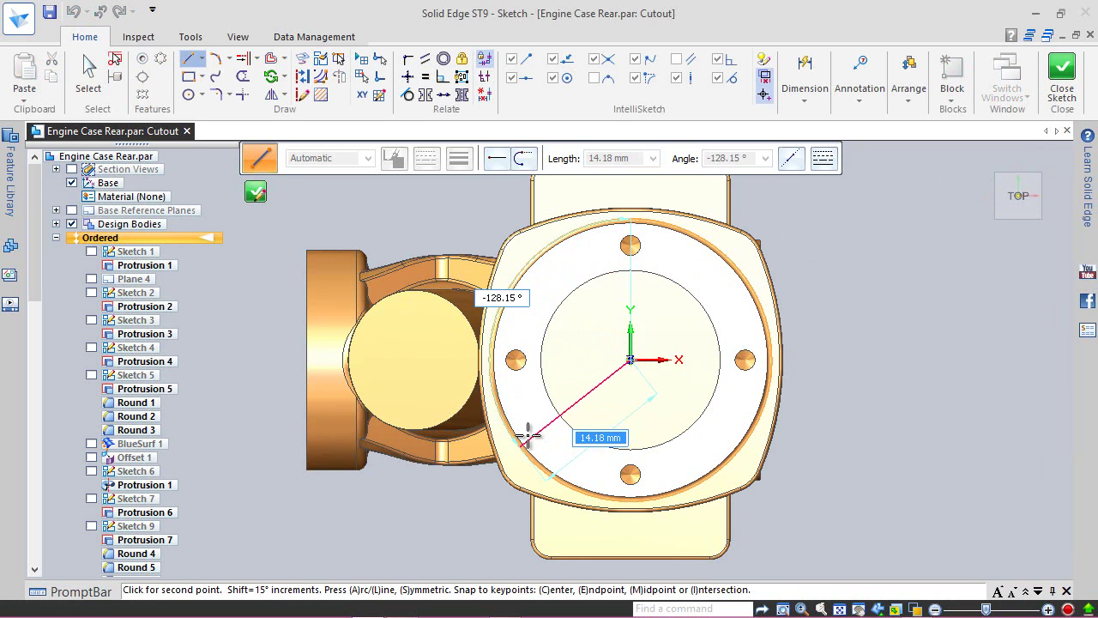
key("Escape")
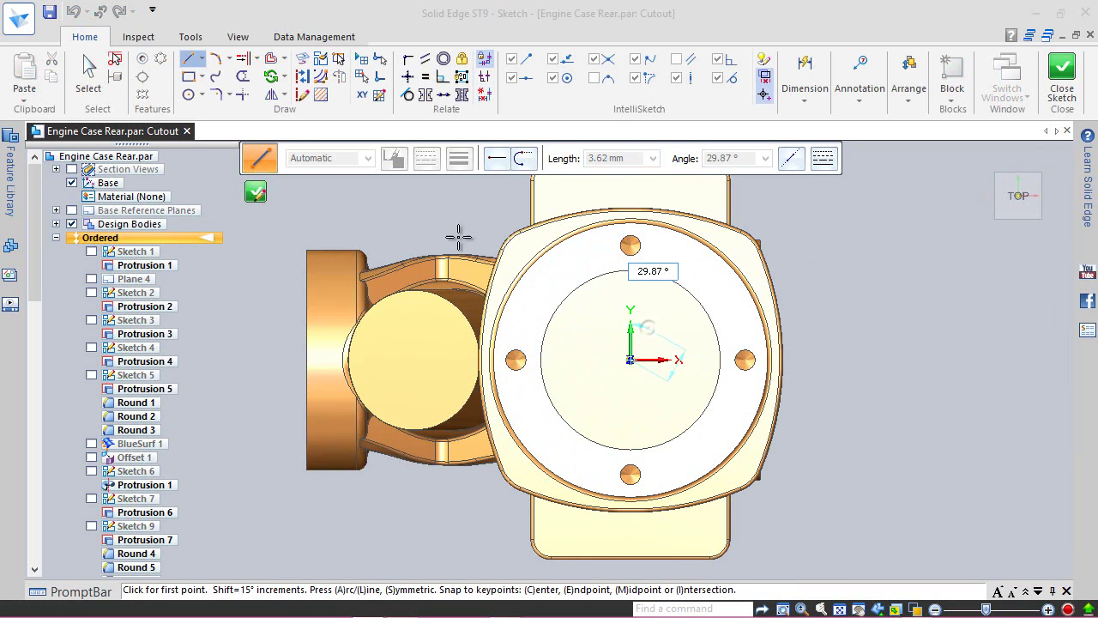
left_click(202, 77)
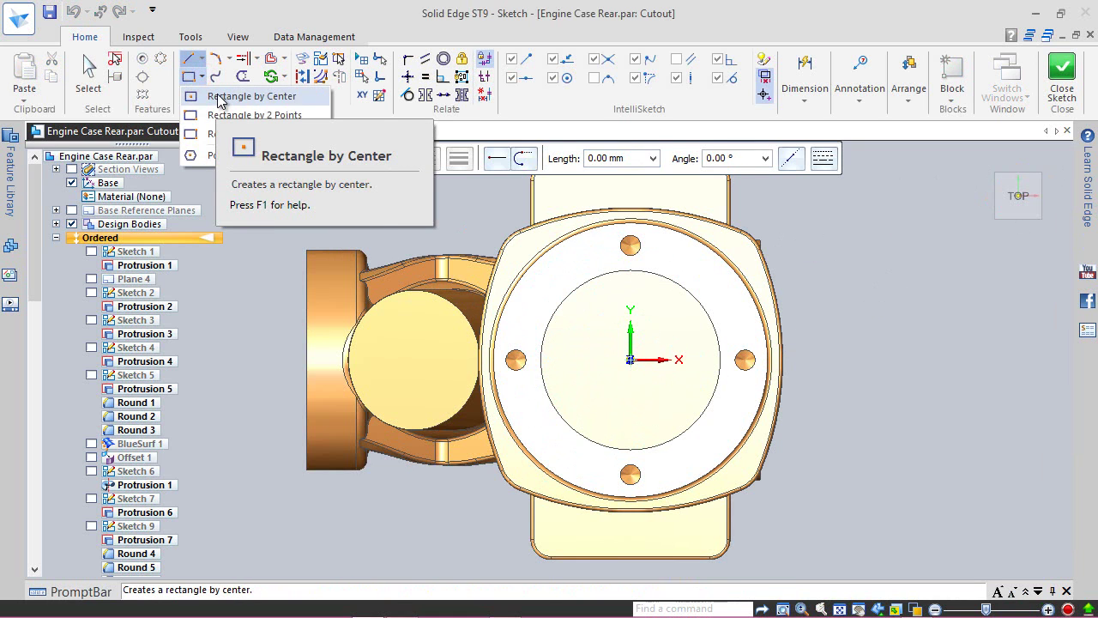
left_click(220, 96)
left_click(630, 360)
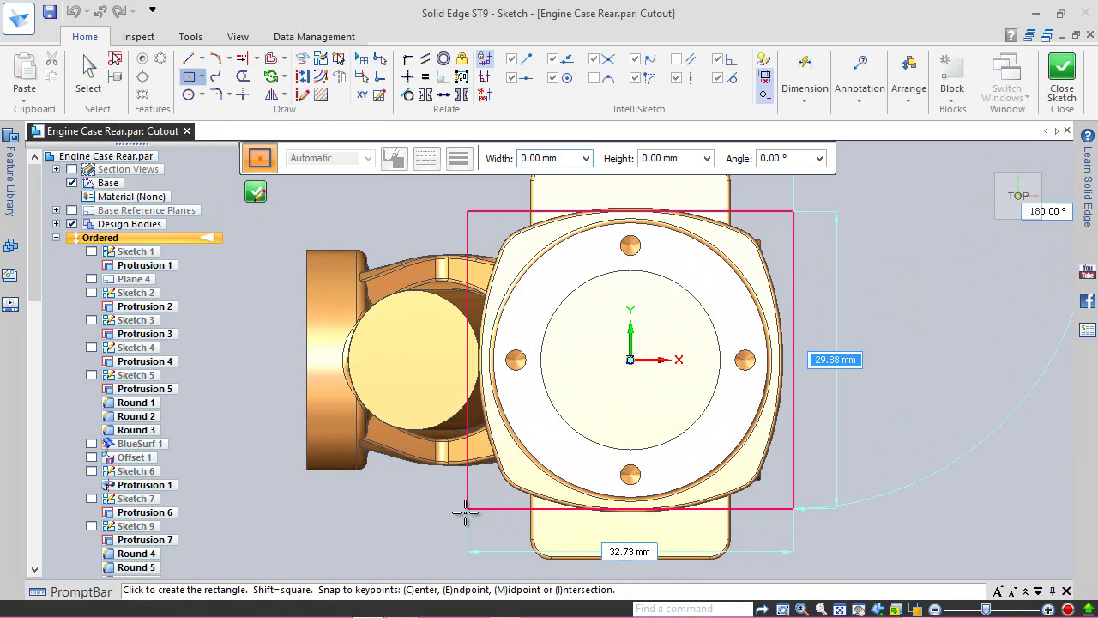
left_click(455, 539)
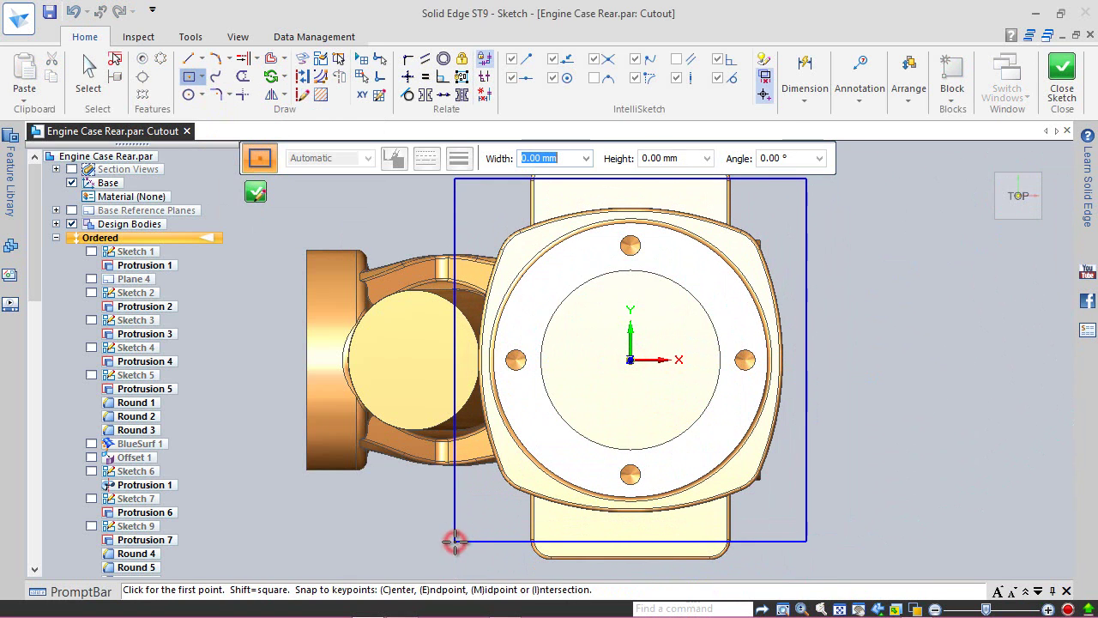
left_click(1062, 76)
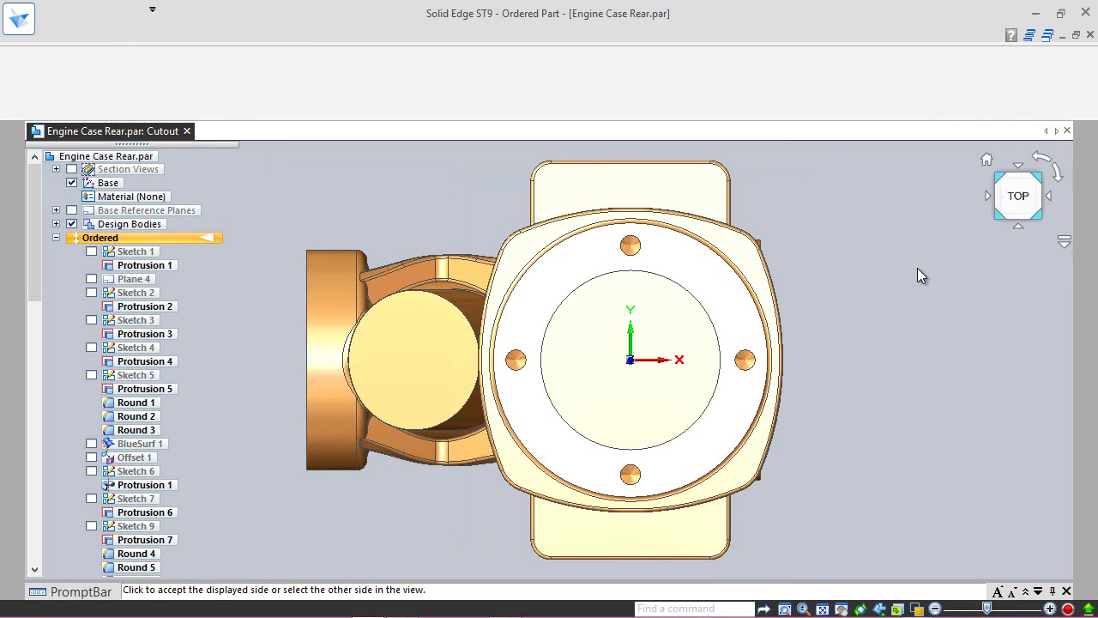
- Extend the section cut upward from the rectangle past the cylinder top and finish the section view
left_click(987, 161)
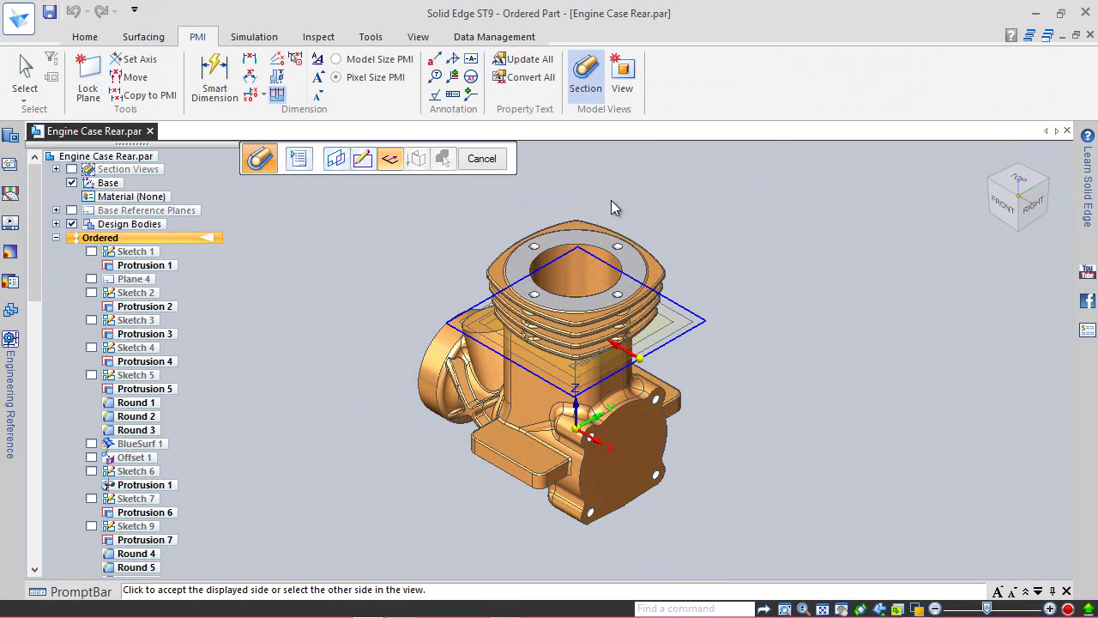
left_click(588, 222)
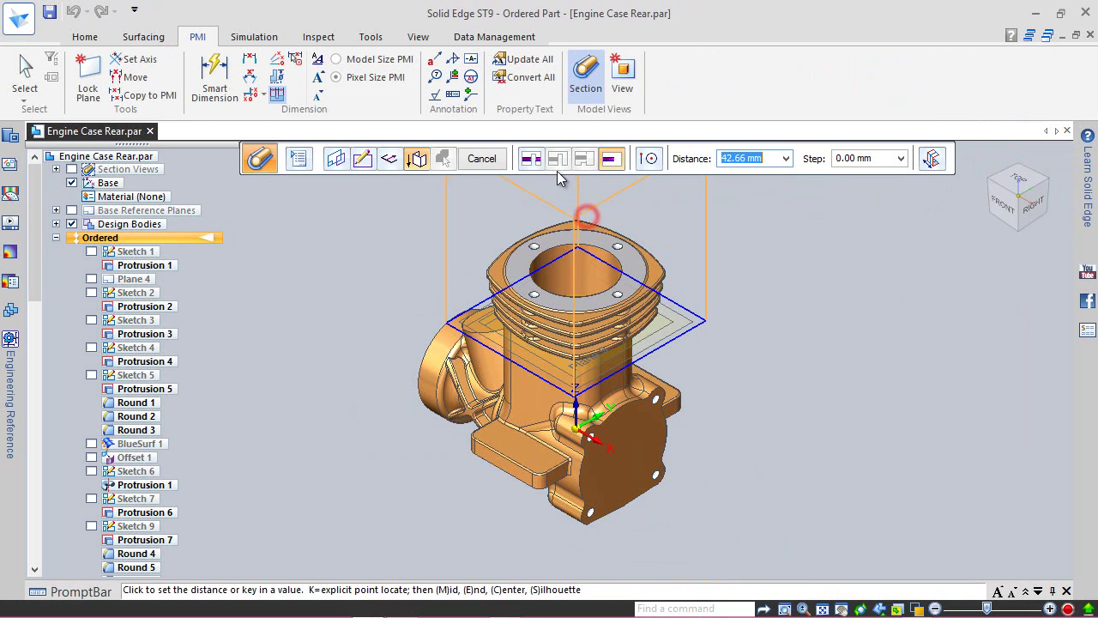
left_click(518, 200)
left_click(482, 159)
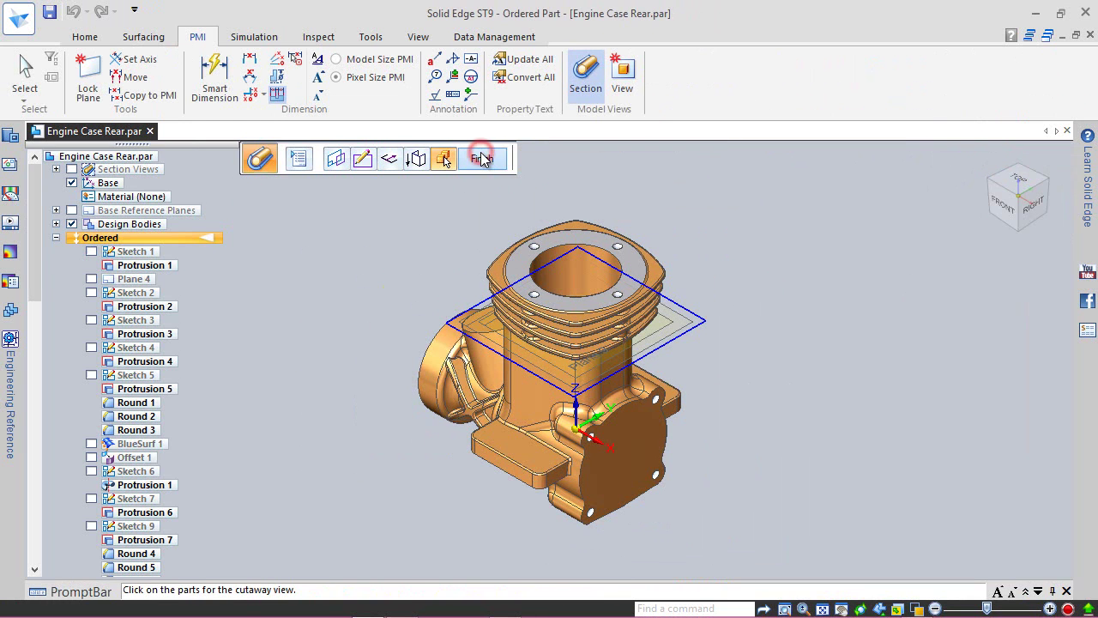
left_click(483, 159)
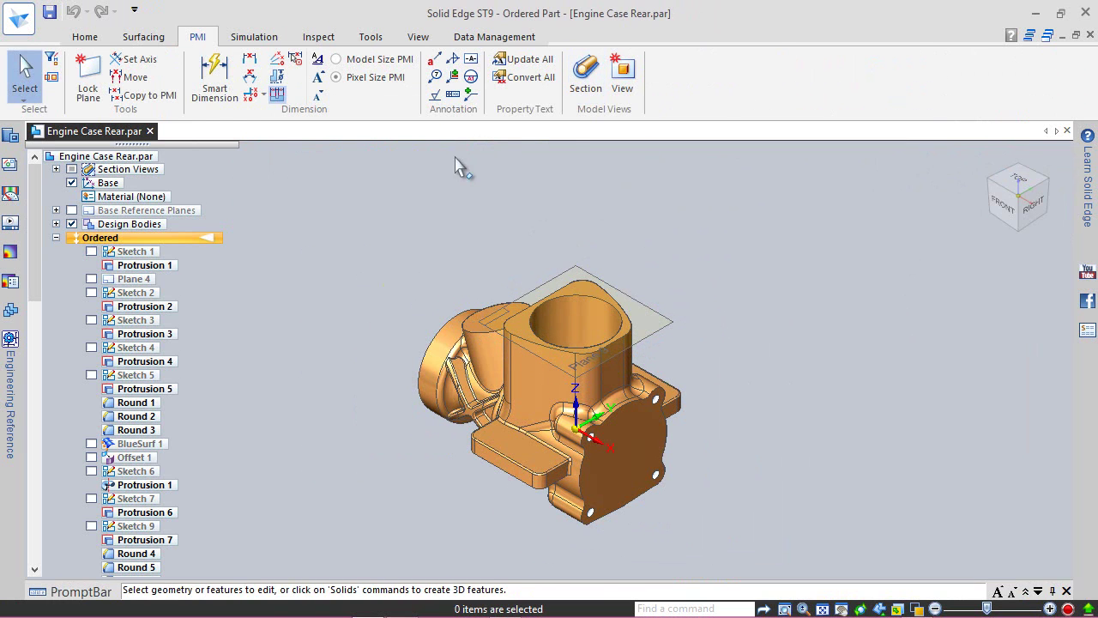
- Start a sketch on the reference plane below the lowest fin and view it from the top
left_click(86, 36)
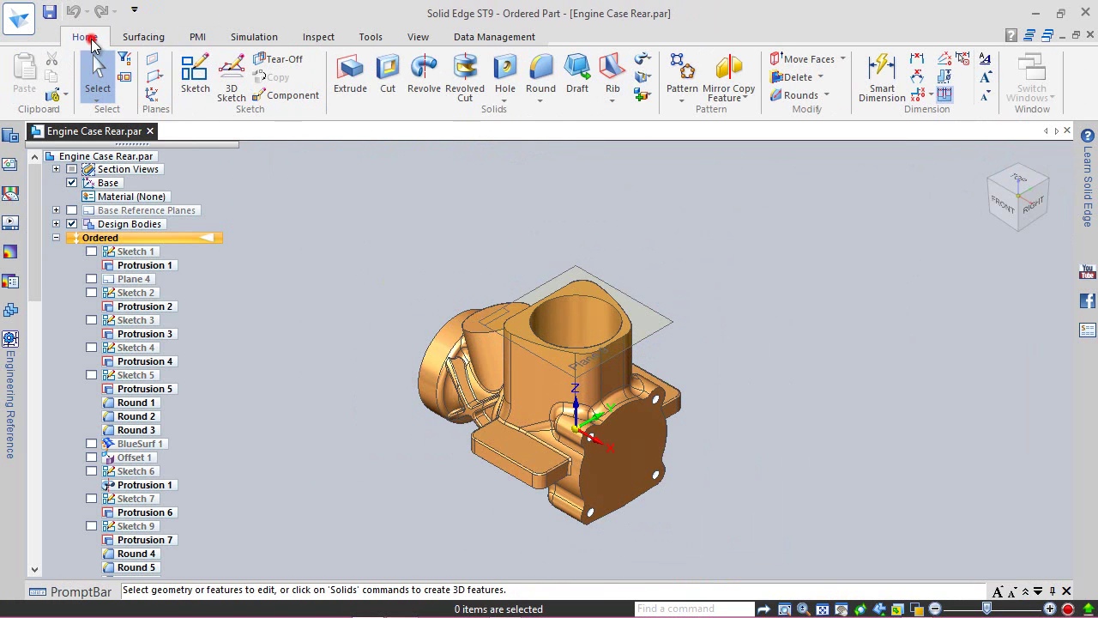
left_click(209, 73)
left_click(668, 316)
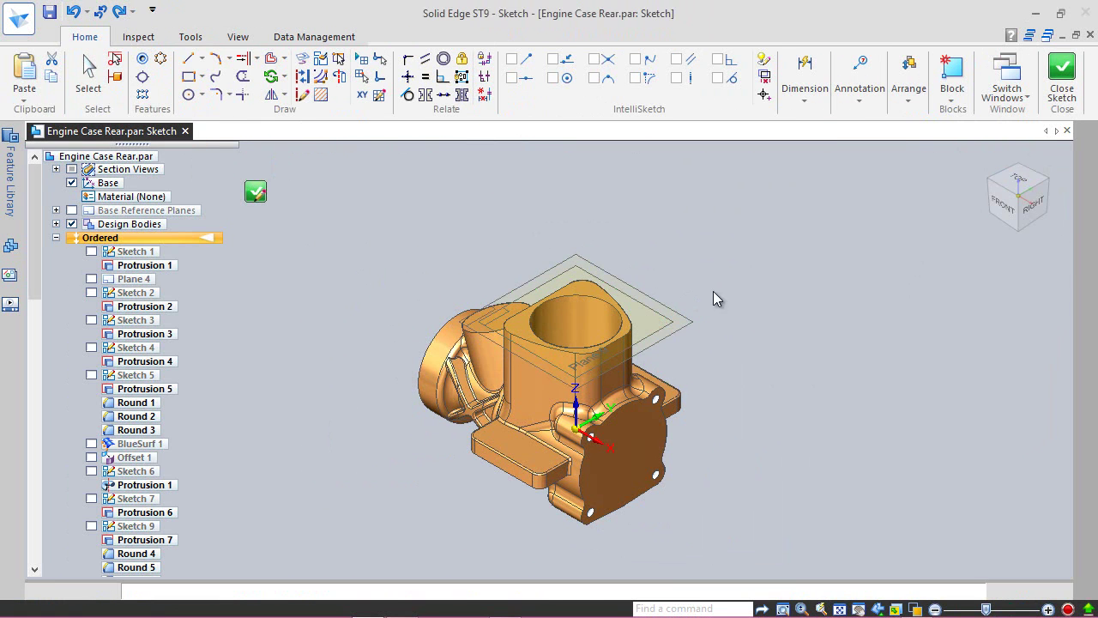
left_click(1021, 181)
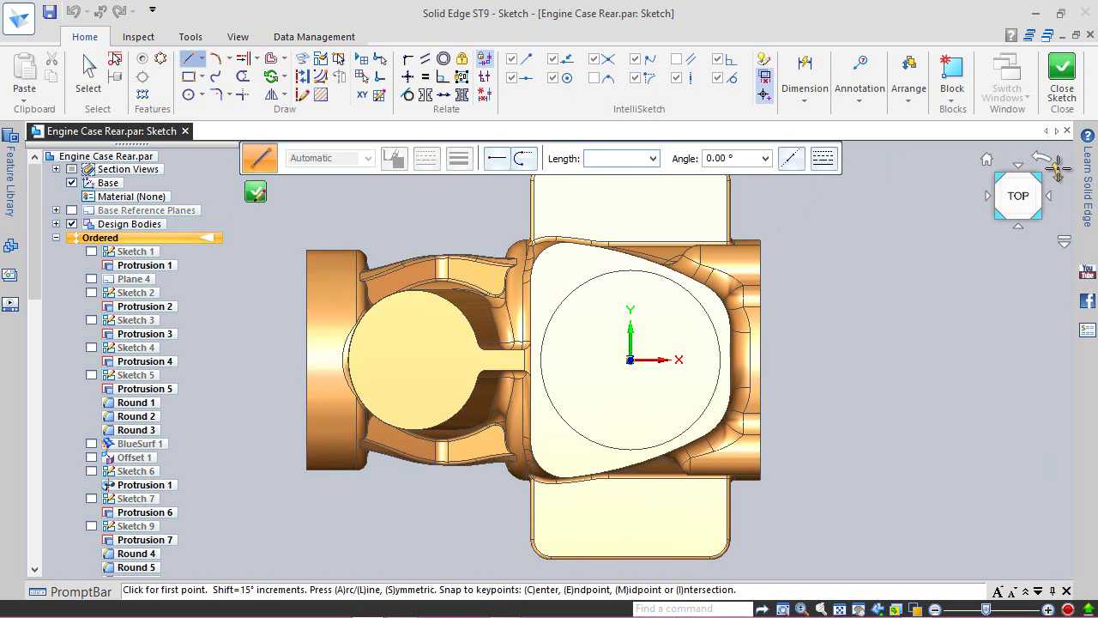
left_click(1057, 172)
key("Escape")
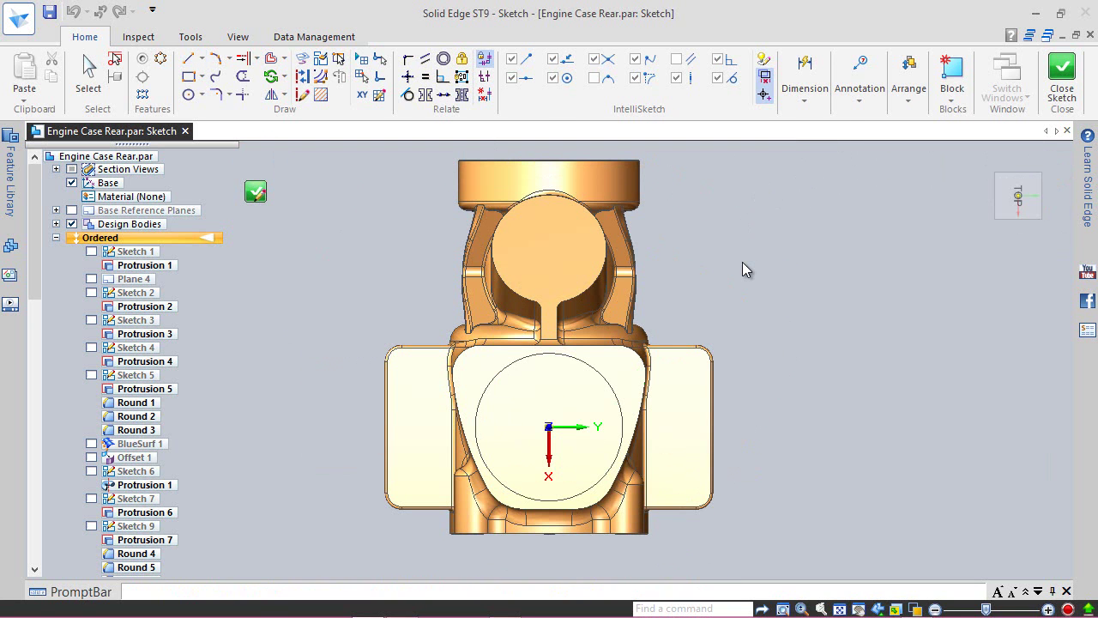
scroll(504, 553, "up", 4)
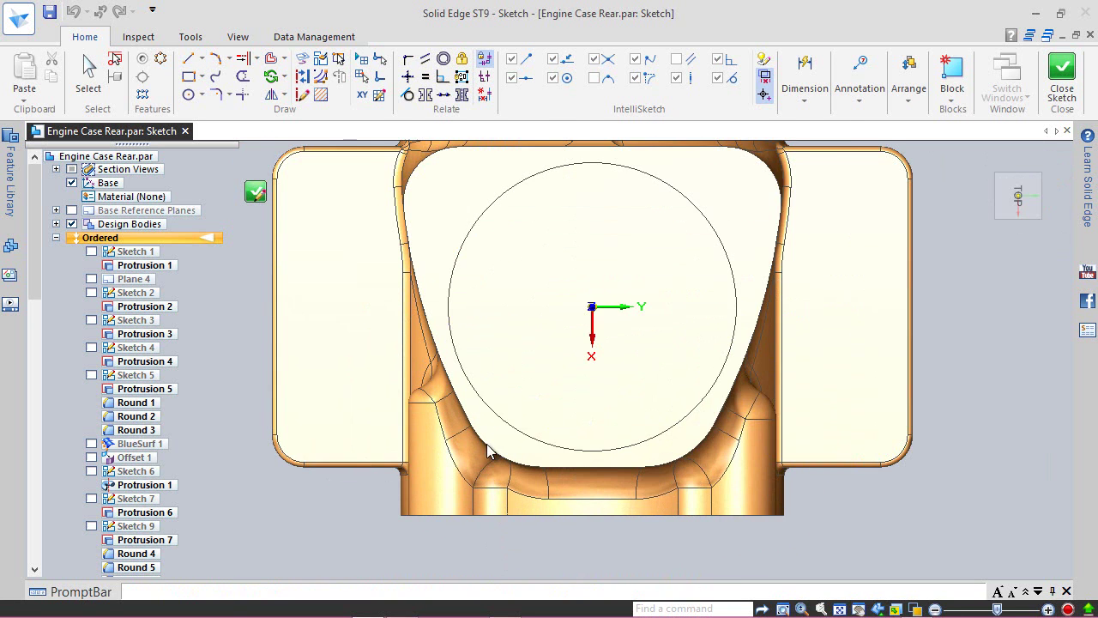
- Draw a slanted line outward from the cylinder profile's rounded corner edge, beside the flat side facing away from the round port
key("l")
left_click(470, 299)
left_click(607, 388)
left_click(1059, 175)
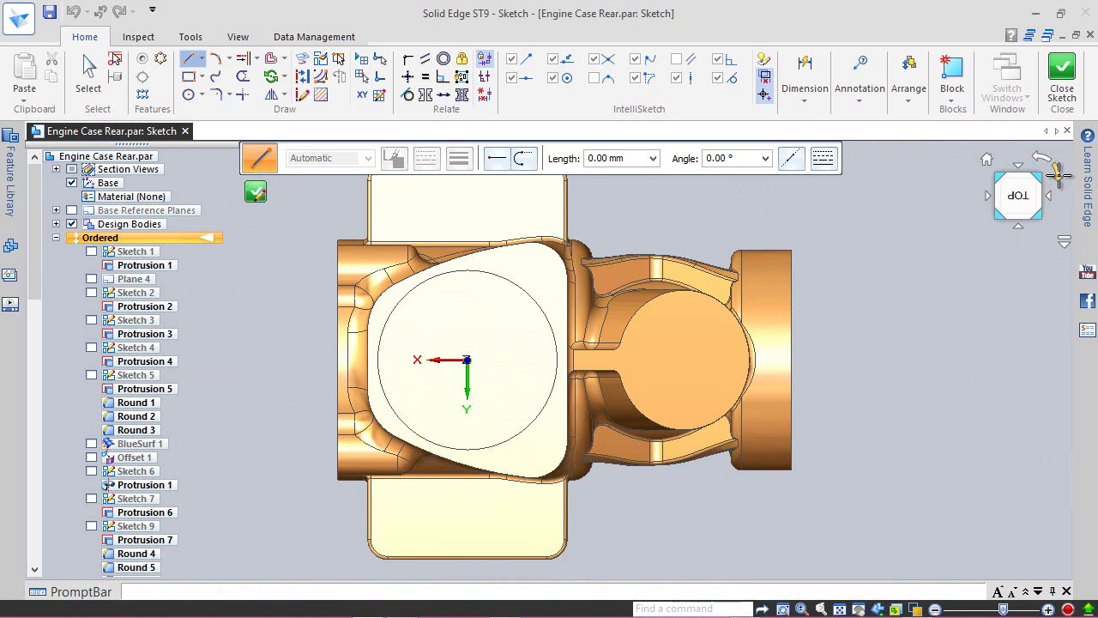
scroll(356, 215, "up", 4)
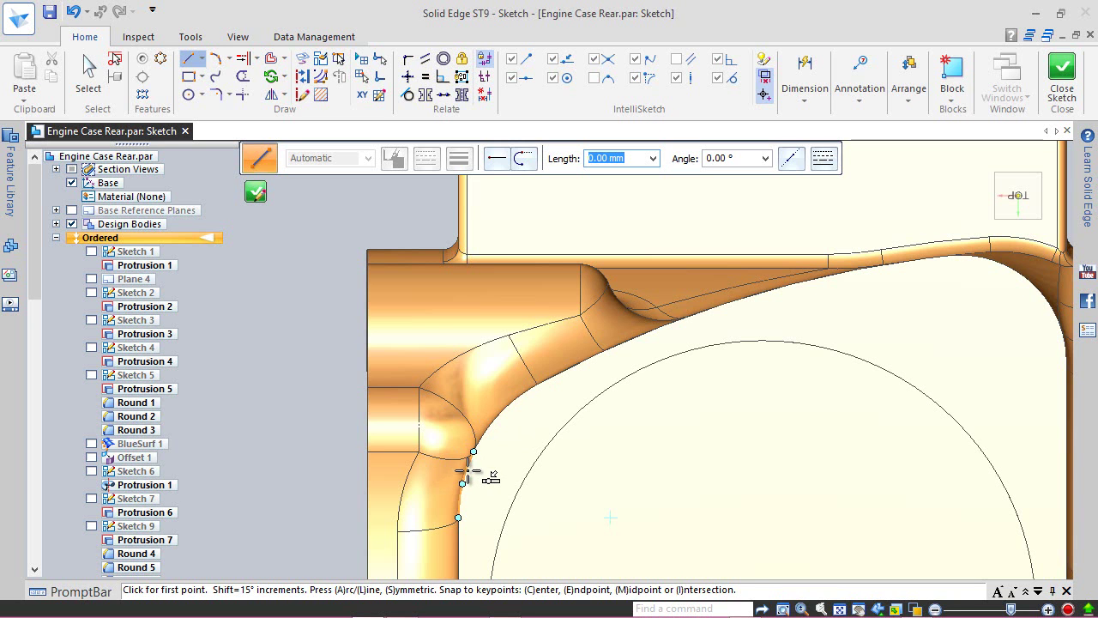
left_click(463, 482)
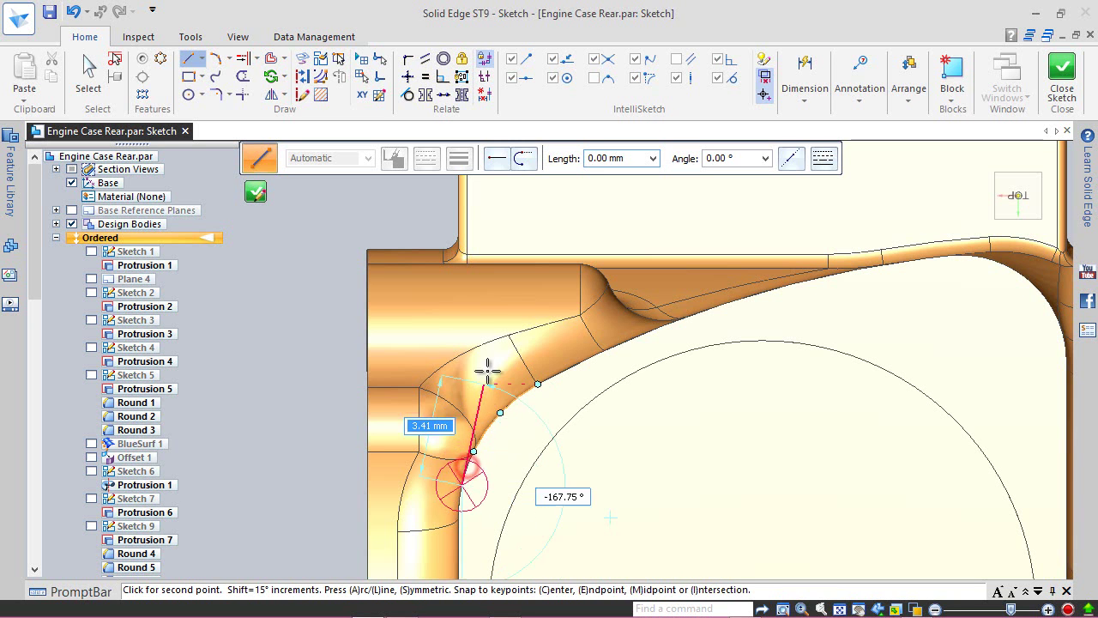
left_click(512, 301)
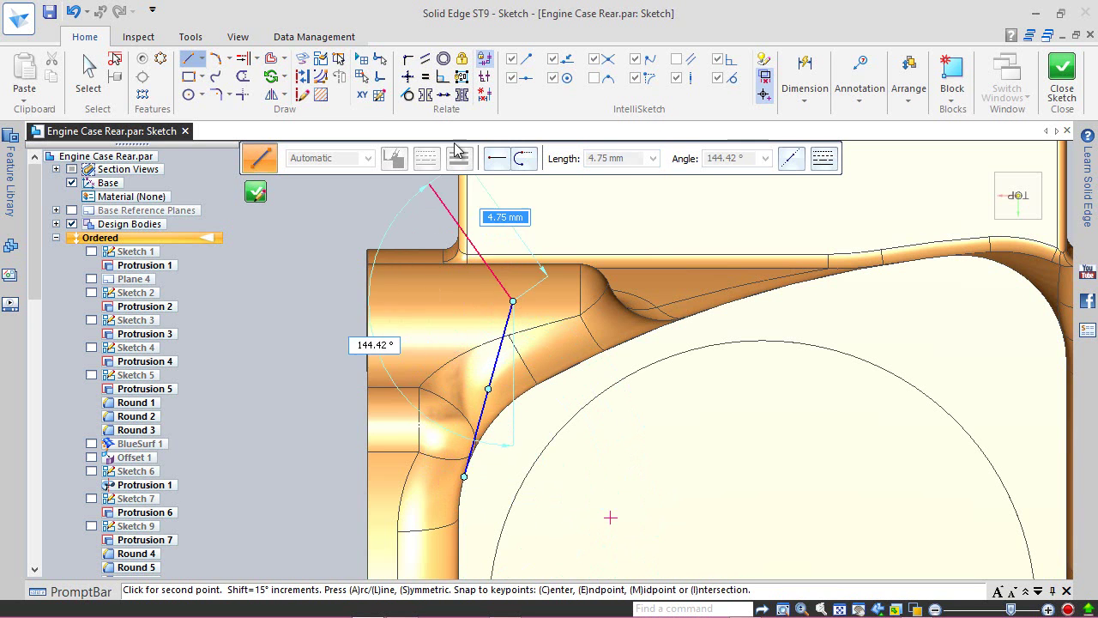
- Try to apply a tangent relation between the slanted line and the cylinder profile's rounded corner edge
left_click(408, 96)
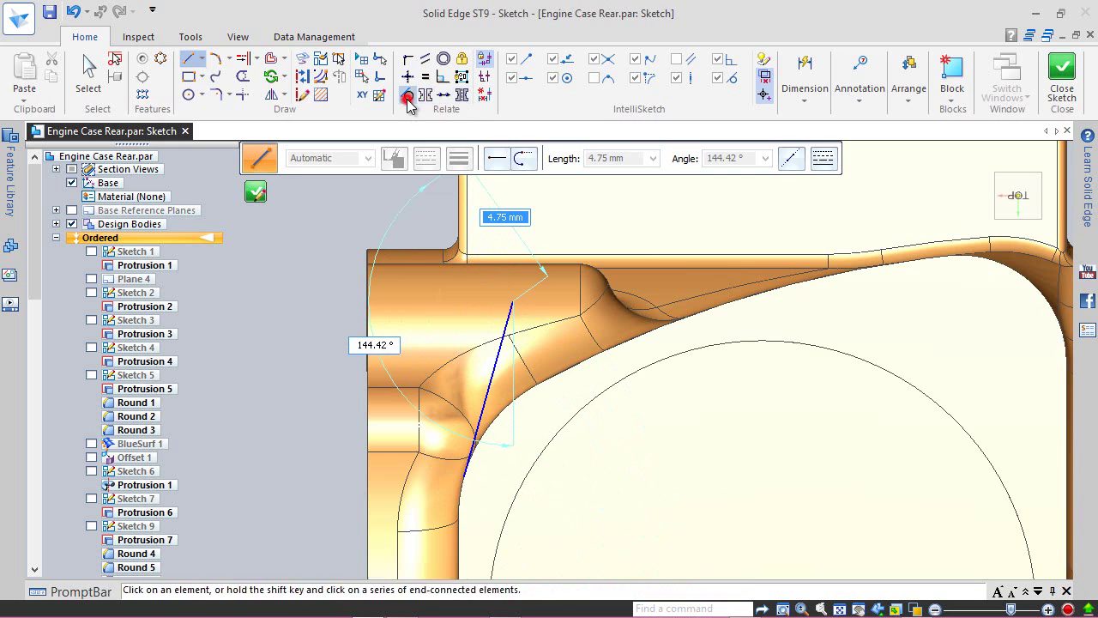
left_click(491, 429)
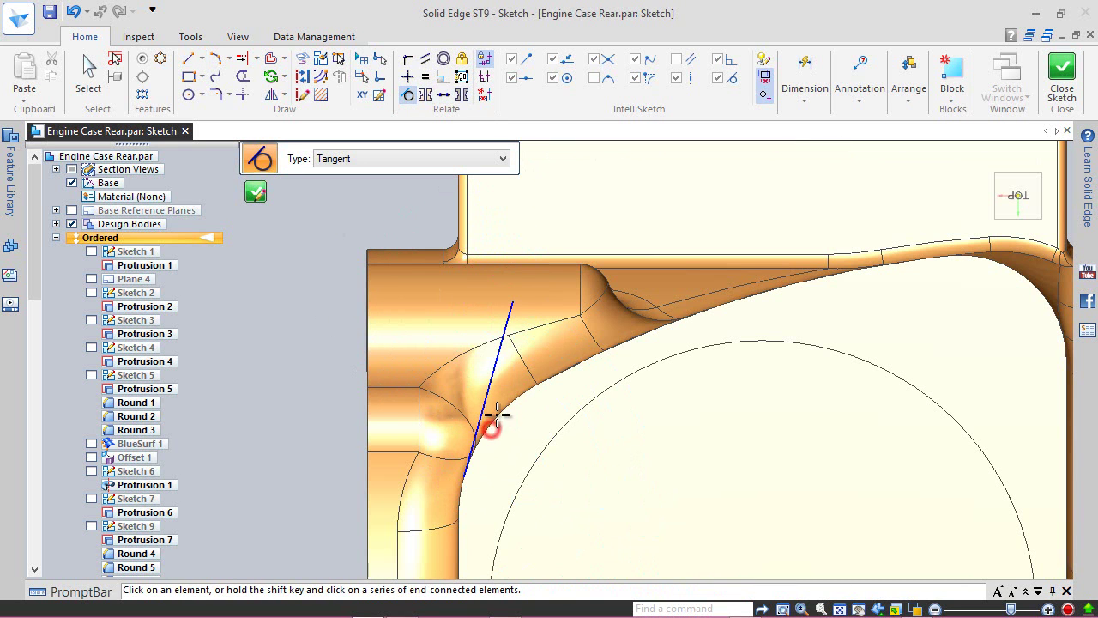
key("Escape")
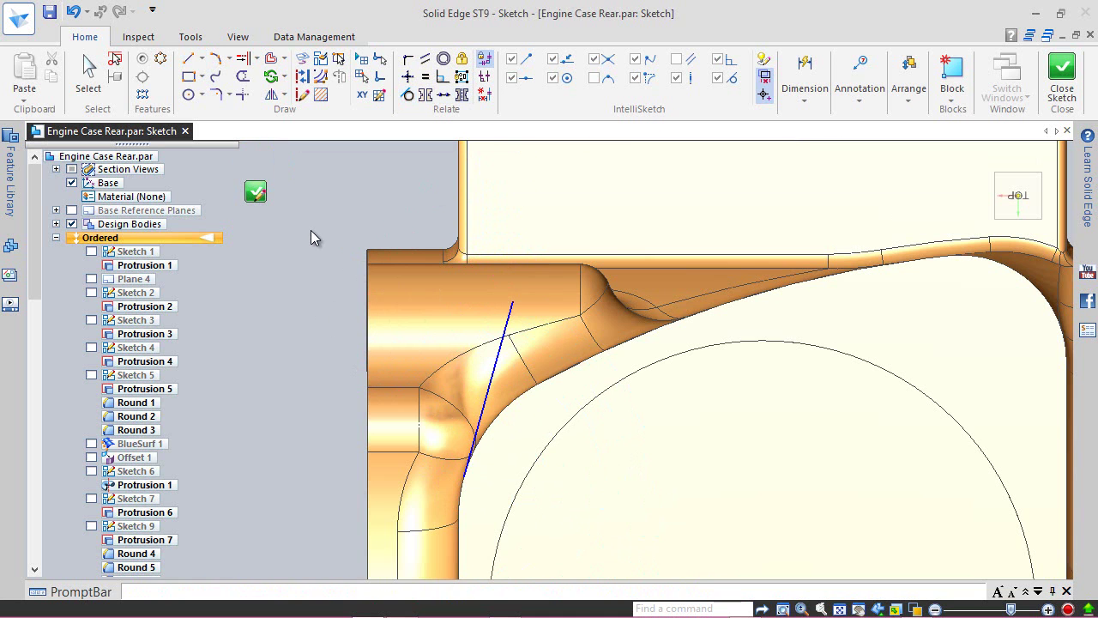
left_click(310, 230)
- Draw a horizontal line about 18 mm long from the bore centre outward along the positive X axis
left_click(189, 65)
scroll(422, 215, "down", 2)
scroll(587, 433, "down", 1)
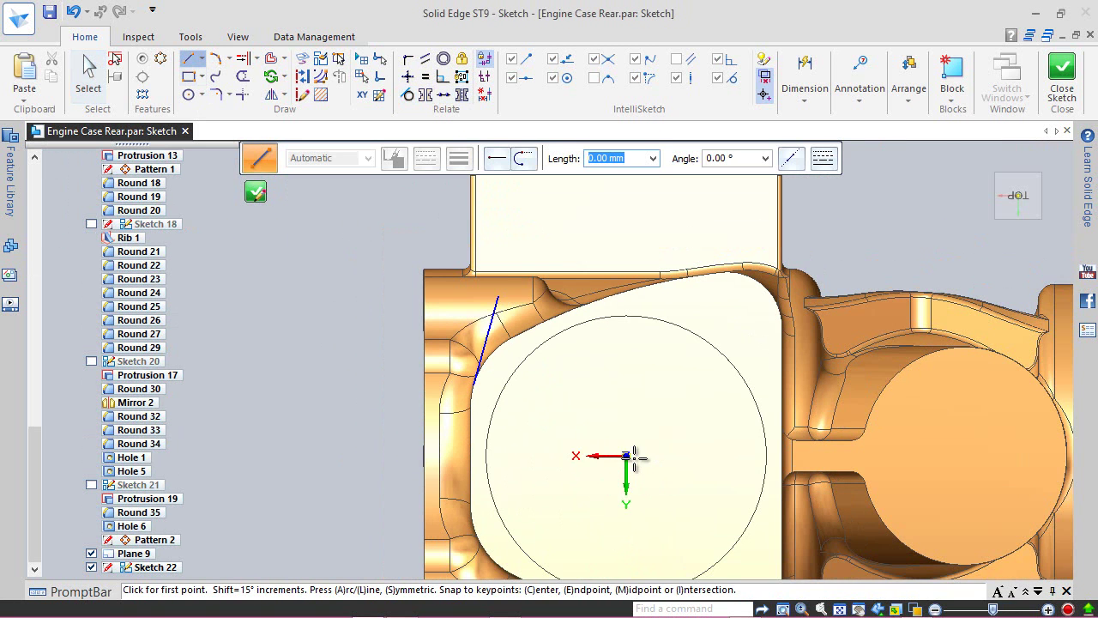
left_click(626, 456)
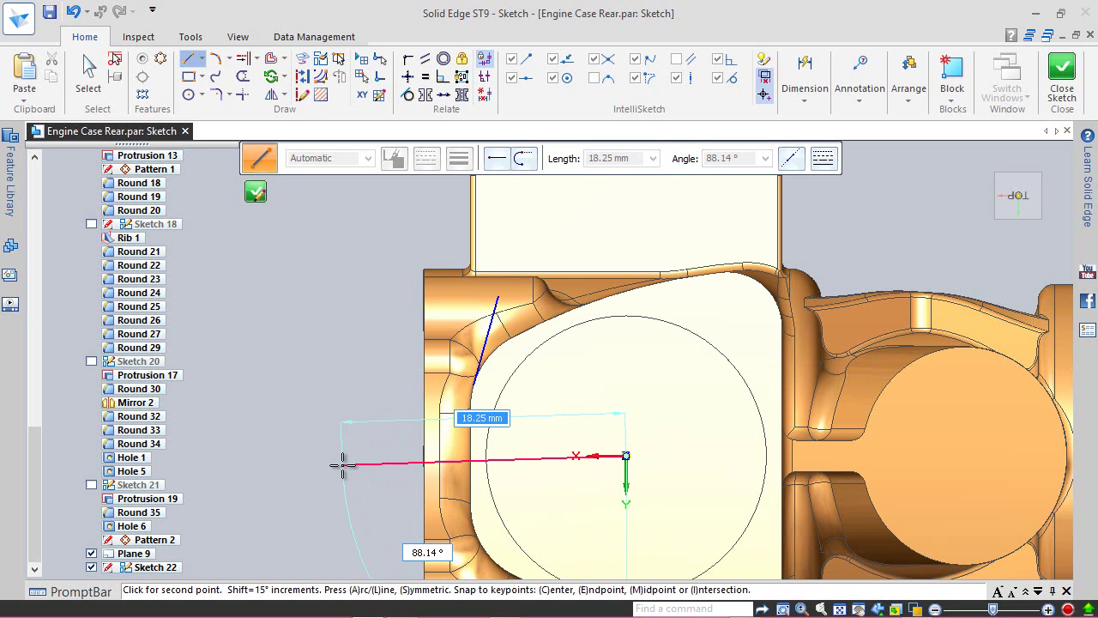
left_click(341, 456)
right_click(364, 306)
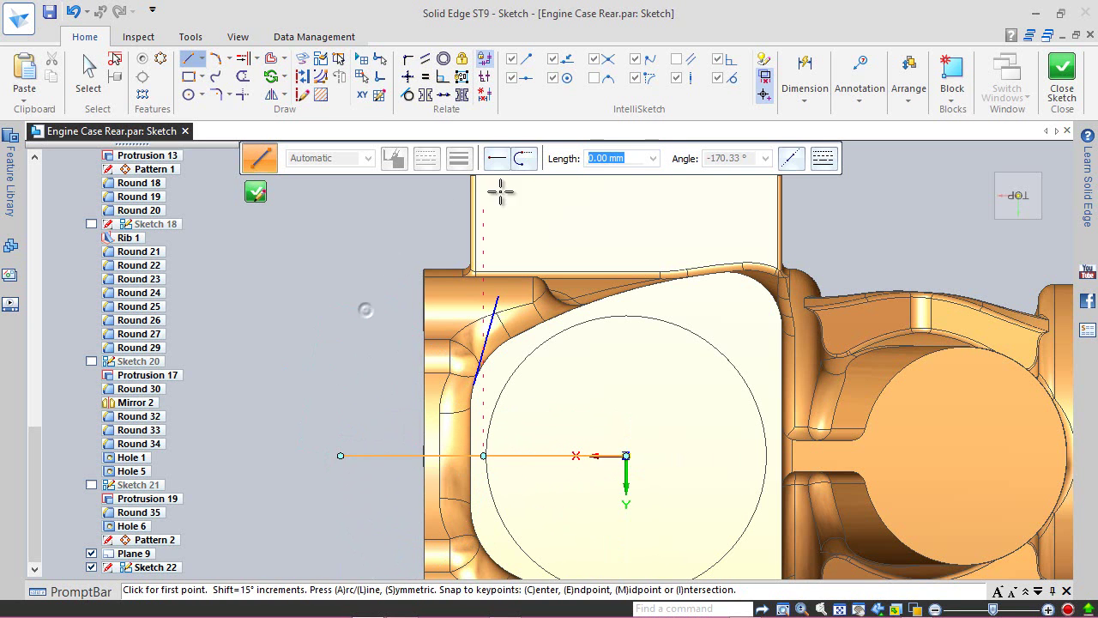
- Extend the slanted line down to the horizontal line, and trim the horizontal line's excess beyond their intersection
key("Escape")
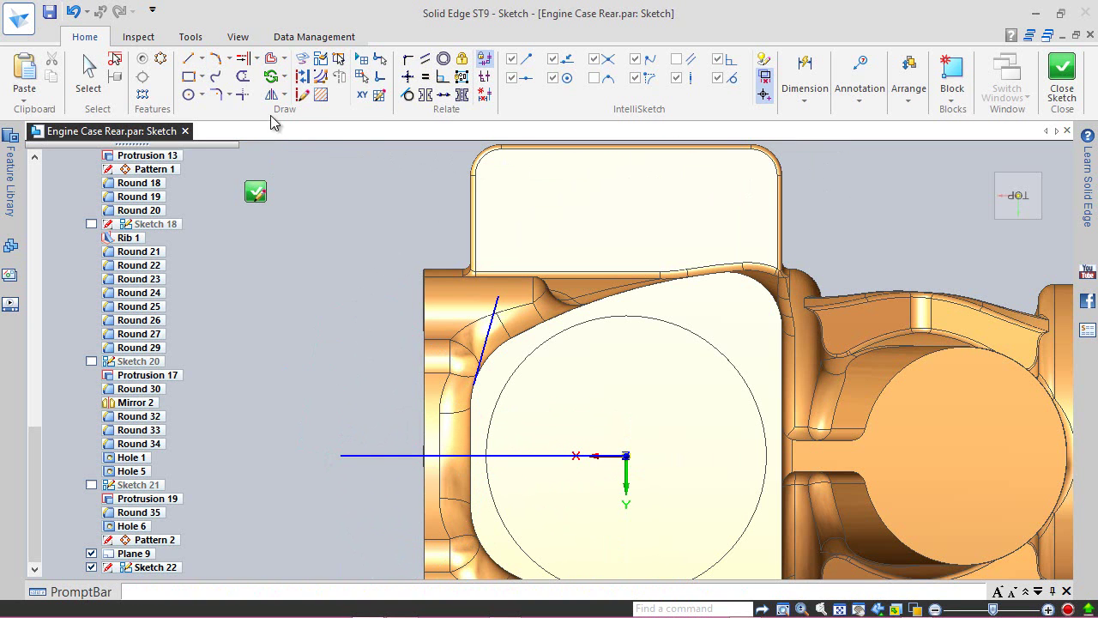
left_click(244, 57)
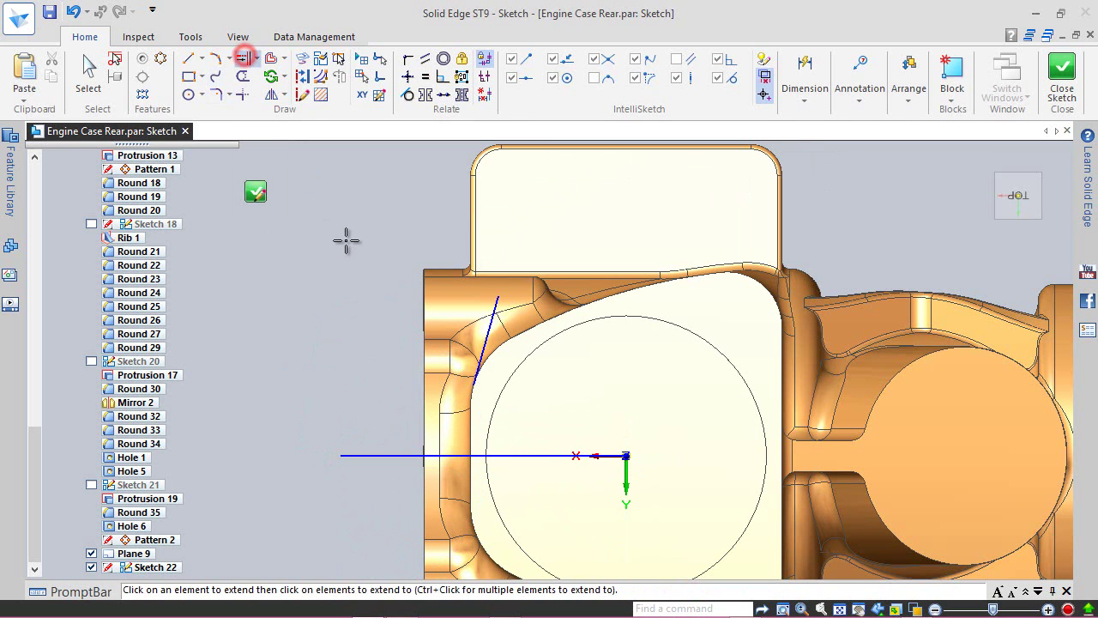
left_click(483, 356)
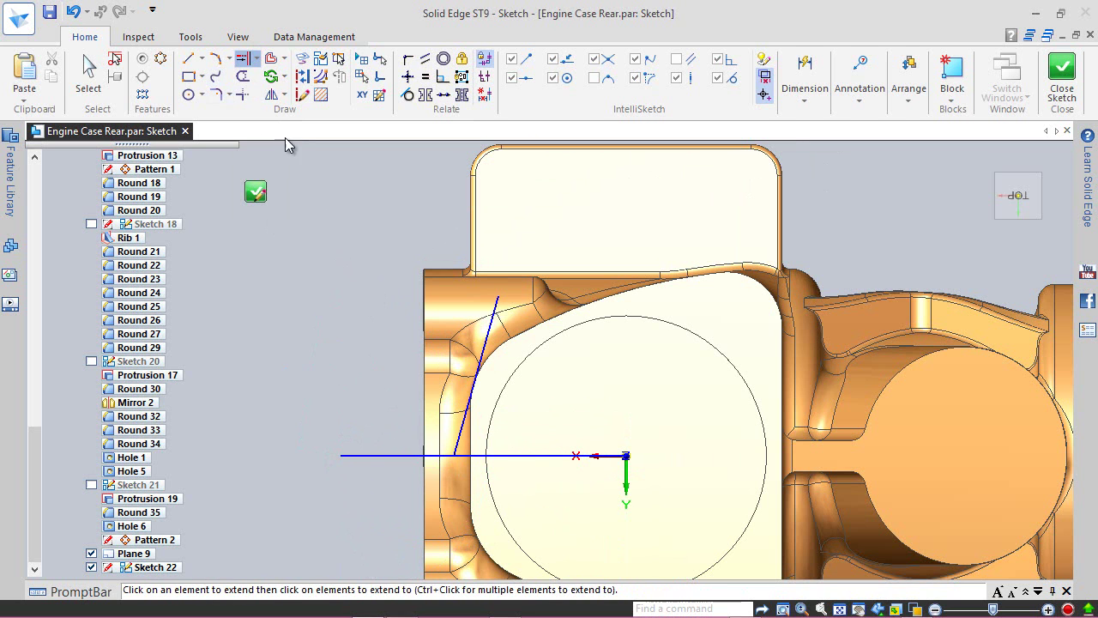
left_click(243, 77)
left_click(372, 456)
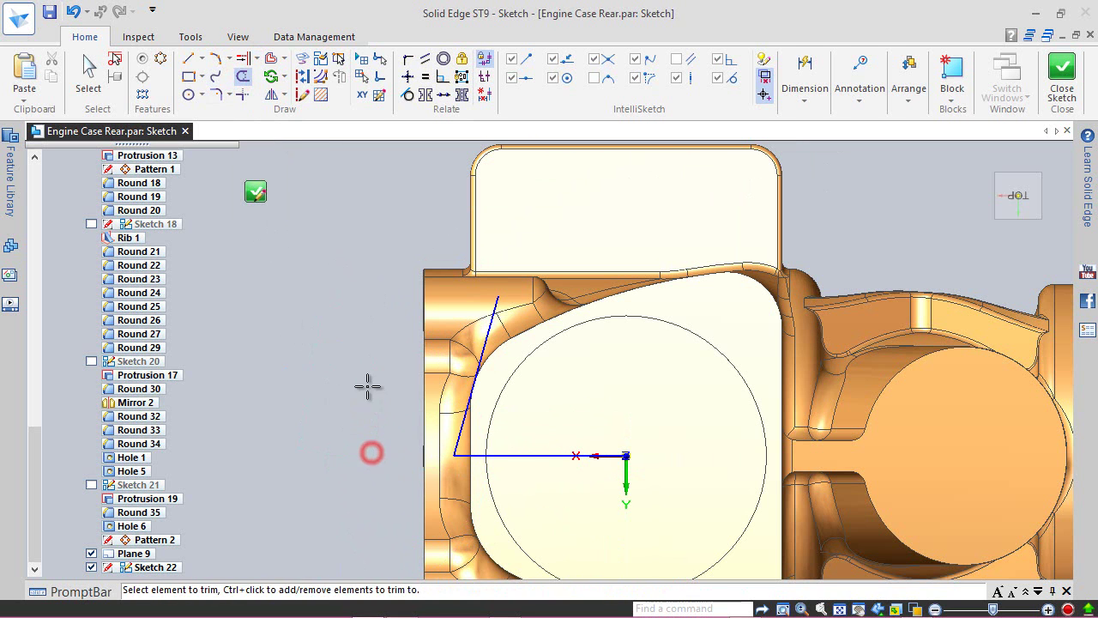
- Dimension the angle between the slanted line and the horizontal line and set it to 71.1193°
left_click(805, 100)
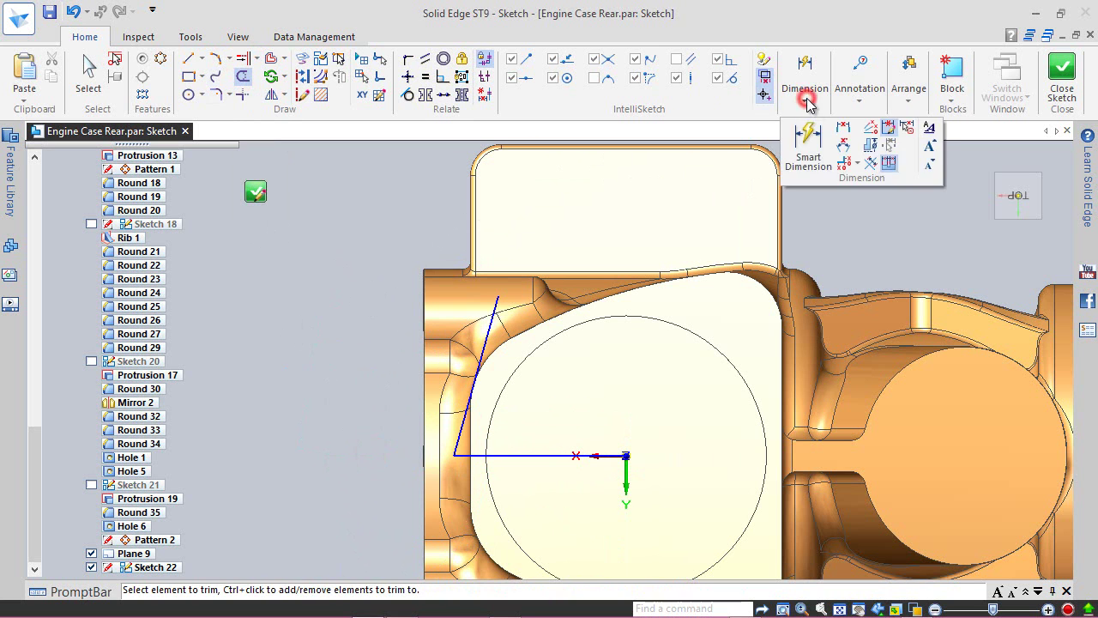
left_click(842, 144)
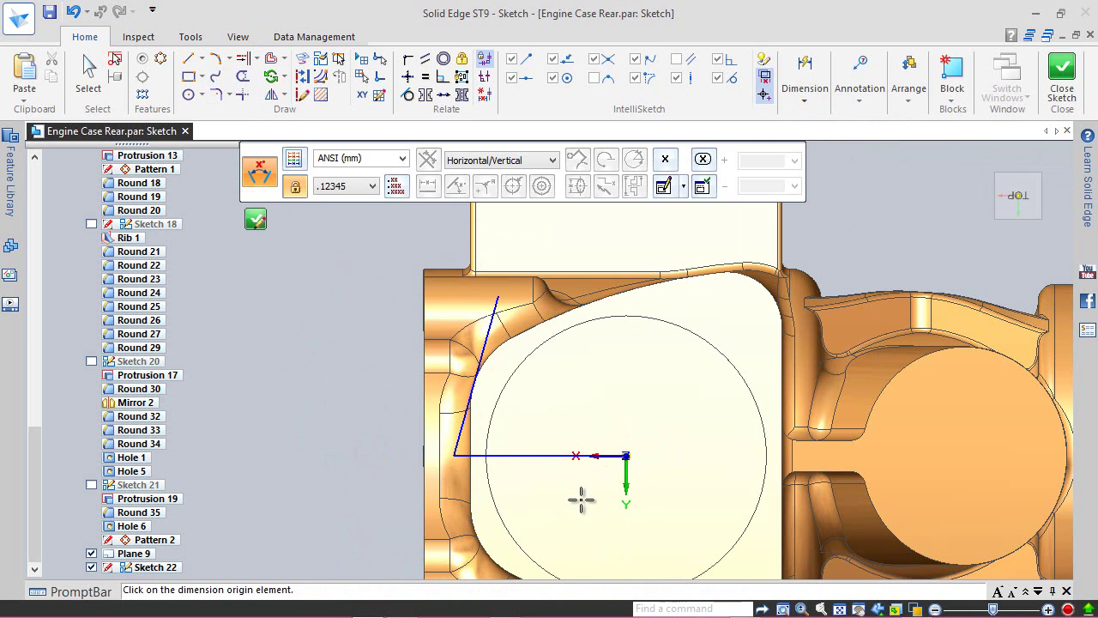
scroll(532, 438, "up", 4)
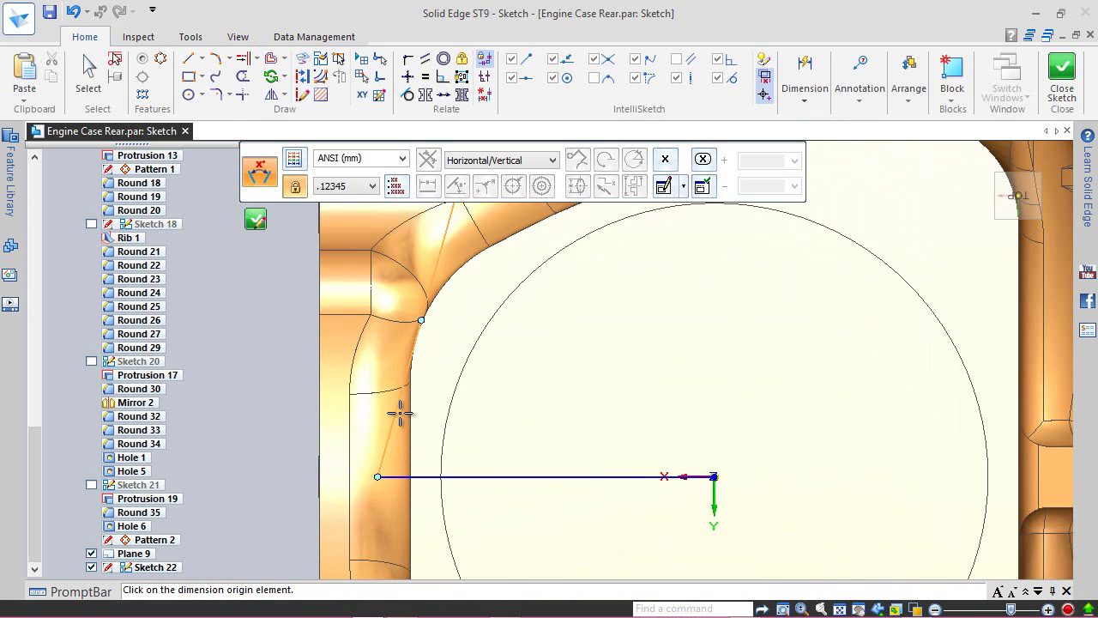
left_click(400, 413)
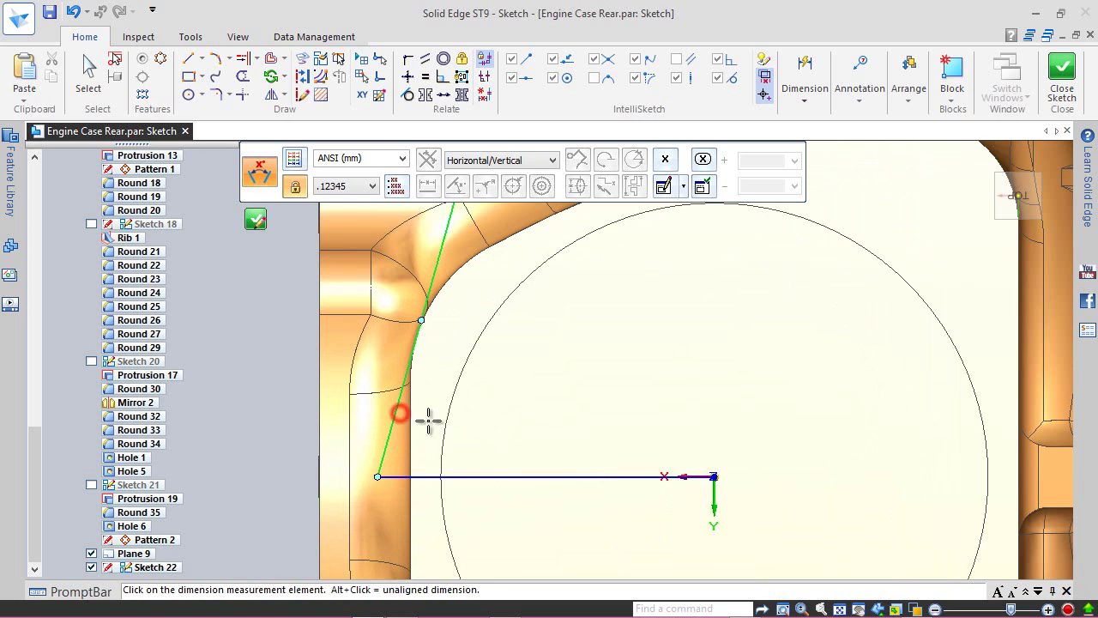
left_click(495, 474)
left_click(491, 400)
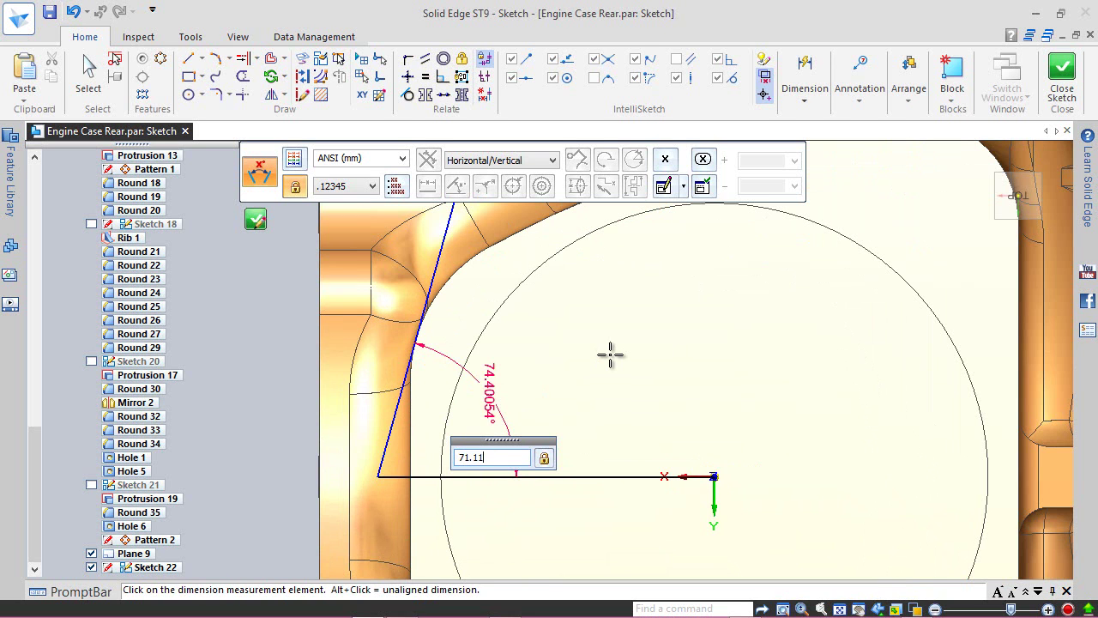
key("Return")
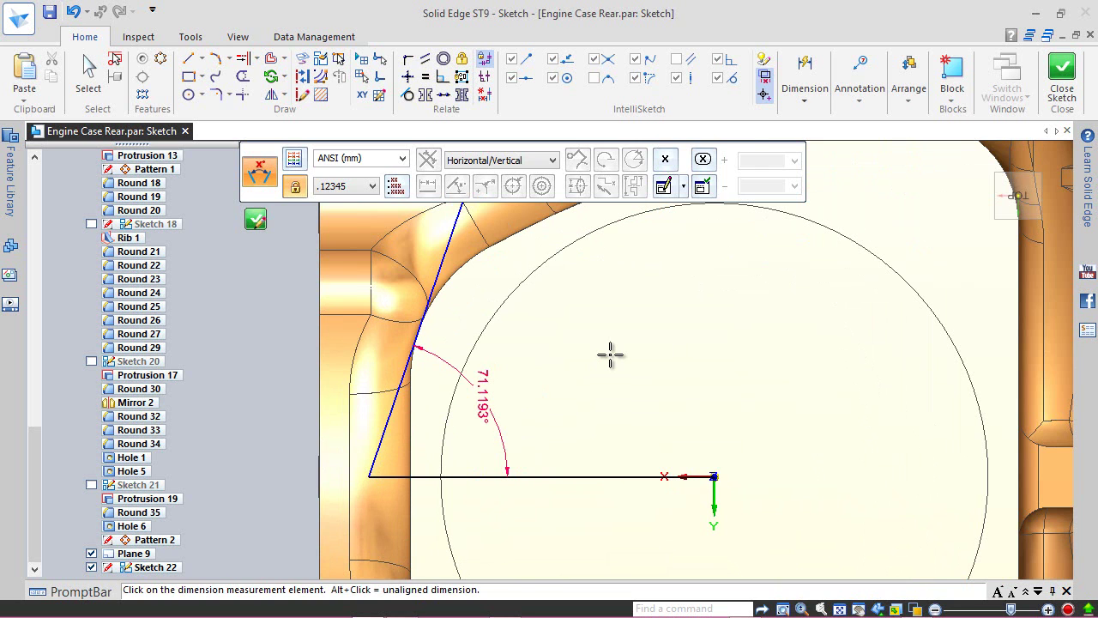
key("Escape")
- Convert the horizontal line and the slanted line to construction geometry
left_click(302, 76)
left_click(611, 476)
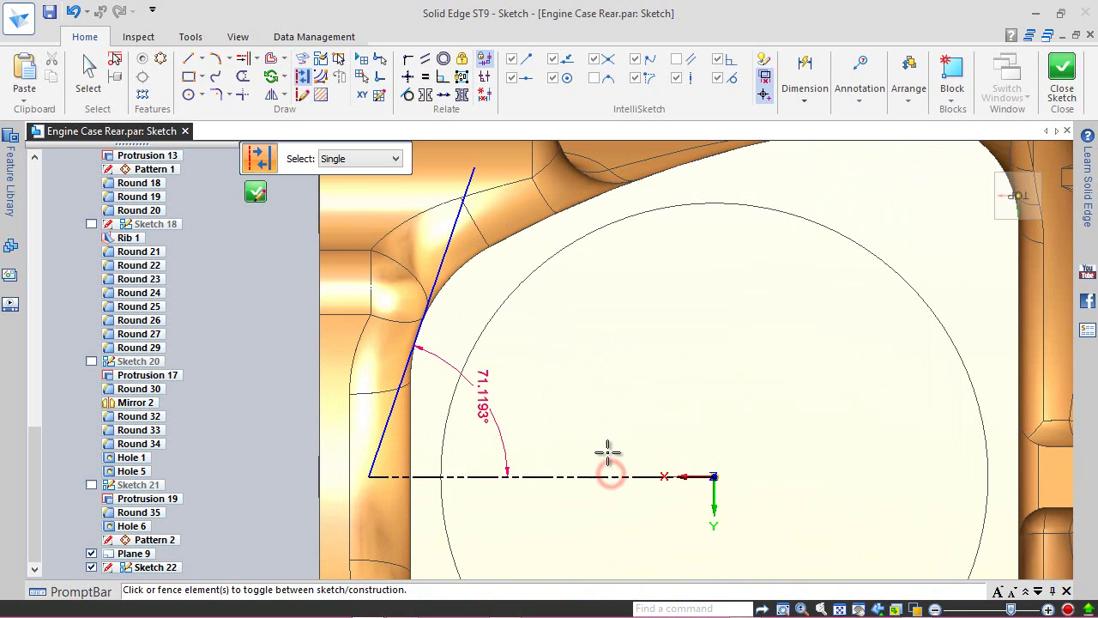
left_click(389, 428)
left_click(89, 75)
- Offset the slanted construction line by 0.50 mm toward the circular edge
left_click(271, 58)
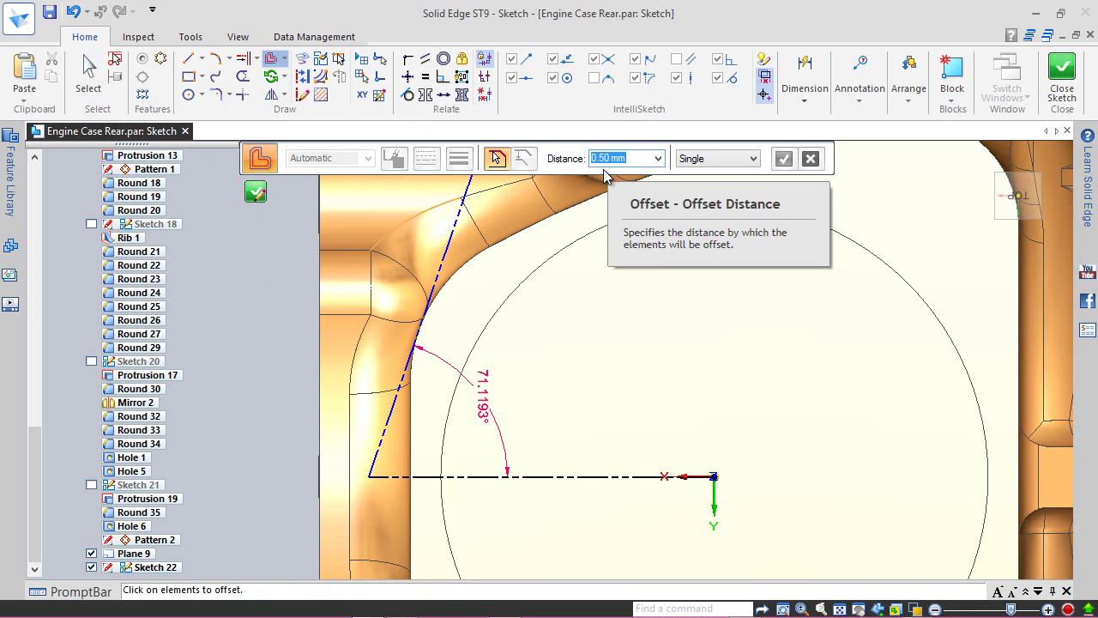
left_click(448, 248)
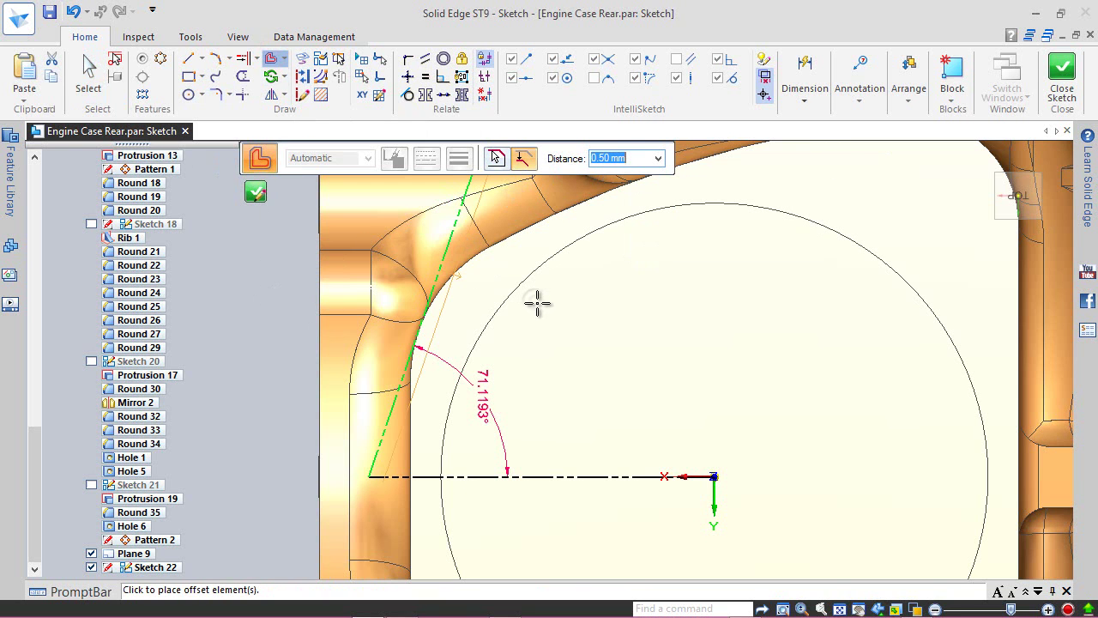
left_click(537, 302)
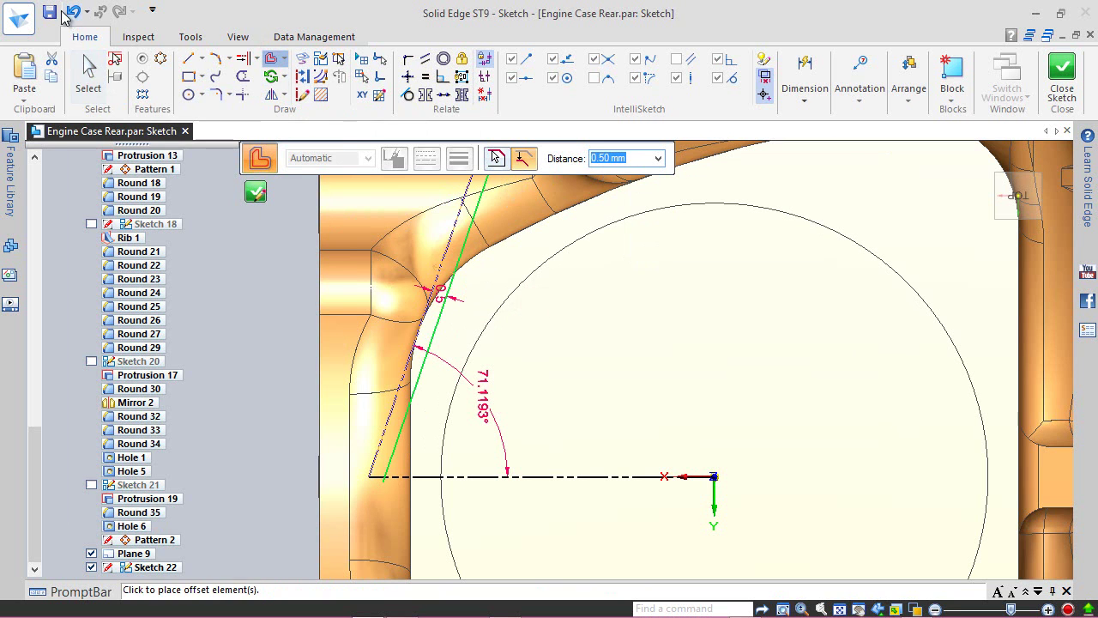
key("Escape")
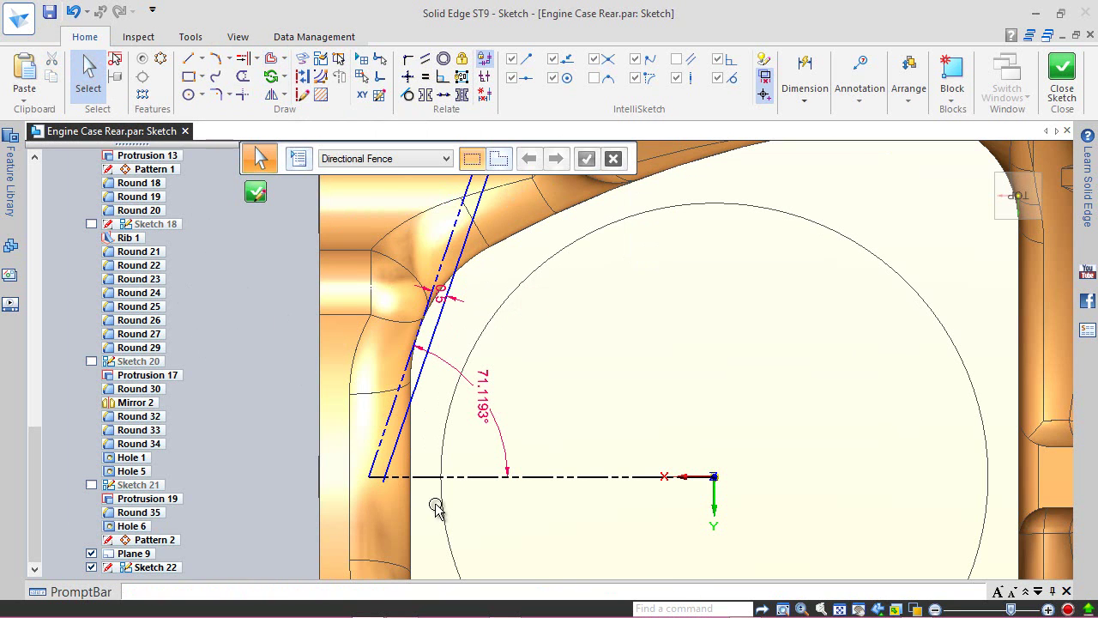
- Trim the offset line's short overhang beyond the horizontal construction line
scroll(442, 513, "up", 2)
scroll(442, 513, "down", 1)
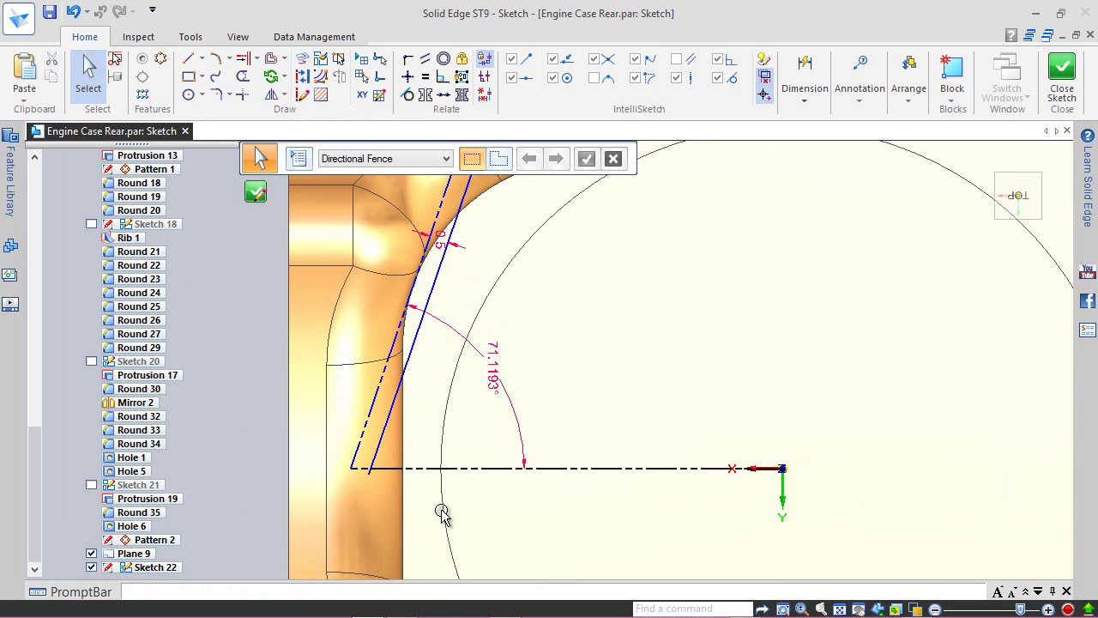
left_click(242, 77)
left_click(366, 478)
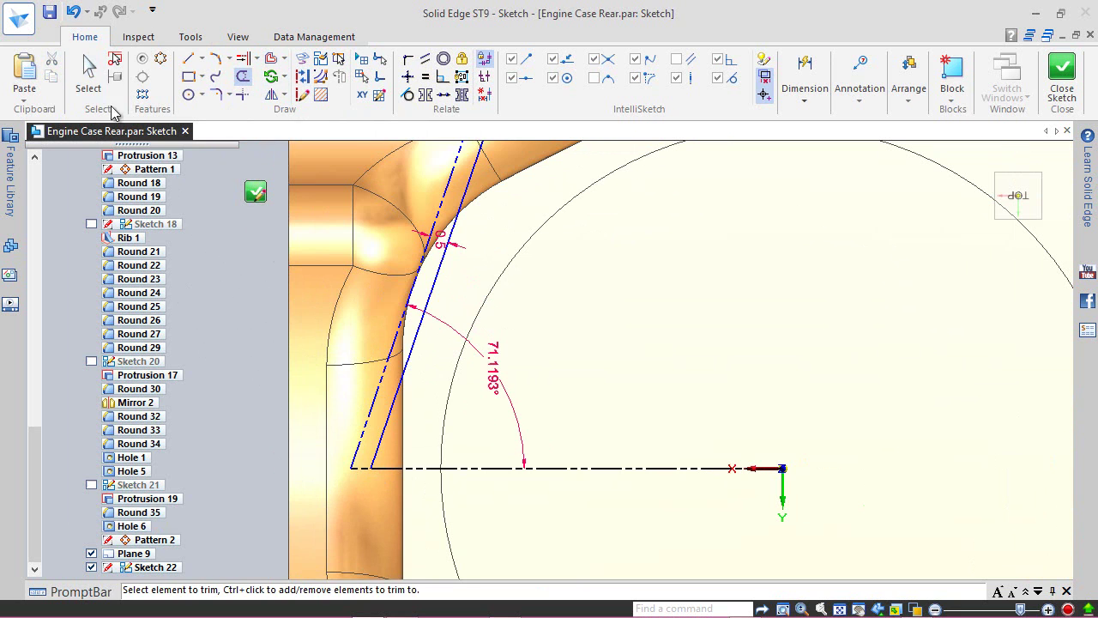
left_click(88, 73)
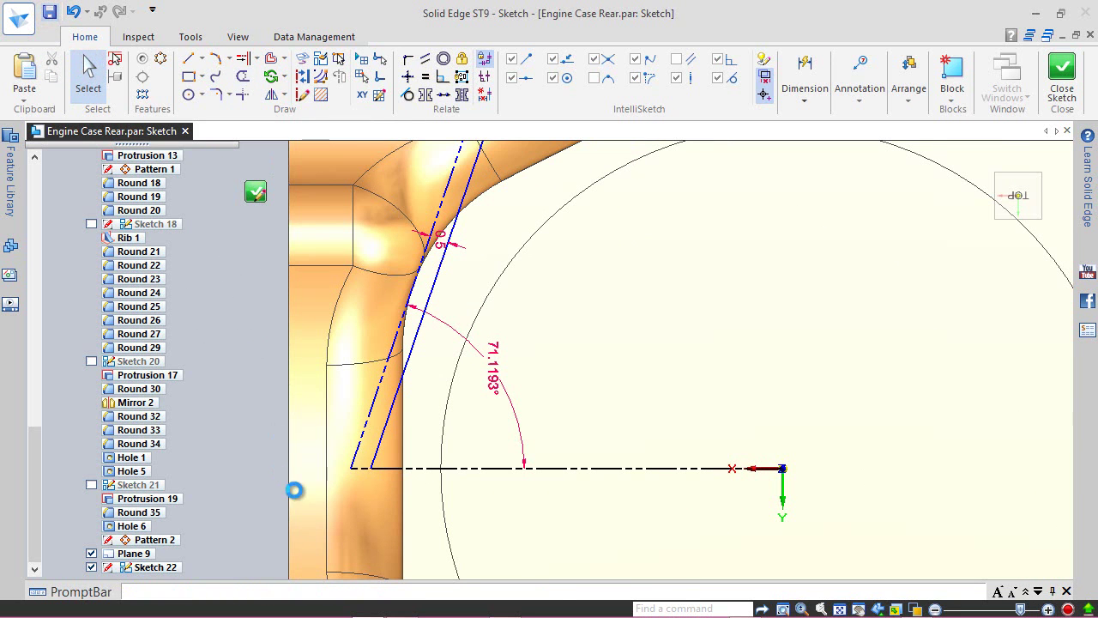
- Draw a gently sloping line from the offset line's upper end to the narrow rounded rim above the circular edge
left_click(187, 58)
scroll(285, 406, "down", 1)
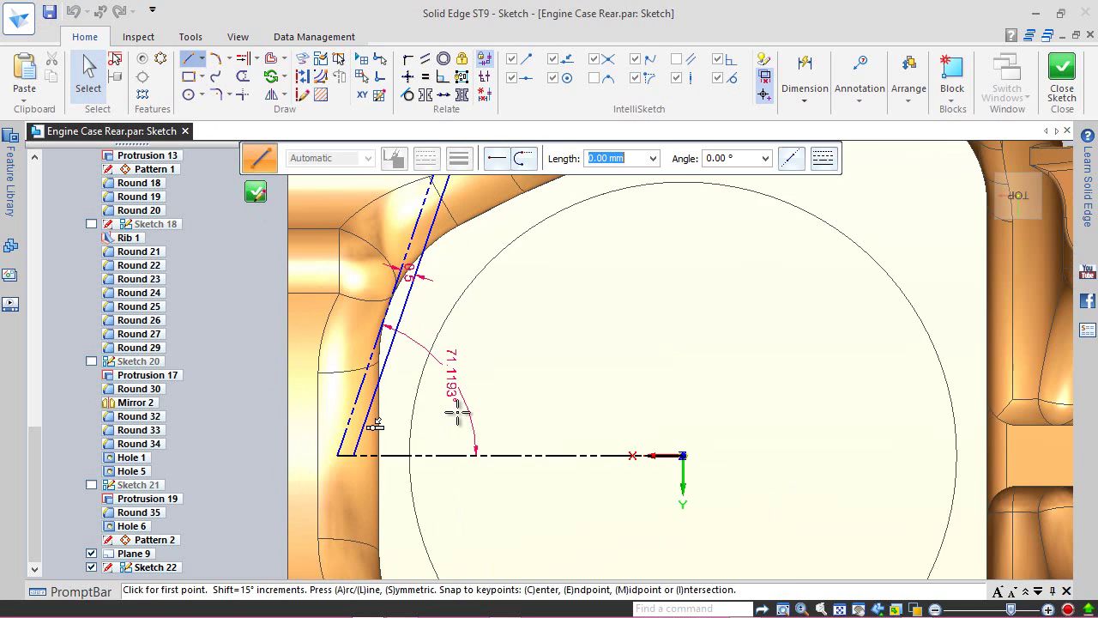
scroll(455, 414, "down", 1)
scroll(454, 201, "up", 2)
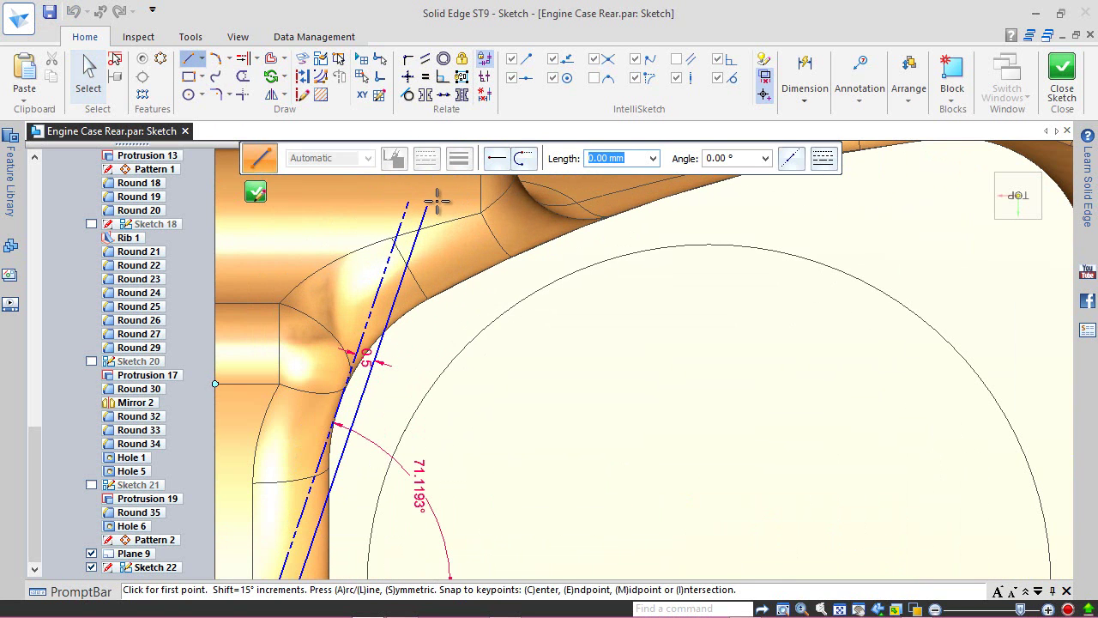
left_click(429, 205)
scroll(538, 391, "down", 1)
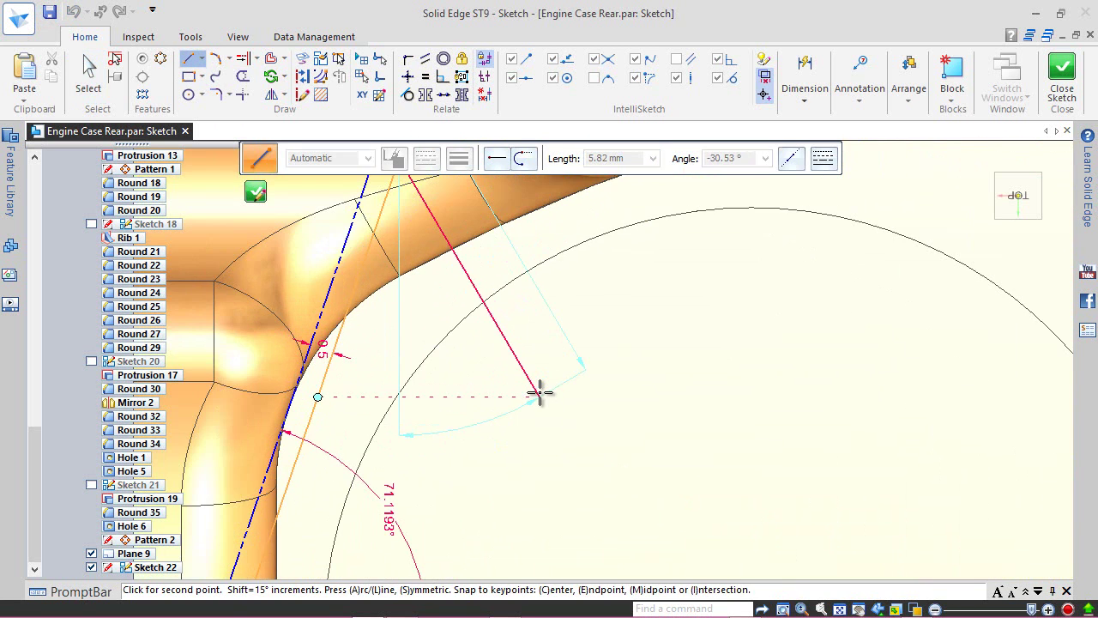
scroll(541, 393, "down", 1)
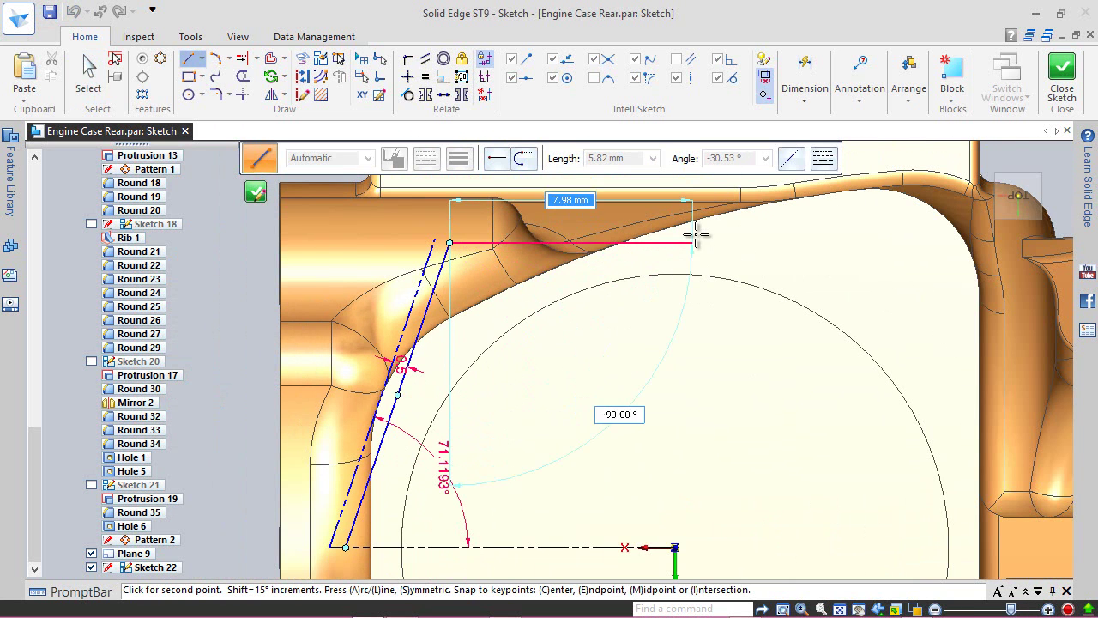
scroll(805, 187, "up", 1)
scroll(806, 188, "up", 2)
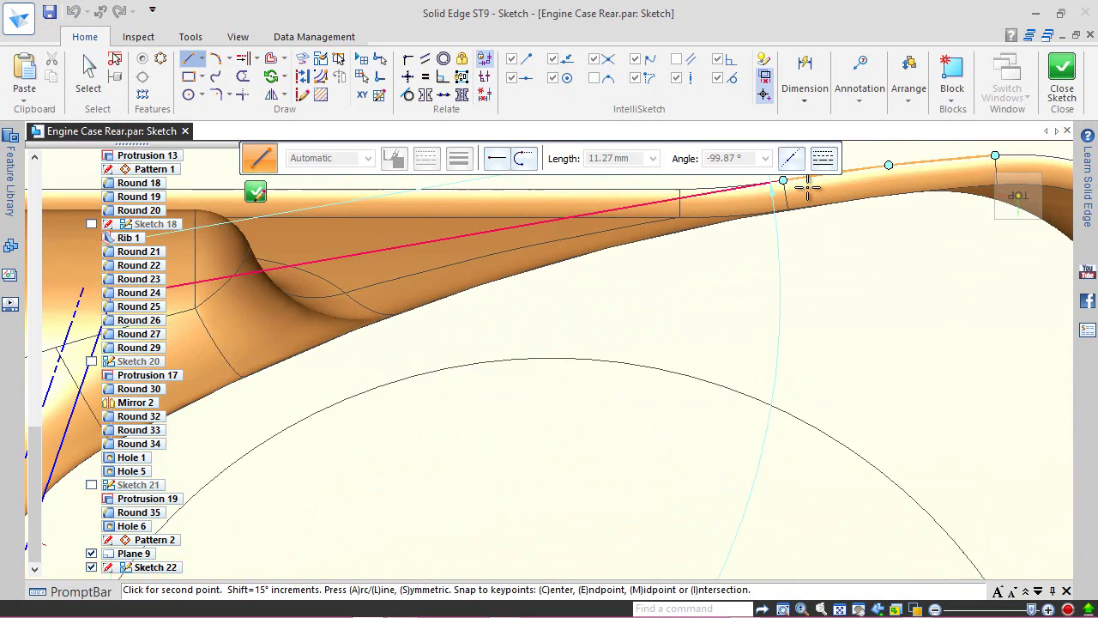
left_click(808, 196)
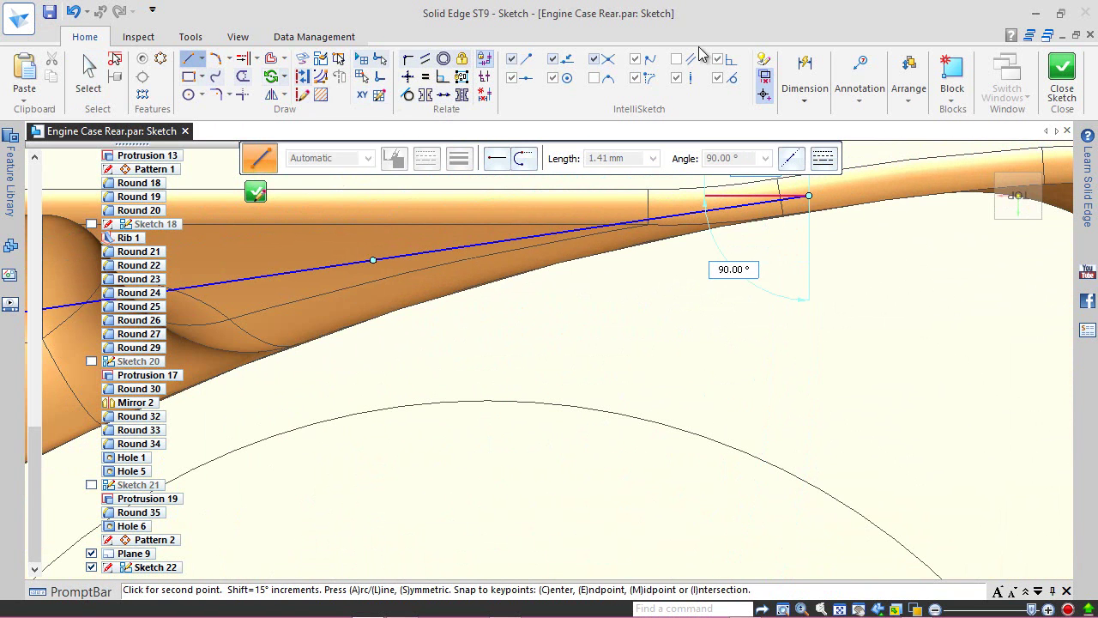
right_click(807, 249)
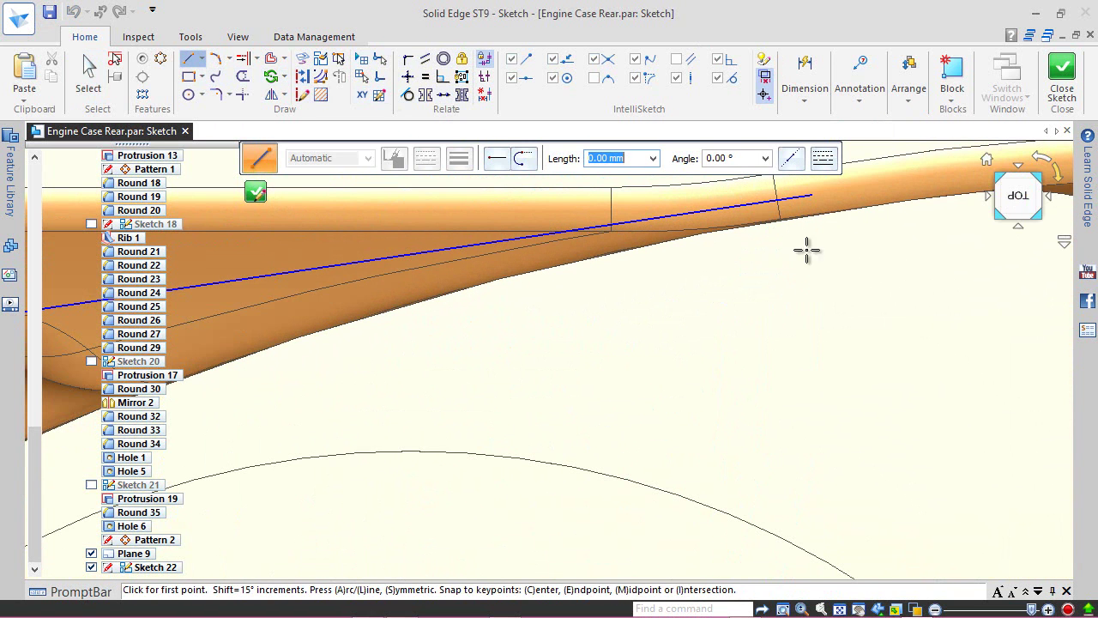
- Connect the new line's free end to the lower endpoint of the short cross edge on the rounded rim
left_click(409, 60)
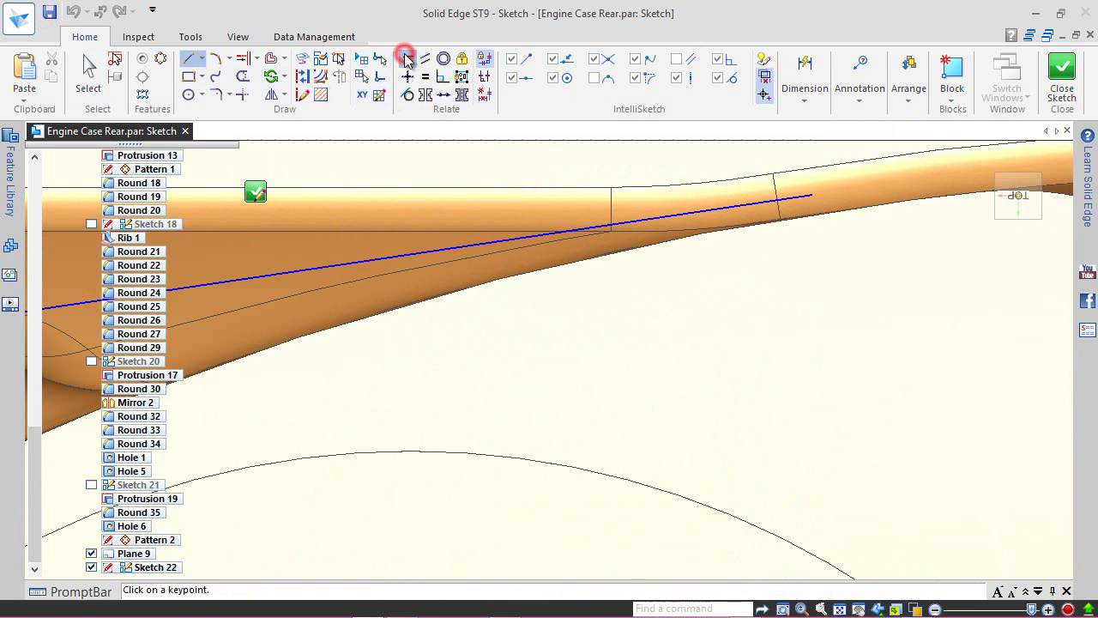
left_click(811, 193)
left_click(780, 219)
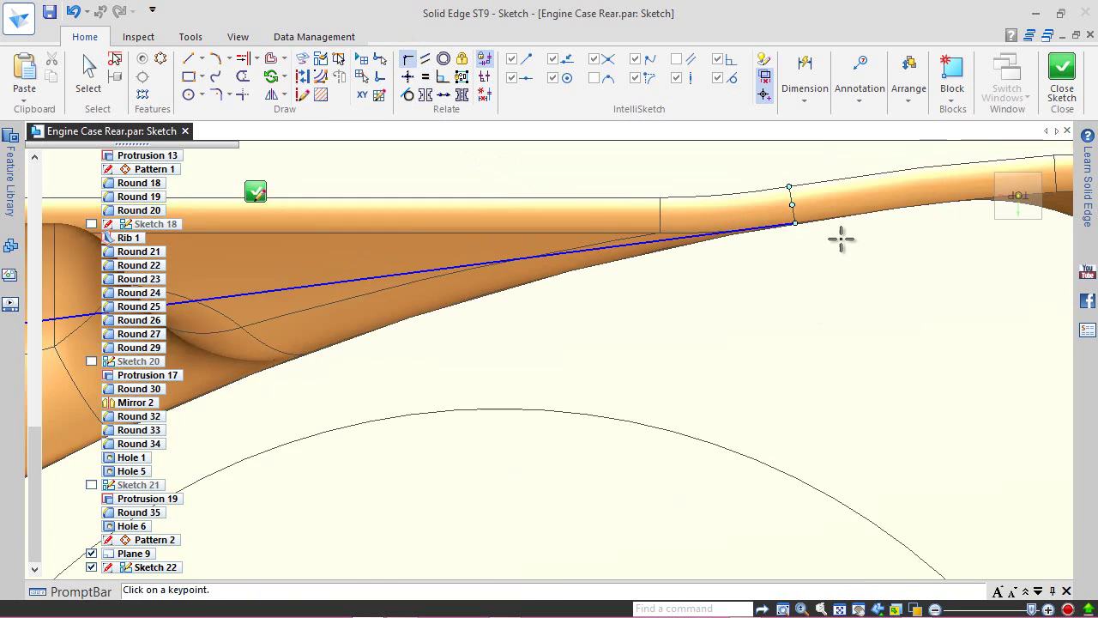
left_click(88, 70)
- Dimension the angle between the offset line and the gently sloping line at 115°, and save the part
left_click(805, 93)
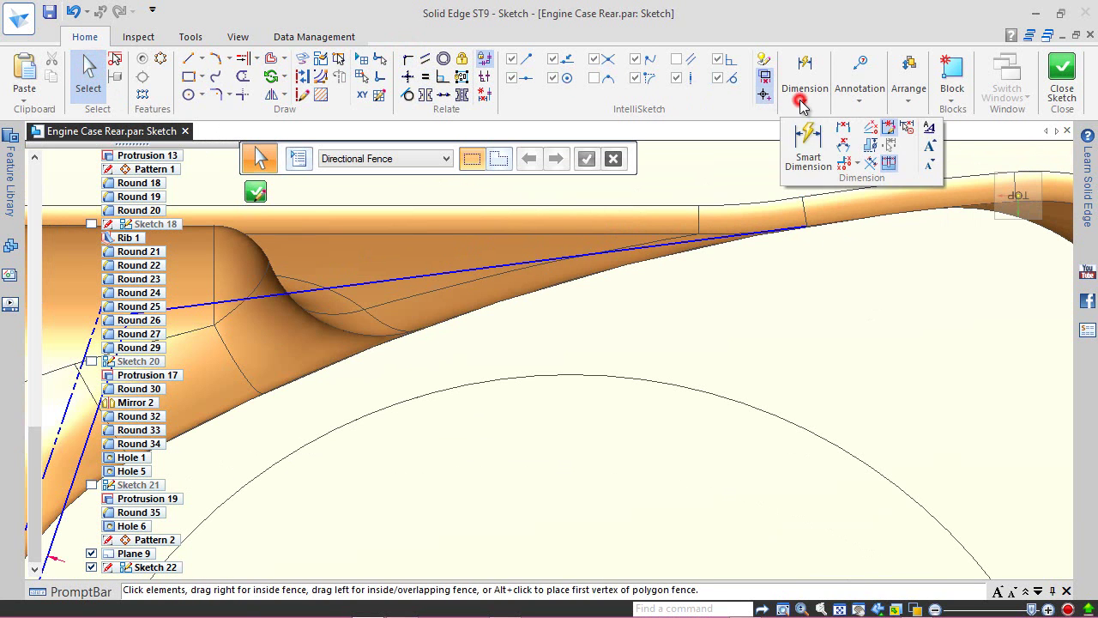
left_click(805, 128)
key("ctrl+h")
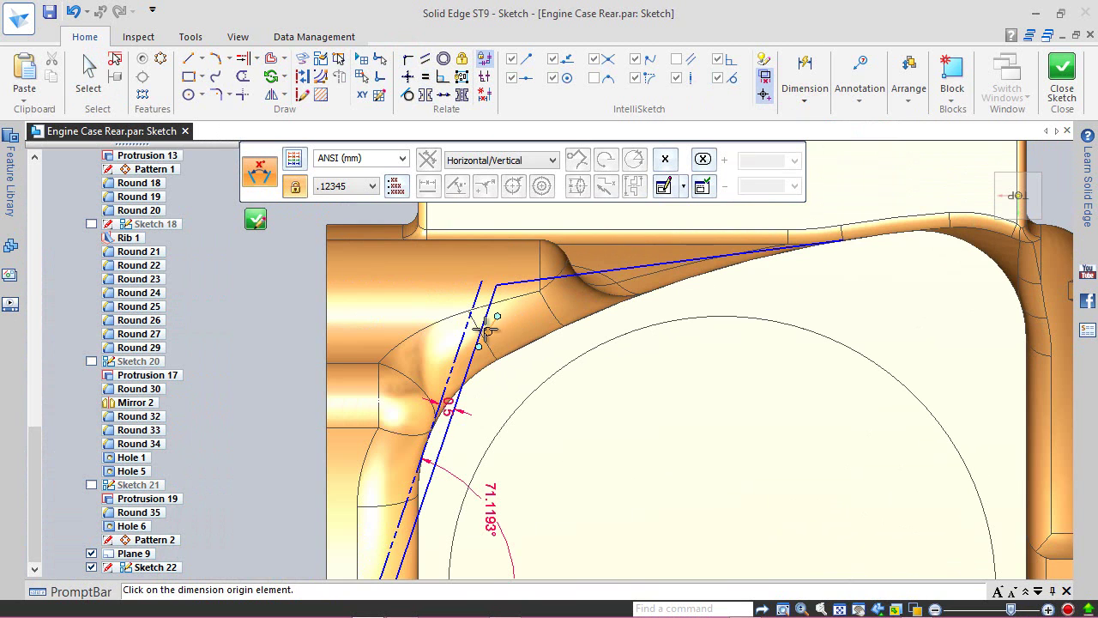
left_click(486, 312)
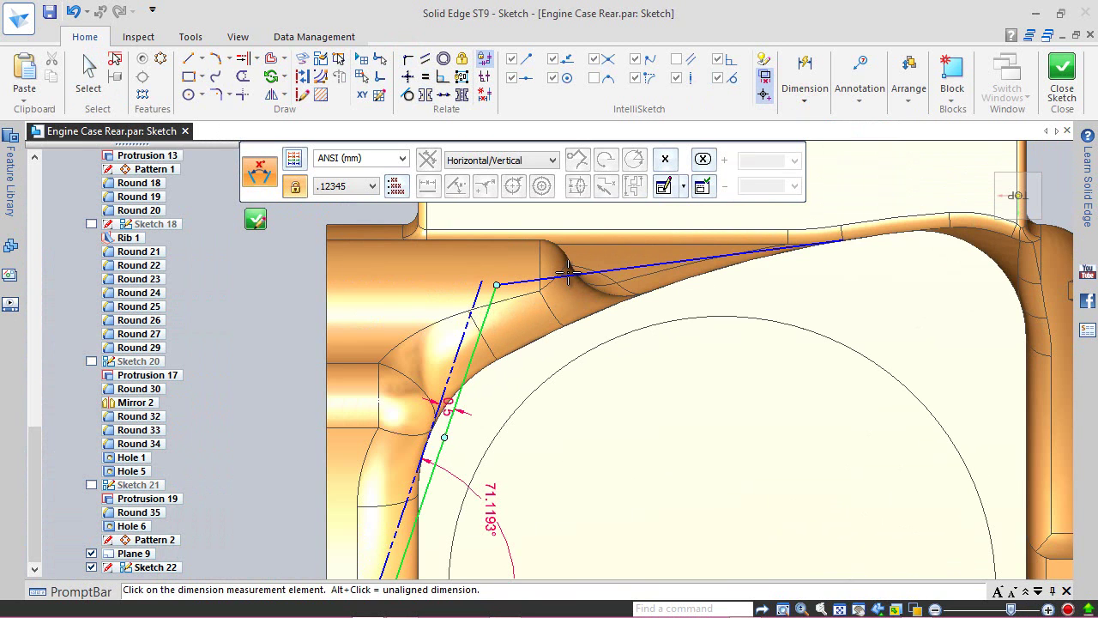
left_click(568, 272)
left_click(541, 316)
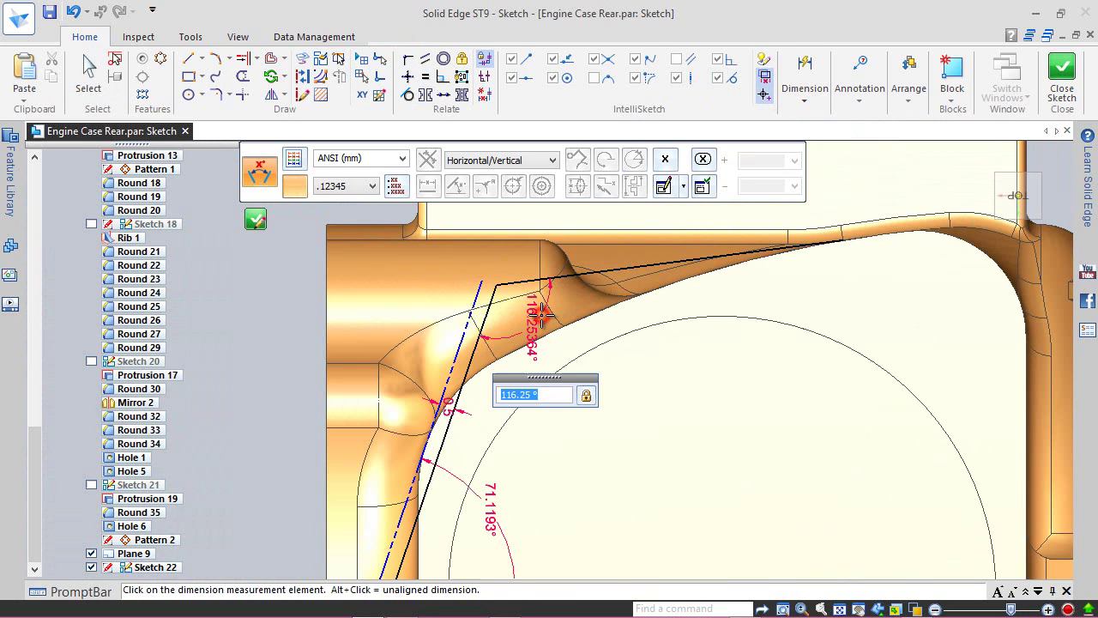
type("115")
key("Return")
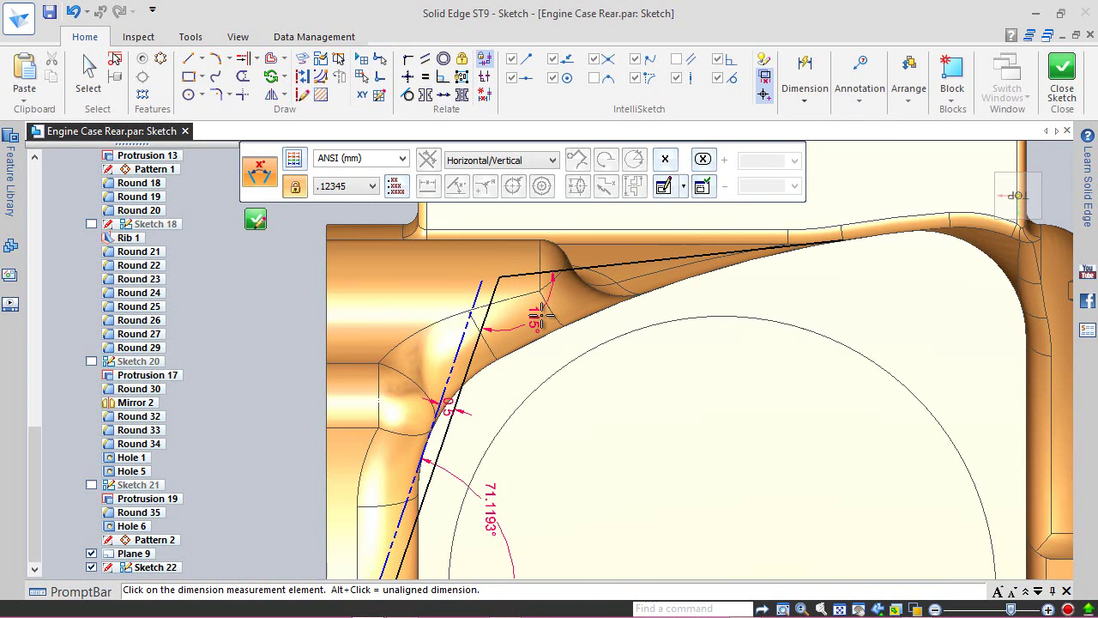
left_click(88, 73)
left_click(49, 12)
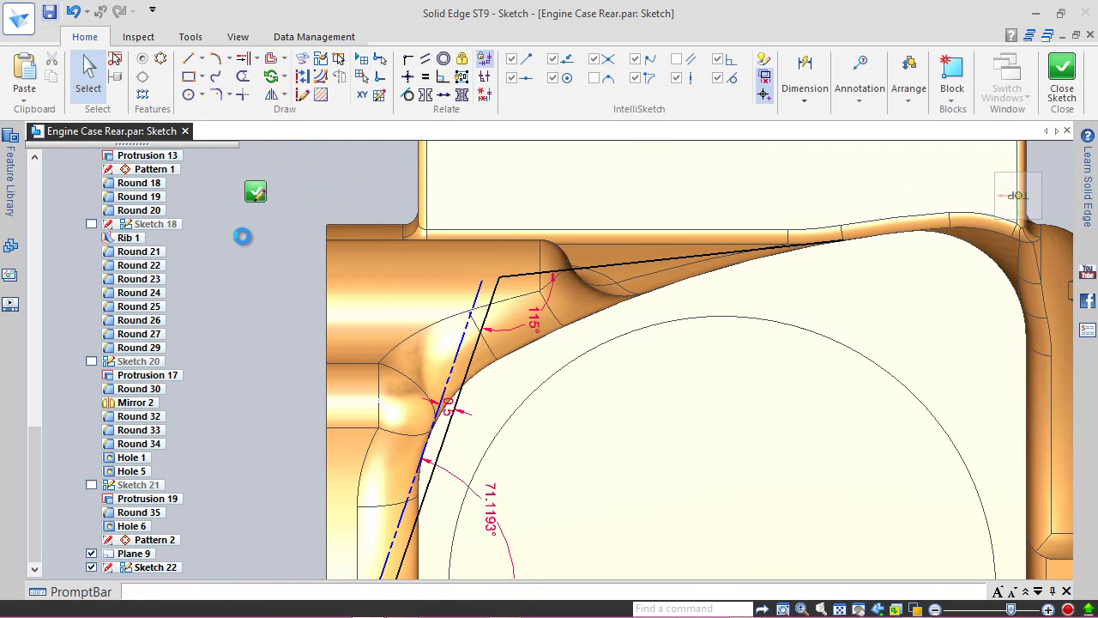
- Draw a three-point arc of about 1.3 mm radius from the offset line's crossing with the curved rim edge to that edge's upper endpoint
left_click(219, 57)
scroll(491, 378, "up", 3)
scroll(494, 378, "up", 1)
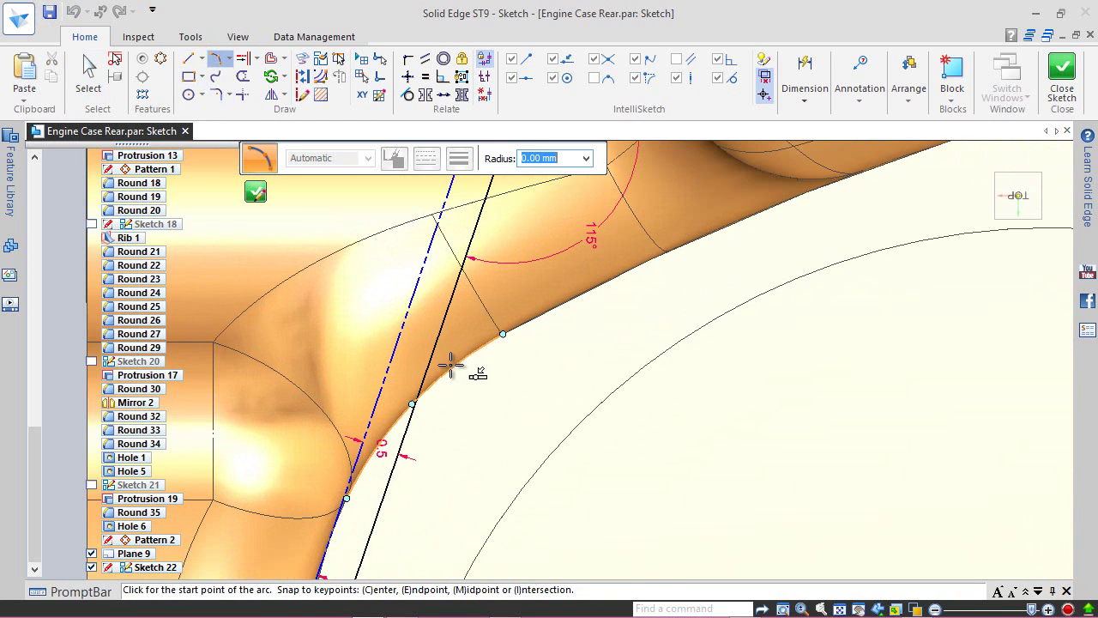
left_click(421, 400)
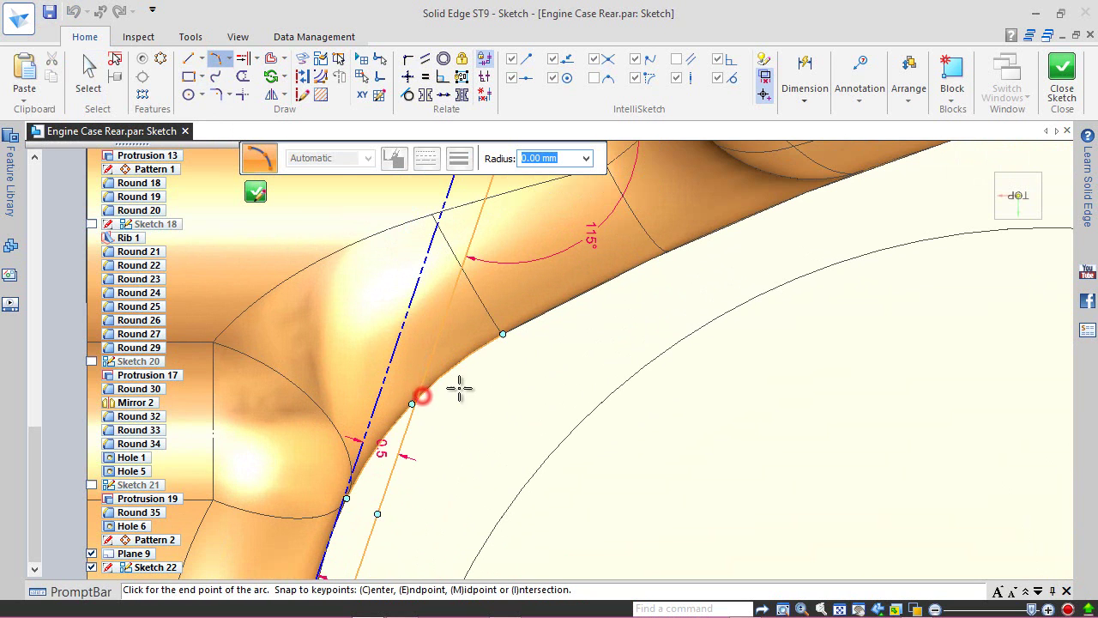
left_click(501, 333)
scroll(474, 344, "up", 1)
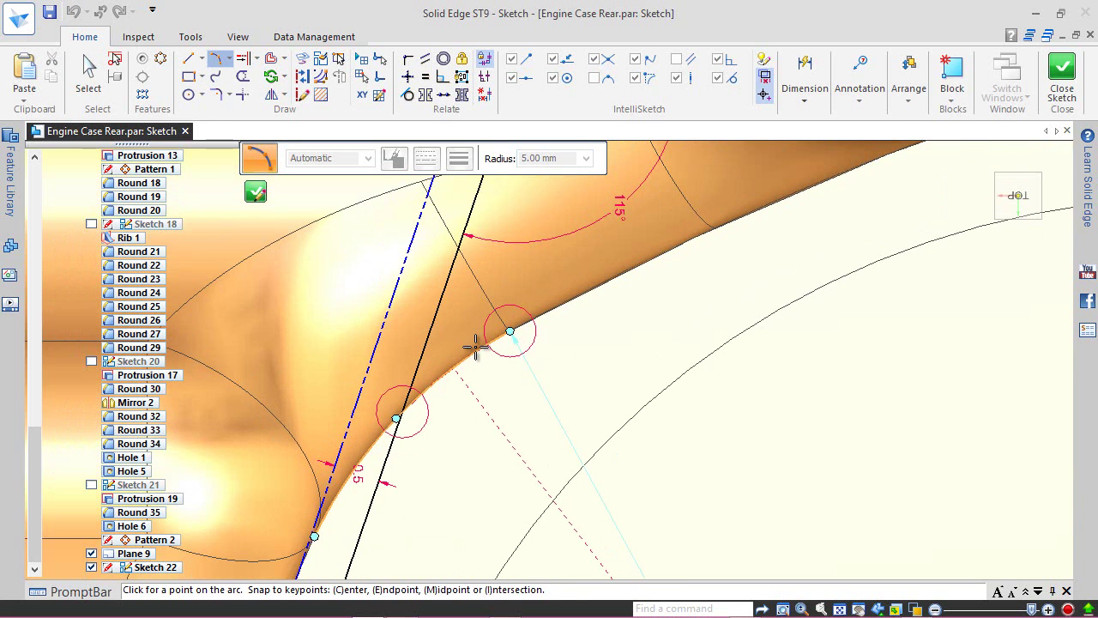
scroll(475, 345, "up", 2)
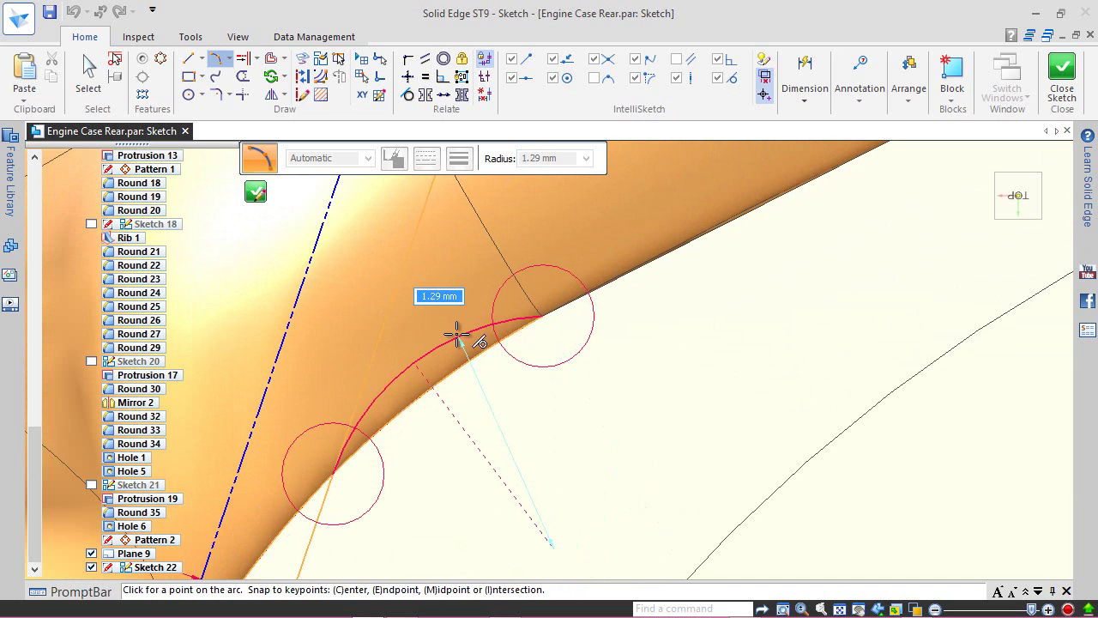
left_click(457, 335)
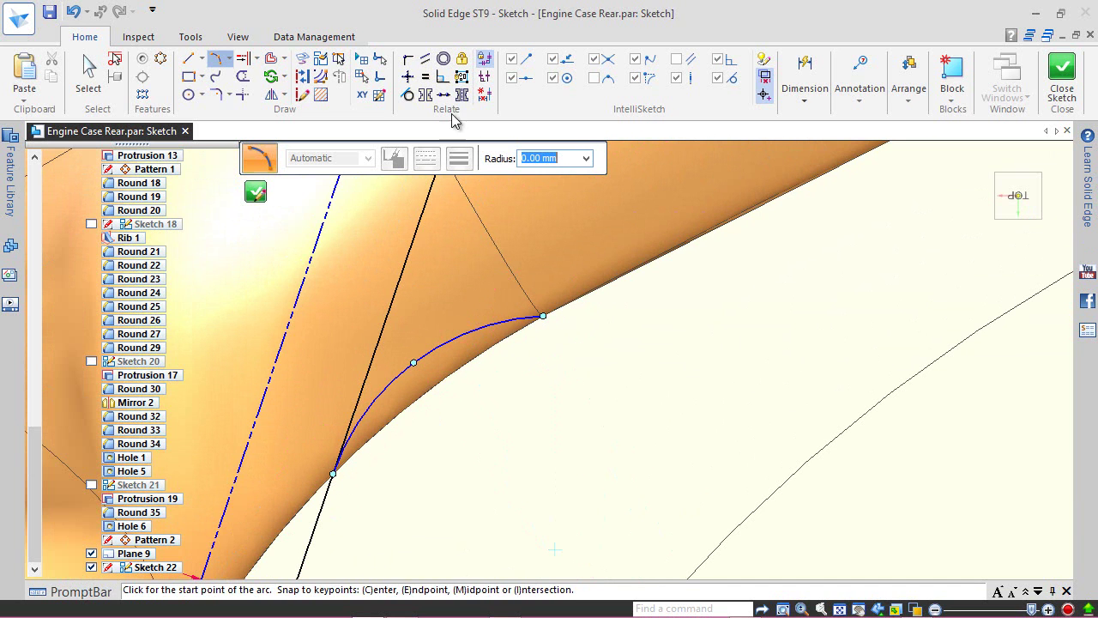
- Make the short arc tangent to the curved rim edge beside it
left_click(409, 96)
left_click(457, 329)
left_click(473, 361)
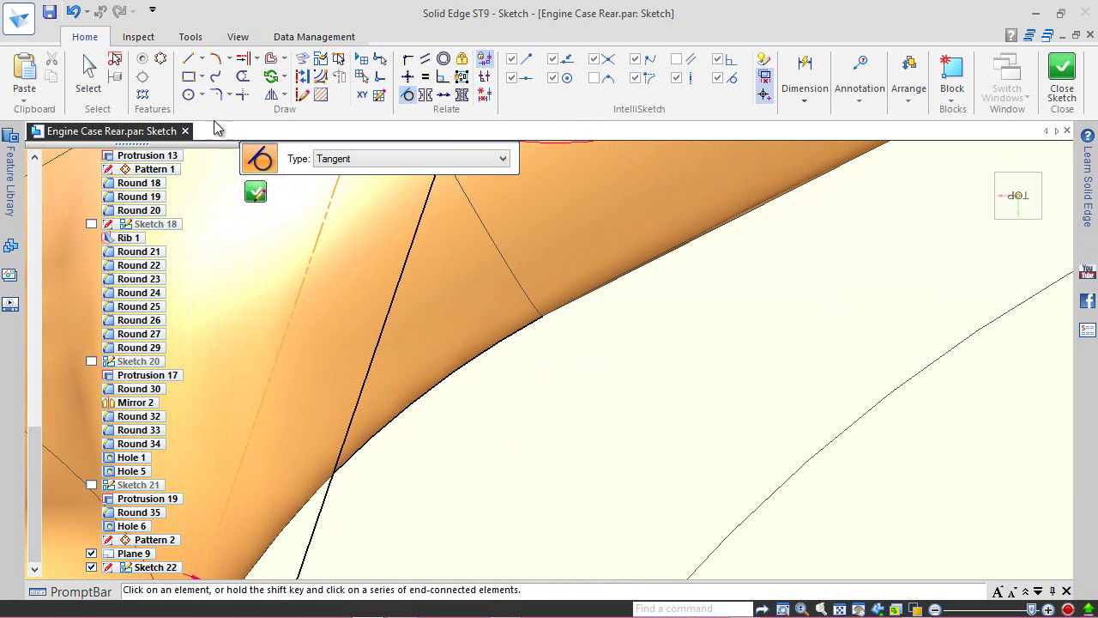
- Draw a three-point arc of about 3.7 mm radius from the first arc's upper end to the far endpoint of the adjoining rim edge
left_click(216, 58)
left_click(543, 317)
scroll(378, 461, "up", 2)
scroll(371, 466, "down", 2)
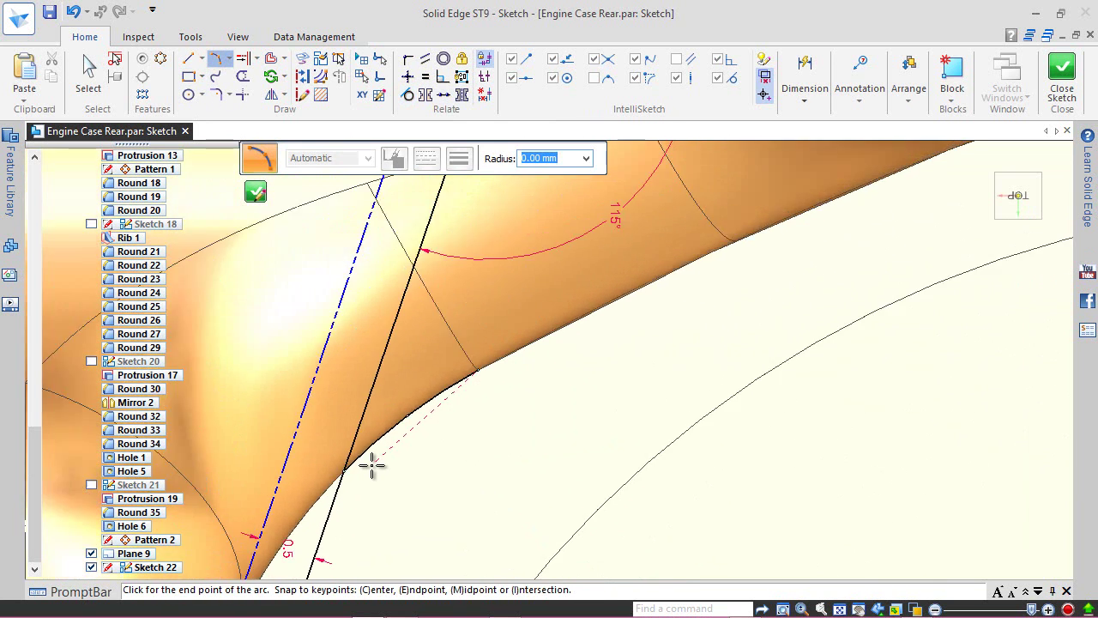
left_click(705, 305)
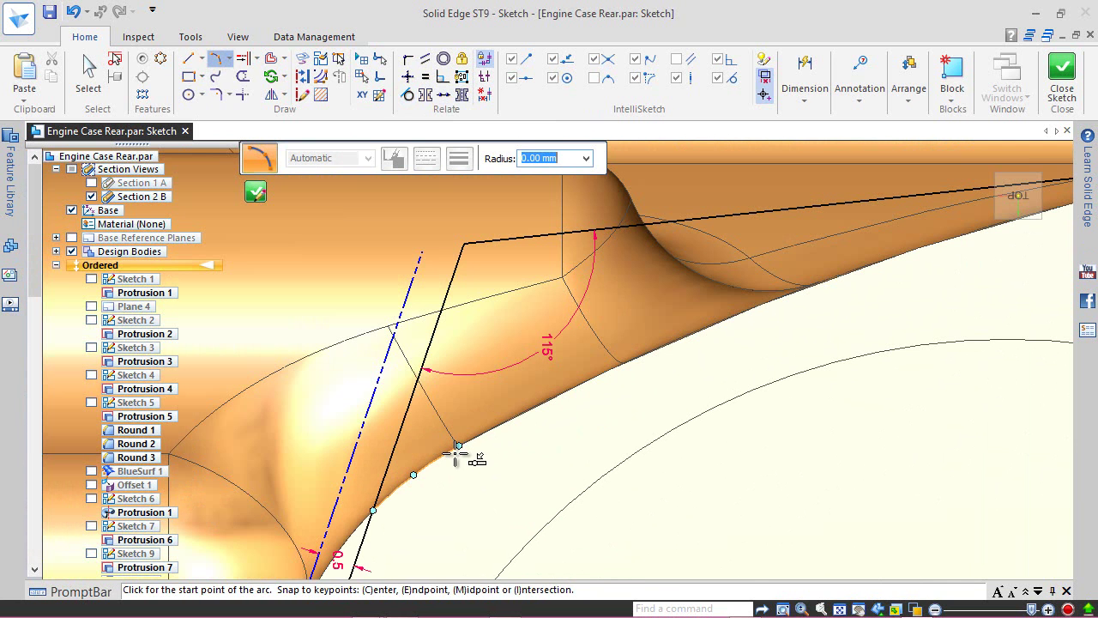
left_click(459, 446)
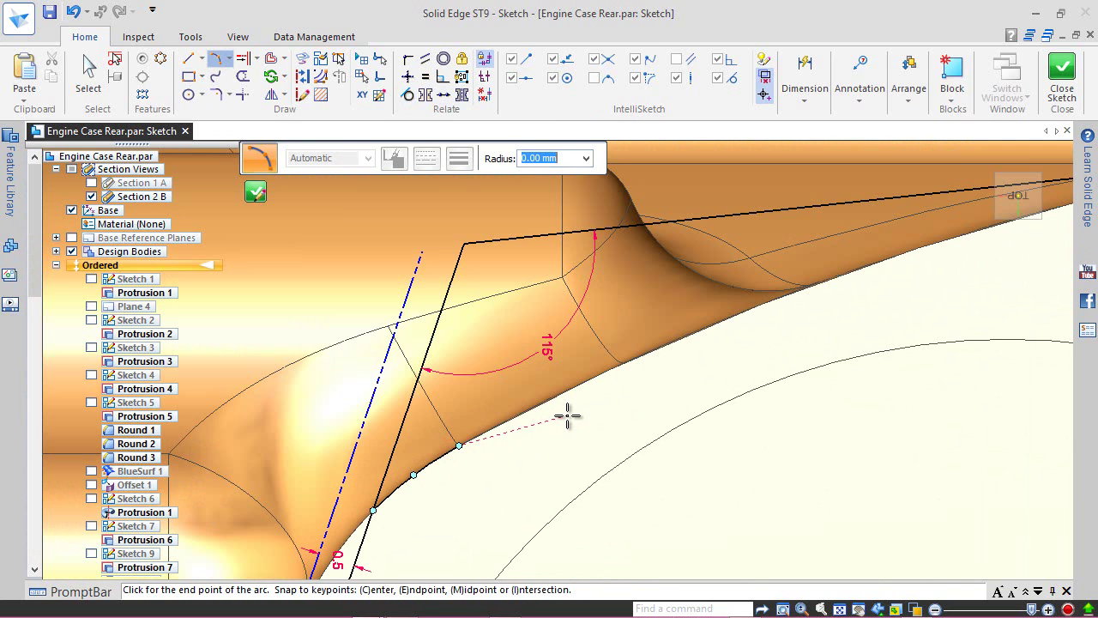
left_click(623, 362)
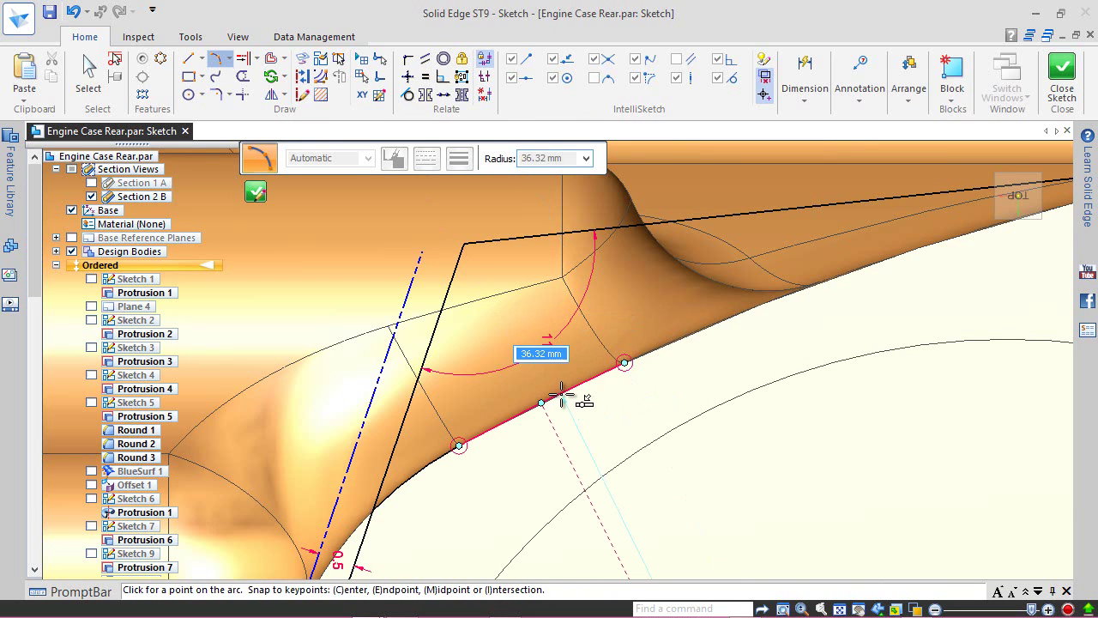
left_click(541, 387)
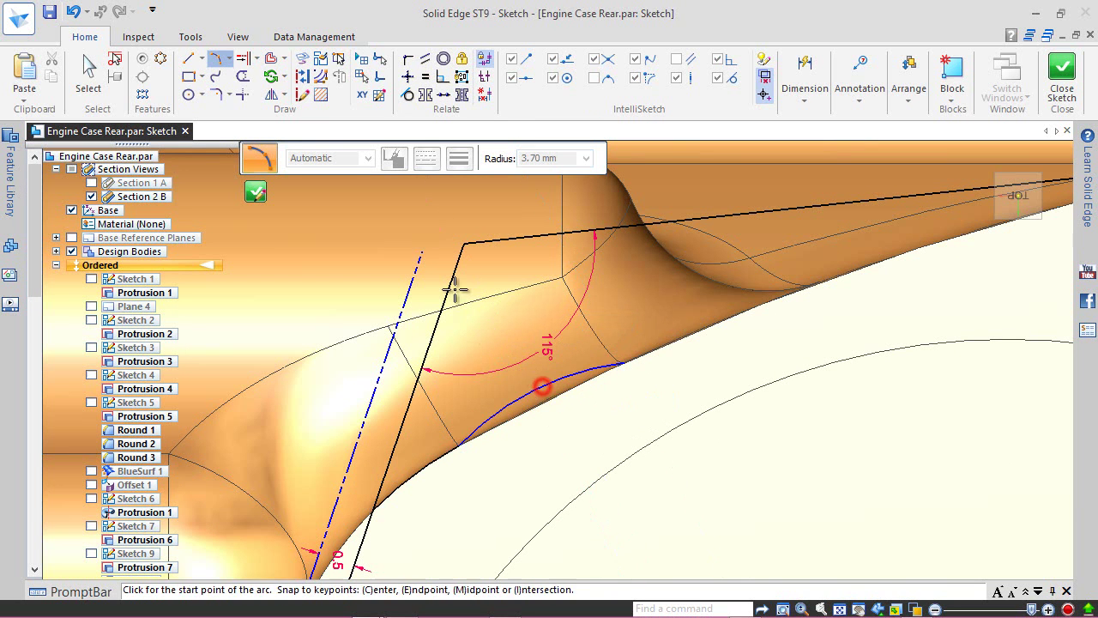
- Make the second arc tangent to the rim edge segment directly below it
left_click(407, 94)
left_click(533, 391)
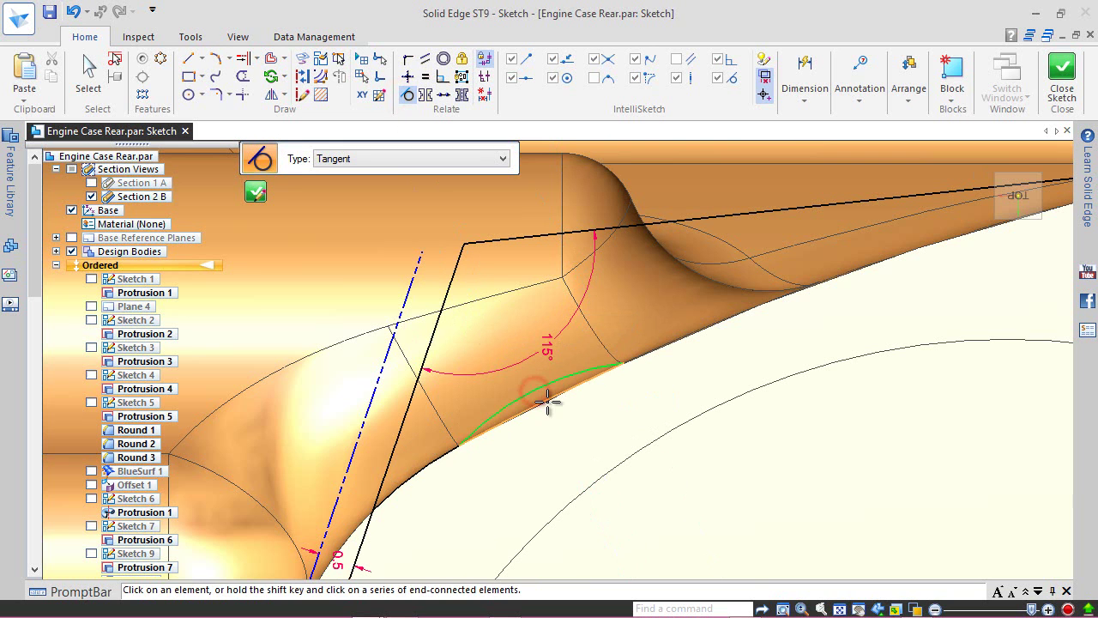
left_click(547, 402)
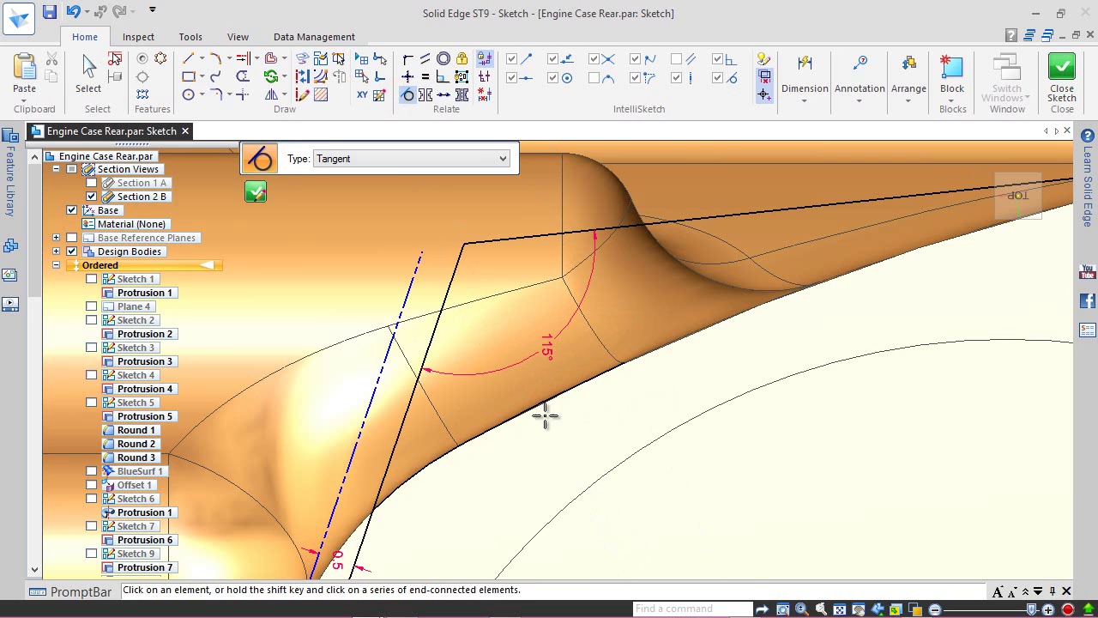
- Draw a three-point arc of about 17.9 mm radius from the second arc's upper end to the gently sloping line's far end on the rim
left_click(213, 55)
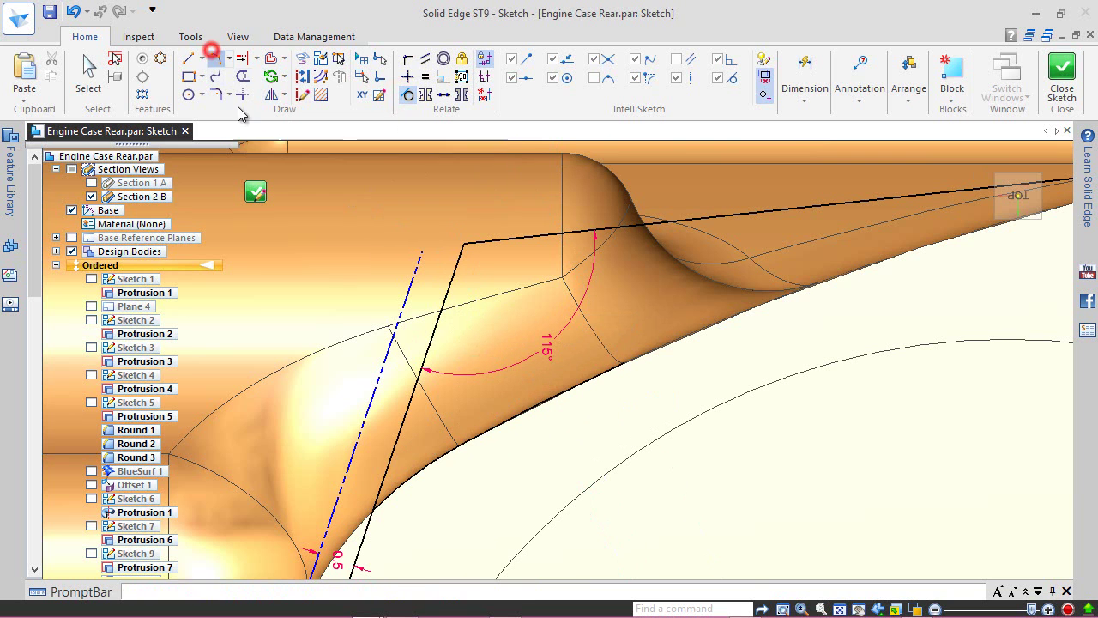
left_click(625, 359)
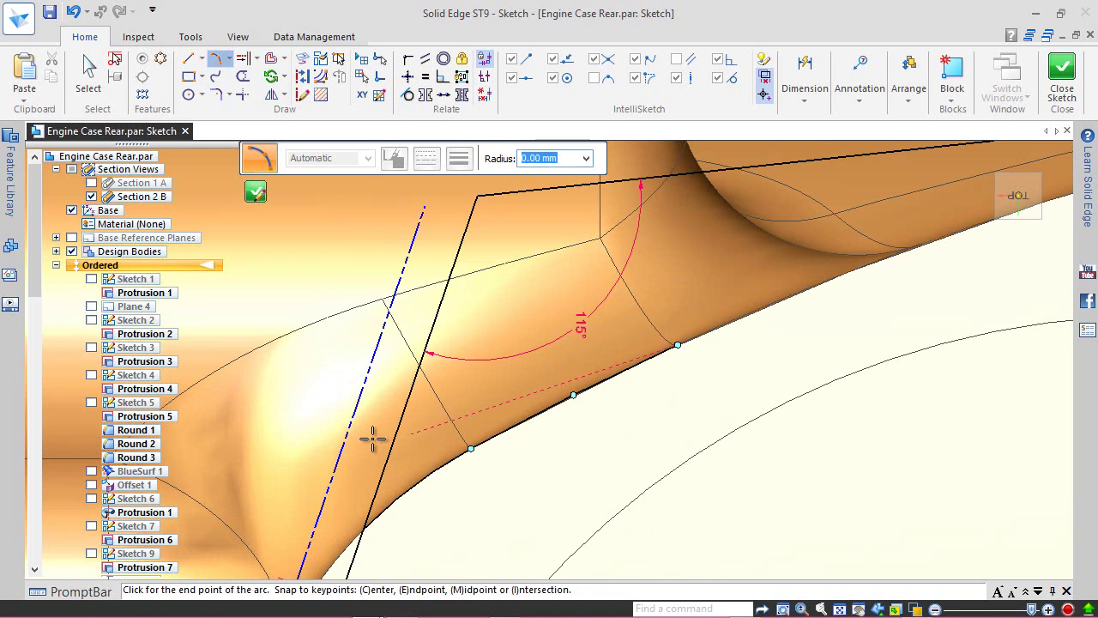
scroll(371, 439, "down", 3)
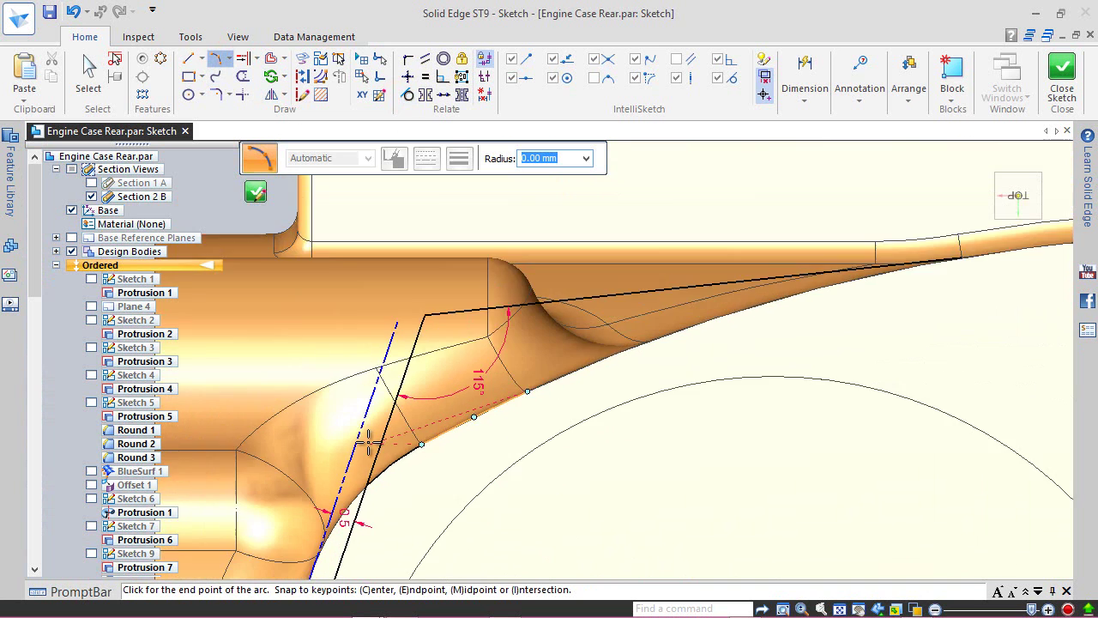
scroll(848, 310, "up", 5)
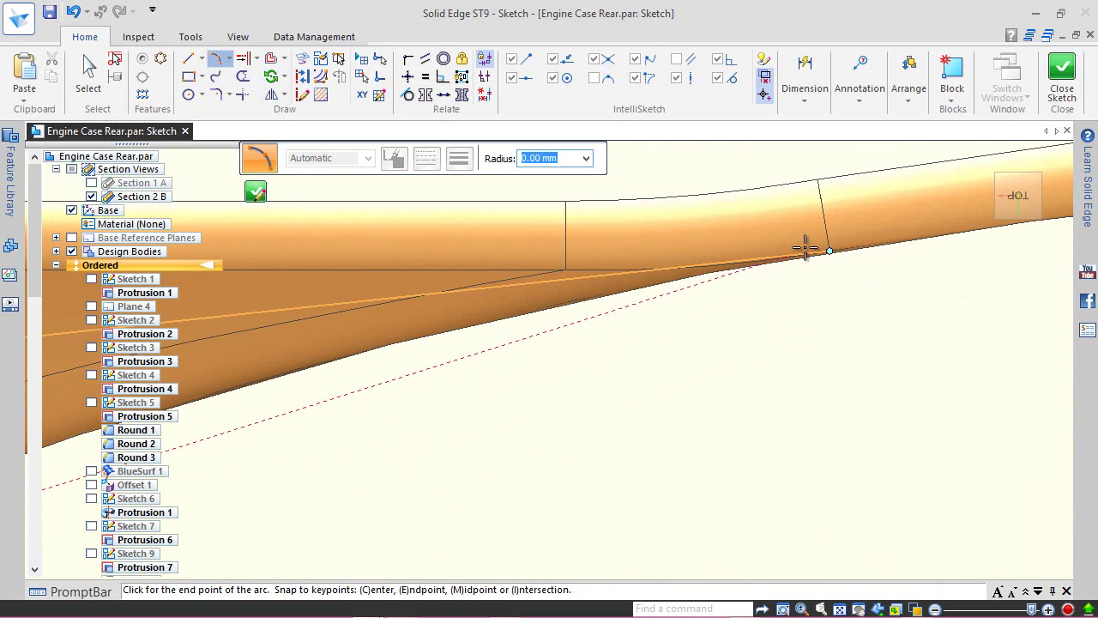
left_click(830, 251)
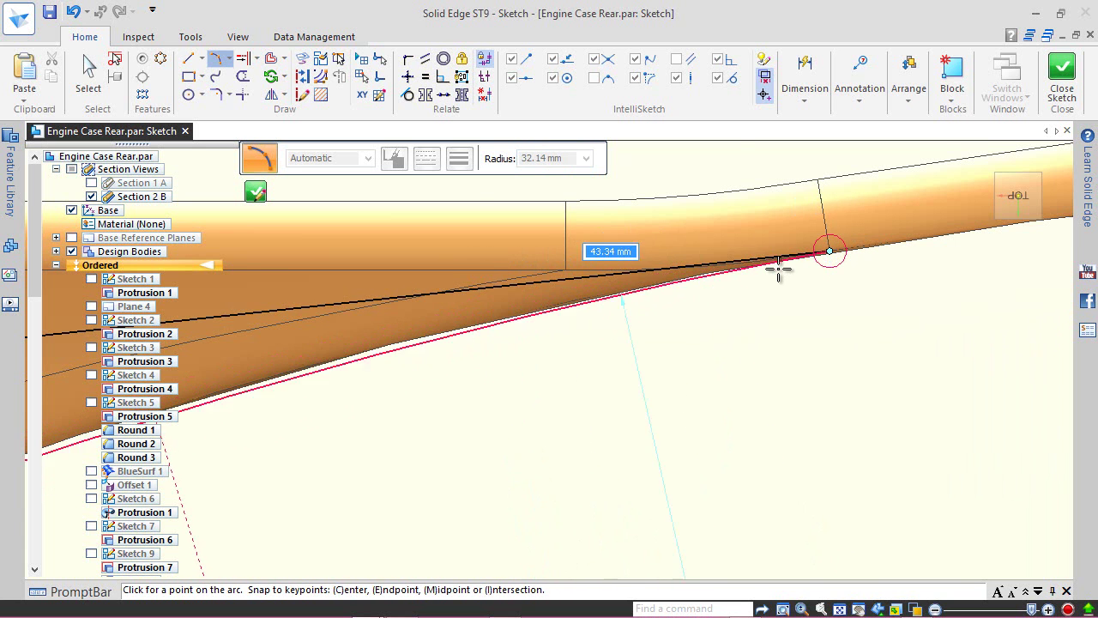
scroll(775, 266, "up", 1)
scroll(731, 297, "up", 2)
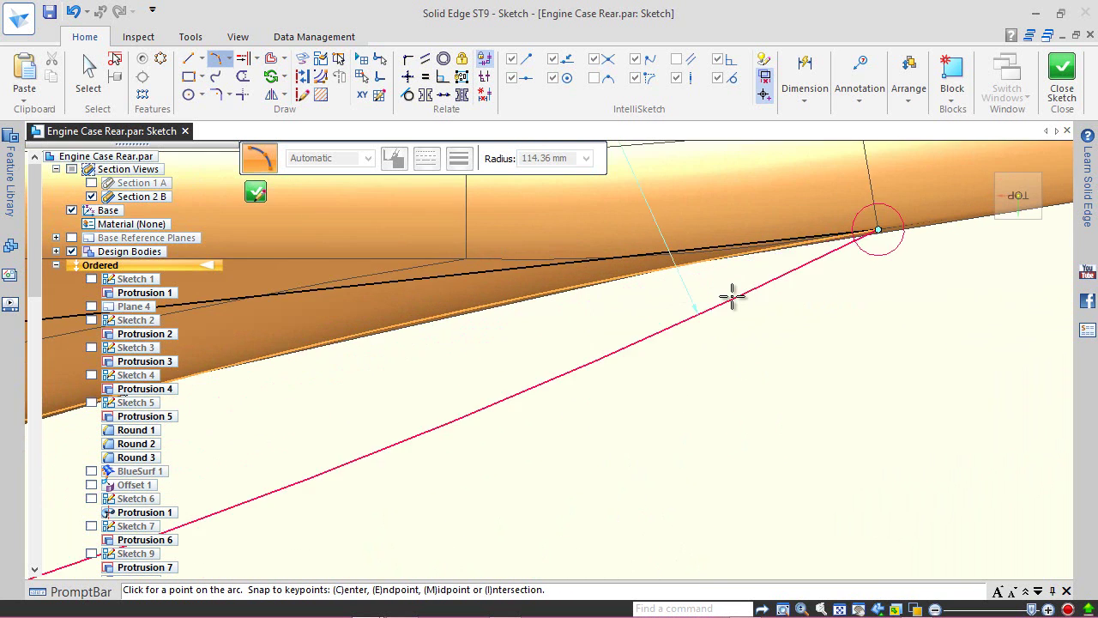
scroll(732, 297, "down", 2)
scroll(732, 297, "down", 3)
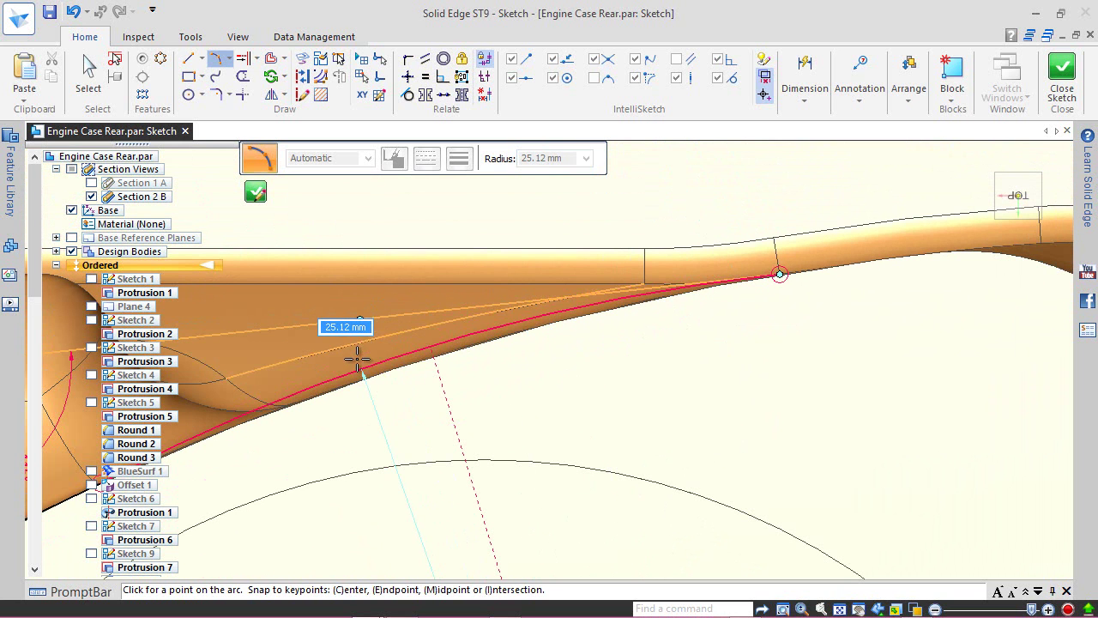
left_click(314, 371)
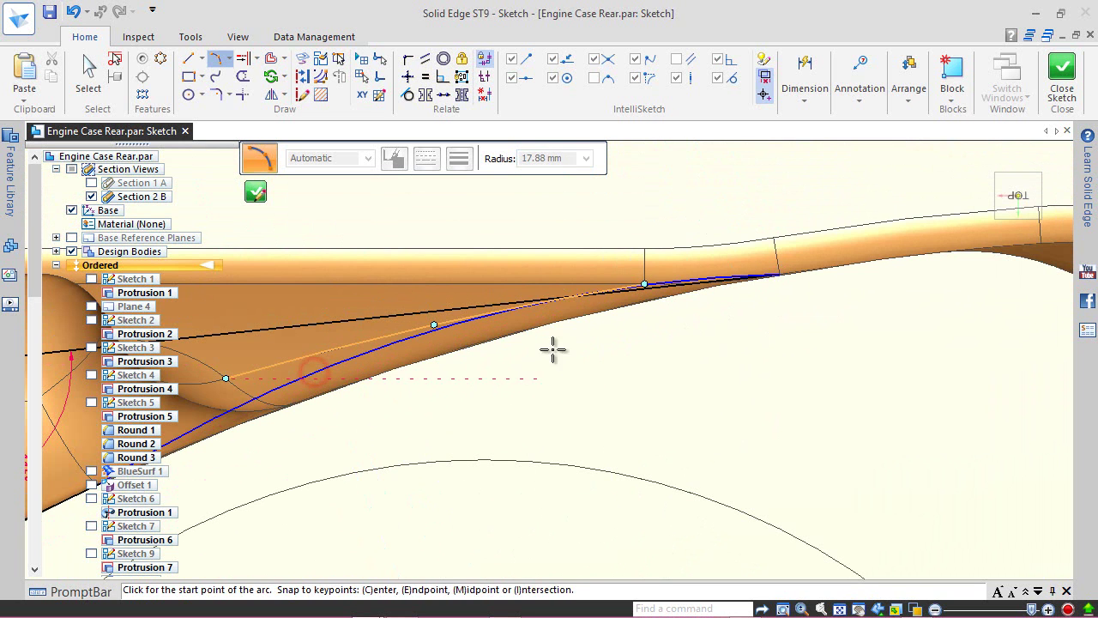
- Make the long third arc tangent to the rim edge running alongside it
left_click(408, 96)
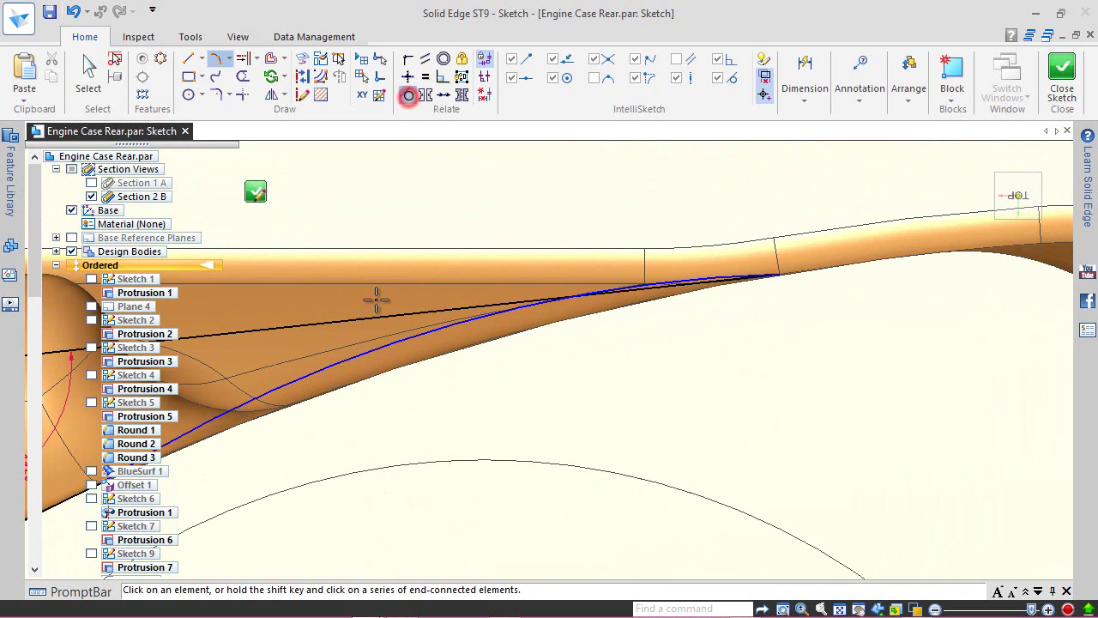
left_click(367, 350)
left_click(390, 369)
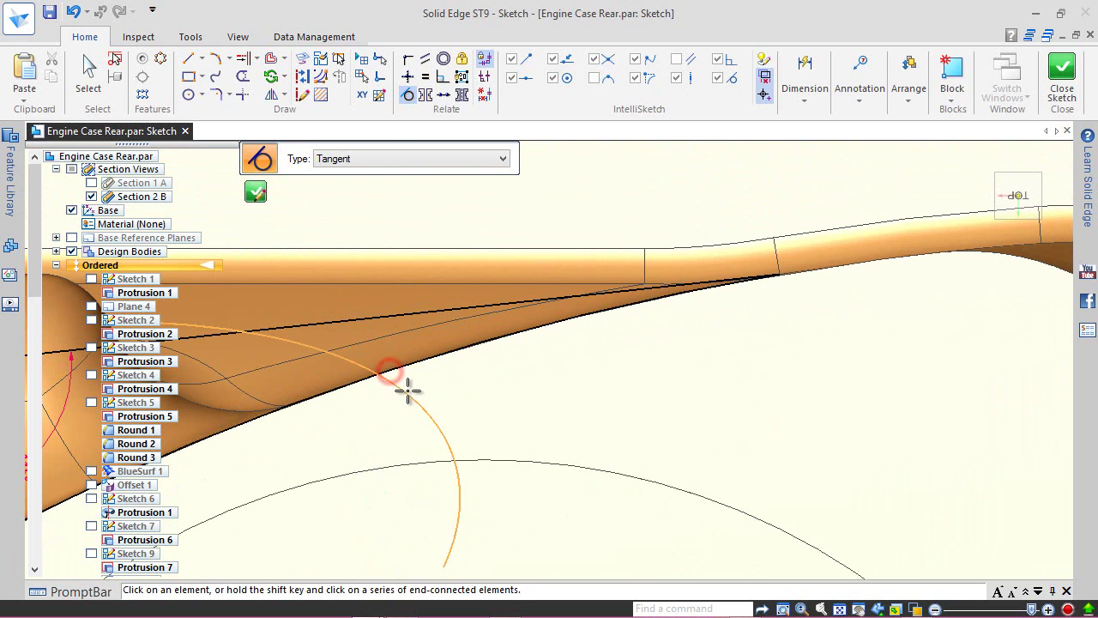
- Align the dashed construction line's upper end horizontally with the corner between the offset line and the gently sloping line
scroll(788, 266, "down", 5)
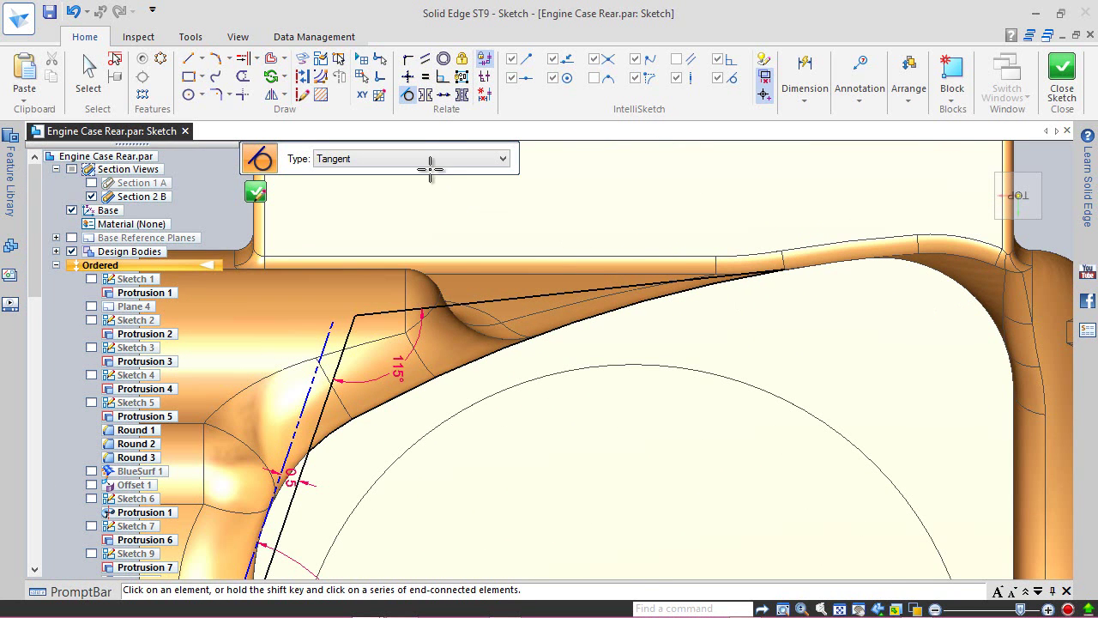
left_click(408, 76)
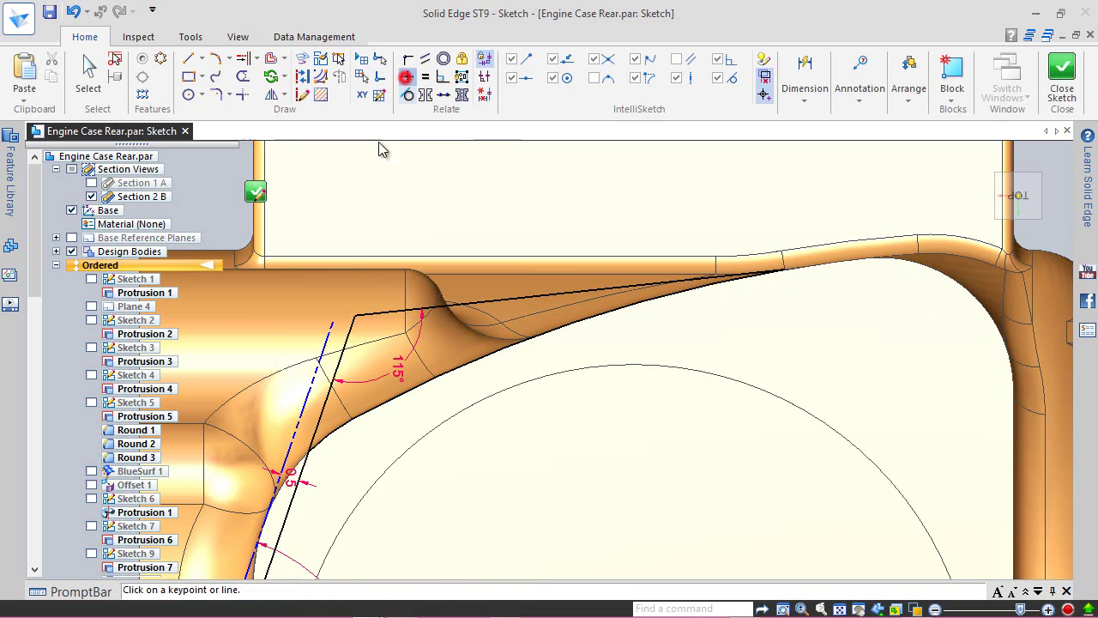
left_click(355, 315)
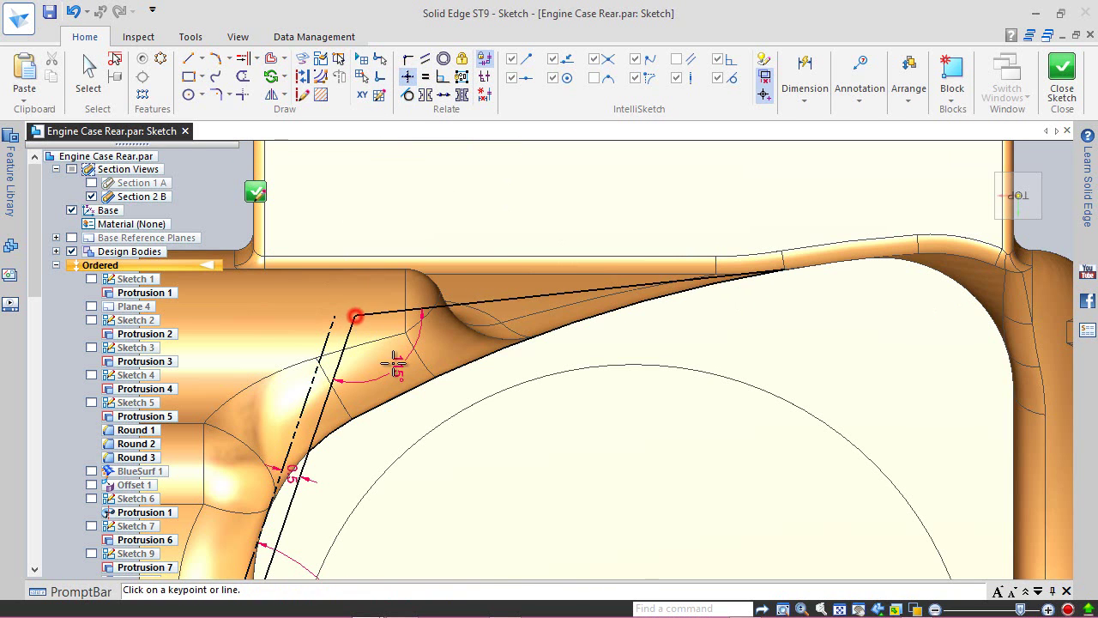
scroll(618, 195, "up", 1)
scroll(620, 193, "down", 1)
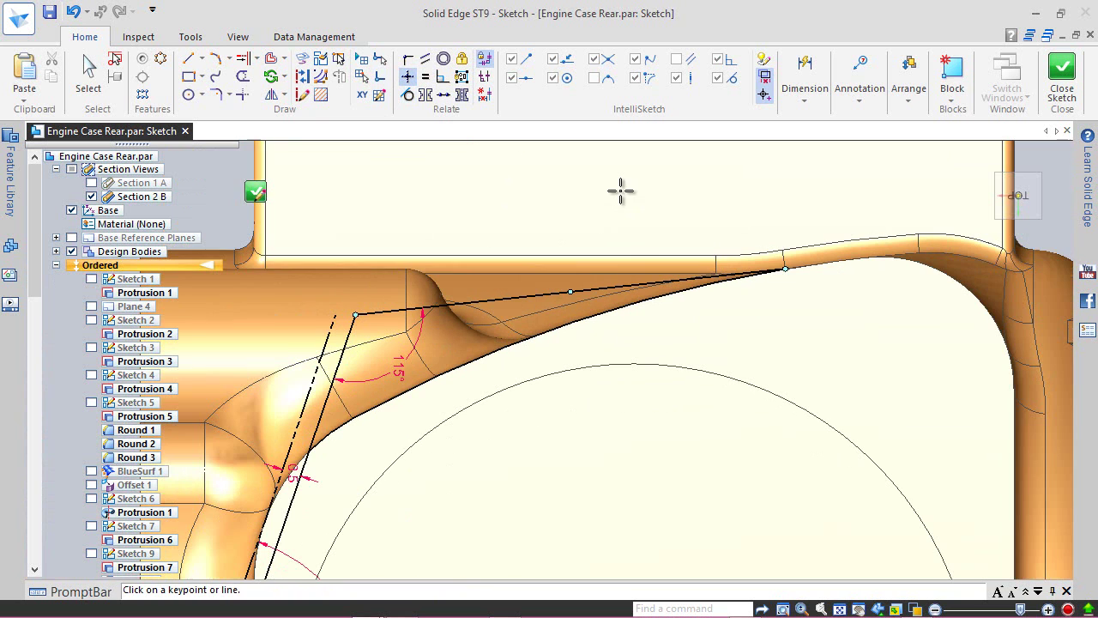
- Trim the offset line's portion below the first arc, and finish Sketch 22
left_click(243, 76)
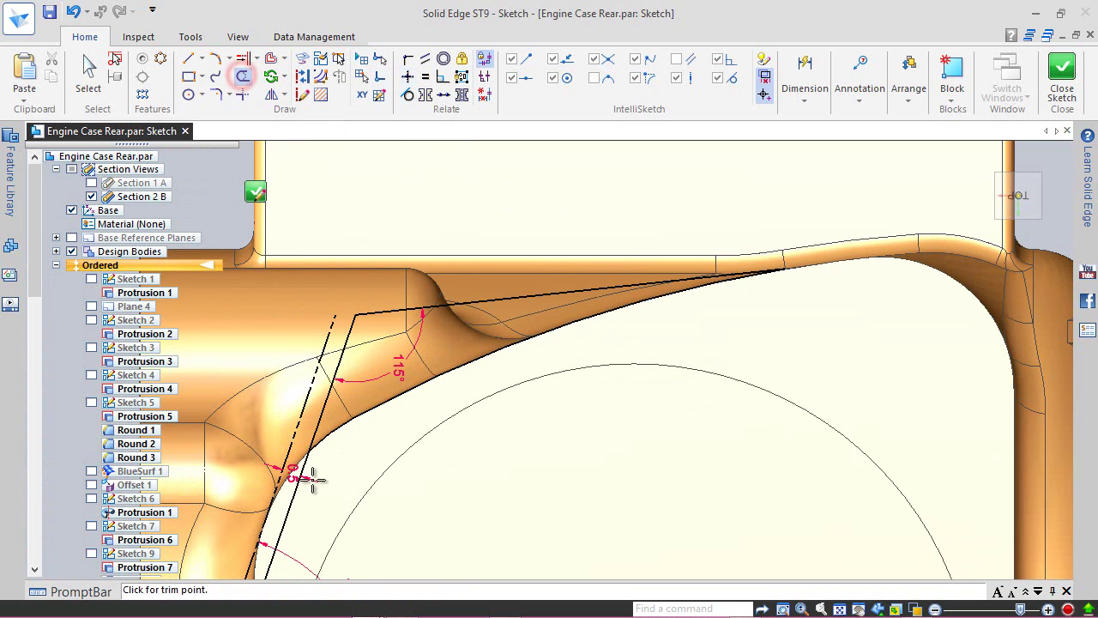
left_click_drag(294, 503, 300, 508)
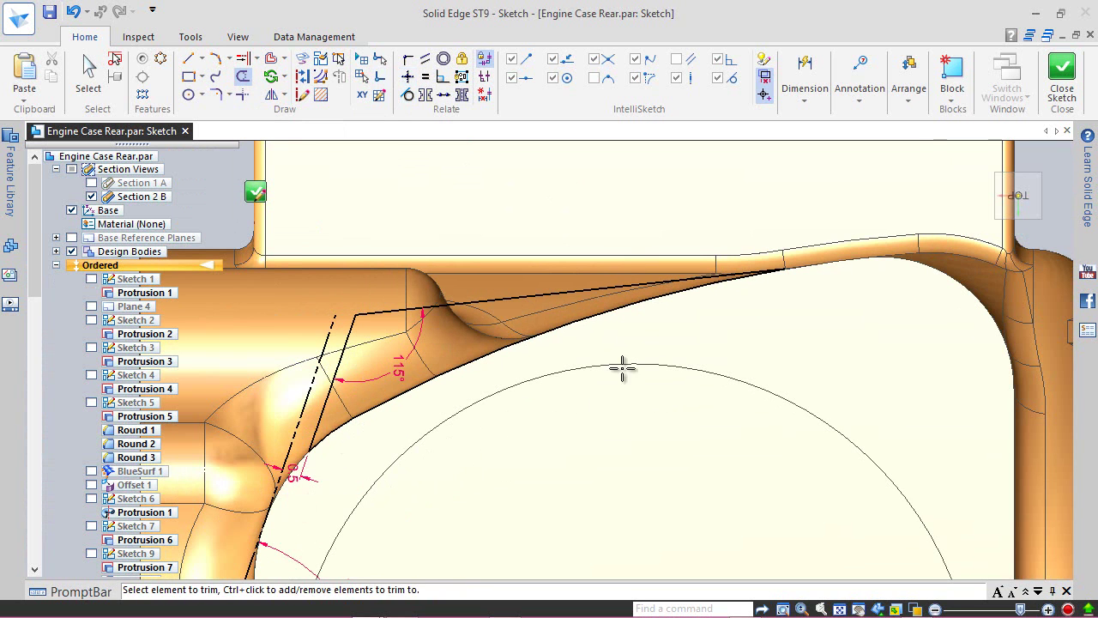
left_click(1062, 75)
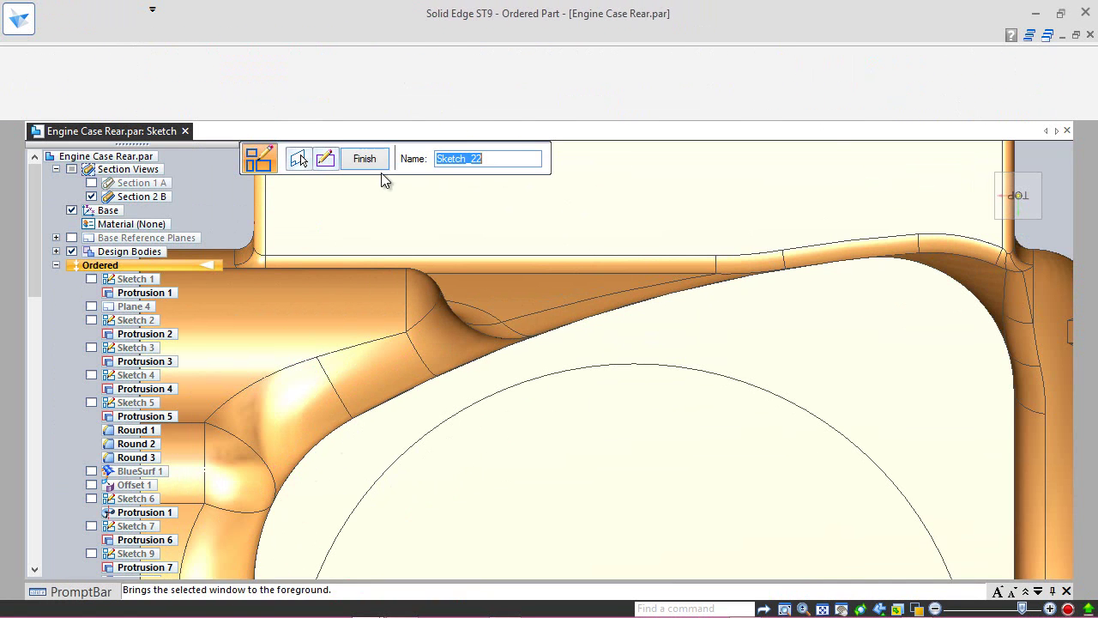
left_click(367, 160)
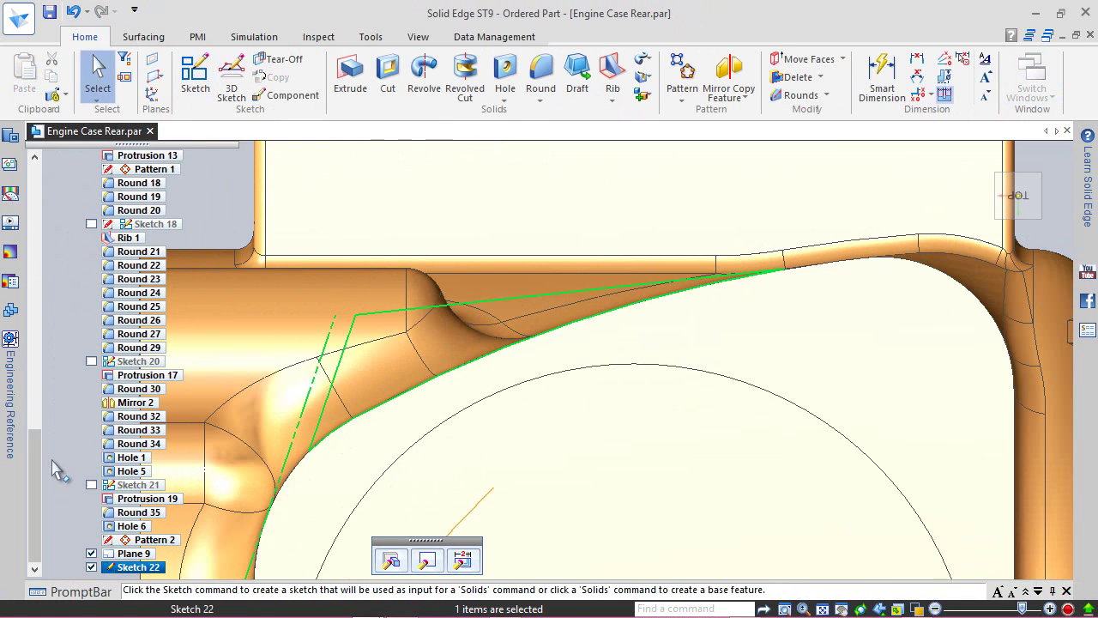
- Turn off the section views, collapse their group, and return the model to the isometric home view
left_click_drag(36, 467, 38, 200)
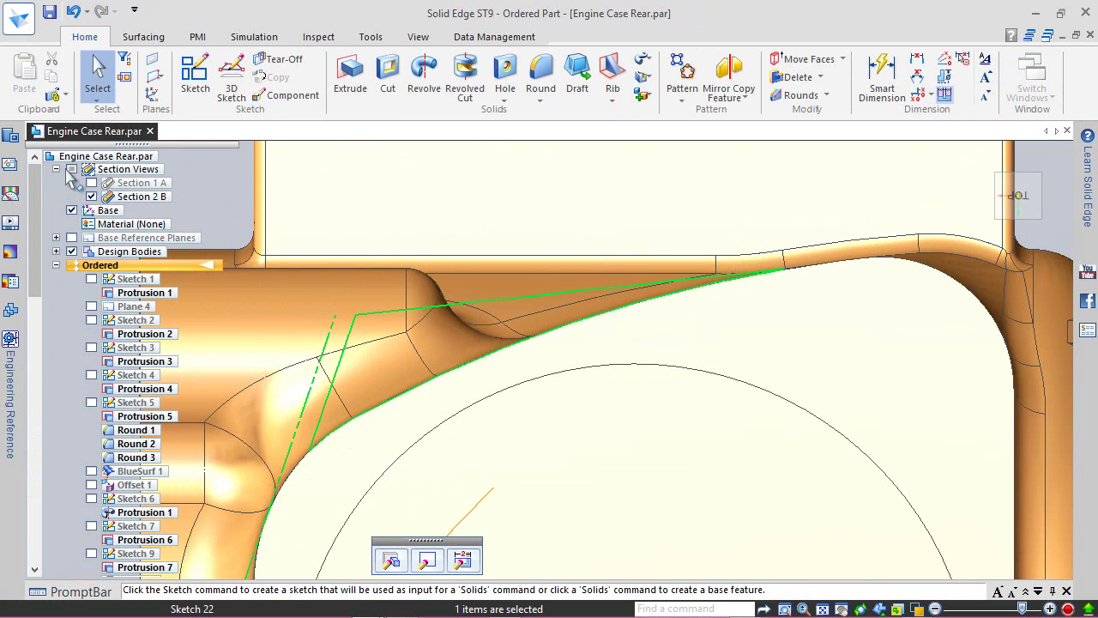
left_click(71, 170)
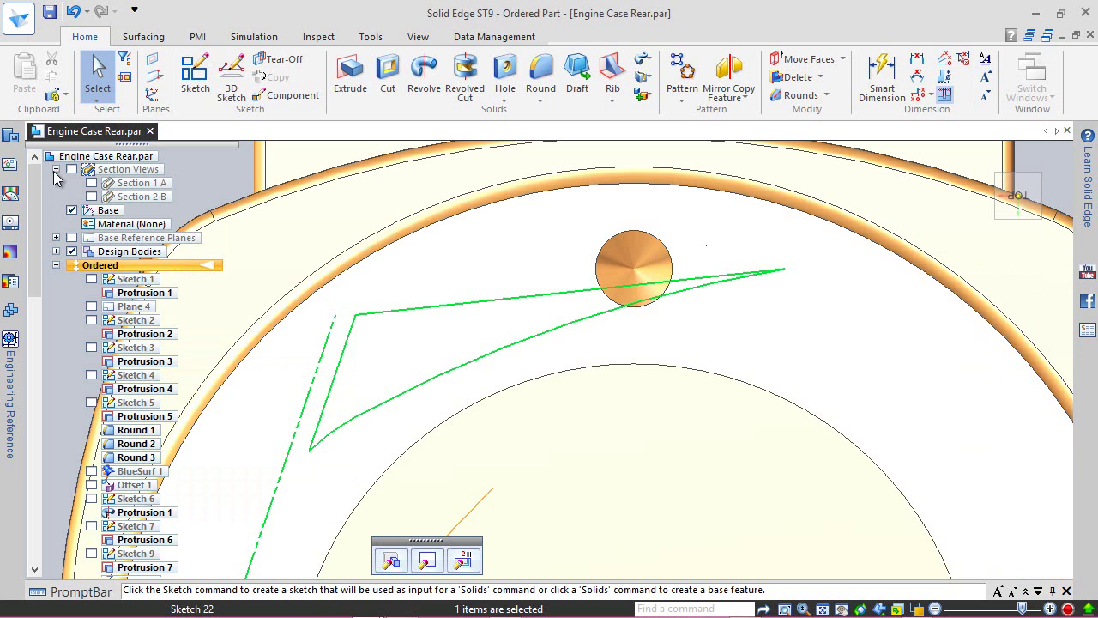
left_click(56, 169)
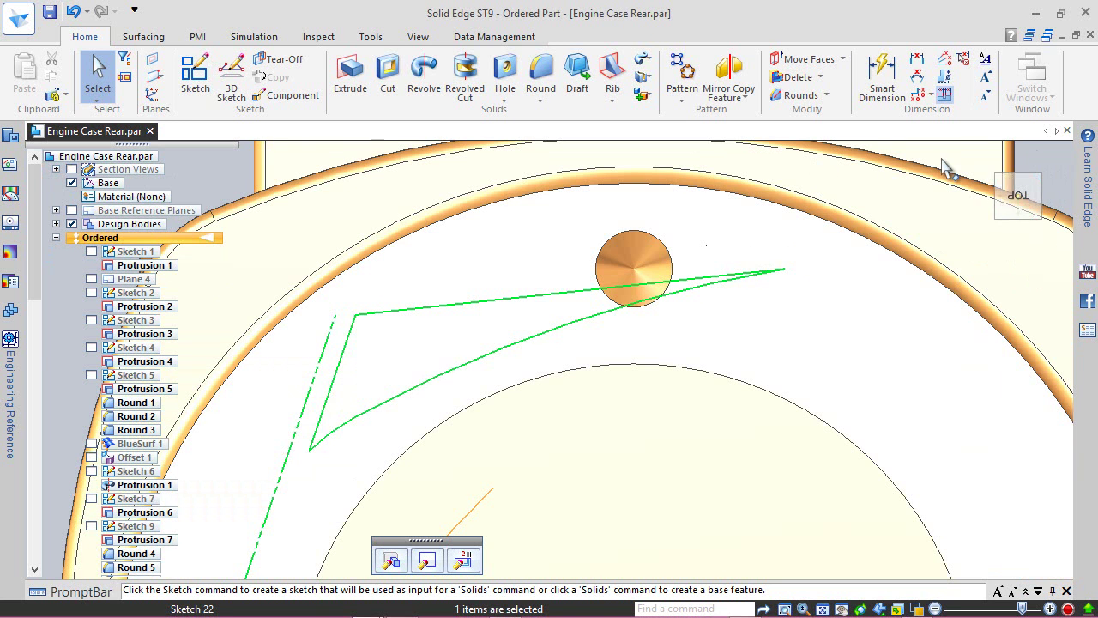
left_click(987, 160)
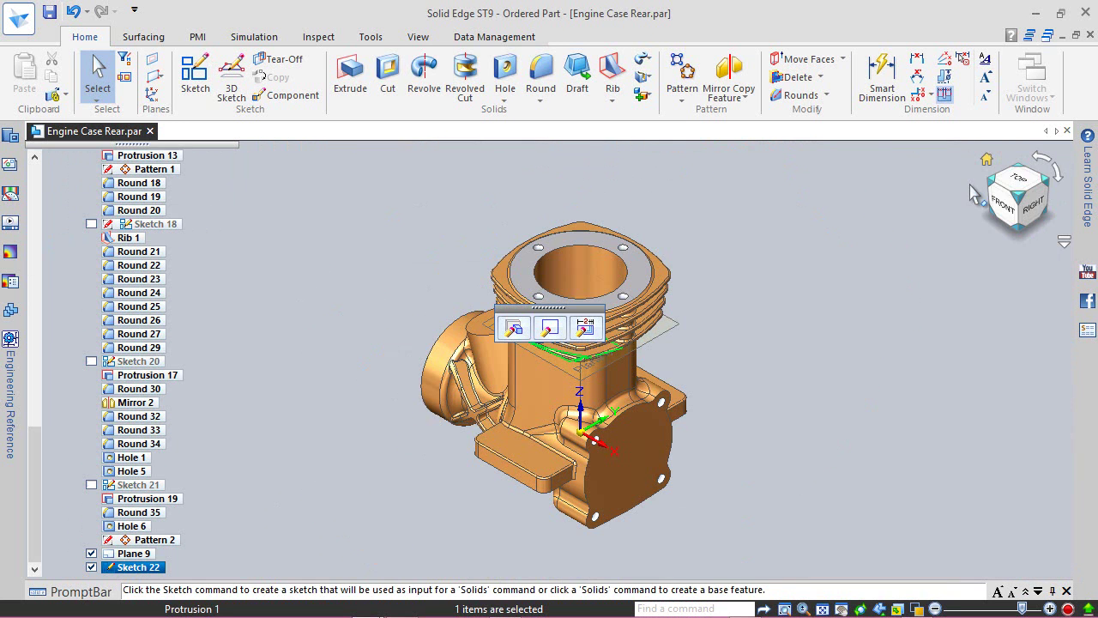
- Hide Plane 9 and save the engine case part
left_click(810, 289)
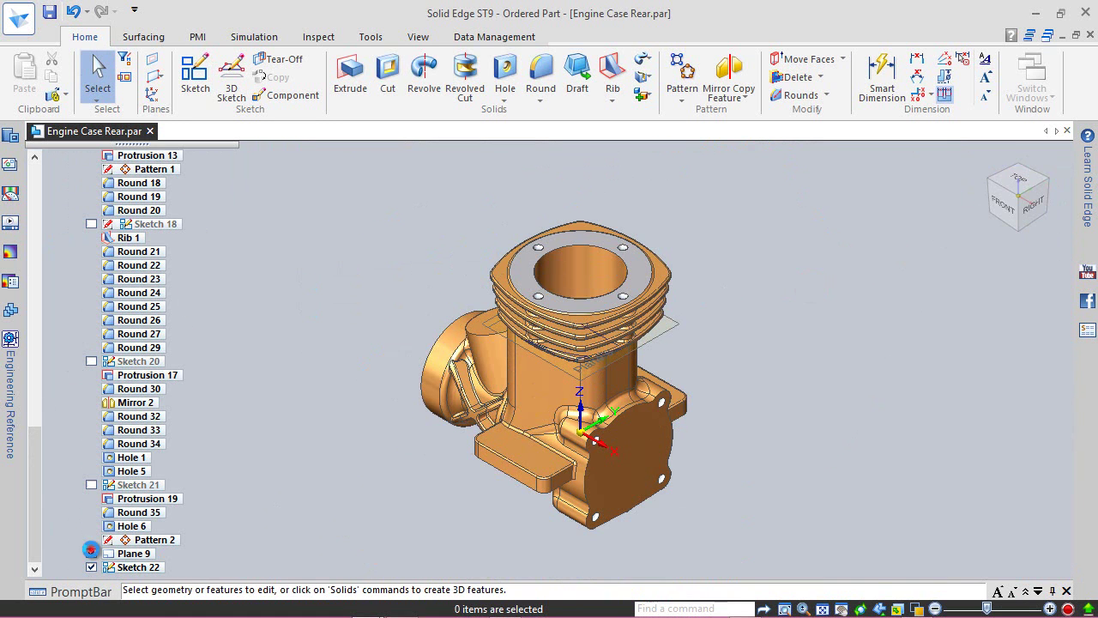
left_click(49, 10)
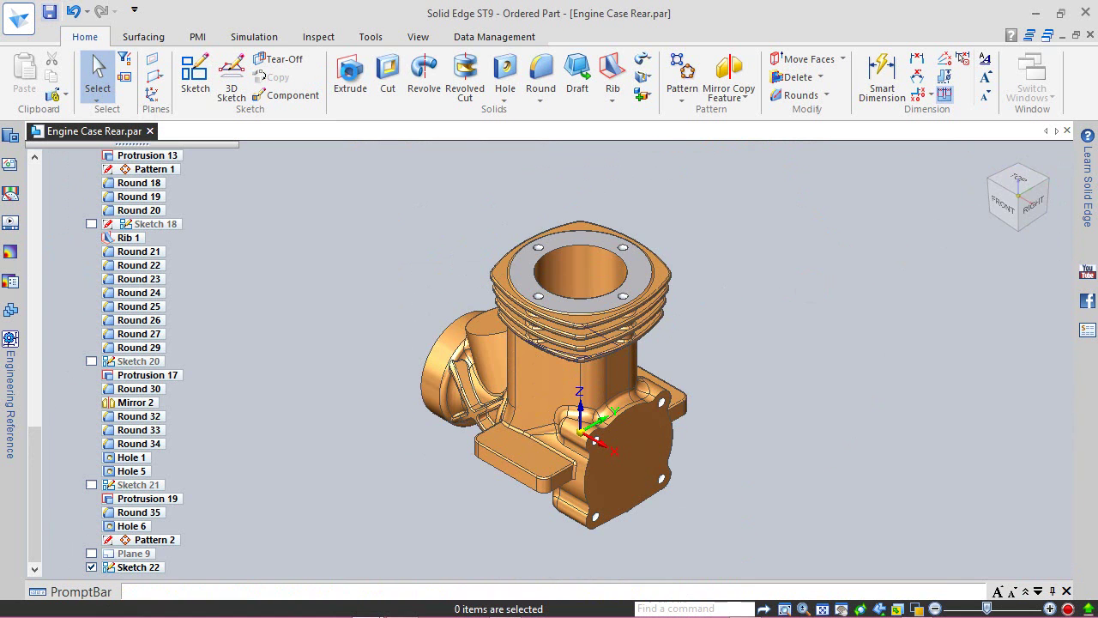
left_click(350, 75)
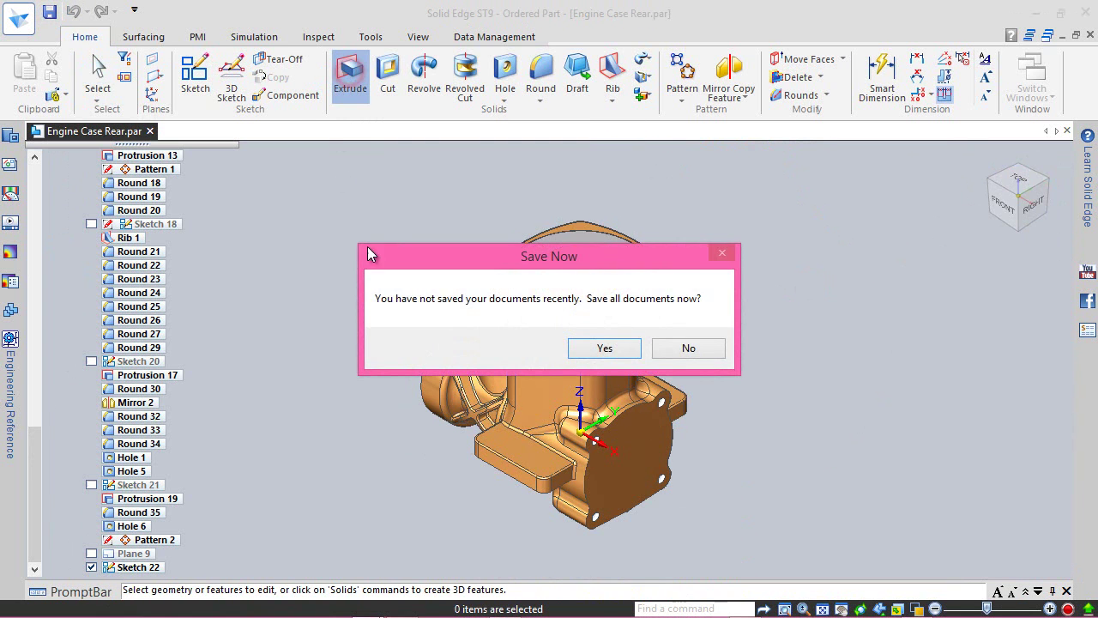
left_click(607, 349)
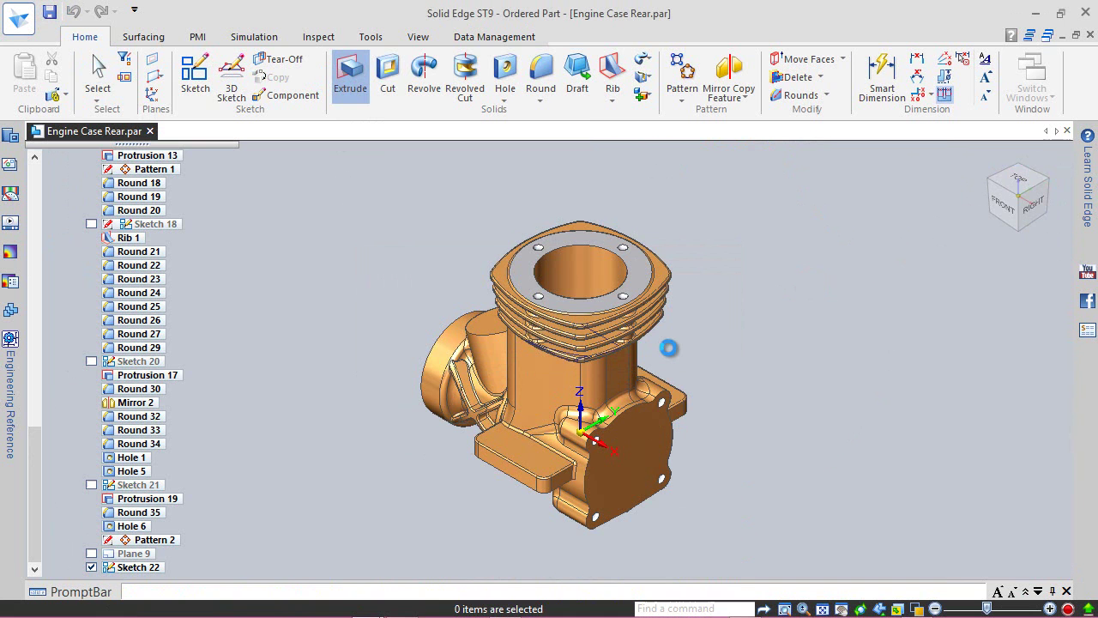
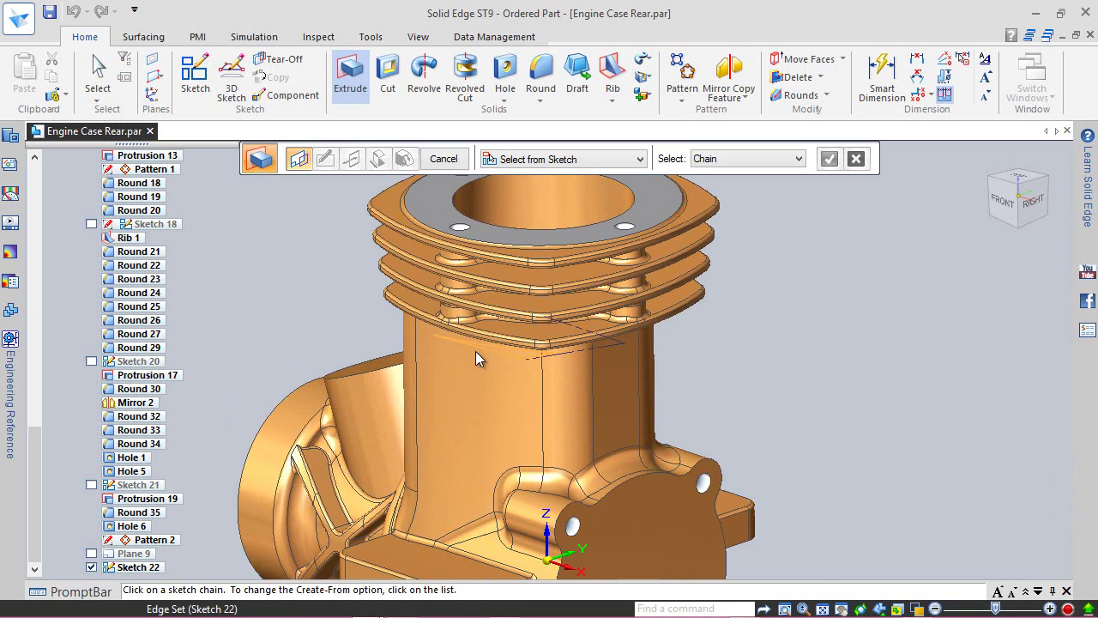
- Extrude the Sketch 22 profile 1 mm downward from its plane, just below the lowest cooling fin
scroll(475, 351, "up", 3)
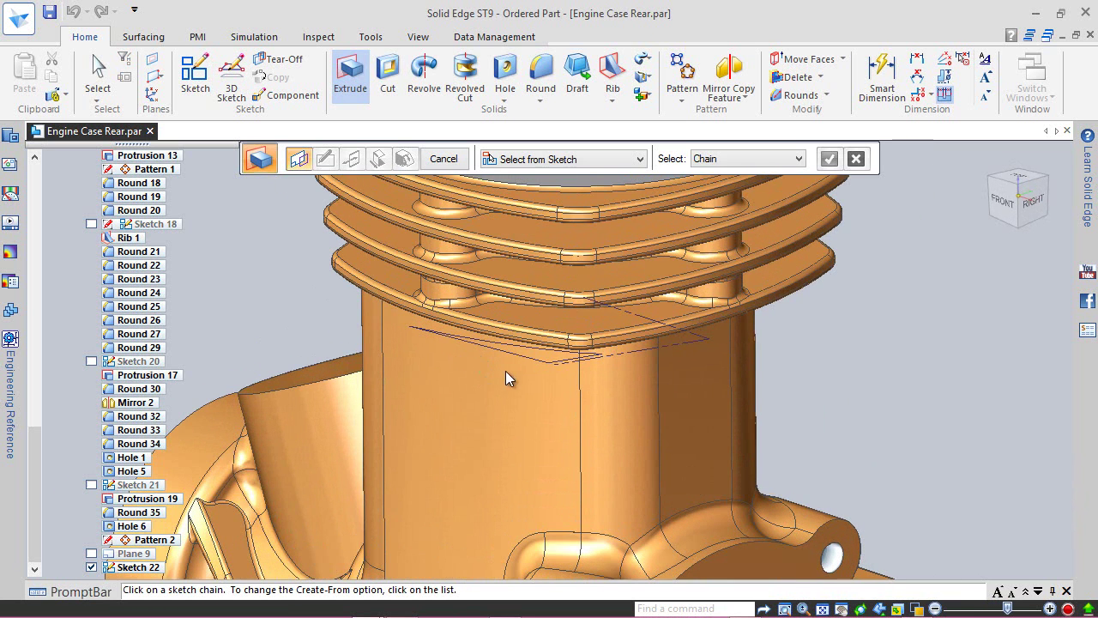
scroll(512, 363, "up", 1)
left_click(523, 353)
right_click(521, 395)
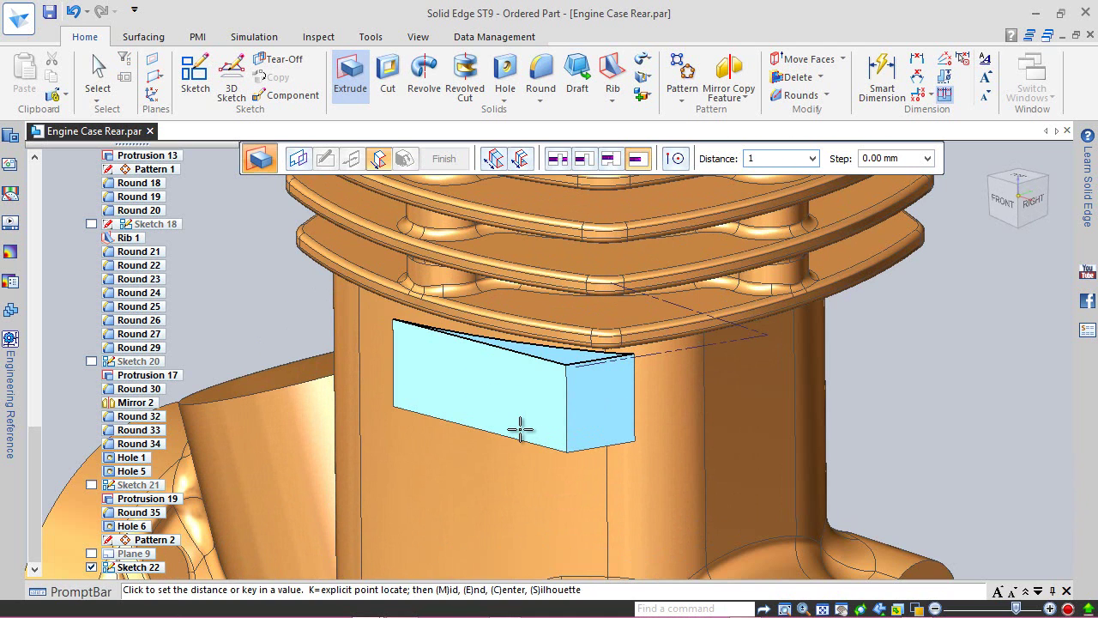
type("1")
key("Return")
left_click(520, 429)
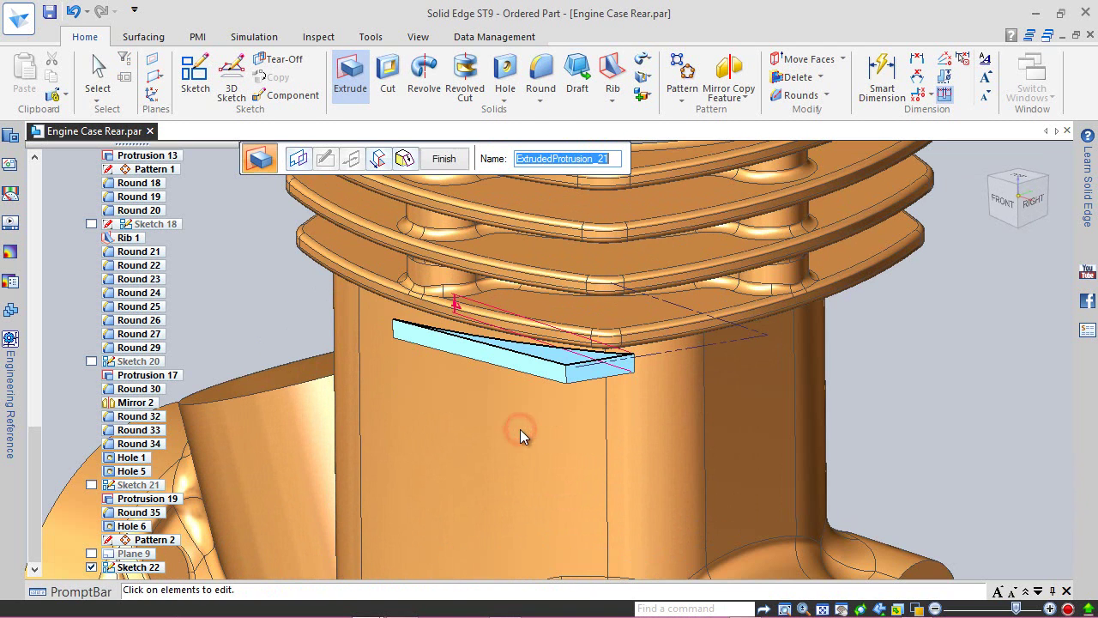
left_click(444, 160)
key("Escape")
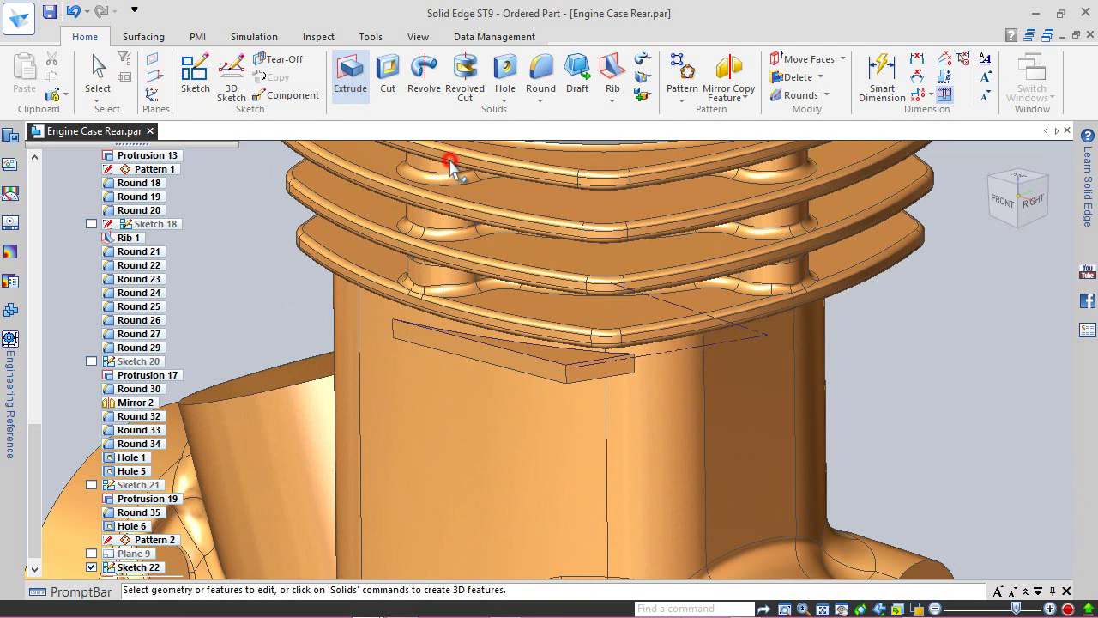
- Hide Sketch 22, return the model to the isometric view, and save the part
left_click(91, 567)
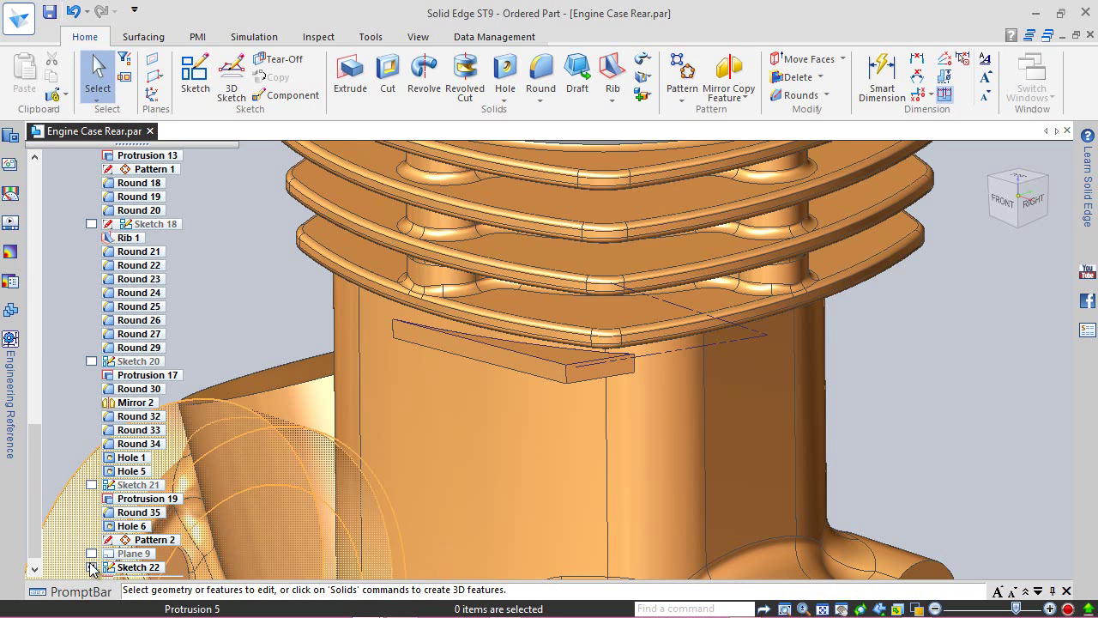
left_click(1002, 202)
left_click(1040, 175)
left_click(49, 11)
left_click(453, 218)
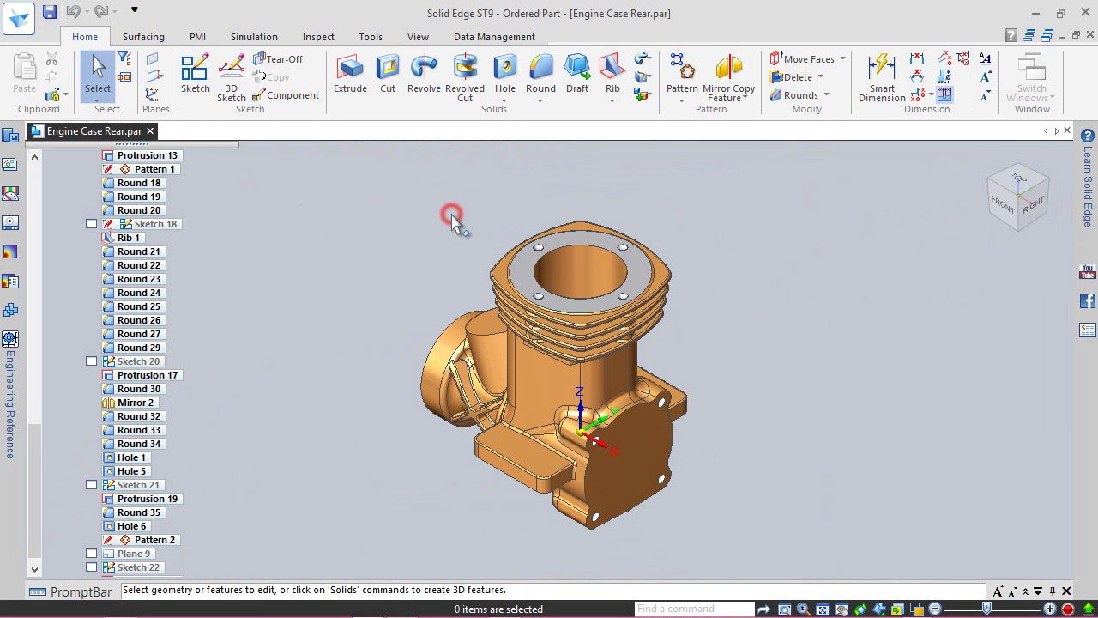
- Round the upper and lower outer edges and the vertical corner edge of the new thin protrusion with a 0.30 mm radius
left_click(541, 73)
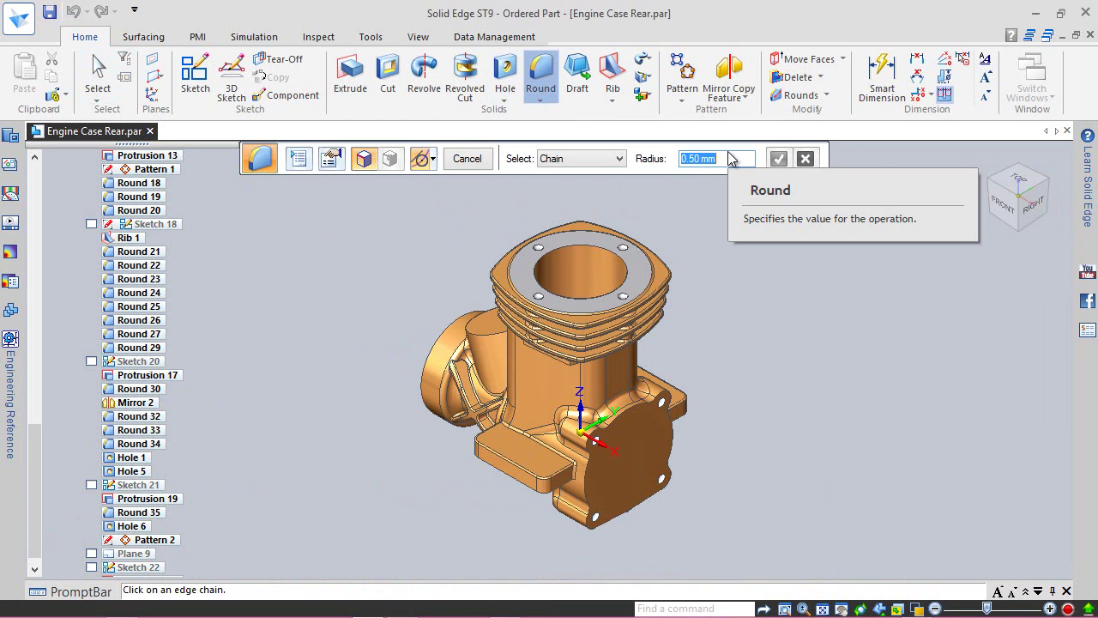
type("0")
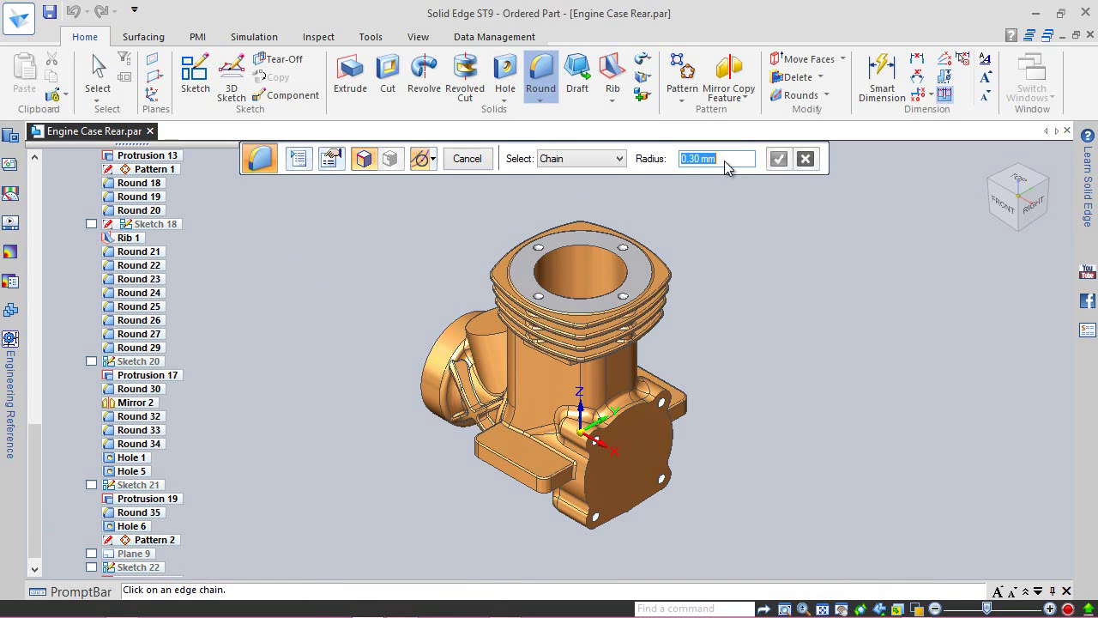
middle_click_drag(711, 369, 709, 306)
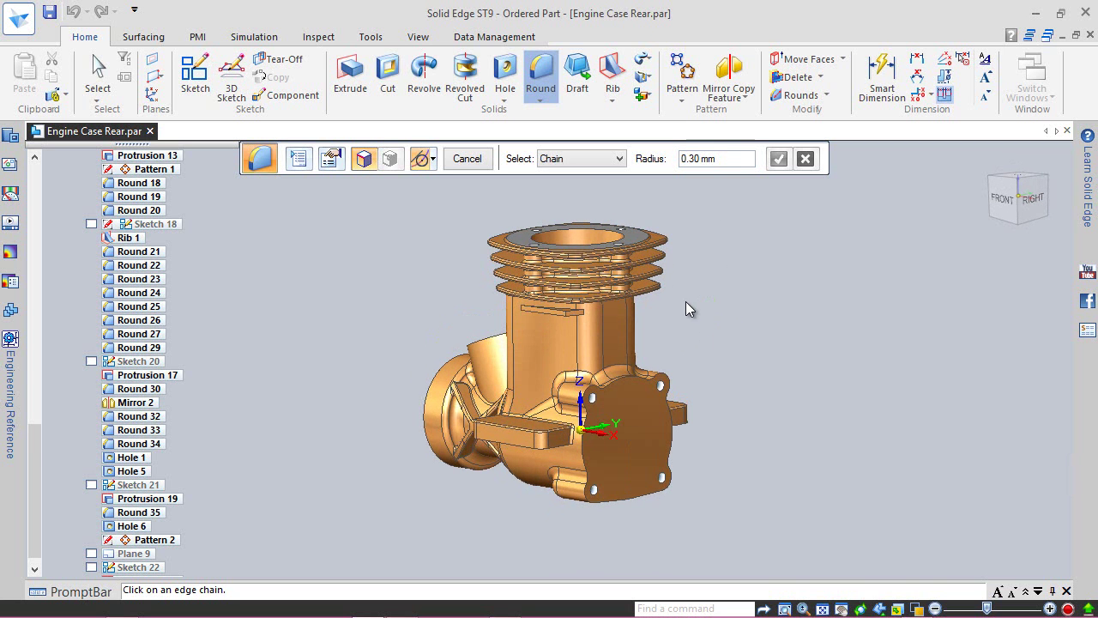
scroll(455, 307, "up", 3)
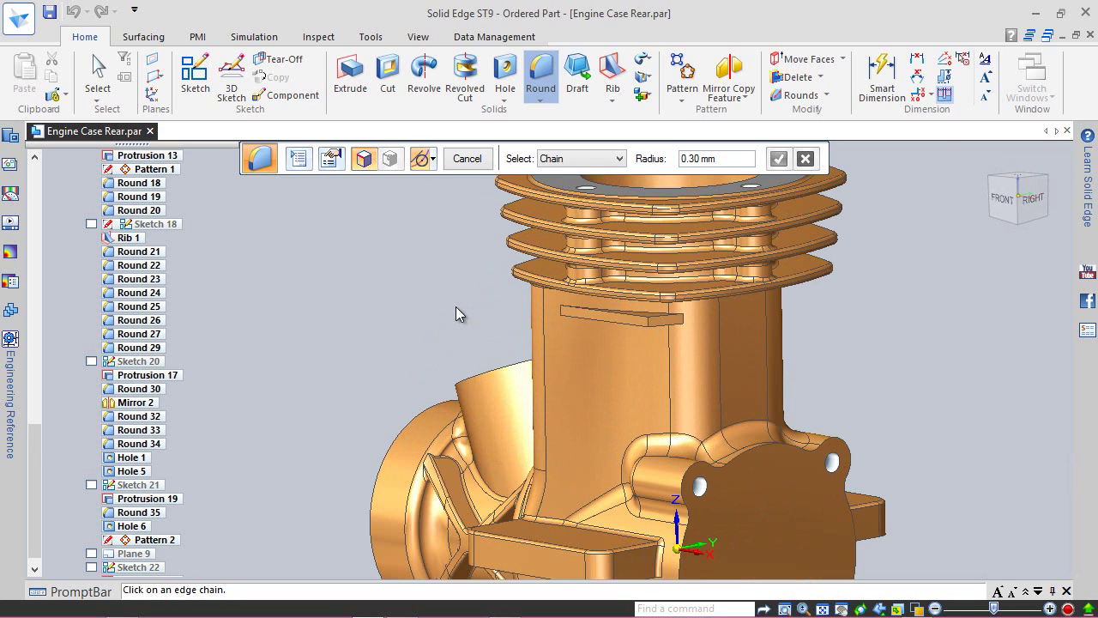
scroll(456, 306, "up", 2)
scroll(519, 313, "up", 2)
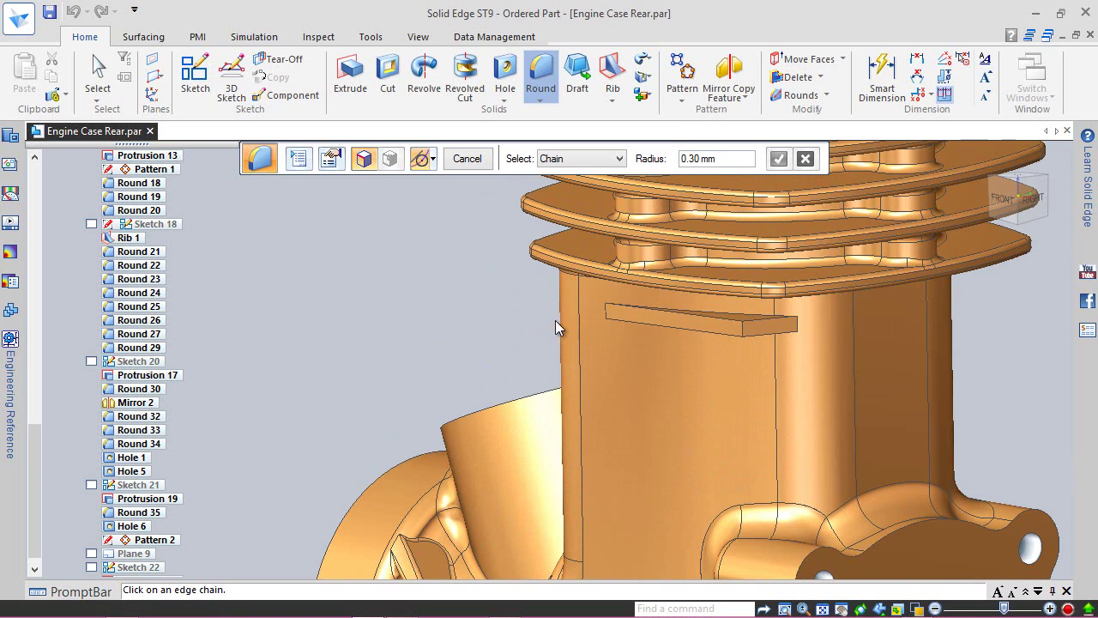
left_click(745, 319)
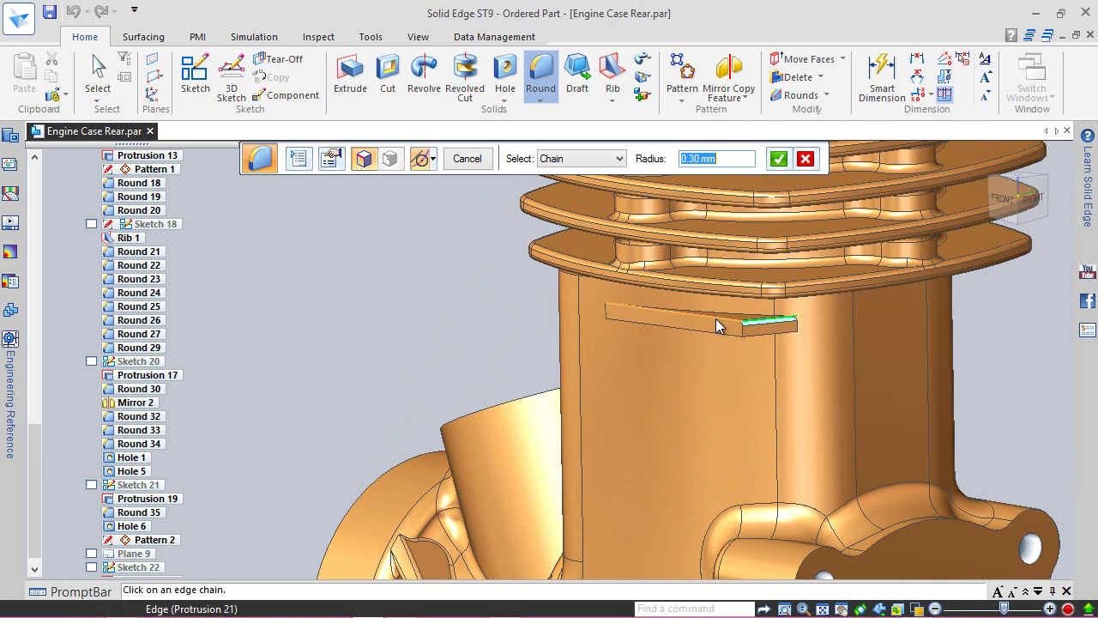
left_click(711, 331)
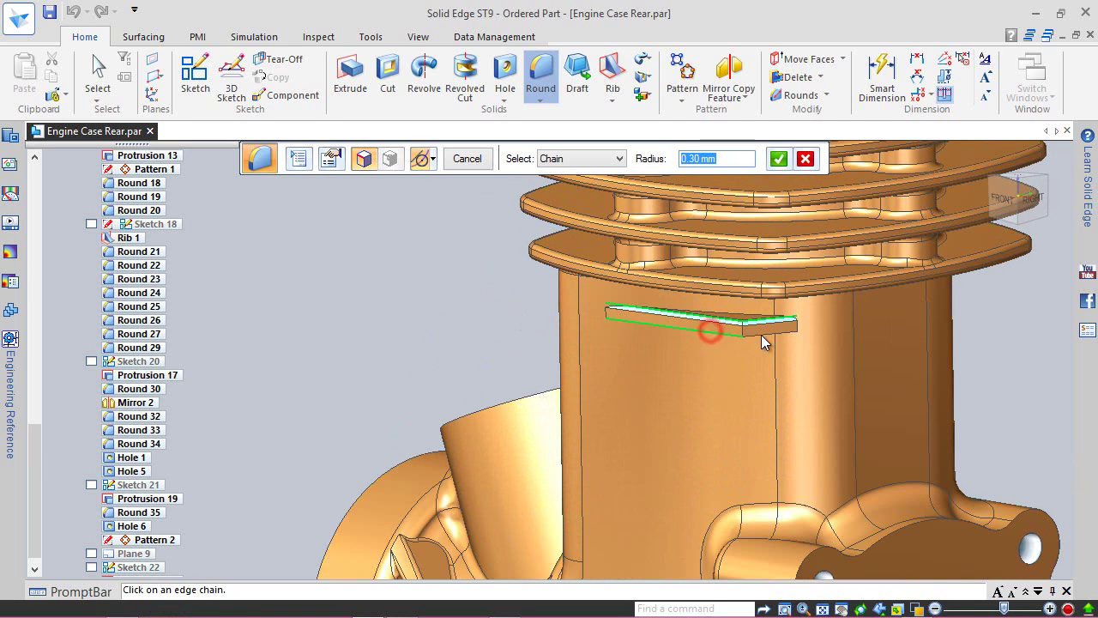
left_click(744, 329)
left_click(779, 160)
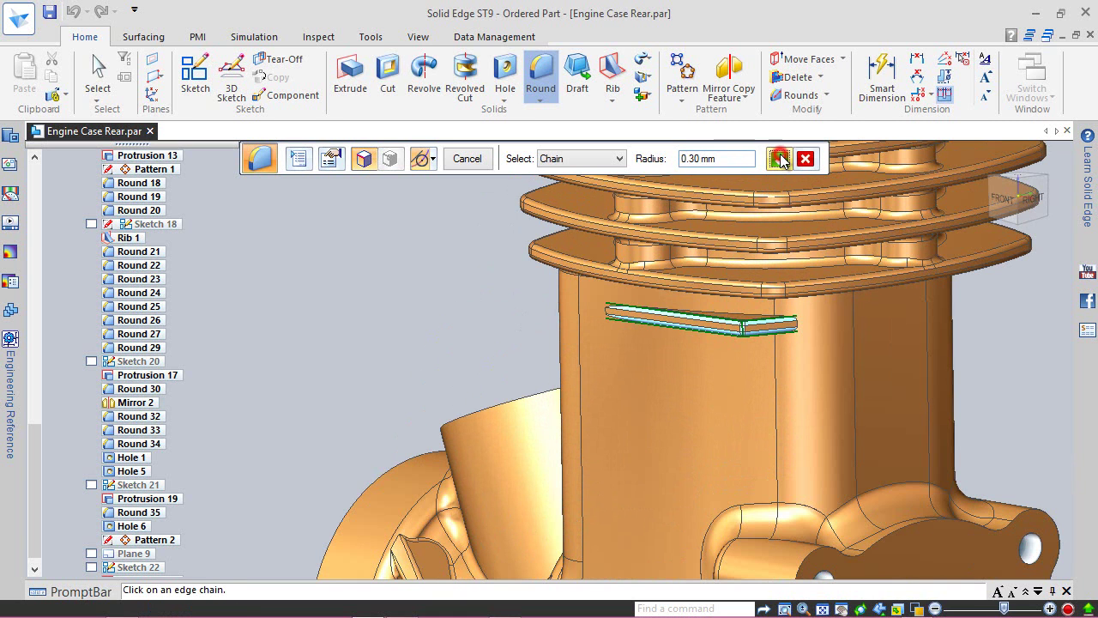
left_click(469, 159)
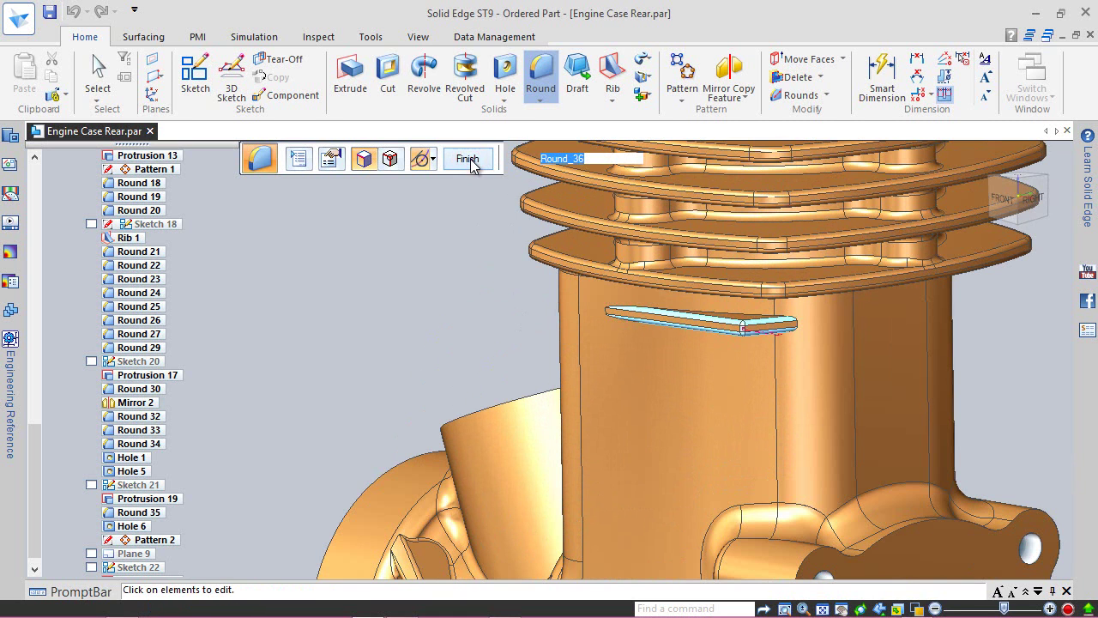
left_click(469, 159)
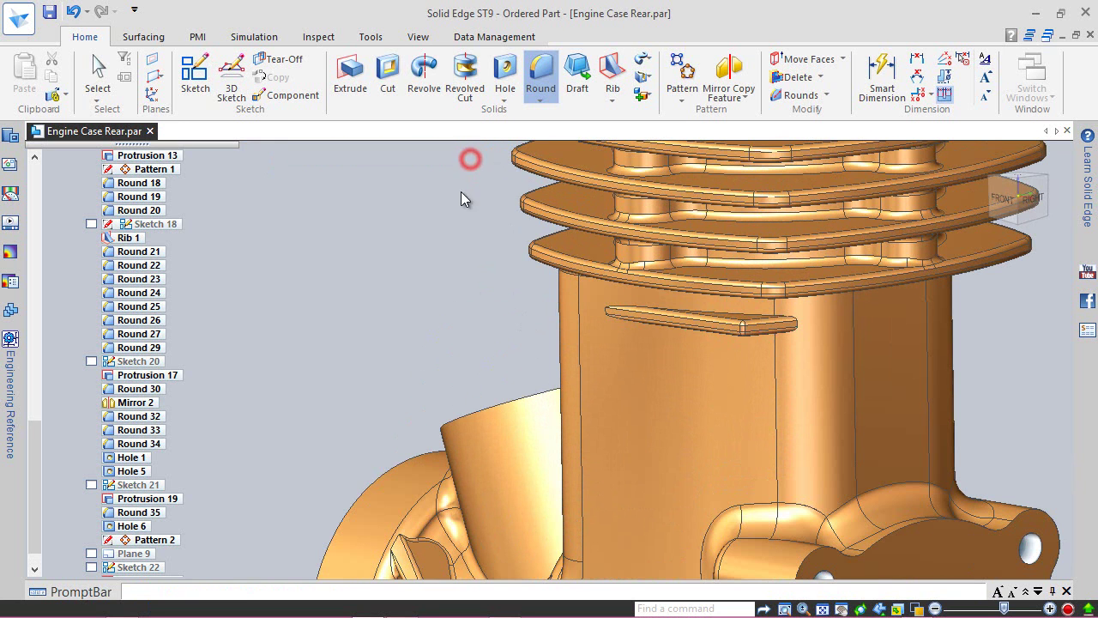
- Round the edges where the thin protrusion meets the cylinder wall with a 0.50 mm radius
scroll(707, 329, "up", 2)
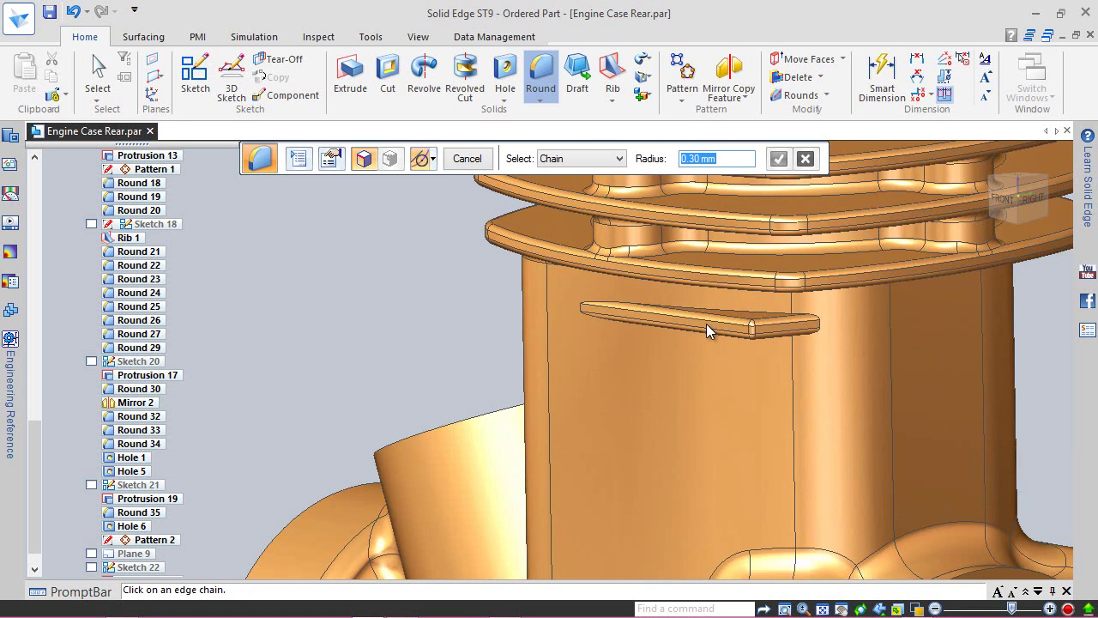
scroll(706, 323, "up", 3)
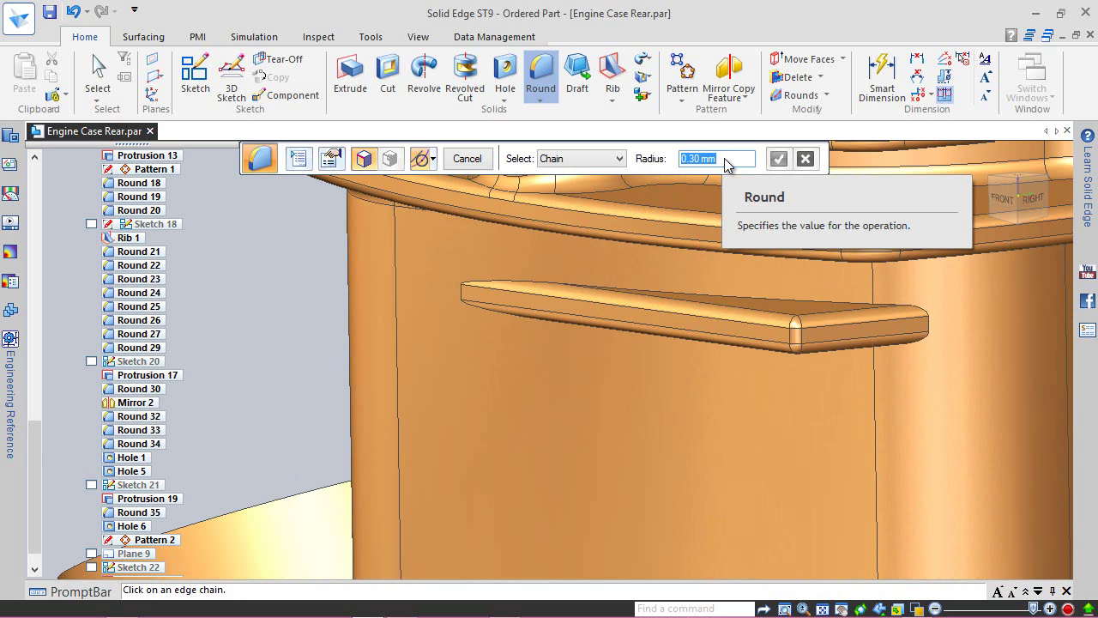
type("0.")
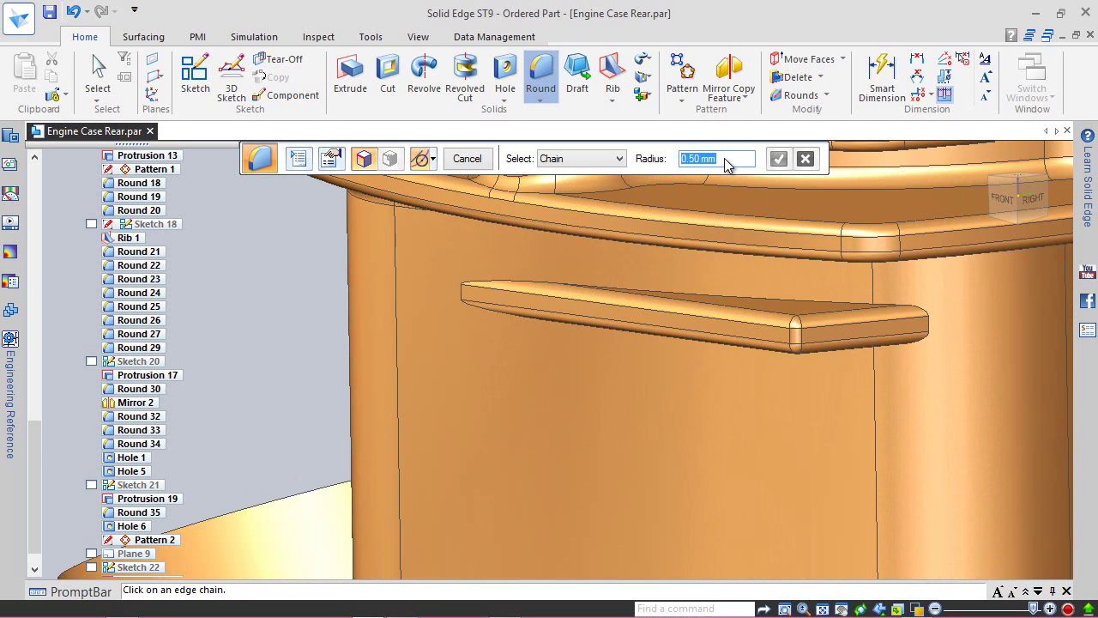
left_click(780, 300)
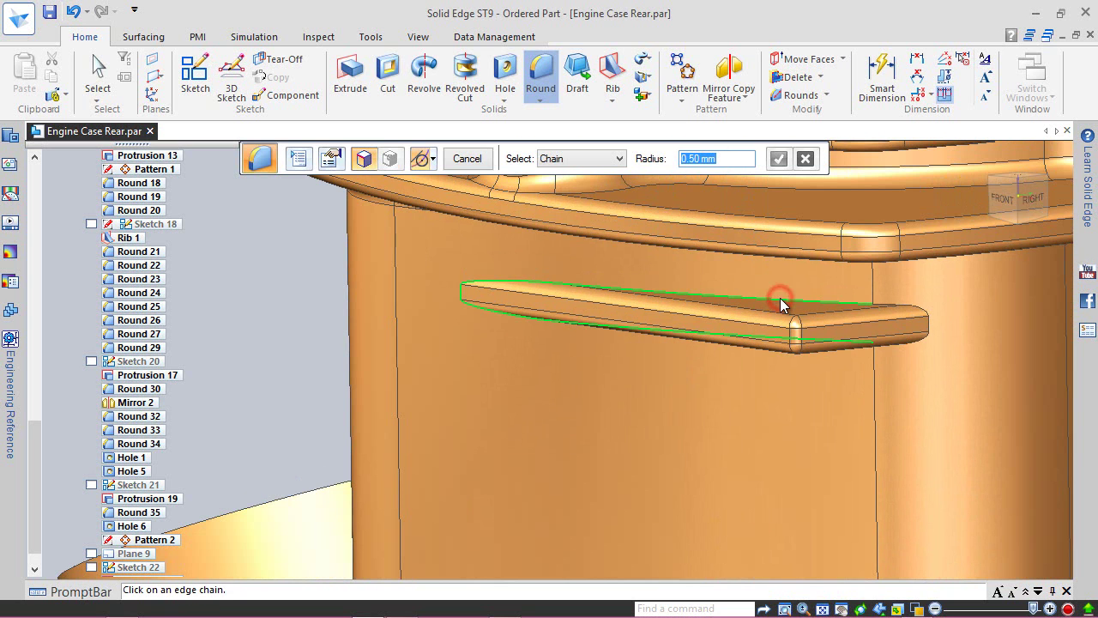
left_click(891, 304)
left_click(781, 160)
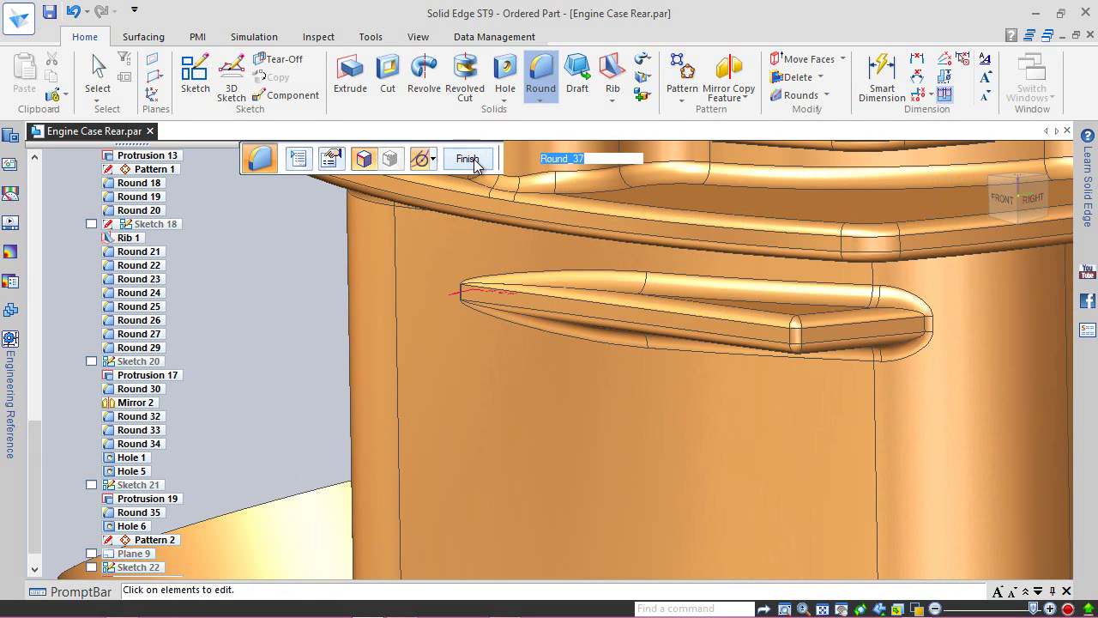
left_click(468, 159)
- Return the model to the isometric home view, leave the Round command, and save the part
middle_click_drag(551, 302, 687, 285)
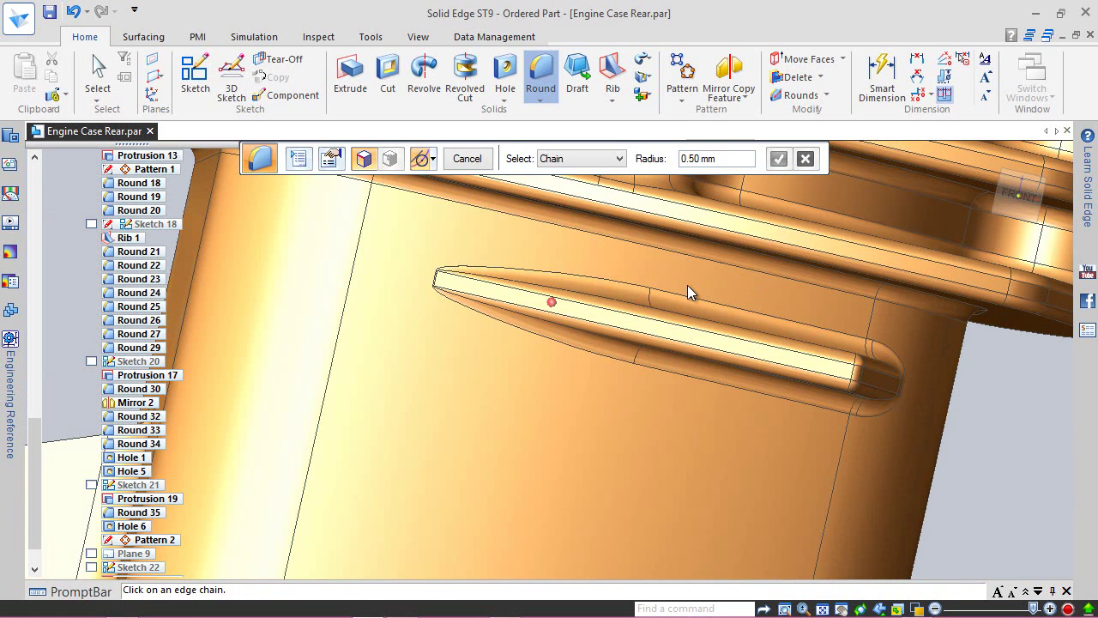
key("F3")
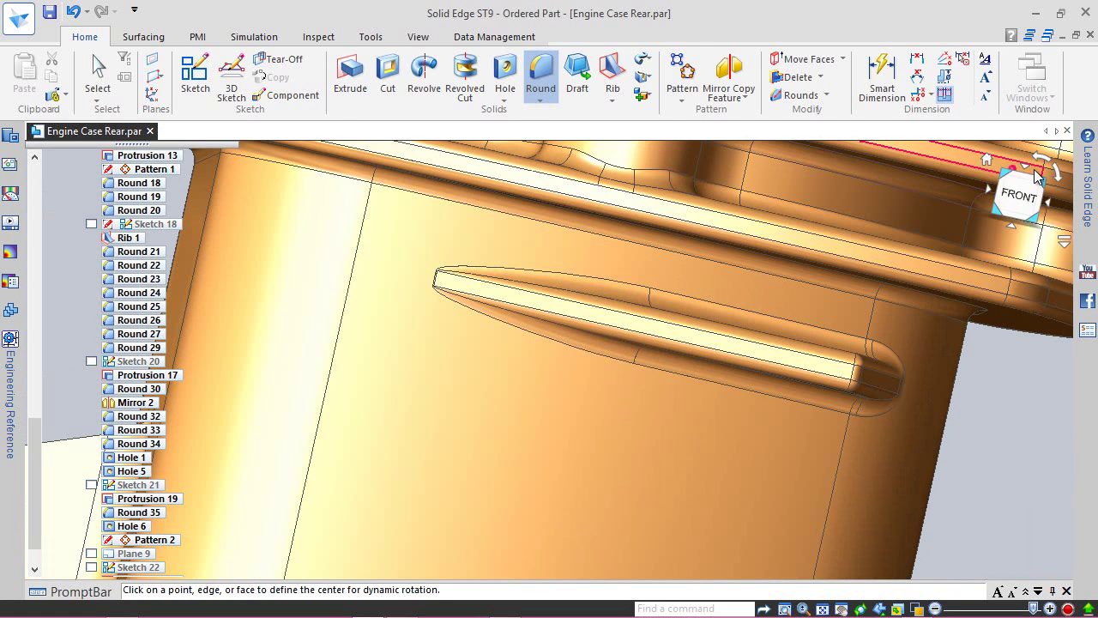
key("Escape")
mouse_move(1040, 189)
left_click(987, 160)
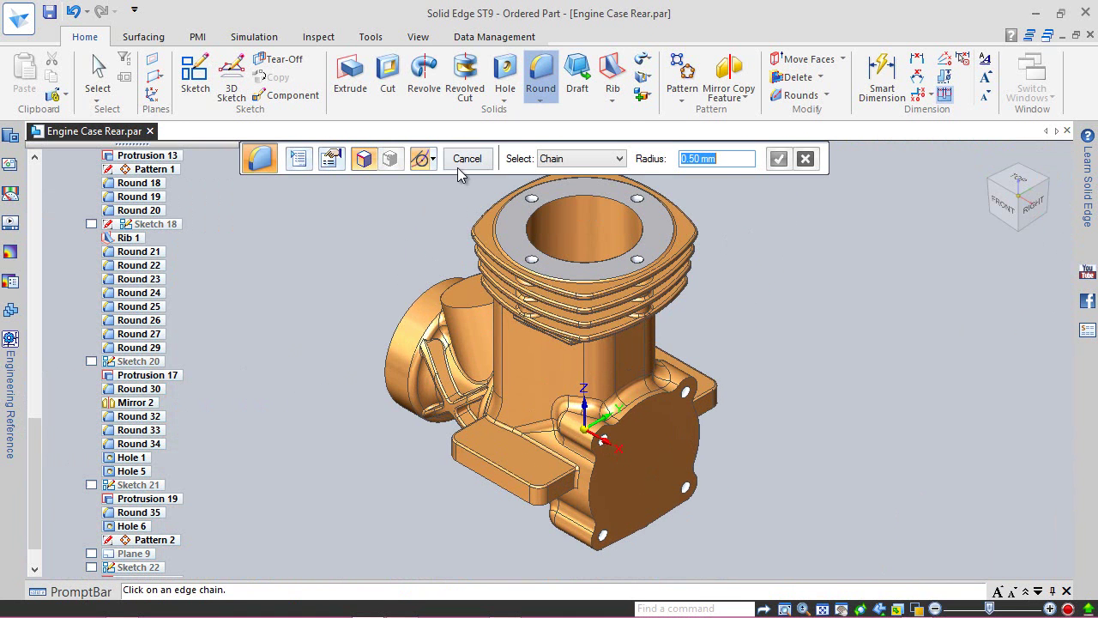
left_click(468, 159)
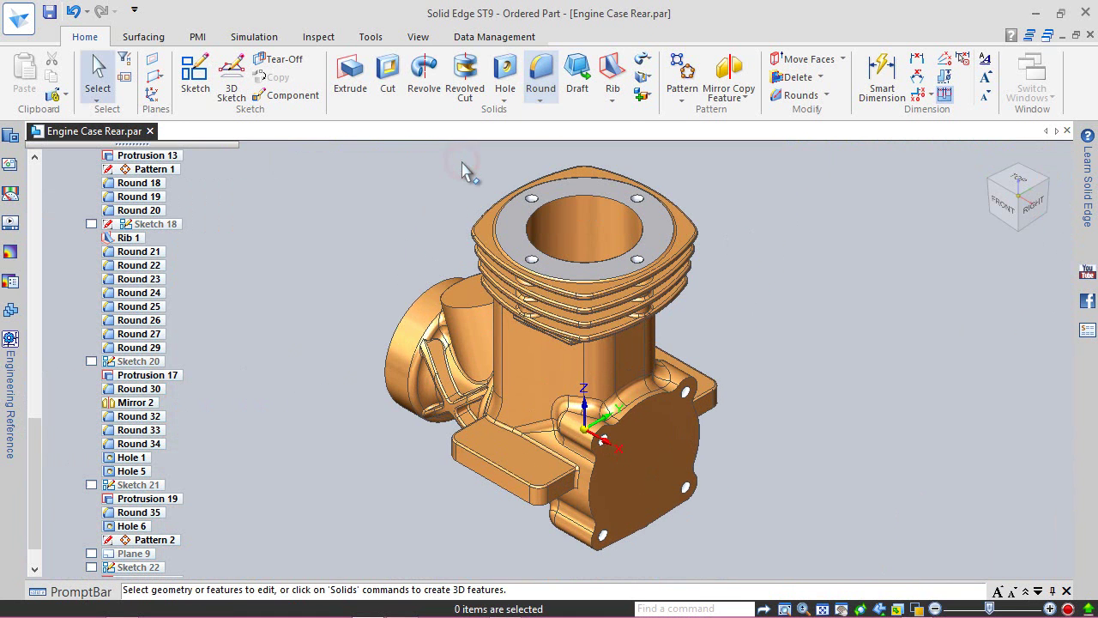
left_click(49, 11)
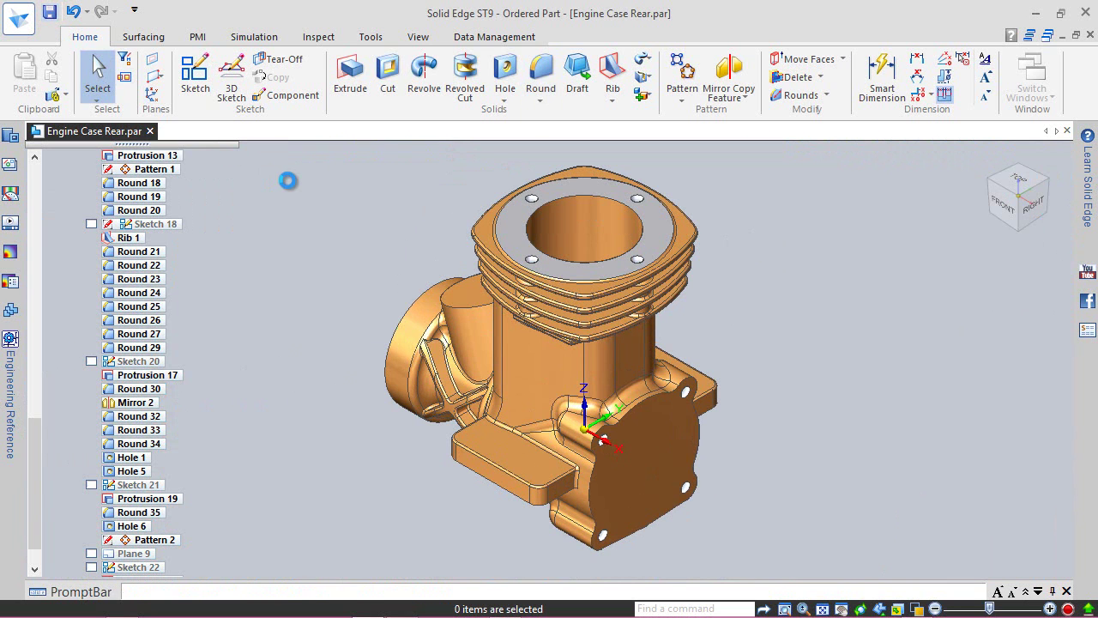
left_click_drag(33, 457, 35, 475)
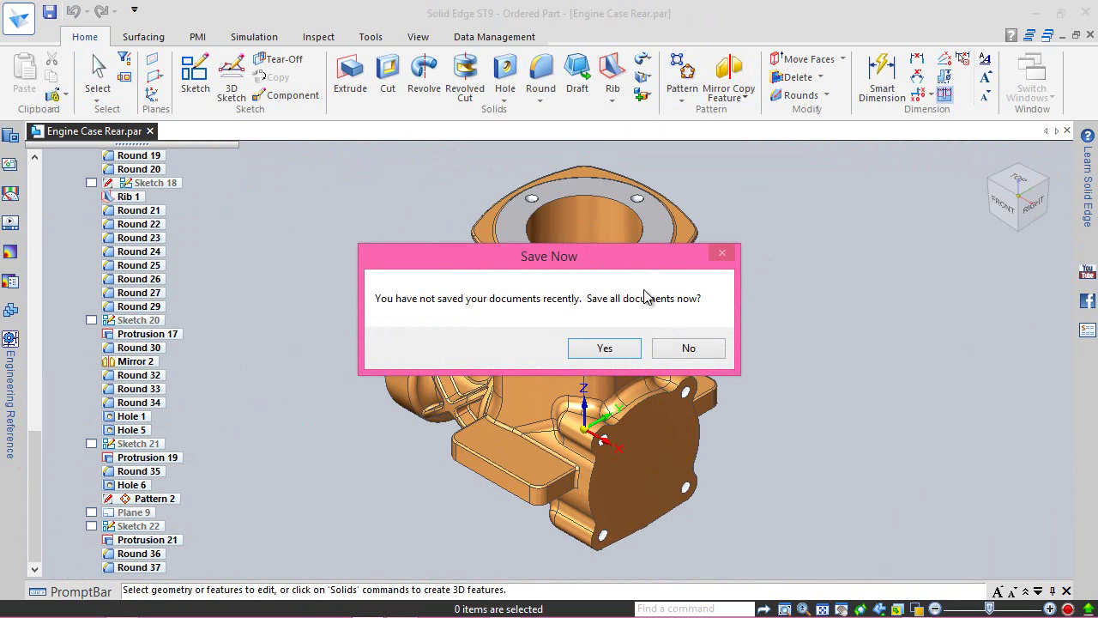
left_click(604, 346)
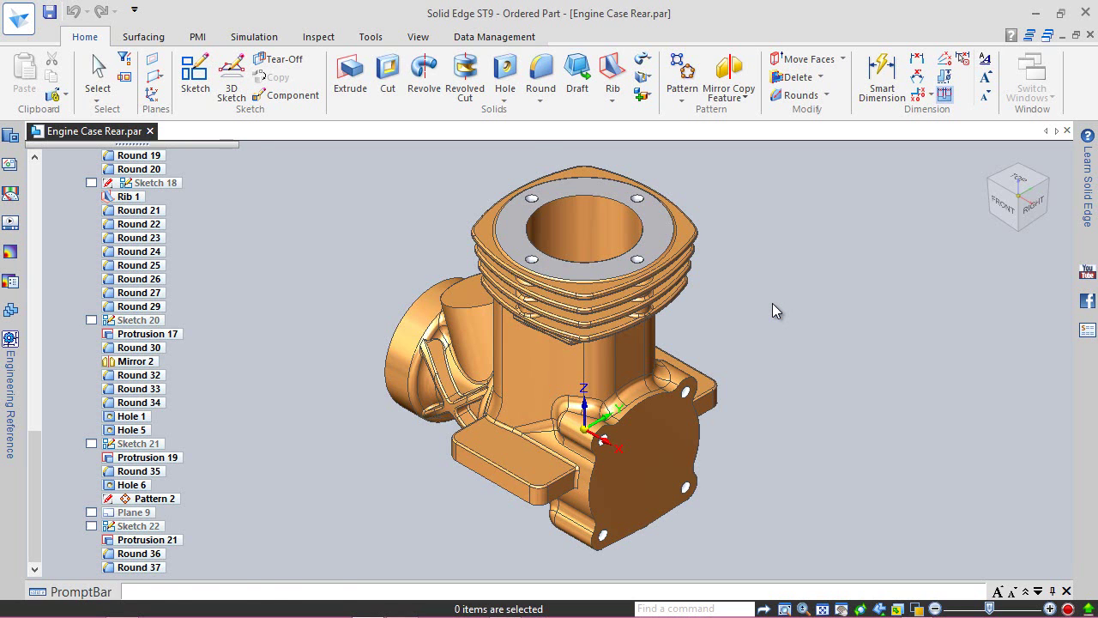
- Mirror the thin protrusion with its two rounds, Protrusion 21, Round 36 and Round 37, about the Front (xz) plane
key("ctrl+m")
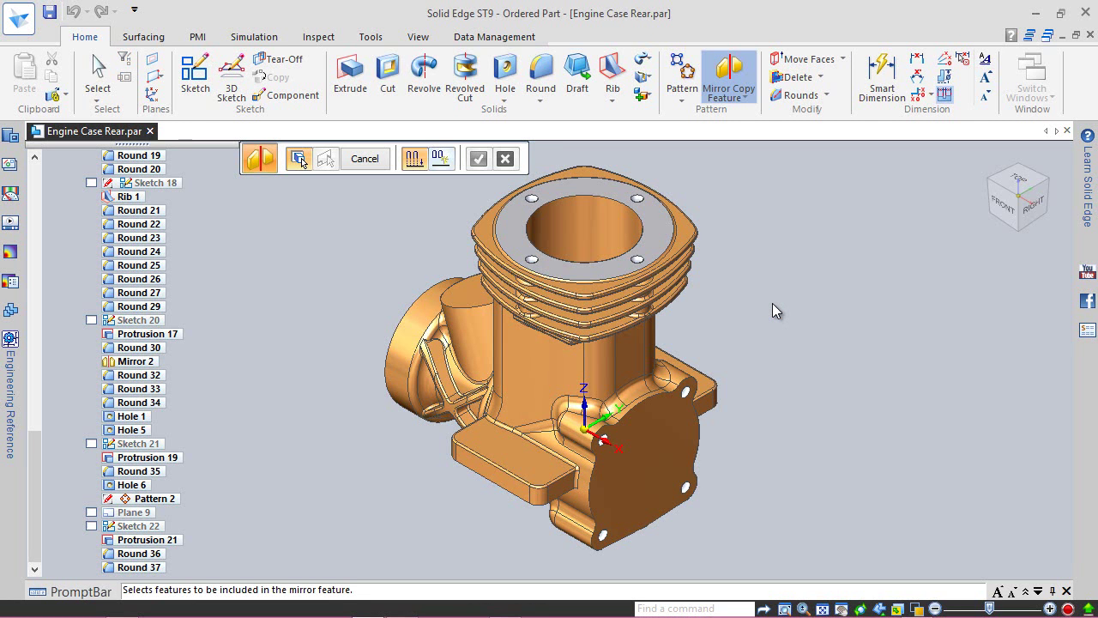
left_click(177, 547)
left_click(157, 568, "shift")
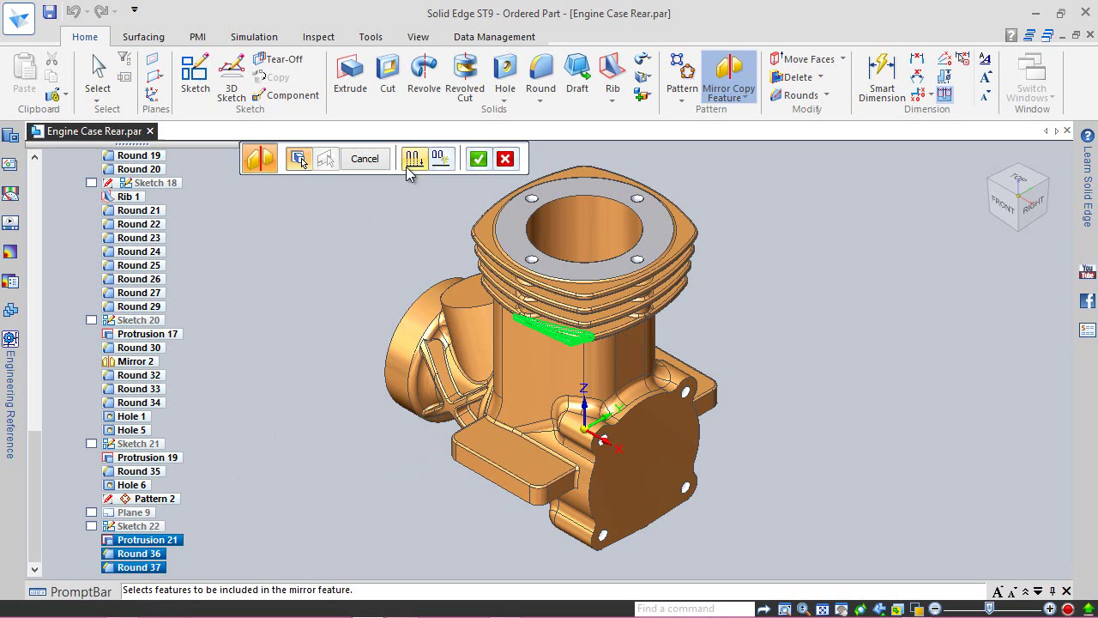
left_click(478, 159)
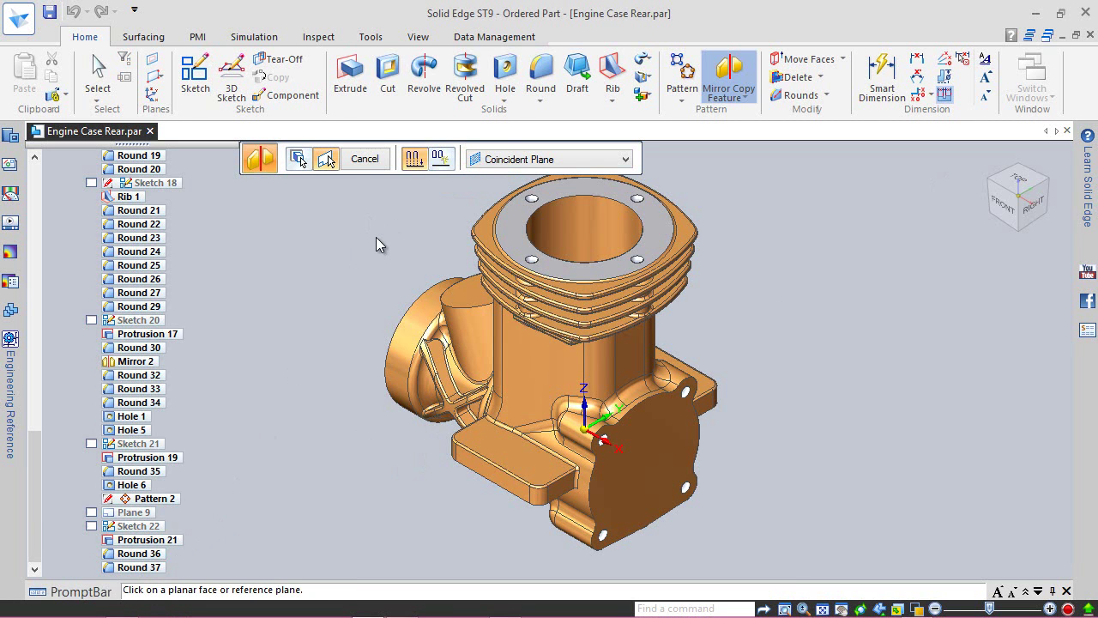
left_click_drag(35, 498, 35, 225)
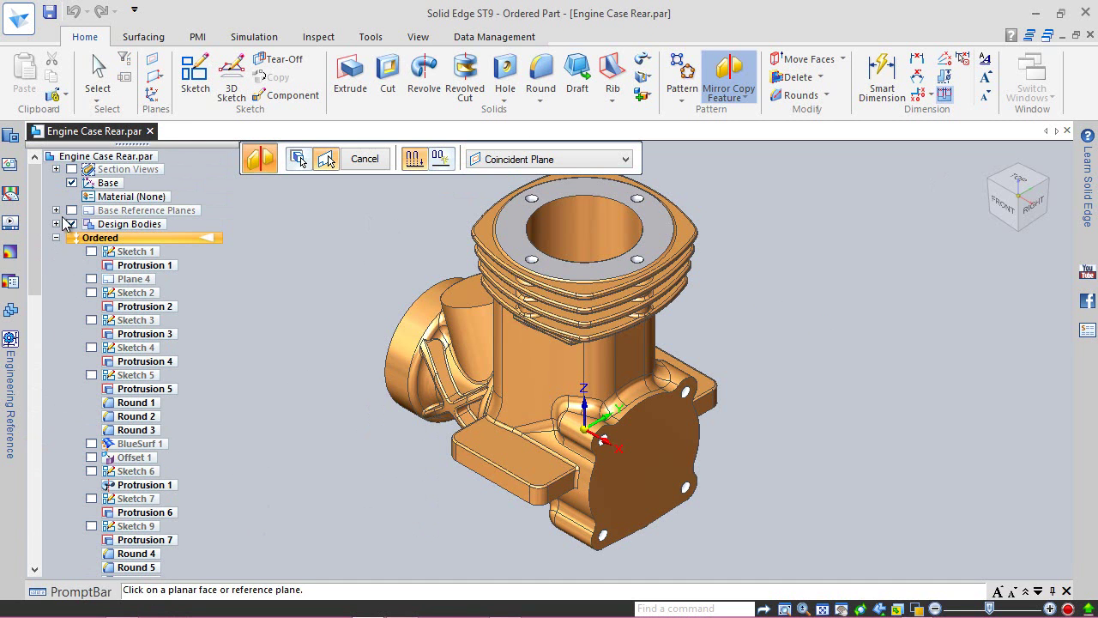
left_click(56, 210)
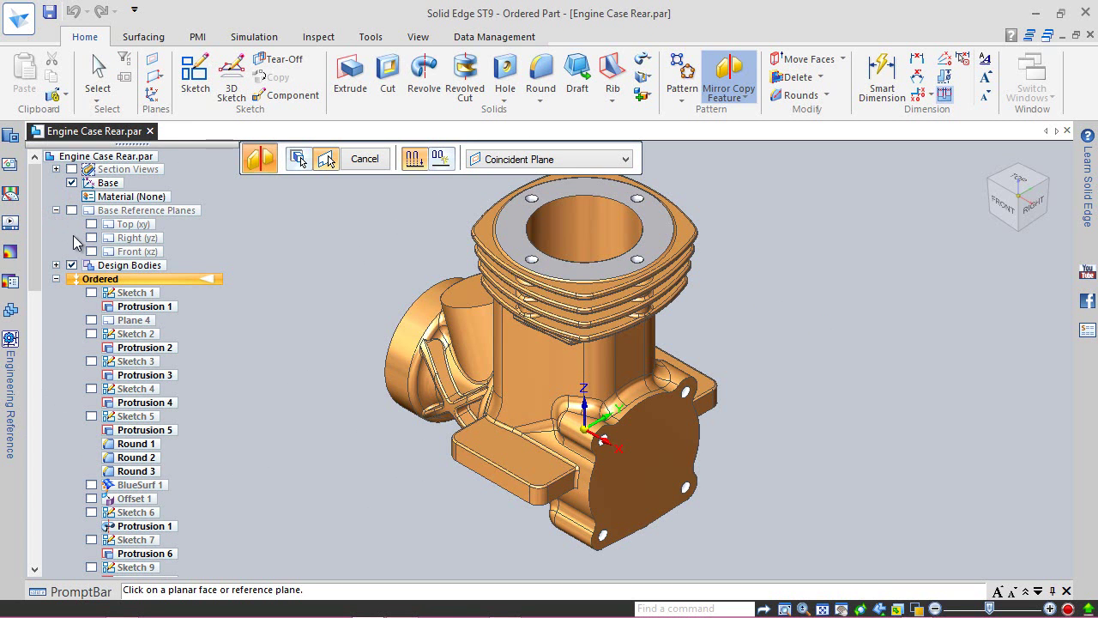
left_click(131, 251)
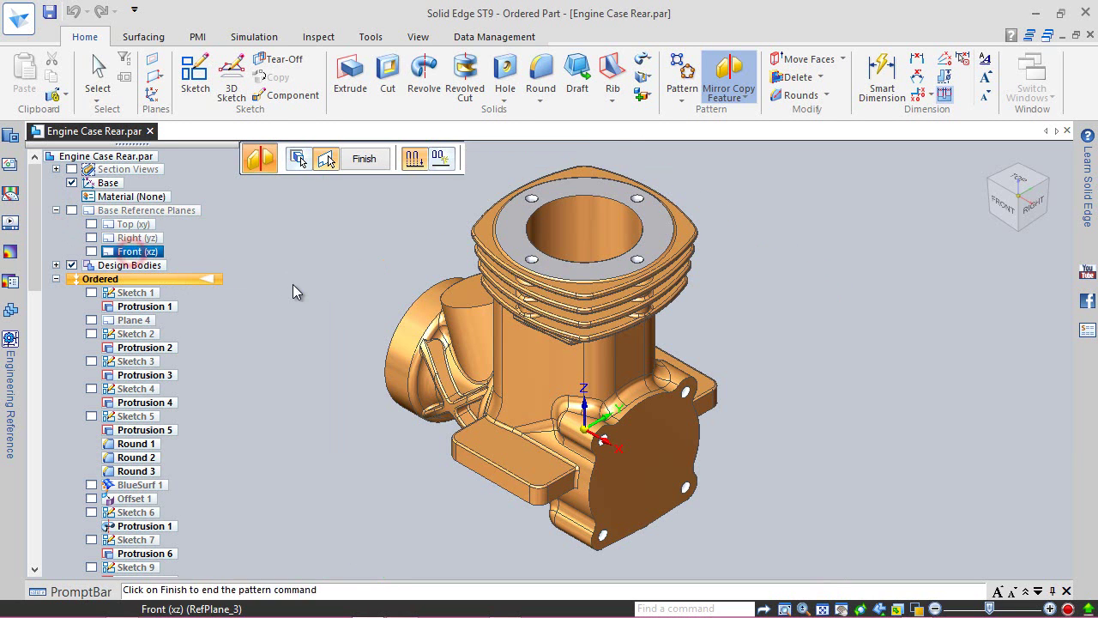
left_click(371, 162)
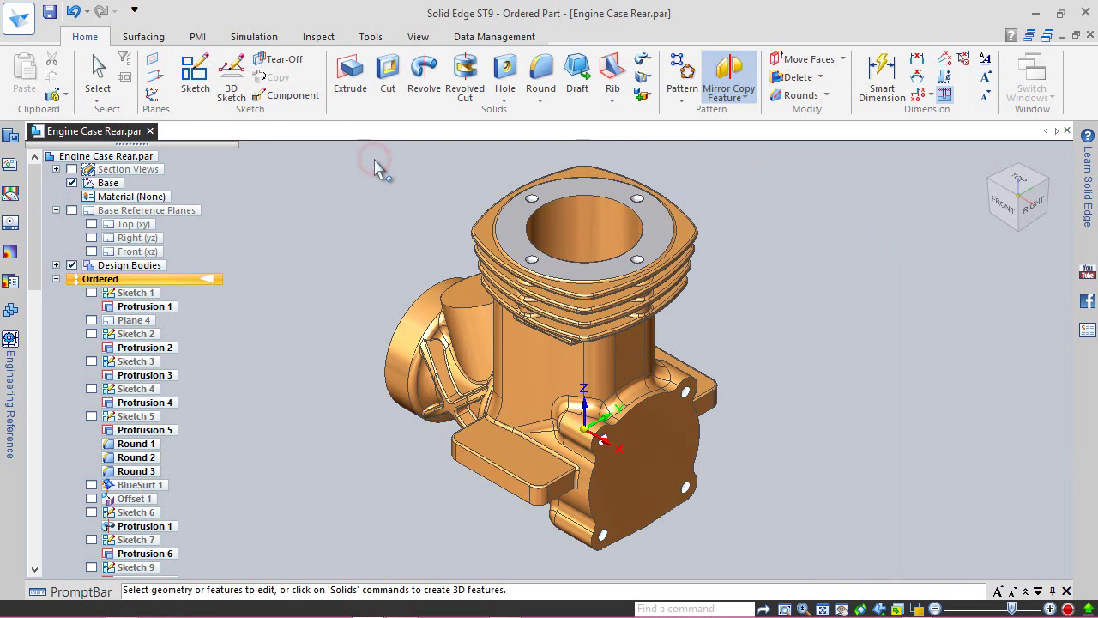
- Check the mirrored protrusion on the opposite side, return to the isometric view, collapse the base reference planes, and save the part
middle_click_drag(688, 343, 558, 381)
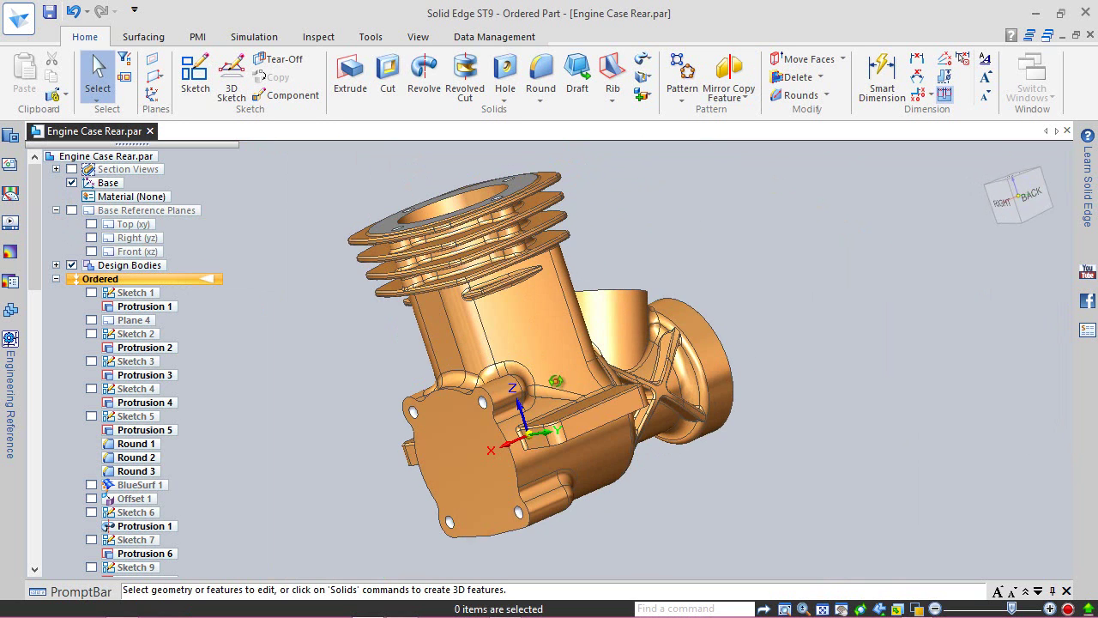
scroll(519, 302, "up", 3)
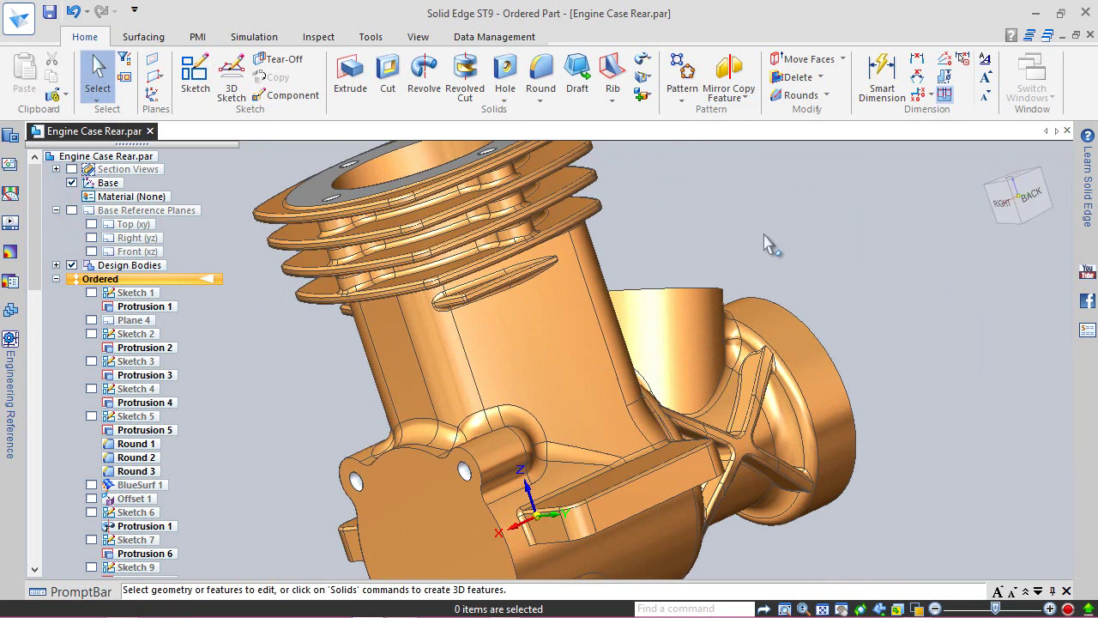
mouse_move(989, 186)
left_click(989, 163)
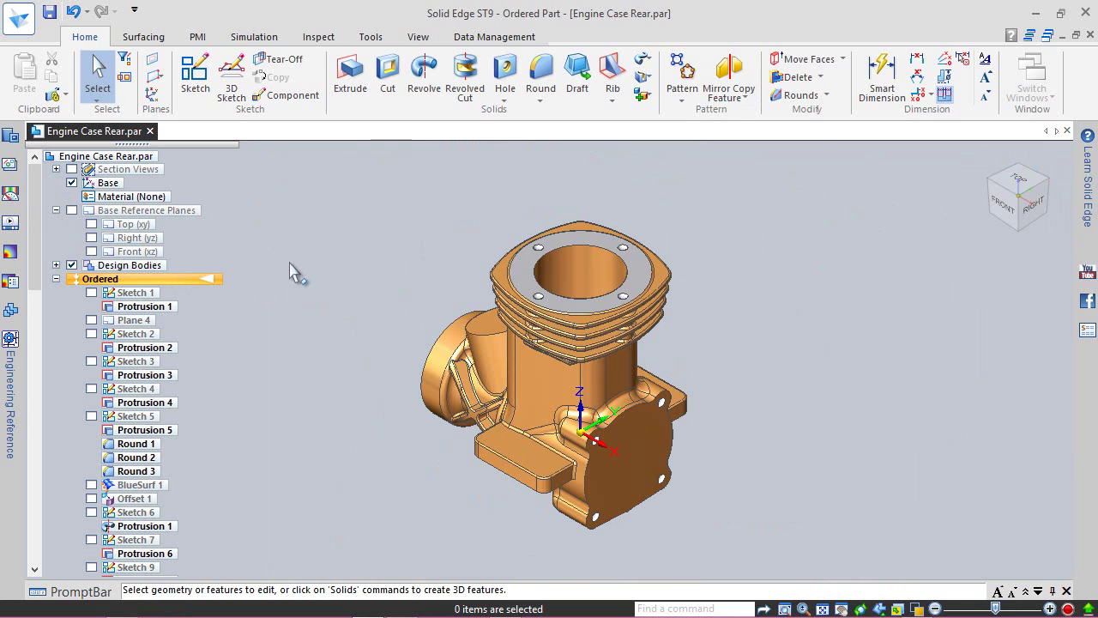
left_click(56, 210)
left_click_drag(35, 238, 53, 538)
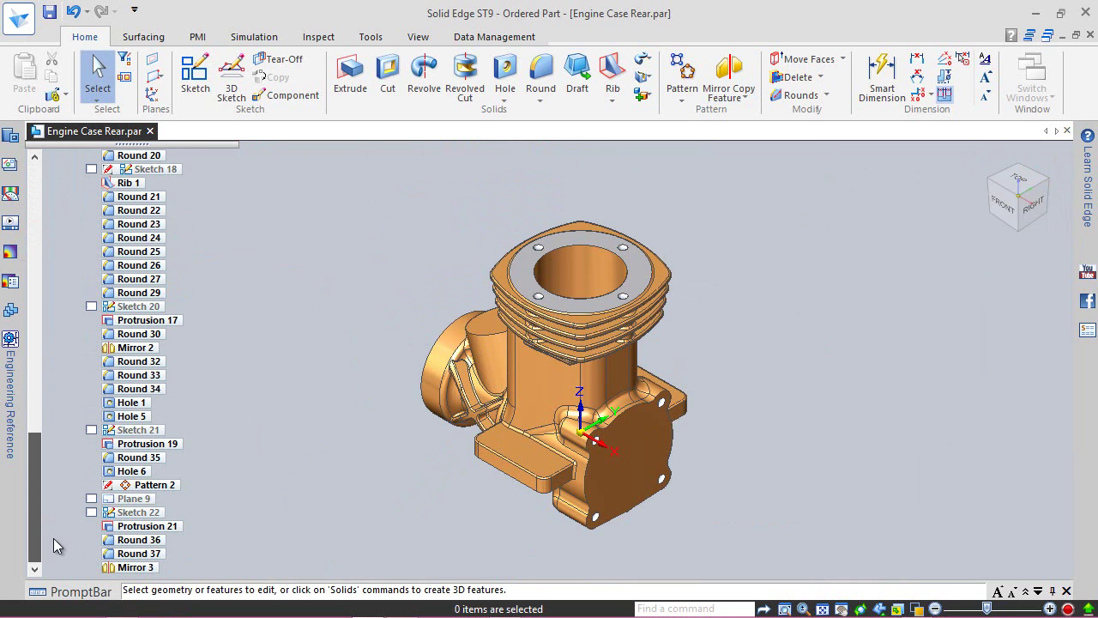
left_click(49, 12)
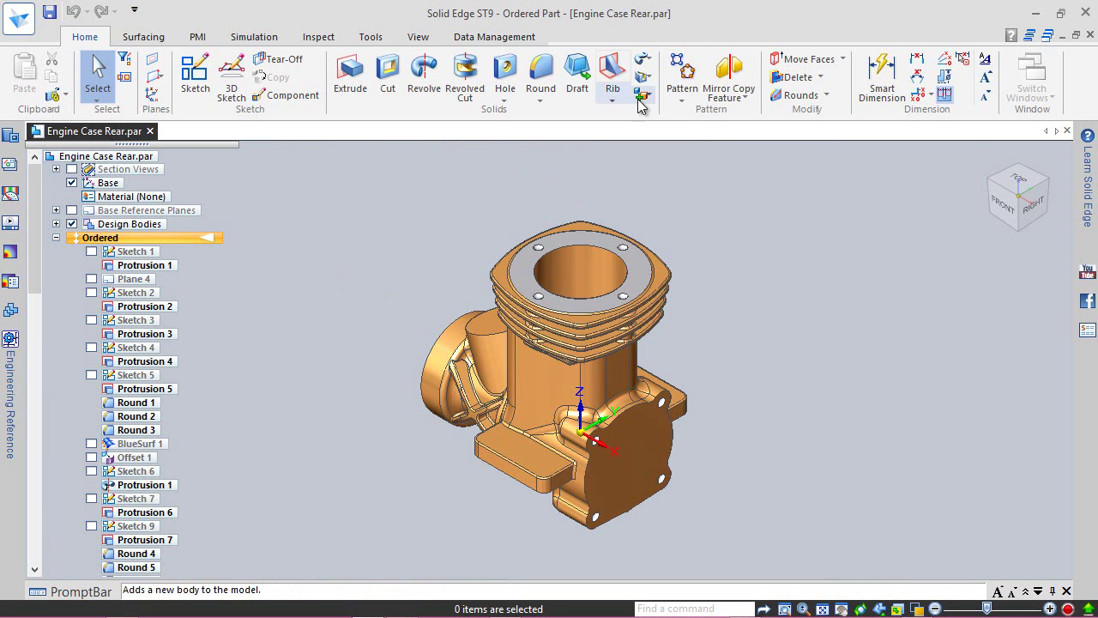
- Start a feature pattern of Protrusion 21, Round 36, Round 37 and Mirror 3 on the Front (xz) plane
left_click(683, 77)
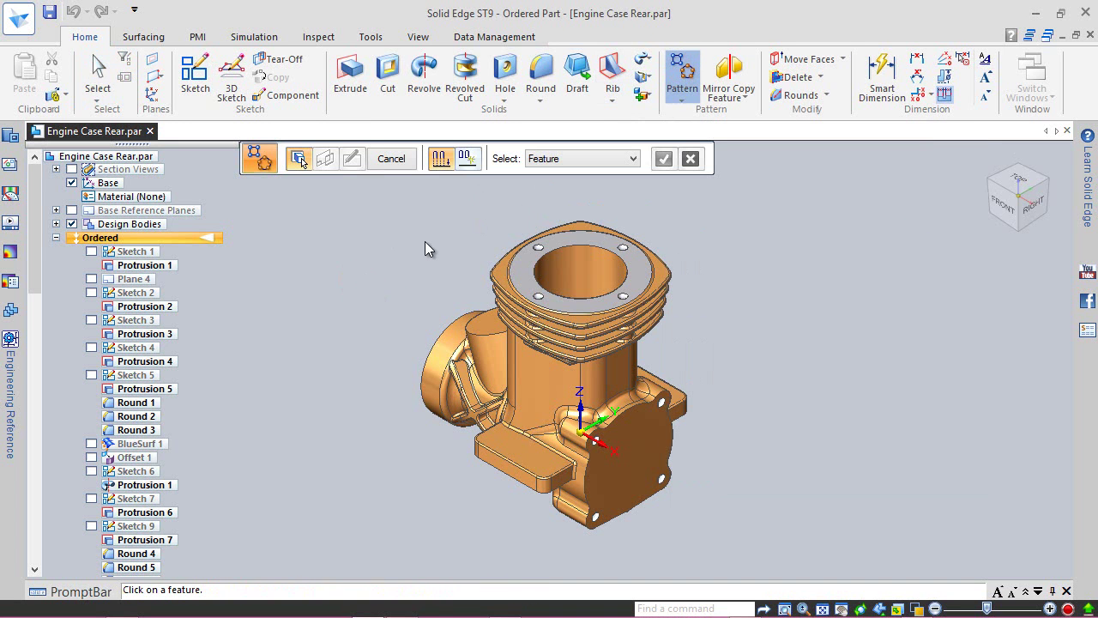
left_click_drag(34, 227, 4, 578)
left_click(124, 527)
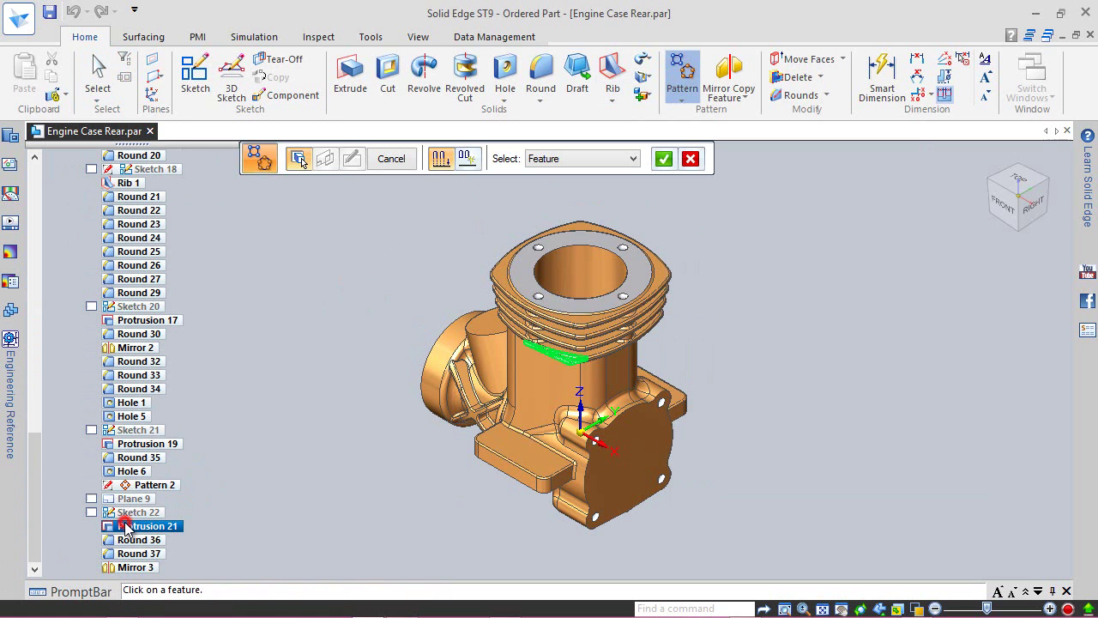
left_click(124, 567, "shift")
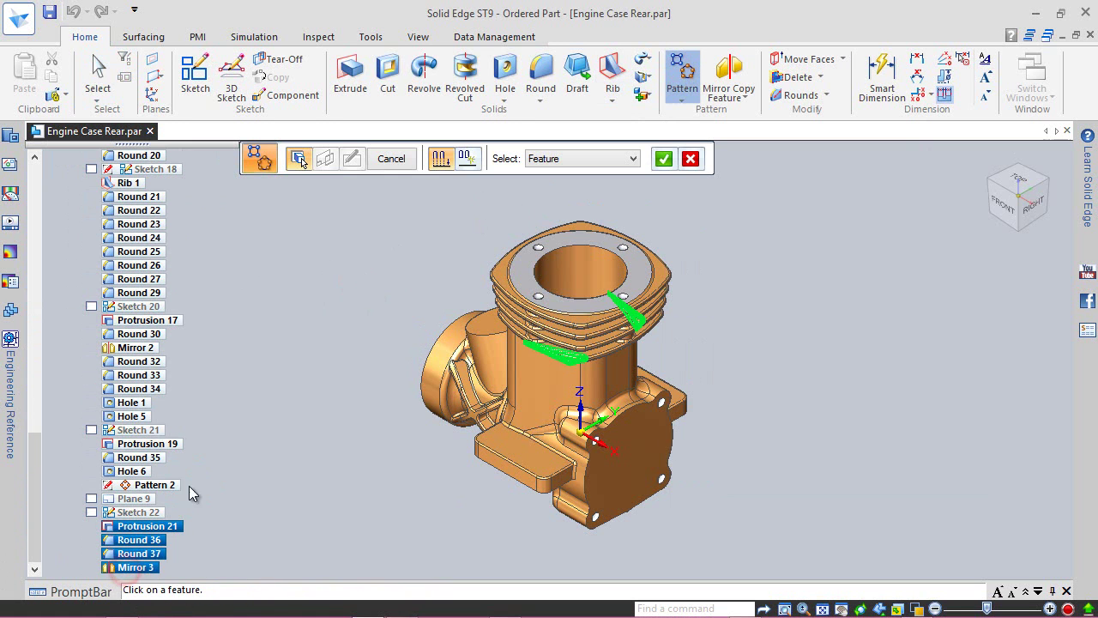
left_click(664, 159)
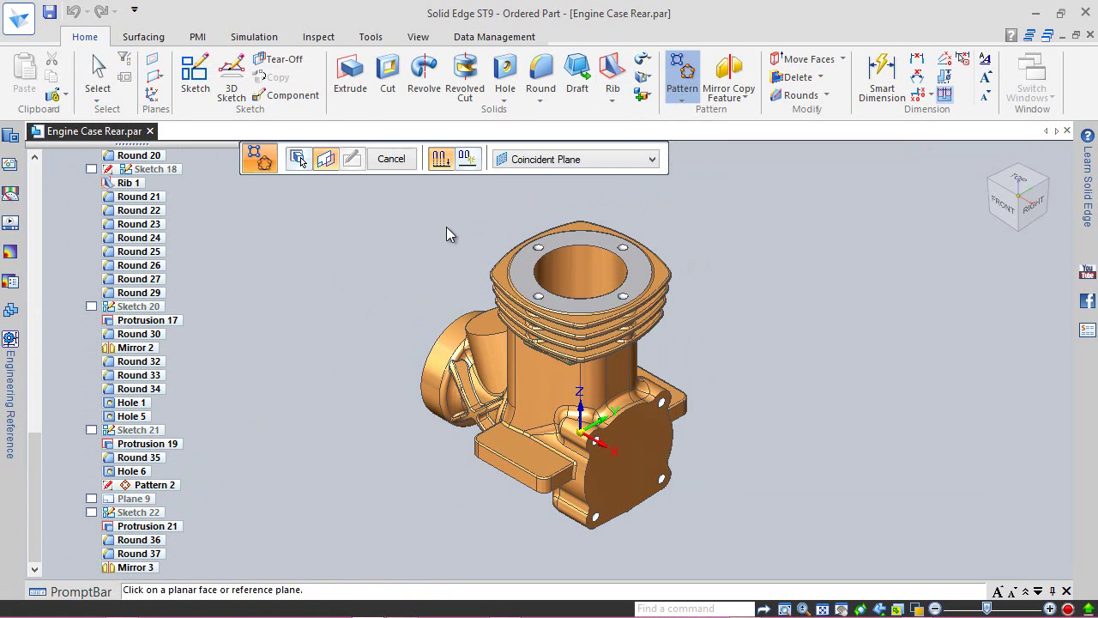
left_click_drag(33, 442, 34, 172)
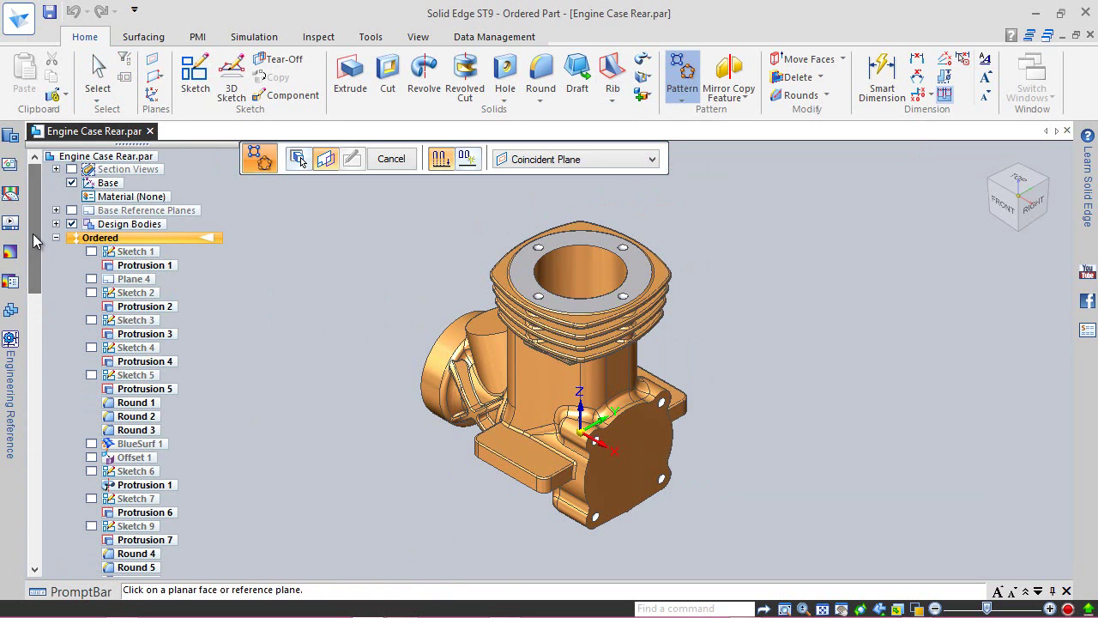
left_click(55, 210)
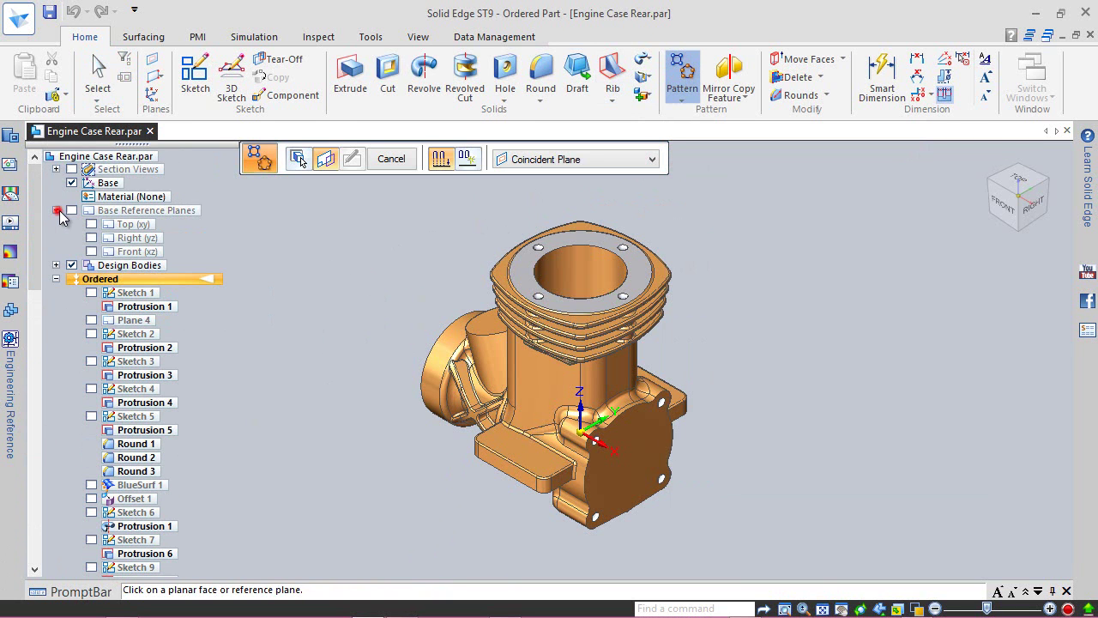
left_click(127, 251)
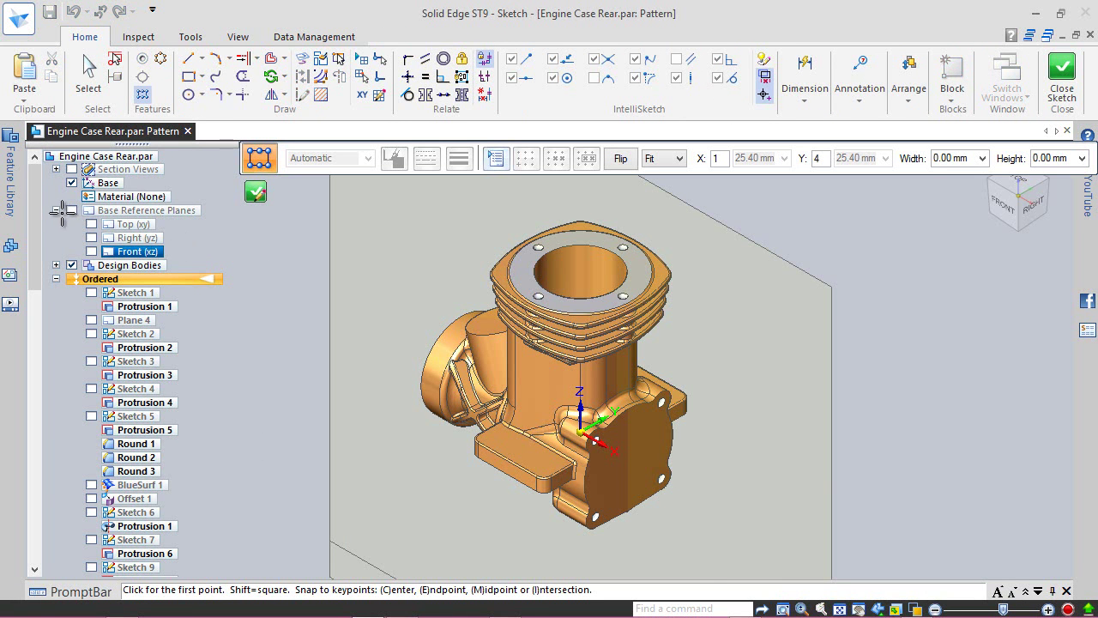
left_click(55, 210)
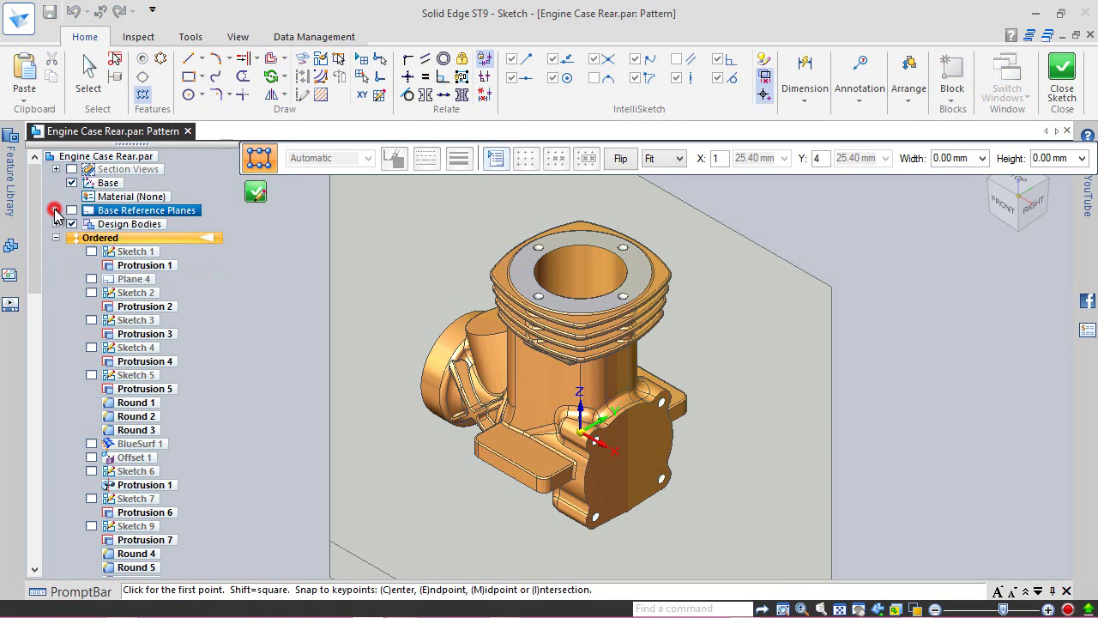
- Draw the pattern rectangle downward from the lower end corner of the thin protrusion, about 0.26 mm wide and 3.98 mm high
left_click(1003, 207)
scroll(546, 276, "up", 5)
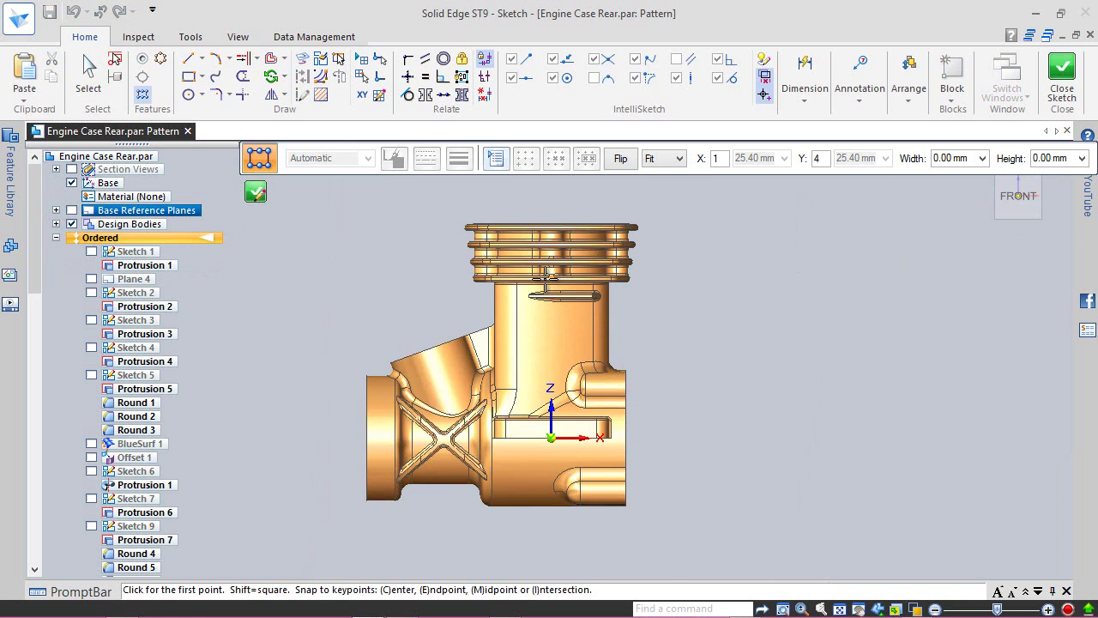
scroll(546, 276, "up", 5)
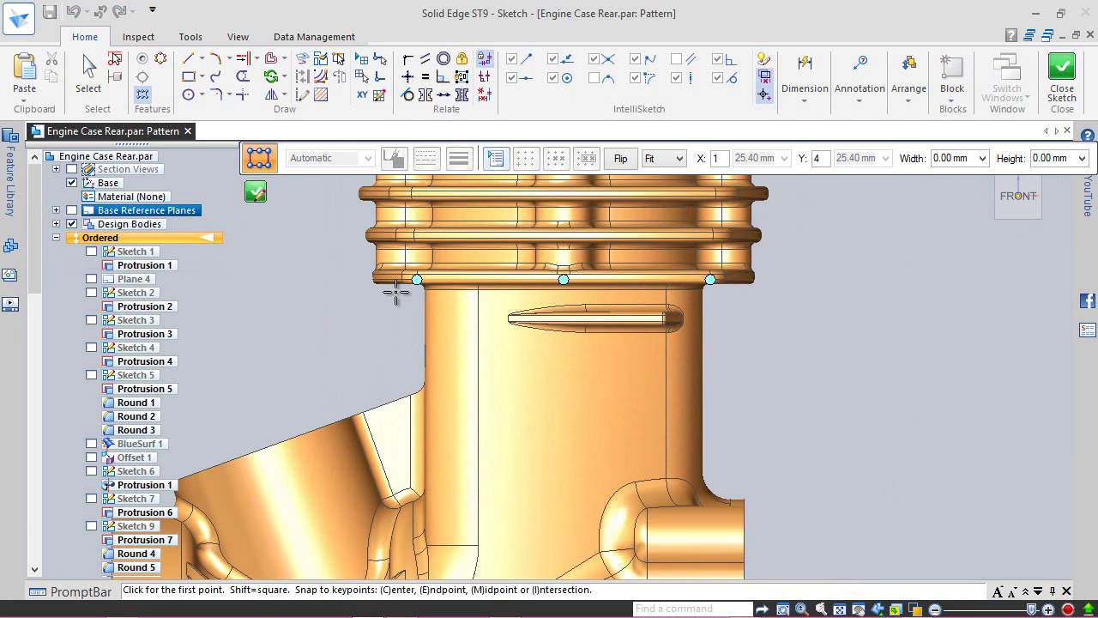
scroll(395, 296, "up", 5)
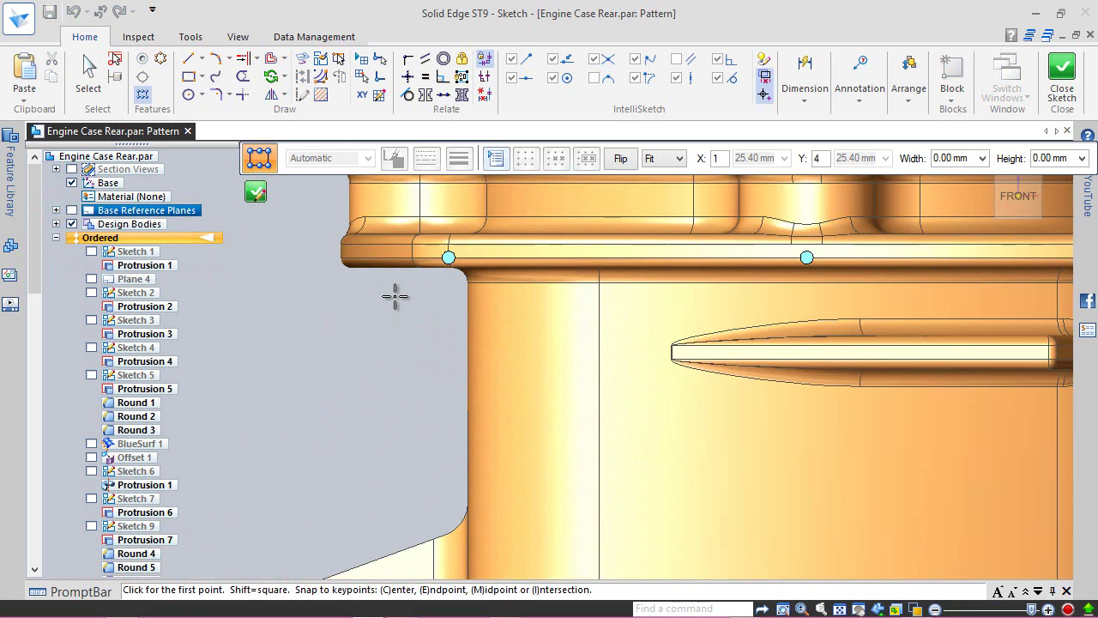
left_click(741, 374)
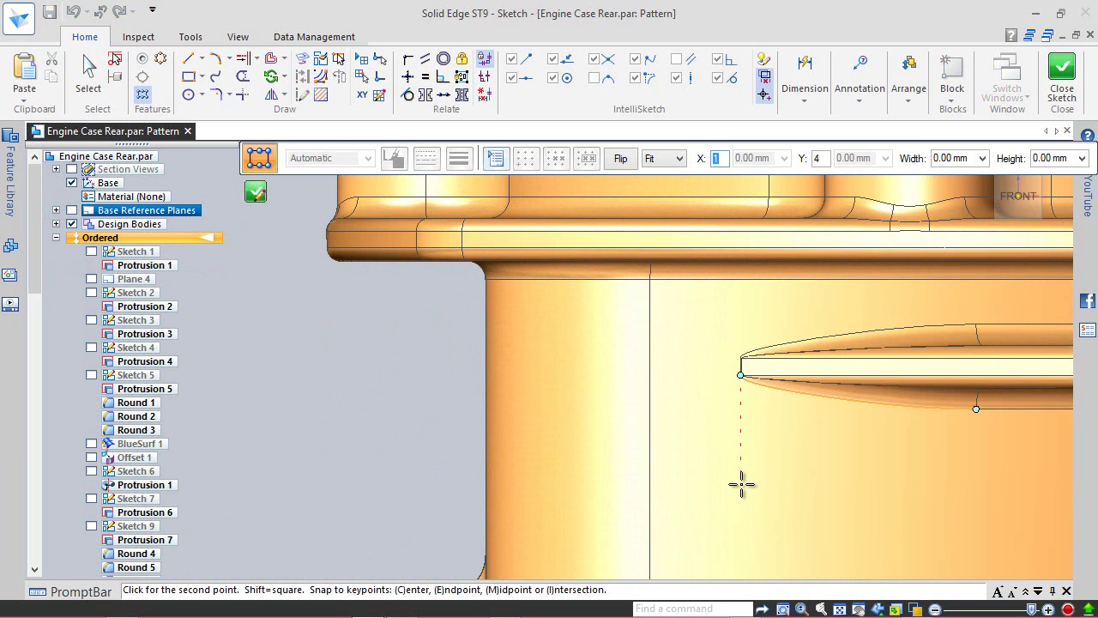
left_click(752, 544)
key("Escape")
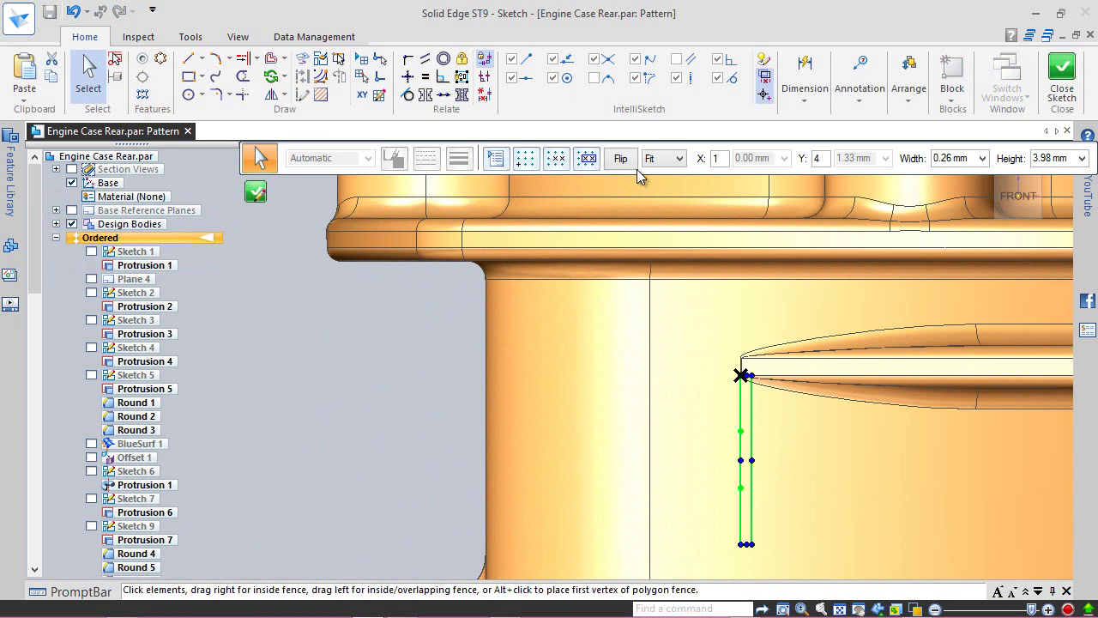
- Make the pattern spacing Fixed with 3.50 mm between the four vertical occurrences, and finish the pattern
left_click(661, 159)
left_click(658, 196)
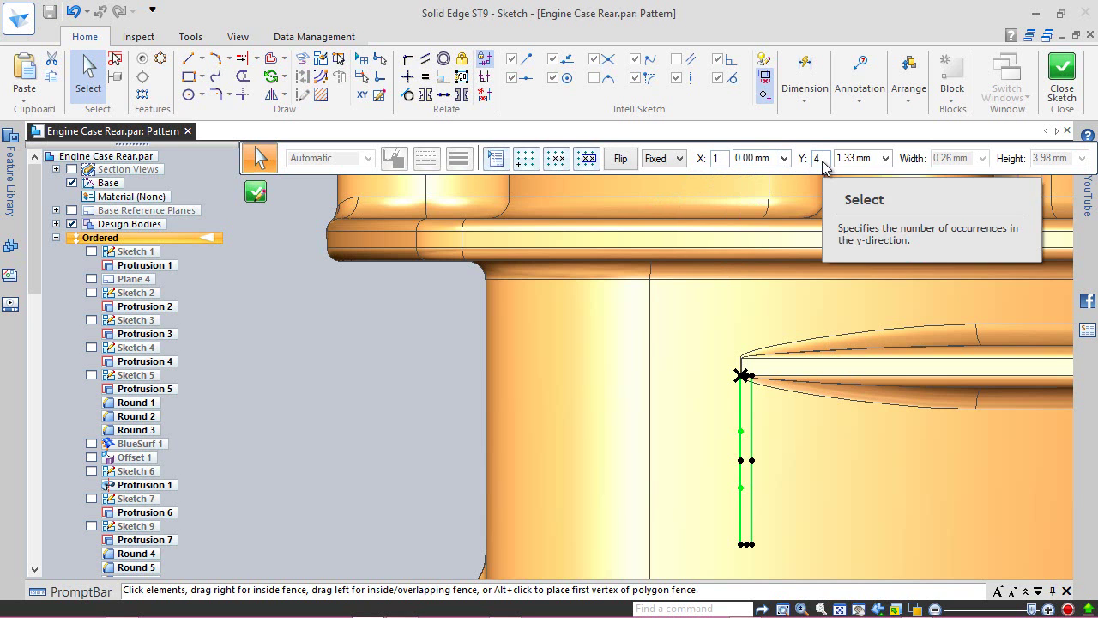
left_click(884, 159)
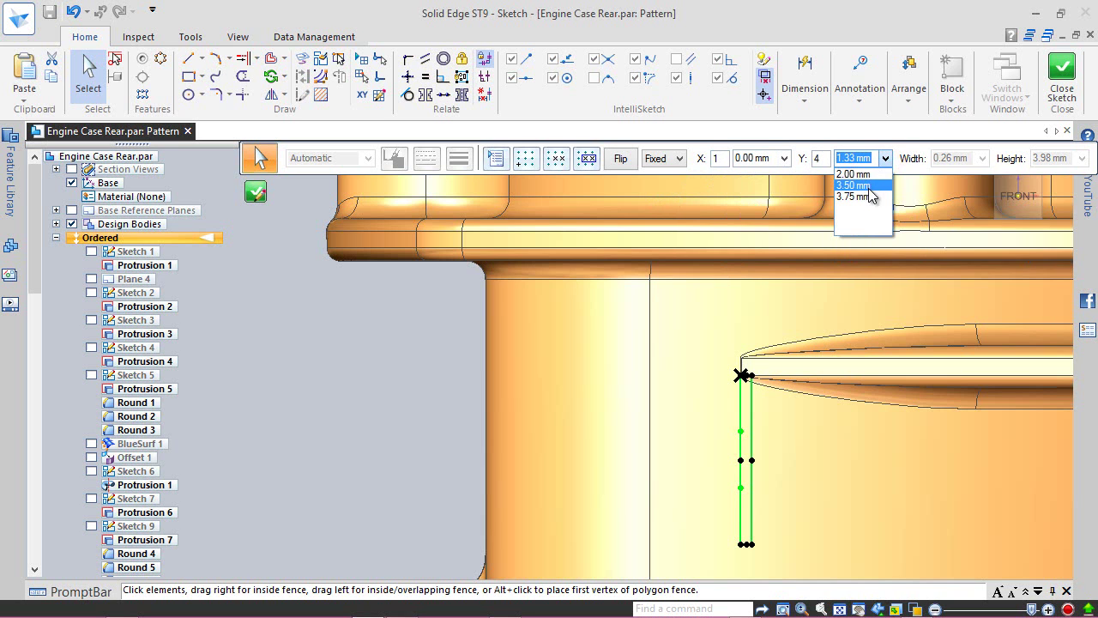
left_click(866, 186)
left_click(1047, 86)
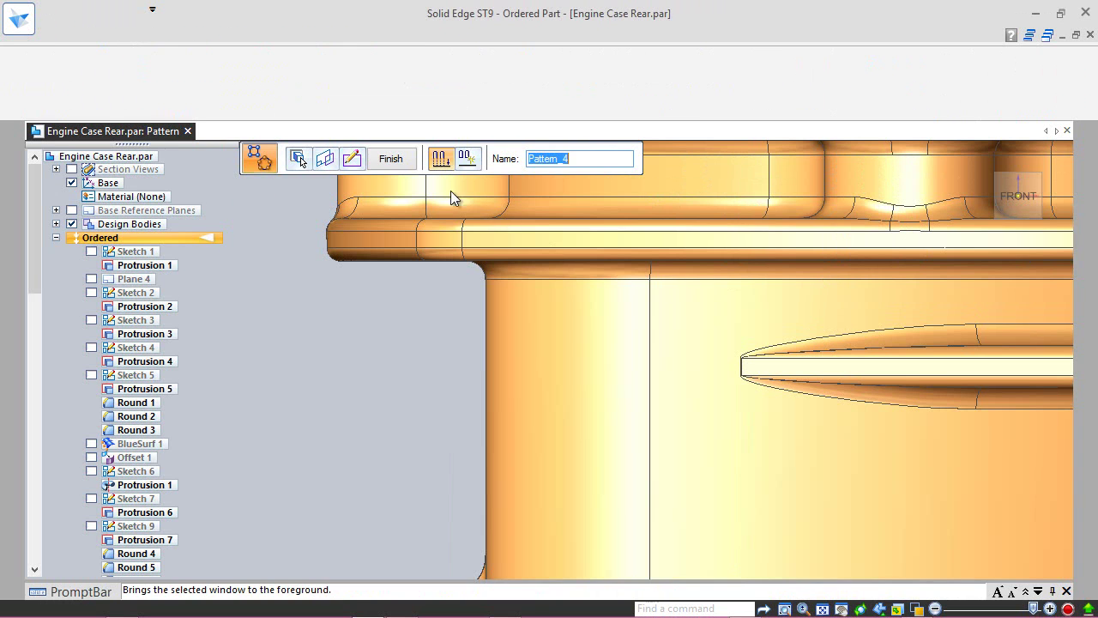
left_click(390, 159)
- Inspect the patterned protrusions on both sides of the cylinder, and return the model to the isometric home view
scroll(306, 290, "down", 1)
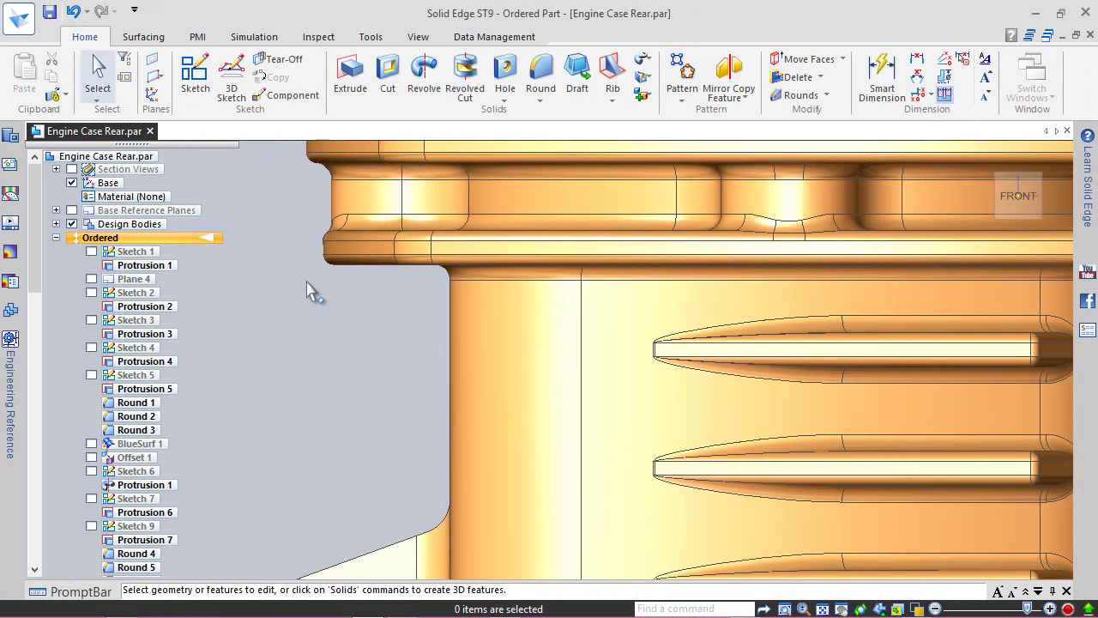
scroll(309, 290, "down", 1)
scroll(777, 477, "up", 1)
middle_click_drag(761, 460, 441, 399)
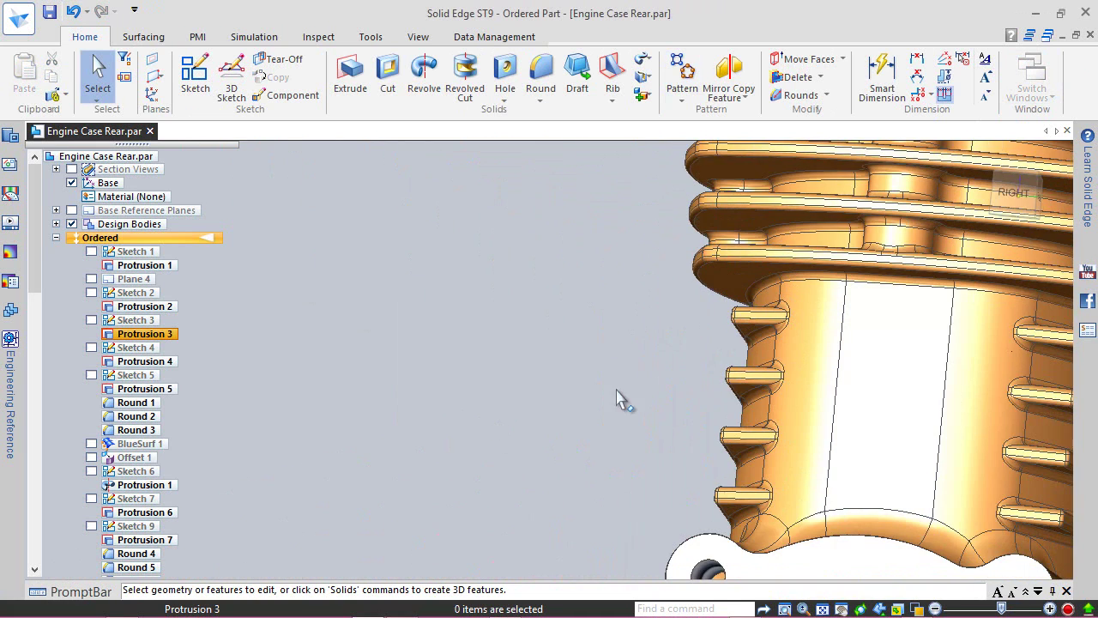
scroll(896, 422, "down", 1)
middle_click_drag(852, 420, 841, 313)
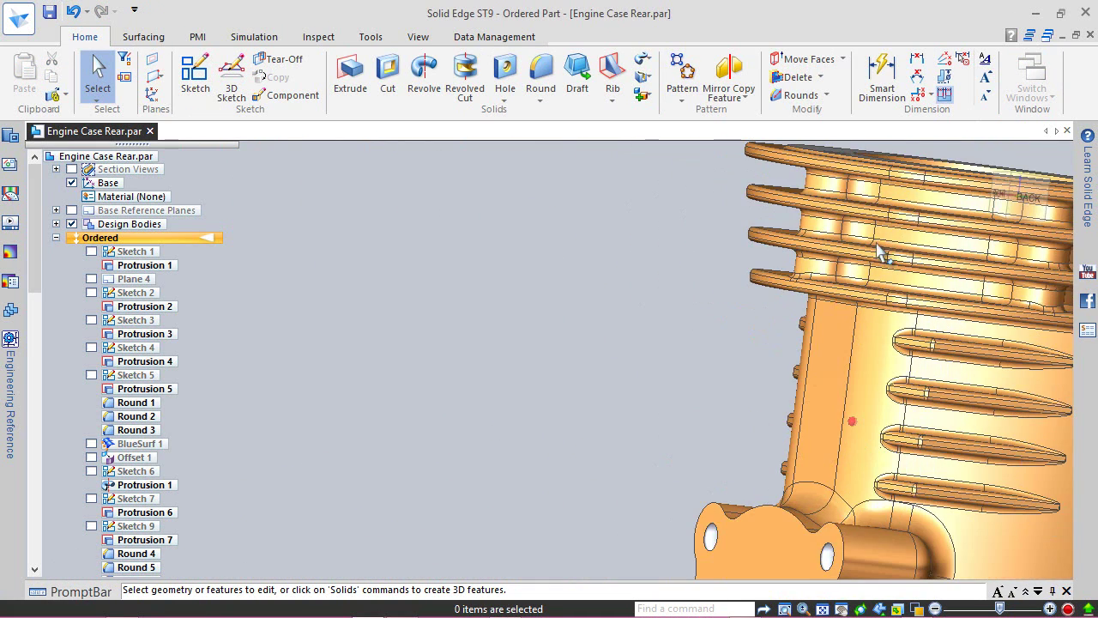
left_click(986, 161)
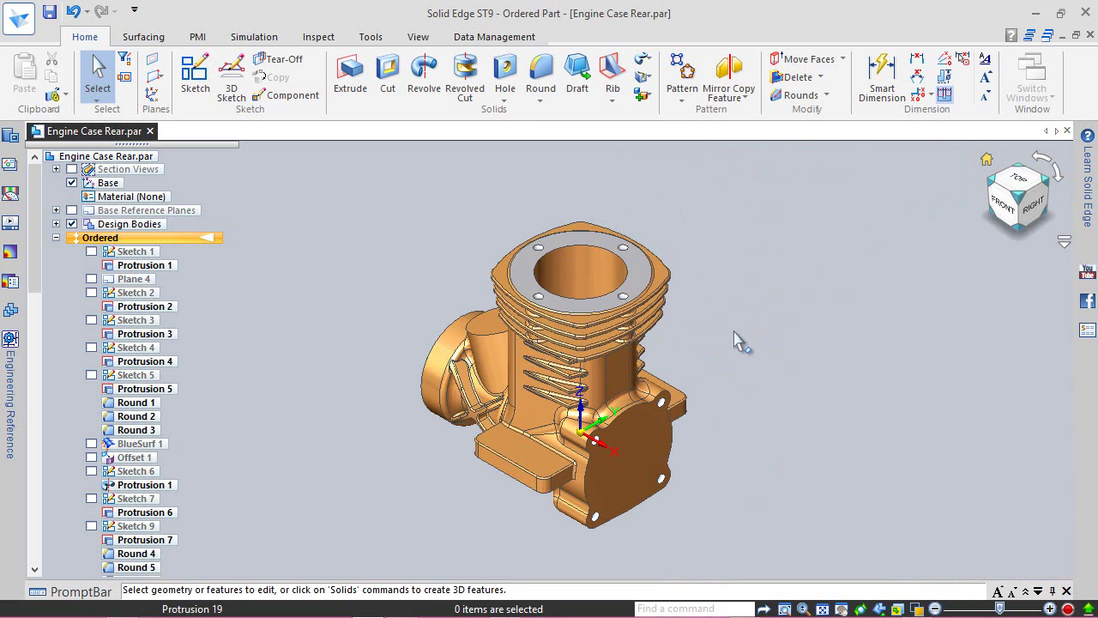
- Display the model shaded without visible edges, and examine the patterned protrusions from the flange side
left_click(417, 37)
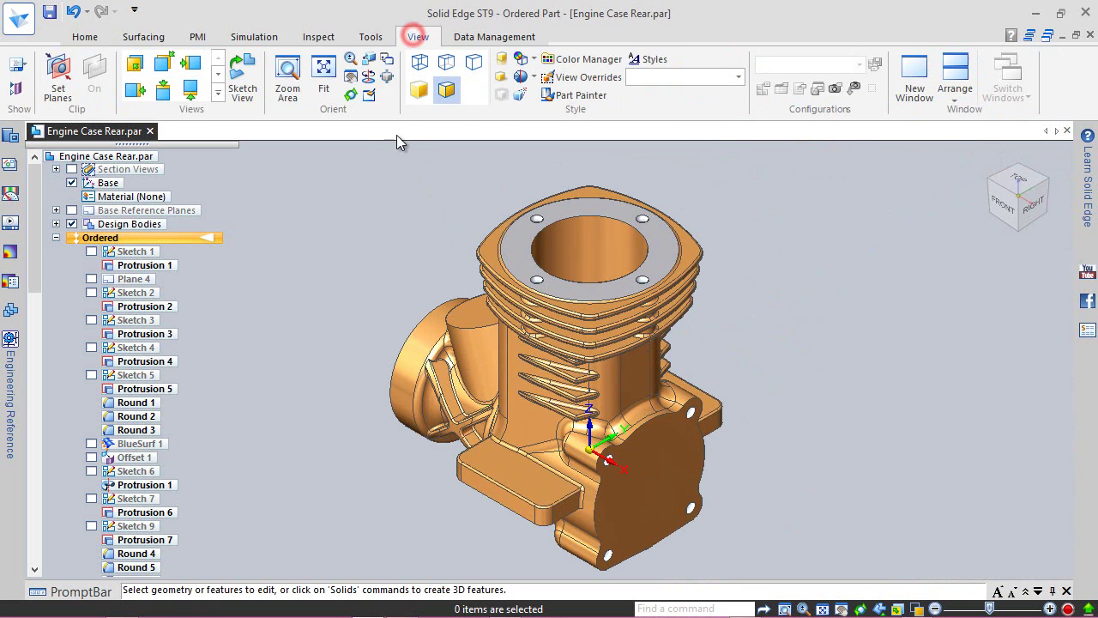
left_click(420, 92)
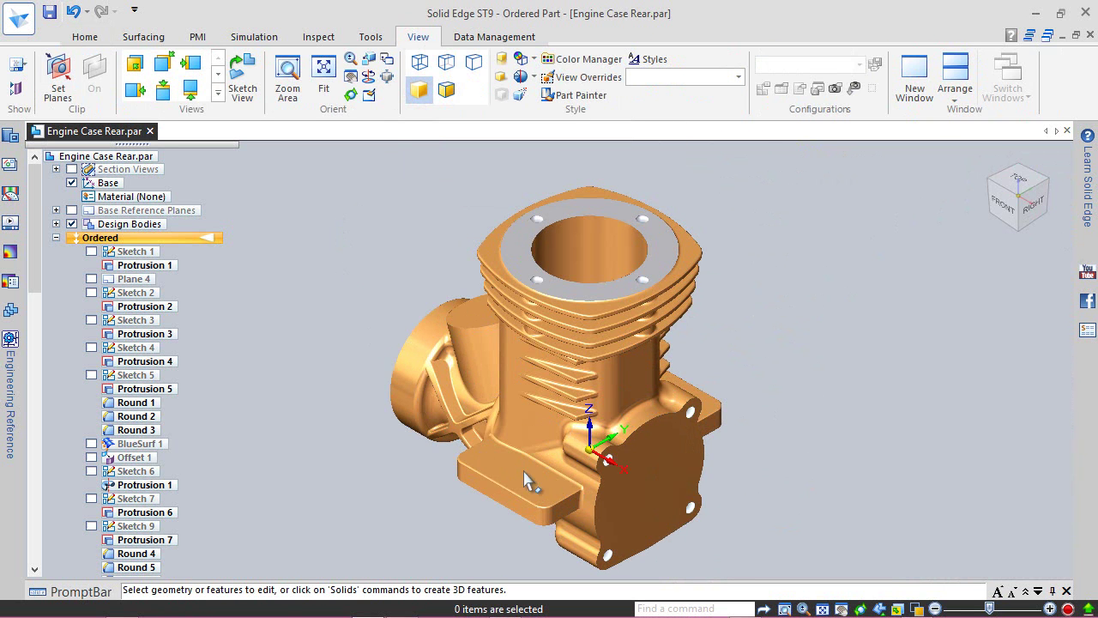
scroll(587, 434, "up", 2)
middle_click_drag(558, 353, 416, 304)
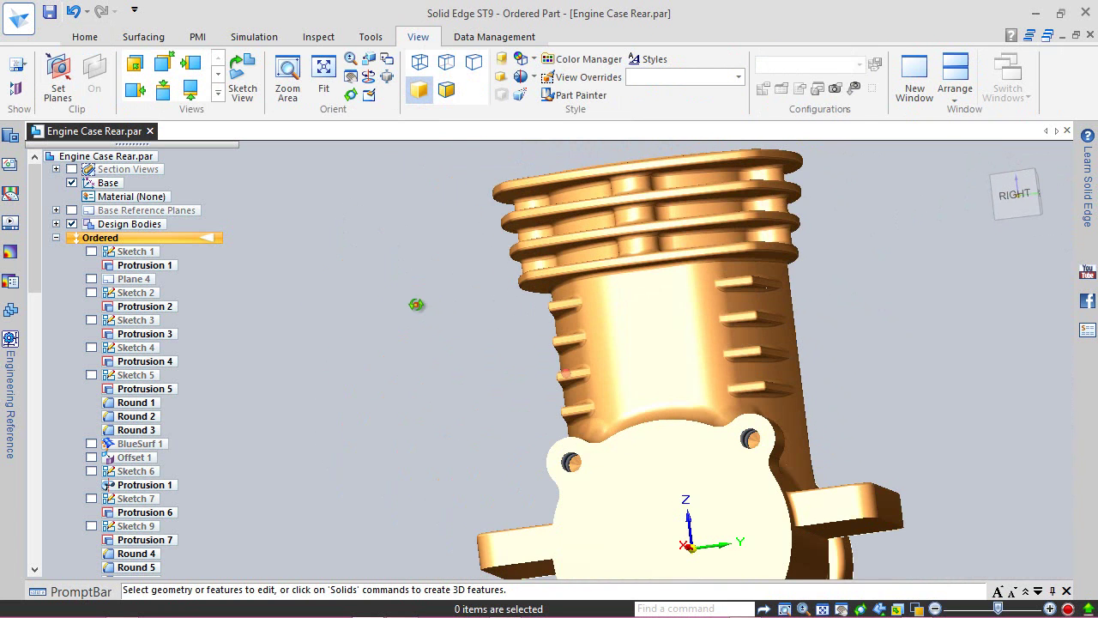
- Return the model to the isometric home view, shaded with visible edges, and save the part
left_click(988, 160)
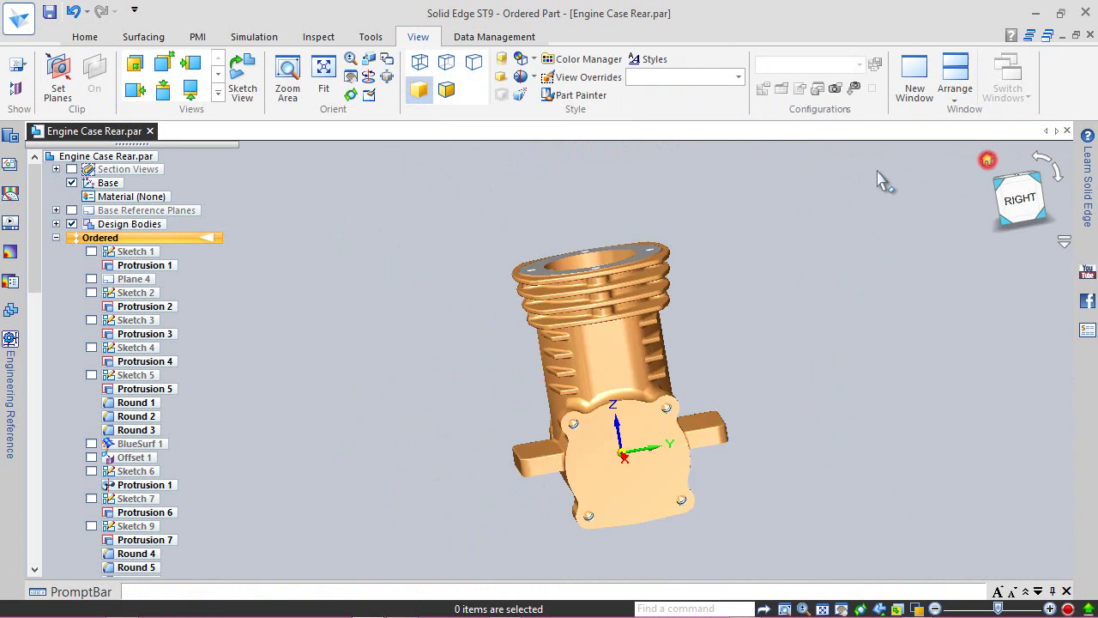
left_click(441, 91)
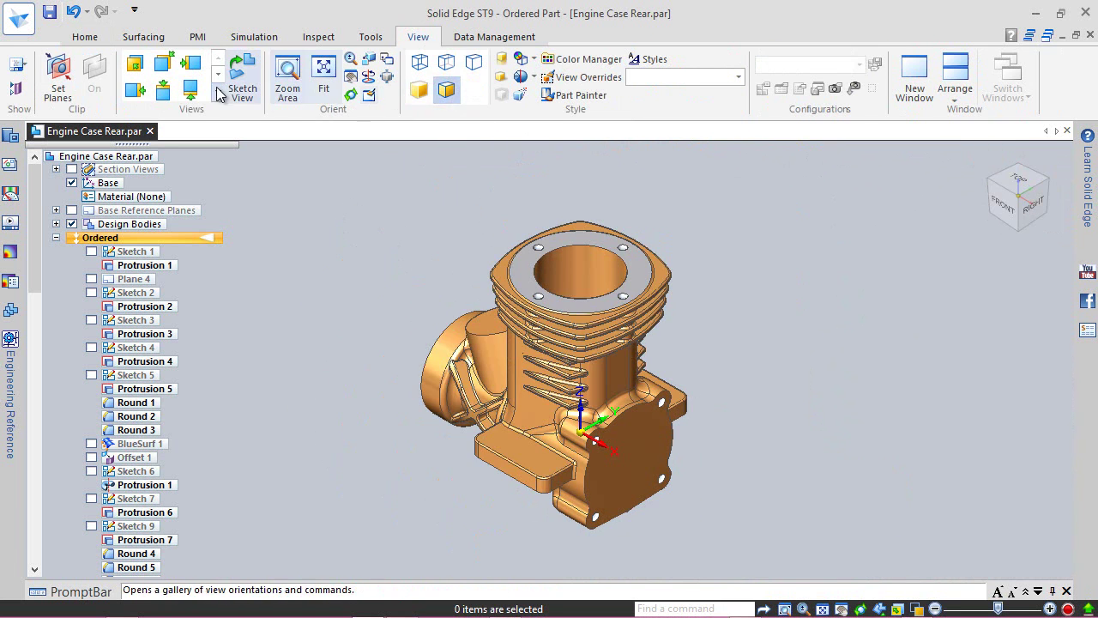
left_click(85, 37)
left_click(50, 12)
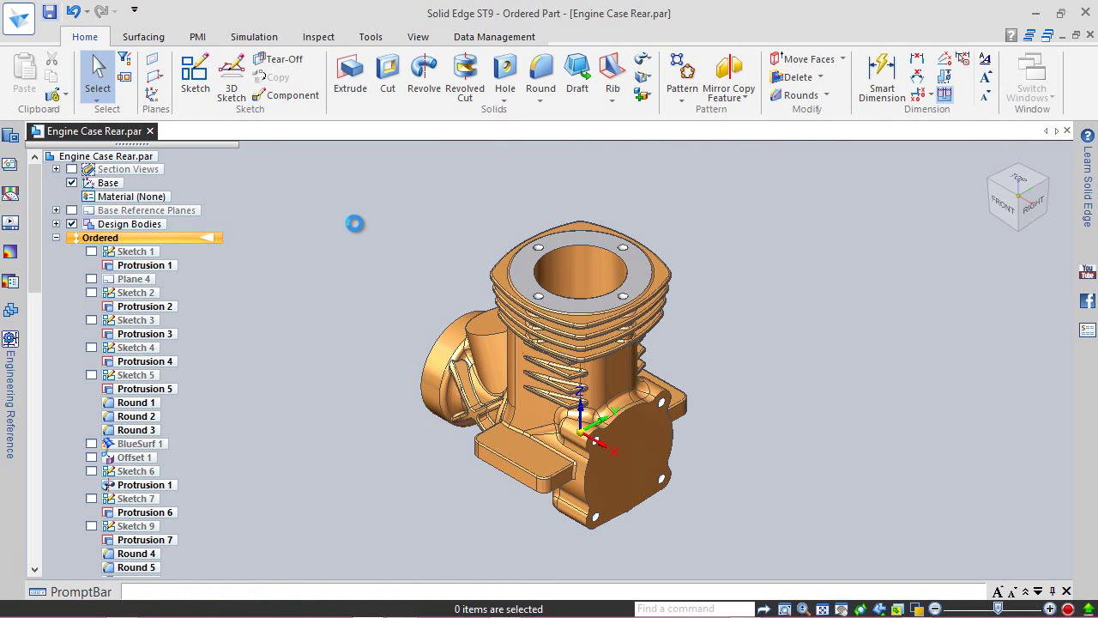
left_click(449, 193)
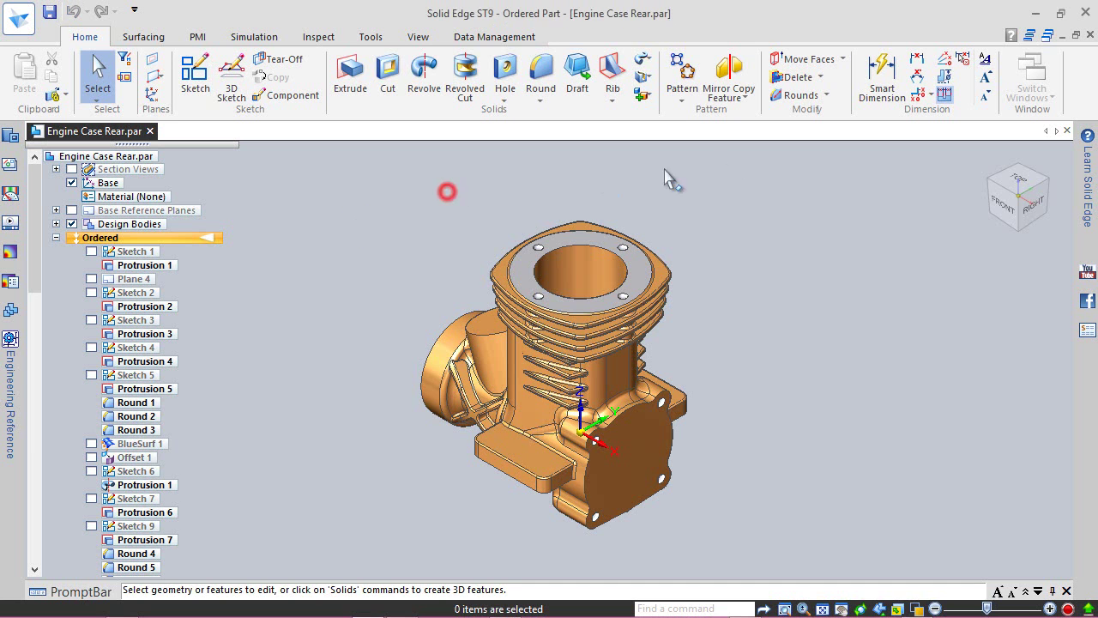
- Start a cutout sketch on a coincident plane at the flat end face of the large horizontal cylinder
left_click(994, 183)
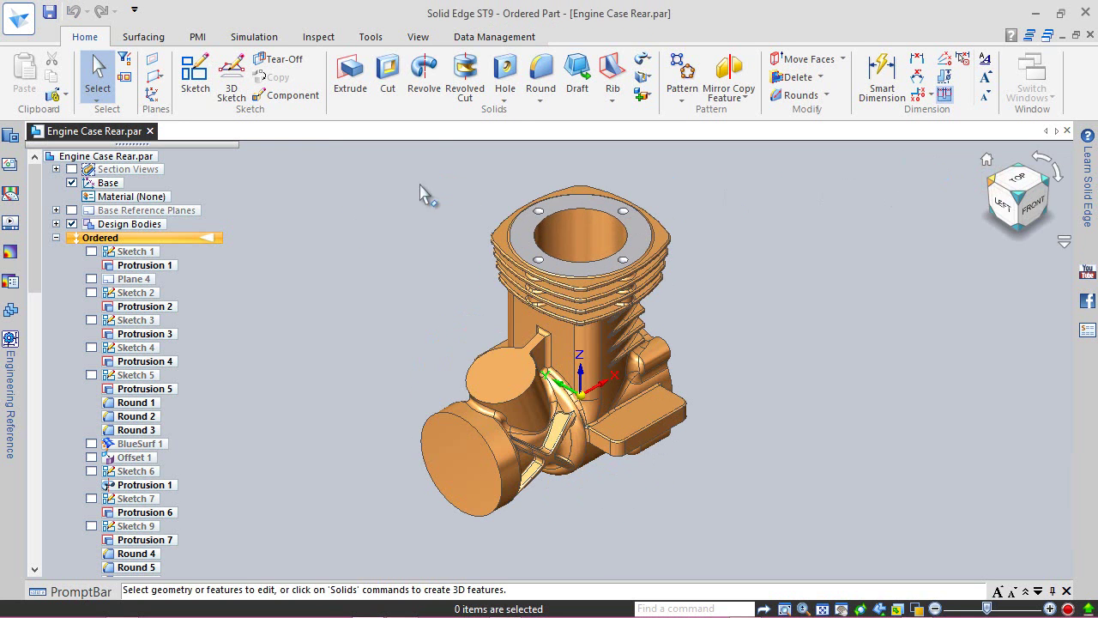
left_click(386, 78)
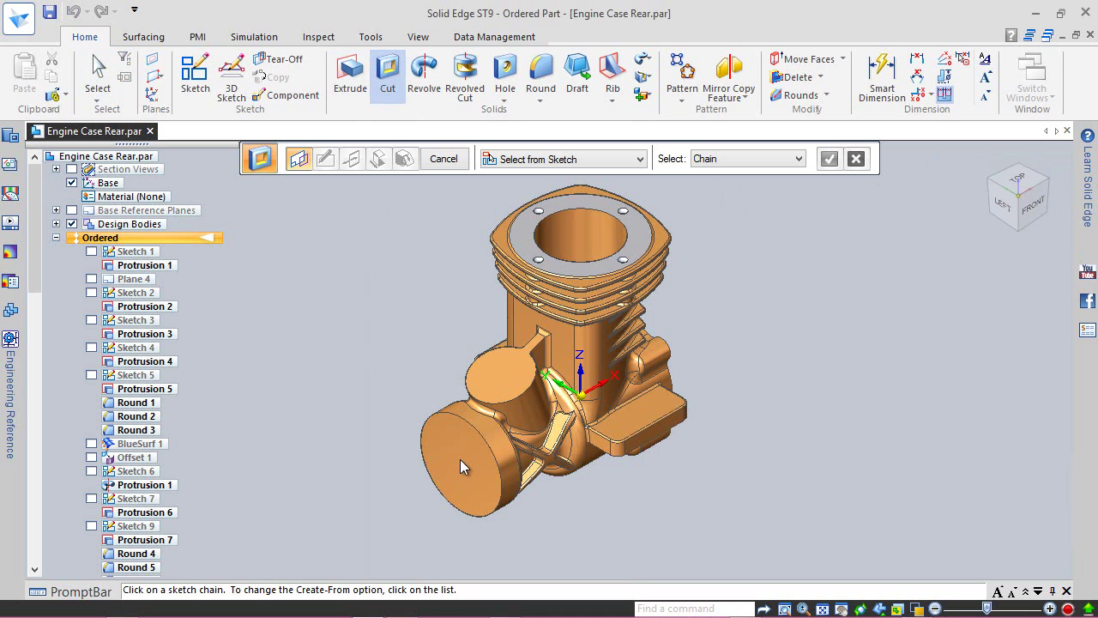
left_click(521, 163)
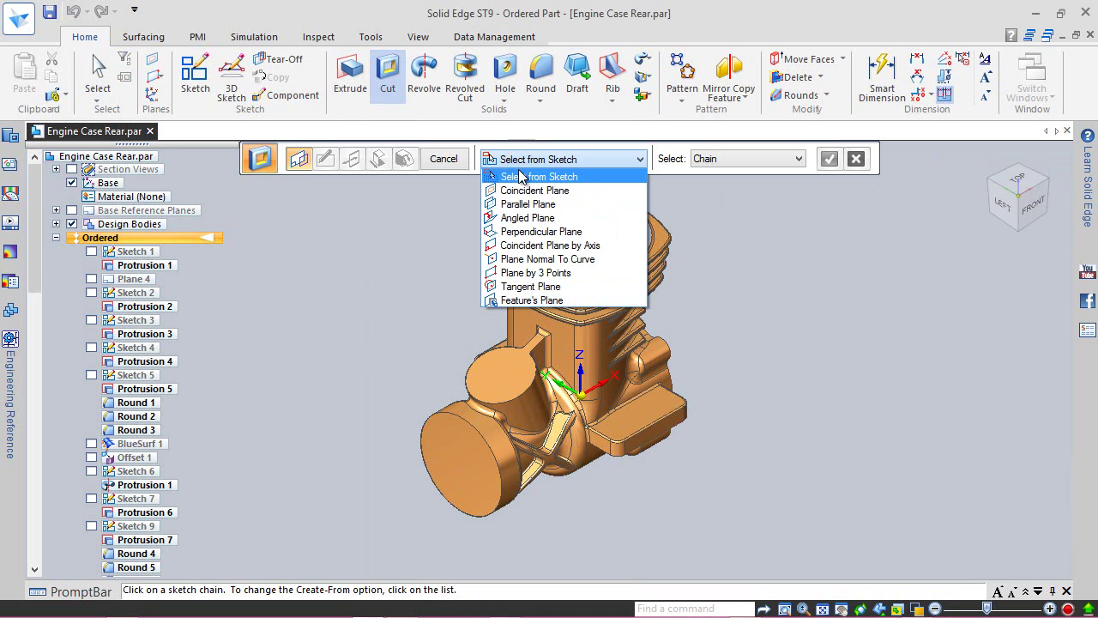
left_click(524, 190)
scroll(372, 478, "up", 1)
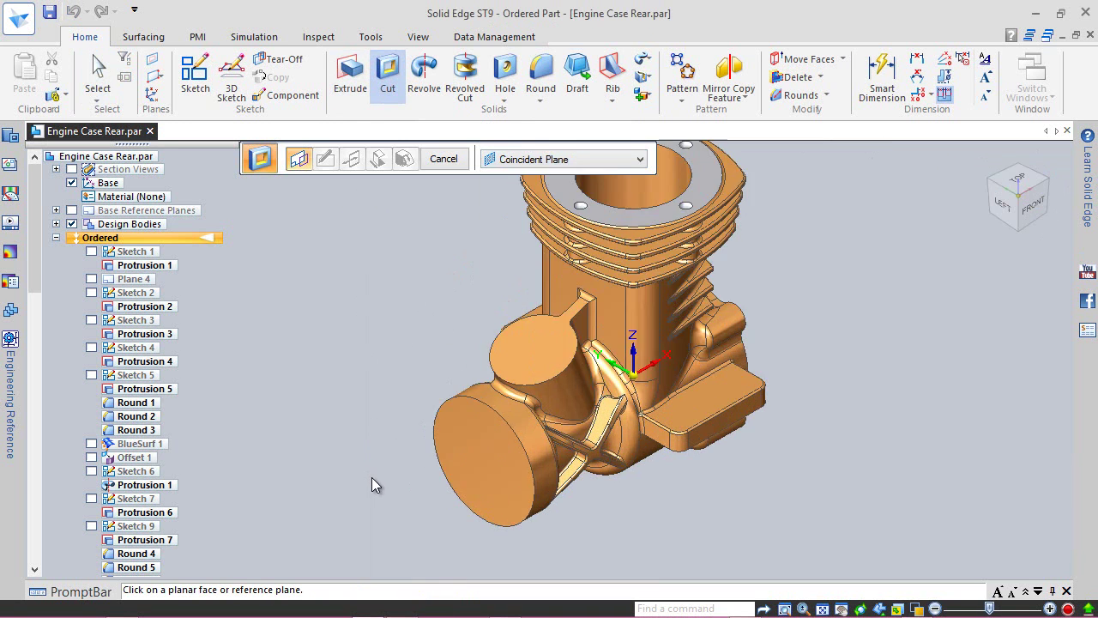
scroll(372, 479, "up", 1)
left_click(509, 442)
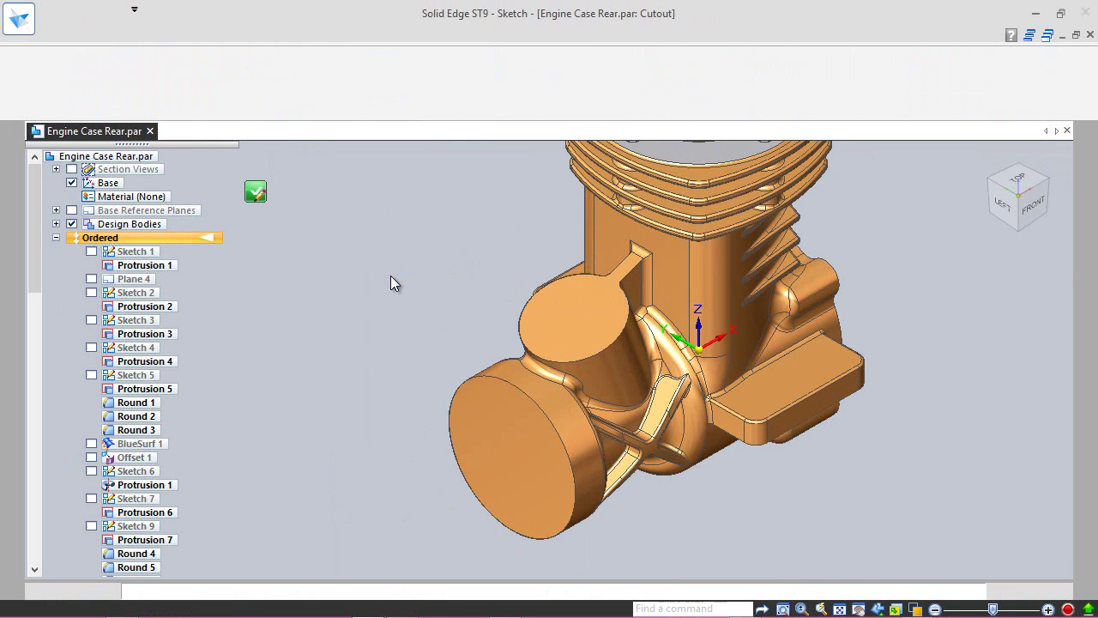
left_click(1000, 206)
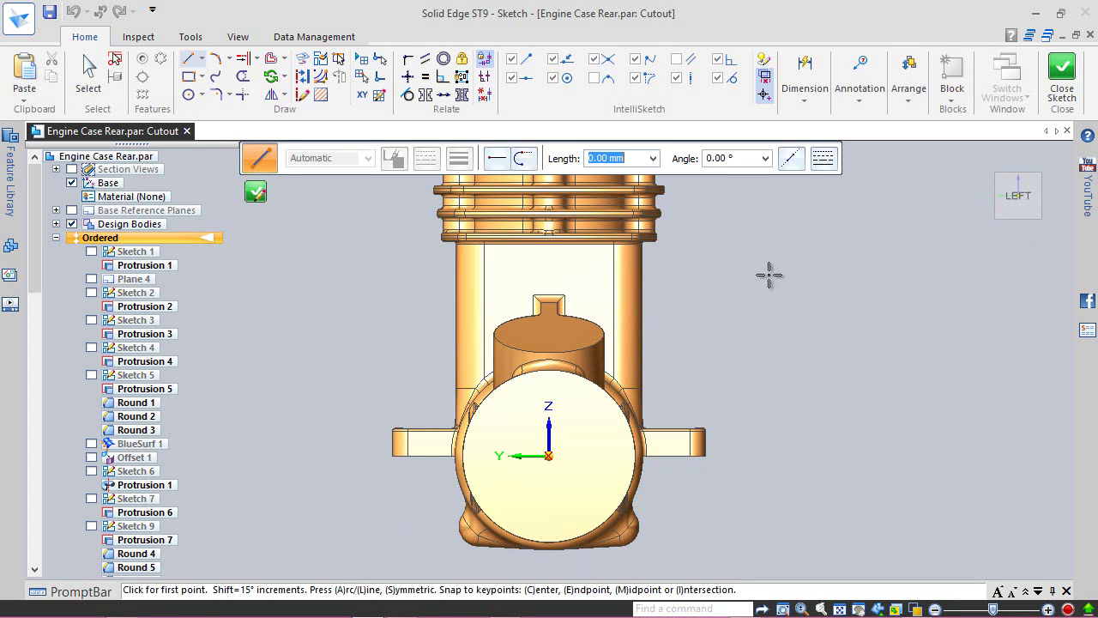
- Sketch a 16 mm diameter circle centred on the origin of the end face, and close the sketch
left_click(188, 94)
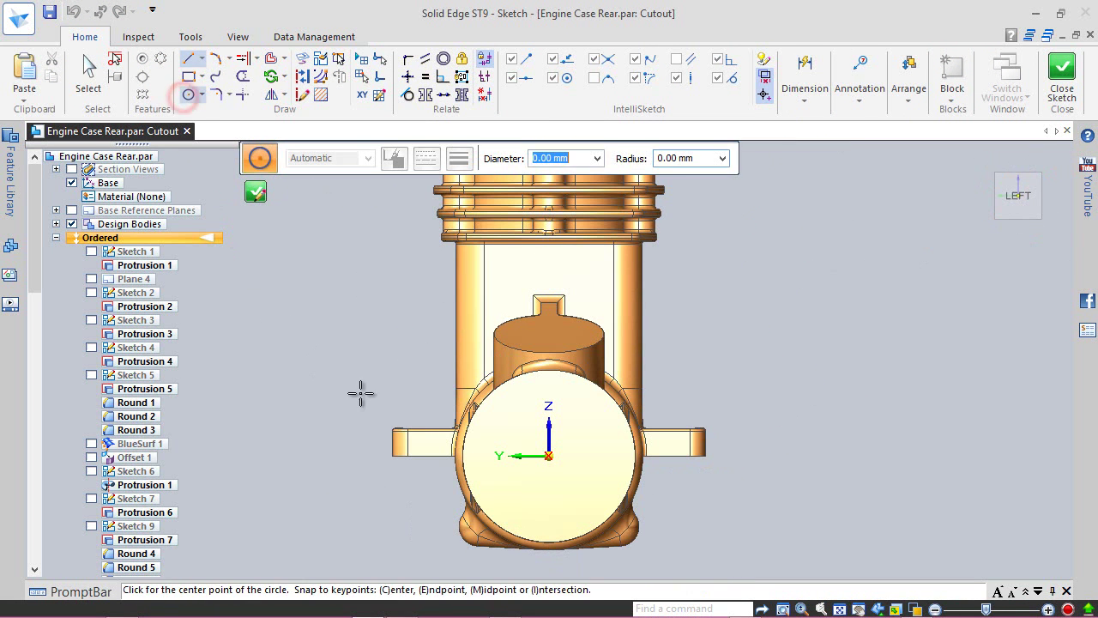
left_click(549, 455)
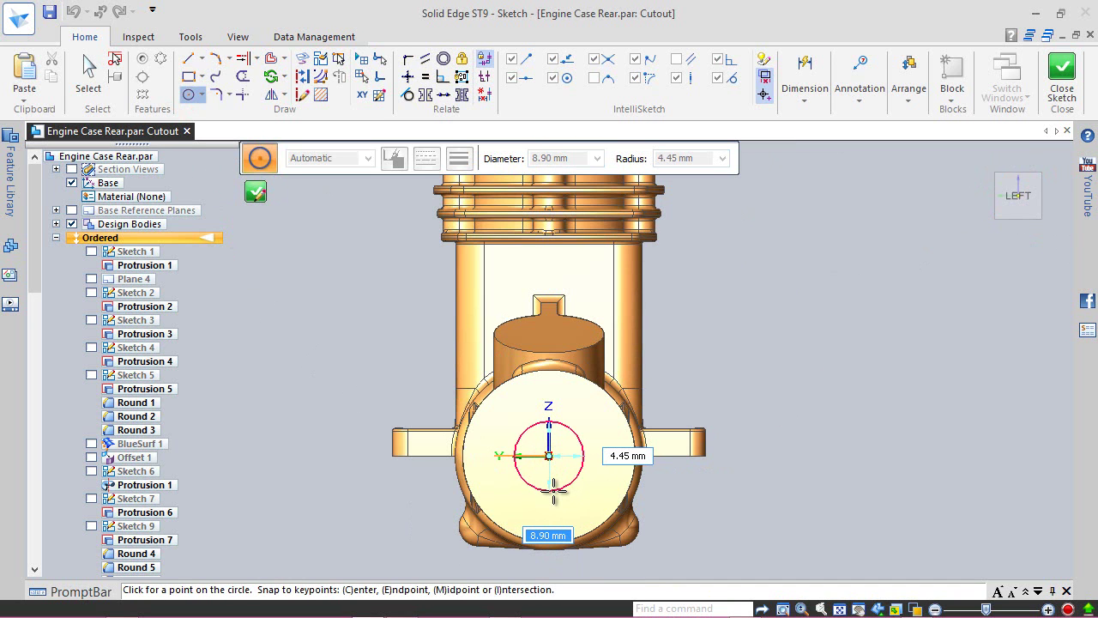
type("16")
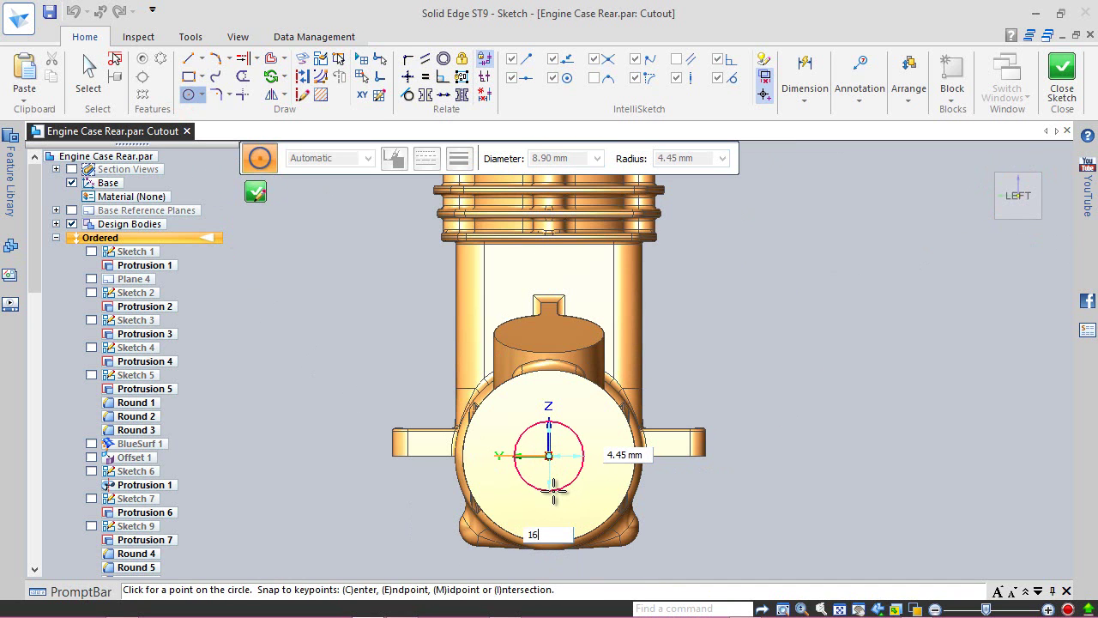
key("Return")
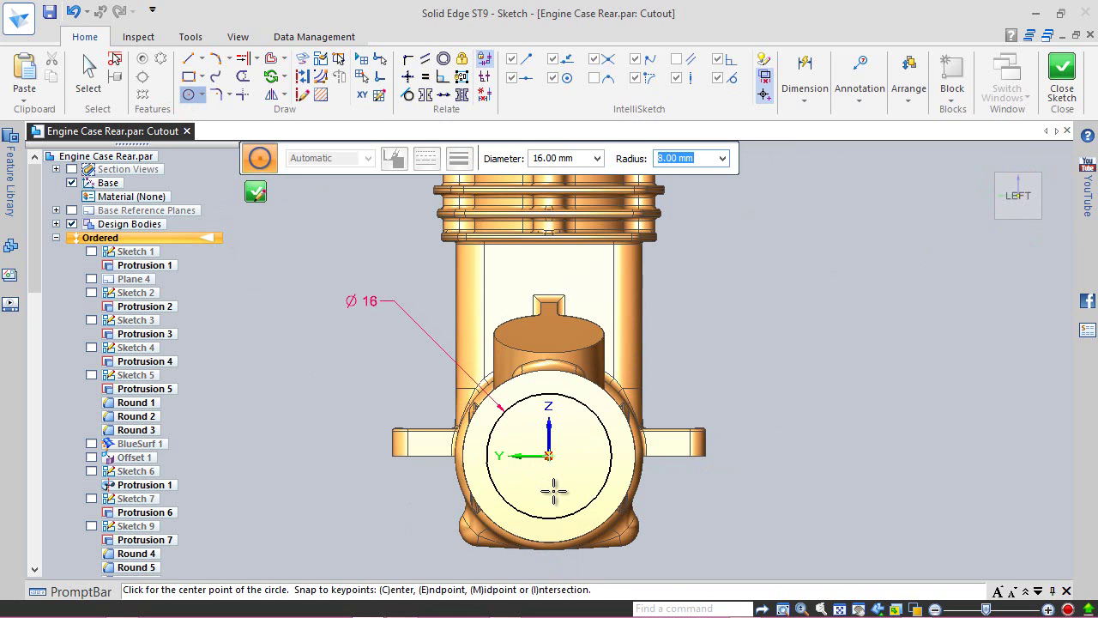
left_click(1062, 74)
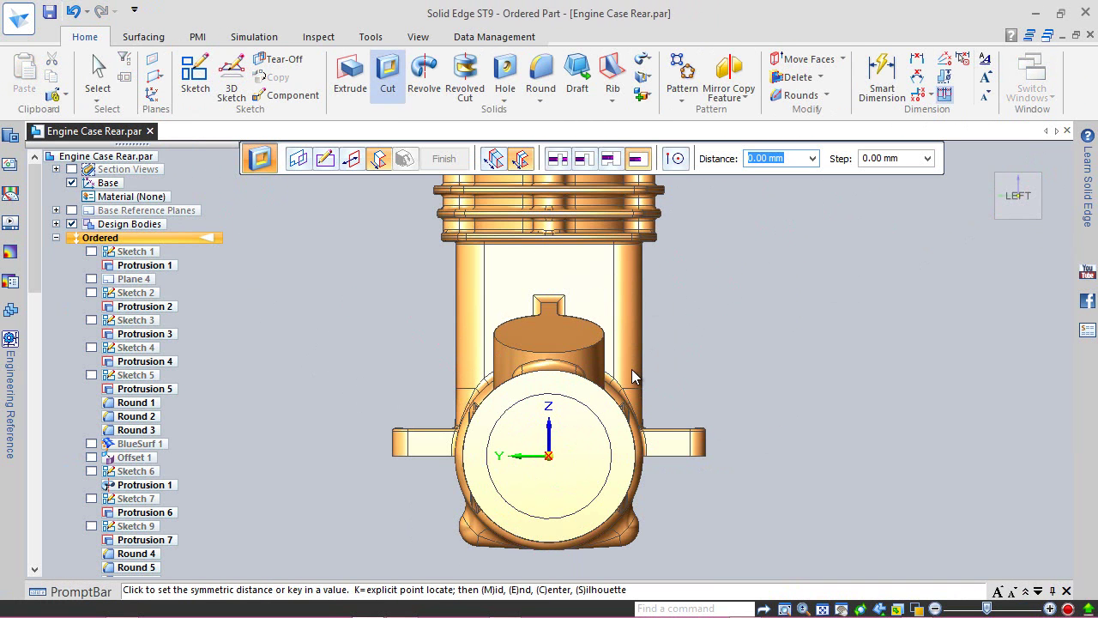
- Cut the circle with a symmetric finite extent of 4 mm, finish the cutout, and save the part
middle_click_drag(695, 379, 734, 371)
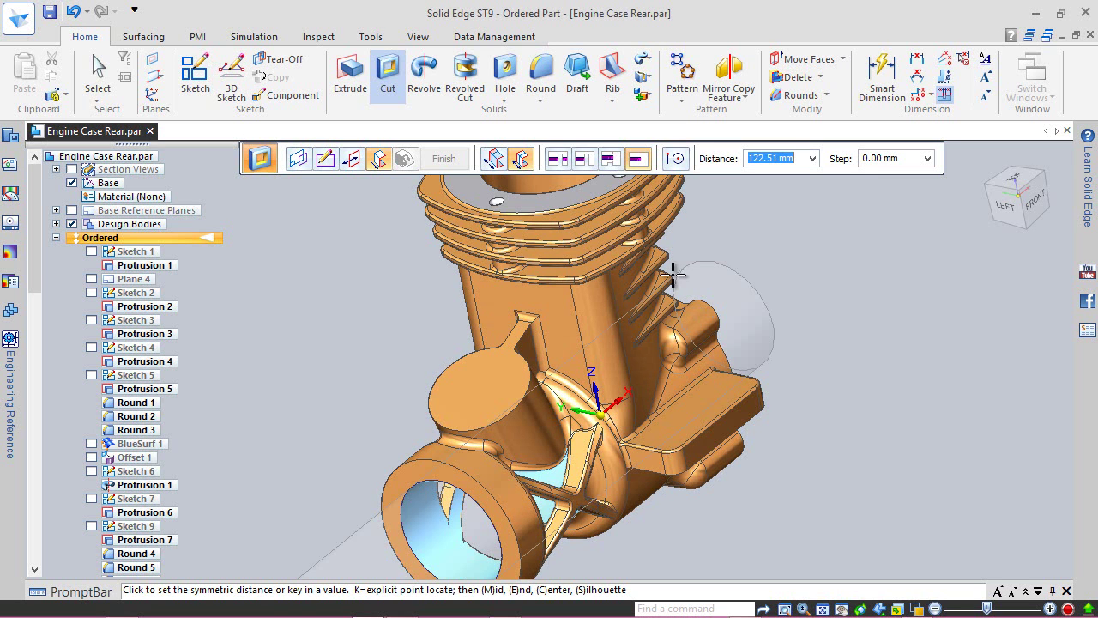
left_click(637, 161)
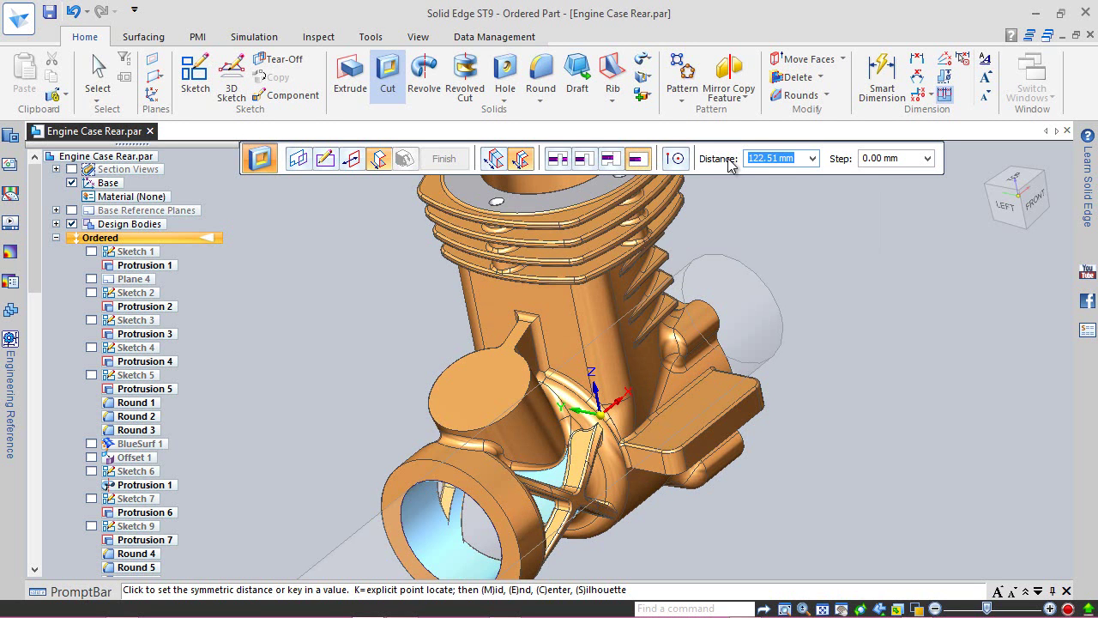
type("4")
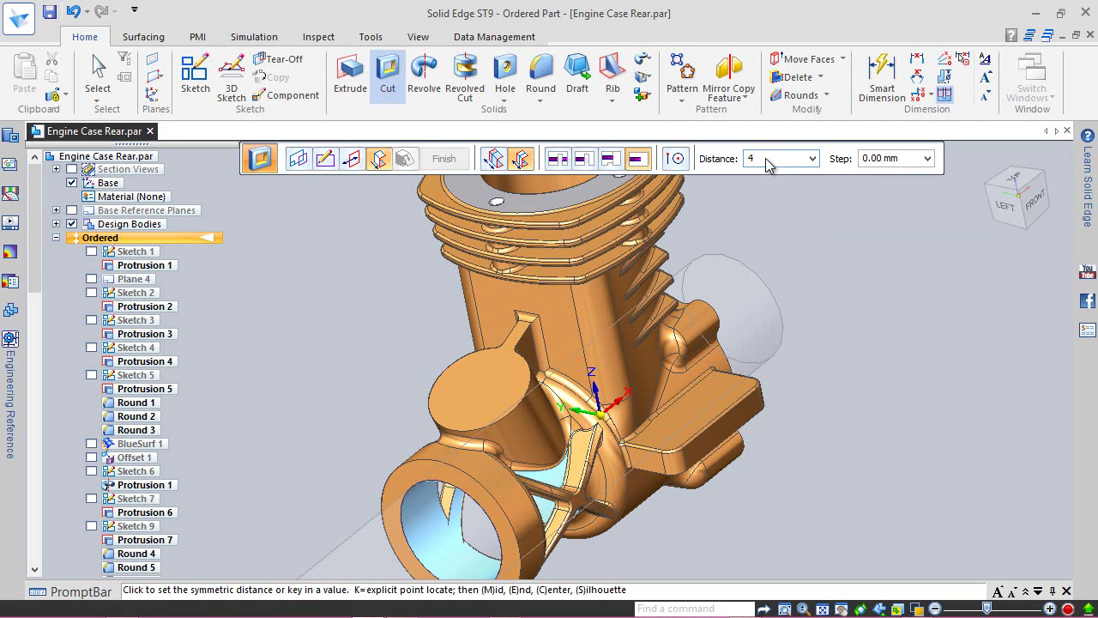
key("Return")
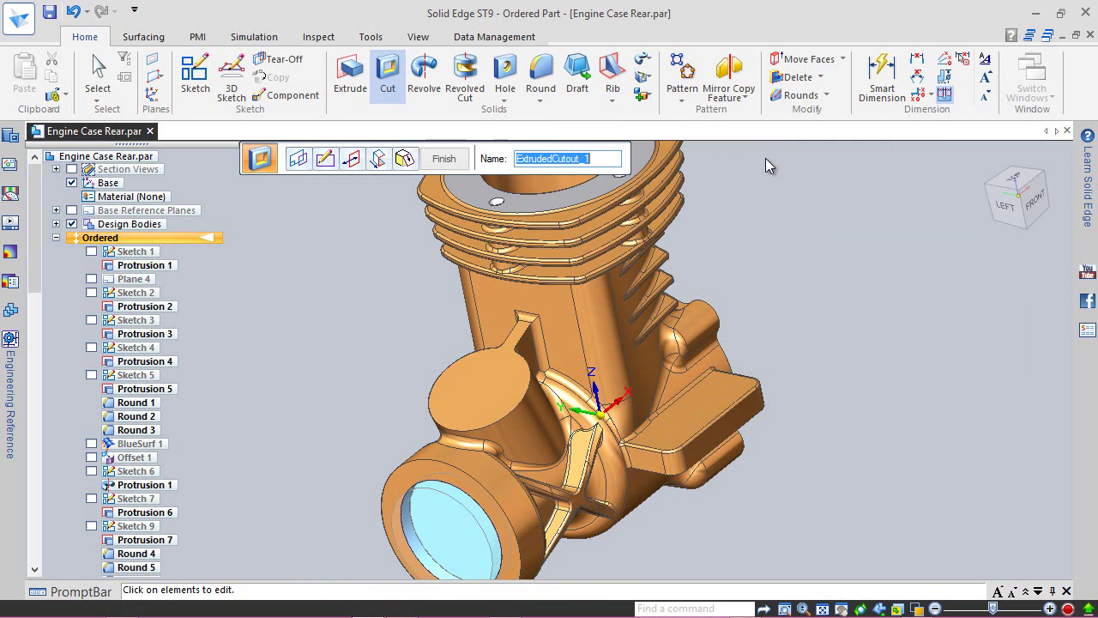
left_click(462, 165)
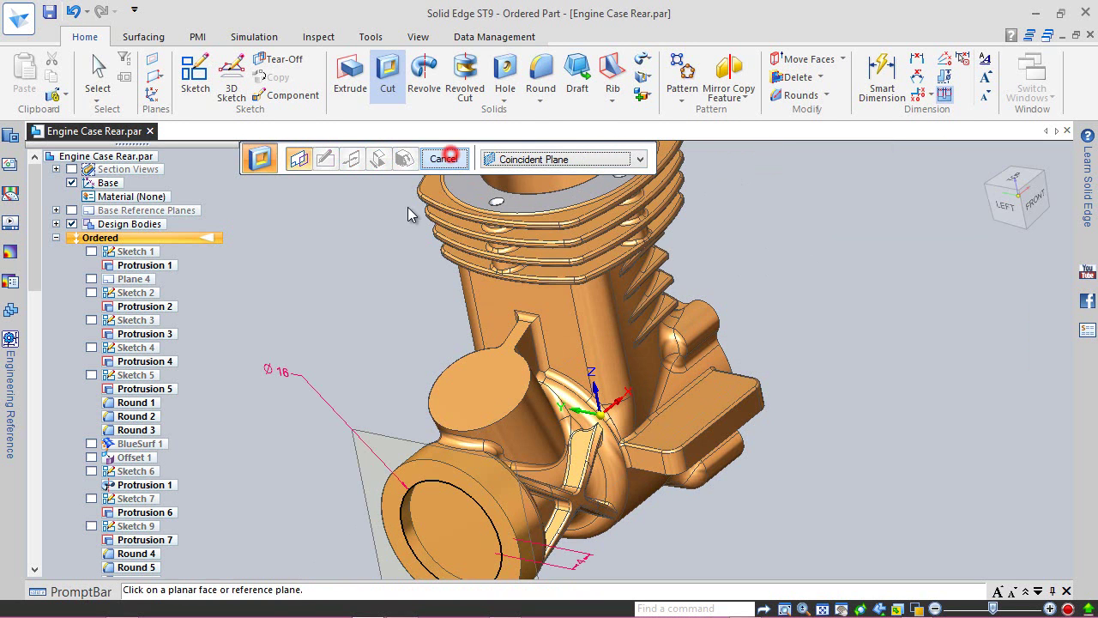
left_click(443, 158)
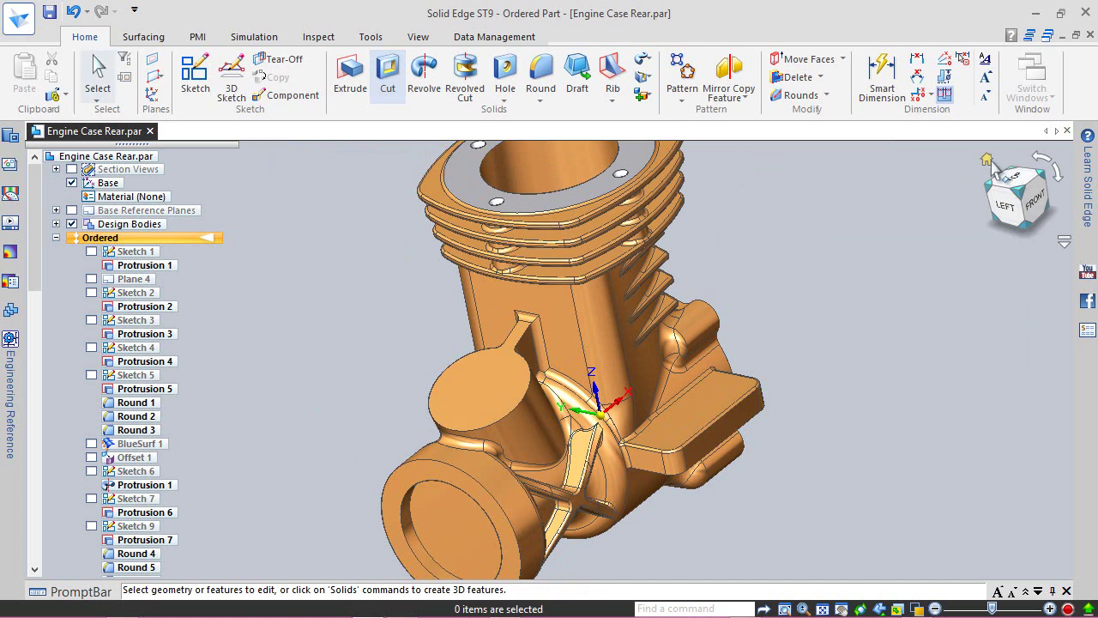
left_click(1019, 196)
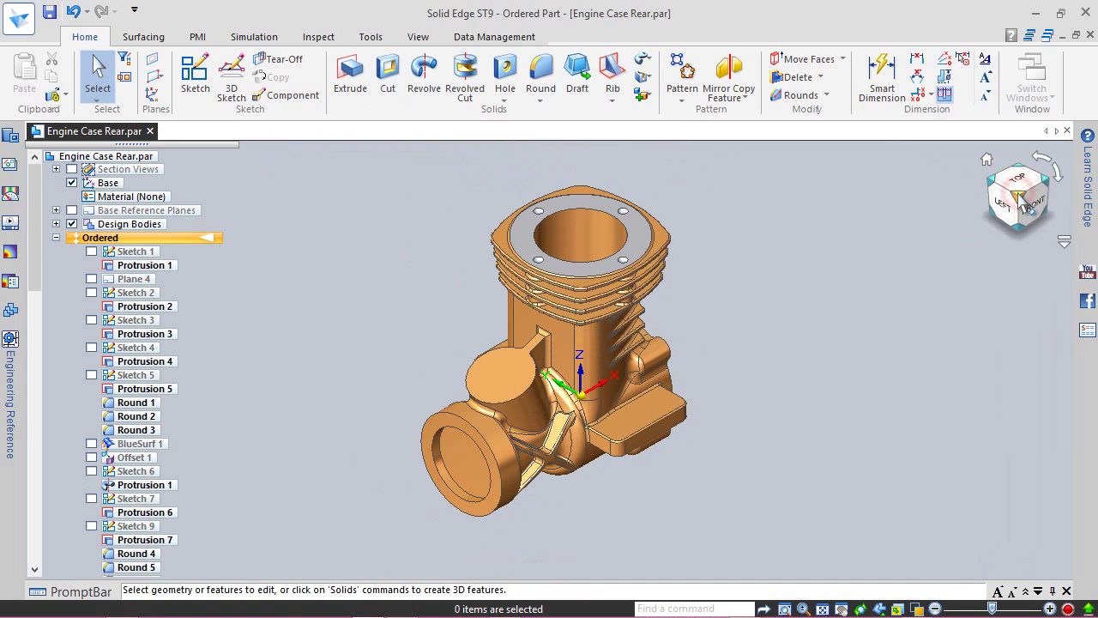
left_click(52, 14)
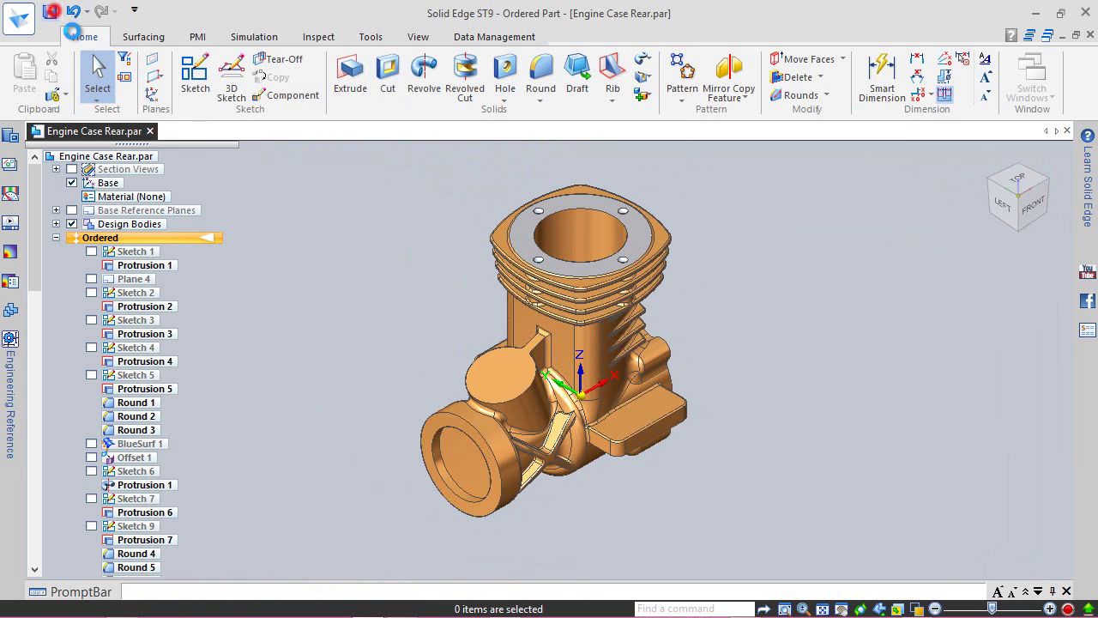
- Paint the cylindrical inner wall of the circular recess White (dull) with Part Painter, and save the part
left_click(418, 36)
left_click(571, 94)
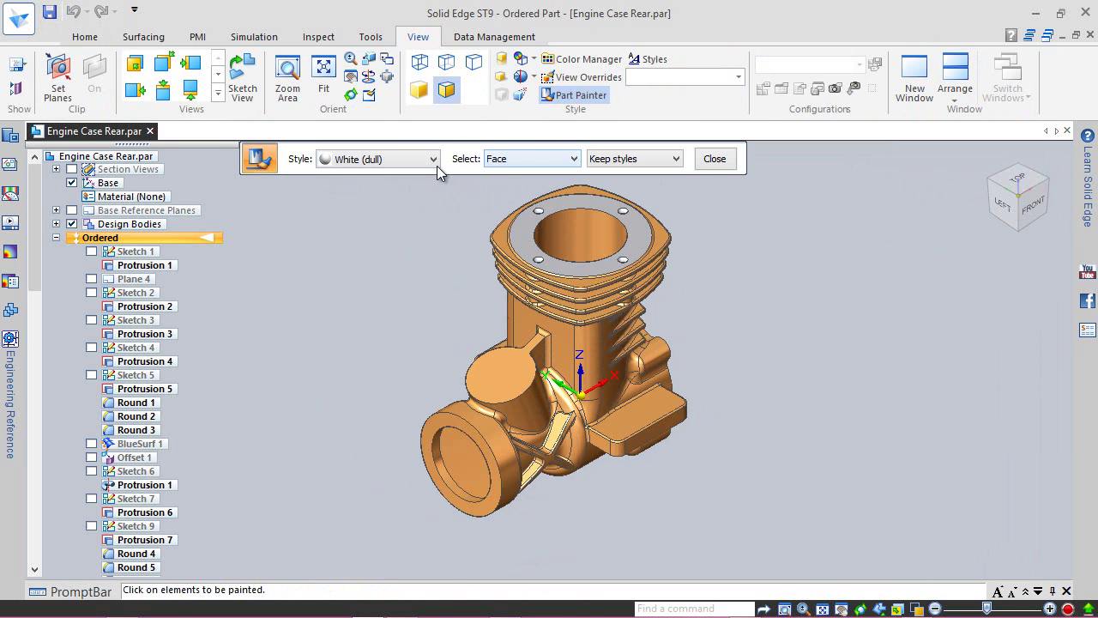
left_click(446, 453)
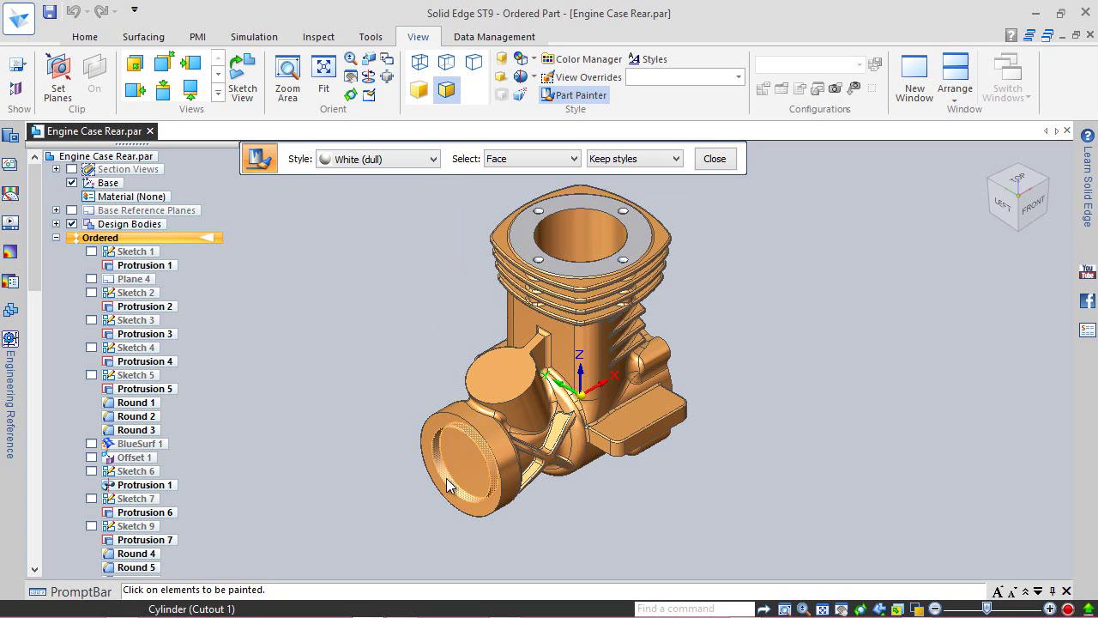
left_click(713, 159)
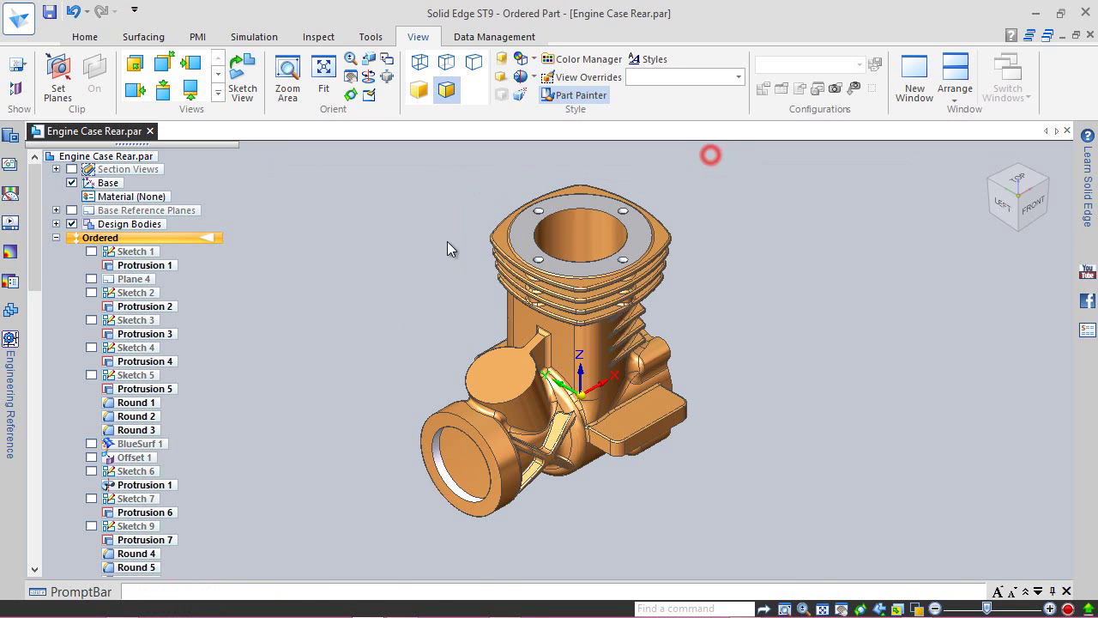
left_click(85, 37)
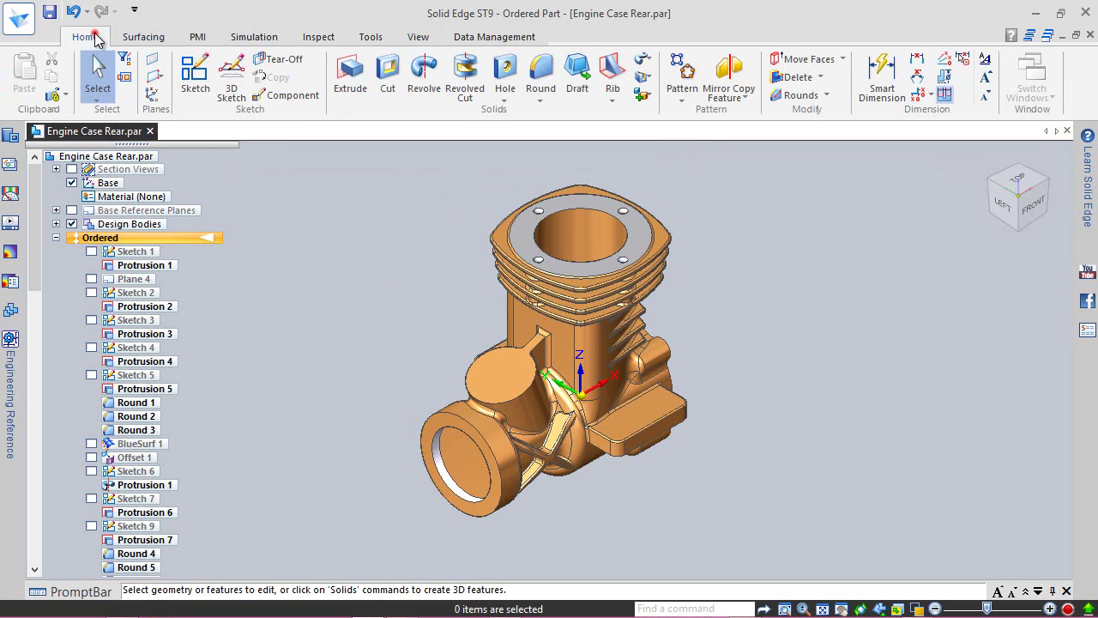
left_click(49, 12)
- Edit the circular cutout's extent from symmetric to one-sided, 4 mm deep into the cylinder, and finish the edit
scroll(437, 387, "up", 2)
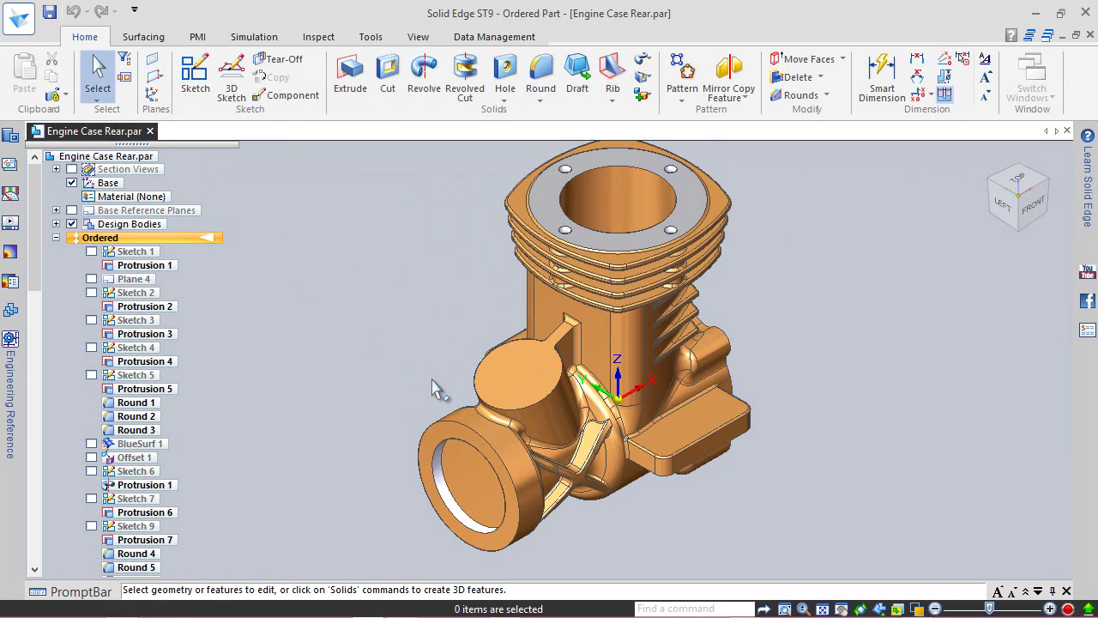
left_click_drag(34, 272, 34, 543)
left_click(127, 567)
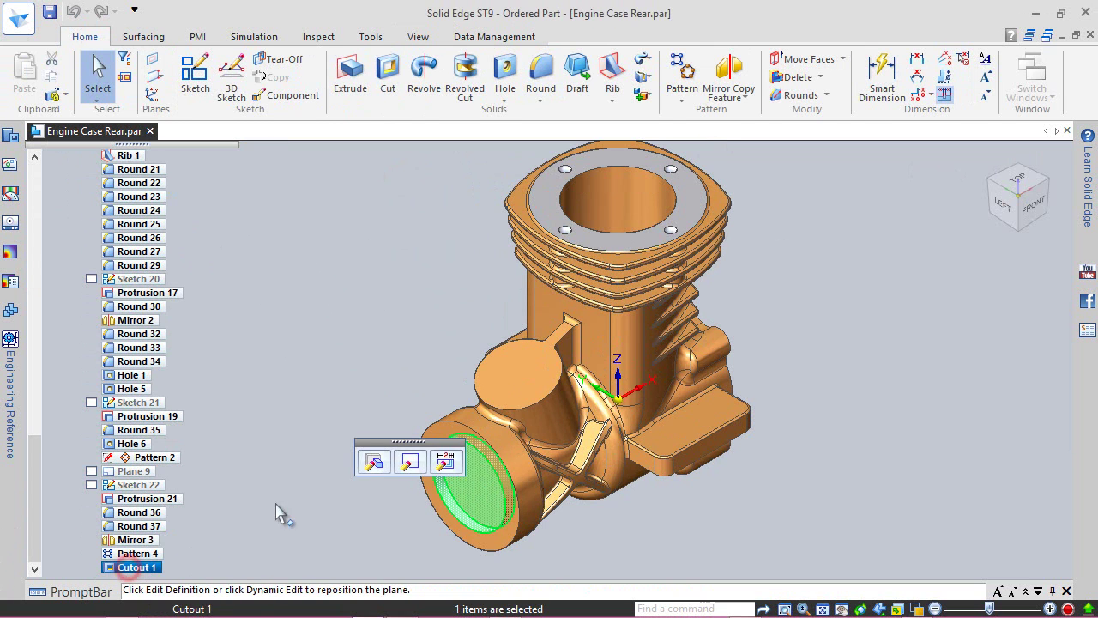
left_click(368, 458)
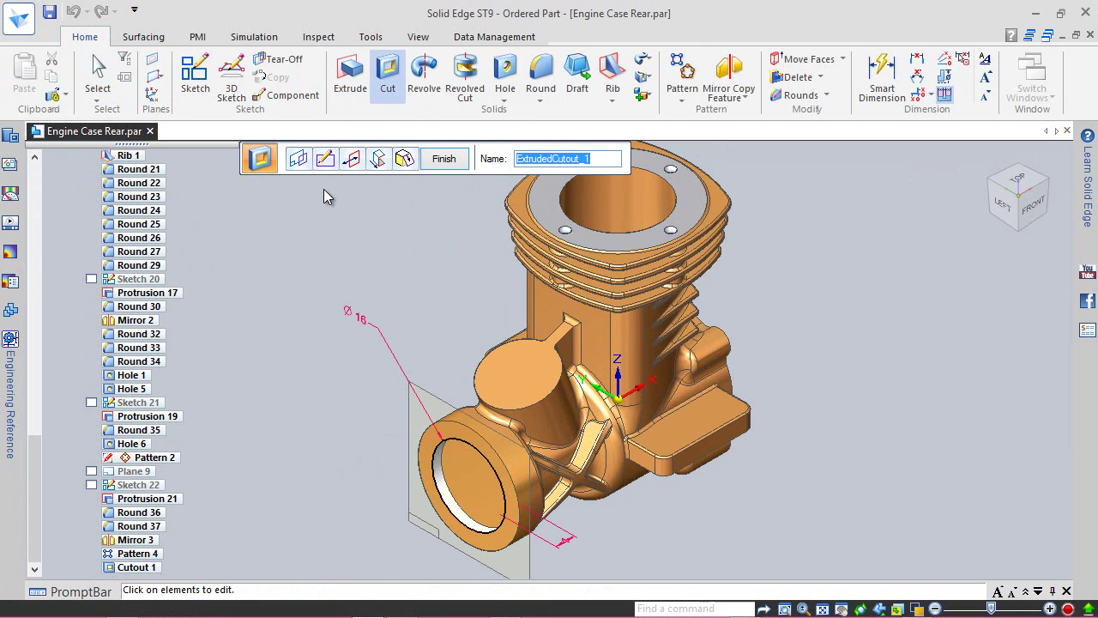
left_click(360, 162)
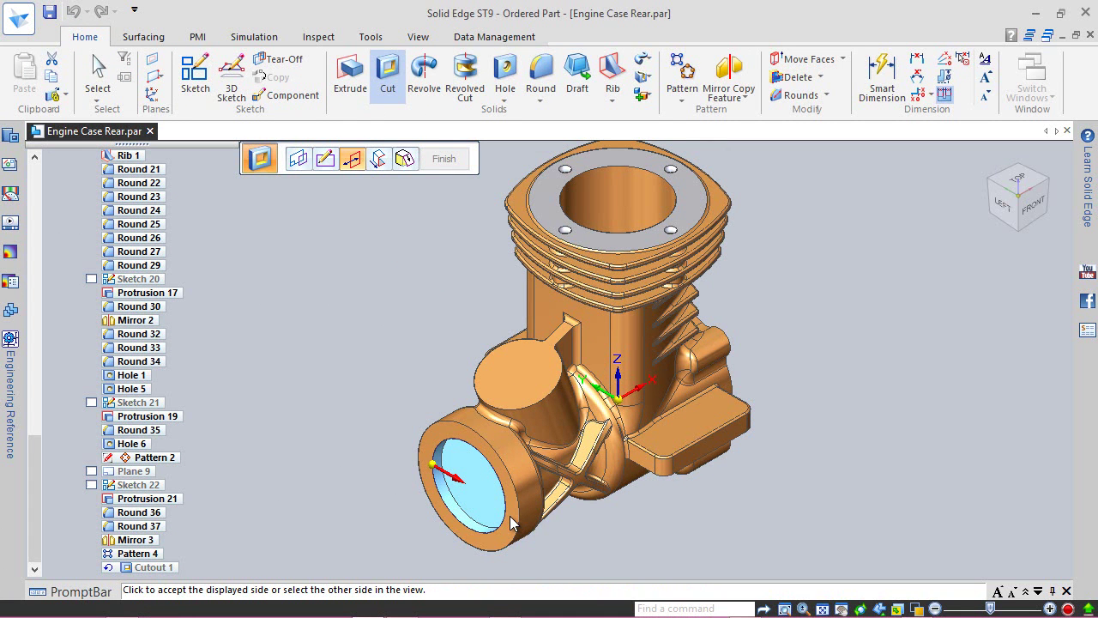
left_click(379, 160)
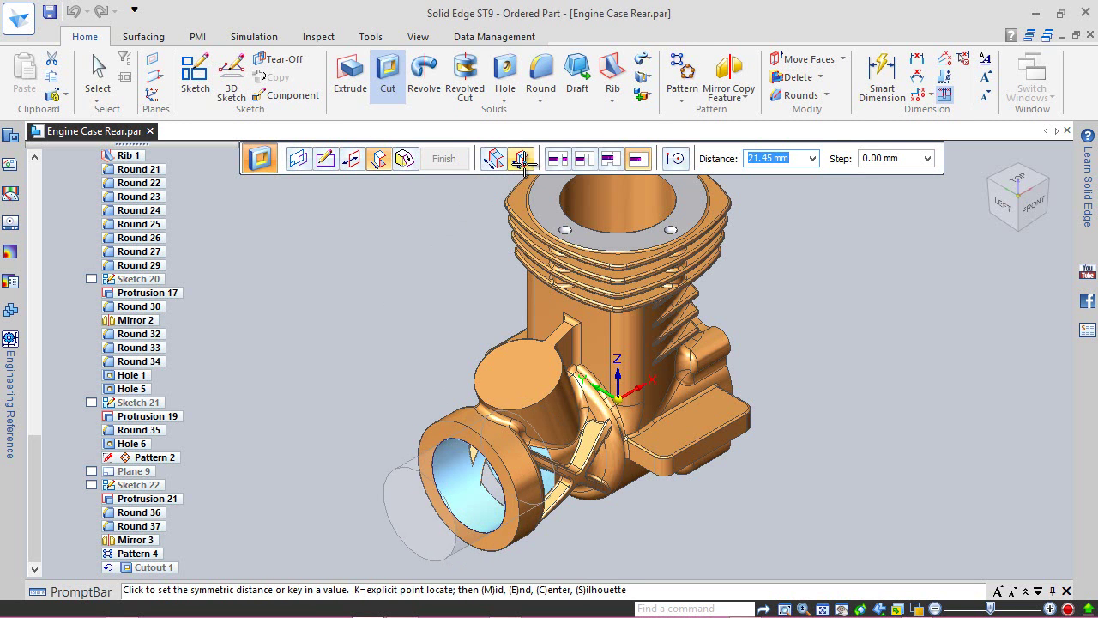
left_click(523, 161)
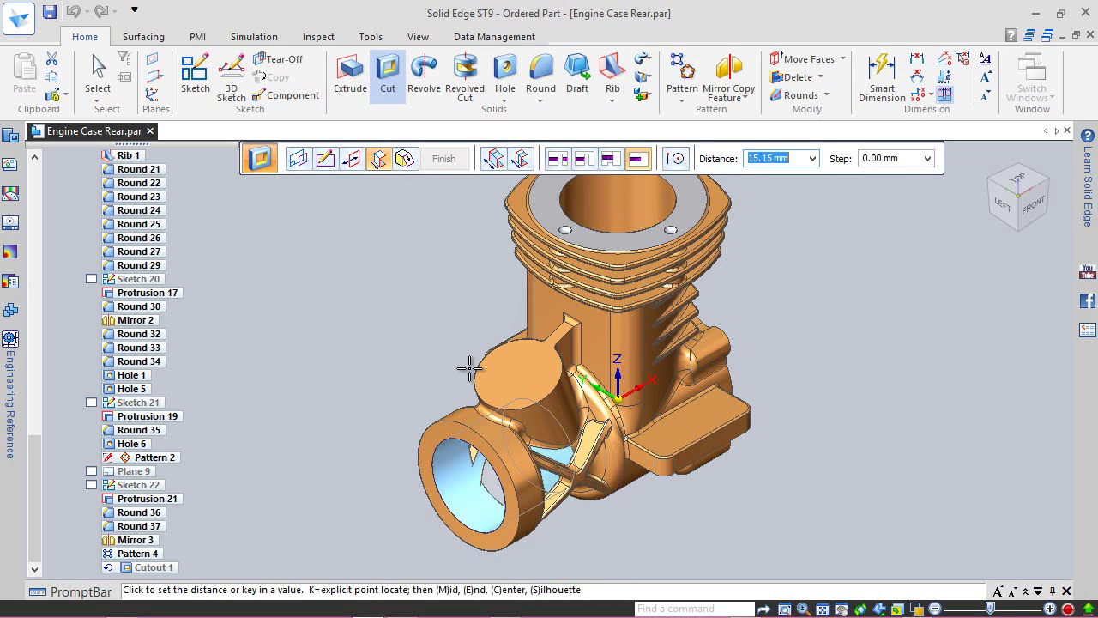
key("Tab")
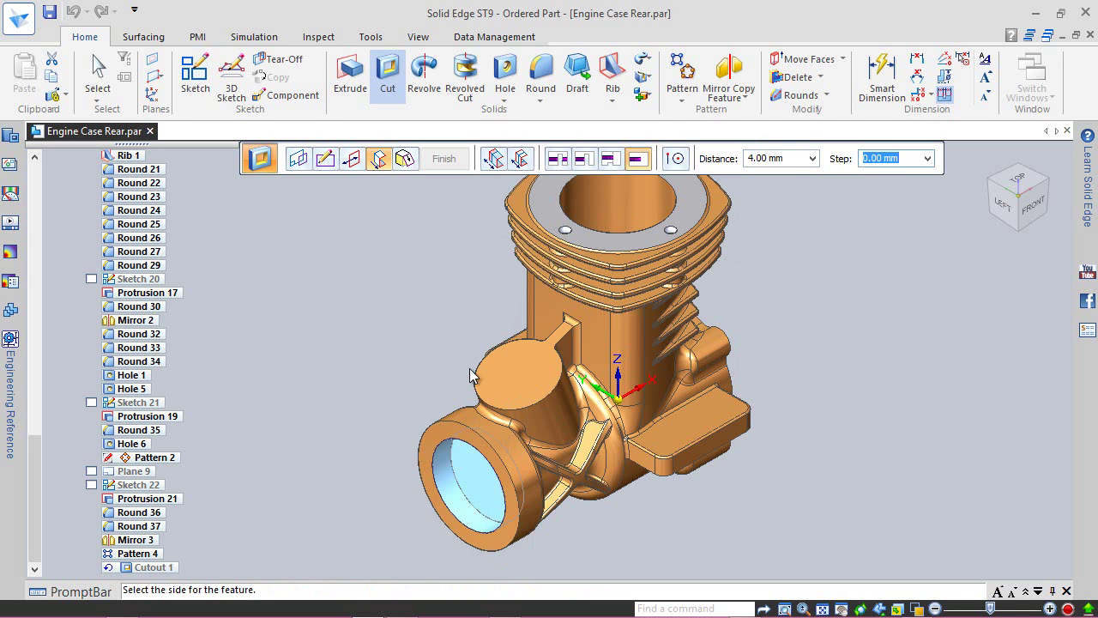
left_click(472, 375)
left_click(444, 157)
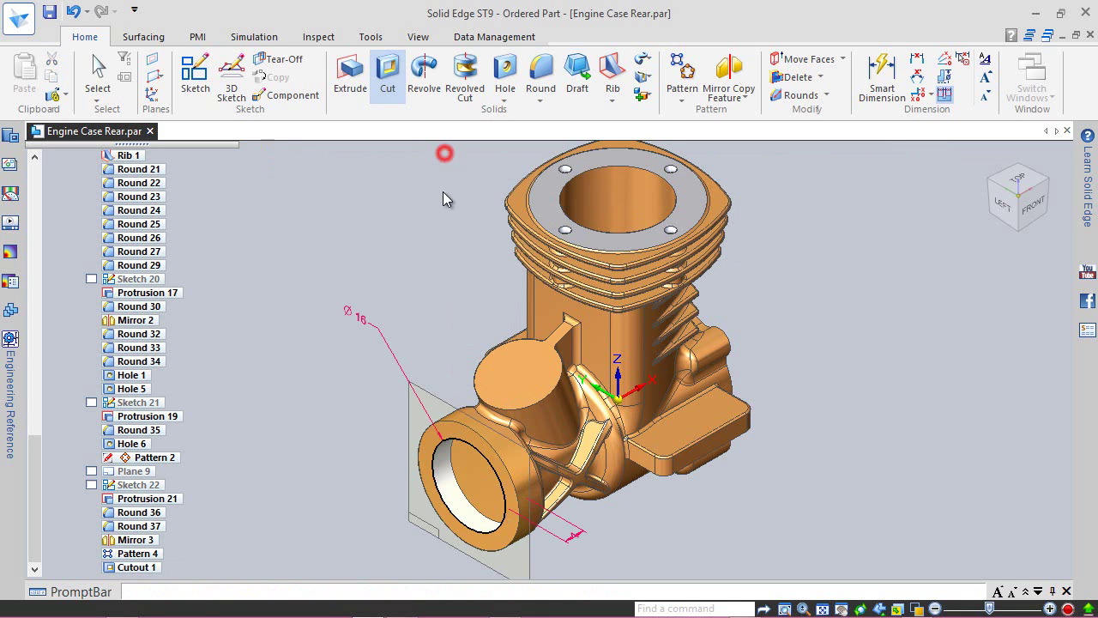
- Check the edited circular recess from several angles and save the part
left_click(268, 352)
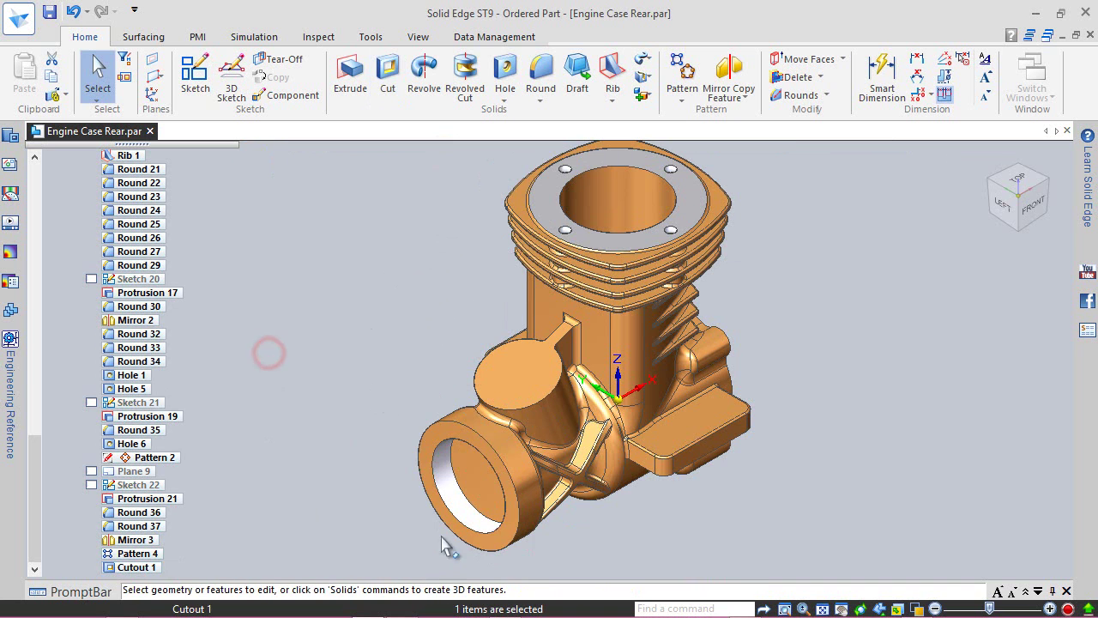
scroll(463, 524, "up", 2)
scroll(454, 473, "up", 3)
middle_click_drag(502, 434, 813, 328)
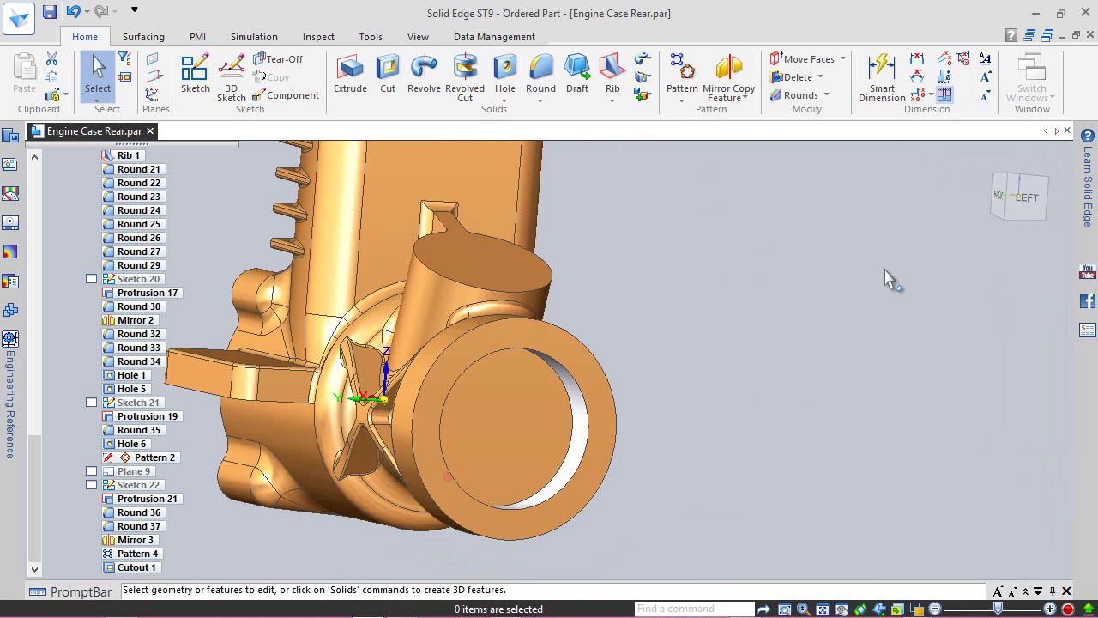
left_click(987, 159)
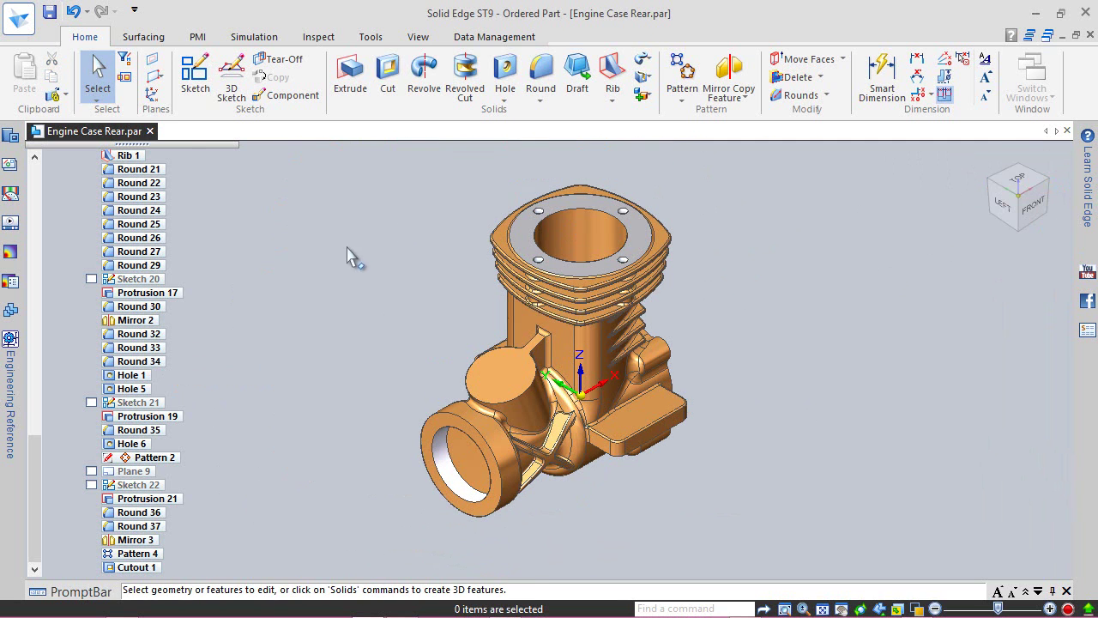
left_click(49, 13)
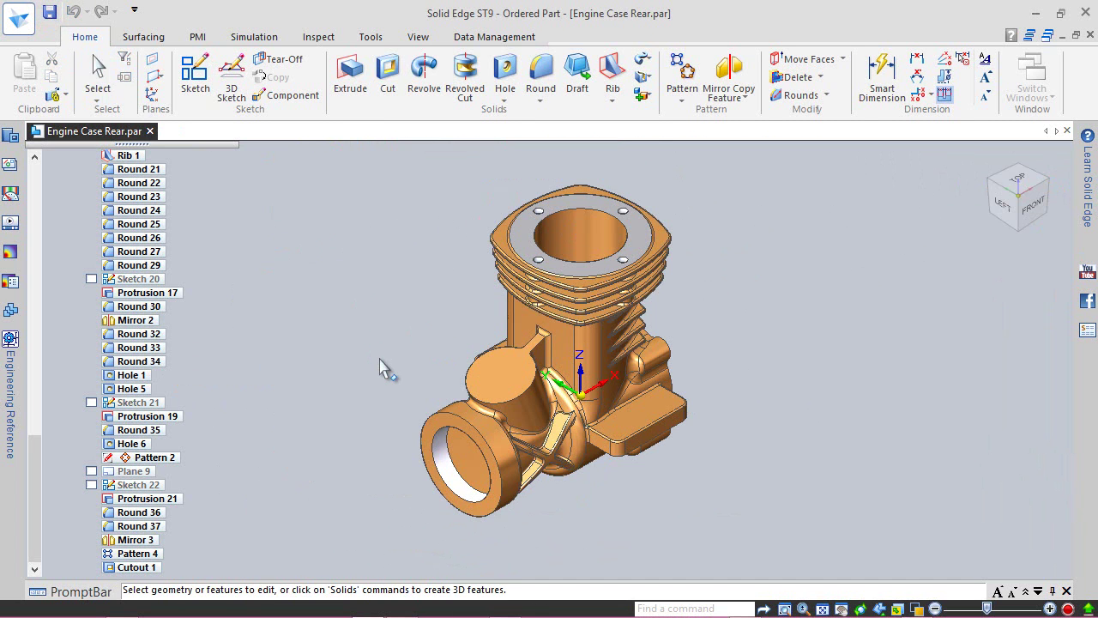
scroll(382, 364, "up", 2)
left_click(429, 329)
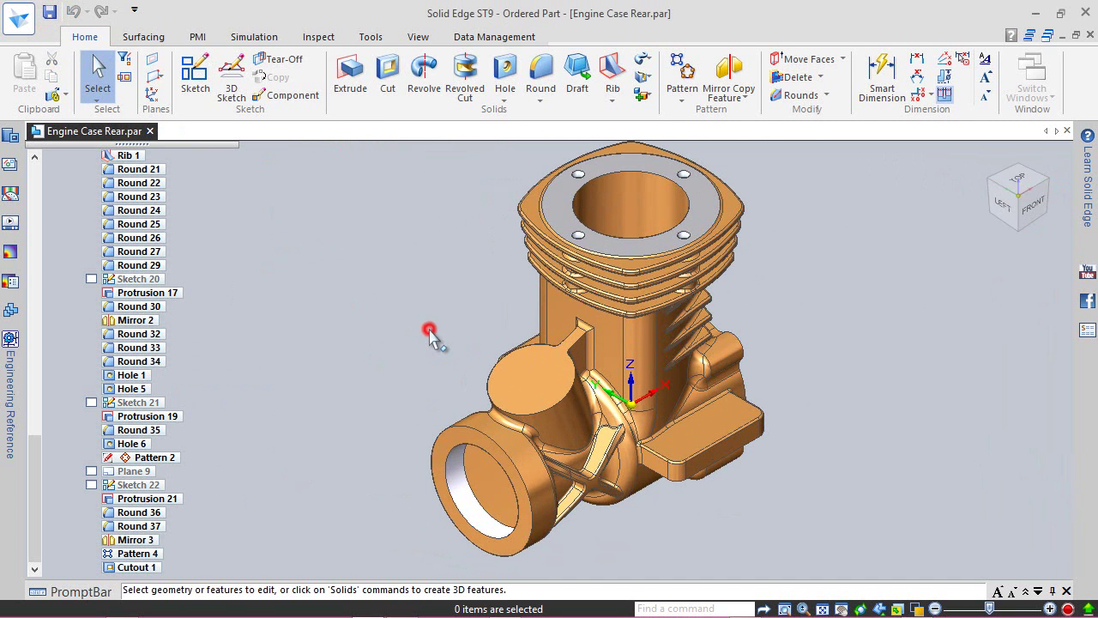
- Start a sketch on the floor of the circular recess and draw a concentric 12 mm diameter circle
left_click(195, 77)
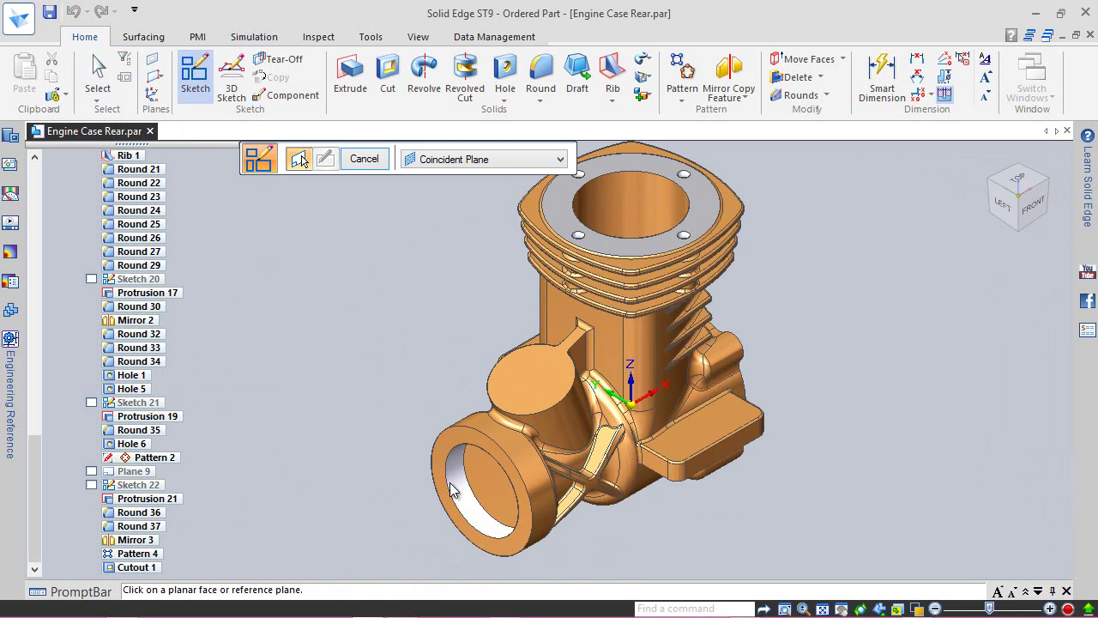
left_click(486, 470)
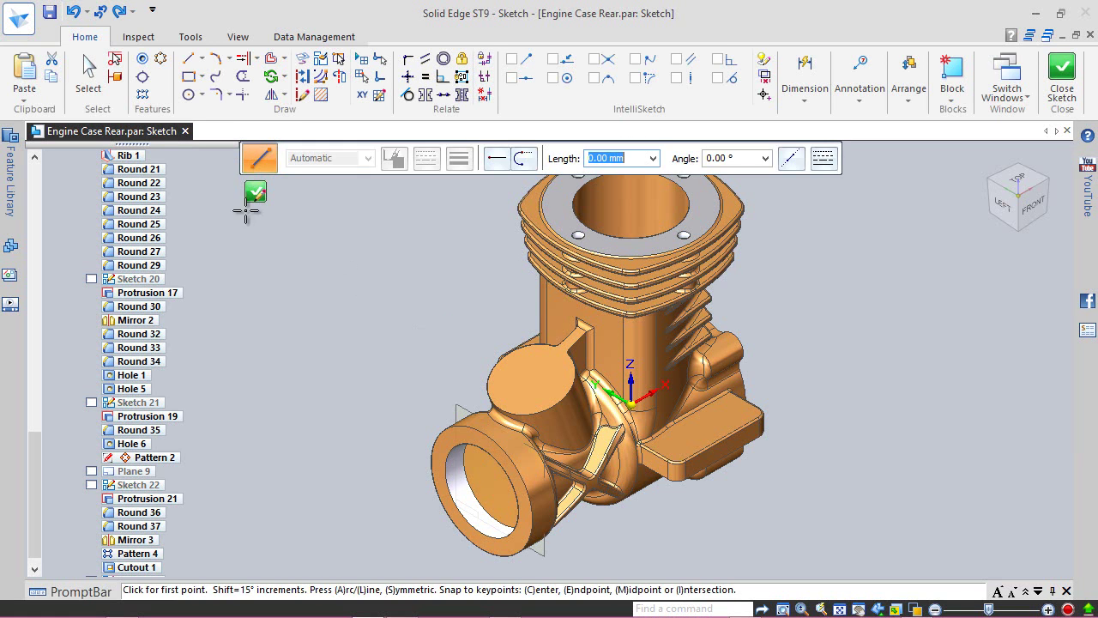
left_click(188, 94)
scroll(461, 269, "down", 1)
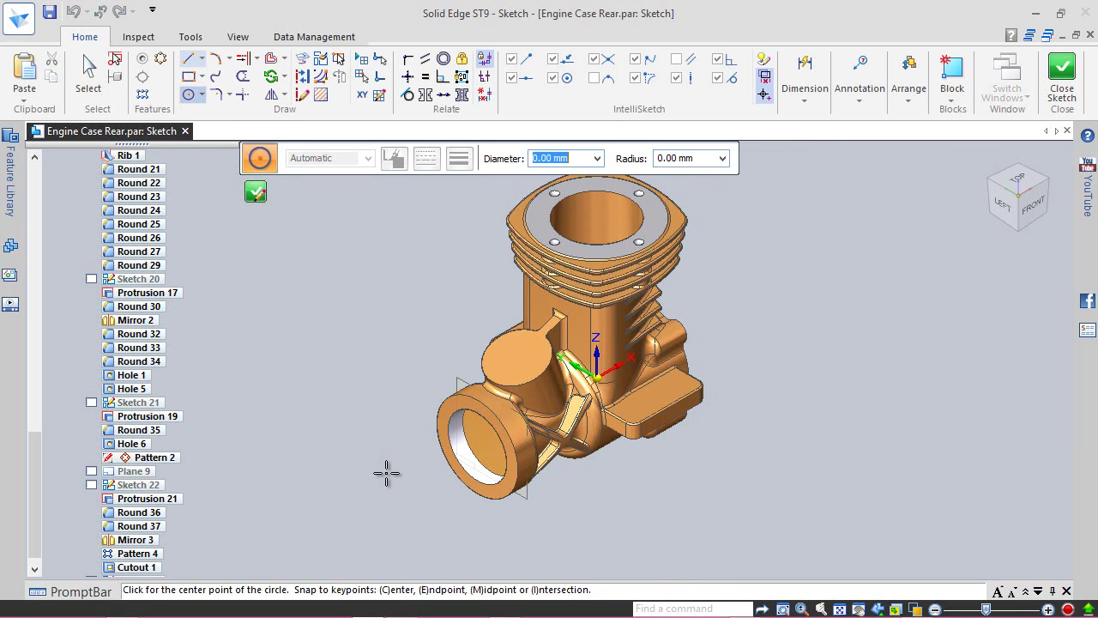
scroll(386, 472, "up", 1)
scroll(412, 460, "up", 1)
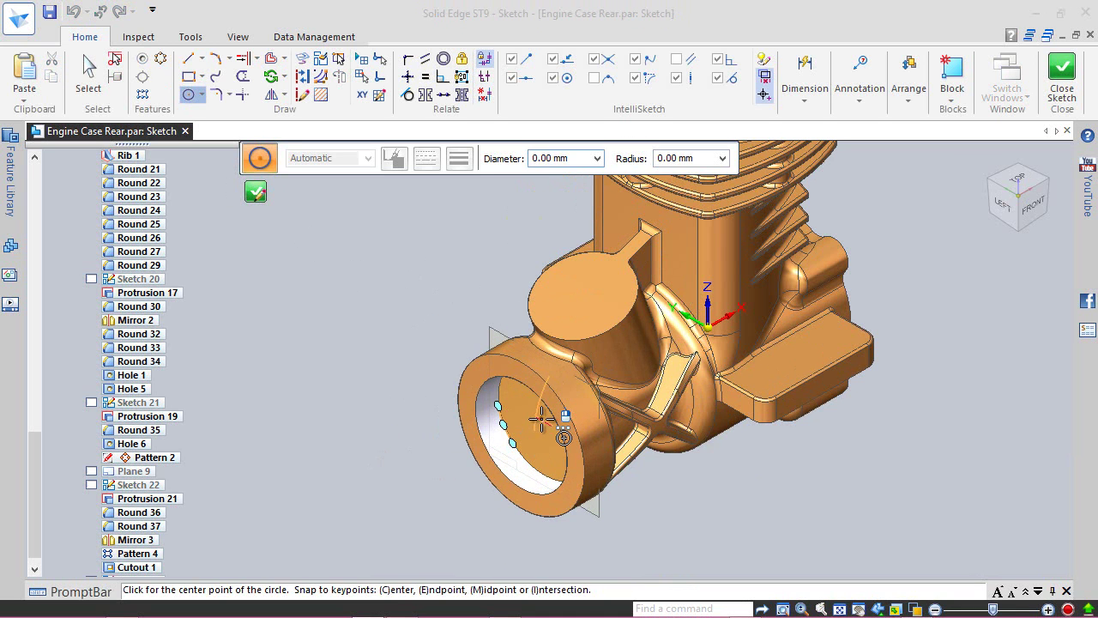
right_click(541, 420)
left_click(626, 435)
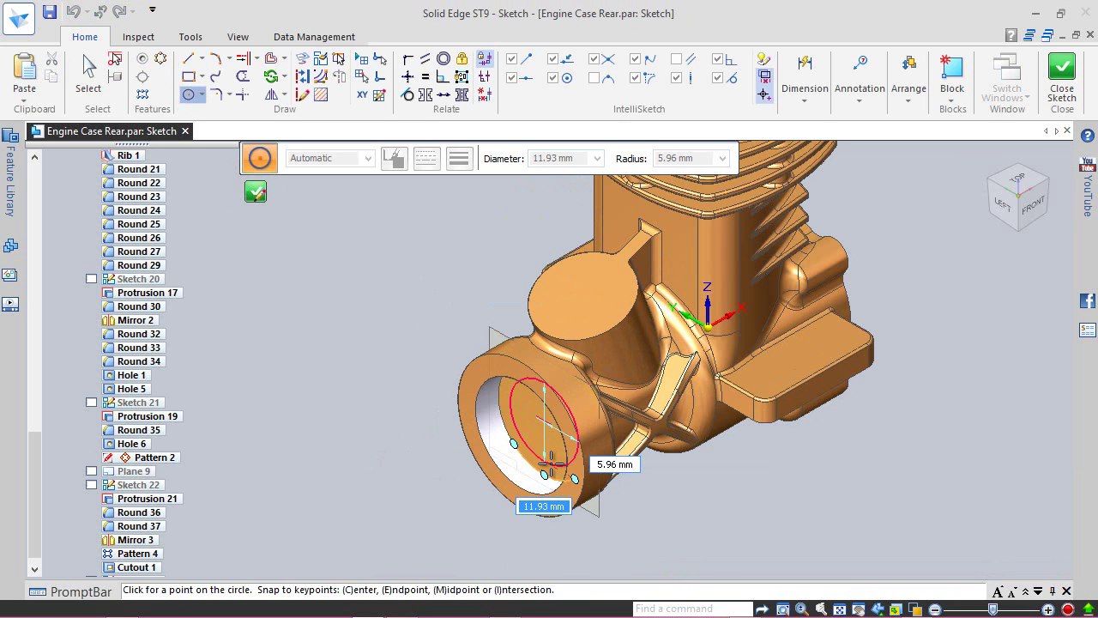
type("12")
key("Return")
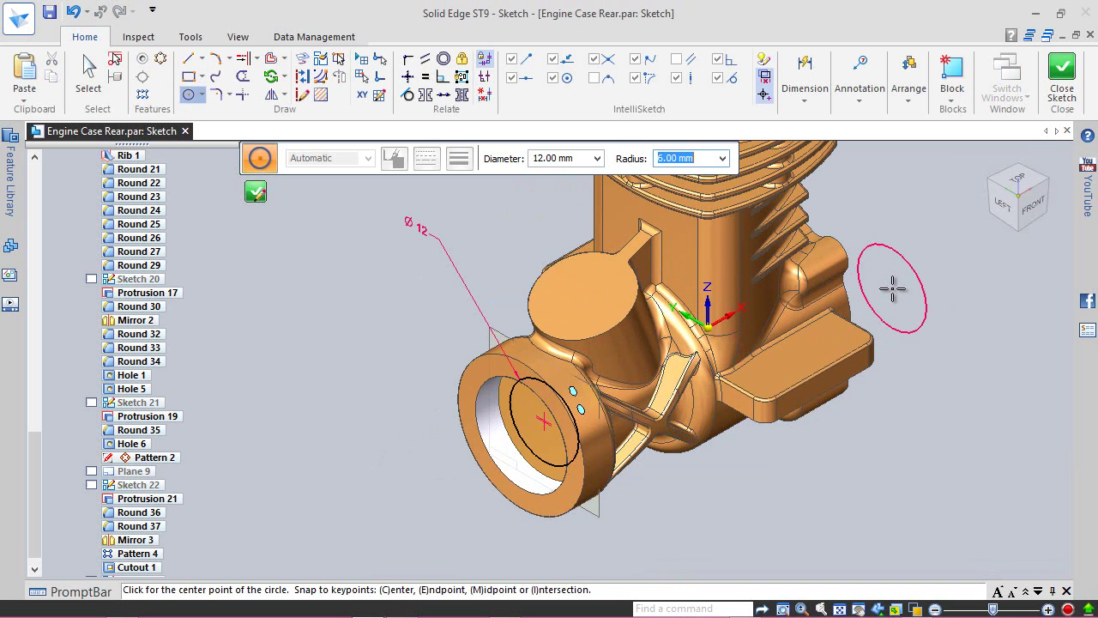
- Close and finish the sketch on the recess floor
key("Escape")
left_click(1002, 203)
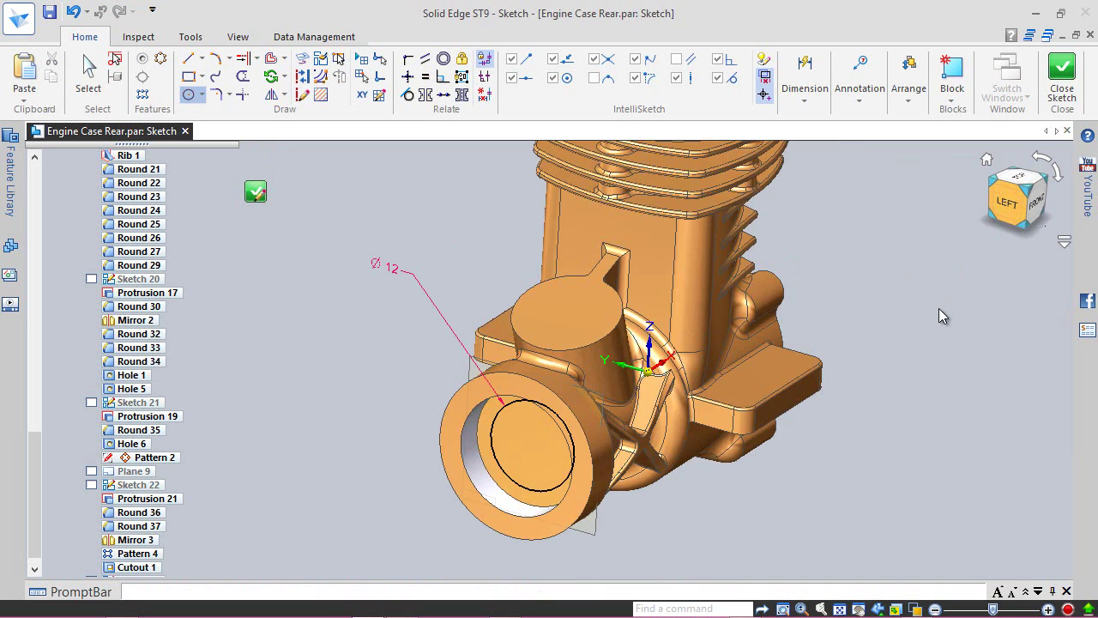
left_click(1063, 73)
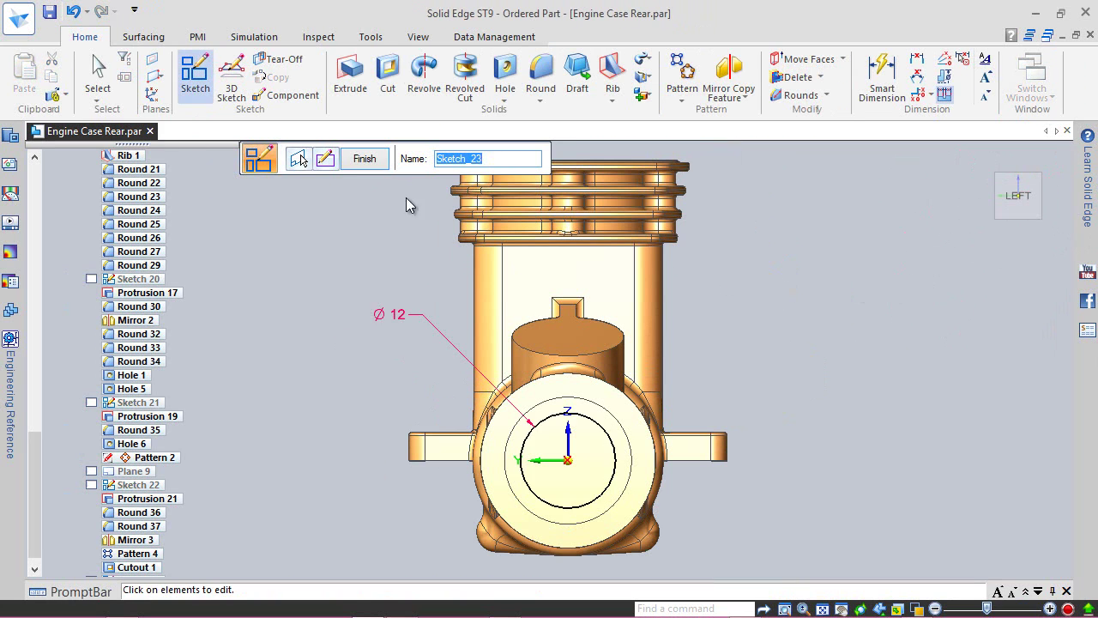
left_click(364, 158)
left_click(367, 158)
- Cut the 12 mm sketch circle one-sided into the cylinder with a Through All extent, and finish the cutout
middle_click_drag(624, 461, 541, 486)
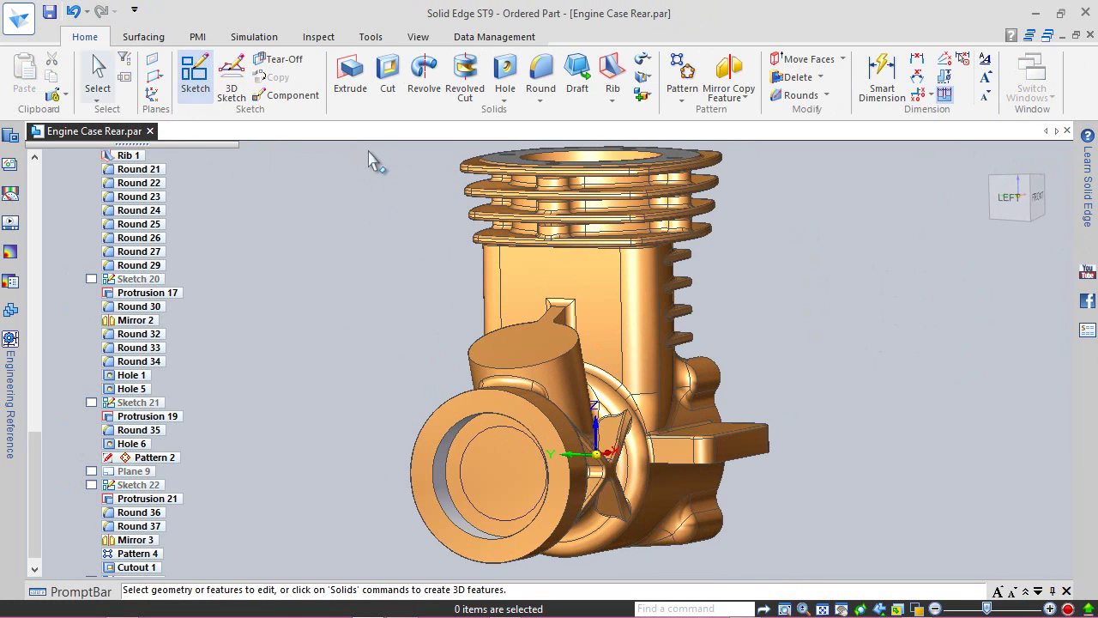
left_click(384, 90)
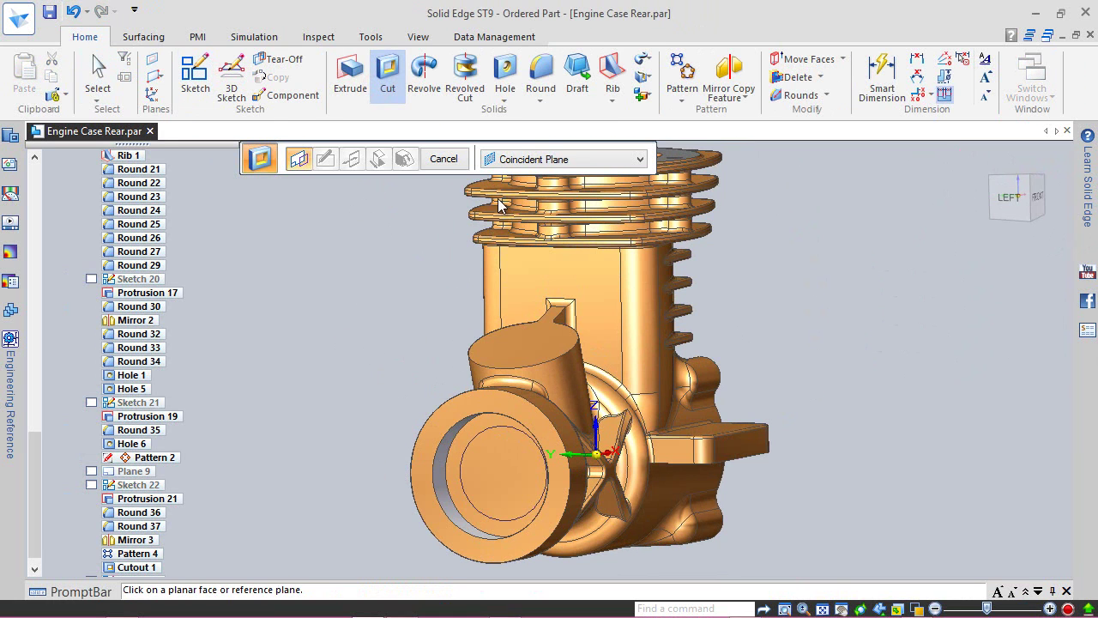
left_click(526, 162)
left_click(525, 174)
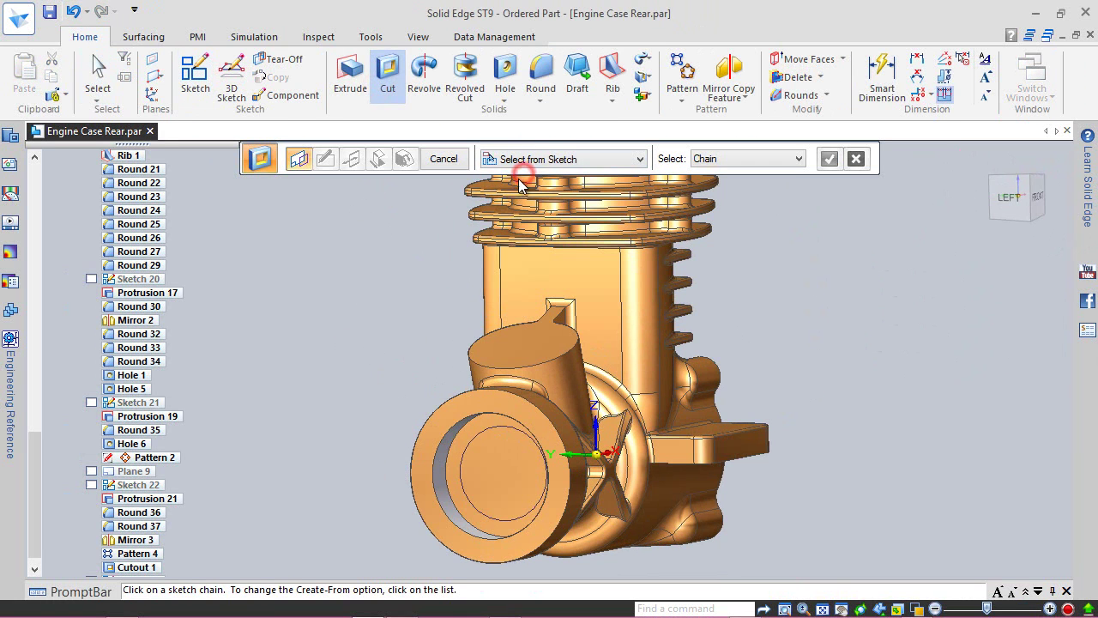
left_click(487, 431)
right_click(501, 452)
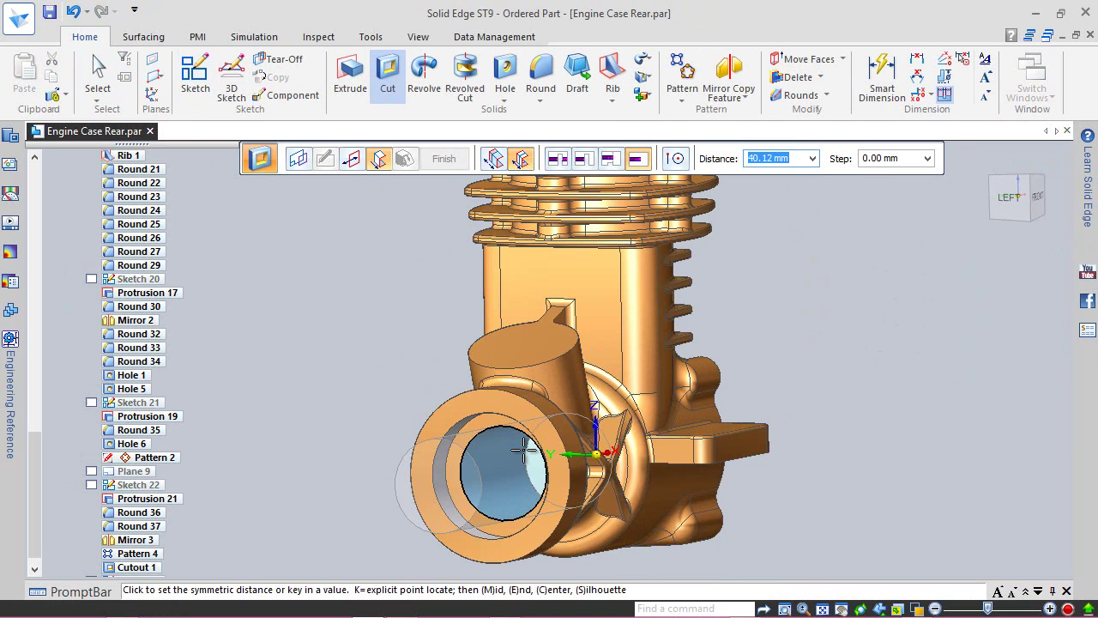
left_click(521, 158)
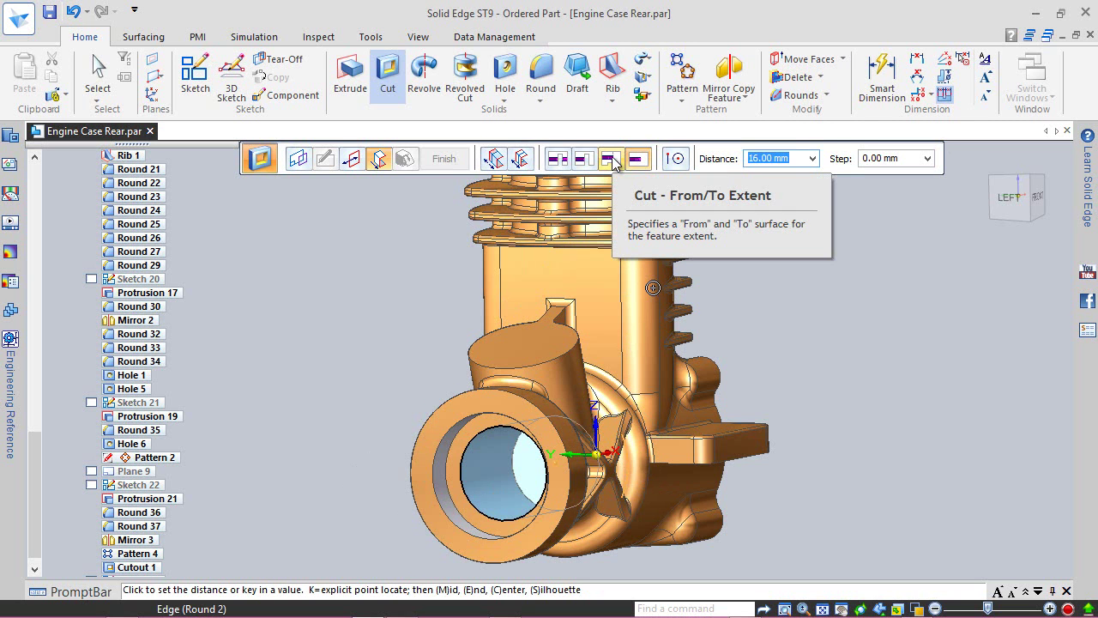
left_click(557, 159)
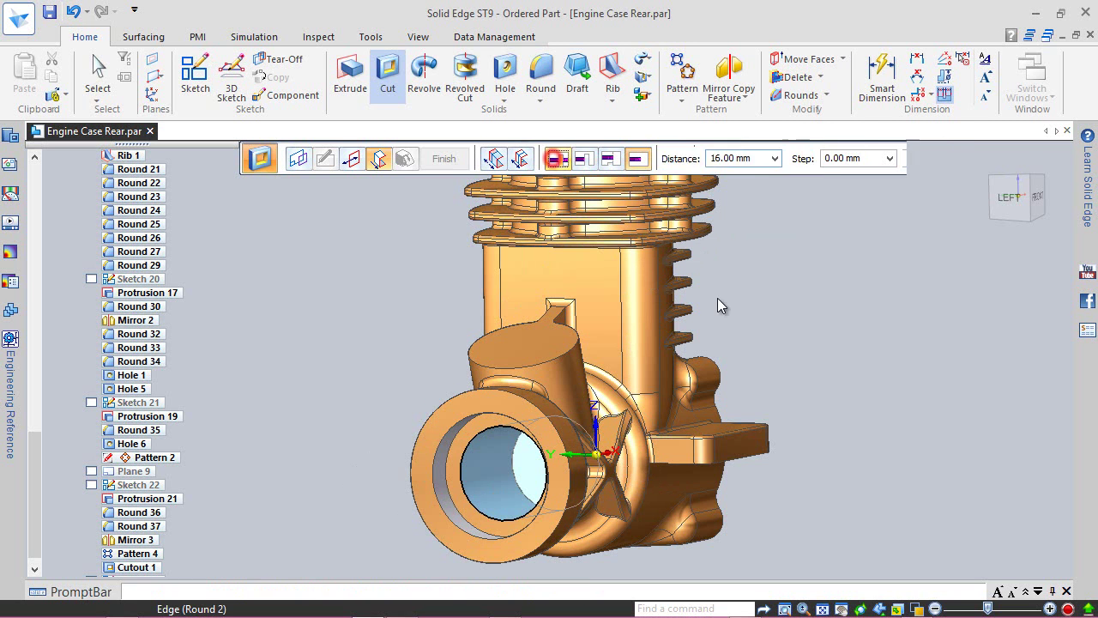
left_click(810, 355)
left_click(432, 168)
left_click(438, 160)
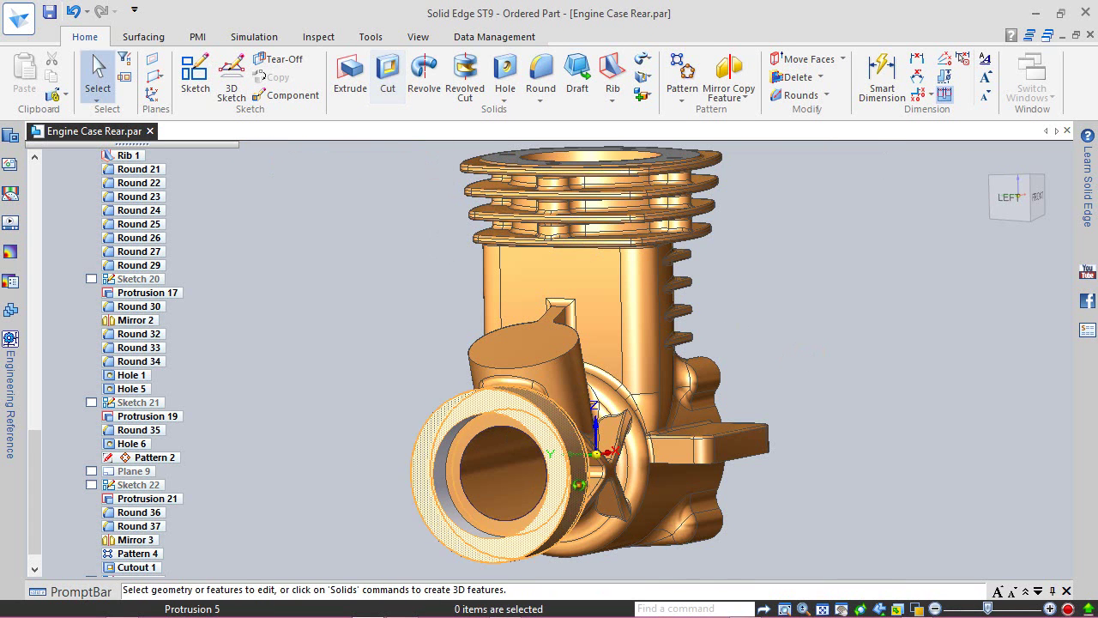
- Inspect the new bore from both ends of the part and save all documents
key("ctrl+l")
middle_click_drag(487, 447, 809, 330)
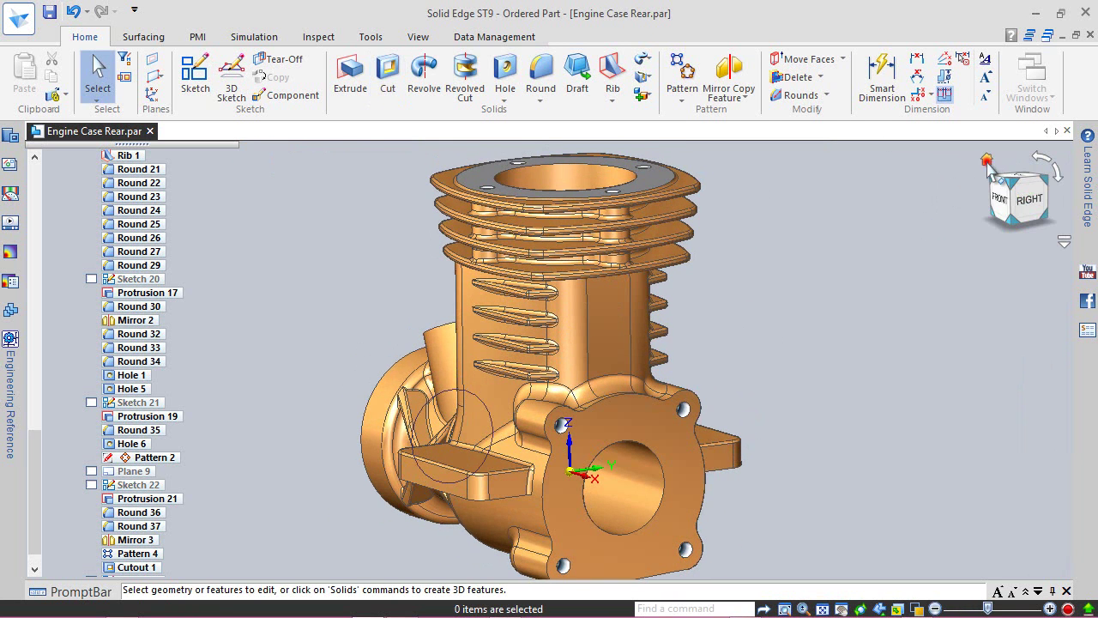
left_click(987, 162)
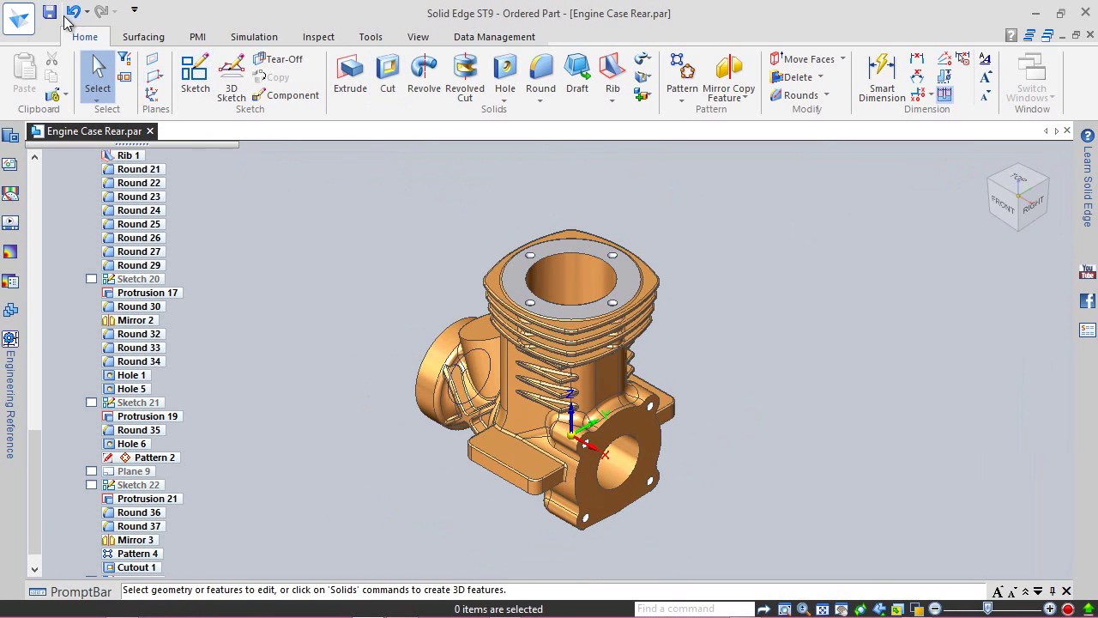
left_click(50, 12)
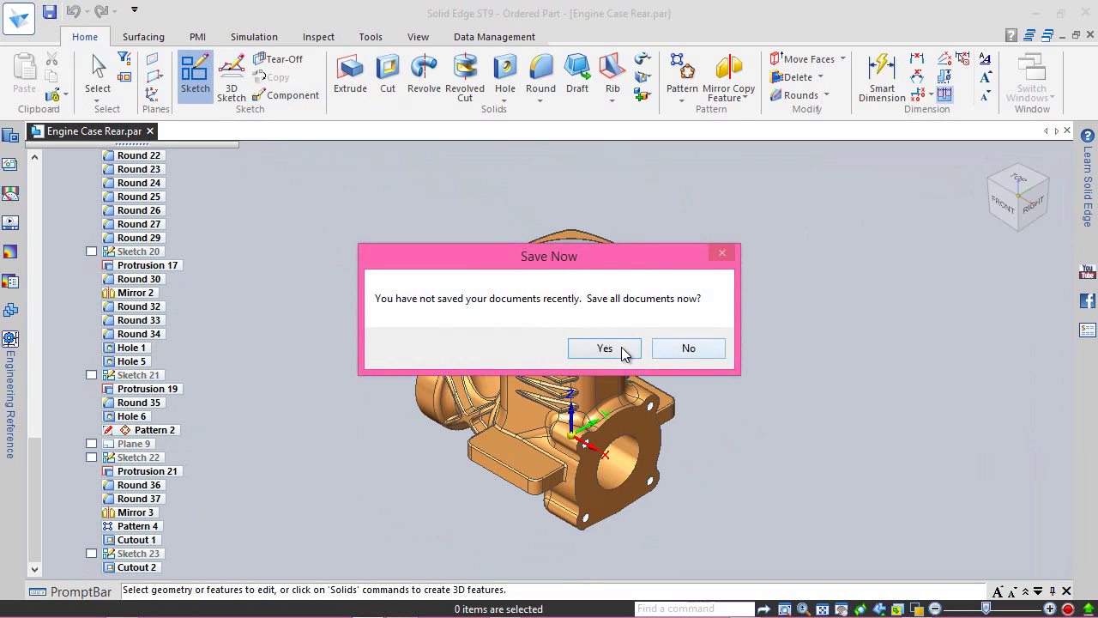
left_click(631, 350)
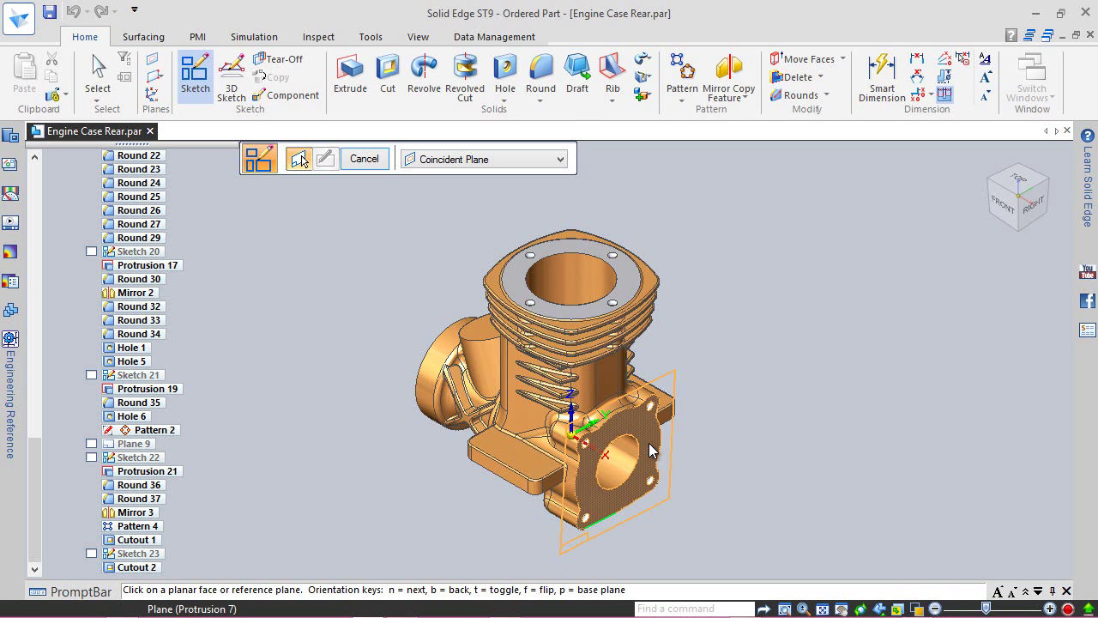
- Sketch a 21 mm diameter circle concentric with the bore on the four-hole flange face, and close the sketch
left_click(650, 445)
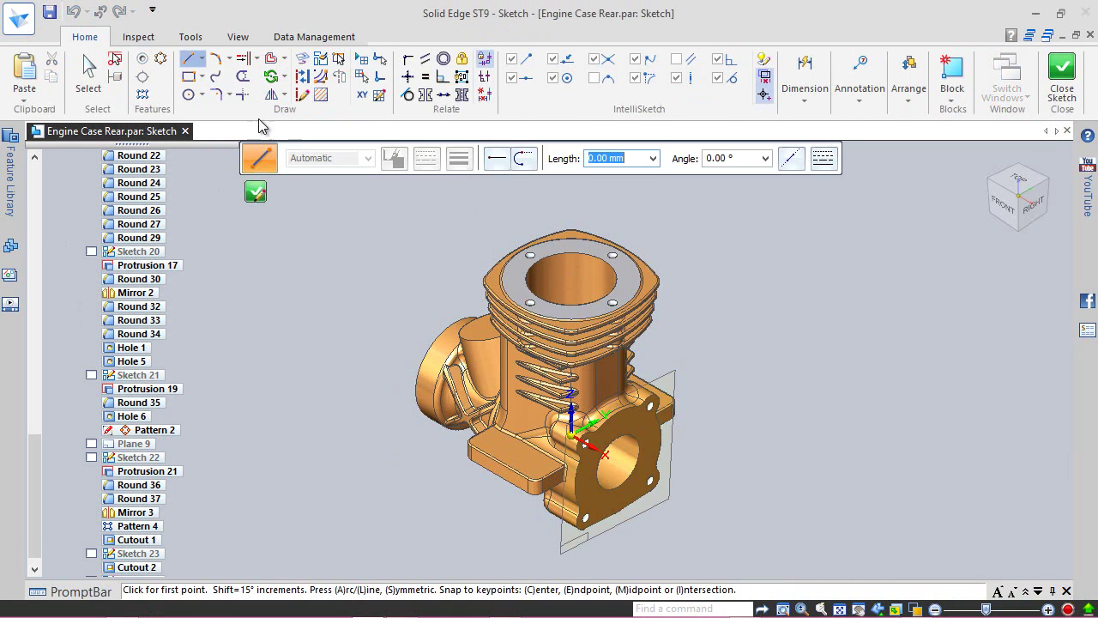
left_click(190, 95)
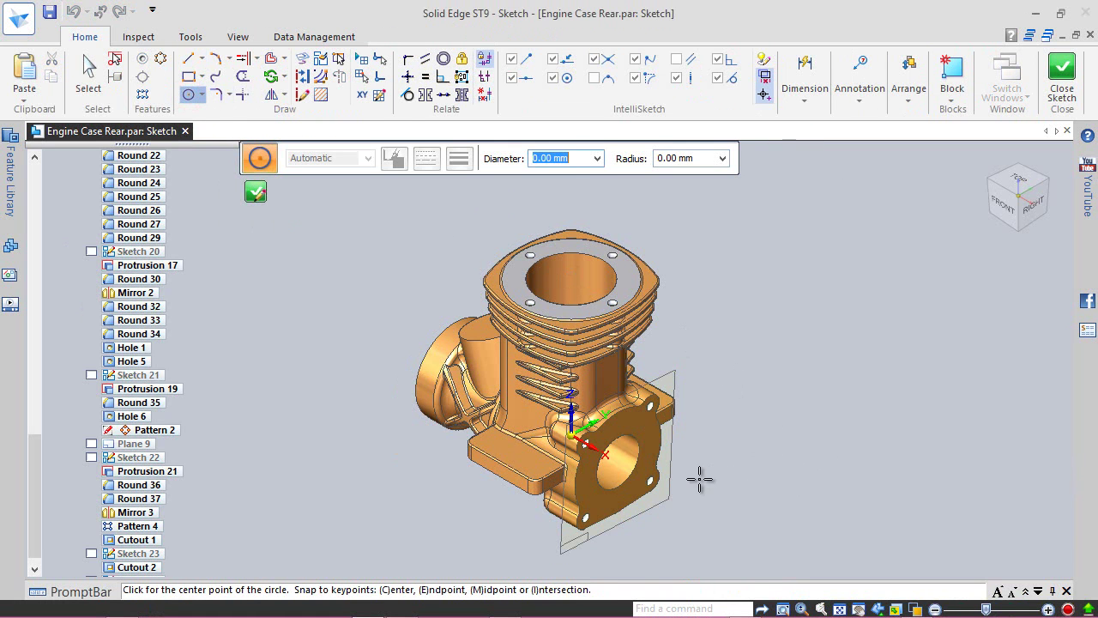
scroll(699, 480, "up", 1)
scroll(700, 480, "up", 1)
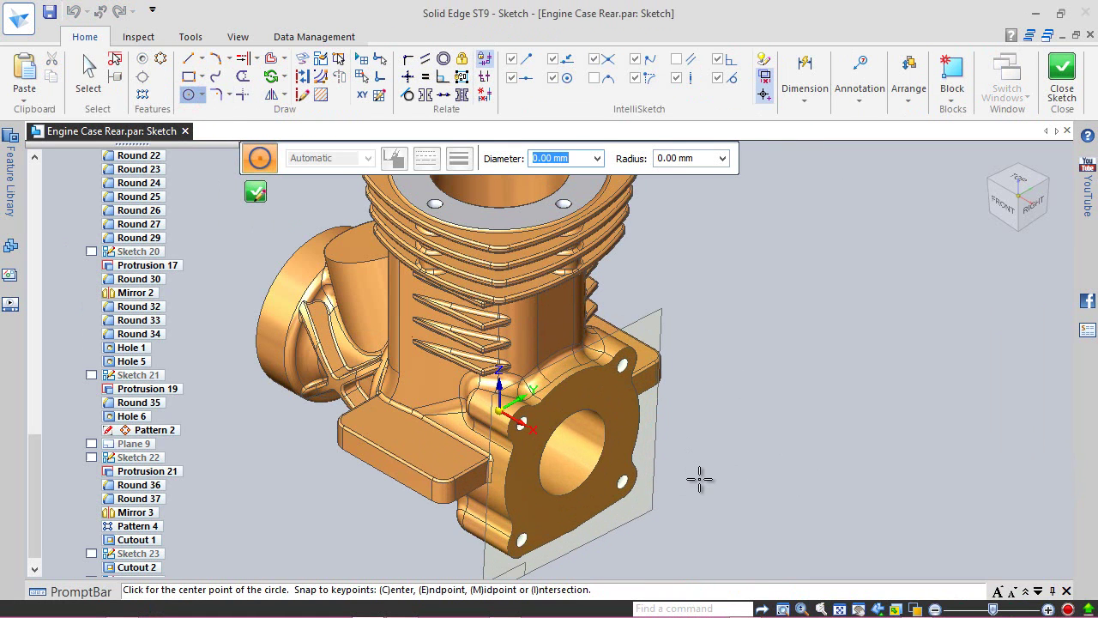
scroll(699, 480, "up", 1)
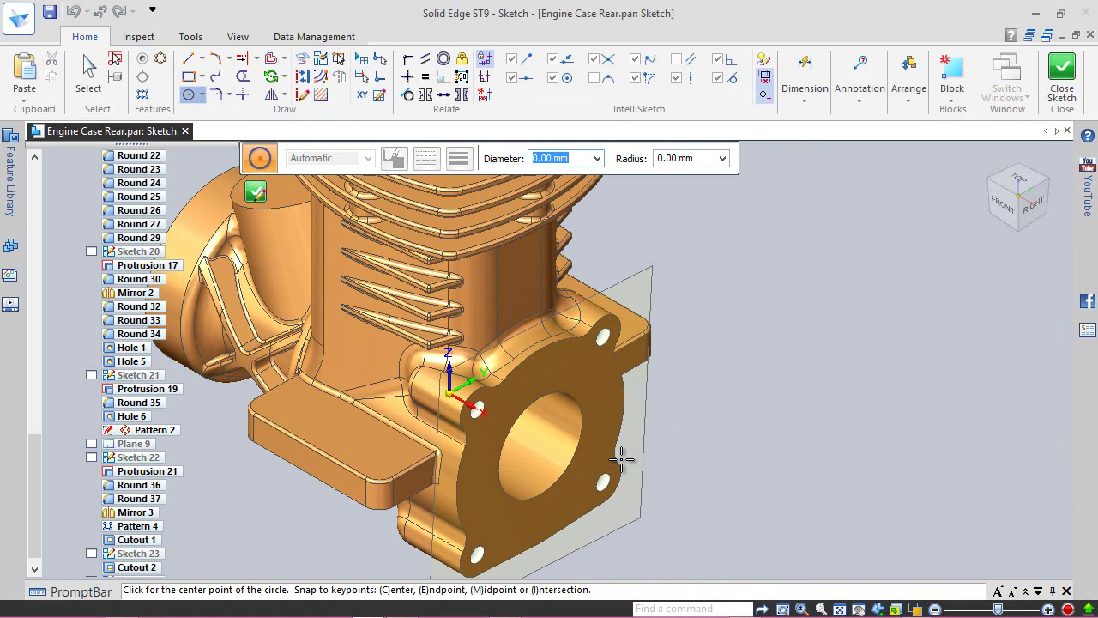
left_click(543, 446)
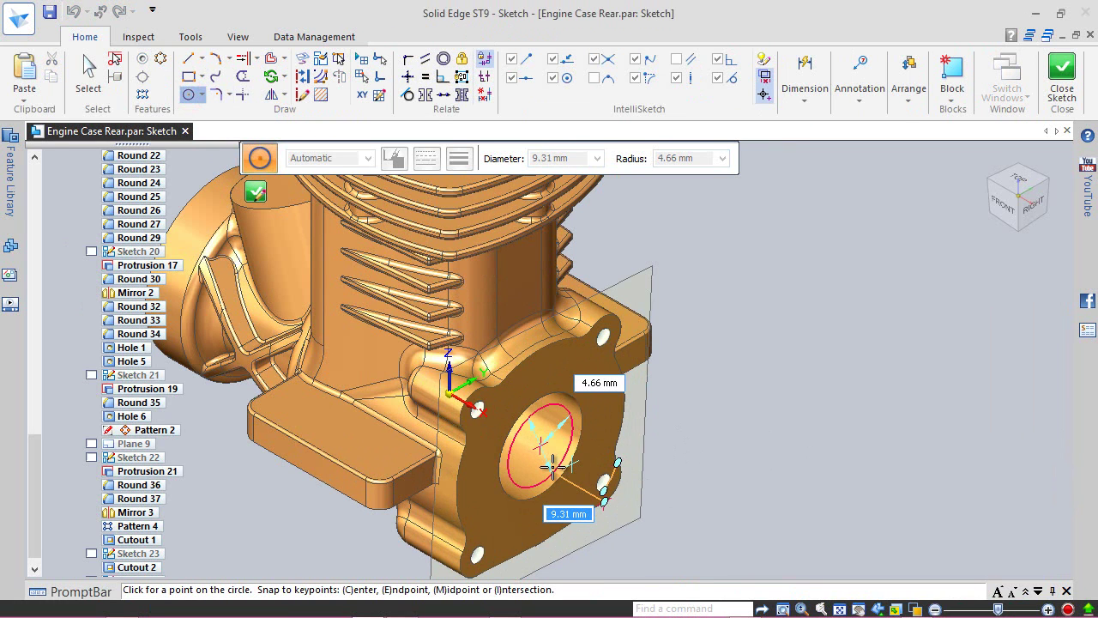
type("21")
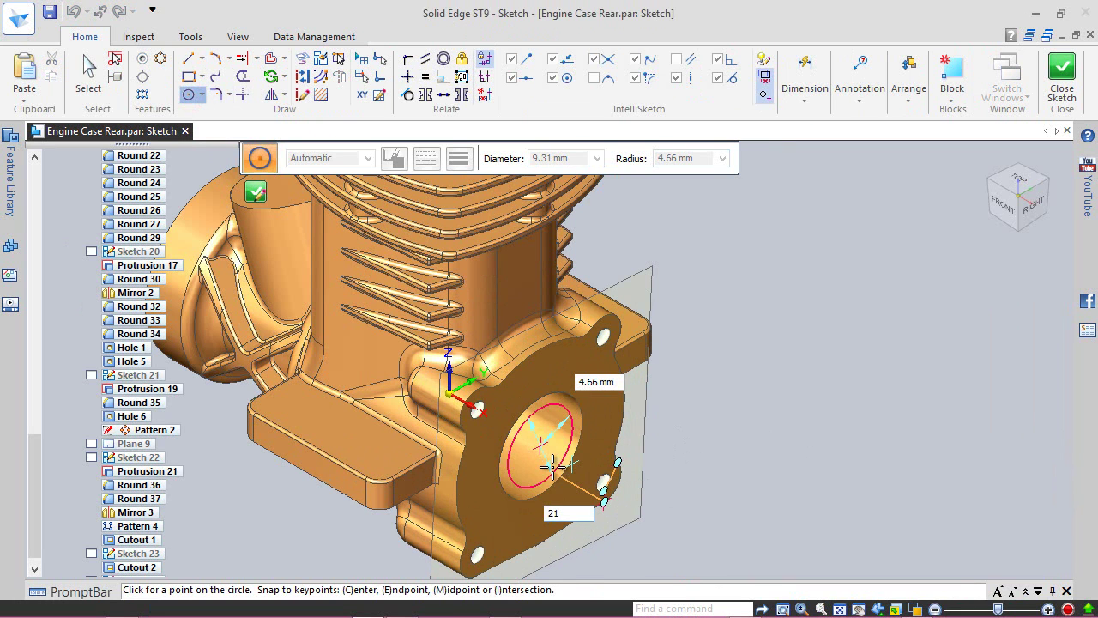
key("Return")
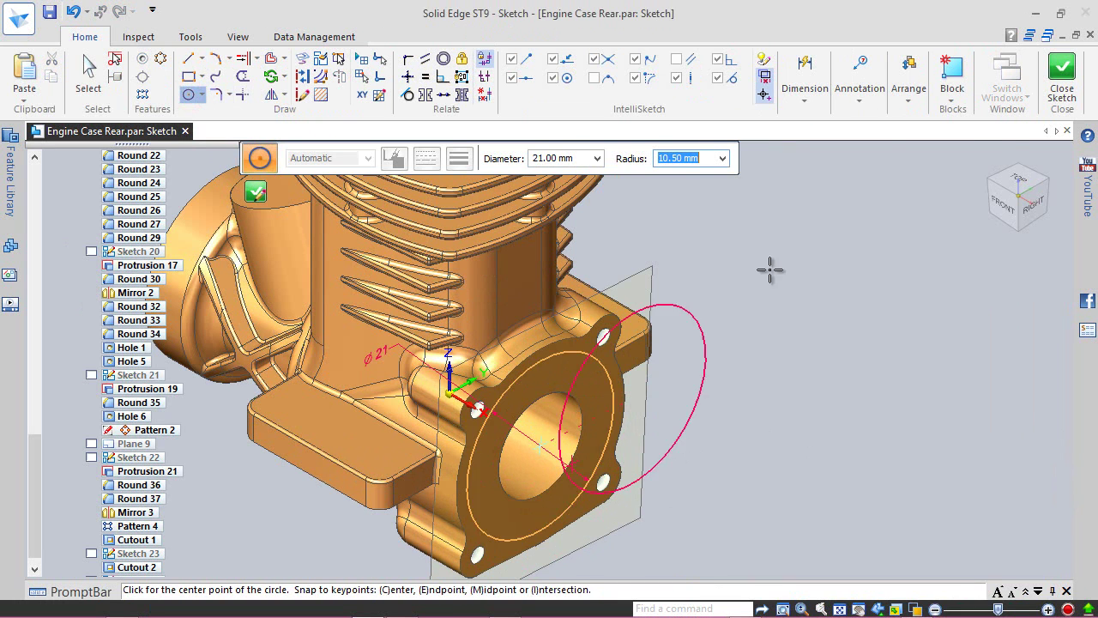
left_click(1079, 82)
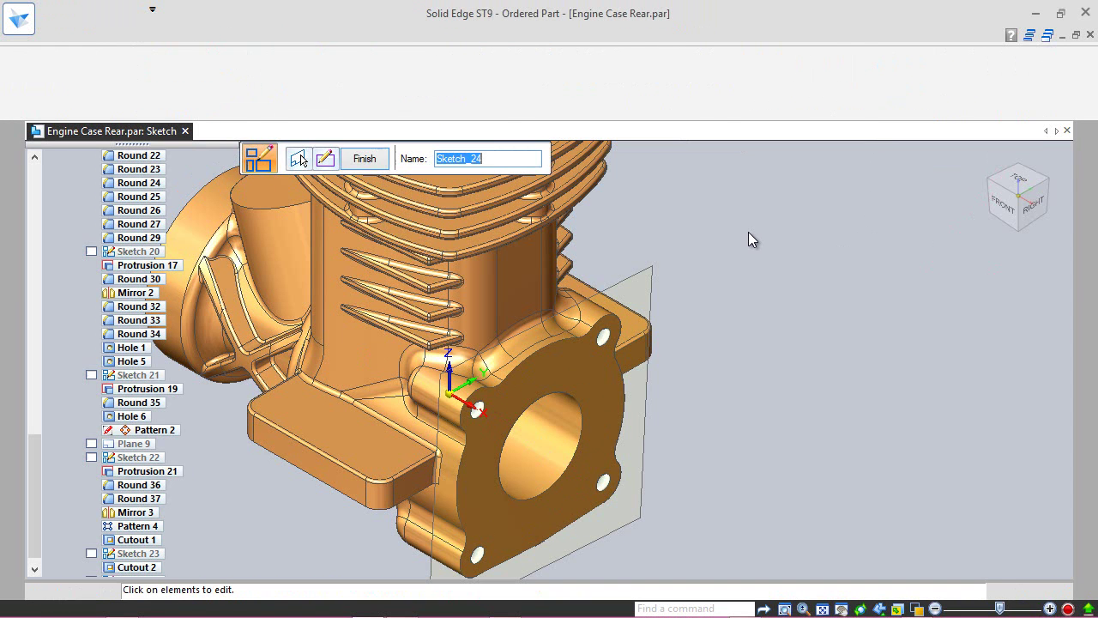
- Cut the 21 mm sketch circle 20 mm deep into the four-hole flange with a finite extent, and finish the cutout
right_click(742, 232)
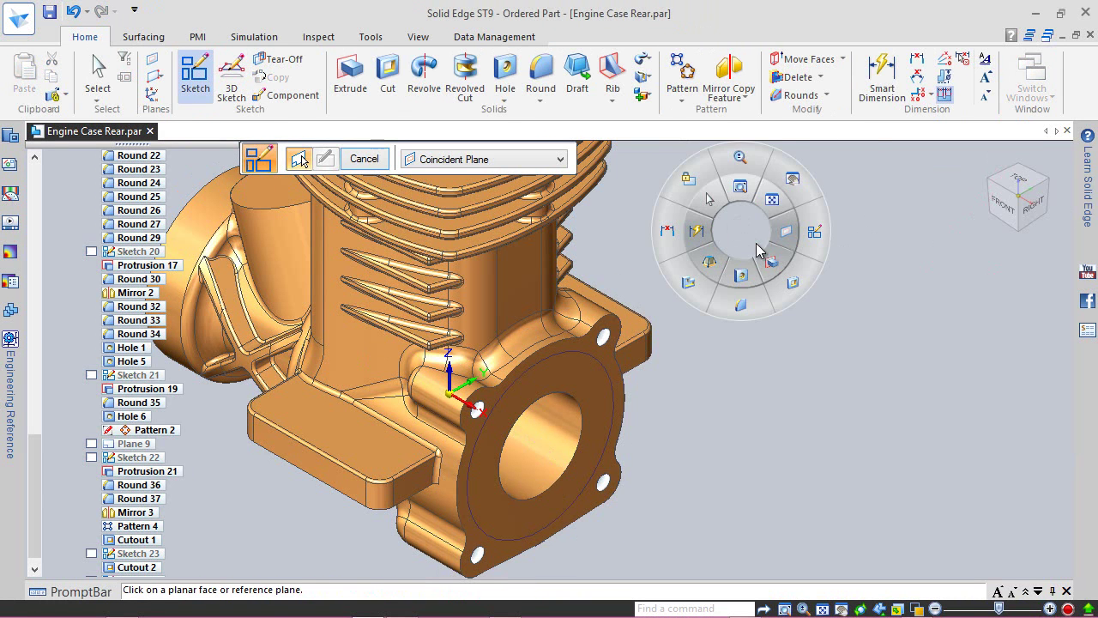
left_click(794, 285)
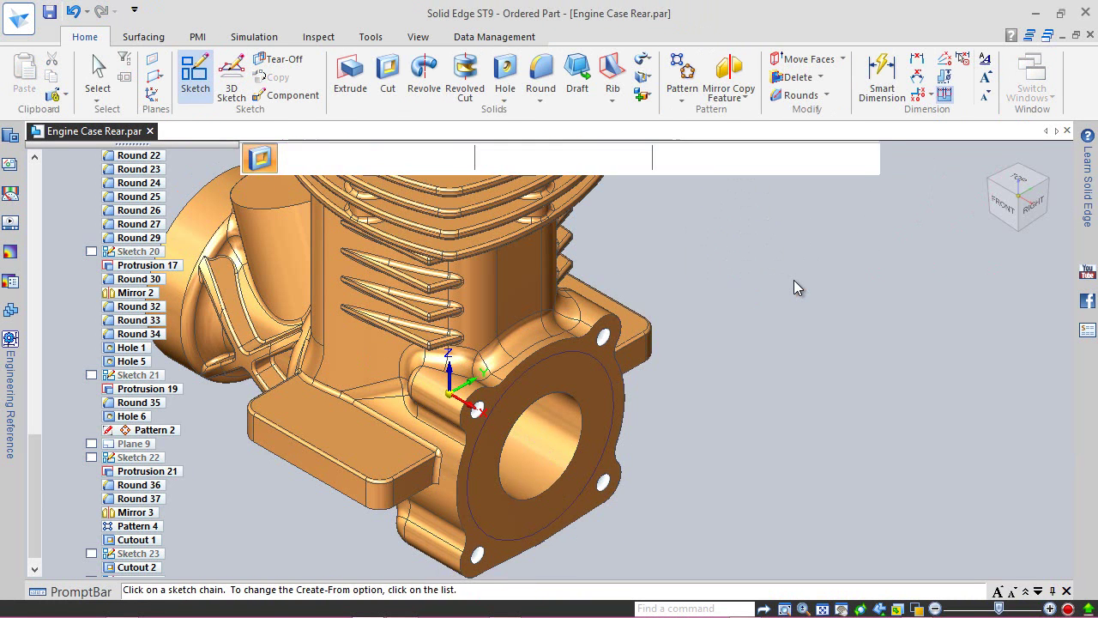
left_click(615, 393)
right_click(558, 414)
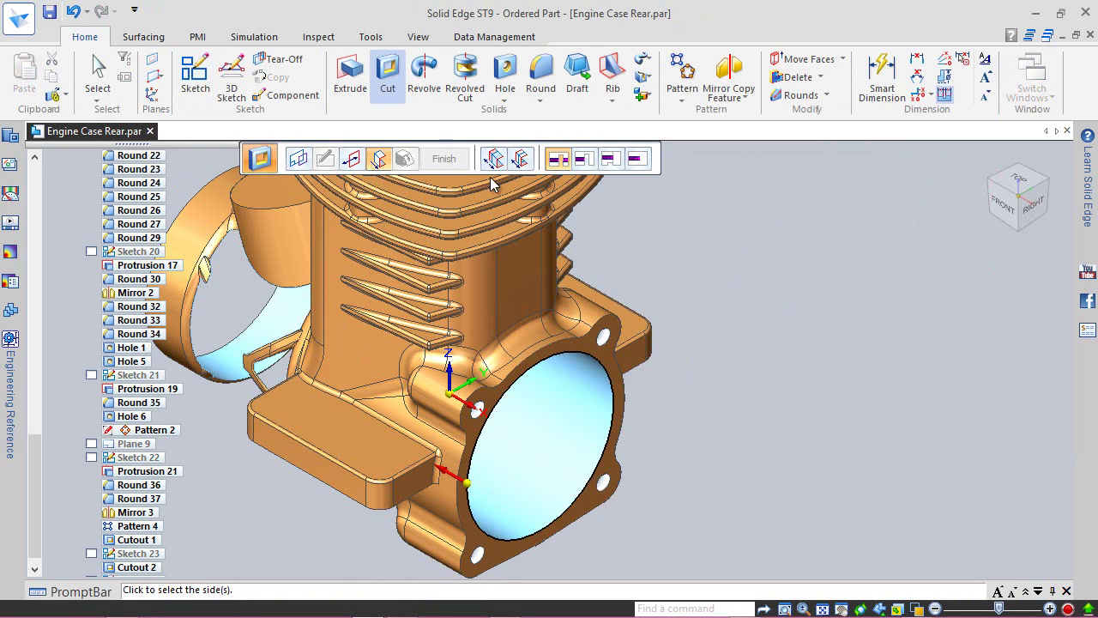
left_click(635, 160)
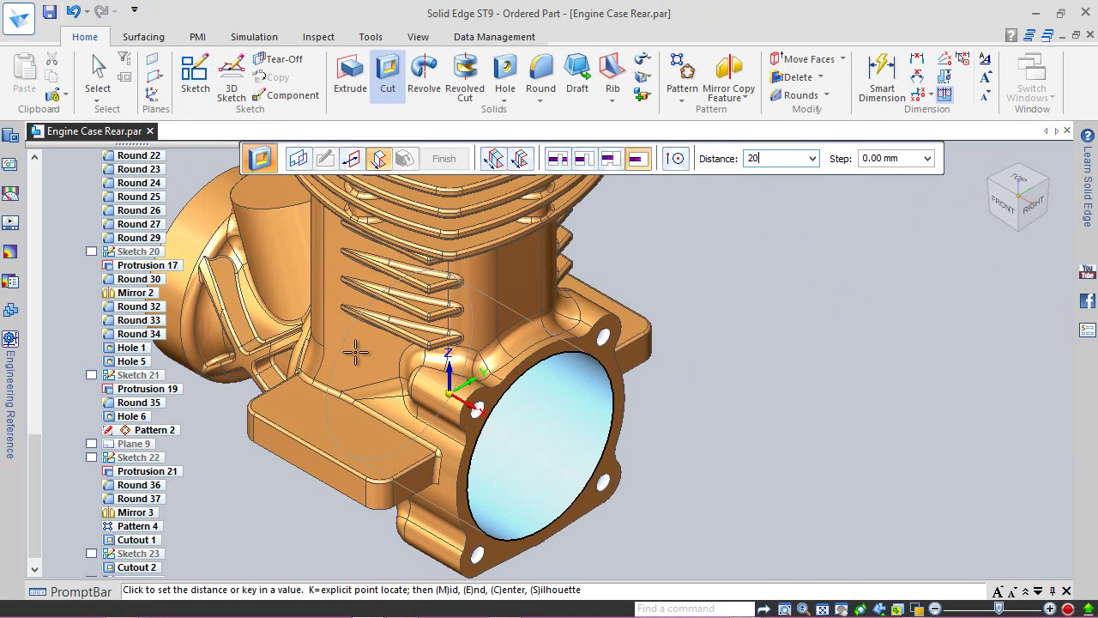
key("Tab")
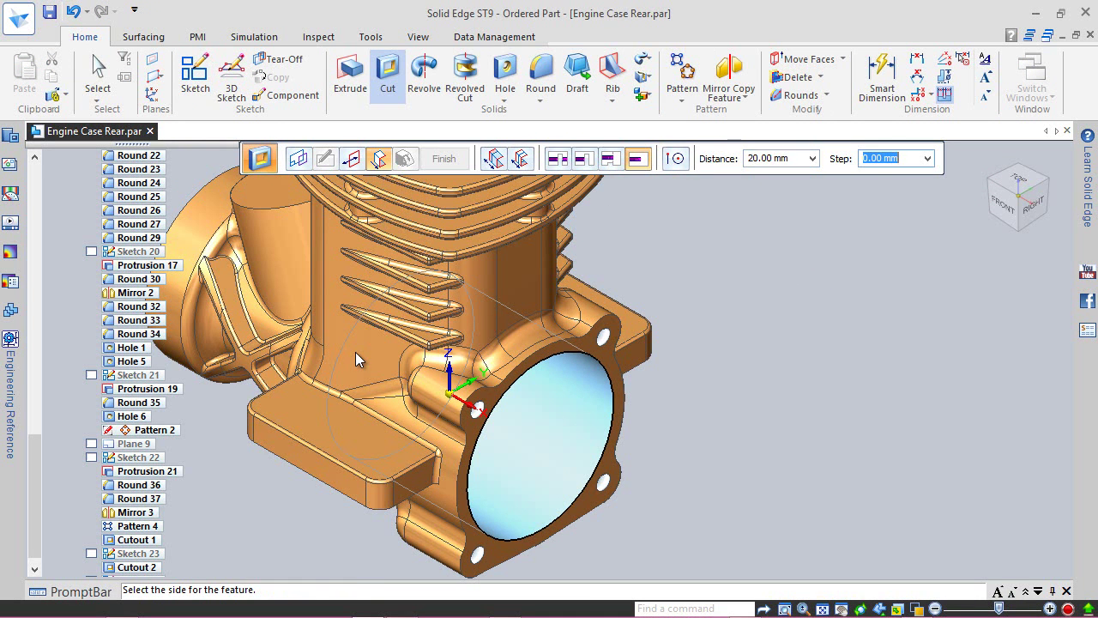
left_click(355, 352)
left_click(445, 161)
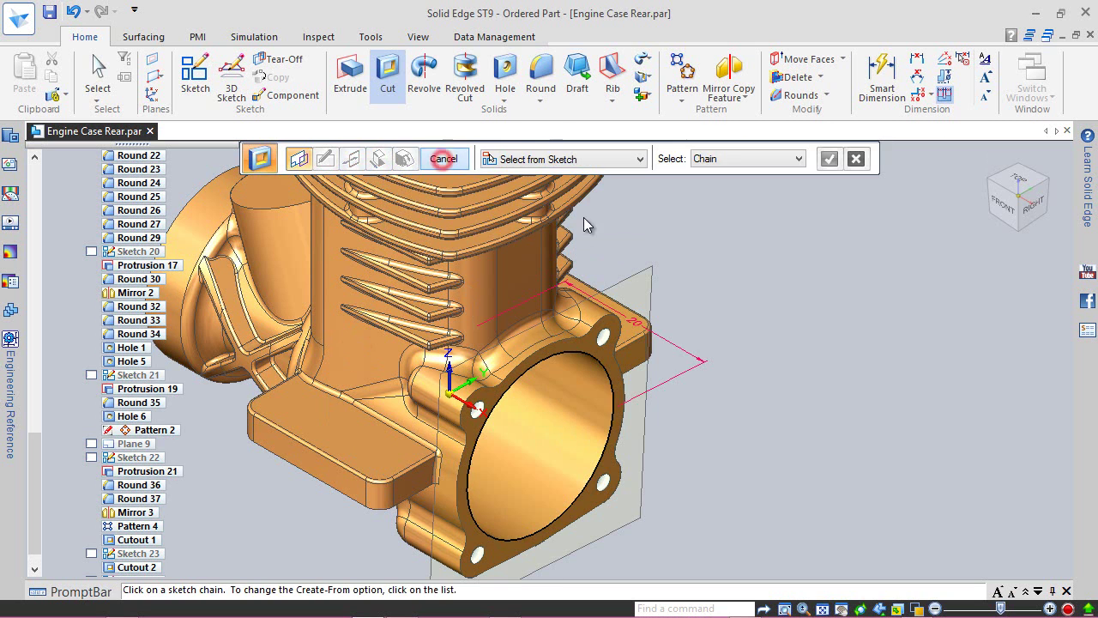
left_click(455, 158)
- Sketch a 28 mm diameter circle concentric with the cylinder bore on the finned cylinder's top face
middle_click_drag(567, 417, 453, 343)
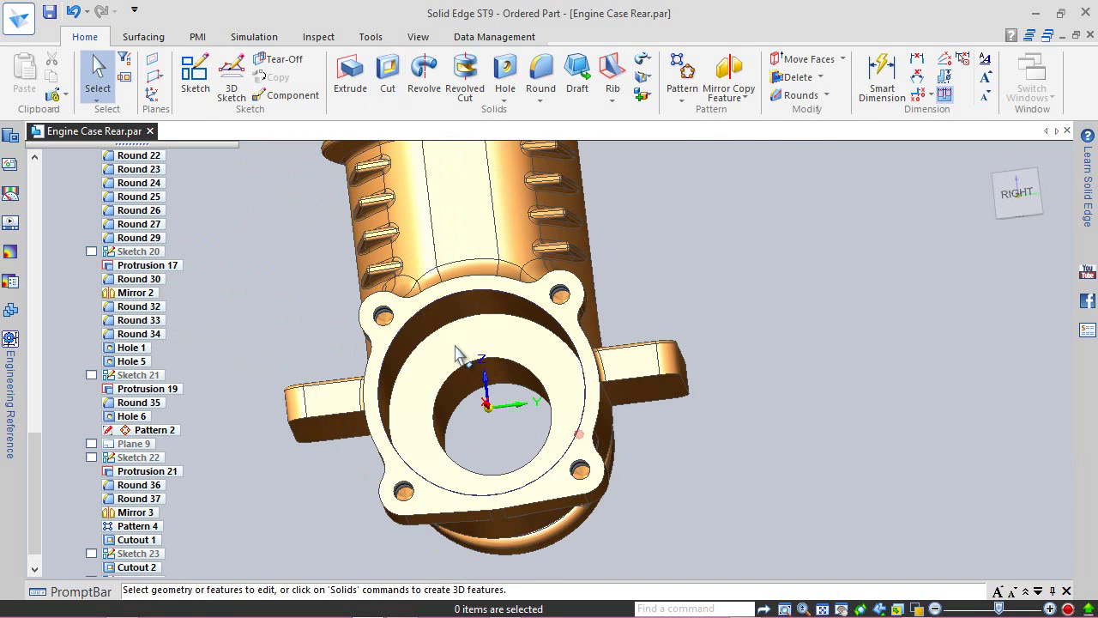
left_click(987, 161)
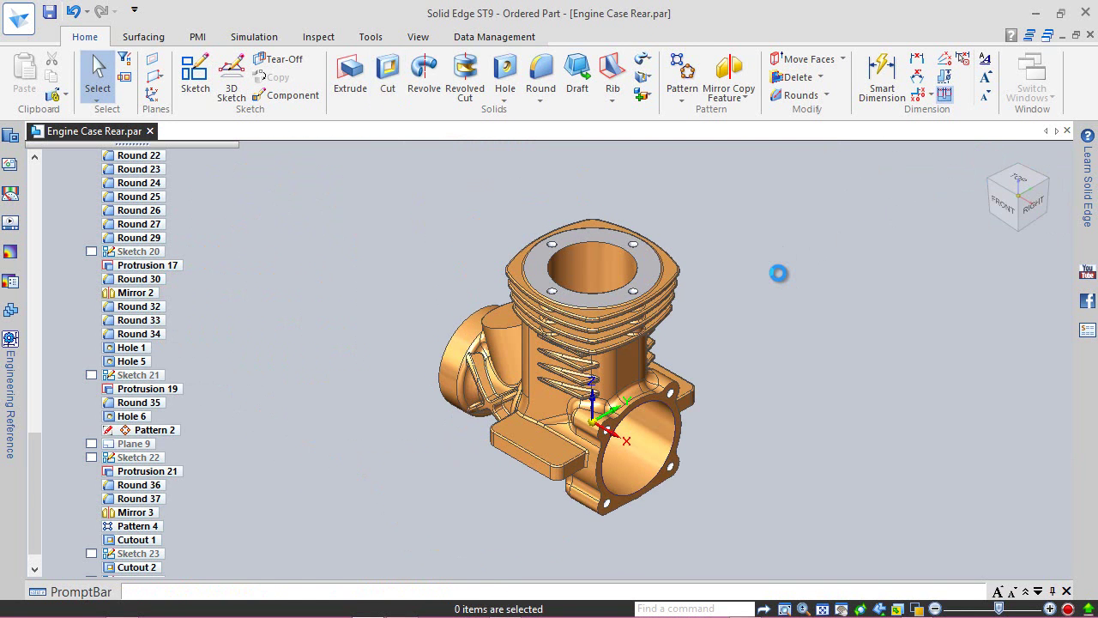
left_click(195, 76)
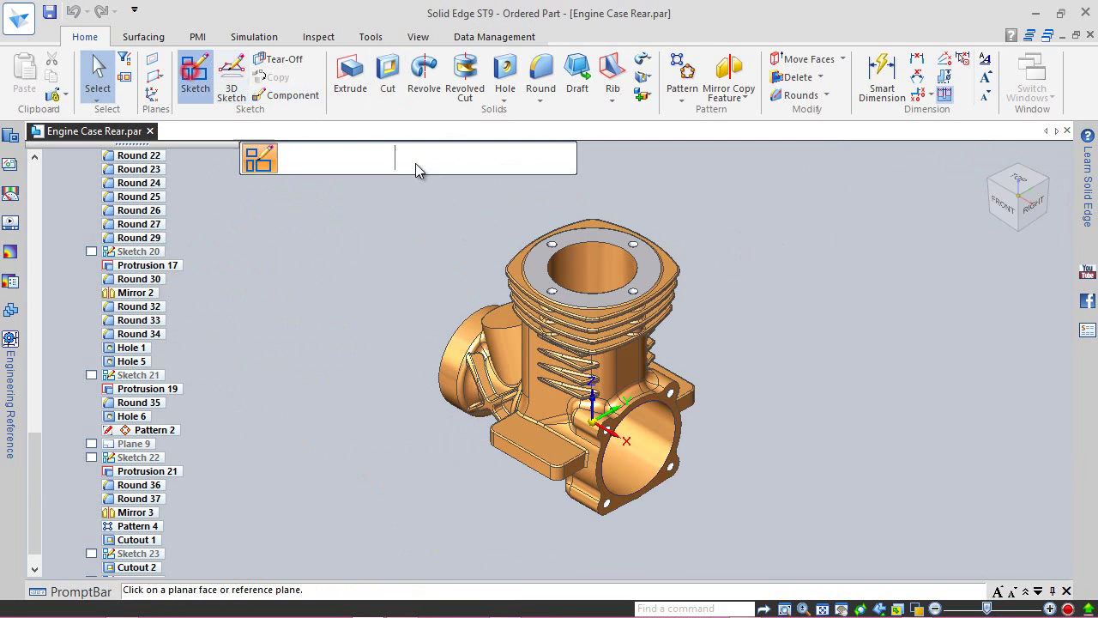
left_click(543, 273)
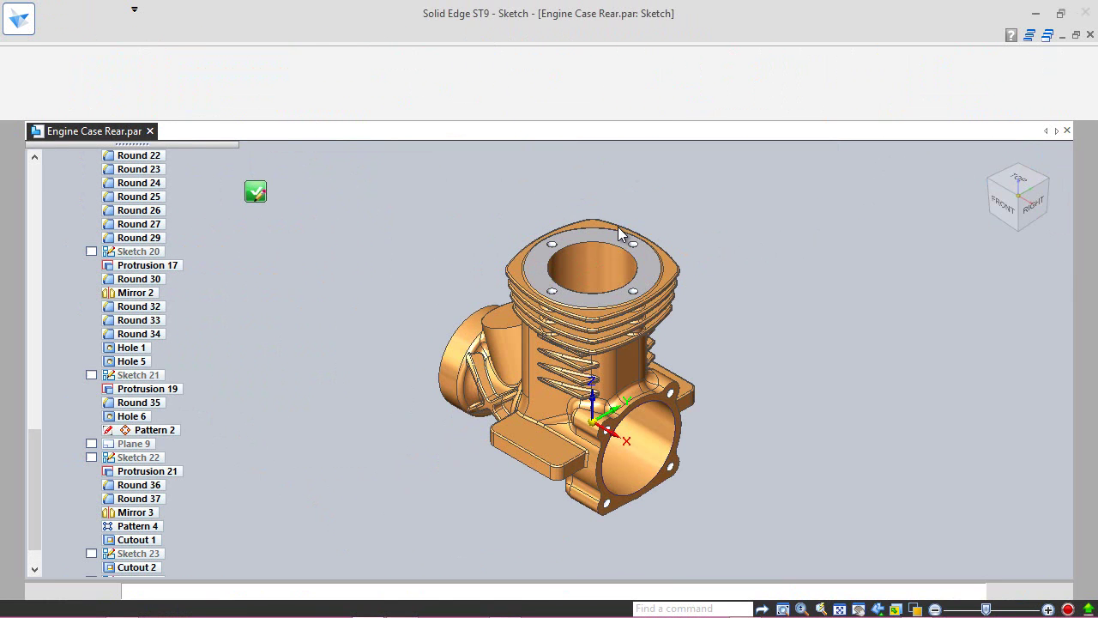
left_click(188, 94)
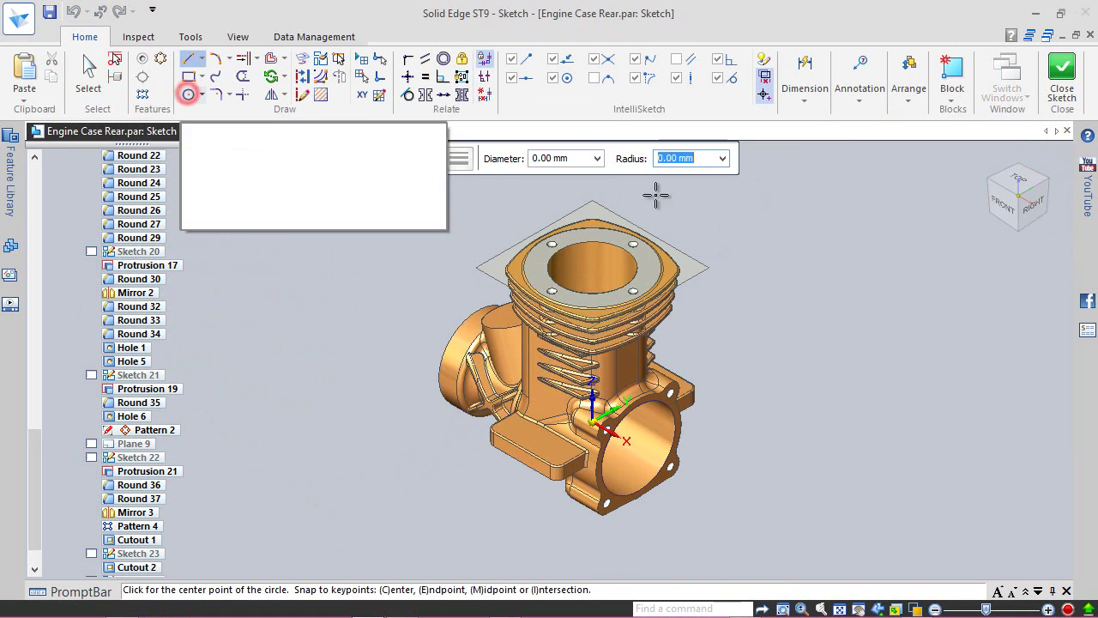
scroll(662, 197, "up", 2)
scroll(580, 250, "up", 2)
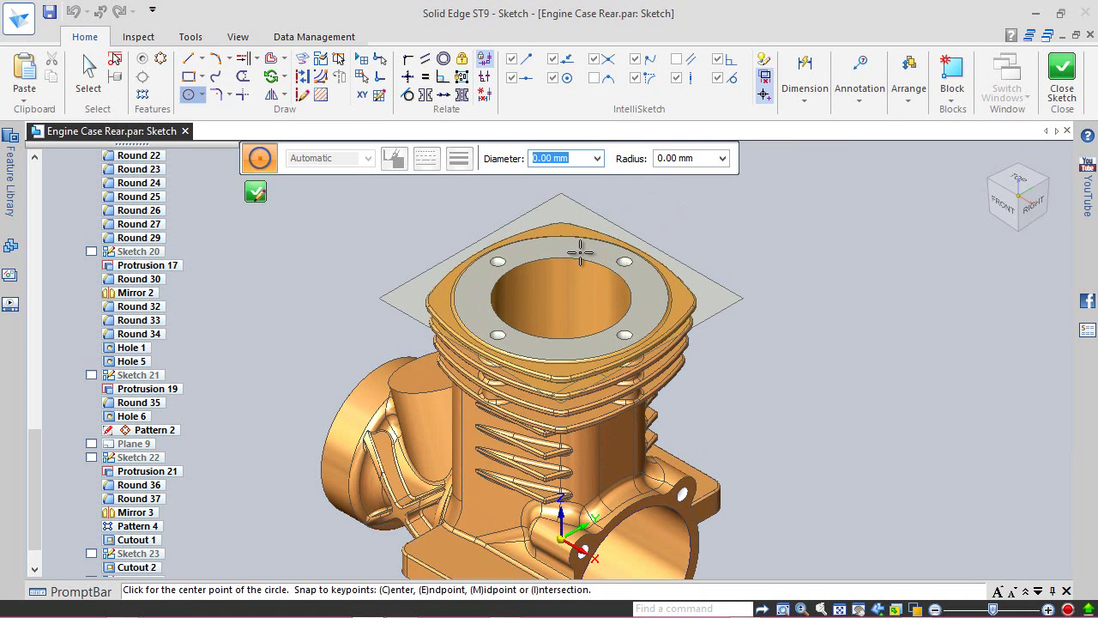
left_click(562, 296)
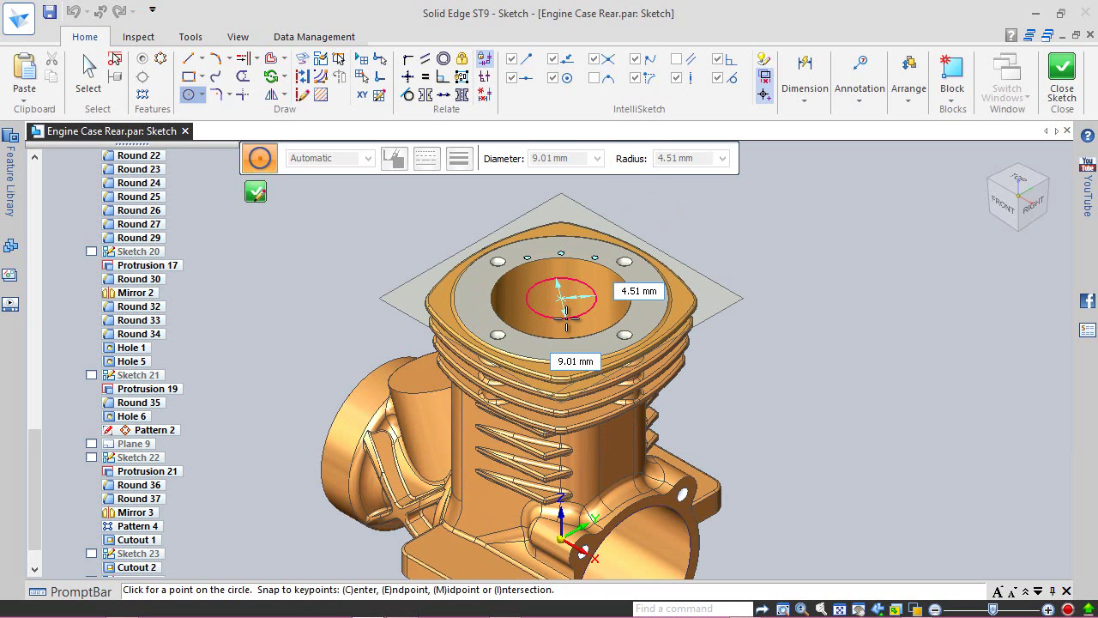
type("28")
key("Return")
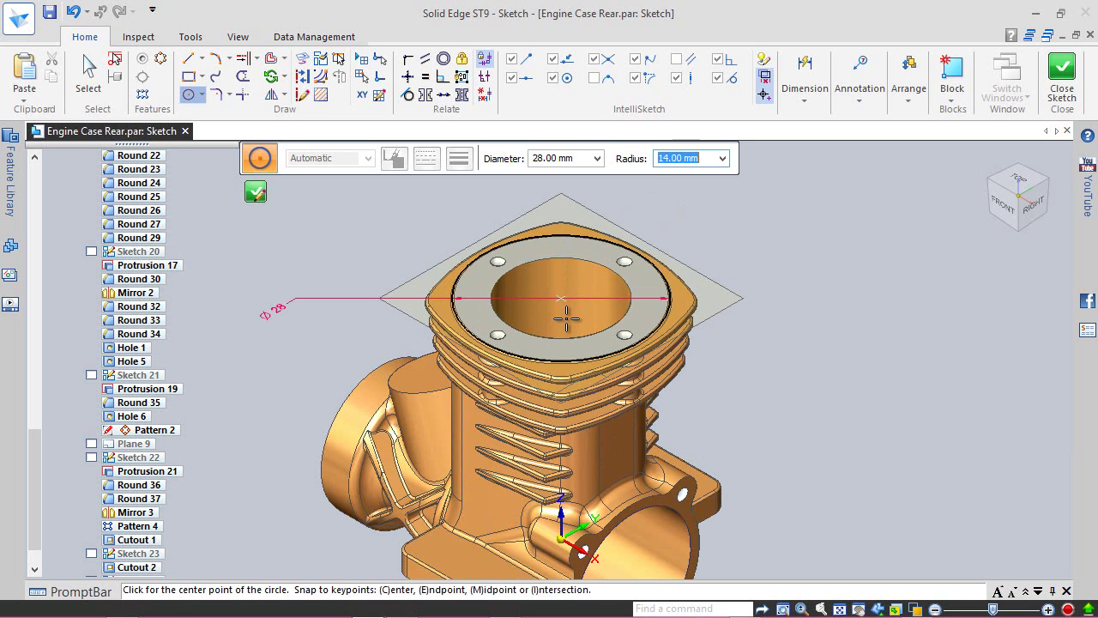
key("Escape")
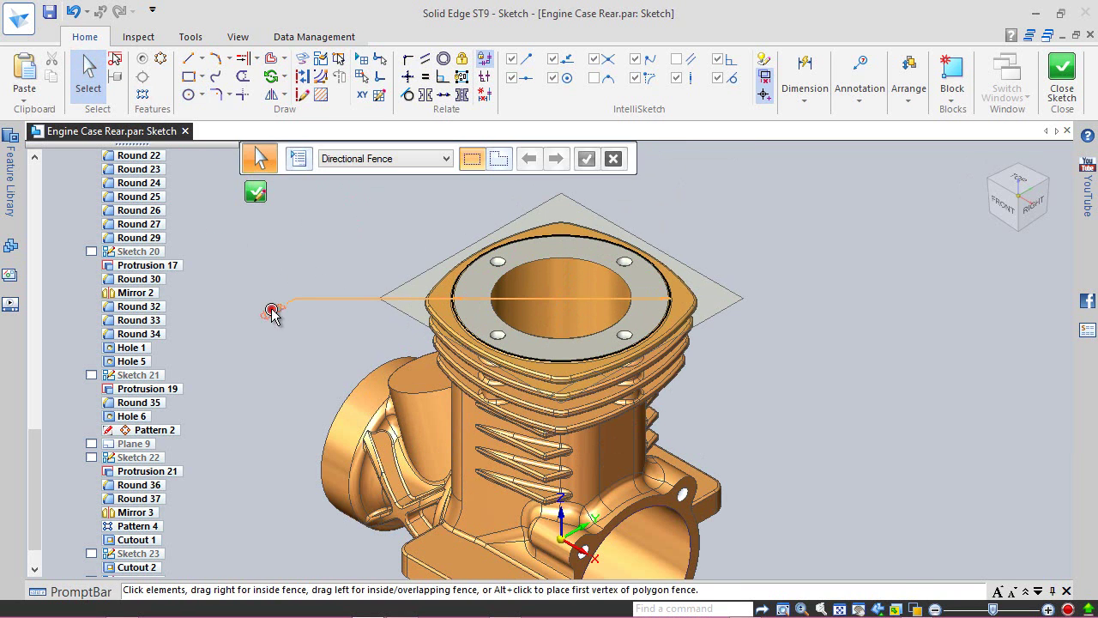
- Set the sketch circle's diameter to 14 mm and close the sketch
left_click(271, 314)
type("14")
key("Return")
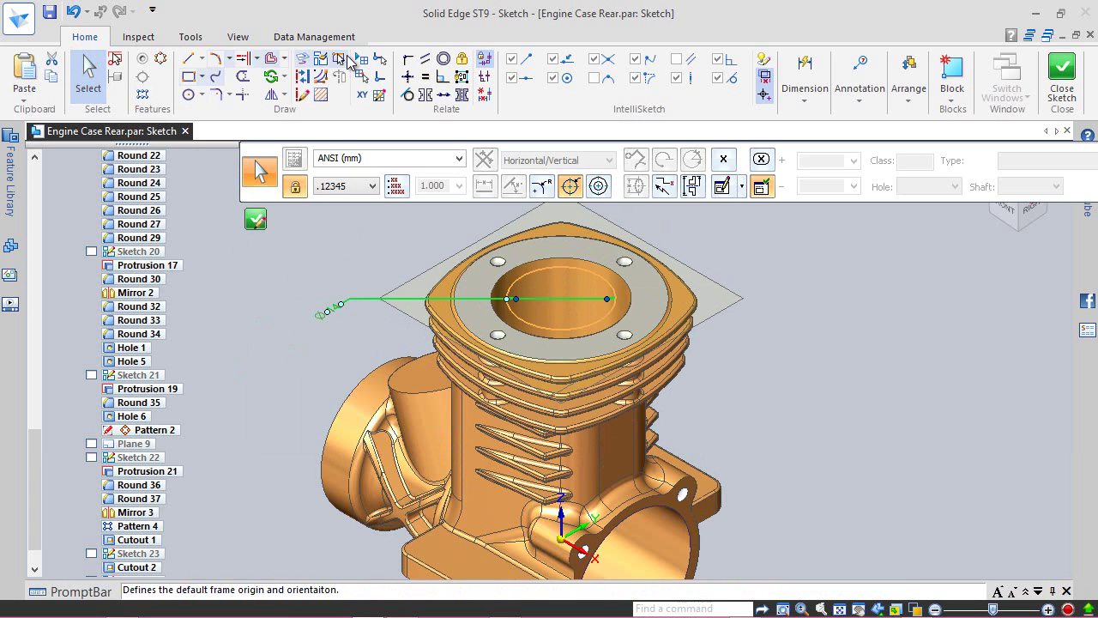
left_click(1062, 73)
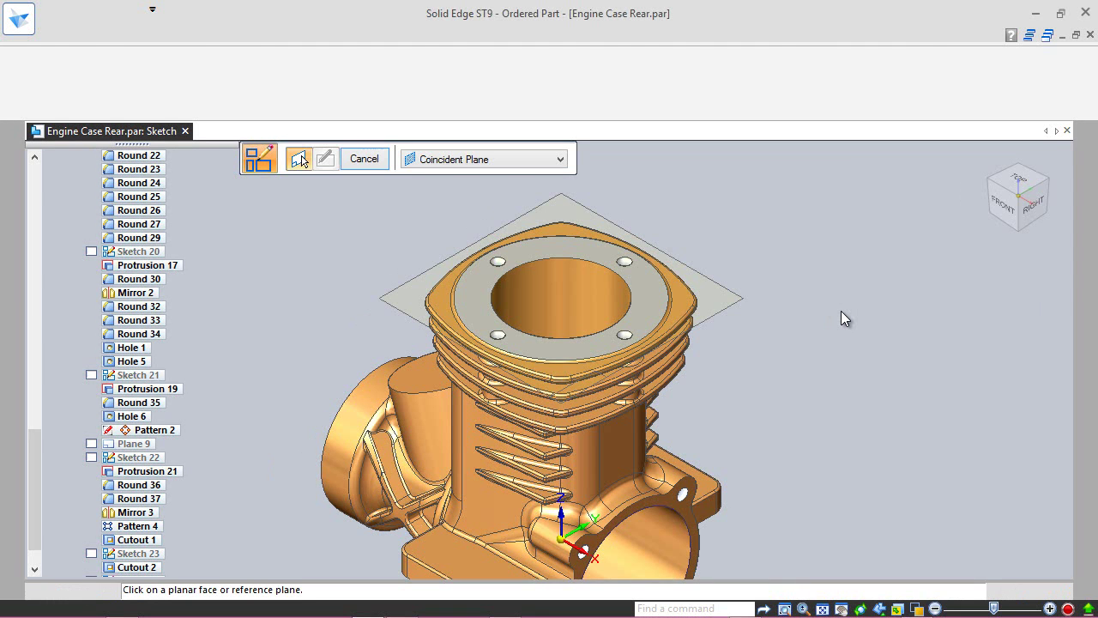
- Cut the 14 mm circle from the cylinder's top face to the wall of the flange recess with a From/To extent, and finish the cutout
right_click(841, 313)
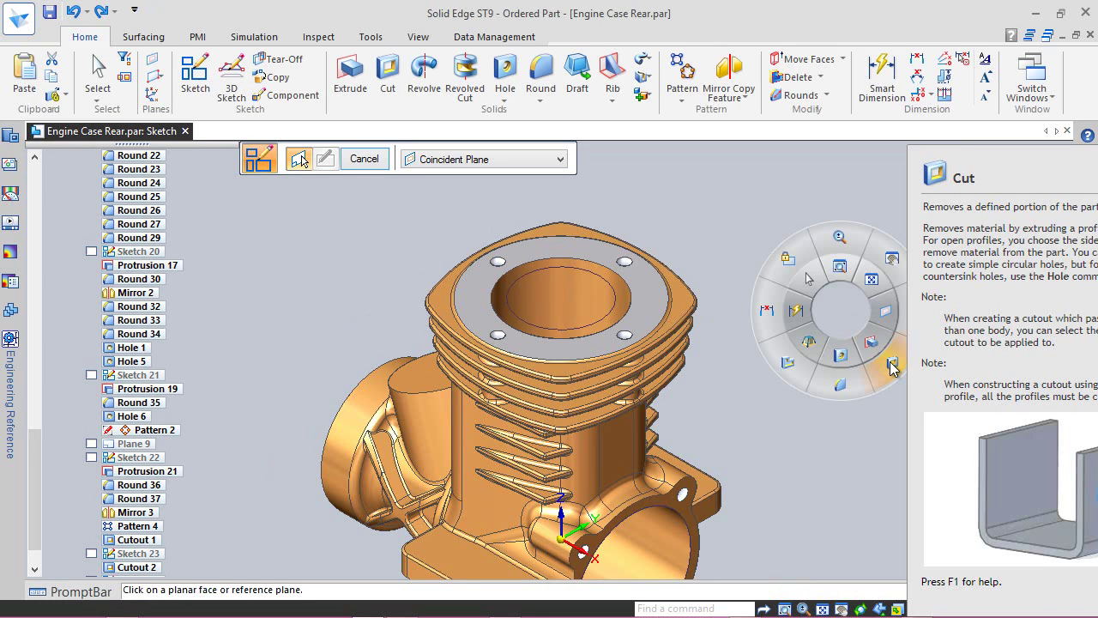
left_click(891, 363)
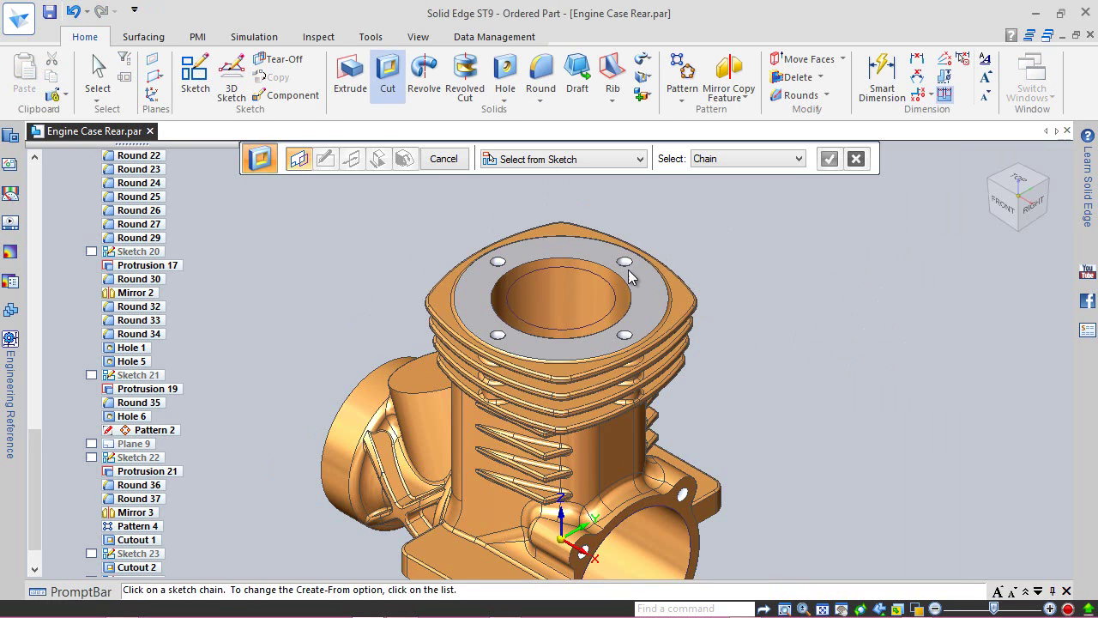
left_click(613, 287)
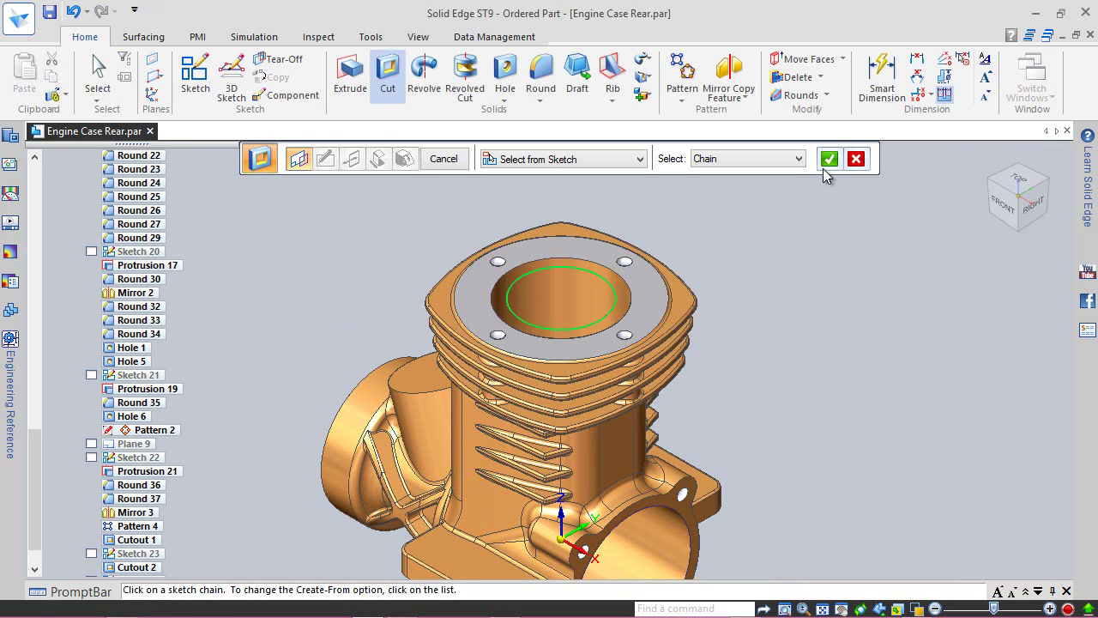
left_click(830, 159)
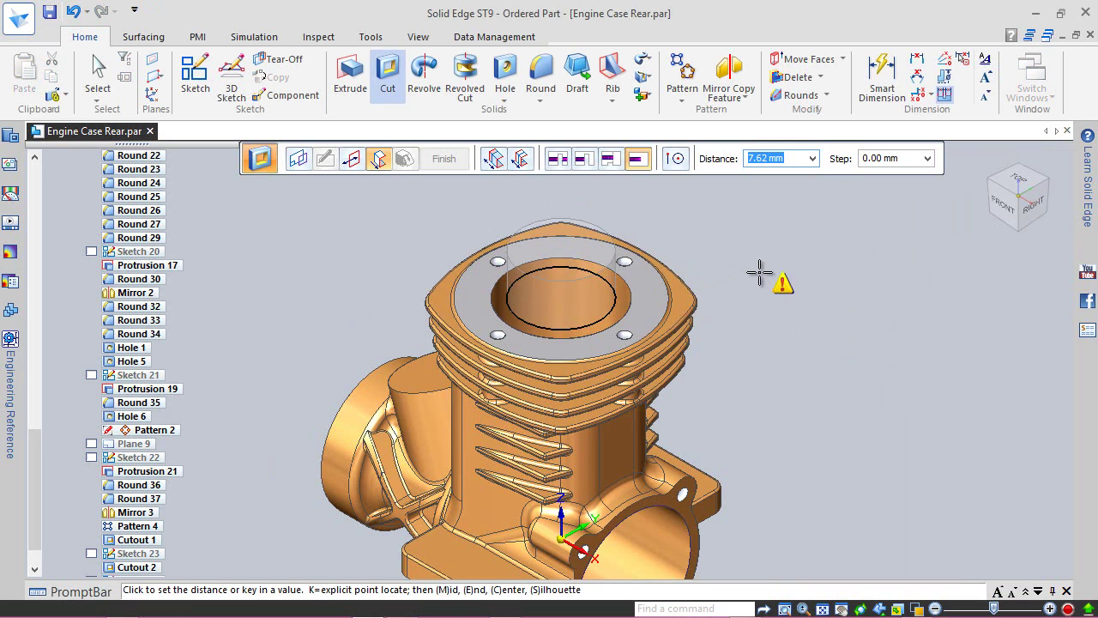
left_click(611, 162)
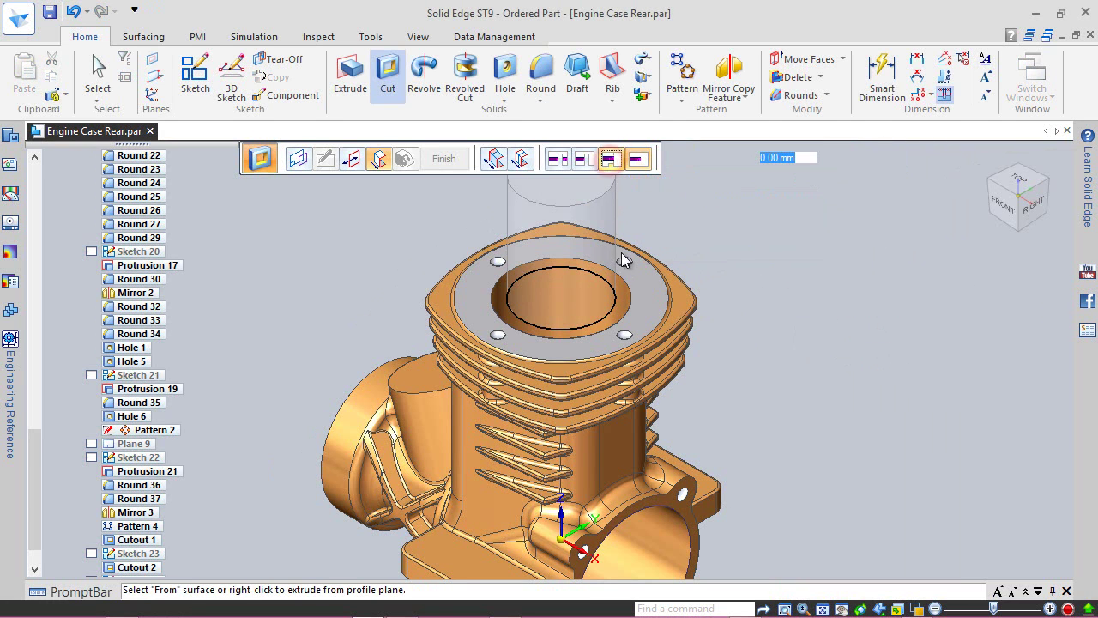
left_click(648, 295)
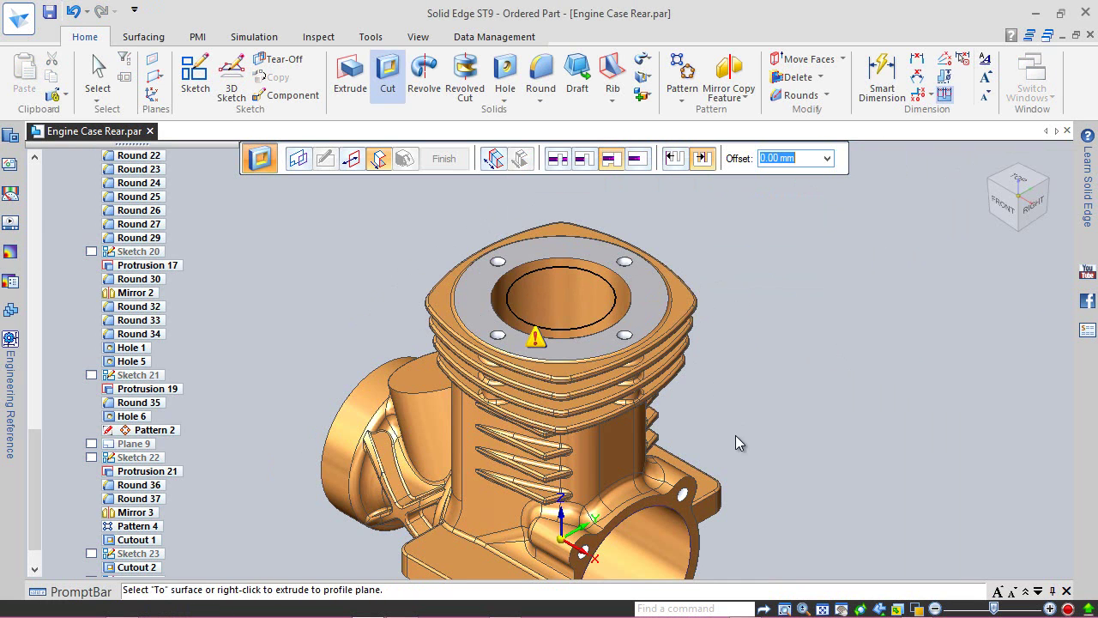
key("ctrl+r")
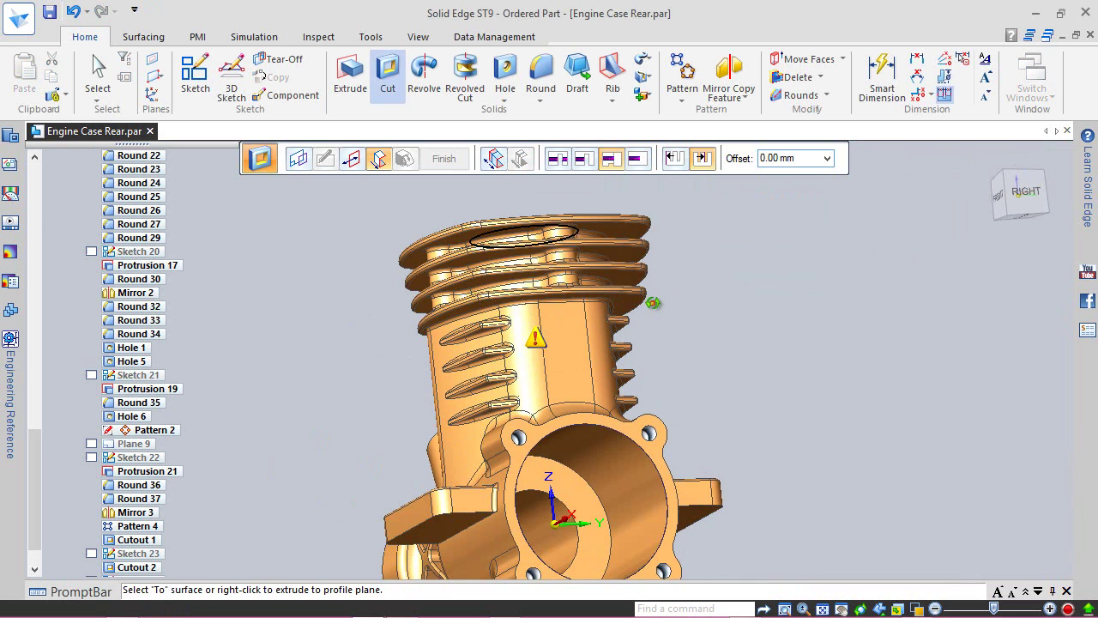
left_click(606, 443)
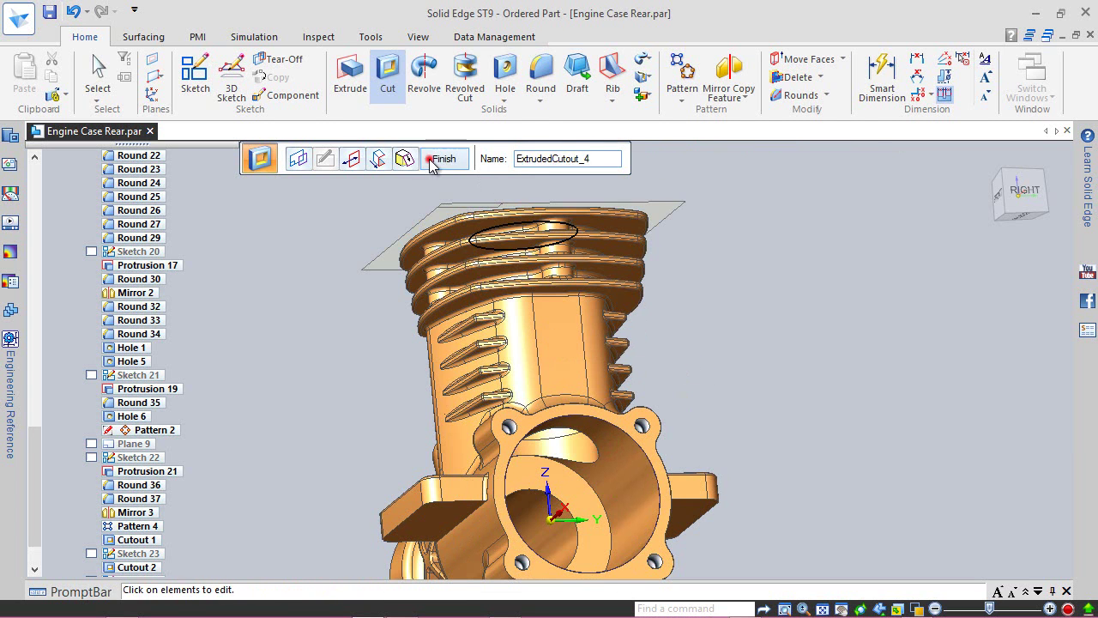
left_click(438, 160)
left_click(442, 160)
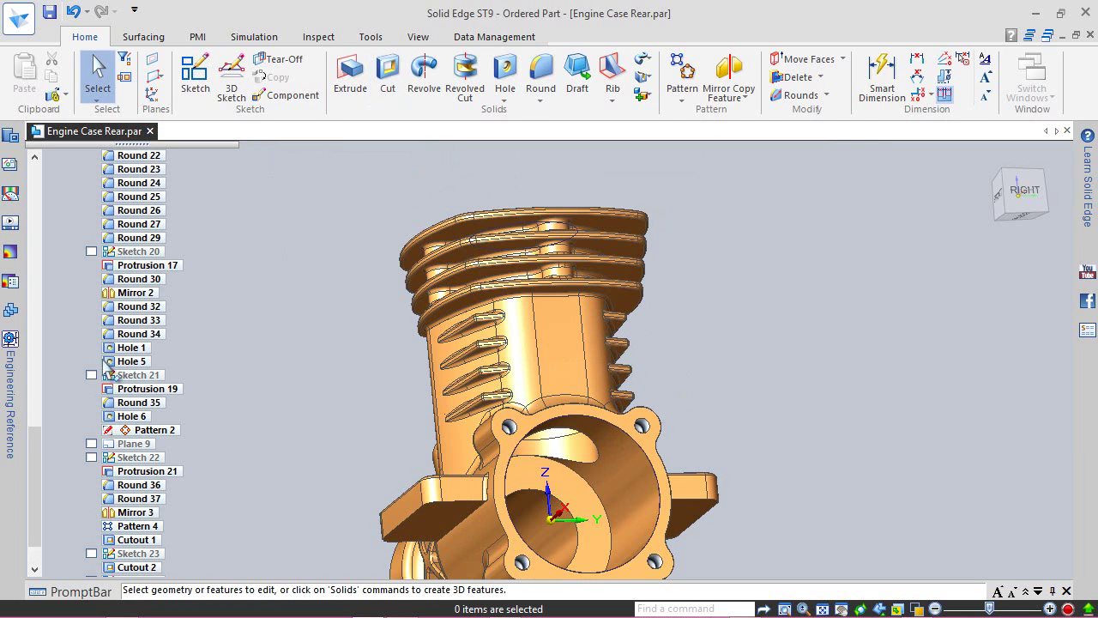
- Hide Sketch 24 and Sketch 25, check the new bore from above, and save the part
left_click_drag(33, 522, 35, 549)
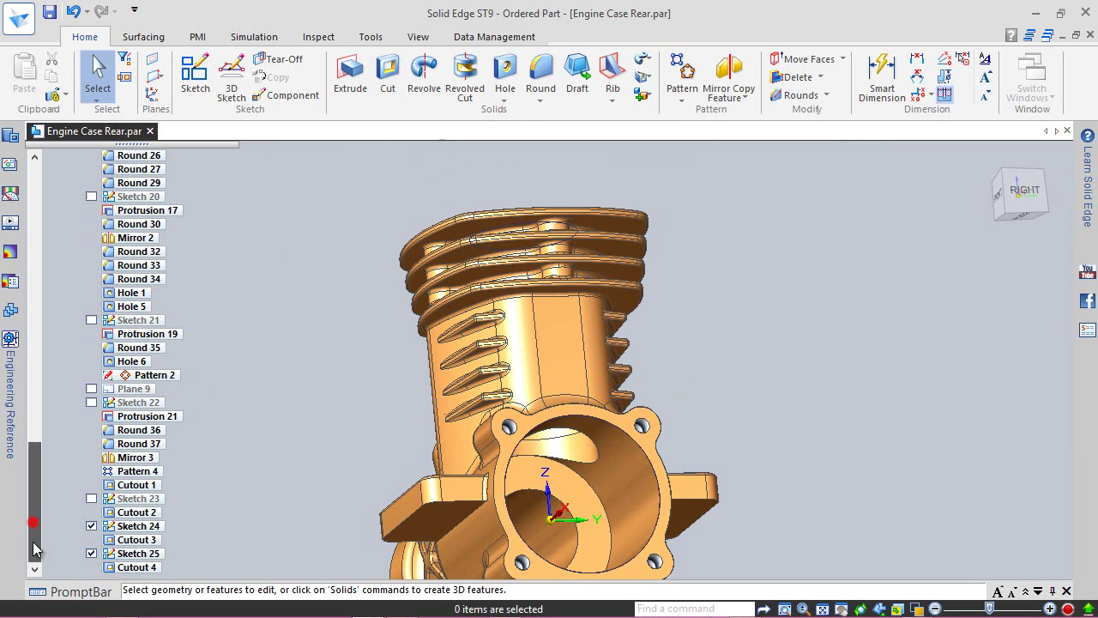
left_click(91, 554)
left_click(91, 526)
left_click(90, 553)
middle_click_drag(571, 509, 451, 495)
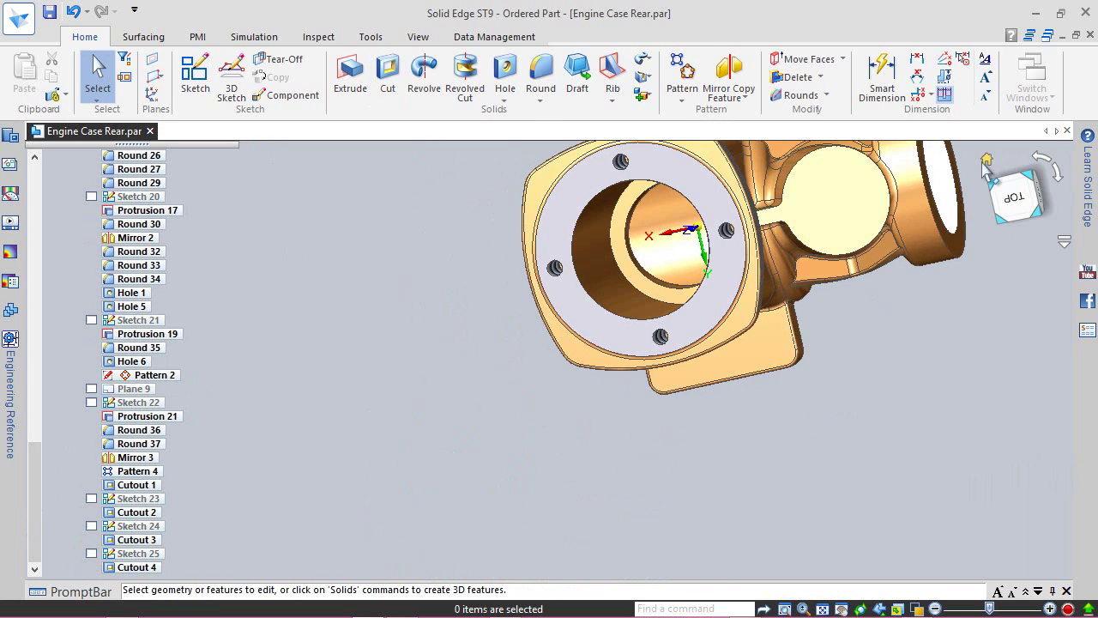
left_click(987, 159)
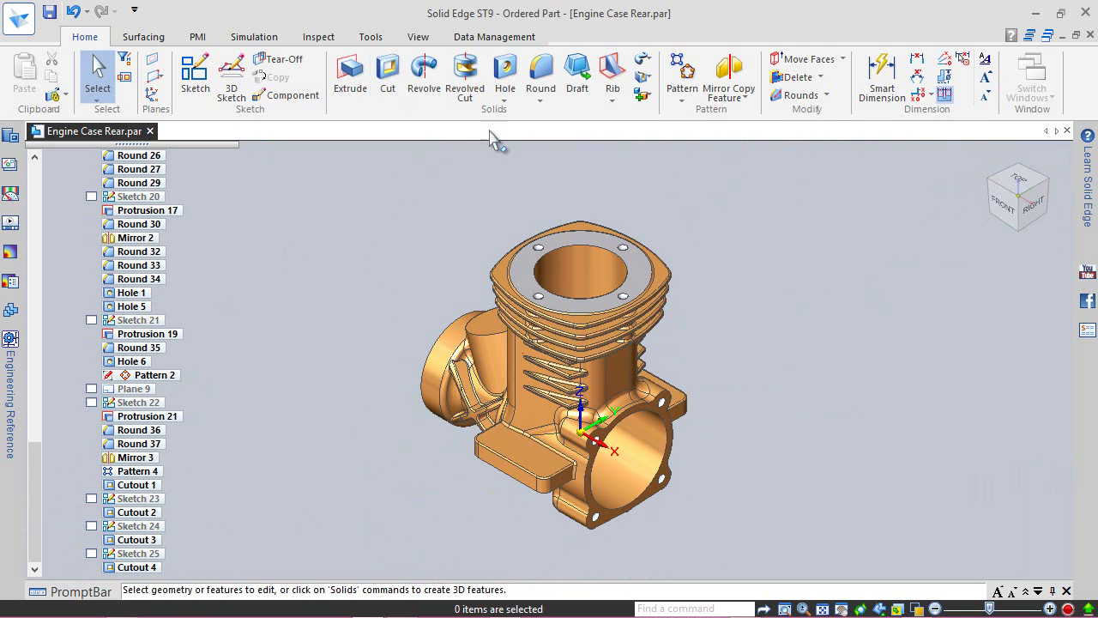
left_click(49, 12)
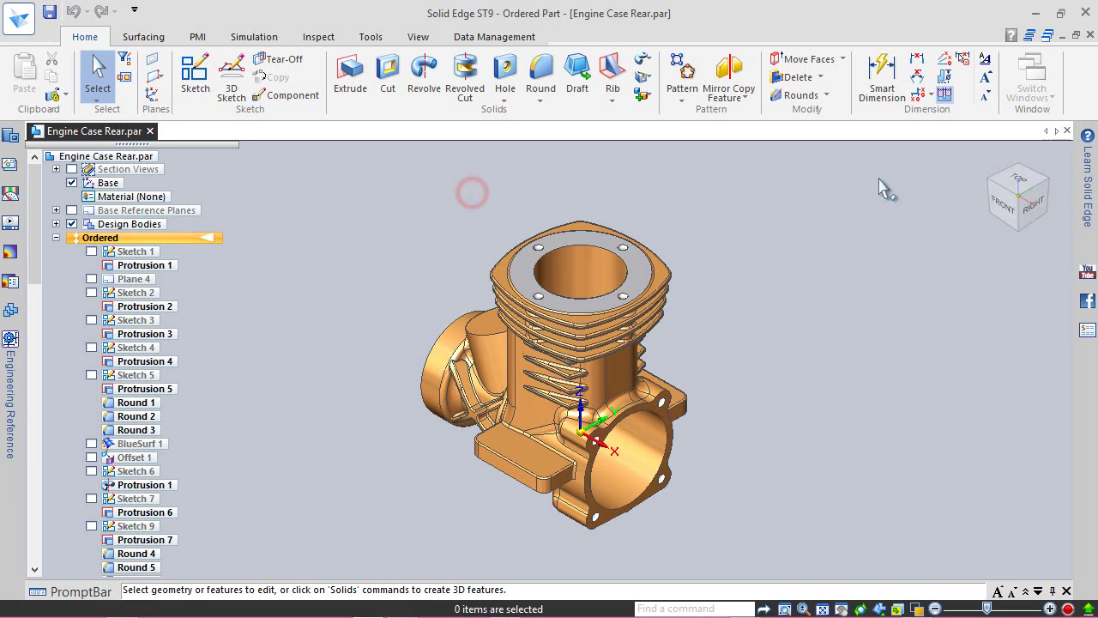
- Create a reference plane tangent to the inclined cylindrical boss at a 0° angle
left_click(998, 196)
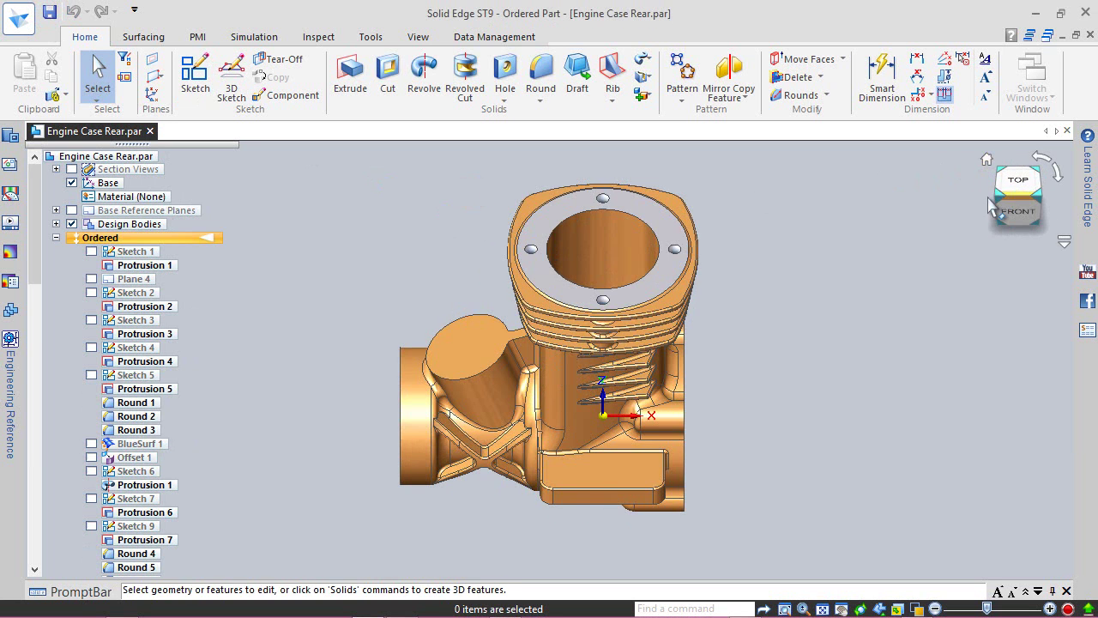
left_click(999, 197)
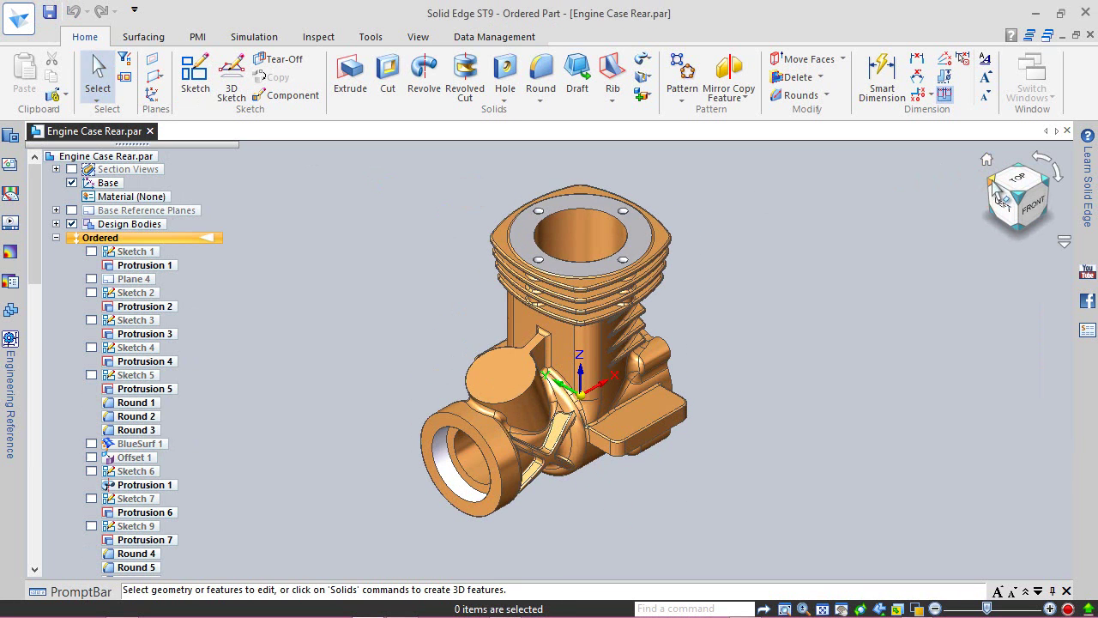
left_click(993, 178)
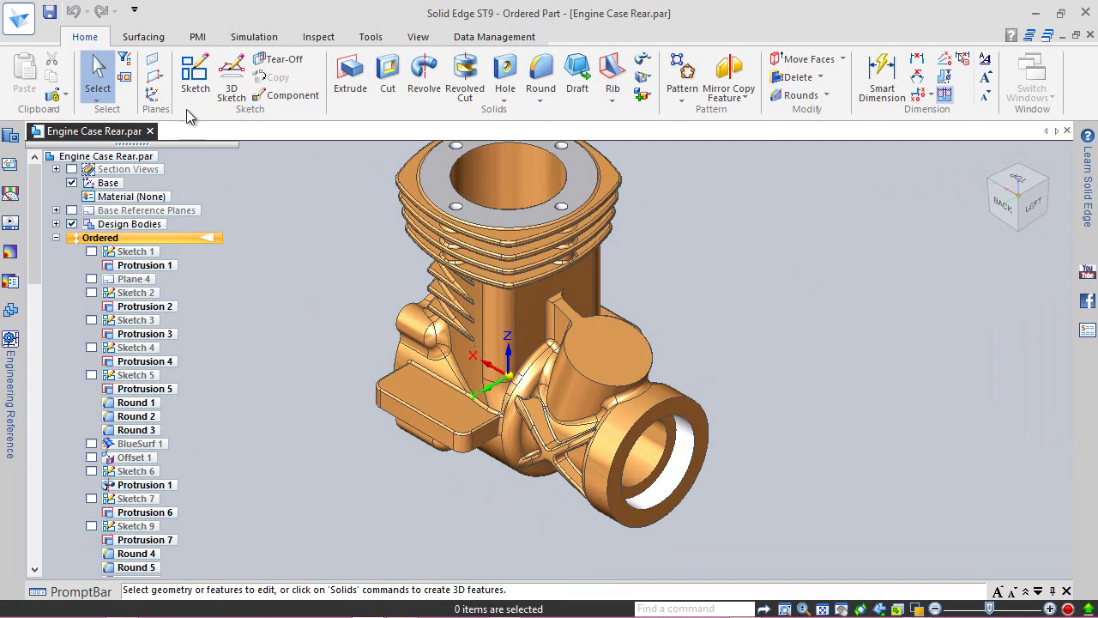
left_click(154, 75)
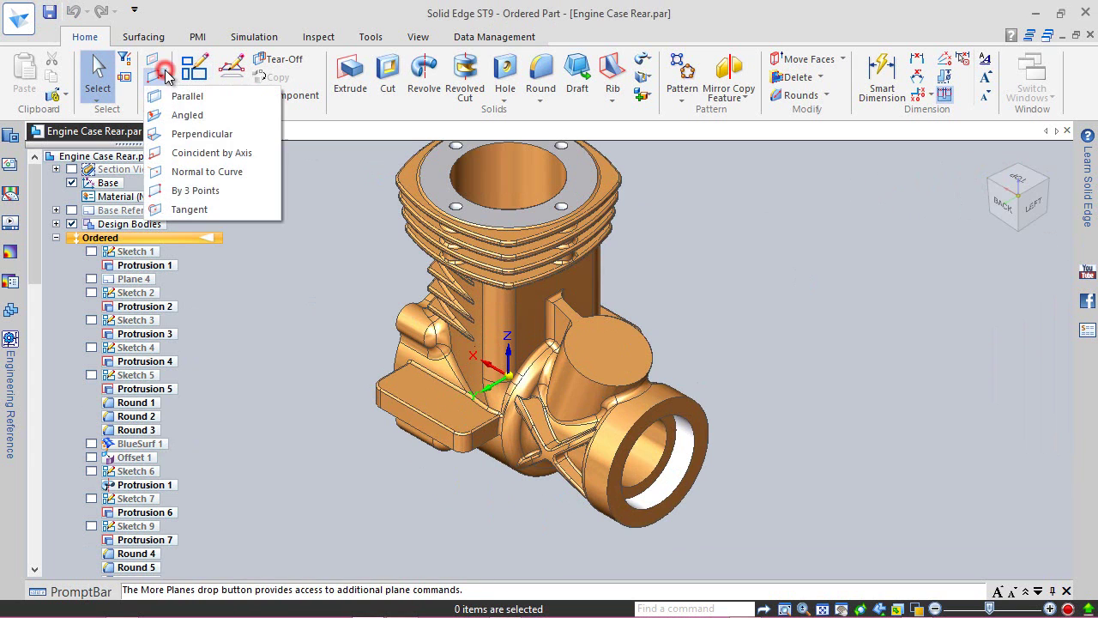
left_click(200, 210)
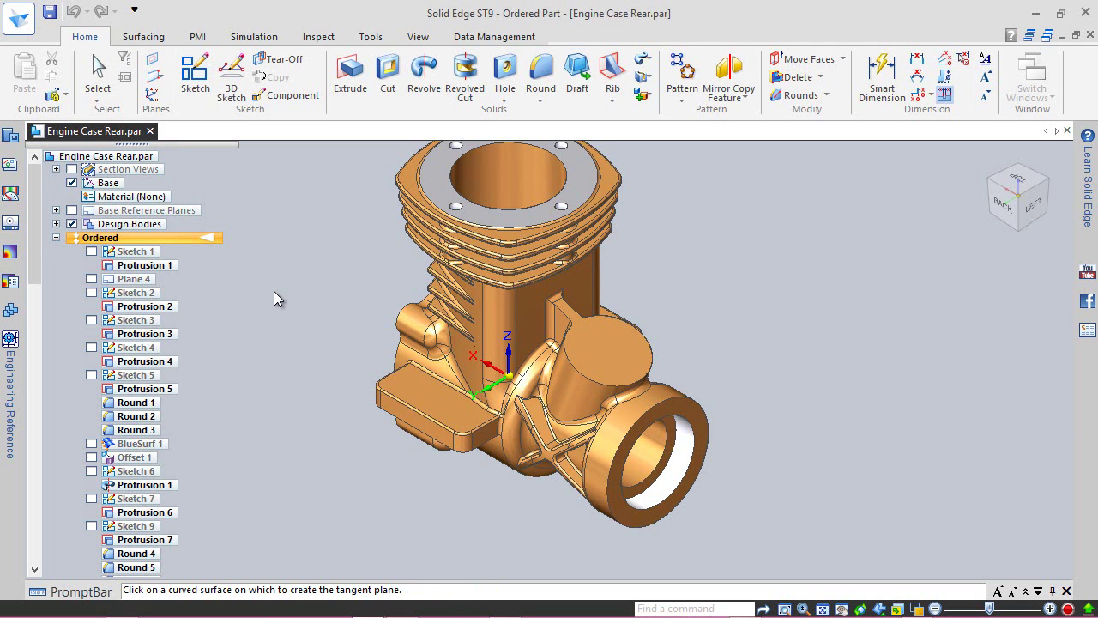
left_click(560, 387)
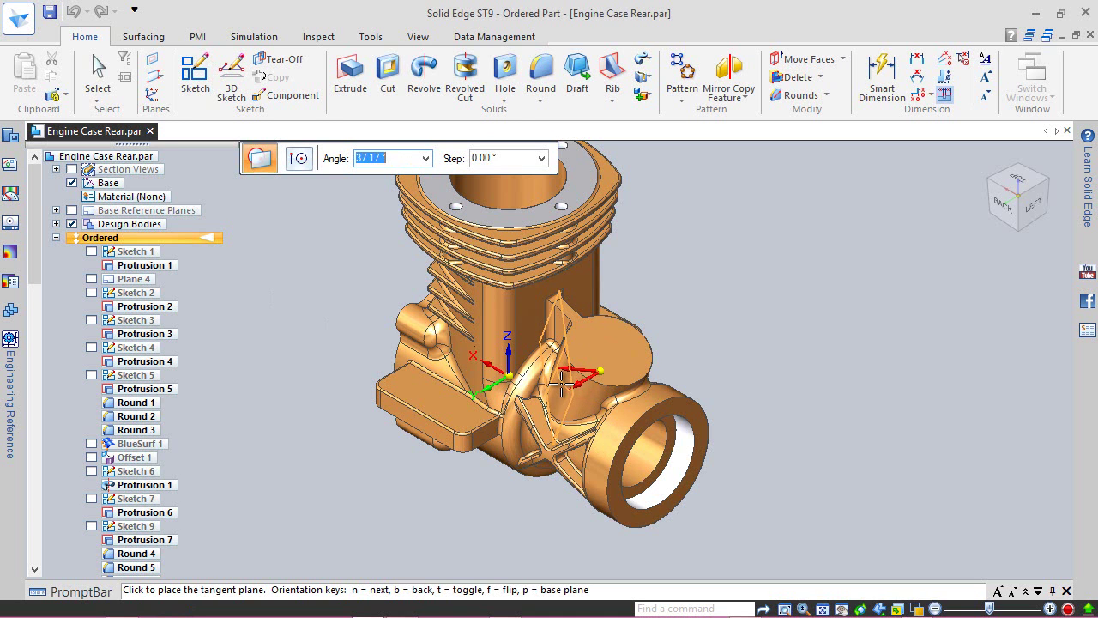
type("0")
key("Tab")
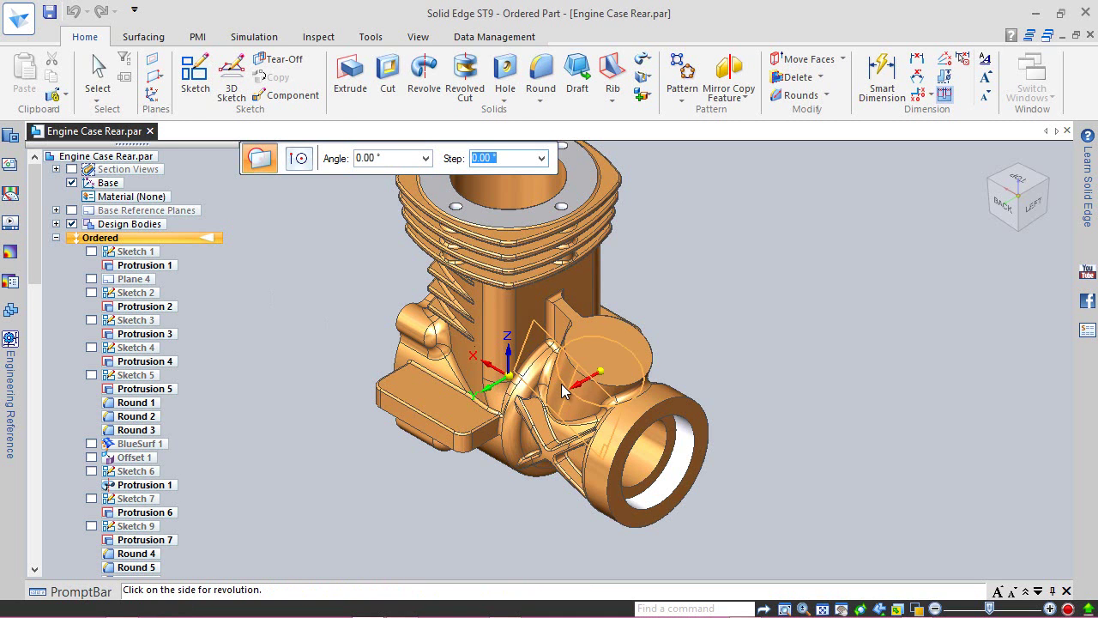
left_click(469, 359)
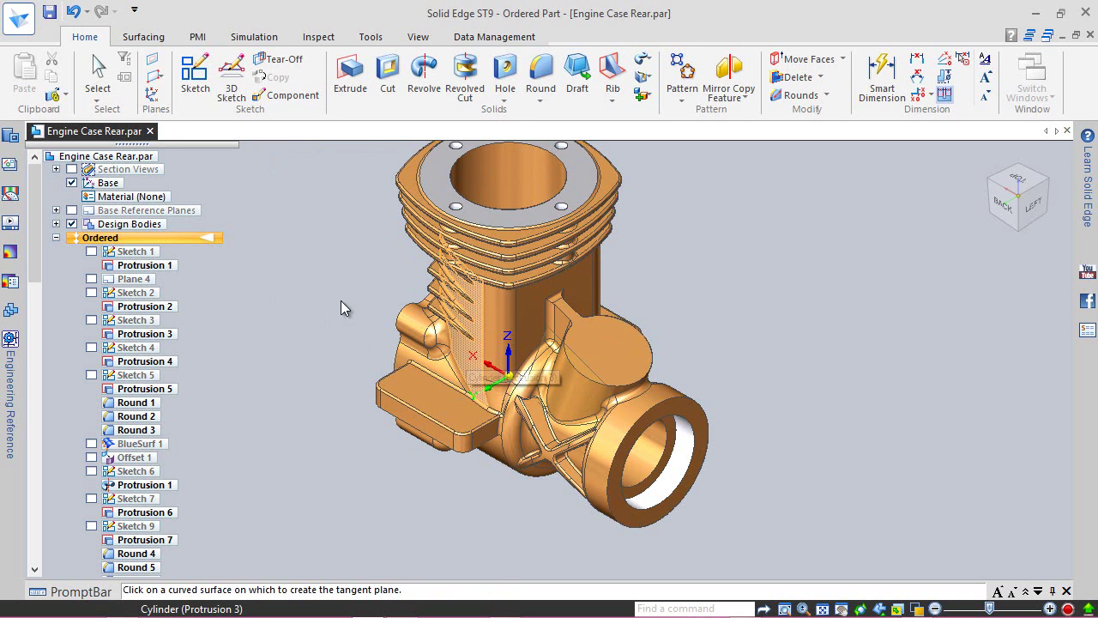
- On the new tangent plane, sketch a line from the midpoint of the boss's sloped end edge along its axis, and convert it to construction
middle_click_drag(797, 392, 784, 311)
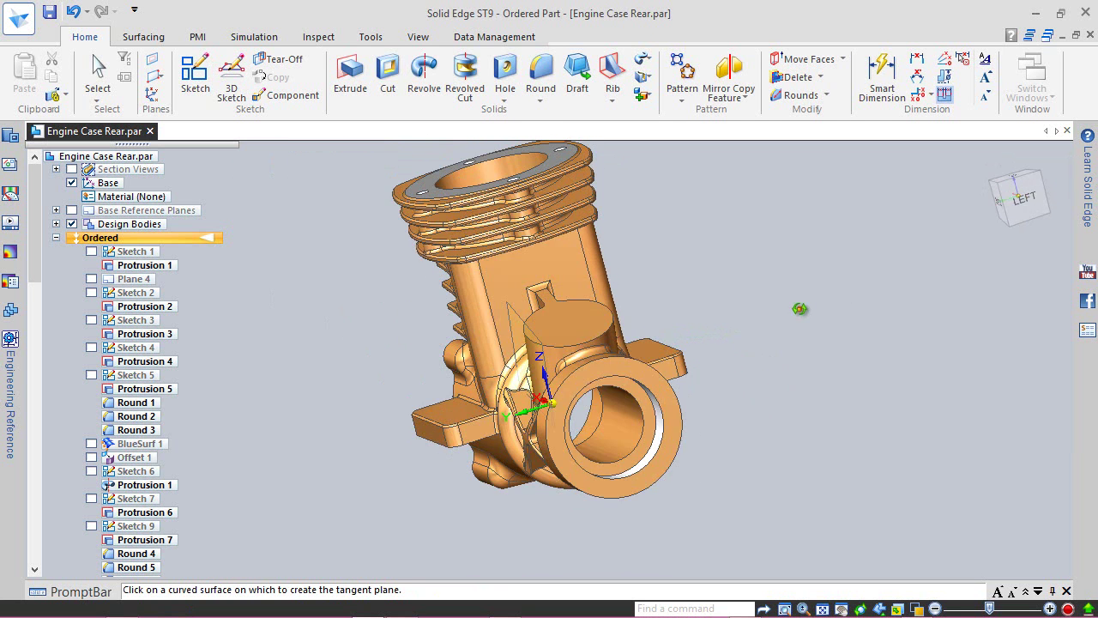
left_click(1007, 190)
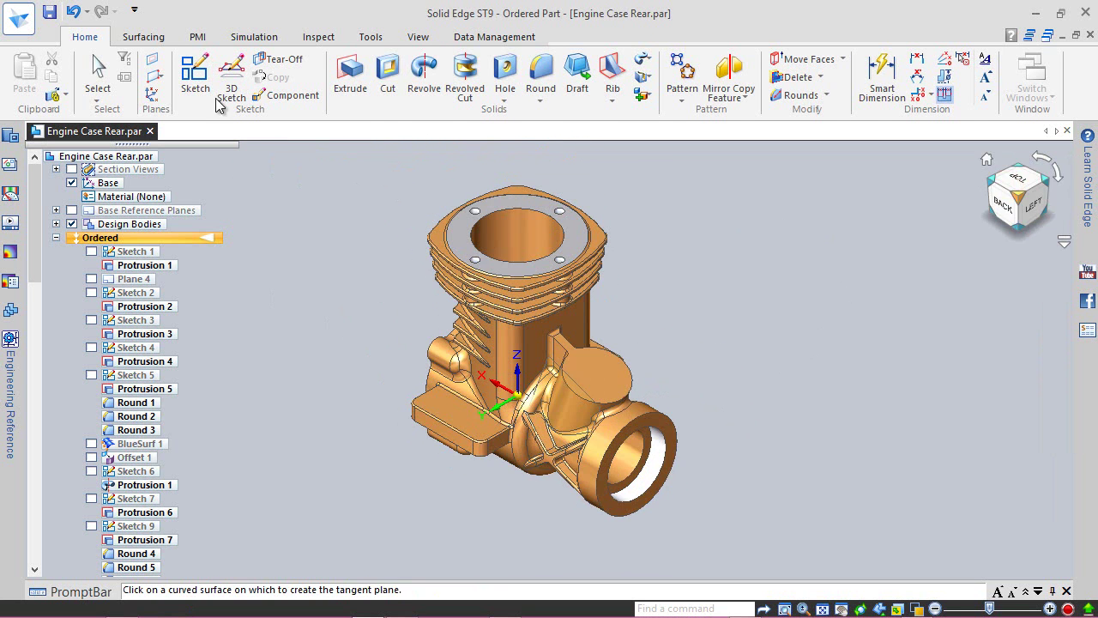
left_click(196, 75)
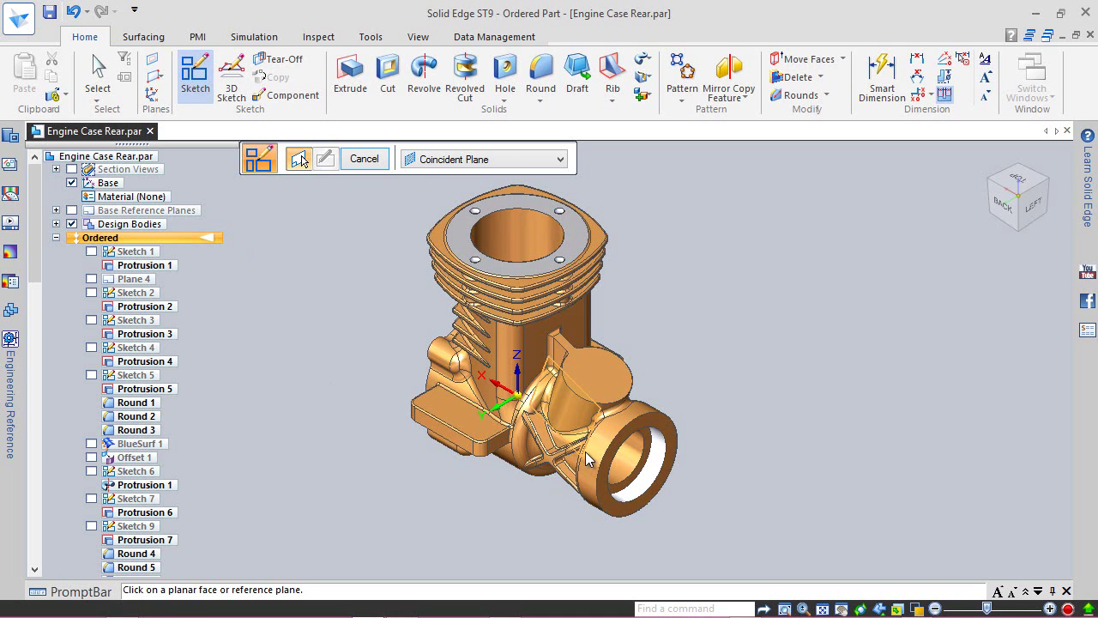
scroll(585, 454, "up", 3)
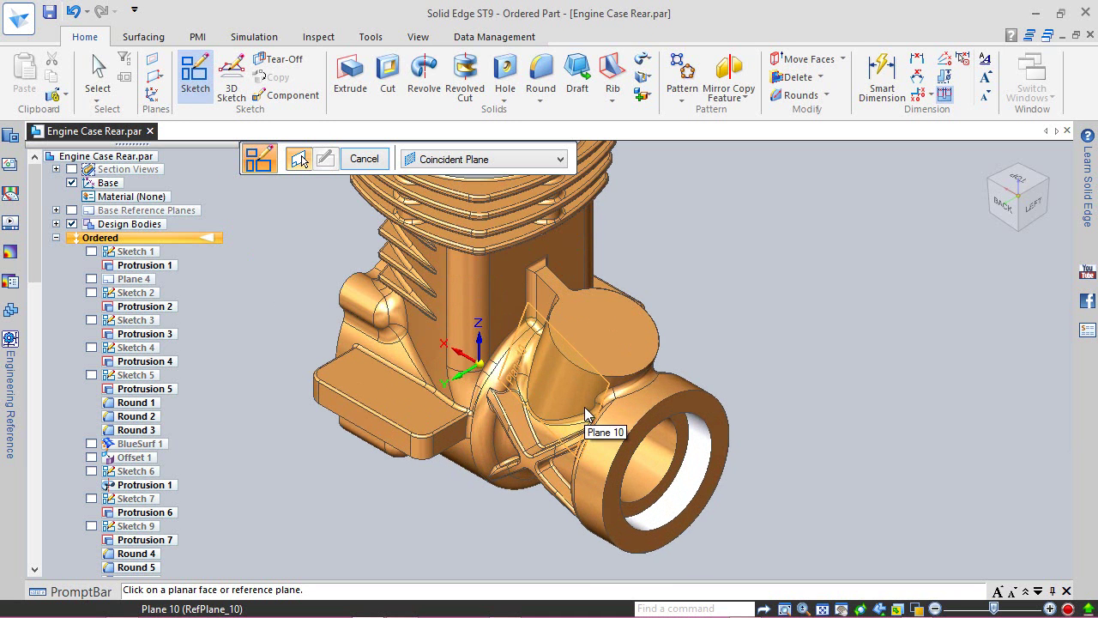
left_click(586, 414)
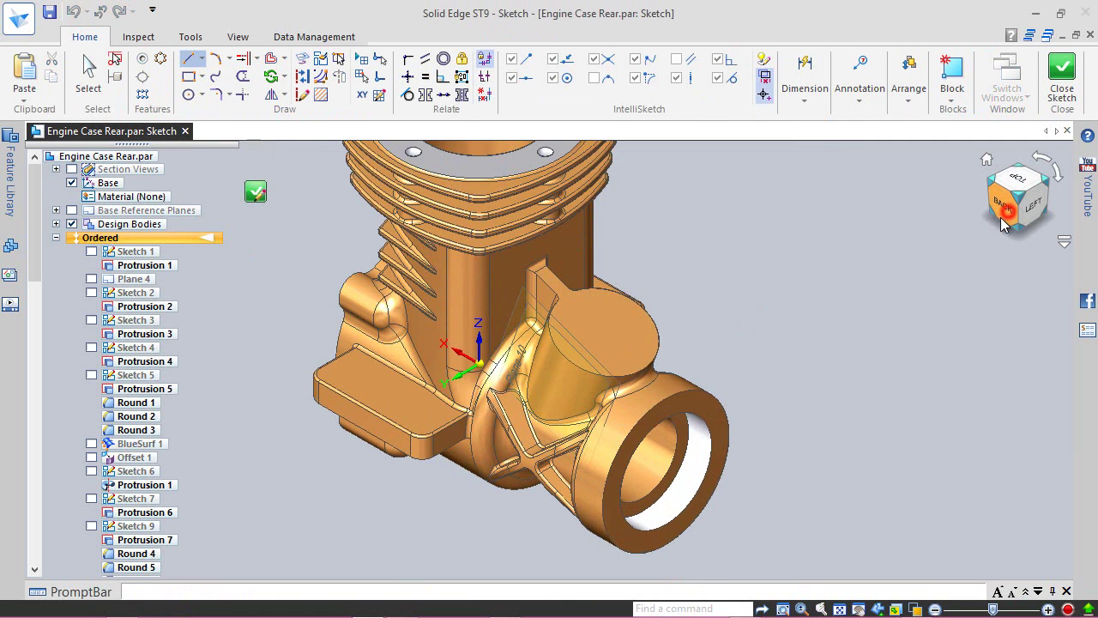
scroll(631, 395, "up", 3)
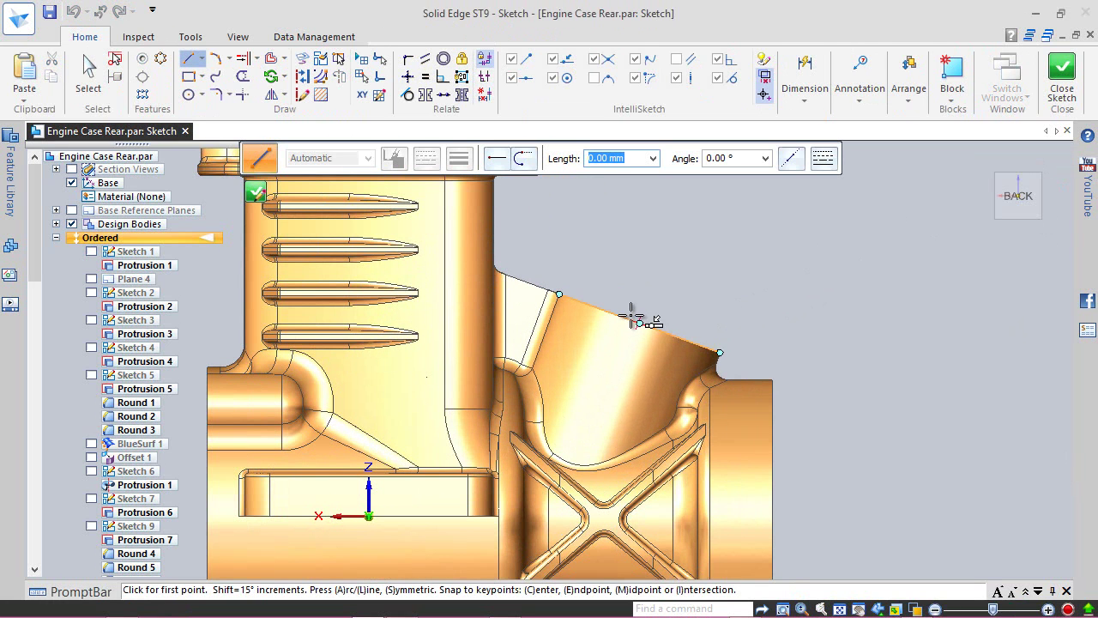
left_click(638, 324)
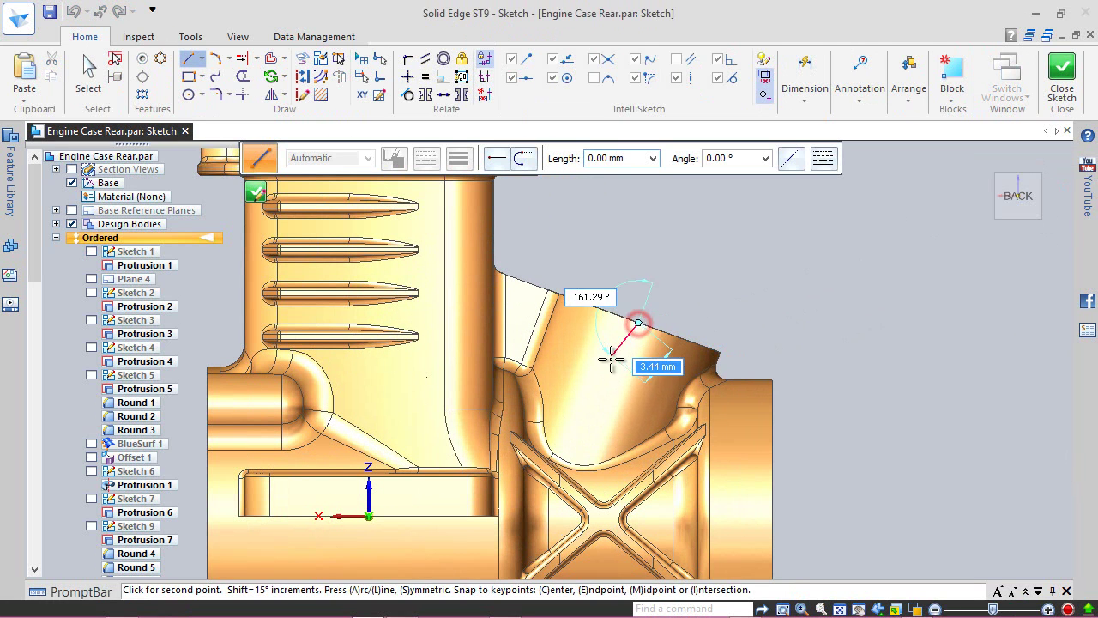
left_click(608, 412)
key("Escape")
left_click(302, 76)
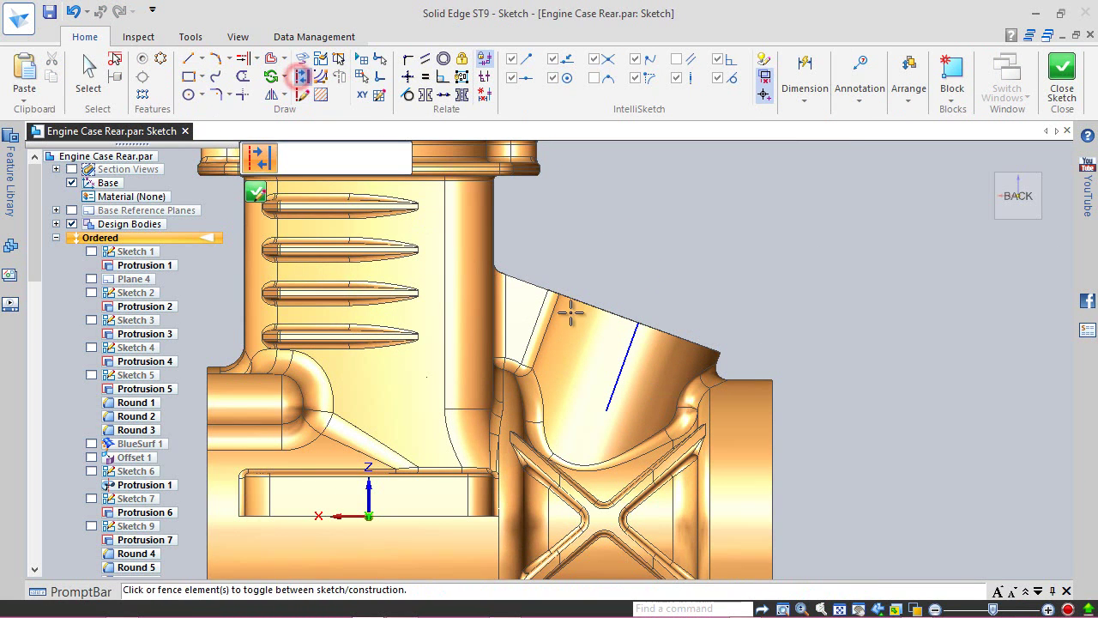
left_click(620, 363)
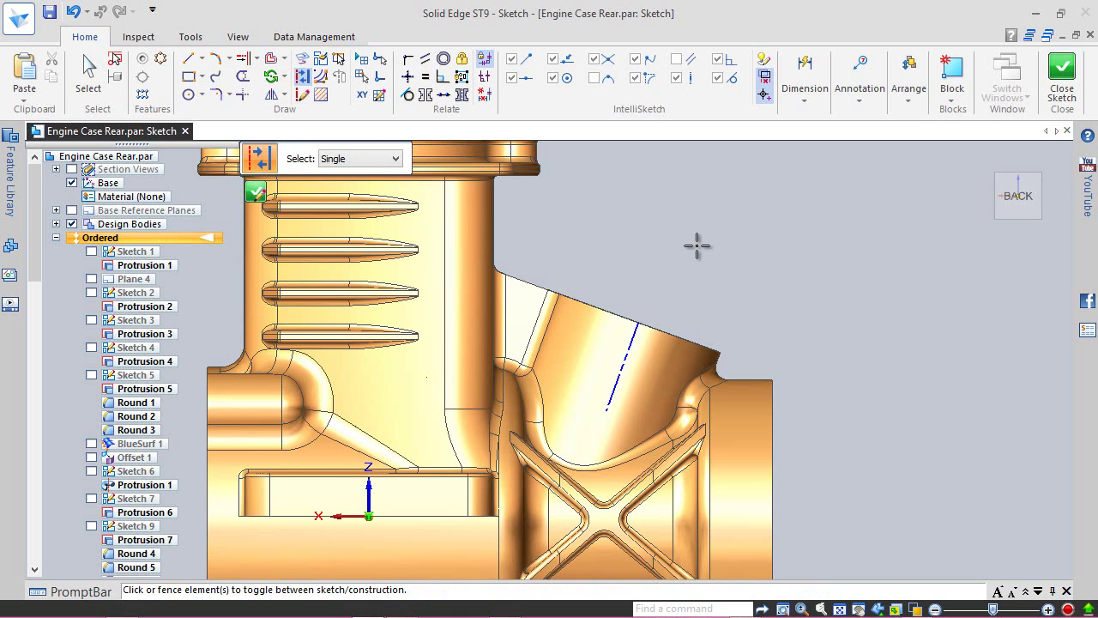
- Sketch a 5.5 mm diameter circle beside the construction line, on the side toward the finned cylinder
left_click(188, 94)
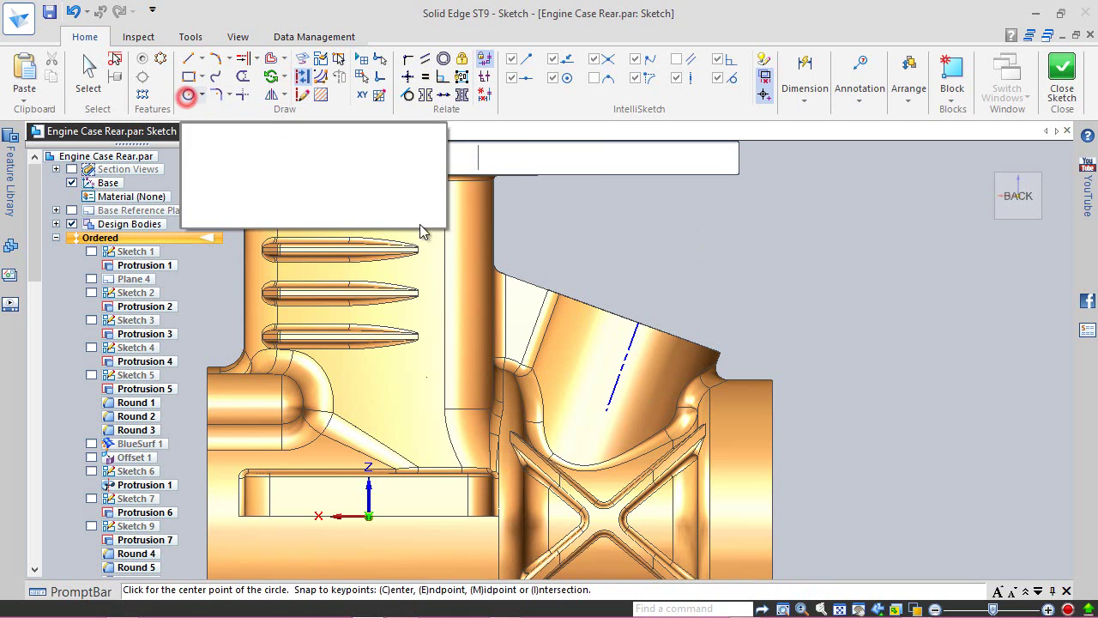
left_click(572, 333)
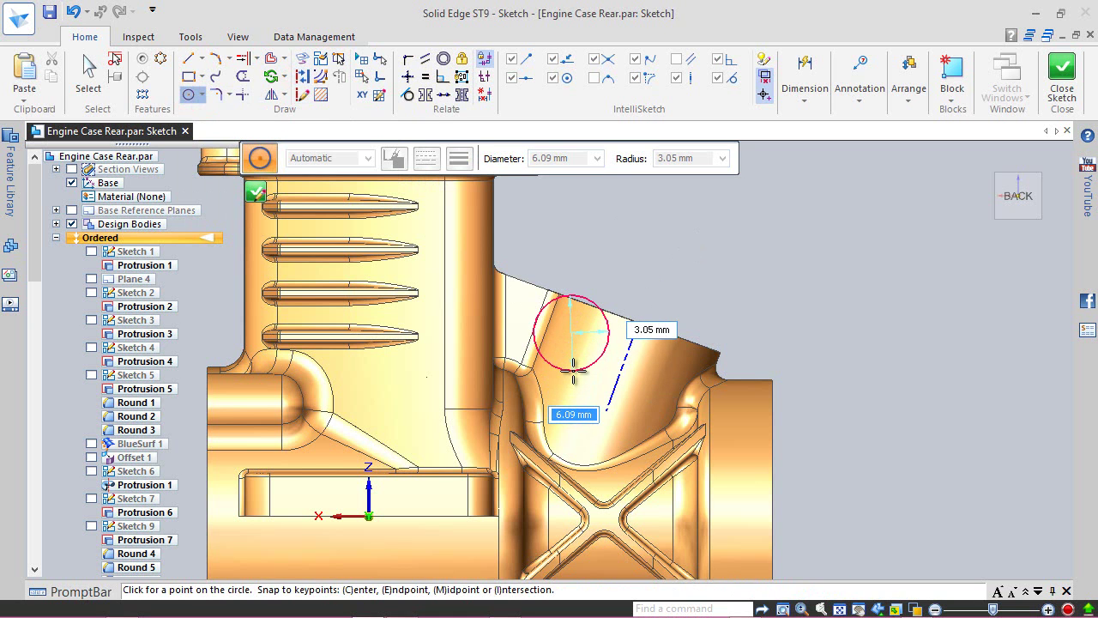
type("5.5")
key("Return")
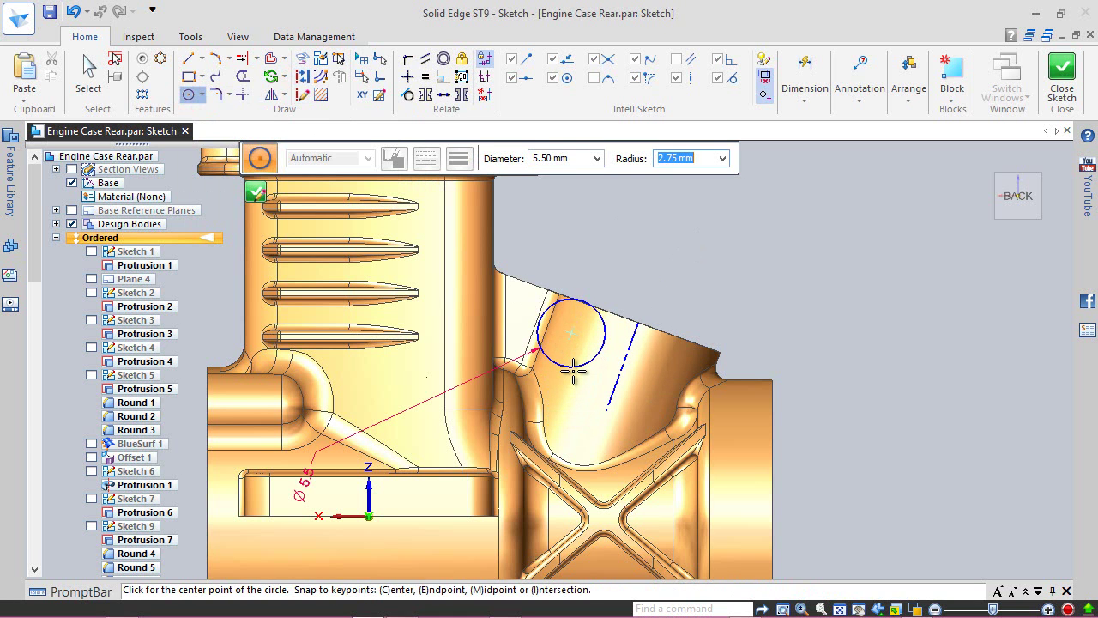
- Dimension the circle's centre 7 mm from the construction line, using that line as the dimension axis
scroll(617, 275, "up", 1)
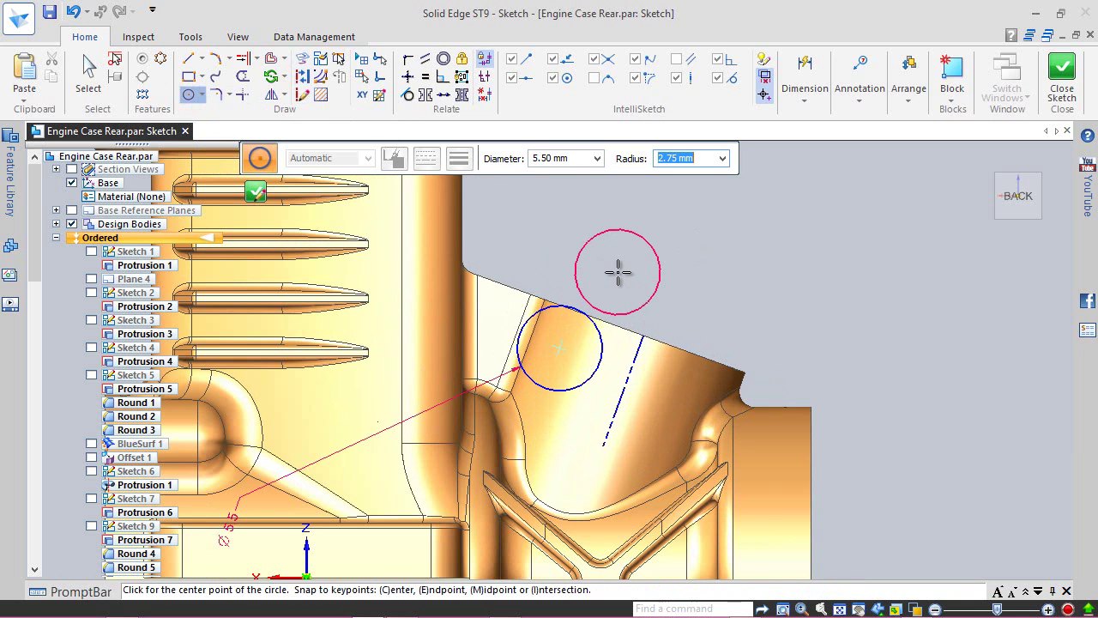
right_click(656, 235)
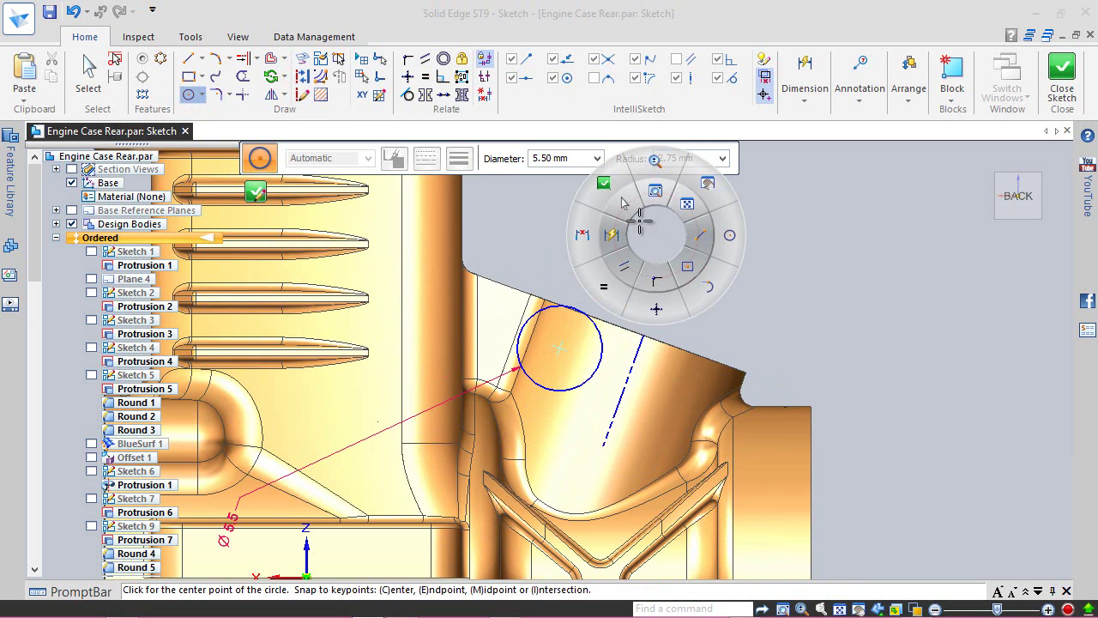
left_click(613, 233)
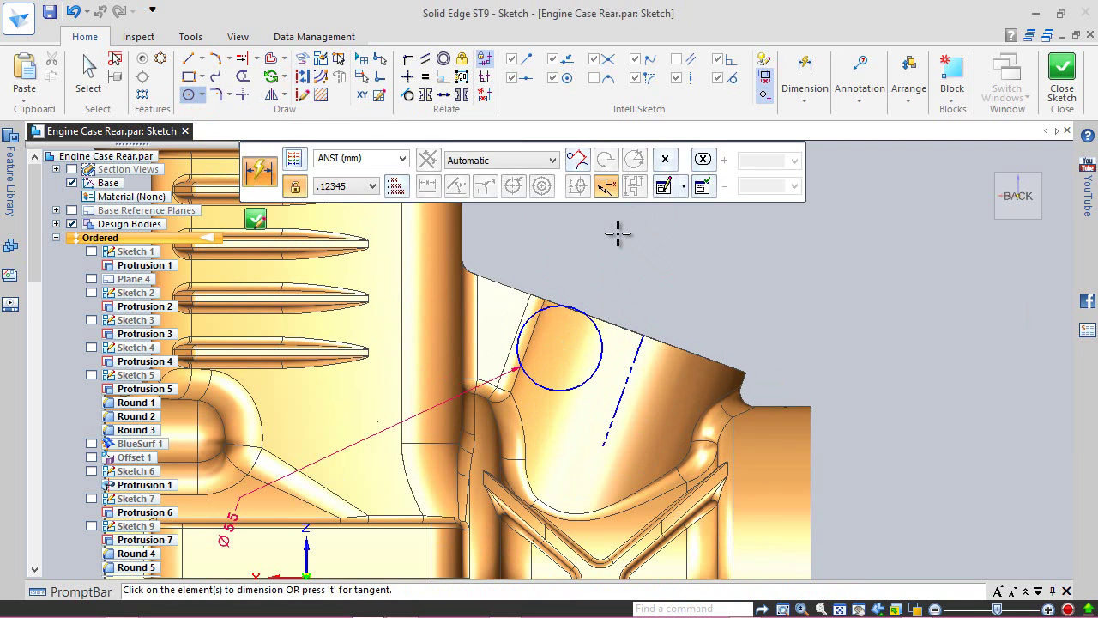
left_click(533, 164)
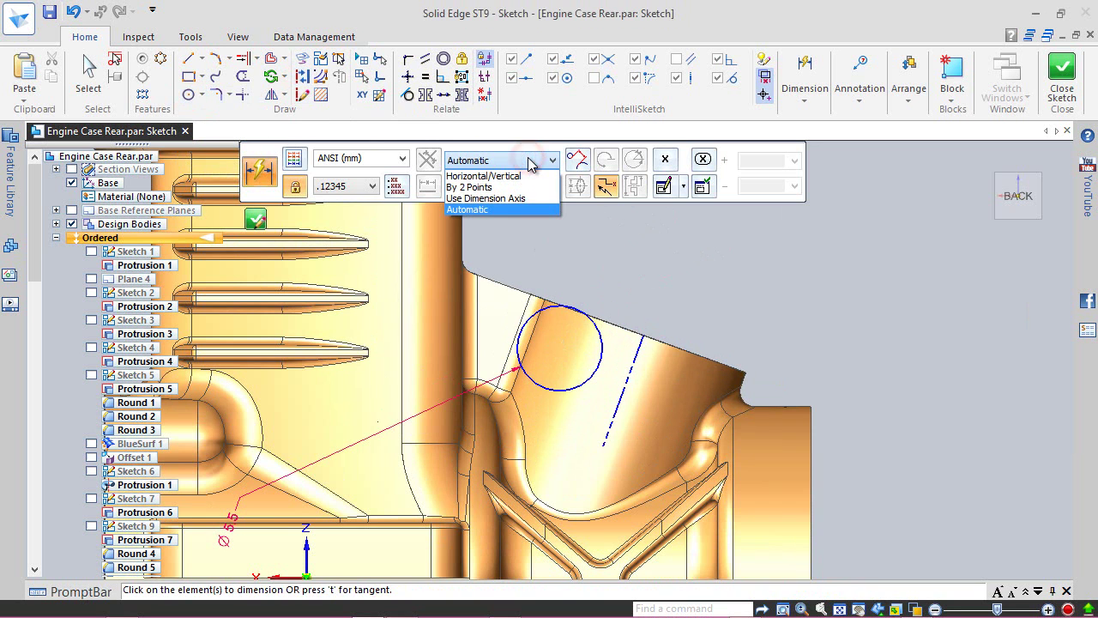
left_click(494, 199)
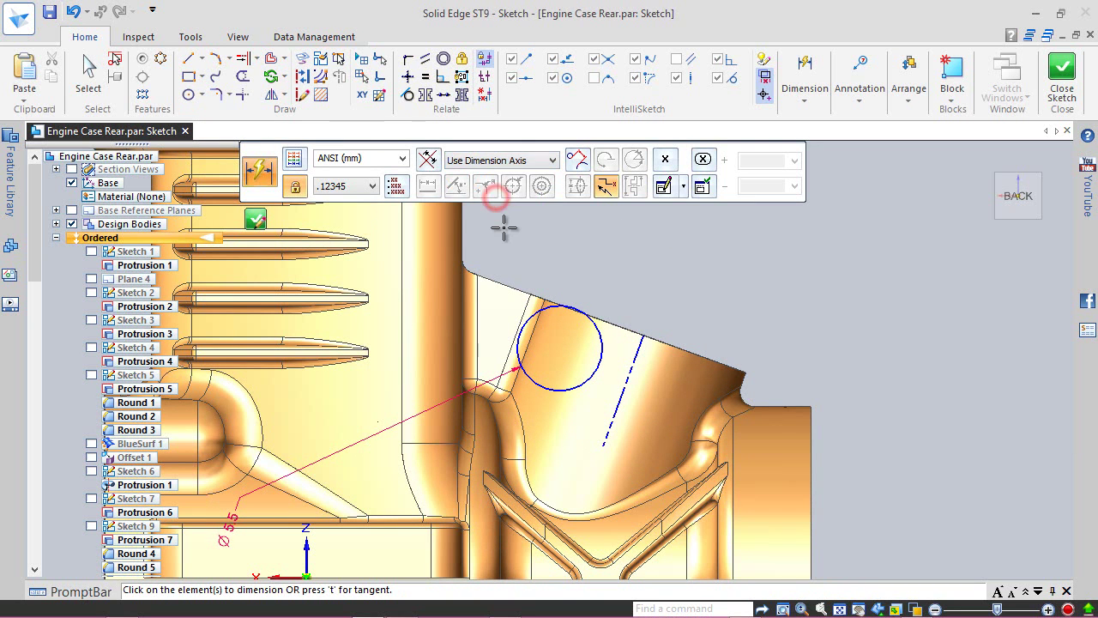
left_click(427, 161)
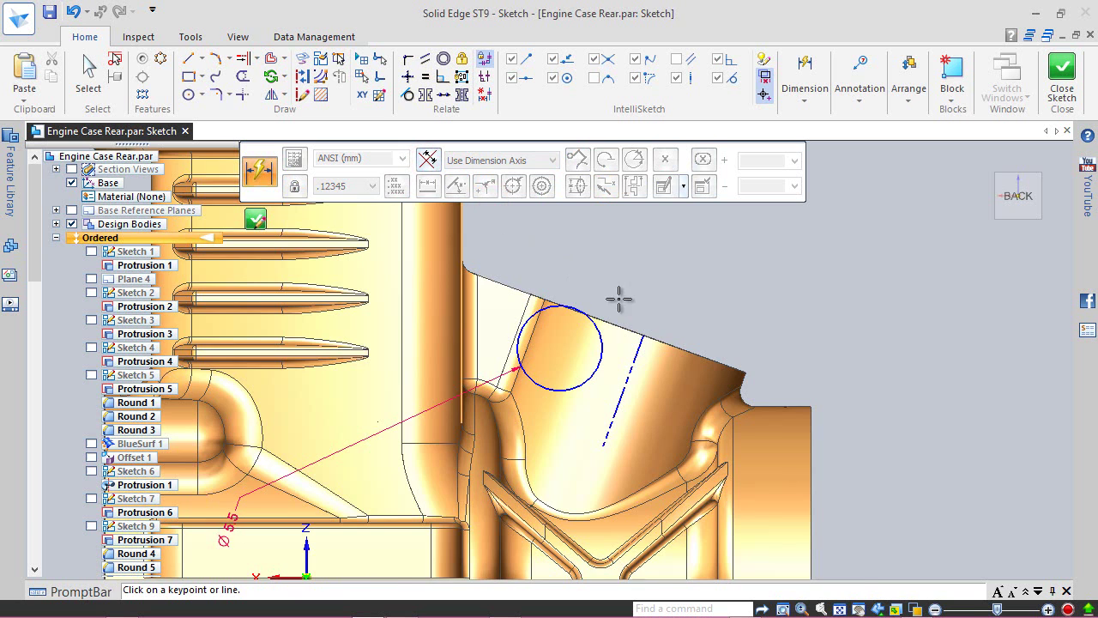
scroll(620, 291, "up", 1)
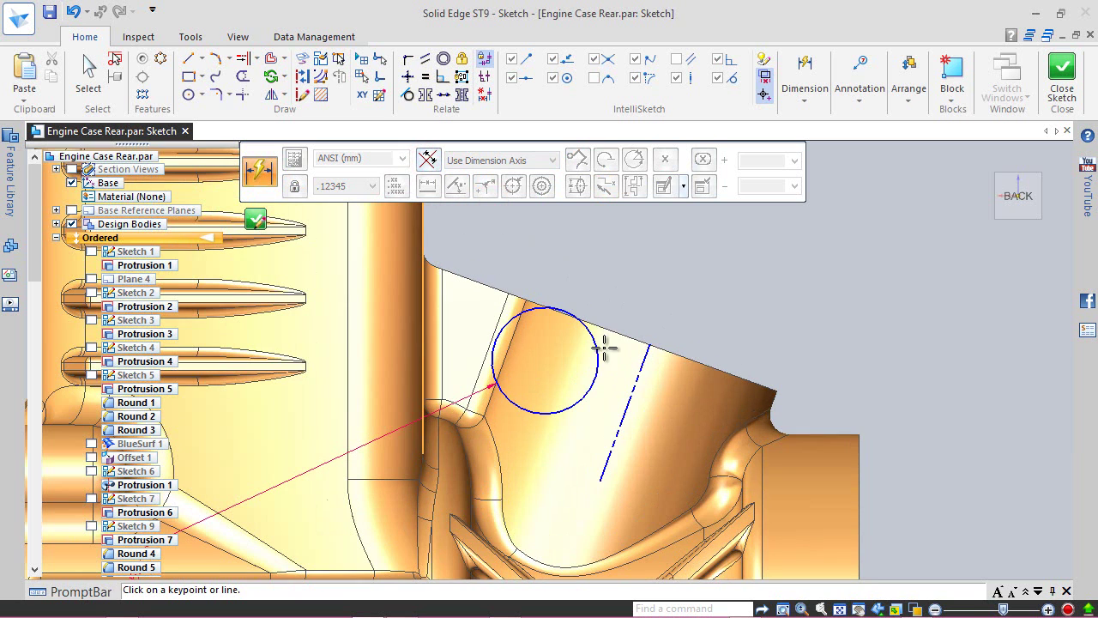
left_click(635, 386)
left_click(598, 356)
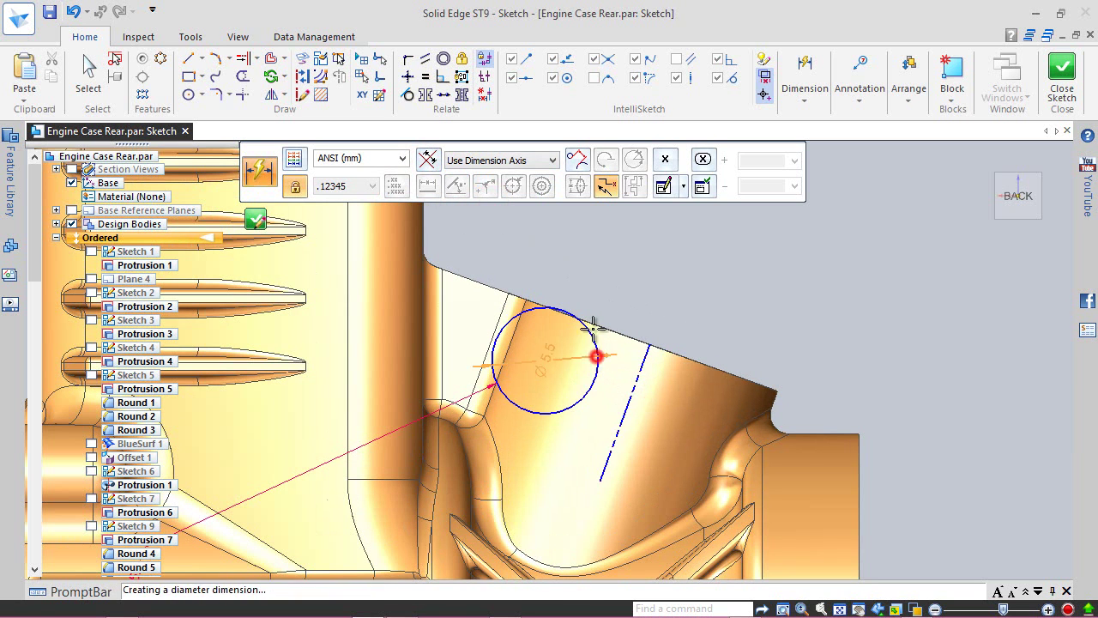
left_click(637, 372)
left_click(632, 288)
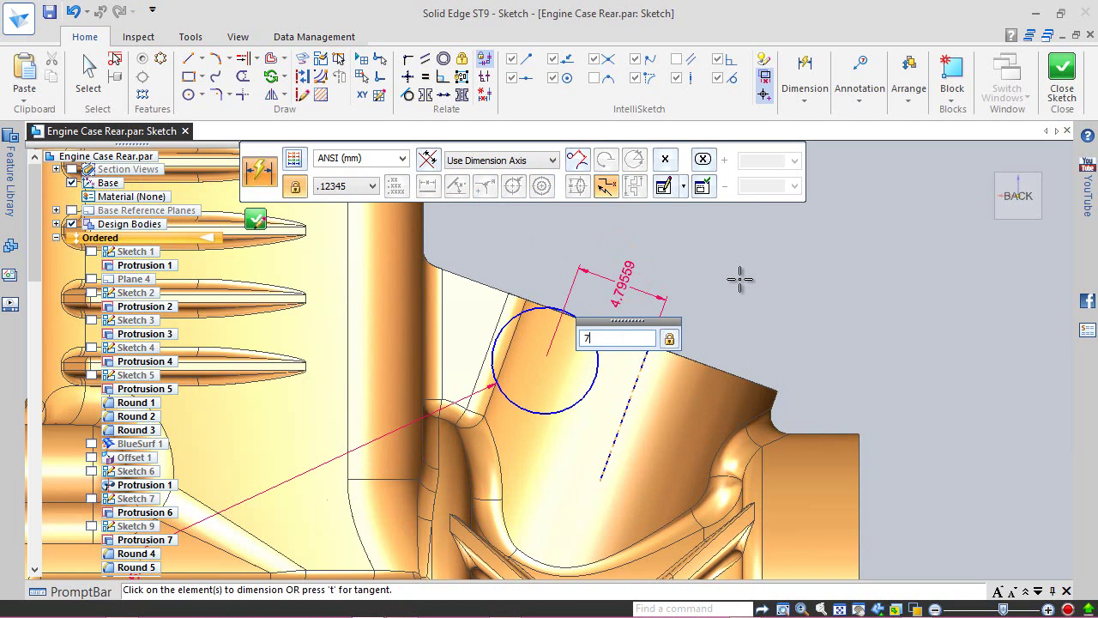
key("Return")
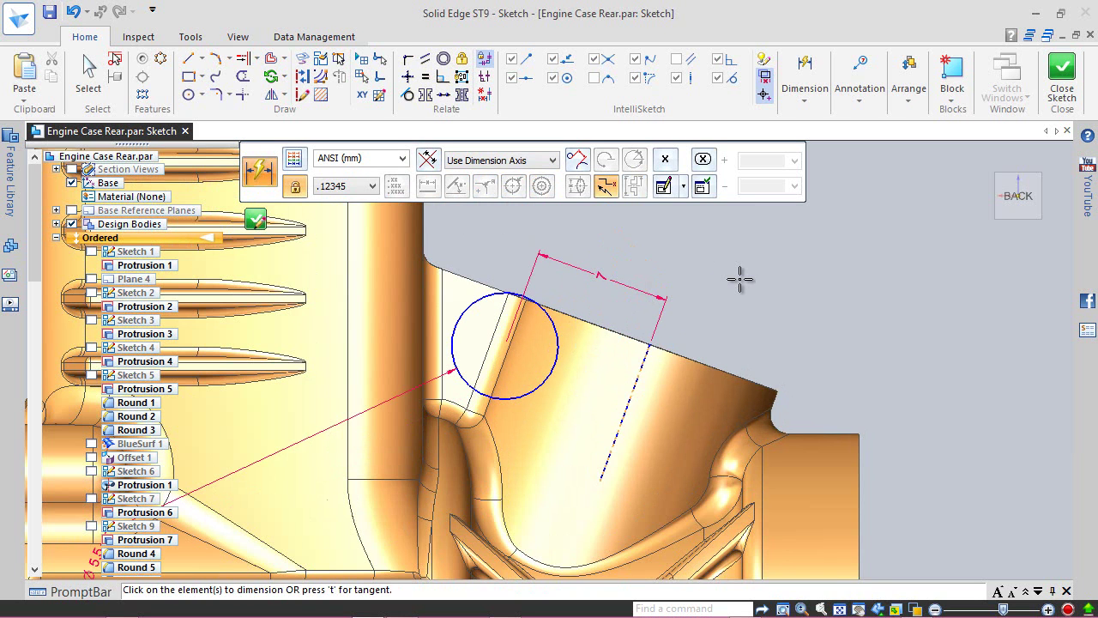
- Move the 5.5 mm circle down along the boss, away from its sloped end edge
left_click(88, 73)
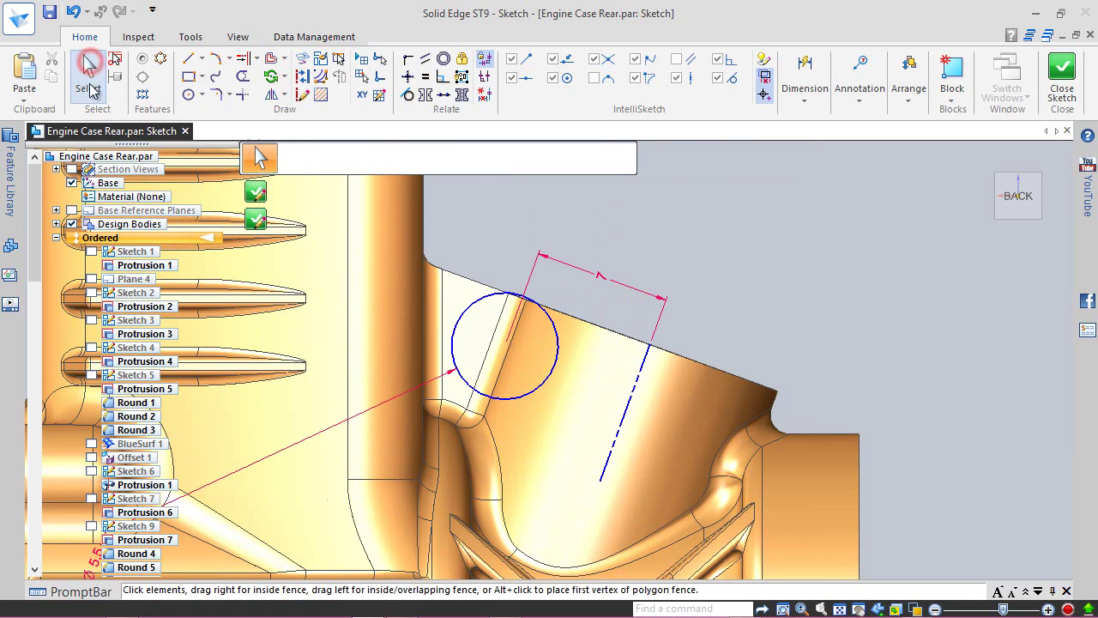
left_click(560, 349)
mouse_move(504, 345)
left_mouse_down()
mouse_move(477, 401)
mouse_move(495, 371)
left_mouse_up()
left_click(562, 220)
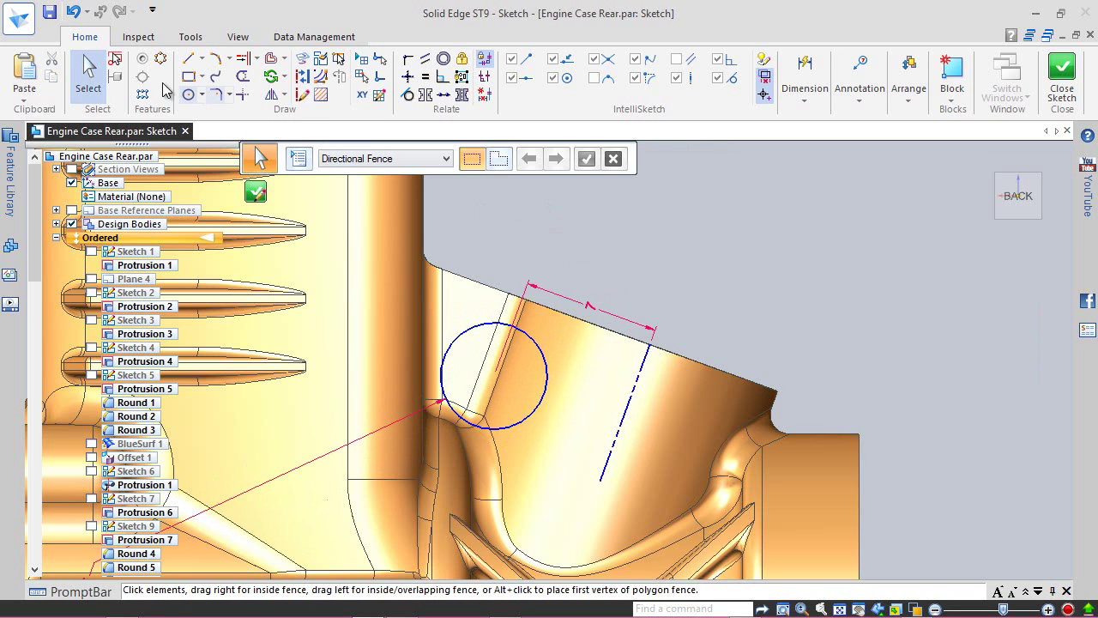
- Dimension the circle's centre 3.5 mm from the boss's sloped end edge using automatic orientation, and finish the sketch
left_click(807, 96)
left_click(793, 128)
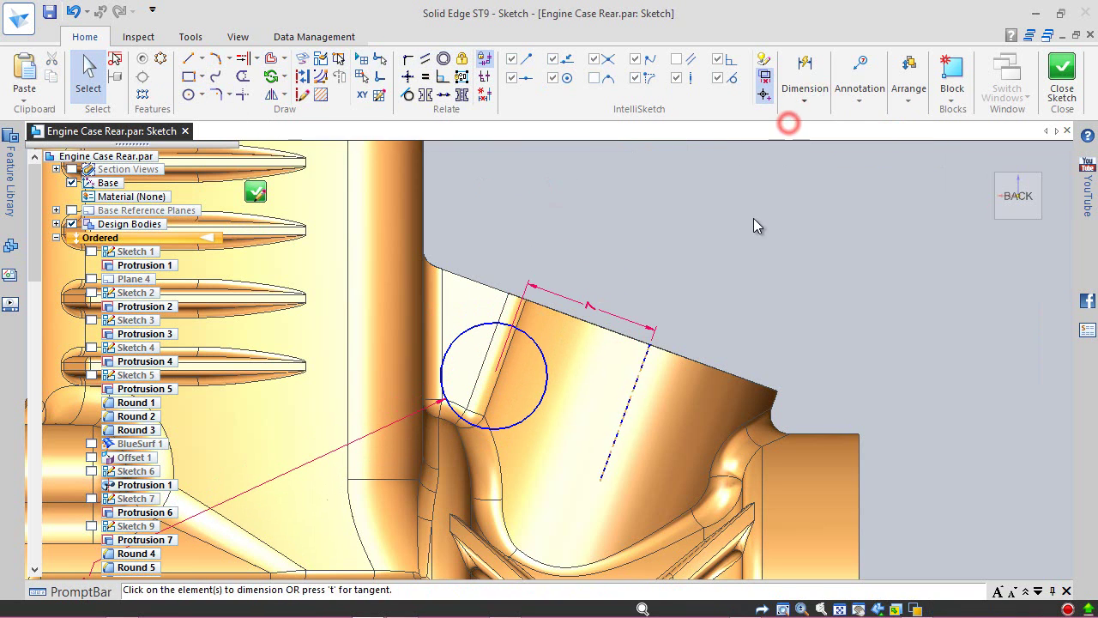
left_click(549, 161)
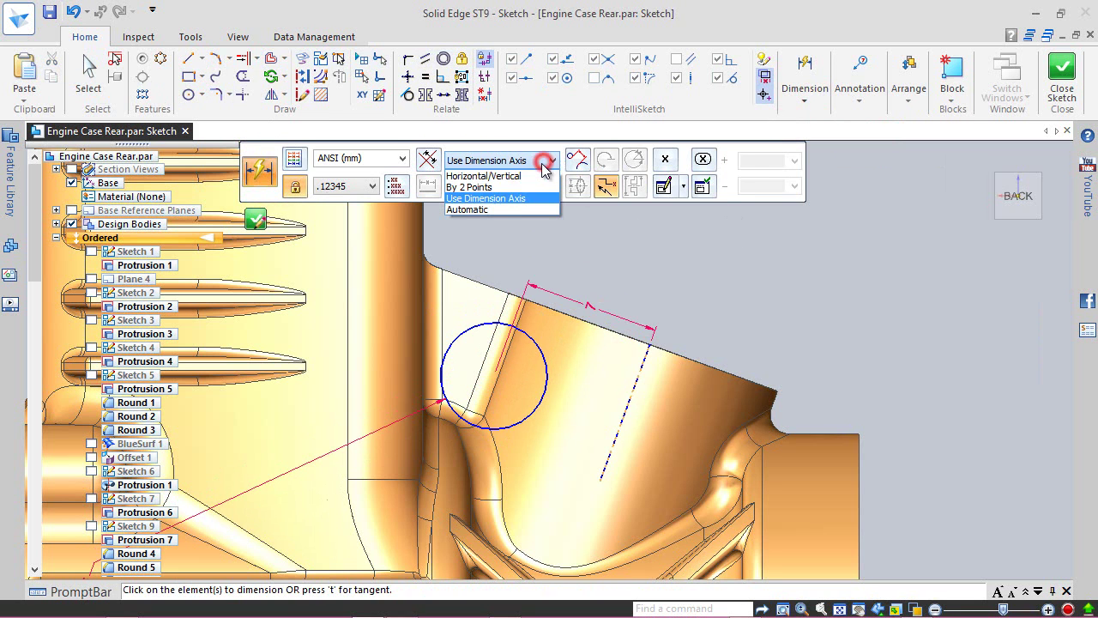
left_click(501, 207)
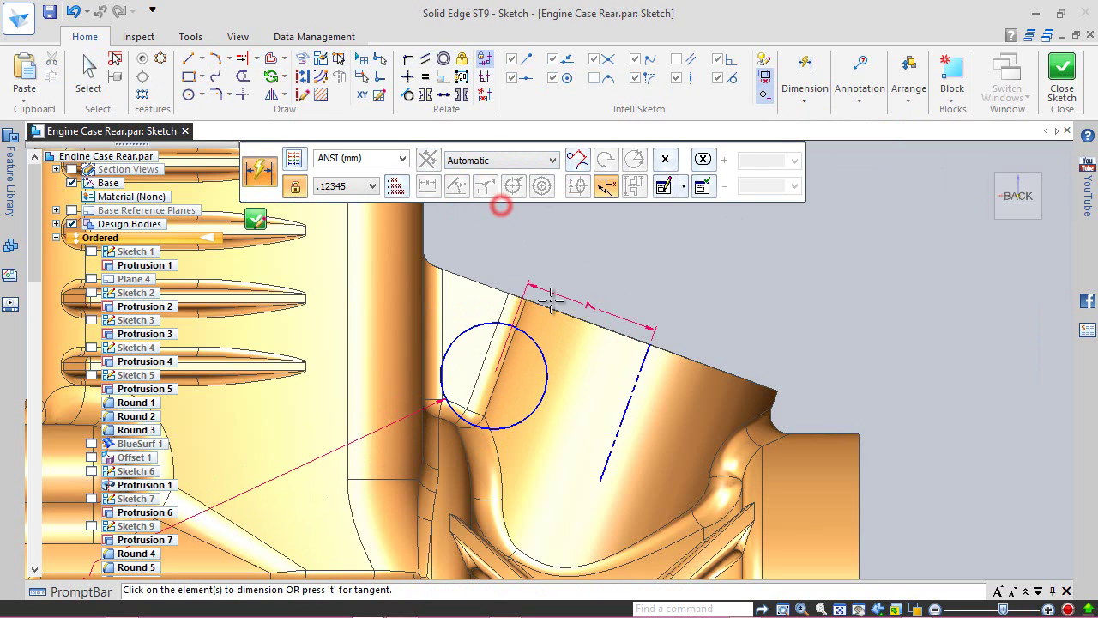
left_click(679, 350)
left_click(544, 357)
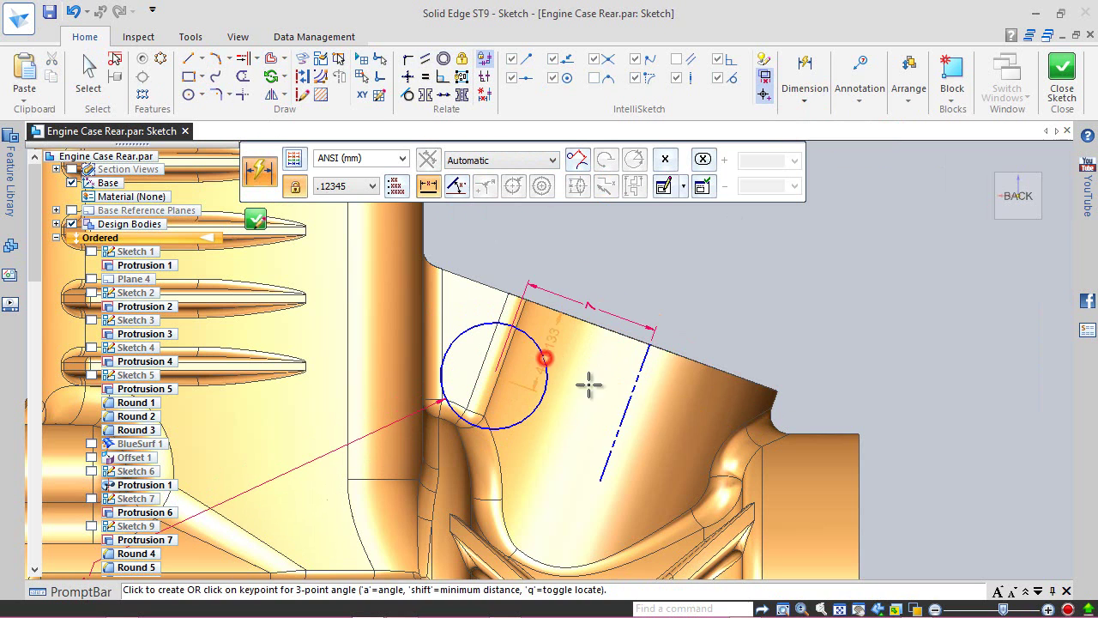
left_click(679, 401)
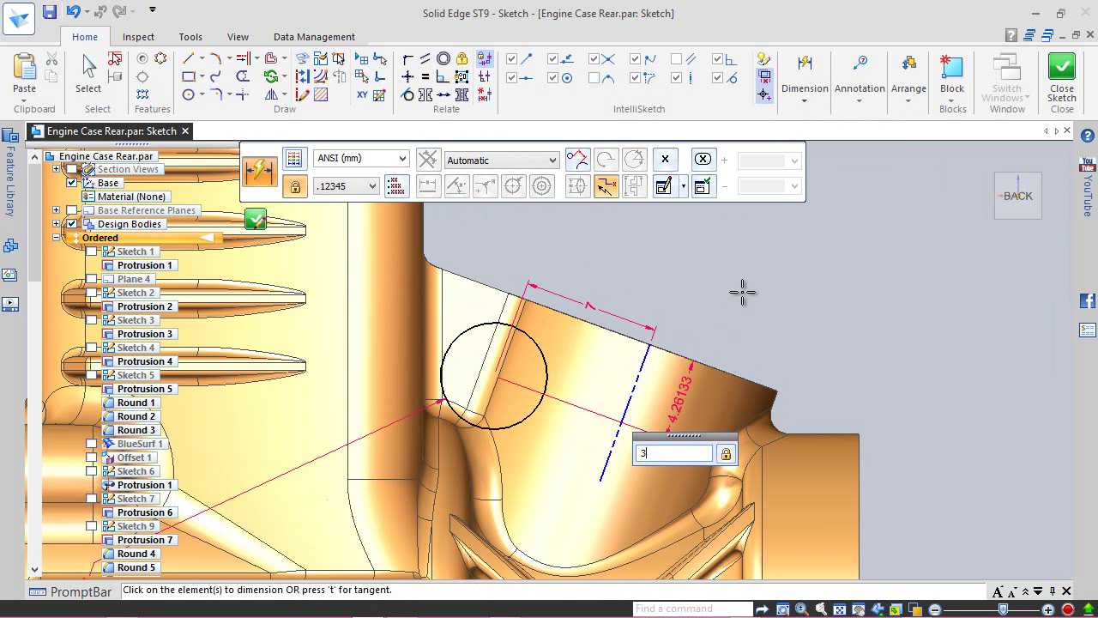
key("Return")
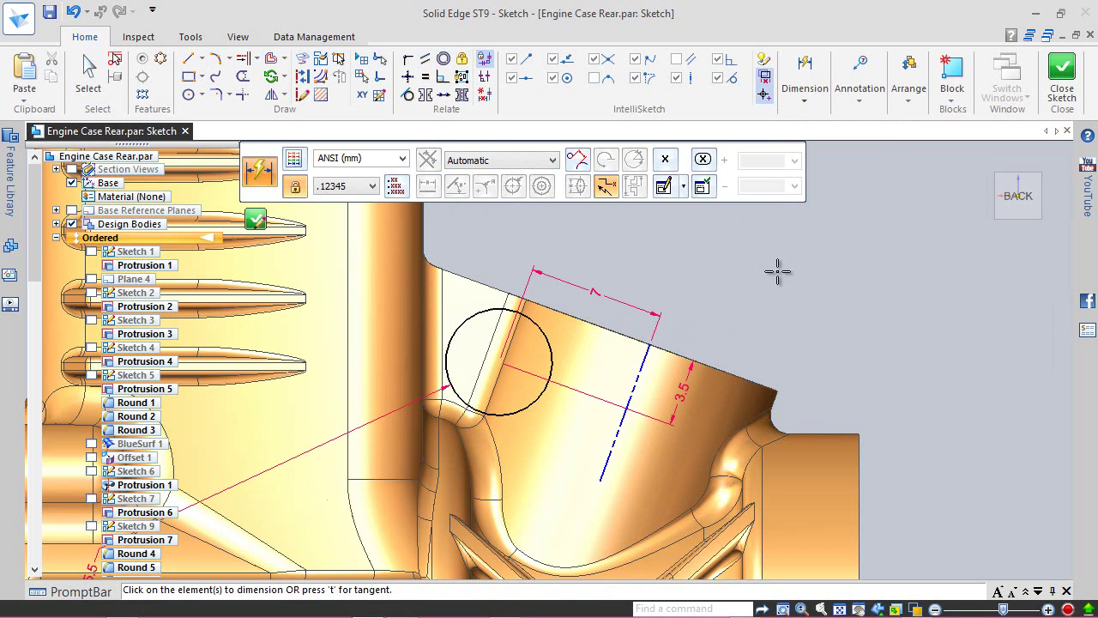
left_click(1061, 76)
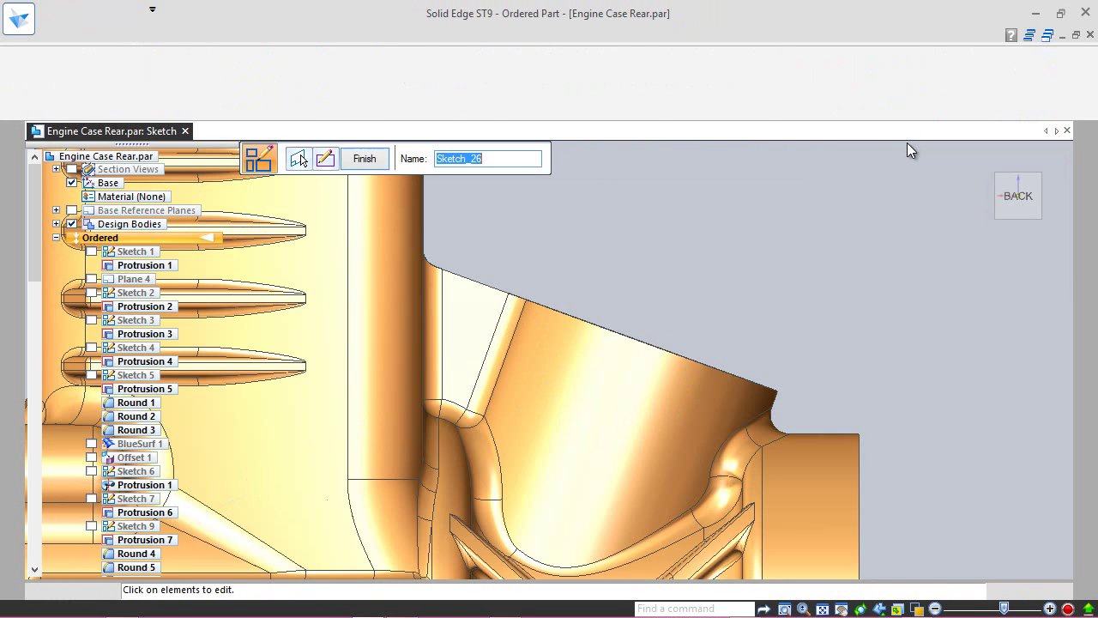
left_click(364, 158)
left_click(364, 159)
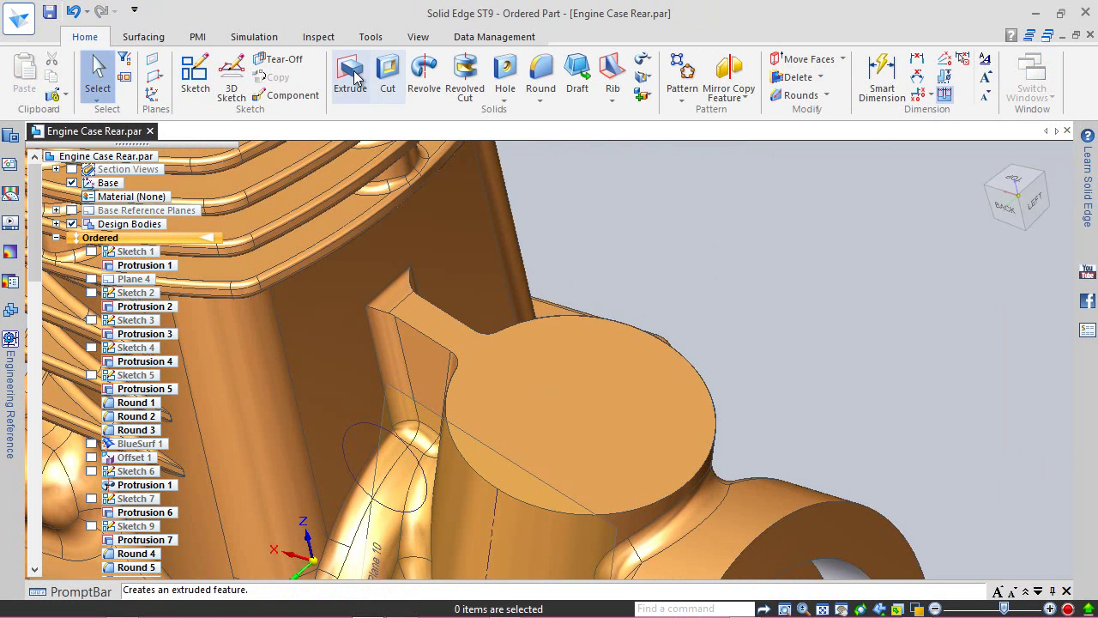
- Extrude the 5.5 mm circle 14 mm past the inclined boss toward its opposite side
left_click(353, 75)
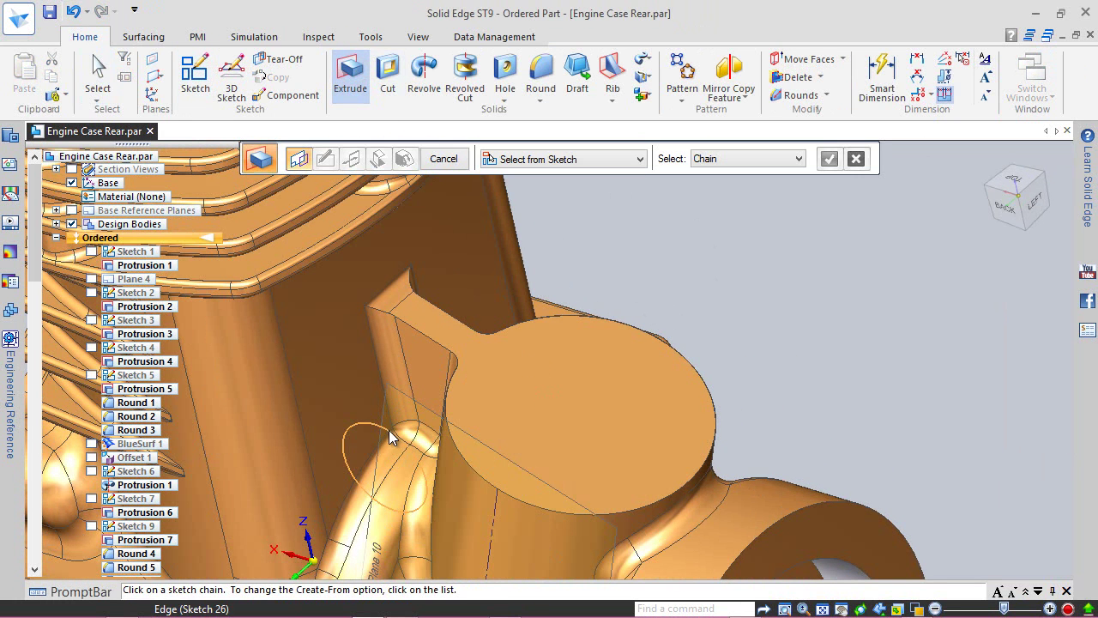
right_click(613, 235)
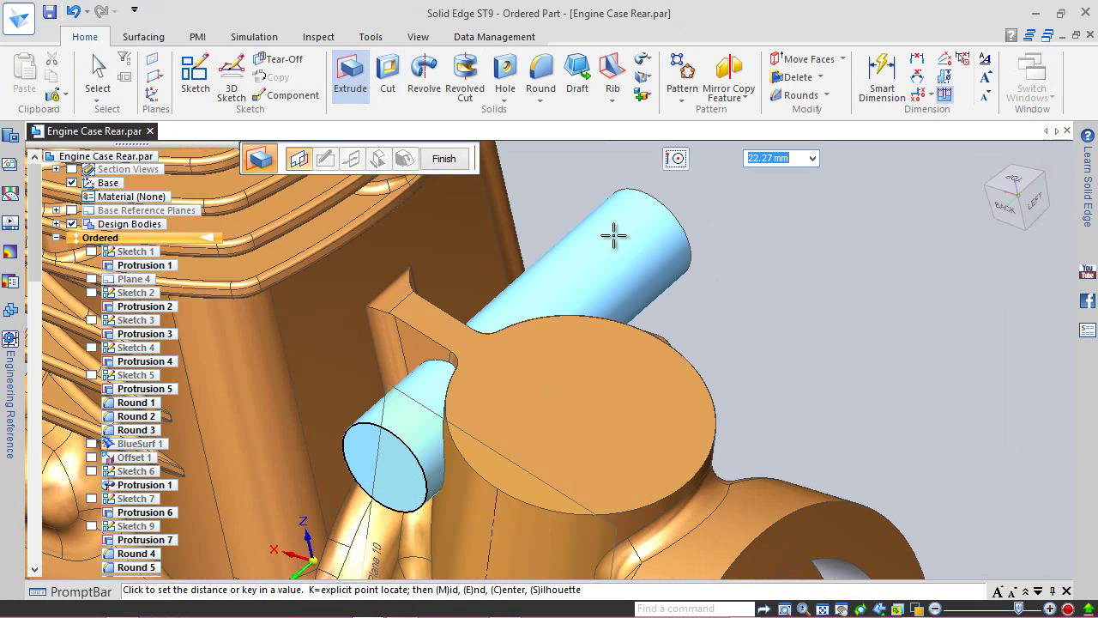
type("1")
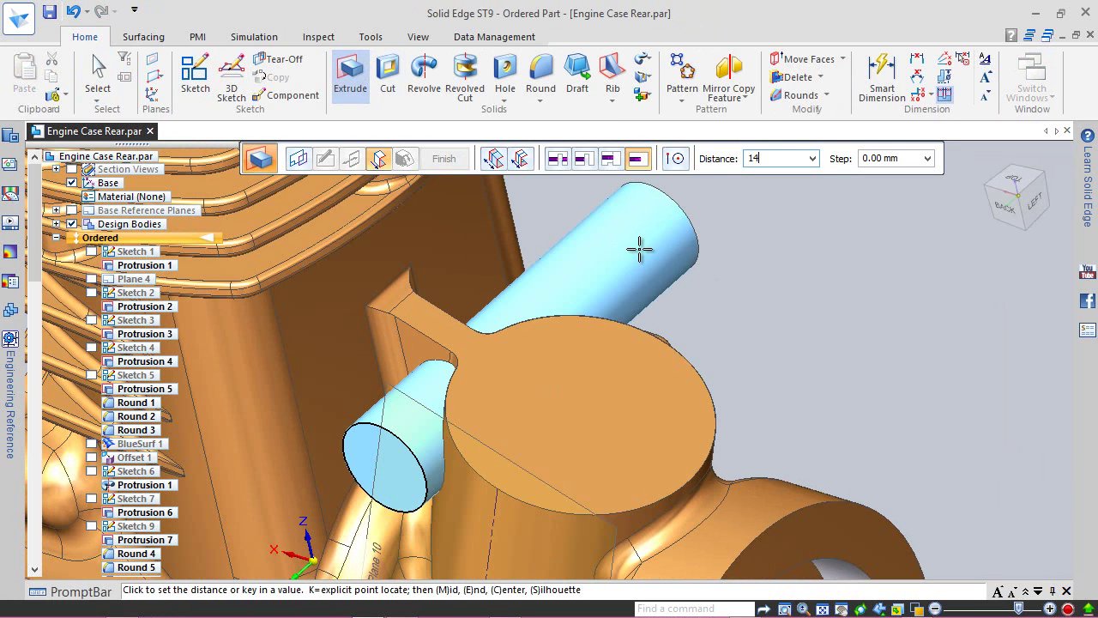
type("4")
key("Return")
left_click(639, 249)
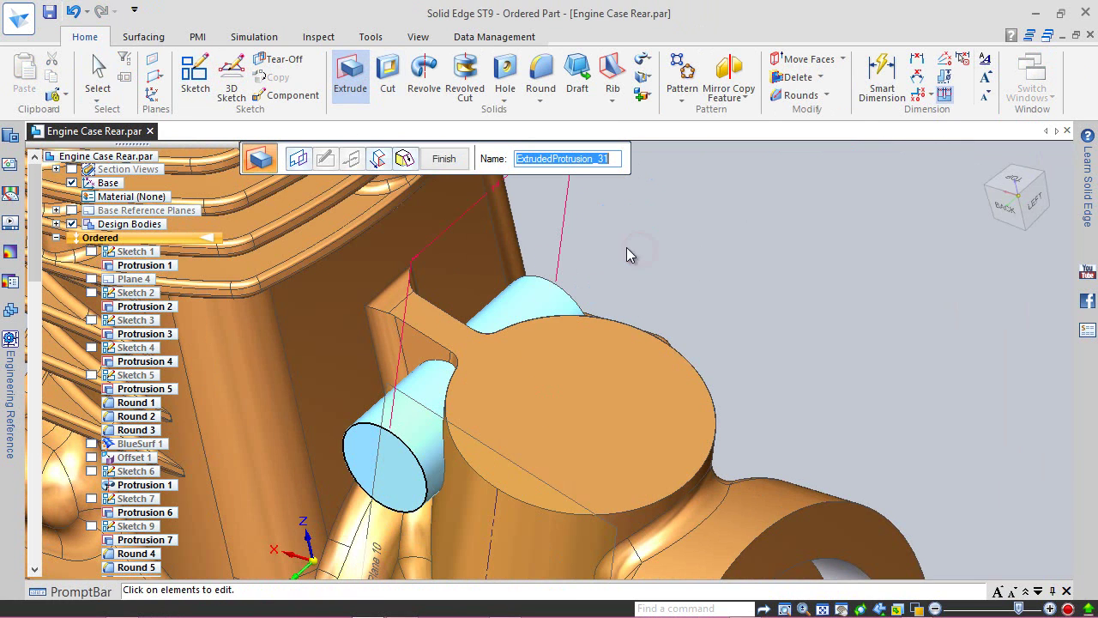
left_click(454, 162)
left_click(456, 165)
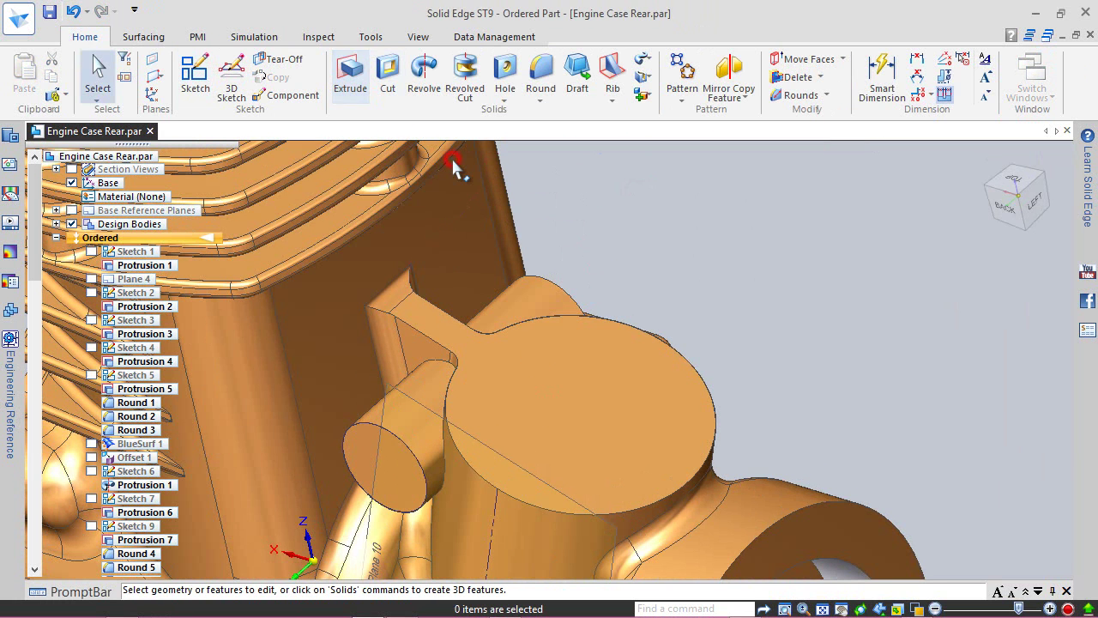
- Hide Plane 10 and Sketch 26, and save the part
left_click_drag(34, 287, 32, 562)
left_click(91, 539)
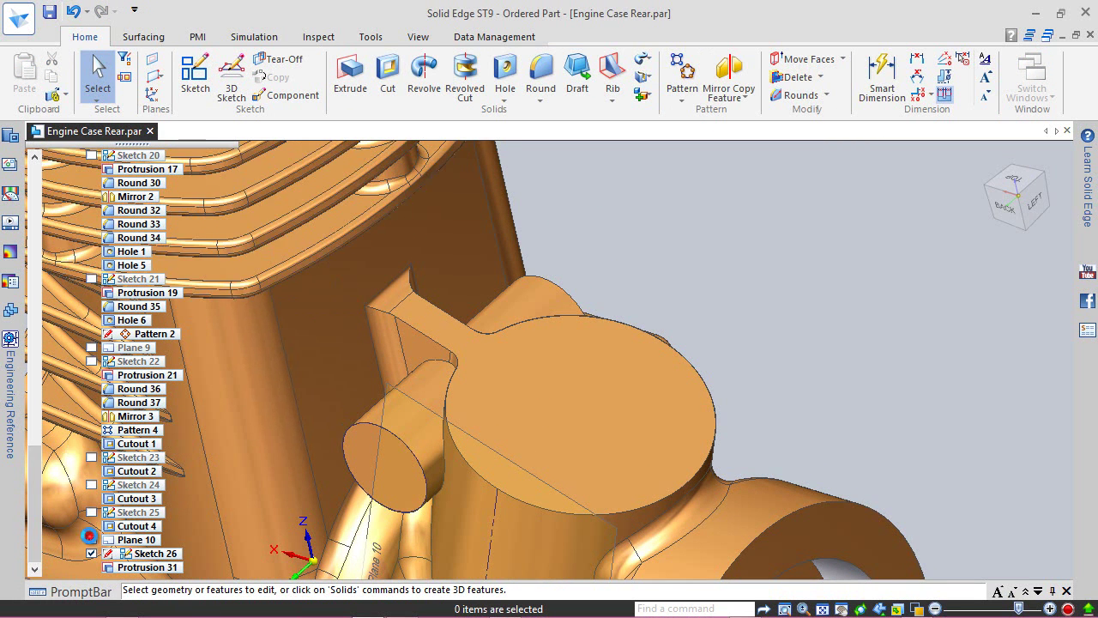
left_click(91, 553)
mouse_move(1009, 194)
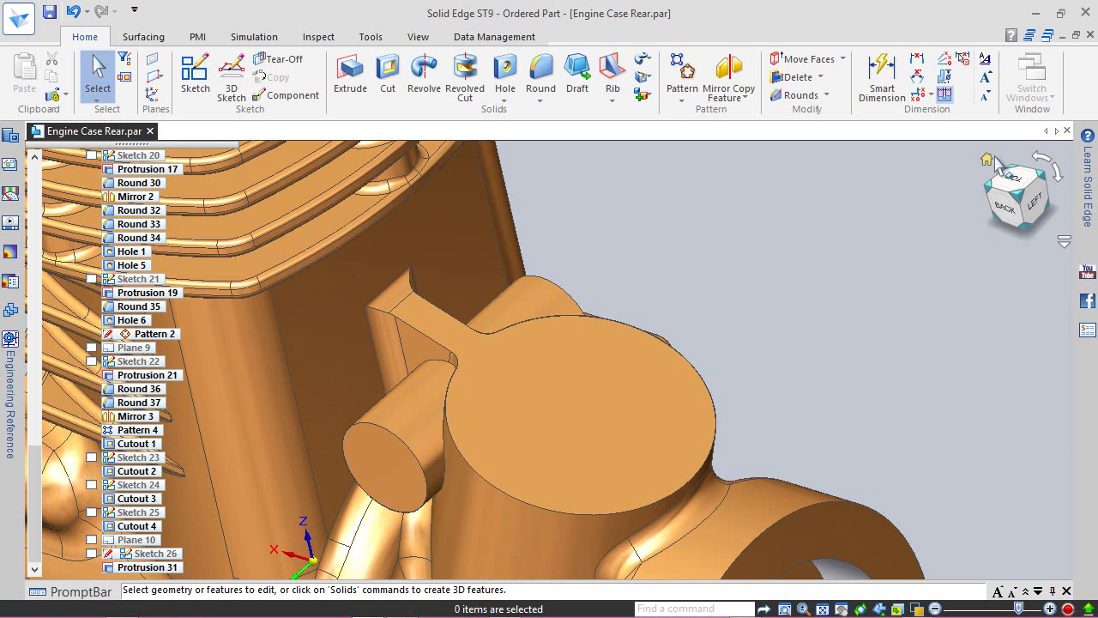
key("ctrl+f")
left_click(1042, 182)
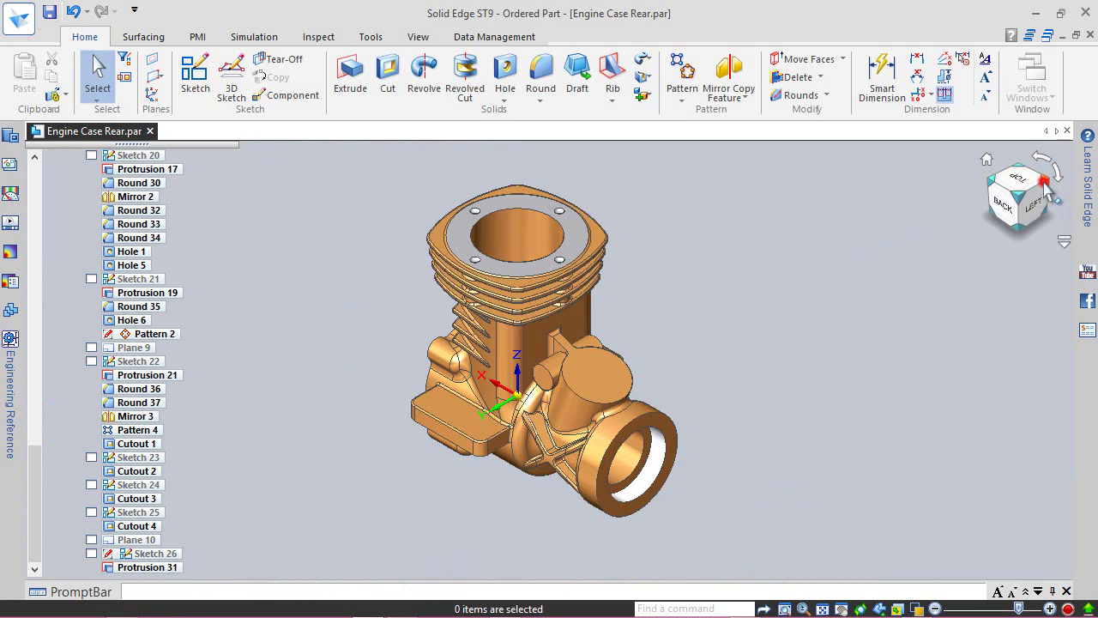
scroll(480, 451, "up", 2)
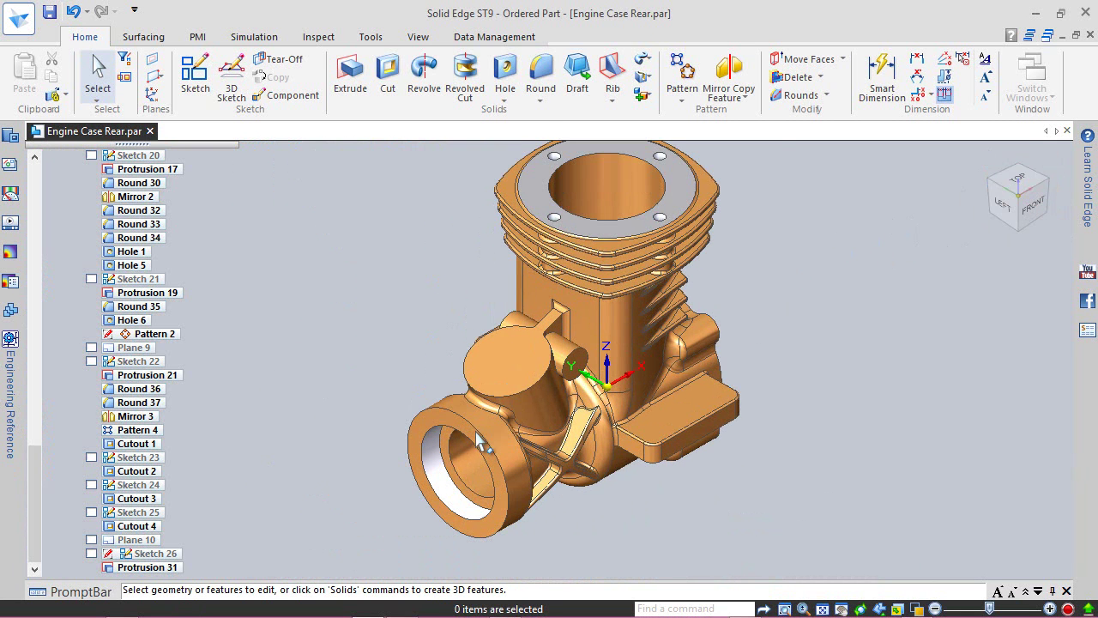
scroll(263, 248, "up", 2)
left_click(89, 69)
key("ctrl+s")
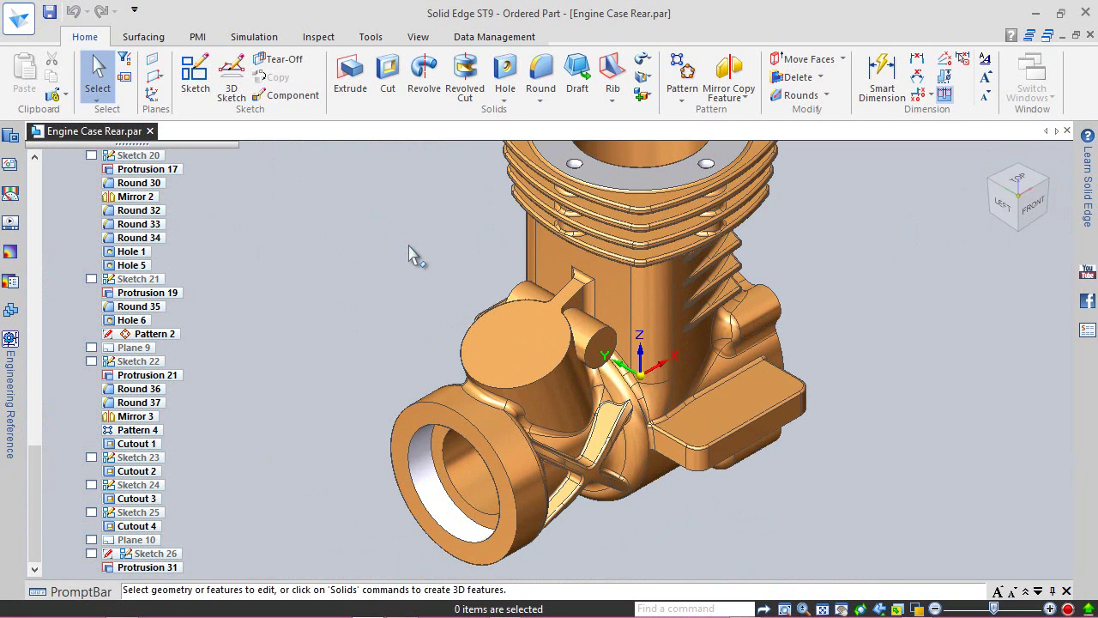
- Round the edge chain where the new small cylinder's front end meets the inclined boss and rib with a 0.50 mm radius
left_click(540, 76)
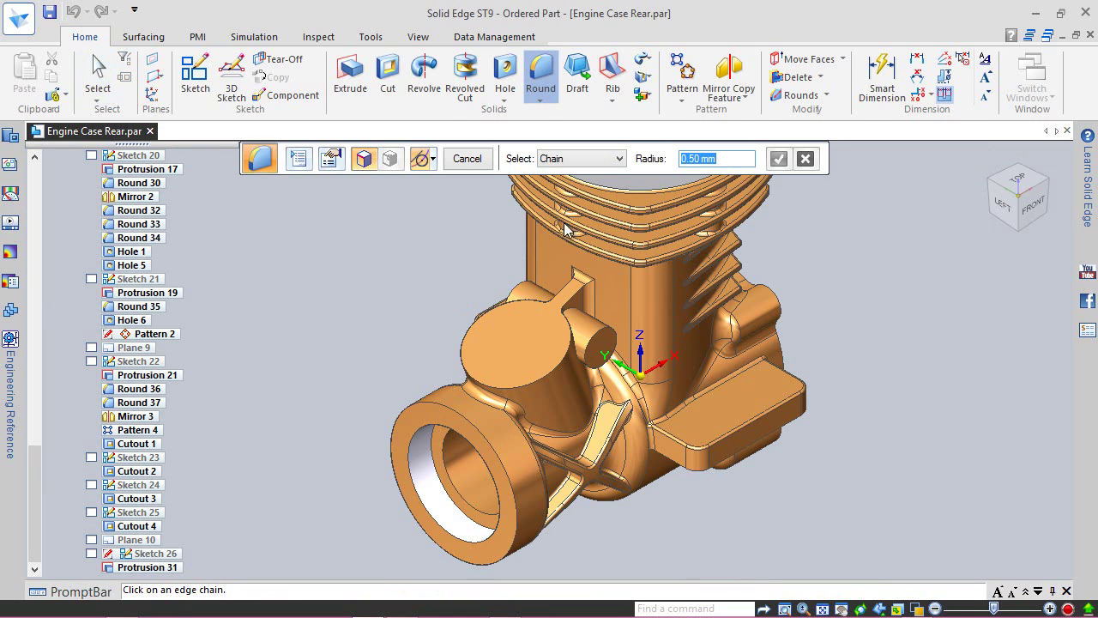
middle_click_drag(588, 337, 522, 442)
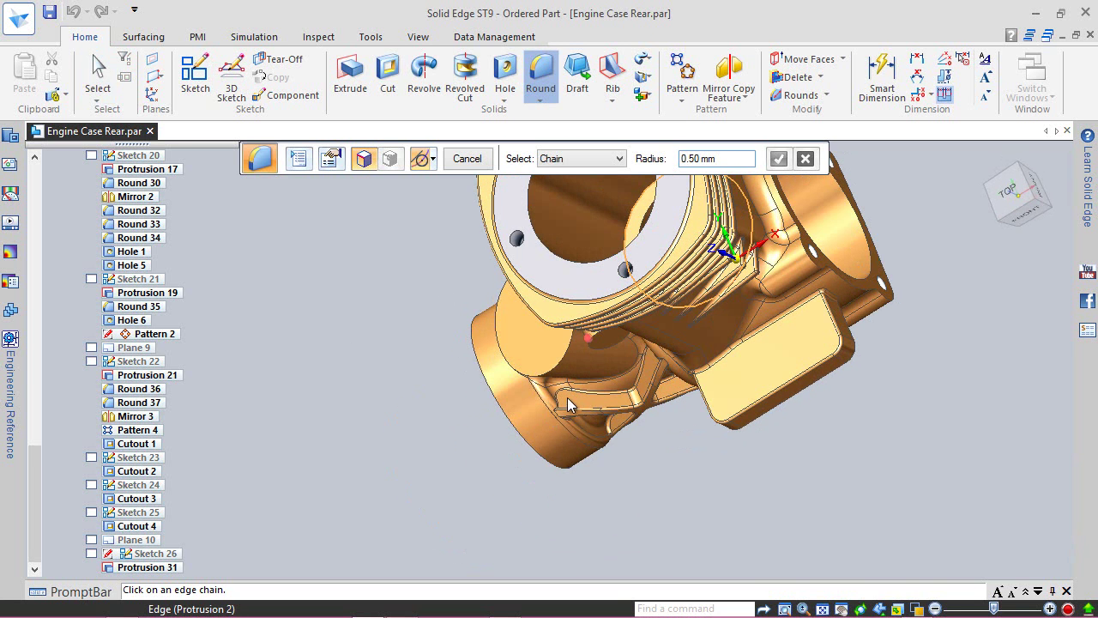
middle_click_drag(566, 338, 567, 302)
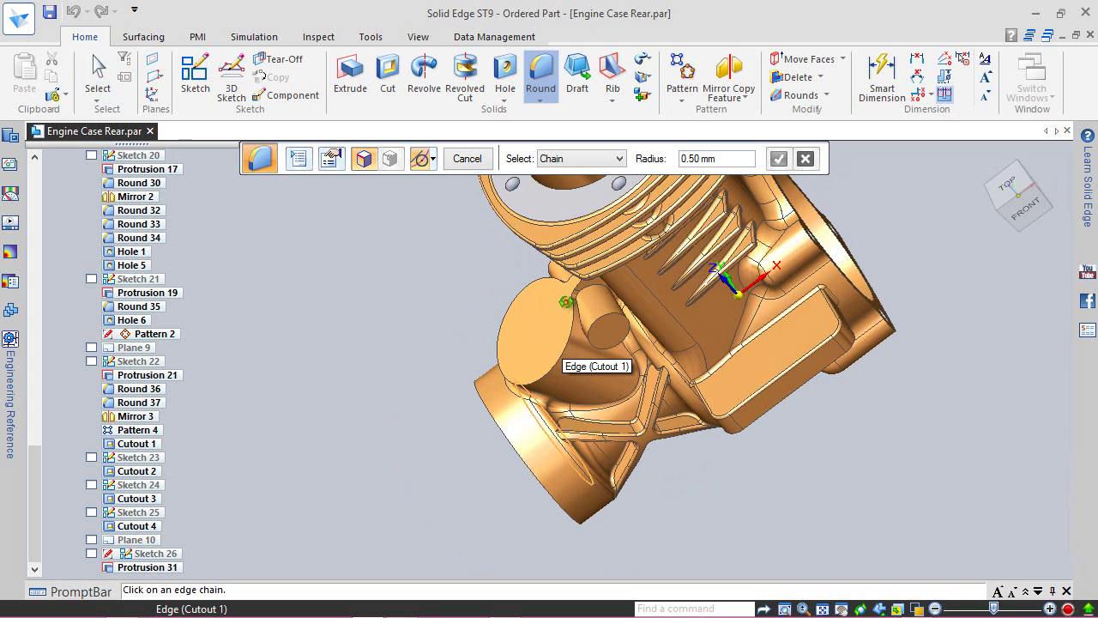
left_click(596, 295)
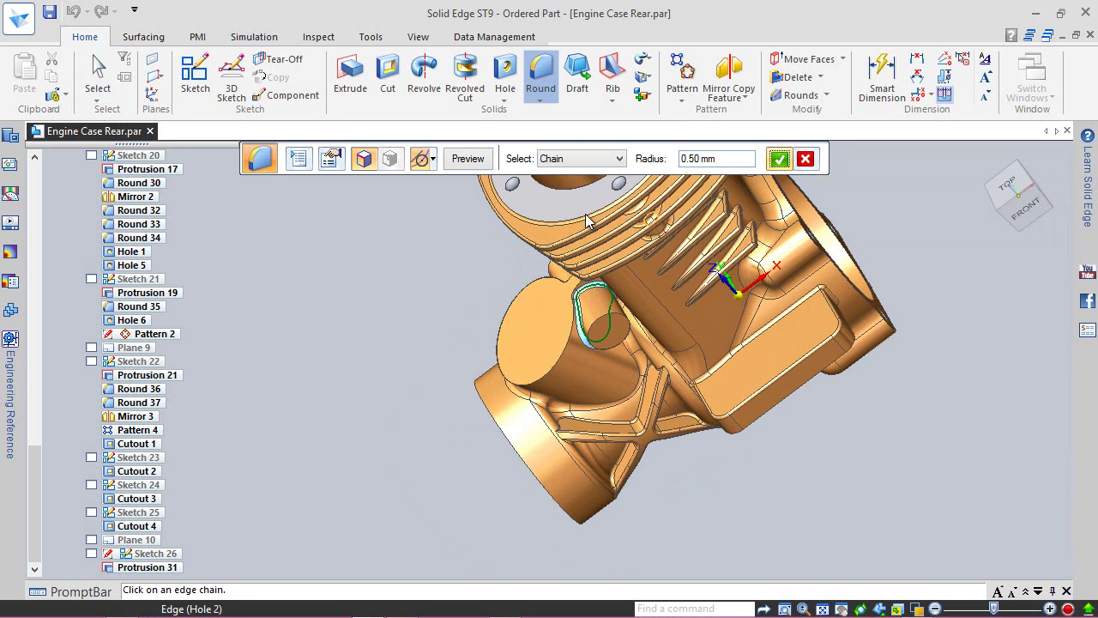
left_click(779, 159)
left_click(468, 156)
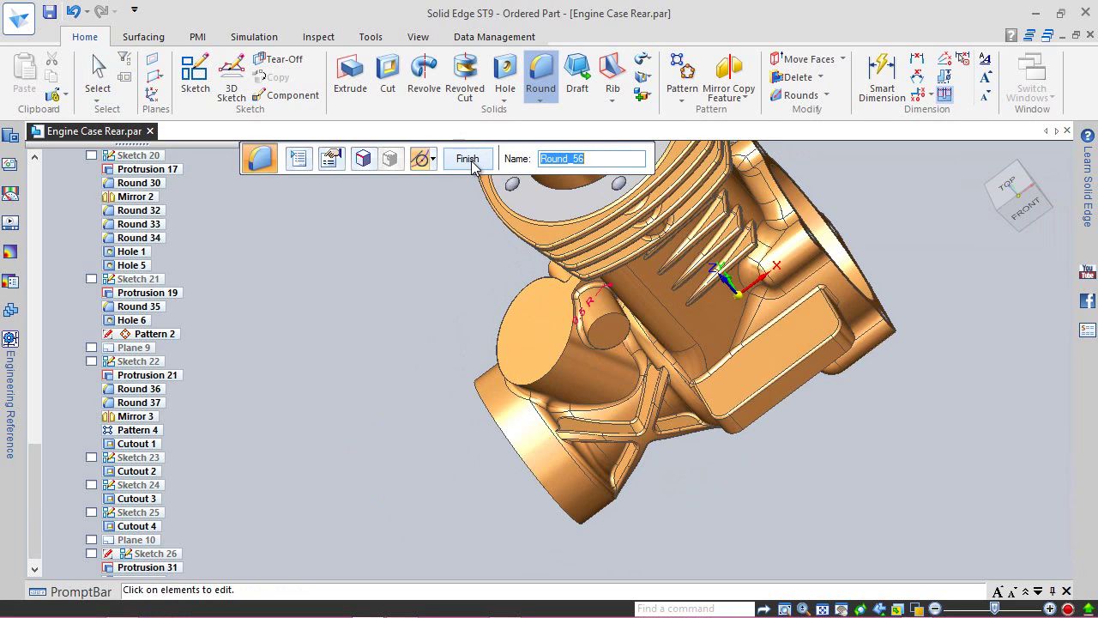
left_click(468, 159)
- Round the matching edge chain at the small cylinder's back end, against the boss and rib, with a 0.50 mm radius
middle_click_drag(604, 326, 585, 340)
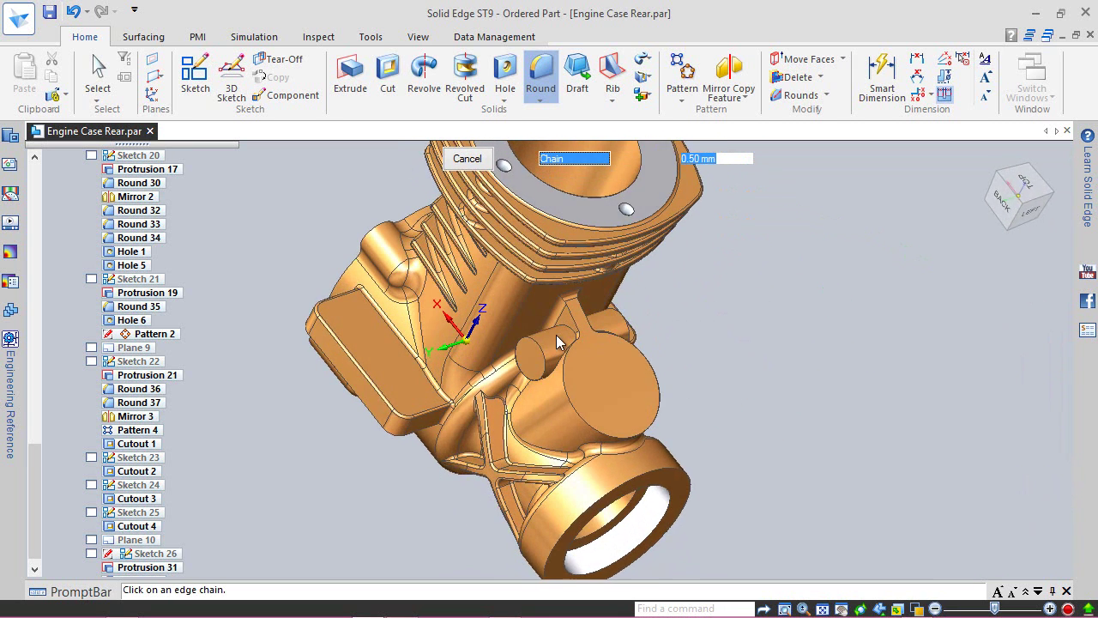
left_click(568, 337)
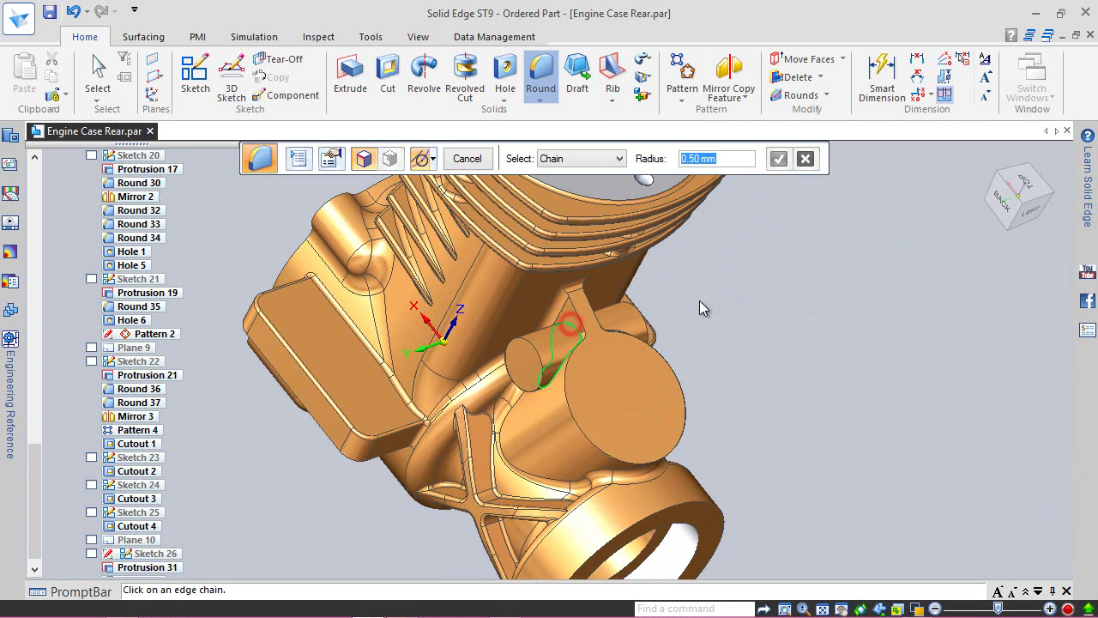
left_click(780, 160)
left_click(781, 161)
left_click(468, 159)
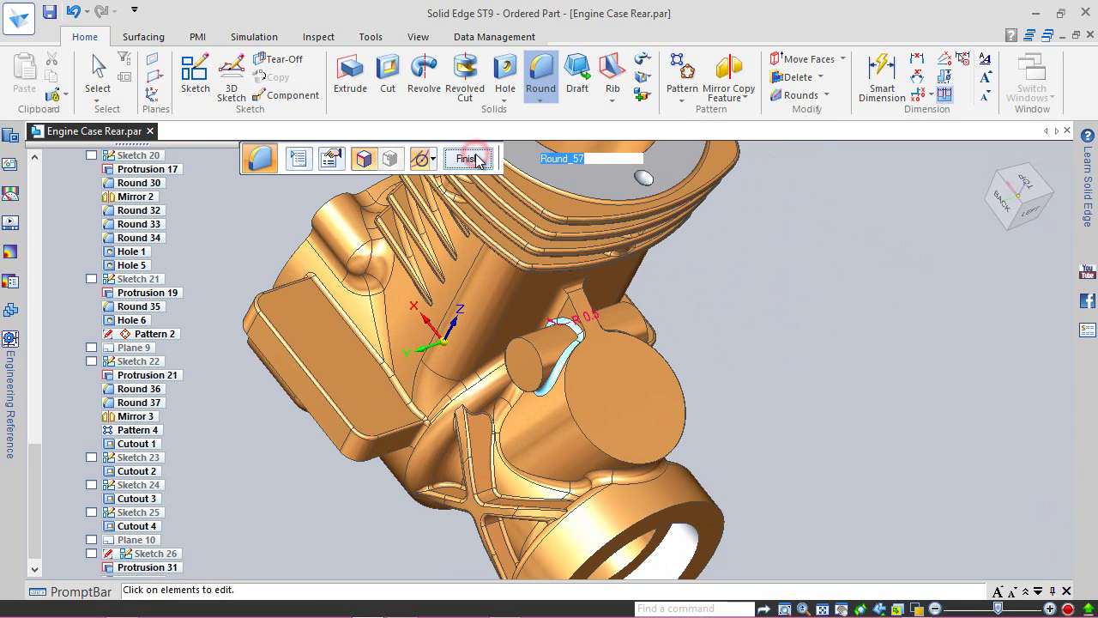
left_click(467, 160)
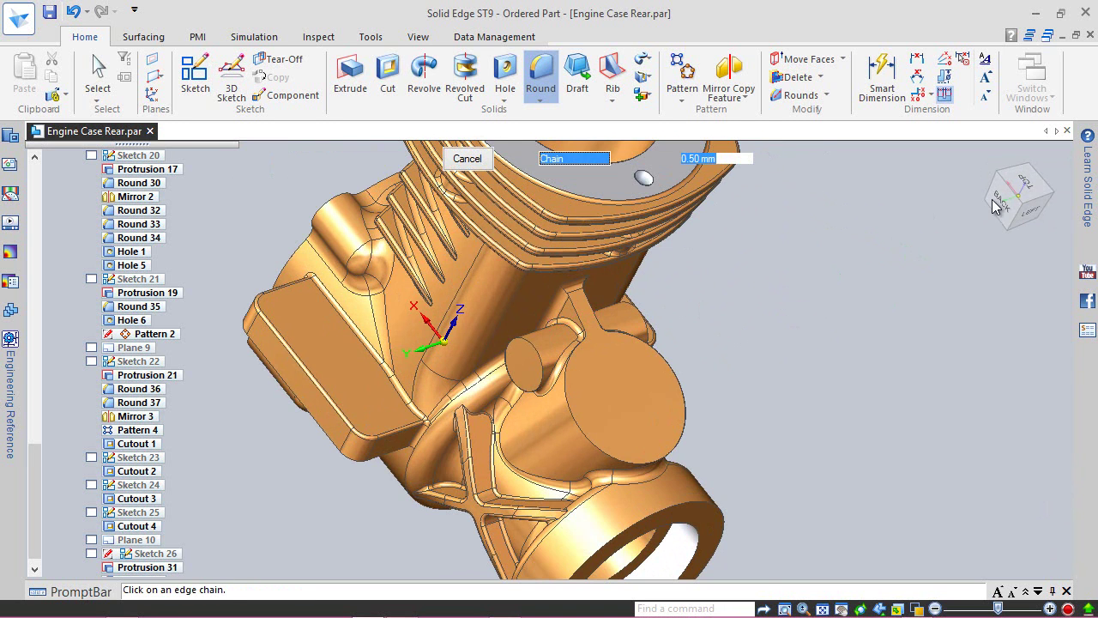
left_click(987, 163)
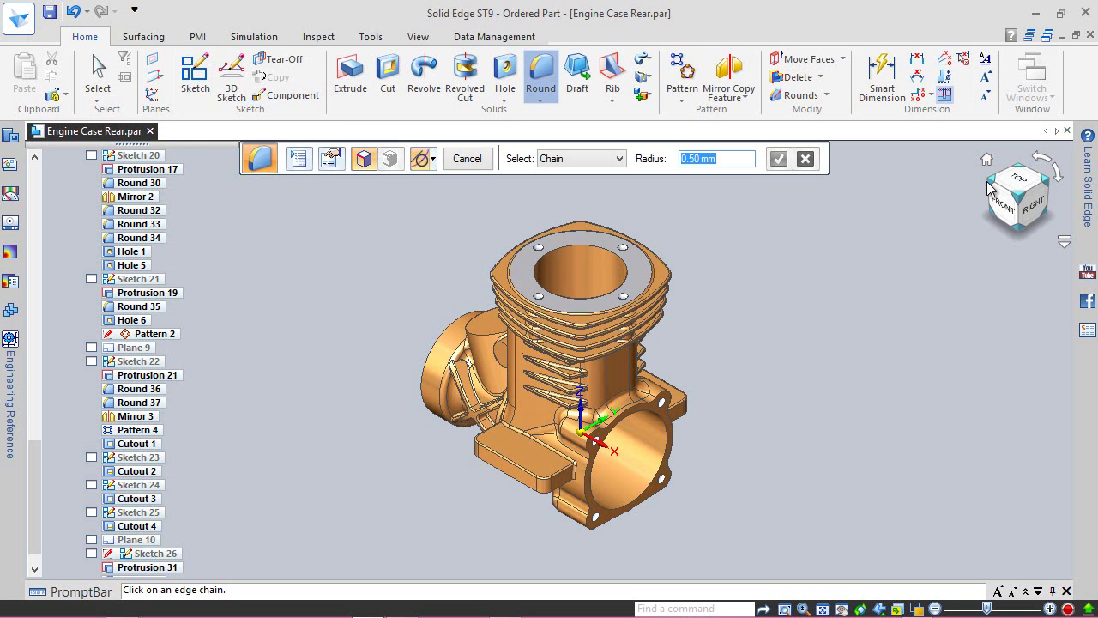
left_click(993, 183)
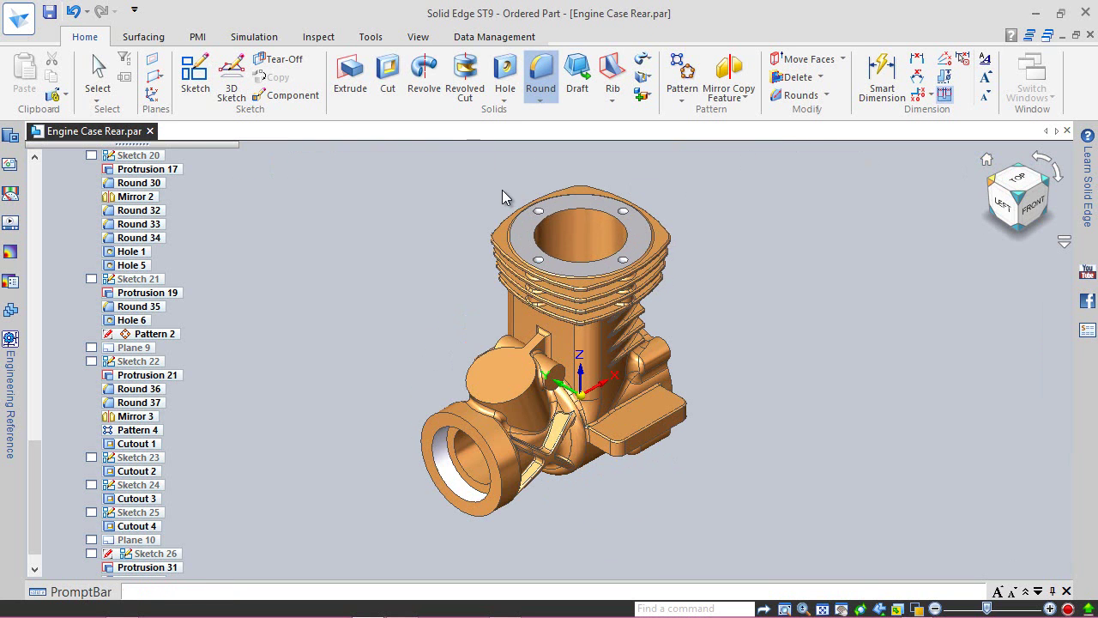
left_click(464, 163)
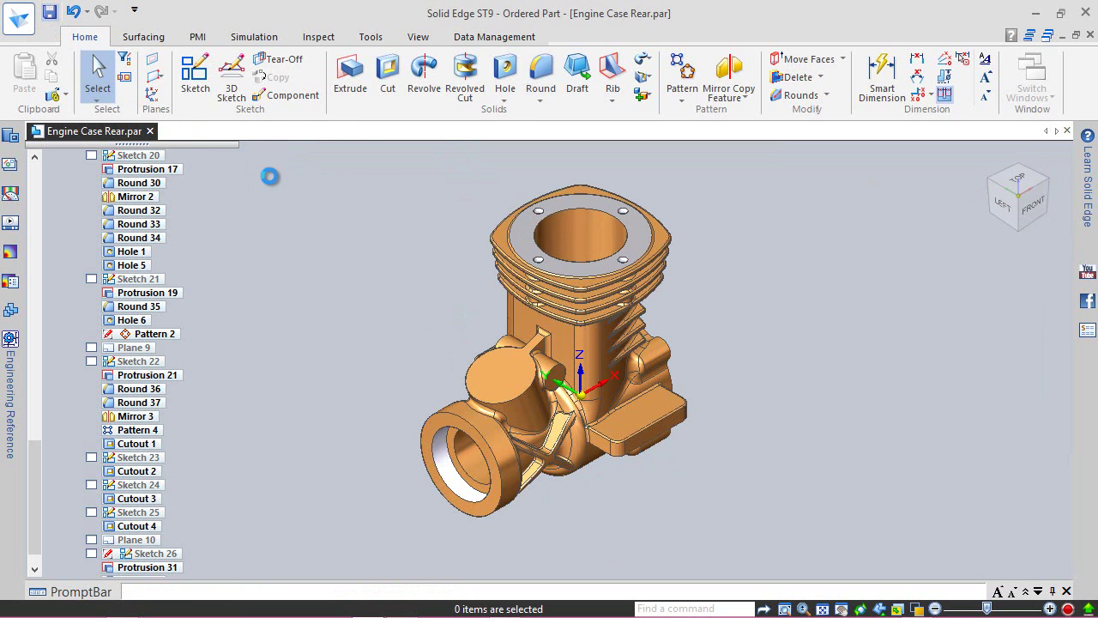
- Start a hole on the inclined boss's flat end face and place its circle concentric with the boss
left_click(504, 77)
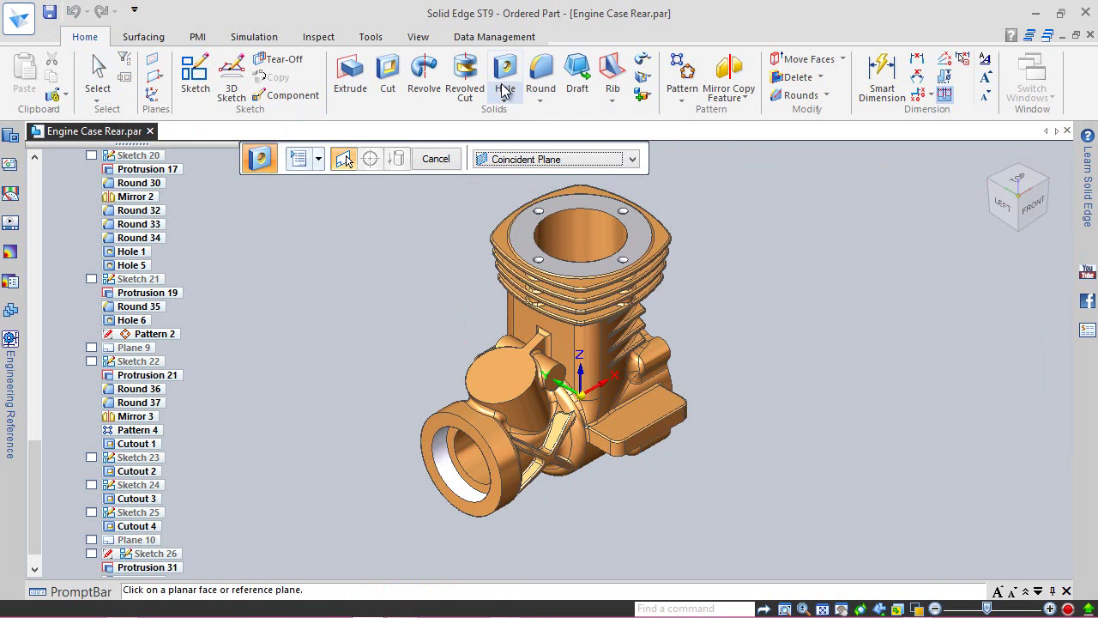
scroll(443, 370, "up", 2)
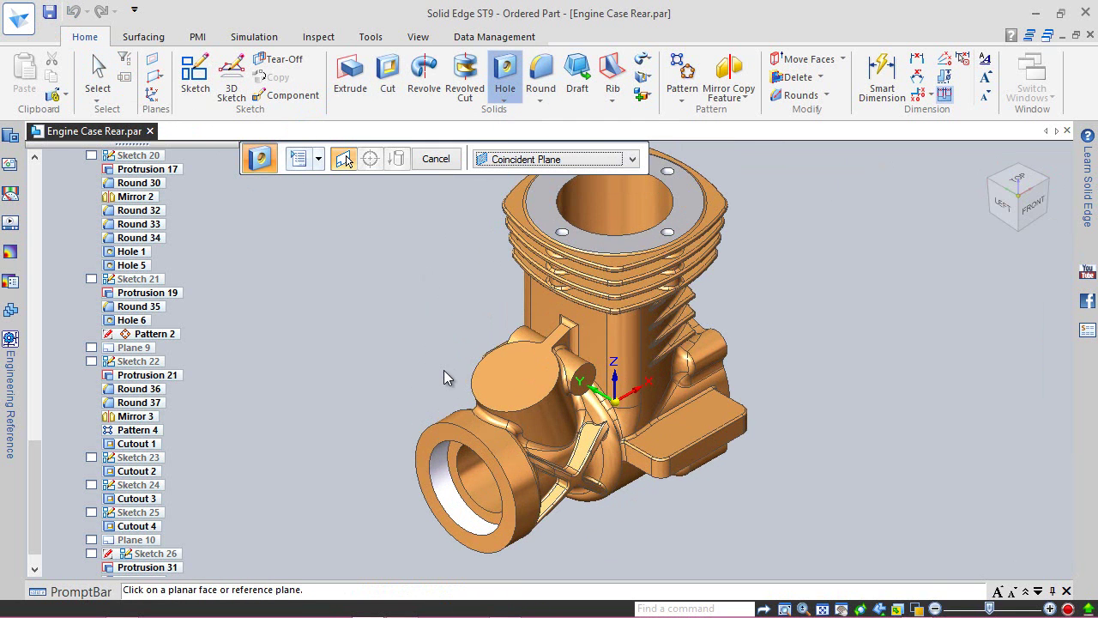
scroll(478, 378, "up", 2)
left_click(540, 372)
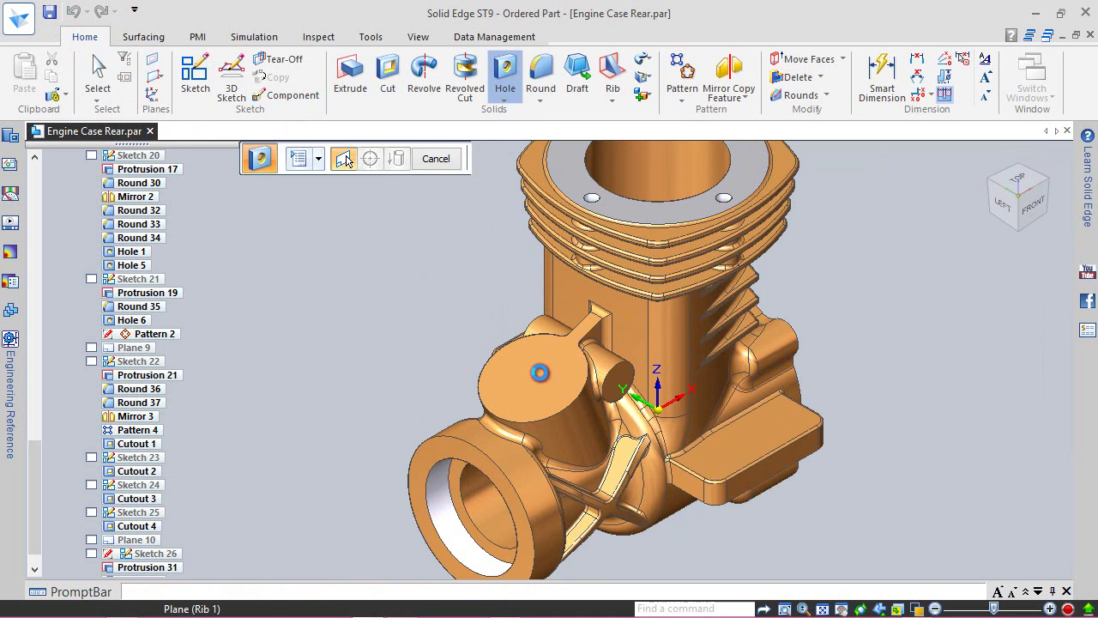
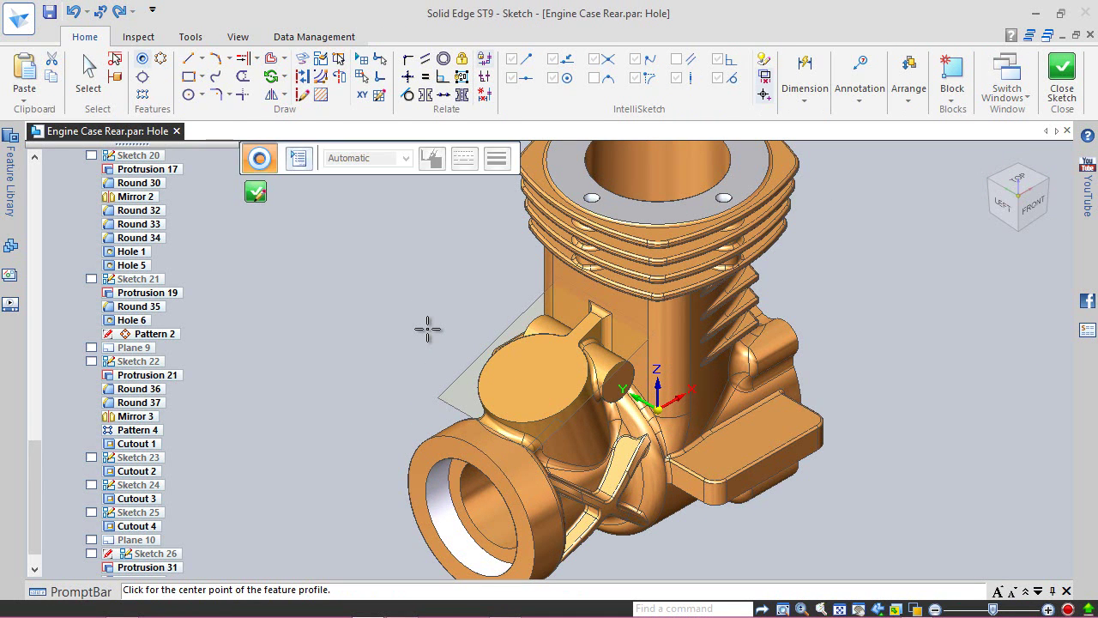
left_click(532, 377)
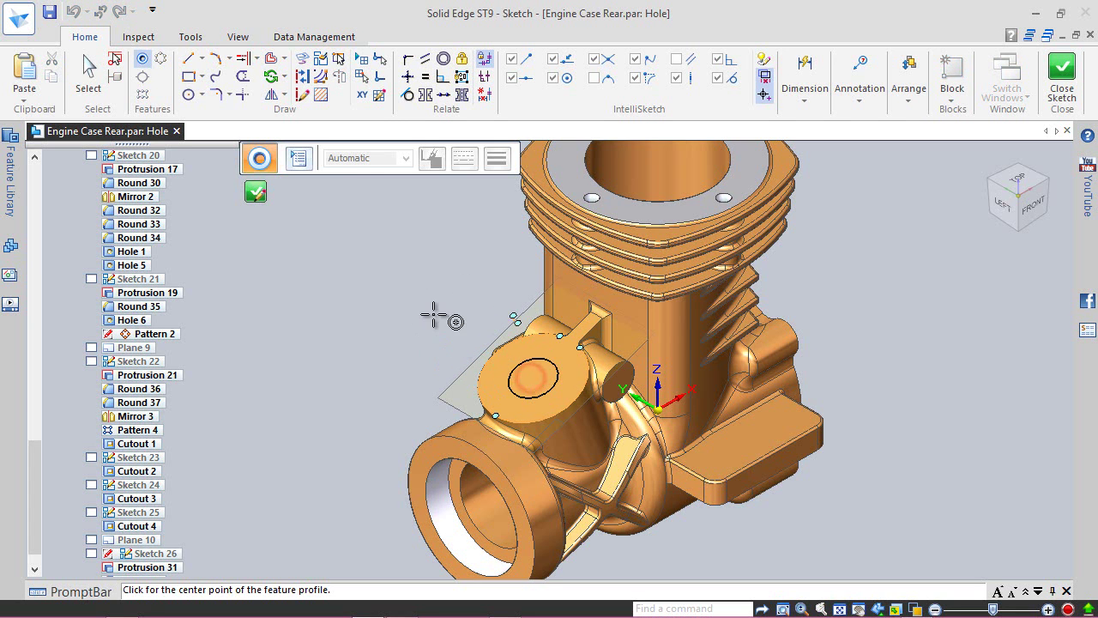
- Define the hole by the ANSI Metric standard with an 11 mm drill size
left_click(309, 164)
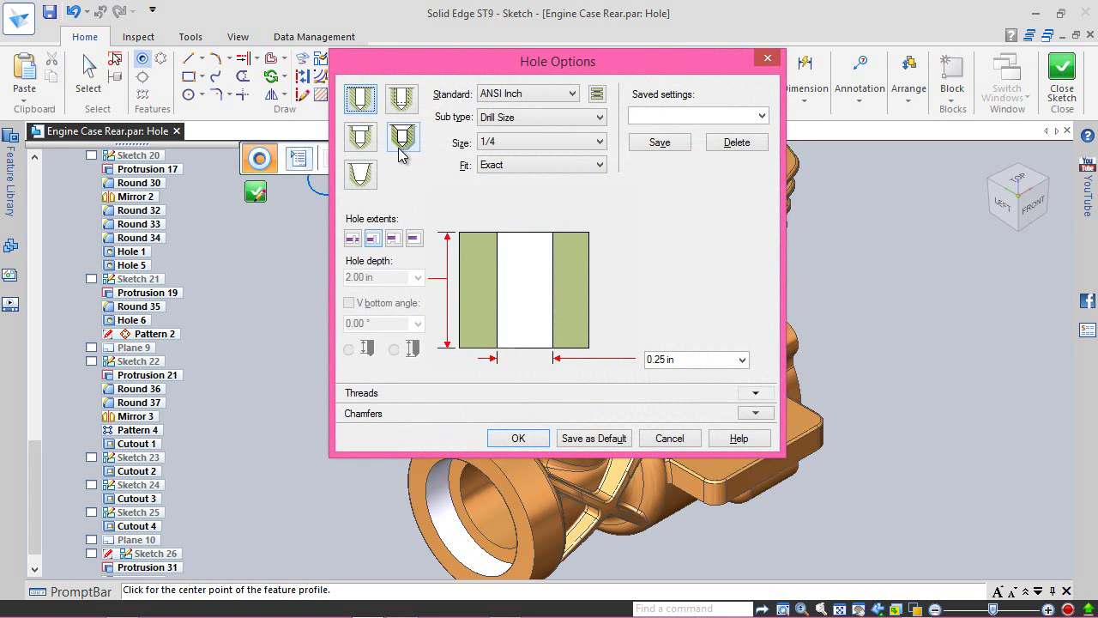
left_click(536, 95)
left_click(527, 120)
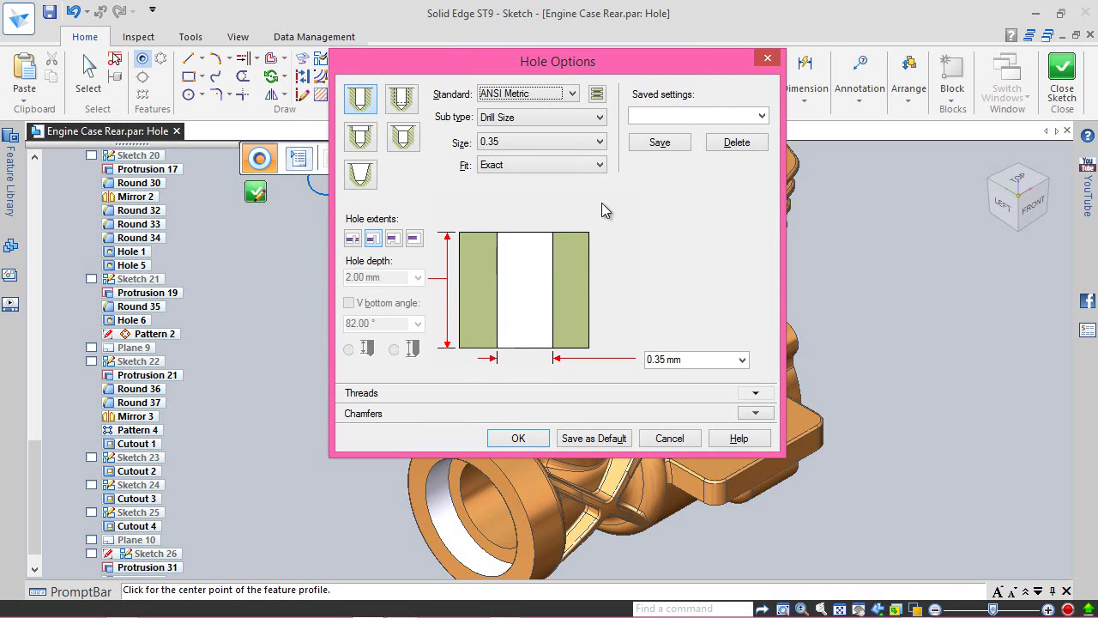
left_click(575, 144)
scroll(555, 255, "down", 7)
scroll(555, 265, "down", 20)
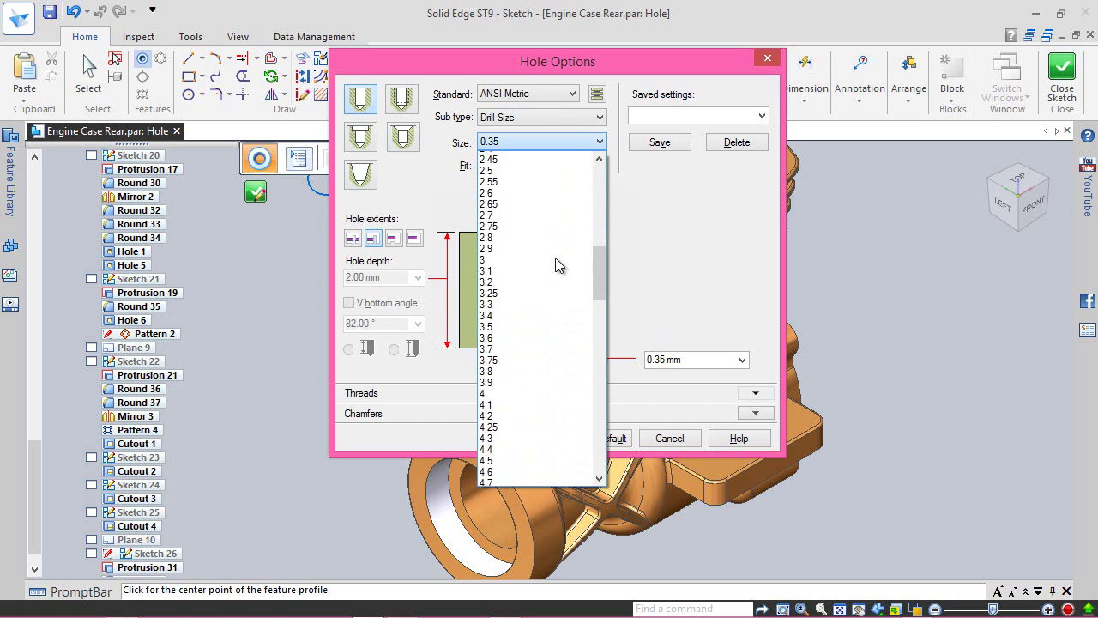
scroll(557, 265, "down", 6)
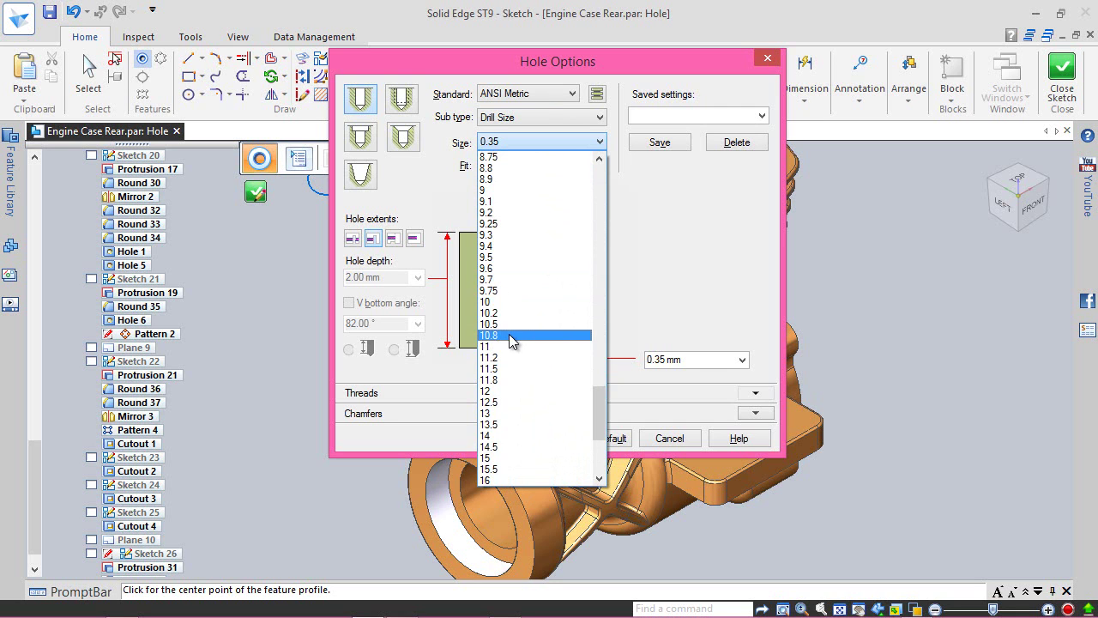
left_click(515, 346)
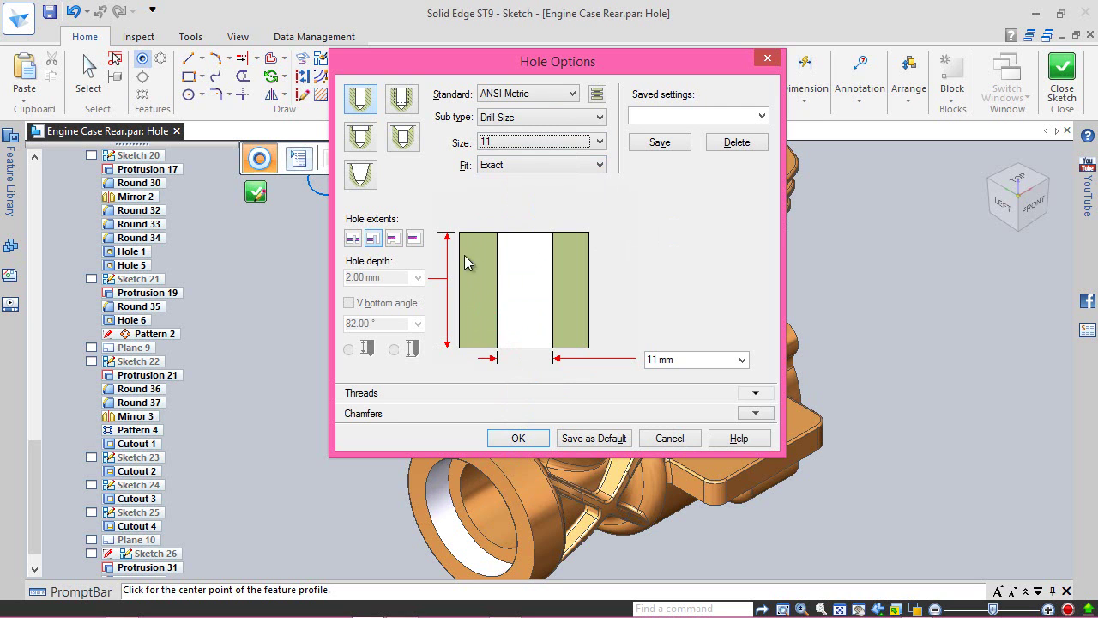
- Give the hole a finite depth of 15 mm and finish the bore in the inclined boss
left_click(413, 239)
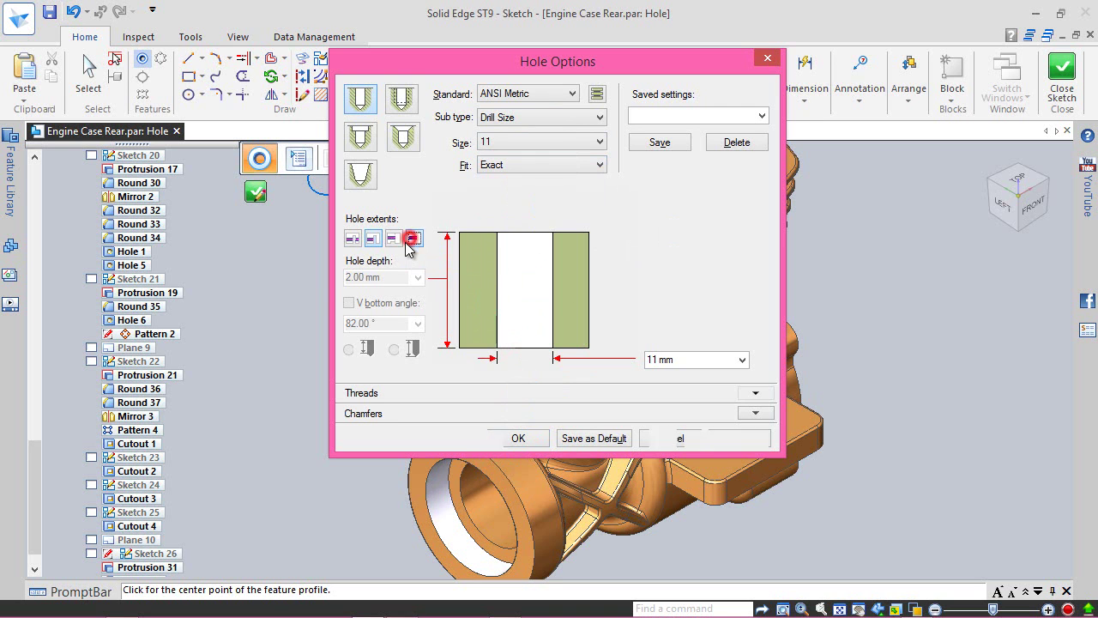
double_click(346, 280)
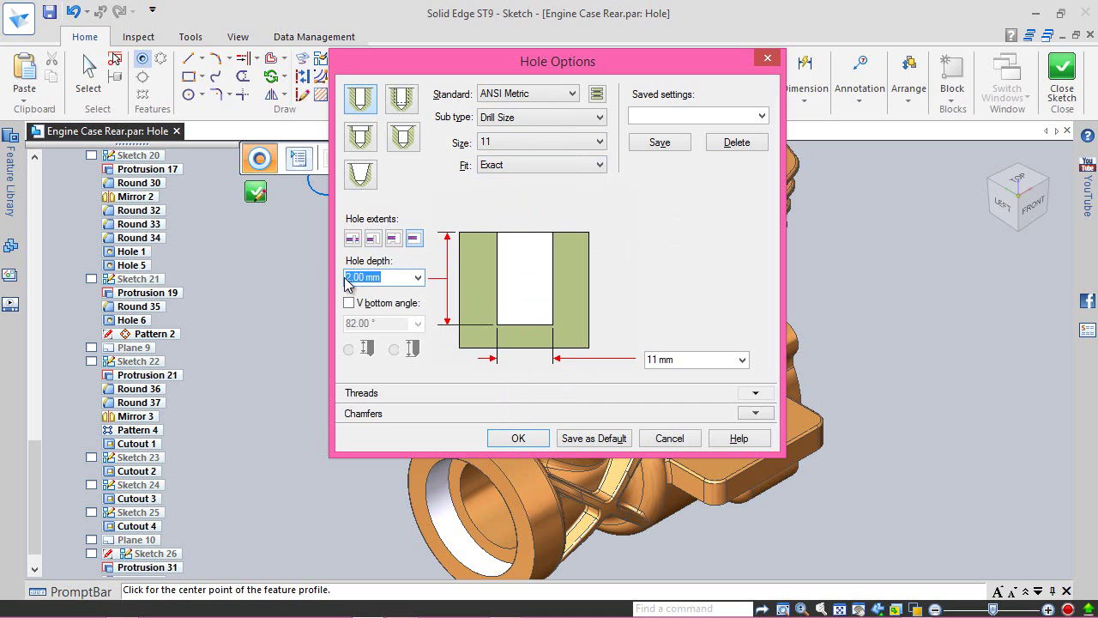
left_click(349, 279)
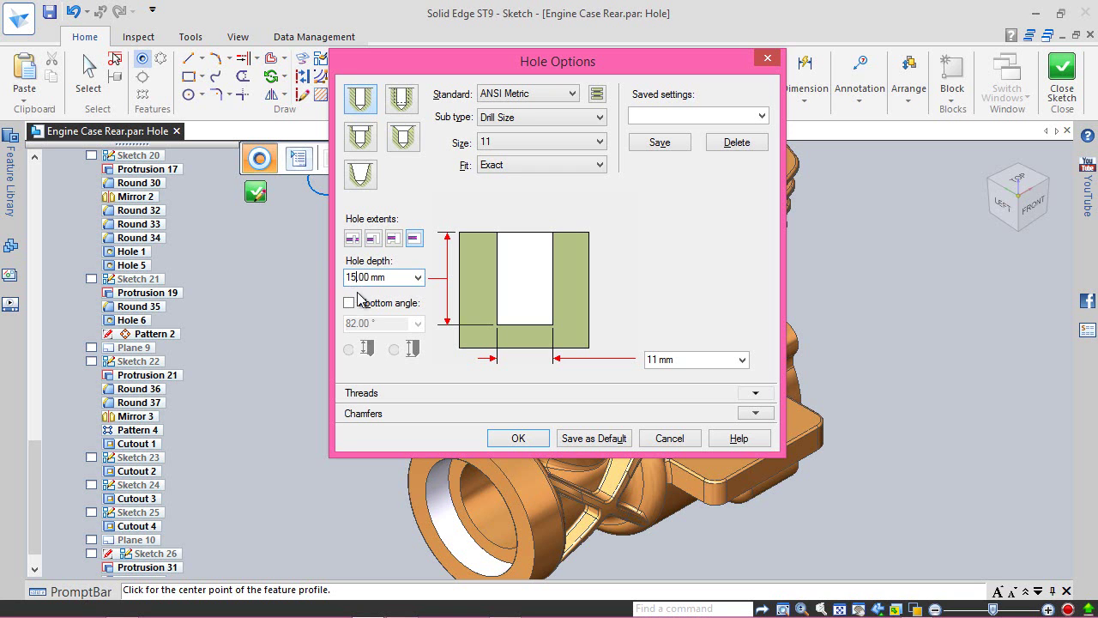
left_click(515, 439)
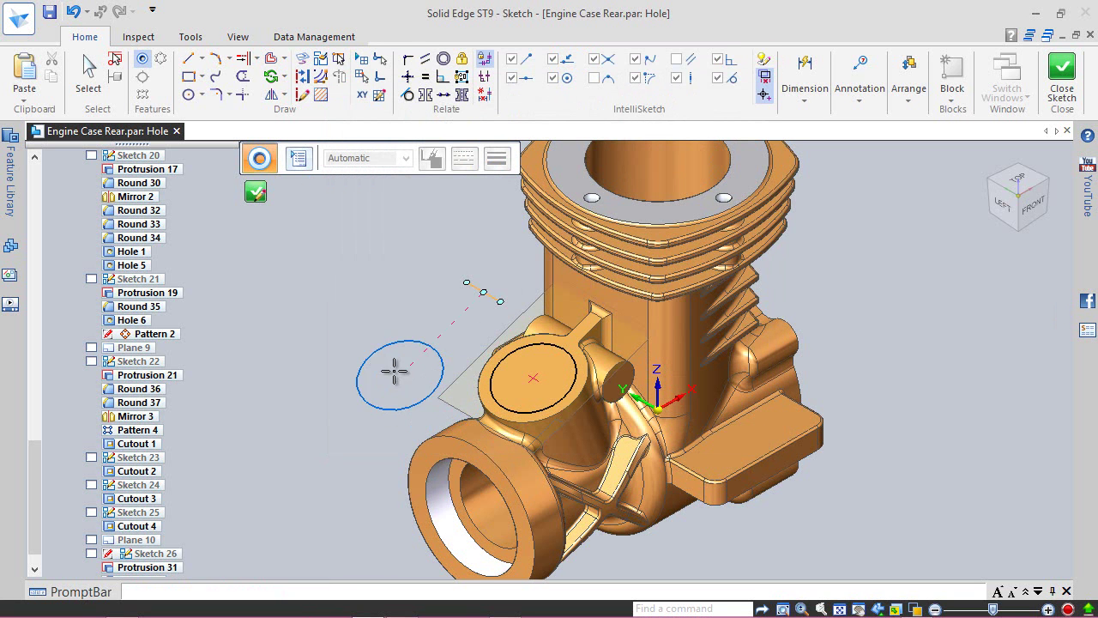
left_click(1063, 75)
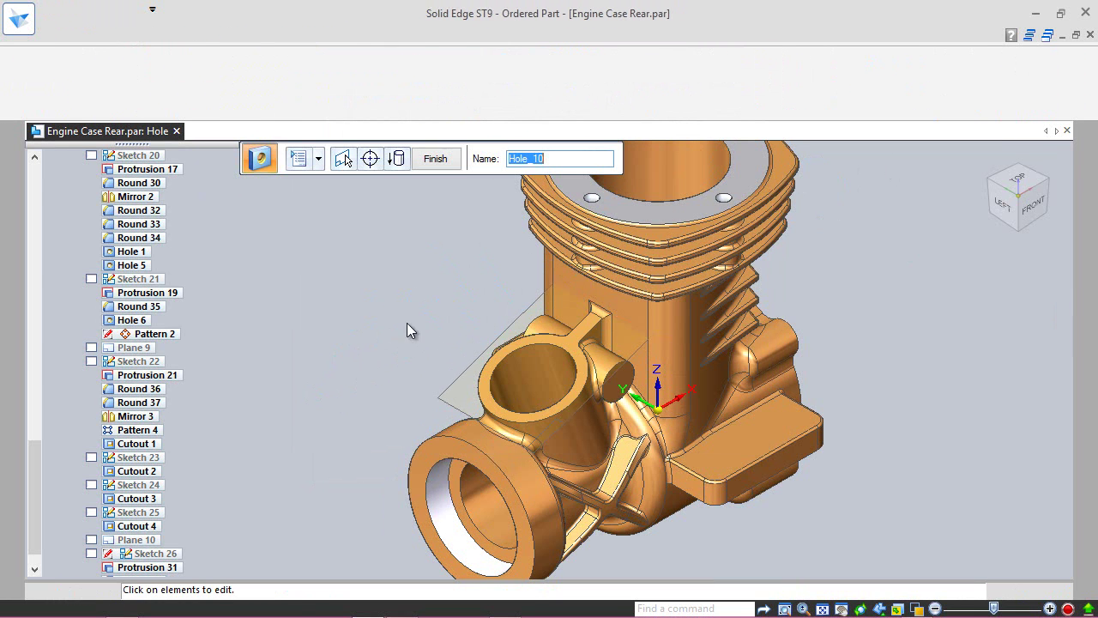
left_click(448, 160)
left_click(448, 159)
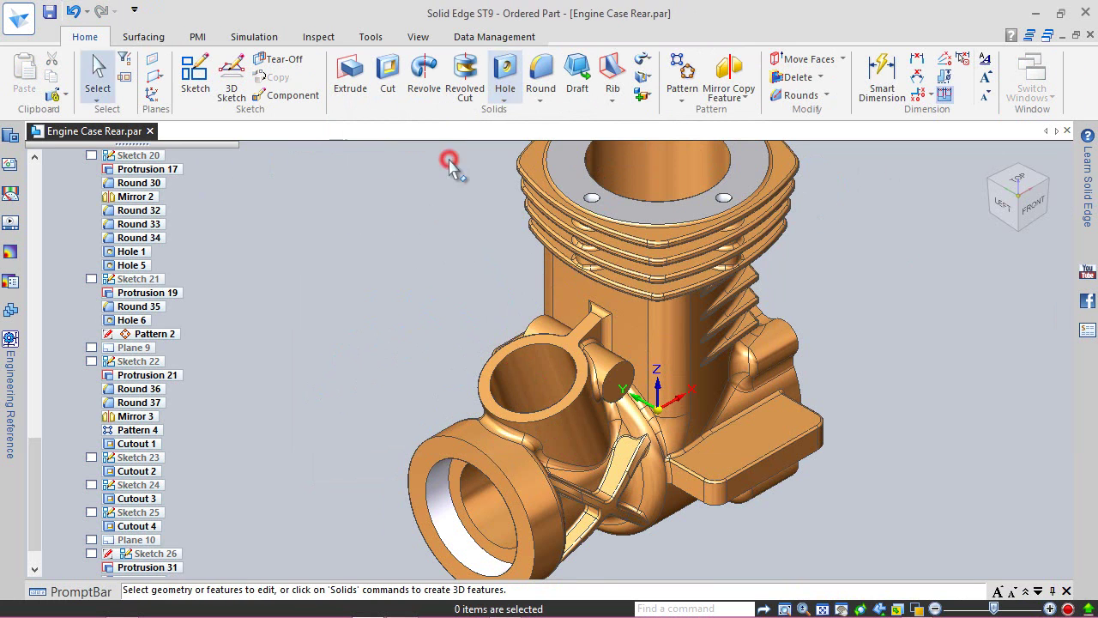
- Inspect the new bore in the inclined boss and save the part
scroll(536, 396, "up", 2)
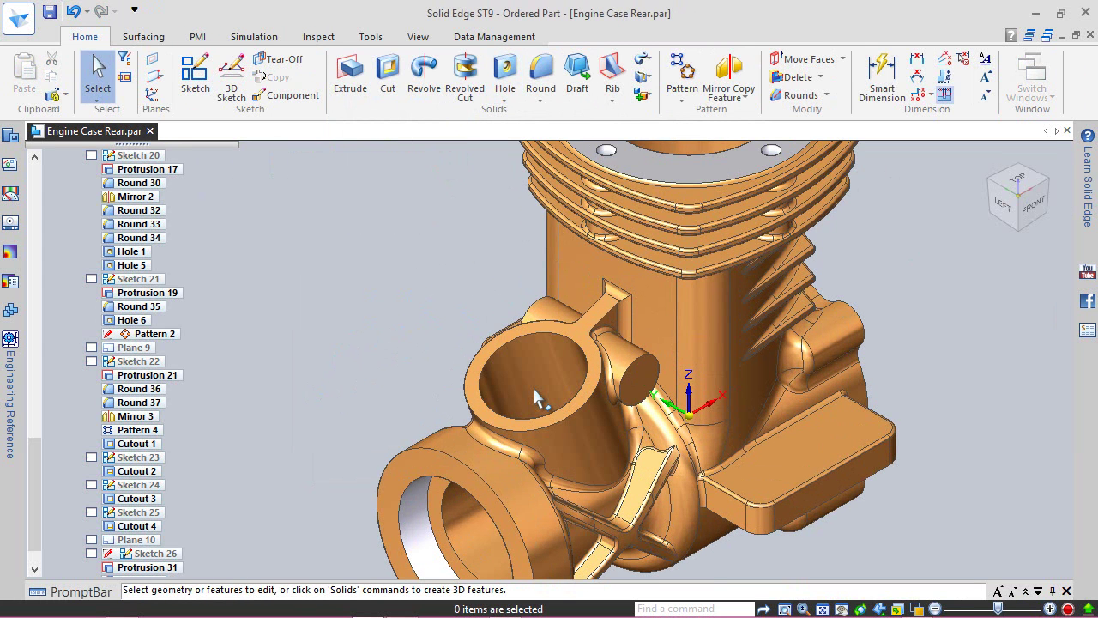
middle_click_drag(562, 454, 678, 277)
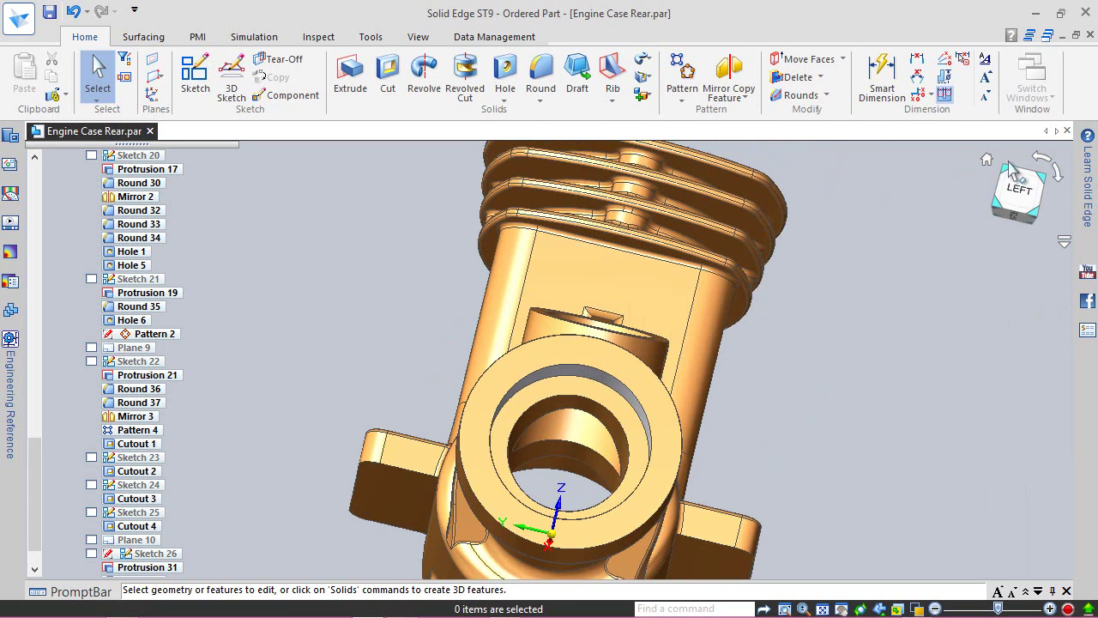
left_click(1020, 190)
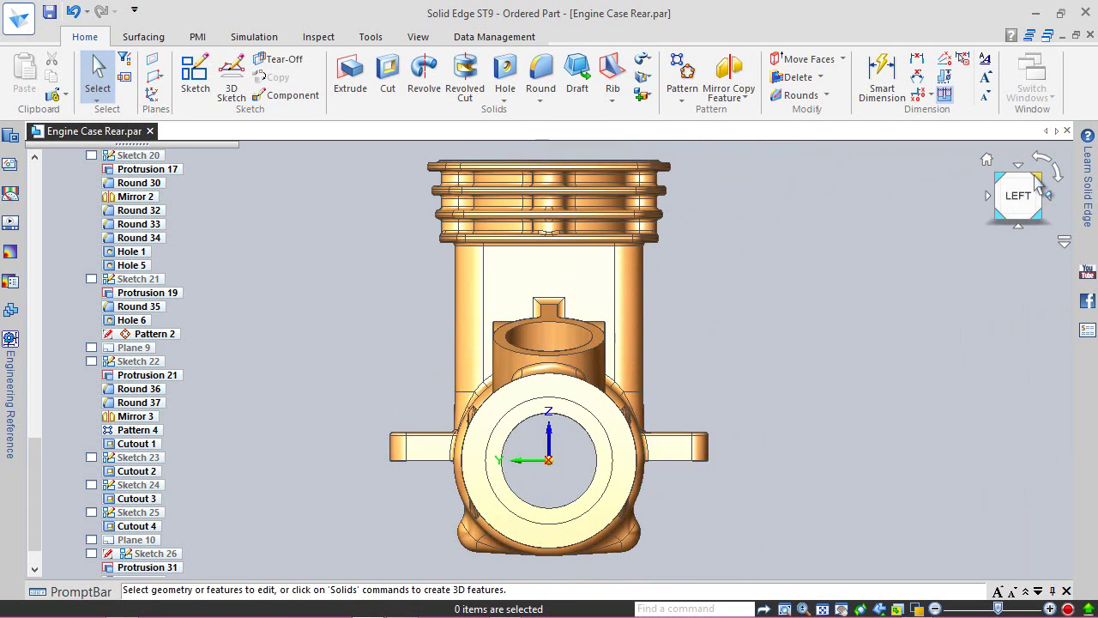
left_click(1040, 176)
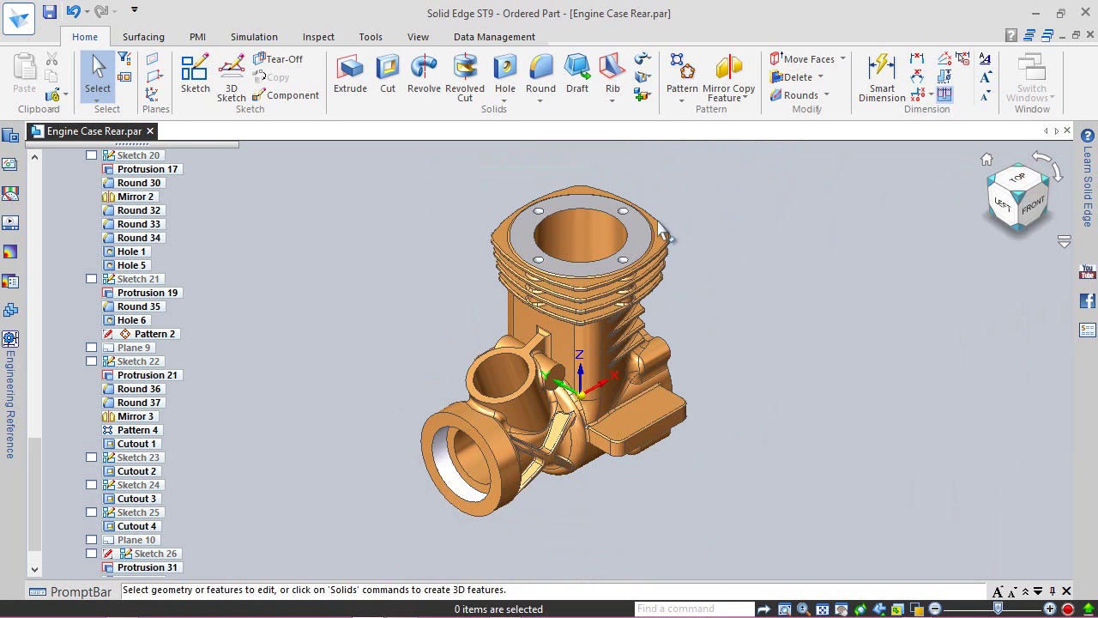
left_click(50, 12)
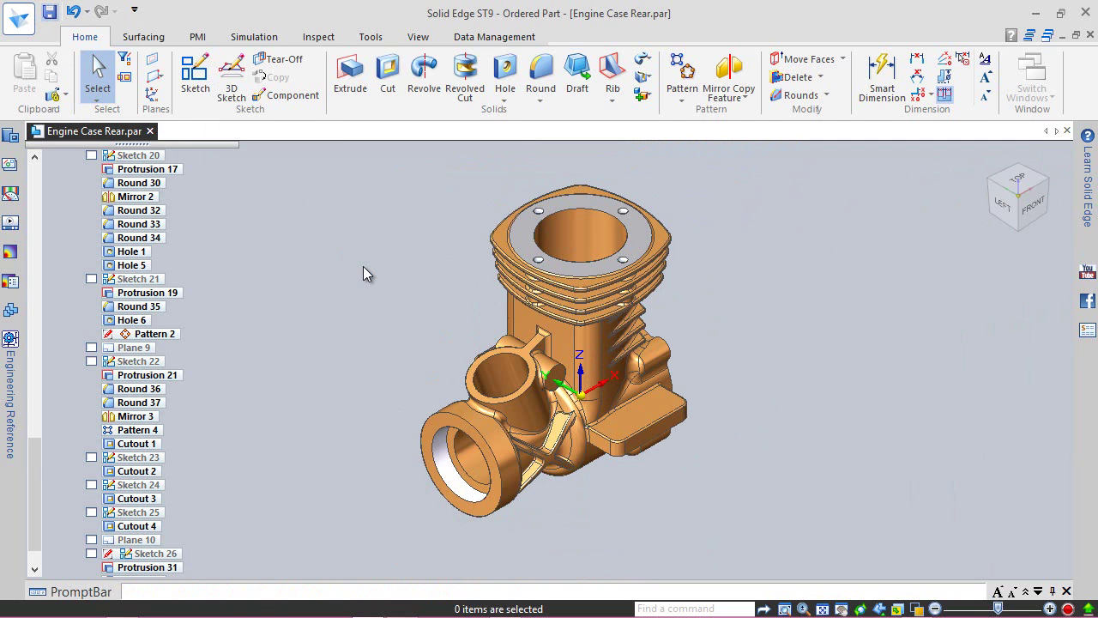
- Begin a cutout on the small cross cylinder's front end face and sketch a concentric 4 mm diameter circle
left_click(387, 76)
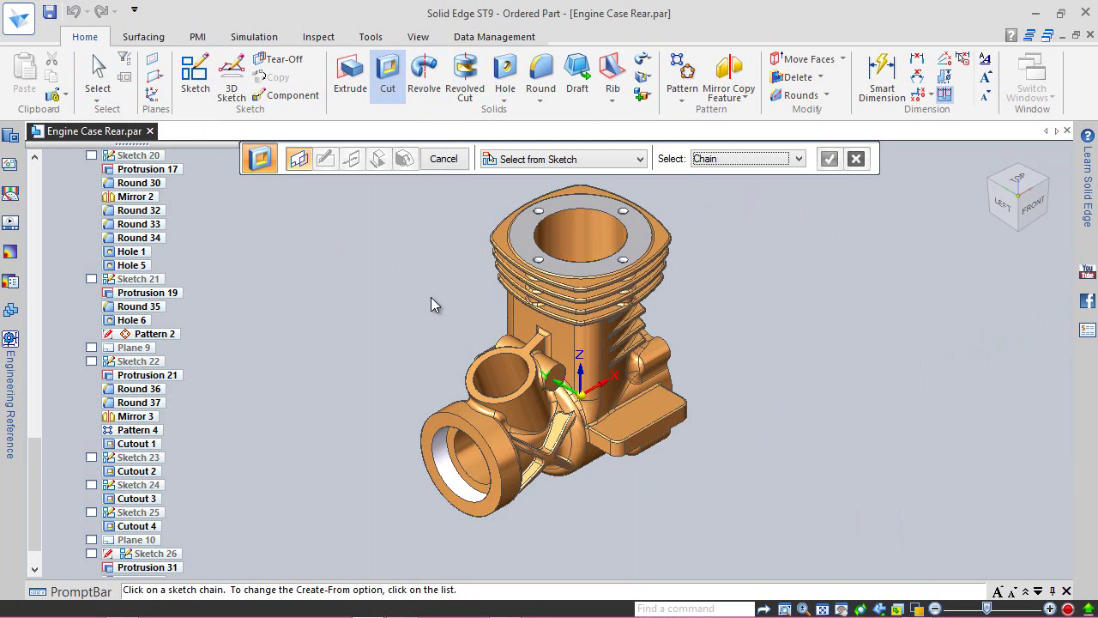
scroll(535, 360, "up", 2)
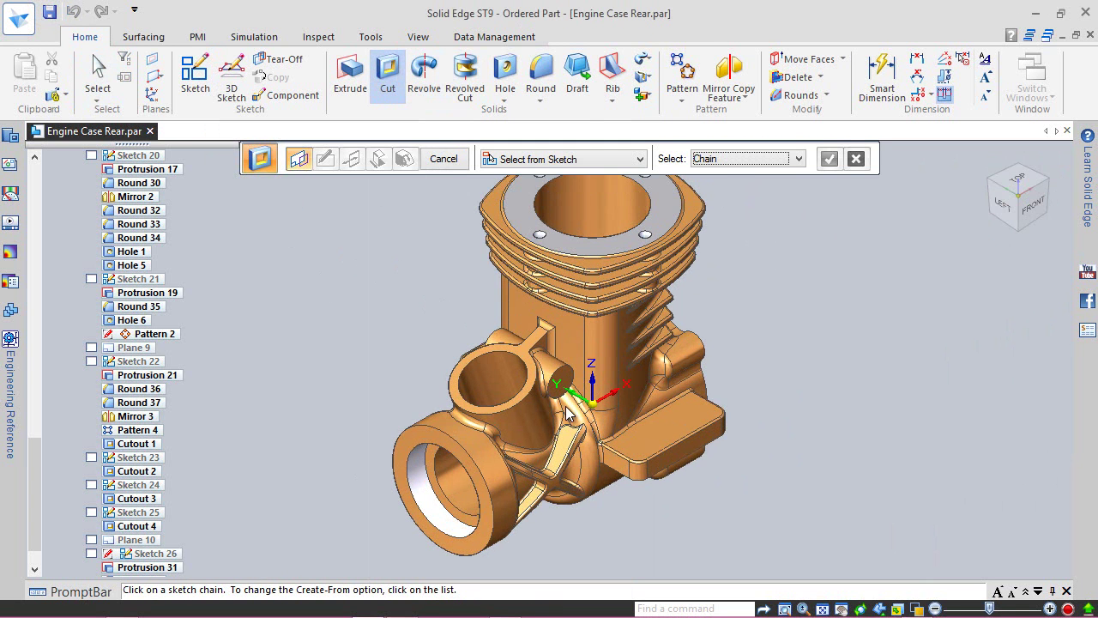
scroll(563, 366, "up", 1)
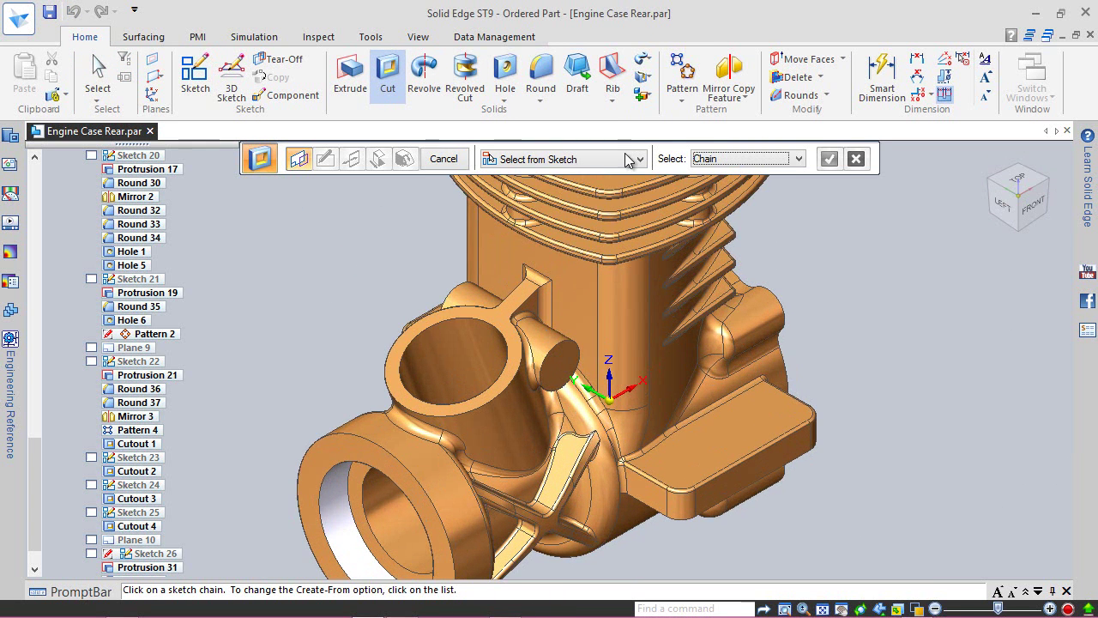
scroll(616, 179, "up", 1)
left_click(624, 158)
left_click(577, 190)
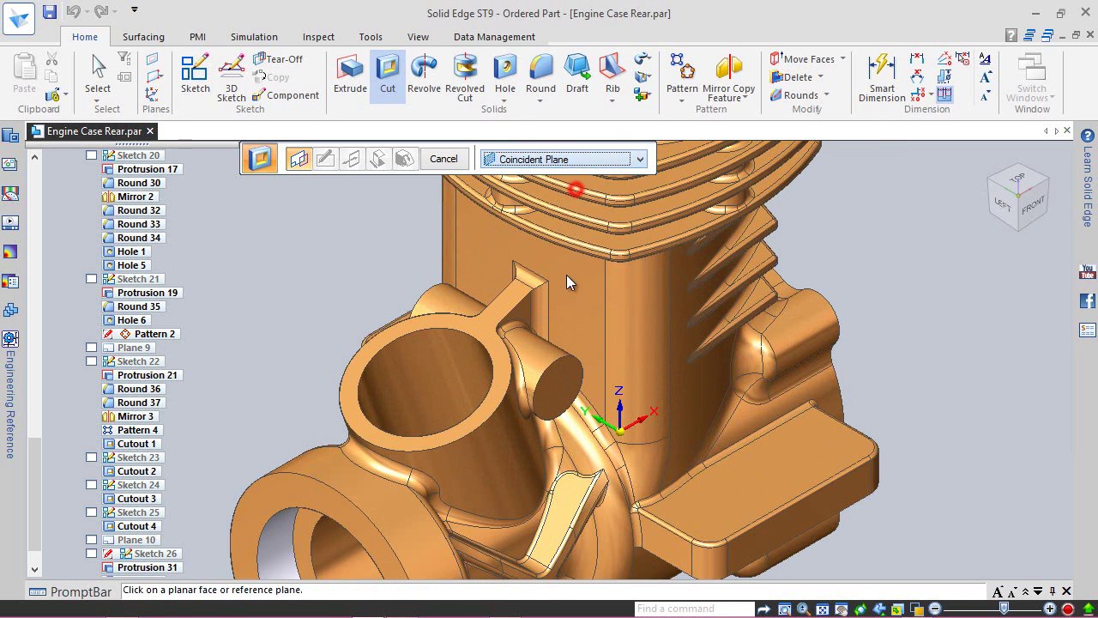
left_click(561, 394)
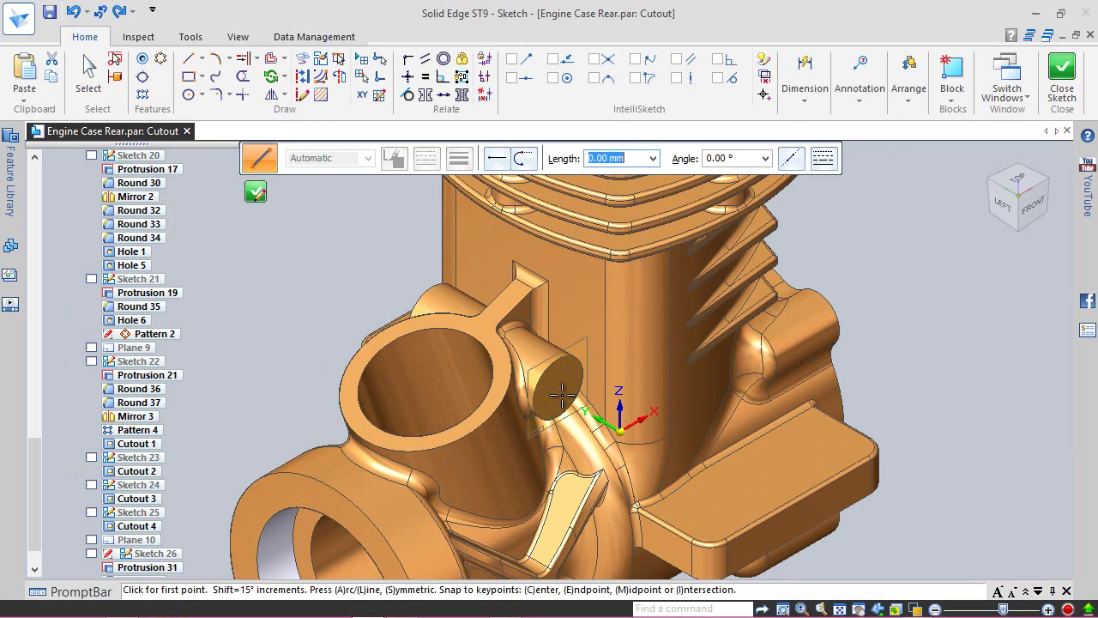
left_click(189, 95)
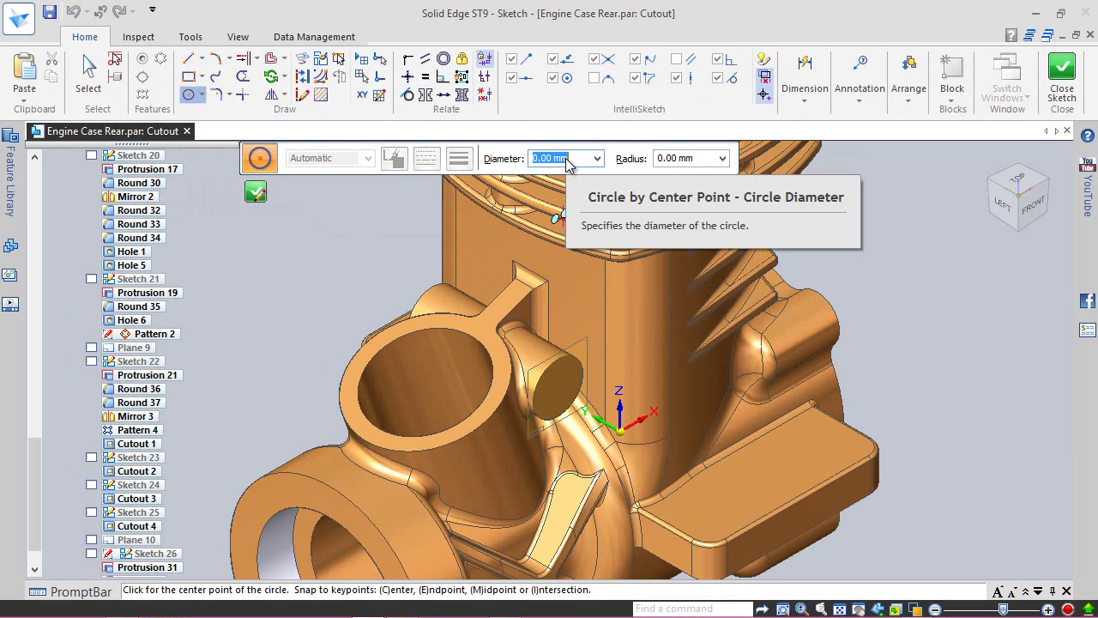
type("4")
key("Return")
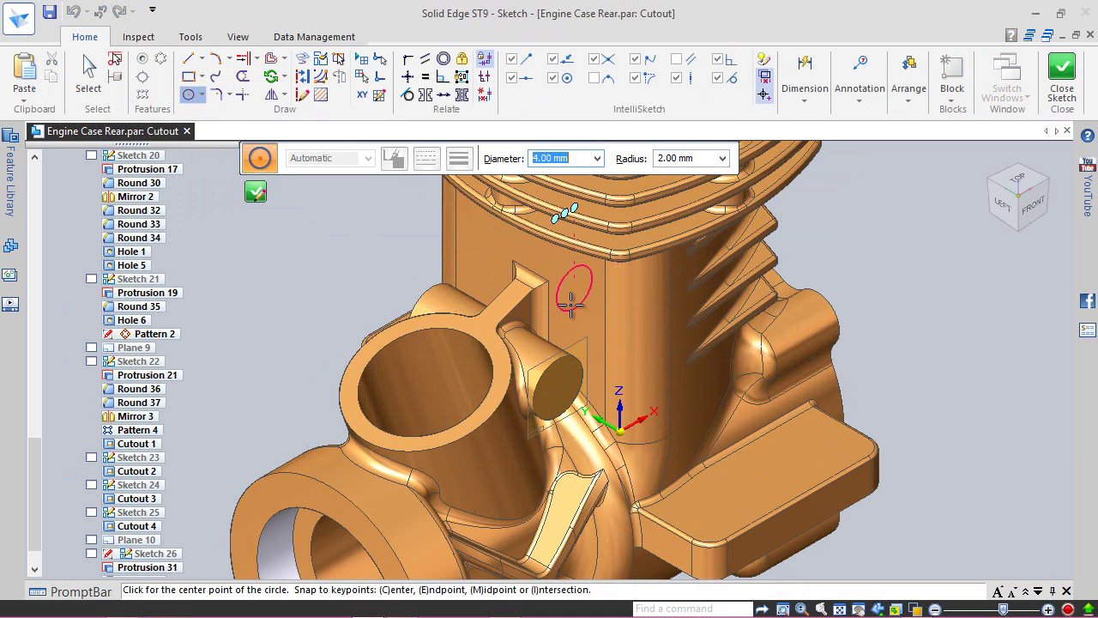
left_click(557, 388)
key("Escape")
left_click(1063, 75)
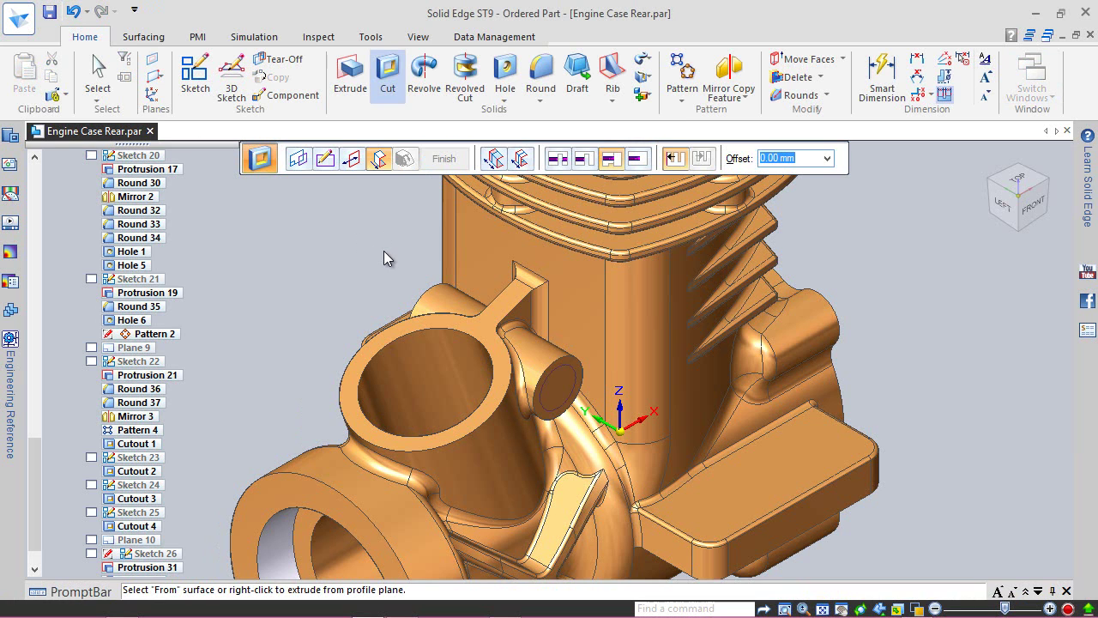
- Cut the circle through all along the small cylinder and across the inclined boss, and check the opening on the back side
left_click(556, 160)
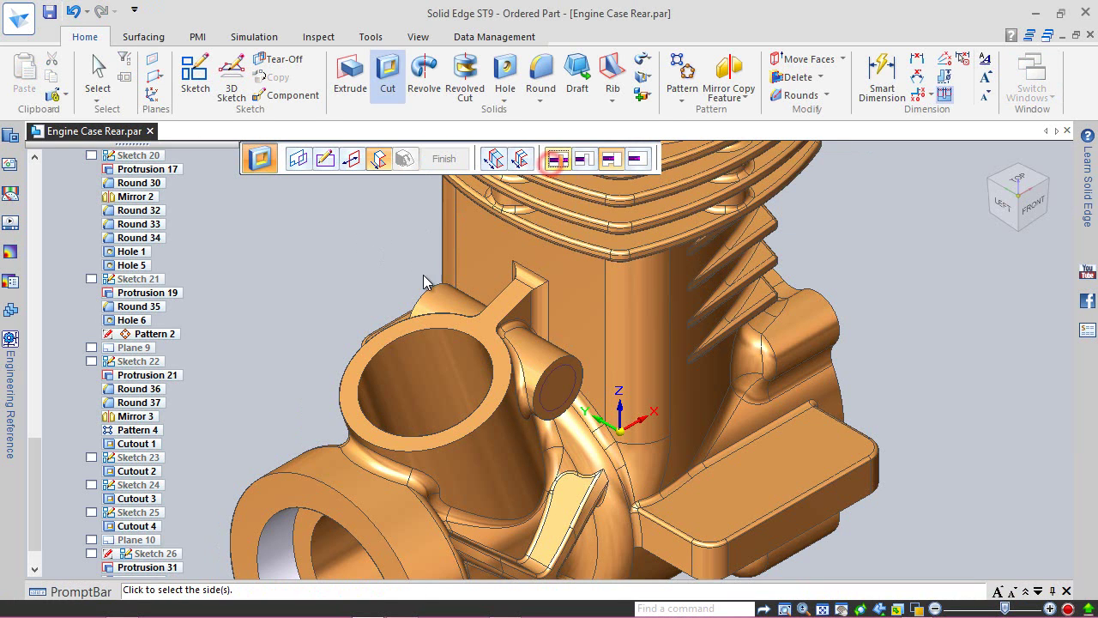
left_click(373, 258)
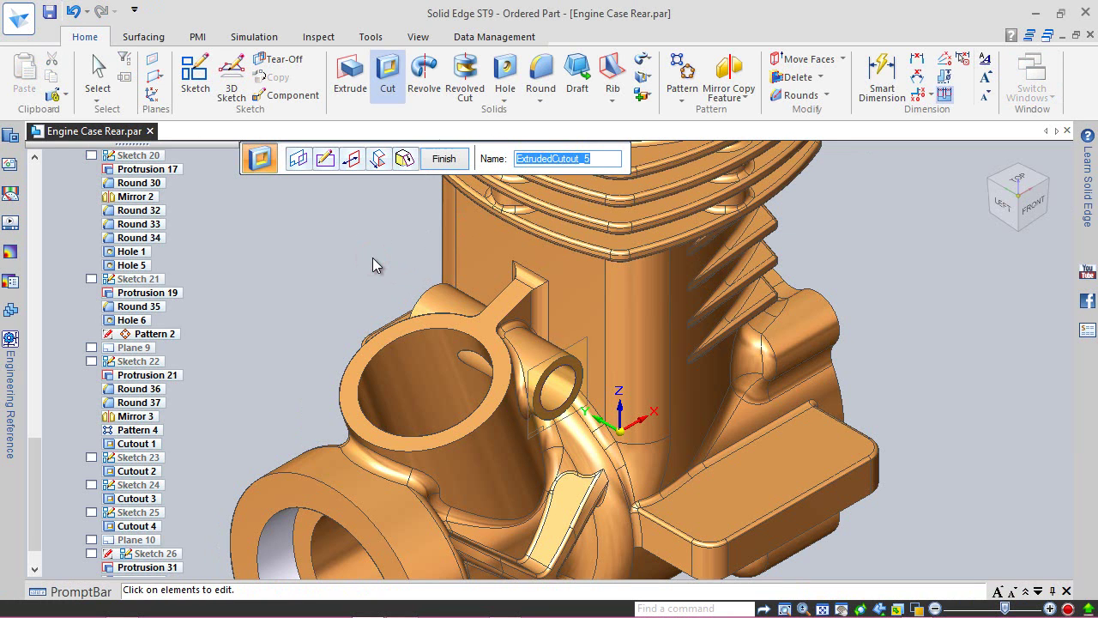
left_click(437, 162)
left_click(437, 160)
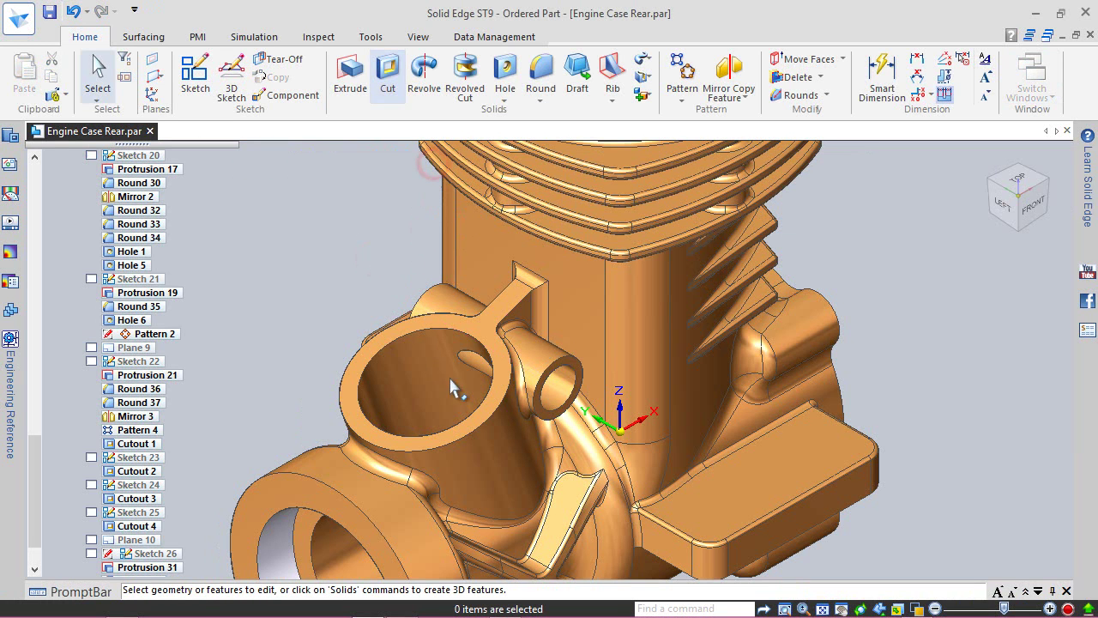
mouse_move(463, 387)
middle_mouse_down()
mouse_move(465, 370)
mouse_move(549, 354)
mouse_move(609, 370)
mouse_move(737, 436)
mouse_move(826, 502)
middle_mouse_up()
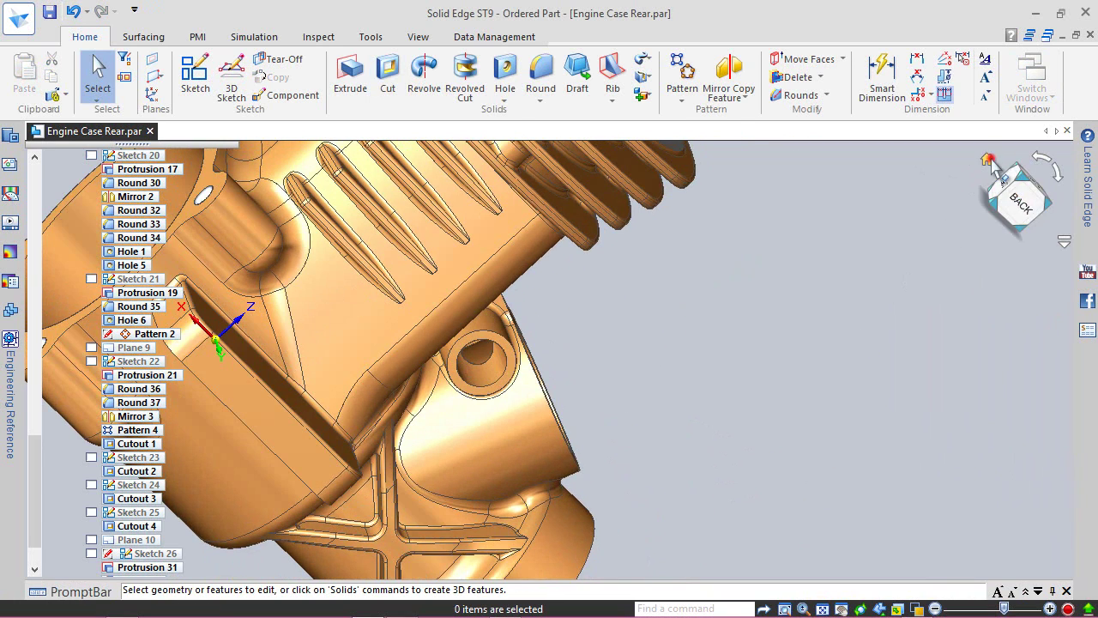
left_click(988, 161)
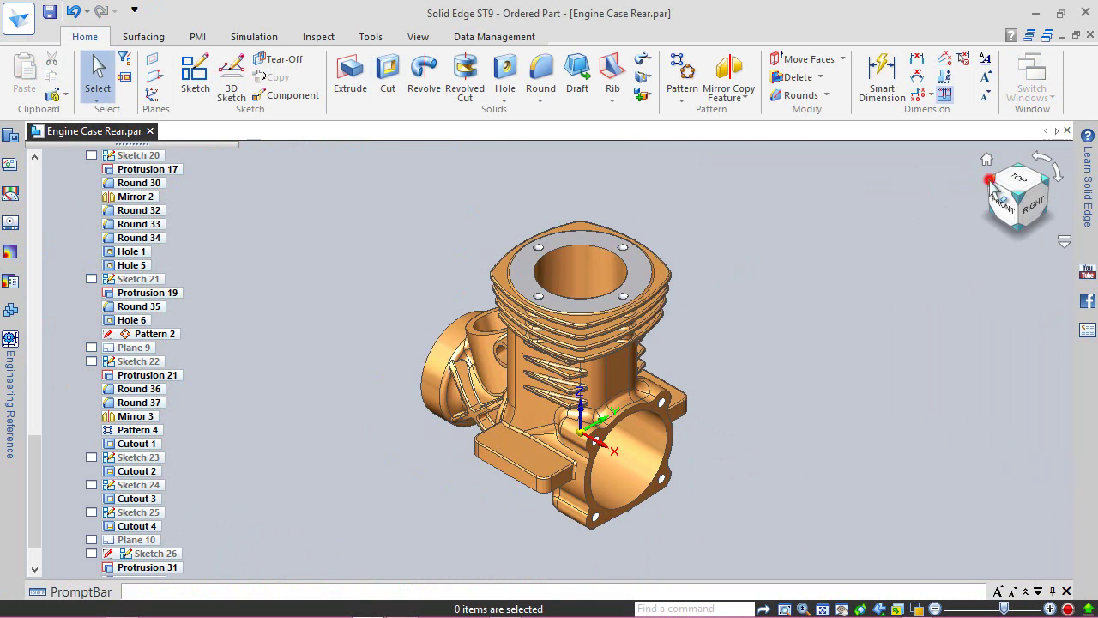
left_click(991, 181)
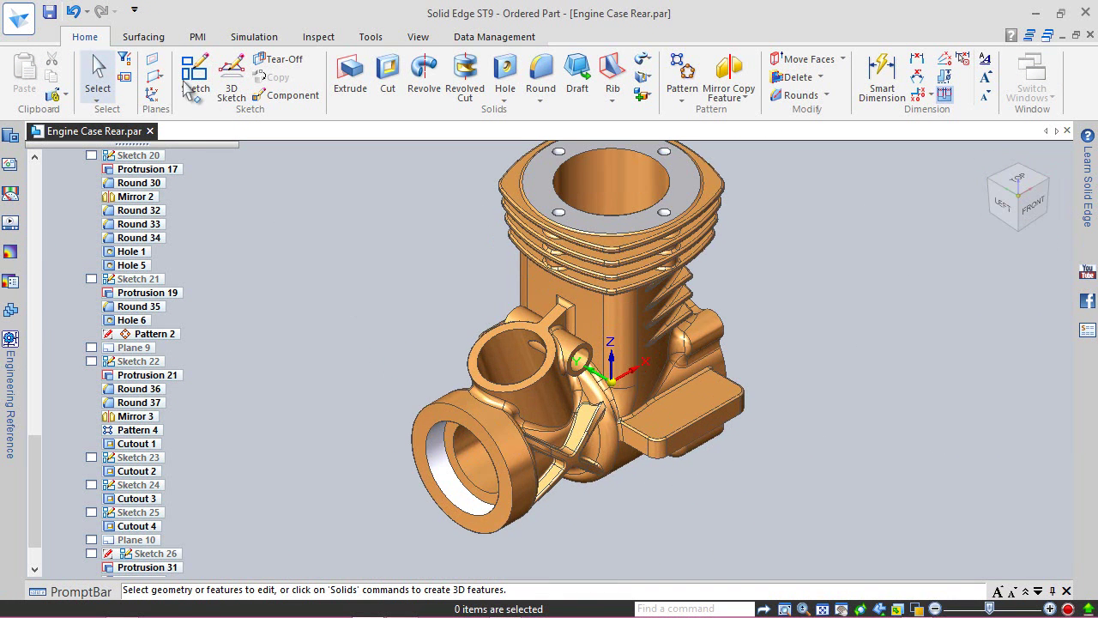
- Save the part, turn it to the back-left isometric view, and save all open documents
left_click(52, 14)
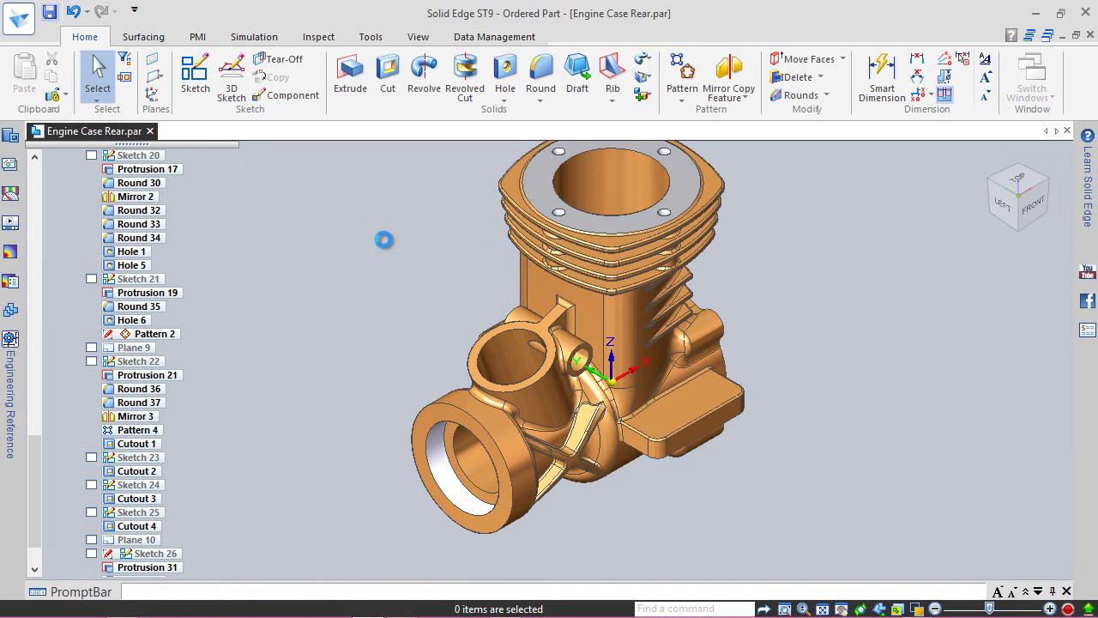
left_click(417, 203)
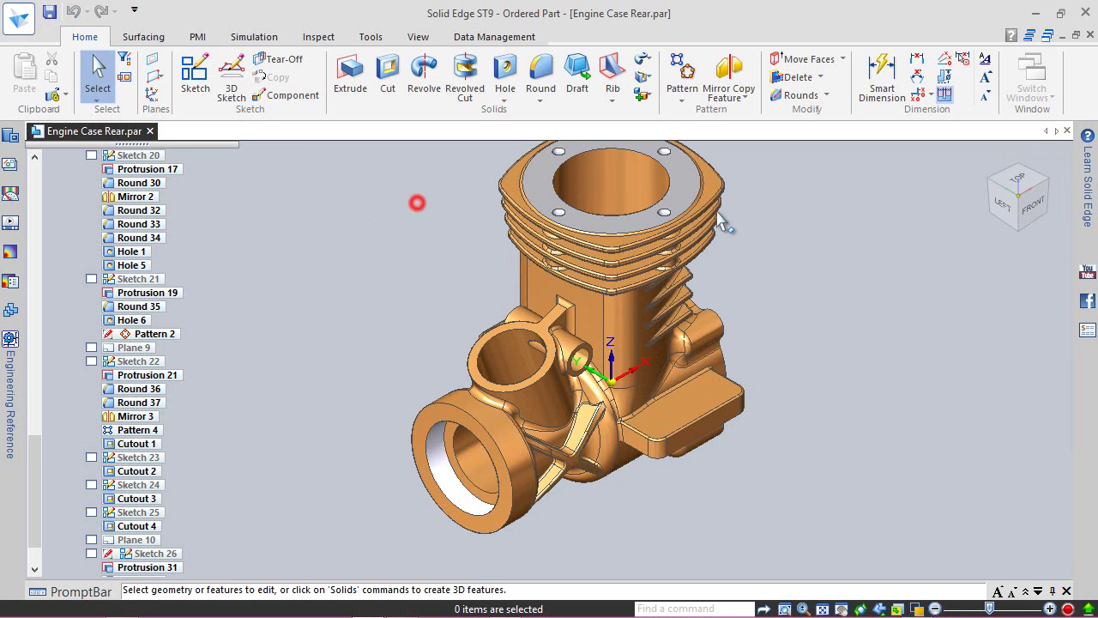
left_click(998, 196)
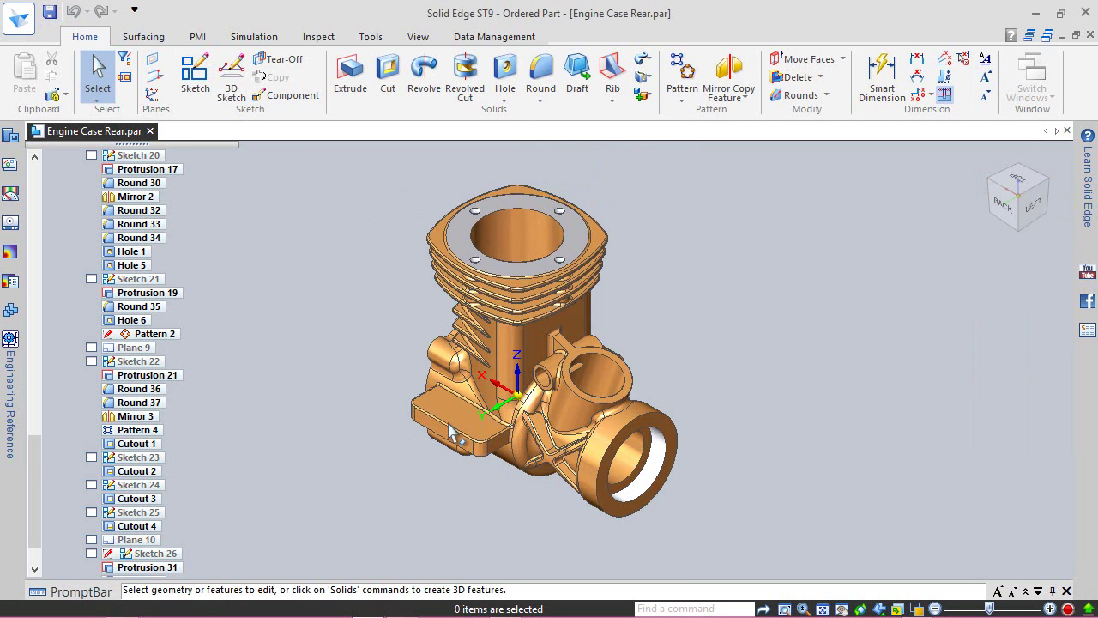
scroll(395, 357, "up", 1)
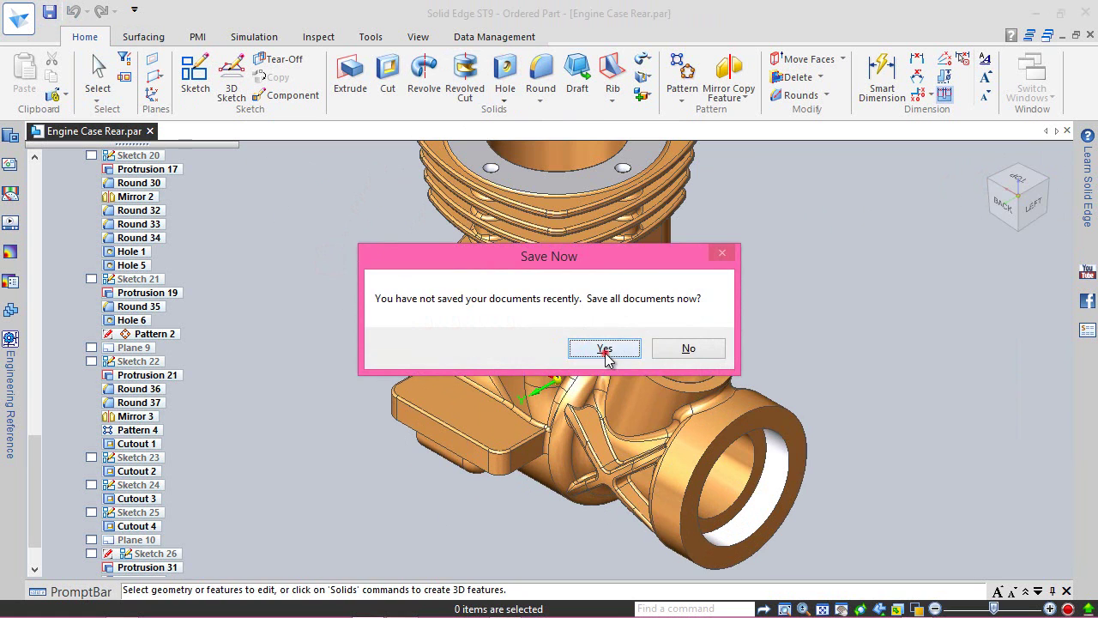
left_click(604, 348)
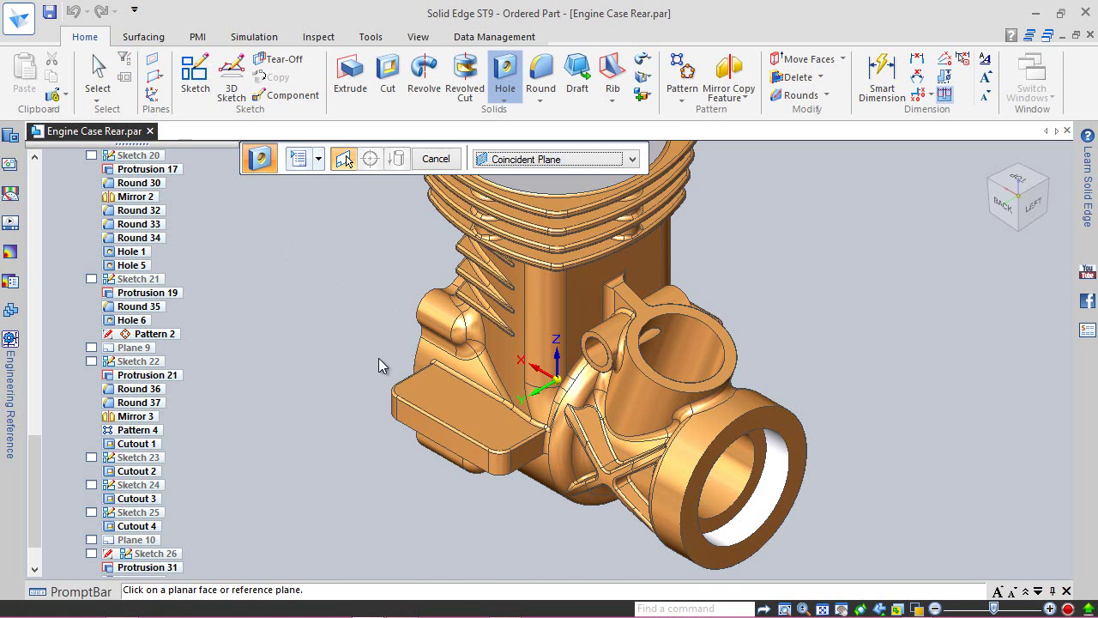
- Start a hole on the top face of the rectangular side pad and place its circle near the pad's outer end
left_click(422, 403)
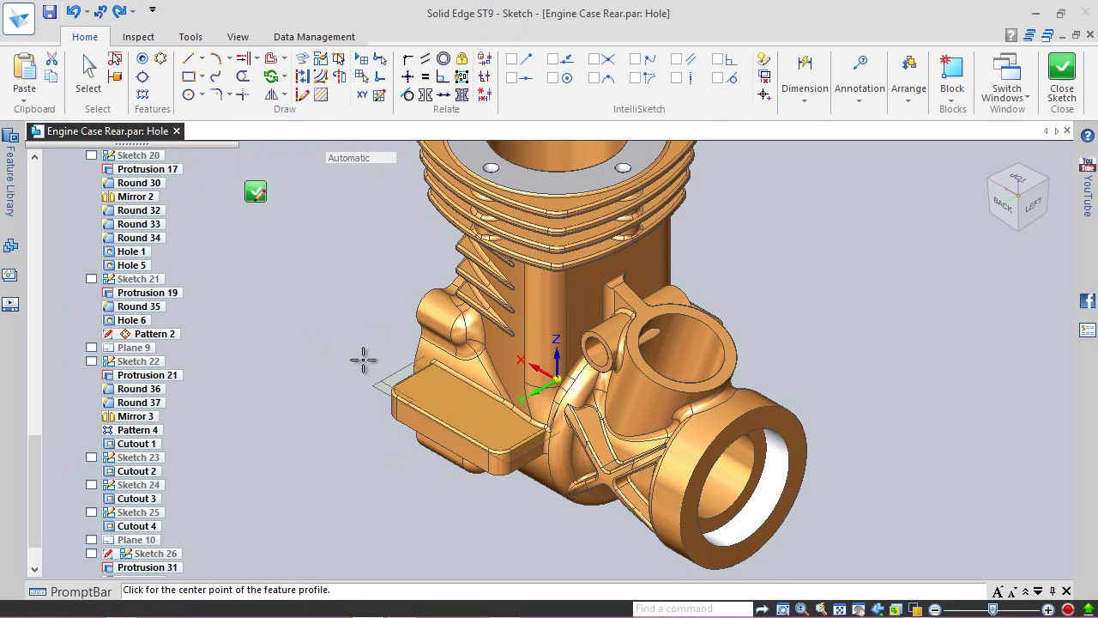
scroll(363, 362, "up", 2)
scroll(363, 363, "up", 3)
scroll(363, 362, "up", 2)
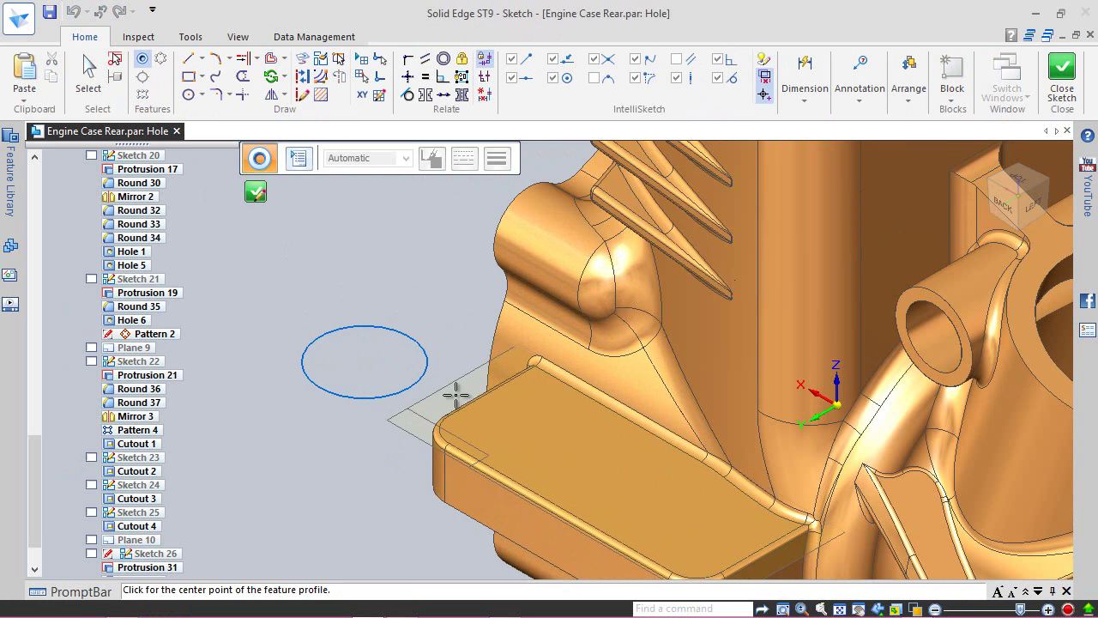
left_click(549, 443)
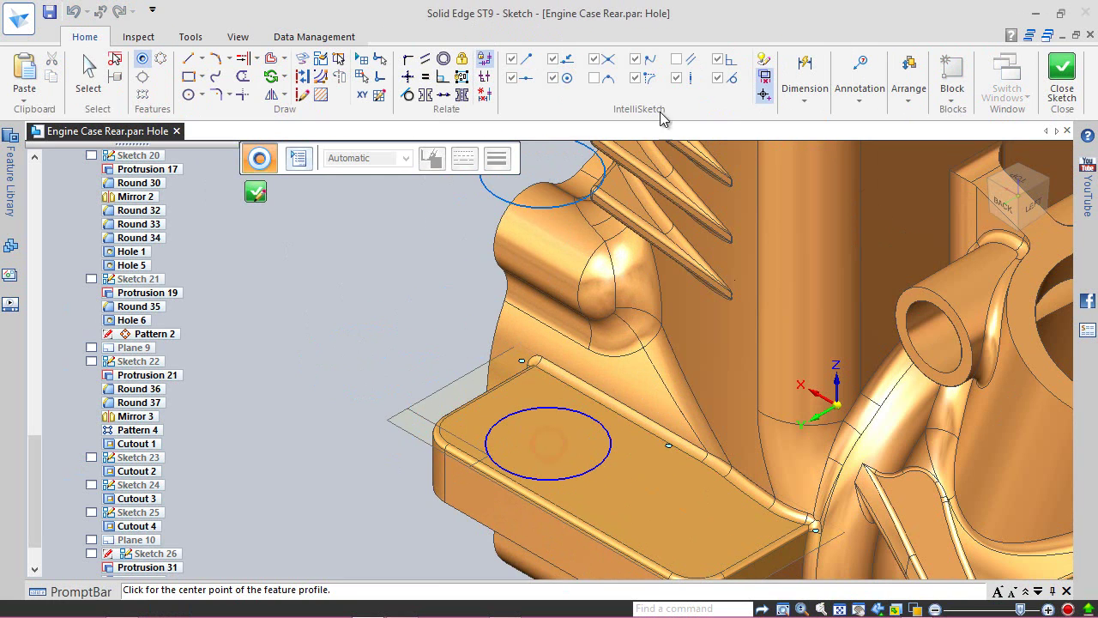
- Dimension the hole centre 4.7 mm from the short end edge of the side pad
left_click(804, 99)
left_click(805, 130)
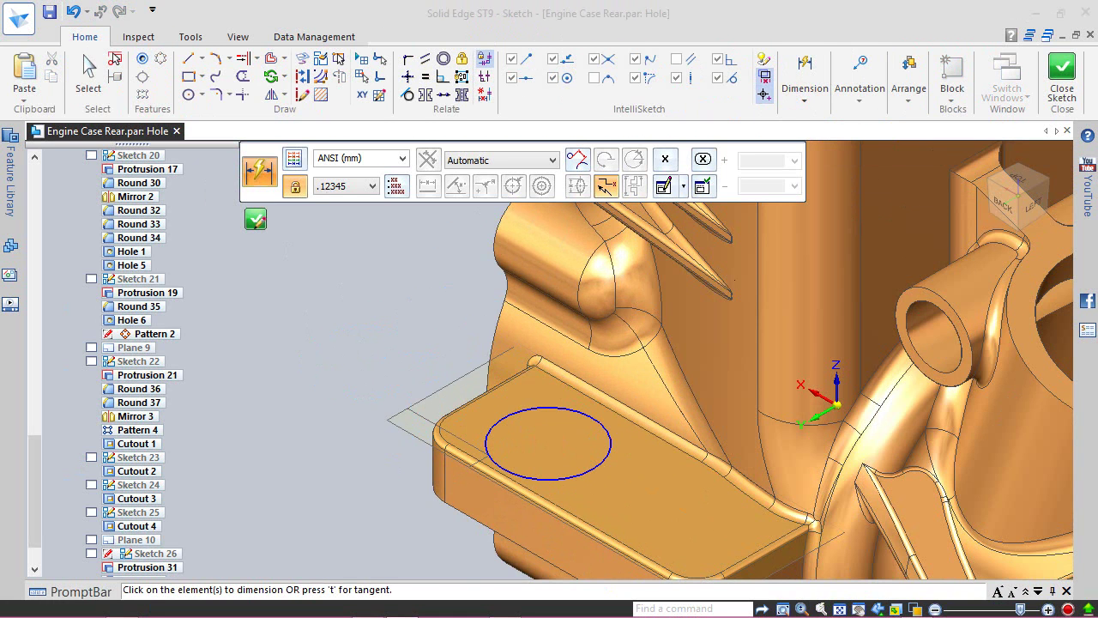
left_click(436, 12)
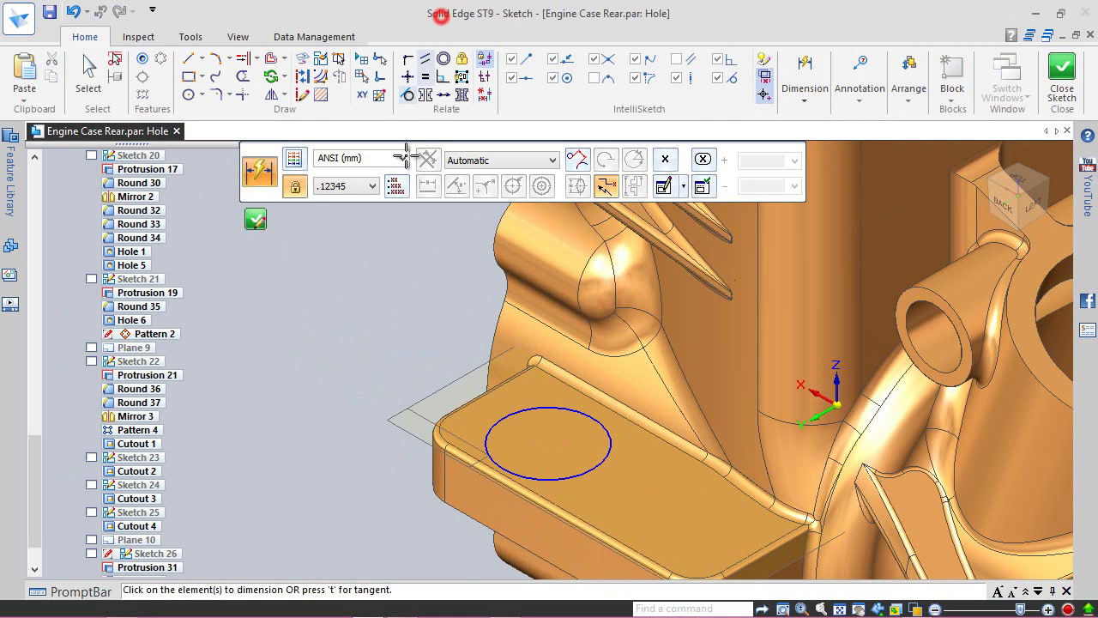
scroll(430, 377, "up", 3)
scroll(525, 441, "up", 1)
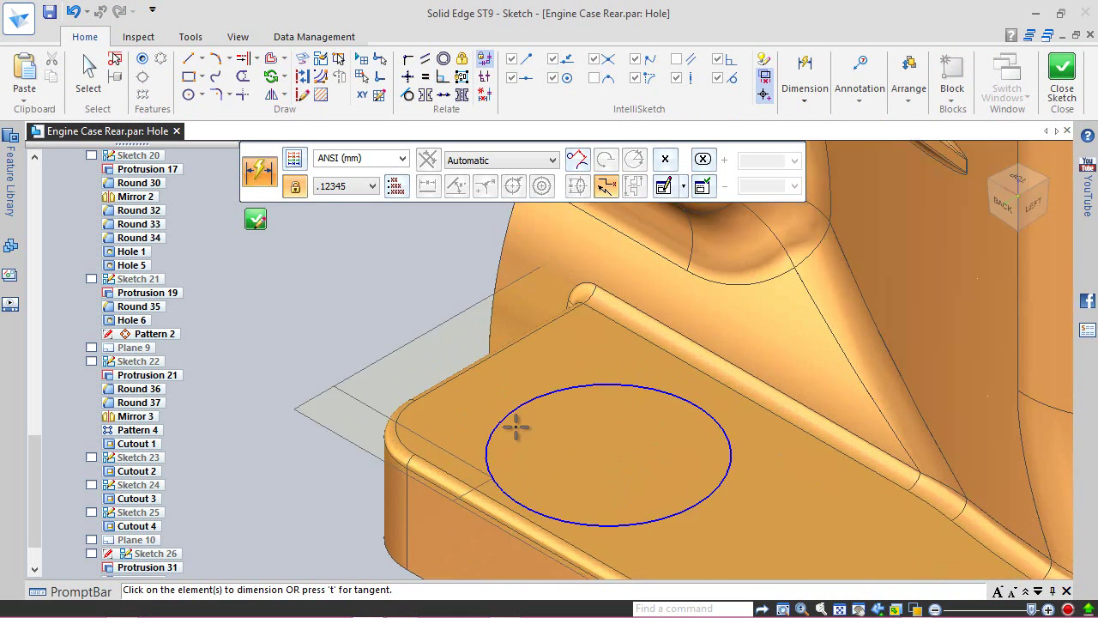
left_click(460, 378)
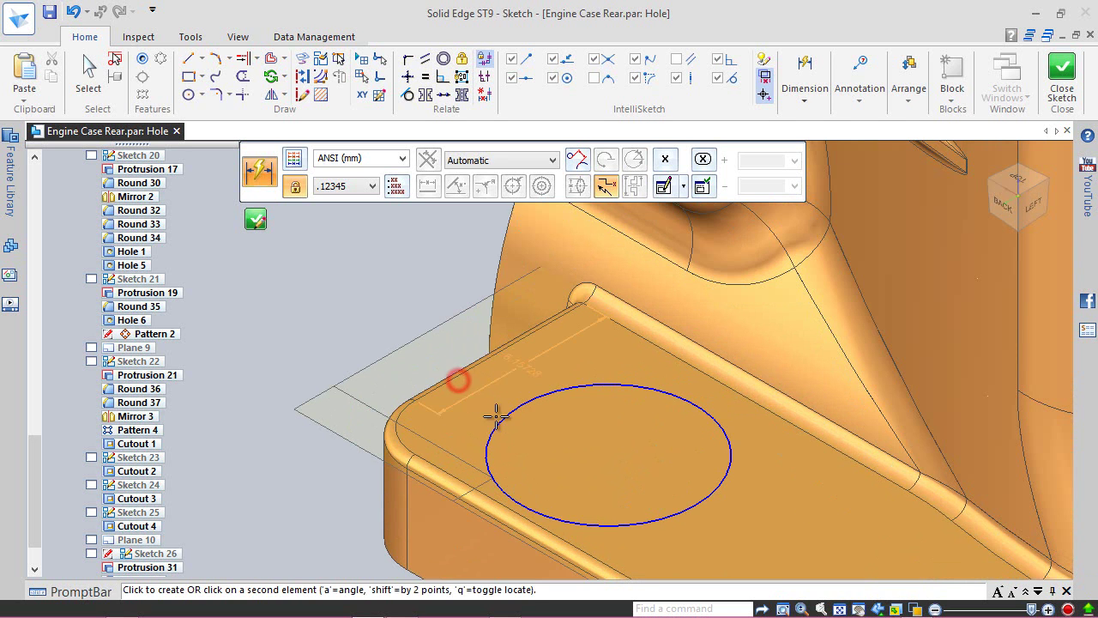
left_click(503, 421)
left_click(569, 360)
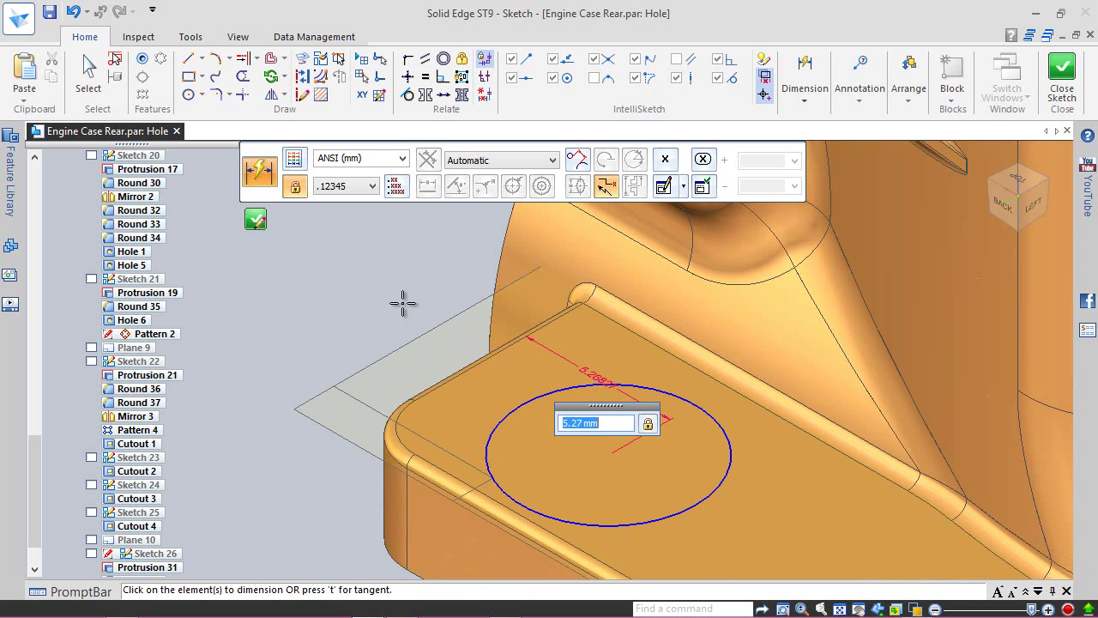
type("4.7")
key("Return")
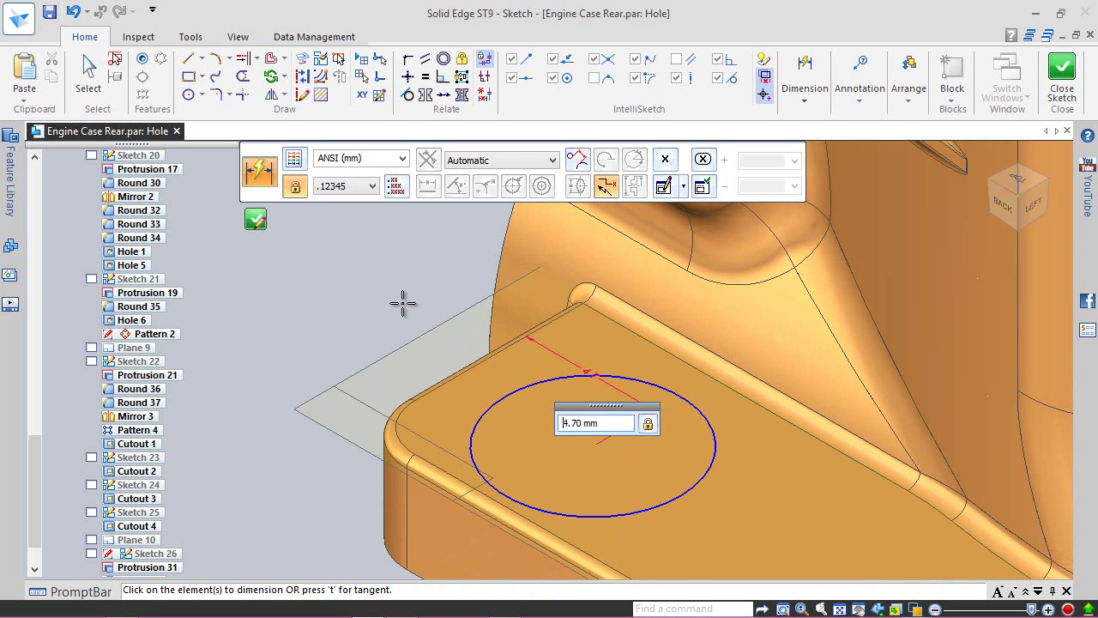
- Dimension the hole centre 2.7 mm from the long outer edge of the side pad
left_click(805, 85)
left_click(814, 140)
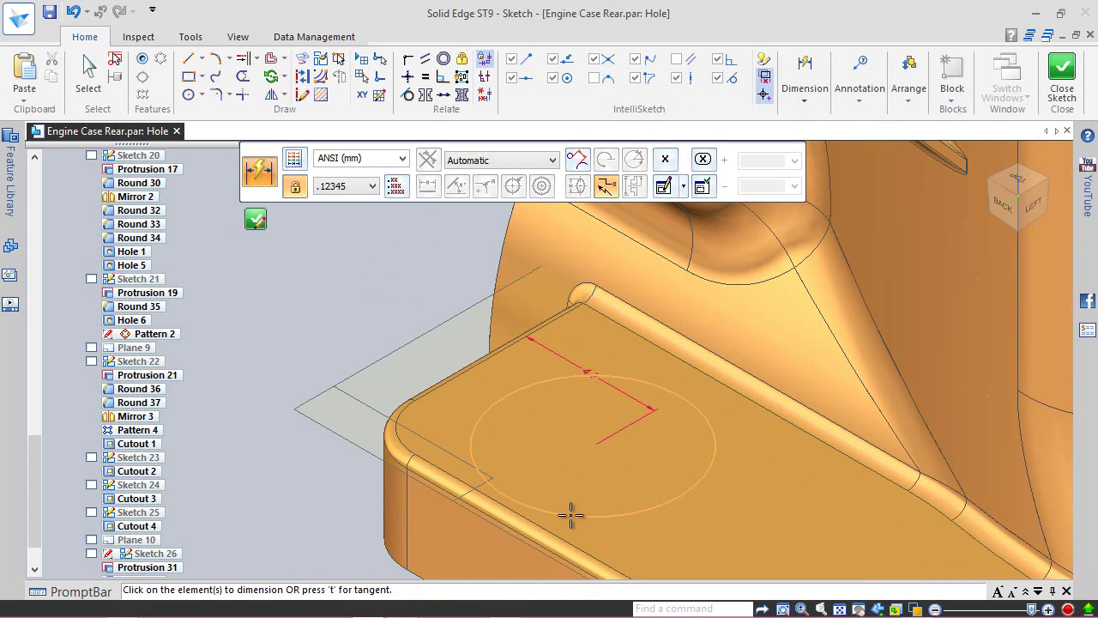
left_click(569, 515)
left_click(541, 522)
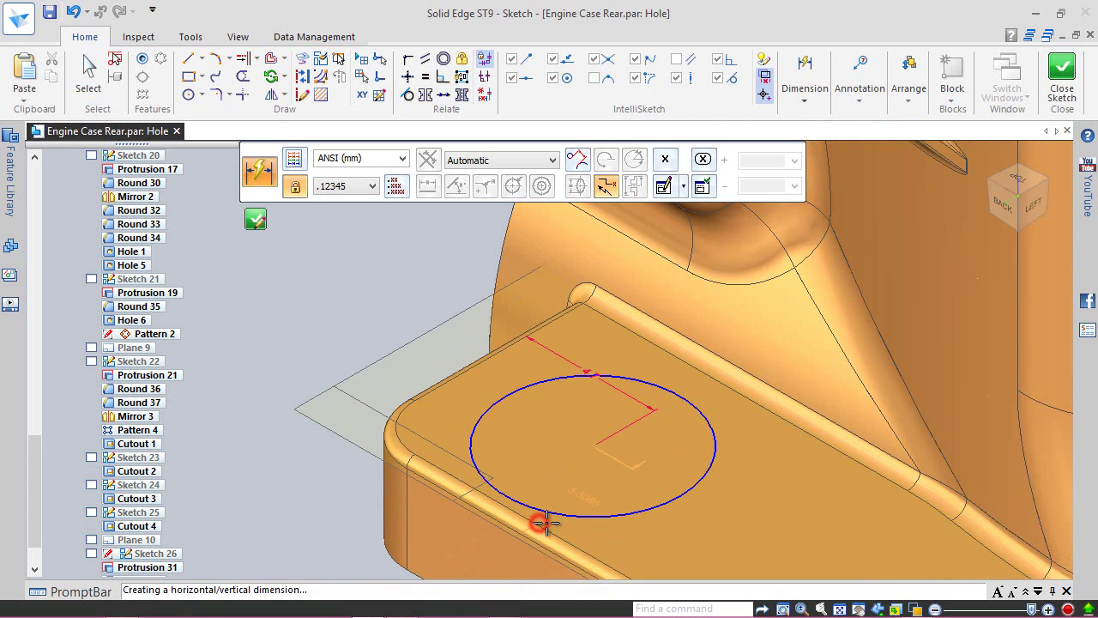
left_click(559, 521)
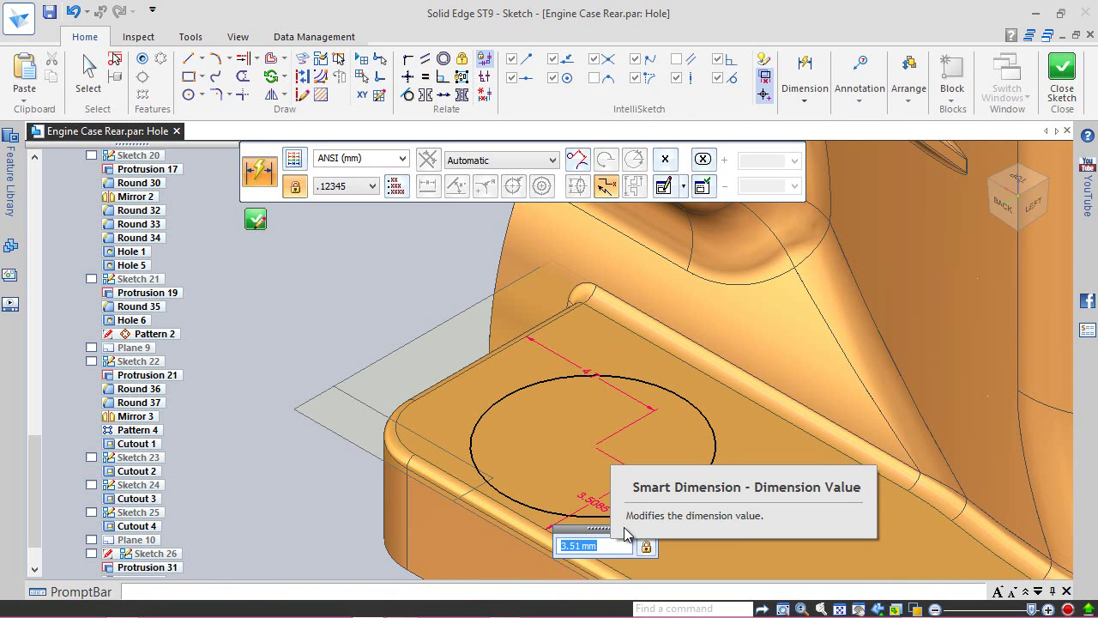
type("2.7")
key("Return")
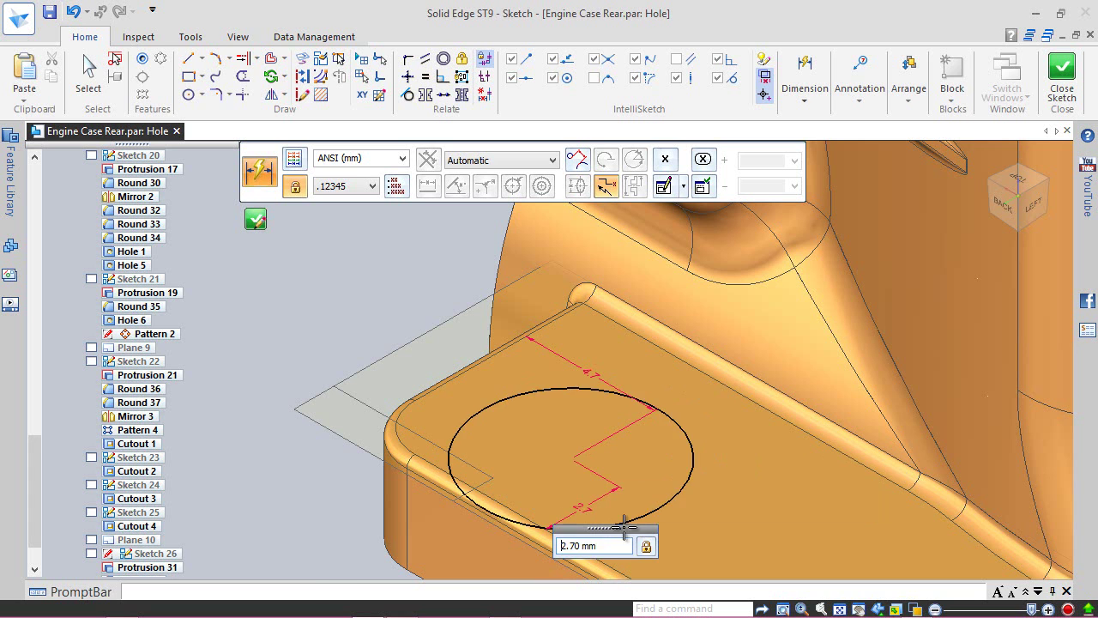
- Close the hole profile sketch and define a simple hole using the ANSI Metric standard, Drill Size sub type and size 2.5
key("Escape")
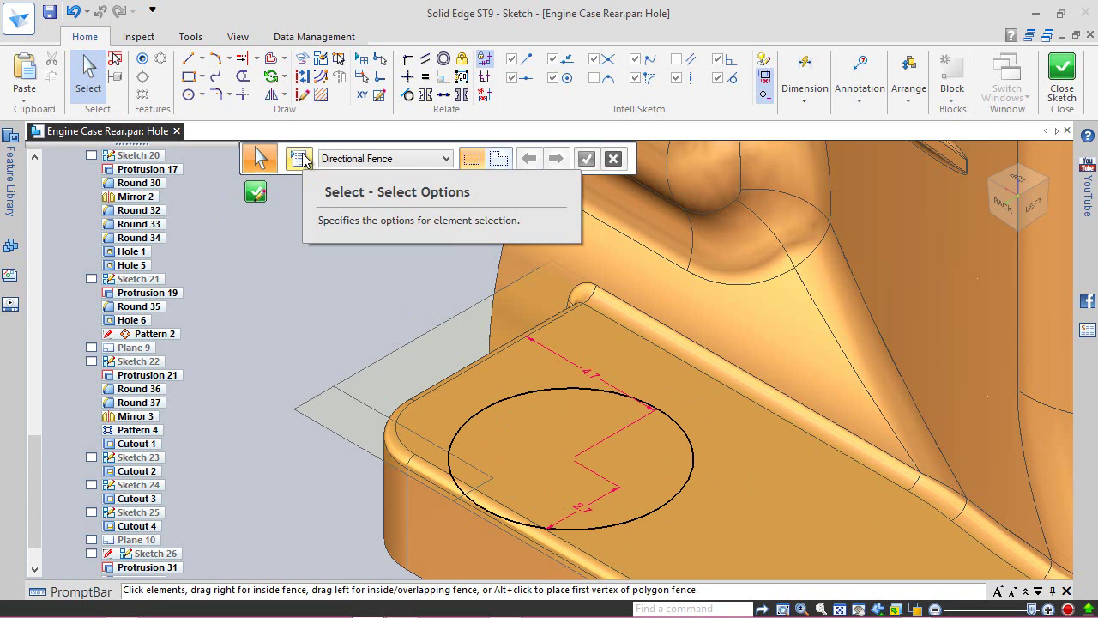
left_click(1061, 78)
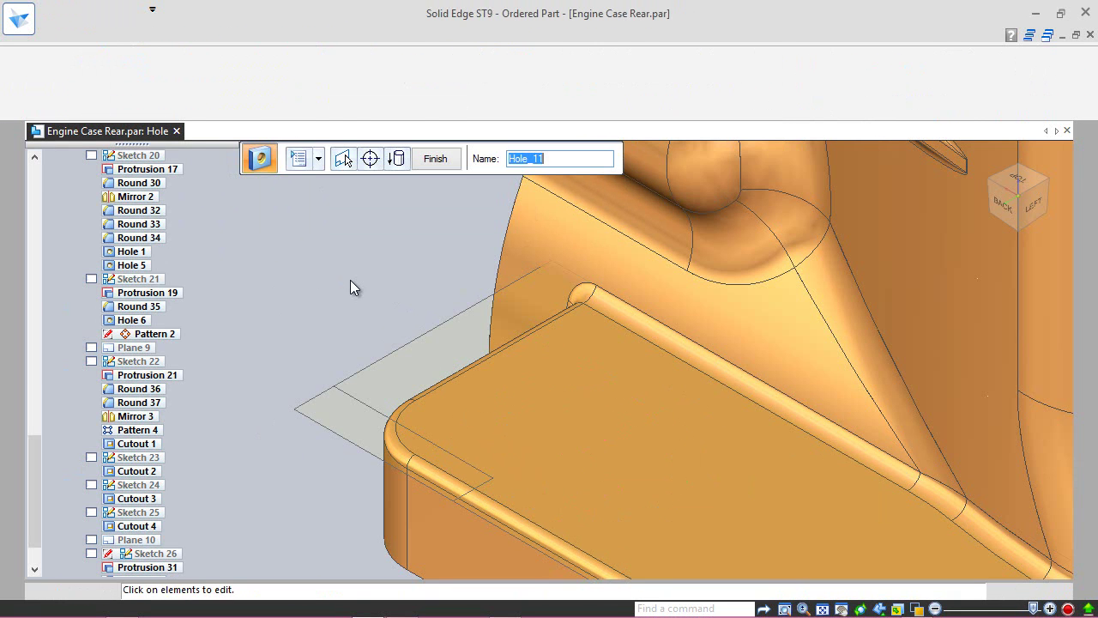
left_click(300, 163)
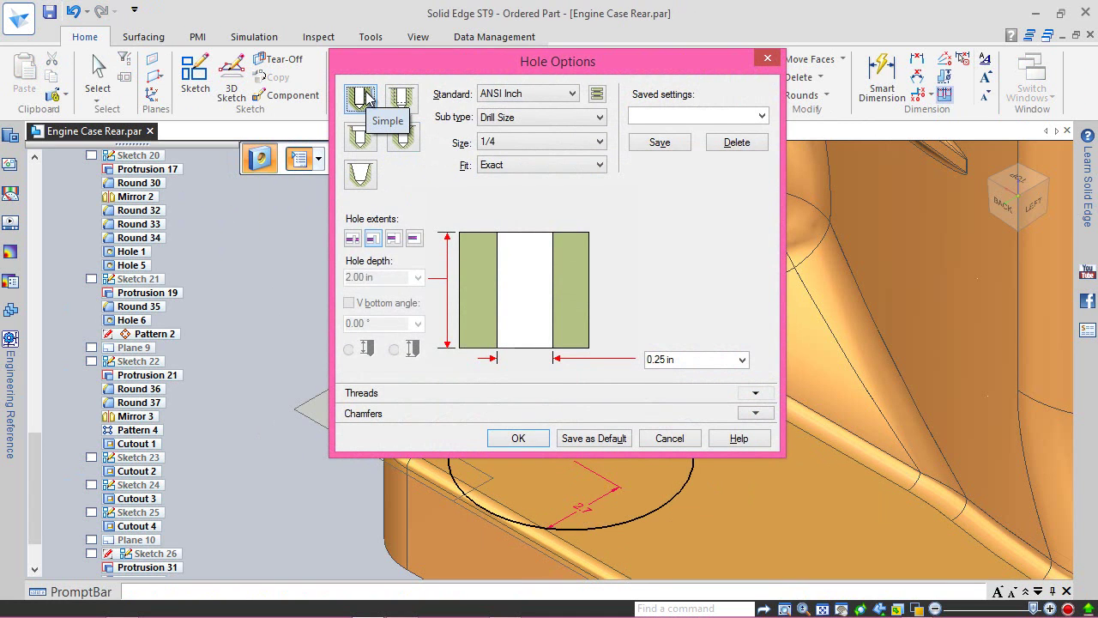
left_click(562, 92)
left_click(541, 120)
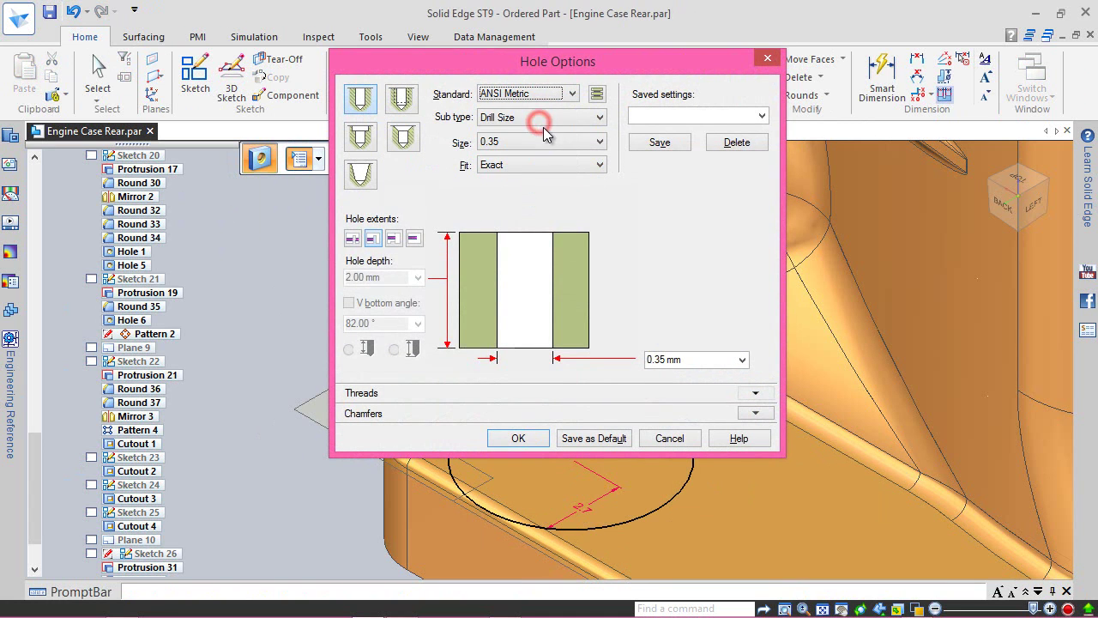
left_click(547, 141)
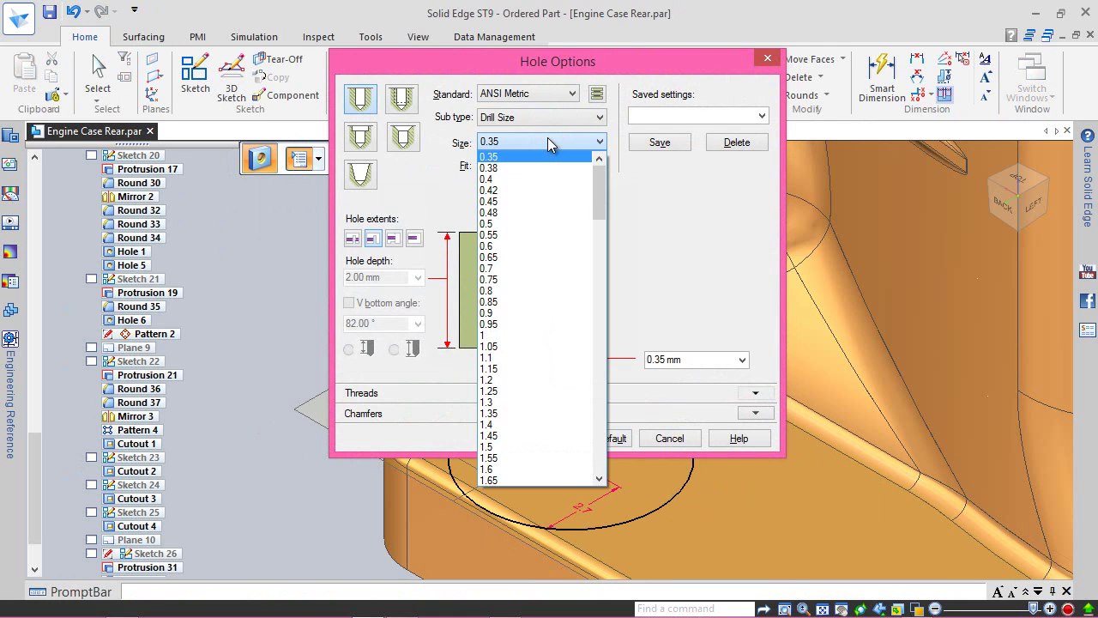
scroll(536, 269, "down", 2)
scroll(537, 270, "down", 3)
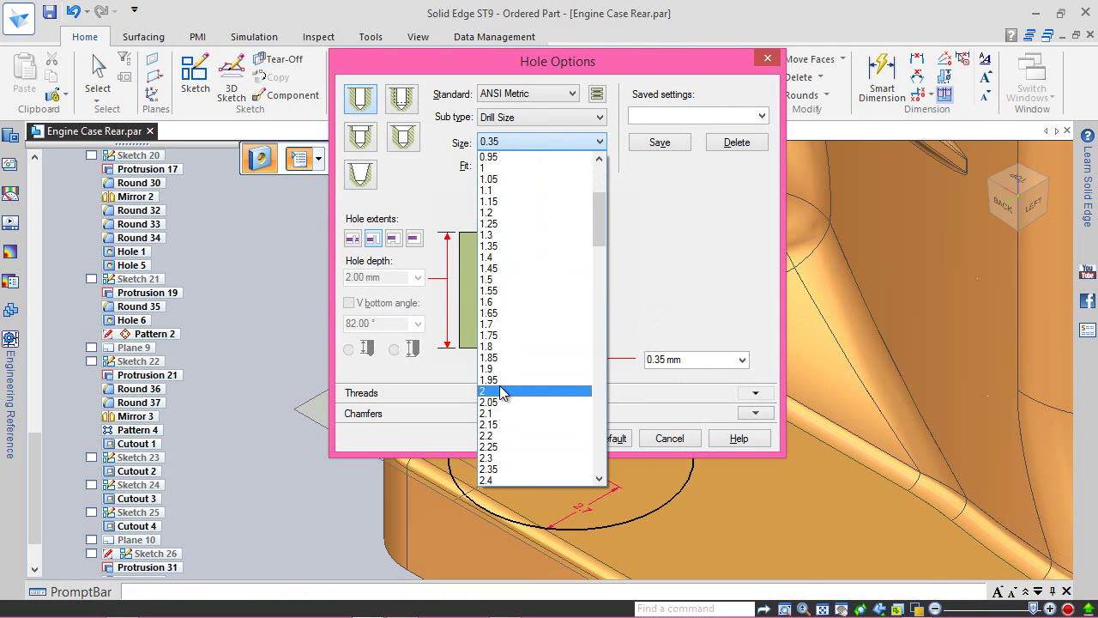
scroll(509, 423, "down", 1)
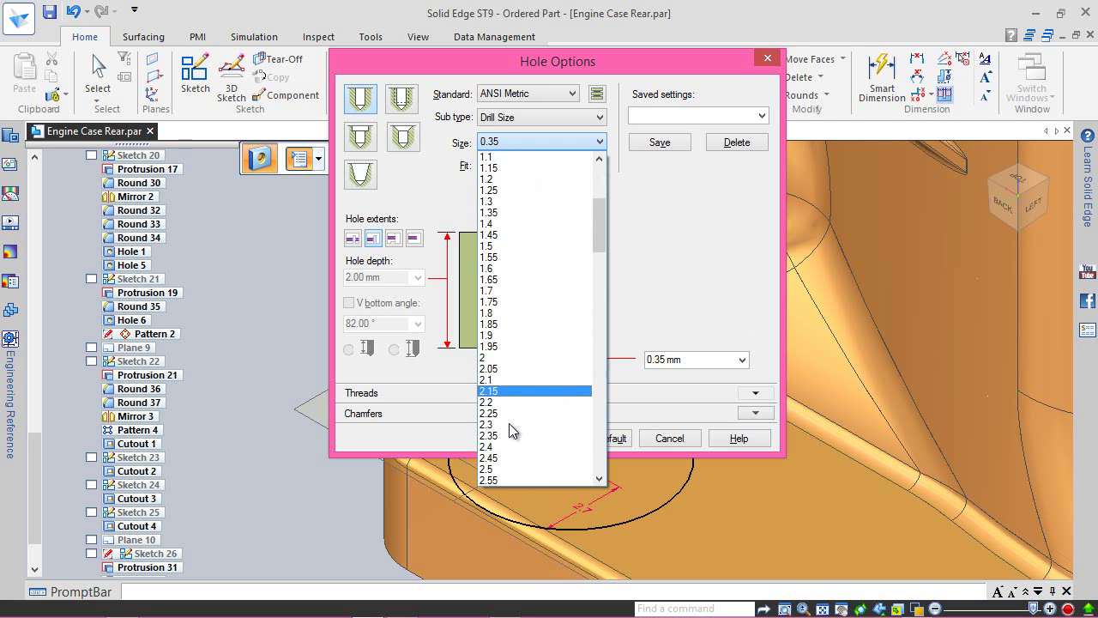
left_click(510, 469)
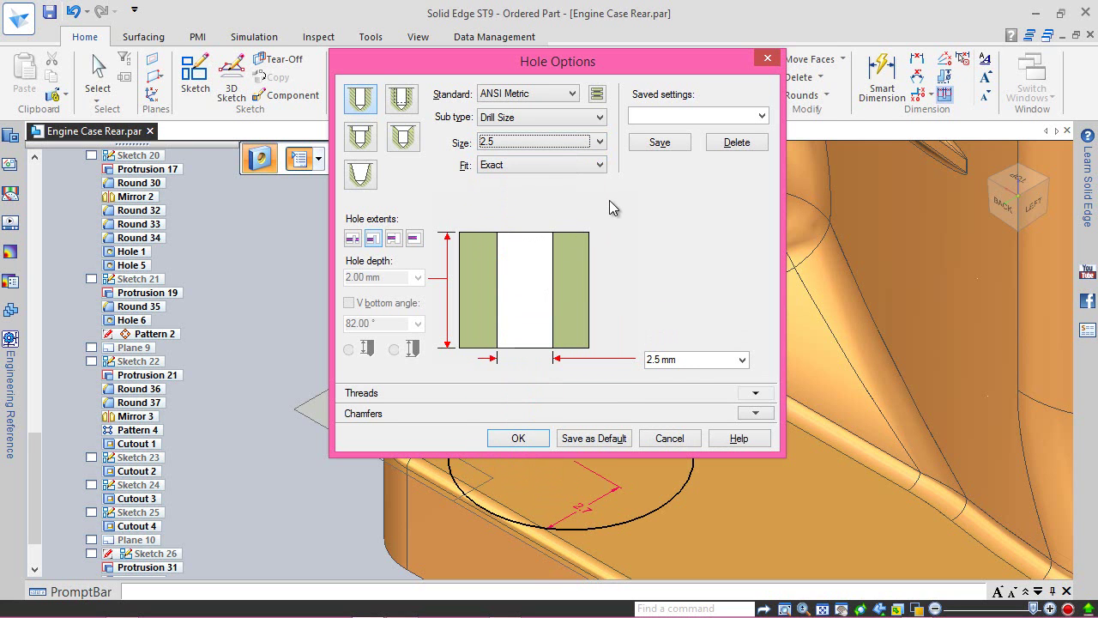
- Give the hole a finite extent with its depth entered, and finish the hole in the mounting plate
left_click(412, 240)
double_click(348, 278)
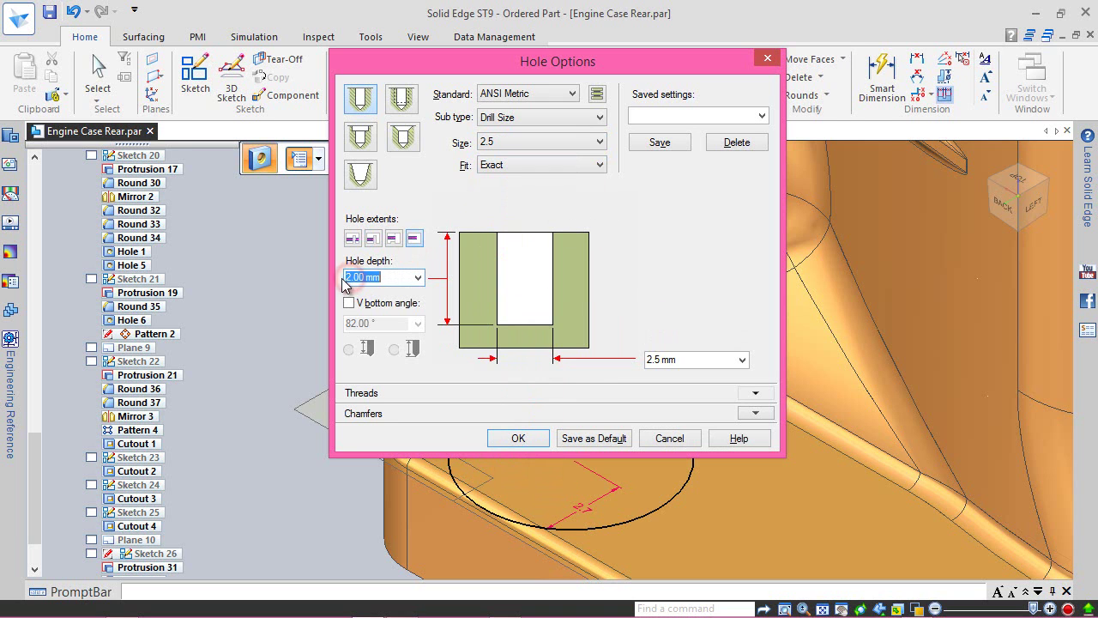
left_click(349, 277)
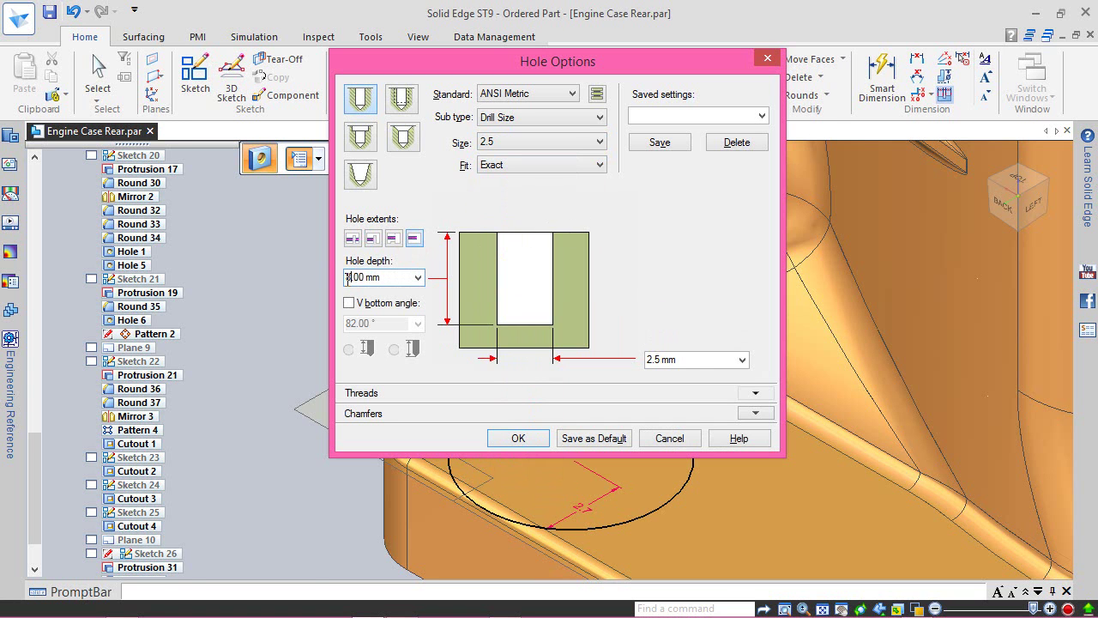
left_click(519, 438)
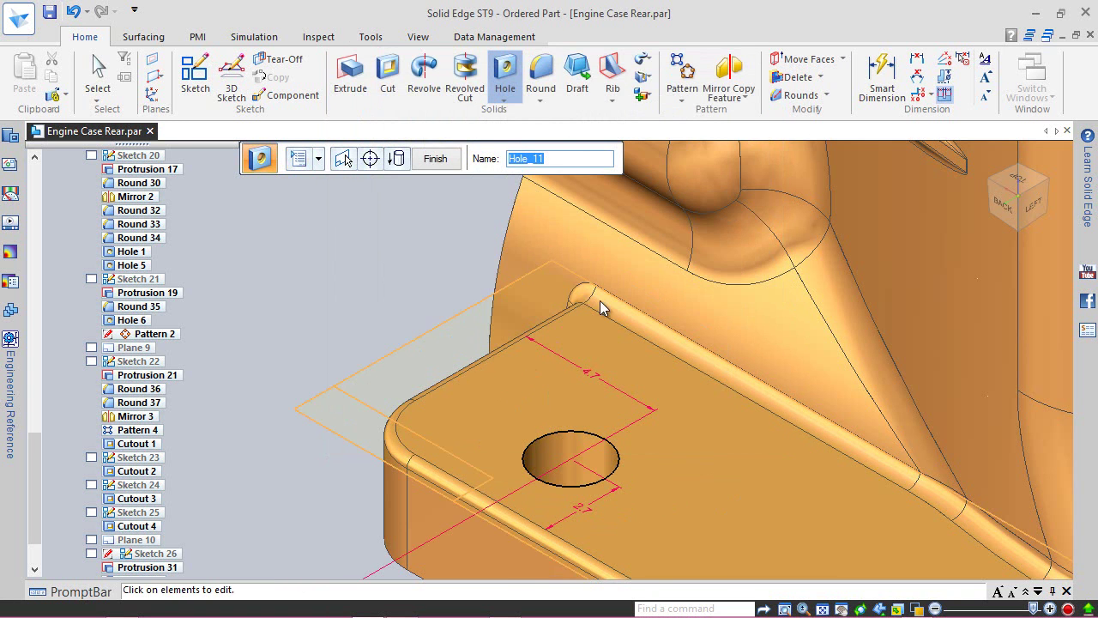
left_click(434, 158)
left_click(429, 162)
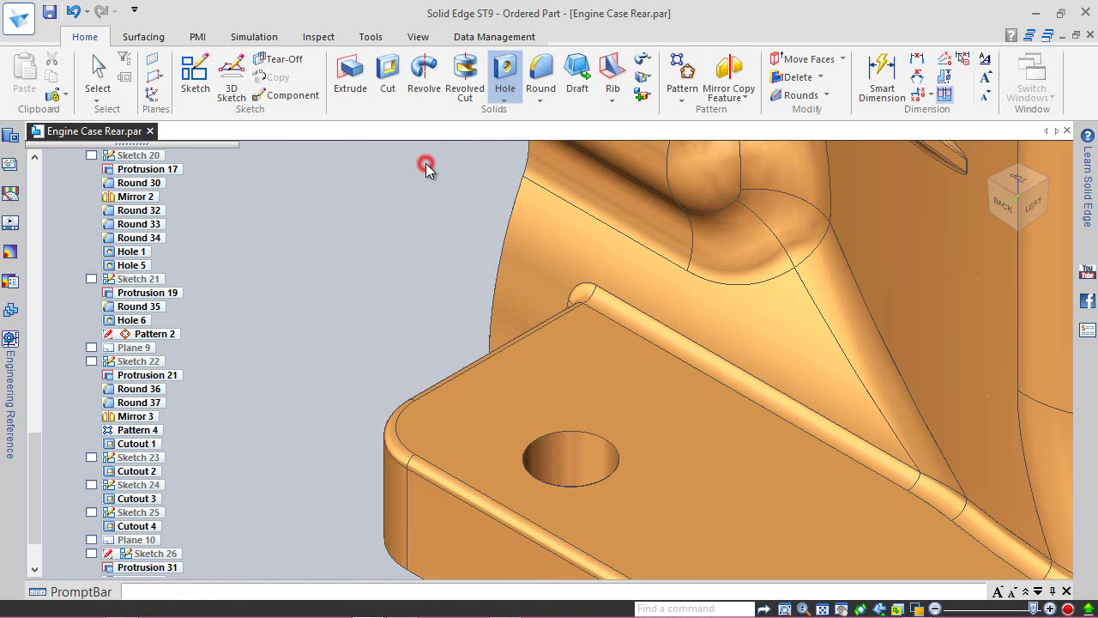
- Check the new hole from below and in the isometric view, and save the part
middle_click_drag(464, 286, 515, 462)
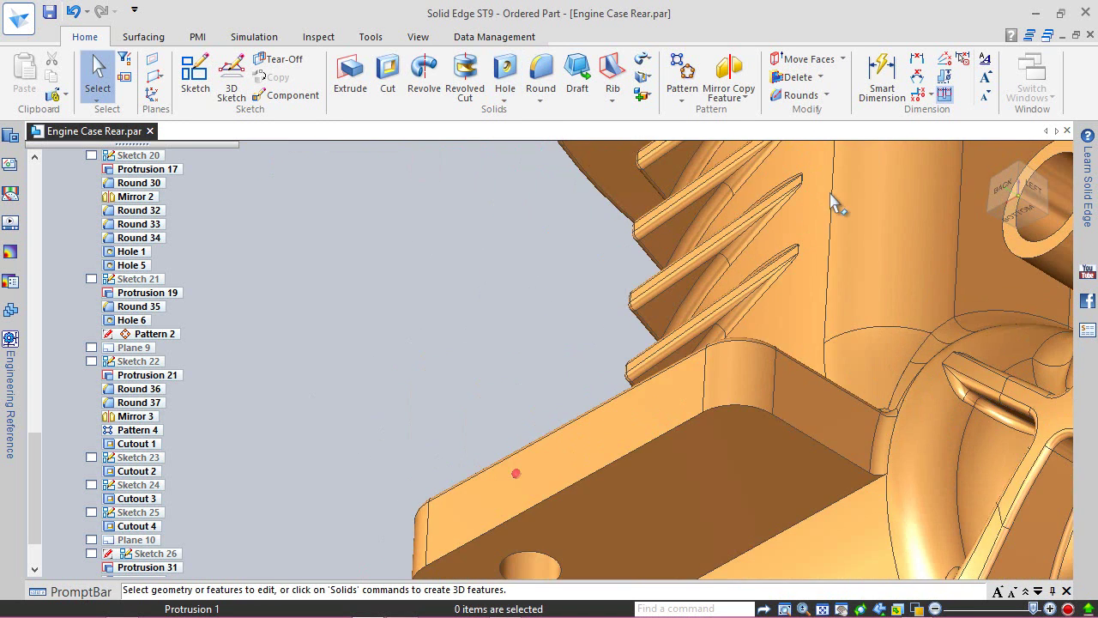
left_click(999, 185)
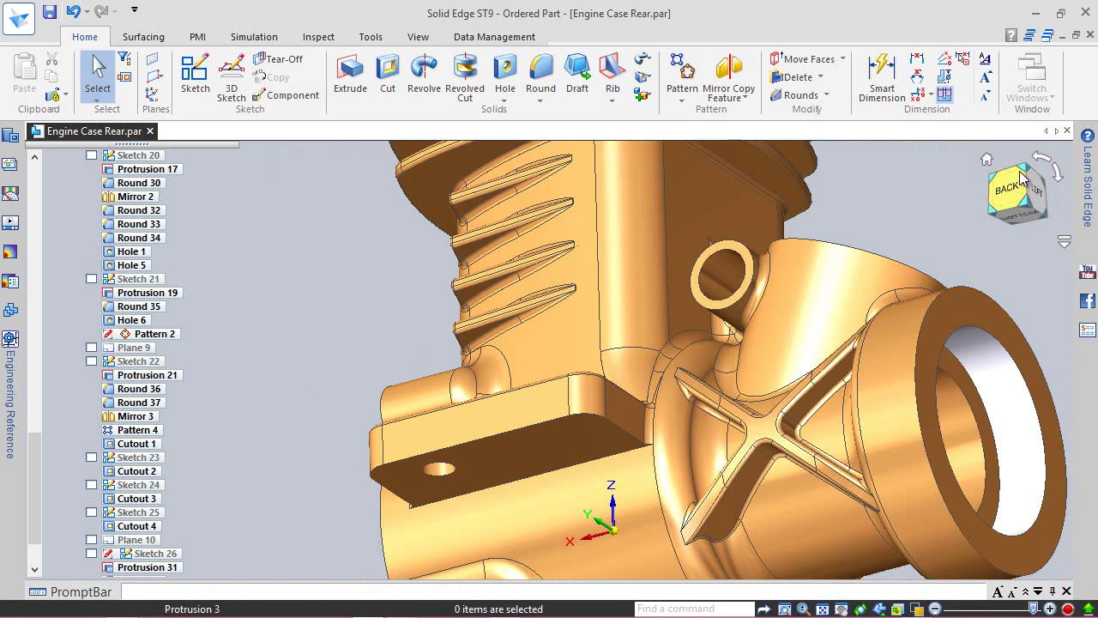
left_click(1037, 175)
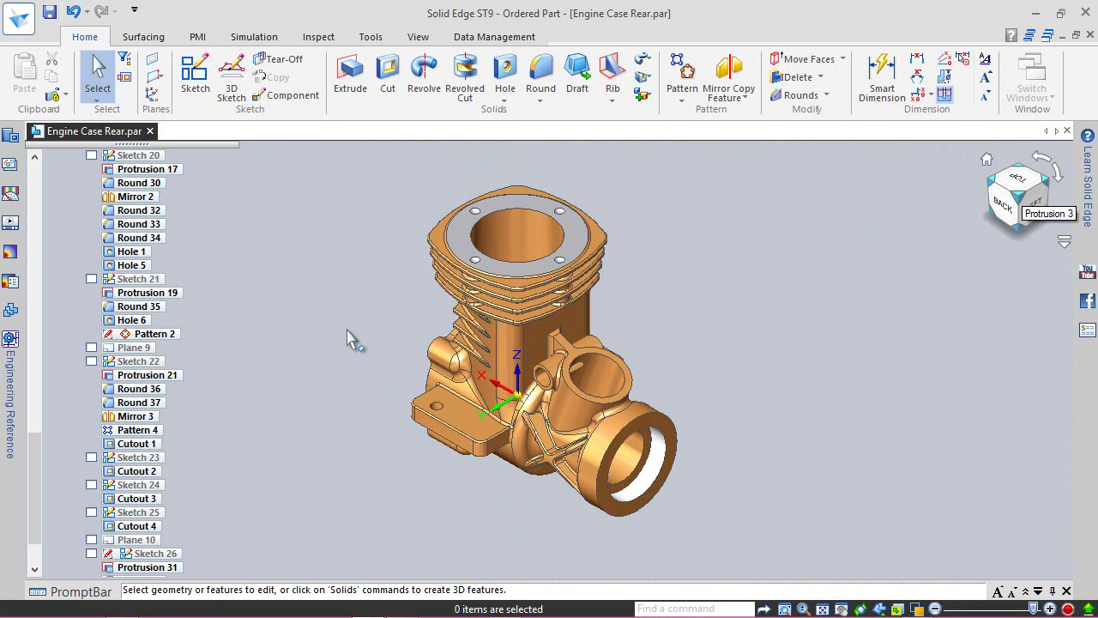
scroll(425, 451, "up", 3)
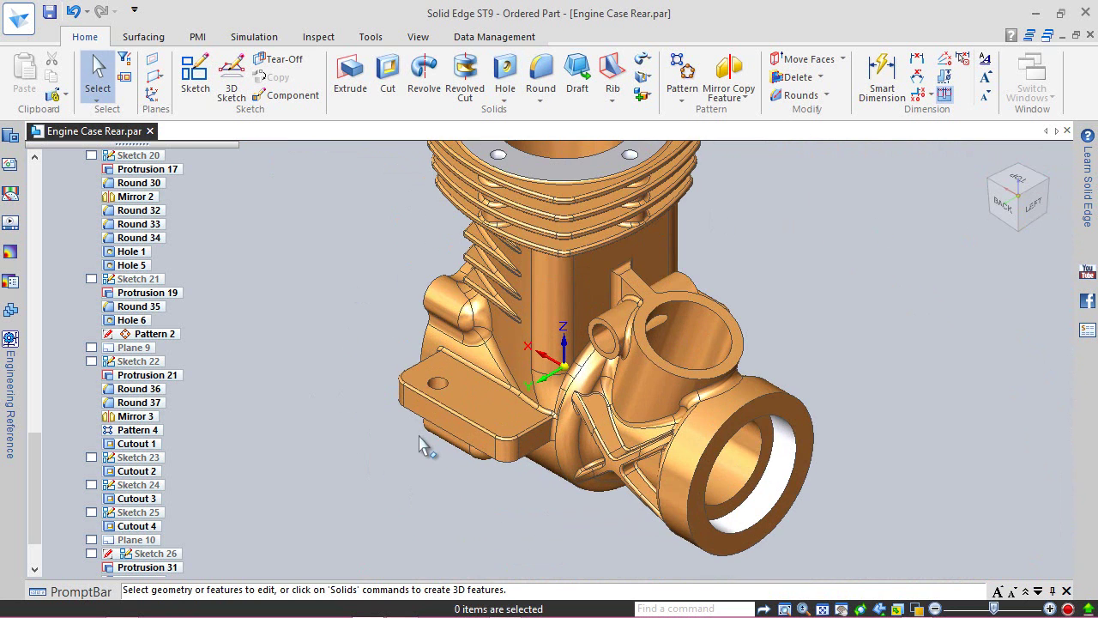
left_click(50, 12)
scroll(379, 225, "down", 2)
left_click(380, 225)
- Create a reference plane parallel to the mounting plate's end face, offset 10 mm into the plate
left_click(156, 79)
left_click(171, 96)
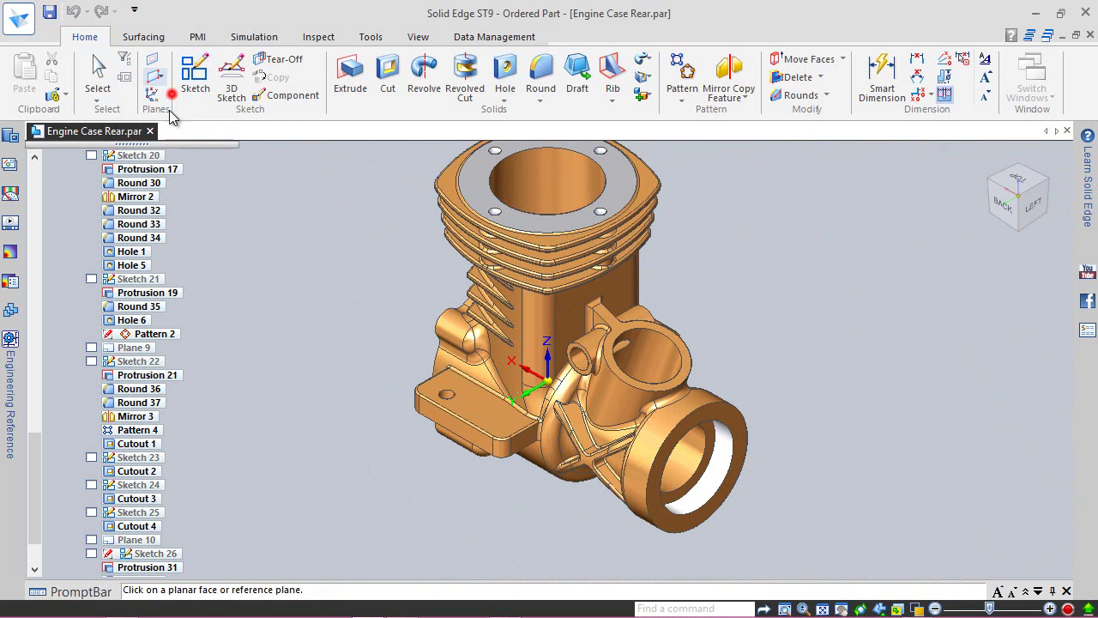
scroll(526, 440, "up", 2)
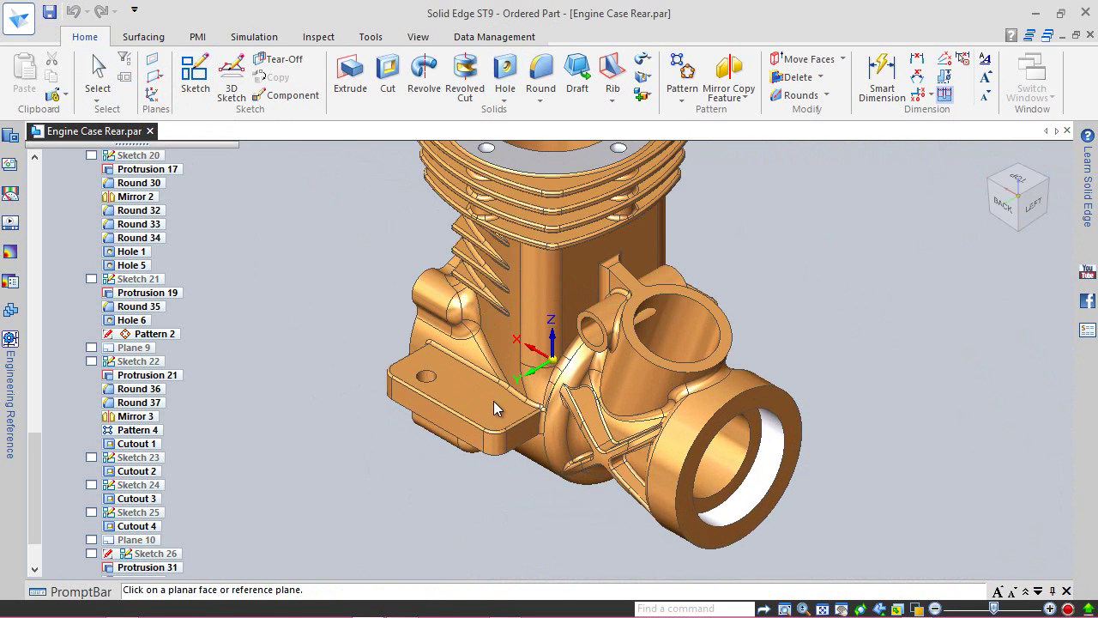
scroll(527, 440, "up", 2)
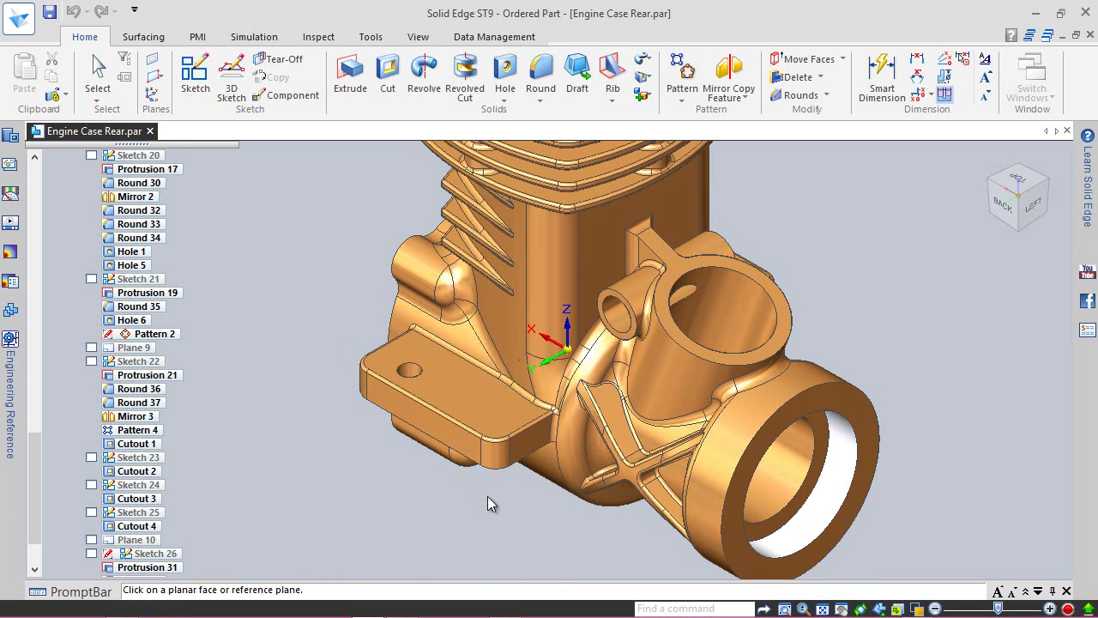
left_click(524, 438)
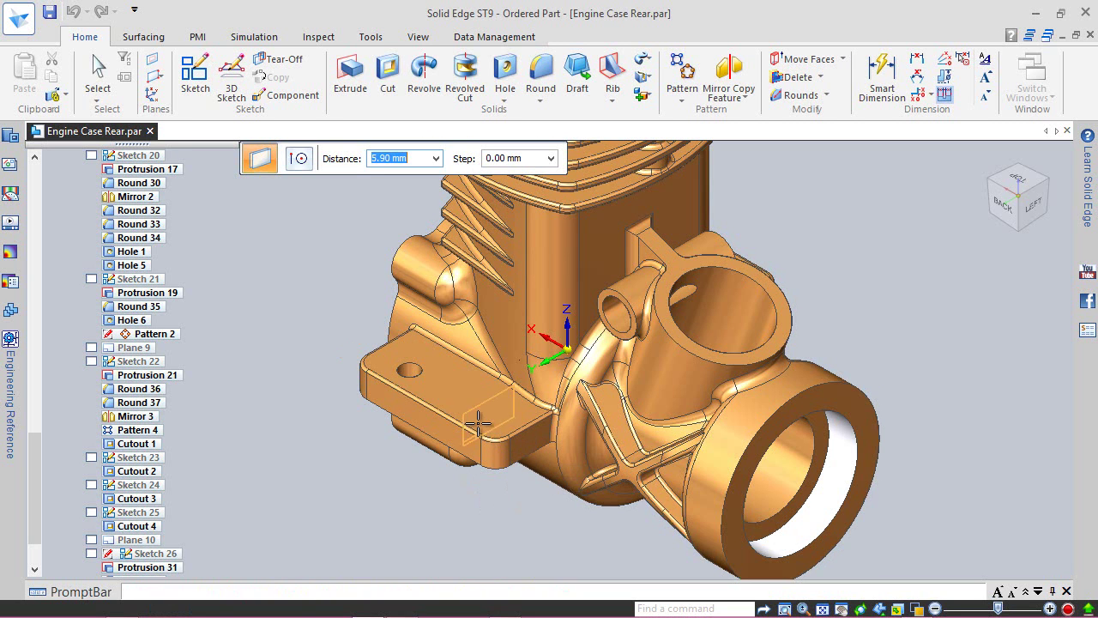
type("1")
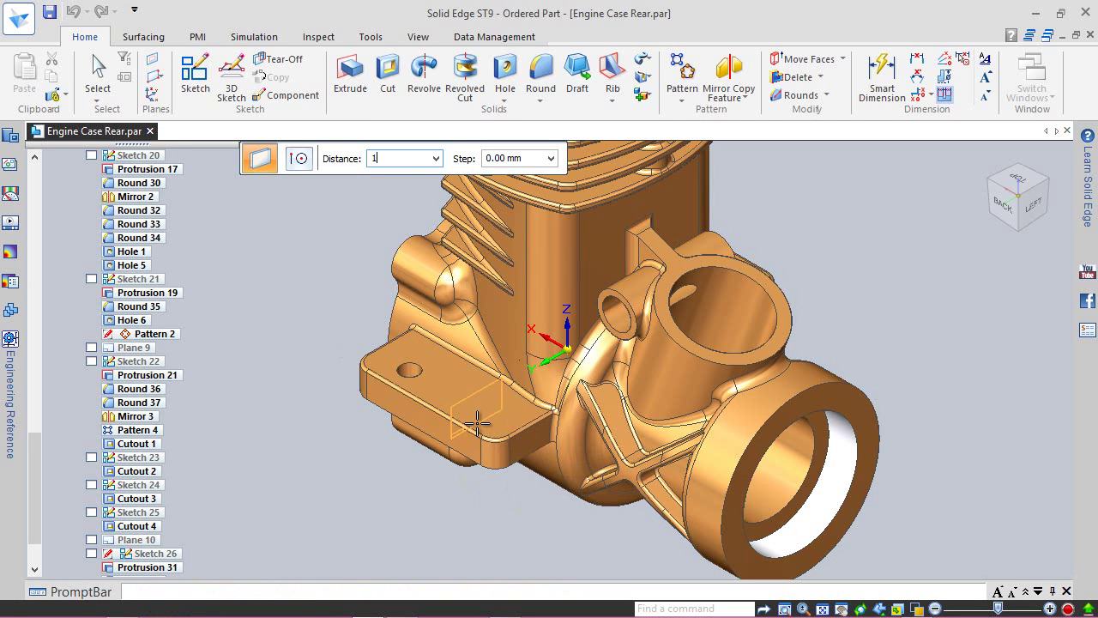
type("0")
key("Return")
left_click(477, 423)
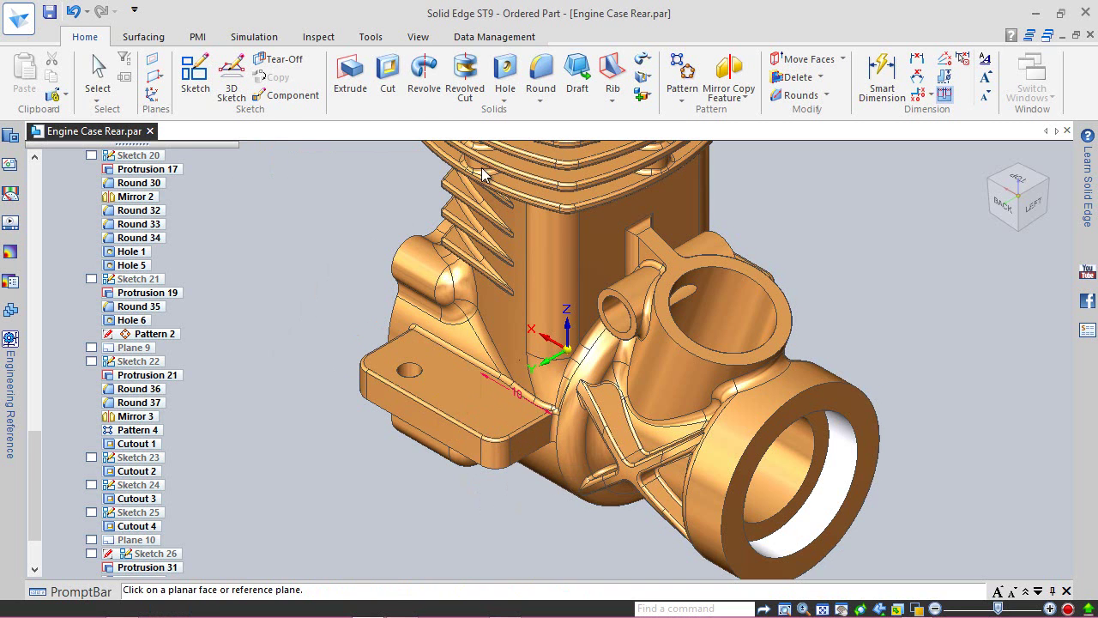
- Mirror the plate's hole, Hole 11, about the new offset plane
left_click(729, 76)
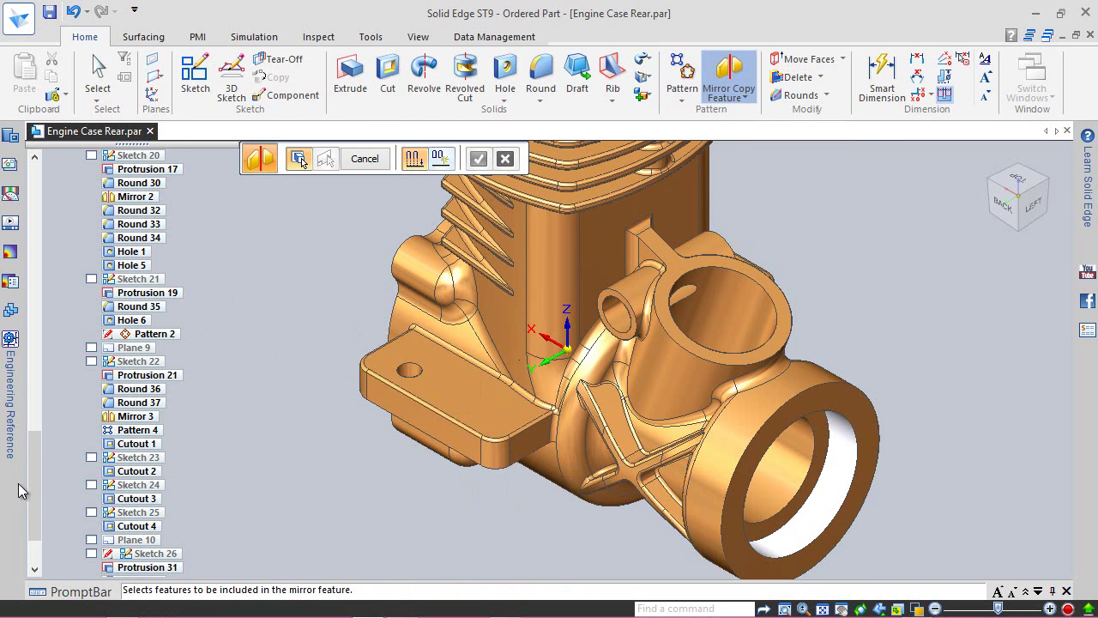
left_click_drag(35, 505, 34, 526)
left_click(130, 553)
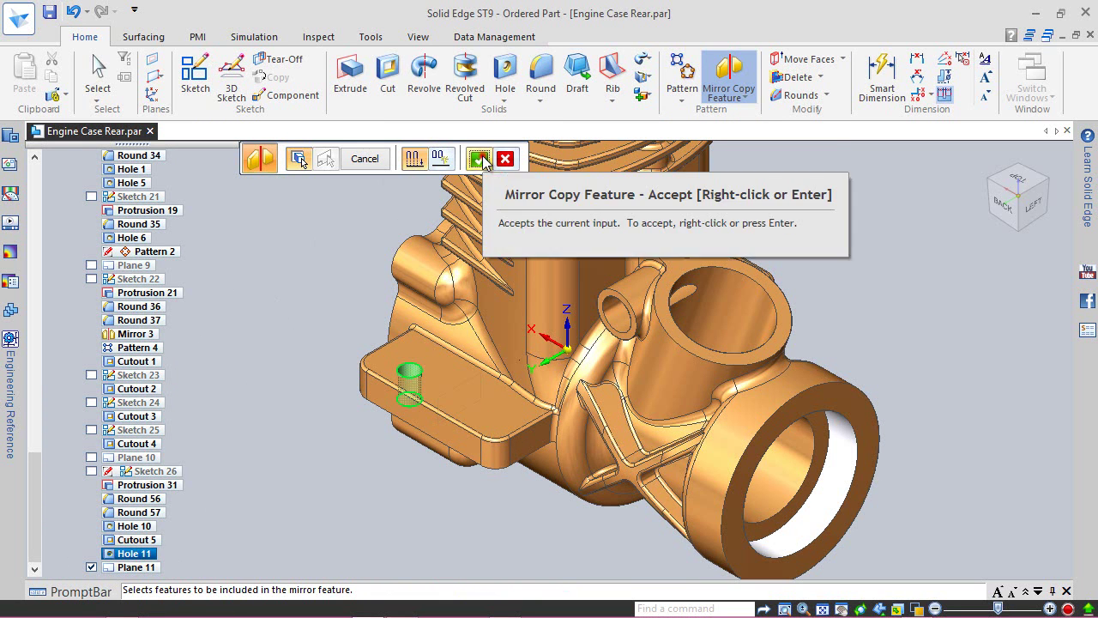
left_click(480, 158)
left_click(450, 396)
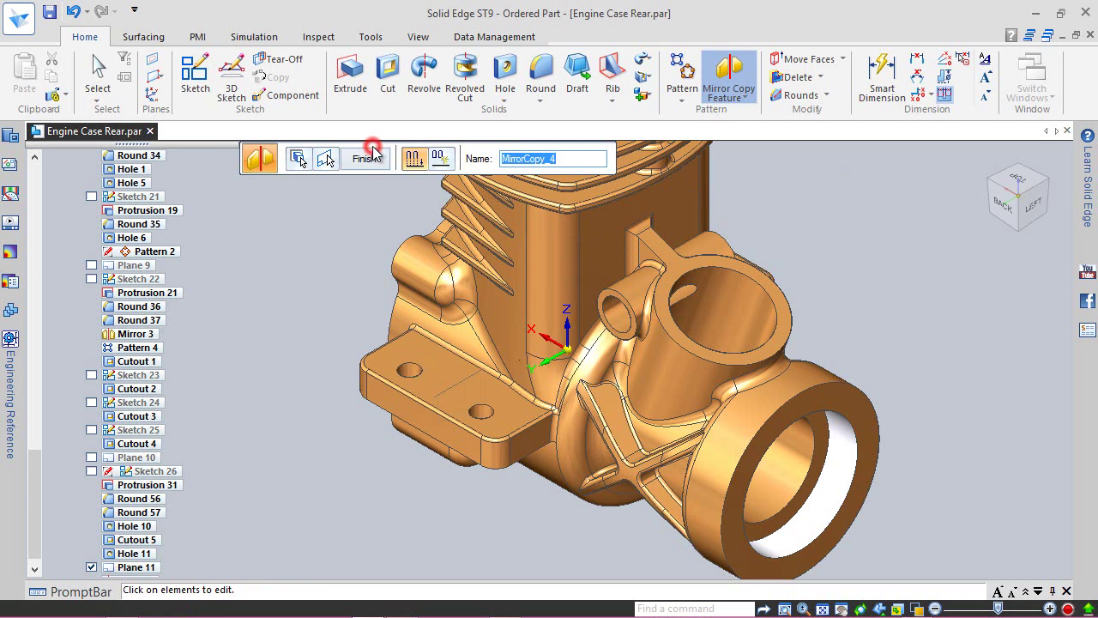
left_click(364, 158)
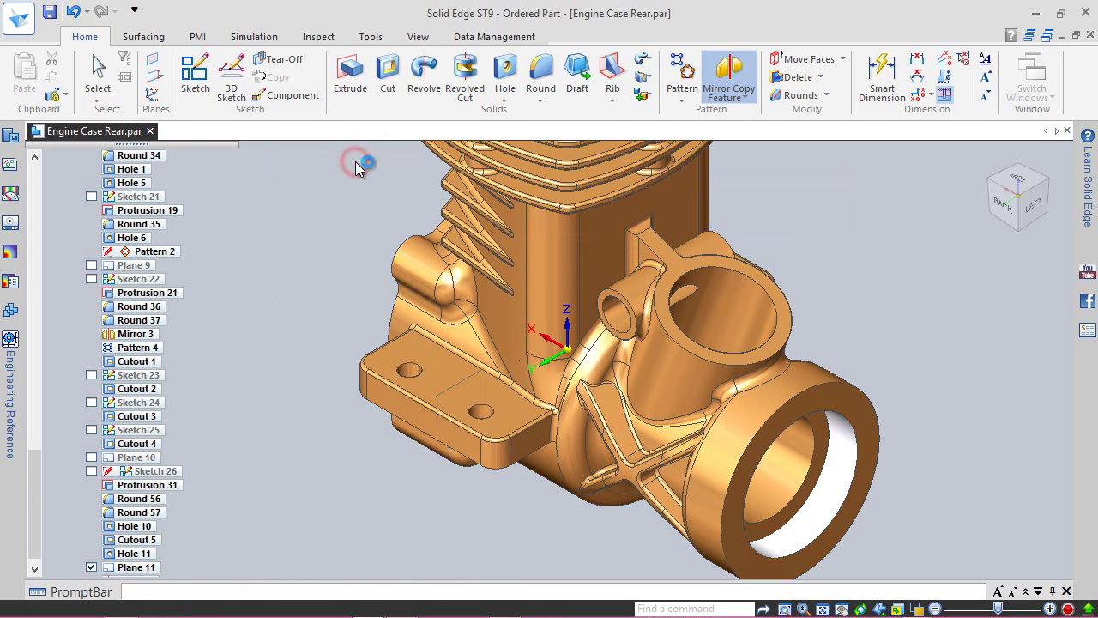
- Start a new hole on the top face of the opposite mounting plate and place its profile circle near the plate's inner end
left_click(1049, 181)
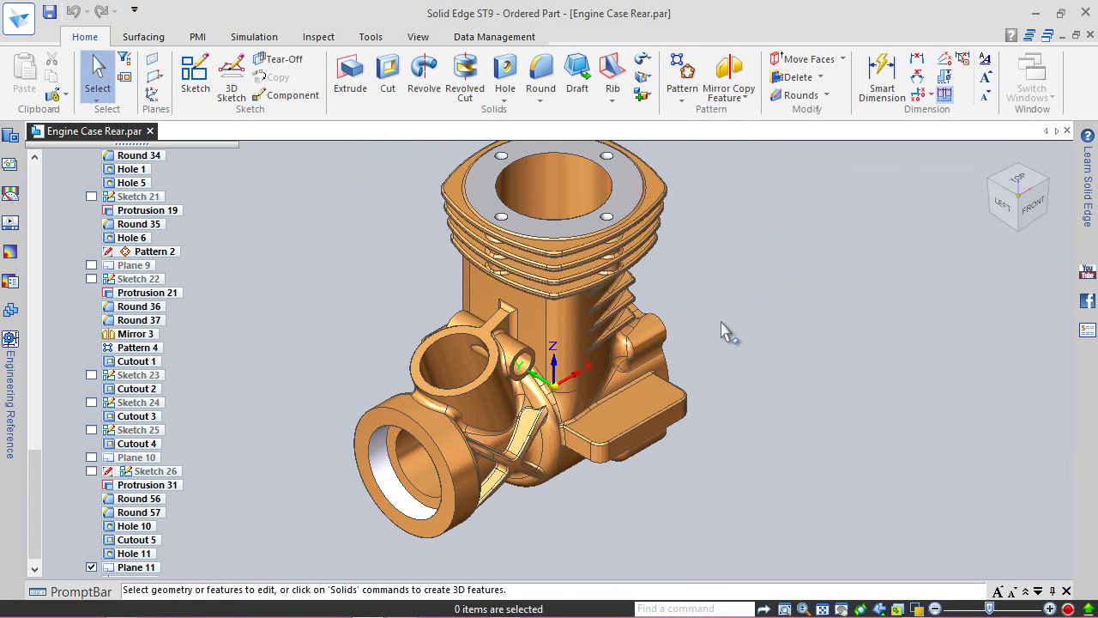
left_click(504, 77)
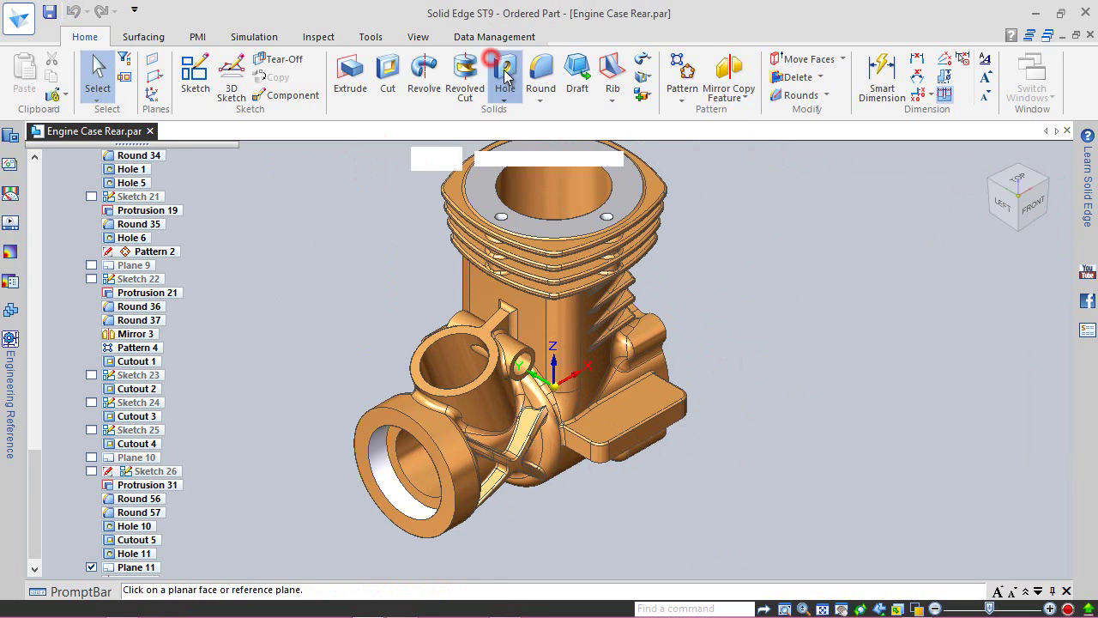
scroll(611, 440, "up", 2)
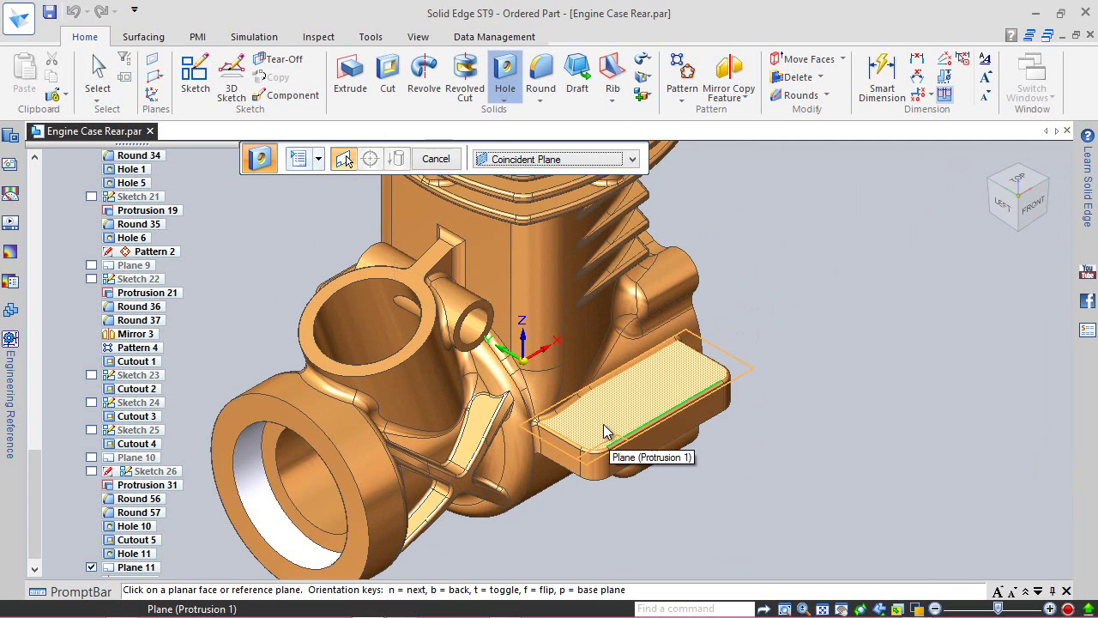
left_click(601, 424)
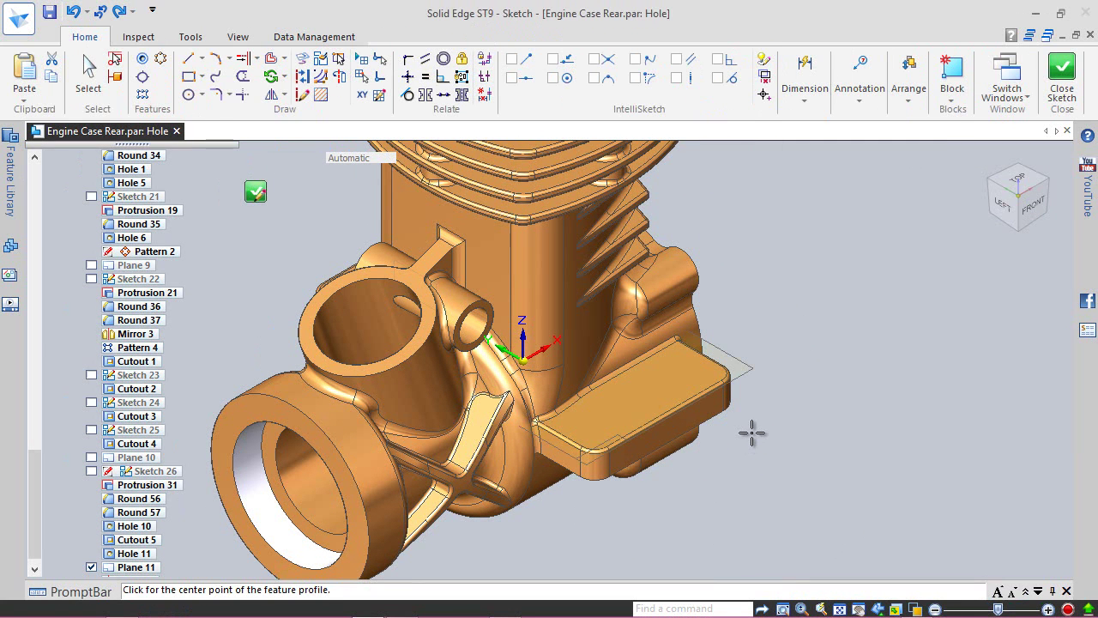
scroll(605, 398, "up", 1)
scroll(569, 397, "up", 1)
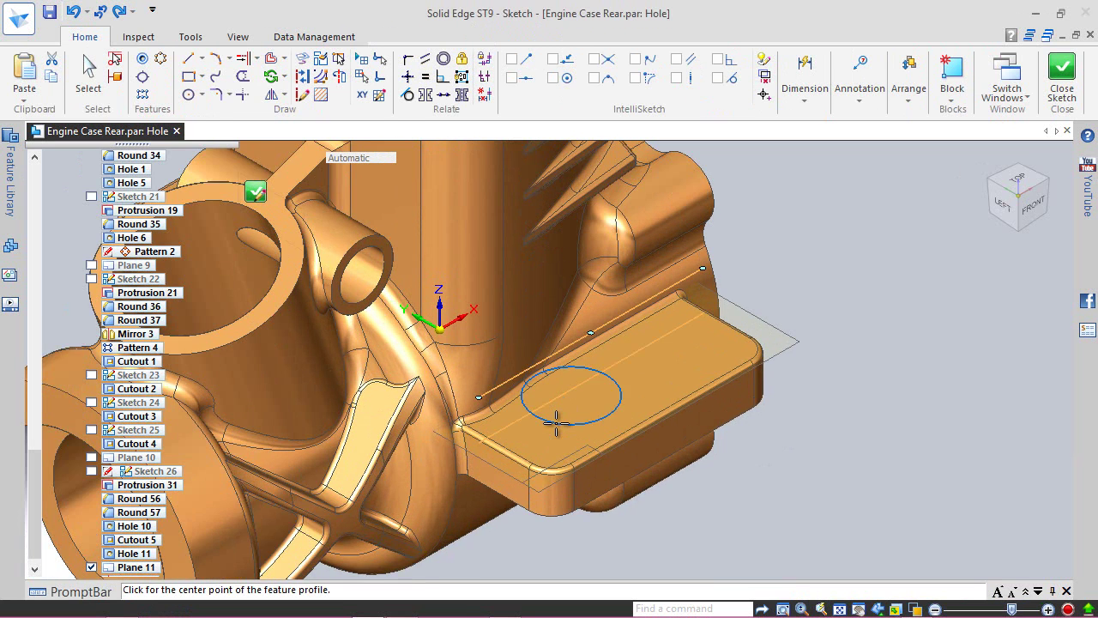
scroll(556, 422, "up", 1)
left_click(587, 419)
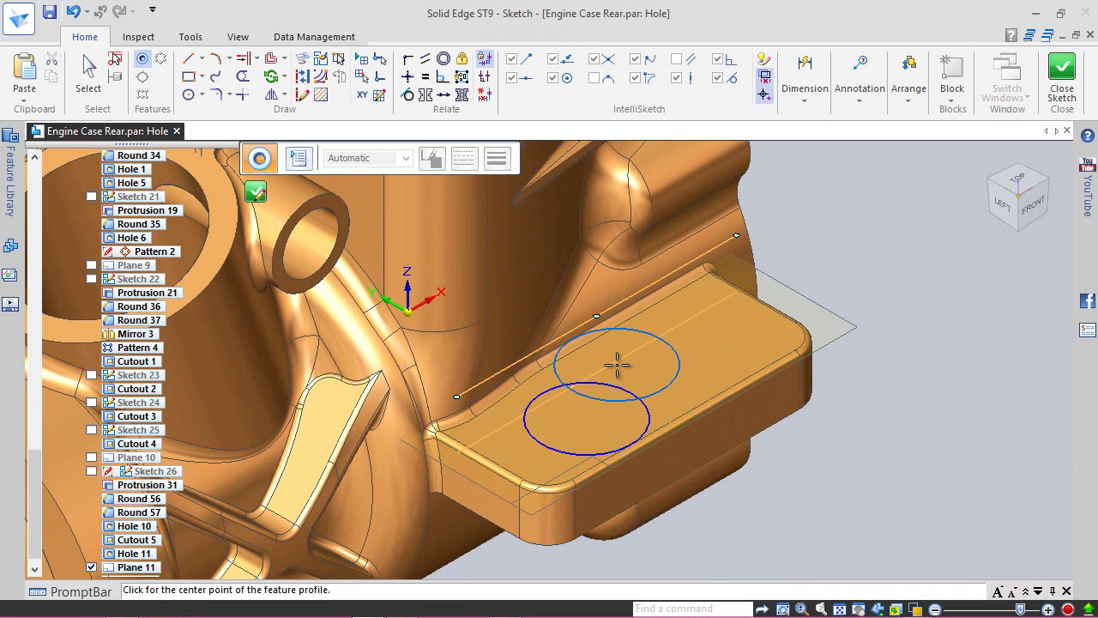
- Move the hole circle slightly across the plate by its center point
left_click(88, 68)
left_click(598, 383)
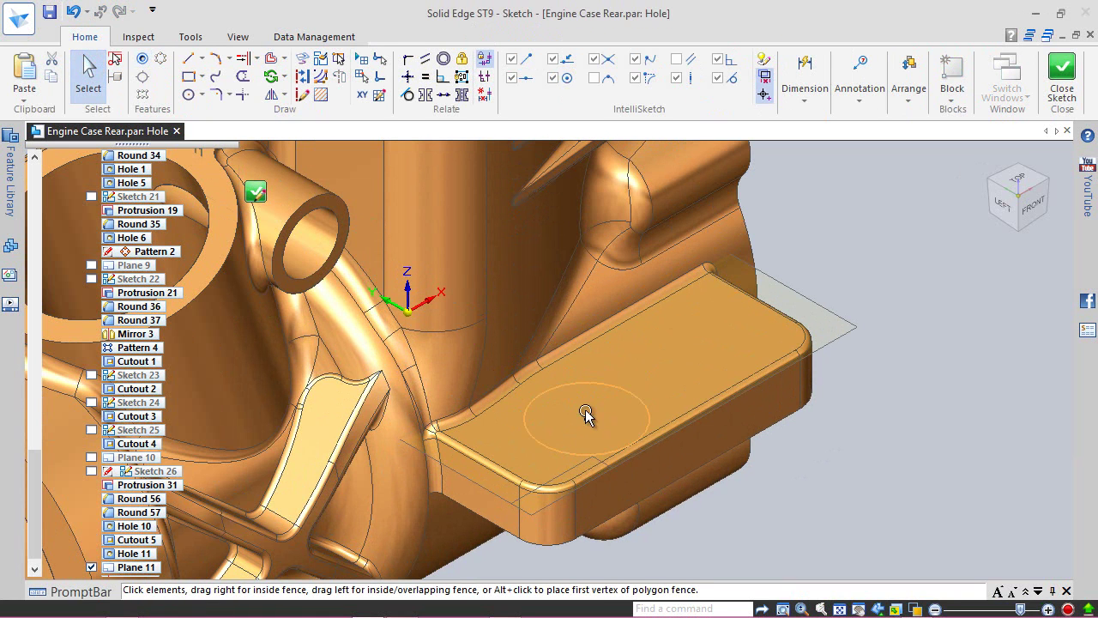
left_click_drag(587, 420, 576, 407)
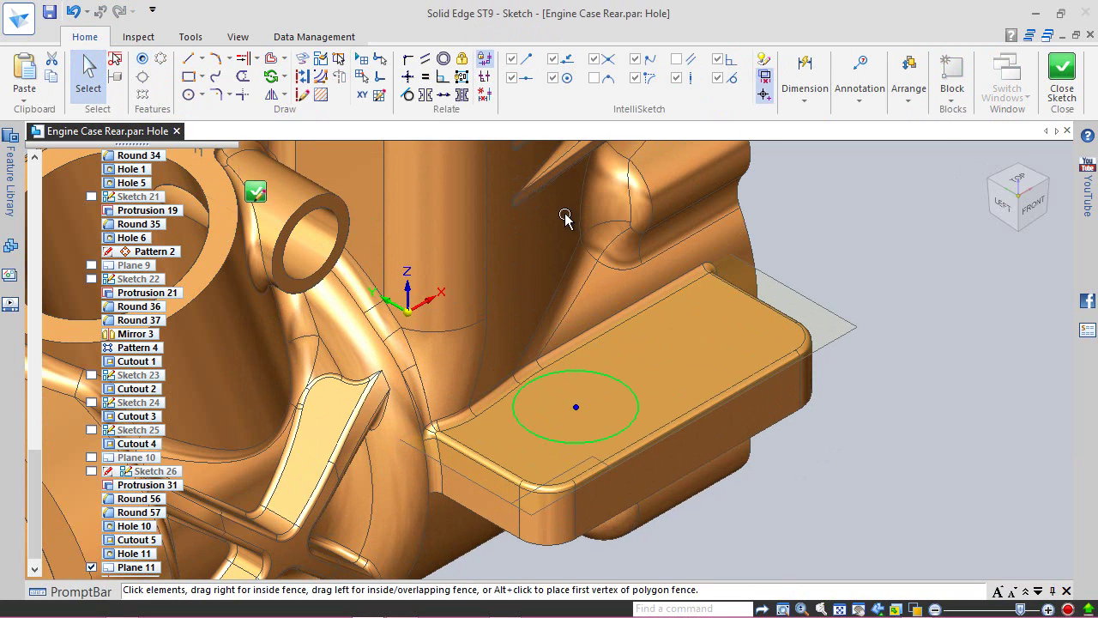
- Dimension the hole circle's center 4.7 mm from the adjacent short end edge of the mounting plate
left_click(793, 75)
left_click(800, 139)
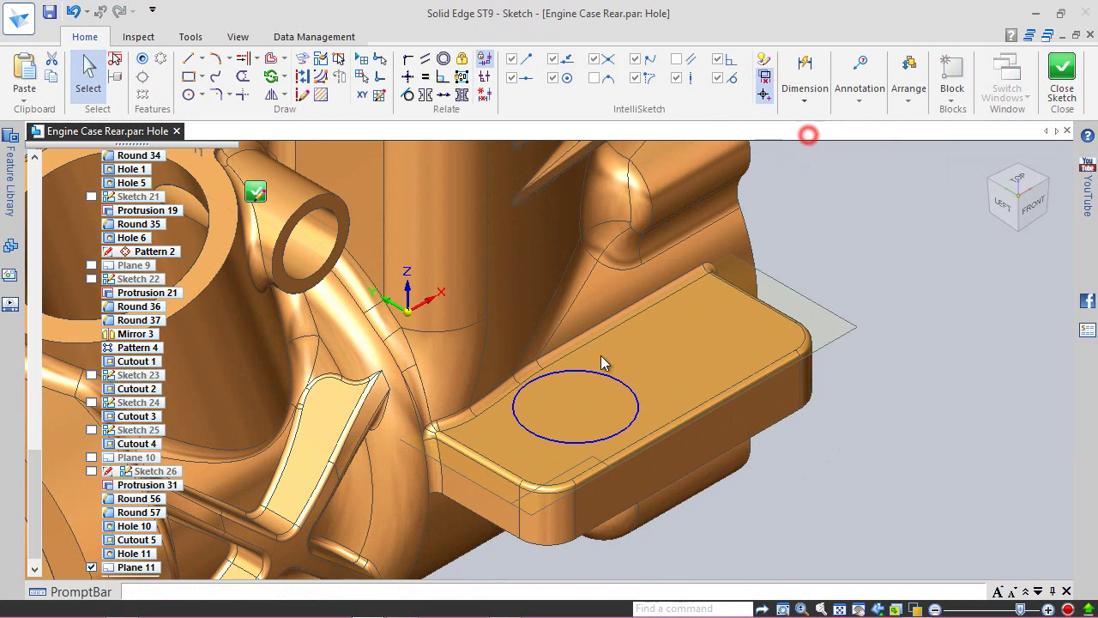
left_click(533, 440)
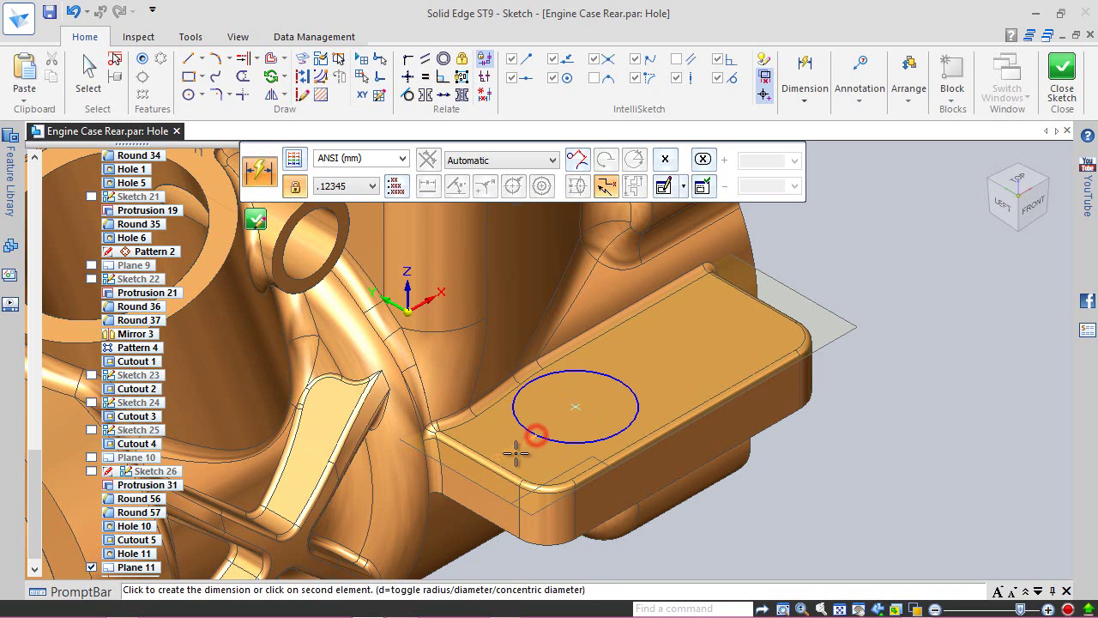
left_click(544, 453)
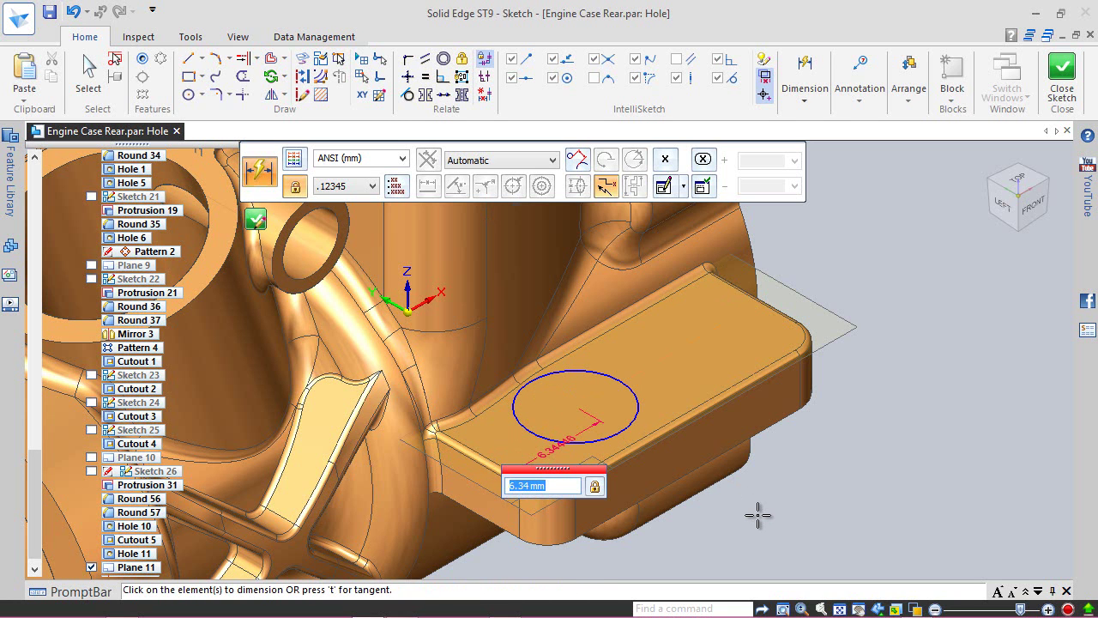
type("4.7")
key("Return")
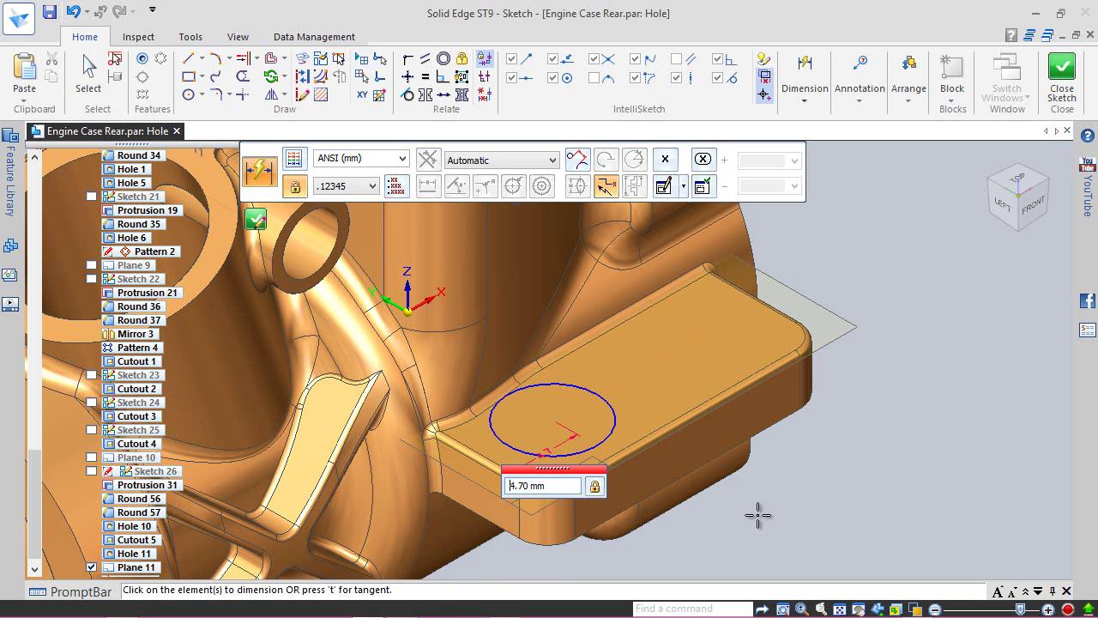
- Dimension the hole circle's center 2.7 mm from the plate's outer long edge
left_click(615, 422)
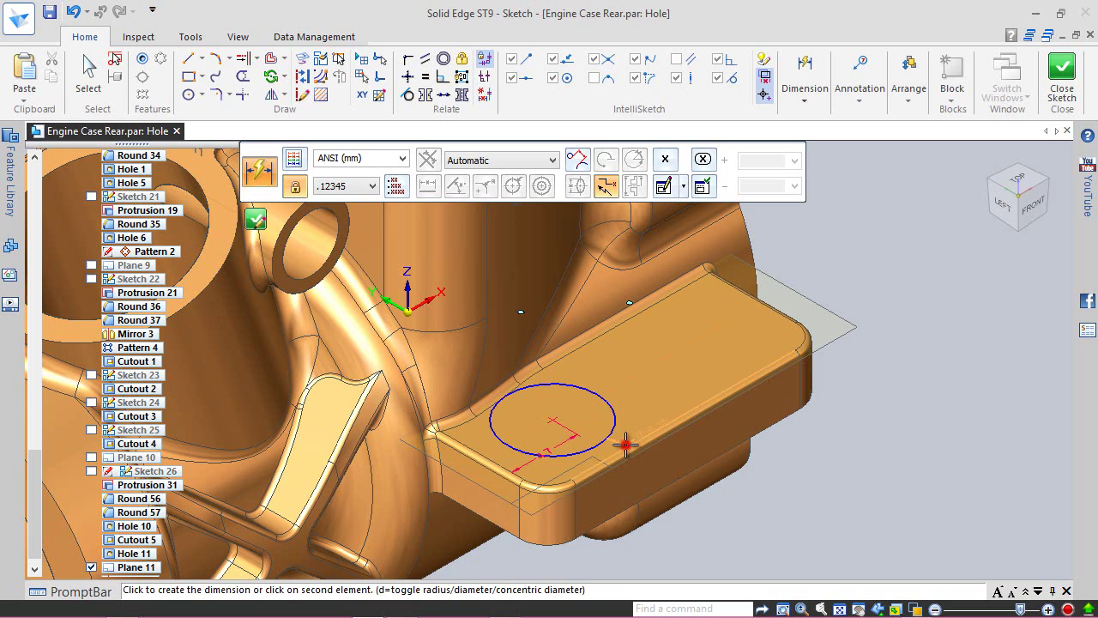
left_click(626, 438)
left_click(619, 433)
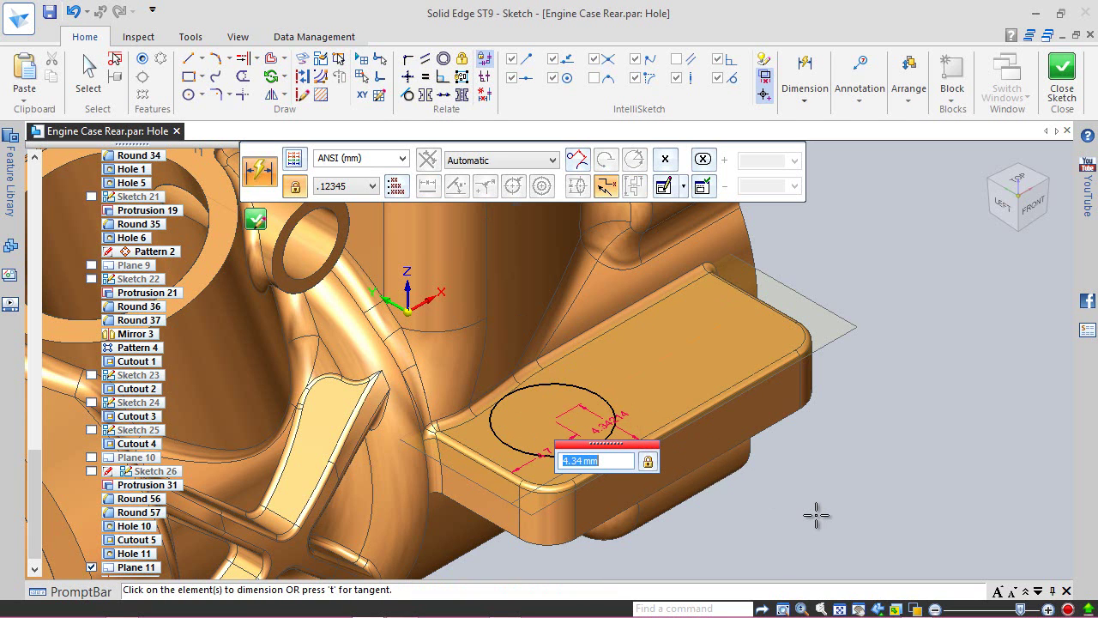
type("2.7")
key("Return")
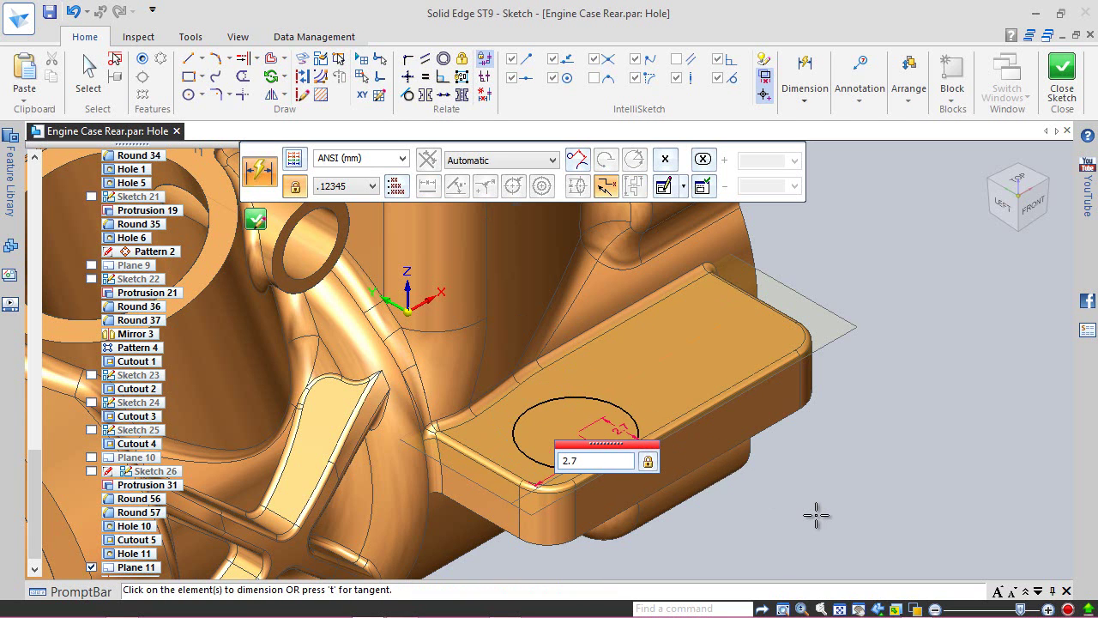
- Close the hole profile sketch and set the hole to the ANSI Metric standard with drill size 2.5
left_click(1062, 73)
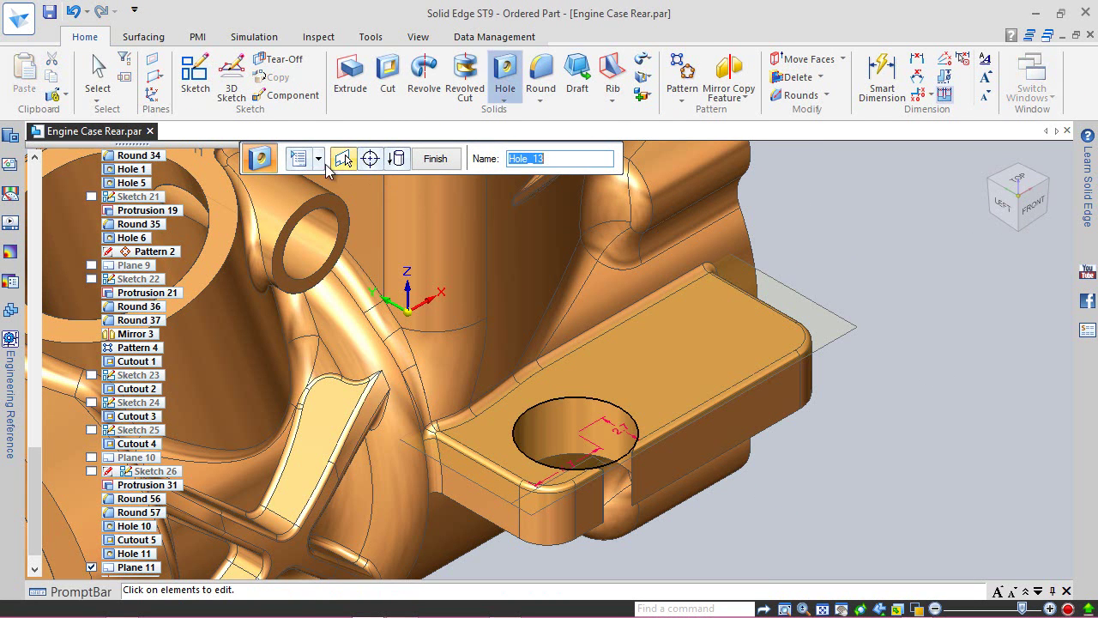
left_click(299, 159)
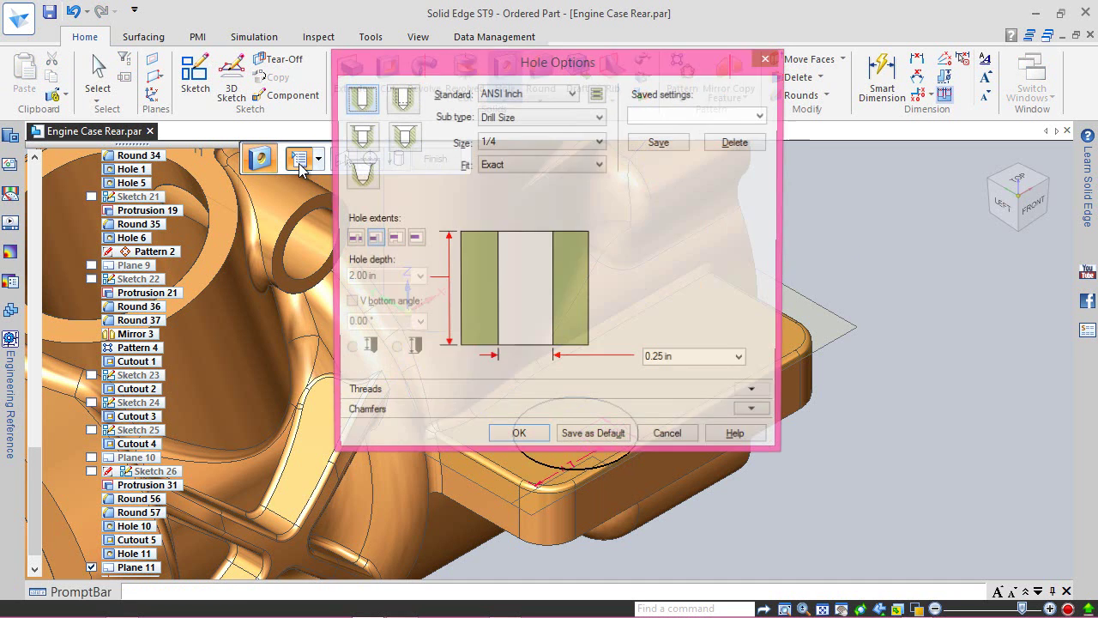
left_click(563, 96)
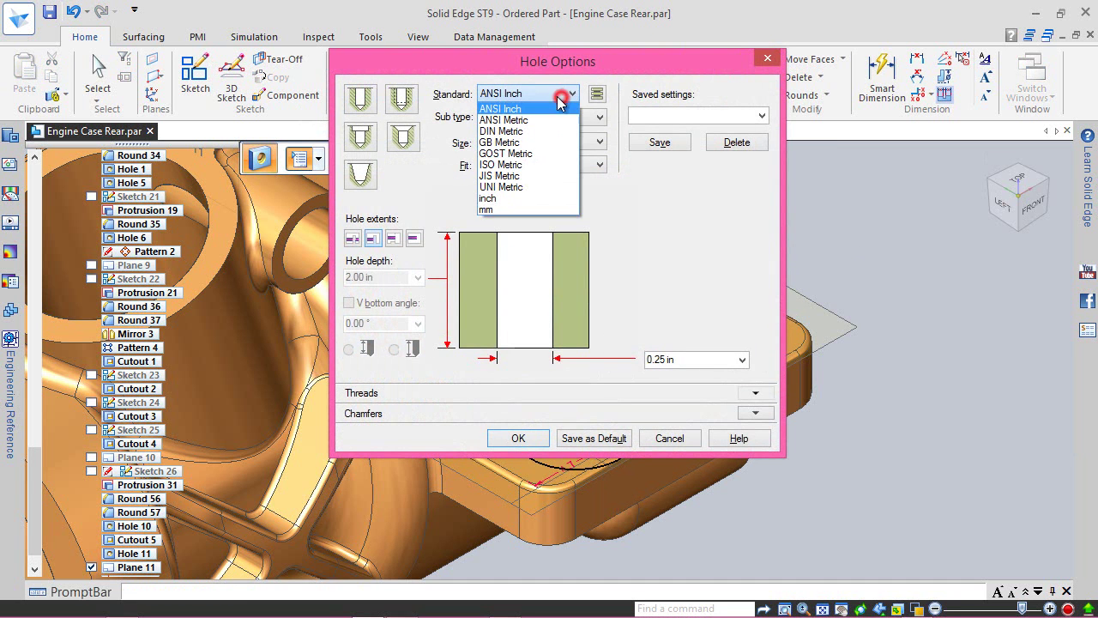
left_click(542, 115)
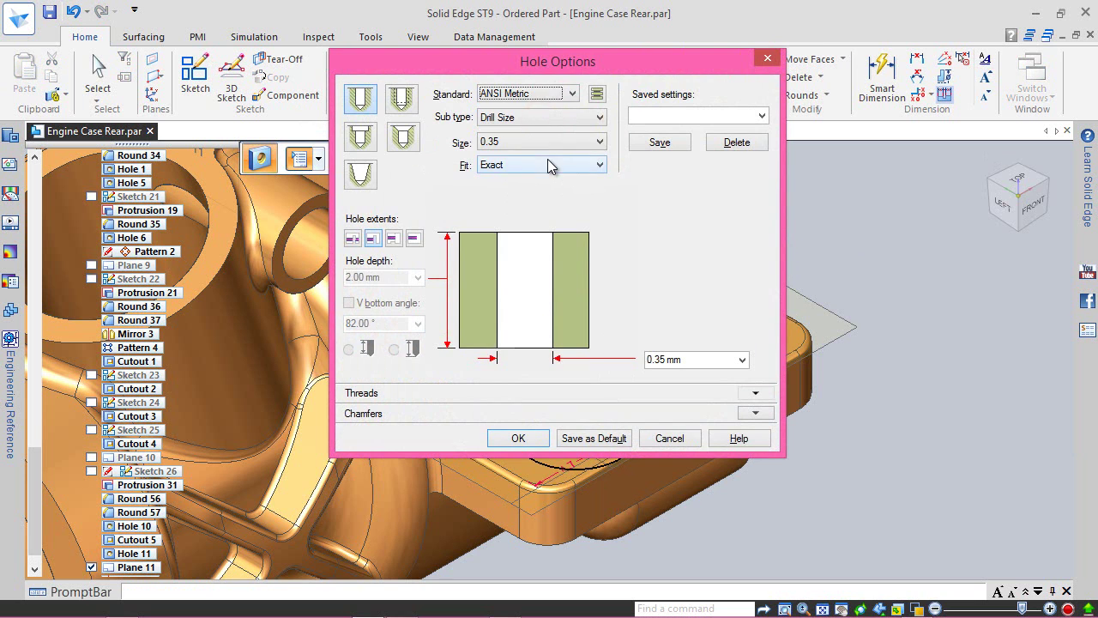
left_click(551, 144)
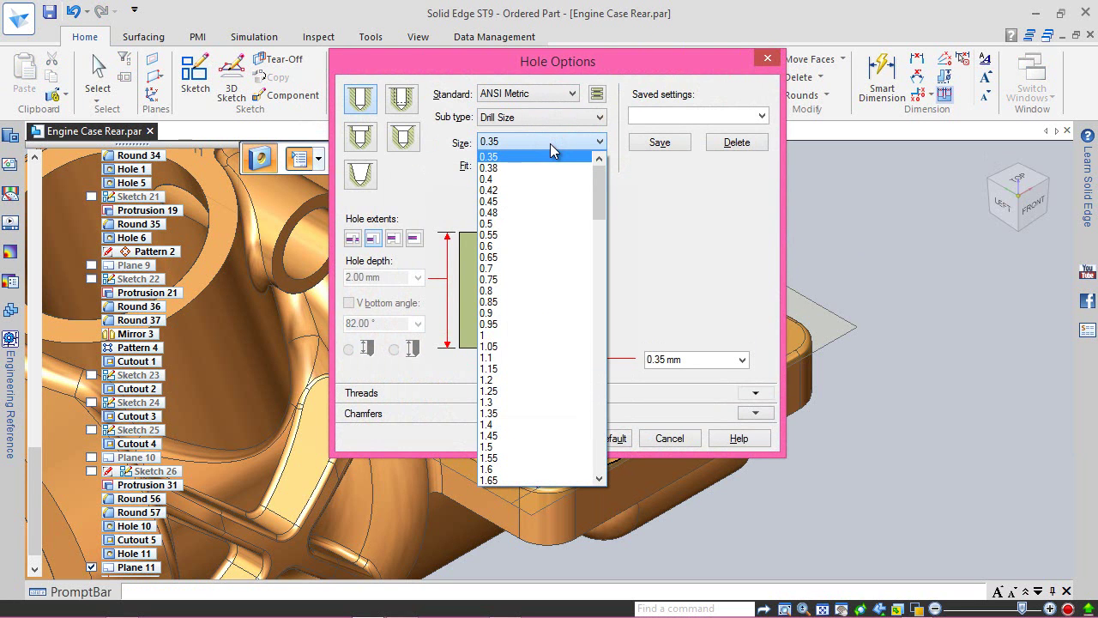
scroll(553, 274, "down", 5)
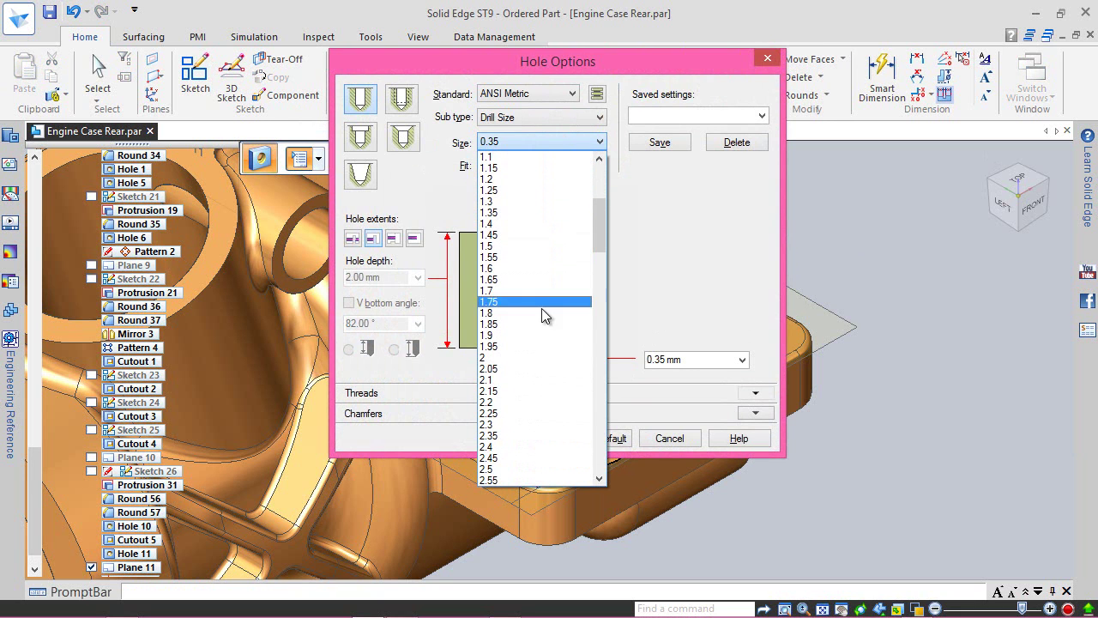
left_click(504, 469)
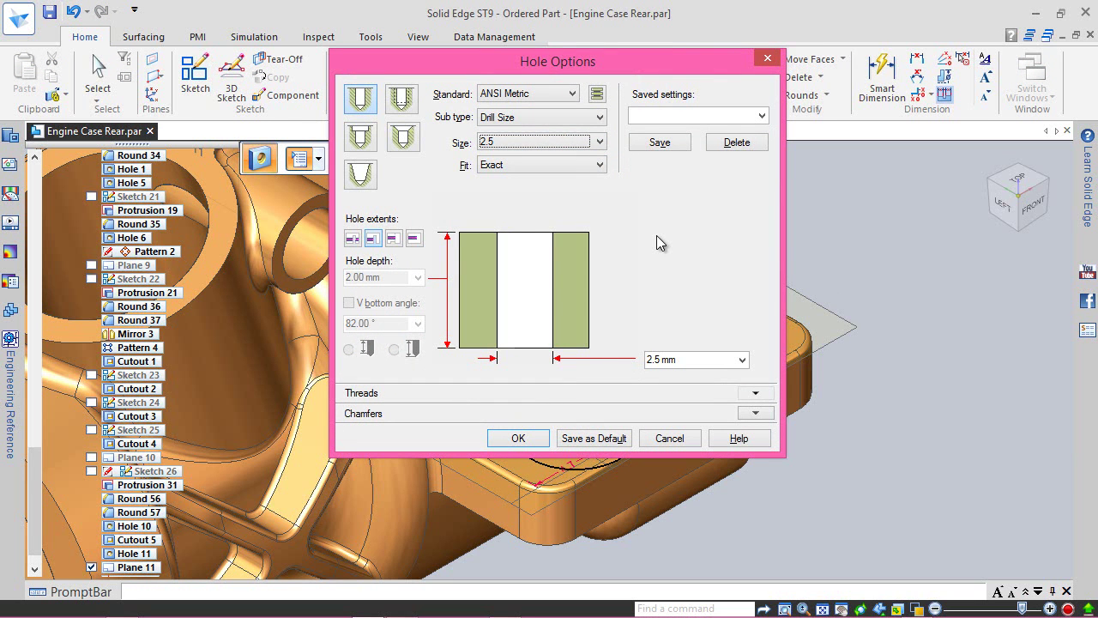
- Give the hole a finite extent with a depth of 8 mm and finish the feature
left_click(414, 239)
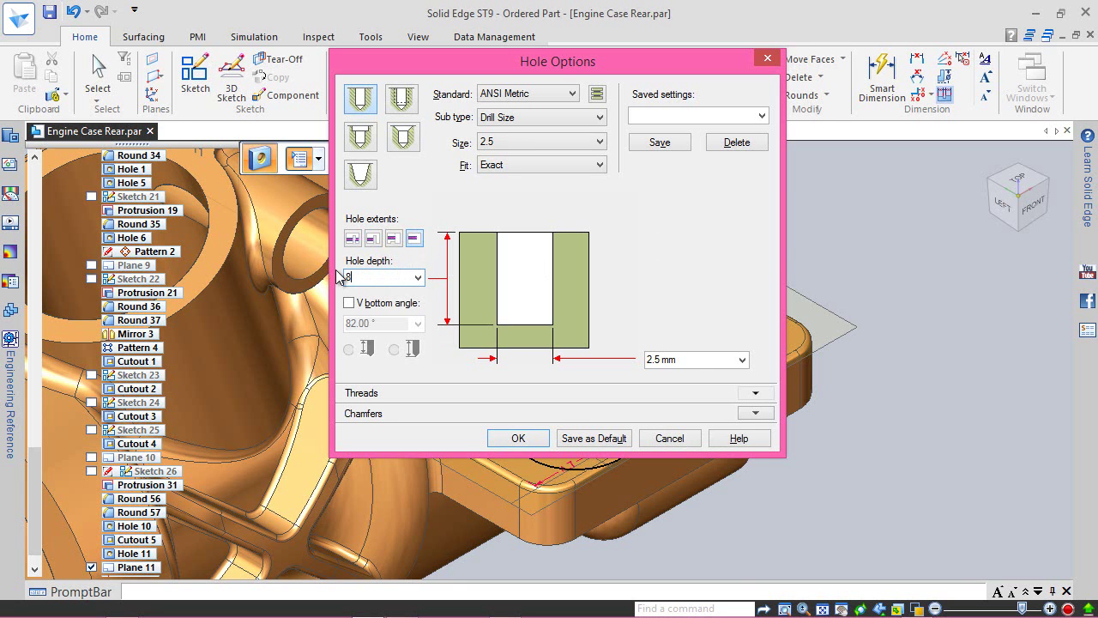
left_click(518, 439)
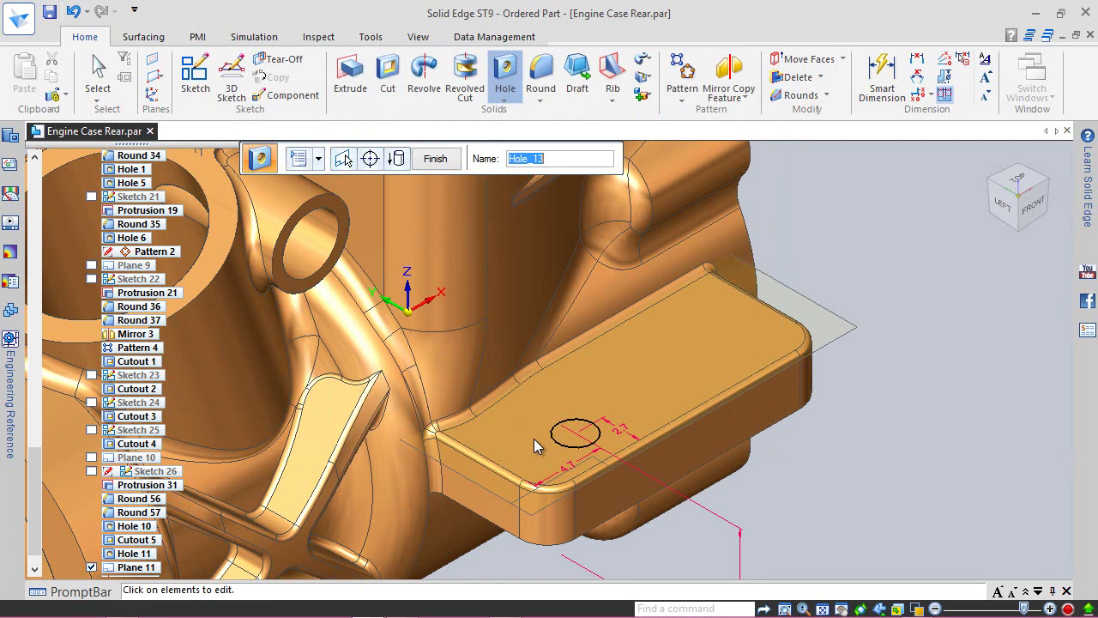
left_click(441, 163)
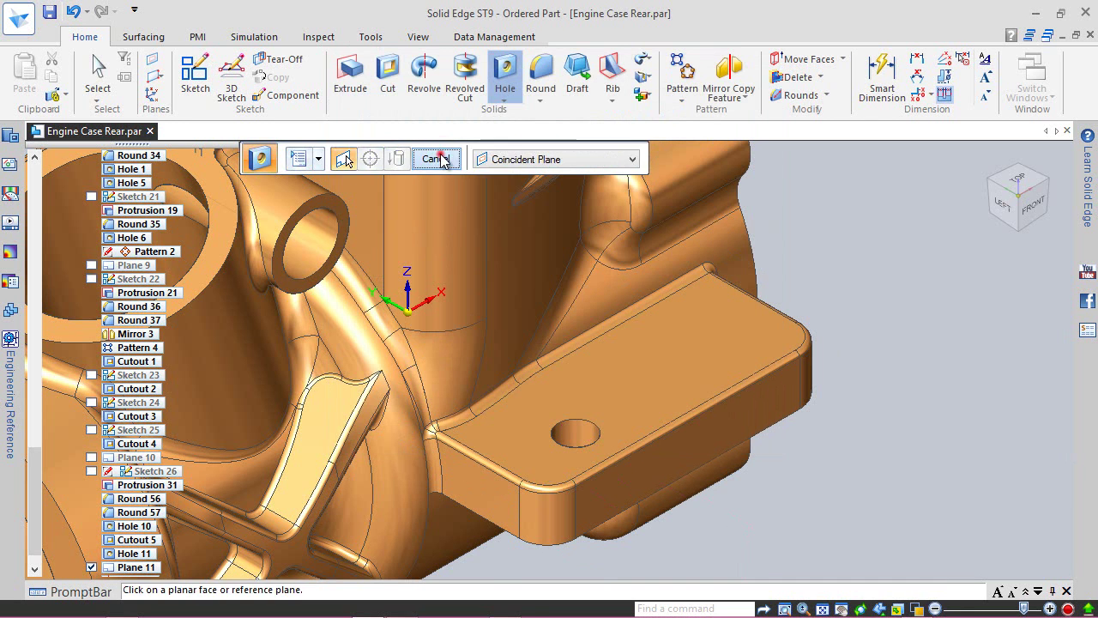
left_click(436, 159)
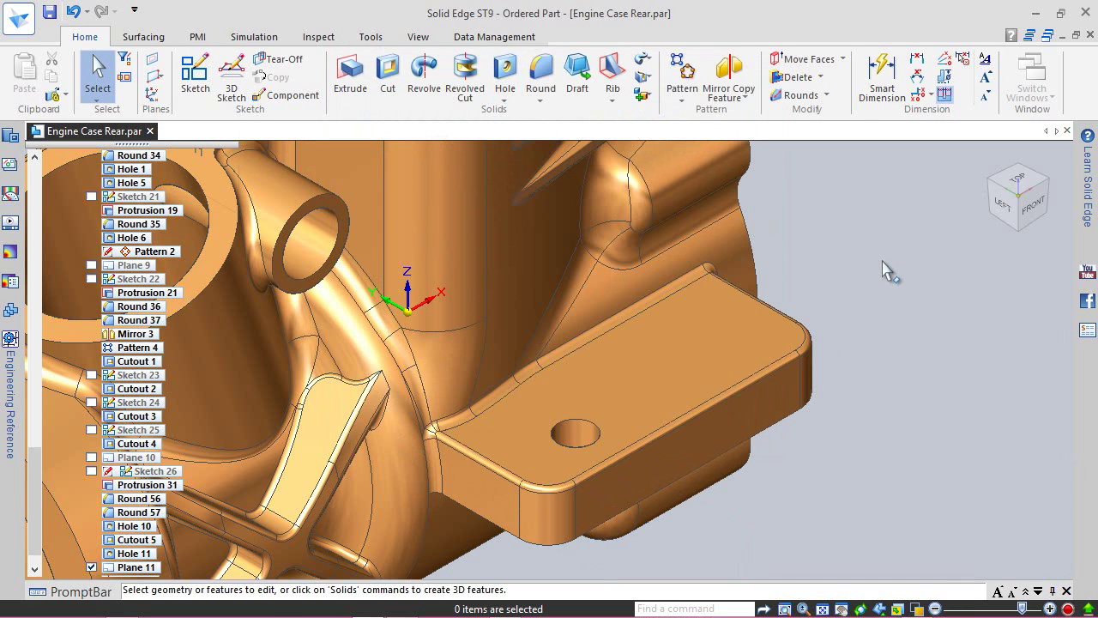
- Start another hole on the plate's top face and place its profile circle near the end opposite the finished hole
left_click(506, 94)
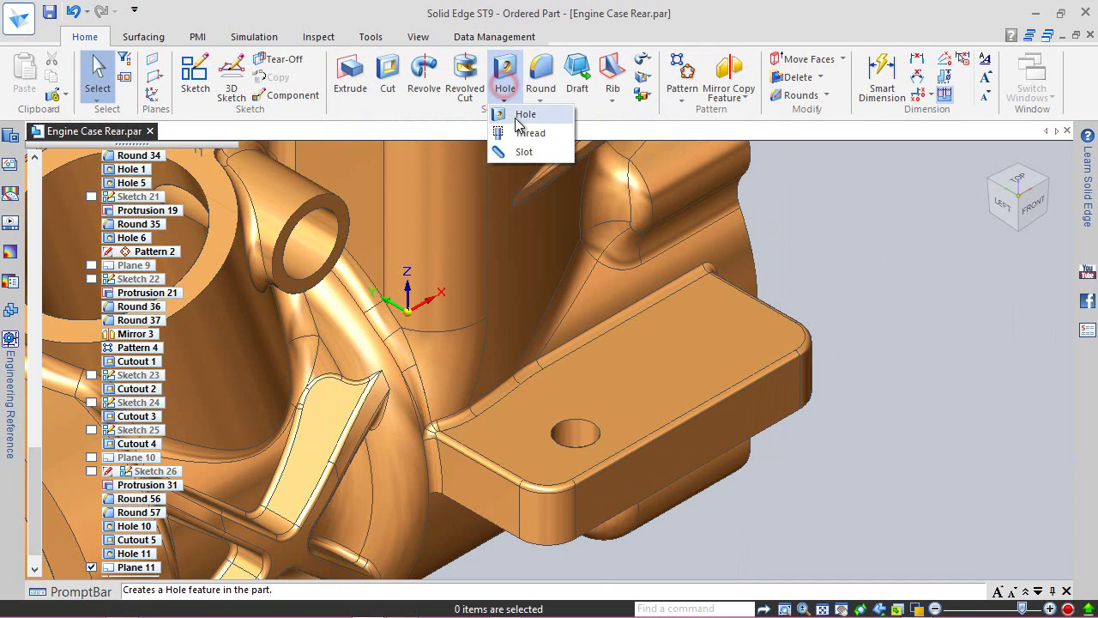
left_click(627, 351)
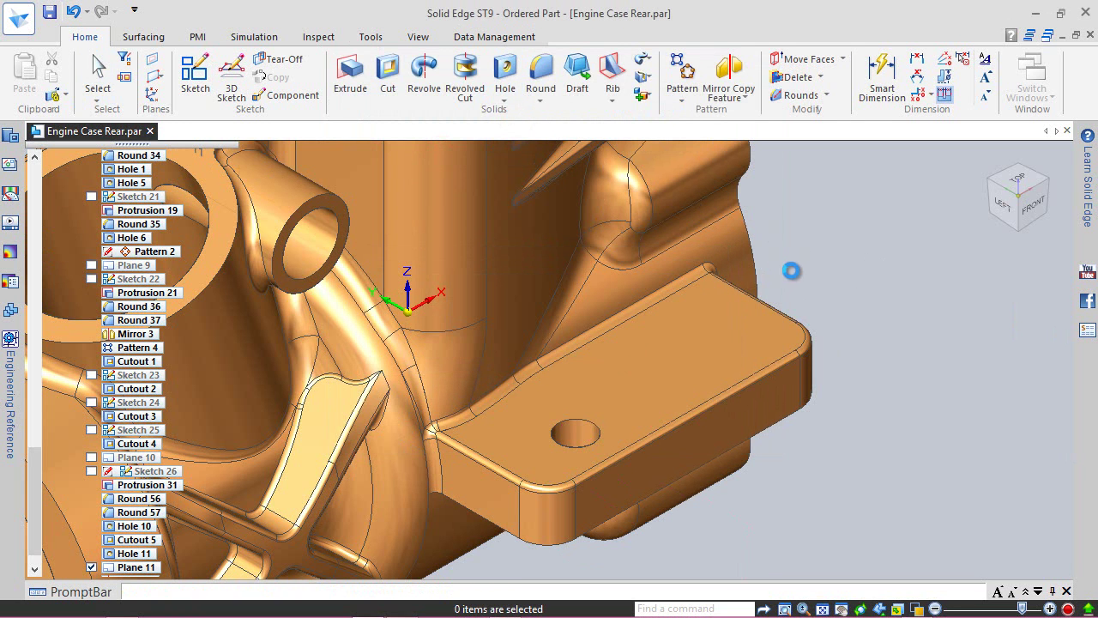
left_click(720, 343)
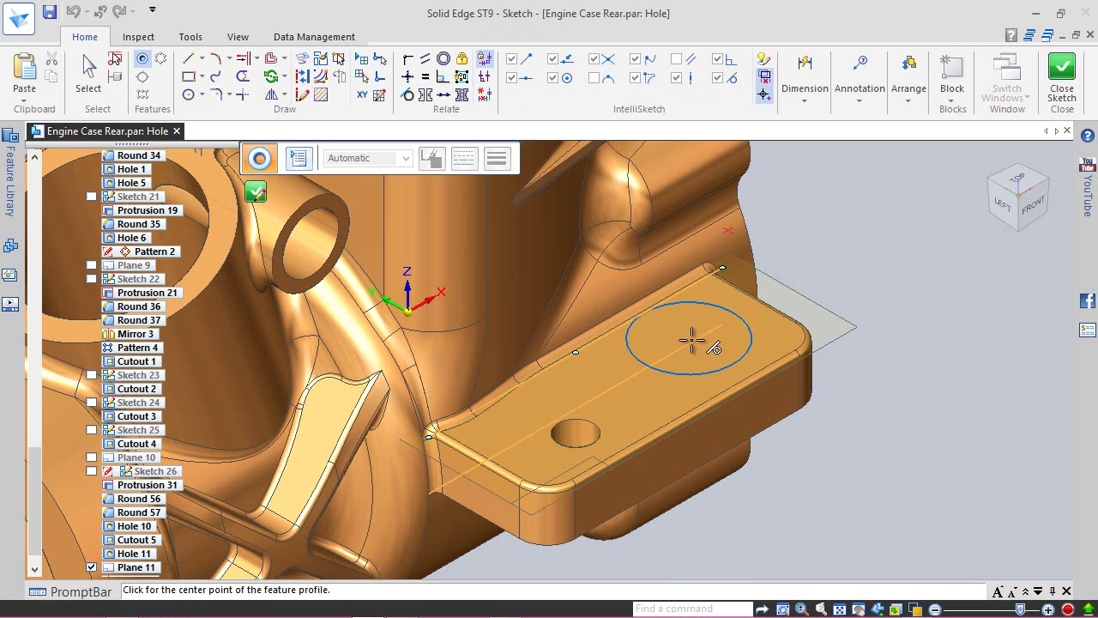
left_click(685, 331)
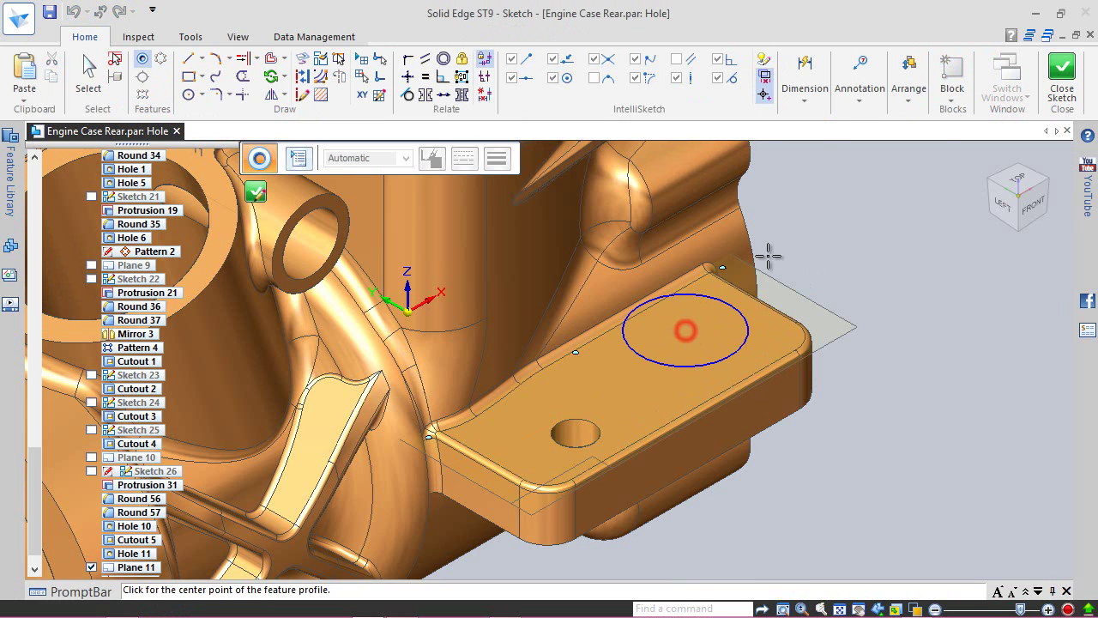
- Dimension the second hole circle's center 4.7 mm from the nearby short end edge of the plate
left_click(803, 74)
left_click(809, 144)
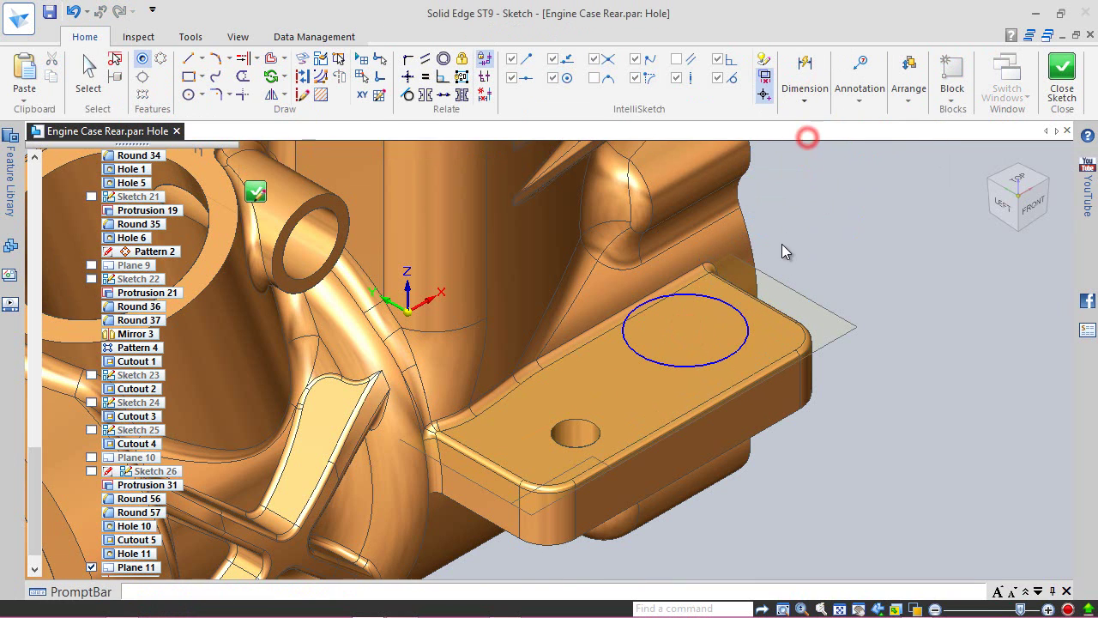
left_click(746, 347)
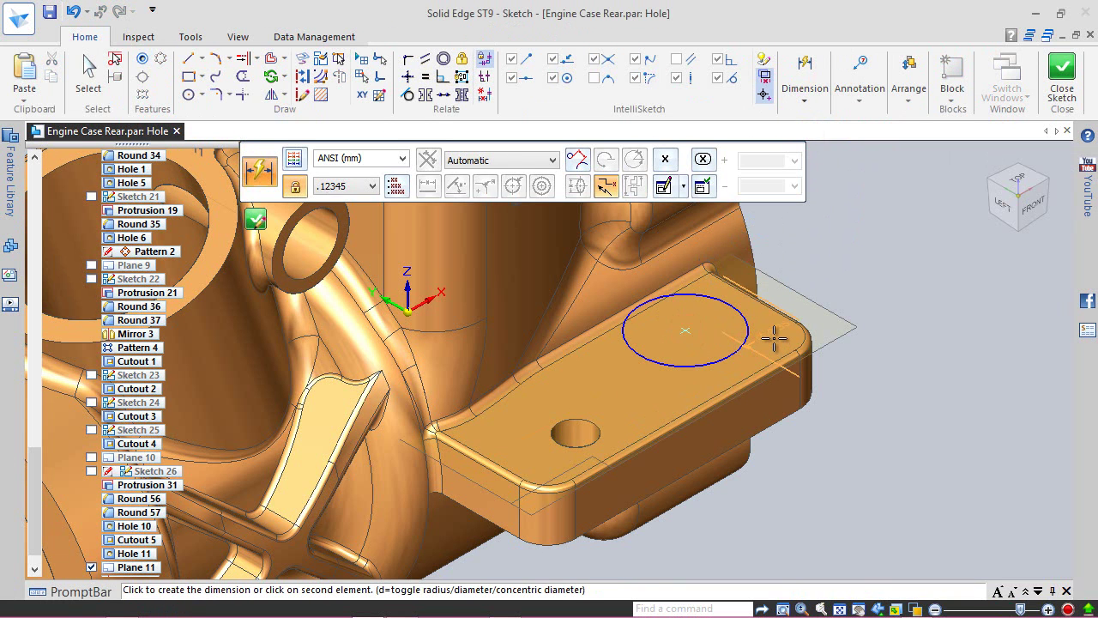
key("d")
scroll(775, 330, "up", 4)
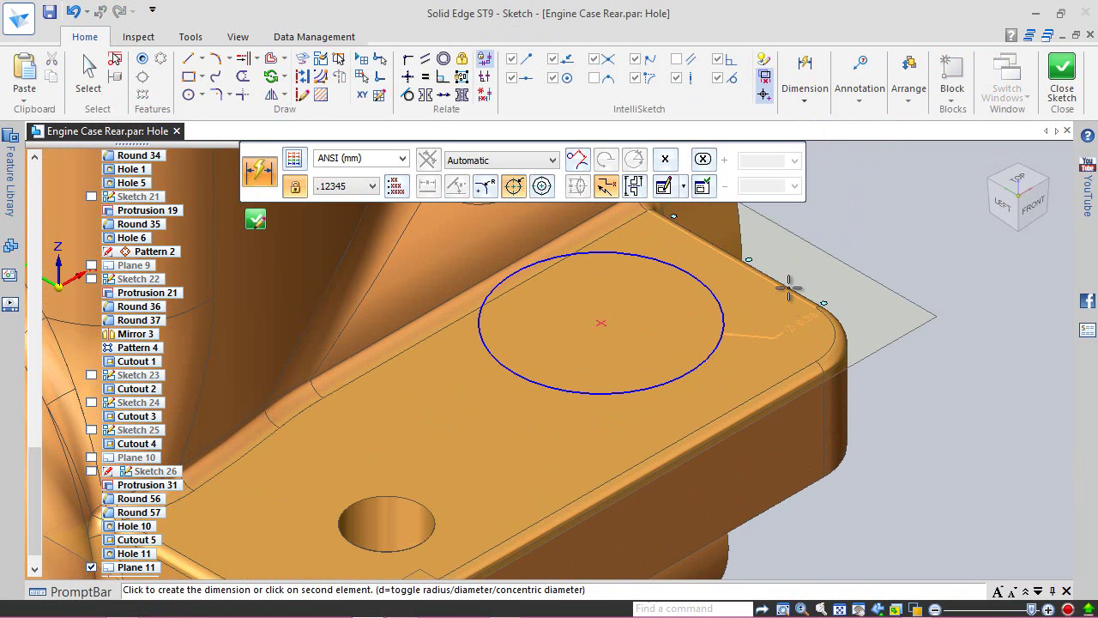
left_click(783, 292)
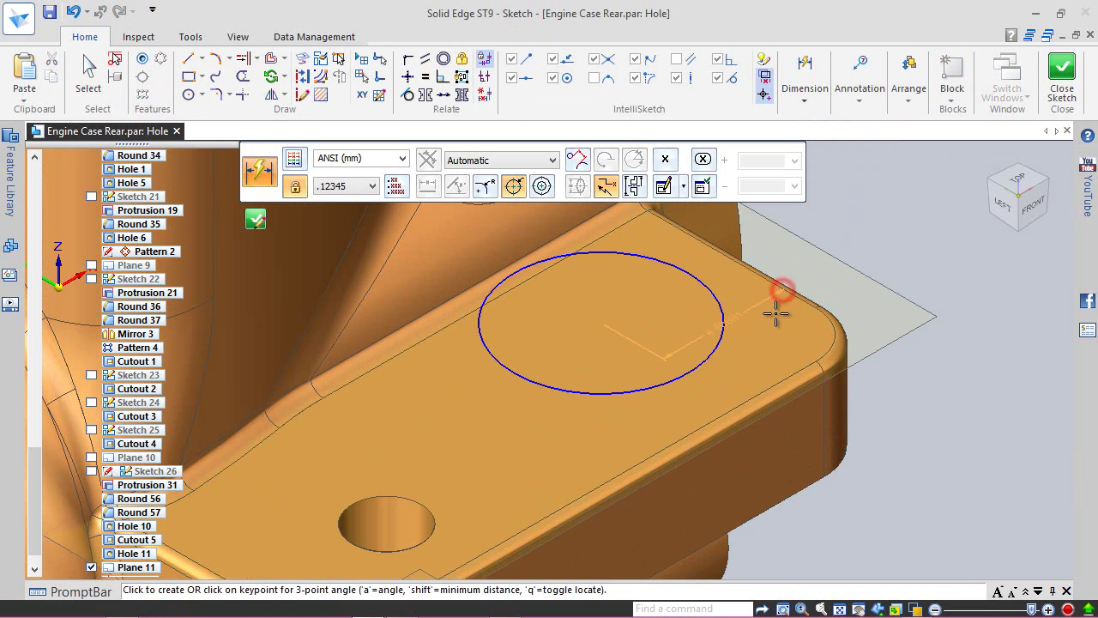
left_click(775, 302)
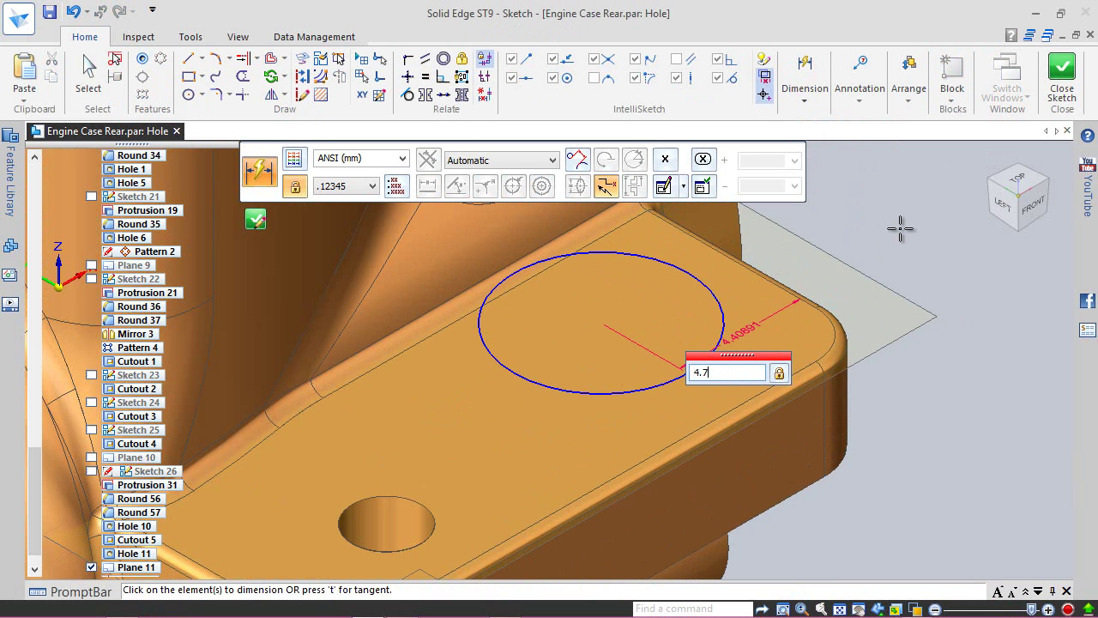
type("4.7")
key("Return")
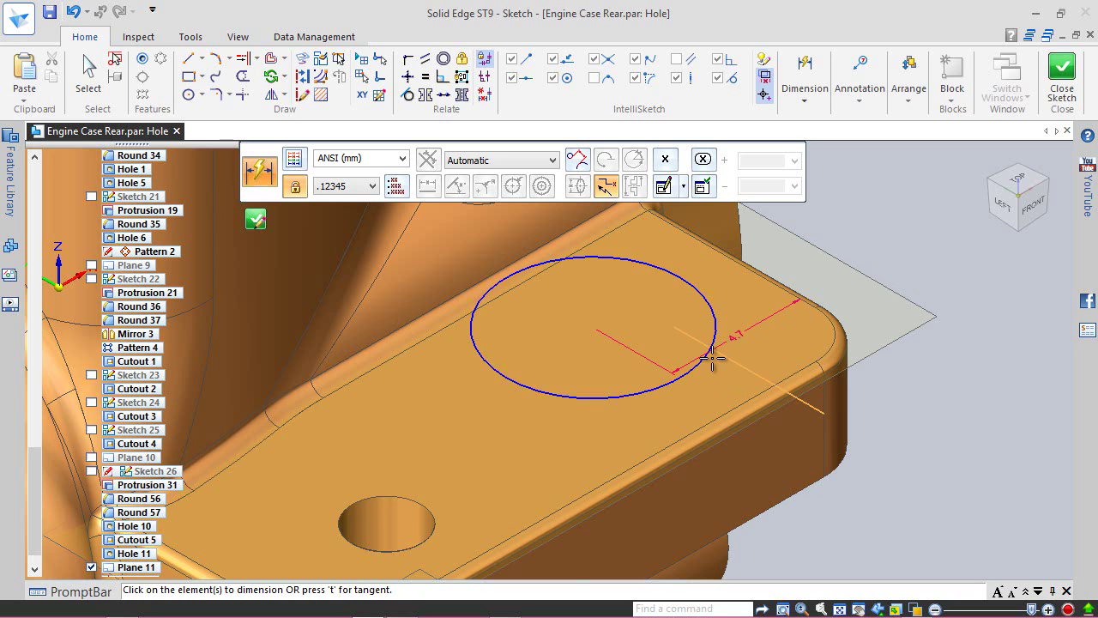
- Dimension the second hole circle's center 2.7 mm from the plate's outer long edge
left_click(696, 368)
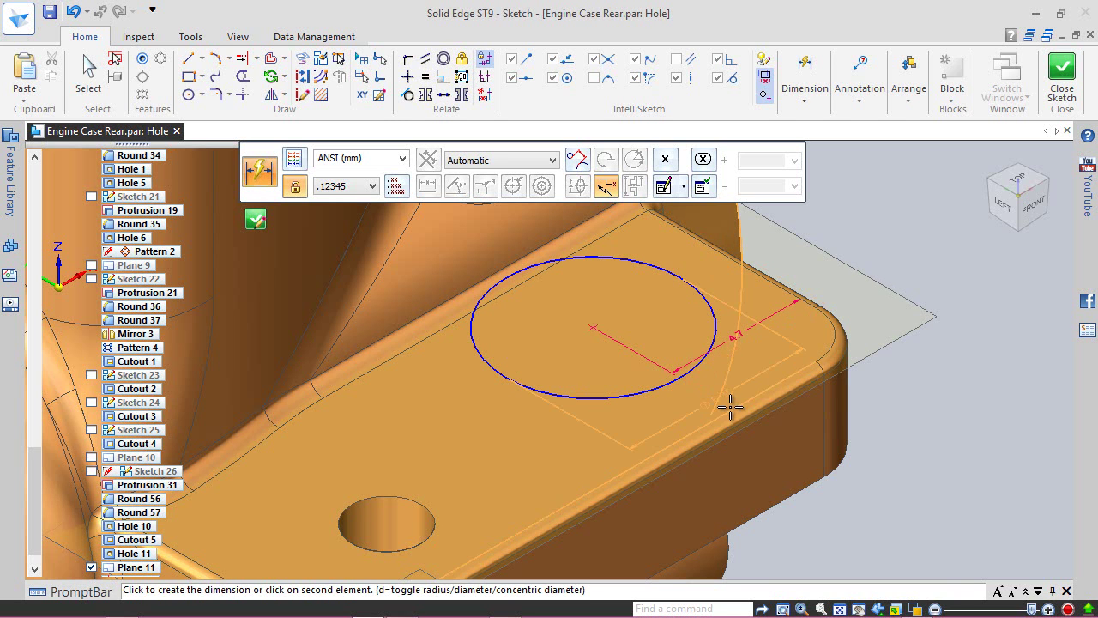
left_click(734, 405)
left_click(680, 417)
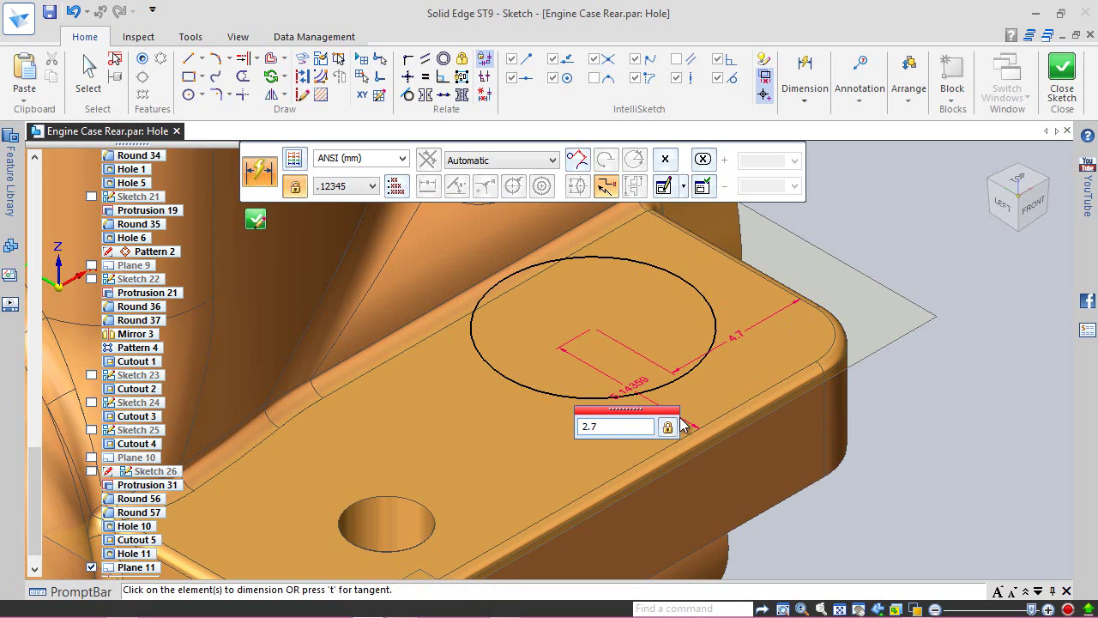
key("Return")
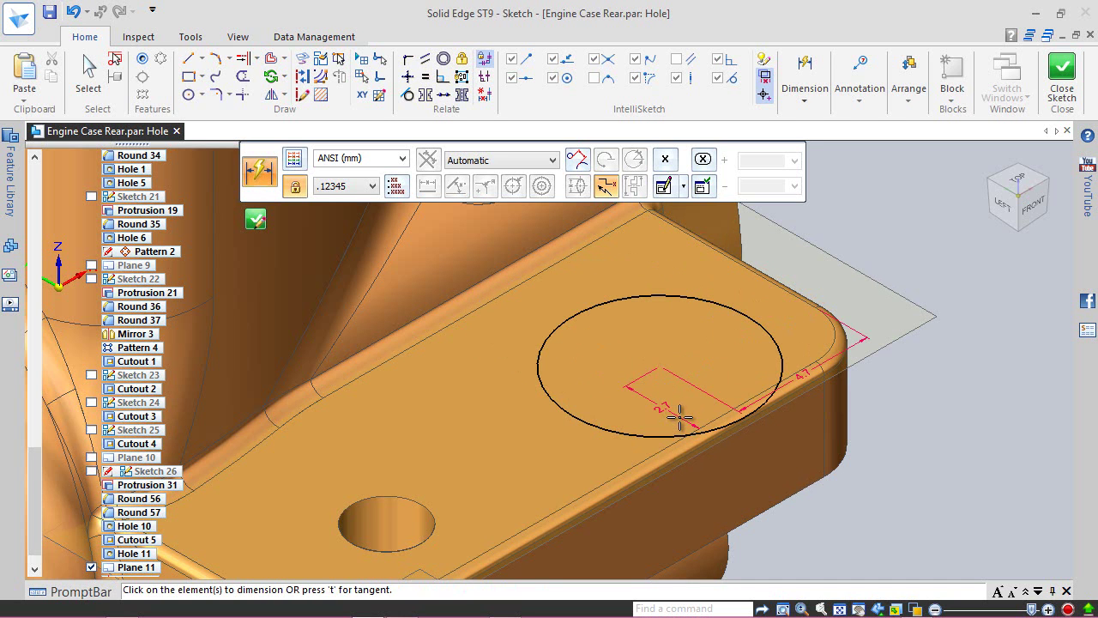
- Close the second hole's sketch and define it as a simple ANSI Metric hole with drill size 2.5
left_click(1063, 75)
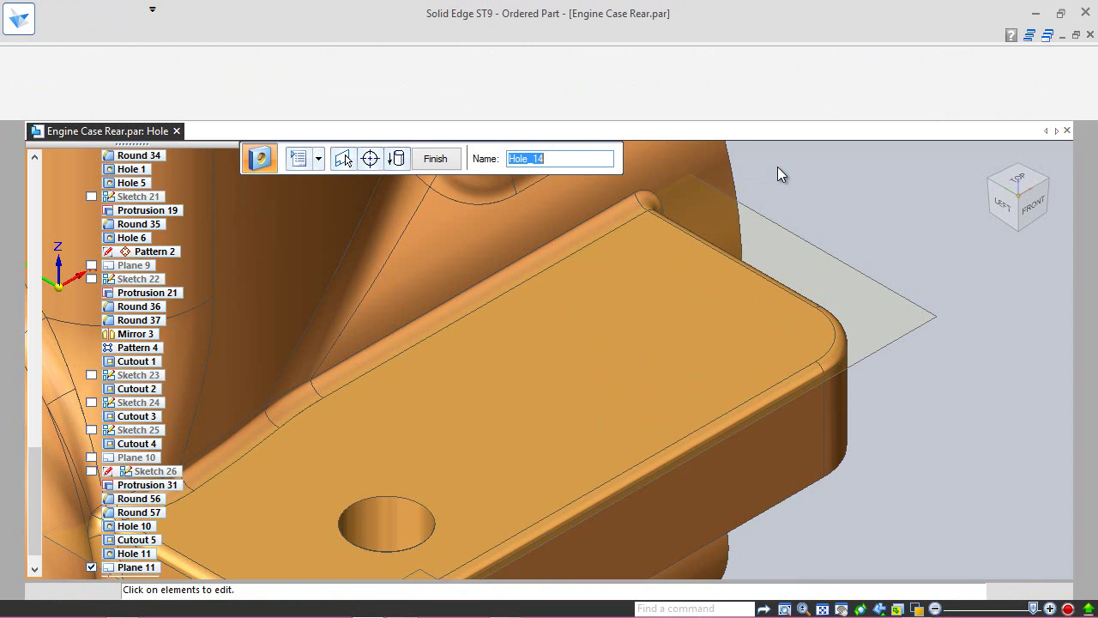
left_click(298, 162)
left_click(359, 98)
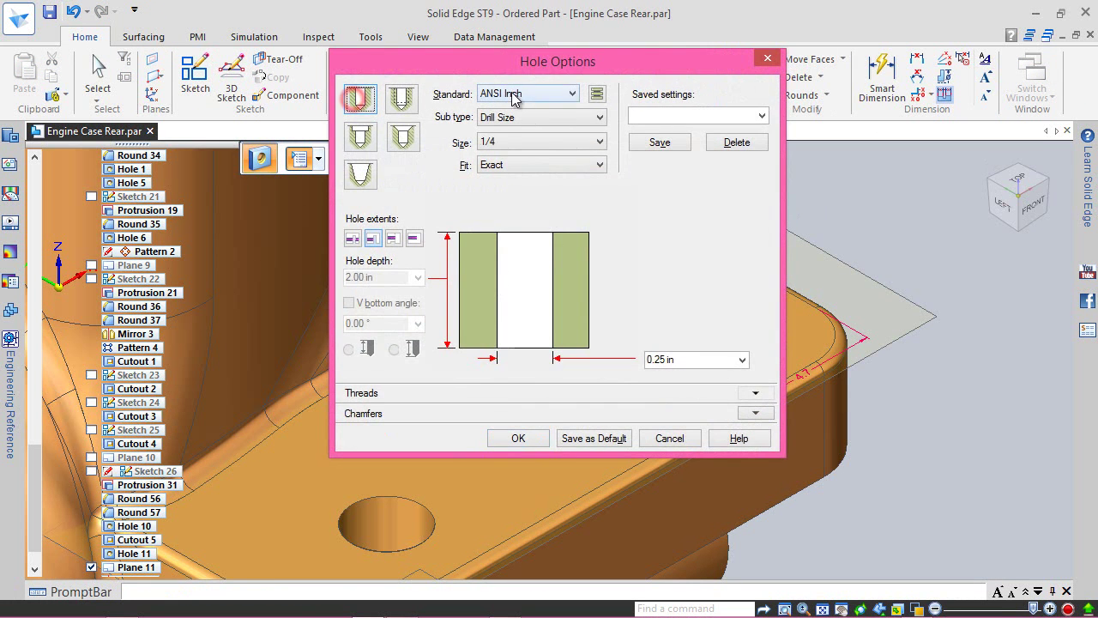
left_click(508, 93)
left_click(515, 115)
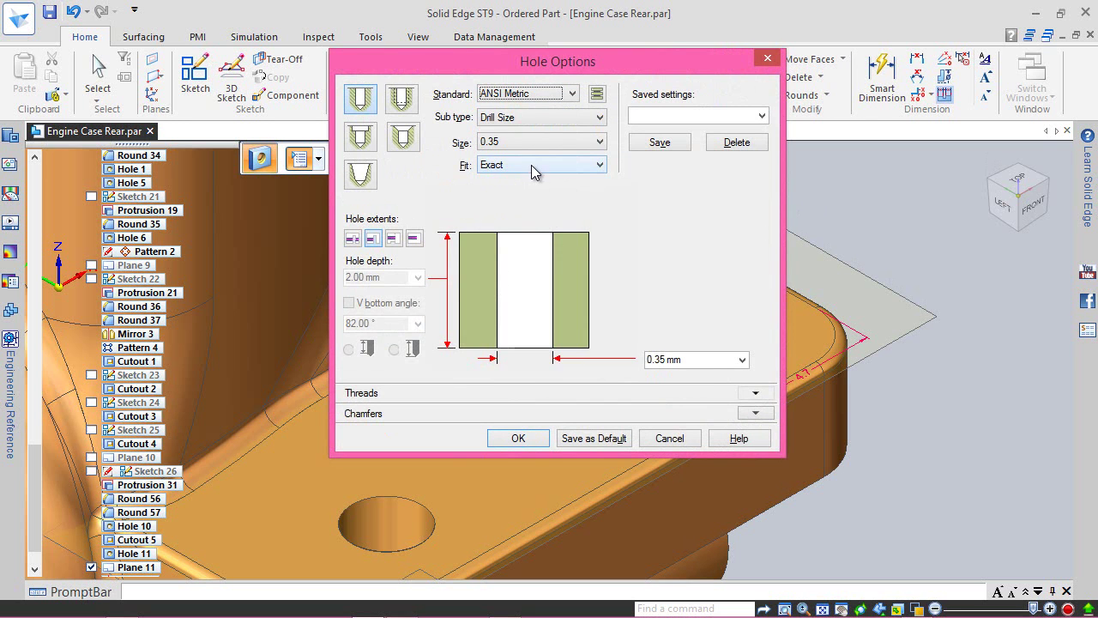
left_click(531, 141)
scroll(511, 337, "down", 3)
scroll(511, 338, "down", 3)
left_click(507, 438)
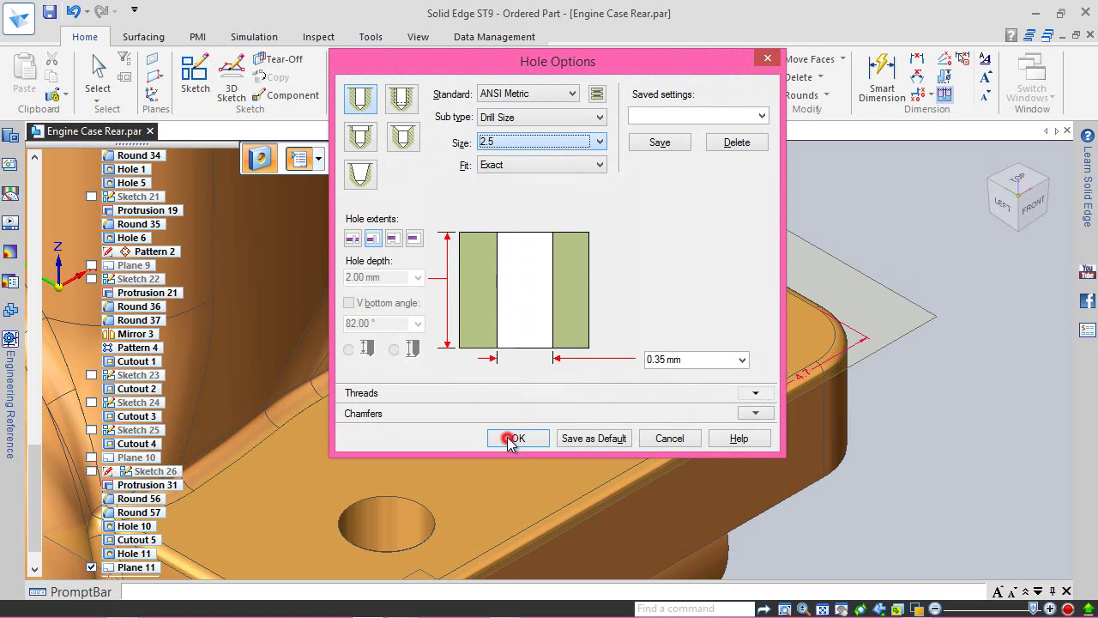
- Switch the second 2.5 mm hole to a finite extent, enter its depth, and finish the hole on the plate
left_click(413, 238)
left_click_drag(388, 283, 344, 276)
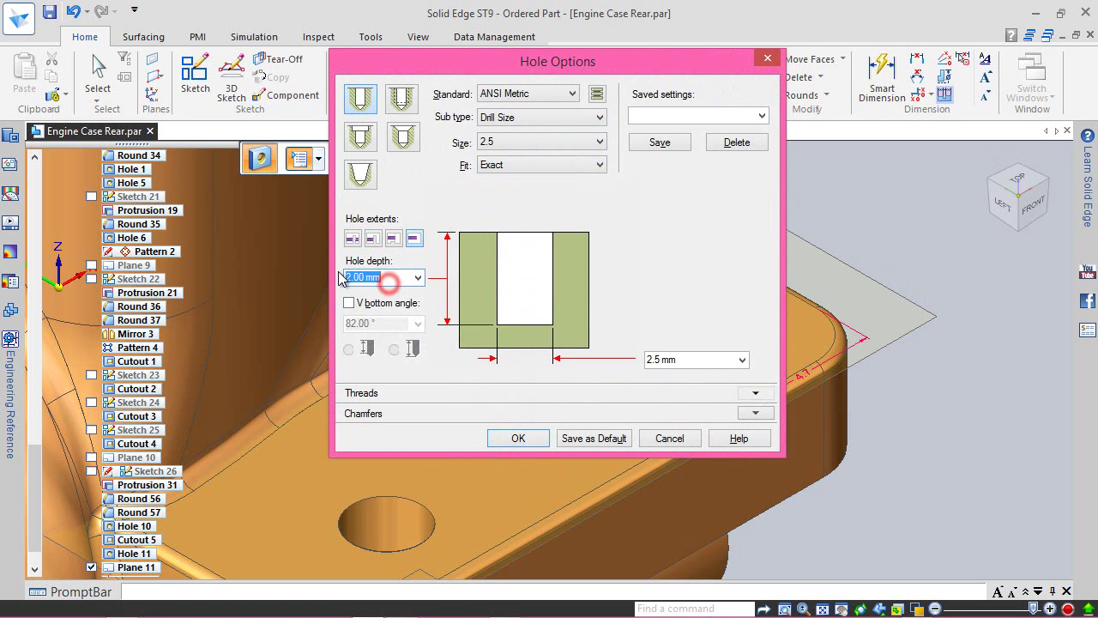
left_click(518, 439)
left_click(435, 159)
key("Escape")
scroll(678, 352, "down", 2)
scroll(663, 455, "down", 1)
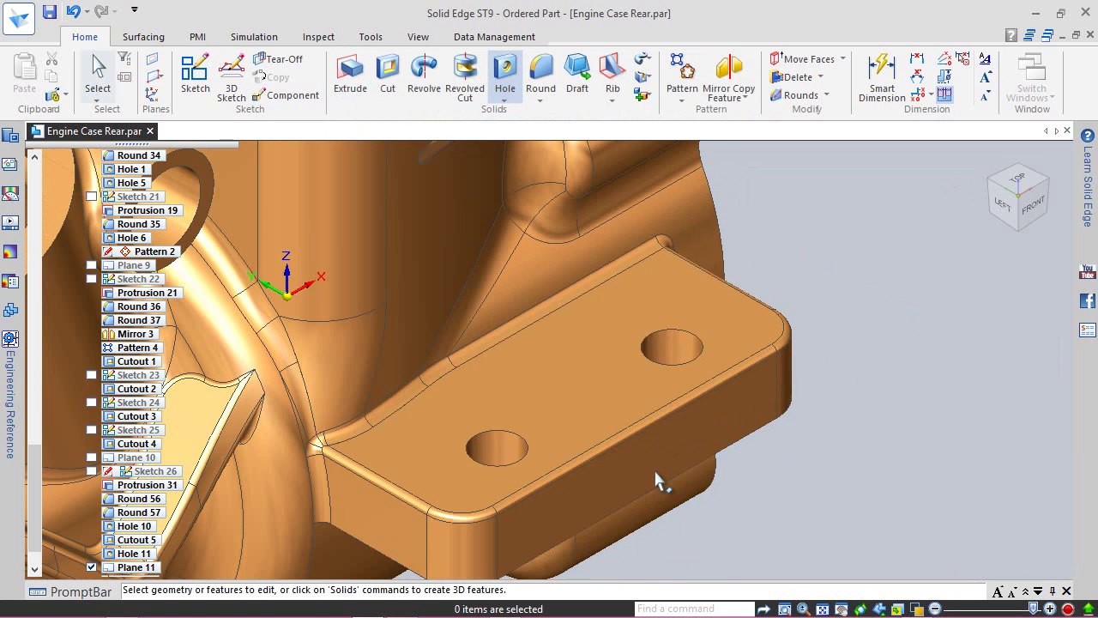
mouse_move(605, 467)
middle_mouse_down()
mouse_move(608, 477)
mouse_move(580, 350)
middle_mouse_up()
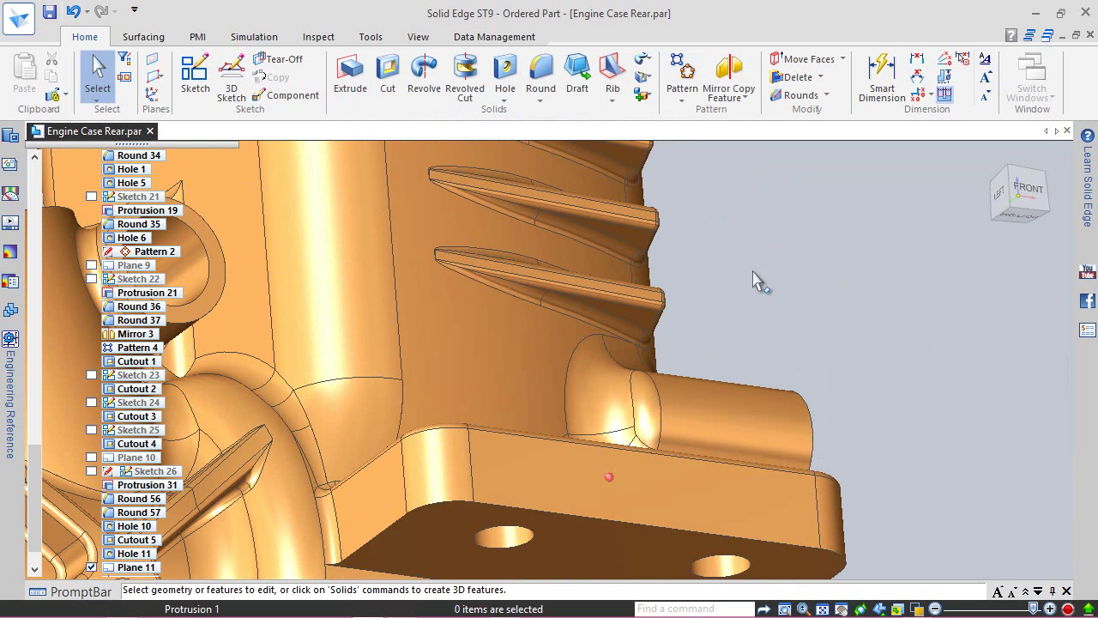
- Start a sketch on the outer vertical side face of the drilled plate on the case's back side
left_click(985, 166)
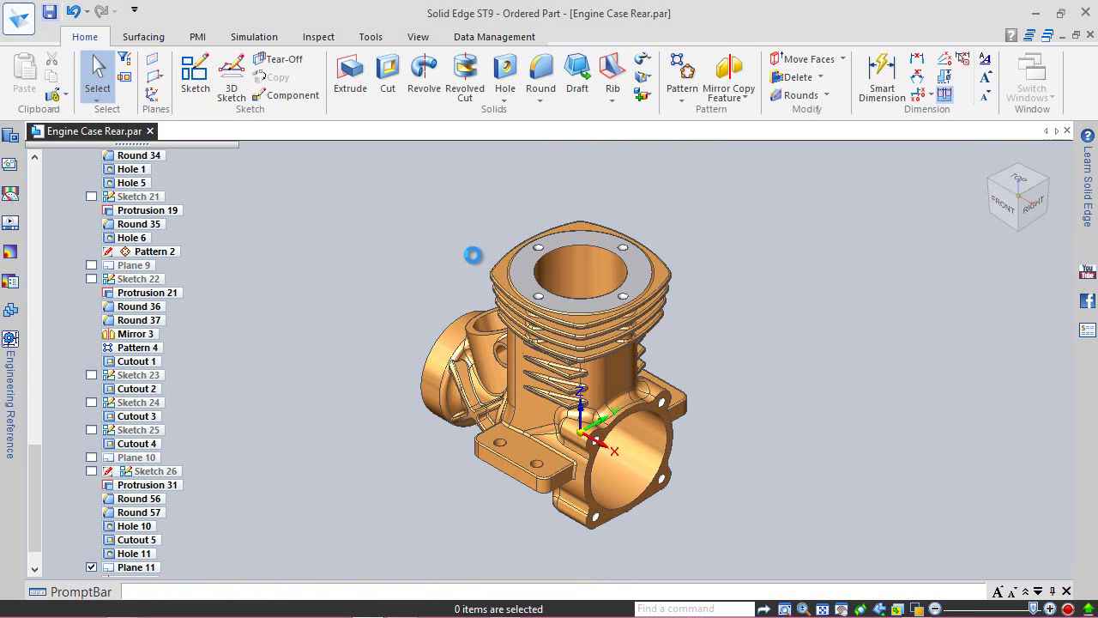
left_click(1049, 182)
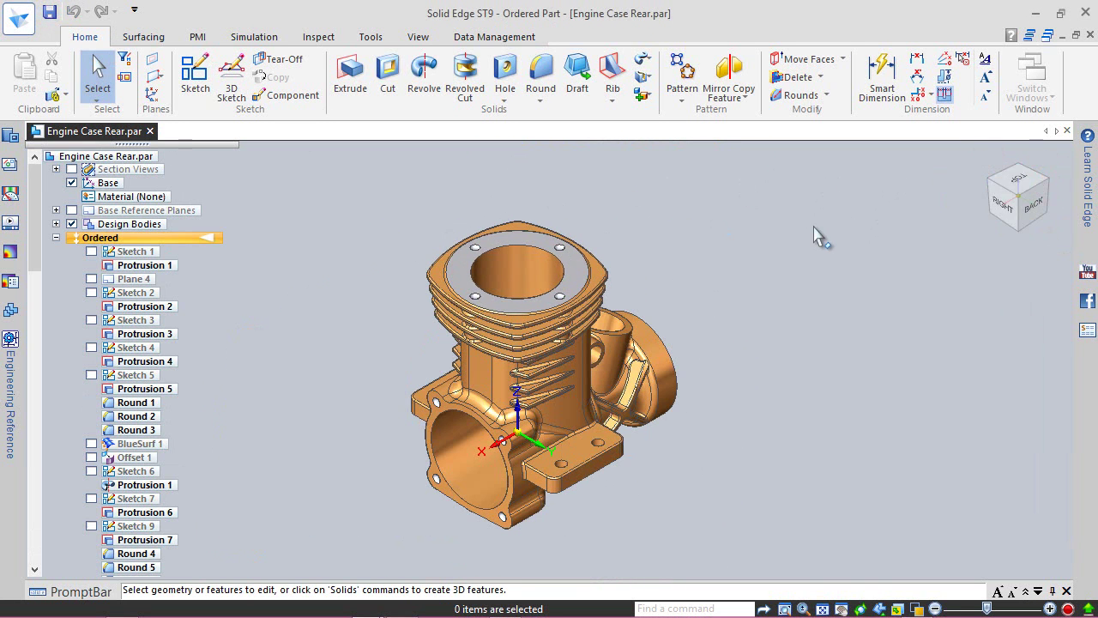
left_click(191, 76)
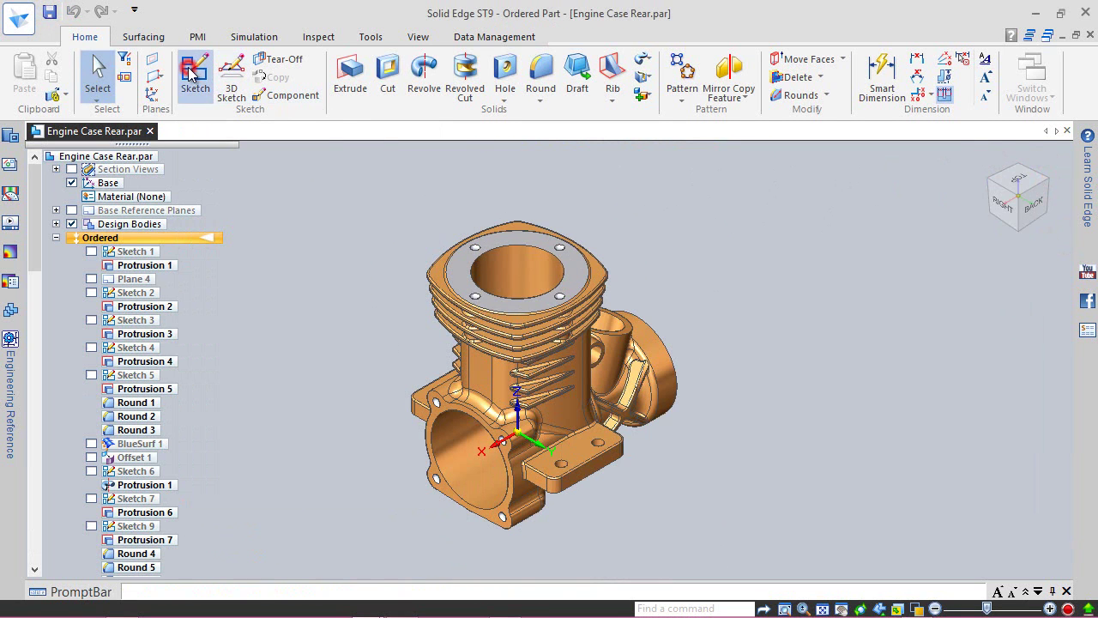
right_click(586, 474)
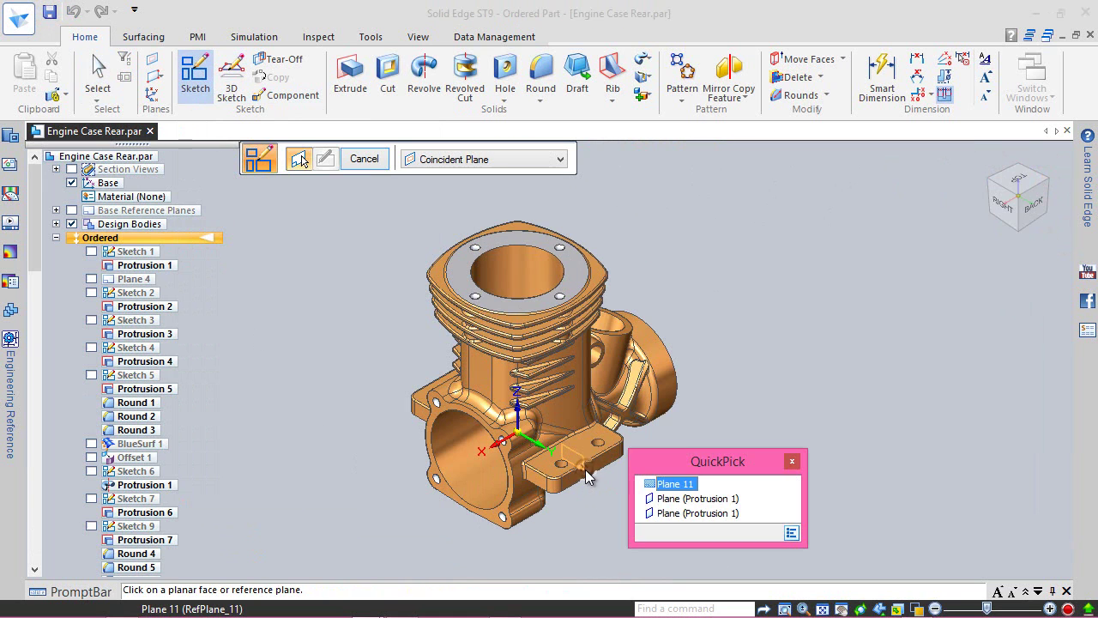
left_click(665, 499)
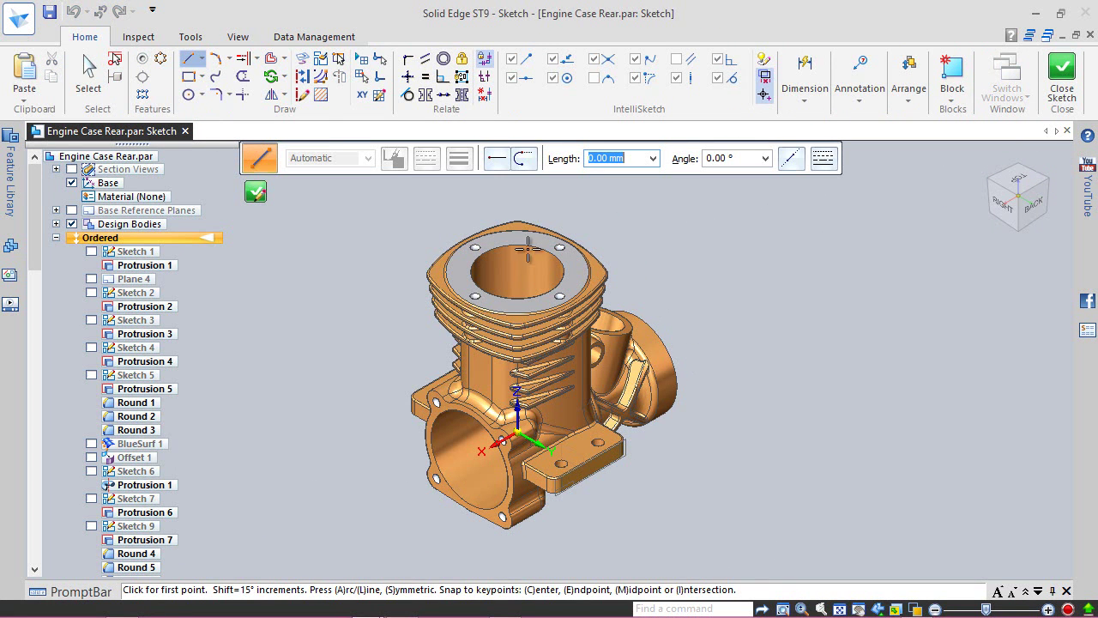
- Create a text profile reading ".12" and set its font to Arial Black
left_click(190, 36)
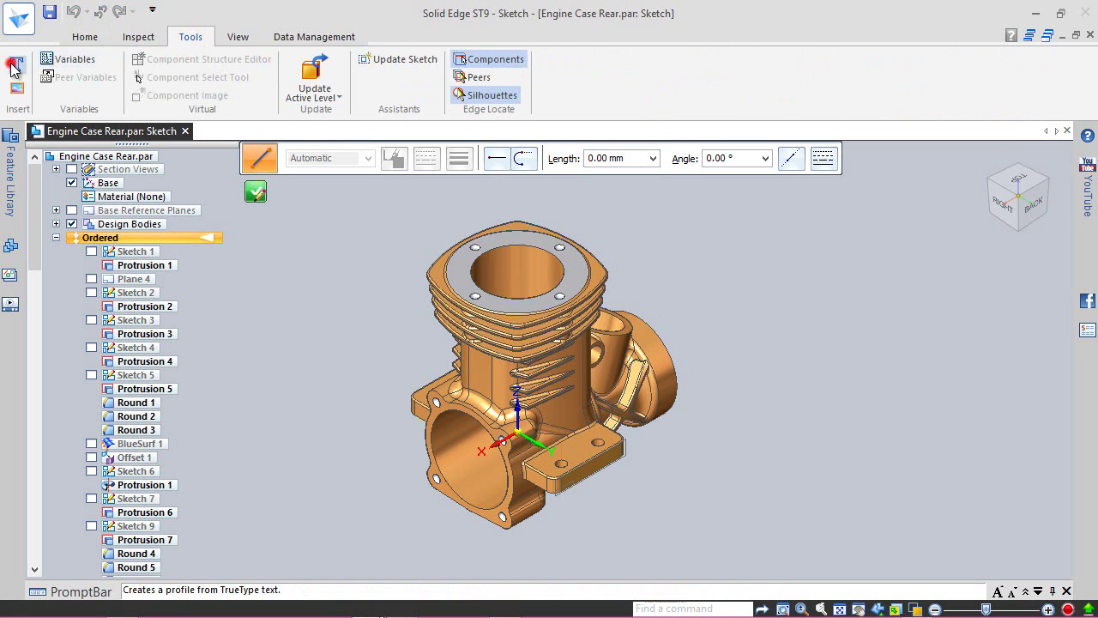
left_click(16, 64)
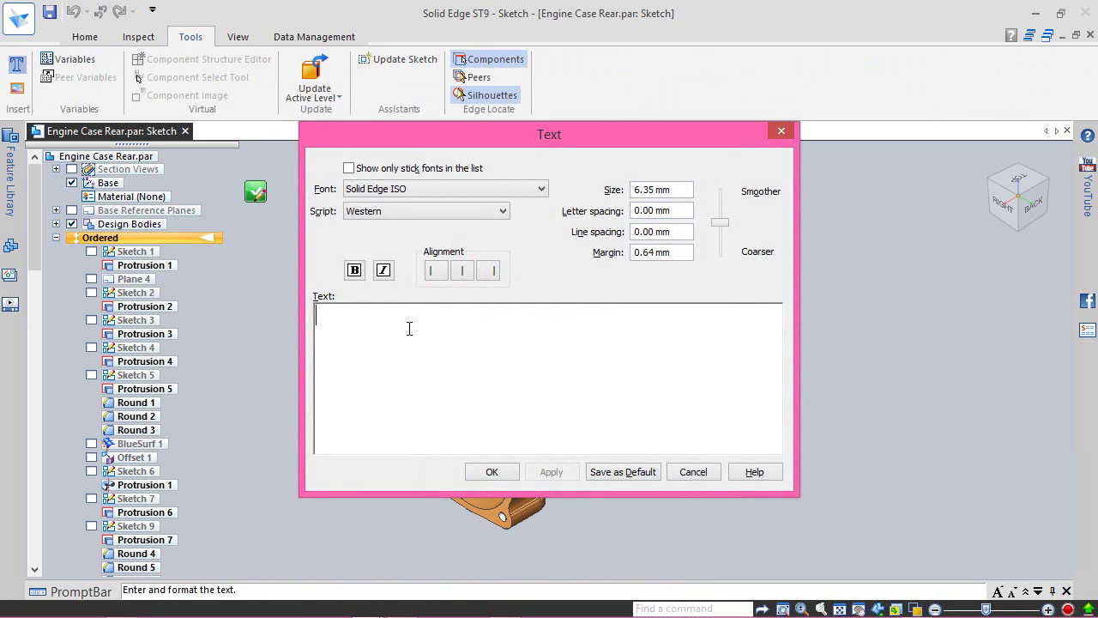
left_click_drag(371, 320, 313, 320)
left_click(463, 188)
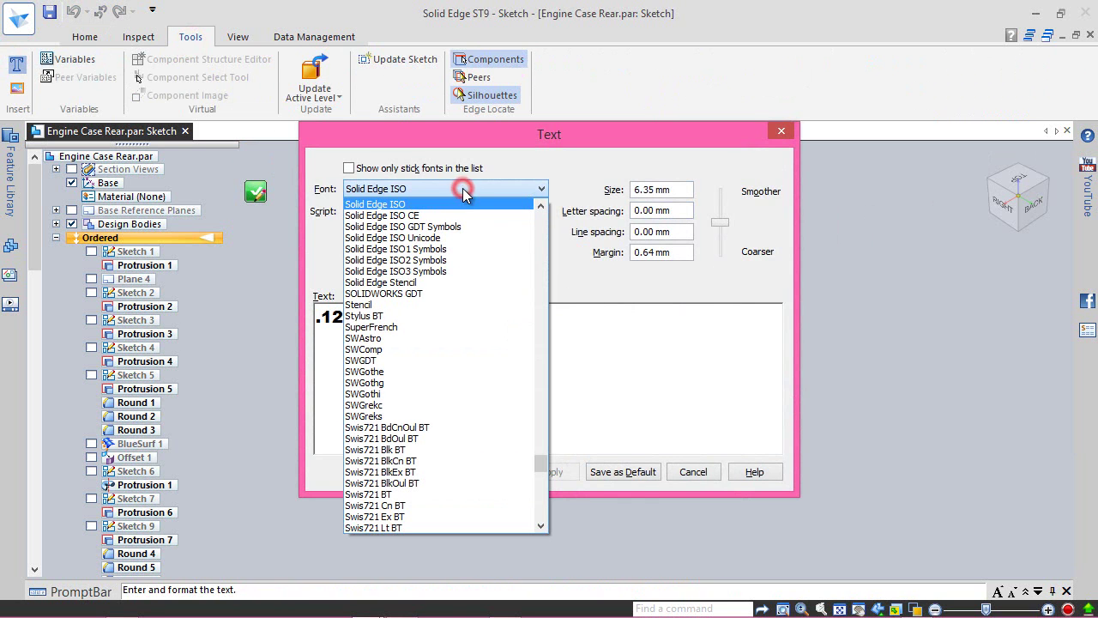
key("a")
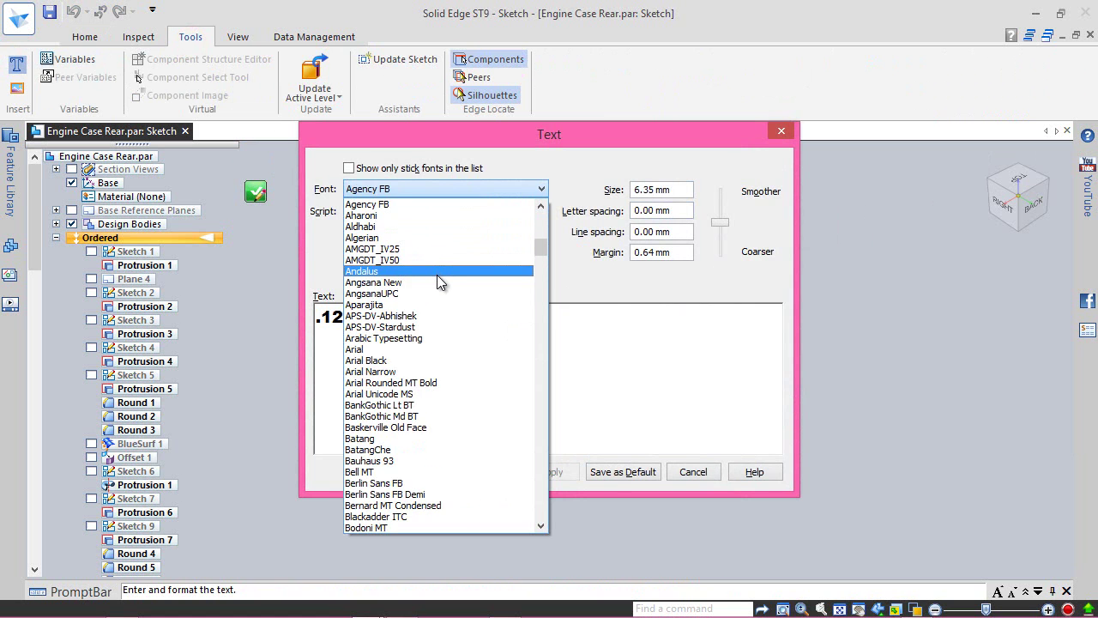
scroll(437, 275, "down", 1)
scroll(436, 274, "up", 3)
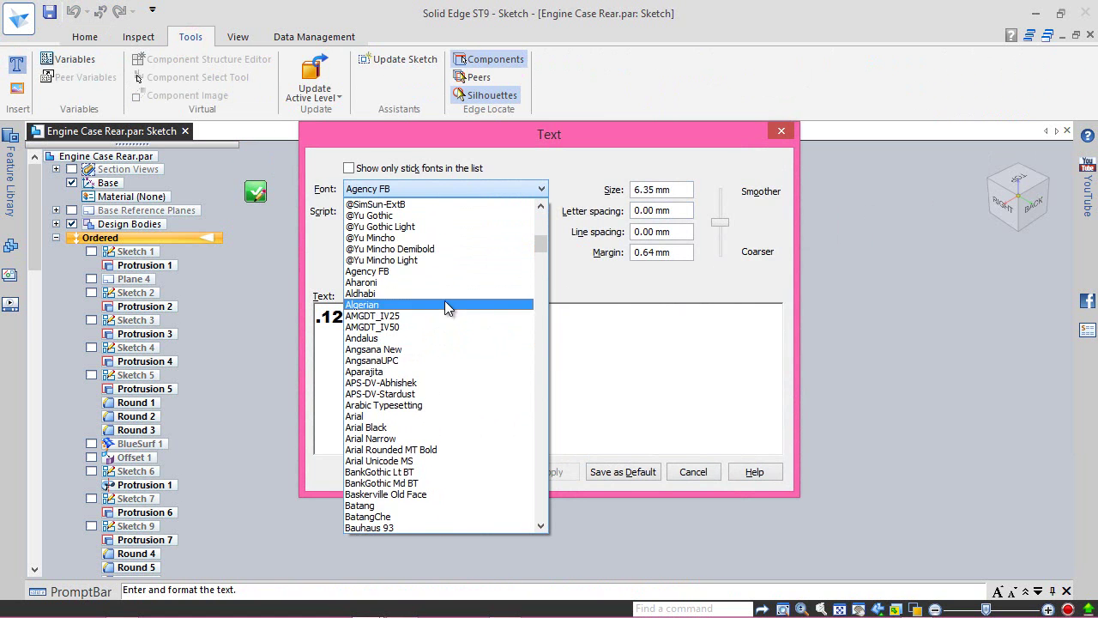
scroll(449, 311, "up", 4)
scroll(448, 310, "up", 8)
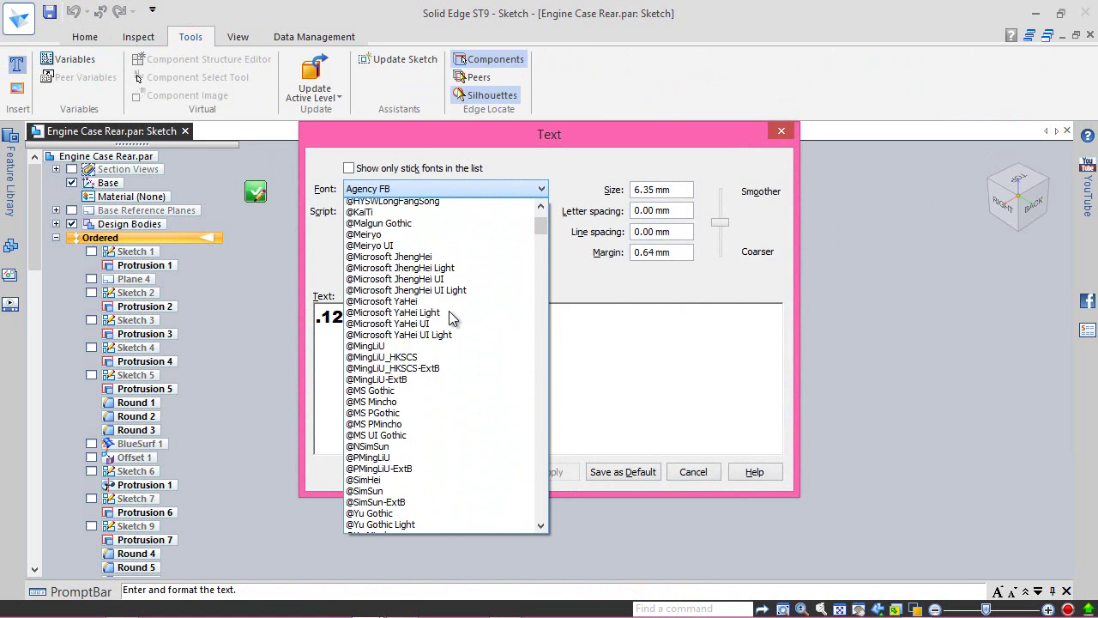
scroll(449, 310, "down", 11)
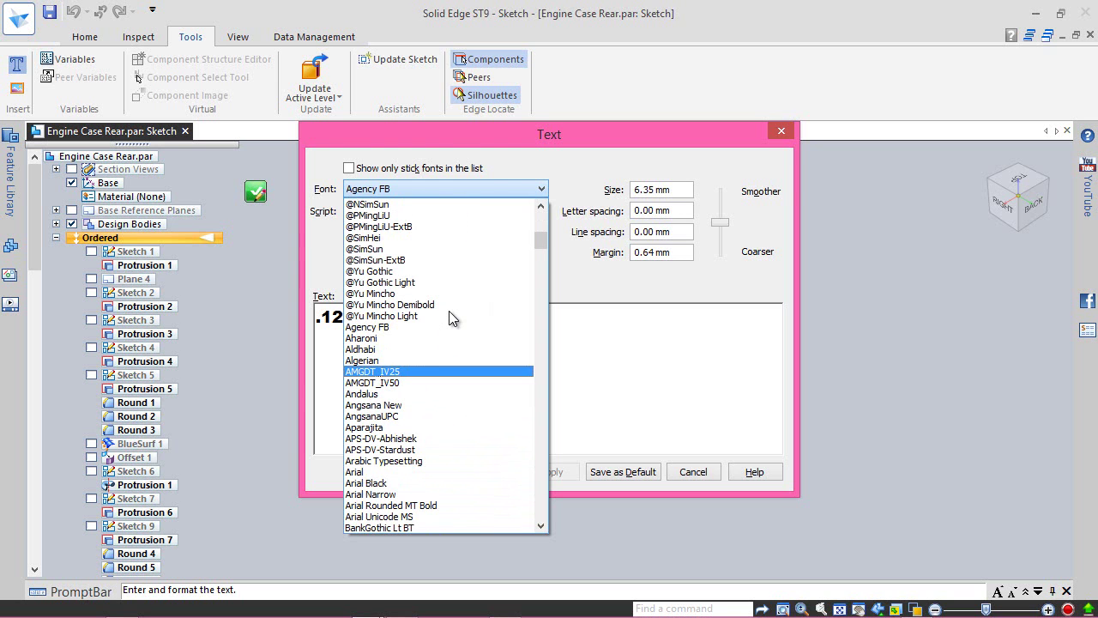
scroll(449, 311, "down", 3)
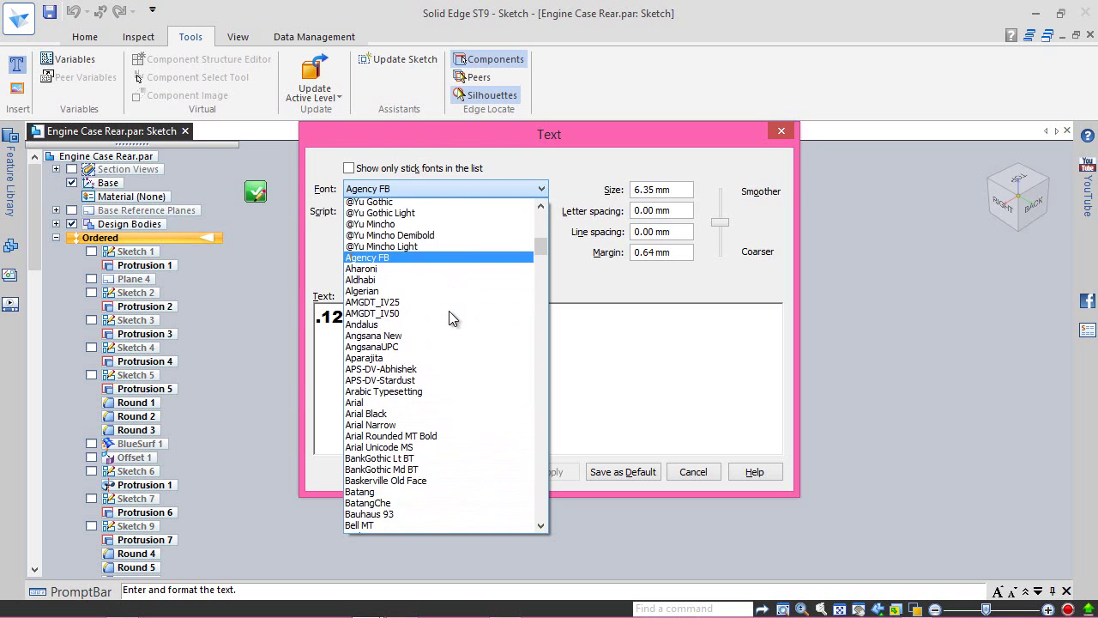
left_click(375, 382)
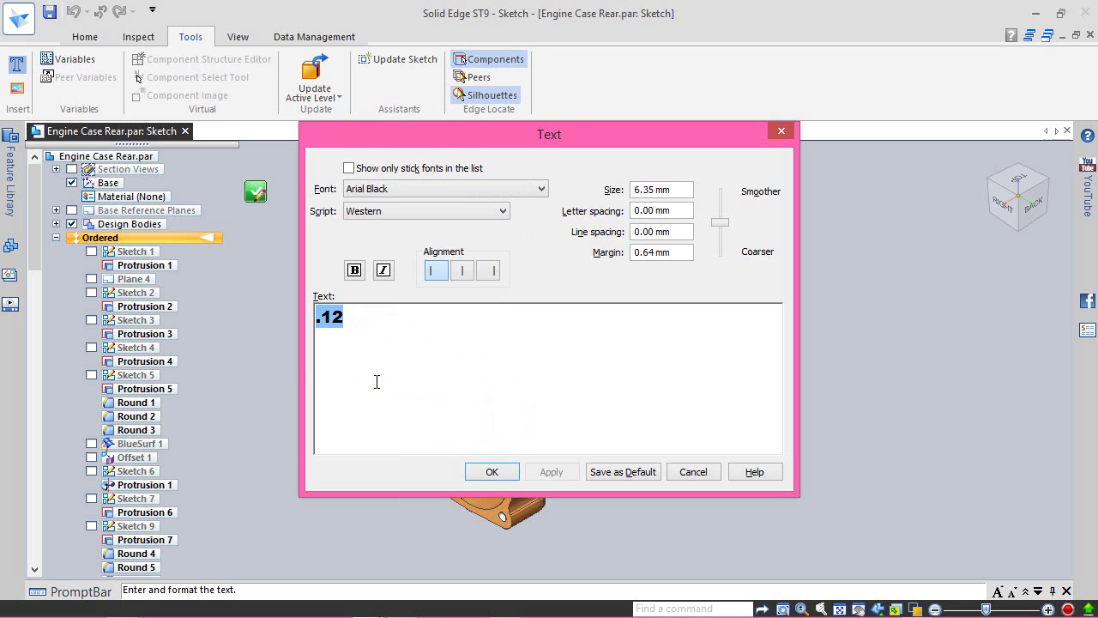
- Set the text size to 3.5 mm and its margin to 0 mm, and accept the text settings
left_click(352, 311)
left_click_drag(653, 189, 626, 190)
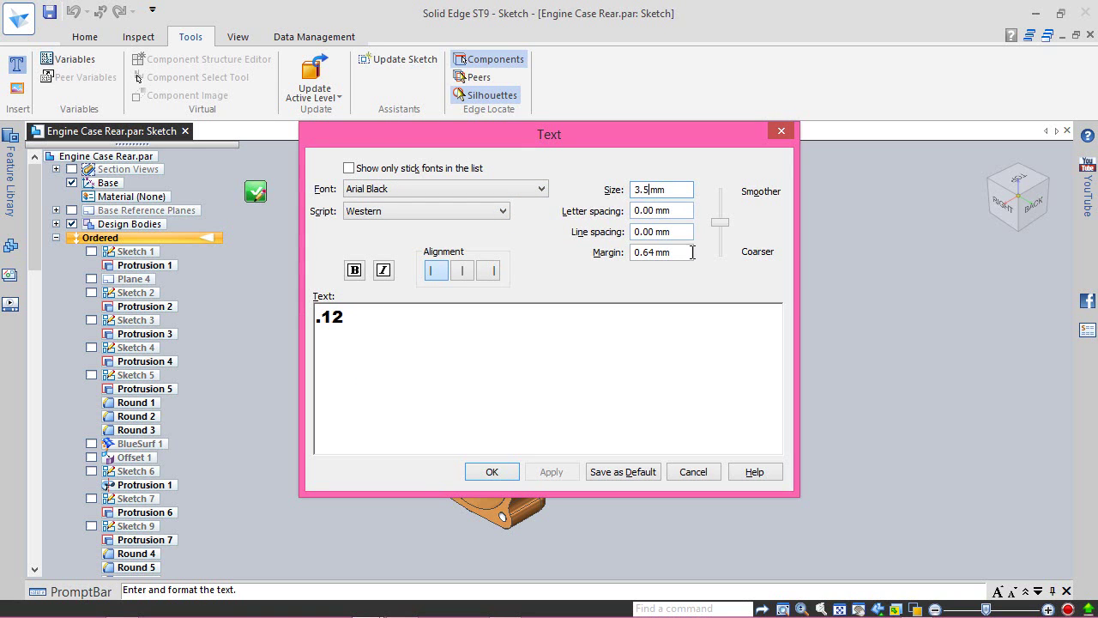
left_click_drag(653, 251, 646, 256)
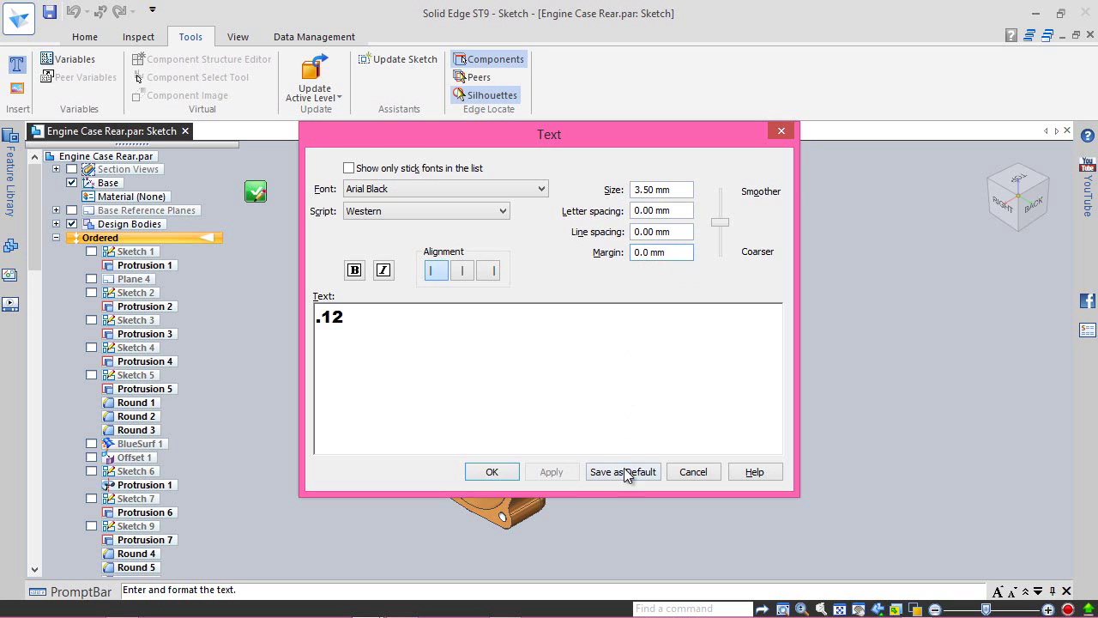
left_click(495, 472)
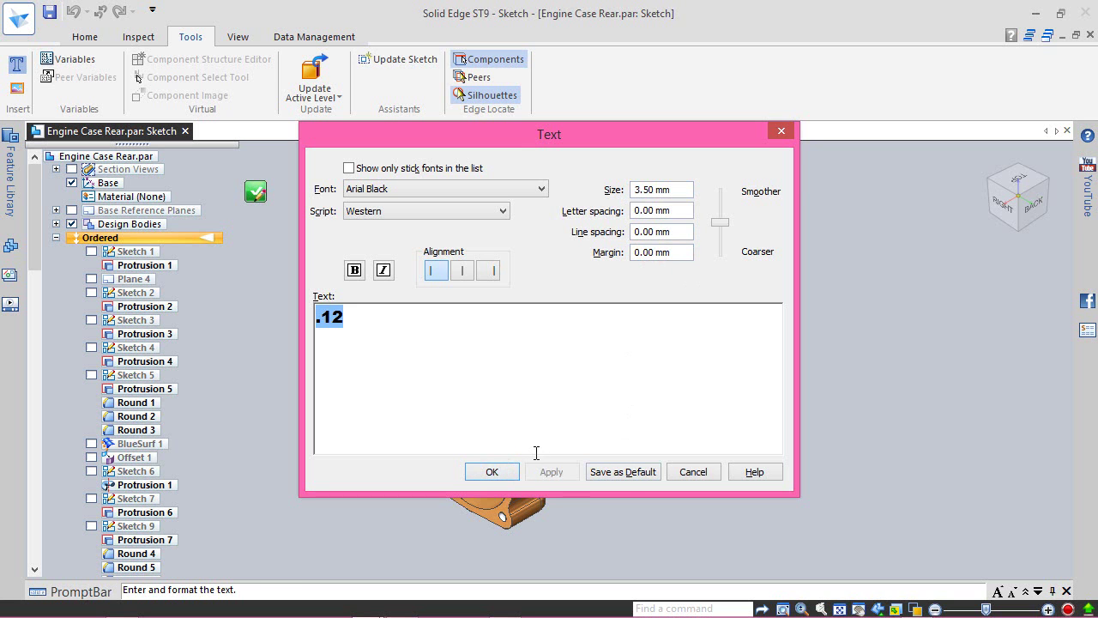
left_click(506, 472)
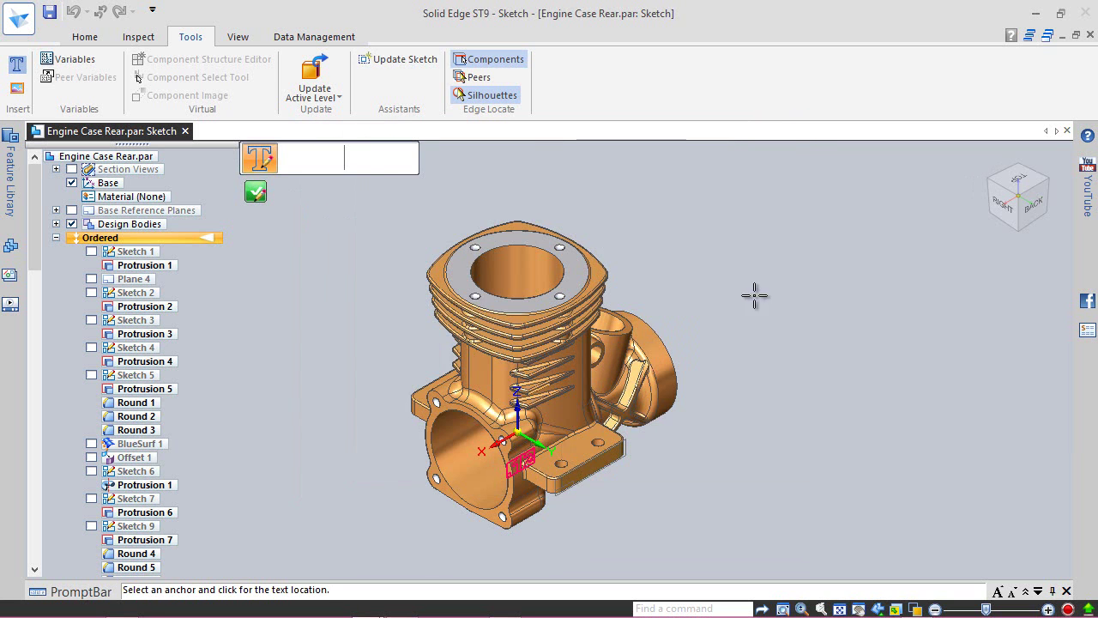
- Place the ".12" text in the back view, on the cylinder wall between the lowest fin and the side plate
left_click(1037, 209)
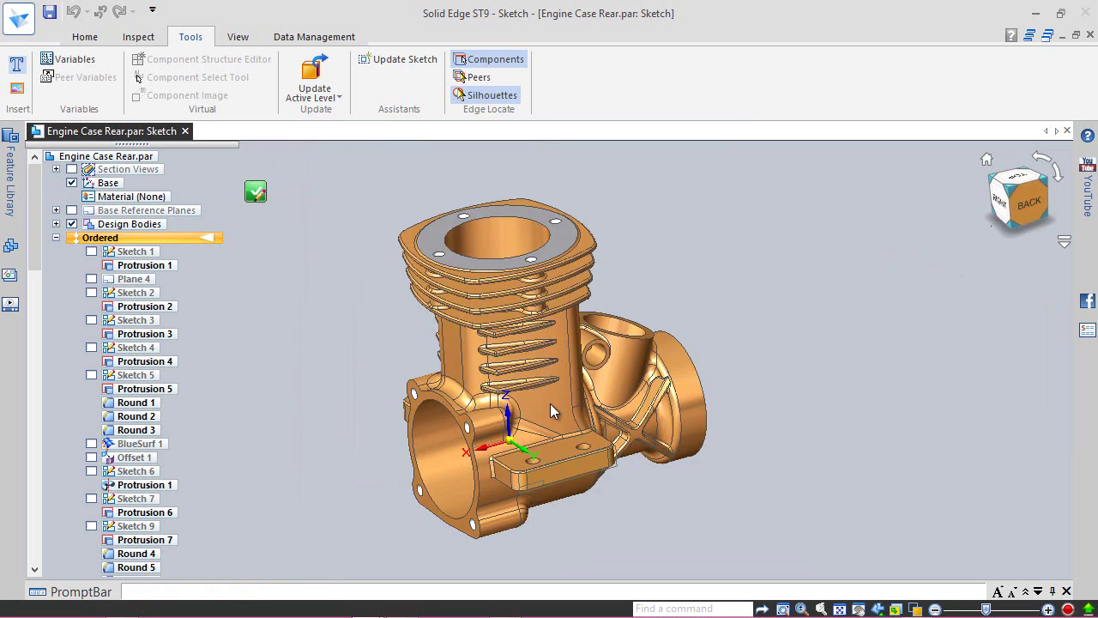
scroll(478, 378, "up", 1)
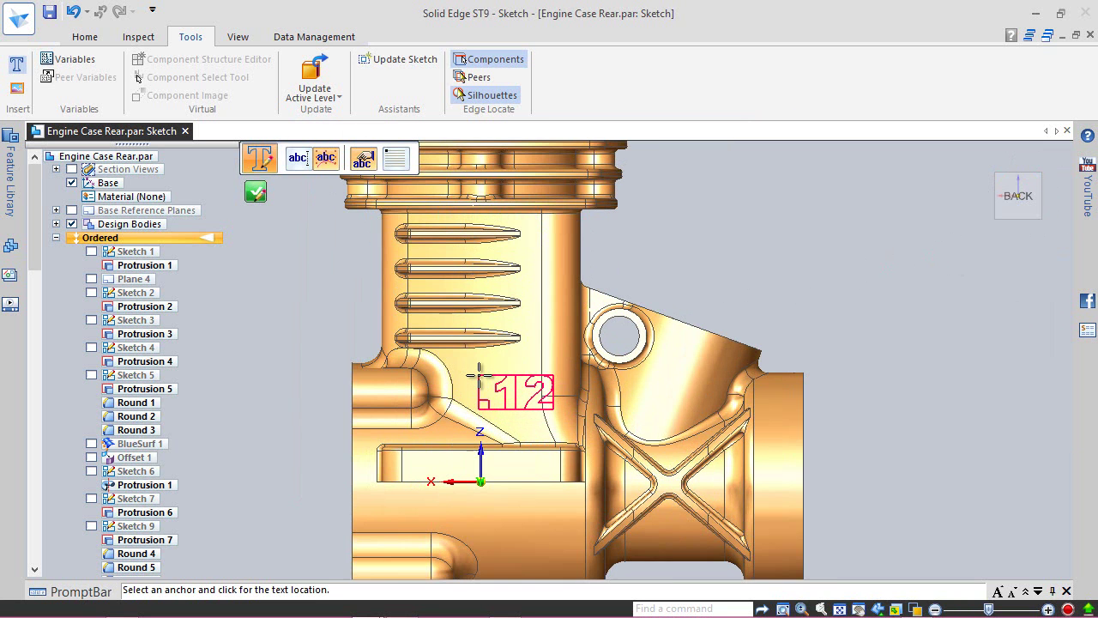
scroll(478, 378, "up", 1)
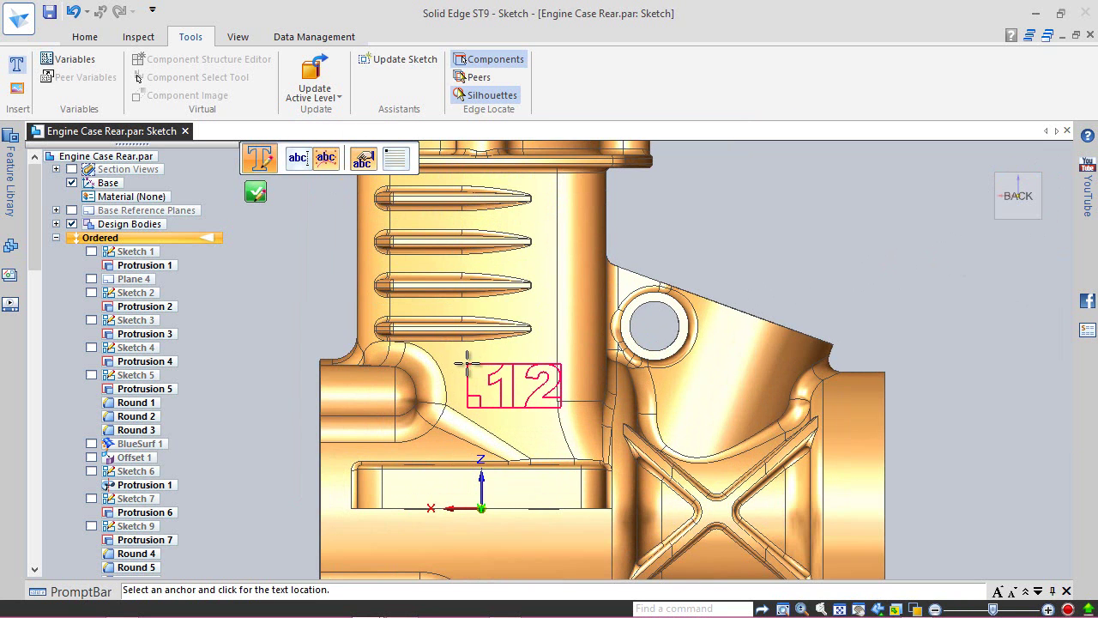
left_click(460, 359)
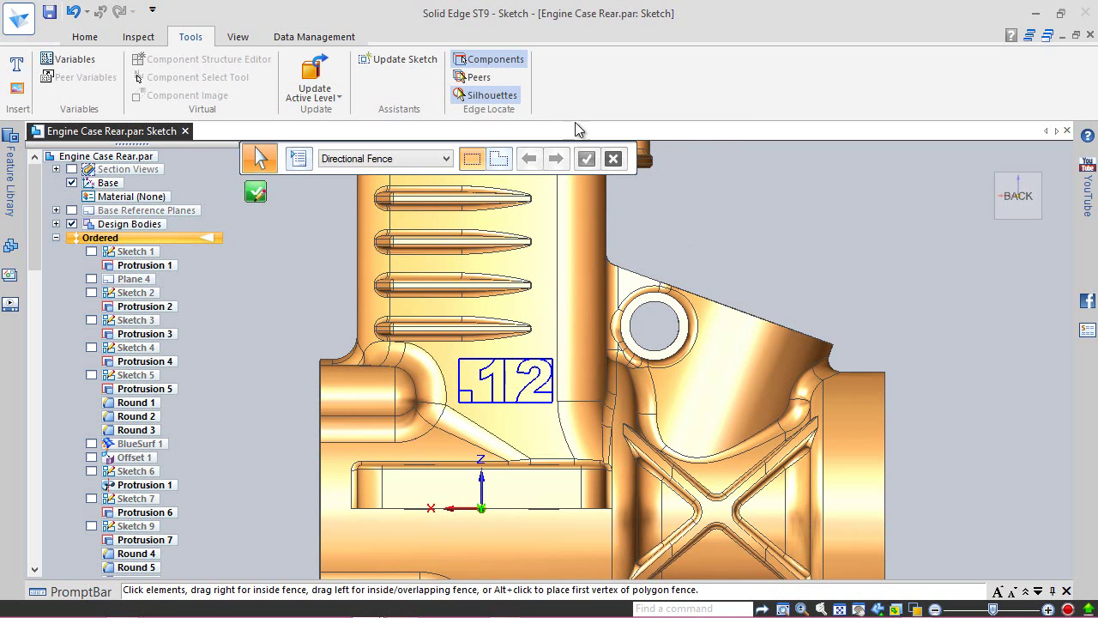
- Close and finish the text sketch, leaving the Sketch command
right_click(766, 182)
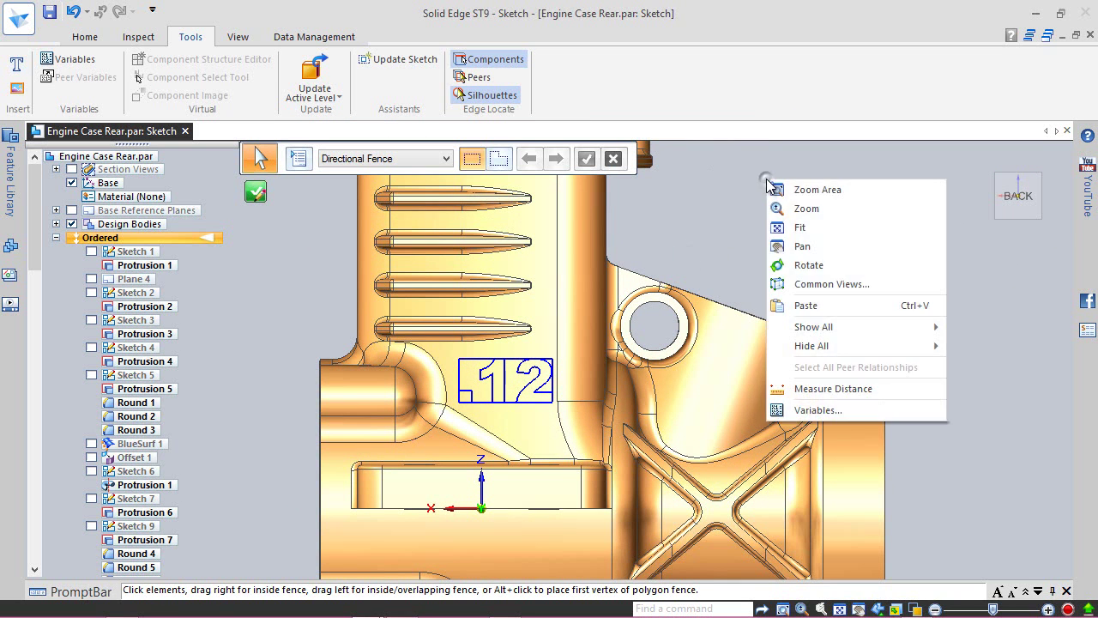
left_click(791, 225)
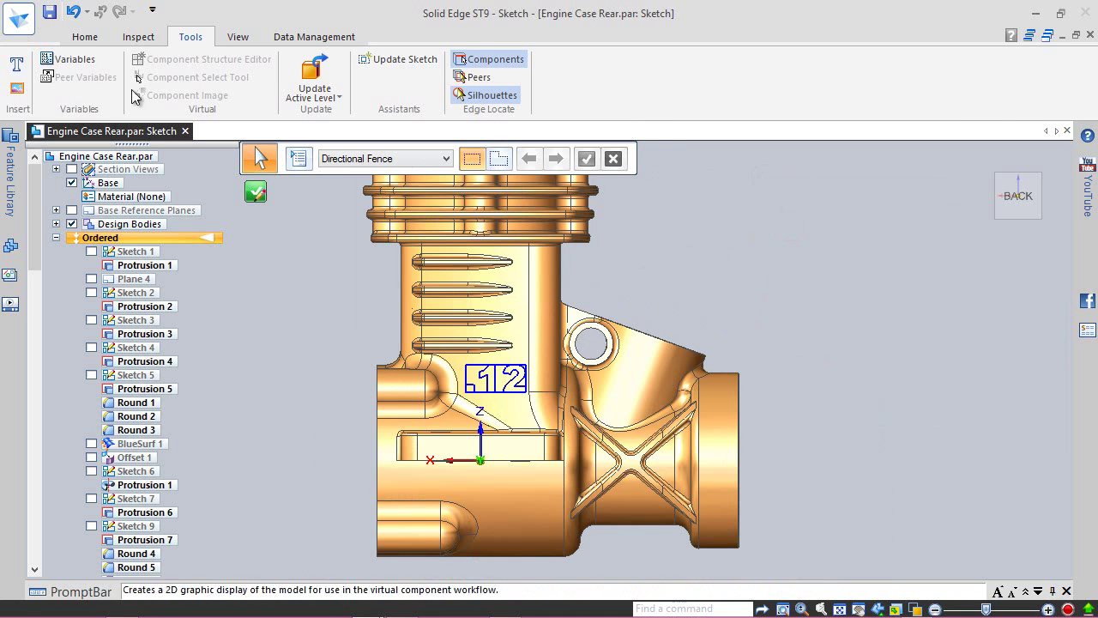
left_click(85, 36)
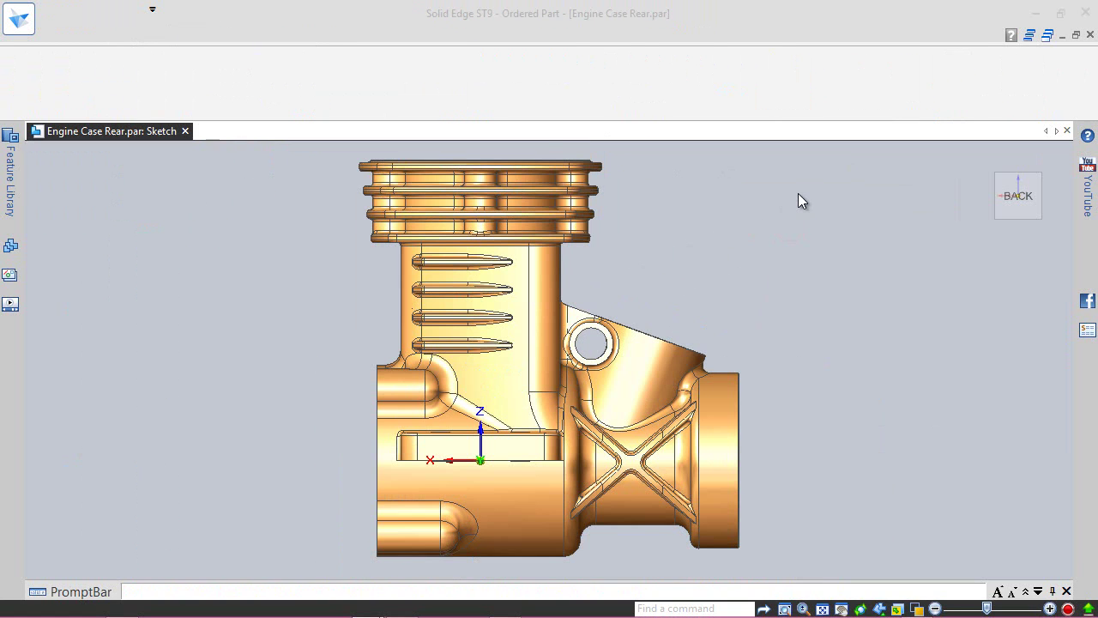
left_click(354, 161)
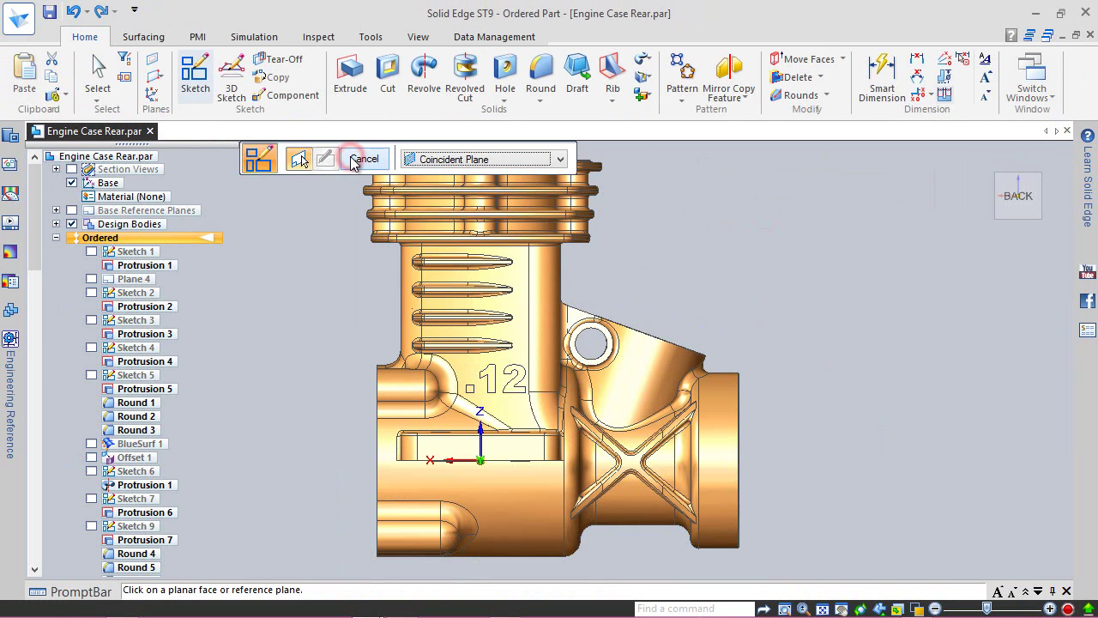
left_click(352, 158)
- Start a curve projection and pick all chains of the ".12" text sketch as the curves to project
left_click(998, 178)
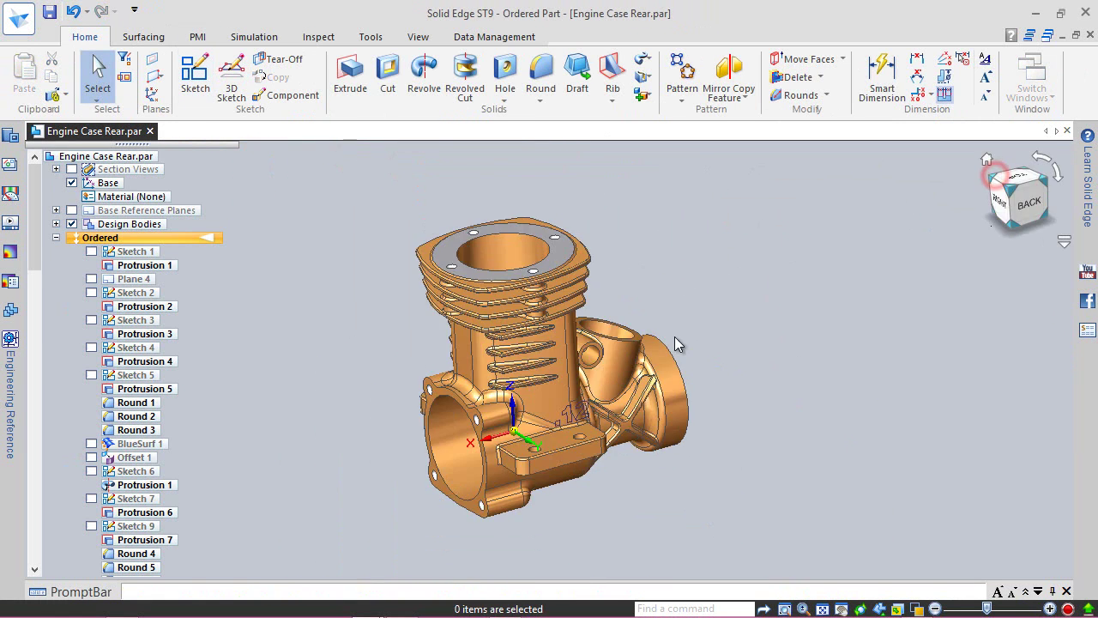
scroll(587, 429, "up", 1)
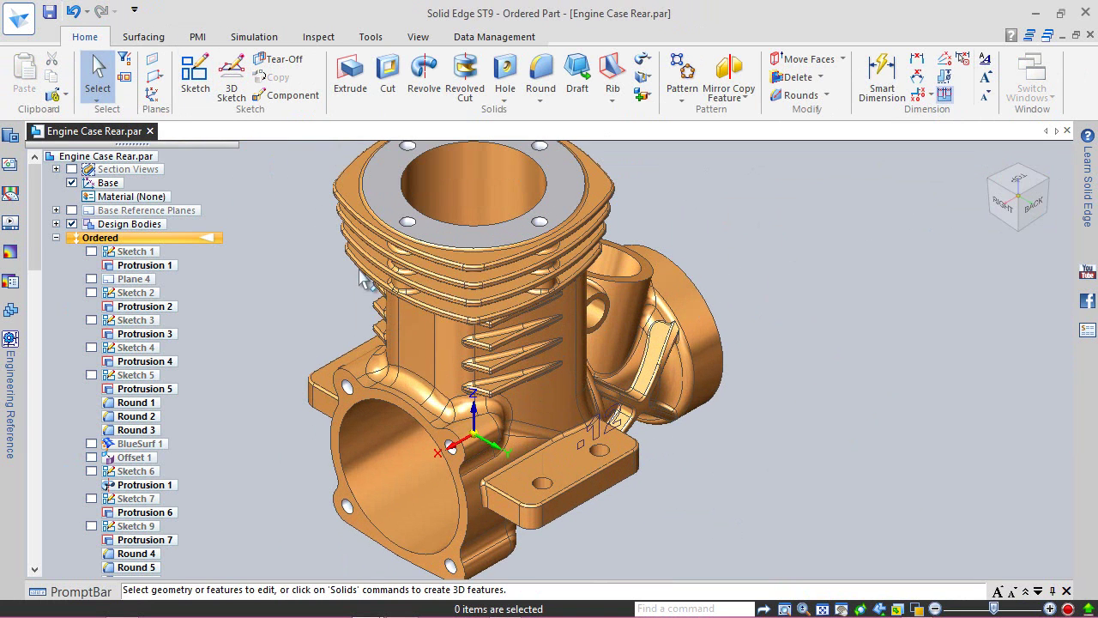
left_click(144, 34)
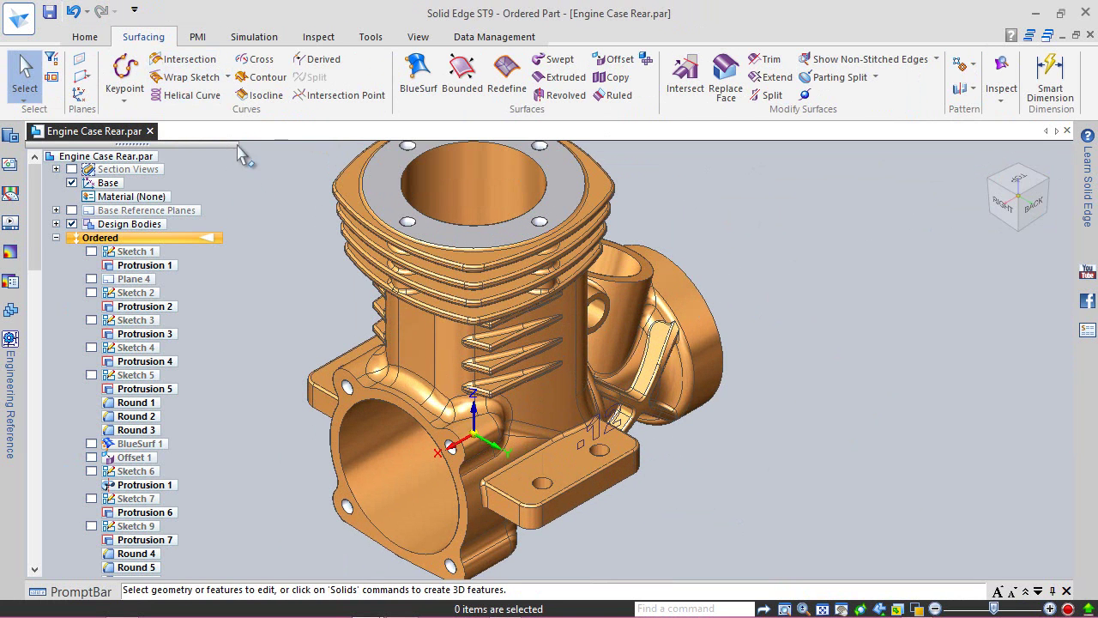
left_click(227, 76)
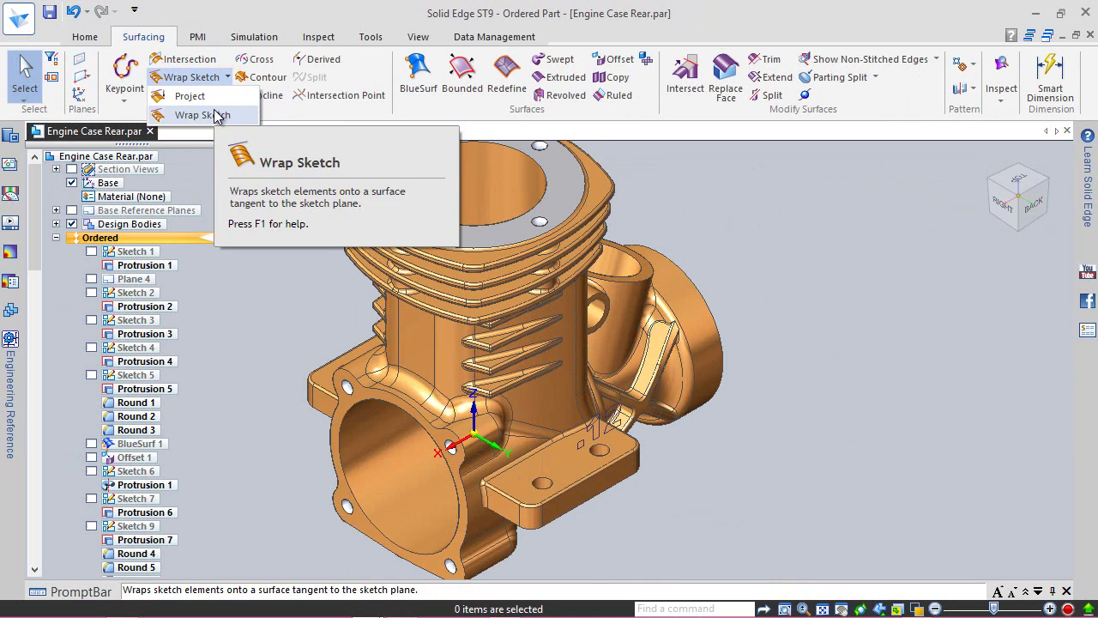
left_click(193, 96)
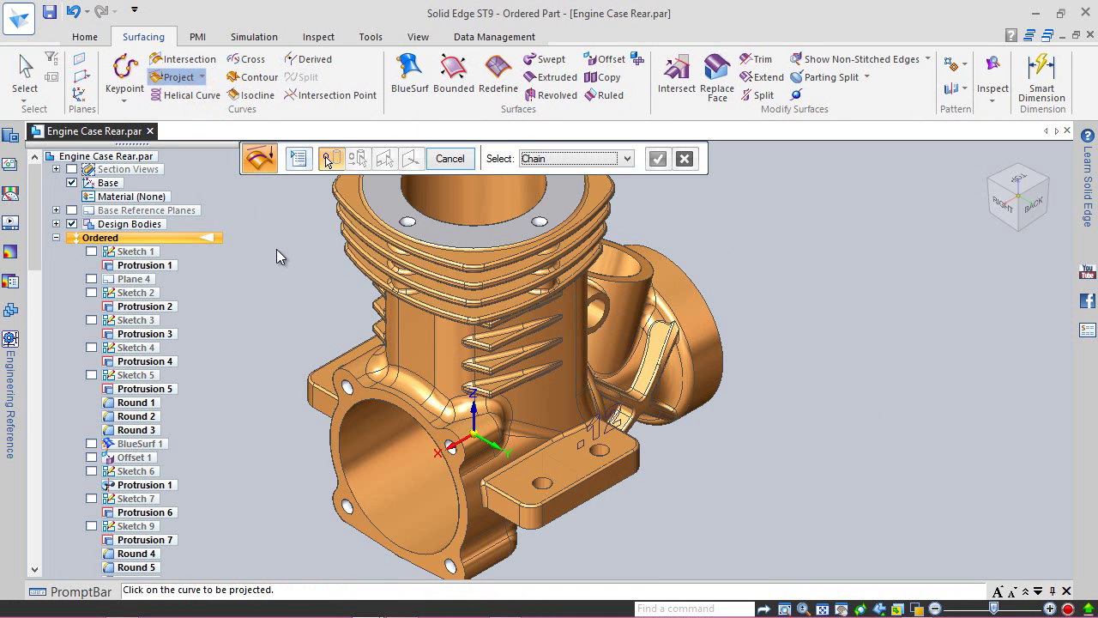
left_click(592, 424)
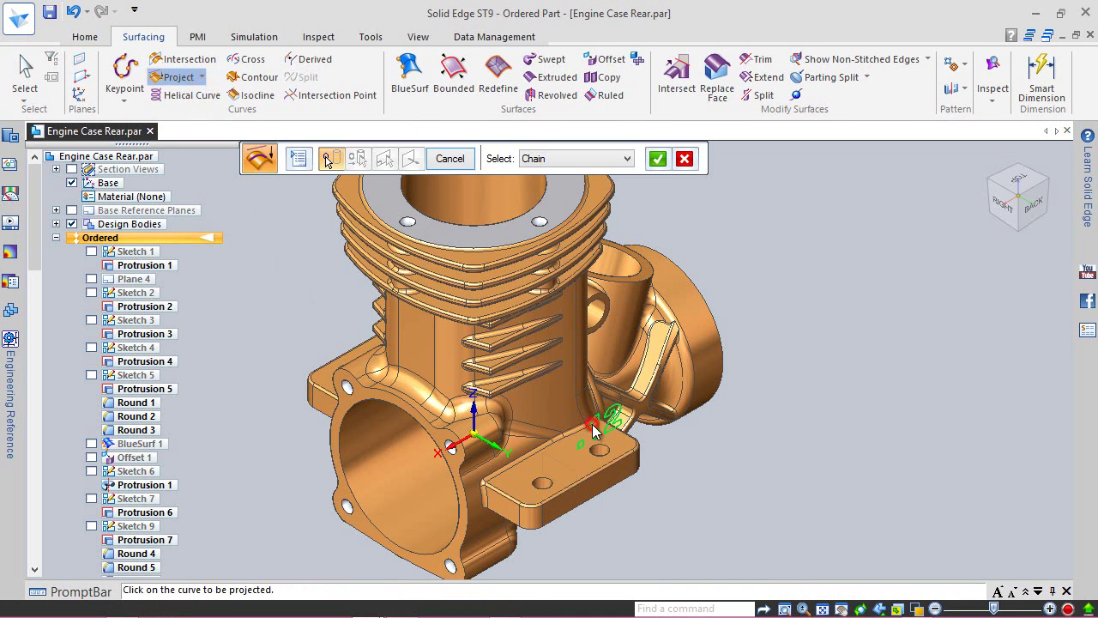
left_click(656, 159)
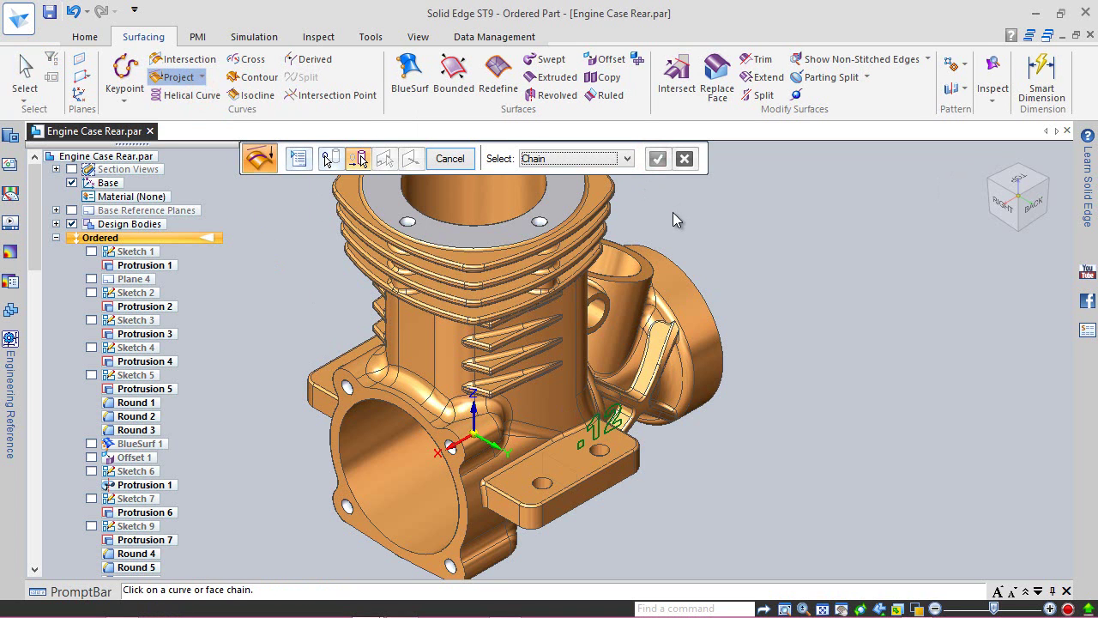
- Project the text curves onto the engine case body, toward the cylinder wall, and leave the Project command
left_click(597, 159)
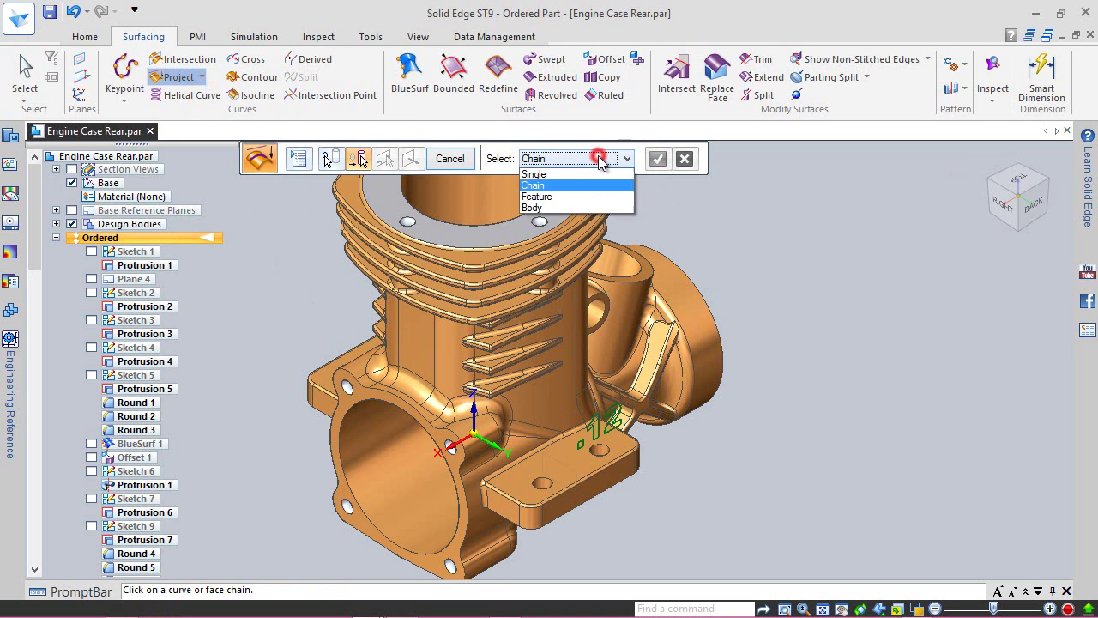
left_click(571, 208)
left_click(540, 356)
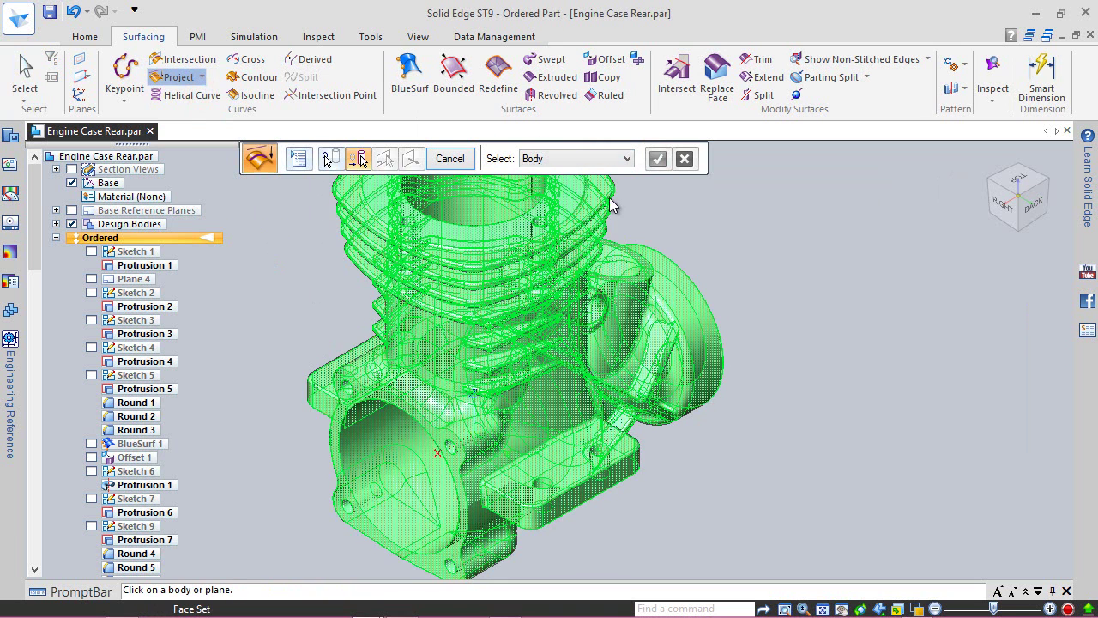
left_click(650, 165)
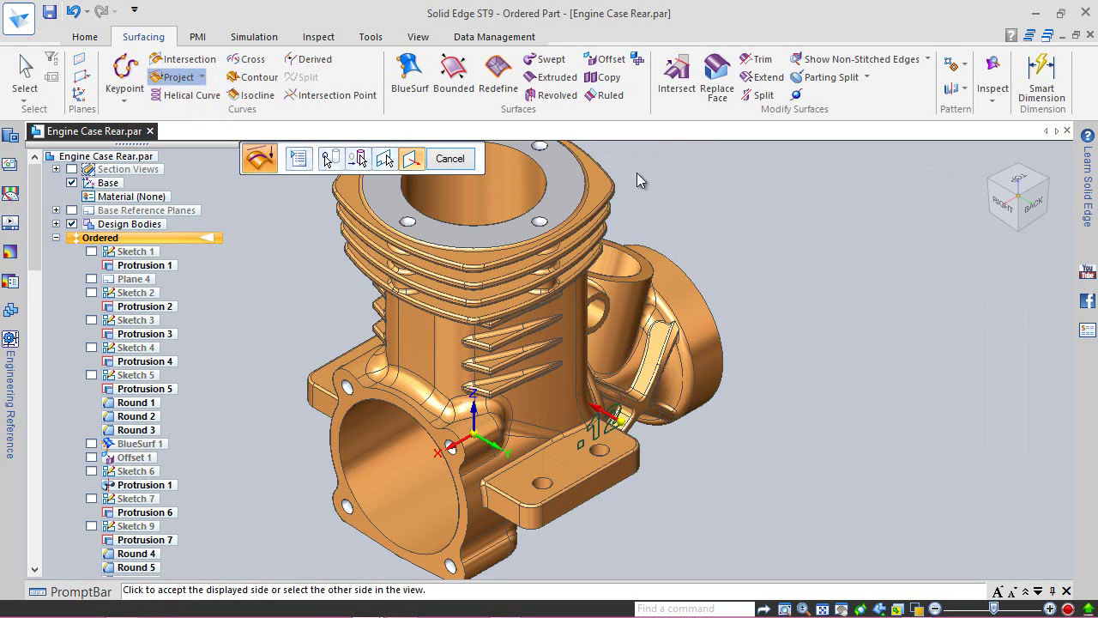
left_click(498, 388)
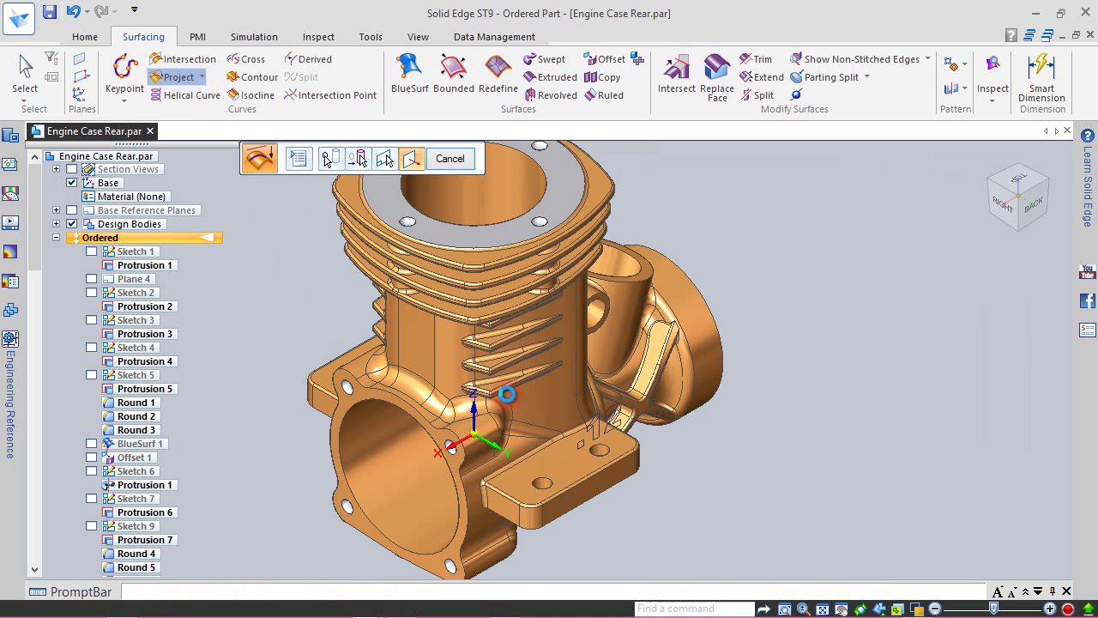
left_click(451, 158)
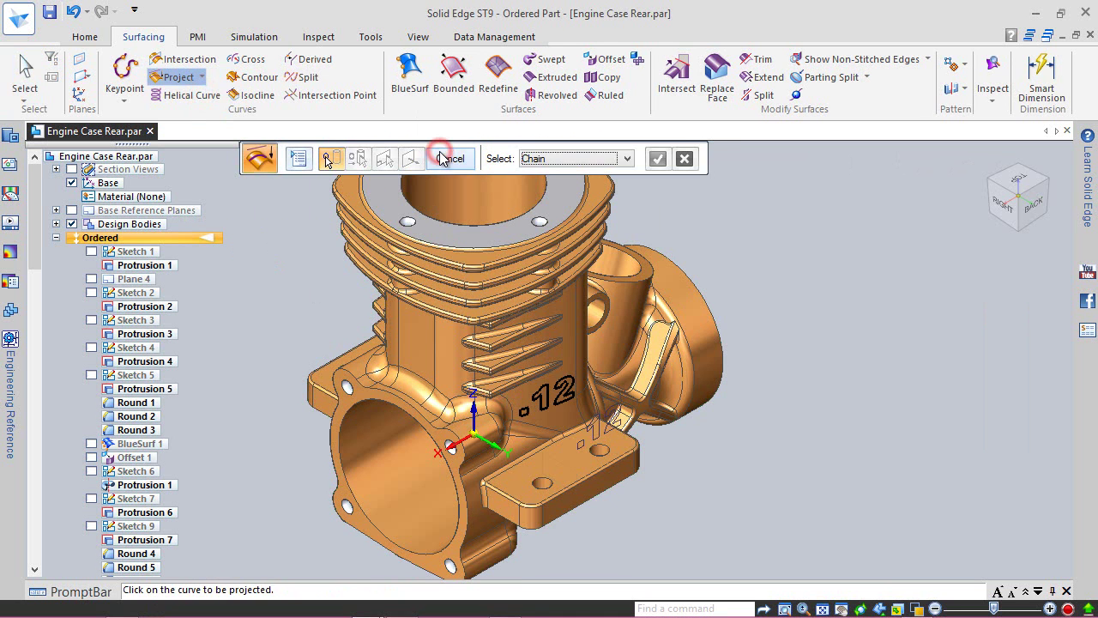
key("Escape")
- Hide the original ".12" text sketch, Sketch 27, leaving the projected curves displayed
scroll(47, 262, "down", 20)
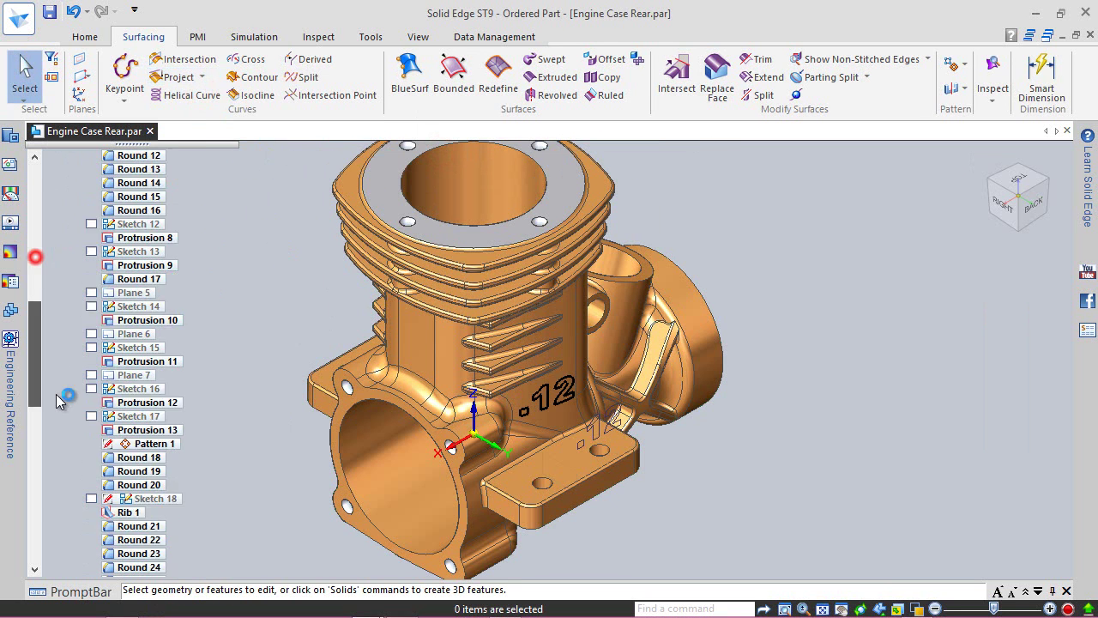
left_click(91, 554)
left_click(91, 500)
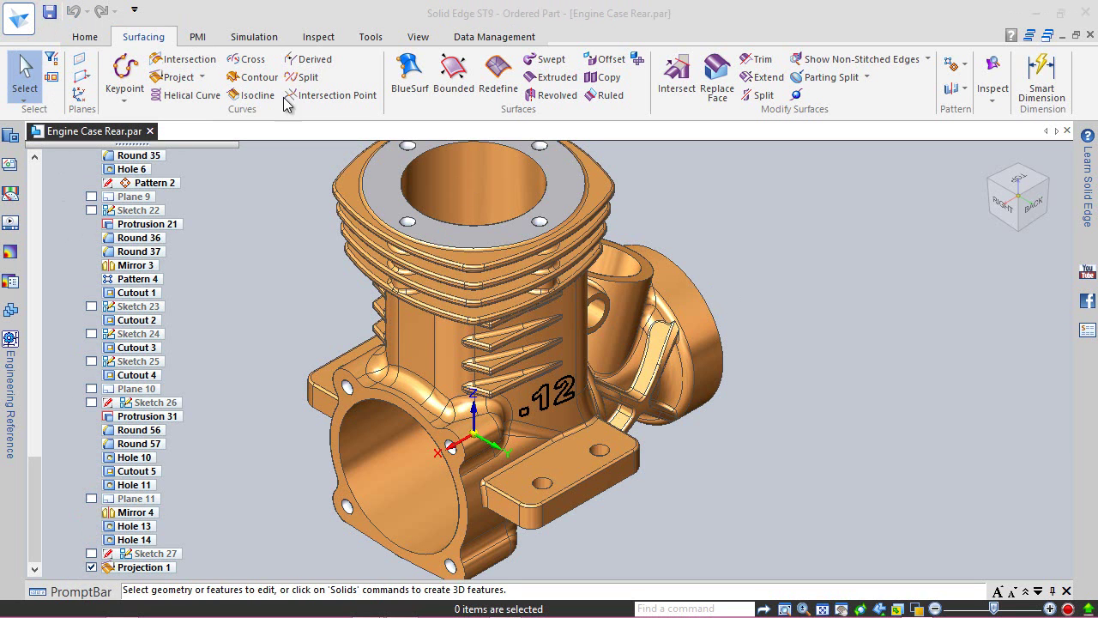
- Start a Normal protrusion and accept the projected ".12" curve chains on the cylinder wall as its profile
left_click(91, 36)
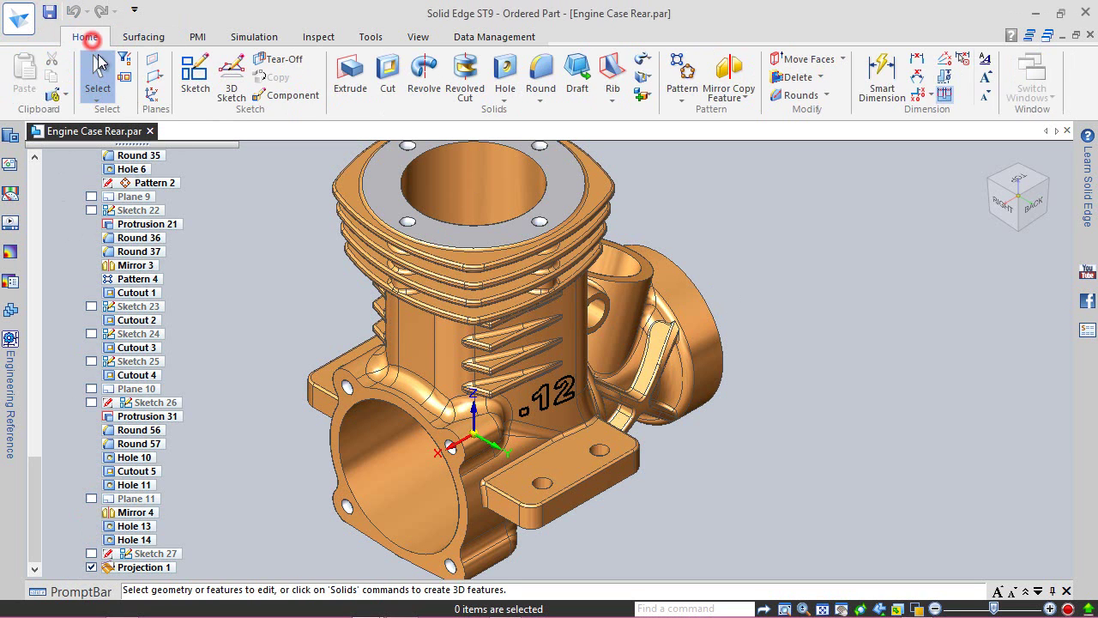
left_click(649, 67)
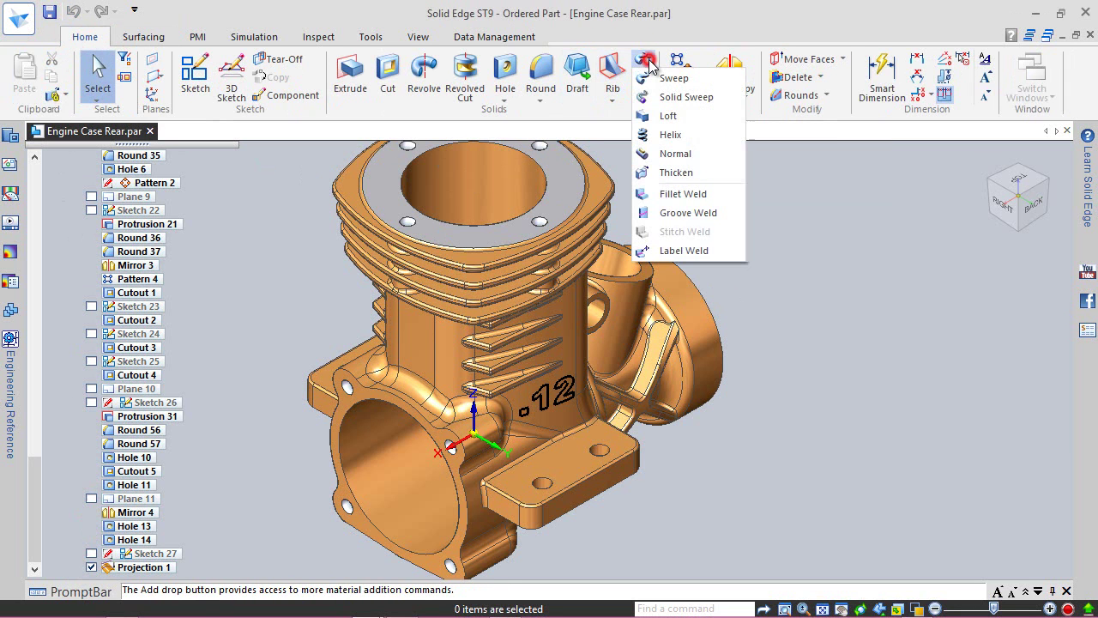
left_click(670, 153)
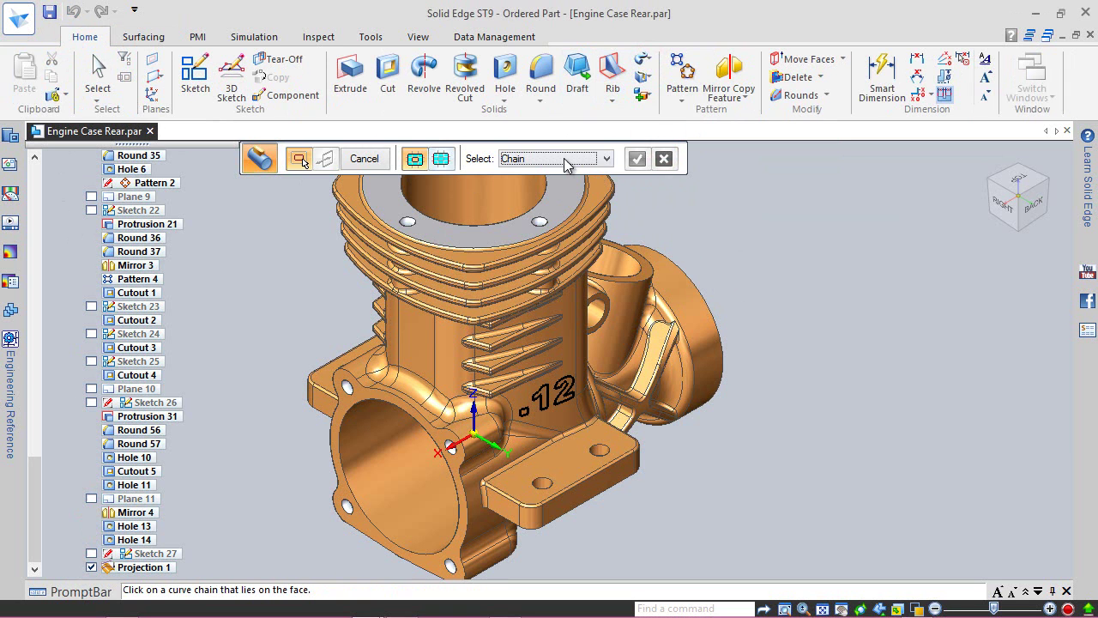
scroll(550, 394, "up", 1)
left_click(562, 391)
left_click(519, 416)
left_click(636, 159)
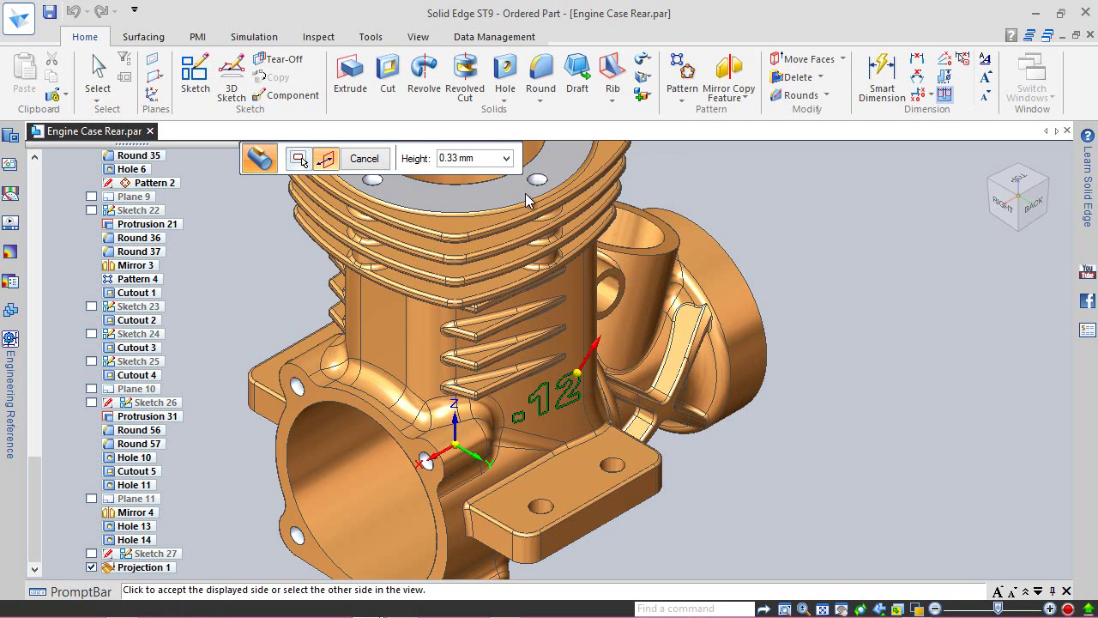
- Raise the ".12" text 0.33 mm from the cylinder wall, finish the protrusion, and hide the projected curves
left_click(461, 160)
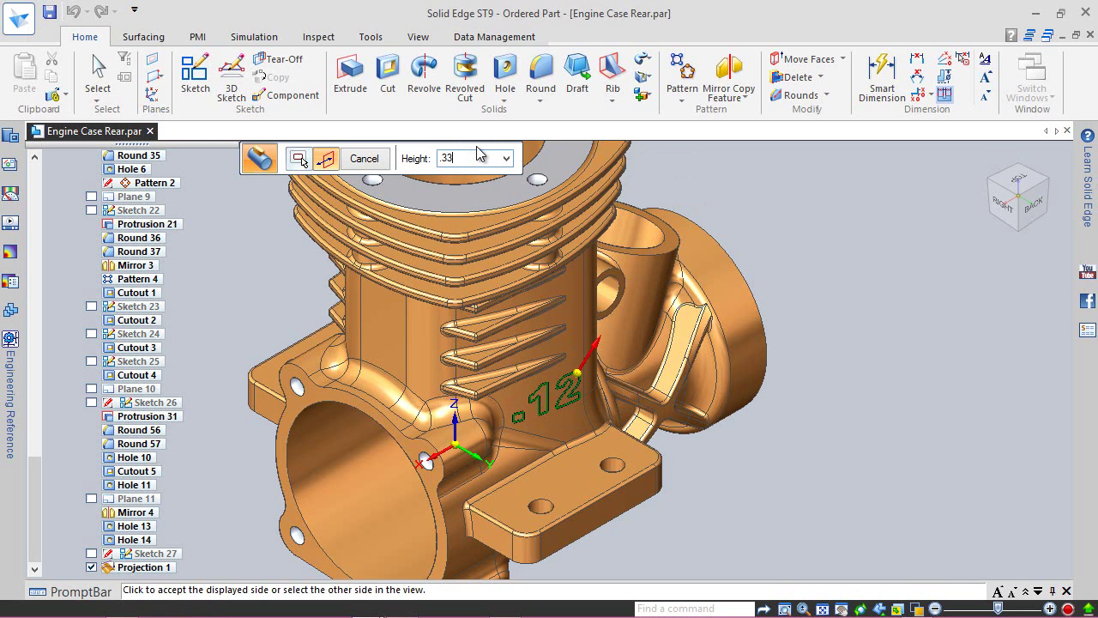
key("Return")
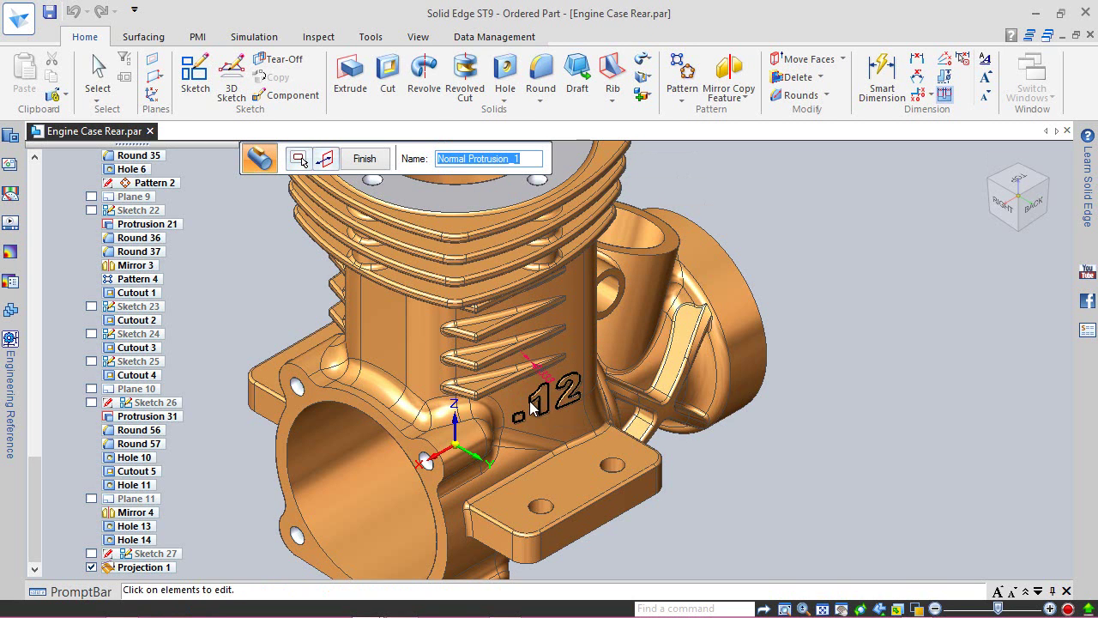
left_click(364, 159)
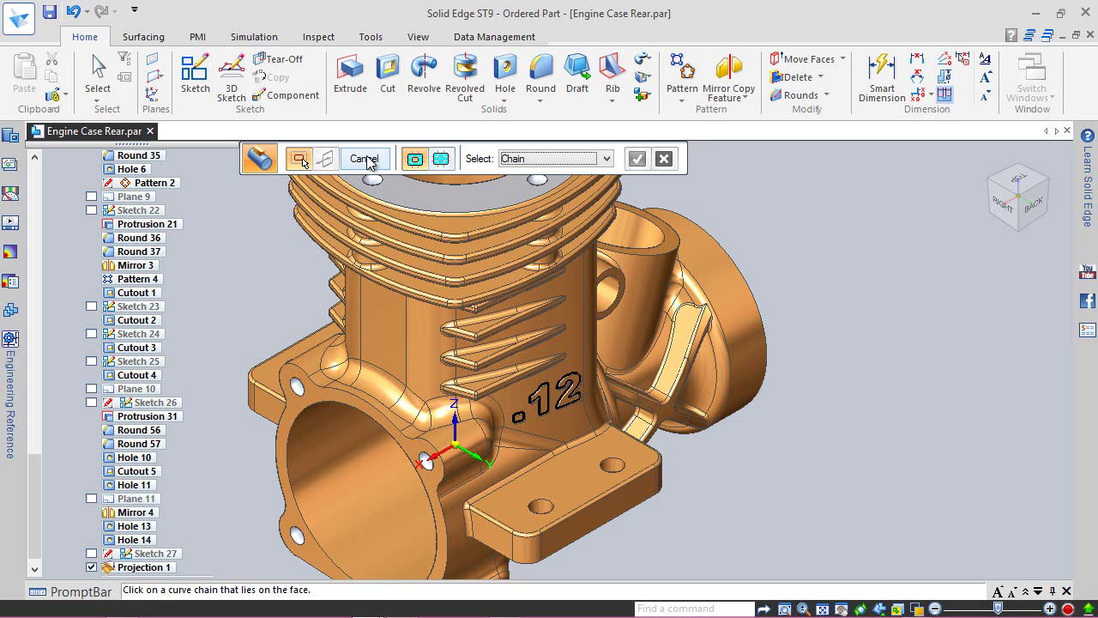
left_click(364, 160)
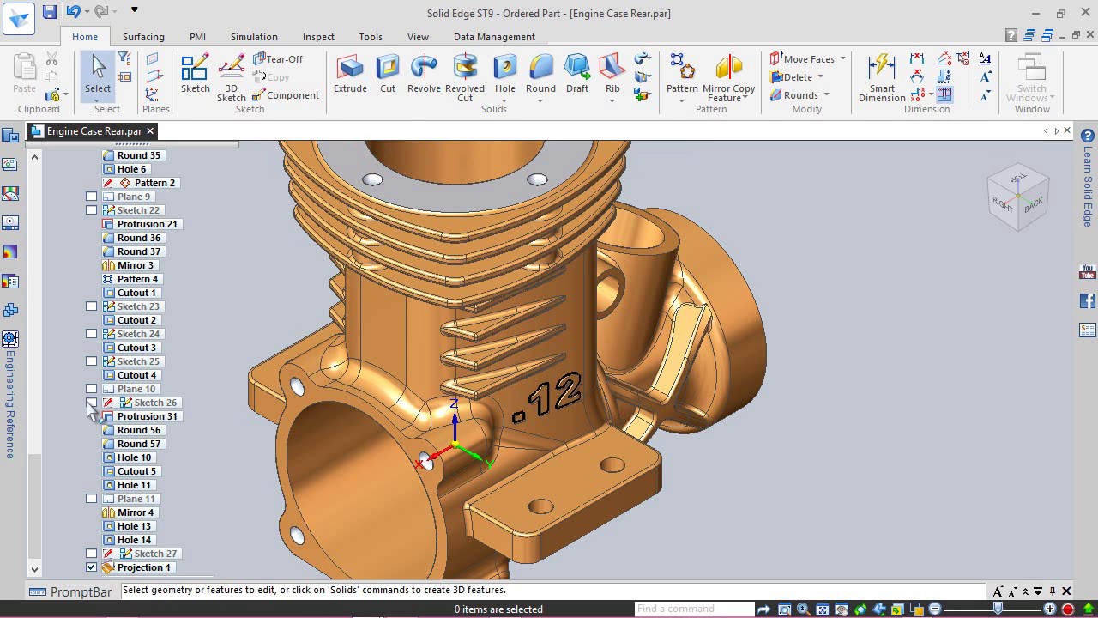
left_click(91, 568)
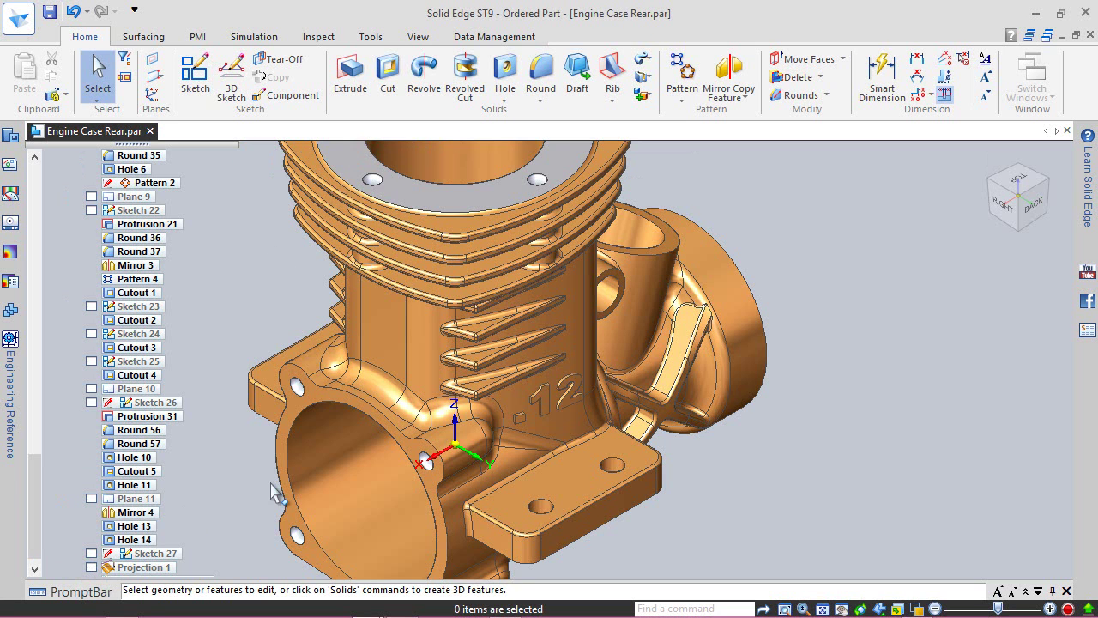
- Paint the raised ".12" text feature White (dull) with Part Painter, and check it in the back view
scroll(514, 382, "up", 2)
left_click(418, 37)
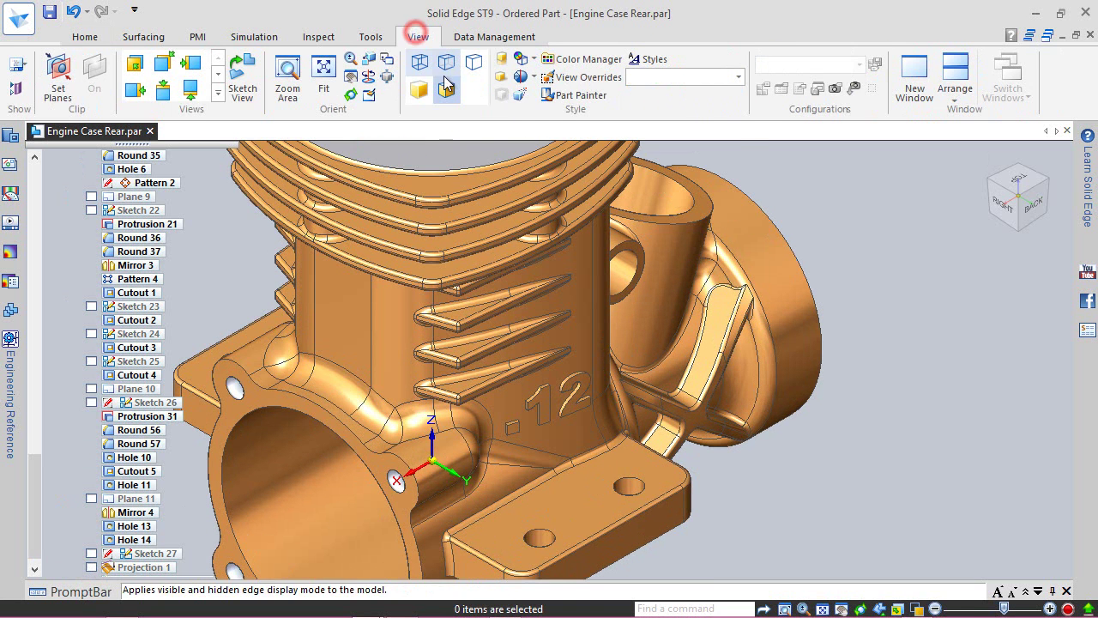
left_click(567, 97)
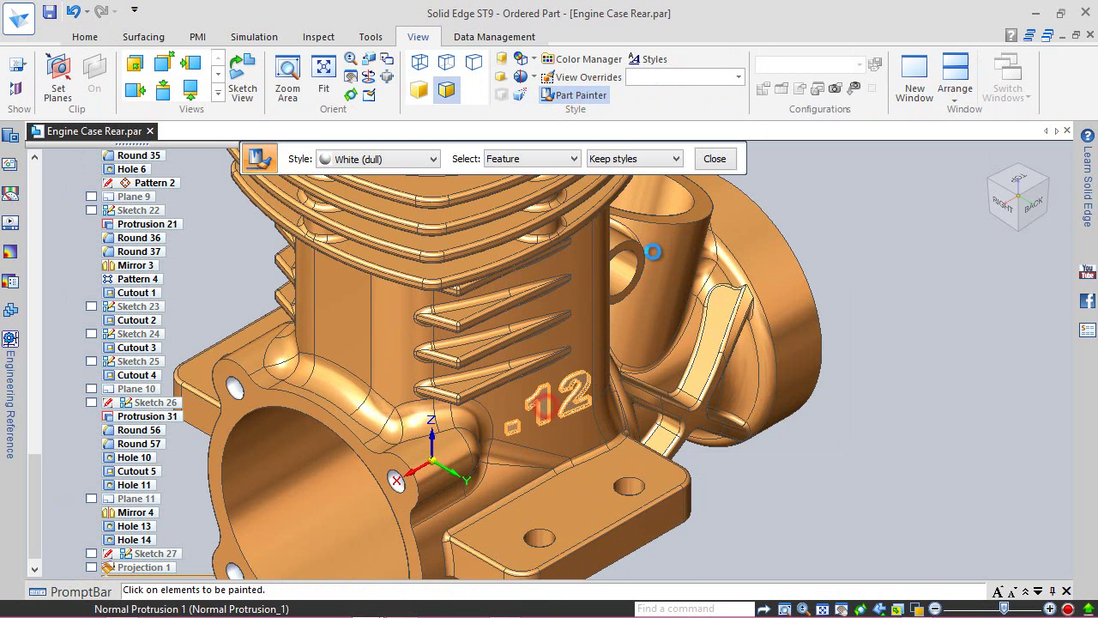
left_click(711, 157)
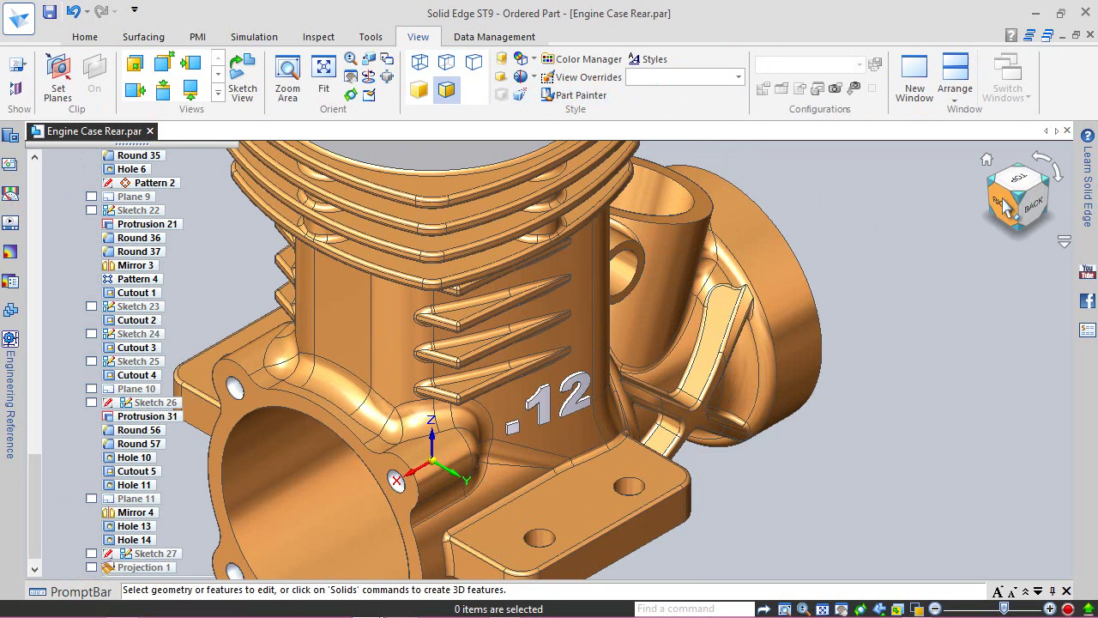
left_click(1035, 211)
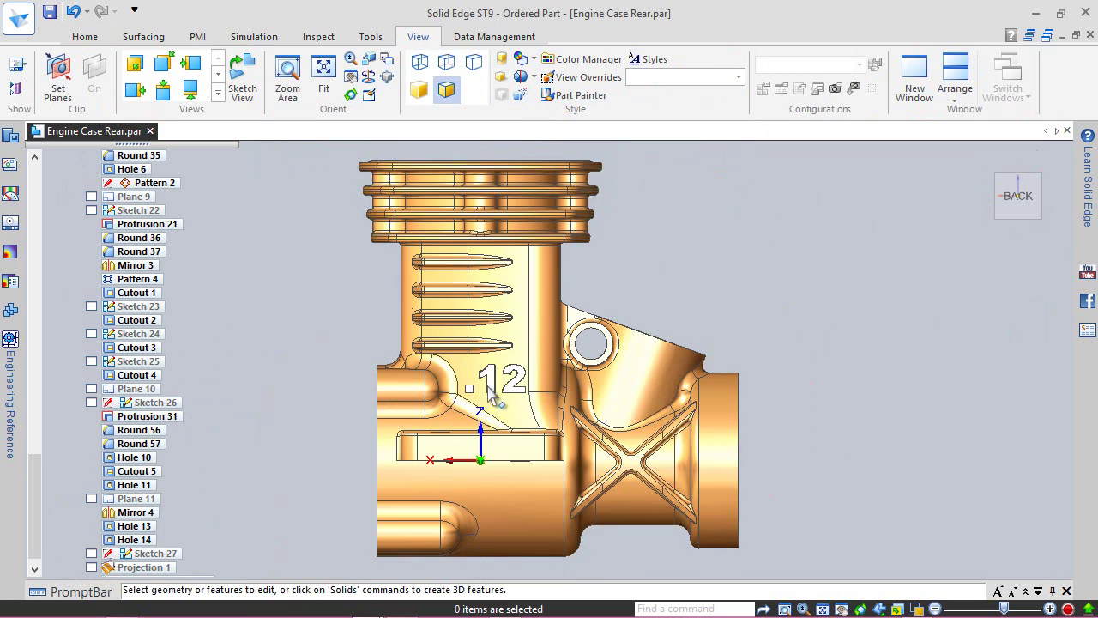
scroll(502, 383, "up", 2)
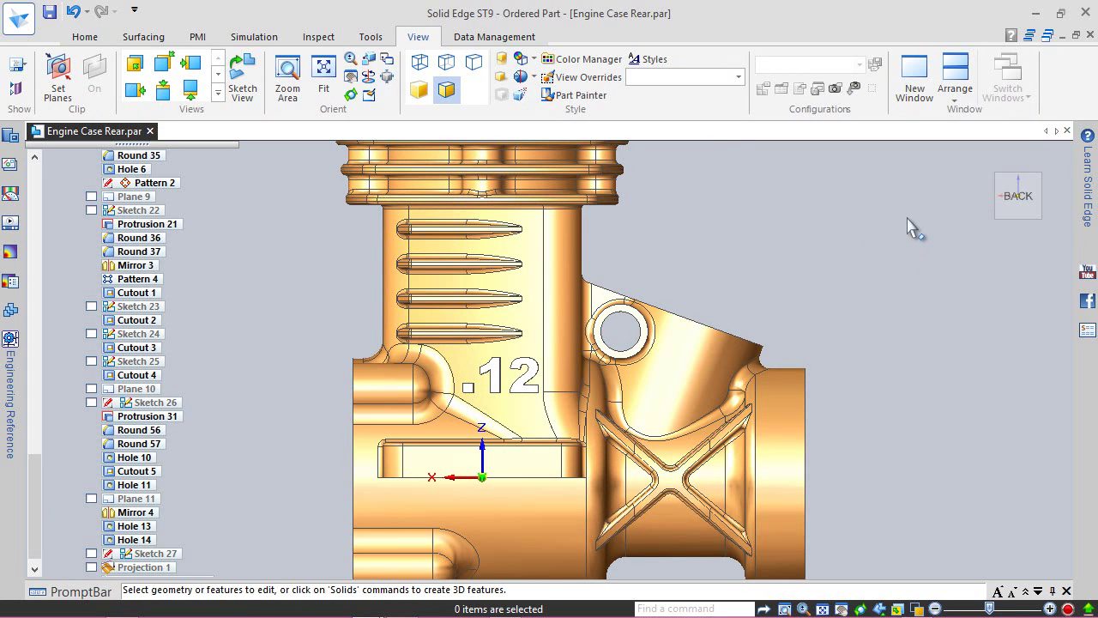
- Start a new sketch on the outer face of the front side plate
left_click(1000, 178)
left_click(84, 39)
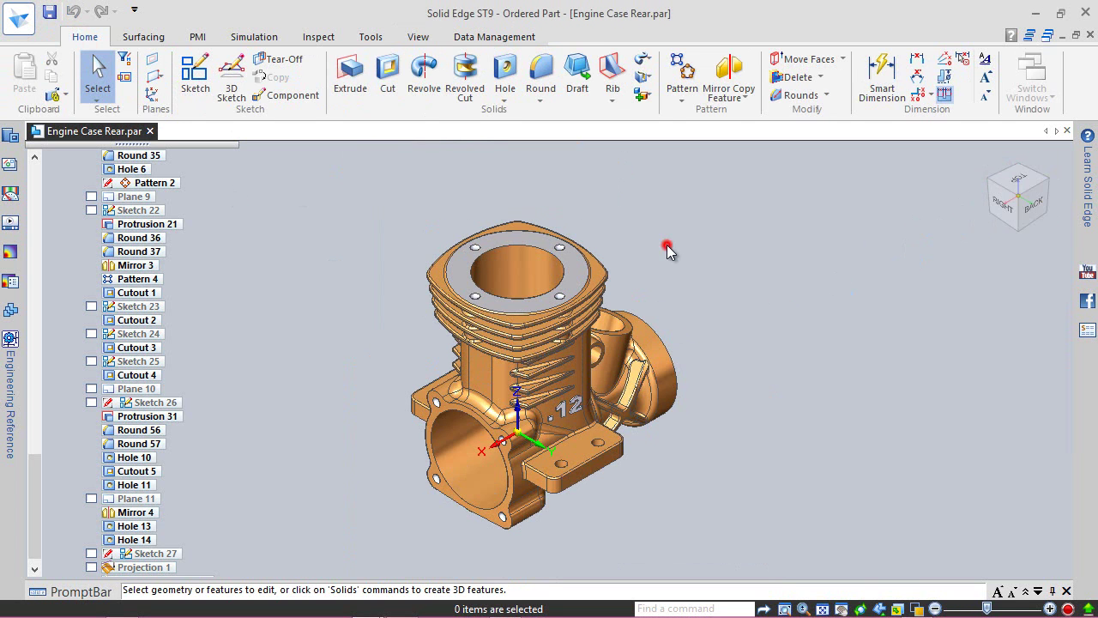
left_click(990, 180)
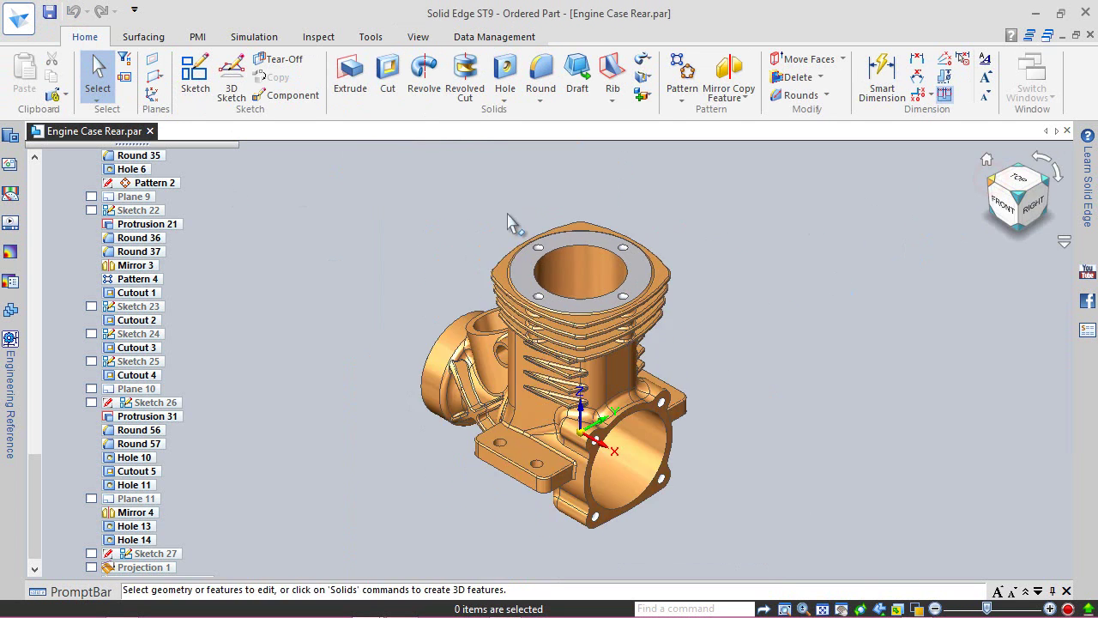
left_click(195, 77)
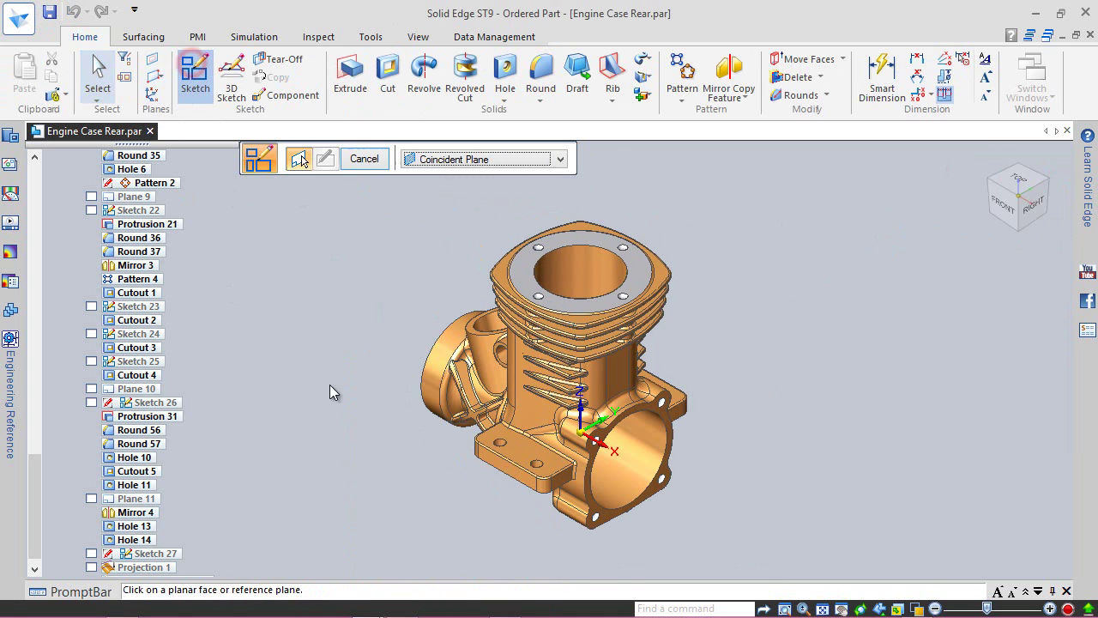
left_click(520, 474)
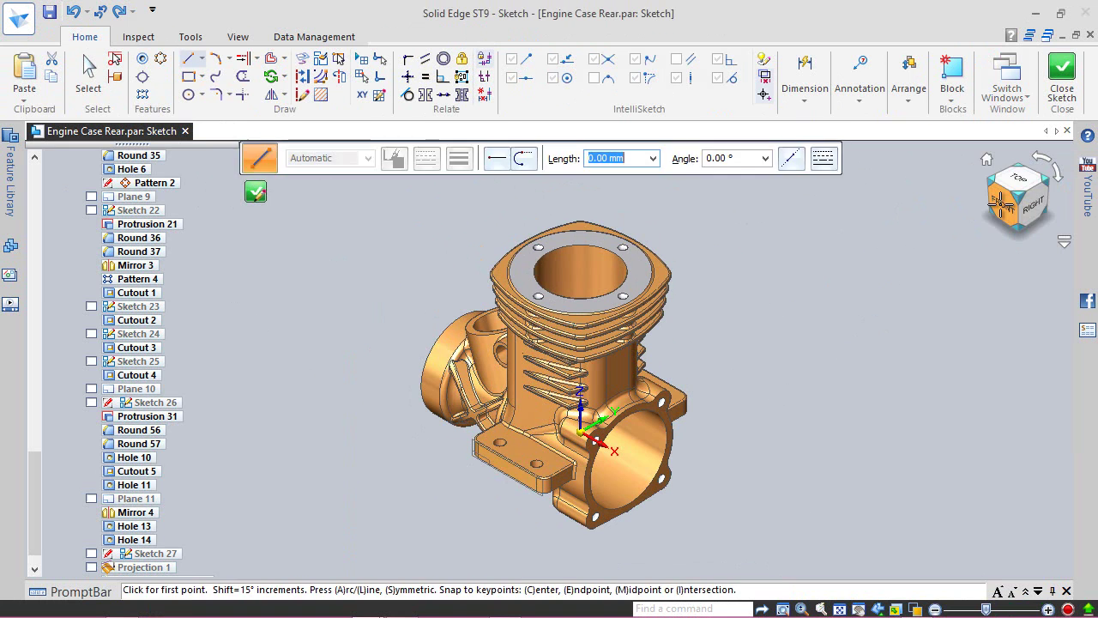
- Start a text profile in the front sketch and set the ".12" text in the Arial Black font
left_click(187, 38)
left_click(16, 63)
left_click(334, 238)
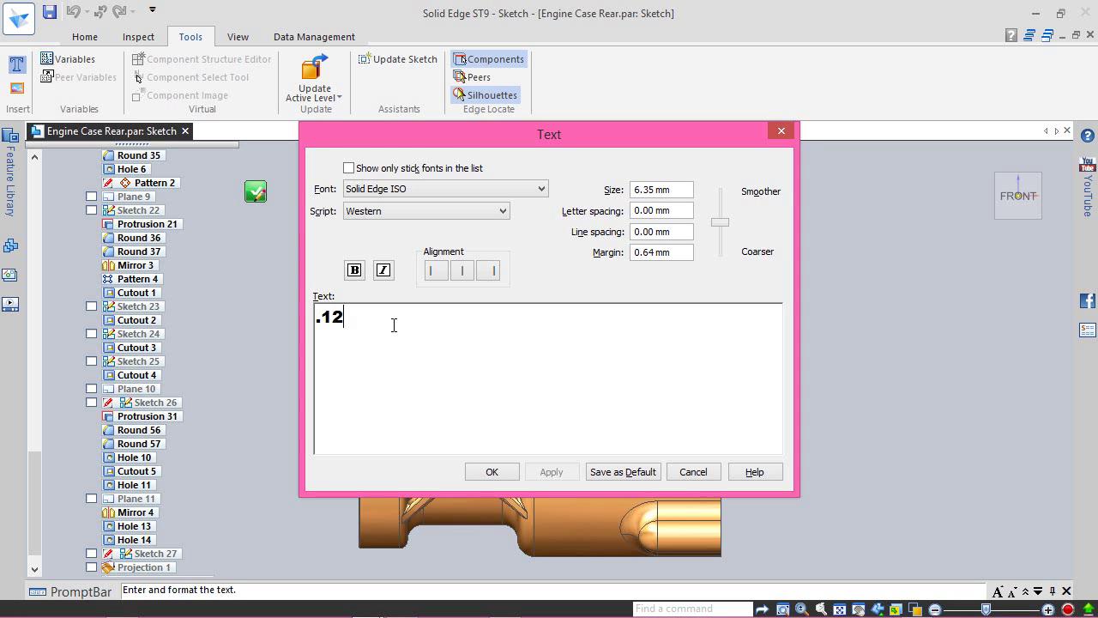
left_click_drag(374, 323, 317, 324)
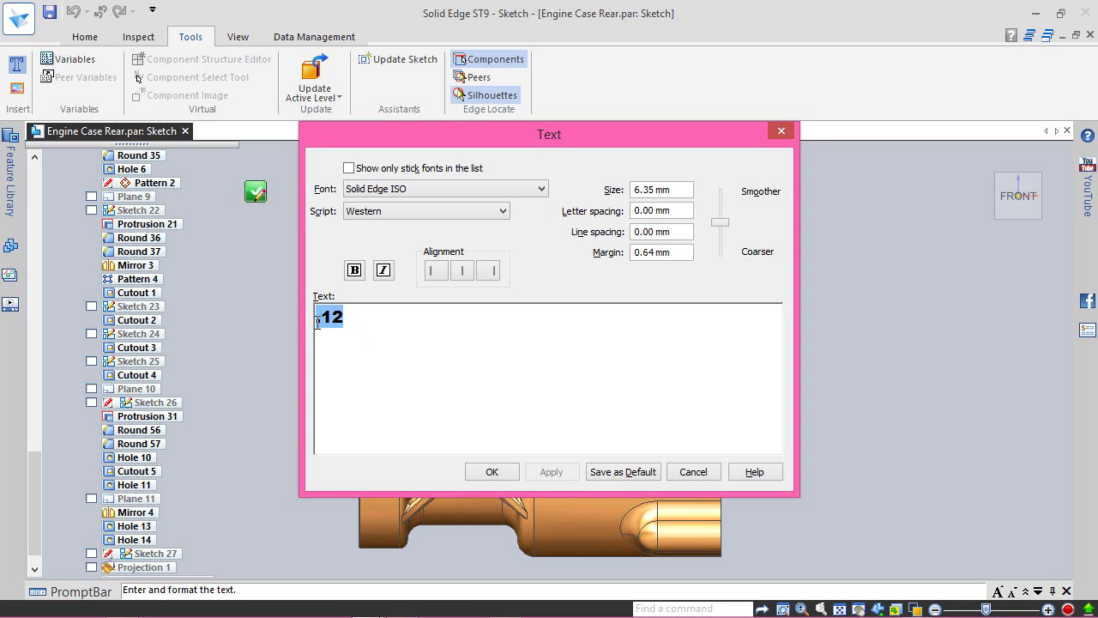
left_click(420, 190)
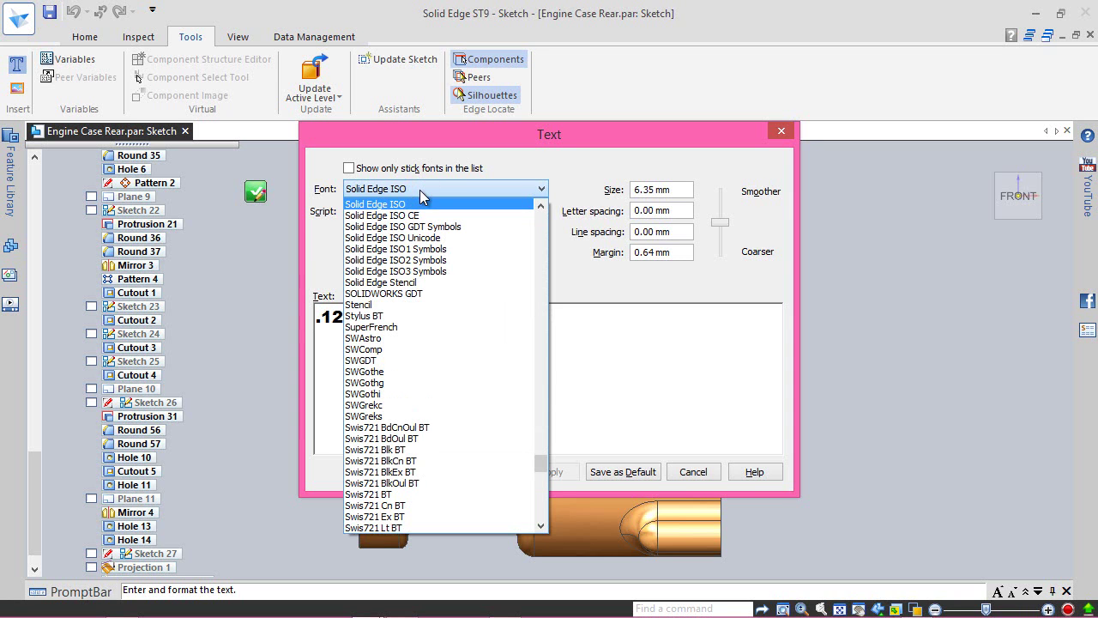
key("Home")
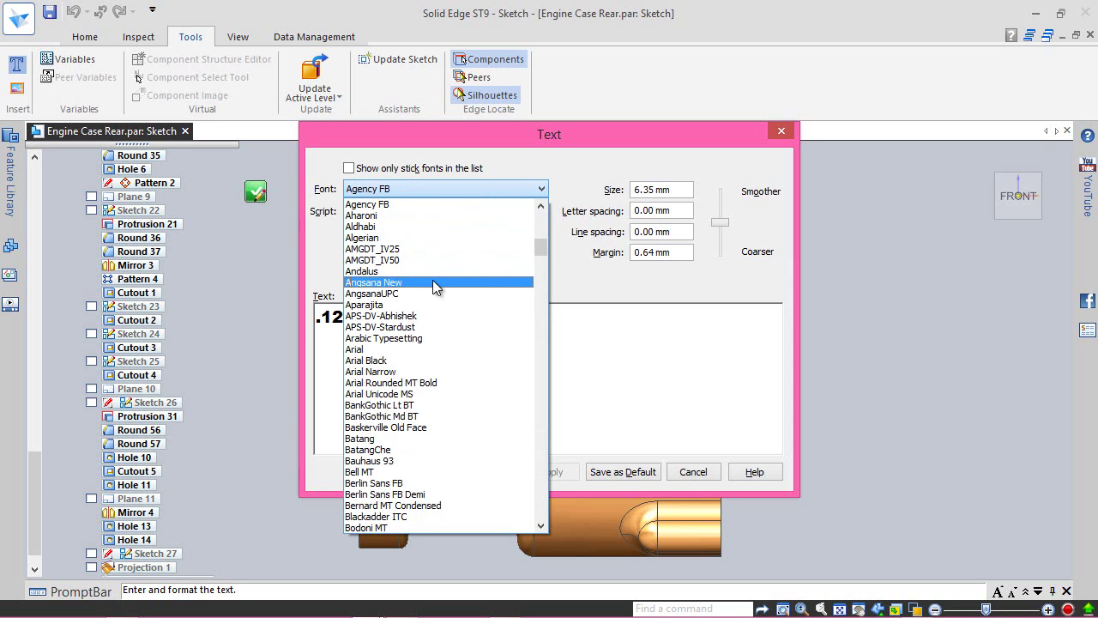
left_click(410, 360)
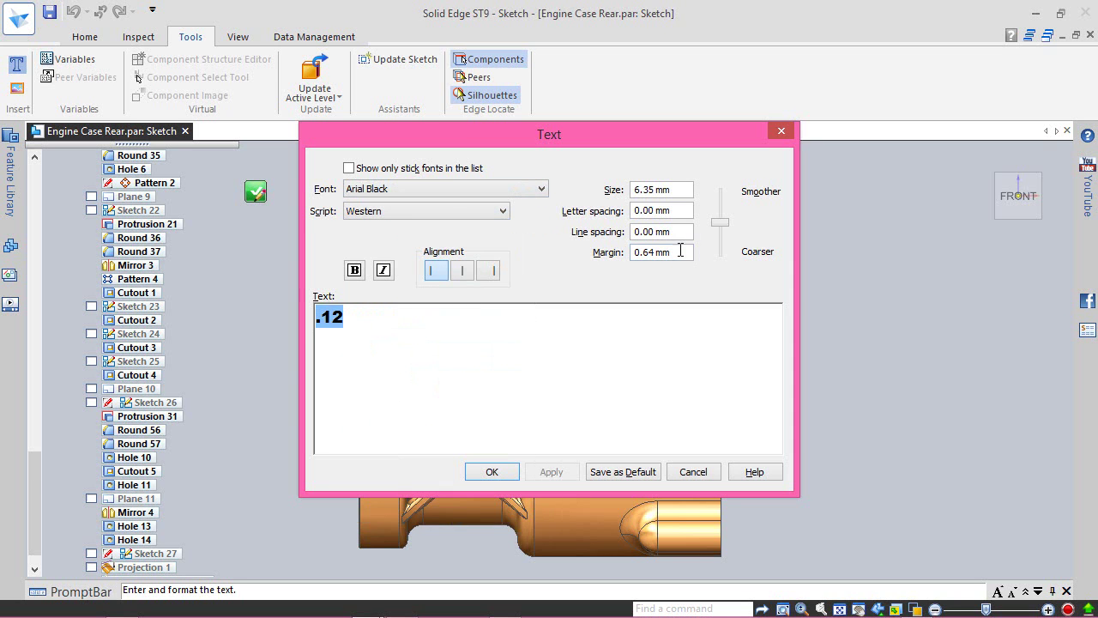
- Set the text margin to 0.00 mm, reduce the text size, and accept the ".12" text settings
left_click(655, 255)
key("BackSpace")
key("BackSpace")
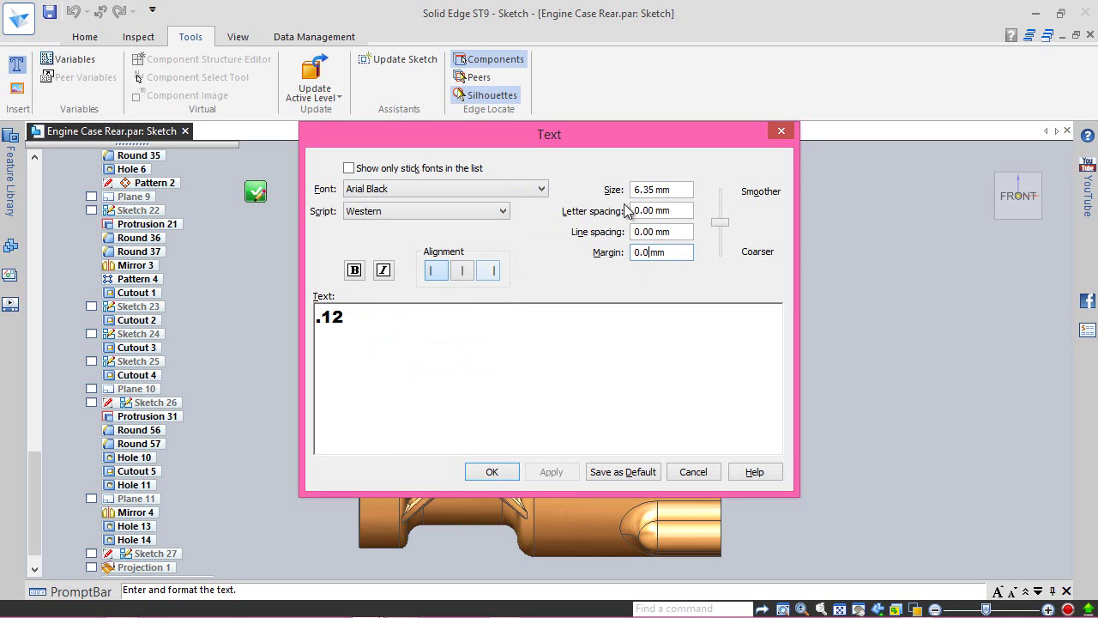
type("0")
left_click(655, 191)
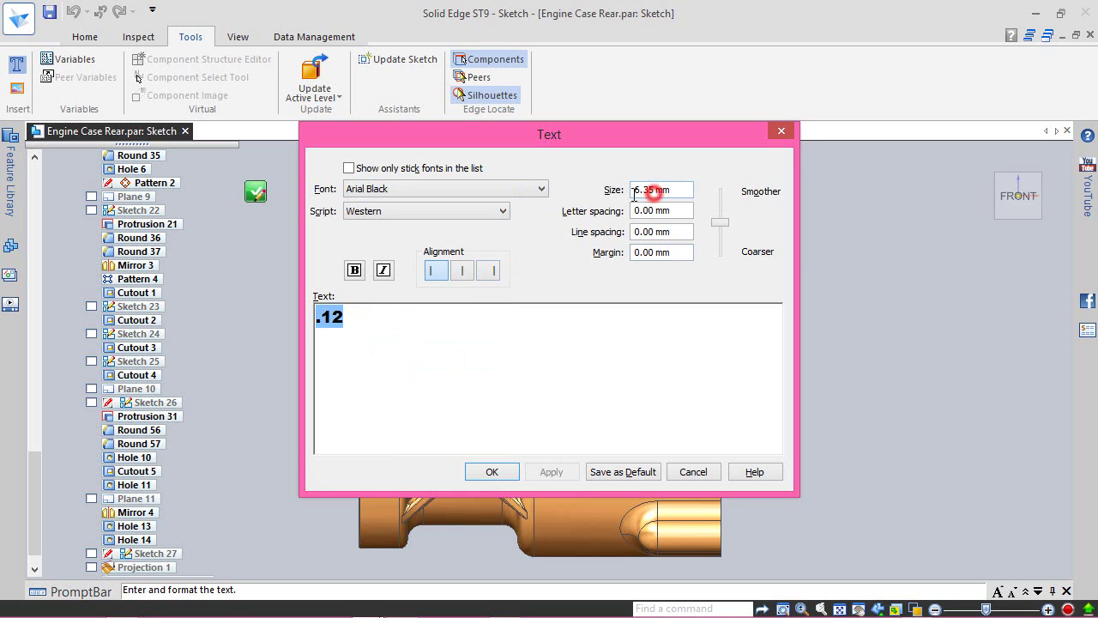
double_click(654, 190)
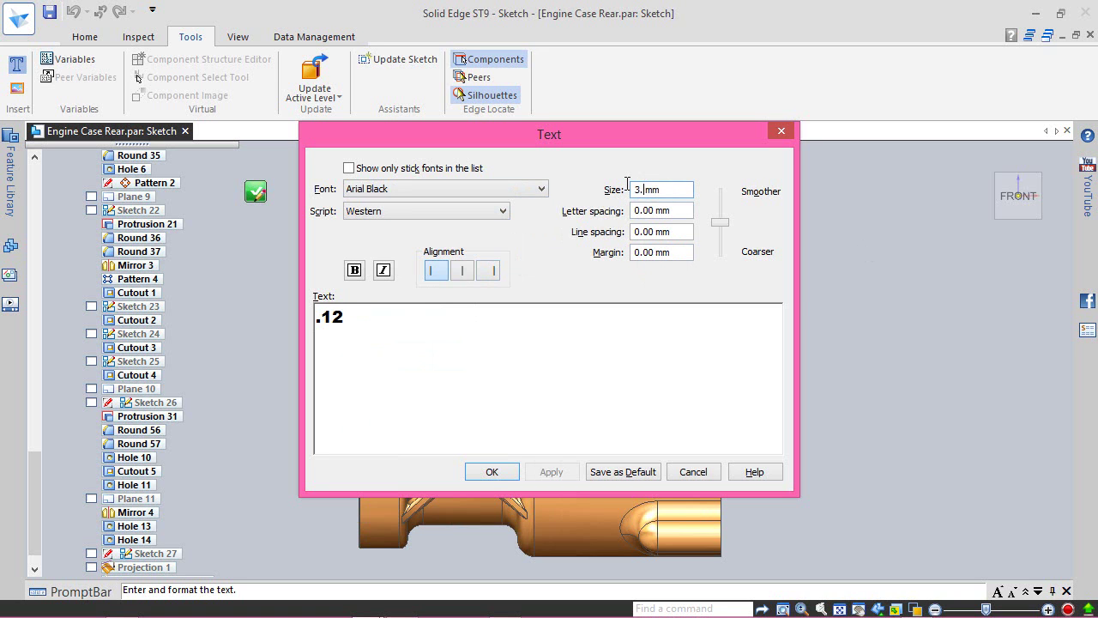
left_click(506, 471)
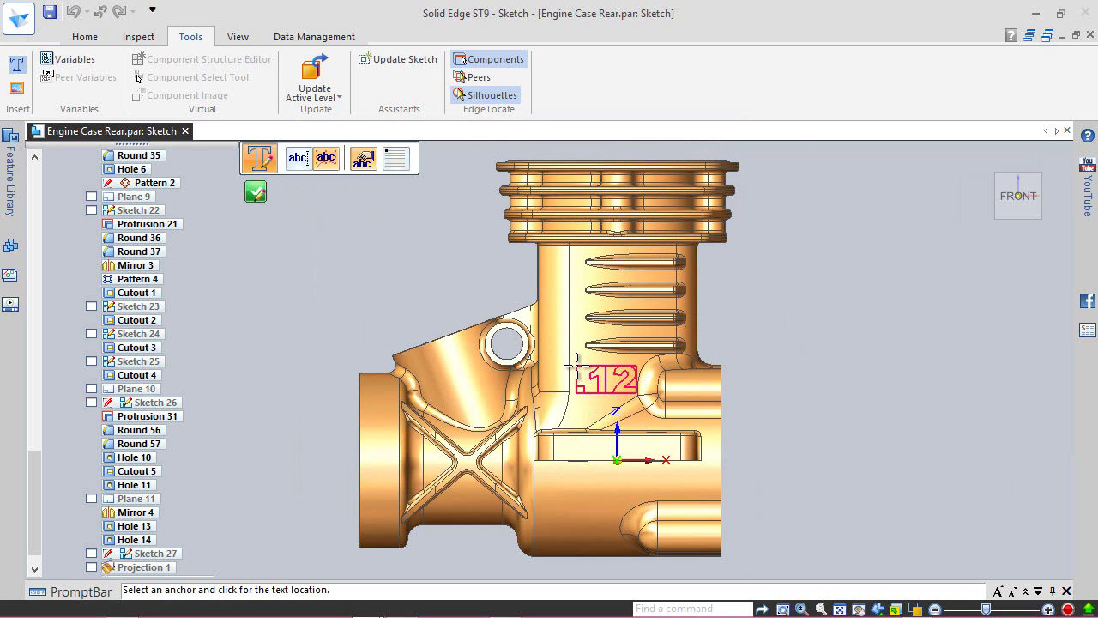
- Place the ".12" text over the cylinder wall just below the lowest small fin, and finish the sketch
left_click(575, 366)
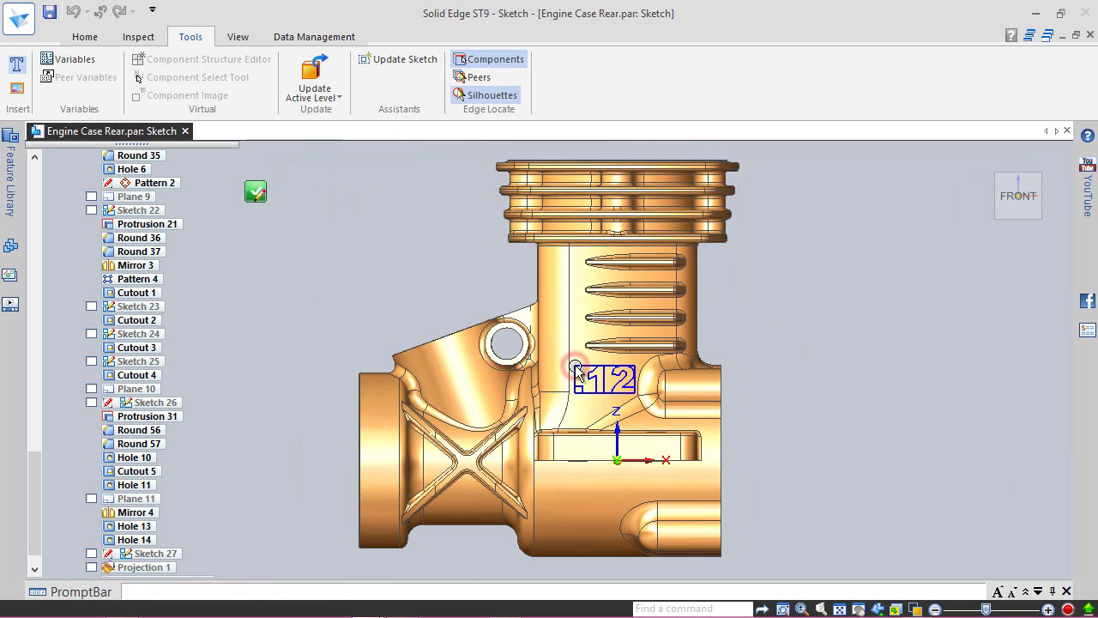
left_click(85, 36)
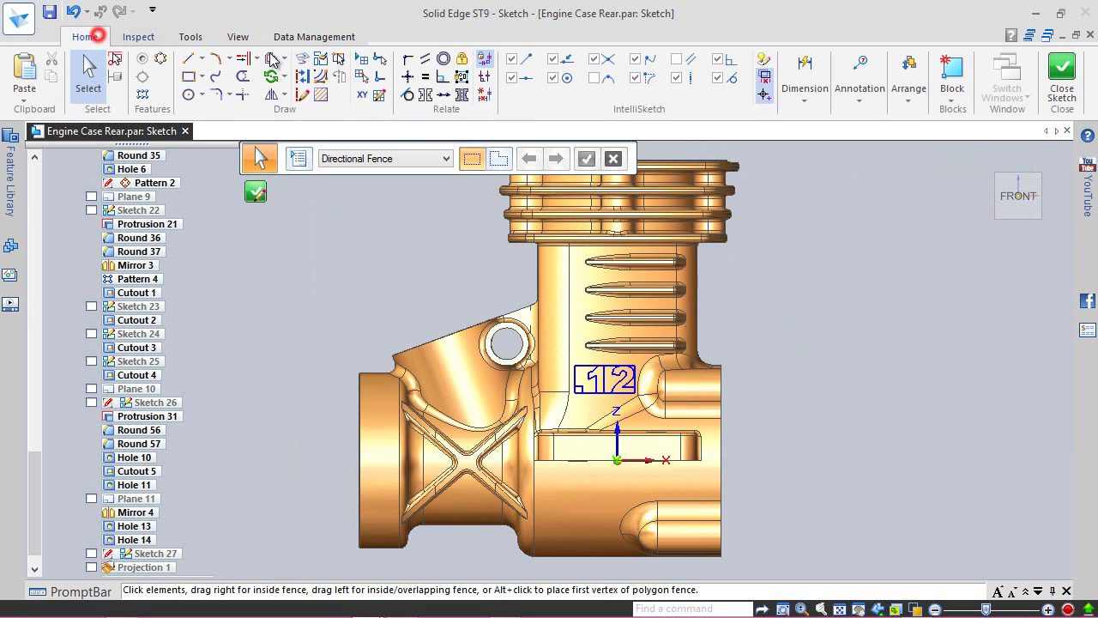
key("Delete")
key("ctrl+Return")
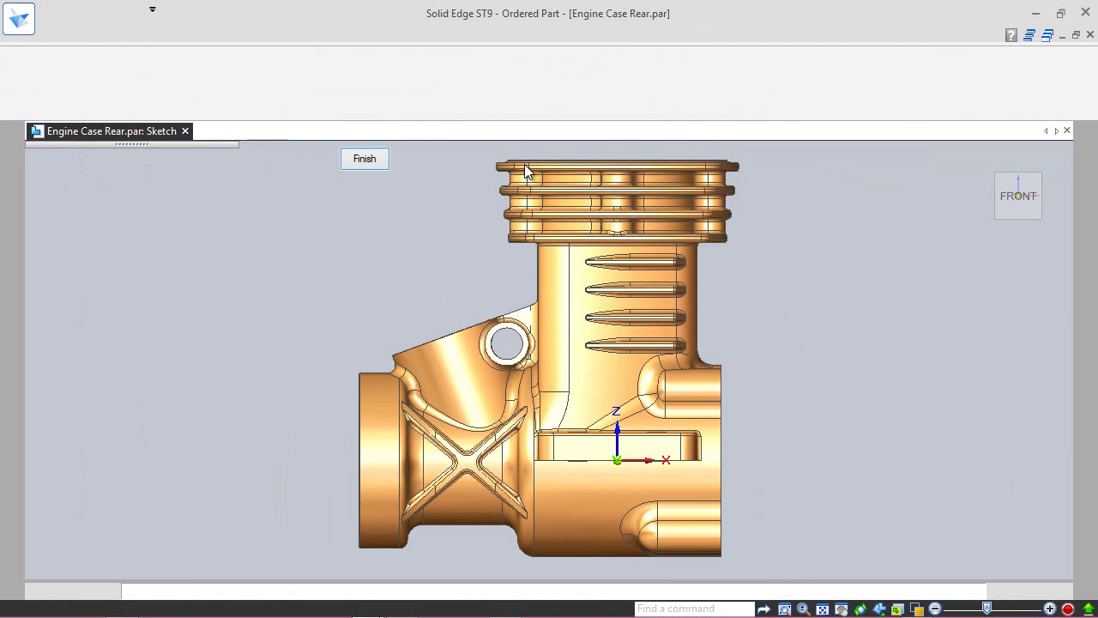
left_click(363, 159)
left_click(364, 160)
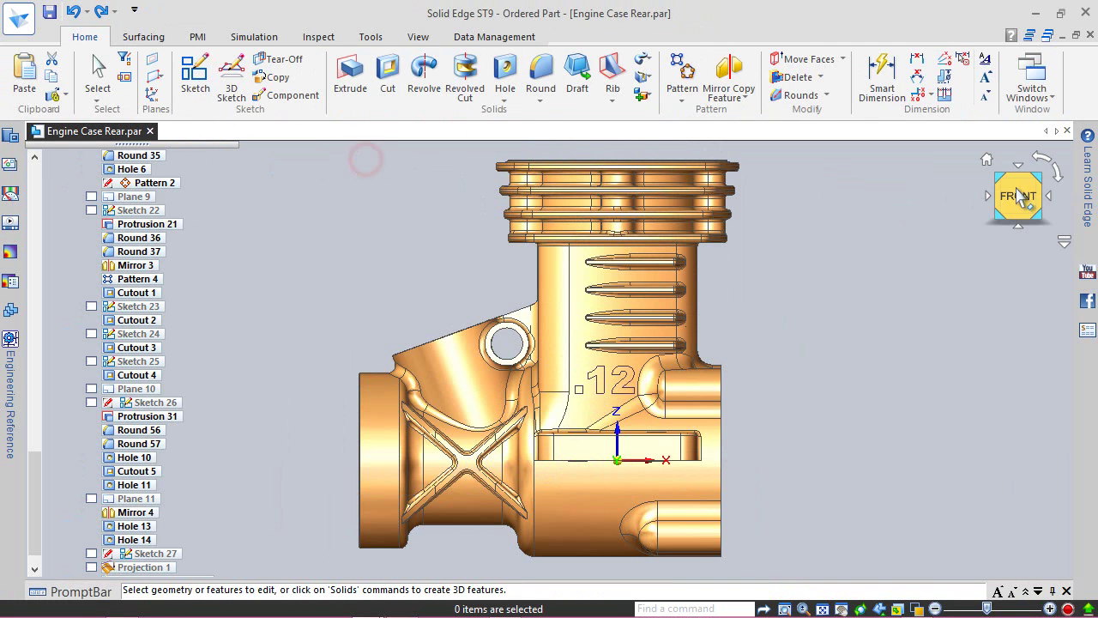
- Start a projected curve, accepting the ".12" sketch text as the source and the whole body as the target
left_click(1041, 172)
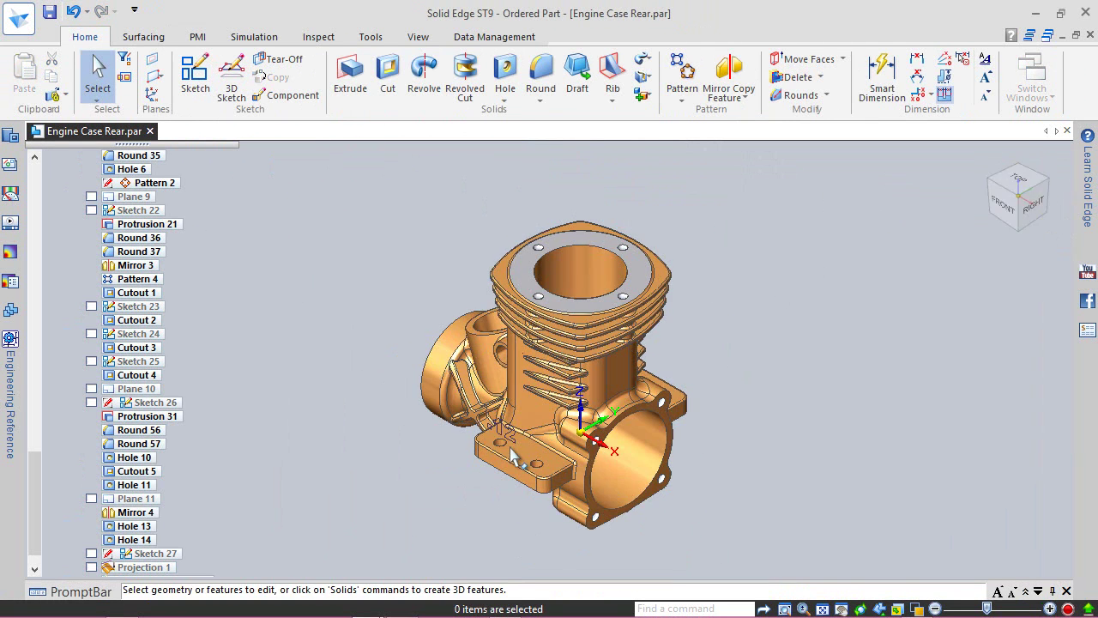
left_click(148, 37)
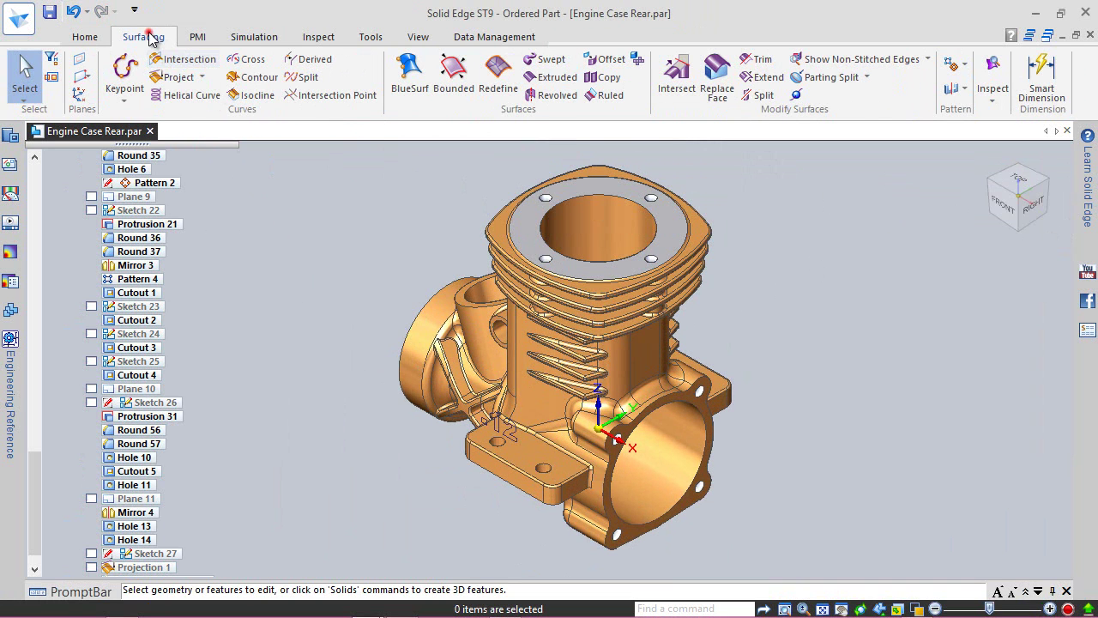
left_click(177, 77)
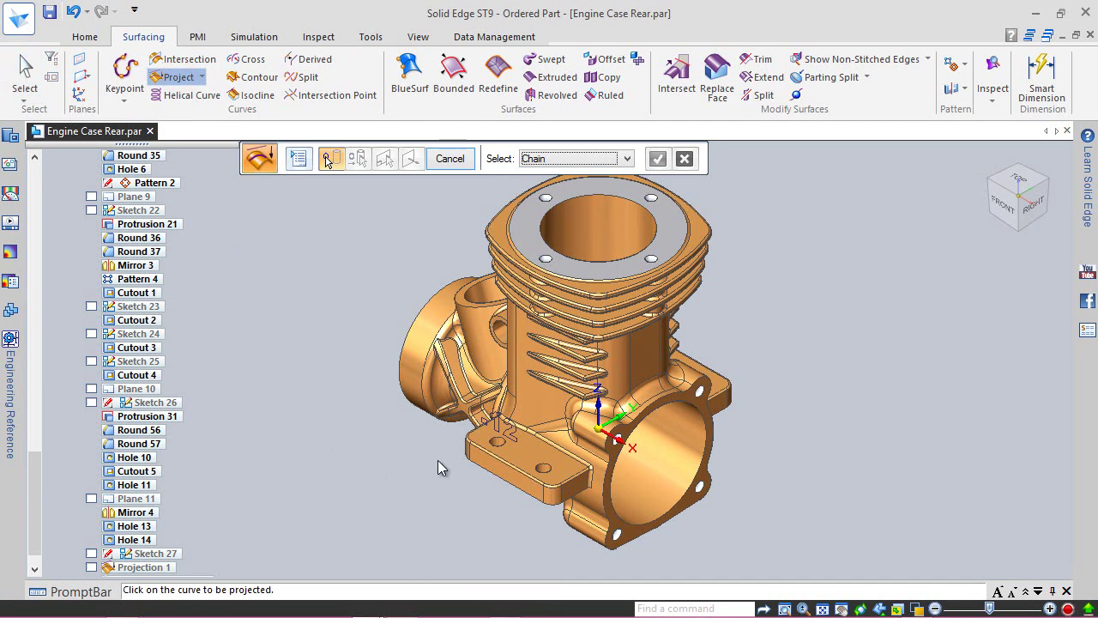
left_click(507, 434)
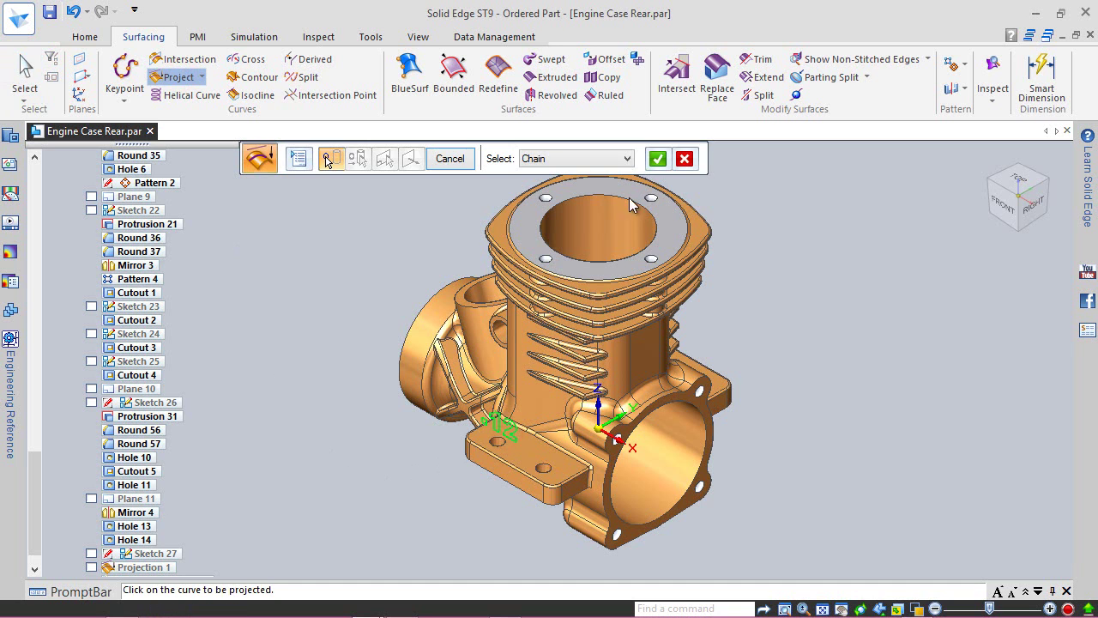
left_click(657, 160)
left_click(563, 154)
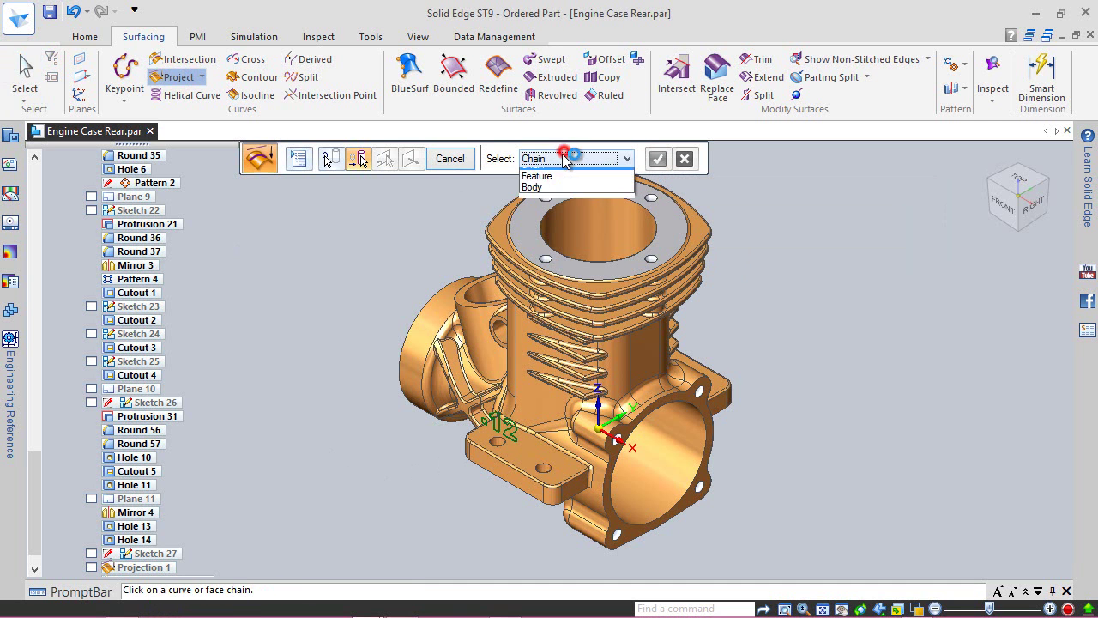
left_click(544, 207)
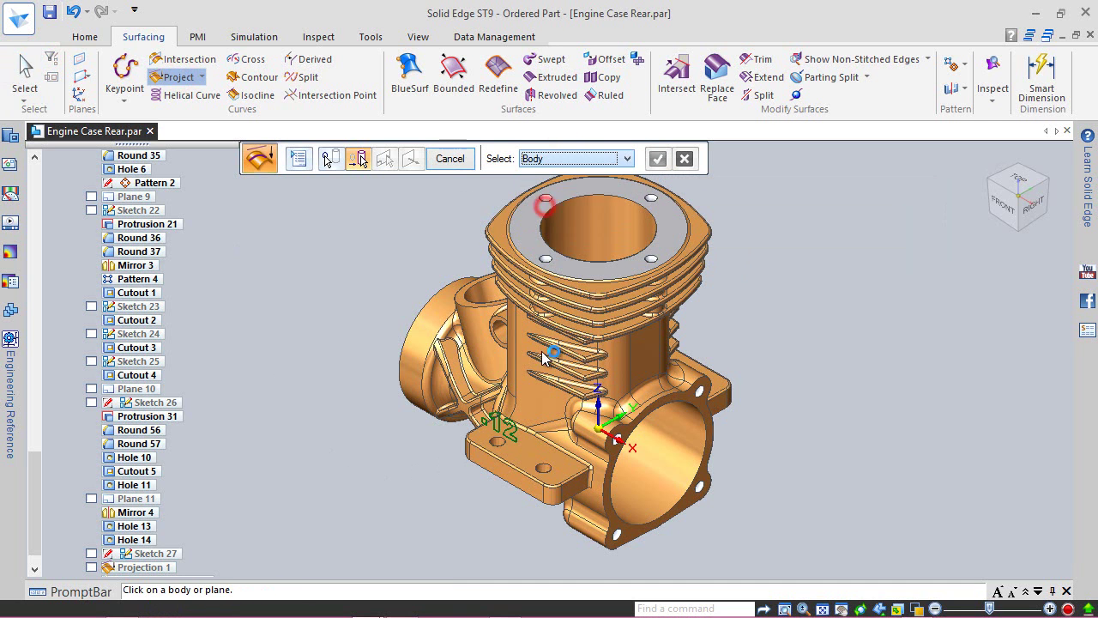
left_click(542, 358)
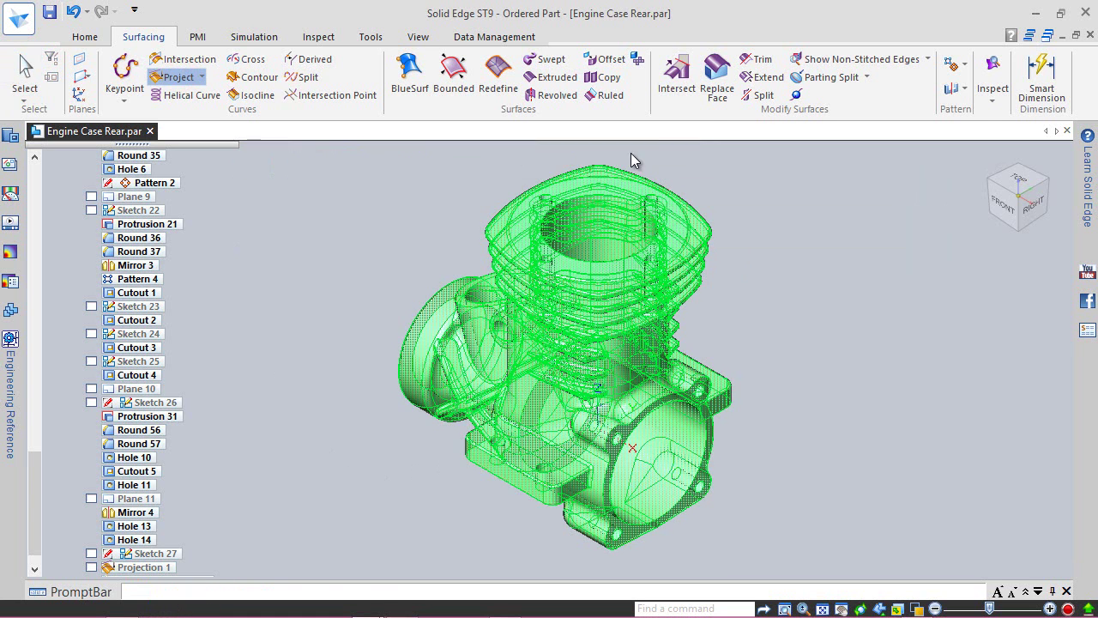
left_click(654, 163)
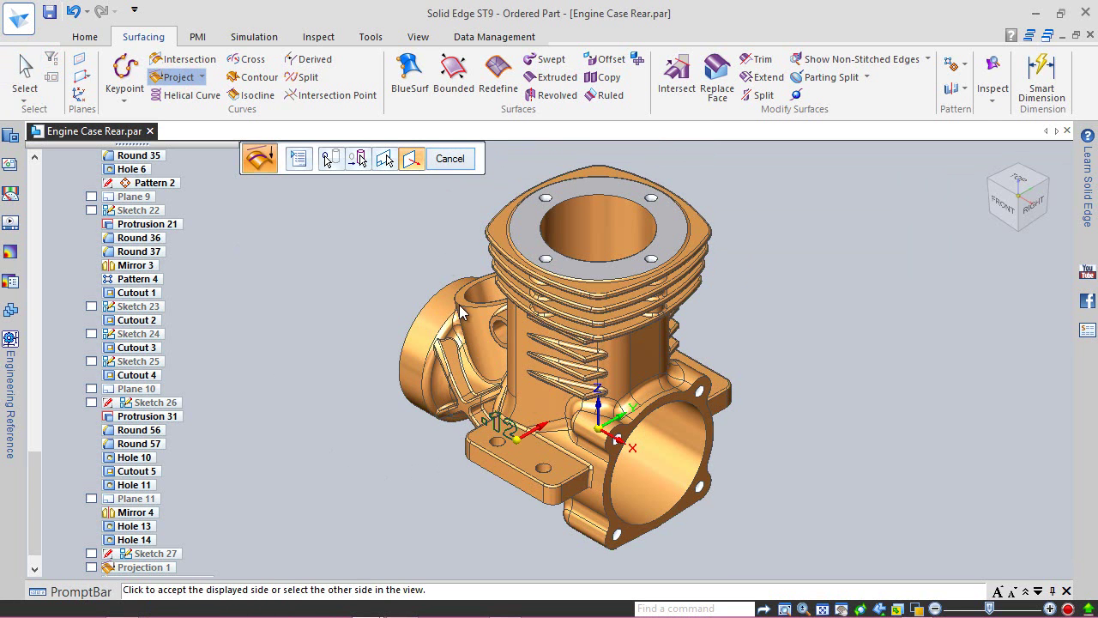
- Project the ".12" text toward the cylinder, finish the projected curve, and hide the text sketch
left_click(539, 413)
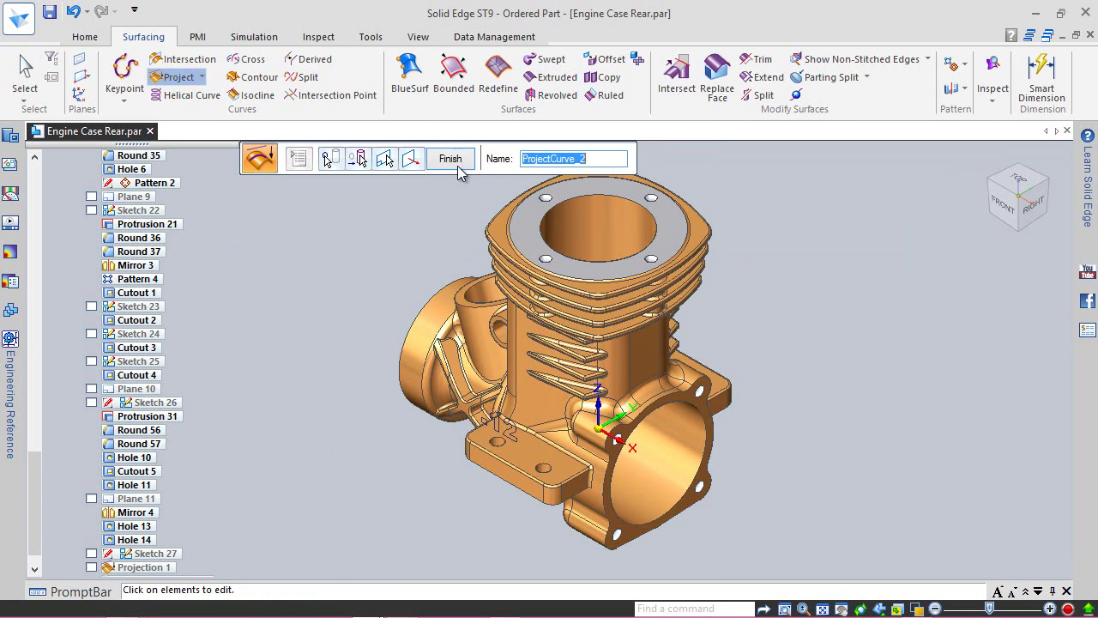
left_click(455, 160)
left_click(453, 159)
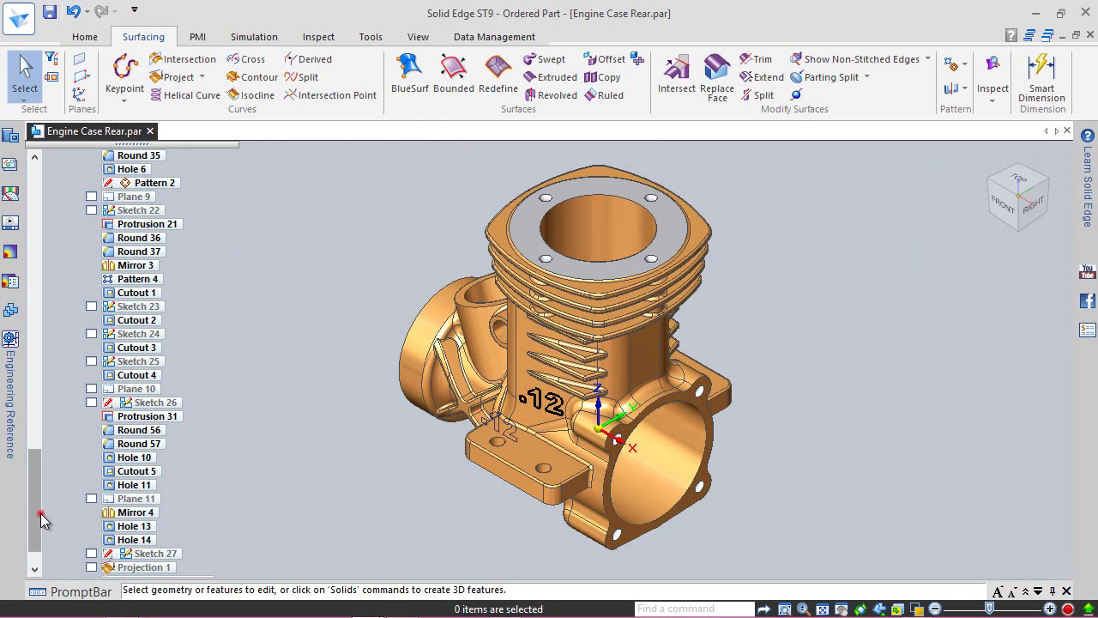
scroll(41, 513, "down", 1)
left_click(92, 554)
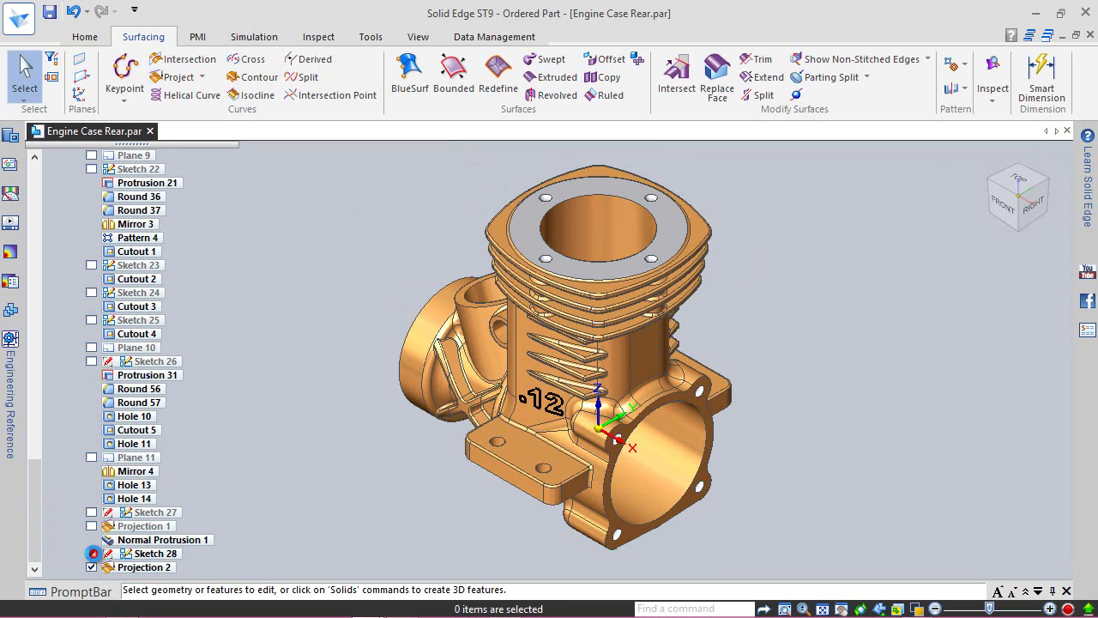
- Raise the projected ".12" curve chains from the front cylinder wall with a Normal protrusion, and hide the projected curves
left_click(85, 36)
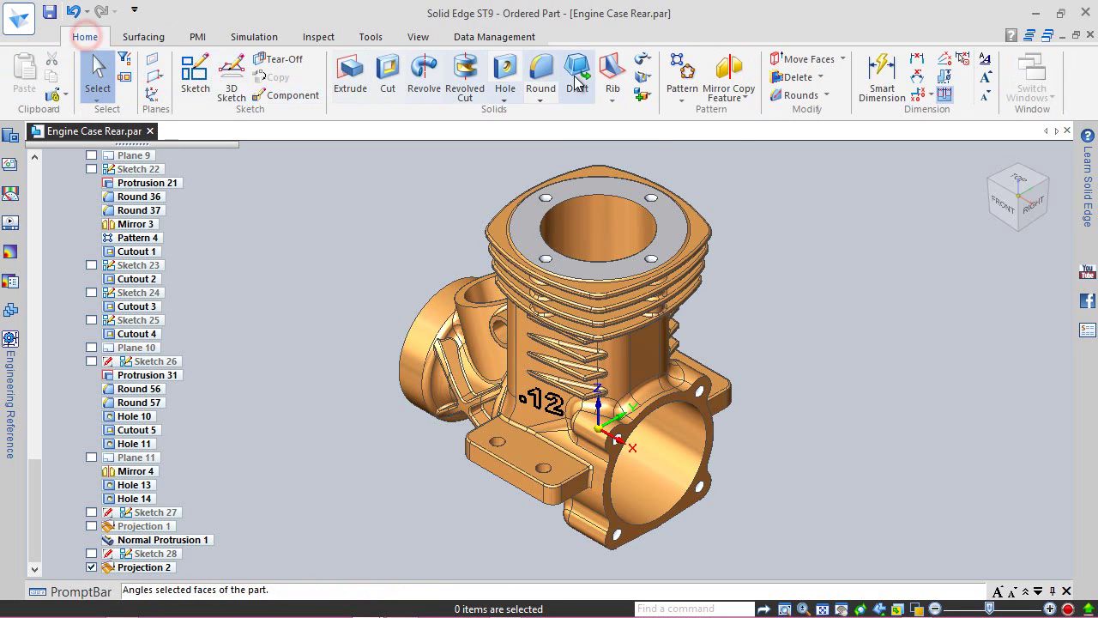
left_click(643, 58)
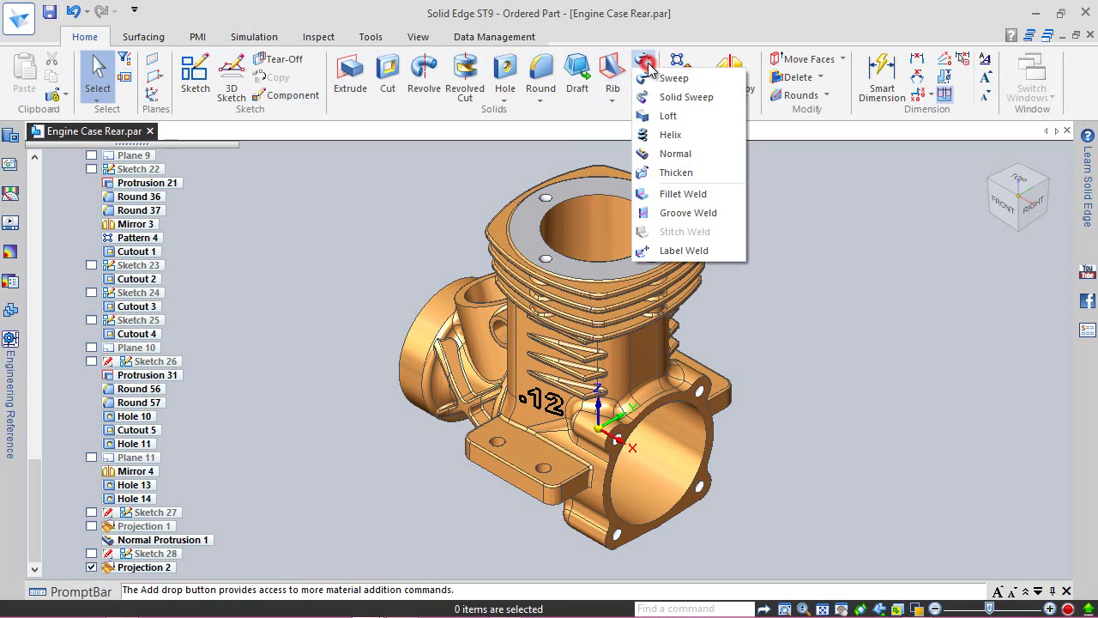
left_click(674, 154)
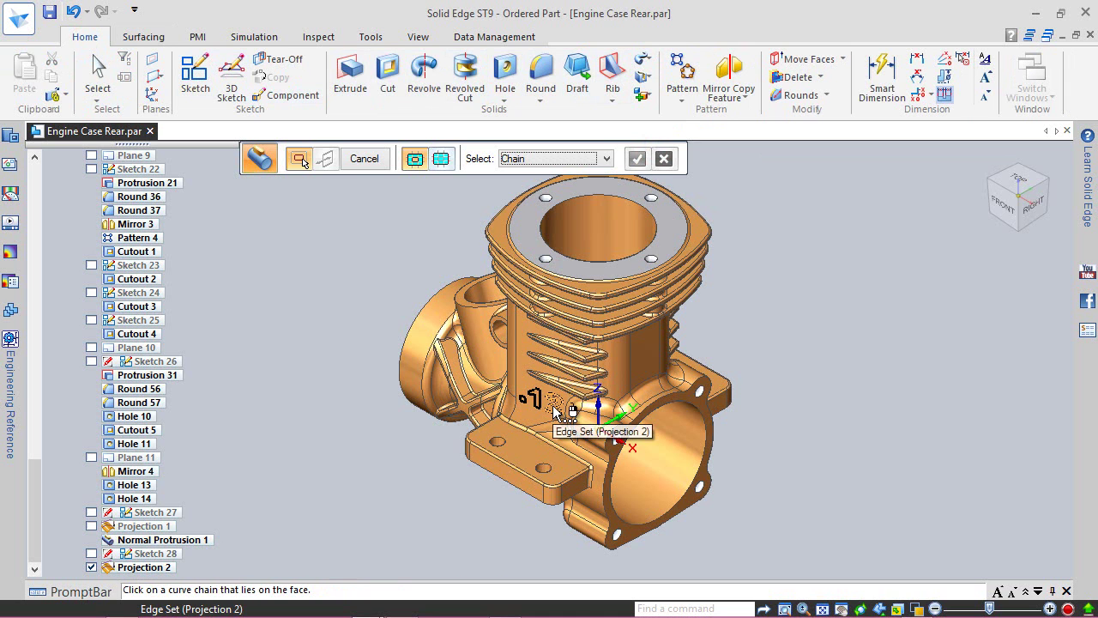
left_click(554, 409)
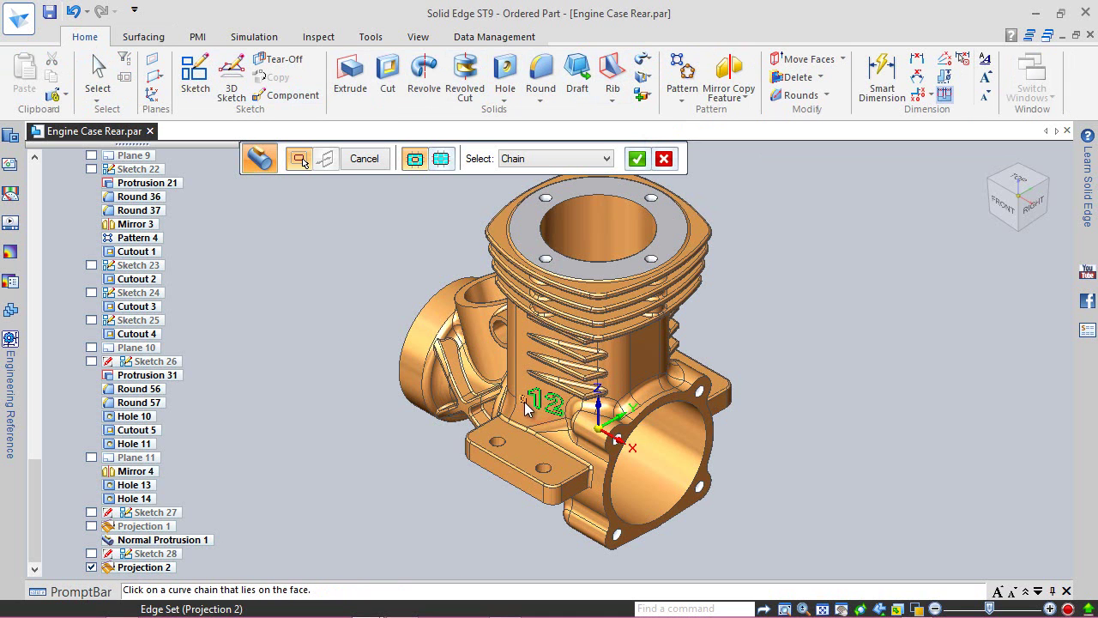
left_click(639, 162)
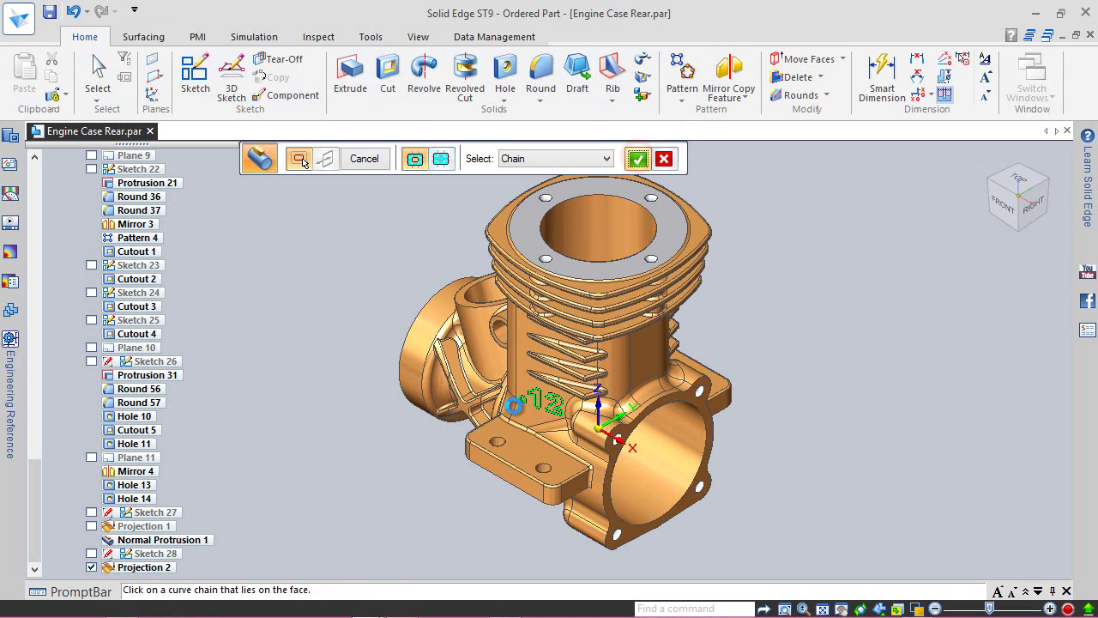
left_click(531, 414)
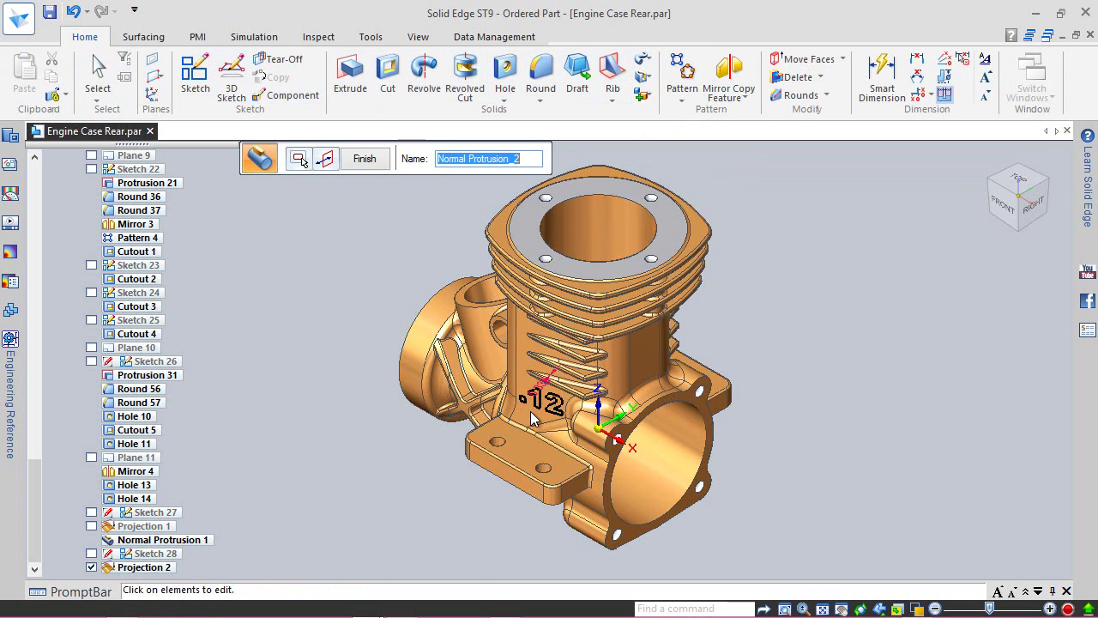
left_click(364, 159)
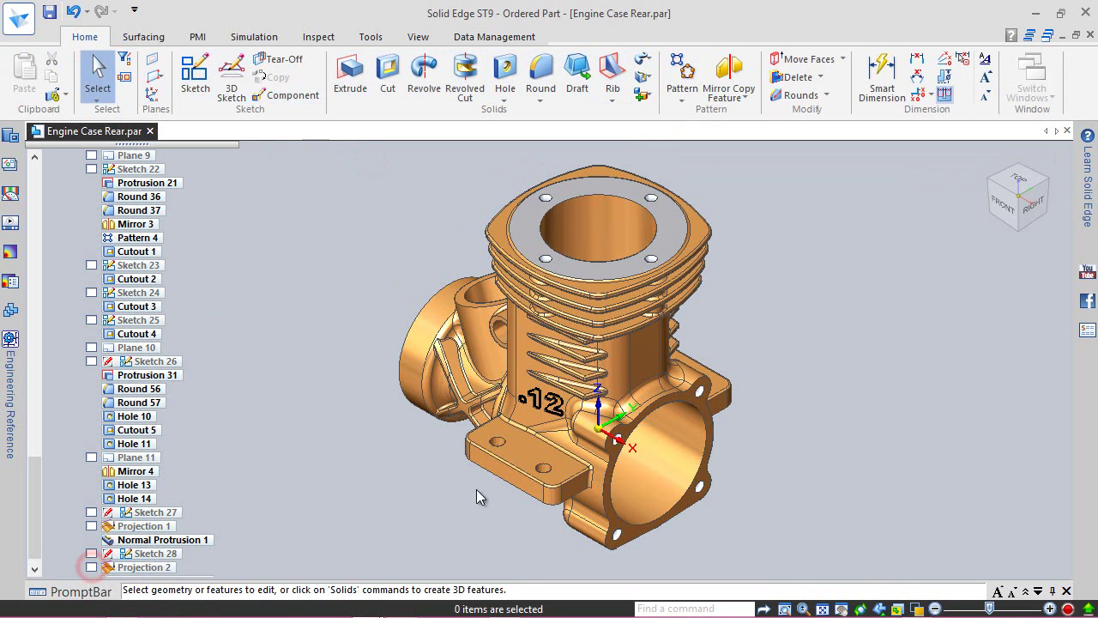
- Paint the raised front ".12" text feature White (dull) with Part Painter
scroll(542, 426, "up", 2)
left_click(412, 35)
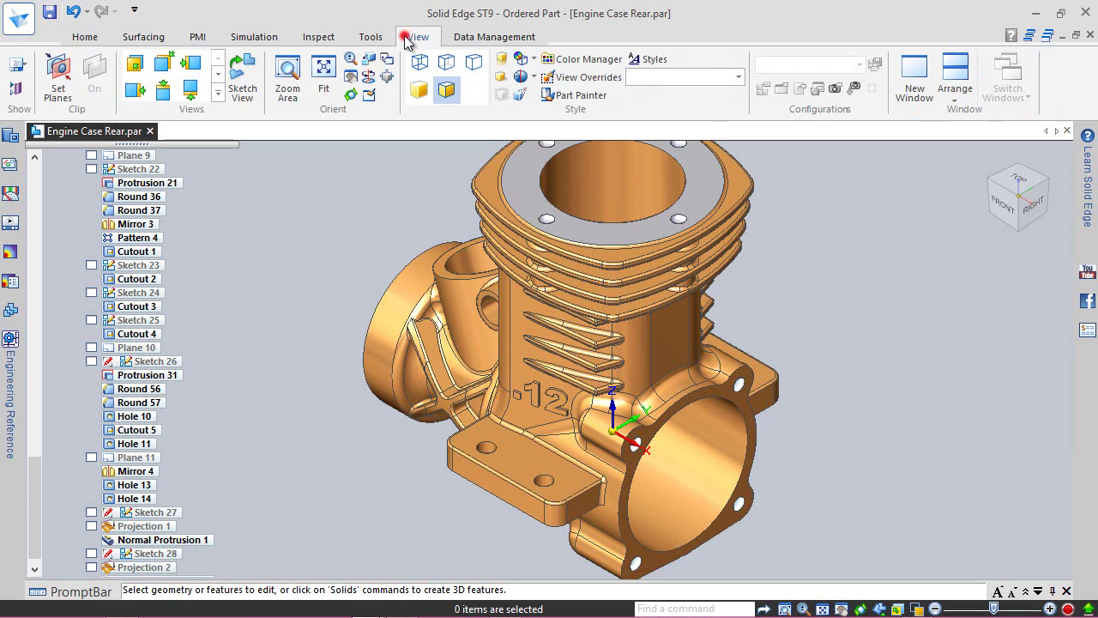
left_click(571, 95)
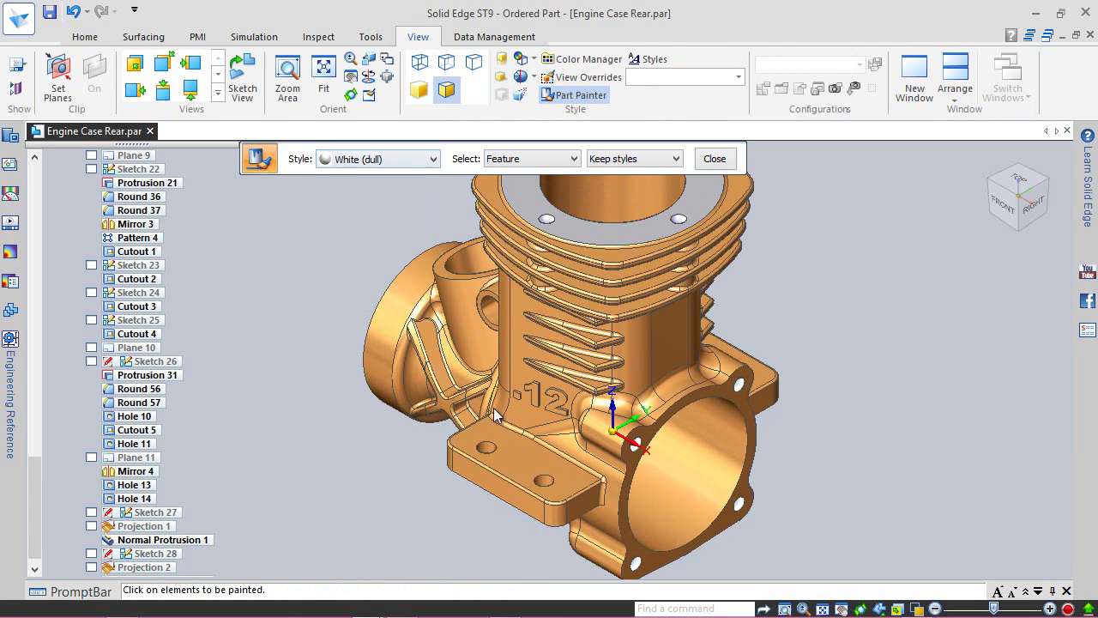
left_click(531, 401)
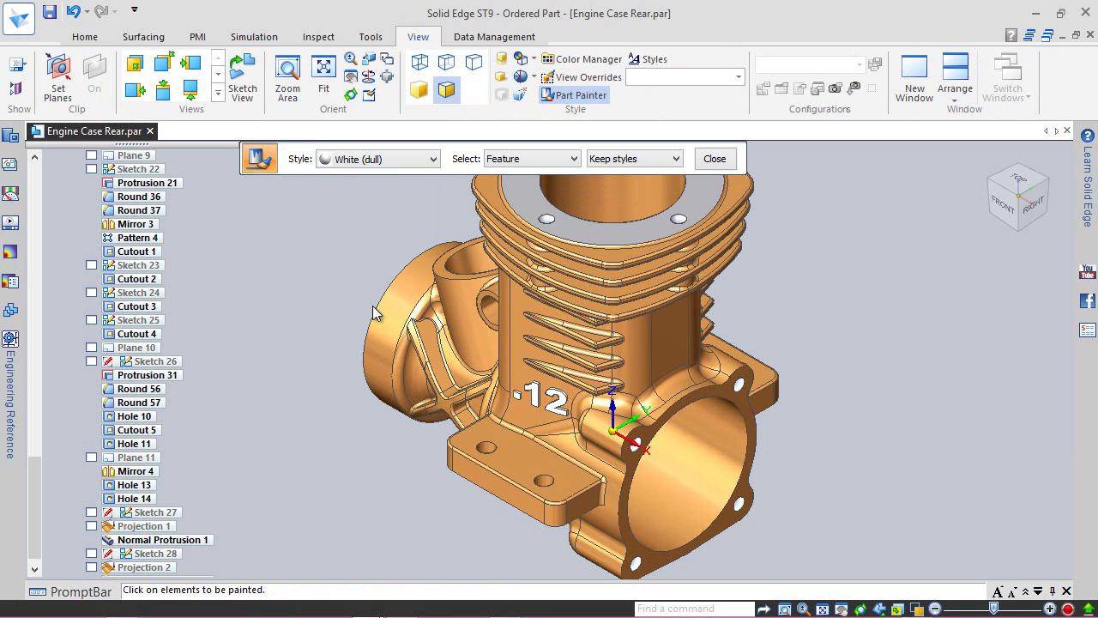
left_click(712, 159)
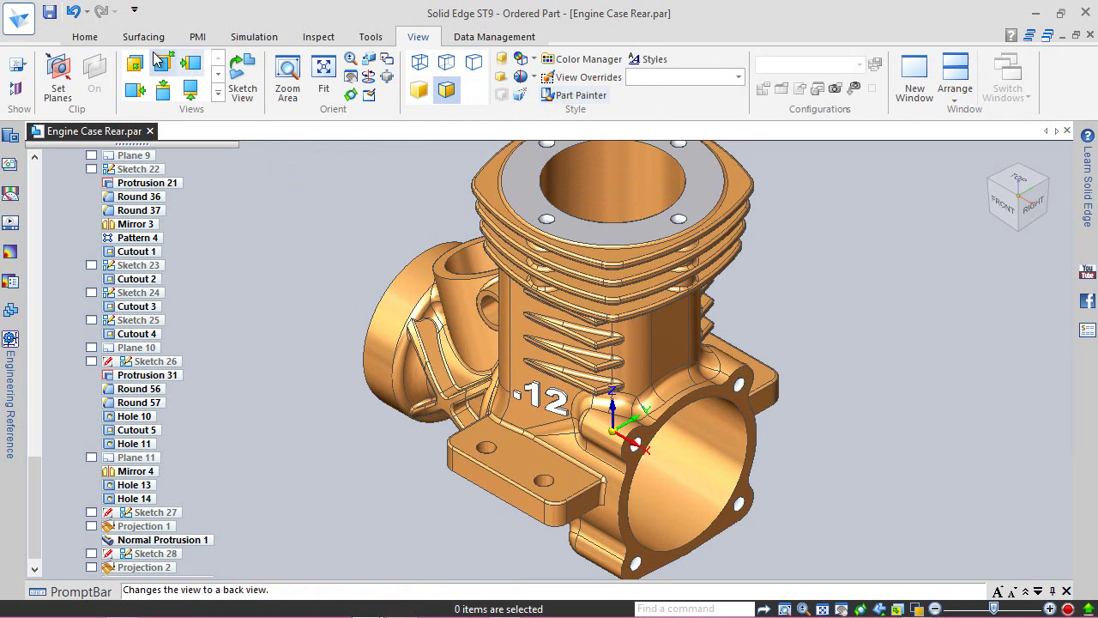
- Round the four corner edges of the dot in the raised front ".12" text with a 0.25 mm radius
left_click(85, 37)
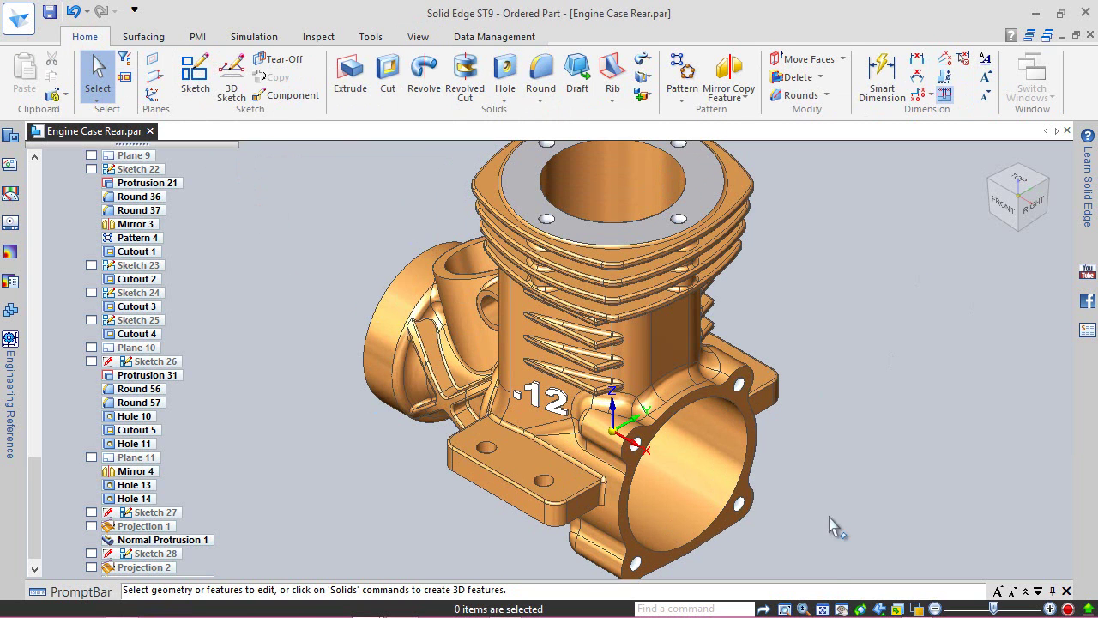
left_click(822, 608)
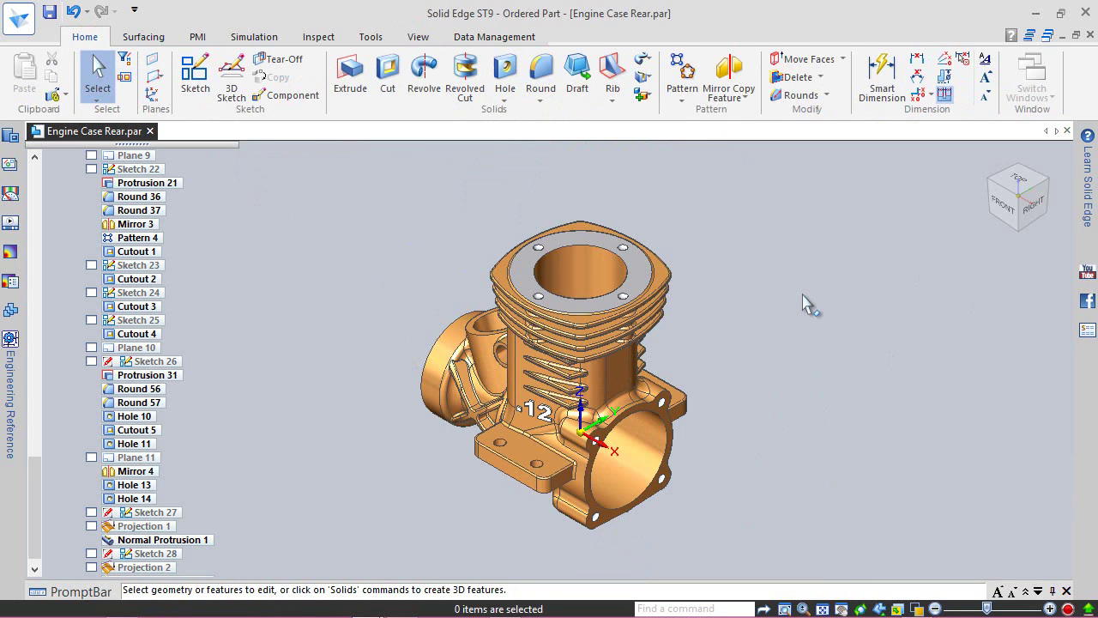
left_click(541, 77)
type(".25")
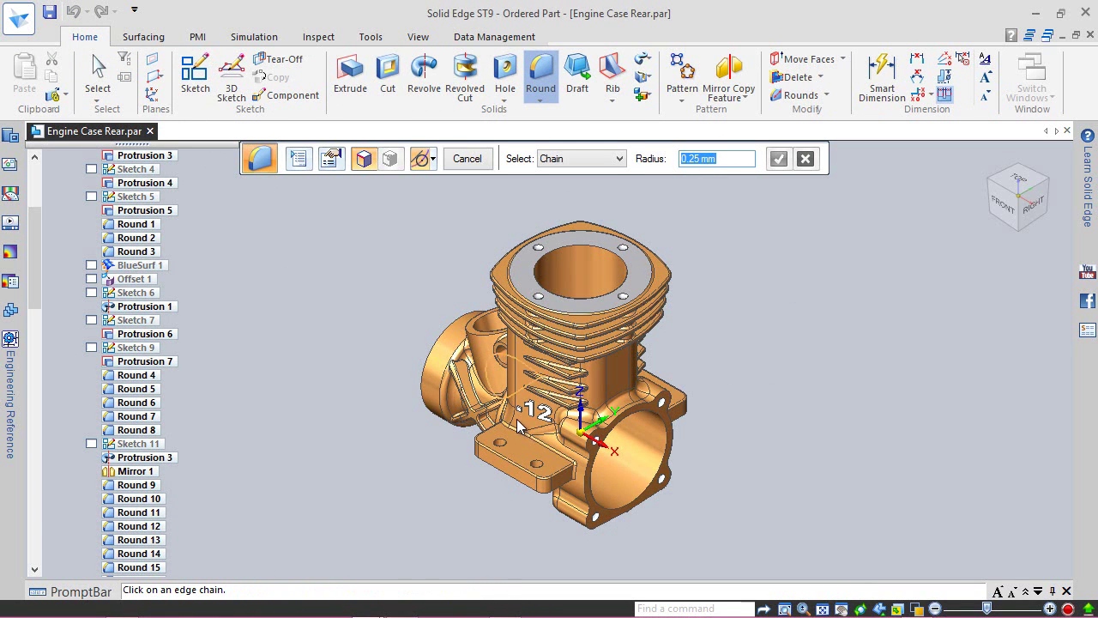
scroll(522, 409, "up", 10)
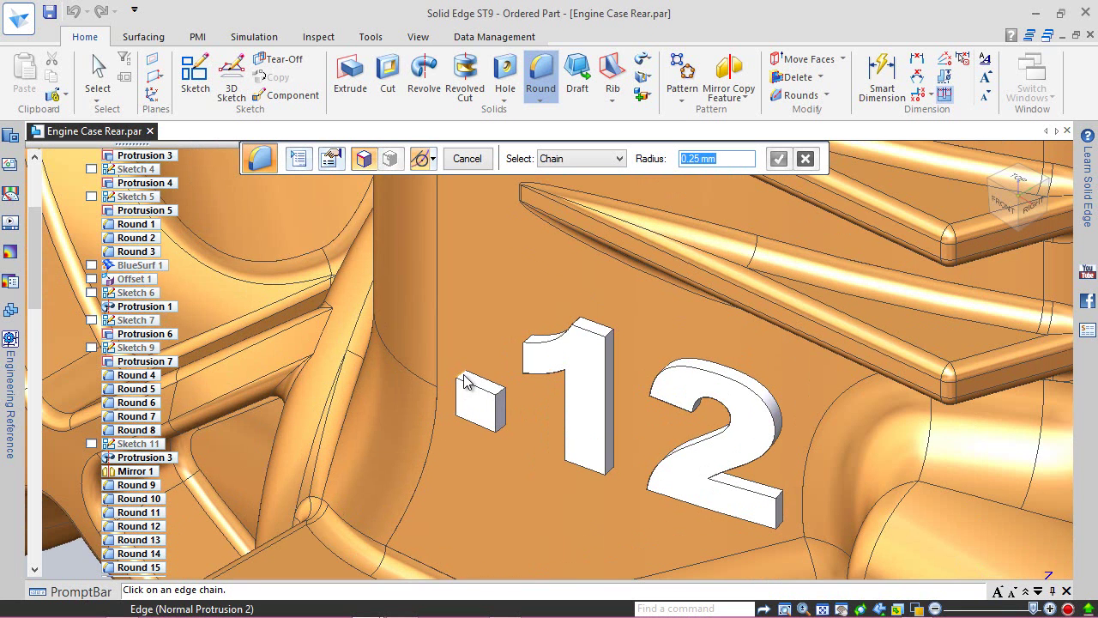
left_click(463, 377)
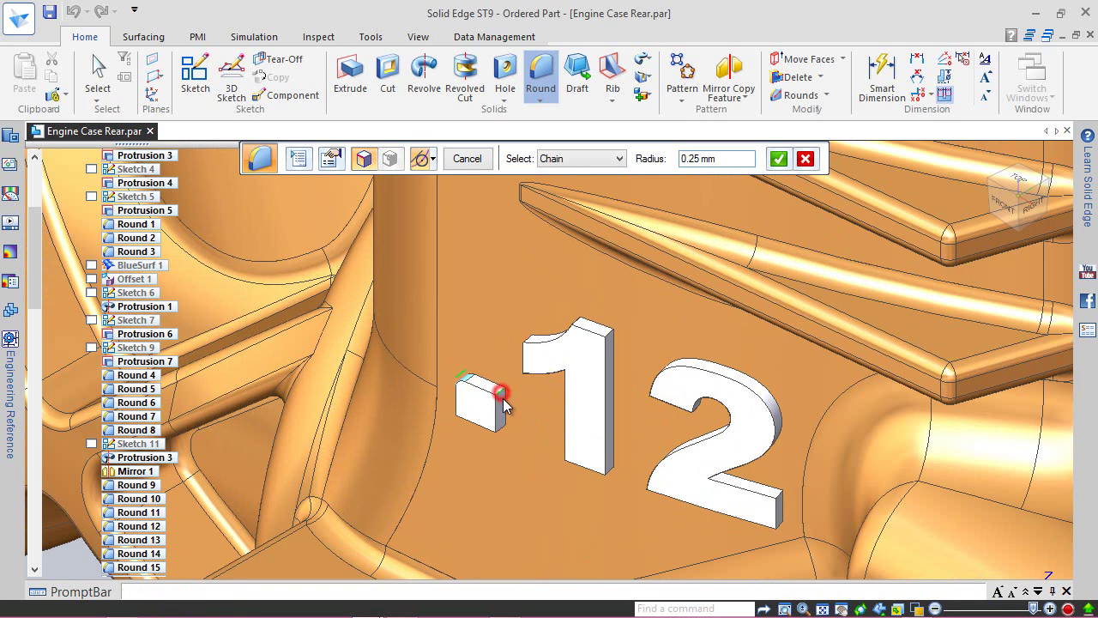
right_click(501, 430)
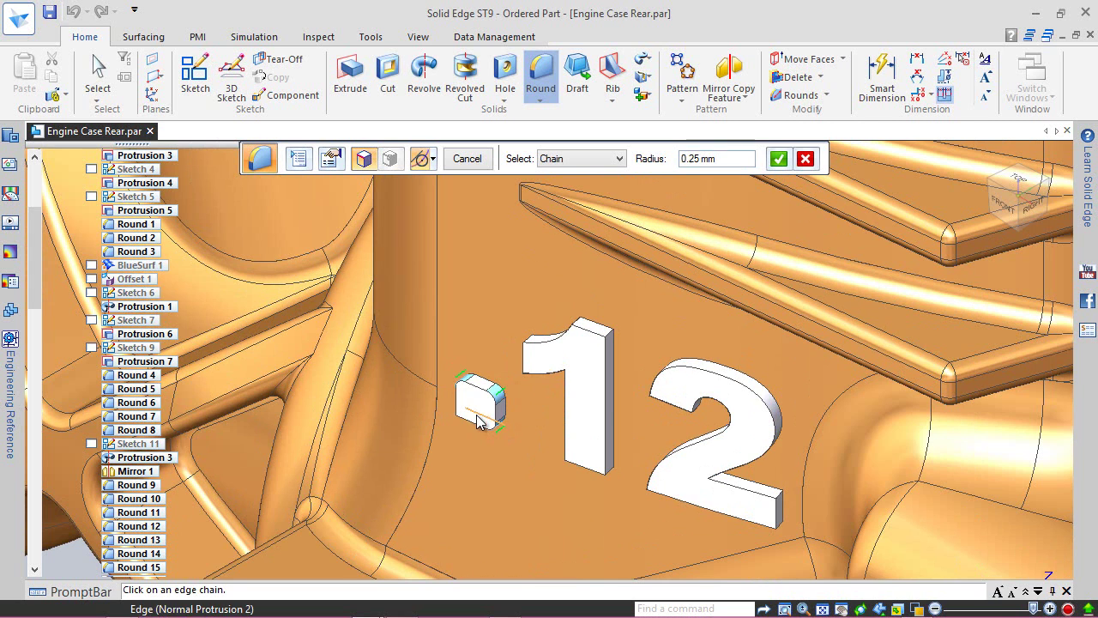
middle_click_drag(496, 409, 484, 374)
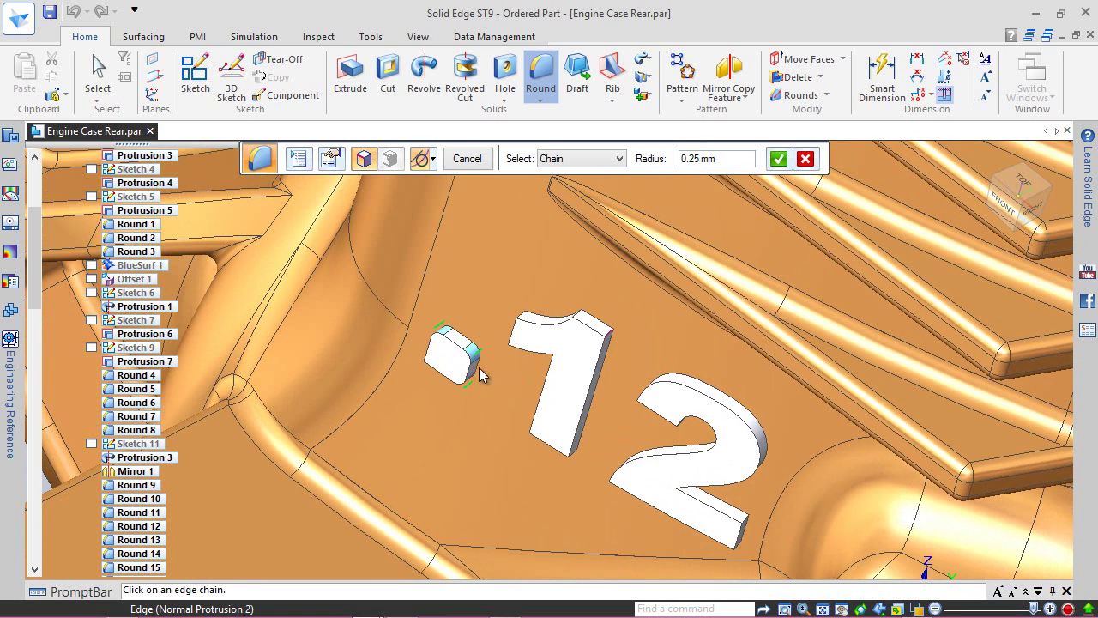
left_click(432, 362)
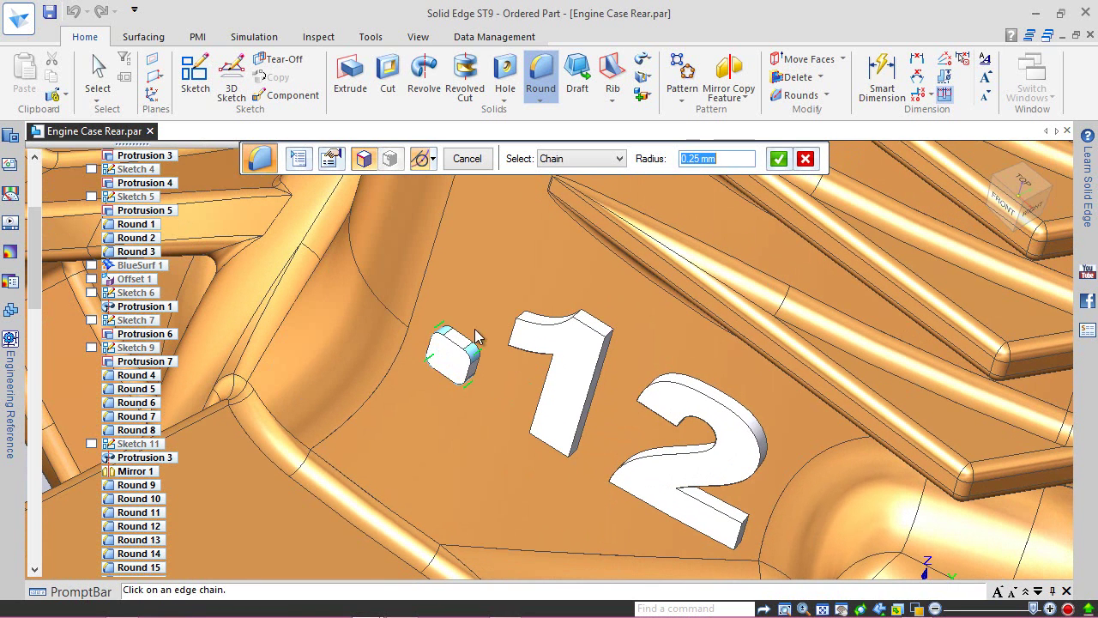
left_click(779, 159)
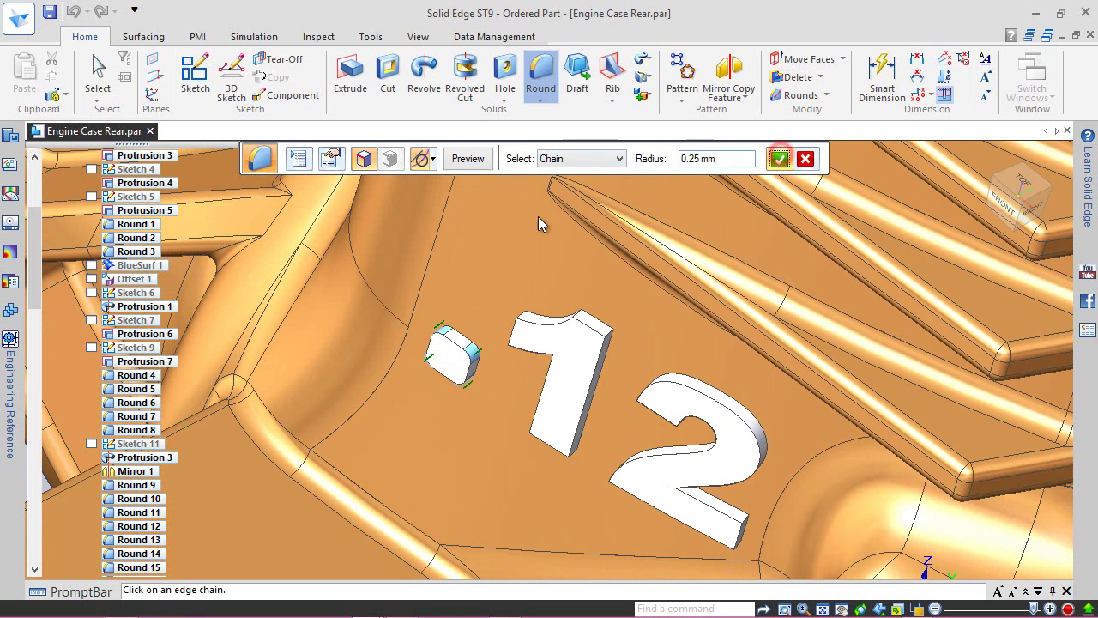
left_click(459, 162)
left_click(467, 159)
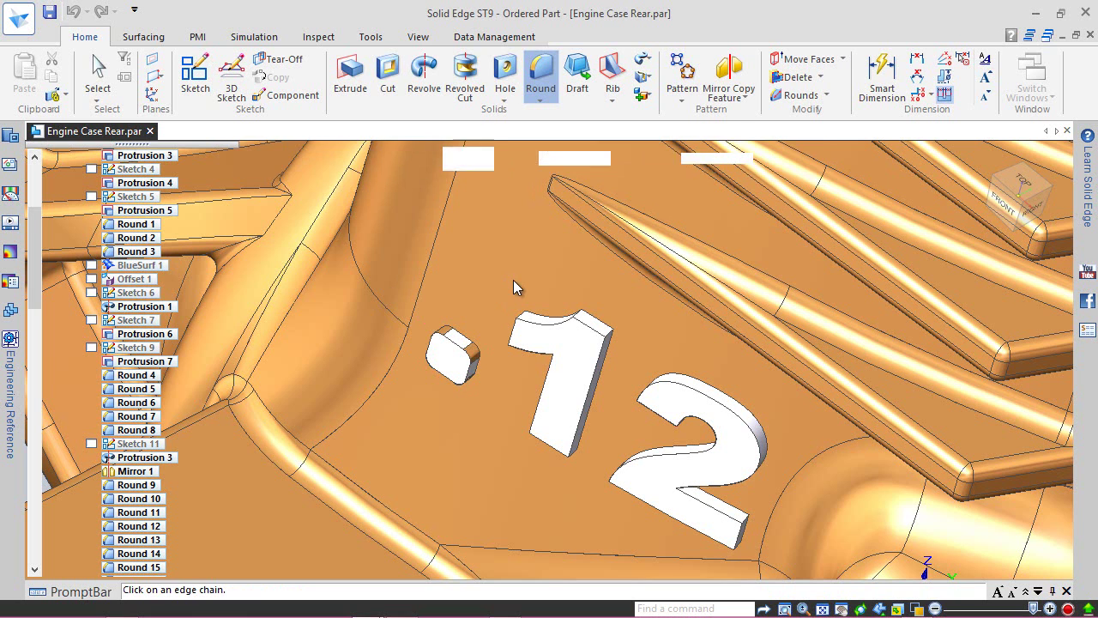
- Round the outer corner edges of the "1" in the front text with a 0.25 mm radius
left_click(575, 318)
left_click(578, 316)
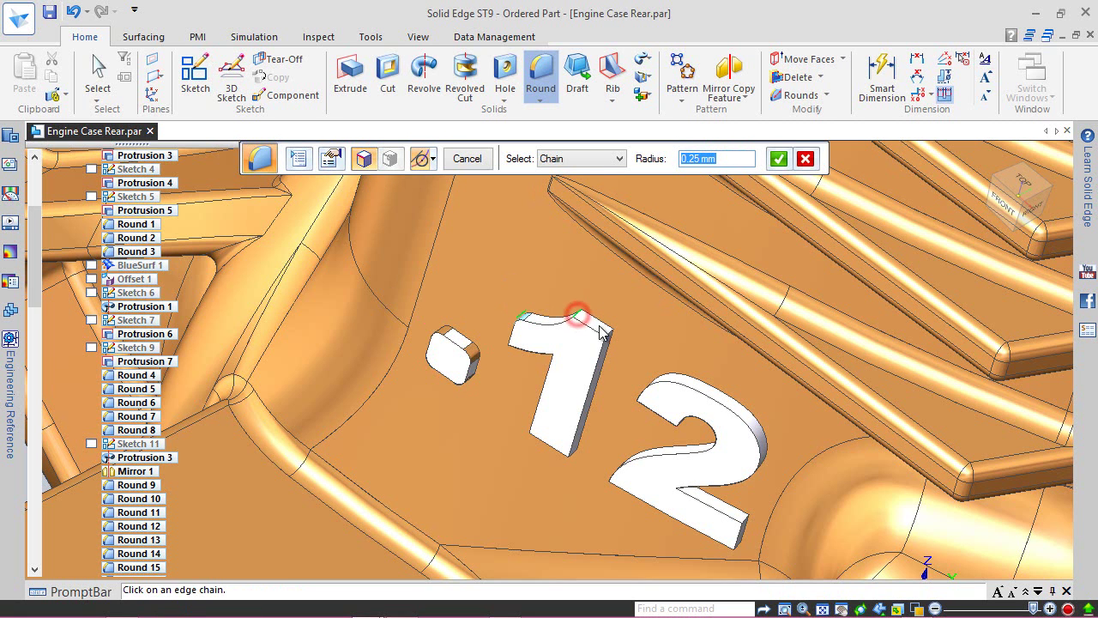
left_click(566, 454)
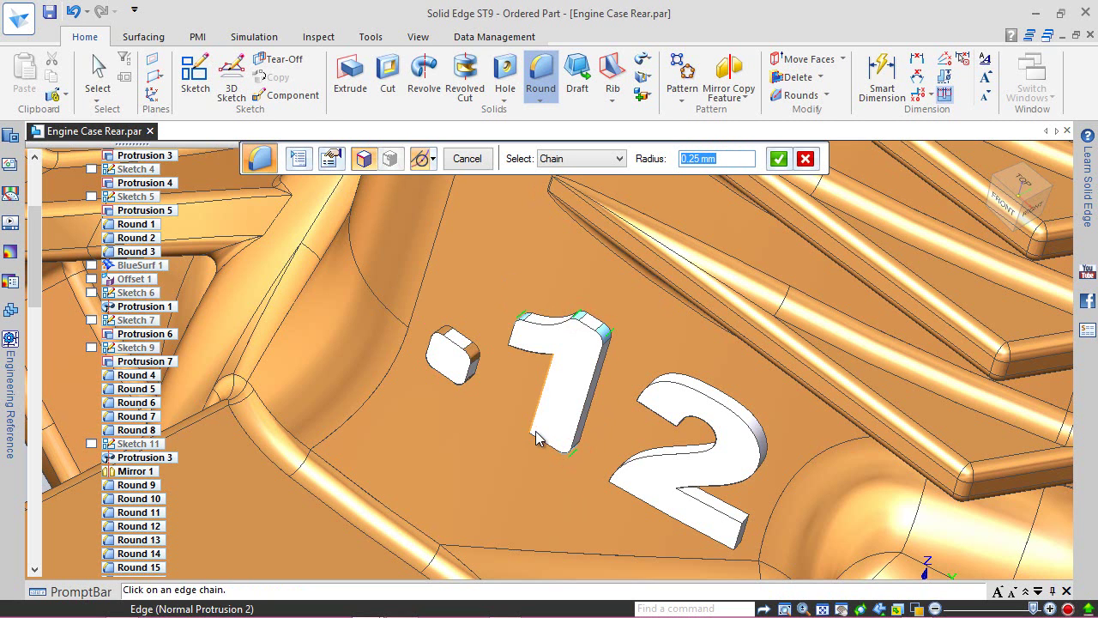
left_click(538, 429)
left_click(779, 160)
left_click(463, 159)
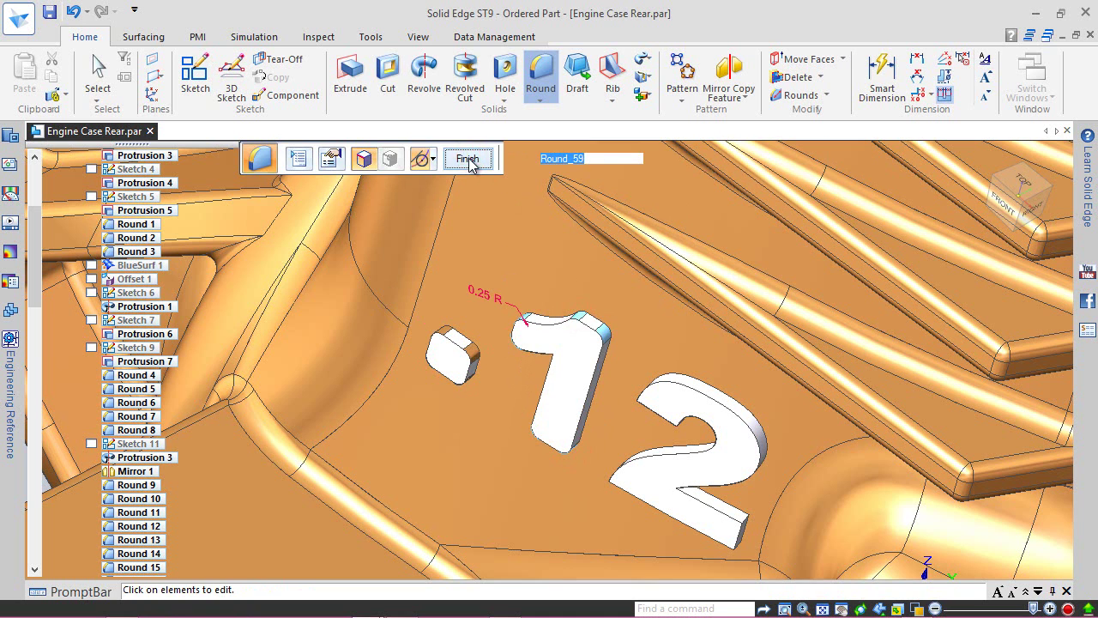
left_click(469, 160)
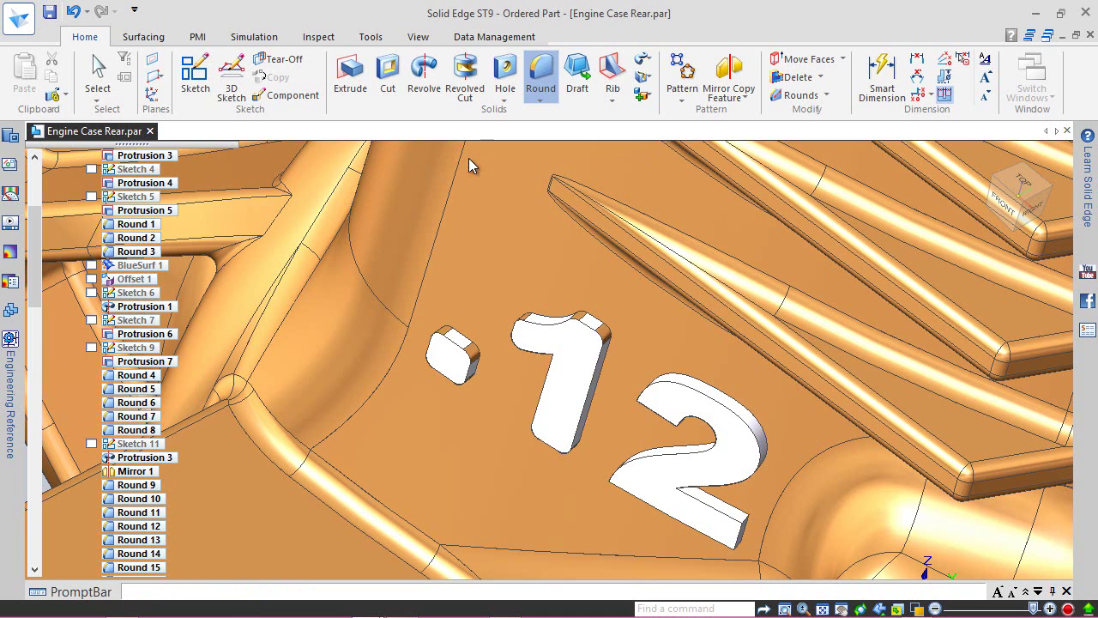
- Round the inner corner of the front "1" and the corner edges of the front "2" with a 0.25 mm radius
left_click(555, 352)
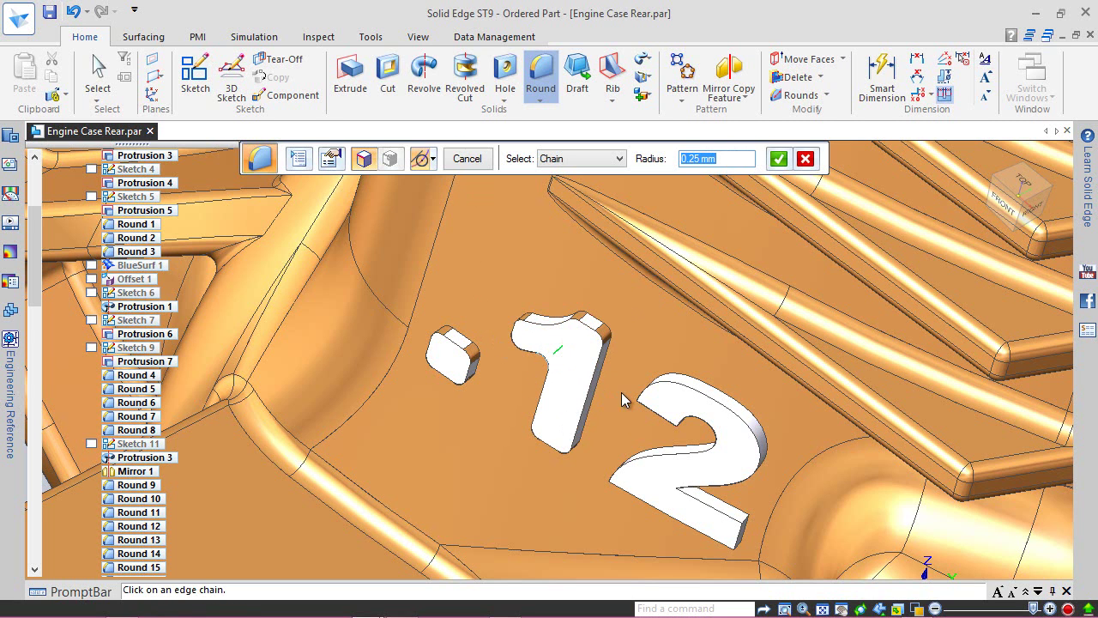
left_click(645, 397)
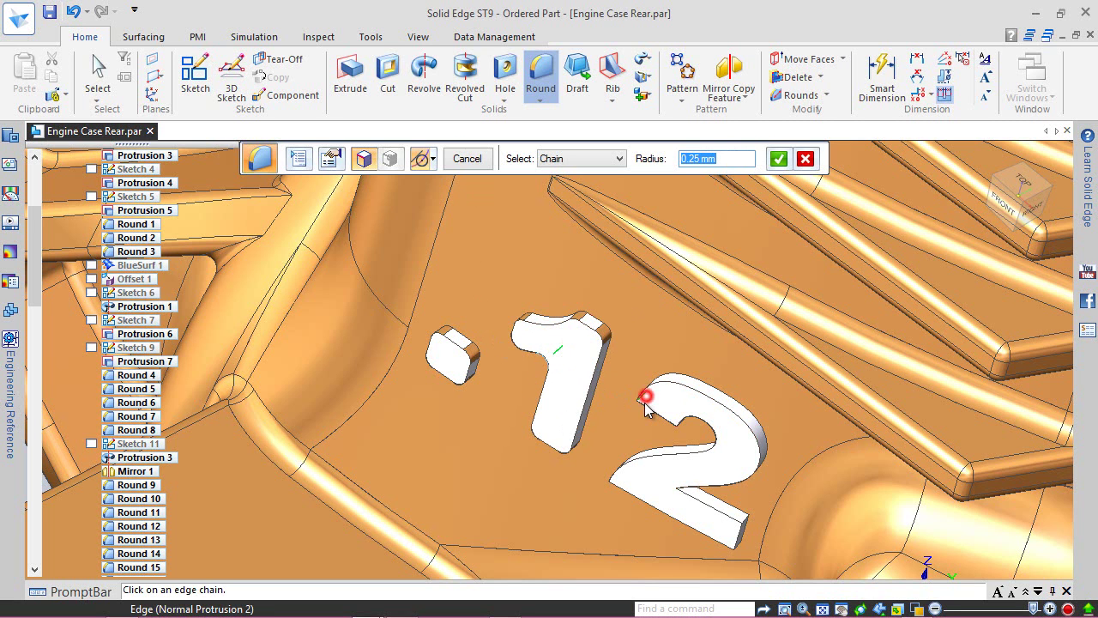
right_click(685, 420)
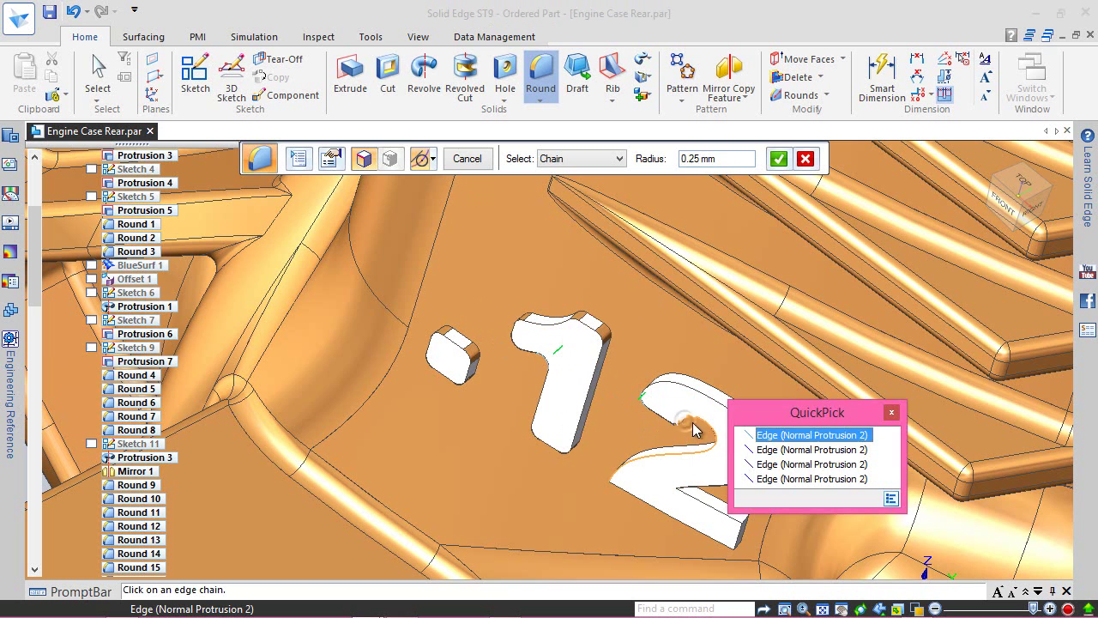
left_click(763, 449)
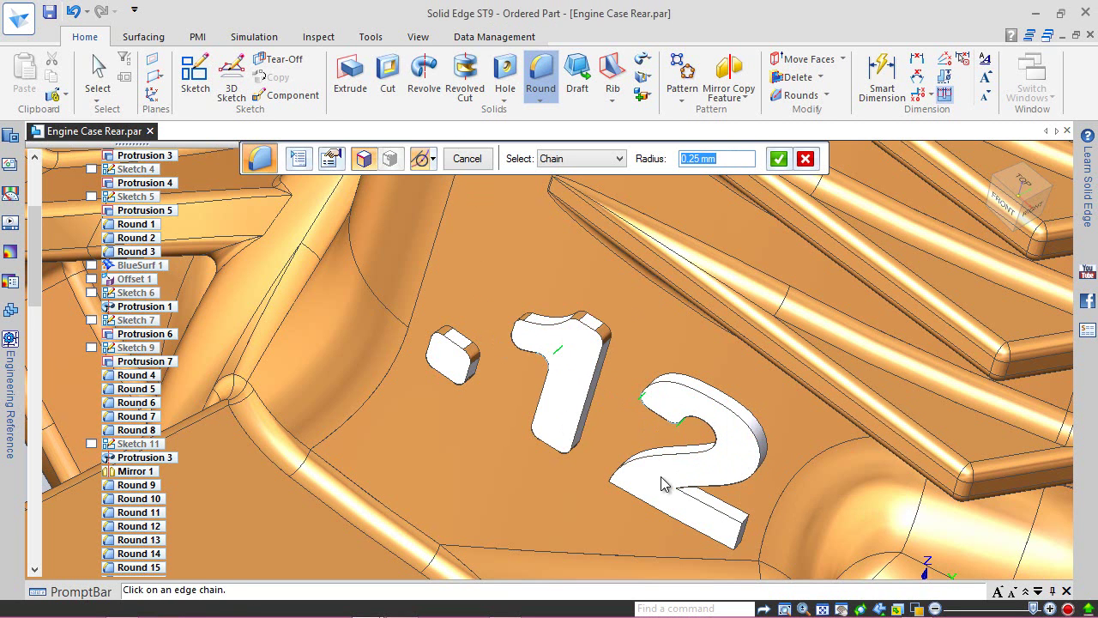
left_click(617, 479)
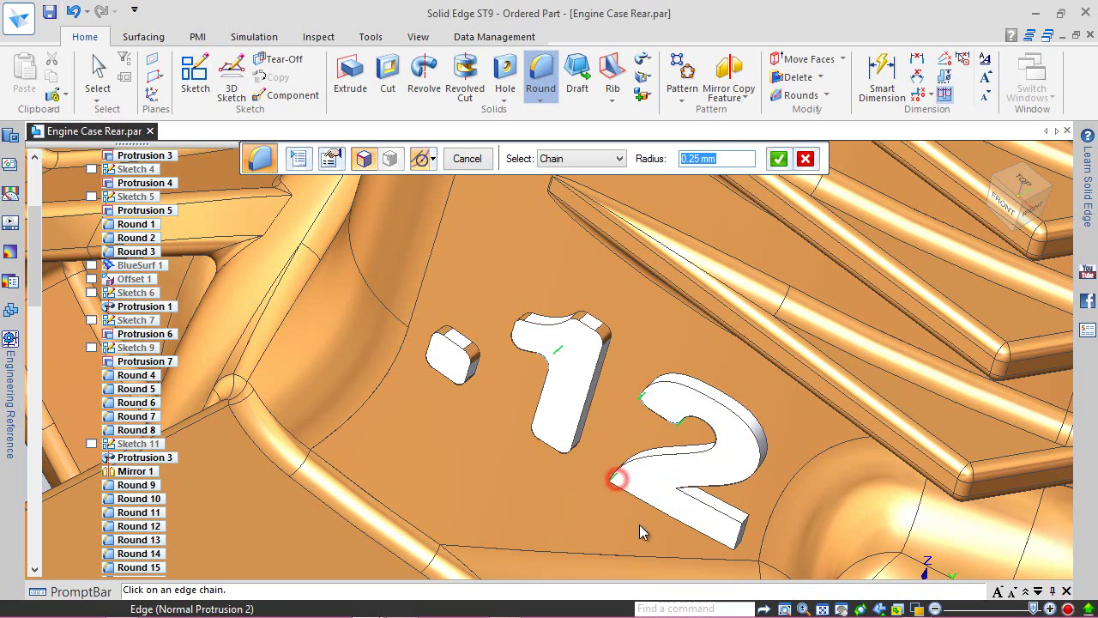
left_click(743, 541)
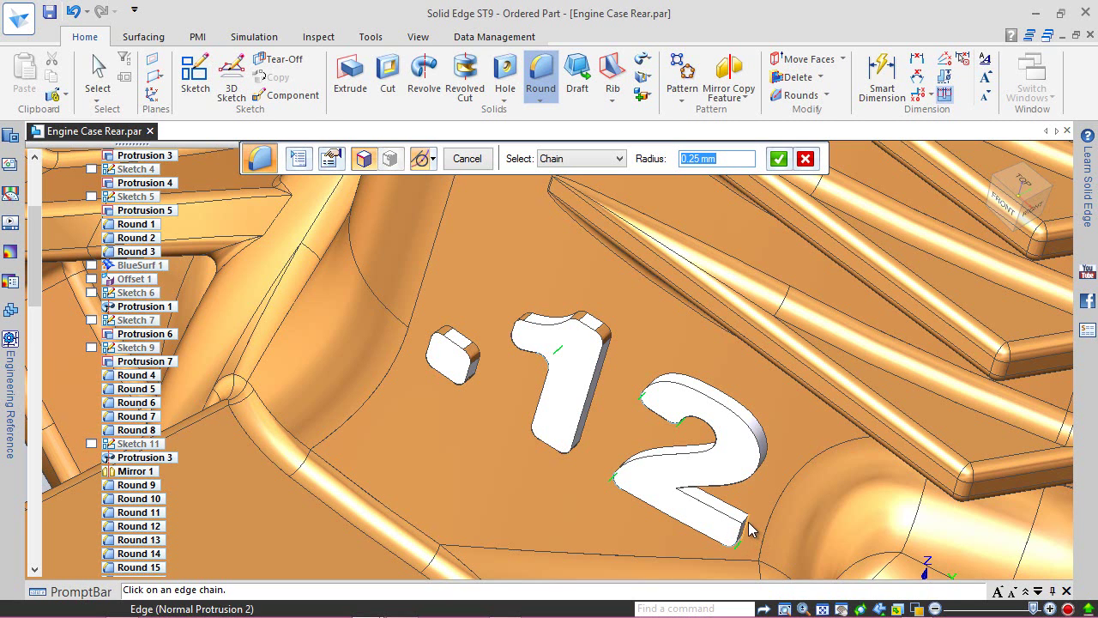
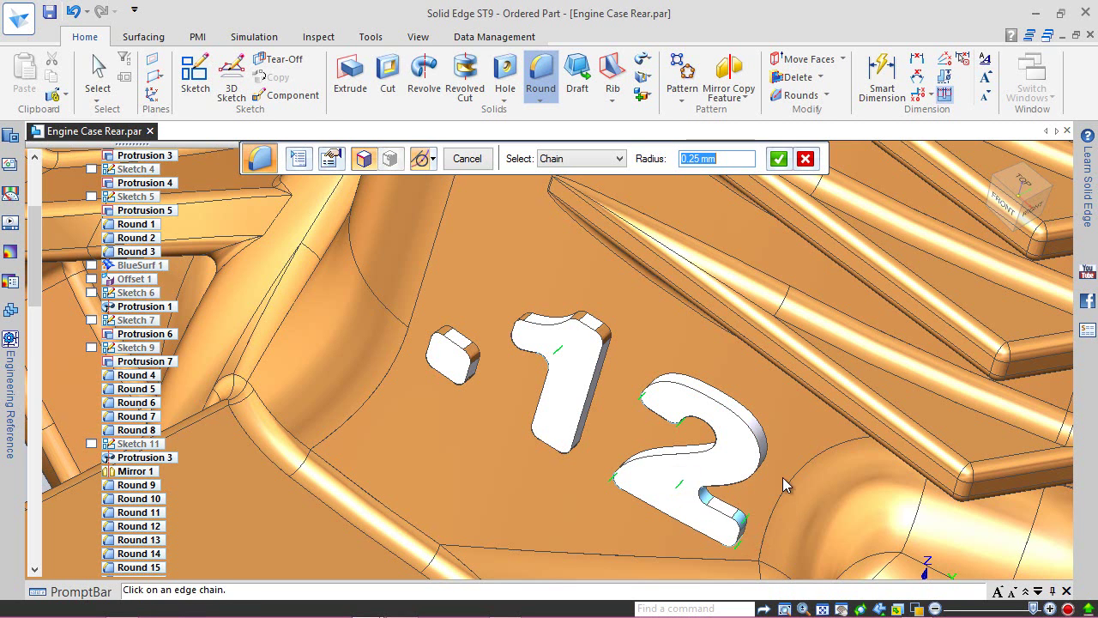
left_click(779, 159)
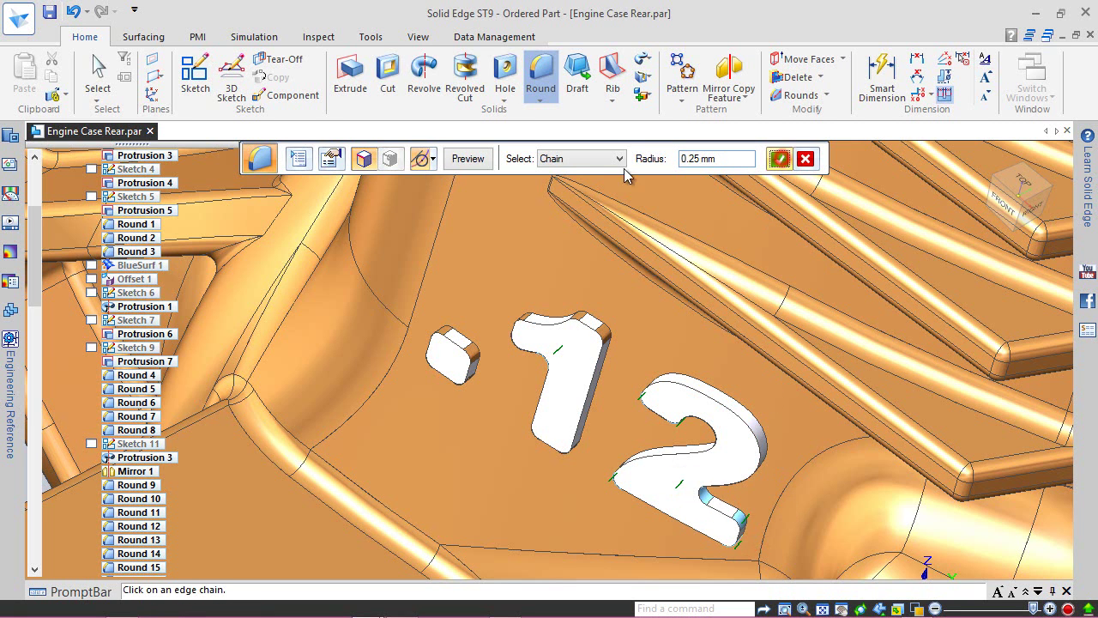
left_click(463, 158)
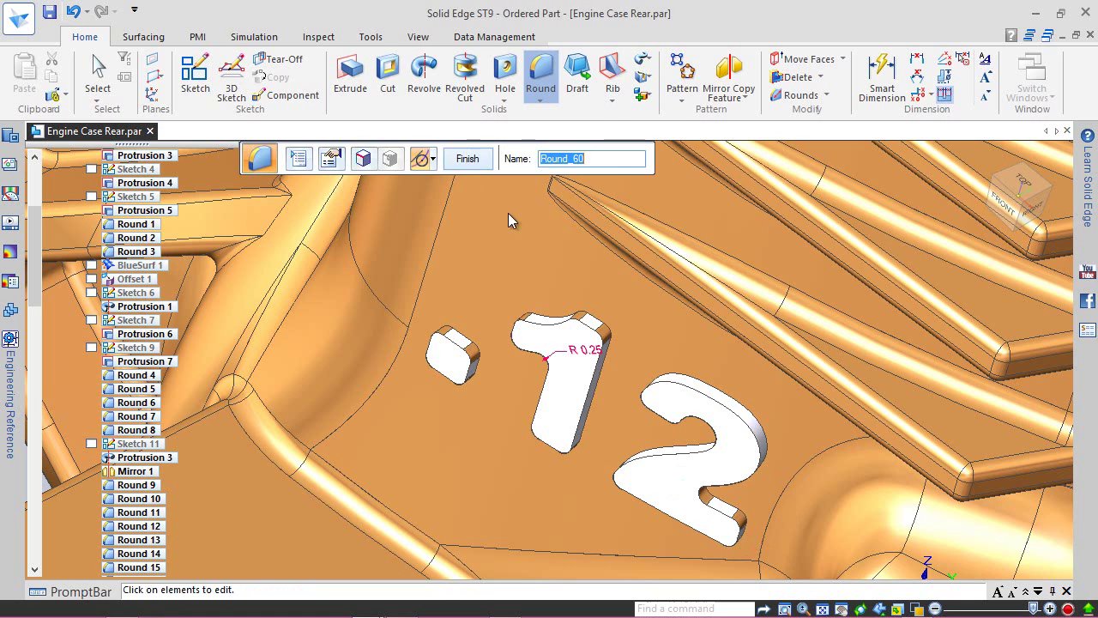
left_click(470, 158)
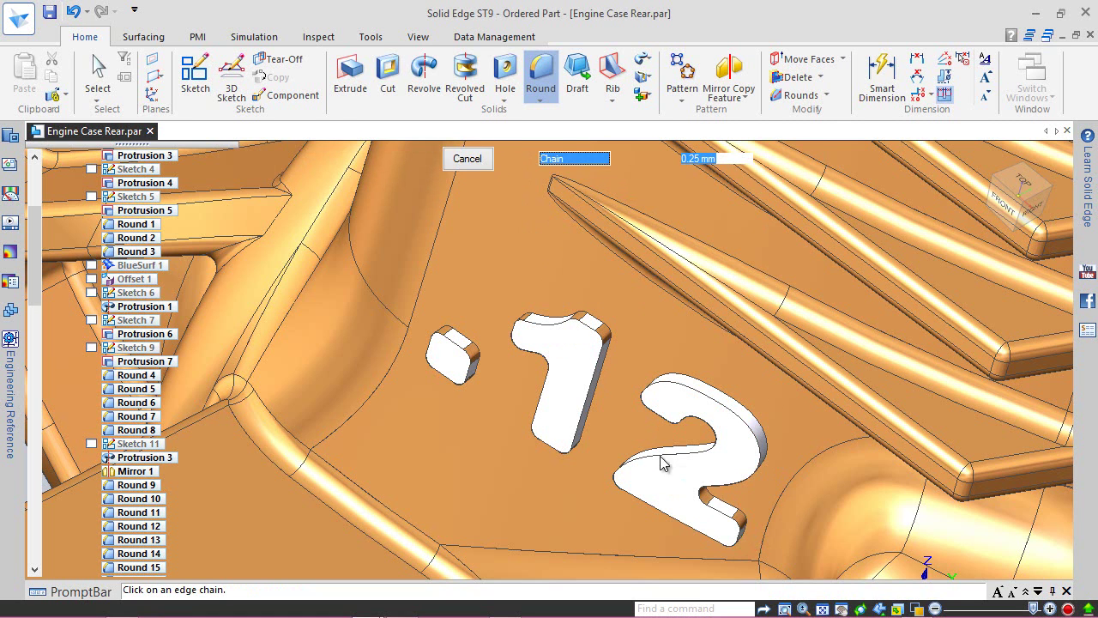
- Round the four corner edges of the dot in the raised back ".12" text with a 0.25 mm radius
left_click(1050, 193)
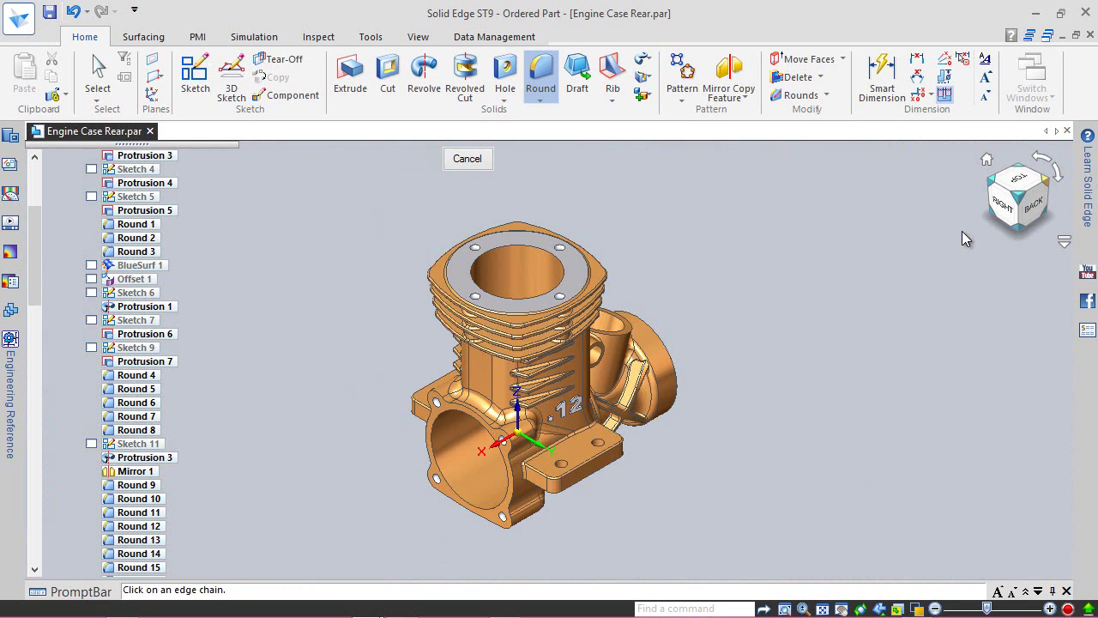
scroll(566, 432, "up", 1)
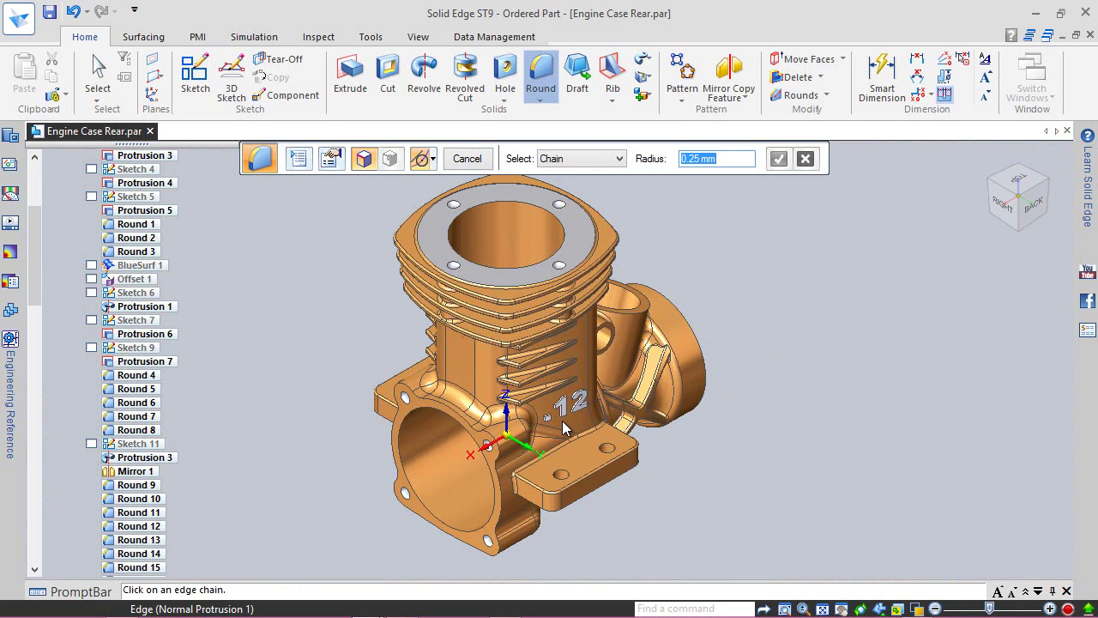
scroll(563, 423, "up", 1)
scroll(555, 423, "up", 1)
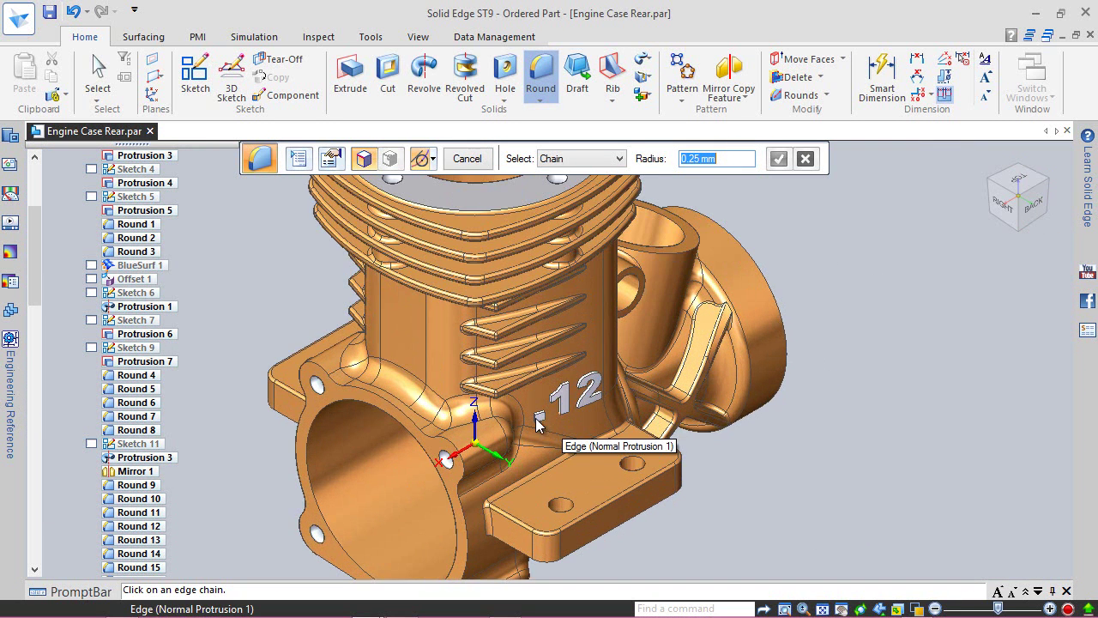
scroll(538, 424, "up", 1)
scroll(527, 421, "up", 5)
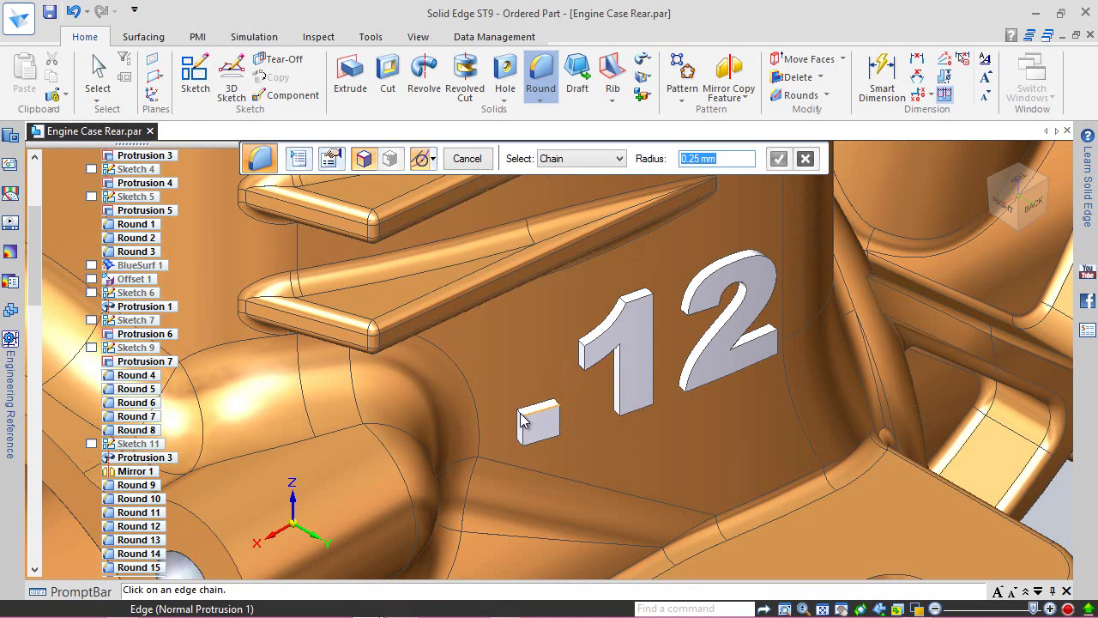
left_click(517, 418)
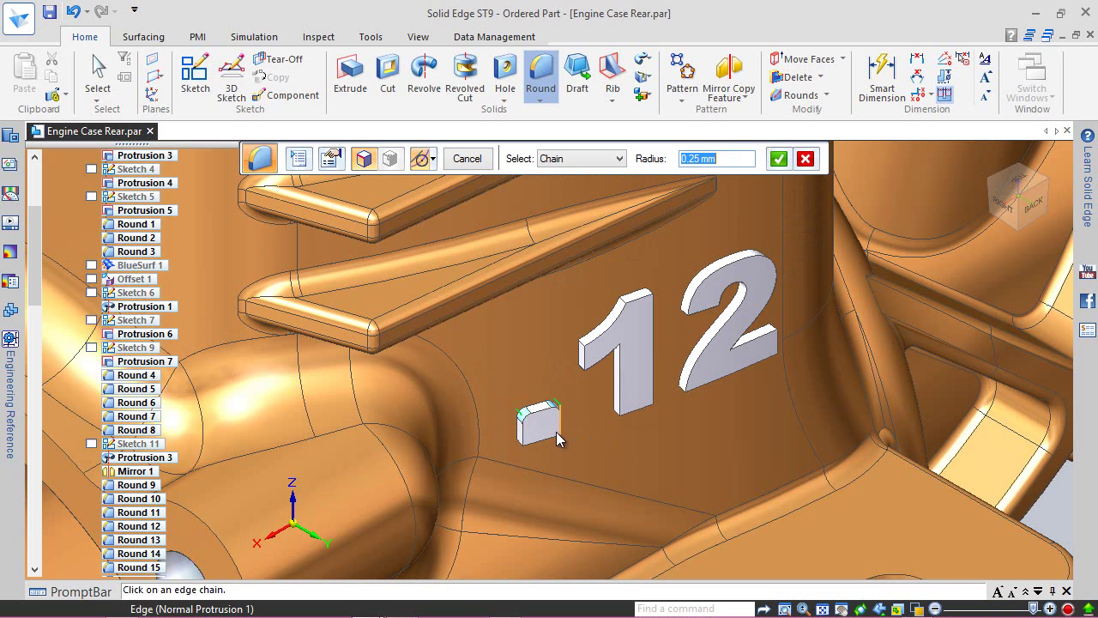
left_click(518, 442)
left_click(779, 160)
left_click(470, 159)
left_click(477, 159)
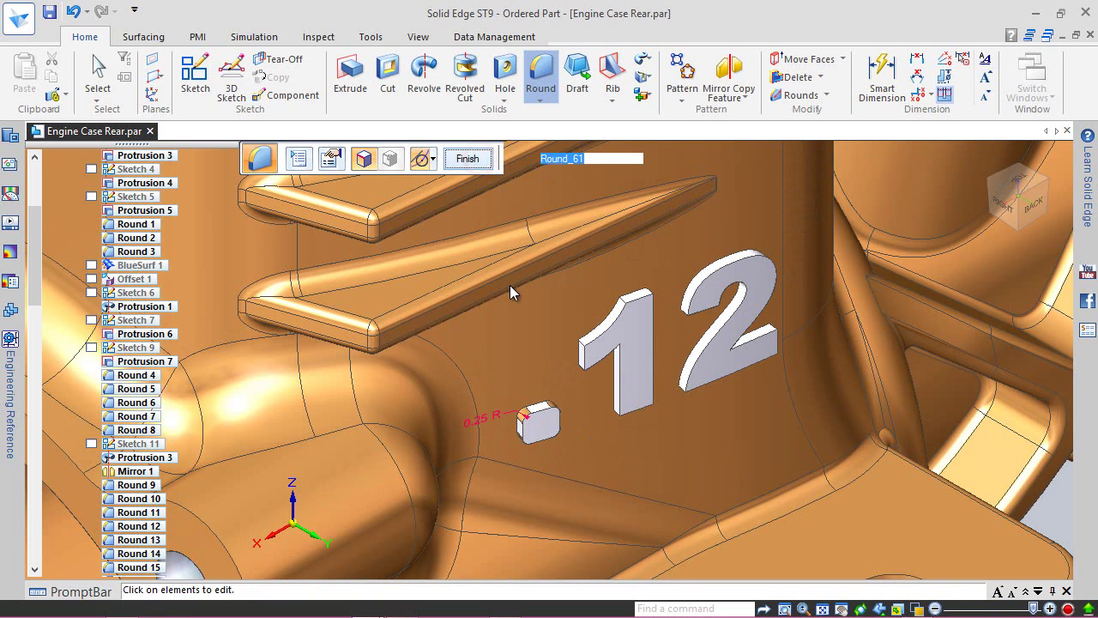
- Round the outer corner edges of the "1" in the raised back ".12" text with a 0.25 mm radius
left_click(584, 340)
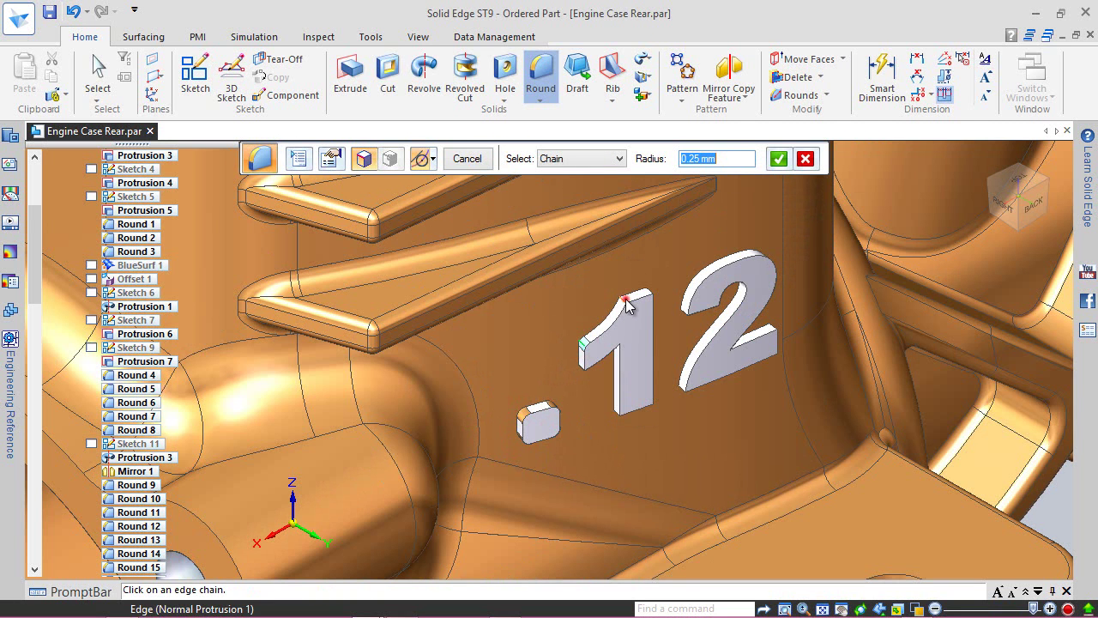
left_click(627, 300)
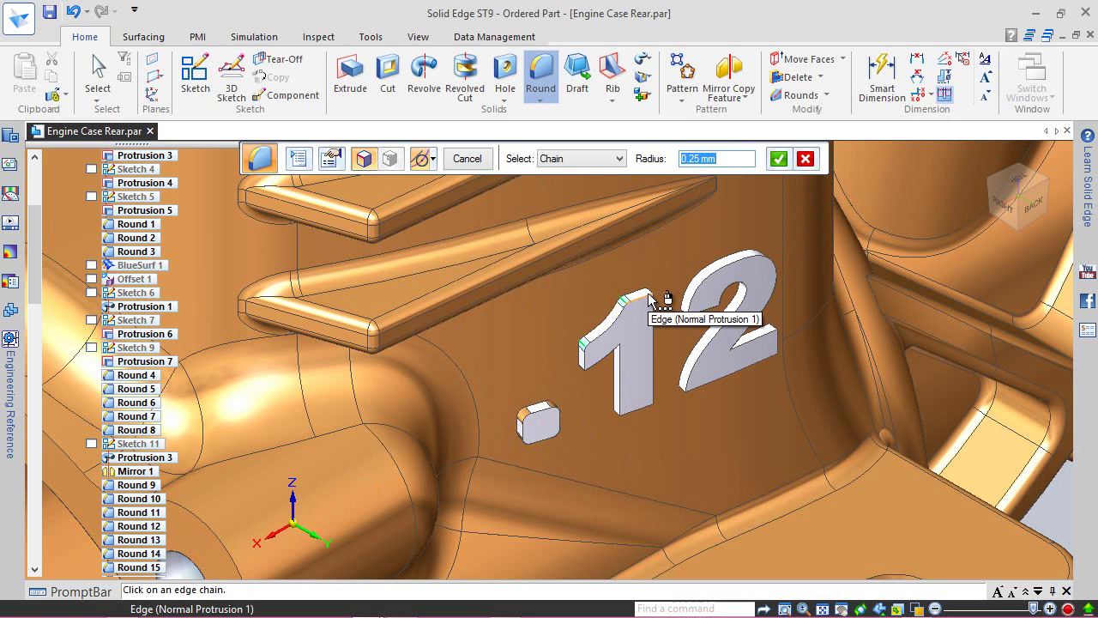
left_click(647, 292)
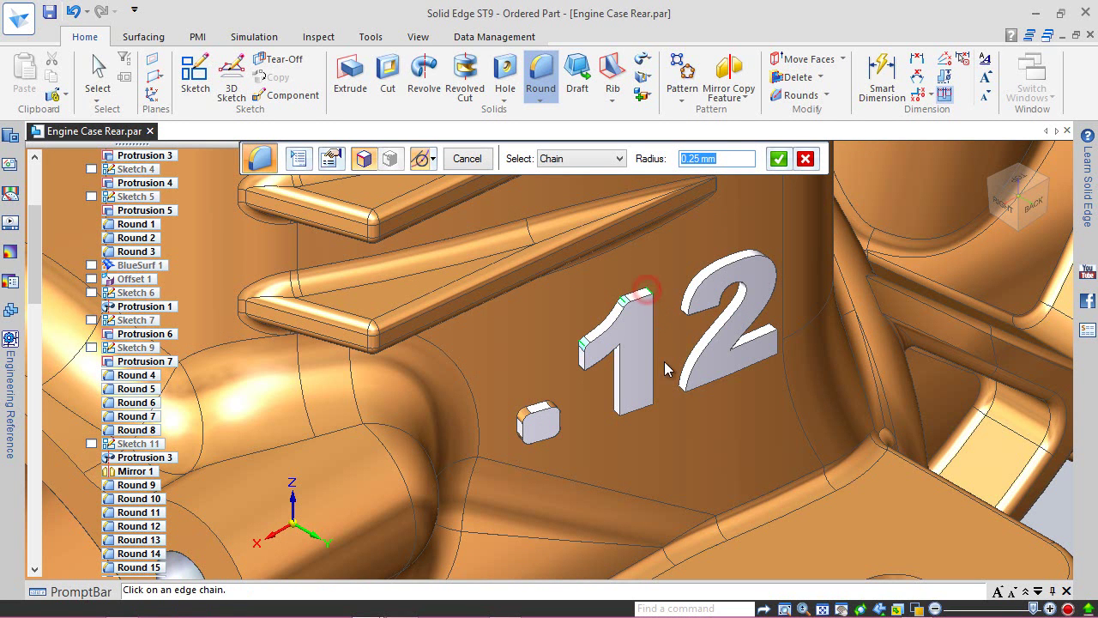
left_click(614, 412)
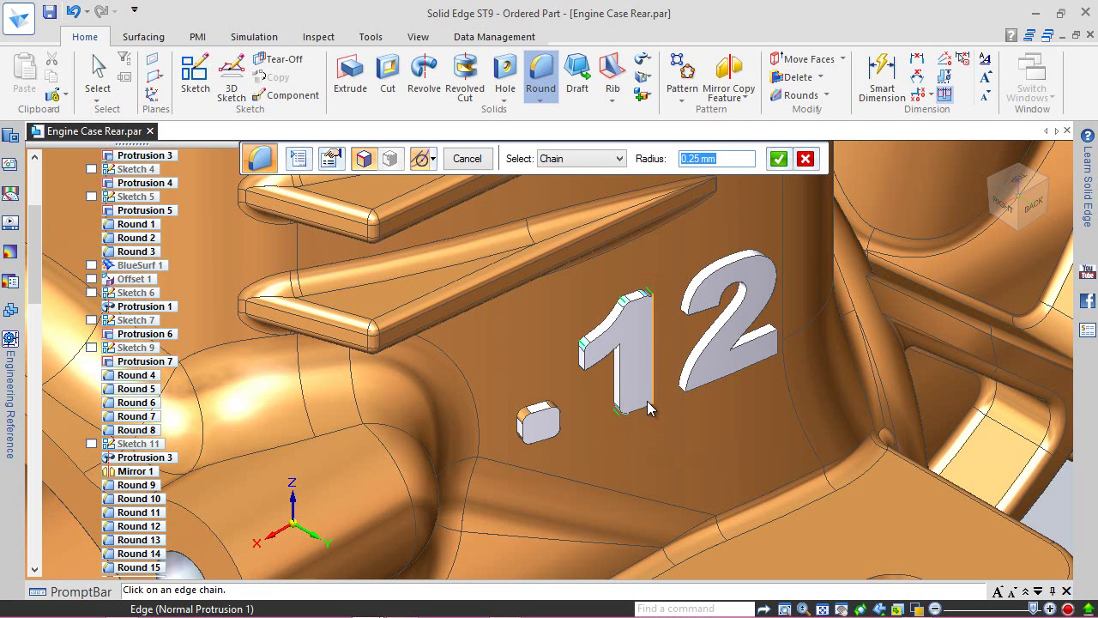
left_click(779, 158)
left_click(478, 160)
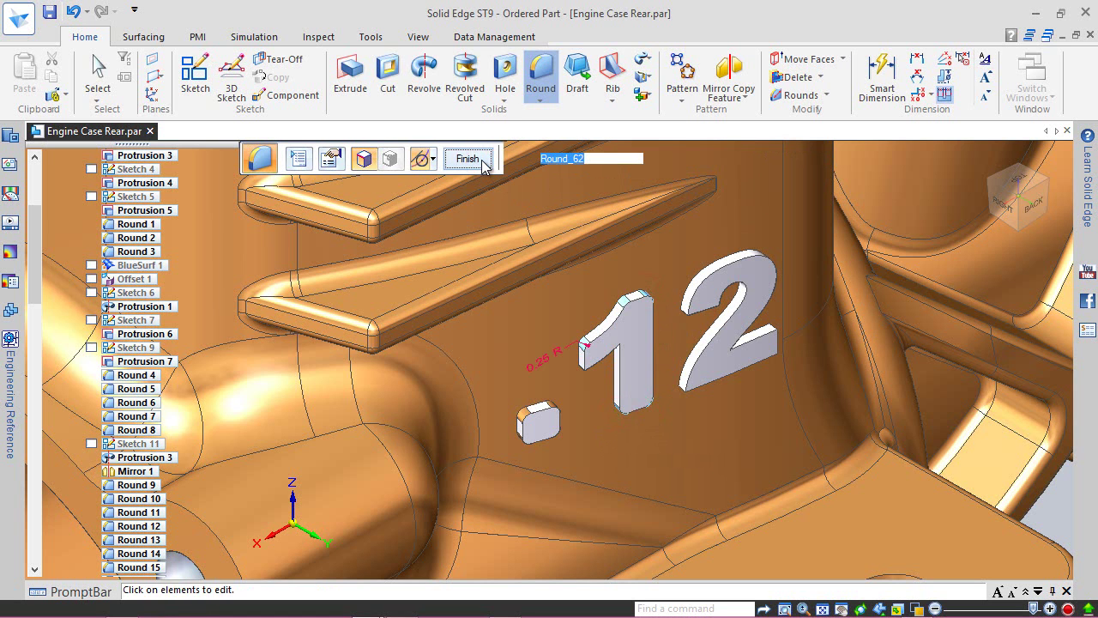
left_click(477, 161)
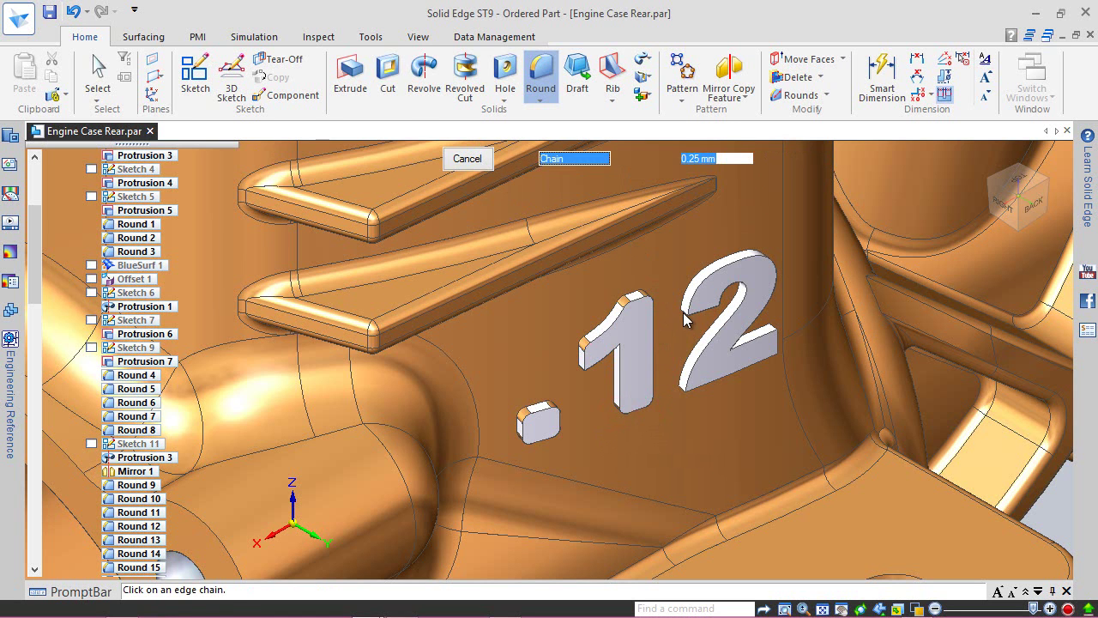
- Round the corner edges of the "2" in the raised back ".12" text with a 0.25 mm radius
left_click(678, 392)
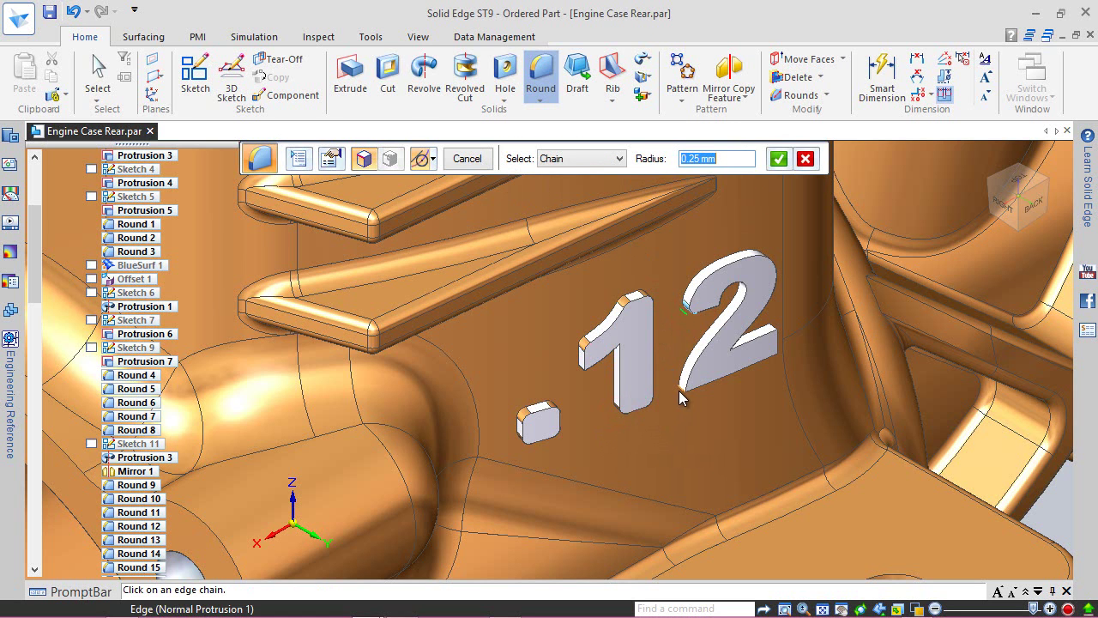
right_click(773, 354)
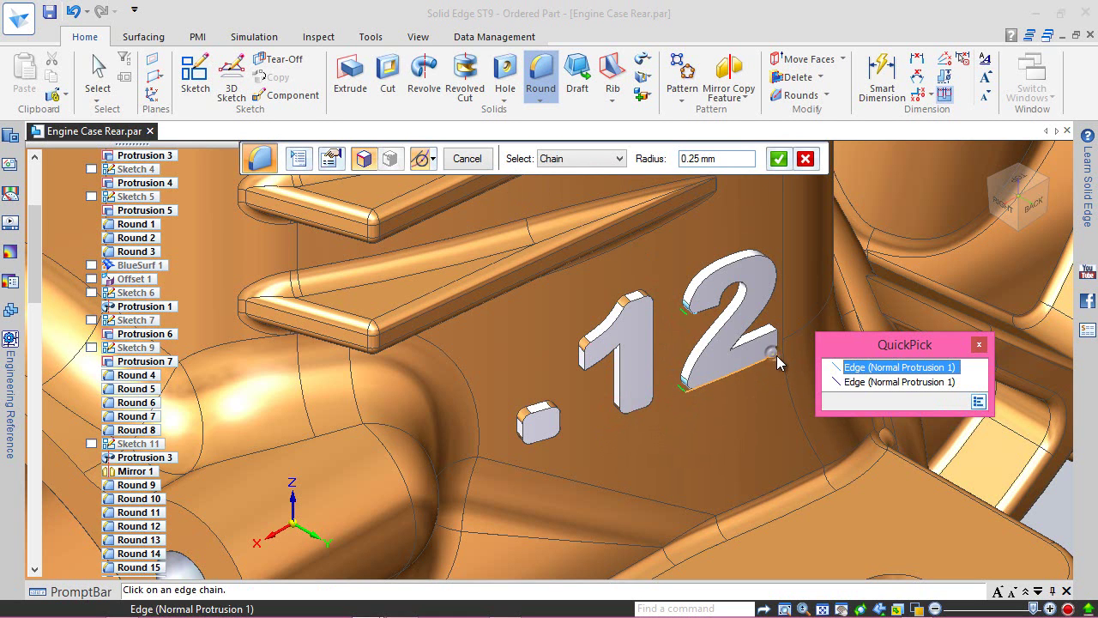
left_click(848, 382)
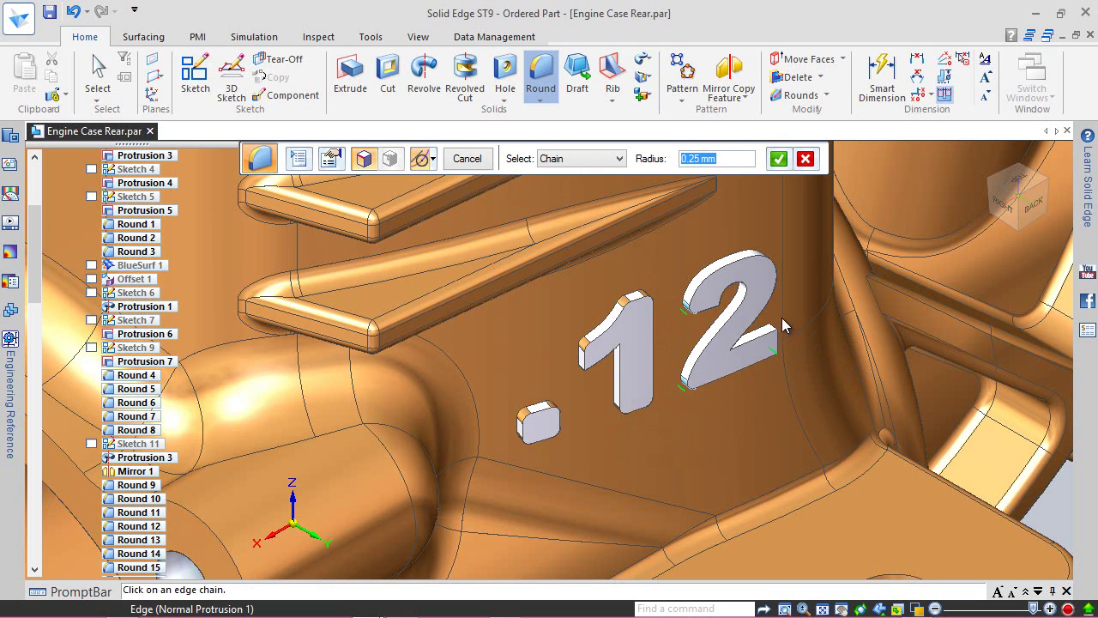
left_click(724, 361)
left_click(717, 307)
left_click(778, 160)
left_click(468, 159)
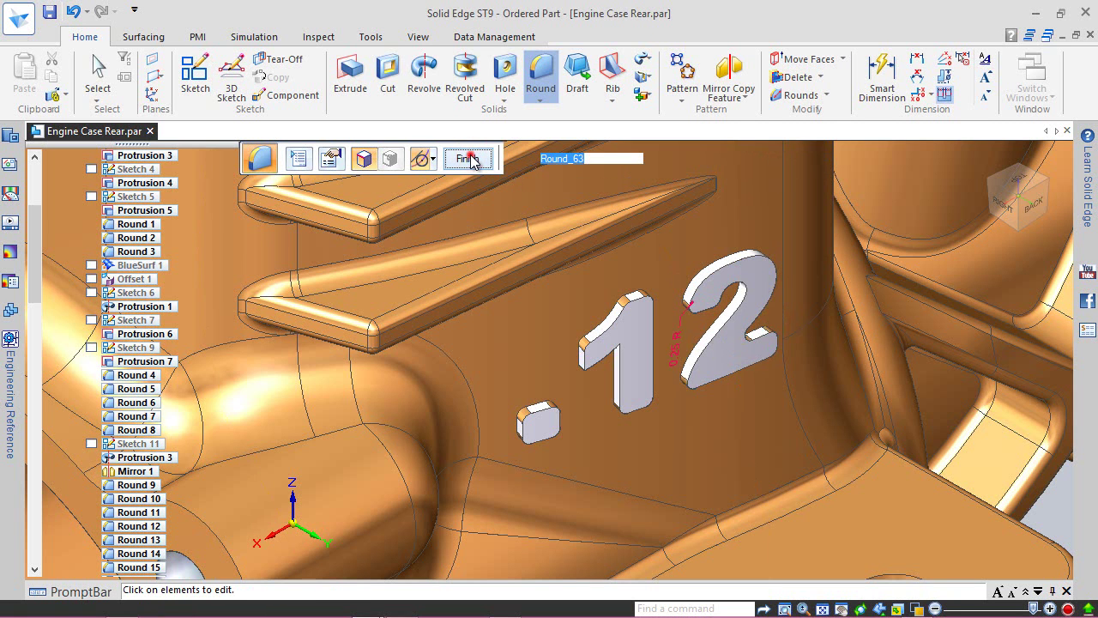
left_click(469, 160)
- Paint the six corner round features of both ".12" texts, Round 58 to Round 63, in White (dull) with Part Painter
left_click(419, 37)
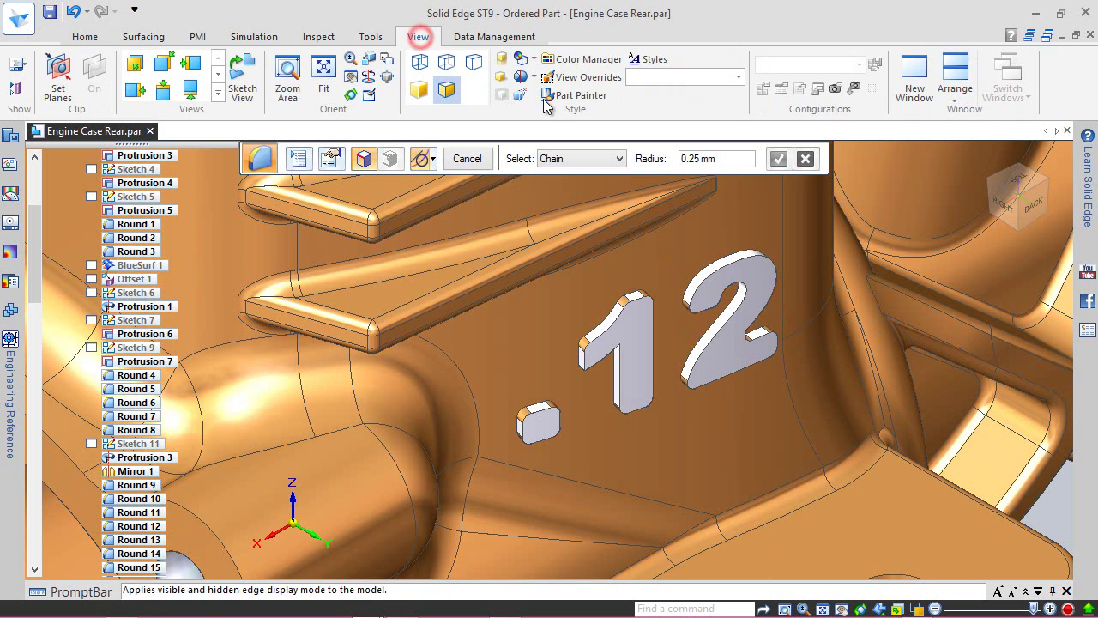
left_click(572, 94)
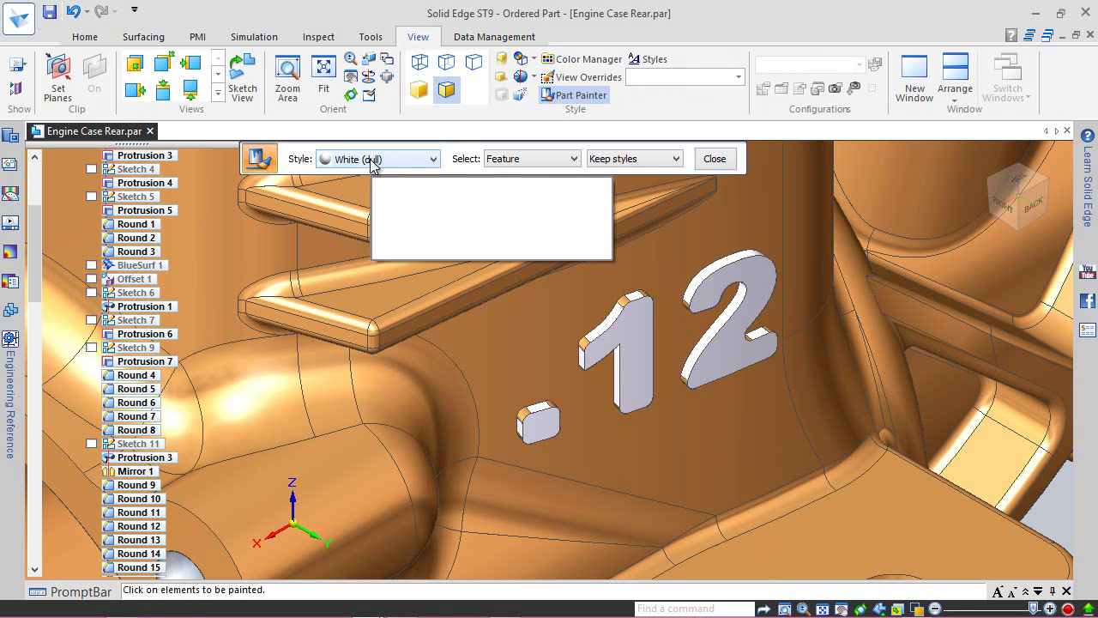
left_click(624, 337)
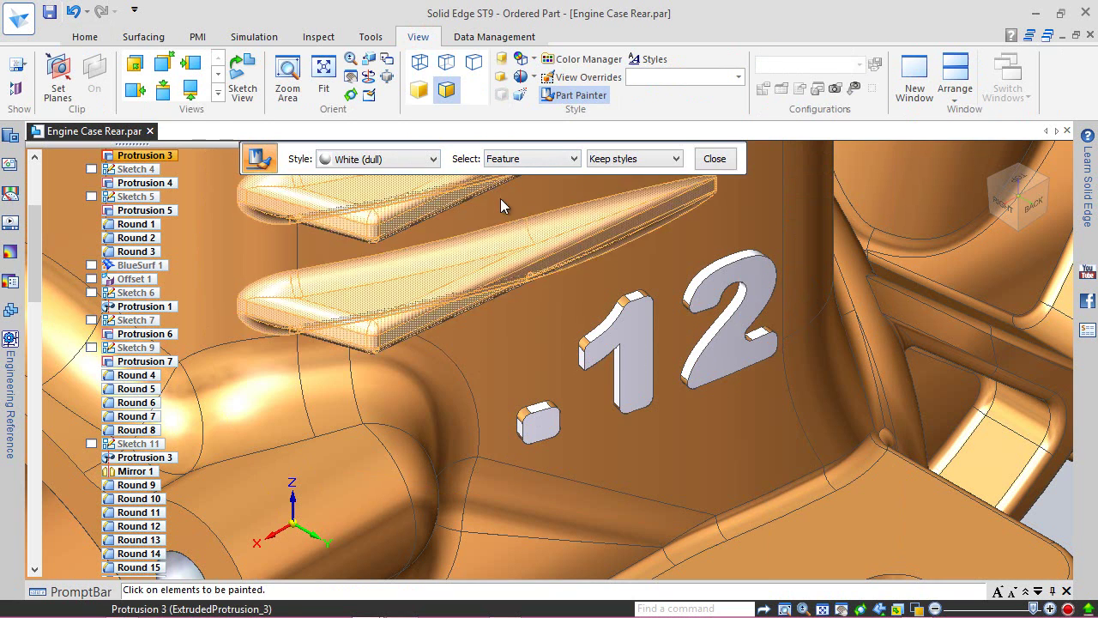
left_click_drag(33, 300, 35, 480)
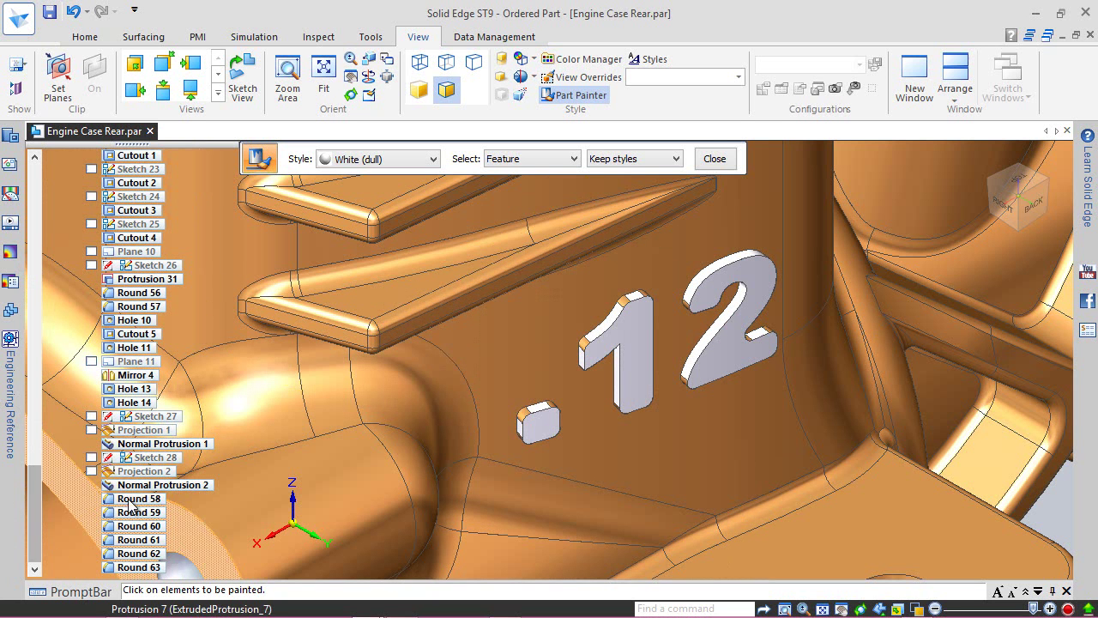
left_click(138, 567)
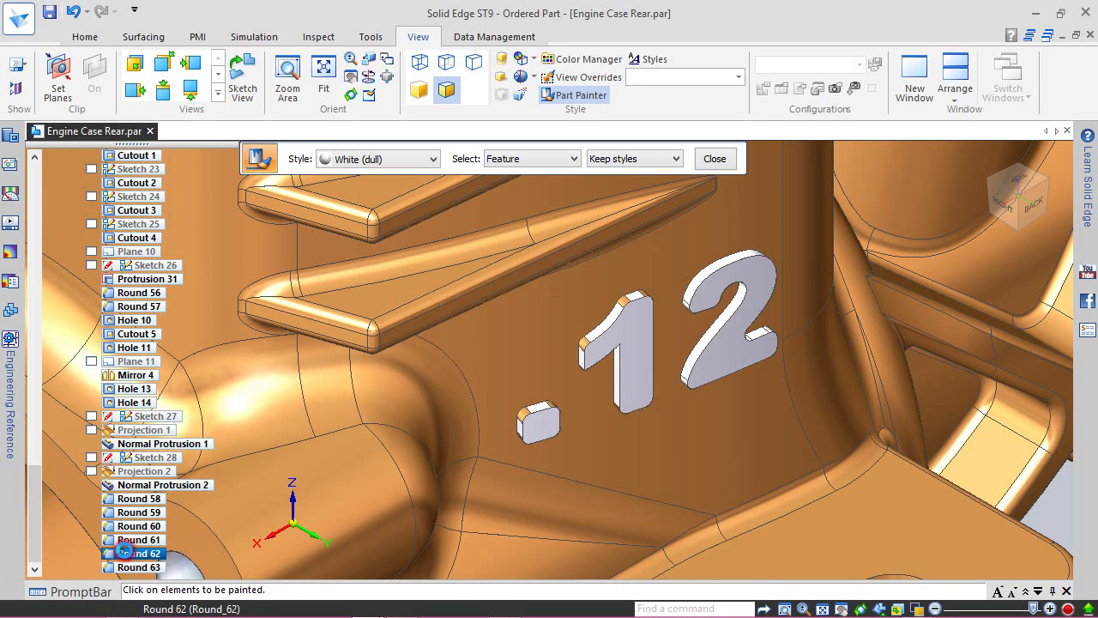
left_click(126, 554)
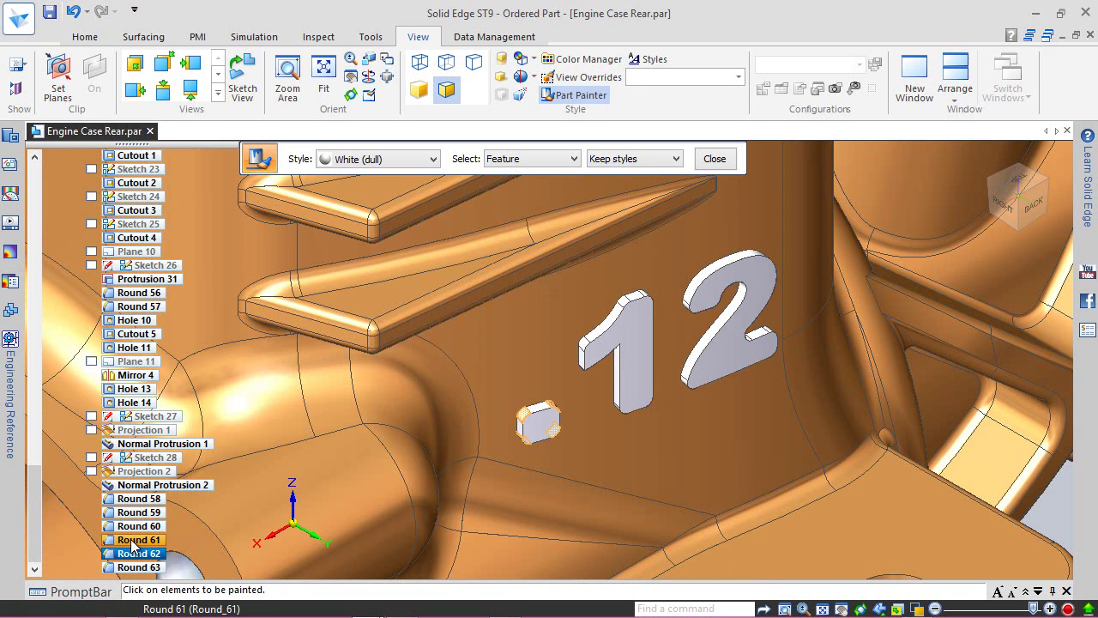
left_click(134, 541)
left_click(133, 525)
left_click(133, 512)
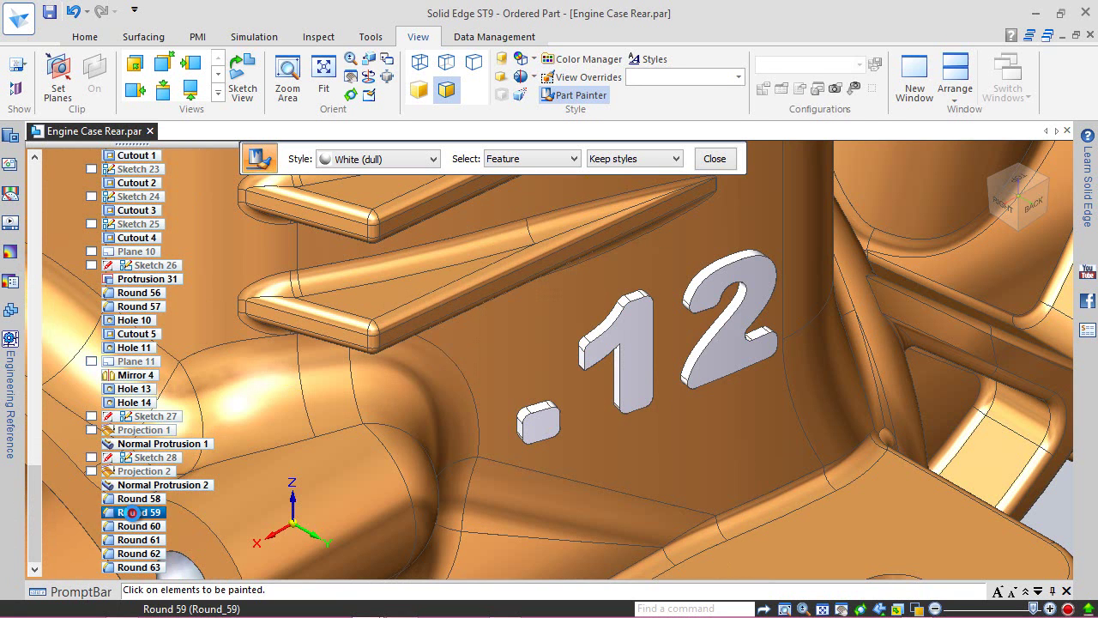
left_click(135, 503)
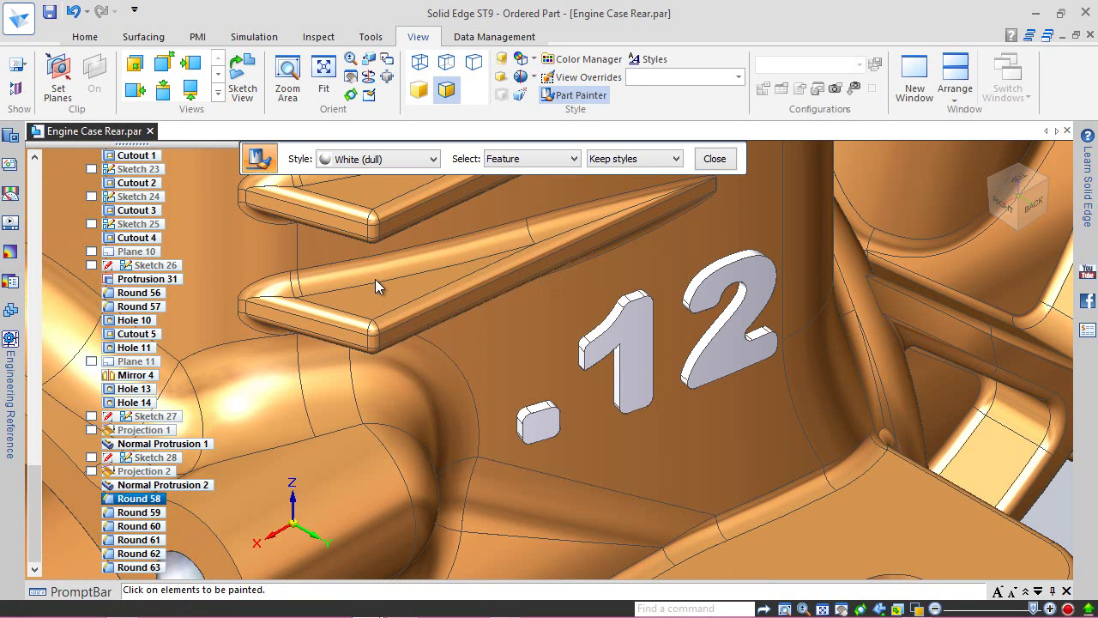
left_click(715, 160)
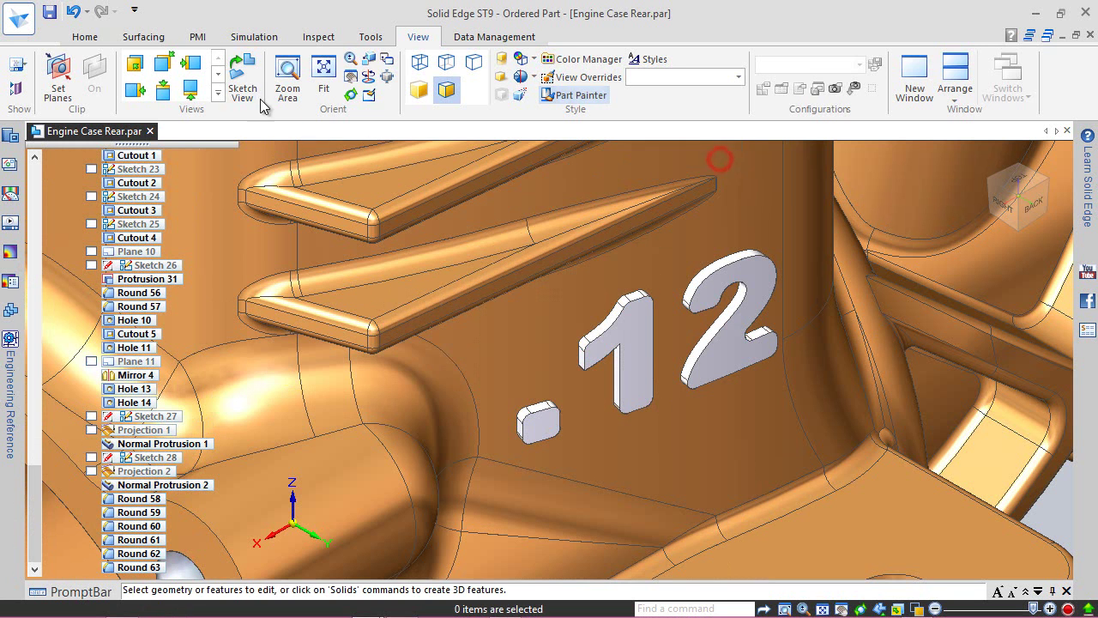
- Inspect the painted ".12" text on the front of the cylinder wall and save the part
left_click(84, 36)
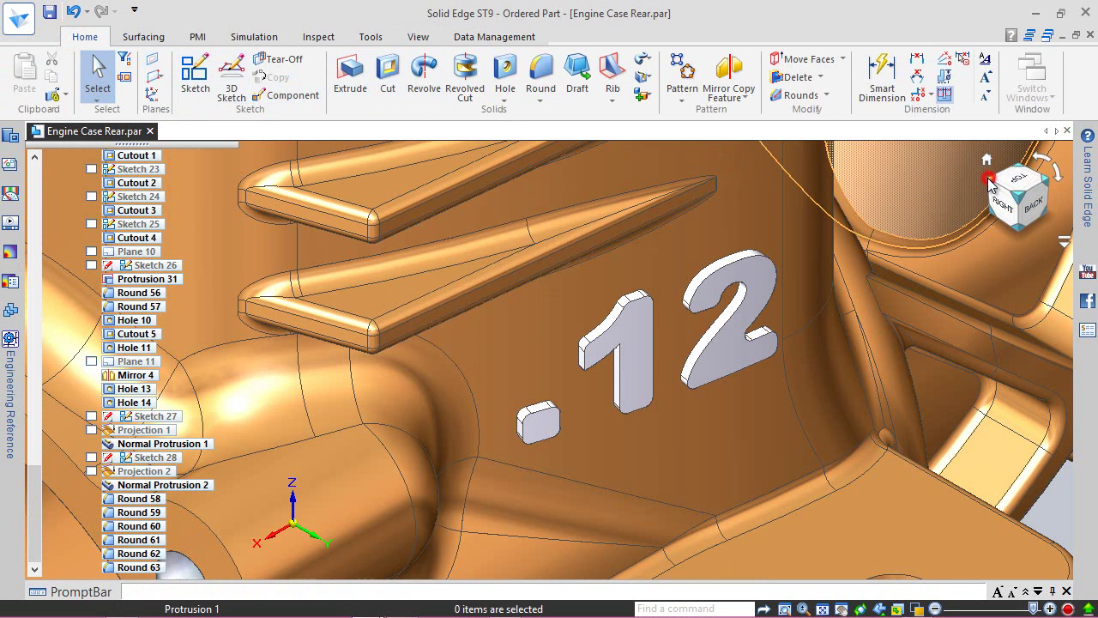
left_click(986, 161)
scroll(523, 442, "up", 3)
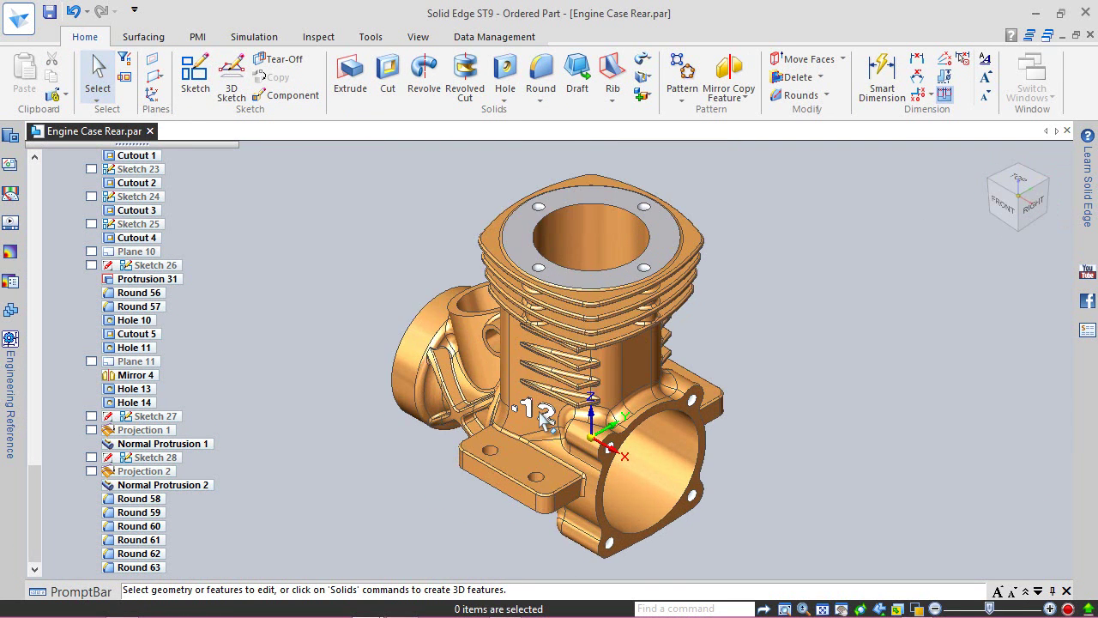
left_click(1008, 210)
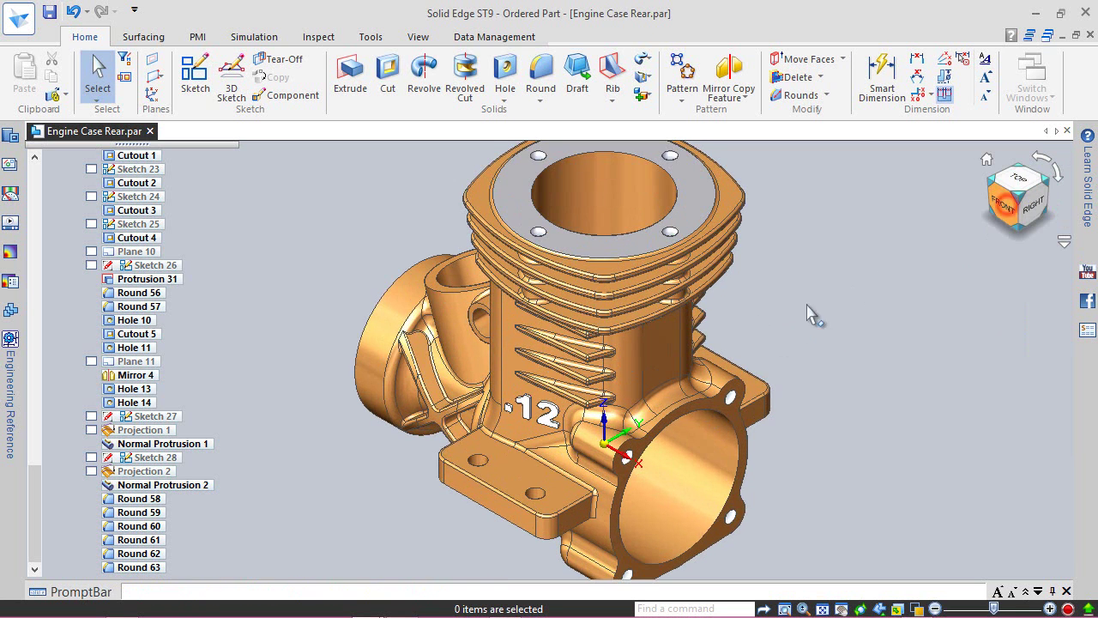
scroll(626, 384, "up", 2)
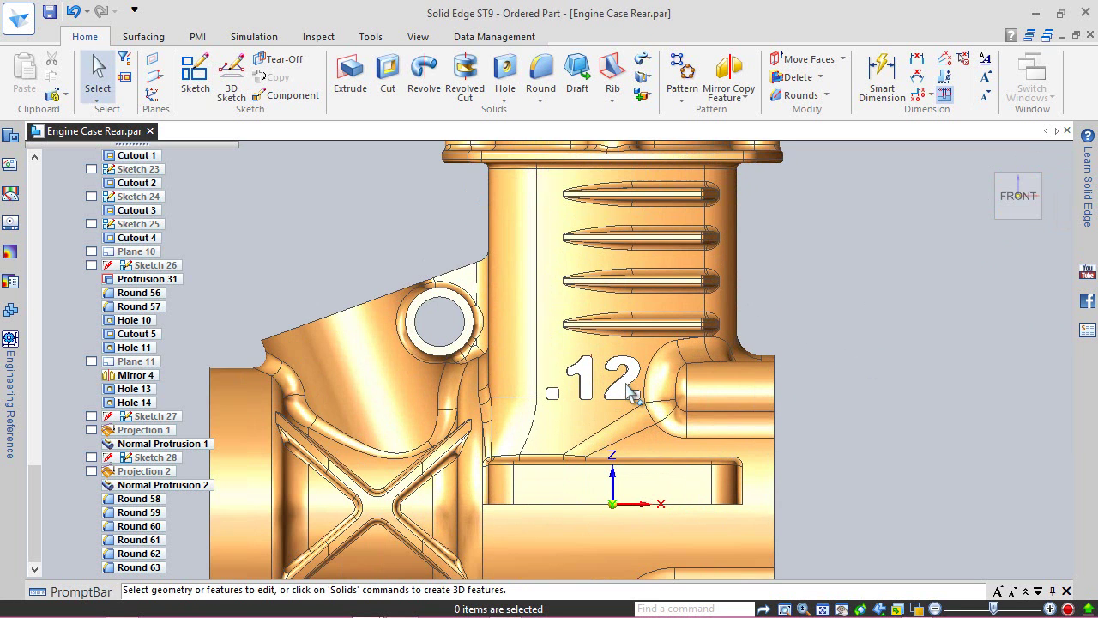
scroll(649, 399, "up", 1)
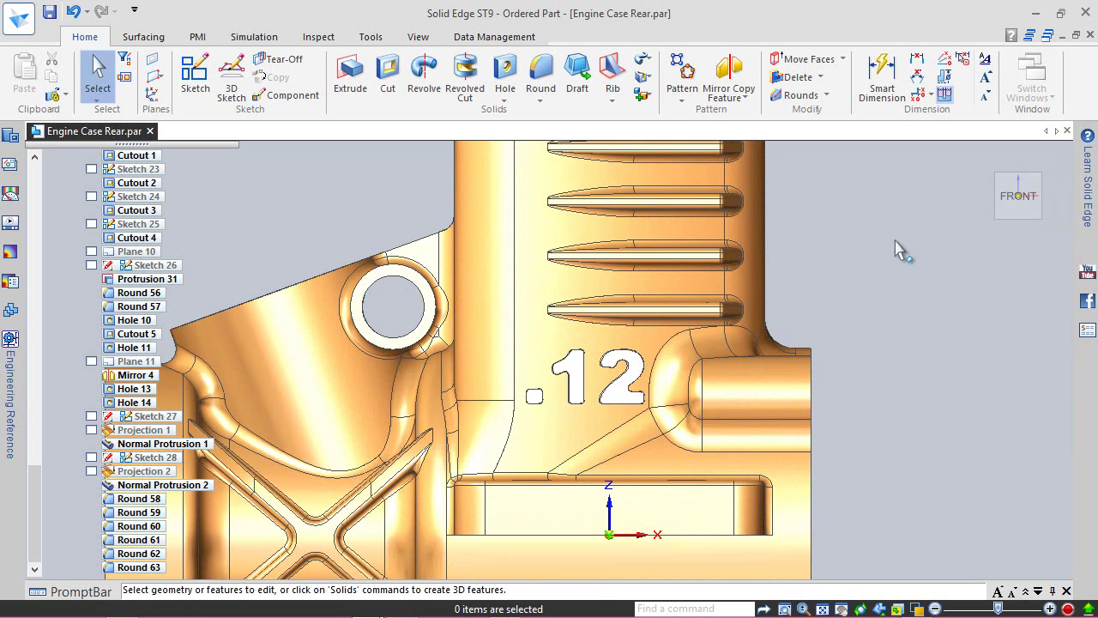
left_click(989, 162)
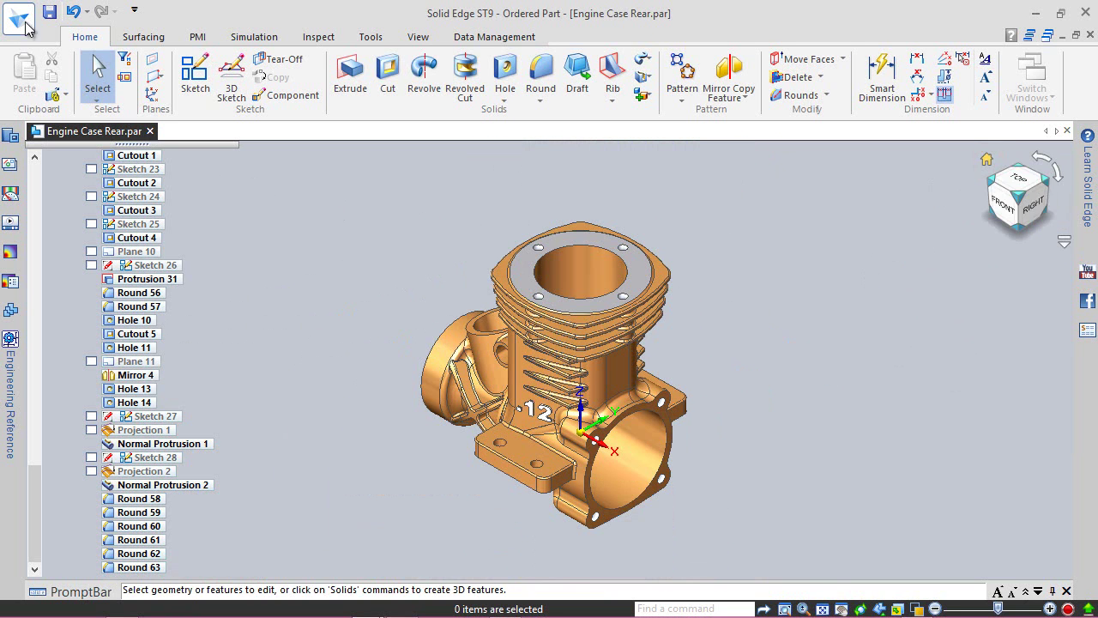
left_click(47, 10)
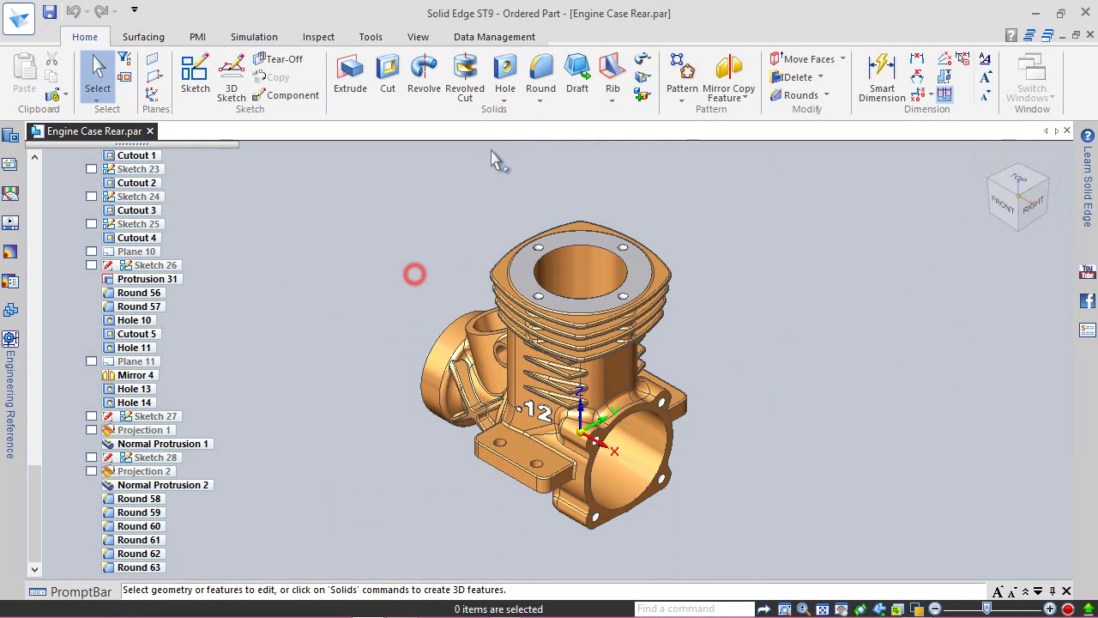
- Round the base edge chains of the dot and the "1" in the raised front ".12" text with a 0.10 mm radius
left_click(540, 73)
type(".10")
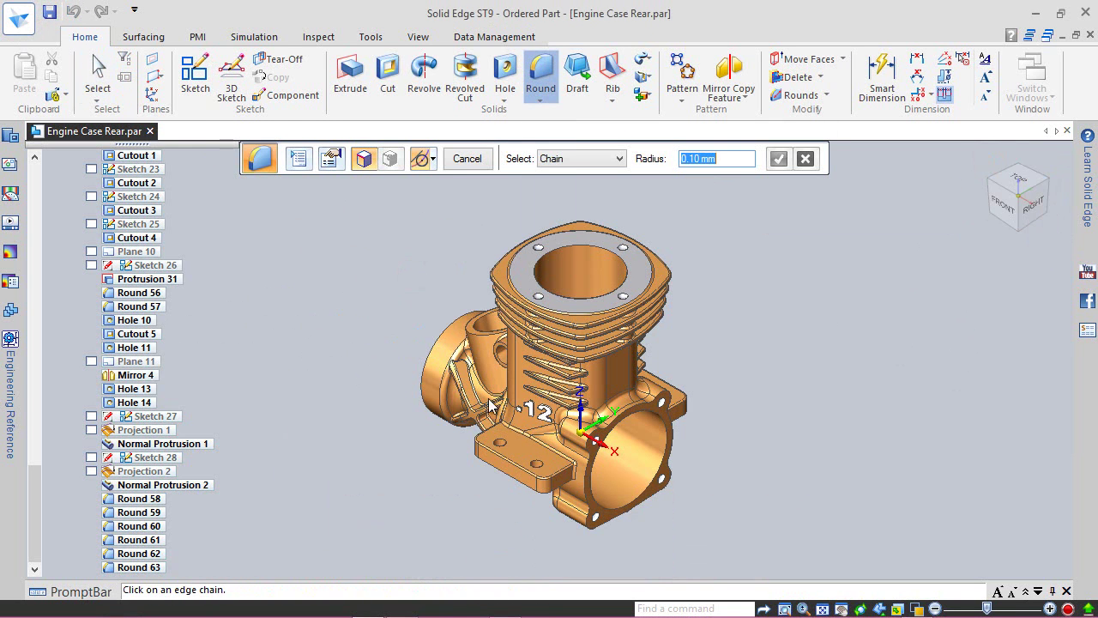
scroll(498, 455, "up", 3)
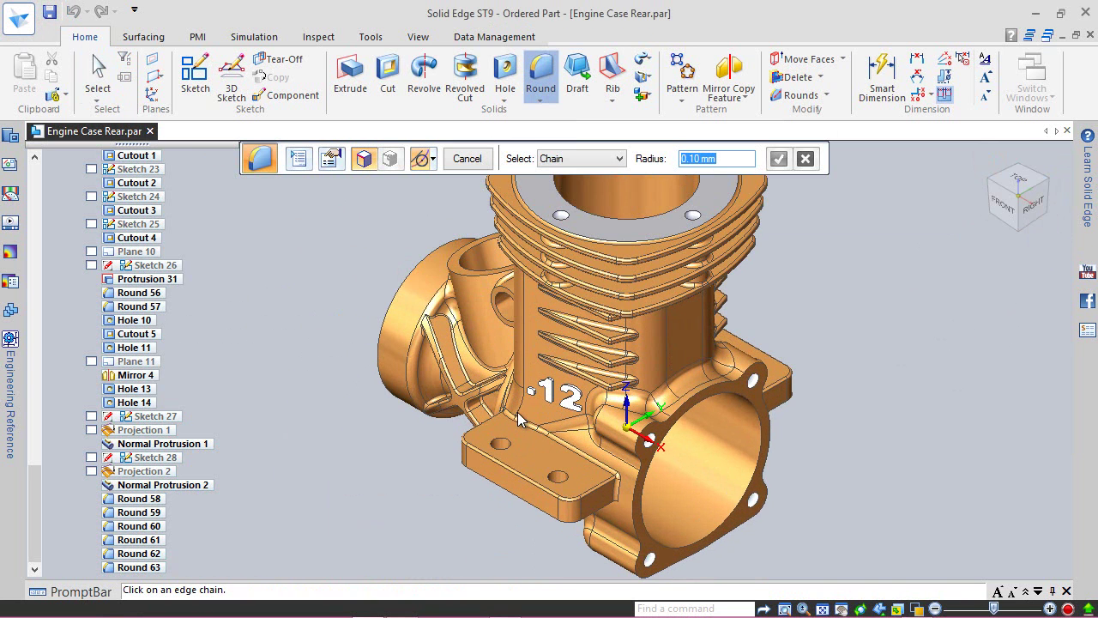
scroll(536, 409, "up", 2)
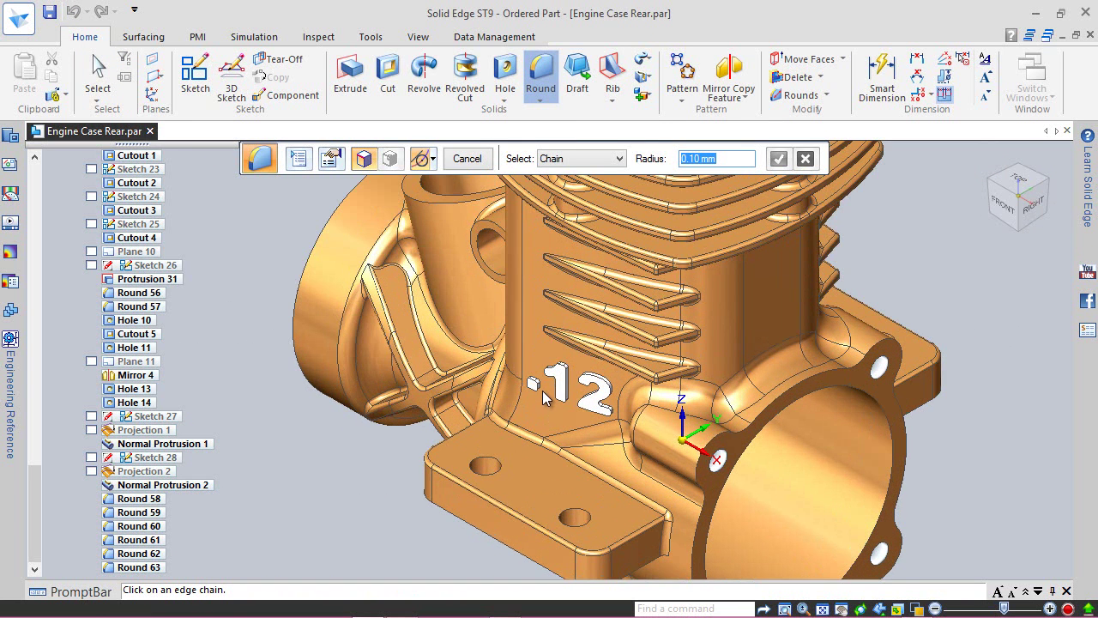
scroll(543, 395, "up", 1)
scroll(542, 389, "up", 5)
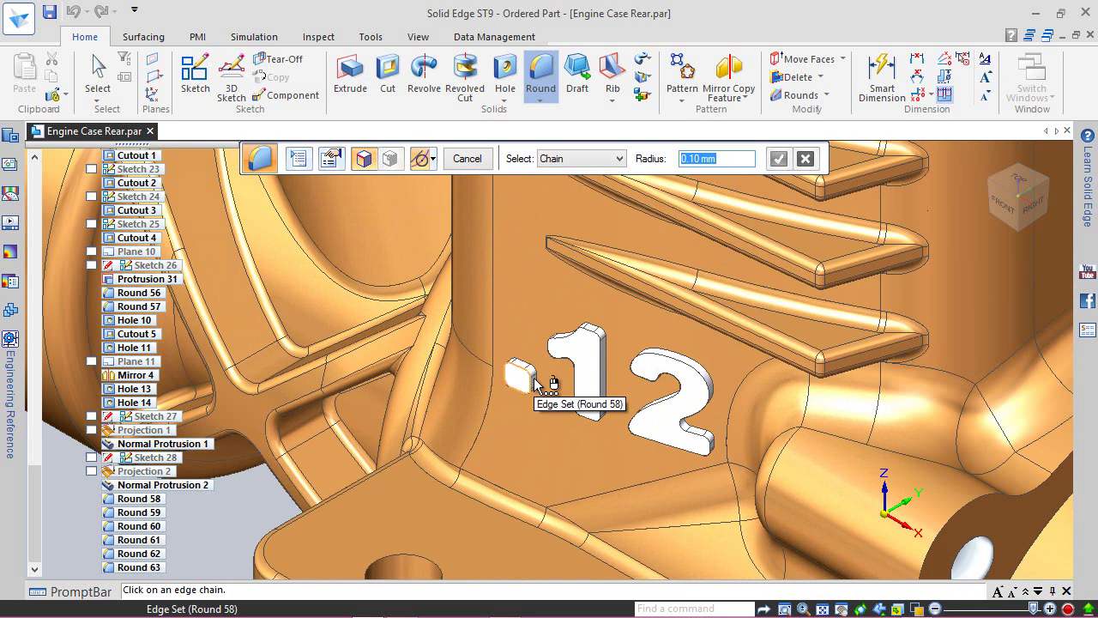
left_click(537, 384)
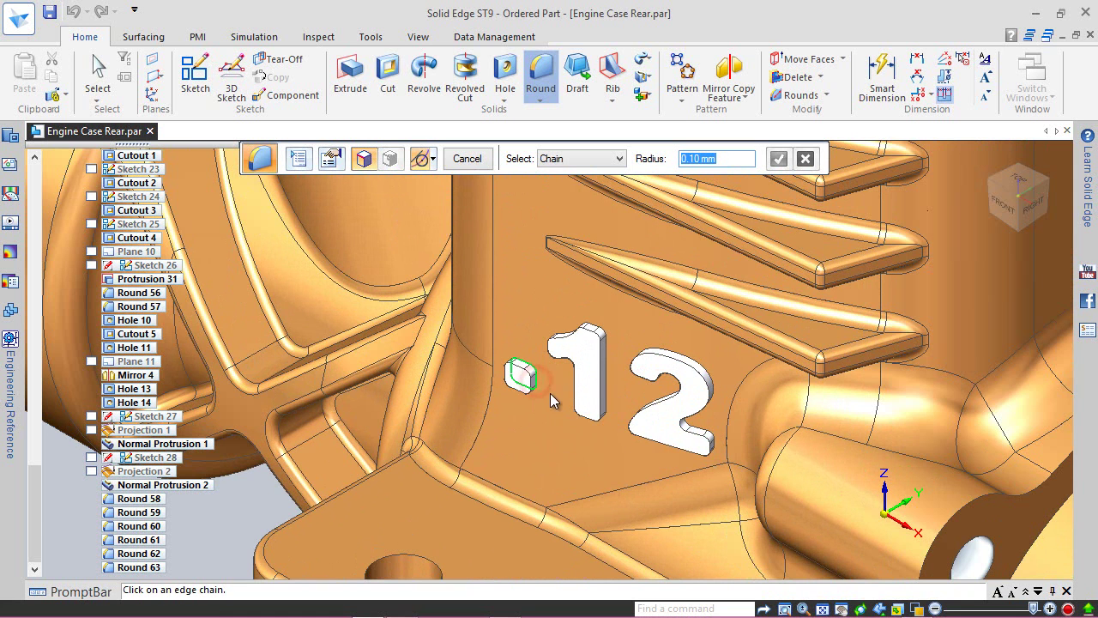
scroll(564, 298, "up", 2)
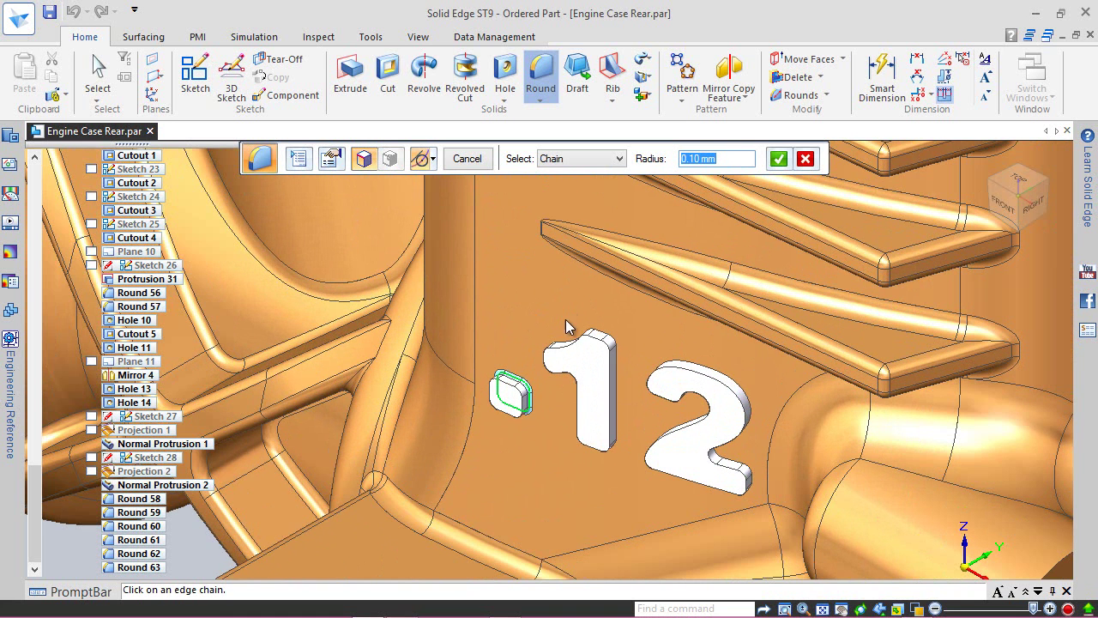
scroll(570, 311, "up", 1)
left_click(569, 354)
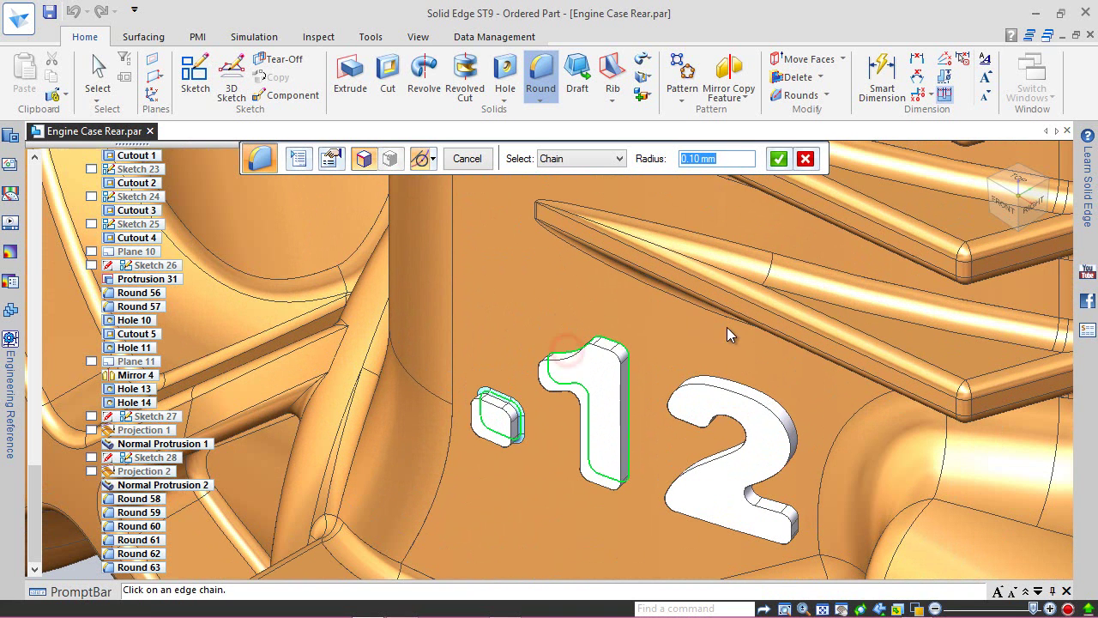
left_click(778, 159)
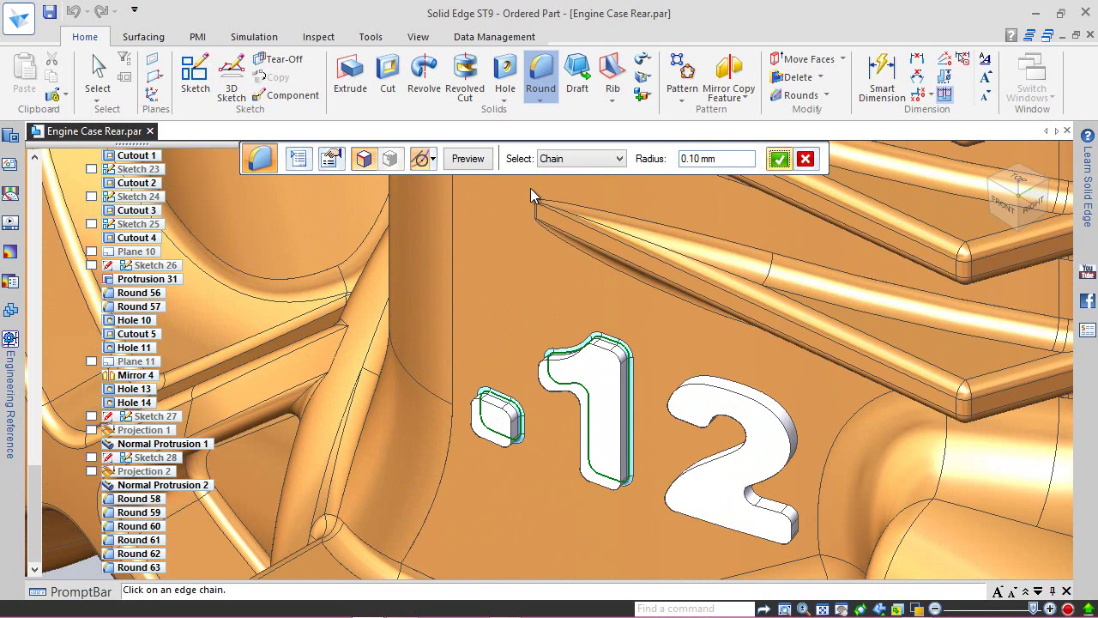
left_click(469, 159)
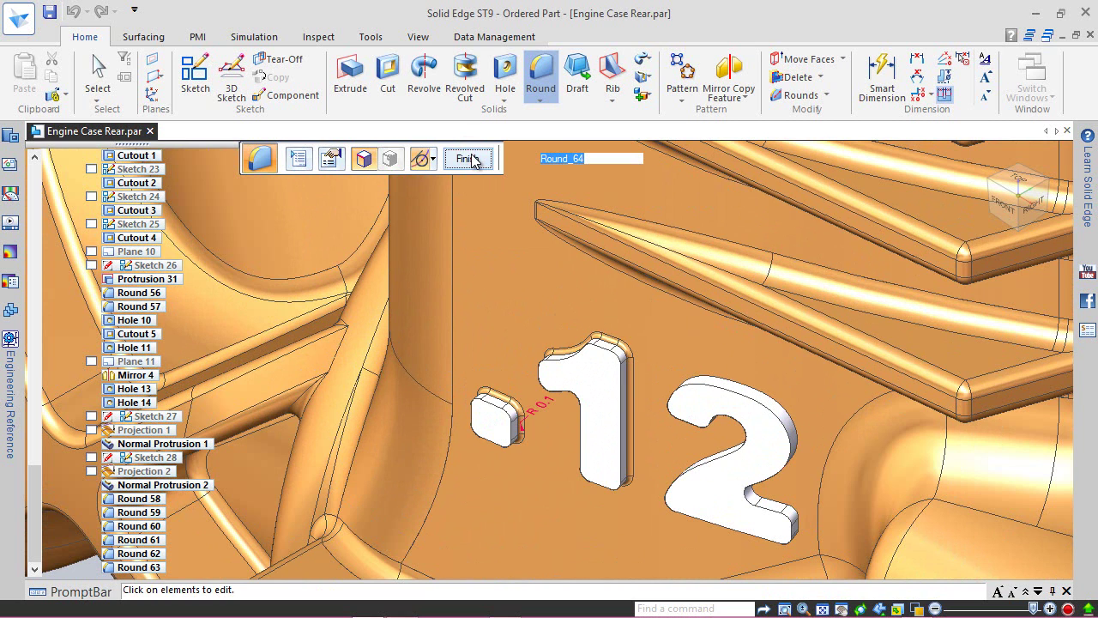
left_click(470, 161)
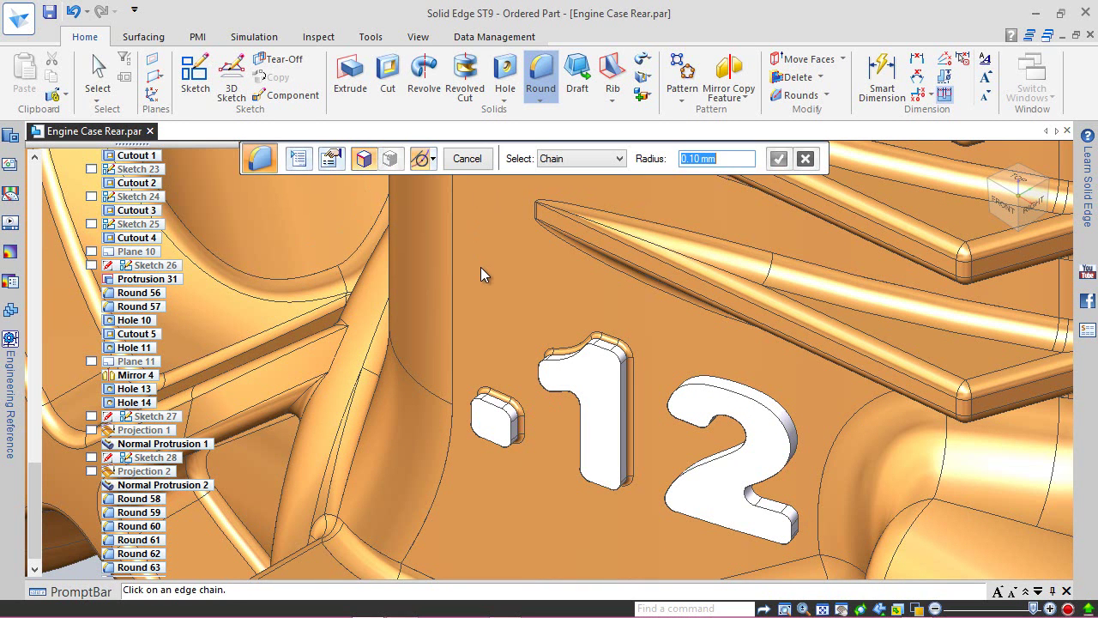
- Round the base edge chain of the "2" in the raised front ".12" text with a 0.10 mm radius
left_click_drag(31, 515, 30, 520)
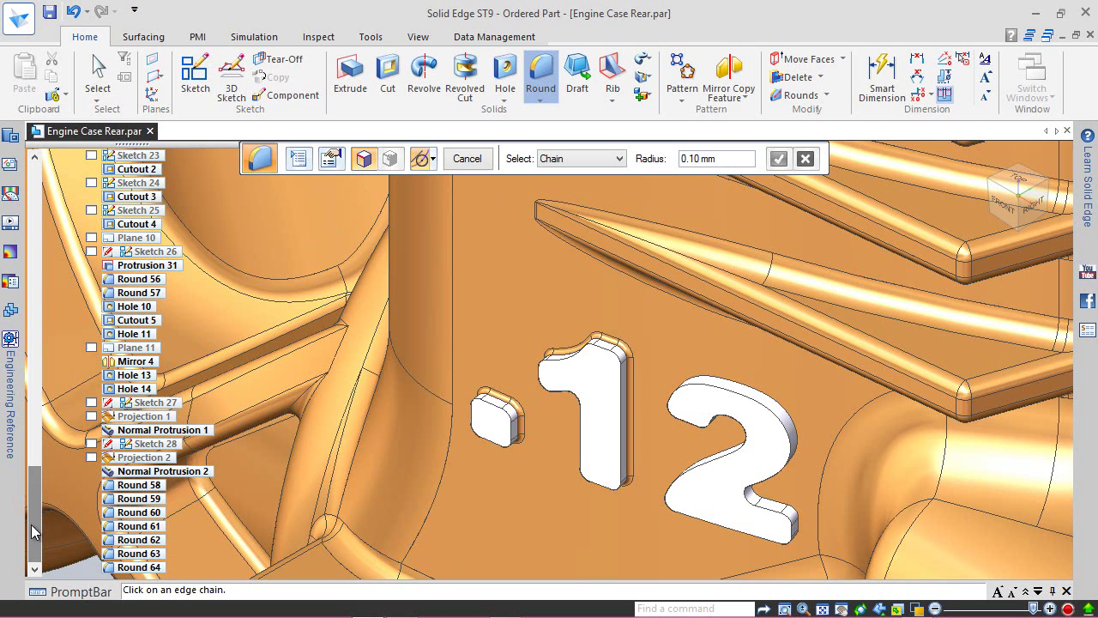
left_click(732, 383)
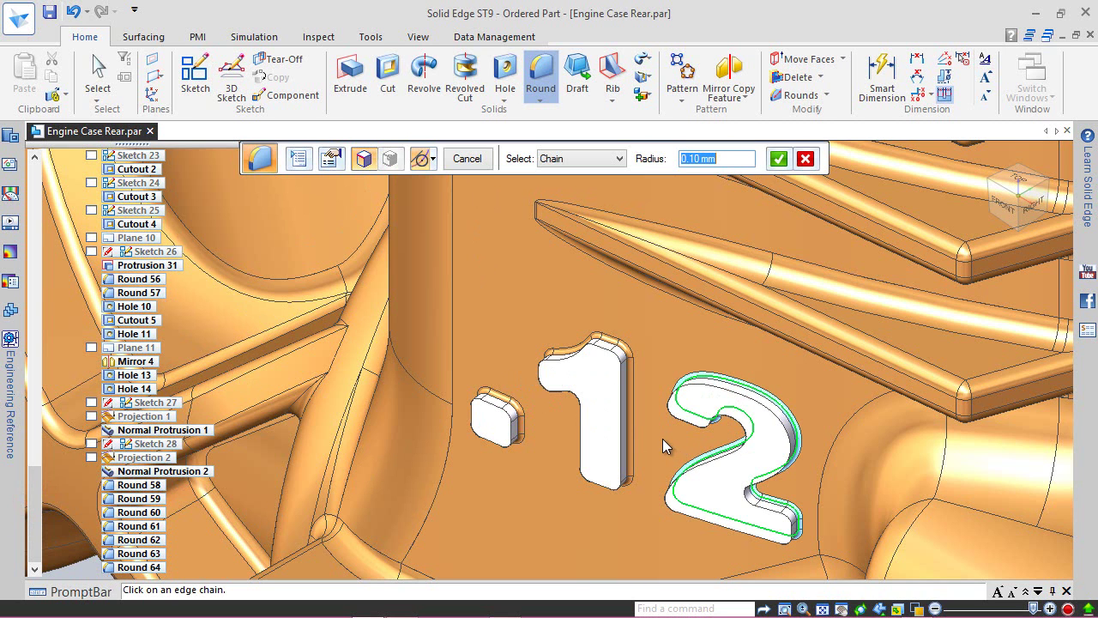
left_click(779, 158)
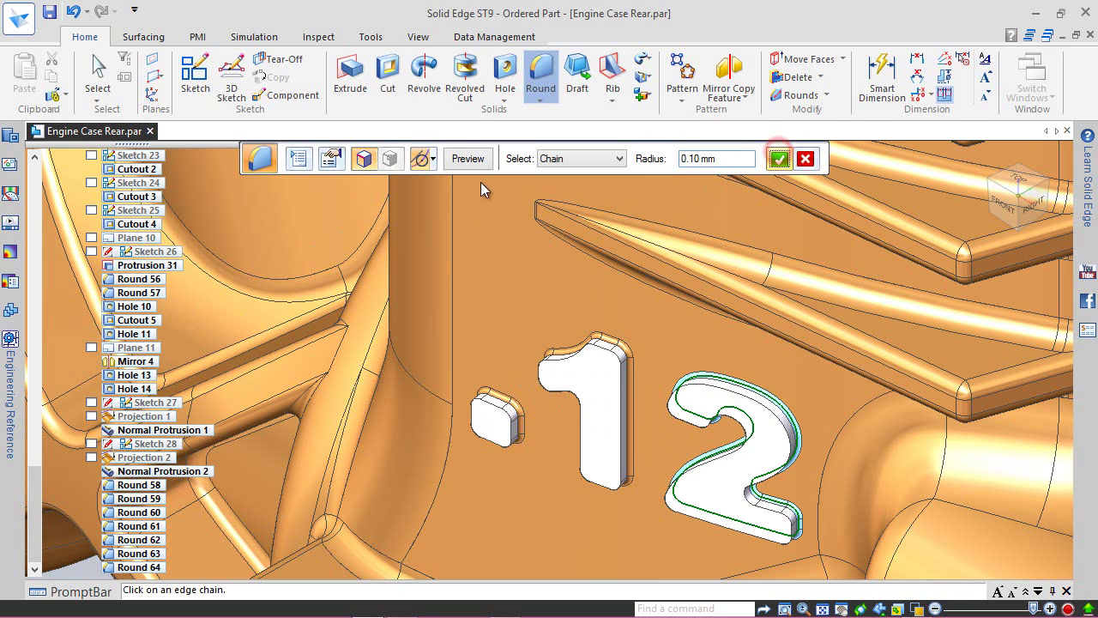
left_click(463, 160)
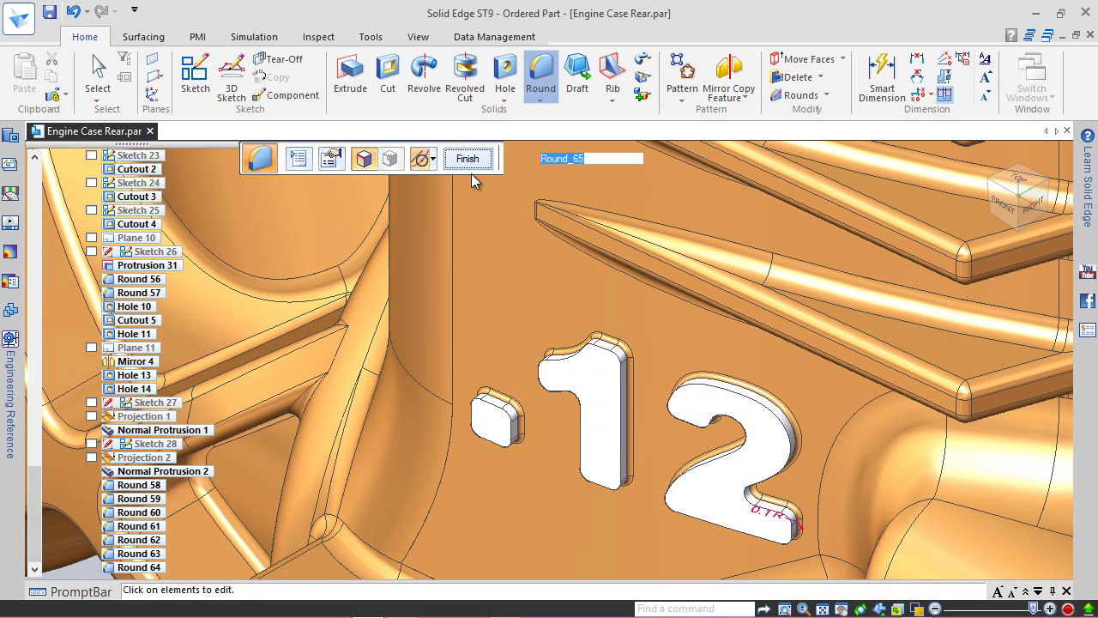
left_click(461, 159)
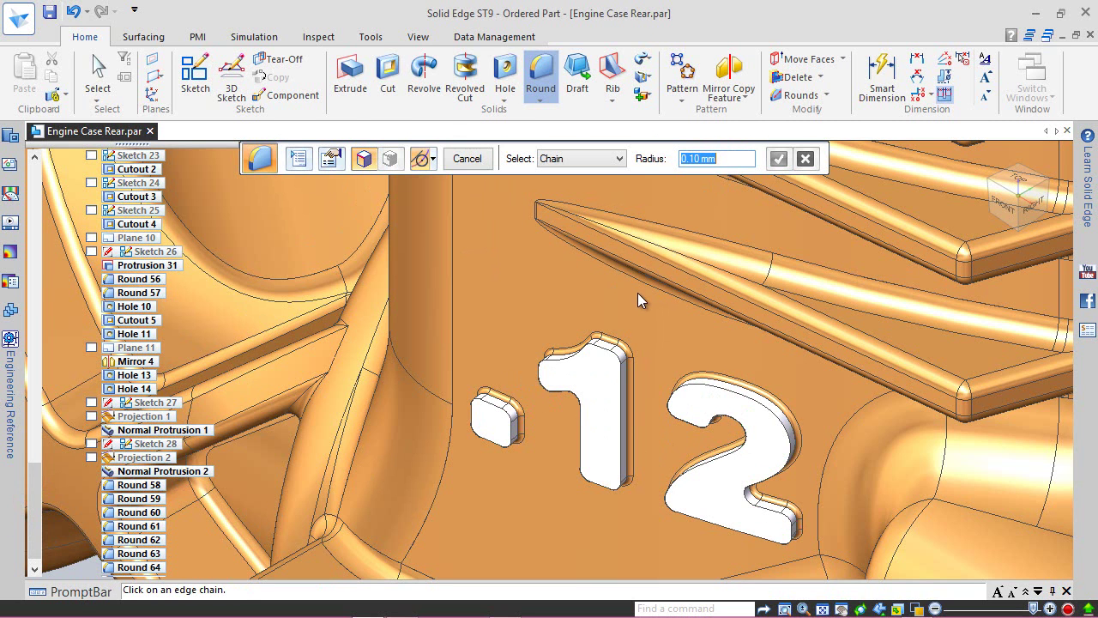
- Round the base edge chain of the dot in the raised back ".12" text with a 0.10 mm radius
middle_click_drag(728, 368, 538, 396)
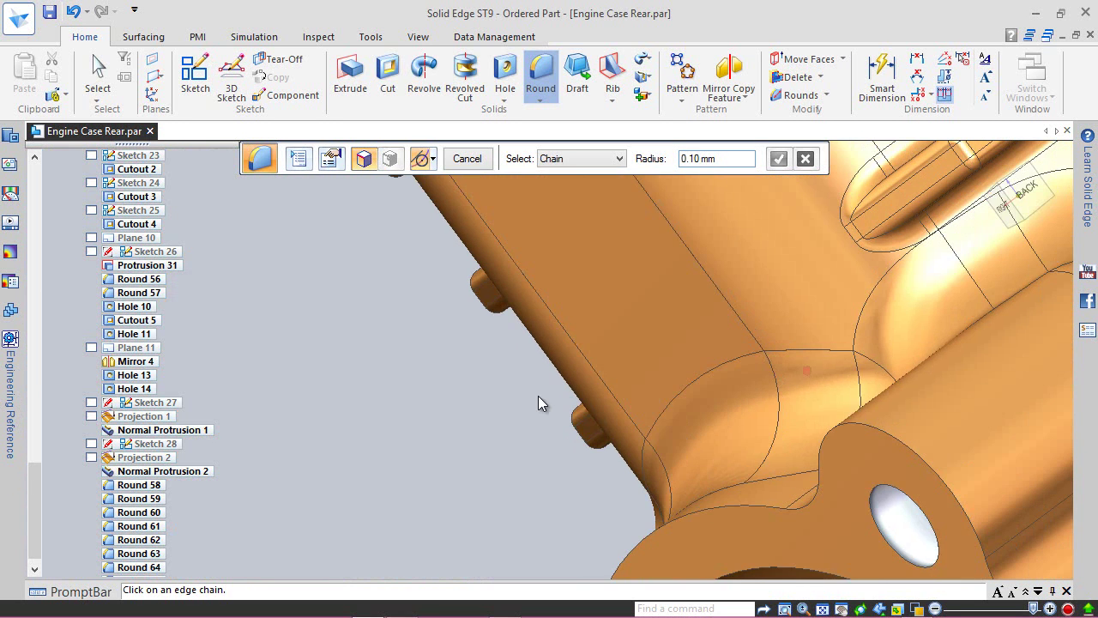
scroll(487, 392, "down", 2)
scroll(487, 391, "down", 2)
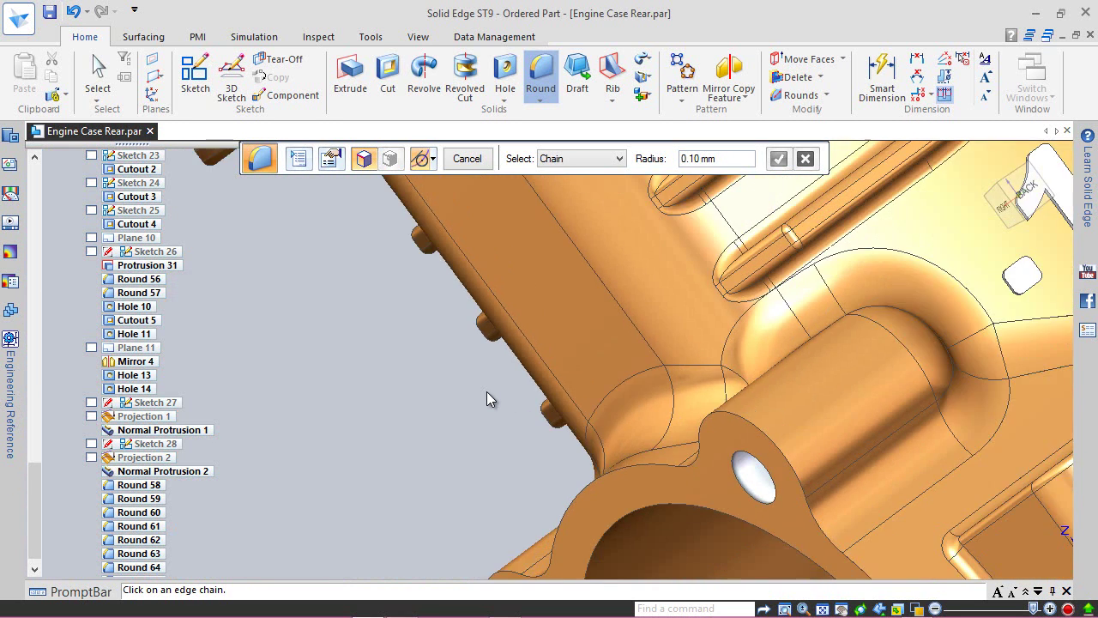
mouse_move(1060, 234)
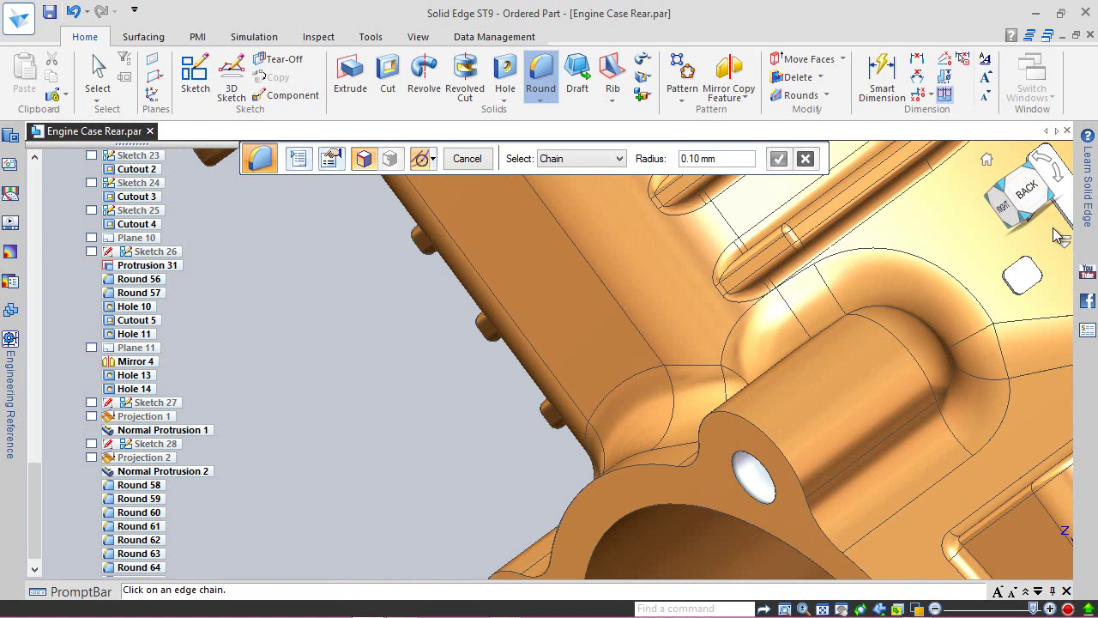
scroll(1045, 236, "up", 2)
scroll(956, 327, "up", 1)
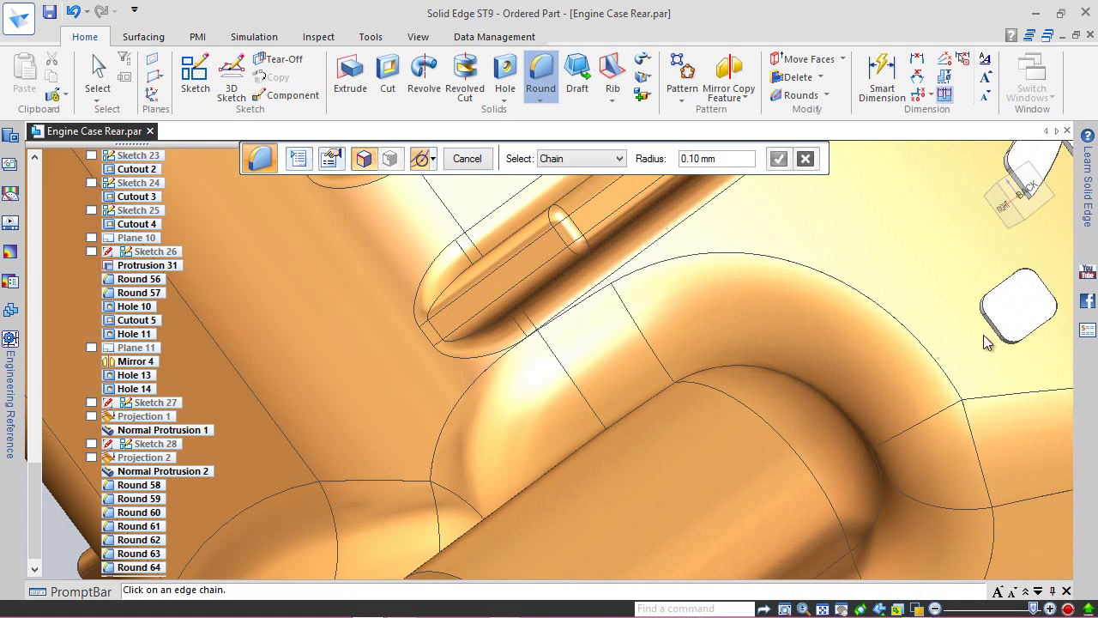
scroll(982, 335, "up", 1)
left_click(987, 328)
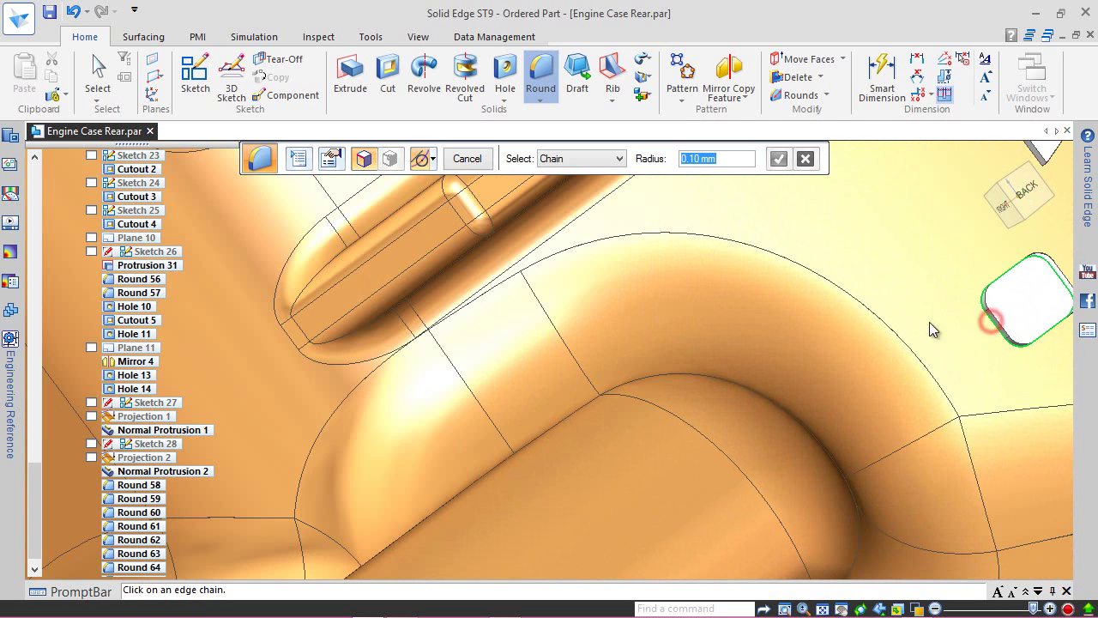
left_click(841, 609)
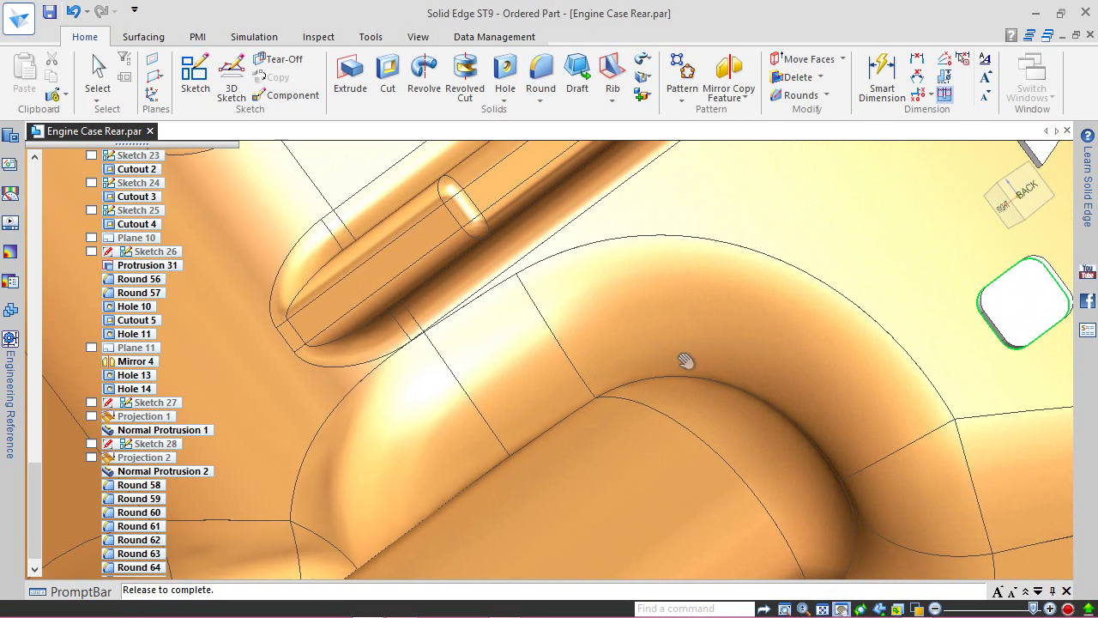
left_click_drag(534, 383, 424, 387)
left_click_drag(384, 424, 344, 500)
key("F3")
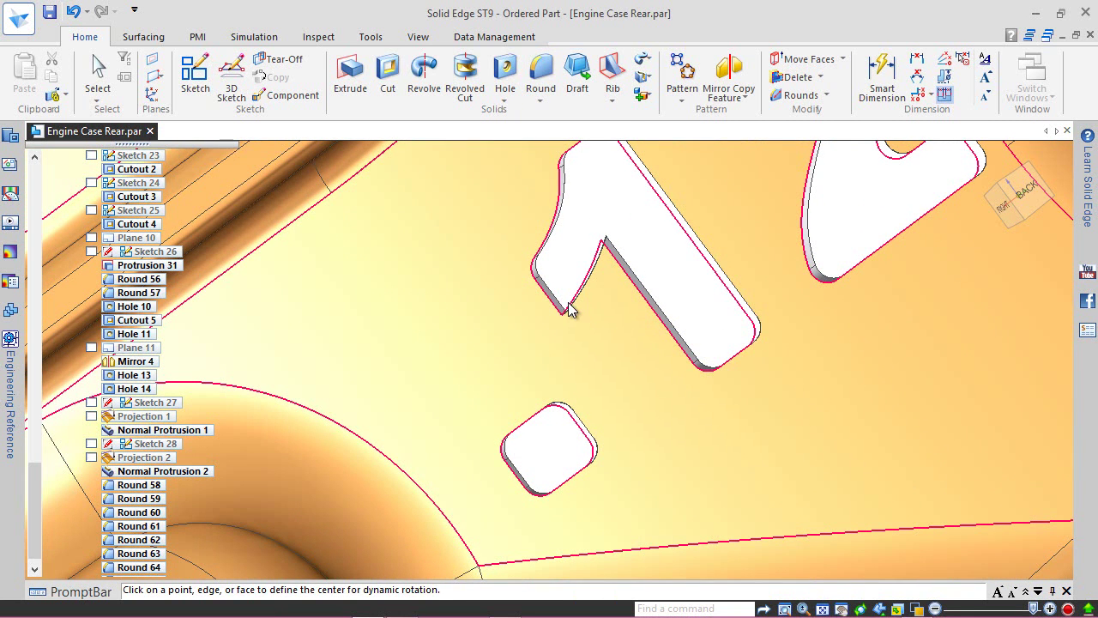
left_click(540, 75)
left_click(550, 371)
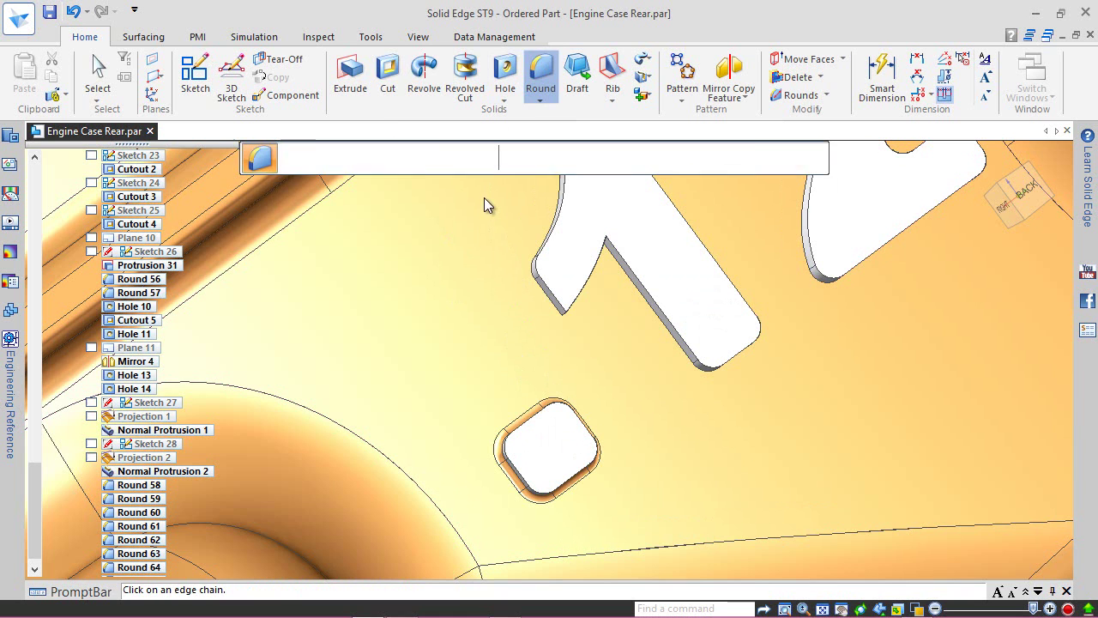
left_click(467, 159)
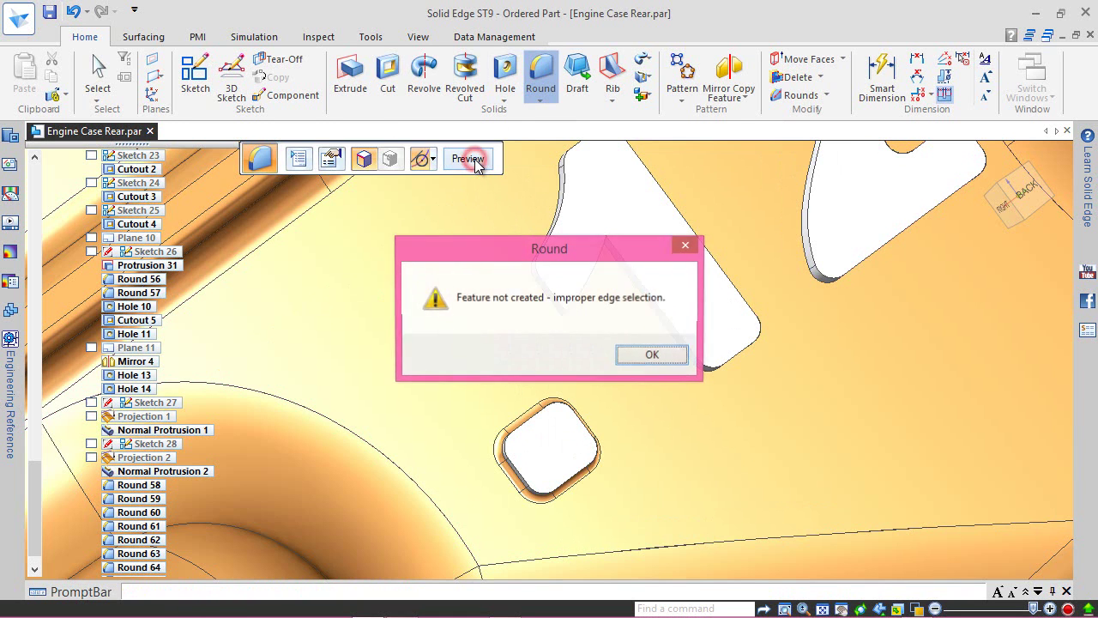
left_click(640, 355)
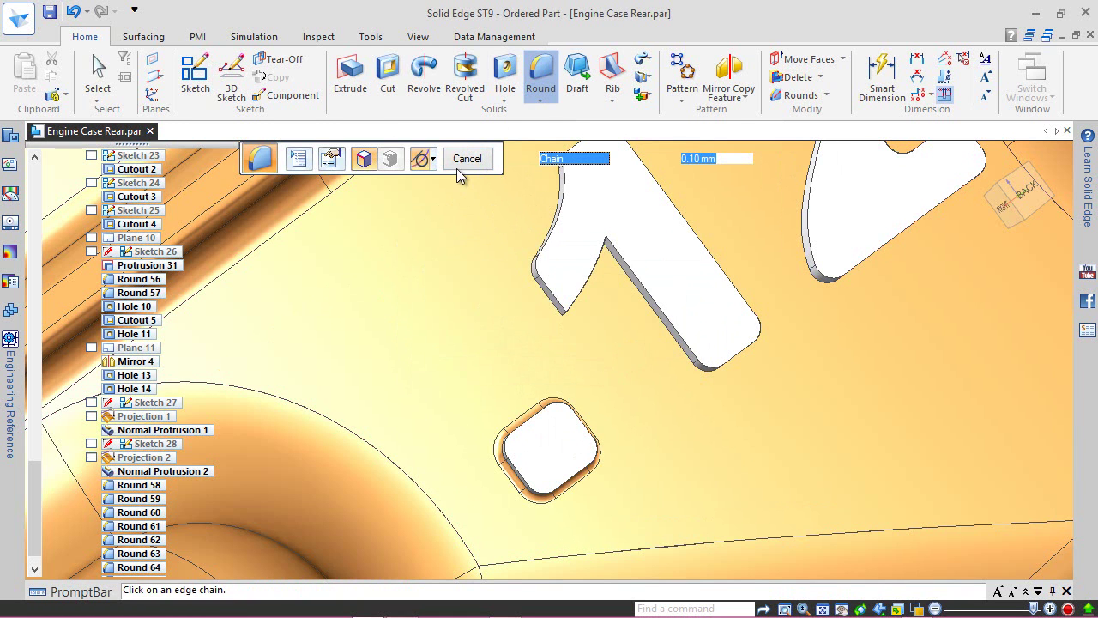
left_click(468, 159)
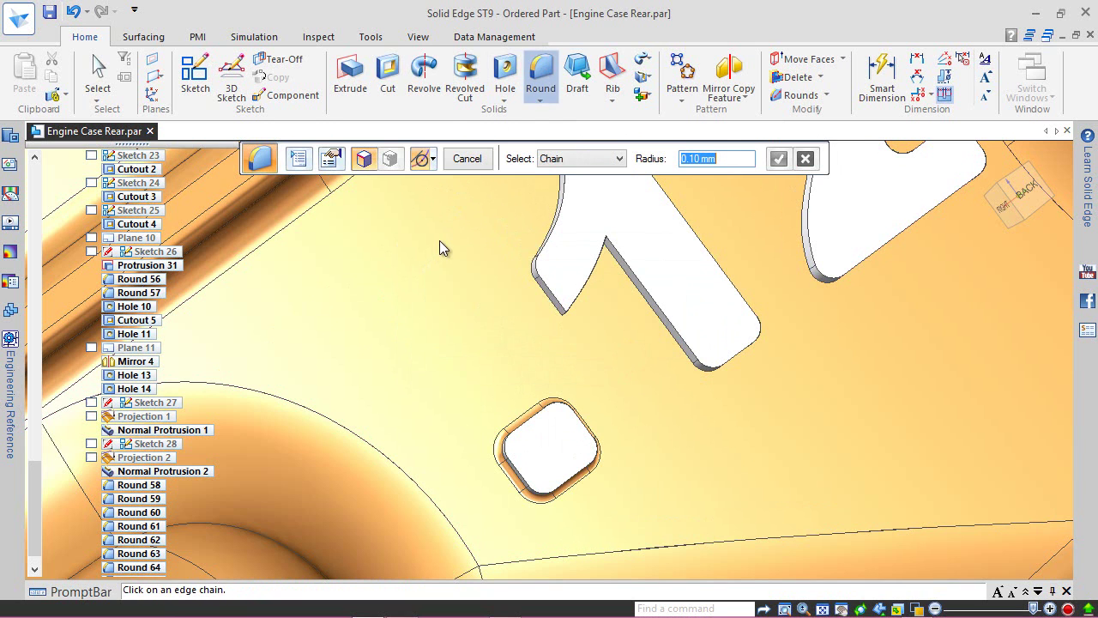
- Round the base edge chain of the "1" in the raised back ".12" text with a 0.10 mm radius
left_click(650, 302)
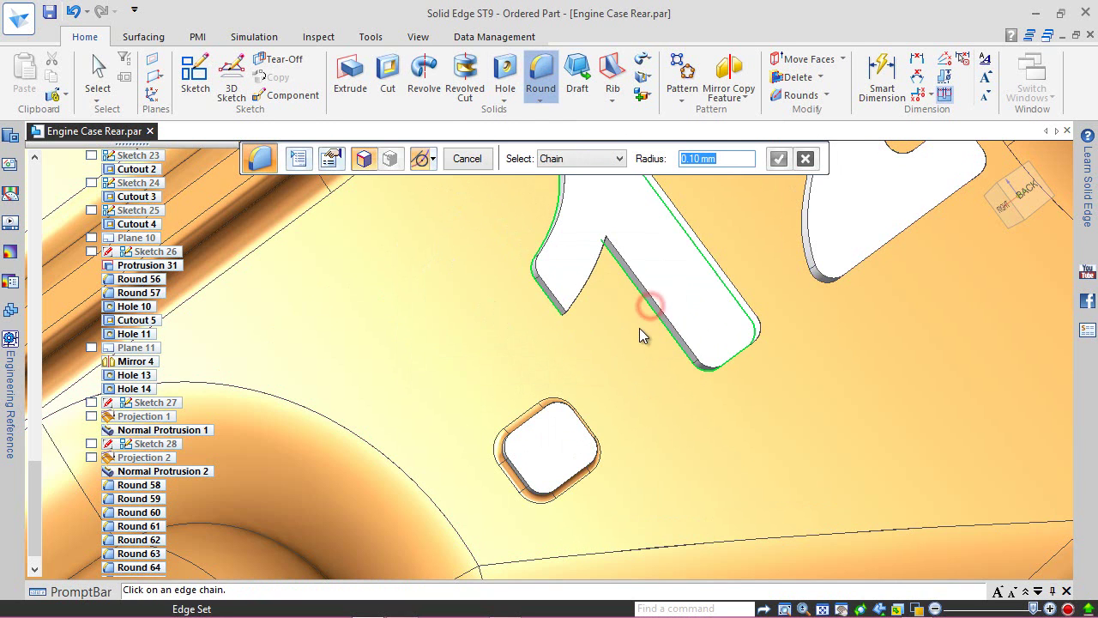
left_click(773, 160)
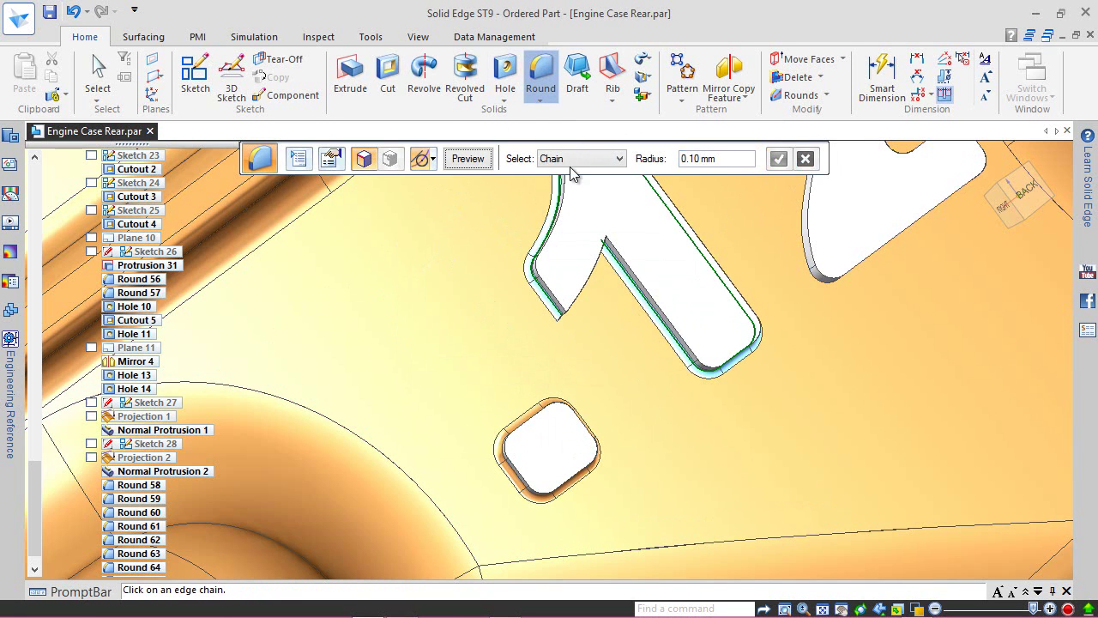
left_click(474, 159)
left_click(471, 161)
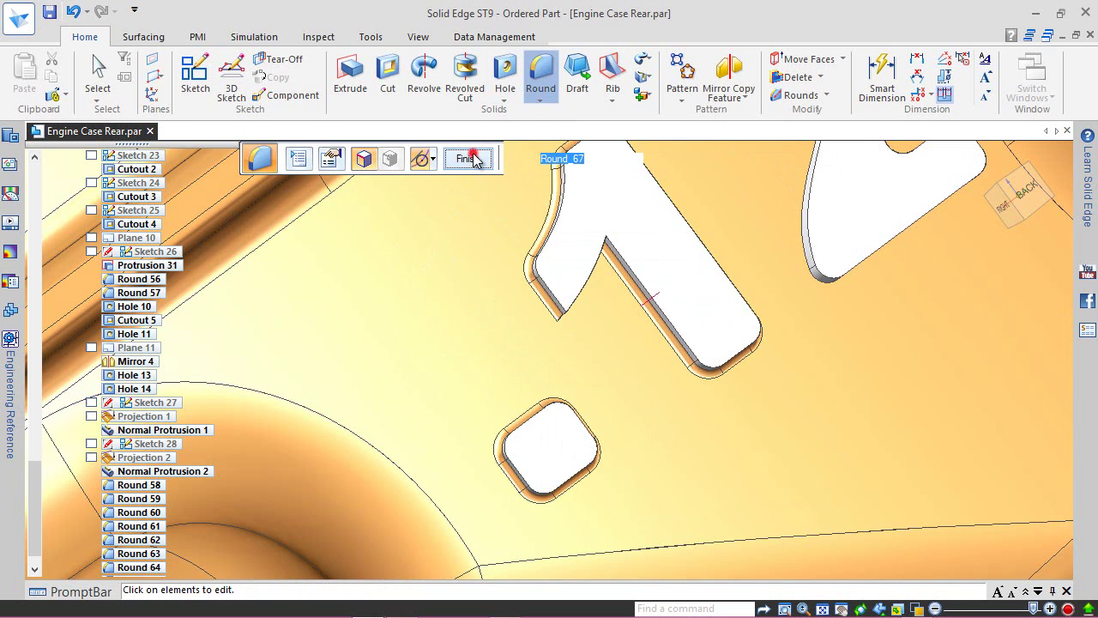
- Round the base edge chain of the "2" in the raised back ".12" text with a 0.10 mm radius and save the part
left_click(807, 248)
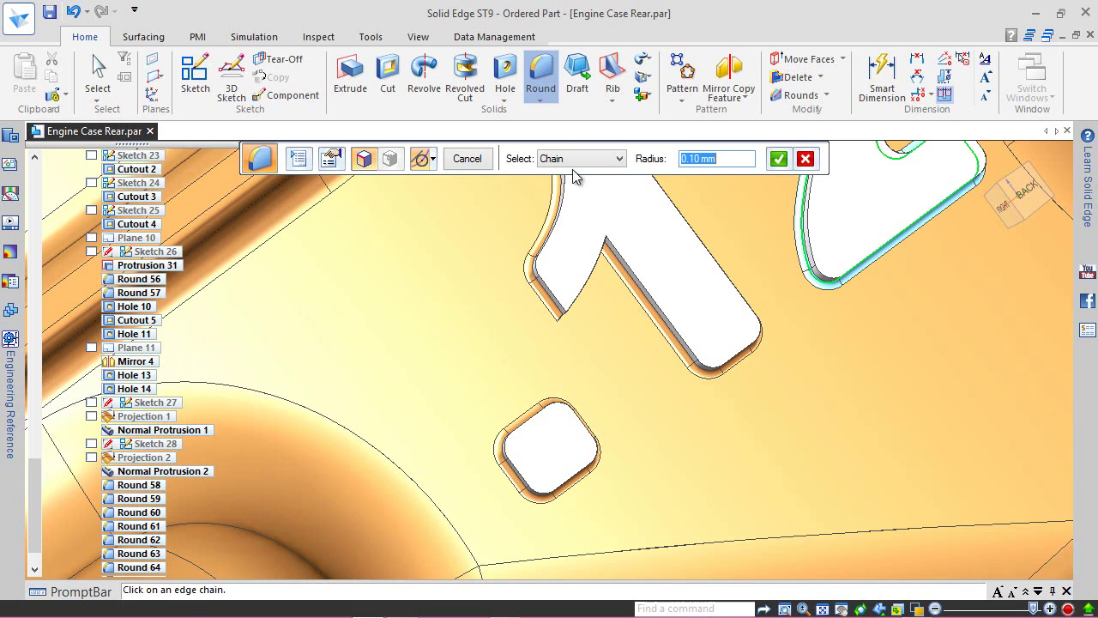
left_click(778, 158)
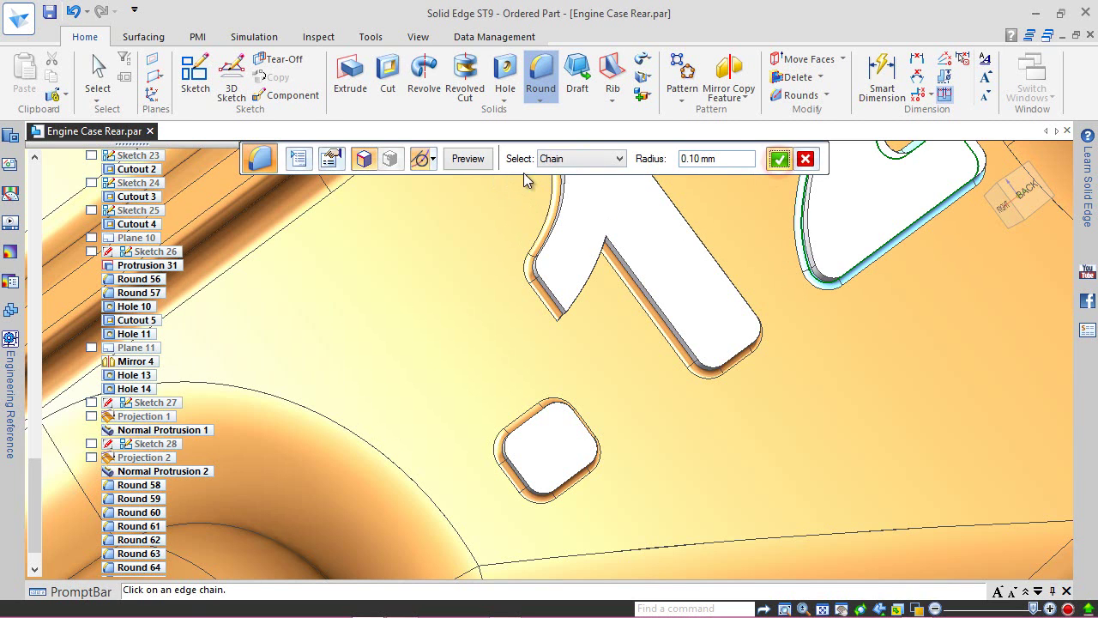
left_click(466, 158)
left_click(468, 160)
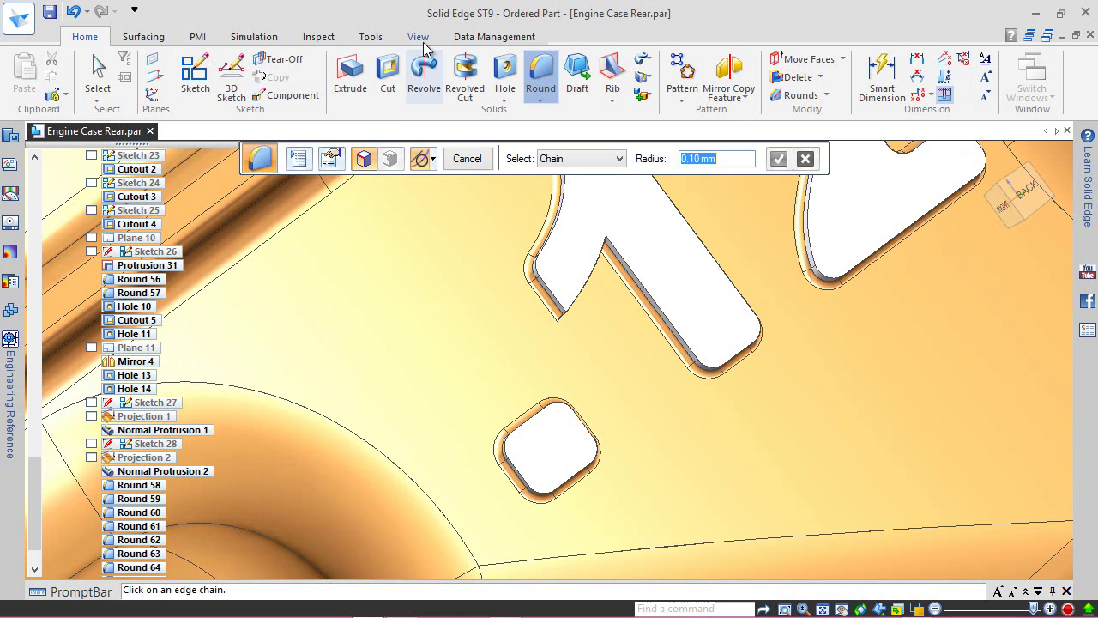
left_click(467, 158)
left_click(47, 11)
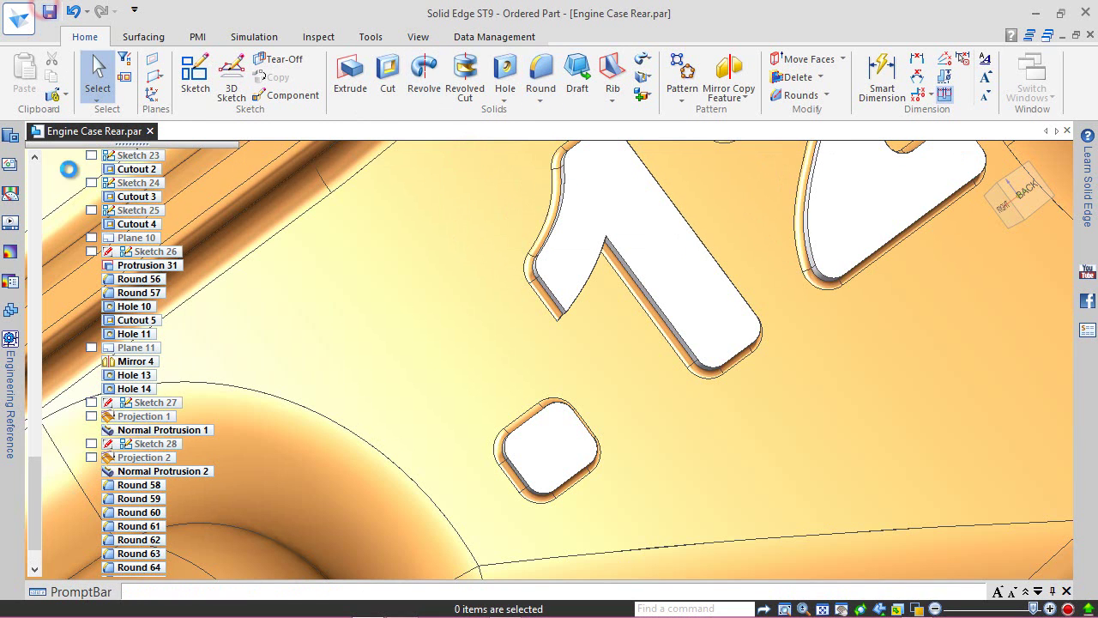
- Paint the base-edge rounds of the raised ".12" texts White (dull) using feature selection
left_click_drag(33, 498, 27, 538)
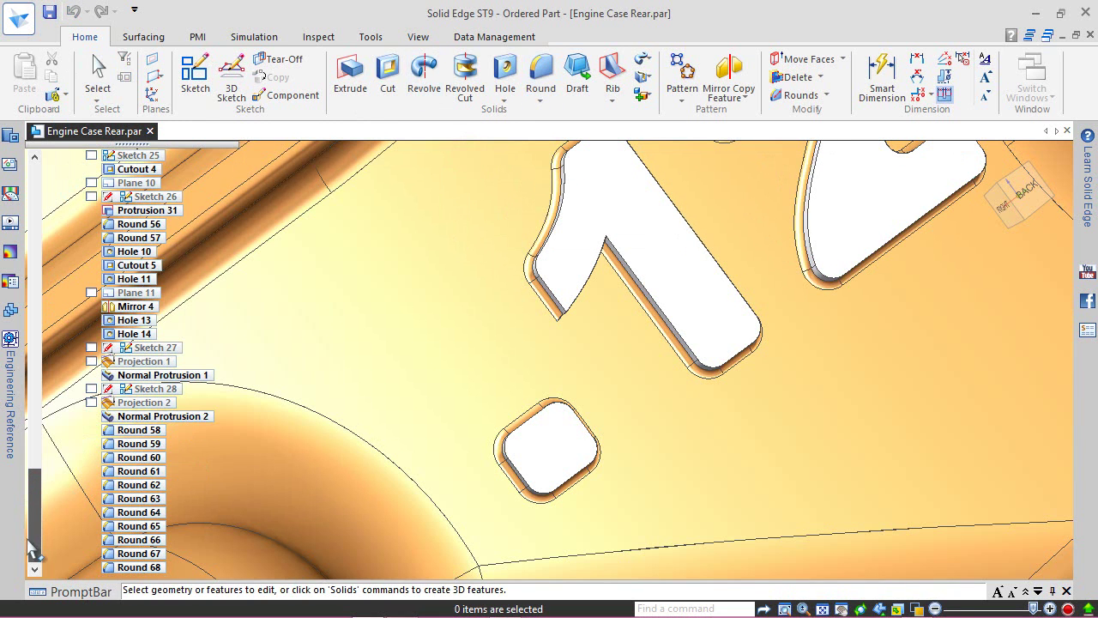
left_click(418, 37)
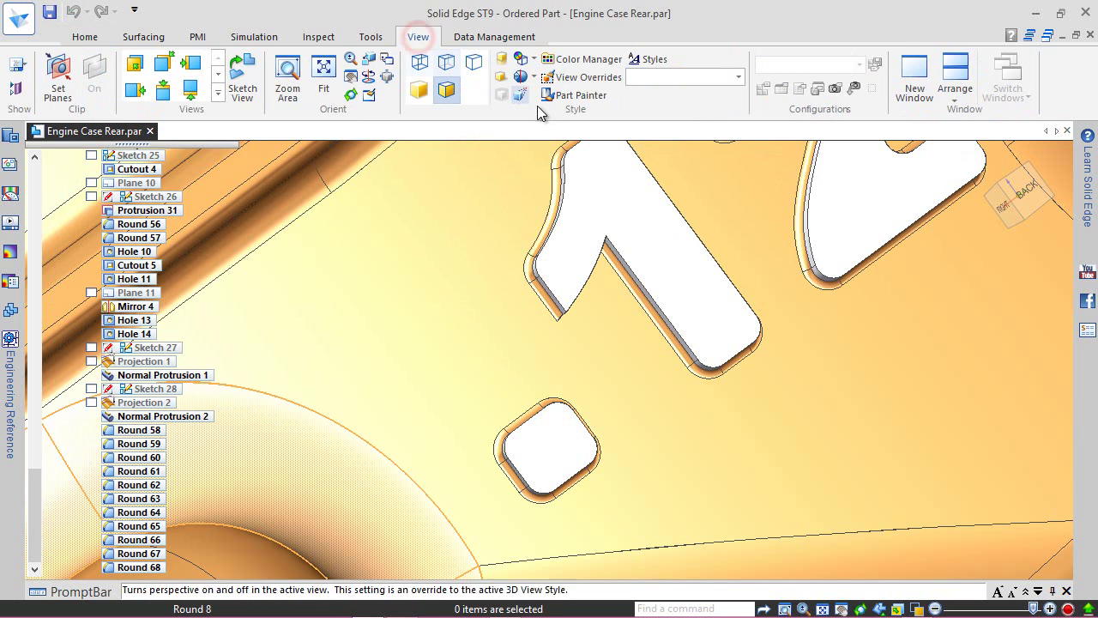
left_click(567, 95)
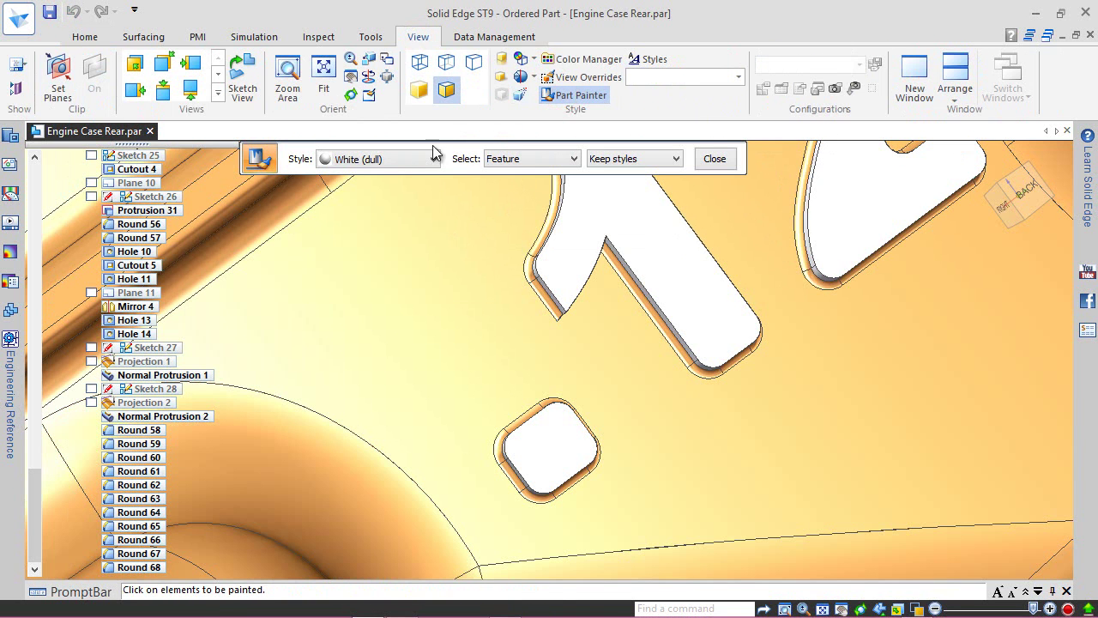
left_click(151, 530)
left_click(153, 557)
left_click(146, 567)
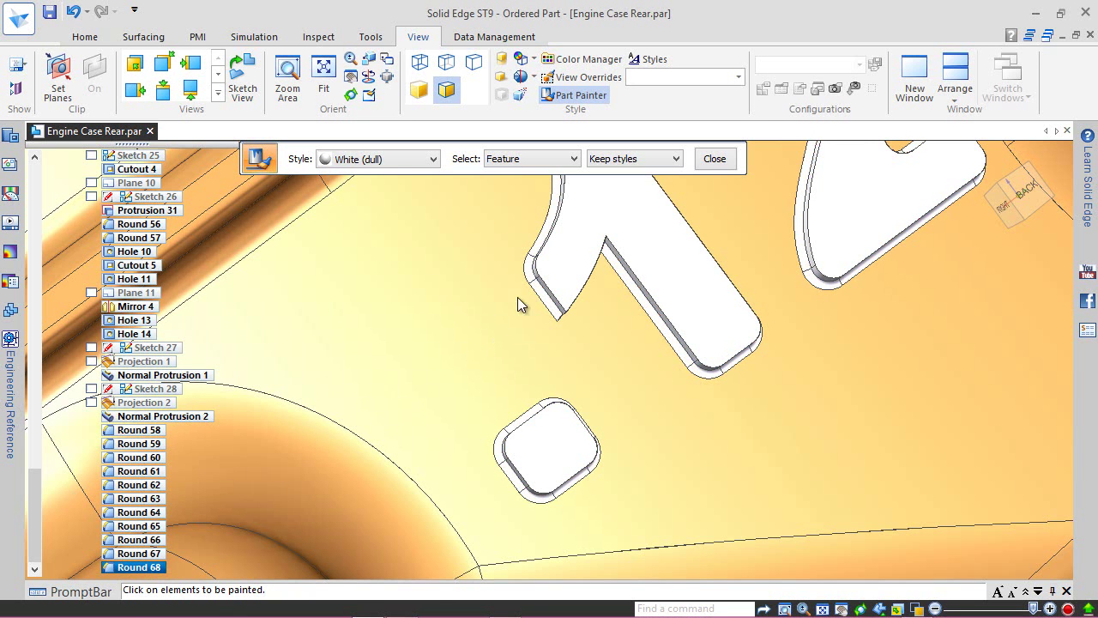
left_click(715, 159)
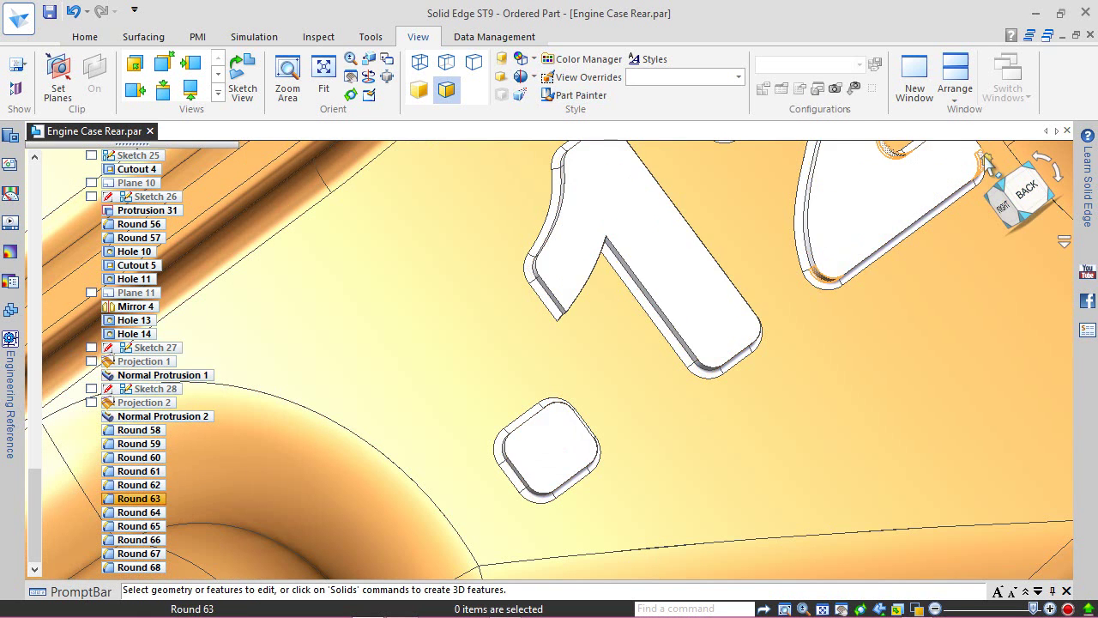
- Examine the painted raised ".12" text on the front cylinder side up close, and return to the isometric view
left_click(984, 167)
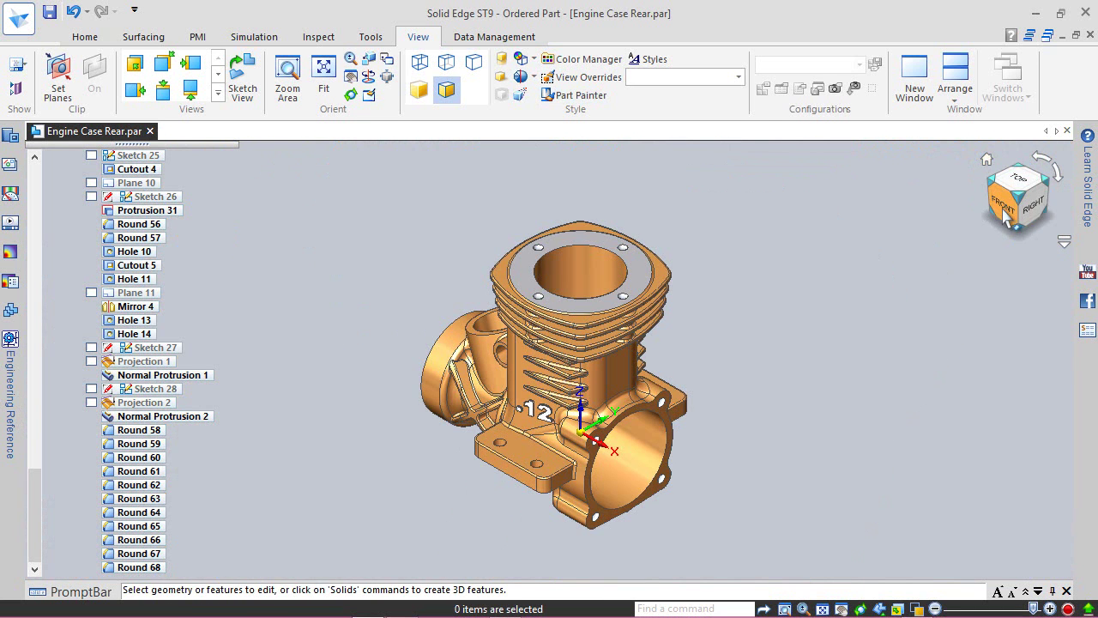
left_click(1006, 210)
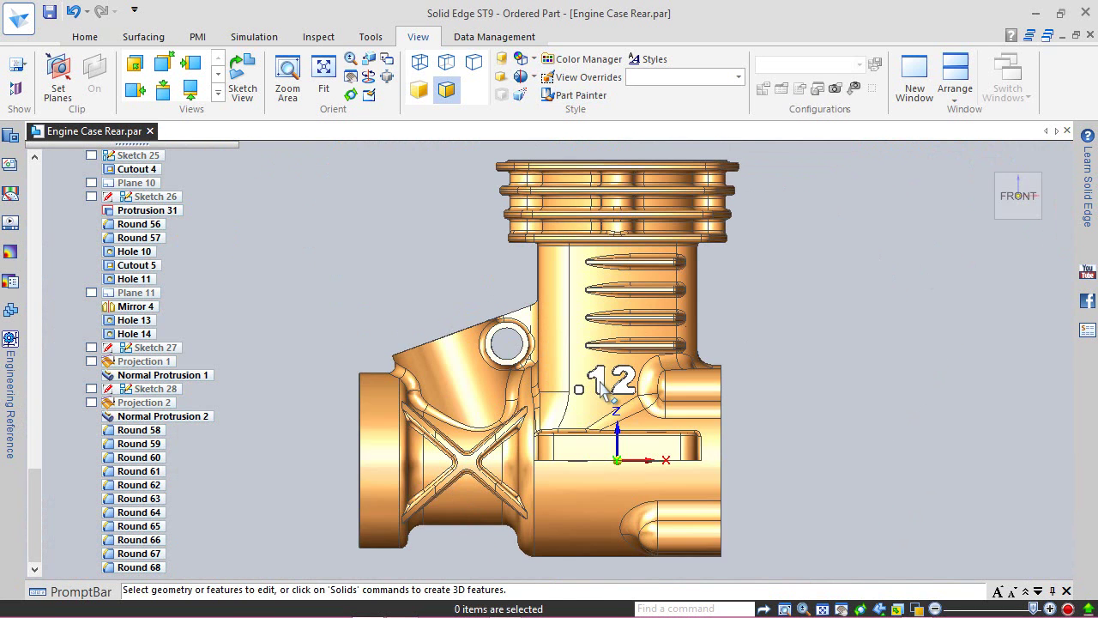
scroll(611, 387, "up", 3)
scroll(611, 388, "up", 2)
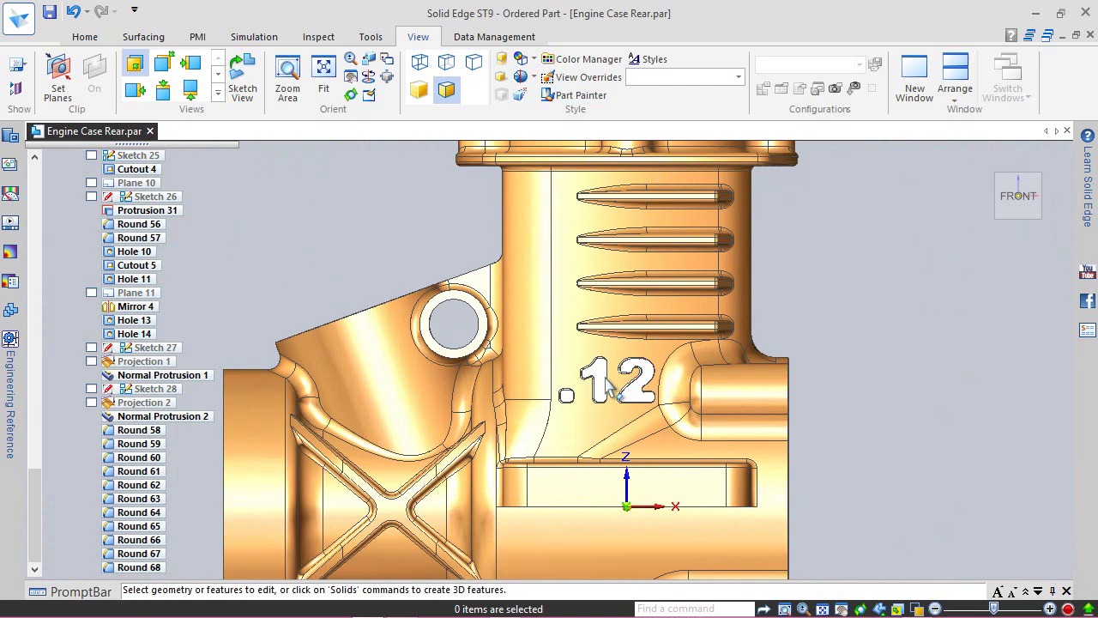
scroll(611, 388, "up", 3)
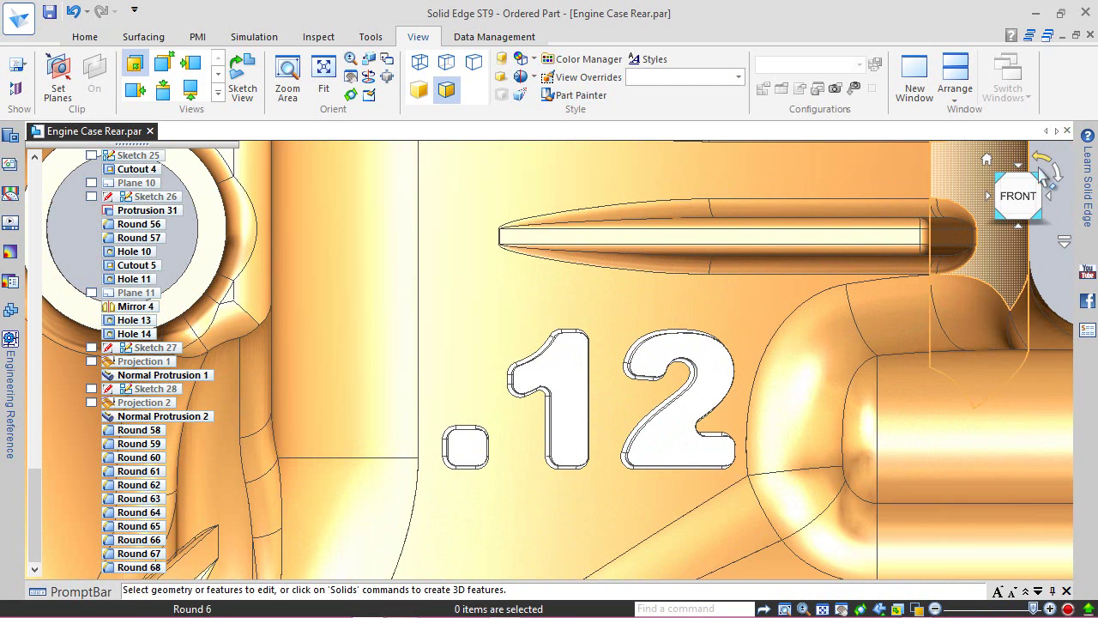
key("ctrl+f")
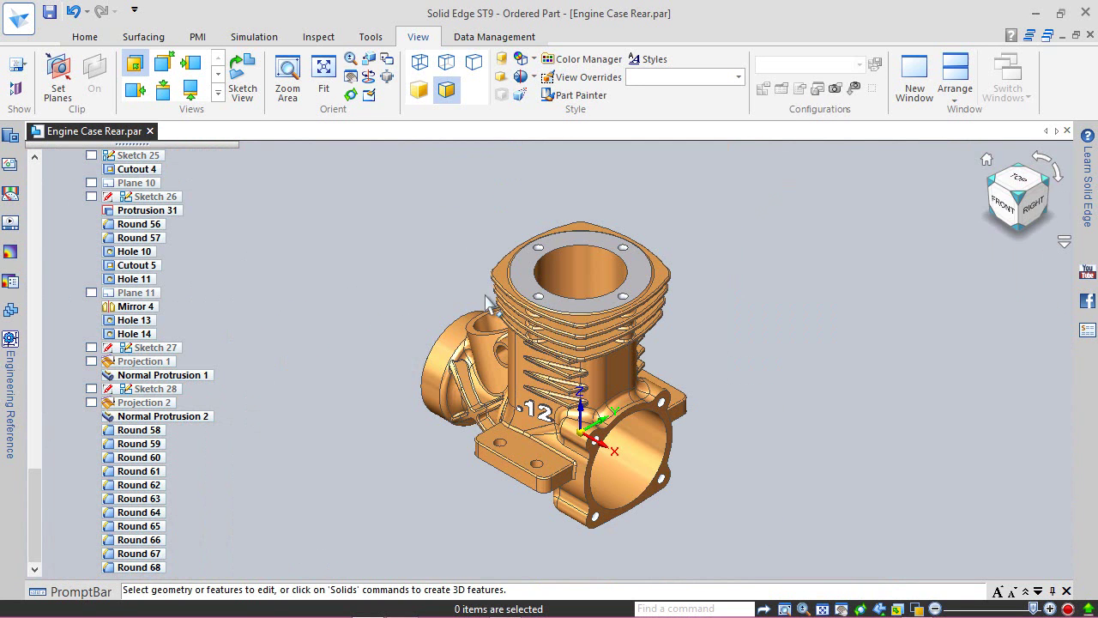
left_click(85, 37)
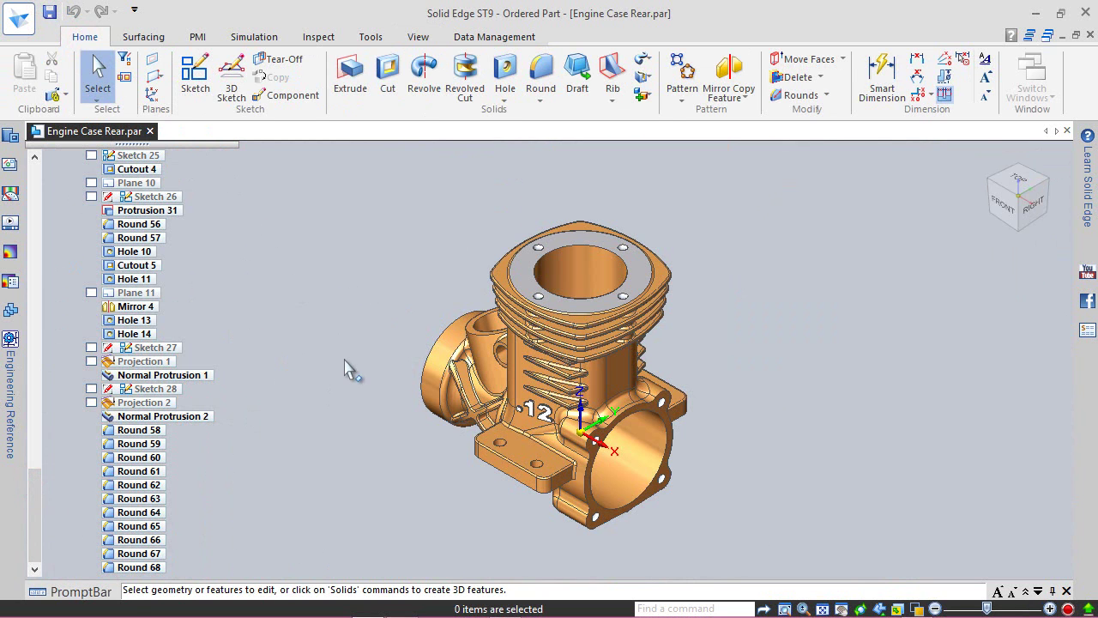
- Paint the cylindrical faces of the holes in both side mounting lugs White (dull) using face selection, and restore the isometric view
left_click(418, 37)
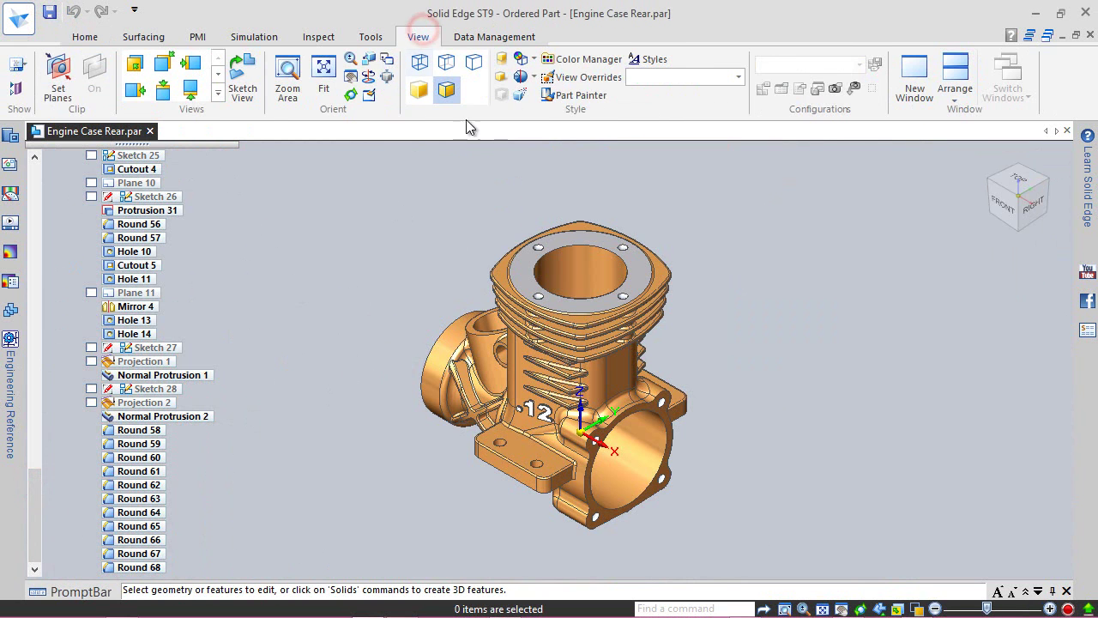
left_click(546, 95)
left_click(584, 352)
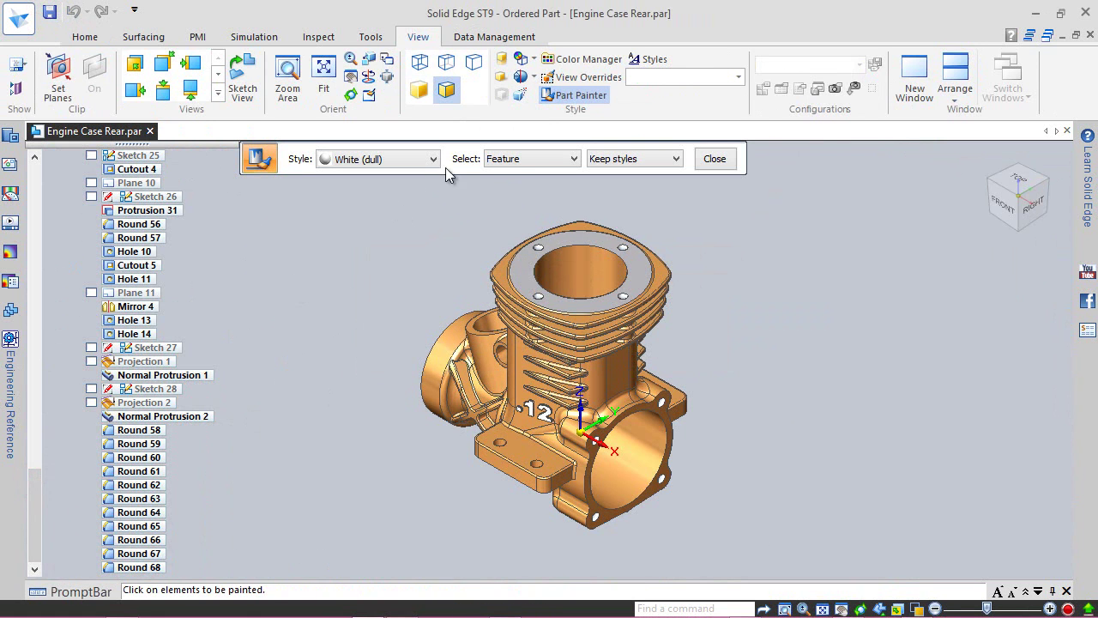
left_click(515, 159)
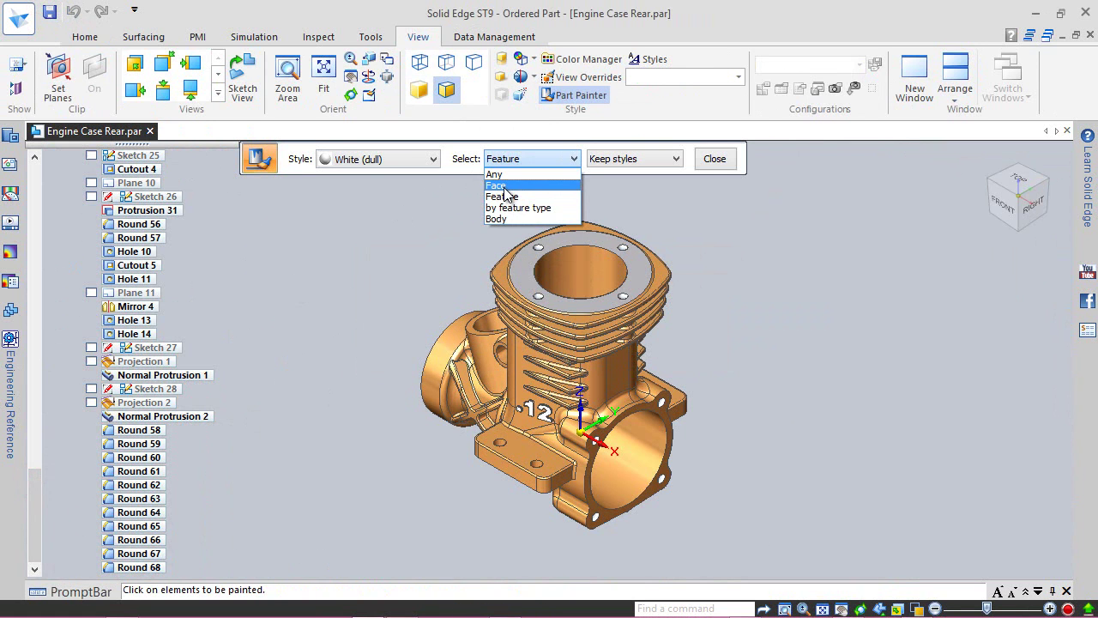
left_click(504, 187)
scroll(485, 480, "up", 2)
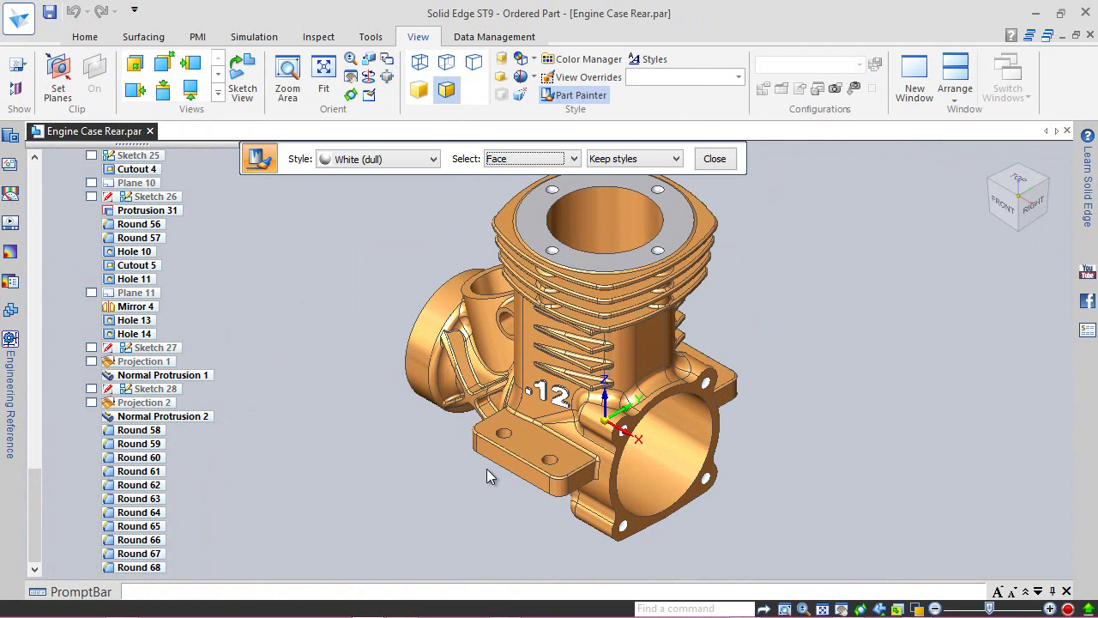
scroll(429, 433, "up", 2)
scroll(435, 425, "up", 2)
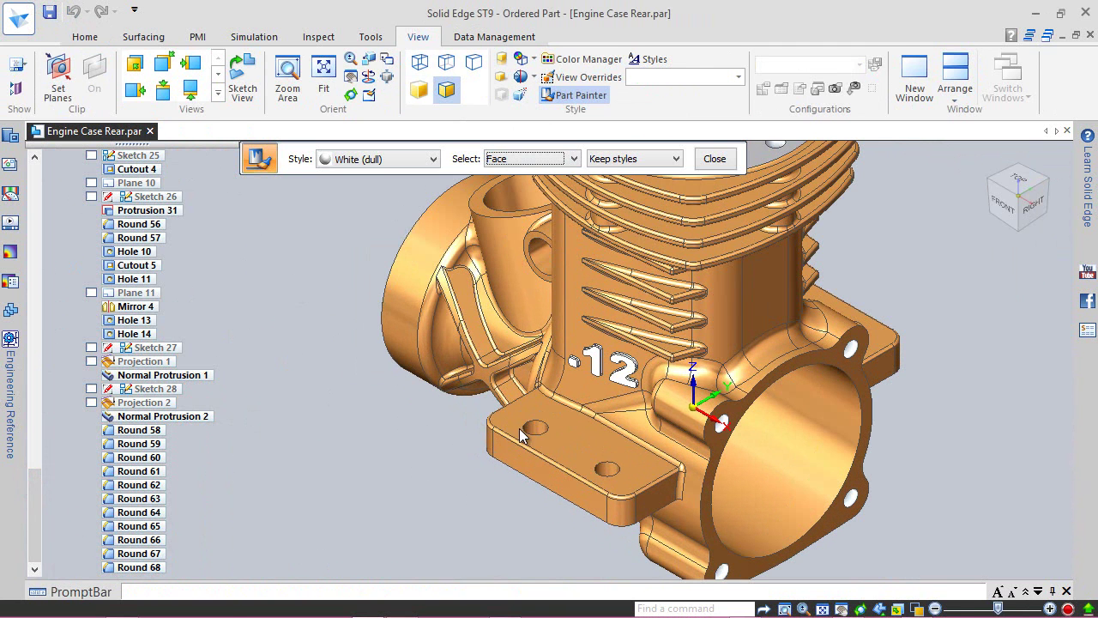
left_click(538, 426)
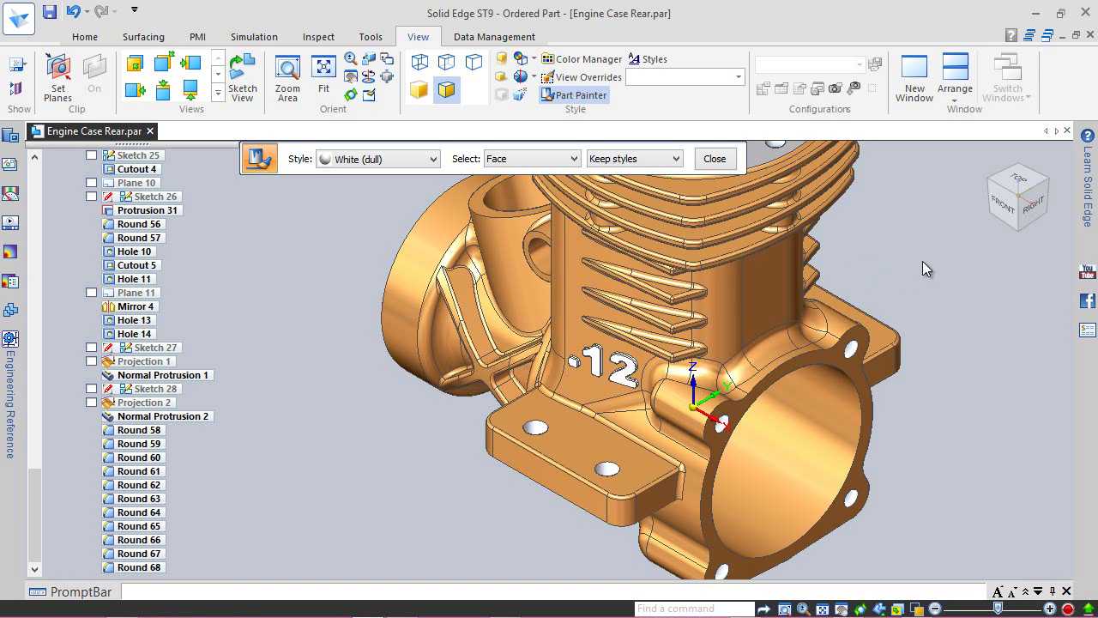
mouse_move(825, 307)
middle_mouse_down()
mouse_move(849, 262)
mouse_move(834, 273)
middle_mouse_up()
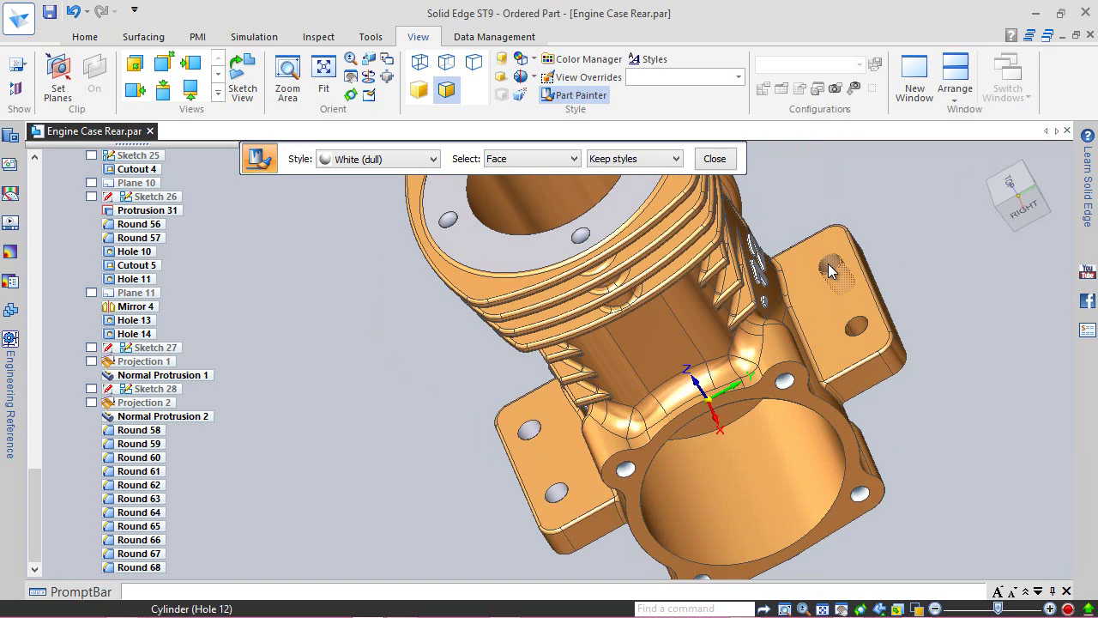
left_click(858, 329)
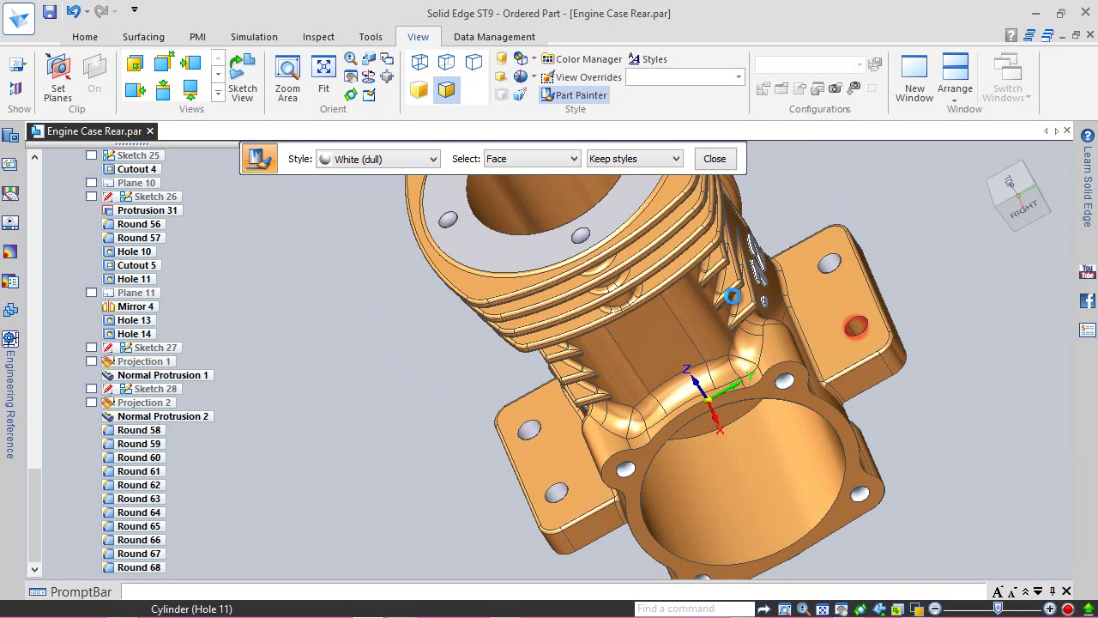
left_click(716, 160)
left_click(987, 161)
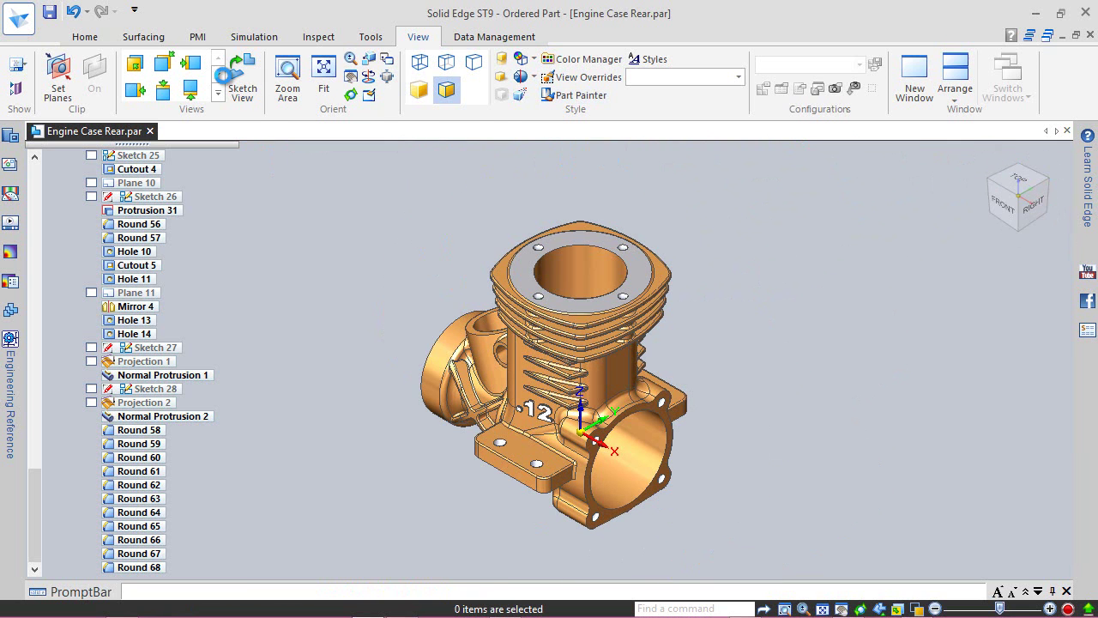
- Start a new sketch on the Front (xz) base reference plane
left_click(85, 37)
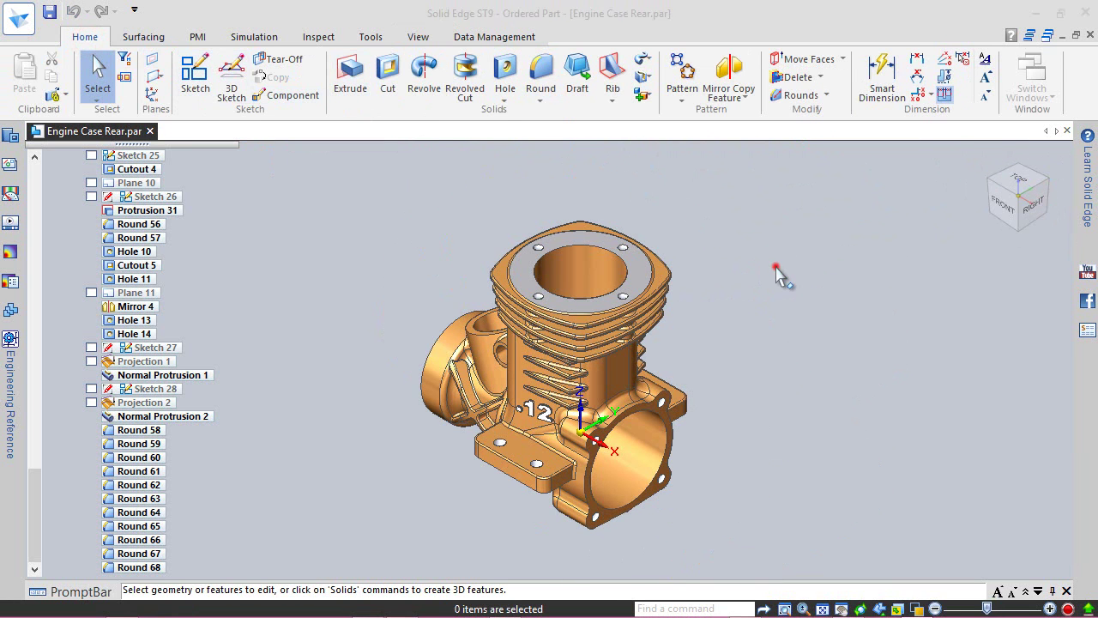
left_click(197, 70)
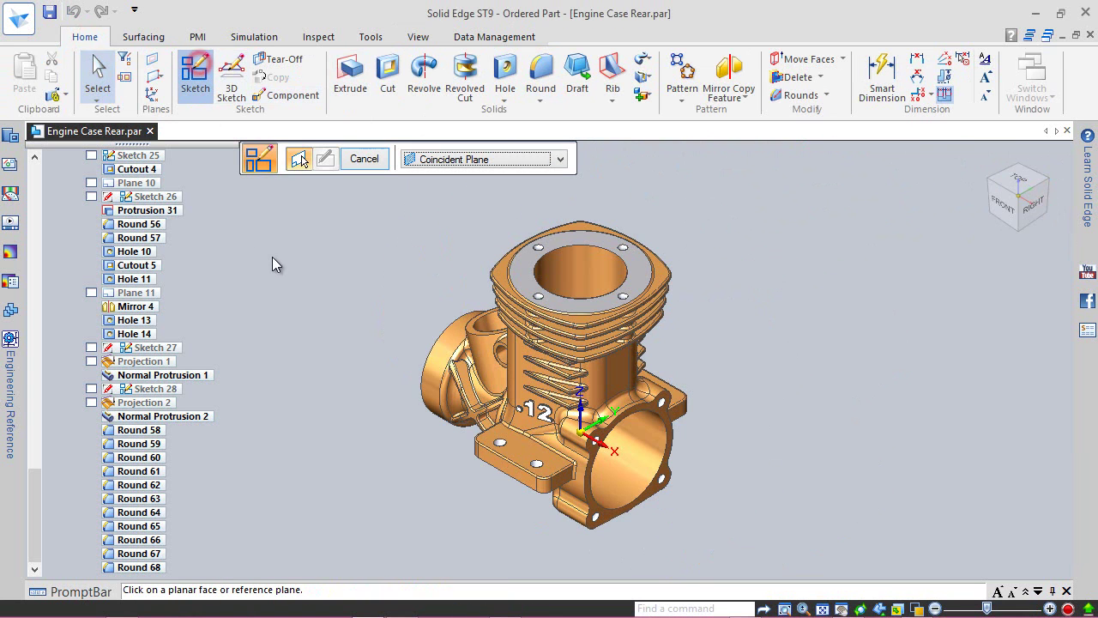
left_click_drag(38, 506, 30, 189)
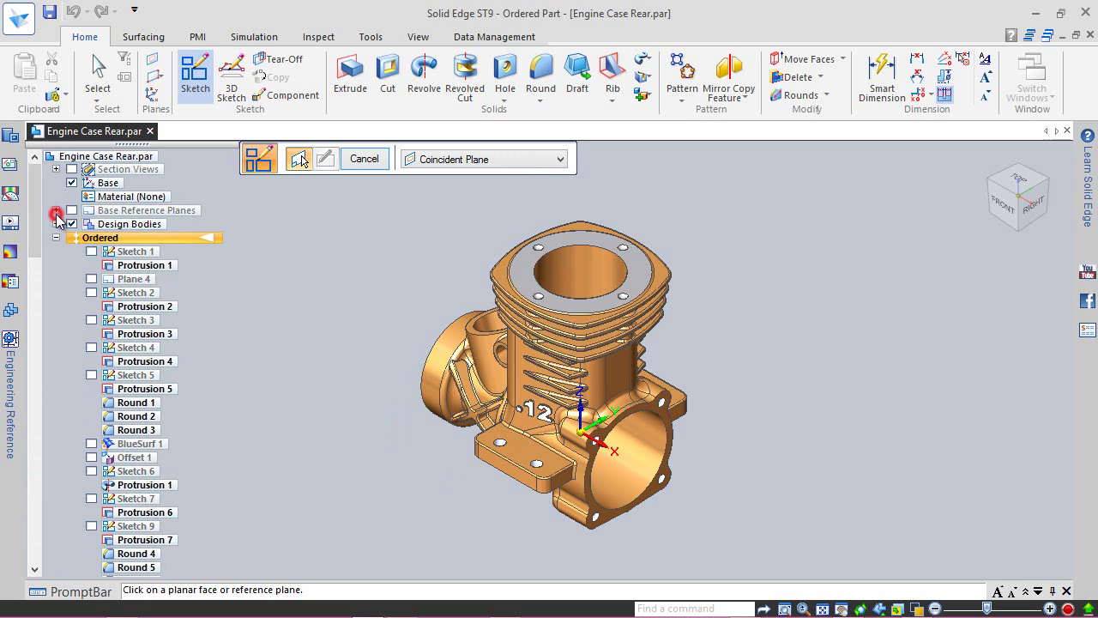
left_click(56, 212)
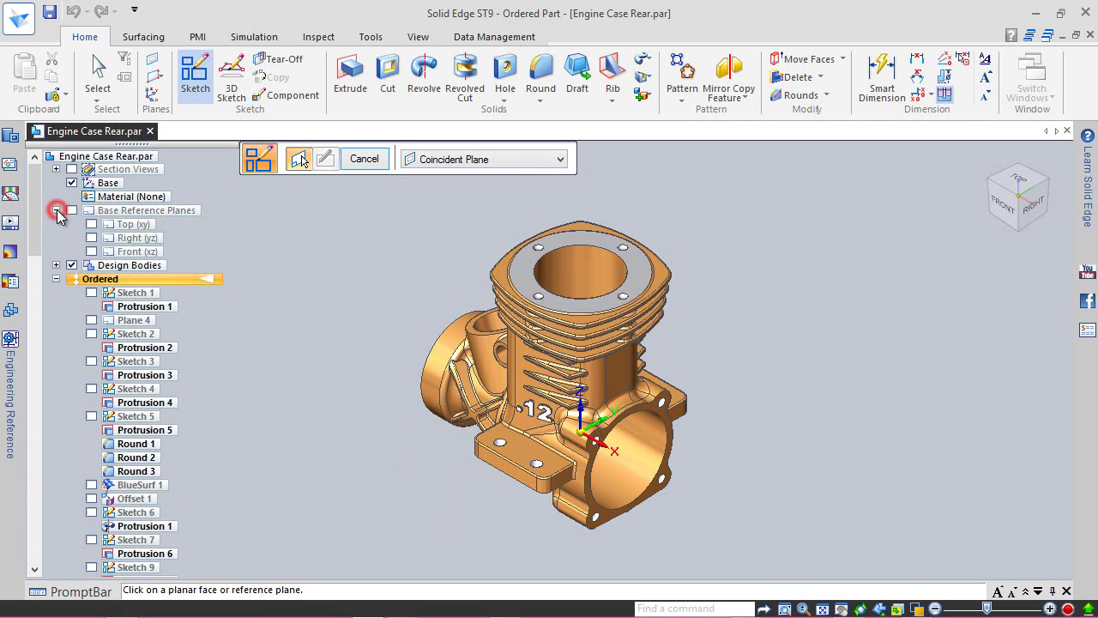
left_click(133, 251)
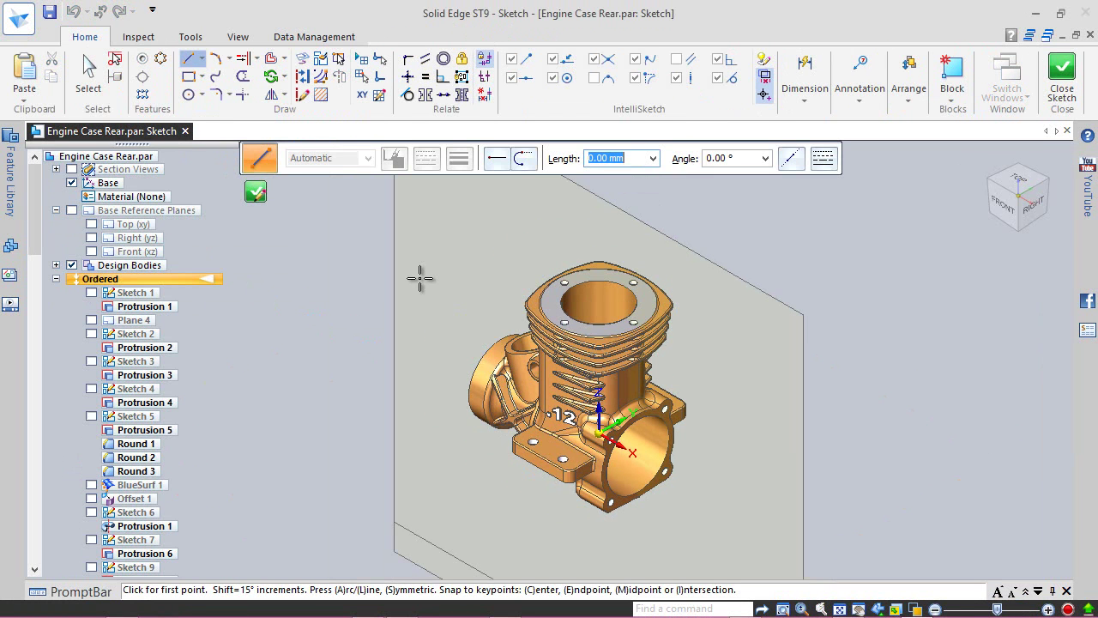
- Show the Section 1 A section view and orient the cut engine case to the front view for sketching
left_click(1016, 169)
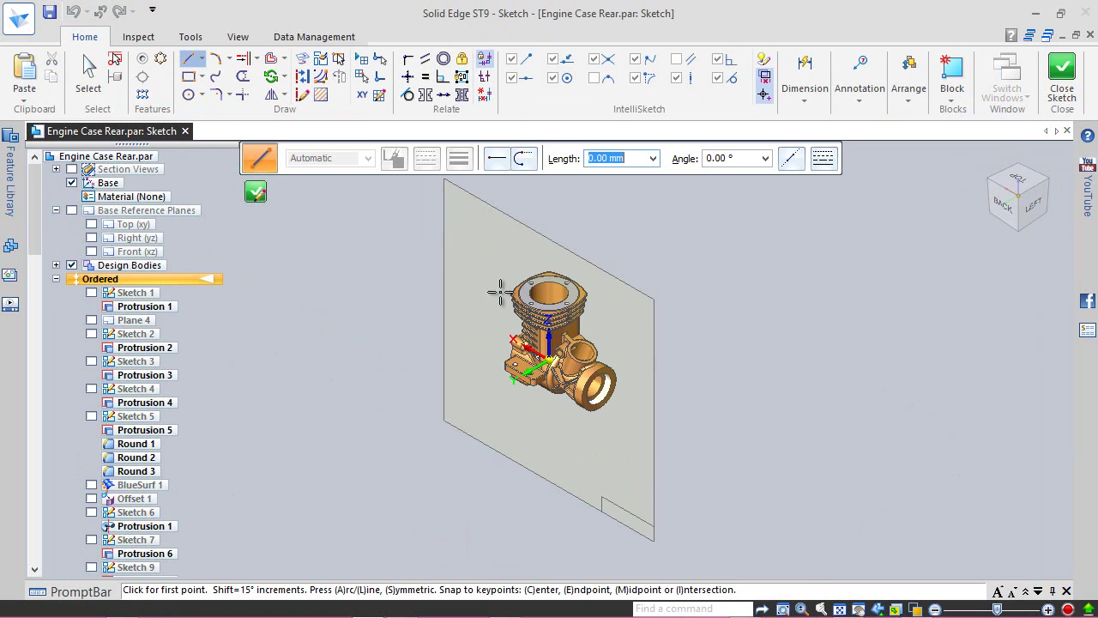
scroll(500, 292, "up", 3)
scroll(679, 432, "up", 2)
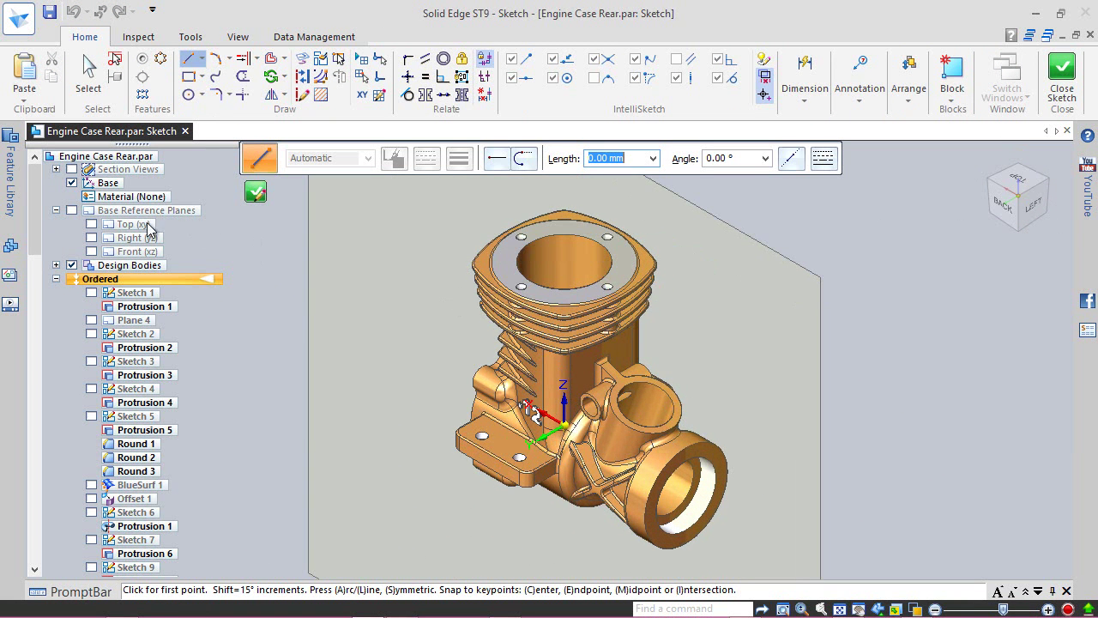
left_click(56, 169)
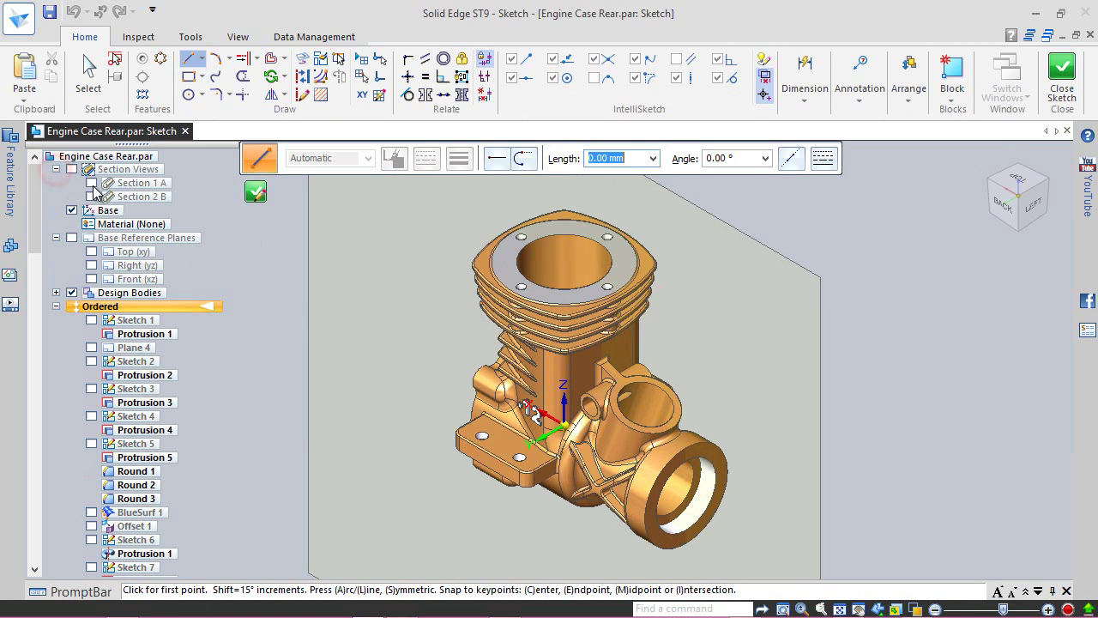
left_click(92, 183)
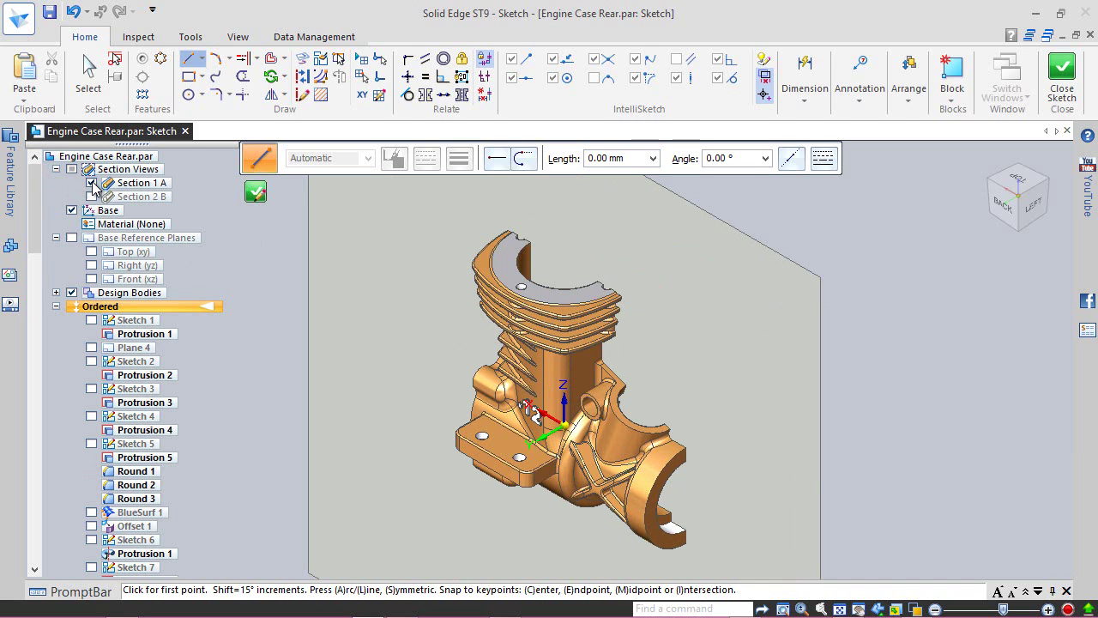
mouse_move(1045, 158)
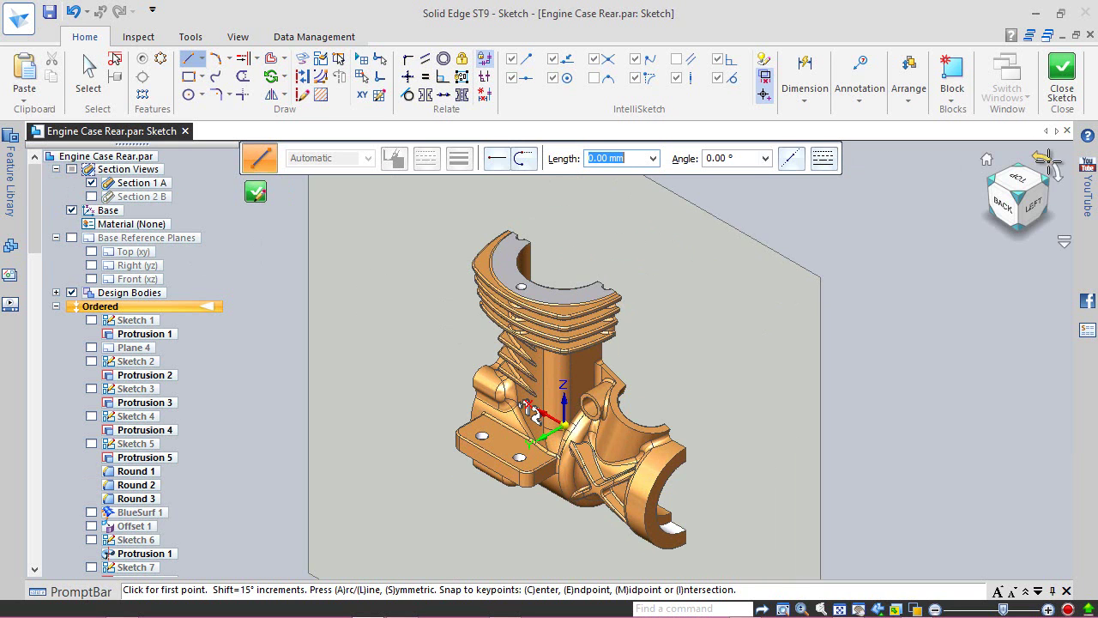
left_click(1047, 181)
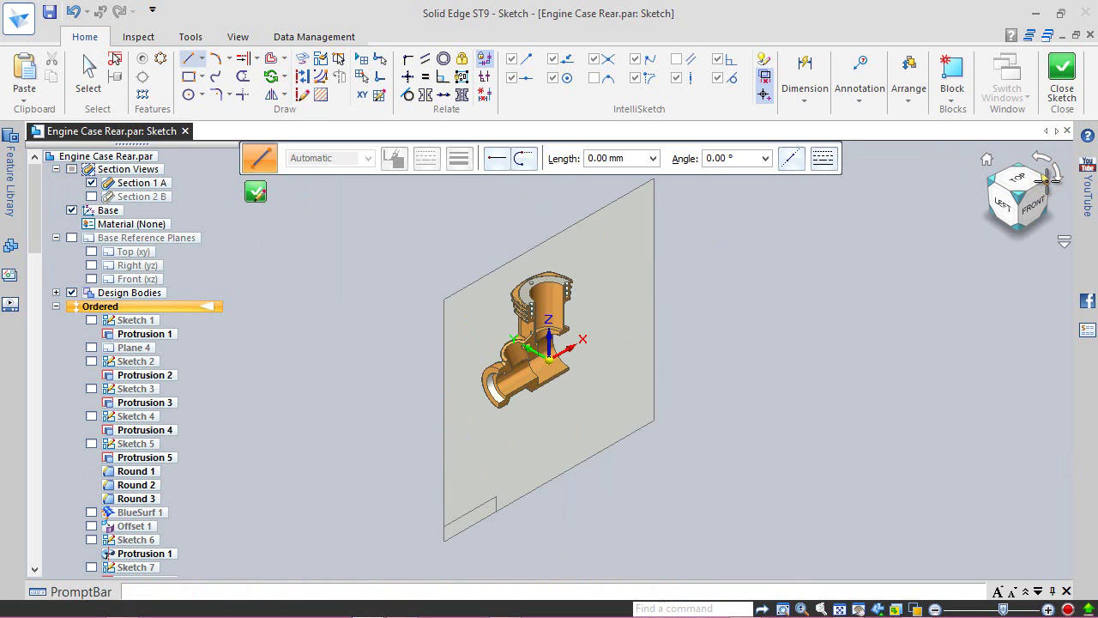
left_click(1041, 200)
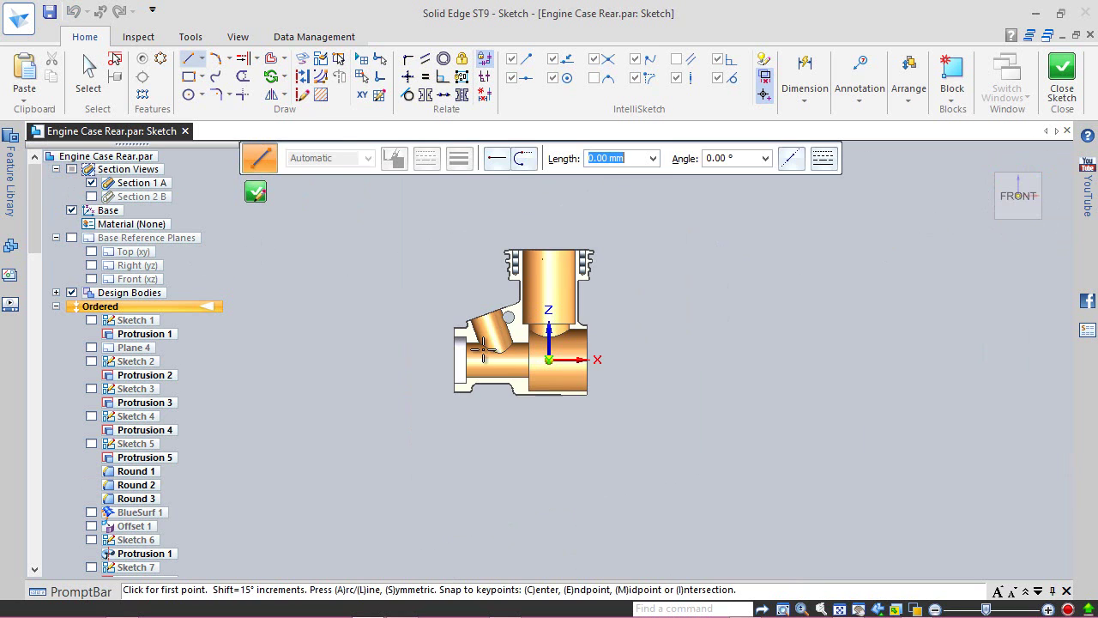
scroll(486, 344, "up", 3)
scroll(412, 309, "up", 3)
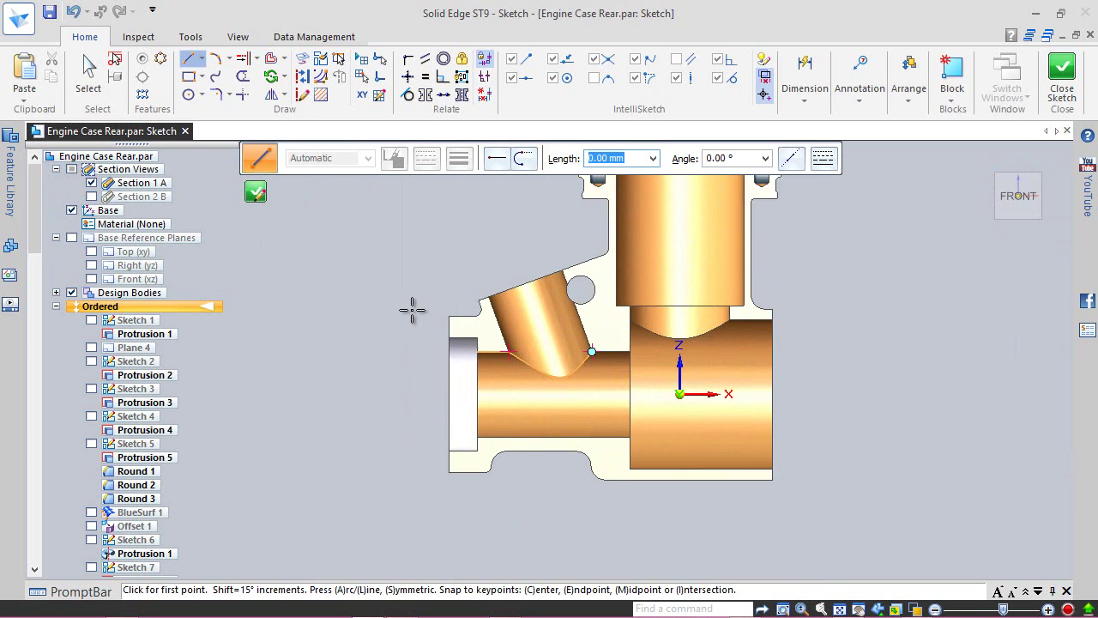
scroll(442, 461, "up", 2)
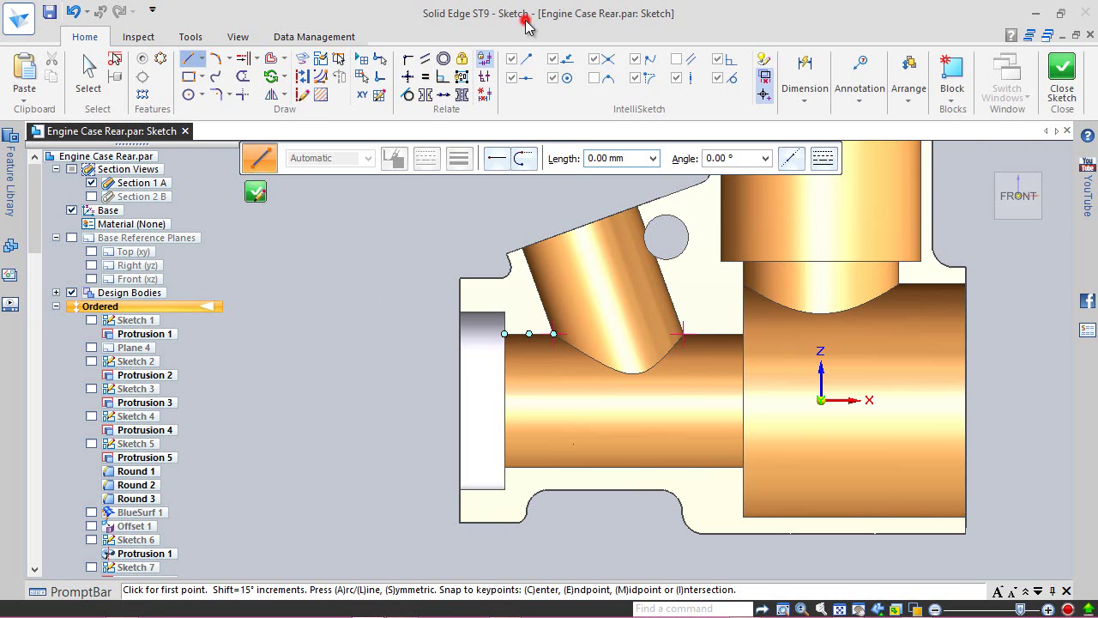
scroll(537, 553, "up", 6)
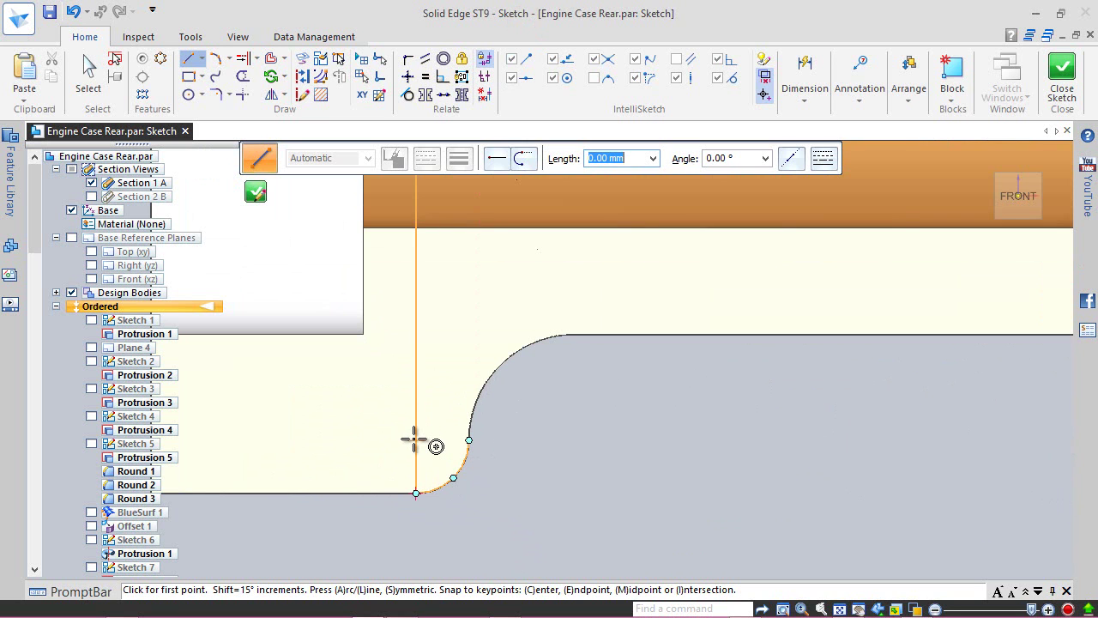
- Draw a sloped line from the left fillet's center across the groove to a point just below the right fillet's center
left_click(414, 439)
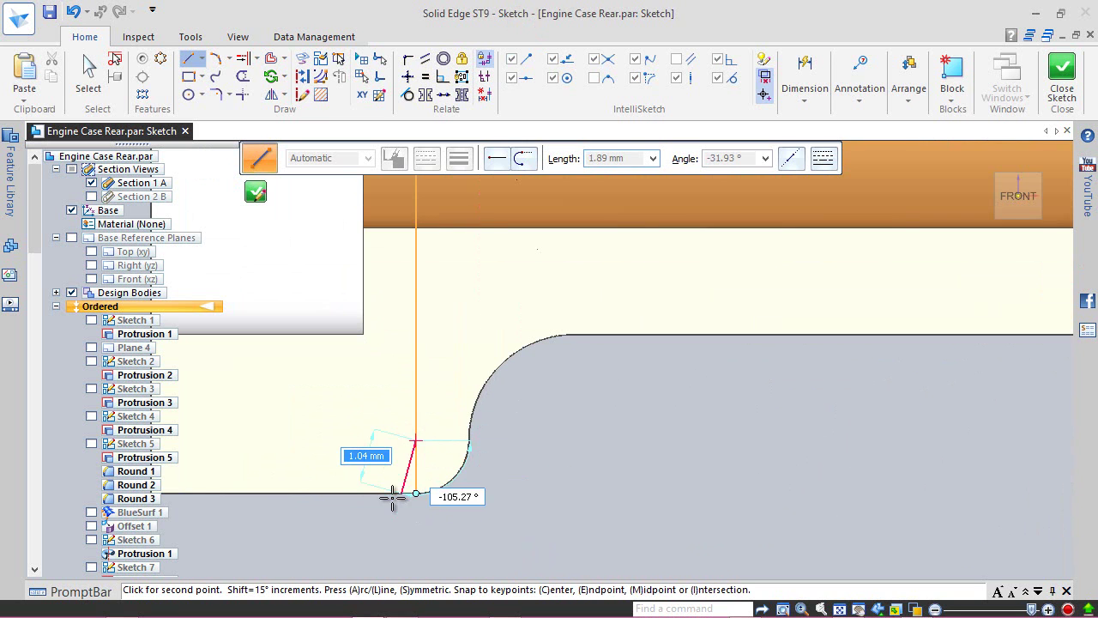
scroll(387, 490, "down", 3)
scroll(388, 490, "down", 1)
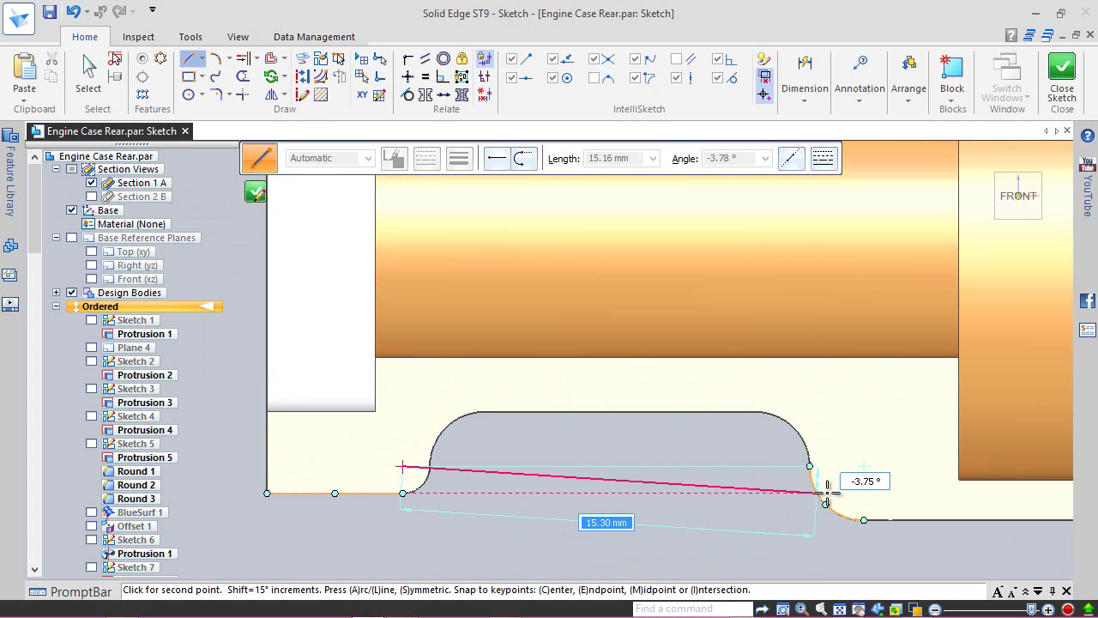
left_click(879, 489)
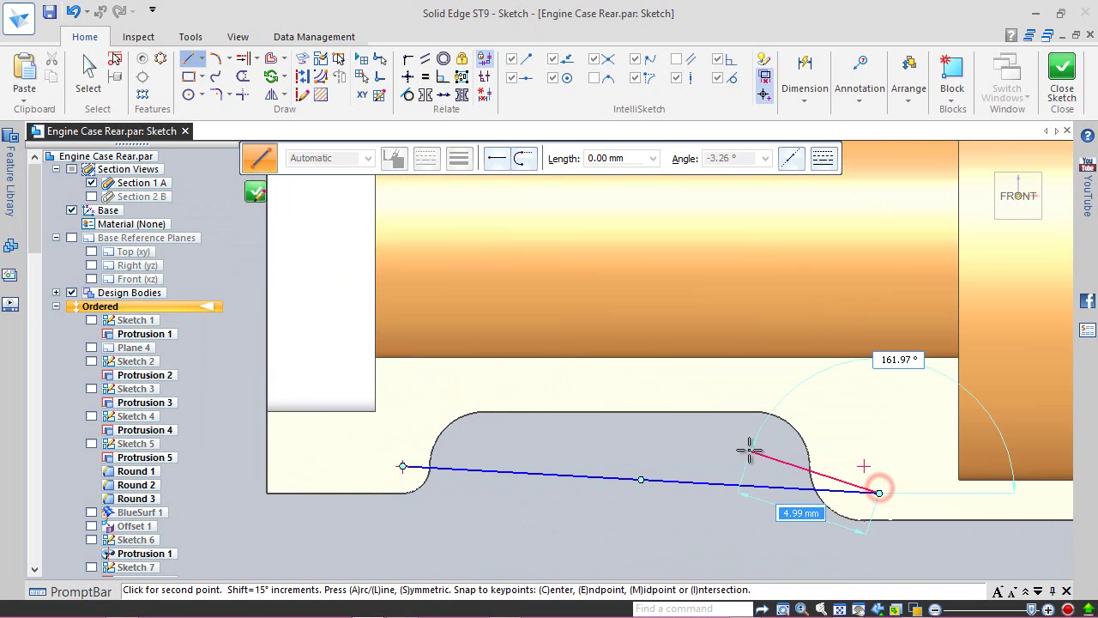
right_click(748, 451)
- Dimension the vertical distance from the right fillet's center to the line's right end and set it to 1.001 mm
left_click(807, 93)
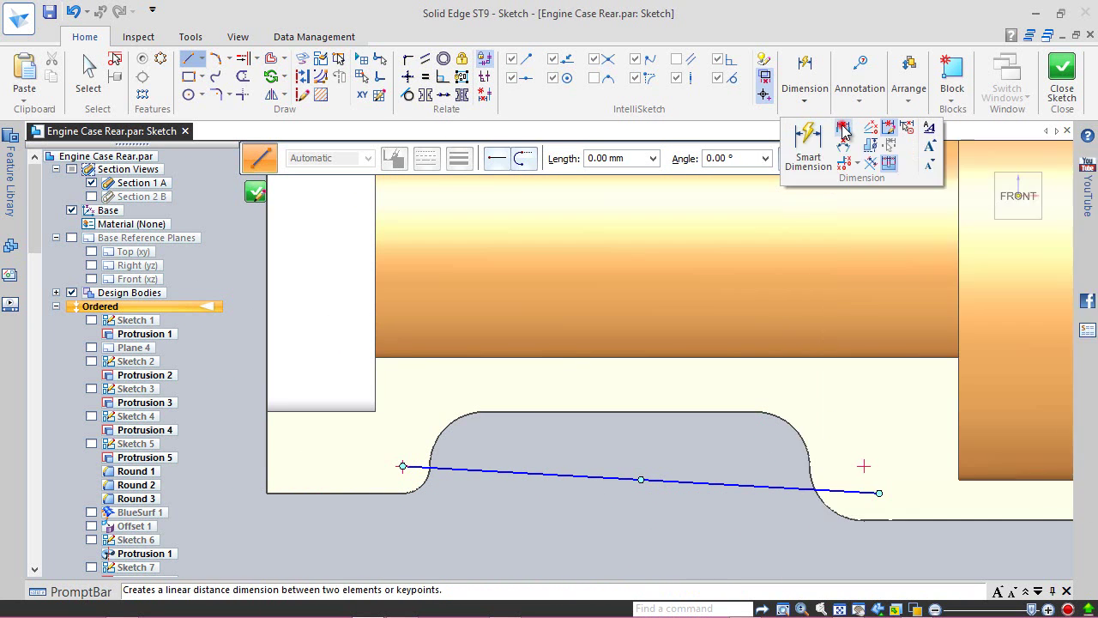
left_click(605, 347)
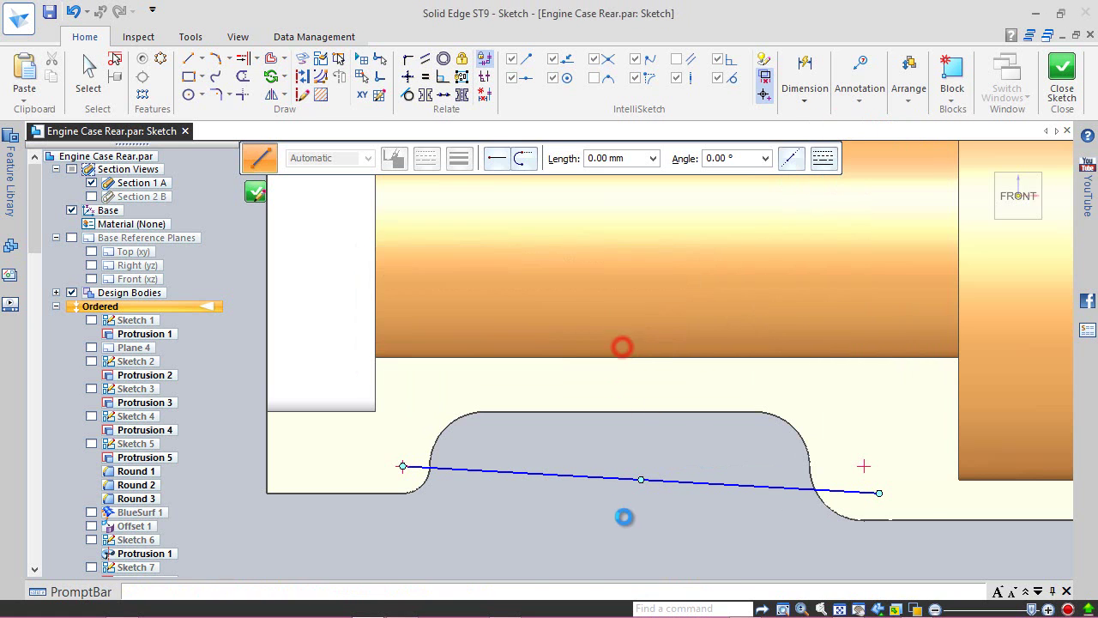
scroll(910, 496, "down", 1)
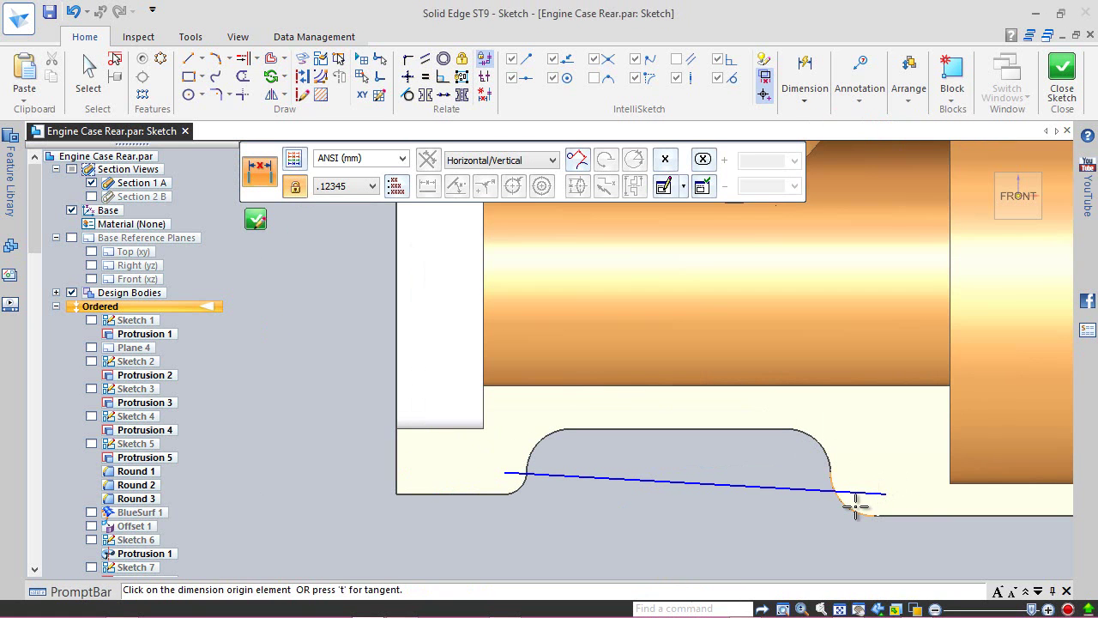
left_click(875, 472)
left_click(886, 496)
left_click(892, 483)
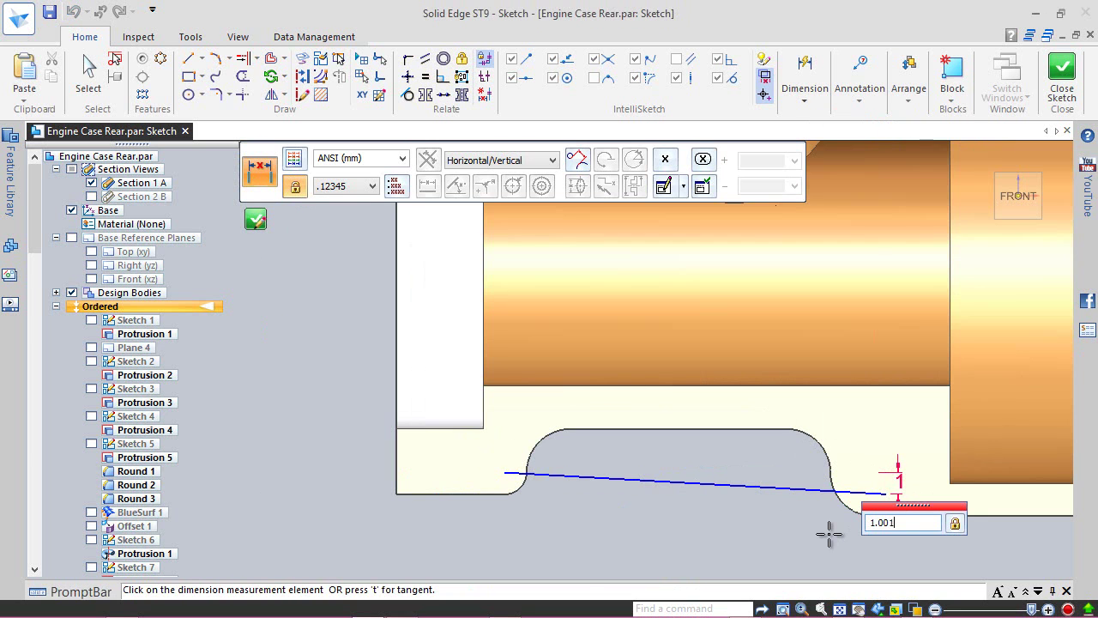
key("Return")
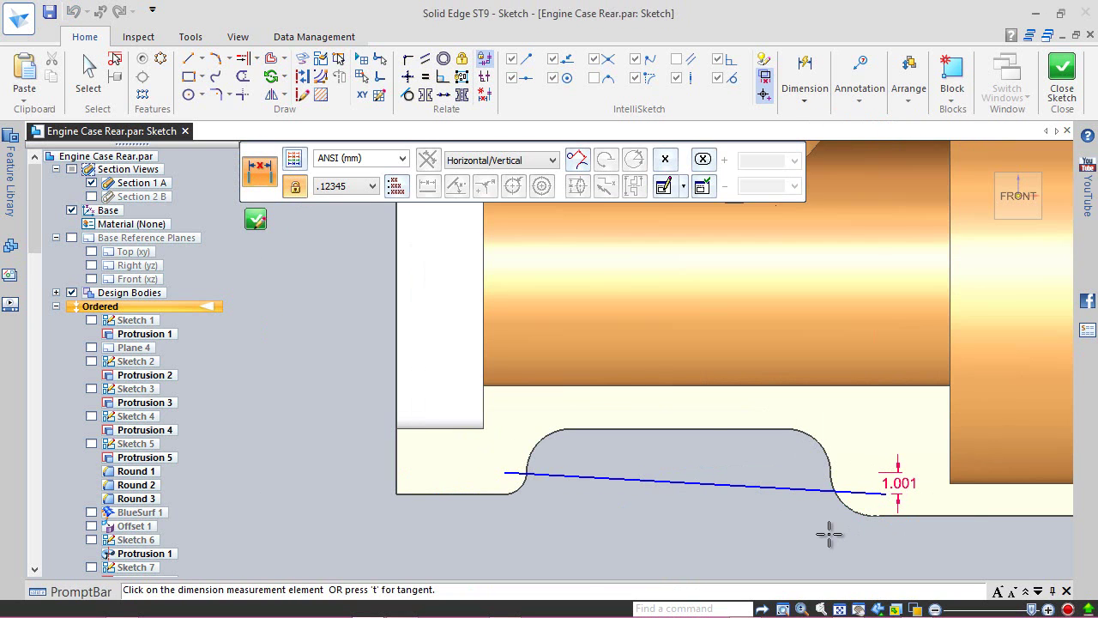
- Align the sloped line's right endpoint vertically with the right fillet's center using a horizontal/vertical relation
left_click(407, 76)
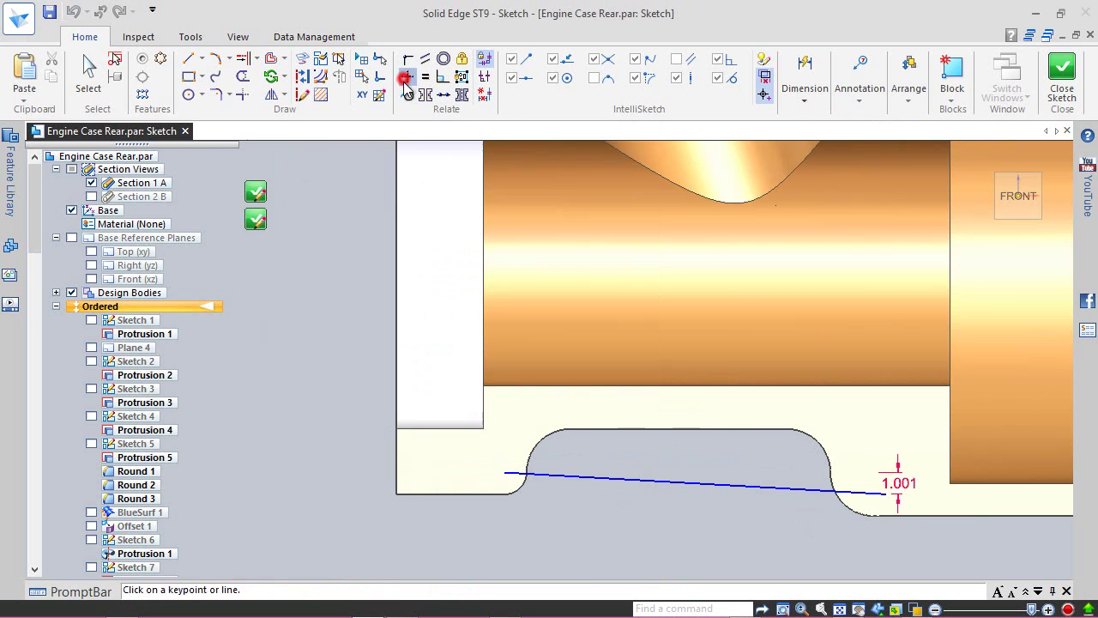
scroll(935, 549, "up", 3)
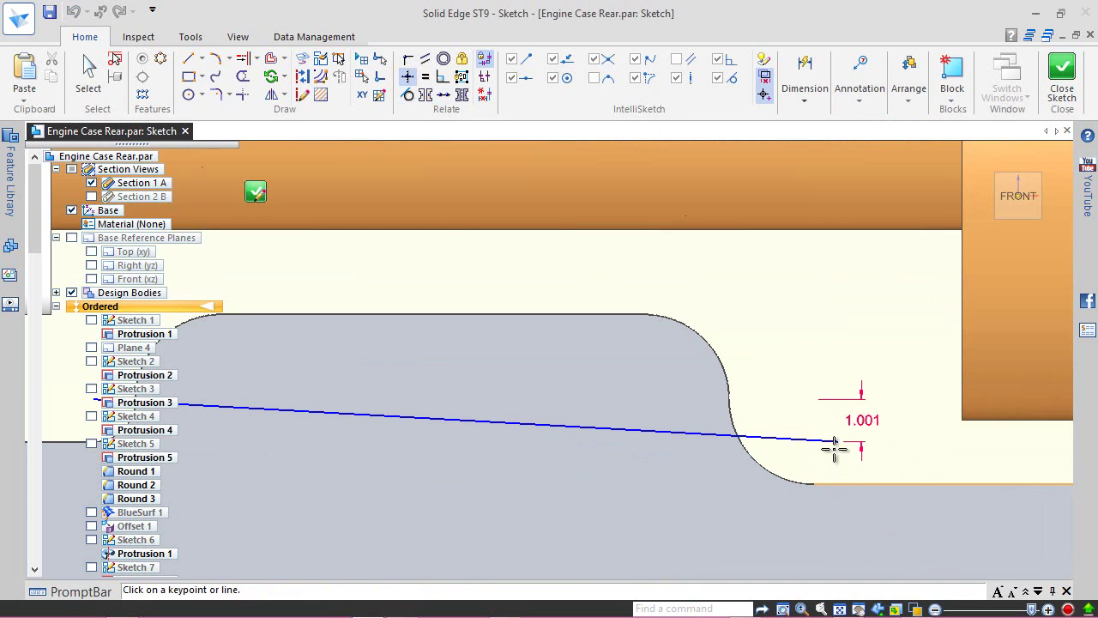
left_click(840, 441)
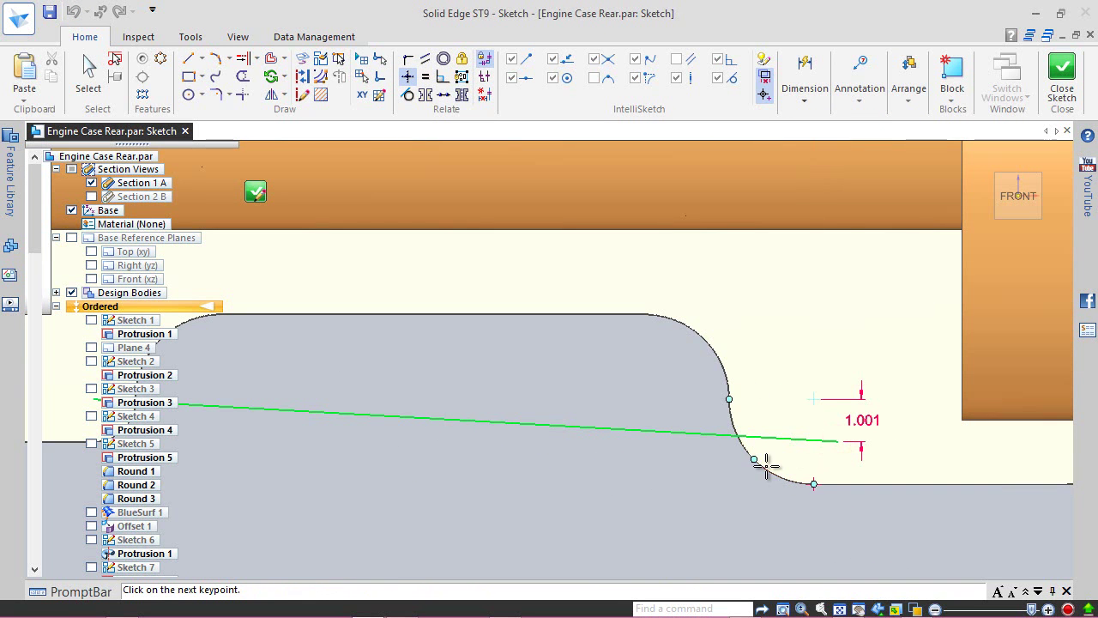
left_click(814, 398)
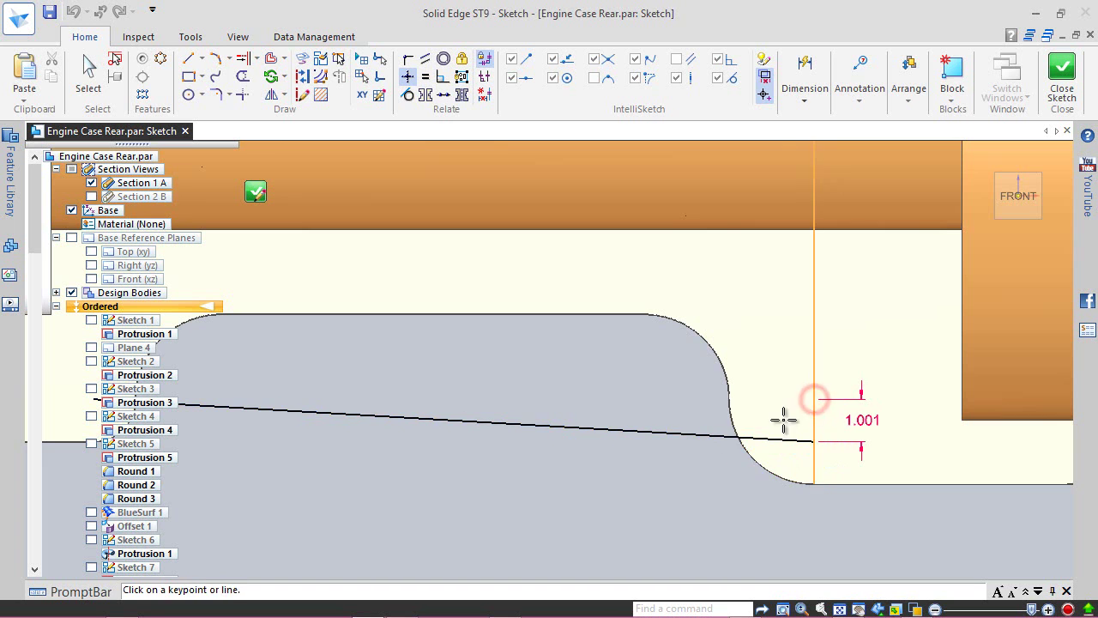
- Convert the sloped line across the groove to construction geometry
scroll(854, 486, "down", 2)
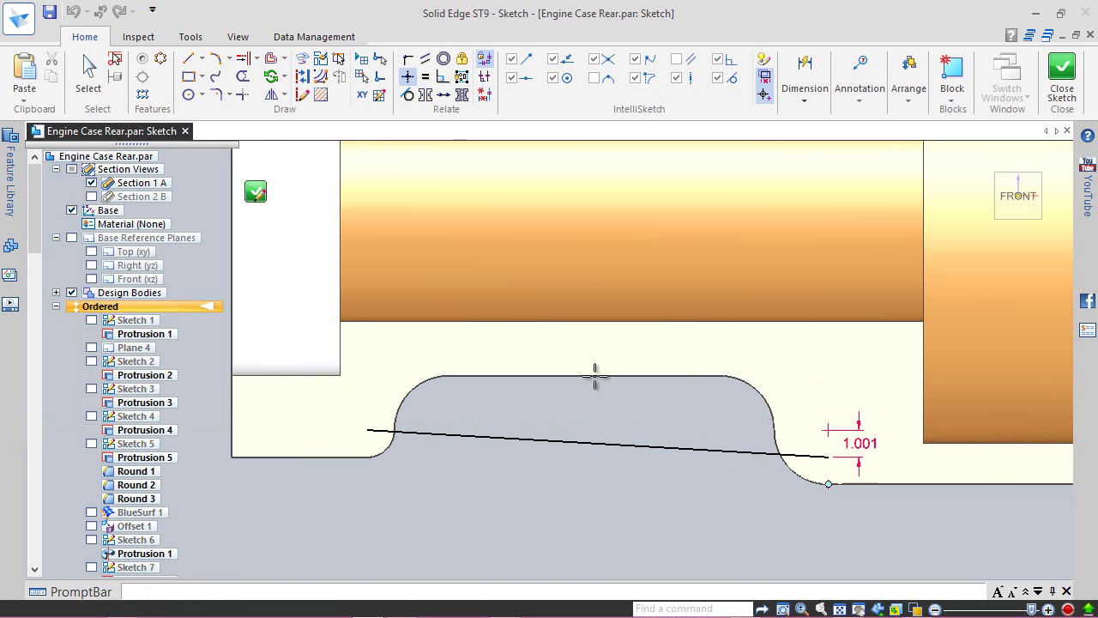
left_click(302, 75)
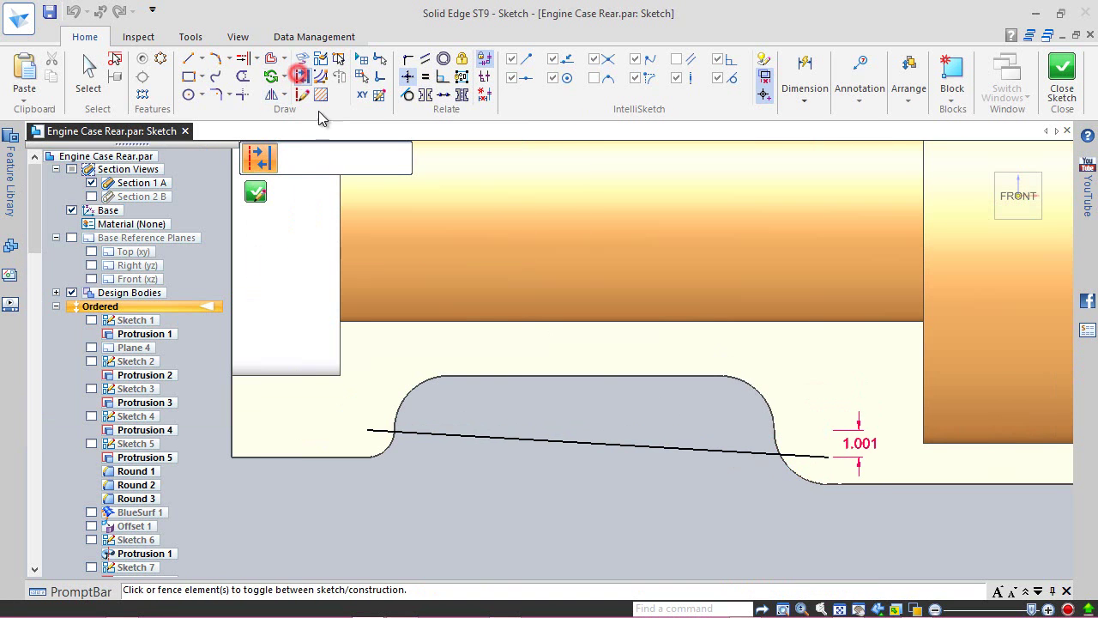
left_click(498, 433)
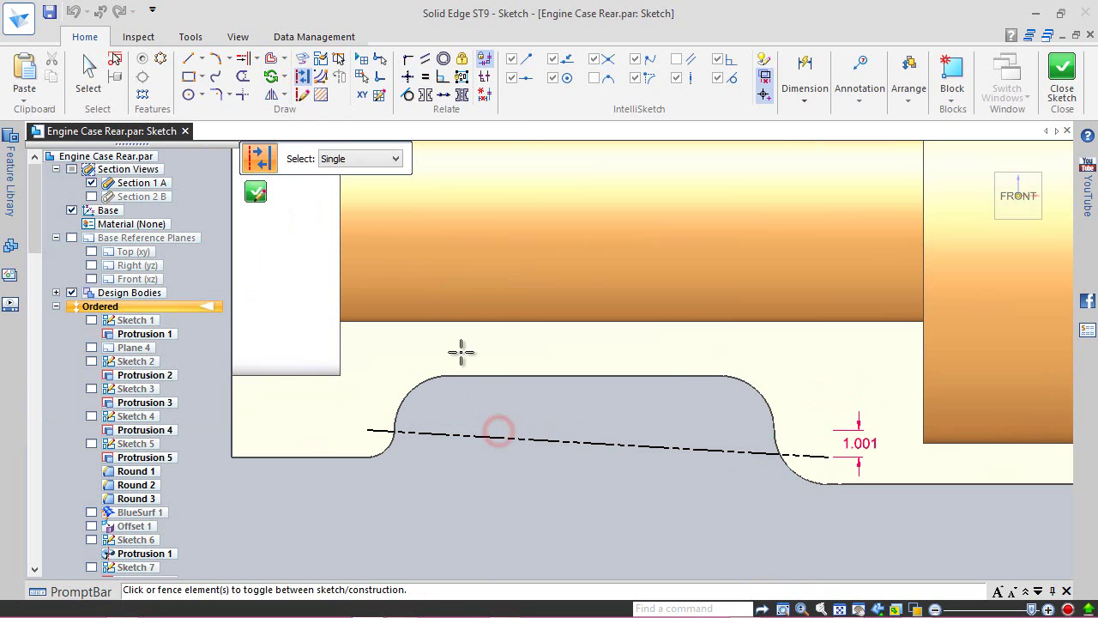
left_click(96, 69)
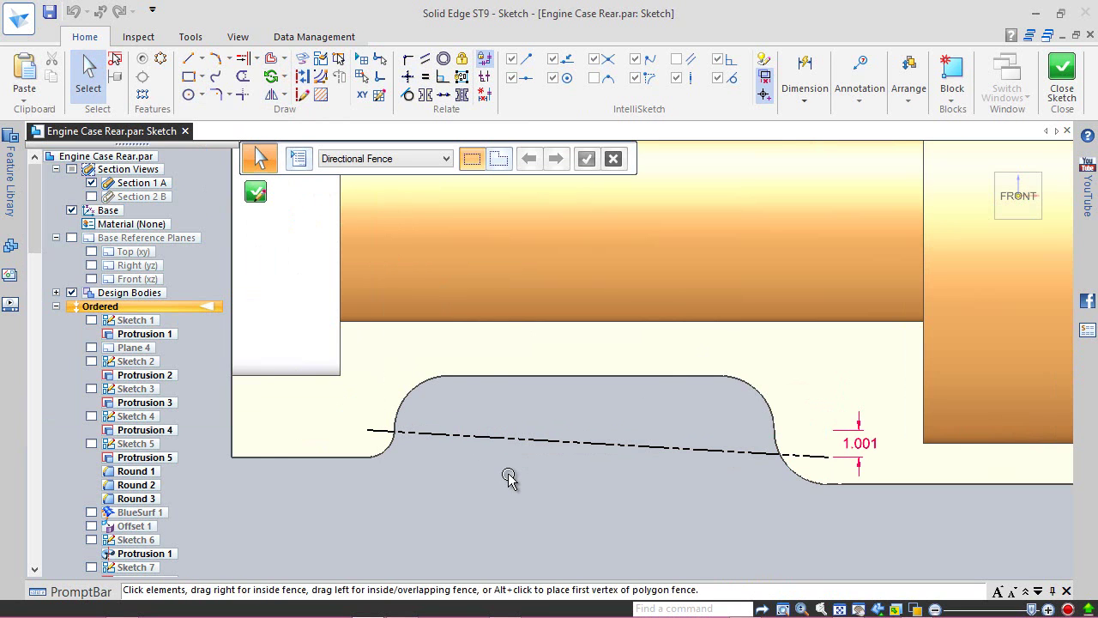
- Draw a shallow three-point arc from the groove's right fillet edge up to the construction line
left_click(216, 59)
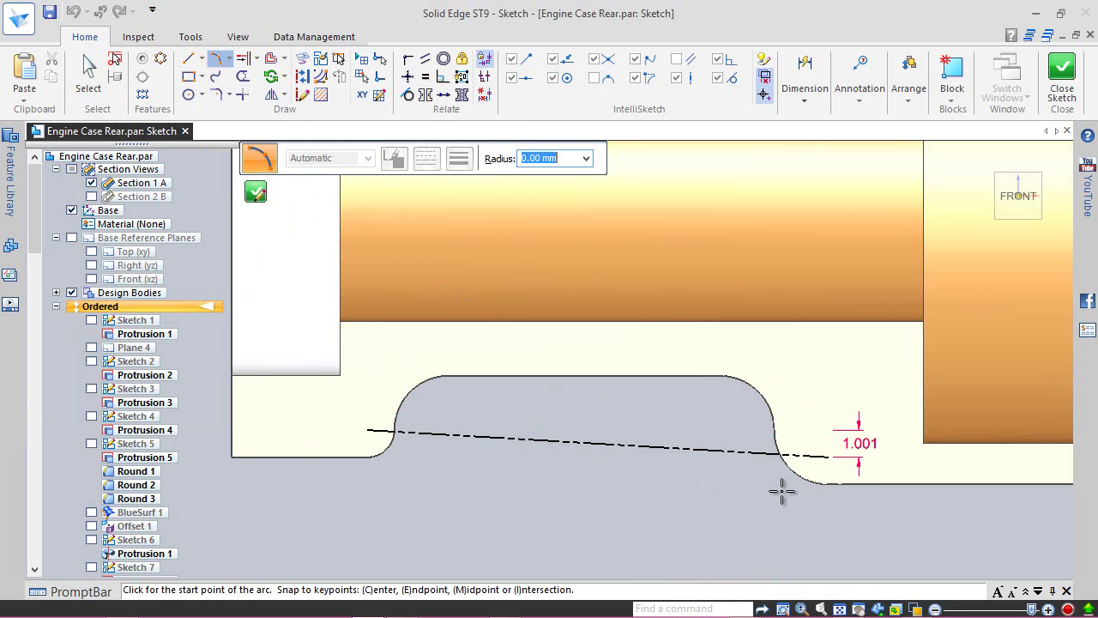
scroll(782, 490, "up", 2)
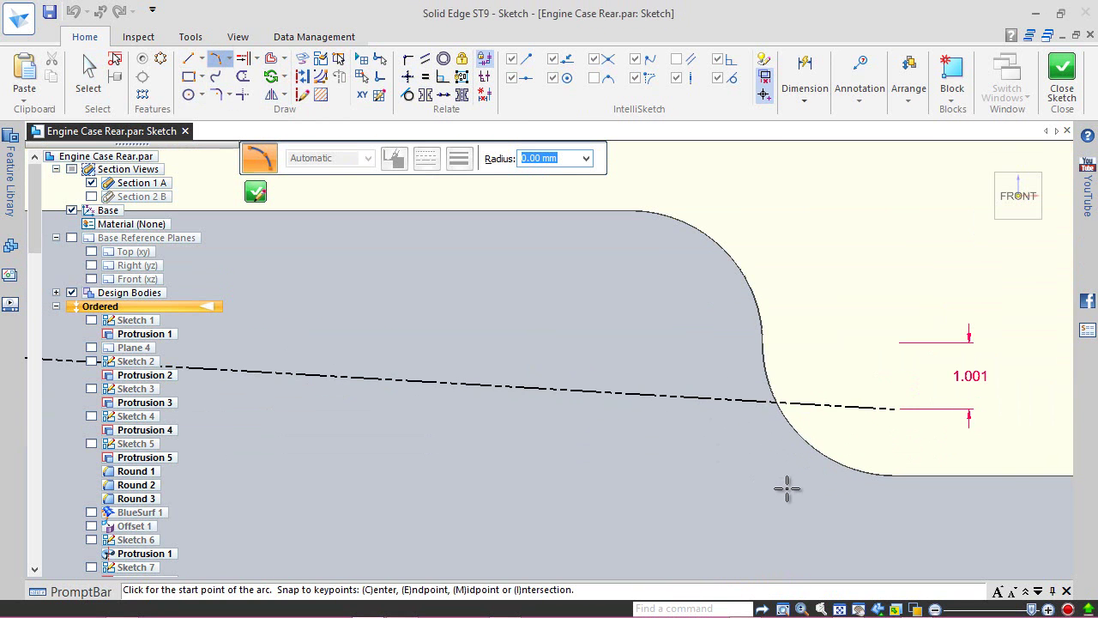
left_click(820, 455)
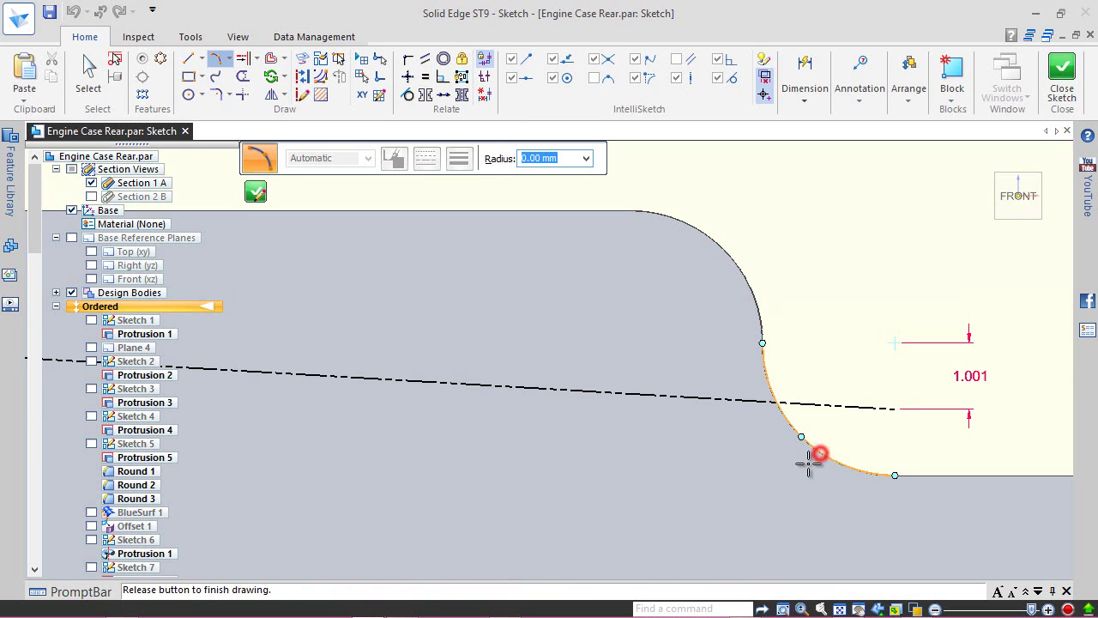
left_click(679, 396)
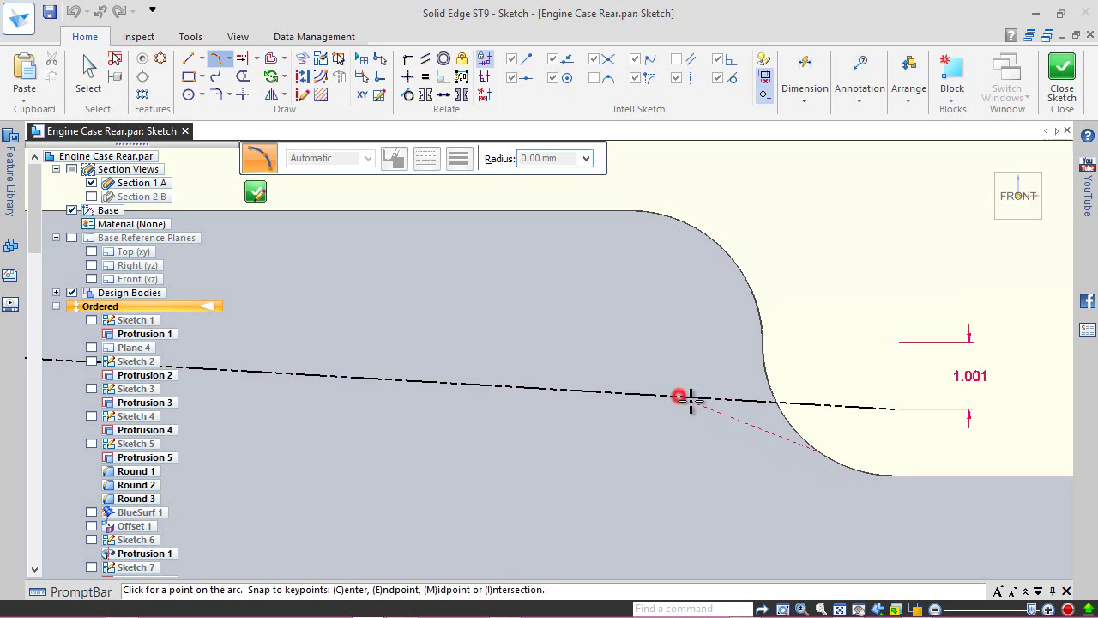
left_click(743, 417)
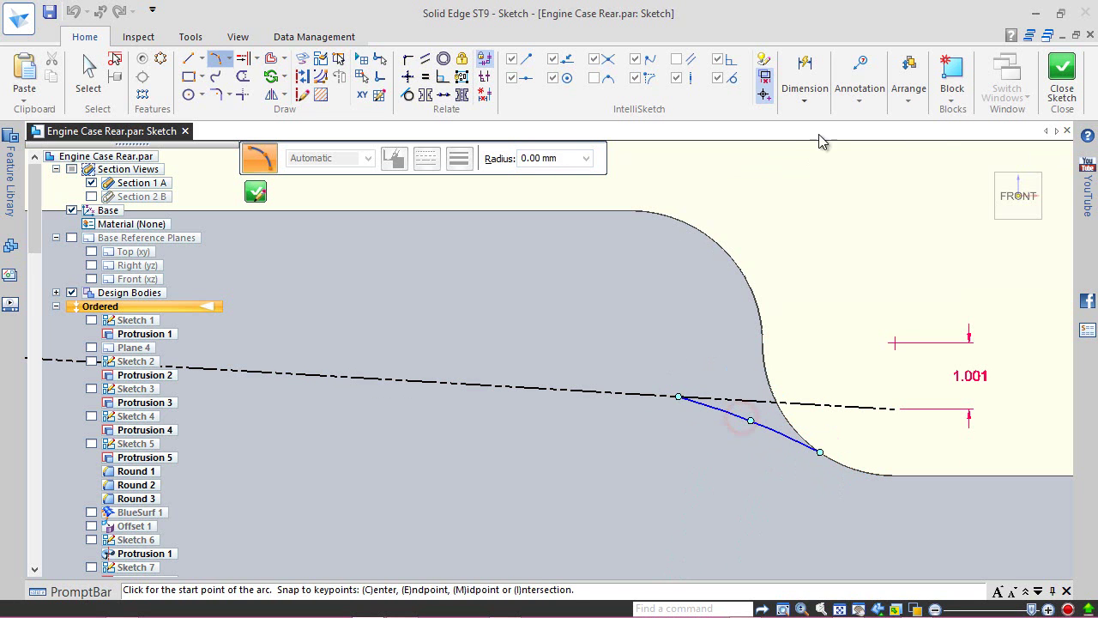
- Dimension the new arc's radius with Smart Dimension and set it to 5 mm
left_click(804, 84)
left_click(816, 135)
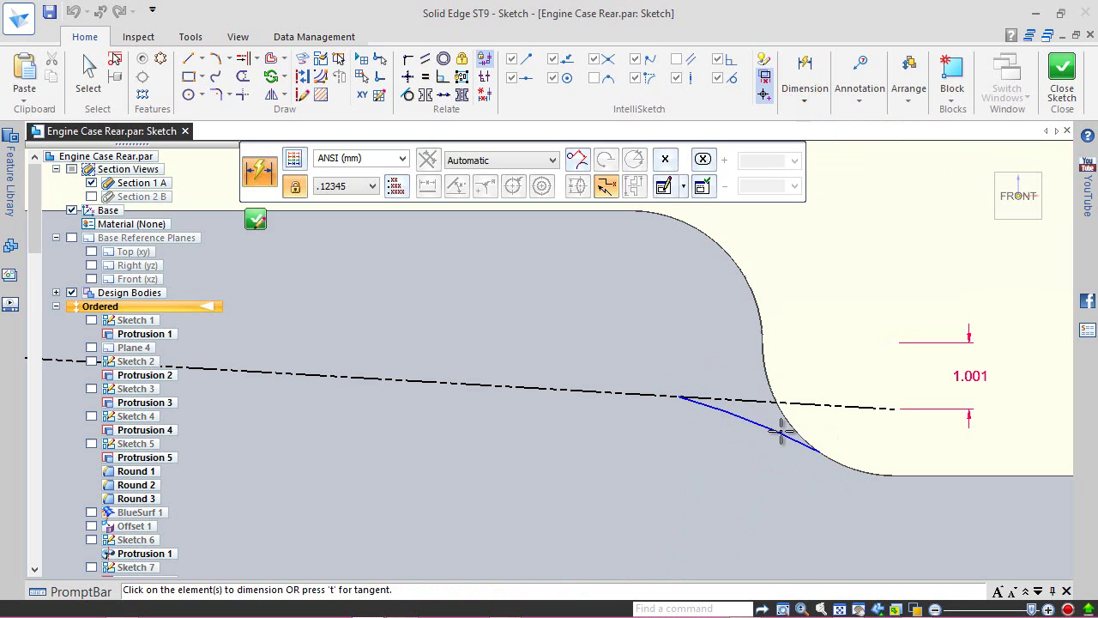
left_click(781, 432)
left_click(797, 369)
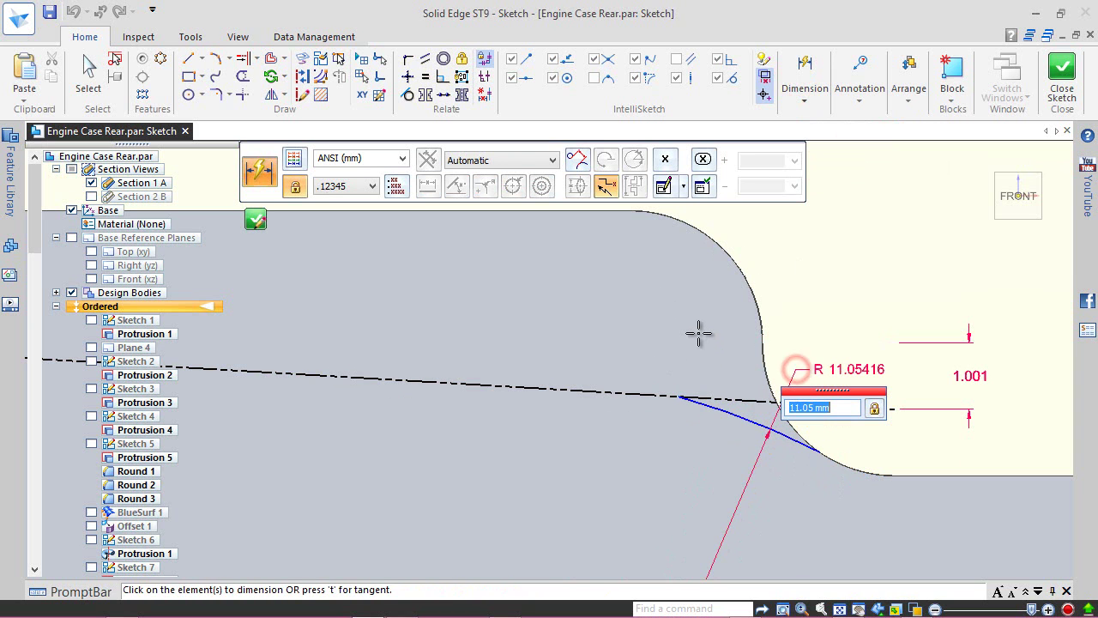
key("Return")
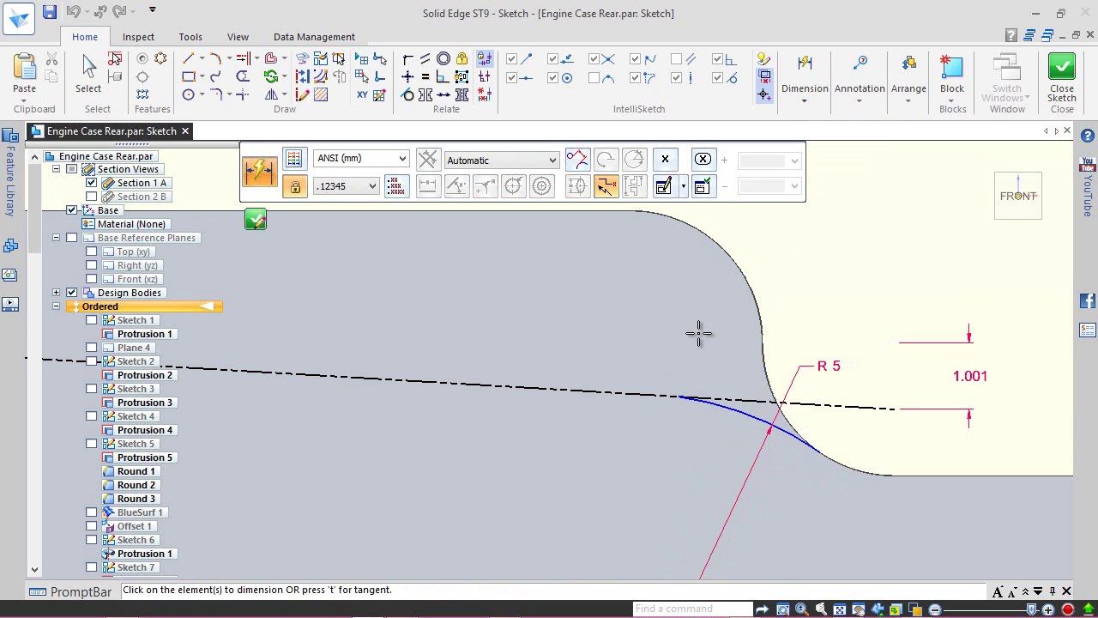
- Make the R 5 arc tangent to the construction line and to the groove's right fillet edge
left_click(408, 94)
left_click(758, 417)
left_click(743, 400)
left_click(832, 448)
left_click(815, 455)
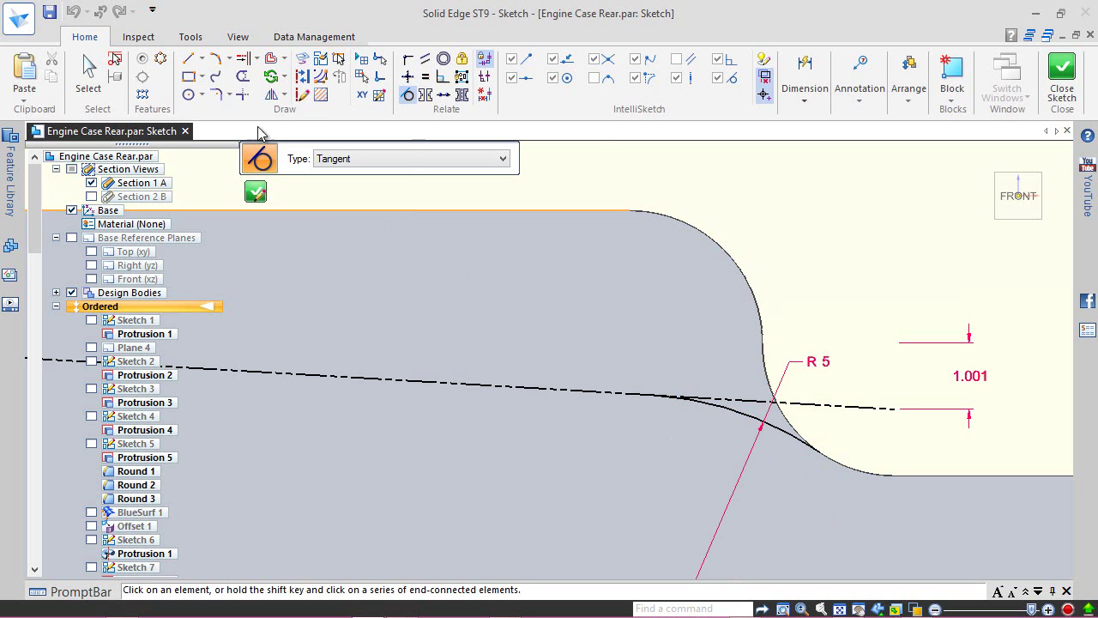
- Draw a short arc between the right fillet's lower end and the R 5 arc's end, and apply Tangent so it follows the fillet
left_click(215, 59)
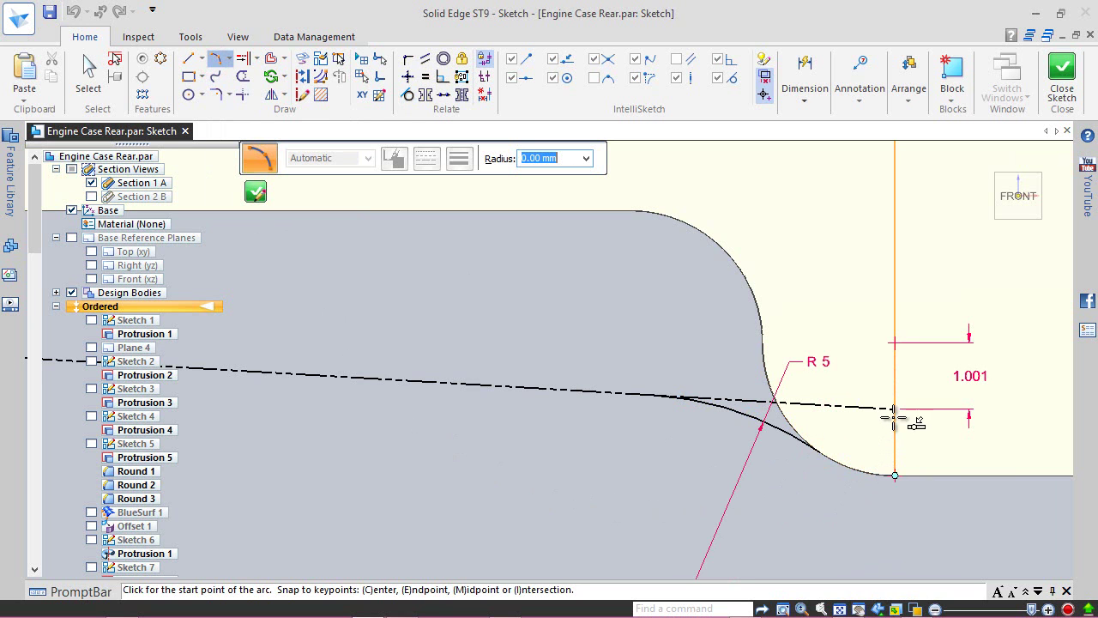
left_click(895, 474)
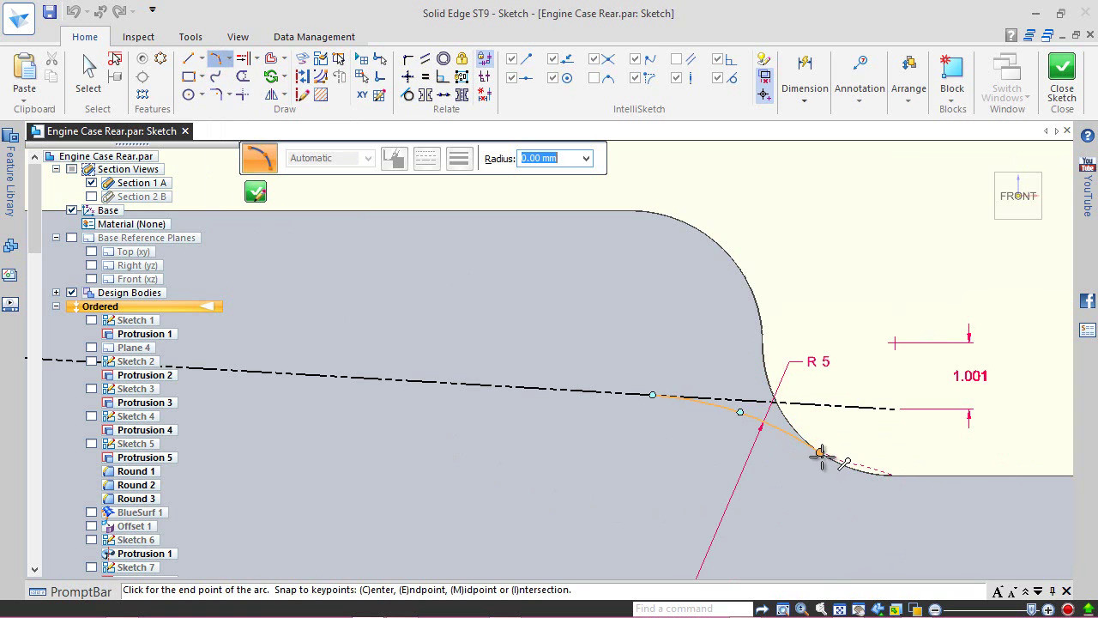
left_click(819, 452)
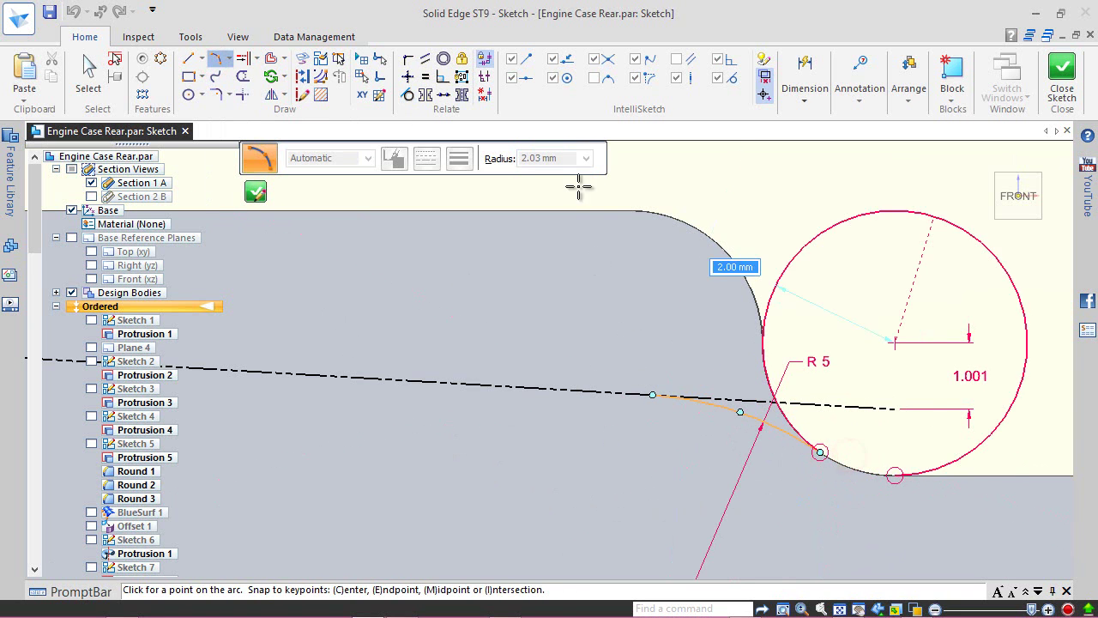
left_click(849, 487)
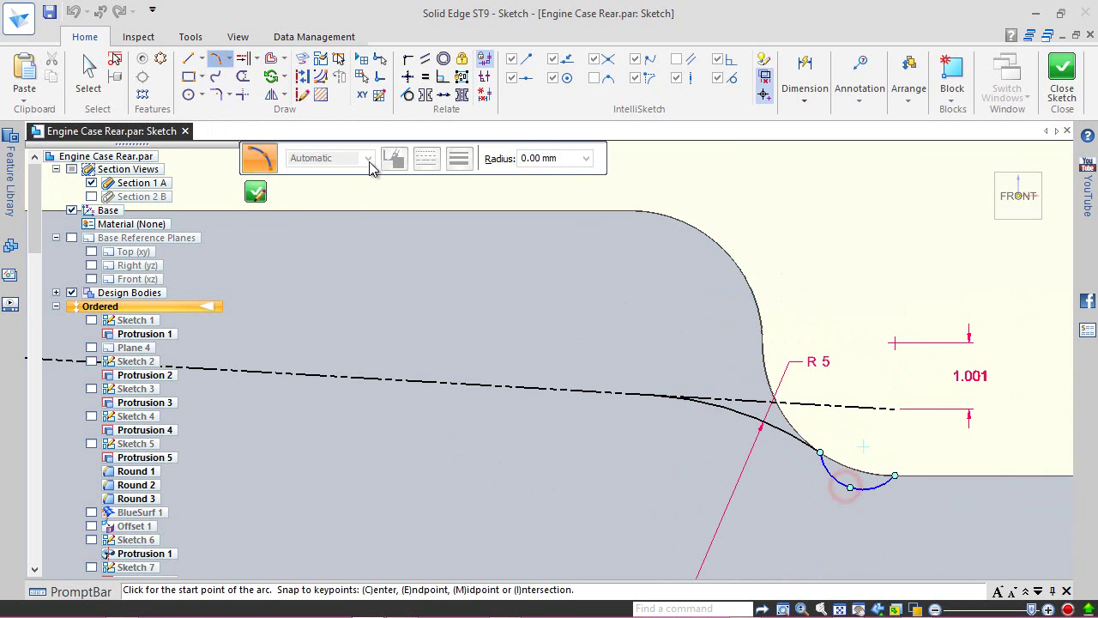
left_click(409, 95)
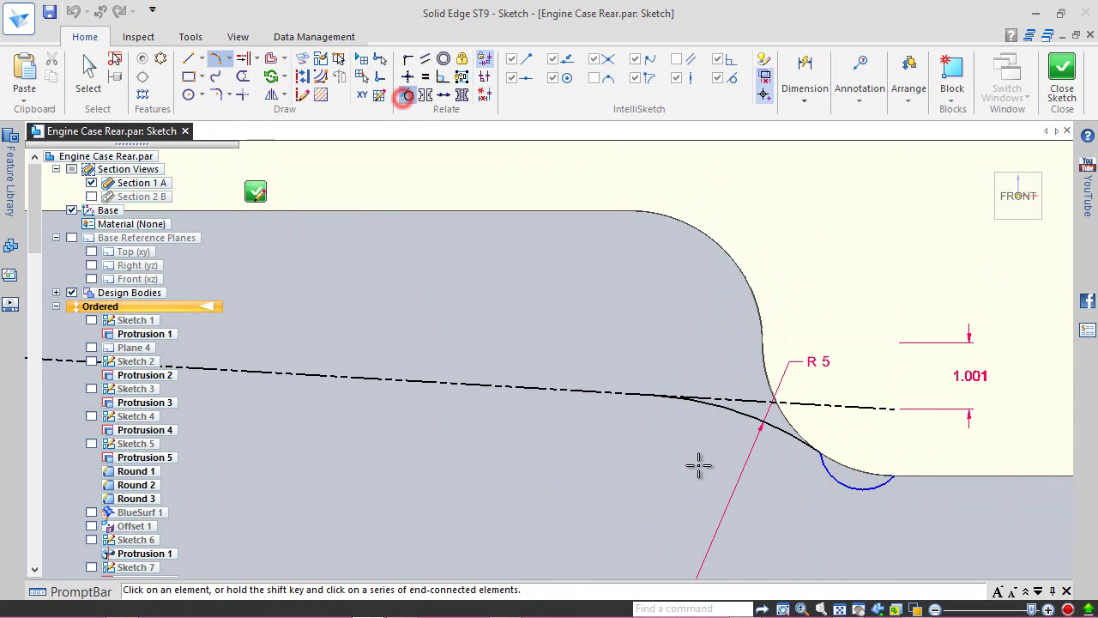
left_click(843, 463)
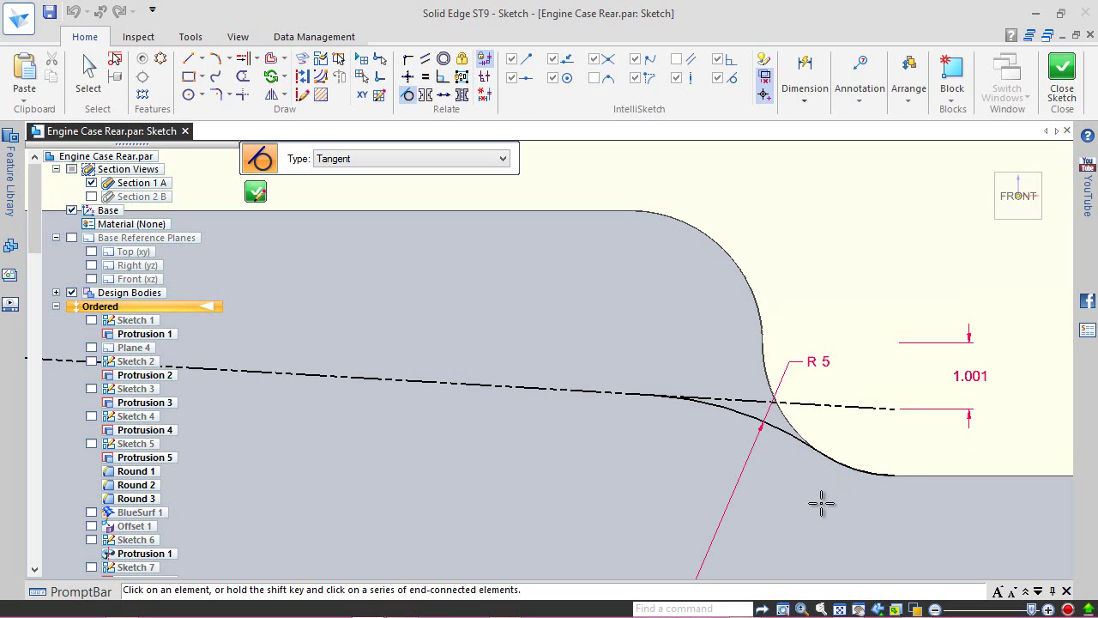
left_click(814, 490)
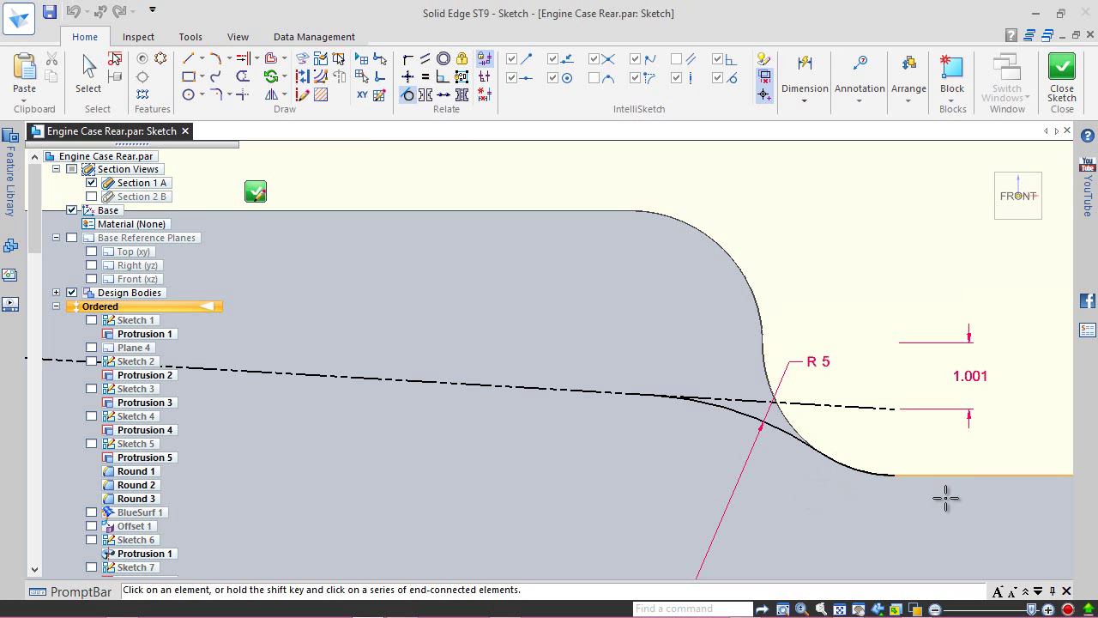
- Draw a three-point arc of about 1.3 mm radius from the construction line down to the groove's left fillet edge
left_click(214, 59)
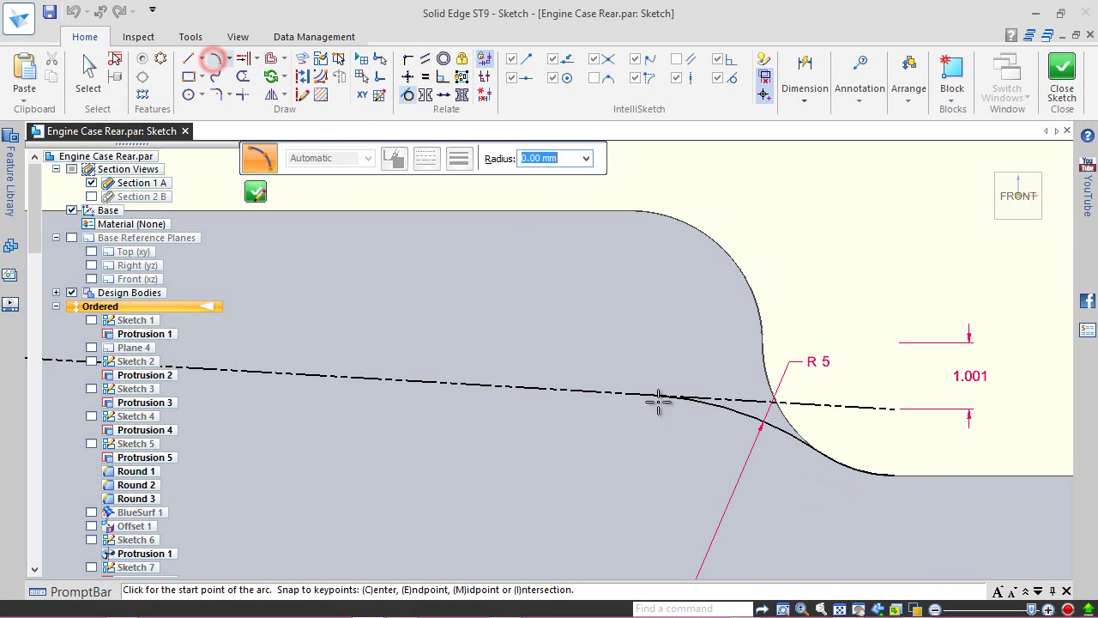
scroll(921, 510, "down", 3)
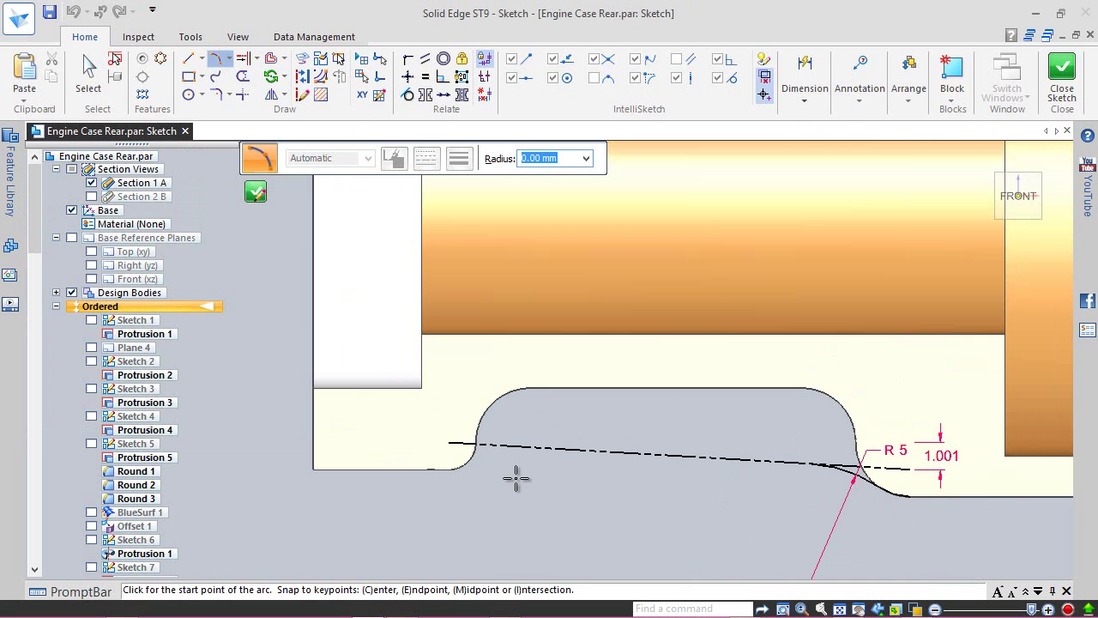
scroll(516, 479, "up", 2)
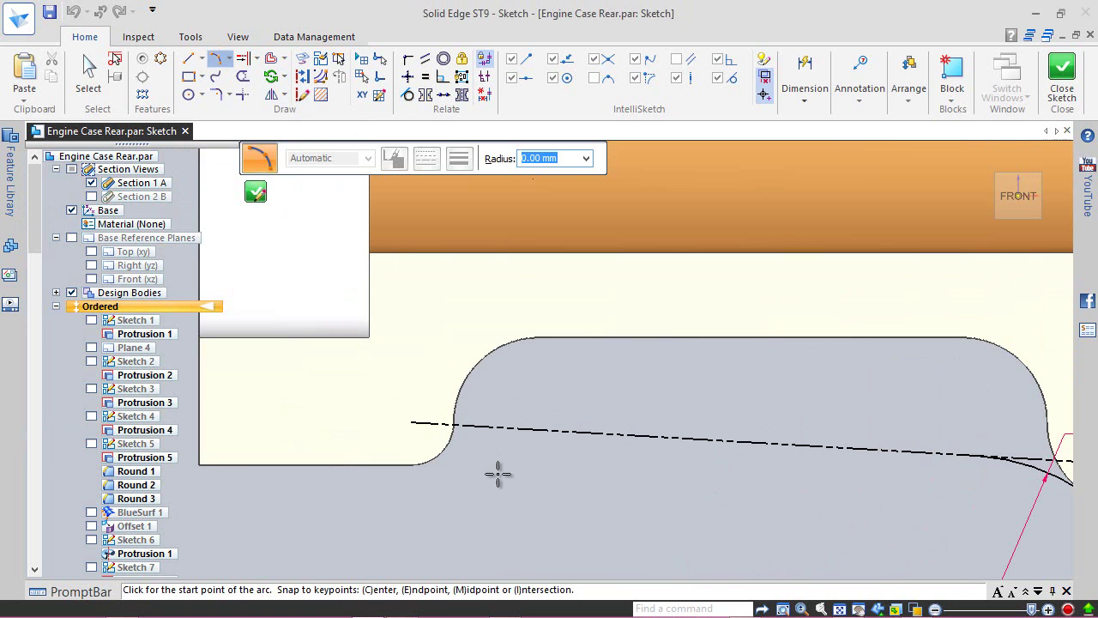
scroll(470, 462, "up", 3)
mouse_move(543, 397)
left_mouse_down()
mouse_move(566, 404)
mouse_move(481, 427)
left_mouse_up()
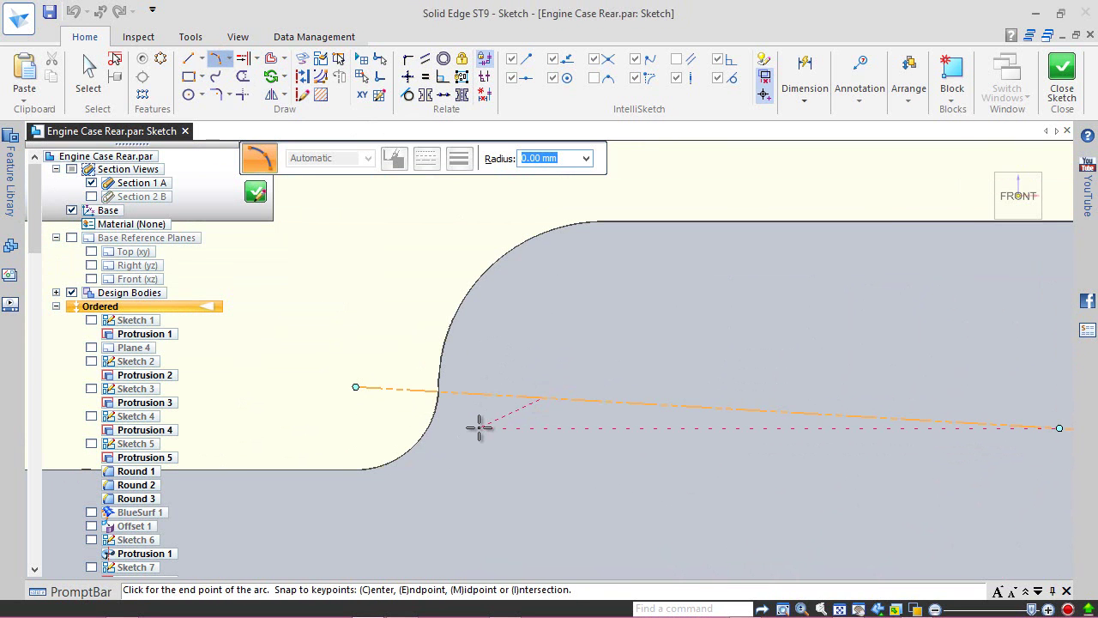
left_click(422, 436)
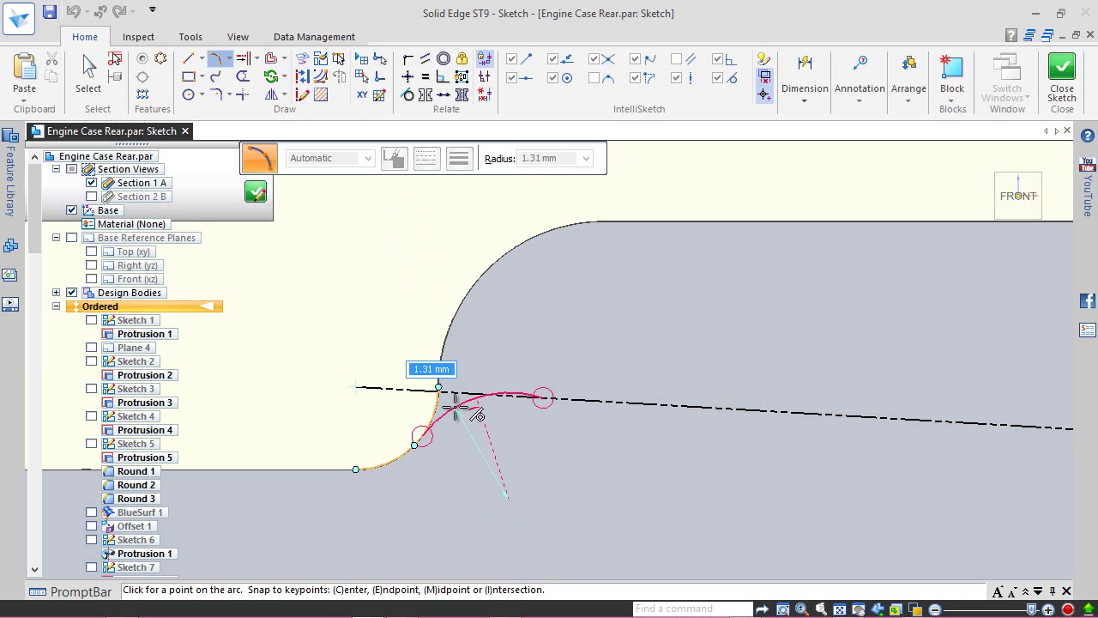
left_click(455, 407)
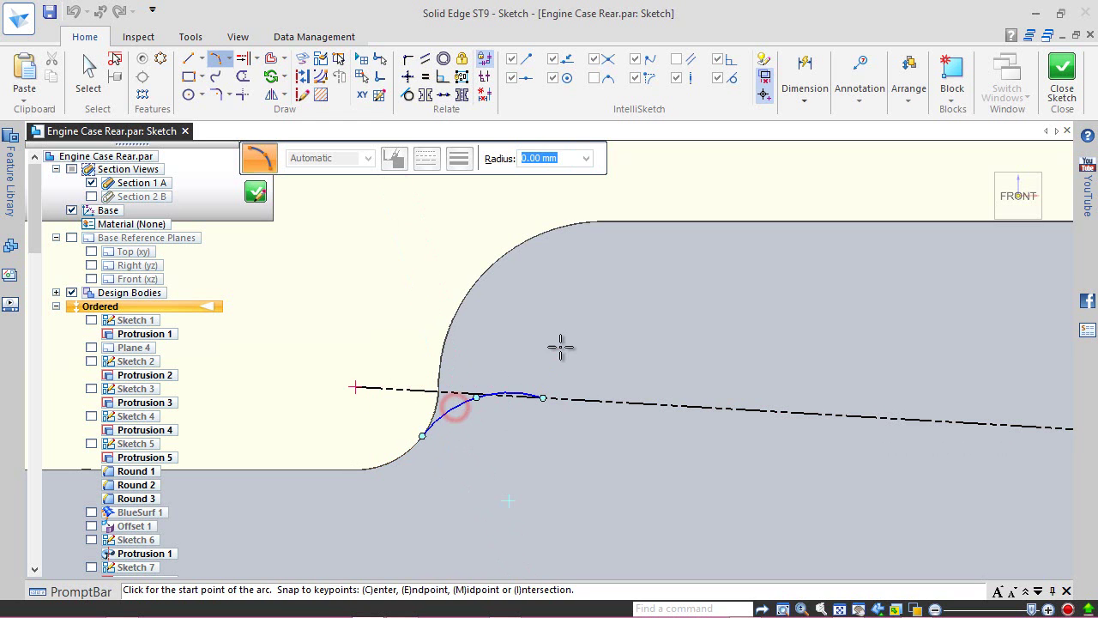
- Apply an Equal relation between the left arc and the R 5 arc
left_click(425, 76)
left_click(454, 404)
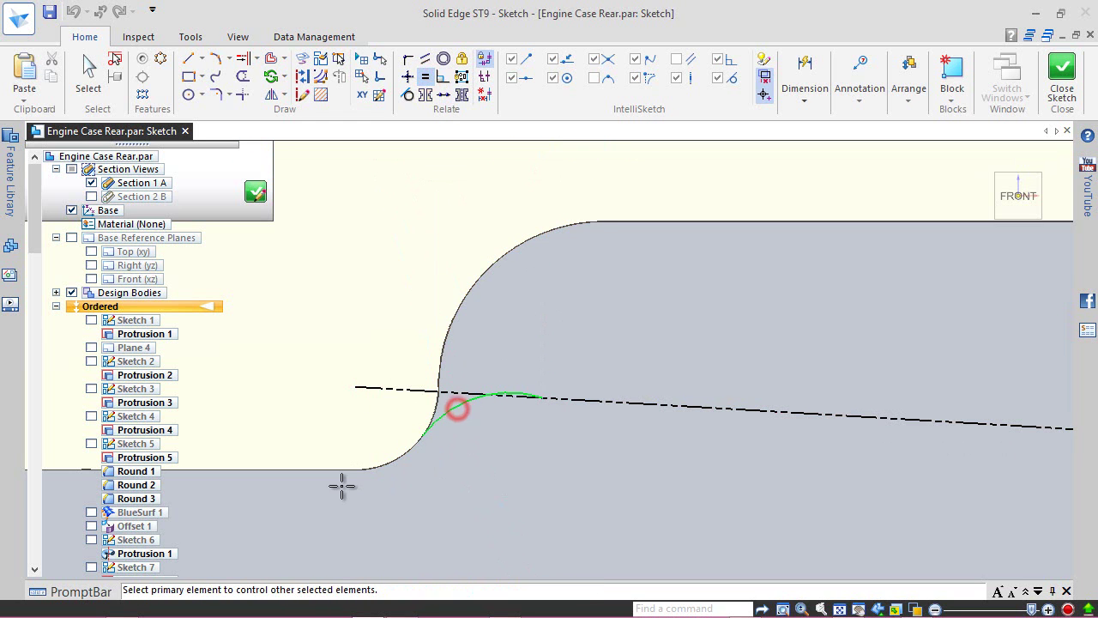
scroll(340, 486, "down", 2)
scroll(360, 493, "down", 2)
scroll(670, 476, "up", 1)
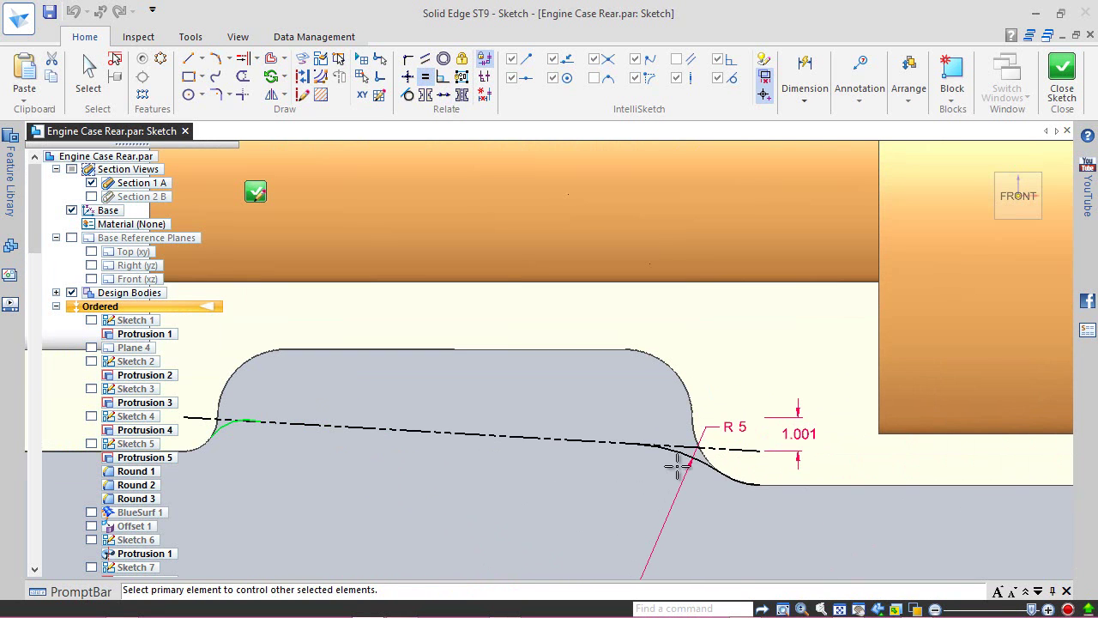
left_click(682, 455)
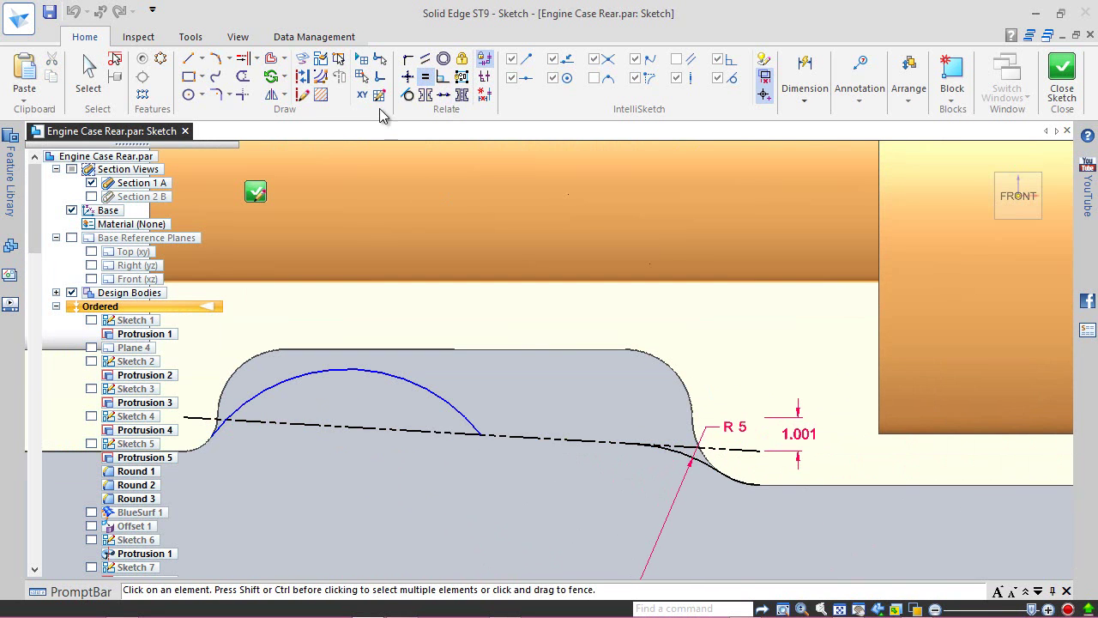
- Make the left arc tangent to the construction line and to the groove's left fillet edge
left_click(407, 95)
left_click(314, 369)
left_click(292, 421)
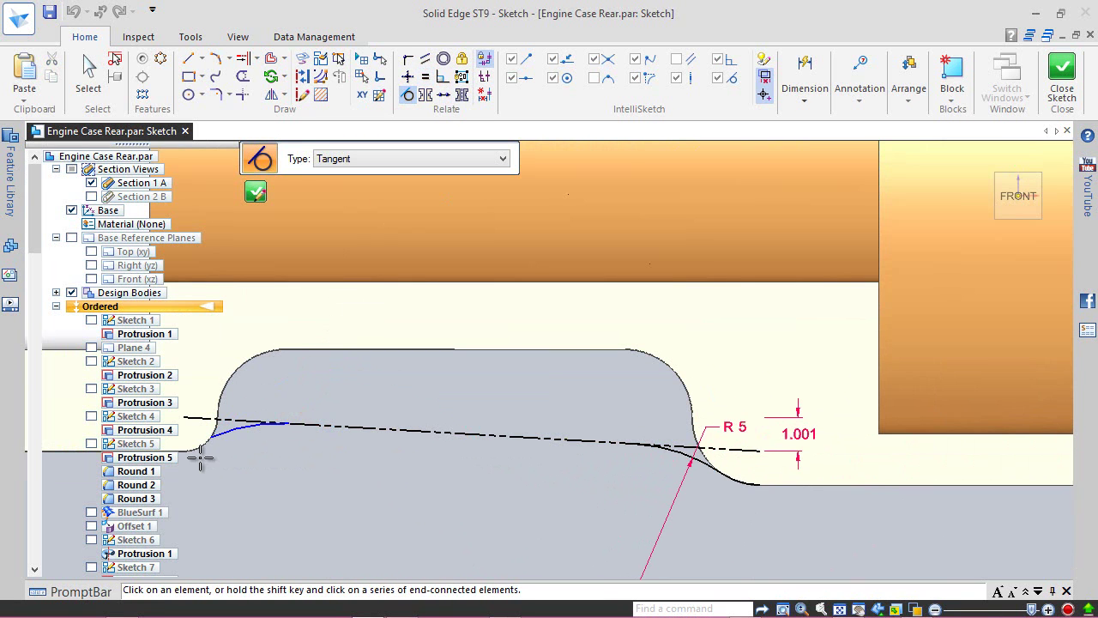
scroll(202, 457, "up", 5)
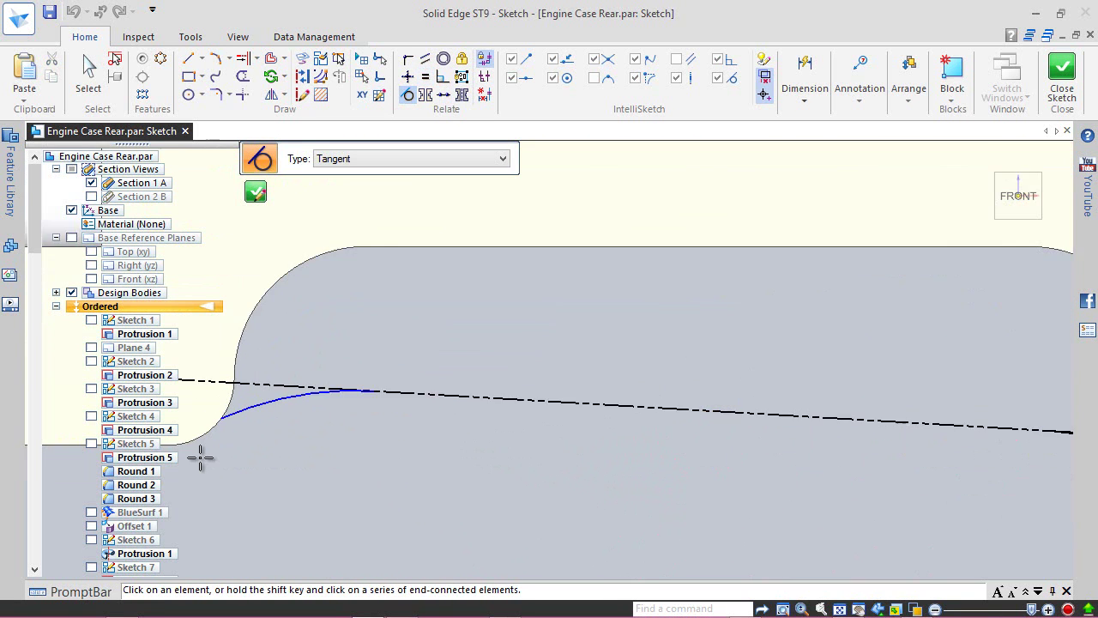
left_click(280, 368)
left_click(260, 362)
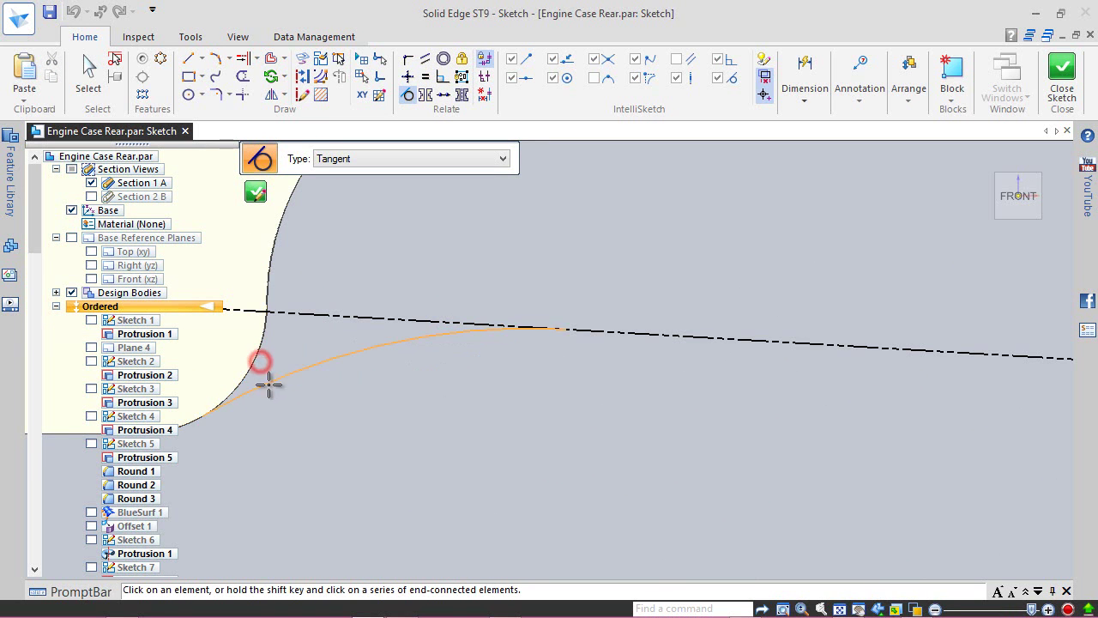
scroll(655, 381, "down", 1)
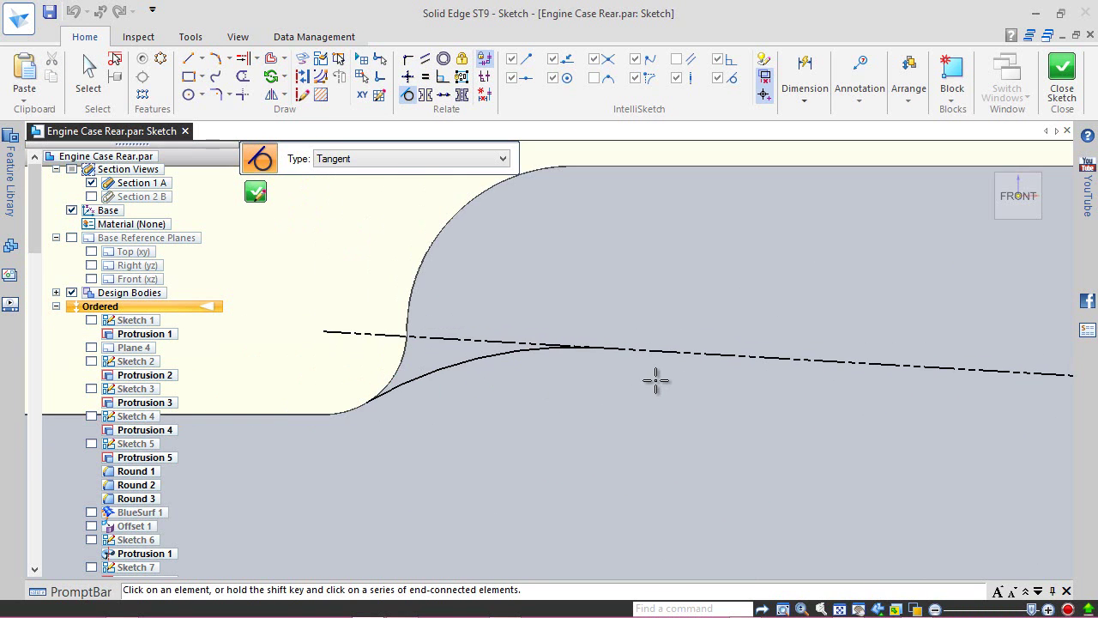
scroll(656, 381, "up", 1)
scroll(459, 394, "up", 1)
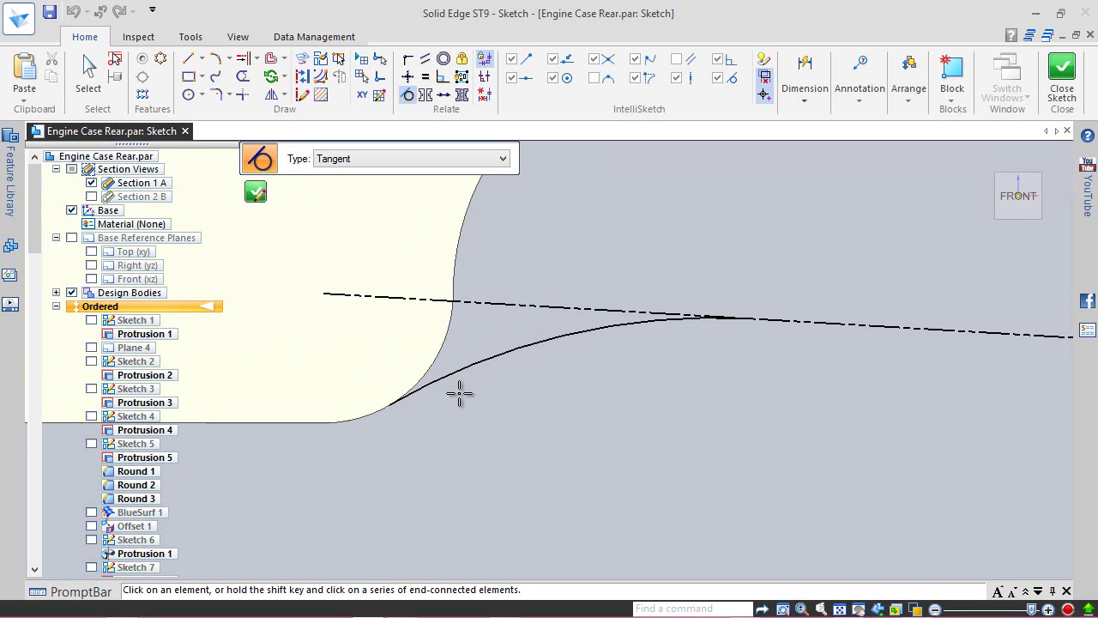
left_click(88, 73)
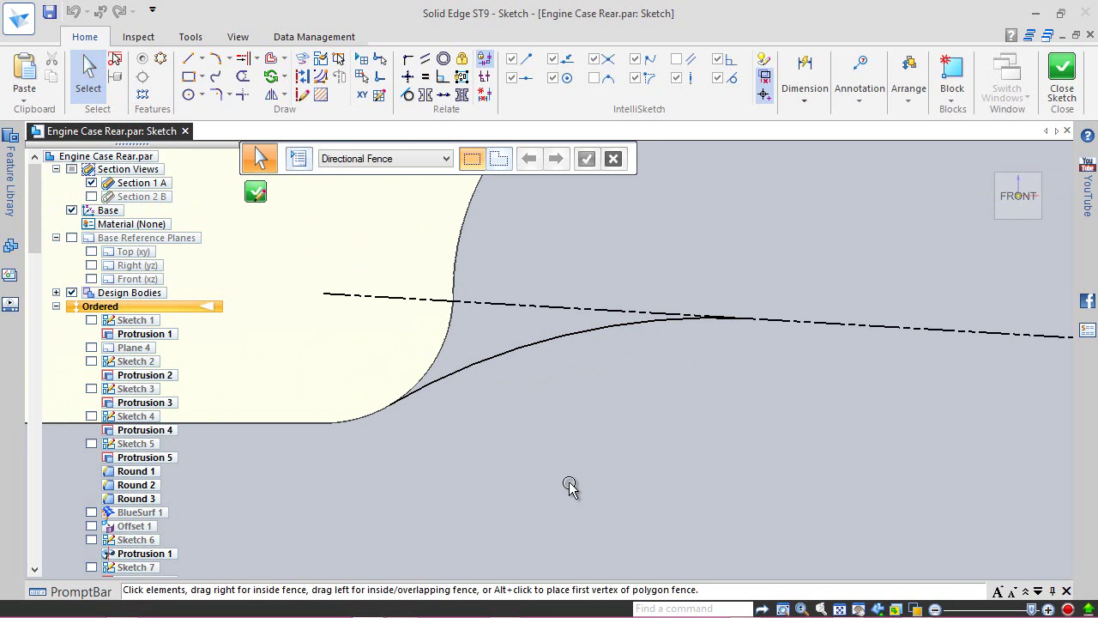
- Draw a short arc from the left fillet's lower end to the left arc's end, and make it tangent to the fillet
left_click(217, 58)
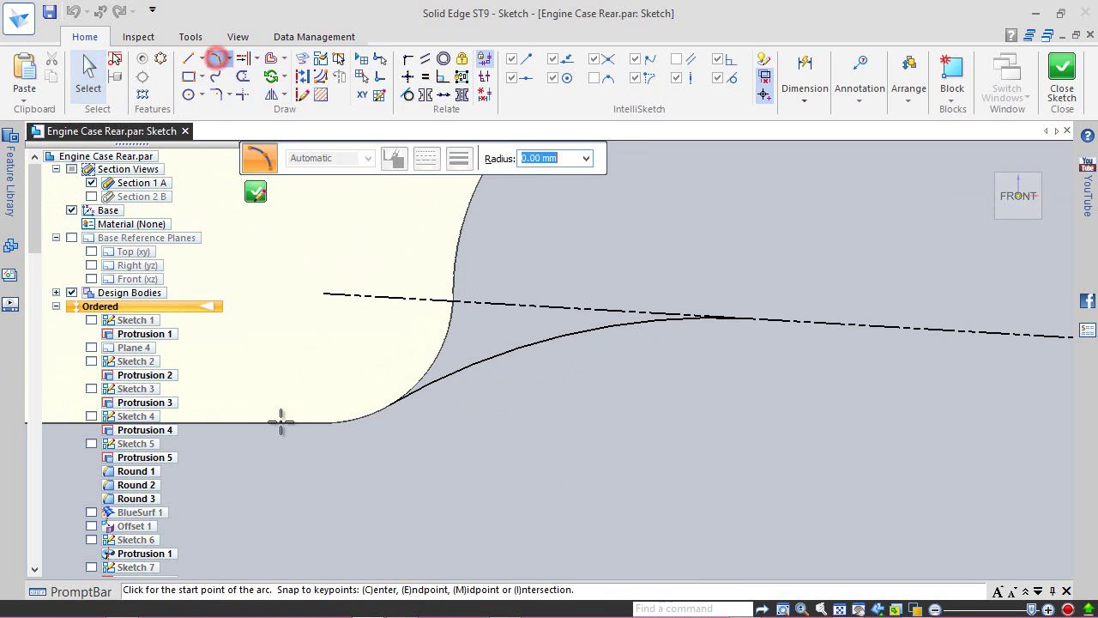
left_click(323, 422)
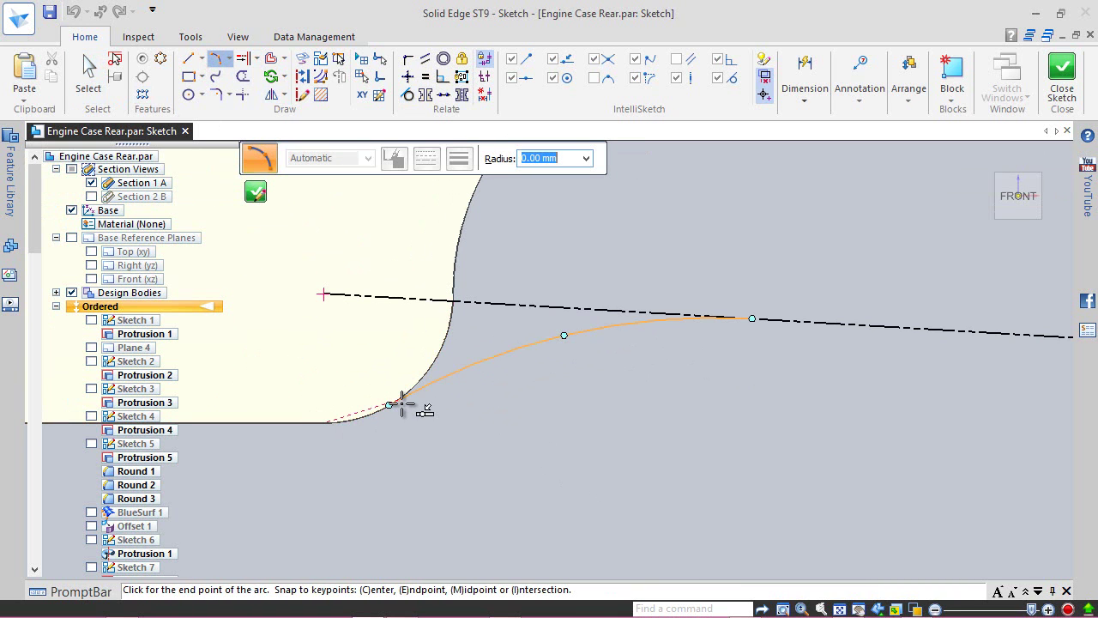
left_click(389, 404)
left_click(373, 427)
left_click(407, 94)
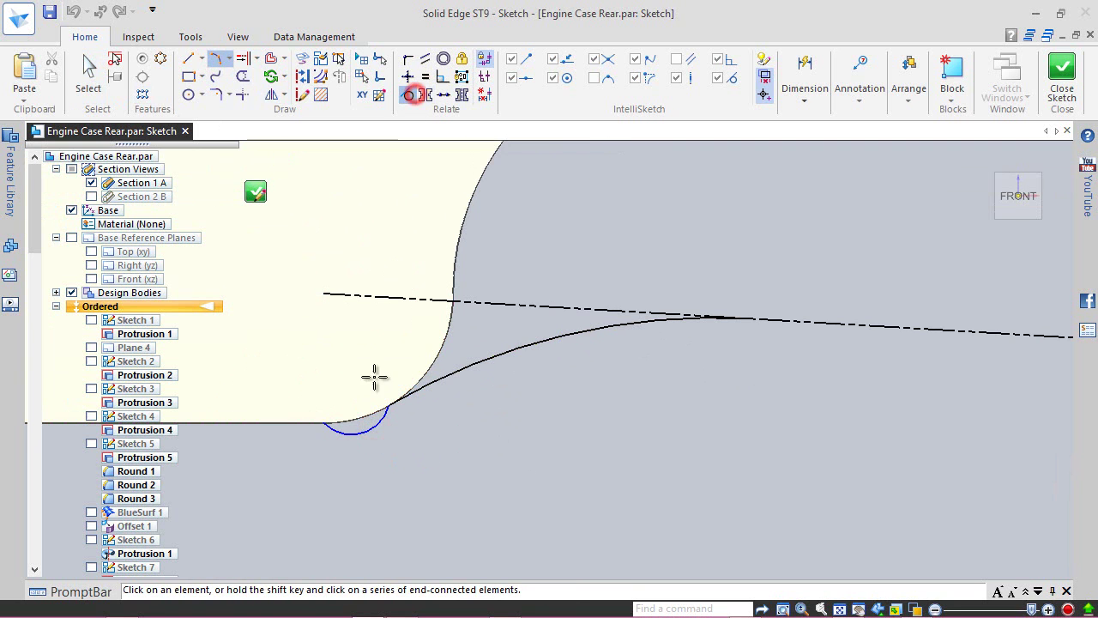
left_click(377, 427)
left_click(363, 418)
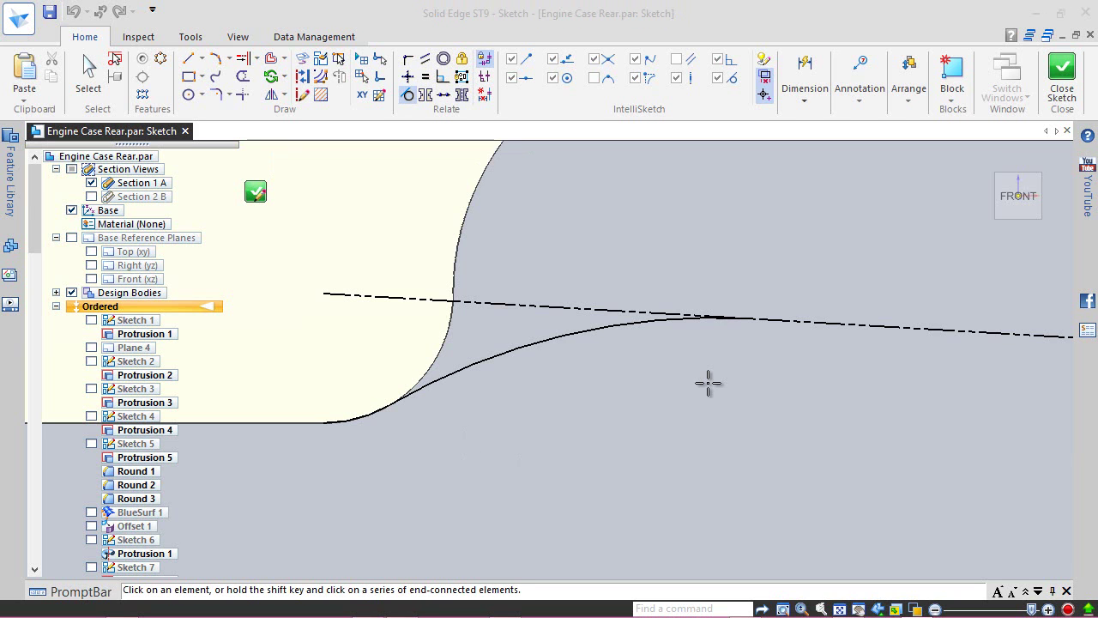
- Draw a line about 10 mm long along the construction line, joining the upper ends of the left arc and the R 5 arc
left_click(190, 60)
left_click(573, 24)
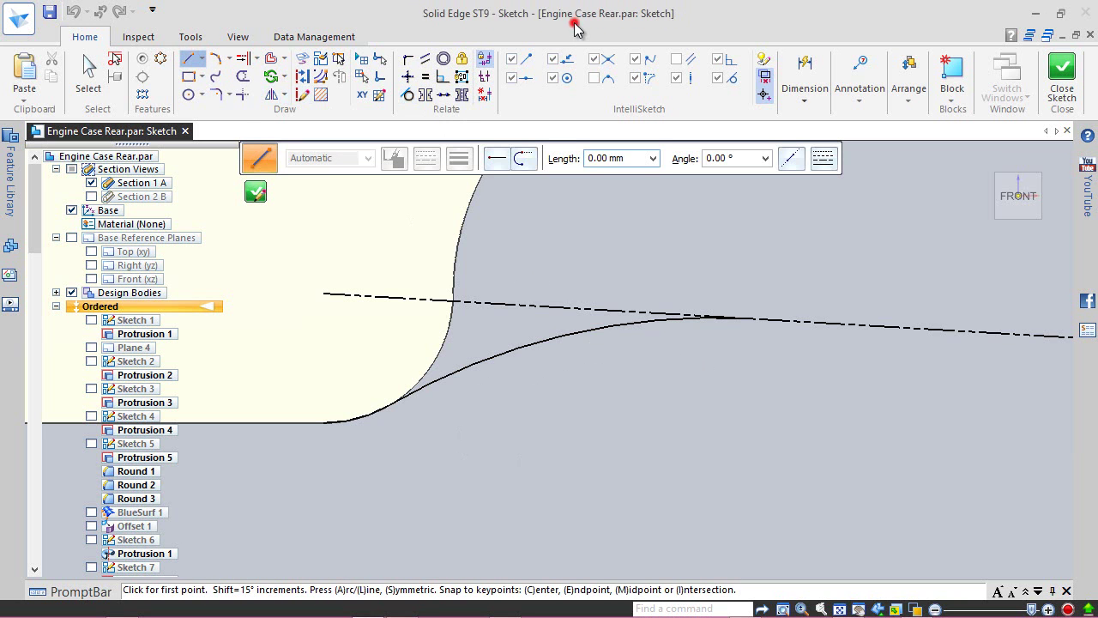
left_click(753, 319)
scroll(466, 444, "down", 3)
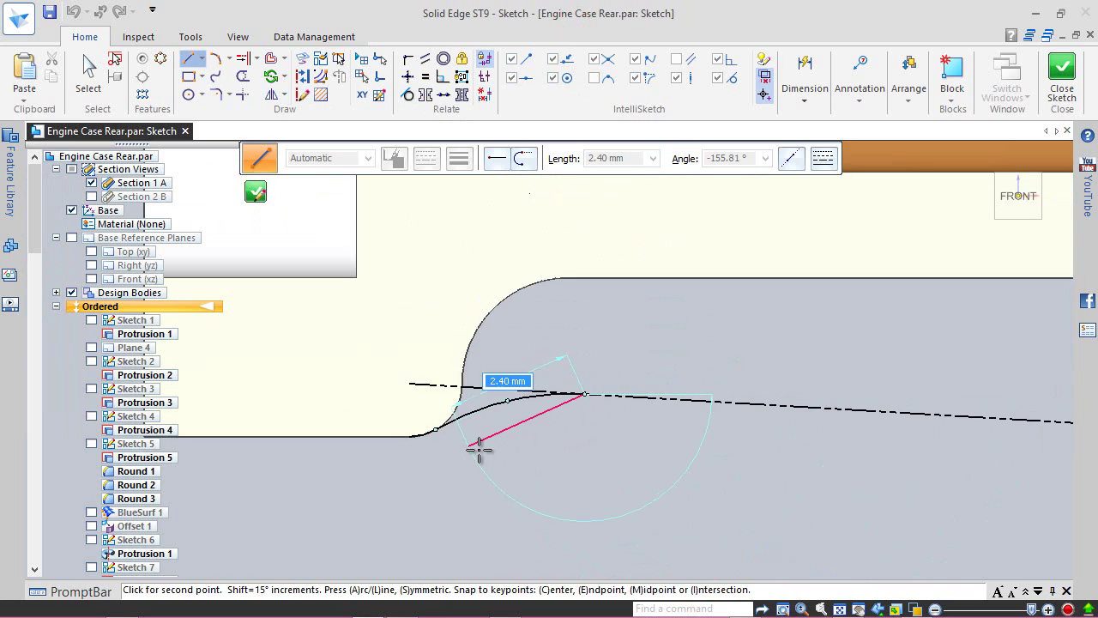
scroll(479, 448, "down", 2)
scroll(892, 439, "up", 2)
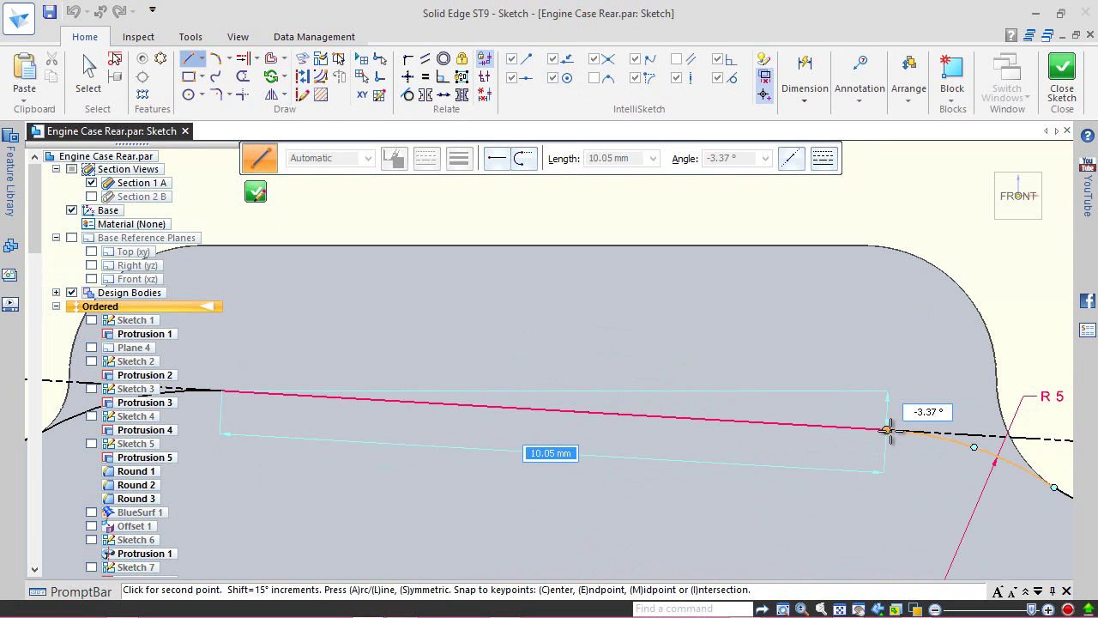
left_click(886, 430)
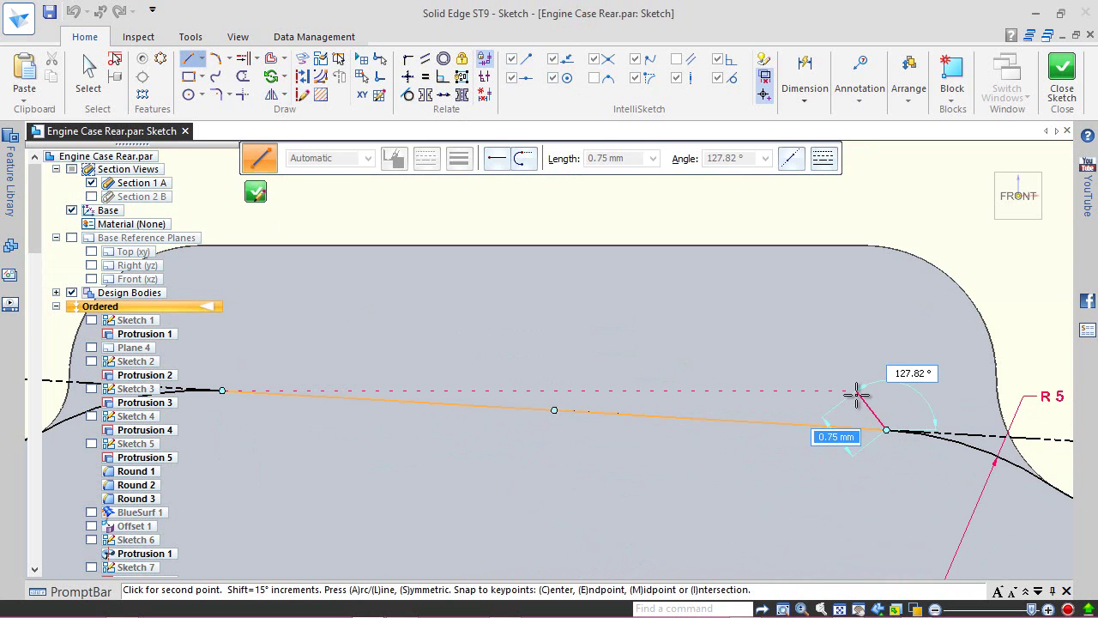
right_click(856, 395)
scroll(736, 369, "down", 3)
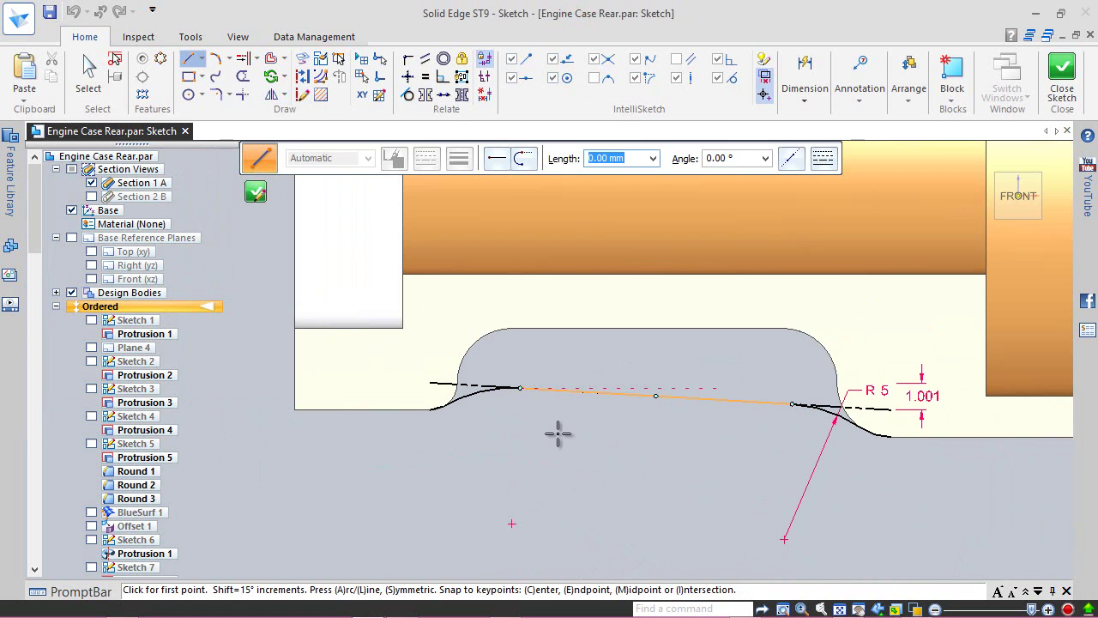
left_click(88, 70)
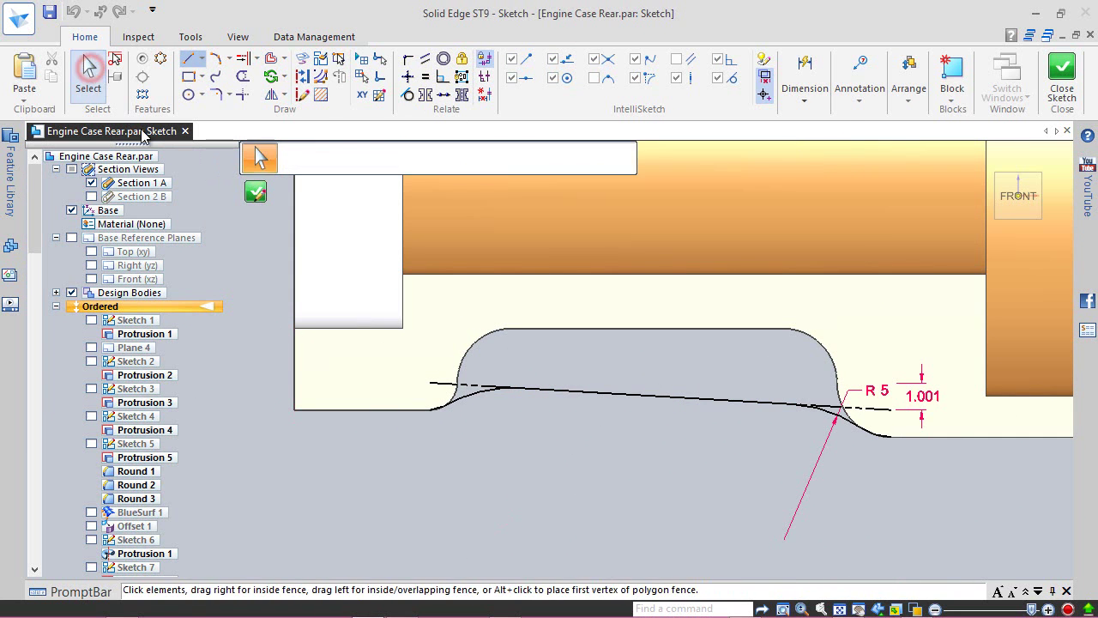
scroll(727, 341, "up", 1)
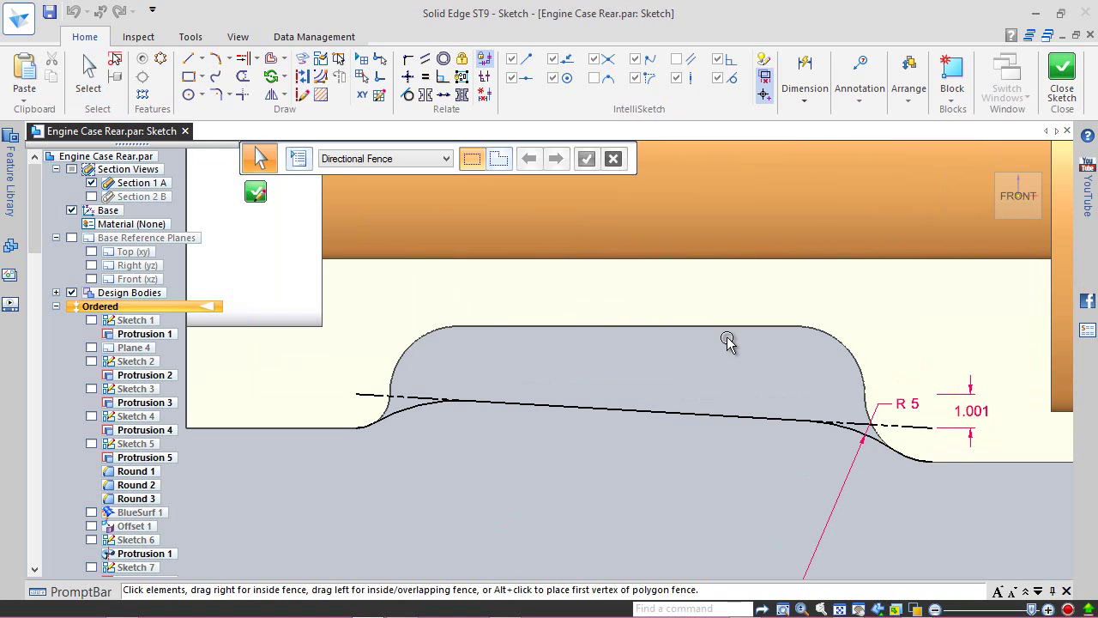
scroll(552, 511, "down", 5)
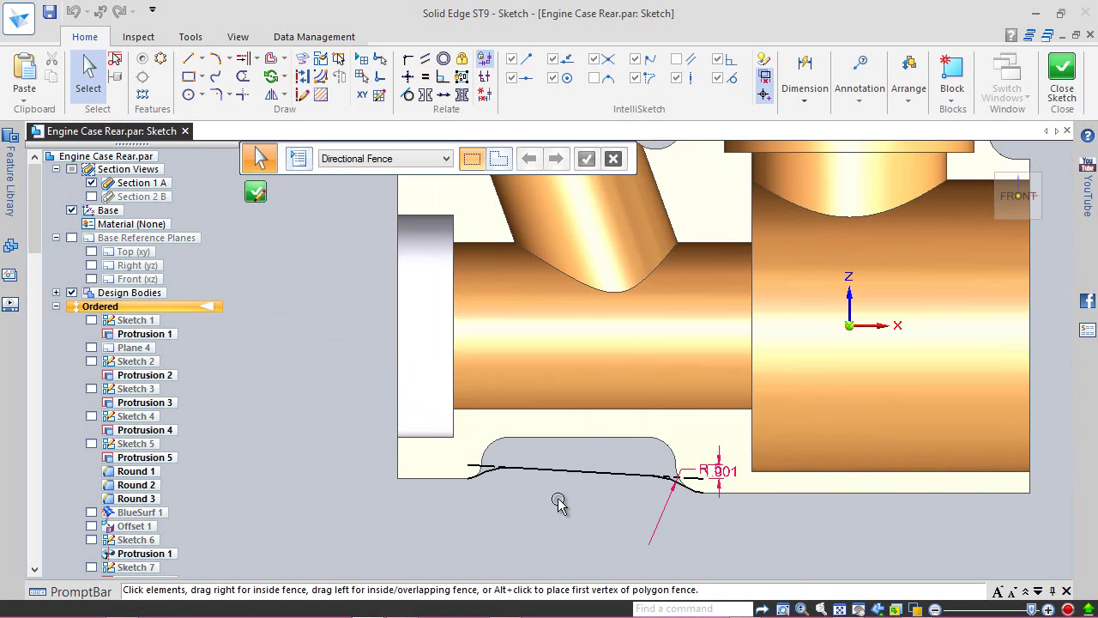
scroll(417, 349, "up", 1)
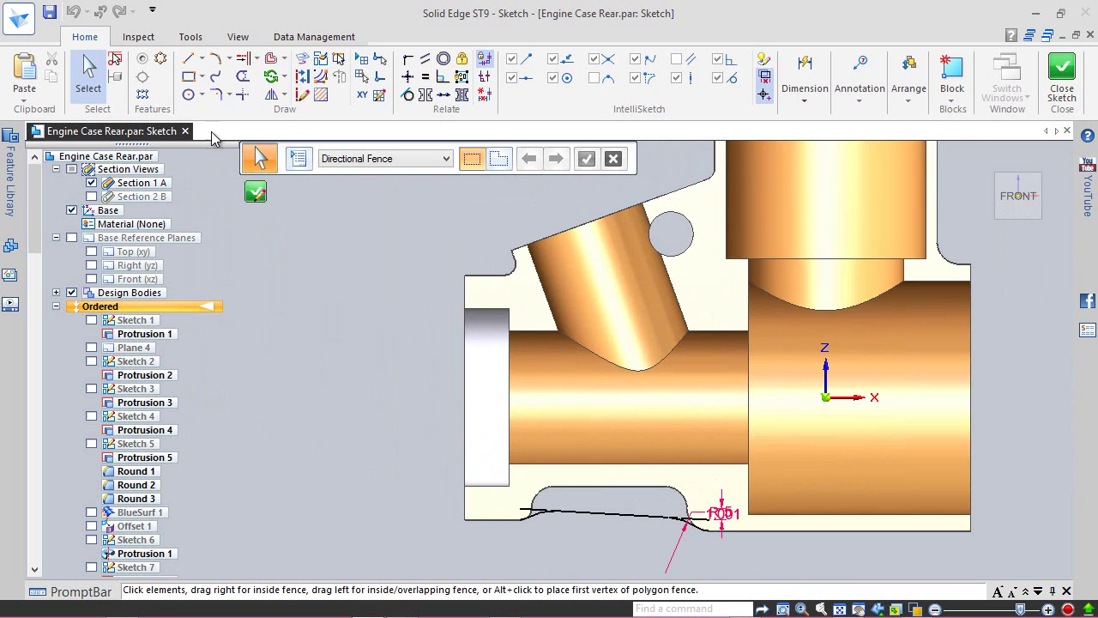
- Draw a horizontal line from the midpoint of the casing's rear opening edge to the origin and convert it to construction geometry
left_click(186, 60)
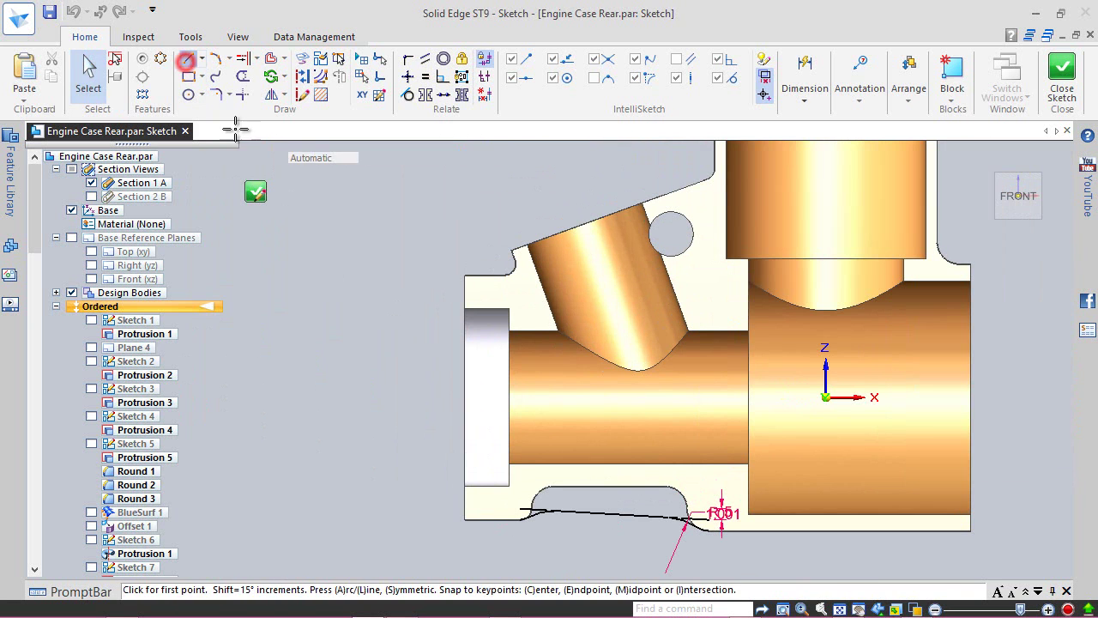
left_click(302, 76)
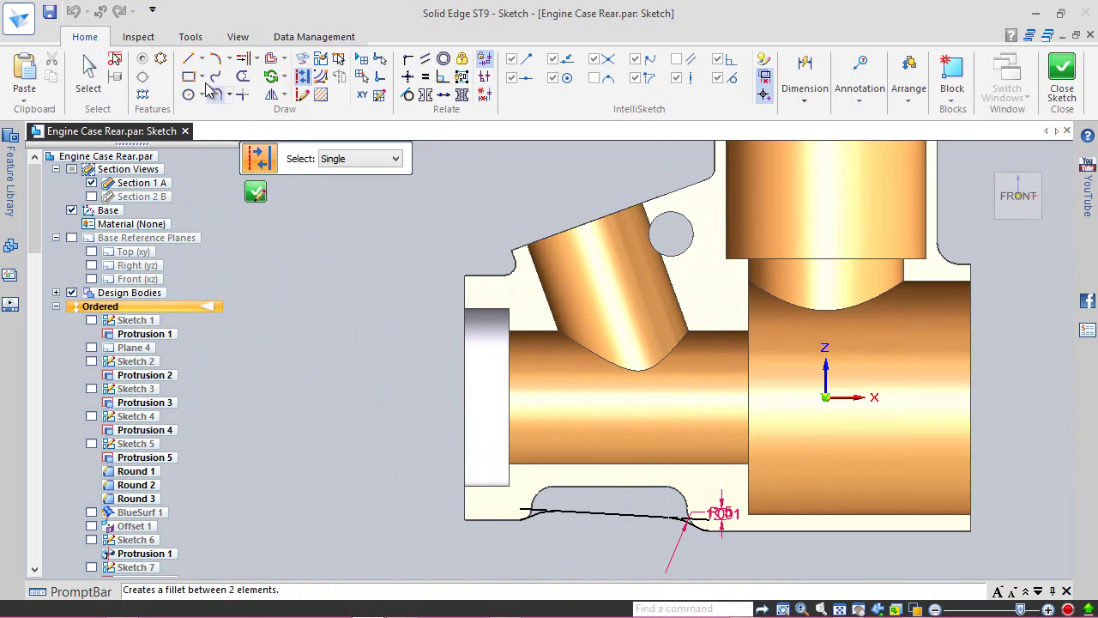
left_click(189, 58)
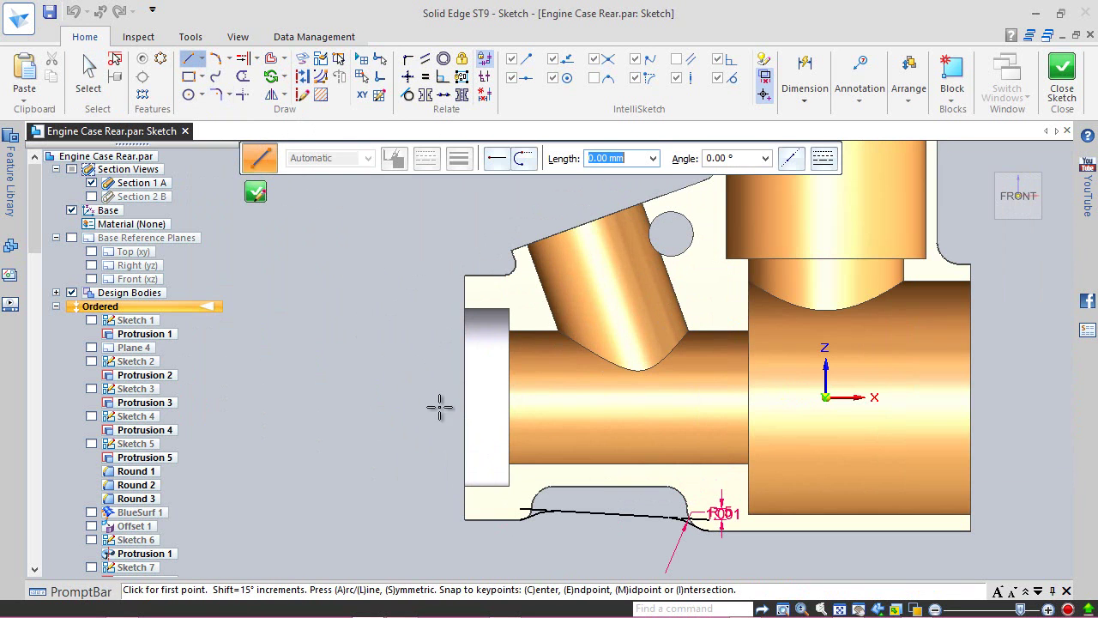
left_click(464, 397)
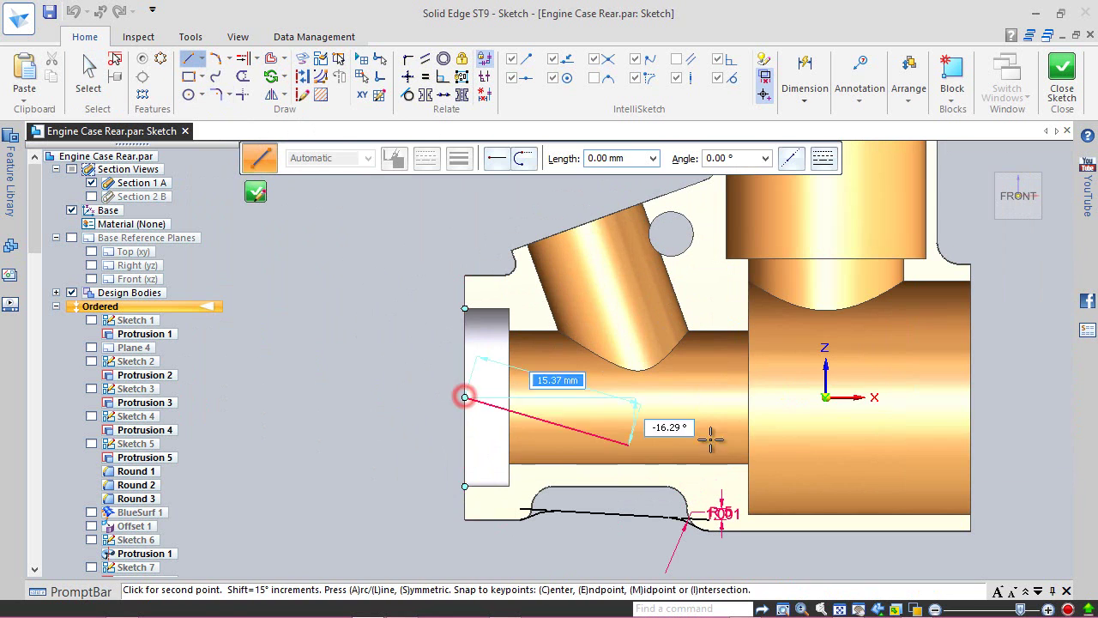
left_click(825, 397)
right_click(838, 368)
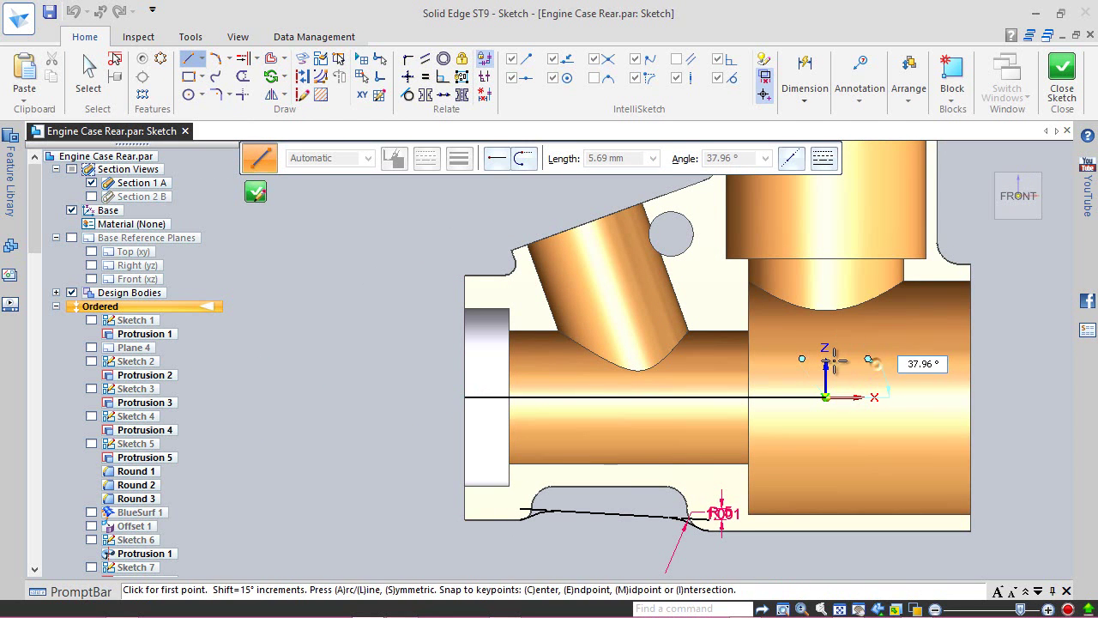
left_click(302, 75)
left_click(644, 397)
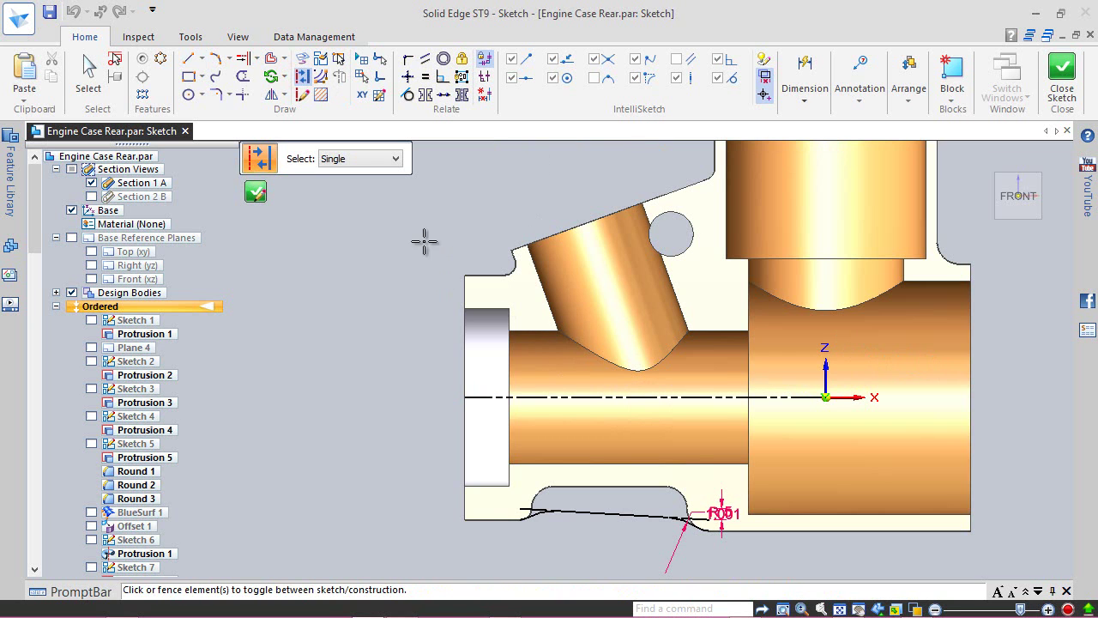
- Close and finish the sketch, show the sectioned part in an isometric view, and save it
left_click(1061, 75)
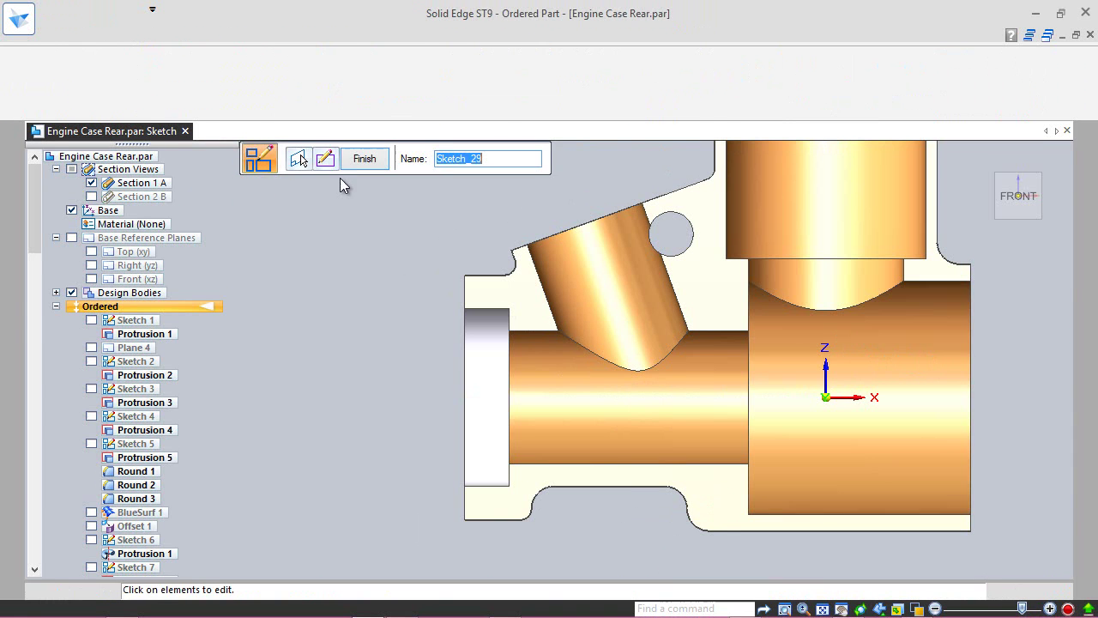
left_click(367, 159)
left_click(367, 160)
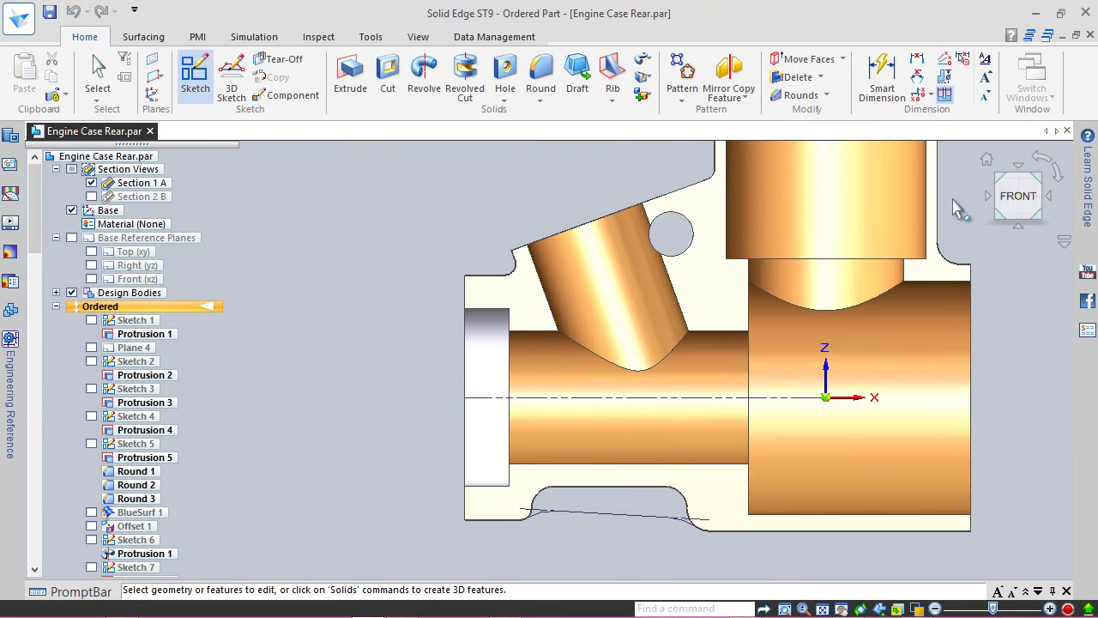
left_click(1002, 182)
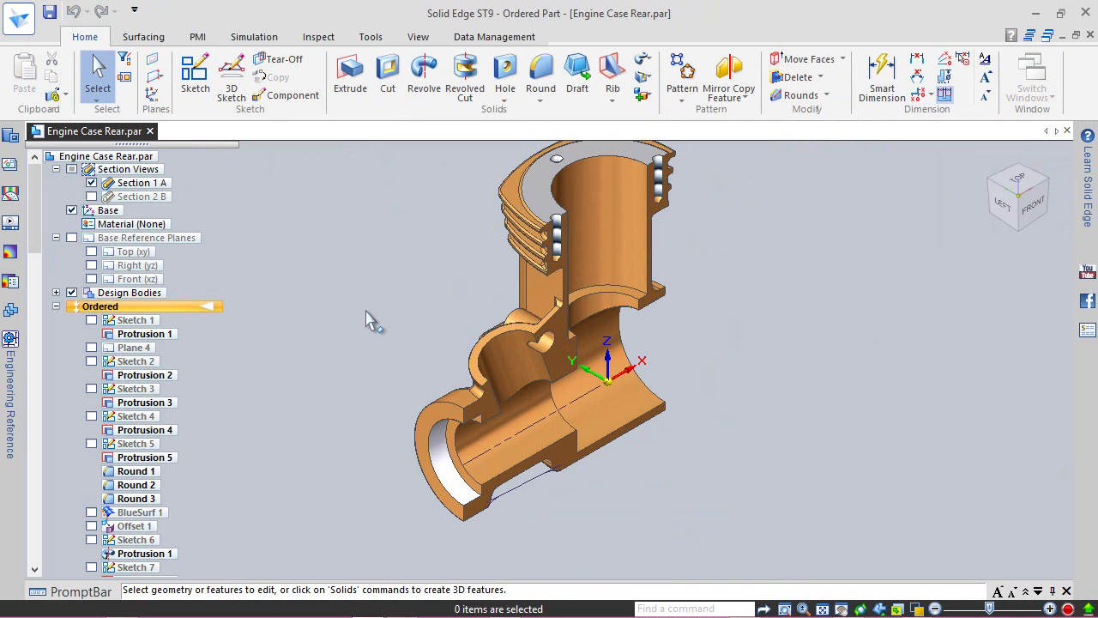
left_click(50, 11)
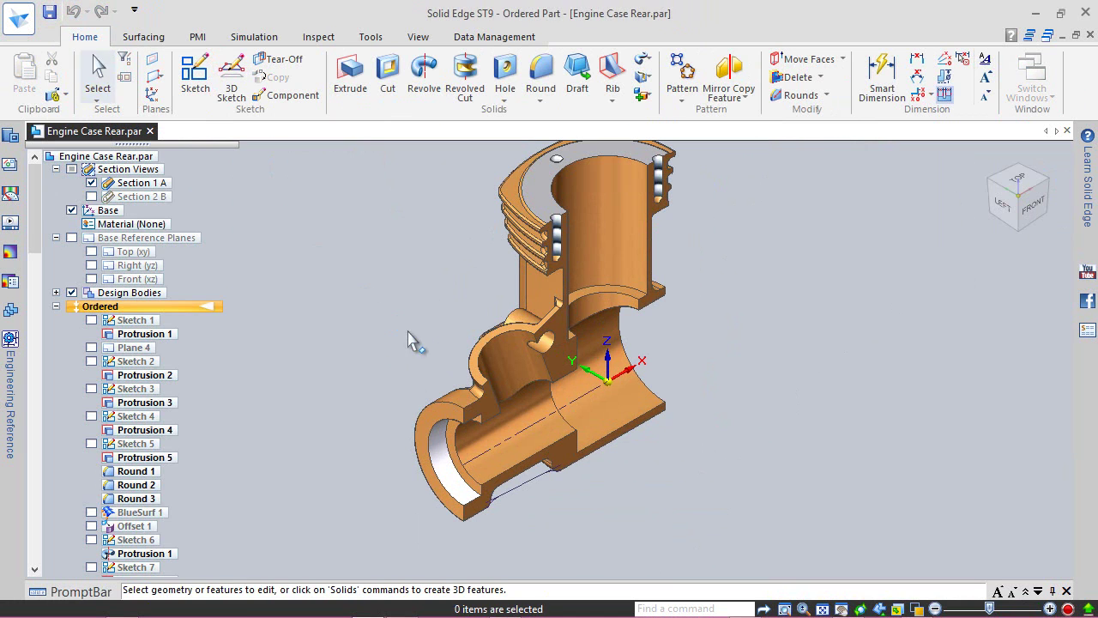
- Create a revolved surface from the lower profile chain around the construction centreline with a symmetric angle of 10°
left_click(164, 36)
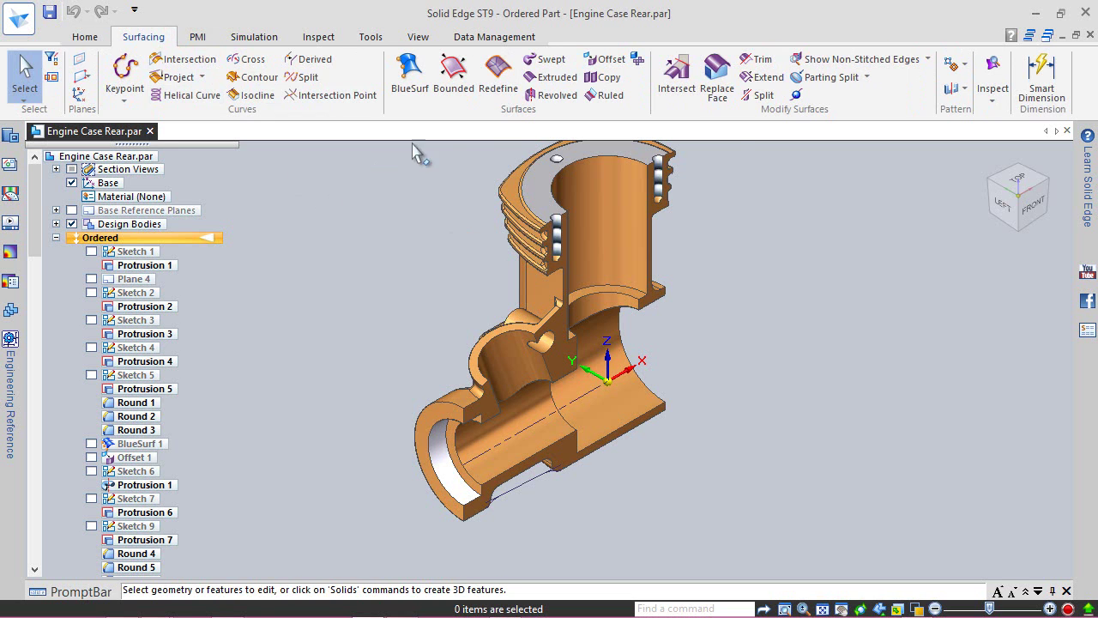
left_click(547, 99)
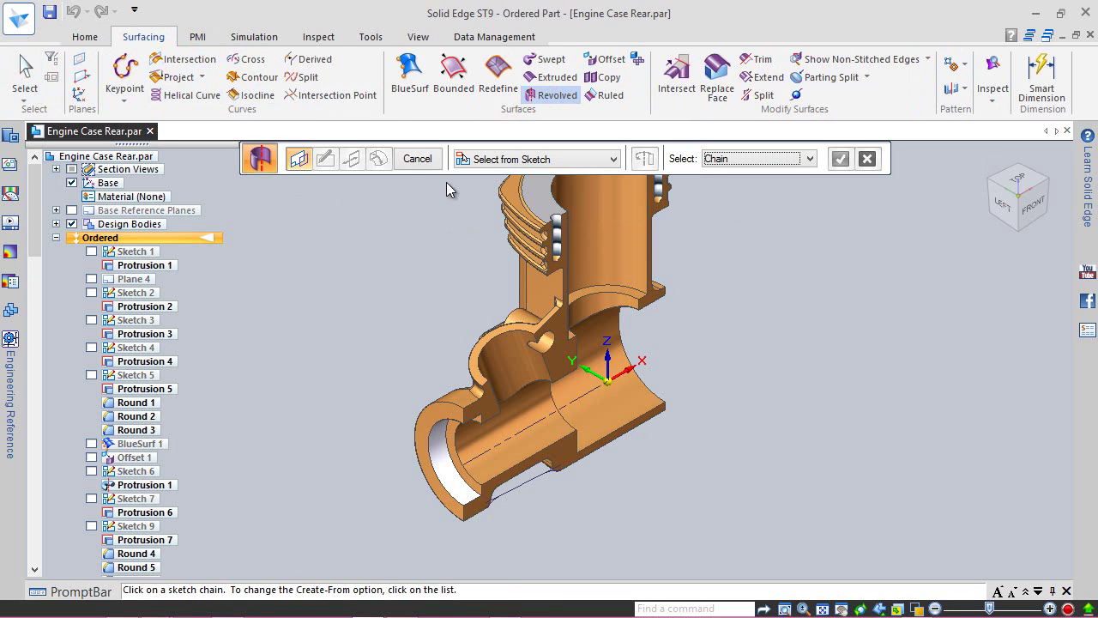
left_click(533, 476)
left_click(841, 161)
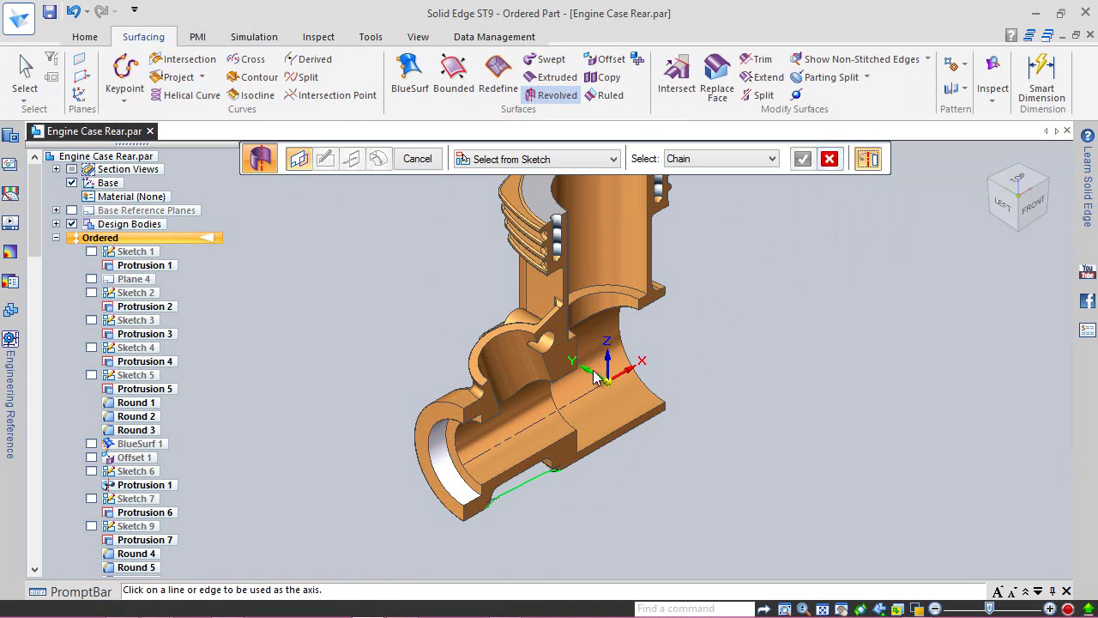
left_click(535, 423)
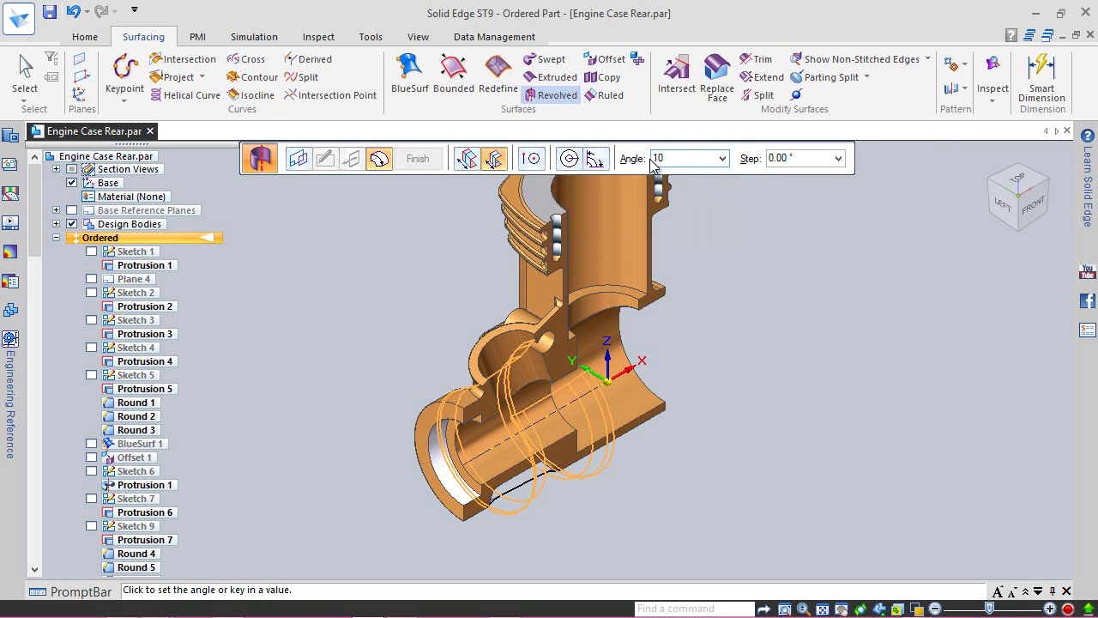
key("Return")
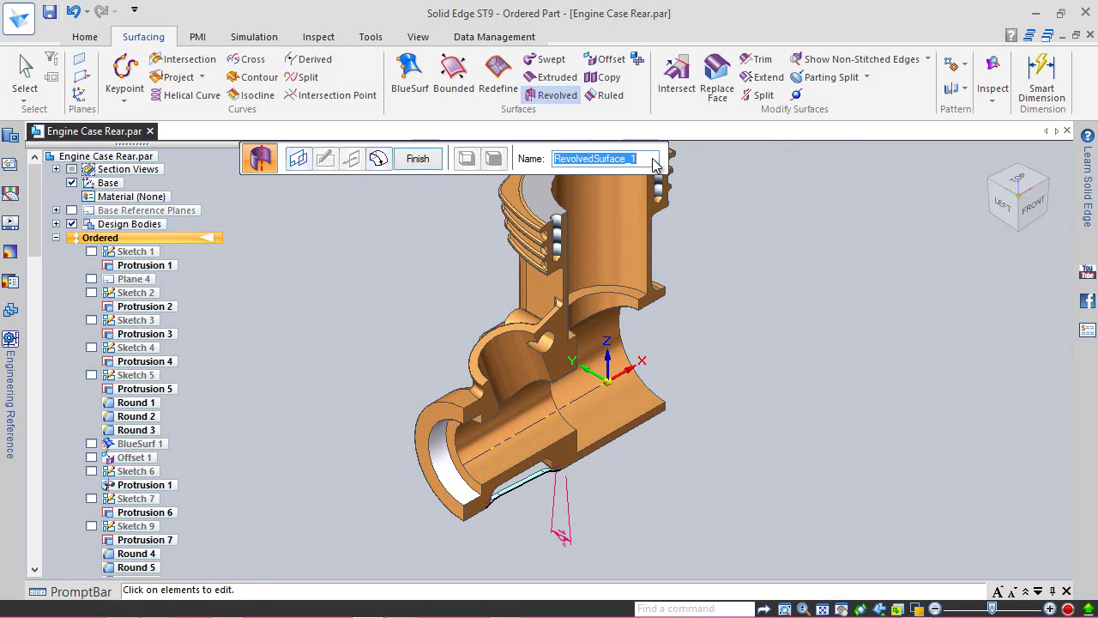
left_click(418, 158)
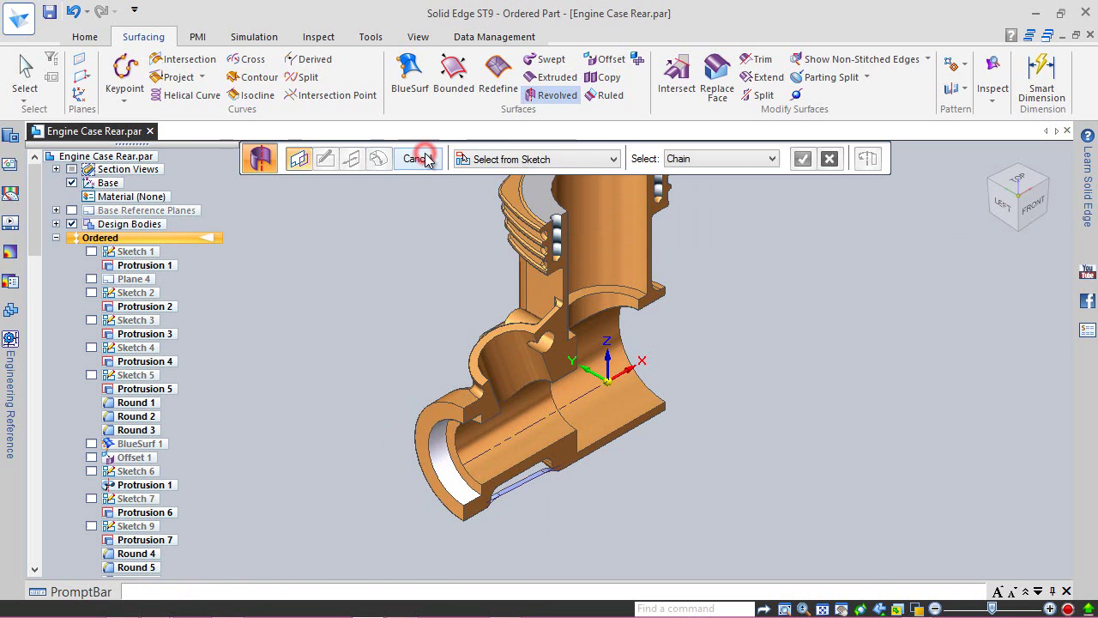
left_click(422, 155)
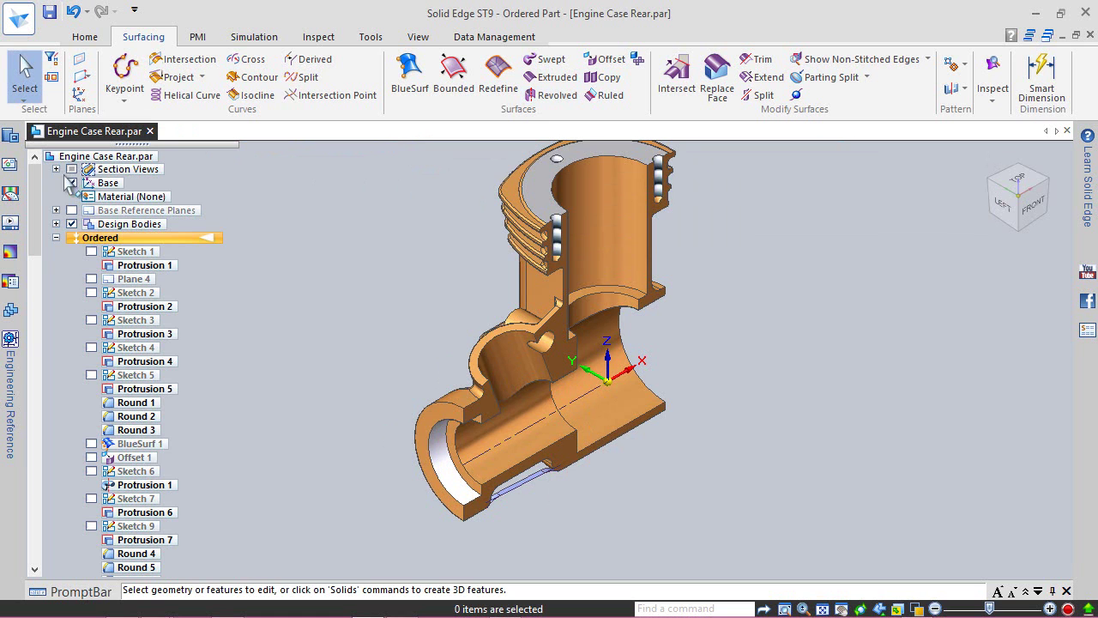
- Turn off the Section 1 A view and hide Sketch 29, leaving the Revolve 1 surface displayed
left_click(56, 169)
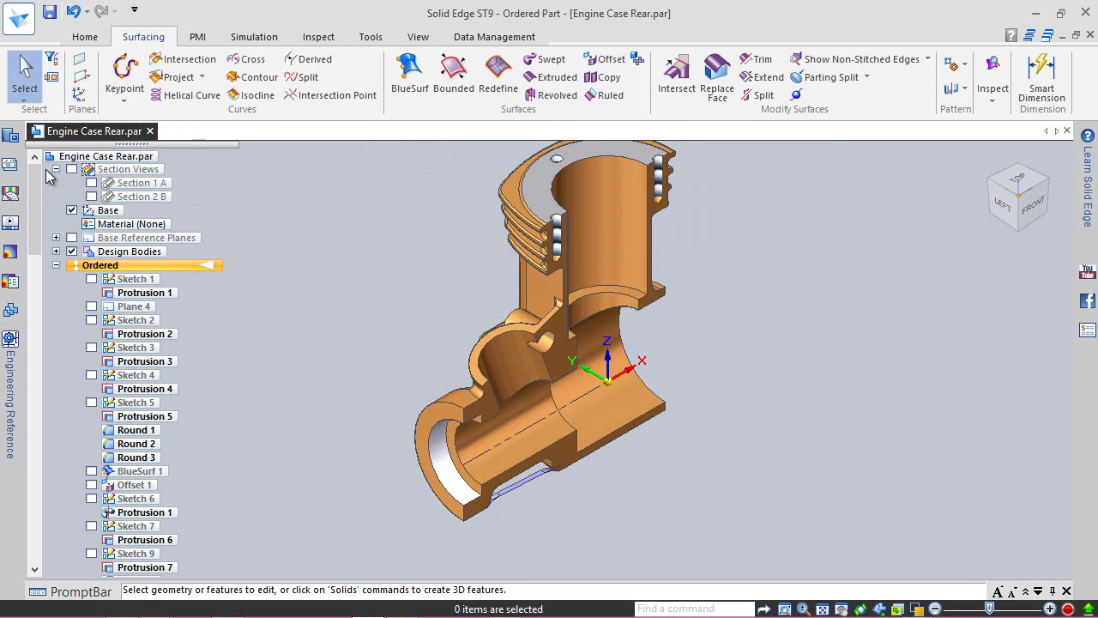
left_click(56, 169)
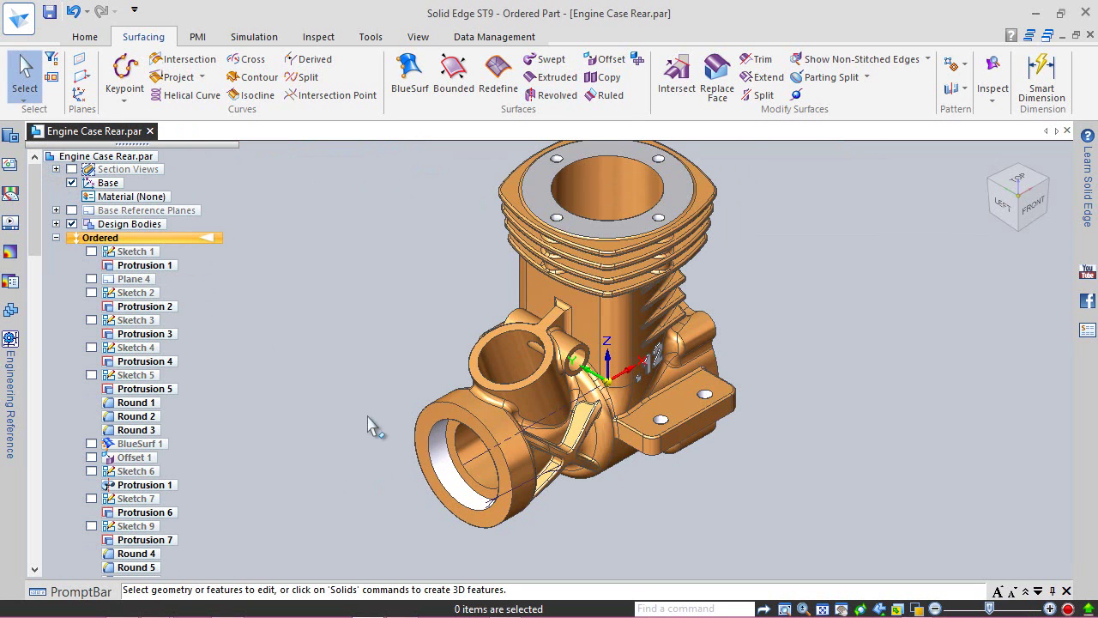
scroll(513, 549, "up", 2)
middle_click_drag(506, 528, 502, 378)
scroll(610, 385, "down", 2)
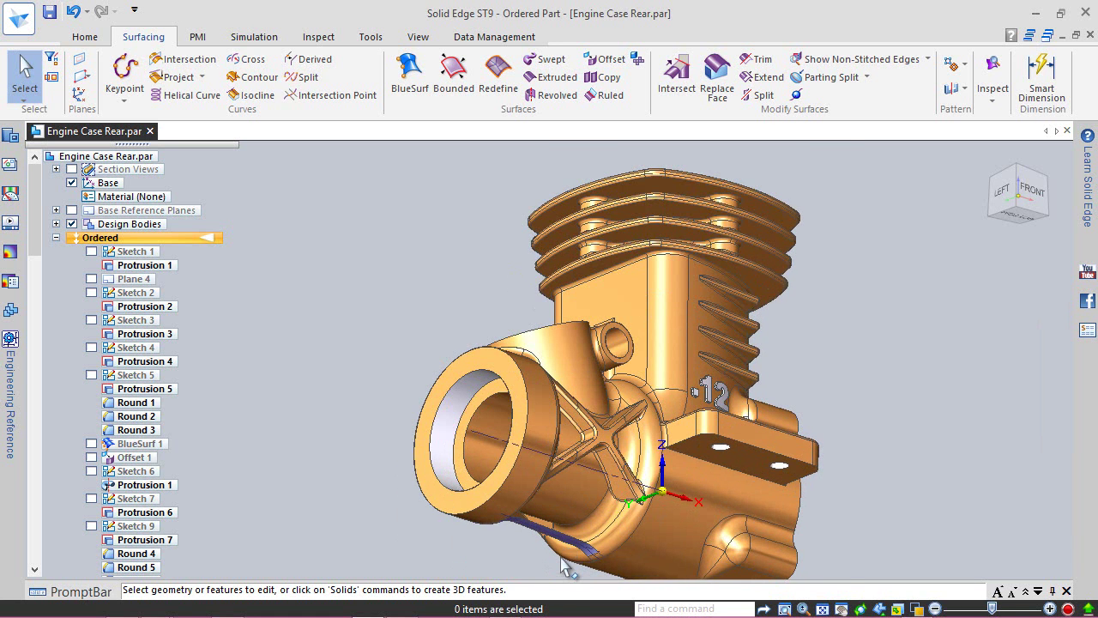
scroll(567, 556, "up", 2)
scroll(557, 549, "up", 1)
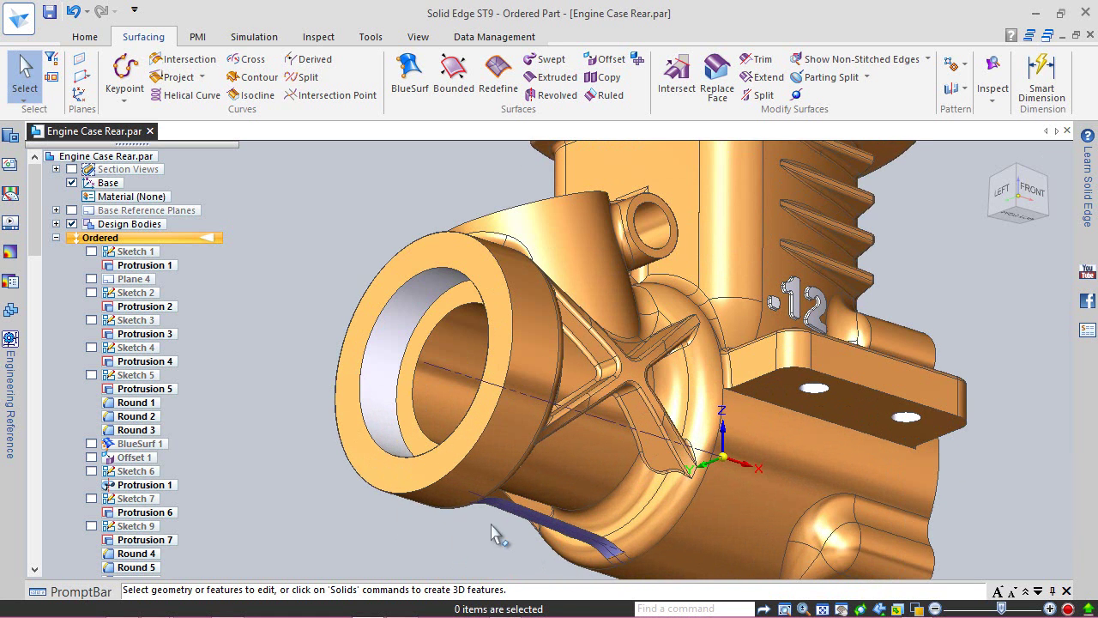
left_click_drag(35, 249, 62, 564)
left_click(91, 553)
left_click(539, 536)
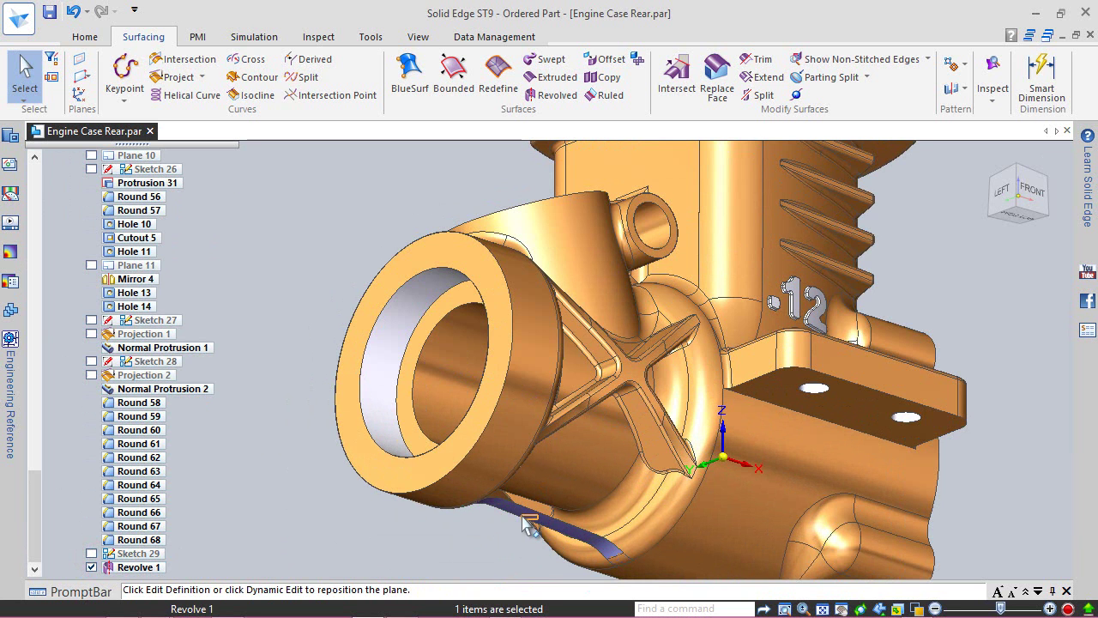
- Check the revolved strip from below, orient the part to the isometric view showing its back and left, and save it
middle_click_drag(533, 513, 571, 296)
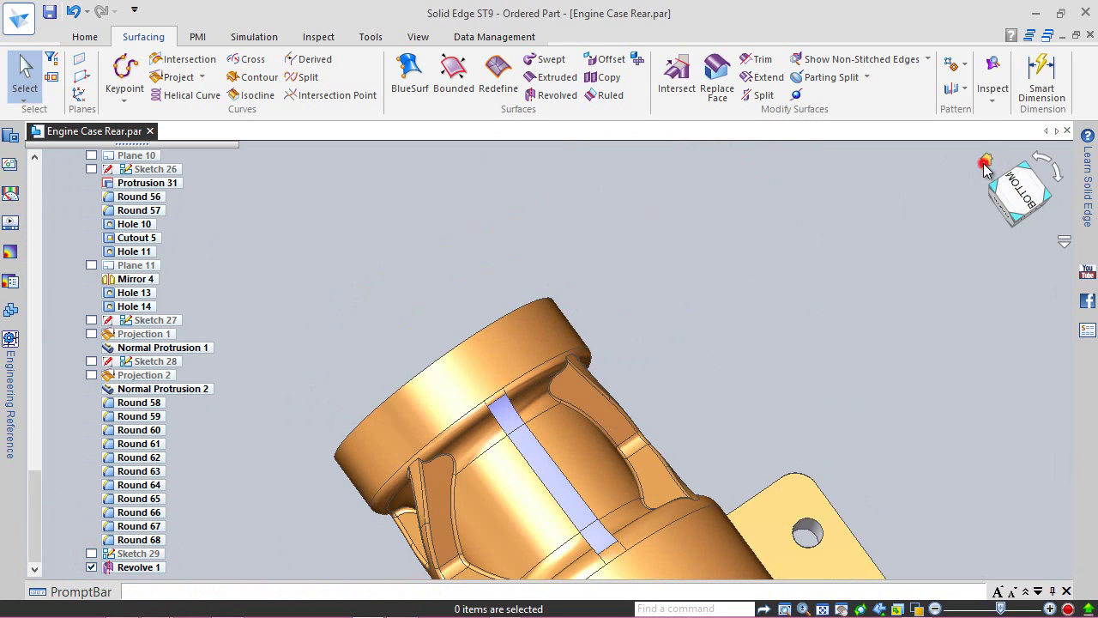
left_click(987, 162)
left_click(986, 163)
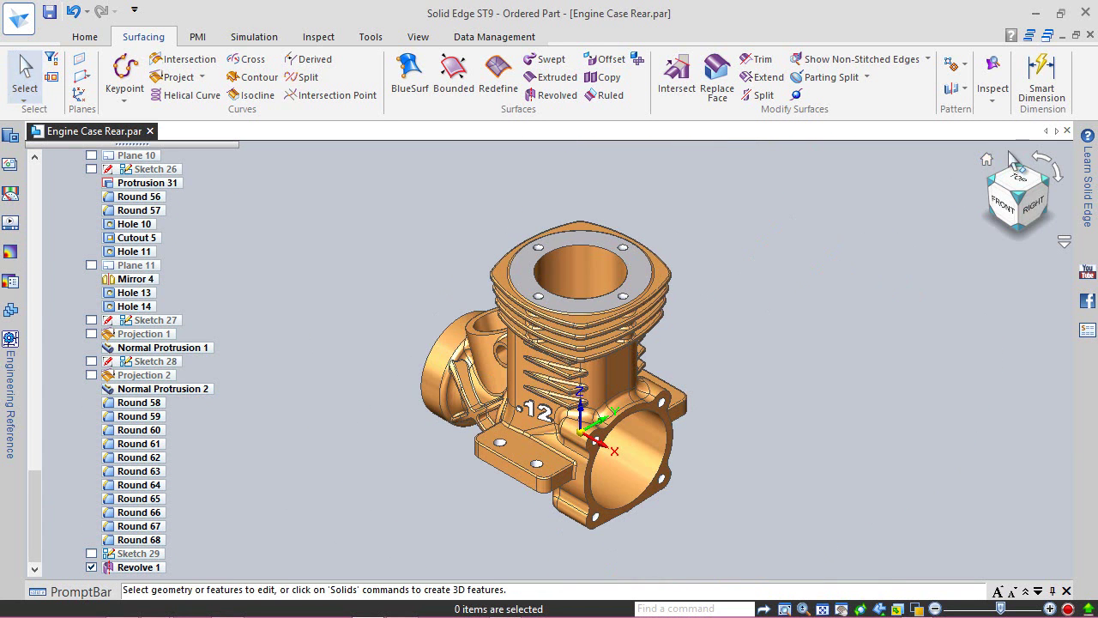
left_click(1019, 175)
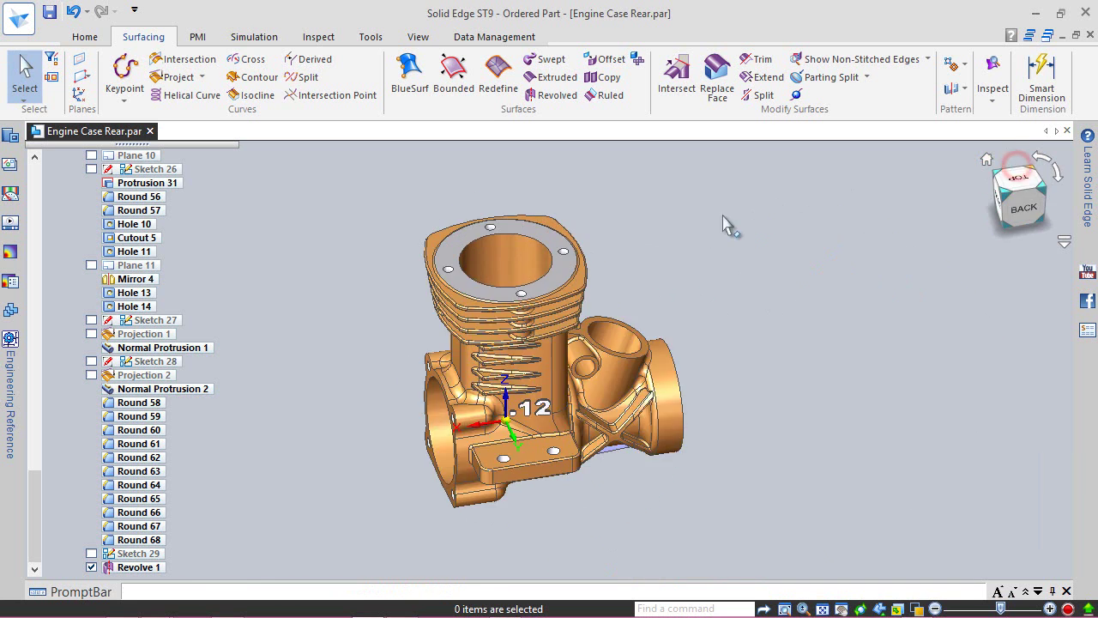
left_click(50, 11)
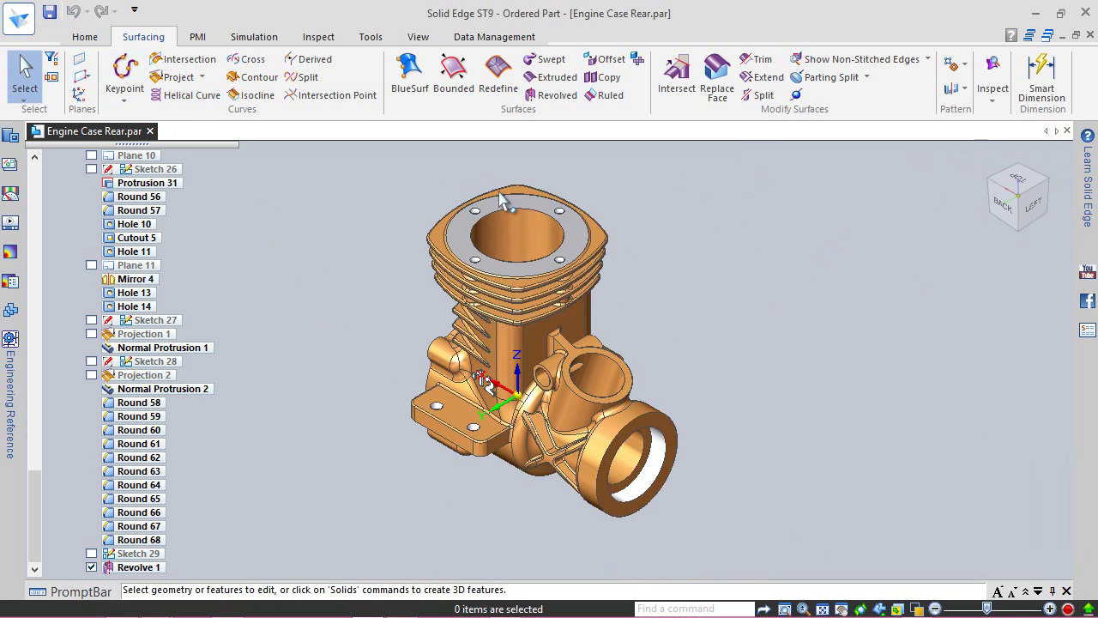
- Start a Thicken feature with single-face selection and select all faces of the Revolve 1 strip beneath the neck
left_click(97, 39)
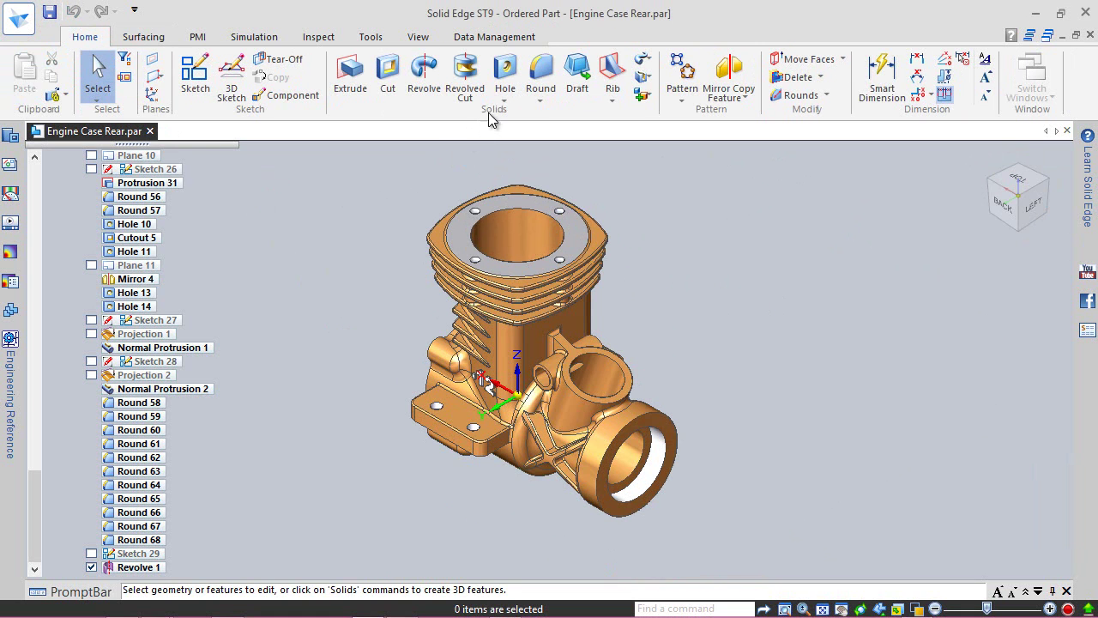
left_click(652, 64)
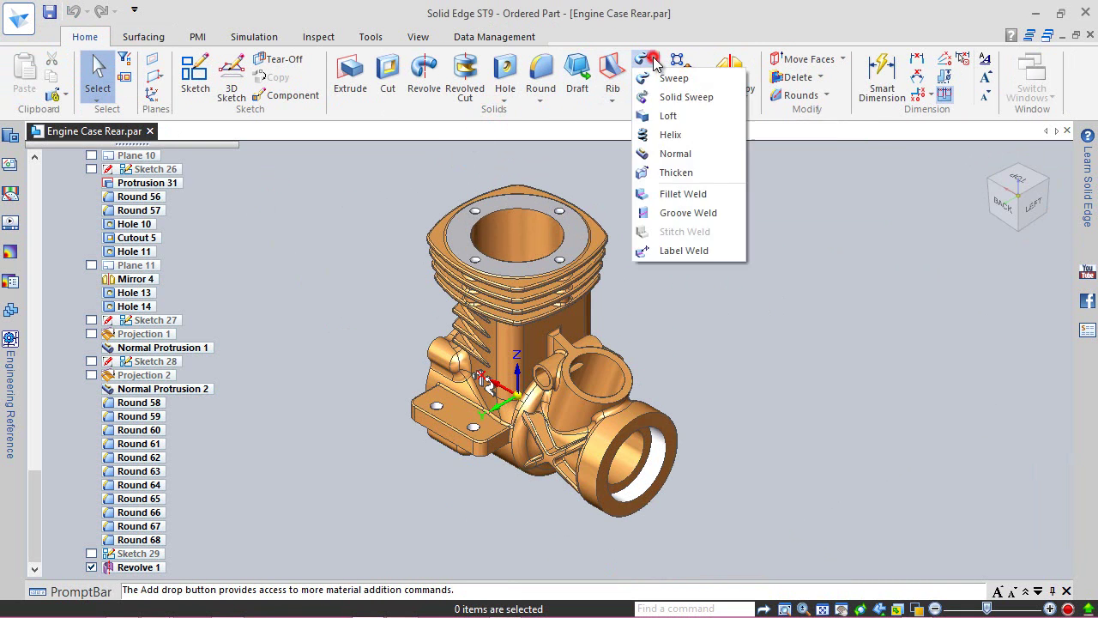
left_click(674, 173)
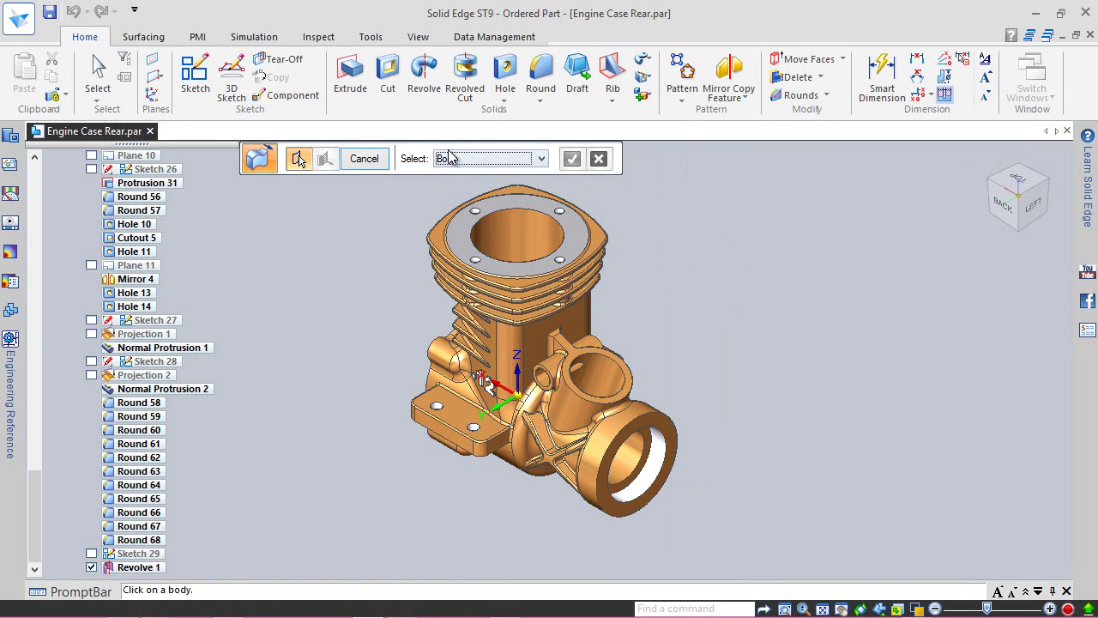
left_click(474, 159)
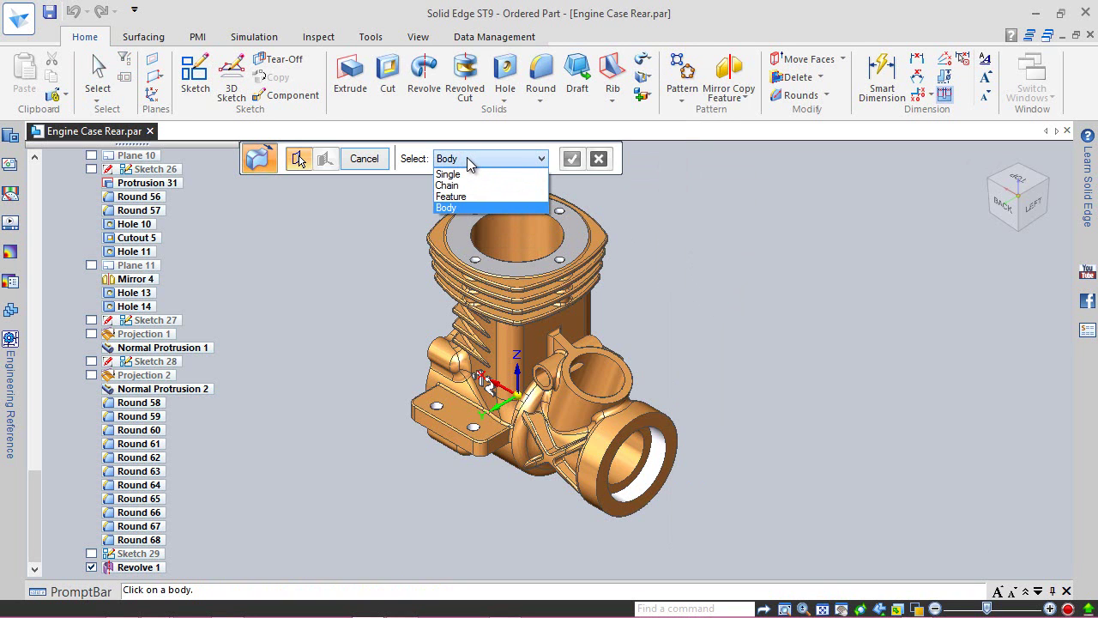
left_click(453, 174)
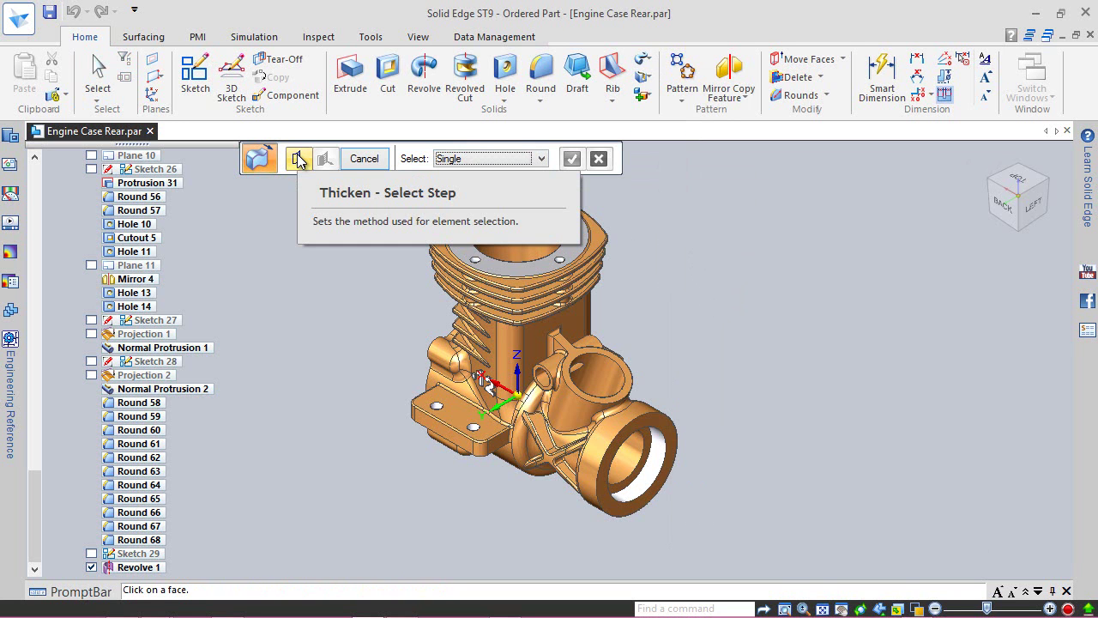
middle_click_drag(575, 453, 577, 380)
scroll(606, 466, "up", 2)
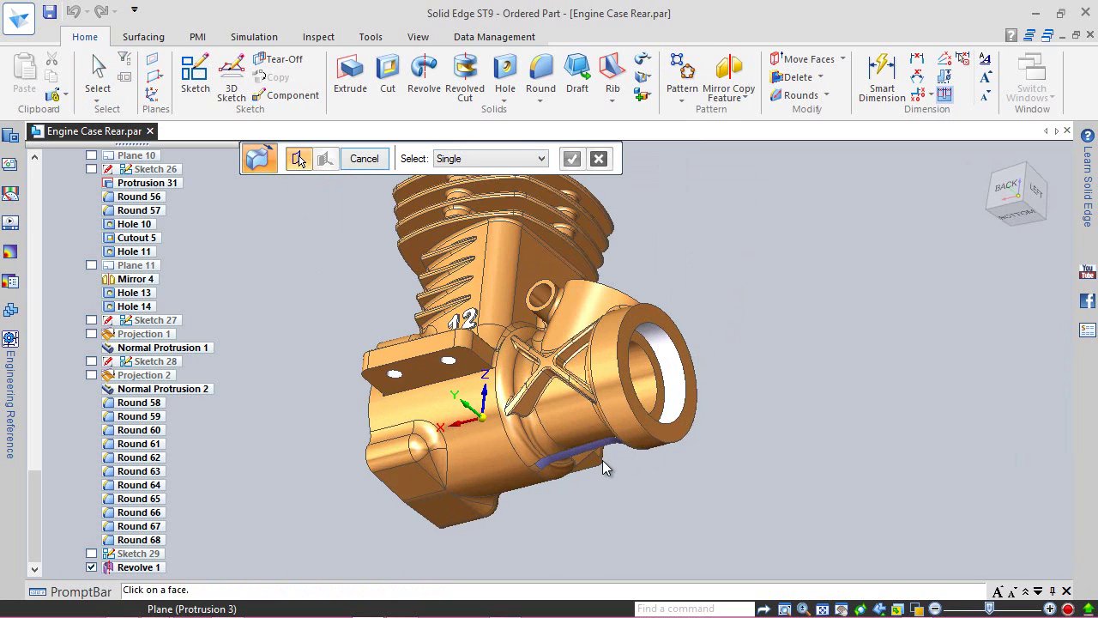
scroll(601, 448, "up", 1)
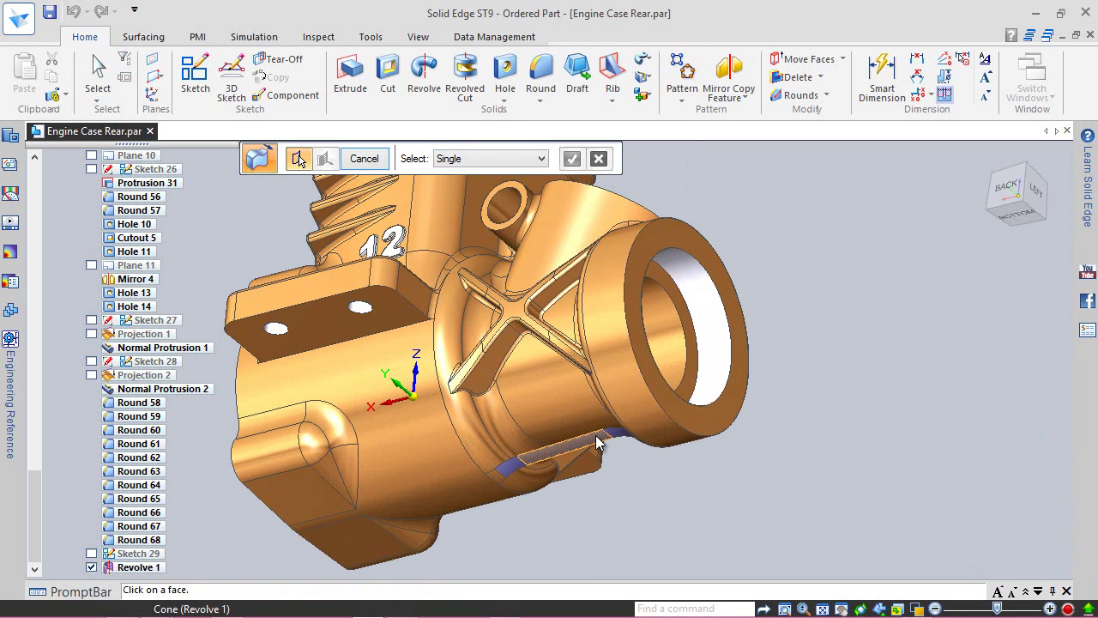
left_click(611, 435)
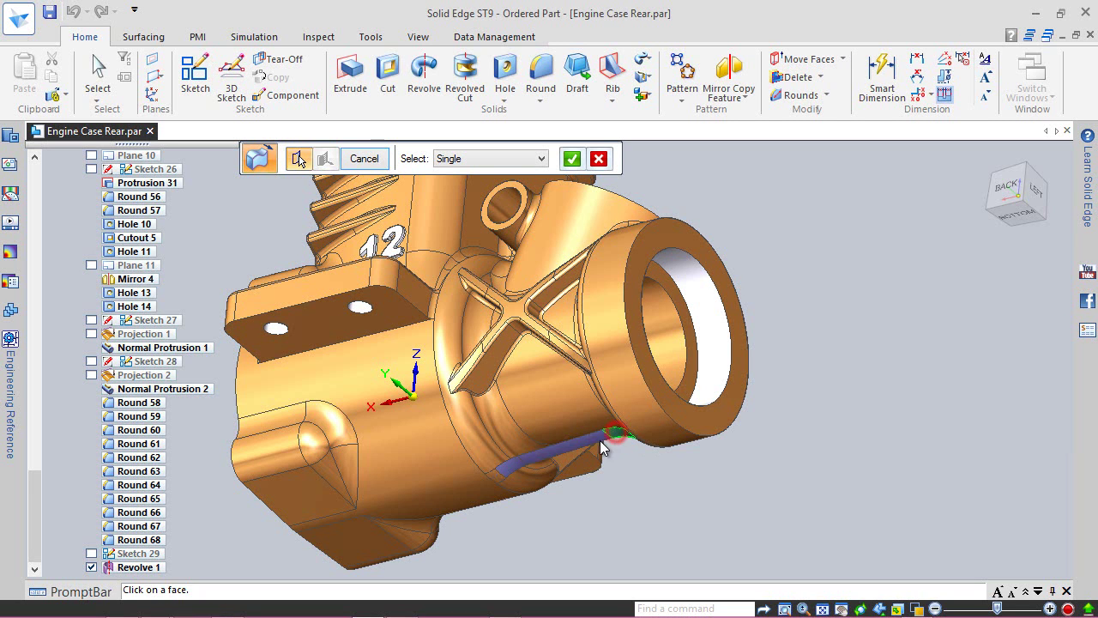
left_click(596, 443)
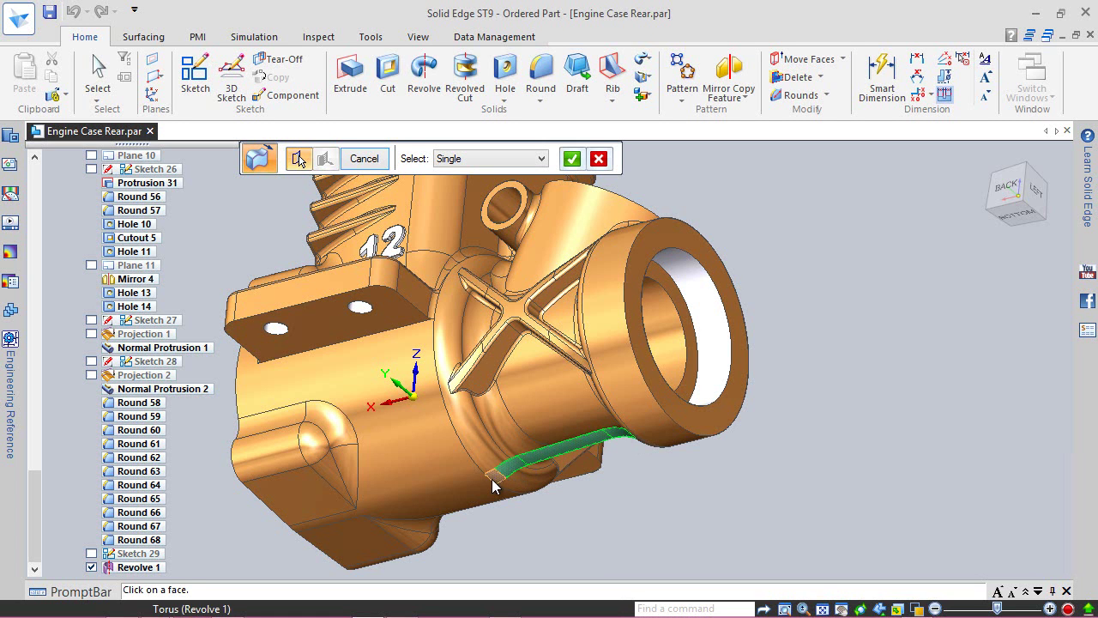
middle_click_drag(633, 439, 691, 407)
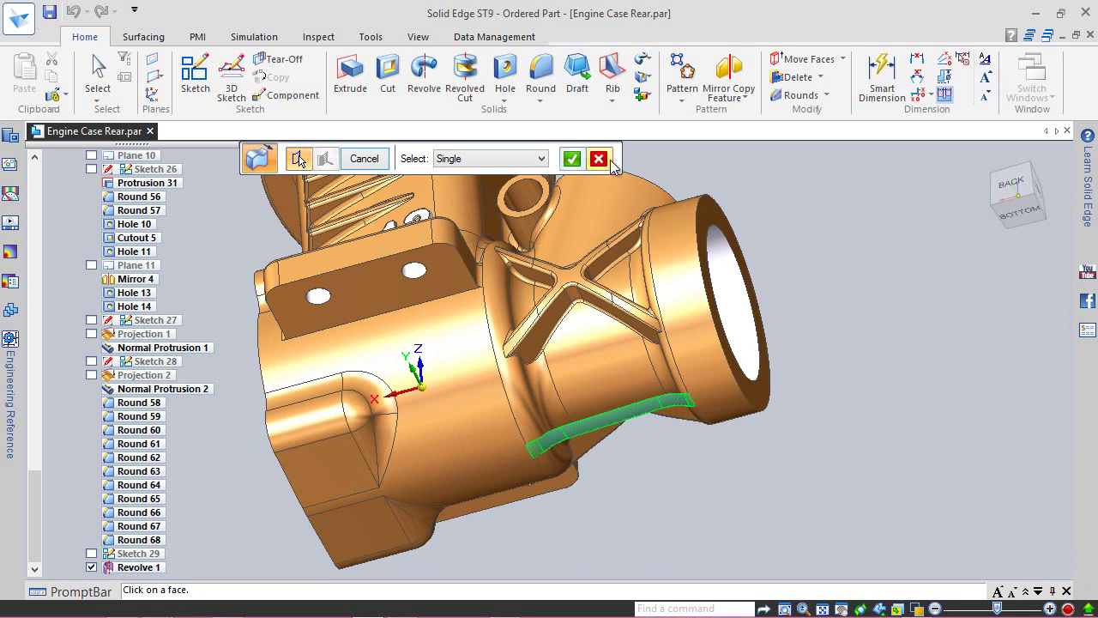
- Accept the selected faces and thicken them by 3 mm outward from the case
left_click(572, 158)
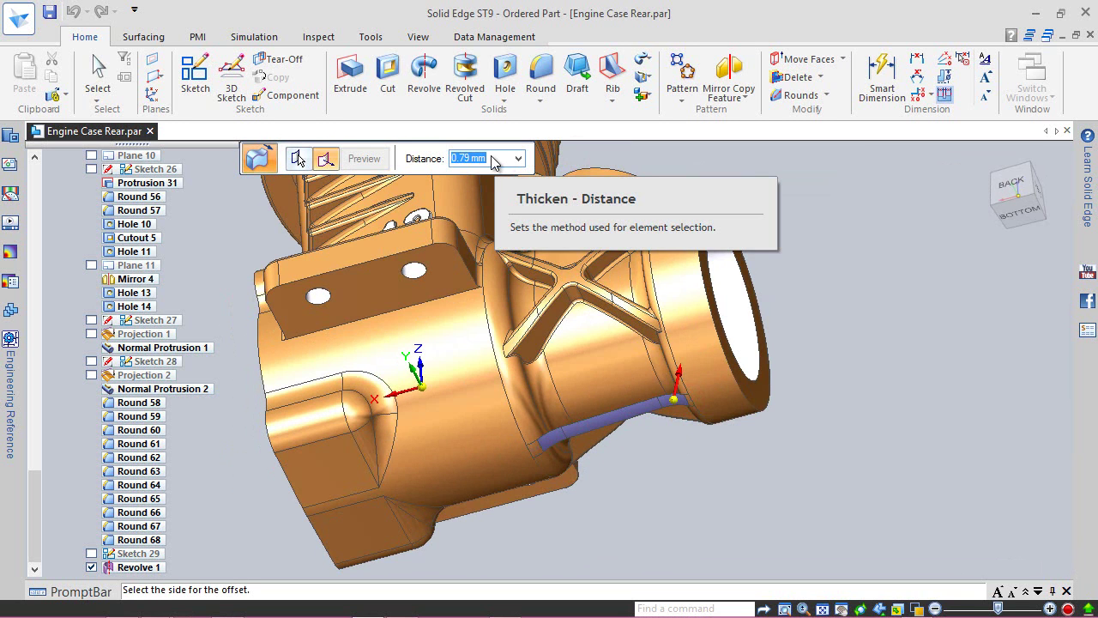
type("3")
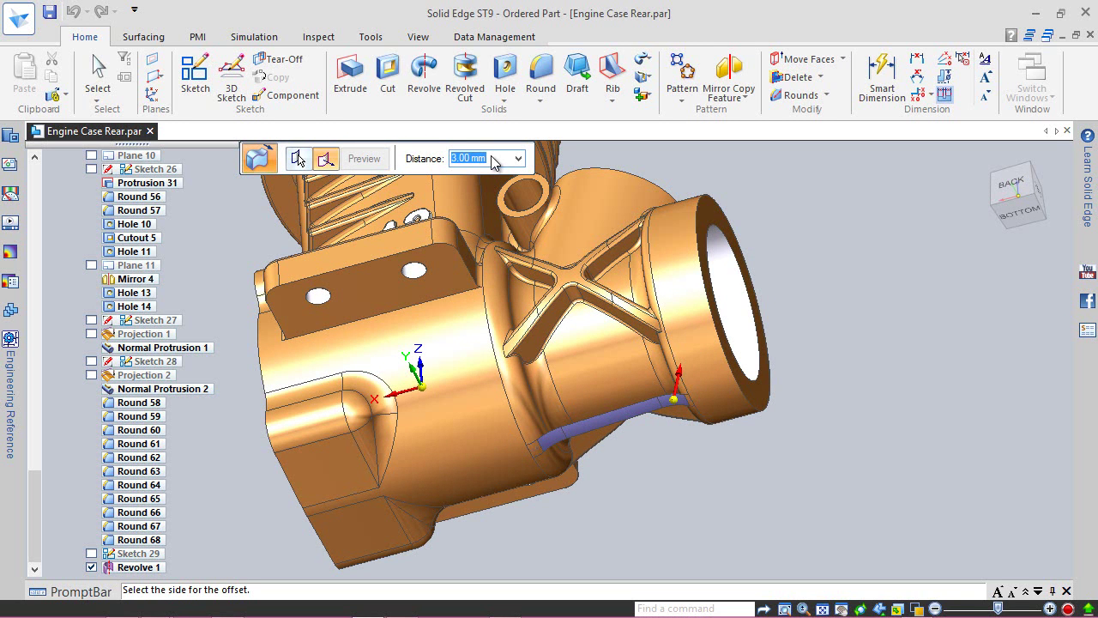
left_click(677, 402)
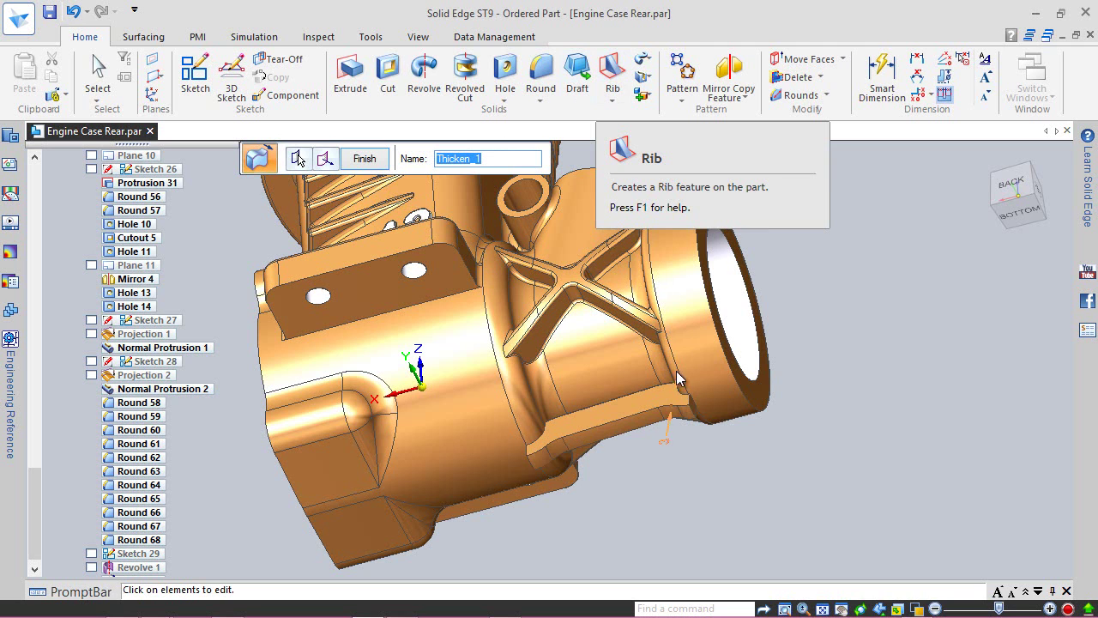
- Reverse the 3 mm thickening towards the case body, finish the feature, and save the part
left_click(325, 158)
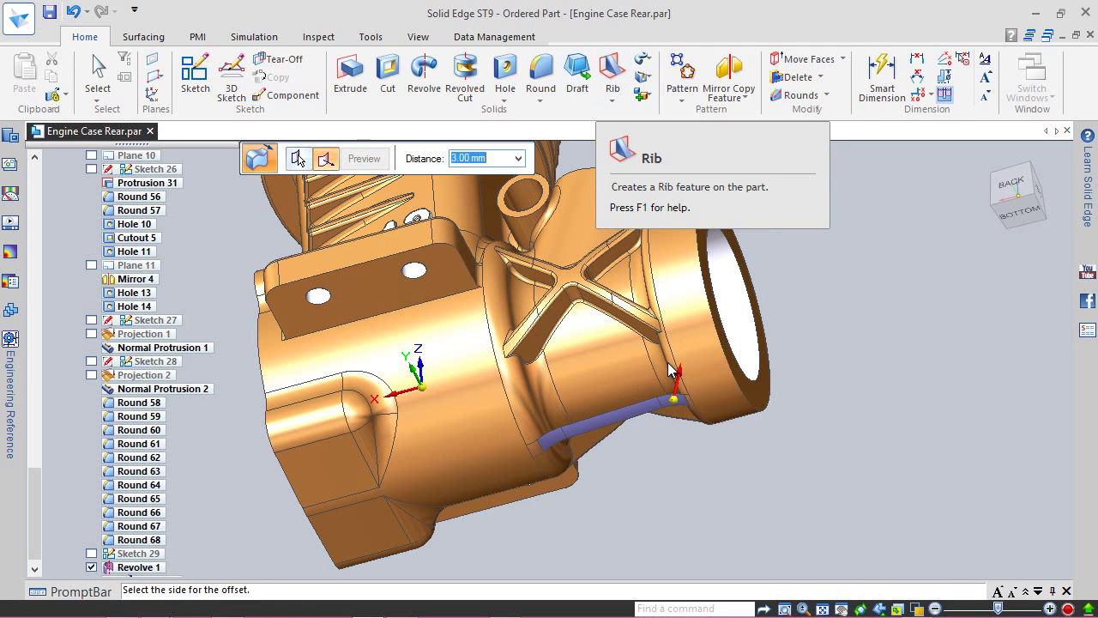
left_click(674, 371)
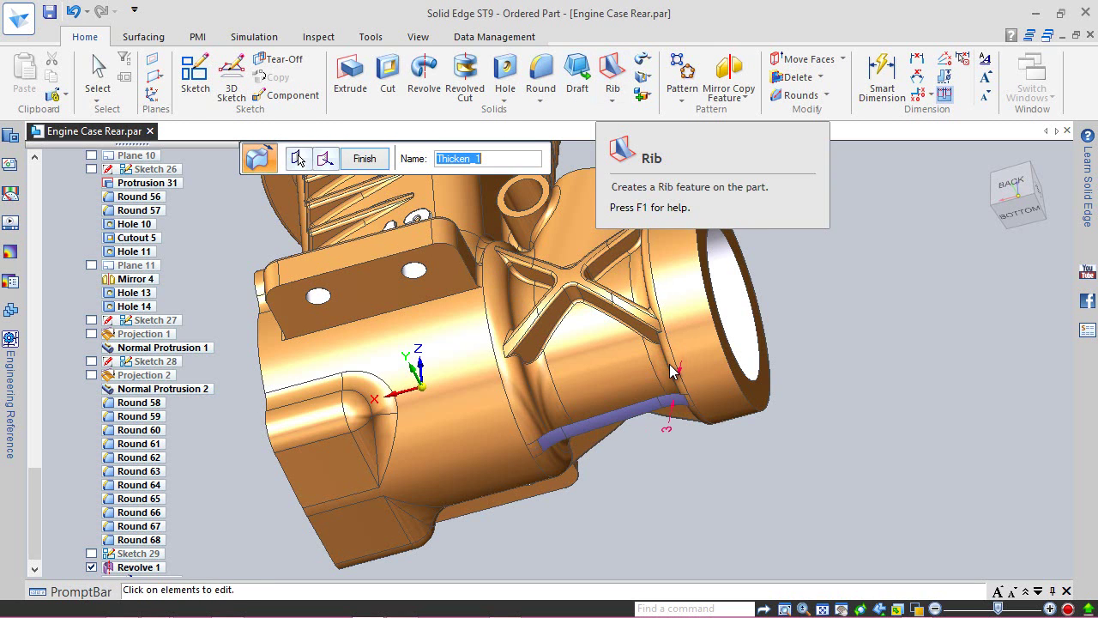
left_click(368, 157)
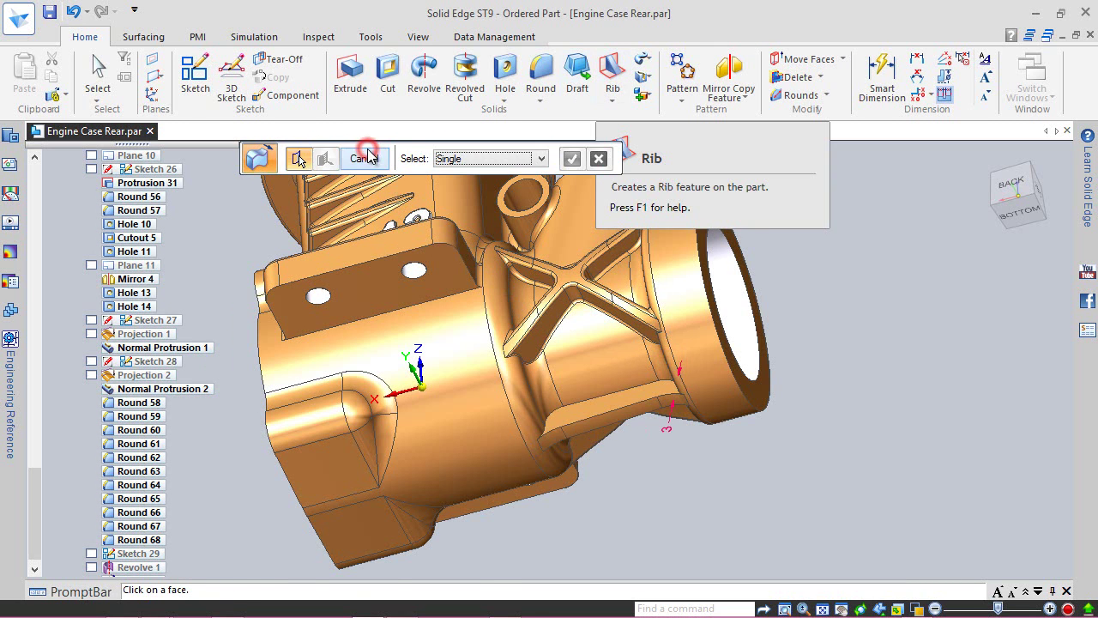
left_click(359, 155)
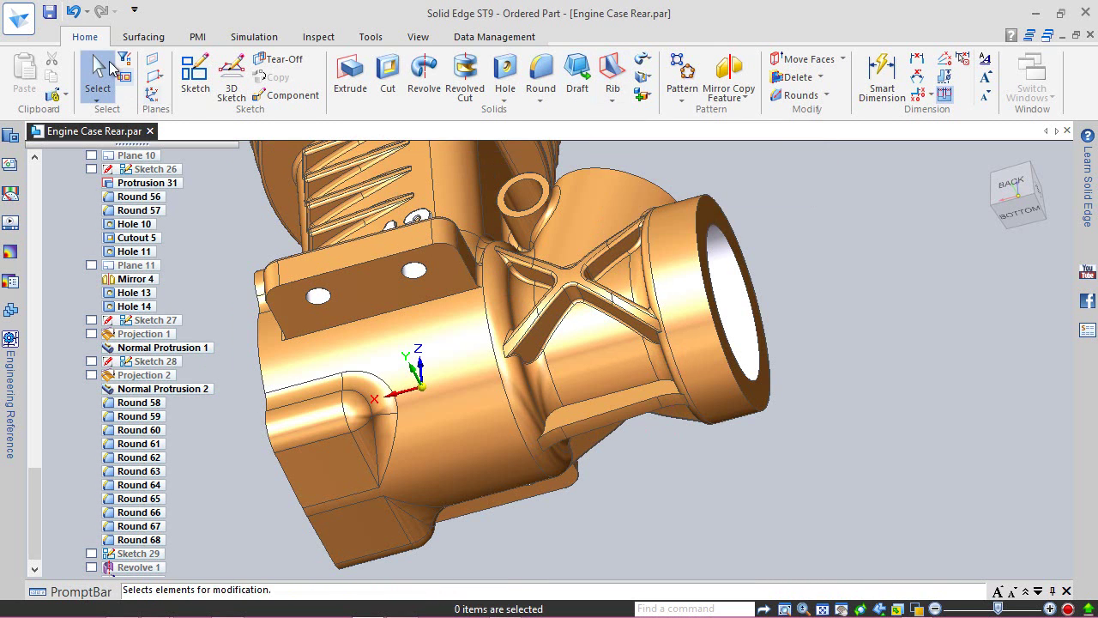
left_click(50, 11)
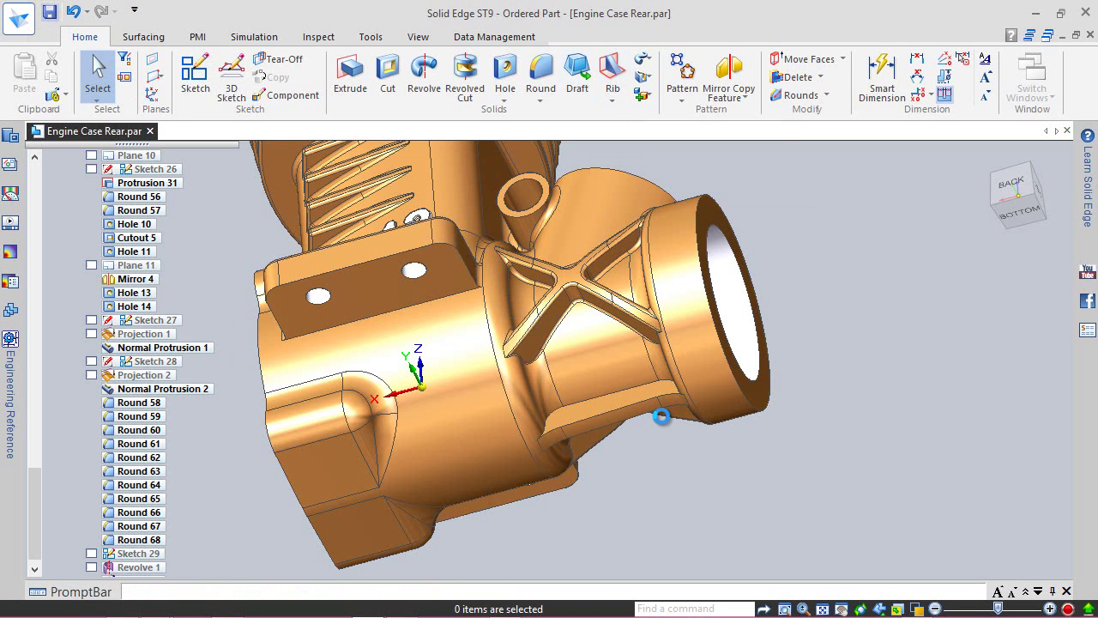
- Examine the thickened rib closely from below, and orient the part to the isometric view showing its right and back
scroll(656, 450, "up", 1)
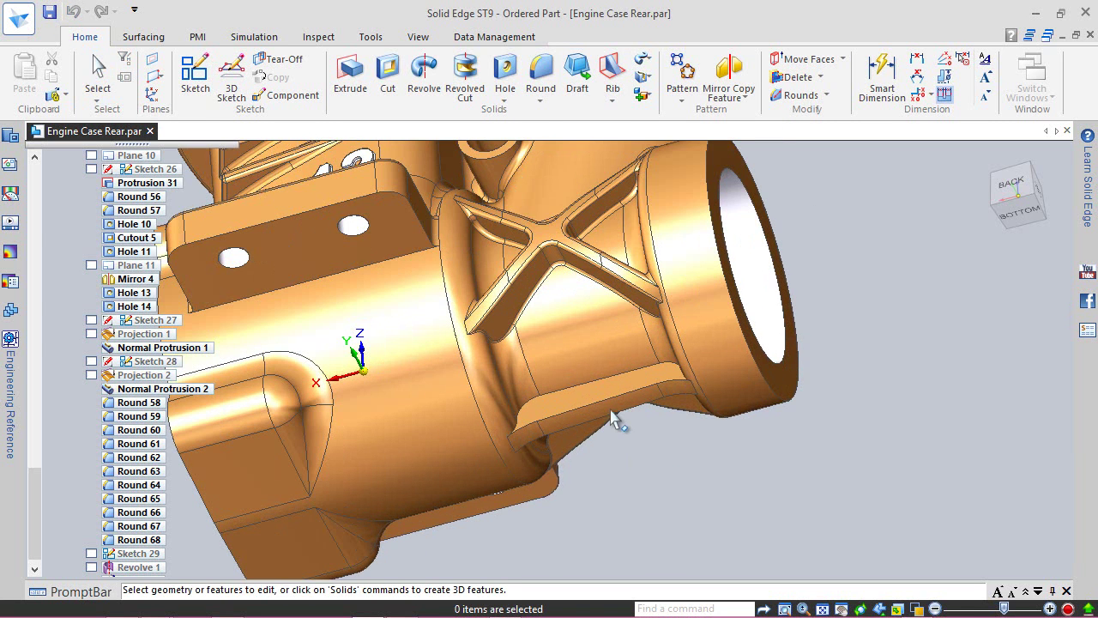
scroll(617, 410, "up", 1)
middle_click_drag(604, 379, 550, 181)
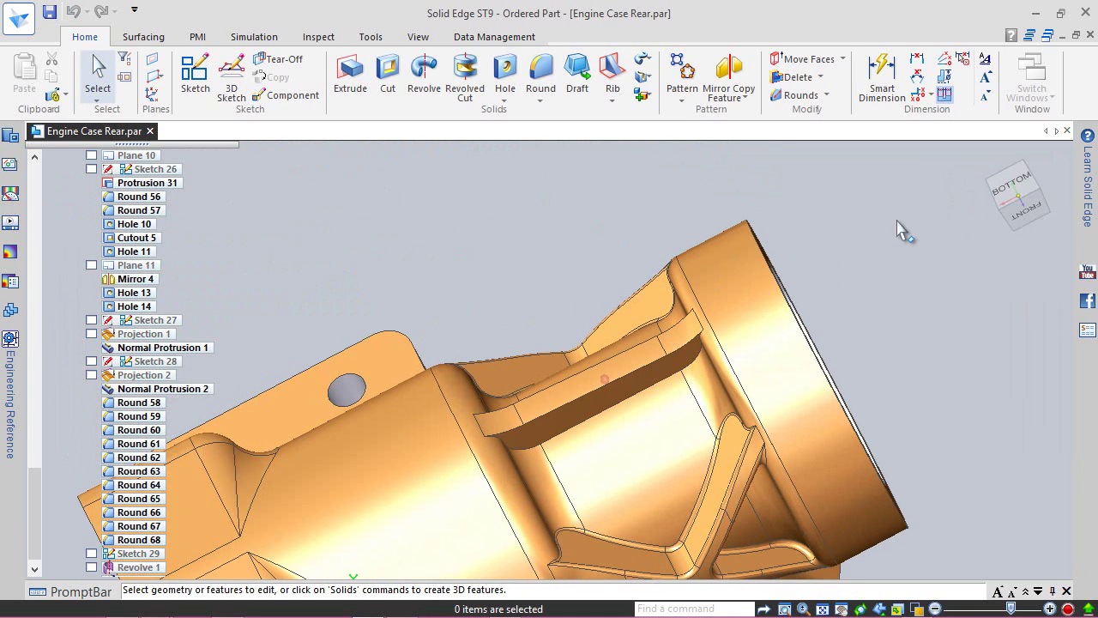
left_click(1040, 180)
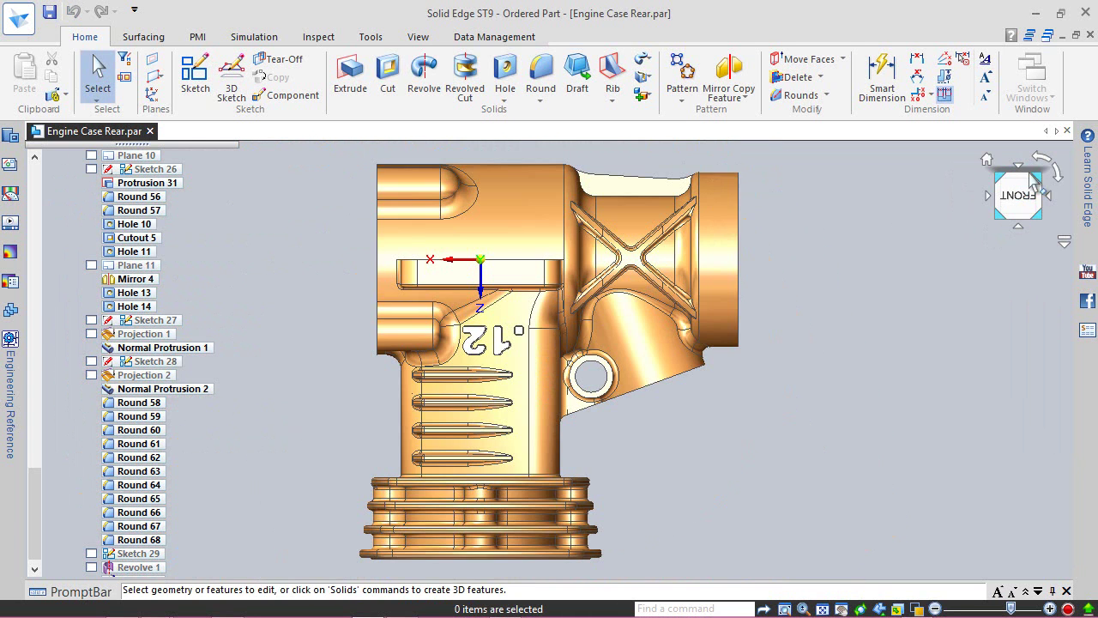
left_click(1045, 177)
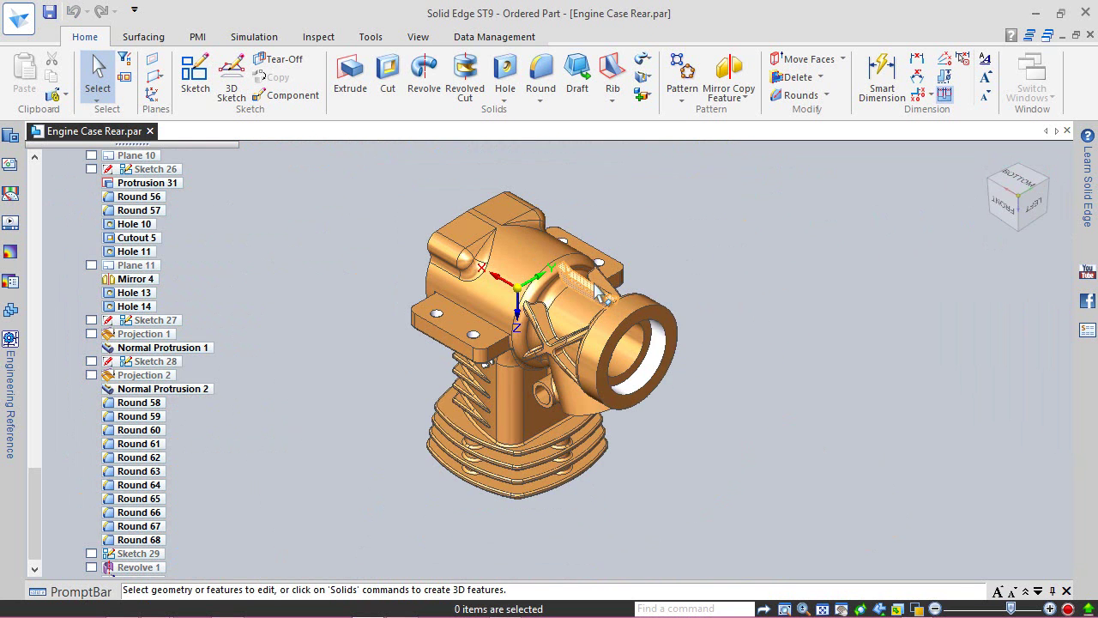
scroll(586, 271, "up", 2)
scroll(699, 216, "up", 2)
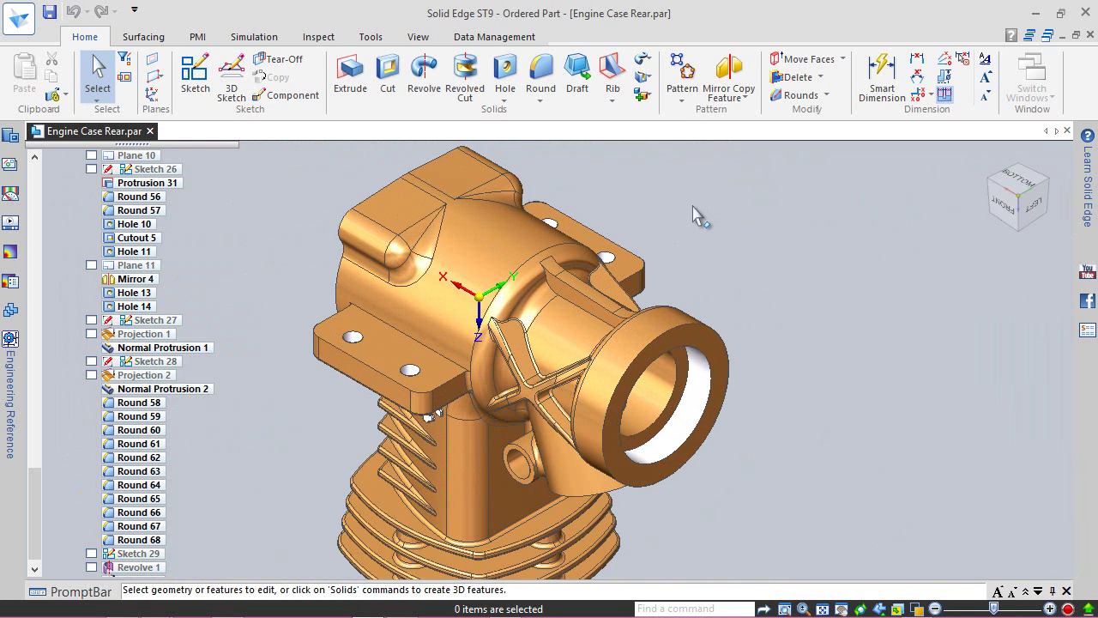
left_click(975, 168)
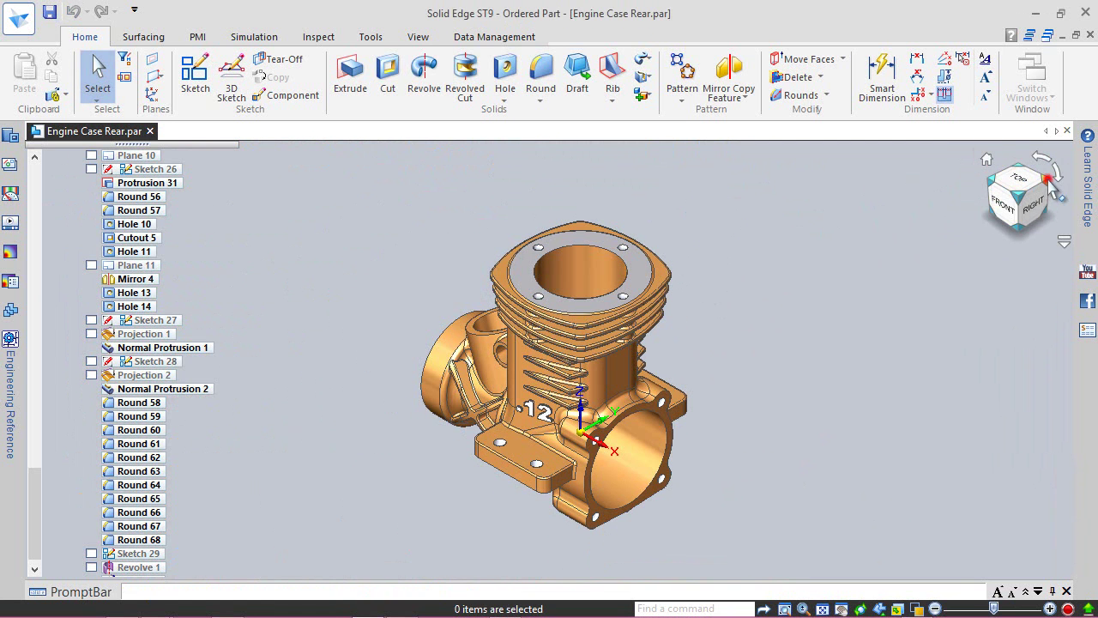
left_click(1056, 190)
- Start a sketch on the plane inside the crankcase bore normal to its axis, save all documents, and view it face-on
left_click(195, 75)
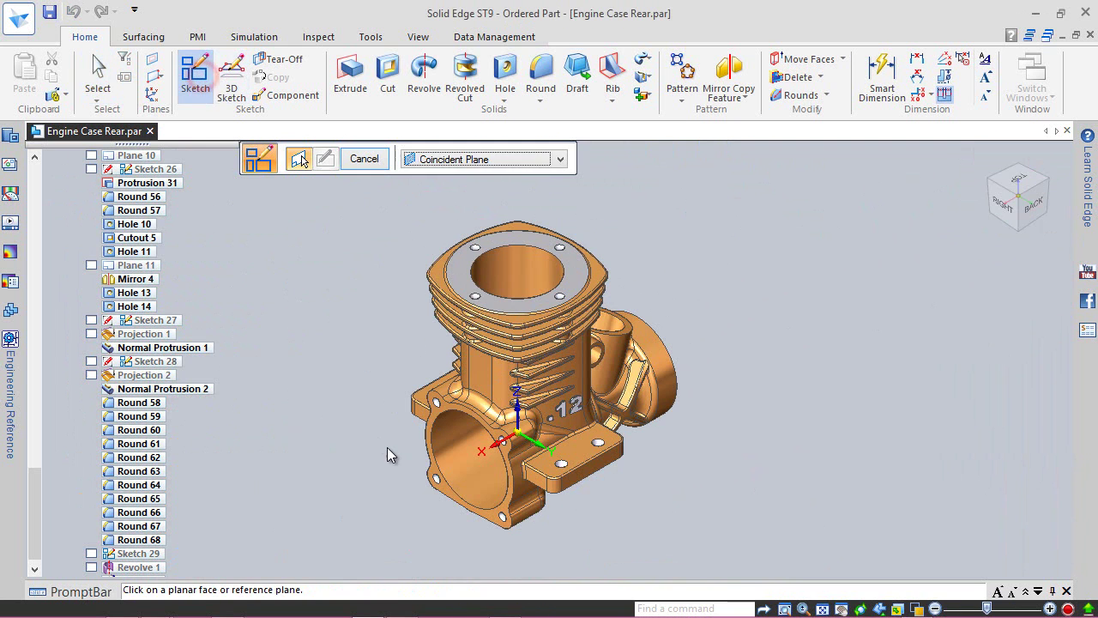
middle_click_drag(387, 447, 513, 407)
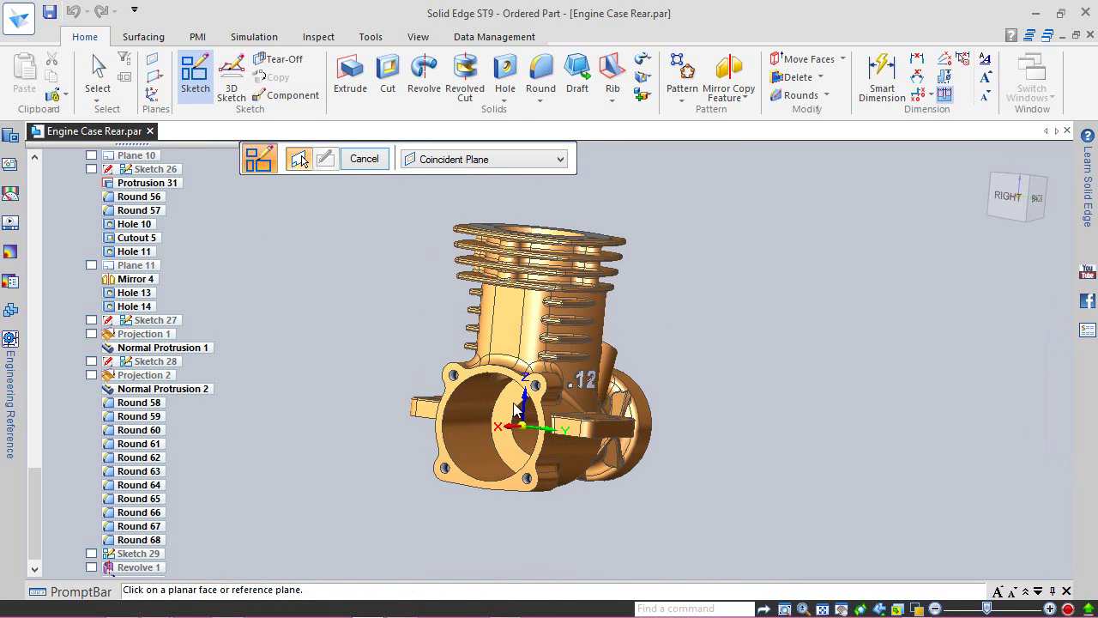
left_click(506, 450)
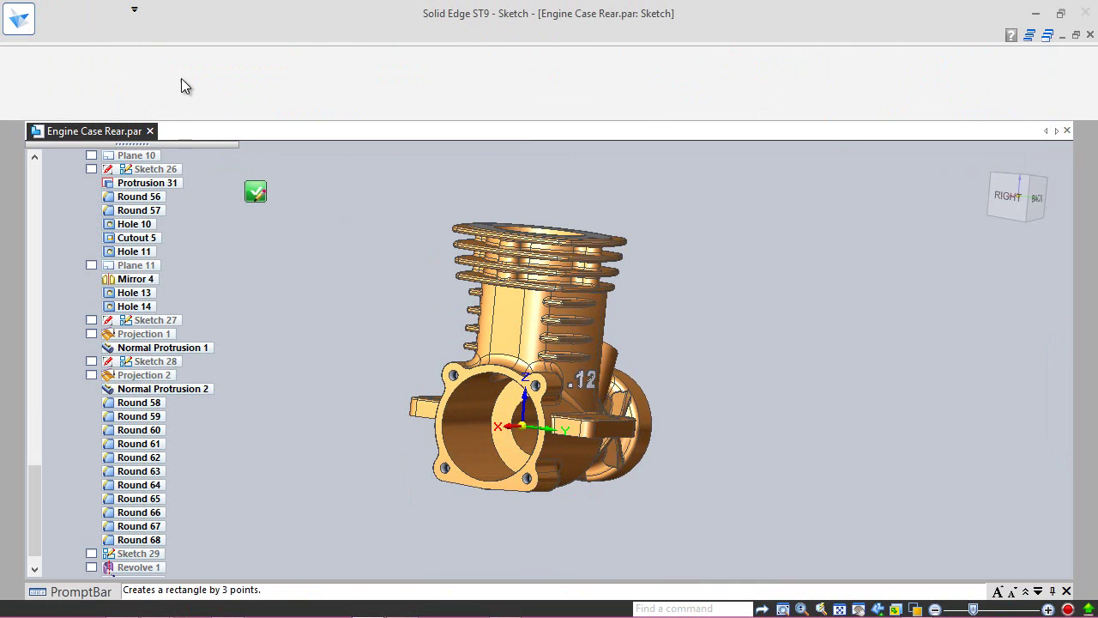
left_click(188, 94)
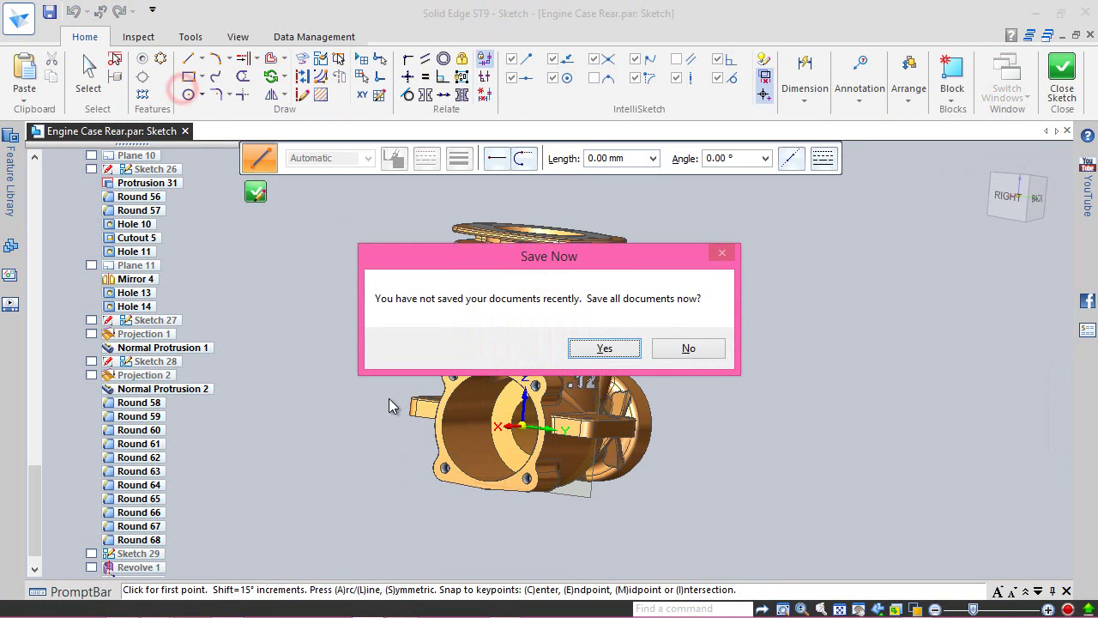
left_click(604, 347)
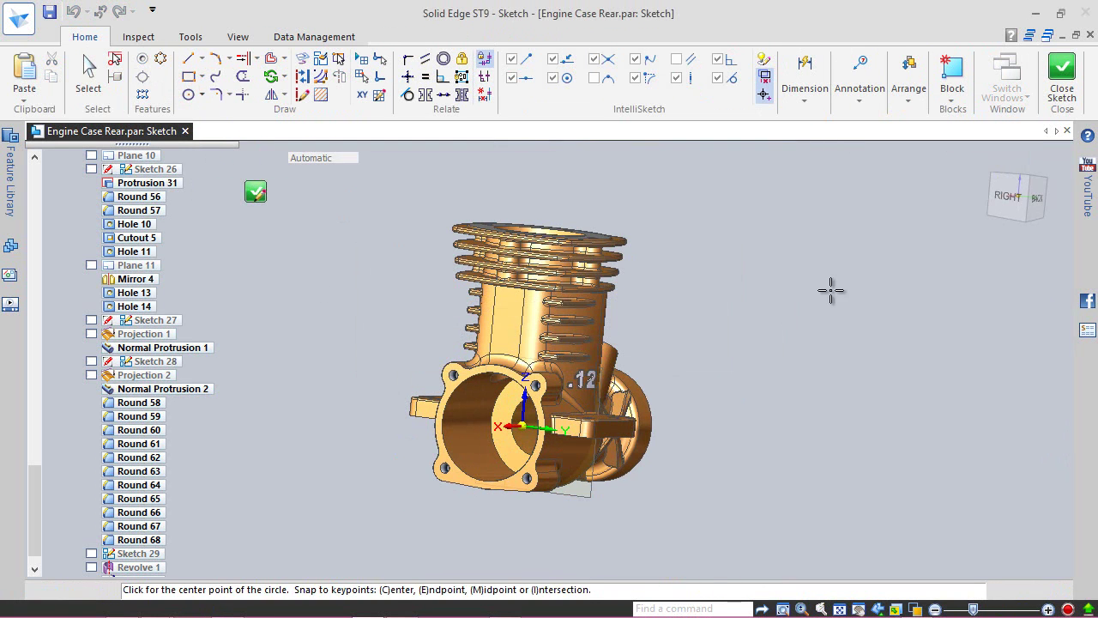
key("ctrl+h")
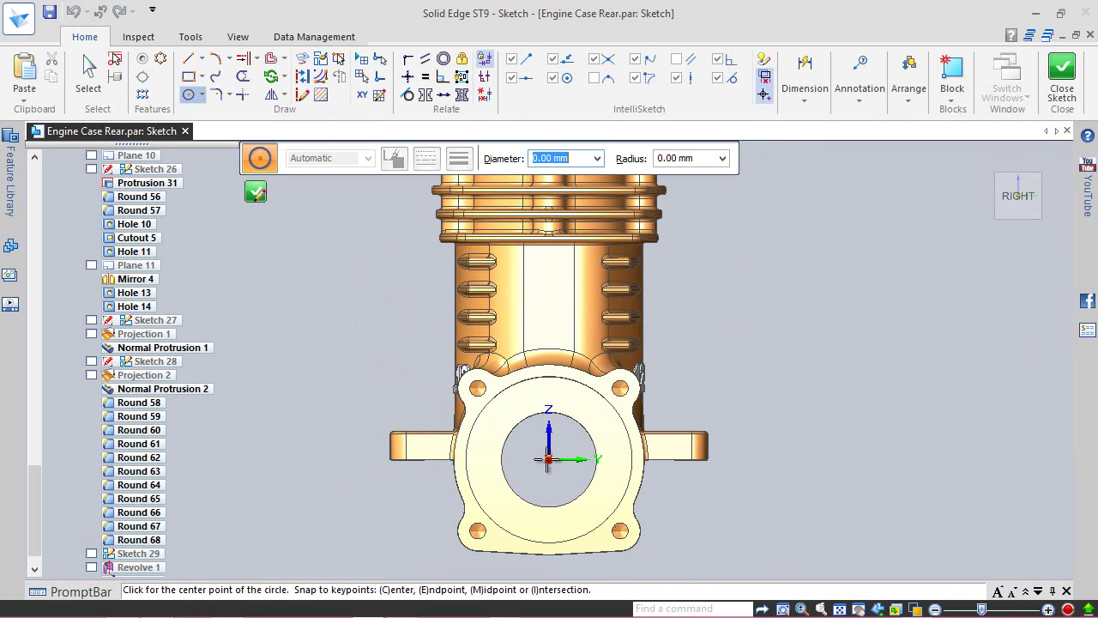
- Draw a circle of 38 mm diameter centred on the origin
left_click(548, 460)
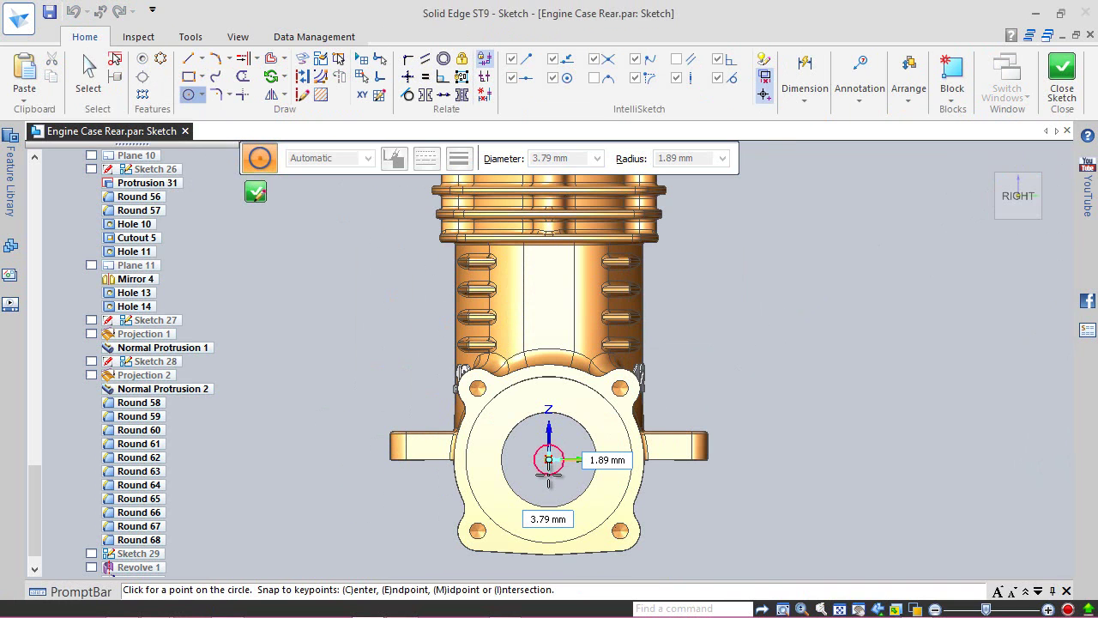
type("38")
key("Return")
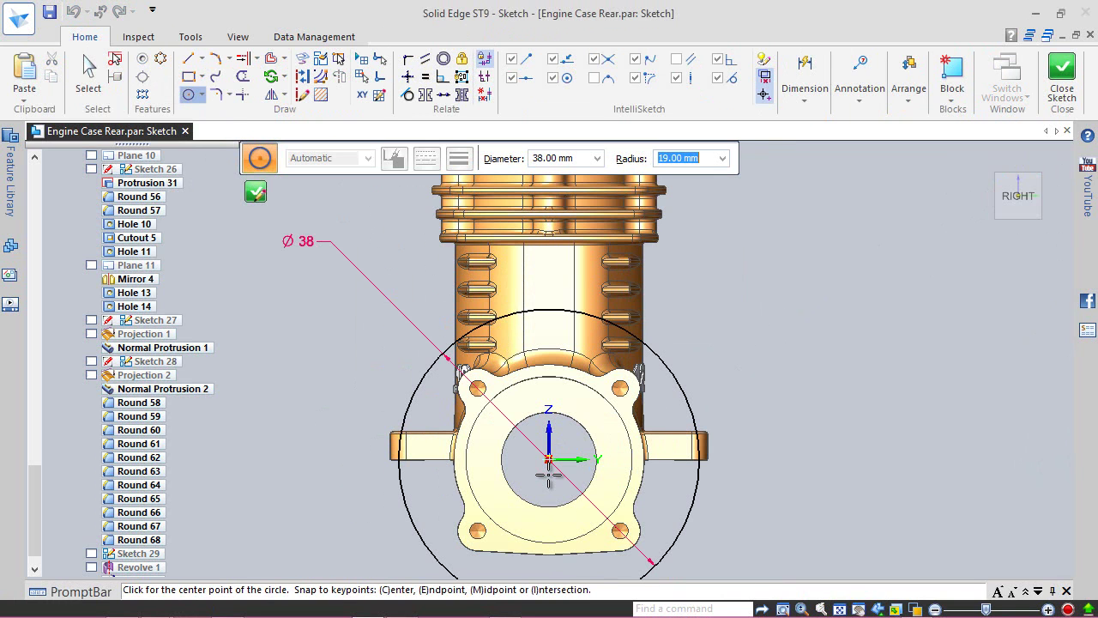
key("Escape")
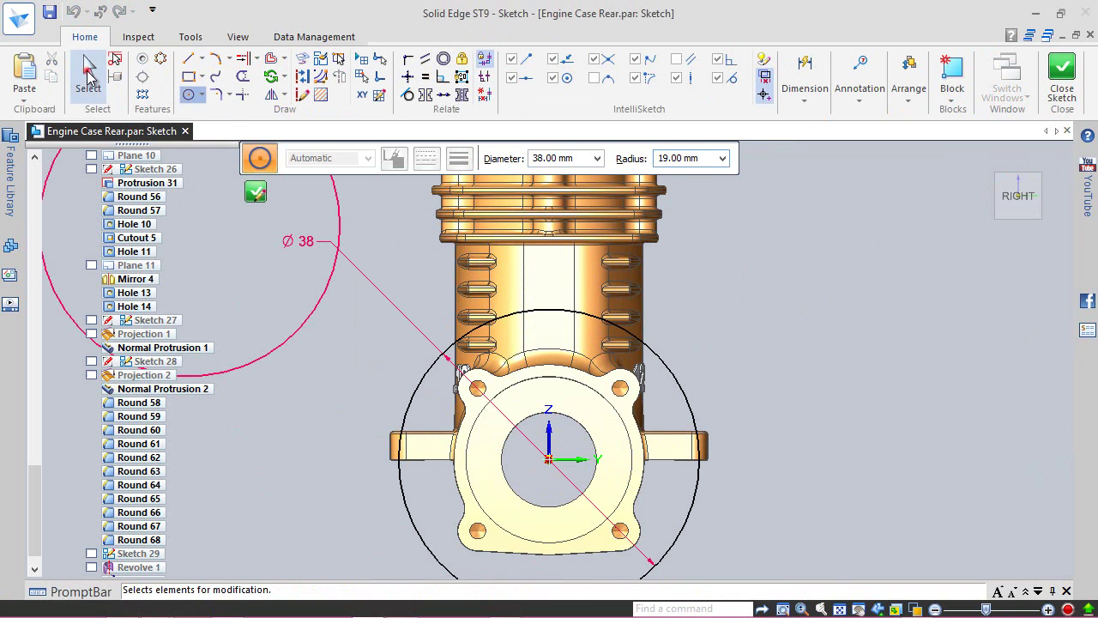
- Set the circle's diameter to 19 mm and close the sketch
left_click(308, 242)
type("19")
key("Return")
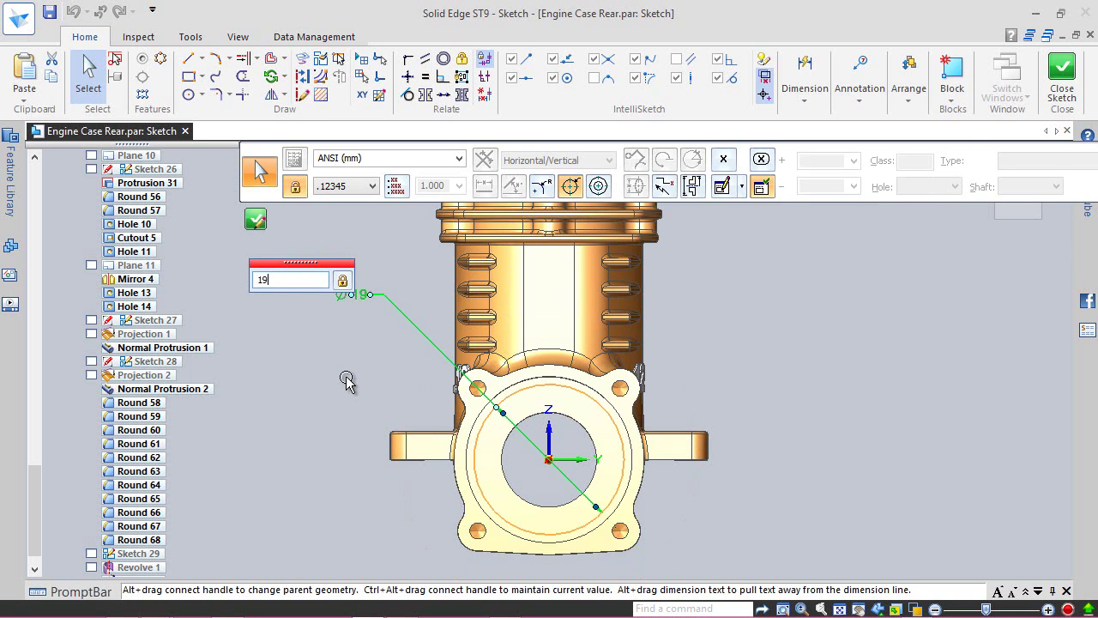
left_click(1049, 76)
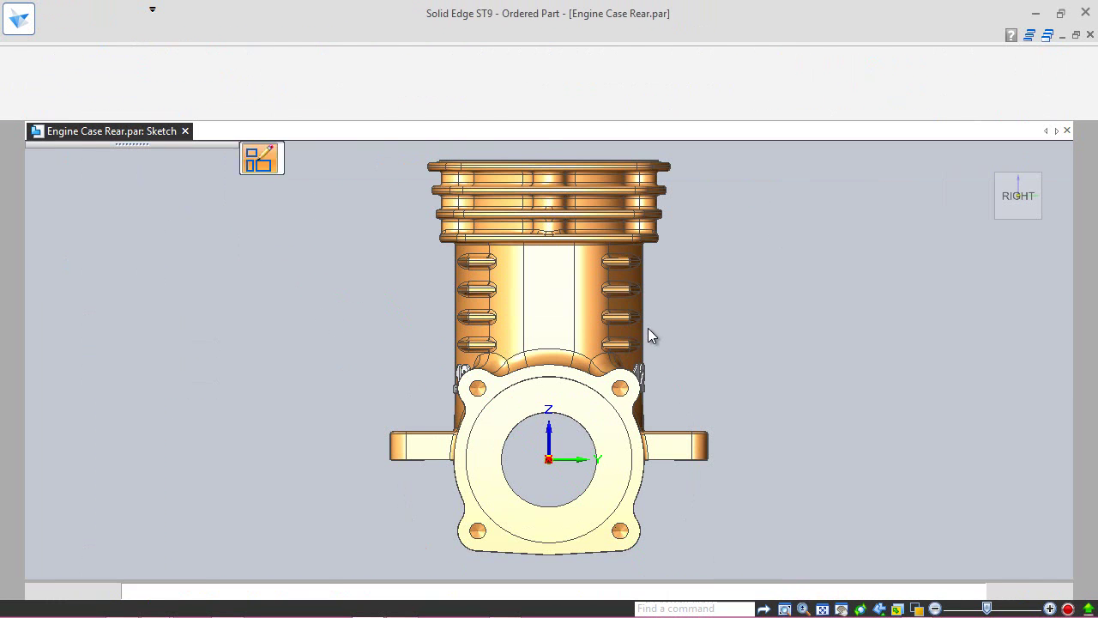
- Cut the 19 mm circle sketch inside the crankcase bore to a finite depth of 5 mm
right_click(721, 339)
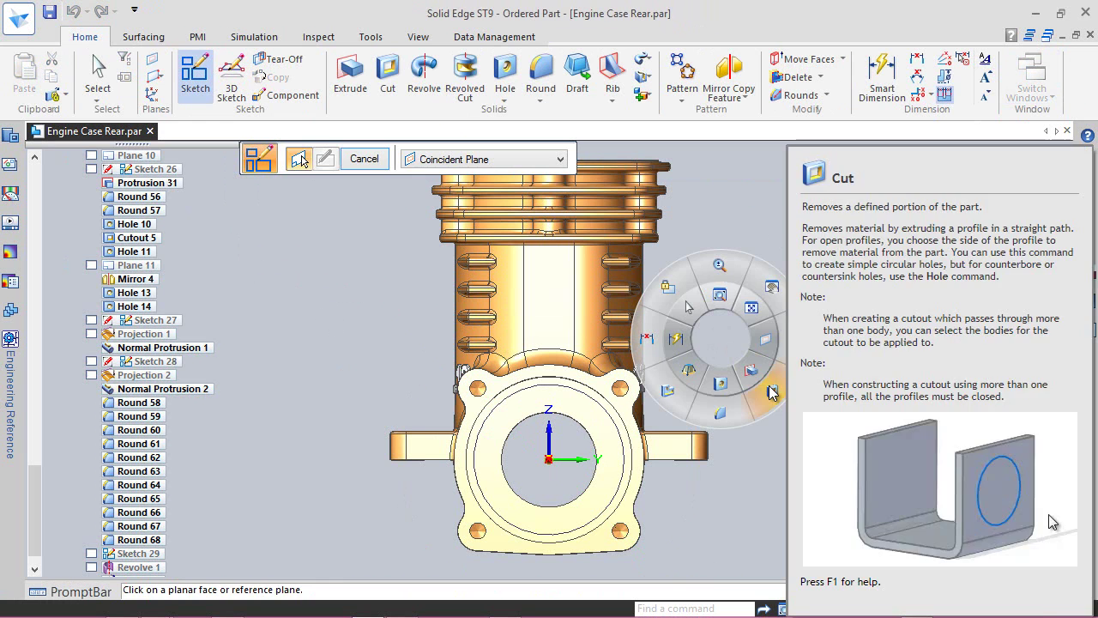
left_click(771, 391)
middle_click_drag(523, 484, 471, 442)
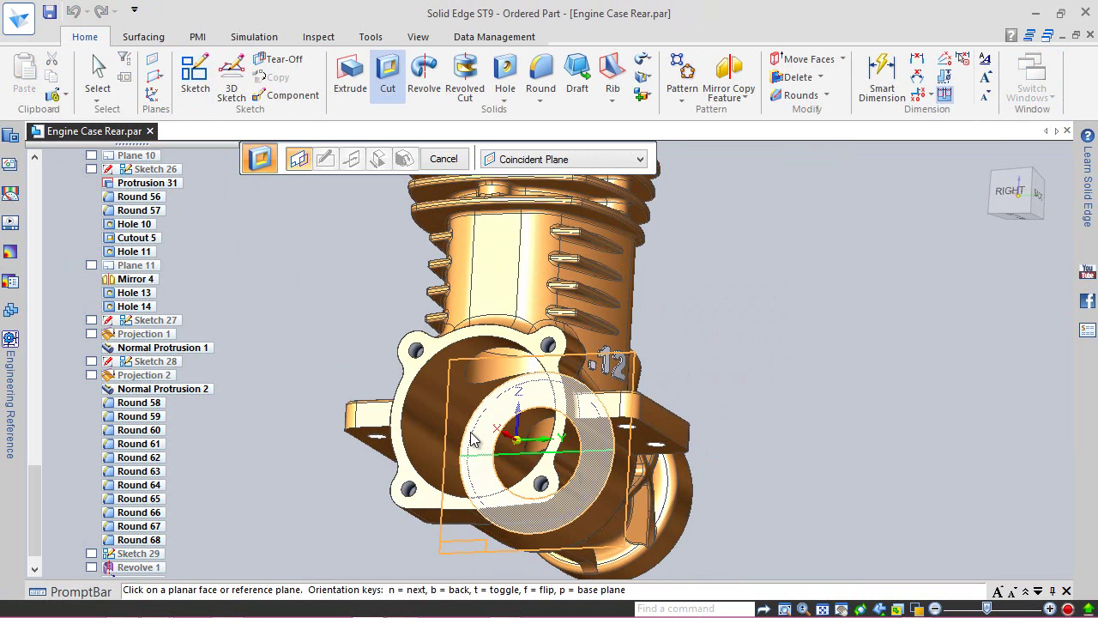
left_click(527, 161)
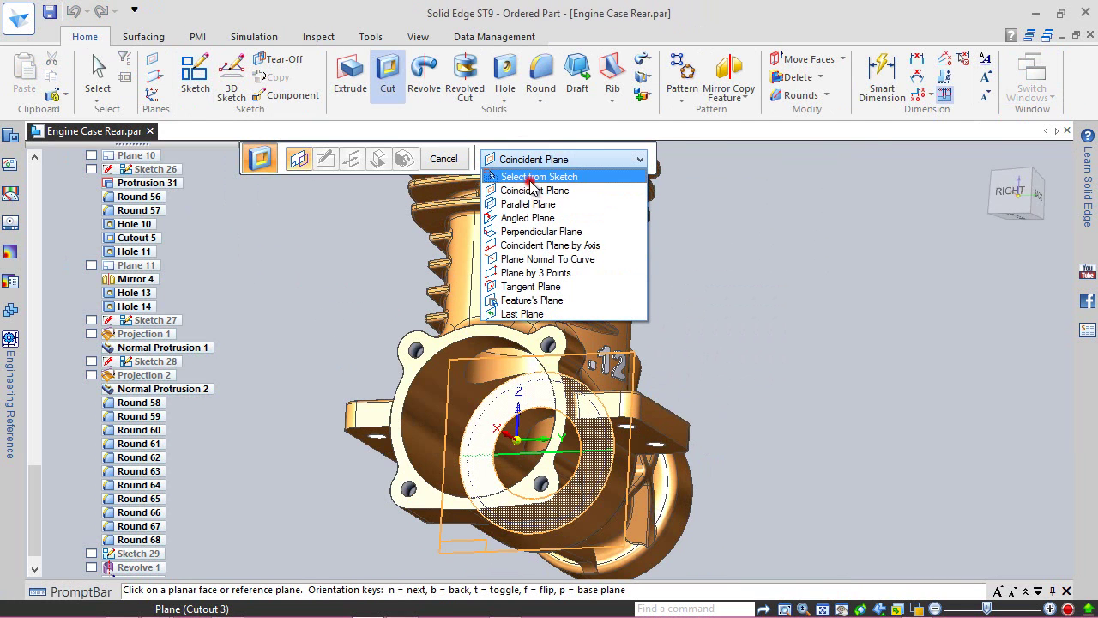
left_click(532, 177)
left_click(487, 442)
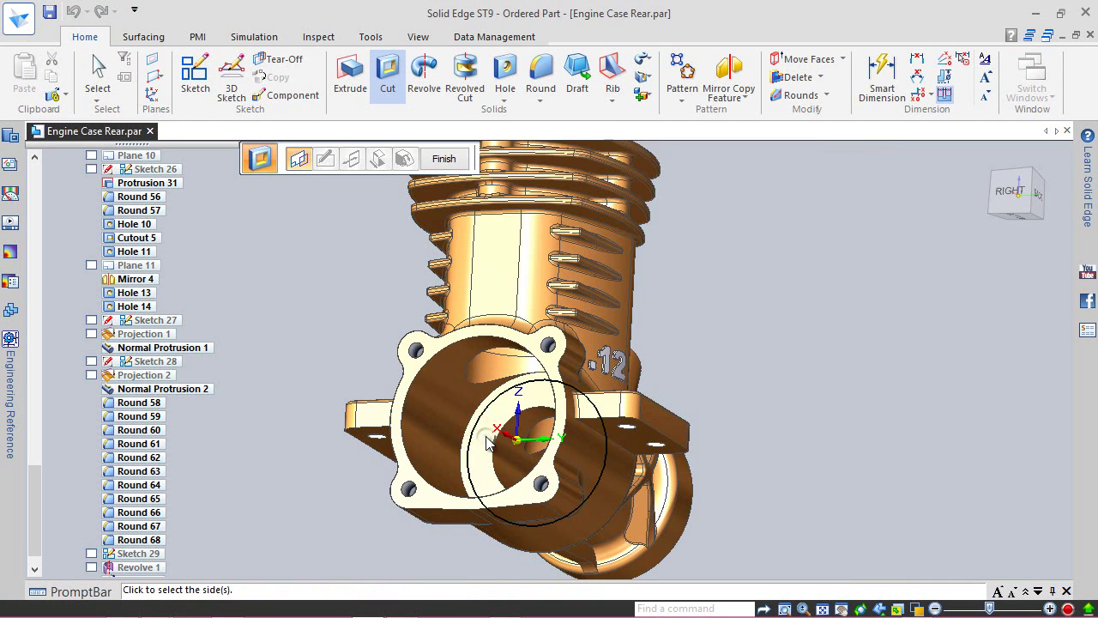
left_click(506, 444)
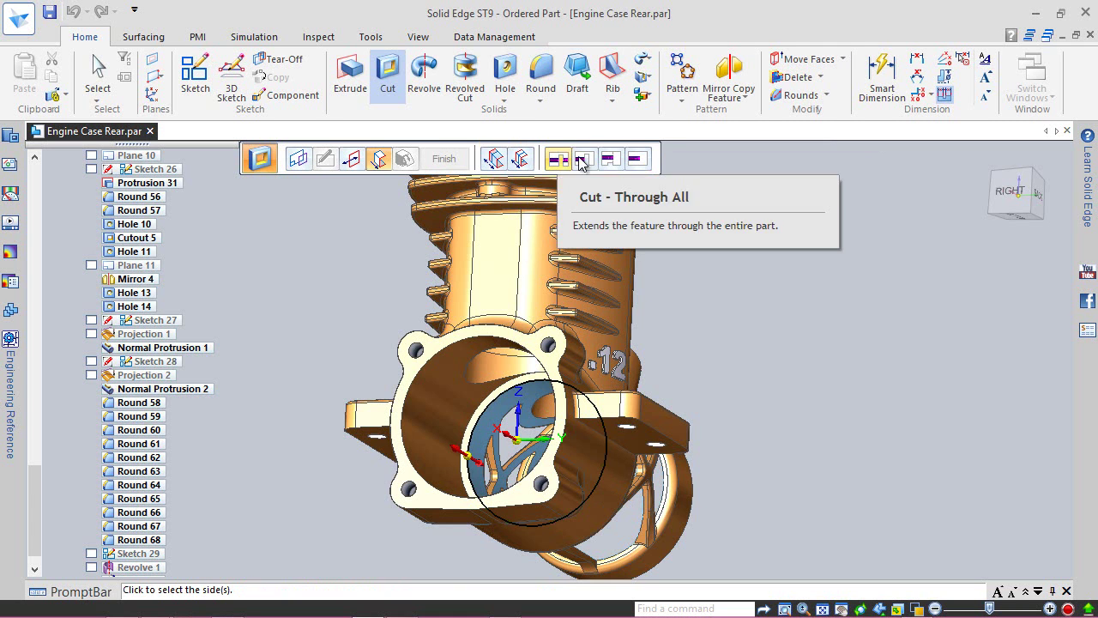
left_click(636, 159)
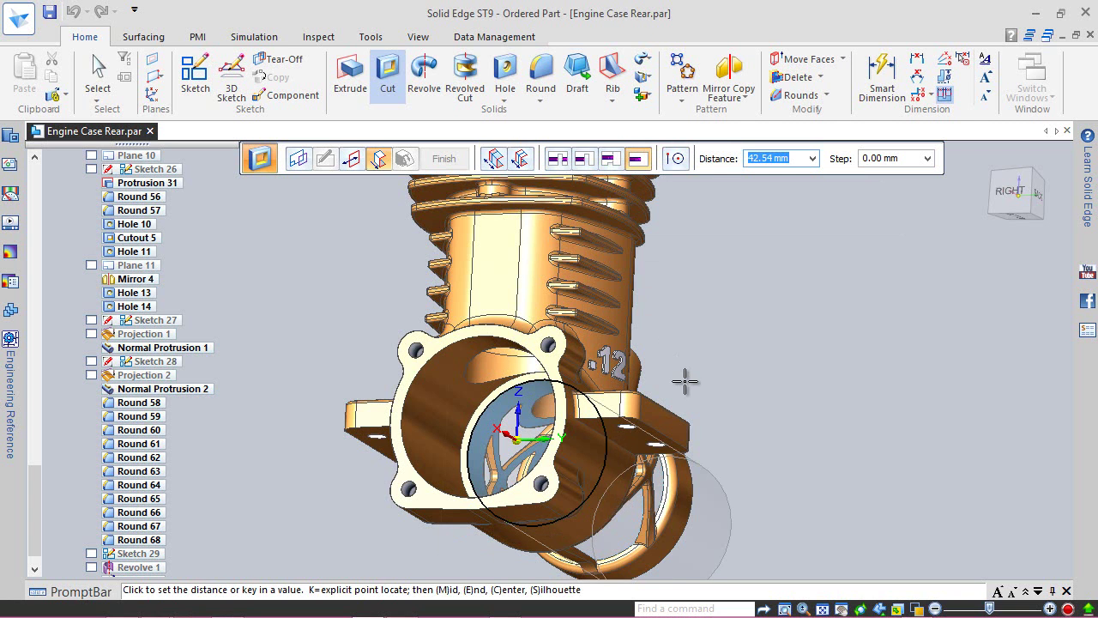
key("Return")
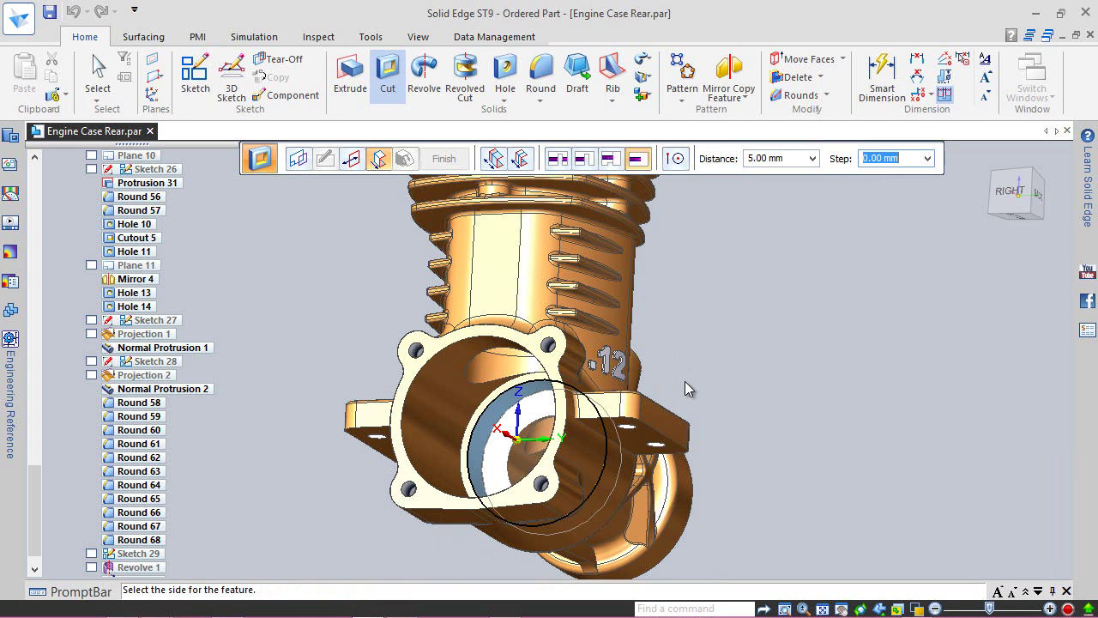
left_click(685, 381)
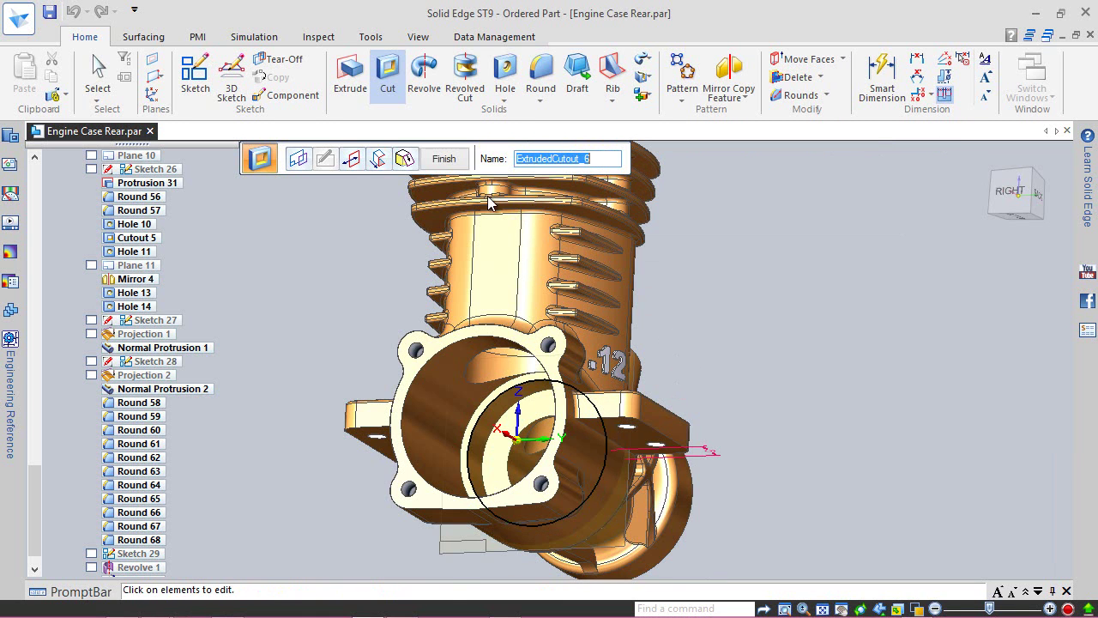
left_click(446, 157)
left_click(447, 157)
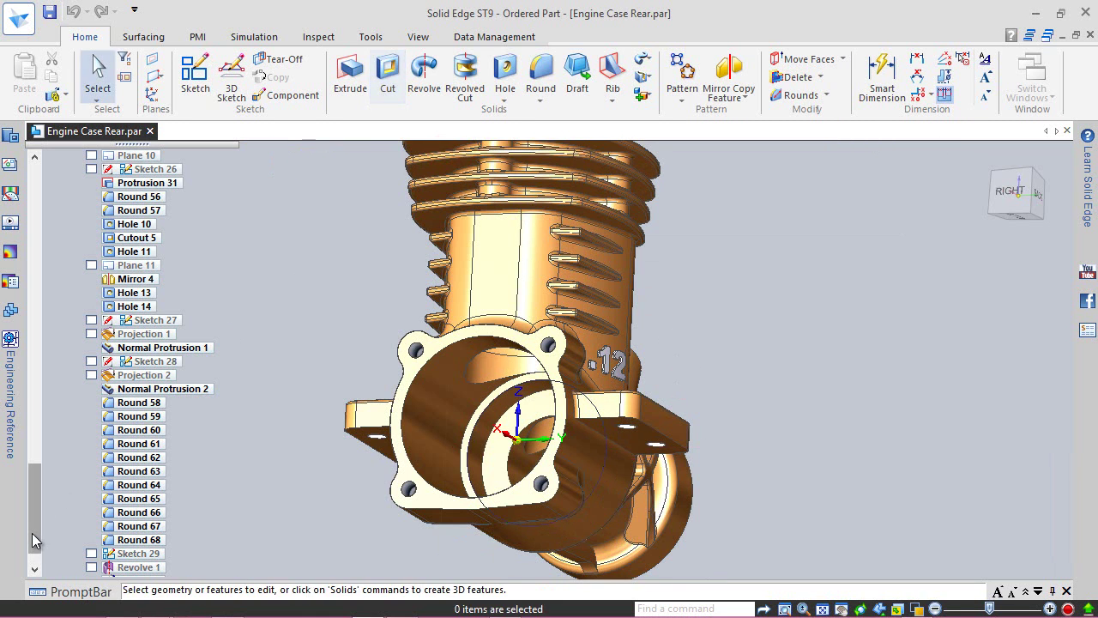
- Hide the circle sketch used for the crankcase bore cut
left_click(35, 569)
left_click(91, 554)
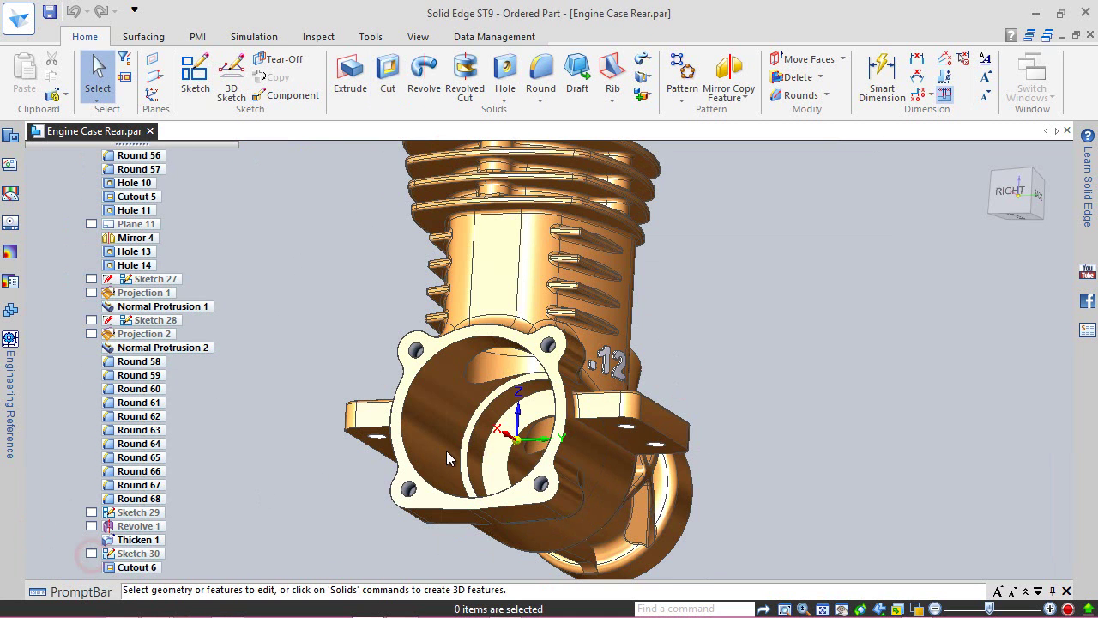
middle_click_drag(487, 491, 434, 544)
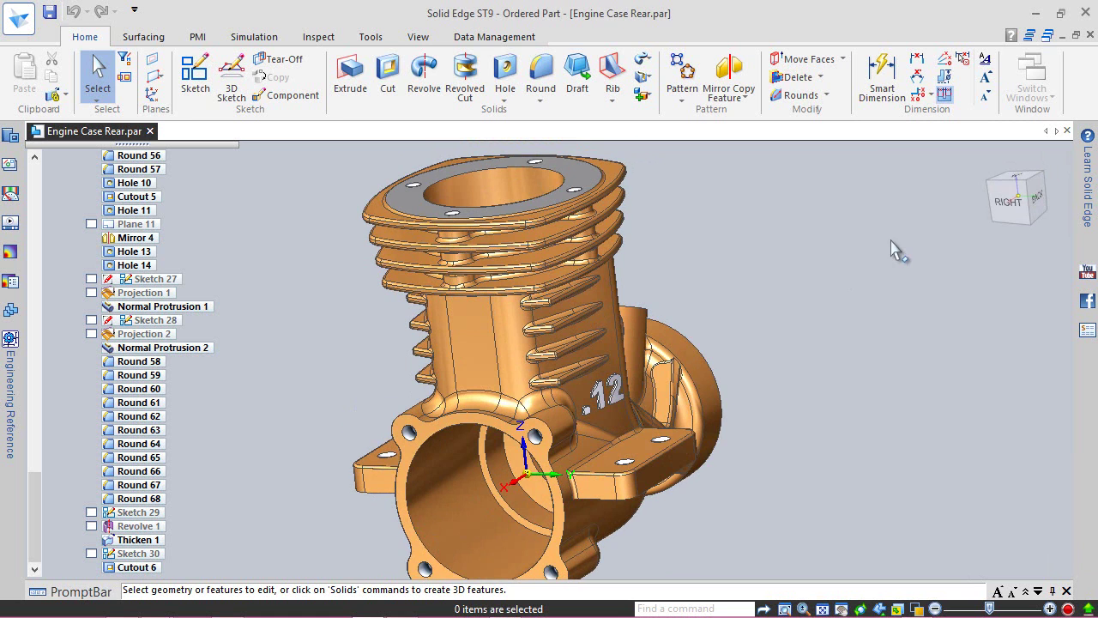
- Paint the crankcase shoulder face and the inner faces of the rear bore, angled port and small side tube White (dull)
left_click(418, 36)
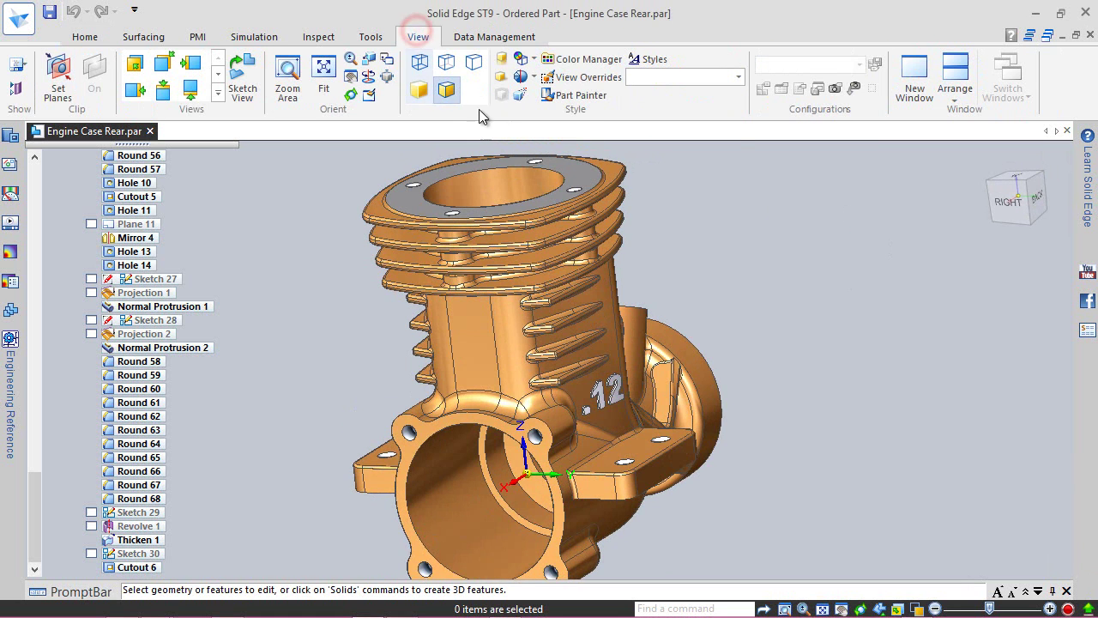
left_click(558, 100)
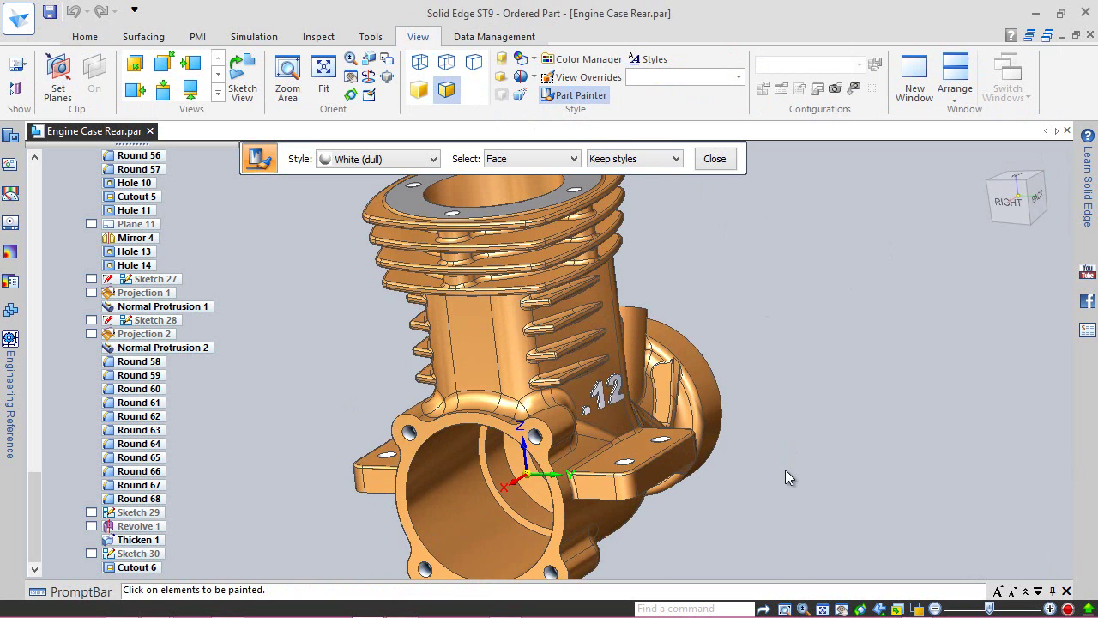
middle_click_drag(809, 442, 738, 438)
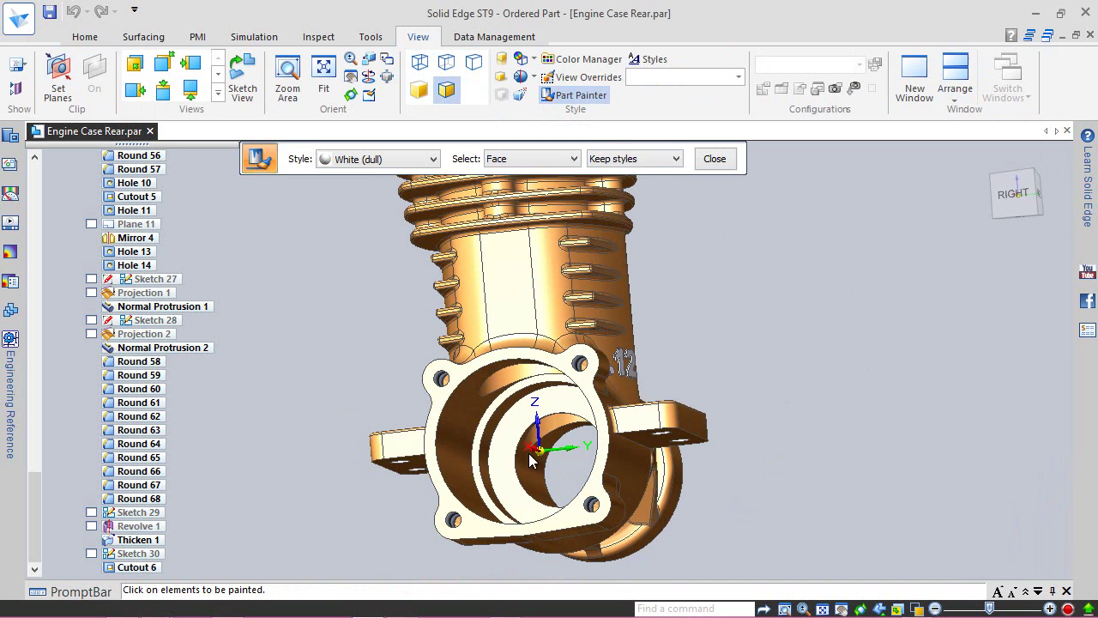
left_click(504, 452)
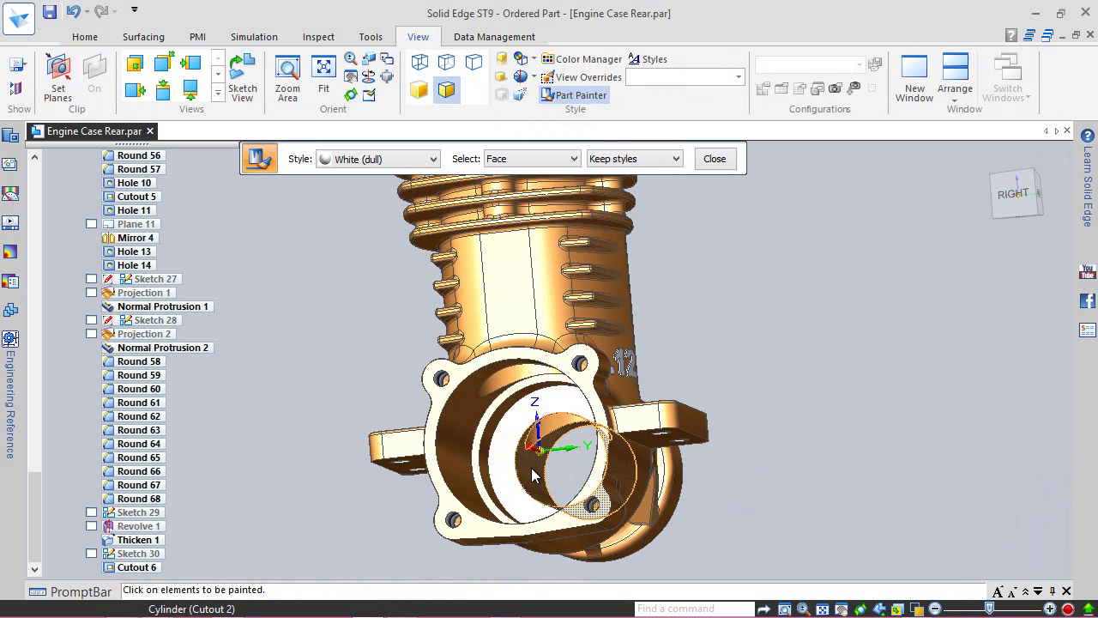
middle_click_drag(818, 465, 461, 506)
left_click(623, 455)
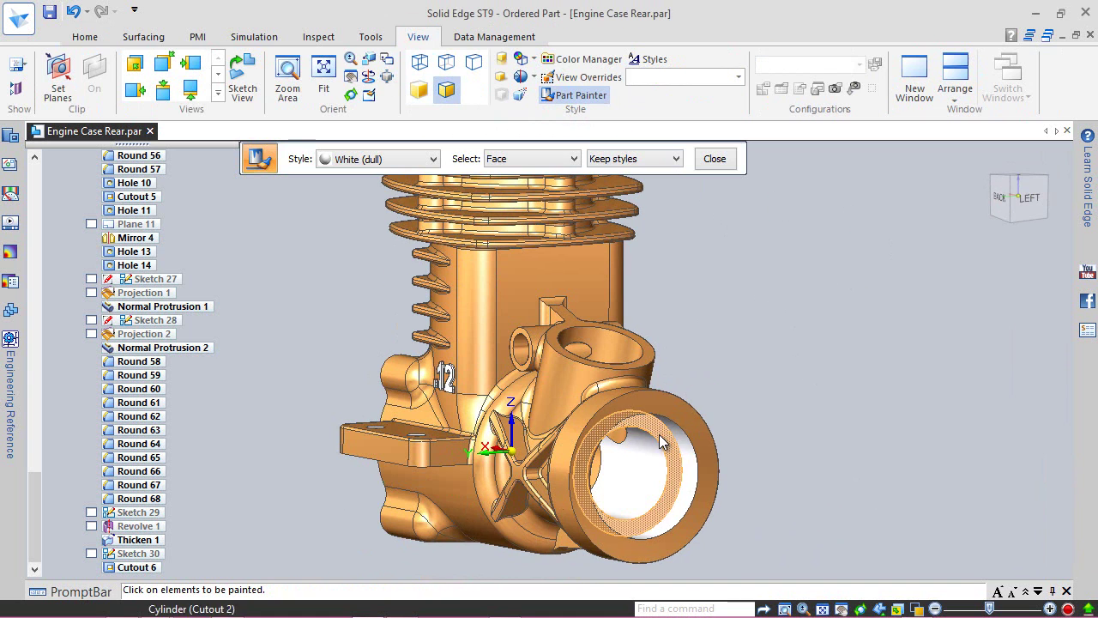
left_click(617, 344)
left_click(525, 353)
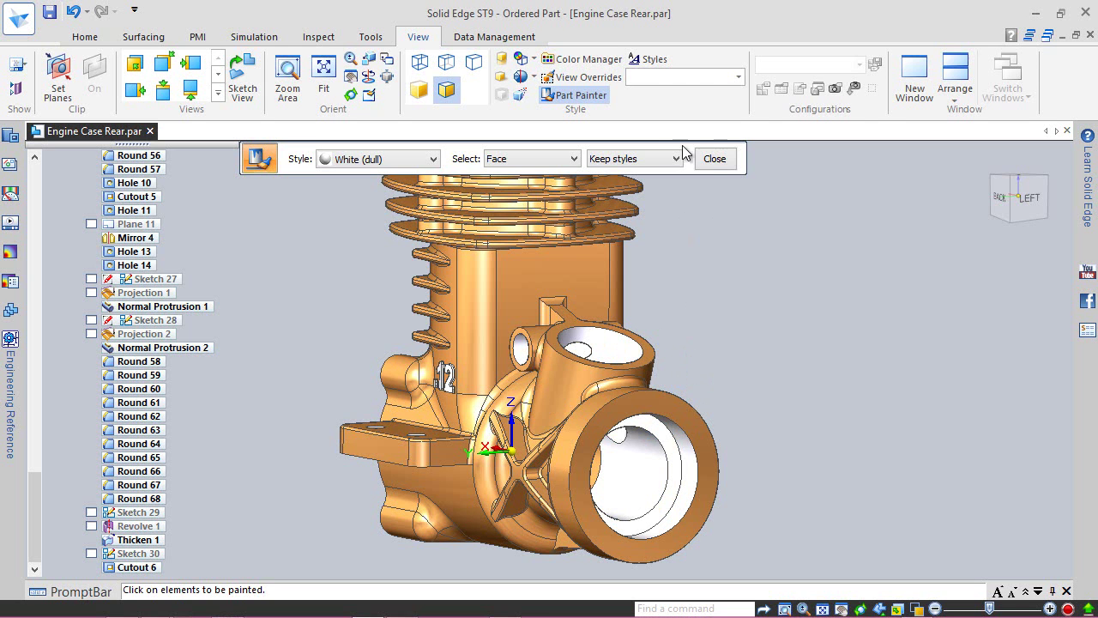
left_click(711, 160)
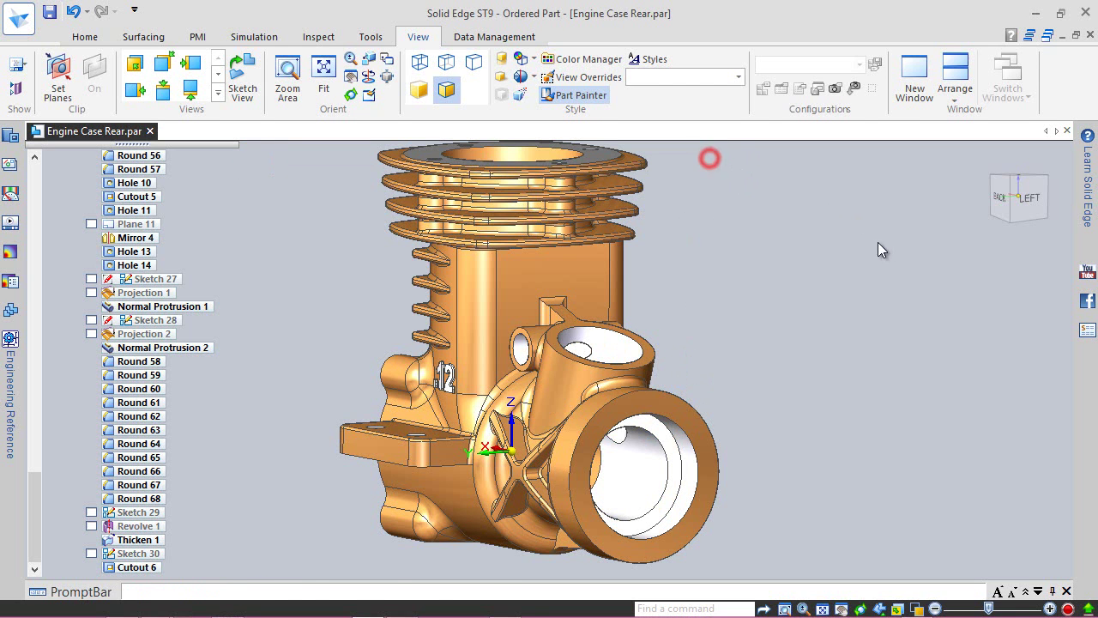
- Orient the part to the isometric view showing its back and left, and save the part
left_click(1017, 187)
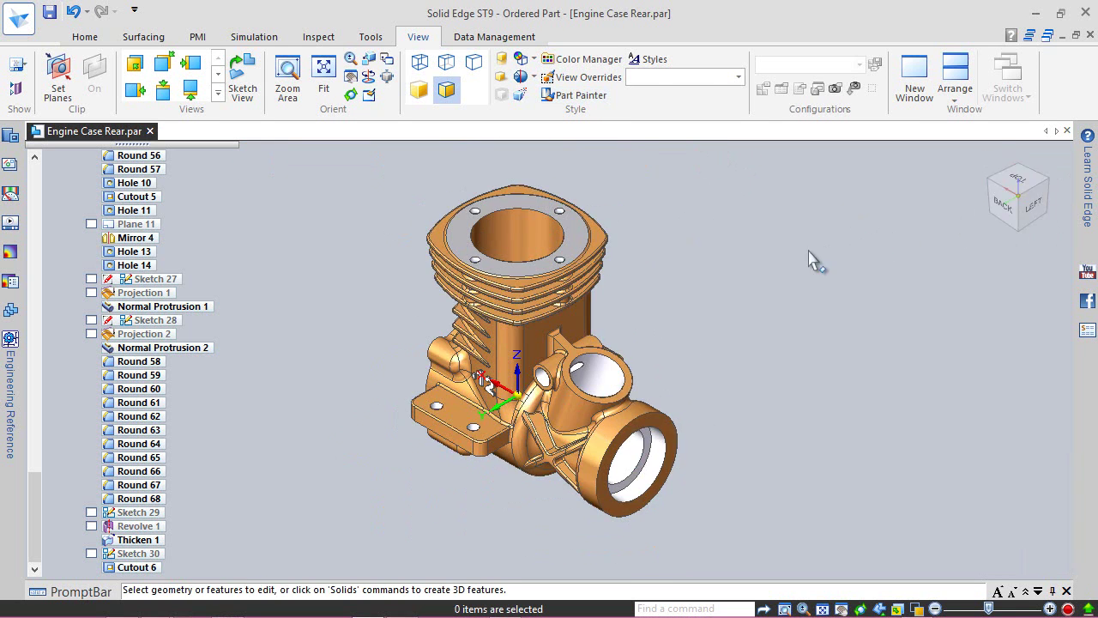
left_click(86, 36)
left_click(51, 11)
middle_click(214, 174)
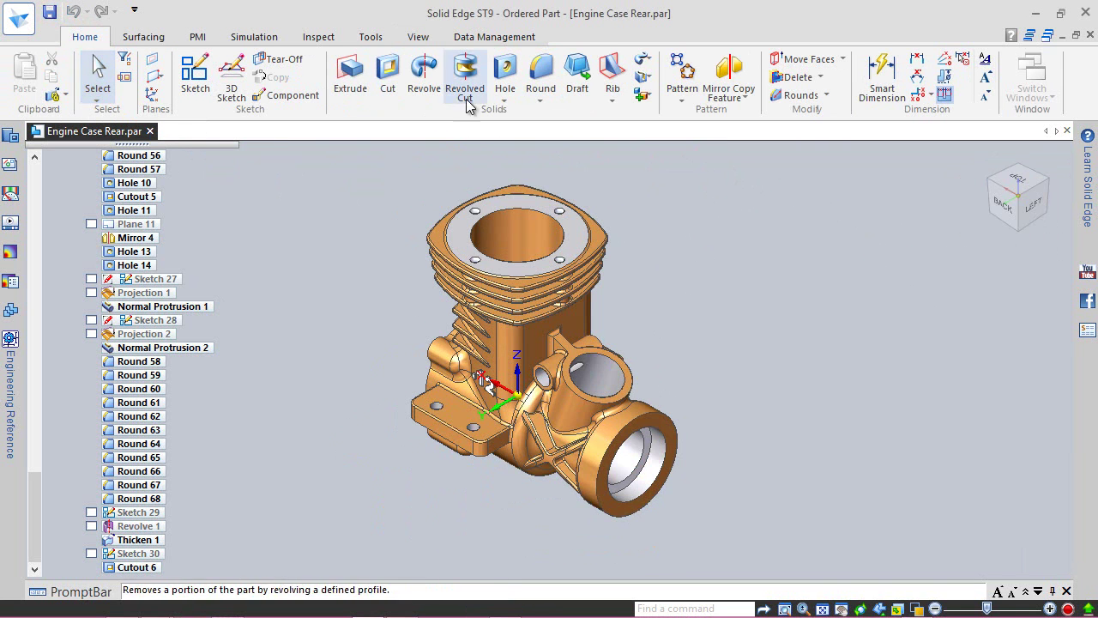
- Round the edge chain of the thickened underside rib with a 0.5 mm radius
left_click(541, 77)
left_click(633, 348)
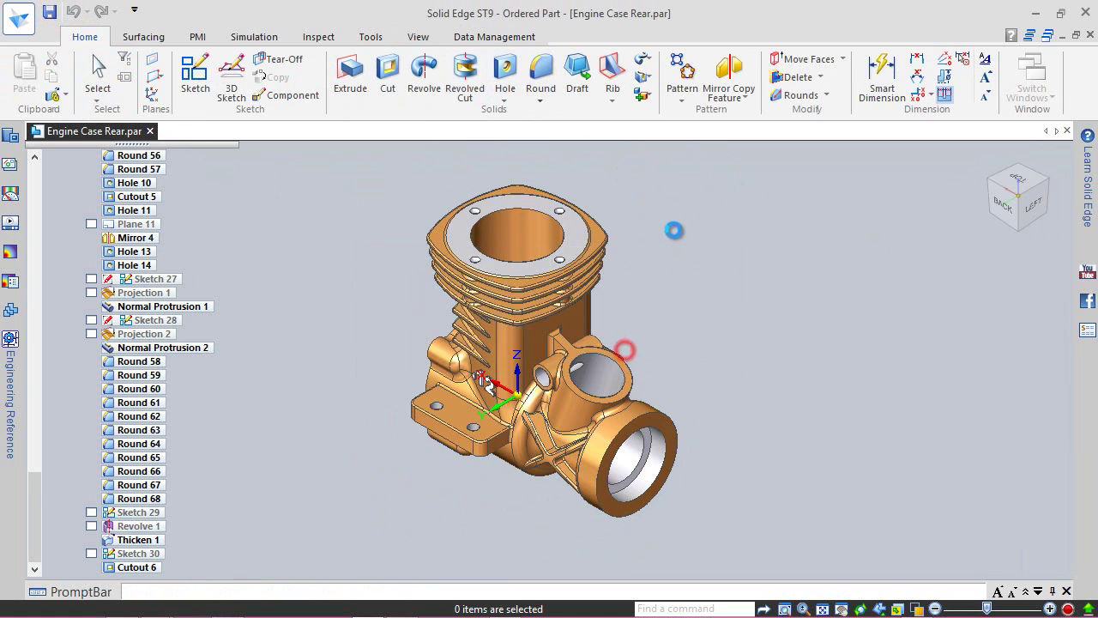
type(".5")
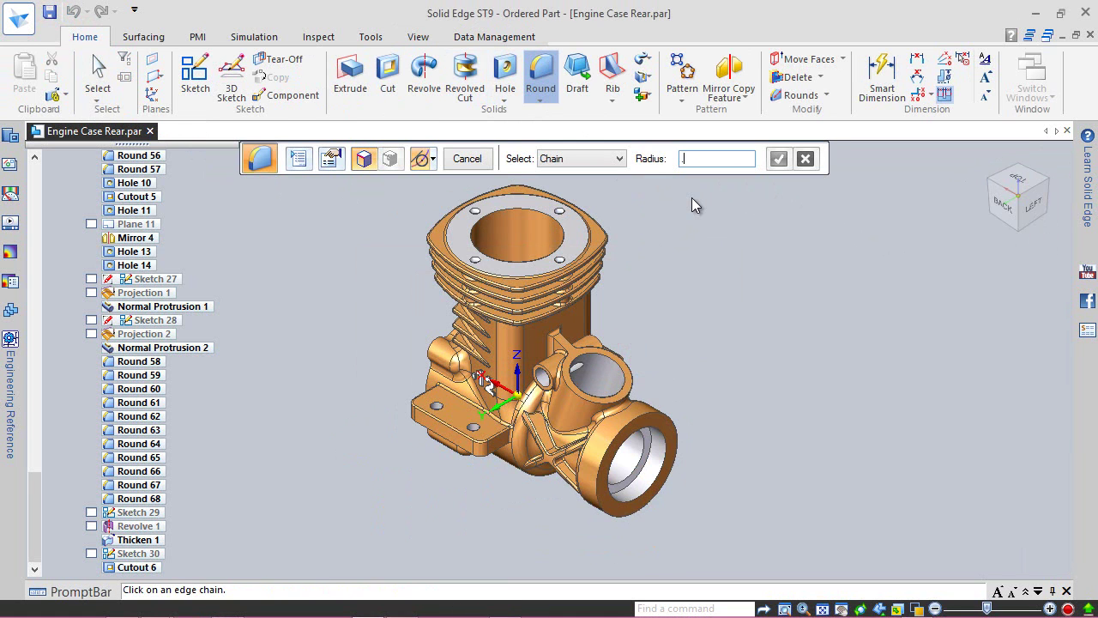
key("Return")
middle_click_drag(482, 379, 507, 230)
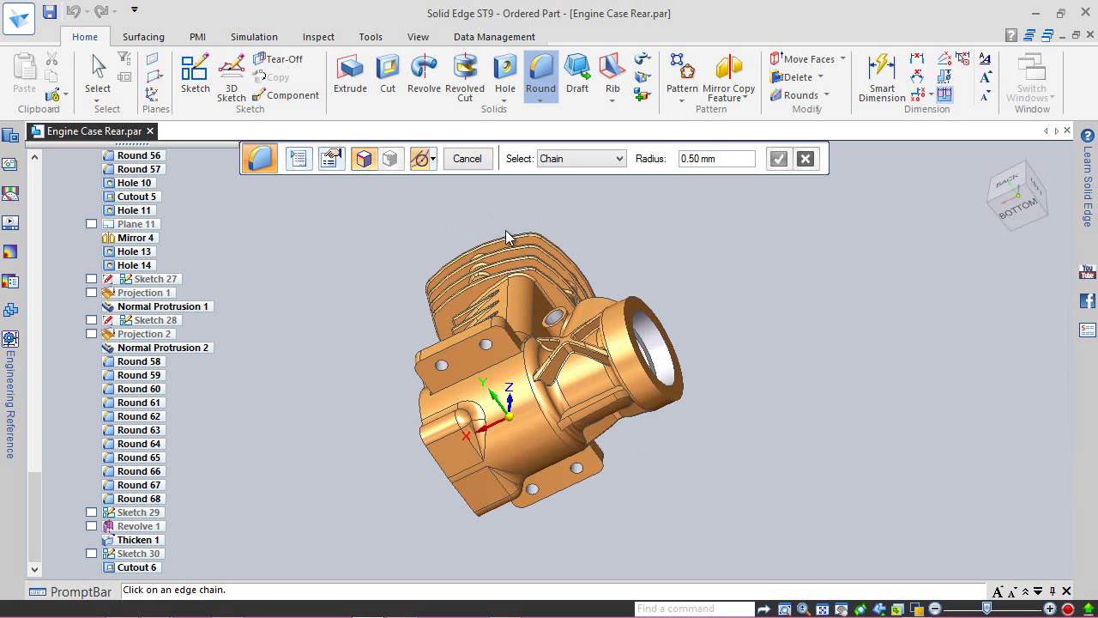
scroll(566, 373, "up", 2)
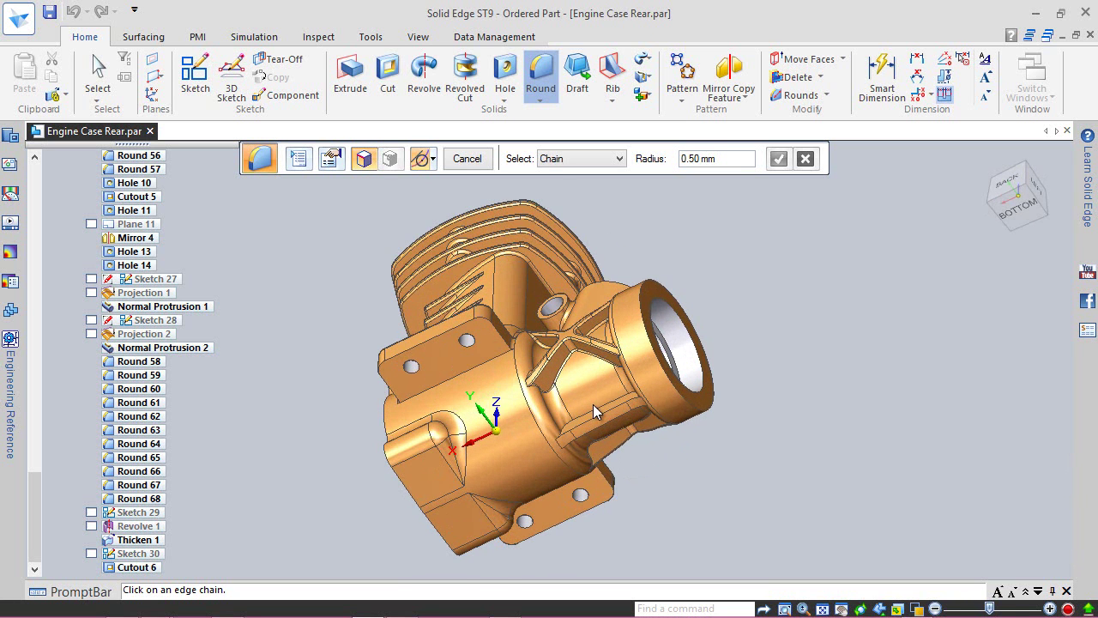
scroll(593, 404, "up", 2)
left_click(598, 413)
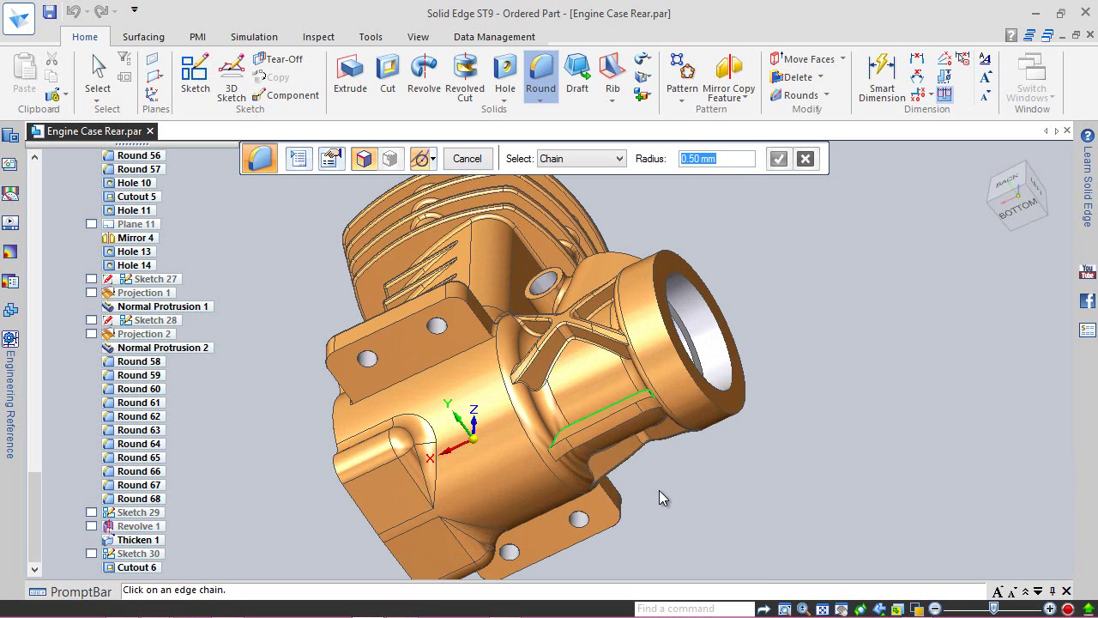
middle_click_drag(652, 468, 511, 256)
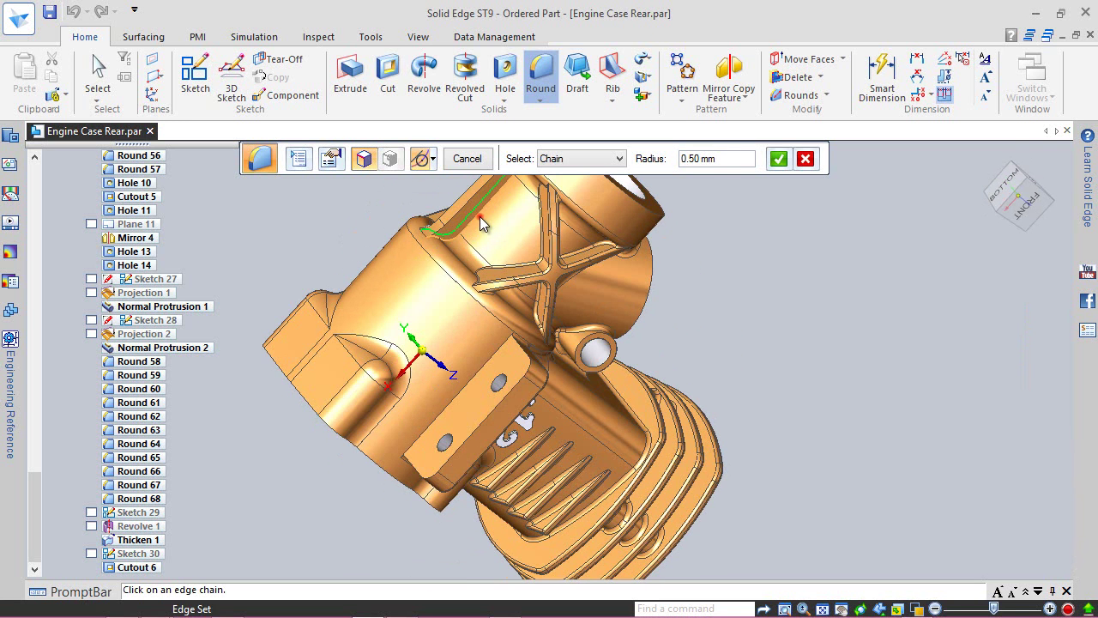
left_click(777, 160)
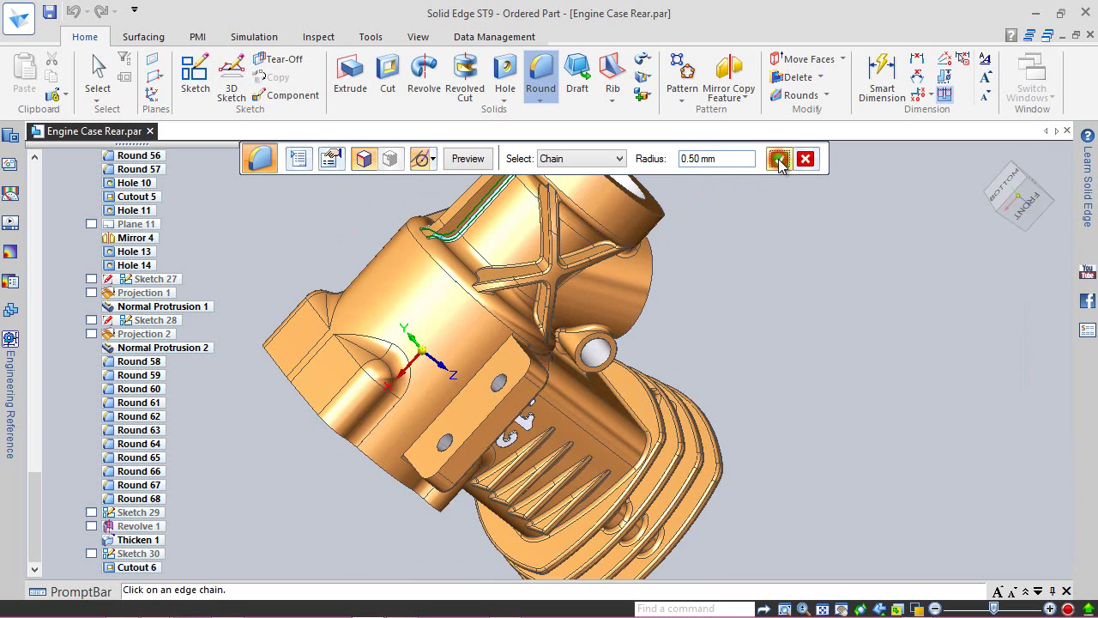
left_click(468, 158)
left_click(466, 158)
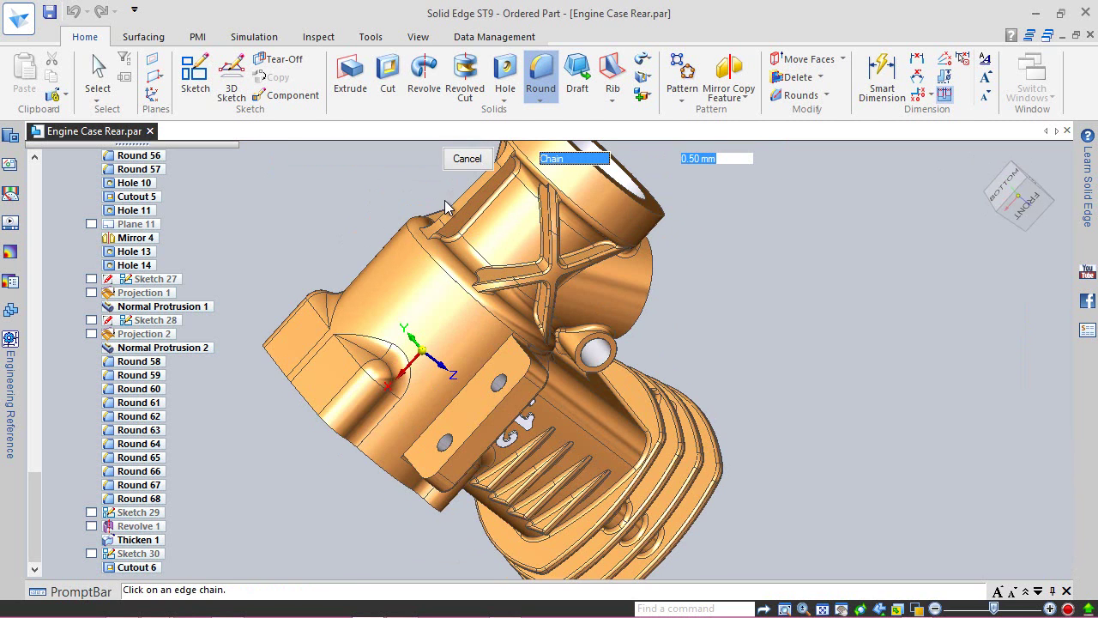
left_click(468, 159)
- Inspect the rounded underside rib up close and restore the isometric view showing the front and right
scroll(451, 164, "up", 2)
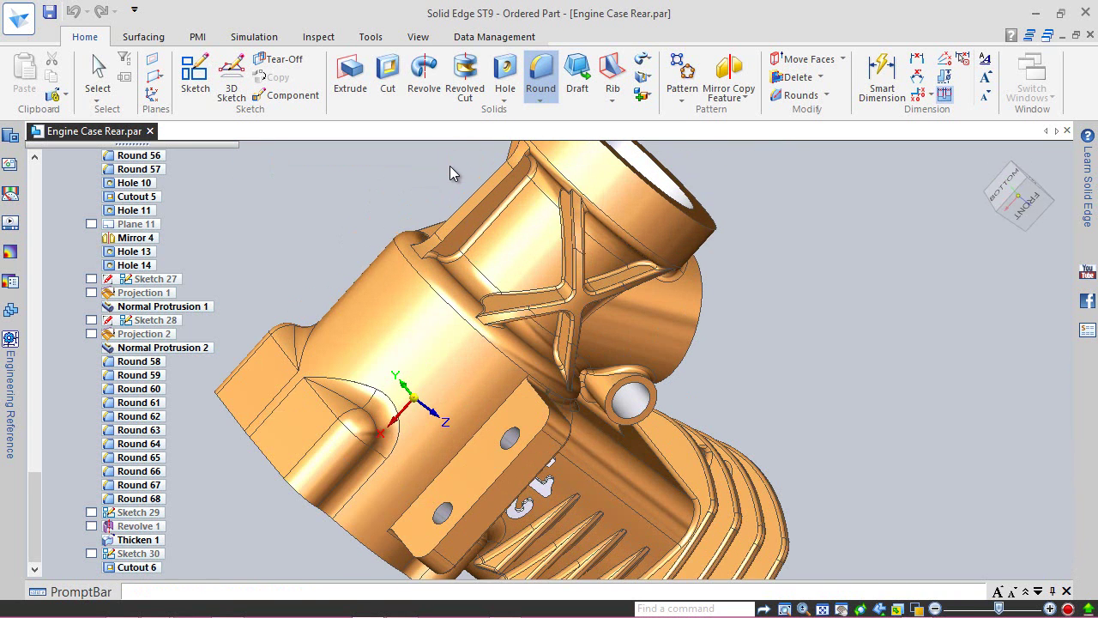
middle_click_drag(478, 212, 743, 360)
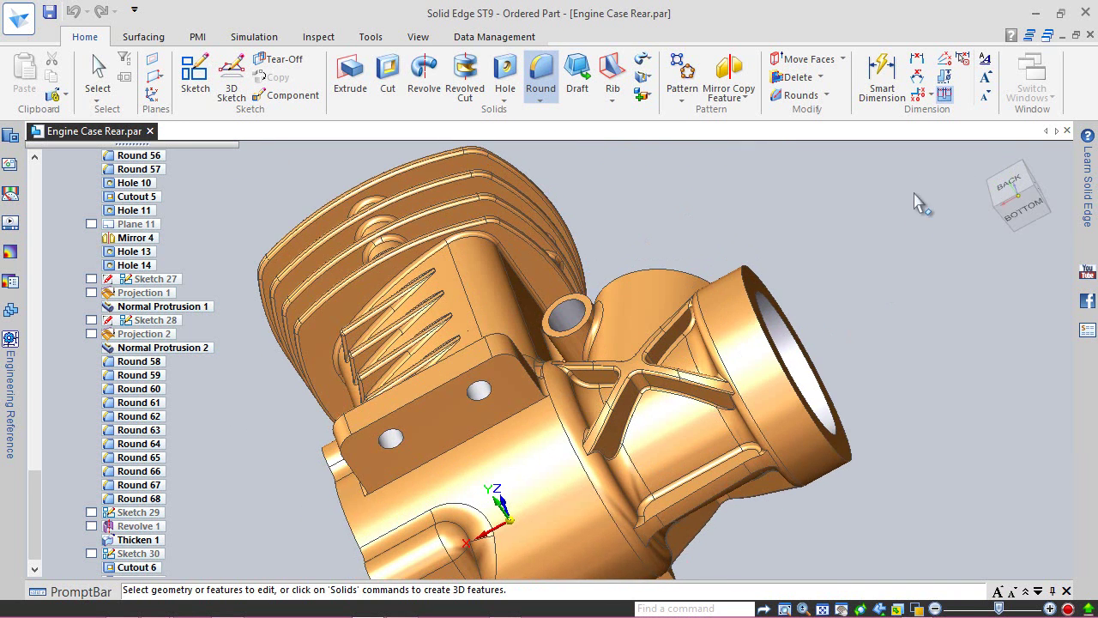
key("Escape")
left_click(987, 163)
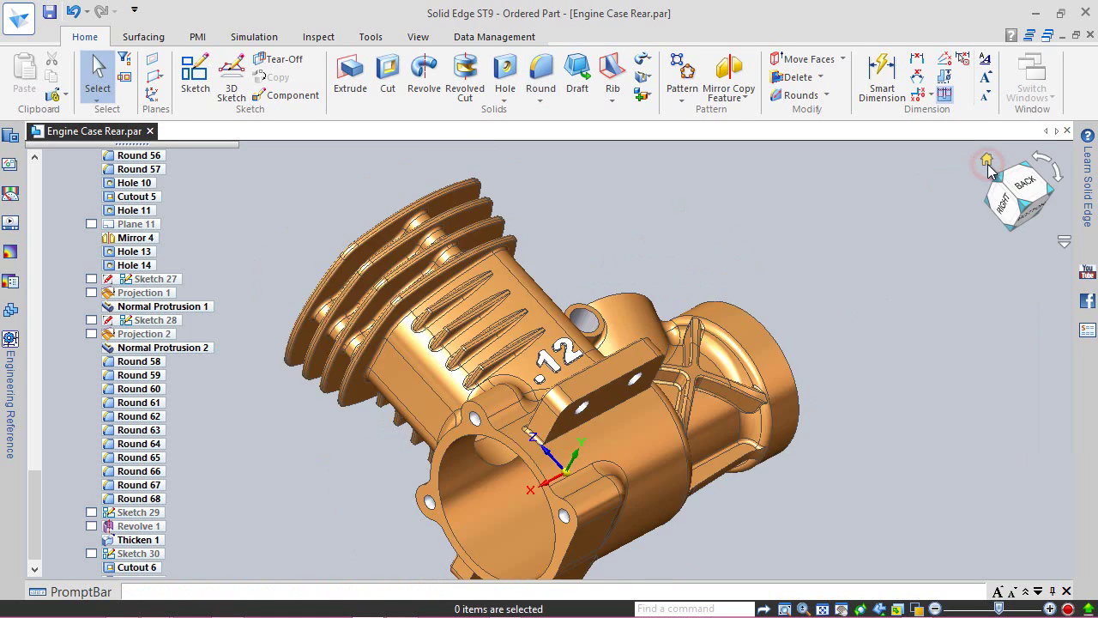
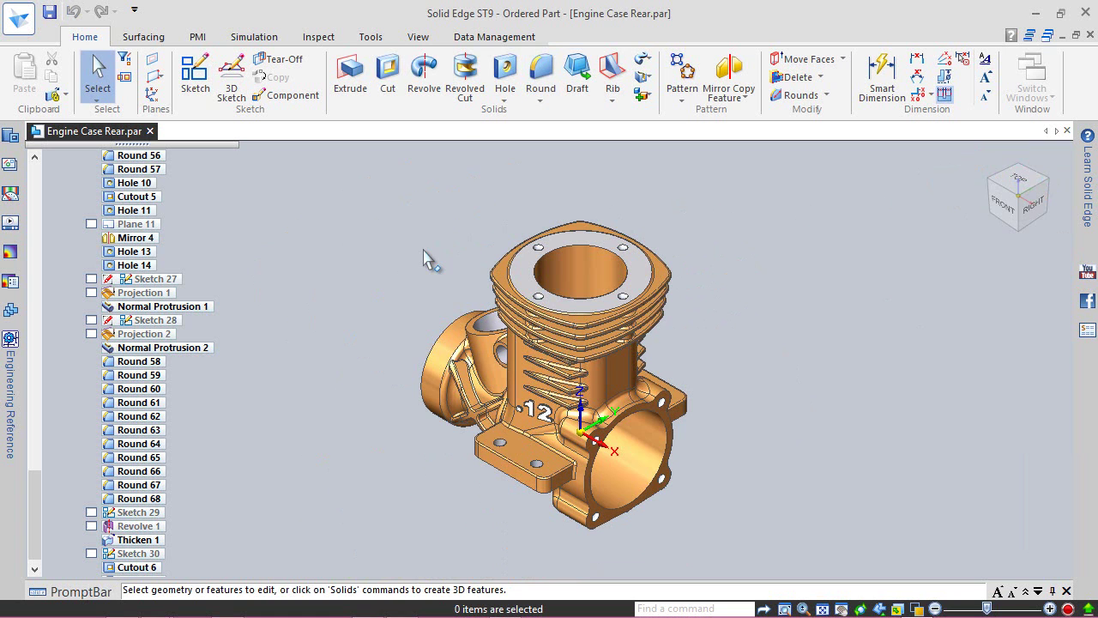
- Create a reference plane parallel to the flat front face of the cylinder body, offset 9 mm outward
left_click(156, 76)
left_click(181, 96)
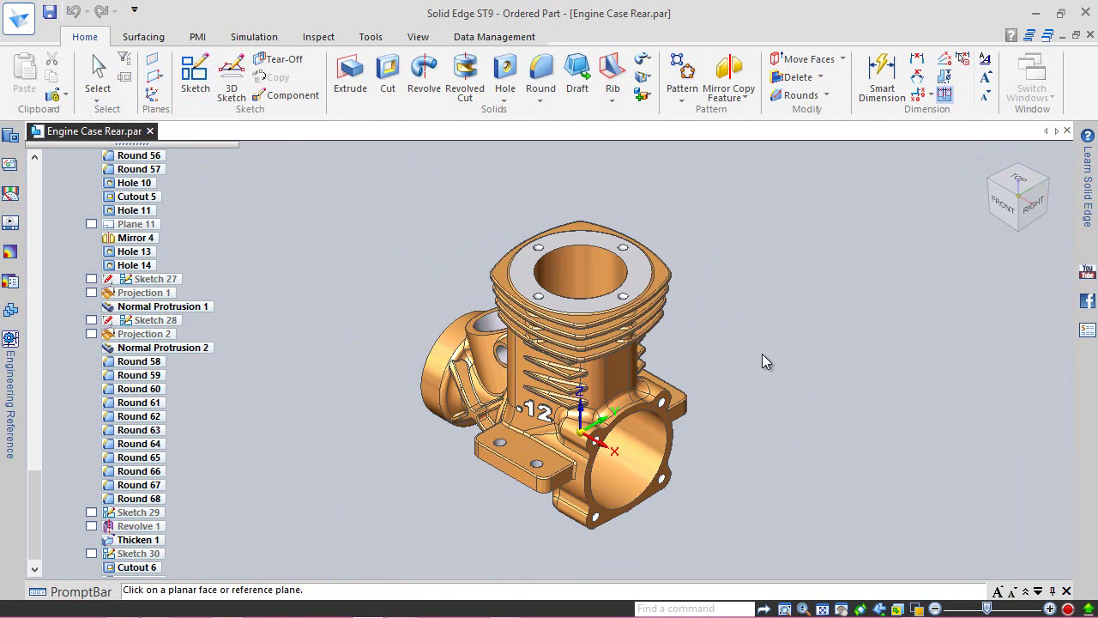
scroll(701, 375, "up", 2)
scroll(652, 373, "up", 2)
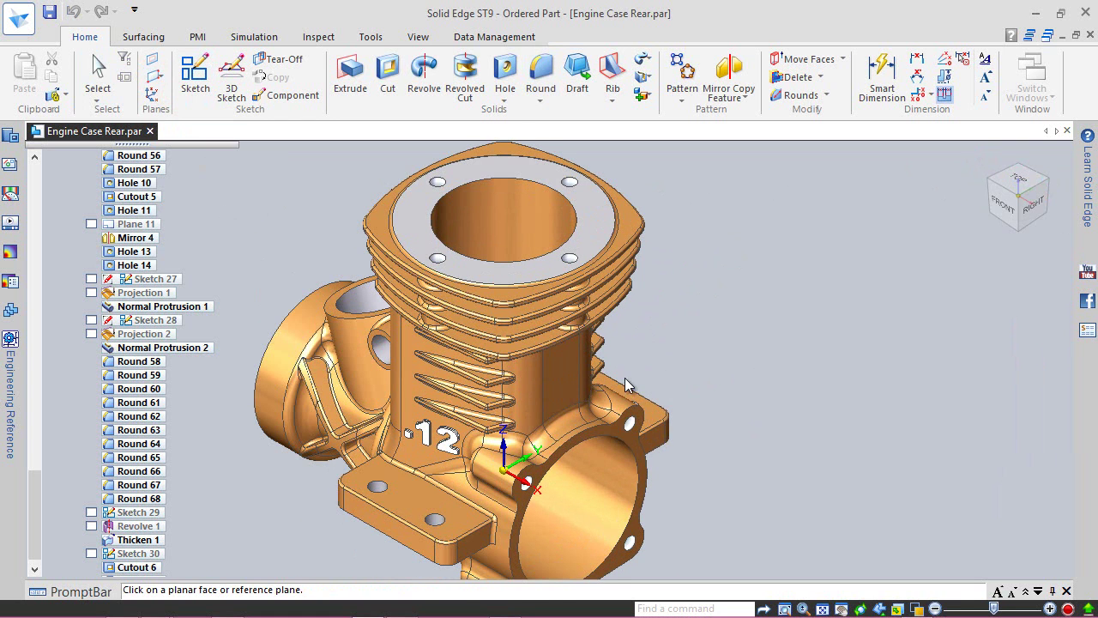
left_click(563, 372)
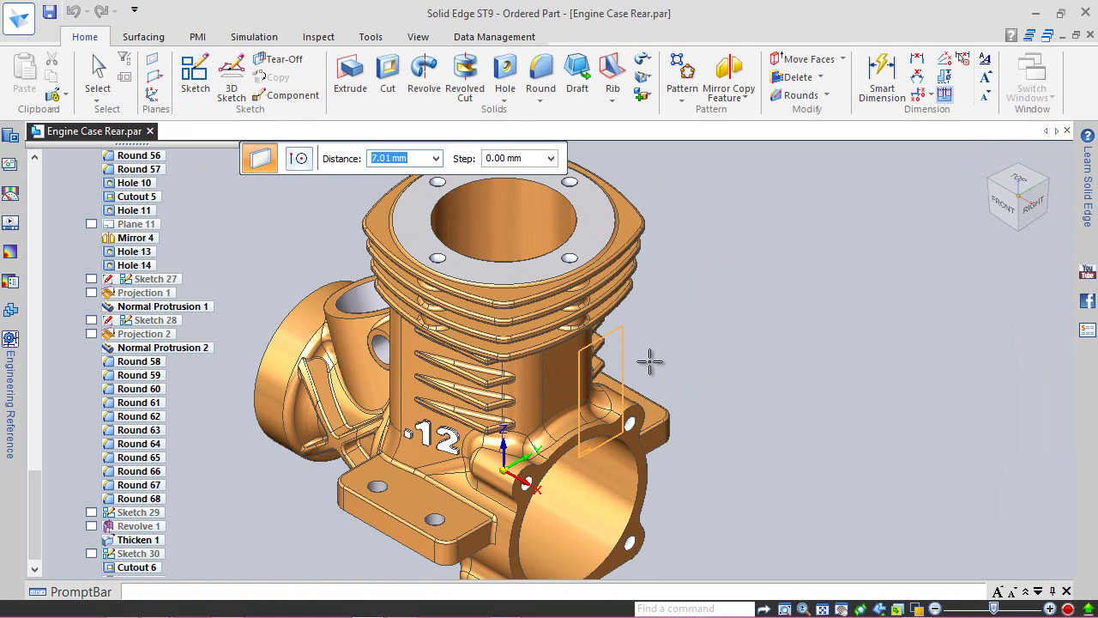
key("Tab")
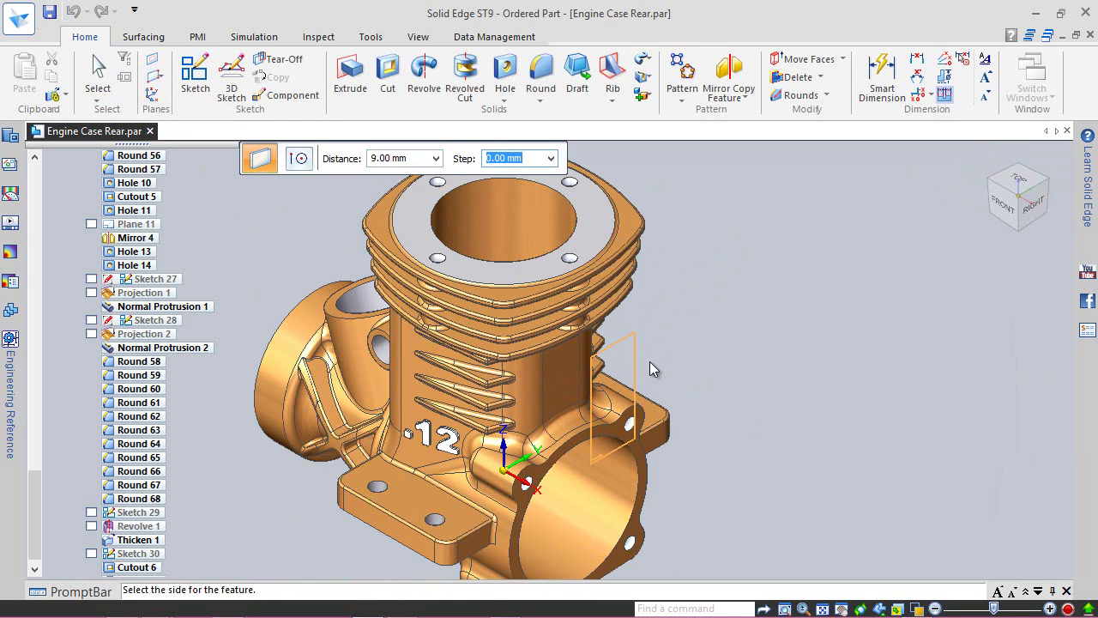
left_click(649, 361)
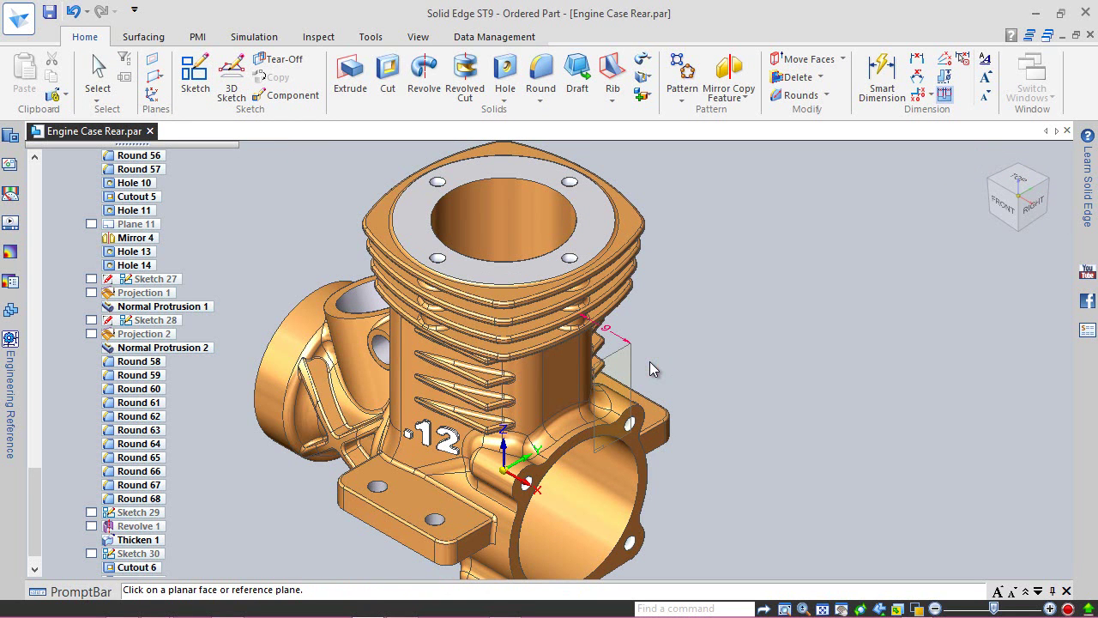
- Start a sketch on the new offset plane, draw a 23.5 mm vertical line upward from the origin, and save the documents
left_click(194, 71)
left_click(627, 359)
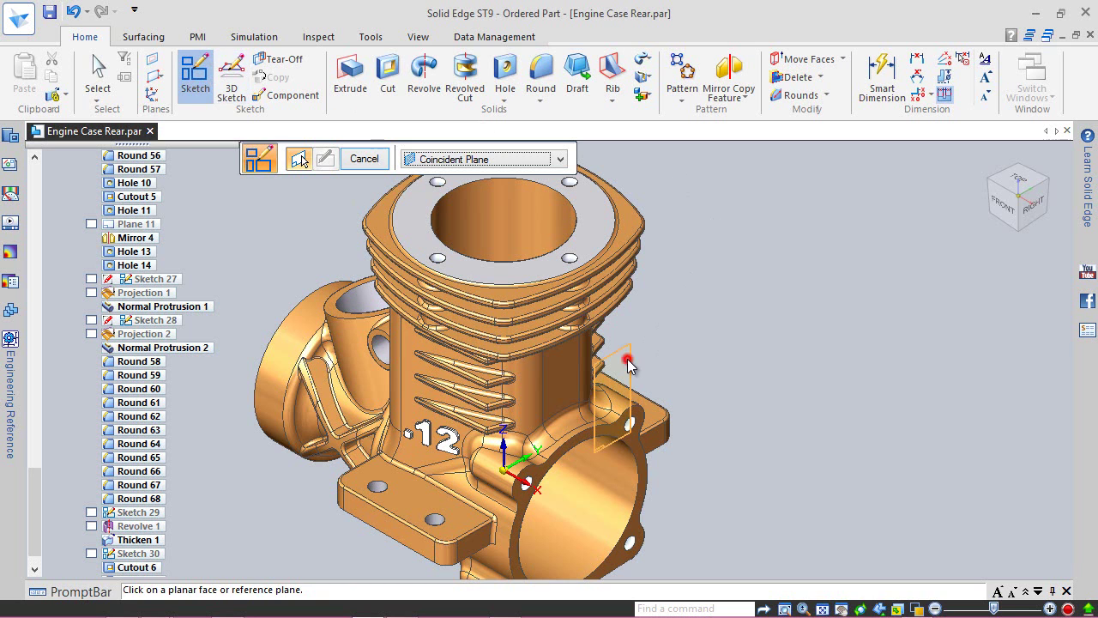
left_click(1030, 199)
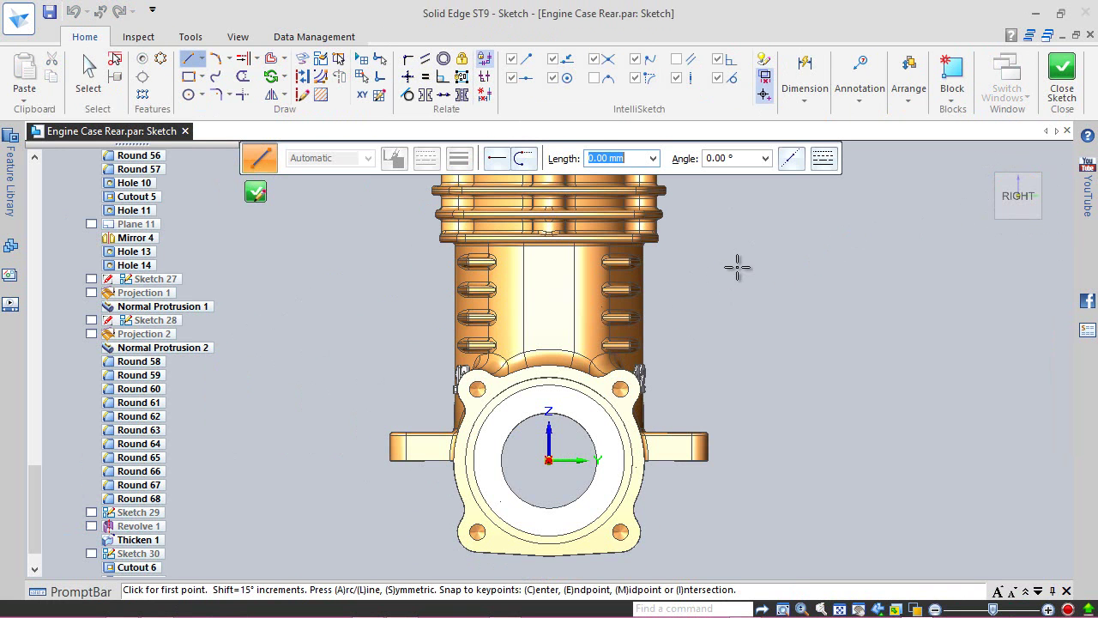
left_click(548, 461)
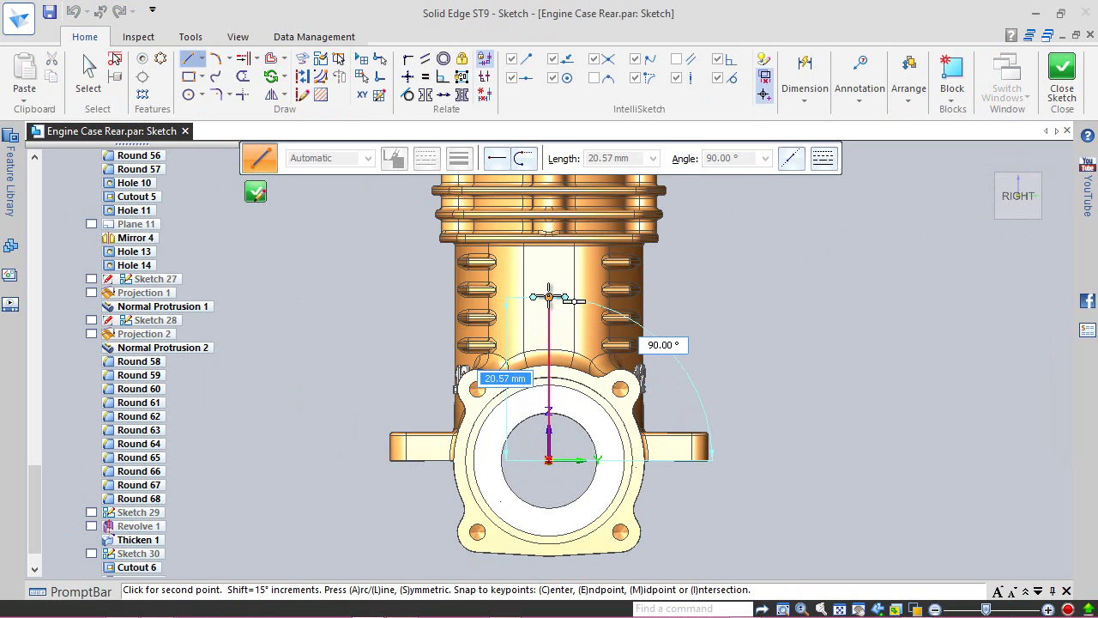
type("23.5")
key("Tab")
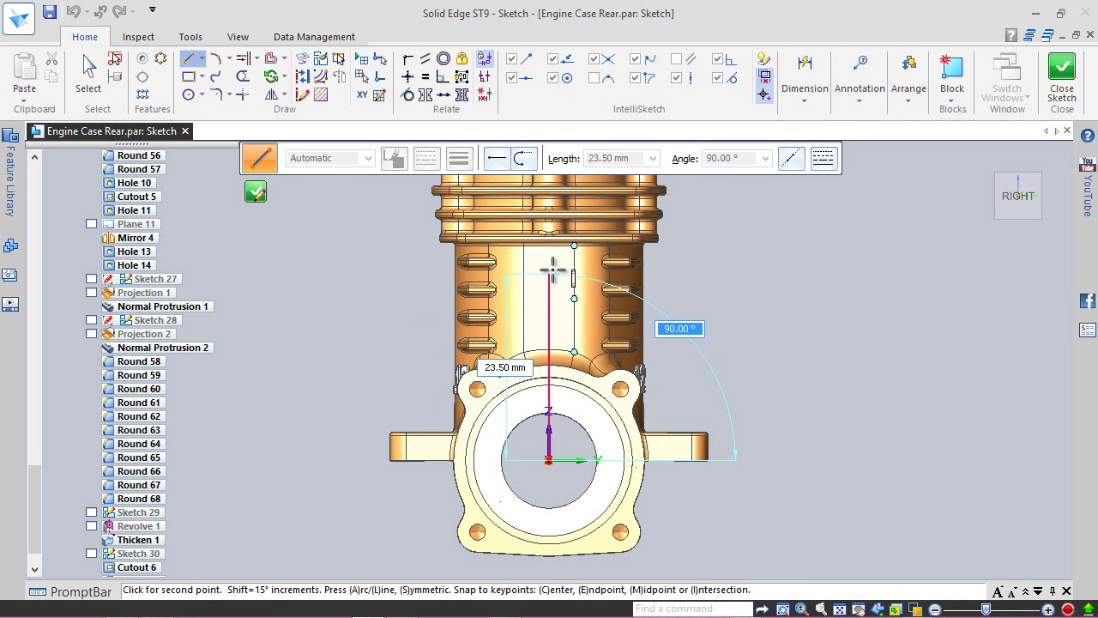
left_click(552, 271)
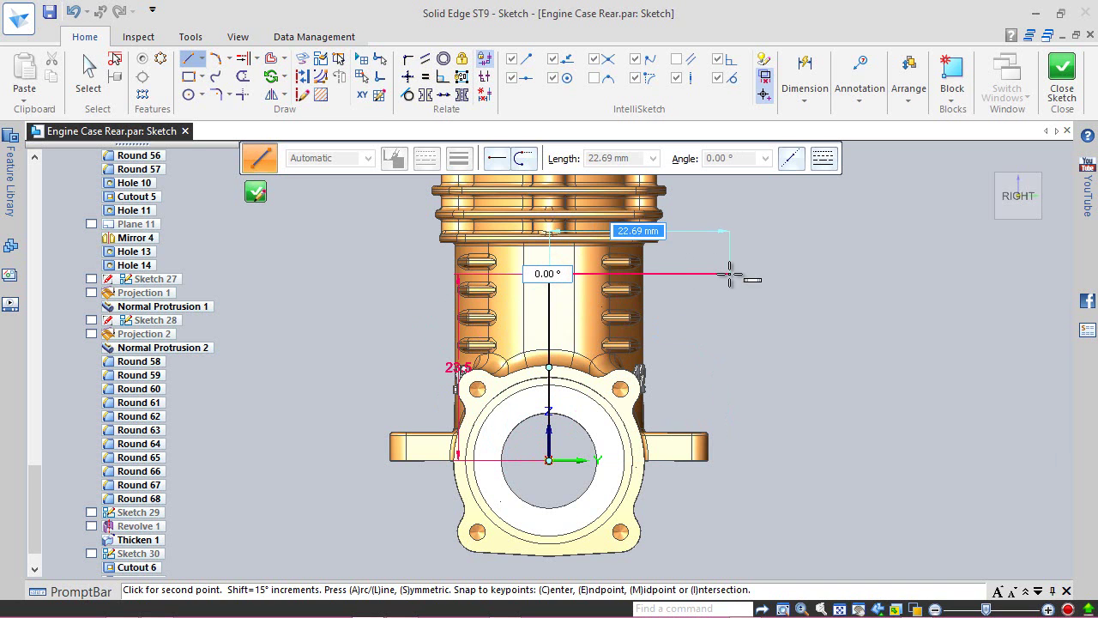
key("Escape")
key("Escape")
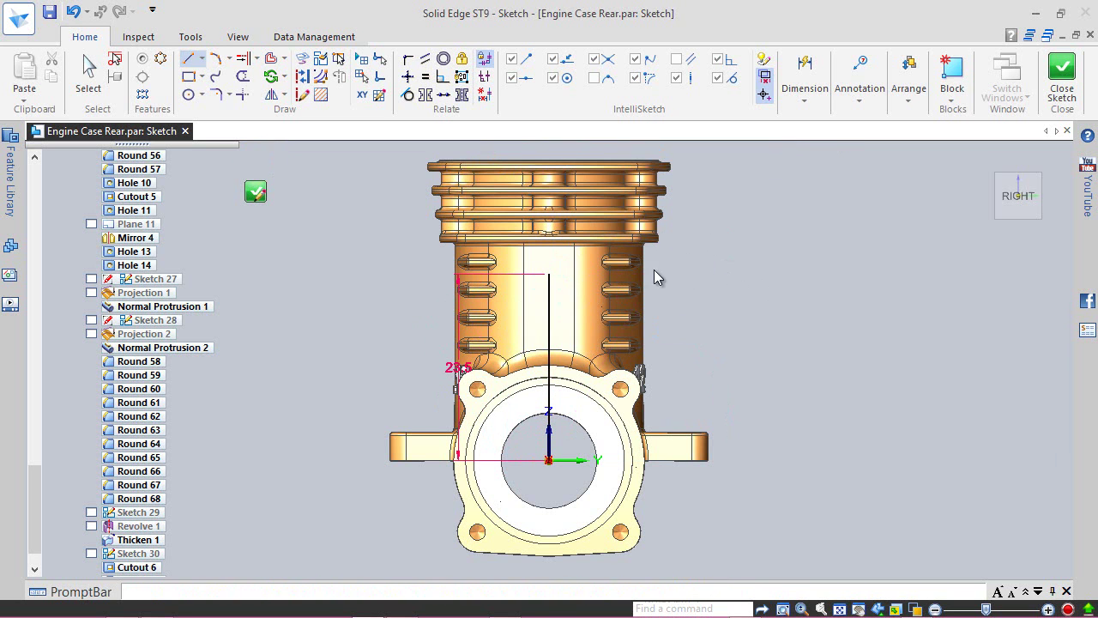
left_click(82, 76)
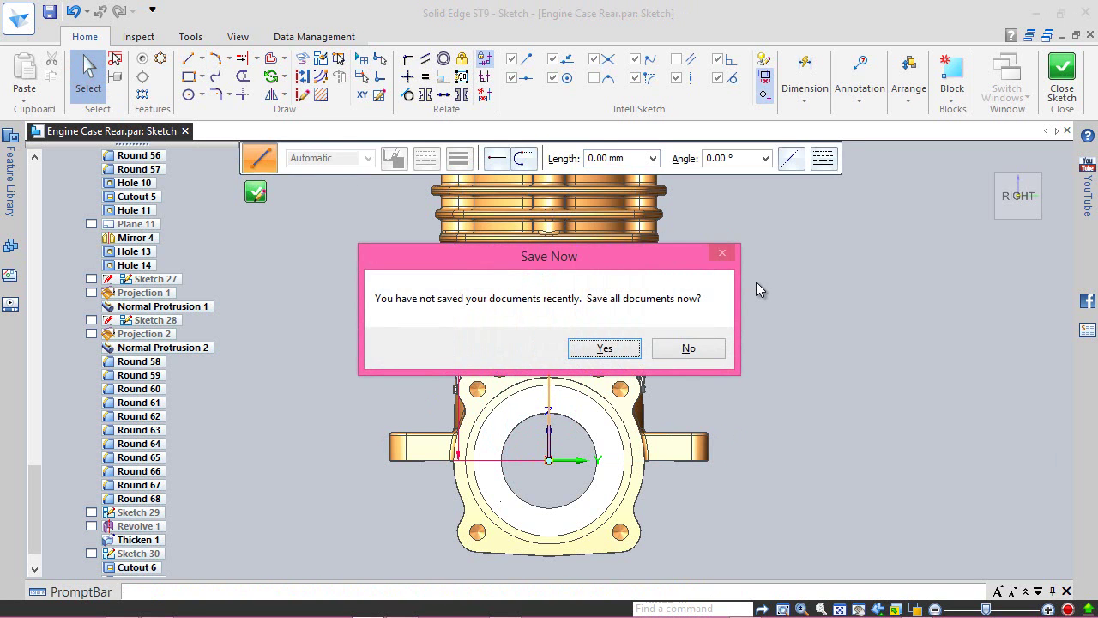
key("Return")
- Draw a 13 mm diameter circle centred on the upper endpoint of the vertical line
left_click(189, 96)
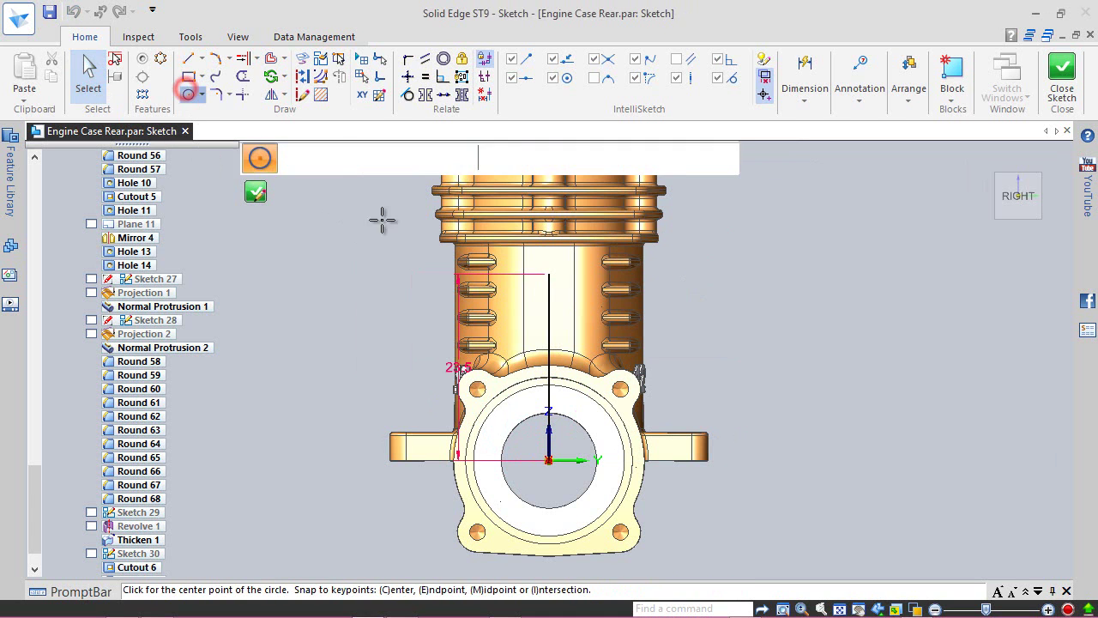
left_click(549, 275)
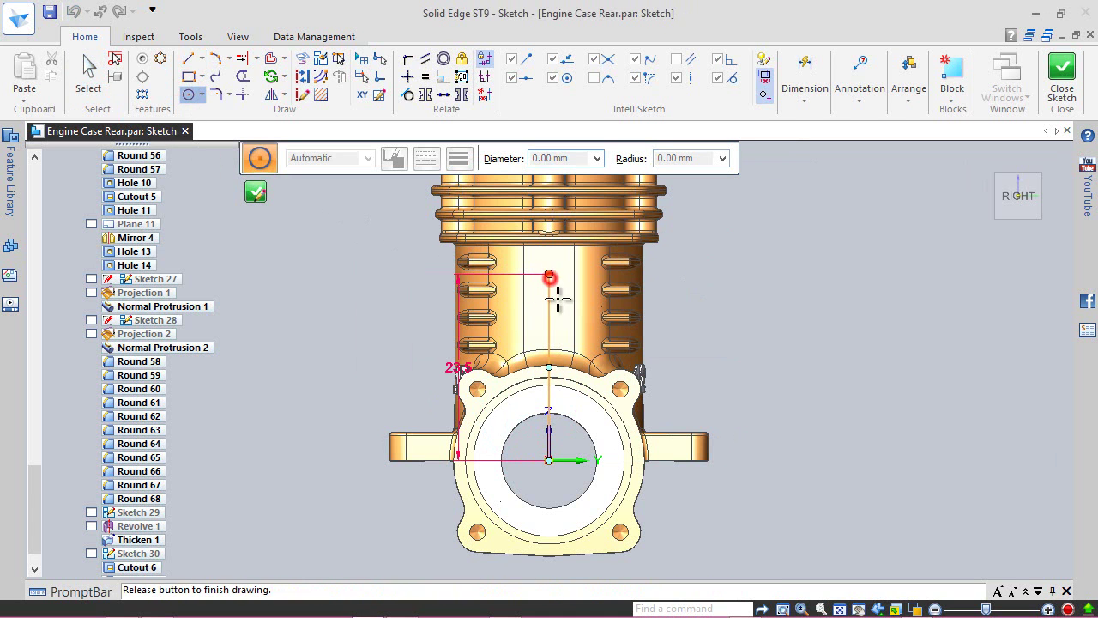
type("13")
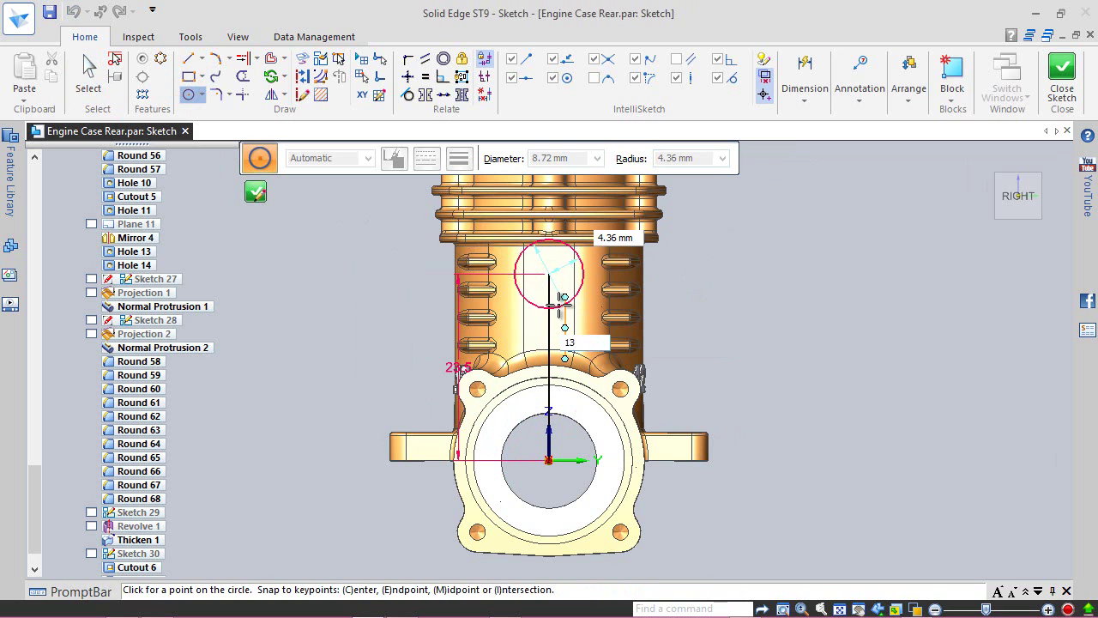
key("Return")
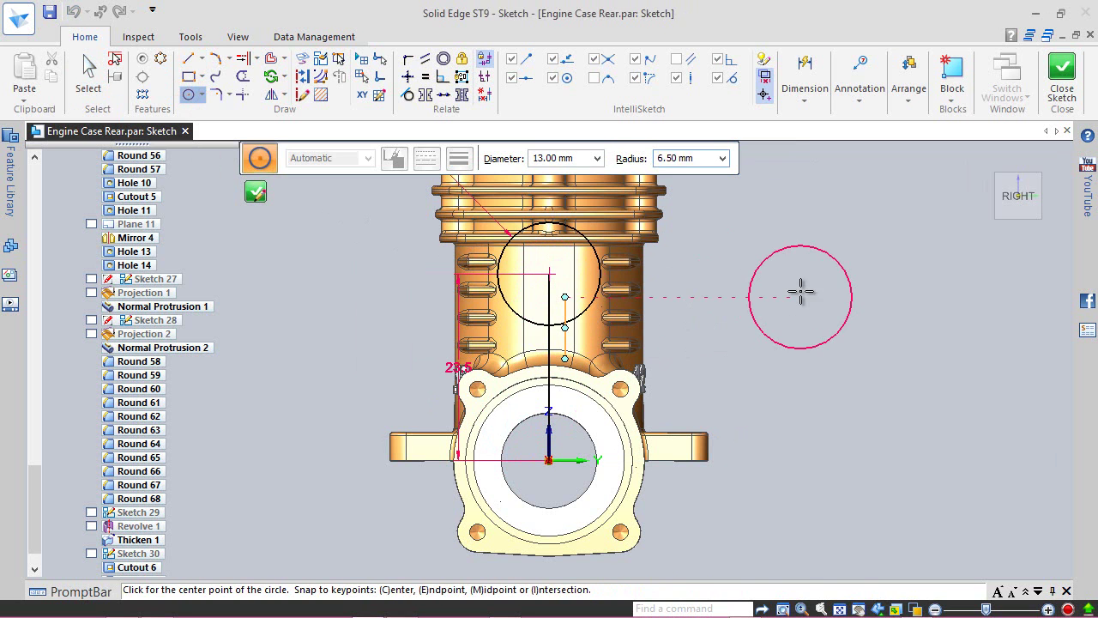
key("Escape")
- Convert the vertical line below the circle's centre to construction geometry and save the part
left_click(303, 76)
left_click(549, 300)
left_click(86, 75)
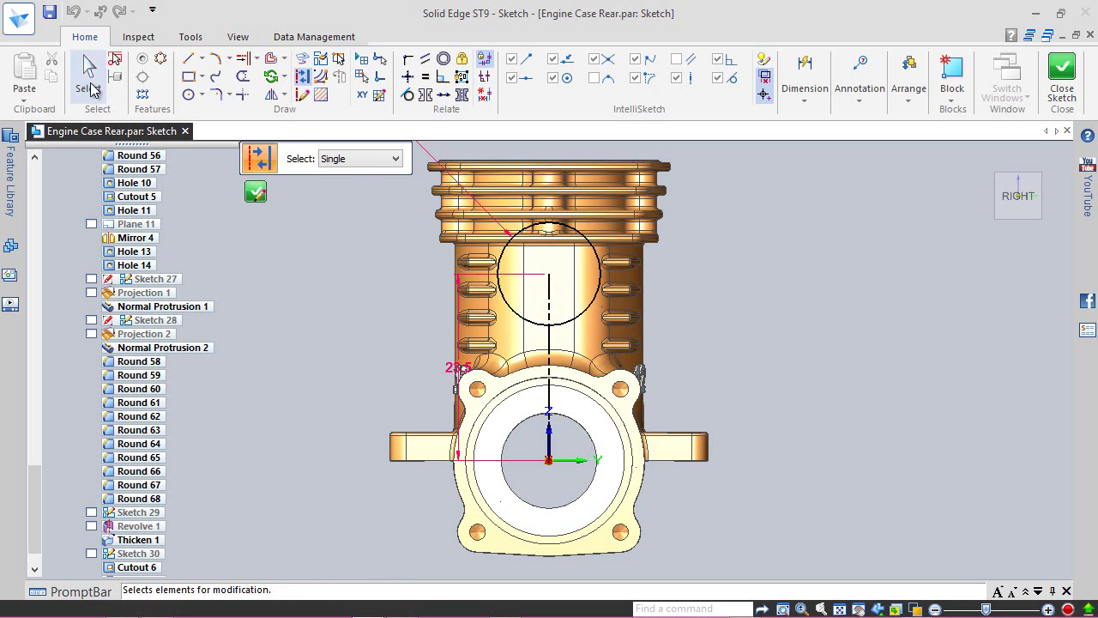
left_click(49, 12)
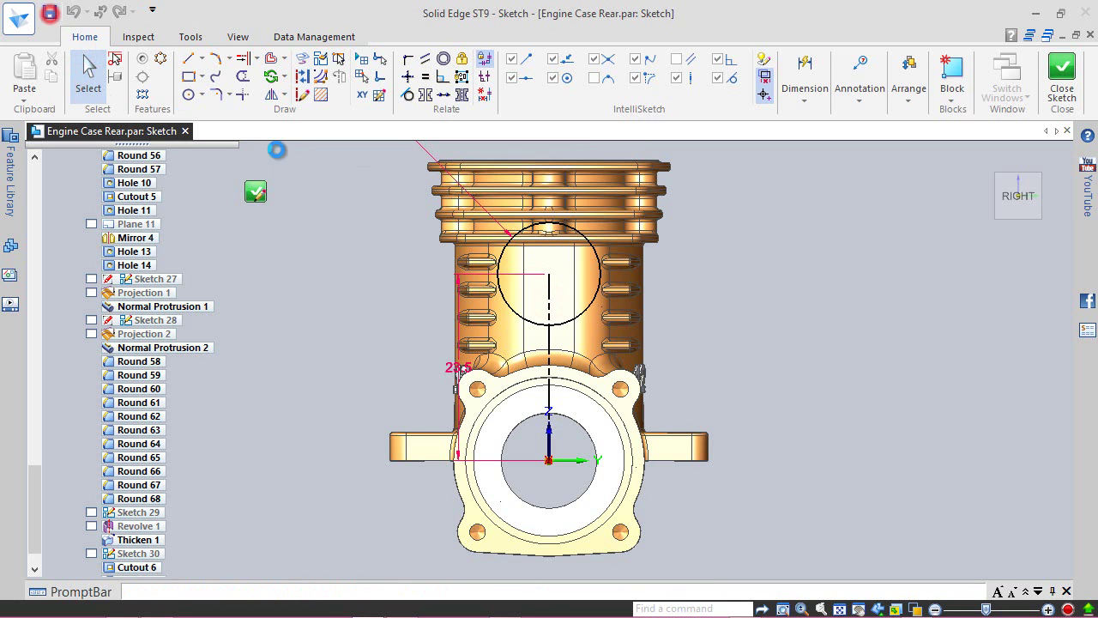
- Close and finish the sketch containing the 13 mm circle
left_click(1062, 73)
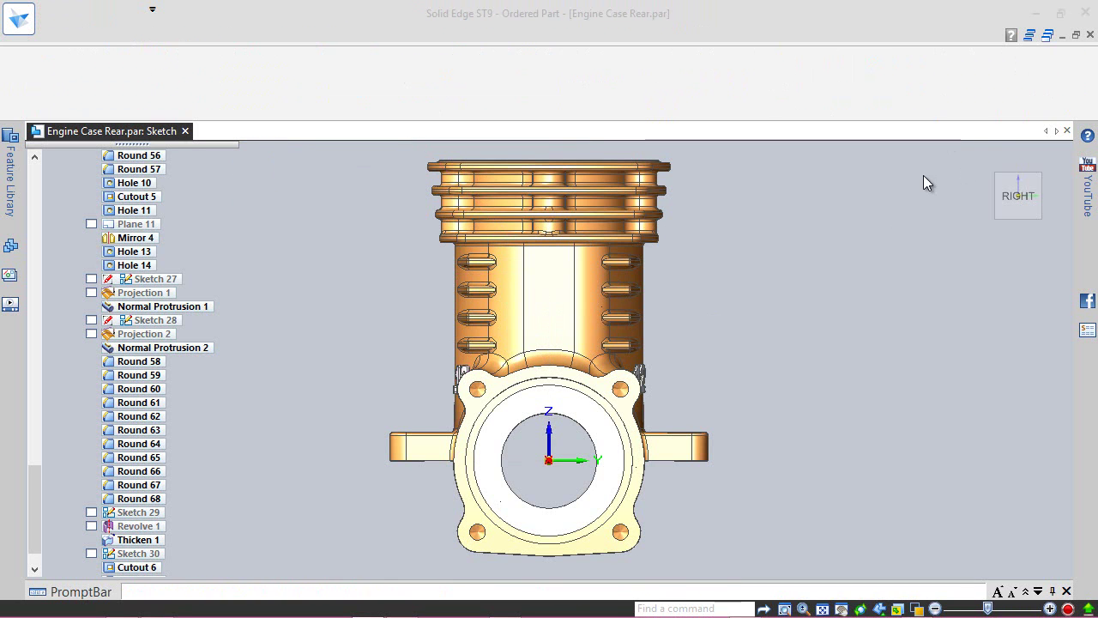
left_click(366, 158)
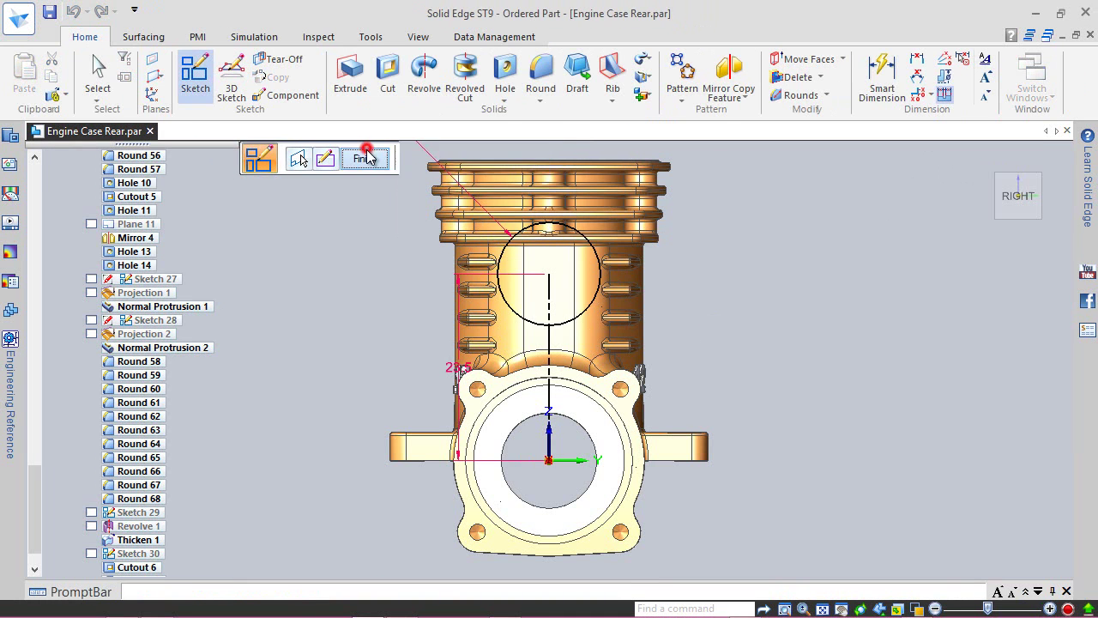
key("Escape")
- Extrude the 13 mm circle from its sketch plane back to the wall of the cylinder body
left_click(1001, 174)
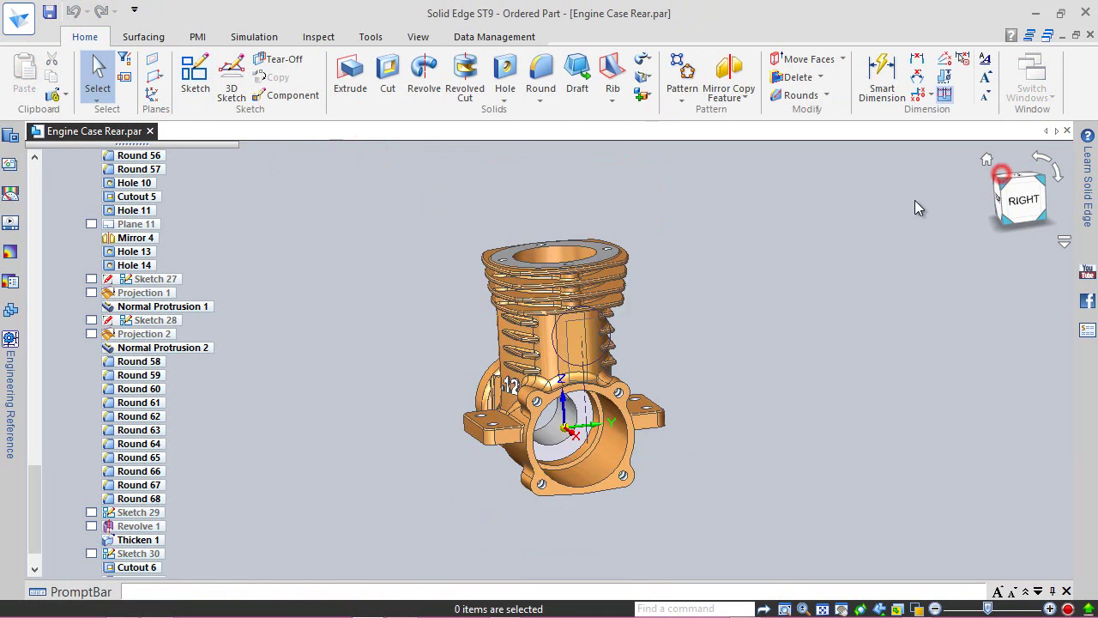
left_click(450, 203)
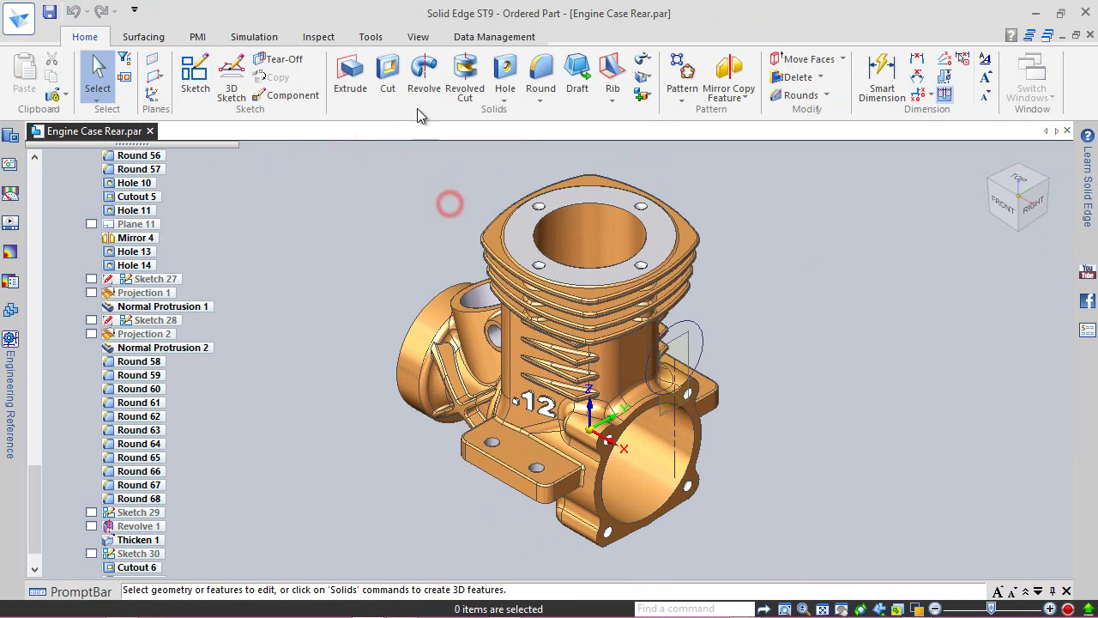
left_click(350, 75)
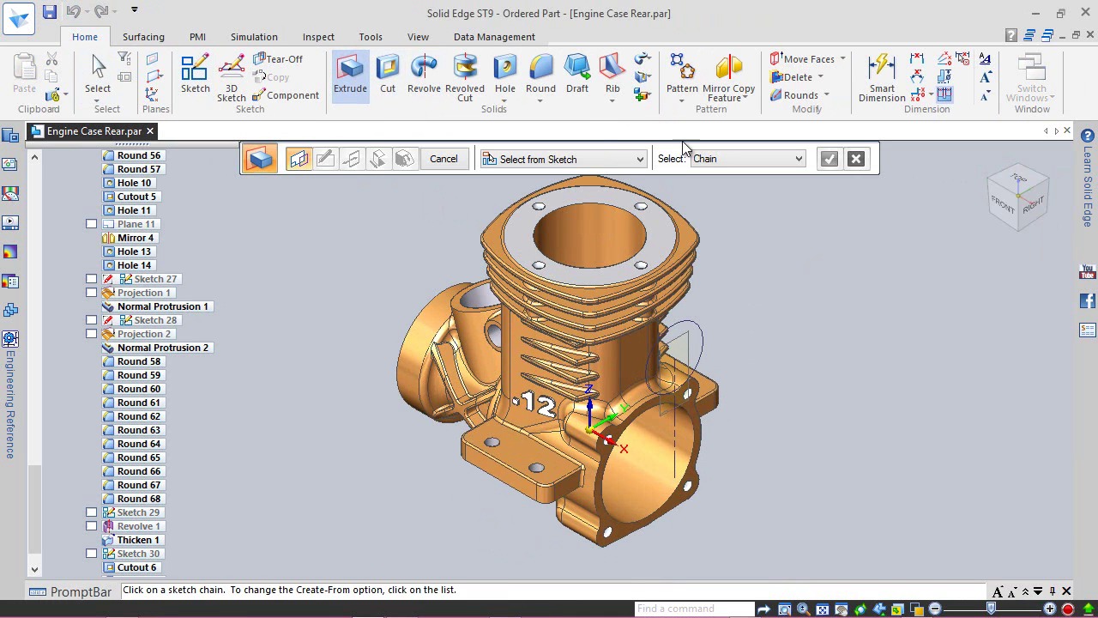
left_click(700, 331)
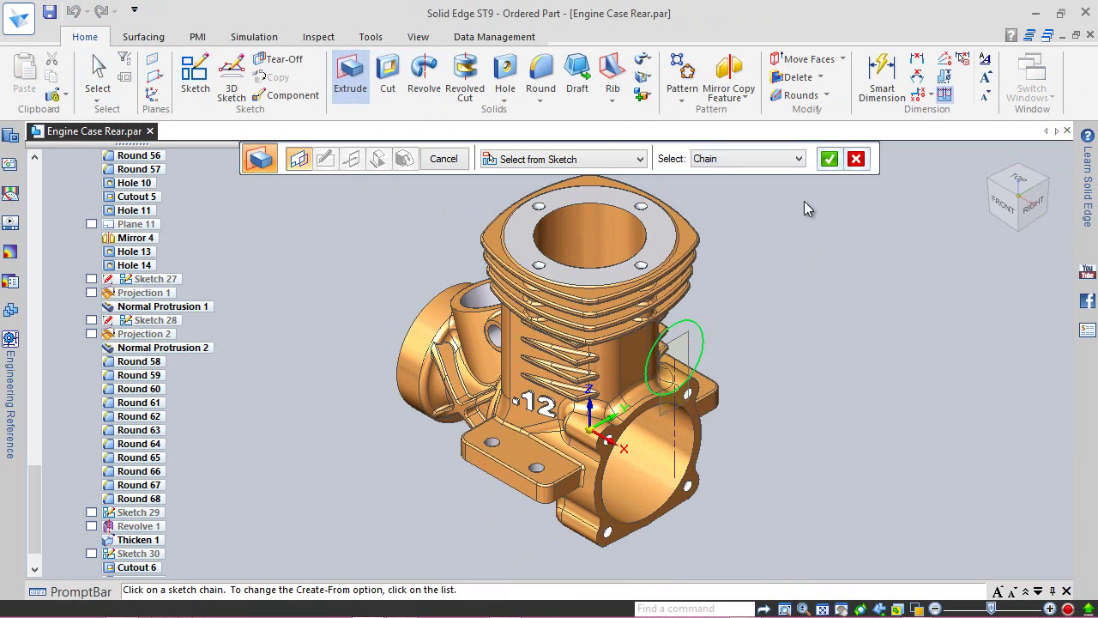
left_click(829, 161)
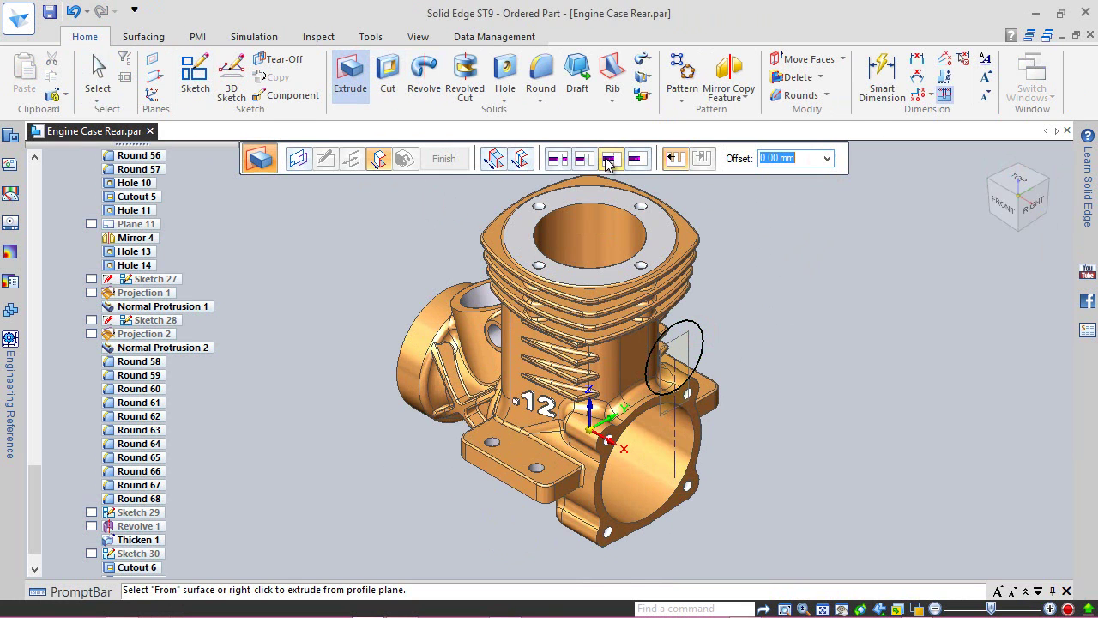
left_click(687, 333)
middle_click_drag(767, 355, 650, 380)
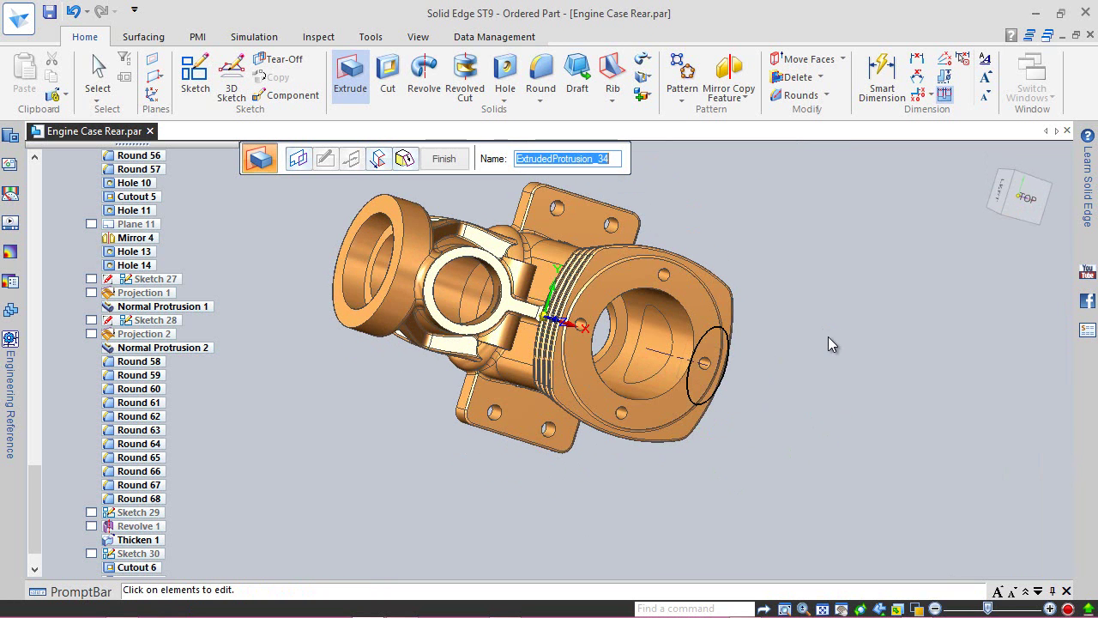
left_click(440, 159)
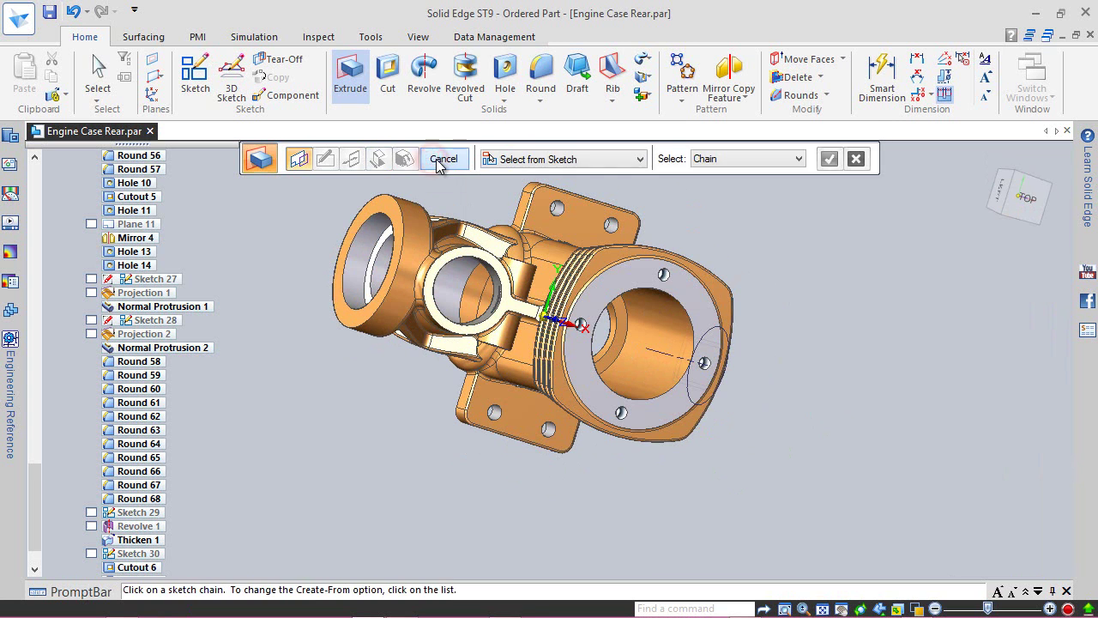
left_click(440, 158)
left_click(987, 161)
scroll(656, 378, "up", 2)
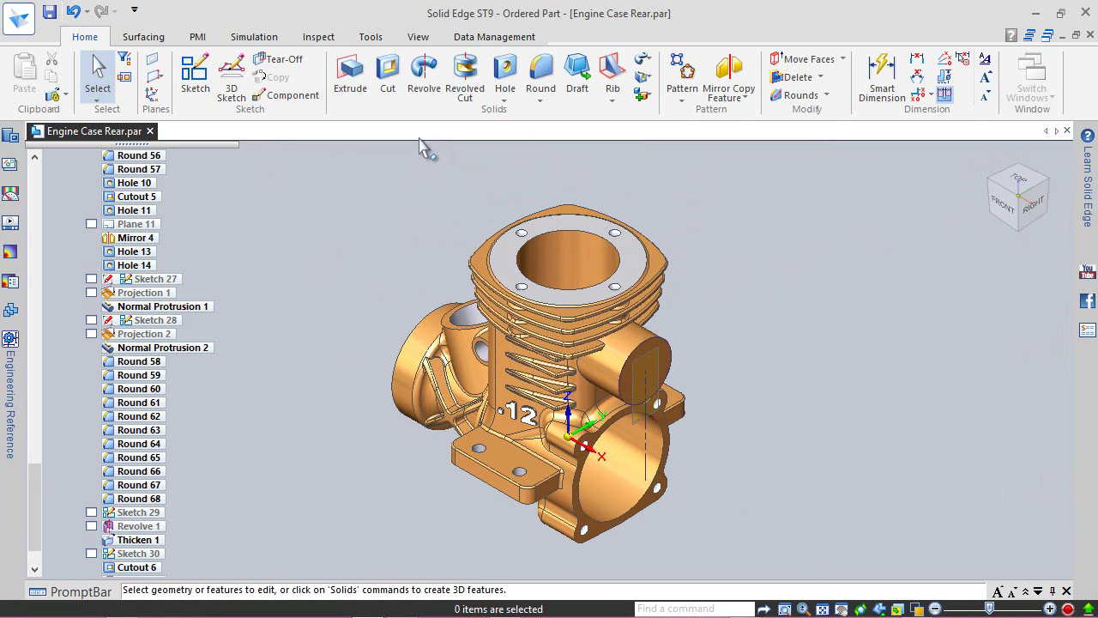
left_click(457, 172)
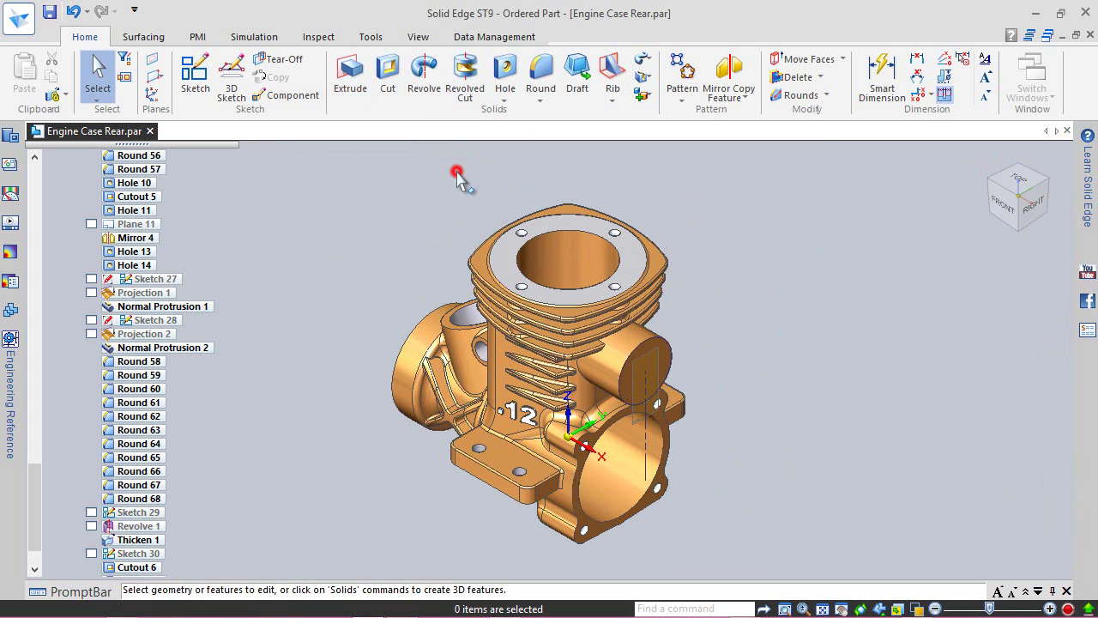
- Try section view Section 2 B, hide it, and display Section 1 A to cut the part open
left_click_drag(34, 485, 34, 175)
left_click(55, 170)
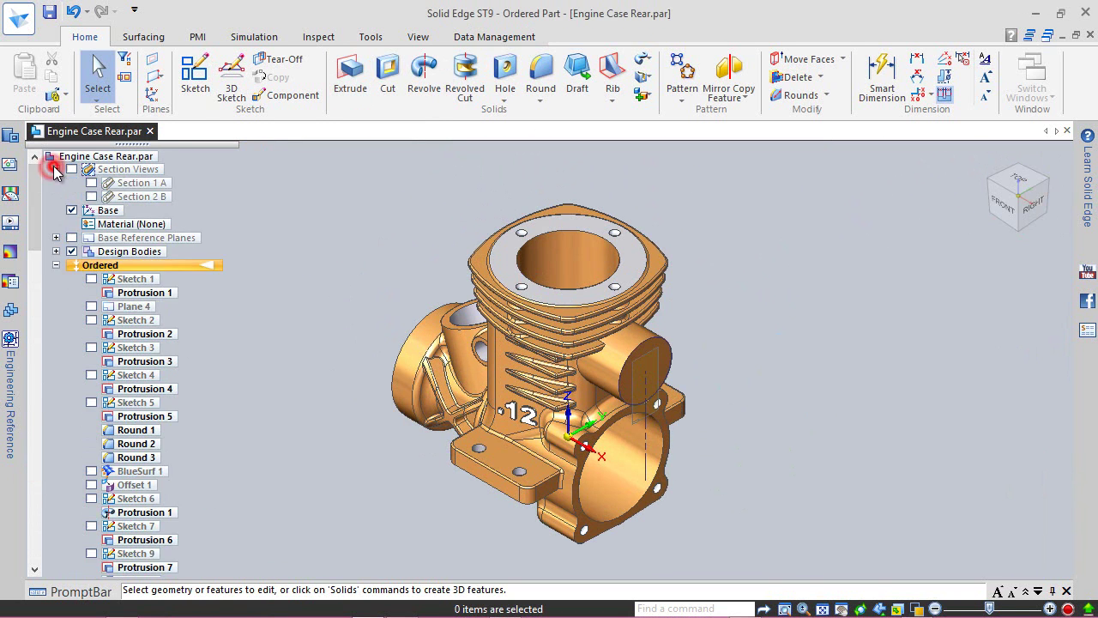
left_click(92, 197)
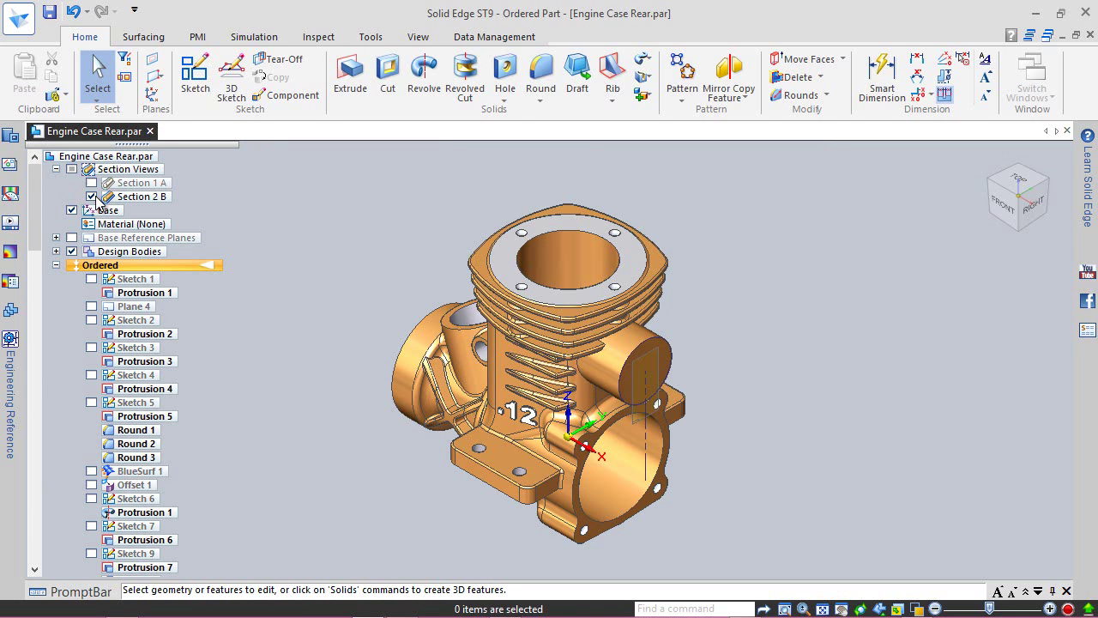
left_click(92, 196)
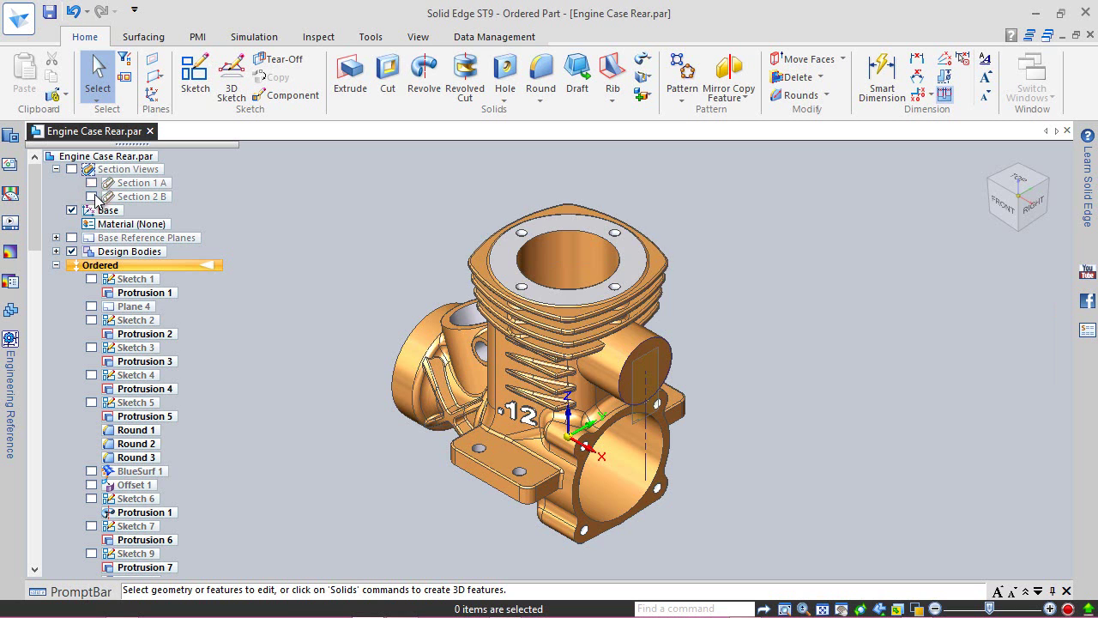
left_click(92, 183)
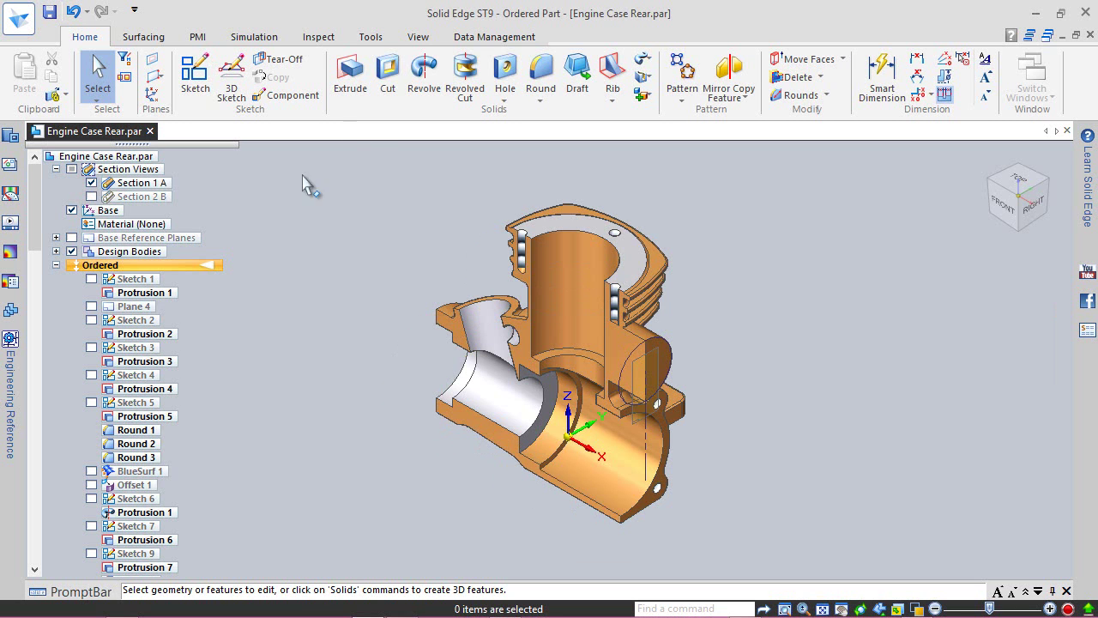
- Start an Extrude feature and open its profile sketch on a coincident plane, using the Front (xz) reference plane
left_click(350, 73)
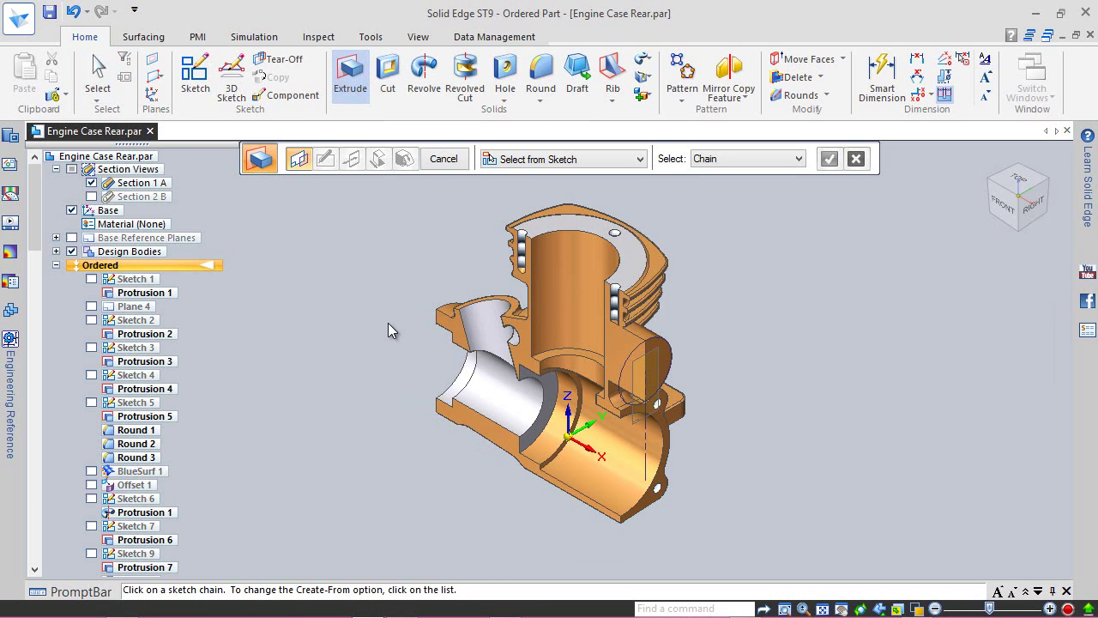
left_click(55, 169)
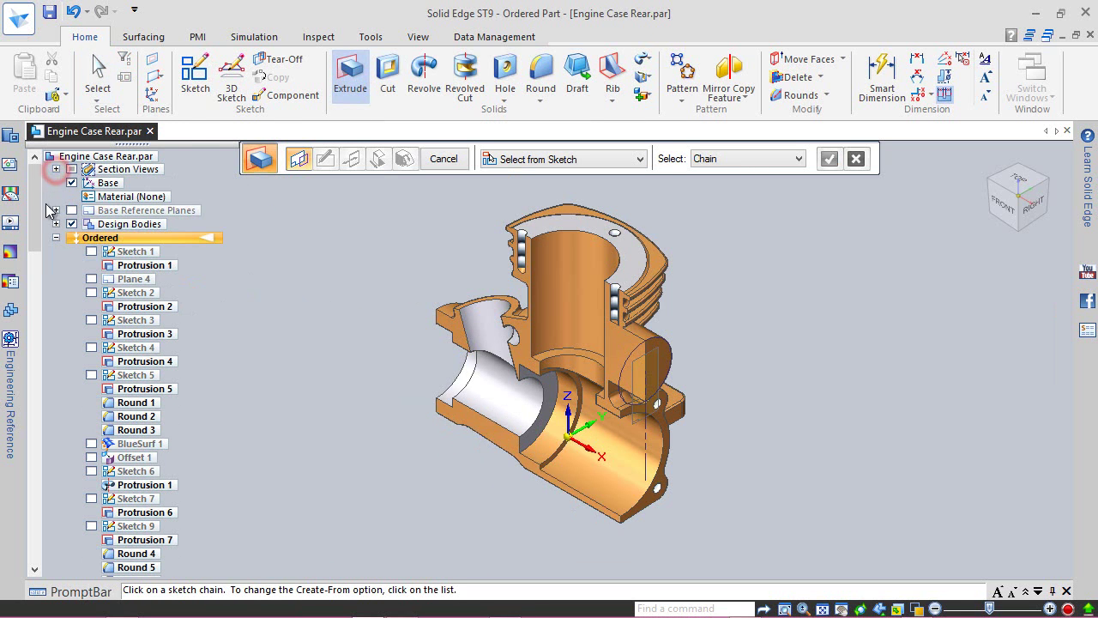
left_click(56, 210)
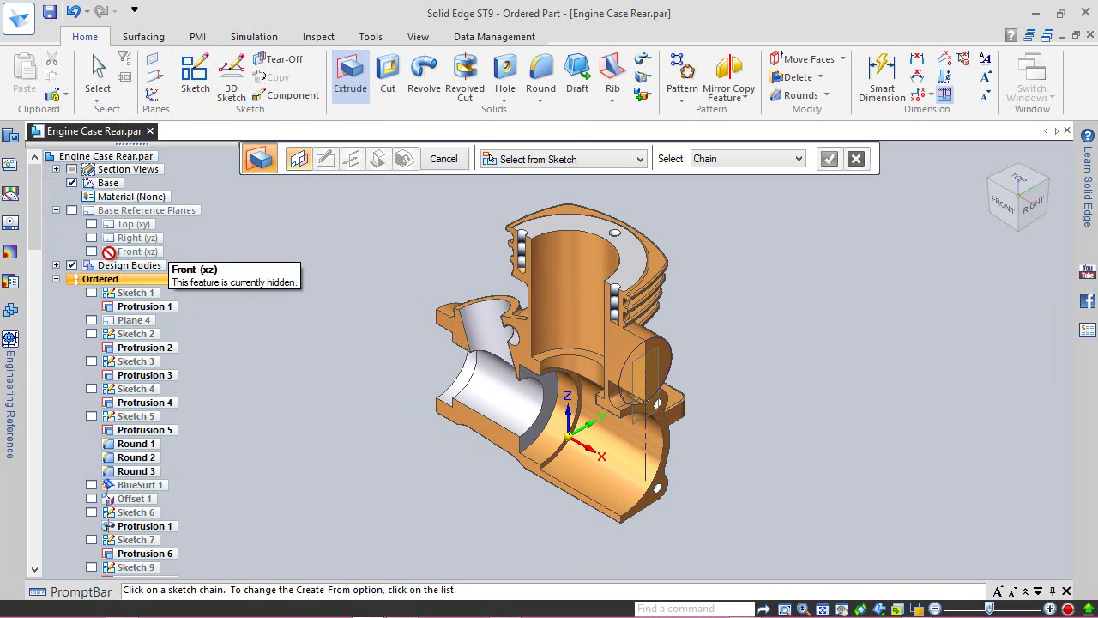
left_click(546, 158)
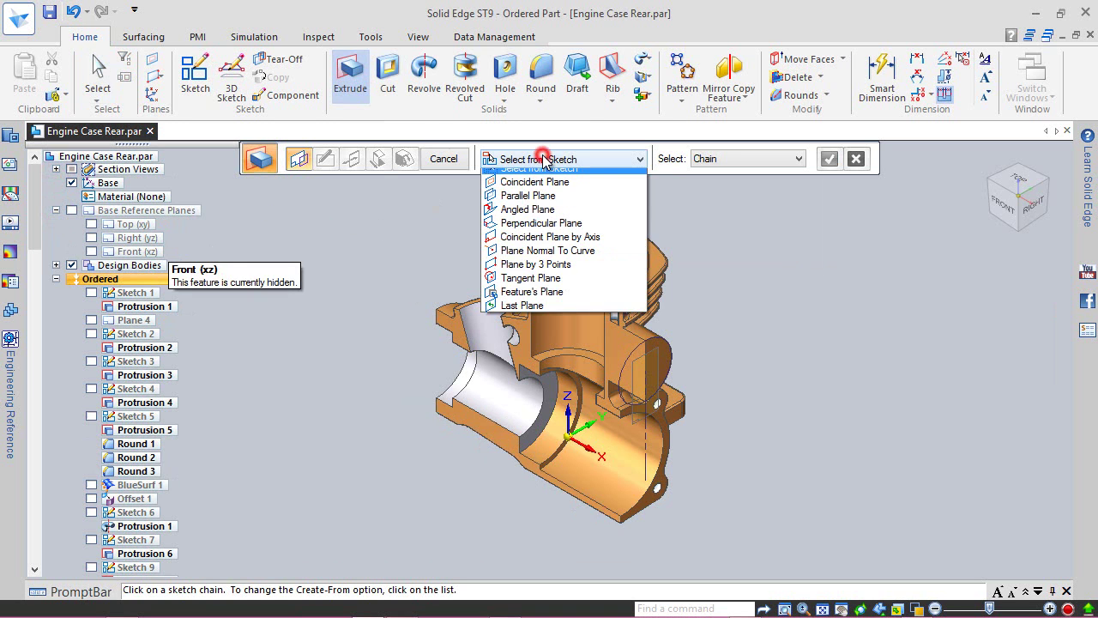
left_click(545, 186)
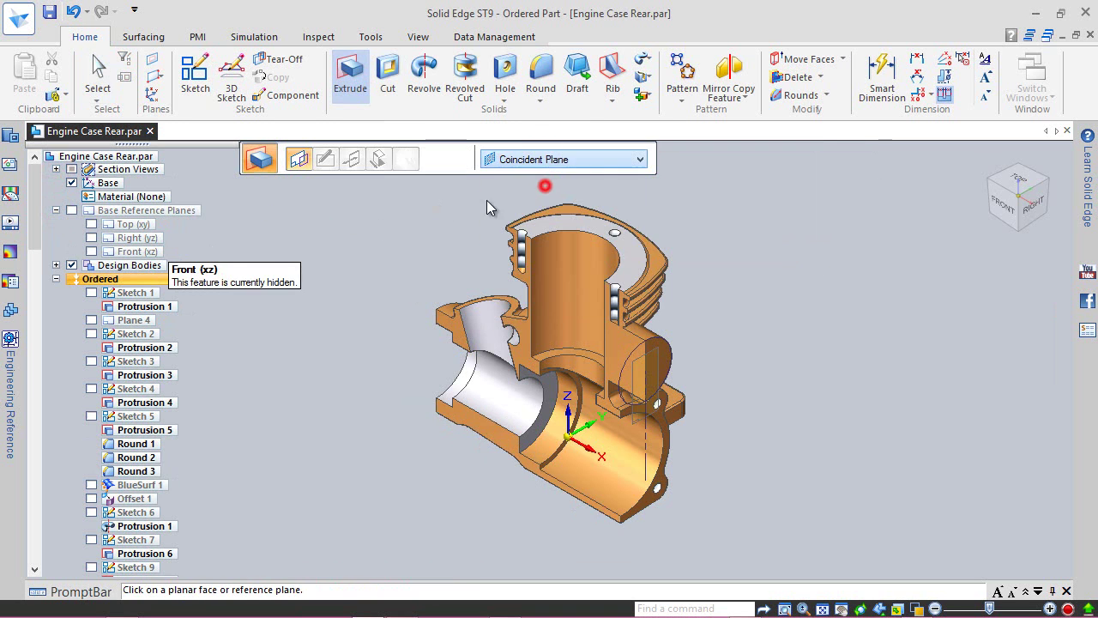
left_click(137, 251)
right_click(350, 314)
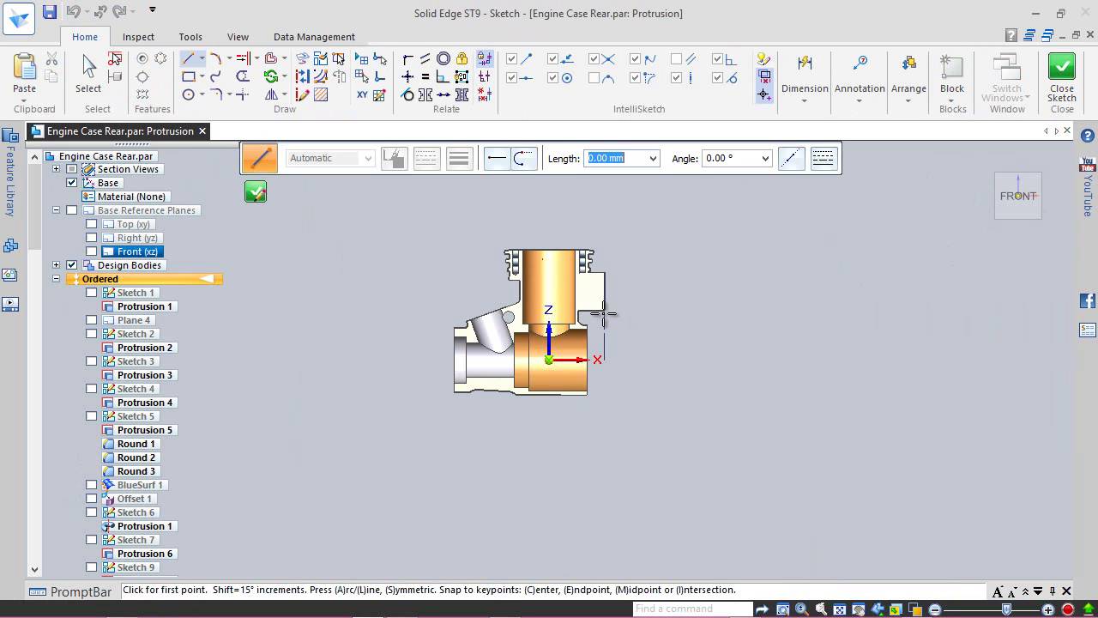
- Draw a rectangle about 2.9 mm wide and 4.5 mm high over the recess below the round boss
scroll(603, 315, "up", 6)
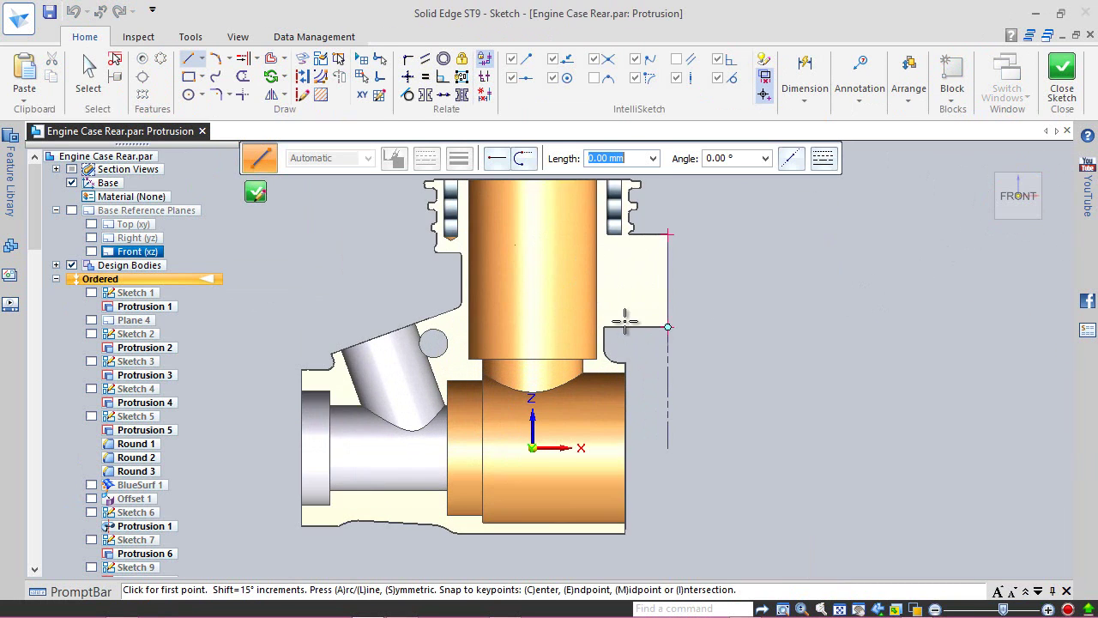
scroll(626, 342, "up", 5)
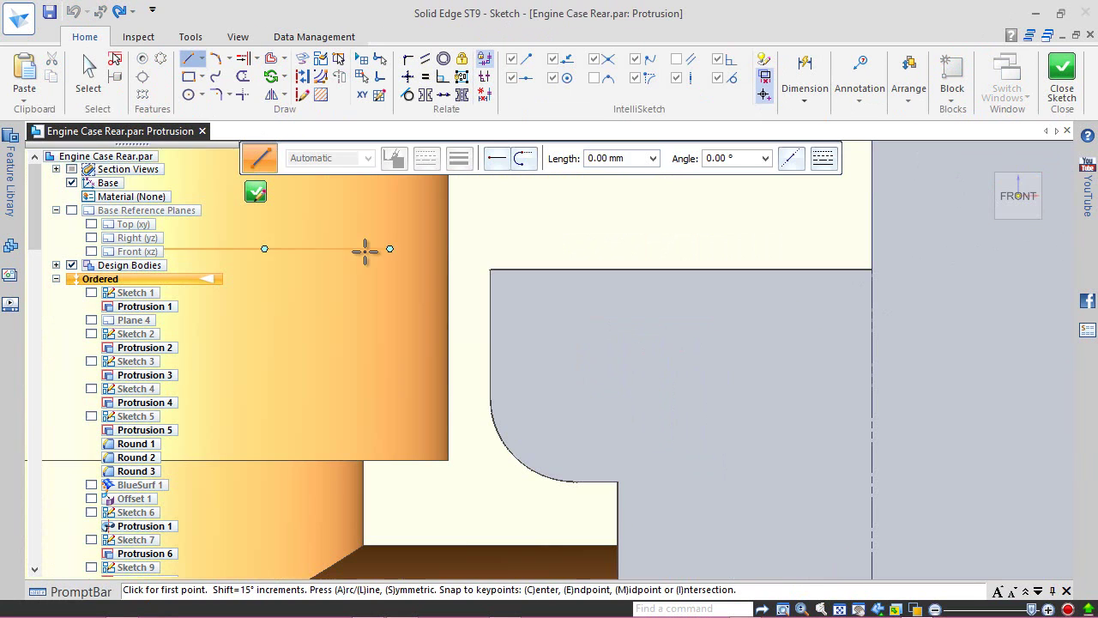
left_click(189, 76)
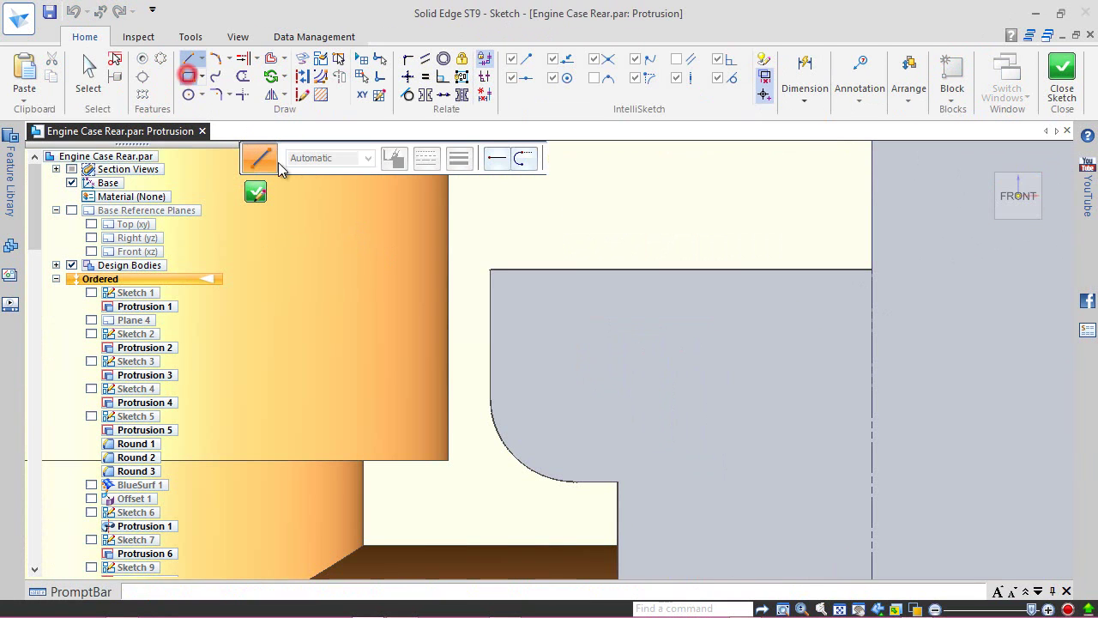
left_click(542, 318)
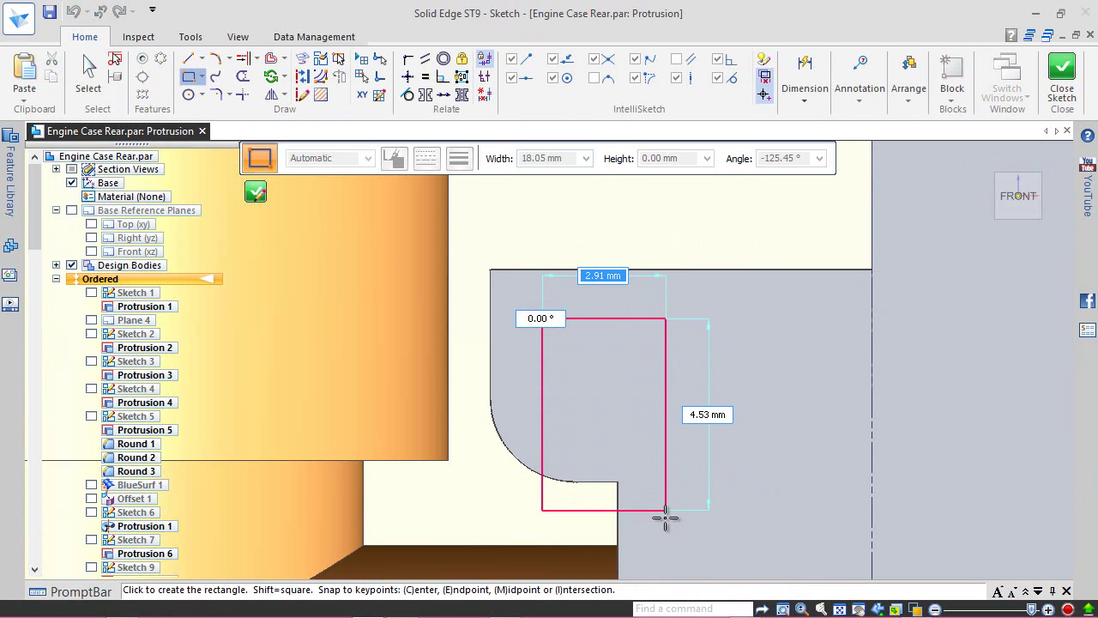
left_click(665, 517)
- Move the rectangle's left and top edges into the surrounding walls and its right edge inward, making it about 6.8 mm high
left_click(89, 73)
left_click_drag(543, 352, 466, 283)
left_click(575, 314)
left_click_drag(575, 314, 563, 232)
left_click(663, 374)
left_click_drag(649, 372, 548, 375)
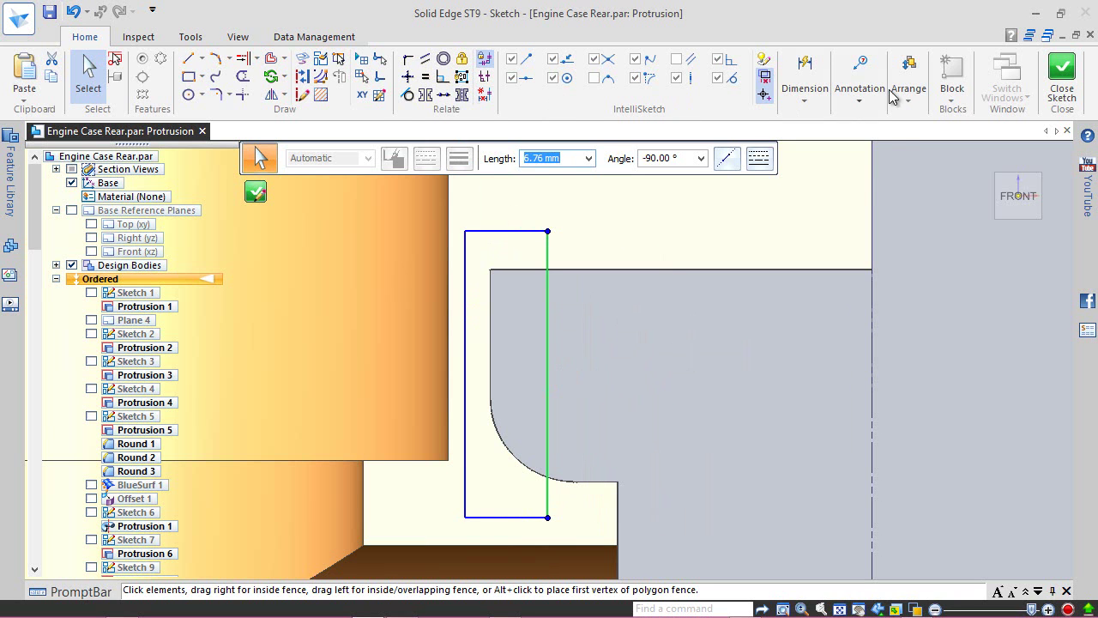
- Dimension the rectangle's right edge 0.75 mm from the vertical case edge below the recess, and close the profile sketch
left_click(861, 91)
left_click(804, 96)
left_click(811, 142)
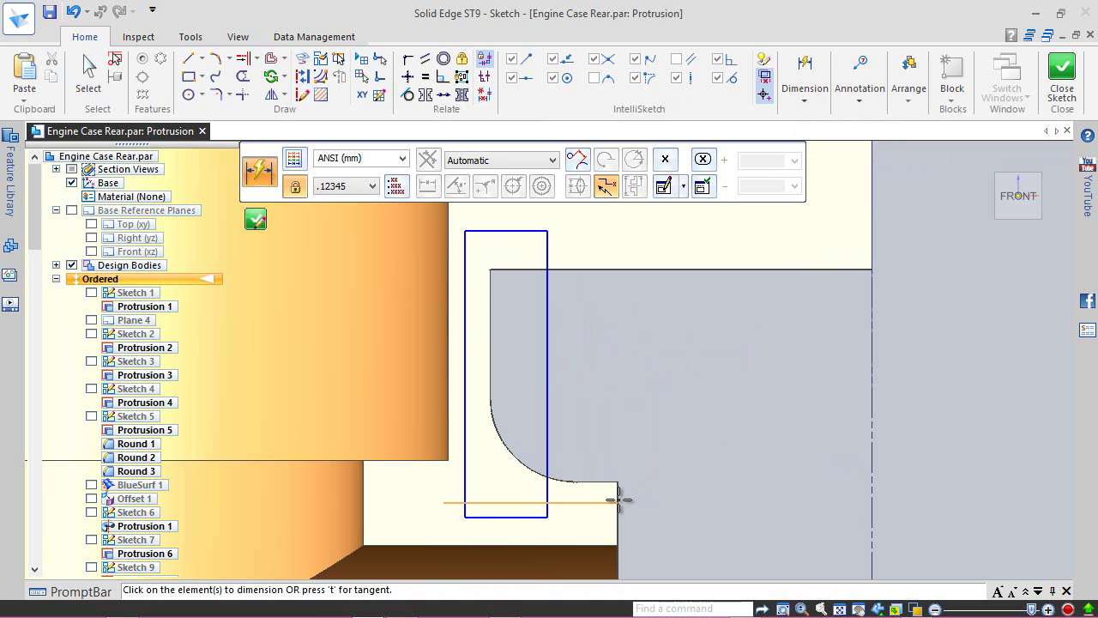
left_click(616, 527)
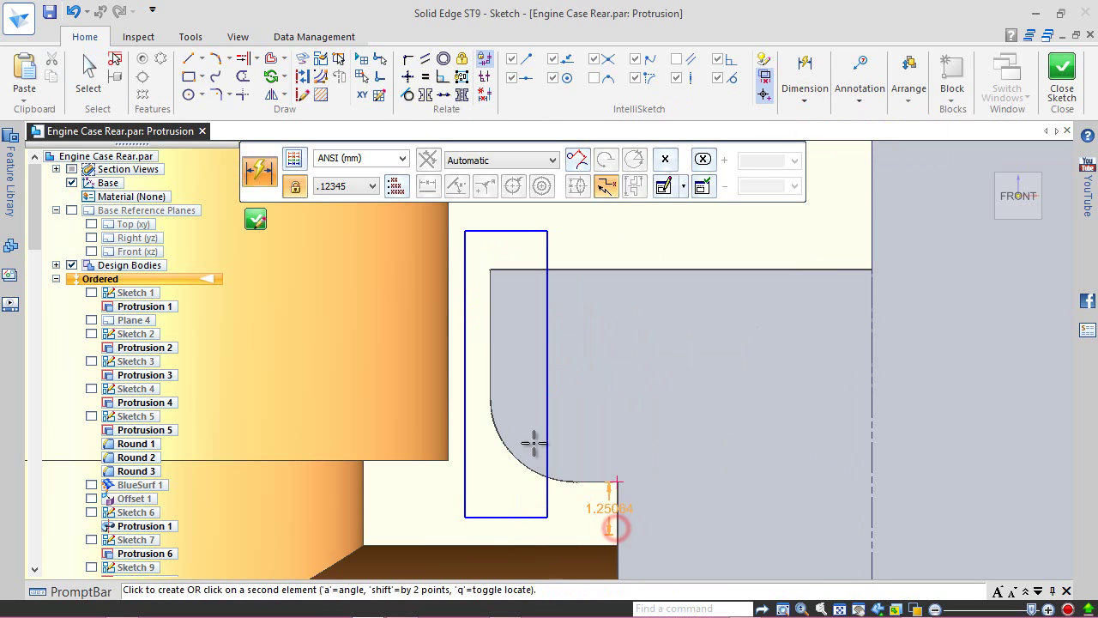
left_click(546, 412)
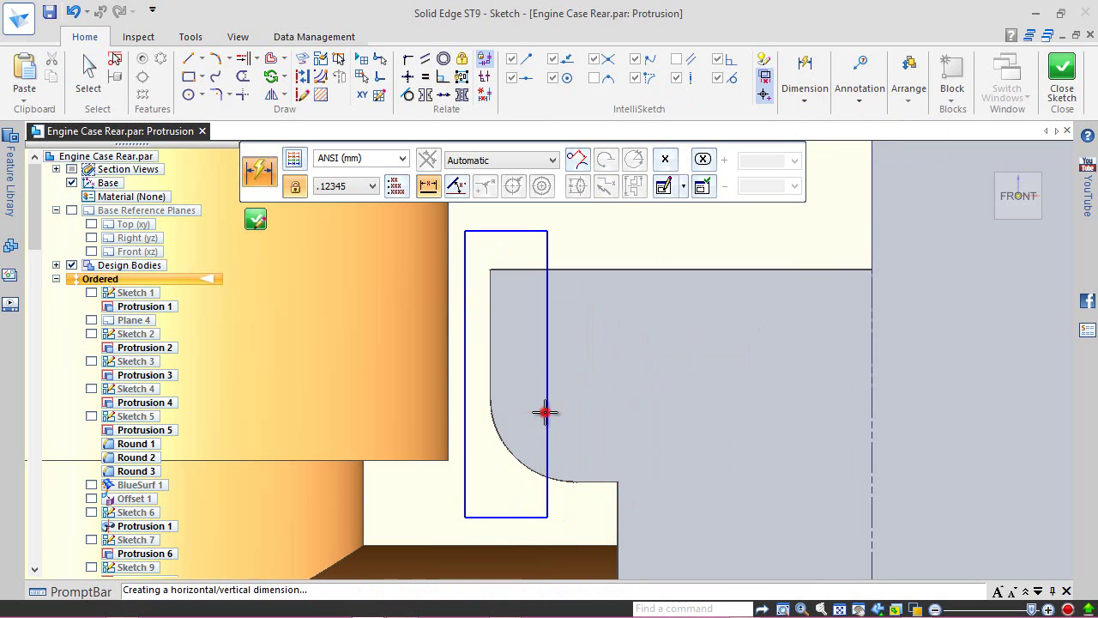
left_click(598, 374)
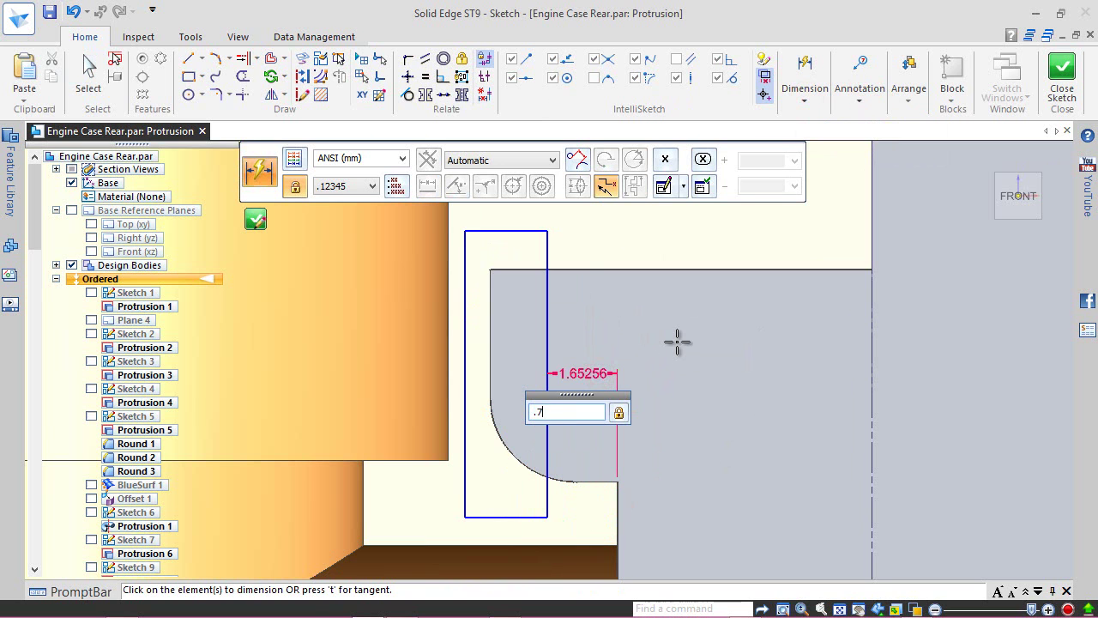
key("Return")
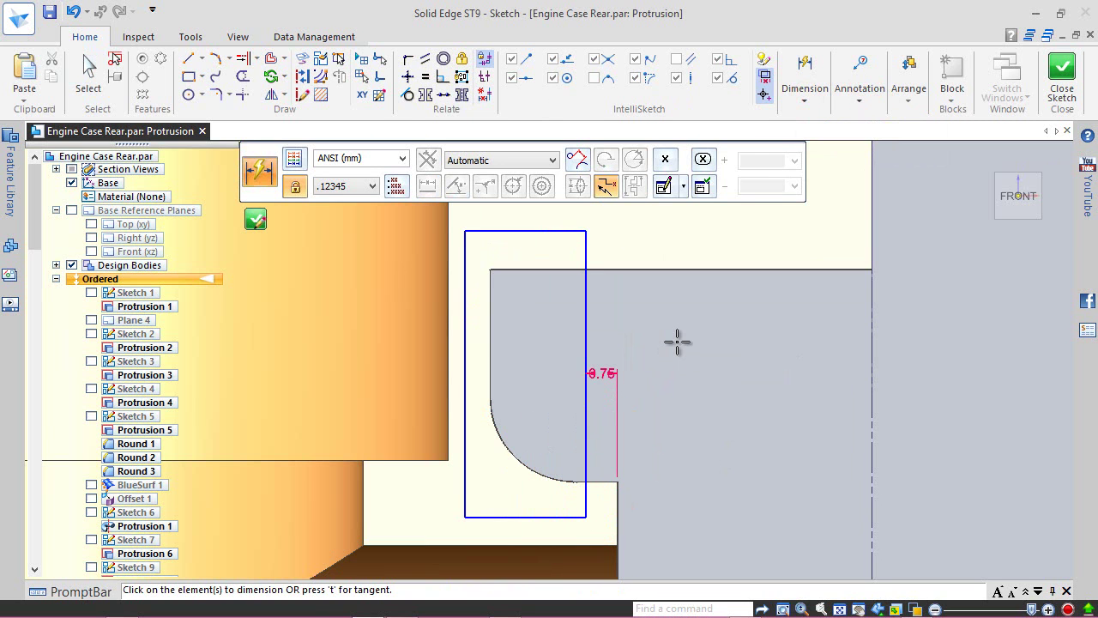
left_click(1061, 71)
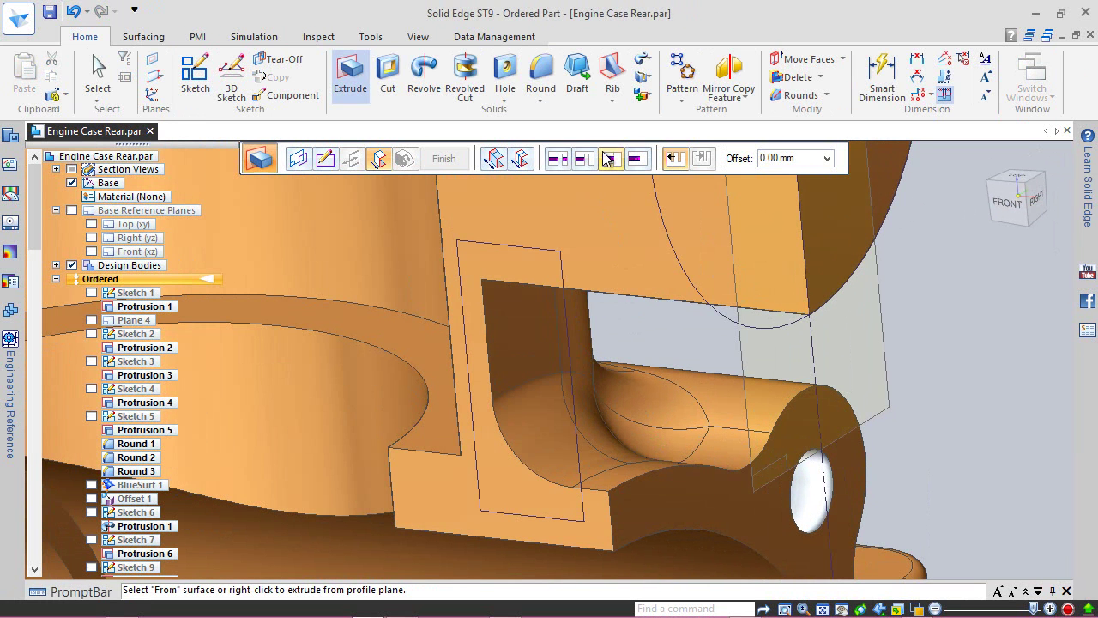
- Extrude the rectangle symmetrically about the Front plane to a distance of 2 mm and finish the rib
left_click(635, 158)
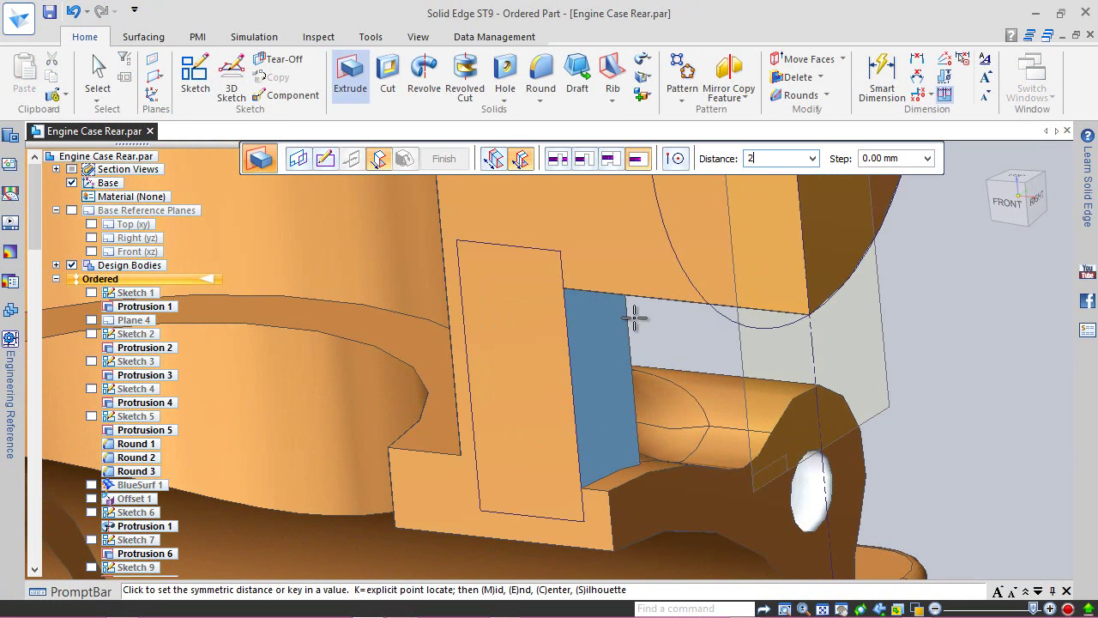
key("Tab")
key("Return")
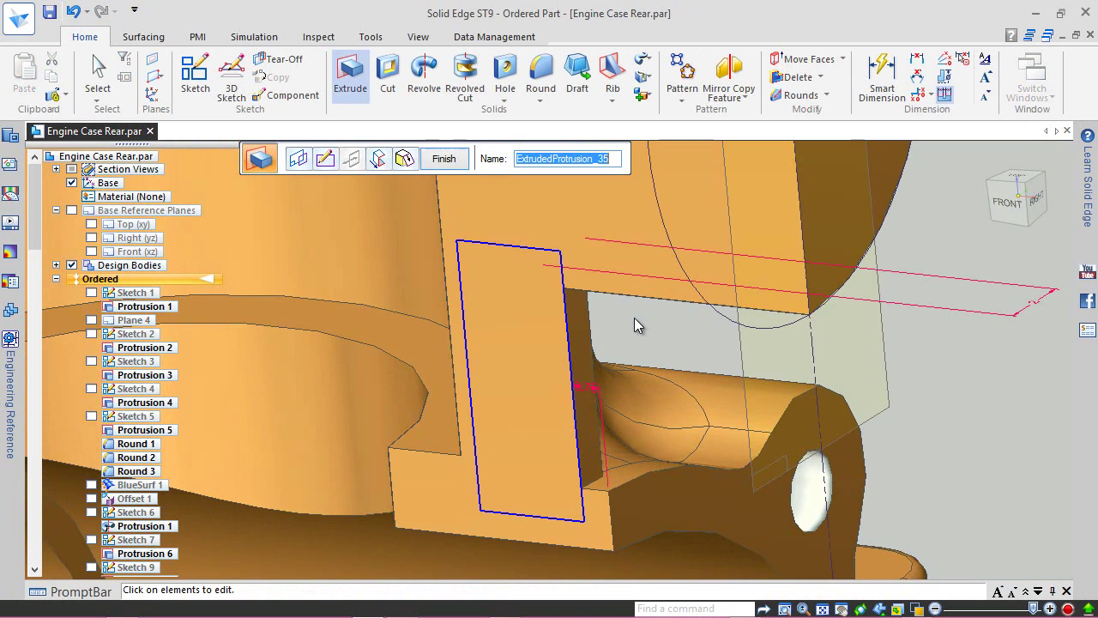
left_click(446, 160)
left_click(447, 161)
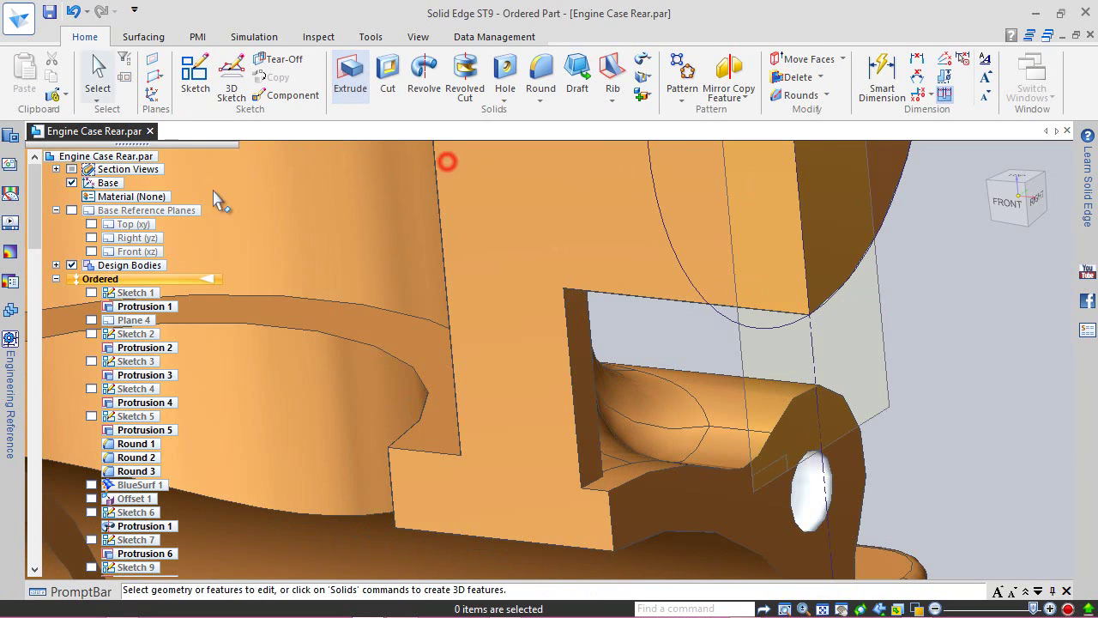
- Turn off Section 1 A, restore the isometric view of the whole part, and save it
left_click(56, 169)
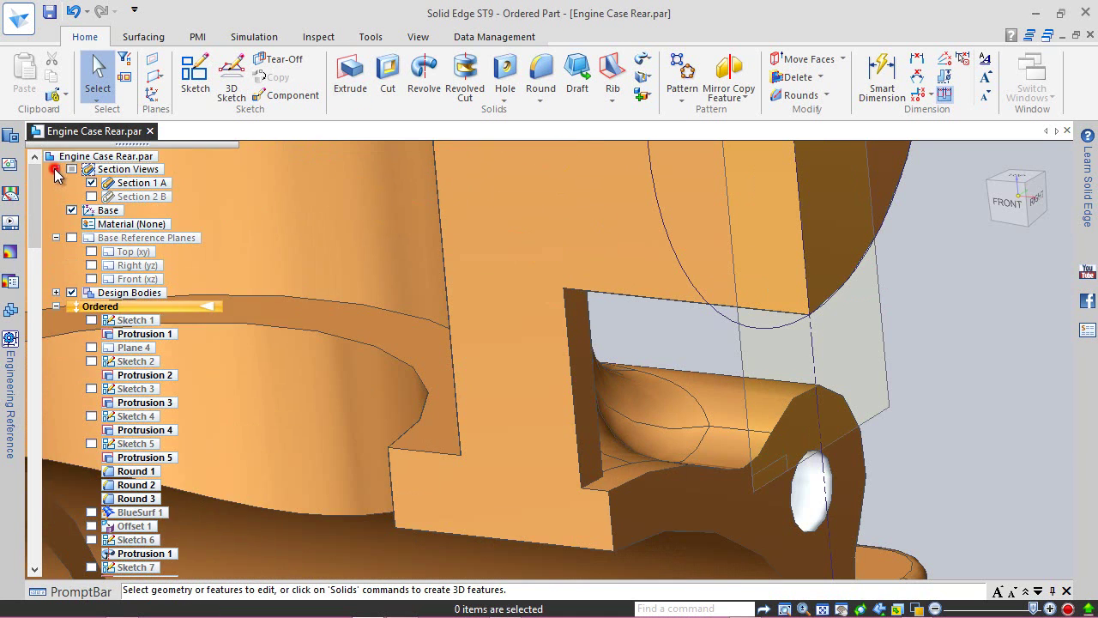
left_click(91, 183)
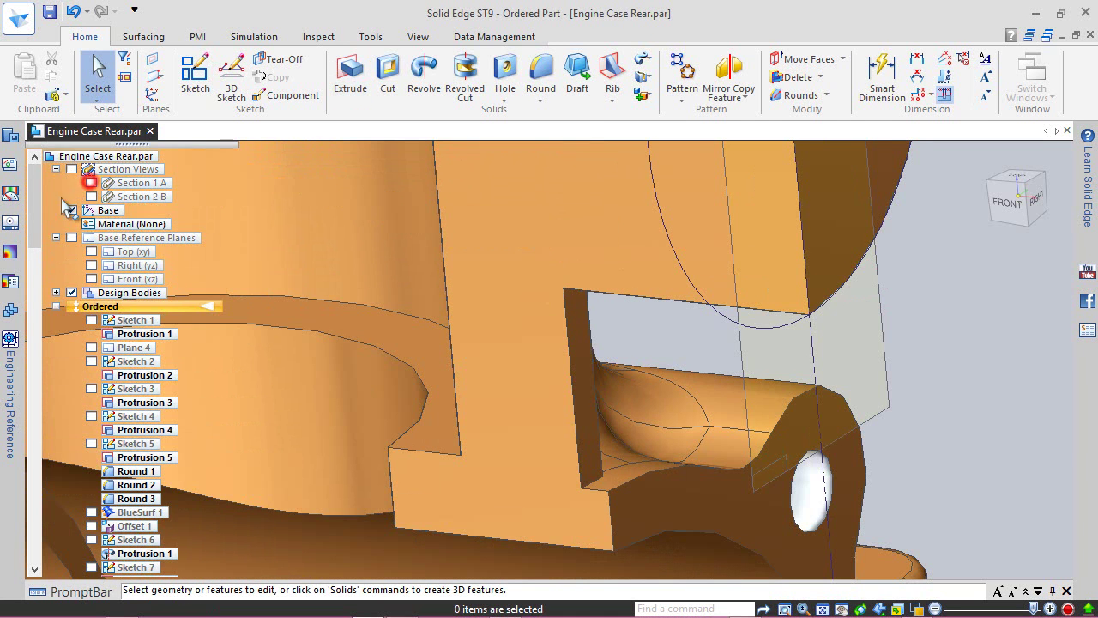
left_click(1023, 183)
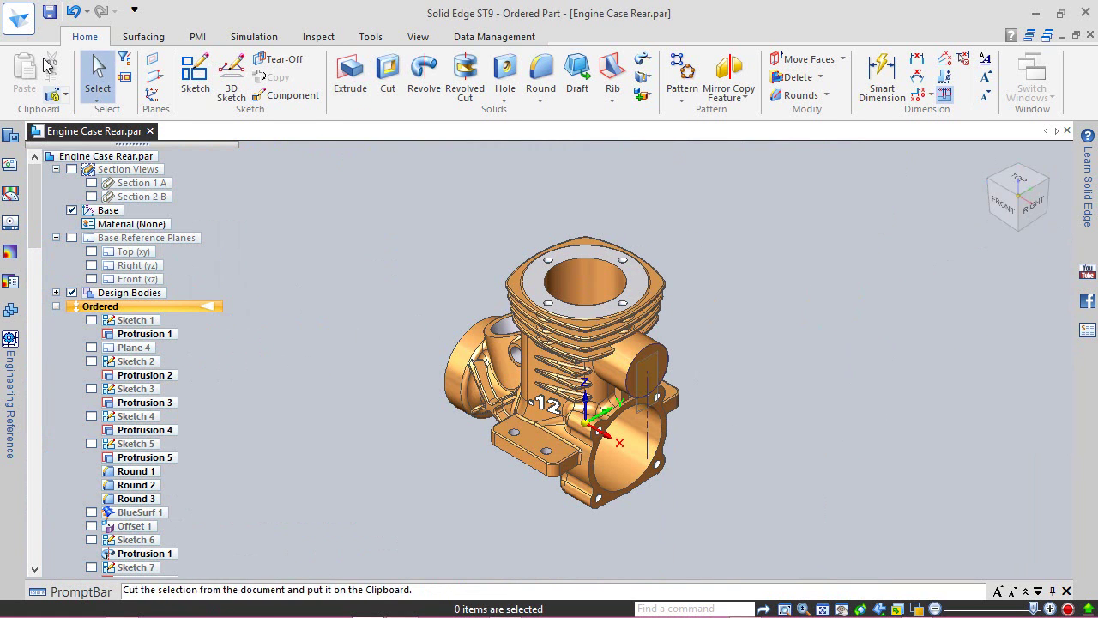
left_click(49, 14)
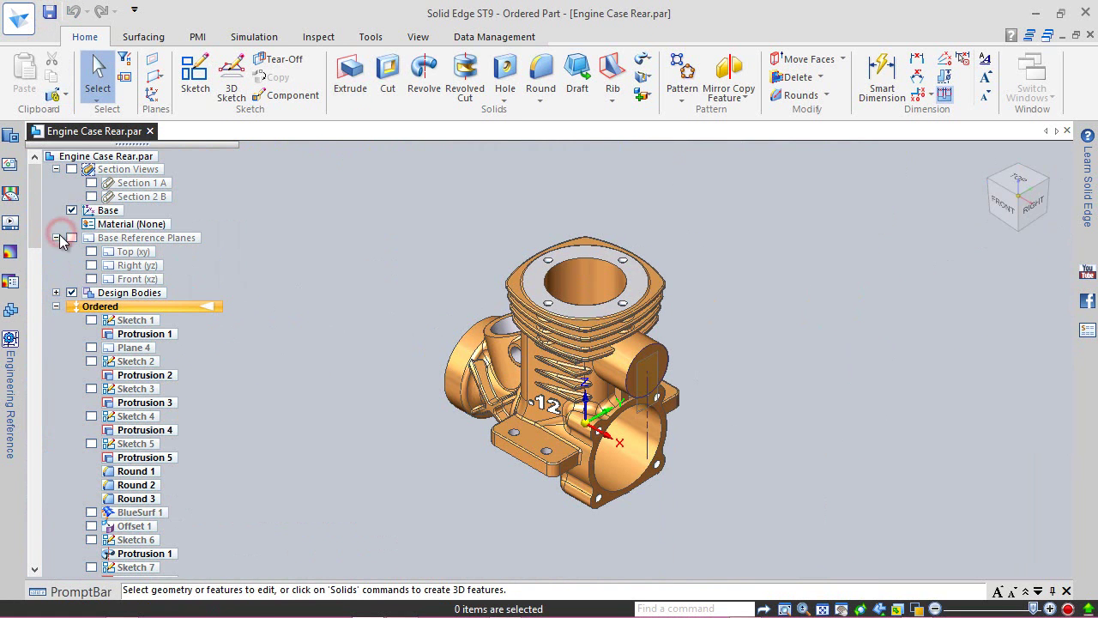
left_click(55, 238)
left_click(56, 169)
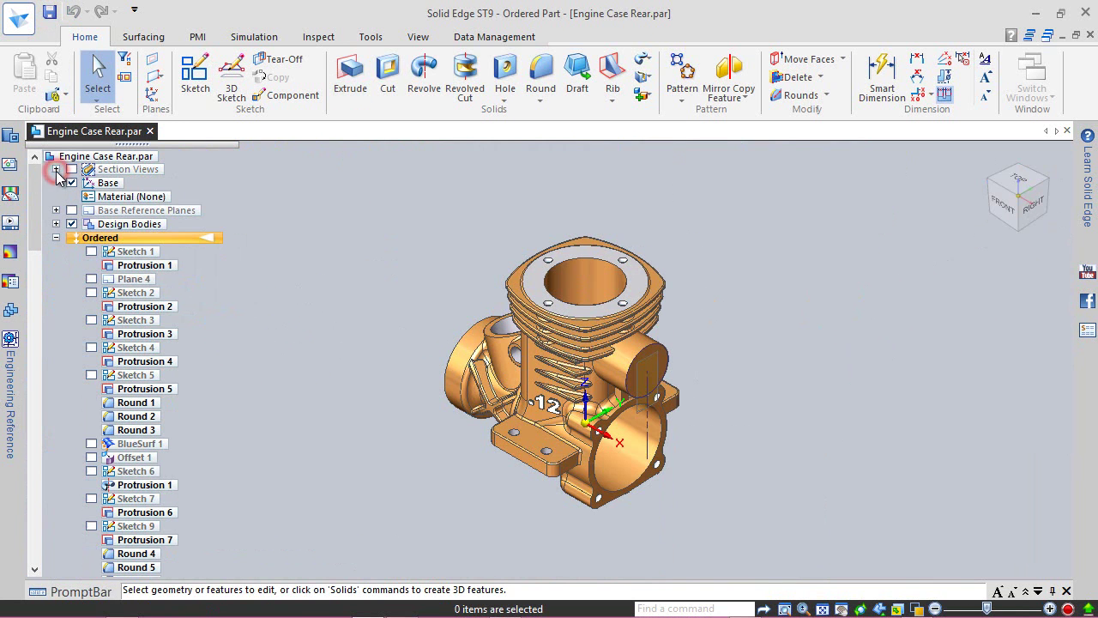
- Round the two vertical front edges of the small rib below the round boss with a 0.5 mm radius
scroll(622, 399, "up", 3)
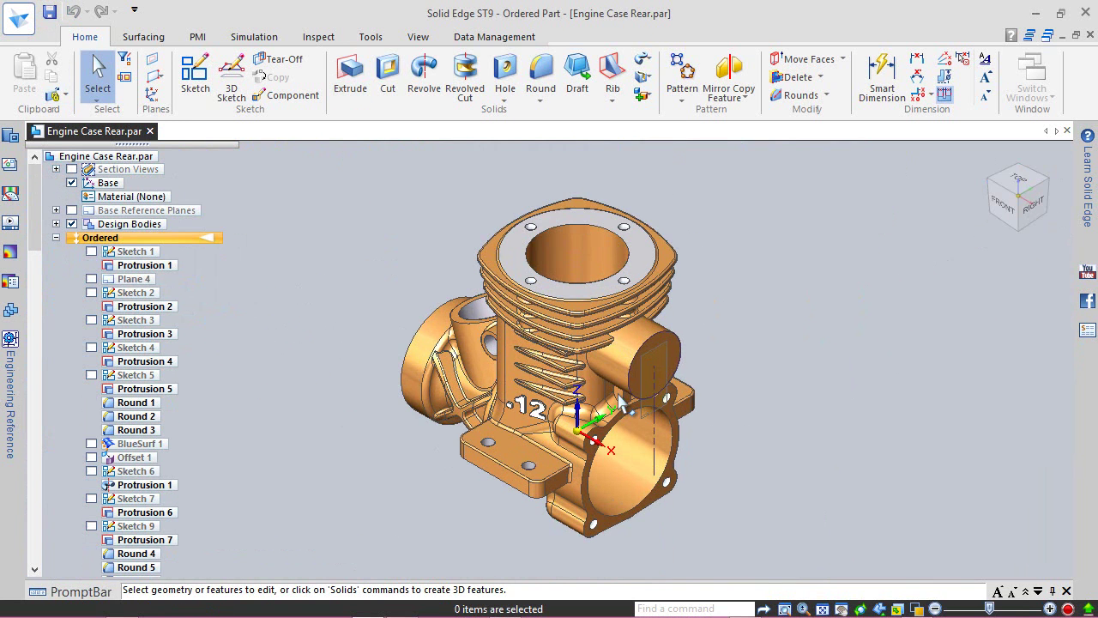
scroll(624, 400, "up", 2)
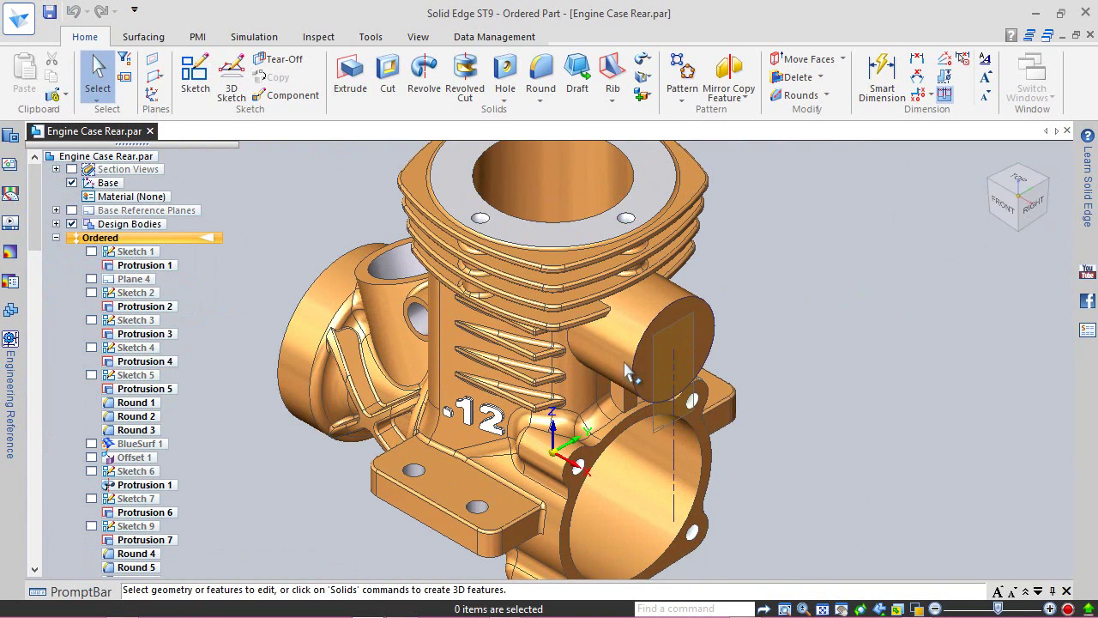
middle_click_drag(632, 309, 616, 273)
scroll(633, 480, "up", 2)
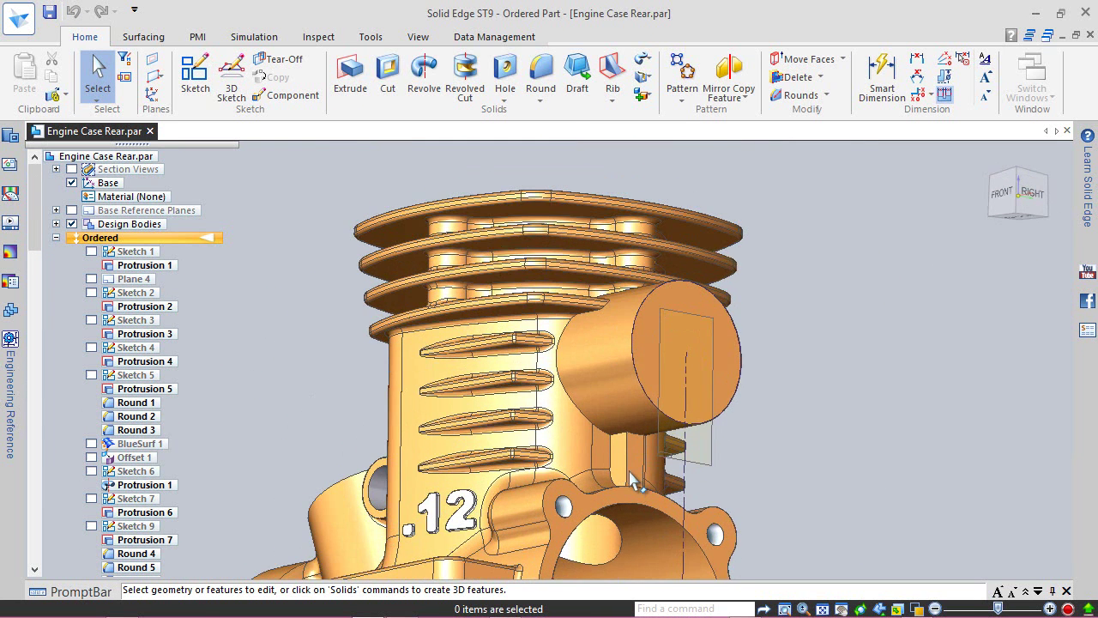
scroll(633, 481, "up", 2)
left_click(541, 72)
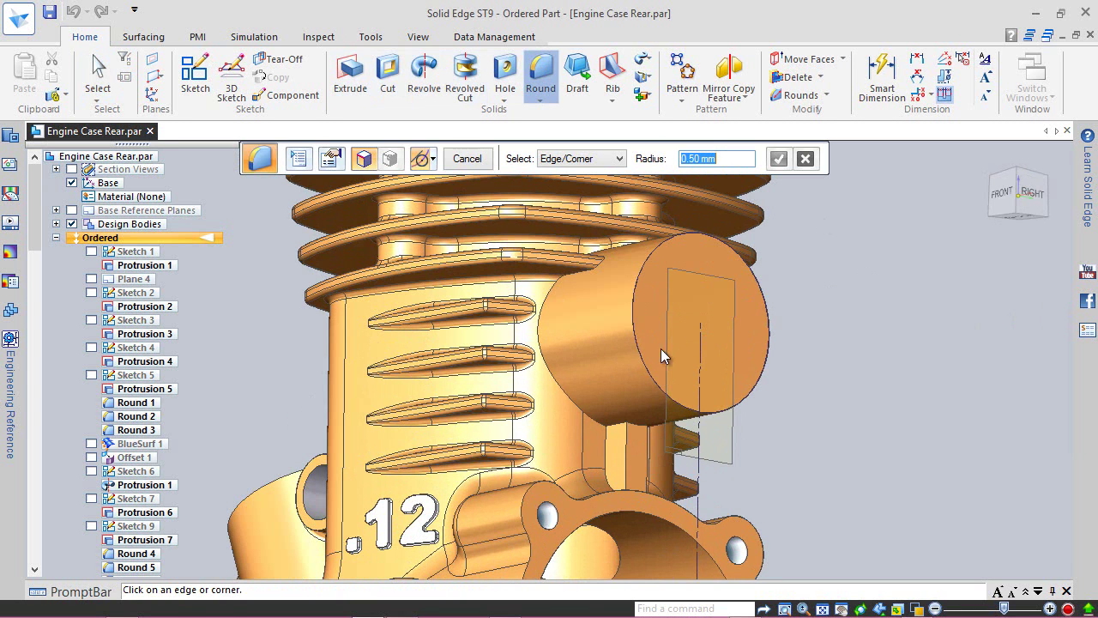
left_click(630, 439)
left_click(647, 464)
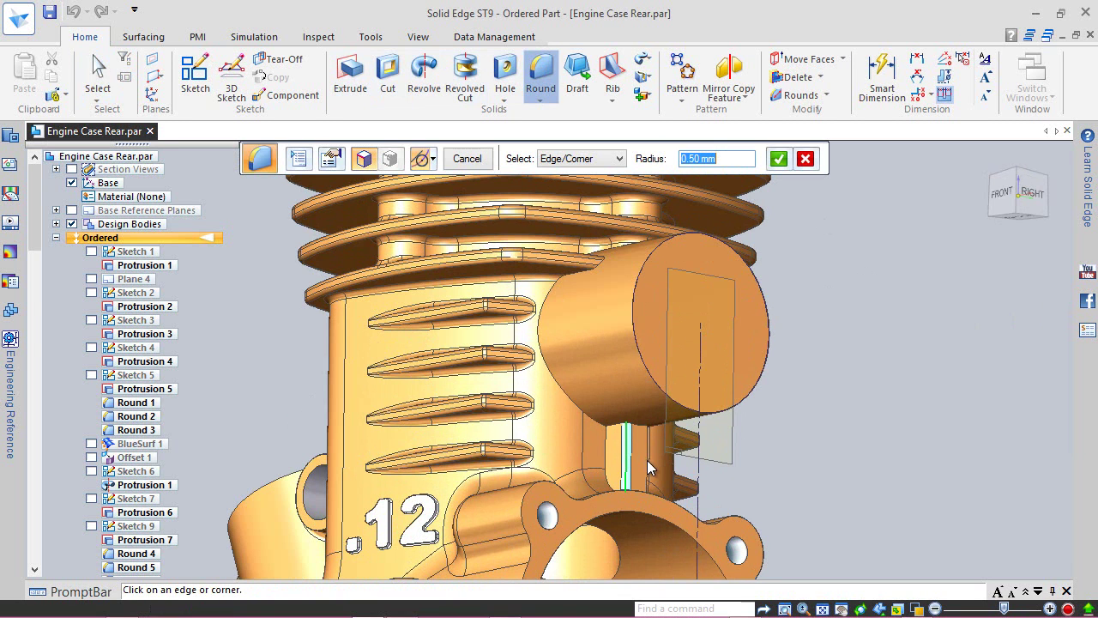
left_click(779, 160)
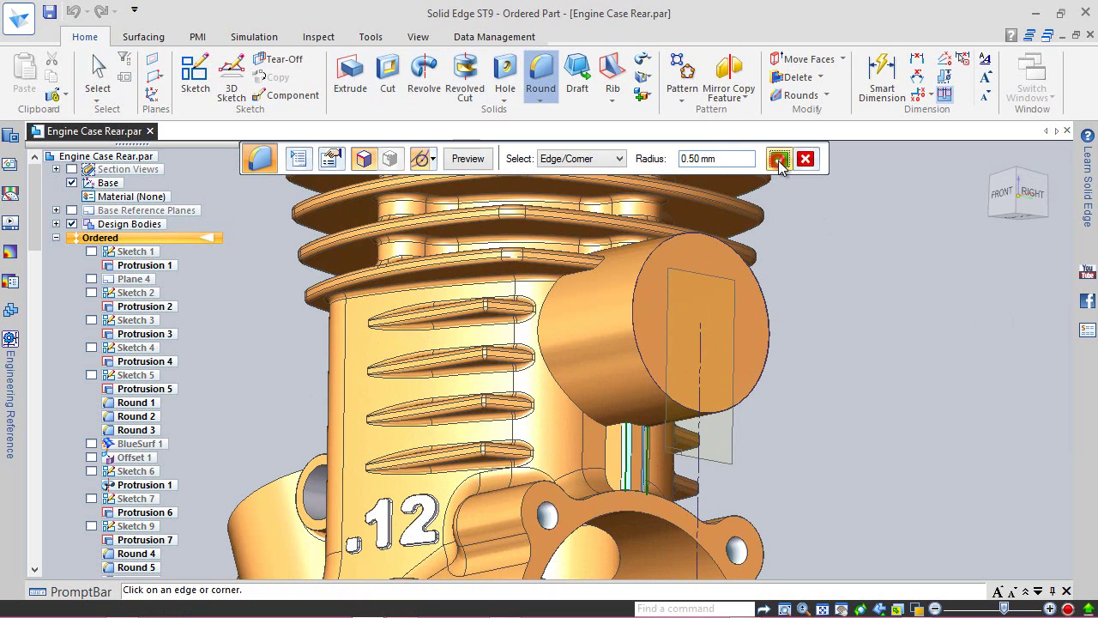
left_click(463, 161)
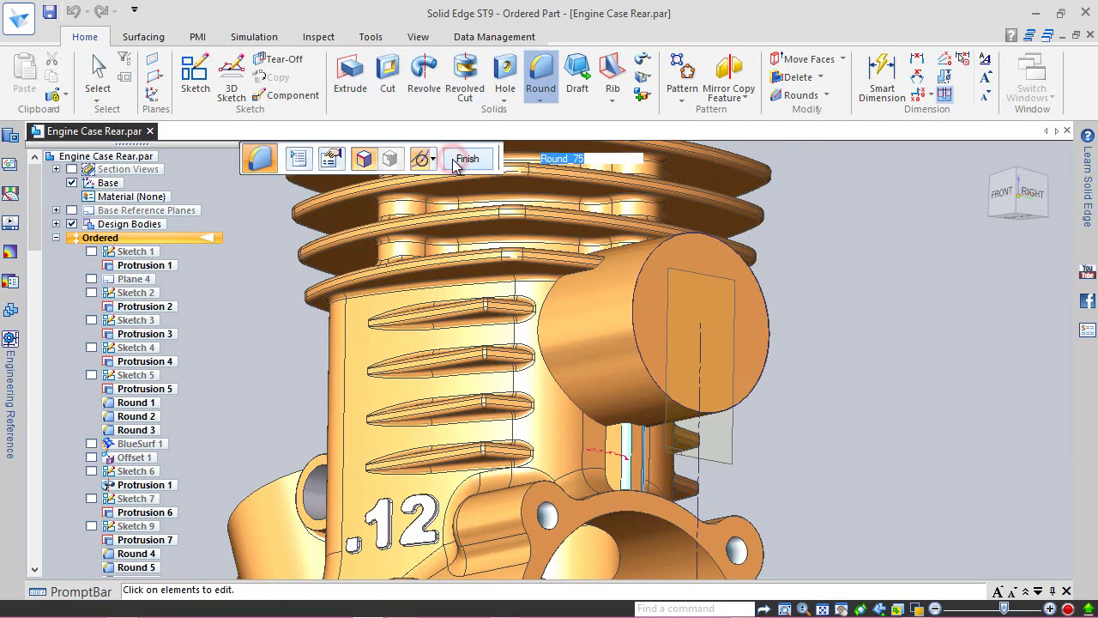
left_click(463, 158)
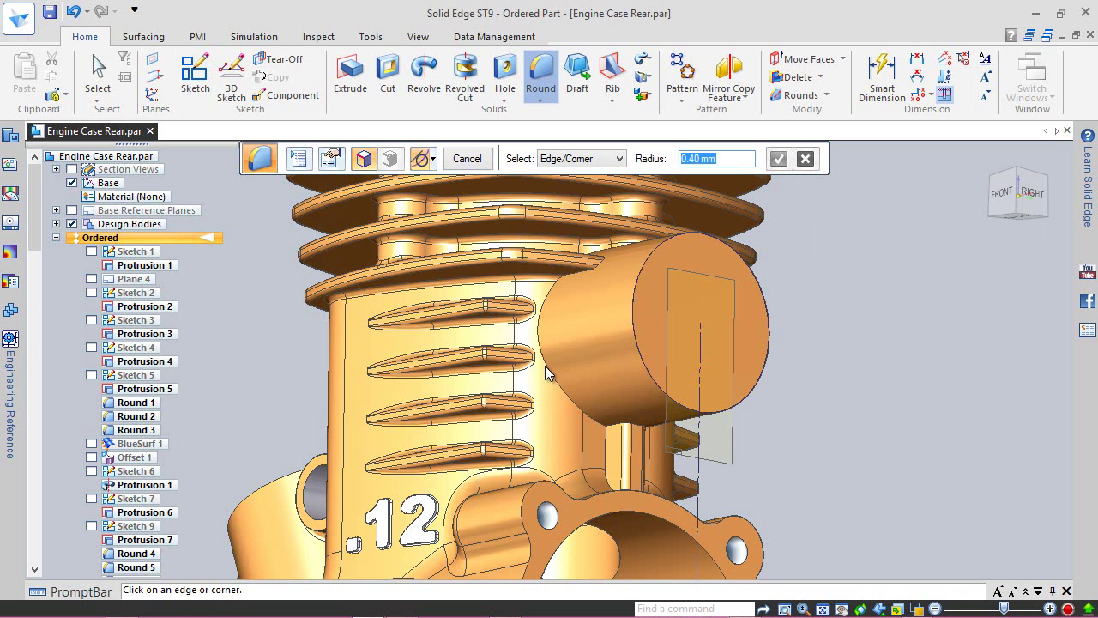
- Round the curved edge where the round boss meets the cylinder on the Front side with a 0.40 mm radius
left_click(552, 401)
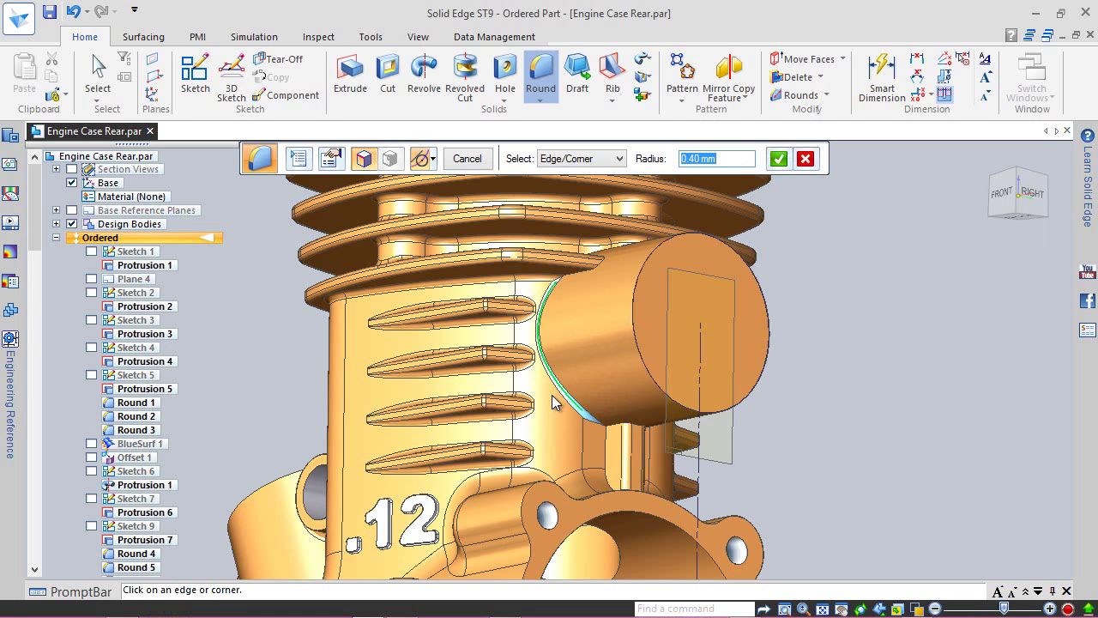
left_click(779, 159)
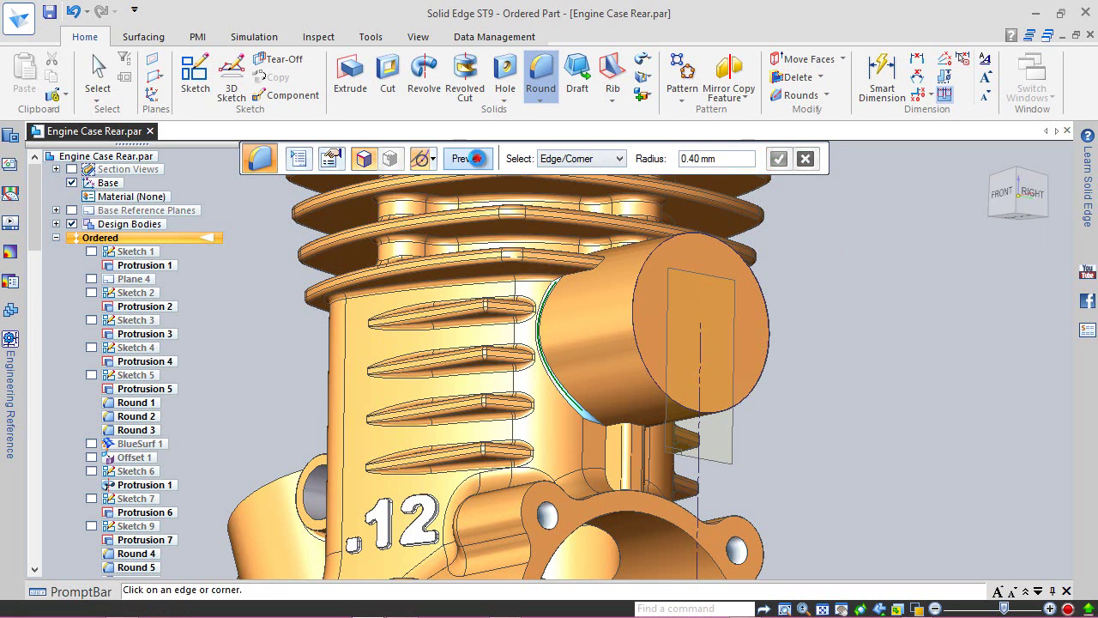
left_click(467, 159)
left_click(470, 160)
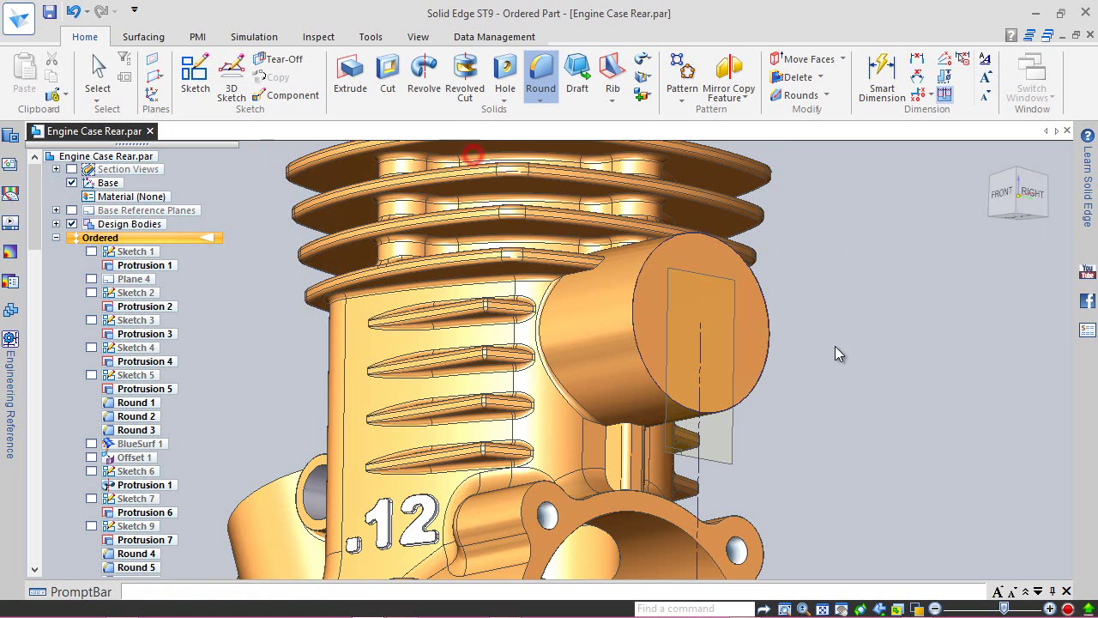
- Round the matching boss-to-cylinder edge on the Back side with a 0.40 mm radius
middle_click_drag(759, 347, 429, 382)
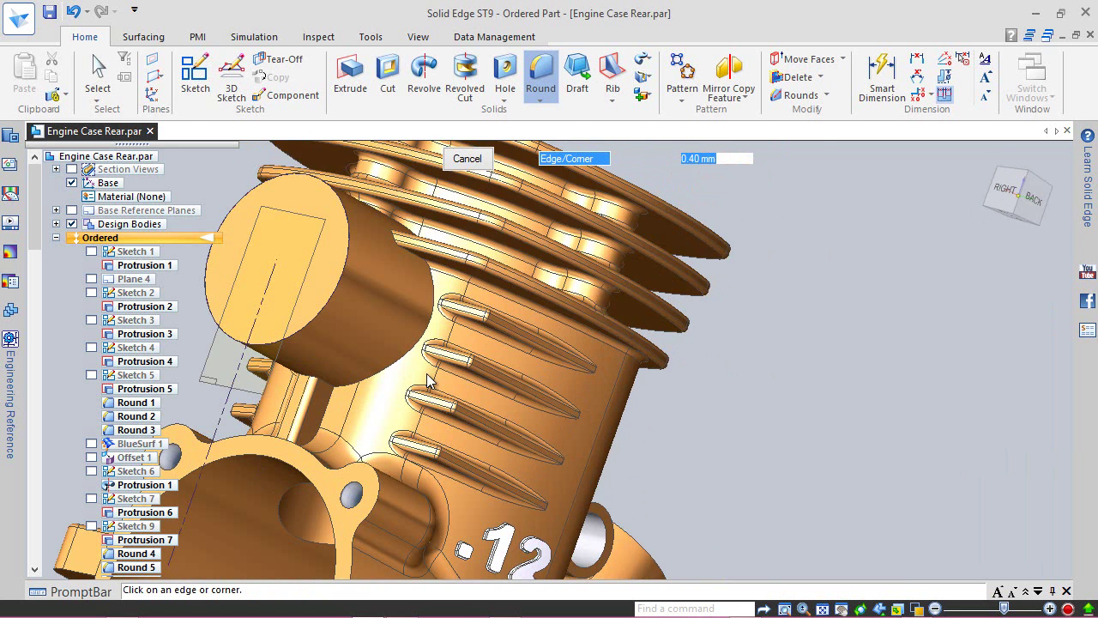
left_click(374, 385)
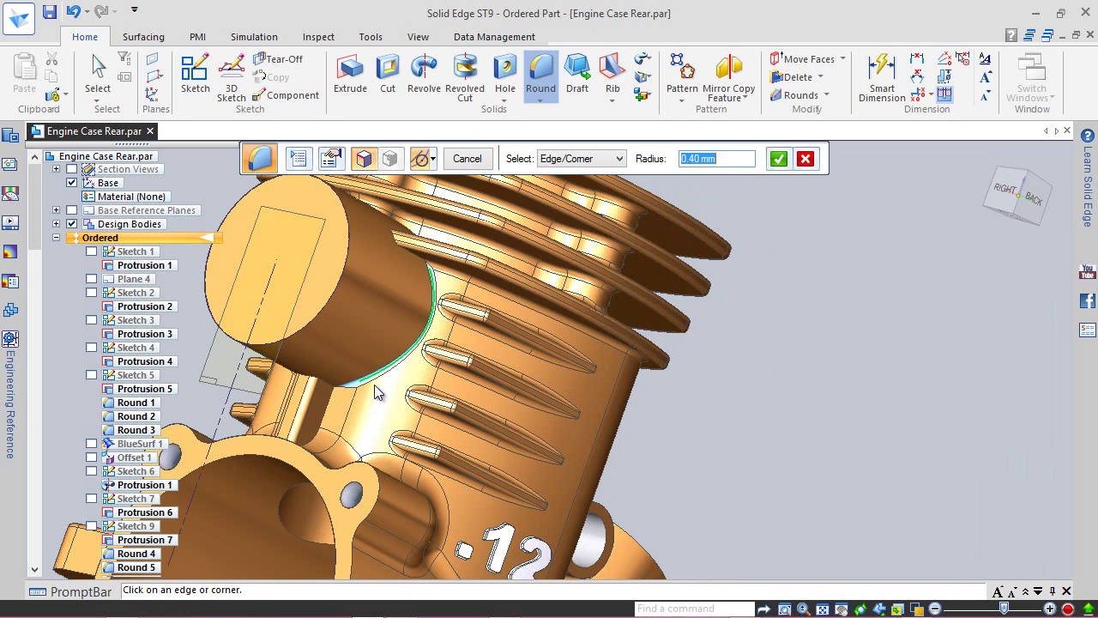
left_click(779, 159)
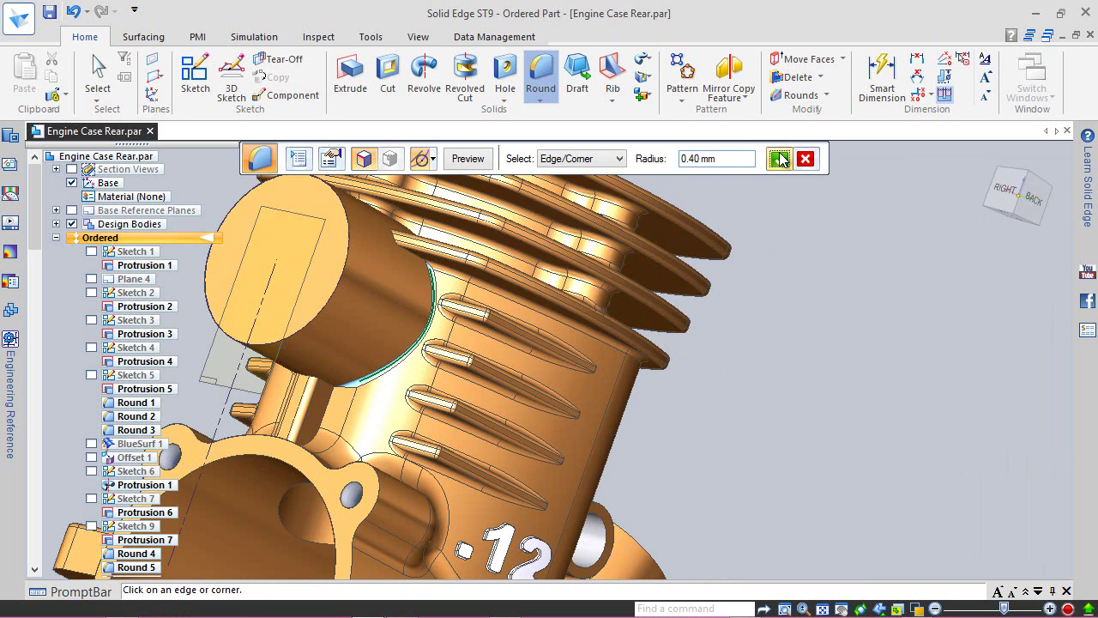
left_click(463, 161)
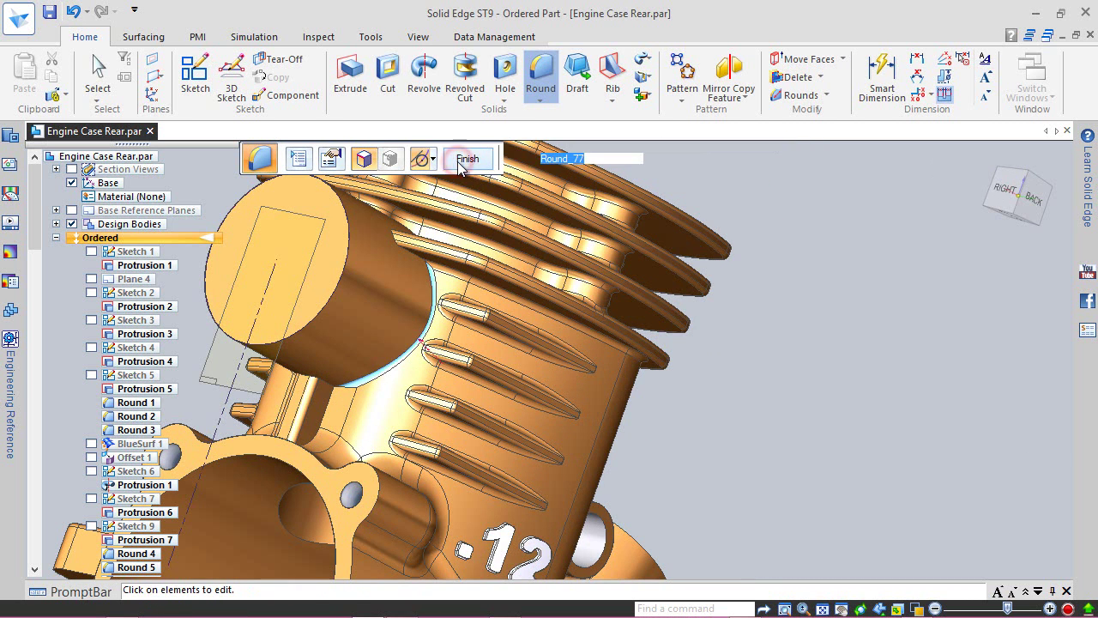
left_click(464, 159)
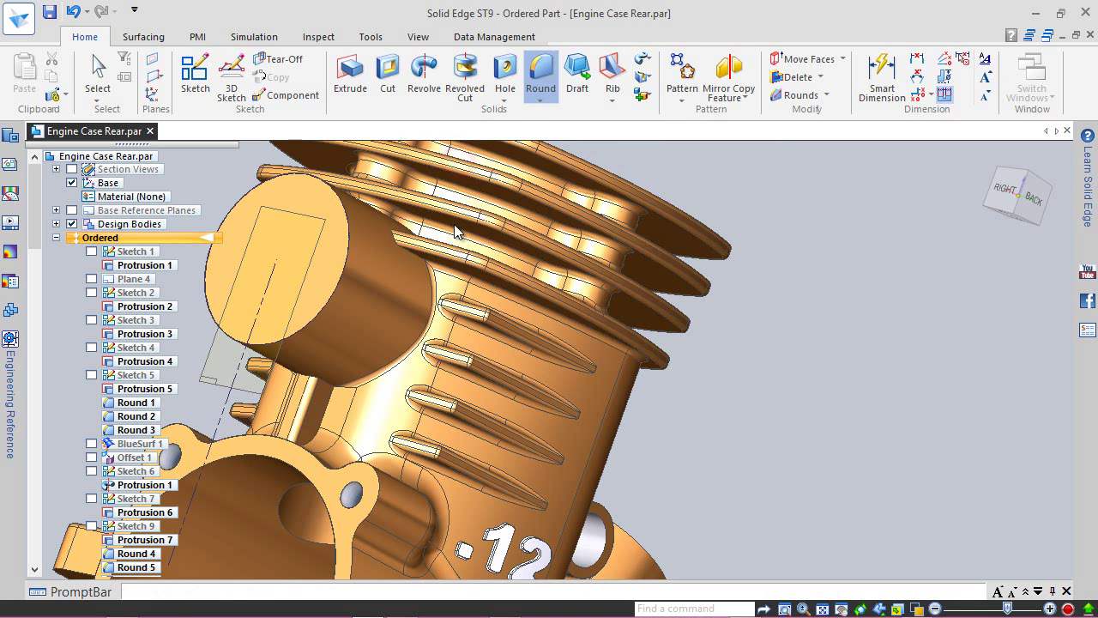
- Begin another 0.40 mm round on the edges where the boss meets the lowest cooling fin, selecting those on the Back side
scroll(365, 230, "up", 1)
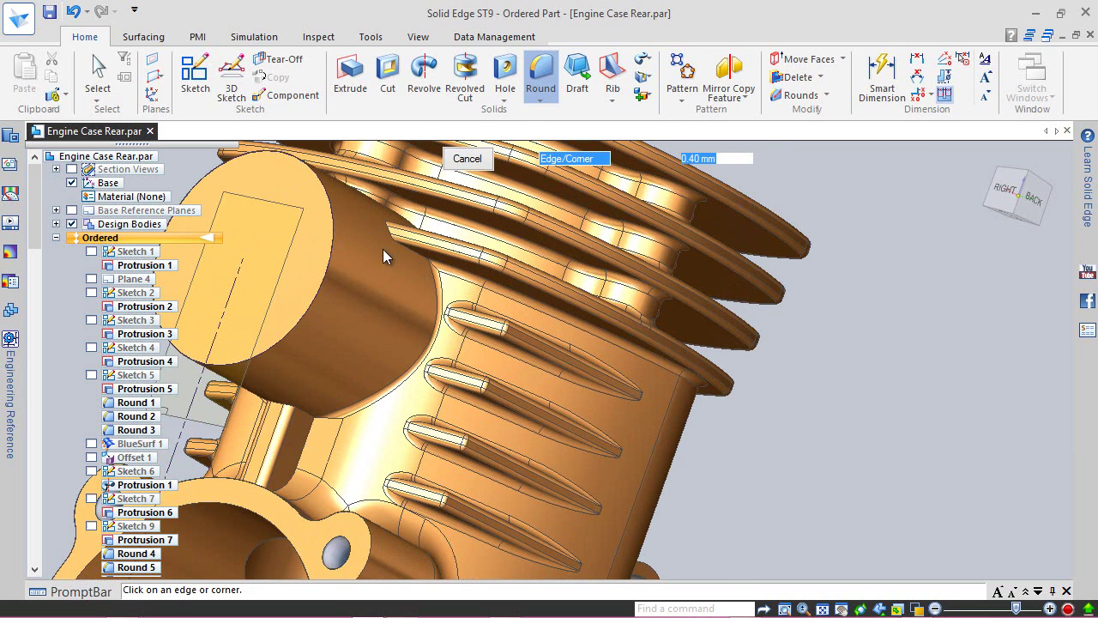
scroll(395, 259, "up", 1)
scroll(395, 258, "up", 1)
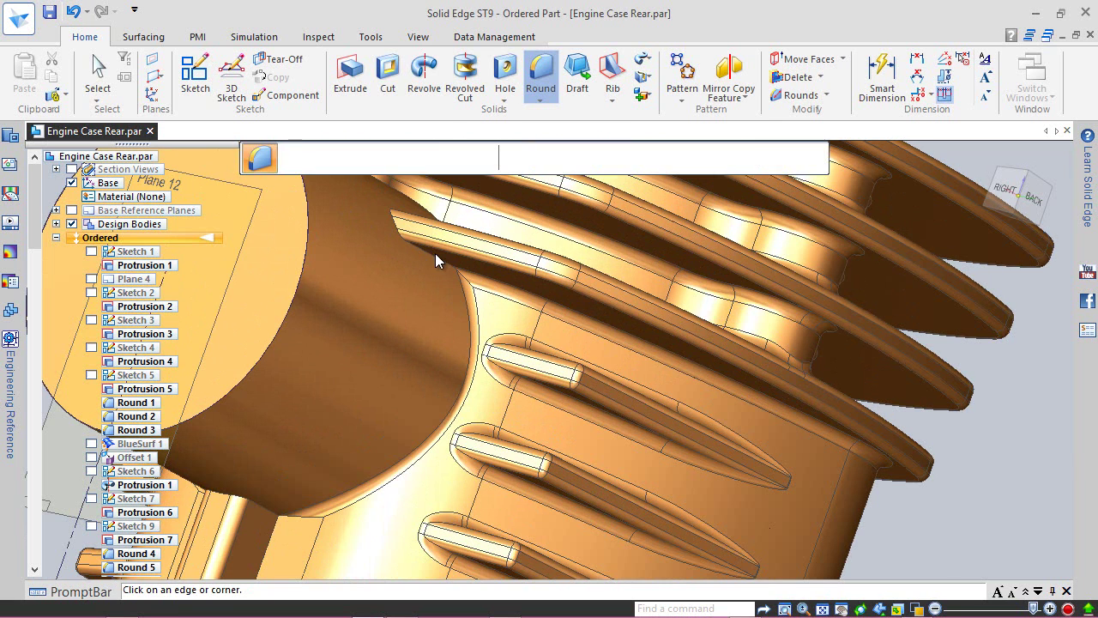
left_click(413, 264)
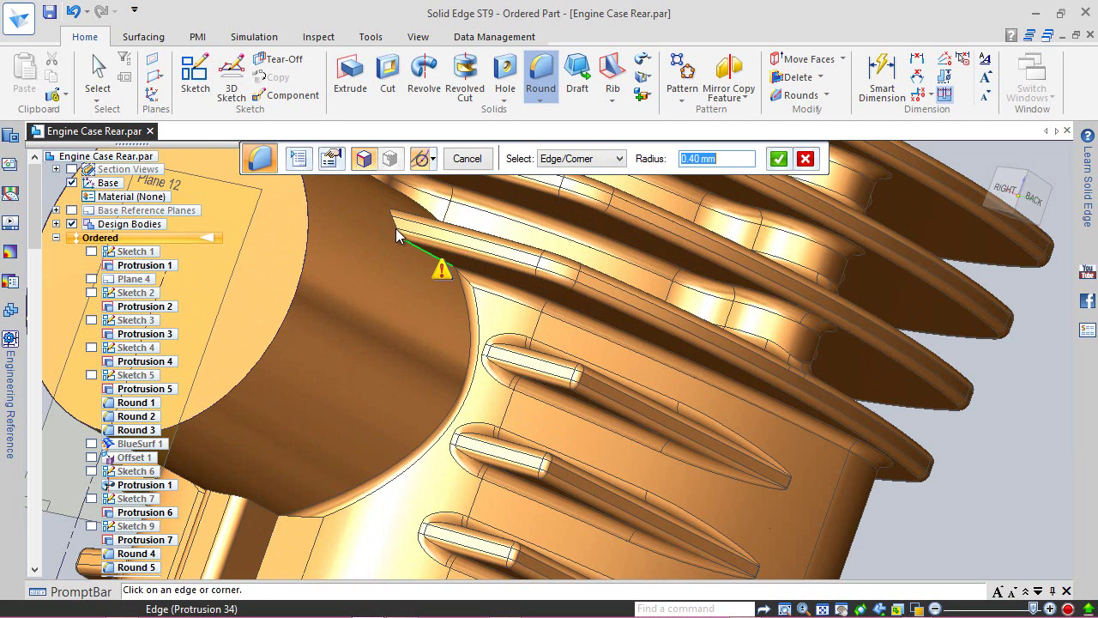
left_click(386, 216)
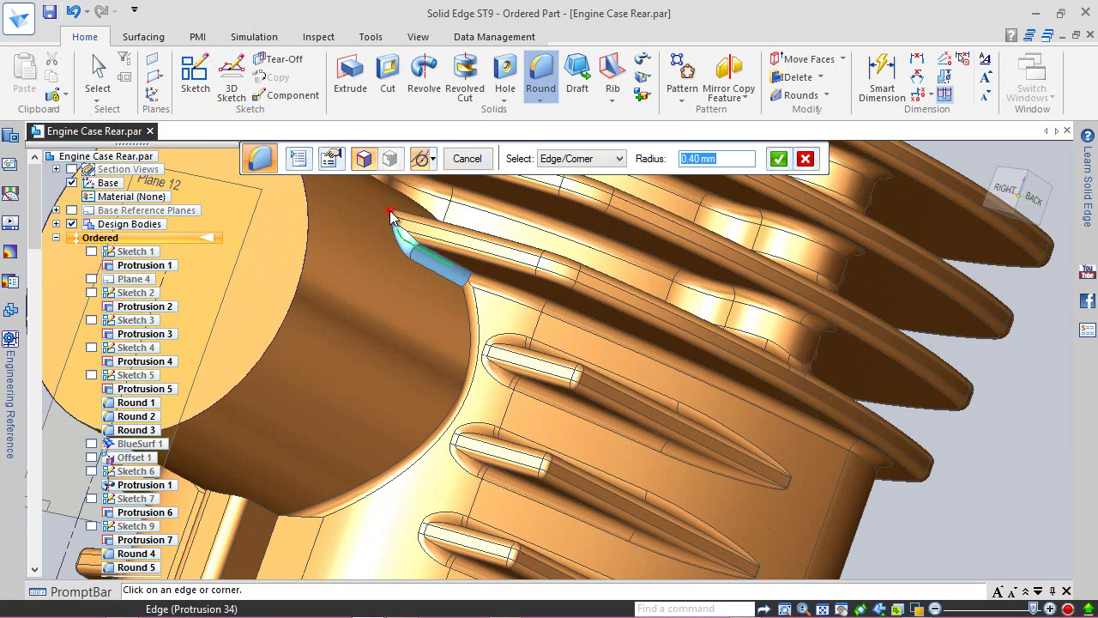
left_click(392, 205)
middle_click_drag(392, 214, 403, 216)
left_click(412, 218)
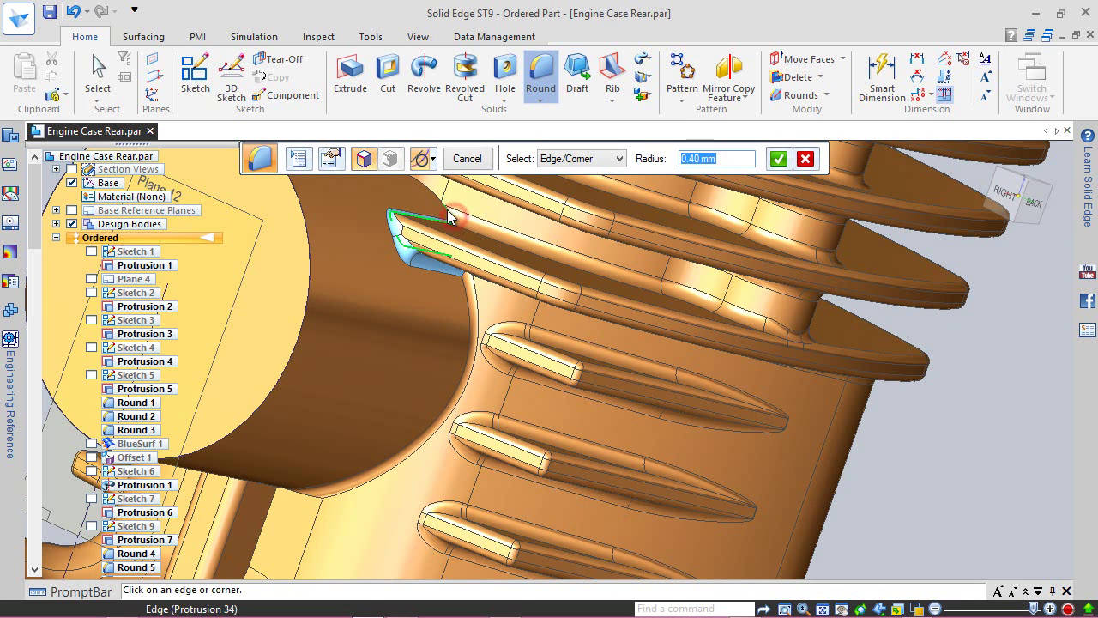
left_click(420, 186)
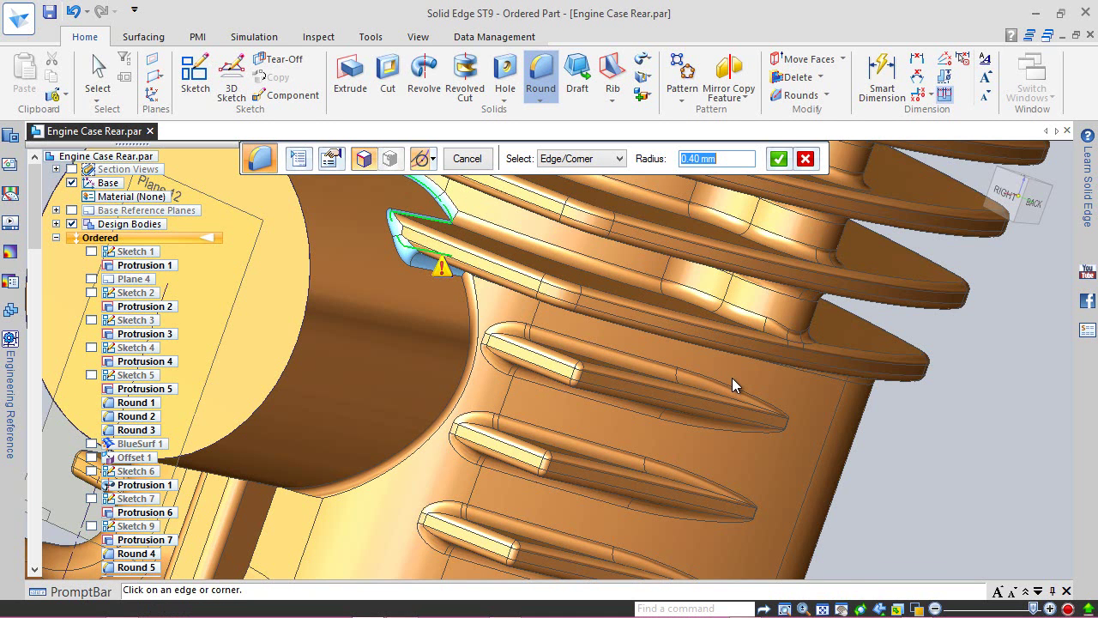
- Add the boss-to-fin edges on the Front side to the selection and finish the 0.40 mm round
scroll(732, 378, "down", 5)
middle_click_drag(483, 232, 789, 401)
scroll(652, 365, "down", 2)
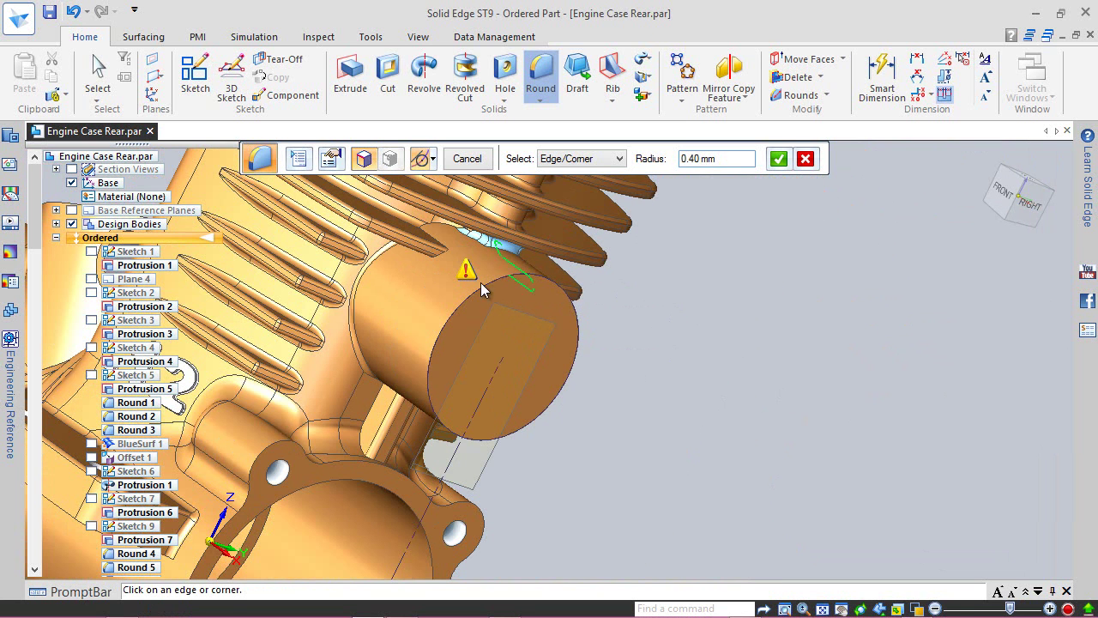
left_click(428, 230)
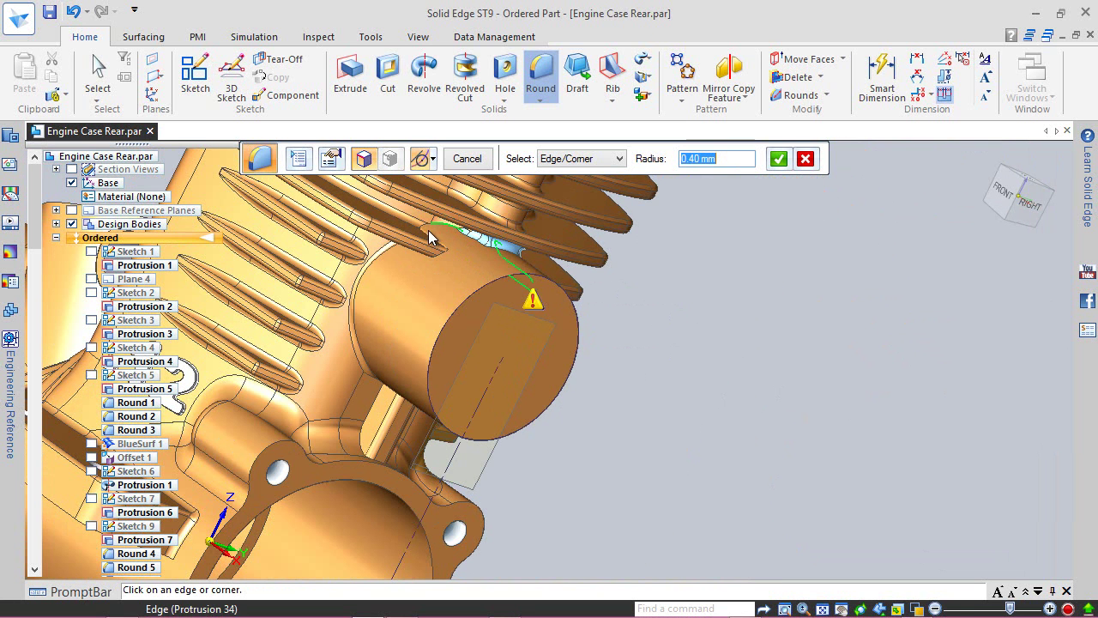
left_click(433, 231)
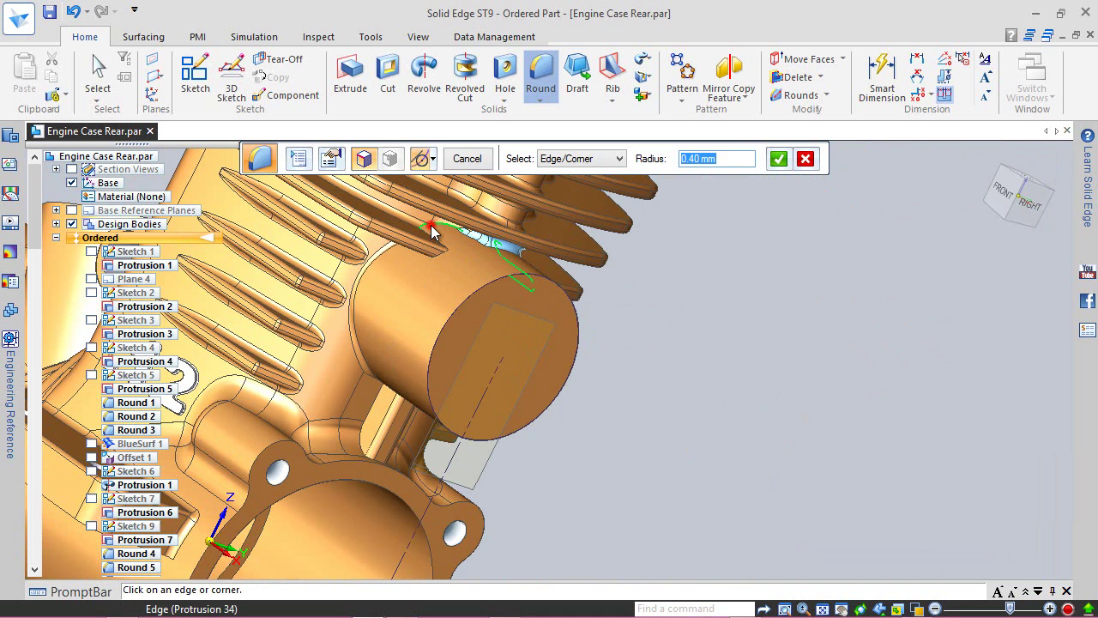
middle_click_drag(429, 267, 427, 274)
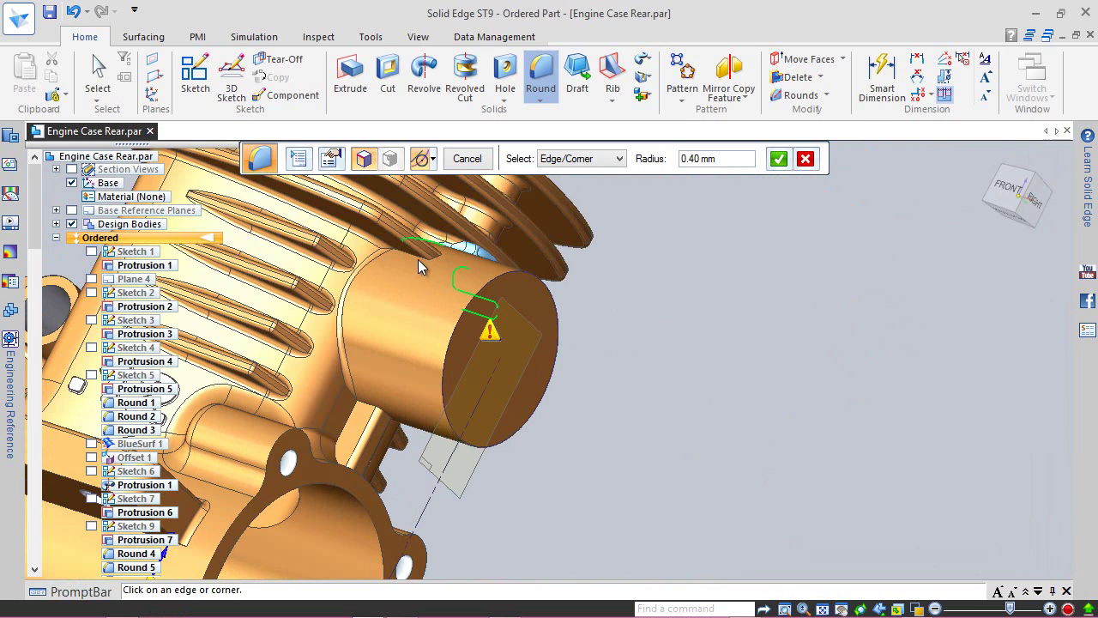
left_click(420, 261)
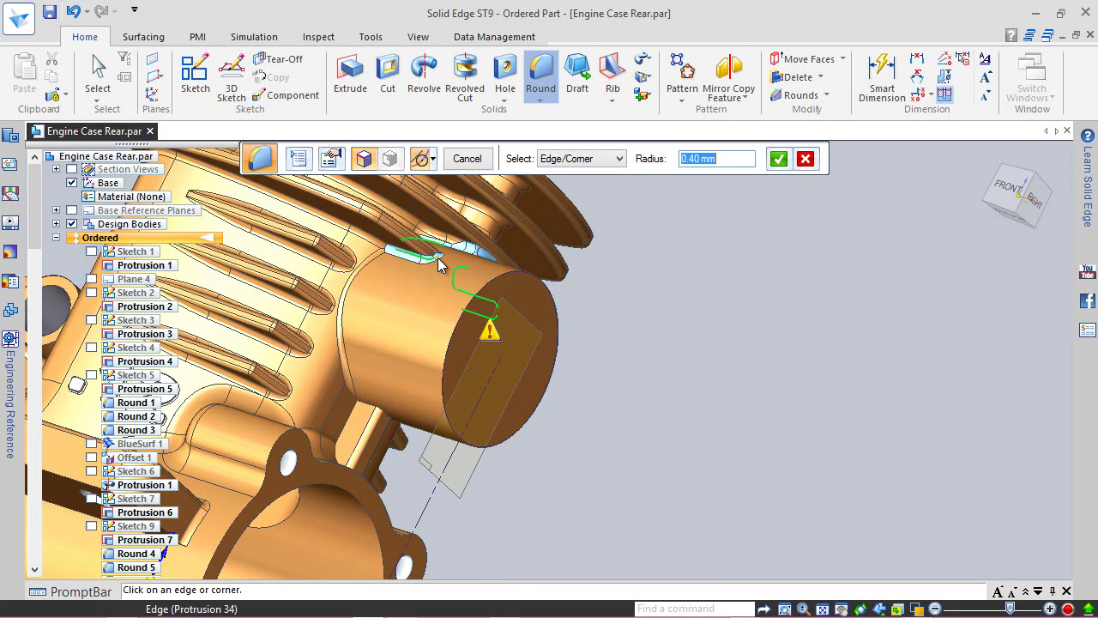
scroll(439, 250, "up", 1)
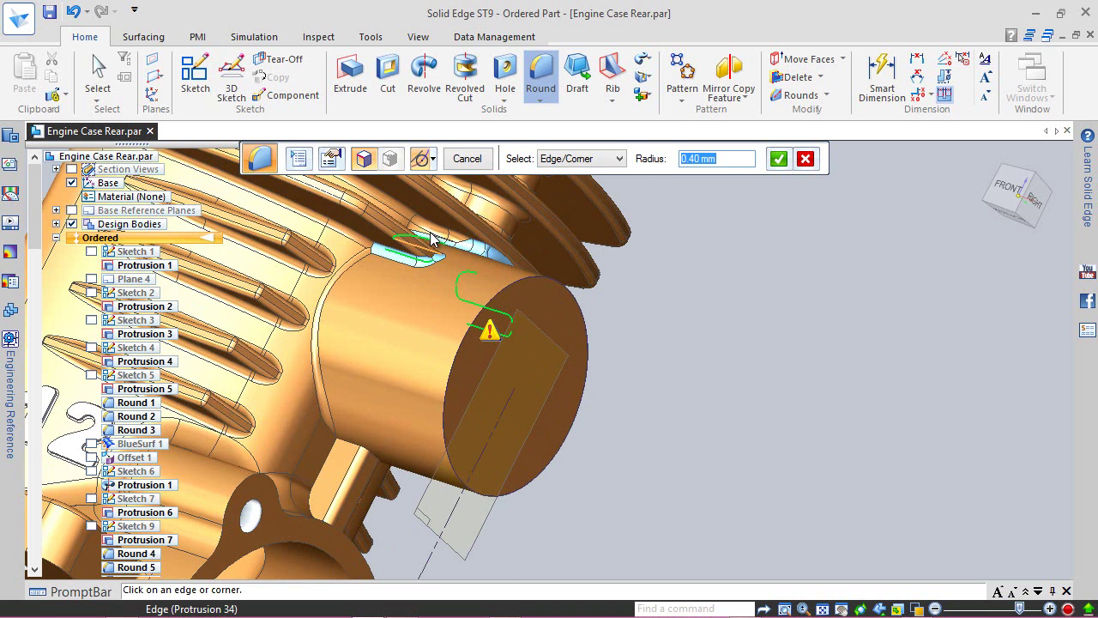
scroll(444, 251, "up", 1)
scroll(446, 254, "up", 1)
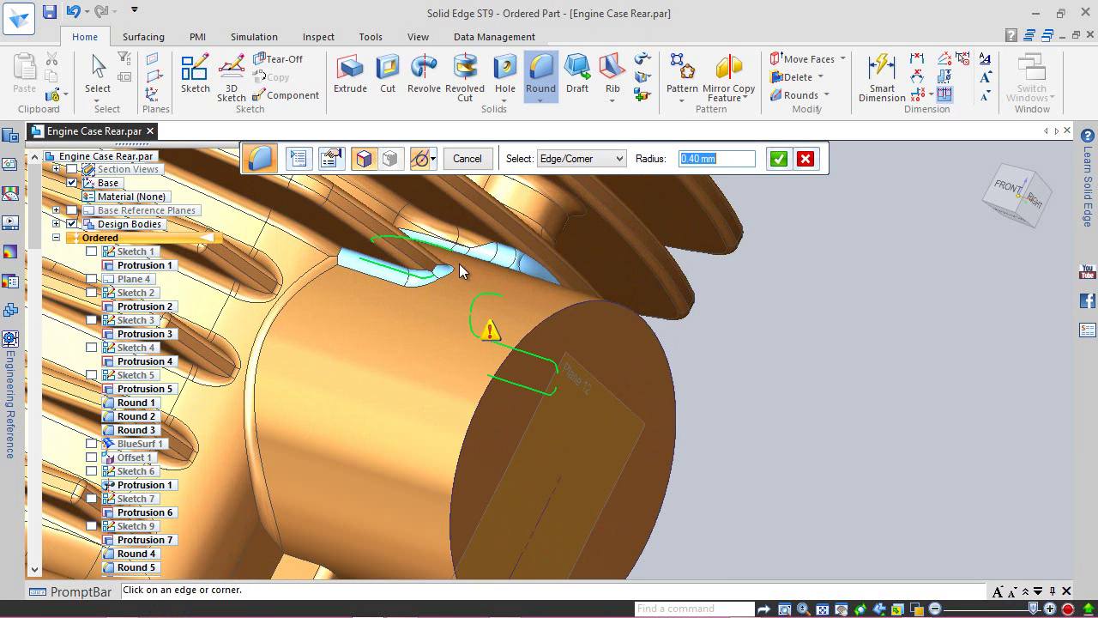
left_click(448, 261)
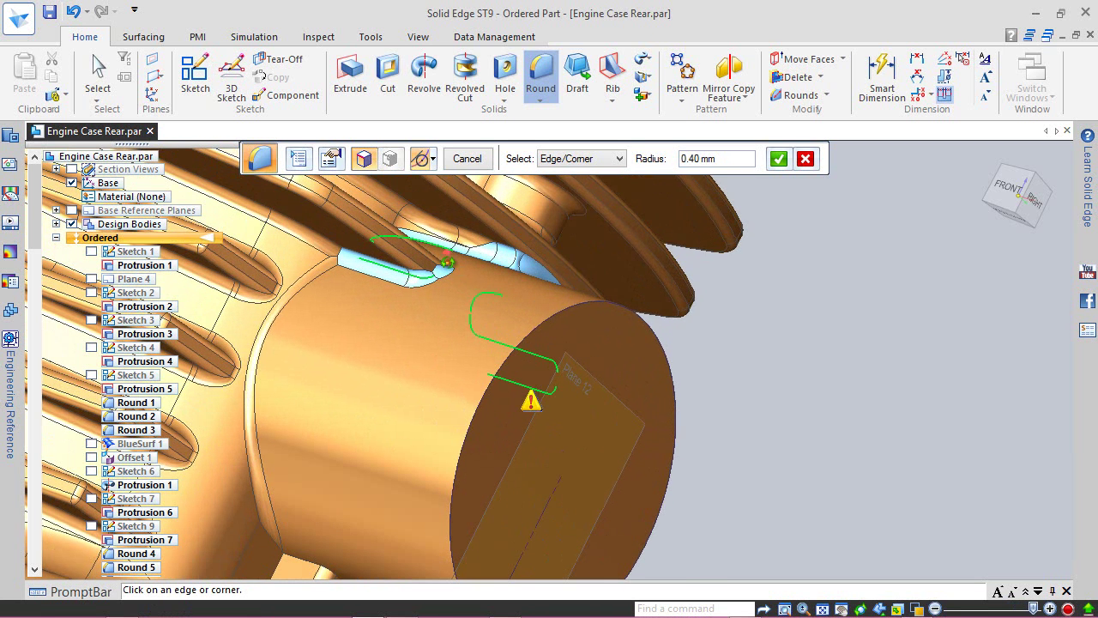
middle_click_drag(450, 274, 450, 306)
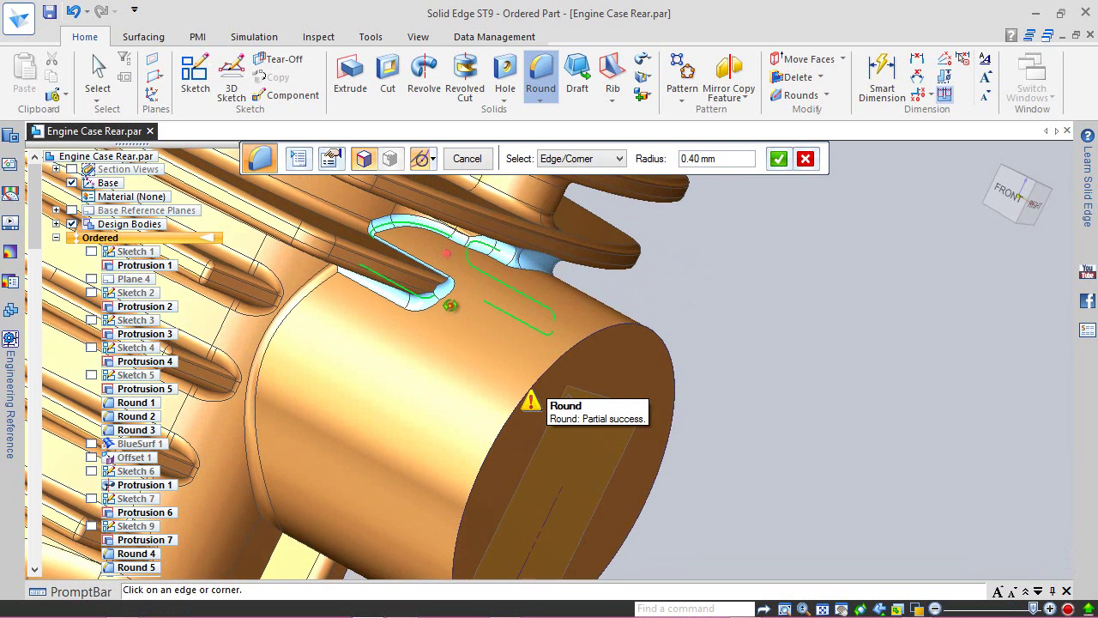
left_click(777, 159)
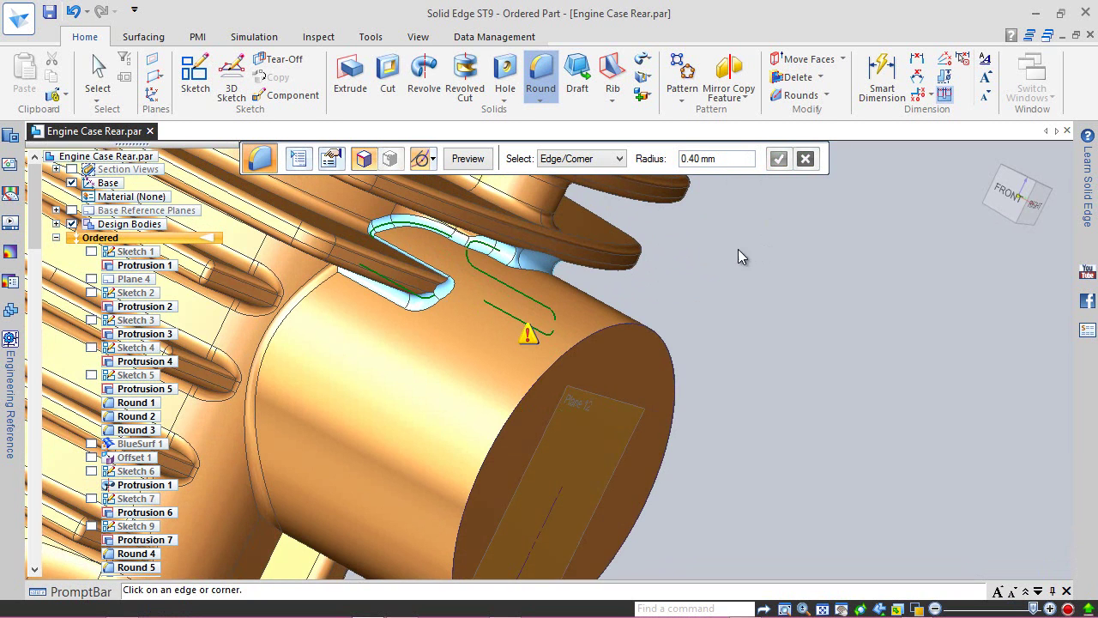
left_click(467, 159)
left_click(468, 159)
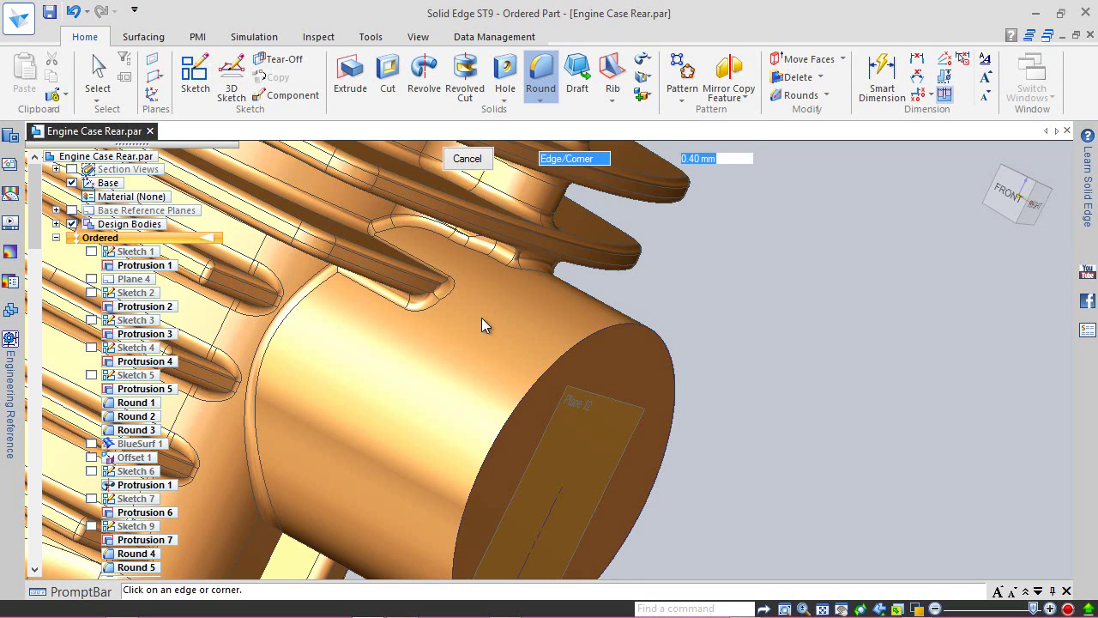
- Check the new rounds around the boss, restore the isometric view of the whole part, and save it
middle_click_drag(451, 284, 428, 255)
middle_click_drag(514, 386, 566, 424)
middle_click_drag(539, 365, 522, 309)
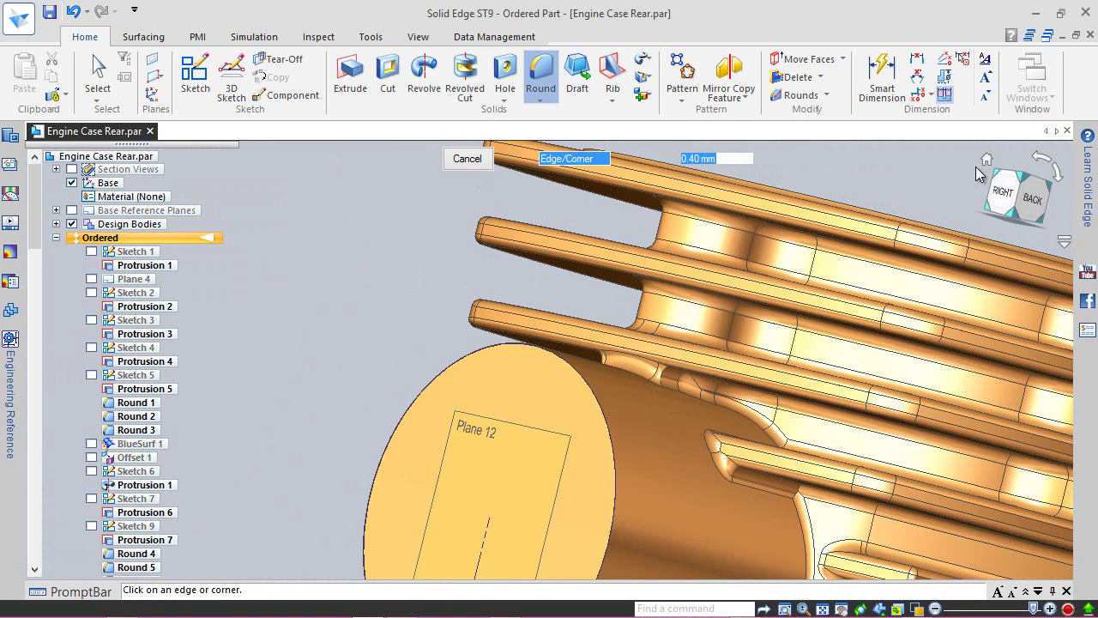
key("ctrl+i")
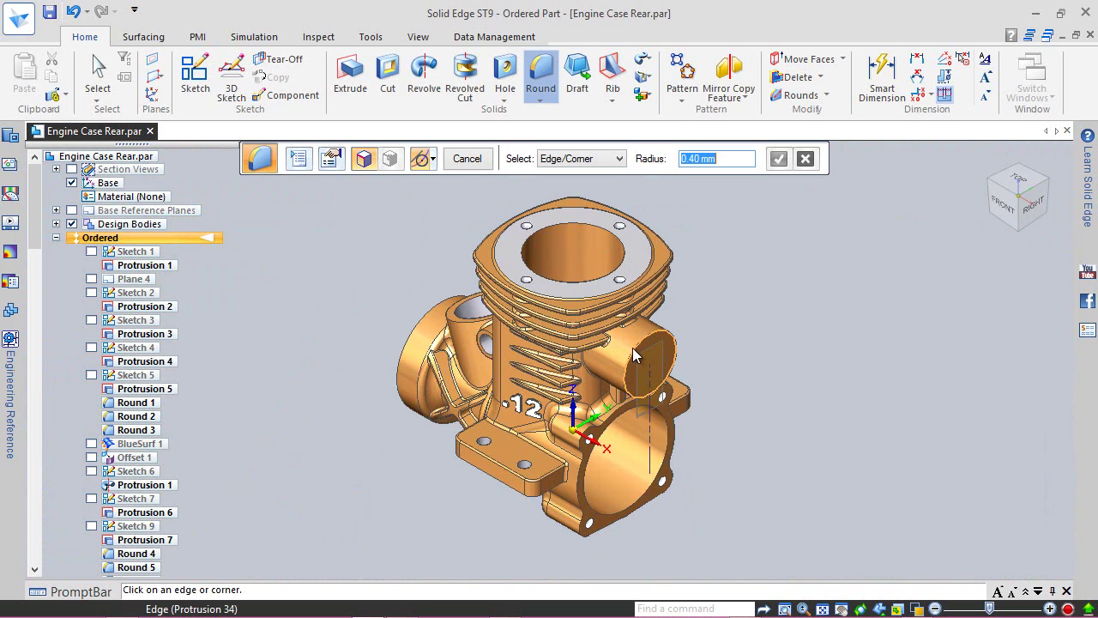
scroll(642, 356, "up", 2)
left_click(49, 12)
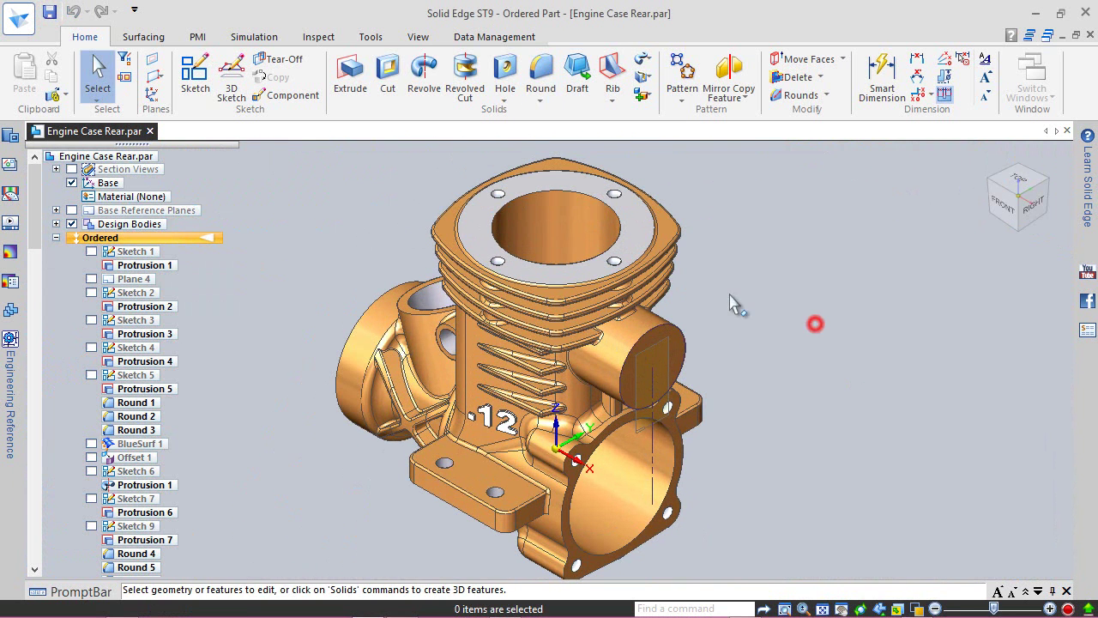
- Start a sketch on the round boss's flat end face, saving all documents when asked, and view it from the Right
left_click(201, 80)
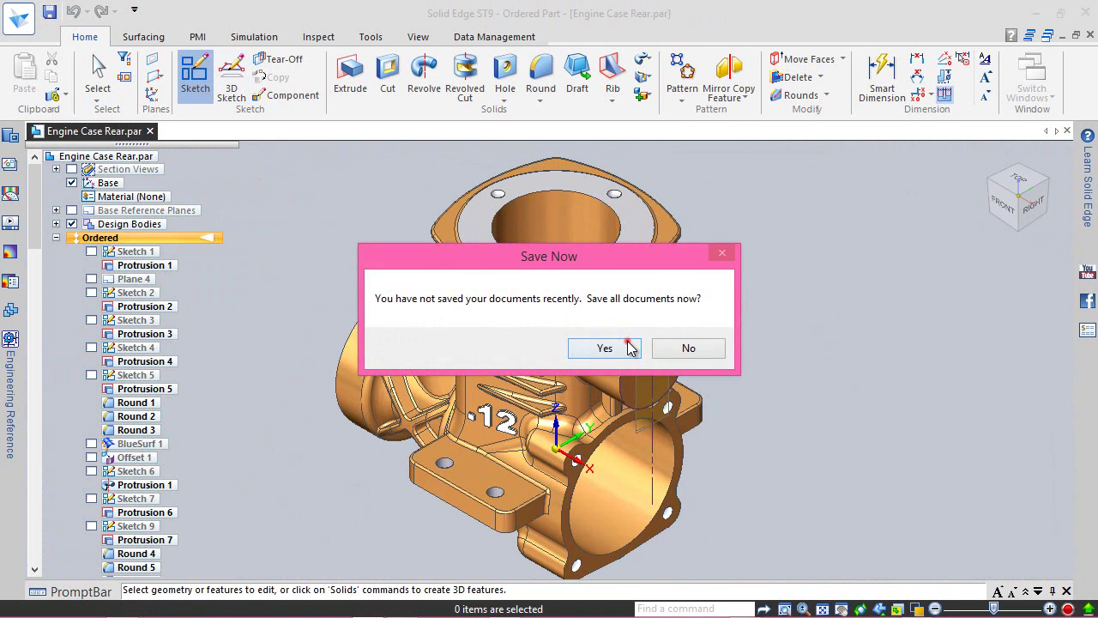
left_click(631, 348)
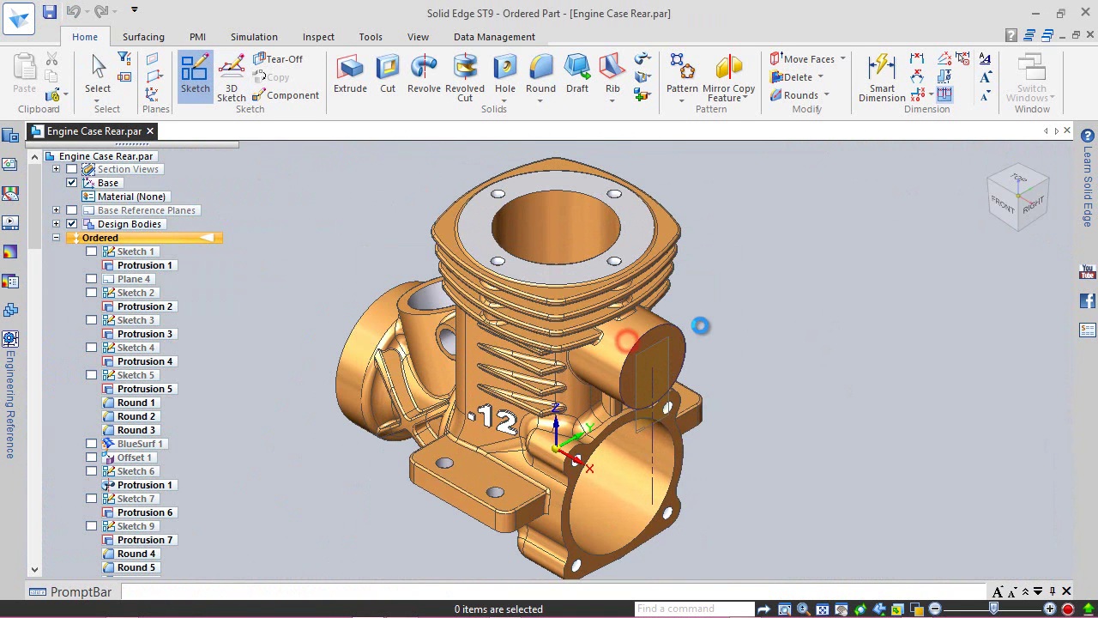
left_click(681, 354)
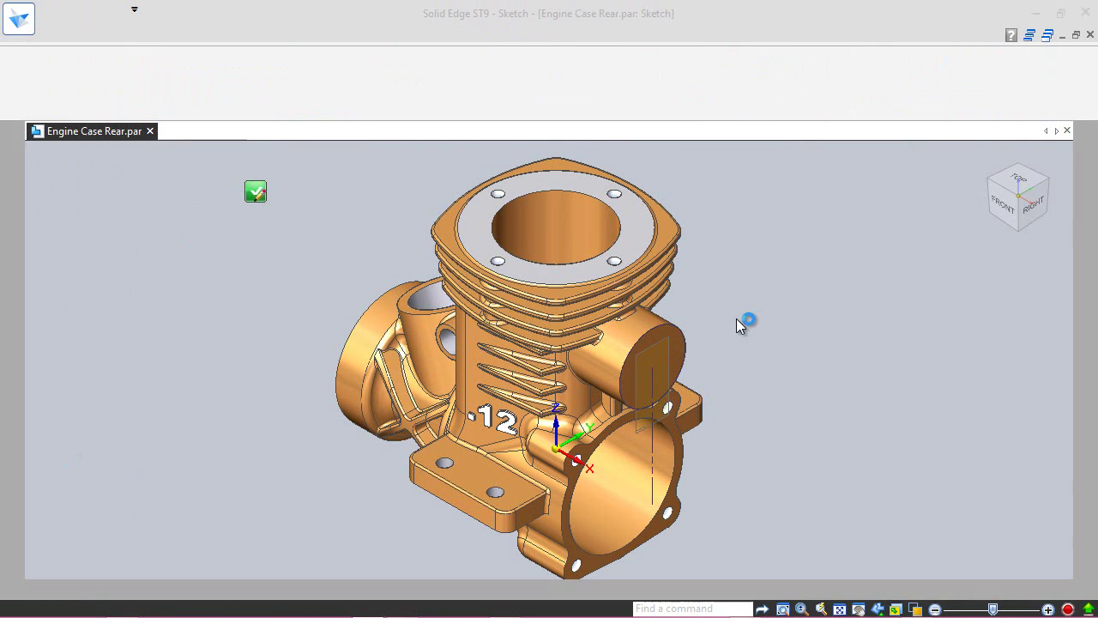
left_click(1033, 215)
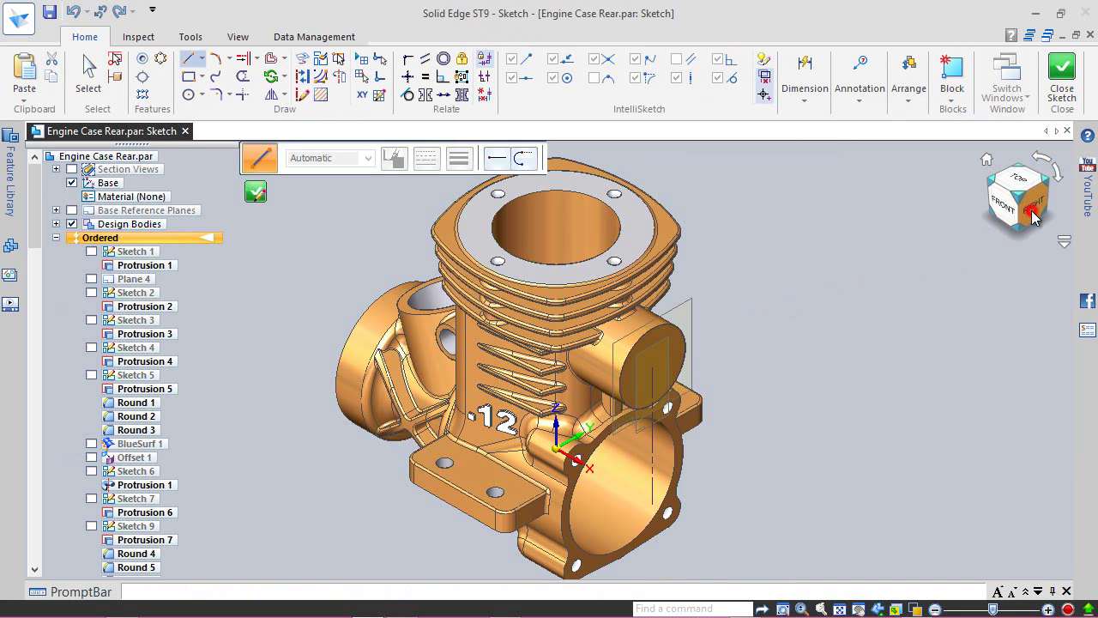
- Offset the circular edge of the round boss's end face 1.25 mm inward as a single closed sketch circle
left_click(272, 65)
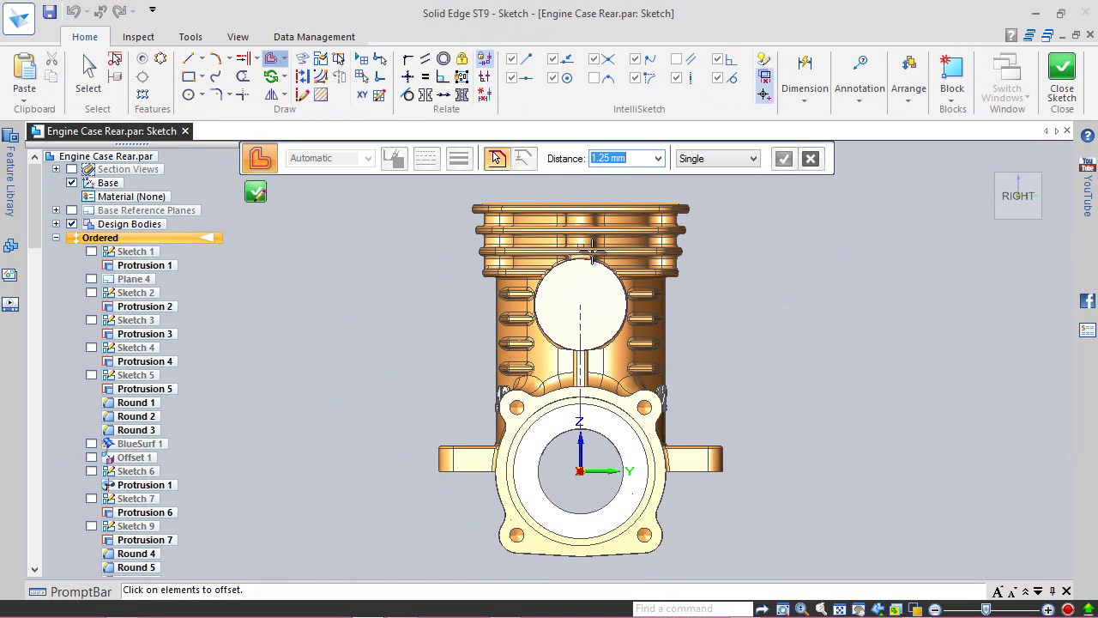
scroll(587, 292, "up", 2)
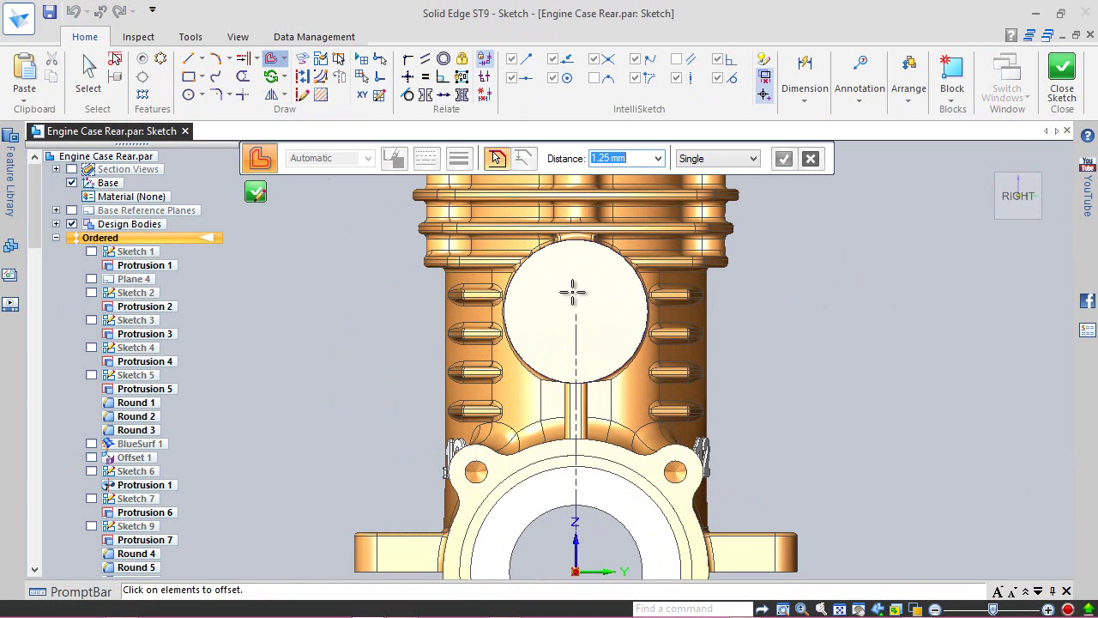
left_click(516, 289)
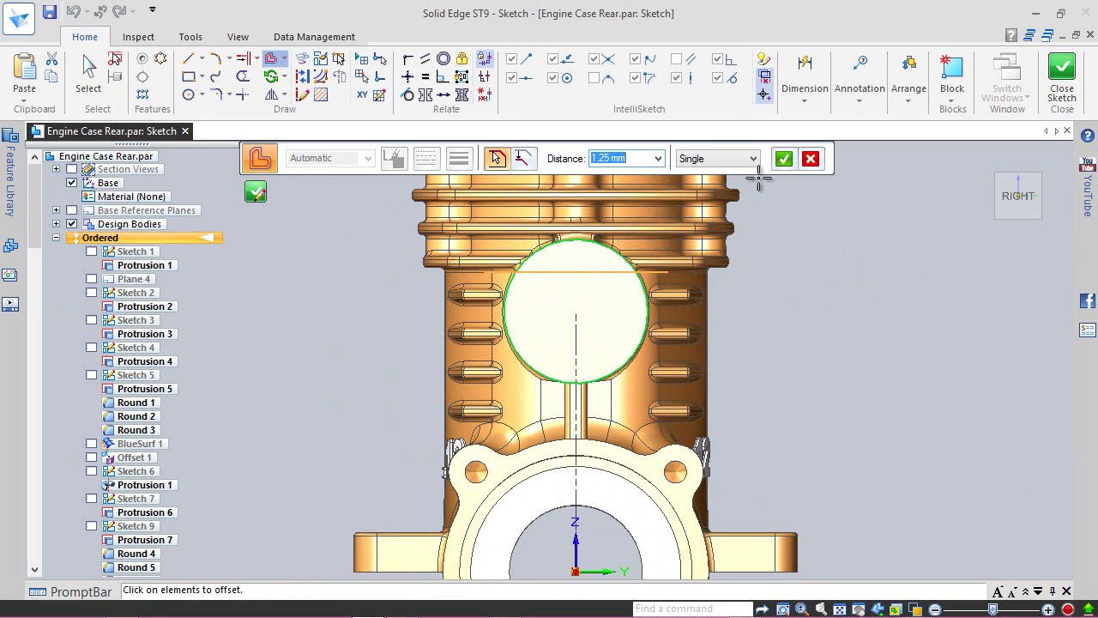
left_click(783, 158)
left_click(586, 285)
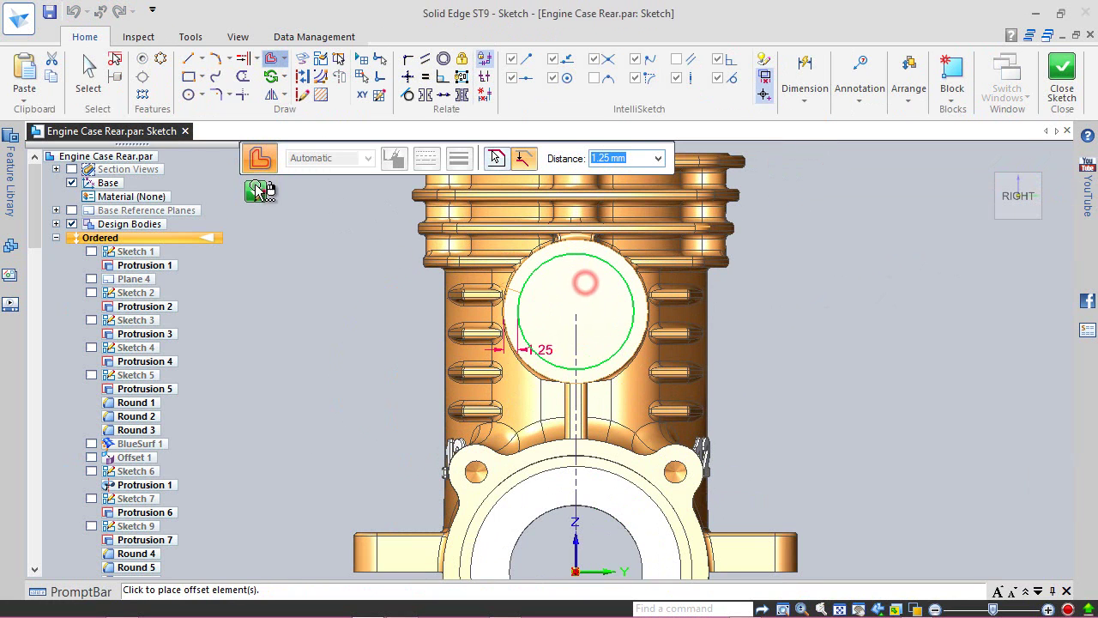
left_click(88, 75)
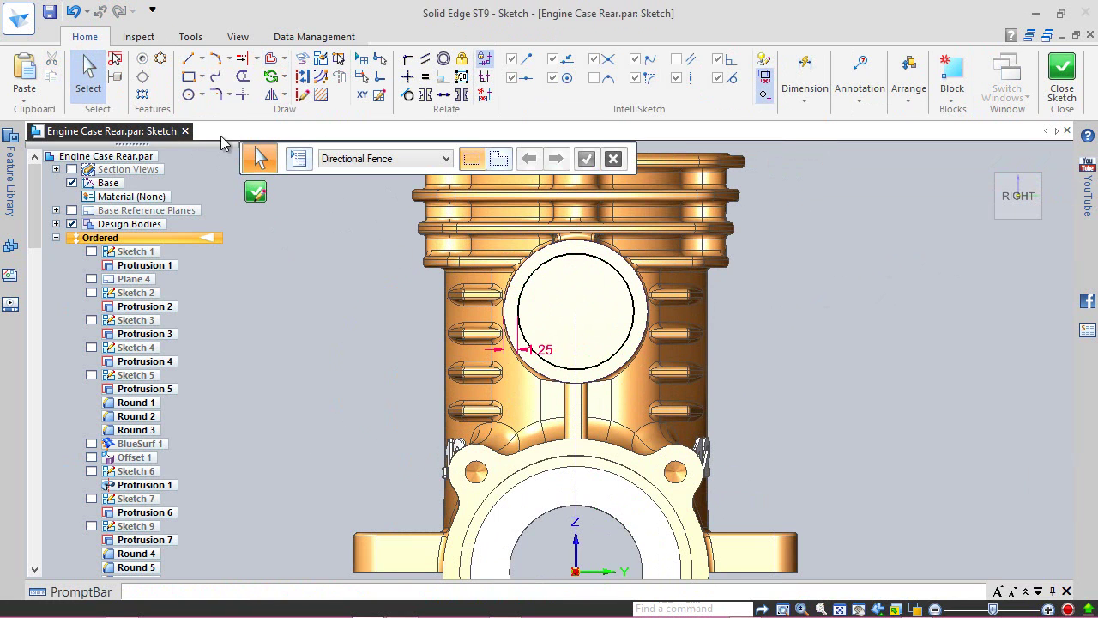
- Add a concentric circle of 15.03135 mm diameter around the offset circle, close the sketch, and restore the isometric view
left_click(188, 94)
left_click(575, 312)
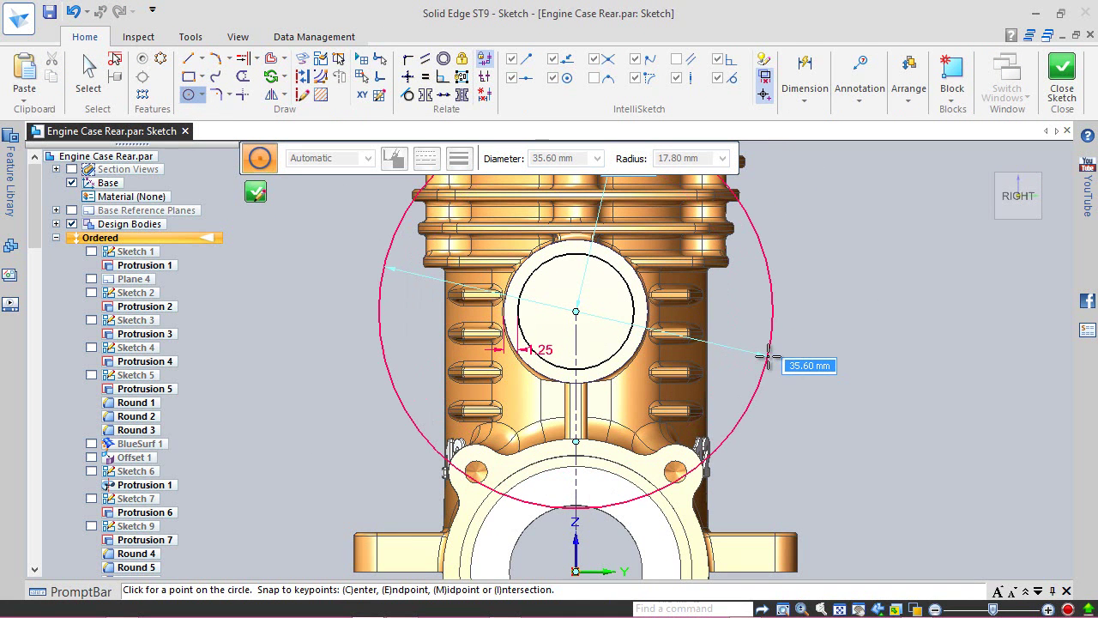
type("15.03135")
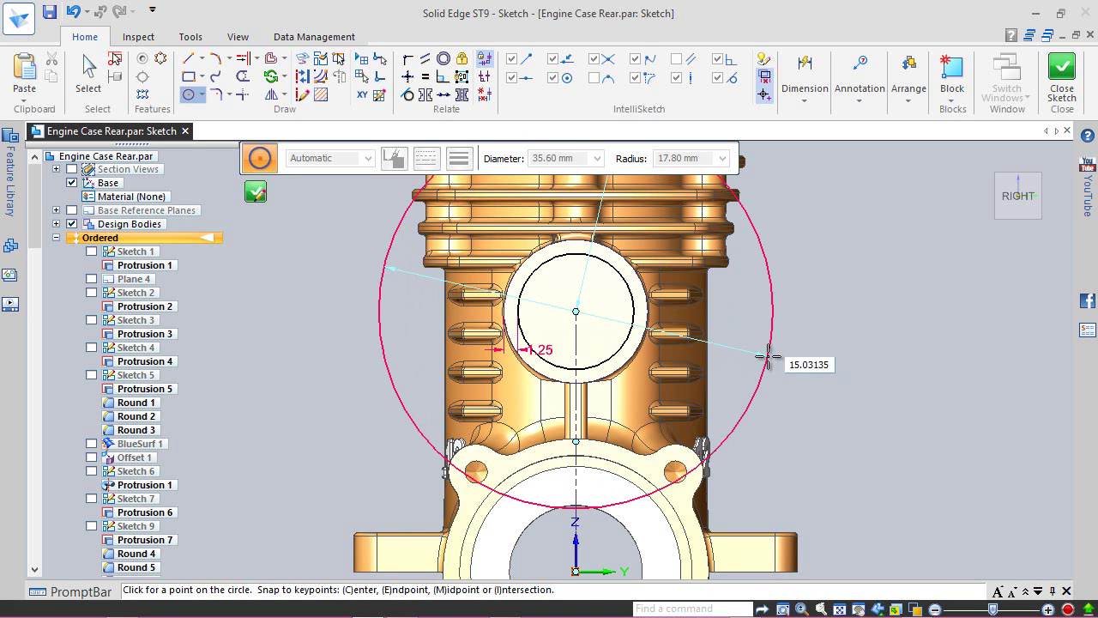
key("Return")
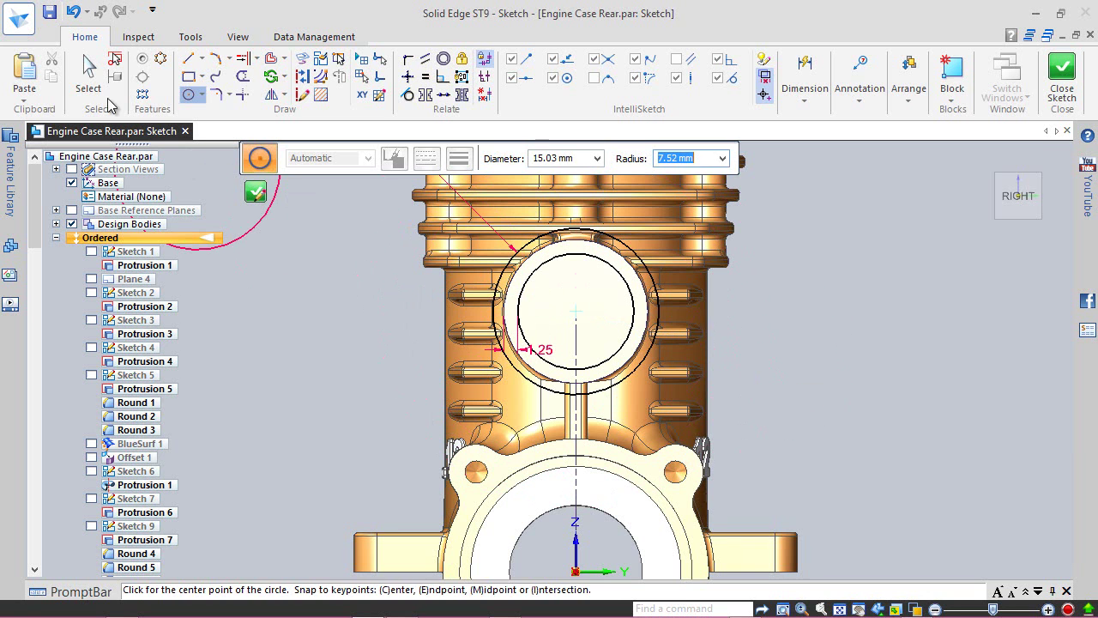
left_click(89, 74)
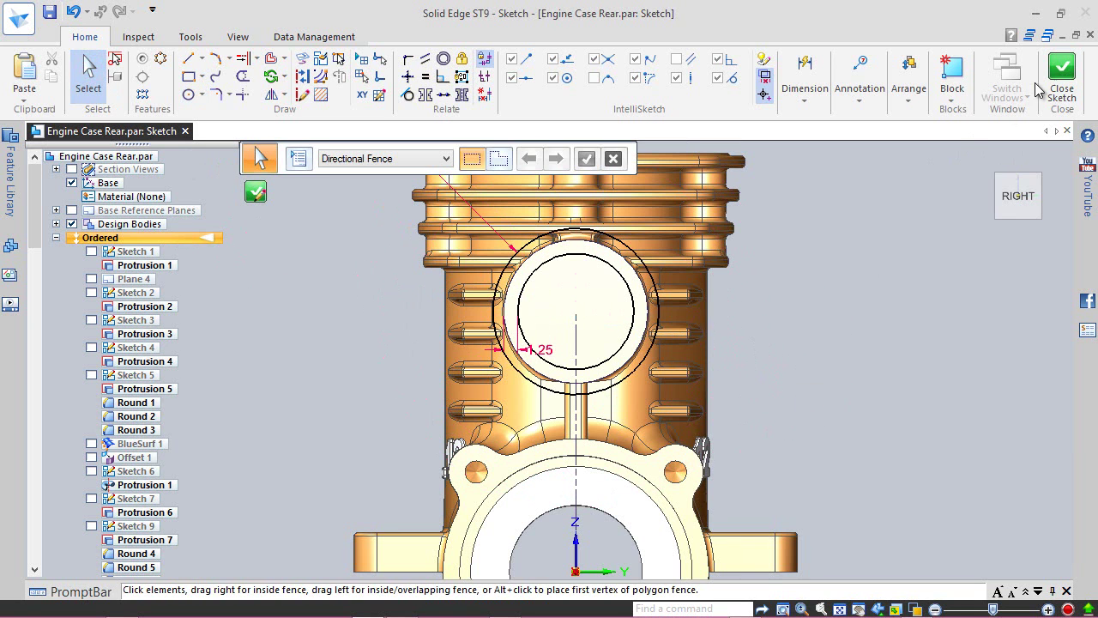
left_click(1062, 77)
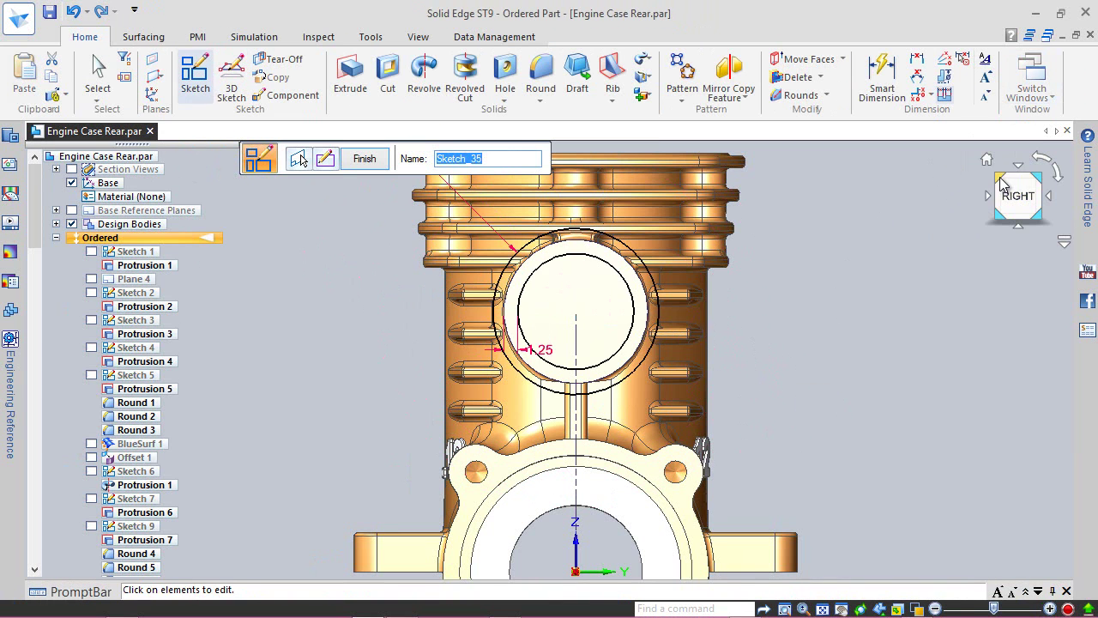
left_click(987, 160)
scroll(661, 372, "up", 3)
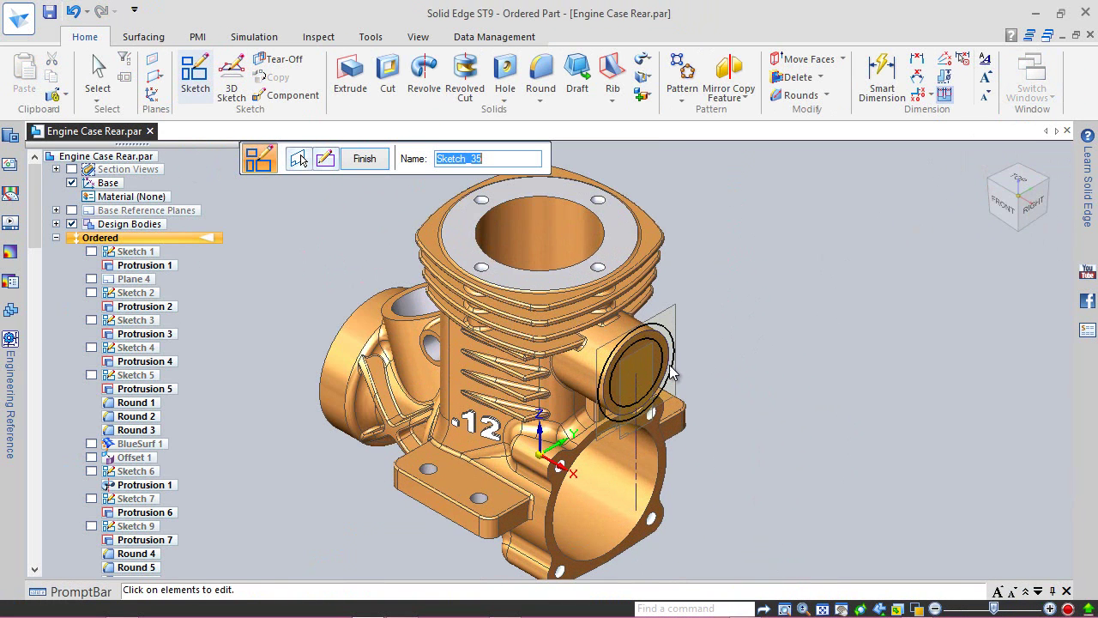
- Cut the ring between the two sketched circles 6 mm deep into the boss's end and save the part
right_click(792, 293)
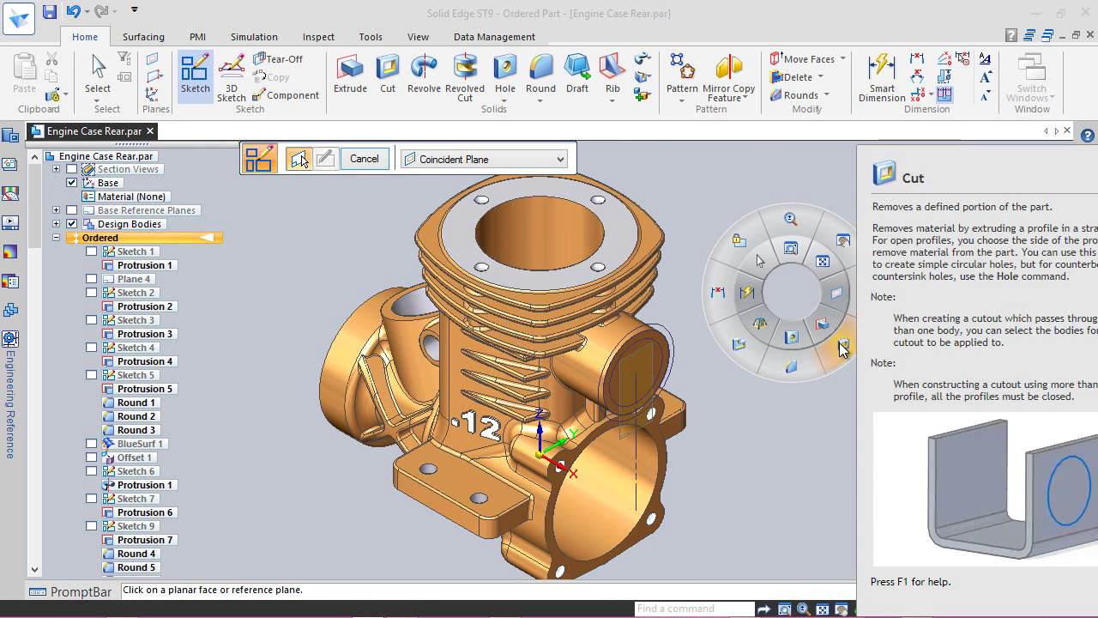
left_click(841, 346)
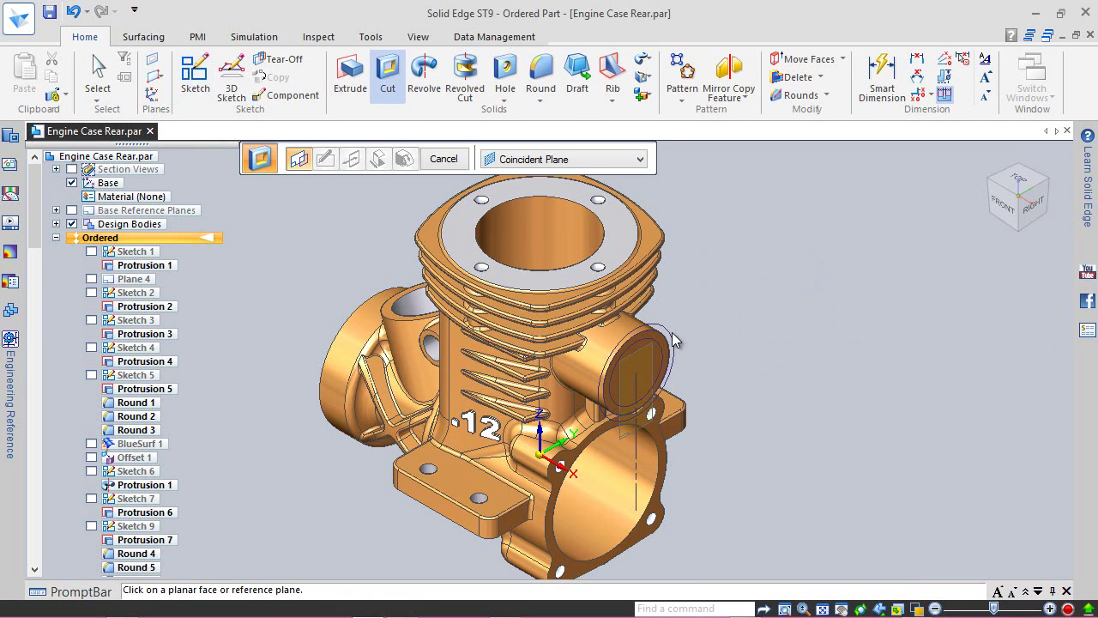
left_click(570, 161)
left_click(563, 178)
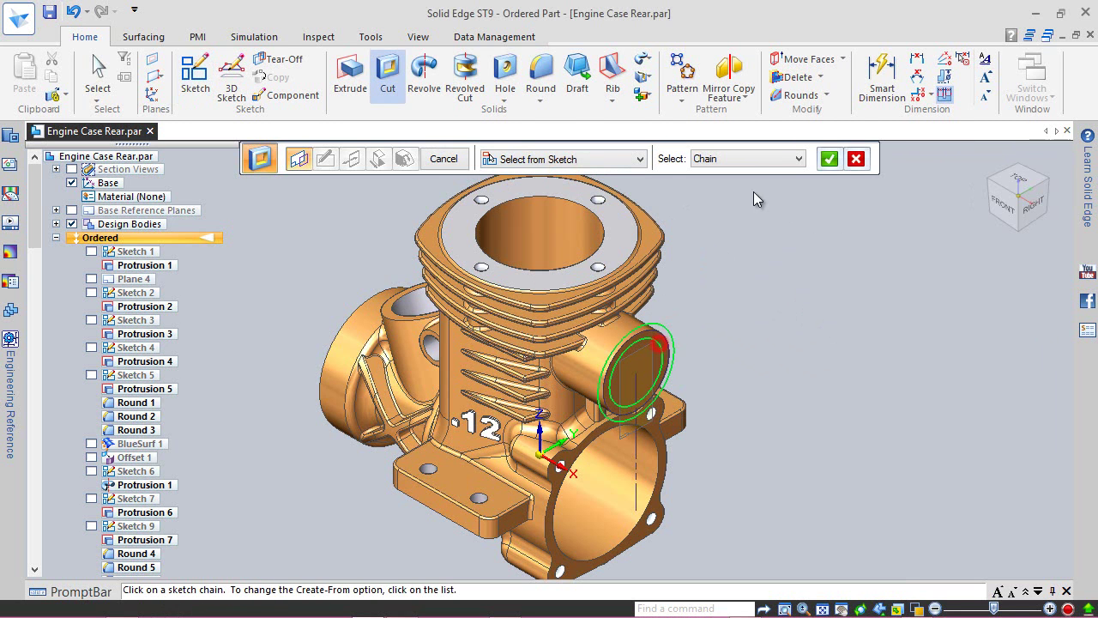
left_click(825, 159)
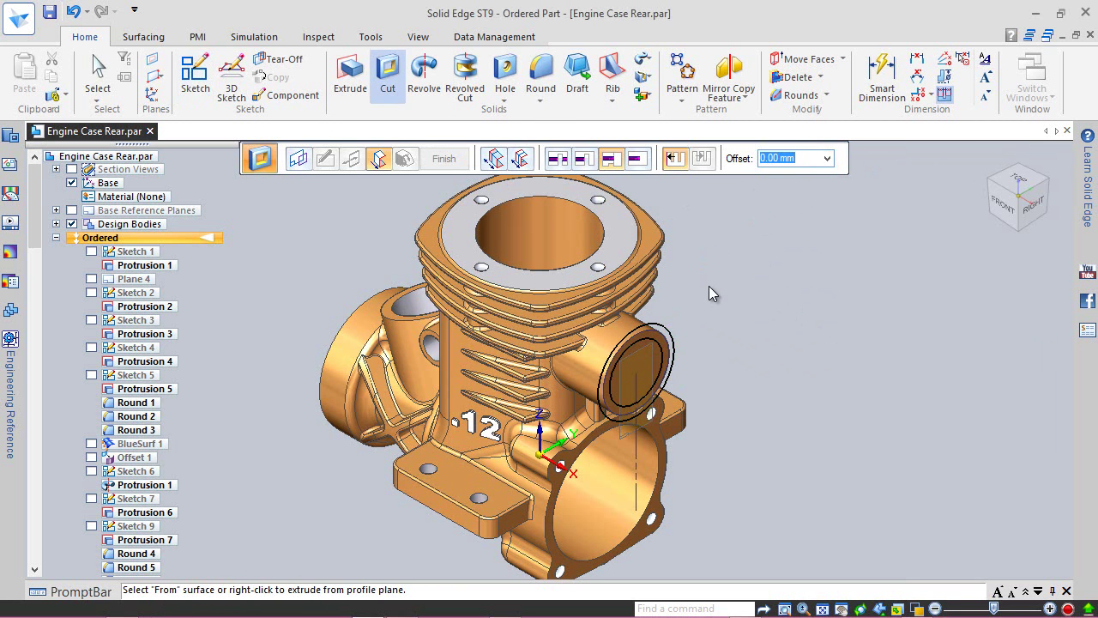
right_click(655, 193)
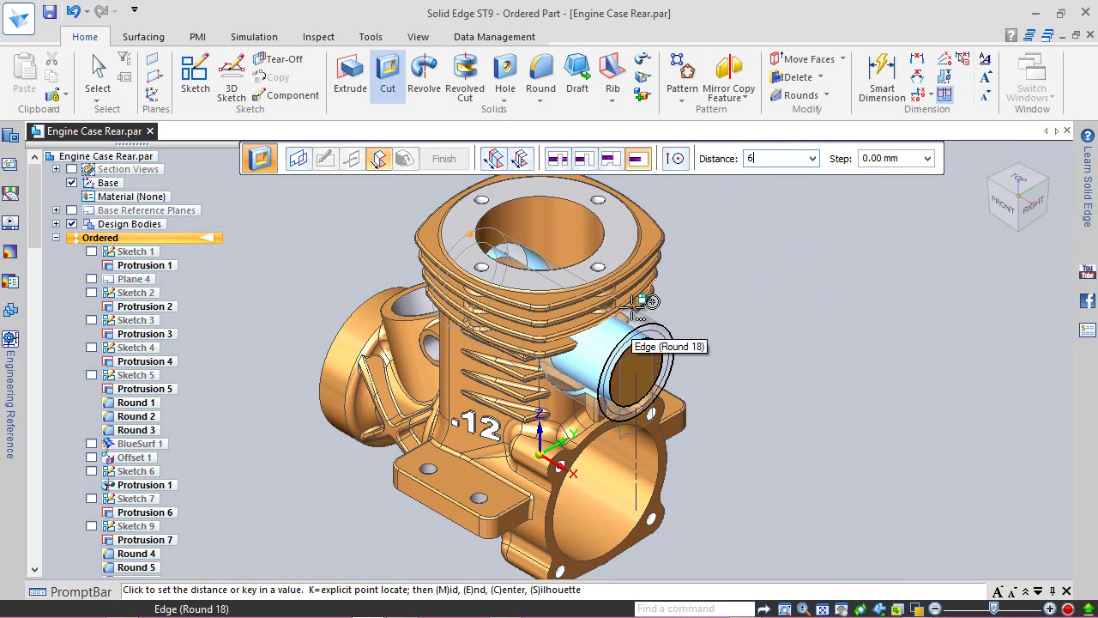
type("6")
key("Tab")
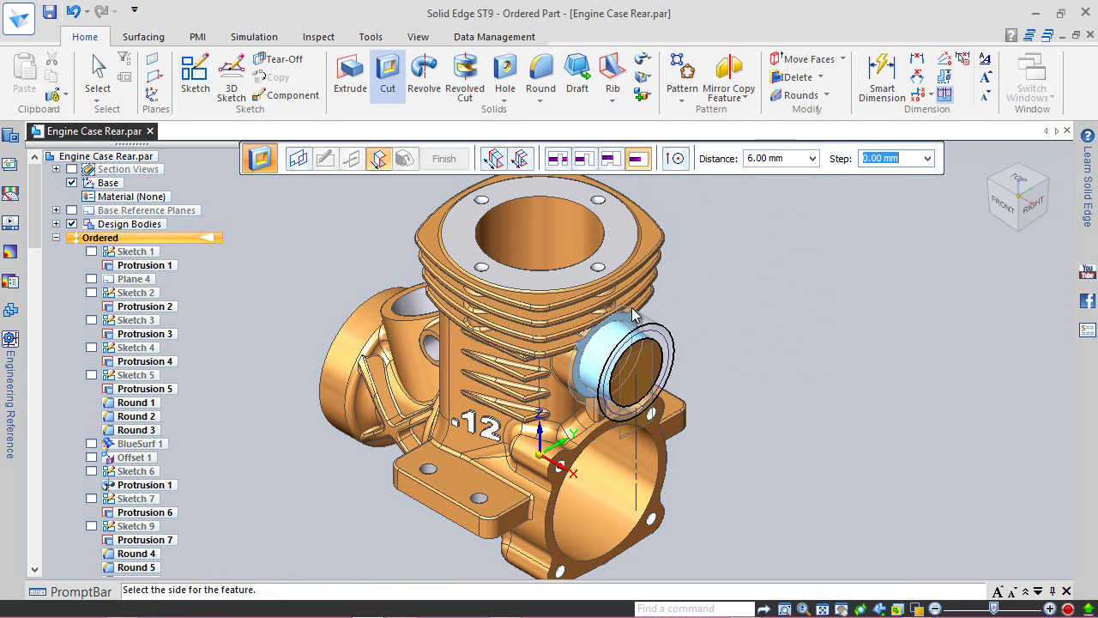
left_click(633, 316)
left_click(443, 159)
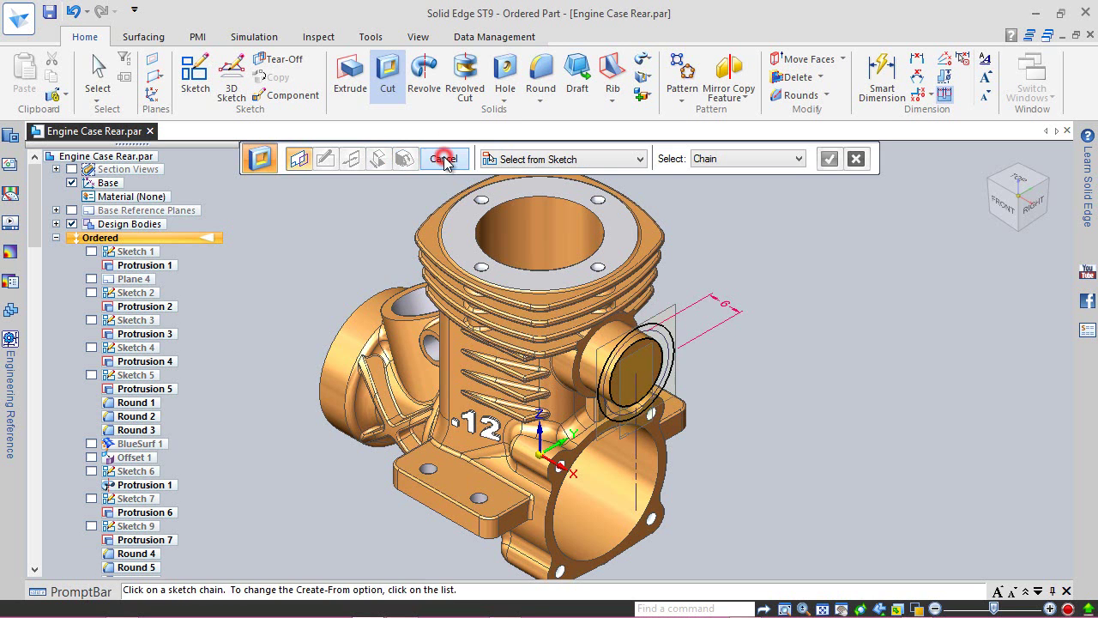
key("Escape")
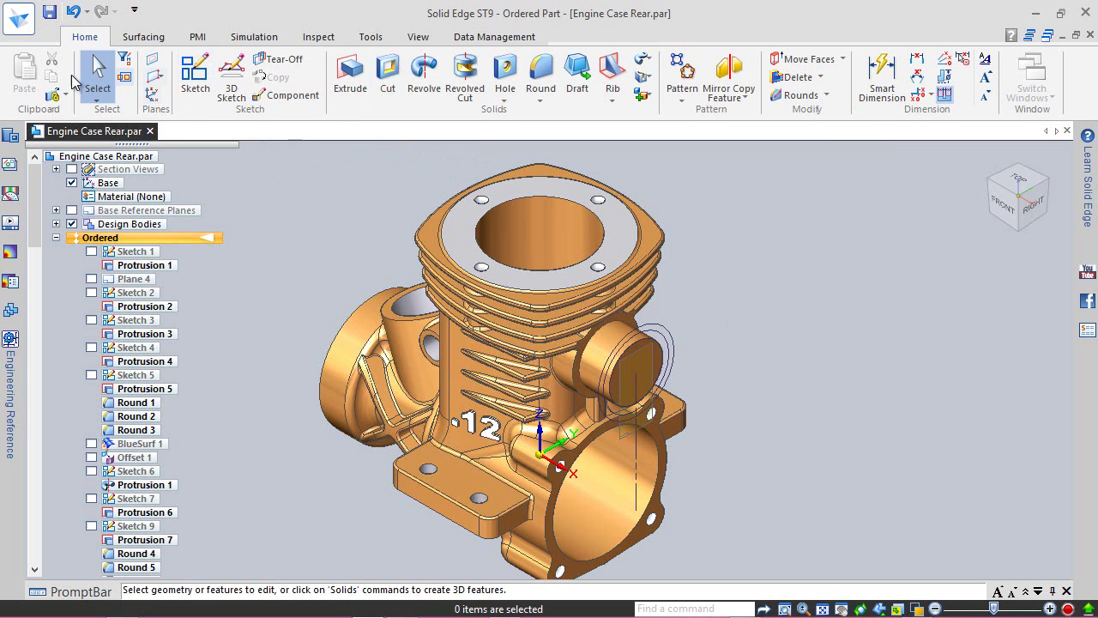
left_click(50, 11)
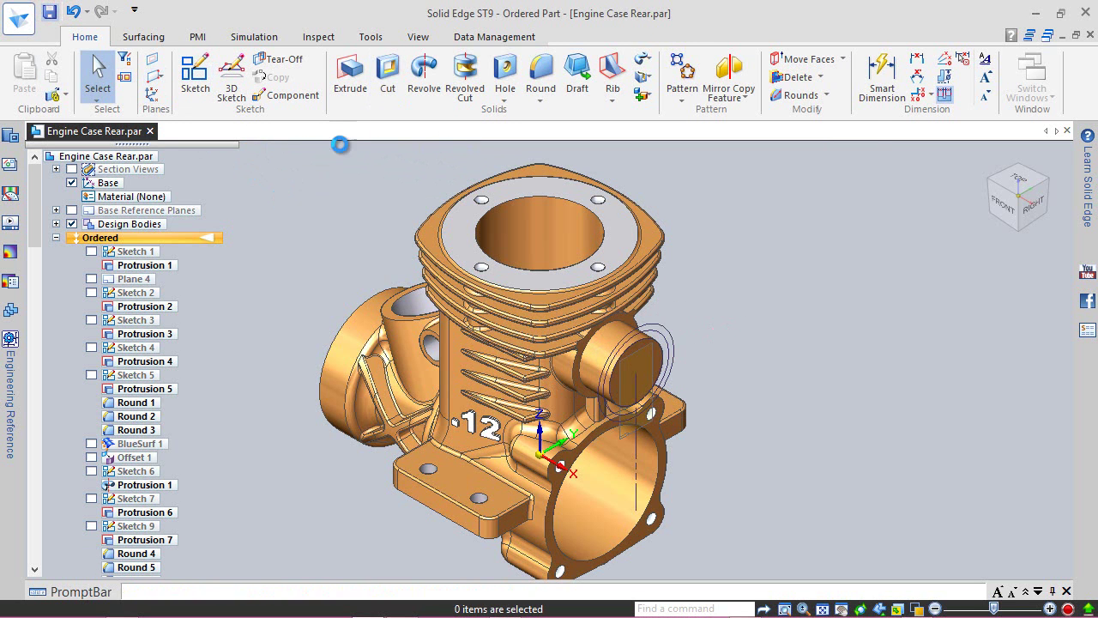
- Begin another cut on the boss's end face with a concentric profile circle of 4 mm radius
left_click(389, 84)
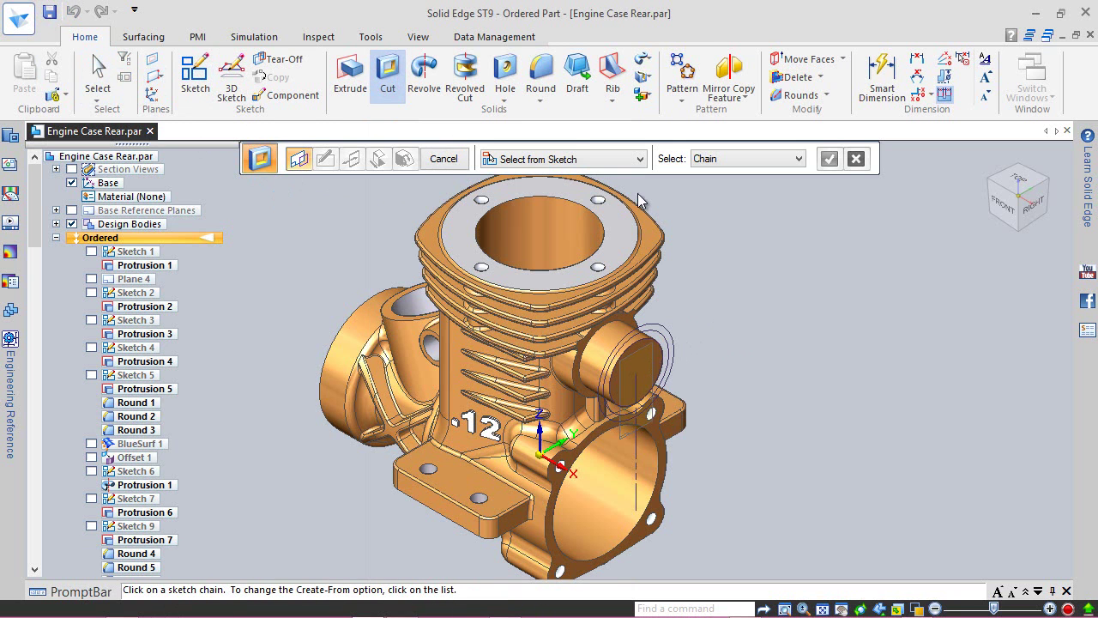
left_click(640, 158)
left_click(612, 188)
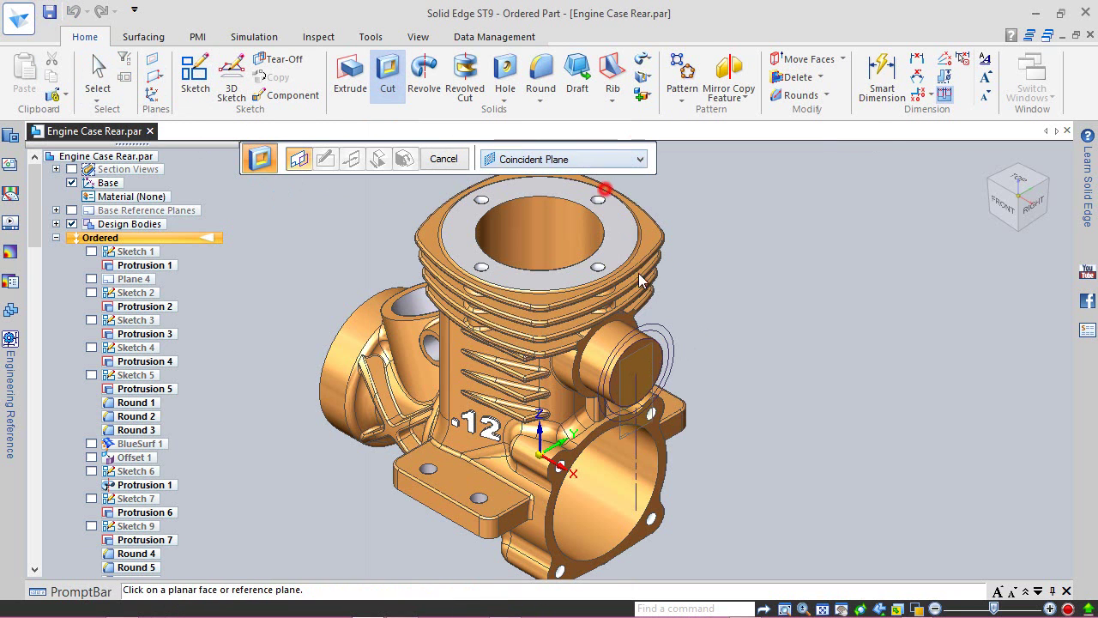
left_click(650, 358)
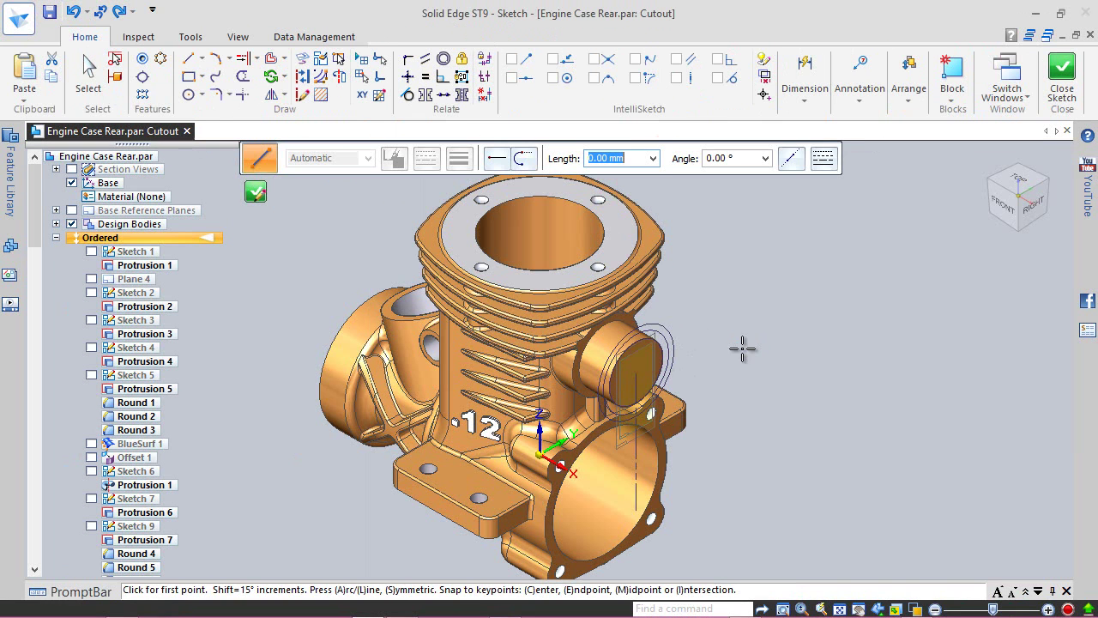
left_click(188, 95)
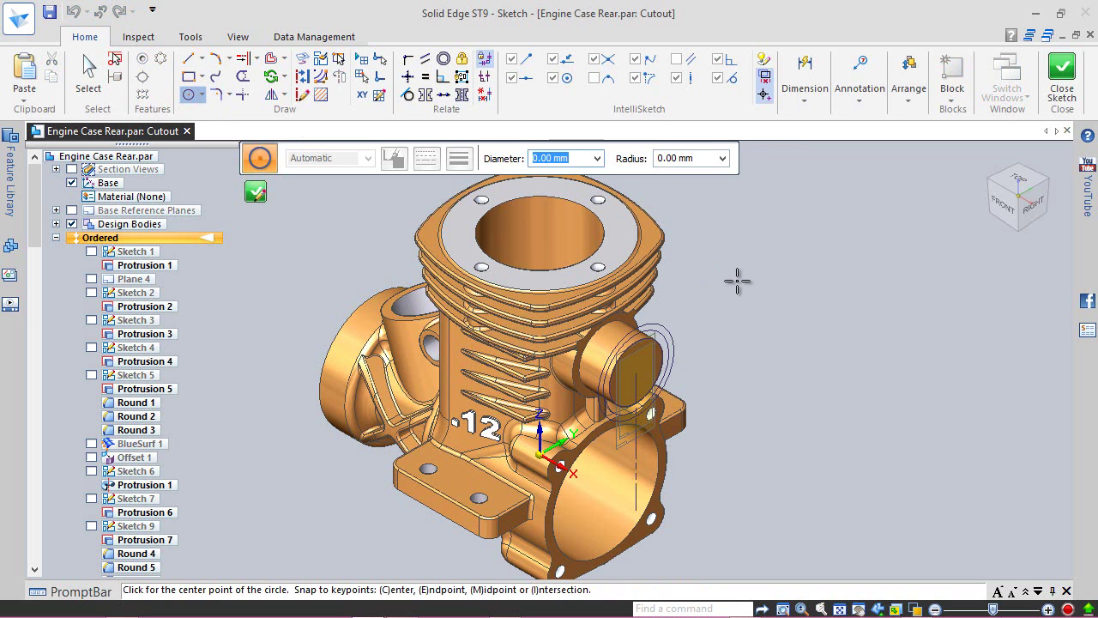
left_click(636, 371)
type("4")
key("Return")
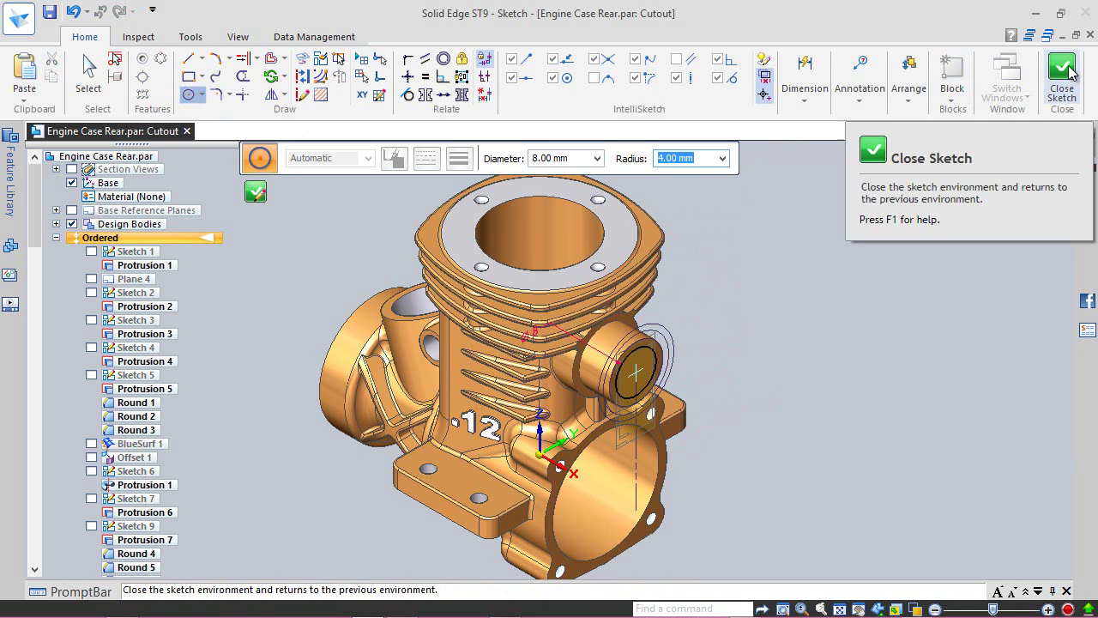
left_click(1076, 72)
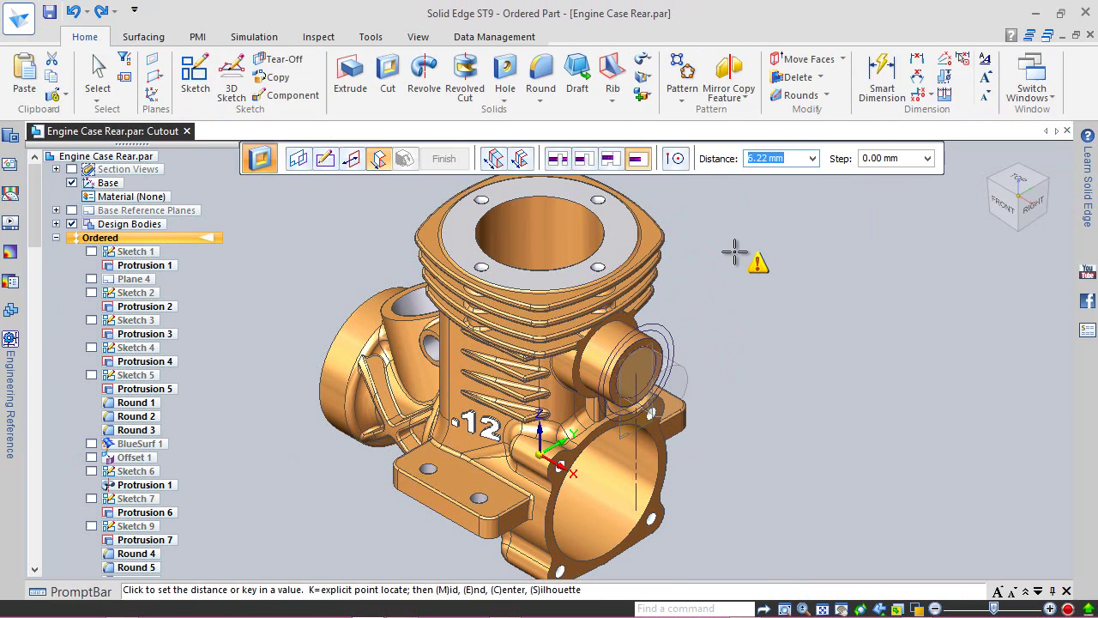
- Try to bound the circular cut with a From/To extent between the boss and the cylinder bore wall
left_click(611, 158)
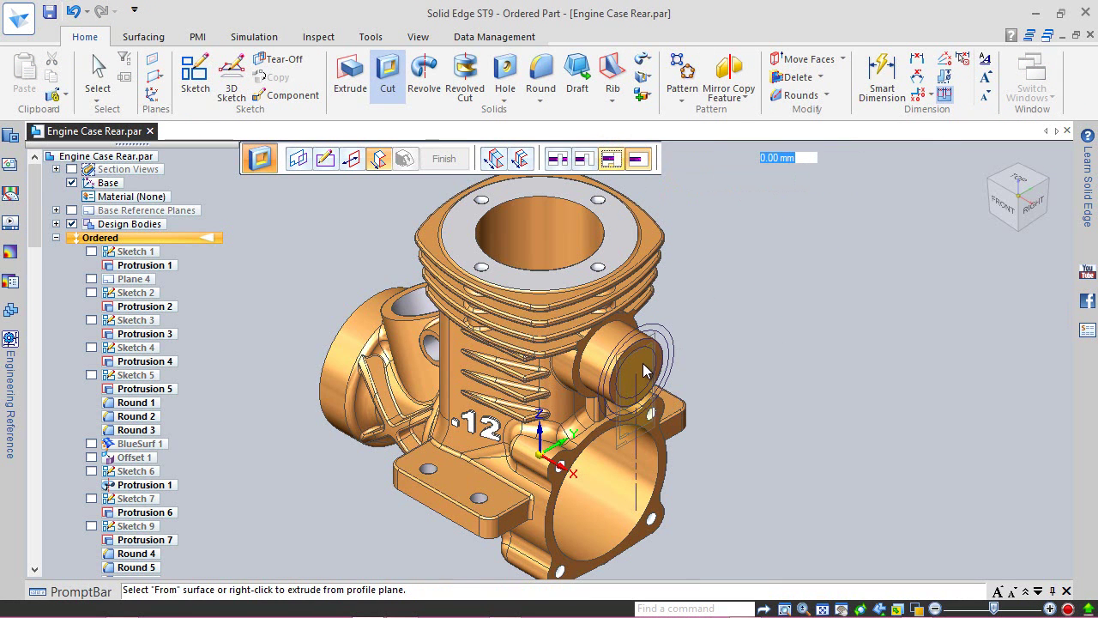
left_click(608, 337)
middle_click_drag(702, 396, 682, 483)
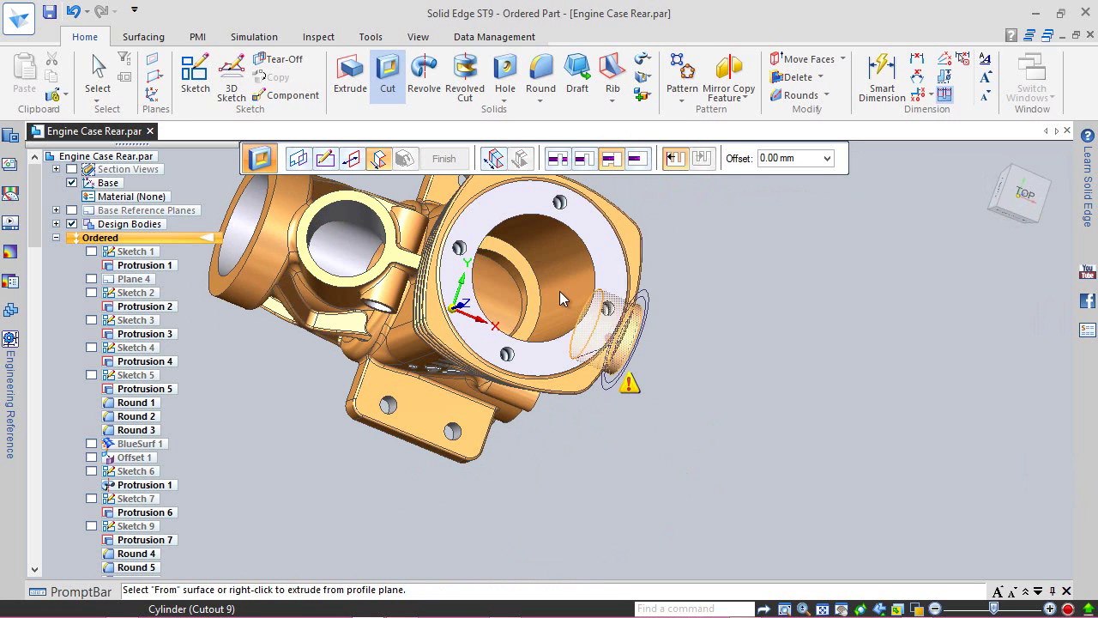
left_click(561, 293)
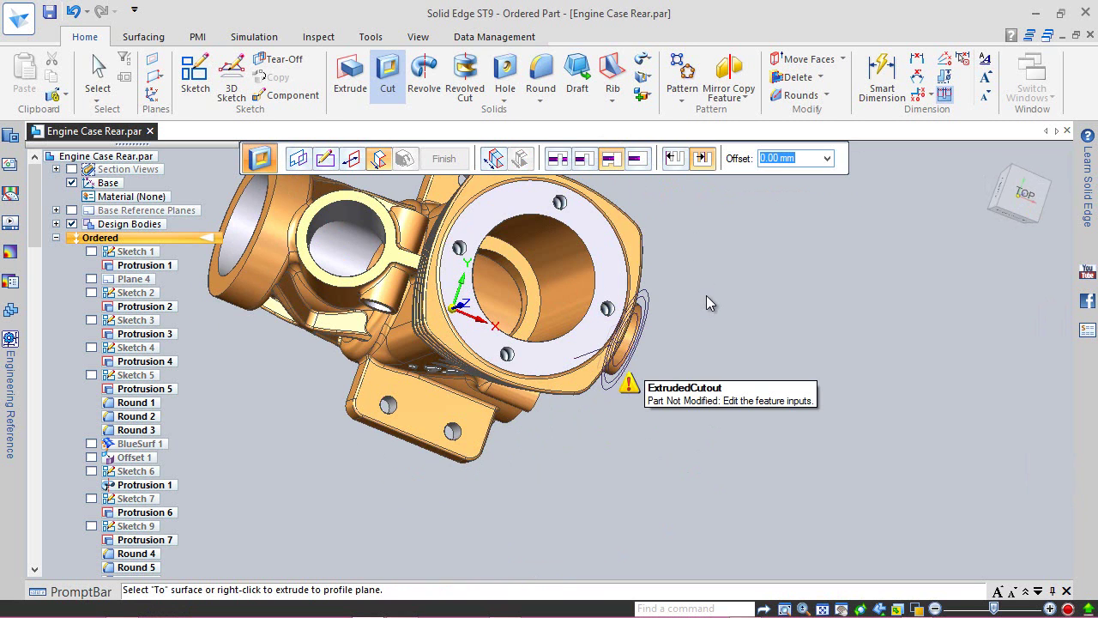
- Give the circular cut a finite extent through the boss into the cylinder bore and finish it
left_click(636, 158)
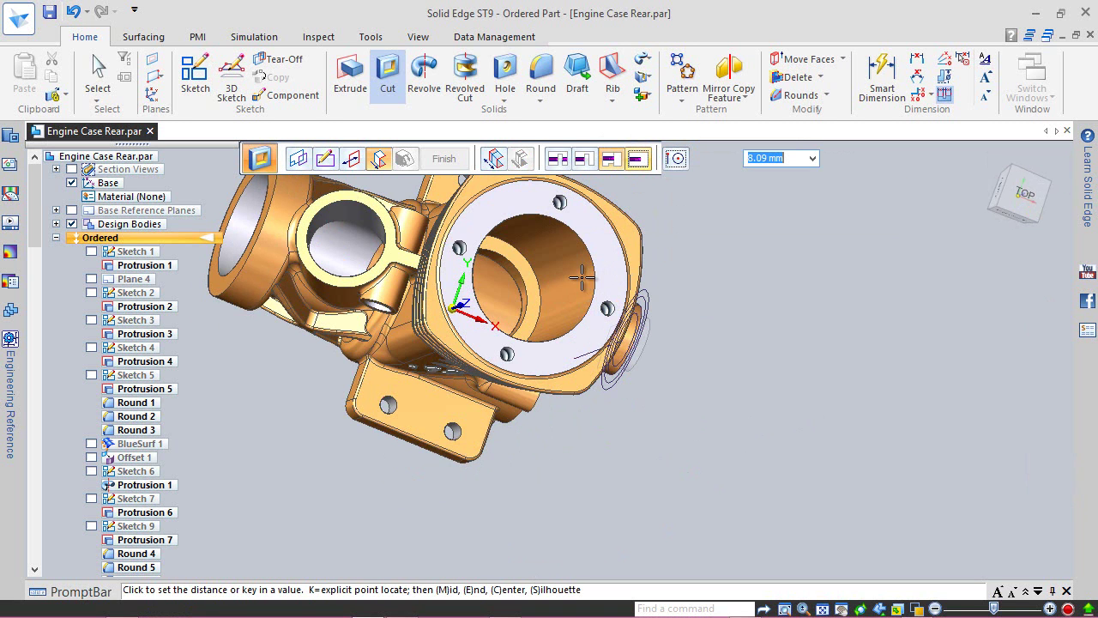
left_click(520, 251)
left_click(447, 163)
key("Escape")
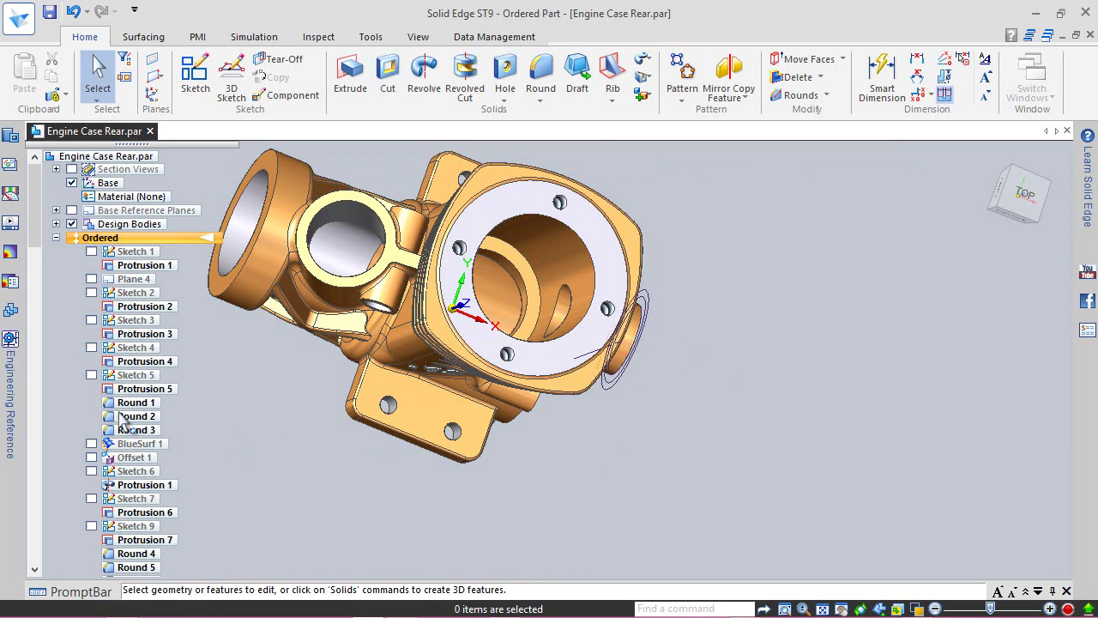
- Hide Sketch 35, Plane 12 and Sketch 31, and show the whole part in the isometric view
mouse_move(35, 236)
left_mouse_down()
mouse_move(35, 387)
mouse_move(61, 579)
left_mouse_up()
left_click(92, 539)
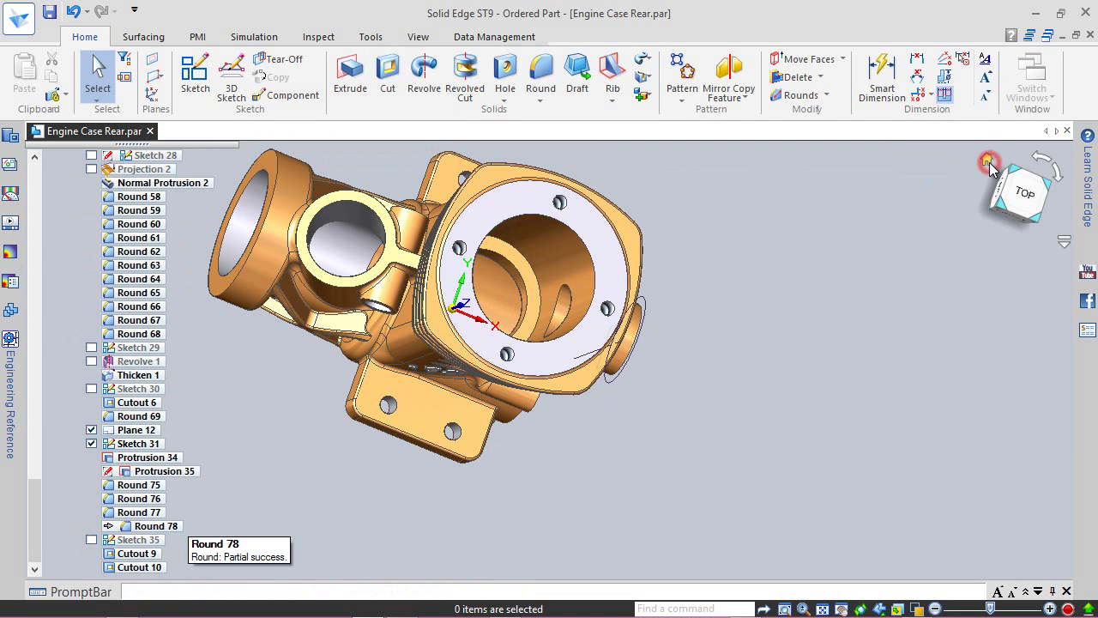
left_click(987, 160)
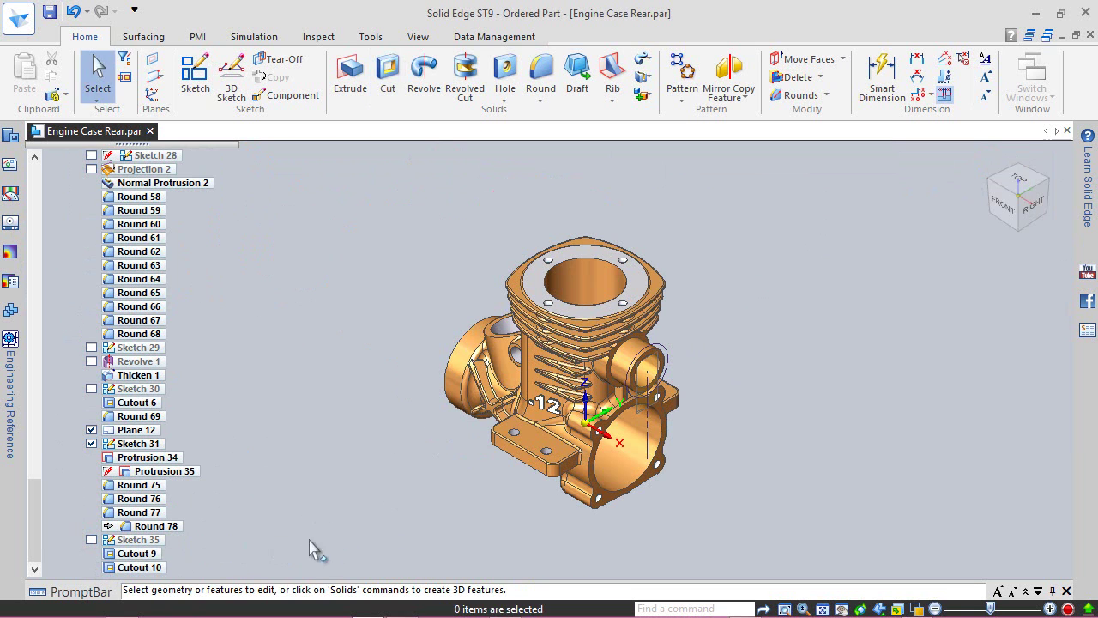
left_click(91, 430)
left_click(90, 444)
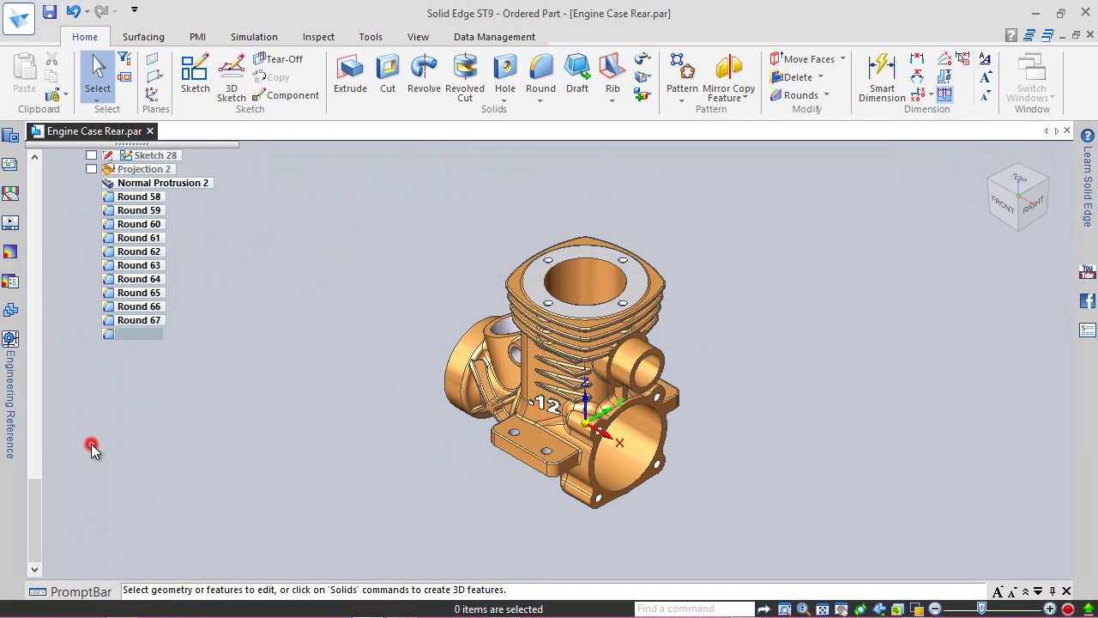
scroll(623, 411, "up", 2)
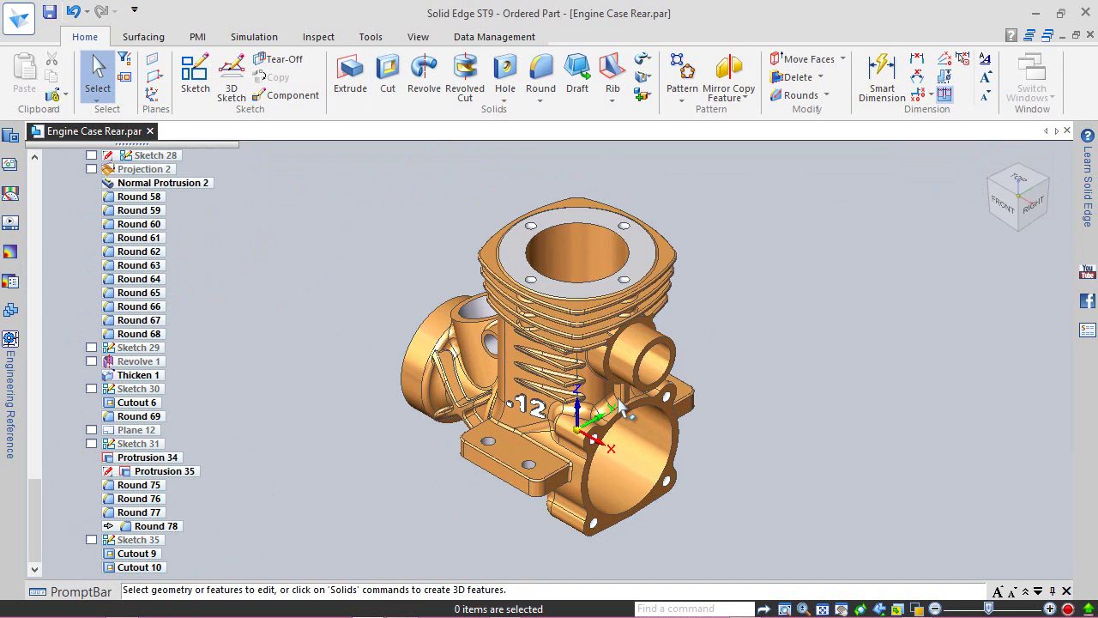
- Save the part and chamfer the inner edge at the open end of the round boss's bore with a 0.50 mm setback
left_click(49, 11)
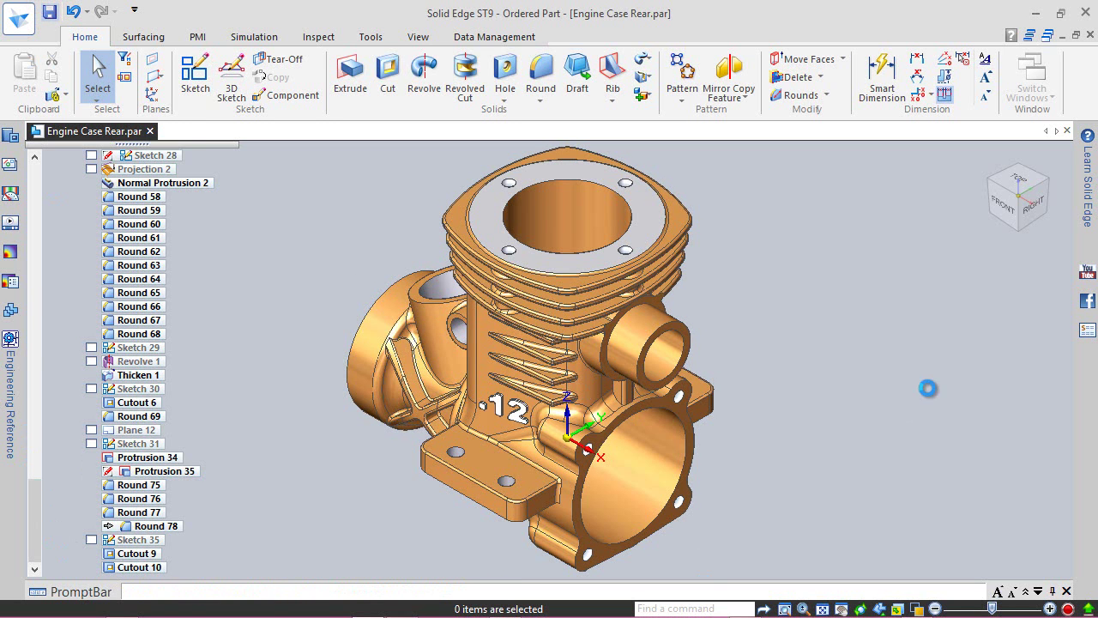
left_click(762, 318)
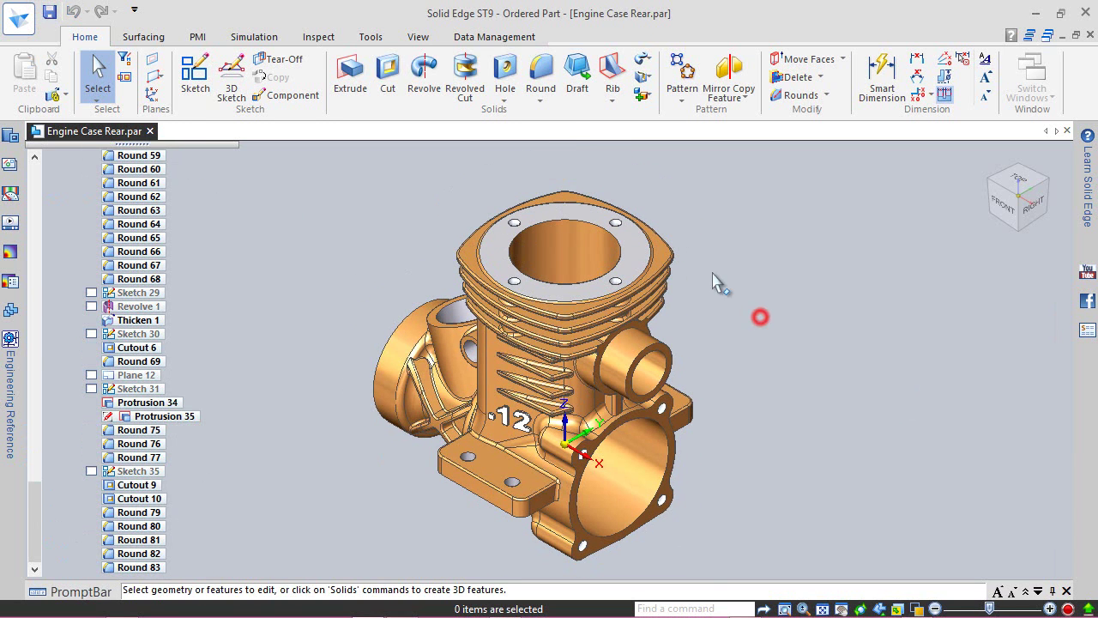
left_click(544, 104)
left_click(562, 133)
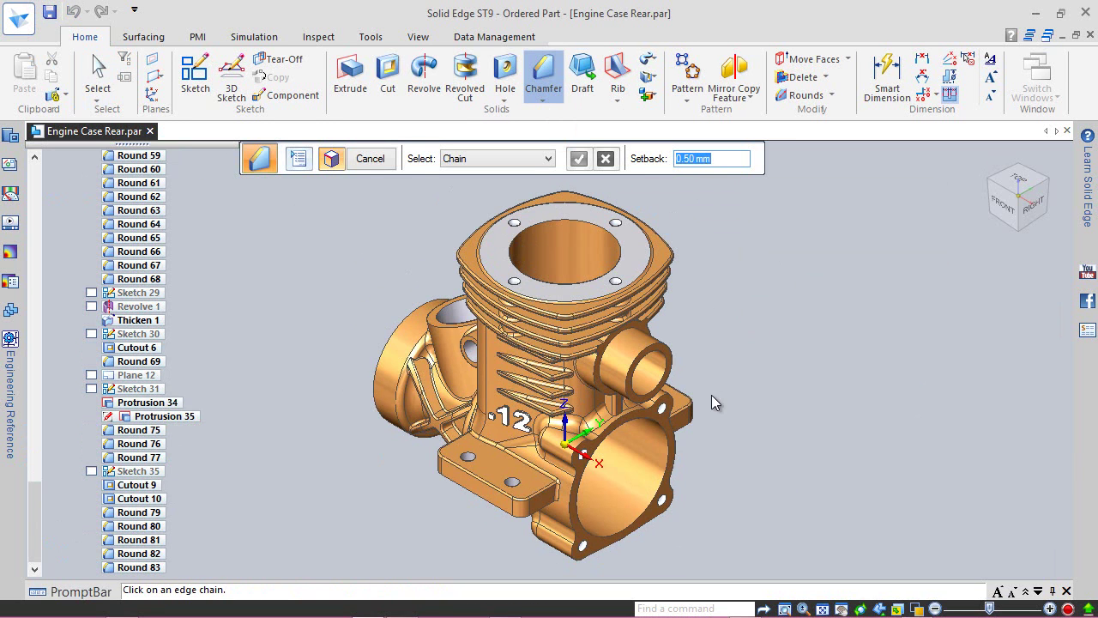
scroll(671, 362, "up", 3)
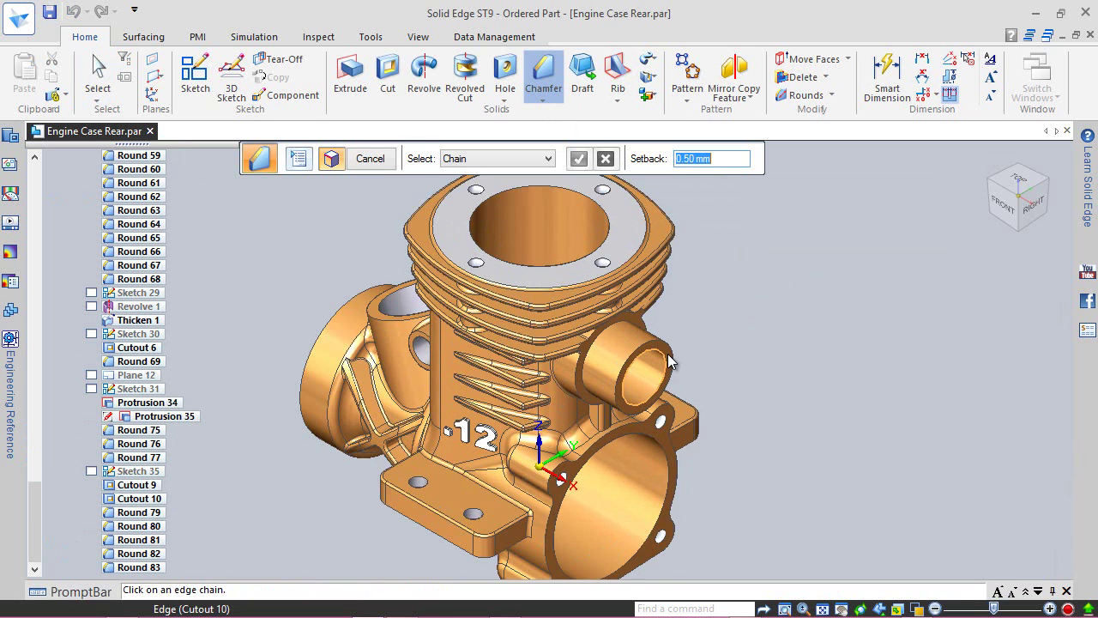
left_click(661, 354)
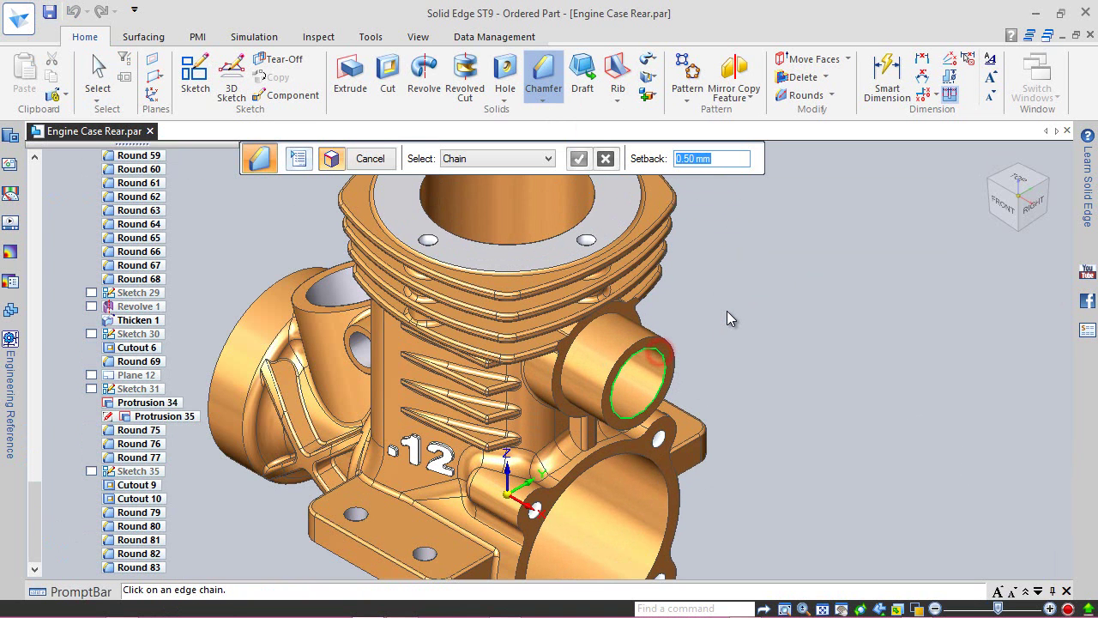
left_click(574, 160)
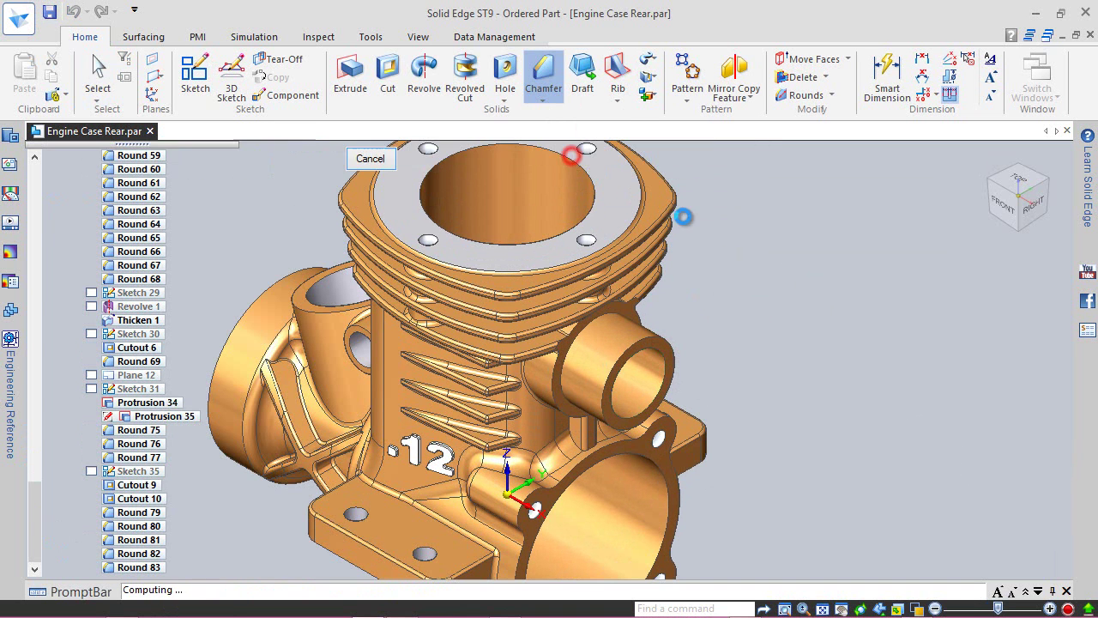
left_click(370, 158)
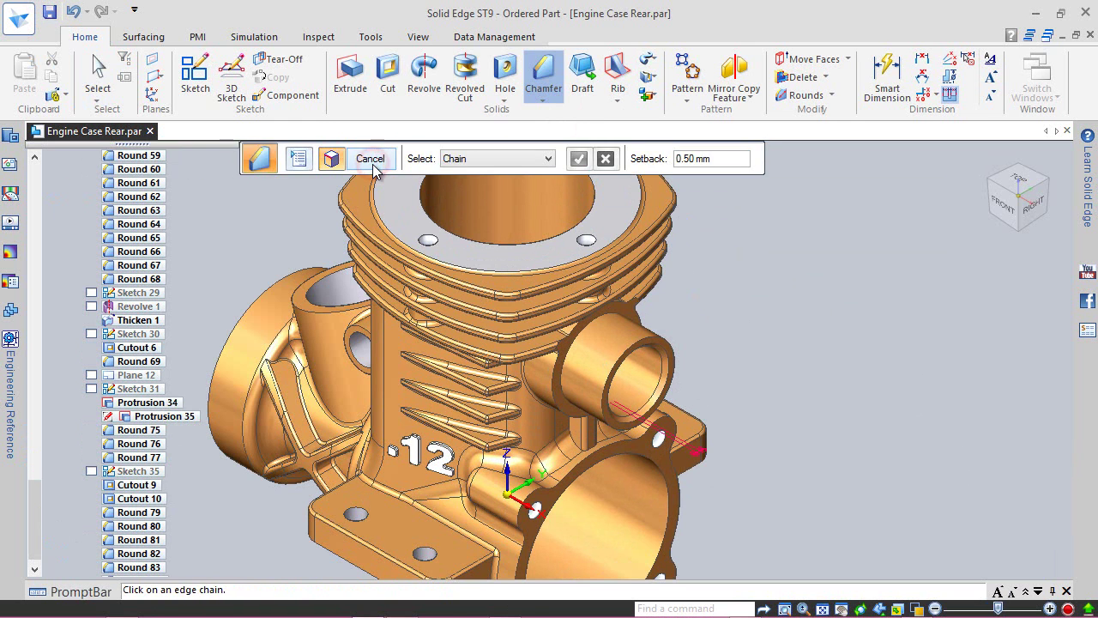
left_click(370, 159)
- Paint the round boss's bore wall and its chamfer face with Face Style 2, keeping the selection type at Face
left_click(419, 37)
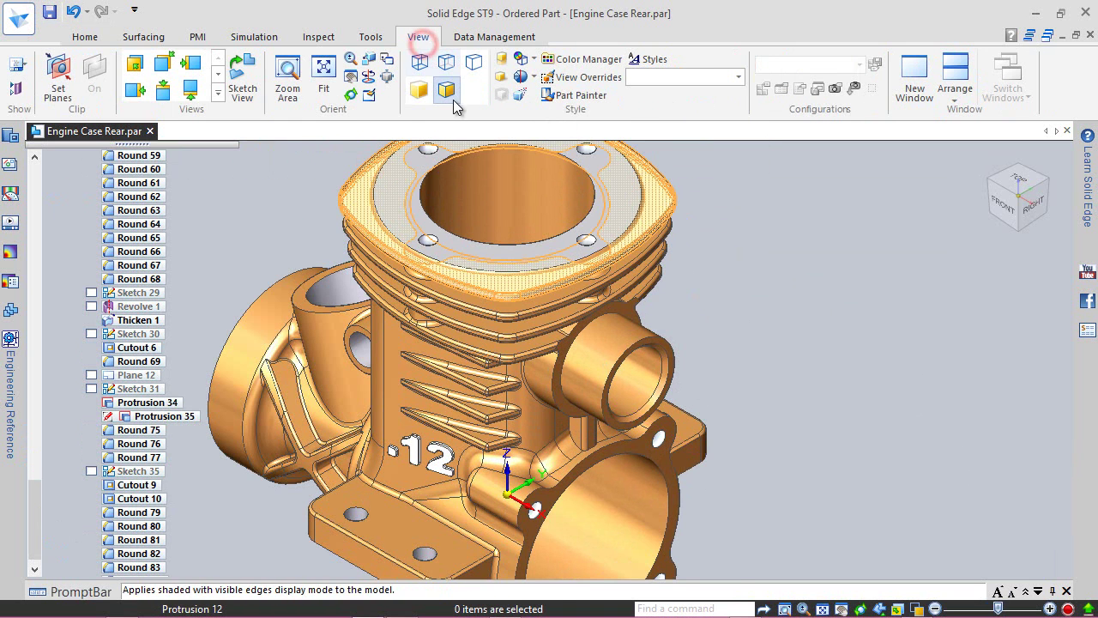
left_click(578, 98)
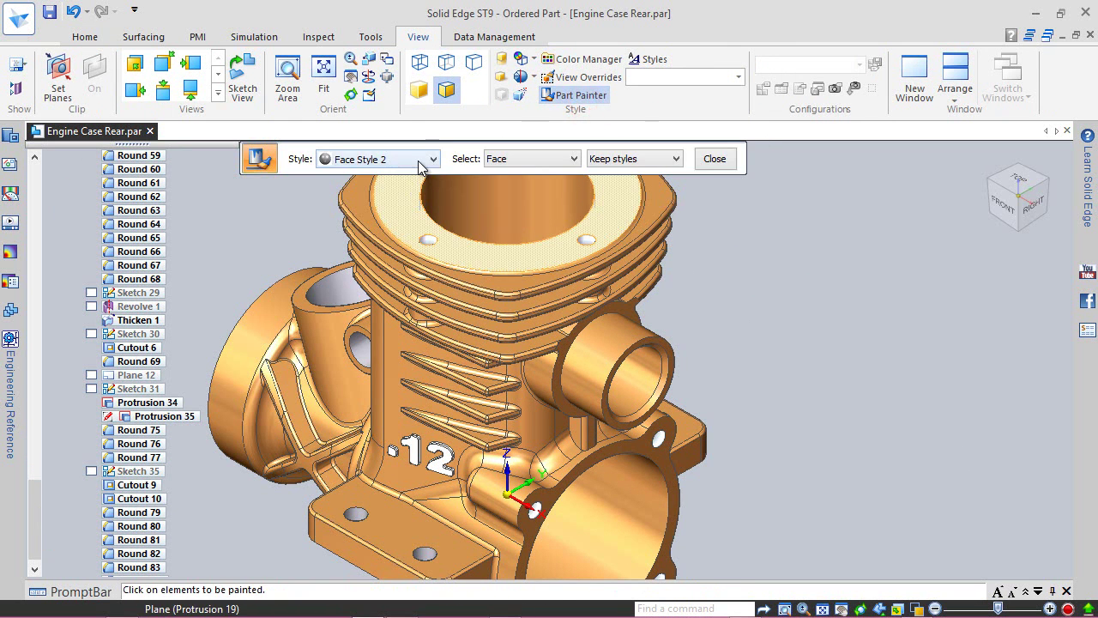
left_click(644, 373)
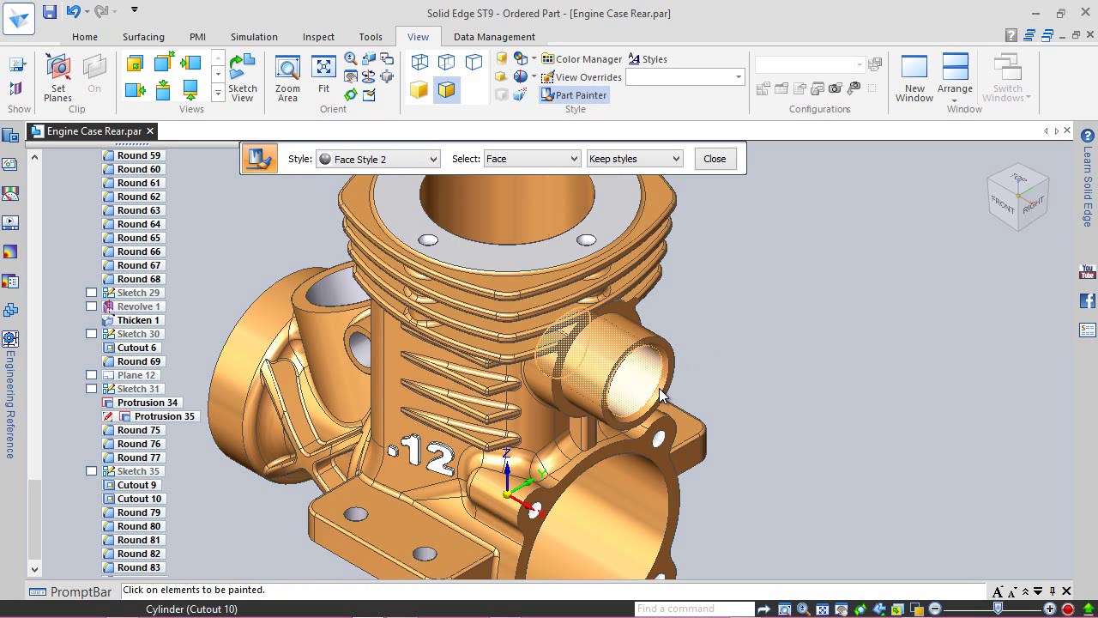
scroll(709, 314, "up", 2)
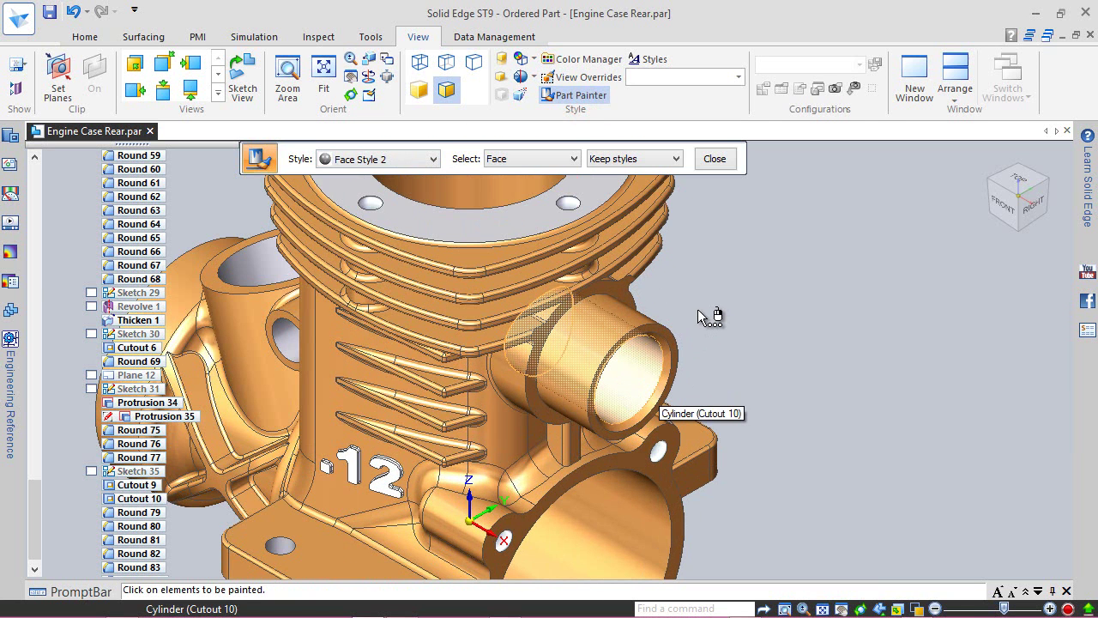
scroll(667, 389, "up", 2)
left_click(661, 389)
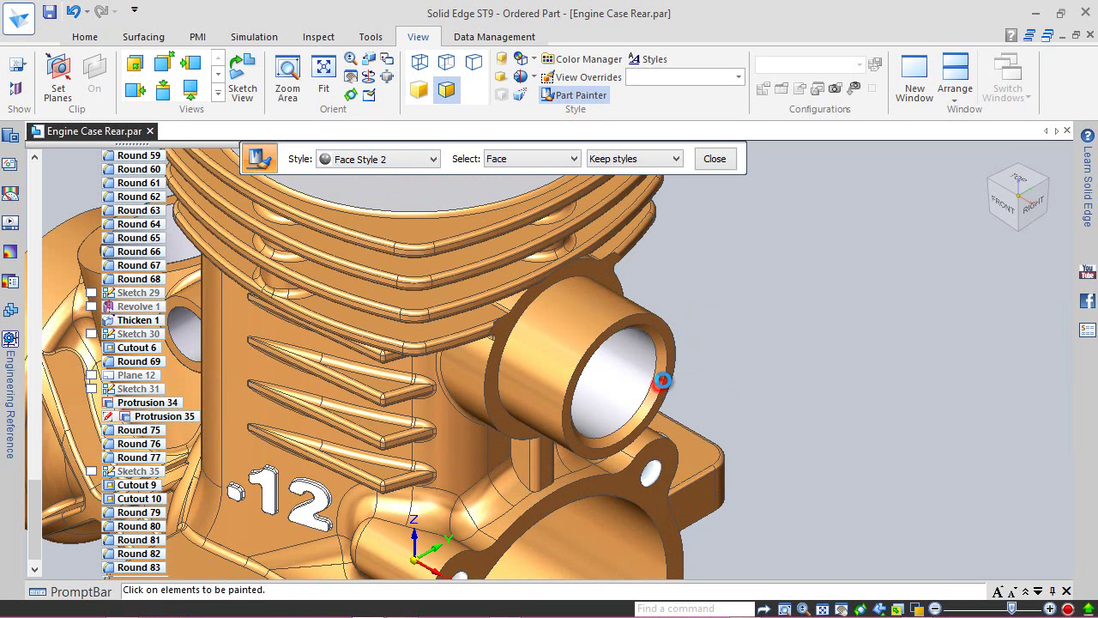
left_click(721, 159)
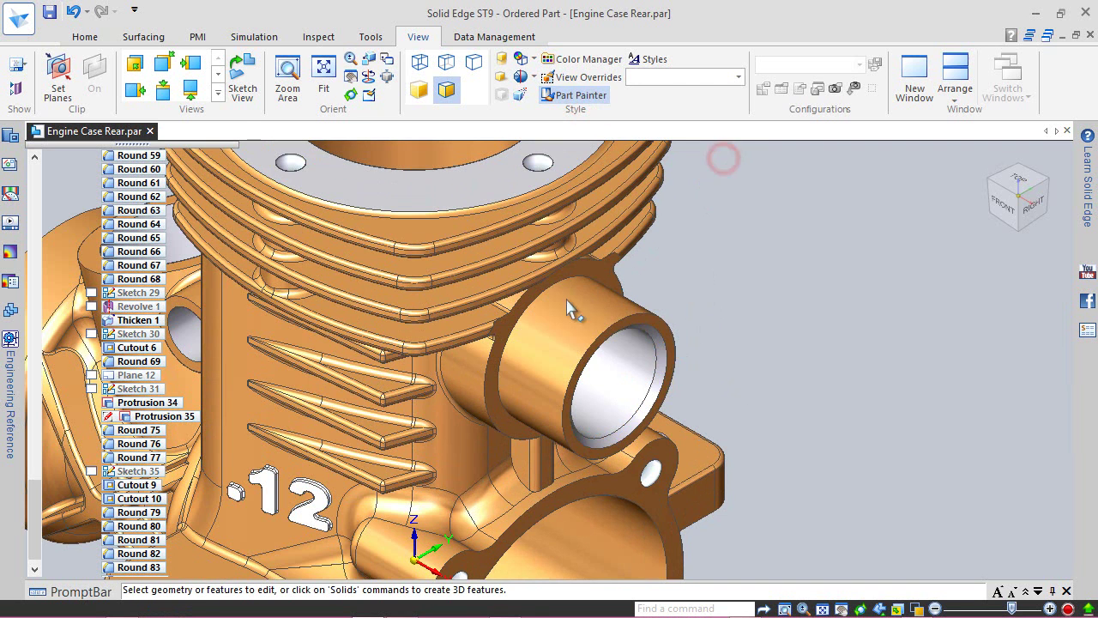
middle_click_drag(606, 387, 709, 506)
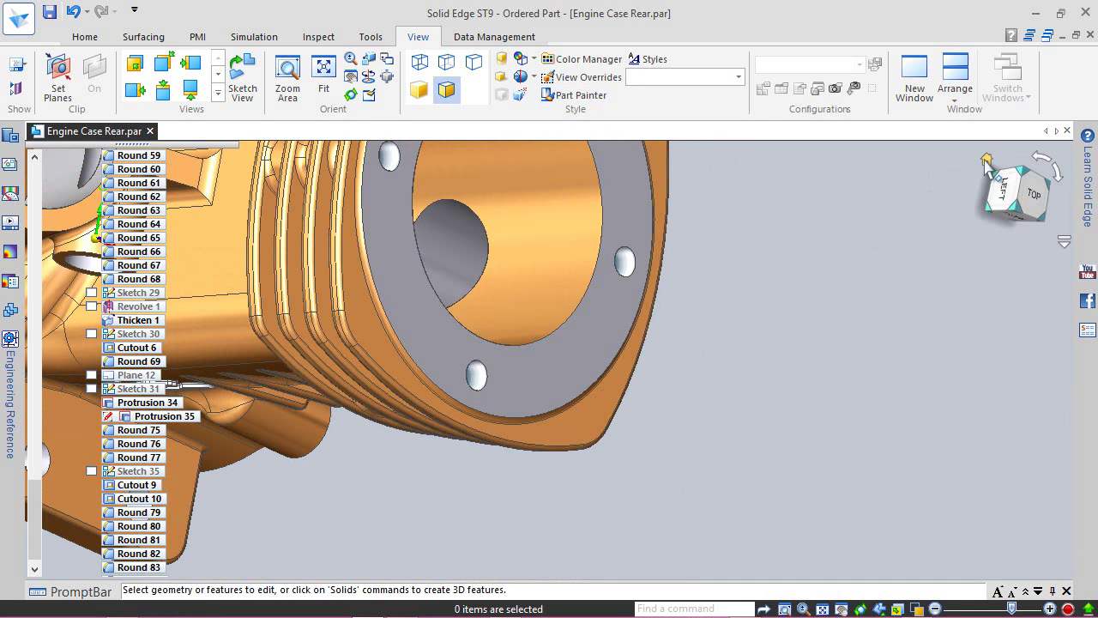
left_click(985, 161)
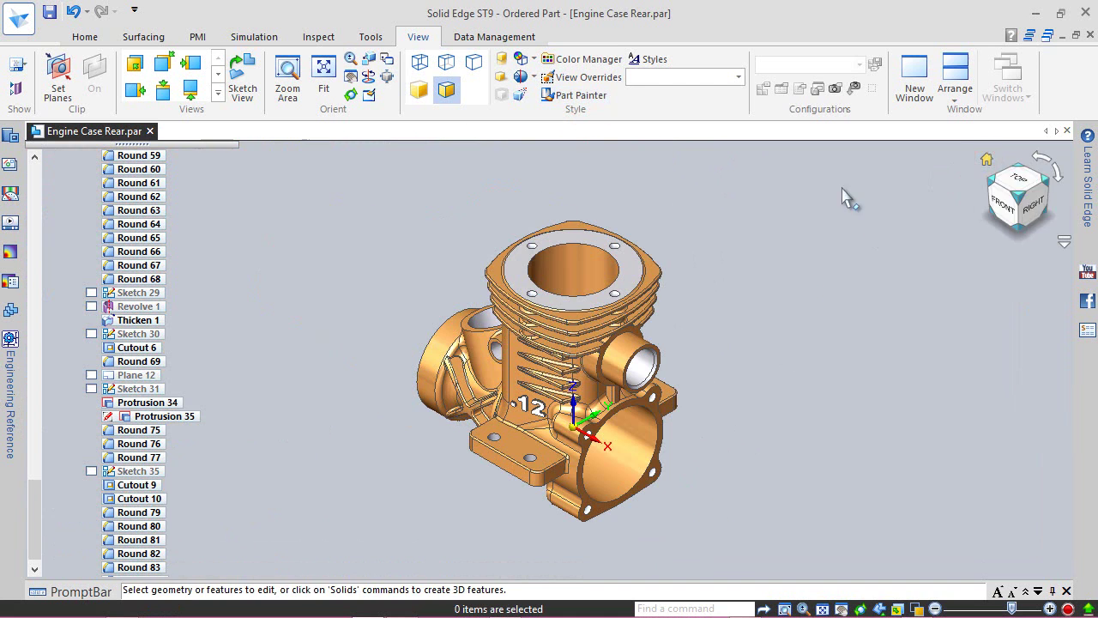
- Round the short corner edge where the cooling fin was cut off beside the round boss, using a 0.50 mm radius
left_click(84, 36)
left_click(375, 208)
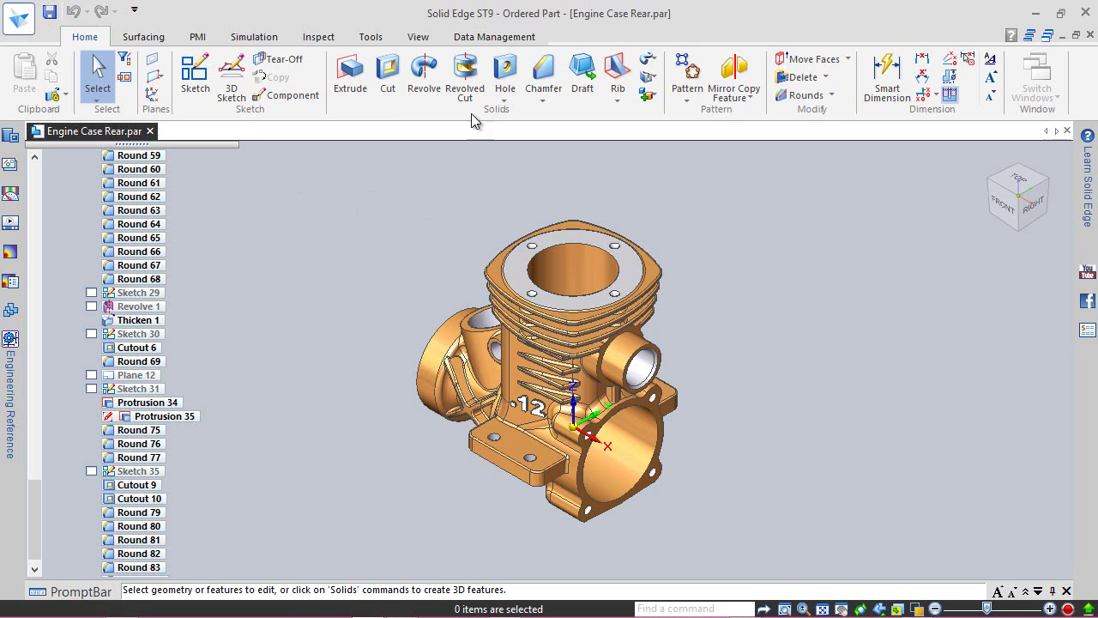
left_click(543, 101)
left_click(564, 110)
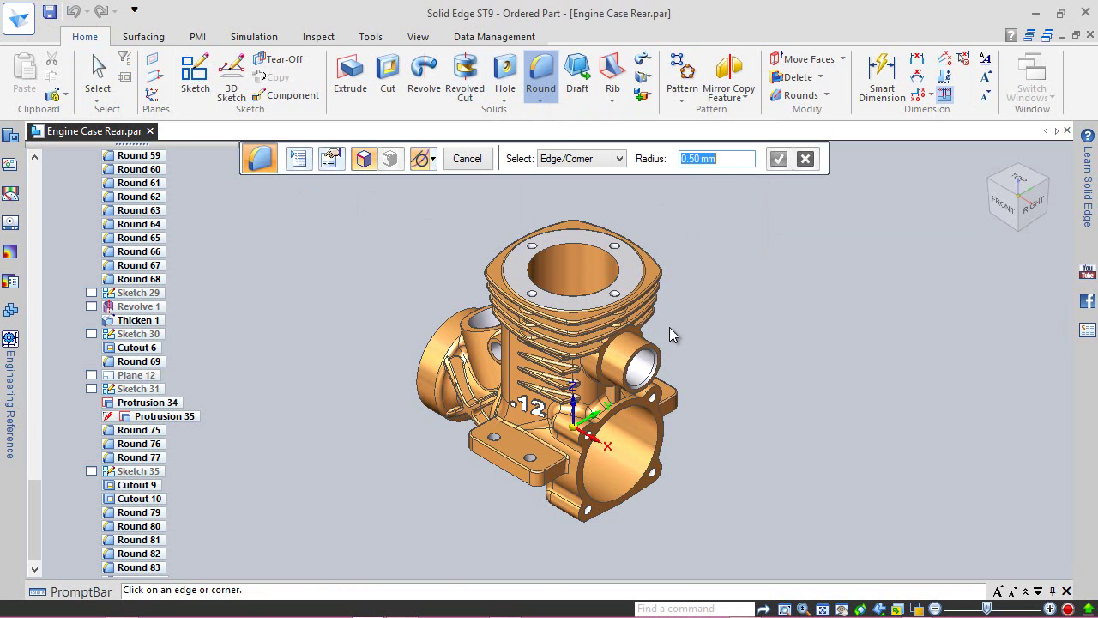
scroll(654, 331, "up", 5)
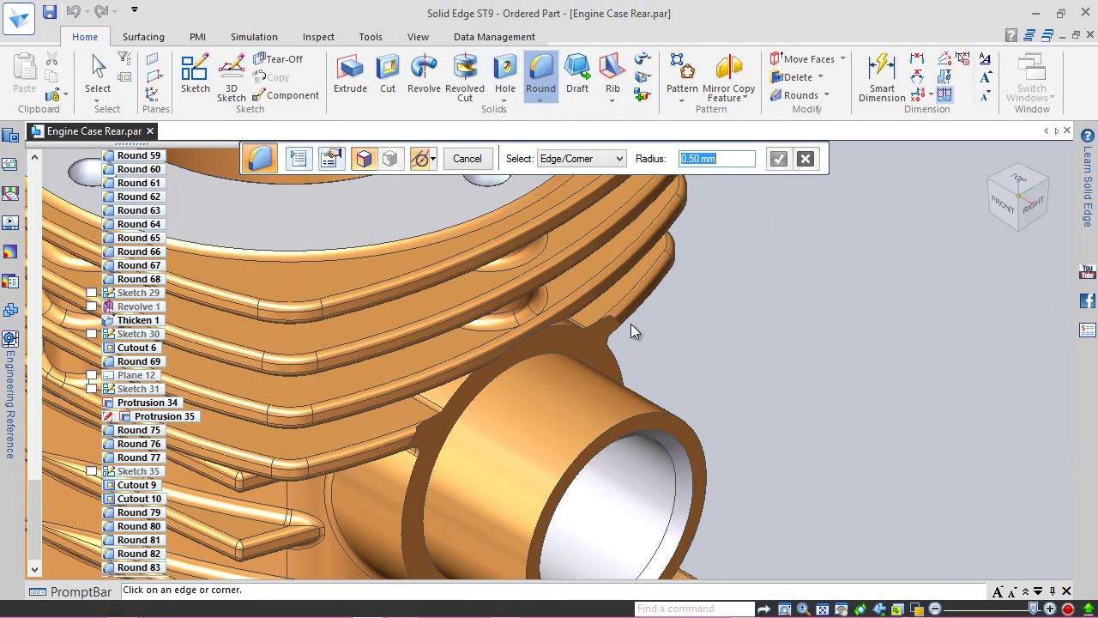
scroll(631, 326, "up", 2)
scroll(629, 297, "up", 2)
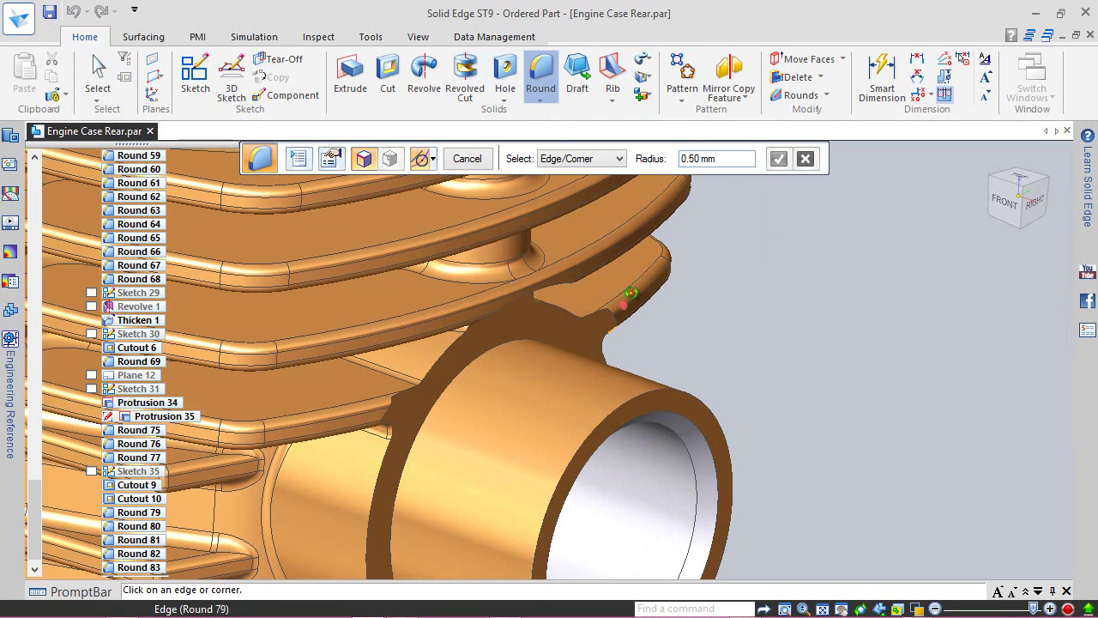
scroll(631, 293, "up", 1)
scroll(645, 344, "up", 1)
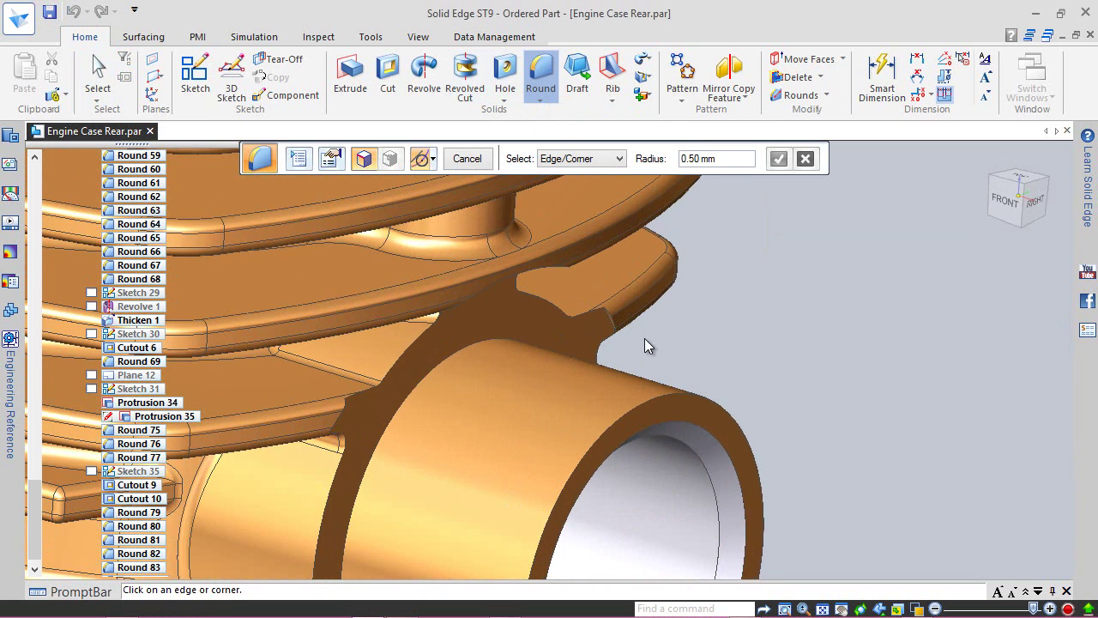
scroll(644, 338, "up", 1)
scroll(605, 311, "up", 1)
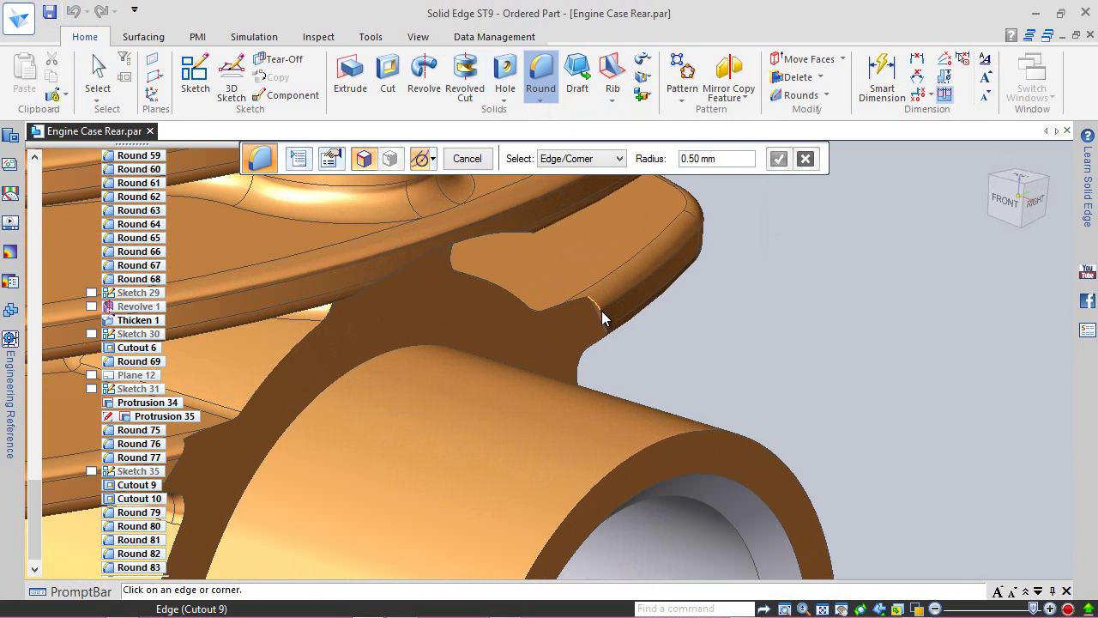
left_click(604, 318)
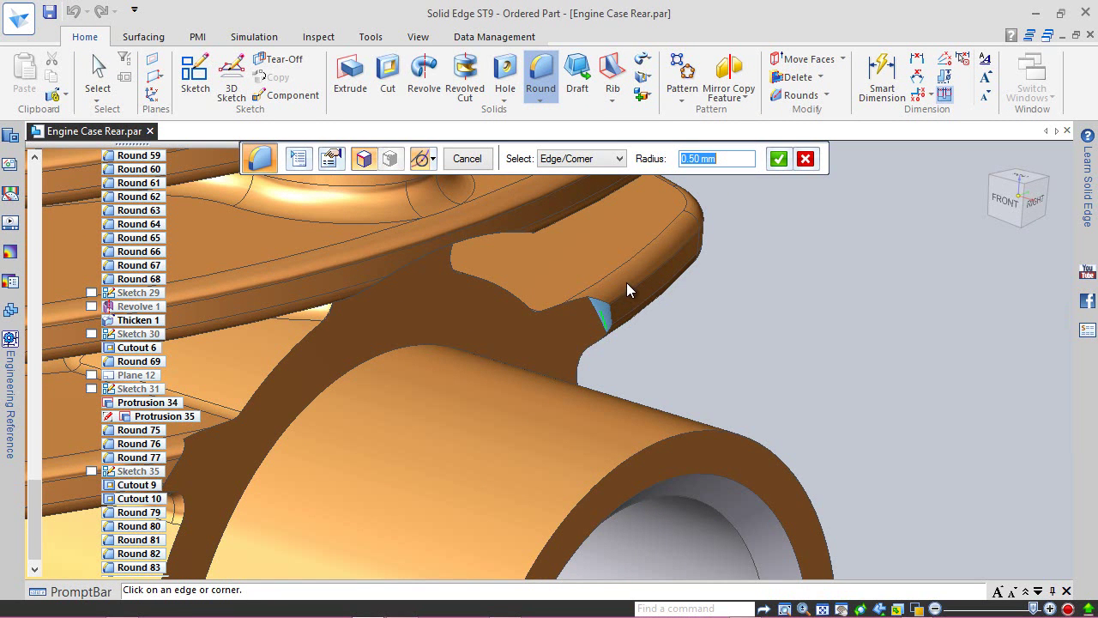
left_click(780, 161)
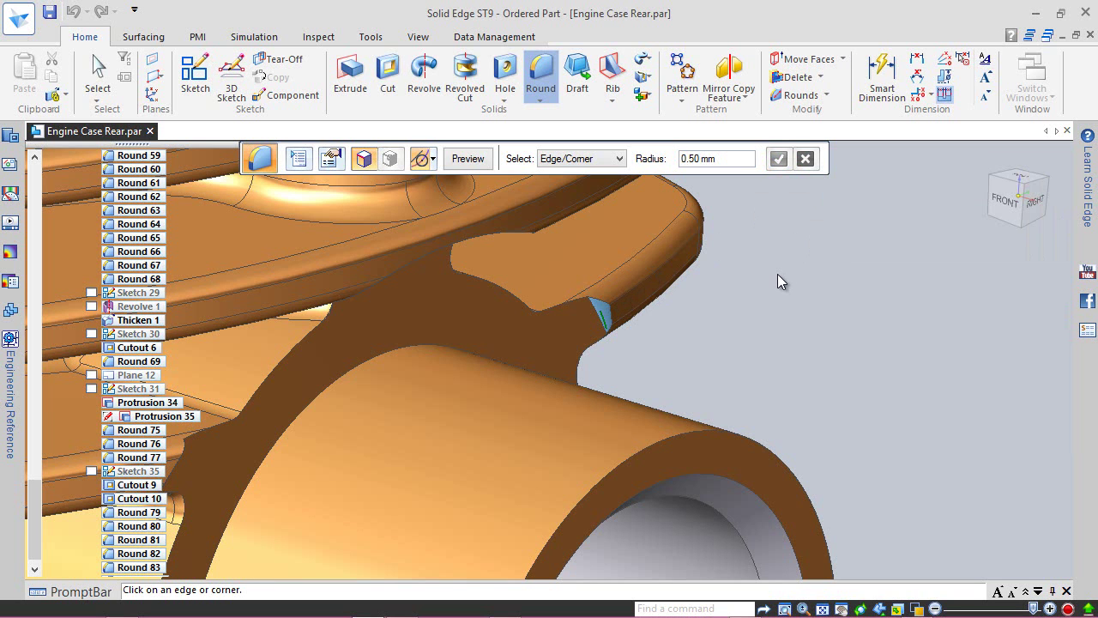
left_click(466, 159)
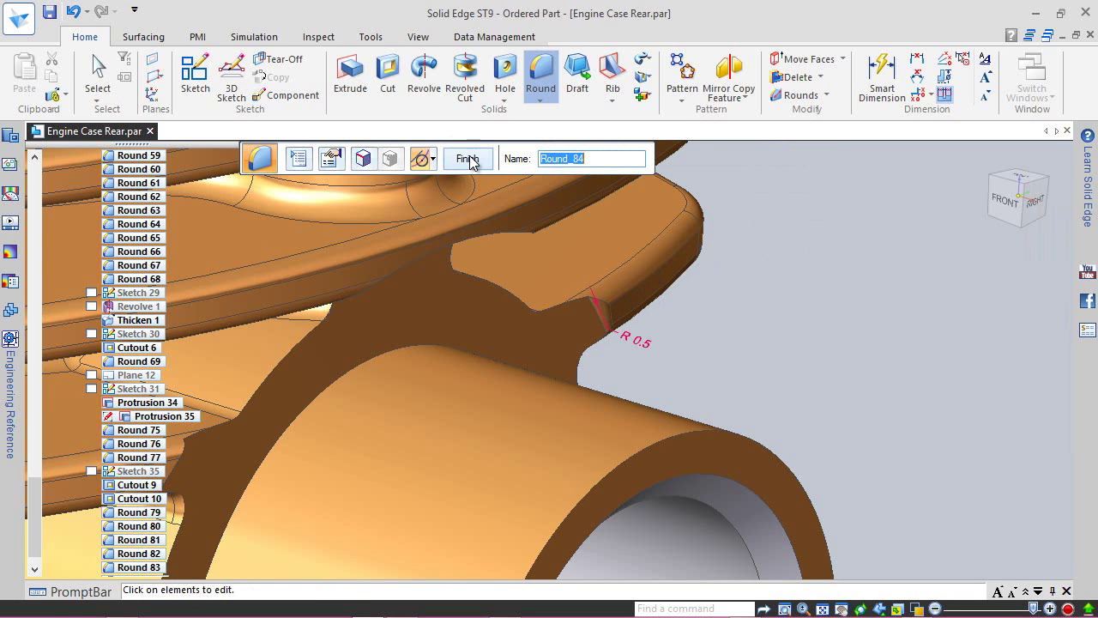
left_click(468, 159)
- Round the curved edge between the boss's collar and the underside of the cooling fin above it with a 0.50 mm radius
middle_click_drag(586, 322, 672, 442)
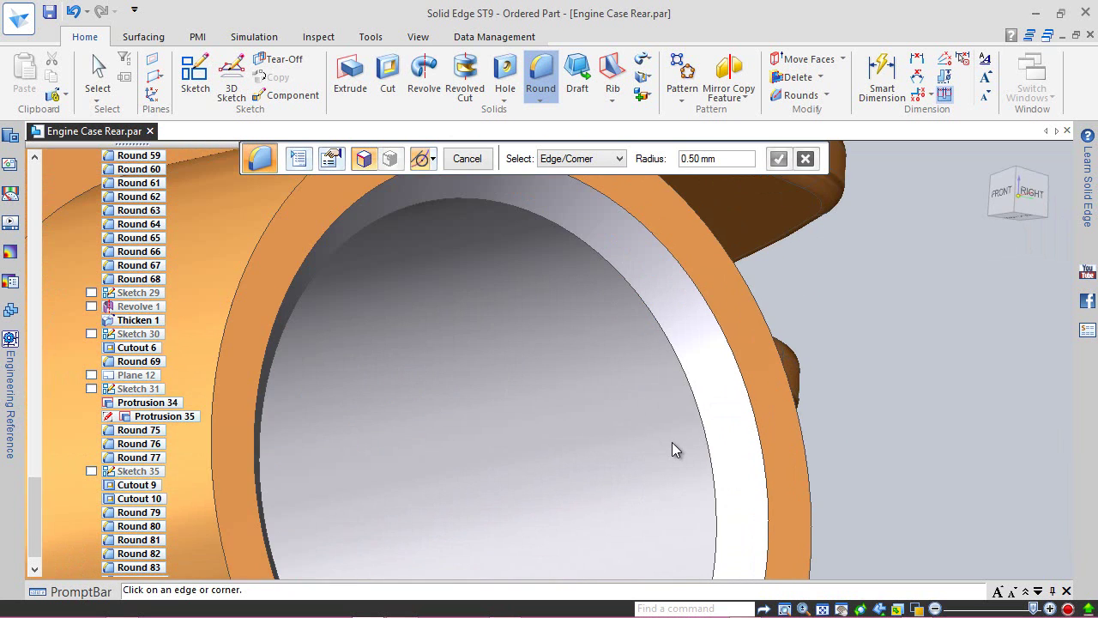
scroll(672, 442, "down", 1)
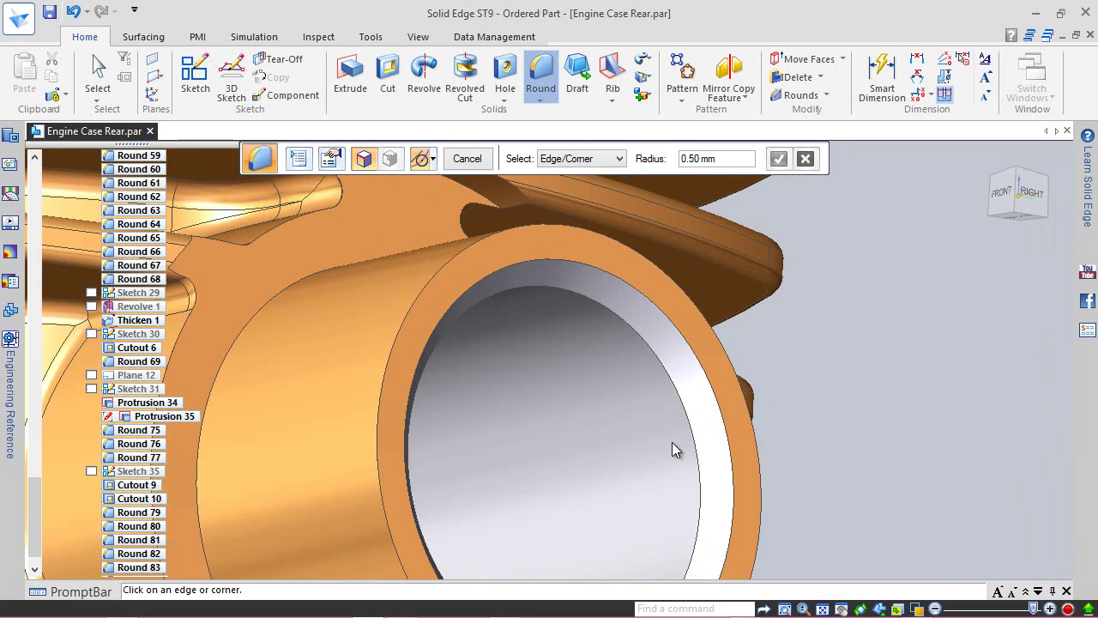
scroll(660, 429, "down", 1)
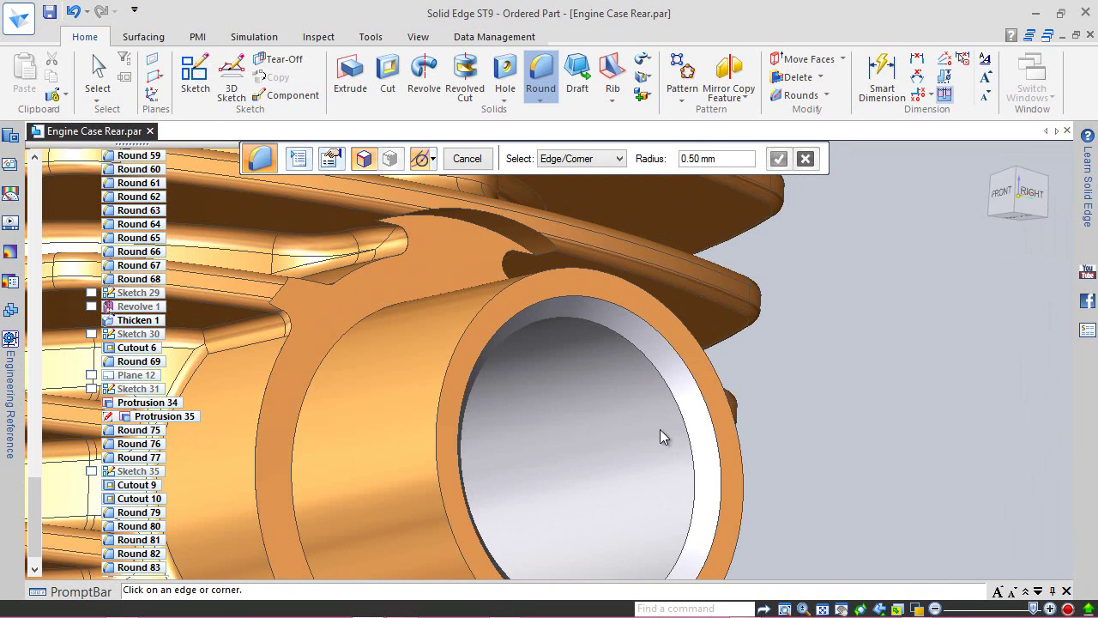
left_click(499, 235)
left_click(781, 160)
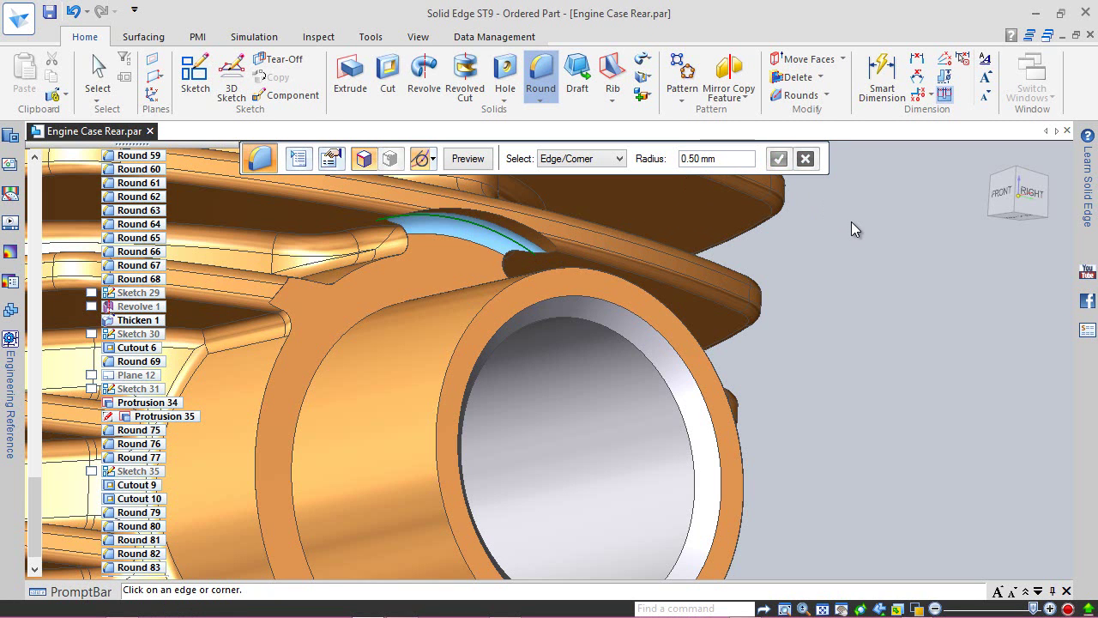
left_click(466, 158)
left_click(466, 159)
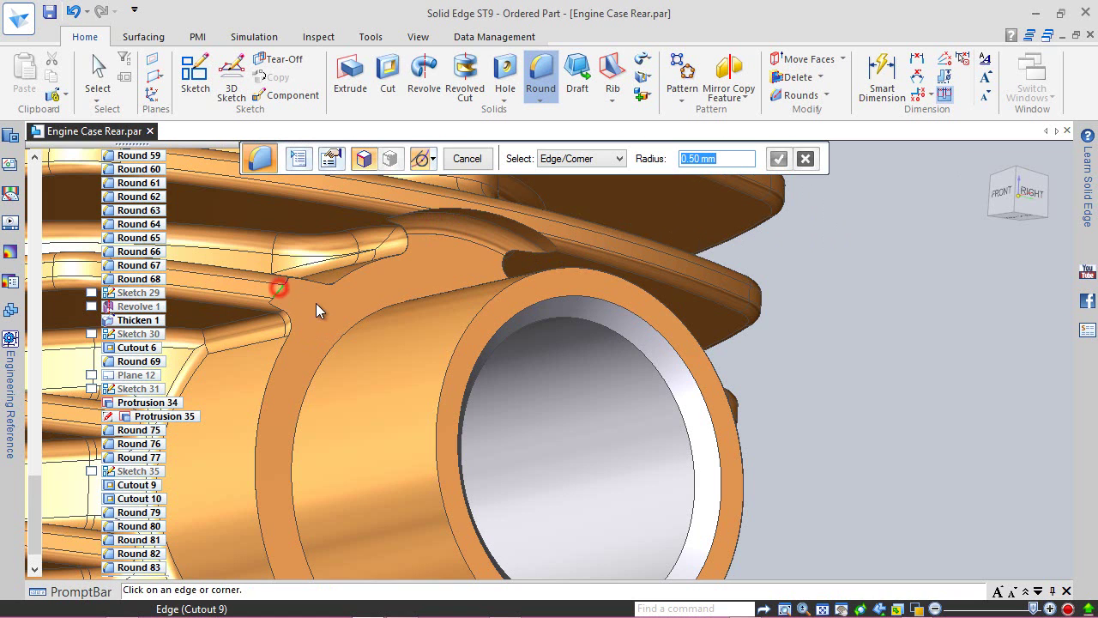
- Round the cut-off fin's corner edge on the opposite side of the boss with a 0.50 mm radius and save the part
left_click(279, 287)
left_click(778, 159)
left_click(466, 159)
left_click(466, 159)
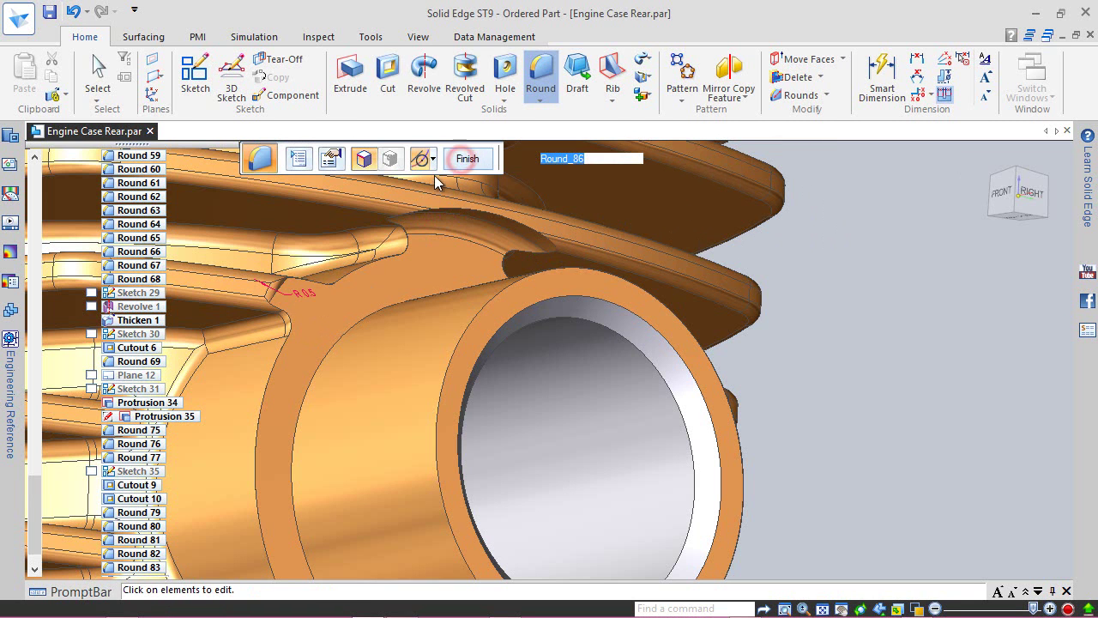
middle_click_drag(305, 295, 251, 342)
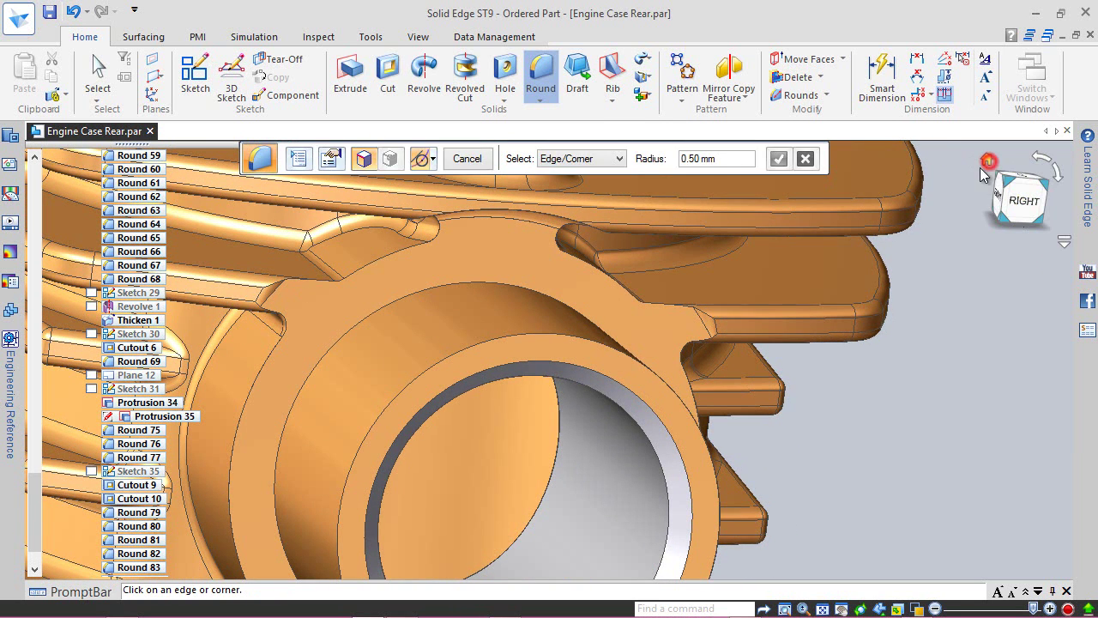
left_click(987, 163)
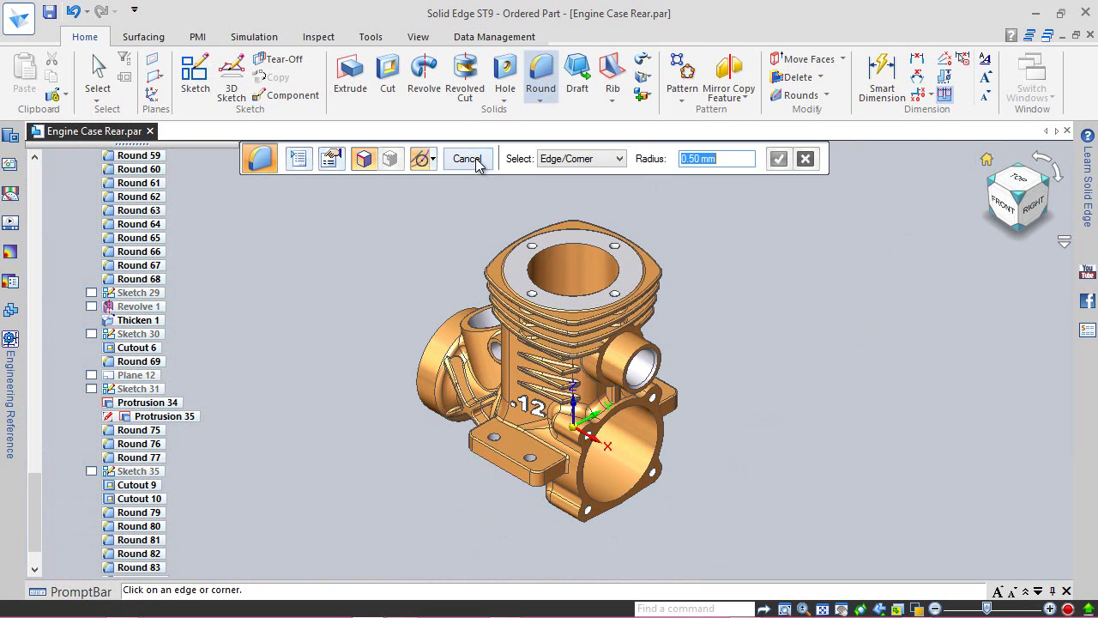
left_click(476, 164)
left_click(51, 17)
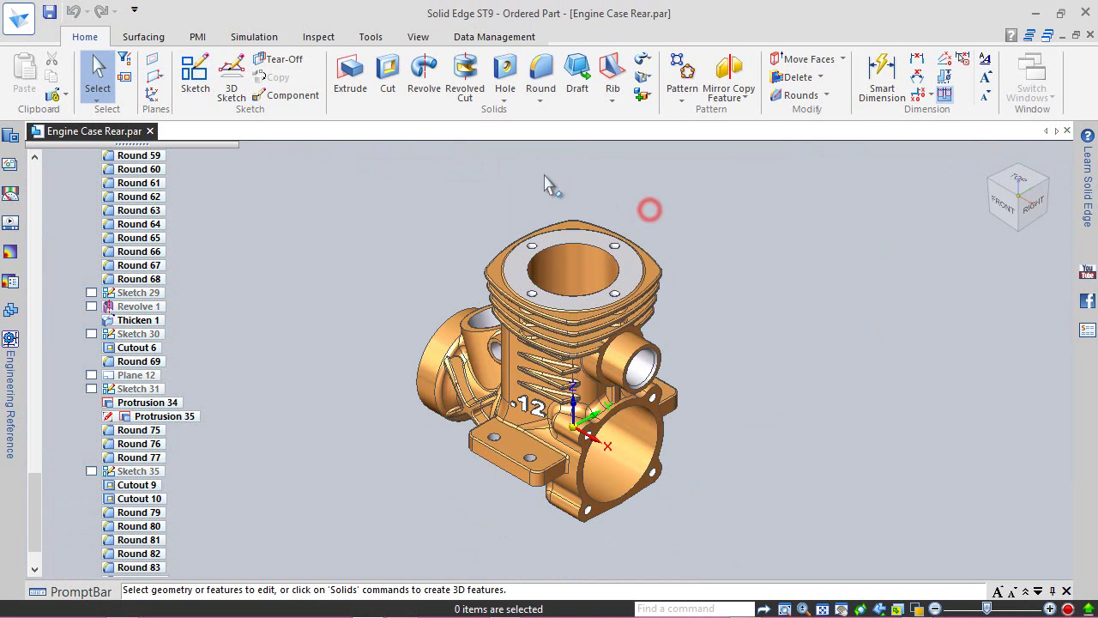
- Start a new sketch on the Right (yz) base reference plane
left_click(196, 77)
left_click_drag(35, 520, 36, 211)
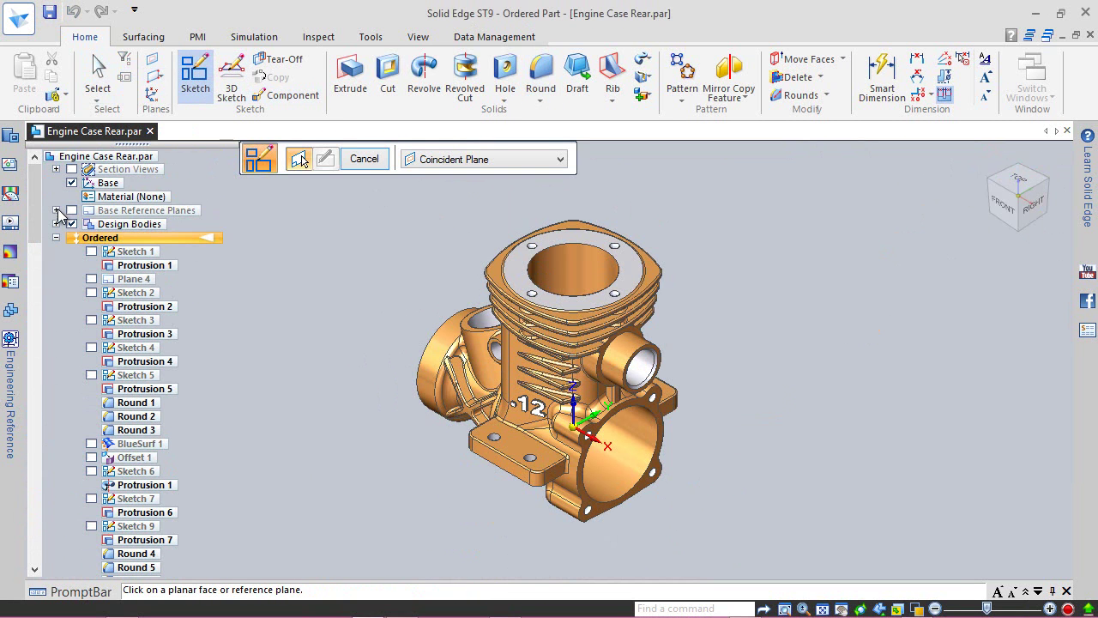
left_click(56, 210)
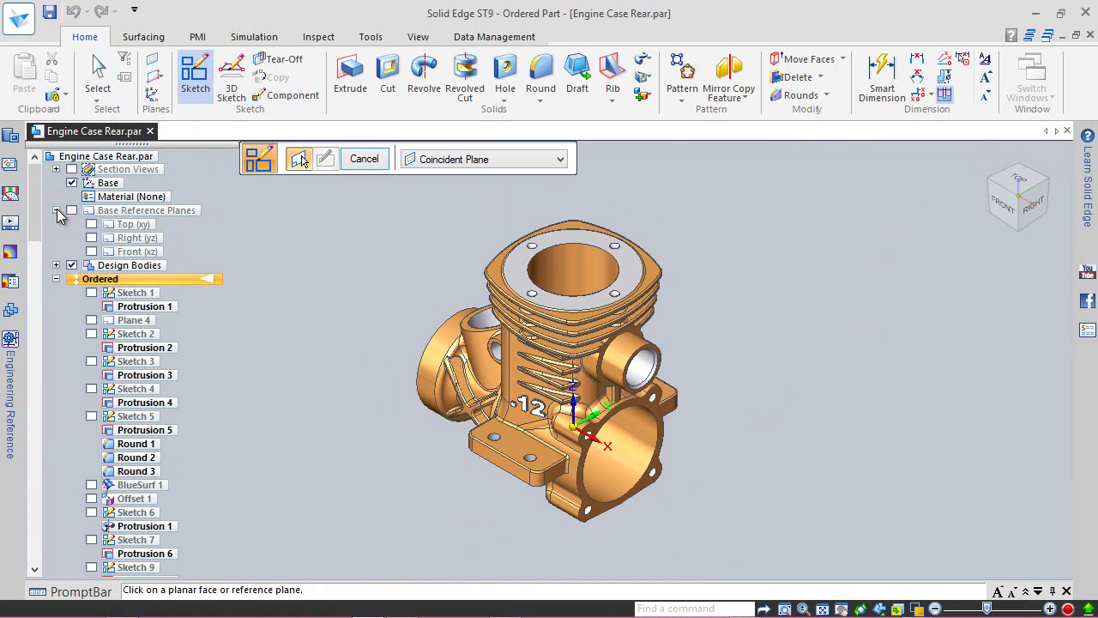
left_click(135, 237)
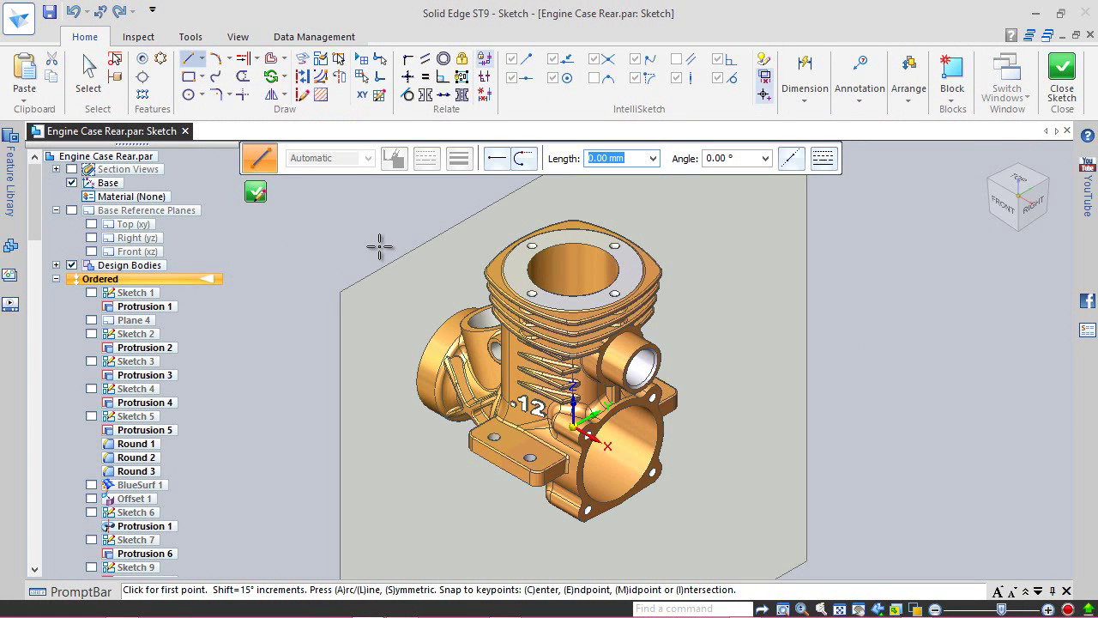
- Draw two equally long horizontal lines, one above the other, in the empty space beside the cylinder's cooling fins
left_click(1032, 202)
scroll(614, 236, "up", 4)
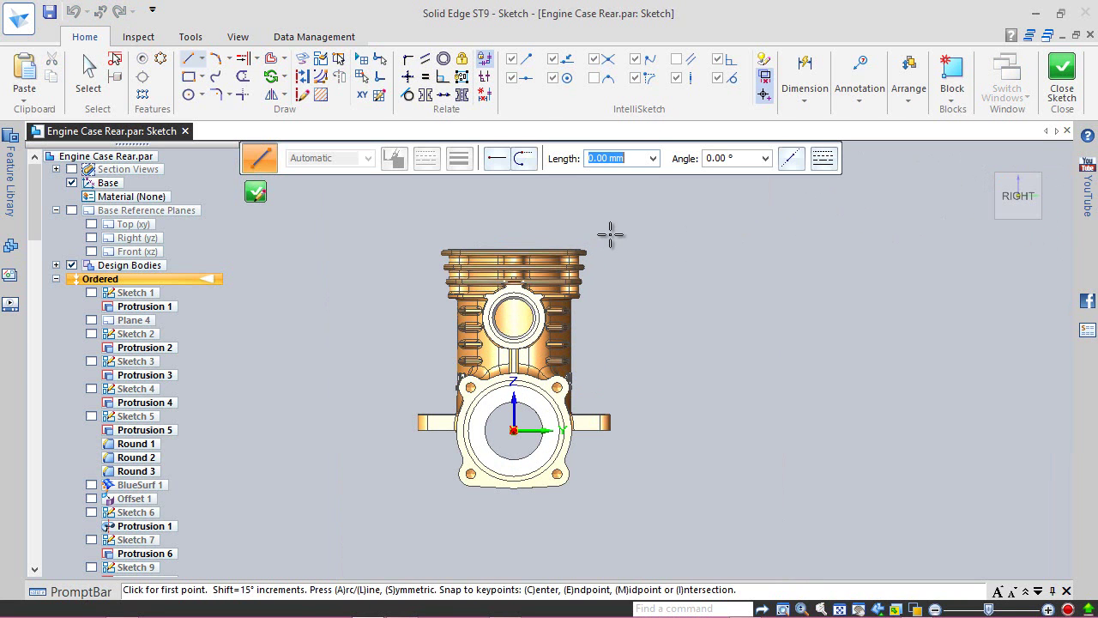
scroll(595, 319, "up", 3)
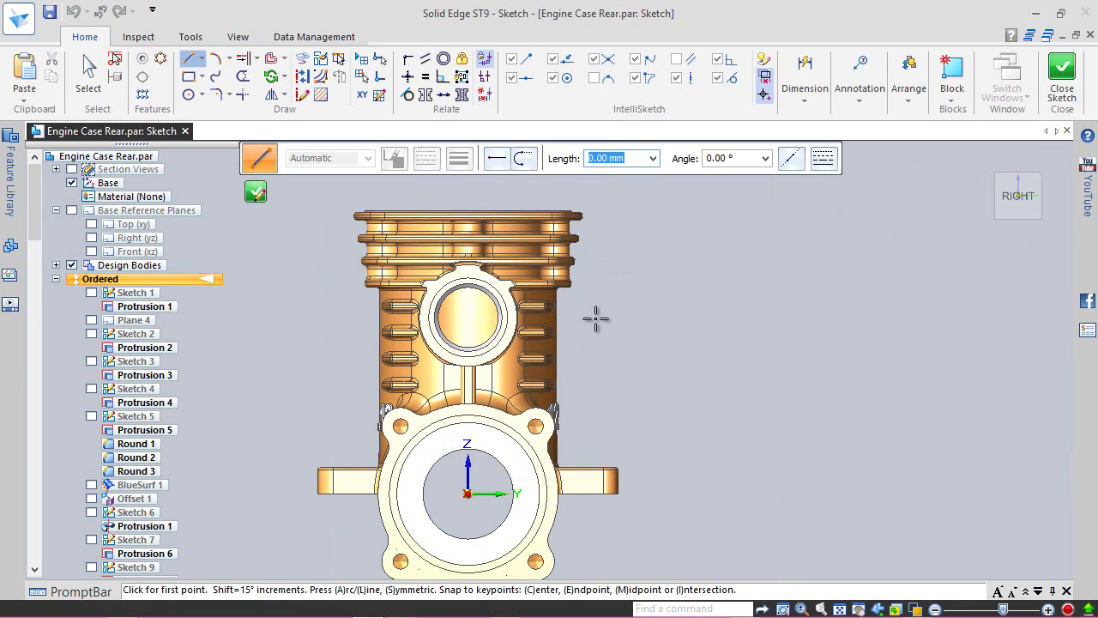
scroll(595, 319, "up", 1)
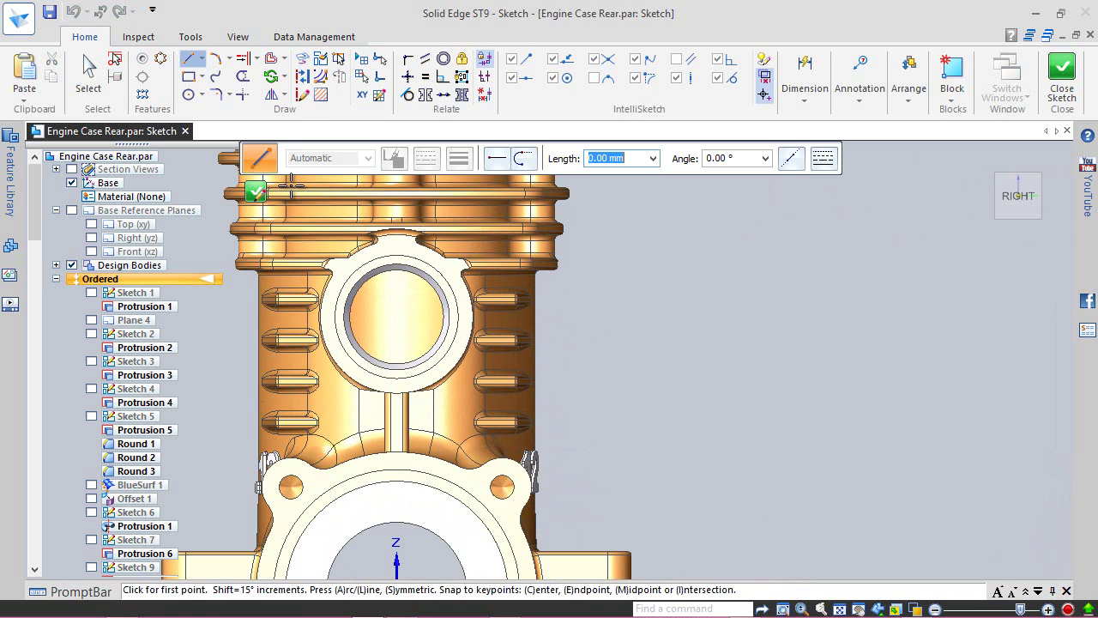
left_click(564, 317)
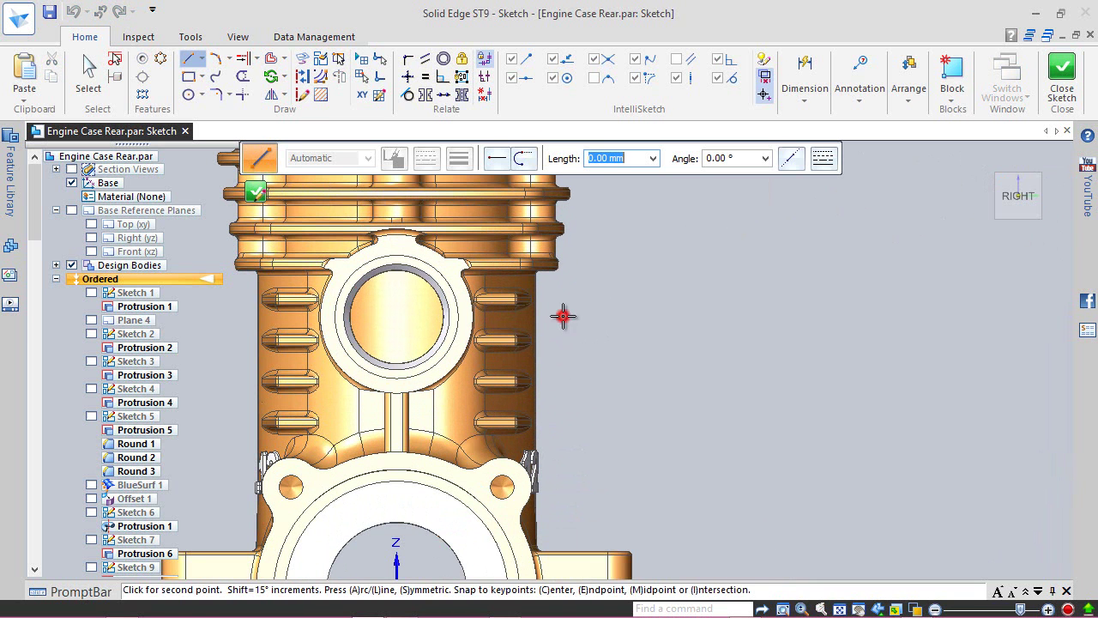
left_click(636, 316)
key("Escape")
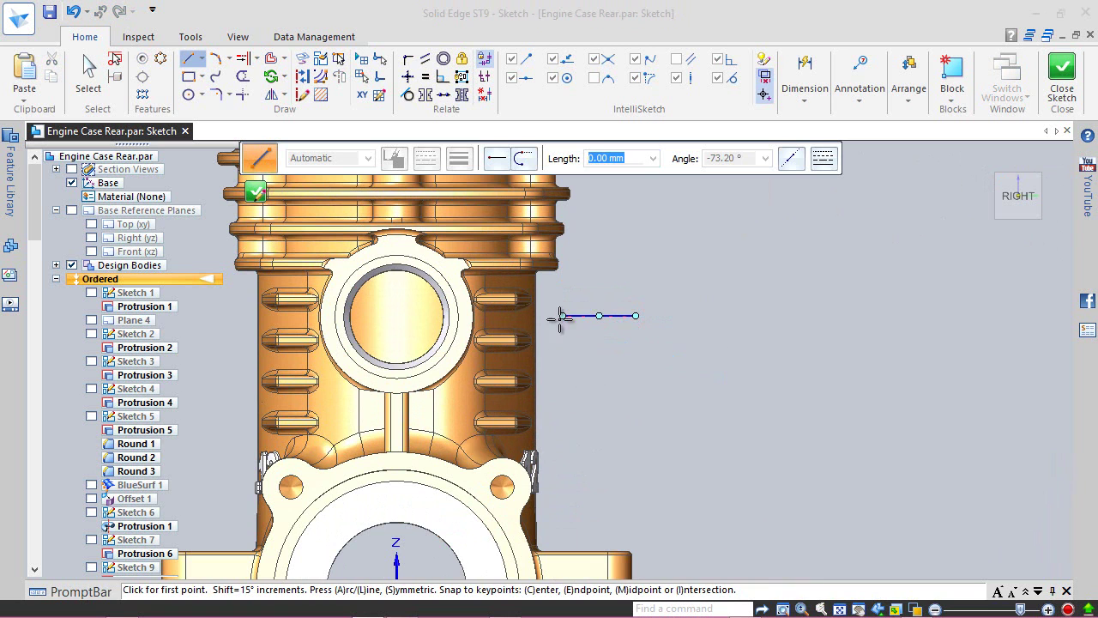
left_click(563, 379)
left_click(636, 380)
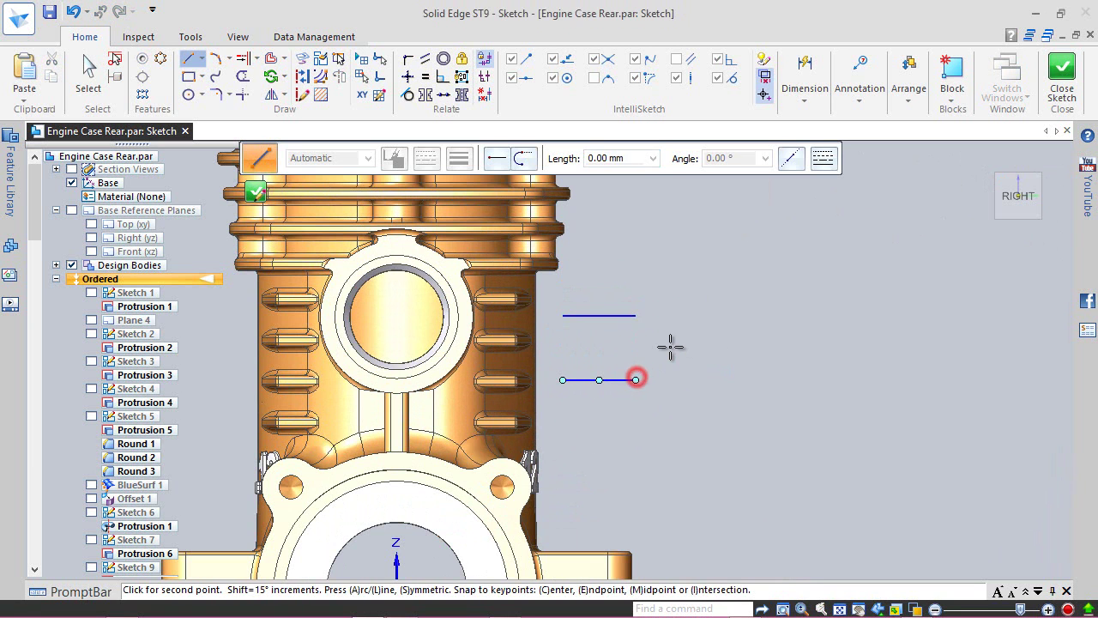
key("Escape")
- Join the lines' outer ends with an outward-bulging arc of about 3.06 mm radius, including its radius dimension
left_click(216, 57)
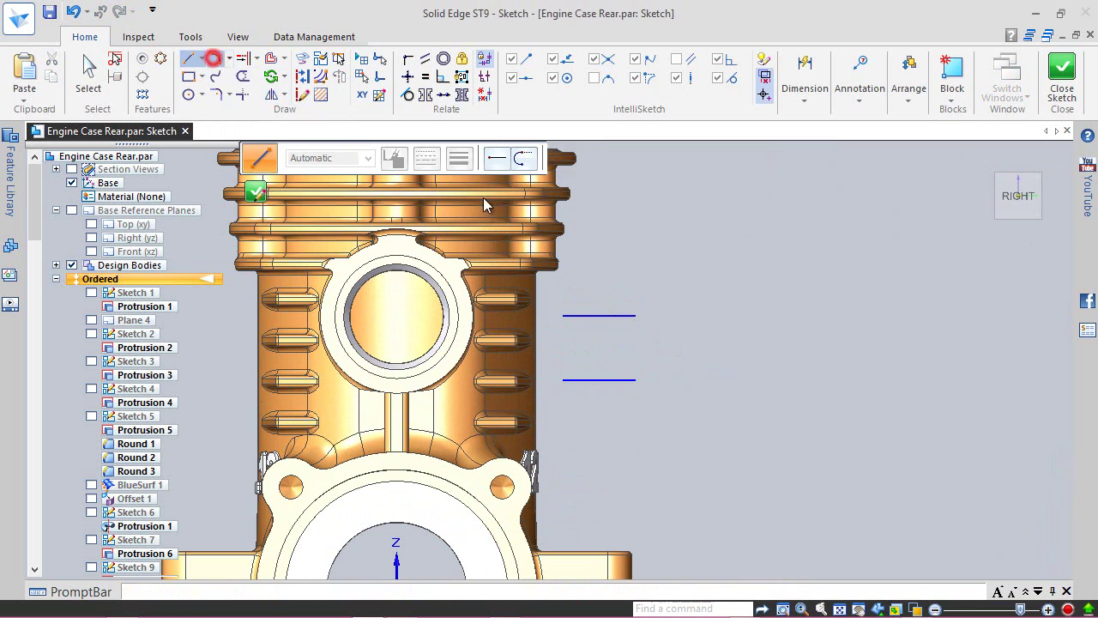
left_click(636, 316)
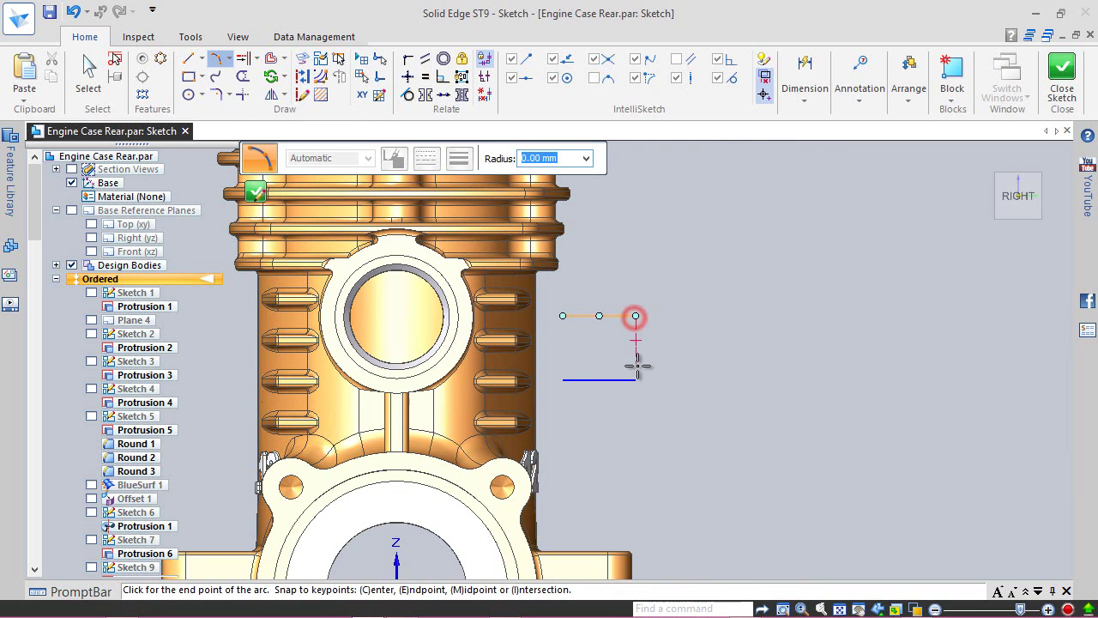
left_click(636, 379)
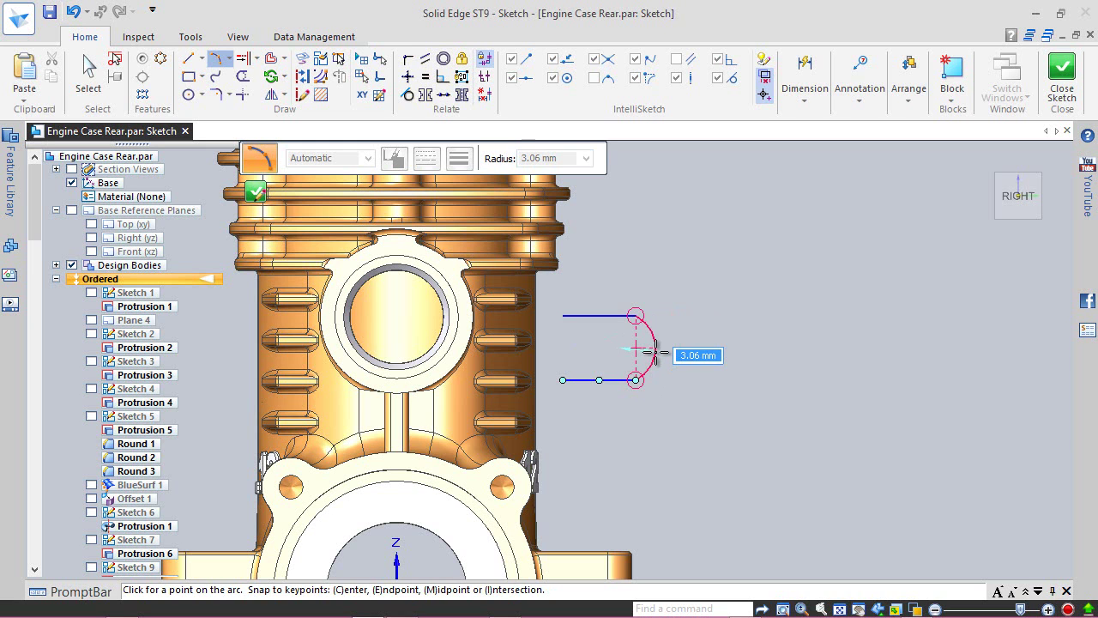
type("1.875")
key("Return")
left_click(655, 349)
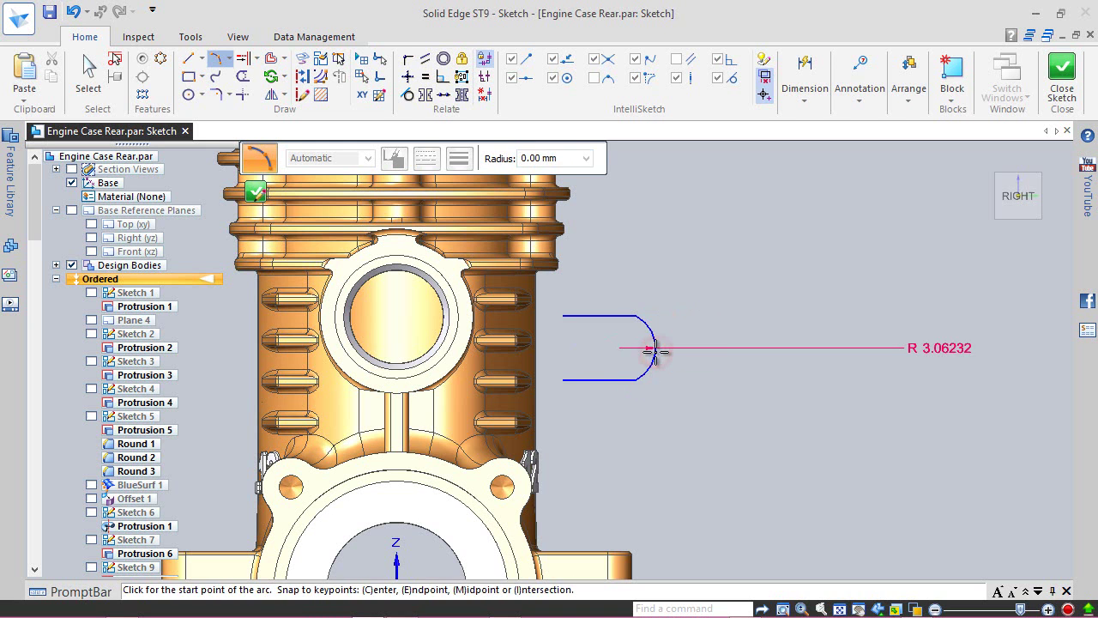
key("Escape")
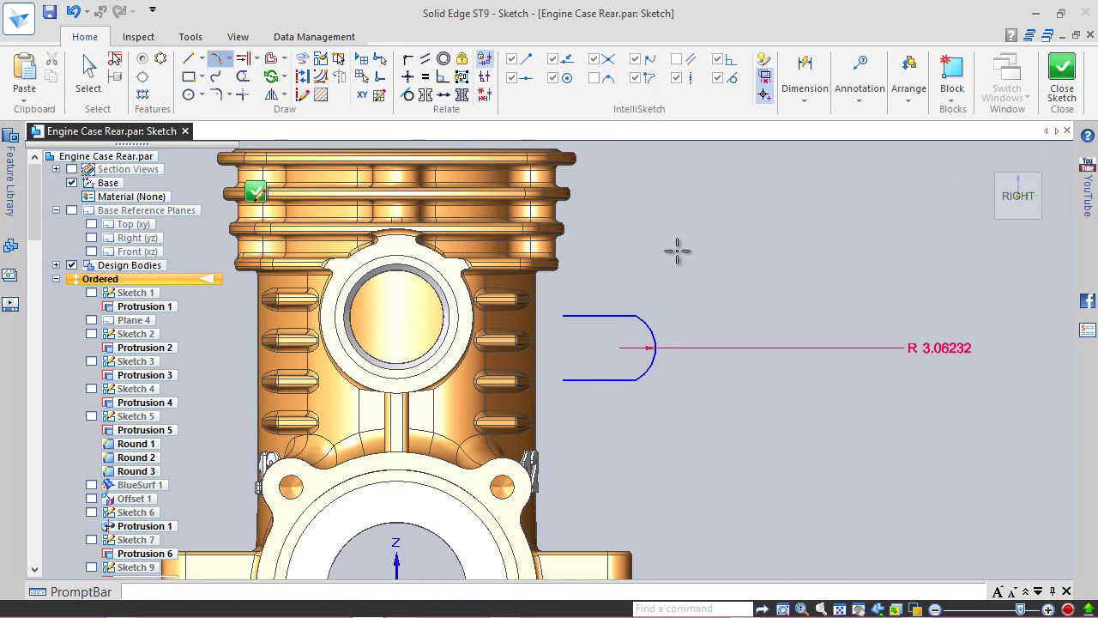
- Make the two horizontal lines equal in length with an Equal relation
left_click(424, 76)
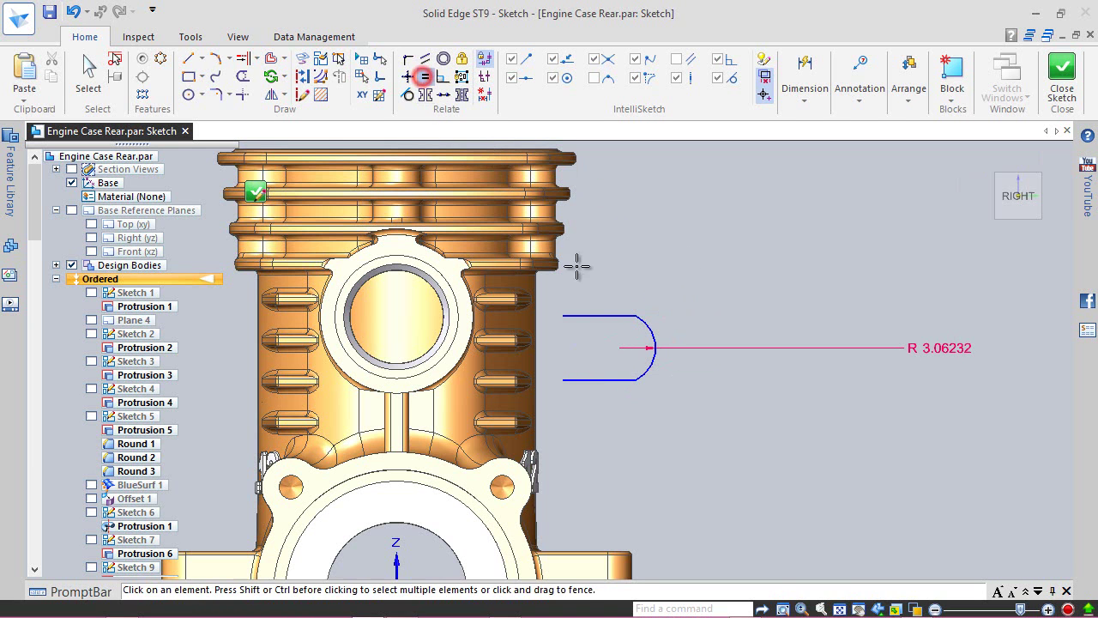
left_click(596, 316)
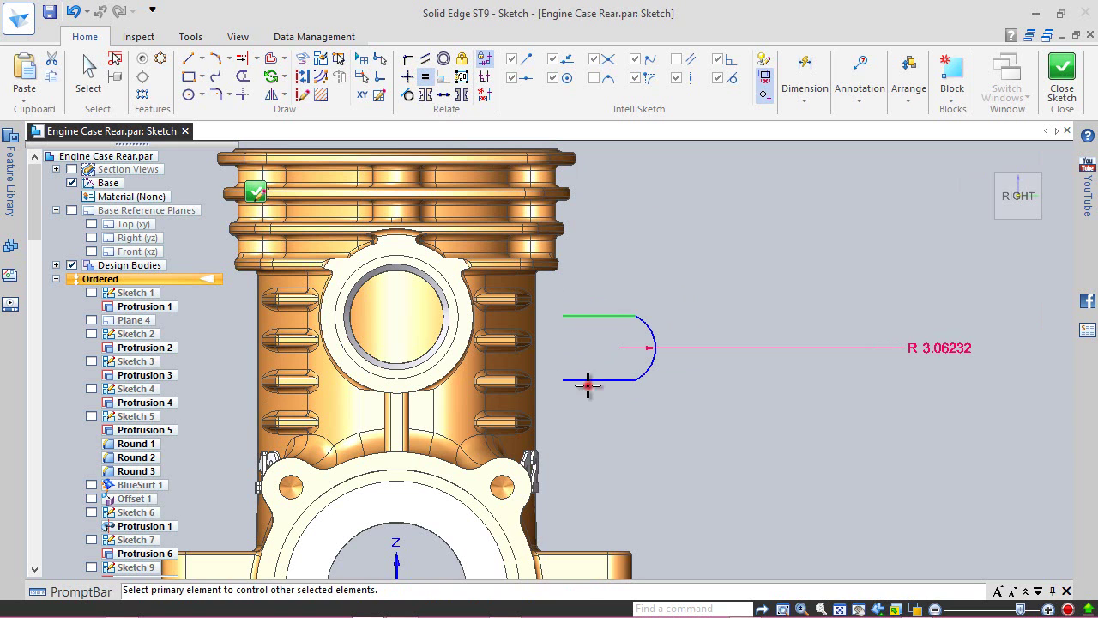
left_click(589, 387)
- Set the end arc's radius dimension to 1.875 mm
left_click(73, 64)
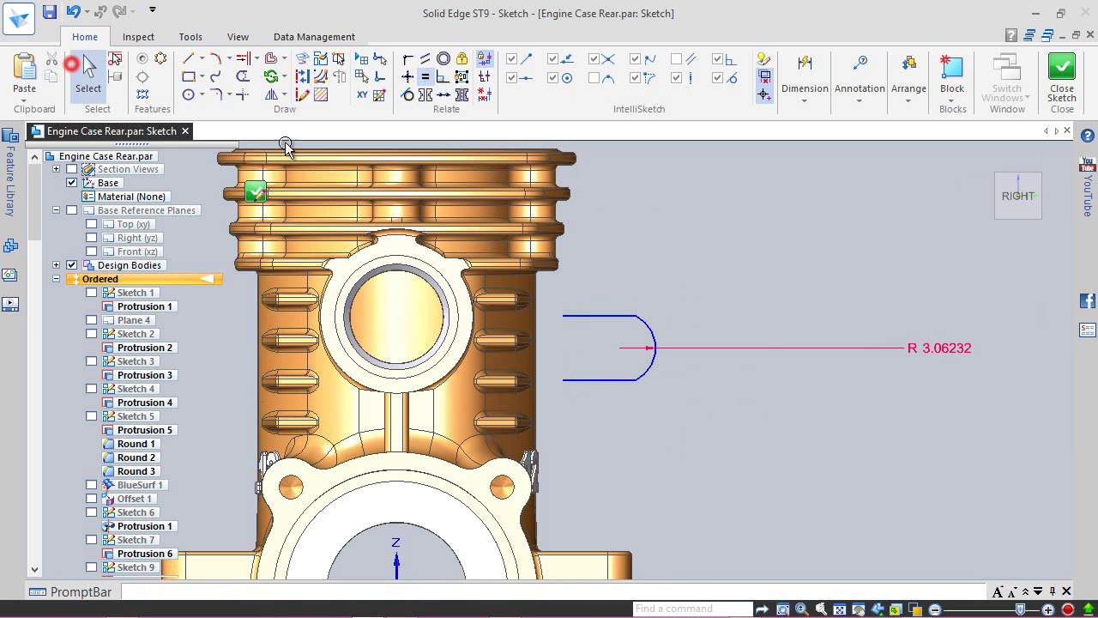
left_click(919, 348)
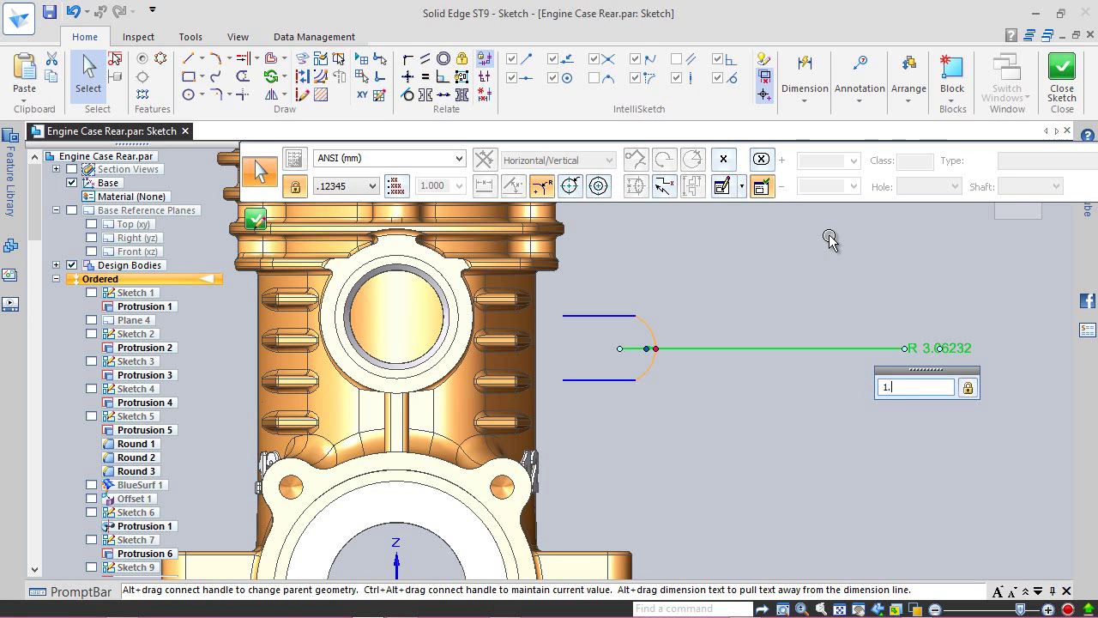
key("Return")
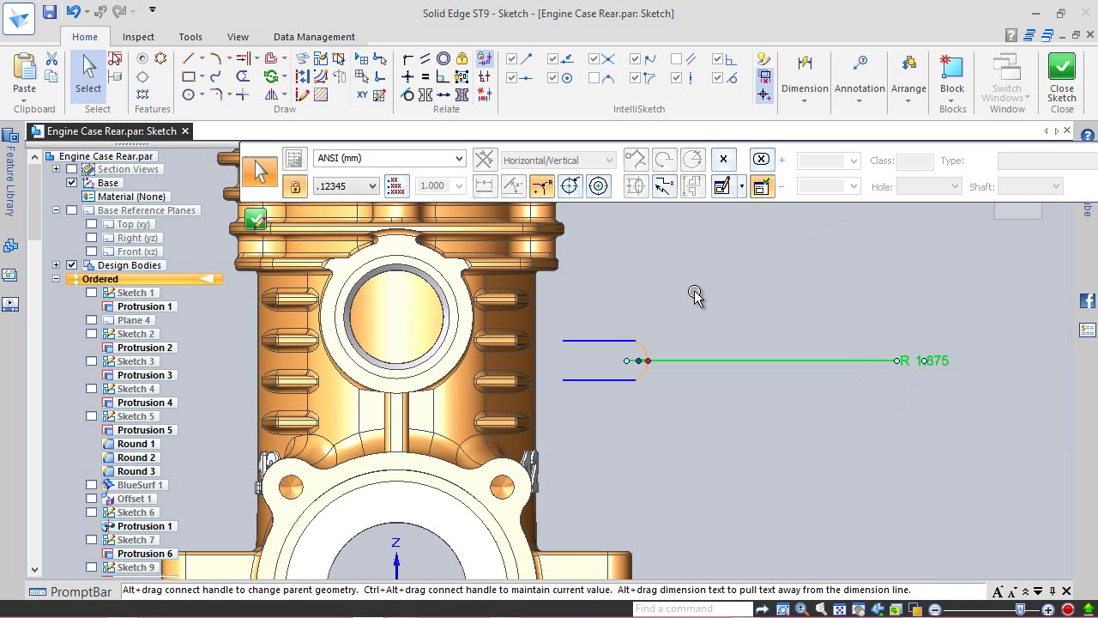
left_click(685, 301)
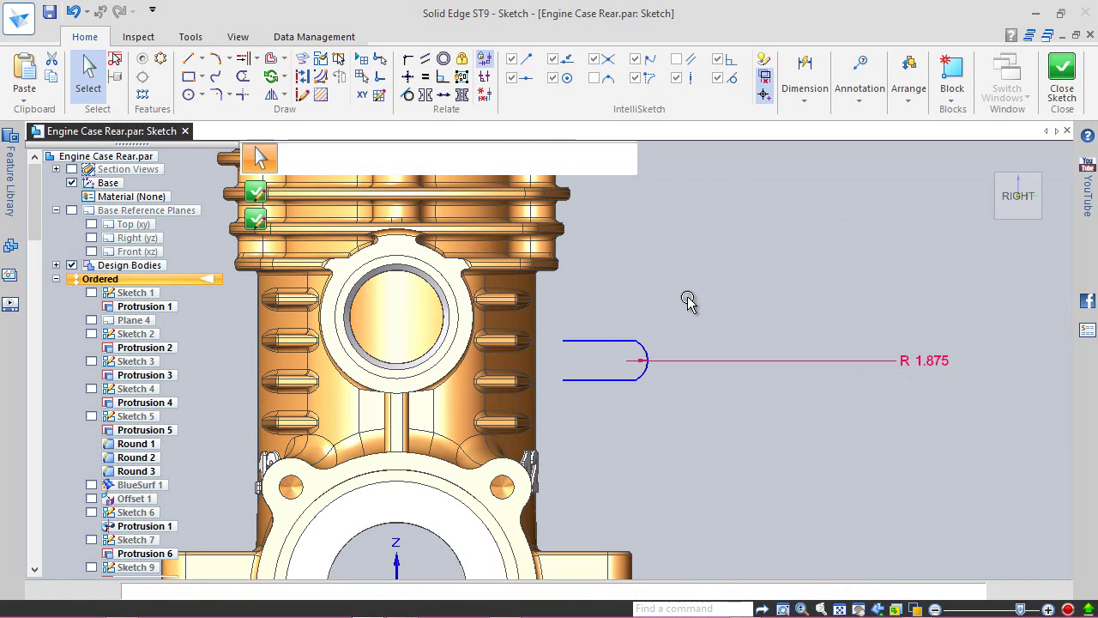
- Dimension the vertical distance between the two horizontal lines with Smart Dimension and set it to 3.75 mm
right_click(686, 298)
left_click(652, 300)
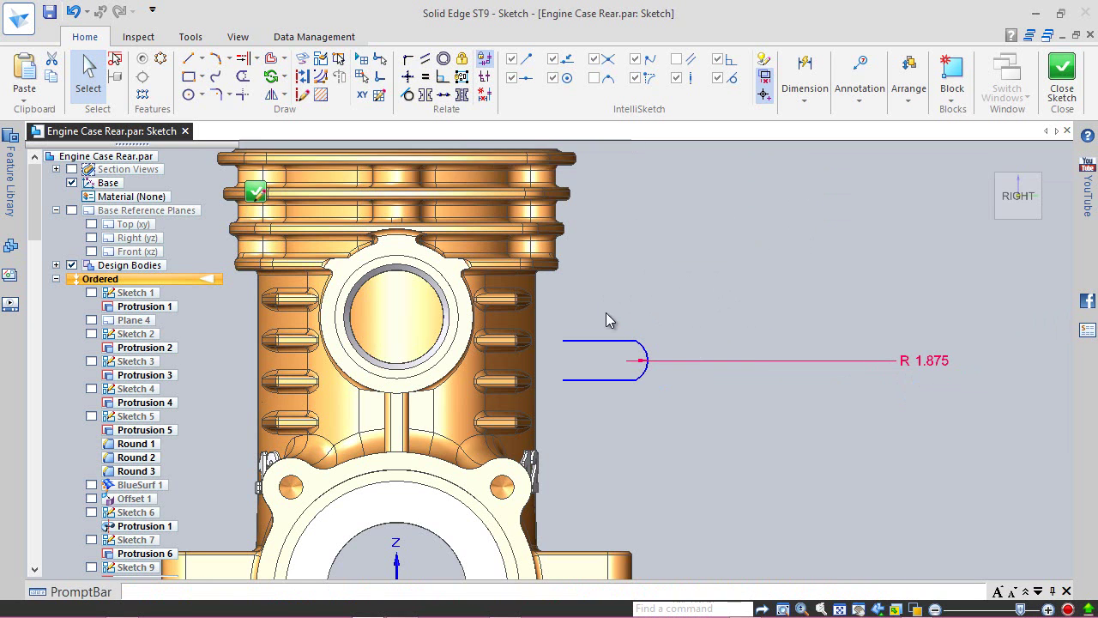
left_click(590, 341)
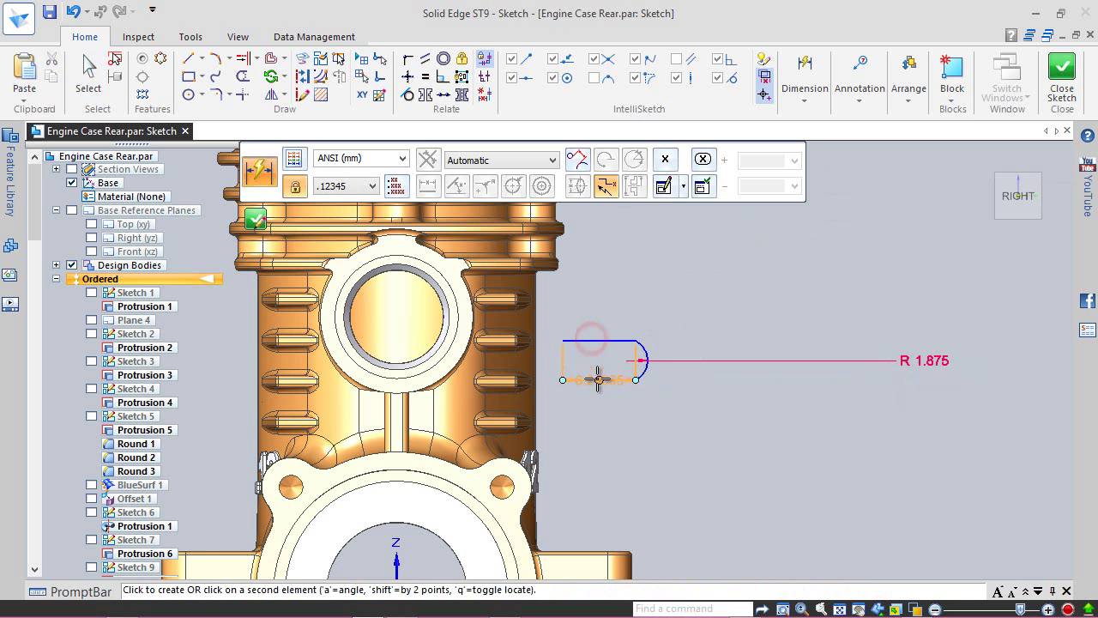
left_click(598, 379)
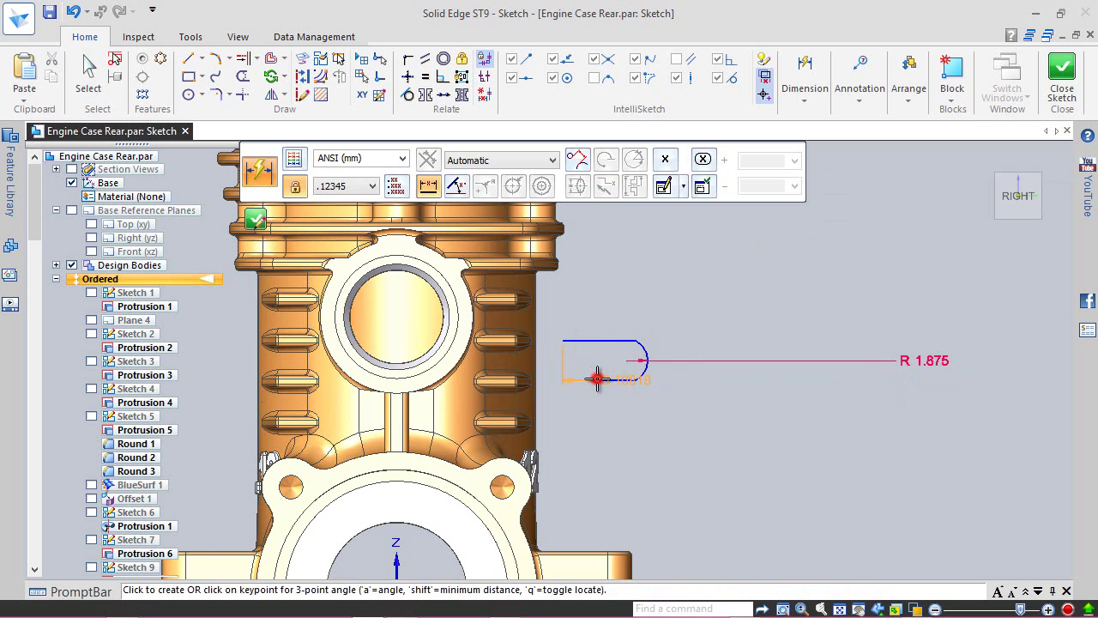
left_click(682, 343)
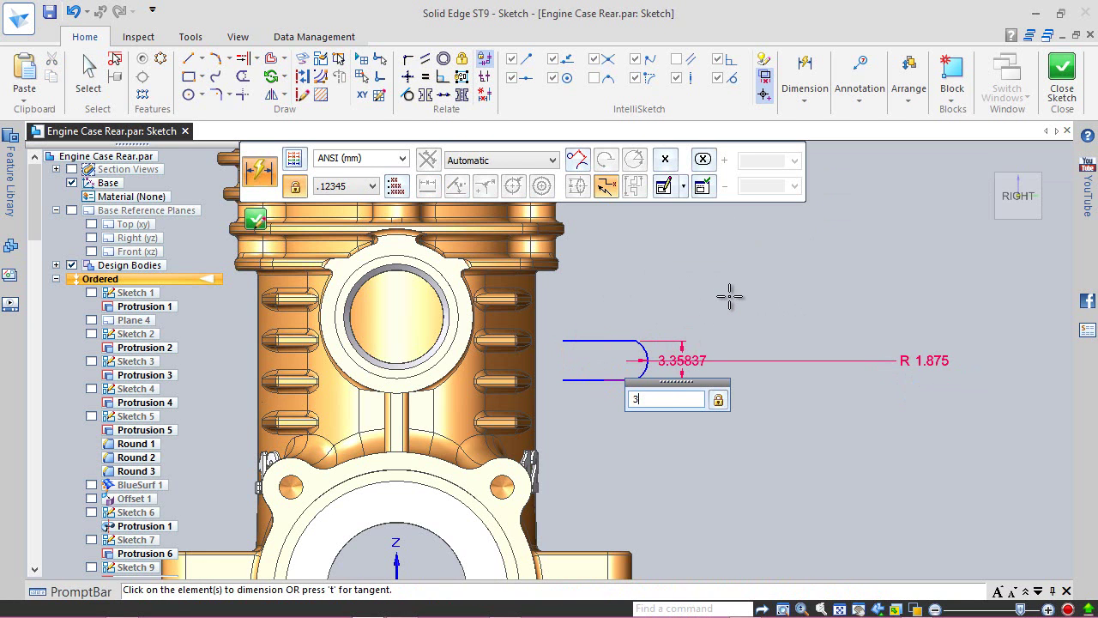
key("Return")
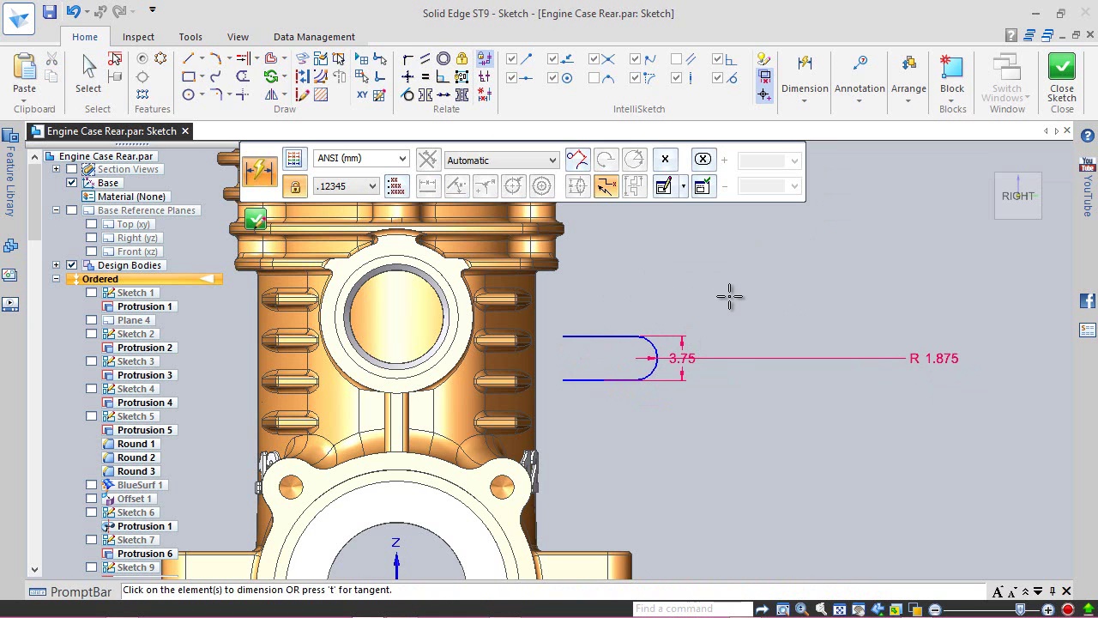
- Close the sketch of the U-shaped profile and finish it with its default name
key("Escape")
left_click(1061, 75)
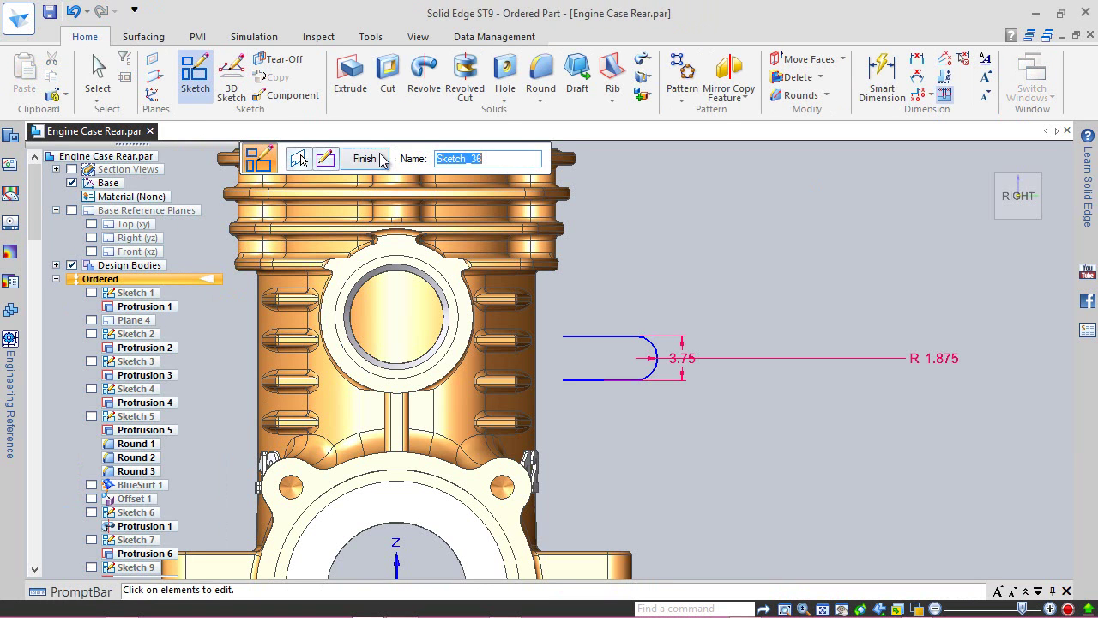
left_click(385, 160)
key("Escape")
- Start a PMI section view on the Right (yz) plane with a rectangle centred on the origin, enclosing the whole part
left_click(1041, 182)
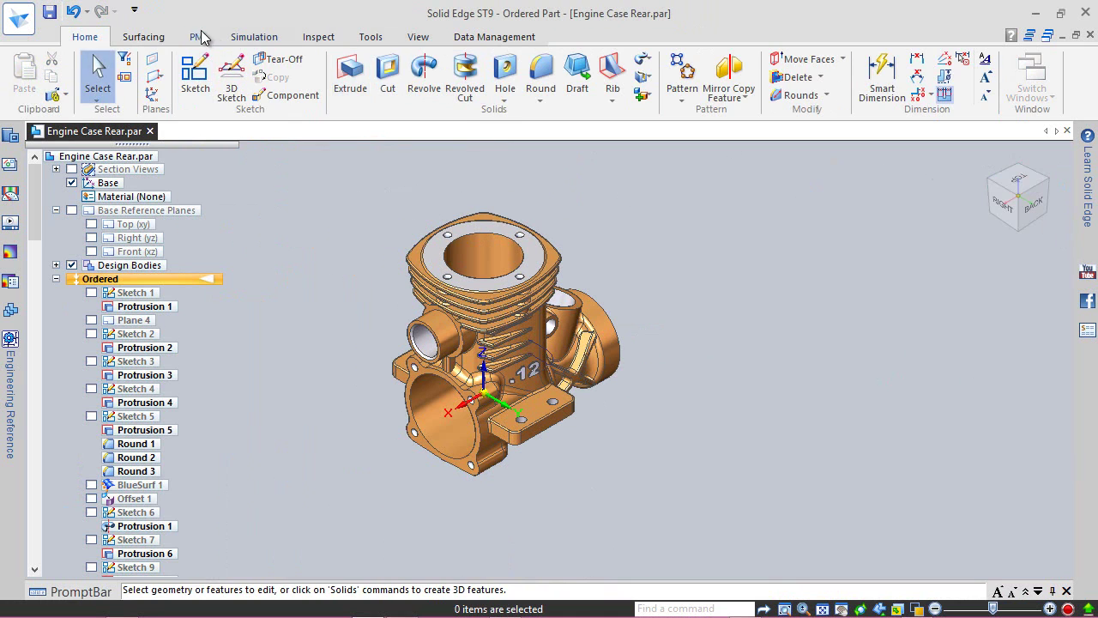
left_click(204, 37)
left_click(586, 75)
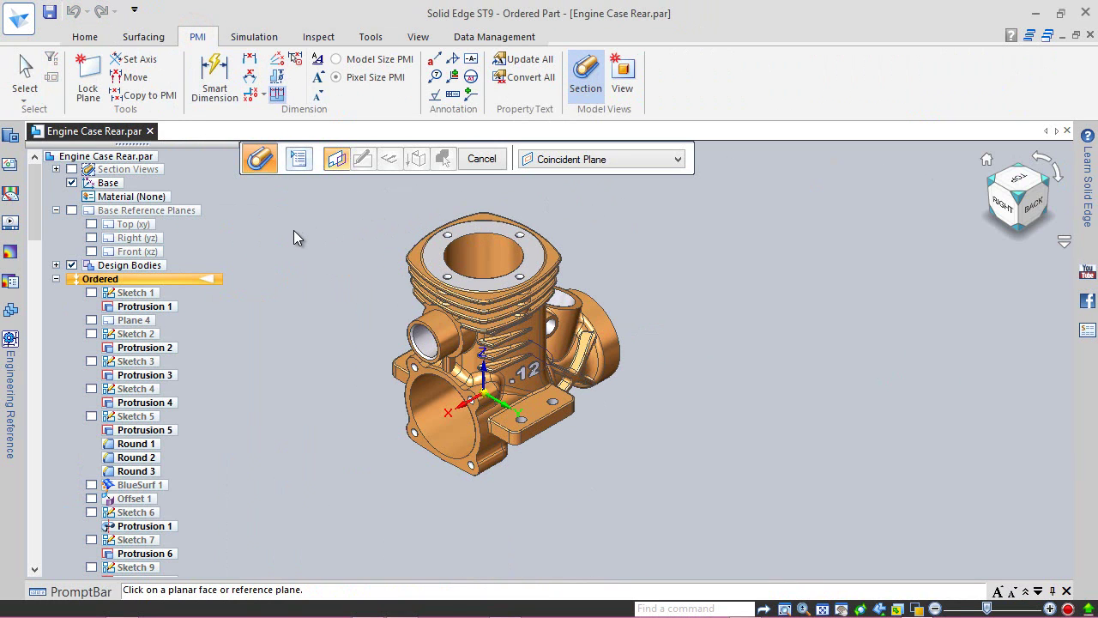
left_click(144, 241)
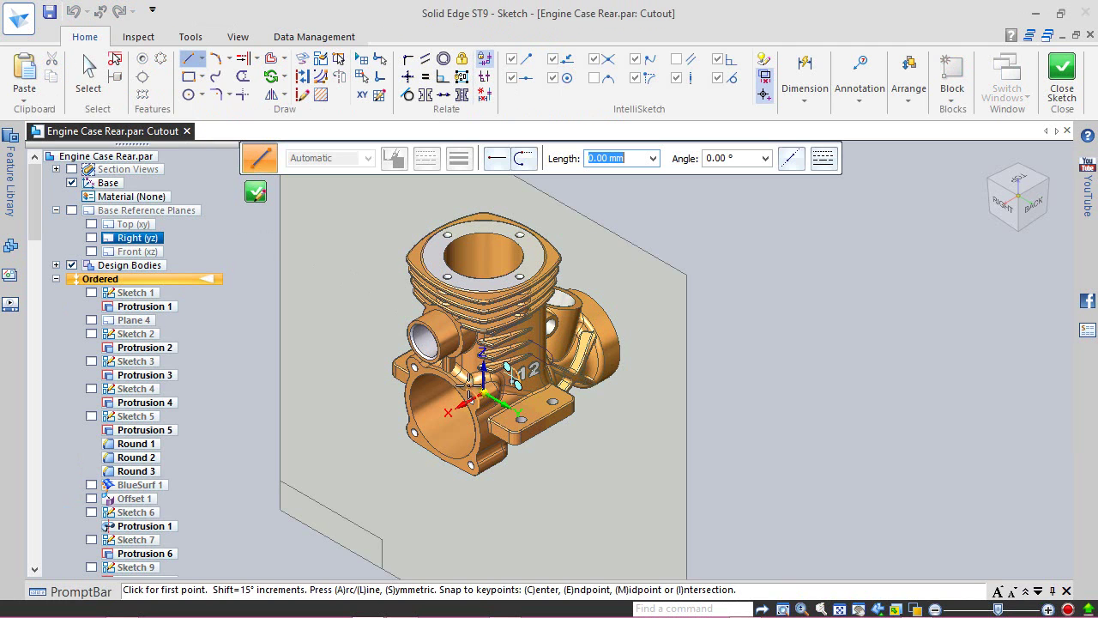
left_click(202, 78)
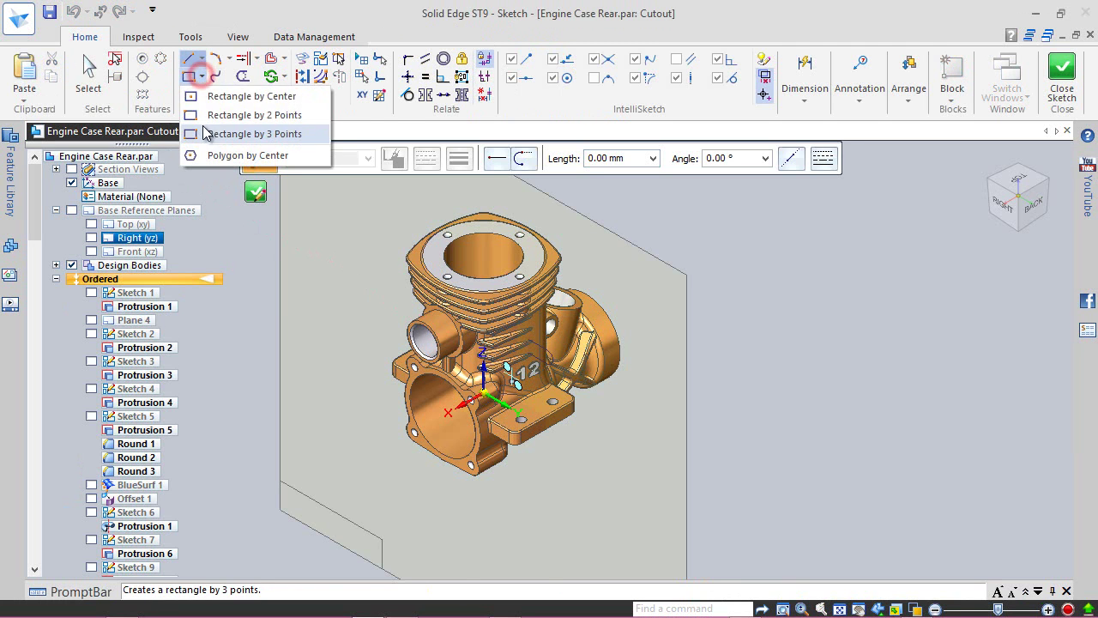
left_click(206, 96)
left_click(484, 392)
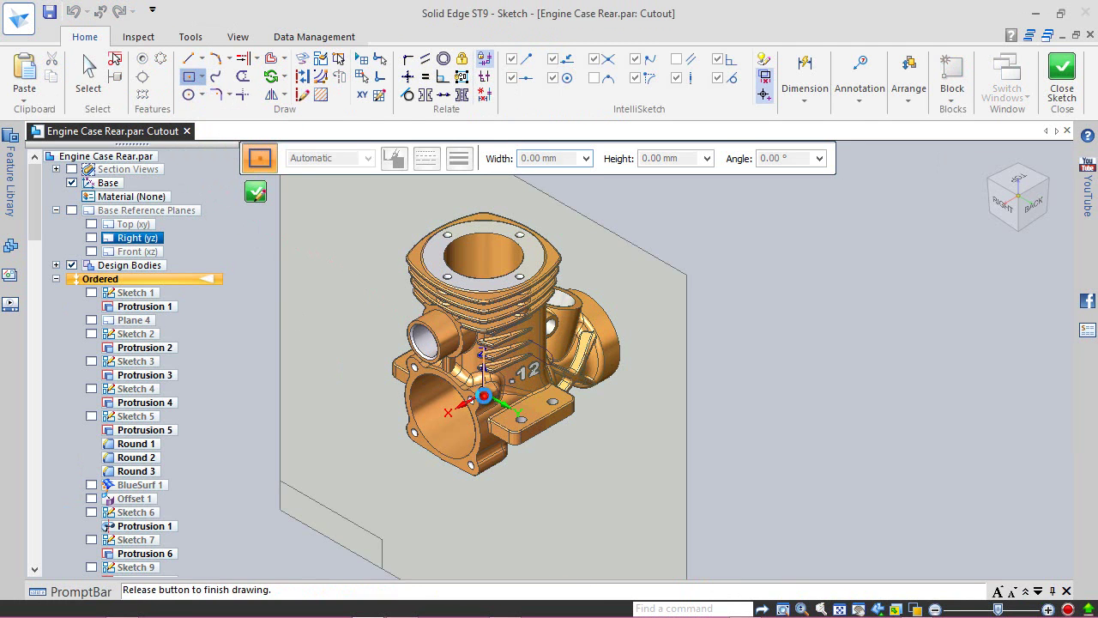
left_click(317, 522)
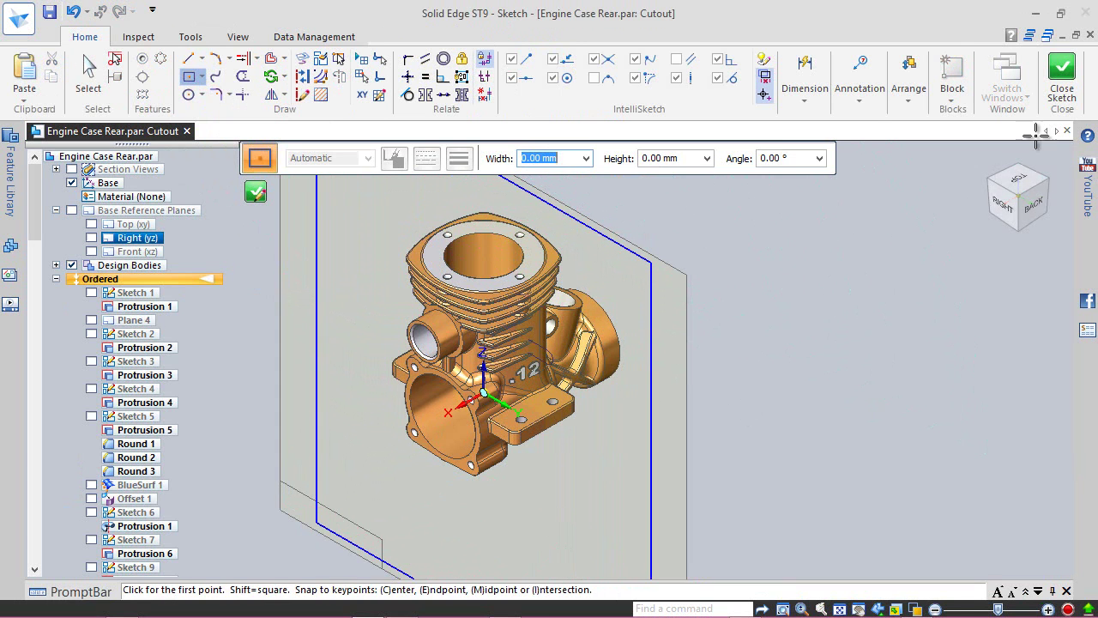
left_click(1062, 78)
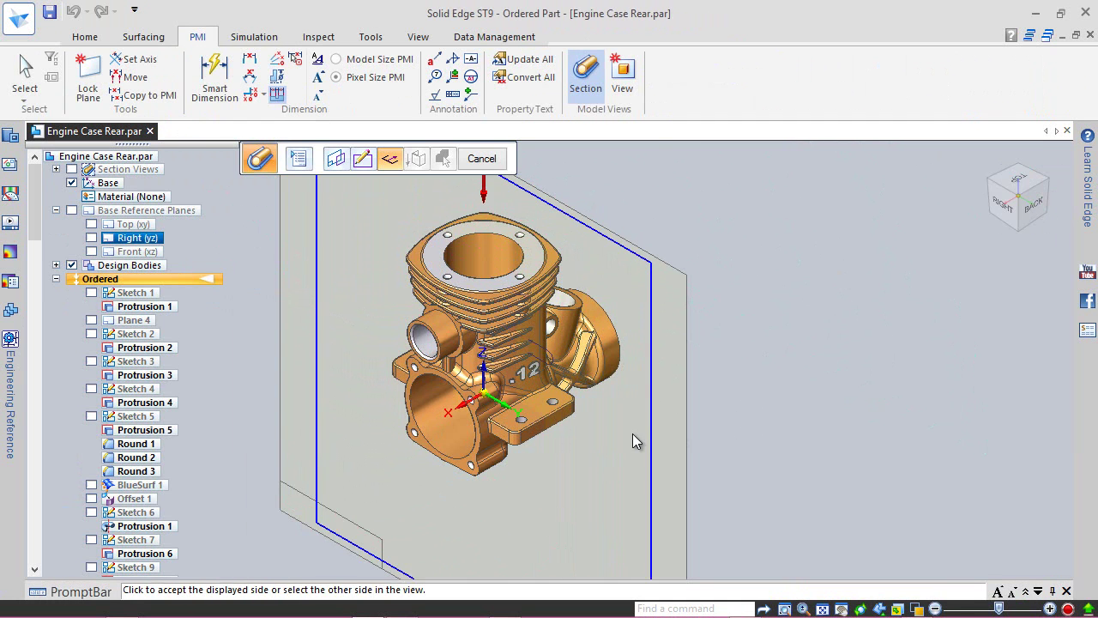
- Accept the displayed cut side, set the section depth beyond the part, and finish the section view cutting all parts
left_click(633, 433)
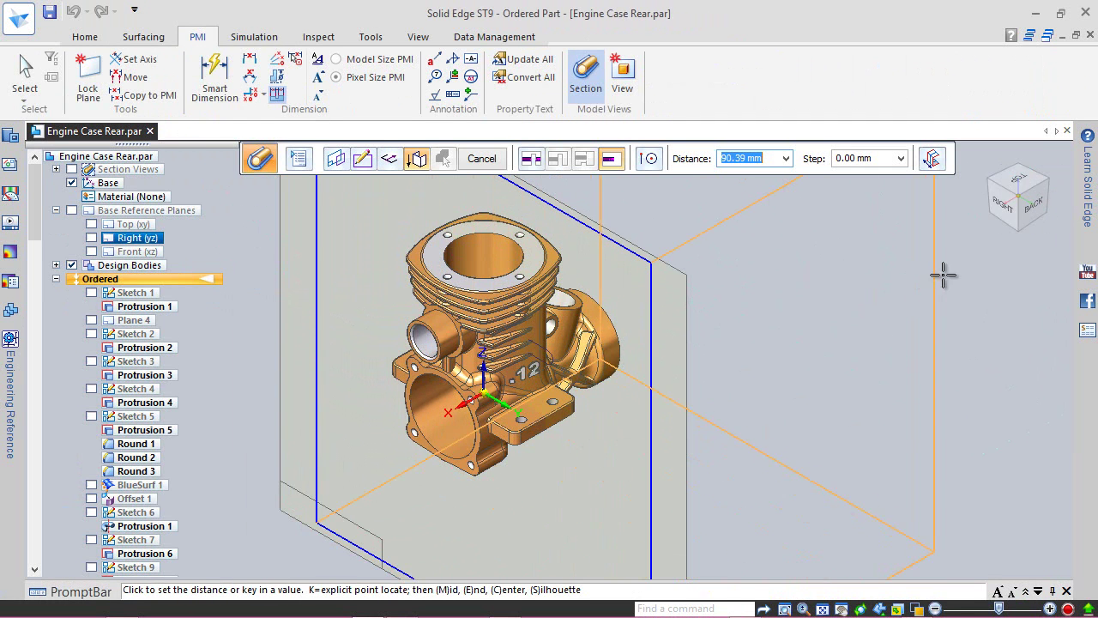
left_click(965, 268)
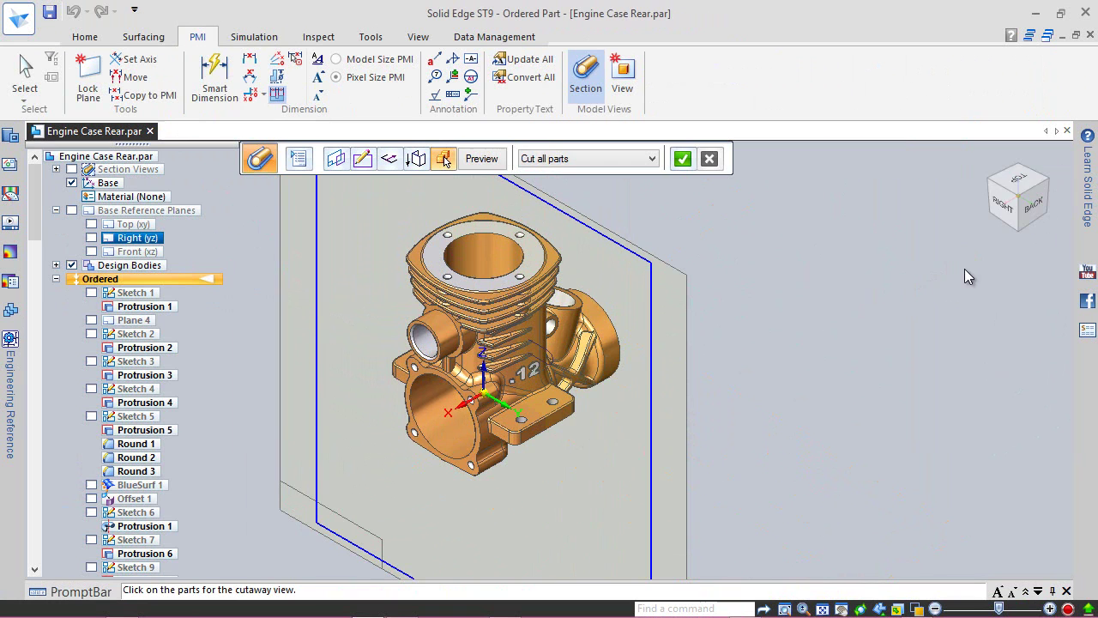
left_click(683, 159)
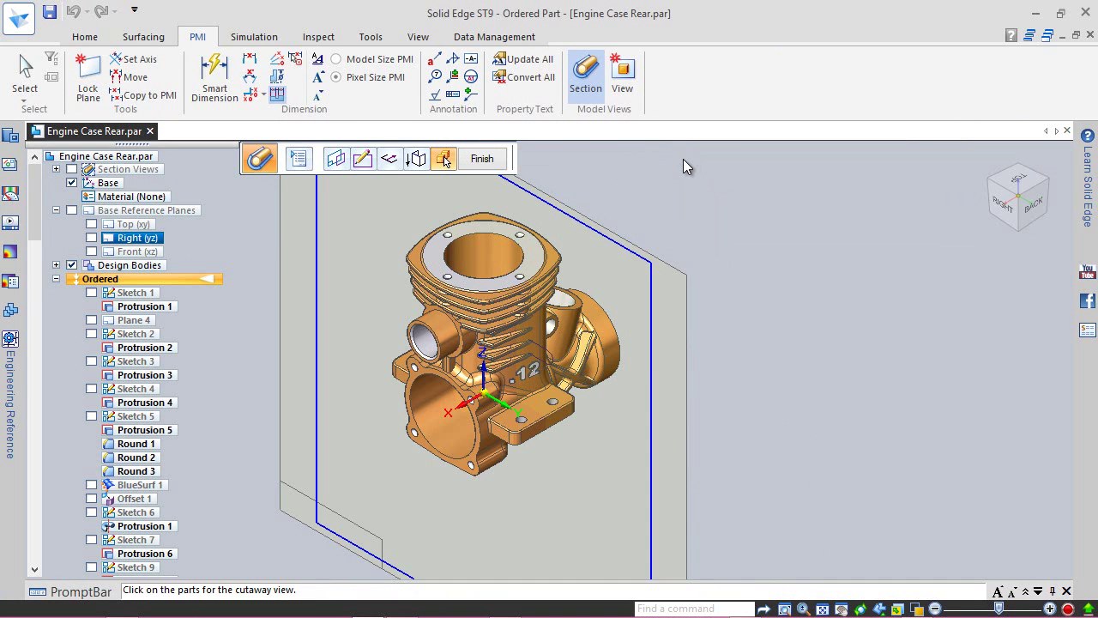
left_click(483, 158)
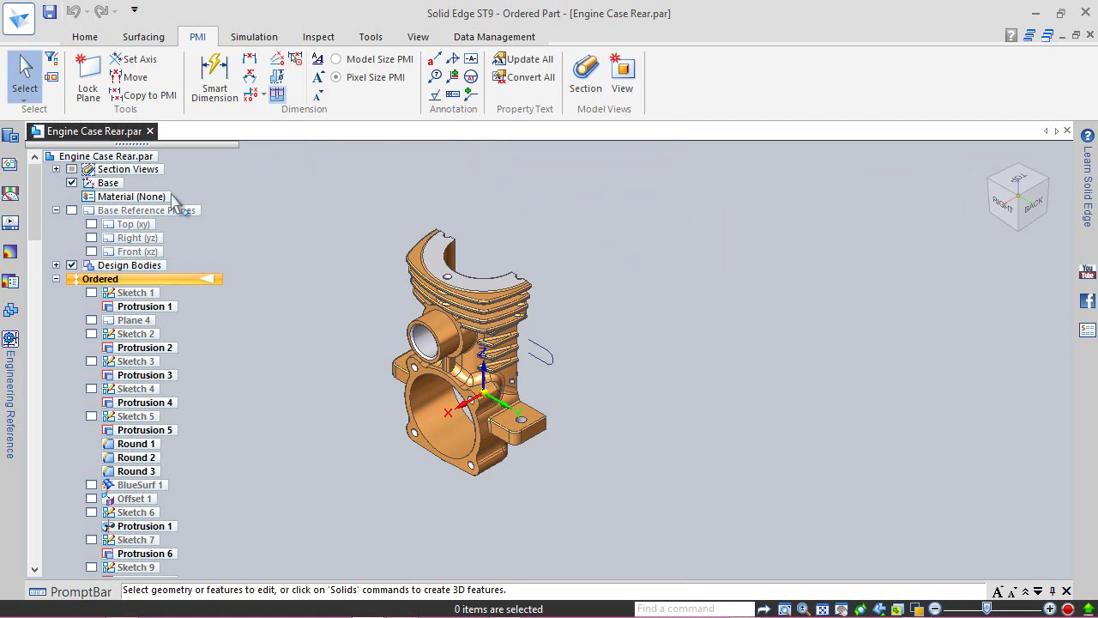
- Edit the new Section 3 C definition so its extent runs to the opposite side of the Right plane, and finish it
left_click(56, 170)
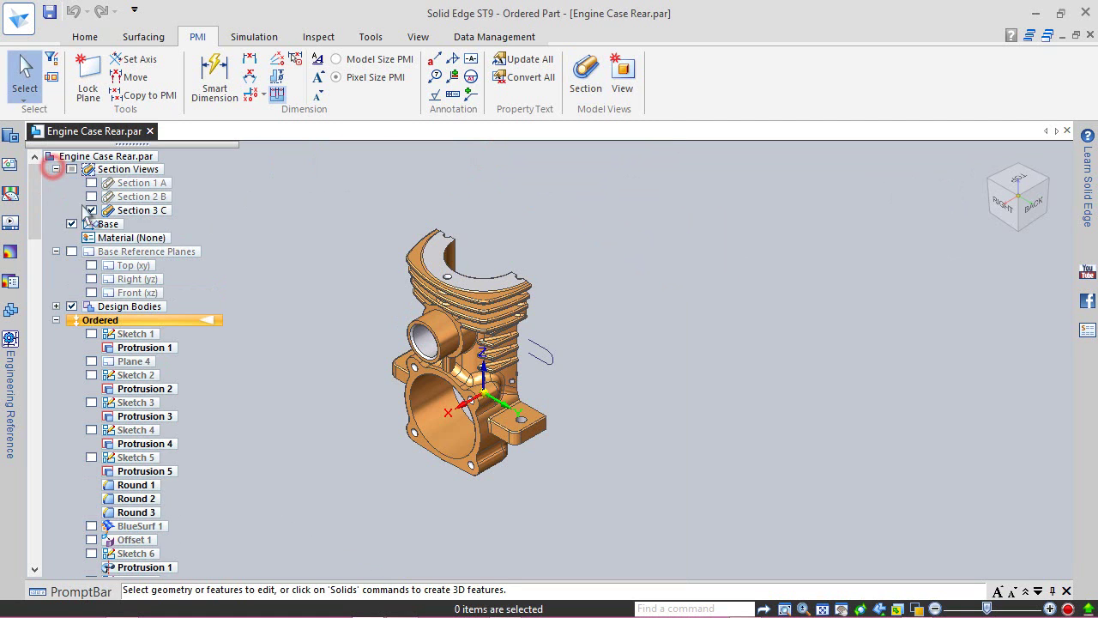
left_click(133, 212)
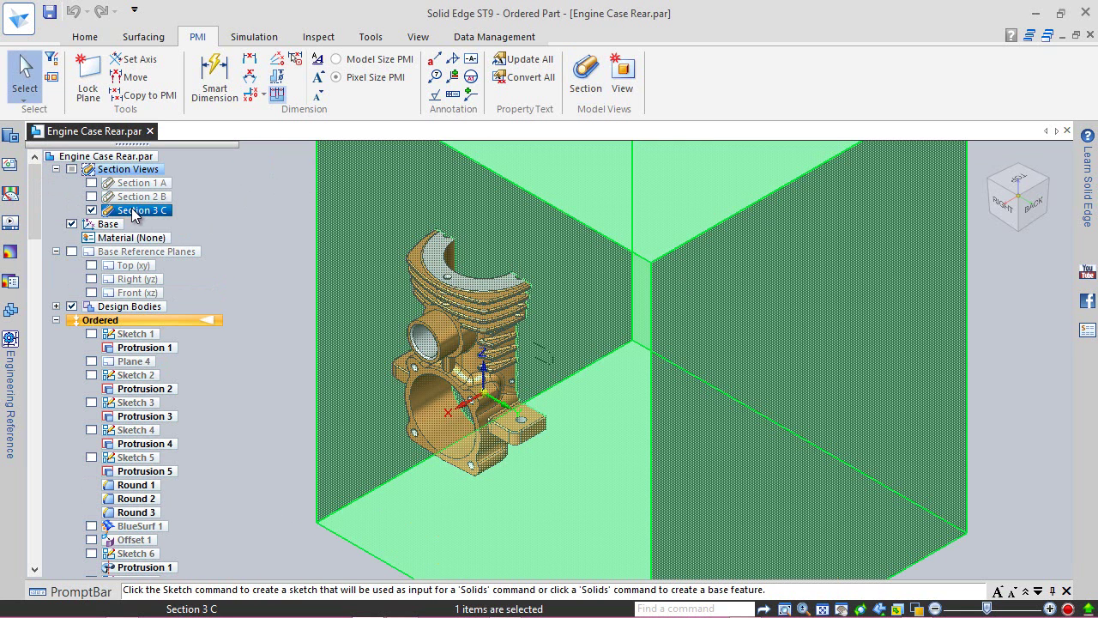
right_click(133, 212)
left_click(171, 278)
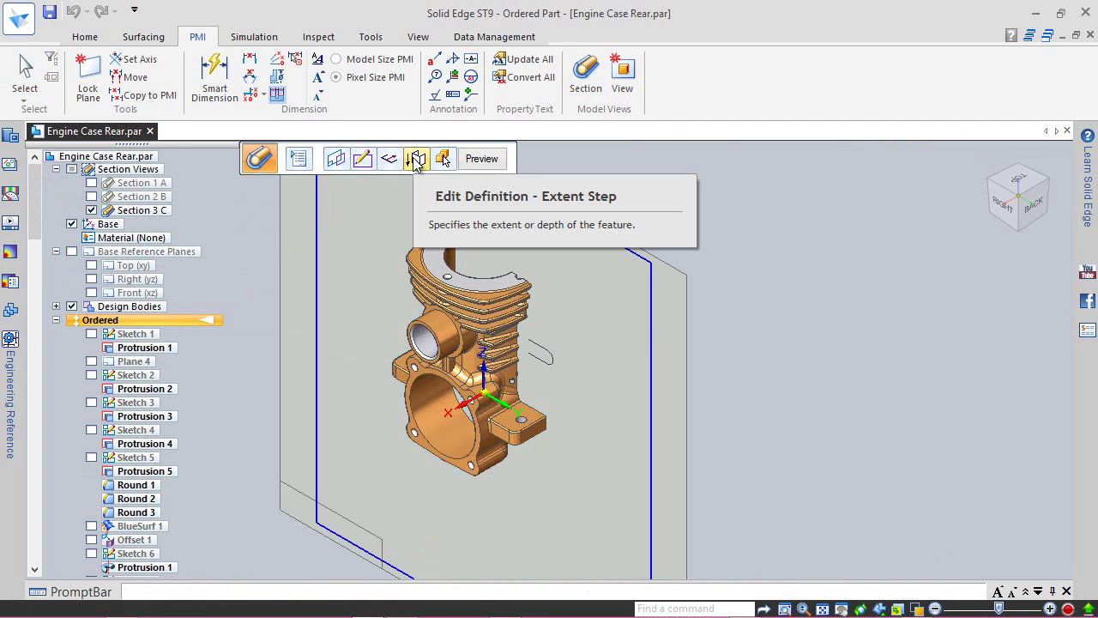
left_click(418, 159)
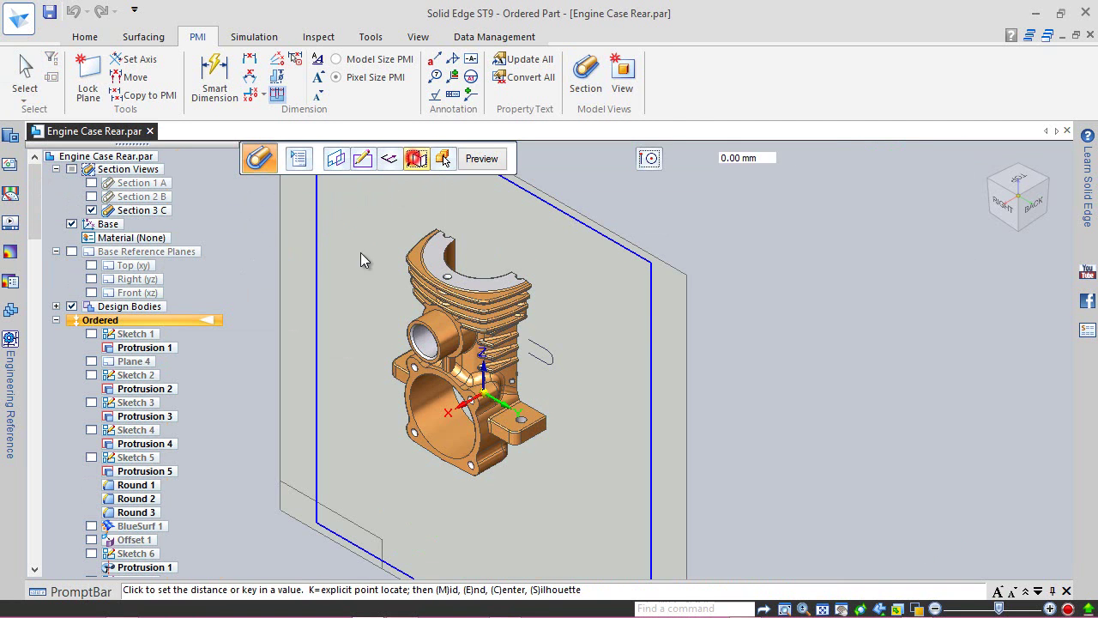
left_click(265, 355)
left_click(478, 160)
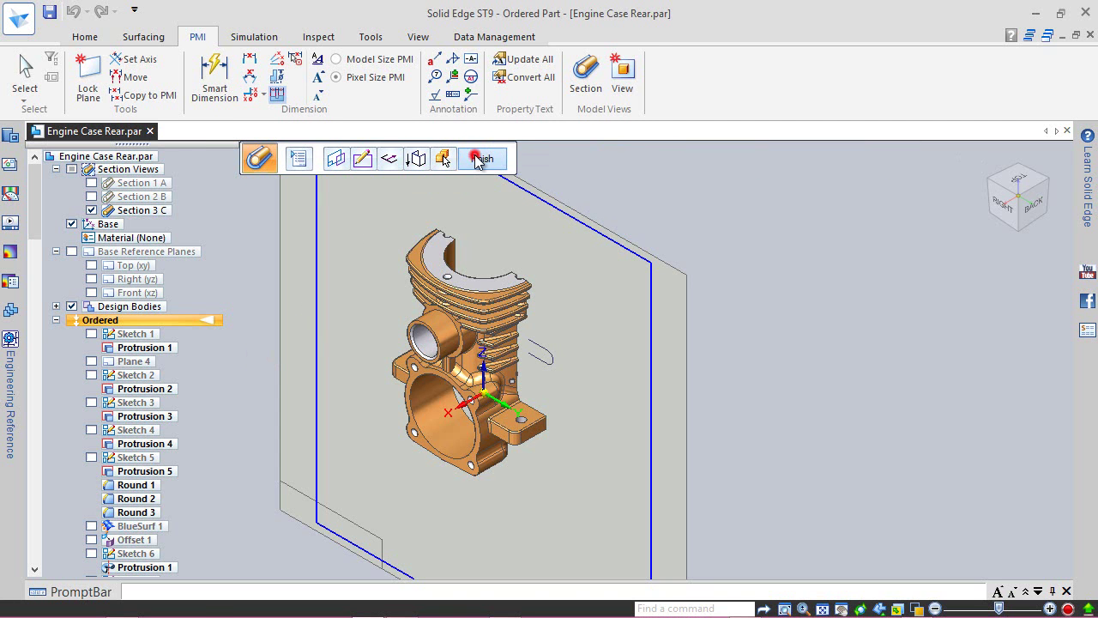
left_click(478, 161)
left_click(446, 209)
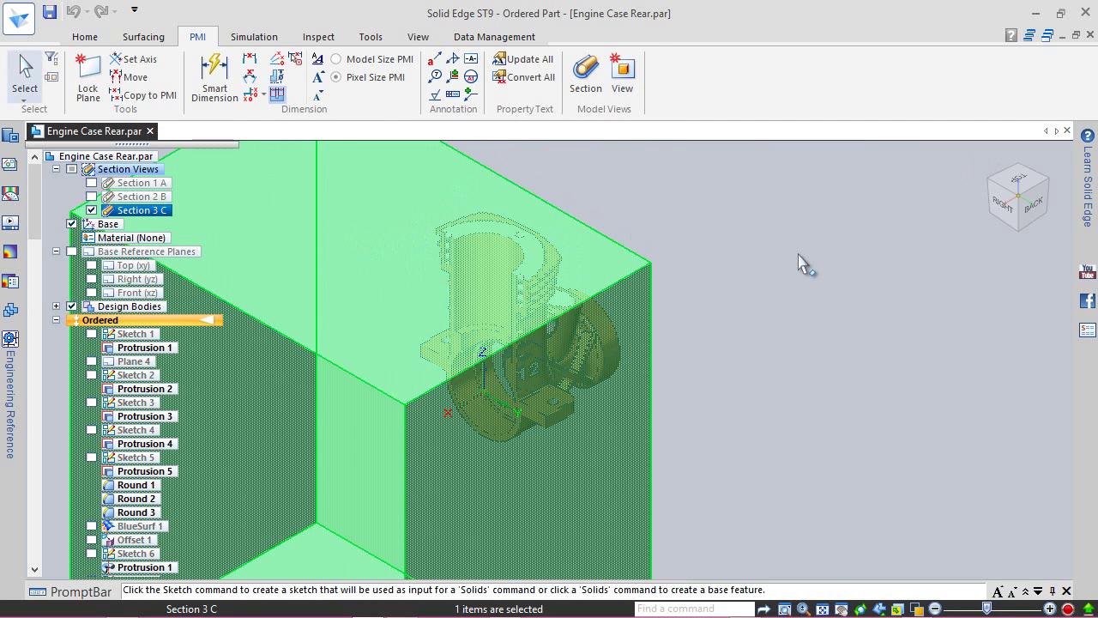
left_click(799, 254)
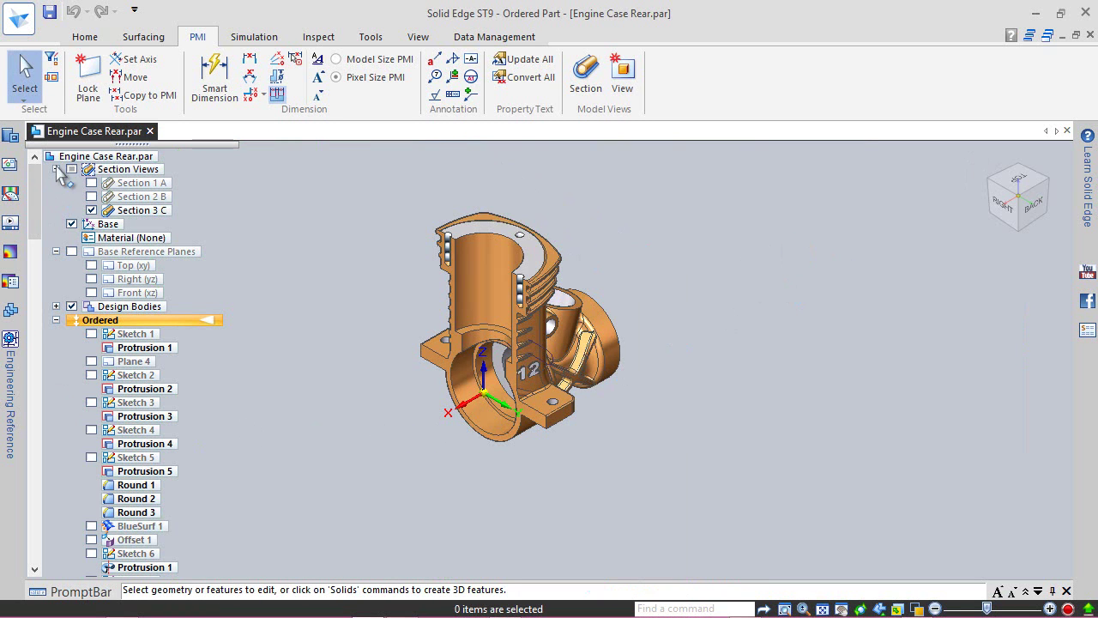
- Reopen the profile of Sketch 36 in a straight-on Right view and save all documents
left_click(55, 169)
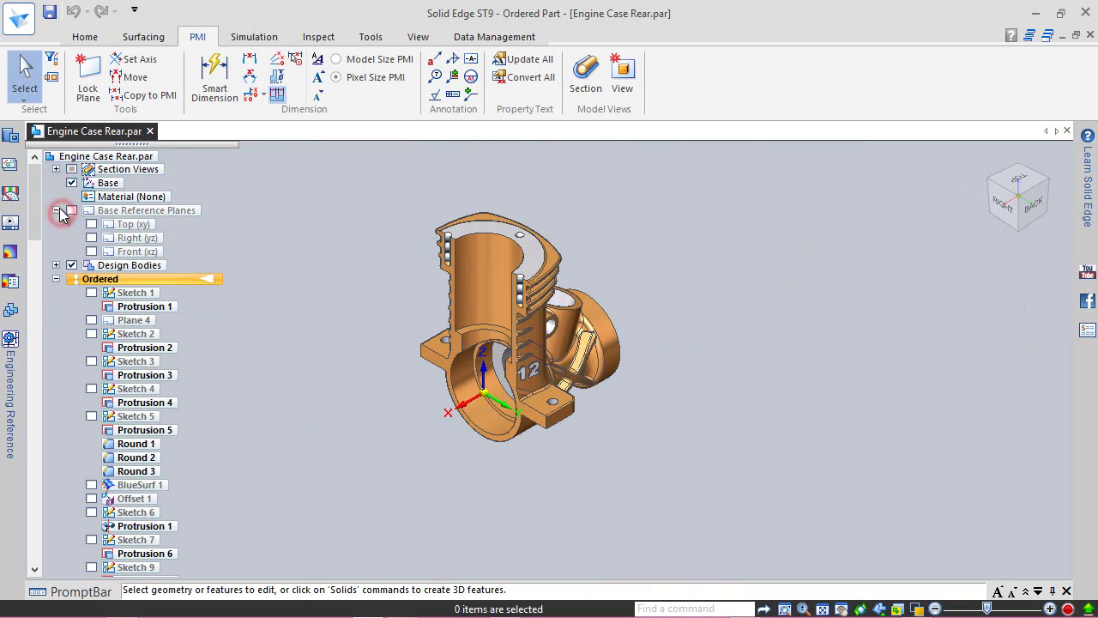
left_click(56, 211)
scroll(34, 210, "down", 20)
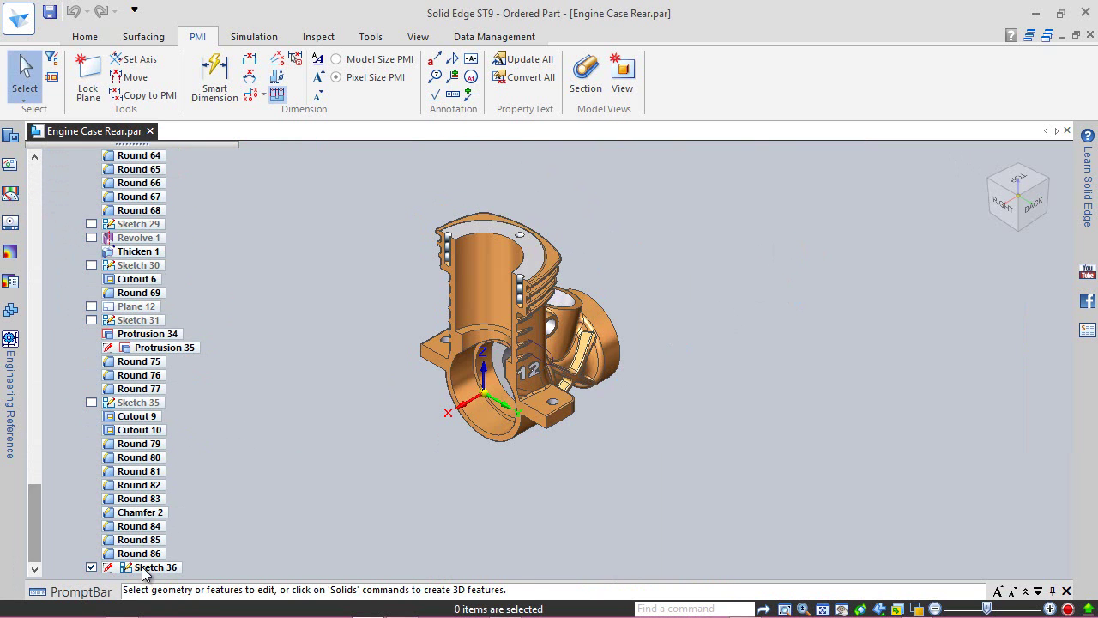
left_click(144, 568)
left_click(557, 363)
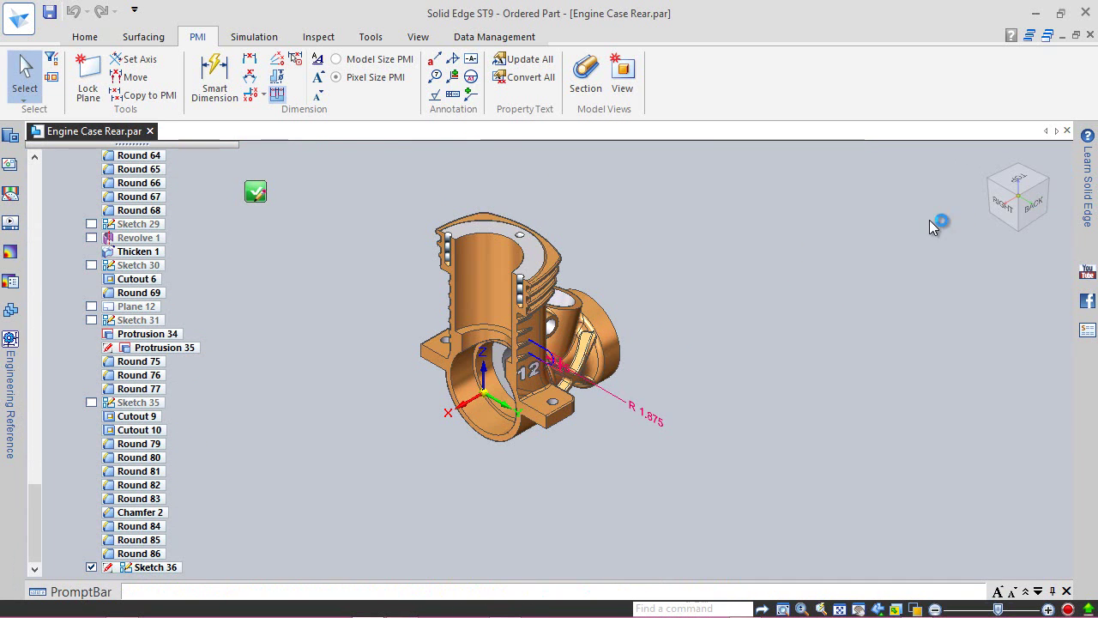
left_click(1006, 211)
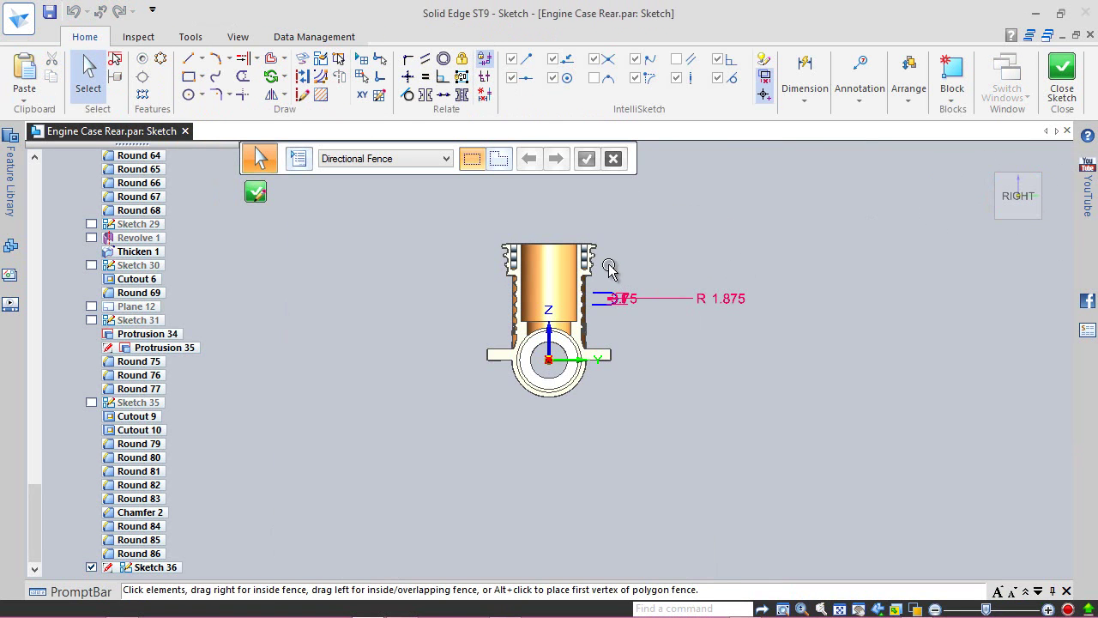
scroll(606, 280, "up", 2)
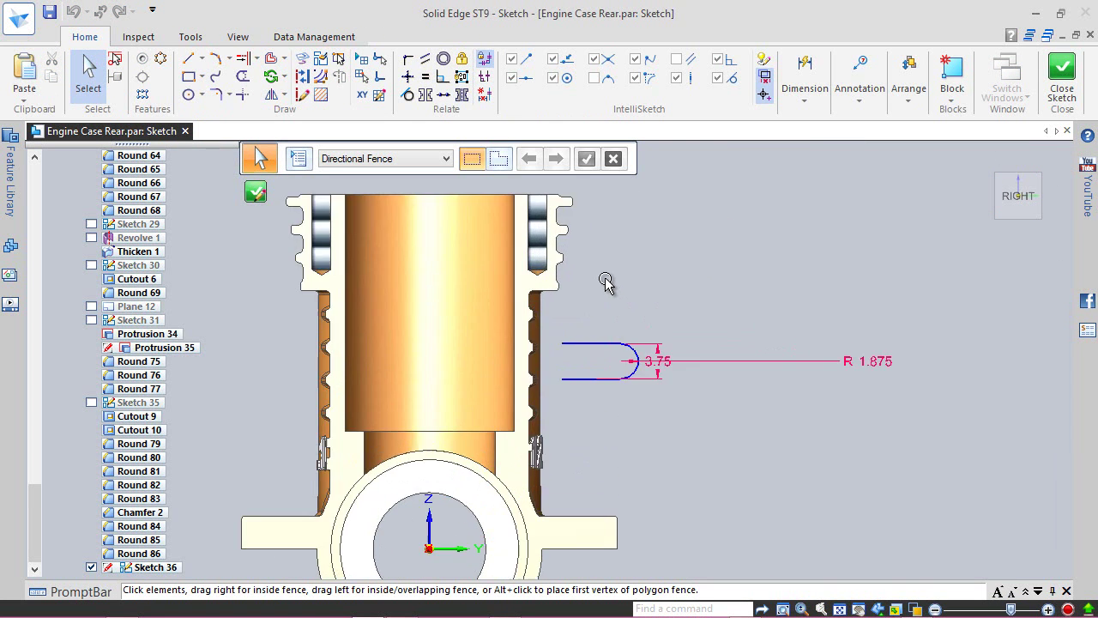
right_click(672, 229)
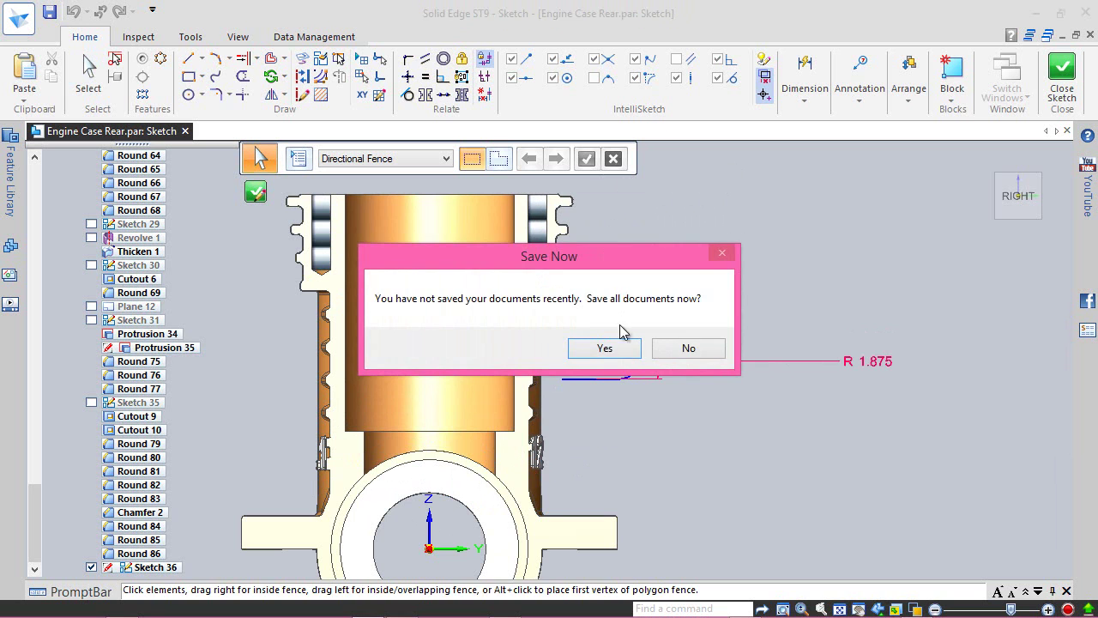
left_click(621, 347)
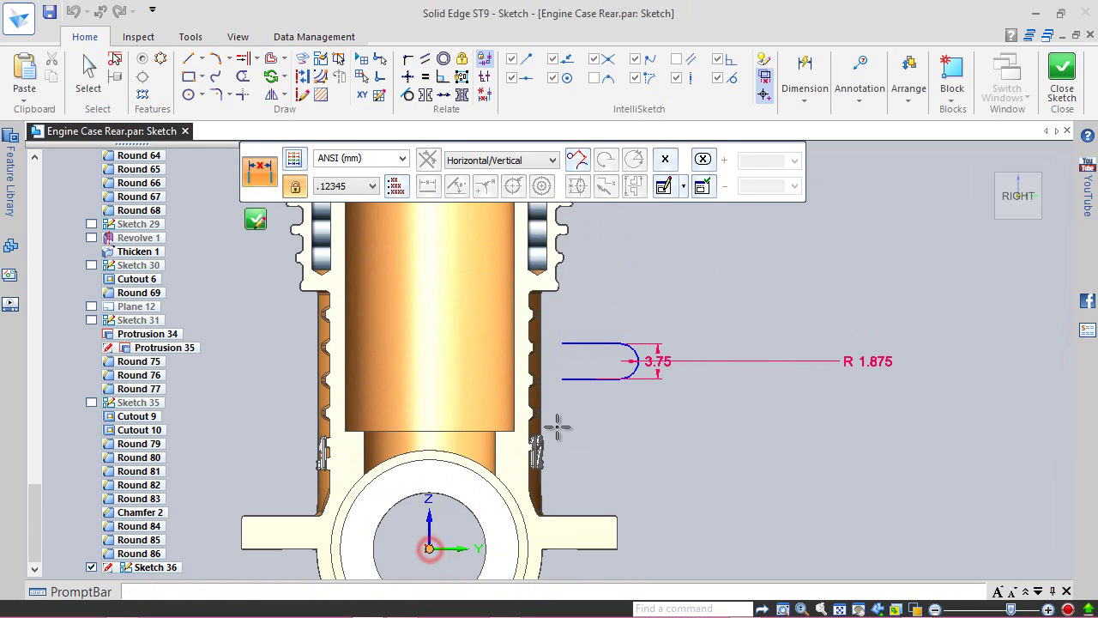
- Dimension the horizontal distance from the origin to the end arc's centre and set it to 12.5 mm
left_click(637, 360)
left_click(618, 361)
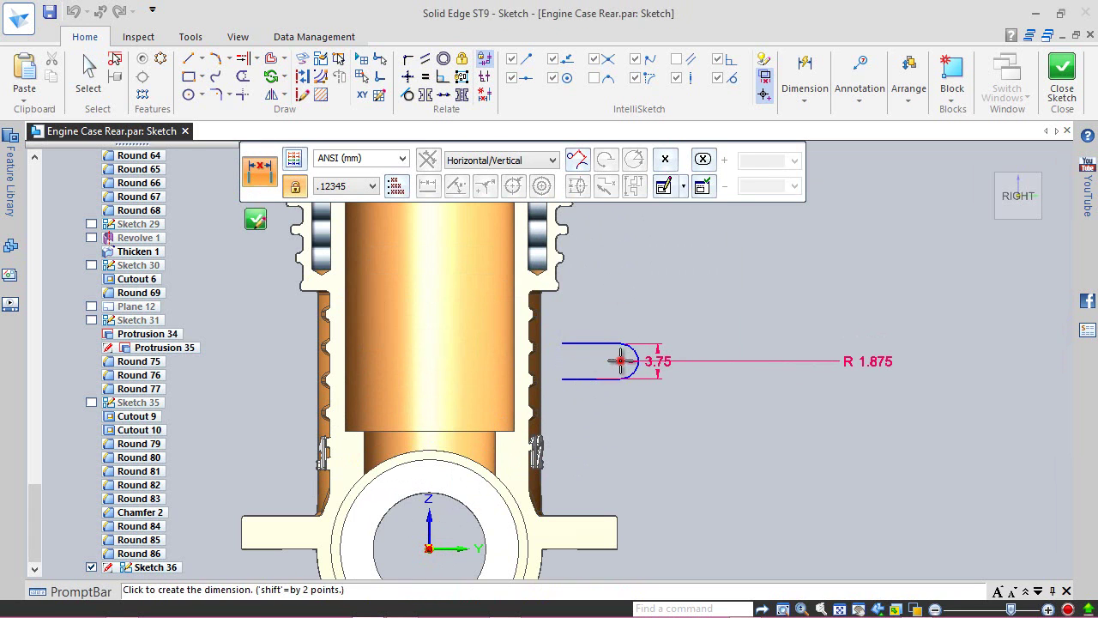
left_click(593, 307)
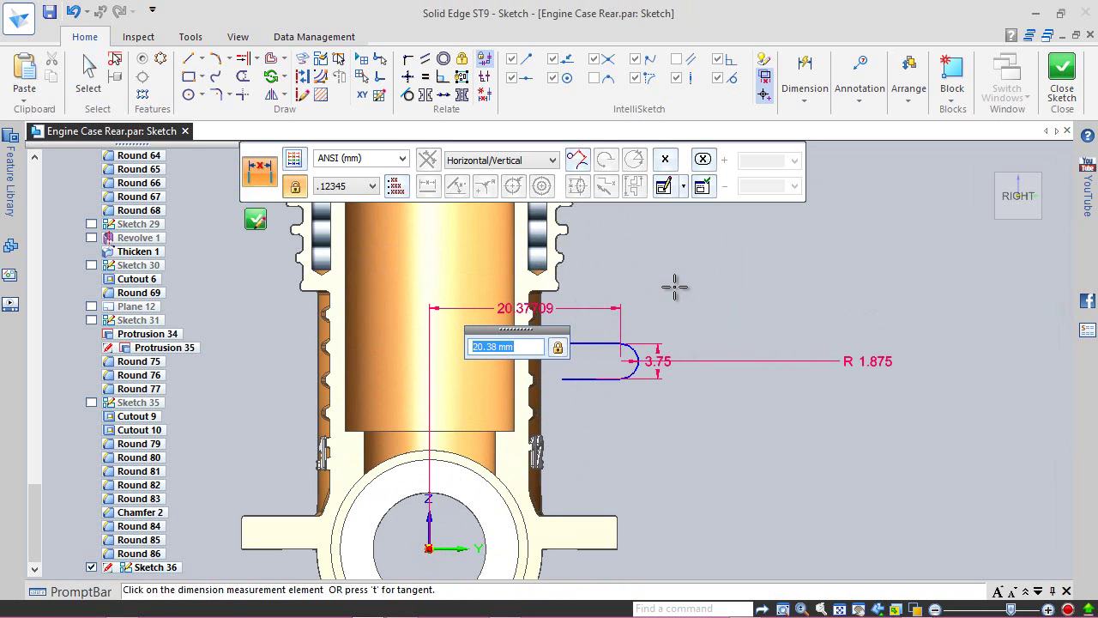
key("Return")
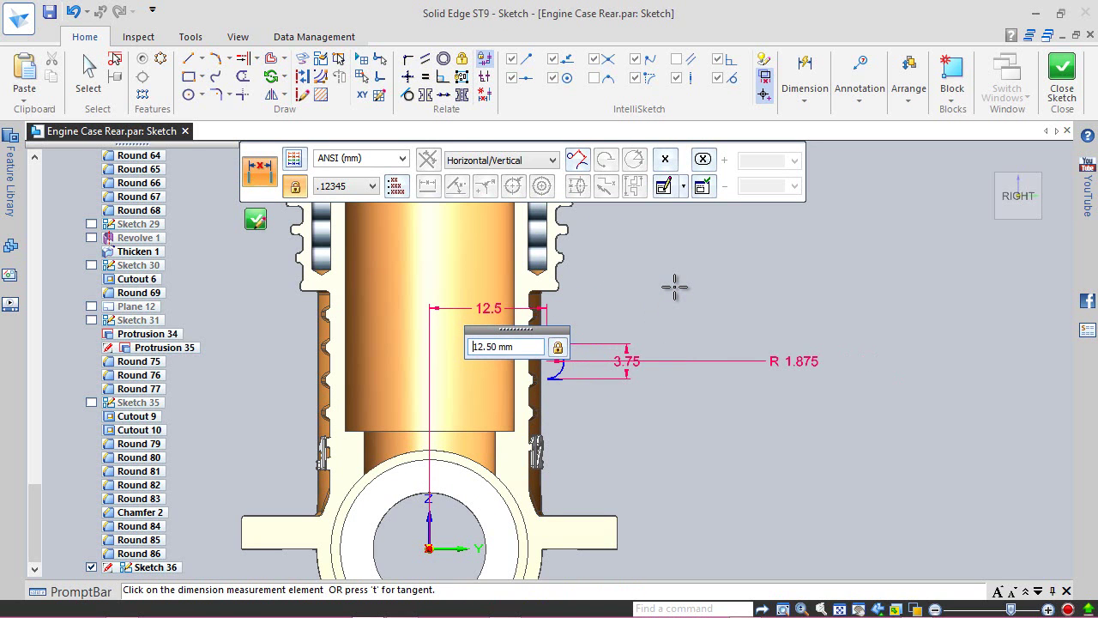
left_click(88, 73)
- Stretch the lower line's free end through the cylinder wall into the bore, making the line about 4.67 mm long
scroll(498, 359, "up", 2)
scroll(498, 359, "up", 4)
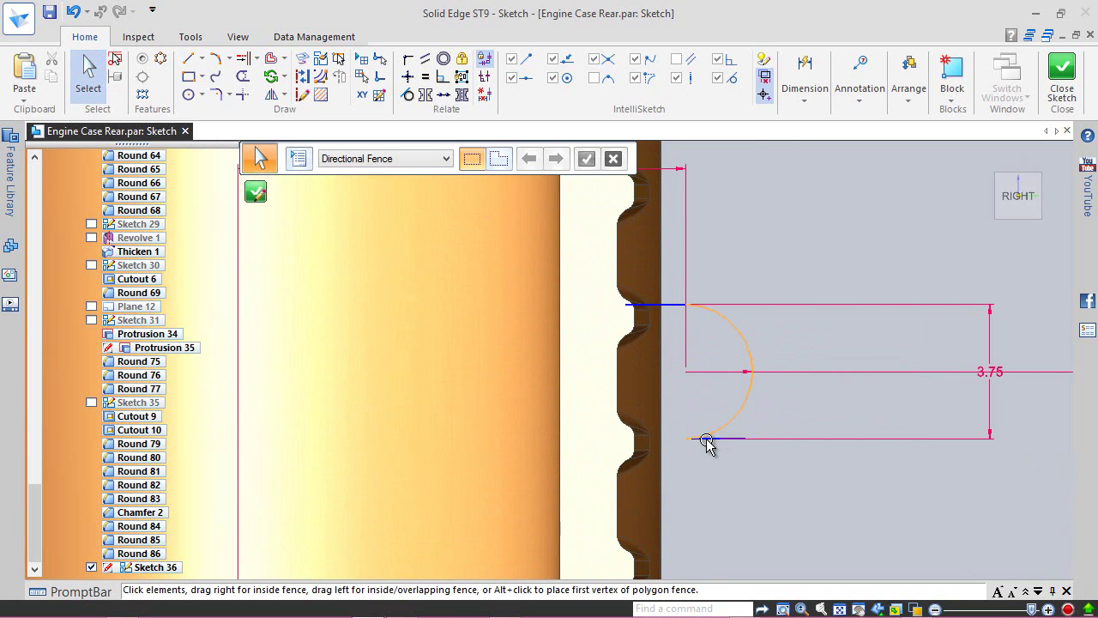
scroll(706, 449, "down", 2)
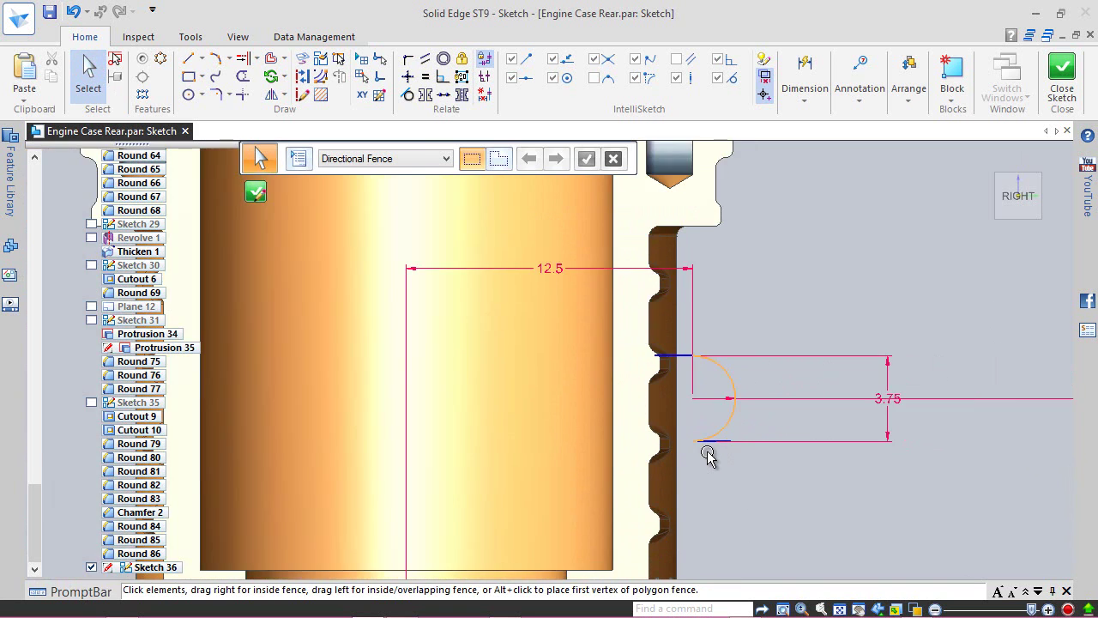
scroll(706, 453, "up", 3)
scroll(707, 455, "up", 1)
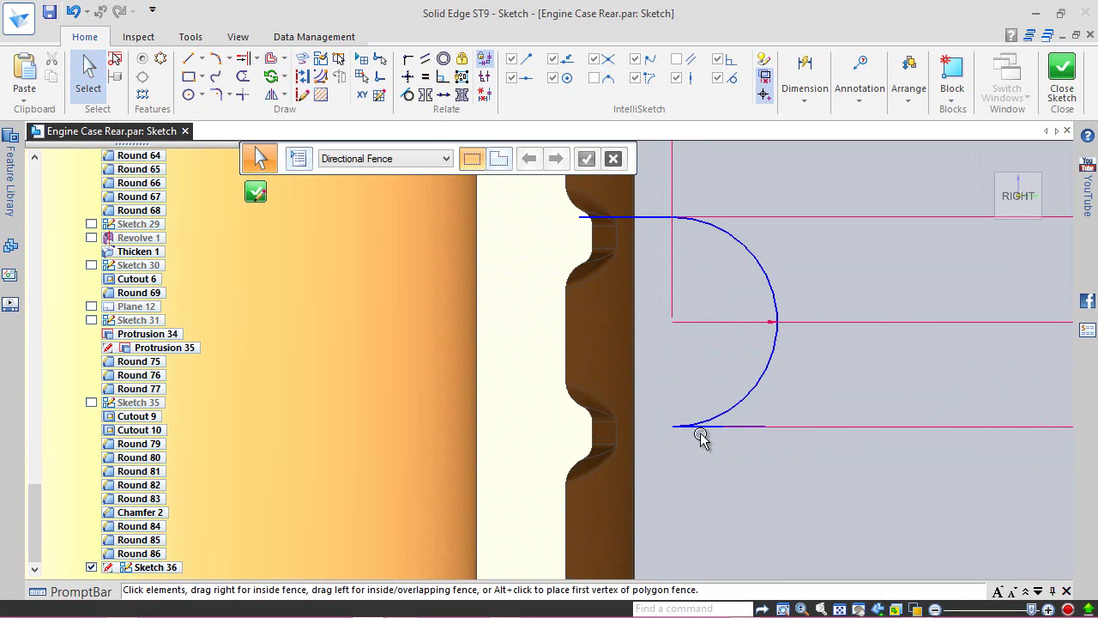
left_click(704, 431)
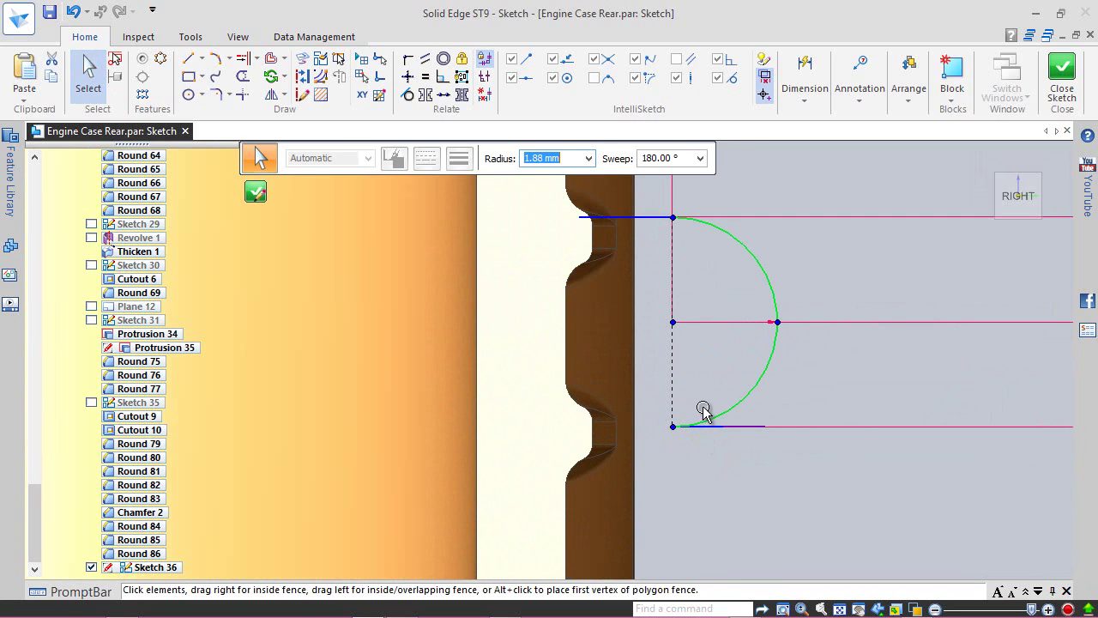
key("Escape")
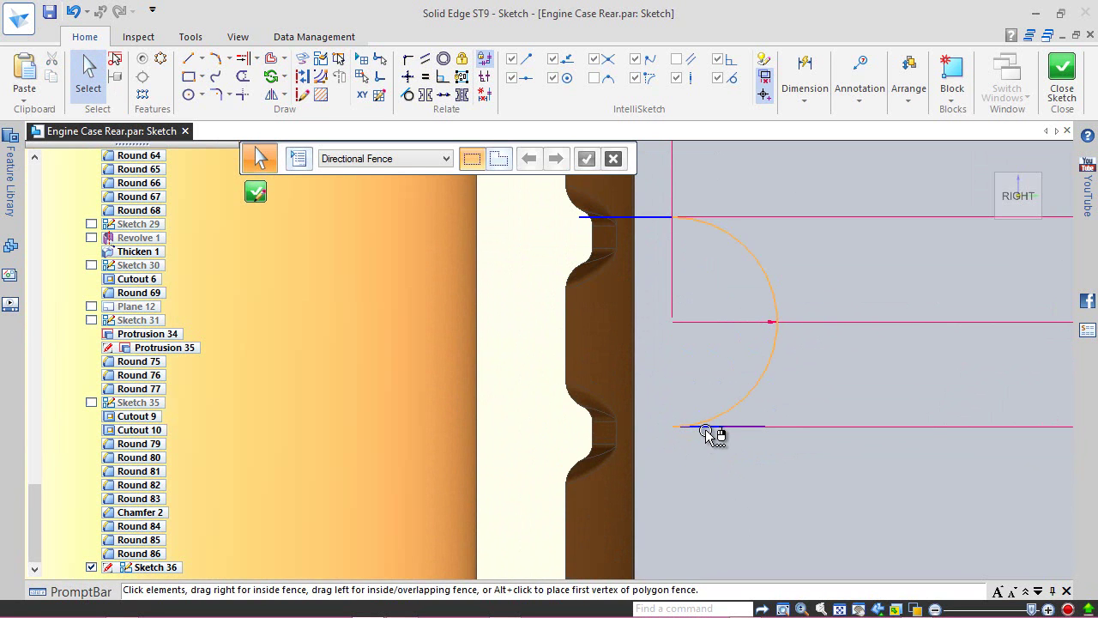
right_click(707, 431)
left_click(783, 453)
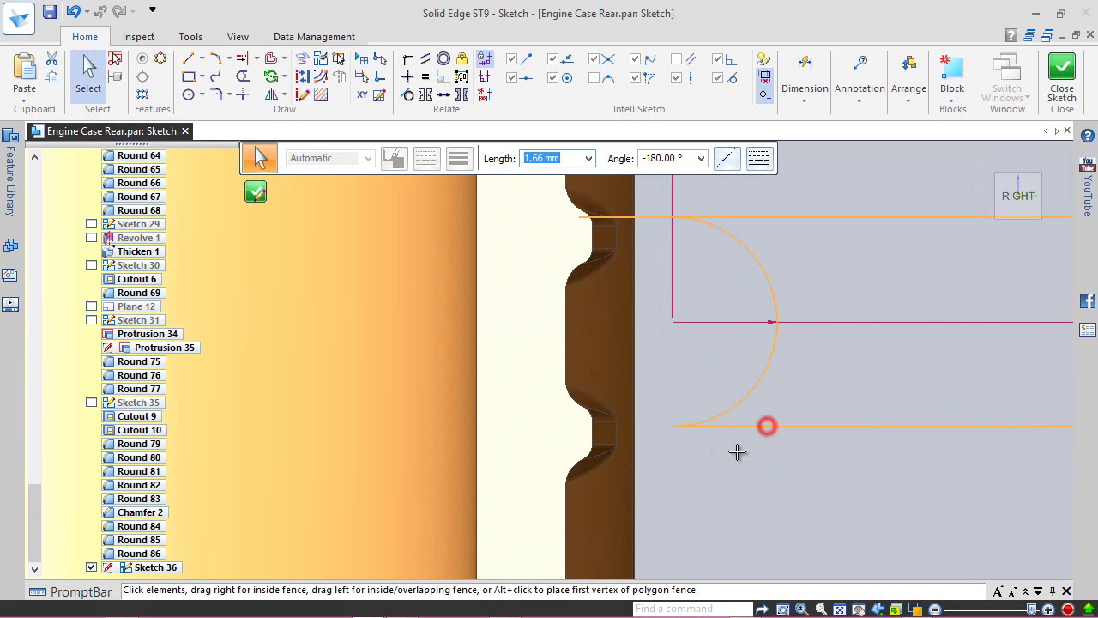
left_click(412, 427)
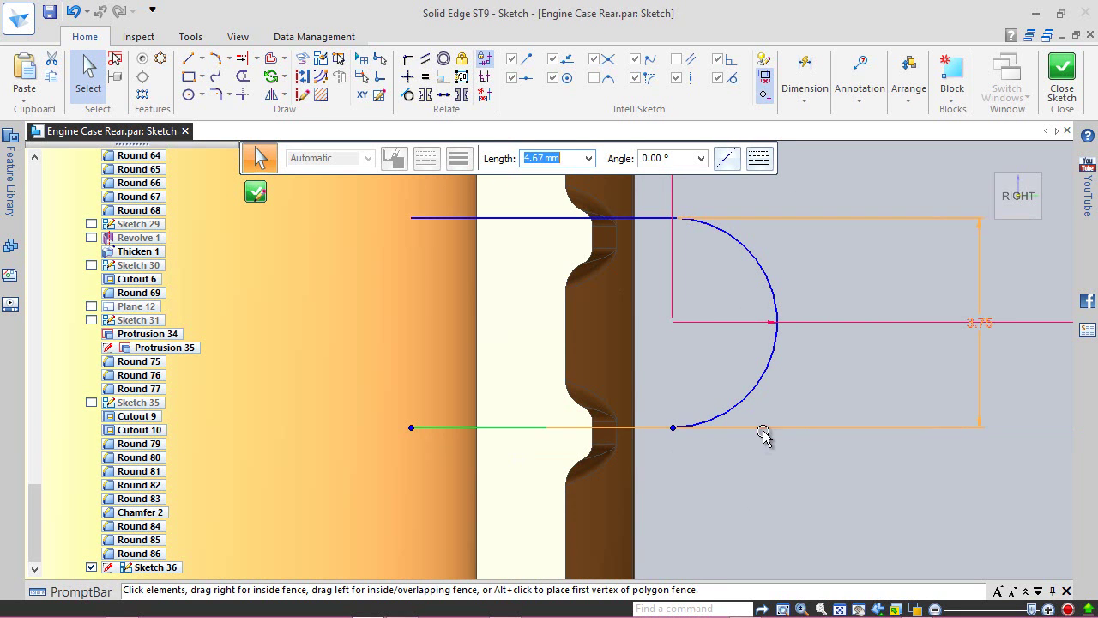
right_click(745, 471)
- Shorten the upper line to about 2.94 mm so its free end lies inside the cylinder wall
scroll(745, 471, "up", 2)
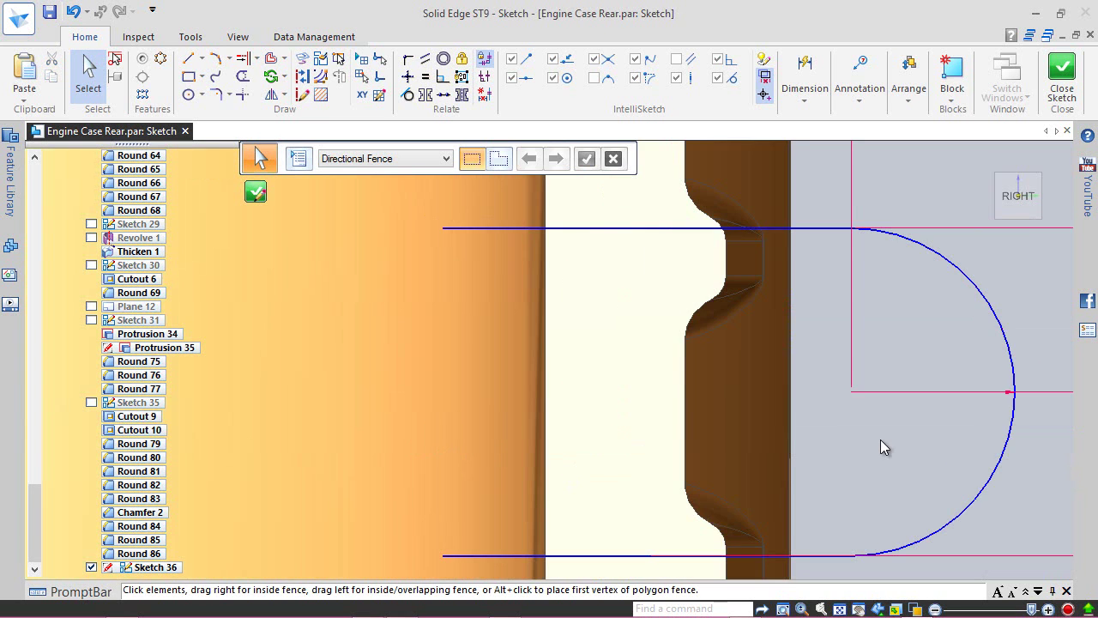
left_click(455, 228)
left_click_drag(443, 228, 594, 231)
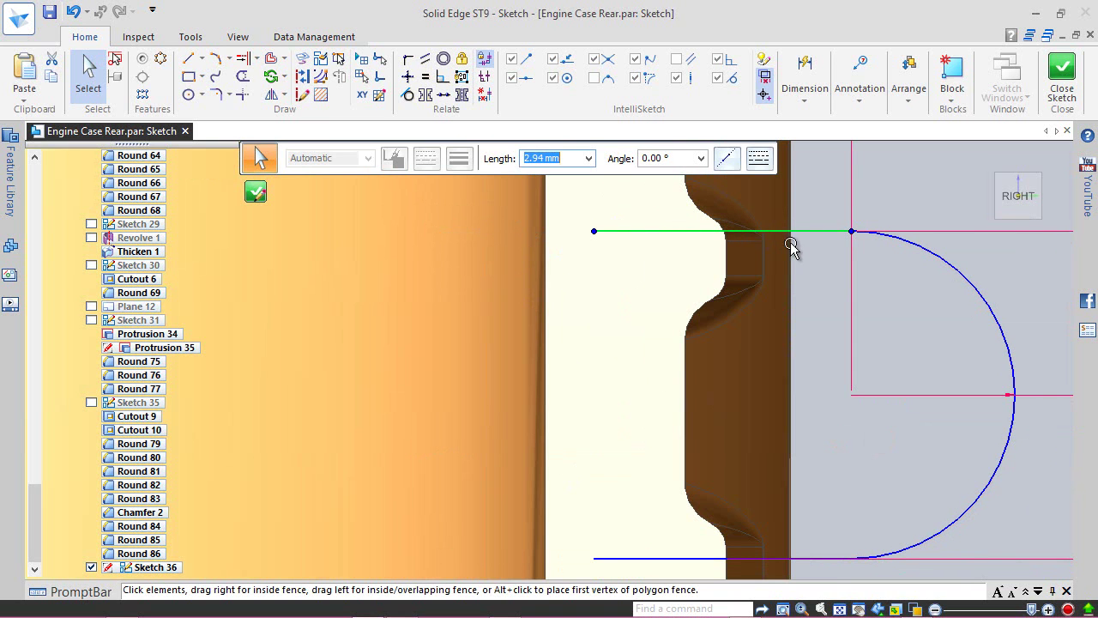
- Draw a vertical line joining the free ends of the two horizontal lines to close the profile
left_click(191, 57)
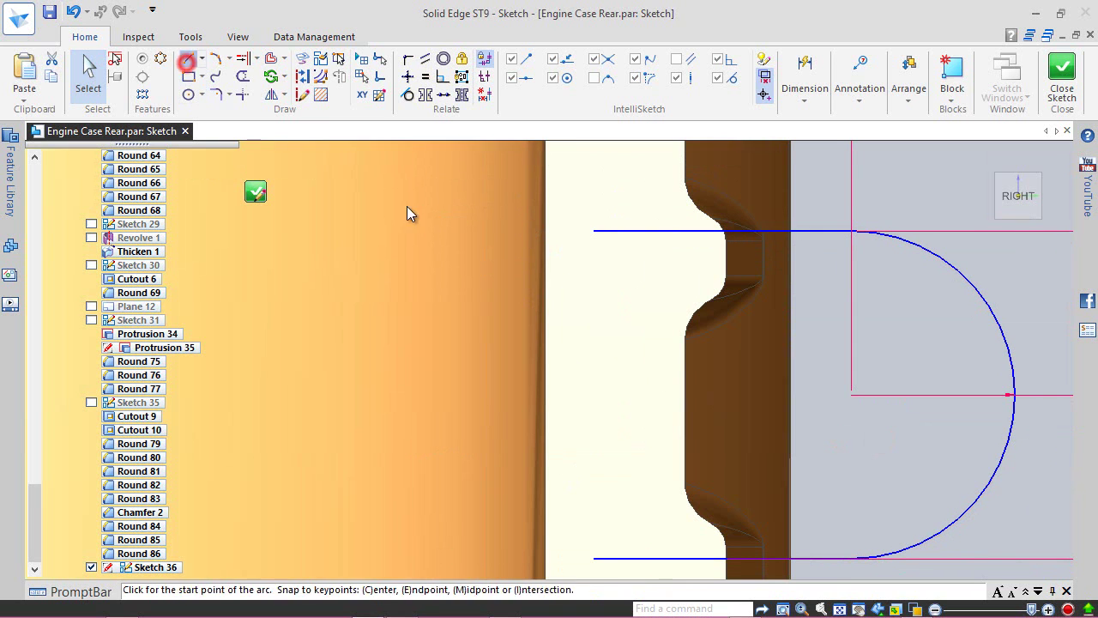
left_click(593, 231)
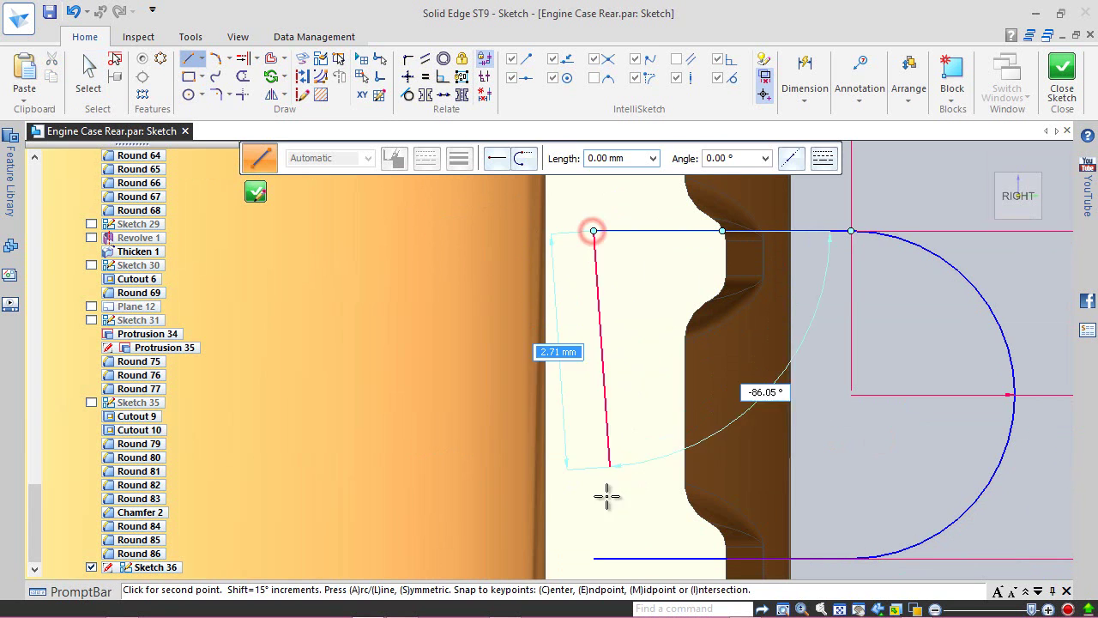
left_click(594, 559)
right_click(642, 336)
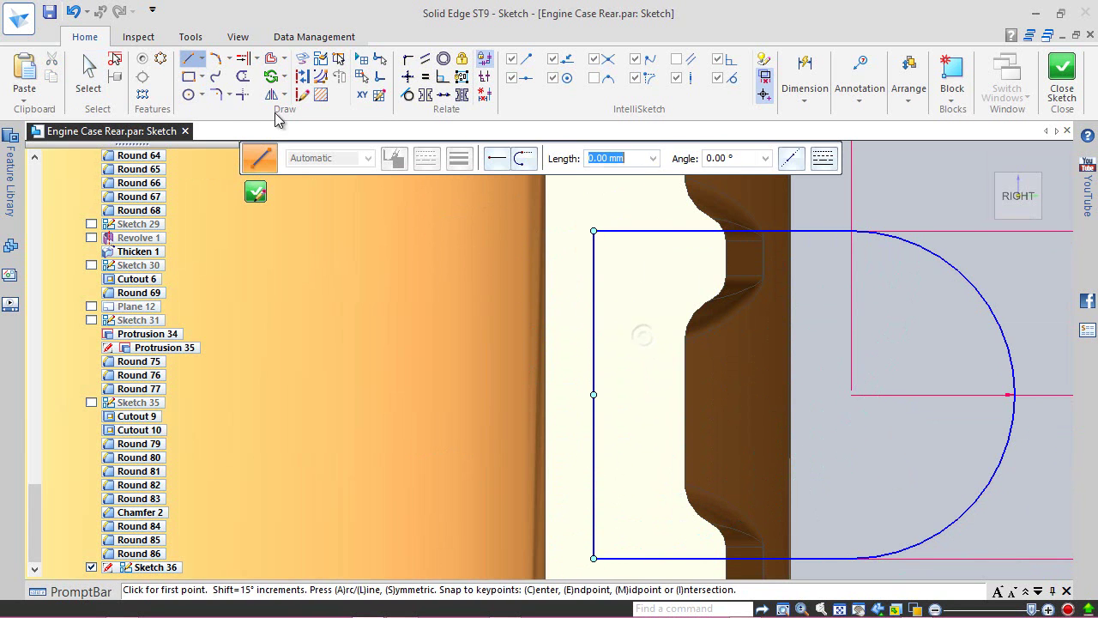
left_click(88, 68)
- Move the closed profile's upper inner corner slightly outward and down, keeping it inside the cylinder wall
left_click(593, 321)
mouse_move(594, 228)
left_mouse_down()
mouse_move(623, 230)
mouse_move(621, 252)
mouse_move(614, 238)
left_mouse_up()
left_click(913, 178)
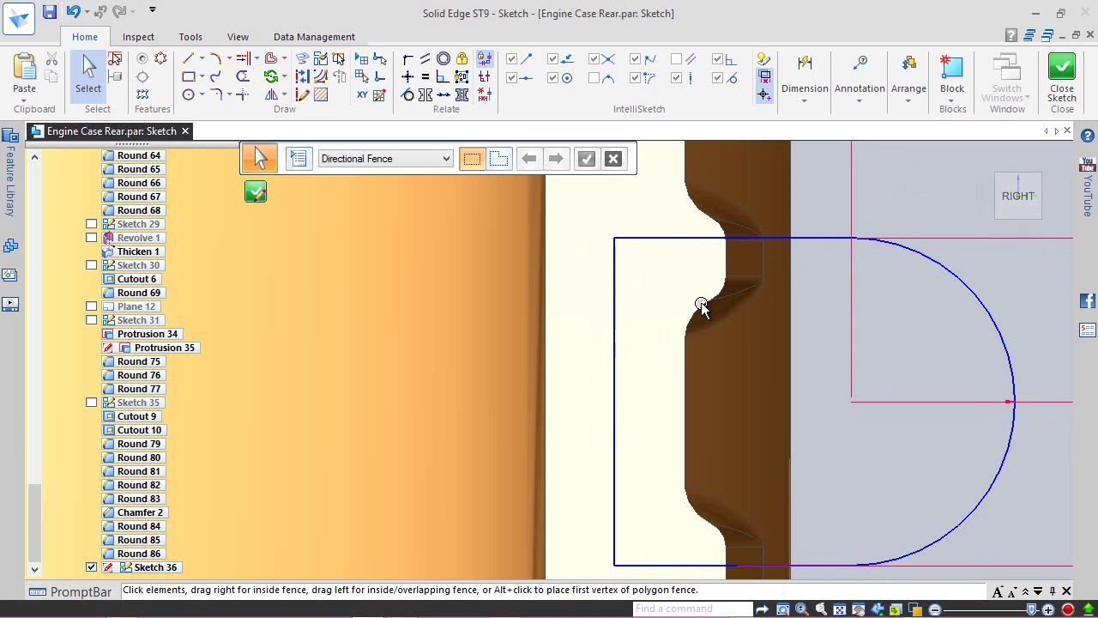
scroll(551, 318, "down", 2)
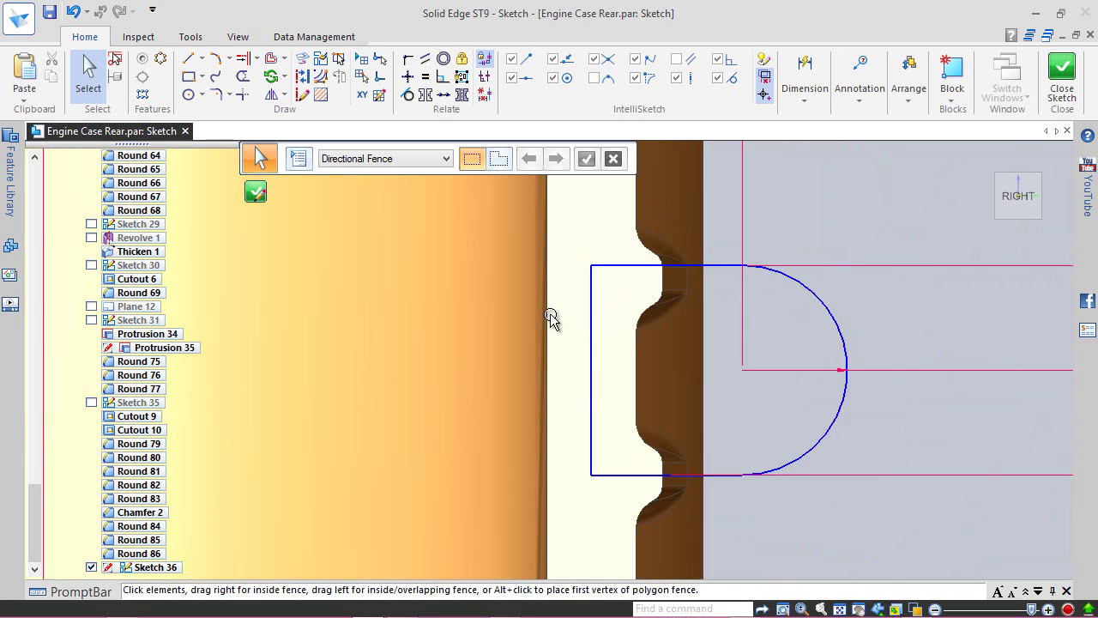
- Dimension the vertical distance from the profile's arc centre to the cylinder's top face and set it to 14.25 mm
scroll(856, 392, "down", 3)
scroll(497, 270, "down", 3)
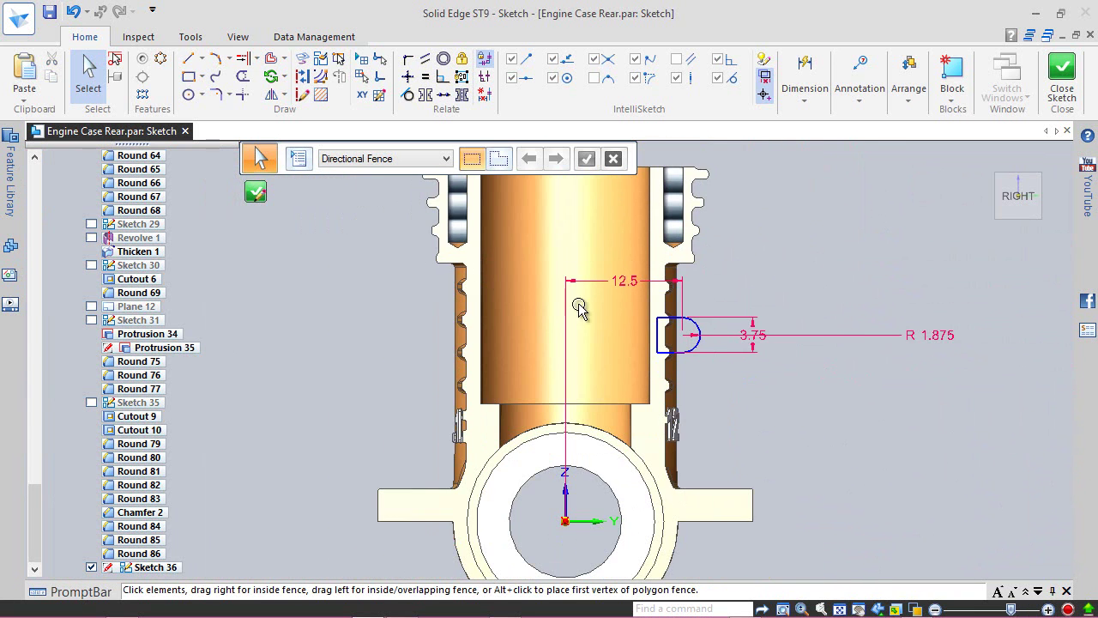
scroll(816, 368, "up", 1)
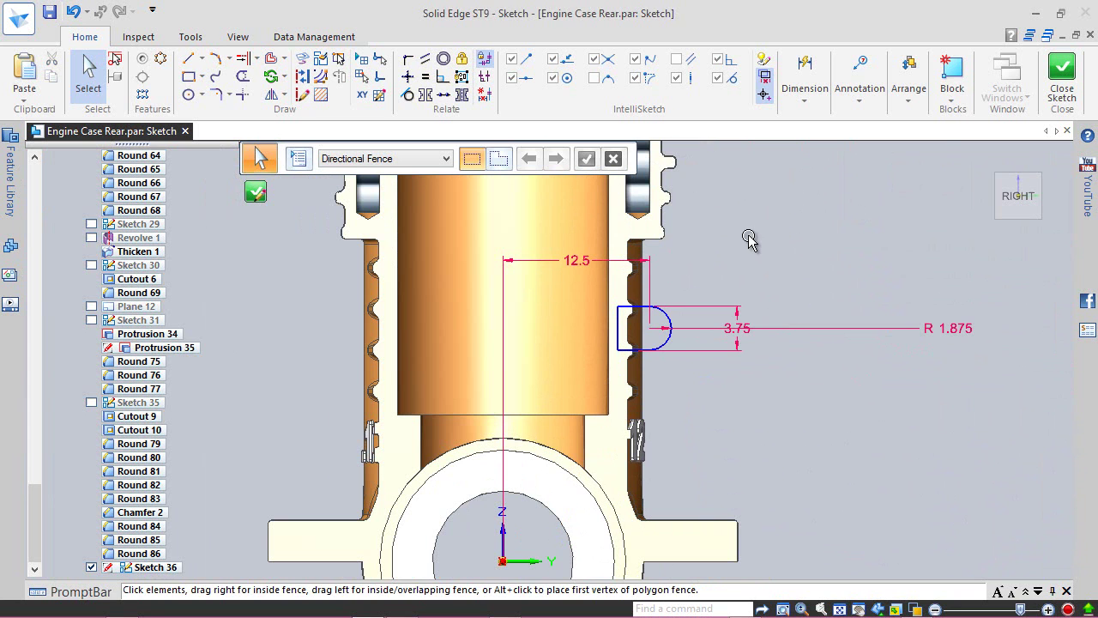
left_click(807, 82)
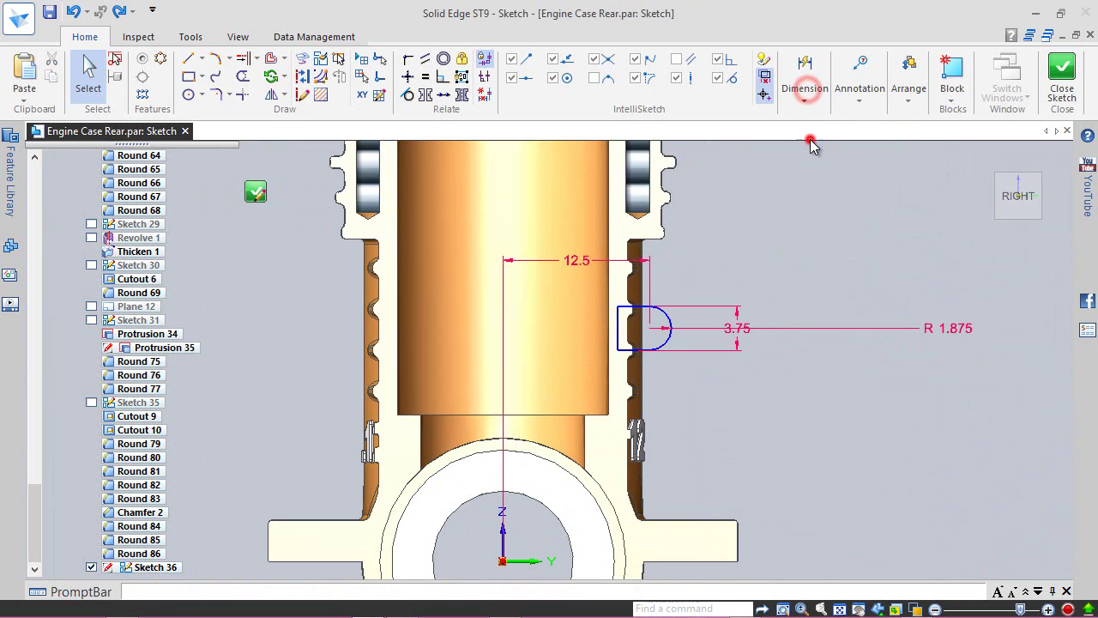
left_click(665, 319)
scroll(686, 454, "down", 2)
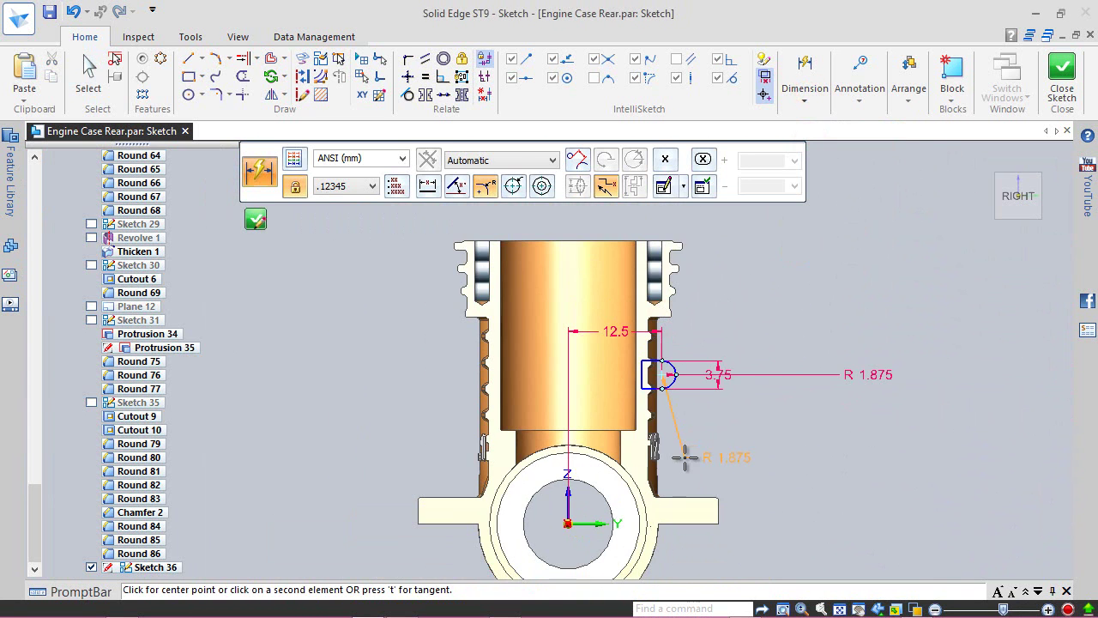
scroll(677, 223, "up", 2)
scroll(678, 223, "up", 1)
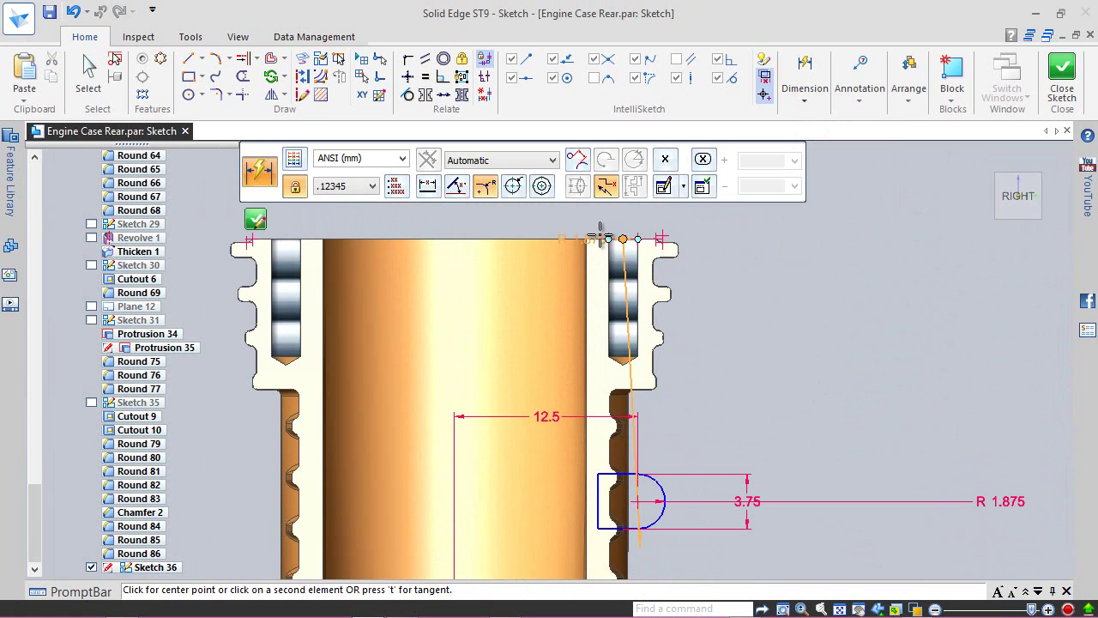
left_click(598, 238)
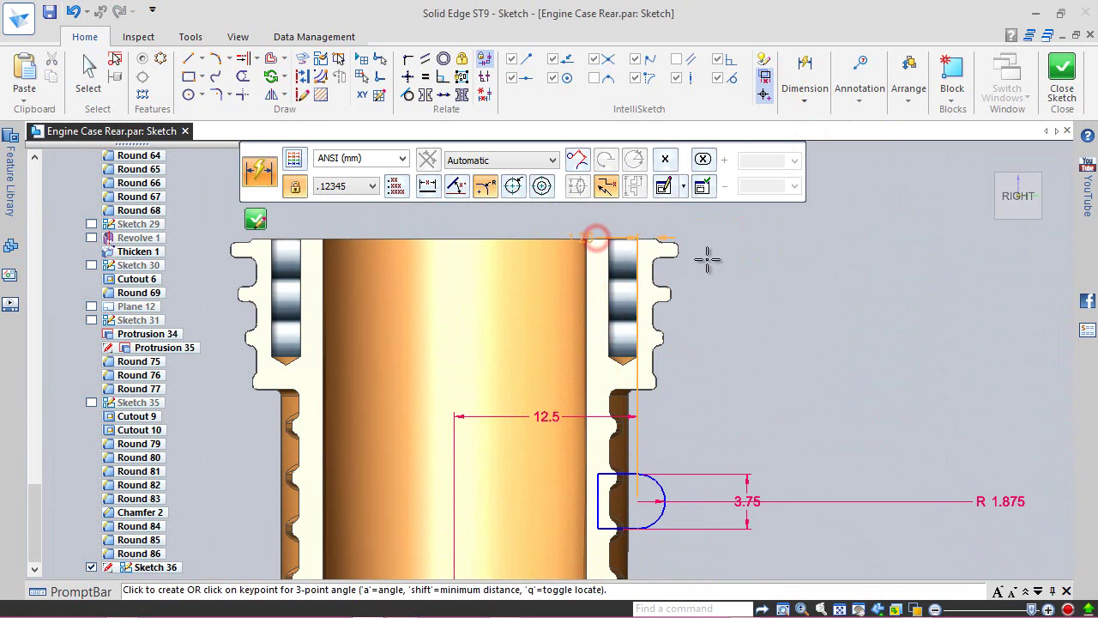
left_click(768, 277)
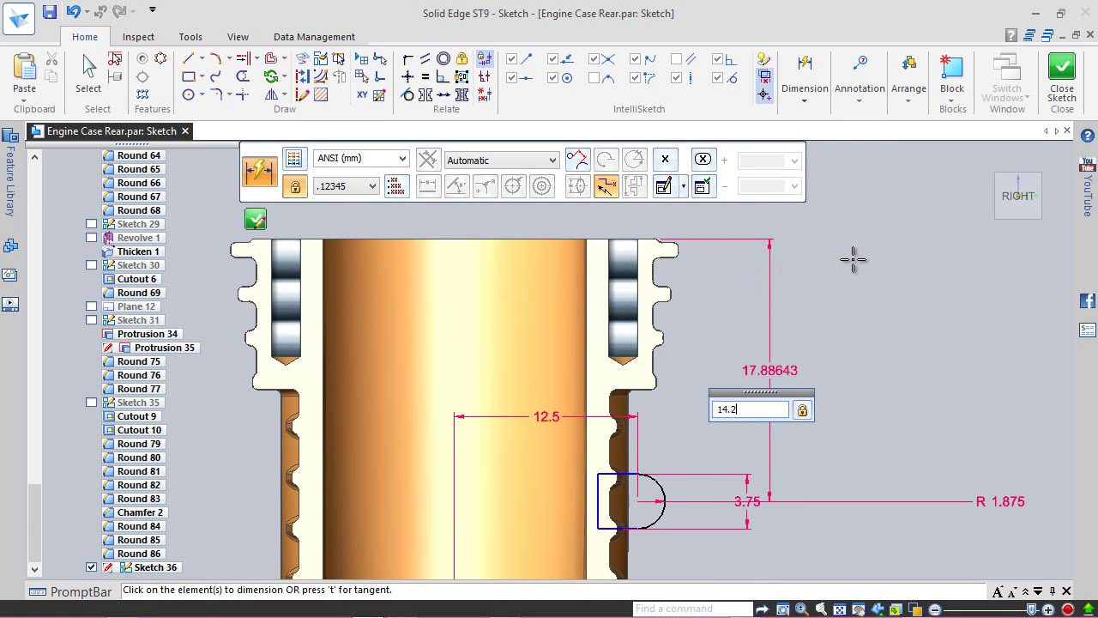
key("Return")
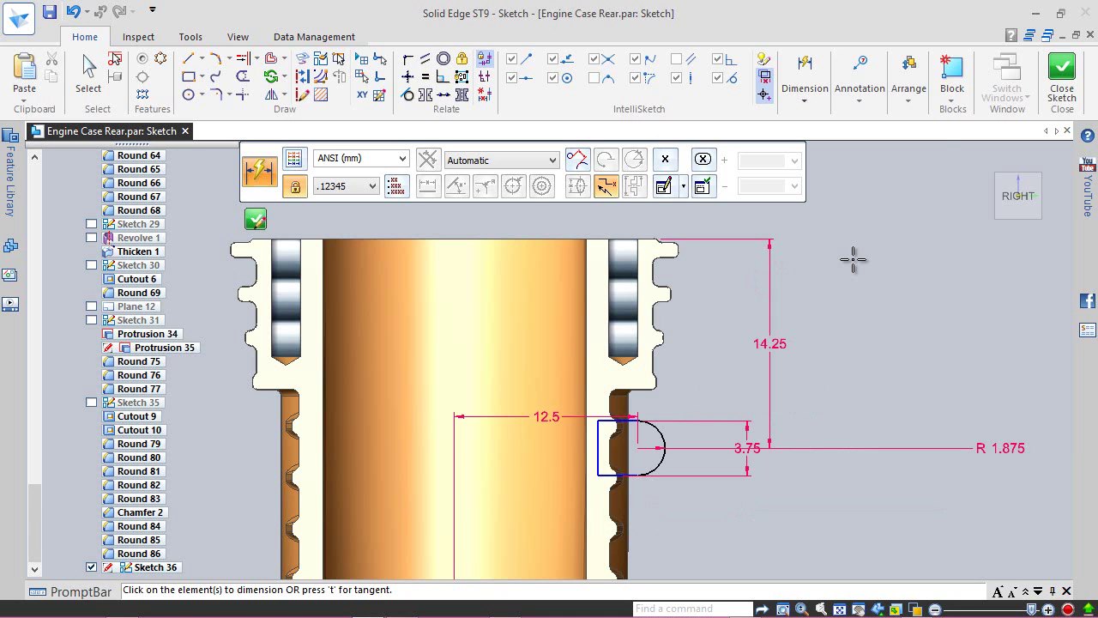
- Close the dimensioned profile sketch and finish it as Sketch_36
left_click(1062, 77)
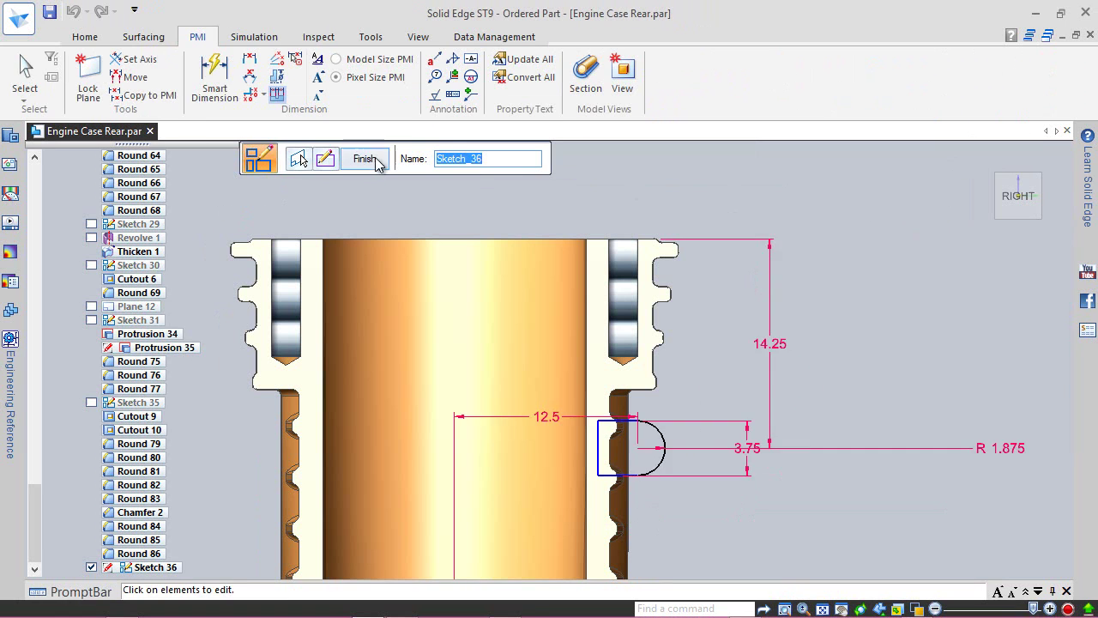
left_click(372, 156)
left_click(85, 36)
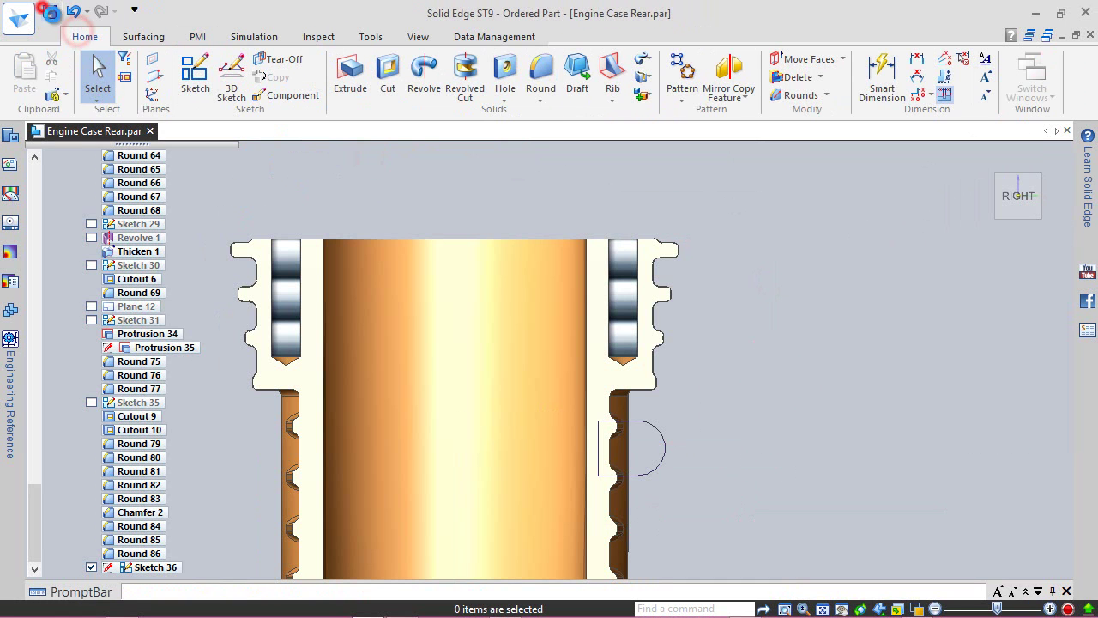
- Extrude the closed U-shaped sketch profile symmetrically by 1.5 mm to form a thin tab on the cylinder wall
mouse_move(993, 171)
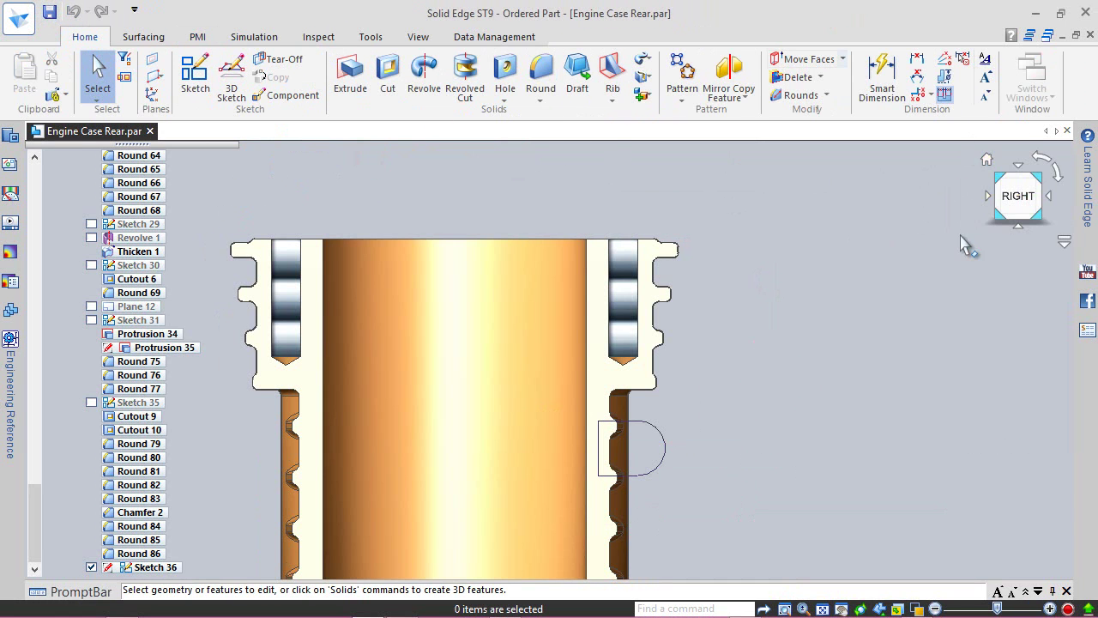
left_click(1038, 171)
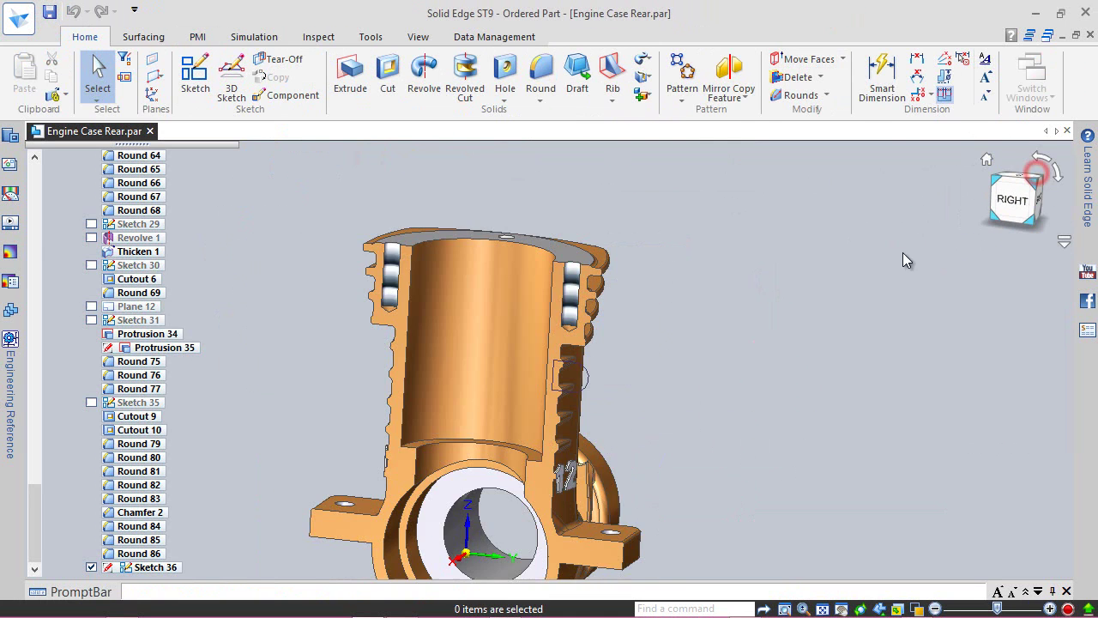
left_click(359, 73)
scroll(550, 334, "up", 3)
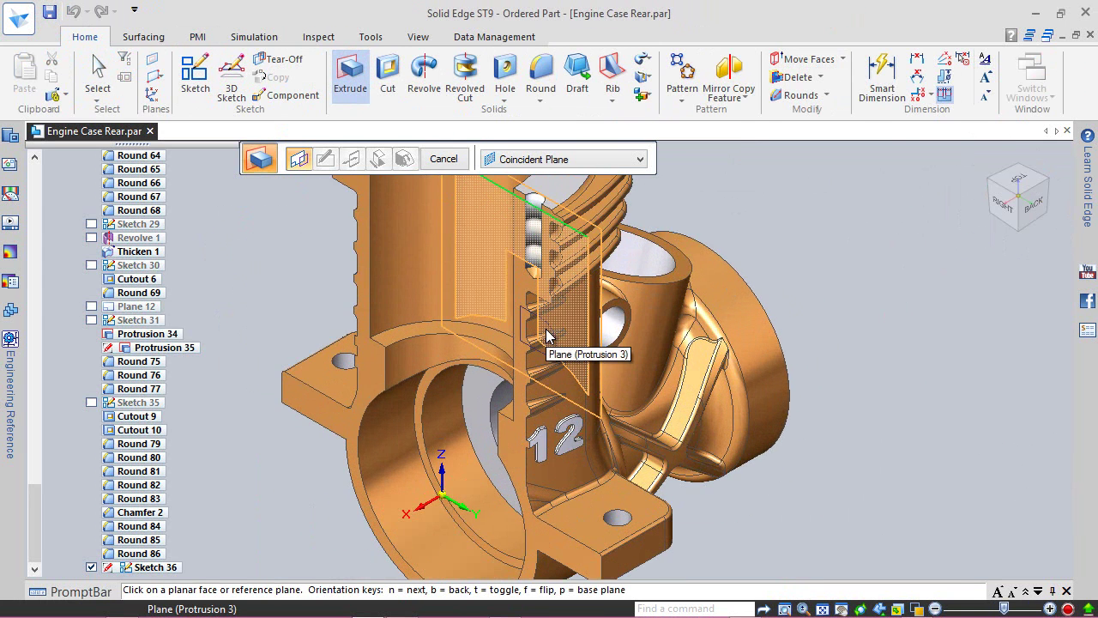
scroll(547, 334, "up", 2)
left_click(537, 158)
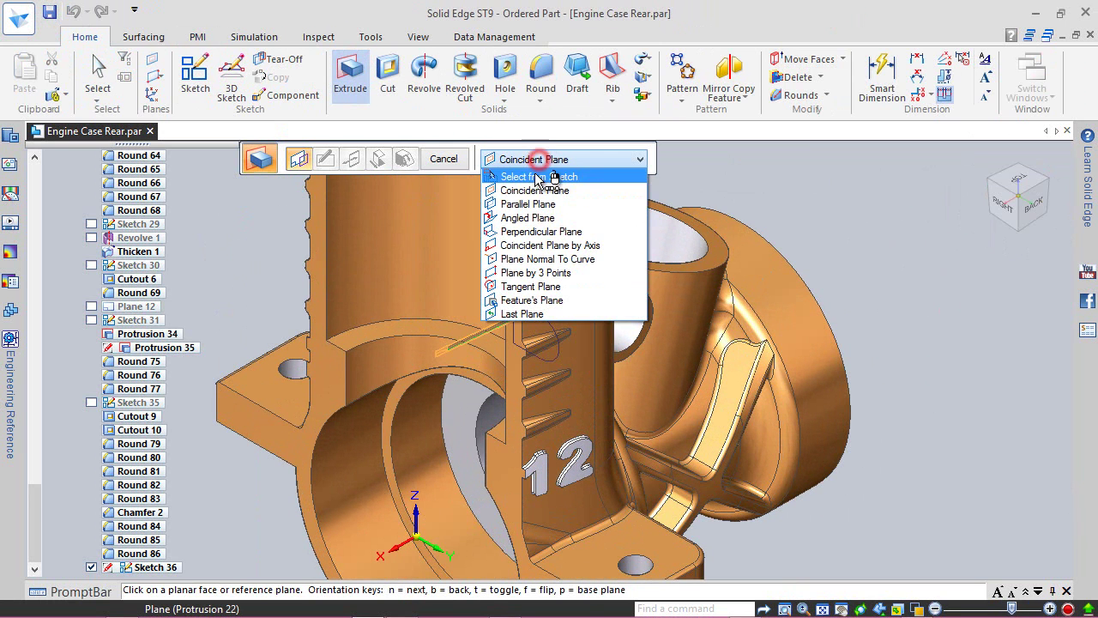
left_click(539, 176)
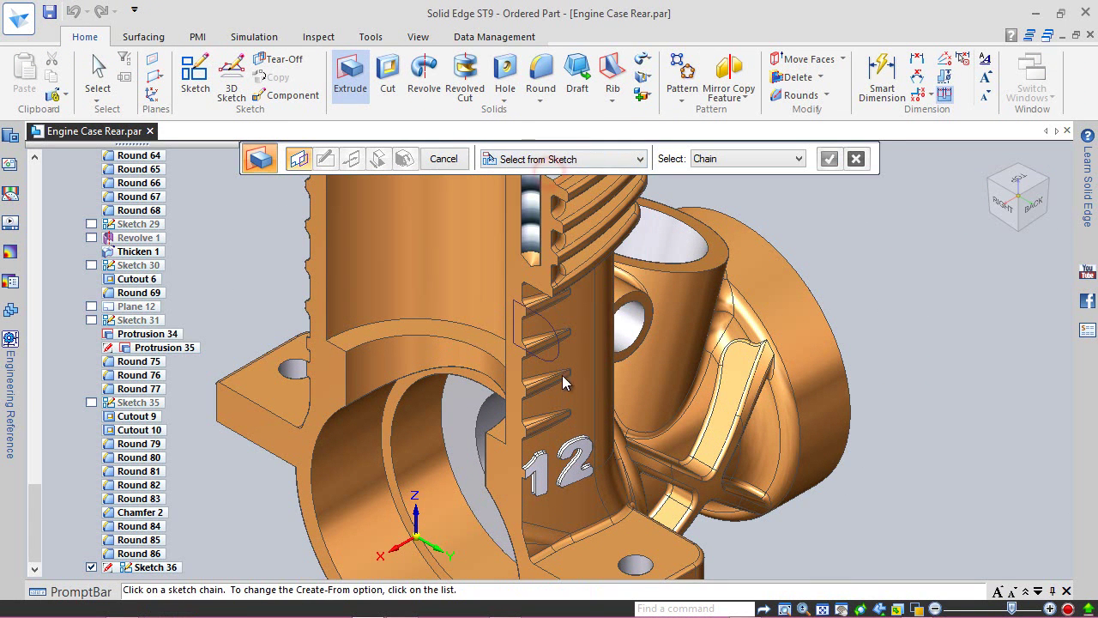
left_click(554, 334)
right_click(567, 310)
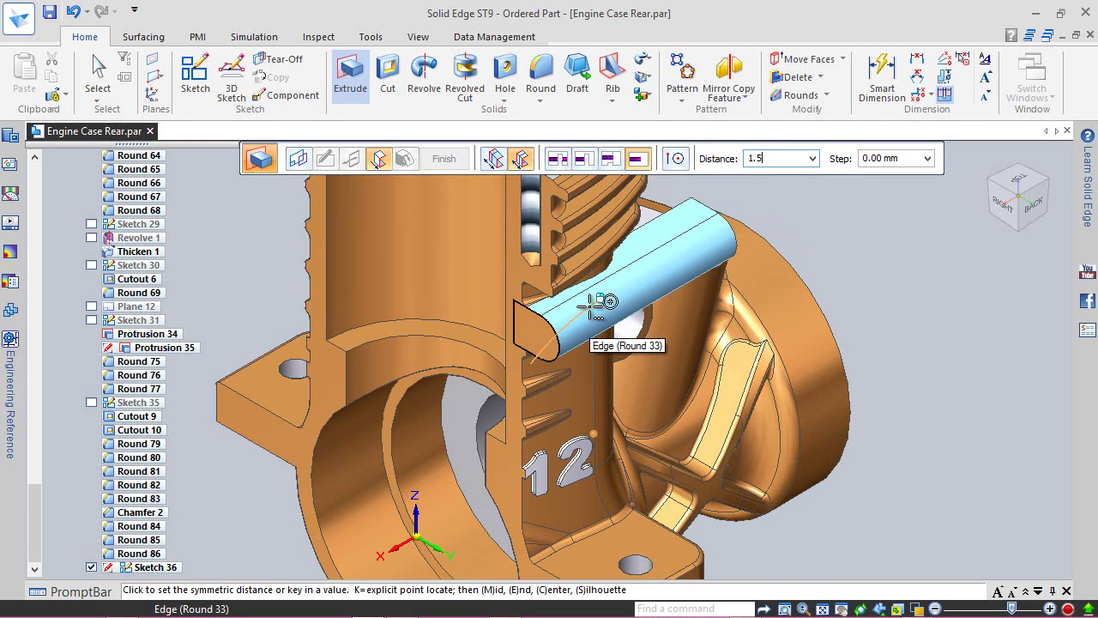
type("5")
key("Tab")
left_click(590, 306)
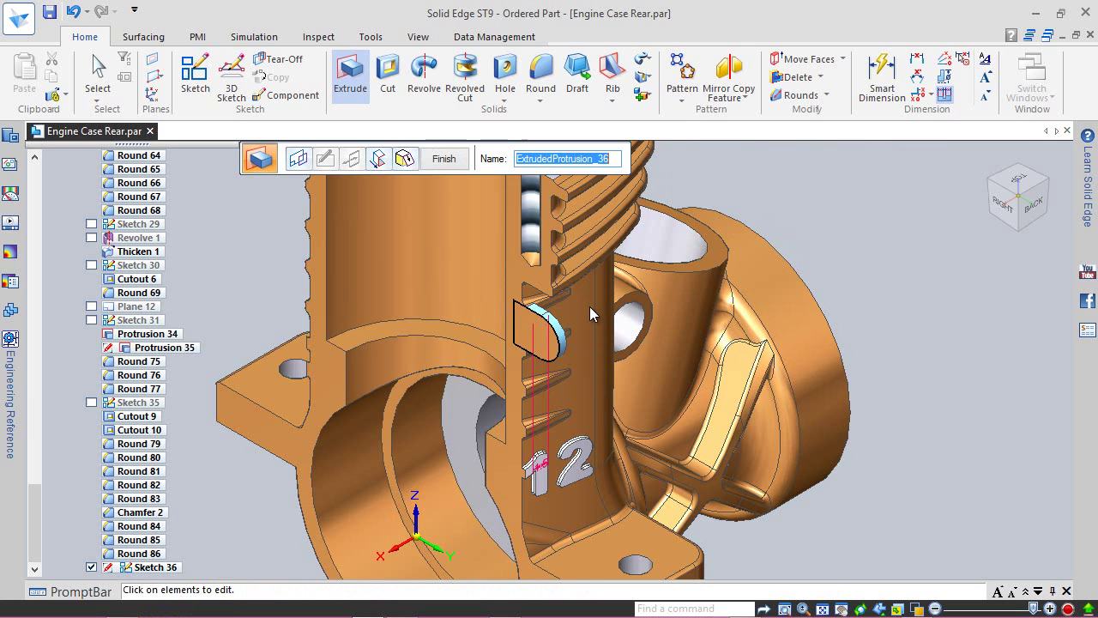
left_click(443, 158)
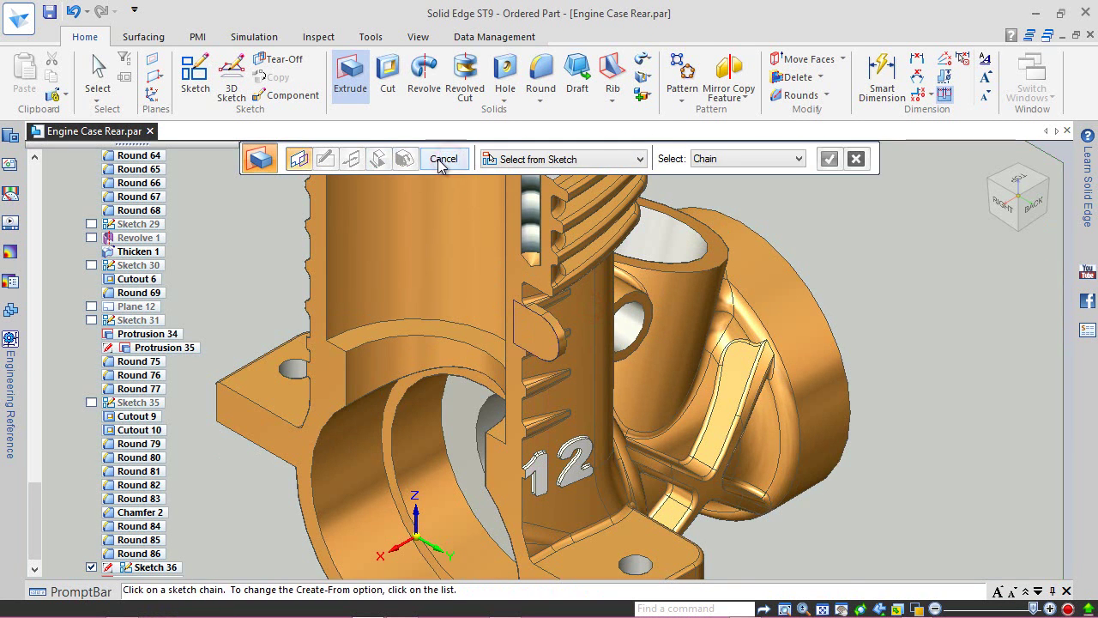
left_click(444, 159)
- Turn off the section view to show the complete engine case
scroll(35, 507, "up", 20)
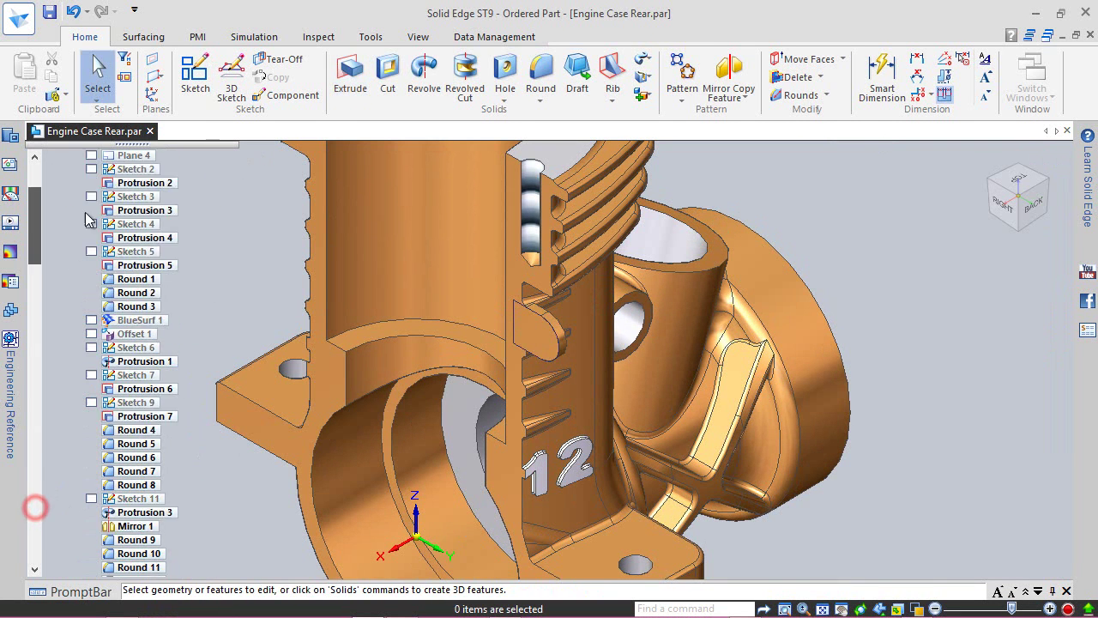
left_click(56, 169)
left_click(92, 210)
left_click(55, 169)
- Hide Sketch 36 and inspect the new tab on the cylinder wall from several angles
left_click_drag(35, 176, 15, 575)
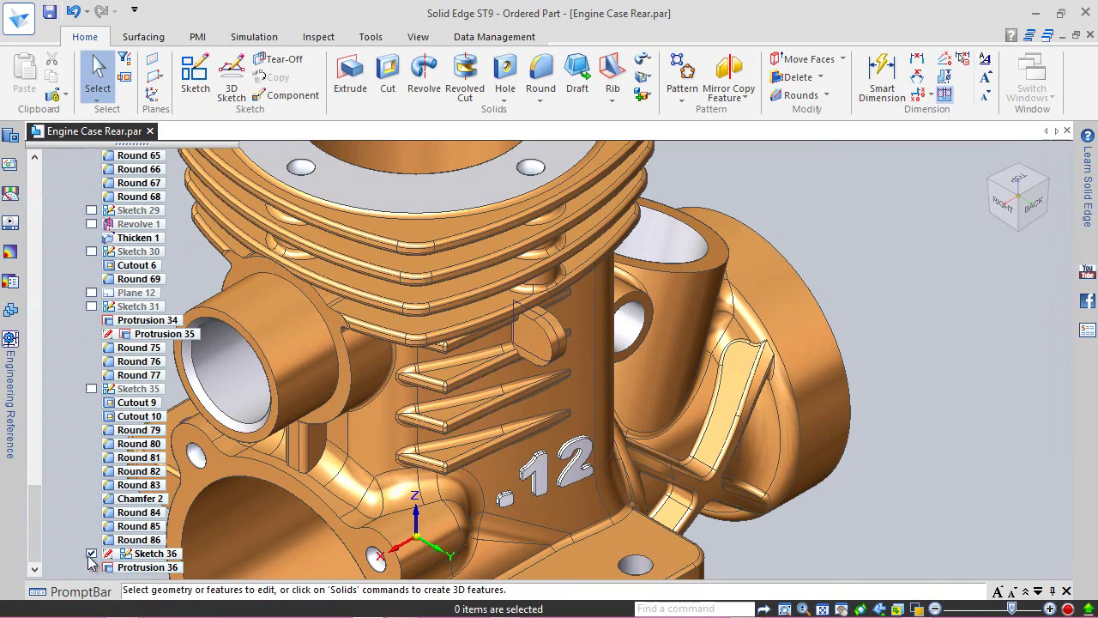
mouse_move(560, 333)
middle_mouse_down()
mouse_move(510, 314)
mouse_move(404, 334)
mouse_move(353, 361)
mouse_move(462, 423)
mouse_move(550, 515)
mouse_move(569, 337)
middle_mouse_up()
mouse_move(539, 378)
middle_mouse_down()
mouse_move(526, 381)
mouse_move(547, 371)
middle_mouse_up()
scroll(615, 275, "down", 1)
middle_click_drag(615, 243, 669, 189)
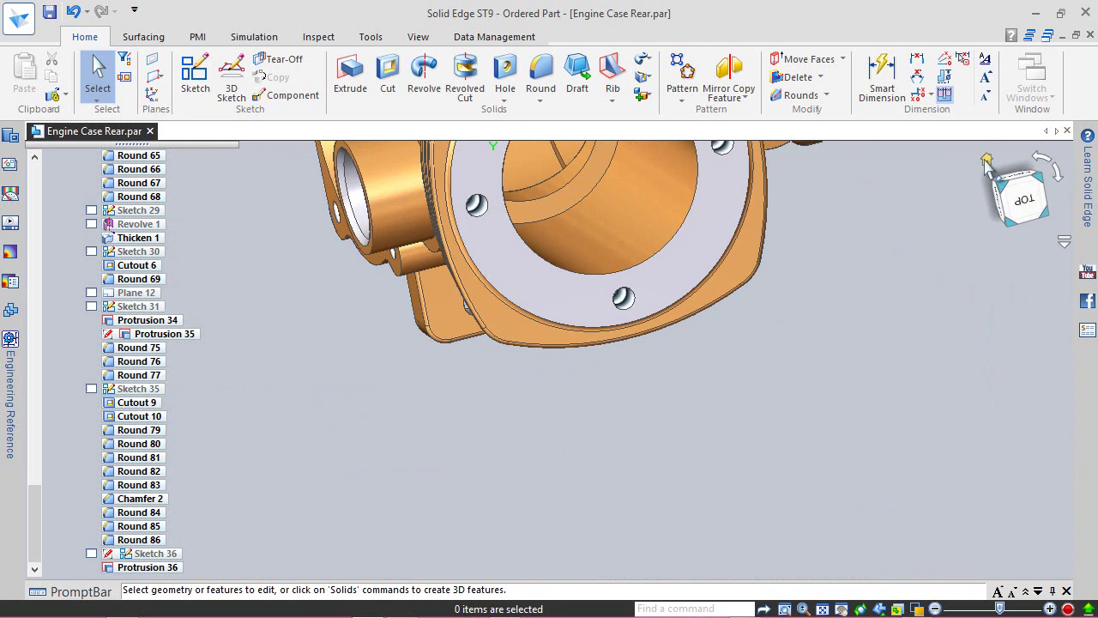